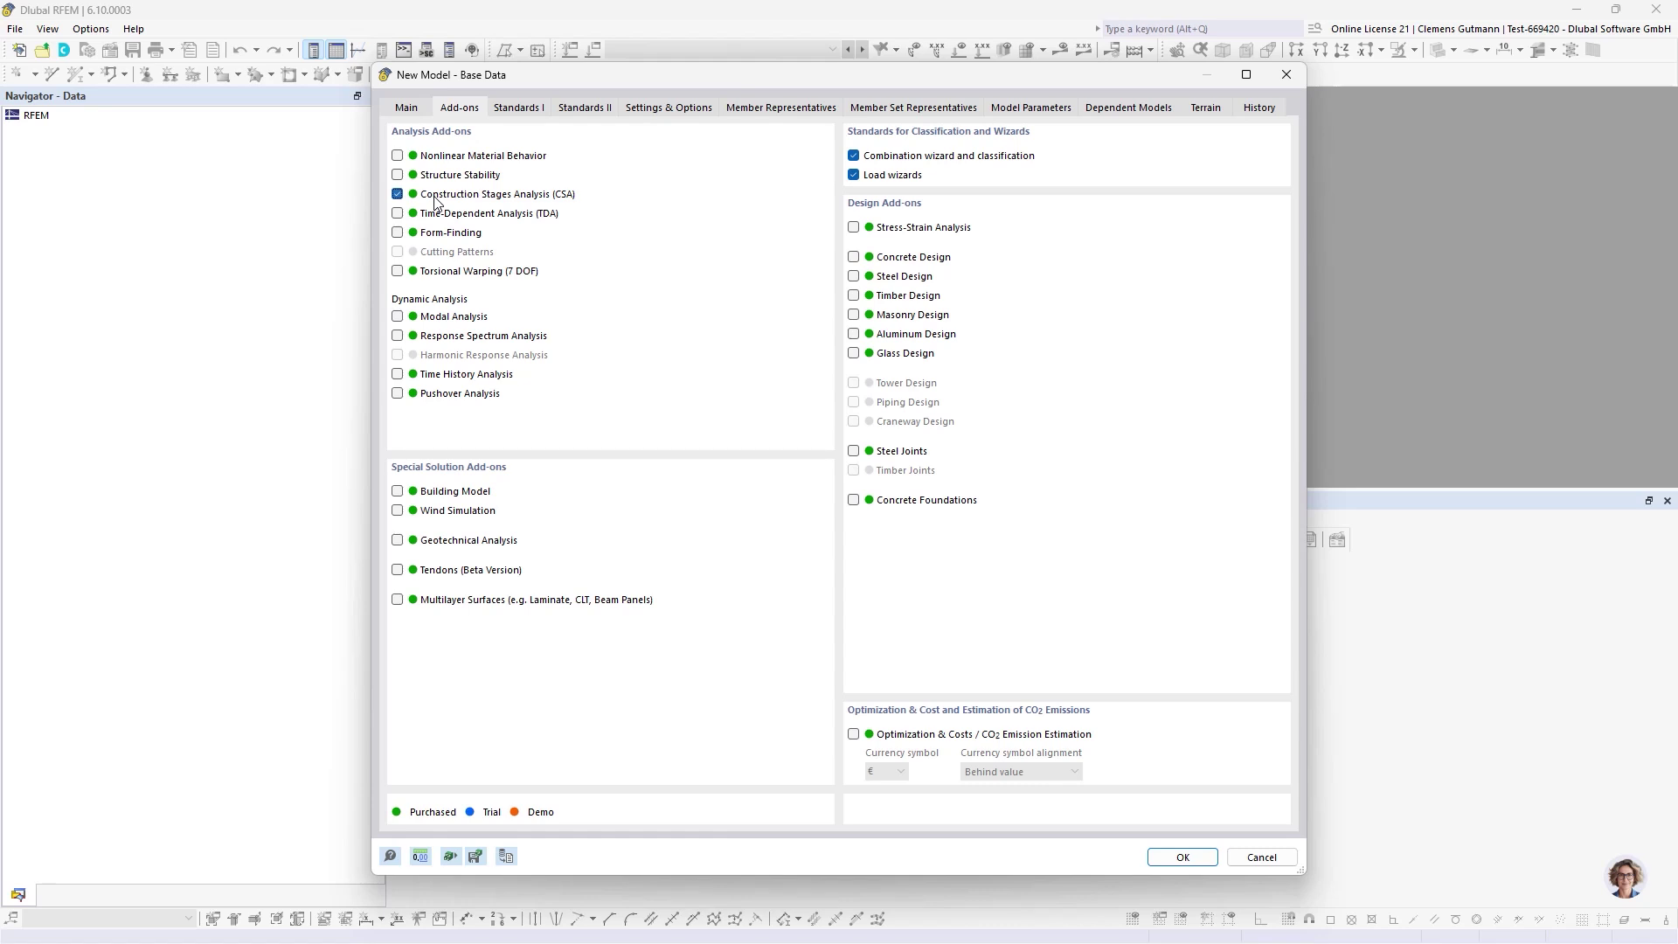
# - Activate the Form-Finding and Stress-Strain Analysis add-ons for the new model and check its standards
pyautogui.click(443, 232)
pyautogui.click(905, 228)
pyautogui.click(543, 111)
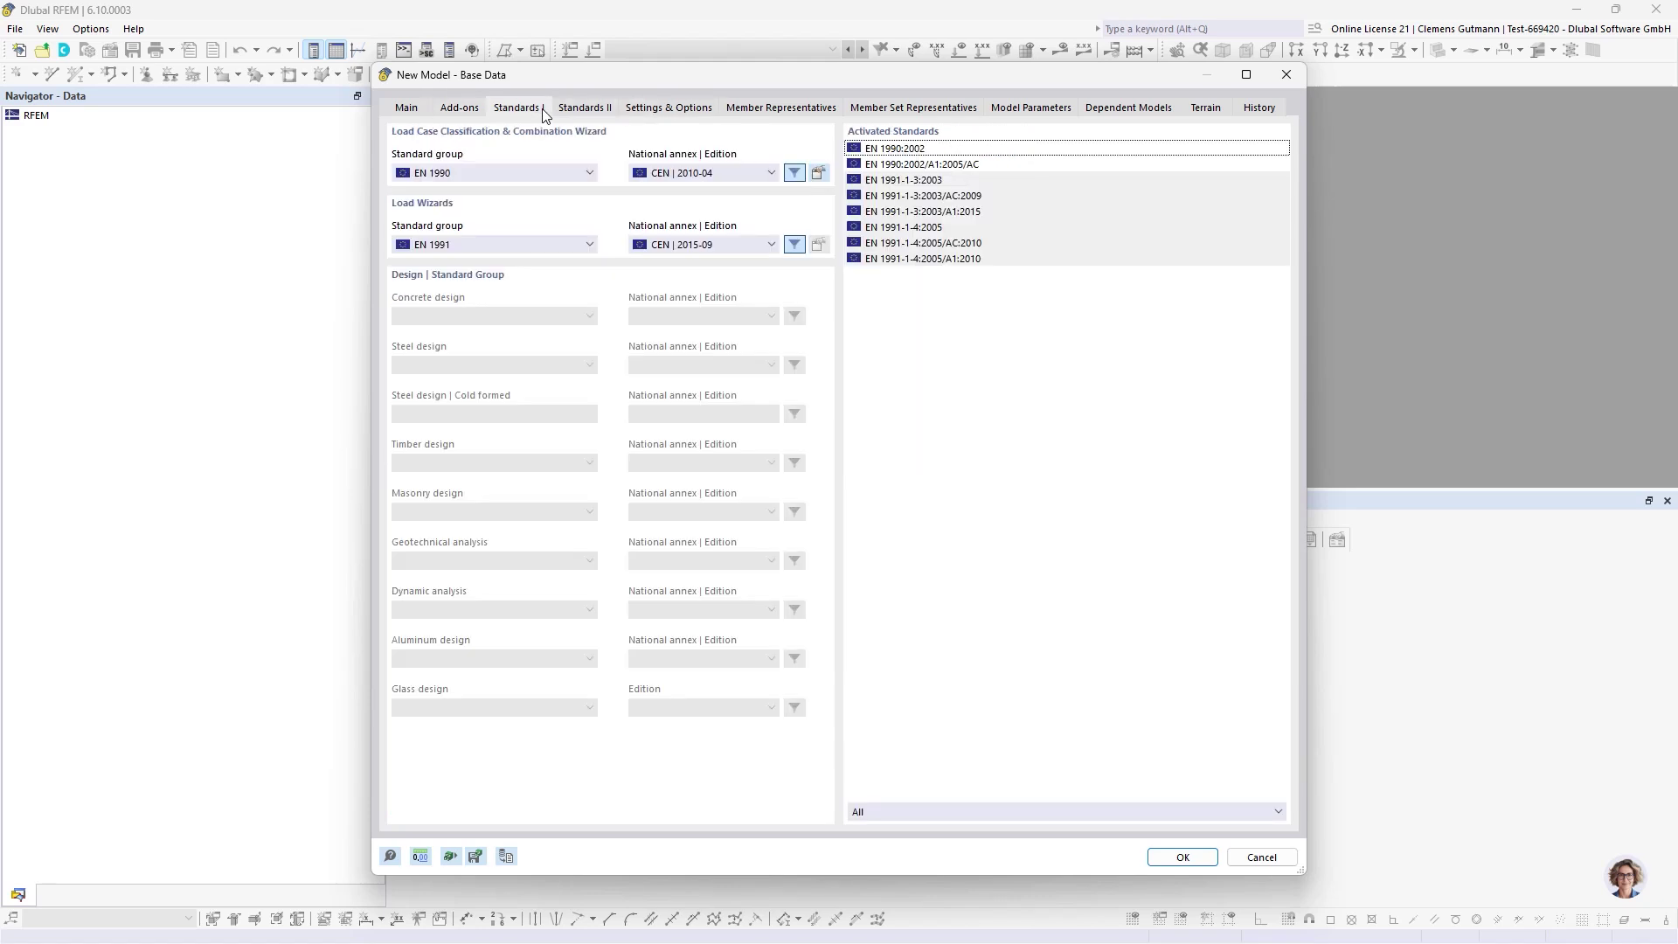
# - Turn off Member Representatives and Member Set Representatives in the model options and confirm the base data
pyautogui.click(664, 111)
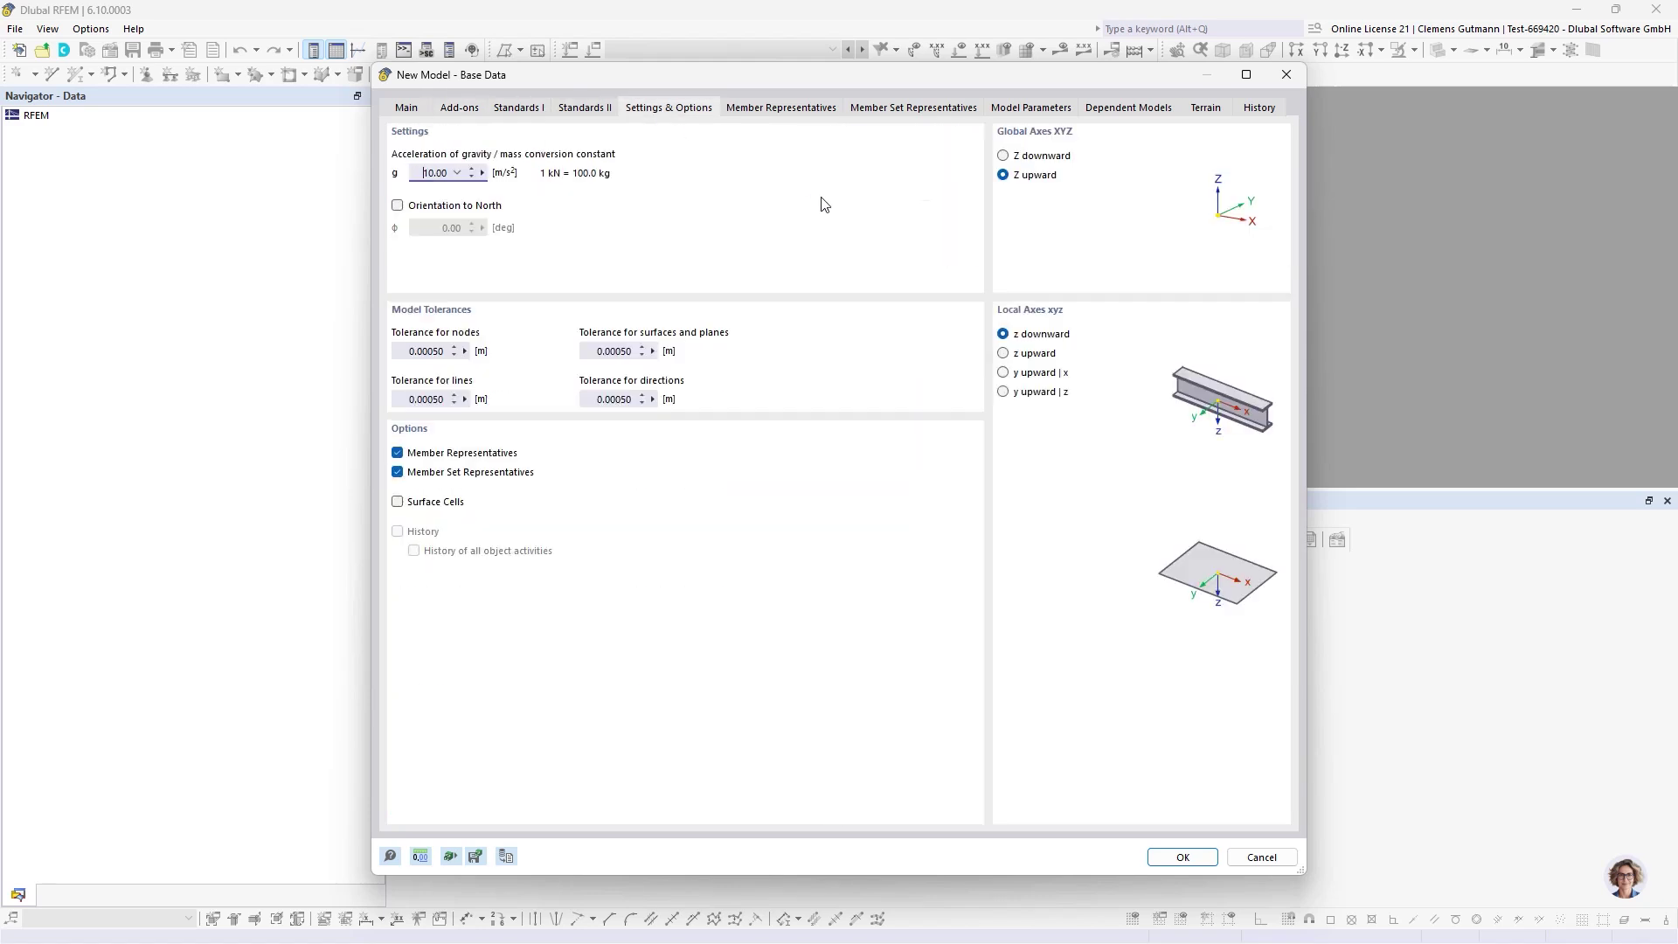
pyautogui.click(431, 455)
pyautogui.click(440, 472)
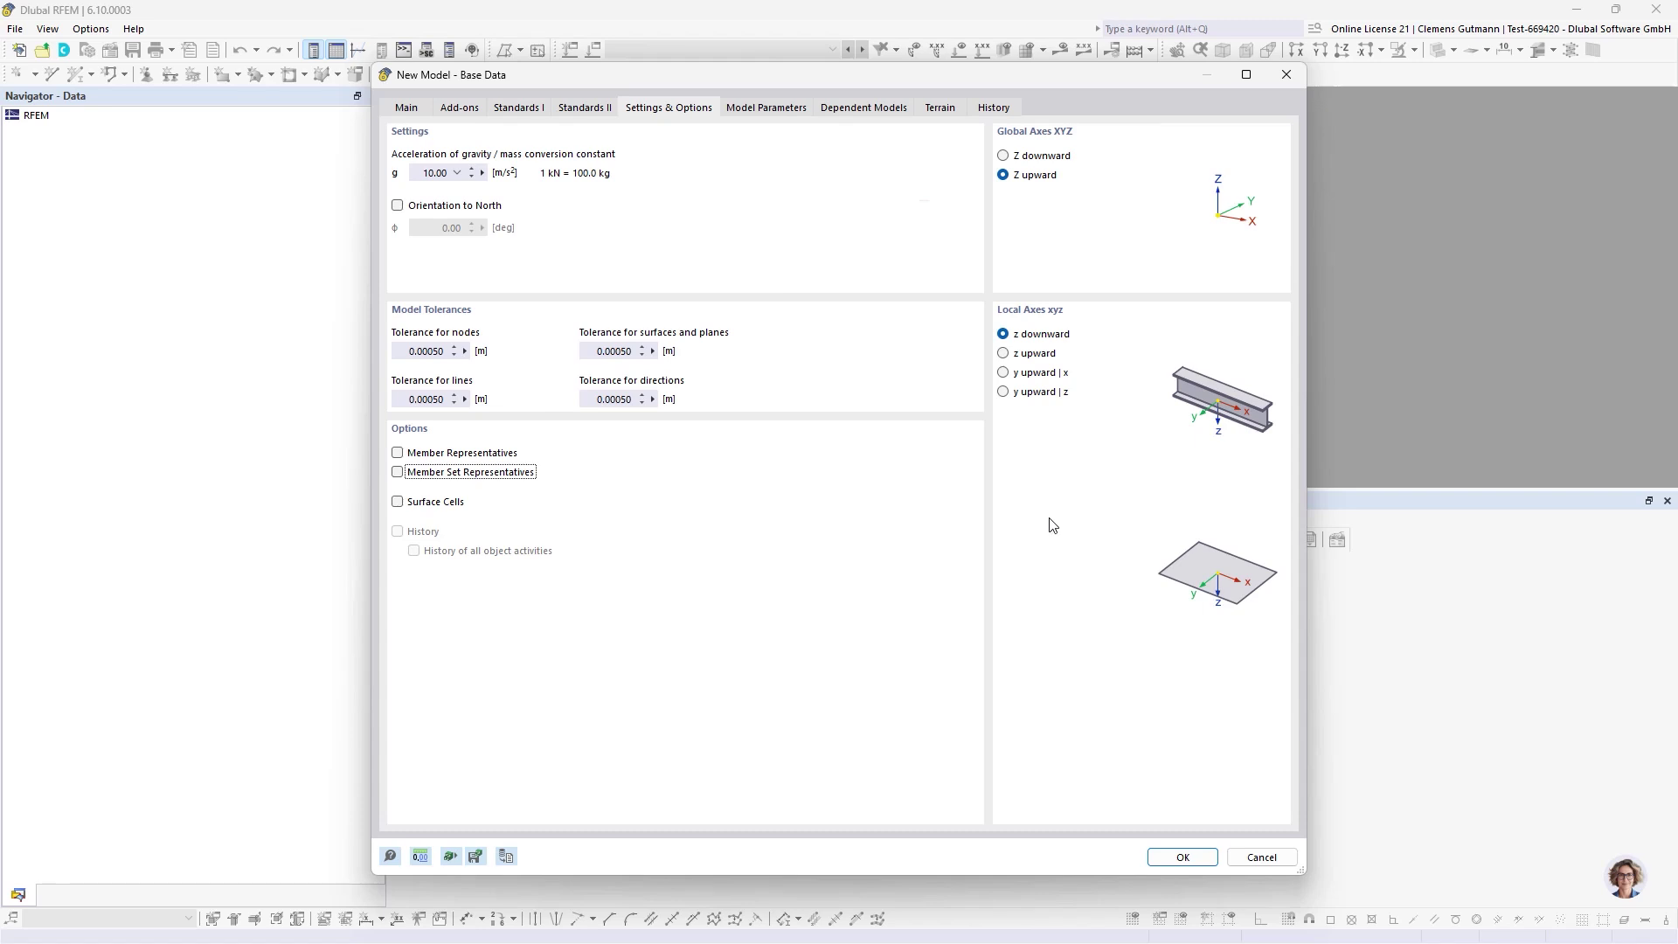
pyautogui.click(1185, 856)
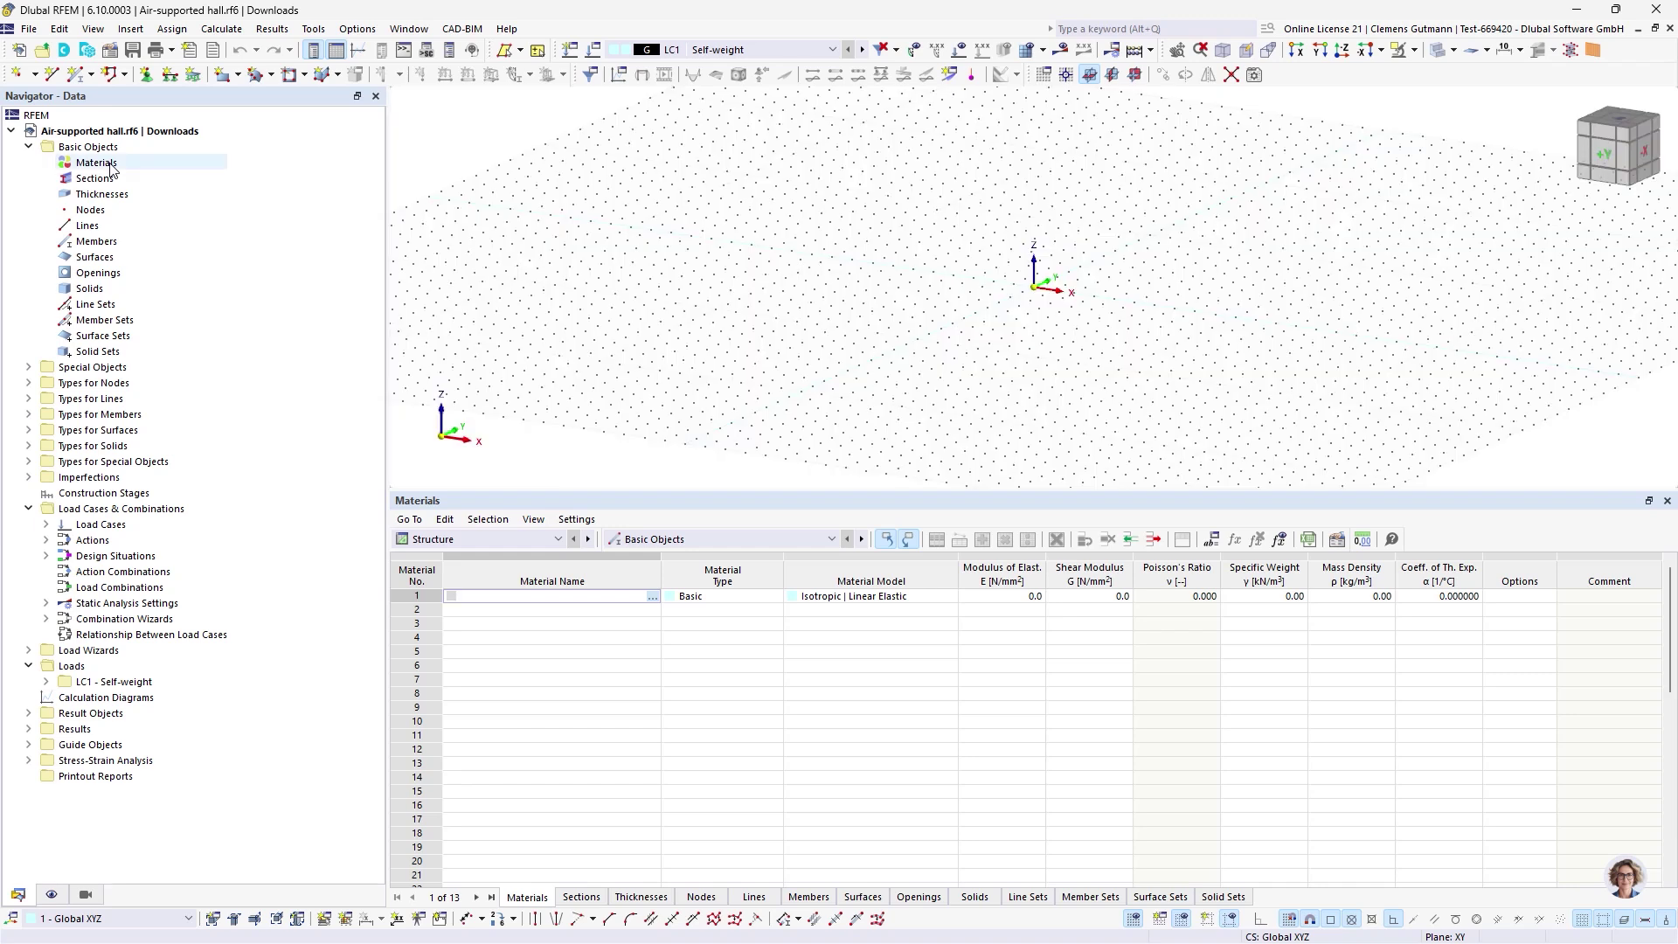
# - Create a new material using PES-PVC Typ II from the material library
pyautogui.rightClick(110, 164)
pyautogui.click(141, 194)
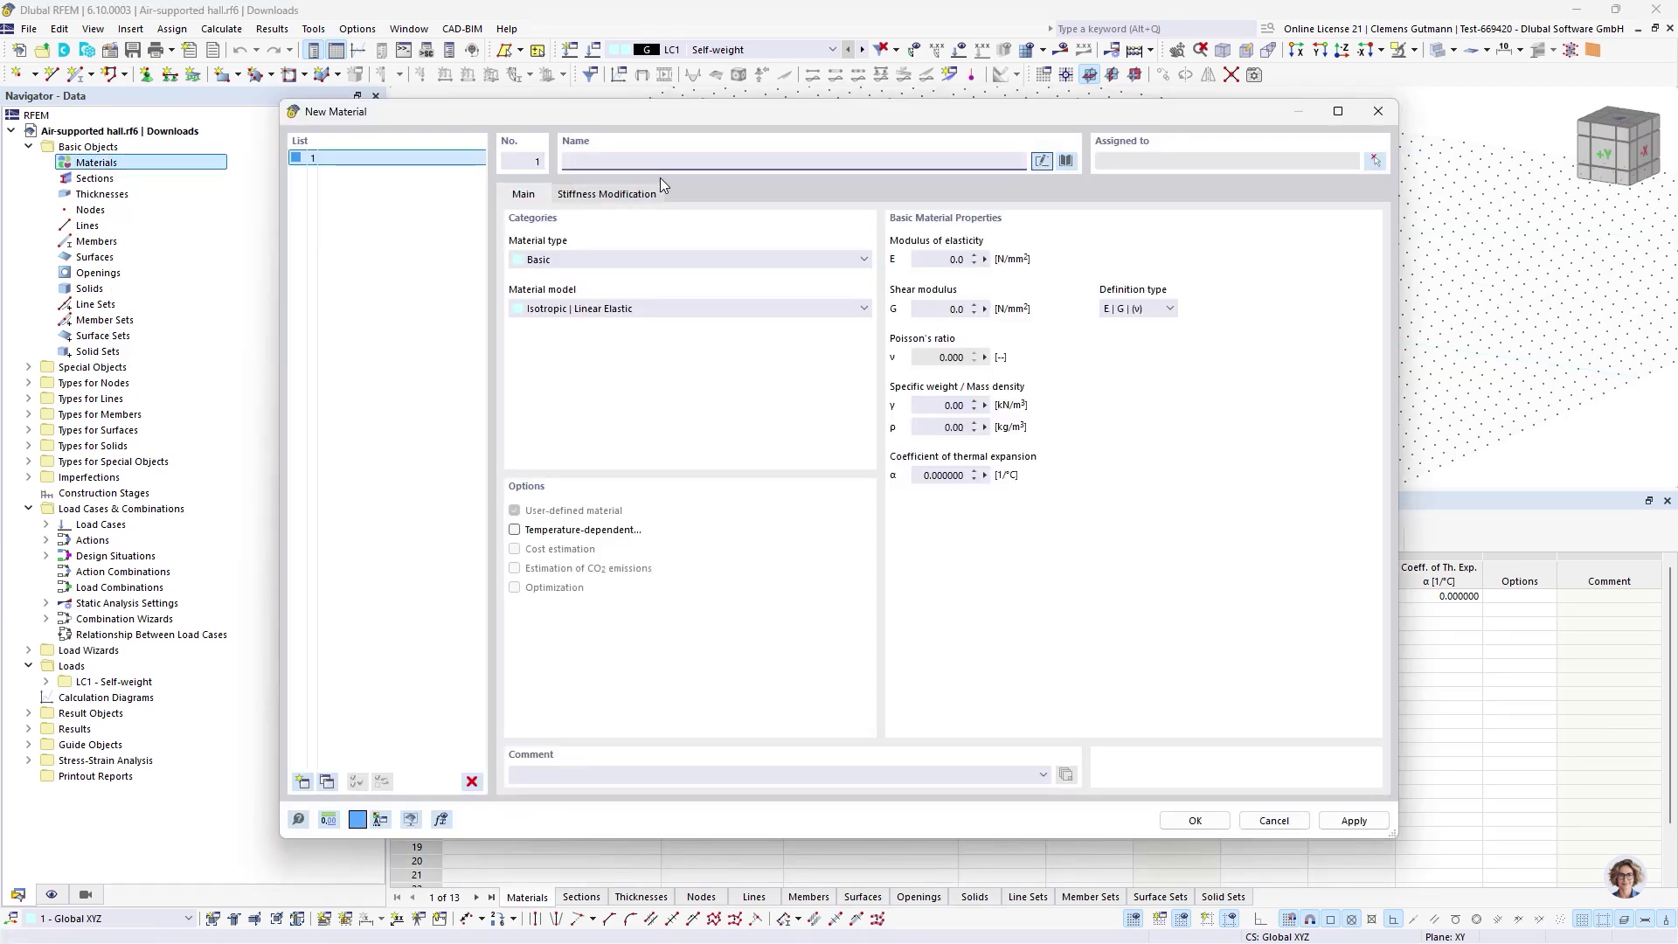
pyautogui.write('PVC')
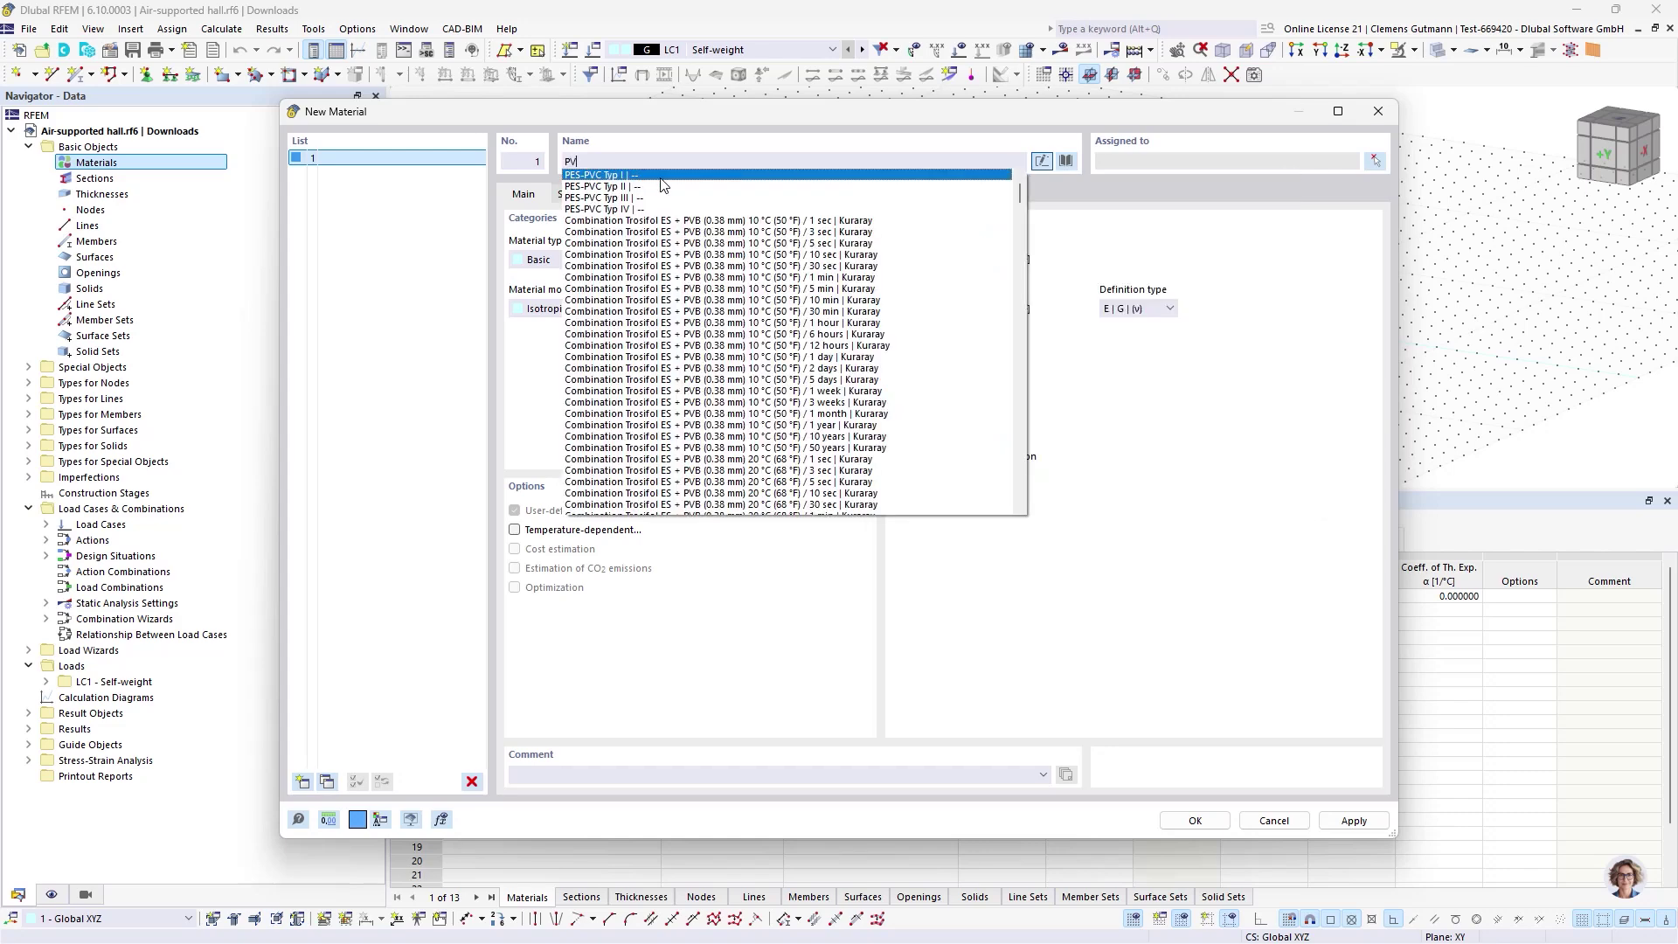
pyautogui.click(619, 187)
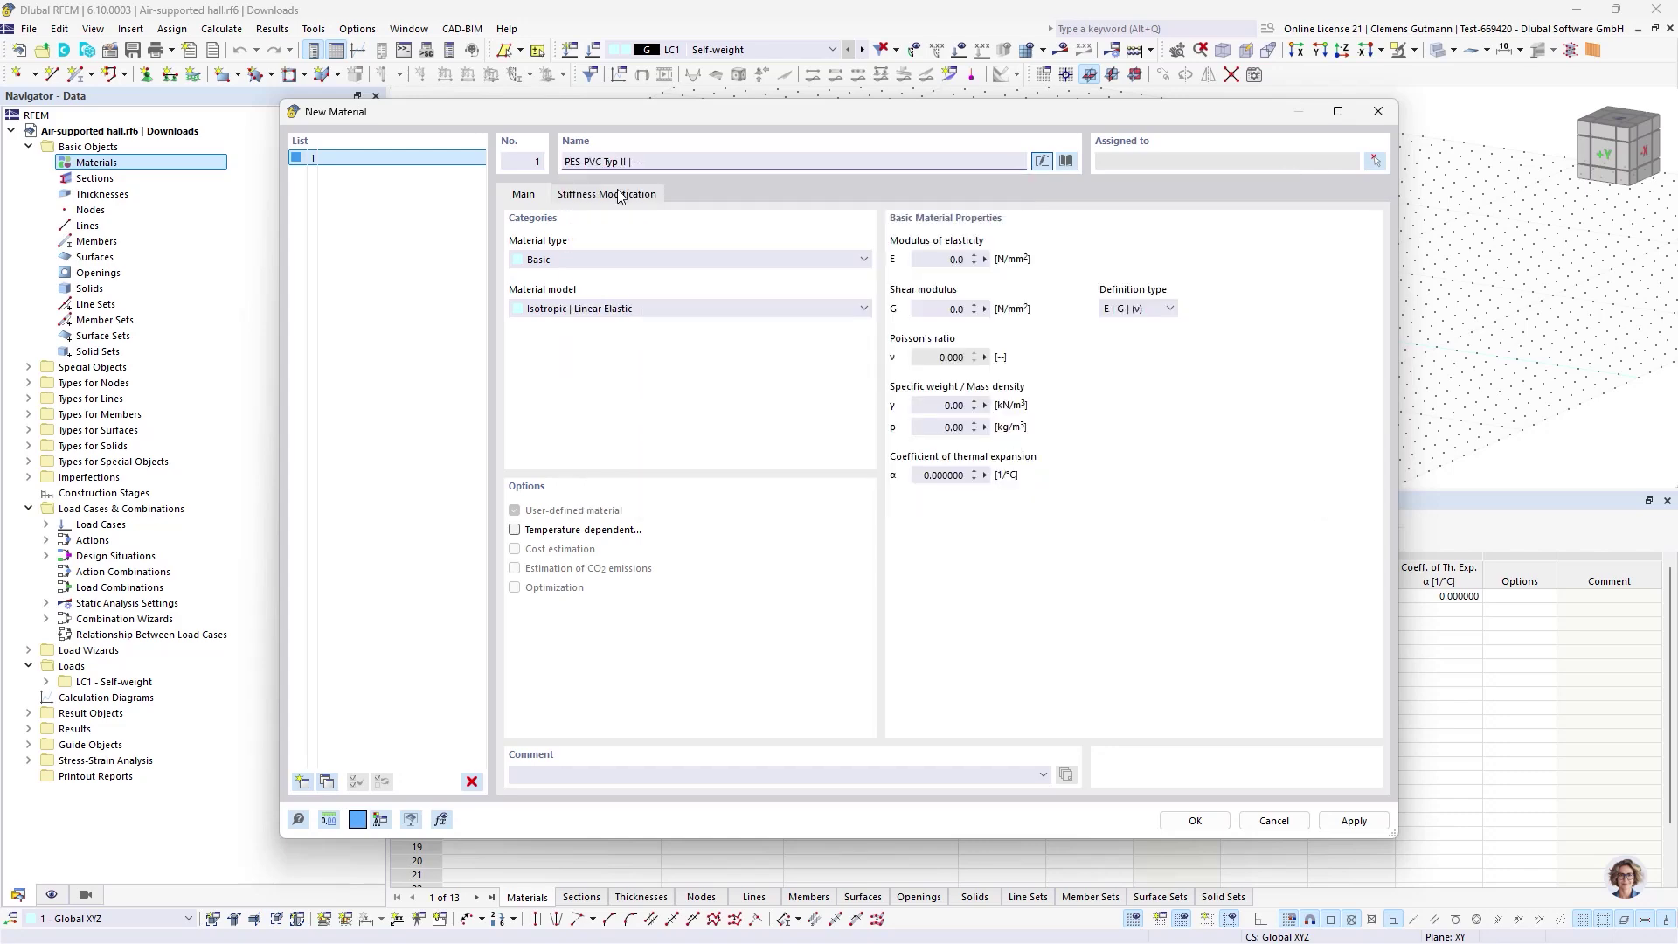
# - Add a second material and assign it Dry air from the library
pyautogui.click(301, 781)
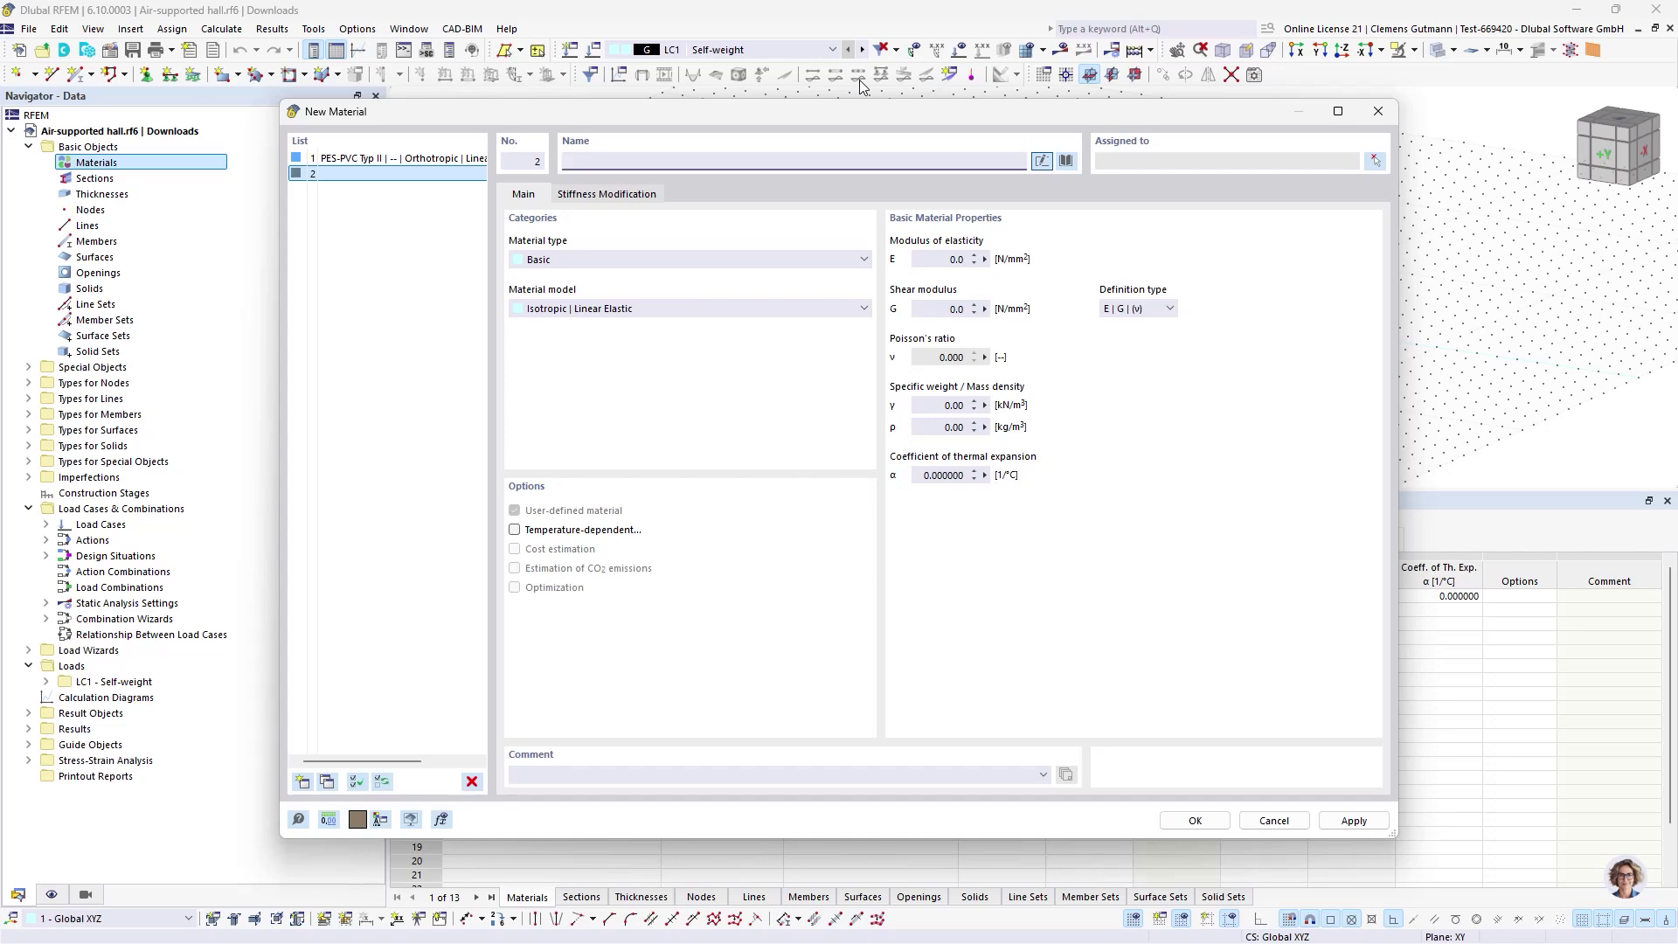
pyautogui.write('air')
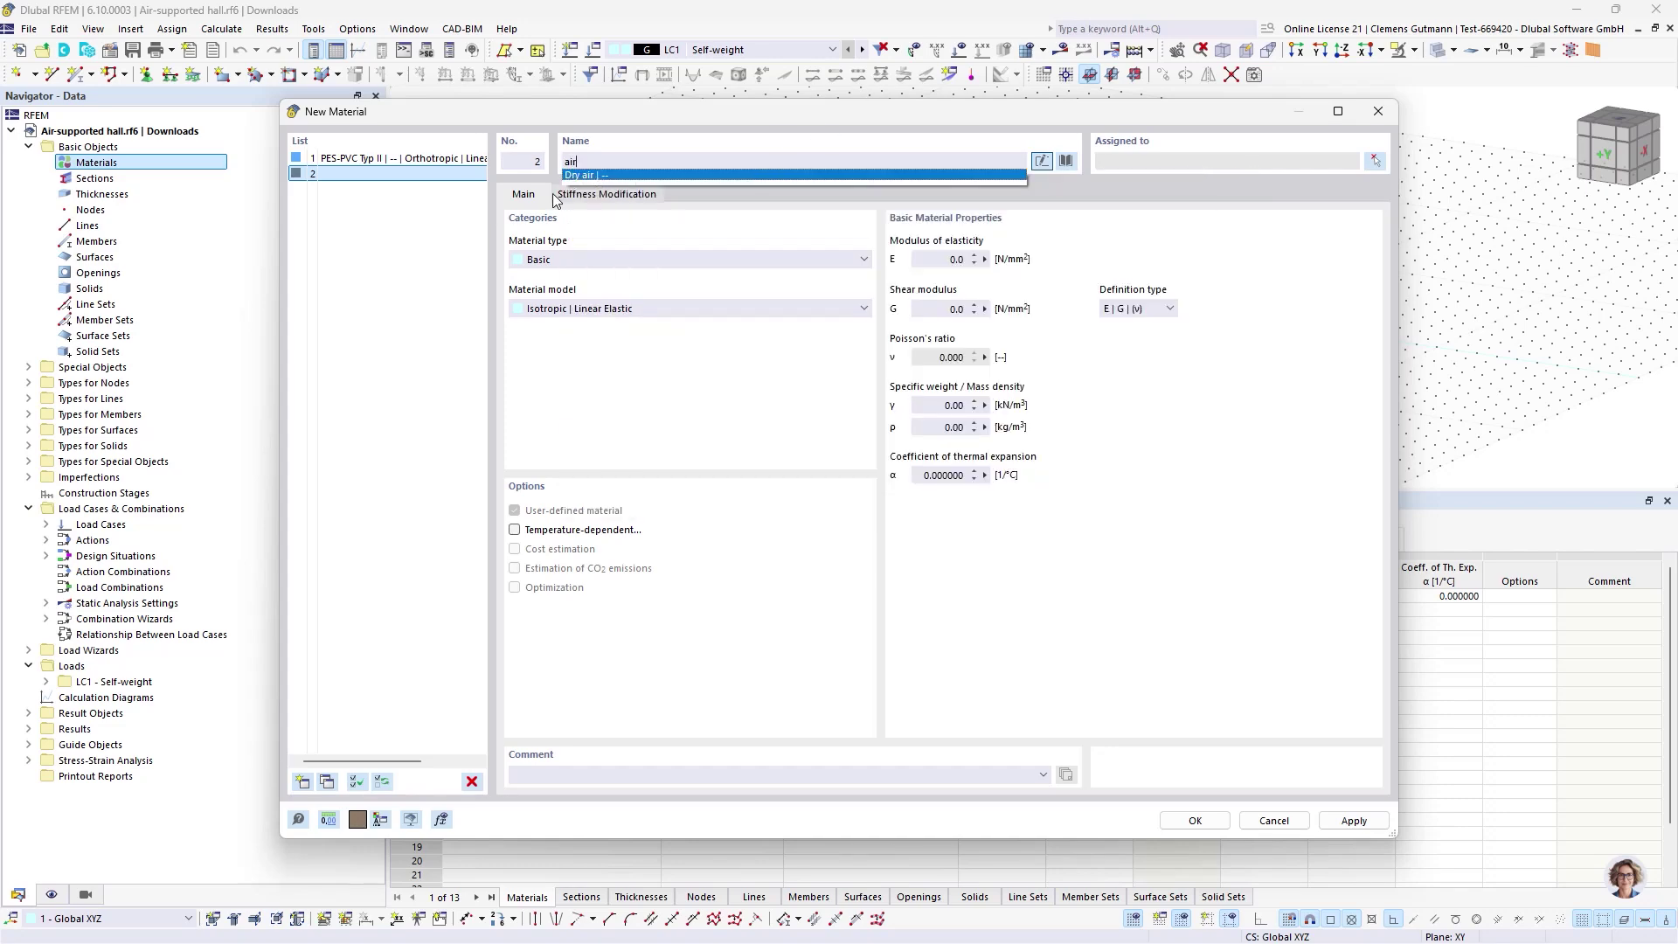
pyautogui.click(594, 174)
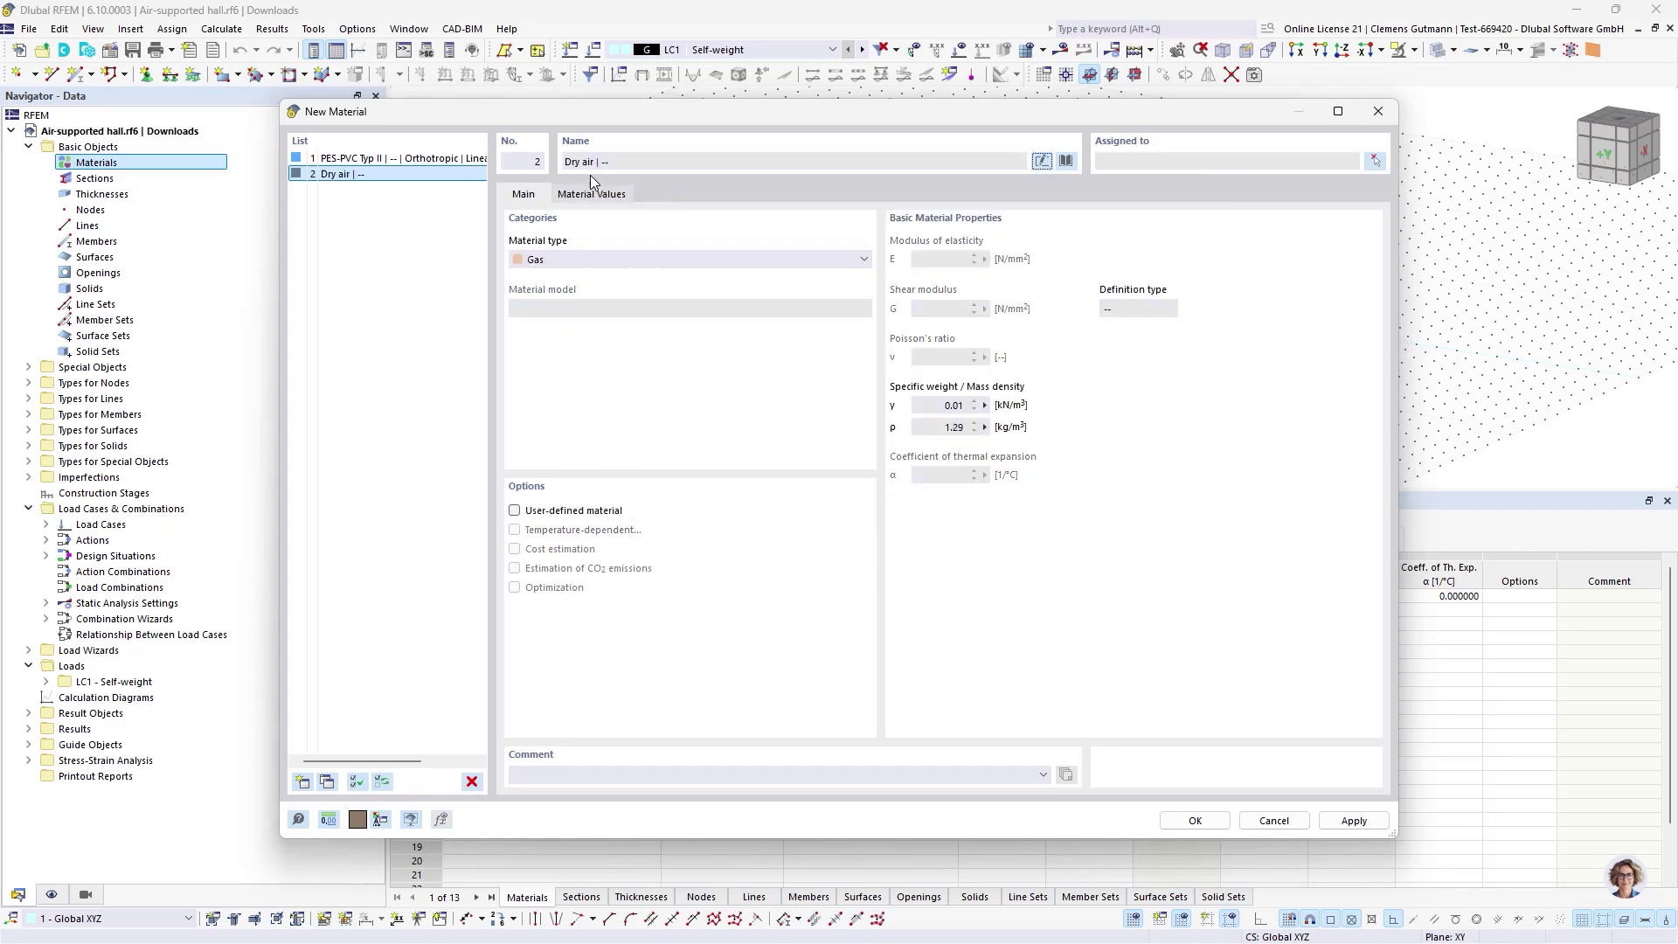
# - Add the cable material OSS VERZ | FATZER as the third material and confirm the material list
pyautogui.click(301, 781)
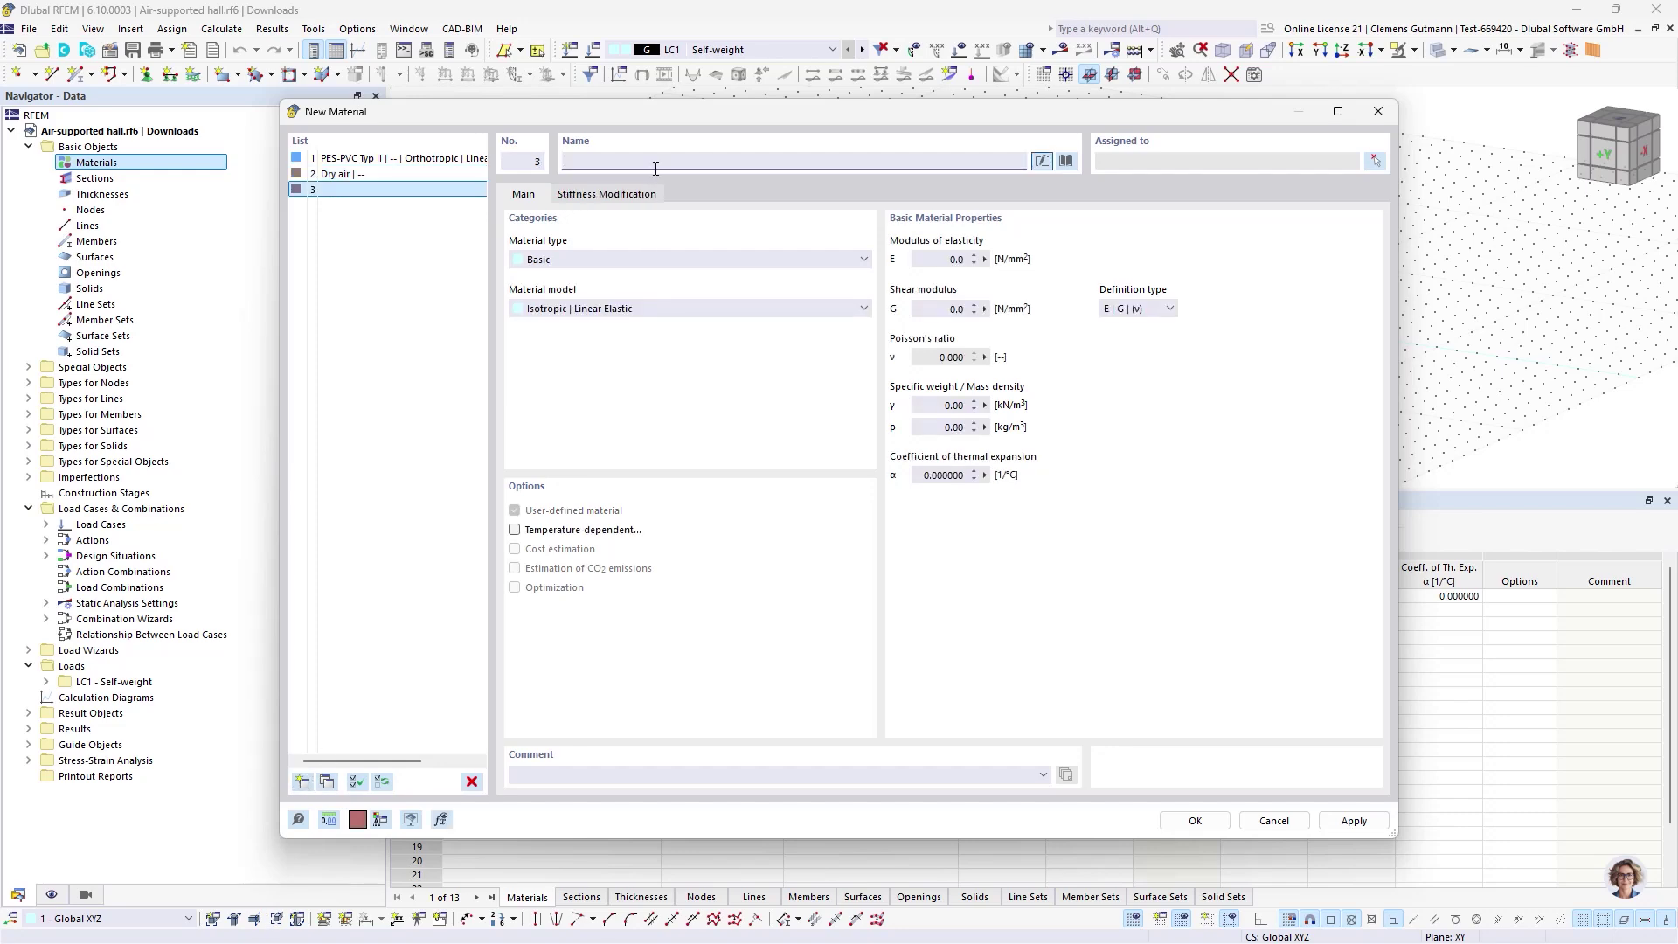
pyautogui.write('f')
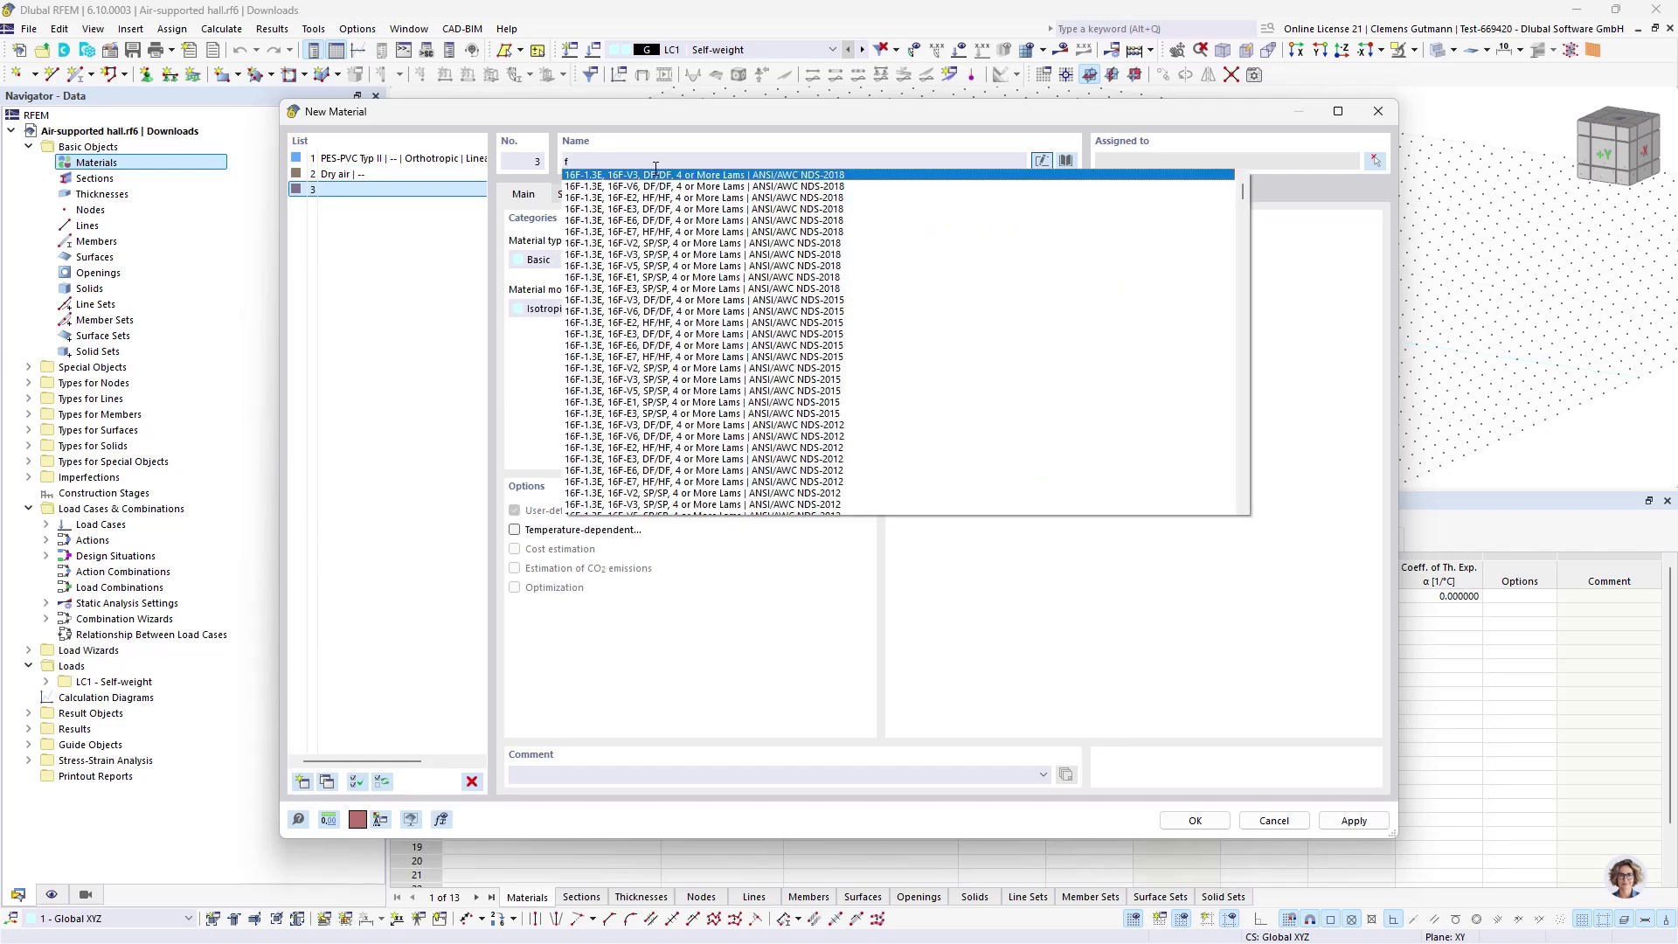
pyautogui.write('atz')
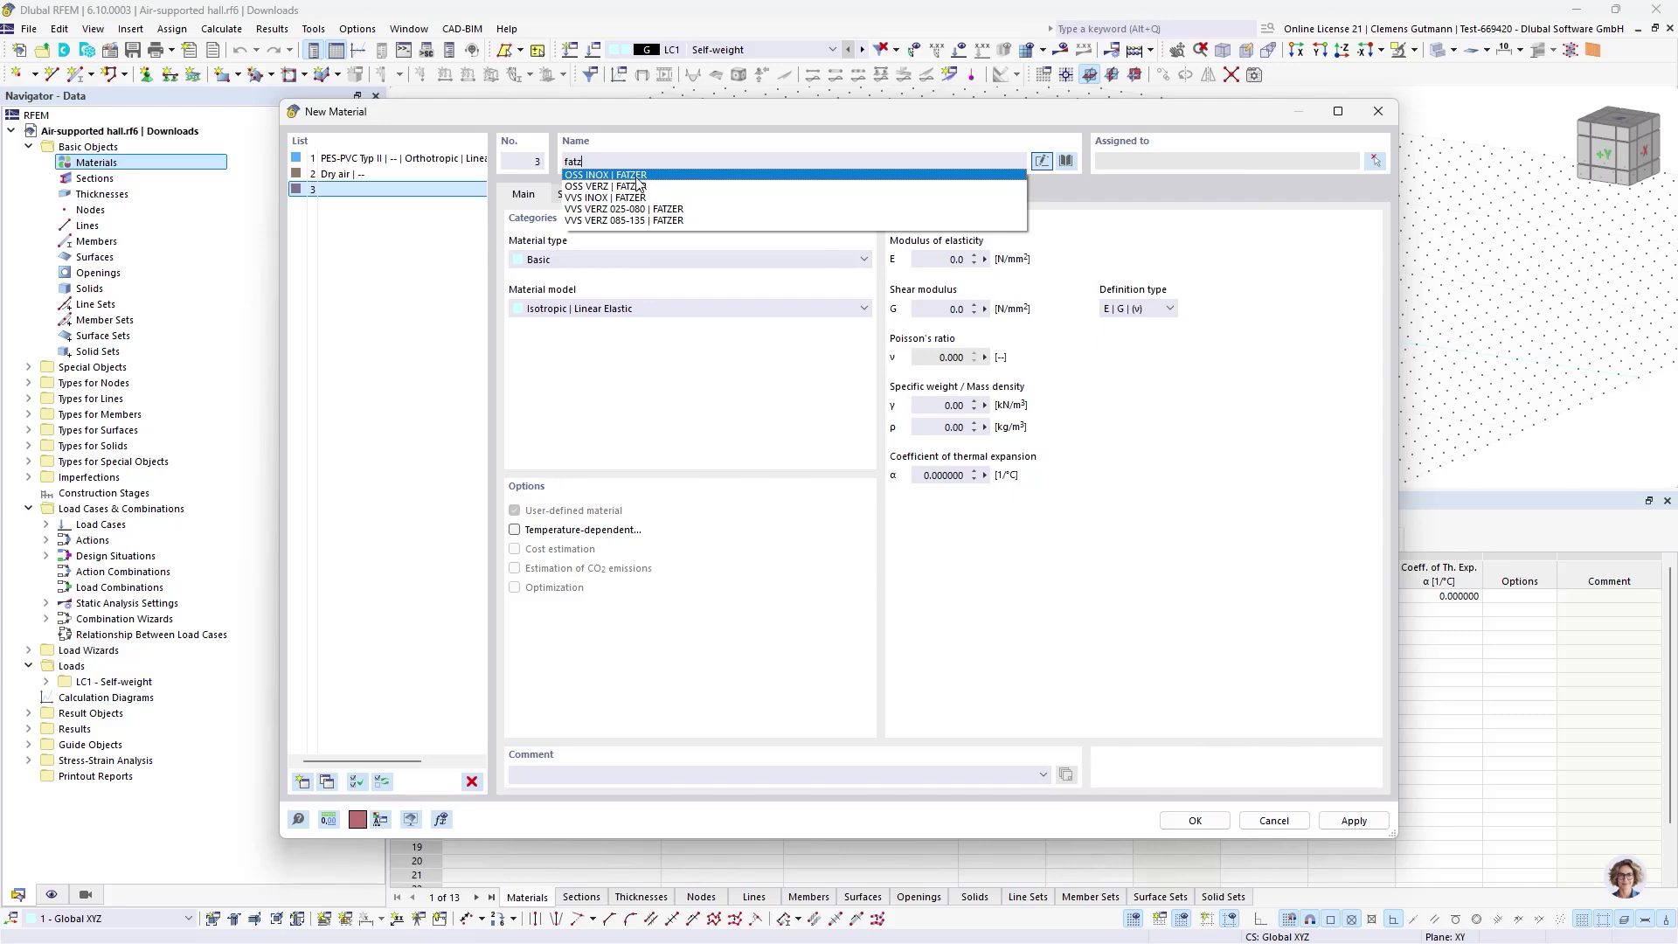
pyautogui.click(629, 187)
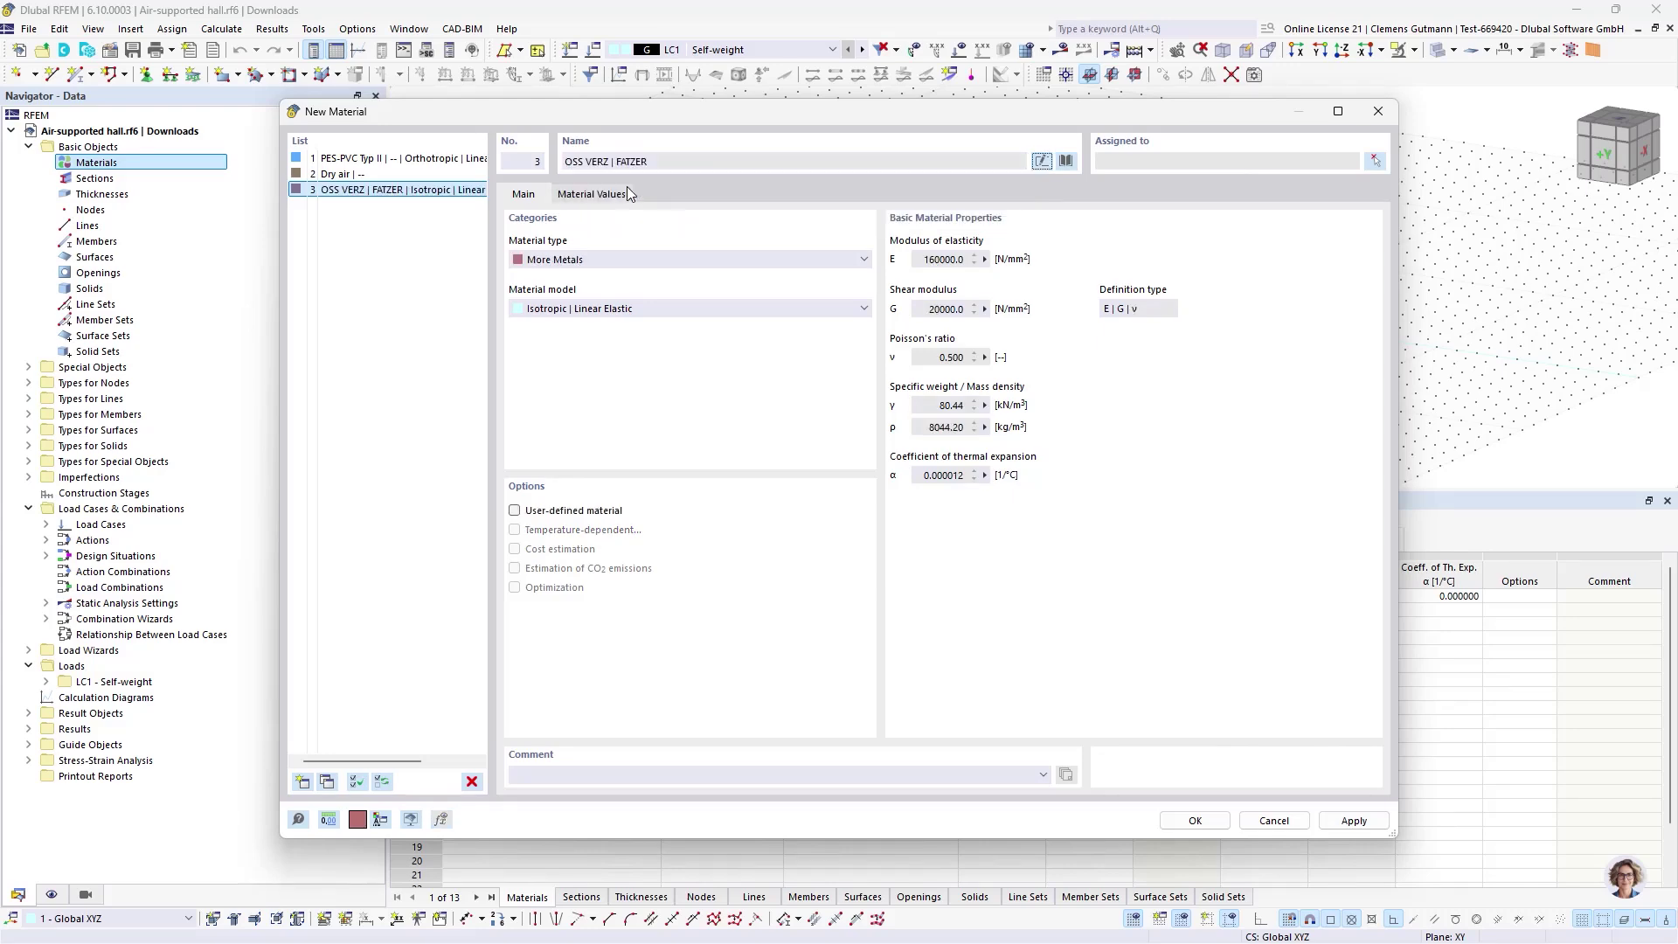
pyautogui.click(1194, 819)
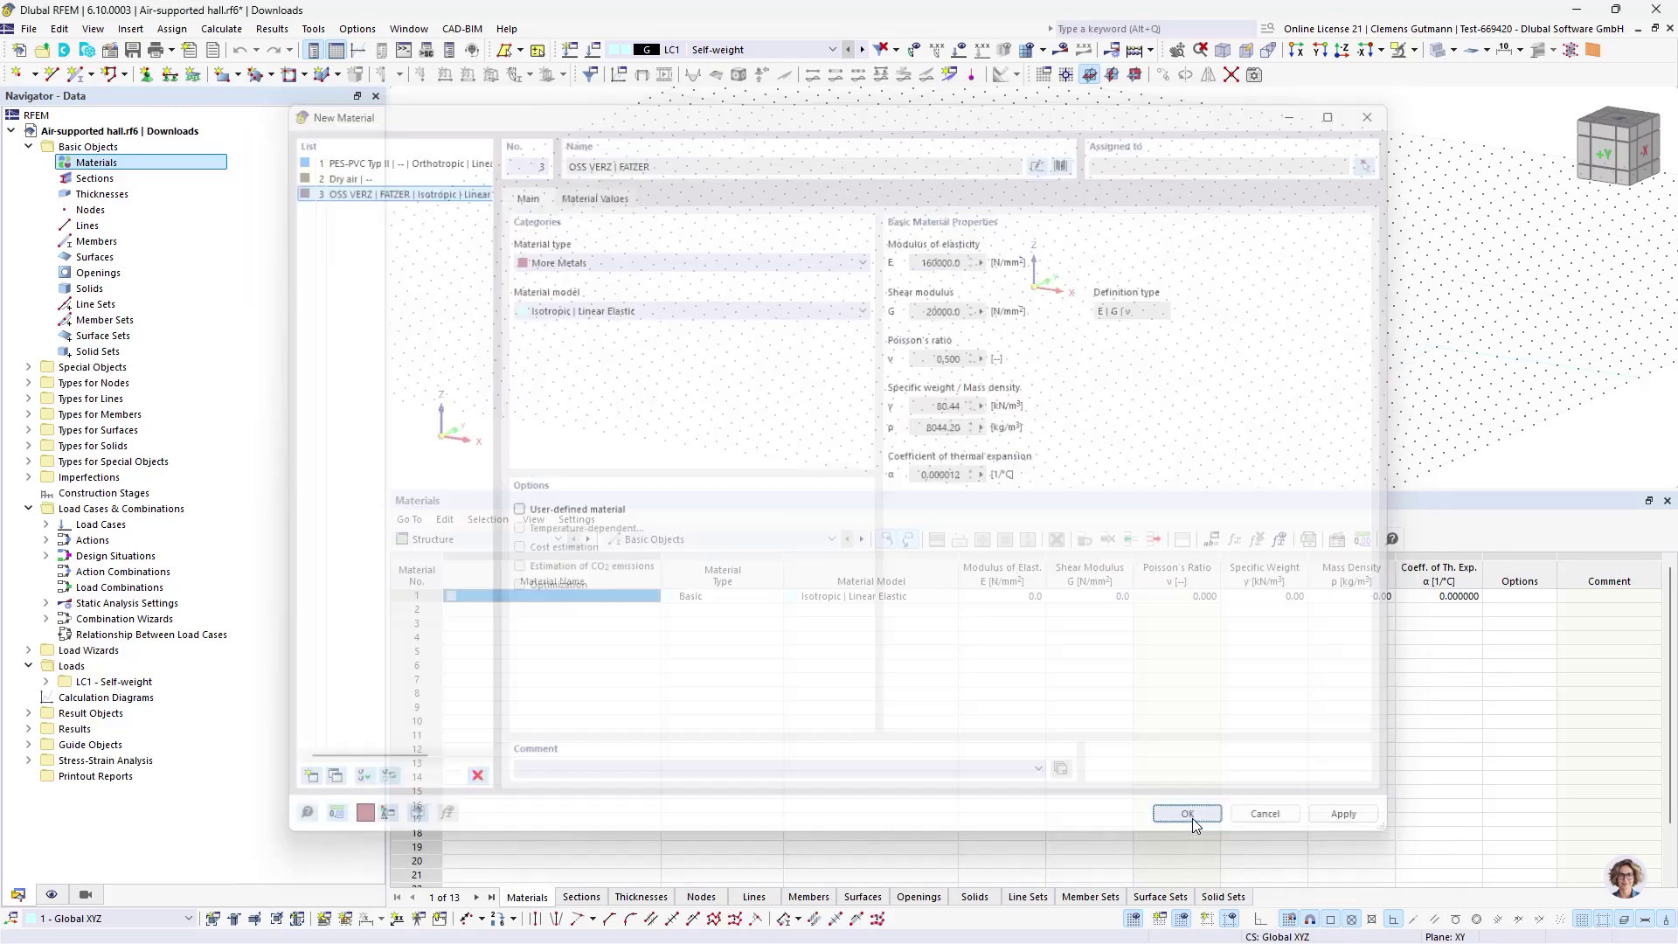
# - Create a new section and assign it the material OSS VERZ | FATZER
pyautogui.rightClick(106, 179)
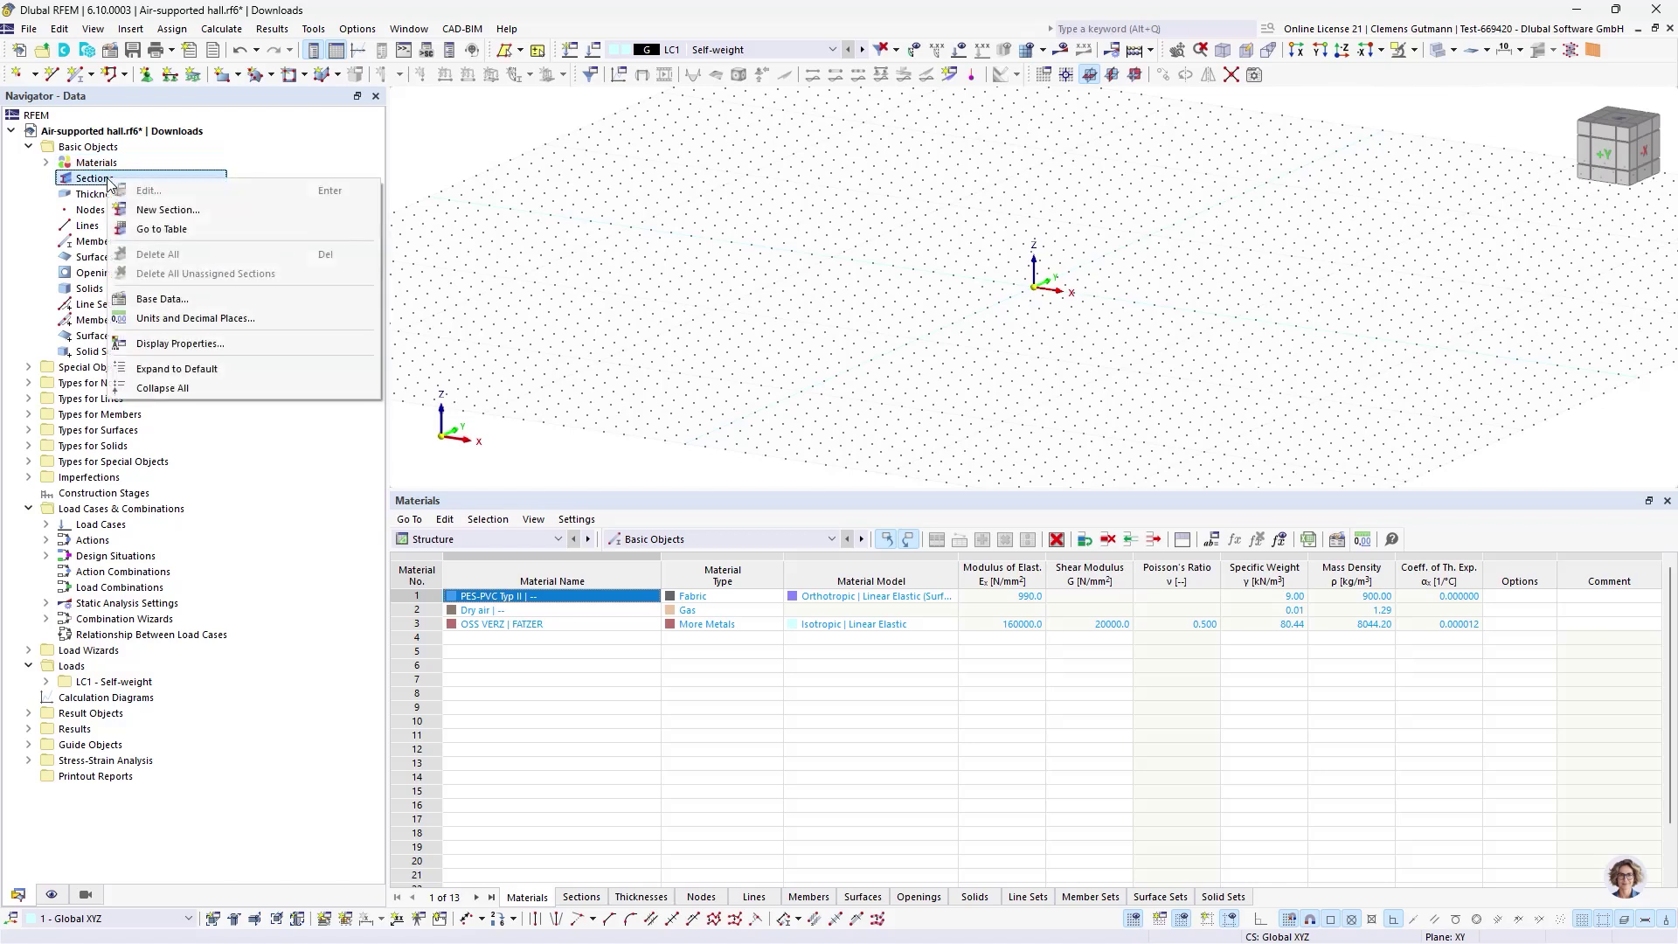
pyautogui.click(138, 211)
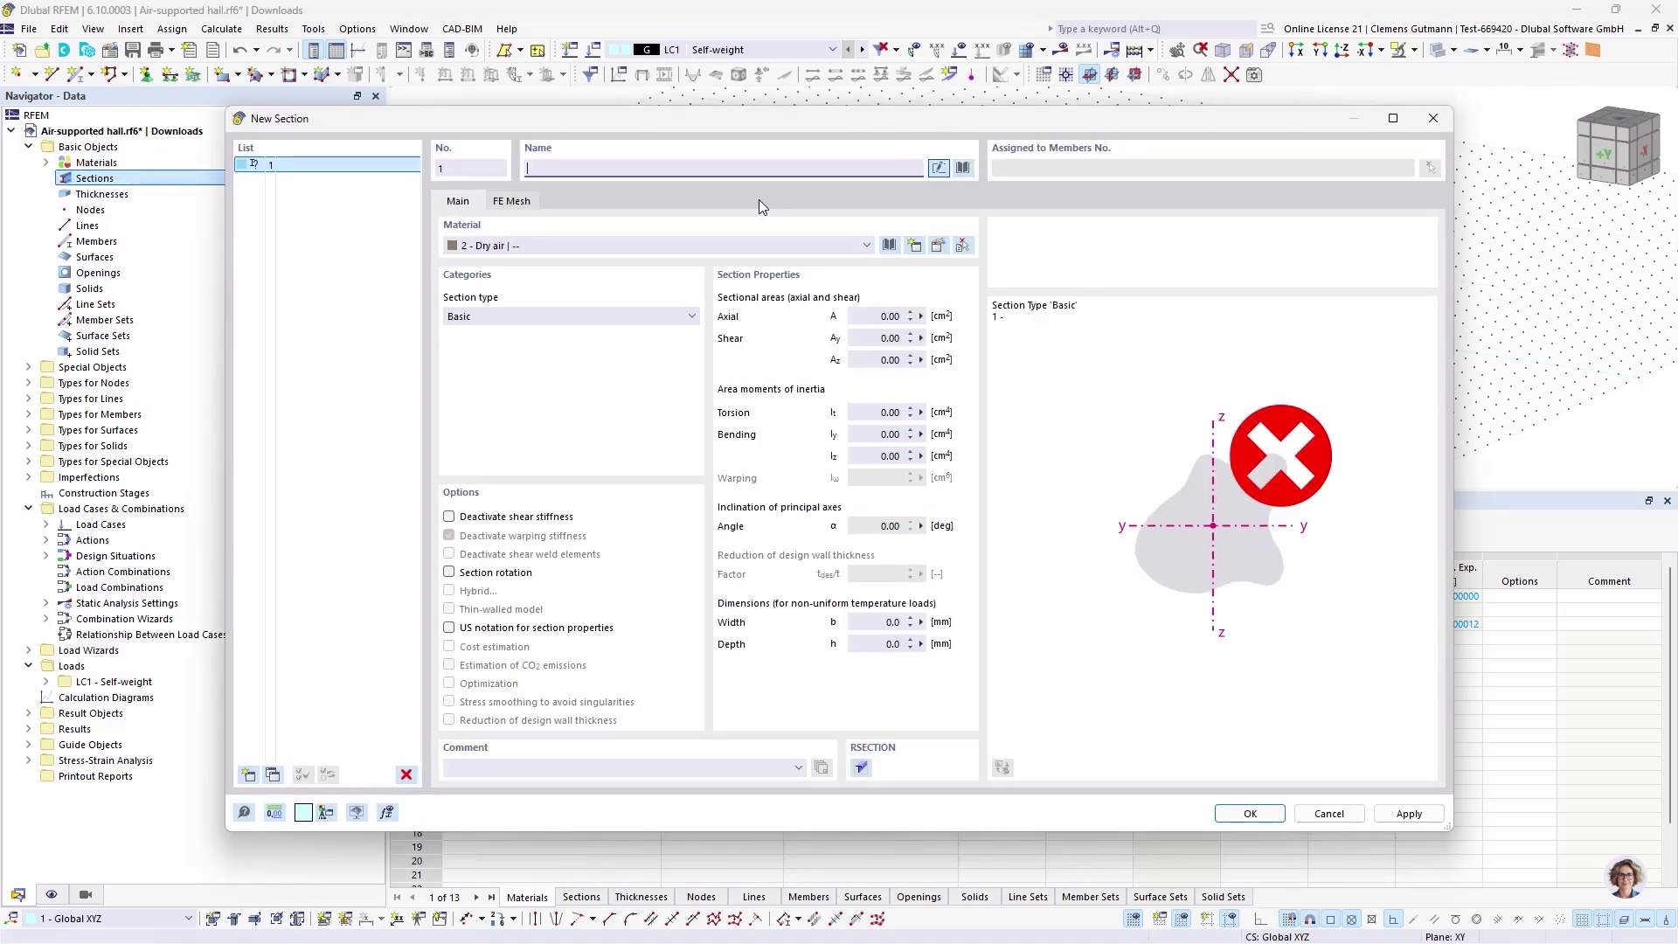
pyautogui.click(699, 245)
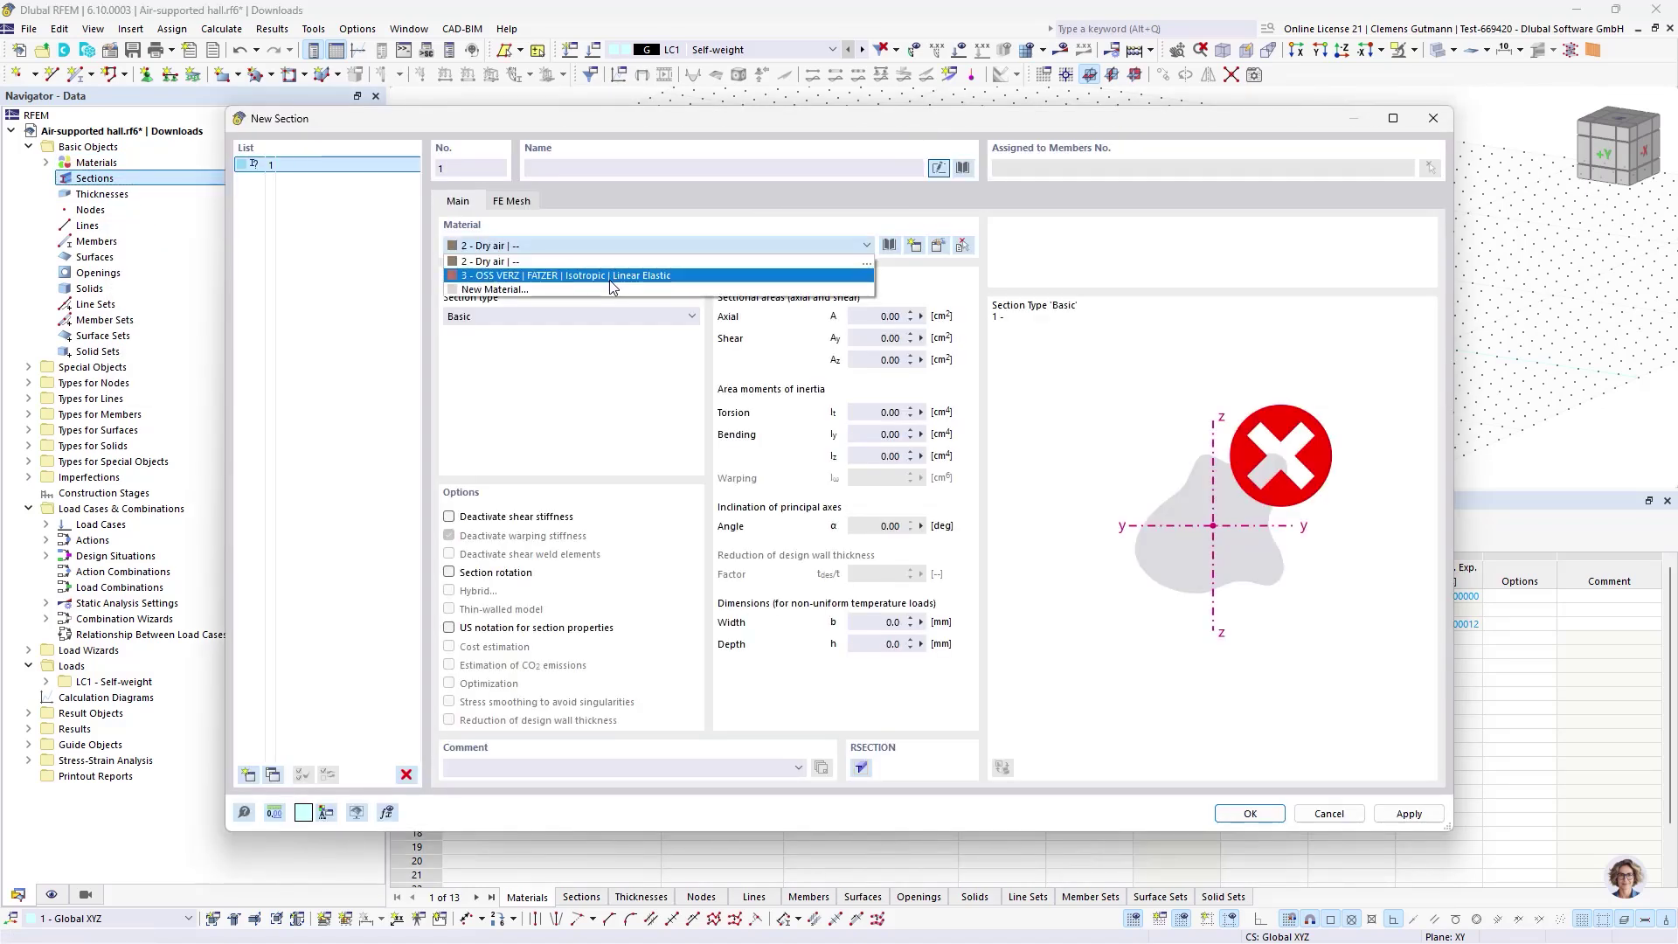
pyautogui.click(616, 277)
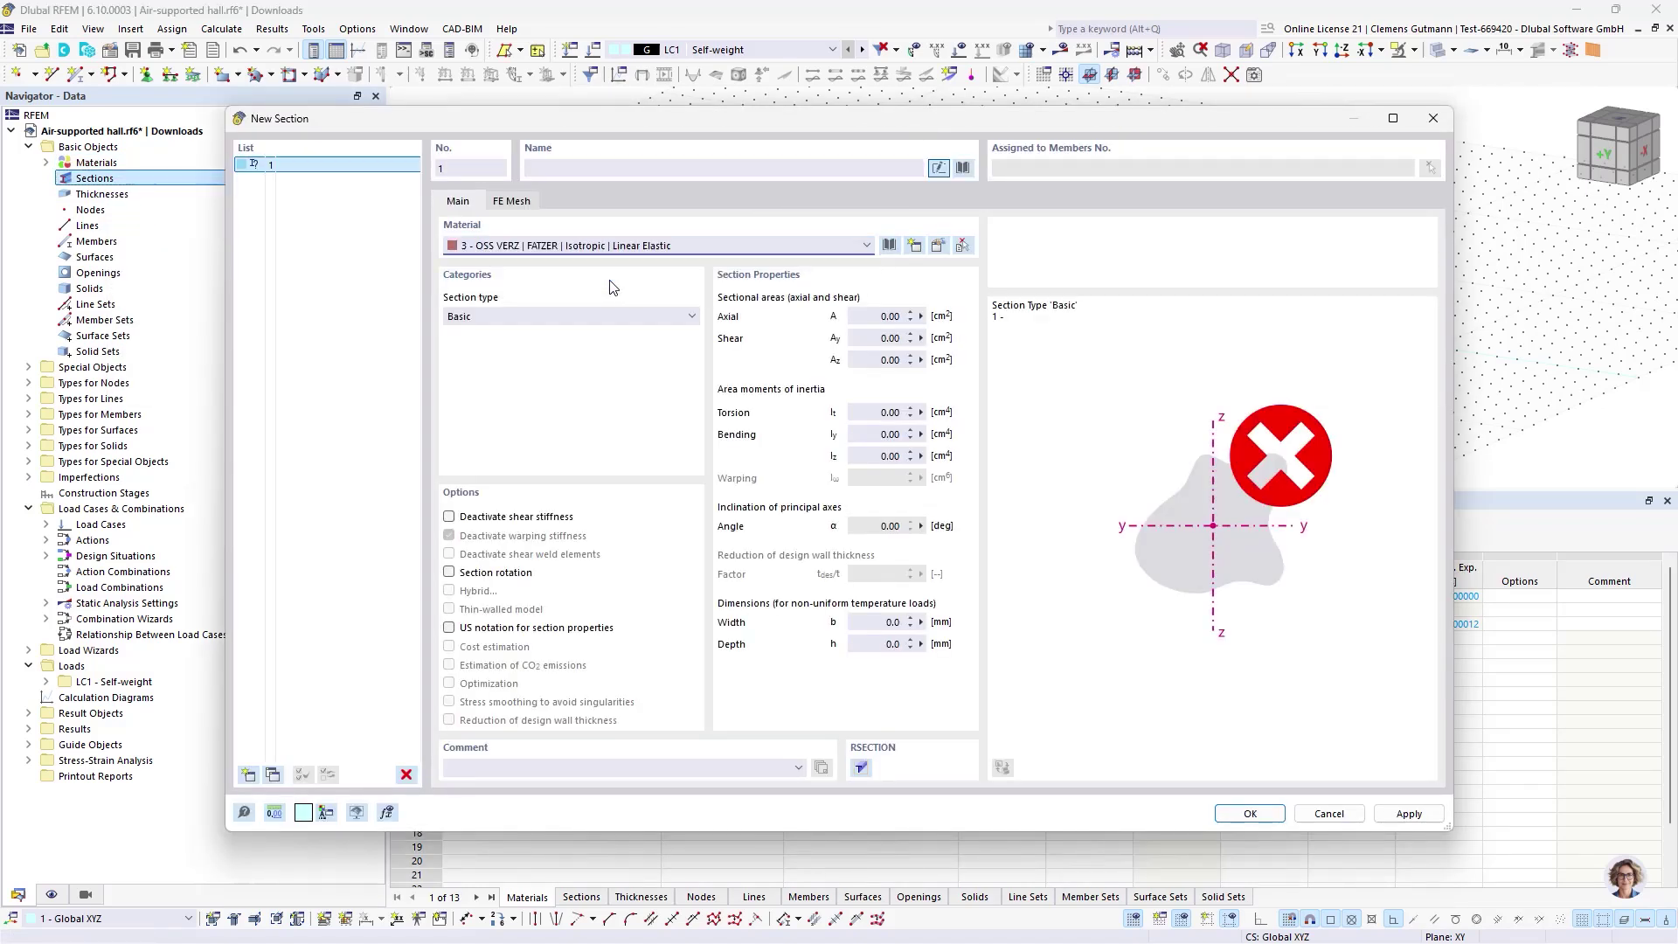
pyautogui.click(962, 167)
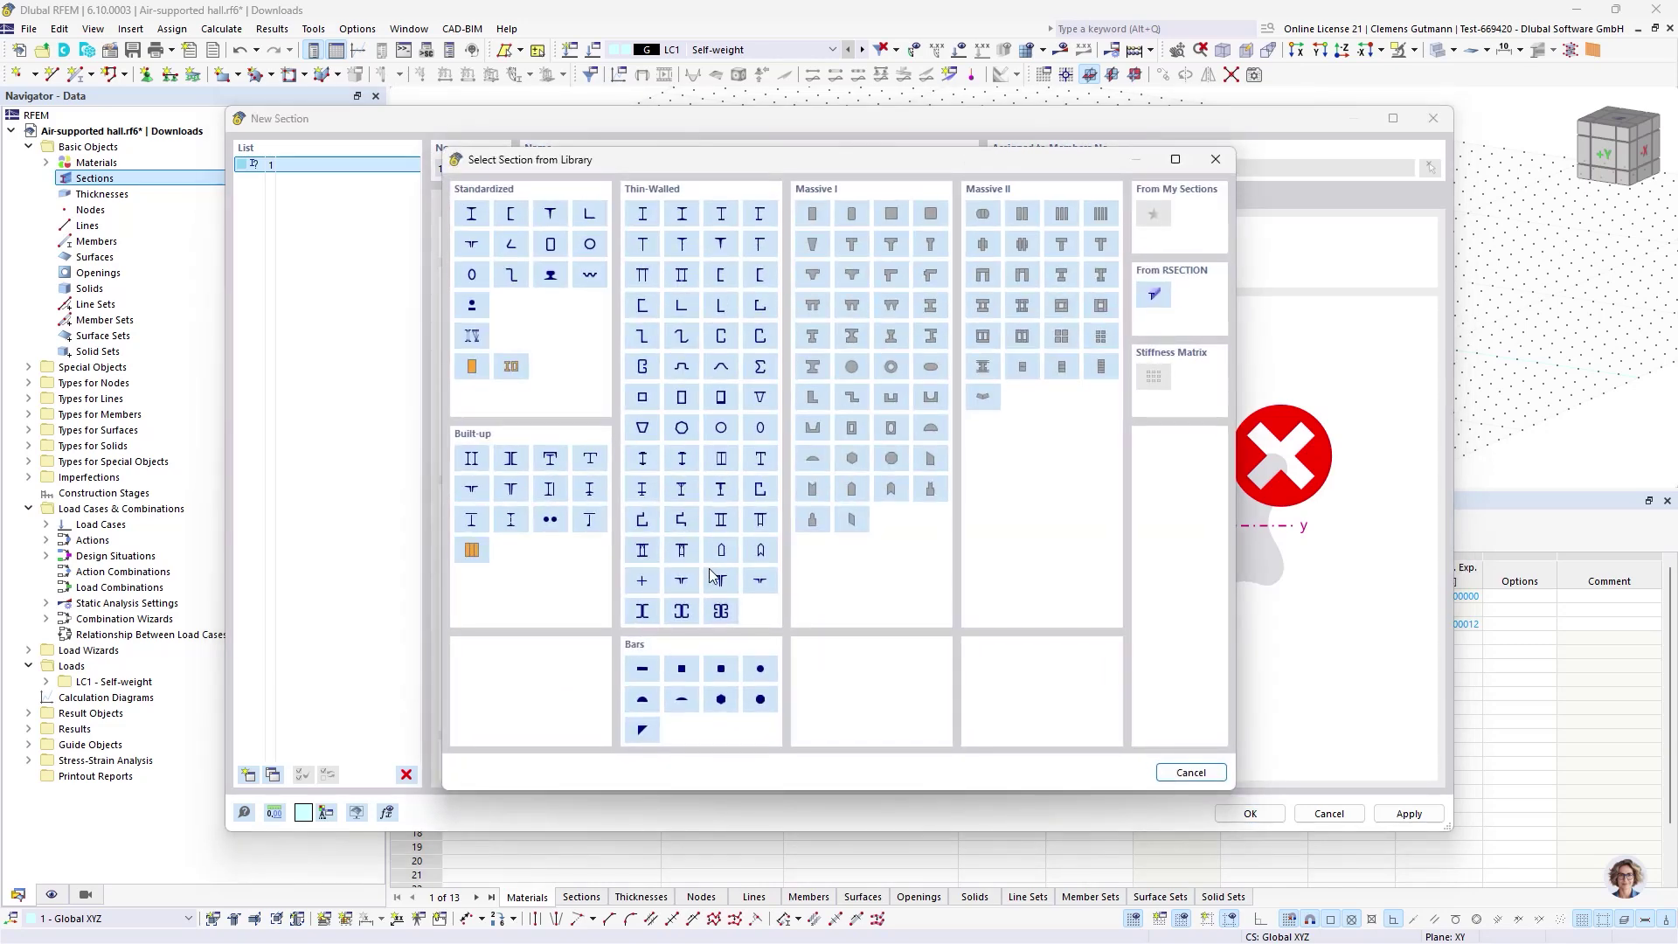
pyautogui.click(471, 305)
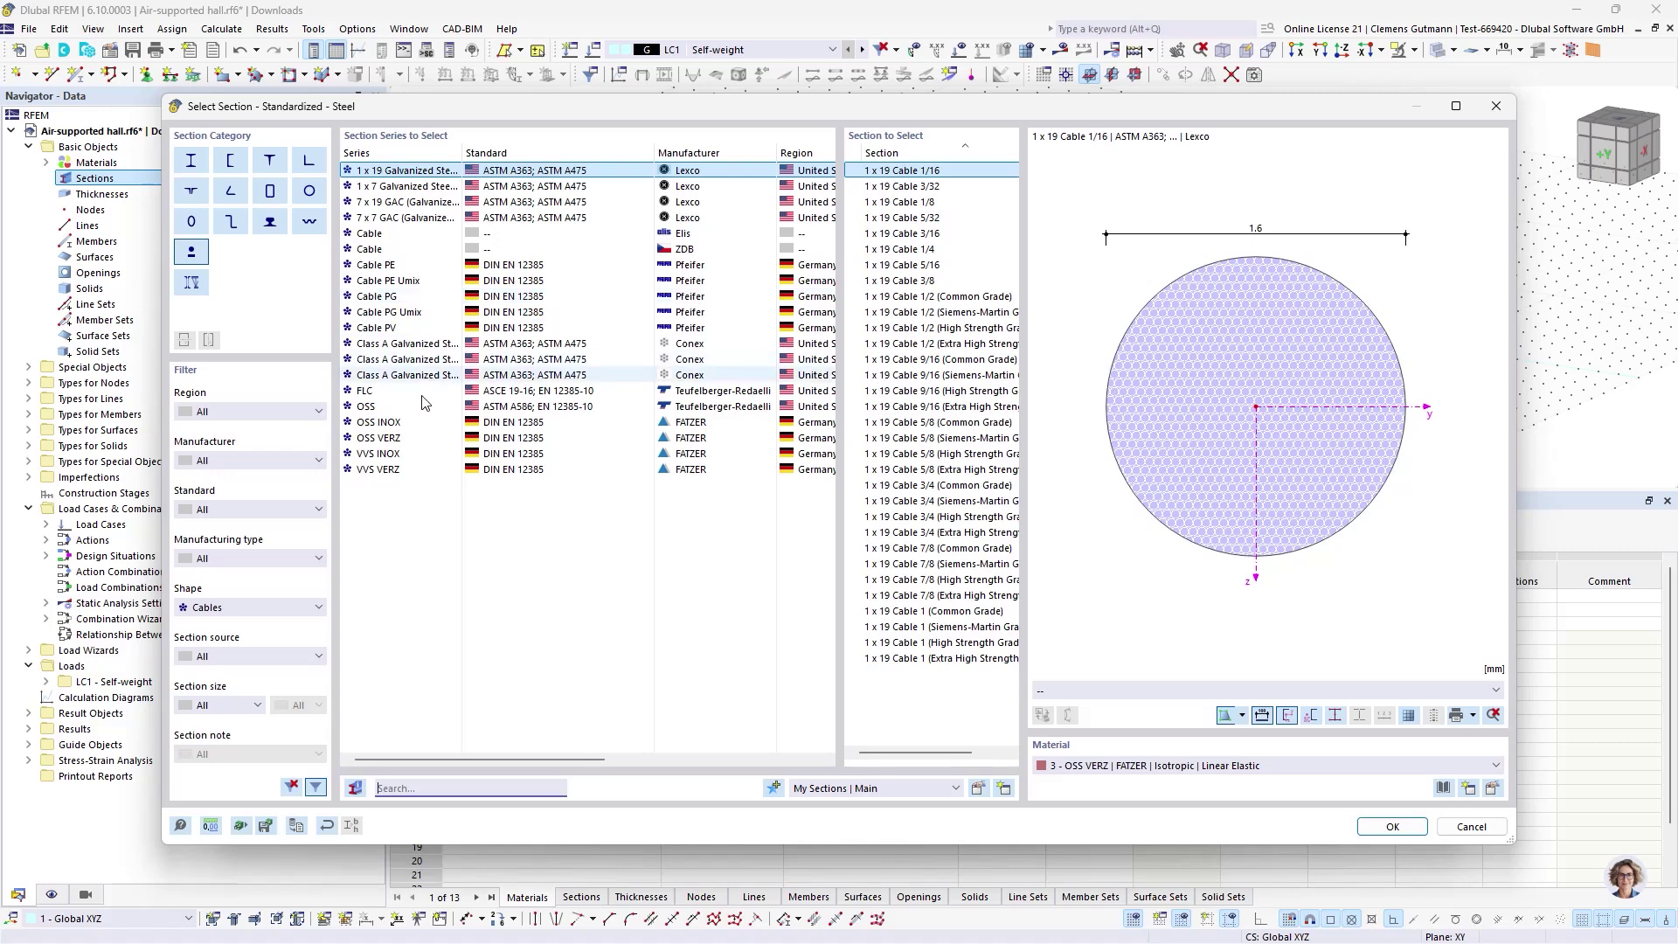
pyautogui.click(402, 423)
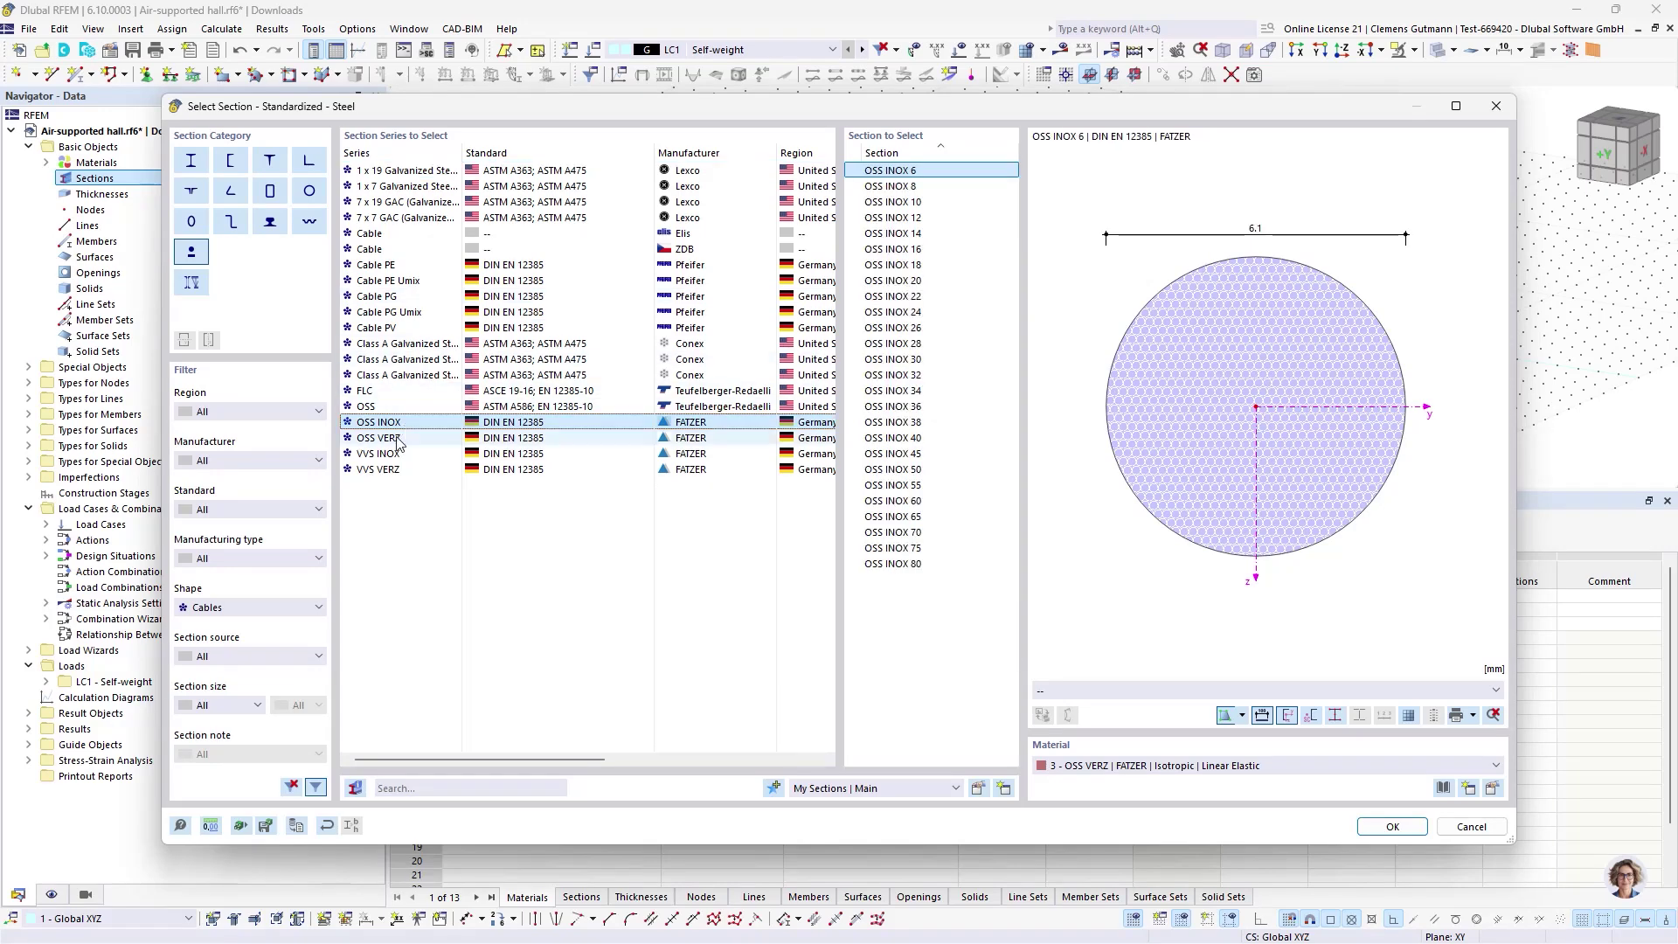
pyautogui.click(399, 439)
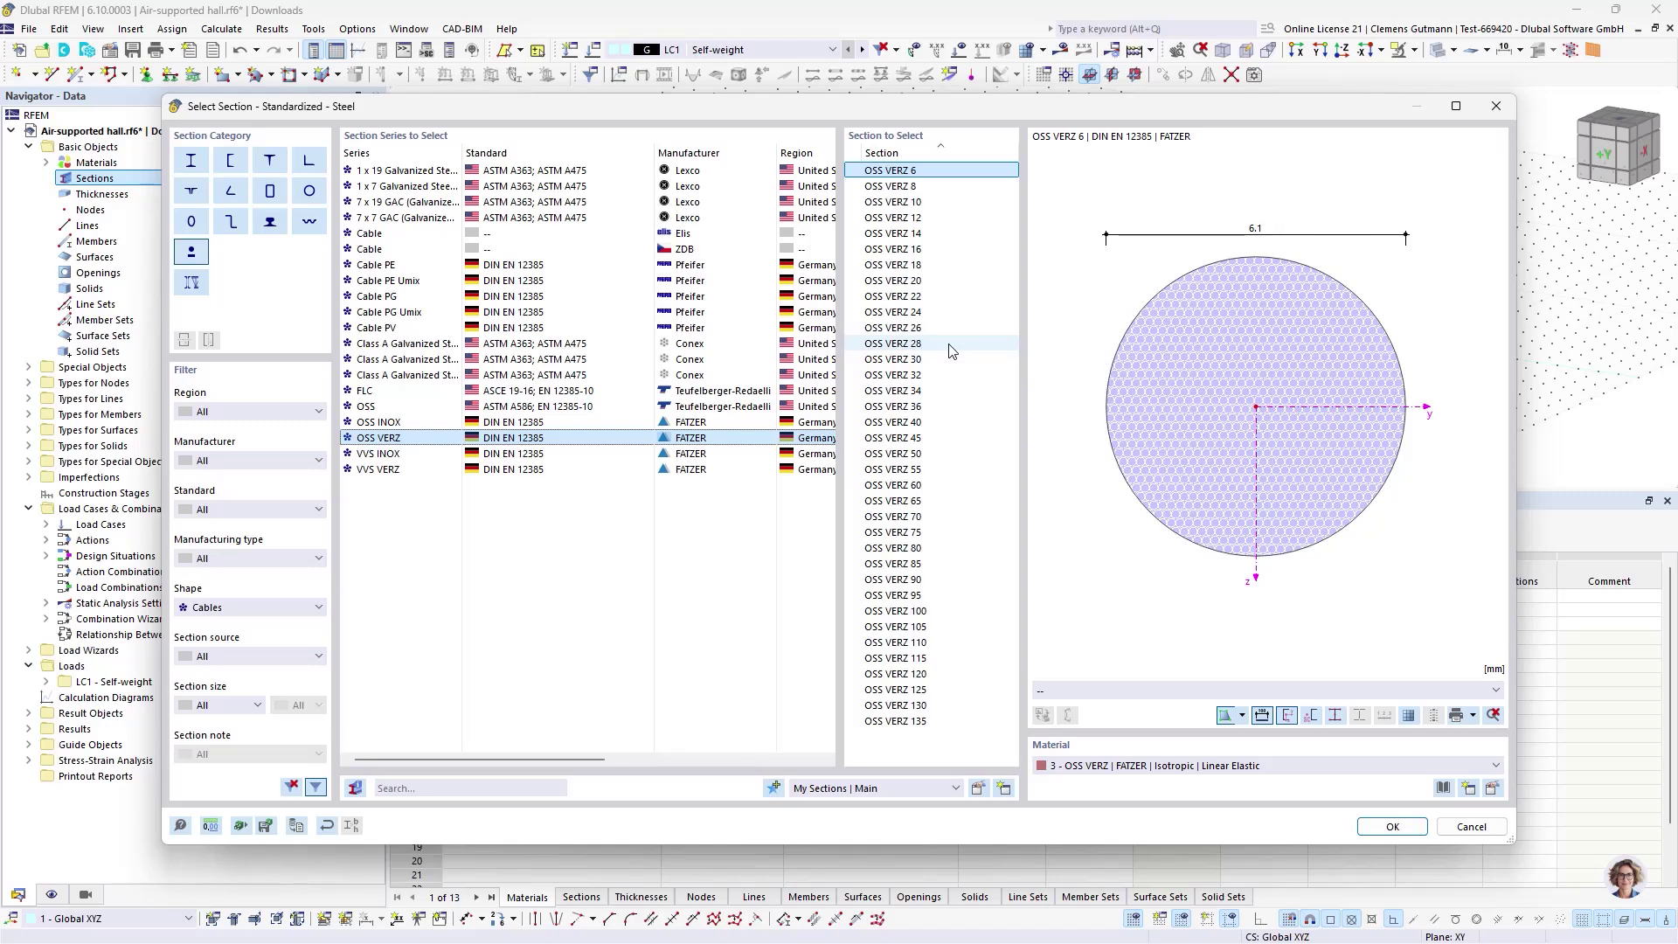
pyautogui.click(1472, 825)
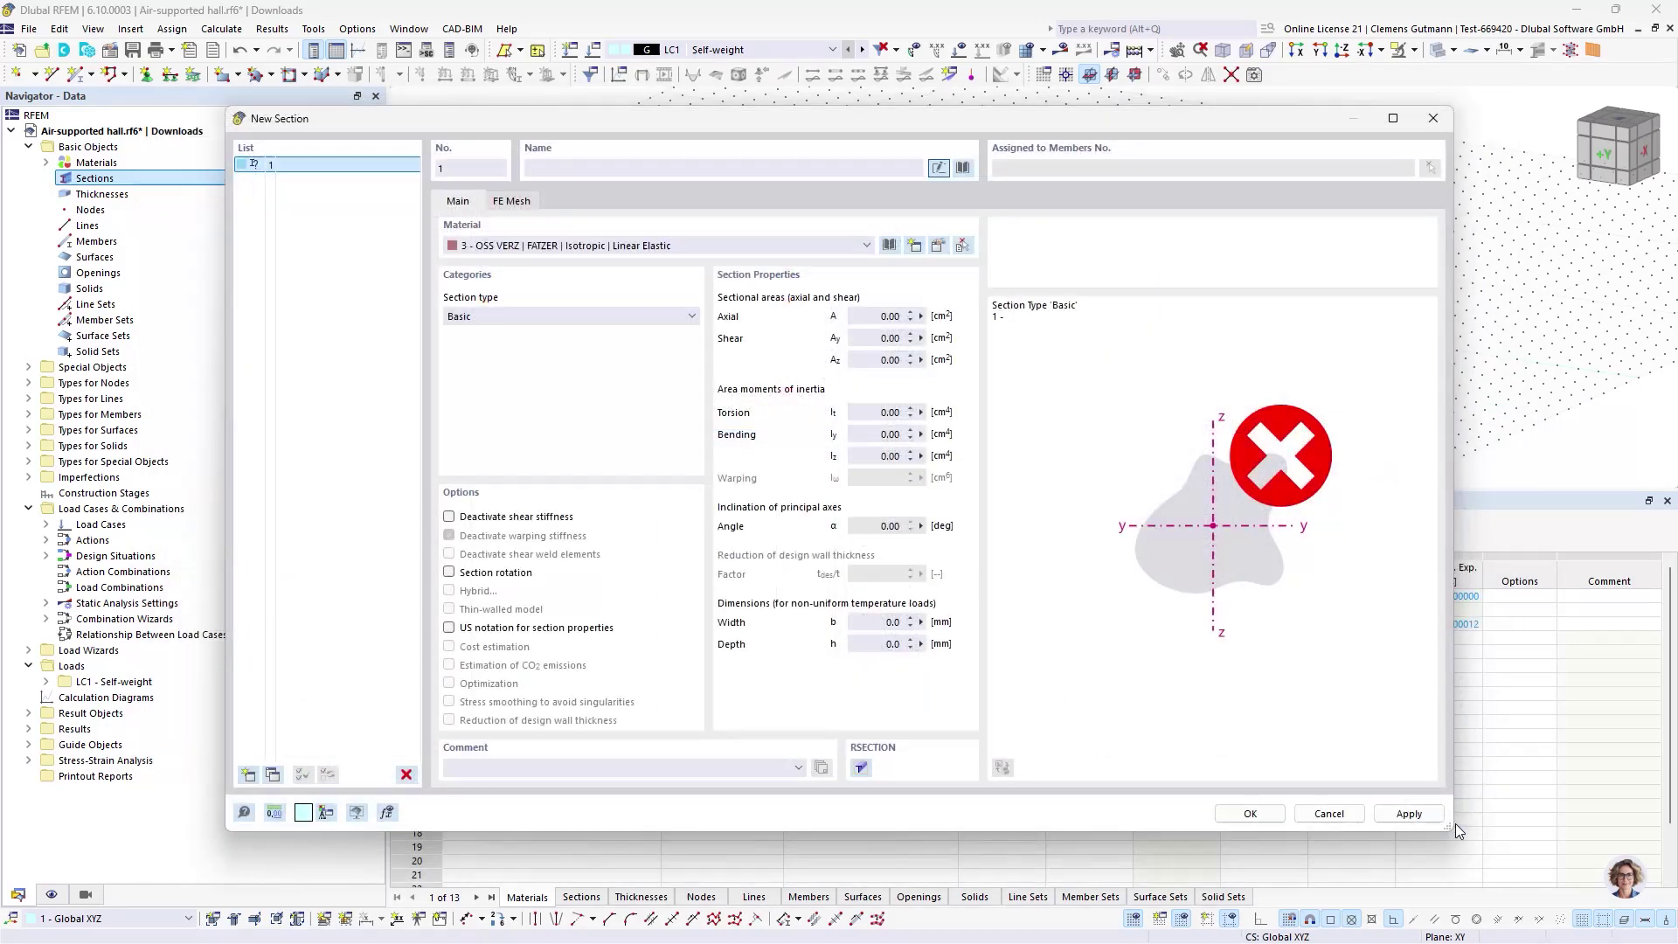
# - Make the section a solid round bar with its diameter defined by the formula 0.75^0.5*10mm, and confirm the section
pyautogui.click(965, 168)
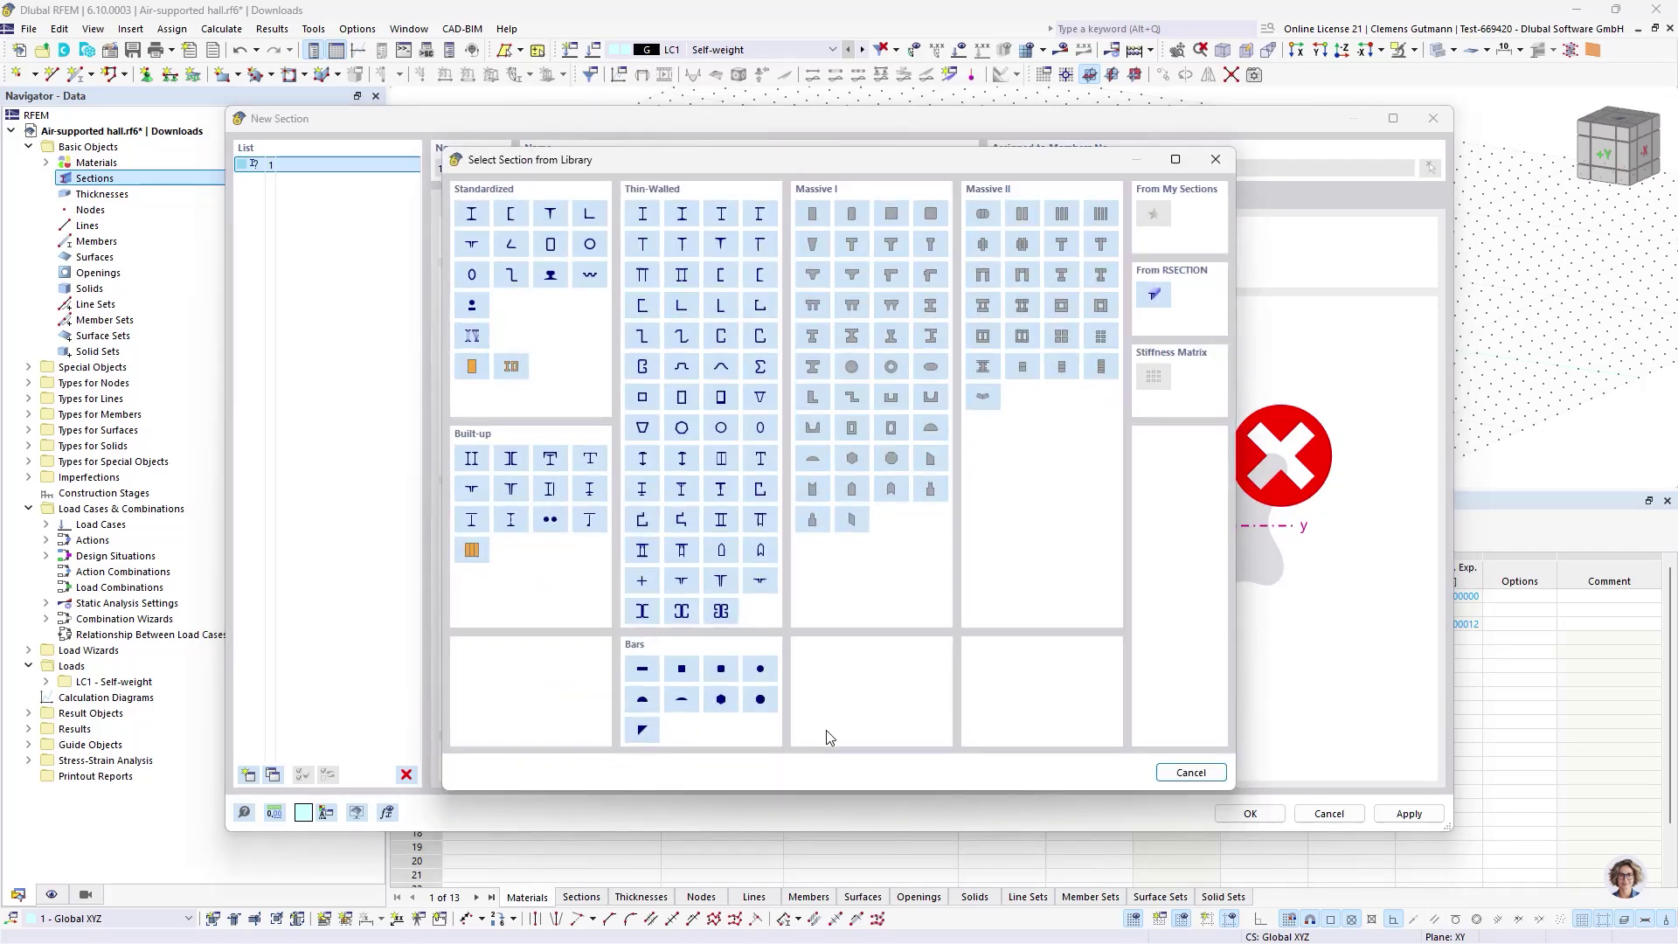
pyautogui.click(760, 669)
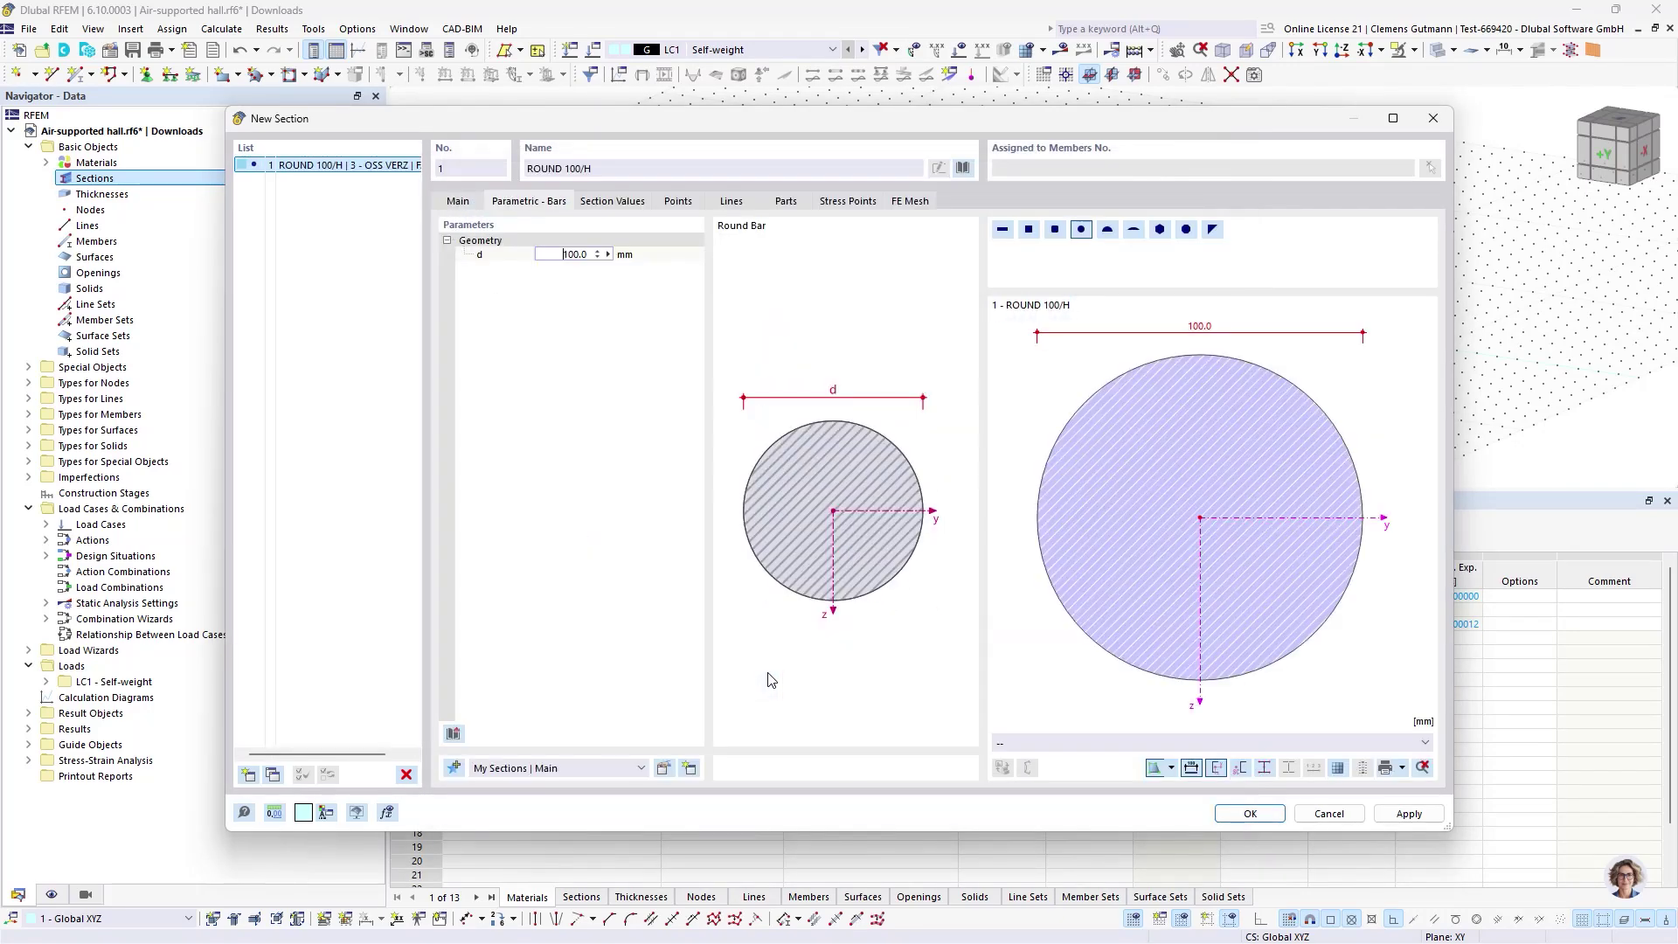
pyautogui.click(609, 255)
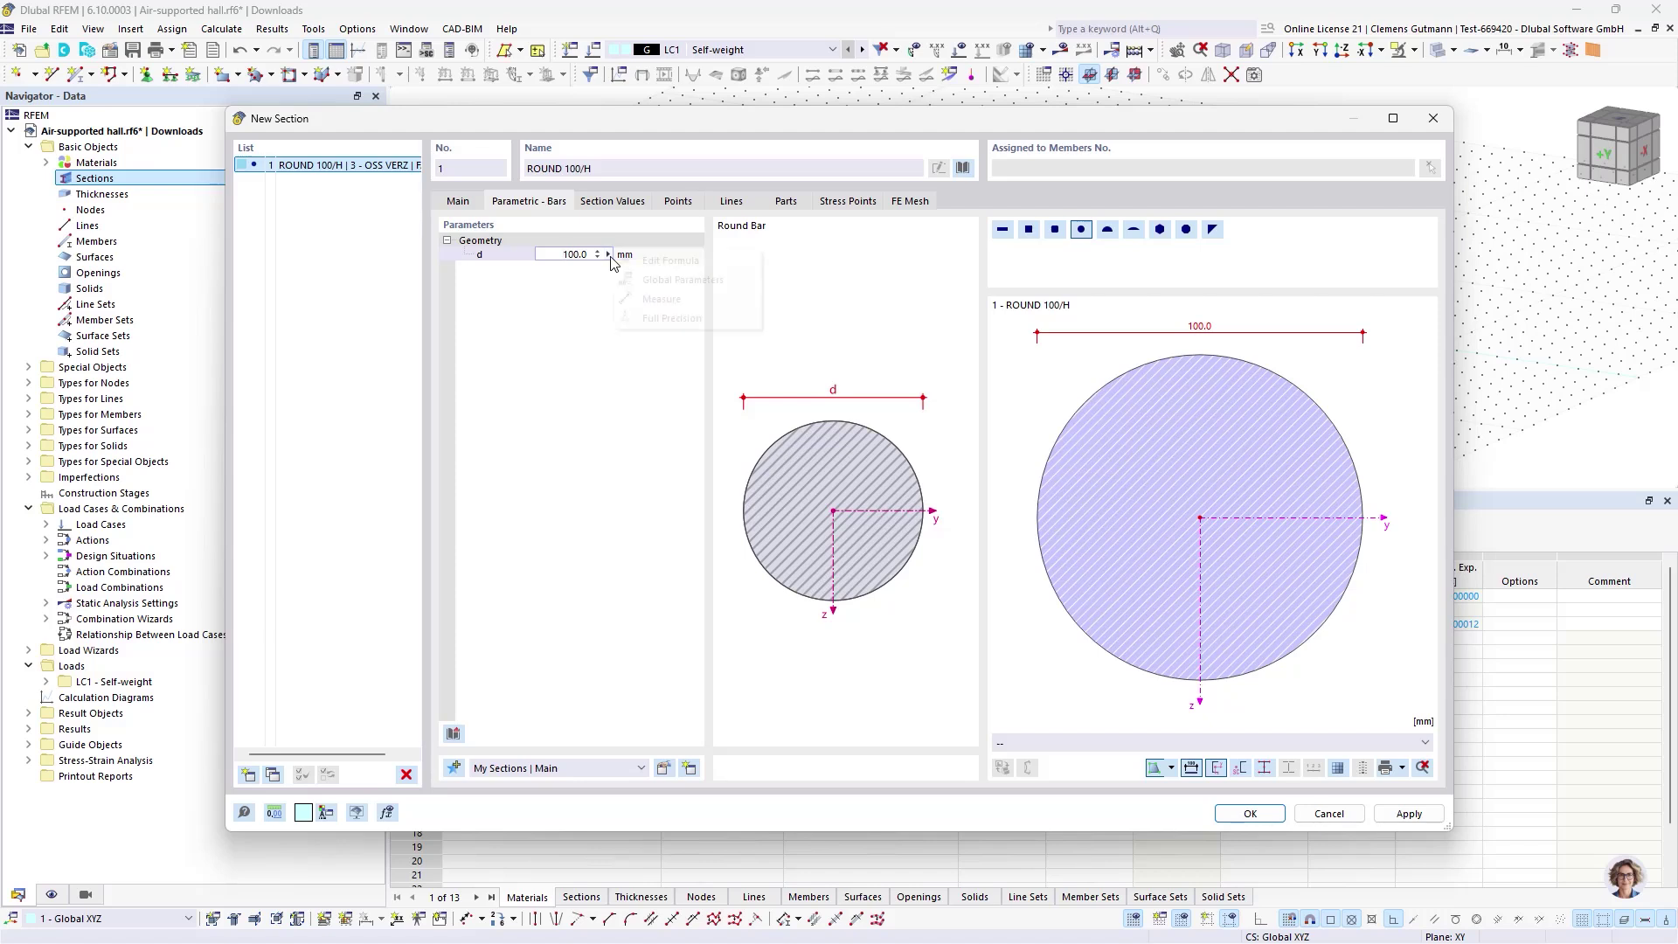
pyautogui.press('Escape')
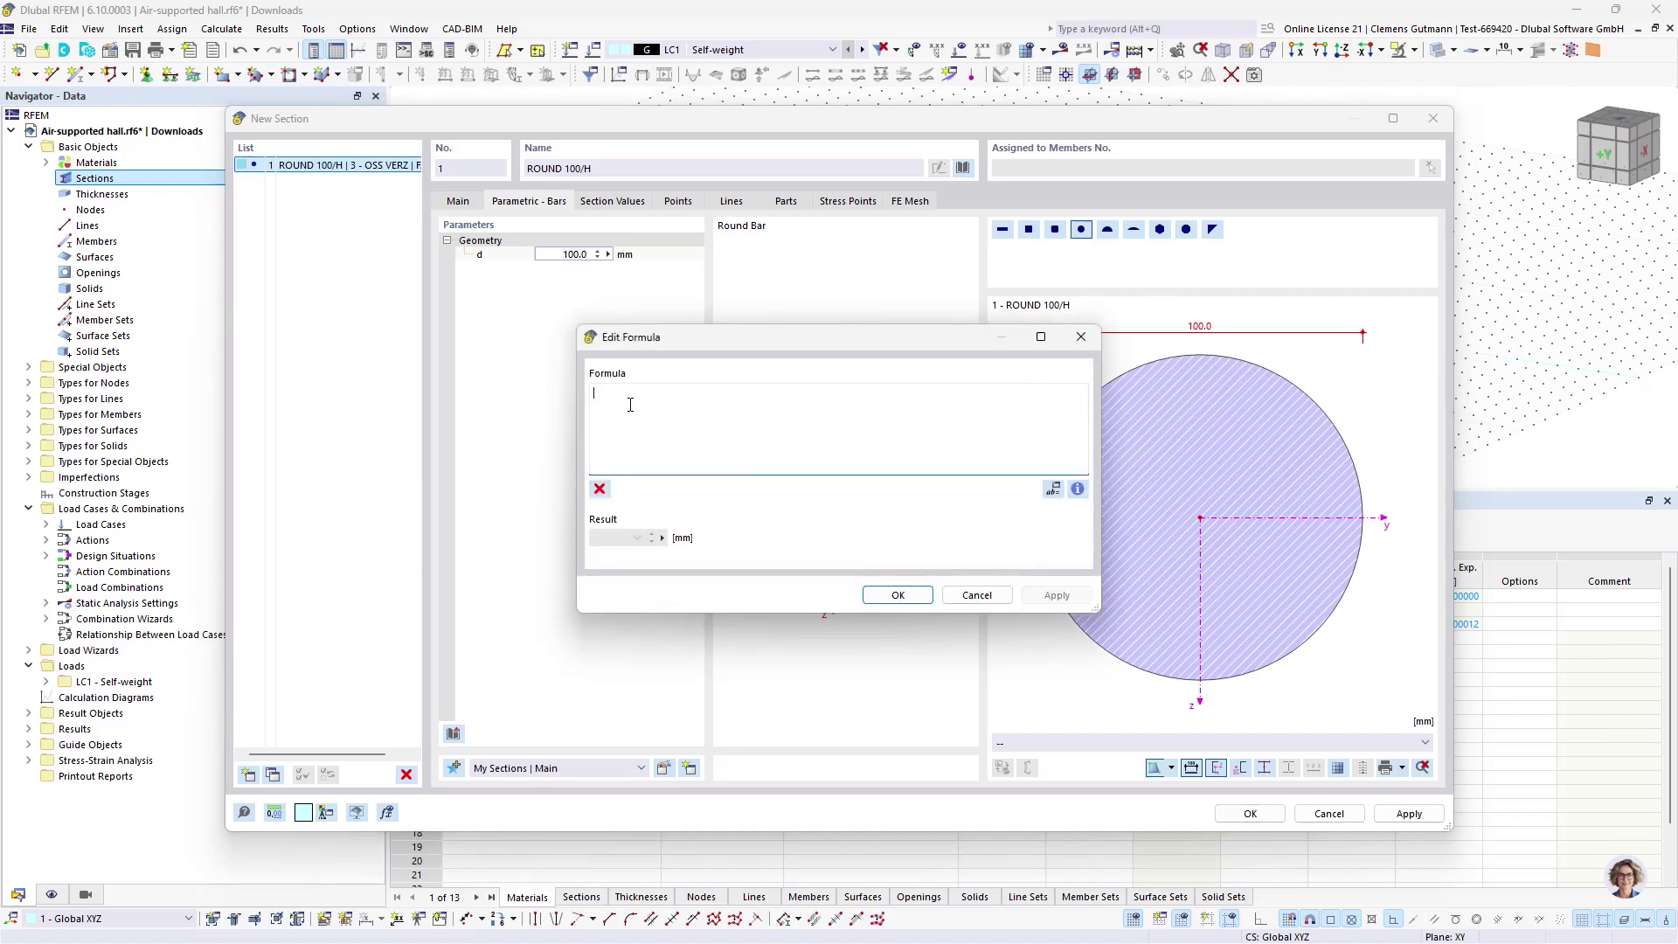
pyautogui.write('0.75')
pyautogui.write('^0.5*10')
pyautogui.write('mm')
pyautogui.click(891, 595)
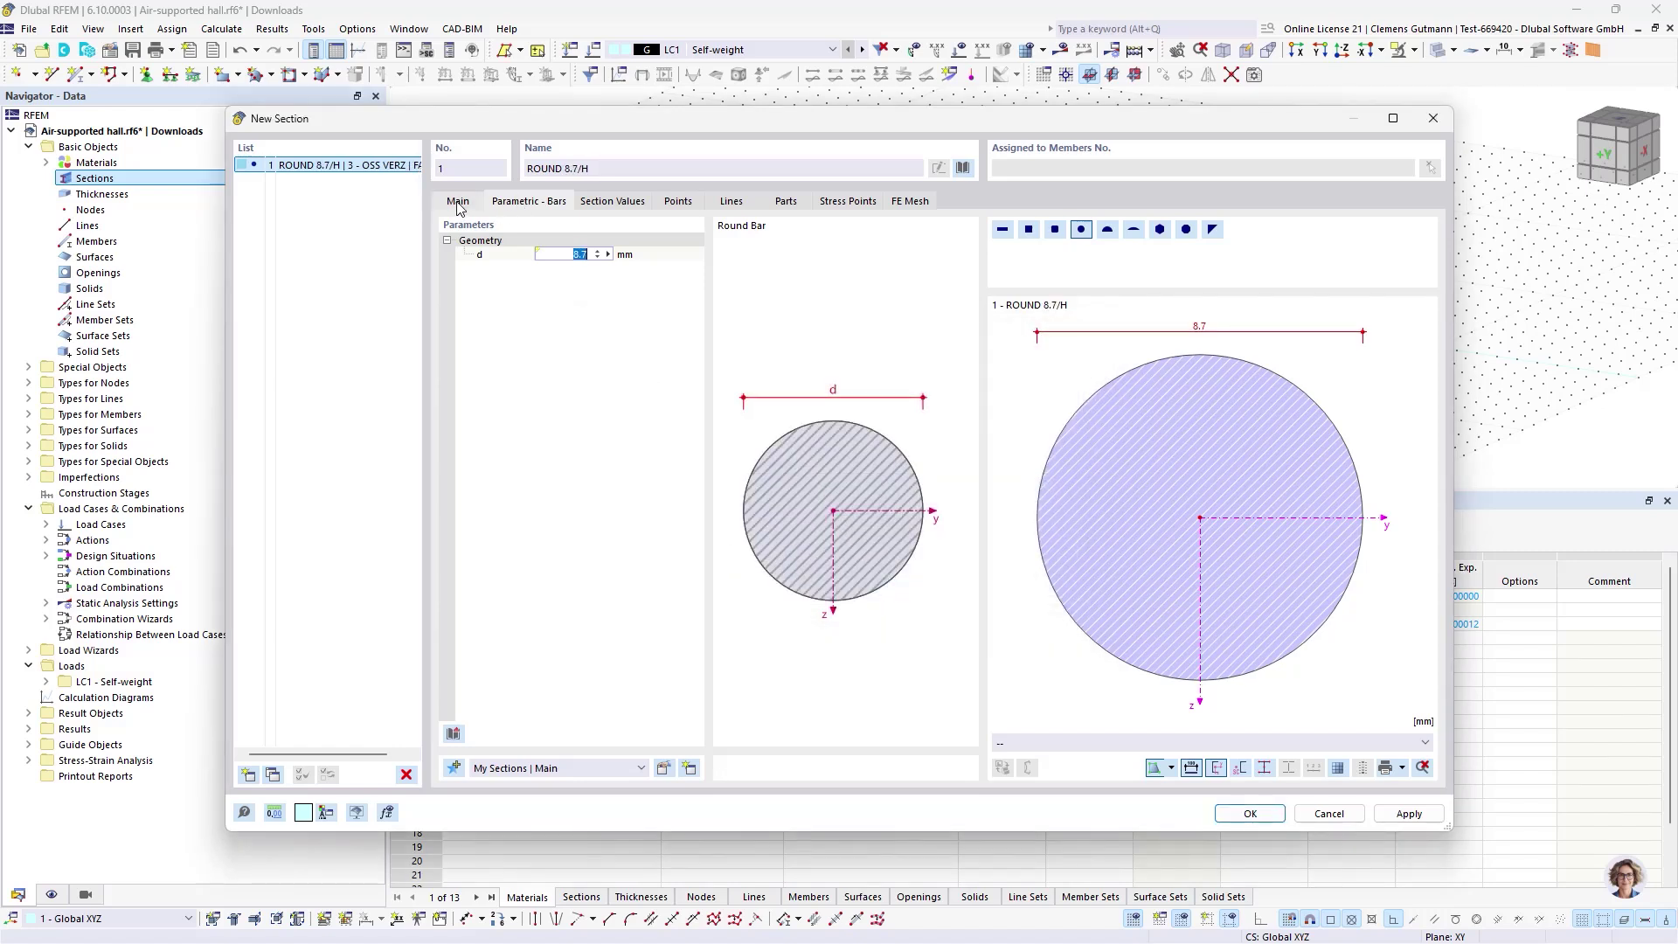
pyautogui.click(457, 204)
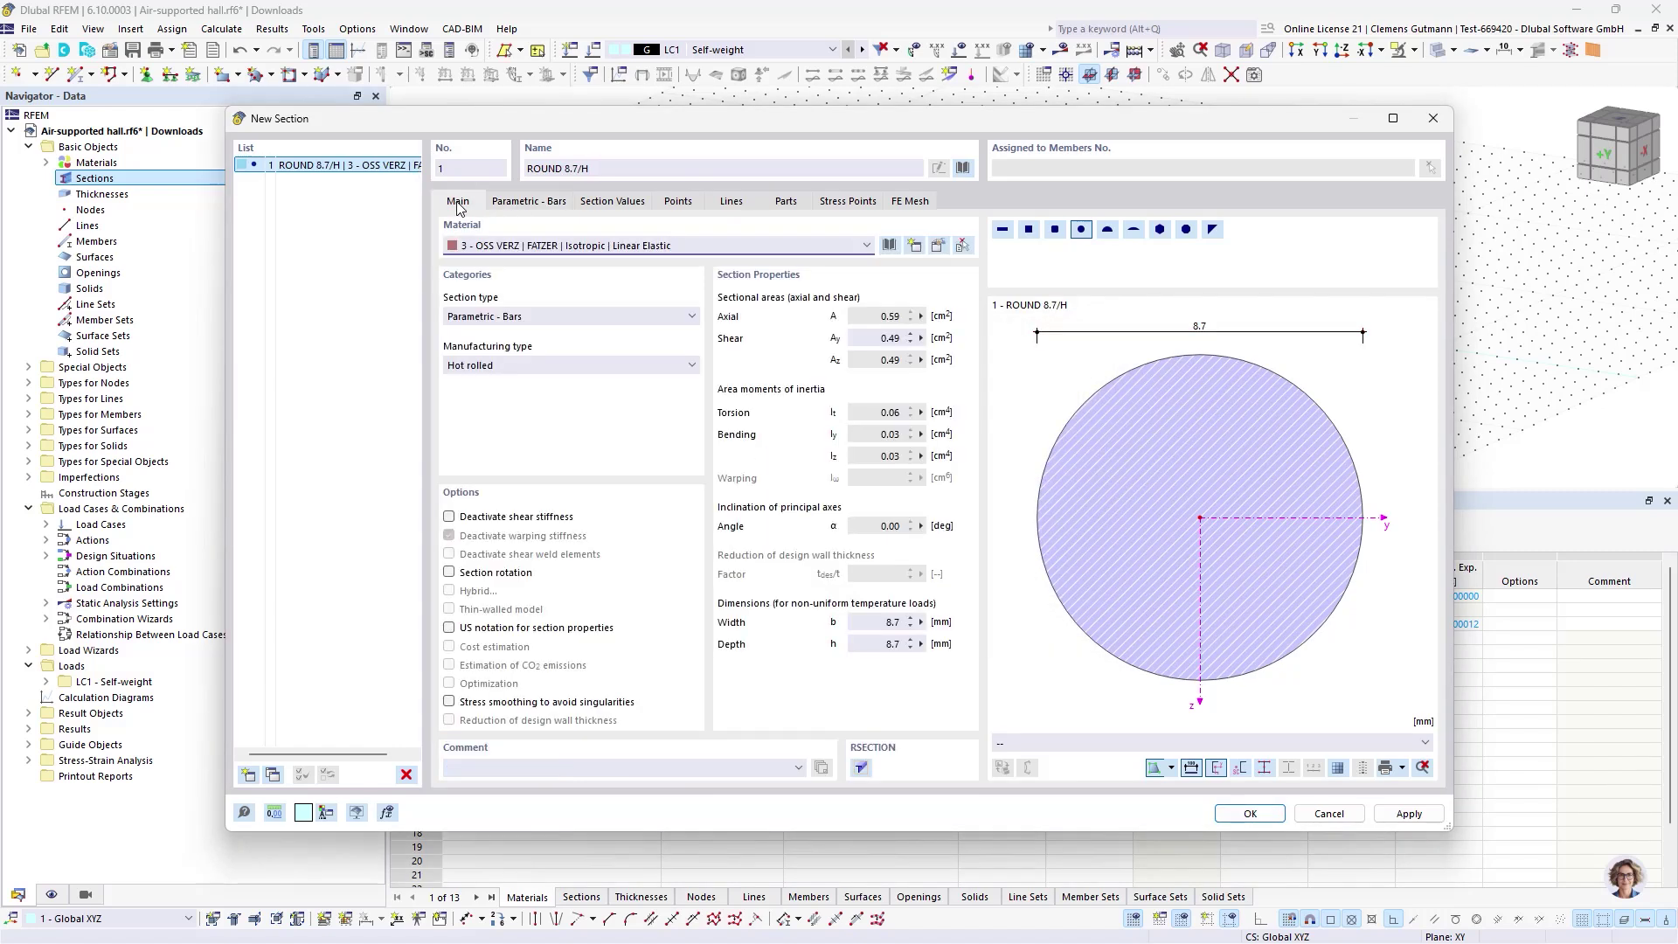
pyautogui.click(531, 203)
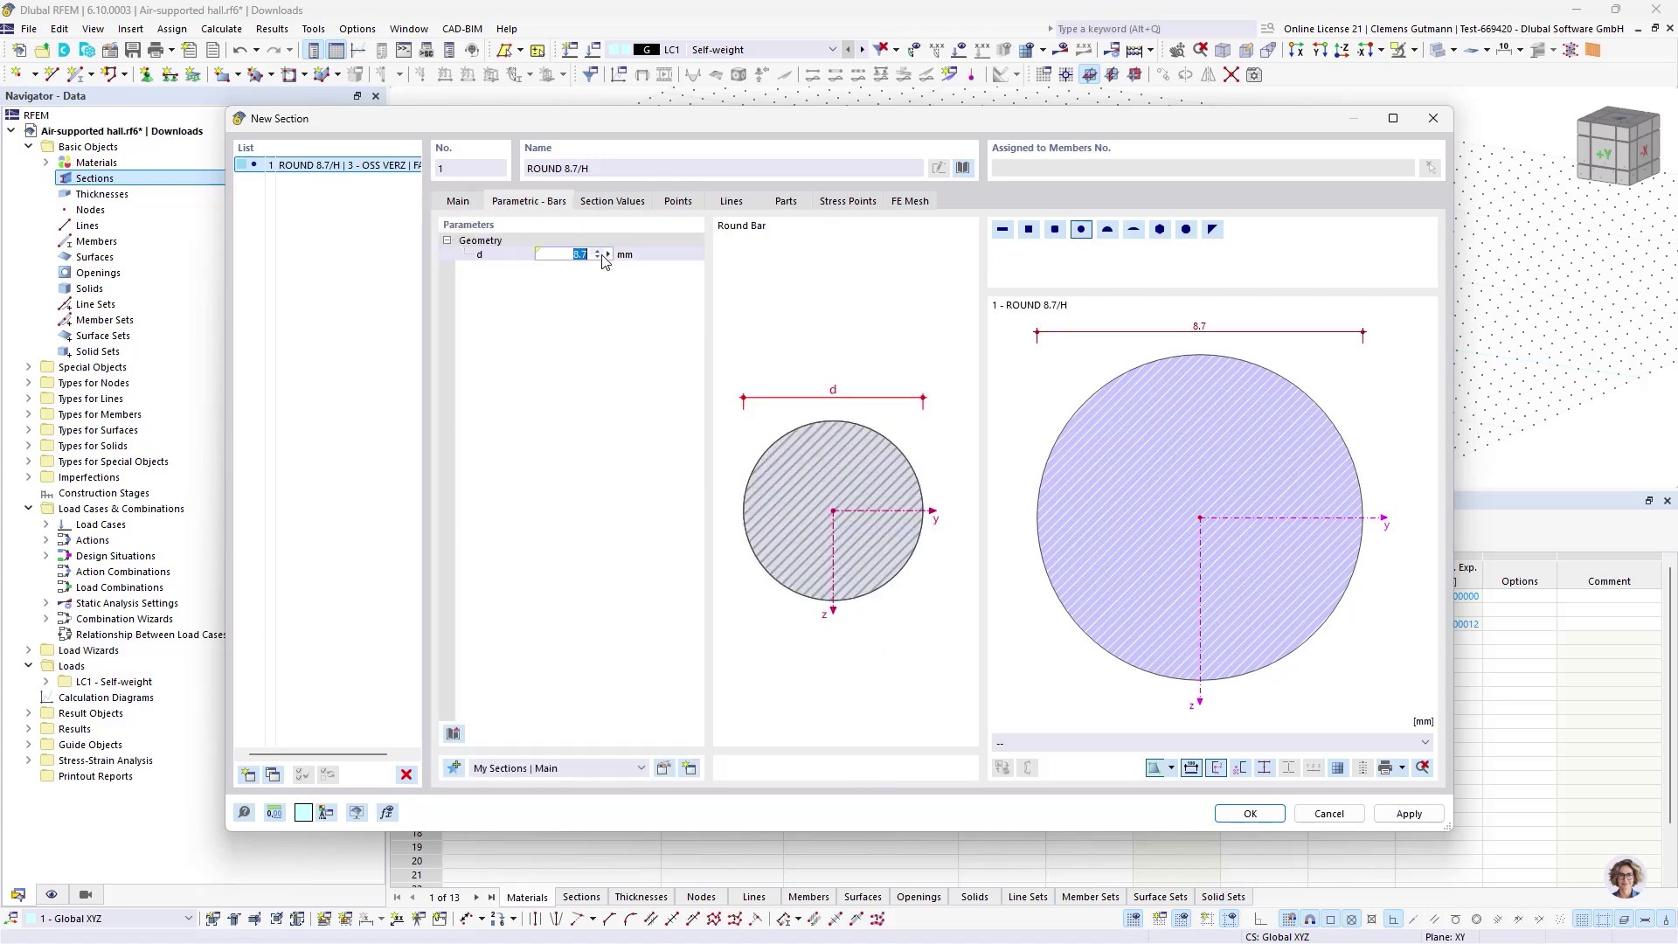
pyautogui.moveTo(609, 262)
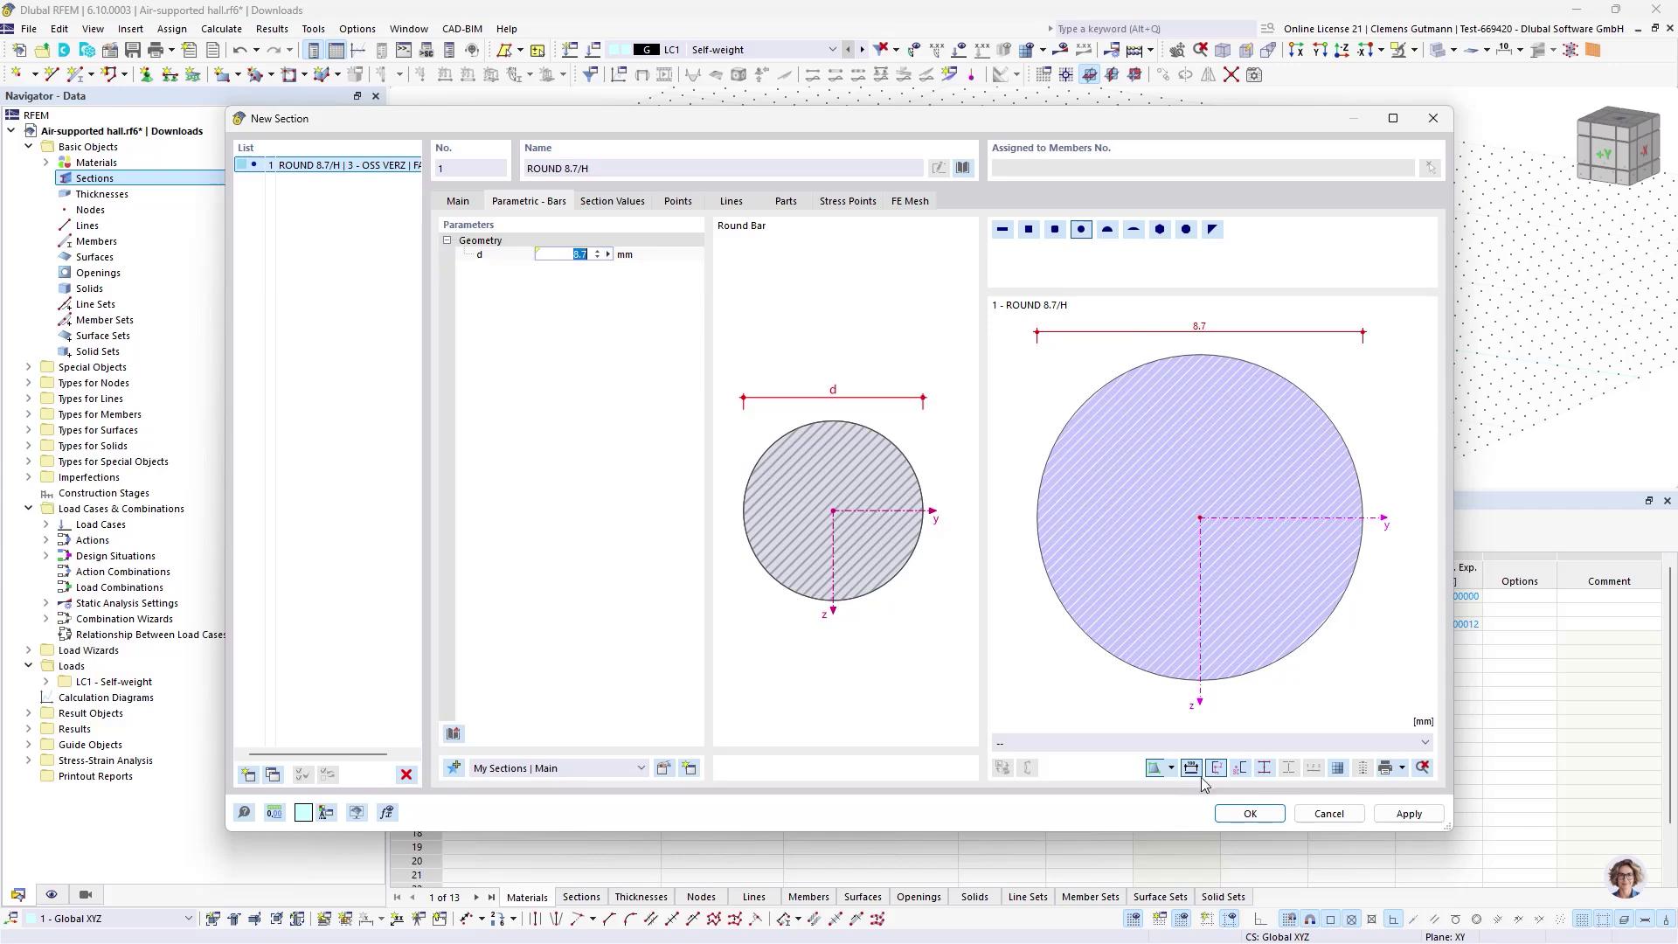
pyautogui.click(1226, 813)
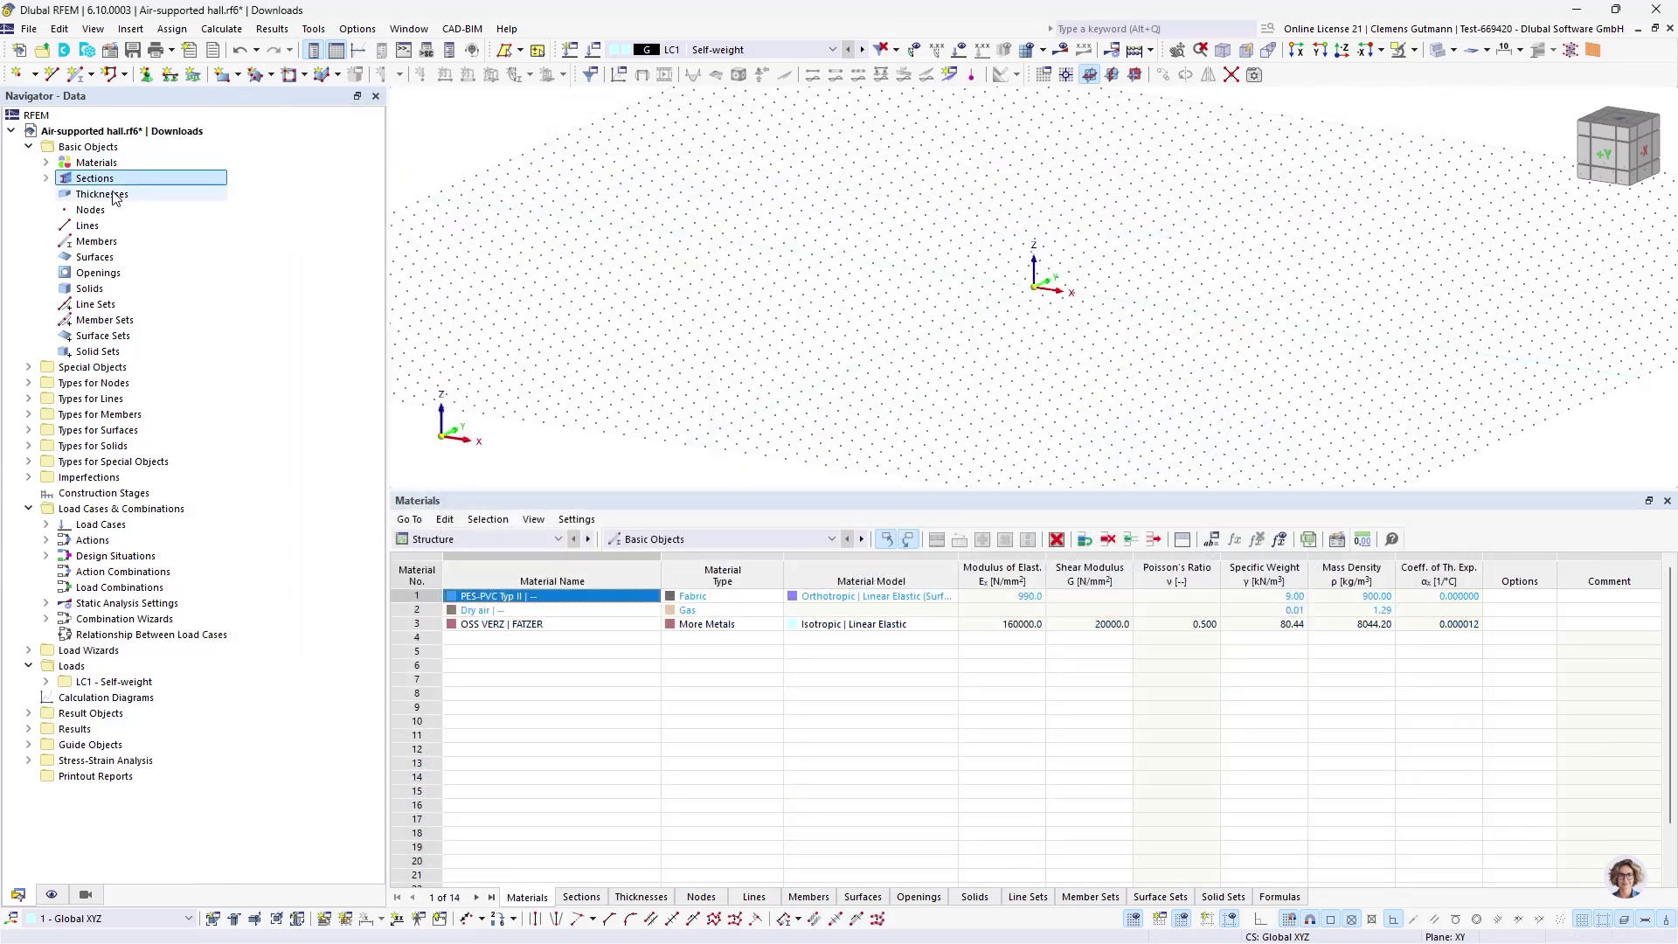
# - Create a new uniform thickness with the material PES-PVC Typ II and confirm it
pyautogui.rightClick(112, 194)
pyautogui.click(142, 222)
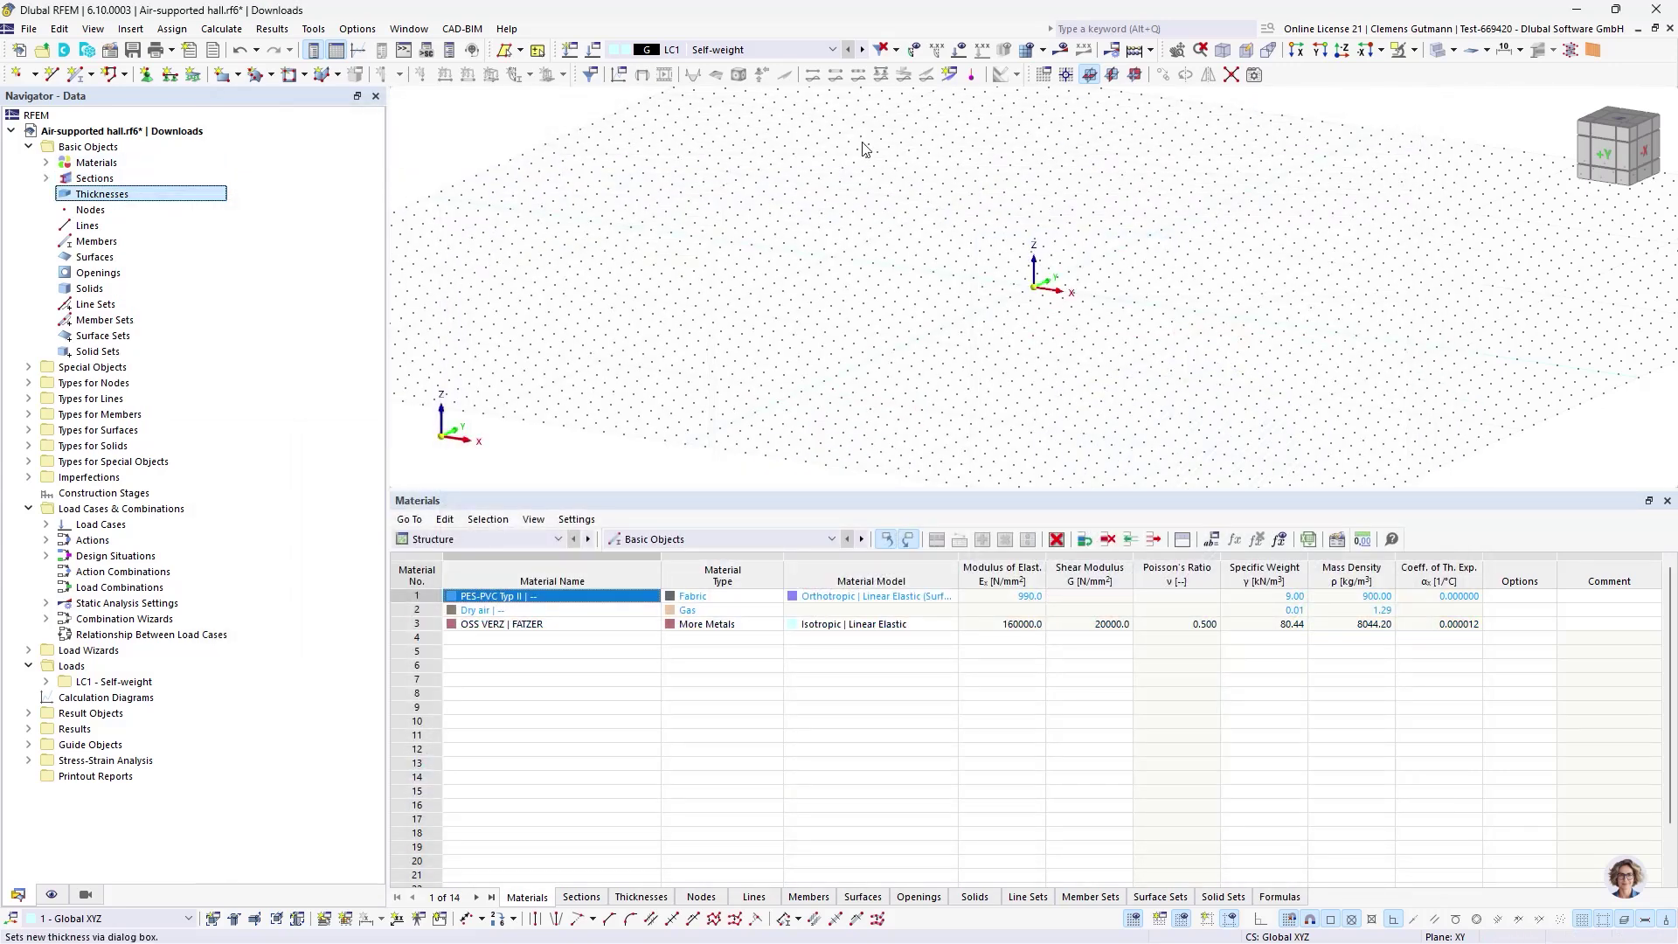
pyautogui.click(630, 263)
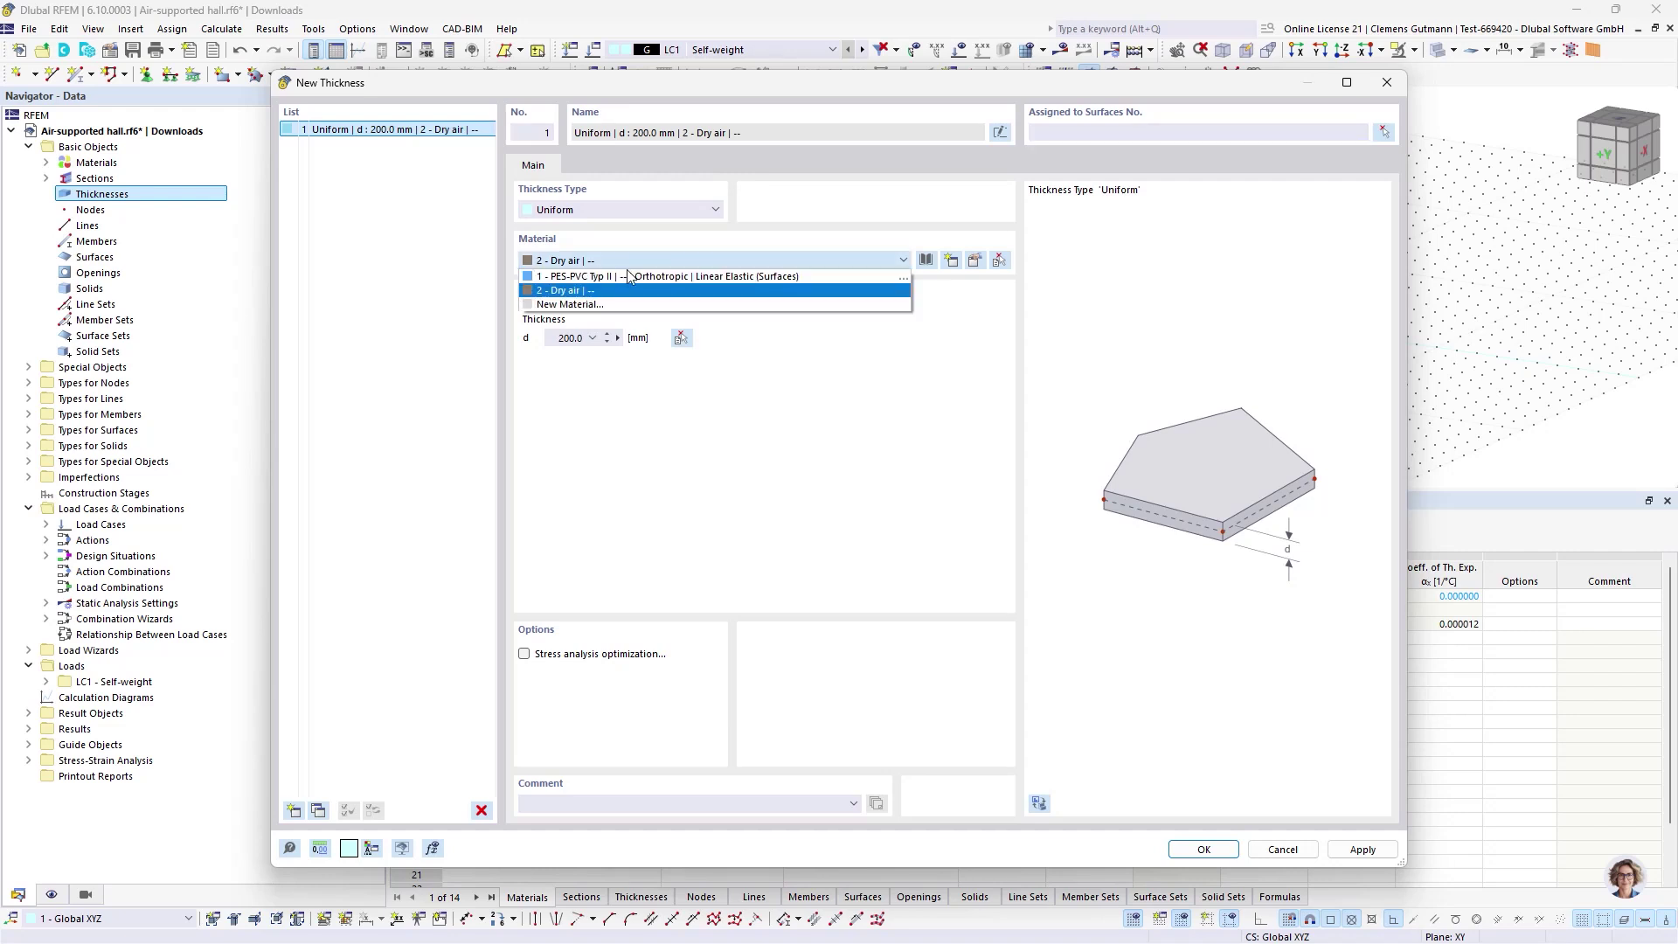
pyautogui.click(614, 281)
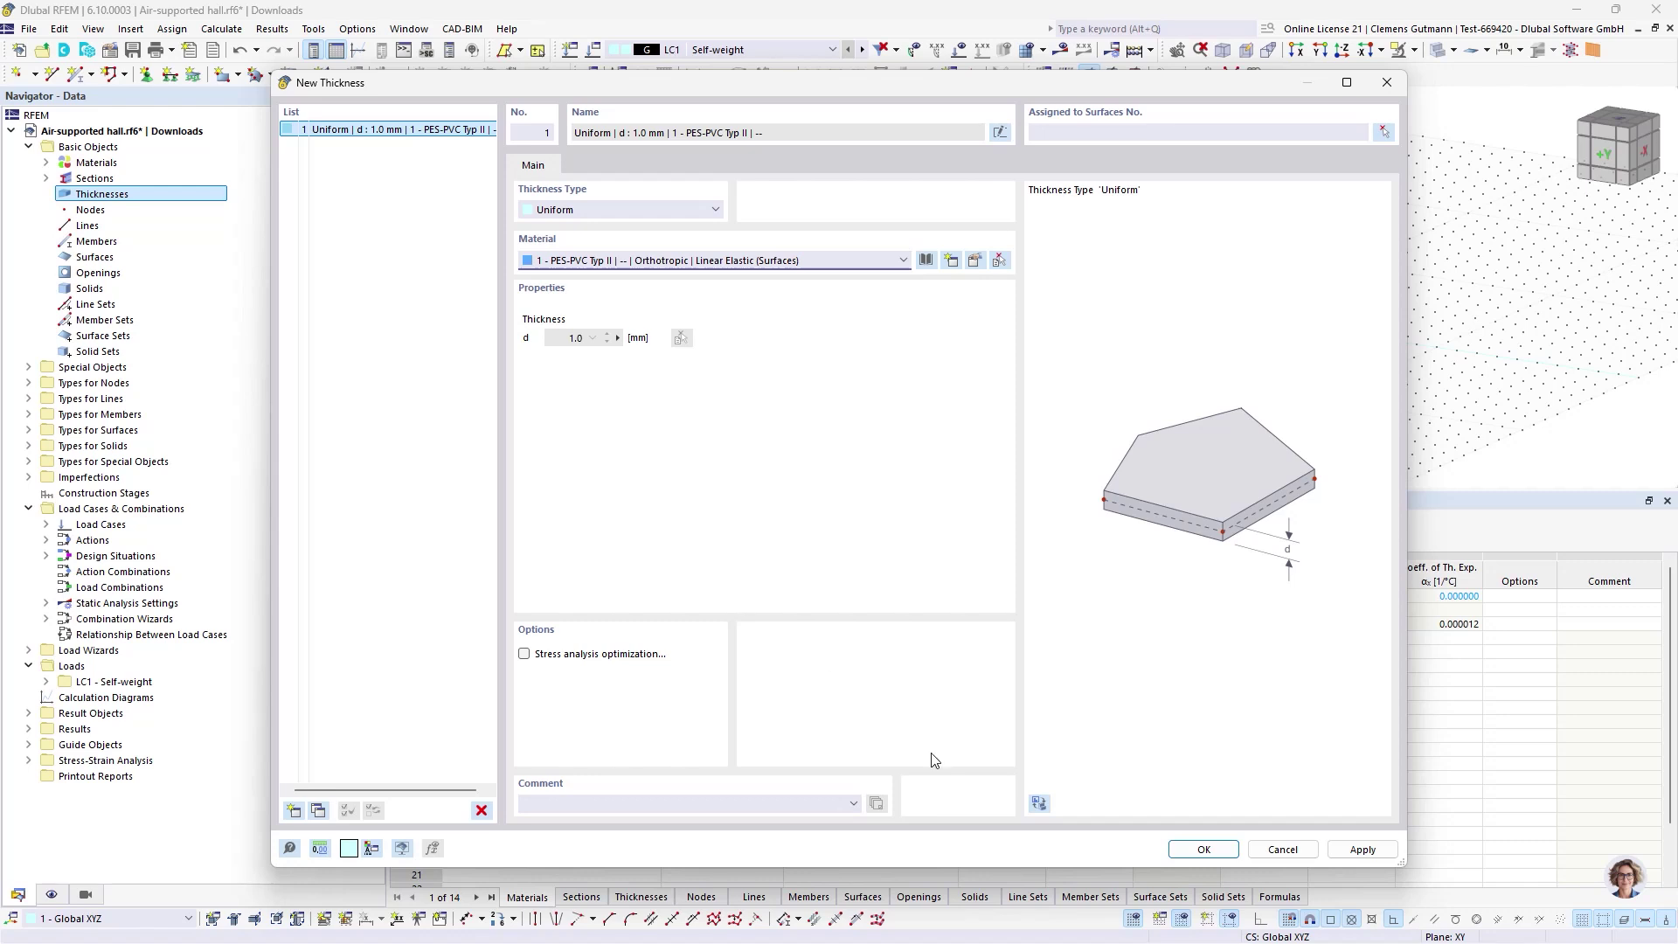
pyautogui.click(1204, 849)
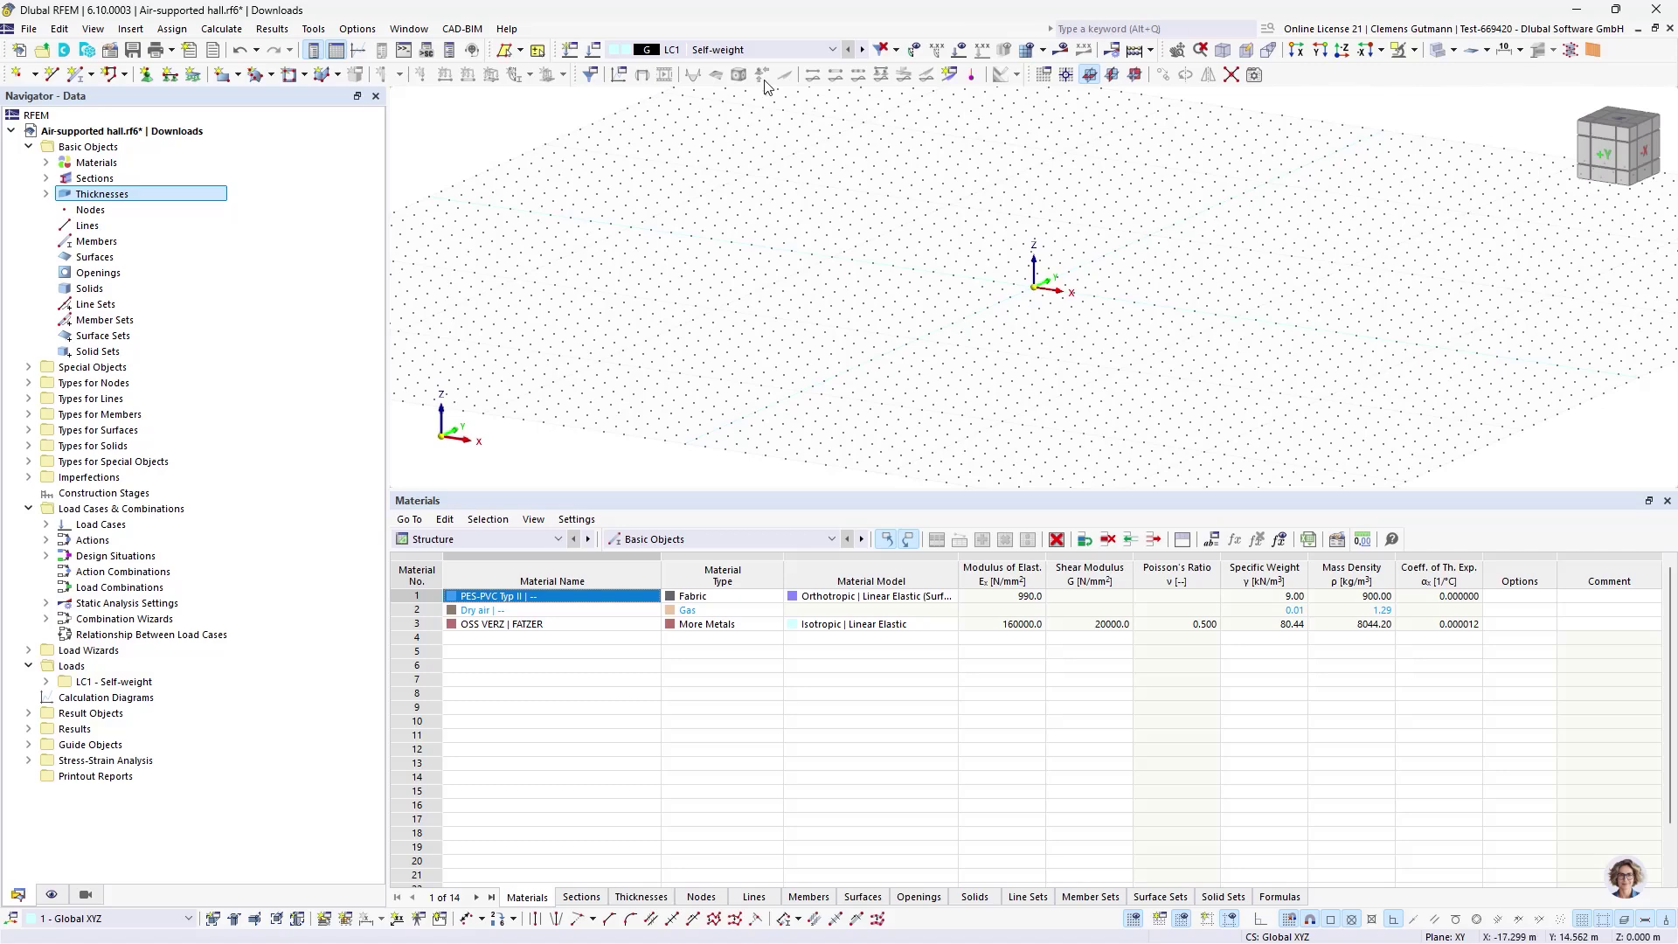
# - Start a new rectangular surface with the stiffness type Membrane, using the PES-PVC Typ II thickness
pyautogui.click(1610, 130)
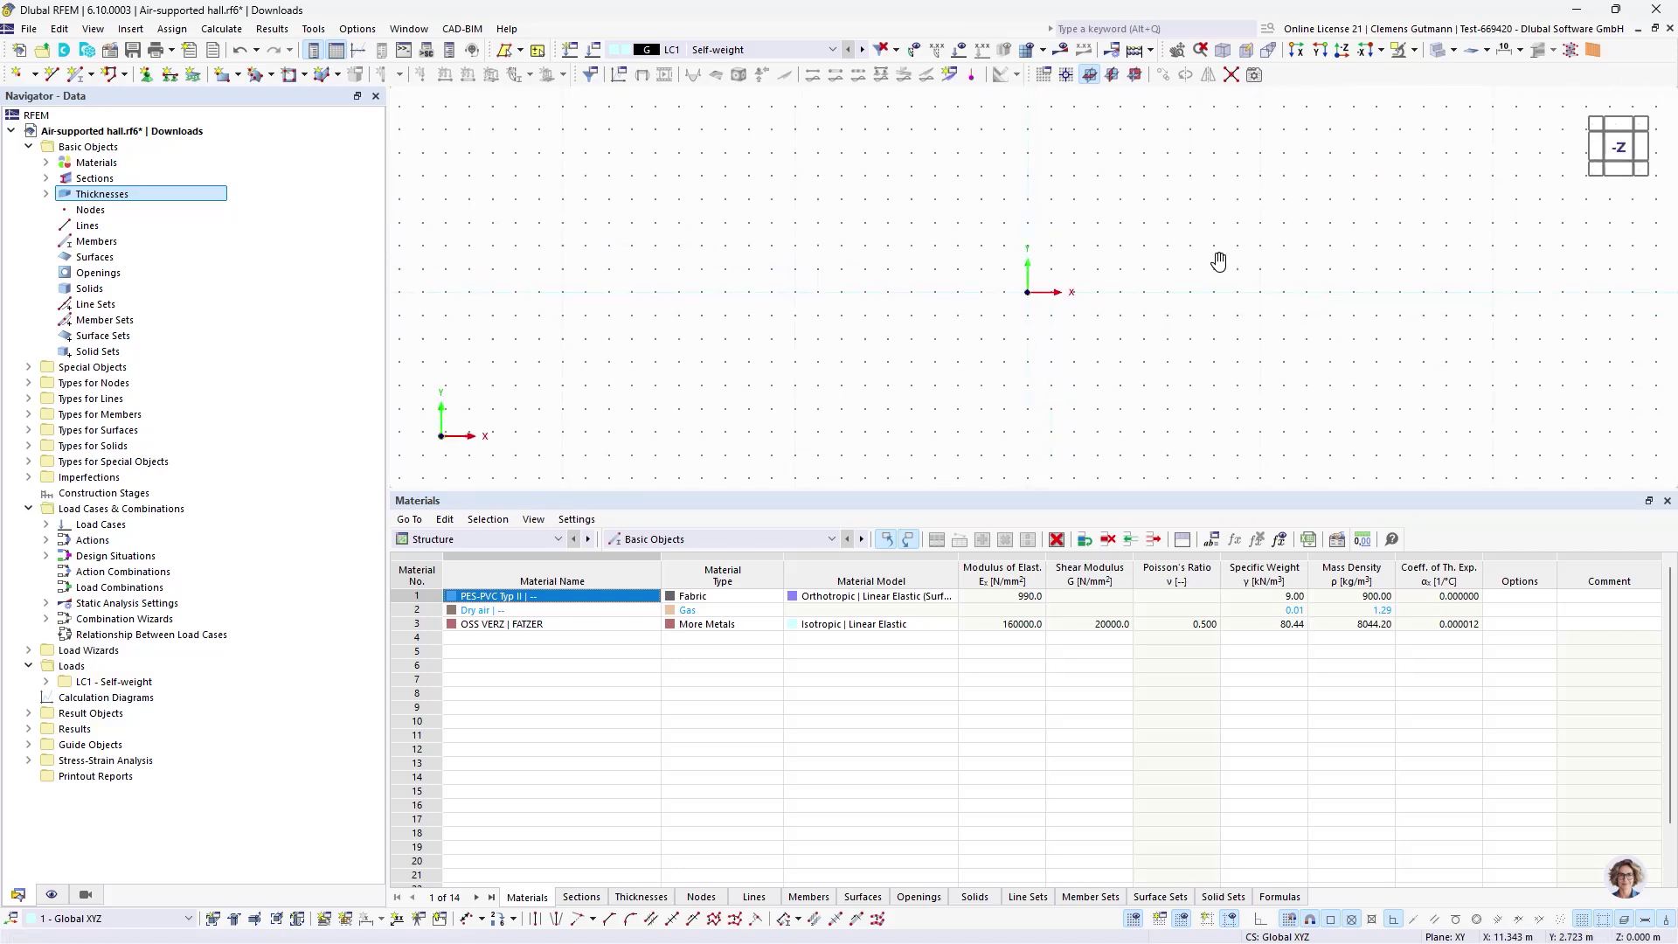
pyautogui.moveTo(868, 574); pyautogui.dragTo(872, 655)
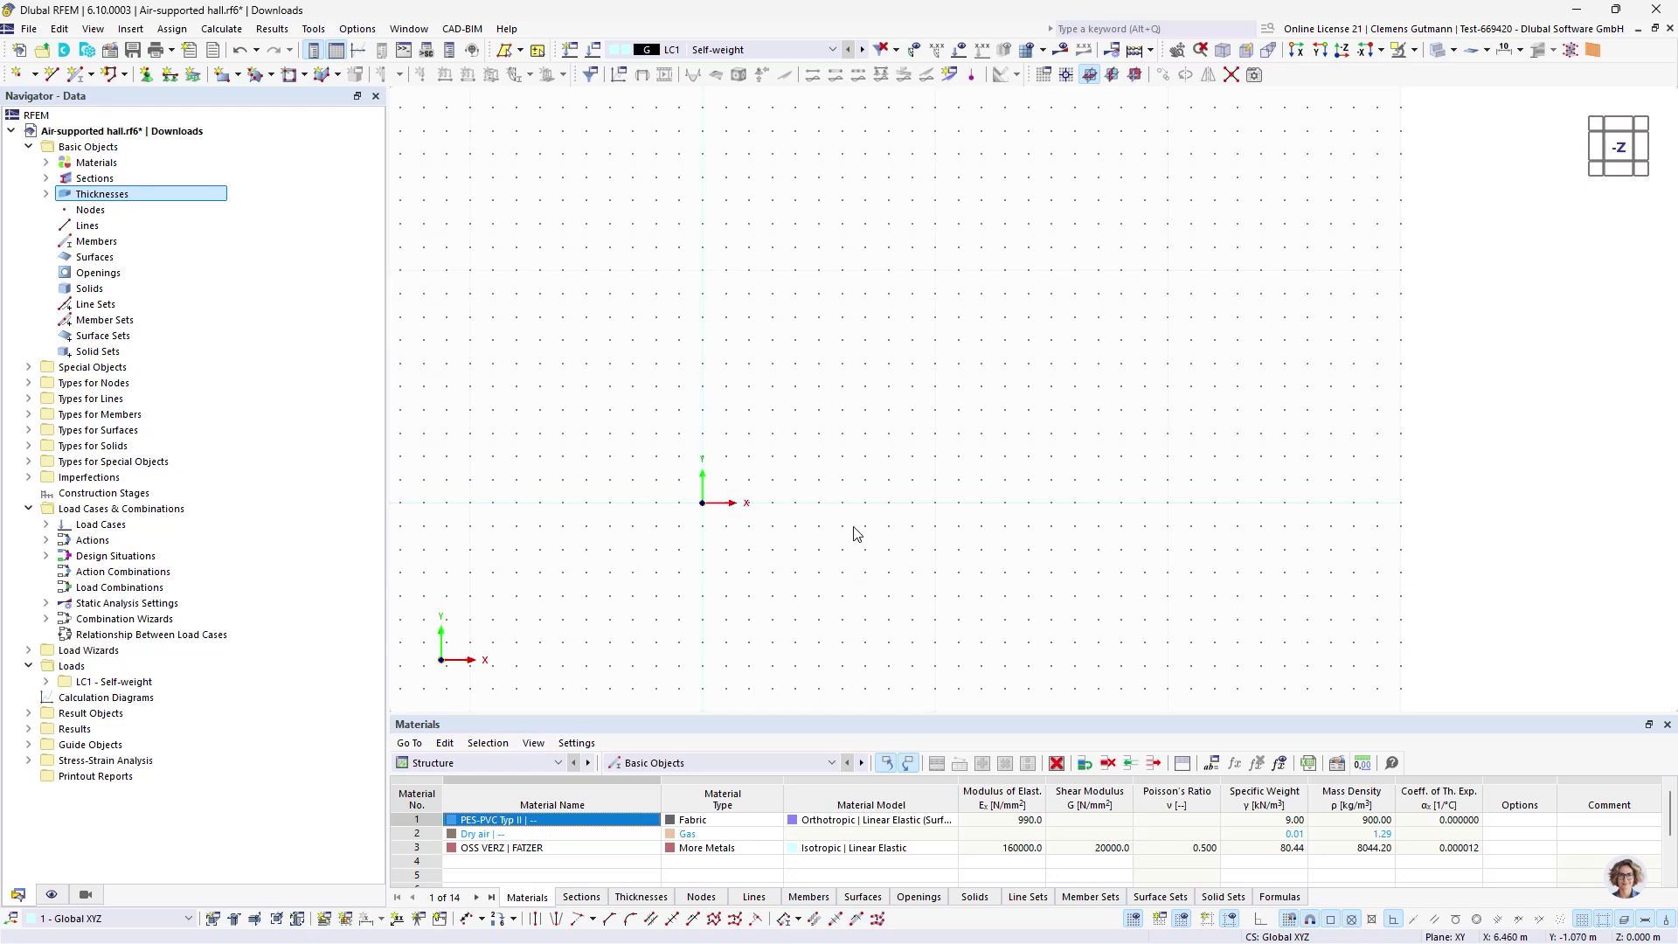
pyautogui.scroll(1, 874, 515)
pyautogui.moveTo(906, 464); pyautogui.dragTo(830, 538, button='middle')
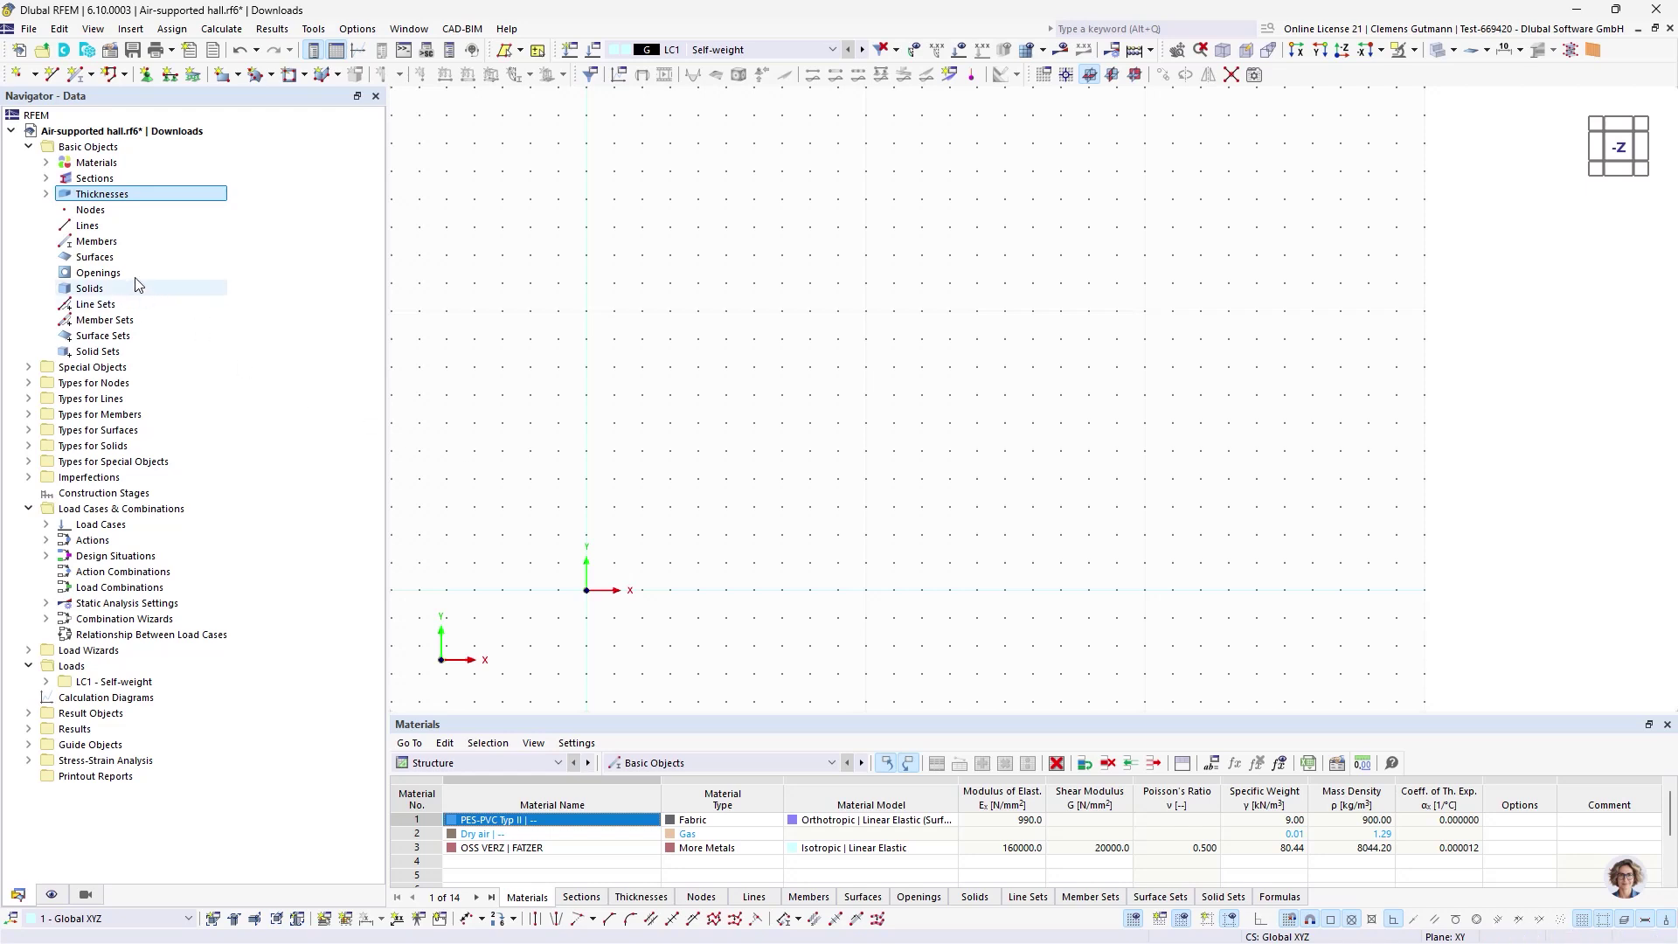
pyautogui.click(97, 257)
pyautogui.click(220, 75)
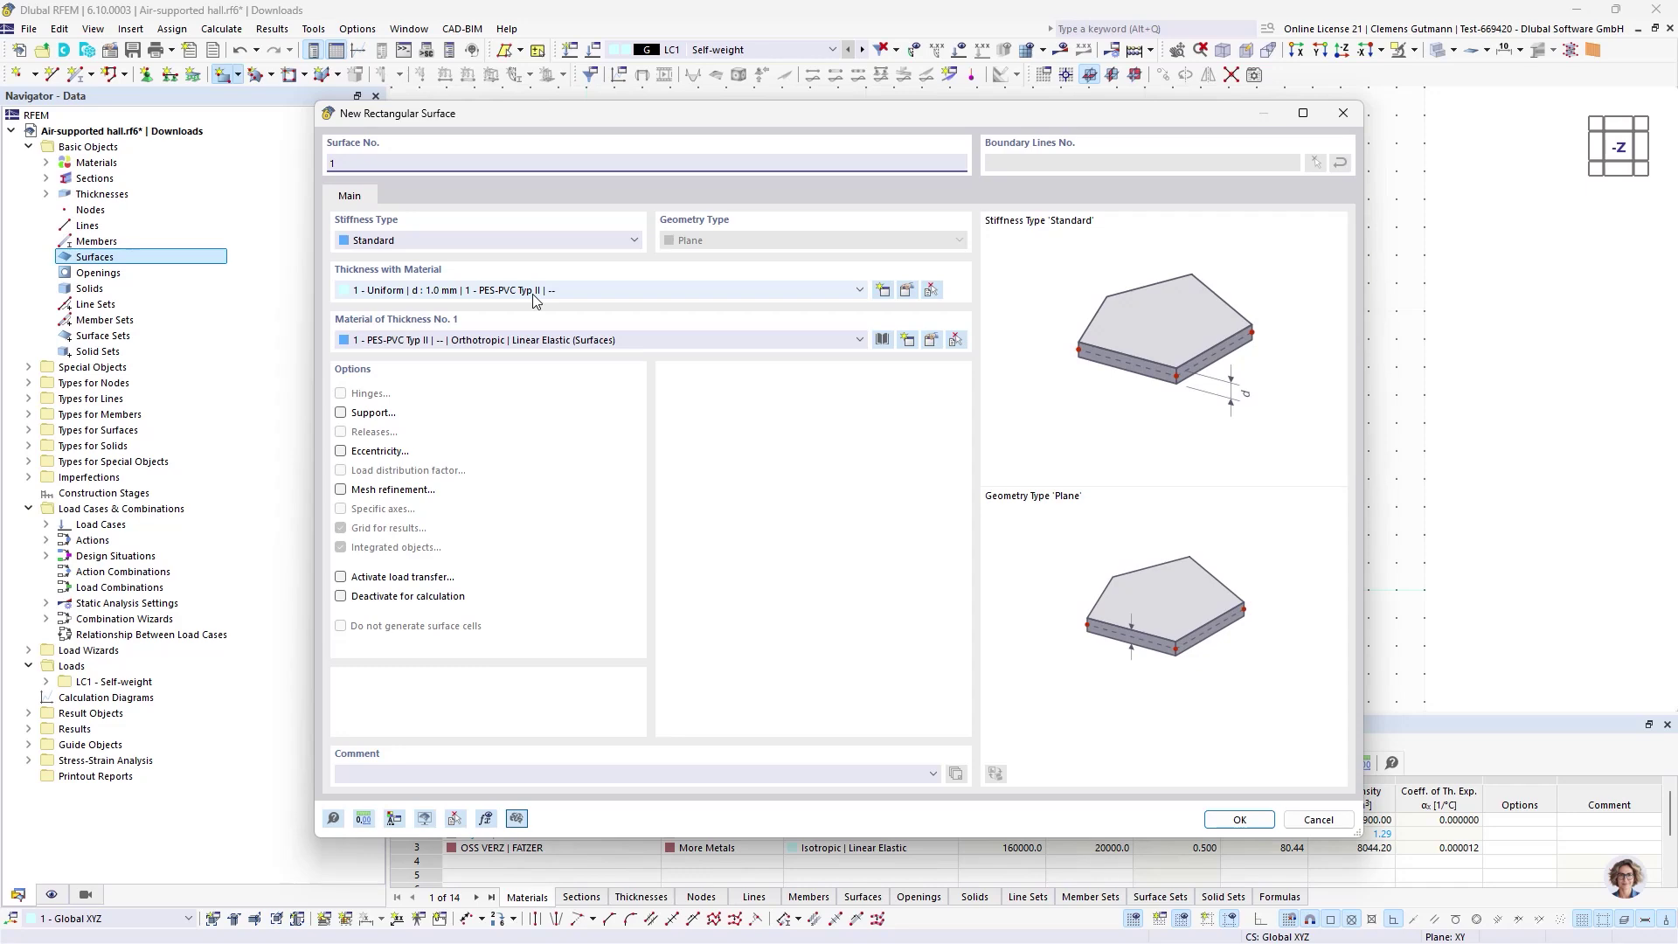
pyautogui.click(485, 238)
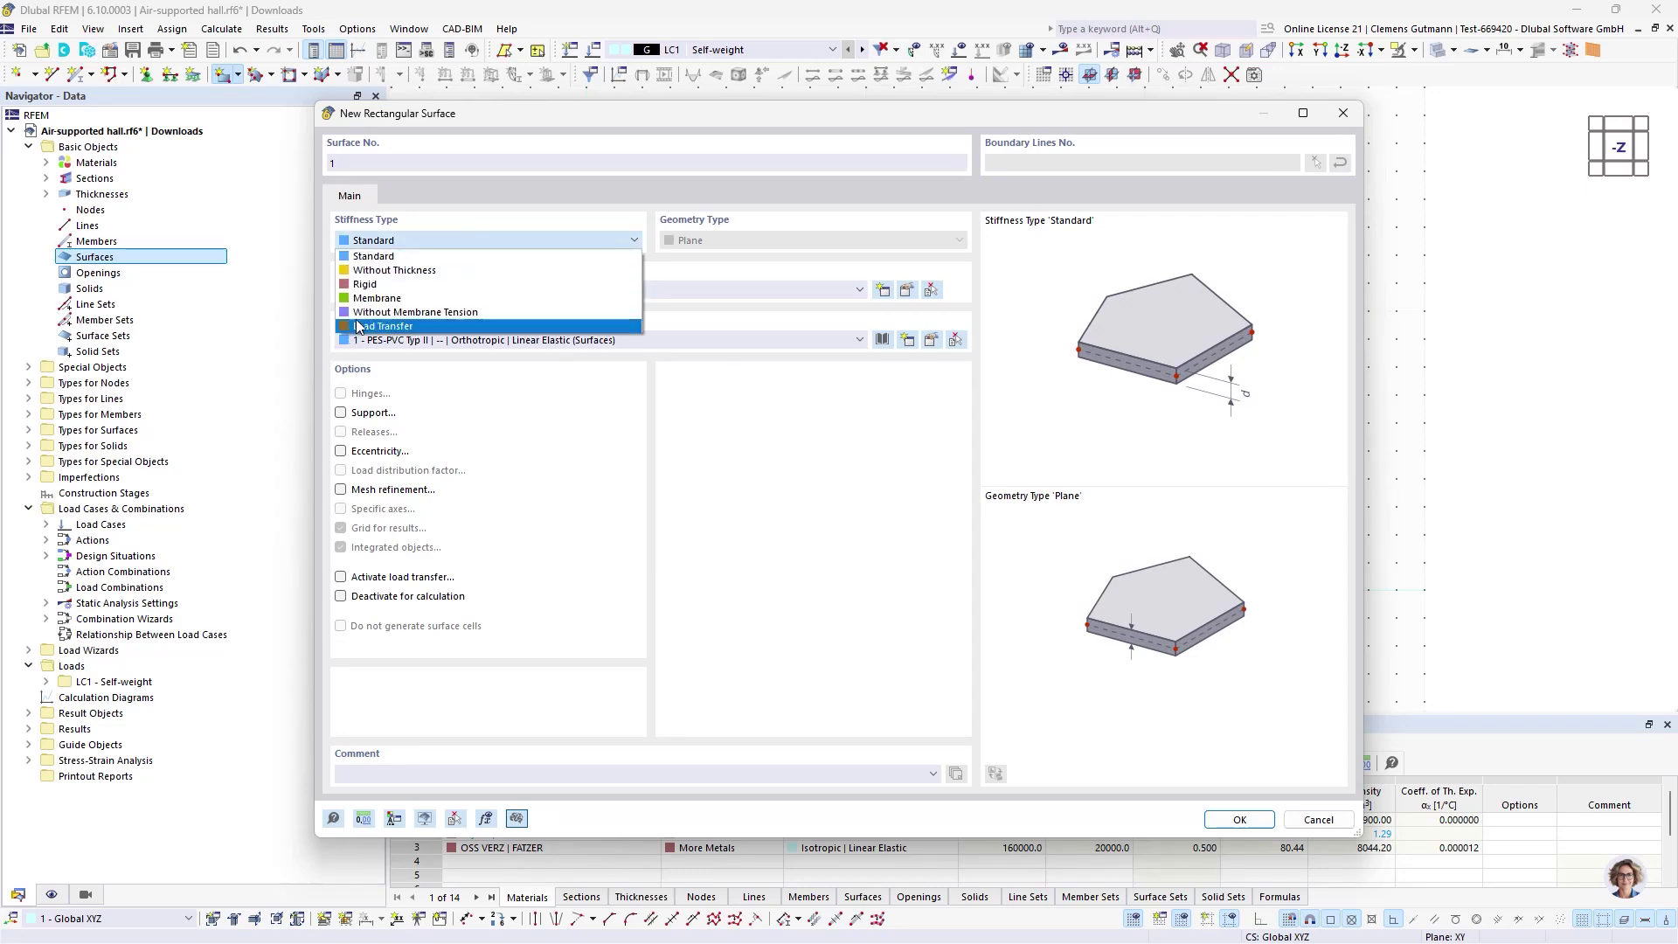
pyautogui.click(376, 298)
pyautogui.click(1239, 819)
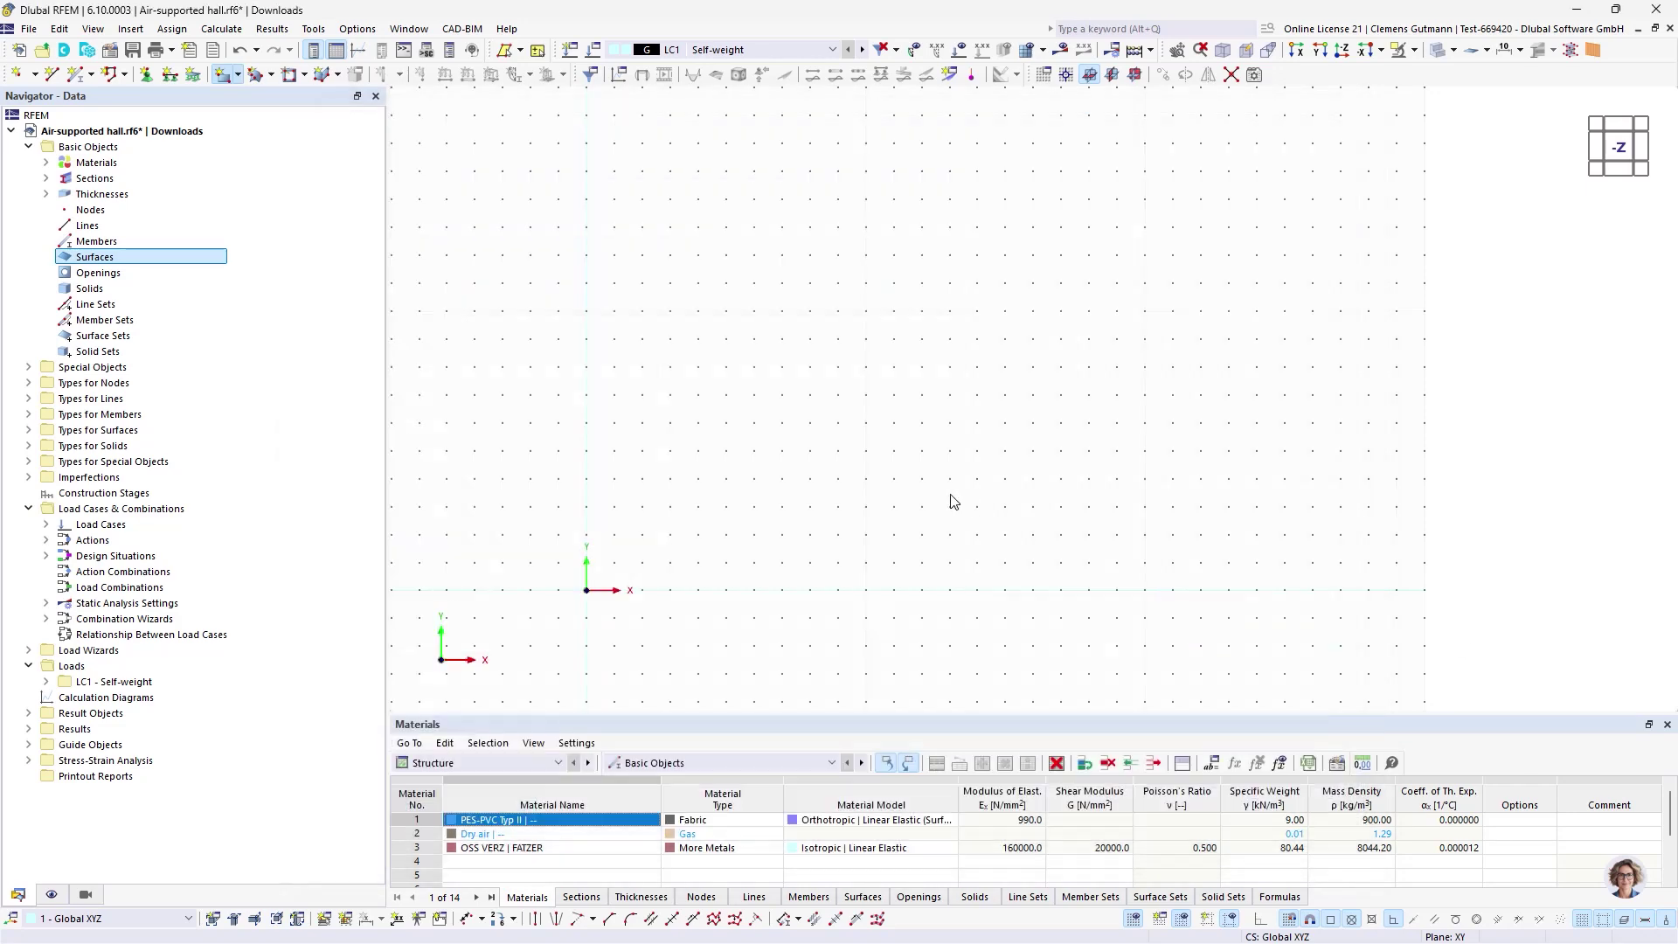
# - Draw the rectangular membrane surface in the XY plane from the origin to X 10 m, Y 6 m
pyautogui.click(586, 590)
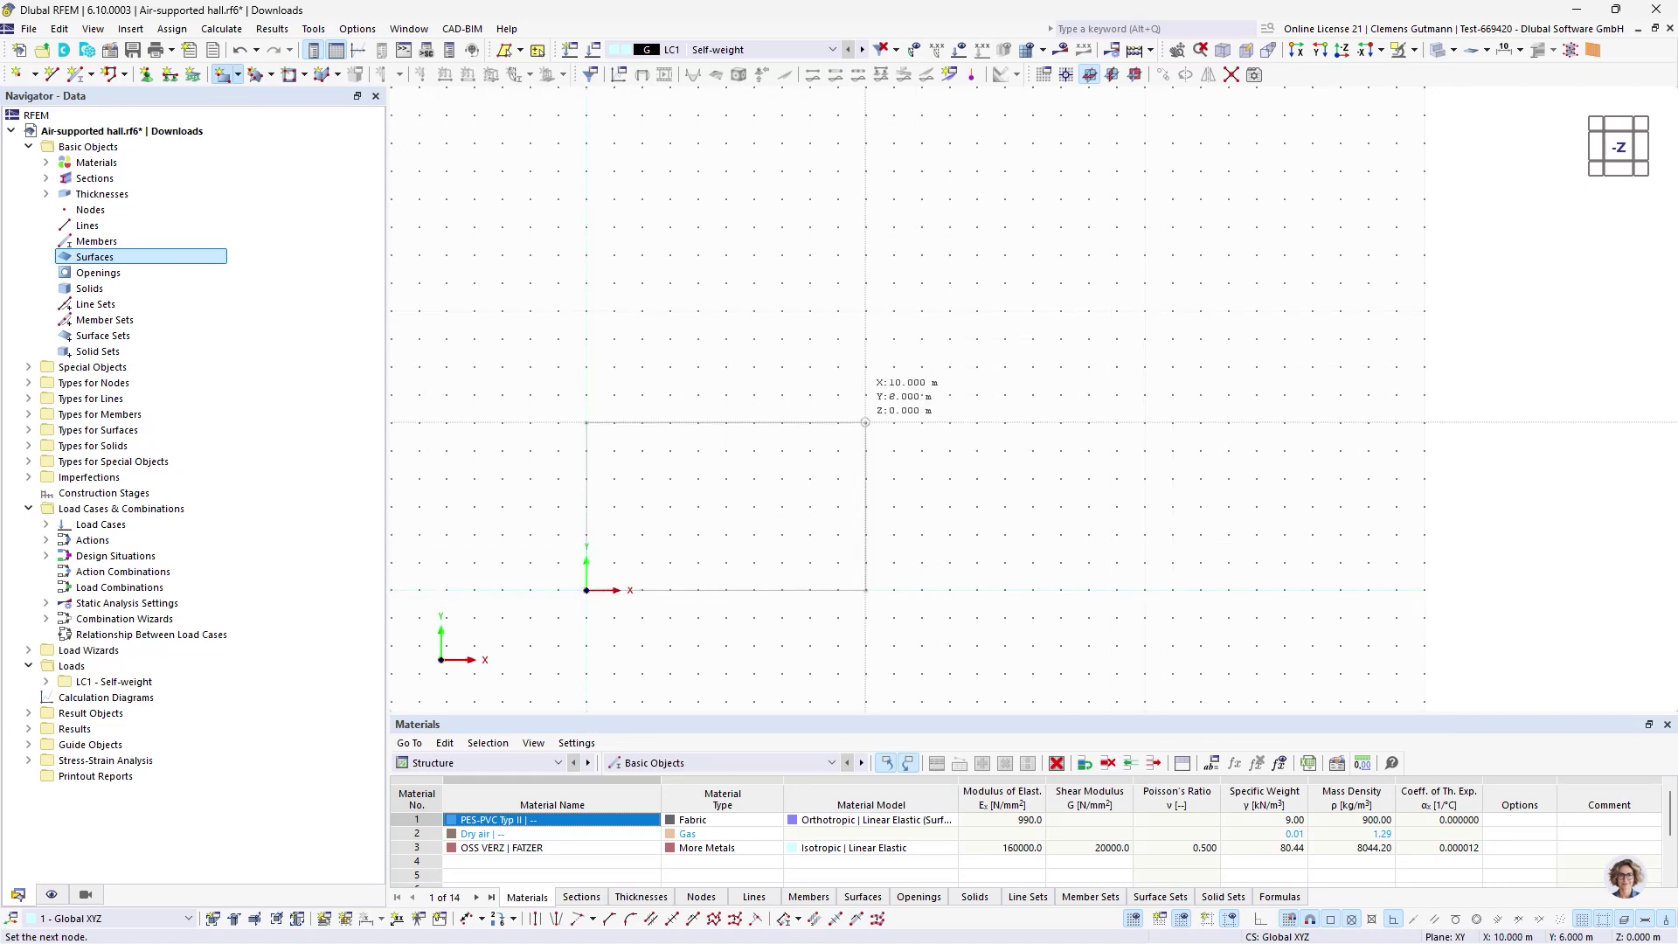
pyautogui.scroll(2, 865, 422)
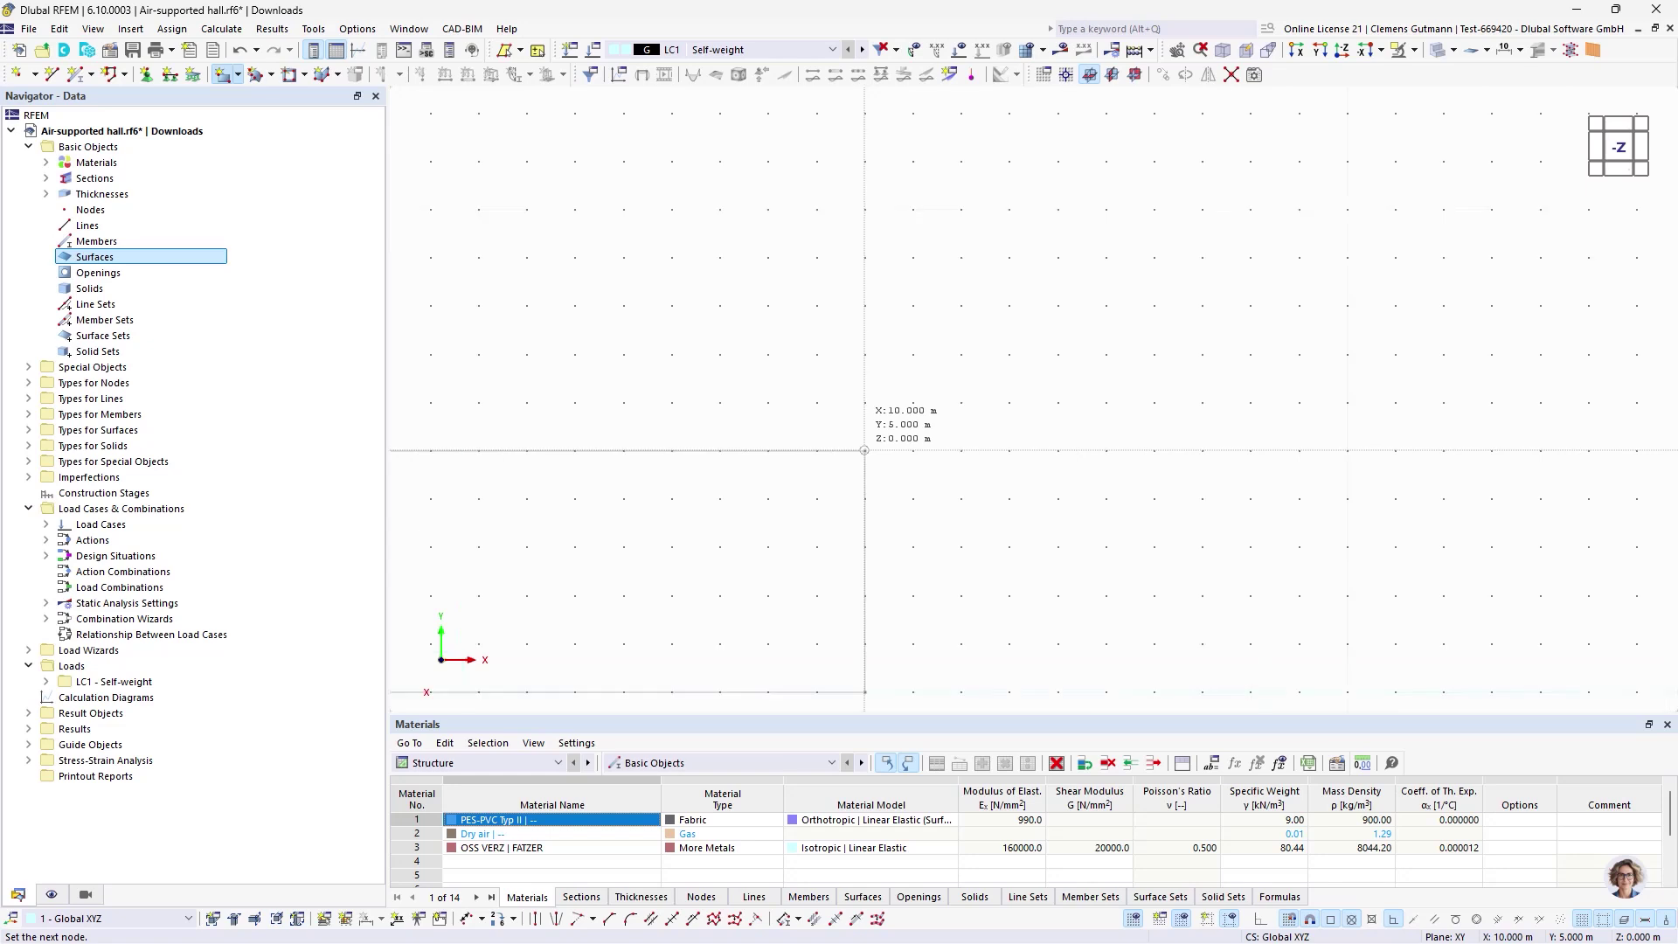
pyautogui.click(864, 401)
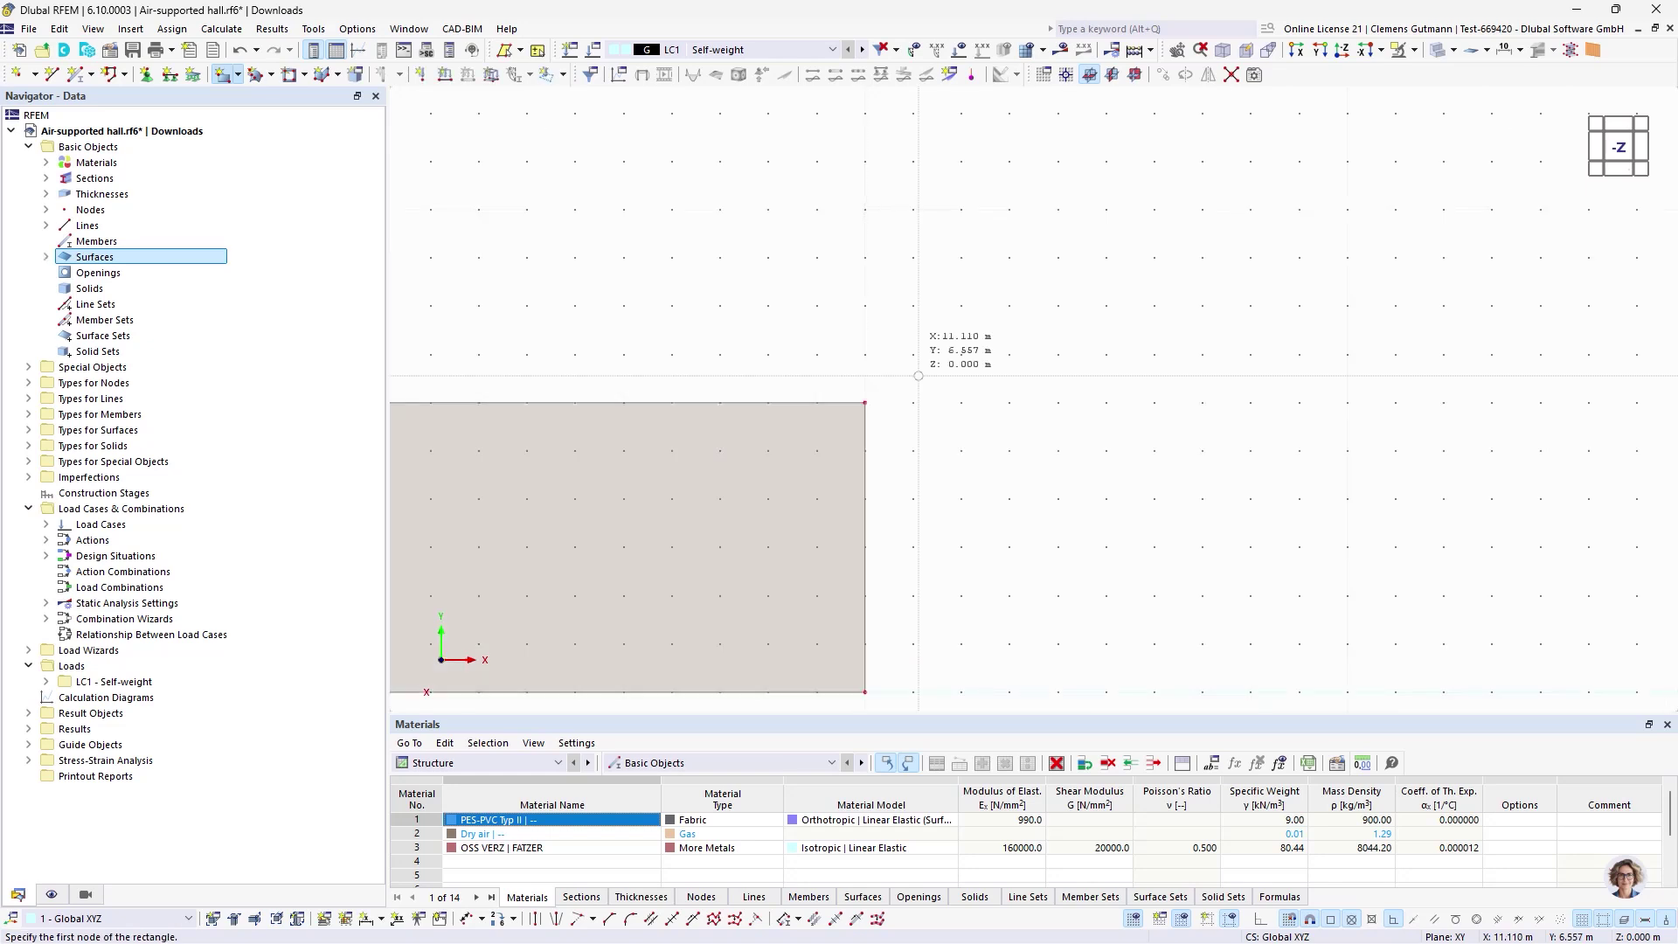
pyautogui.scroll(-3, 953, 420)
pyautogui.scroll(2, 952, 420)
pyautogui.press('Escape')
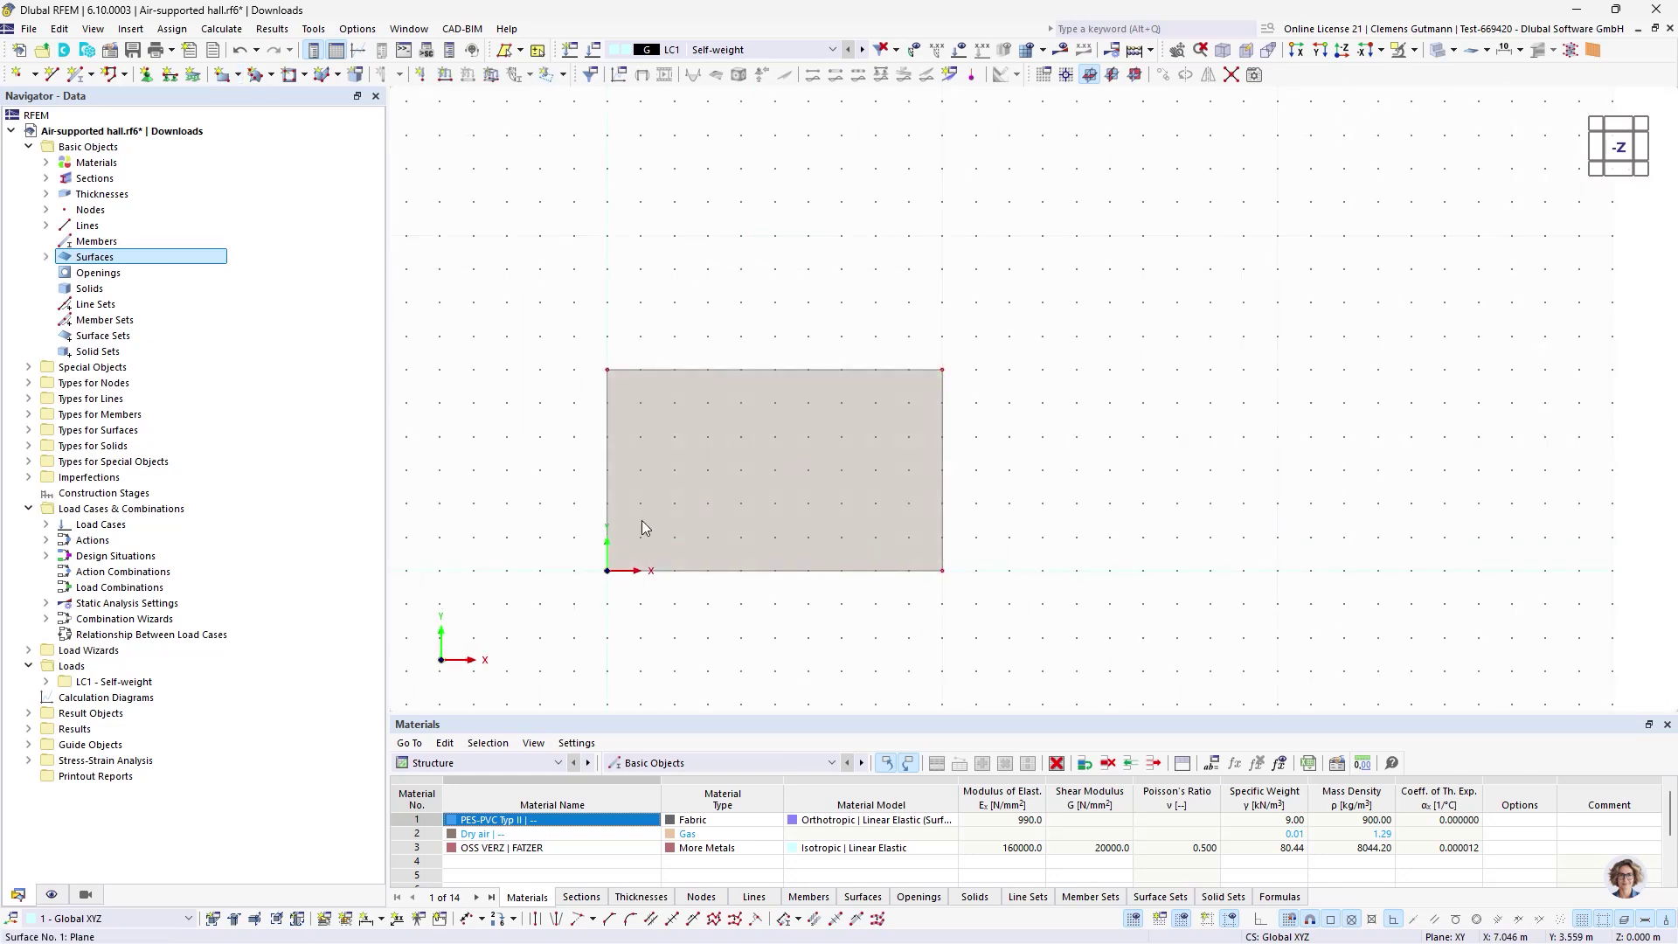
# - Begin extruding the rectangular membrane surface into a solid and set the height to 0.05 m
pyautogui.scroll(1, 726, 540)
pyautogui.scroll(1, 727, 540)
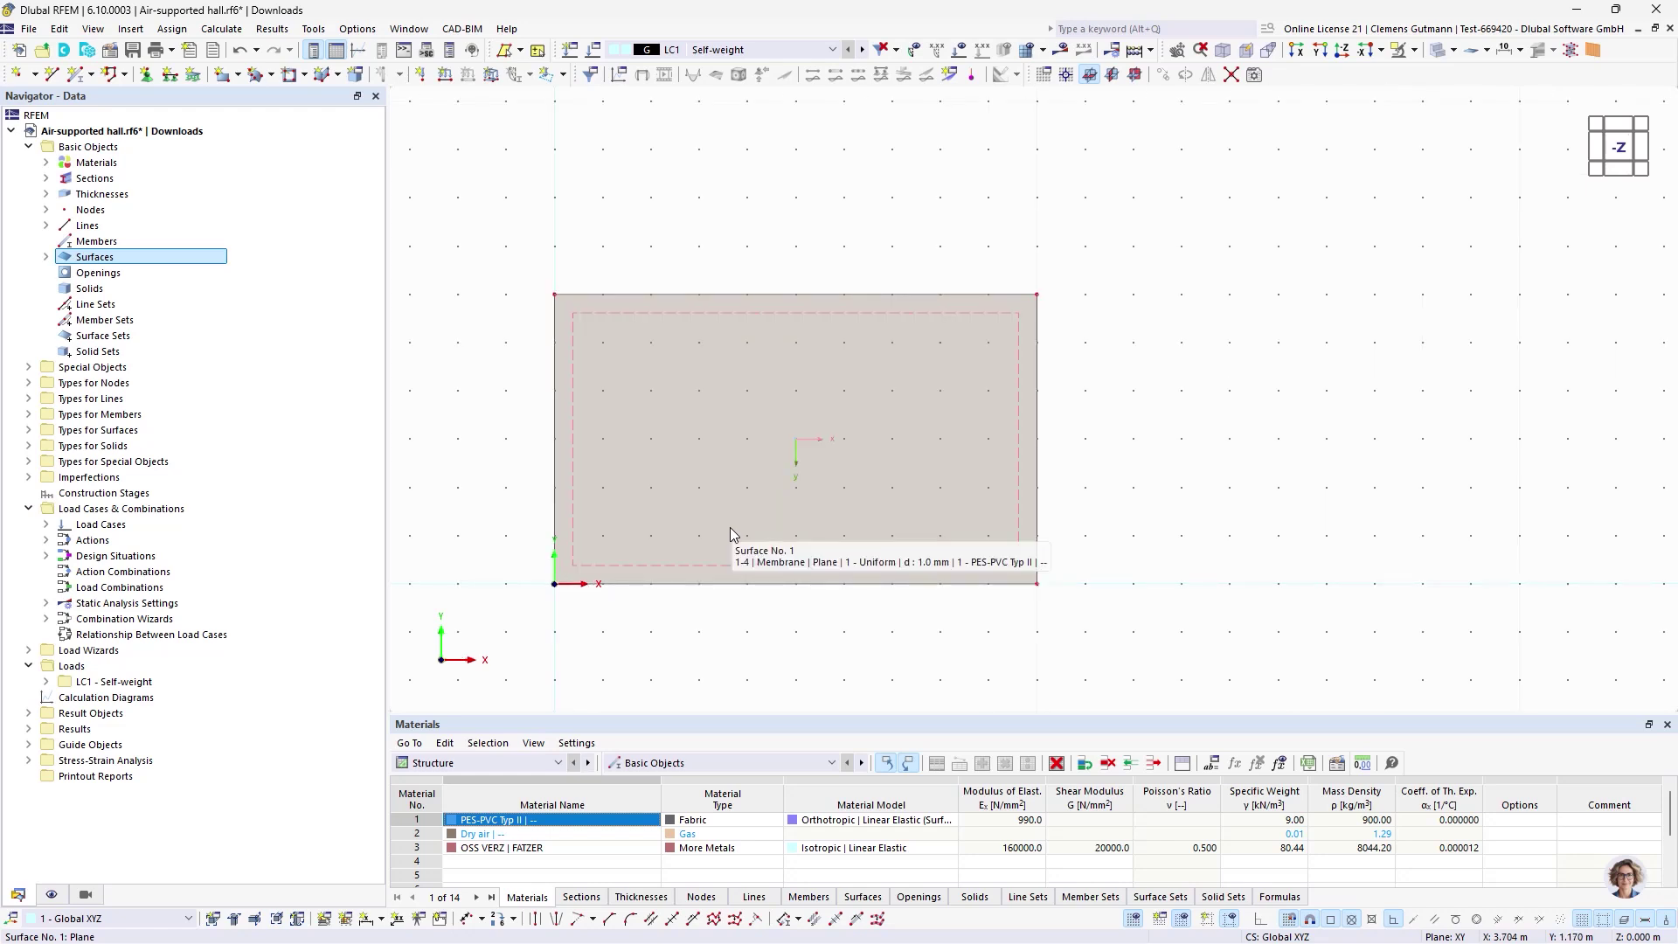
pyautogui.keyDown('ctrl'); pyautogui.moveTo(731, 535); pyautogui.dragTo(727, 468, button='middle'); pyautogui.keyUp('ctrl')
pyautogui.scroll(1, 727, 459)
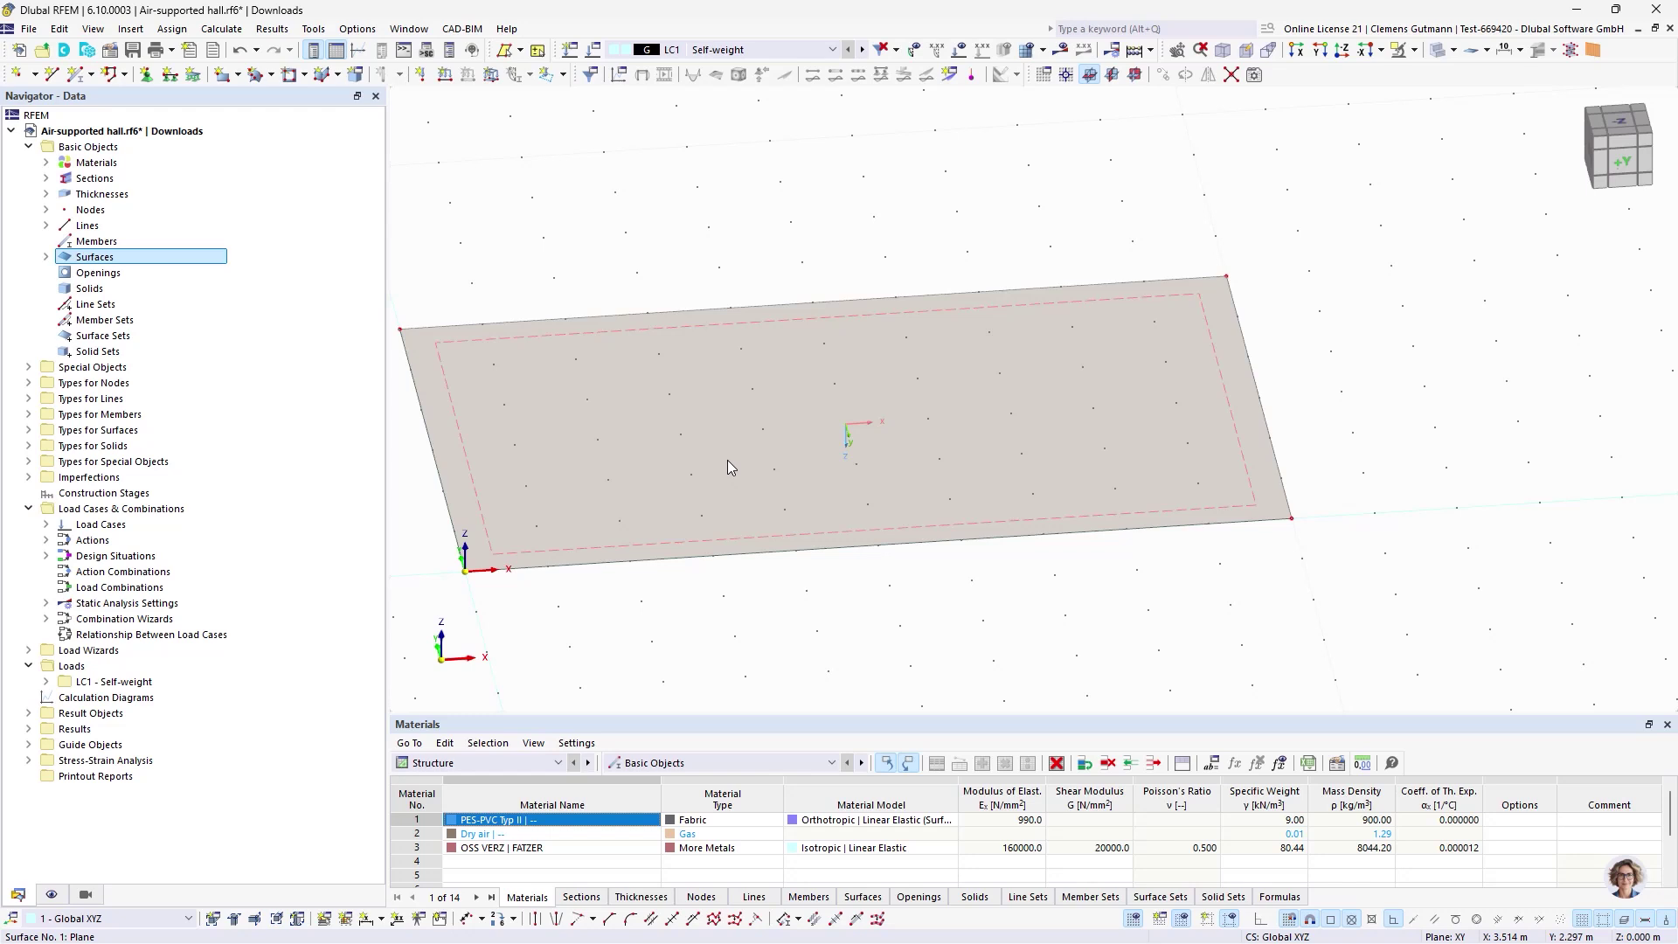
pyautogui.click(603, 545)
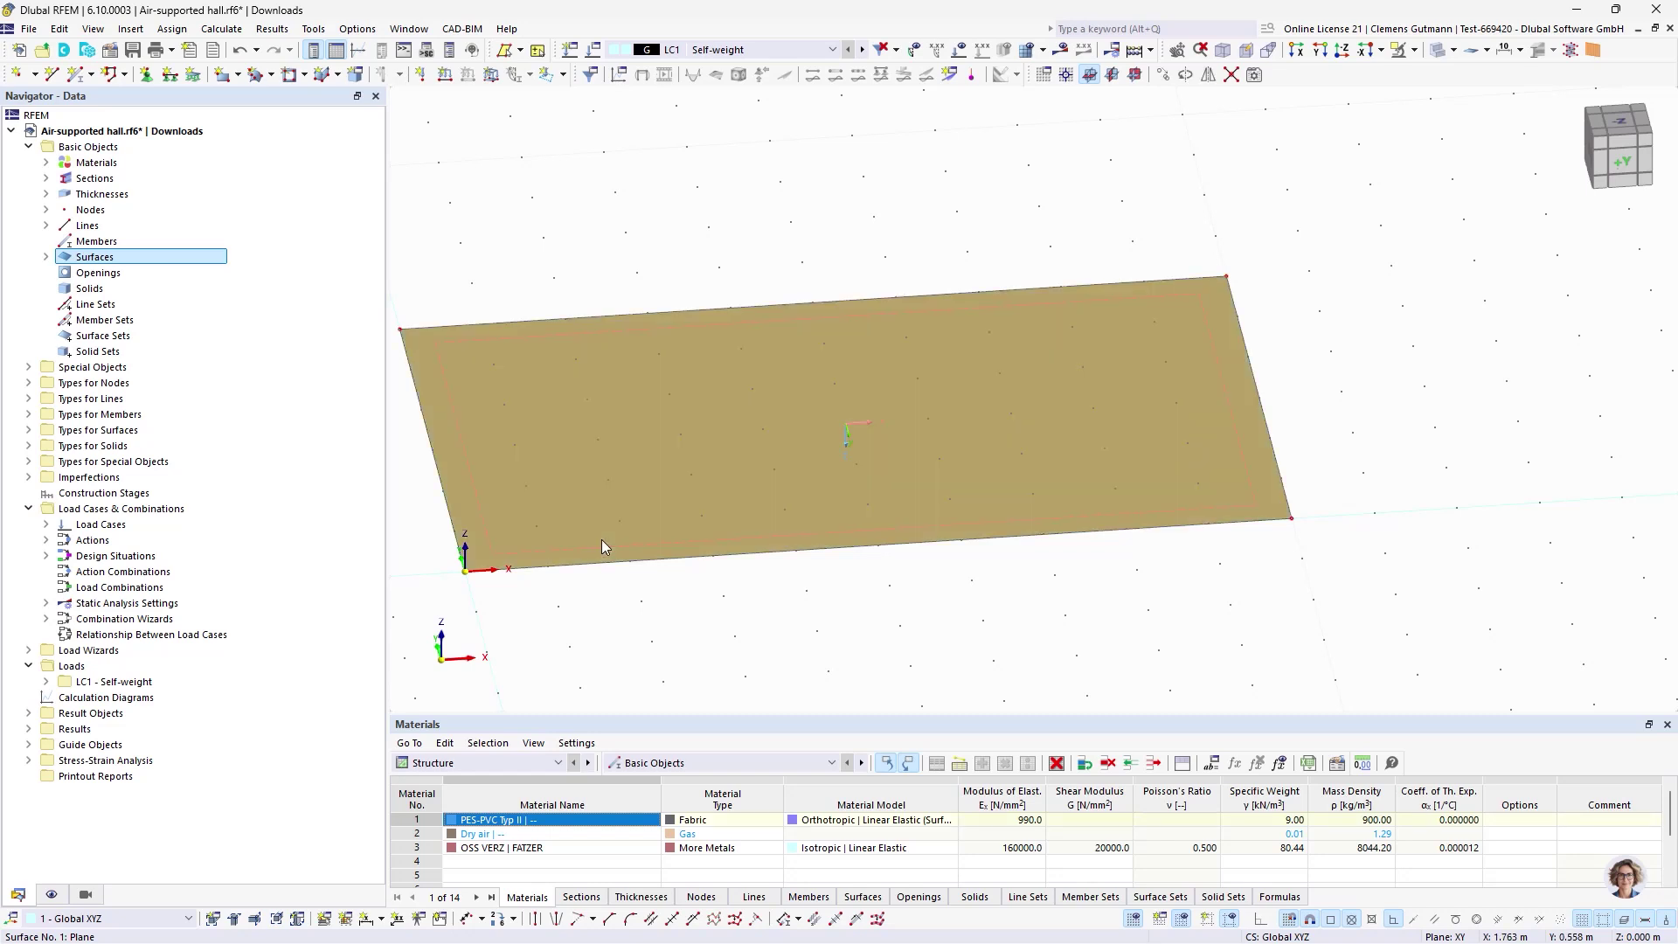
pyautogui.rightClick(602, 541)
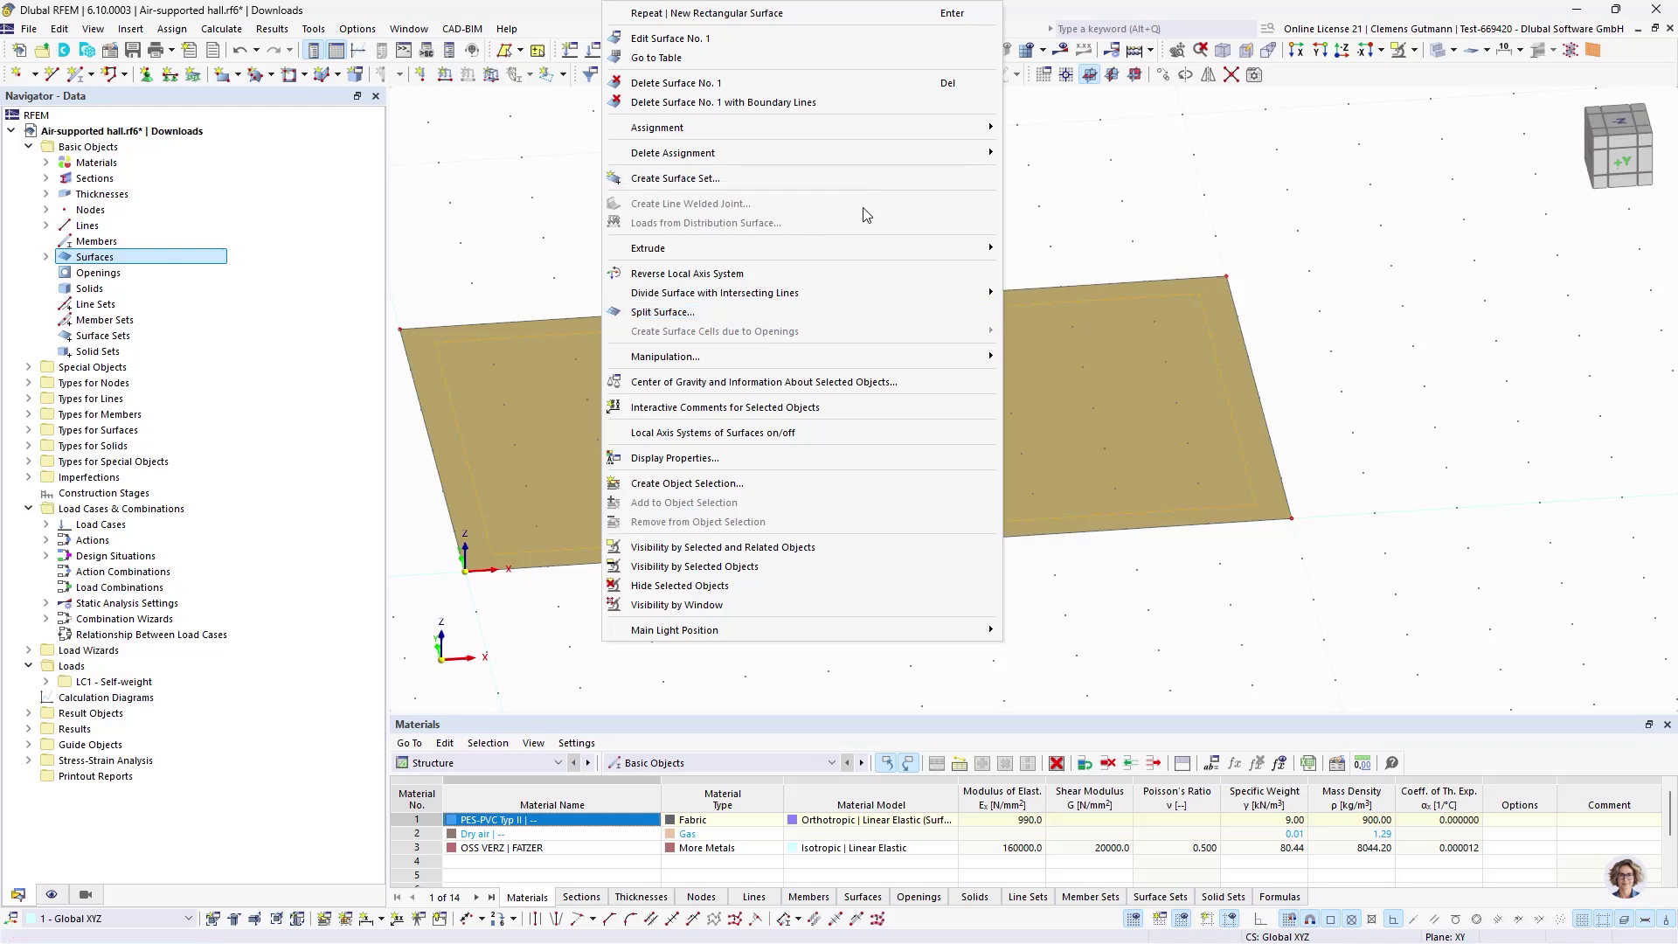
pyautogui.moveTo(883, 247)
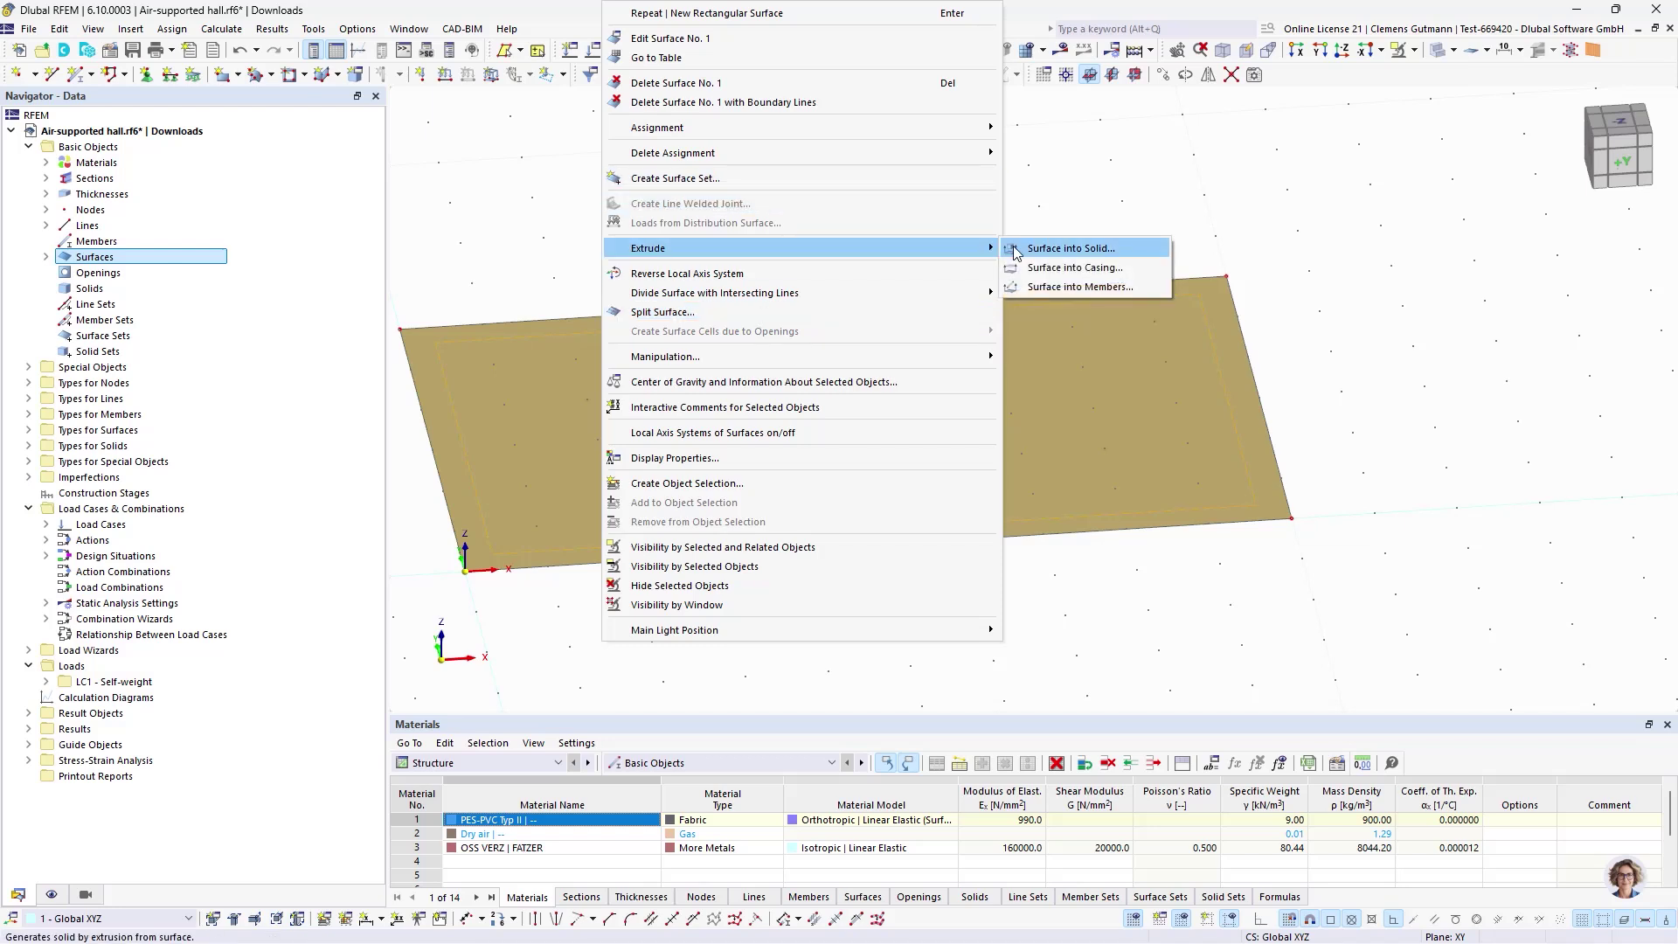
pyautogui.click(1015, 249)
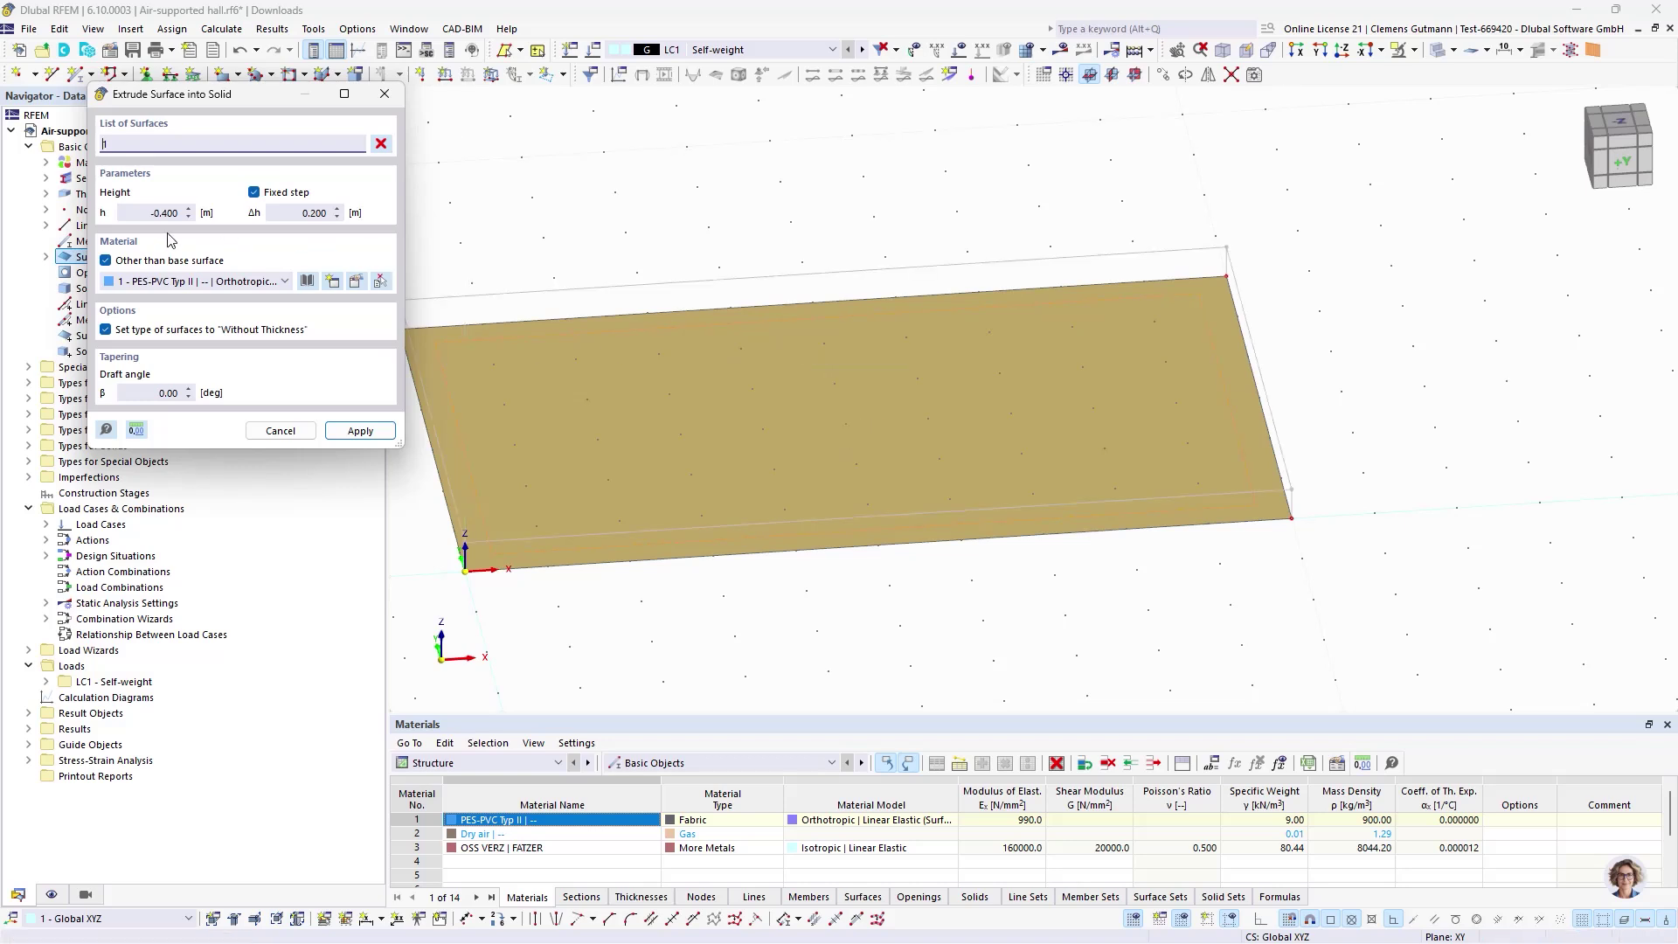
pyautogui.moveTo(151, 213); pyautogui.dragTo(243, 213)
pyautogui.write('0,05')
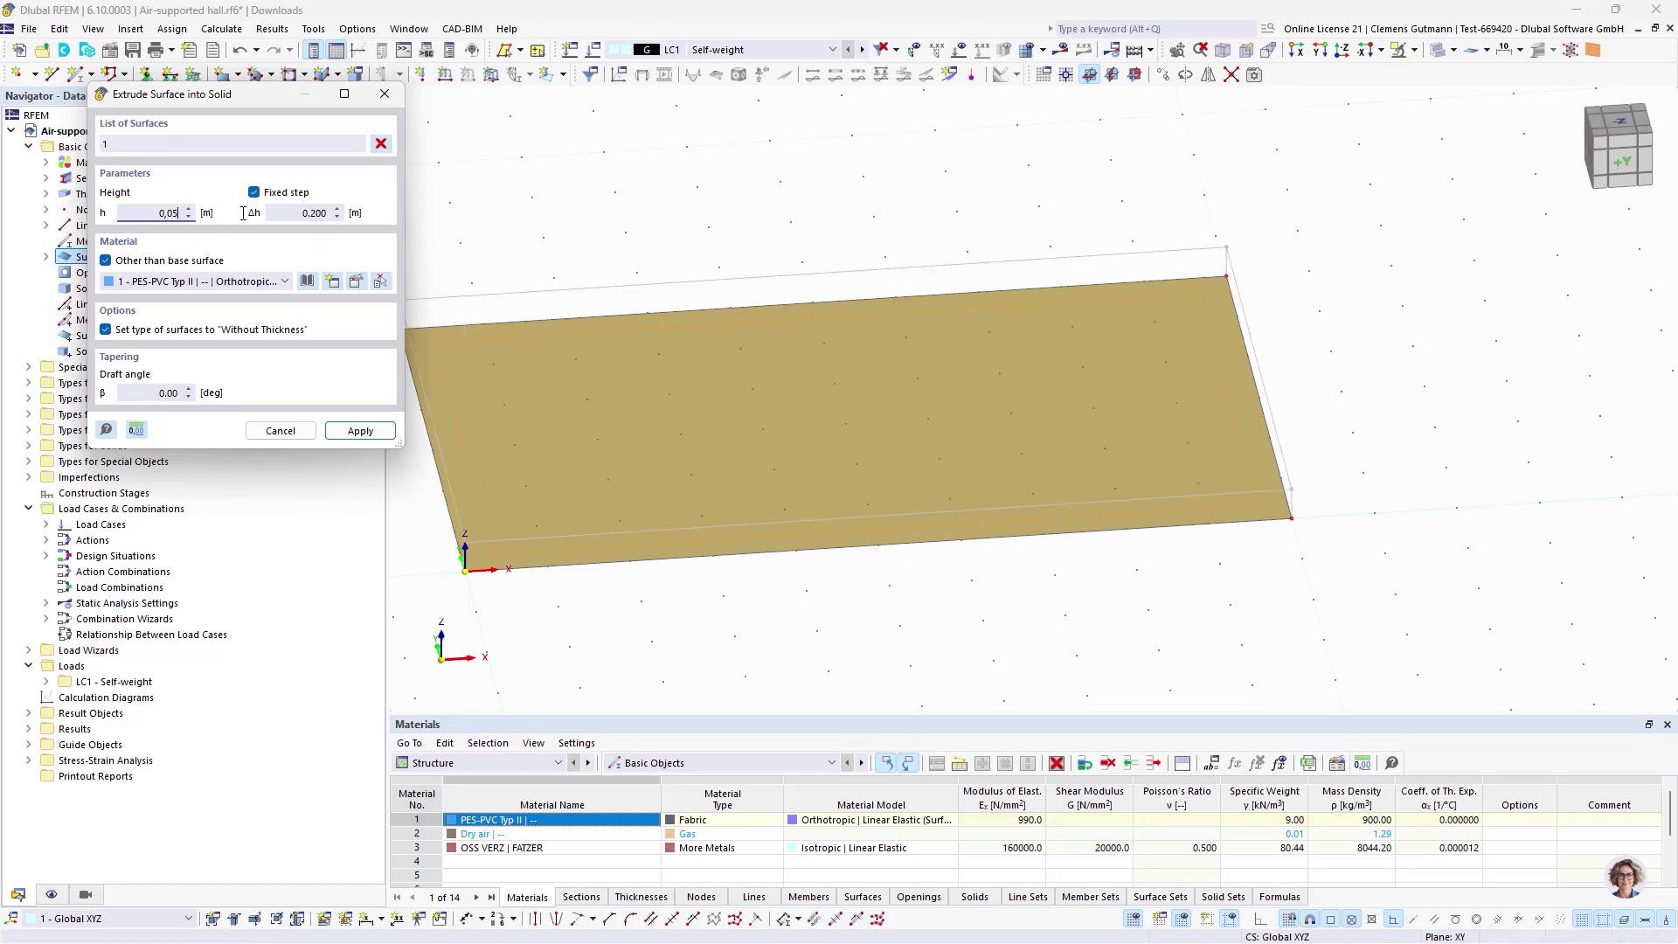
pyautogui.press('Tab')
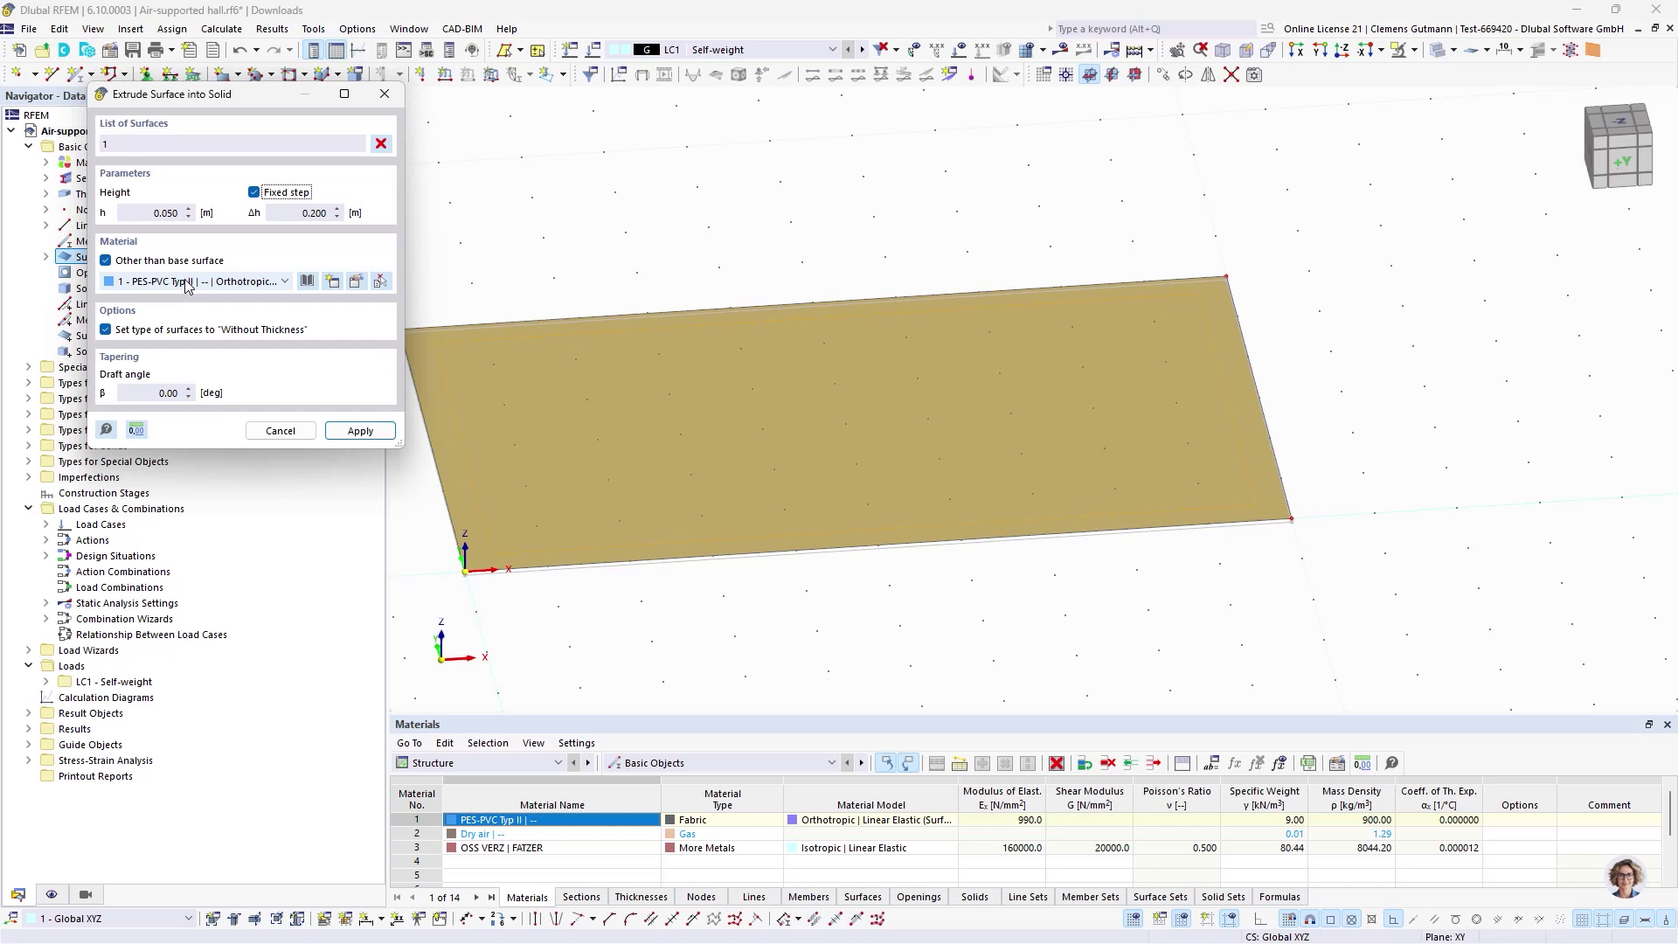
# - Give the extruded solid the material Dry air, disable setting its surfaces to "Without Thickness", and apply the extrusion
pyautogui.click(186, 284)
pyautogui.click(190, 310)
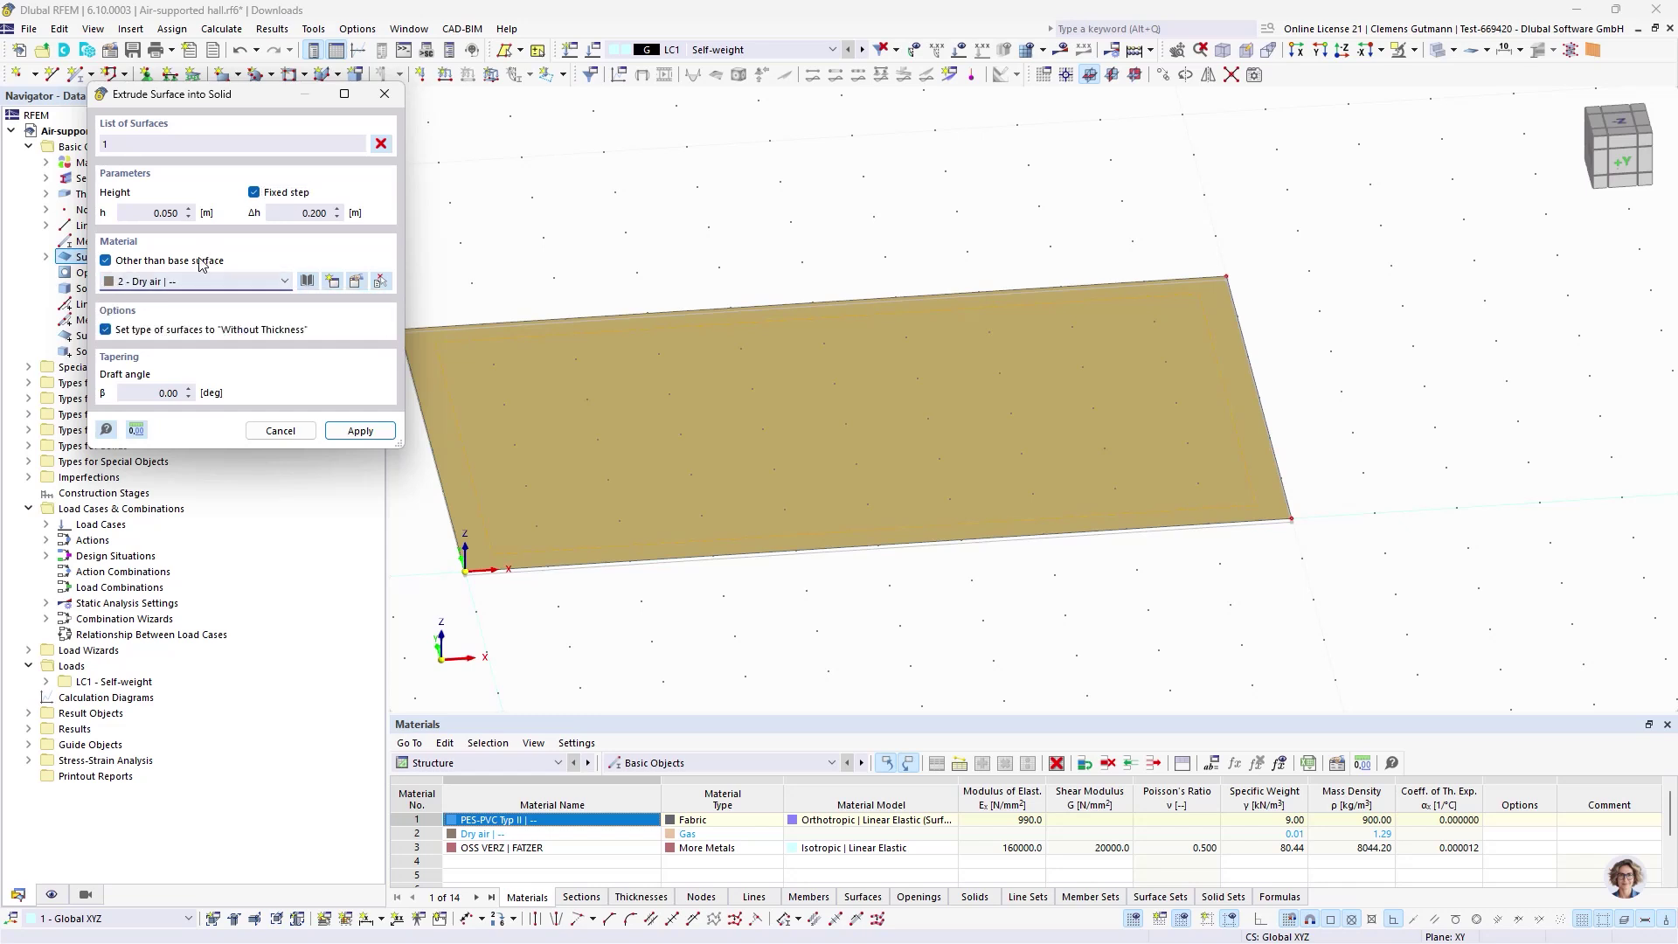
pyautogui.click(190, 335)
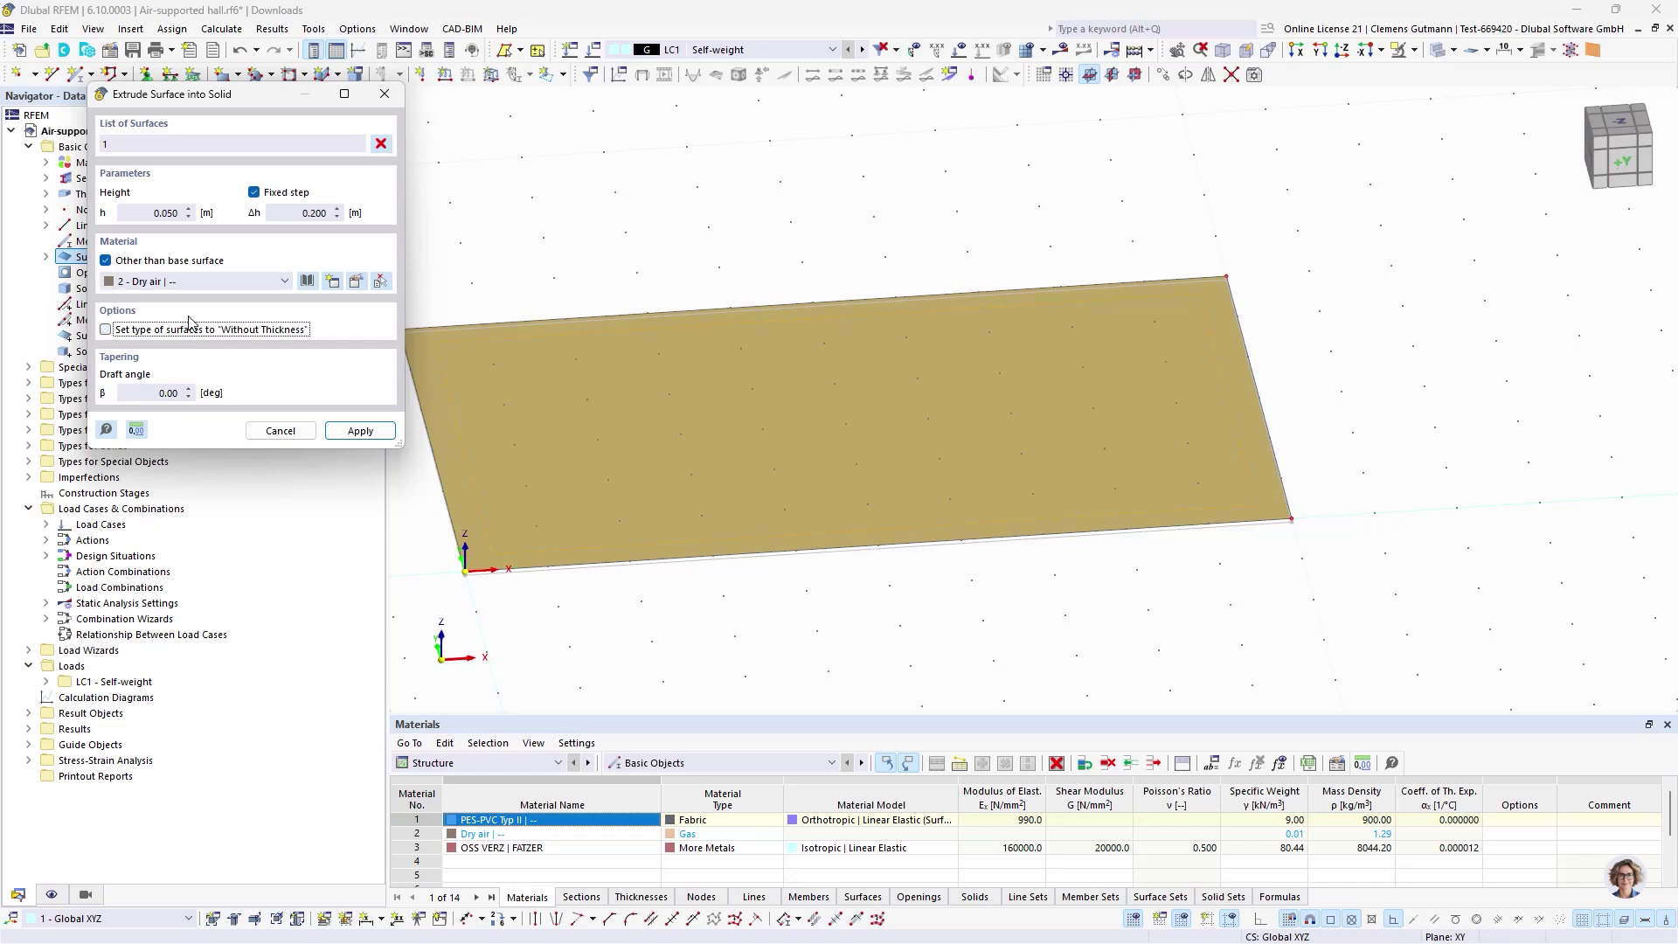
pyautogui.click(355, 429)
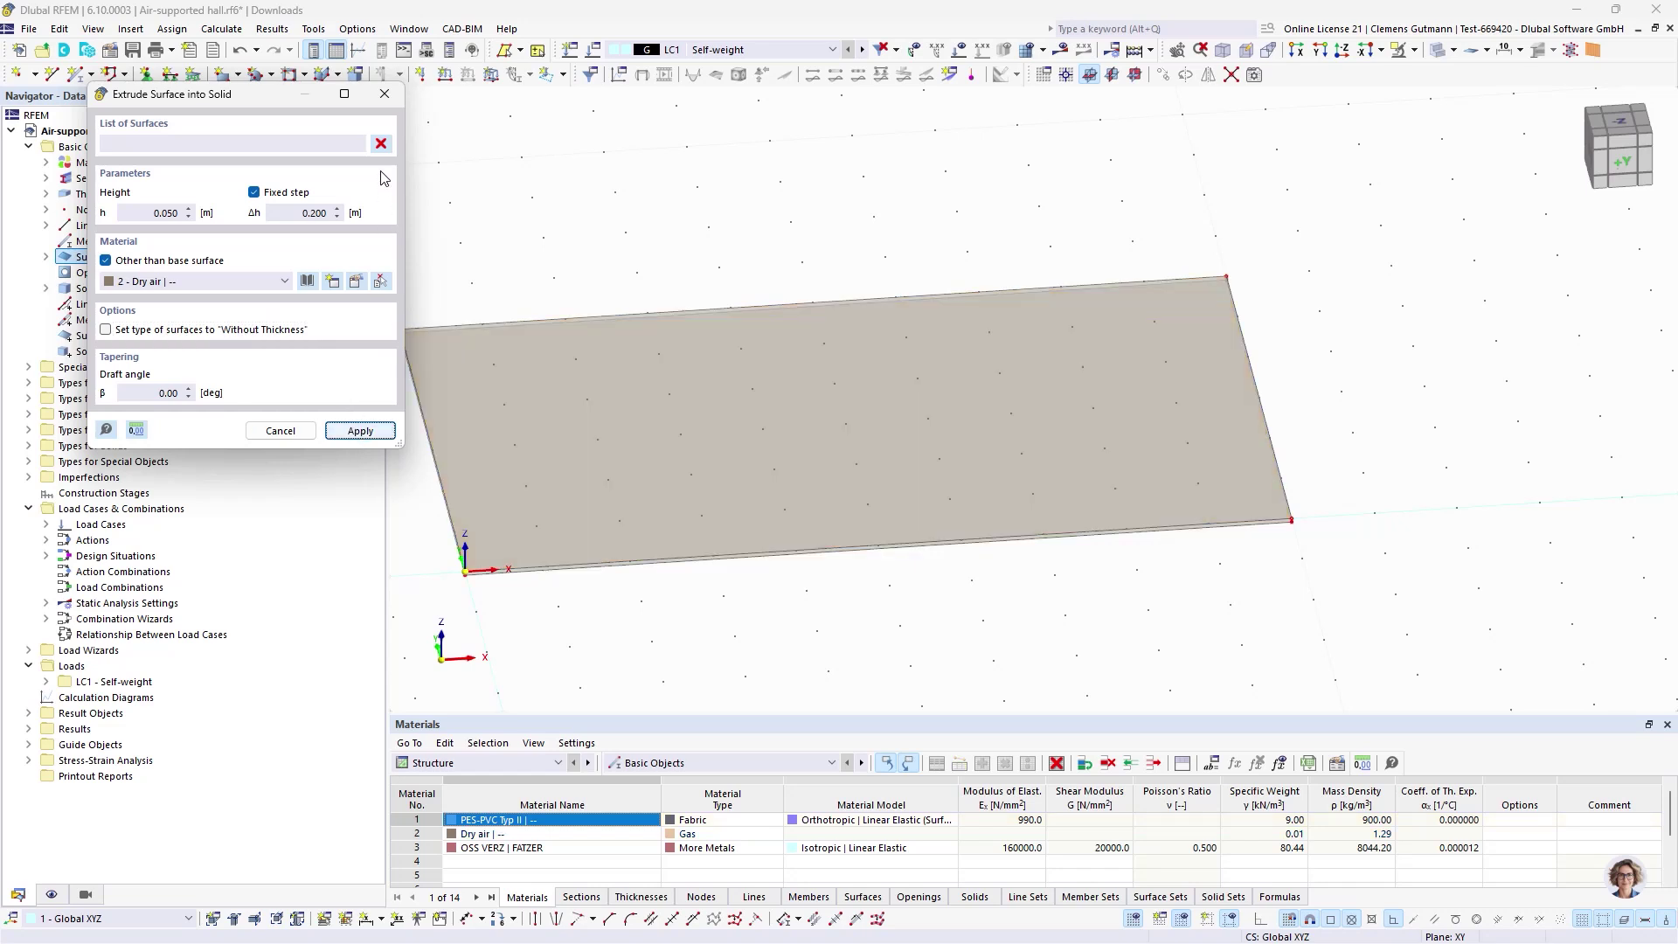
pyautogui.click(384, 93)
# - Open the extruded Dry air solid for editing and change its solid type to Gas
pyautogui.keyDown('ctrl'); pyautogui.moveTo(853, 651); pyautogui.dragTo(872, 580, button='middle'); pyautogui.keyUp('ctrl')
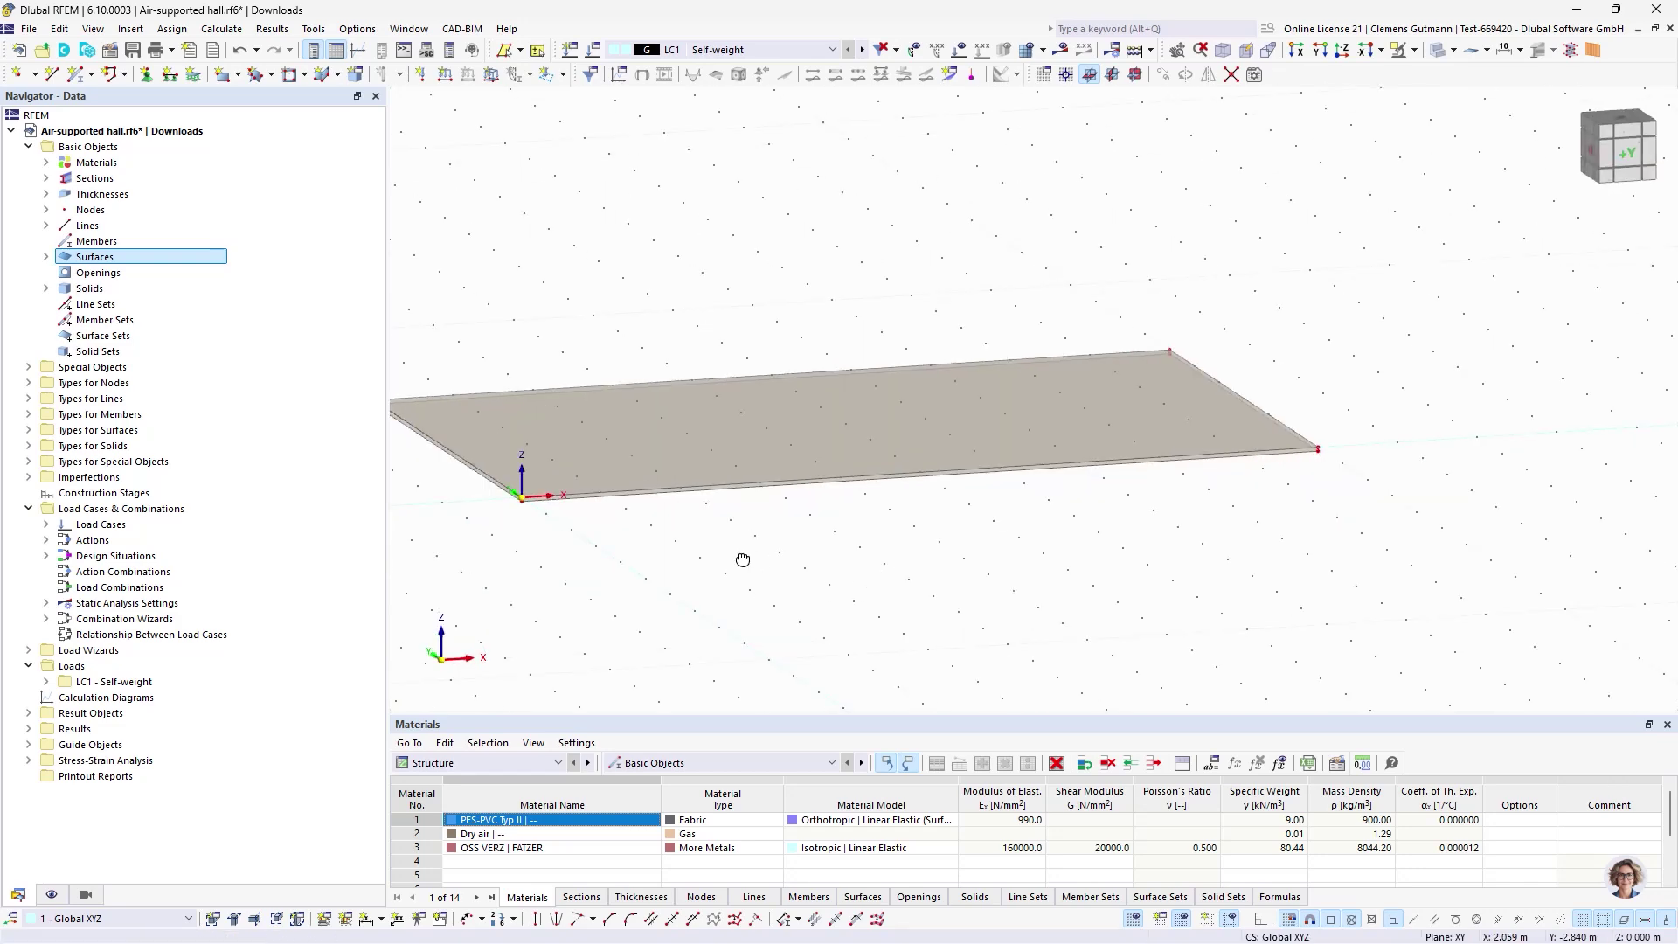
pyautogui.keyDown('ctrl'); pyautogui.moveTo(742, 562); pyautogui.dragTo(476, 382, button='middle'); pyautogui.keyUp('ctrl')
pyautogui.click(45, 289)
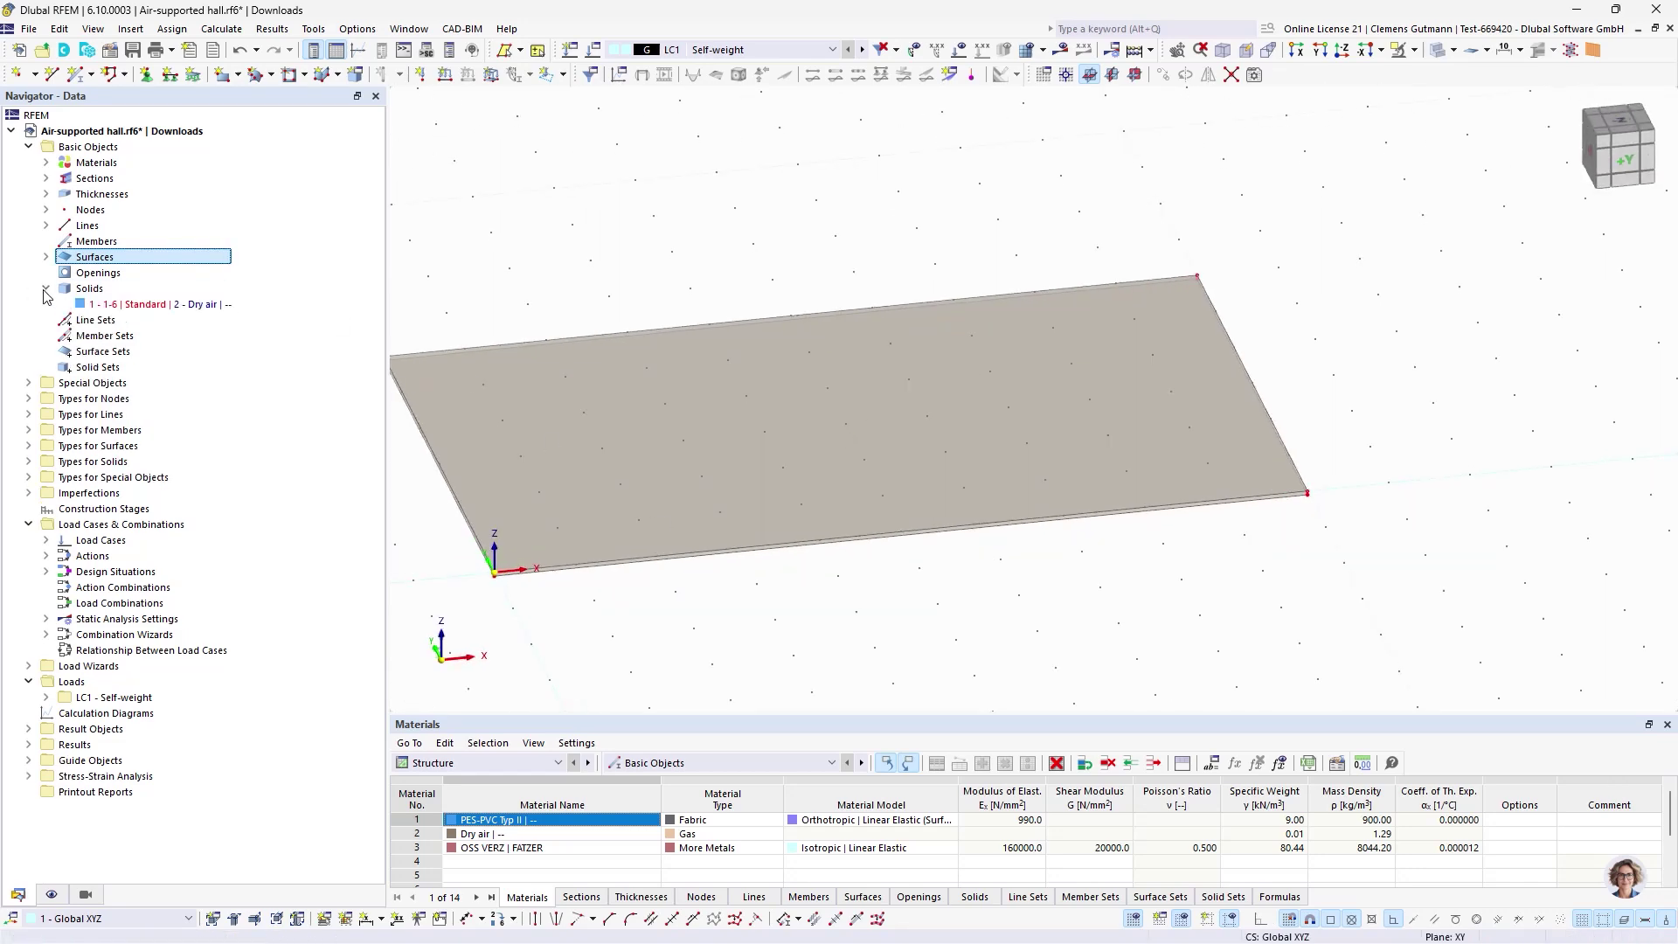
pyautogui.doubleClick(131, 304)
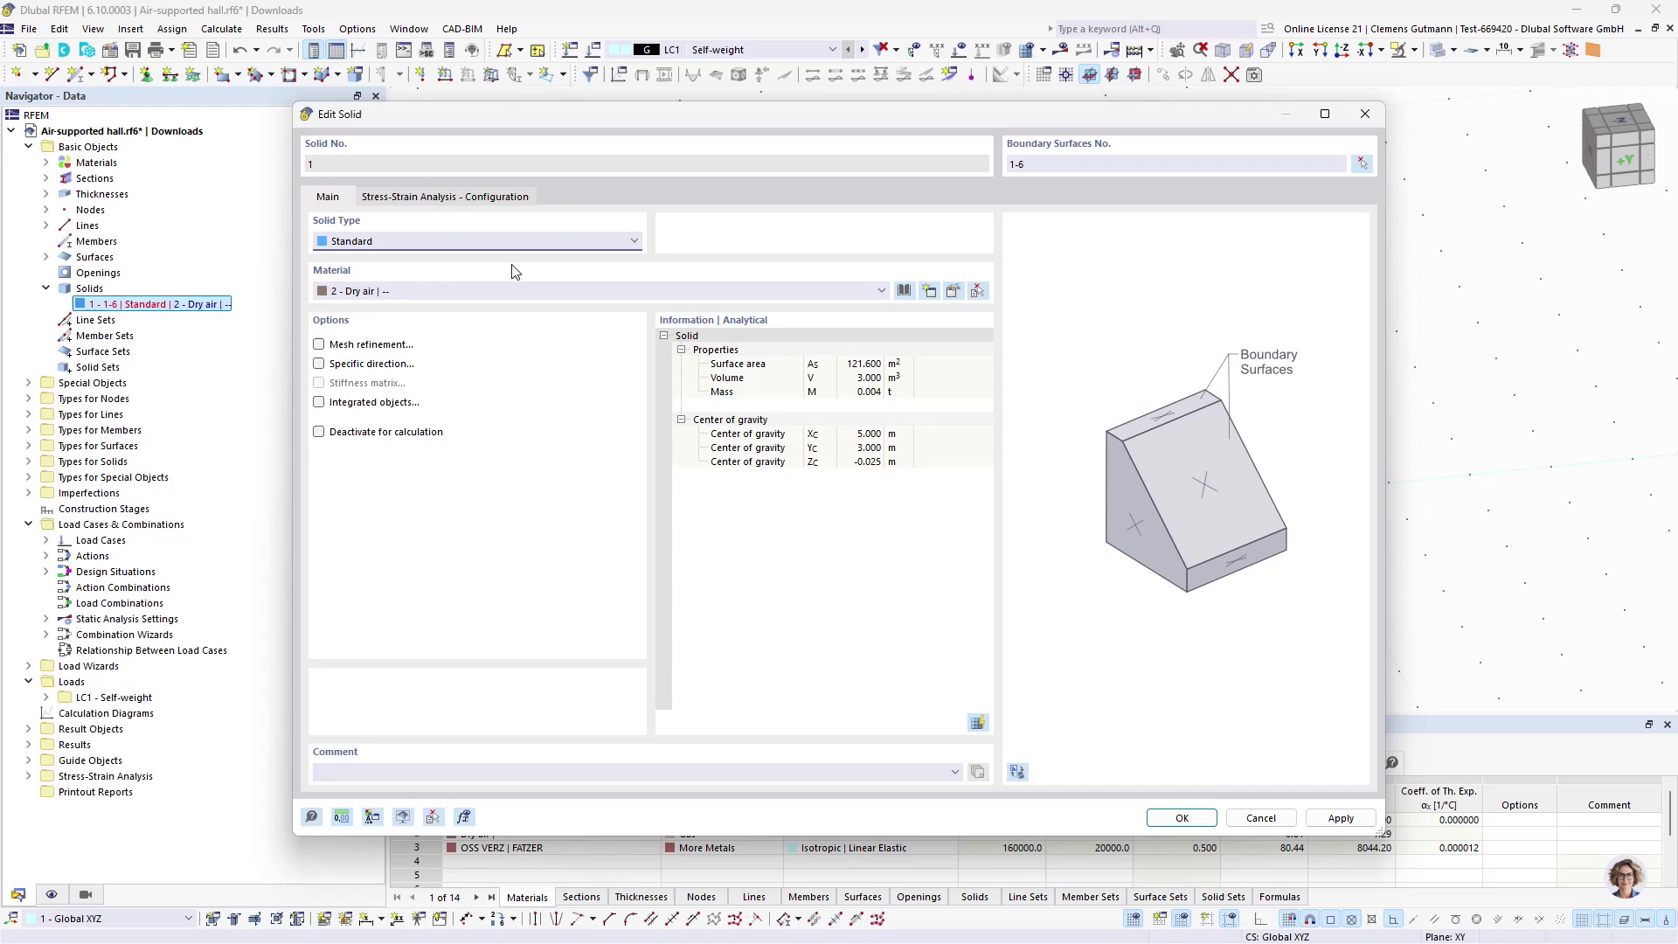
pyautogui.click(443, 238)
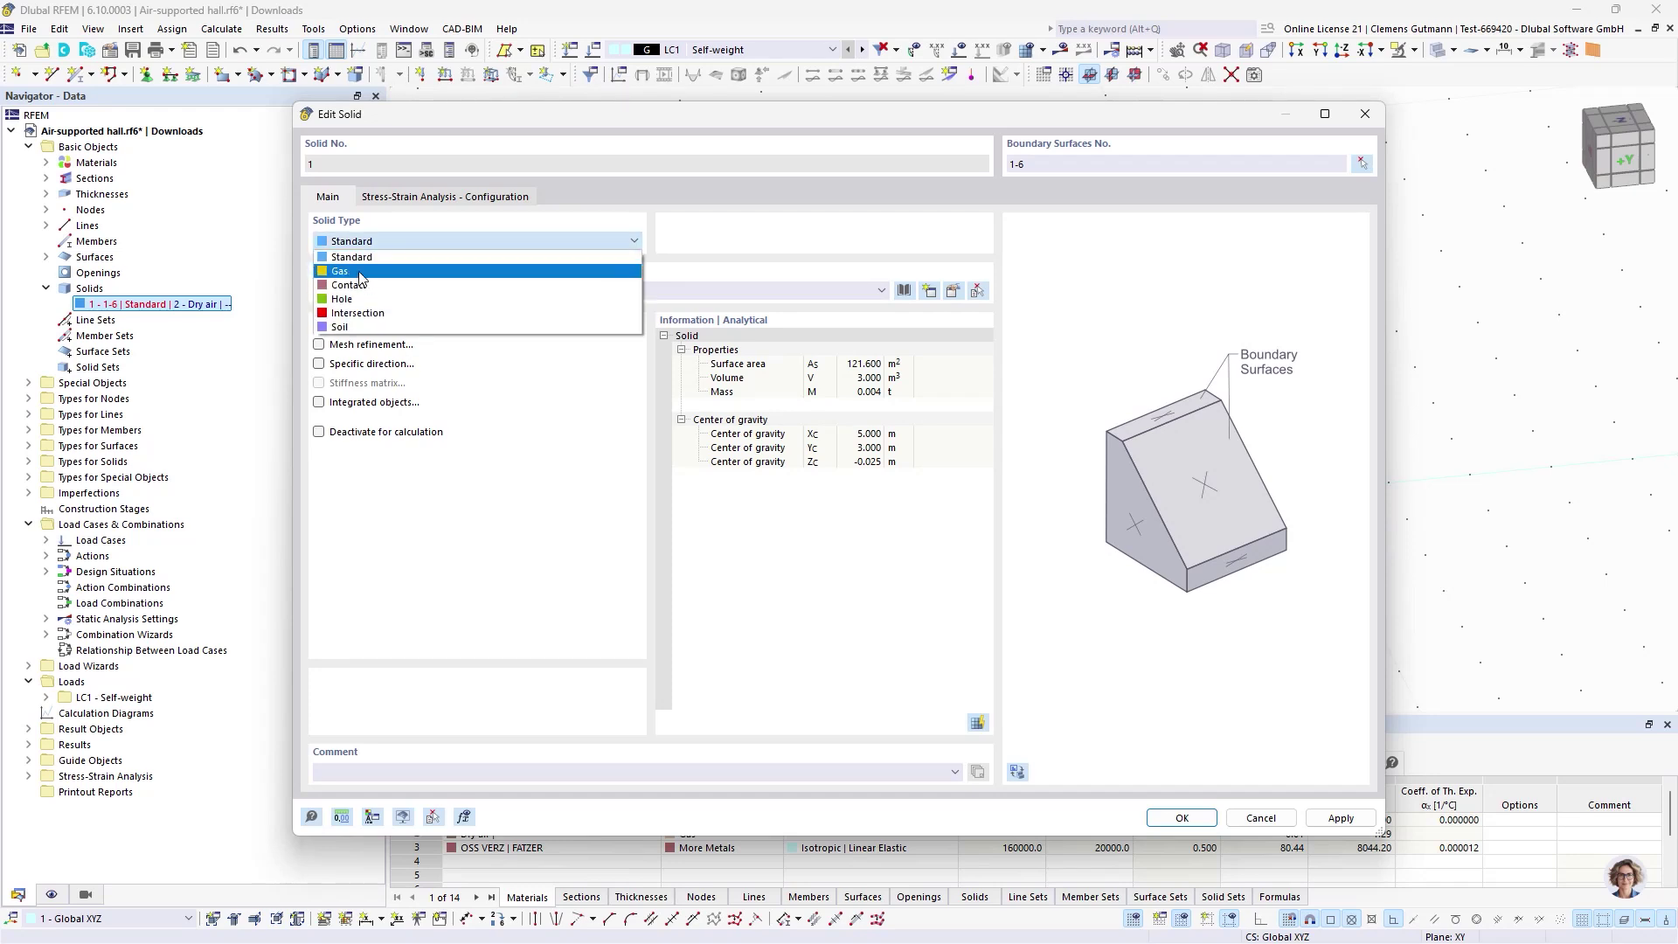
pyautogui.click(353, 271)
# - Create a new gas for the solid with a pressure of 1 bar and a temperature of 23 °C, and confirm it
pyautogui.click(384, 197)
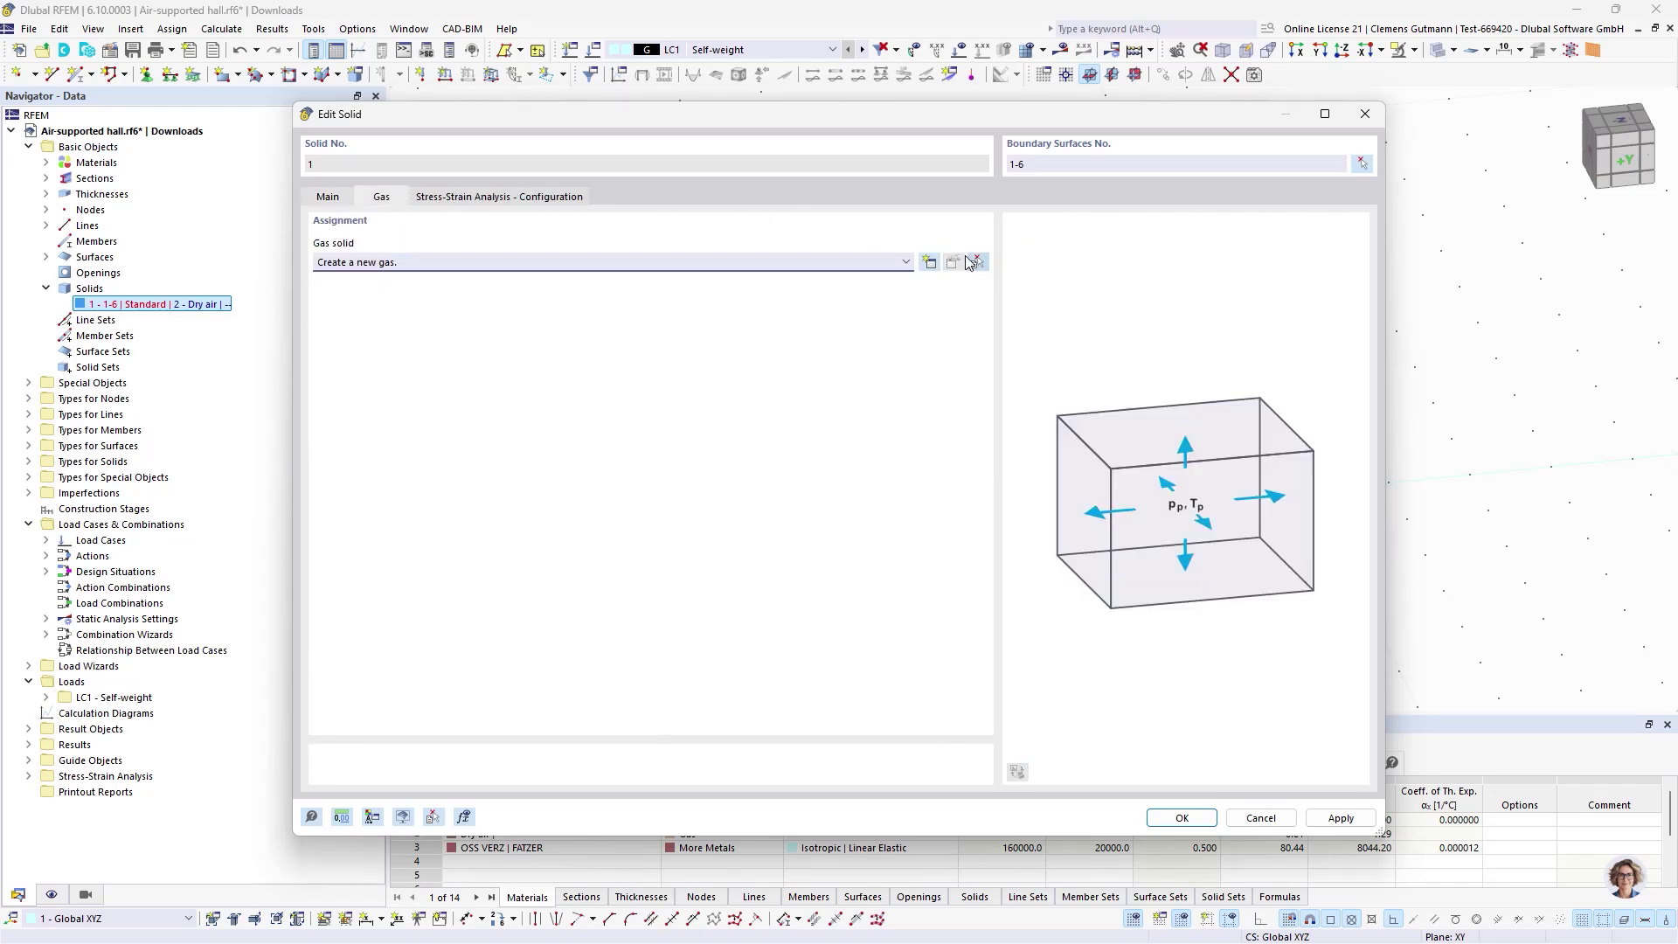
pyautogui.click(928, 262)
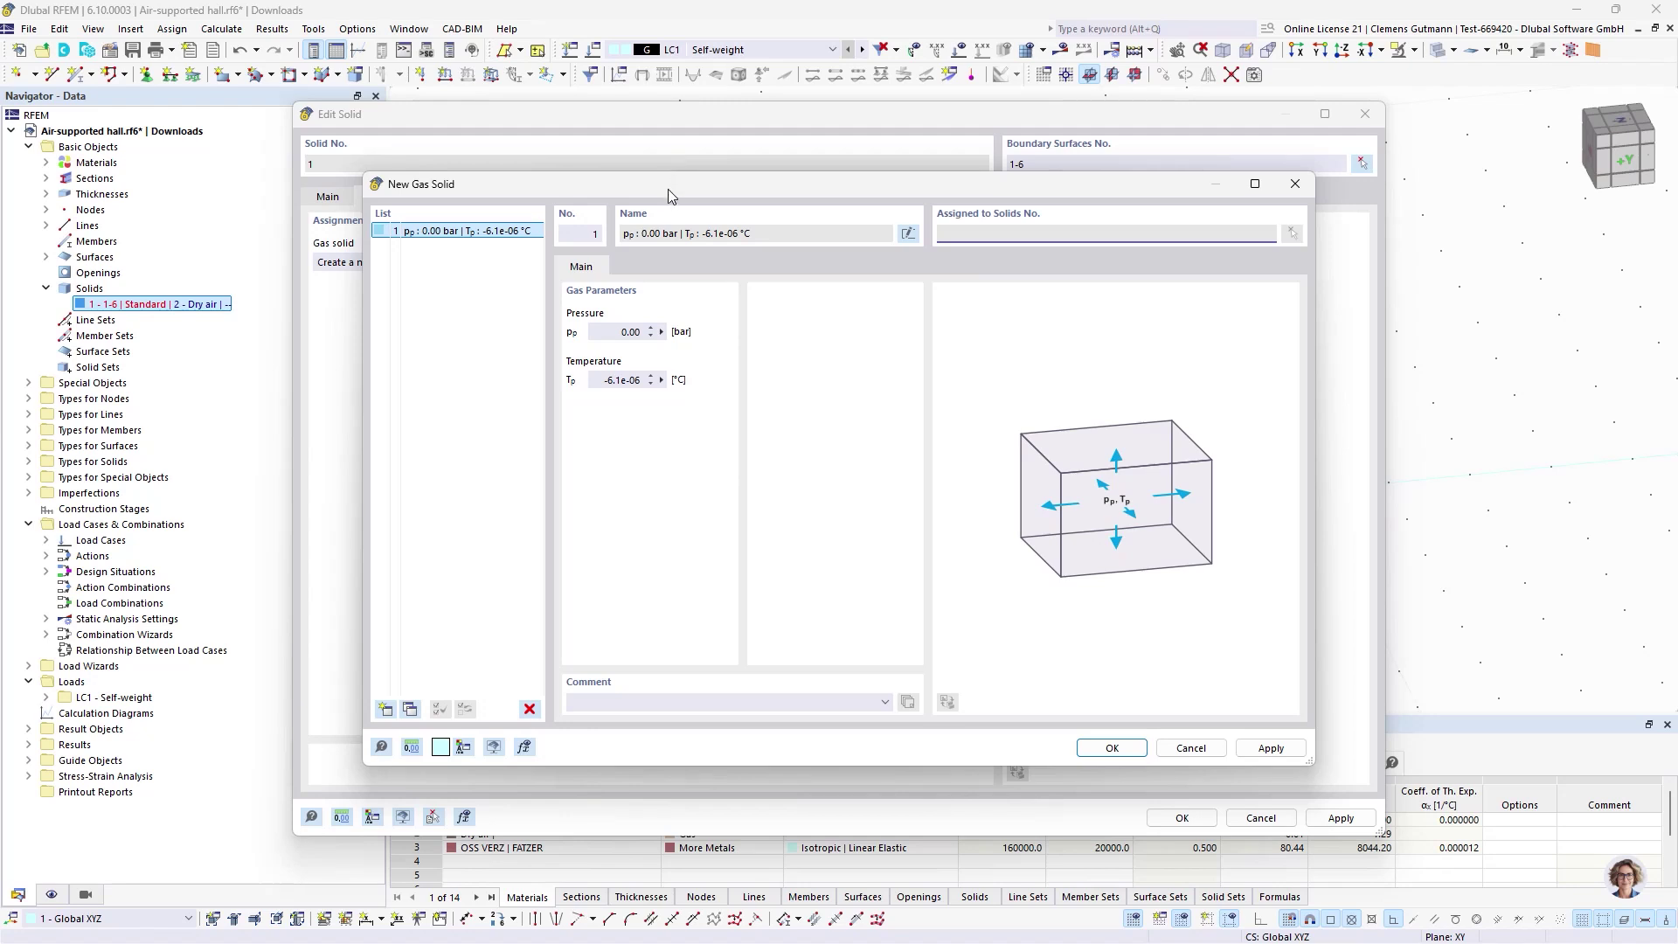
pyautogui.moveTo(667, 191); pyautogui.dragTo(696, 210)
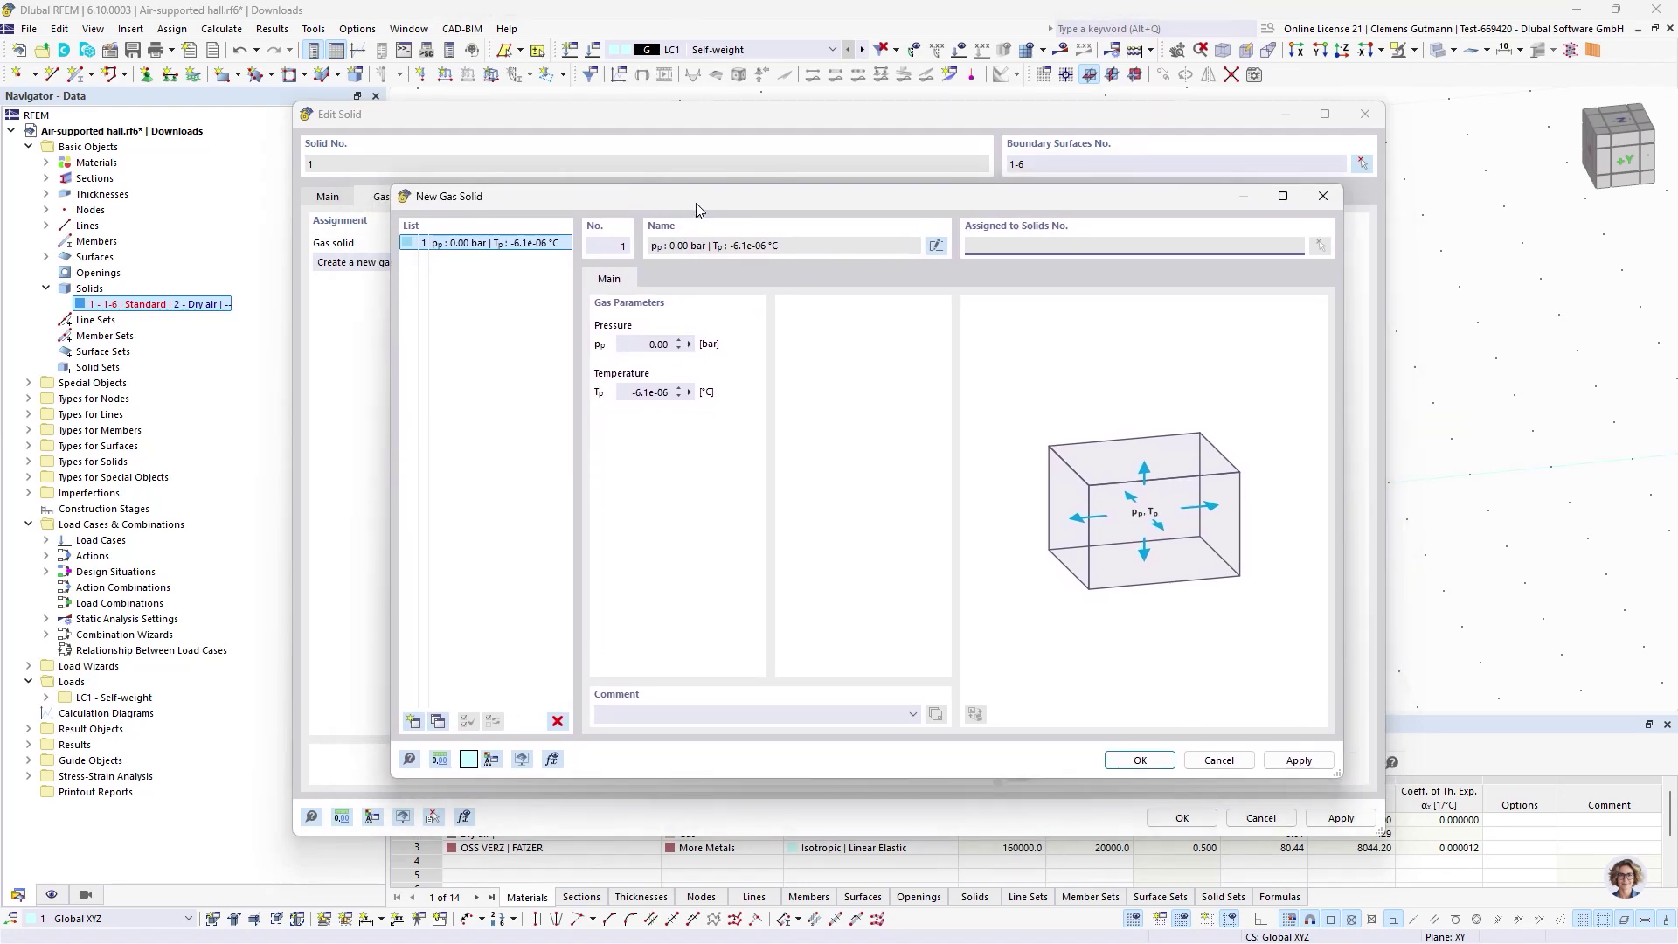
pyautogui.press('Tab')
pyautogui.press('Tab')
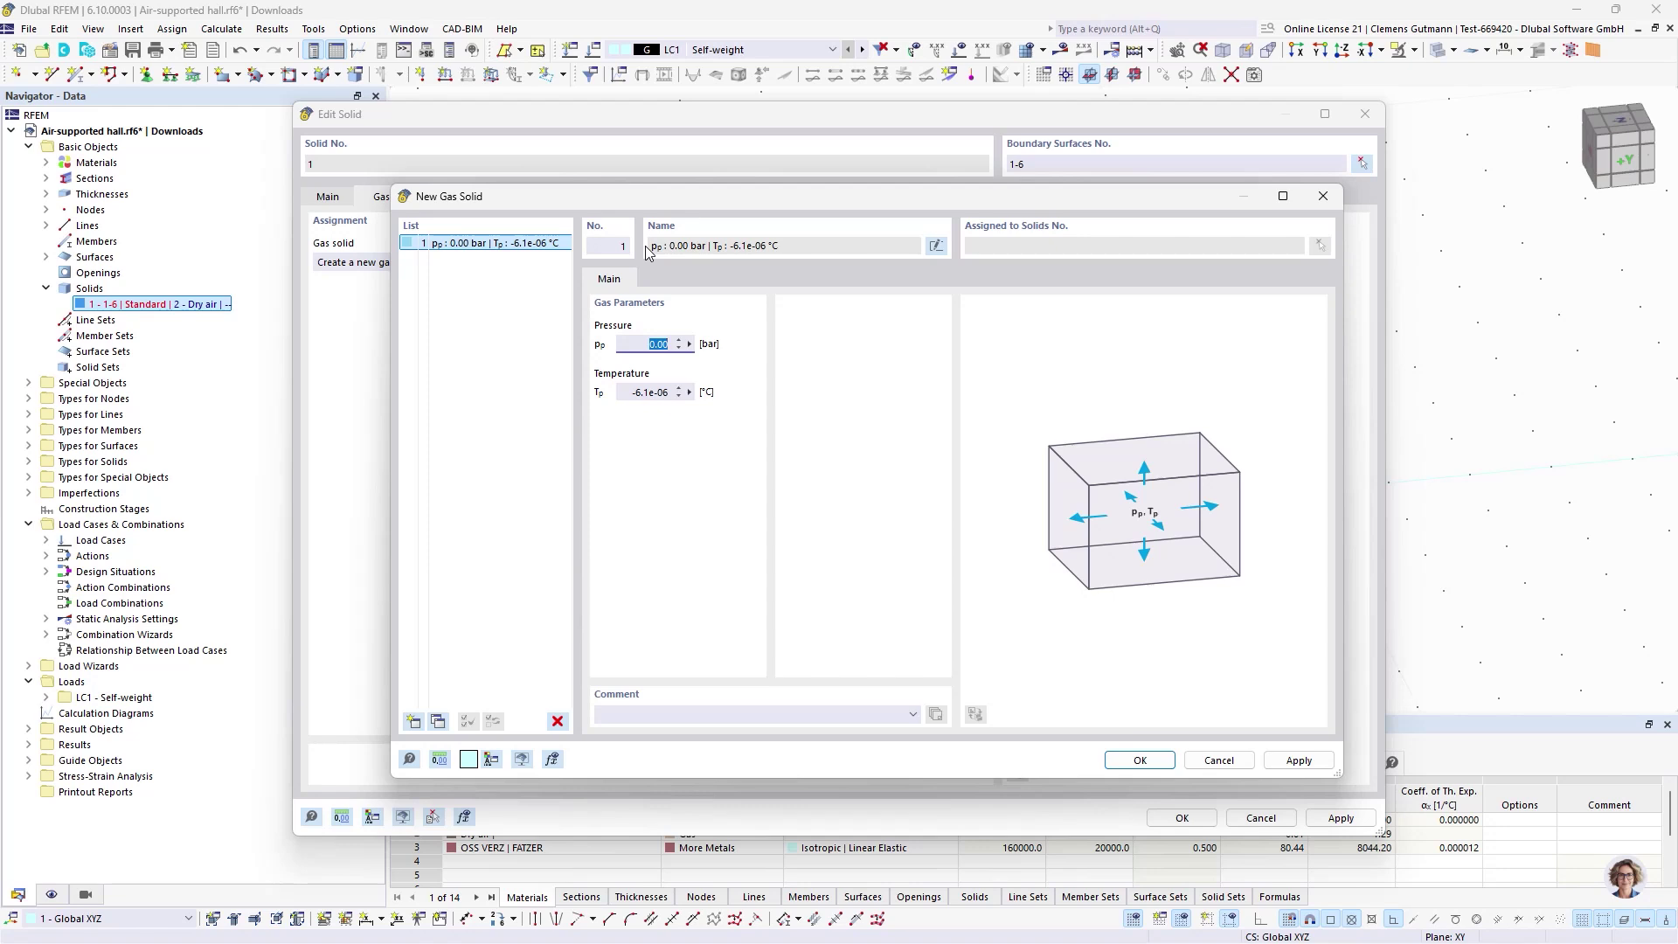
pyautogui.write('1')
pyautogui.press('Tab')
pyautogui.write('23')
pyautogui.press('Tab')
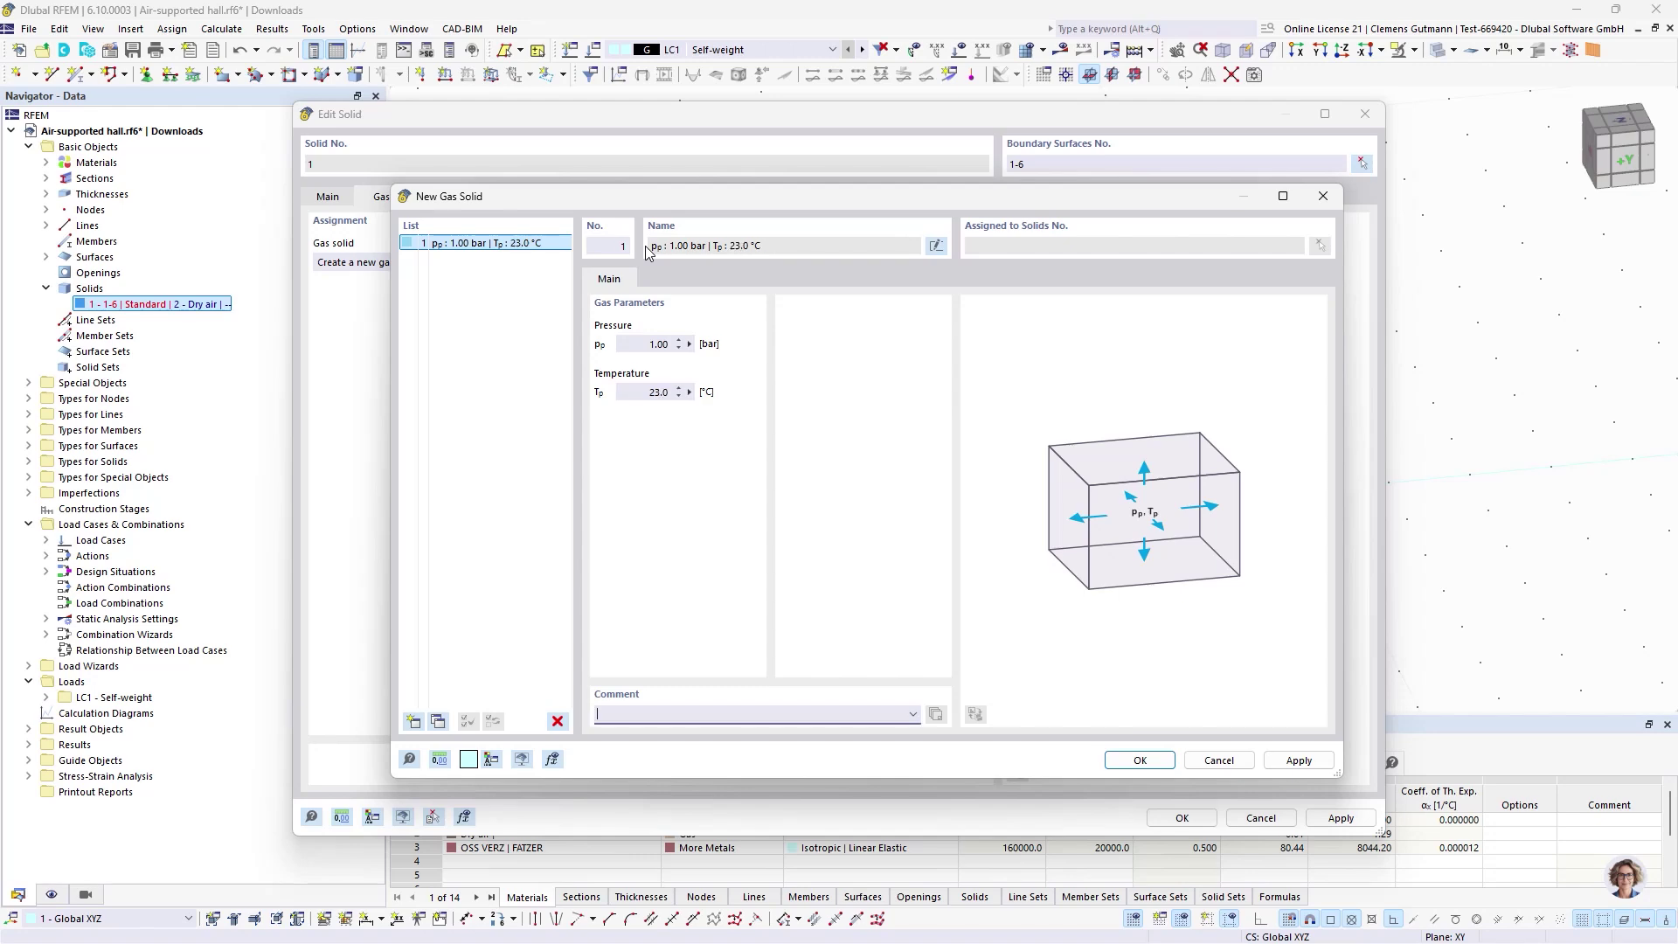
pyautogui.click(1127, 765)
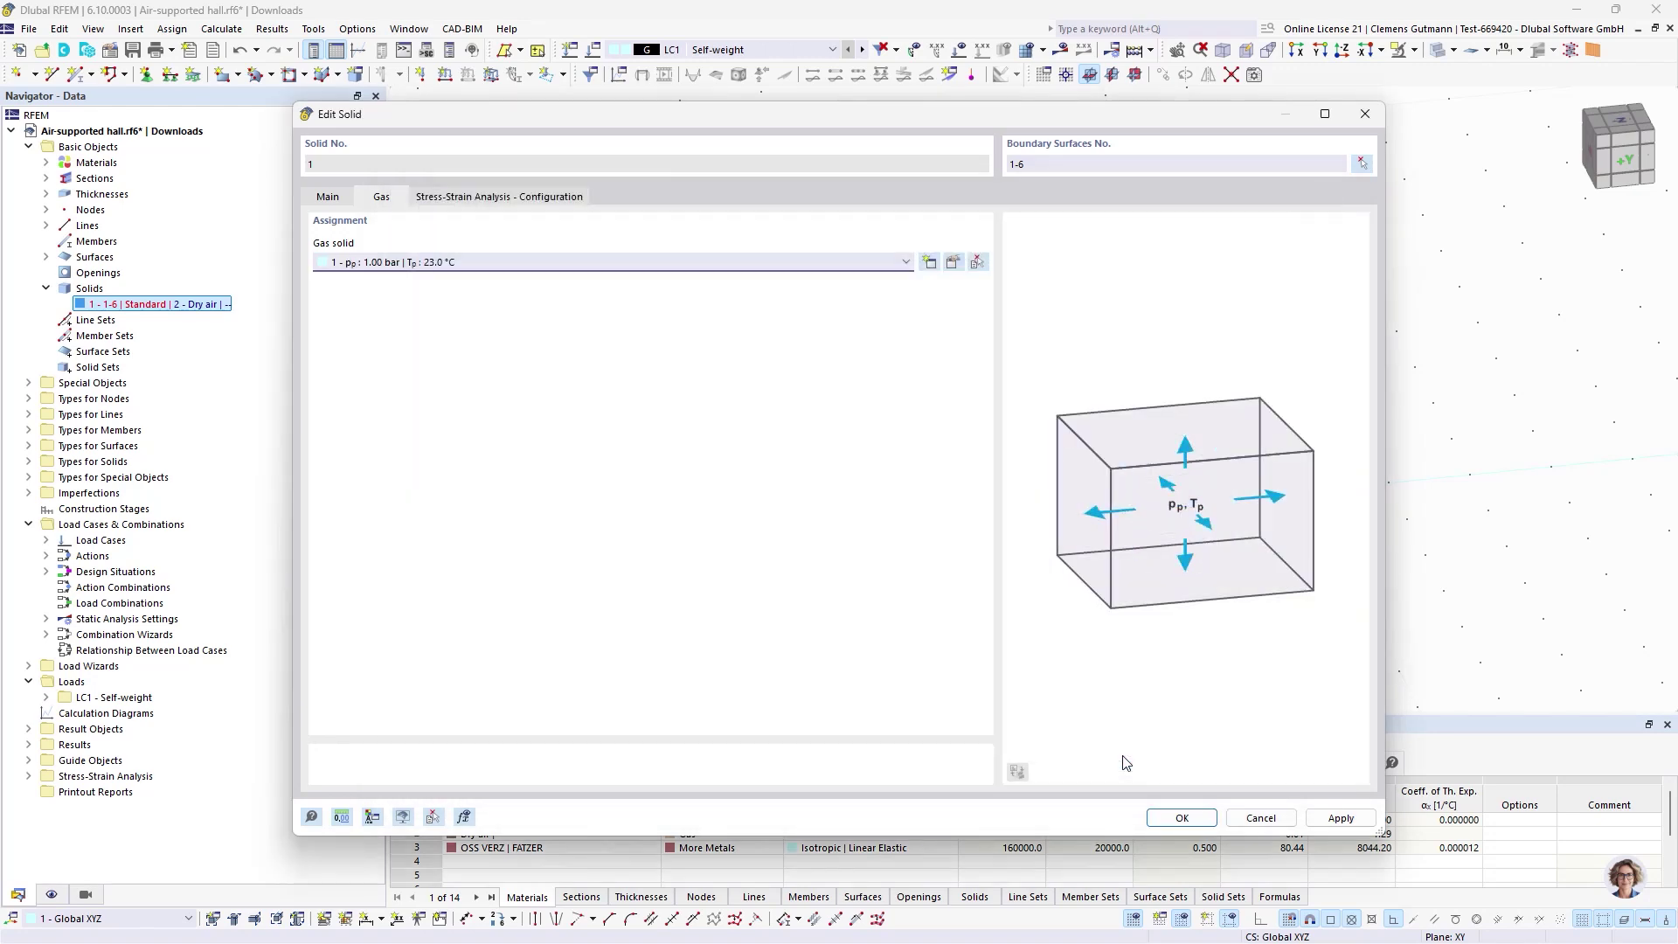
# - Confirm the solid's edits with the newly created gas assigned to it
pyautogui.click(1181, 817)
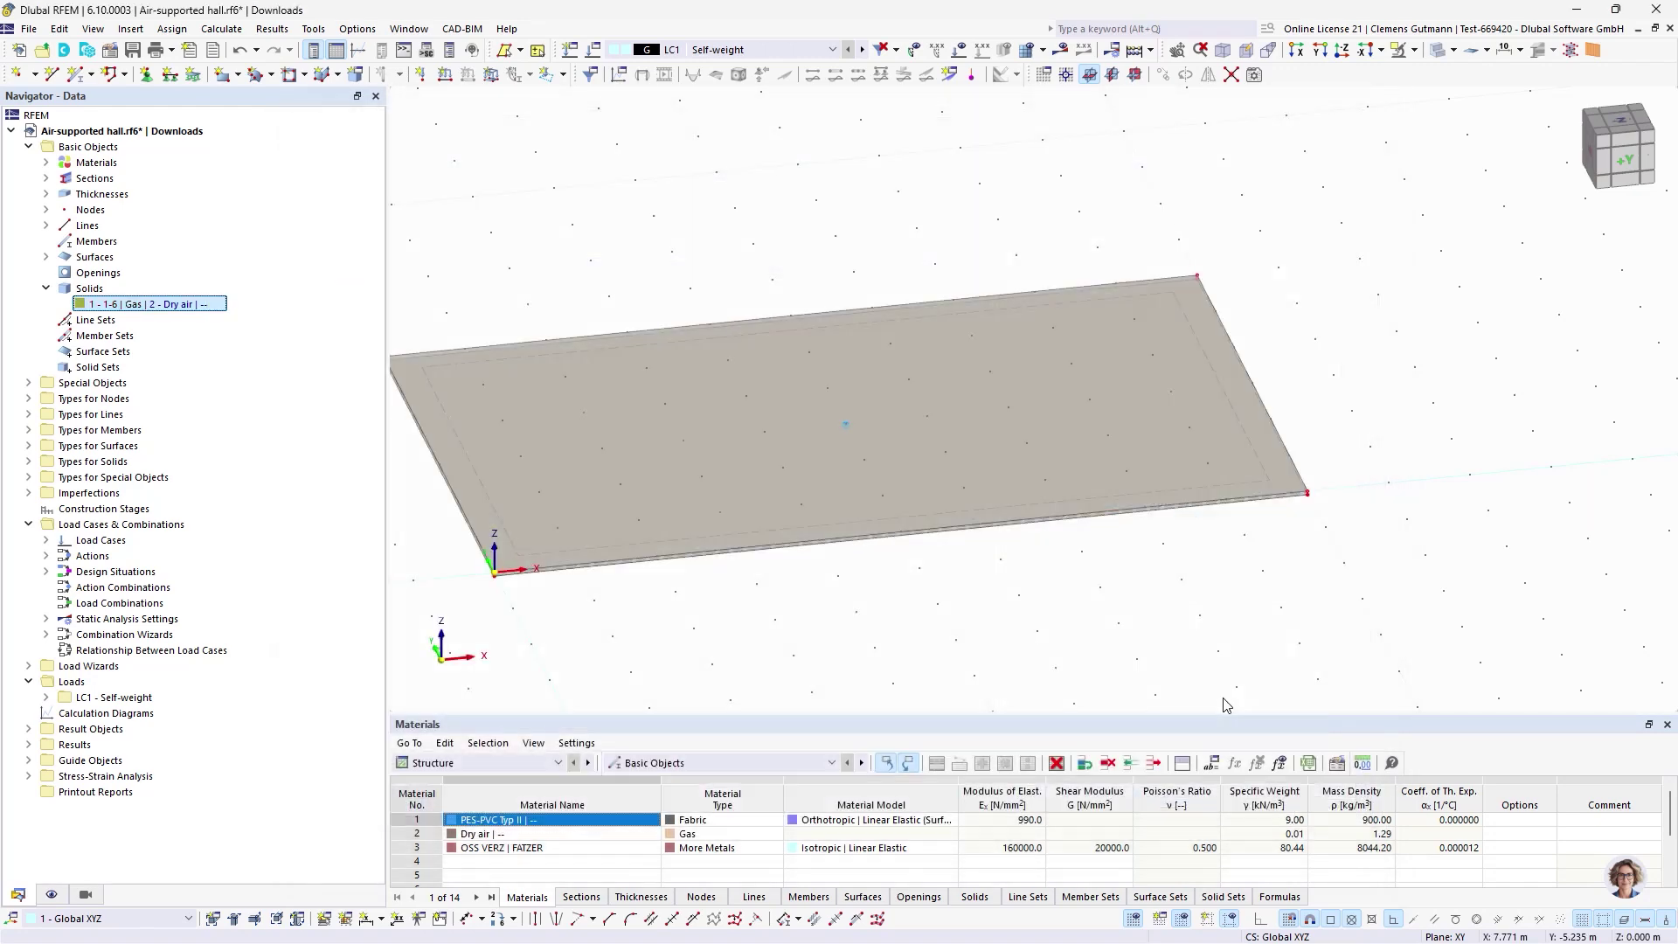
pyautogui.scroll(-2, 915, 479)
pyautogui.scroll(3, 1135, 346)
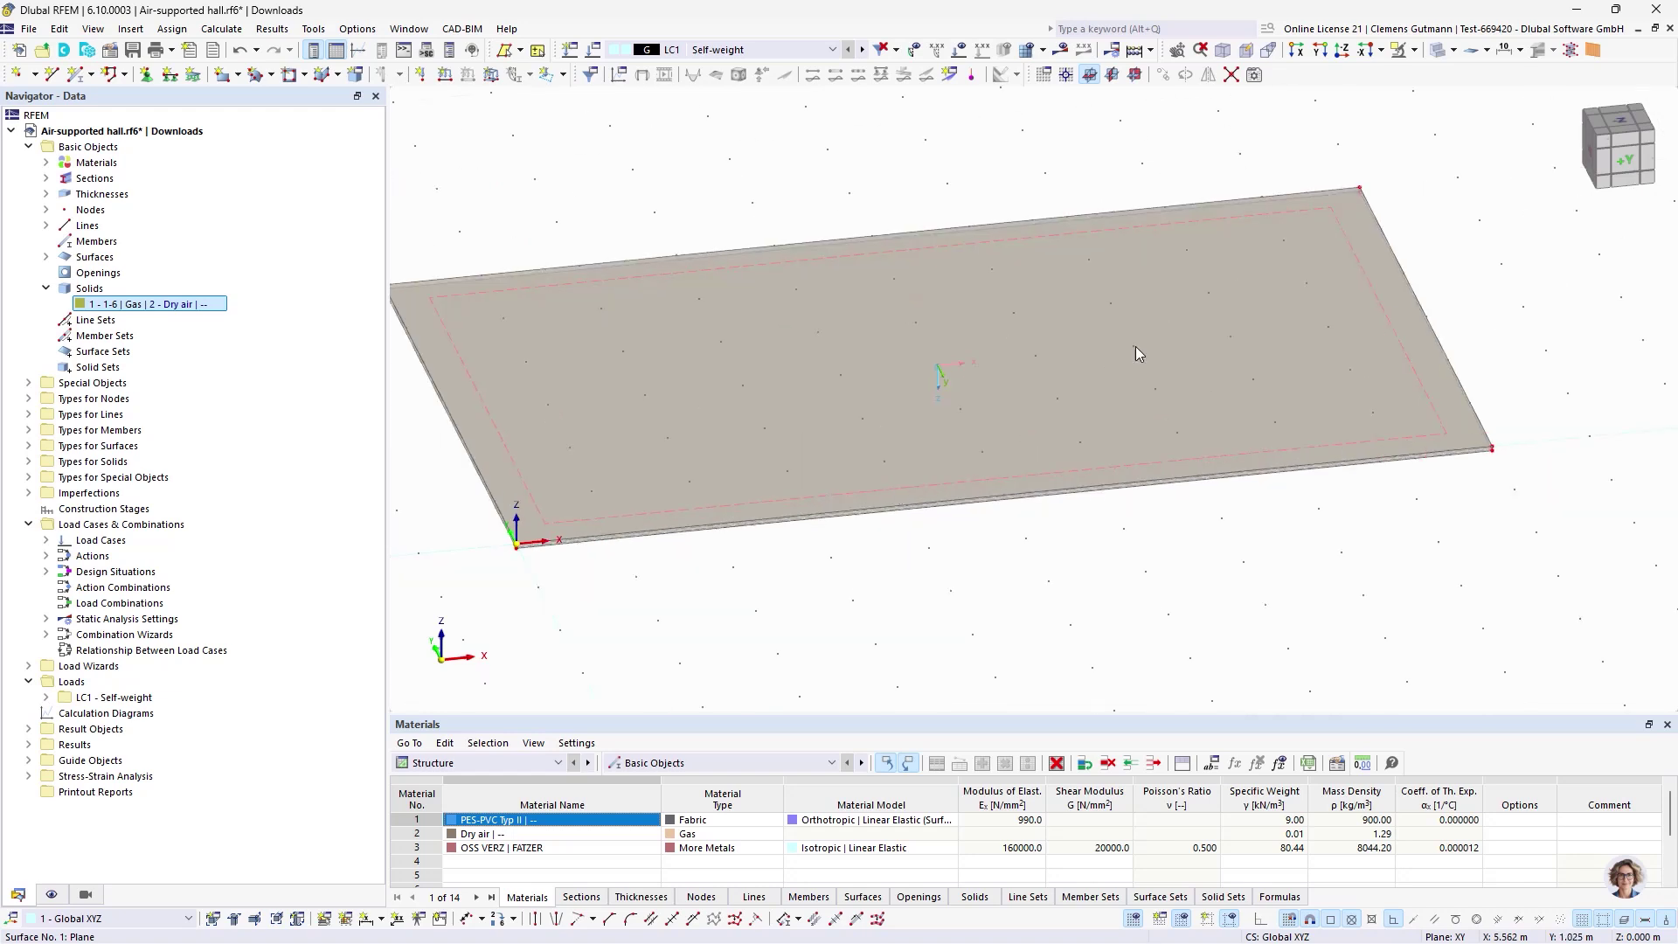
# - Select the side and bottom surfaces 2-6 of the gas solid and set their stiffness type to Rigid
pyautogui.click(1623, 166)
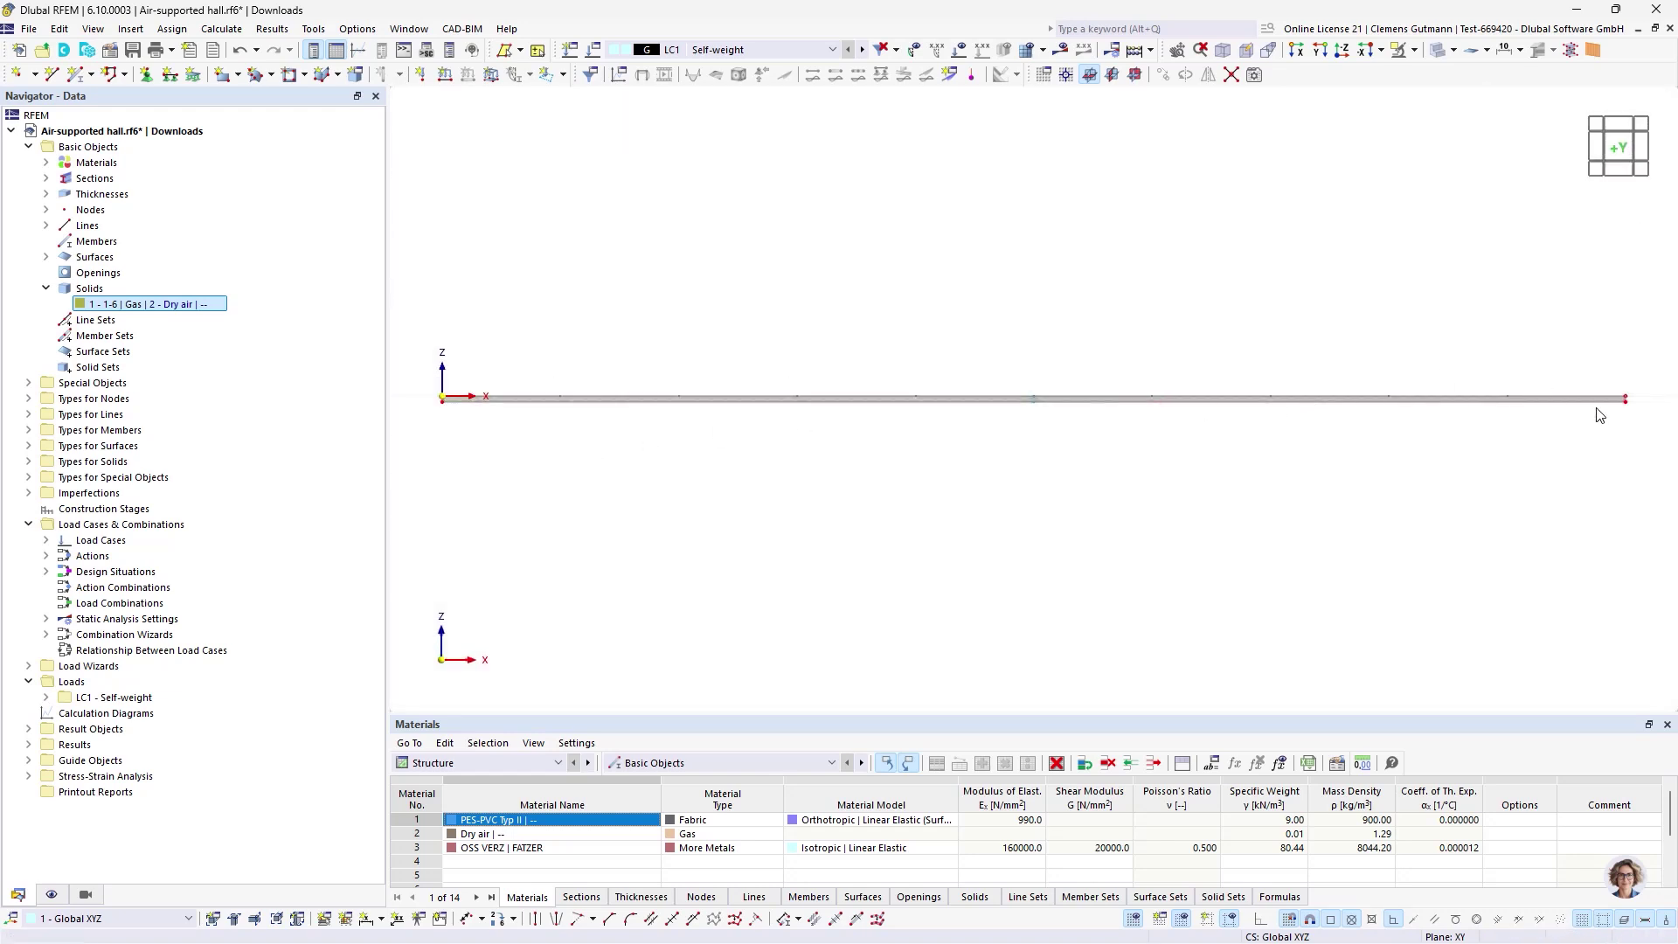
pyautogui.moveTo(1654, 426)
pyautogui.mouseDown()
pyautogui.moveTo(513, 472)
pyautogui.moveTo(435, 389)
pyautogui.moveTo(425, 409)
pyautogui.mouseUp()
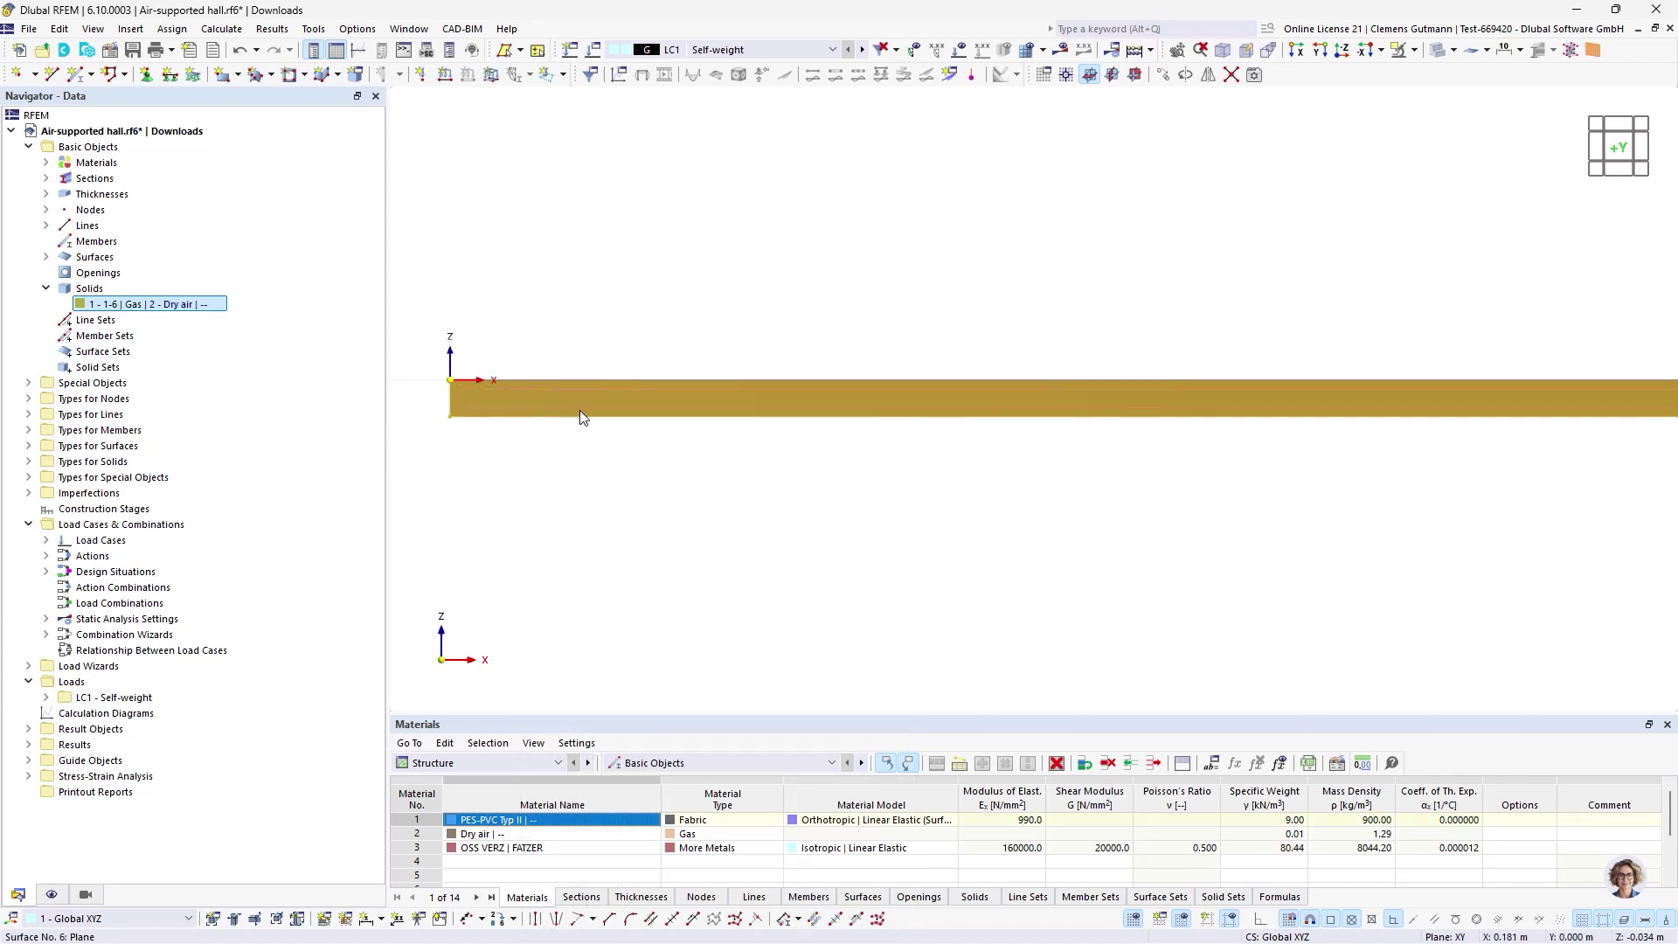
pyautogui.rightClick(569, 390)
pyautogui.moveTo(894, 465)
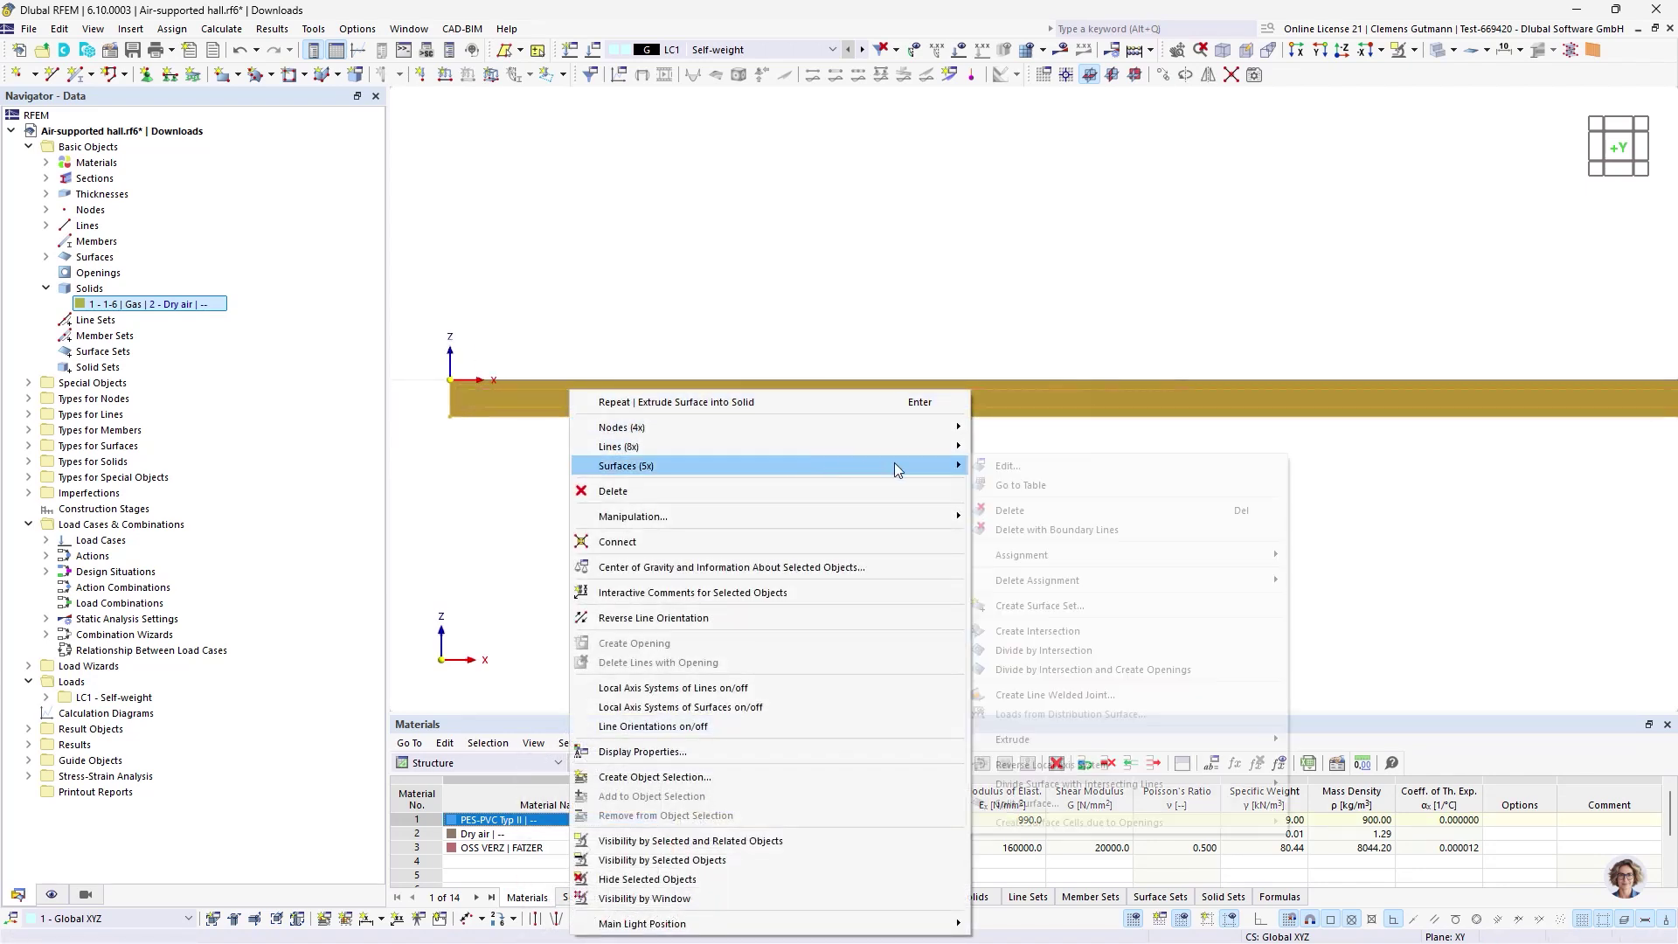
pyautogui.click(1005, 465)
pyautogui.click(413, 245)
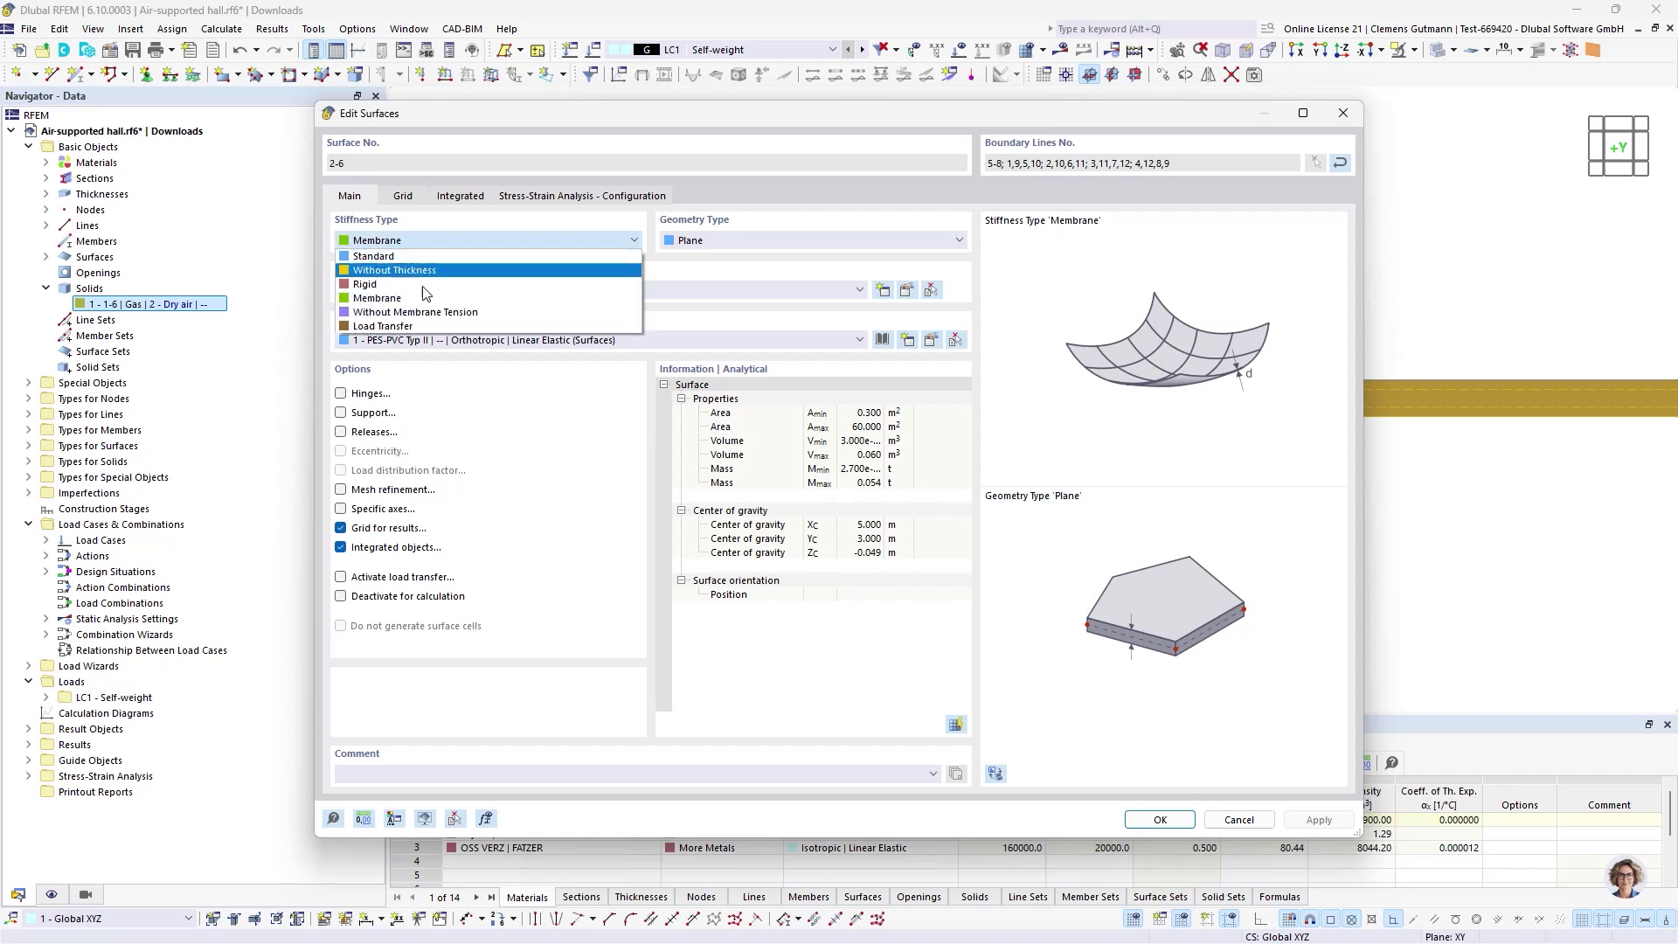
pyautogui.click(489, 284)
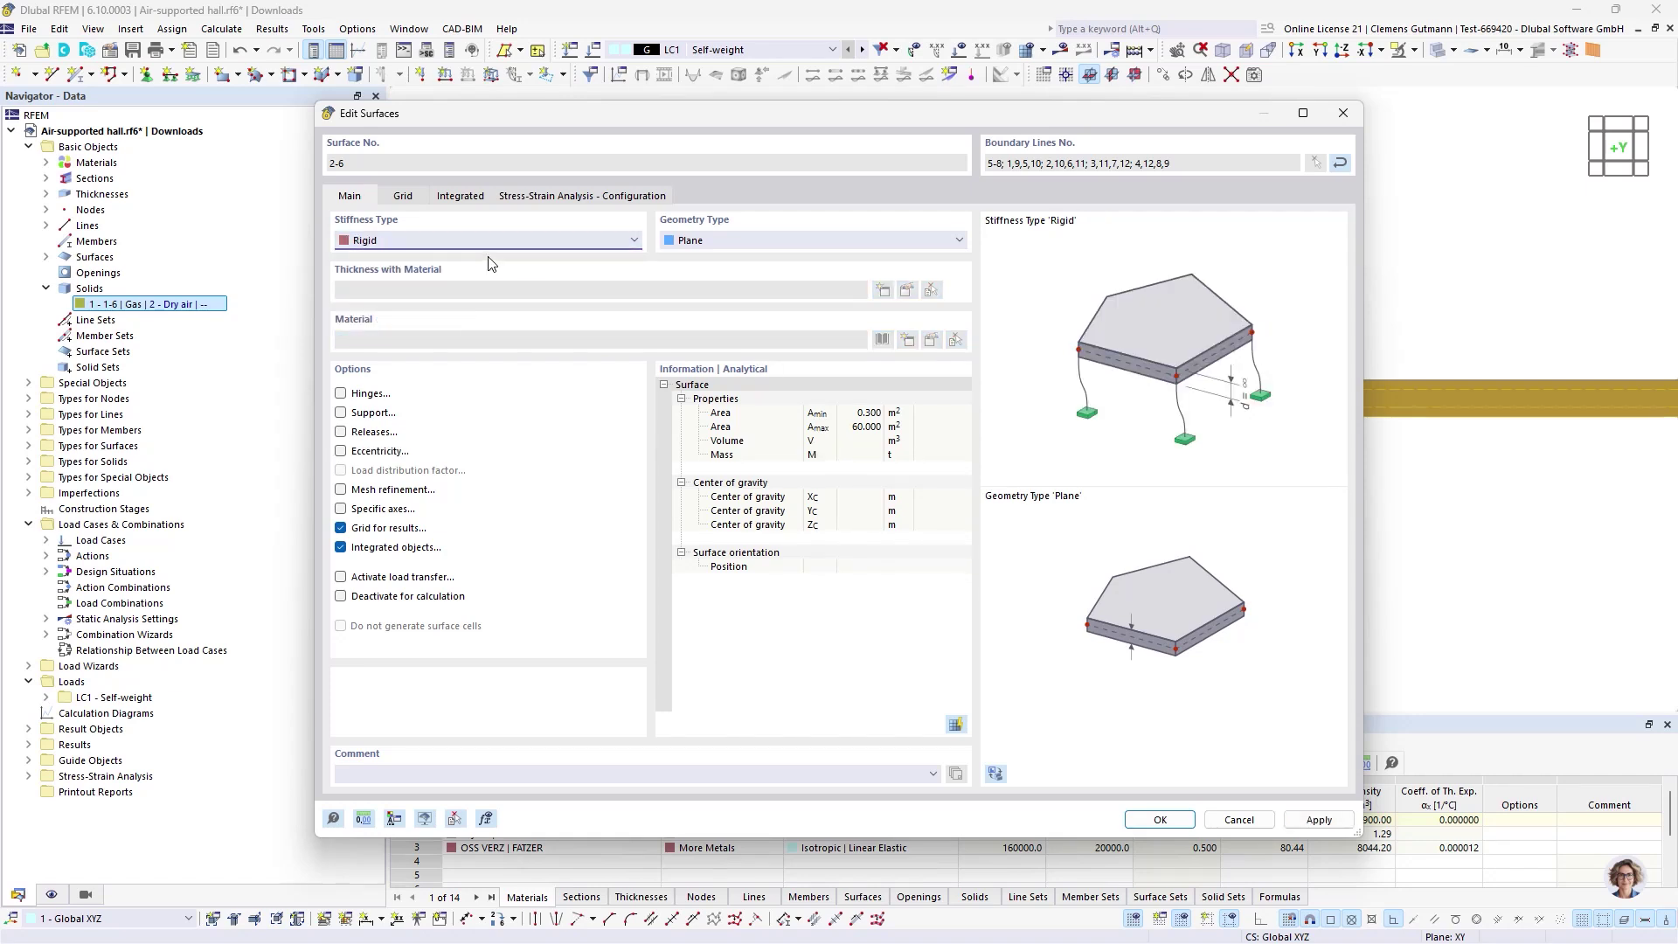
# - Activate a support for surfaces 2-6, assign the Rigid surface support, and confirm the edit
pyautogui.click(371, 412)
pyautogui.click(404, 195)
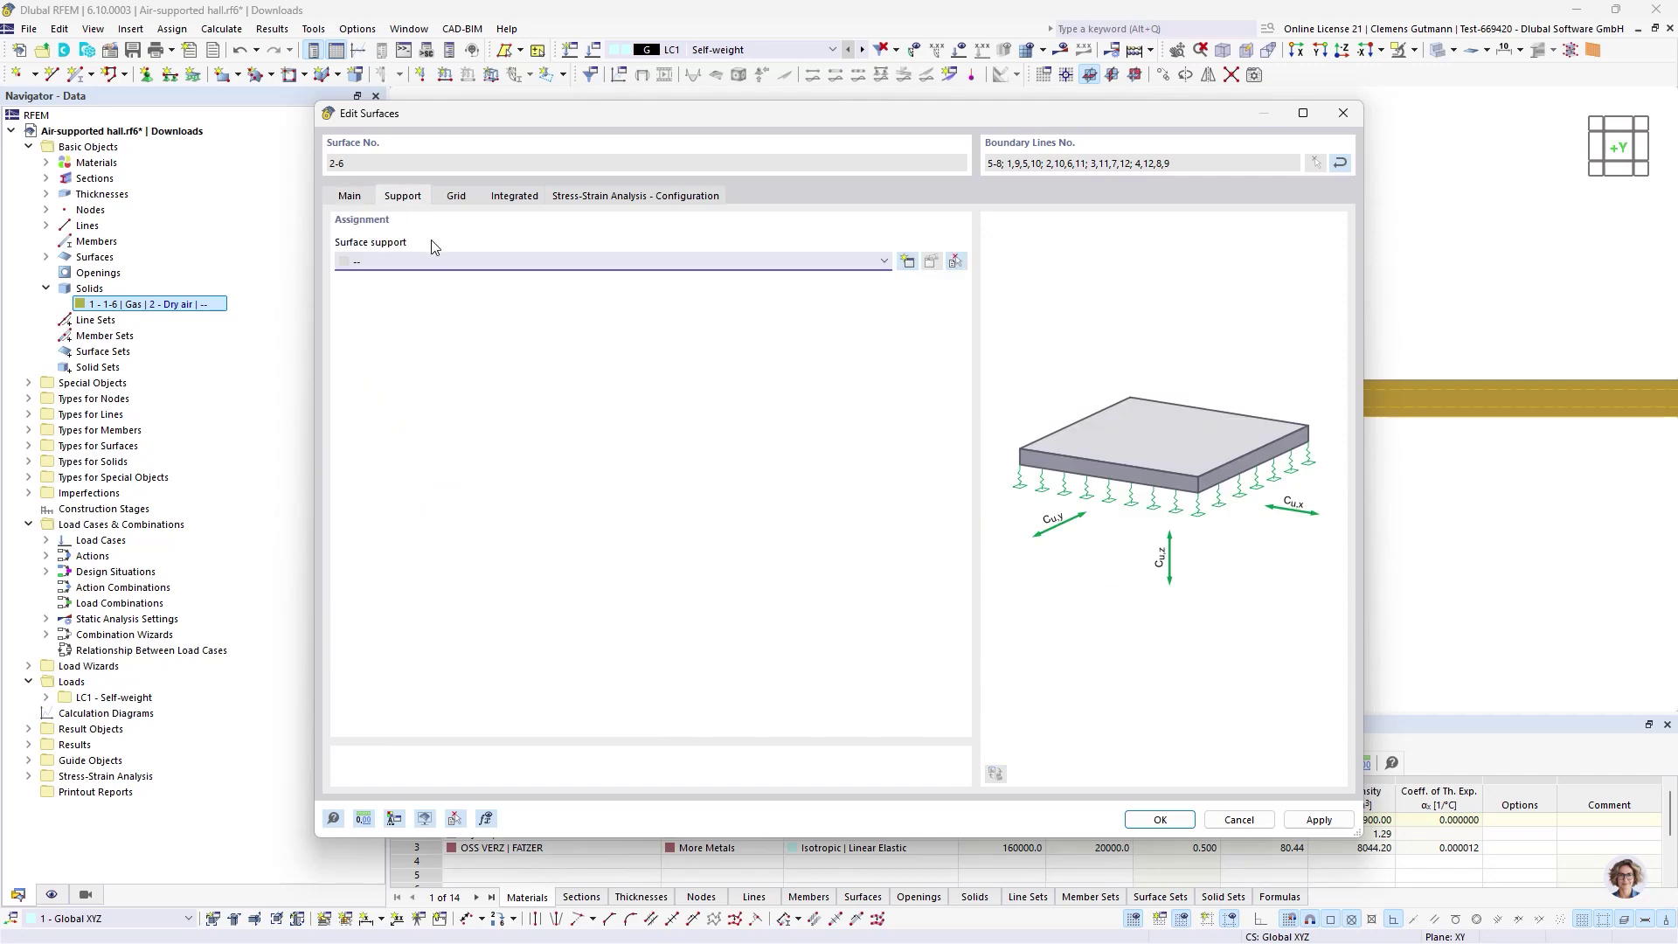
pyautogui.click(435, 261)
pyautogui.click(437, 293)
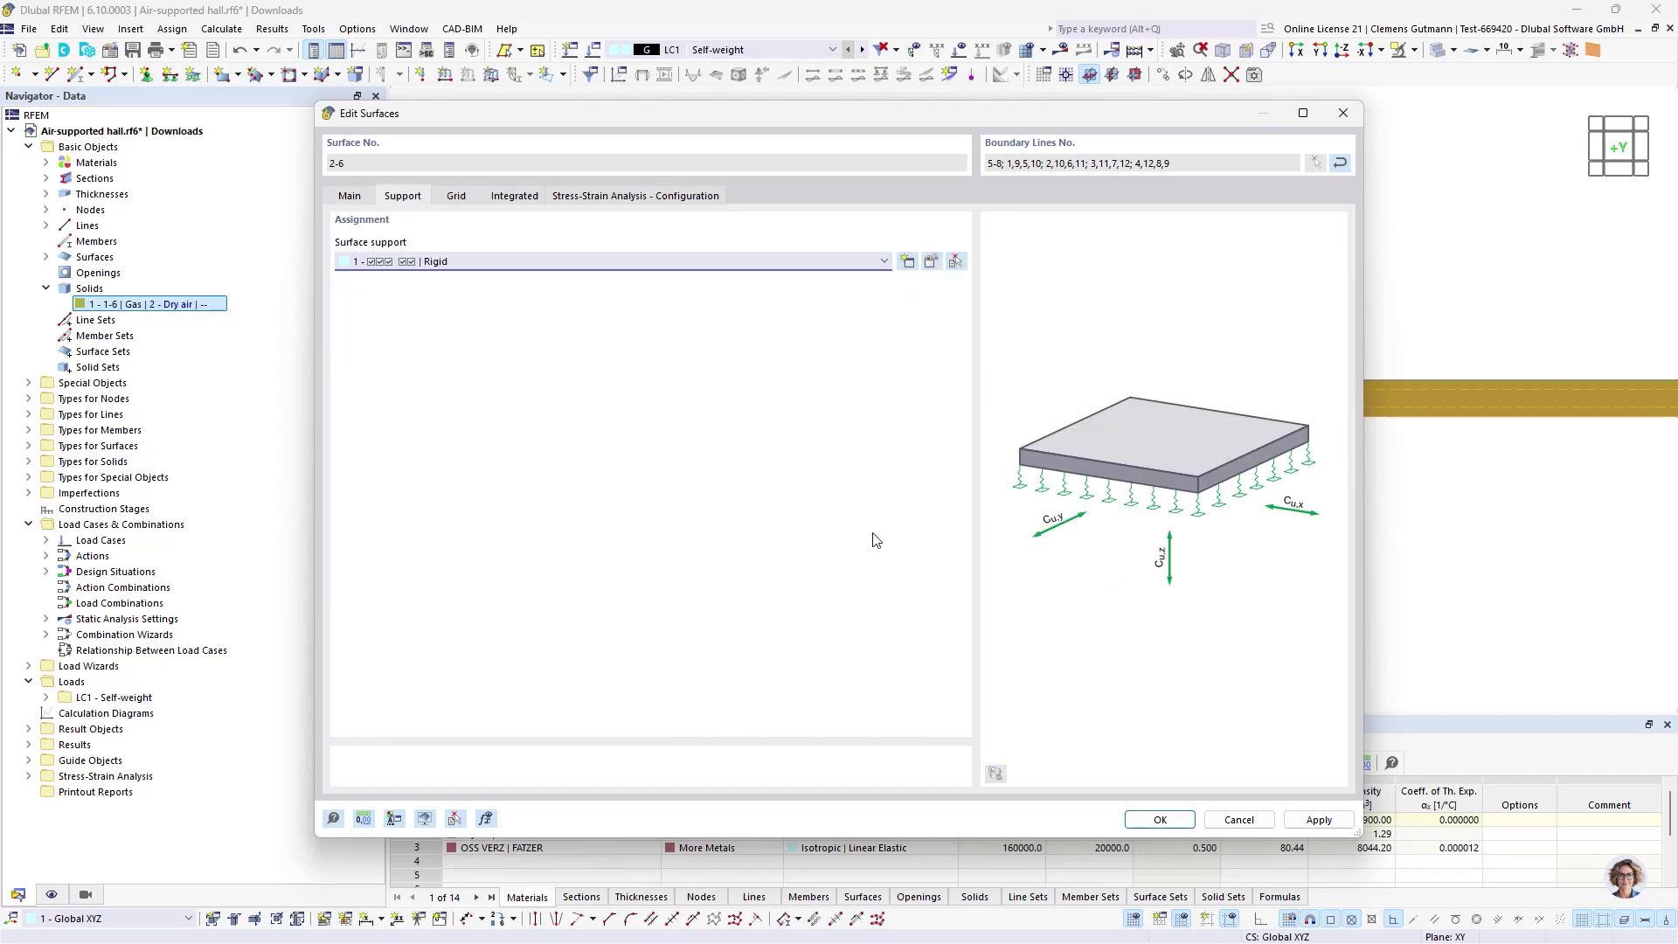
pyautogui.click(1146, 821)
# - Hide the types for surfaces in the model display so the surface support symbols are not drawn
pyautogui.keyDown('ctrl'); pyautogui.moveTo(936, 618); pyautogui.dragTo(911, 350, button='middle'); pyautogui.keyUp('ctrl')
pyautogui.scroll(-5, 790, 339)
pyautogui.scroll(3, 945, 423)
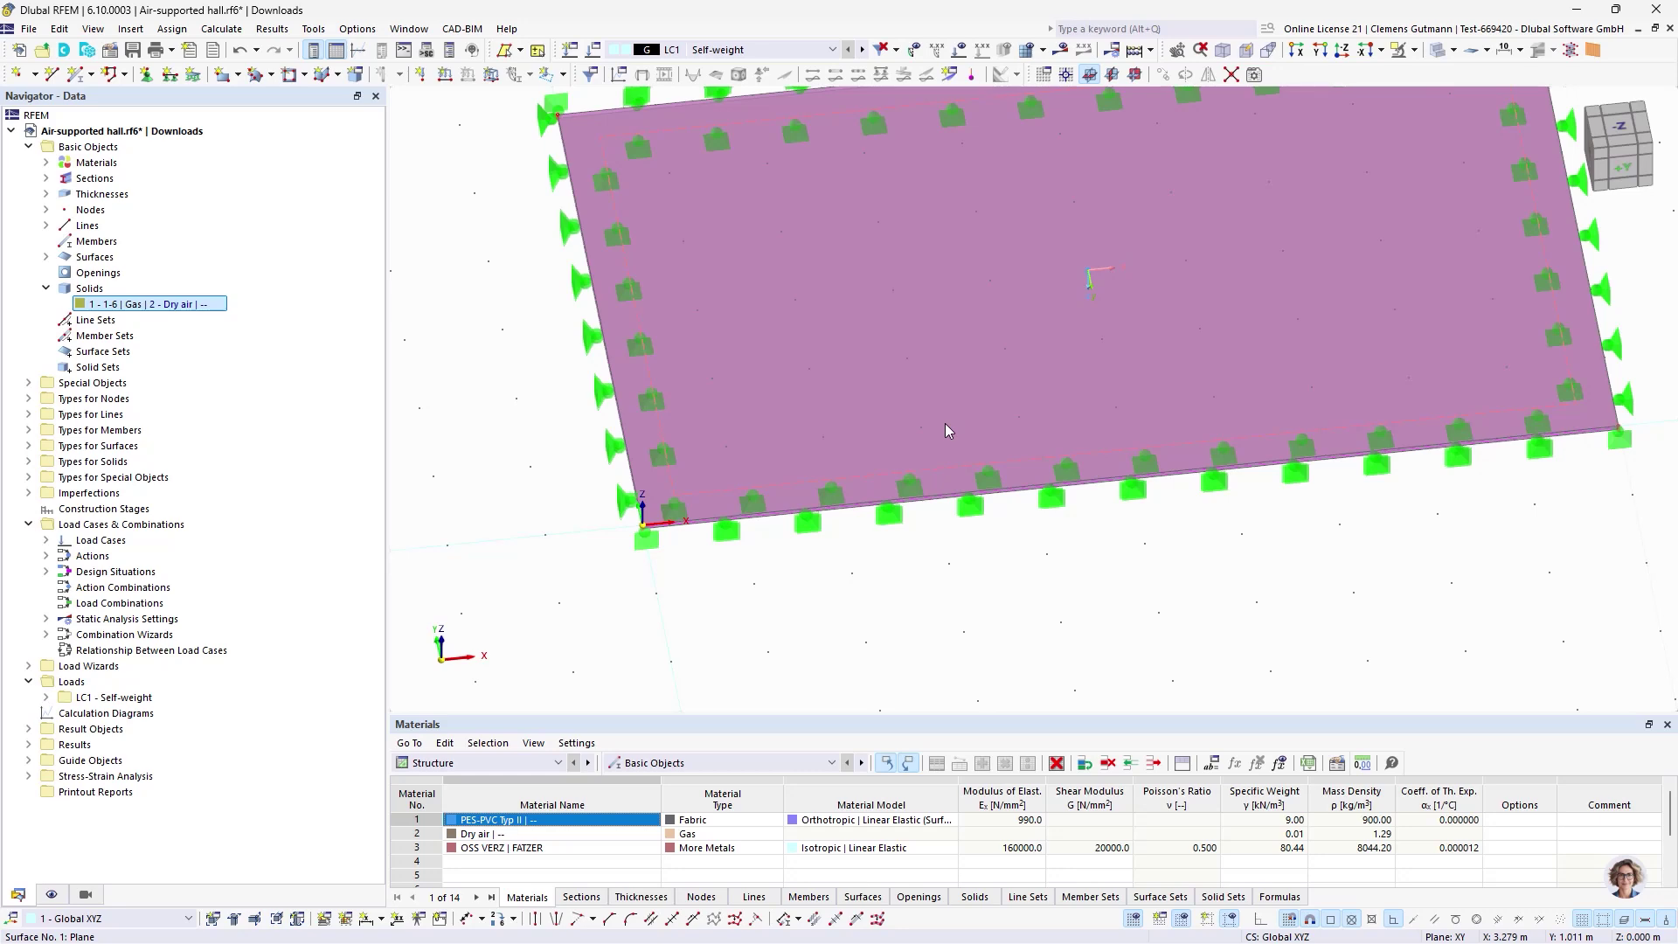
pyautogui.keyDown('ctrl'); pyautogui.moveTo(1116, 609); pyautogui.dragTo(1116, 543, button='middle'); pyautogui.keyUp('ctrl')
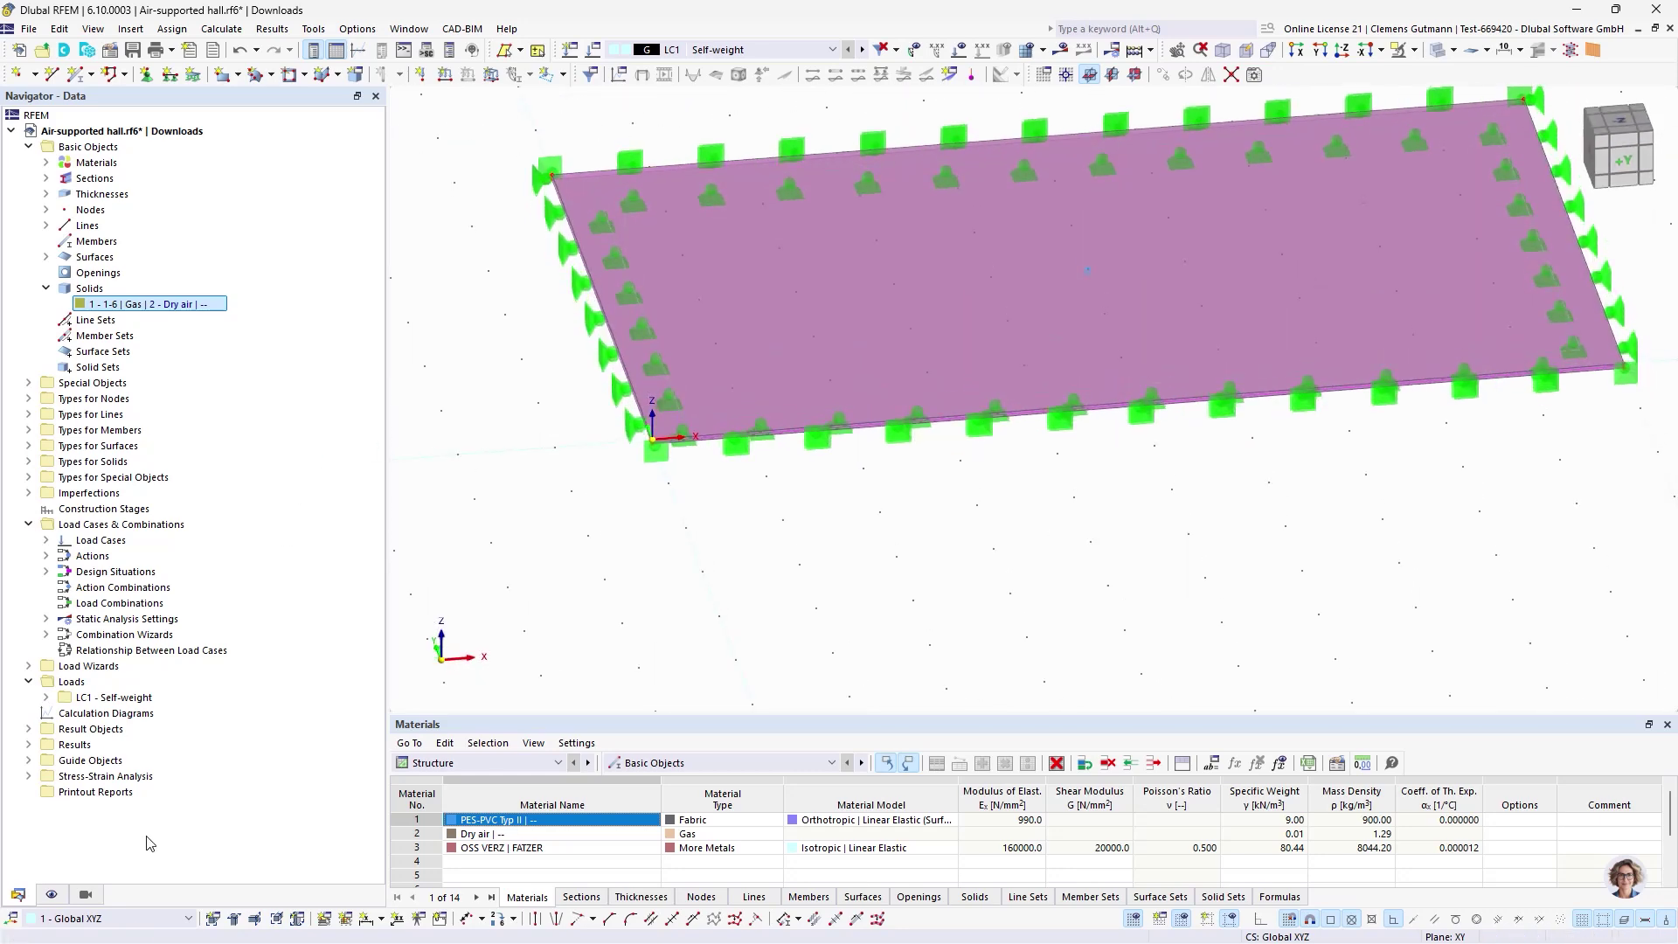
pyautogui.click(51, 894)
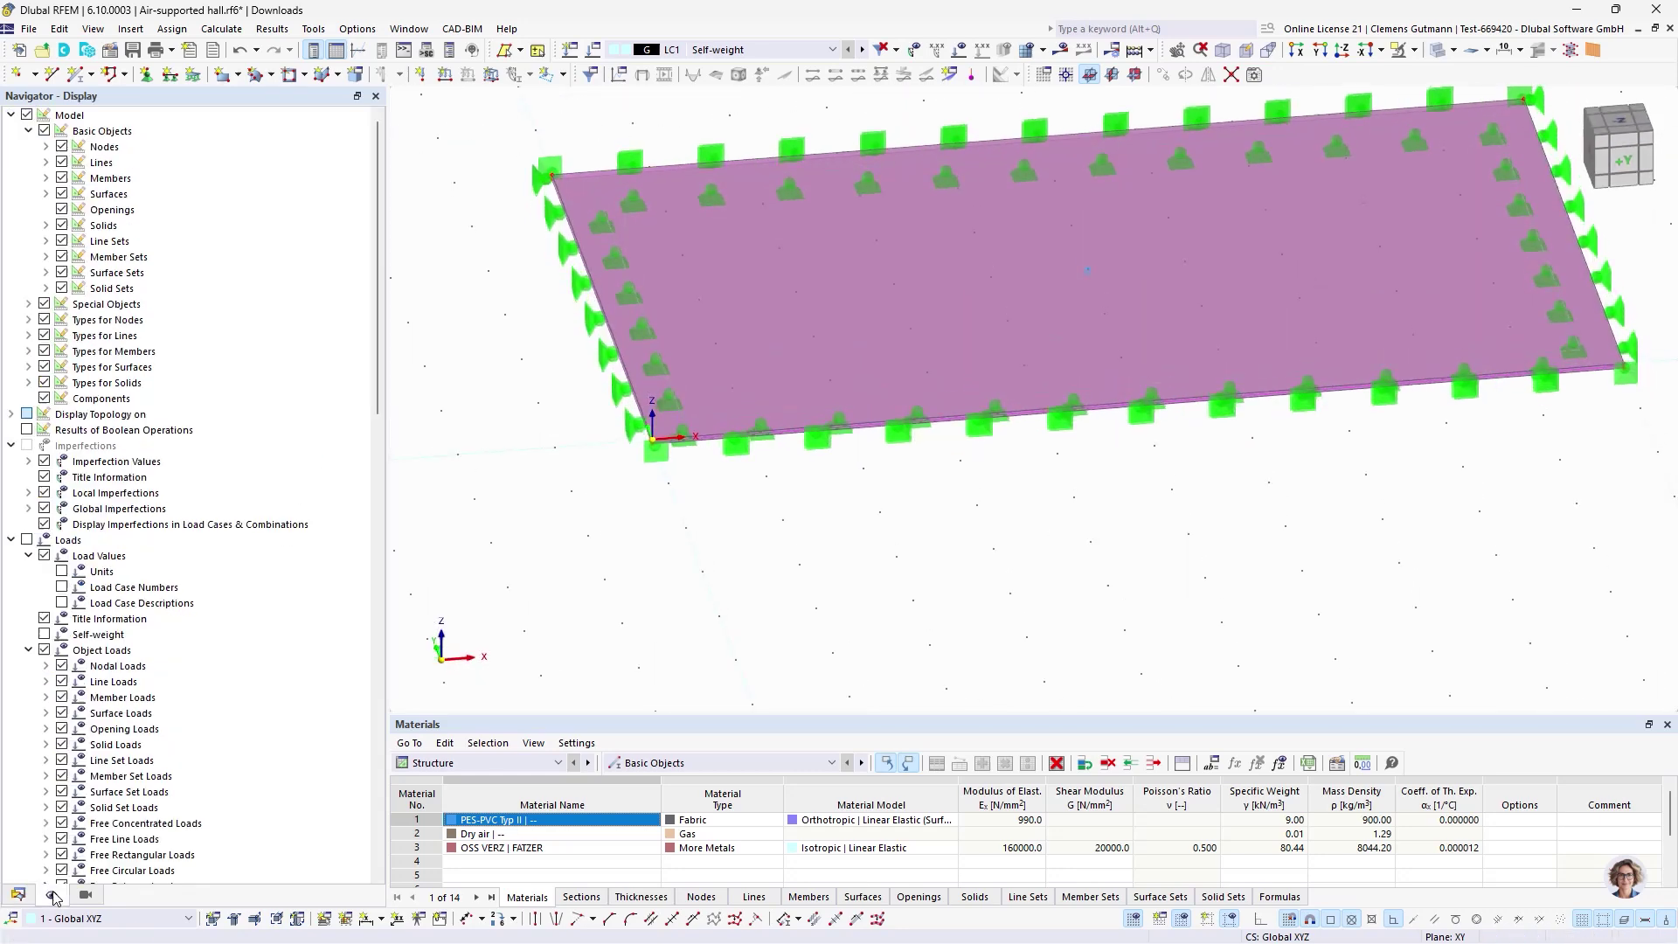
pyautogui.click(44, 366)
# - Show the model in plan view along -Z as a wireframe and return to the data navigator
pyautogui.keyDown('ctrl'); pyautogui.moveTo(967, 468); pyautogui.dragTo(1034, 536, button='middle'); pyautogui.keyUp('ctrl')
pyautogui.scroll(1, 936, 528)
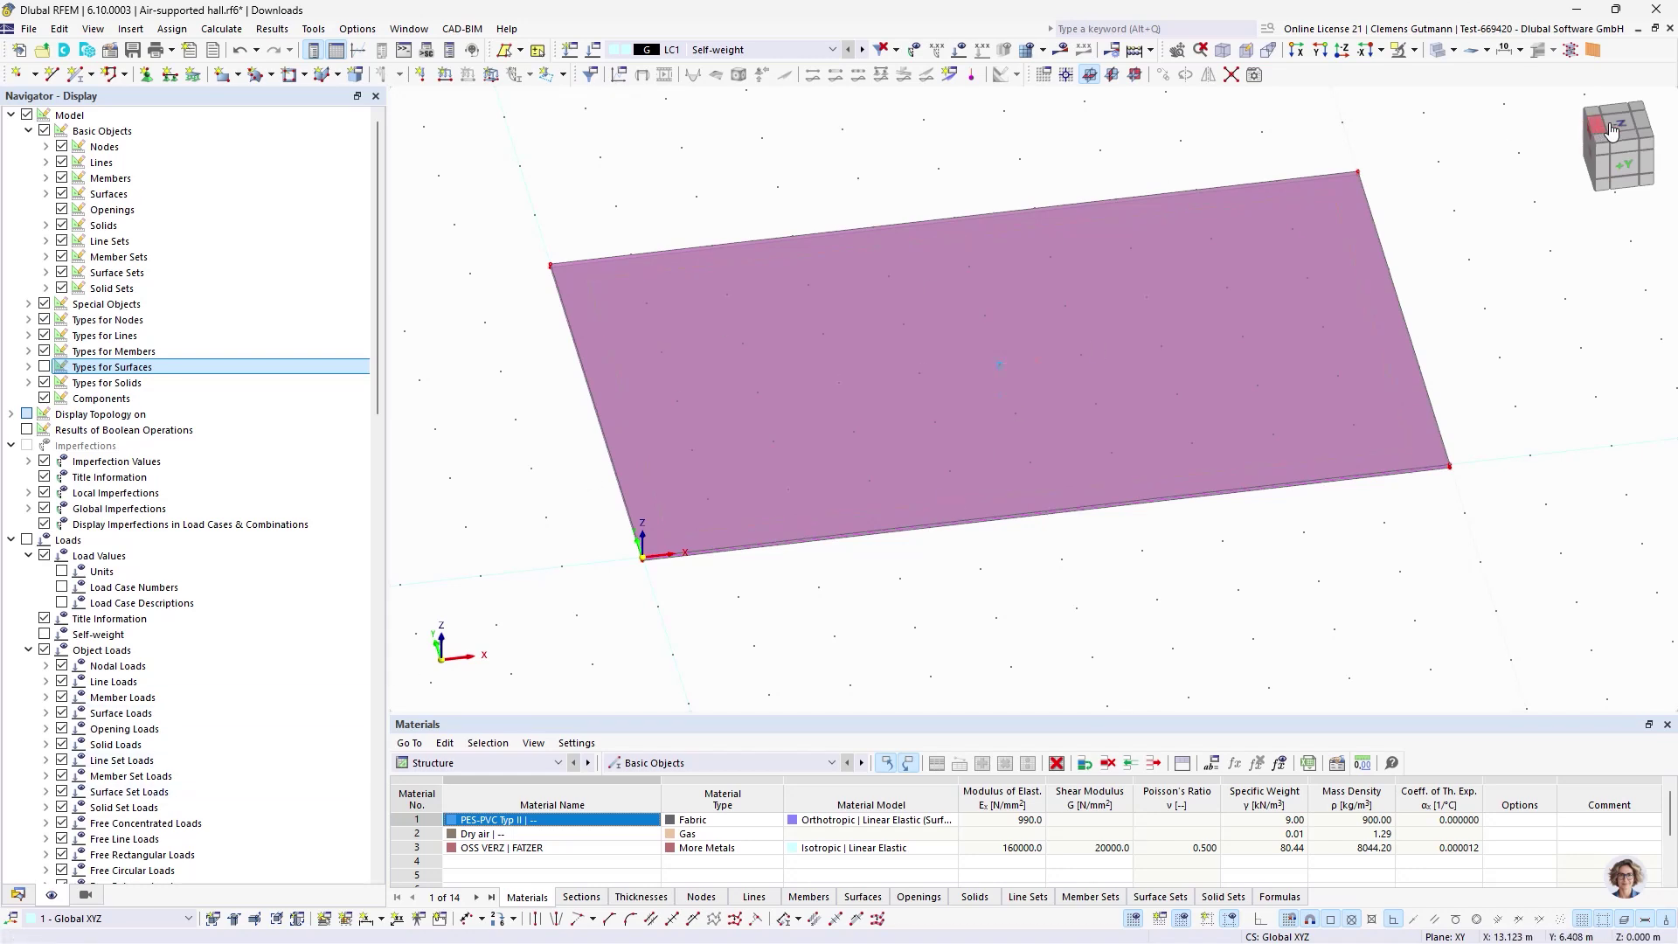
pyautogui.click(1618, 126)
pyautogui.click(1410, 52)
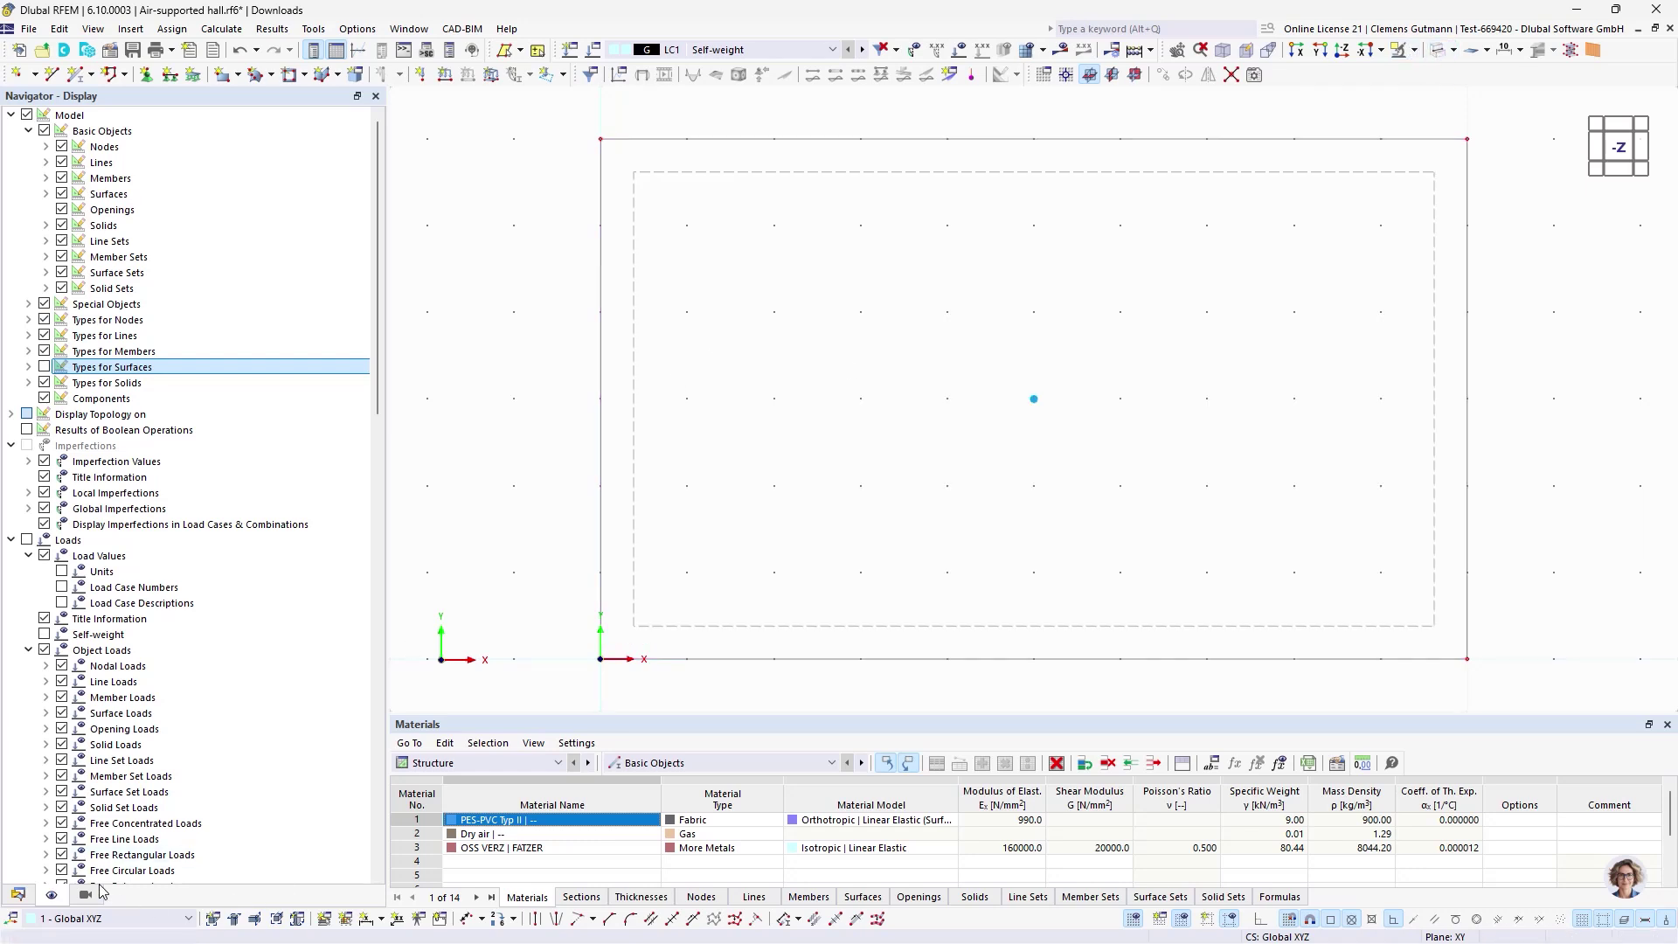
pyautogui.click(30, 896)
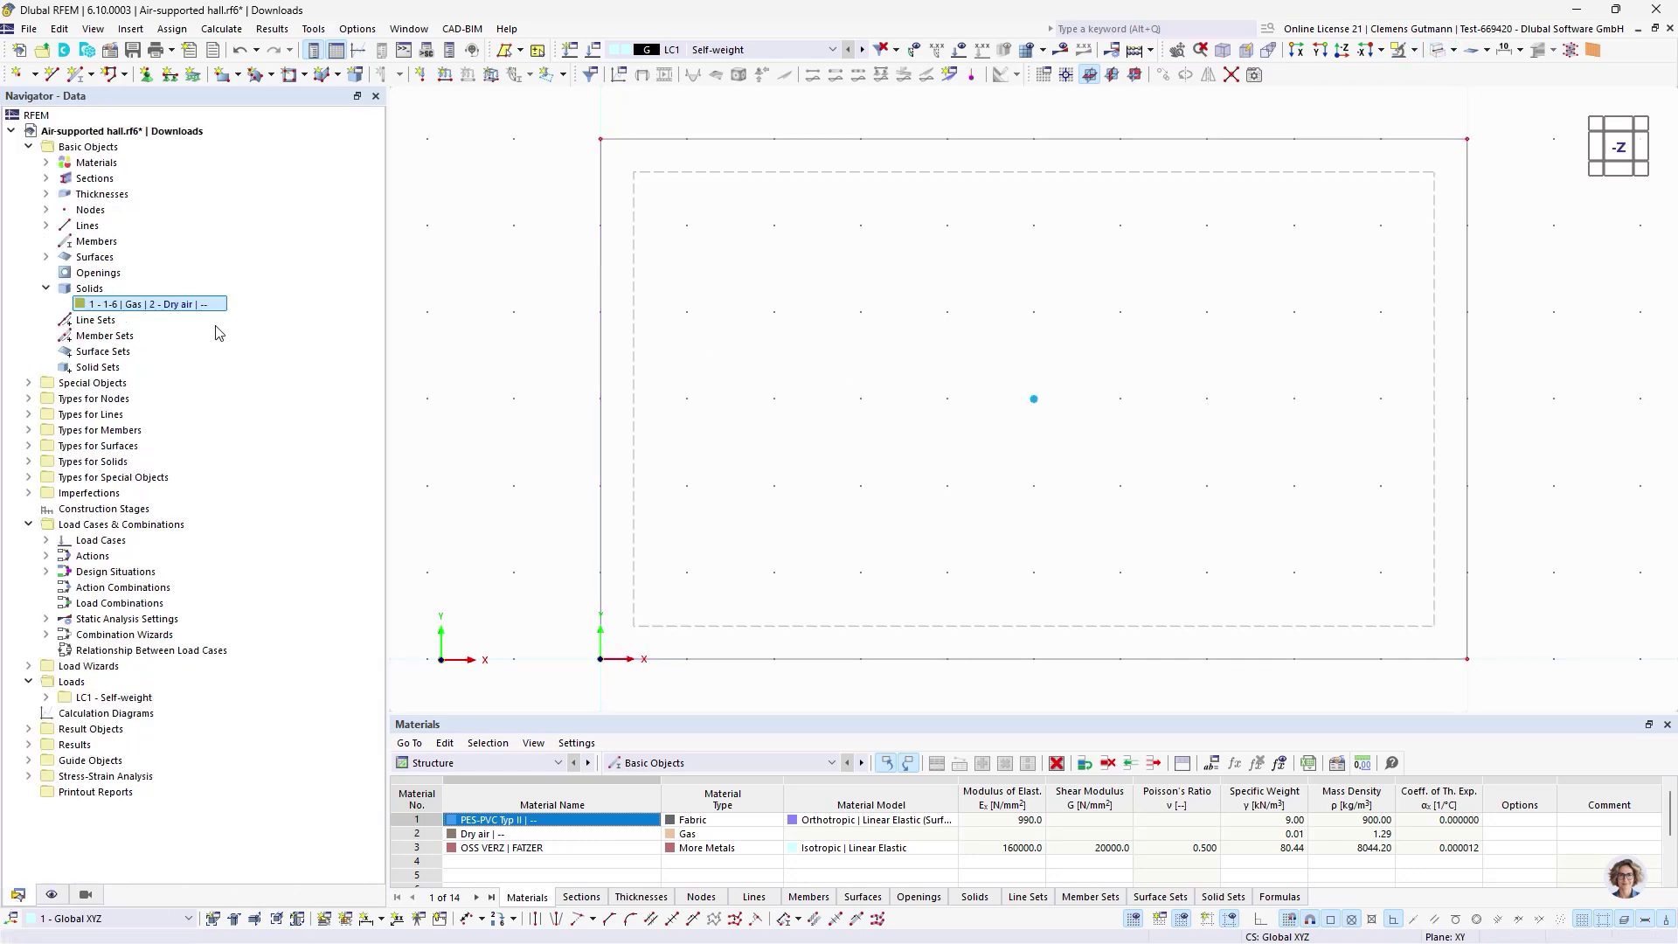
# - Create a continuous simple member of type Cable with section ROUND 8.7/H, running from X 0, Y 5 m to X 1, Y 6 m
pyautogui.click(92, 75)
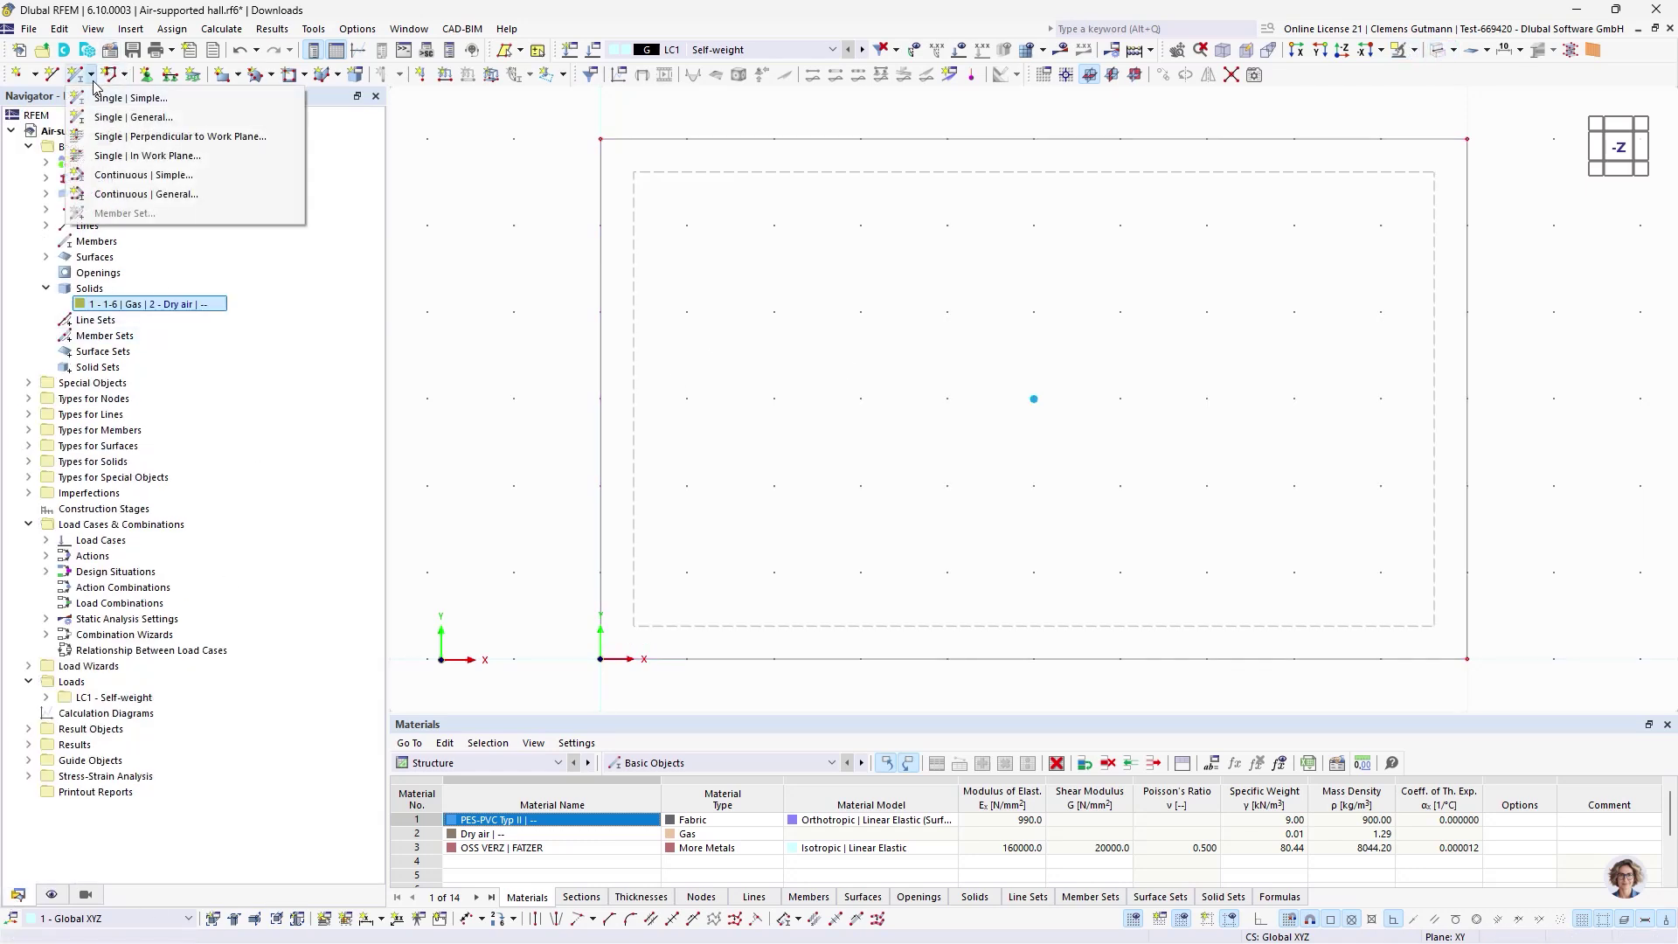
pyautogui.click(166, 181)
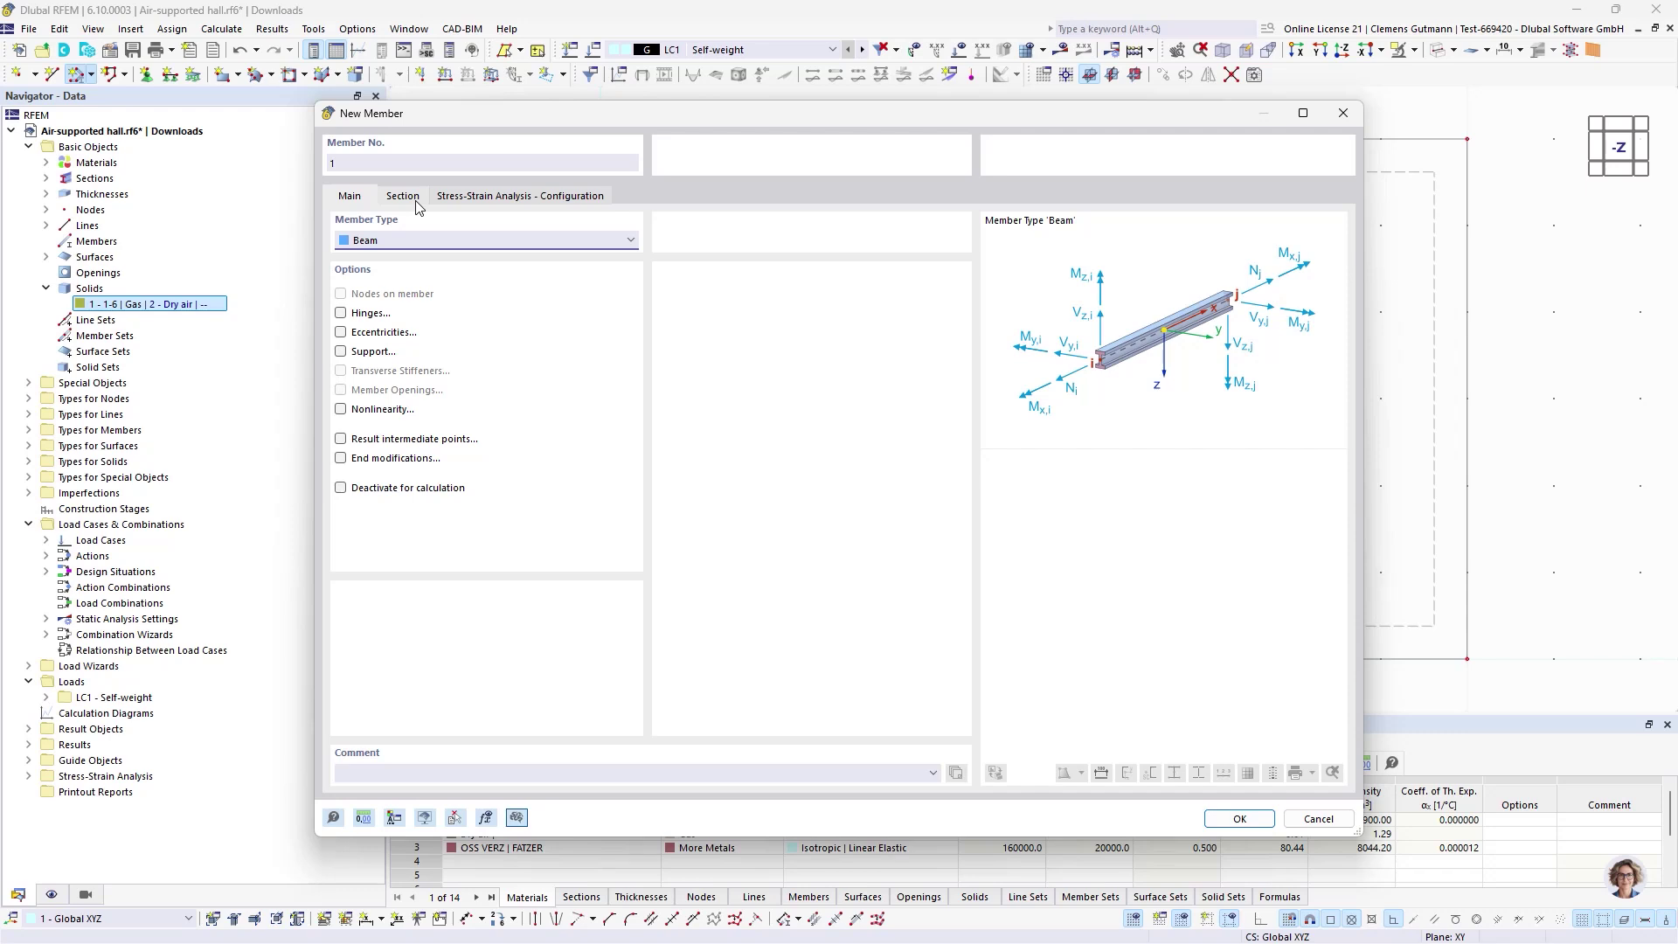
pyautogui.click(408, 242)
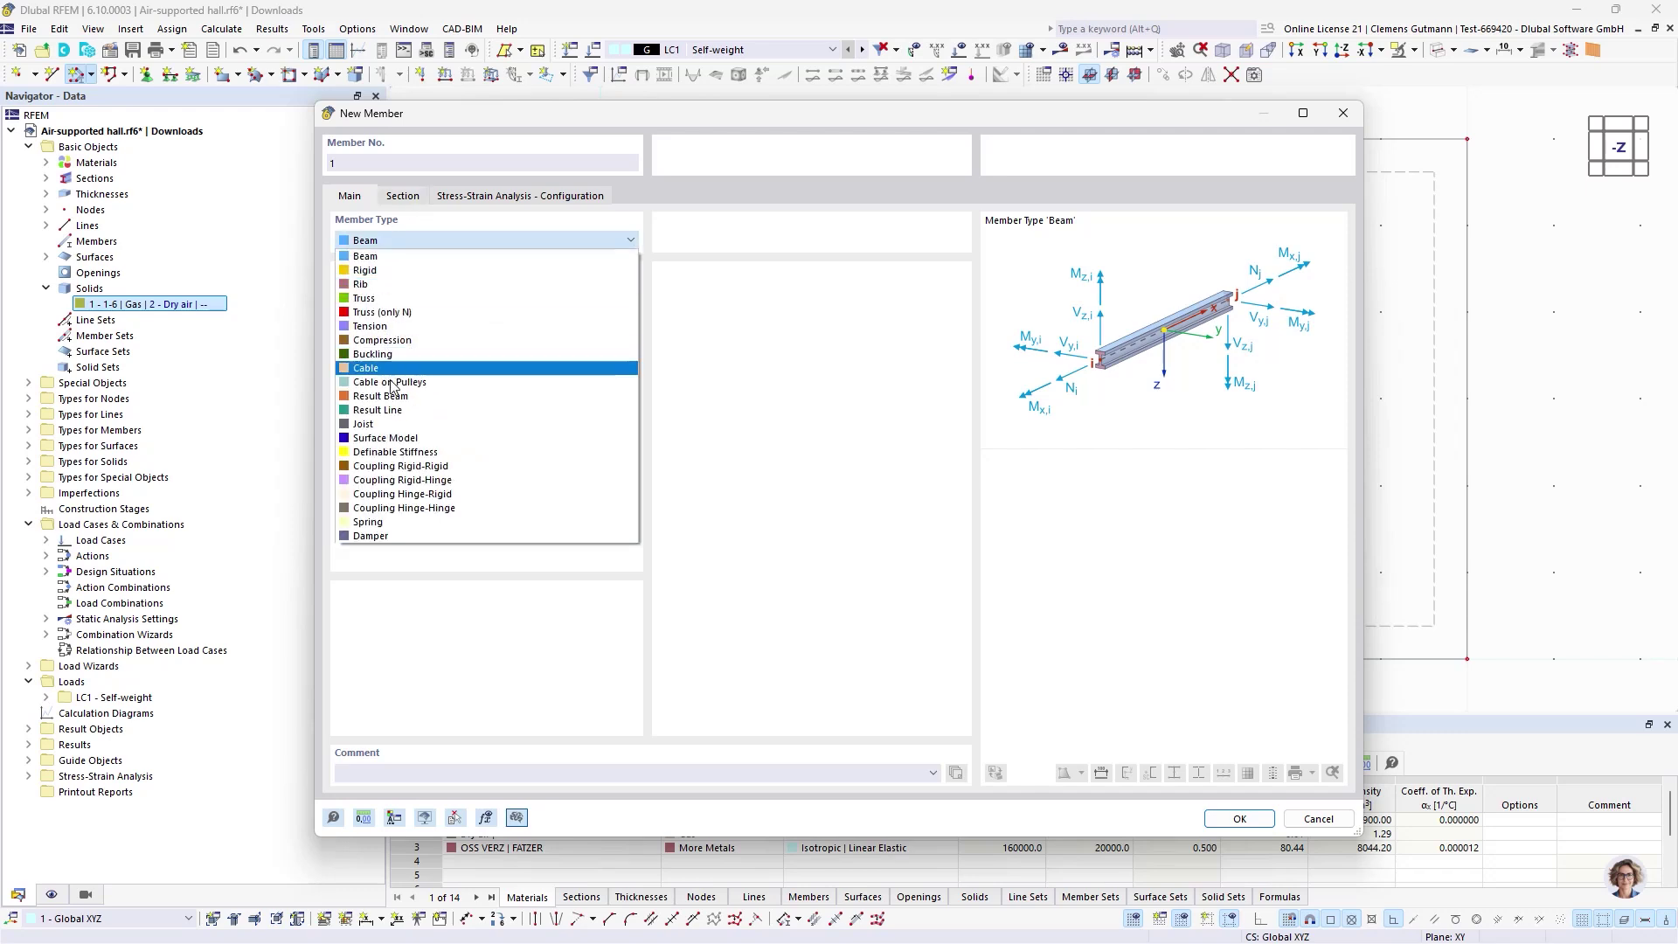
pyautogui.click(398, 365)
pyautogui.click(409, 194)
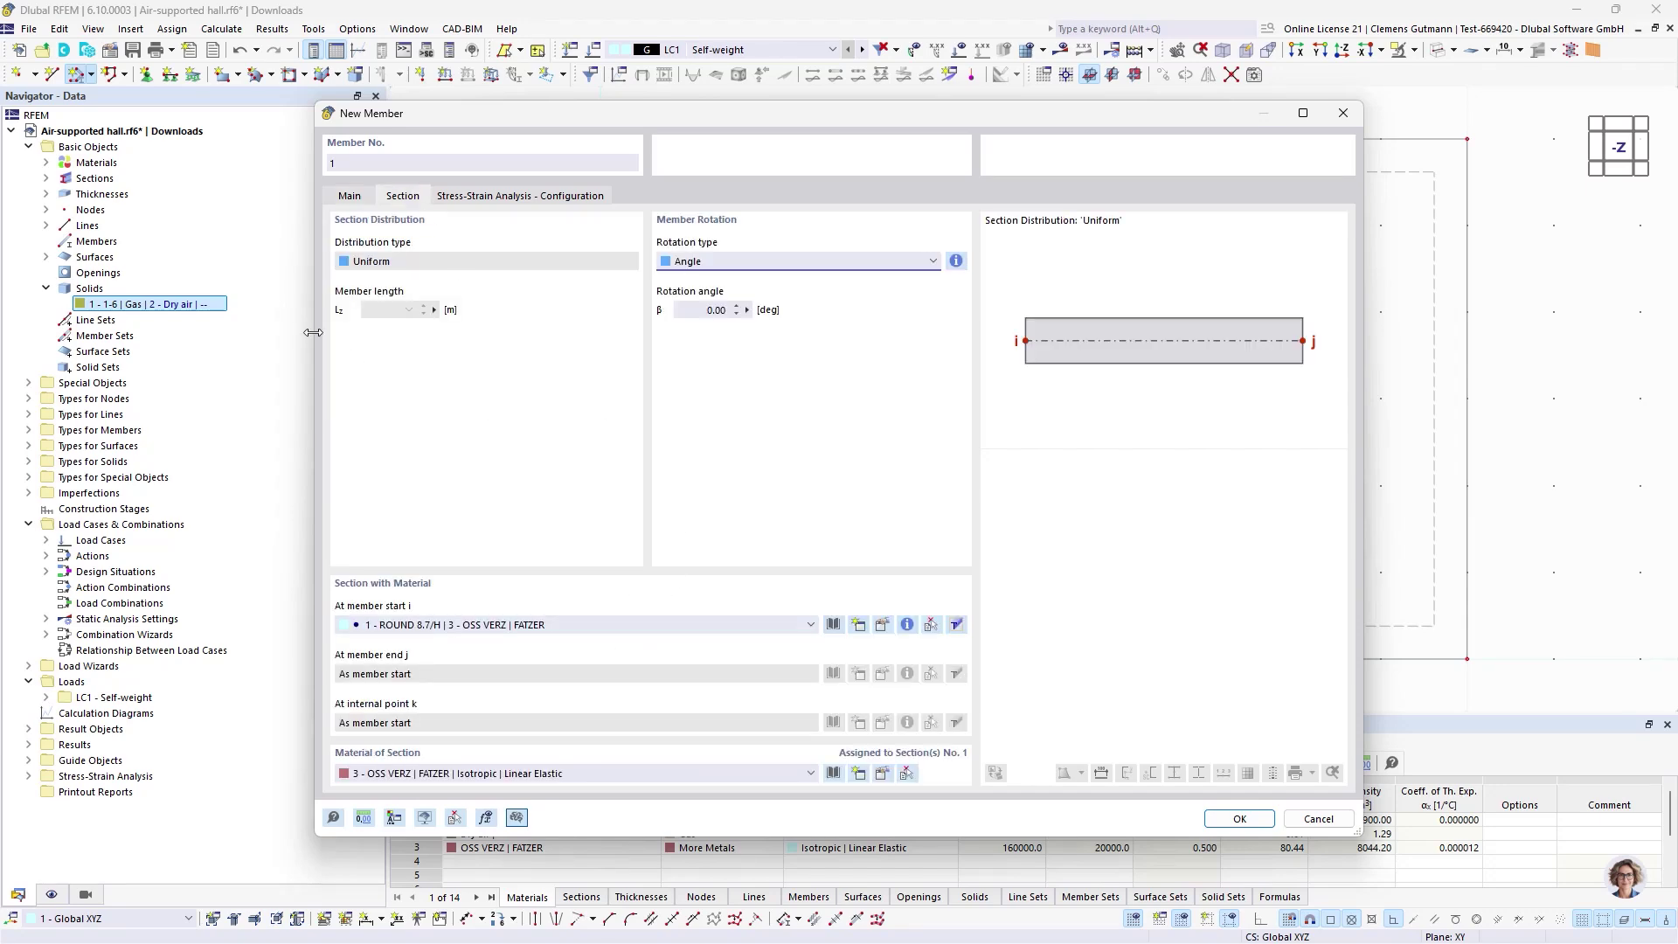
pyautogui.click(350, 196)
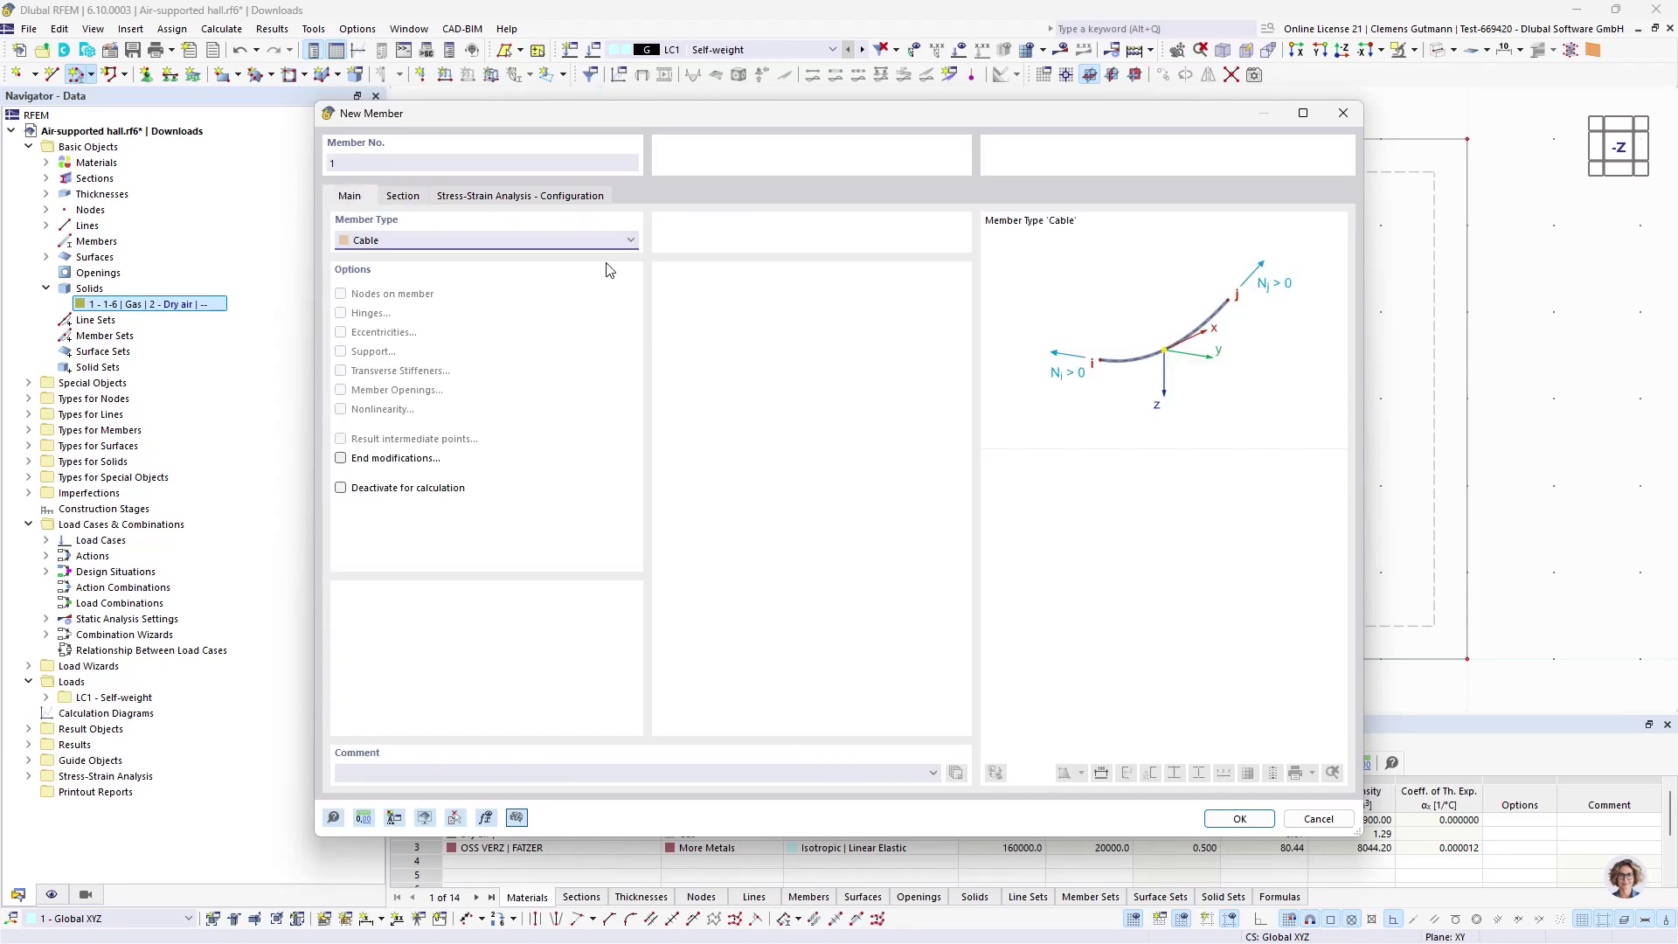
pyautogui.click(1232, 818)
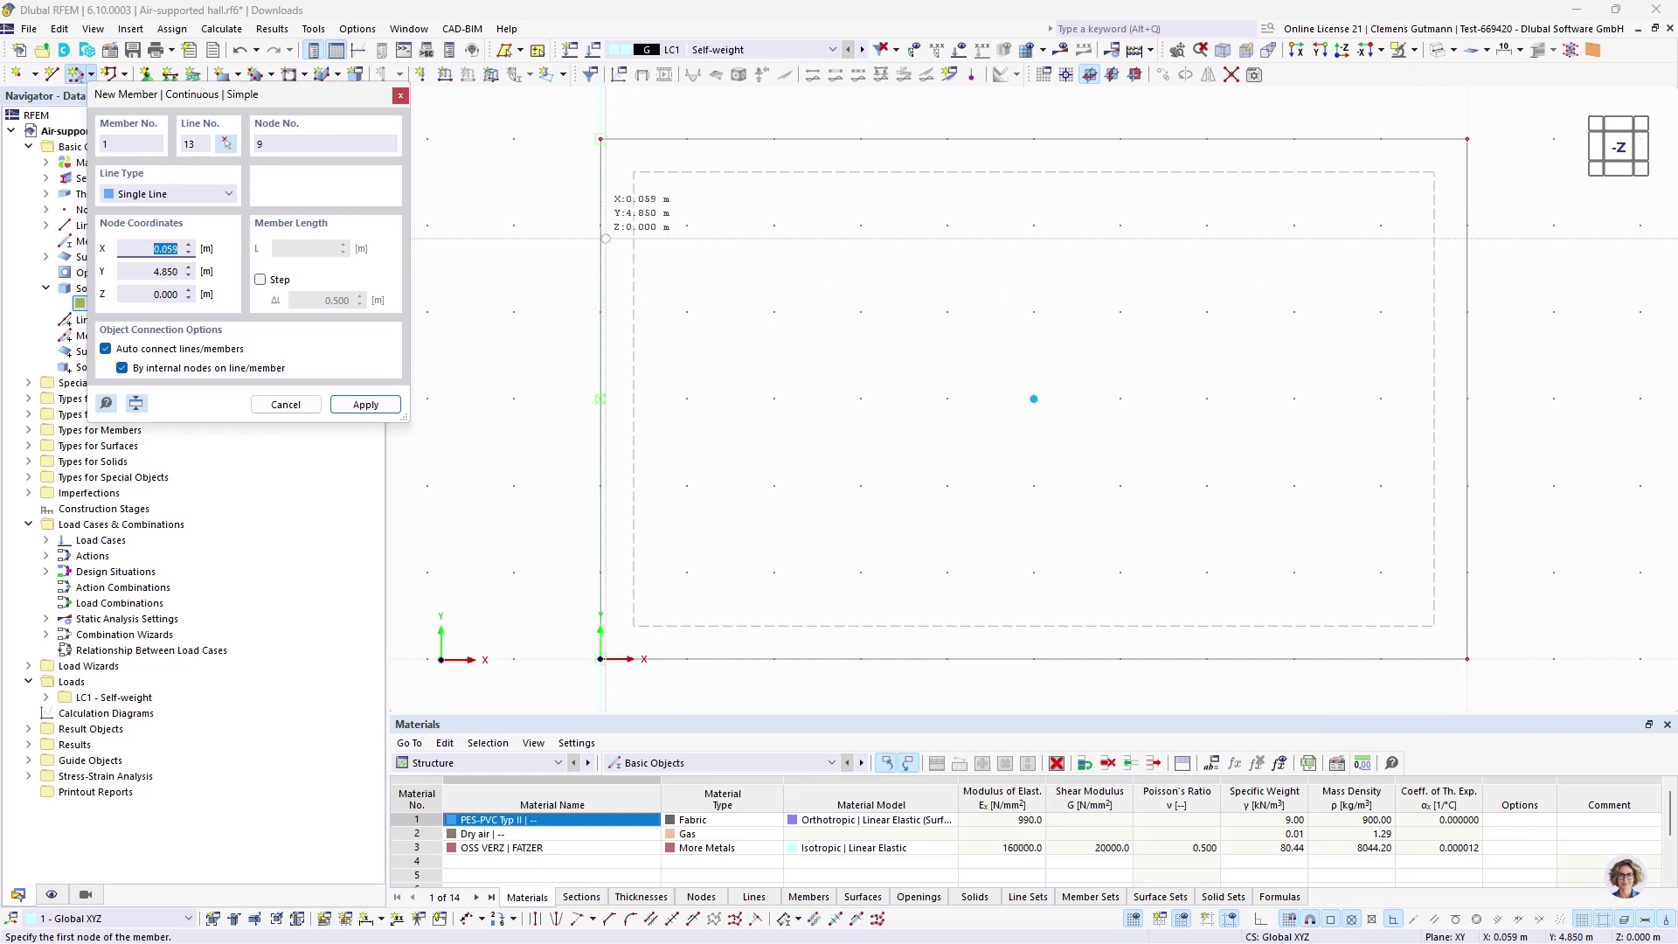
pyautogui.click(600, 226)
pyautogui.click(687, 138)
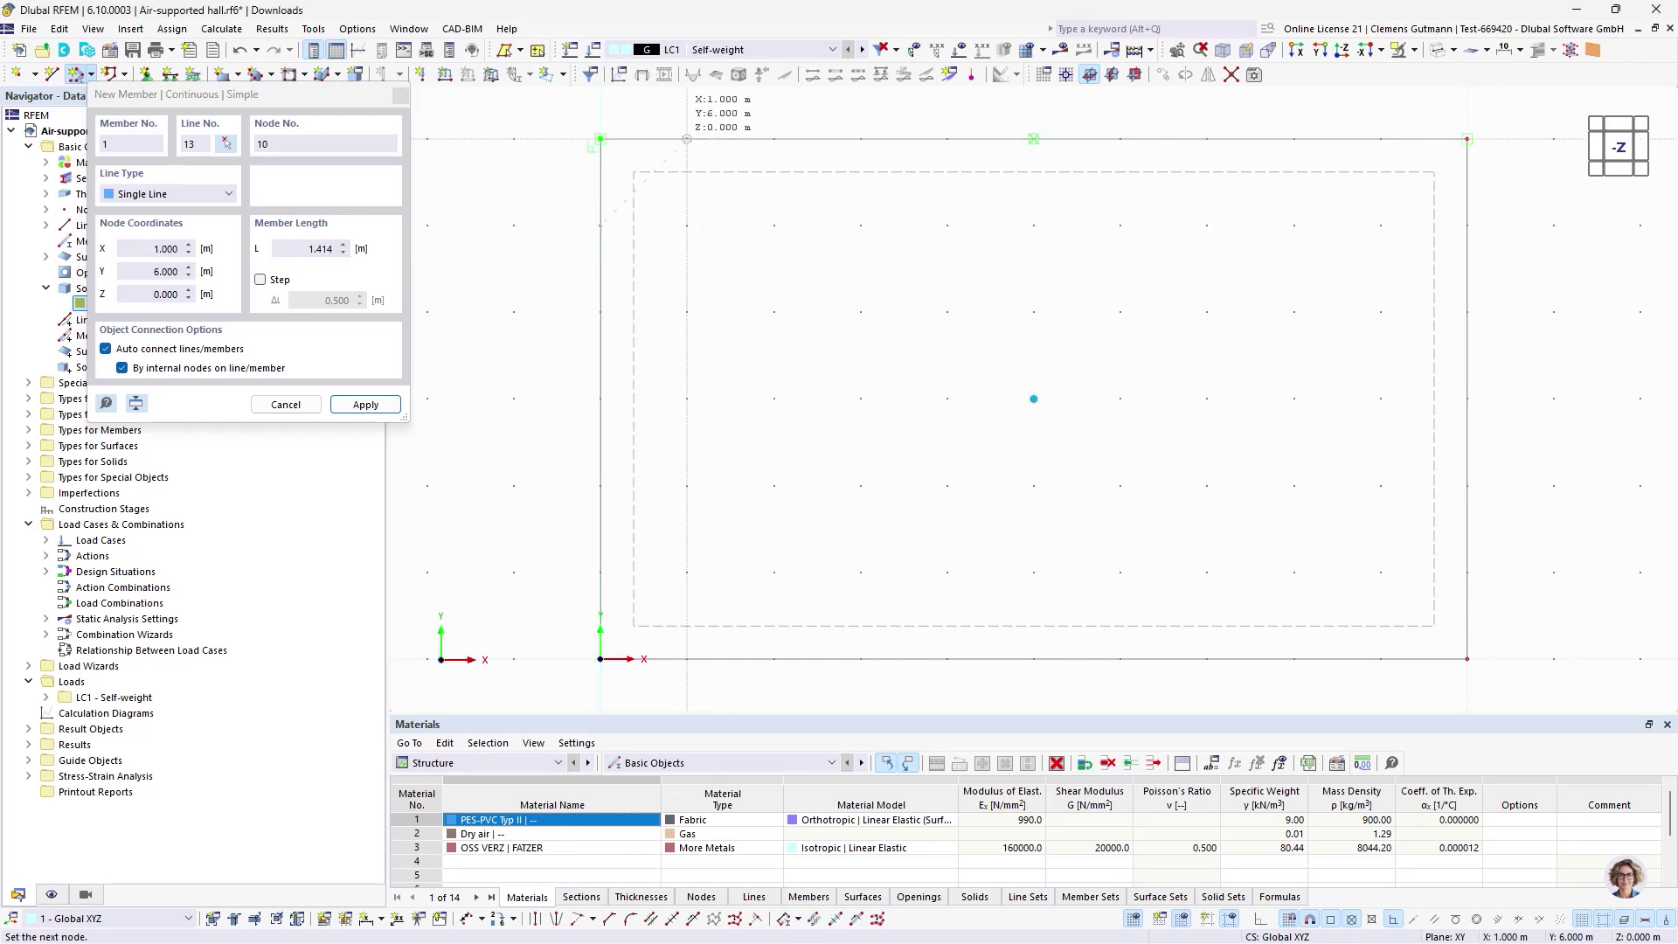
pyautogui.click(600, 398)
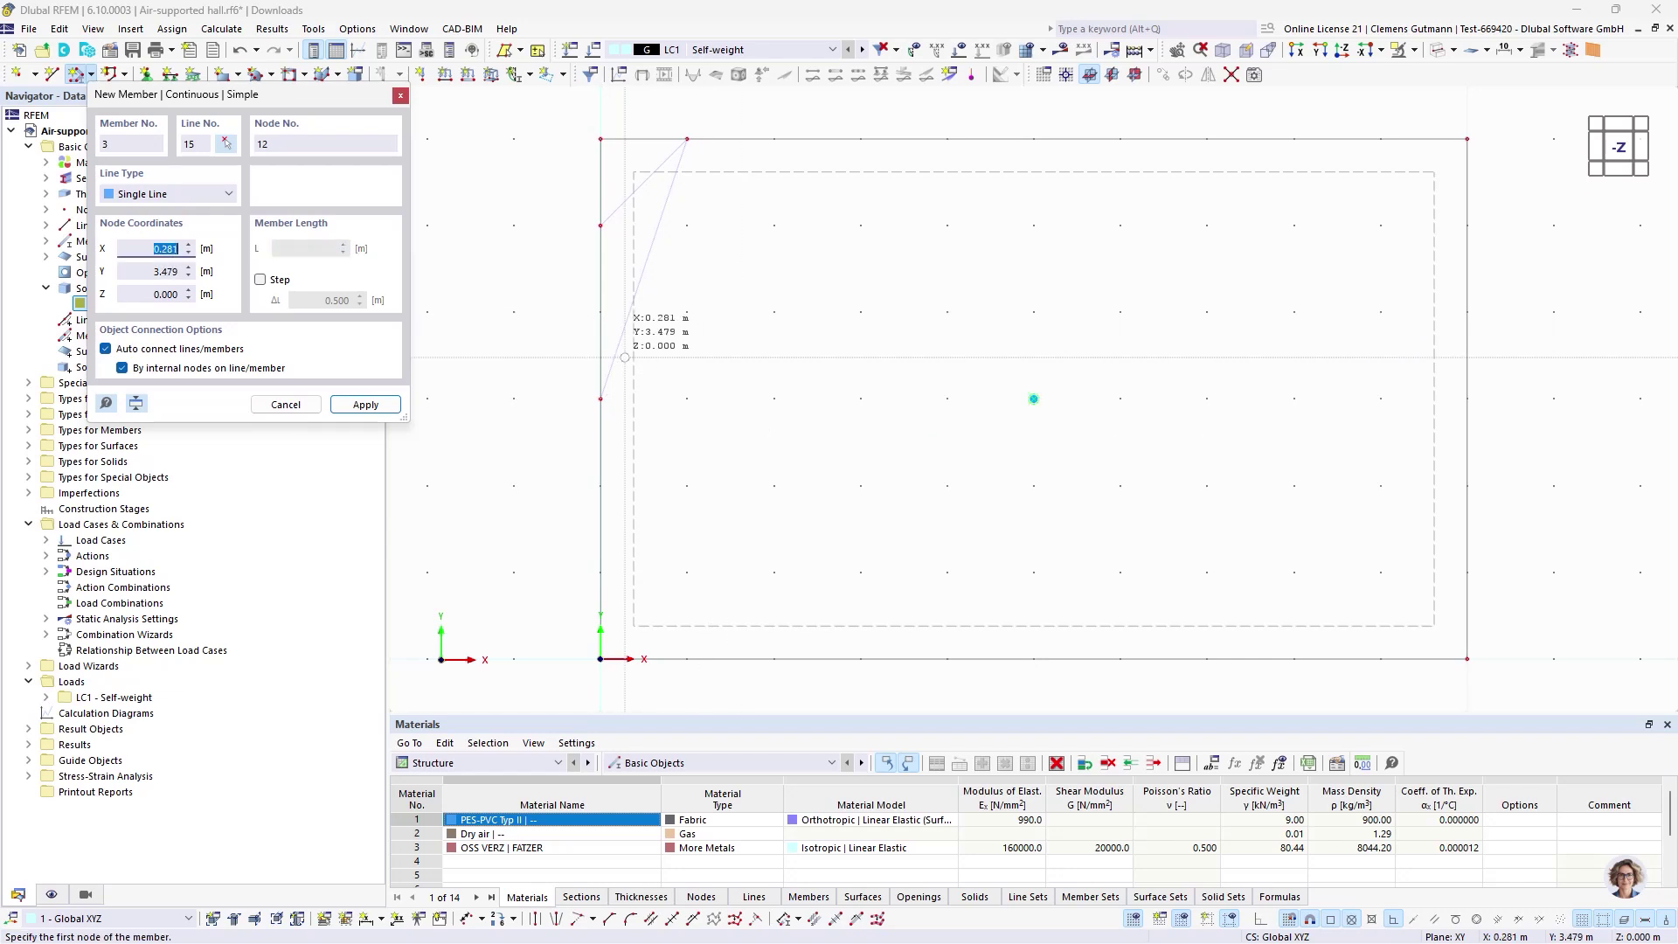
pyautogui.press('Escape')
pyautogui.press('Escape')
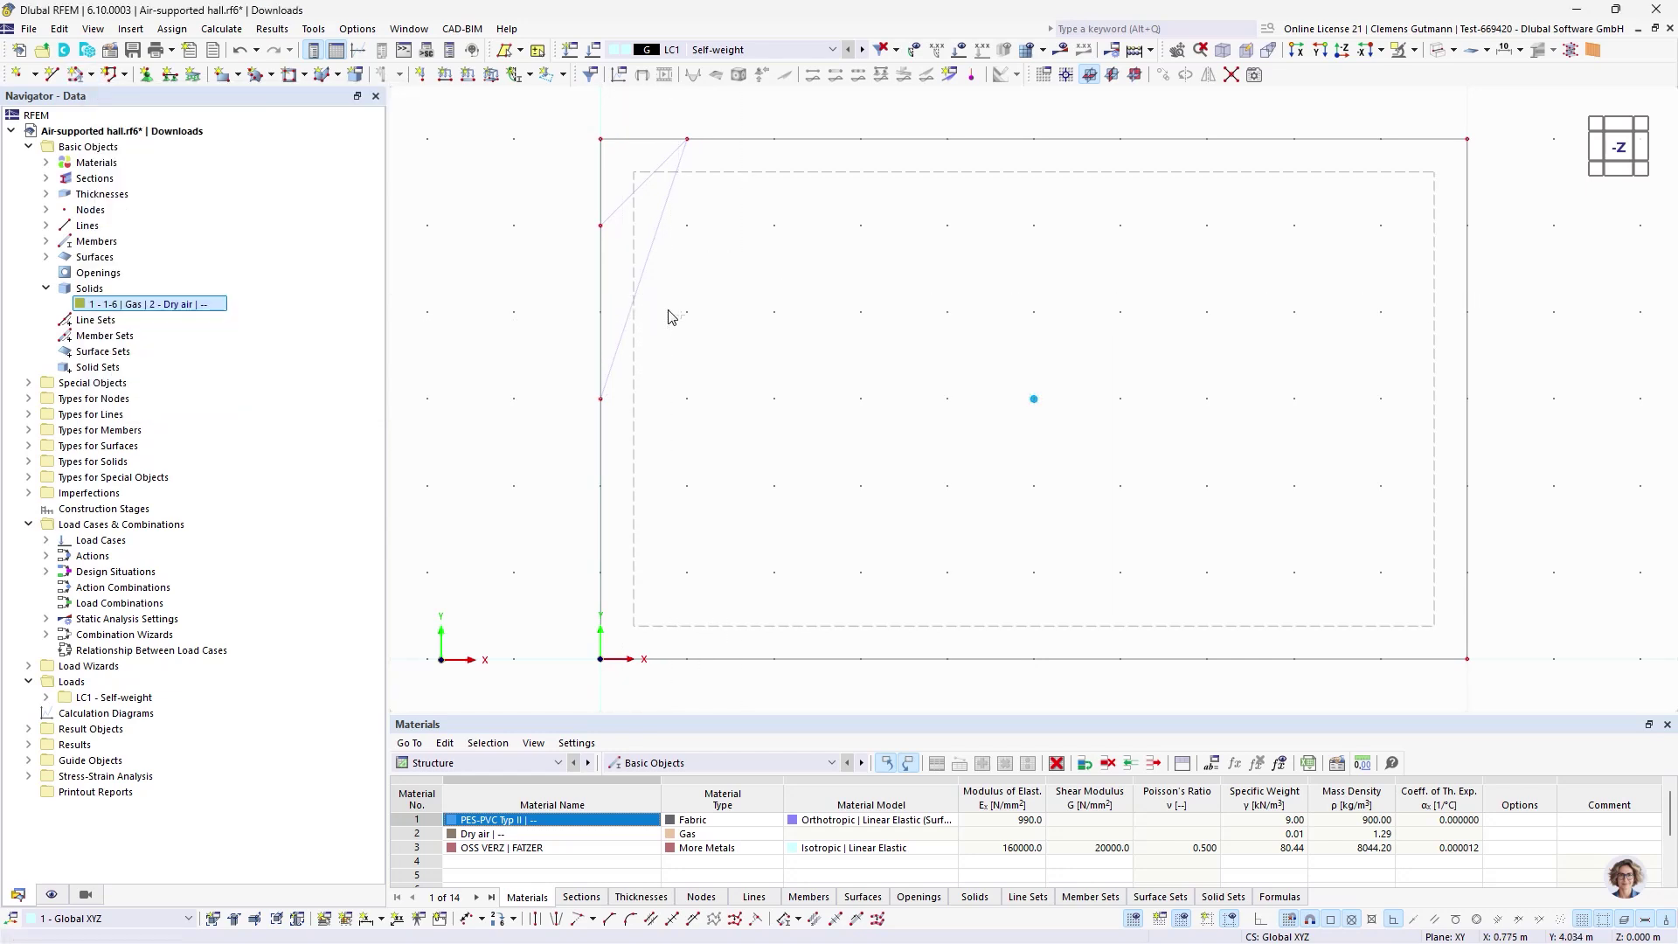
pyautogui.click(242, 53)
# - Draw a continuous diagonal cable from X 0, Y 3 m to X 3, Y 6 m with intermediate nodes at each 1 m grid point
pyautogui.doubleClick(699, 374)
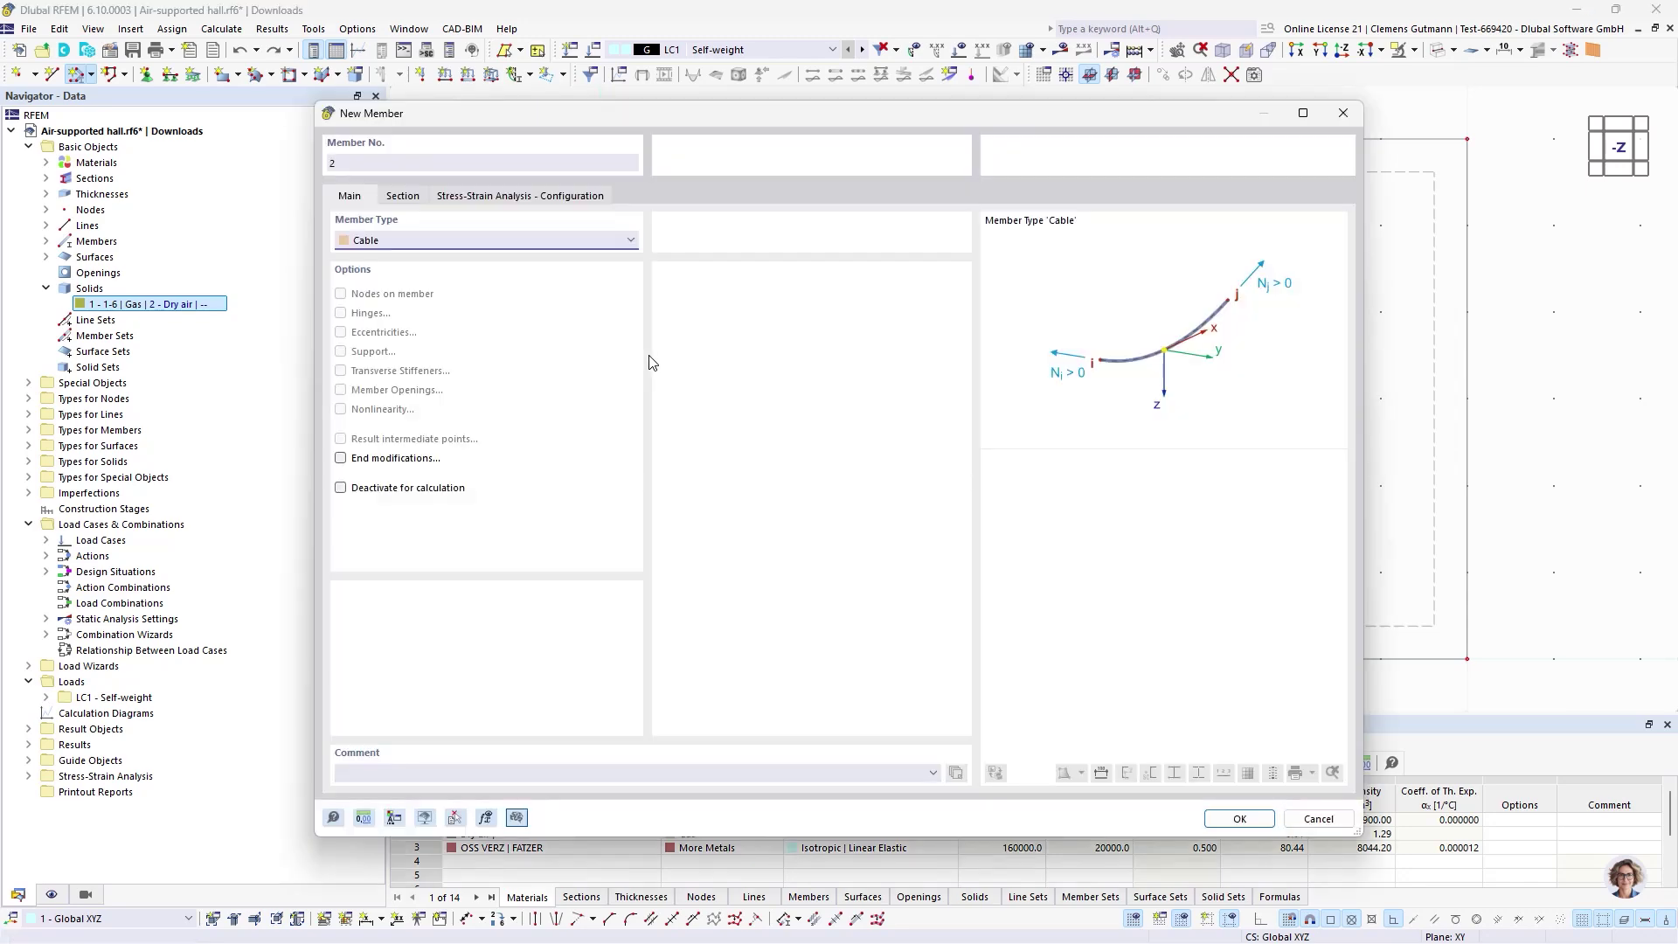
pyautogui.click(1206, 821)
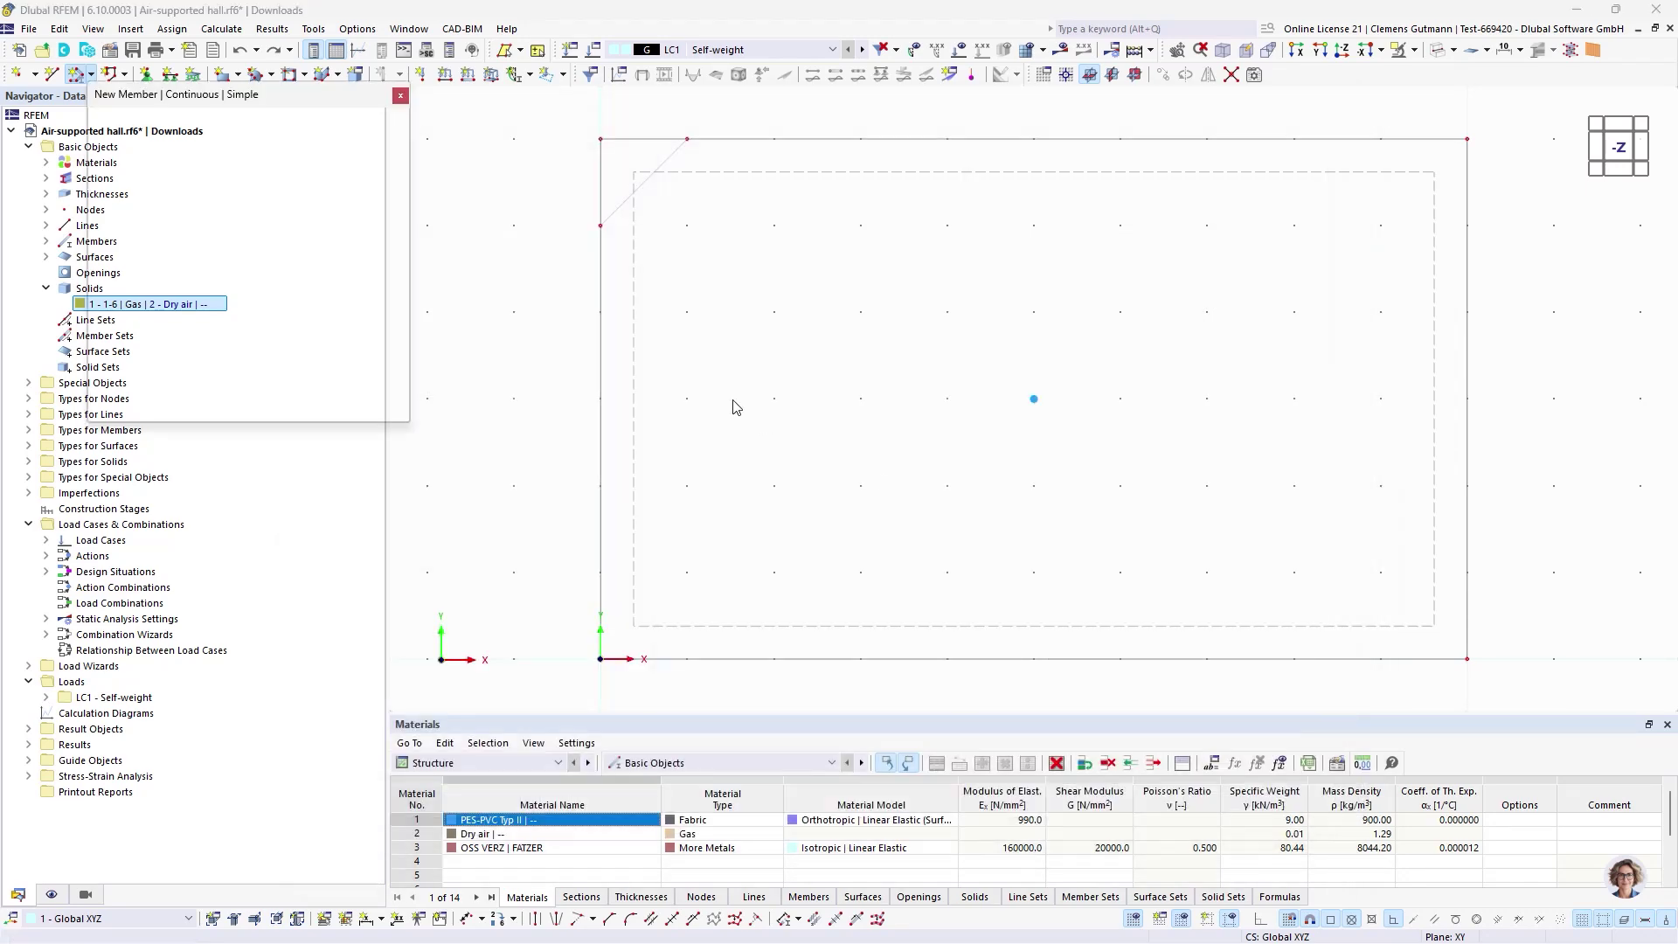
pyautogui.click(600, 398)
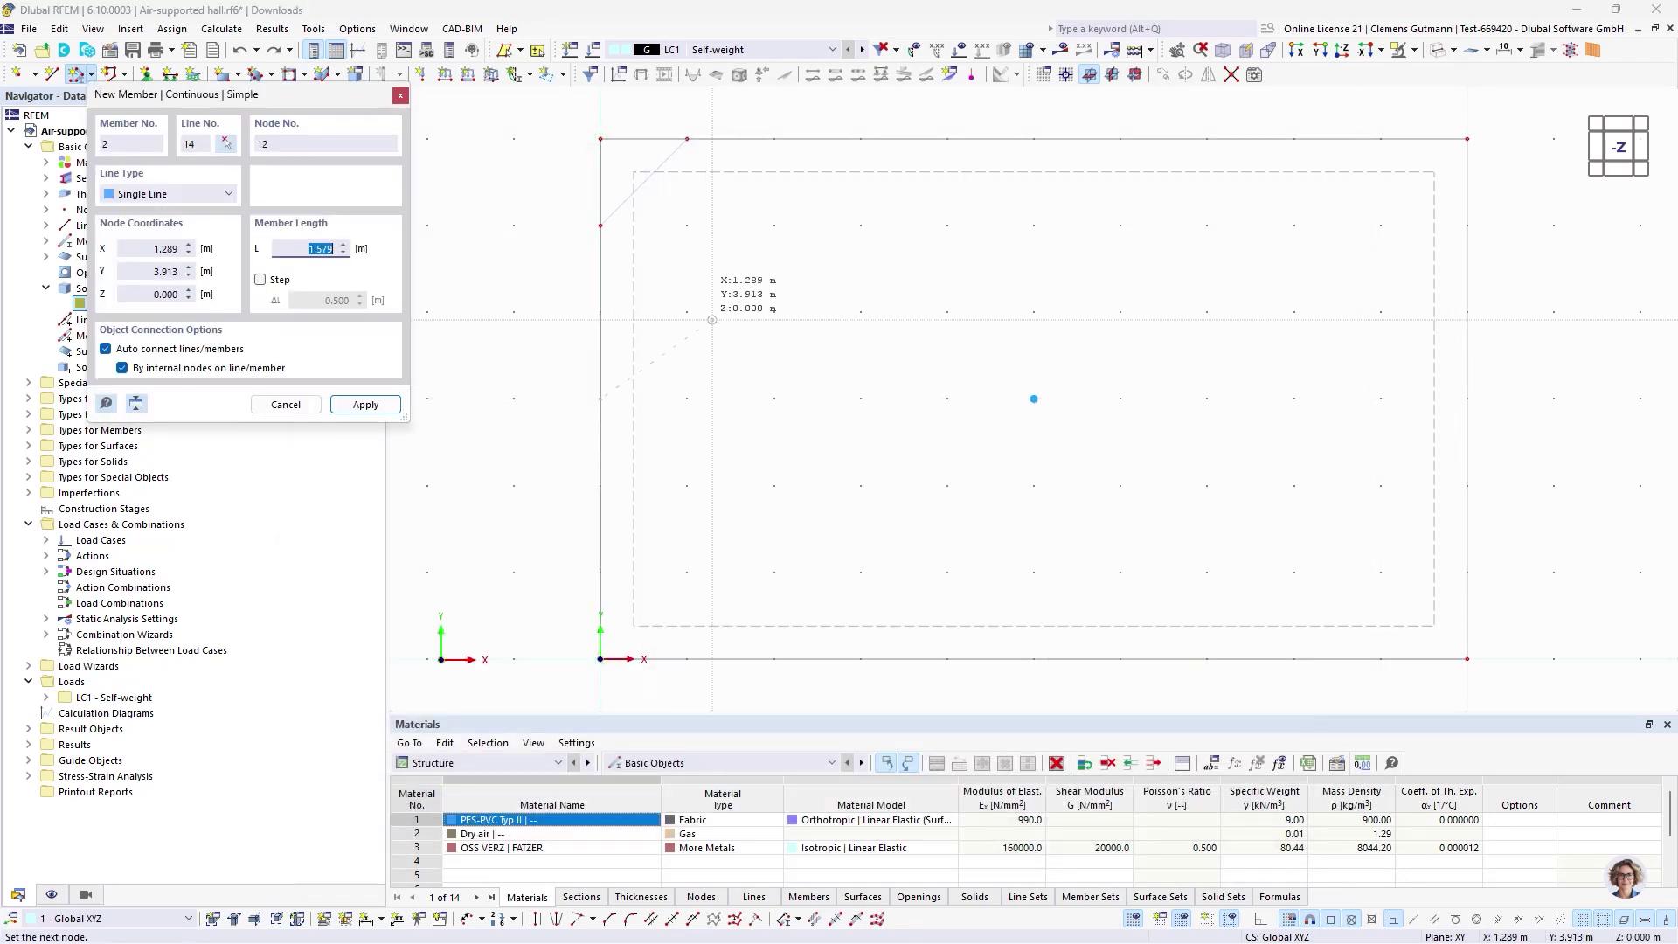
pyautogui.click(687, 312)
pyautogui.click(773, 226)
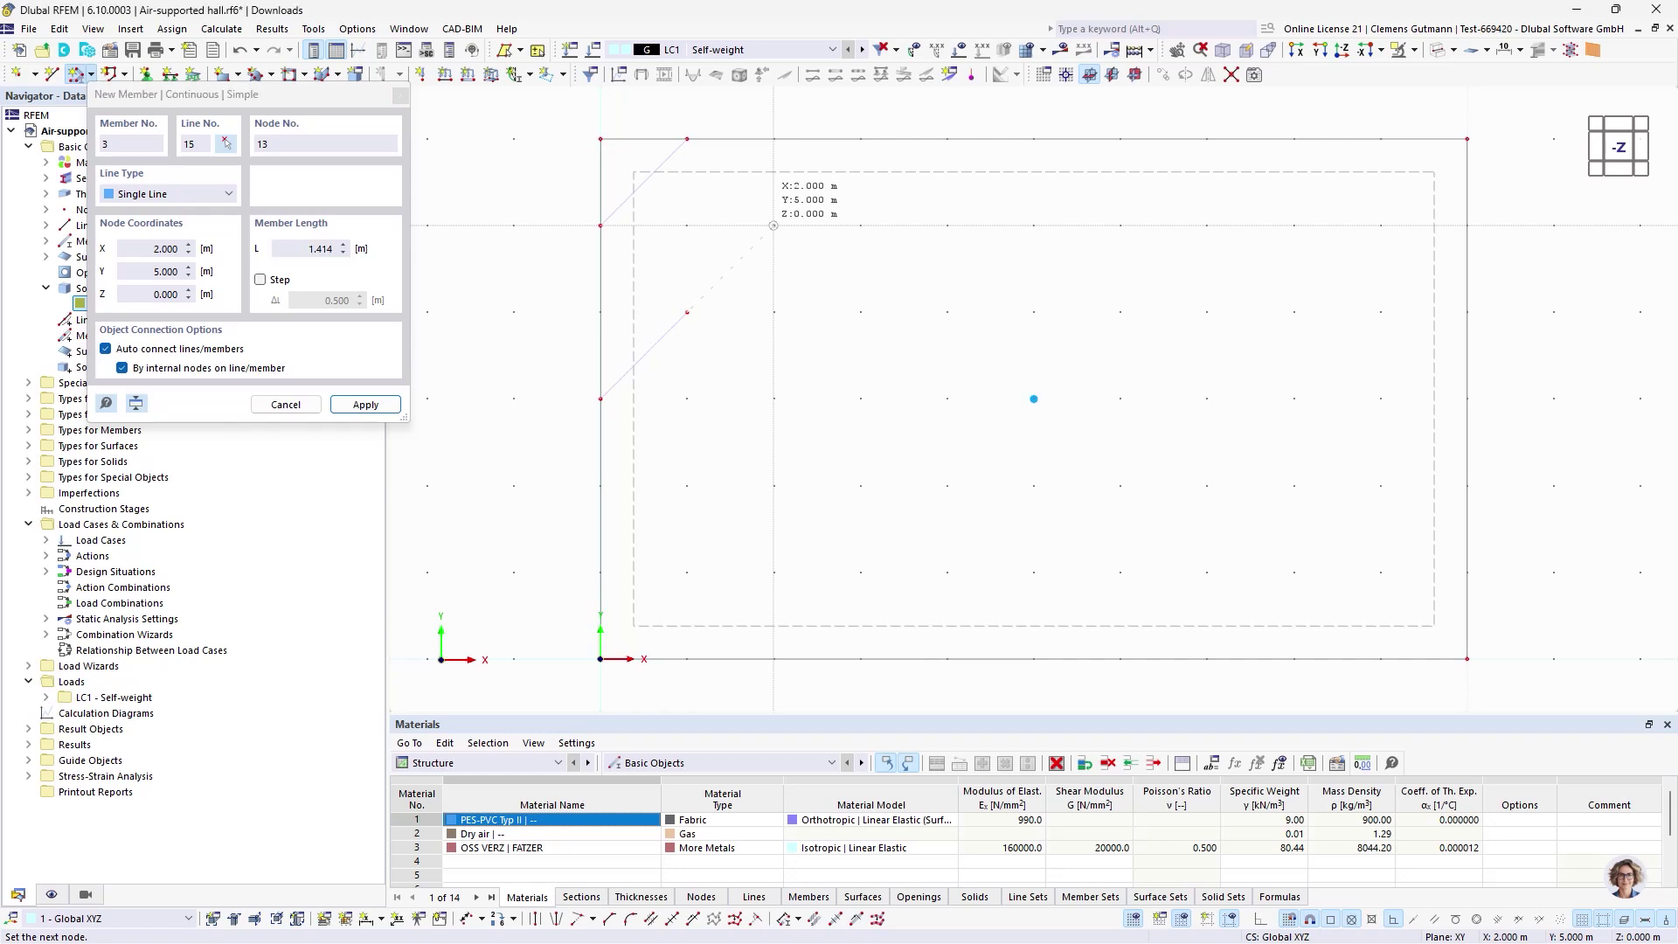
pyautogui.click(859, 139)
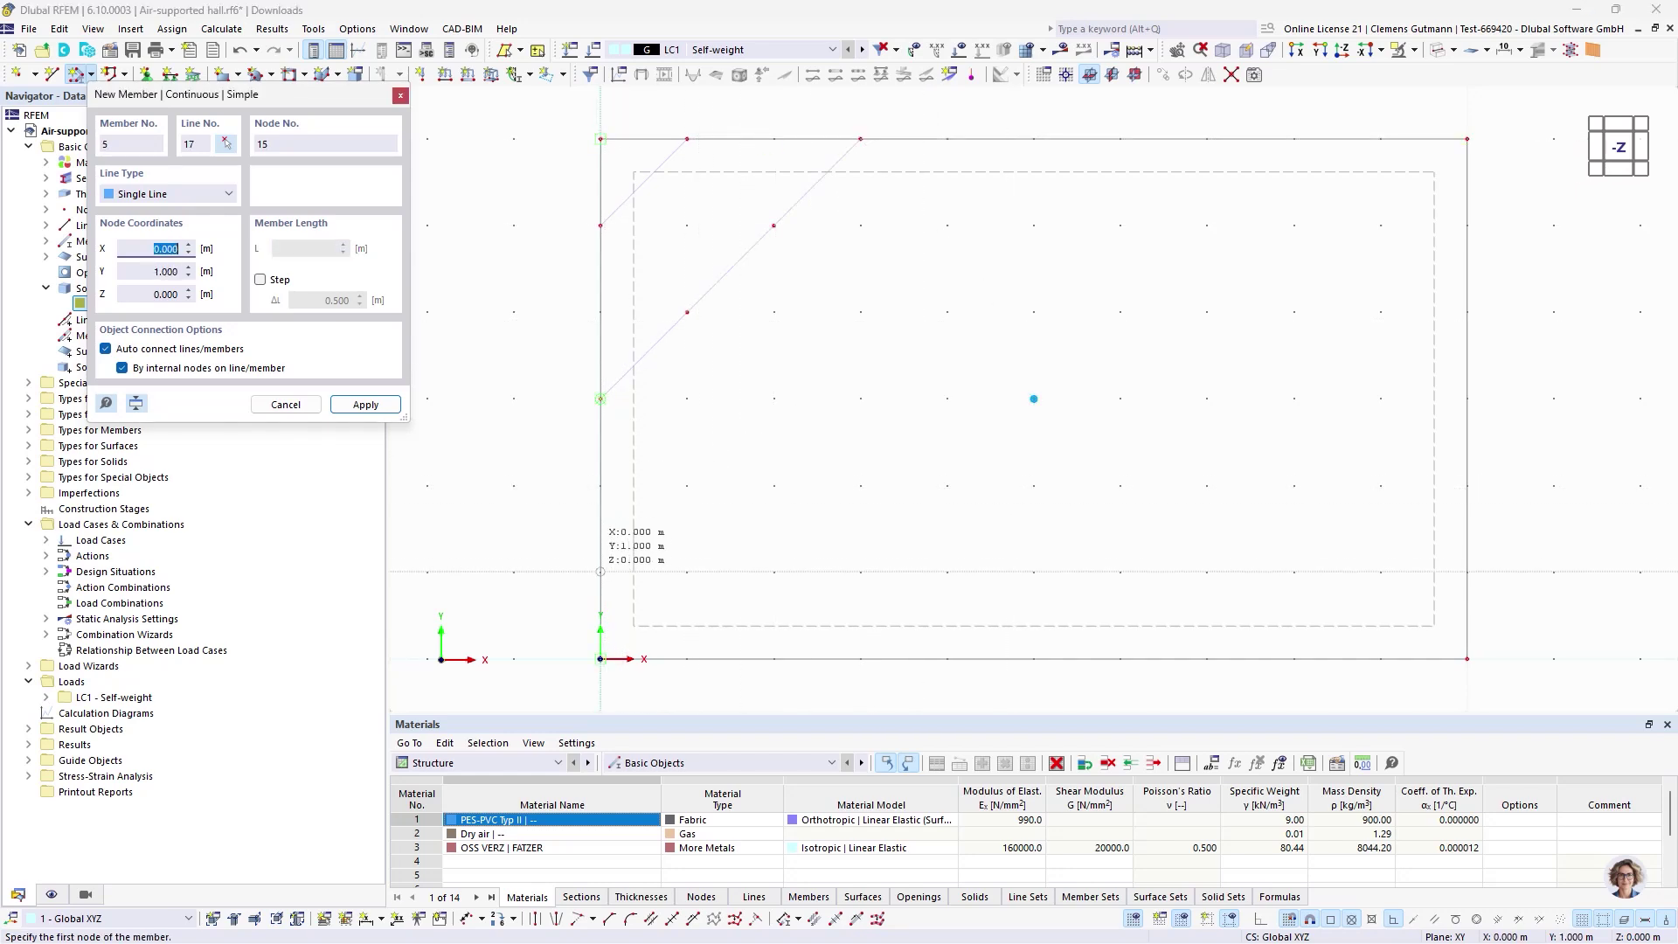
# - Draw a continuous diagonal cable from X 0, Y 1 m to X 5, Y 6 m with intermediate nodes at each 1 m grid point
pyautogui.click(600, 571)
pyautogui.click(687, 485)
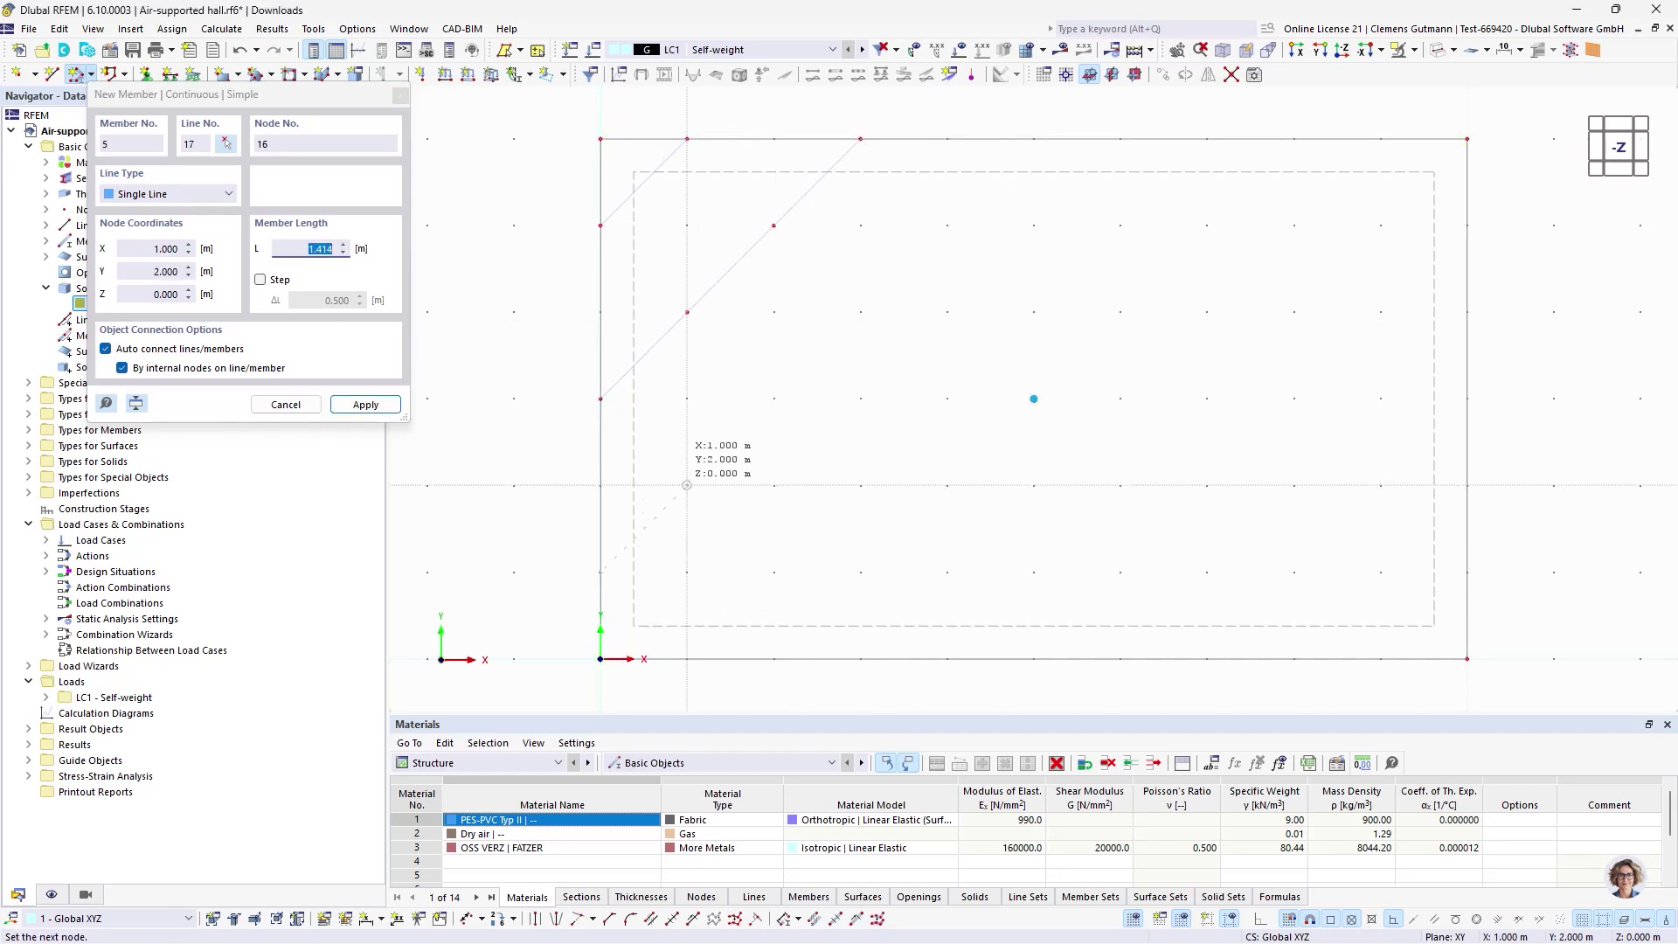
pyautogui.click(774, 399)
pyautogui.click(859, 312)
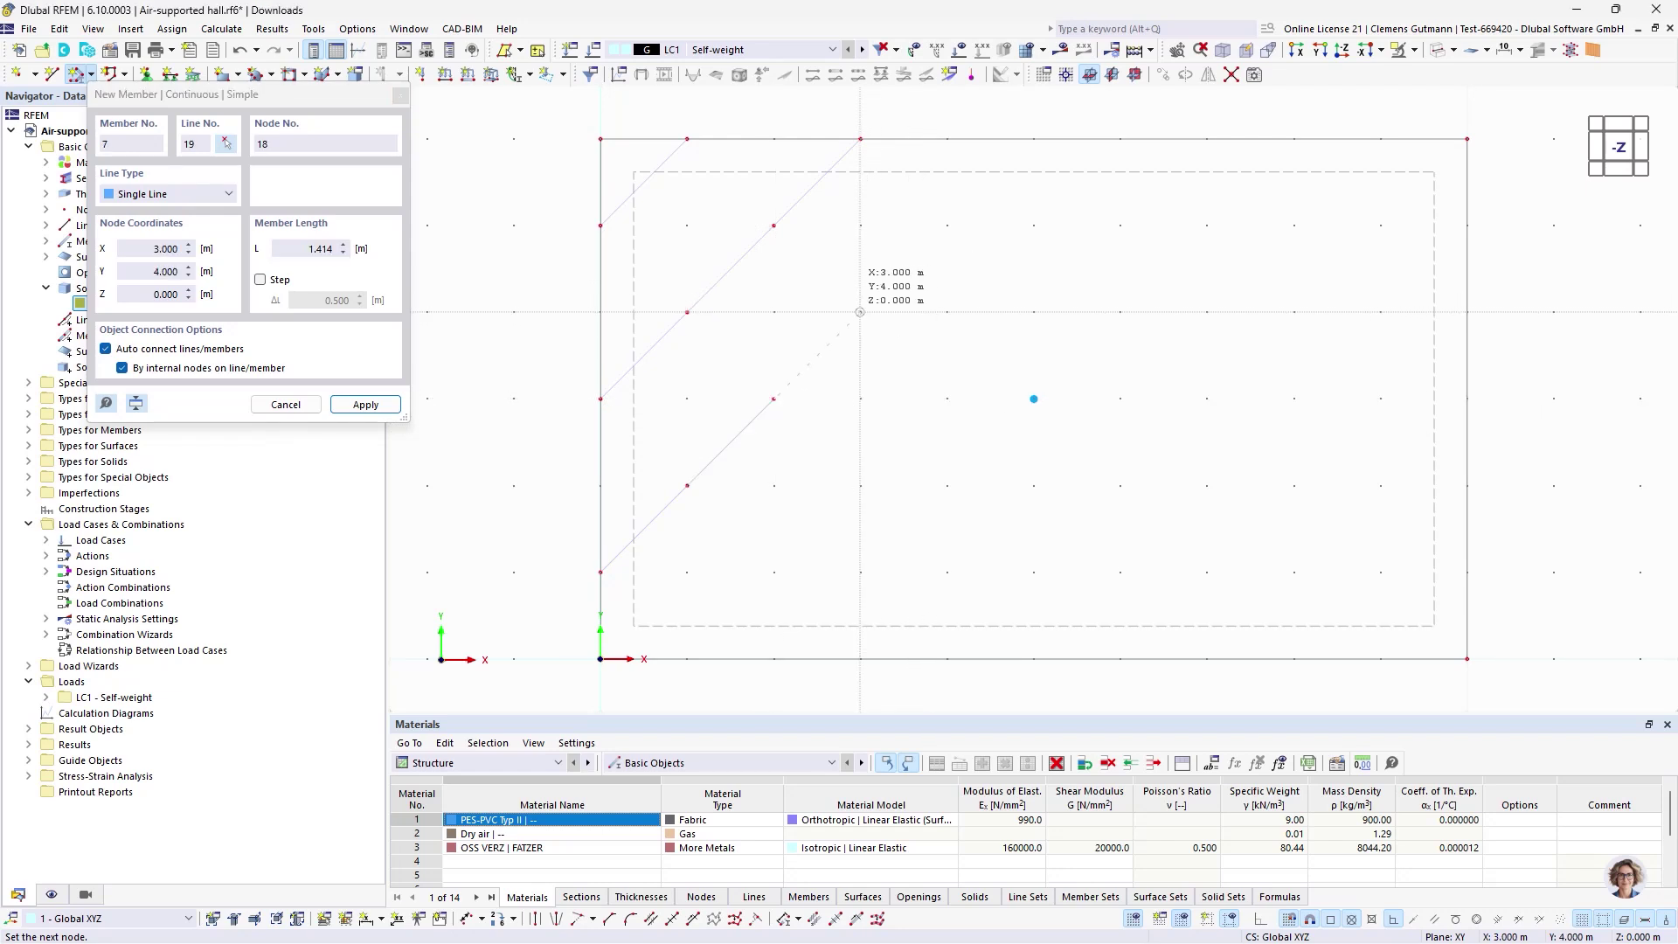
pyautogui.click(946, 225)
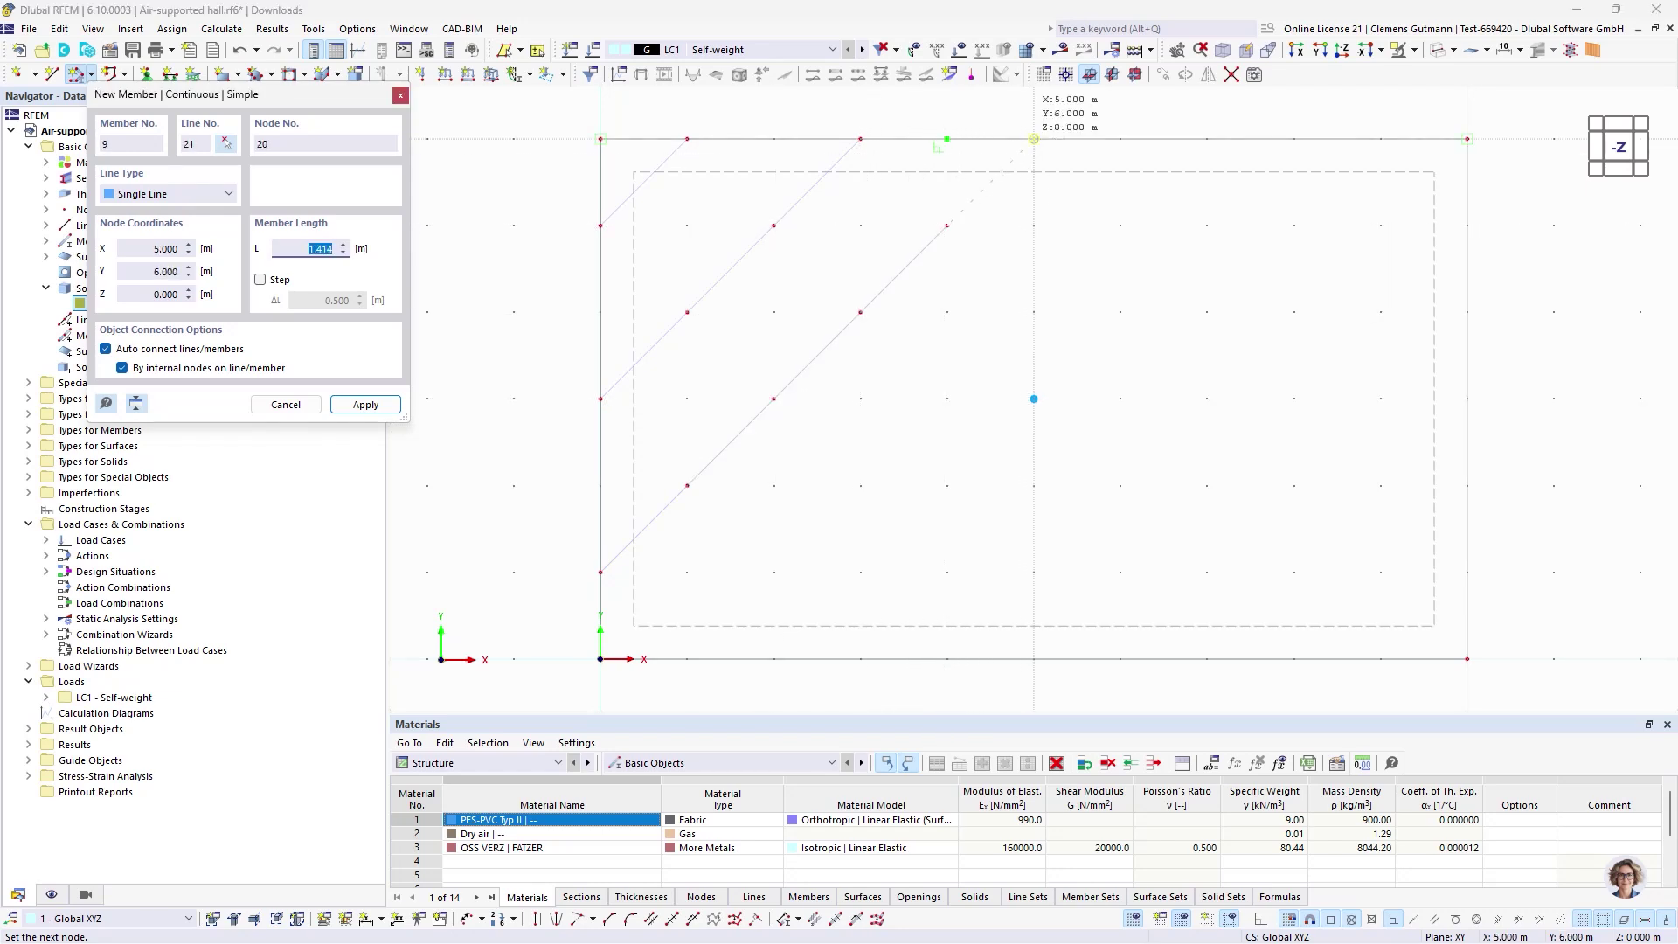
pyautogui.click(1033, 139)
pyautogui.press('Escape')
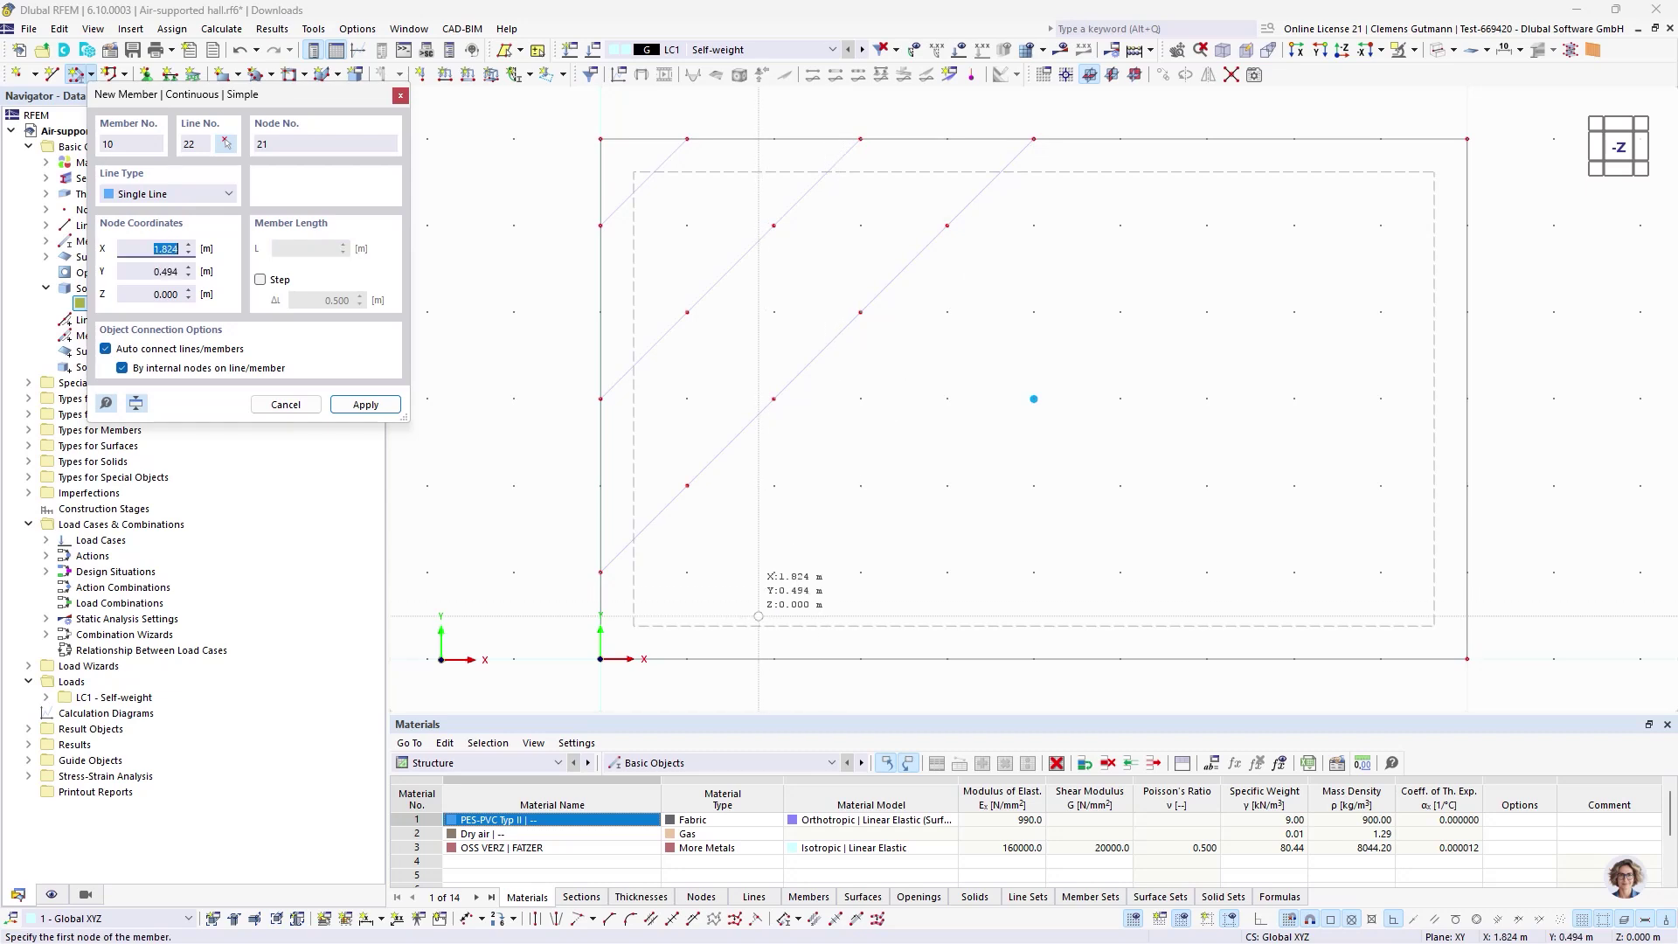
# - Draw a continuous diagonal cable from X 1, Y 0 m to X 7, Y 6 m with intermediate nodes at each 1 m grid point
pyautogui.click(687, 658)
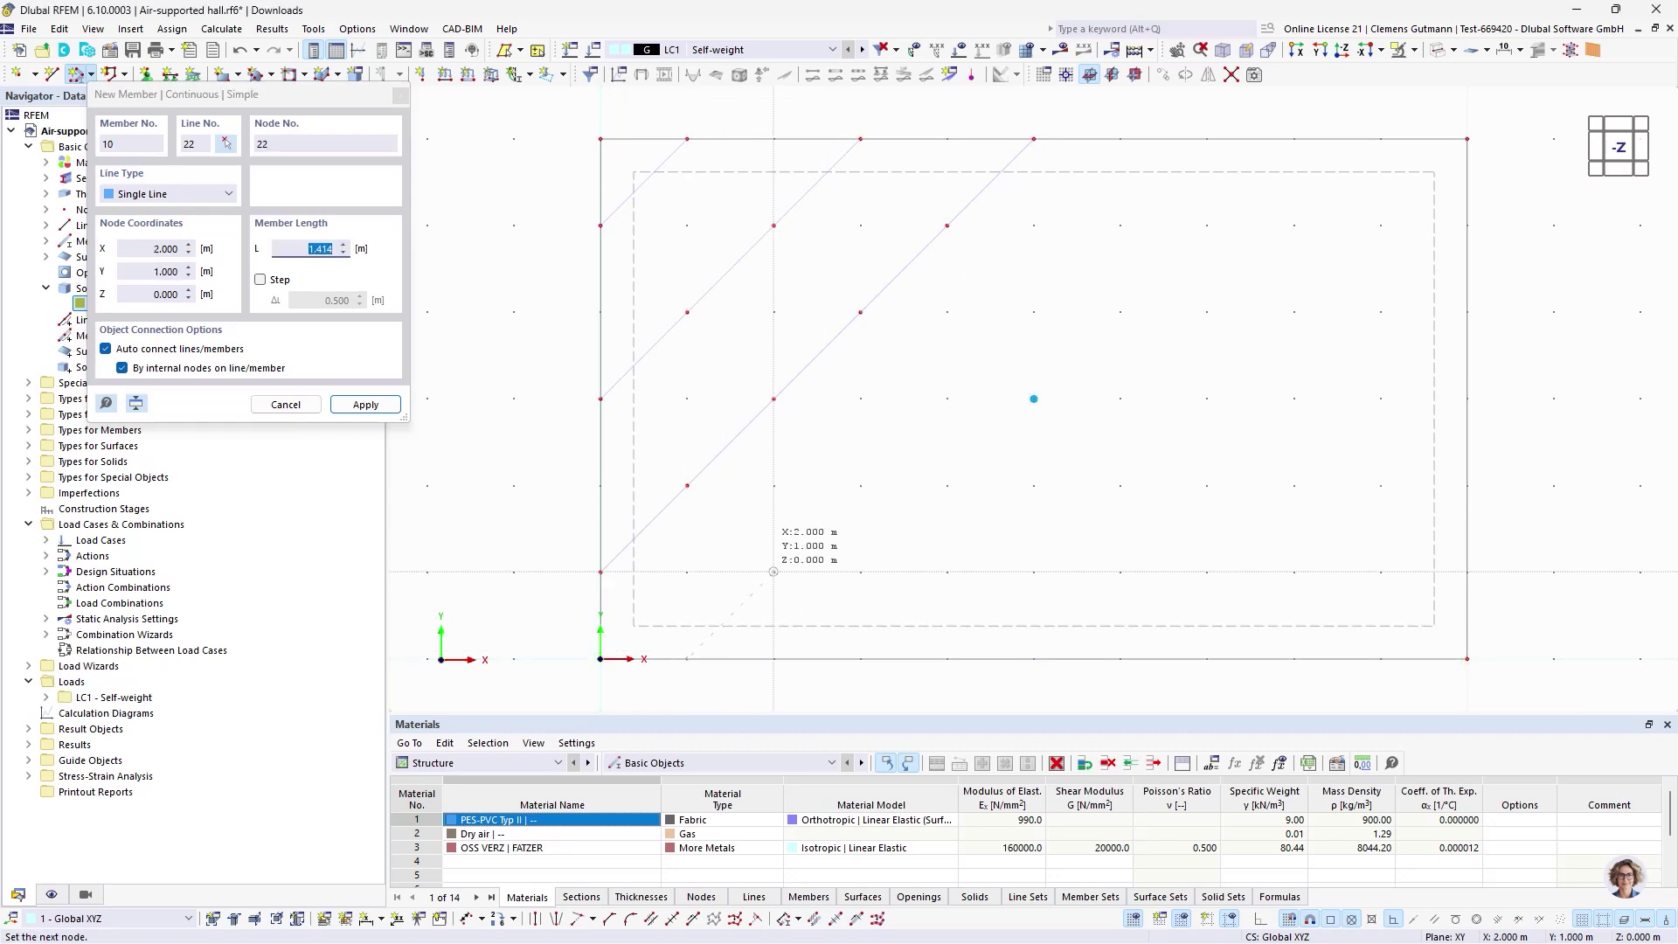
pyautogui.click(773, 572)
pyautogui.click(860, 485)
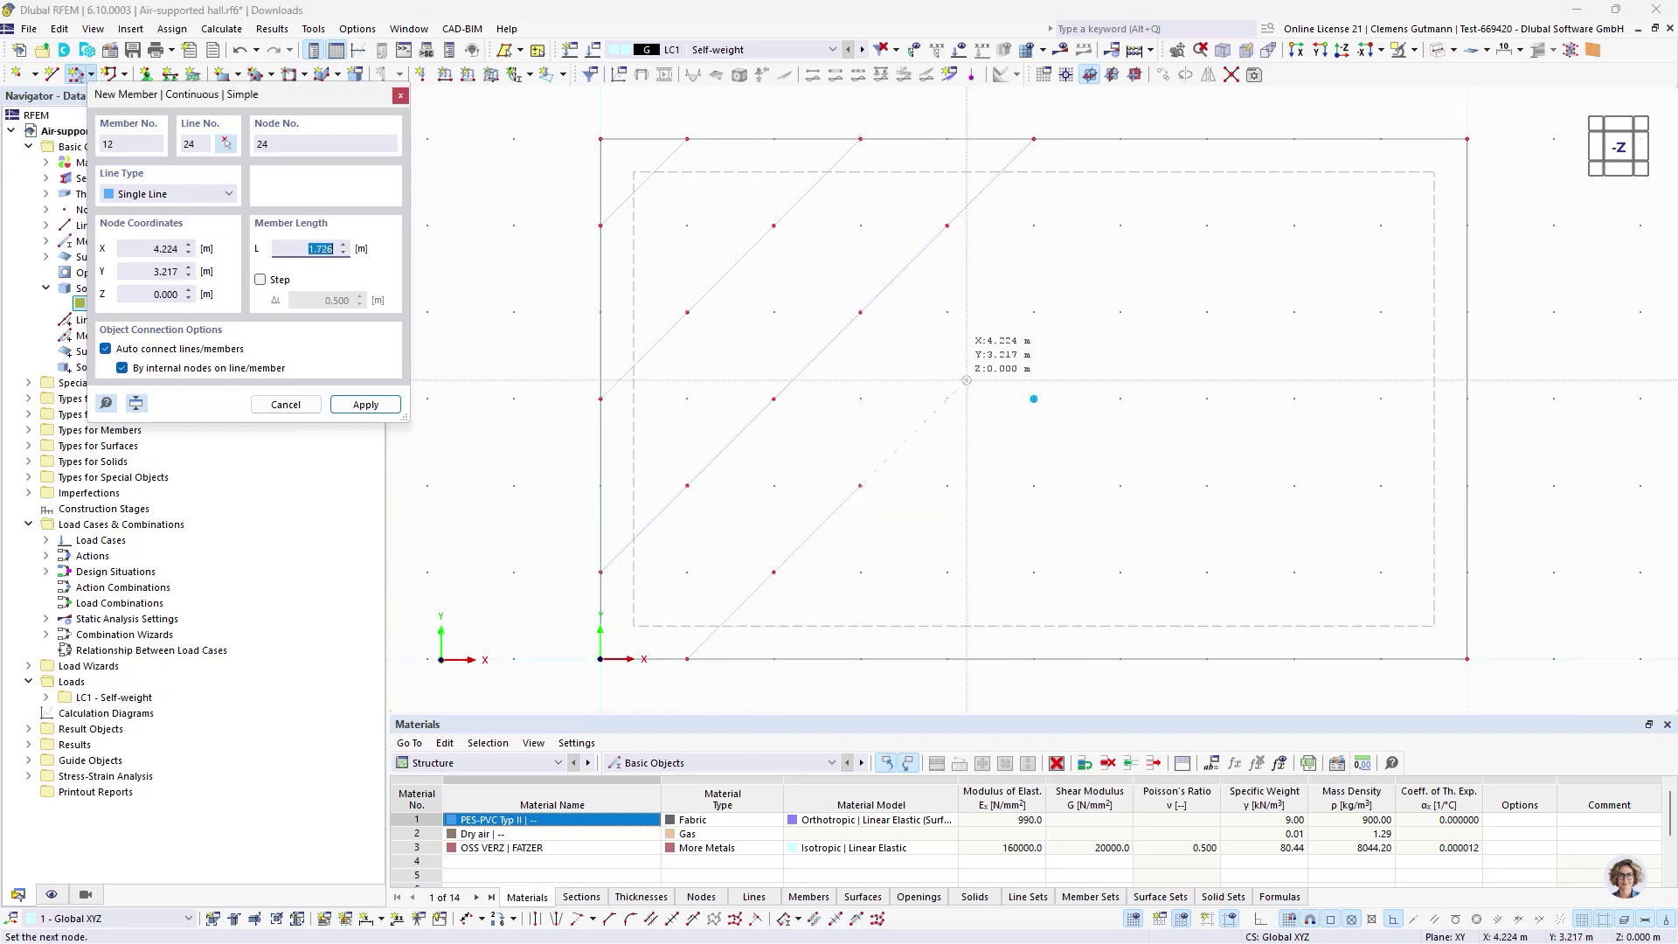
pyautogui.click(947, 398)
pyautogui.click(1034, 312)
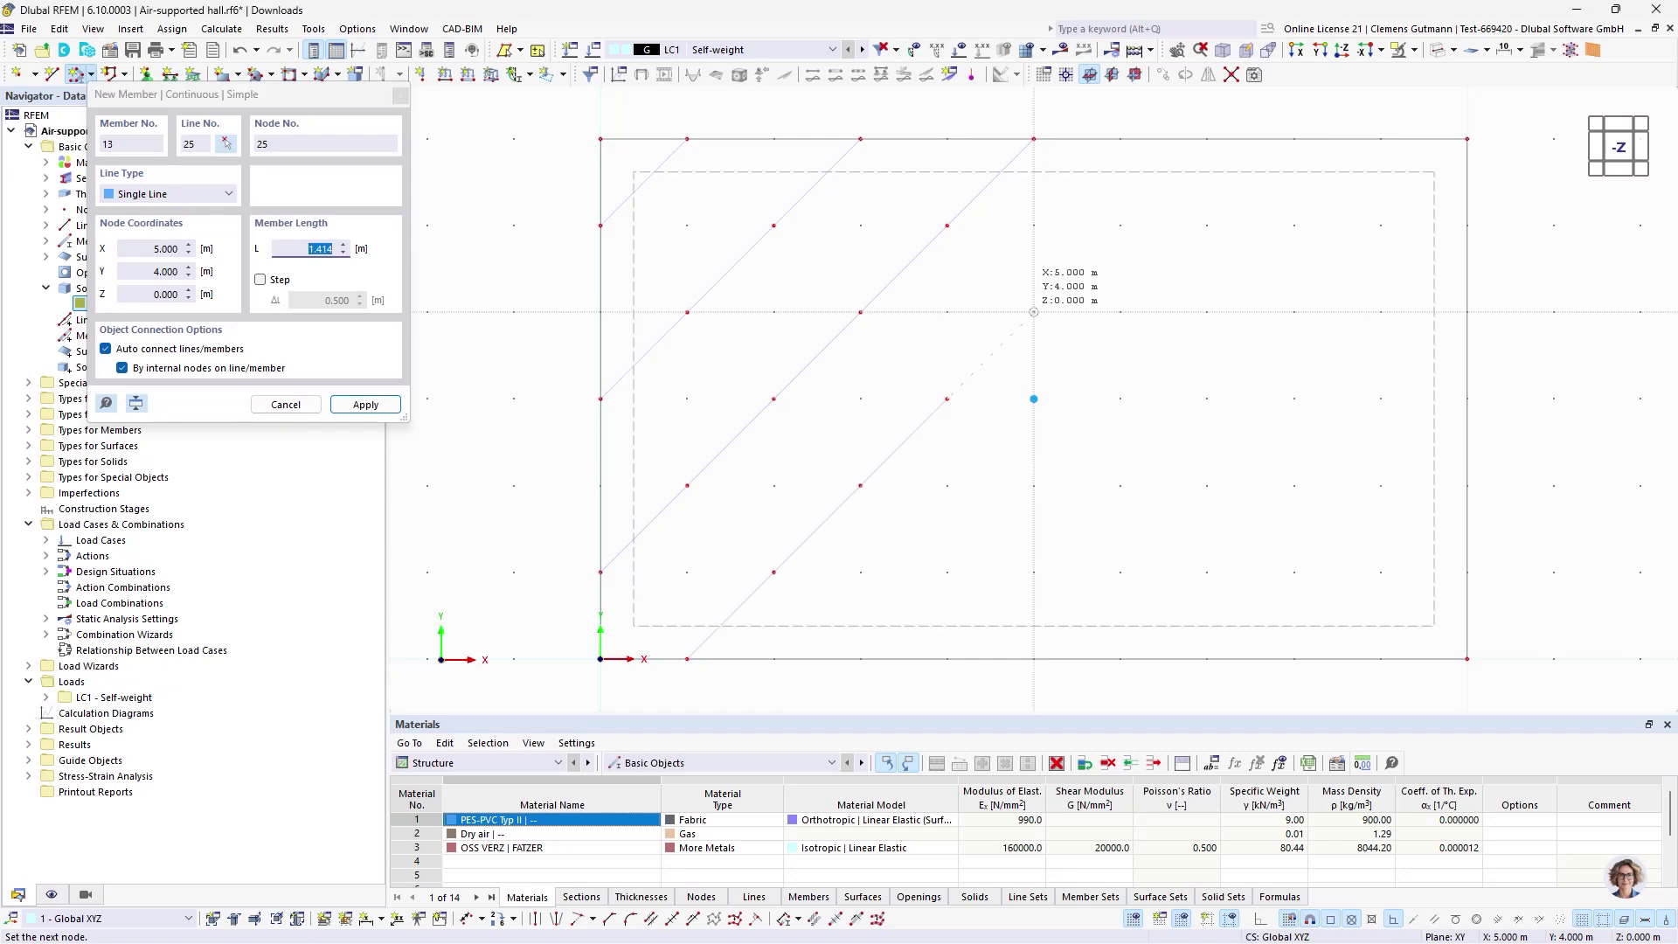
pyautogui.click(1120, 225)
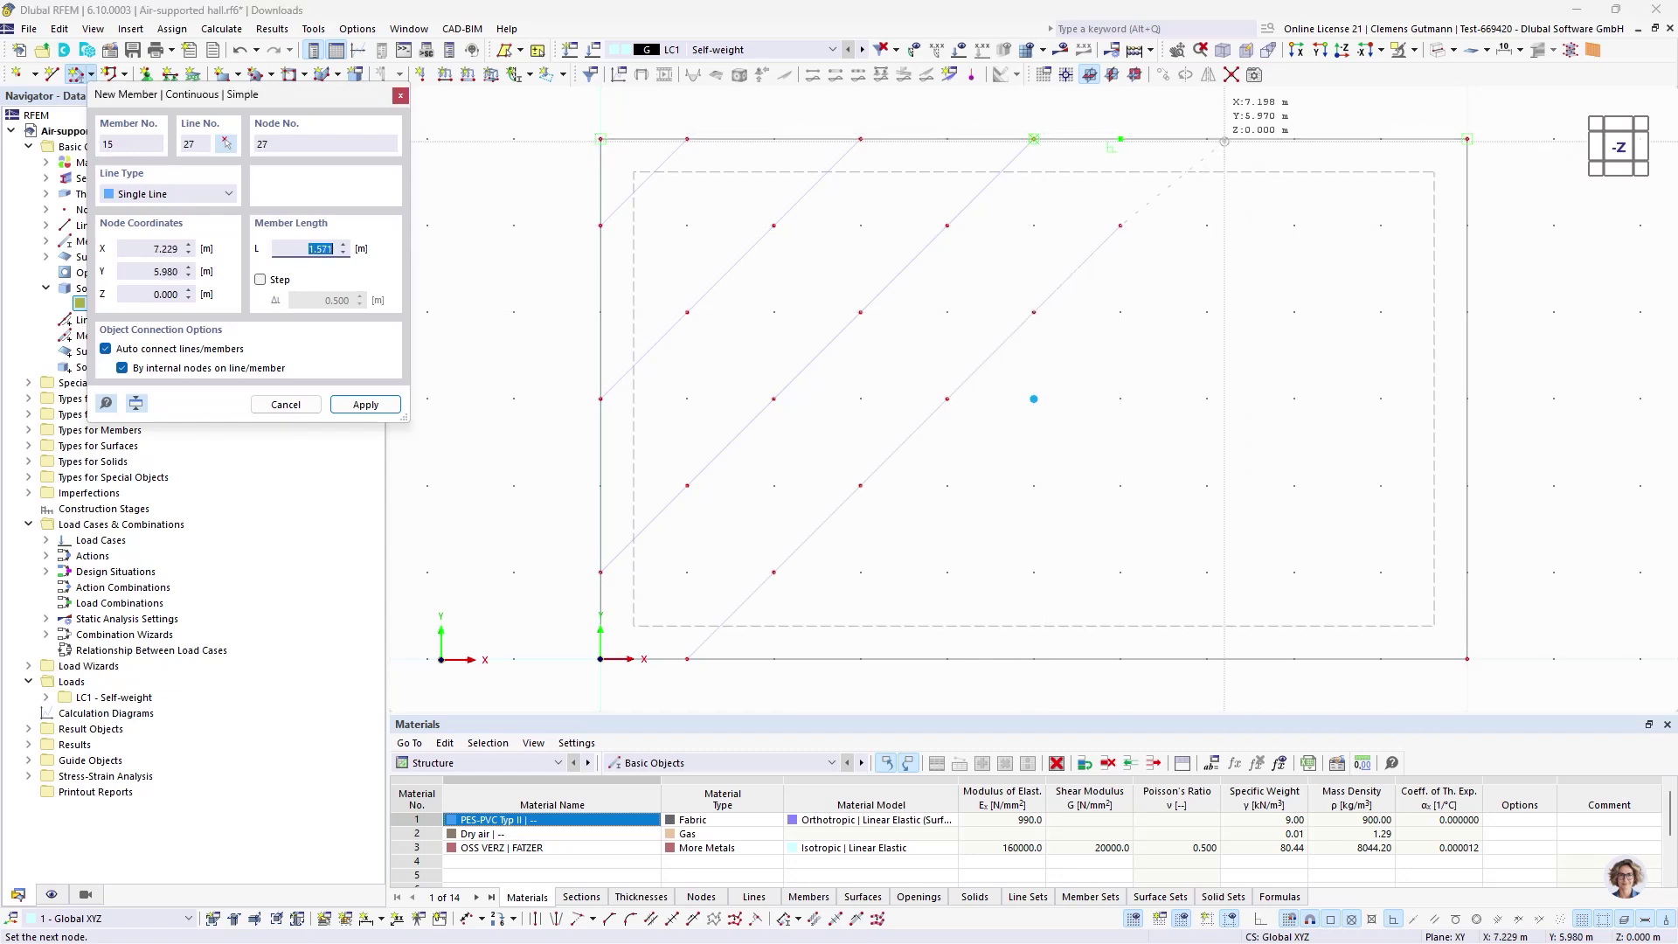
pyautogui.click(1206, 139)
pyautogui.press('Escape')
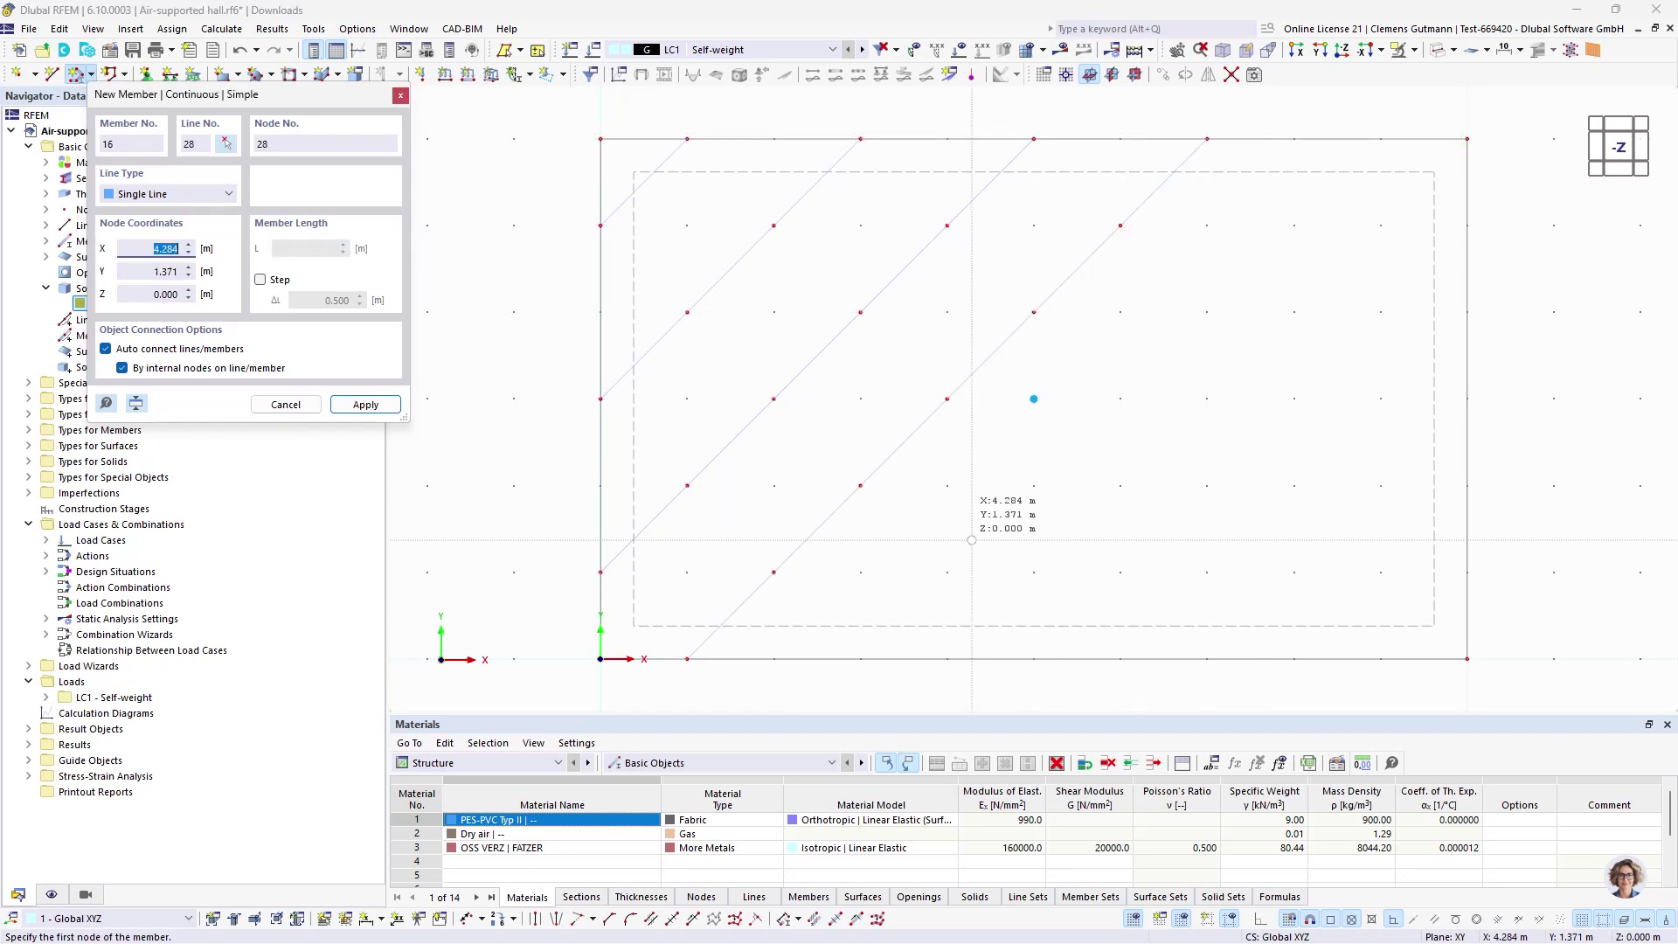
# - Draw a continuous diagonal cable from X 3, Y 0 m to X 9, Y 6 m with intermediate nodes at each 1 m grid point
pyautogui.click(859, 659)
pyautogui.click(947, 572)
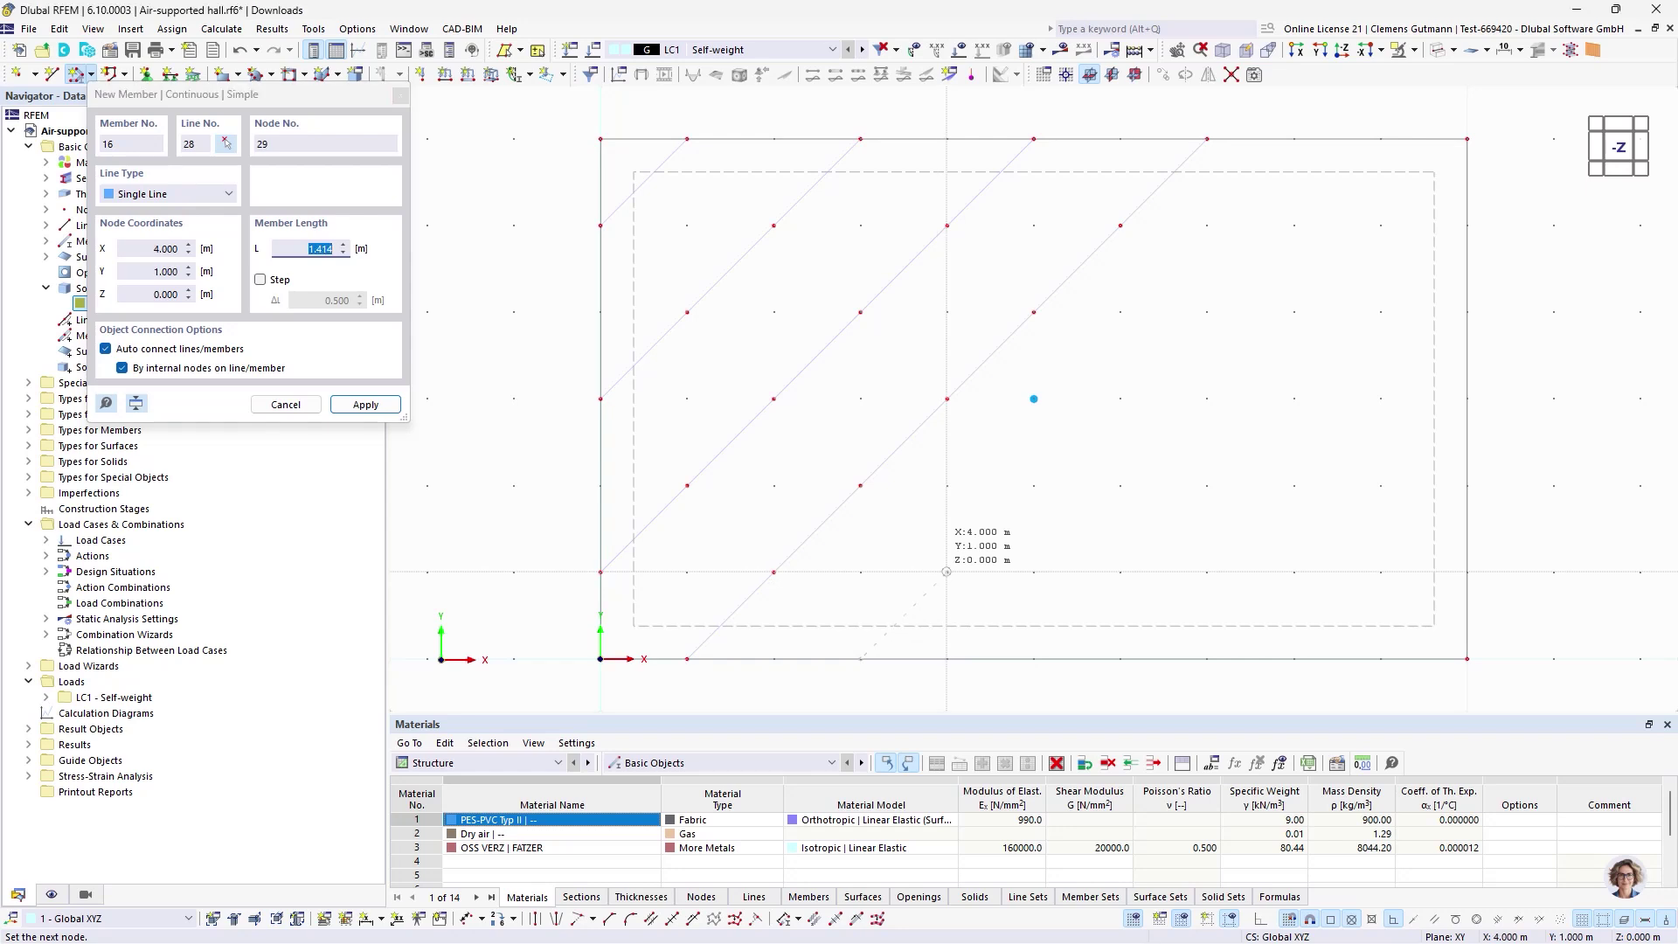
pyautogui.click(1034, 485)
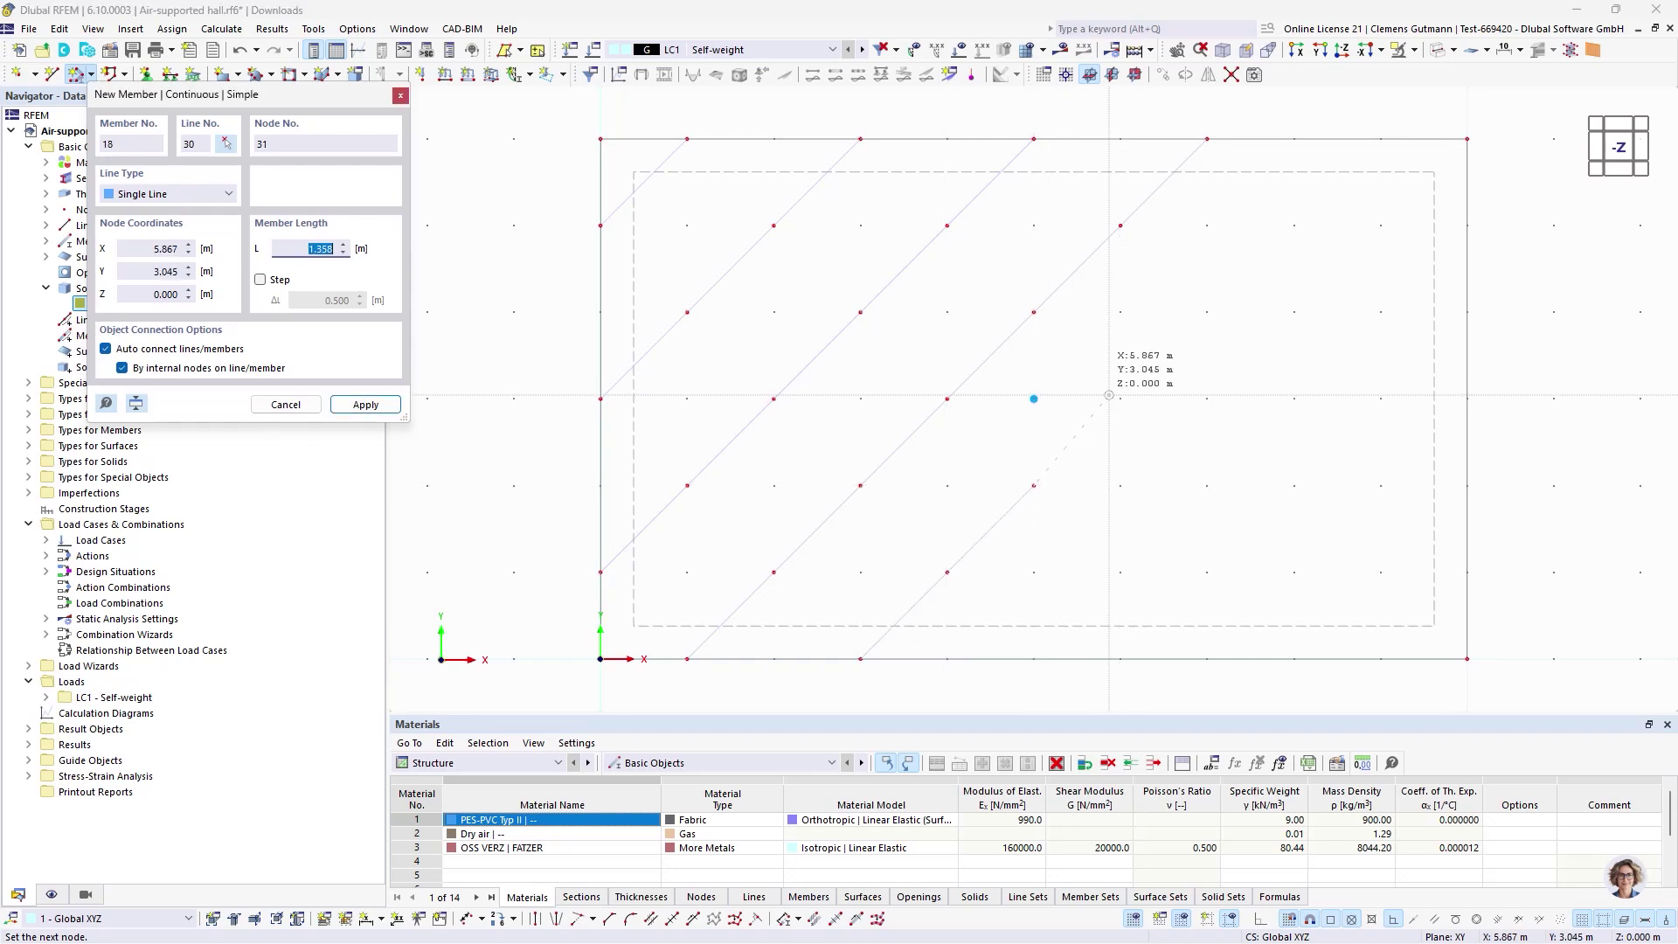
pyautogui.click(1120, 399)
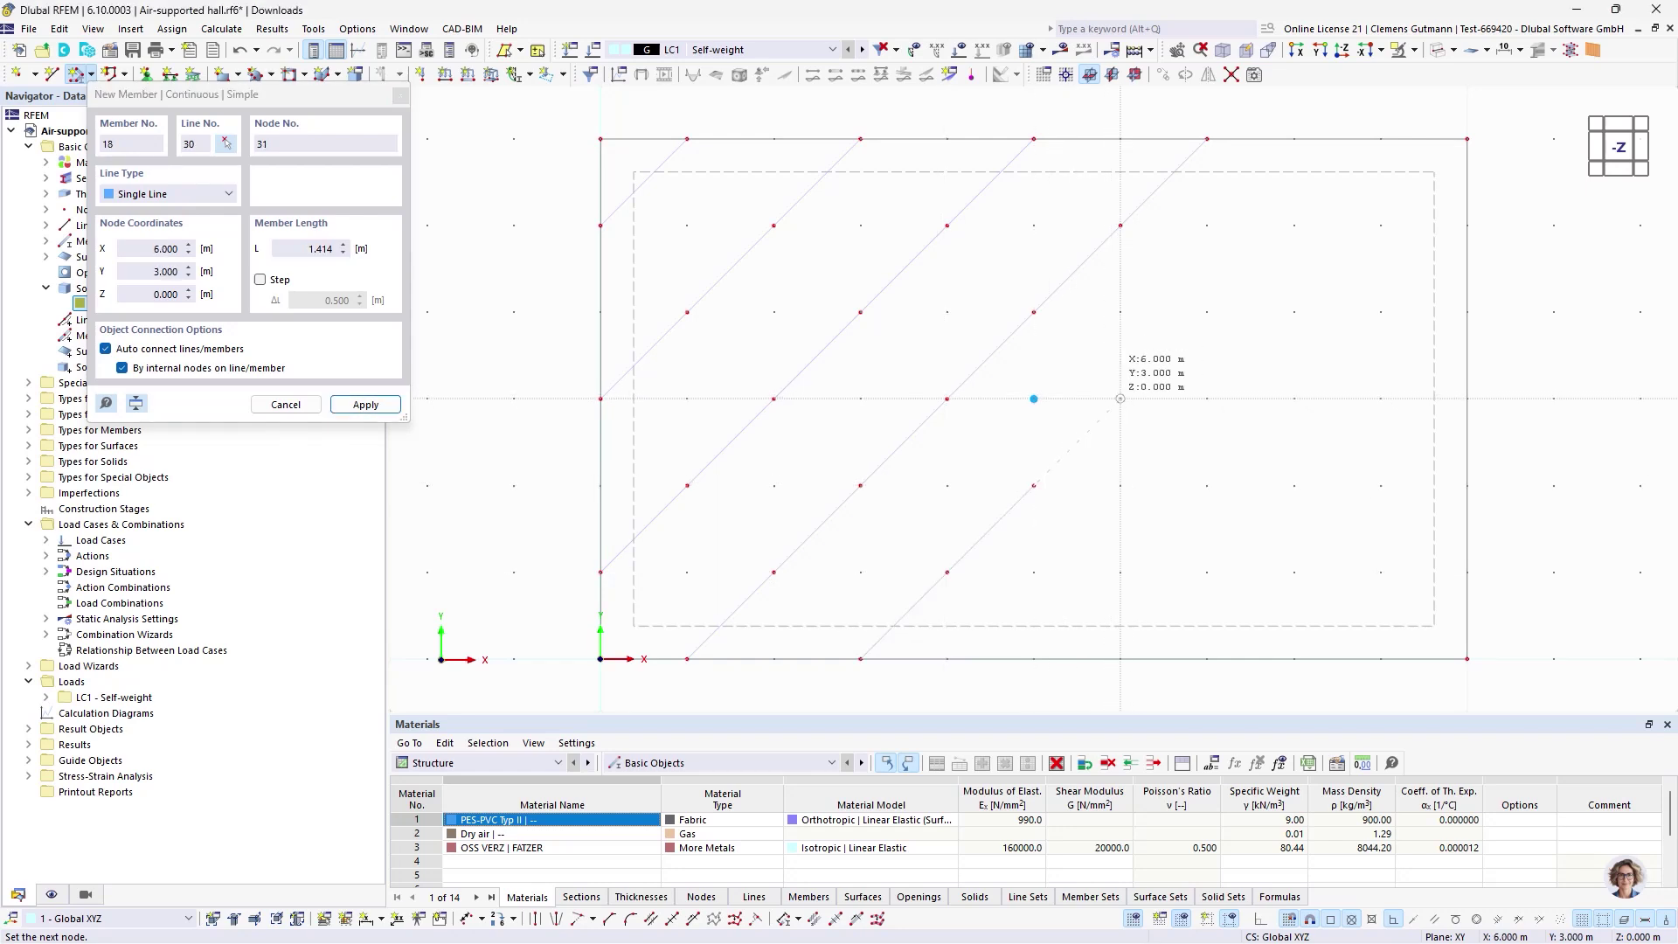
pyautogui.click(1207, 312)
pyautogui.click(1293, 226)
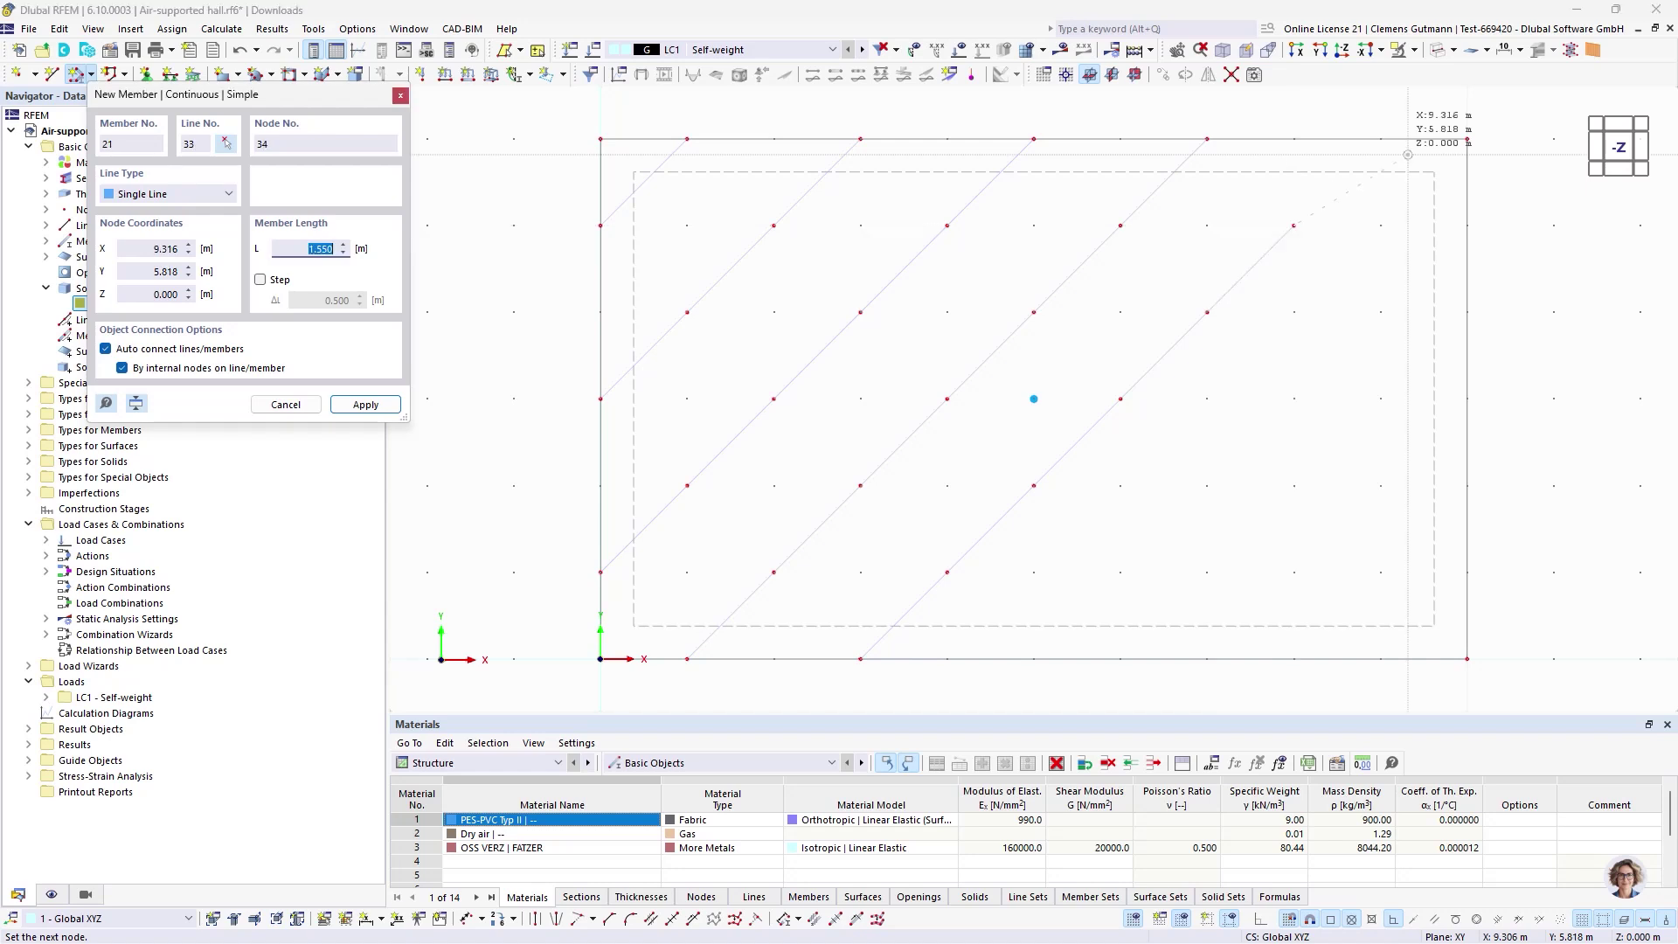
pyautogui.click(1379, 139)
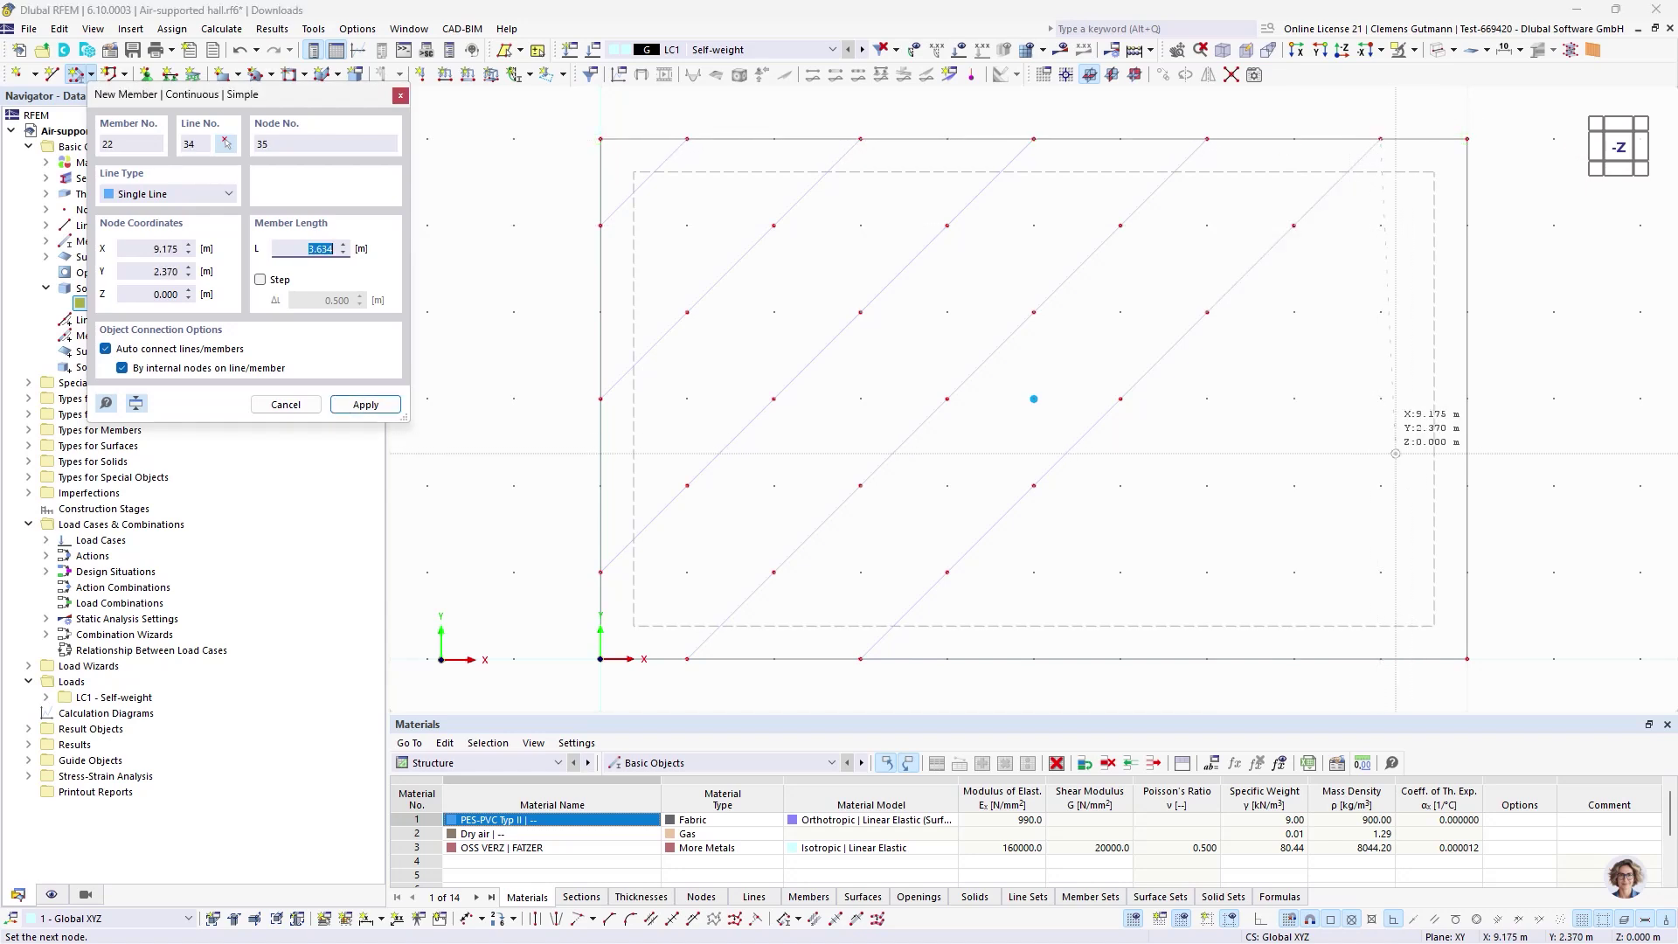
# - Draw a continuous diagonal cable from X 5, Y 0 m to X 10, Y 5 m with intermediate nodes at each 1 m grid point
pyautogui.click(1043, 654)
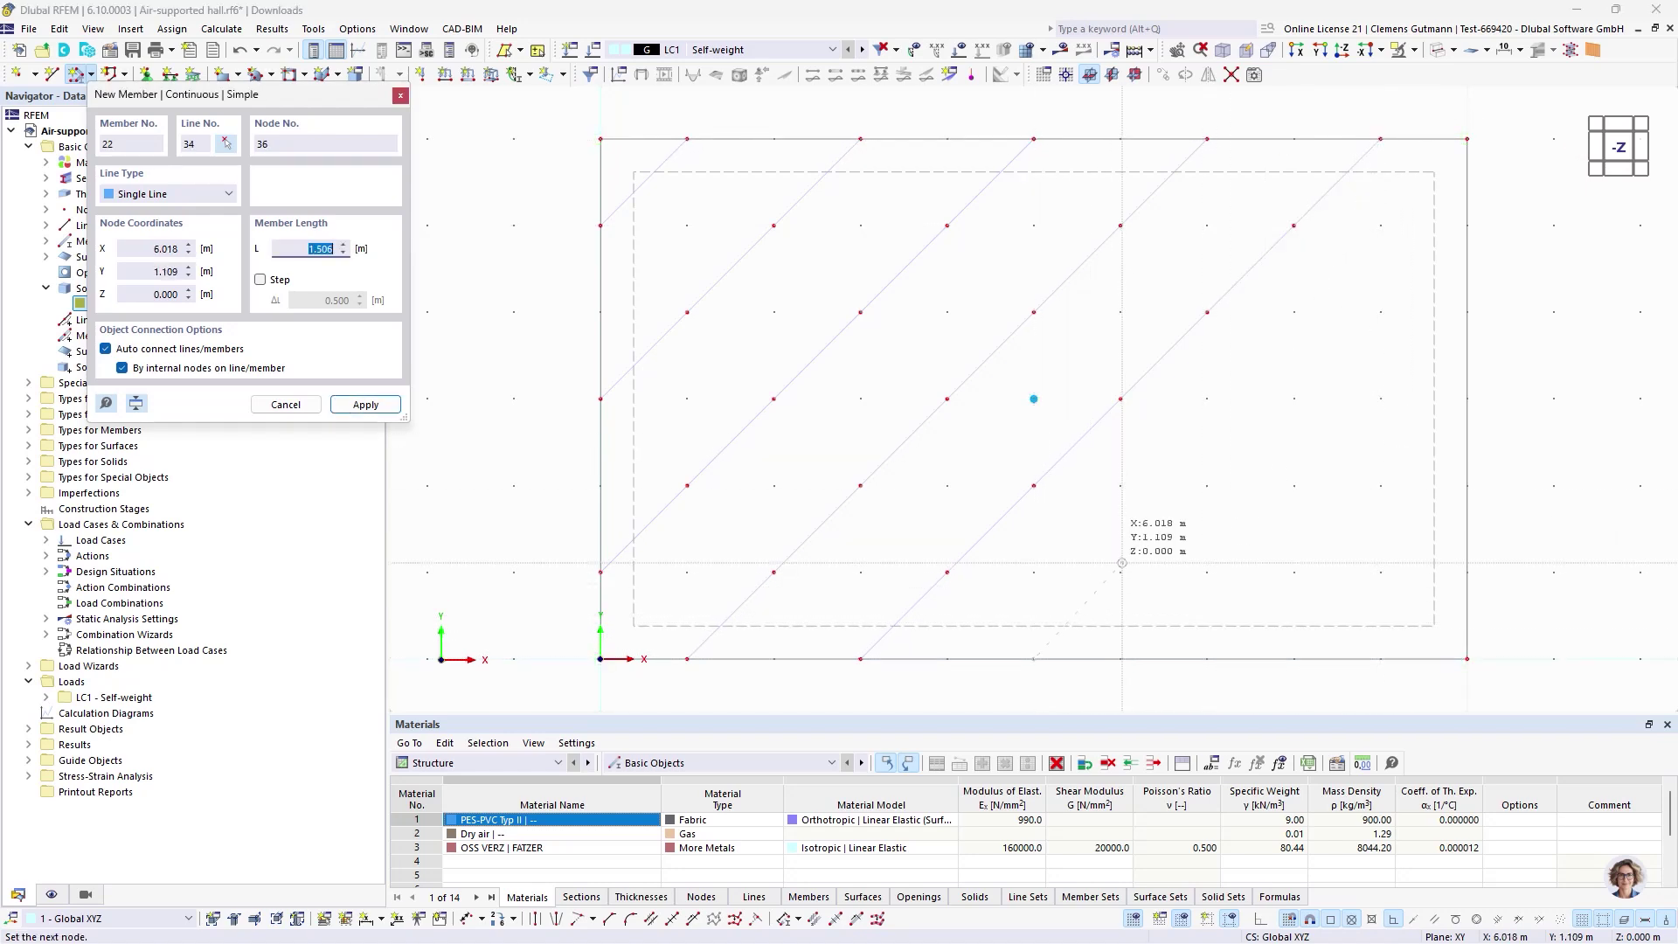
pyautogui.click(1207, 485)
pyautogui.click(1207, 485)
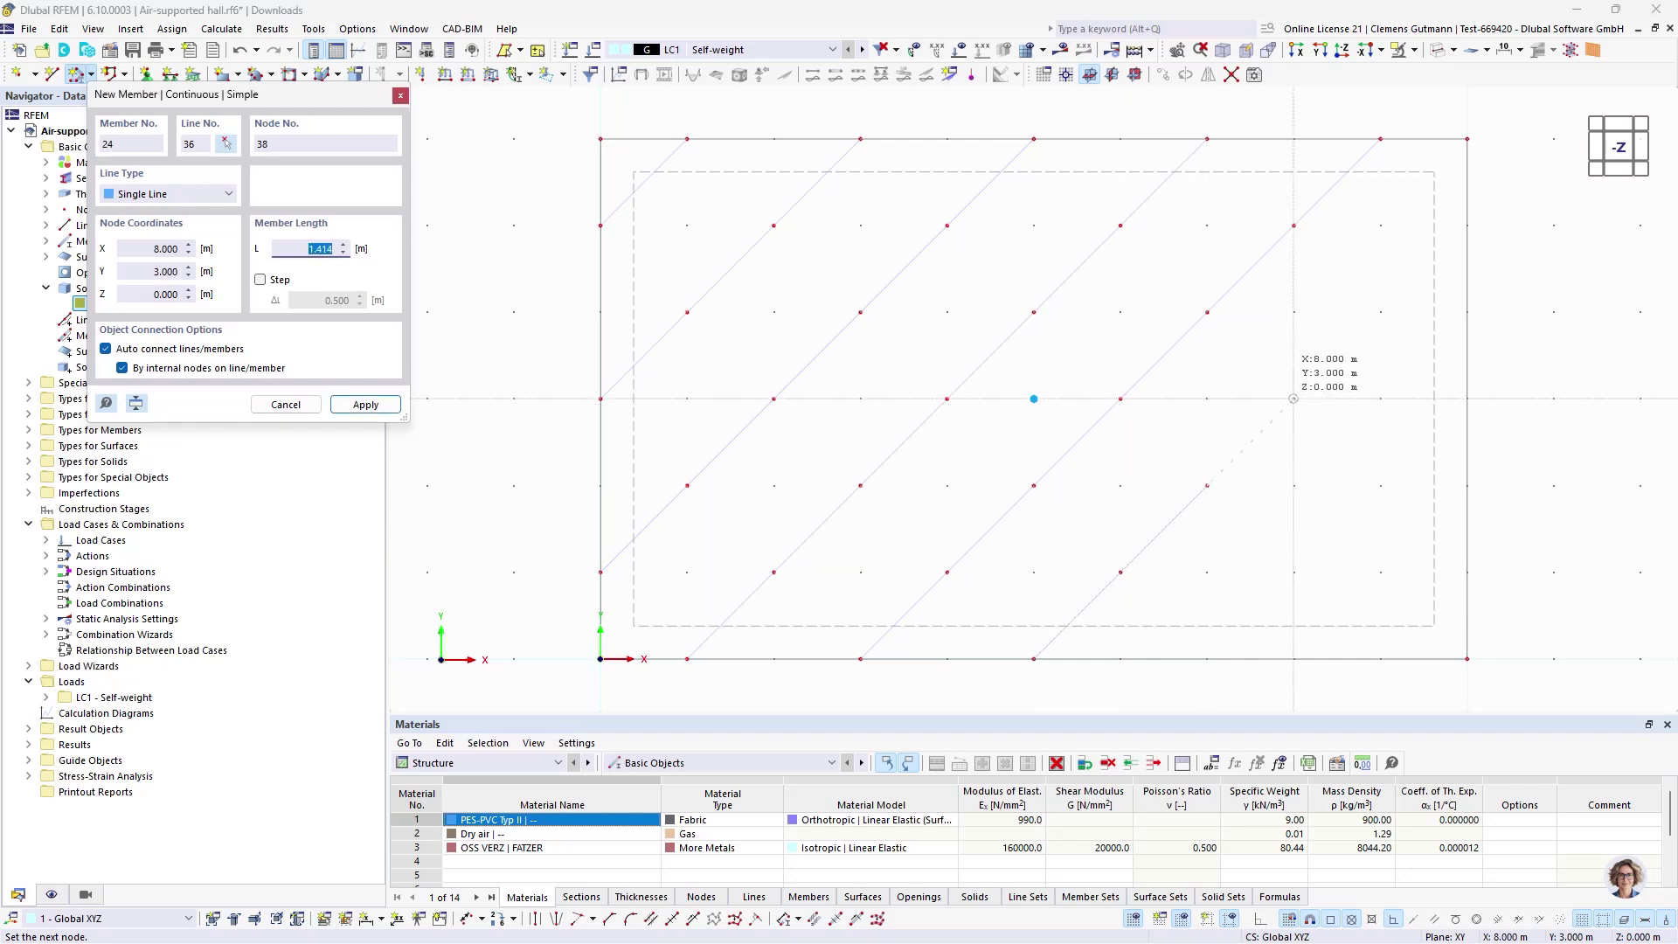
pyautogui.click(1293, 399)
pyautogui.click(1381, 312)
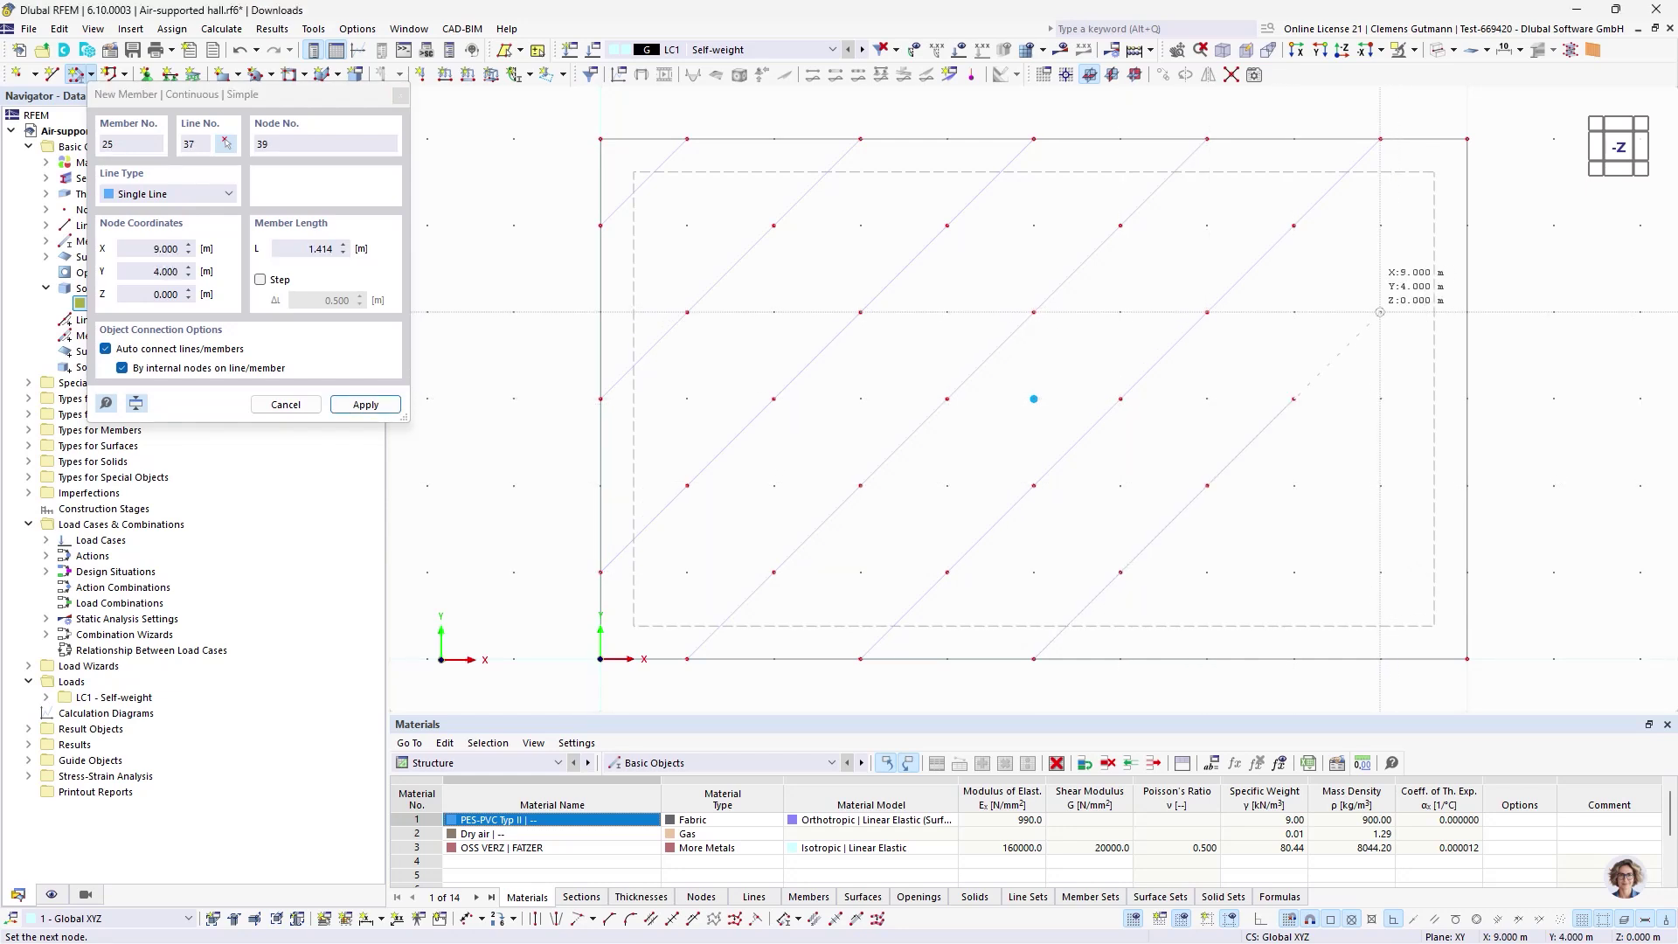
pyautogui.doubleClick(1466, 226)
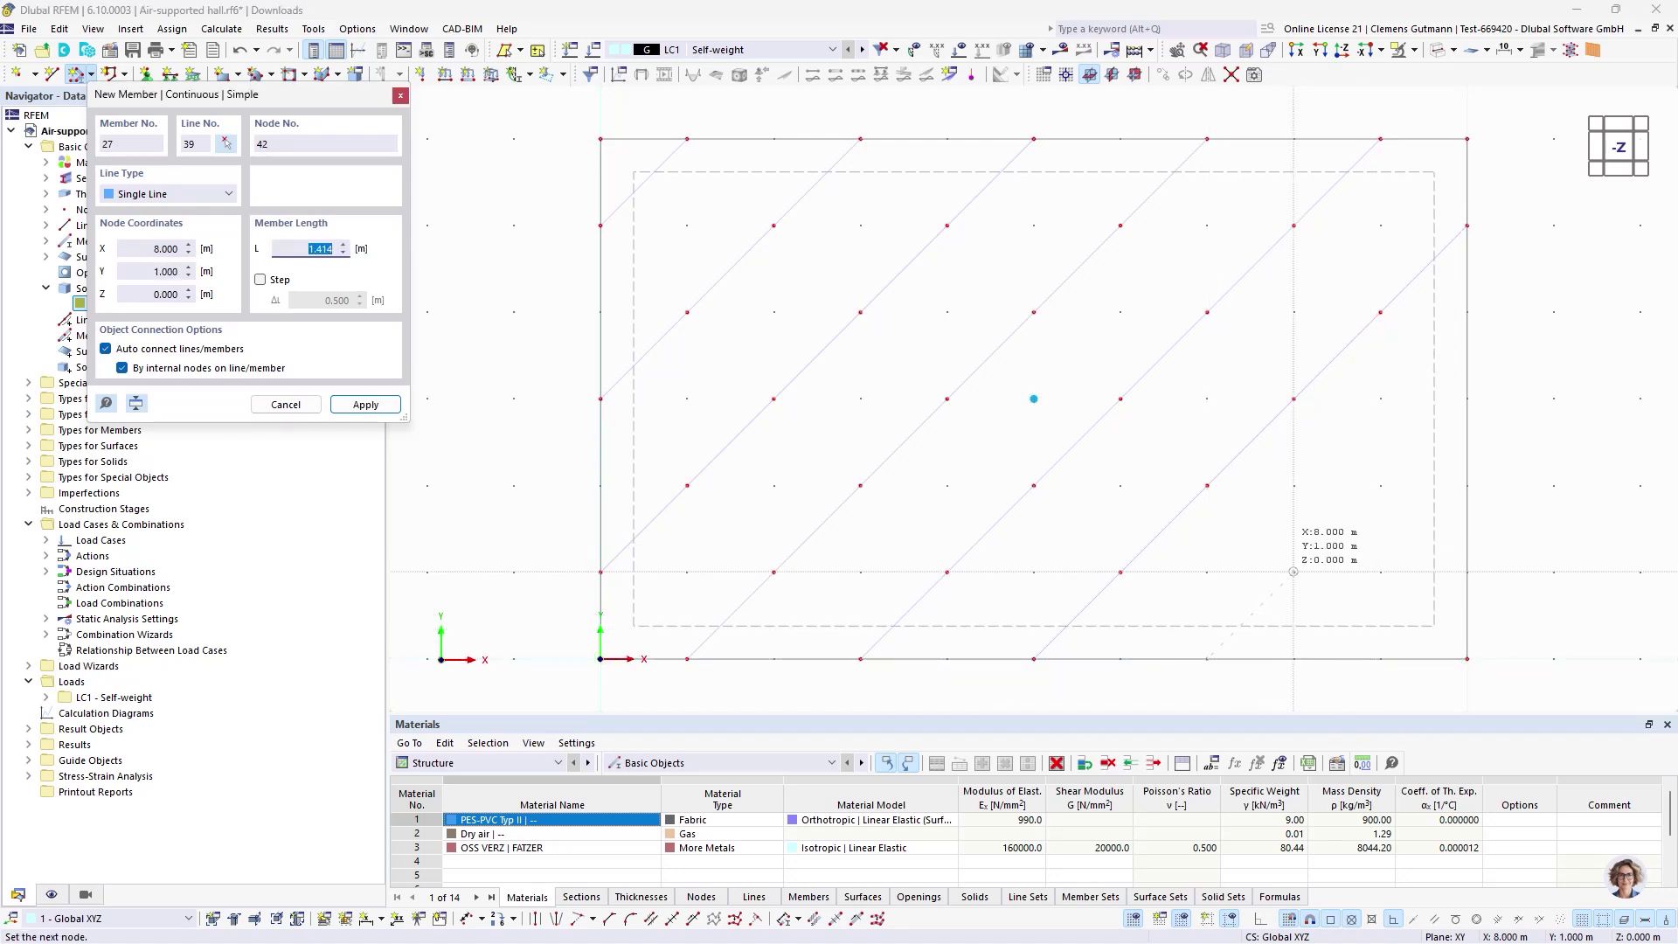
# - Draw two more diagonal cables with 1 m grid nodes, from X 7, Y 0 to X 10, Y 3 m and X 9, Y 0 to X 10, Y 1 m
pyautogui.click(1293, 572)
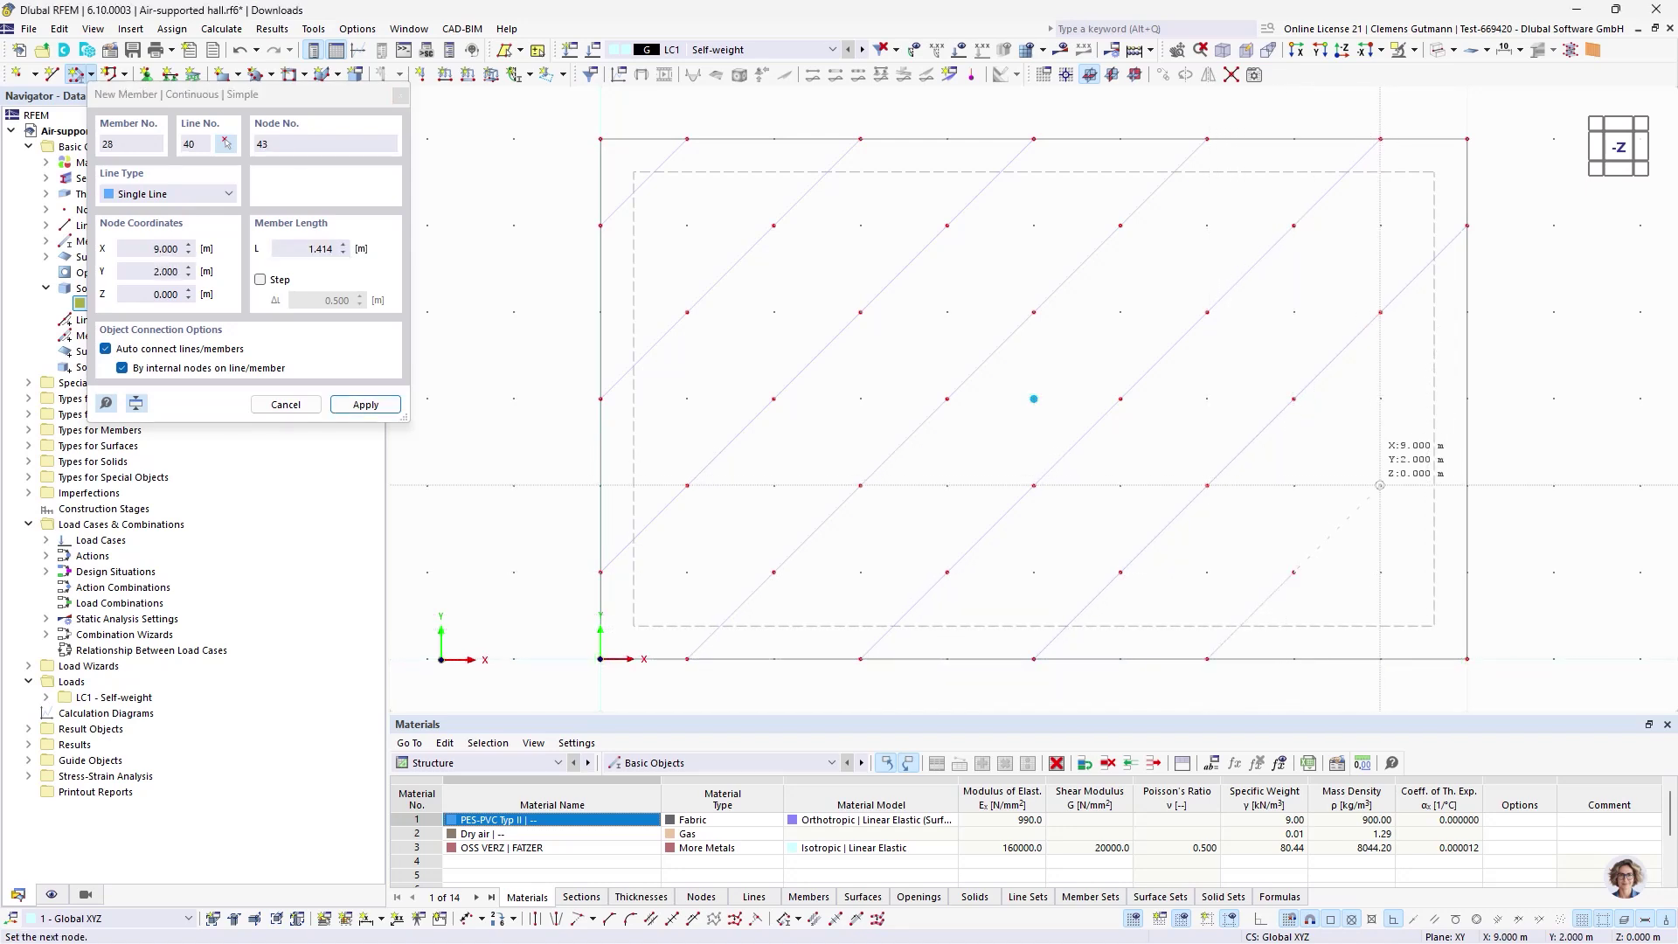
pyautogui.click(1466, 398)
pyautogui.click(1466, 398)
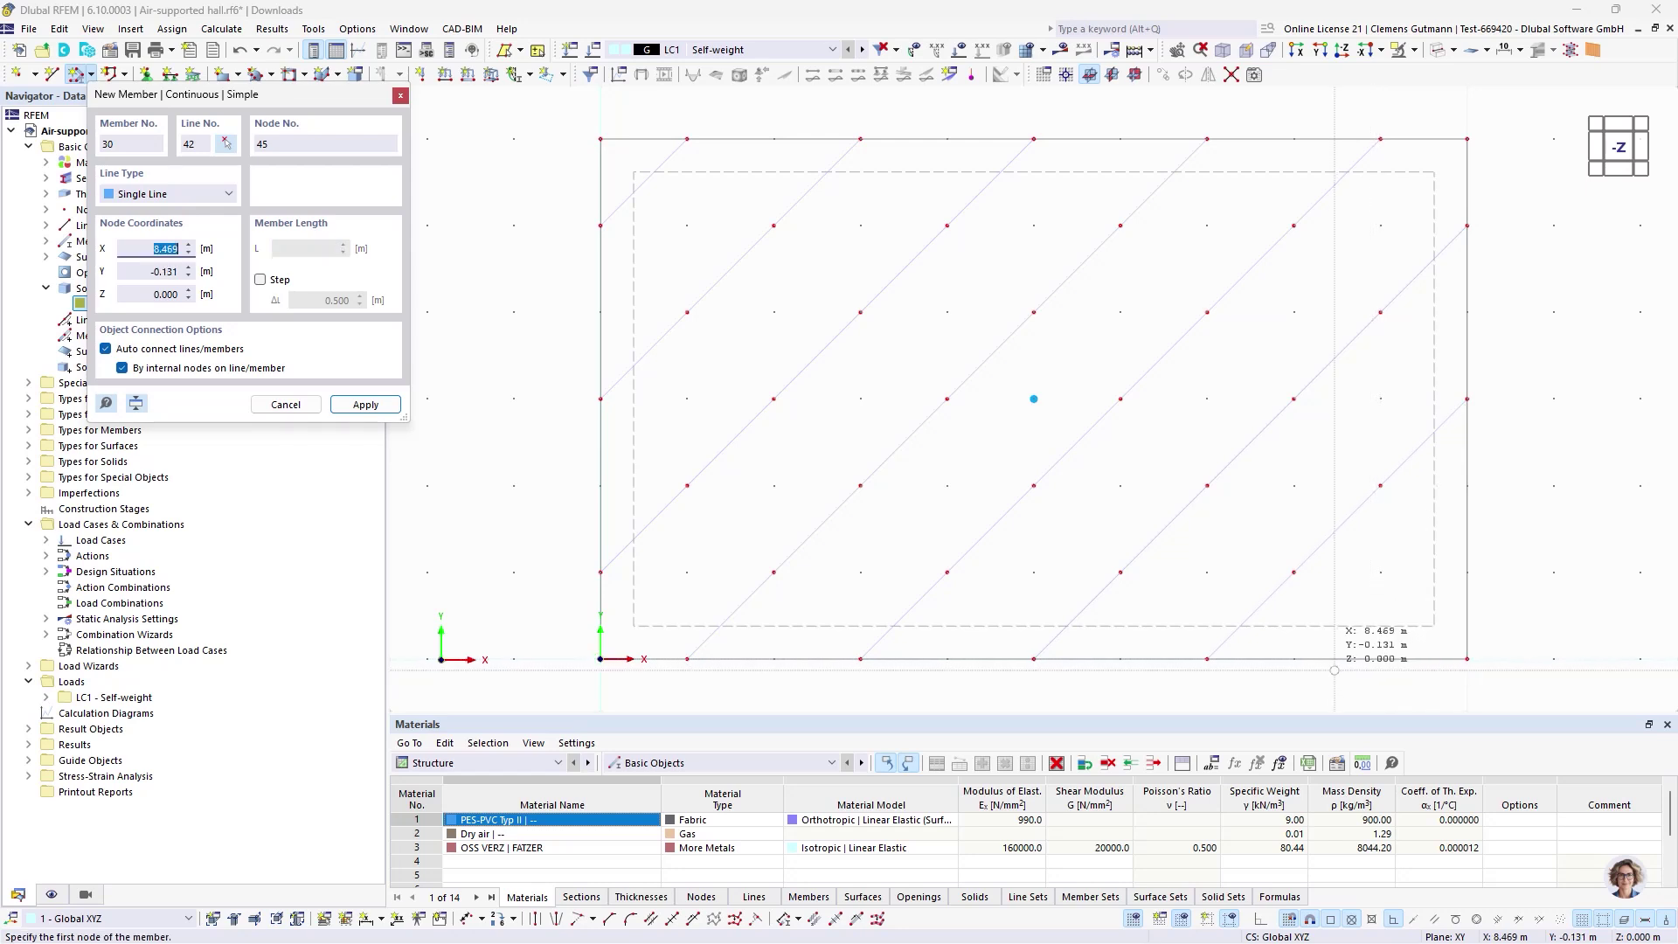
pyautogui.press('Escape')
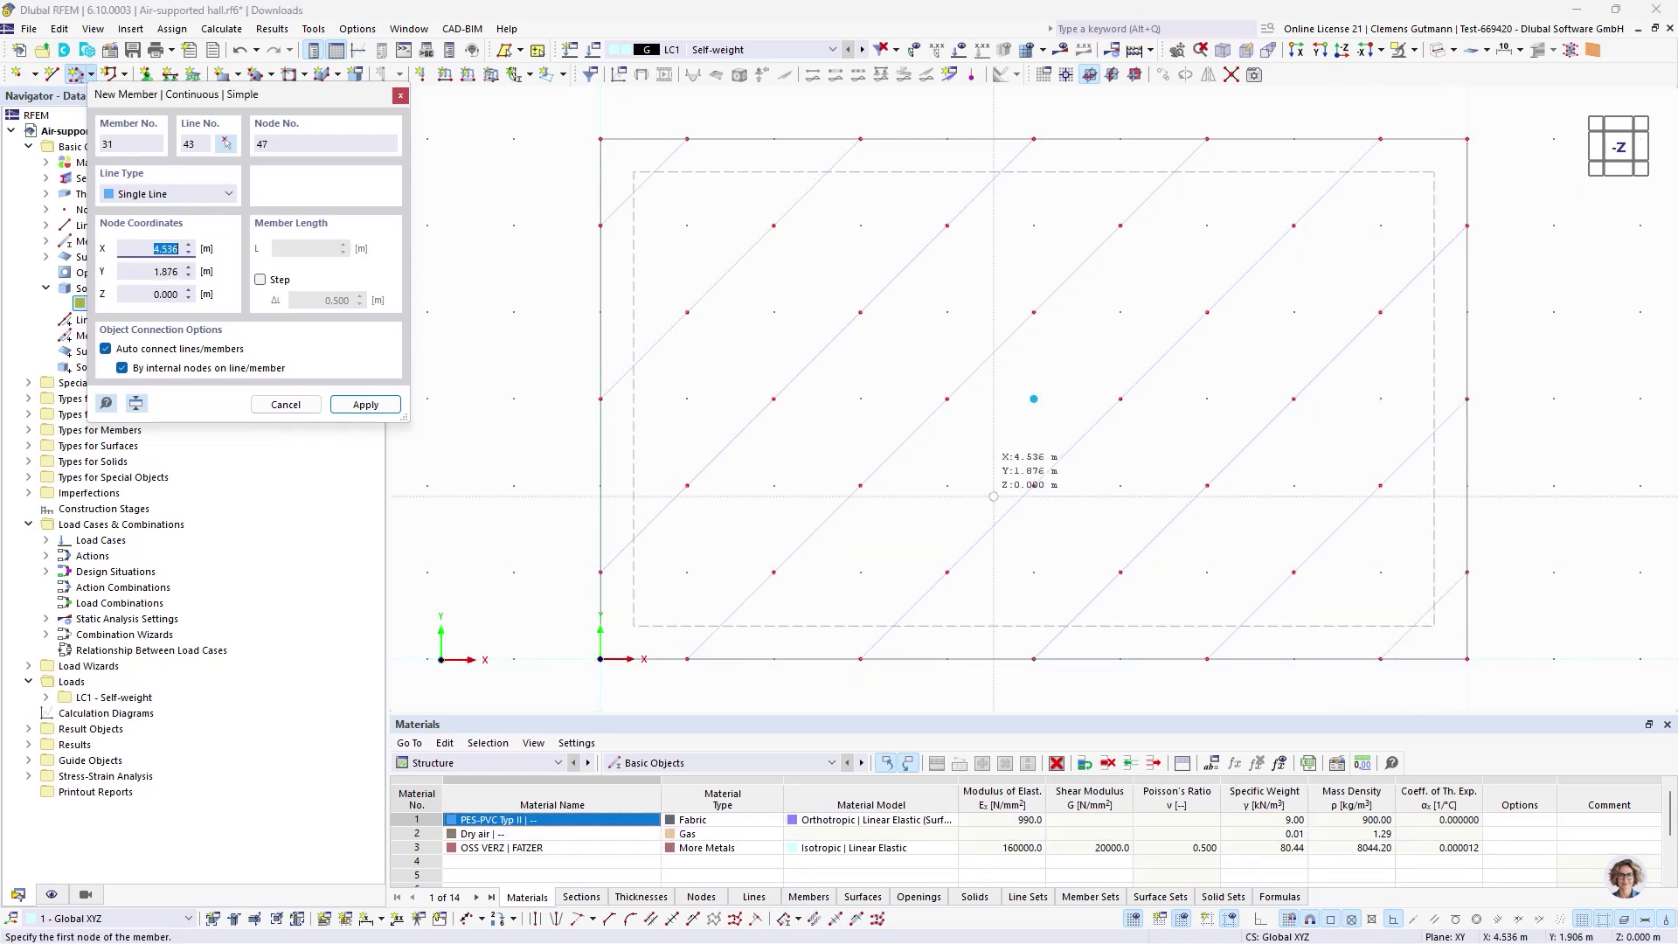
pyautogui.press('Escape')
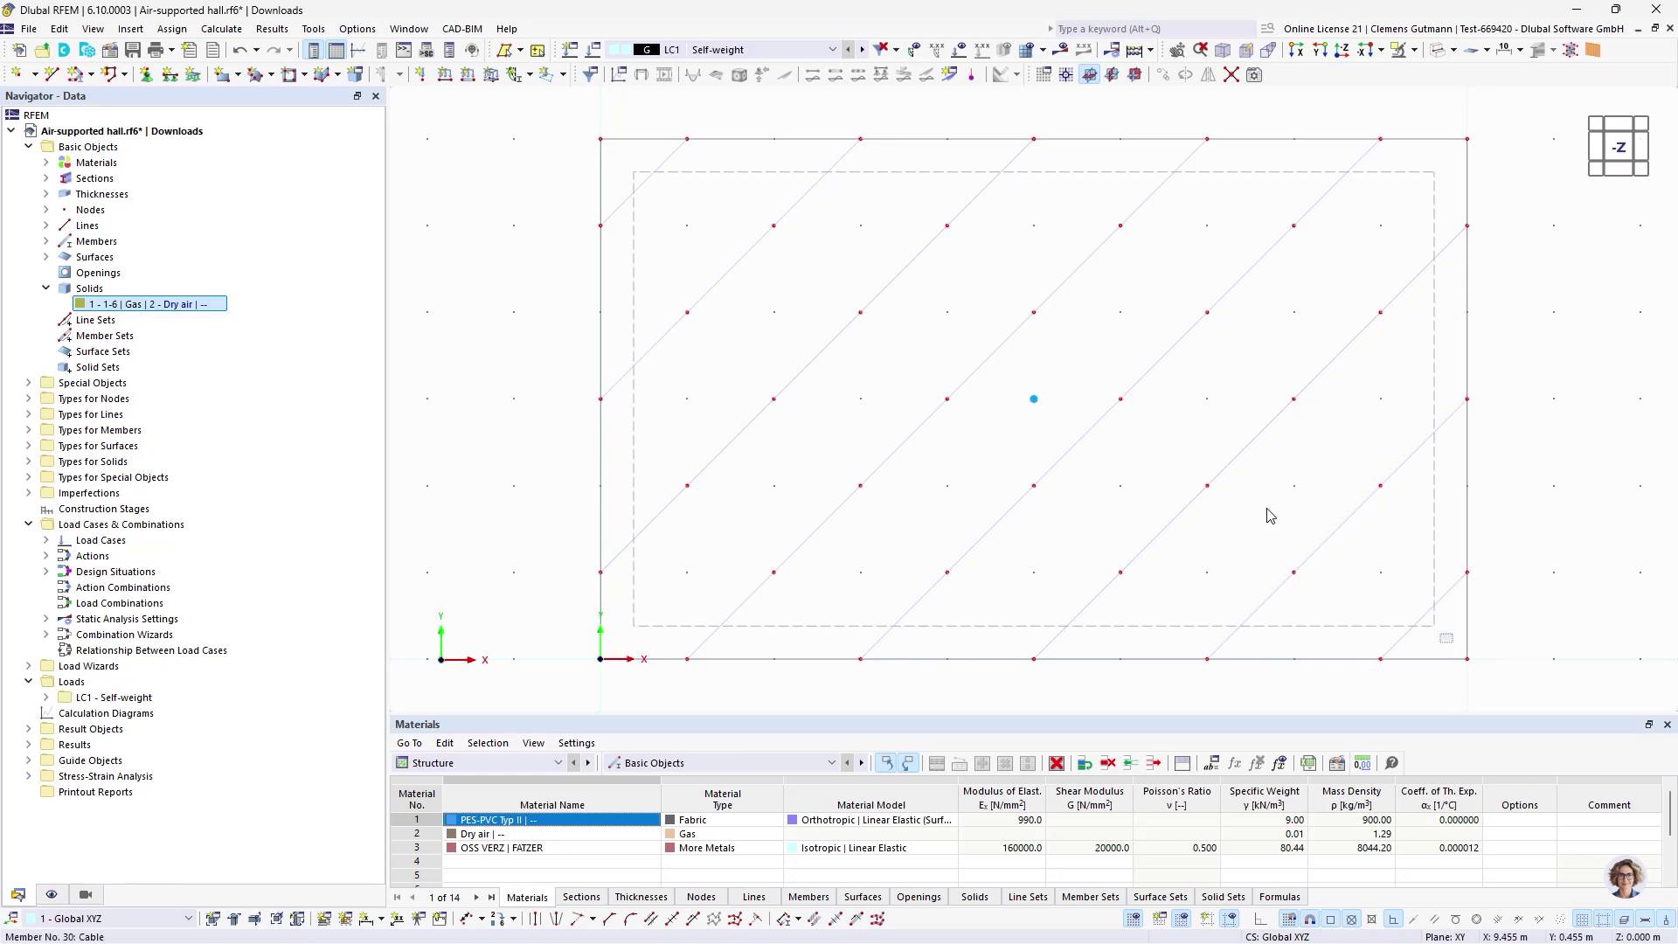
# - Mirror a copy of all the diagonal cables, without the boundary lines, about the YZ plane through X 5 m
pyautogui.moveTo(1452, 647); pyautogui.dragTo(613, 155)
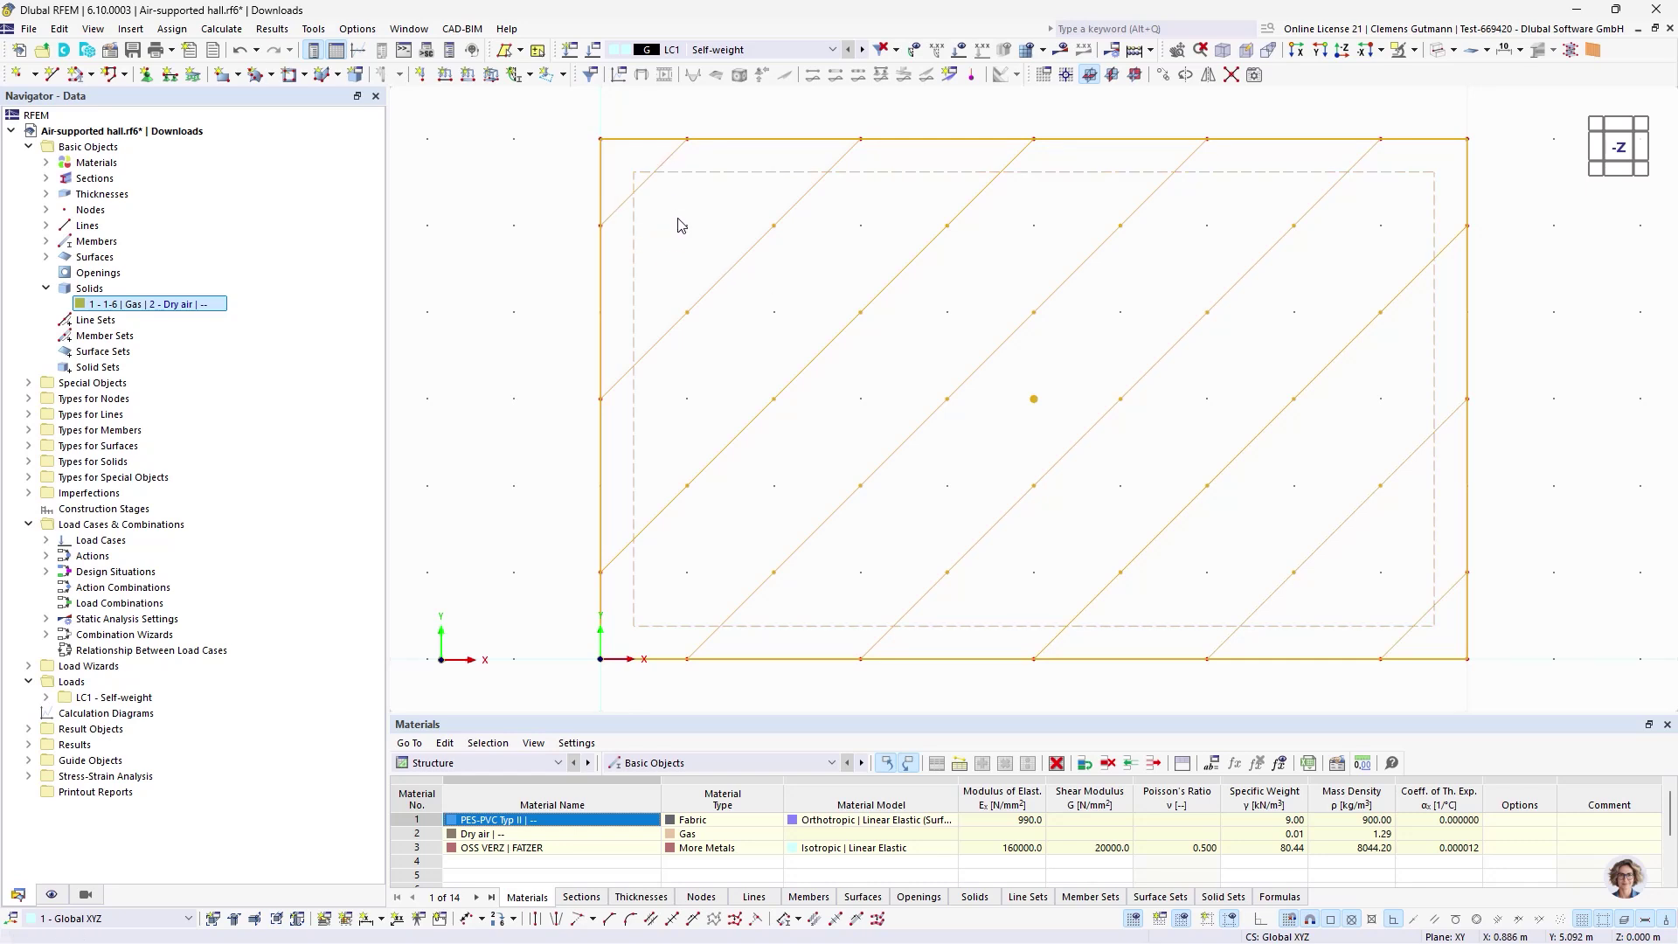
pyautogui.moveTo(1443, 648); pyautogui.dragTo(632, 173)
pyautogui.moveTo(702, 217); pyautogui.dragTo(630, 163)
pyautogui.moveTo(1047, 422); pyautogui.dragTo(1009, 367)
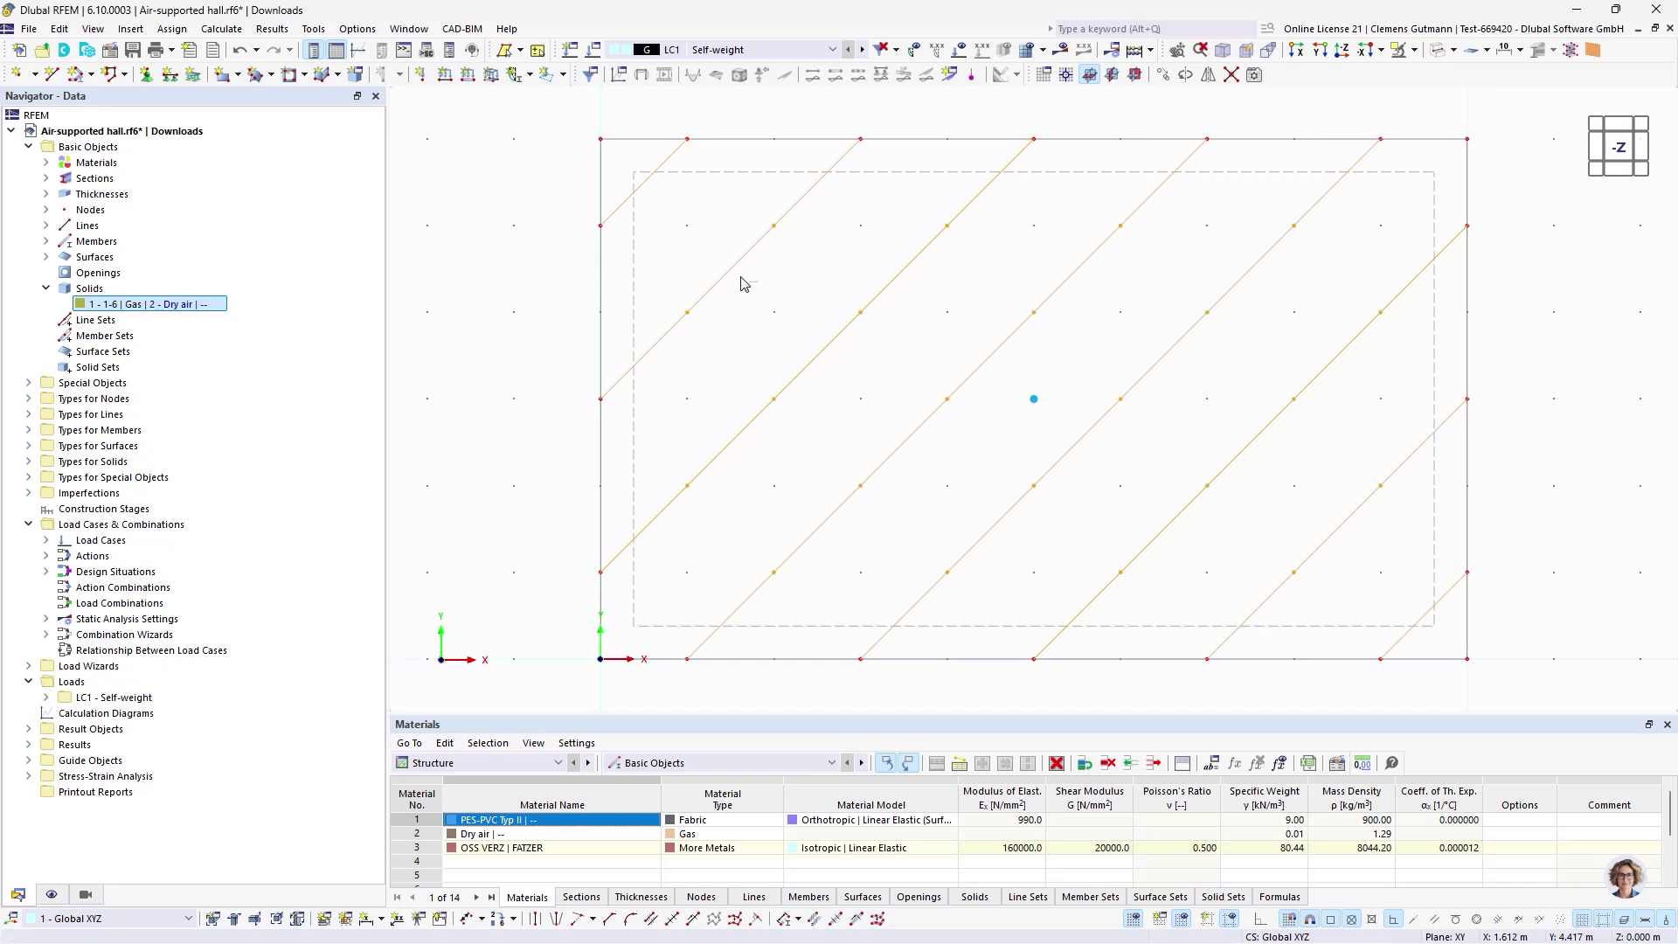
pyautogui.click(1209, 75)
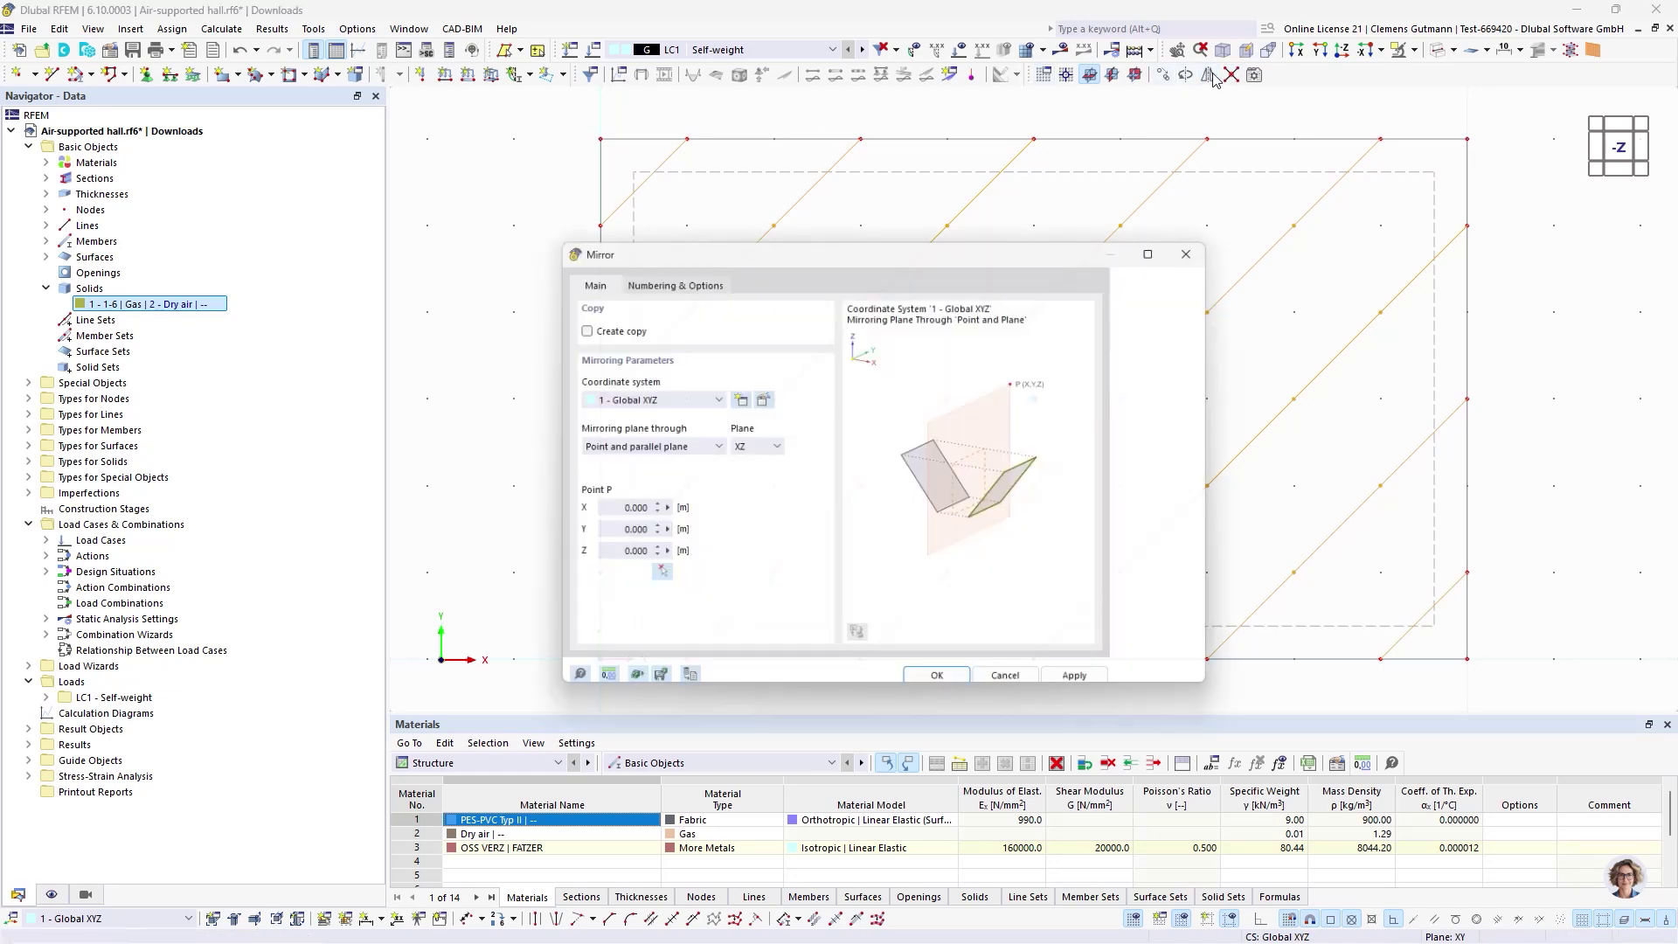
pyautogui.click(741, 453)
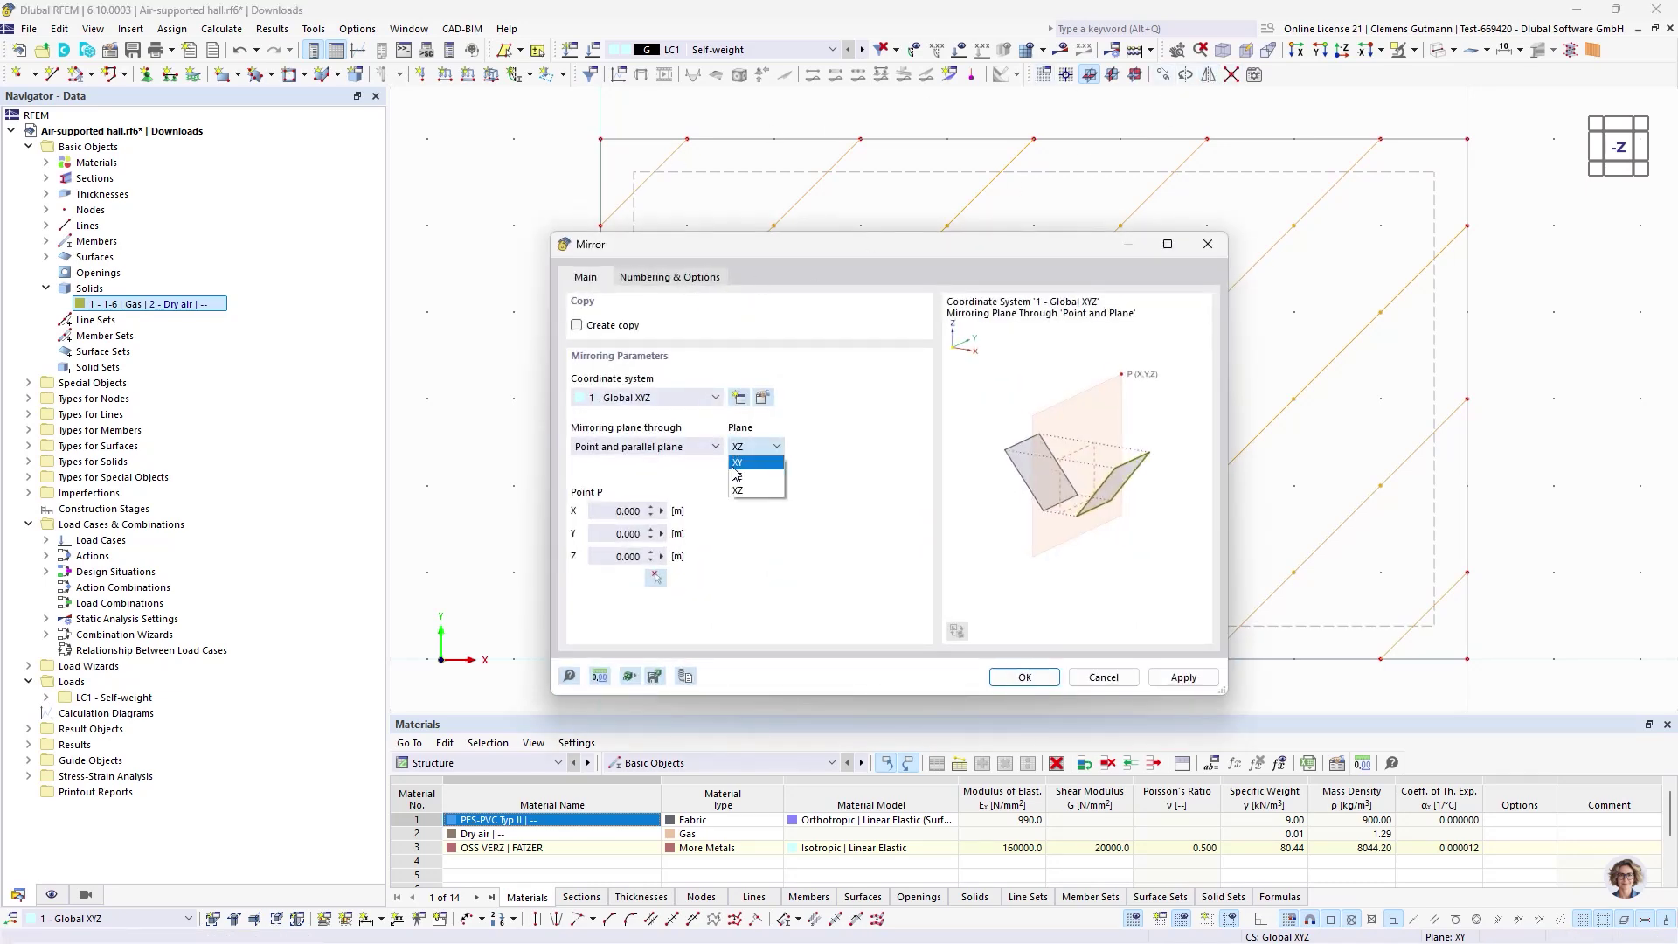
pyautogui.click(744, 477)
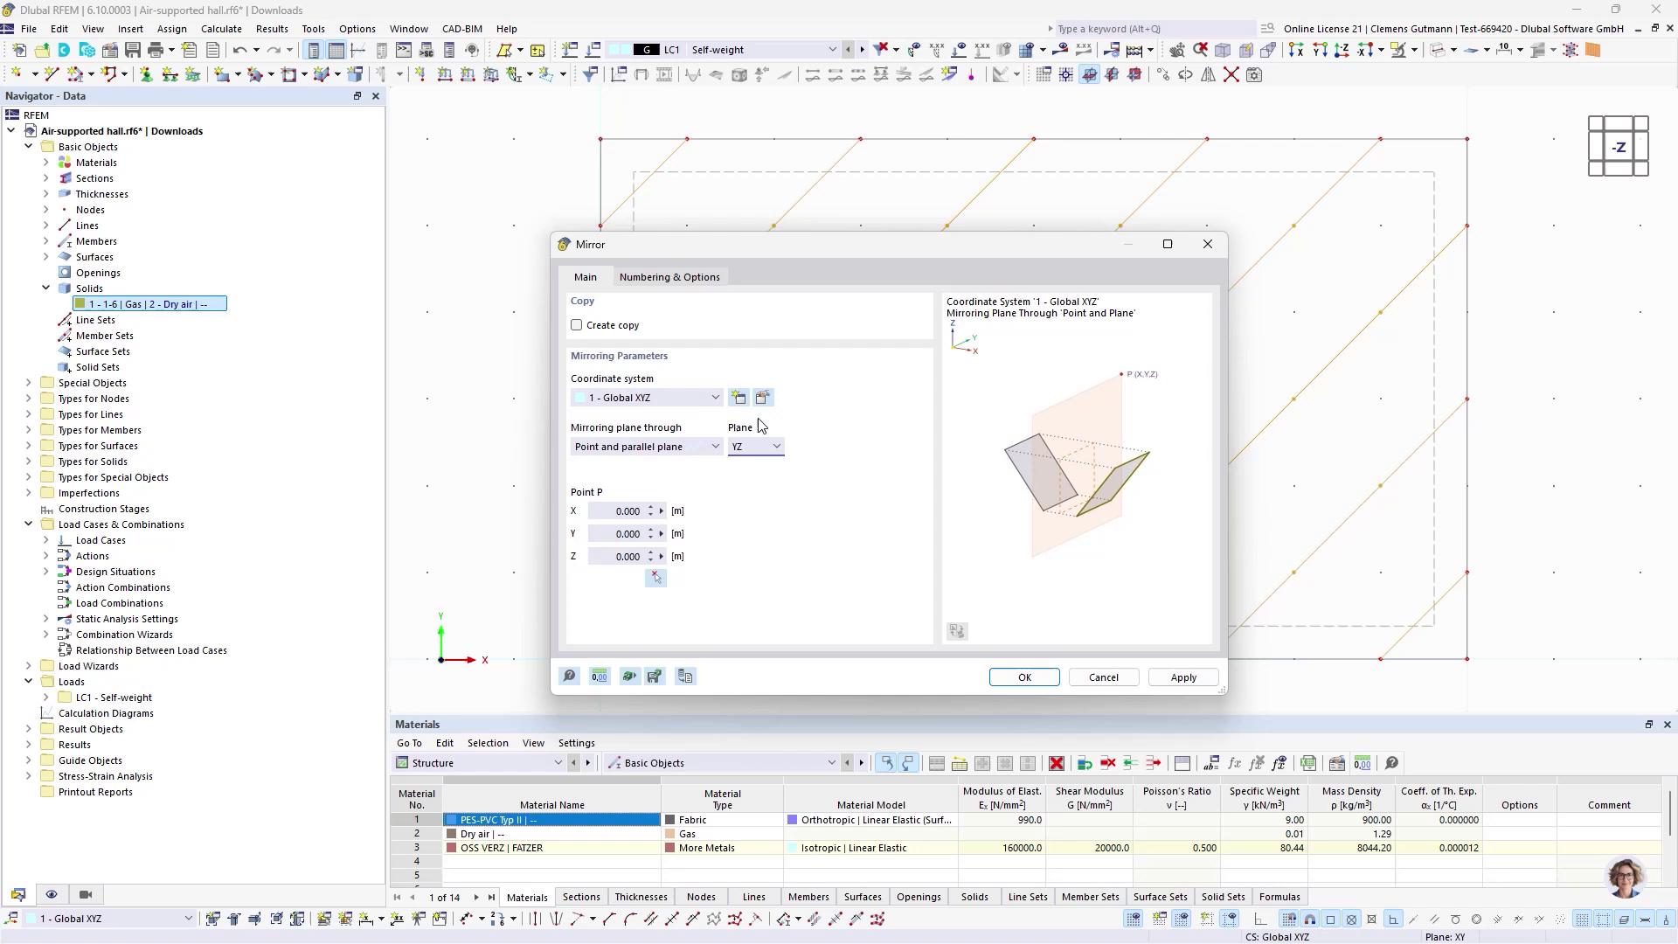
pyautogui.click(622, 328)
pyautogui.click(619, 534)
pyautogui.hotkey('shift', 'Tab')
pyautogui.write('5')
pyautogui.press('Tab')
pyautogui.click(1031, 680)
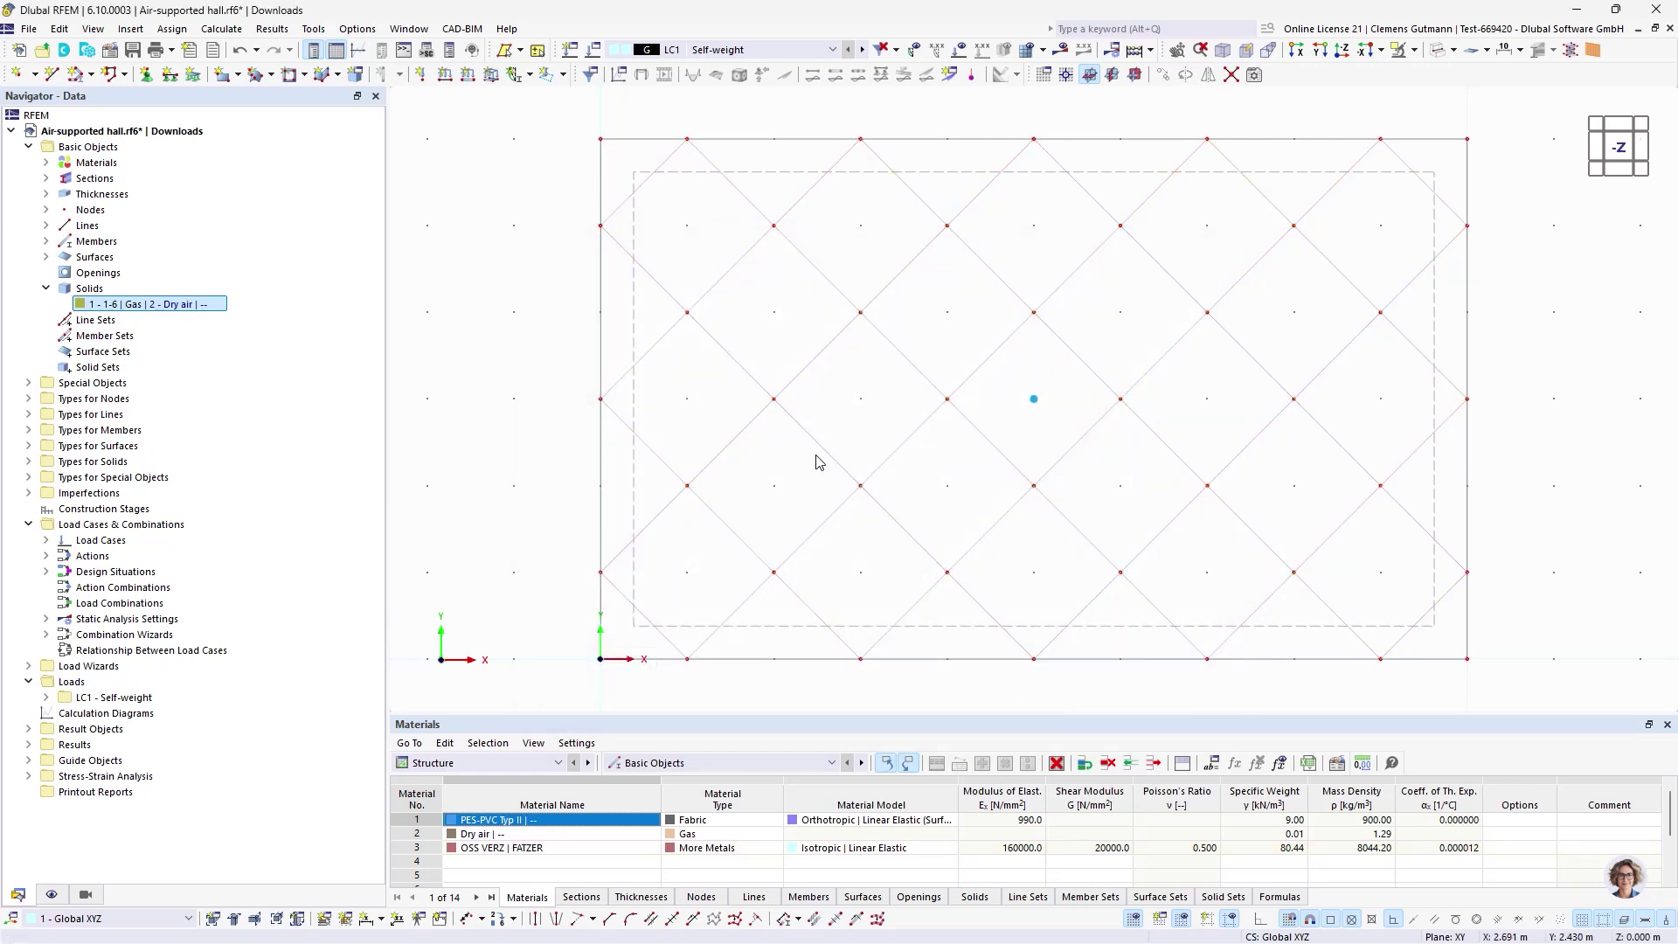
# - Create a construction stage named "Form-finding 1" that follows Start
pyautogui.scroll(-3, 816, 461)
pyautogui.scroll(1, 940, 530)
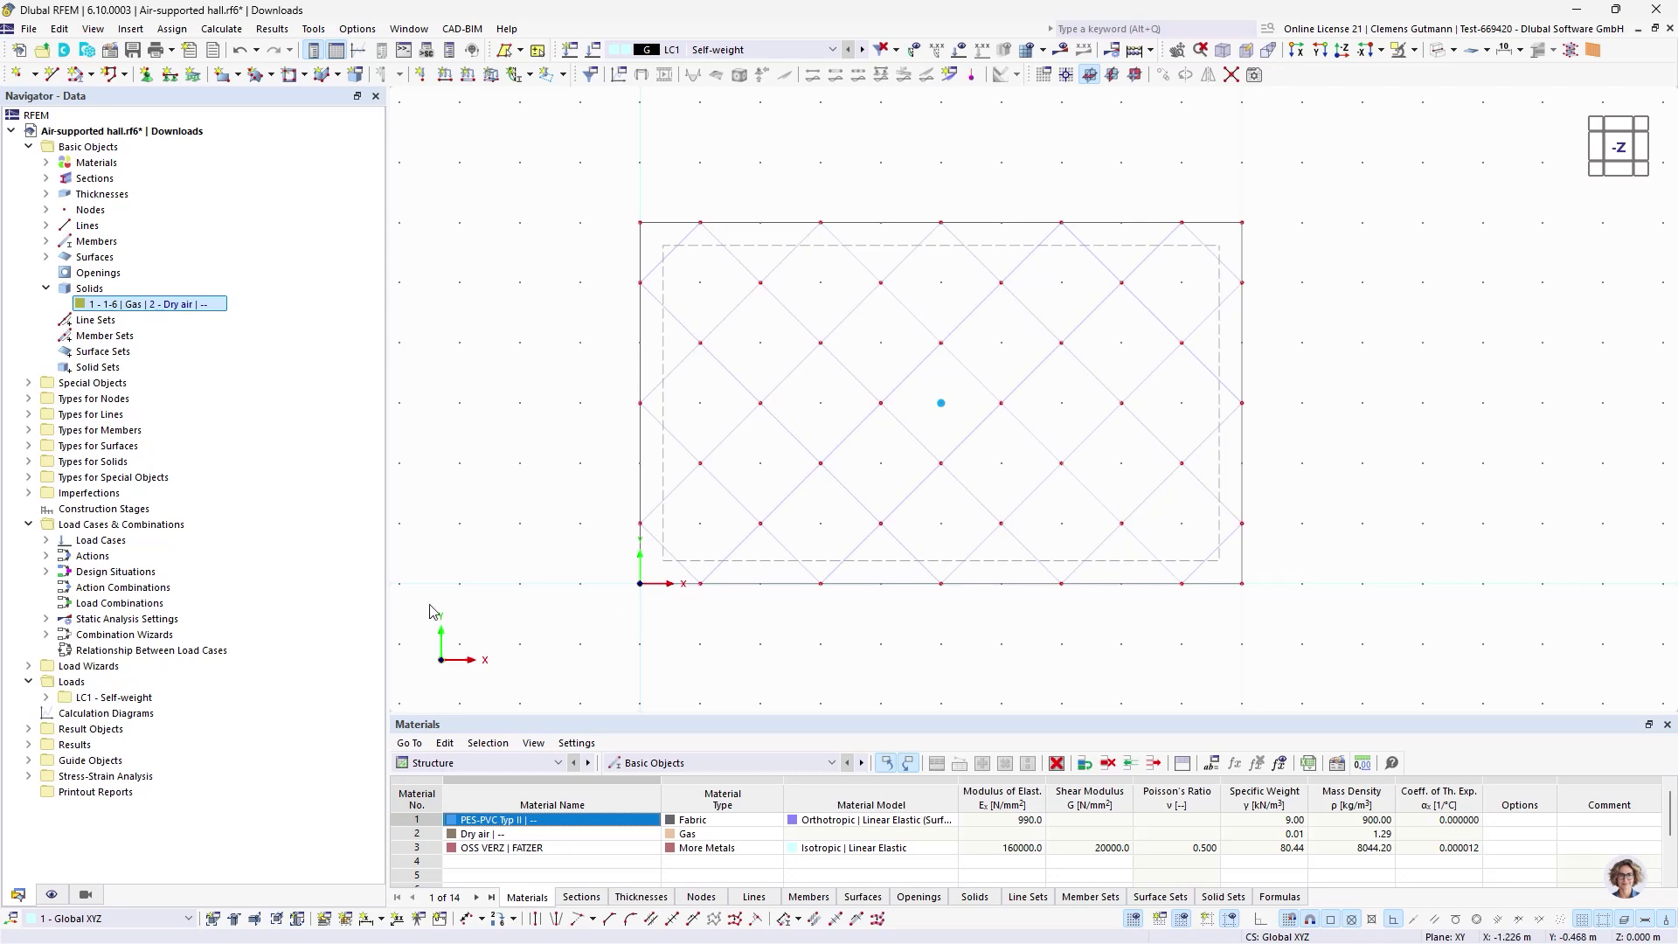
pyautogui.click(46, 289)
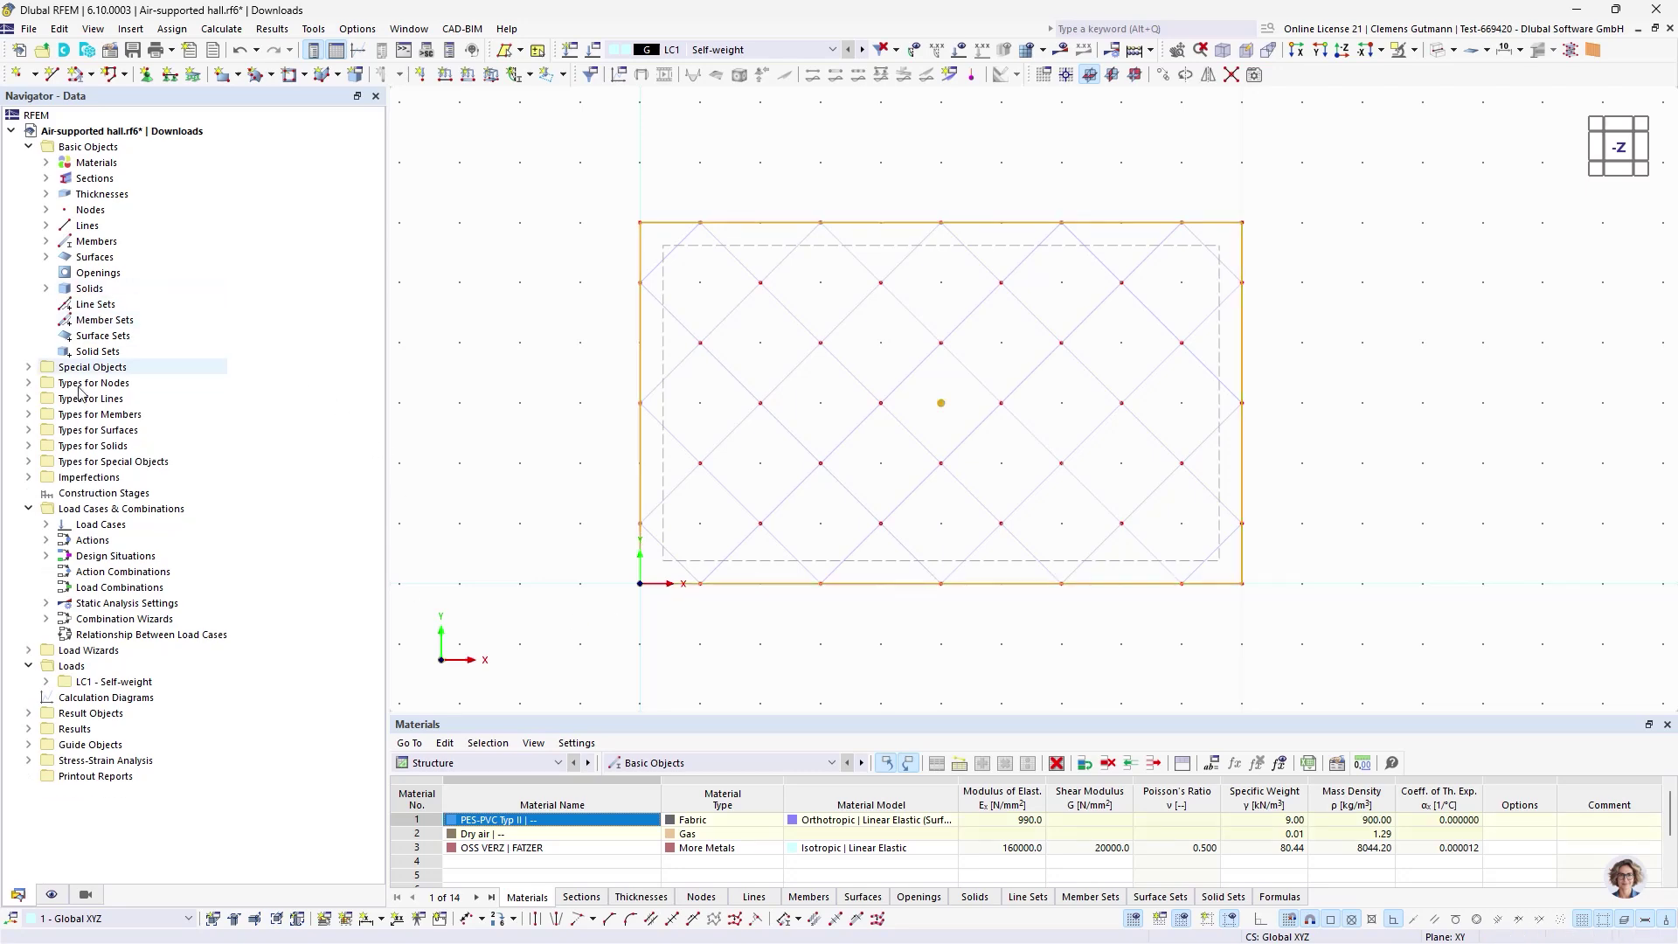
pyautogui.rightClick(98, 500)
pyautogui.click(175, 547)
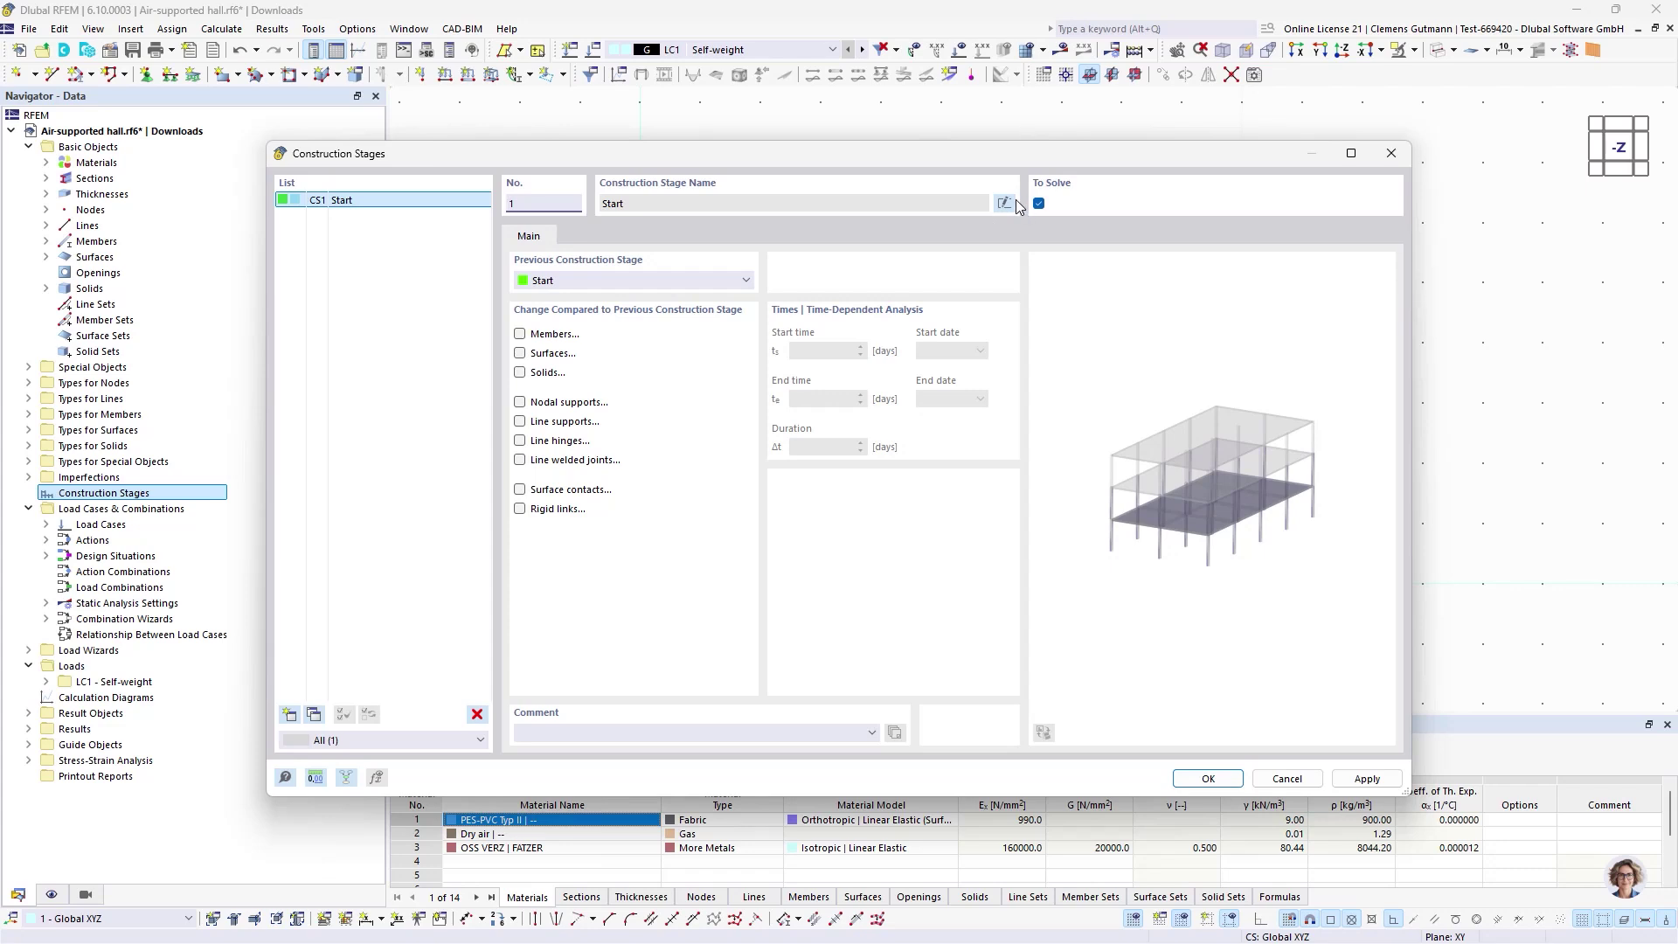
pyautogui.click(1009, 204)
pyautogui.write('F')
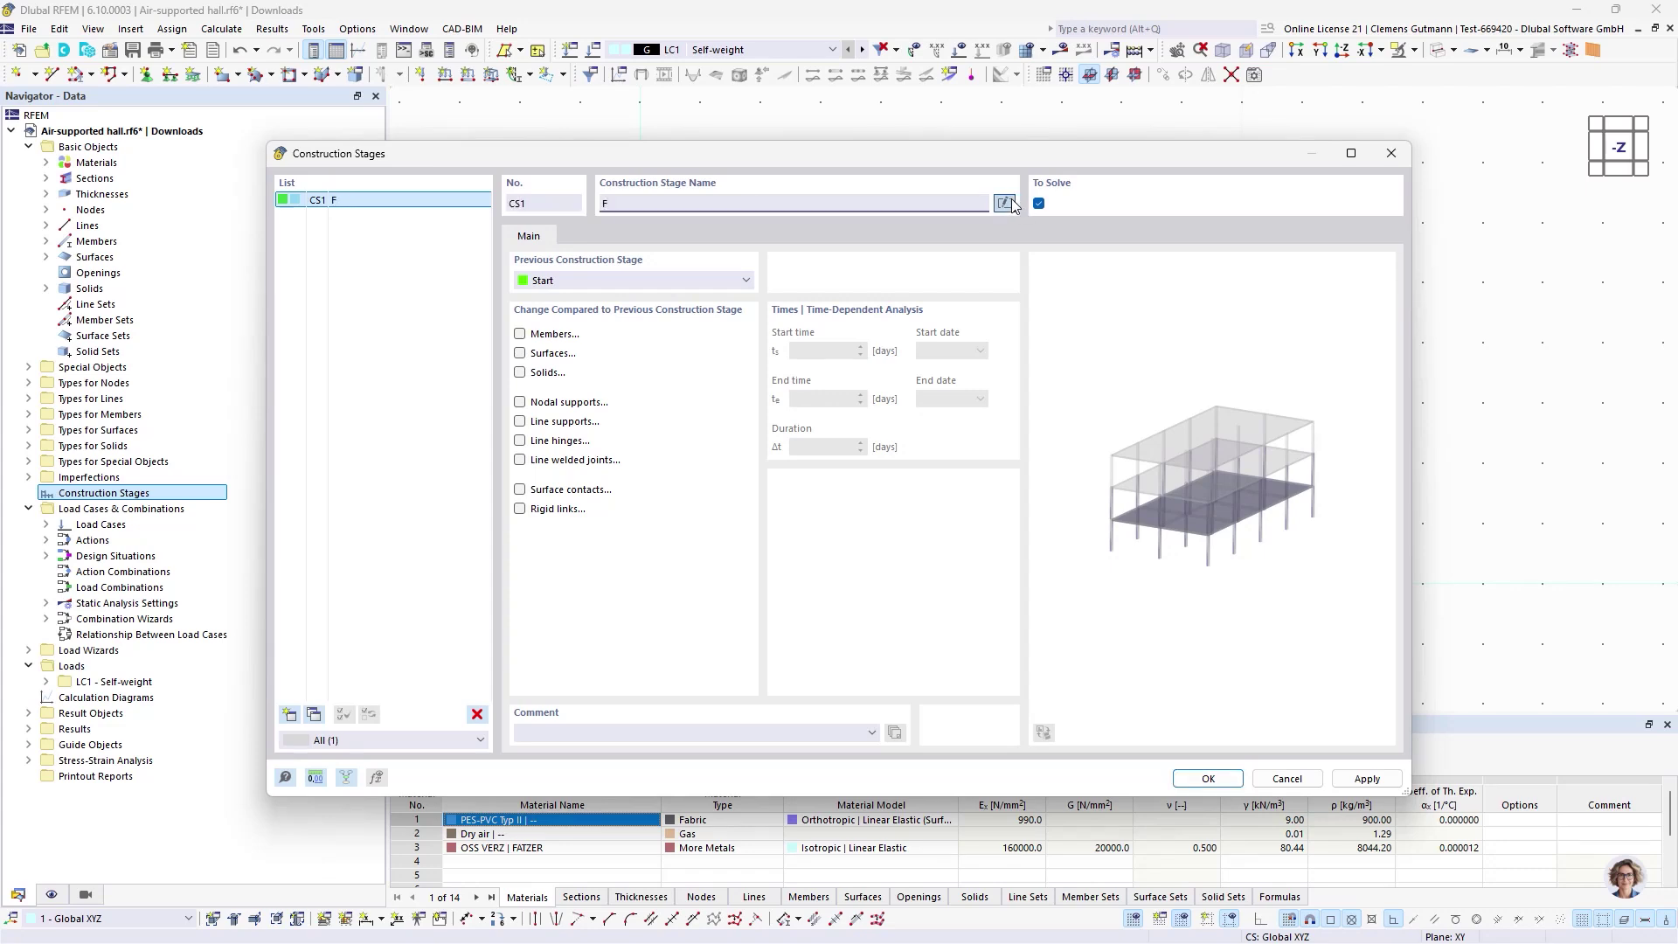
pyautogui.write('rom-find')
pyautogui.click(619, 203)
pyautogui.press('BackSpace')
pyautogui.press('BackSpace')
pyautogui.write('or')
# - Copy the stage as "Form-finding 2" and set its previous construction stage to CS1 - Form-finding 1
pyautogui.click(314, 714)
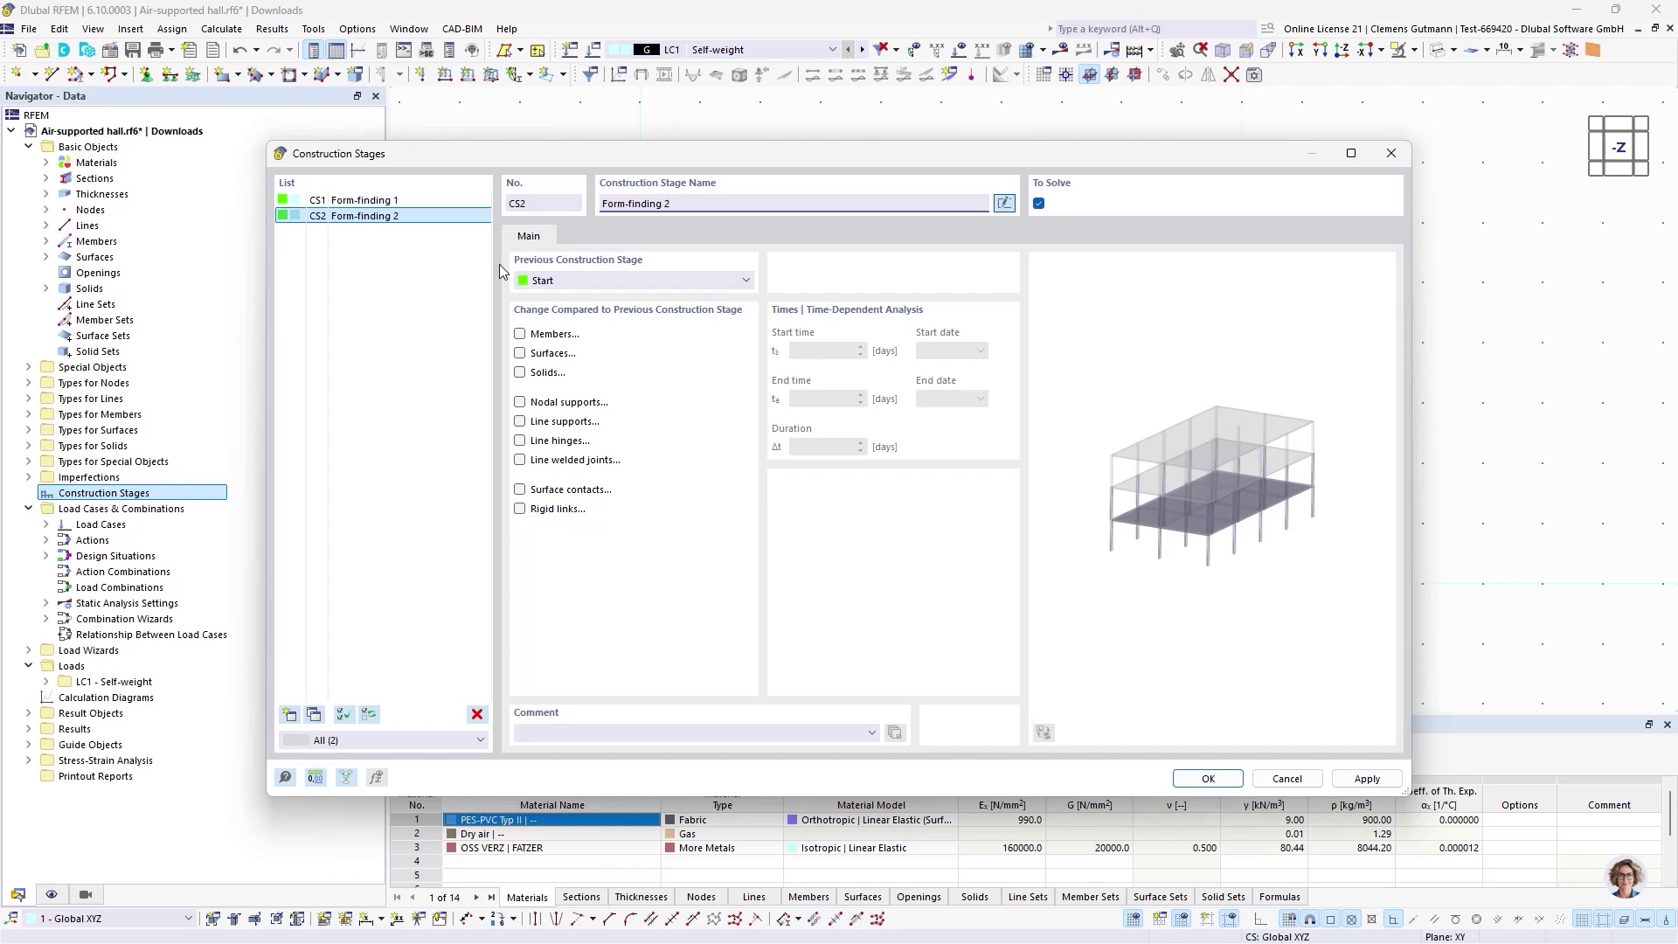
pyautogui.click(588, 278)
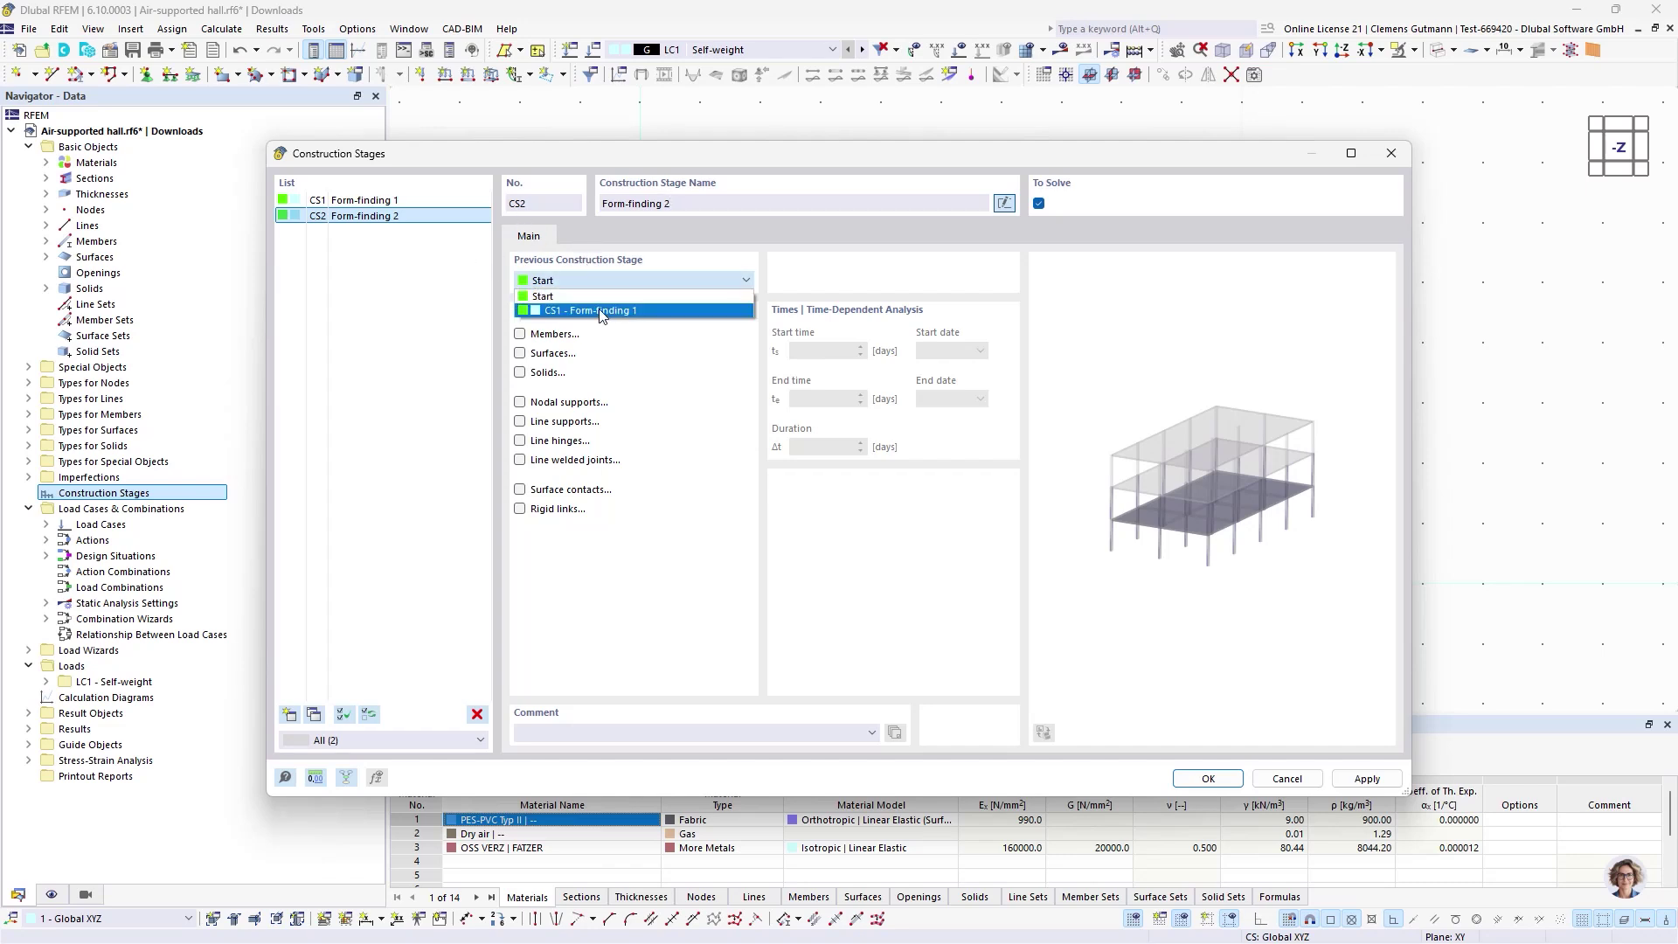
pyautogui.click(601, 311)
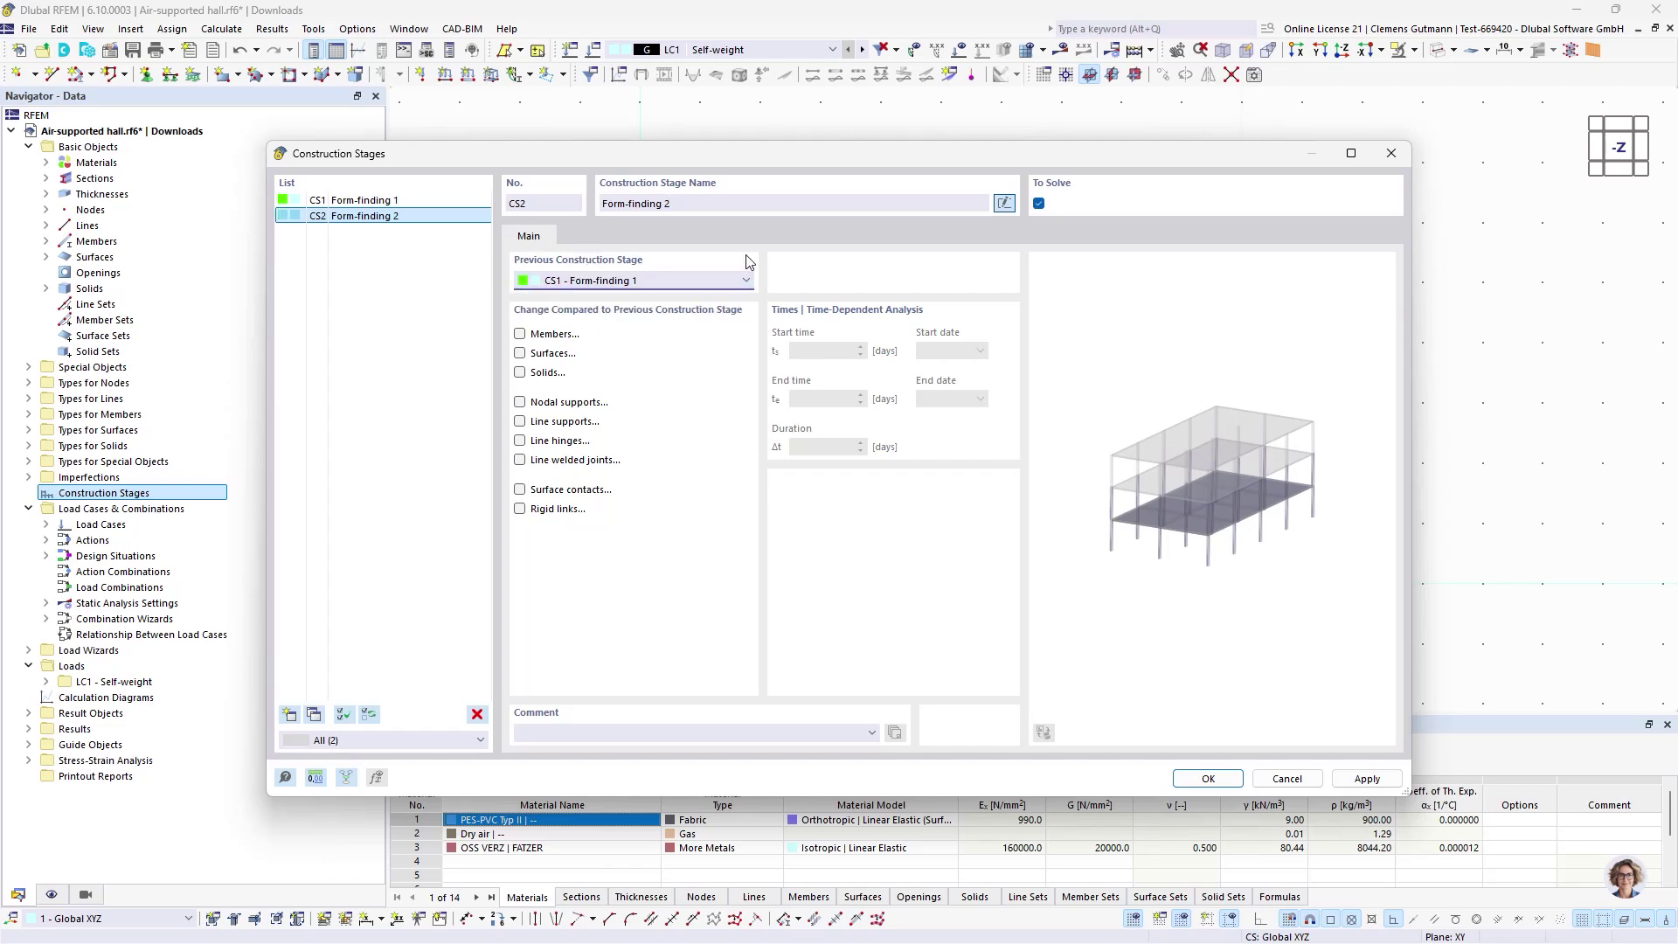
# - Copy the Form-finding 2 stage as a third construction stage and name it "Design"
pyautogui.click(311, 715)
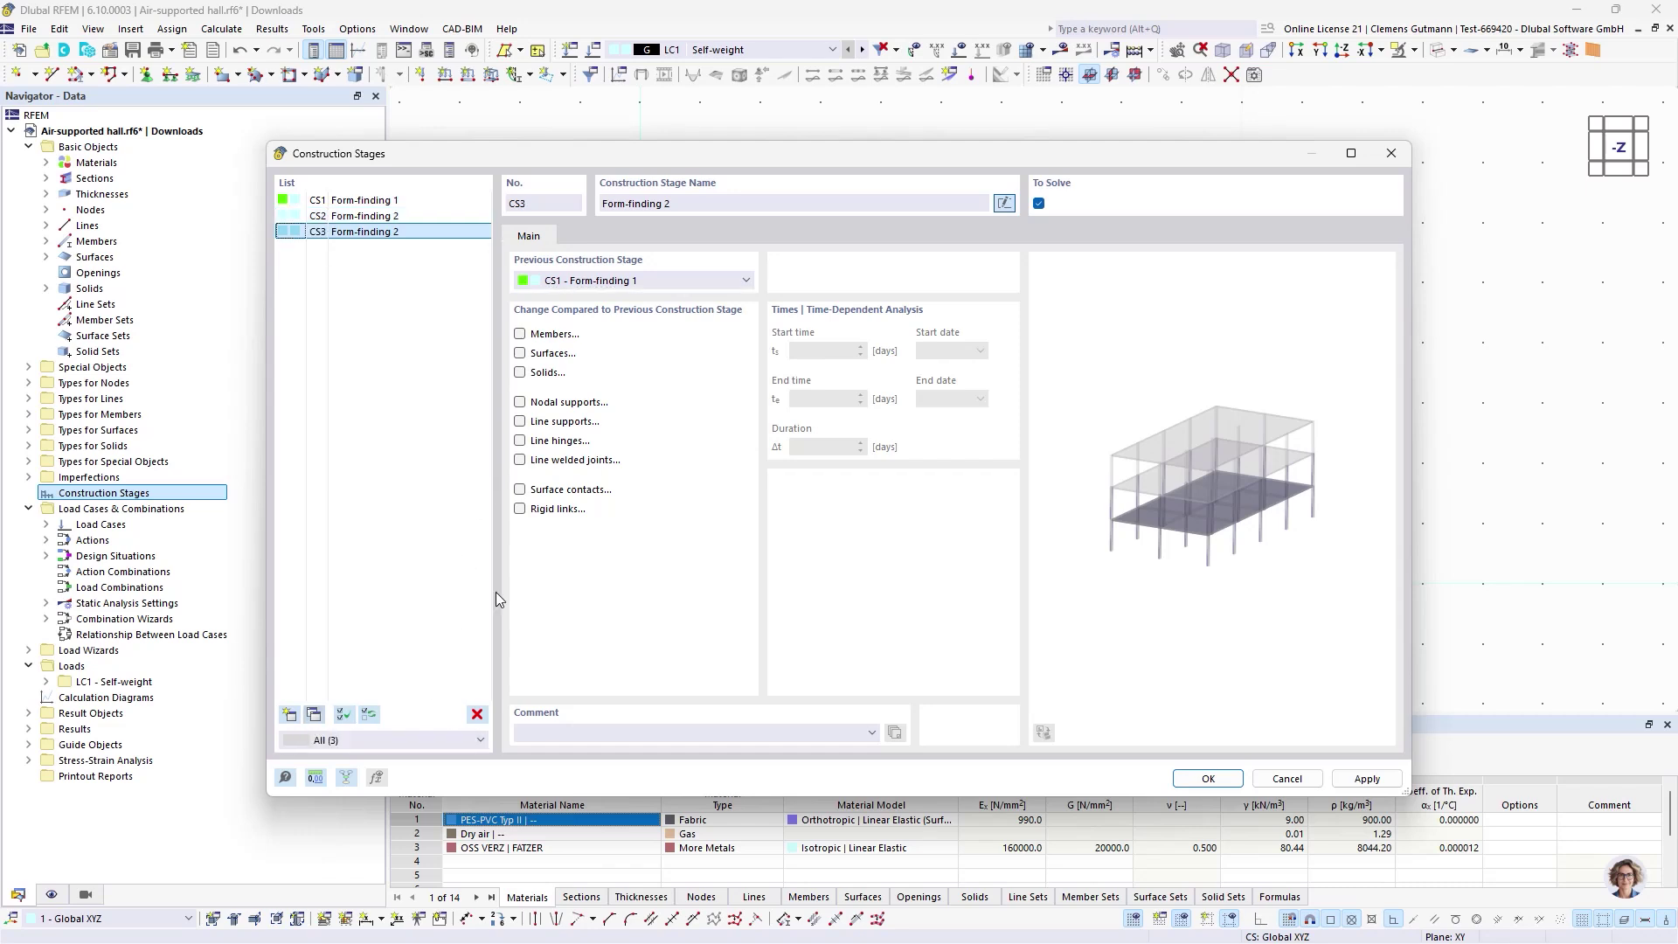
pyautogui.tripleClick(726, 210)
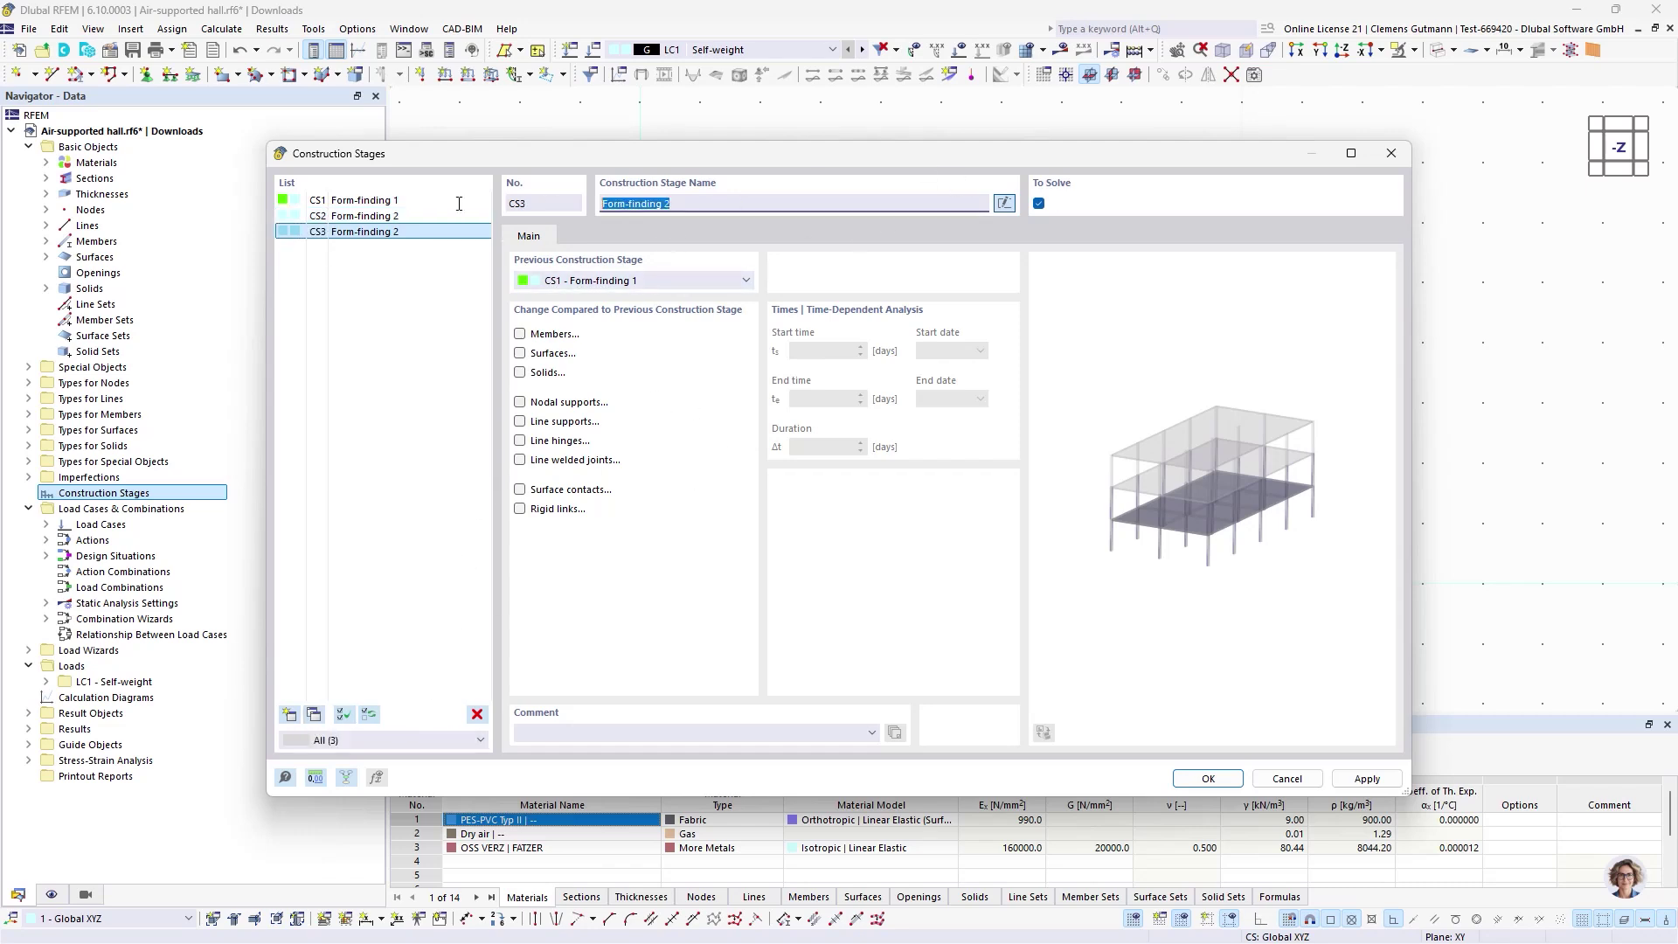
pyautogui.write('Design')
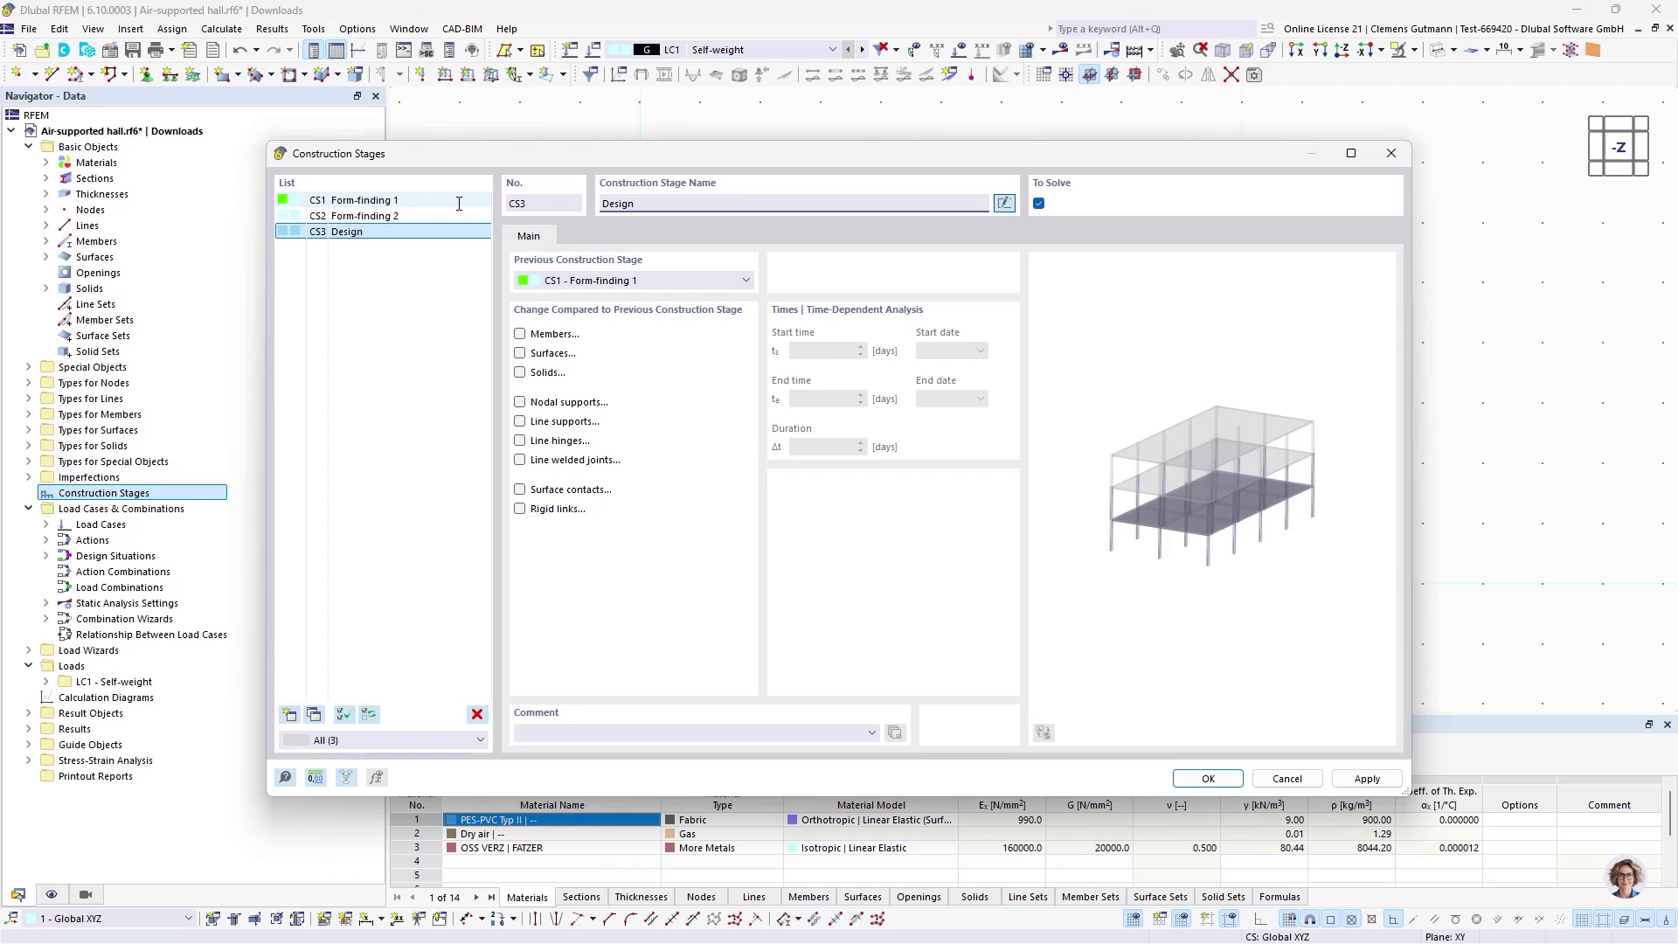
pyautogui.press('Tab')
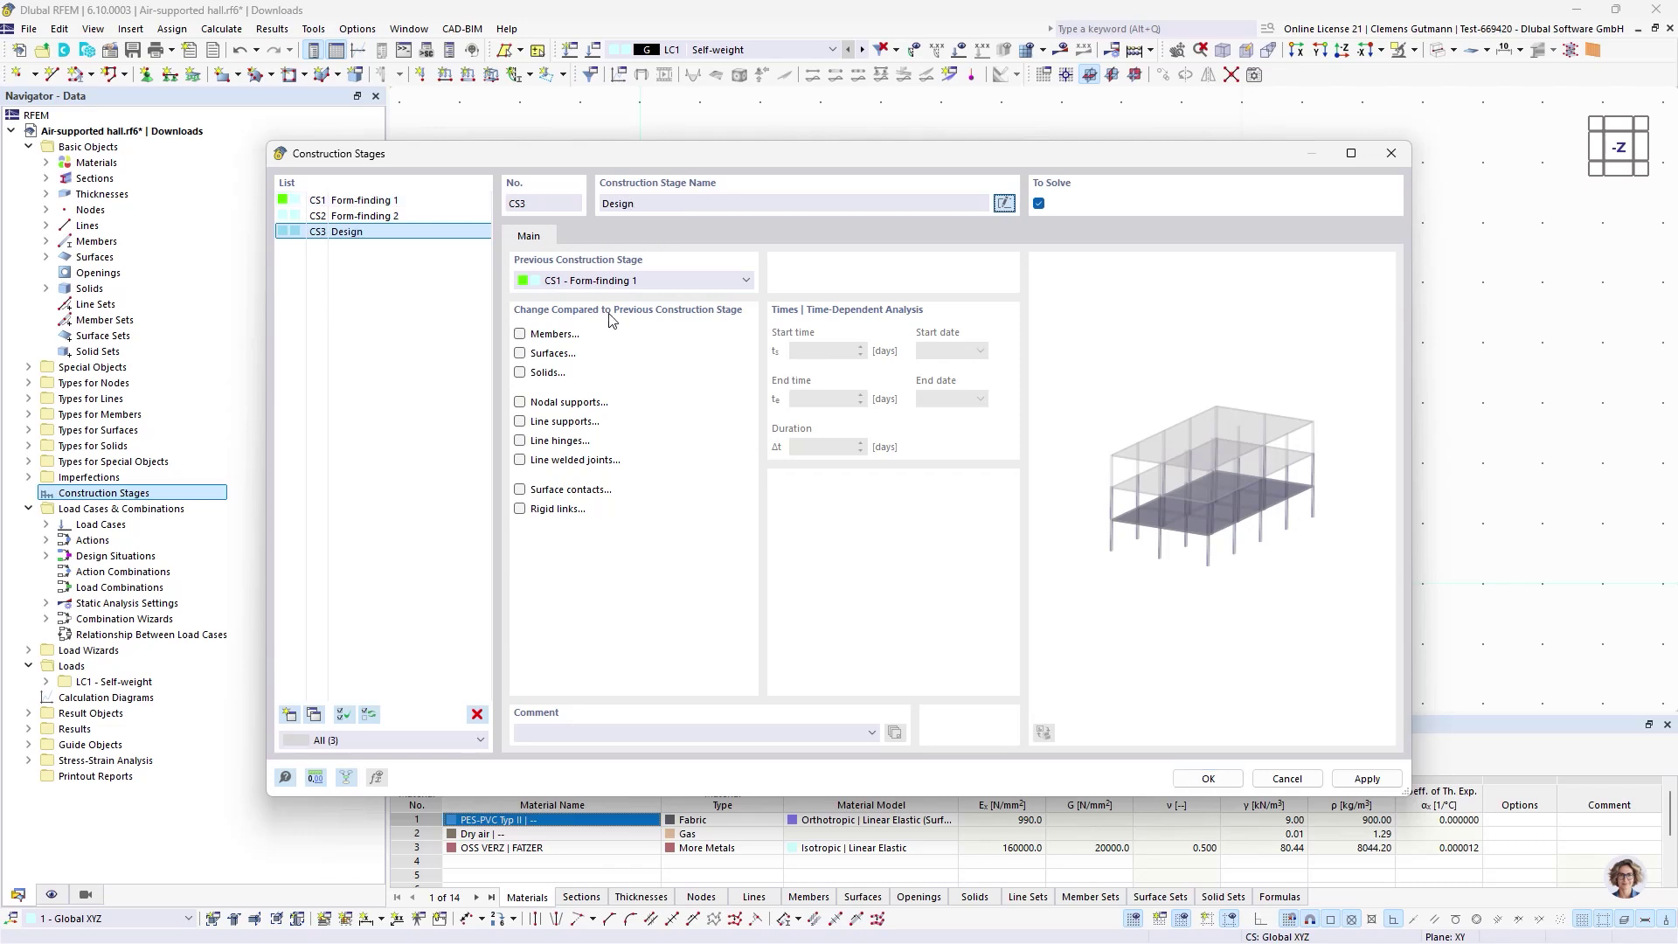
# - In the Form-finding 1 construction stage, enable member and surface changes and add all members and all surfaces
pyautogui.click(463, 200)
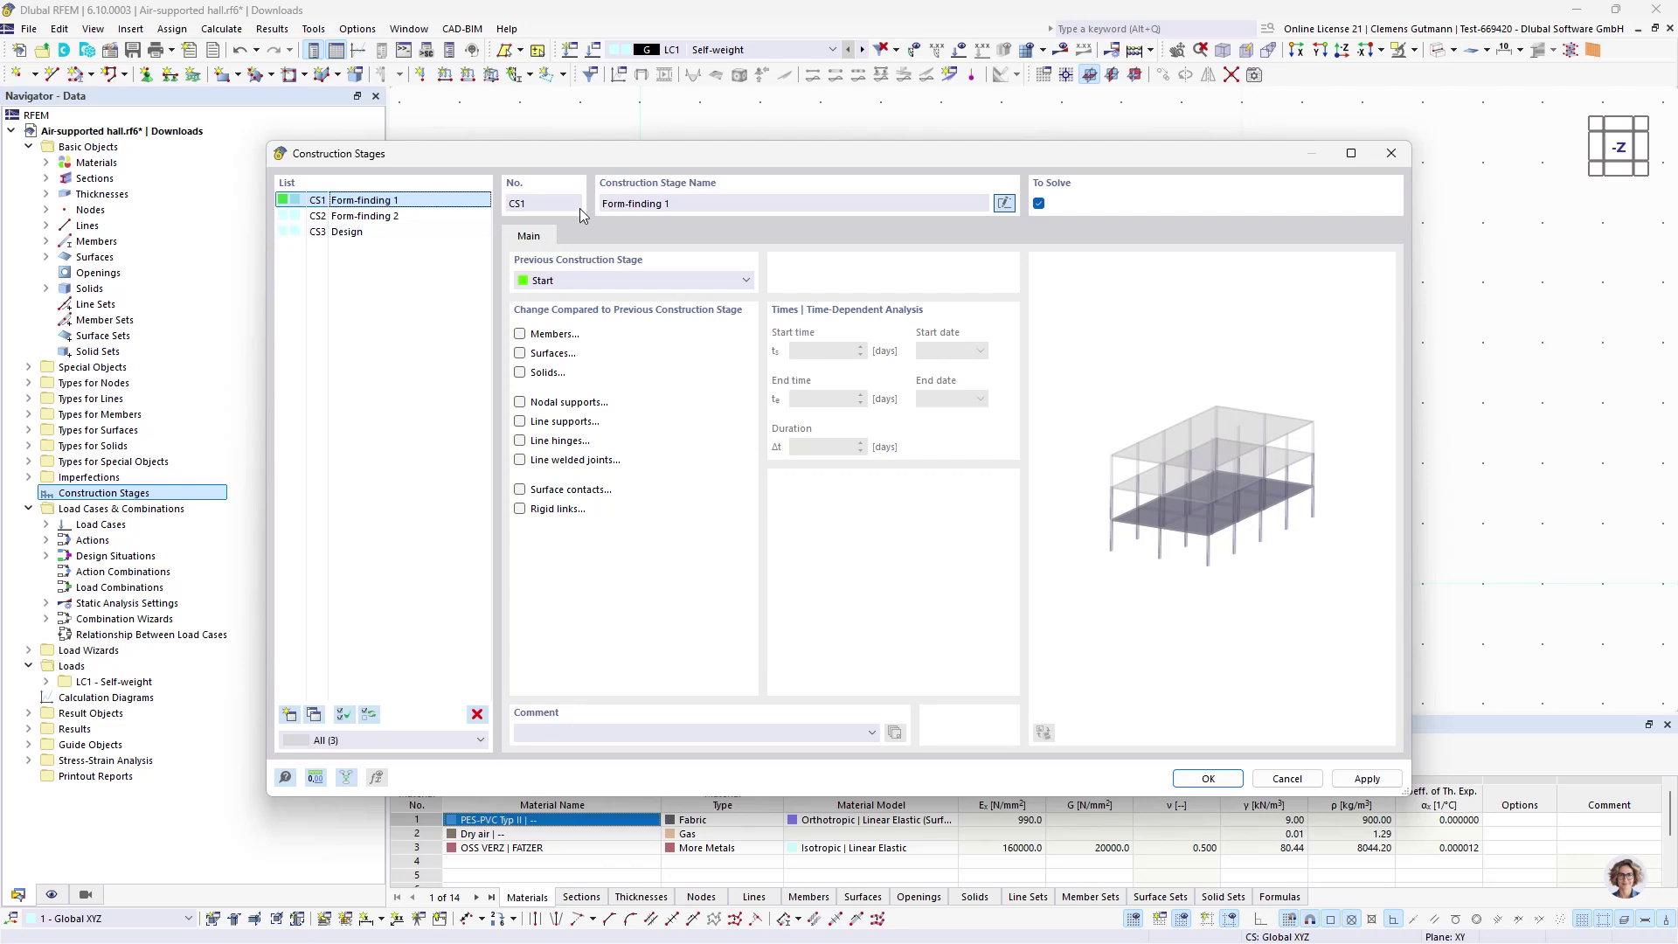
pyautogui.click(543, 337)
pyautogui.click(582, 236)
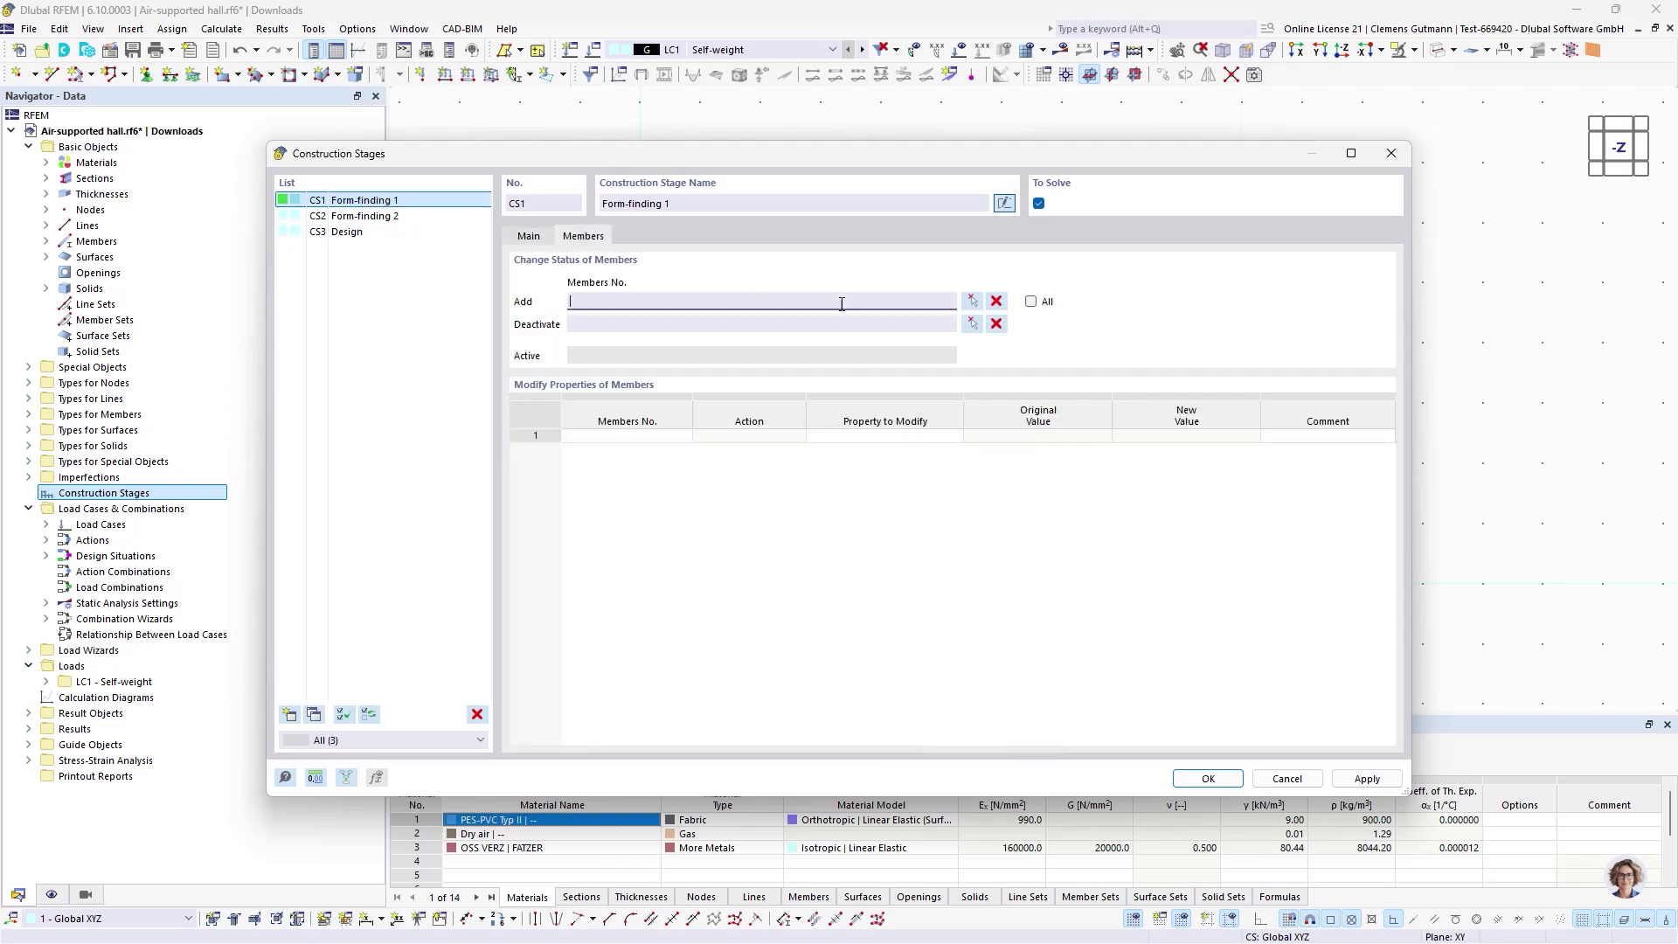
pyautogui.click(1031, 302)
pyautogui.click(529, 235)
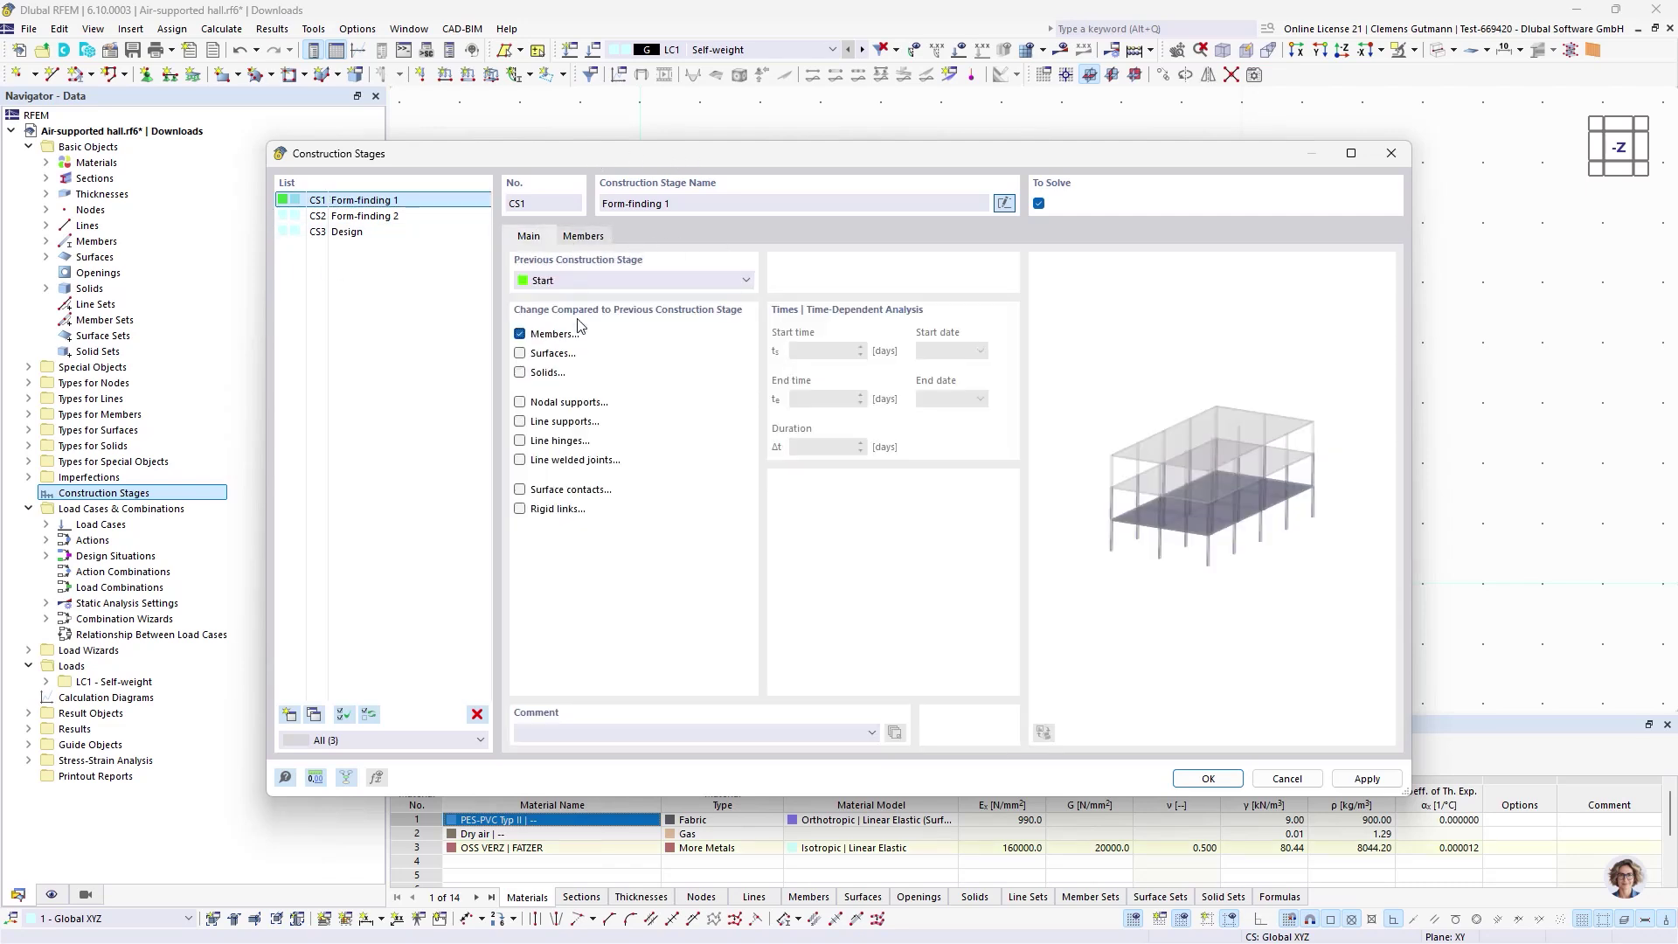
pyautogui.click(520, 353)
pyautogui.click(637, 236)
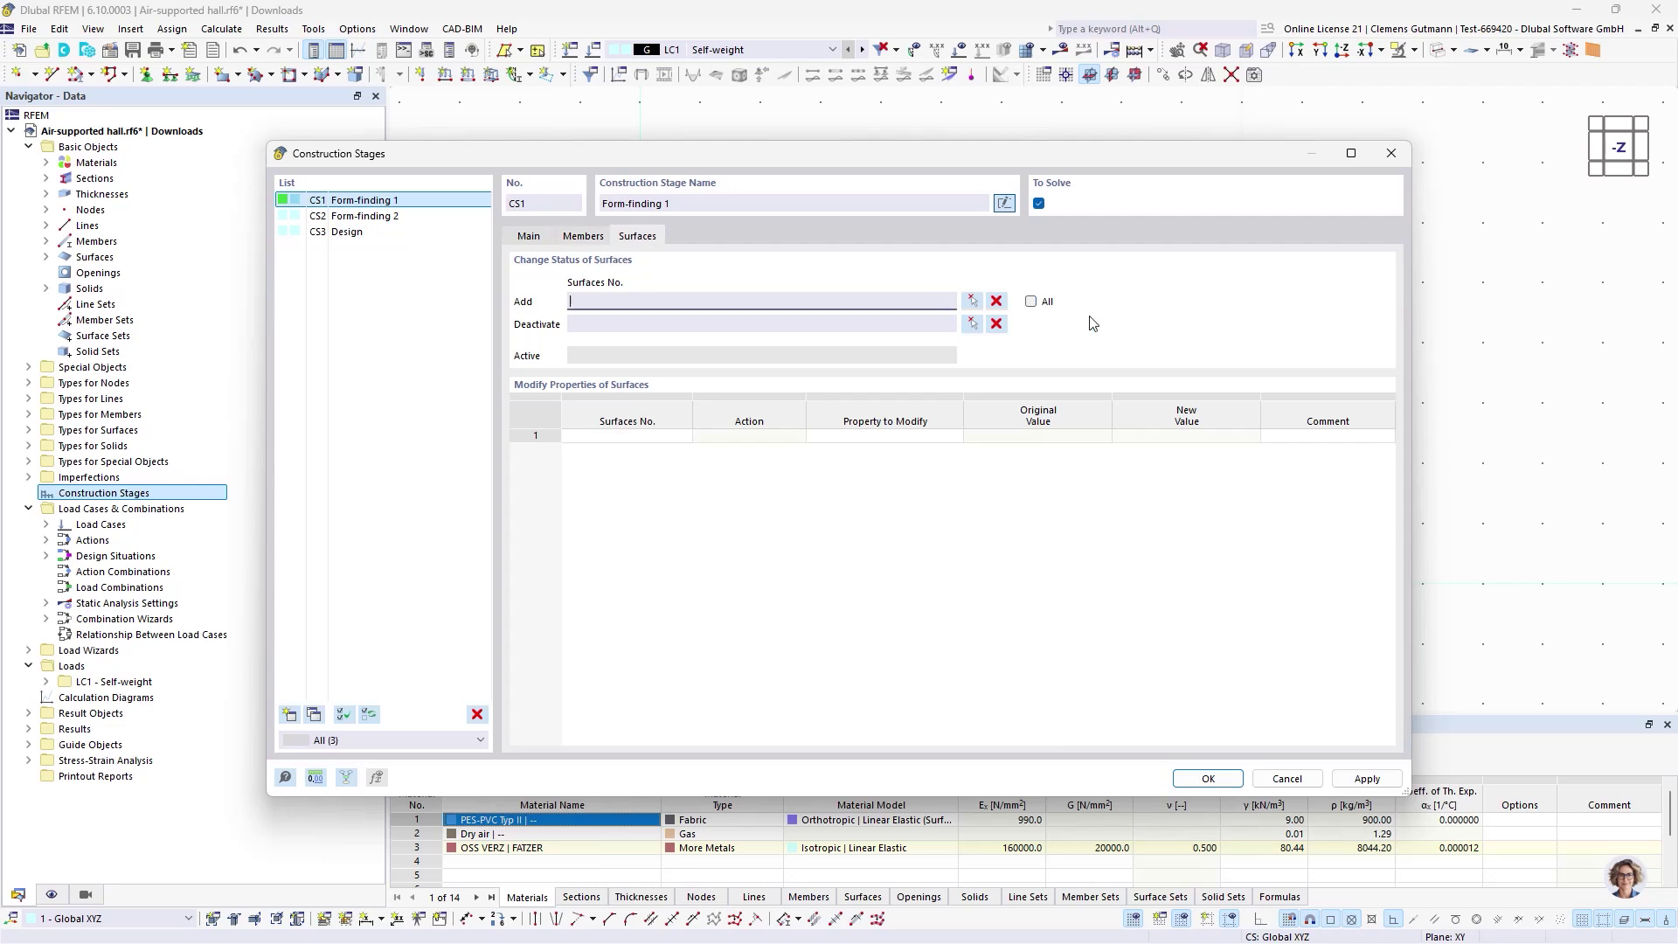
pyautogui.click(1031, 302)
pyautogui.click(527, 237)
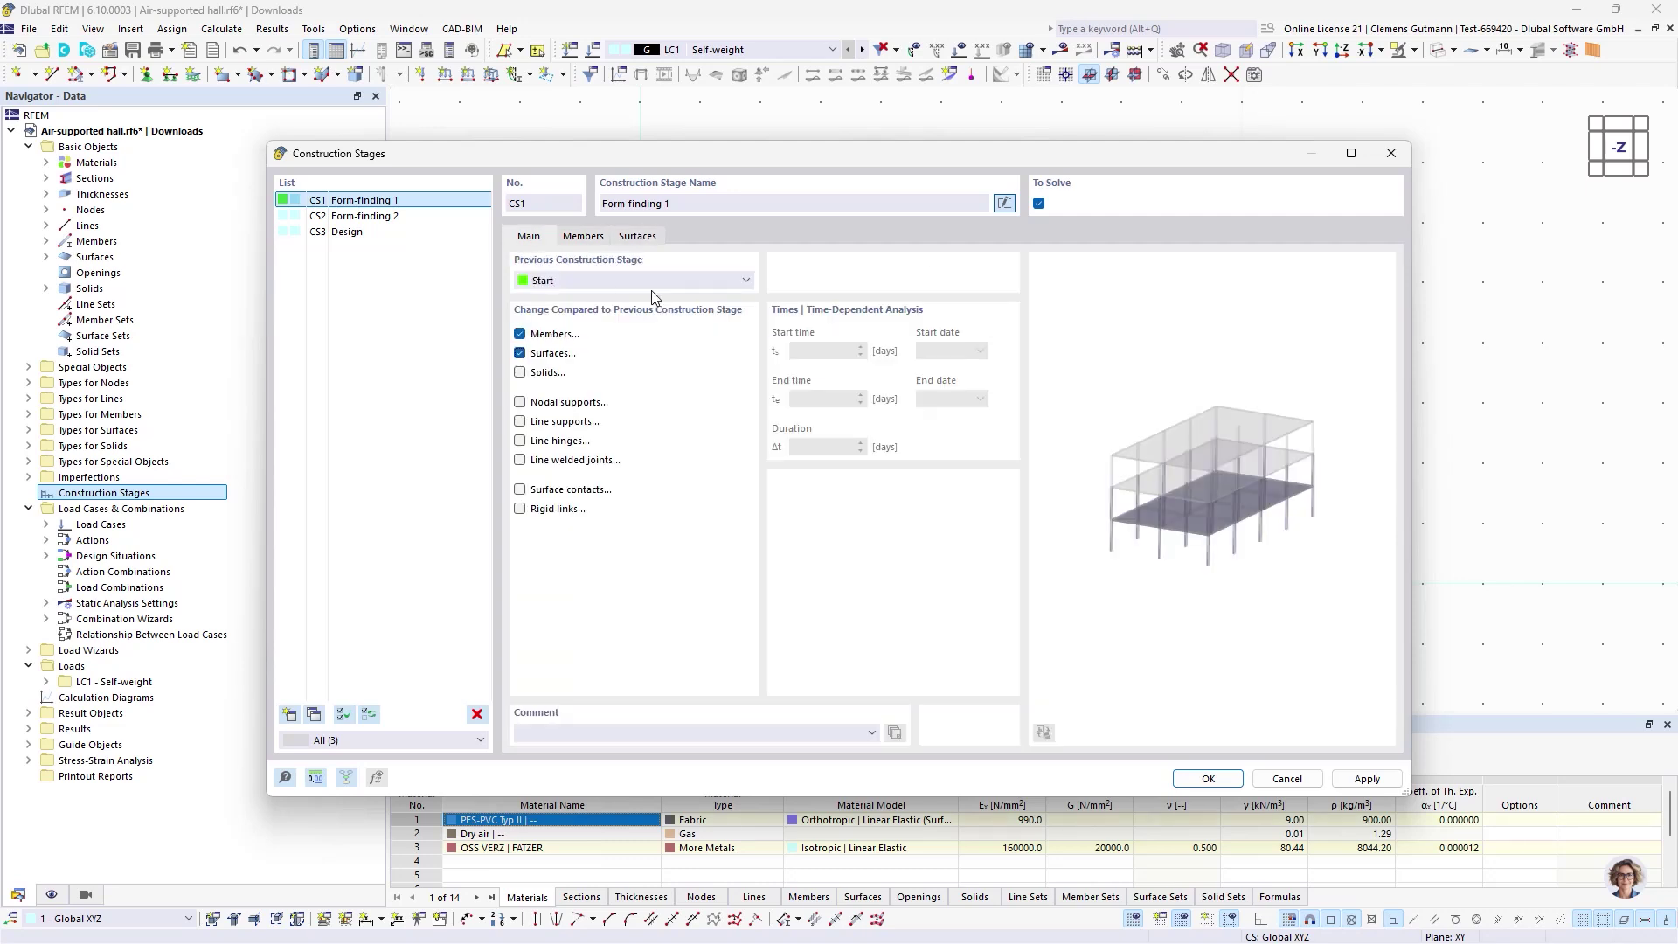
# - In the Form-finding 2 construction stage, enable solid changes, add all solids, and accept the construction stage settings
pyautogui.click(376, 216)
pyautogui.click(582, 238)
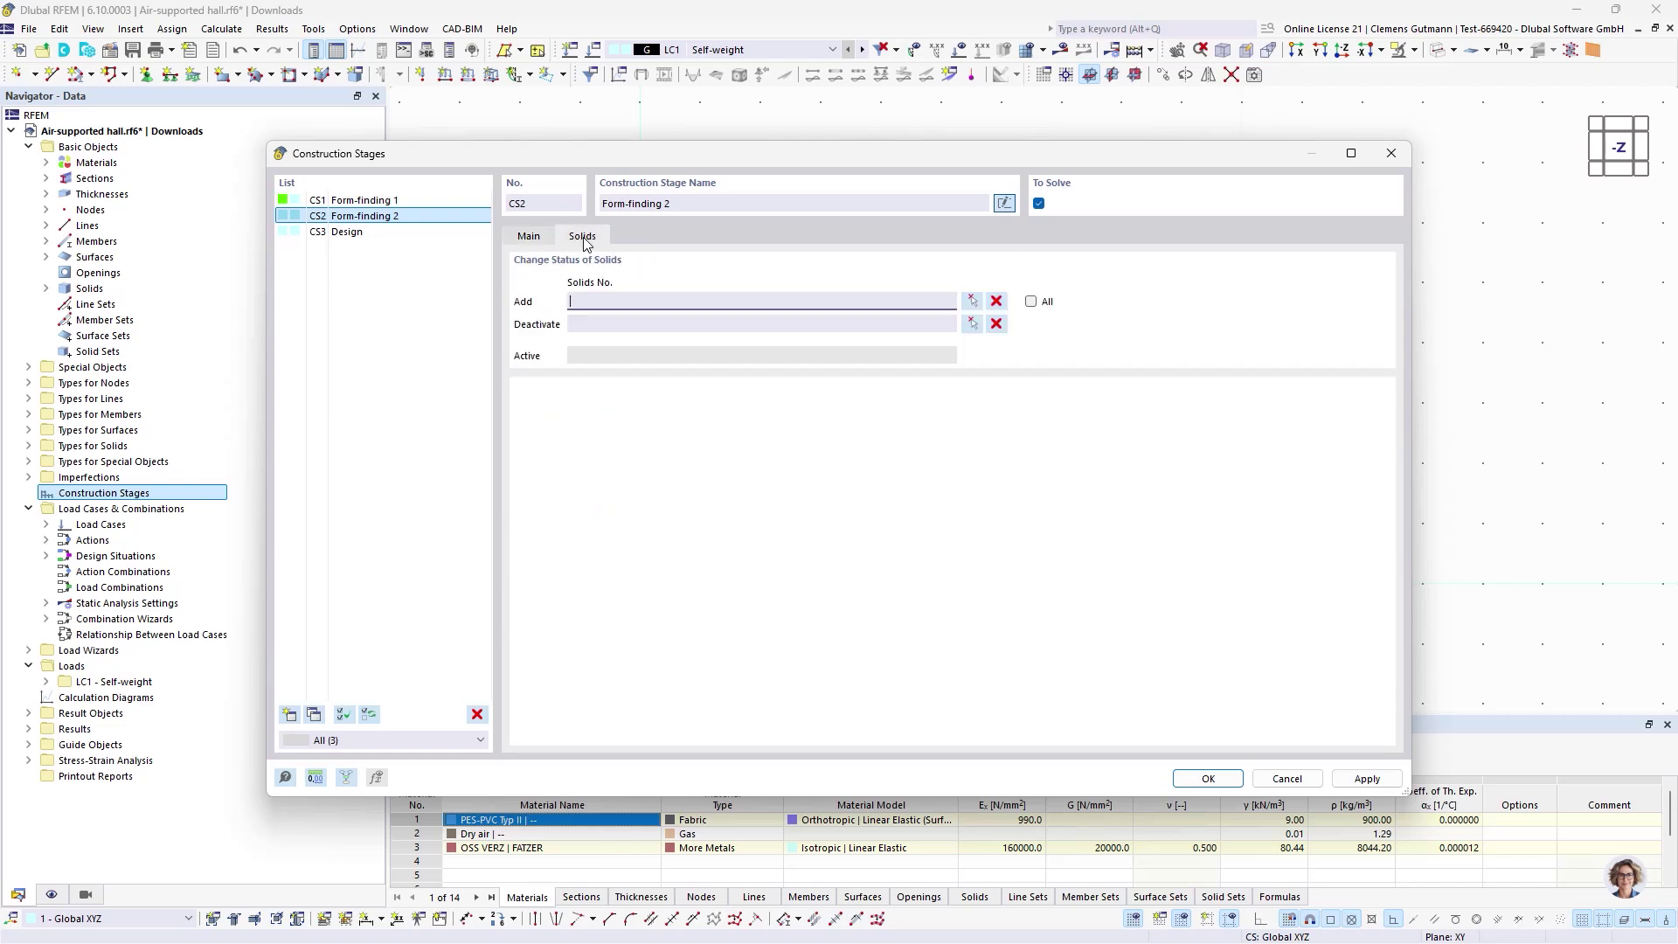
pyautogui.click(1031, 301)
pyautogui.click(528, 236)
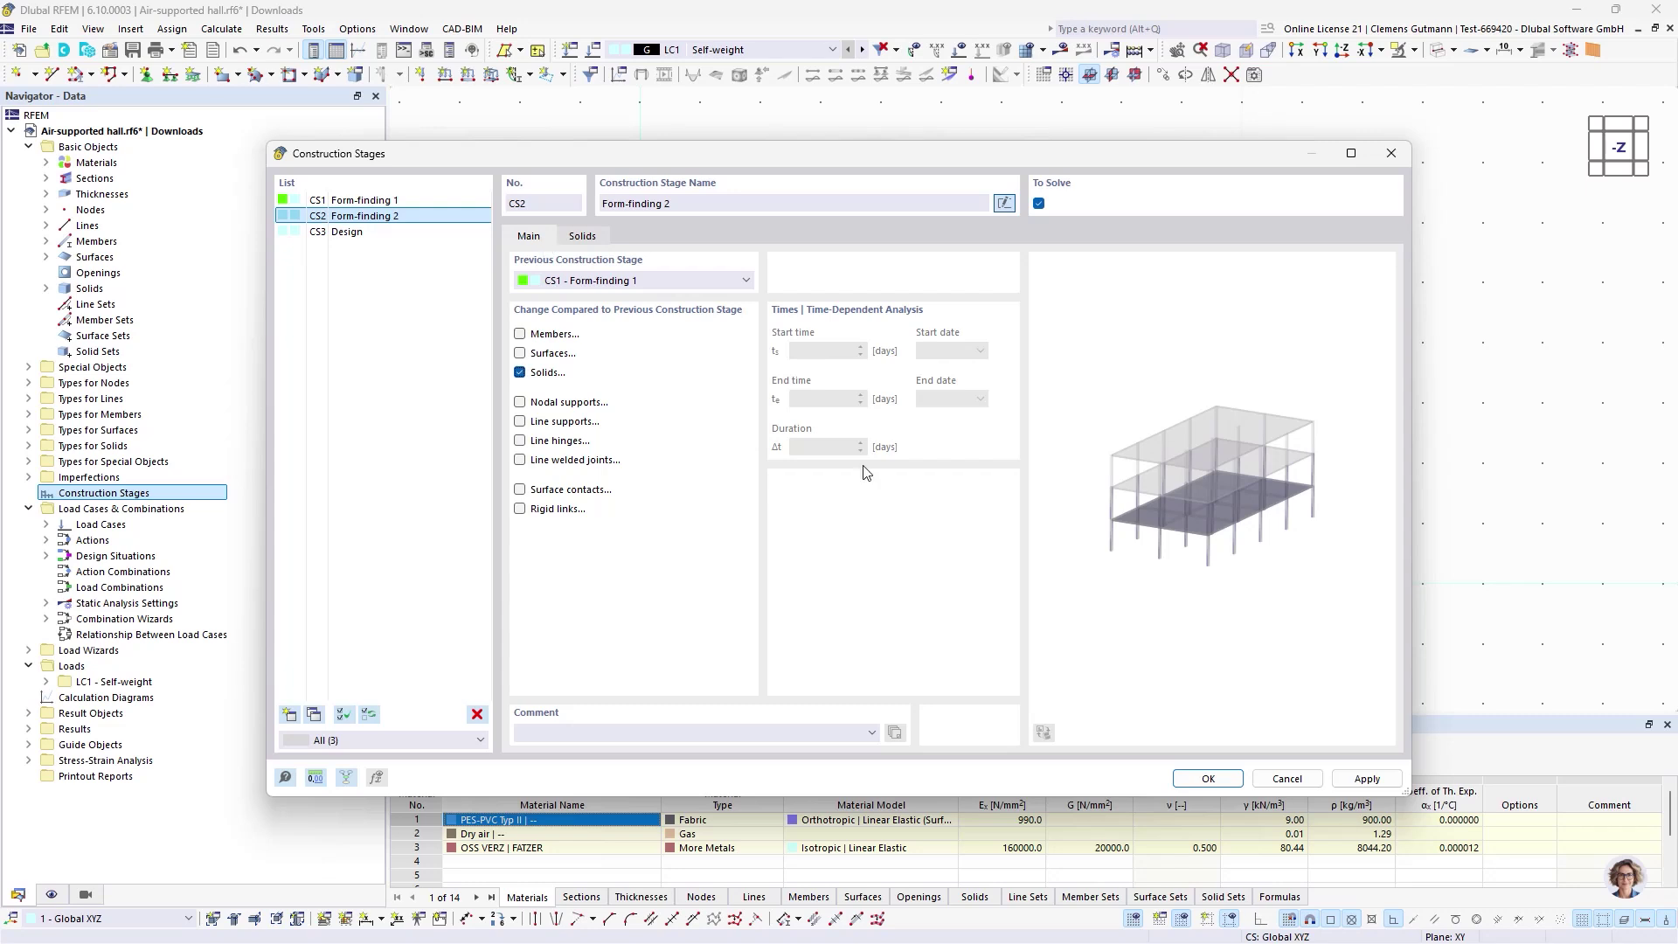
pyautogui.click(1208, 779)
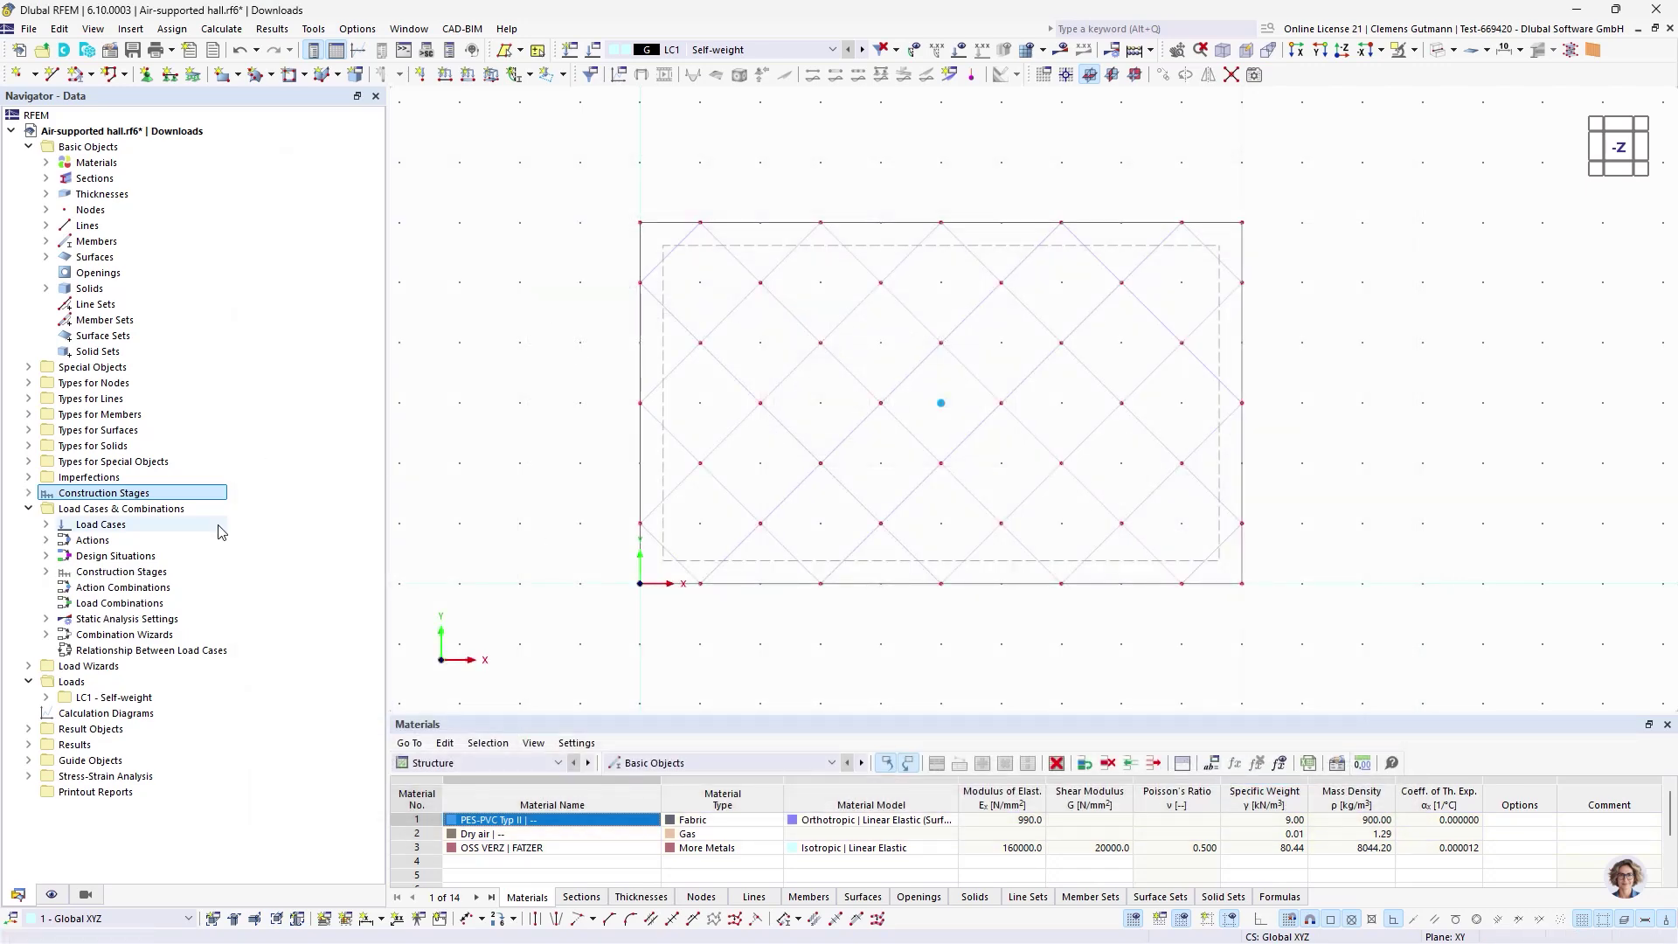
# - Edit load case LC1, renaming it "Form-finding 1" and setting its action category to Prestress
pyautogui.doubleClick(105, 525)
pyautogui.rightClick(111, 528)
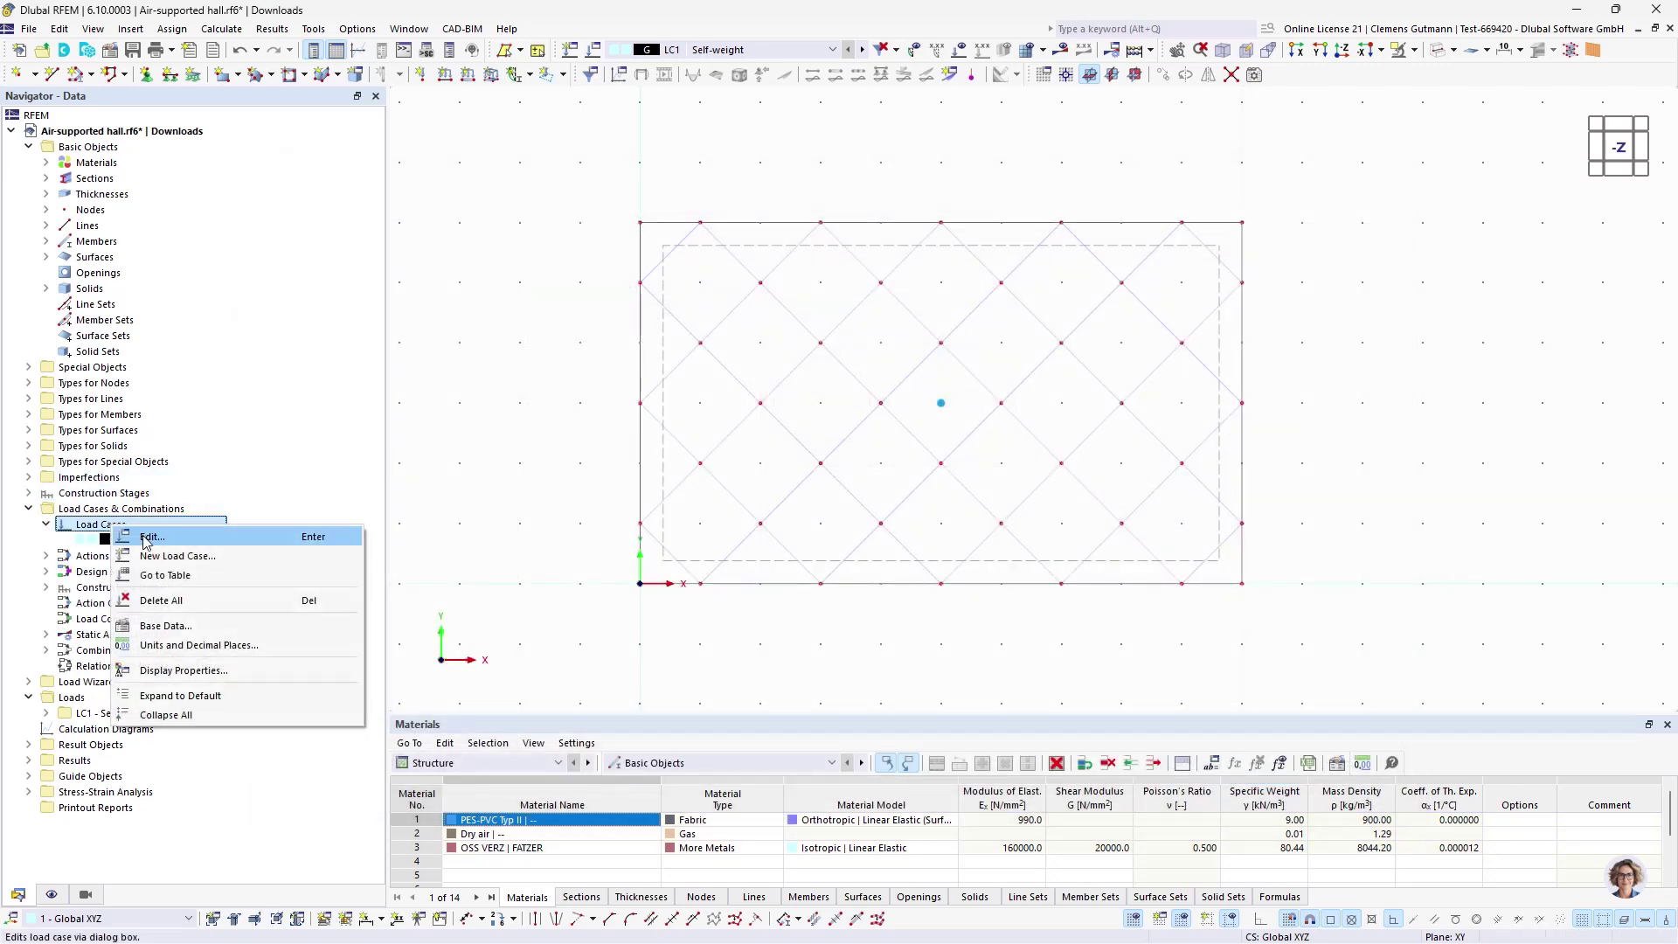
pyautogui.click(144, 536)
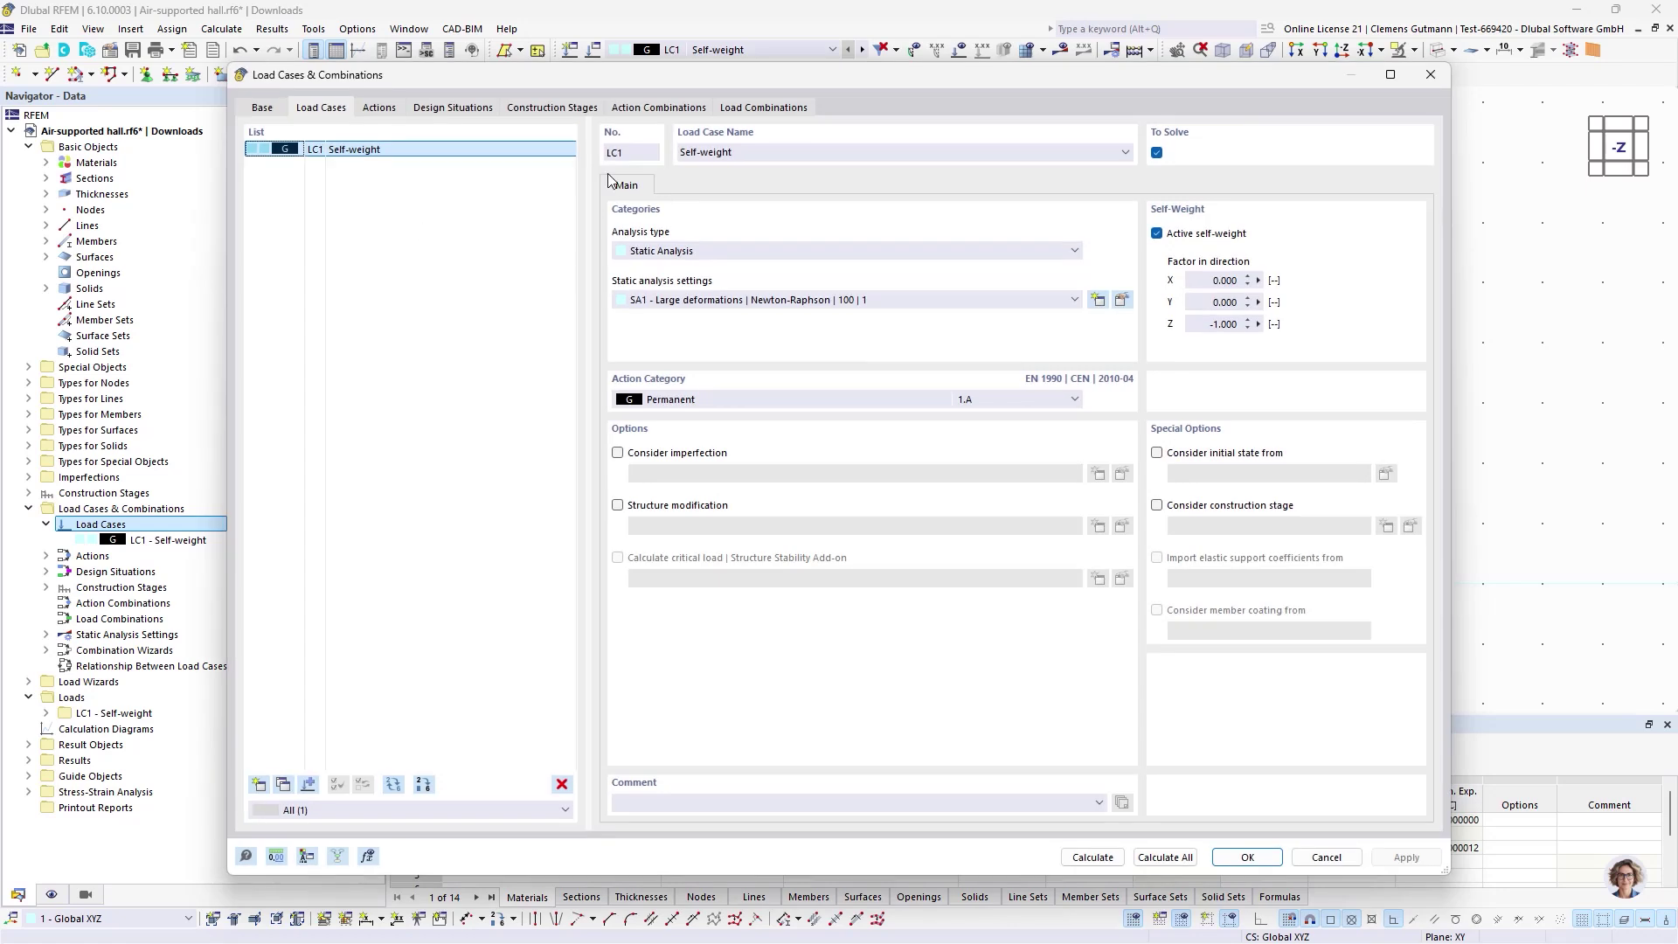
pyautogui.click(747, 151)
pyautogui.click(758, 152)
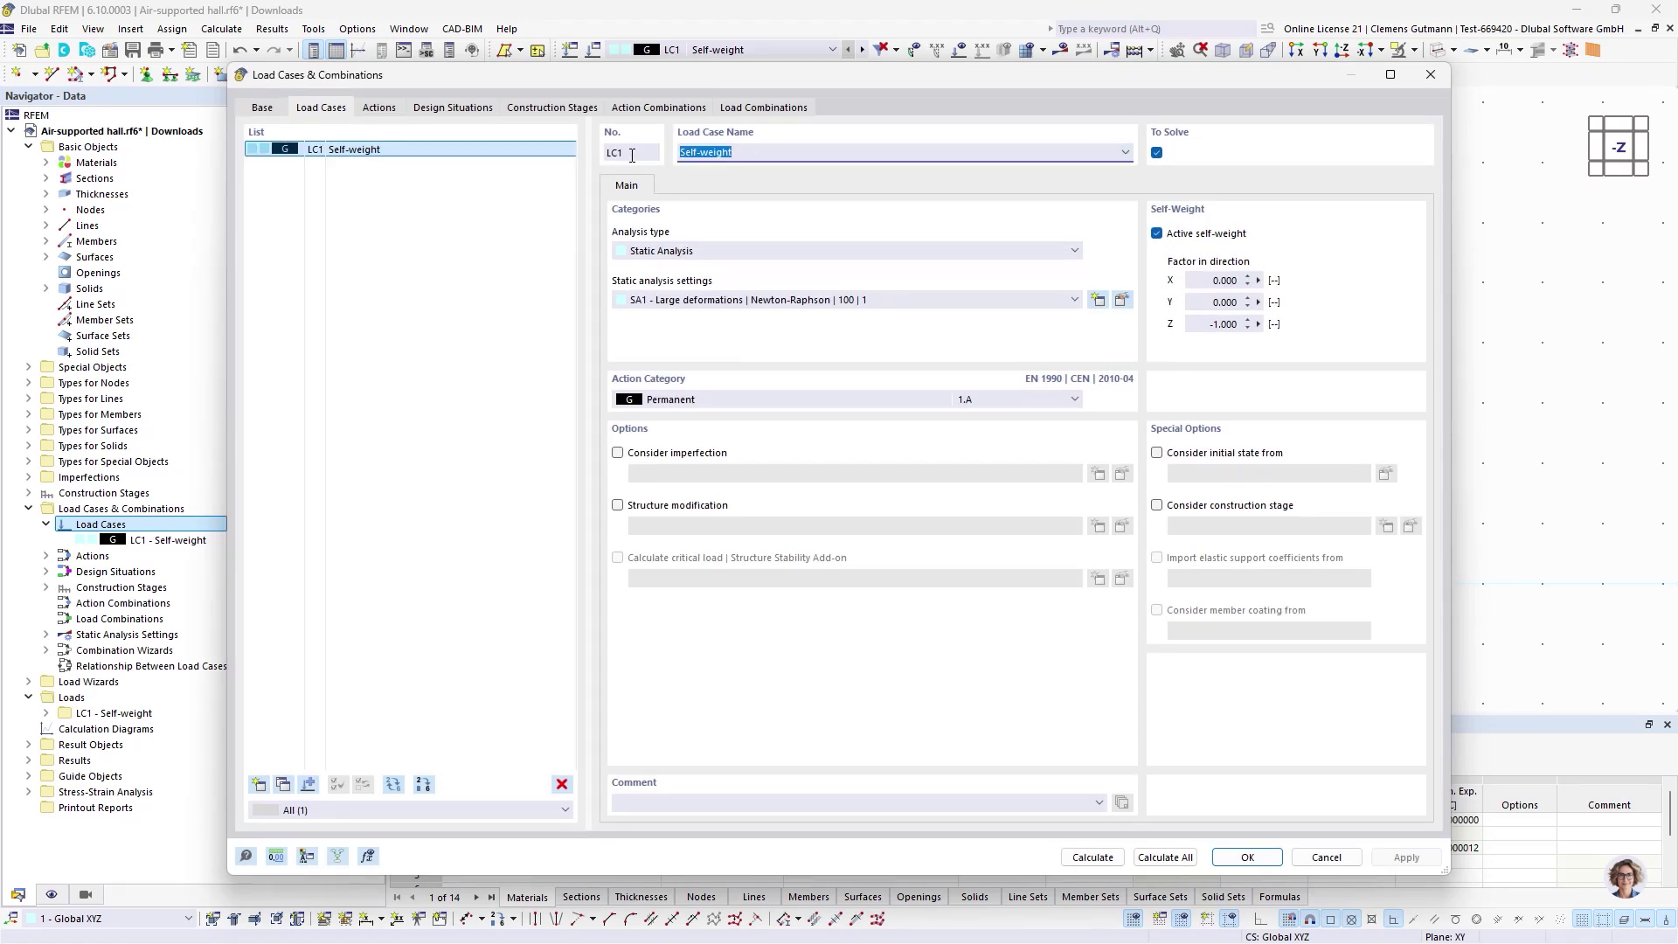
pyautogui.write('Form-finding 1')
pyautogui.hotkey('ctrl', 'a')
pyautogui.click(693, 401)
pyautogui.click(691, 438)
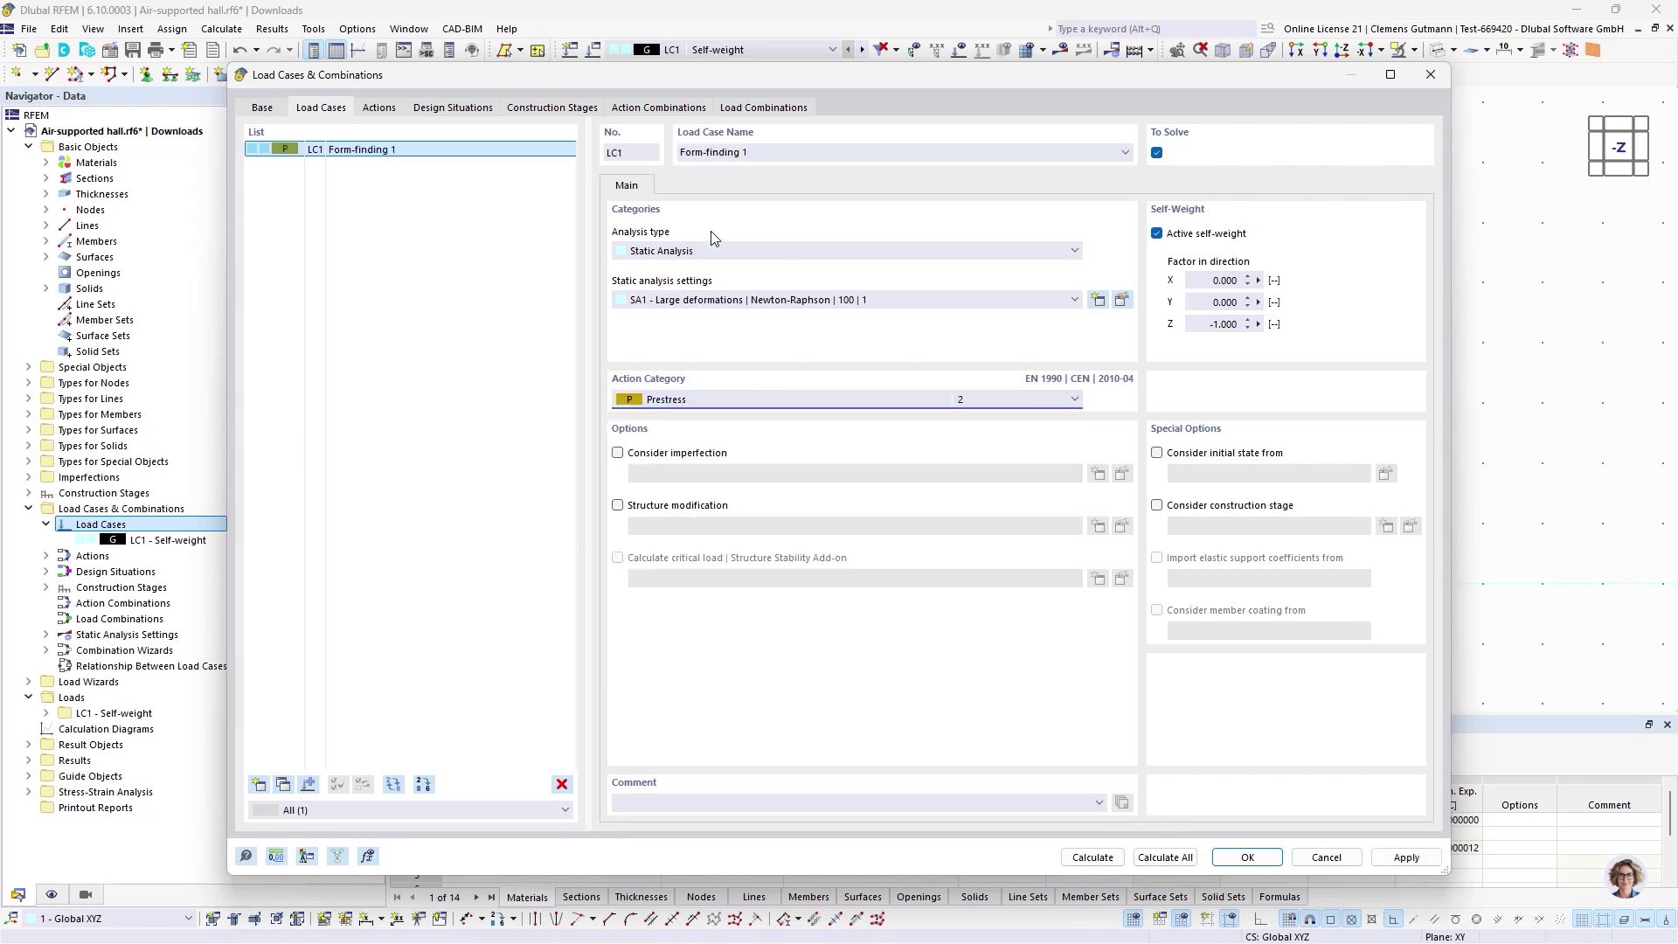
# - Create a second prestress load case named "Form-finding 2" and deactivate the self-weight in load case Form-finding 1
pyautogui.click(259, 783)
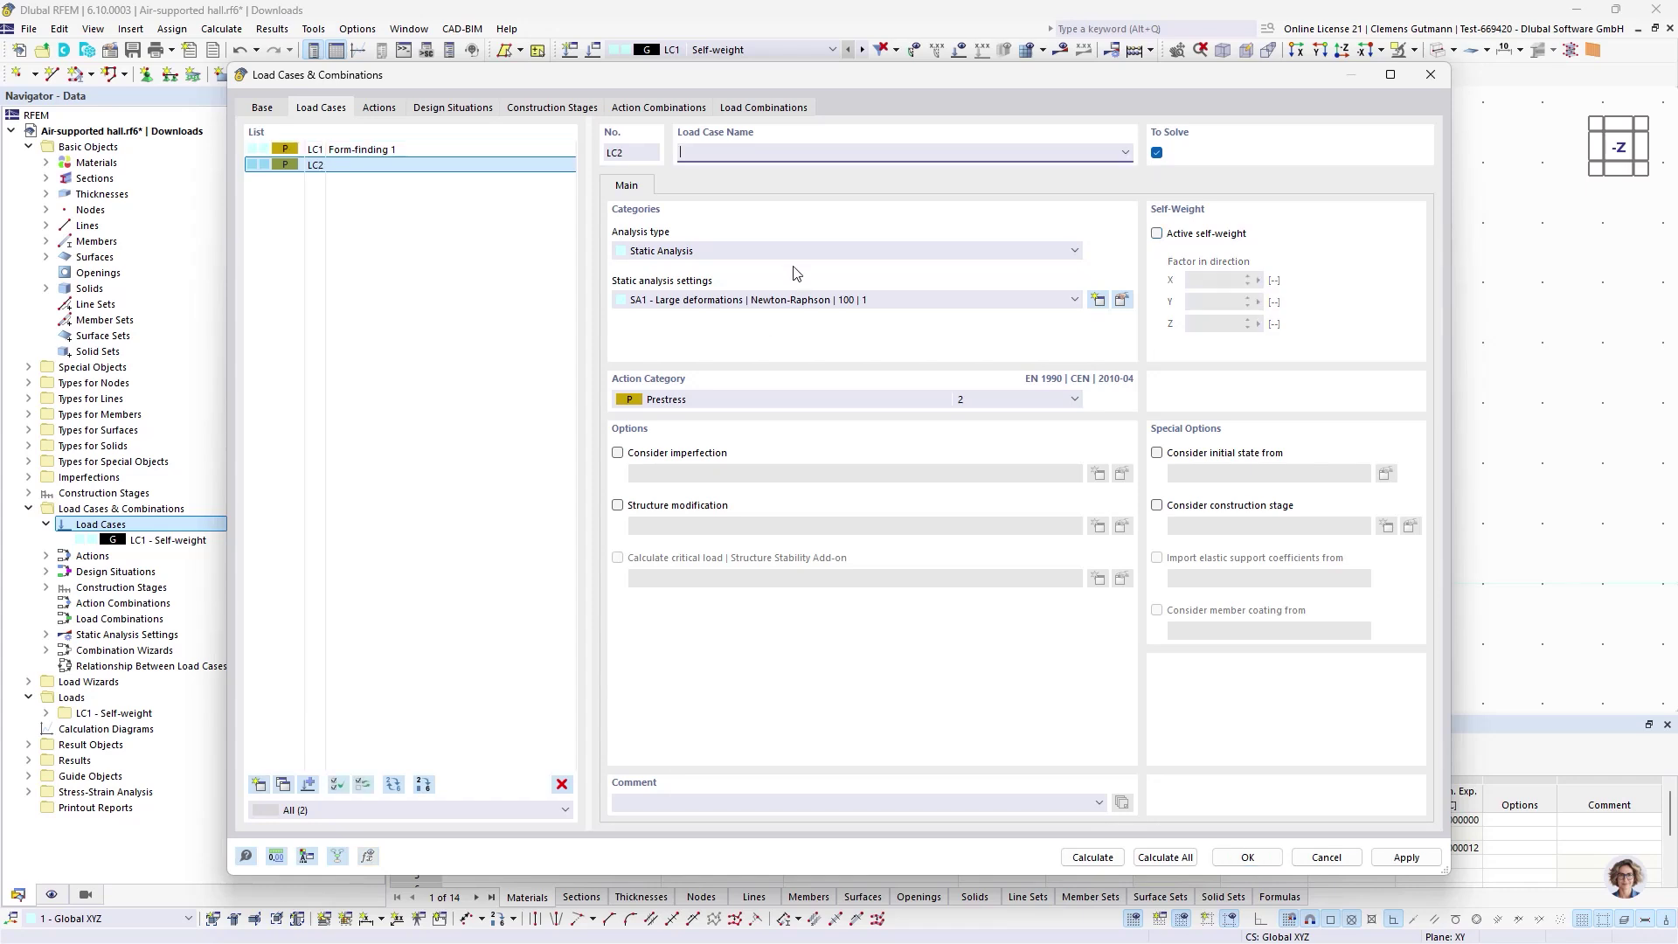
pyautogui.write('Form-finding 2')
pyautogui.press('Tab')
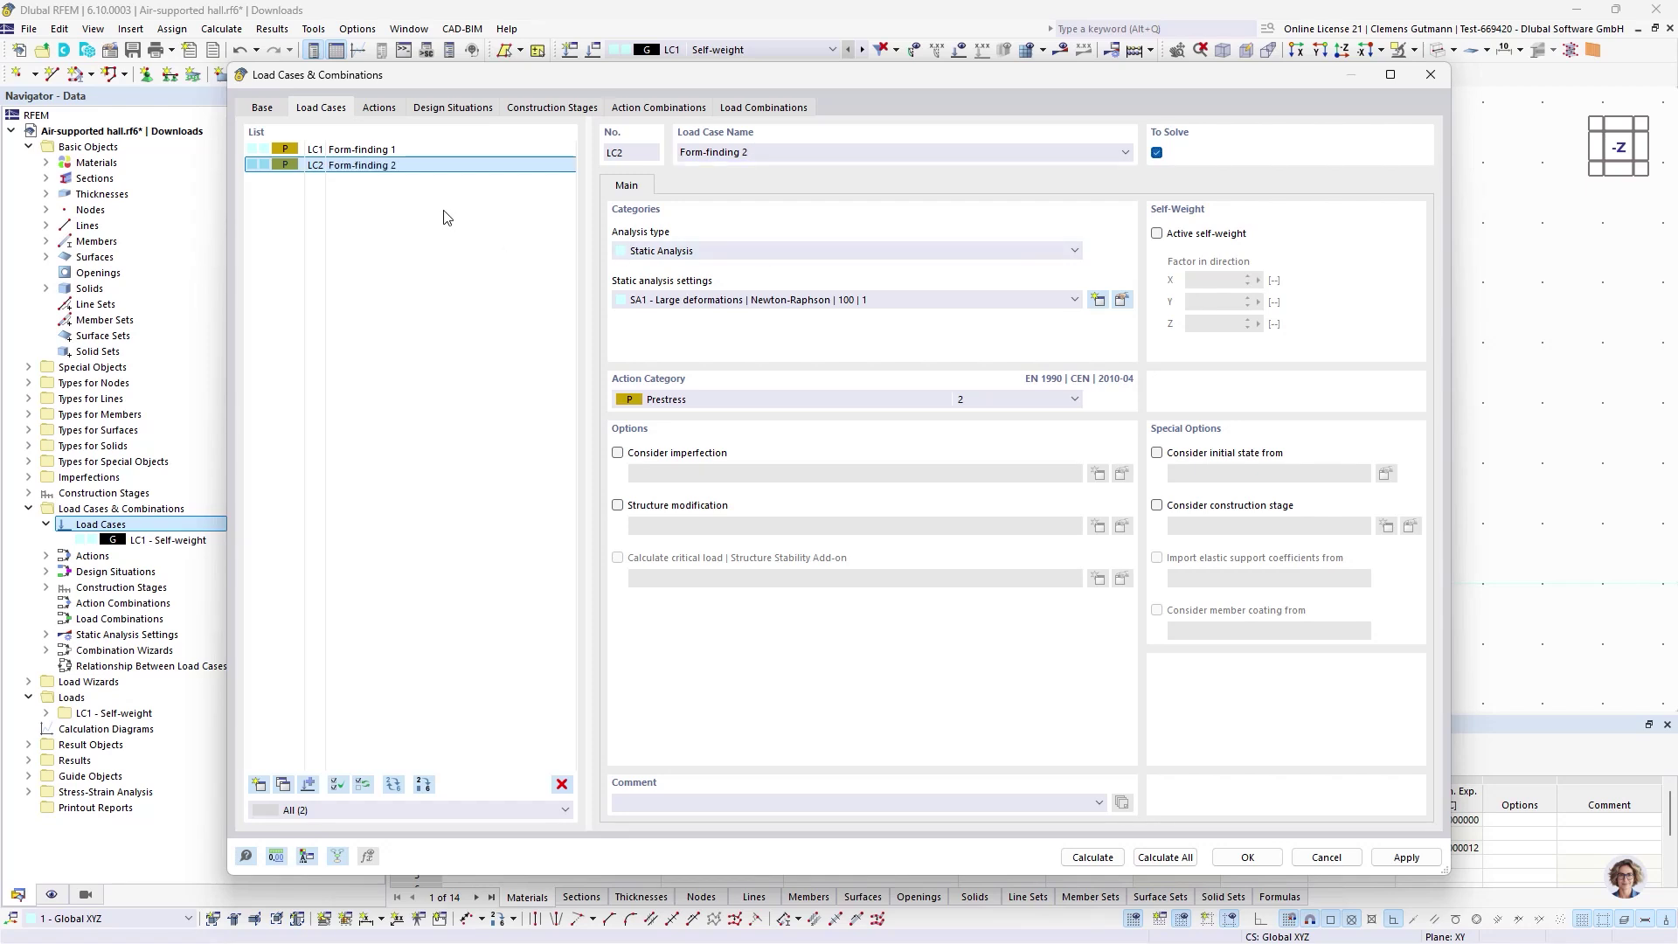
pyautogui.click(452, 148)
pyautogui.click(1235, 232)
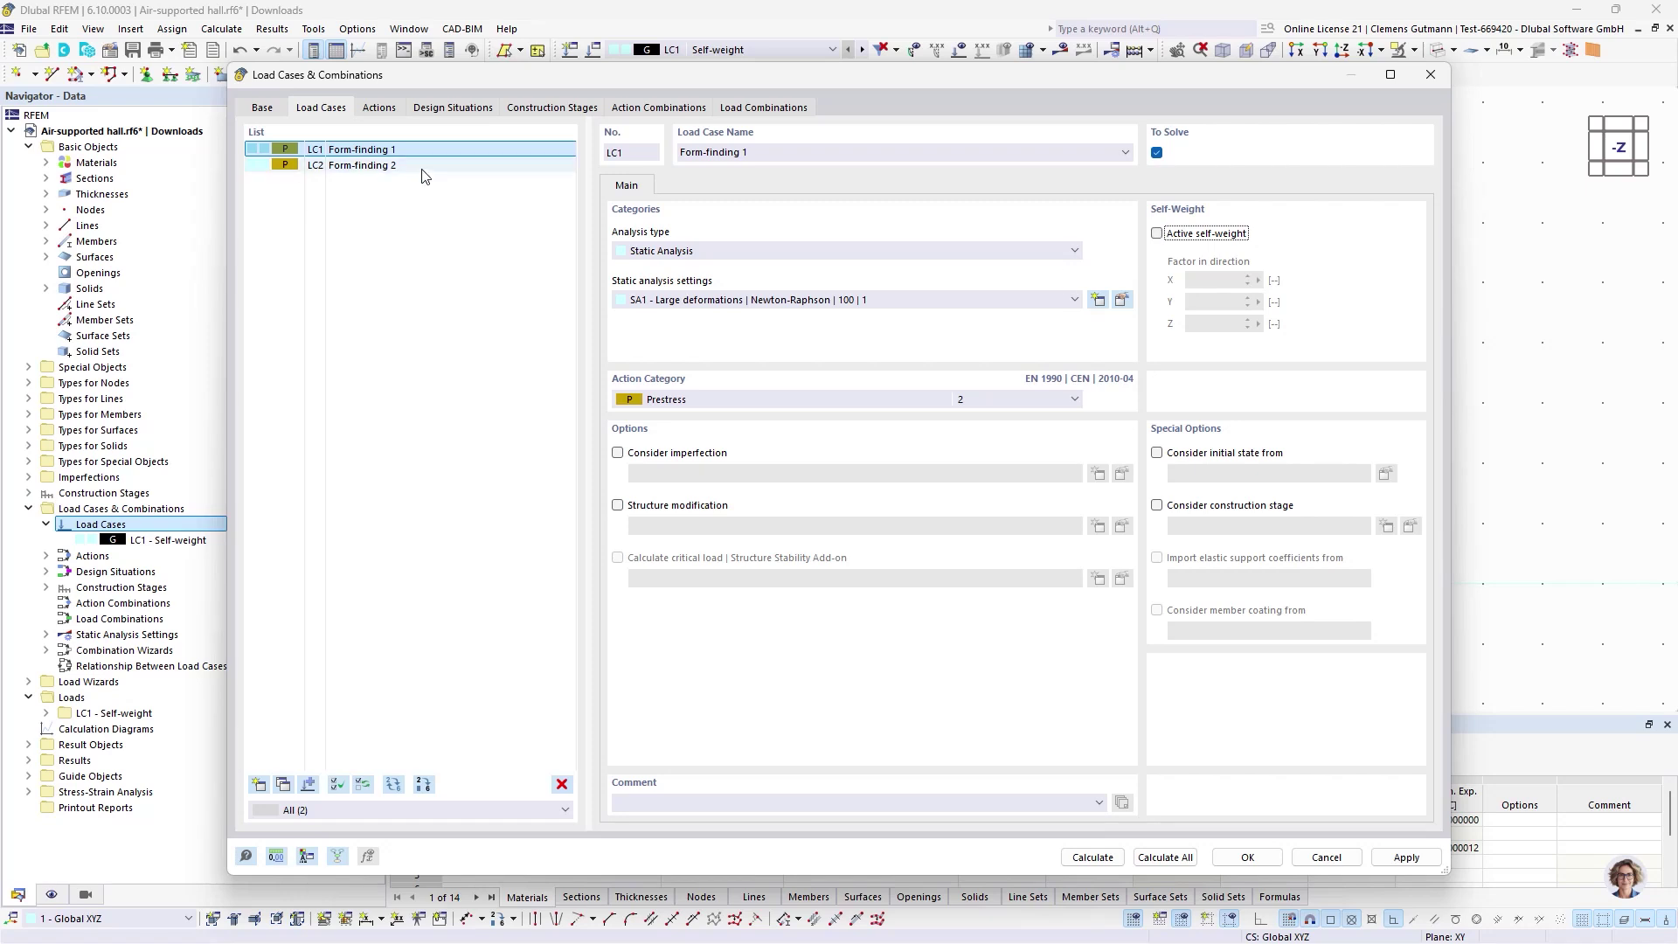
# - Copy load case Form-finding 1, assign the copy to Snow/Ice loads - H <= 1000 m, and name it "Snow"
pyautogui.click(282, 784)
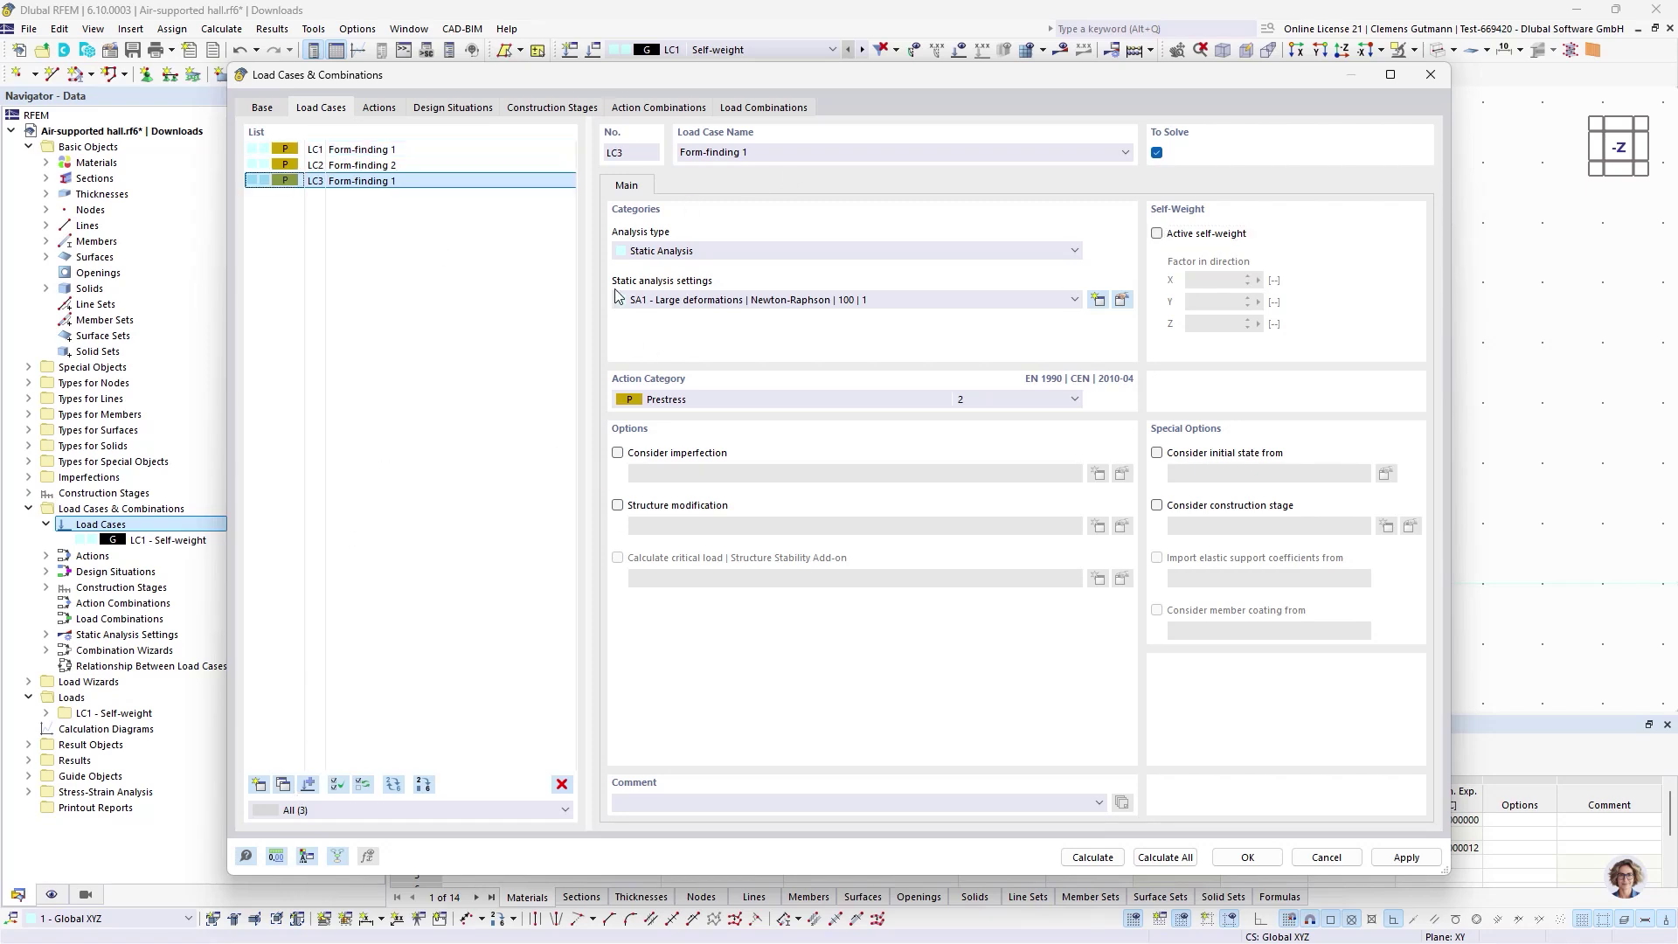
pyautogui.click(763, 387)
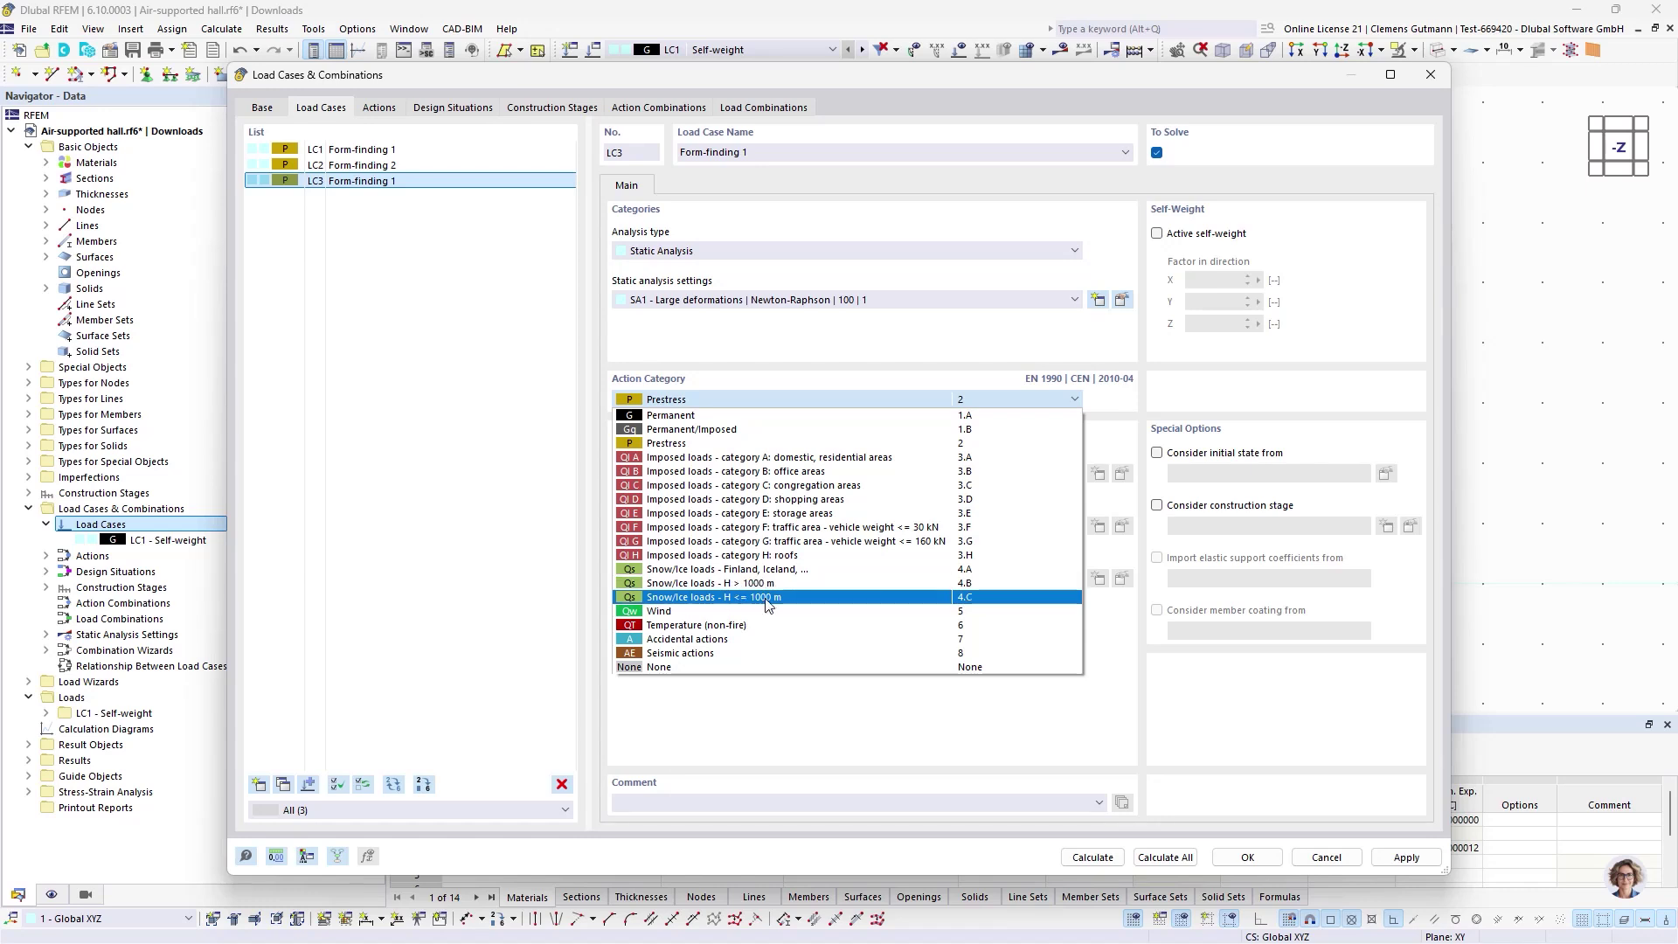
pyautogui.click(743, 600)
pyautogui.moveTo(767, 156); pyautogui.dragTo(628, 157)
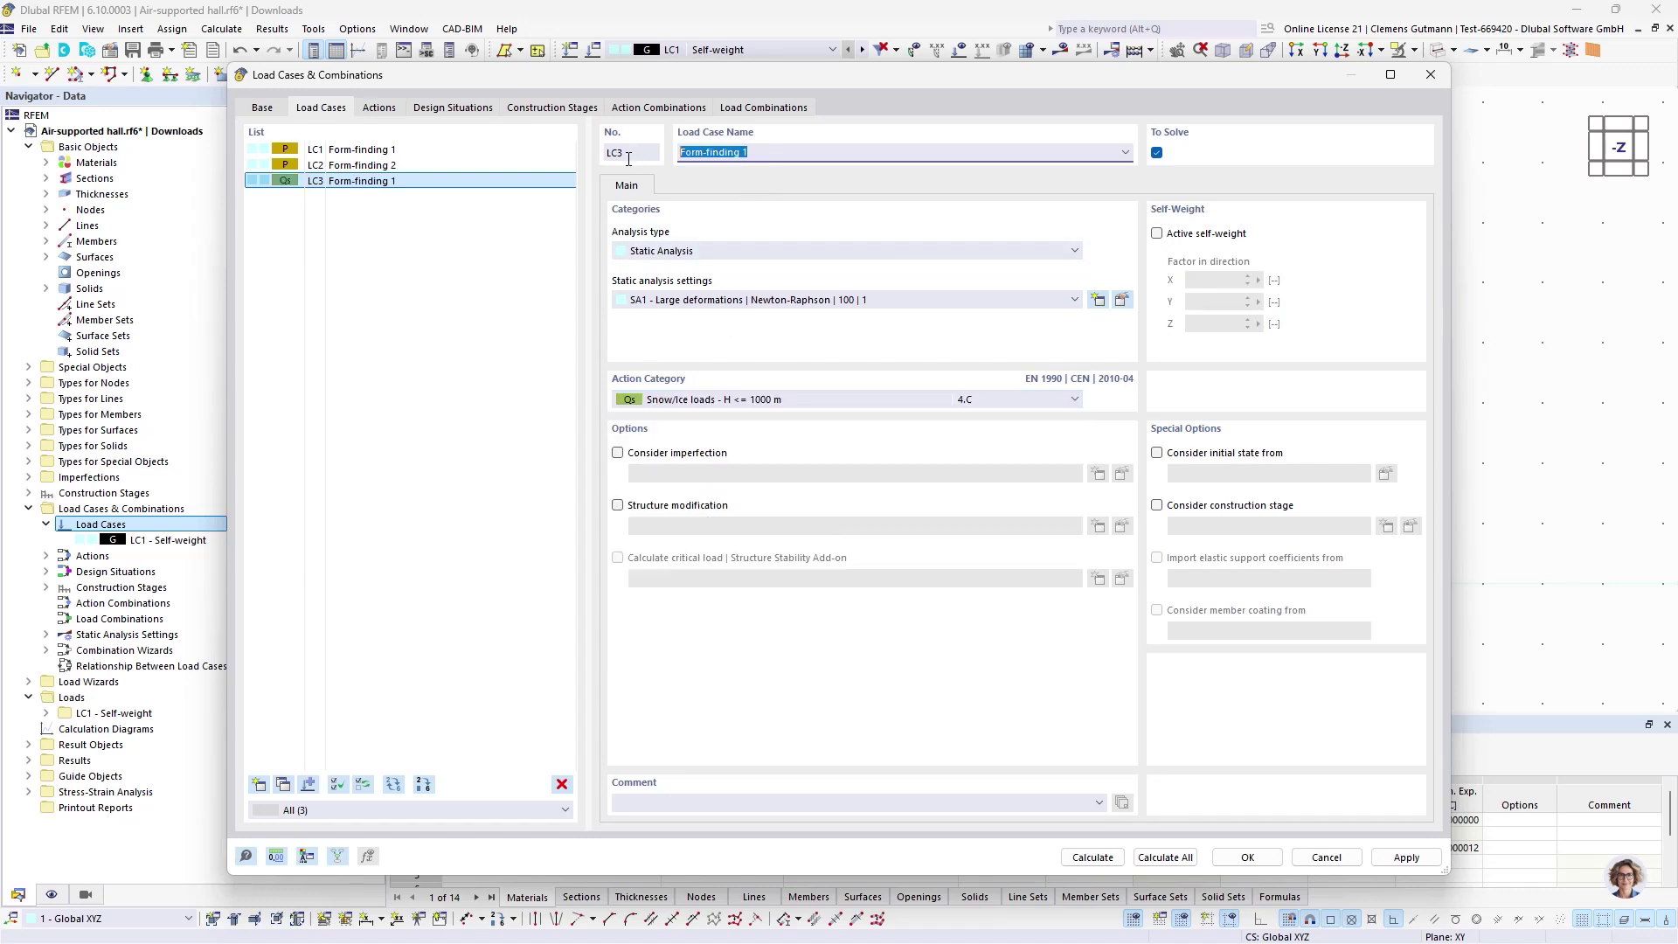
pyautogui.write('Snow')
# - Copy the Snow load case, set the copy's action category to Wind, and name it "Wind"
pyautogui.click(282, 783)
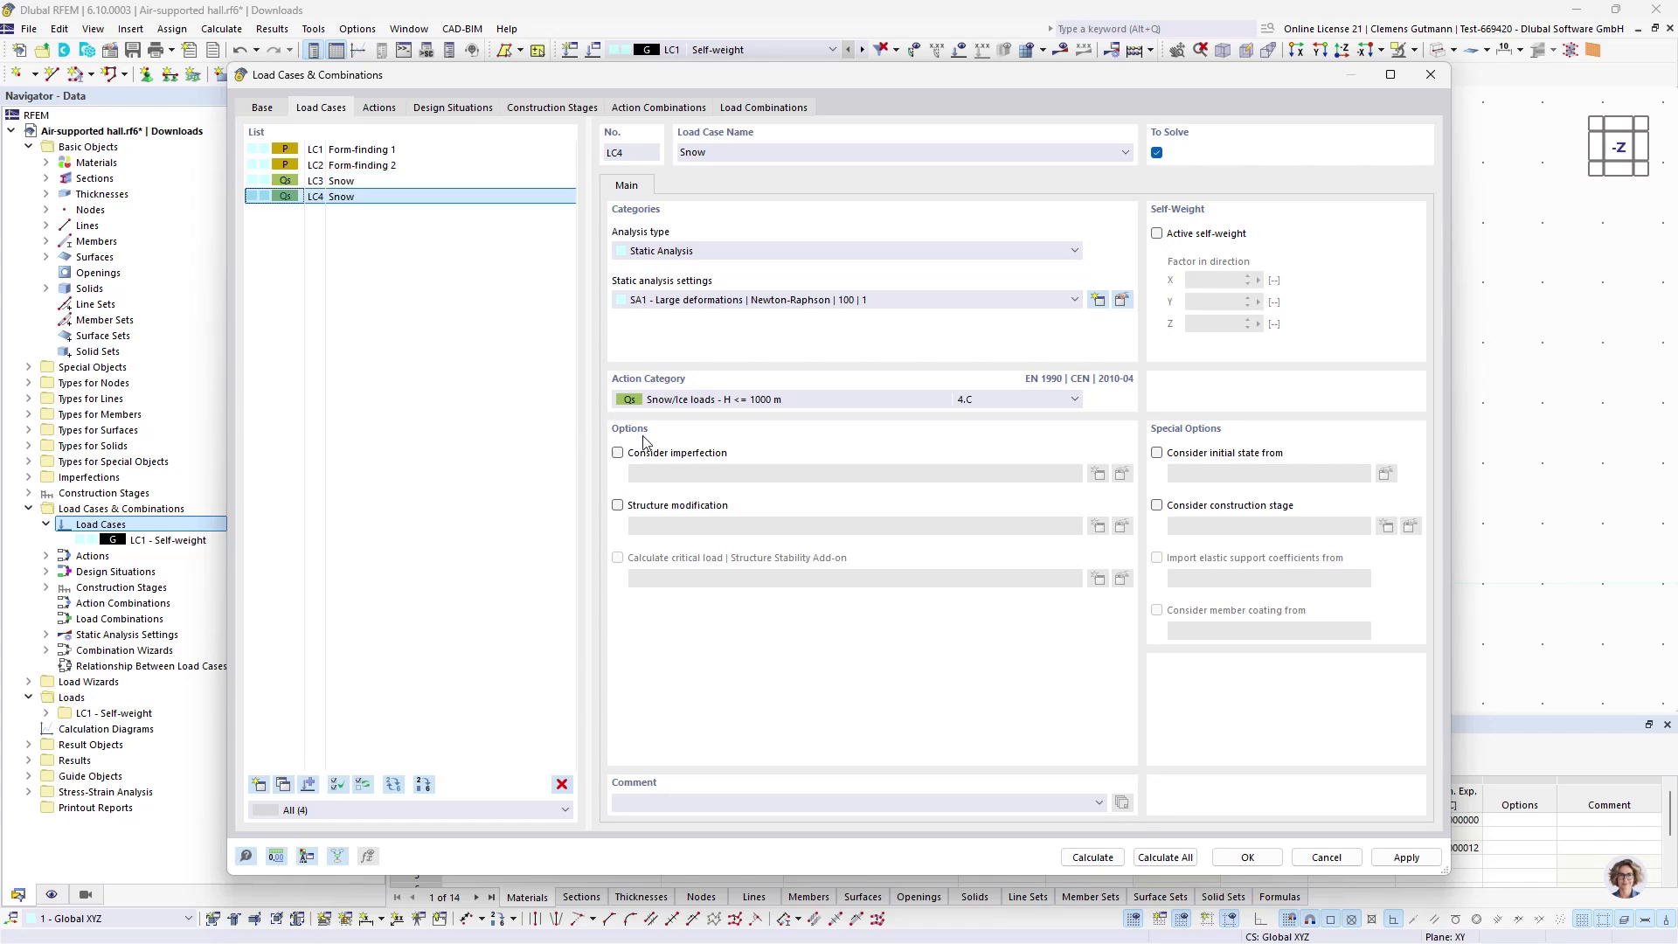
pyautogui.click(684, 400)
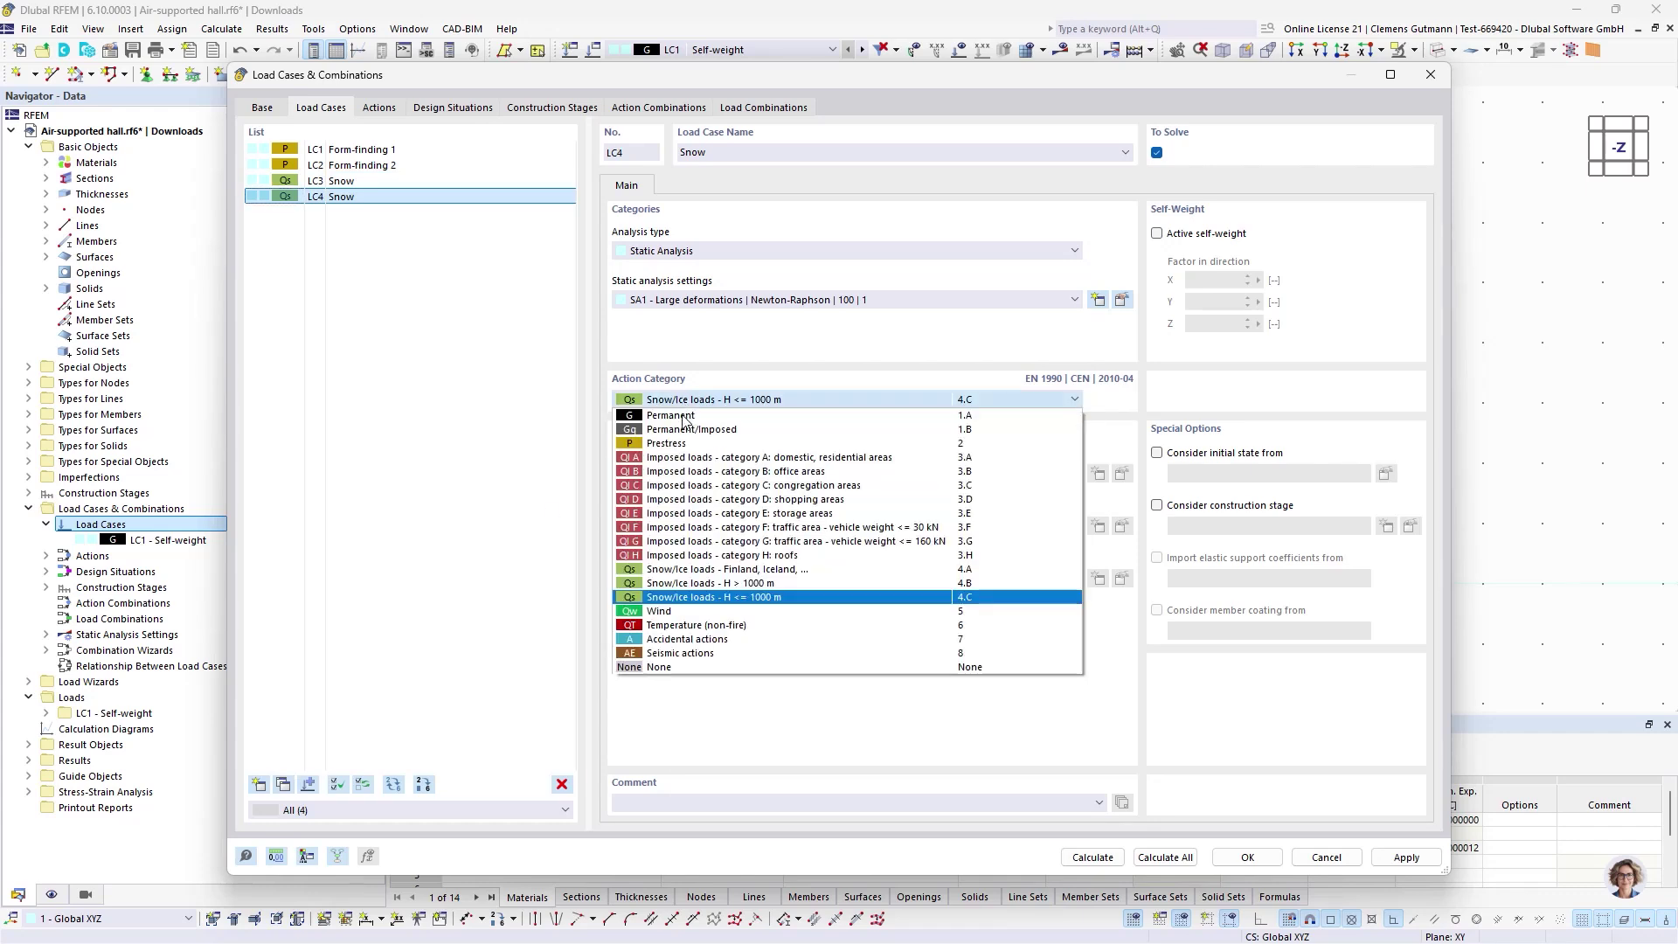
pyautogui.click(668, 612)
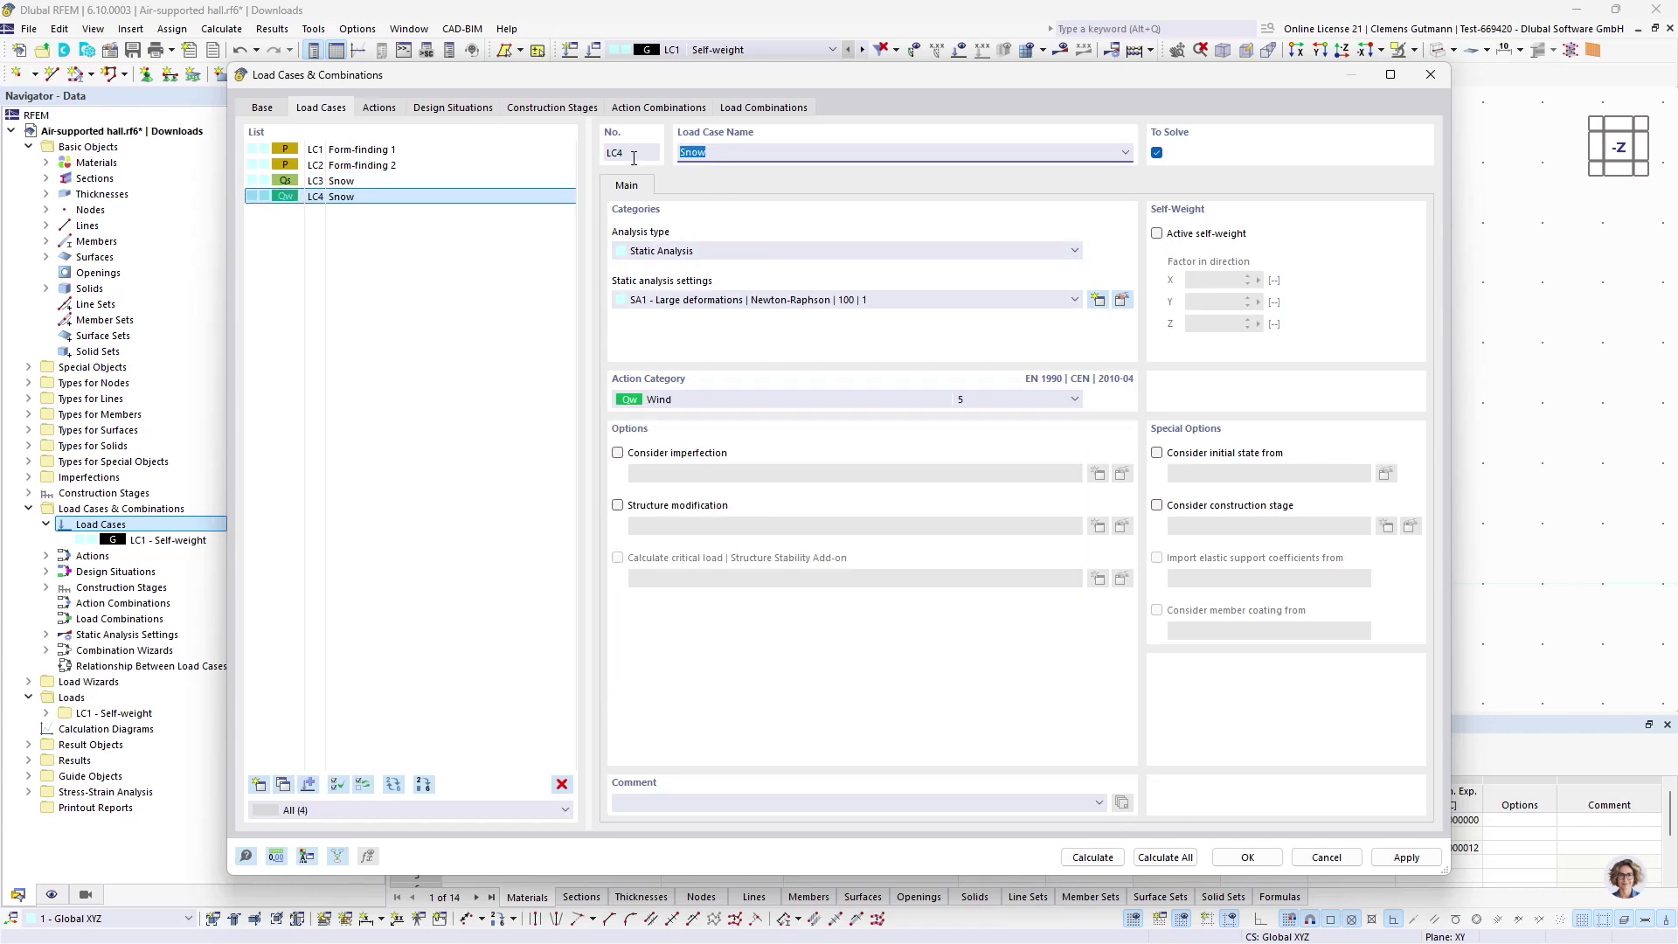
pyautogui.write('Wind')
pyautogui.press('Tab')
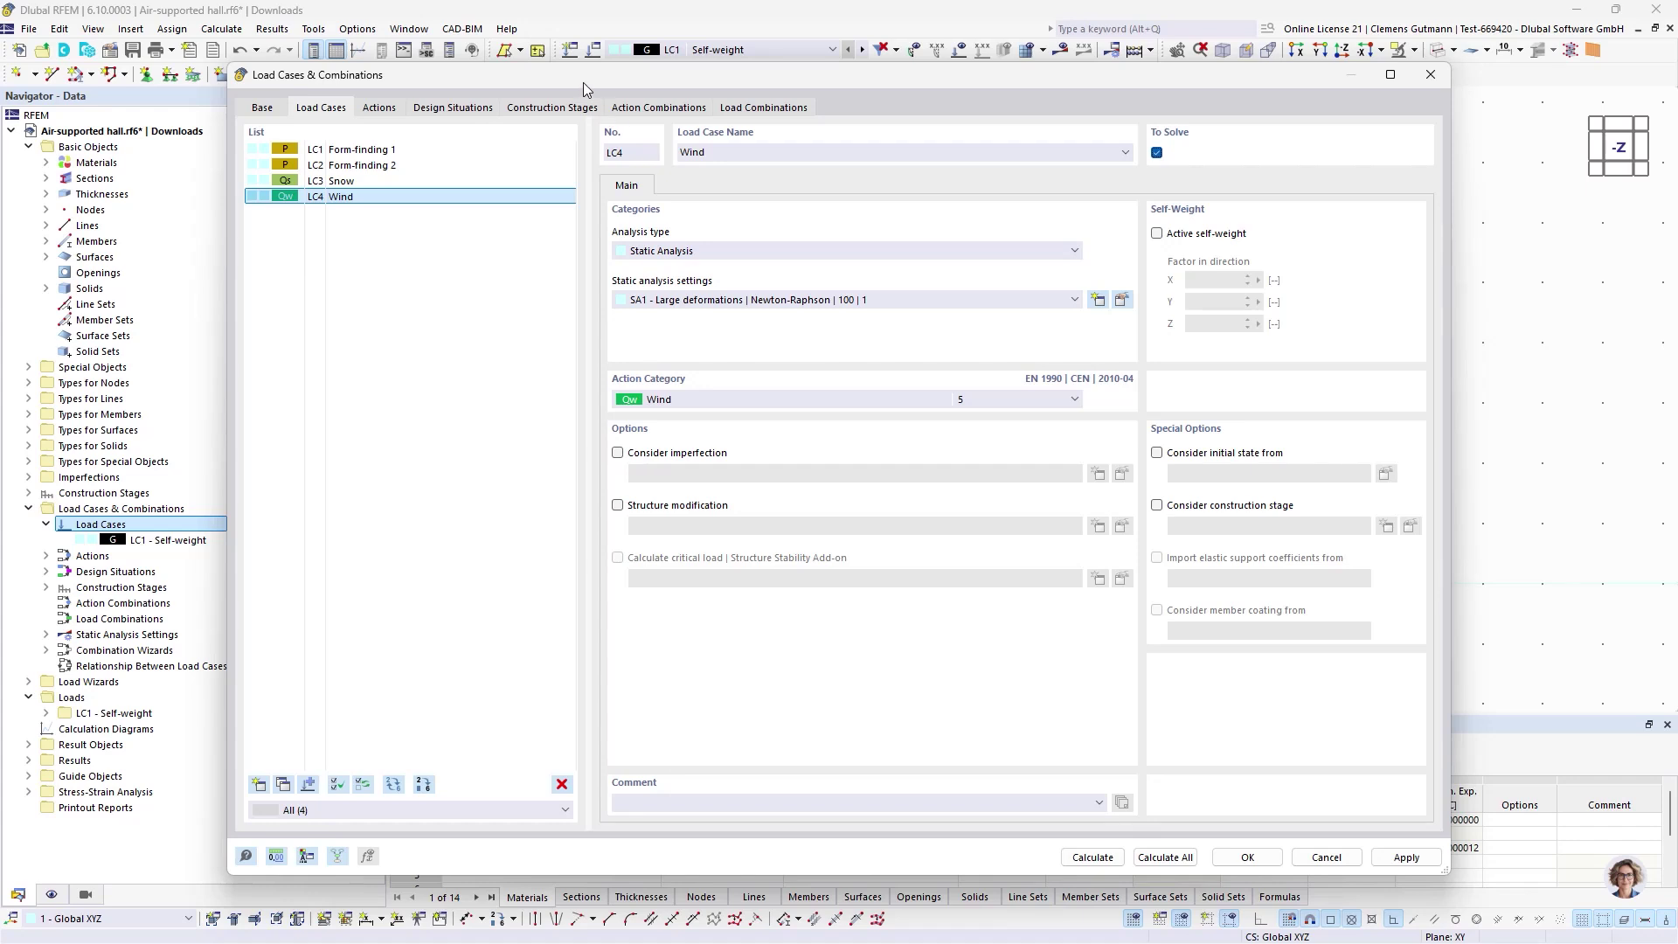
# - Assign load case LC1 Form-finding 1 to construction stage CS1 Form-finding 1
pyautogui.click(425, 151)
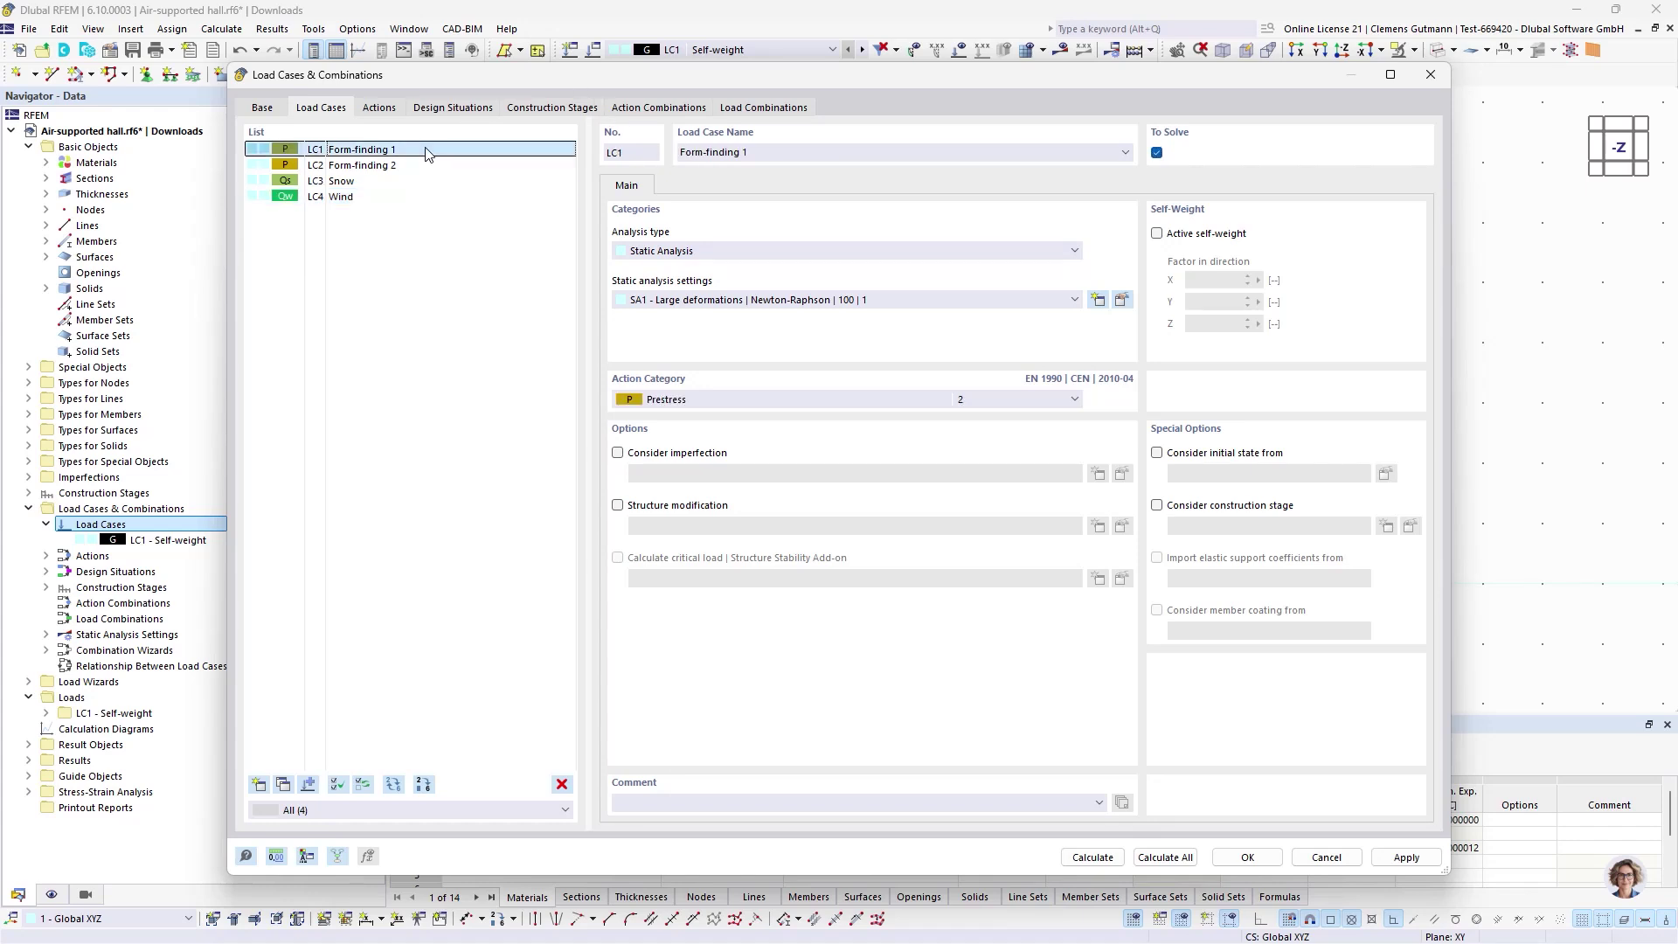
pyautogui.click(536, 106)
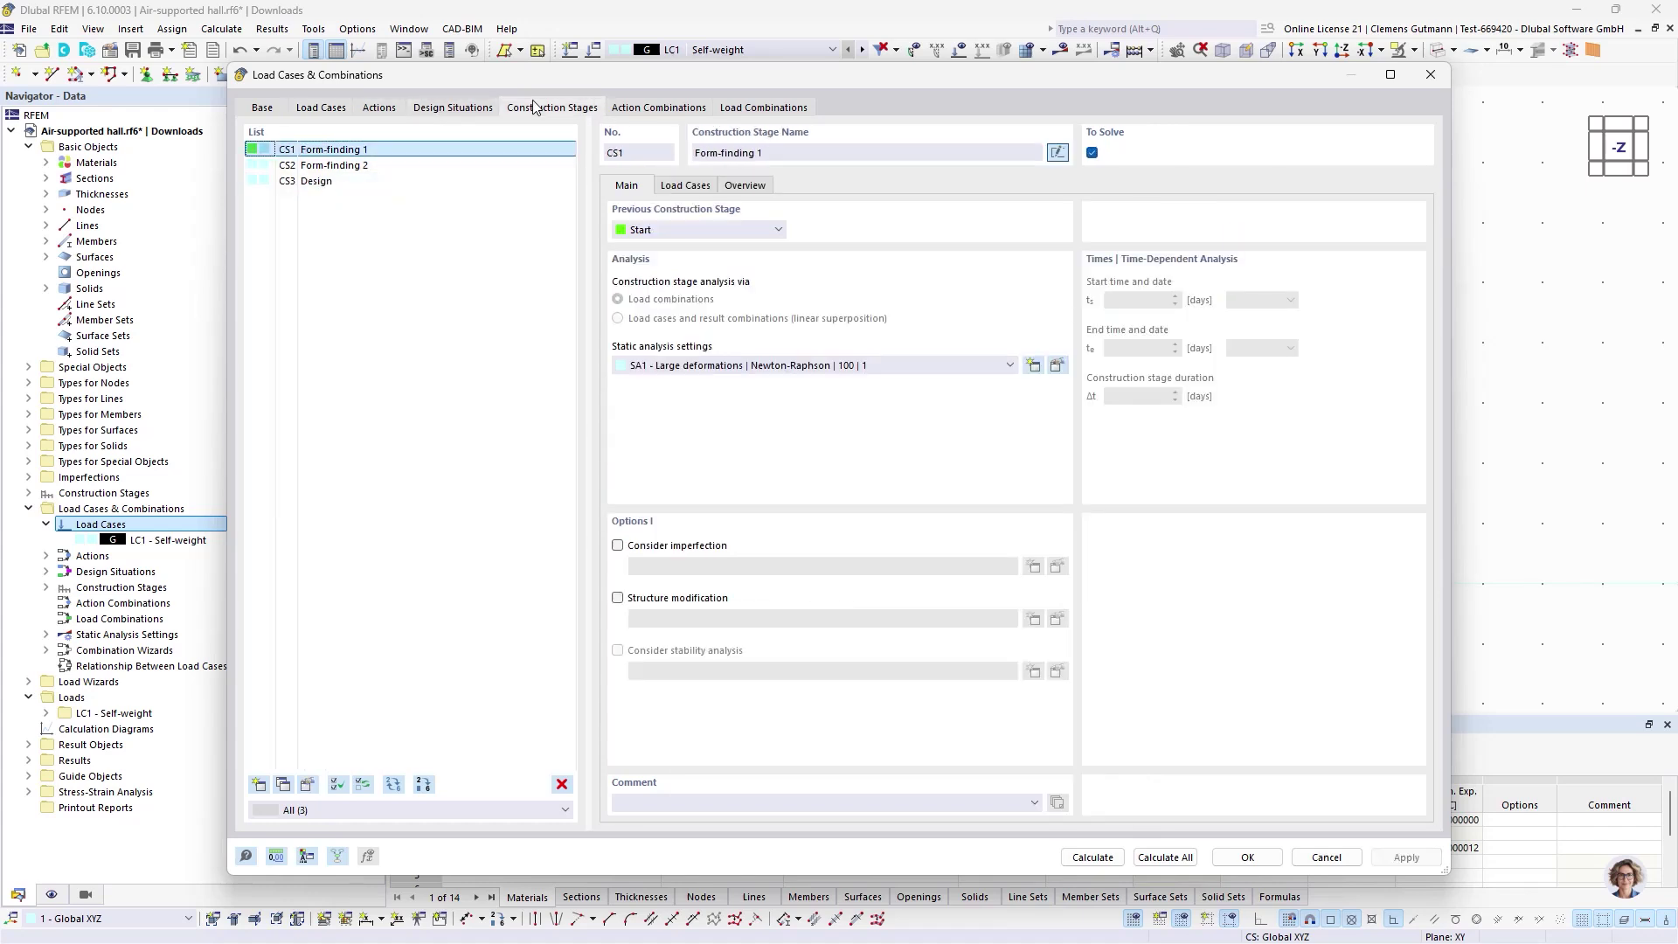
pyautogui.click(689, 186)
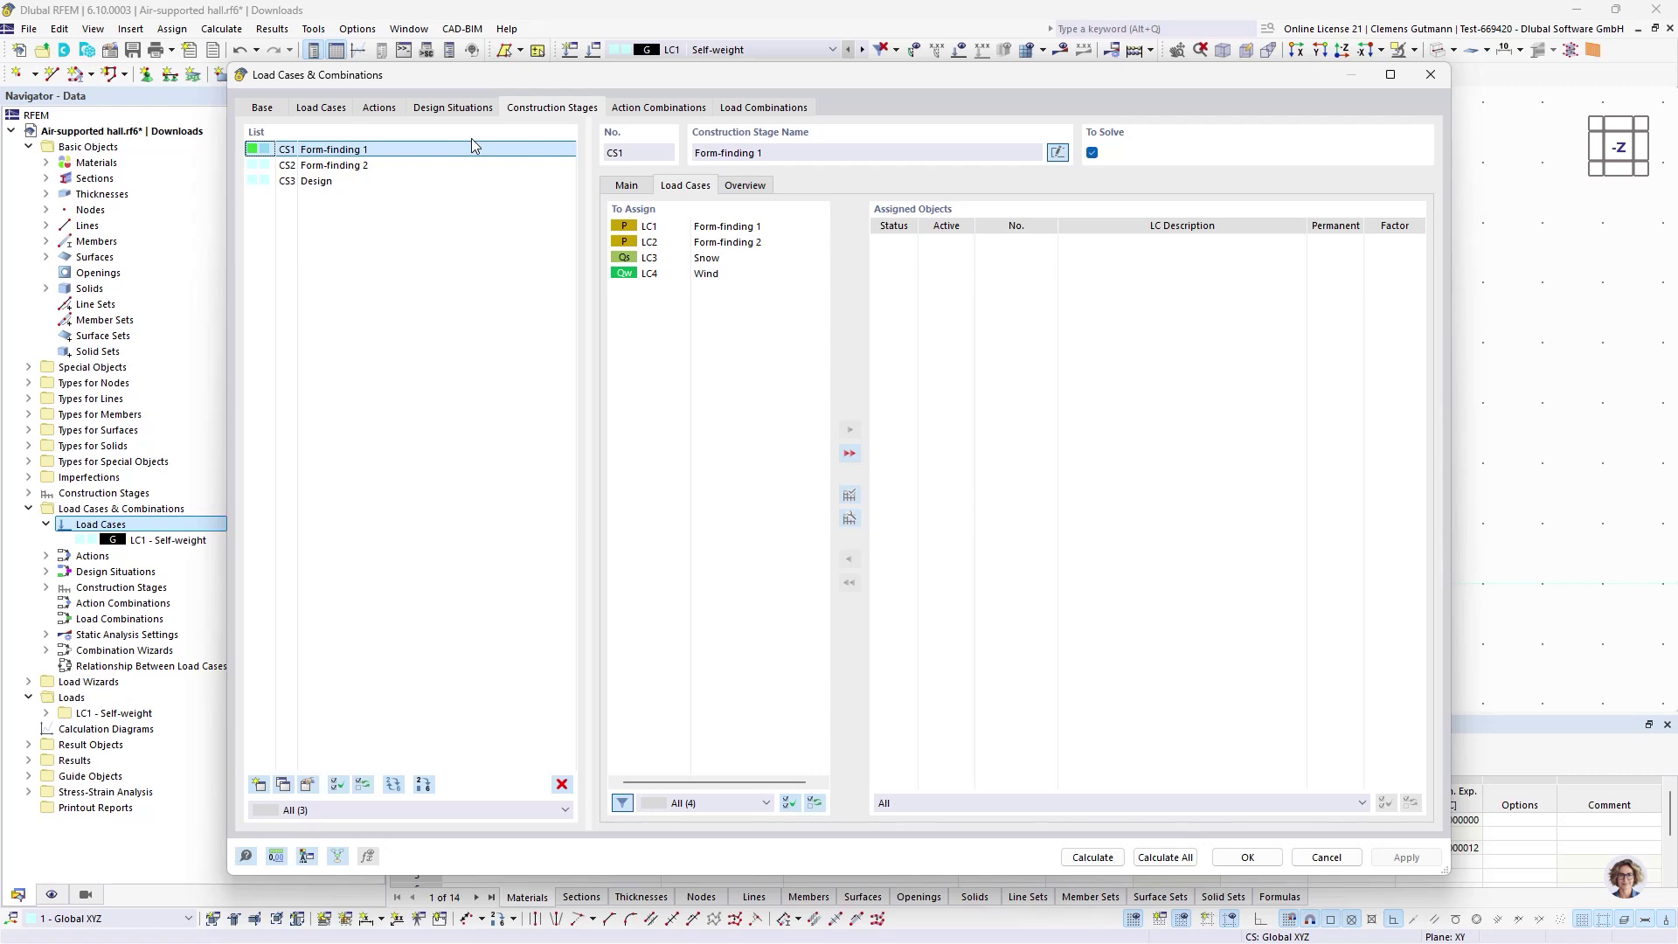
pyautogui.click(725, 227)
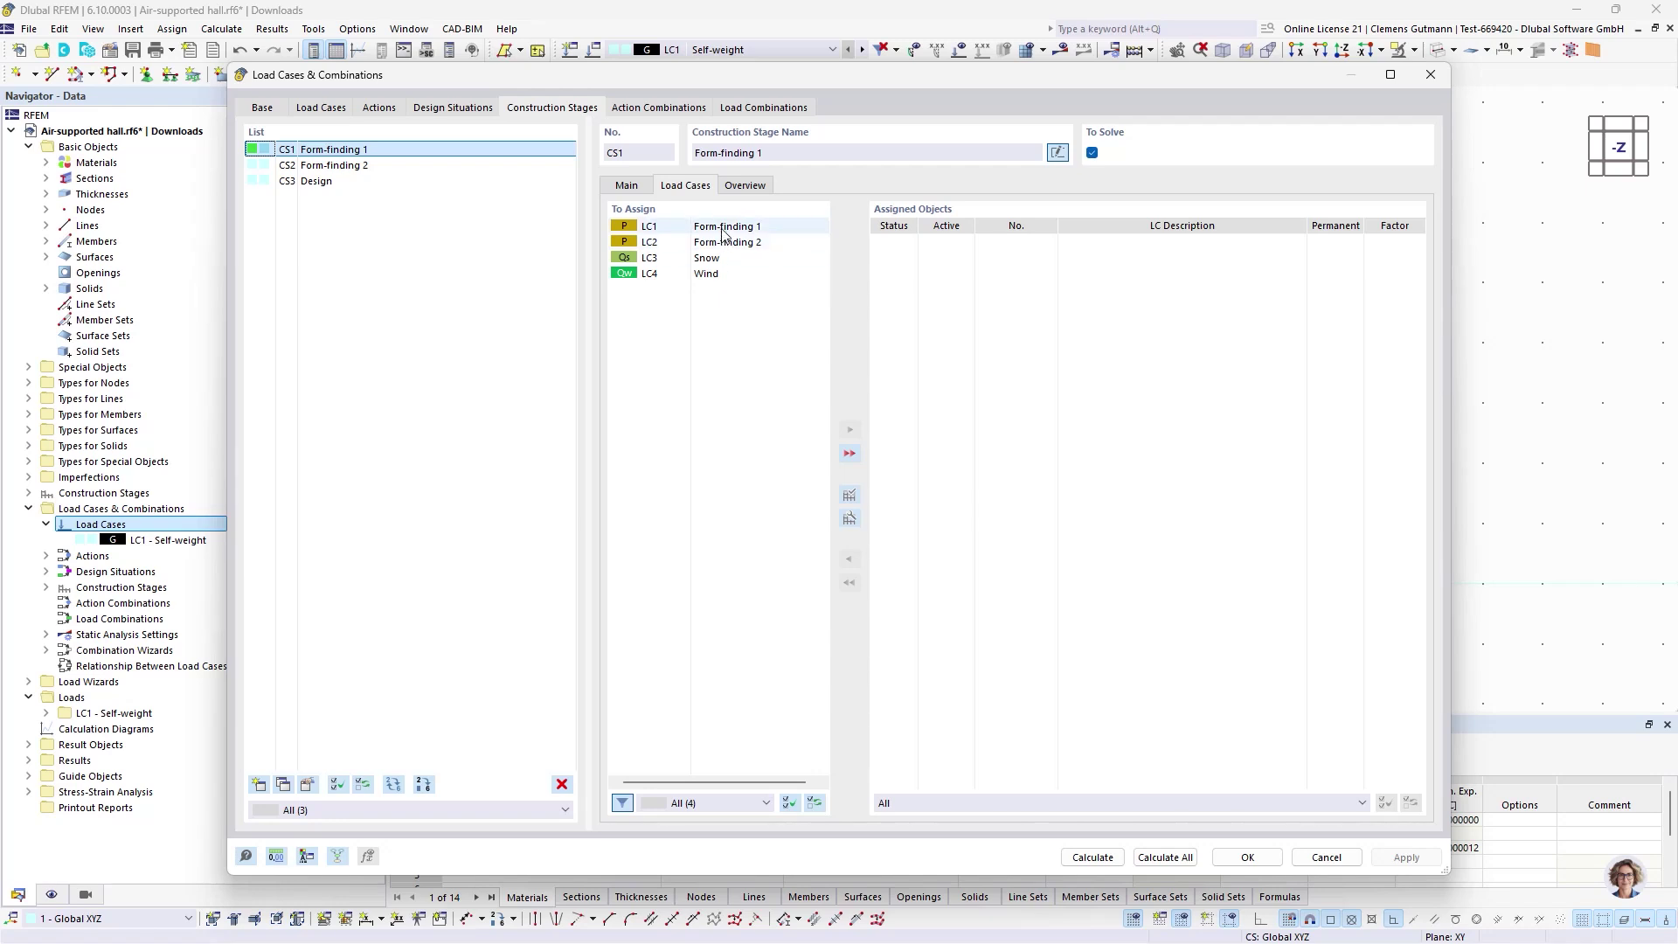
pyautogui.click(850, 431)
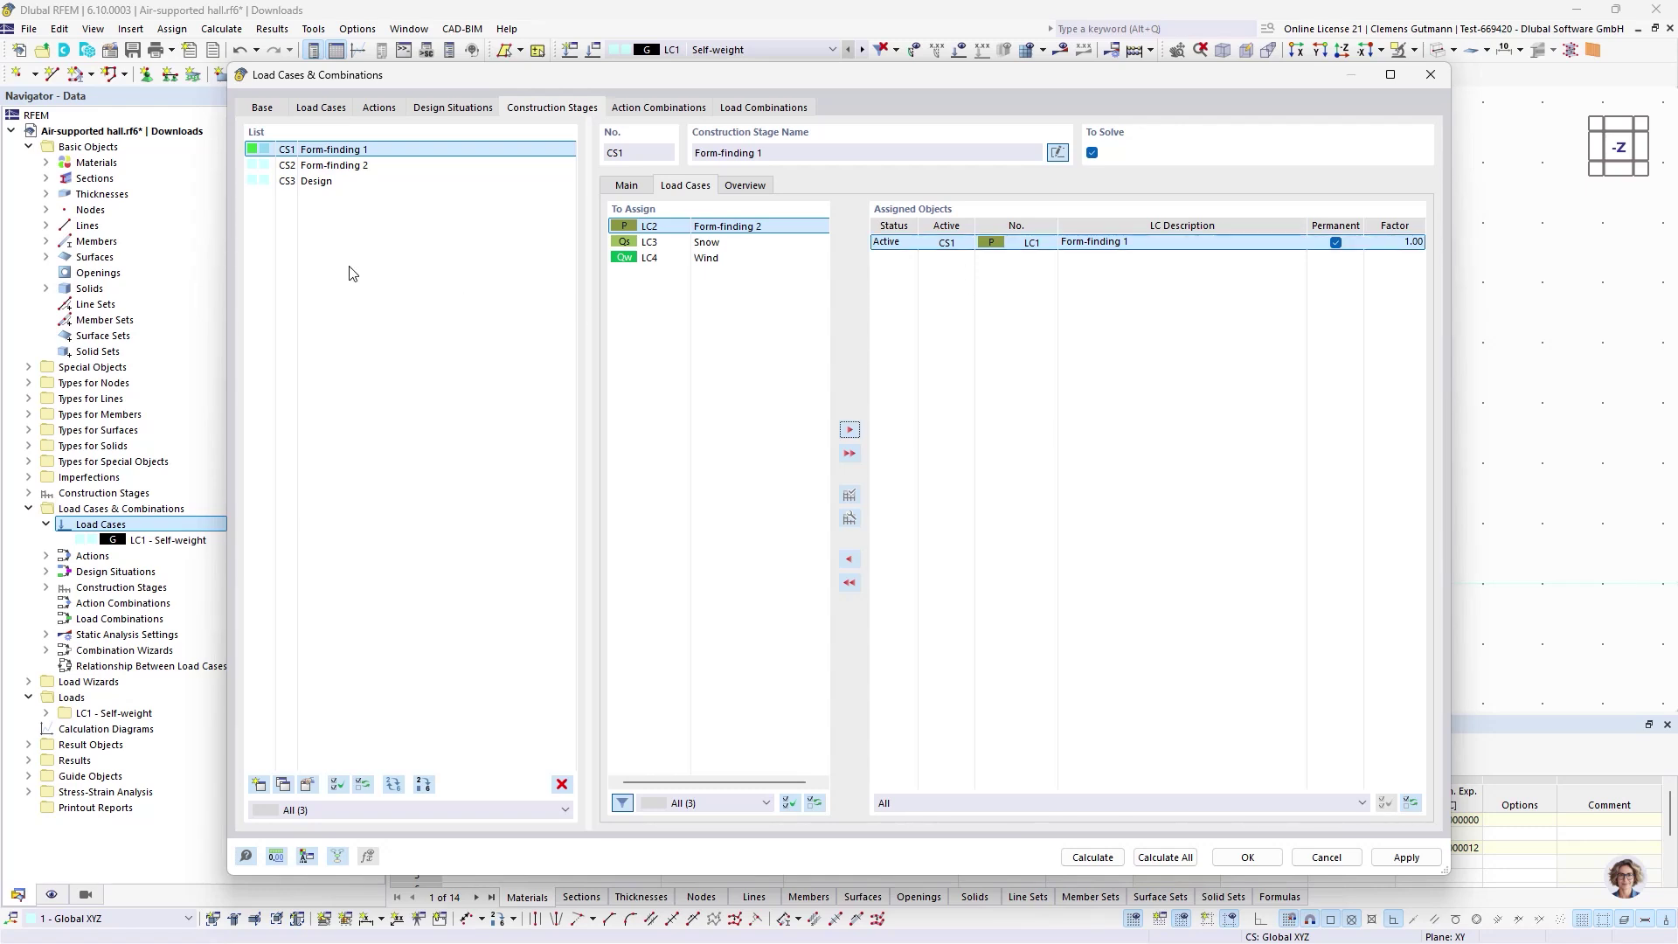
# - In construction stage CS2 Form-finding 2, assign load case LC2 and set the status of LC1 to Inactive
pyautogui.click(323, 165)
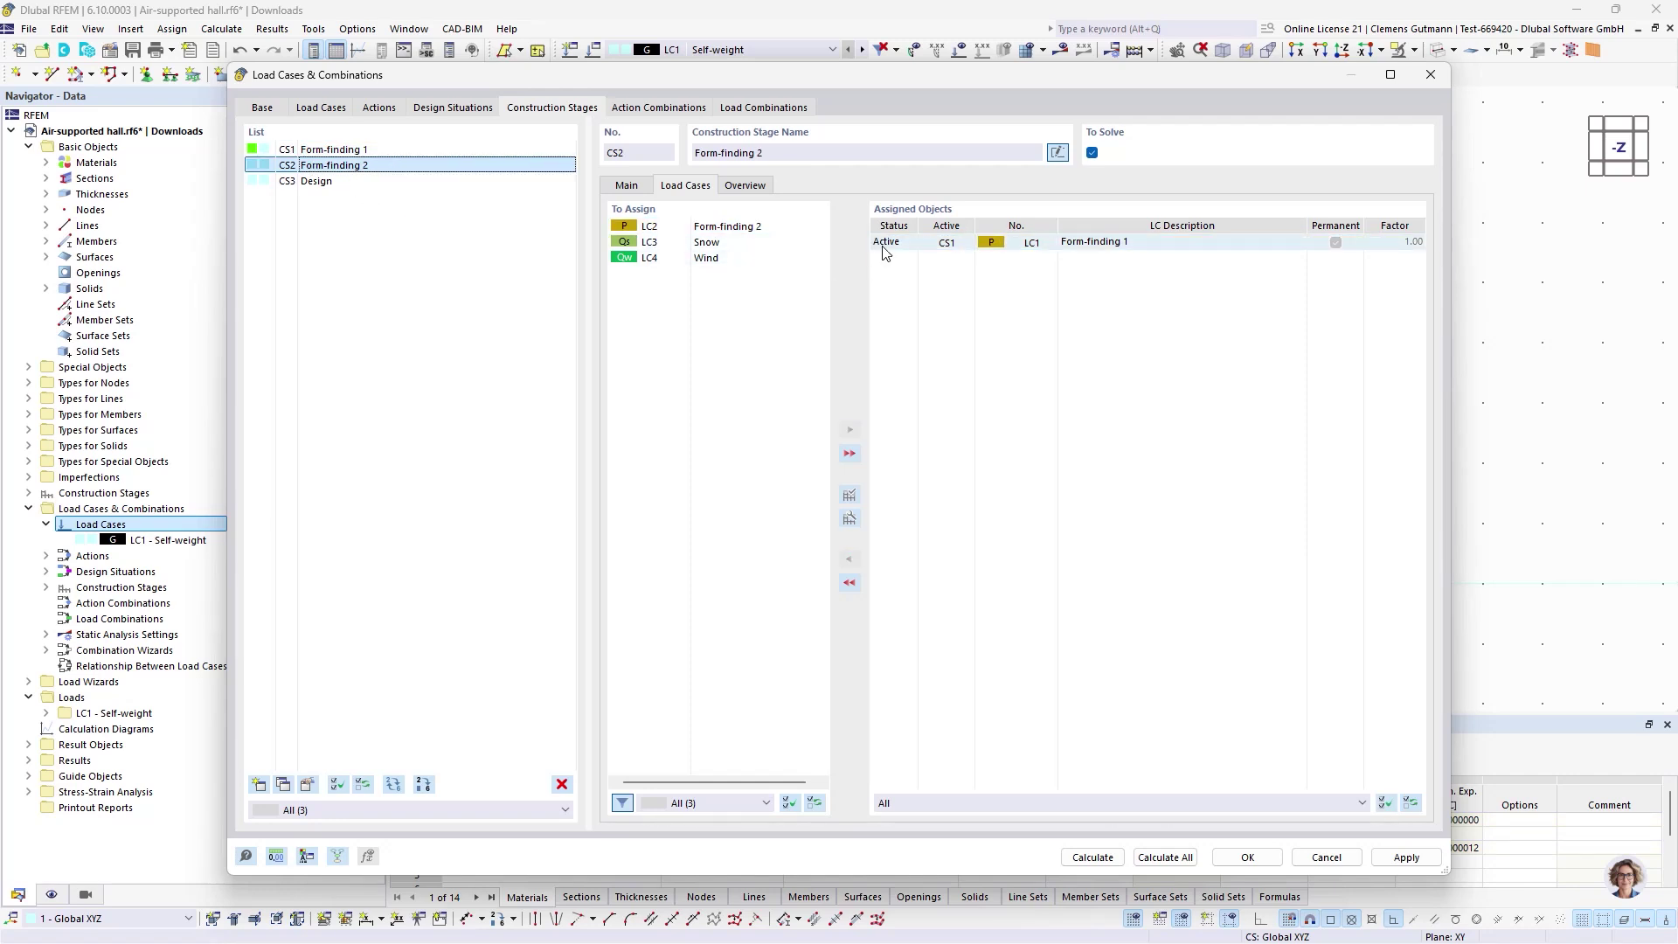
pyautogui.click(795, 229)
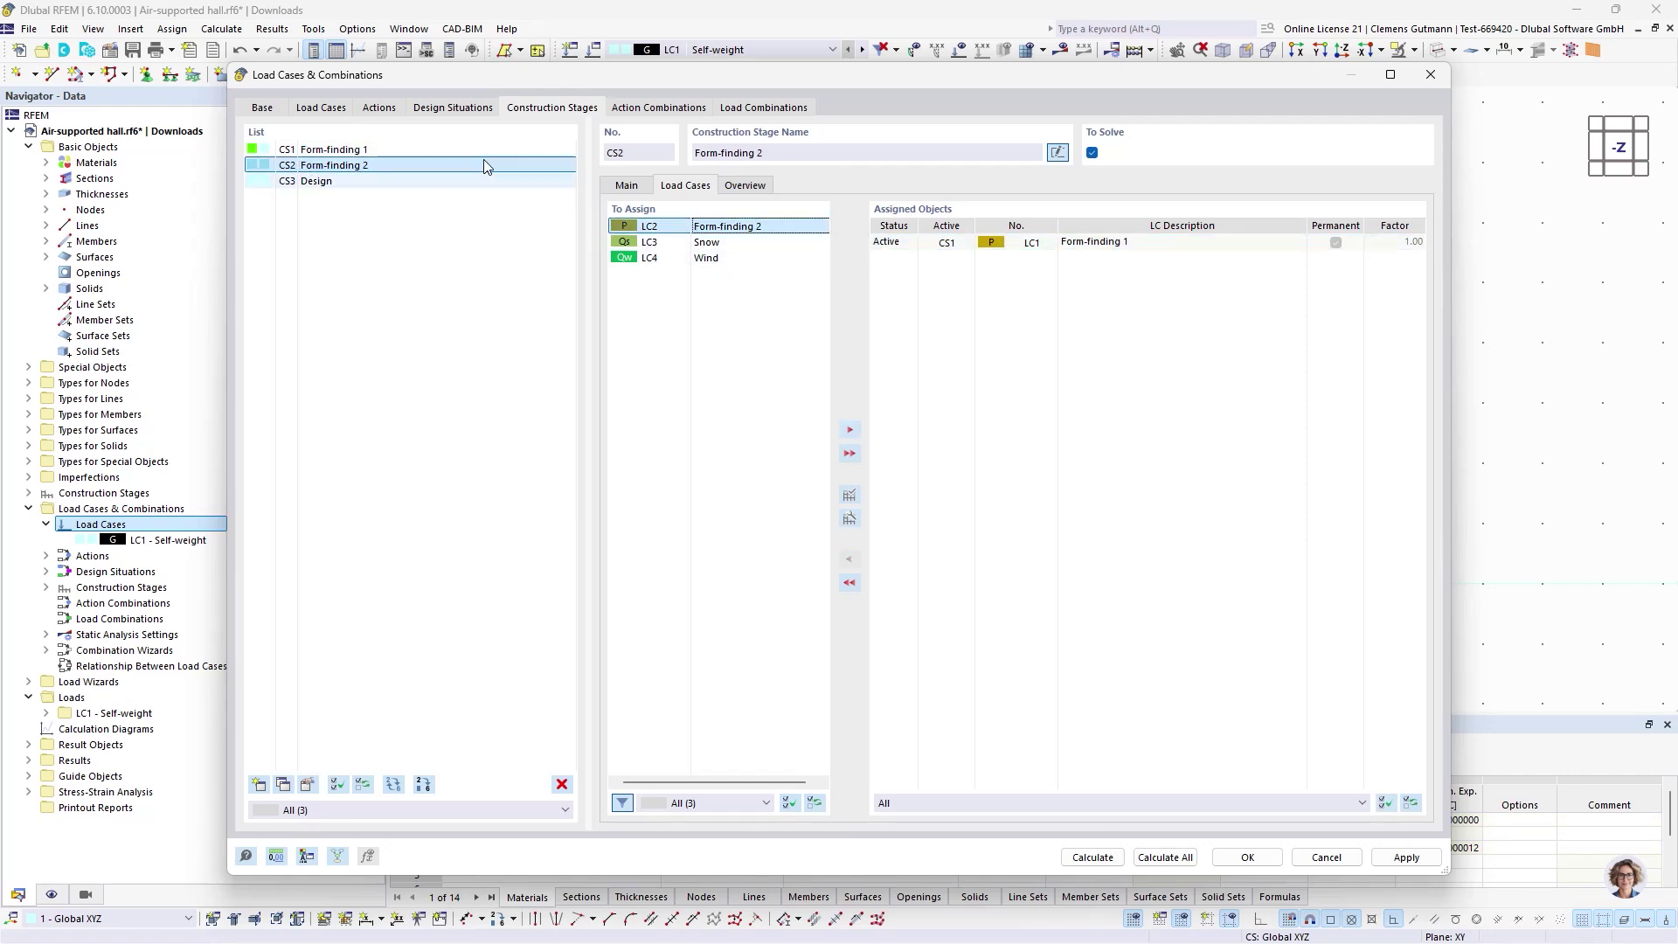
pyautogui.click(849, 429)
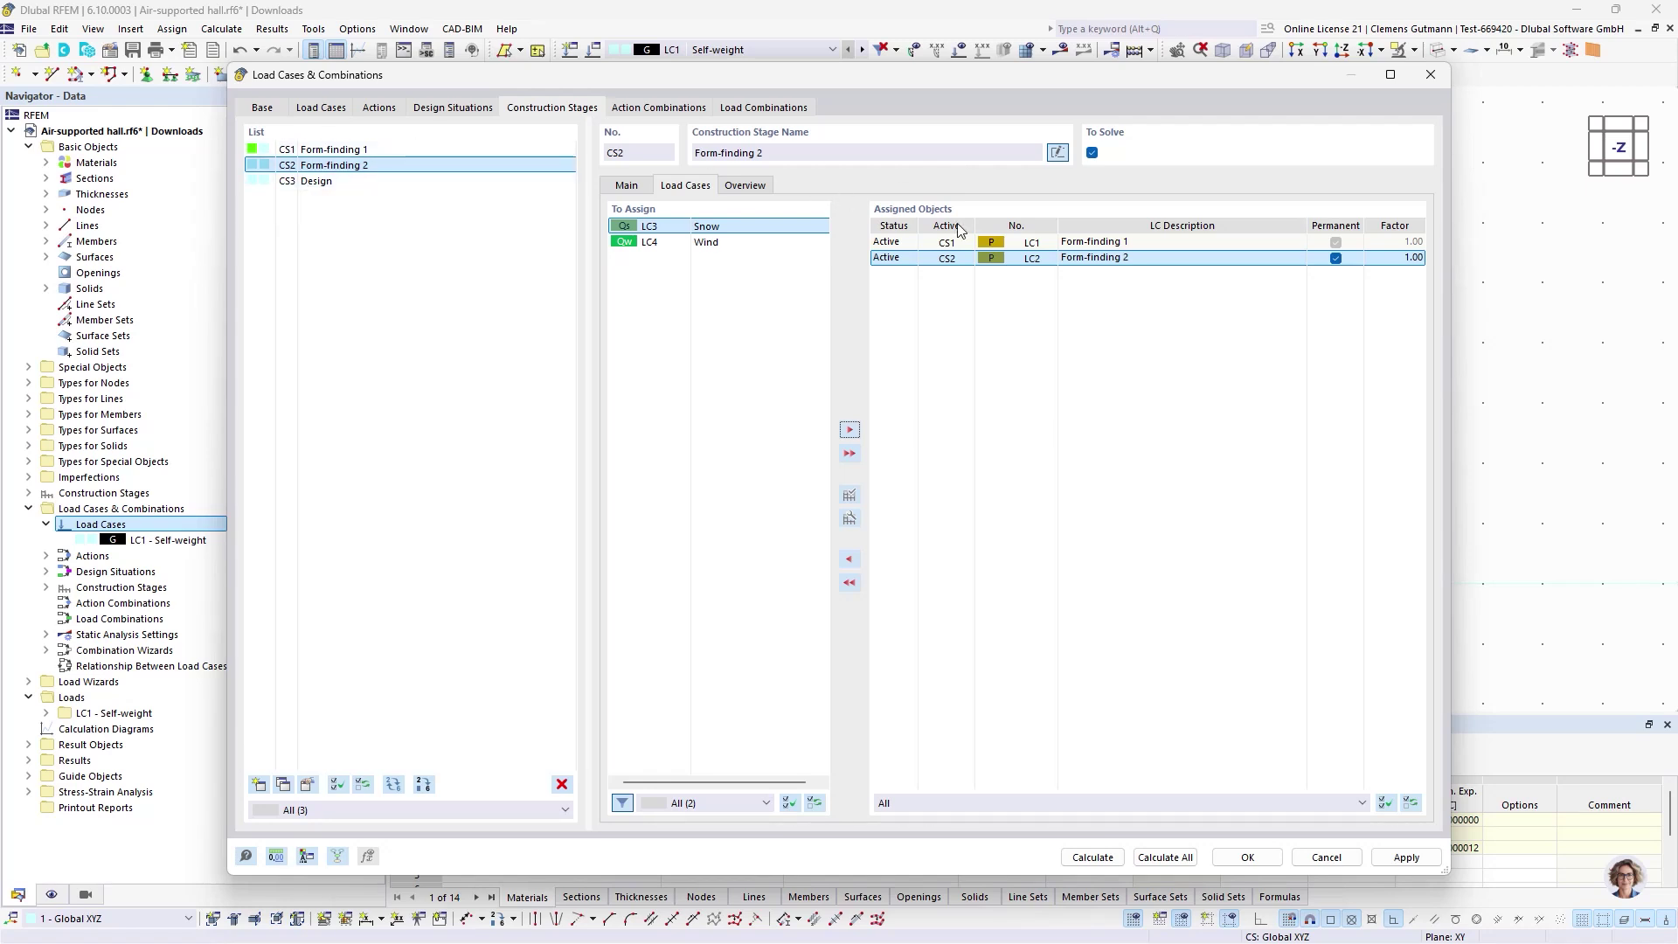
pyautogui.click(893, 243)
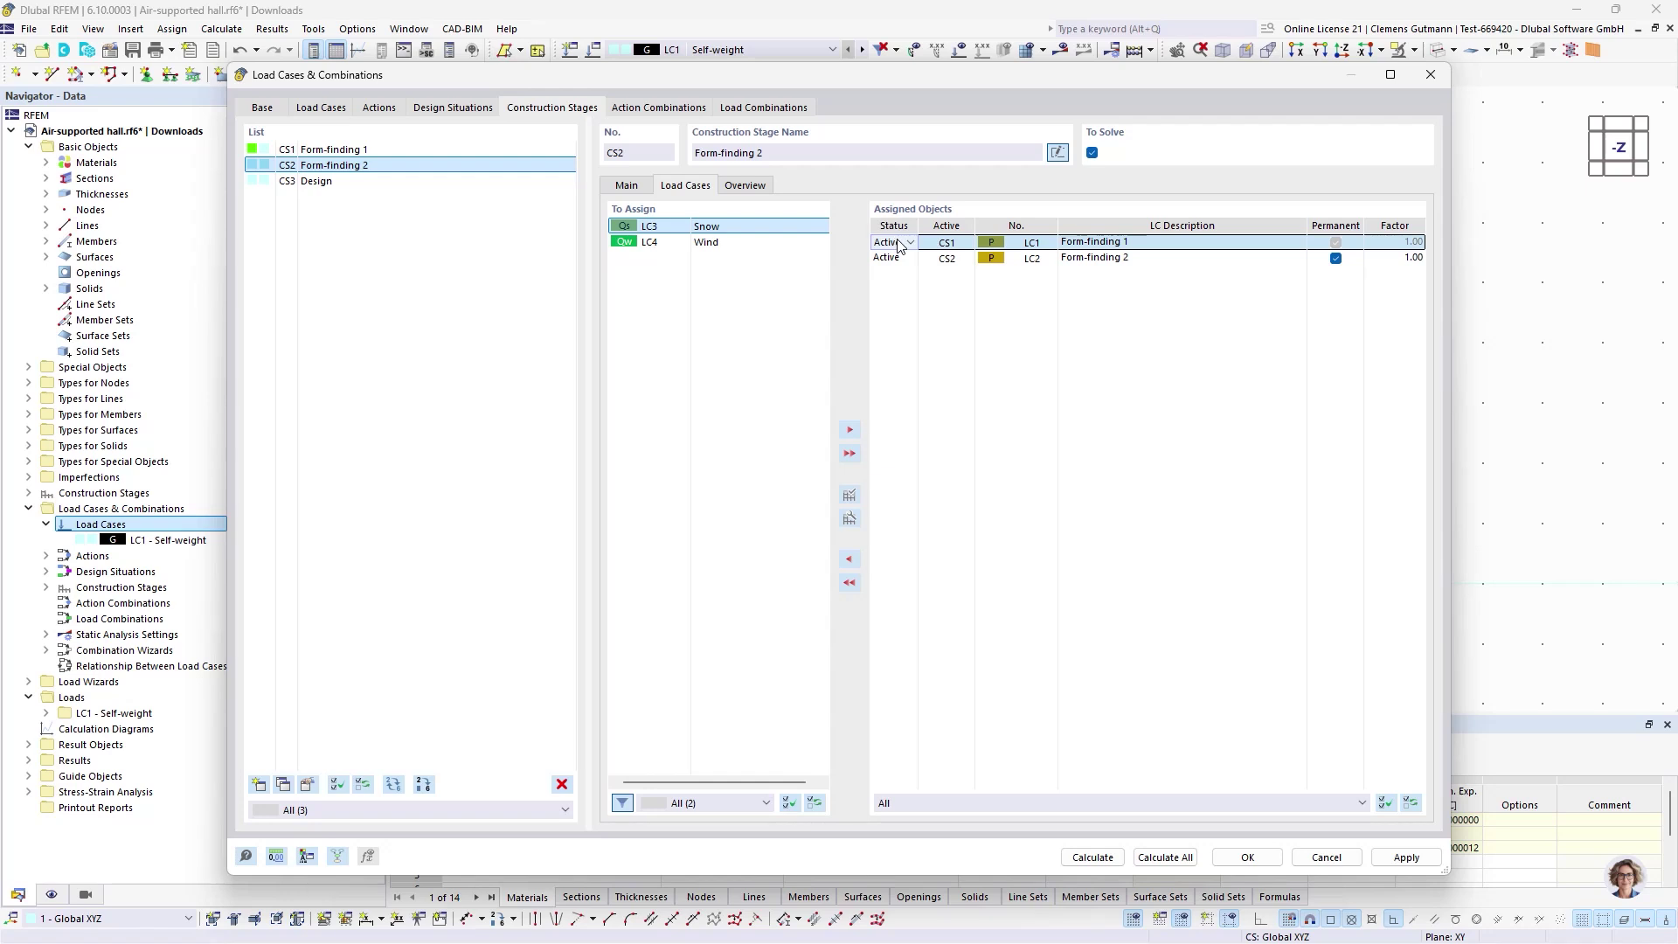
pyautogui.click(900, 243)
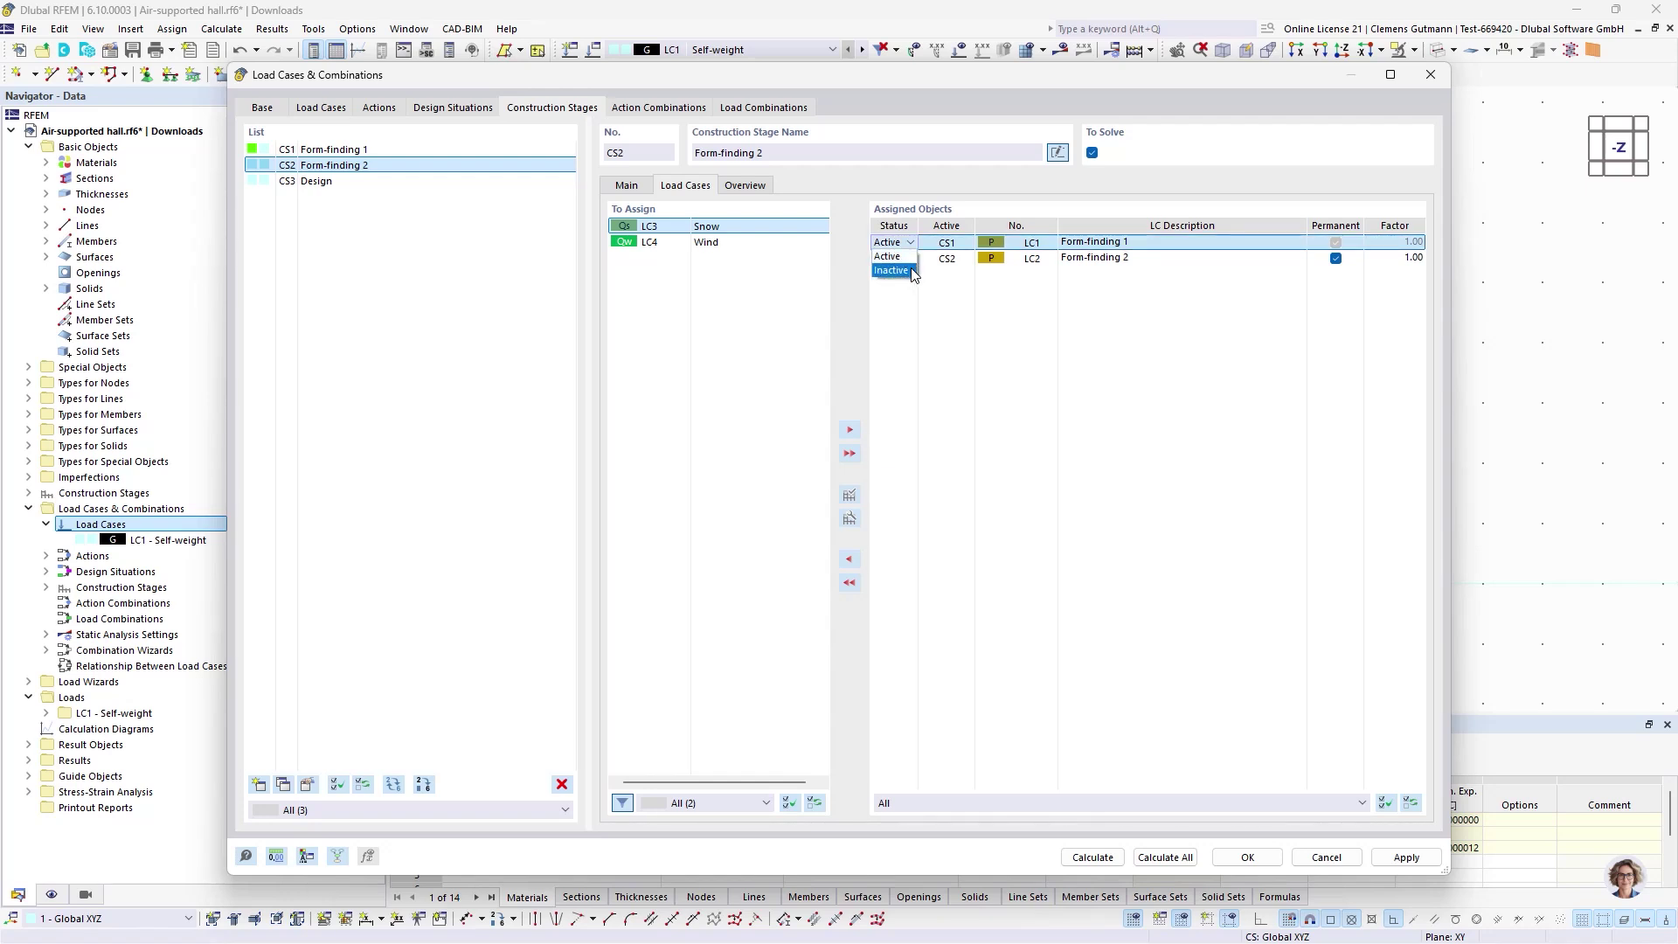
pyautogui.click(912, 272)
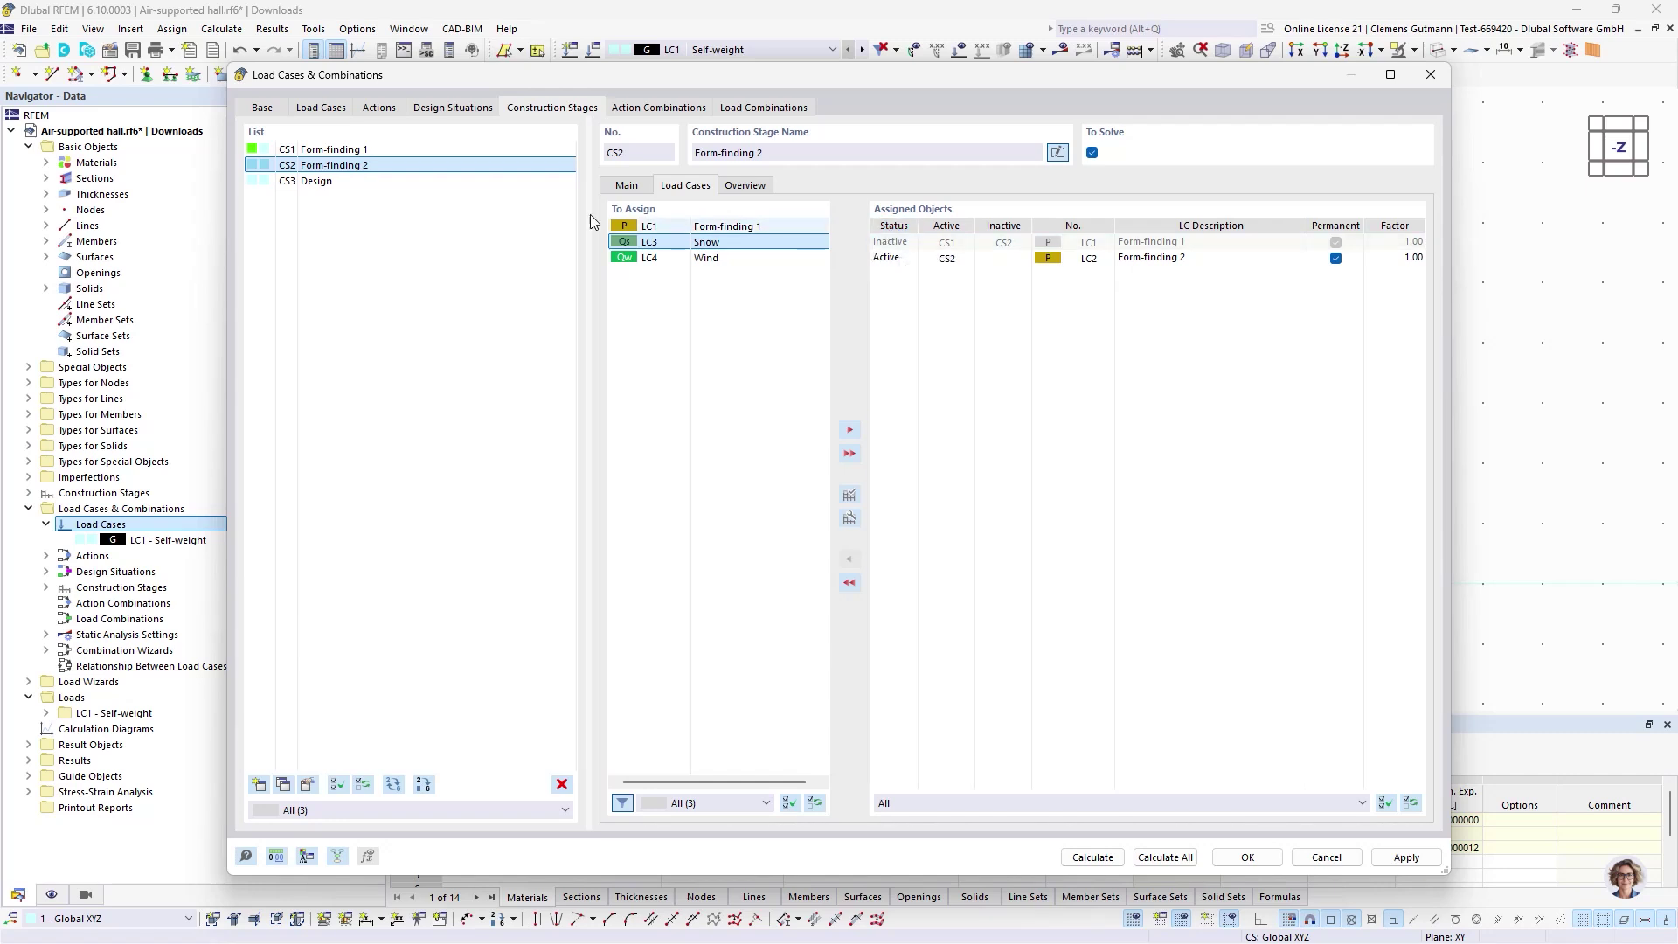
# - In construction stage CS3 Design, assign load cases LC2, LC3 and LC4, set LC1 to Inactive, and confirm the load case settings
pyautogui.click(411, 181)
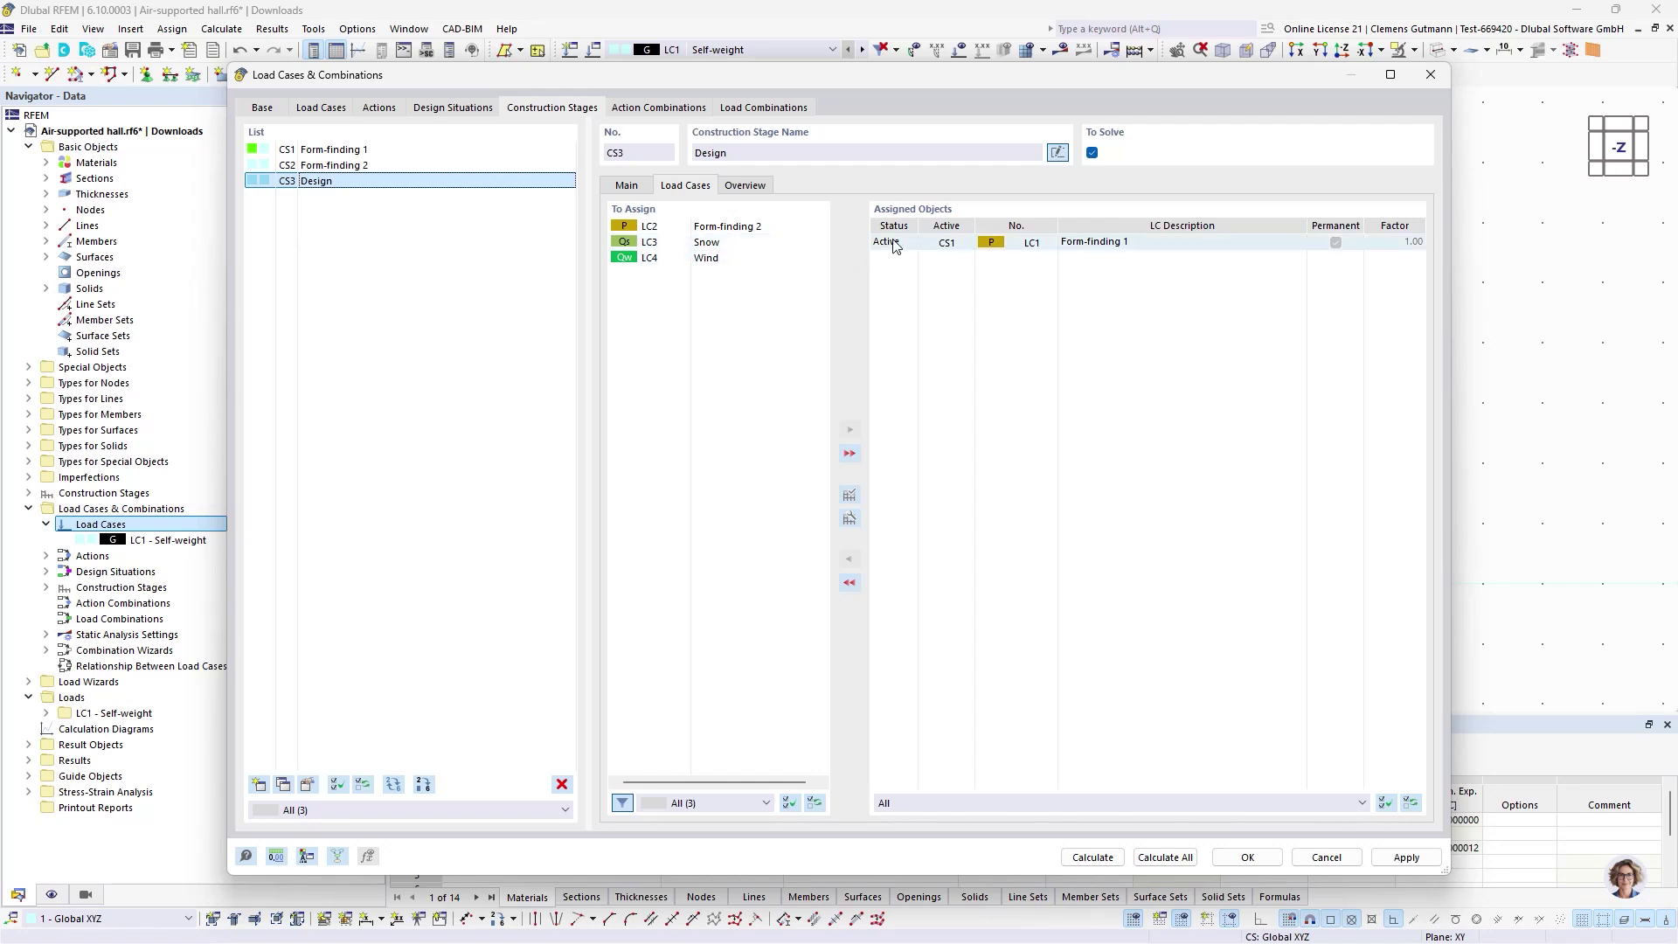
pyautogui.click(933, 244)
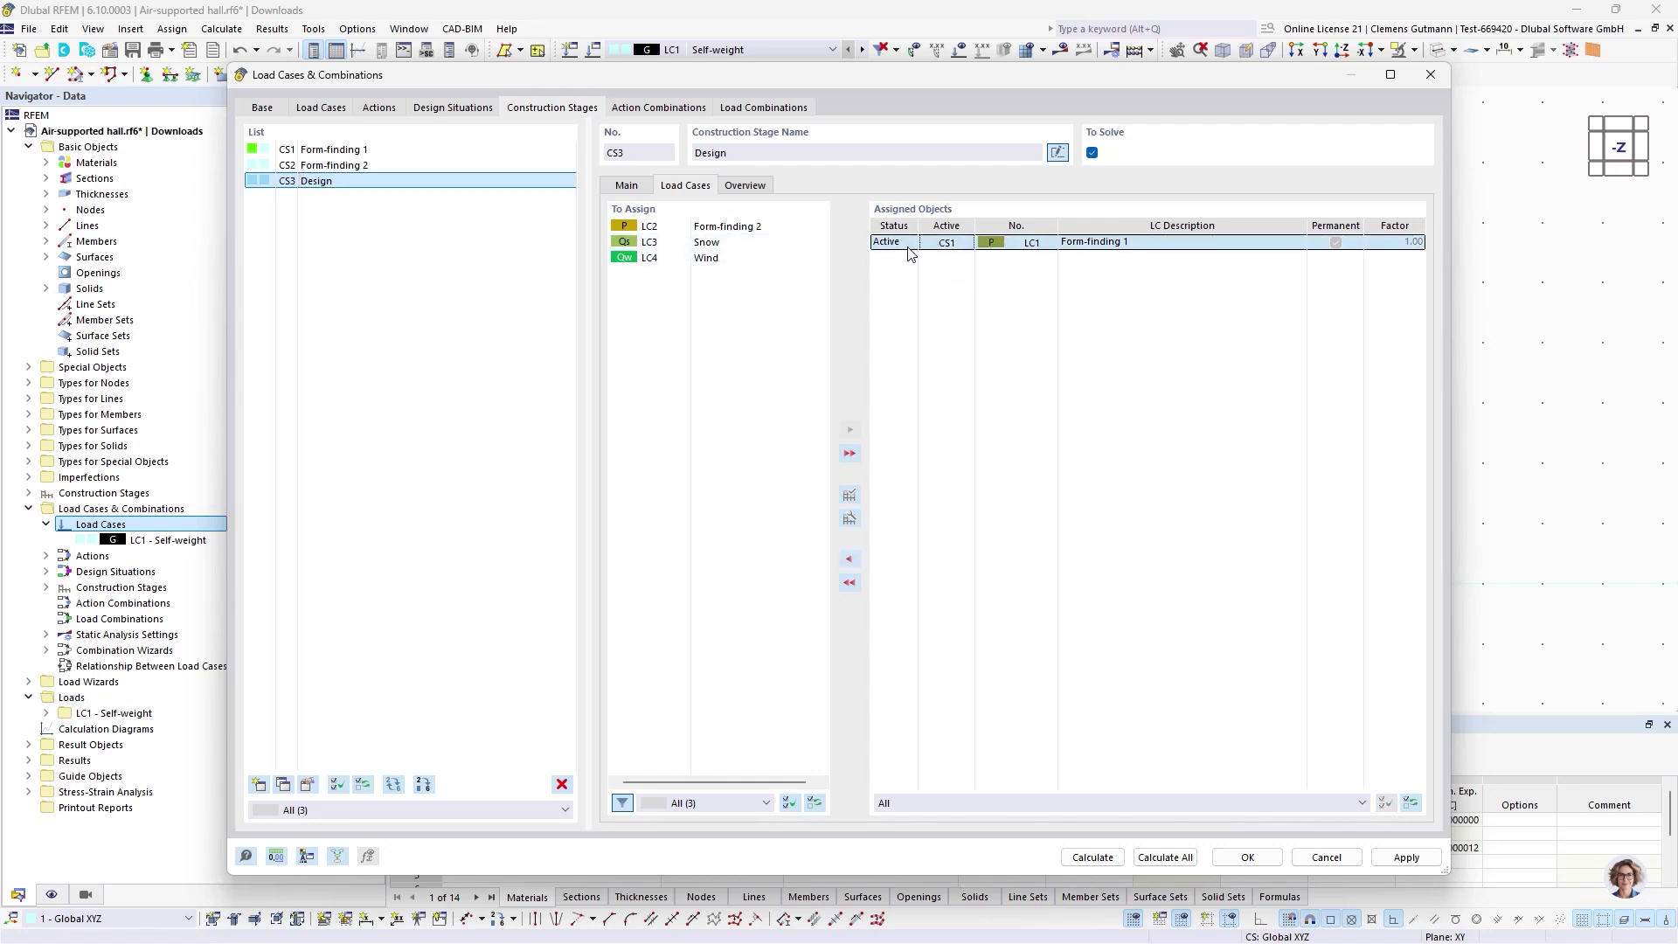
pyautogui.hotkey('ctrl', 'a')
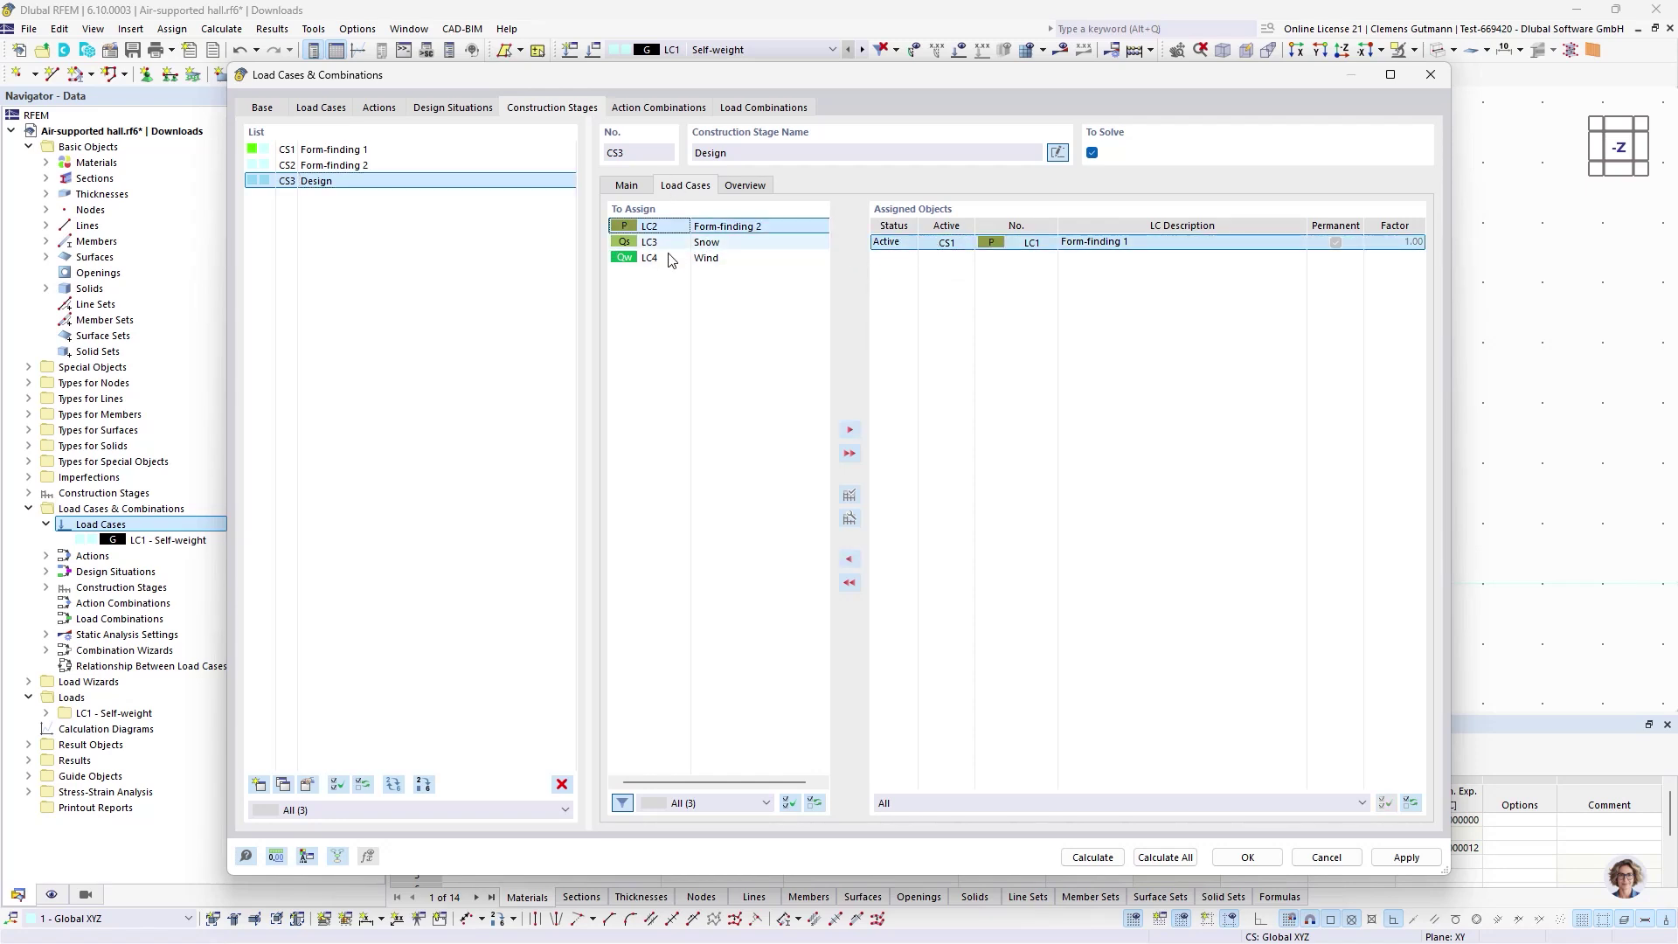
pyautogui.click(849, 429)
pyautogui.click(931, 248)
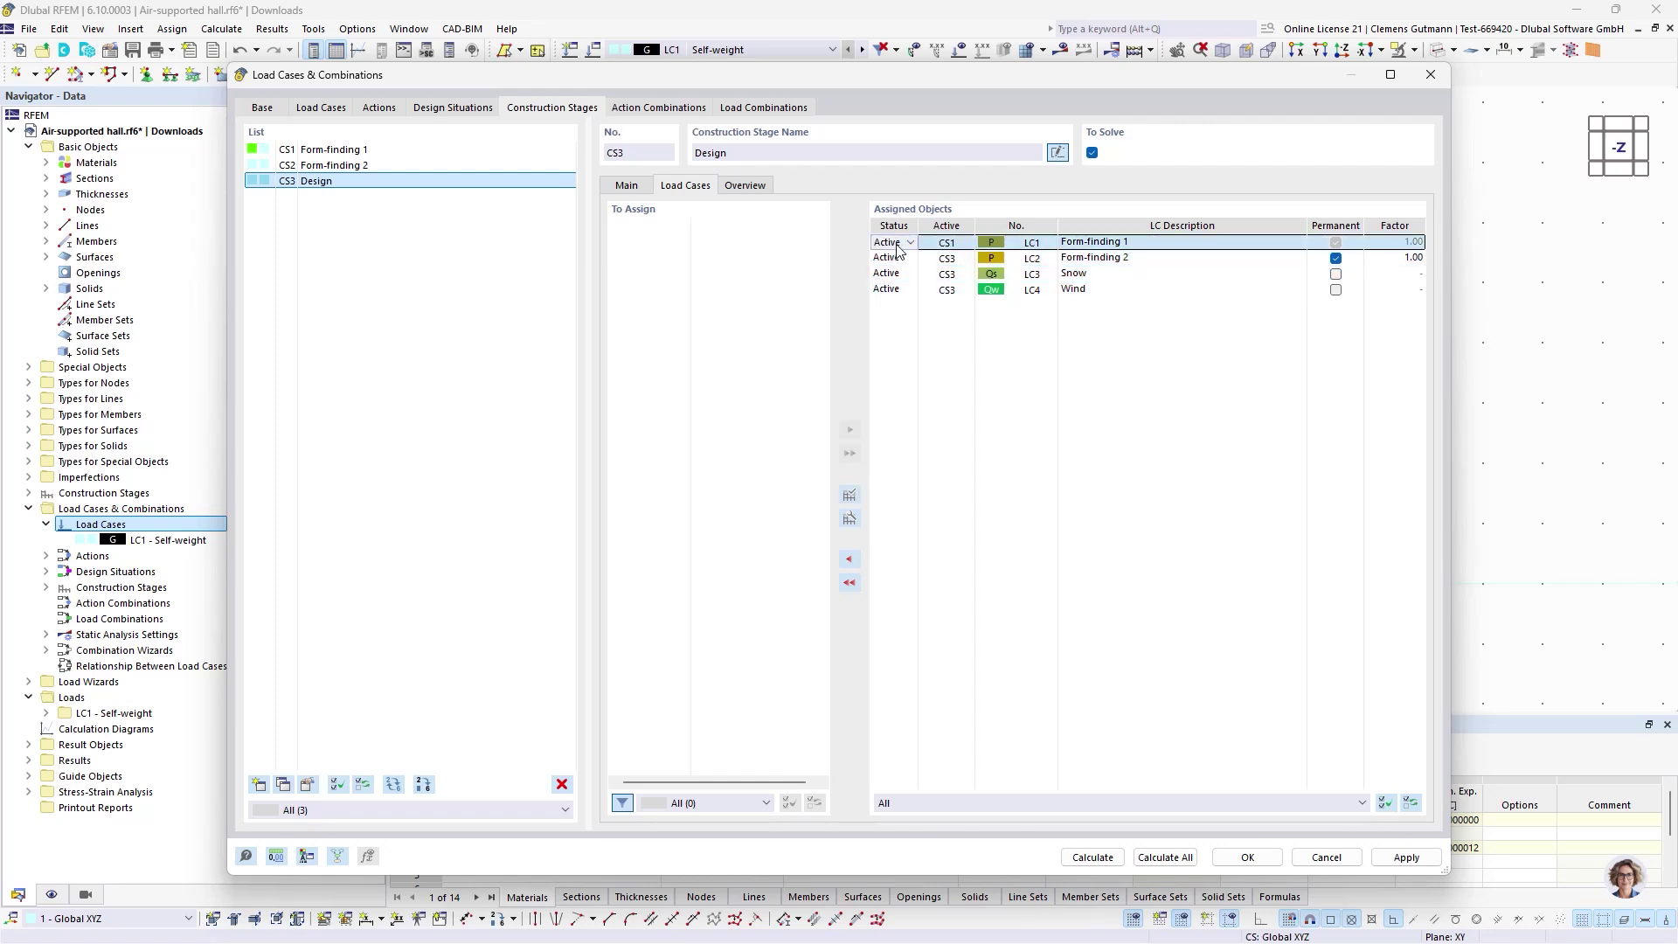
pyautogui.click(849, 558)
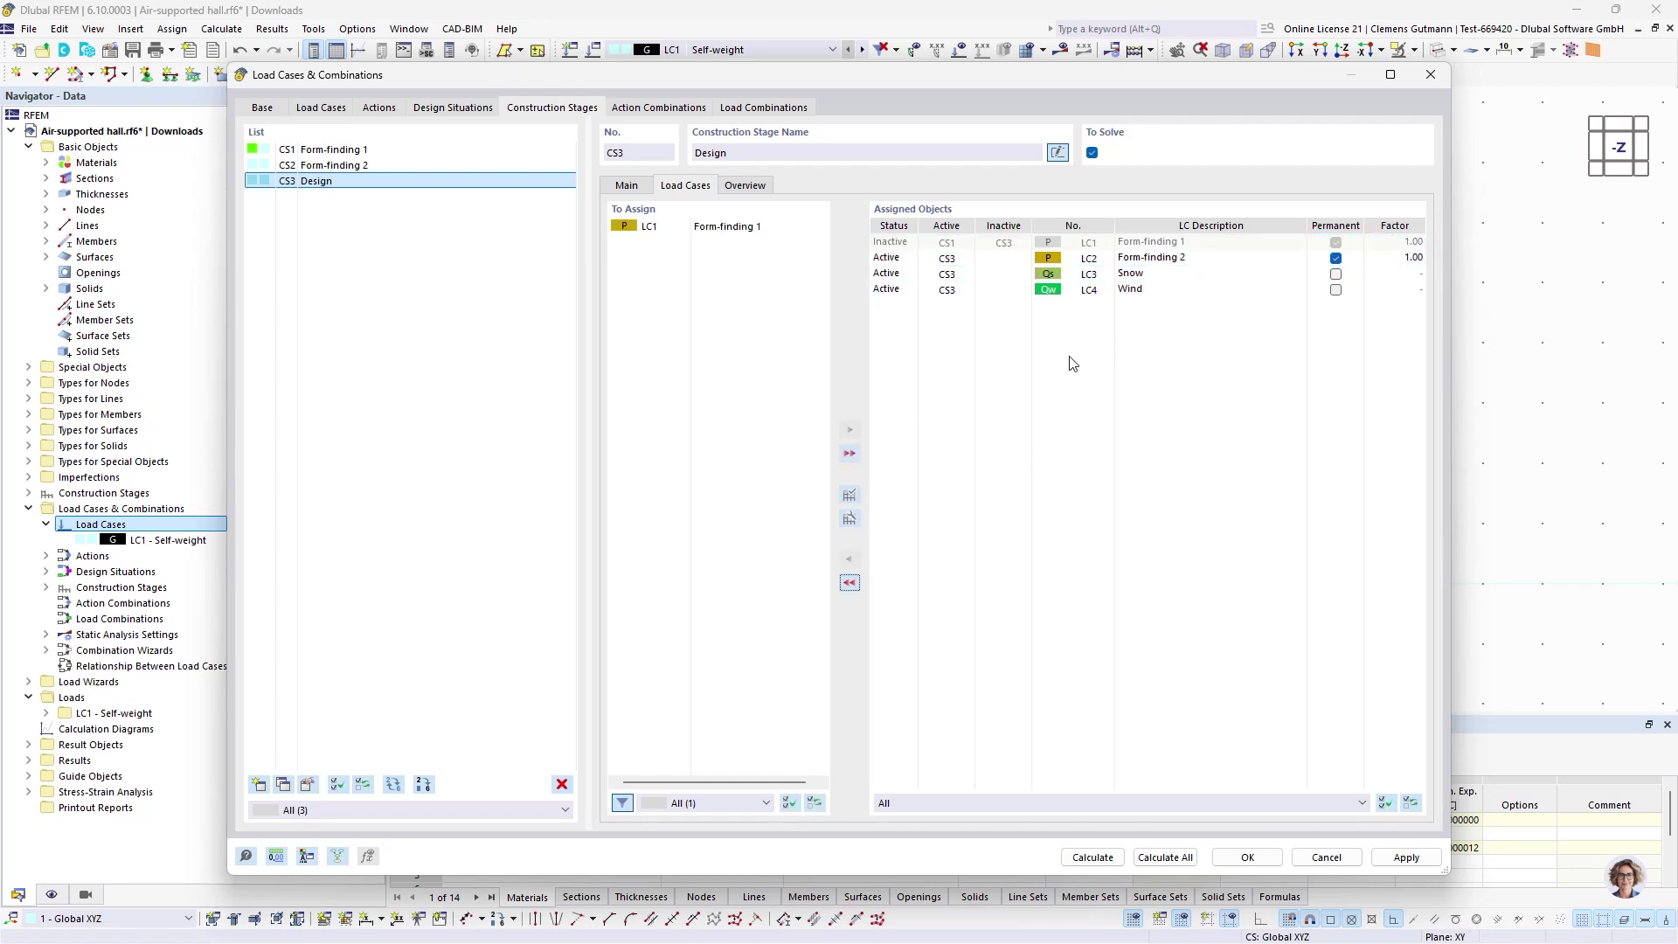
pyautogui.click(347, 165)
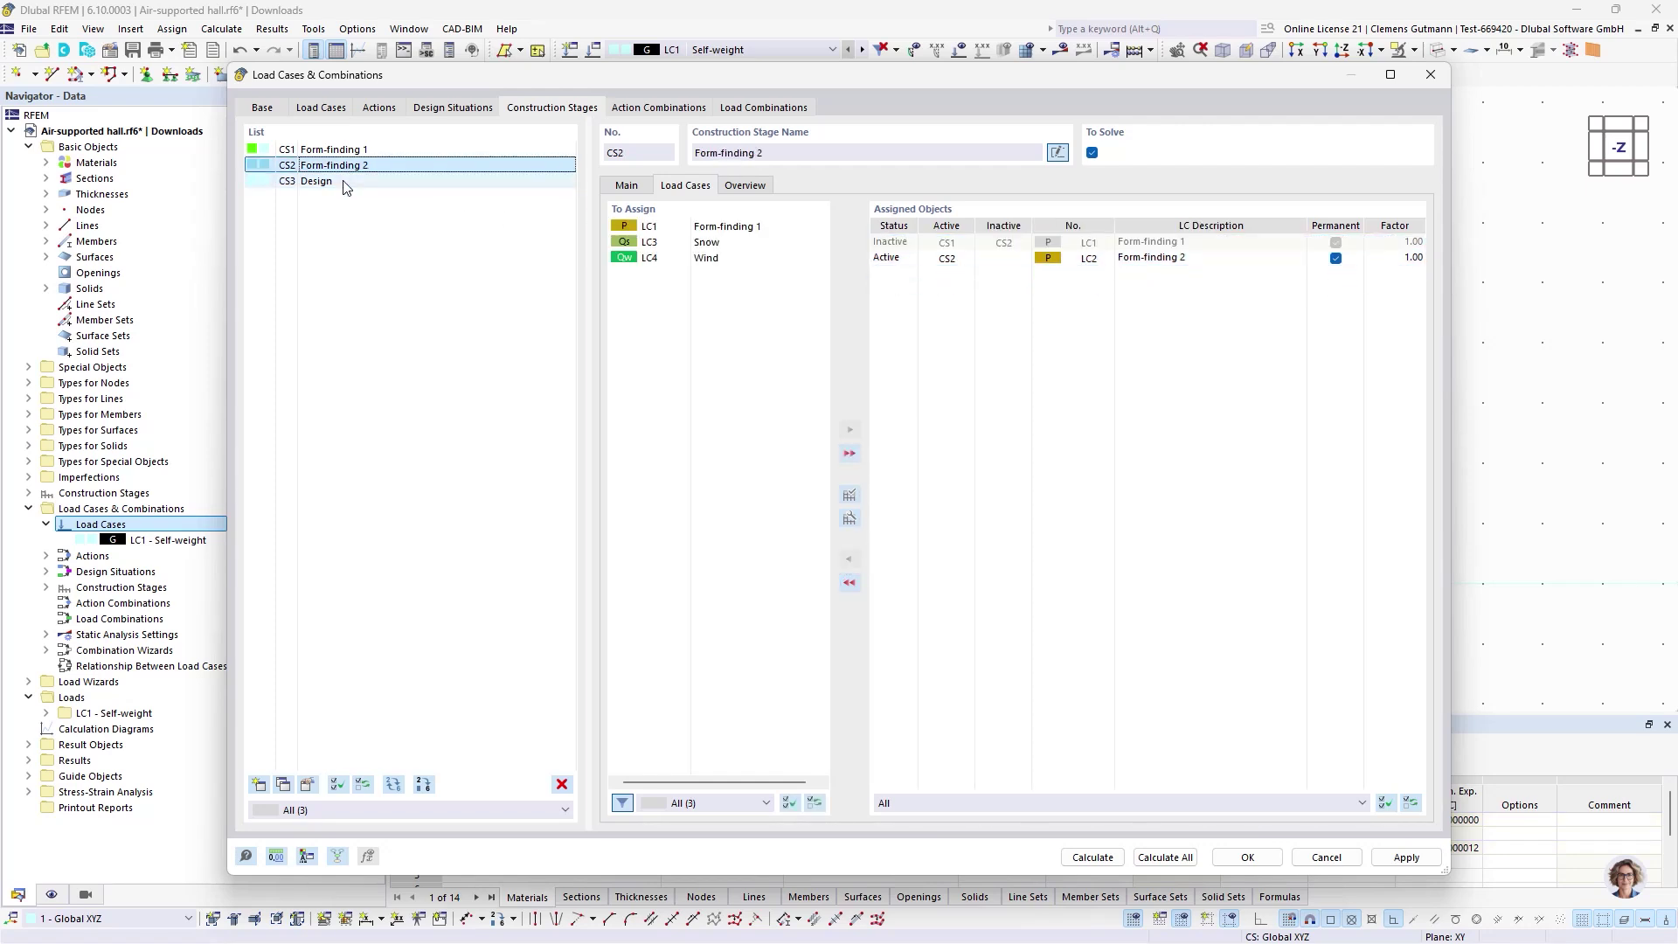
pyautogui.click(345, 183)
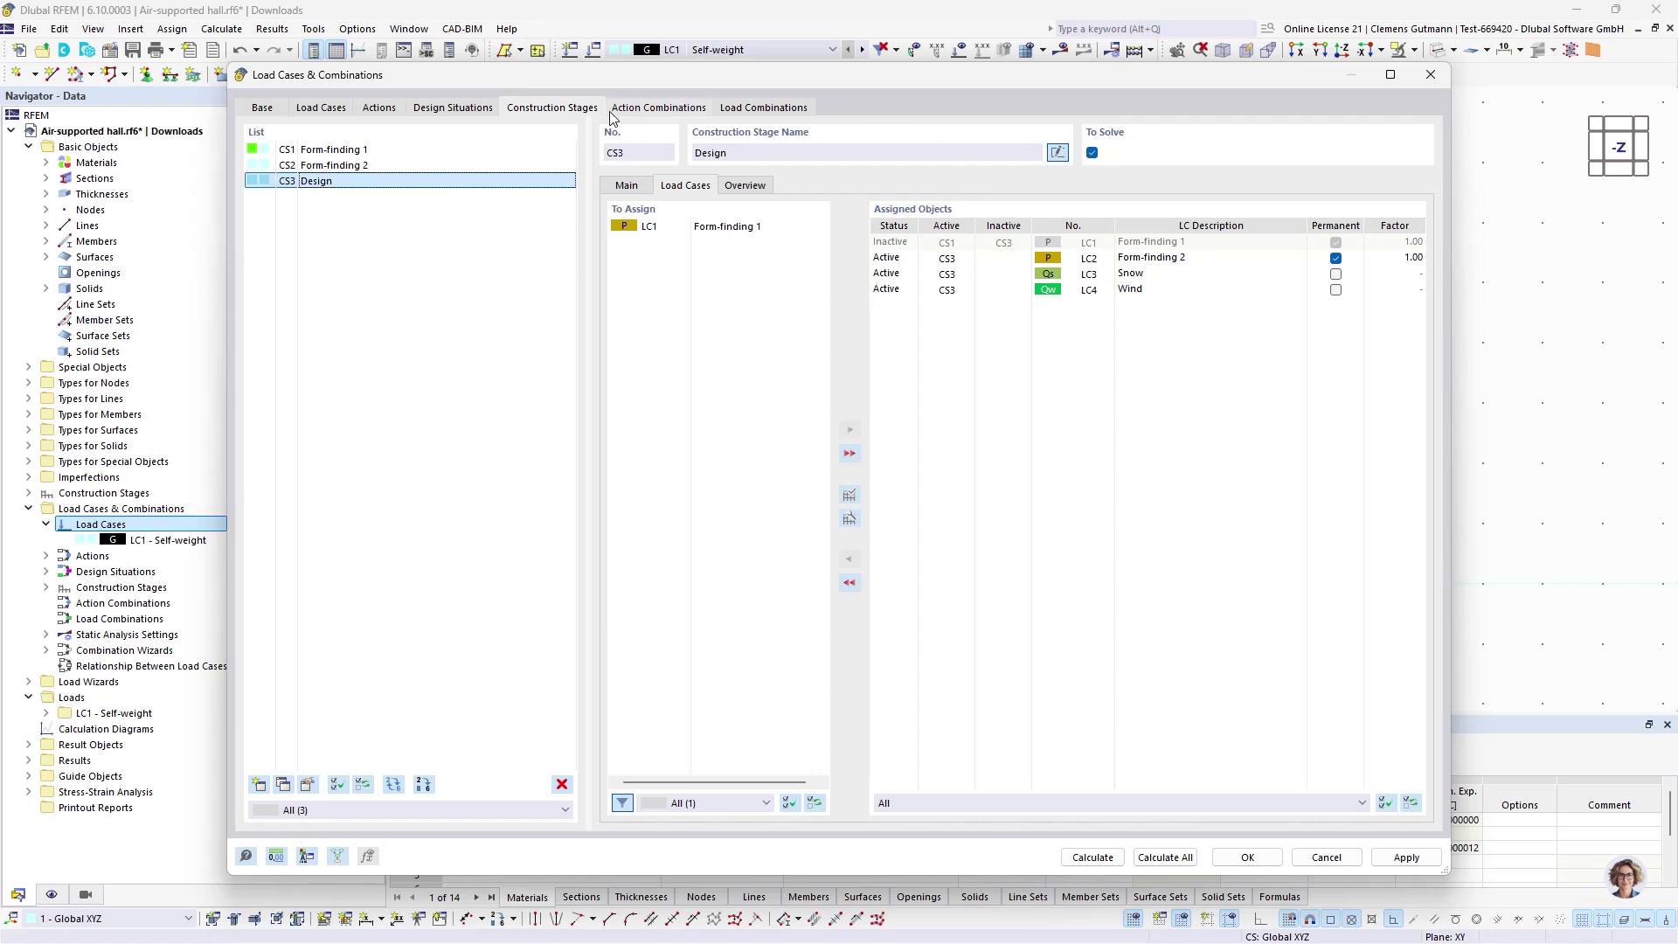
pyautogui.click(1244, 857)
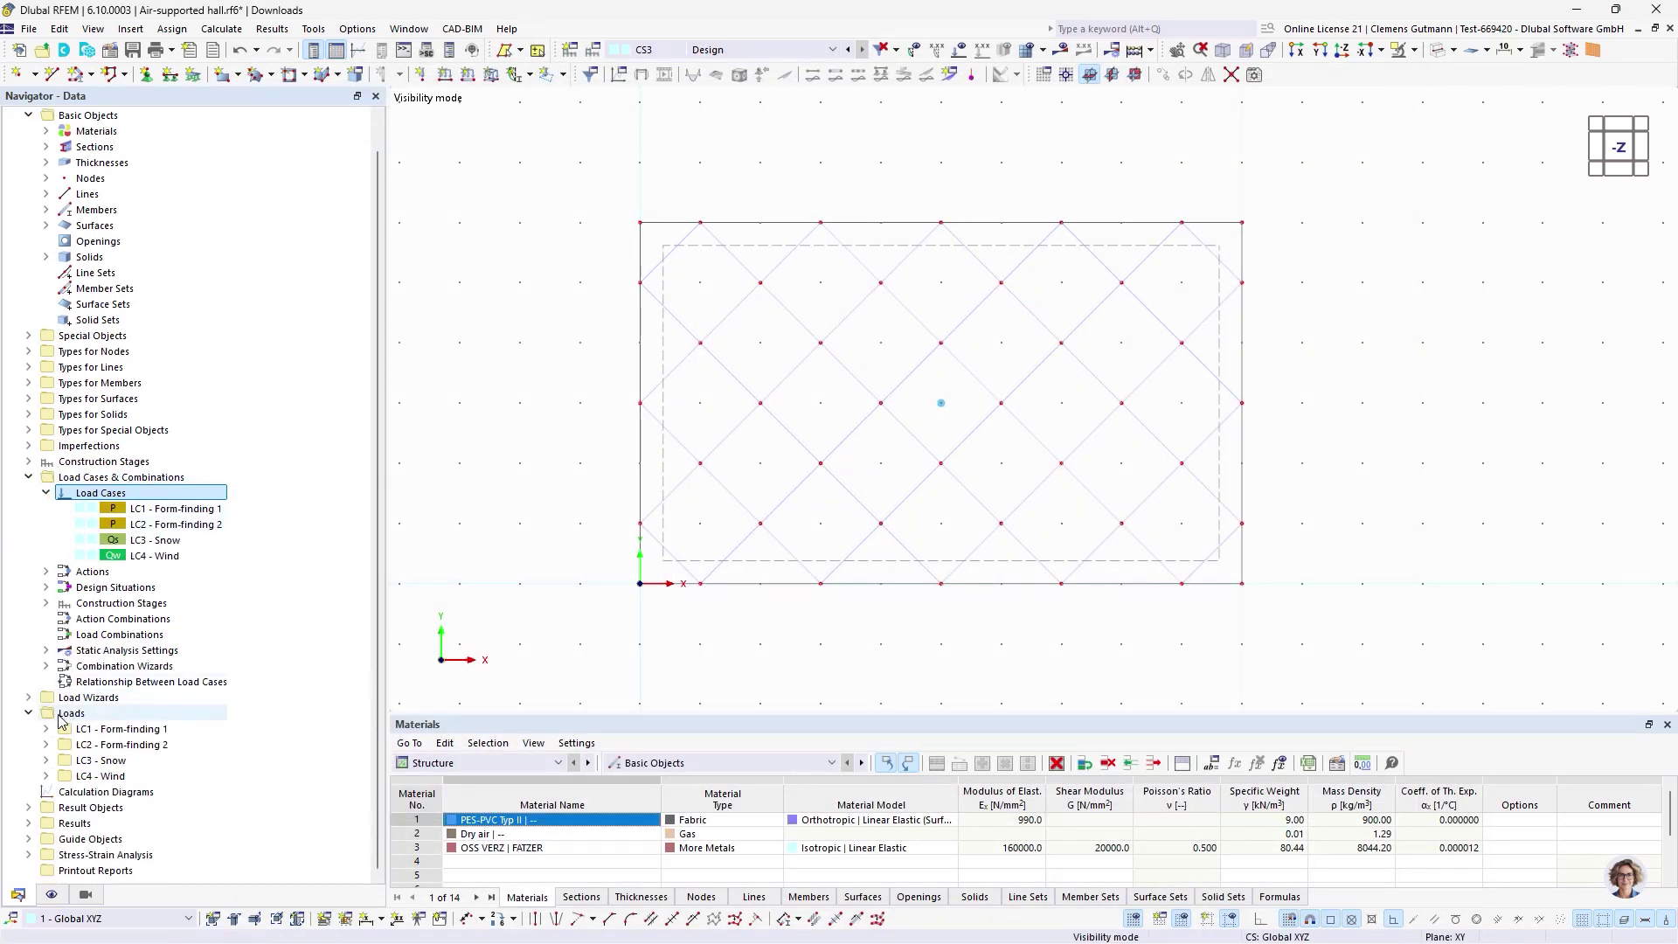
# - Create a new object selection in the visibilities and include members in it
pyautogui.click(46, 729)
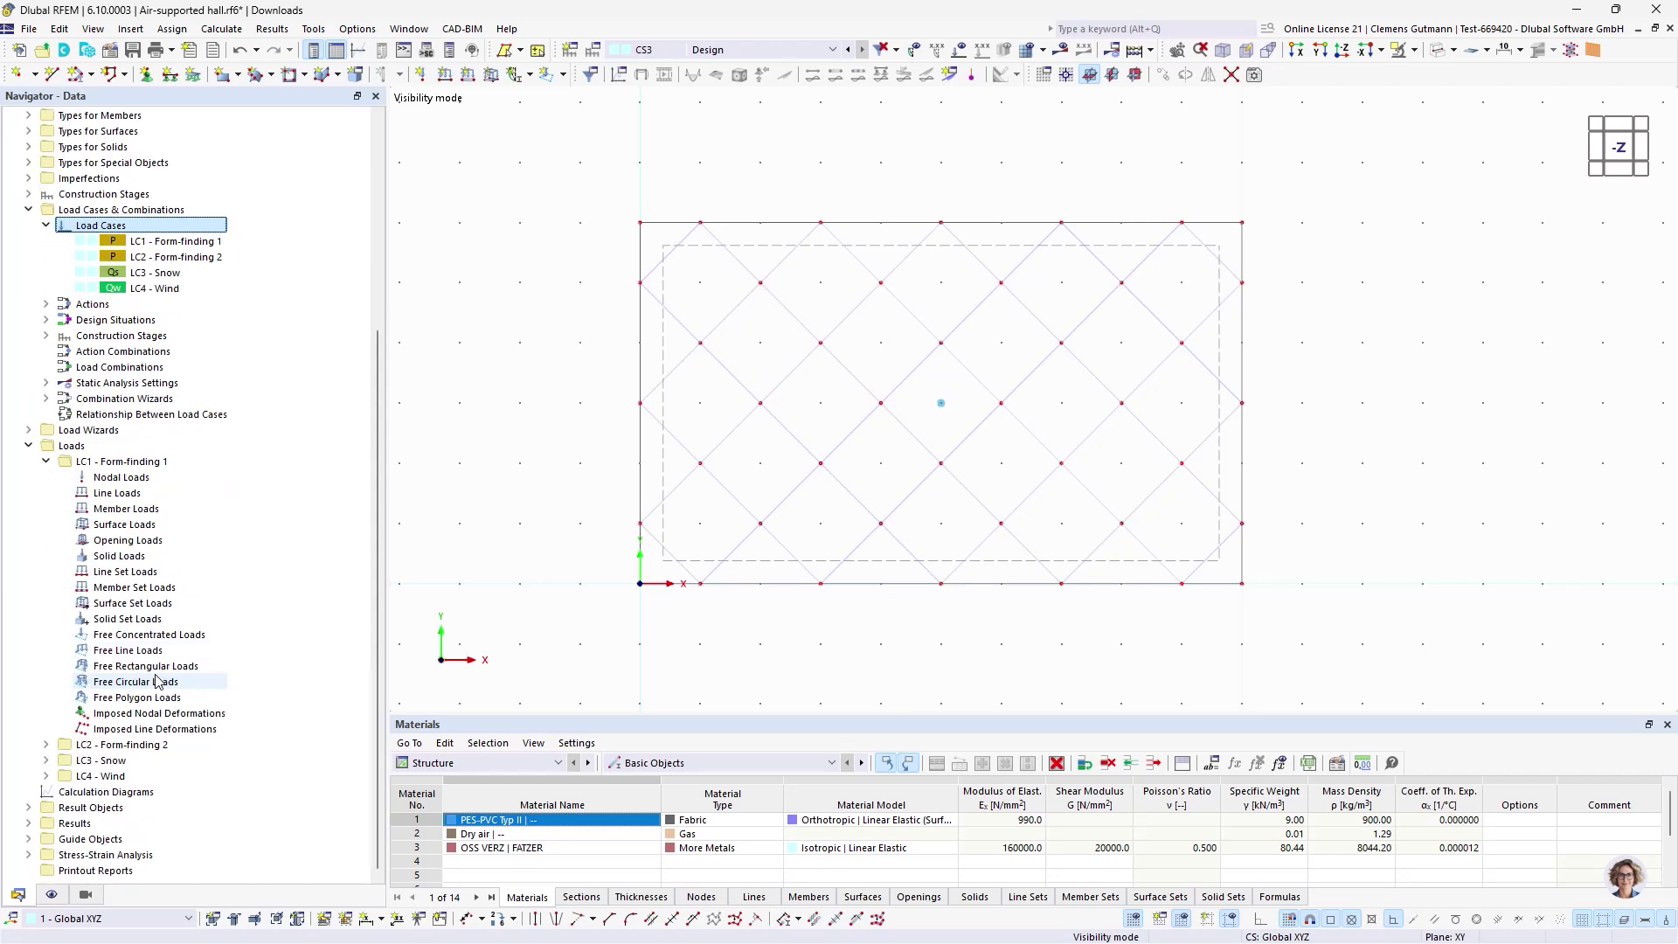
pyautogui.keyDown('ctrl'); pyautogui.moveTo(966, 611); pyautogui.dragTo(760, 617, button='middle'); pyautogui.keyUp('ctrl')
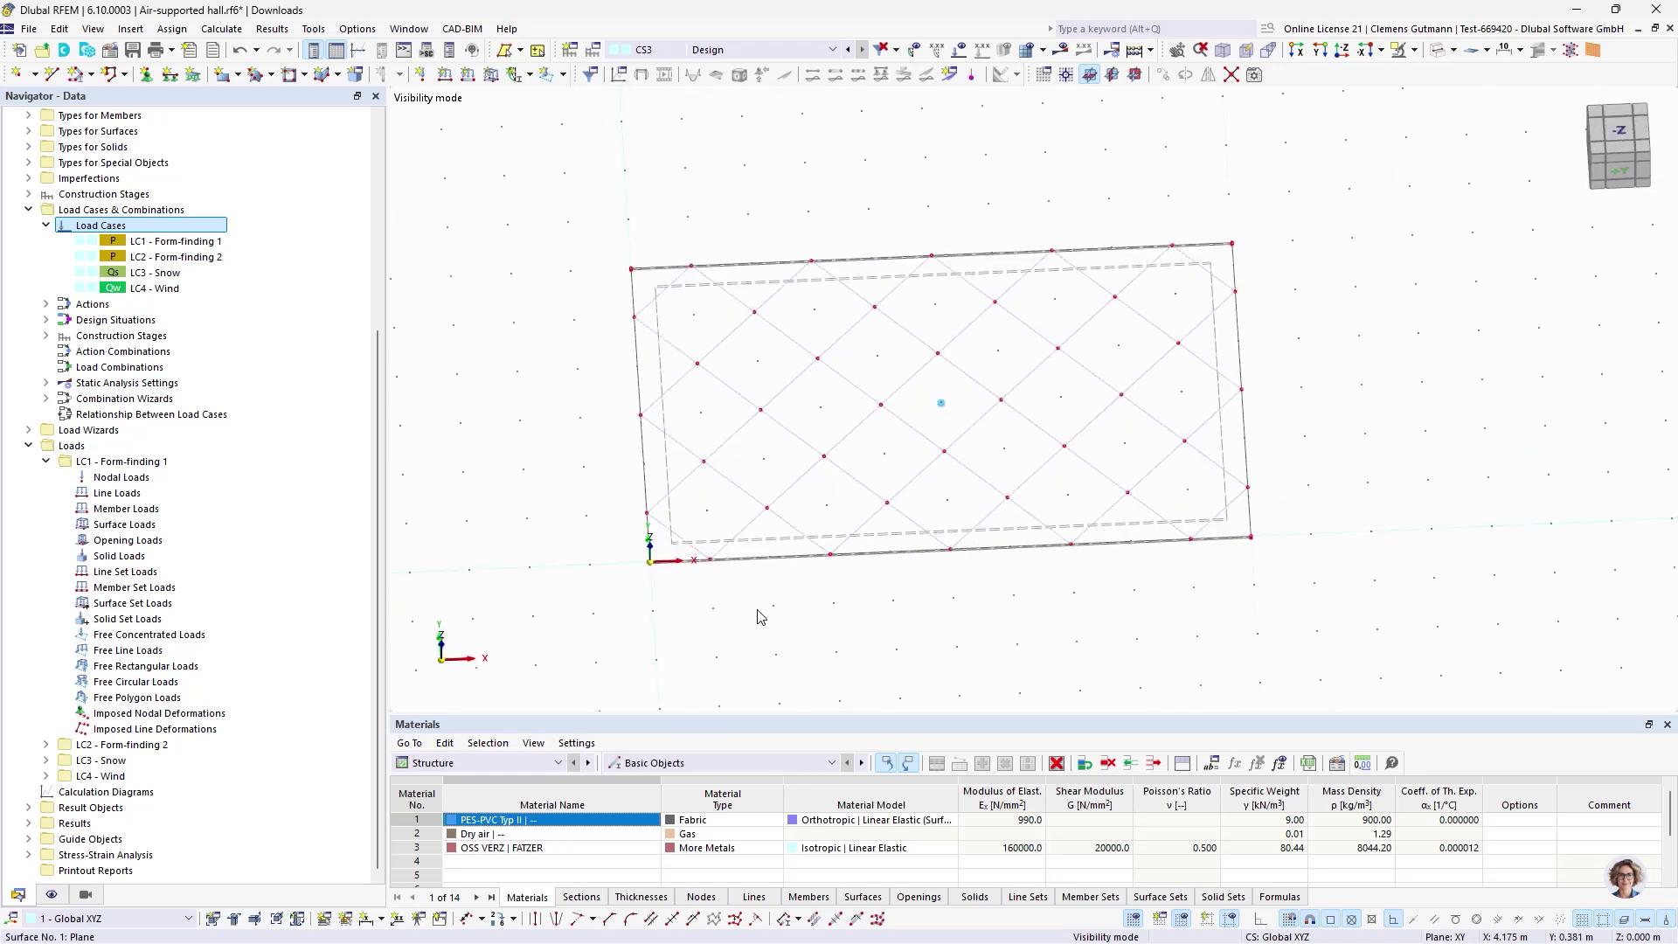
pyautogui.click(85, 893)
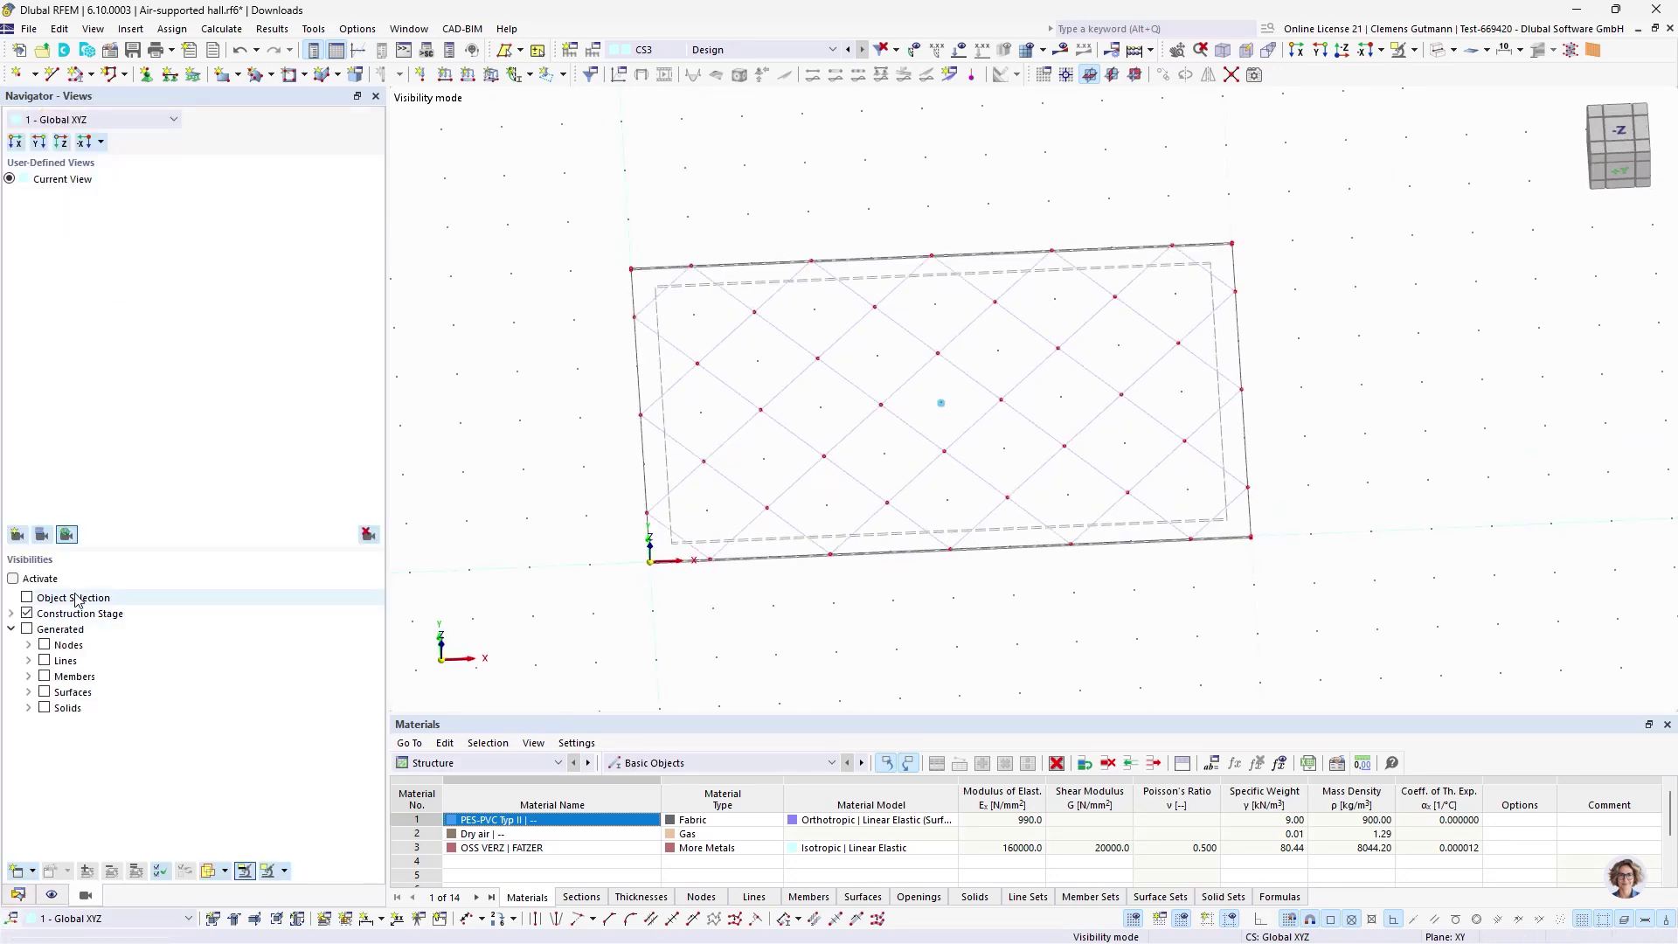
pyautogui.rightClick(76, 599)
pyautogui.click(131, 609)
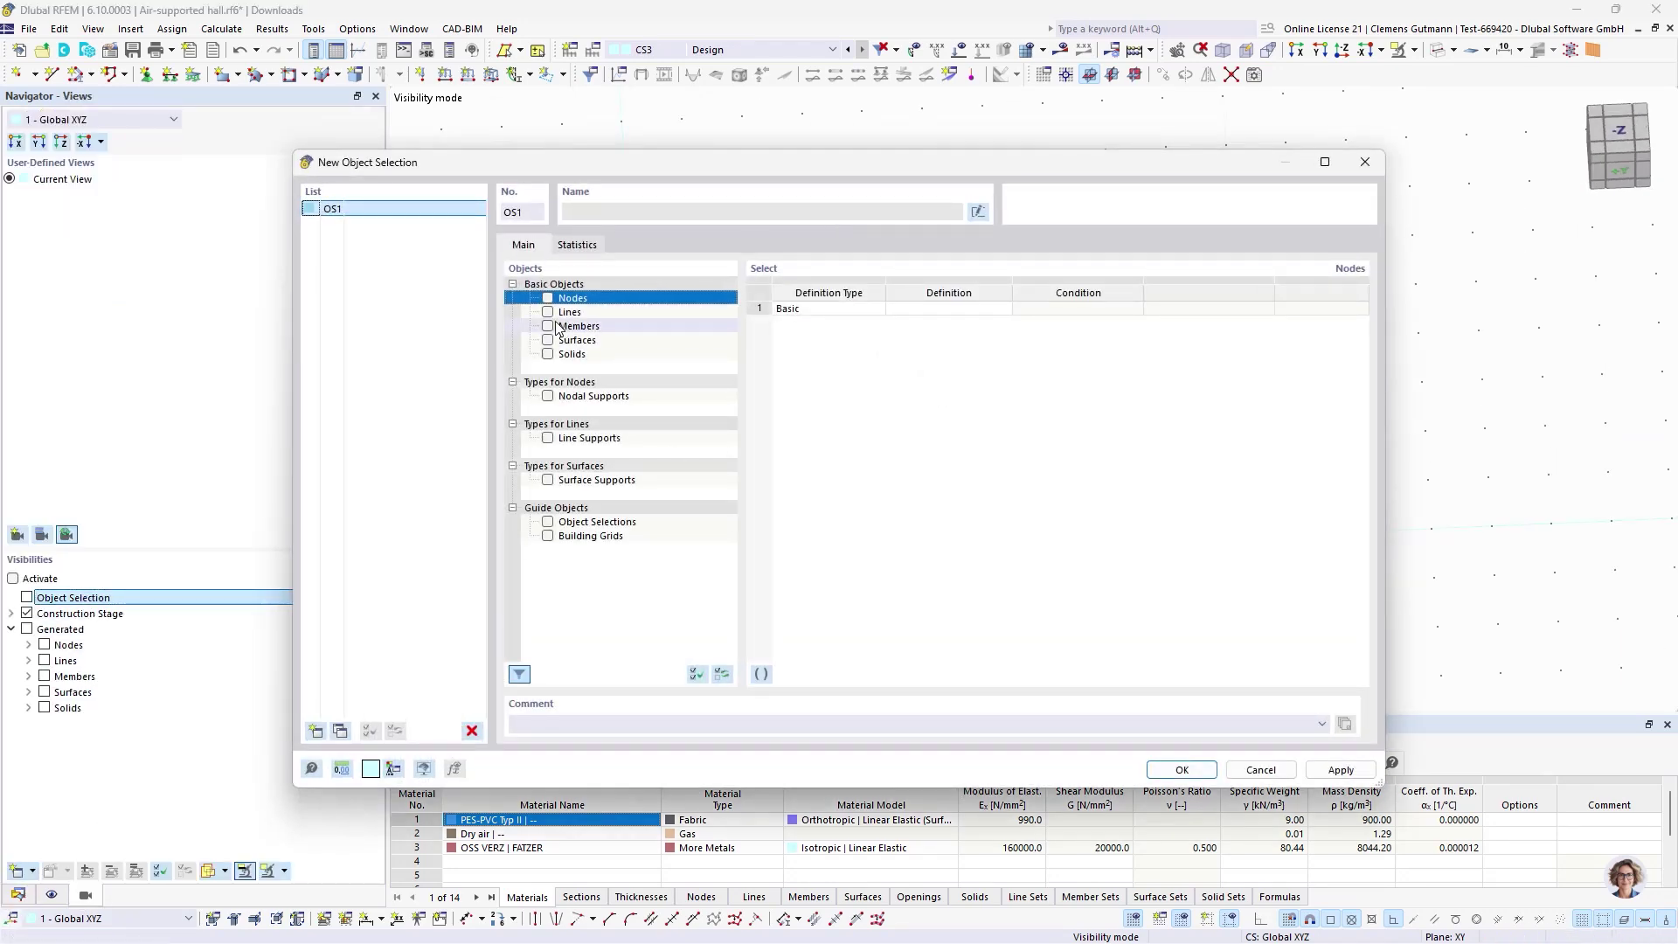
pyautogui.click(549, 326)
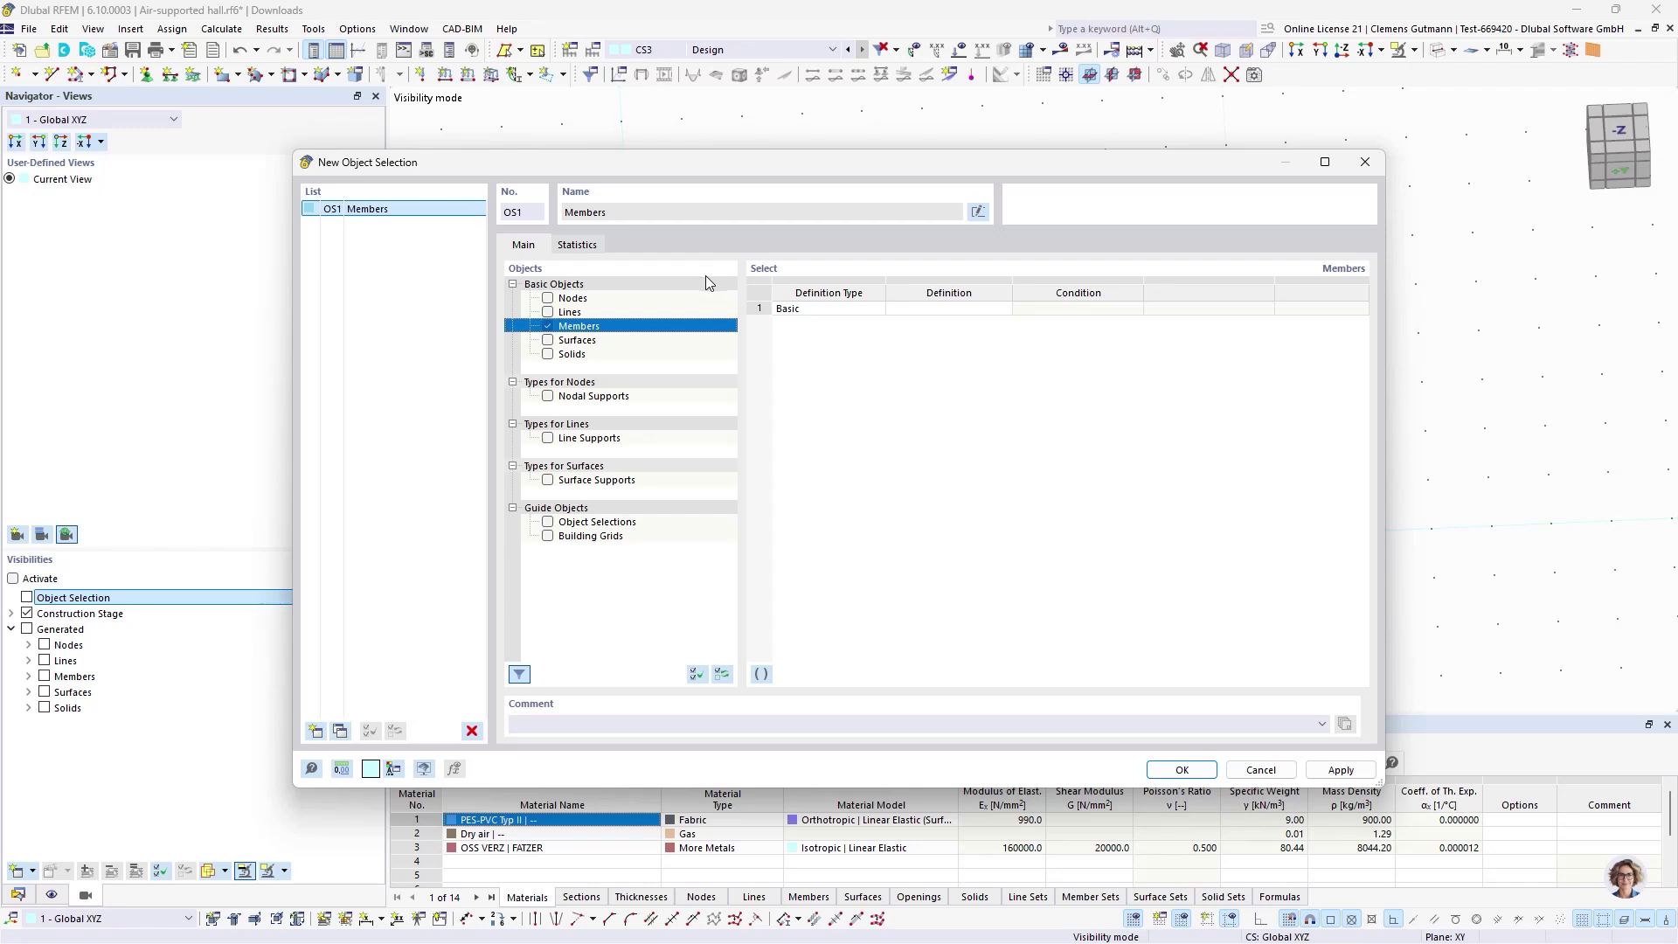
# - Limit the object selection to members whose Member Type equals Cable, and name it "Cables"
pyautogui.click(1100, 311)
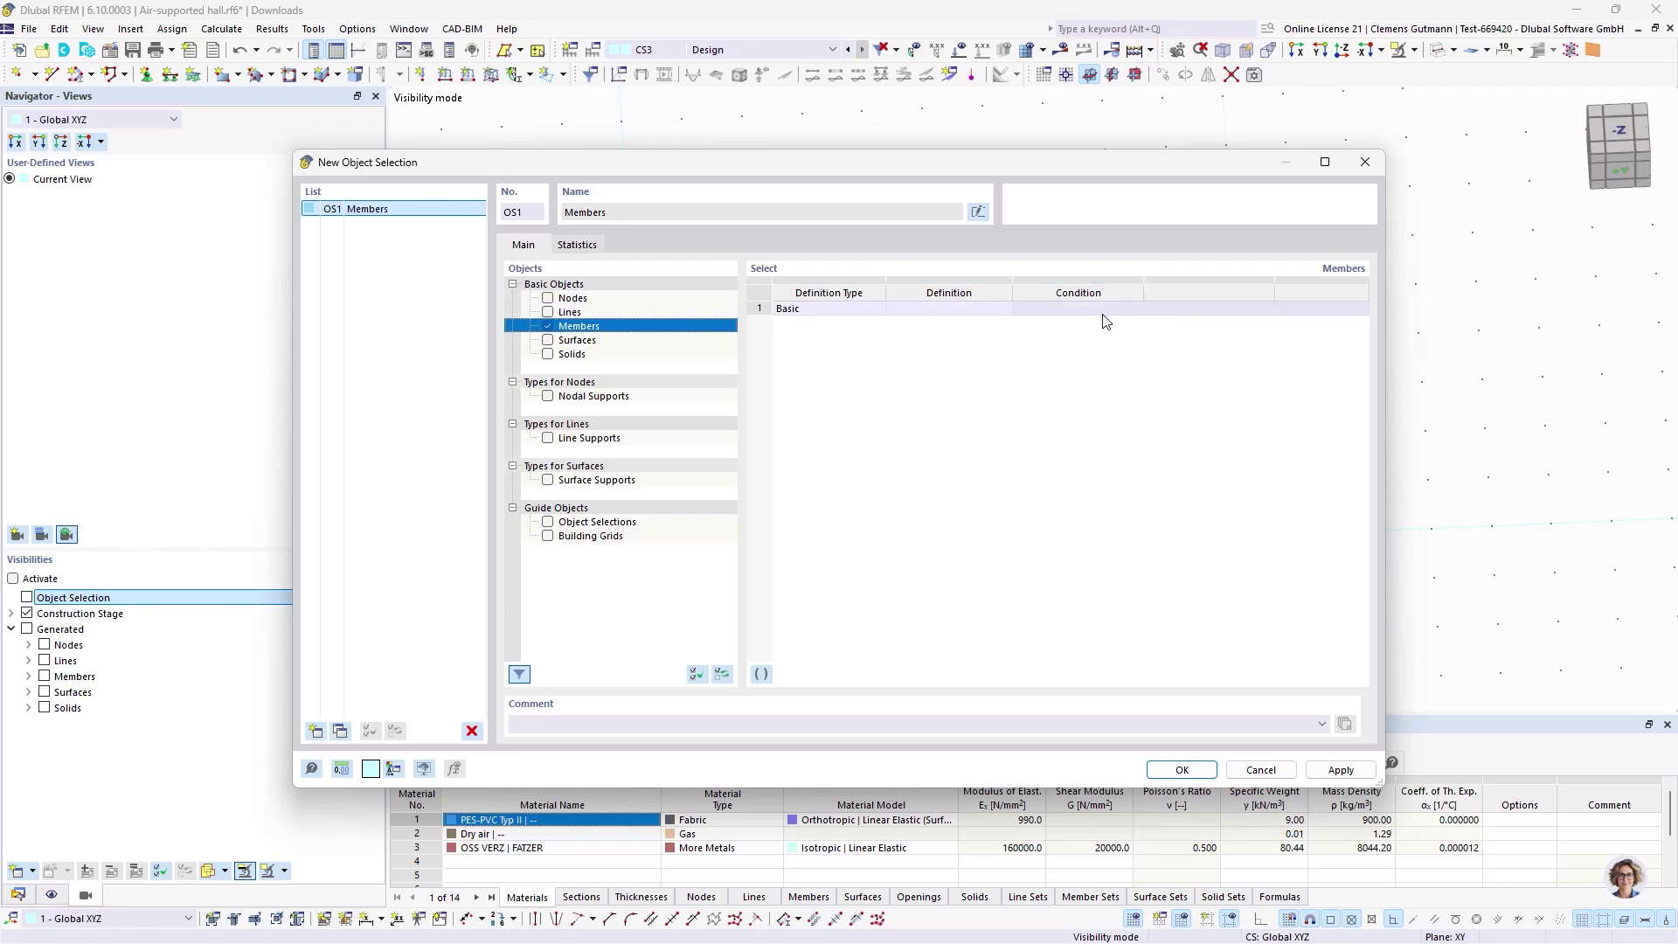
pyautogui.click(967, 311)
pyautogui.click(967, 311)
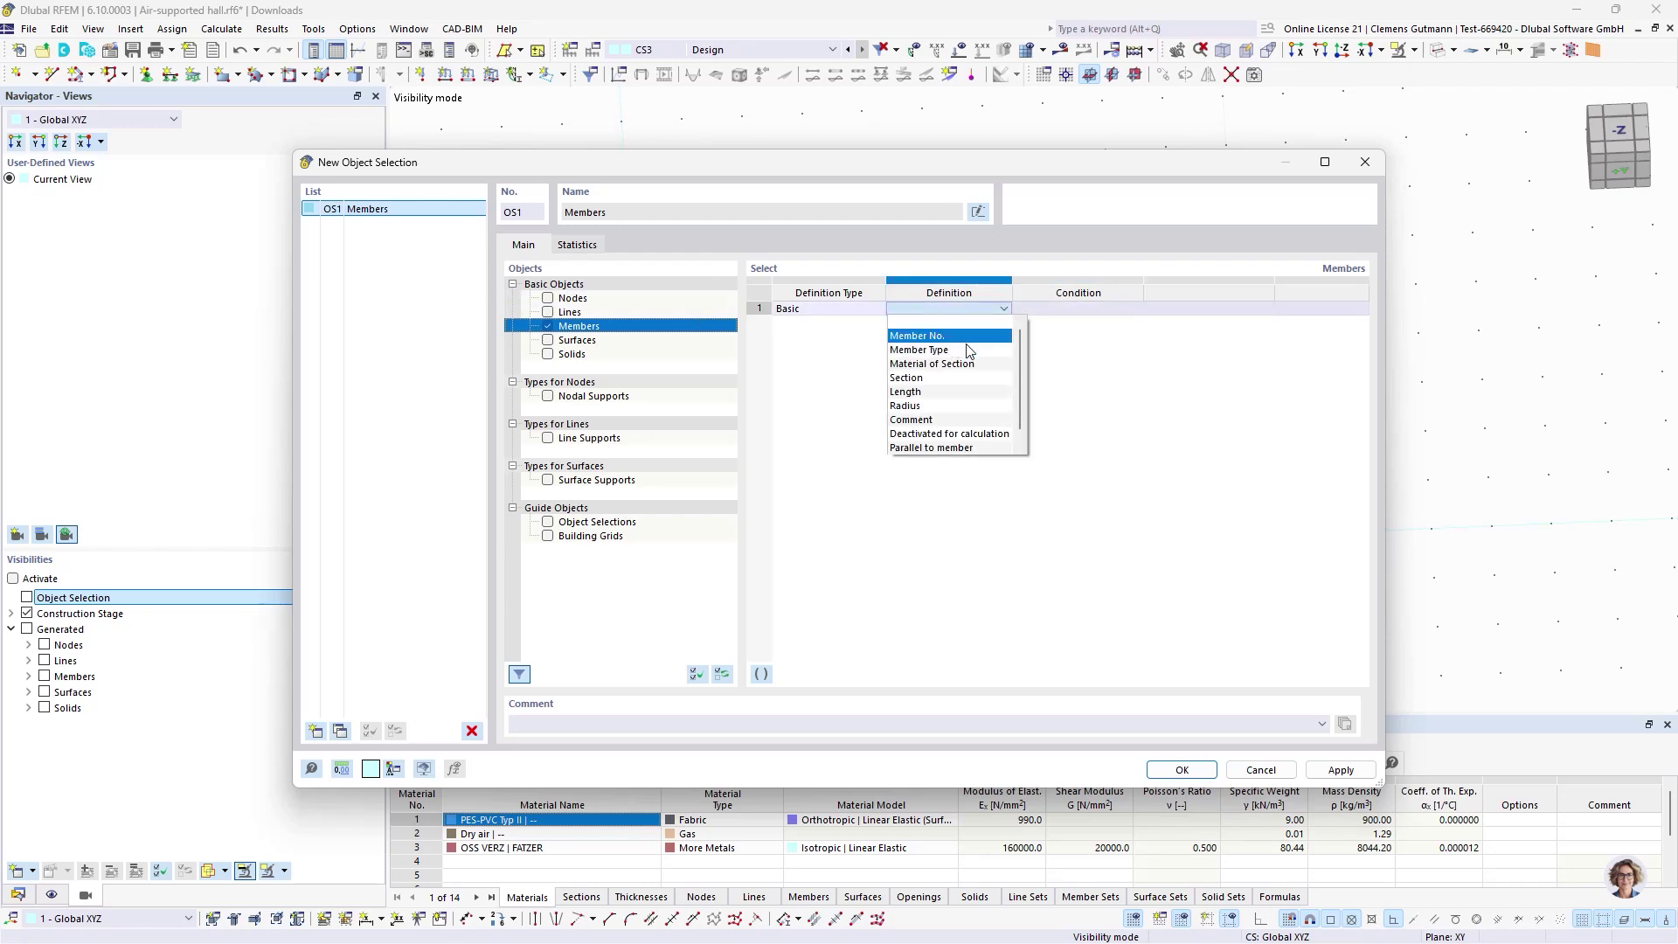
pyautogui.click(952, 350)
pyautogui.click(1098, 311)
pyautogui.click(1223, 310)
pyautogui.click(1253, 308)
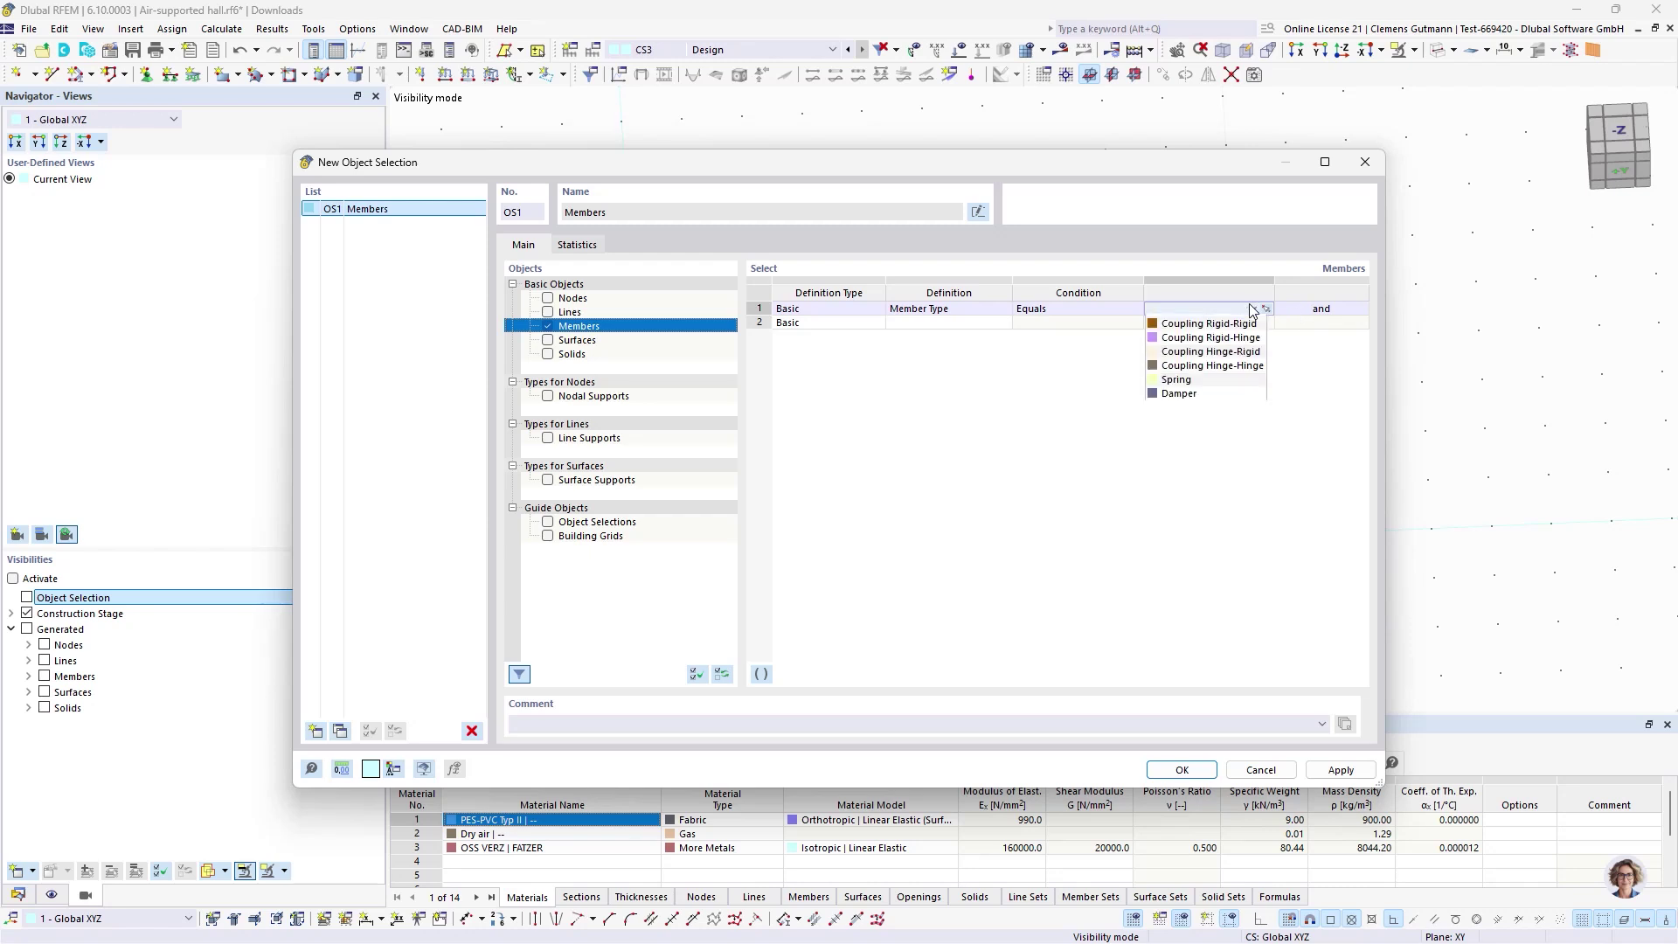
pyautogui.click(1208, 434)
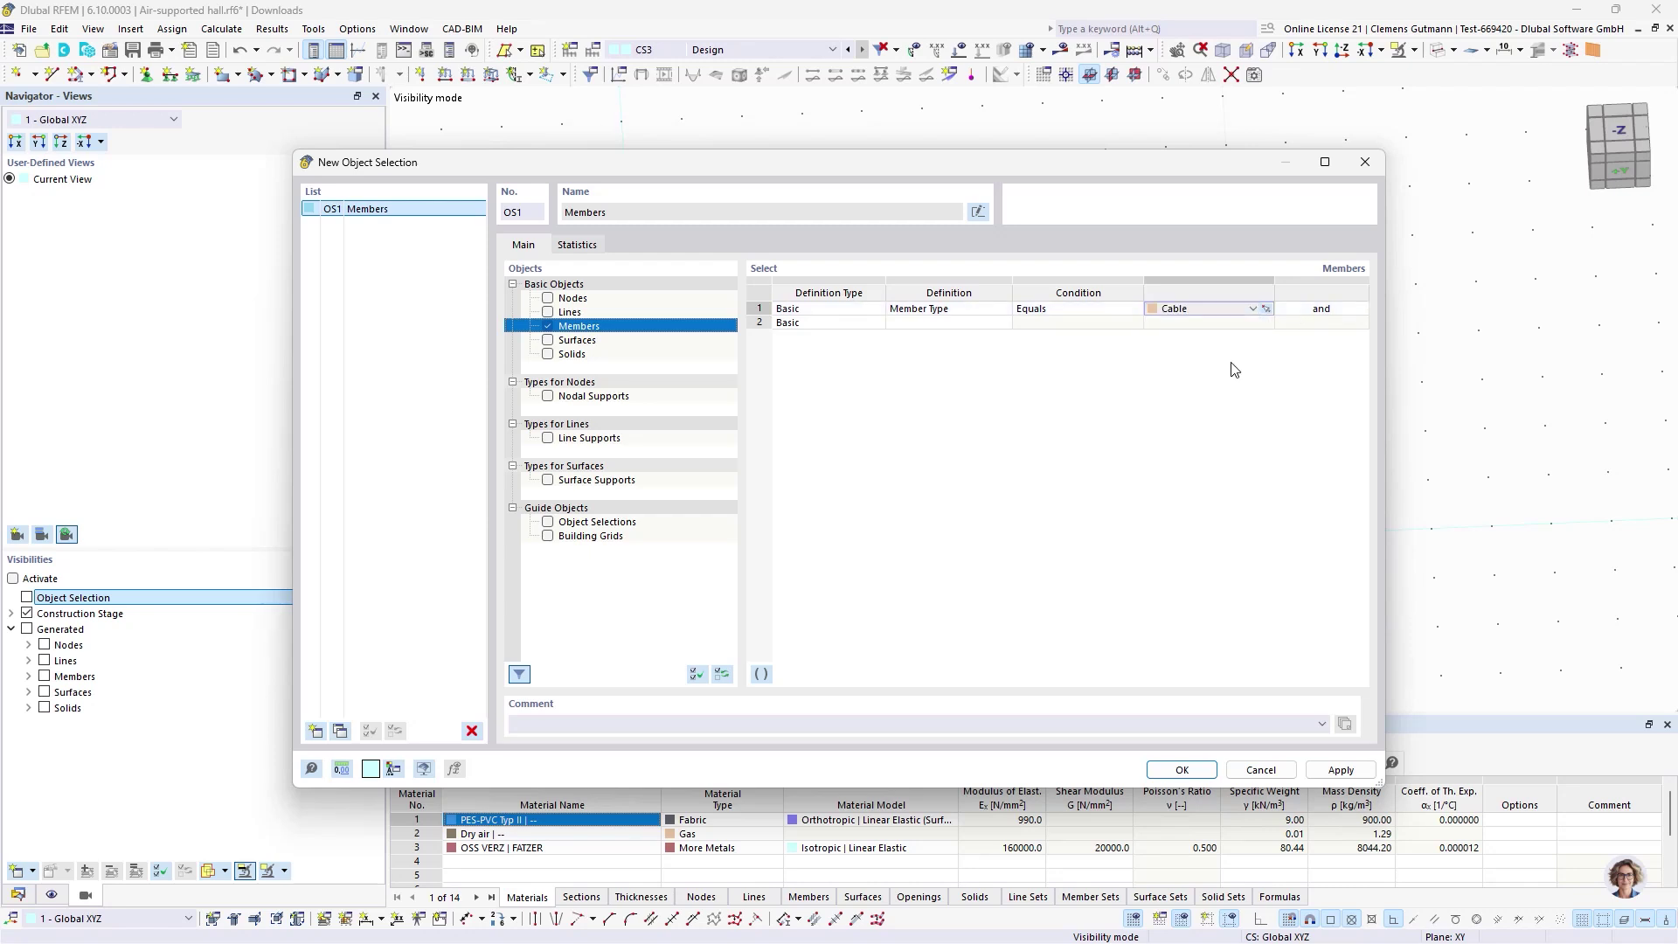
pyautogui.click(978, 213)
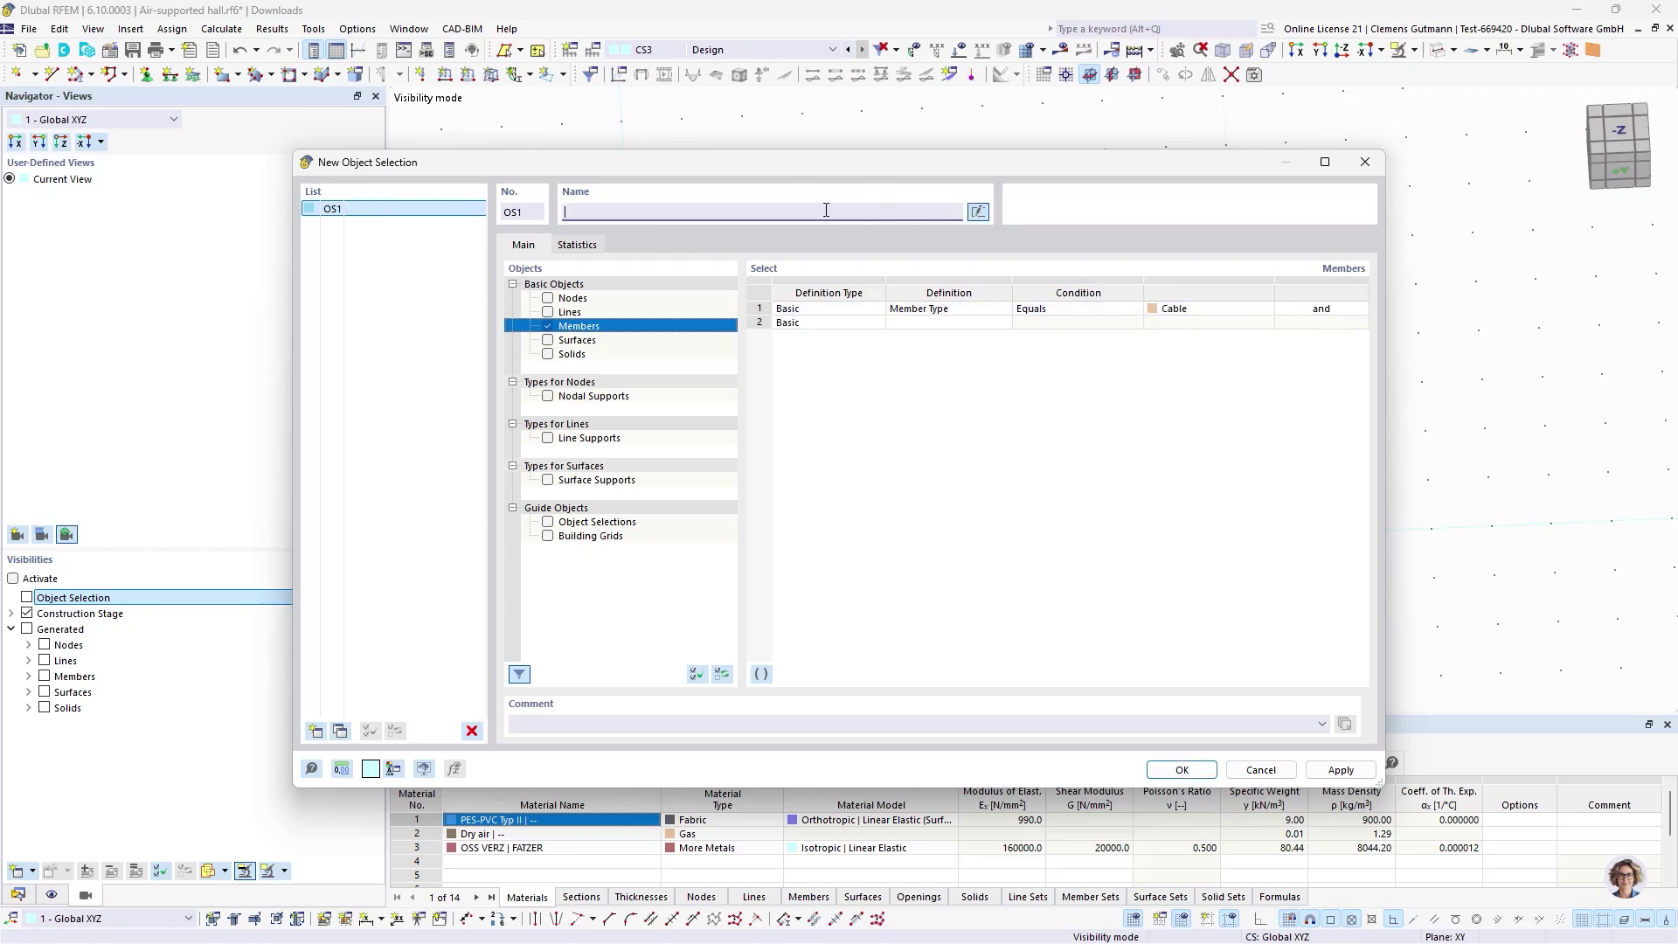
pyautogui.write('Cables')
# - Add a second object selection for surfaces whose Stiffness Type equals Membrane, and name it "Membrane"
pyautogui.click(315, 731)
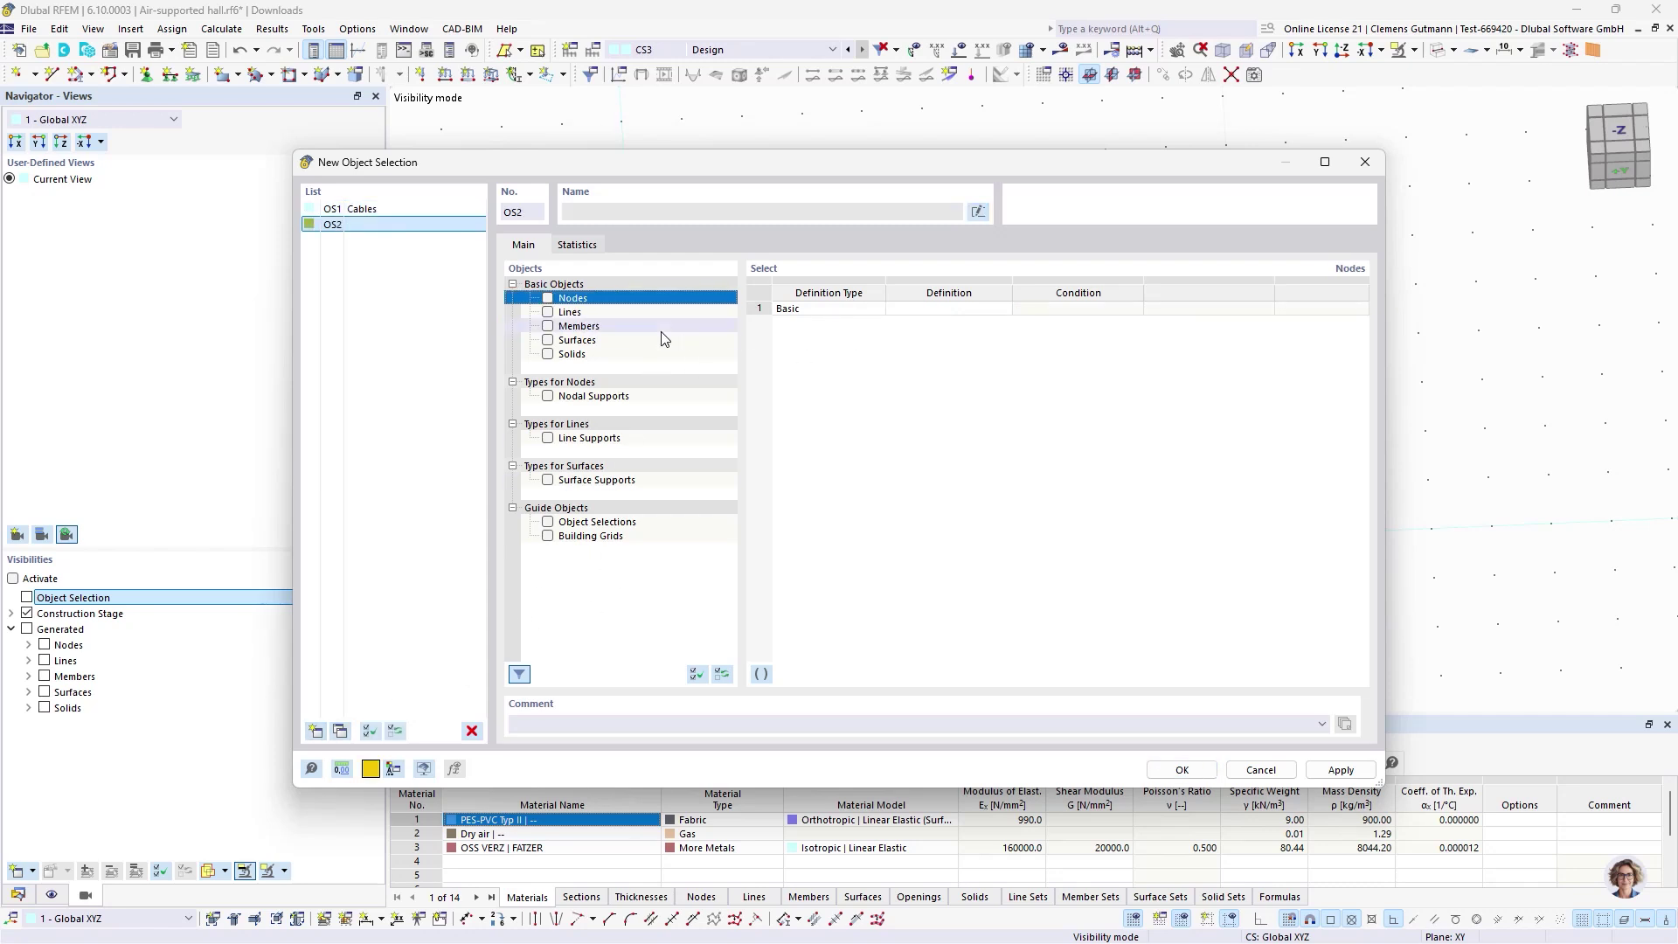
pyautogui.click(548, 340)
pyautogui.click(1038, 310)
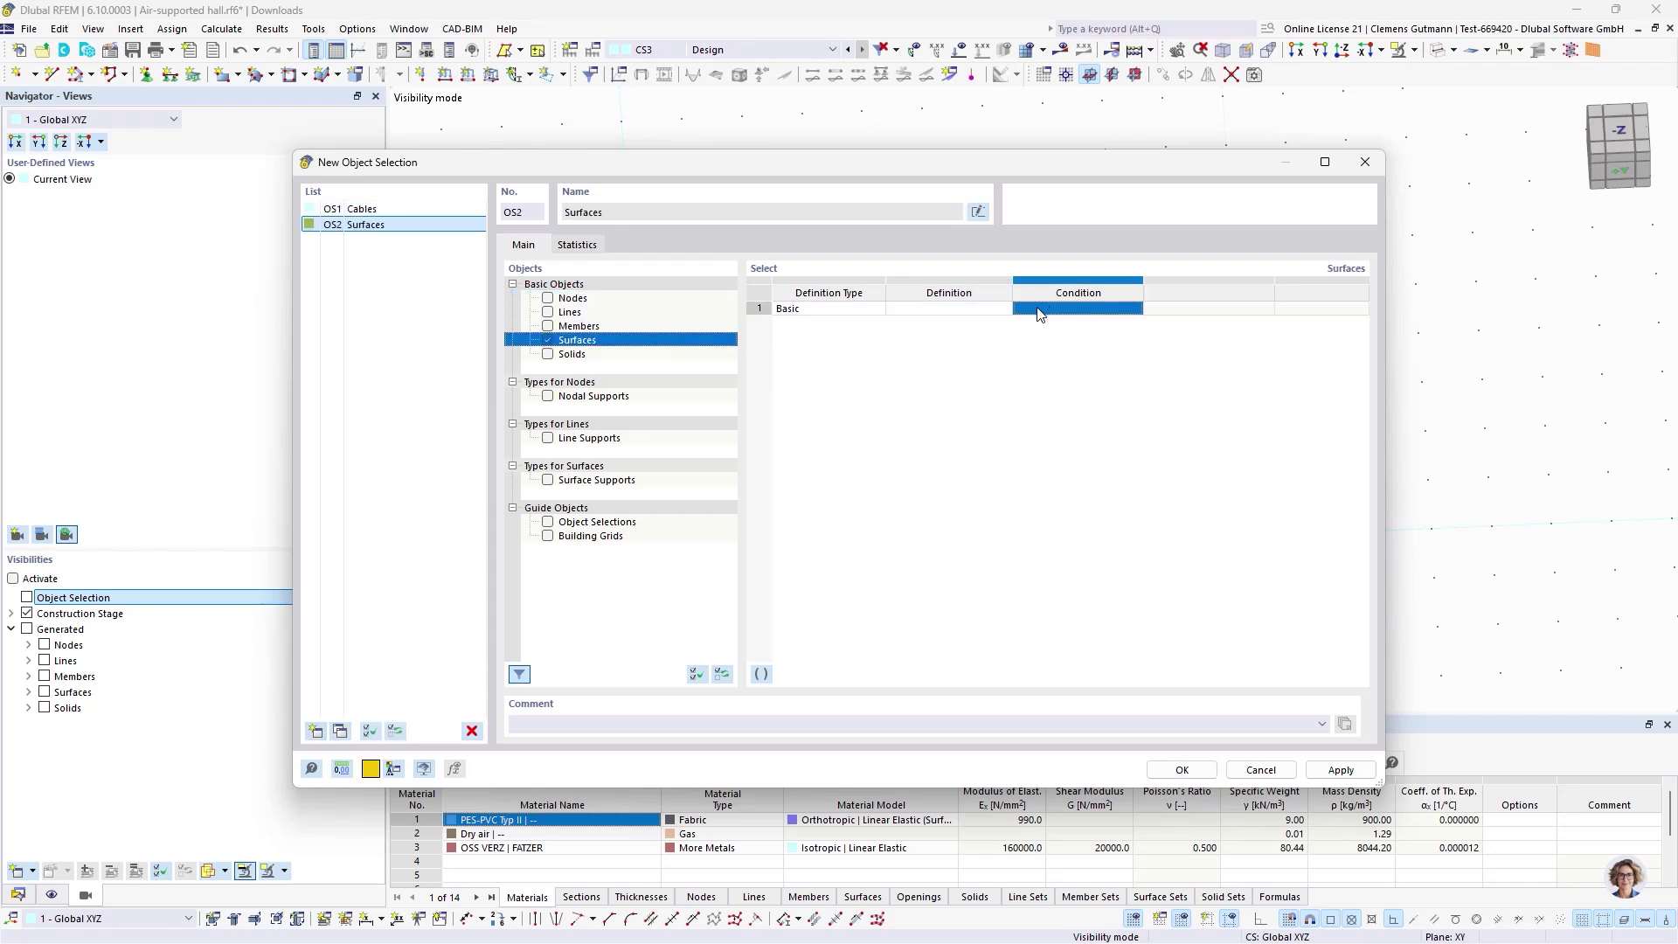
pyautogui.click(991, 310)
pyautogui.click(970, 311)
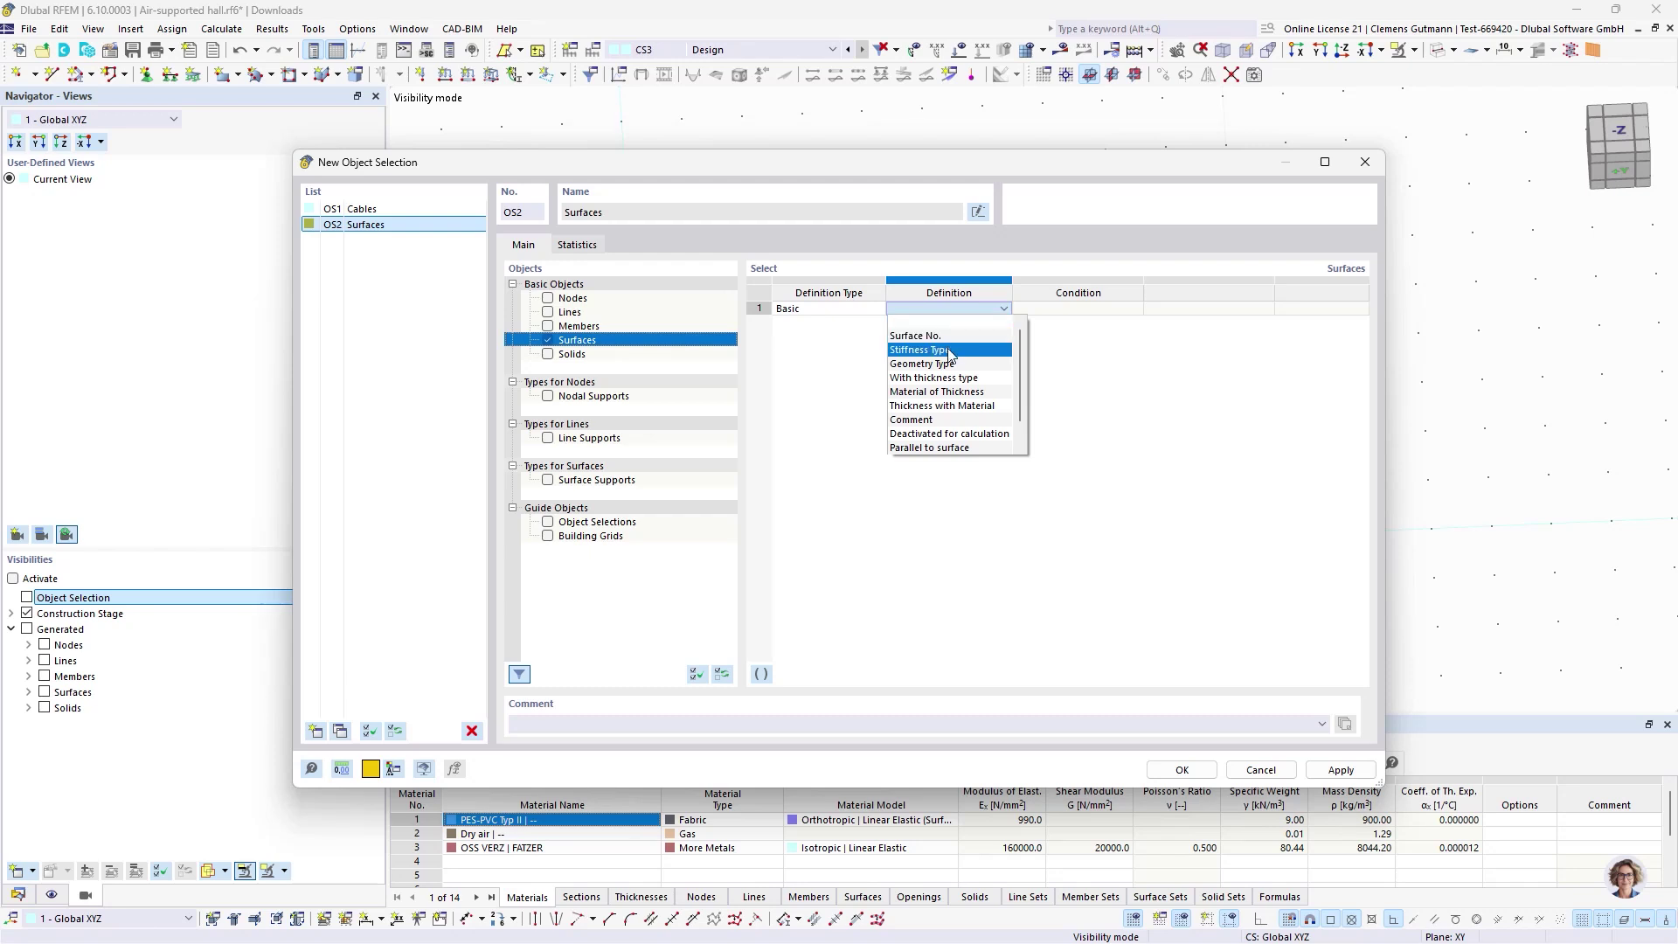
pyautogui.click(949, 351)
pyautogui.click(1202, 309)
pyautogui.click(1201, 309)
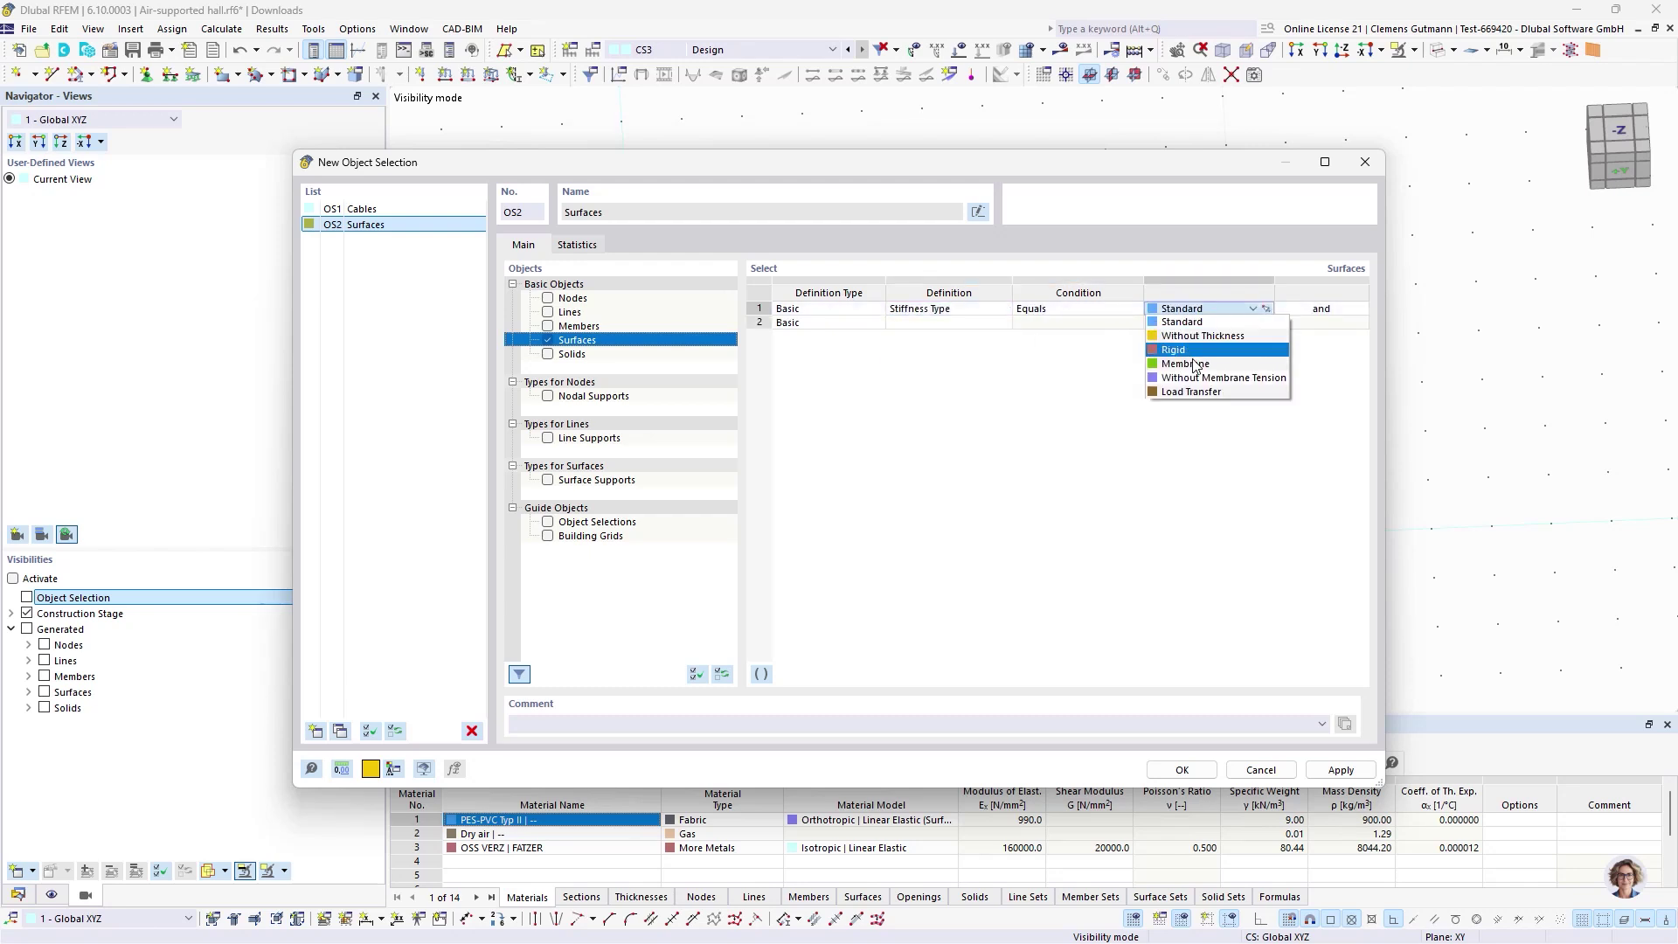
pyautogui.click(1189, 363)
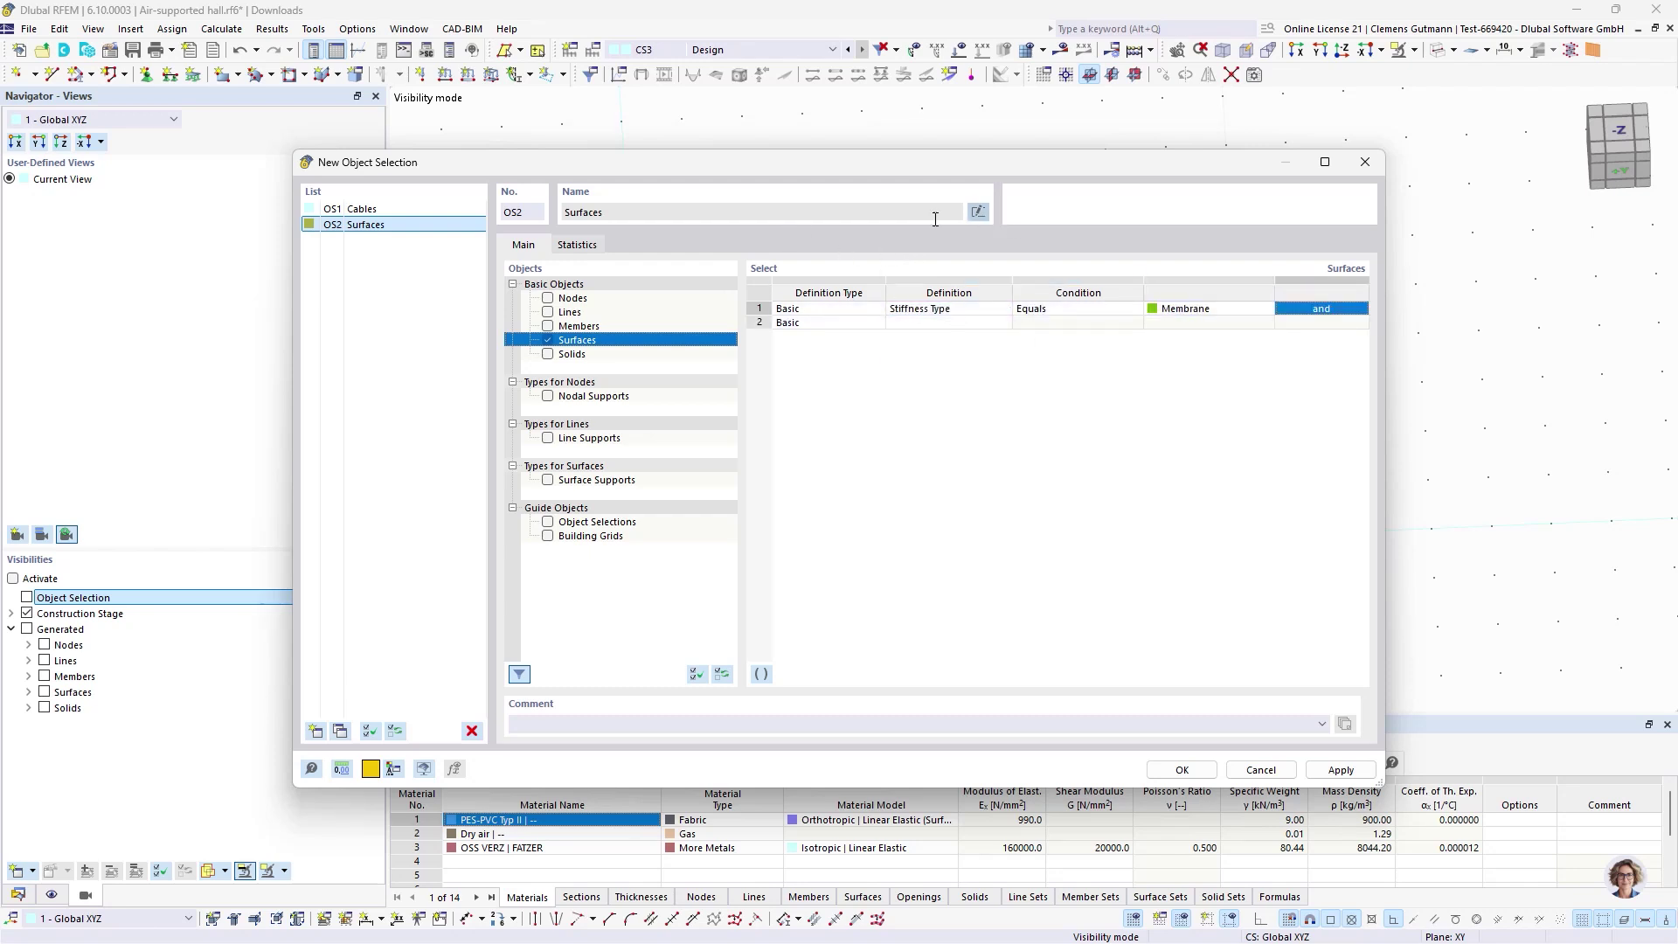
pyautogui.doubleClick(812, 214)
pyautogui.write('Membrane')
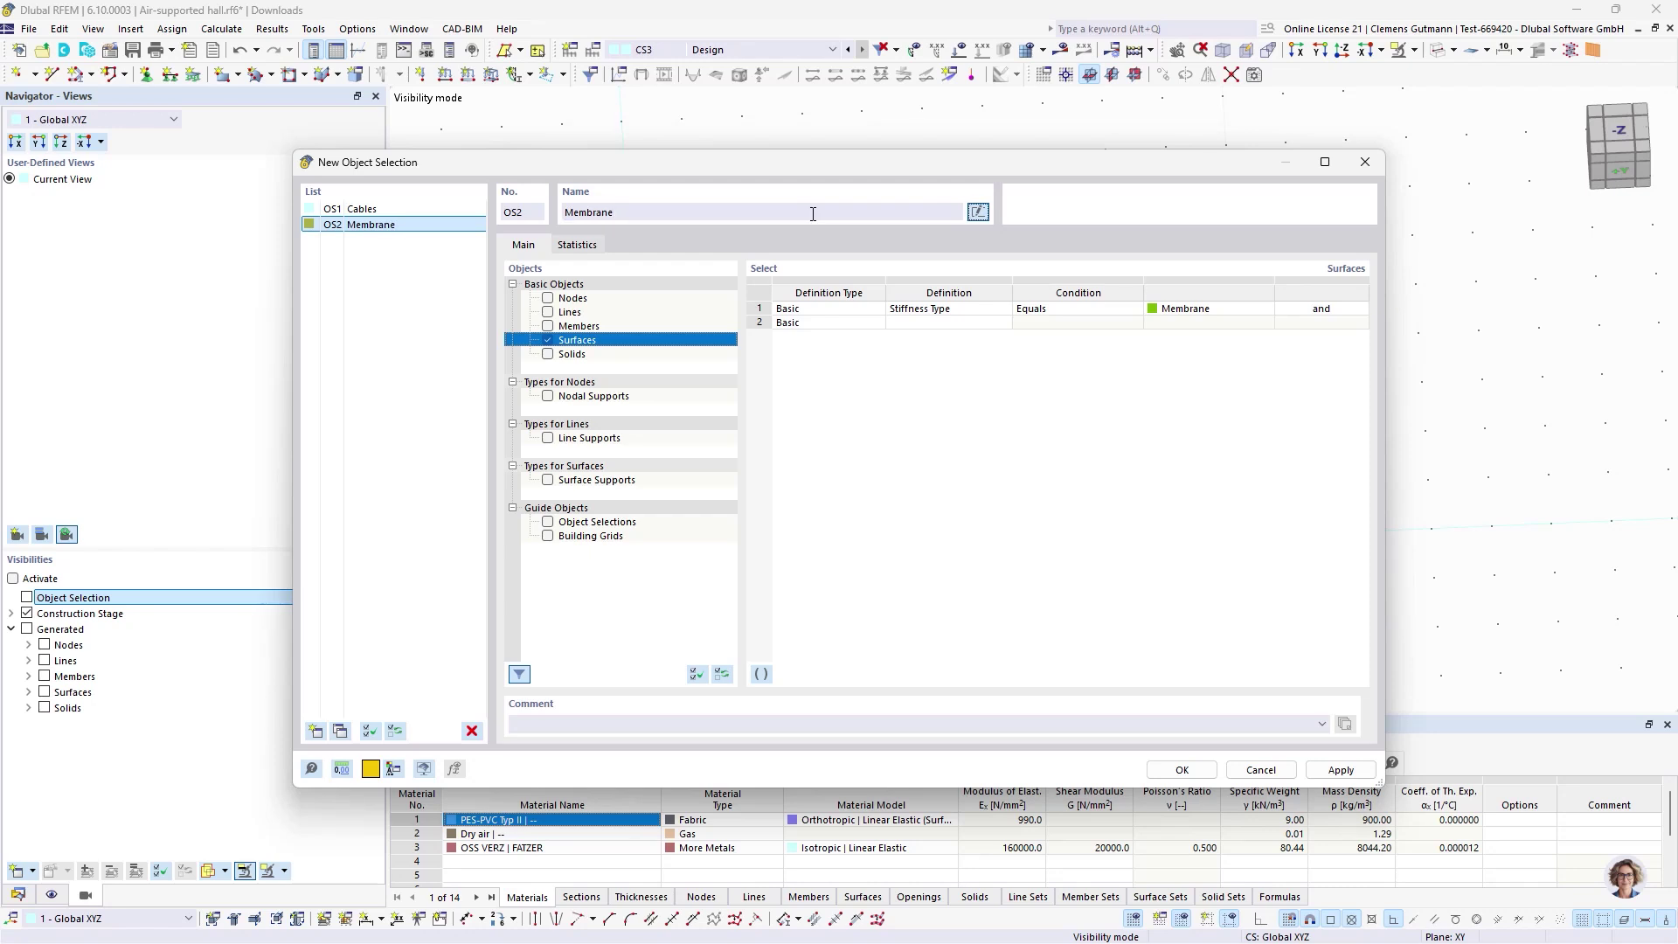
# - Add a third object selection for solids whose Solid Type equals Gas, name it "Gas", and confirm the new object selections
pyautogui.click(315, 731)
pyautogui.click(547, 354)
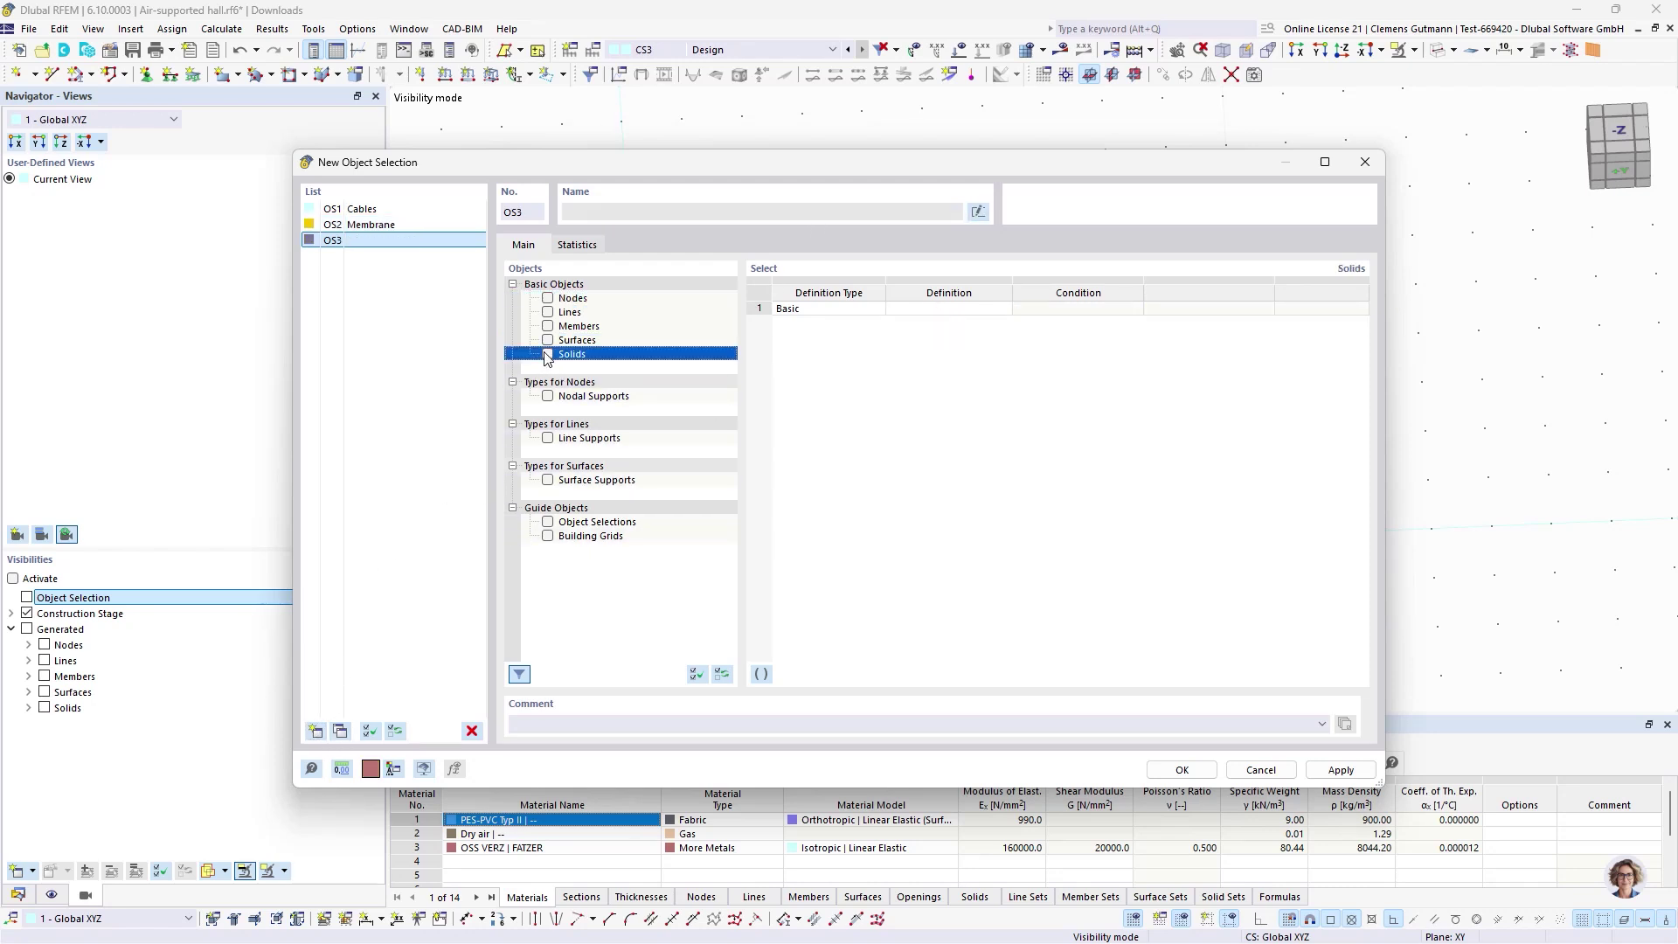
pyautogui.click(949, 310)
pyautogui.click(965, 311)
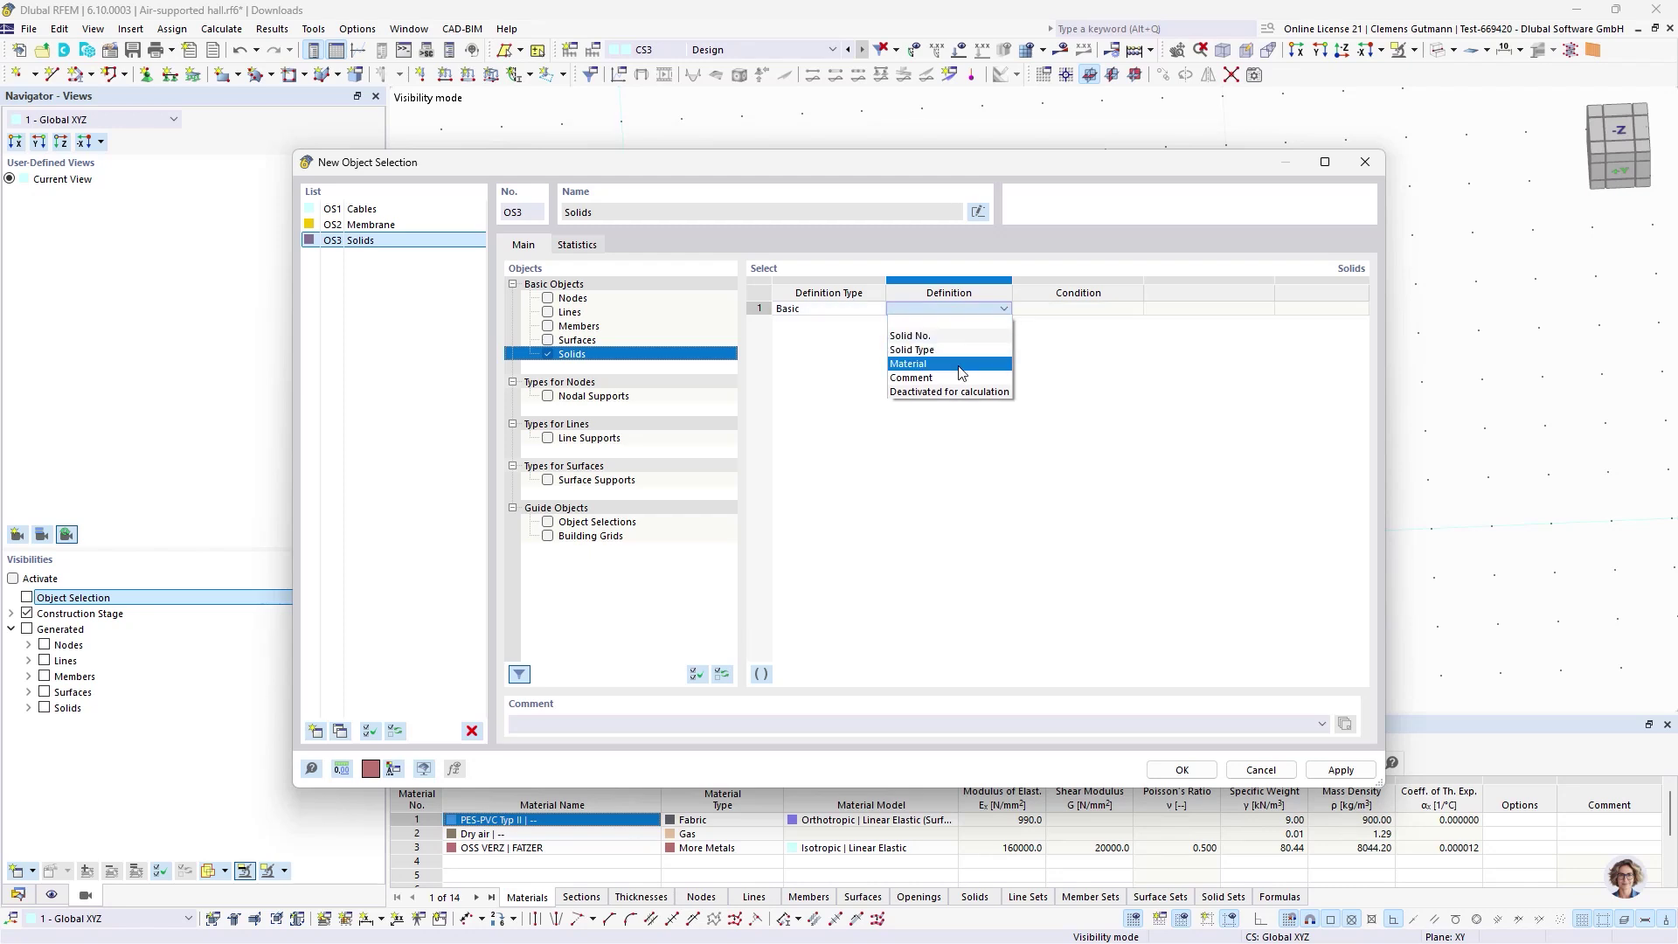
pyautogui.click(952, 342)
pyautogui.click(1253, 310)
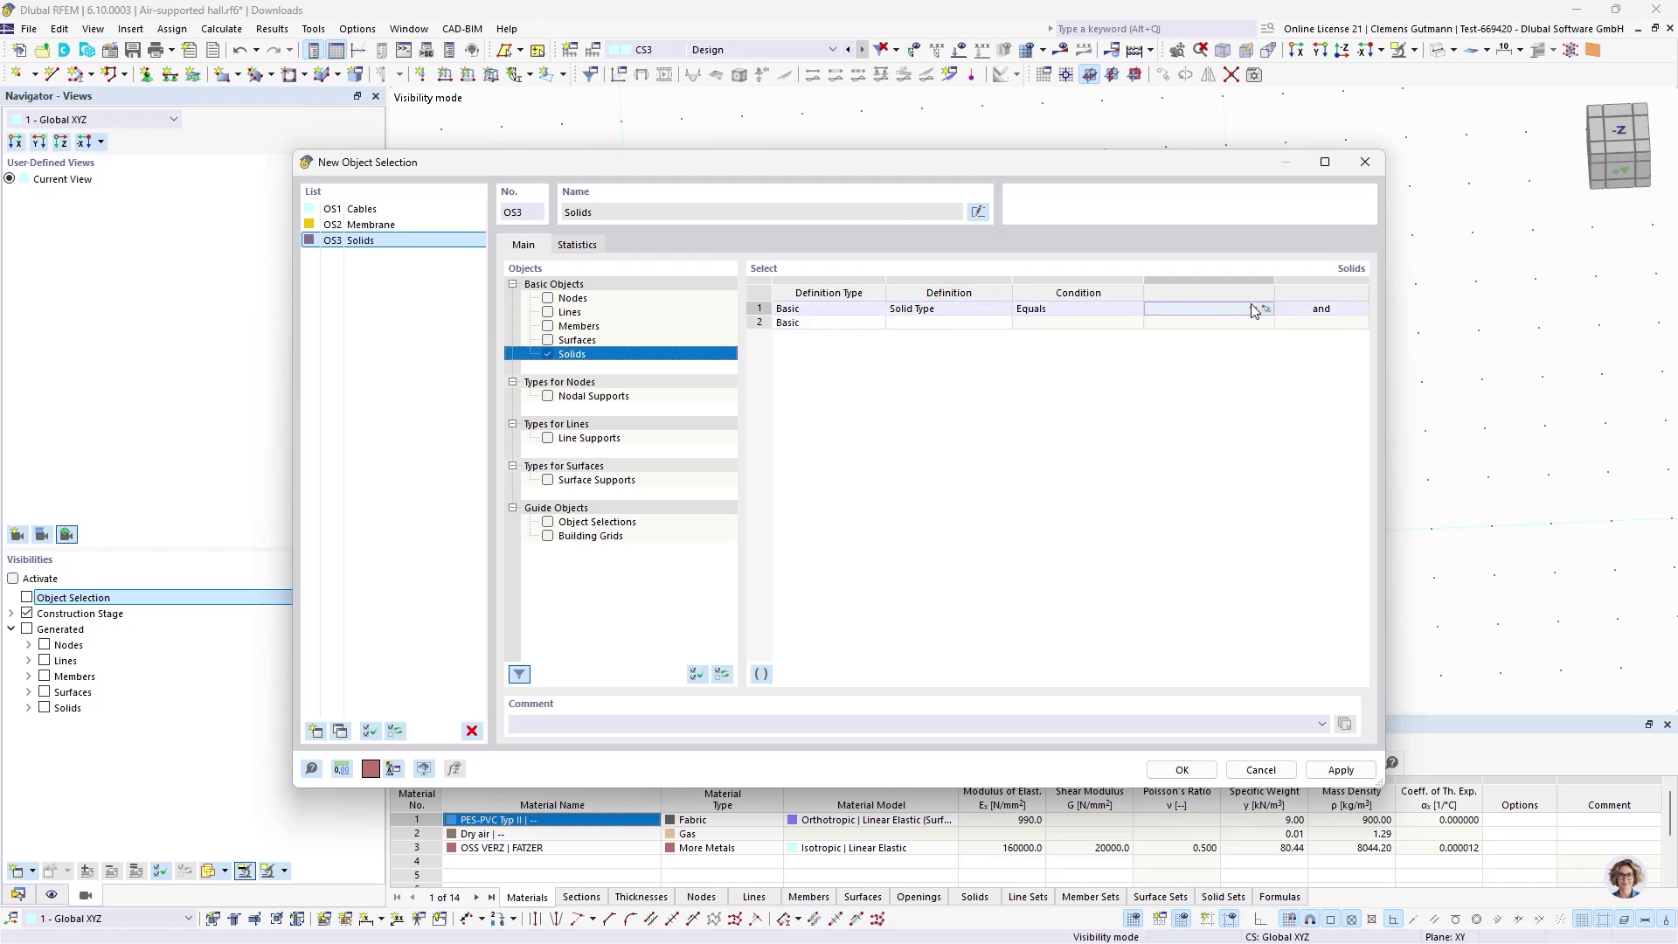
pyautogui.click(1253, 310)
pyautogui.click(1175, 339)
pyautogui.click(977, 212)
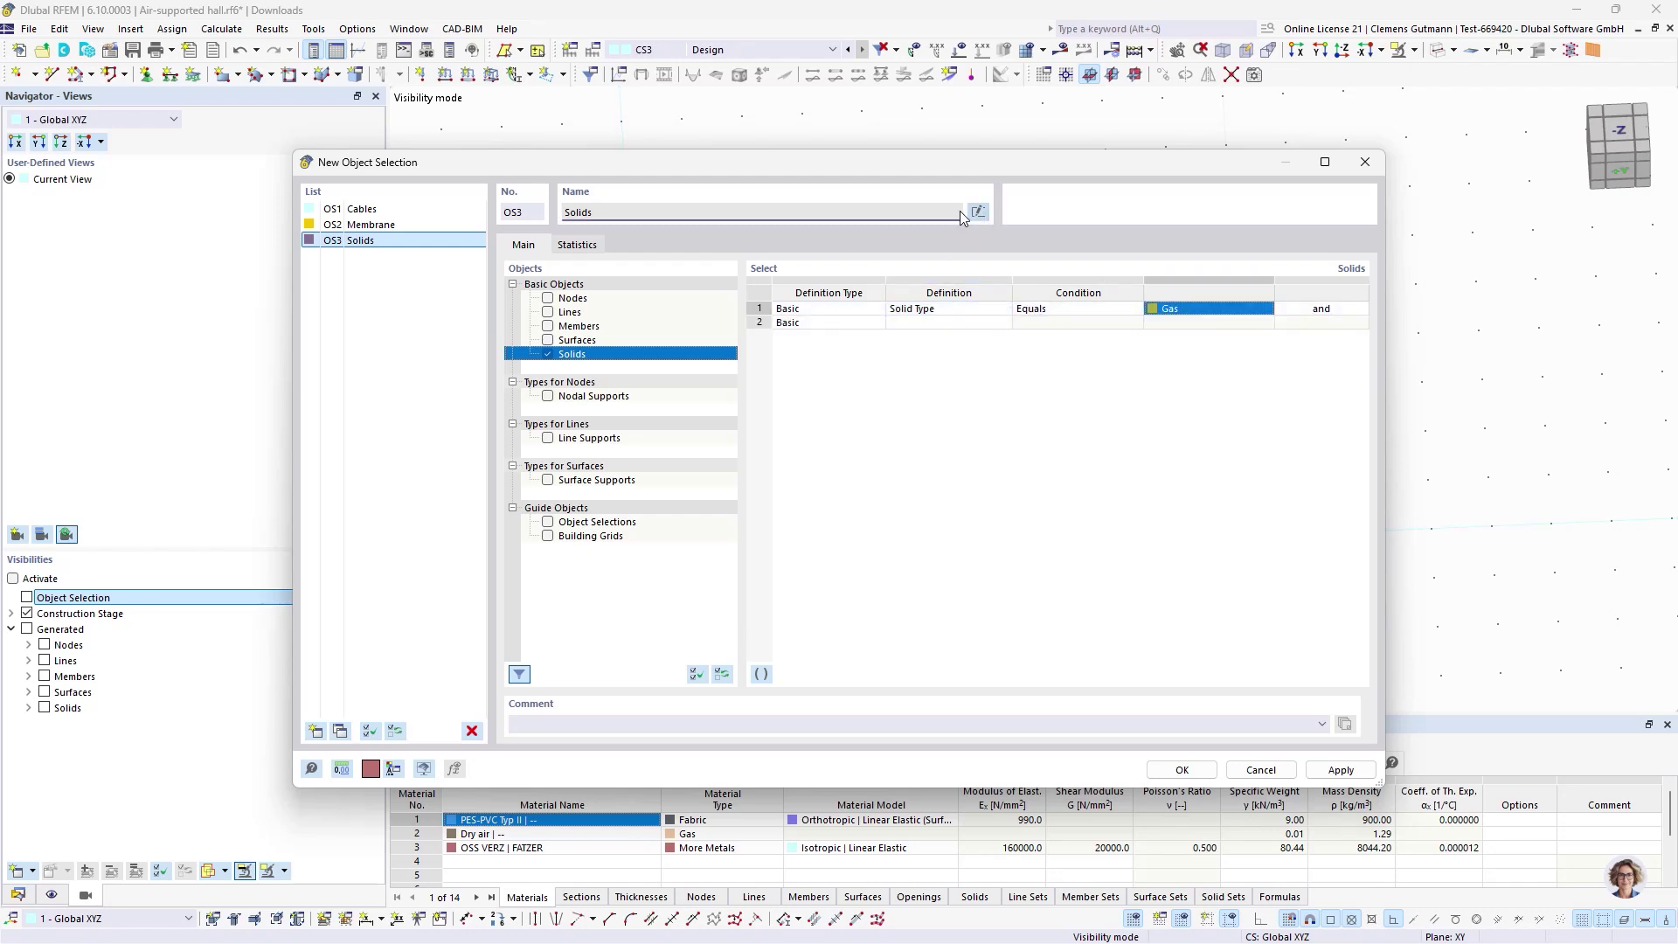
pyautogui.write('Gas')
pyautogui.press('Tab')
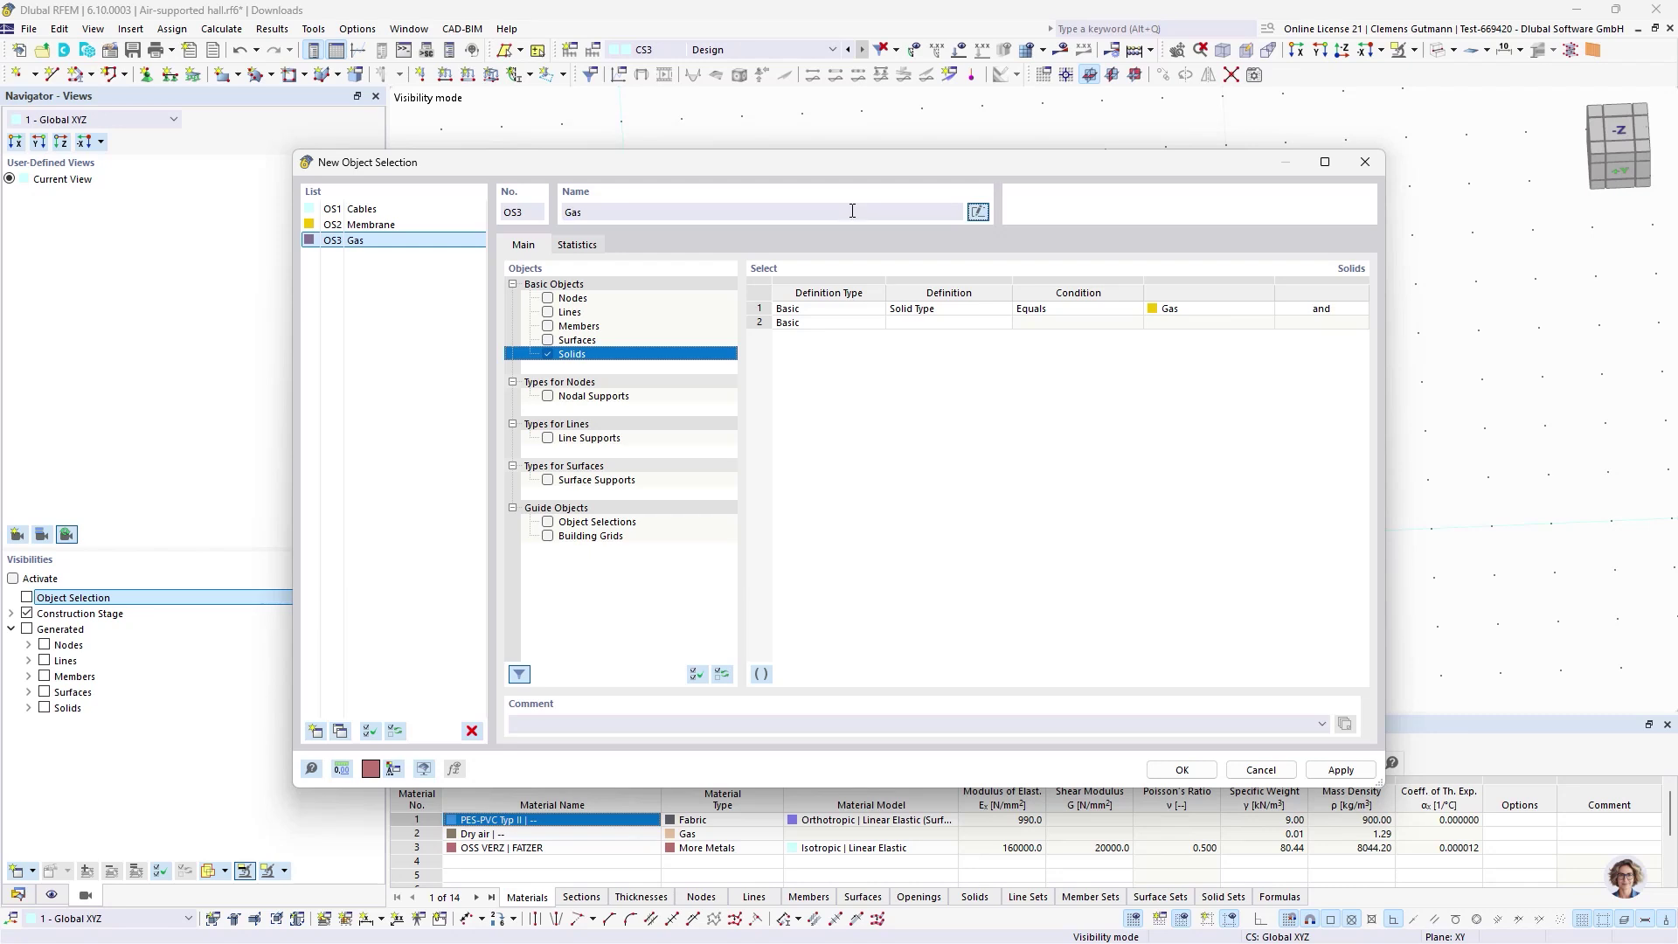
pyautogui.click(1179, 771)
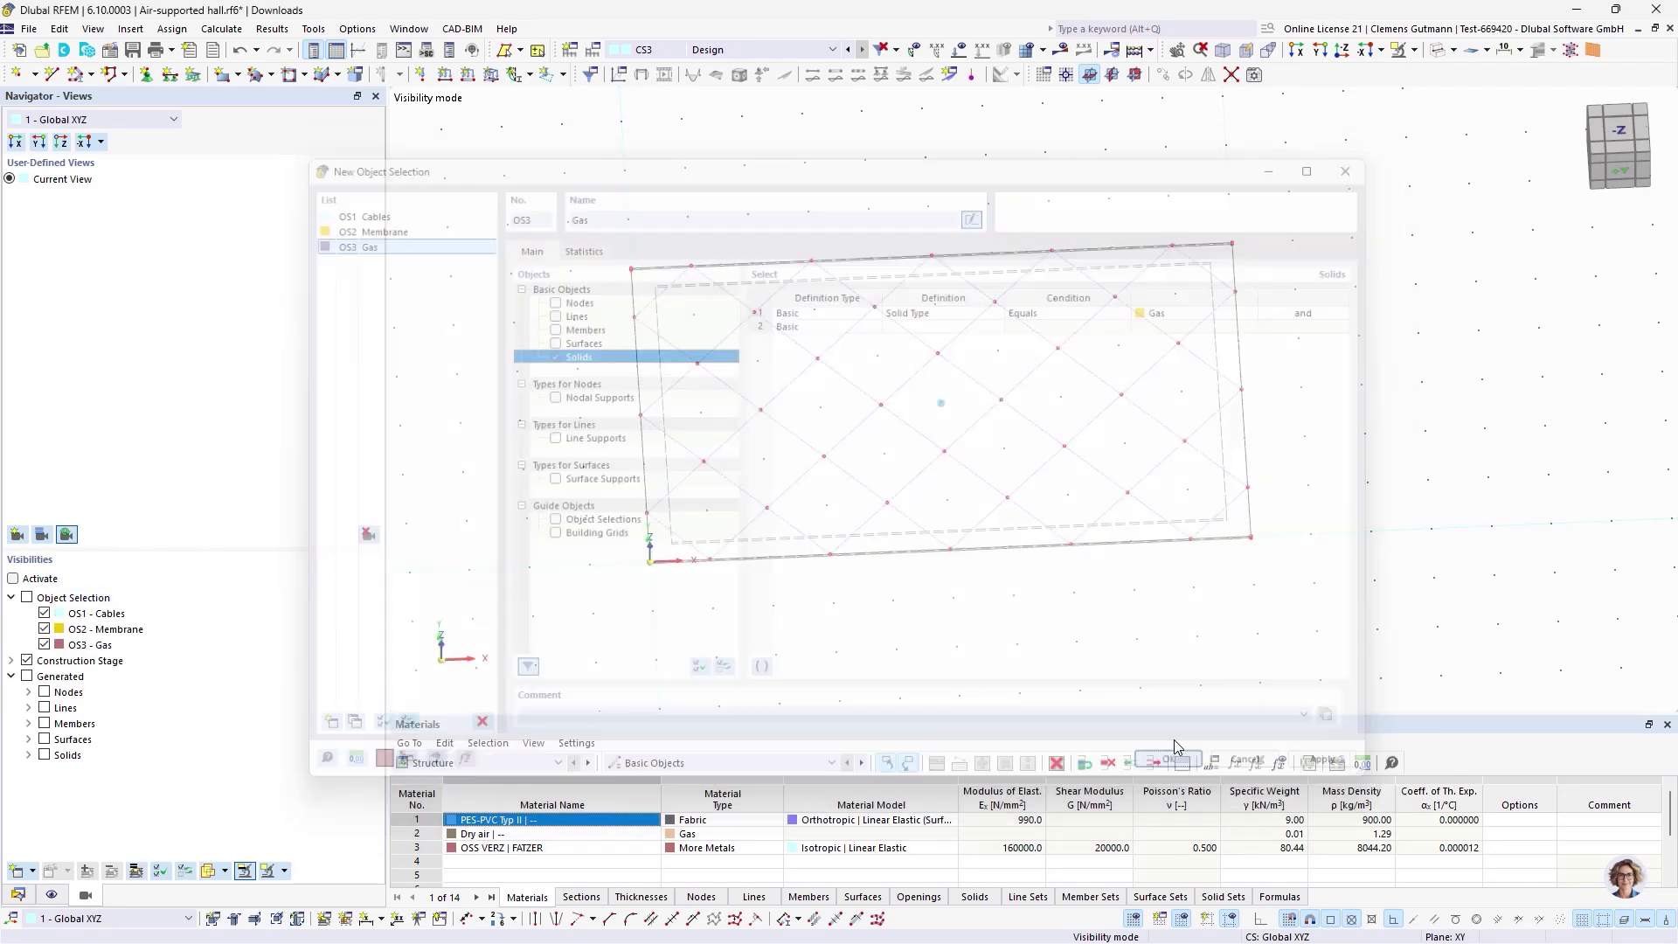
# - Activate the visibilities with only the Membrane object selection shown, without cables, gas or construction stage, and select the membrane surface
pyautogui.click(27, 661)
pyautogui.click(44, 645)
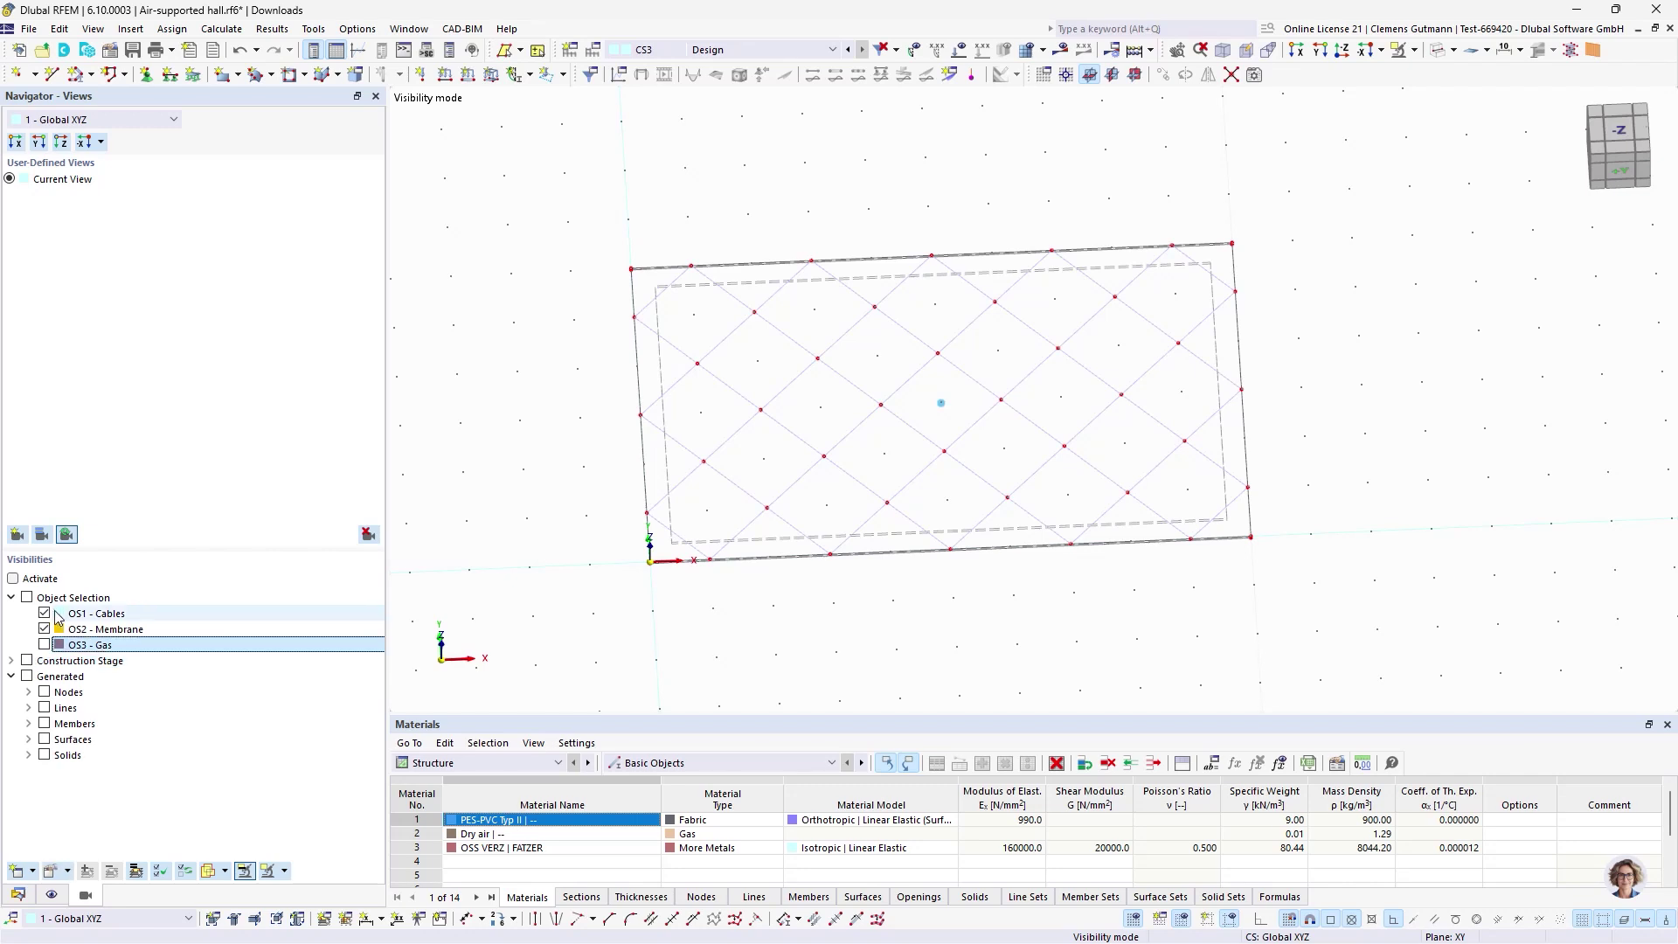
pyautogui.click(44, 613)
pyautogui.rightClick(760, 609)
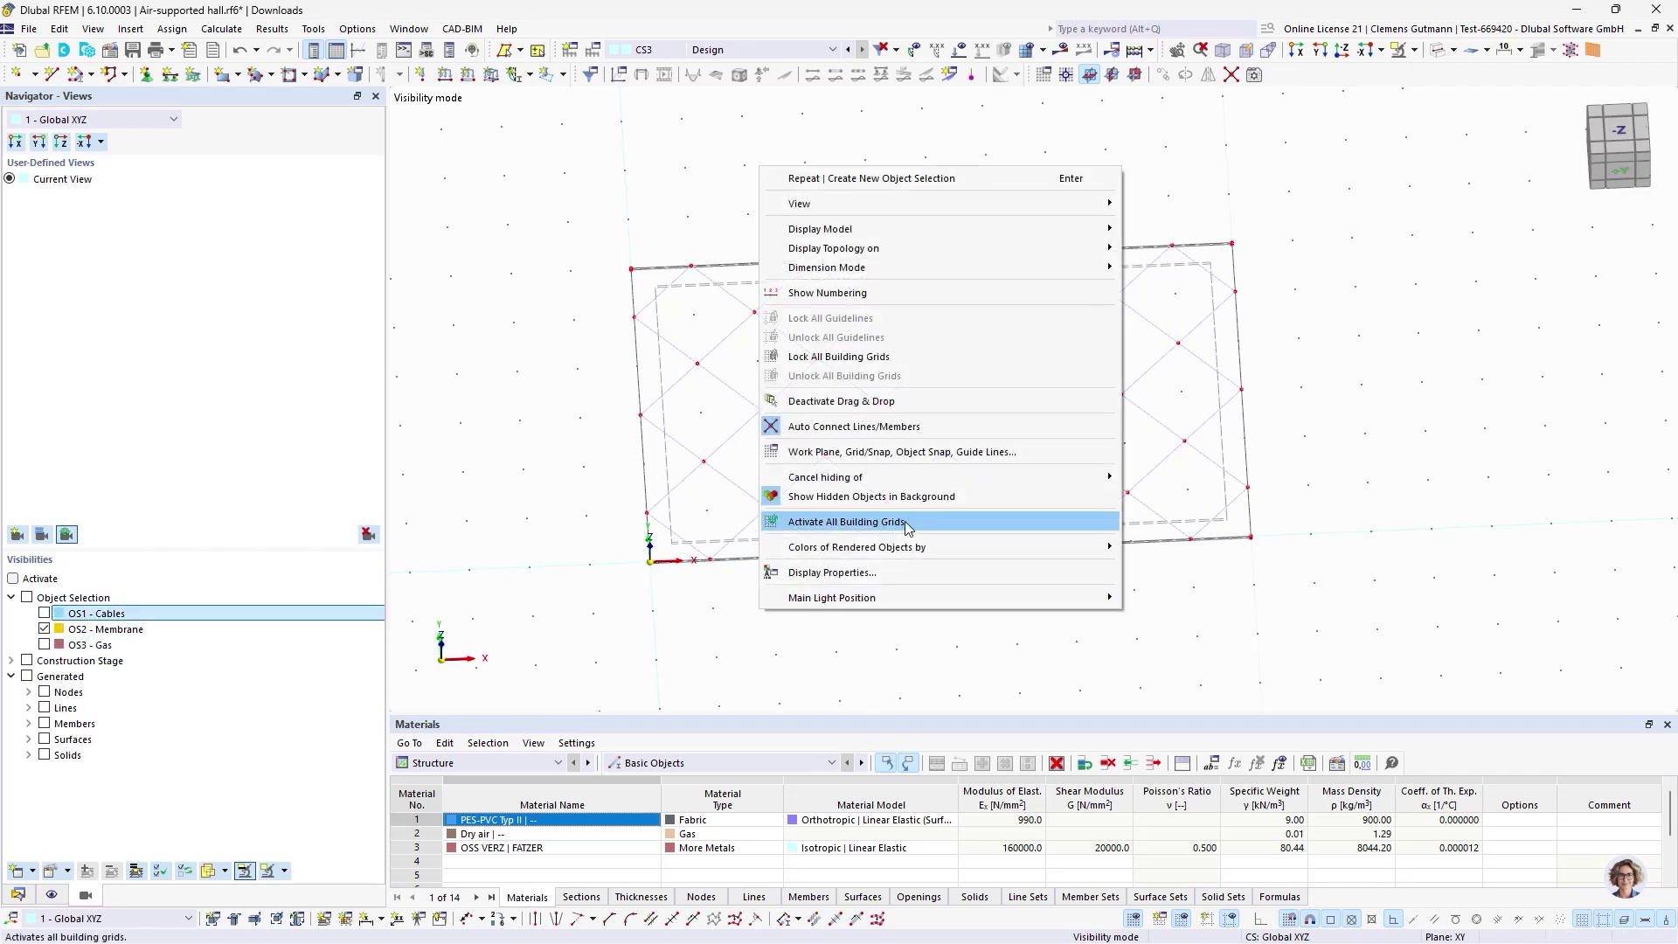
pyautogui.click(918, 630)
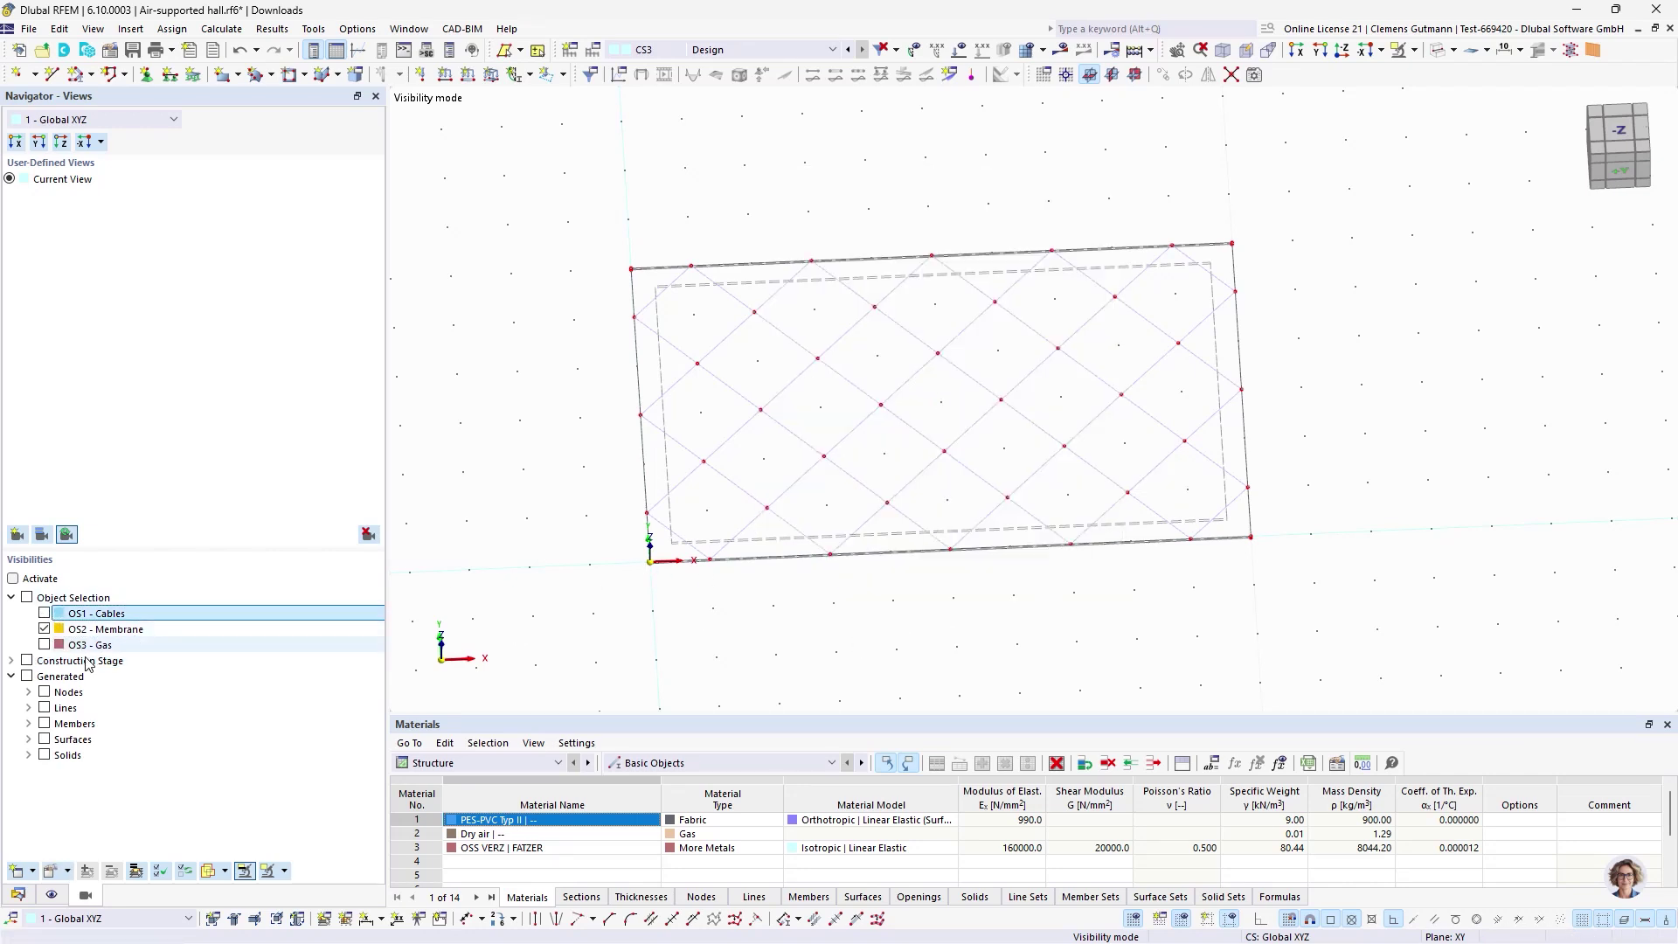
pyautogui.click(27, 597)
pyautogui.click(14, 577)
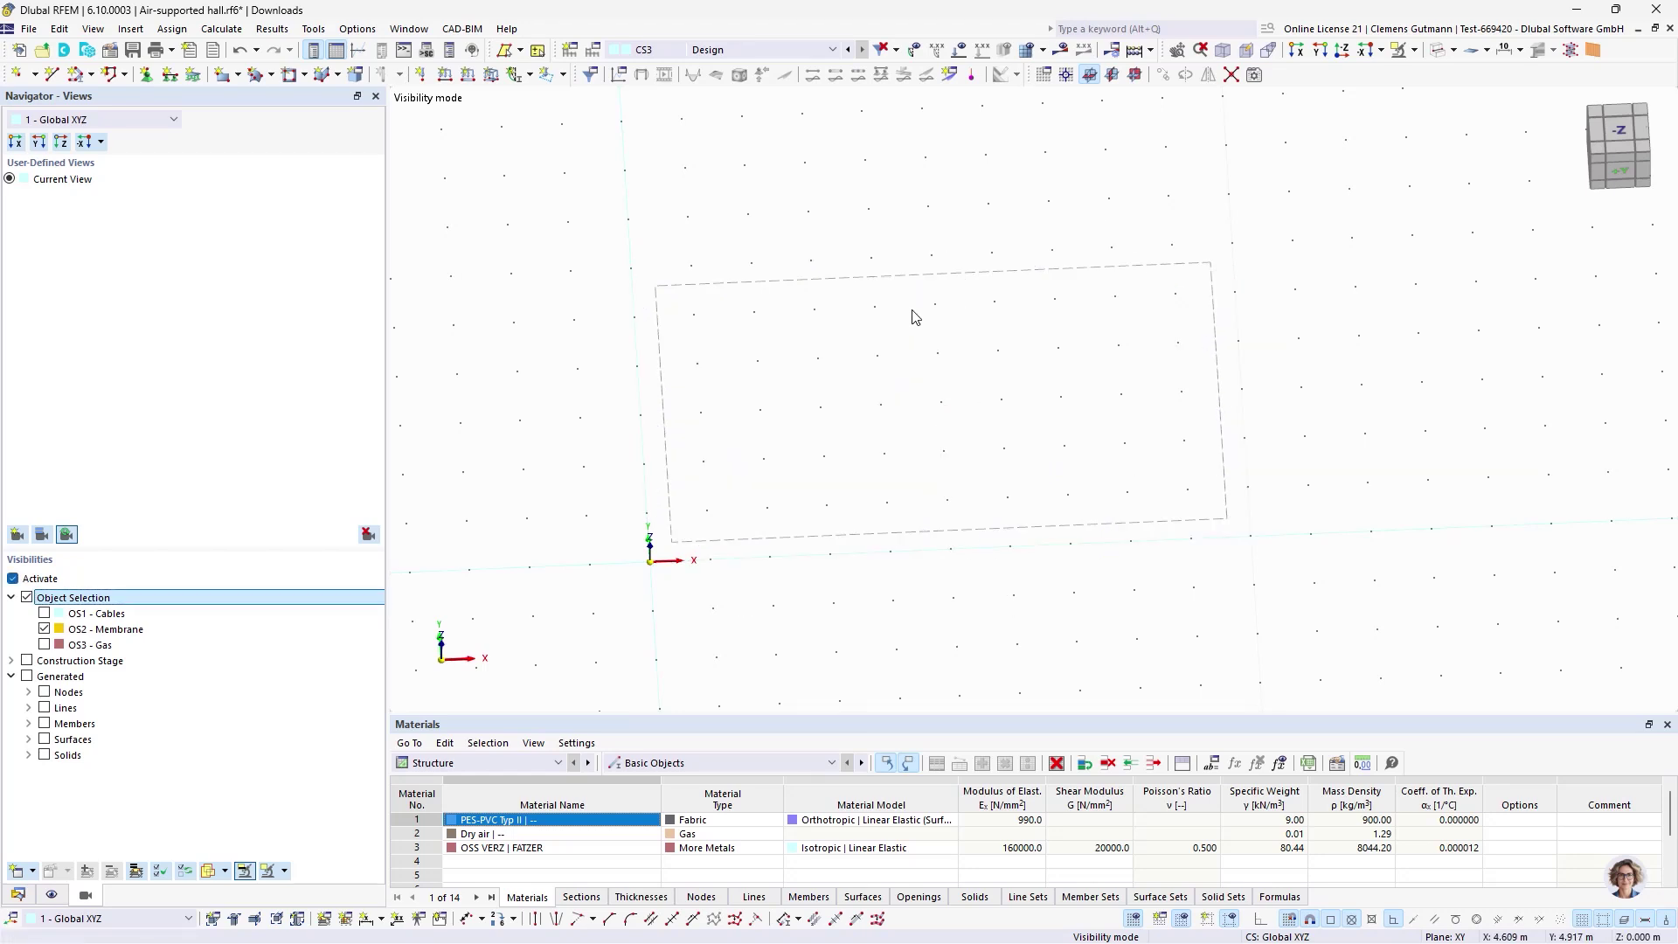
pyautogui.click(929, 273)
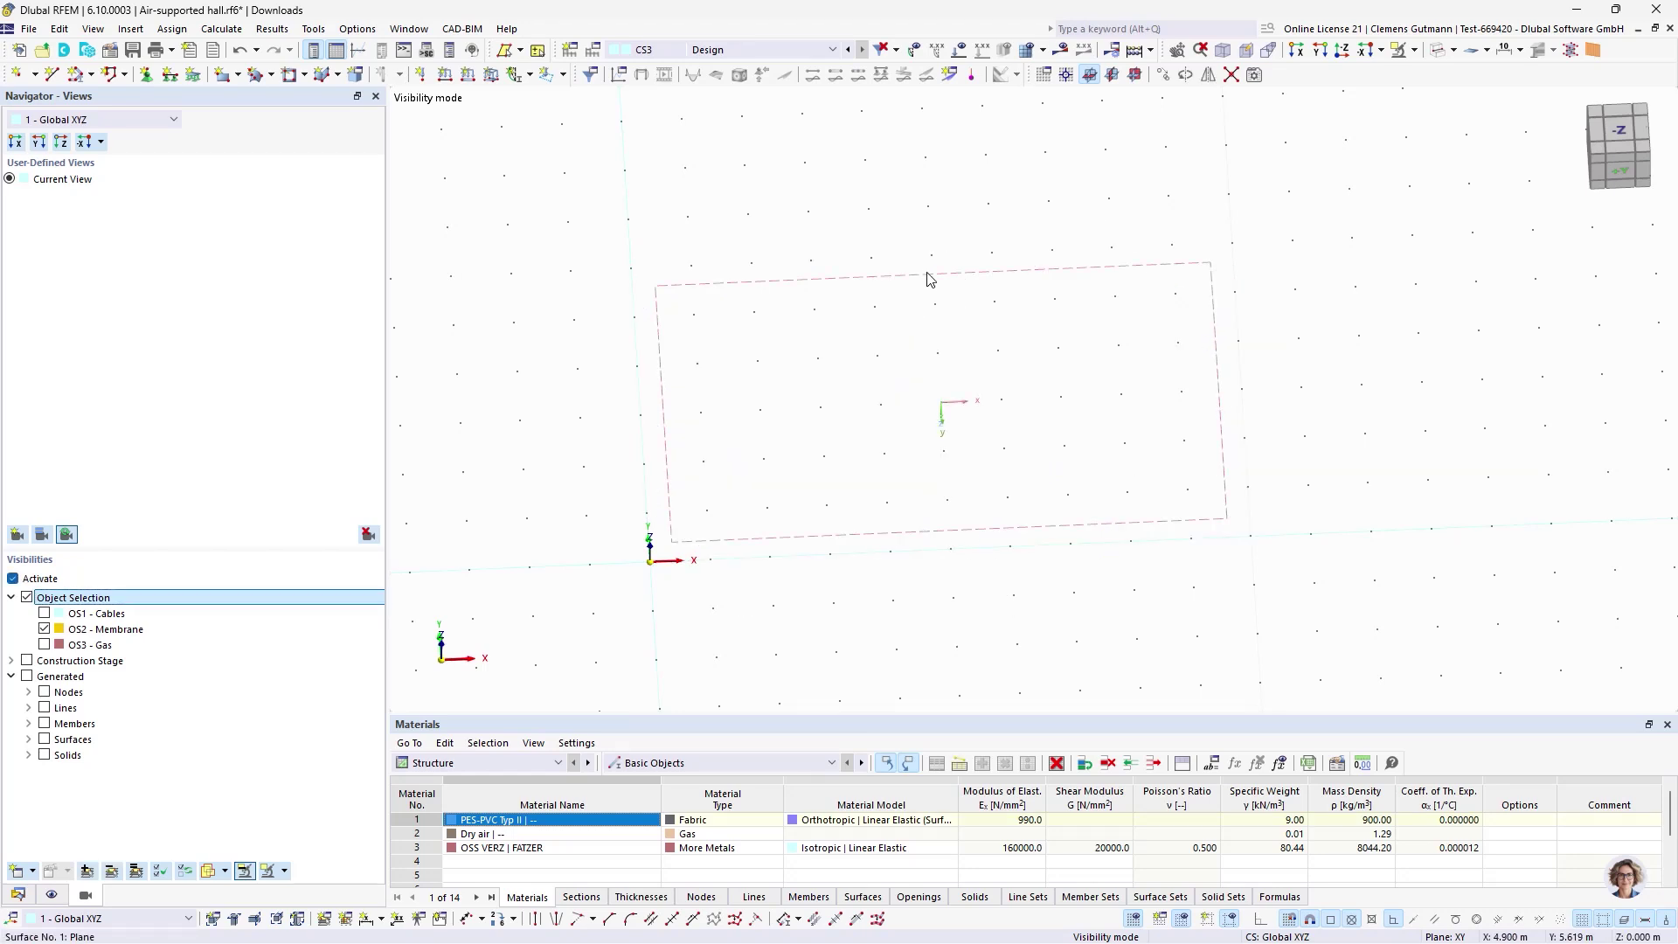
# - Create a surface load on the membrane surface in load case LC1 and set its load type to Form-Finding
pyautogui.click(491, 74)
pyautogui.click(976, 680)
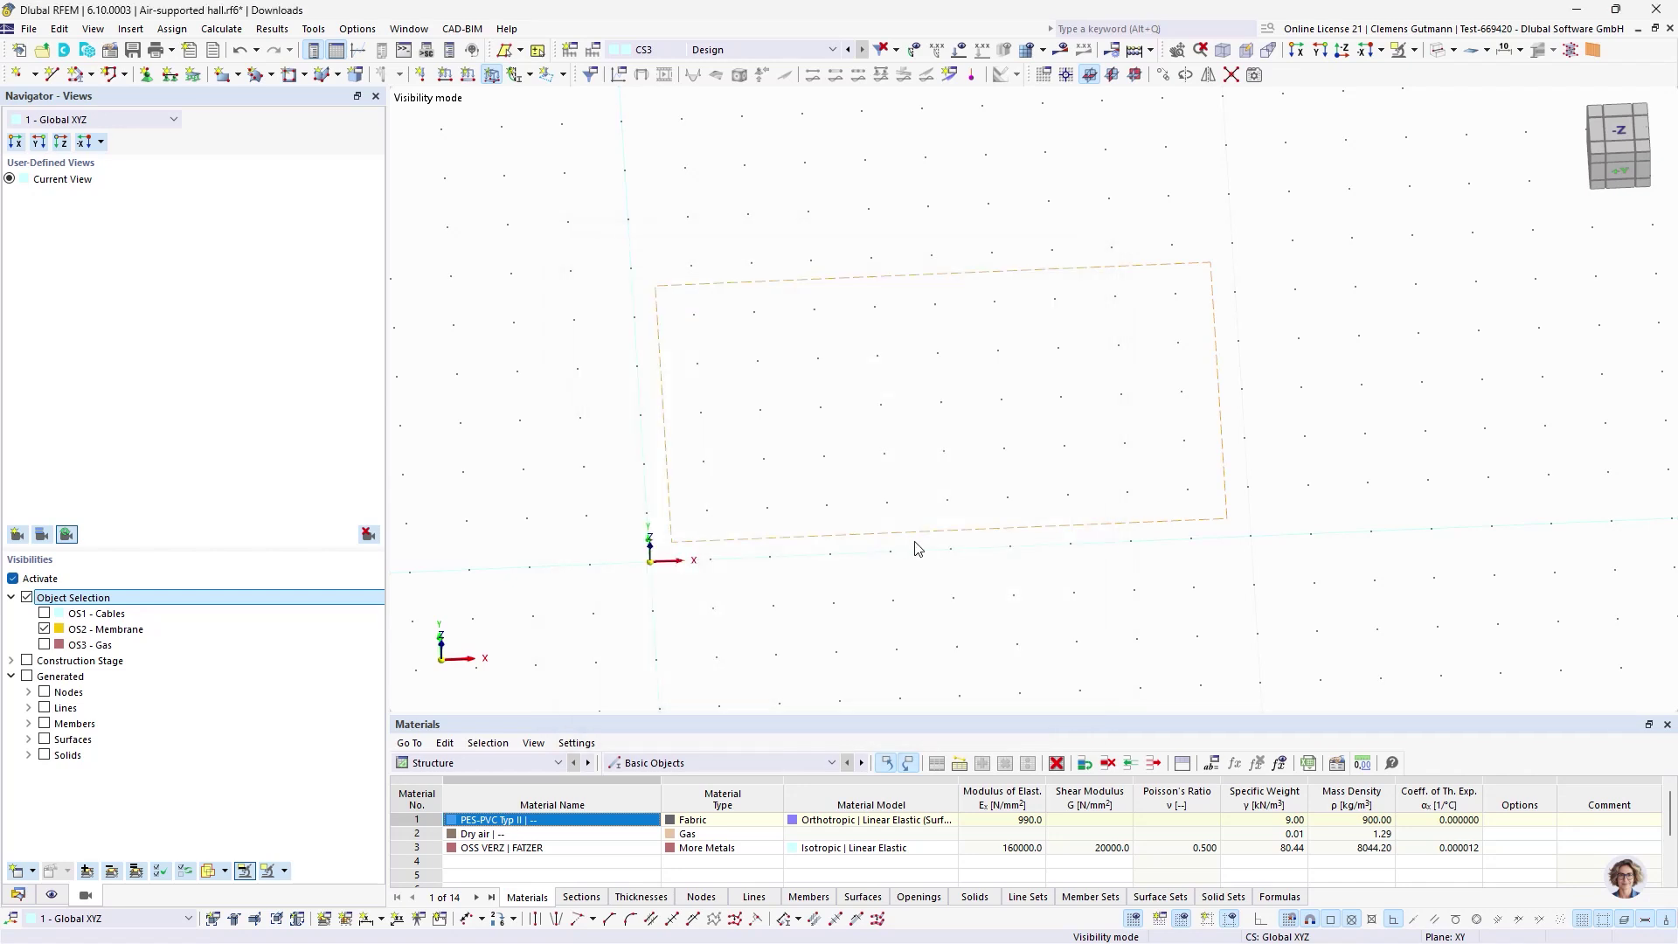
pyautogui.click(457, 290)
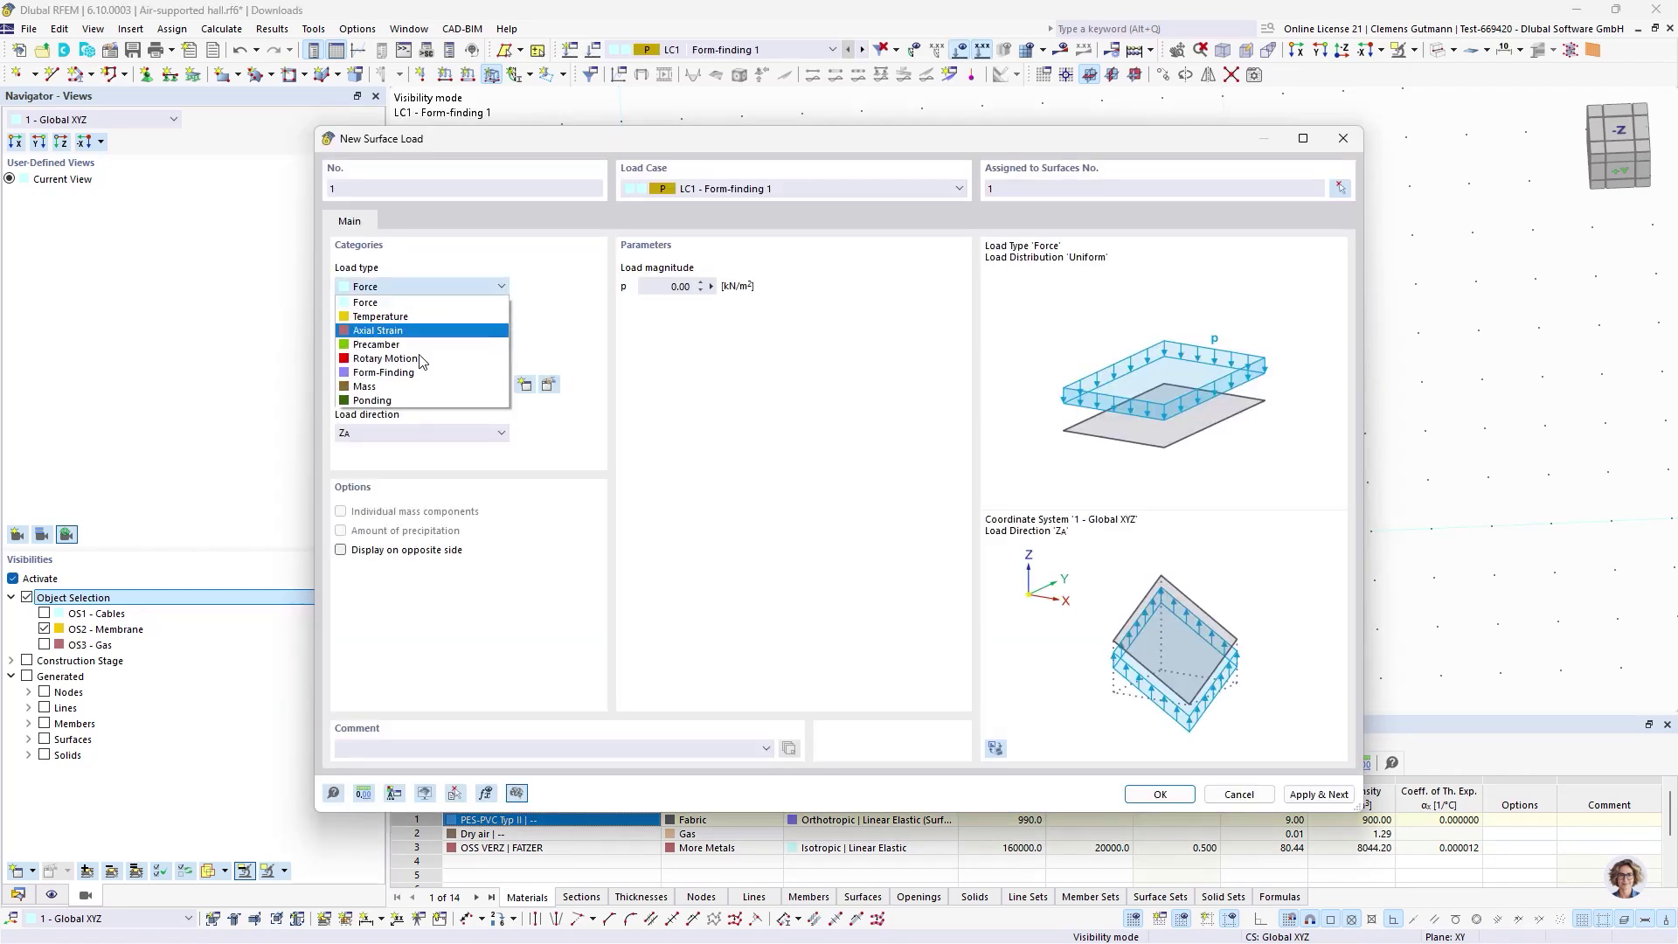
pyautogui.click(407, 374)
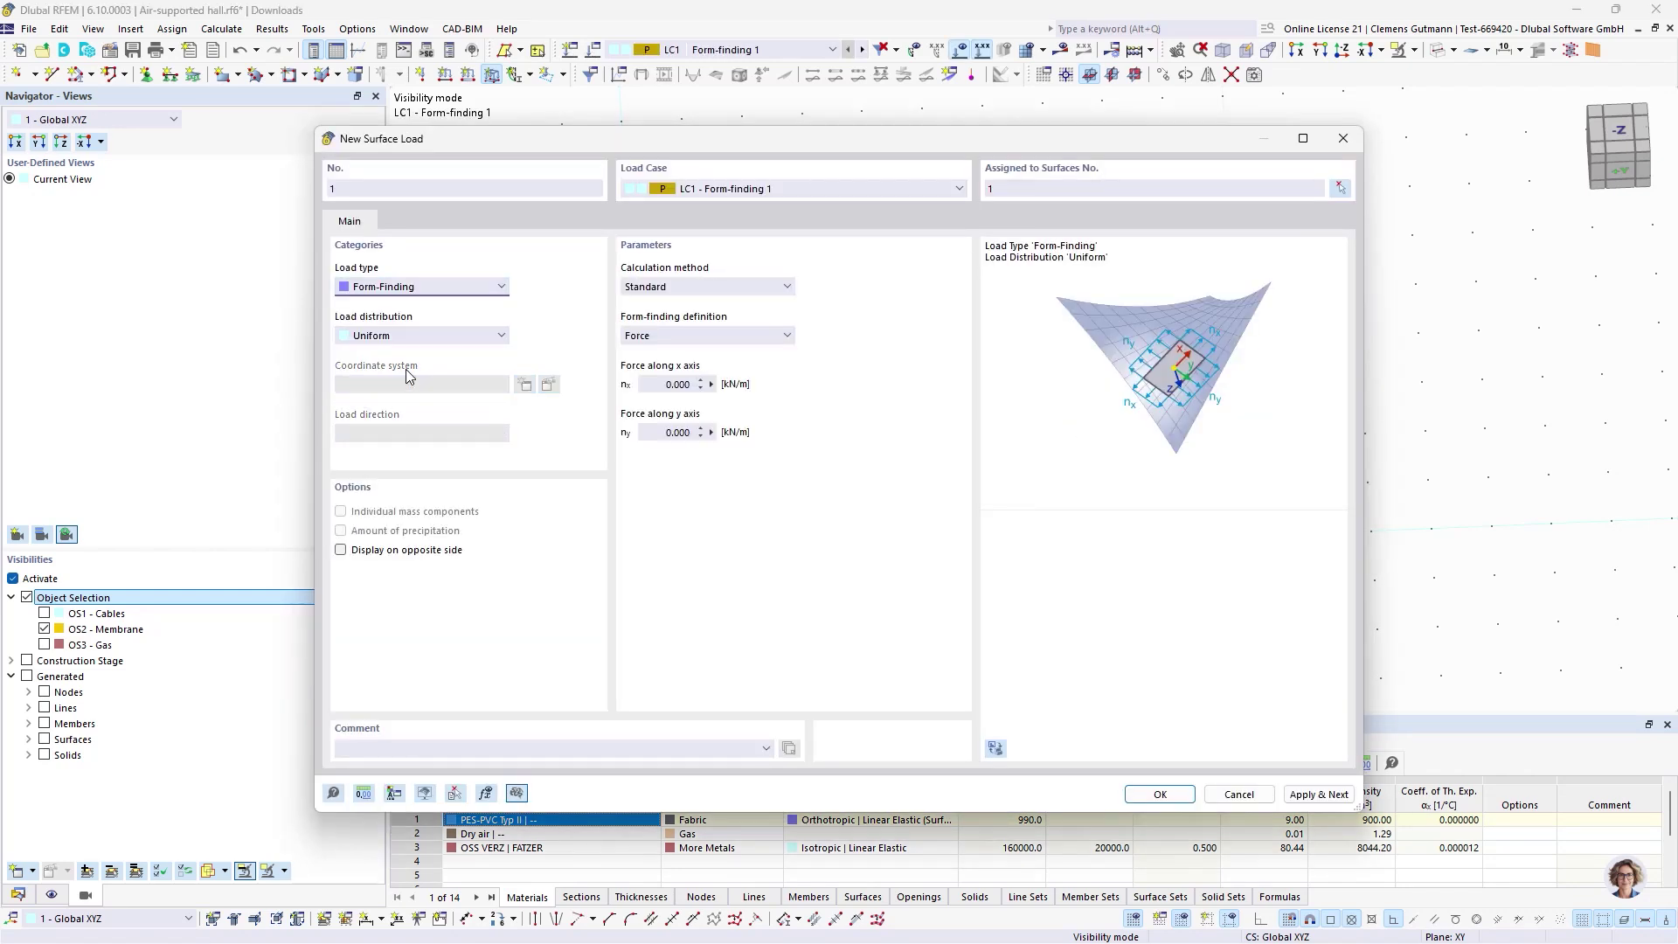
# - Preview the Projection calculation method for the form-finding load and return it to Standard
pyautogui.click(772, 291)
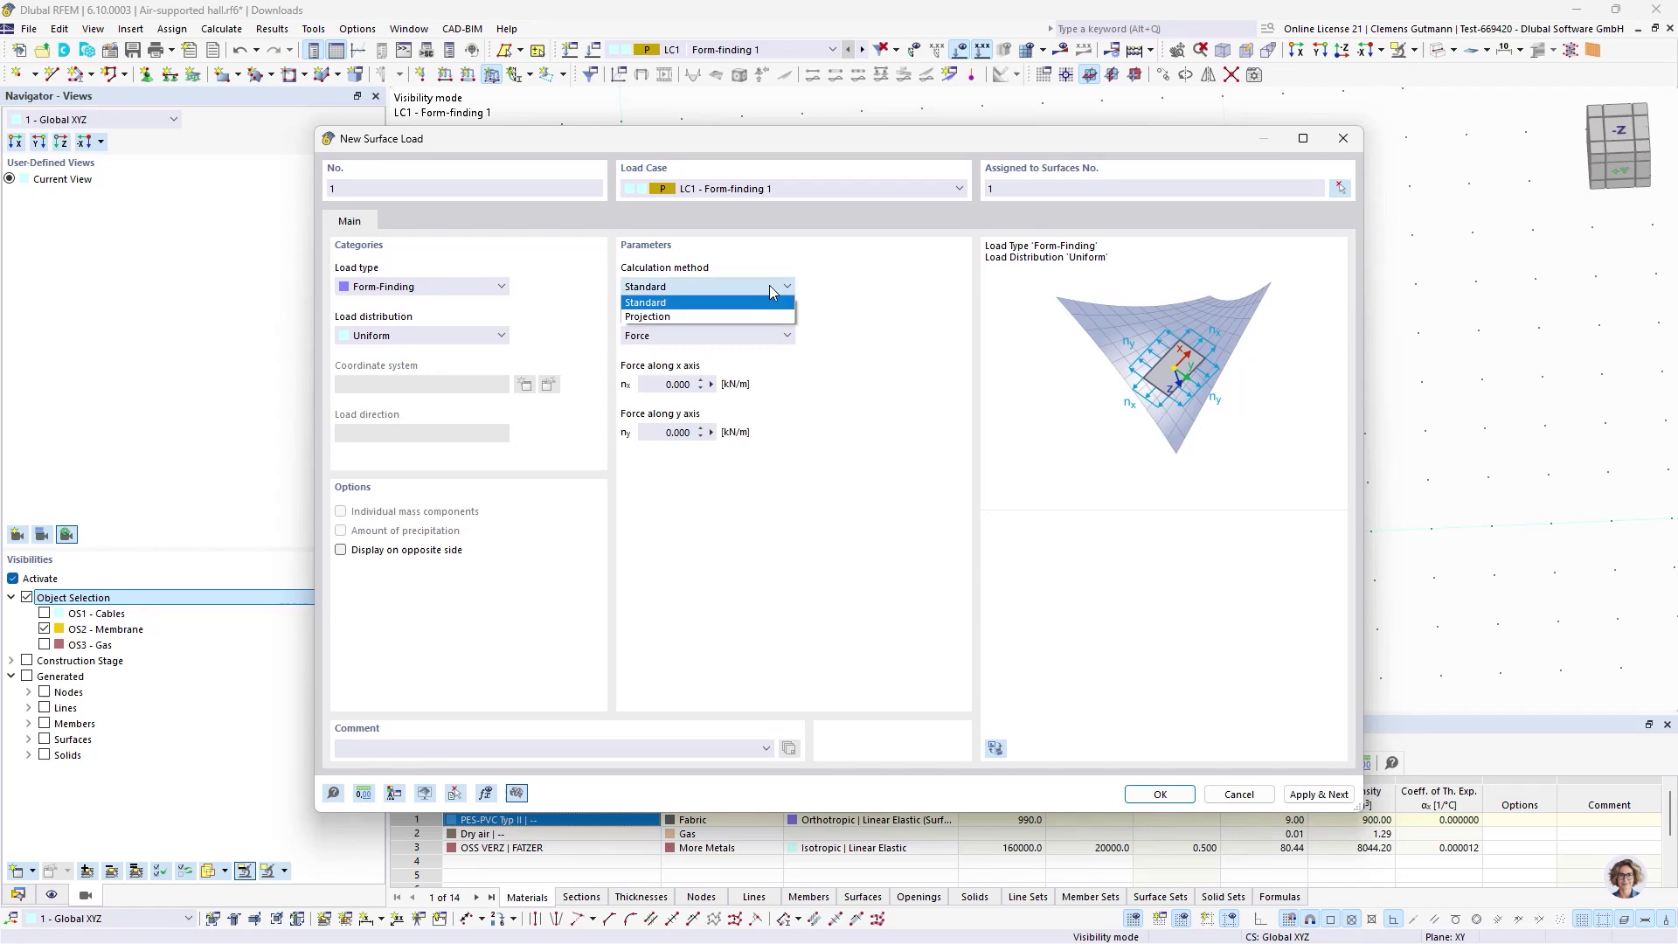
pyautogui.click(685, 317)
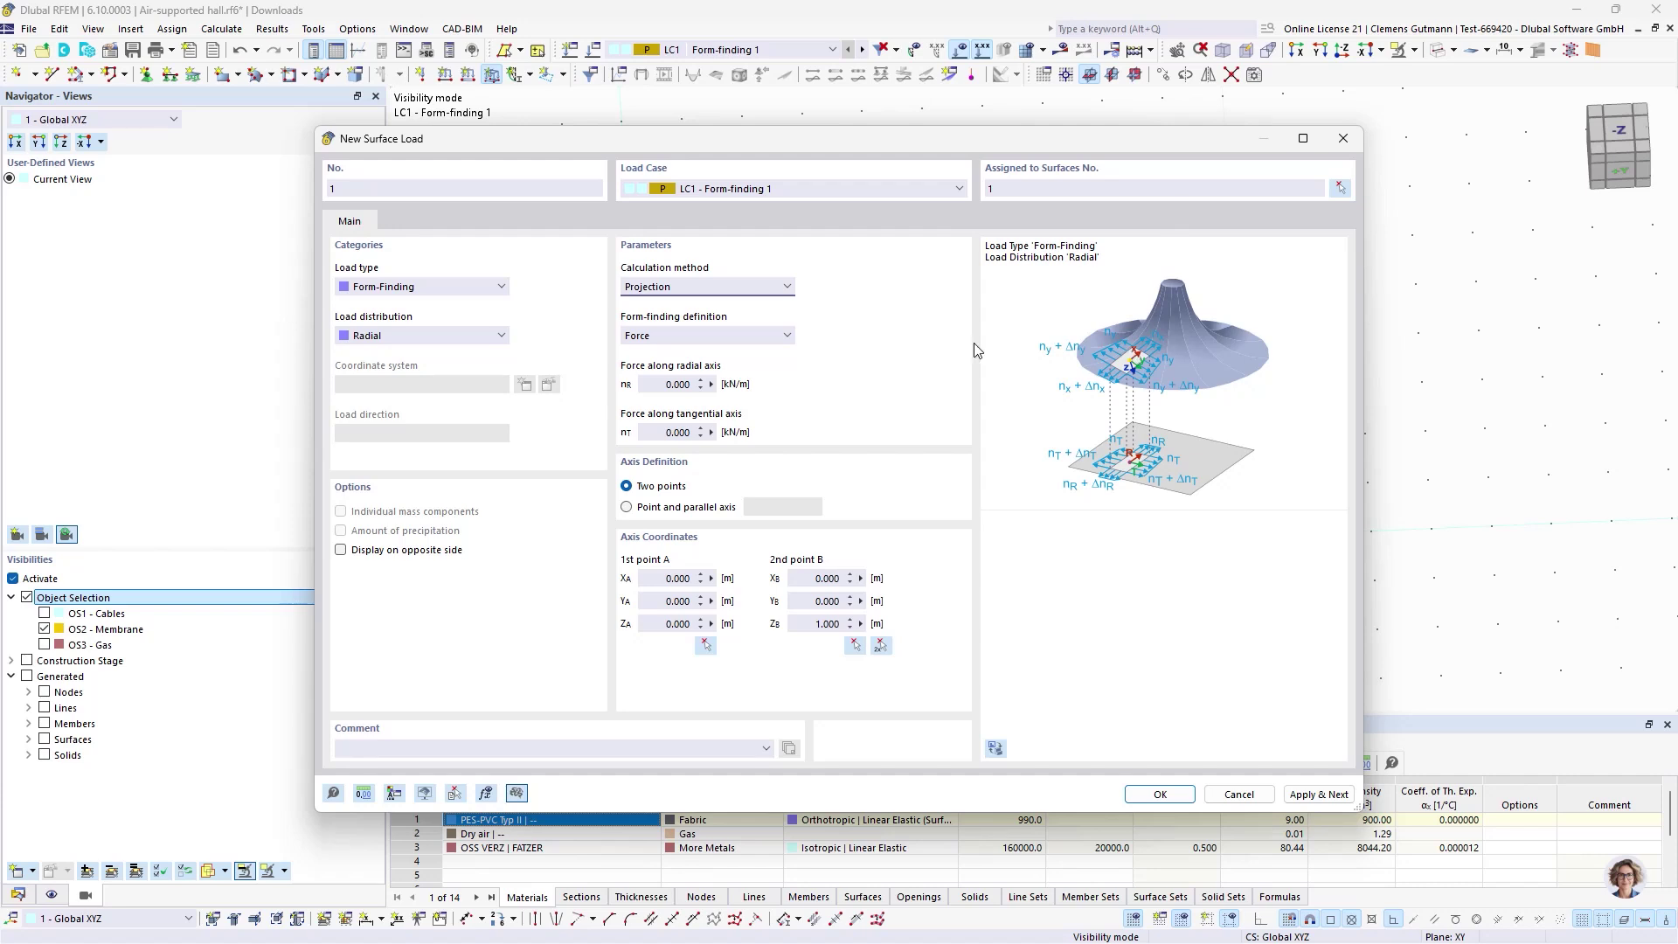
pyautogui.click(720, 288)
pyautogui.click(712, 303)
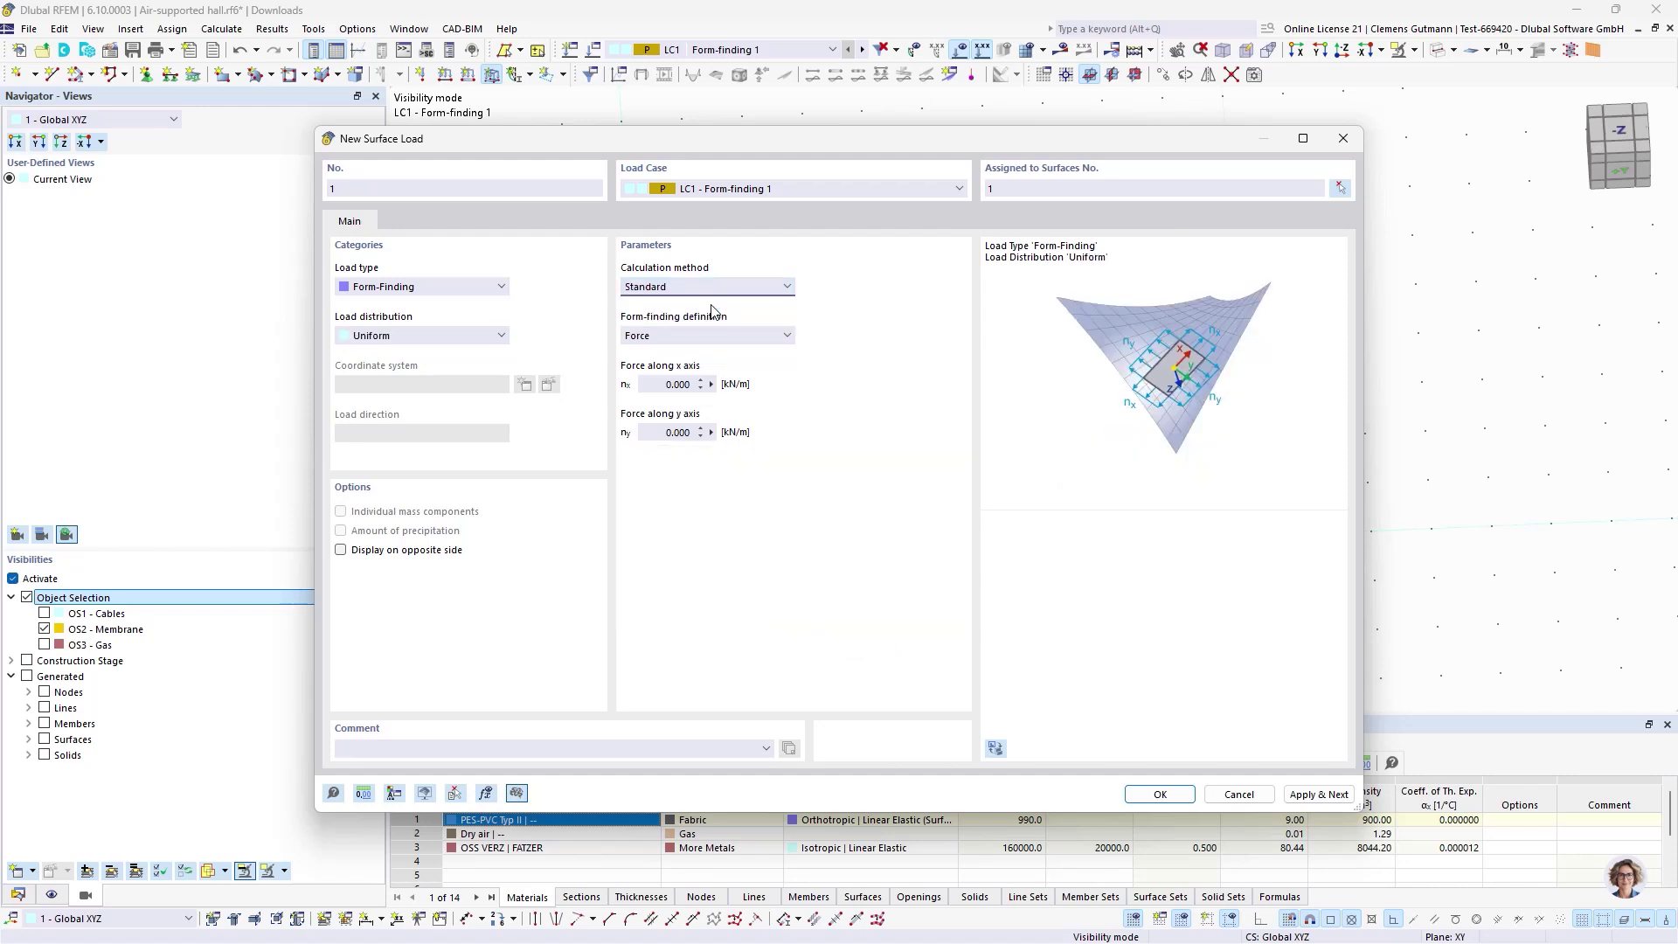
# - Try the Force and Stress options as the form-finding definition of the surface load
pyautogui.click(711, 338)
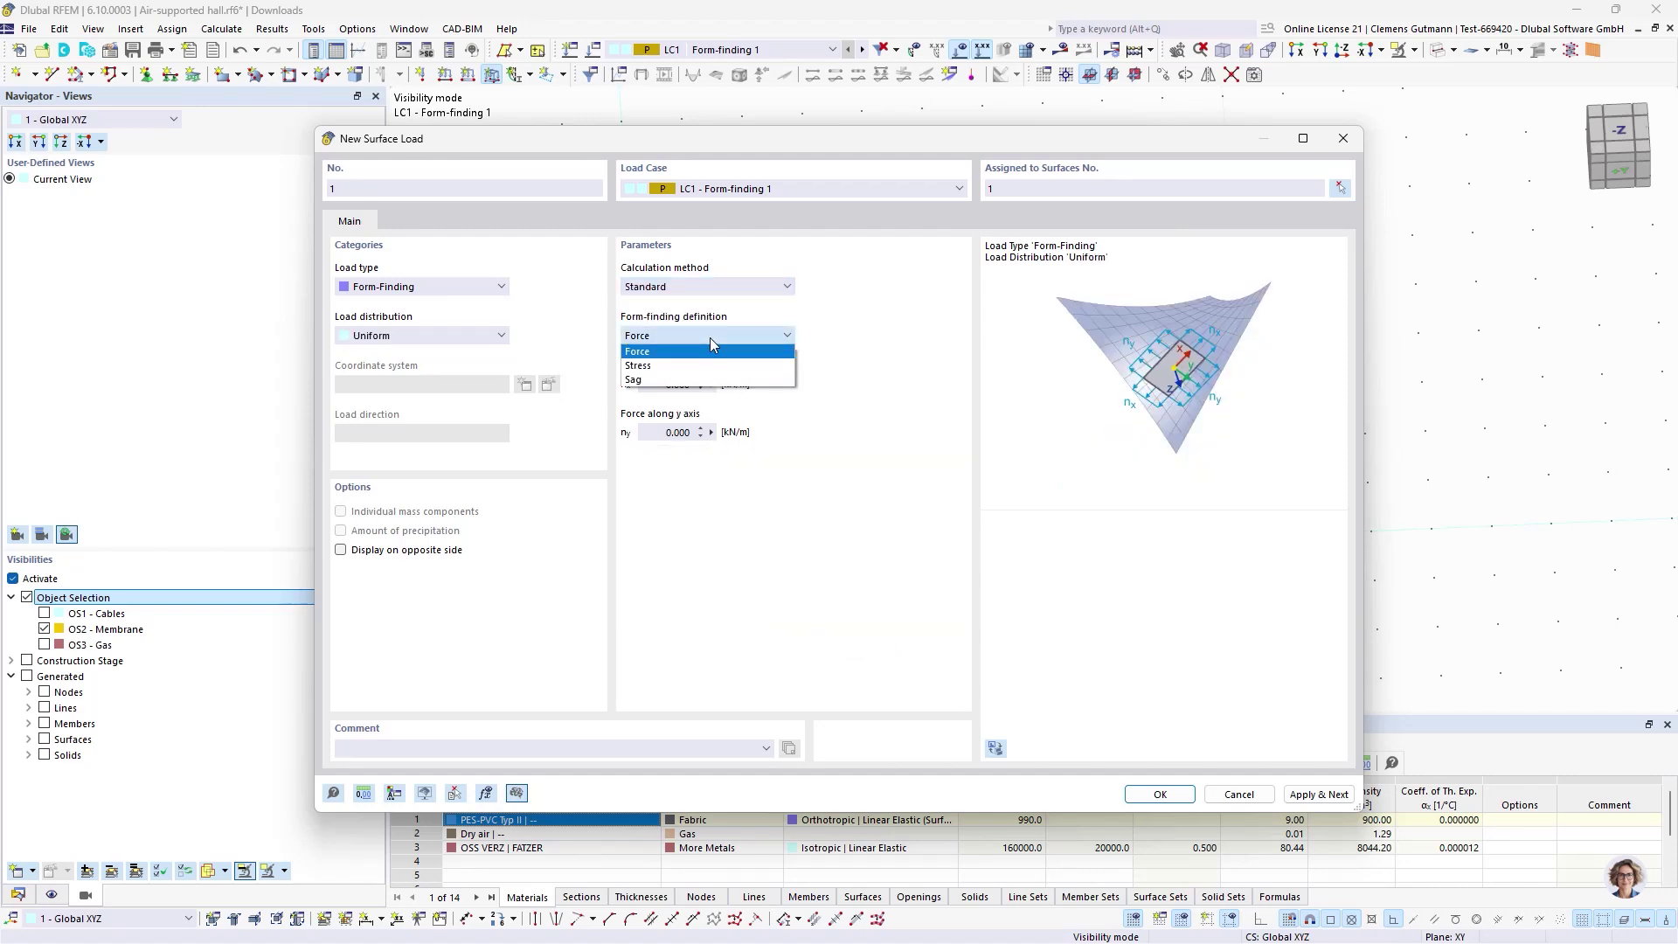
pyautogui.click(662, 350)
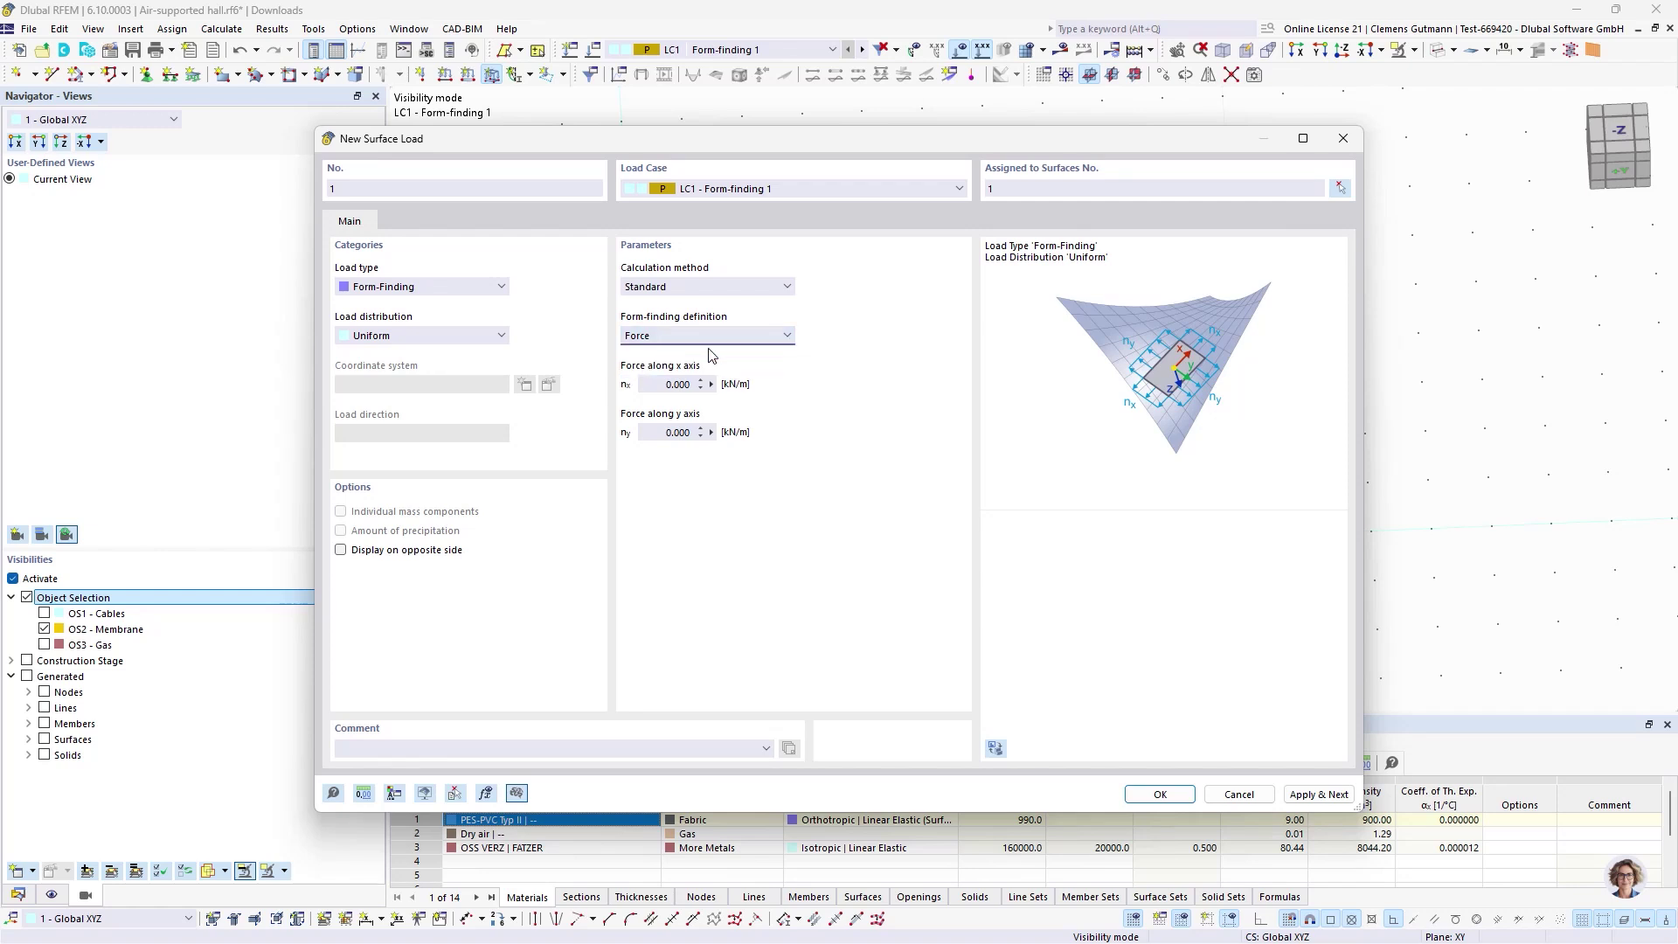
pyautogui.click(664, 336)
pyautogui.click(662, 365)
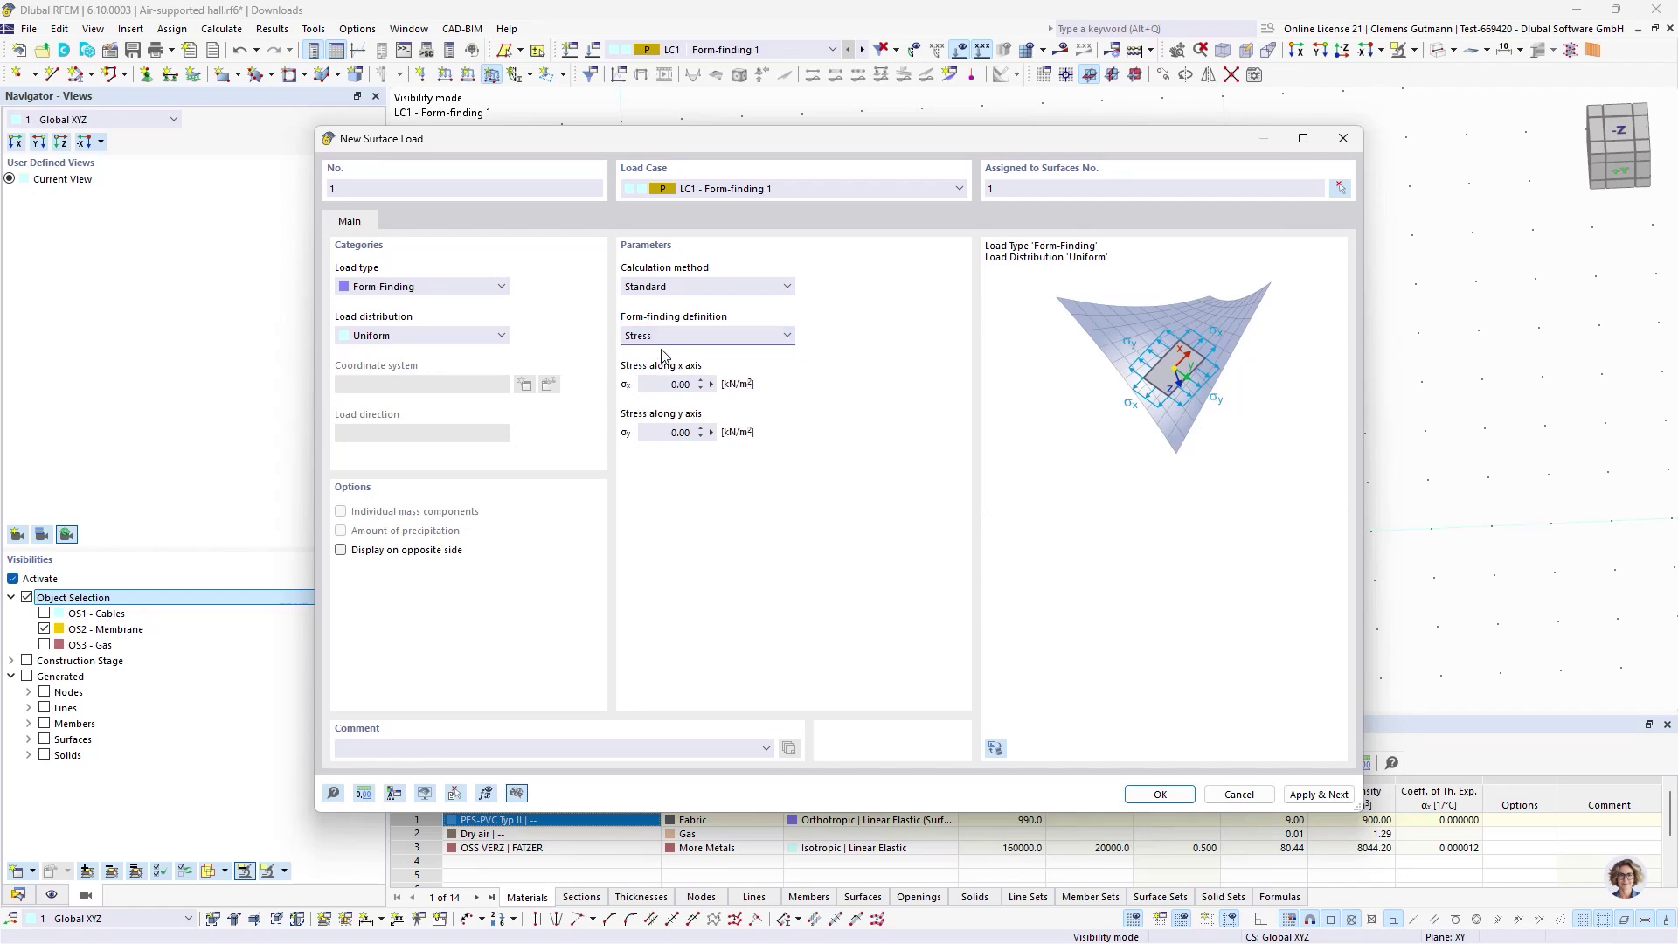
# - Define the membrane's form-finding by Sag and set the sag to 2 m
pyautogui.click(664, 336)
pyautogui.click(652, 380)
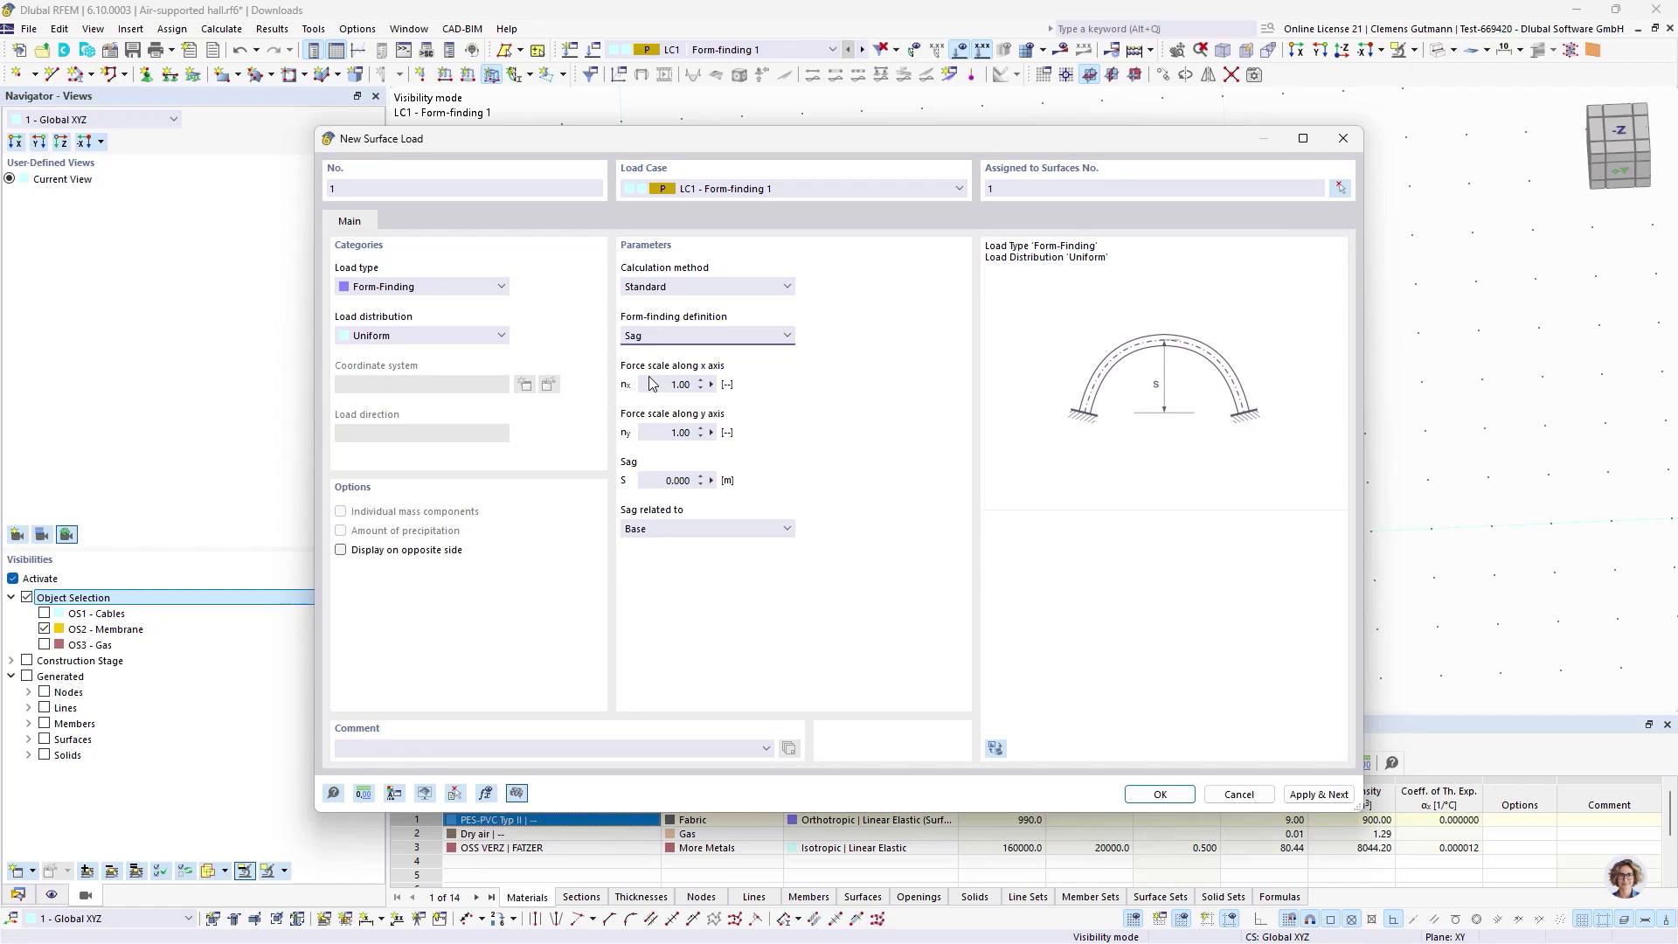
pyautogui.click(678, 480)
pyautogui.write('2')
pyautogui.press('Tab')
# - Try relating the sag to the coordinate system and to a surface
pyautogui.click(735, 530)
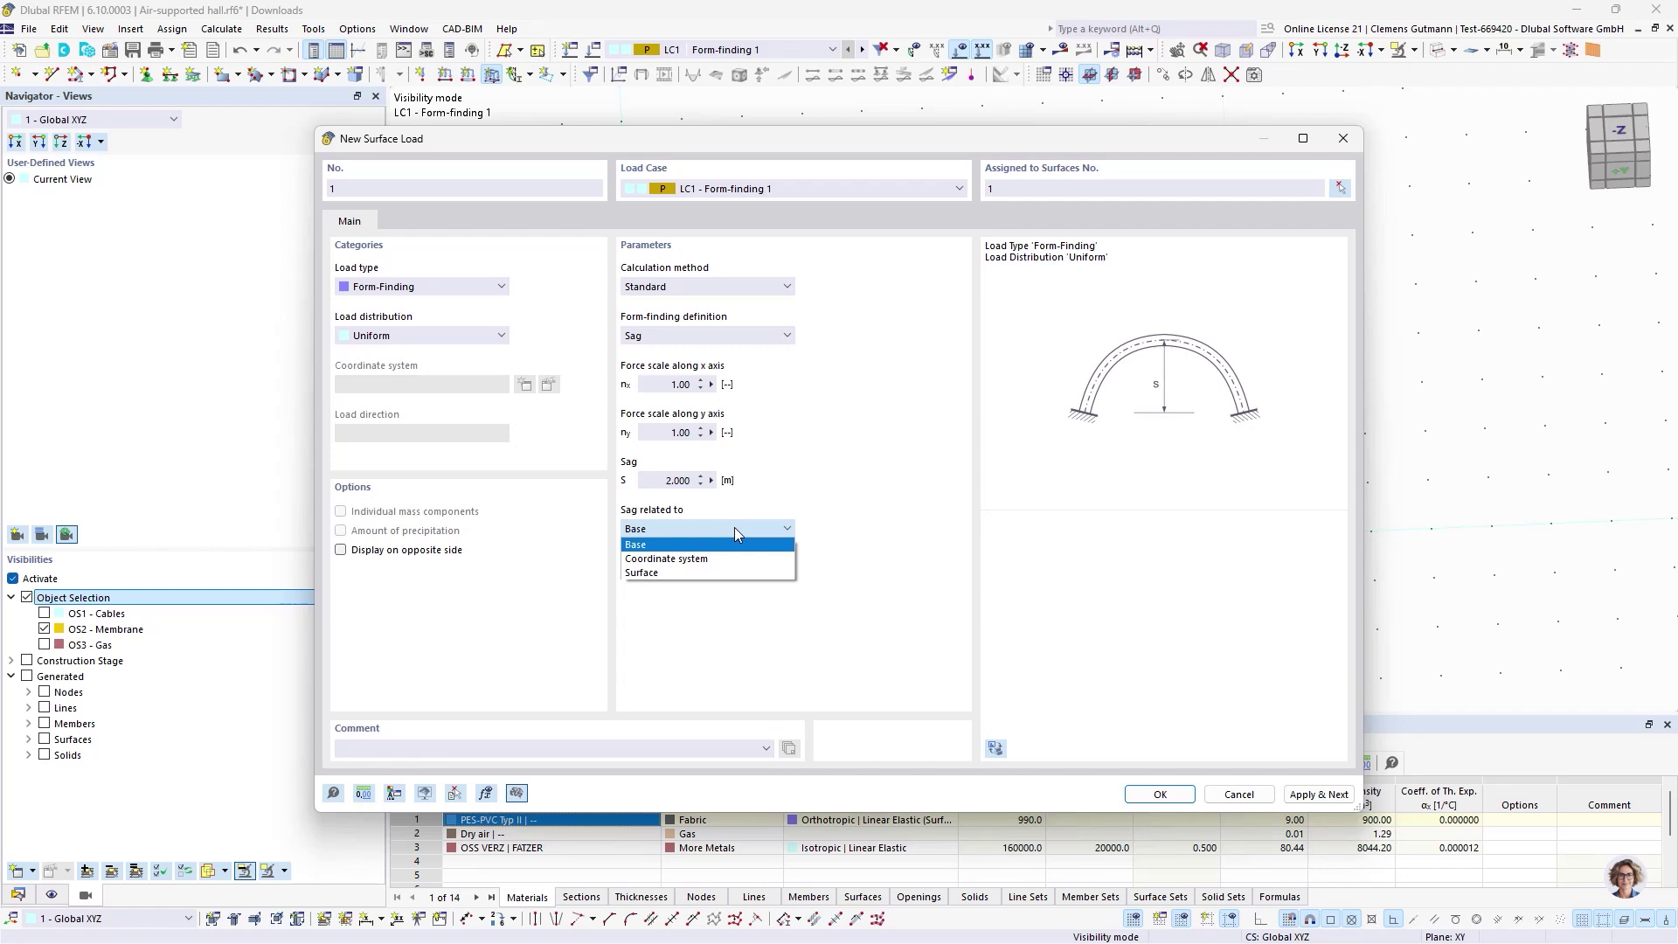
pyautogui.click(733, 559)
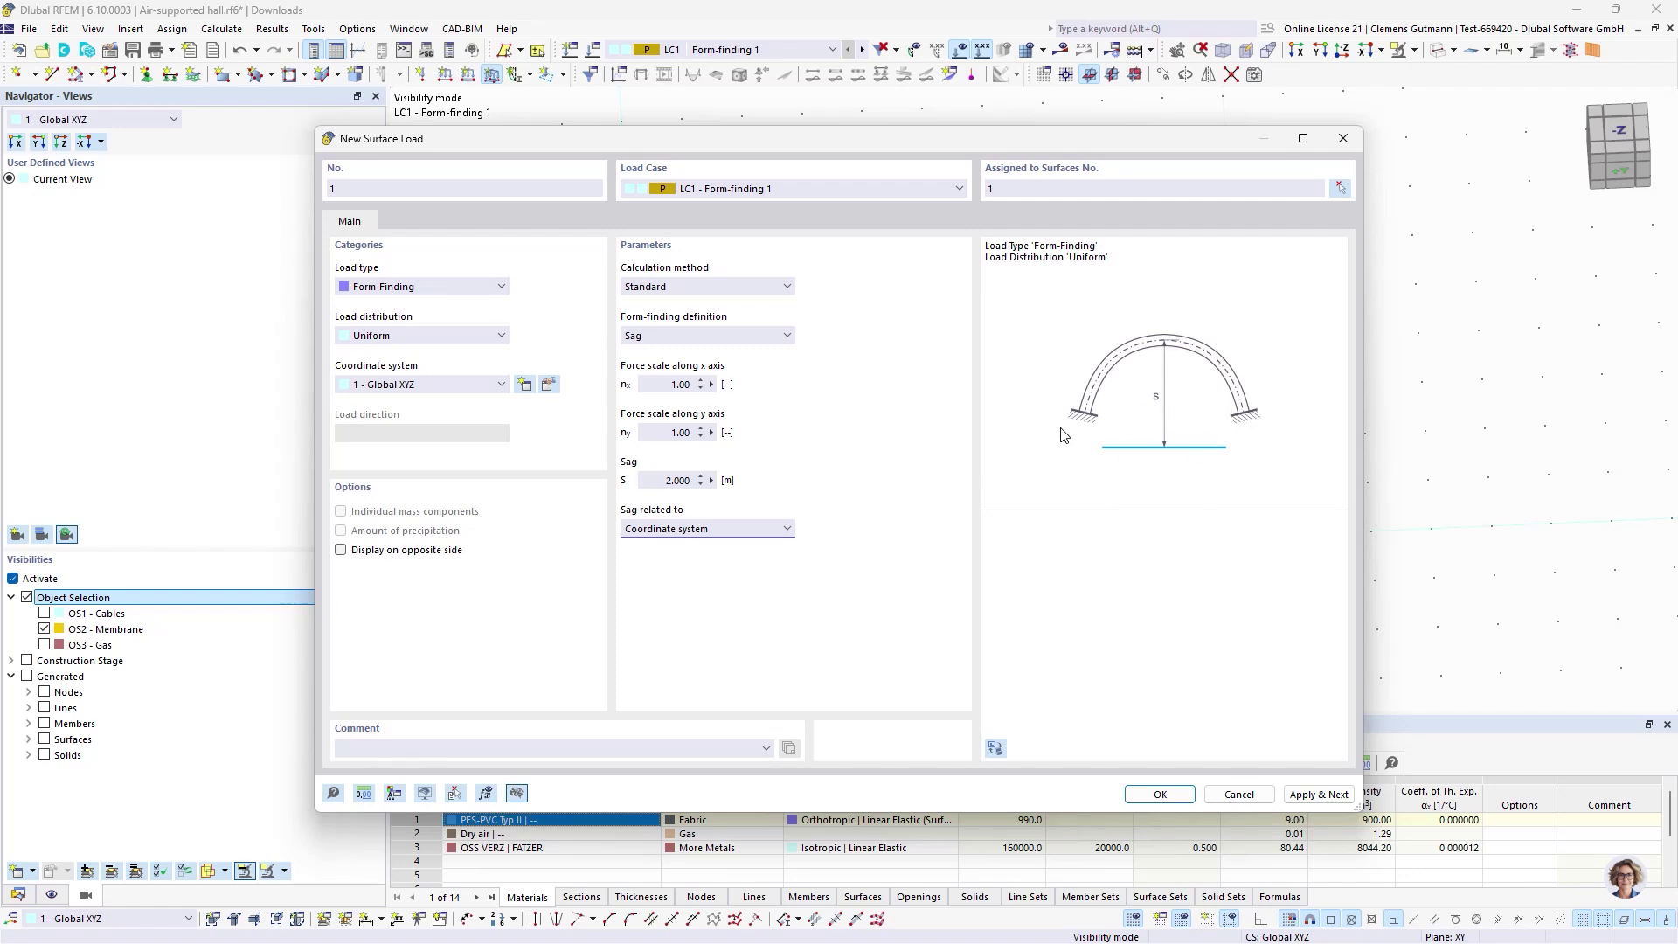
pyautogui.click(792, 529)
pyautogui.click(749, 574)
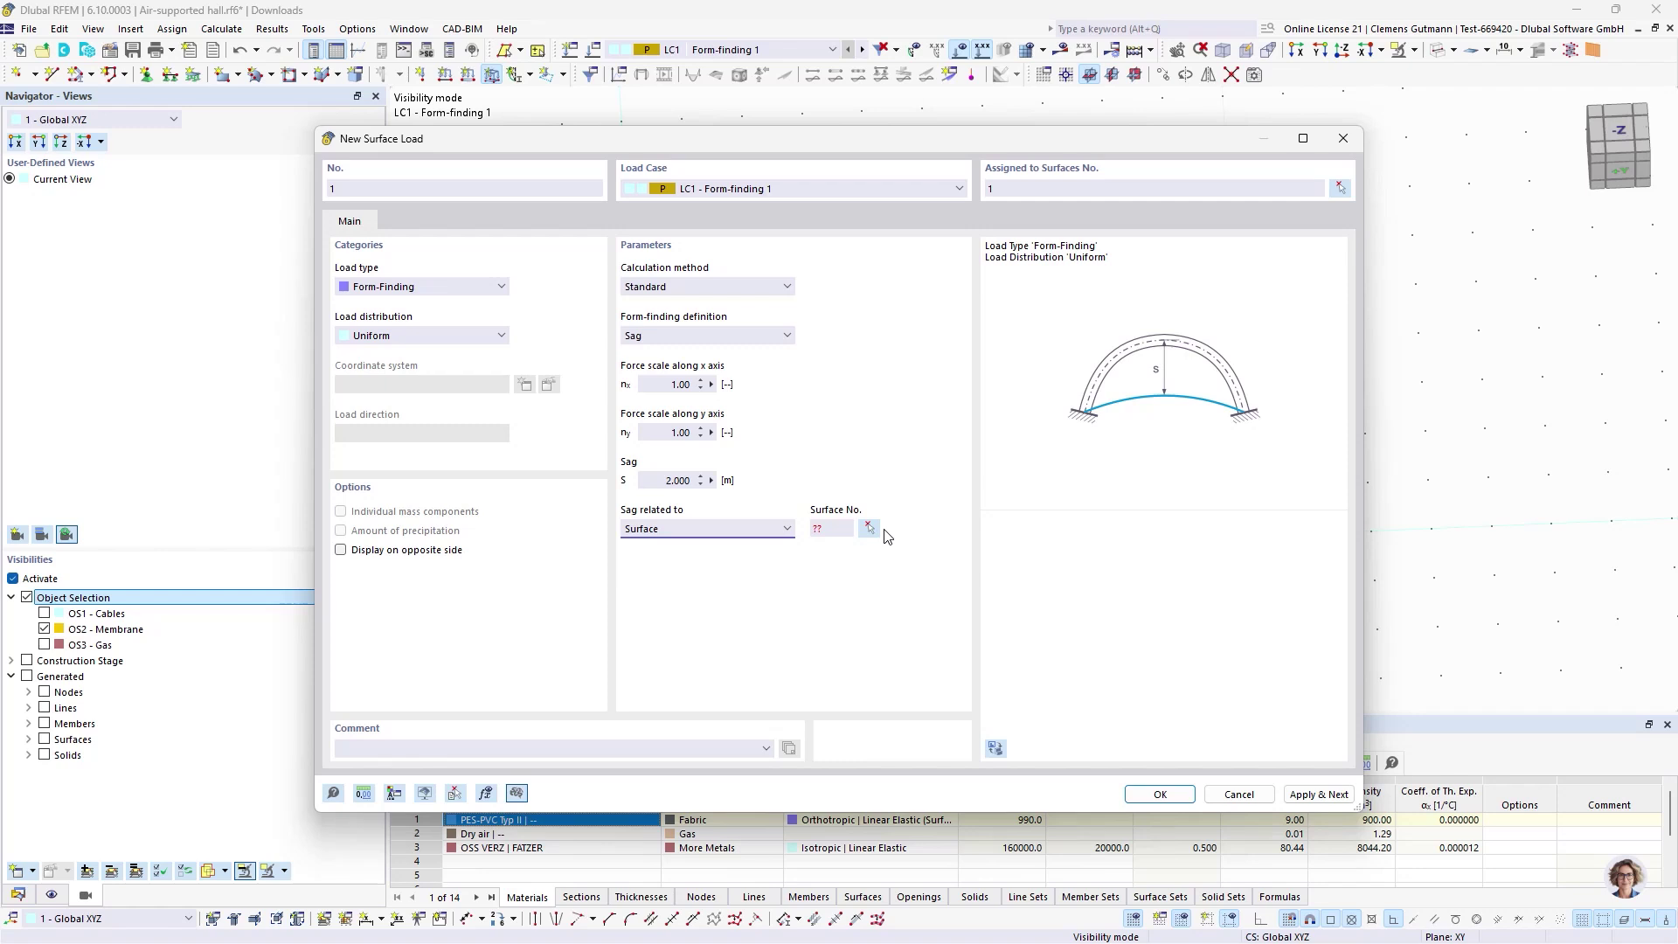
# - Relate the sag to Base and confirm the form-finding surface load
pyautogui.click(753, 528)
pyautogui.click(646, 558)
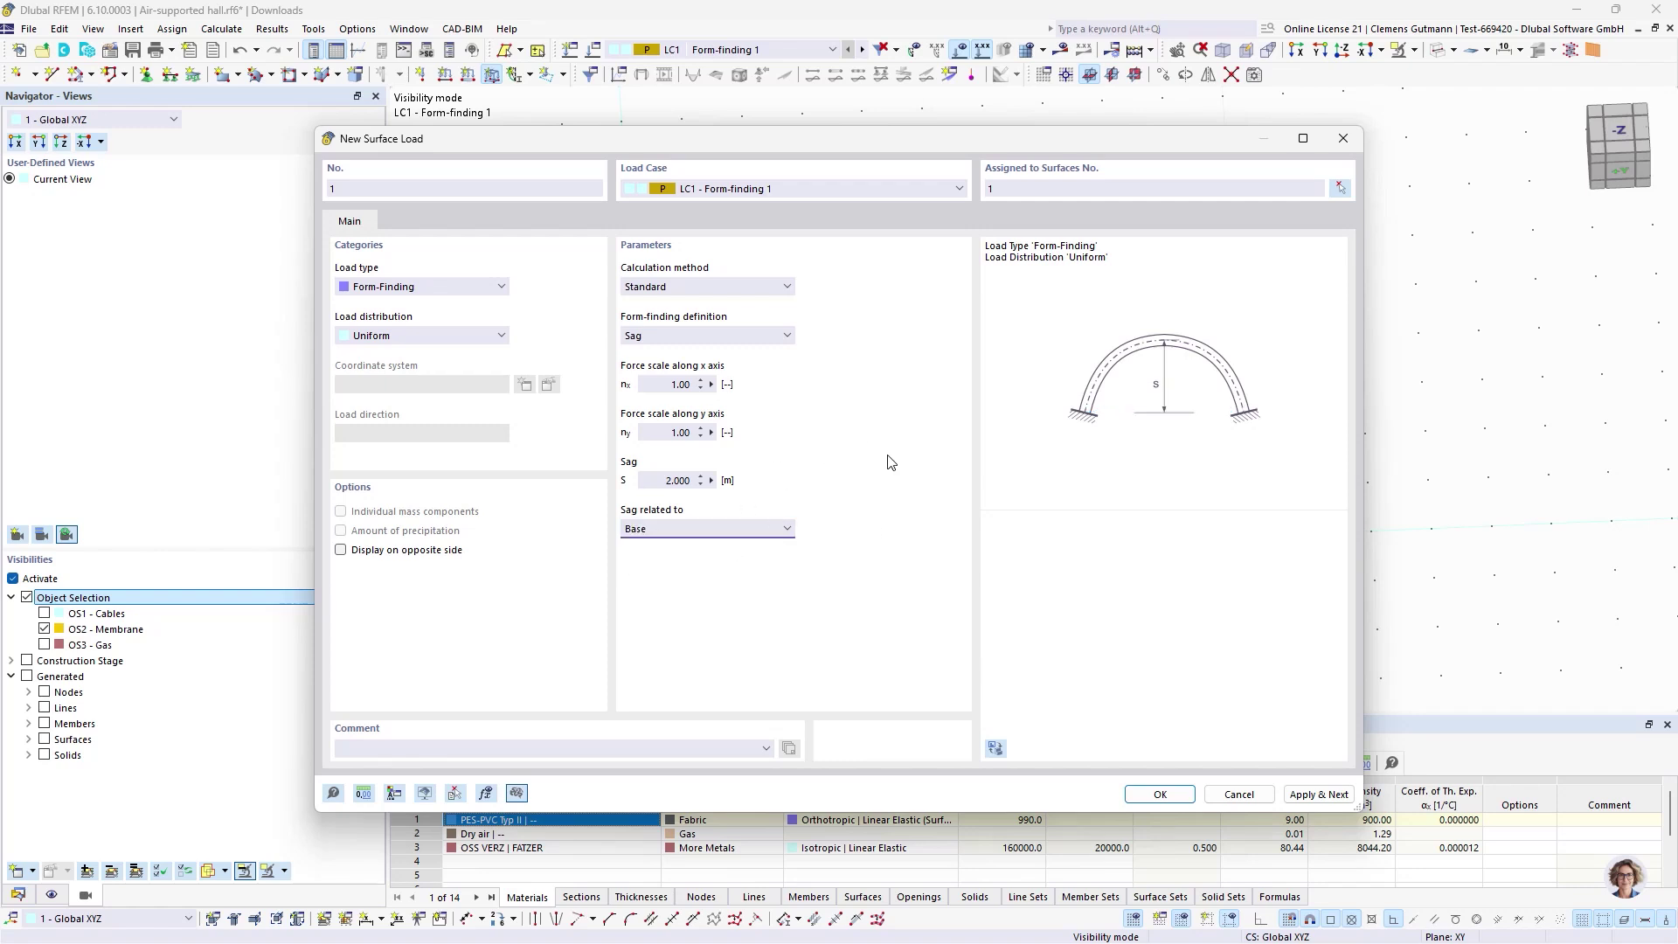
pyautogui.click(1159, 794)
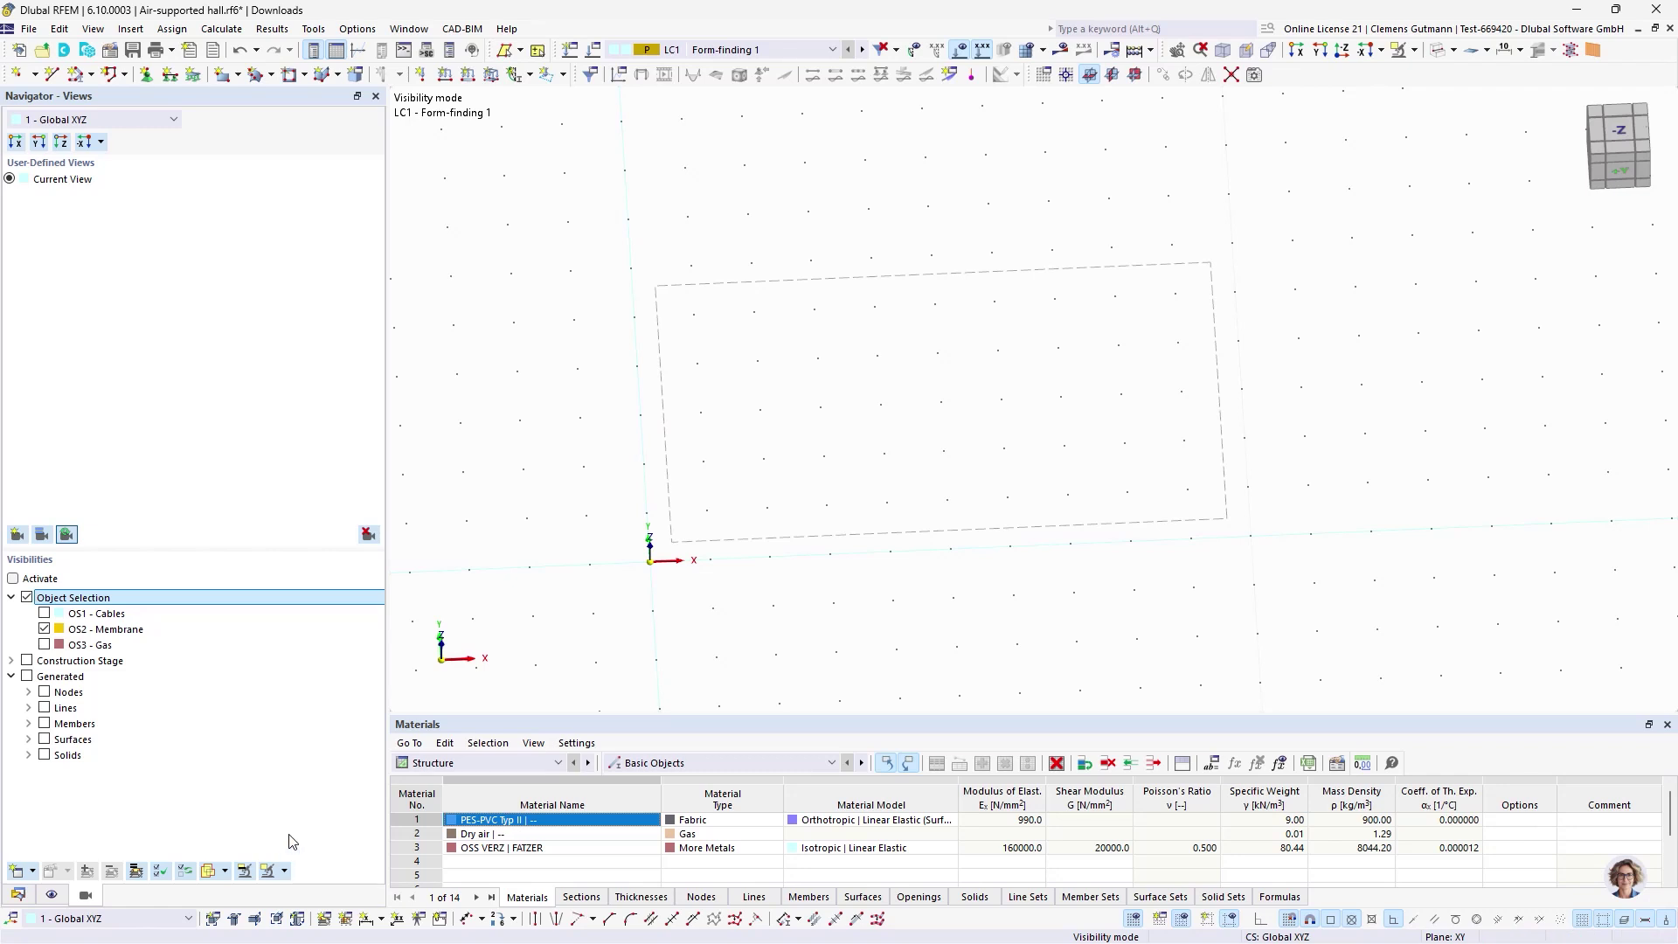
# - Reactivate the visibilities and check the display of the sag load on the membrane
pyautogui.click(13, 579)
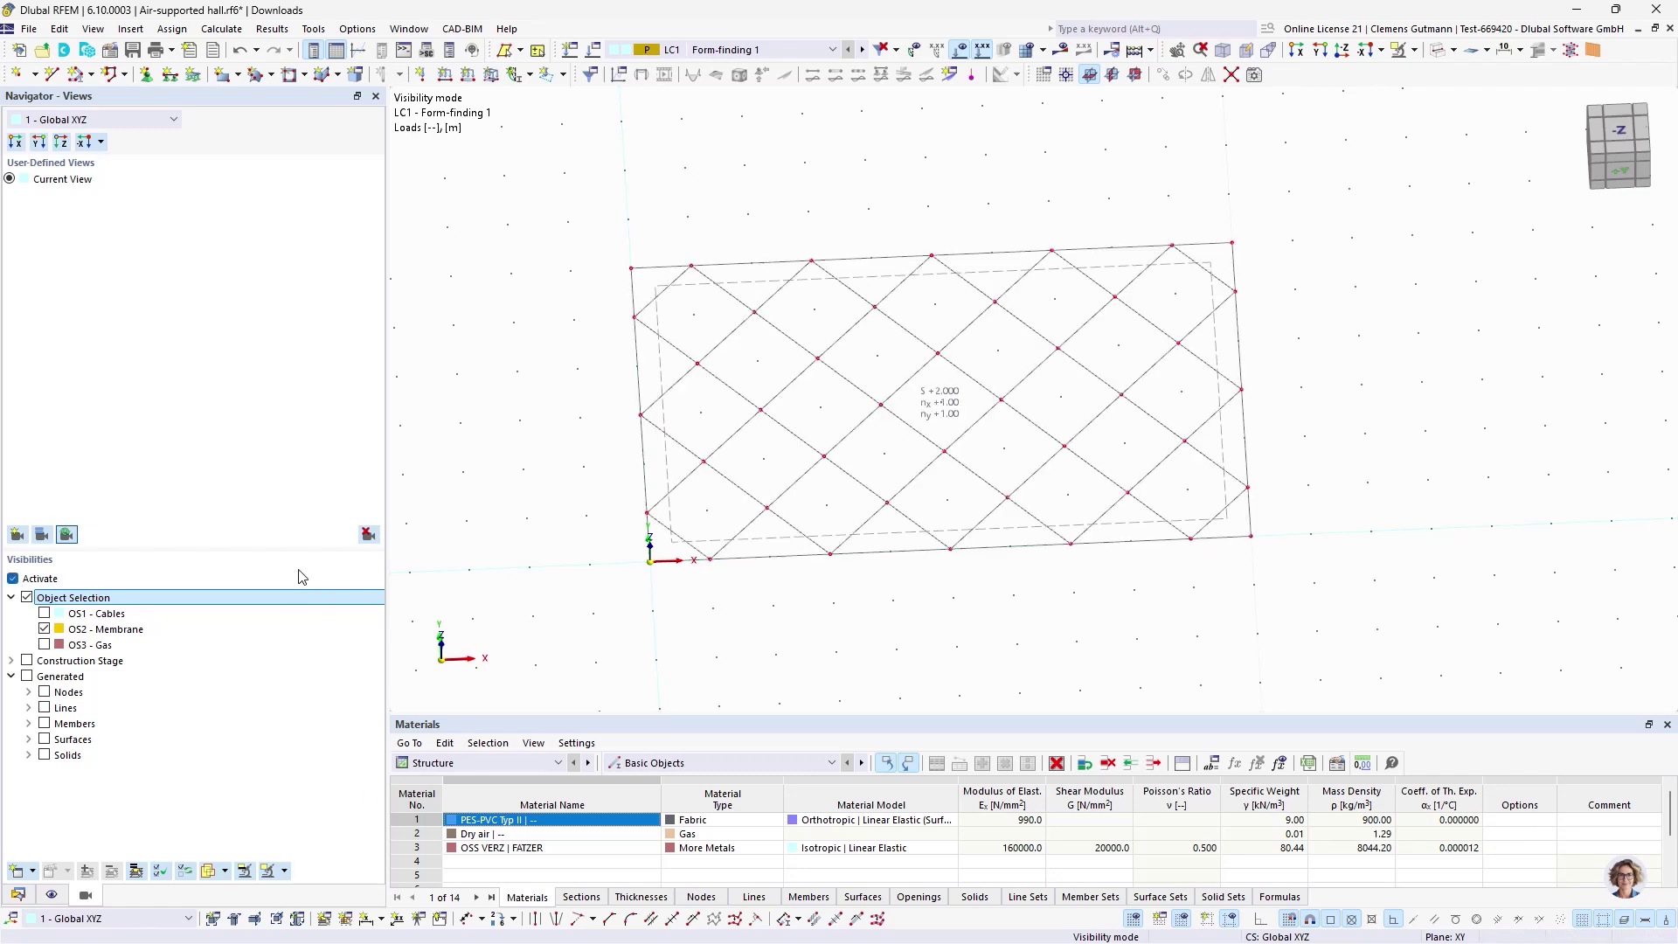
pyautogui.click(244, 870)
pyautogui.click(244, 870)
pyautogui.click(960, 49)
pyautogui.click(959, 50)
pyautogui.keyDown('ctrl'); pyautogui.moveTo(959, 568); pyautogui.dragTo(979, 500, button='middle'); pyautogui.keyUp('ctrl')
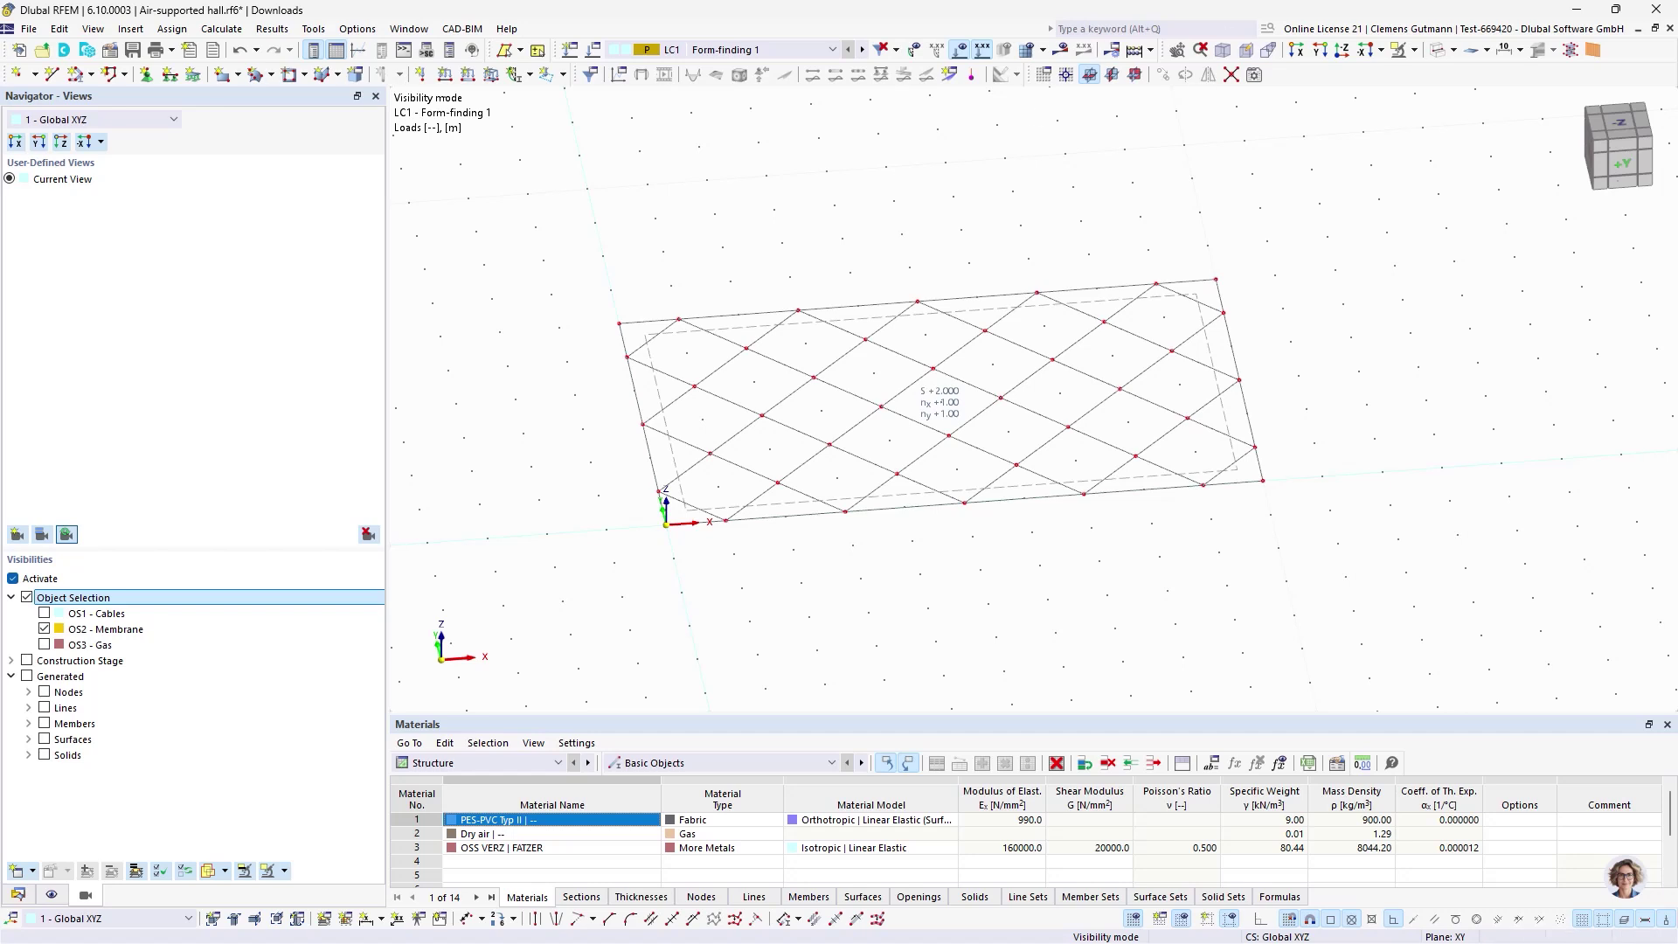
# - Add a second surface load in LC1 with load type Force and a magnitude of -0.10 kN/m²
pyautogui.click(492, 74)
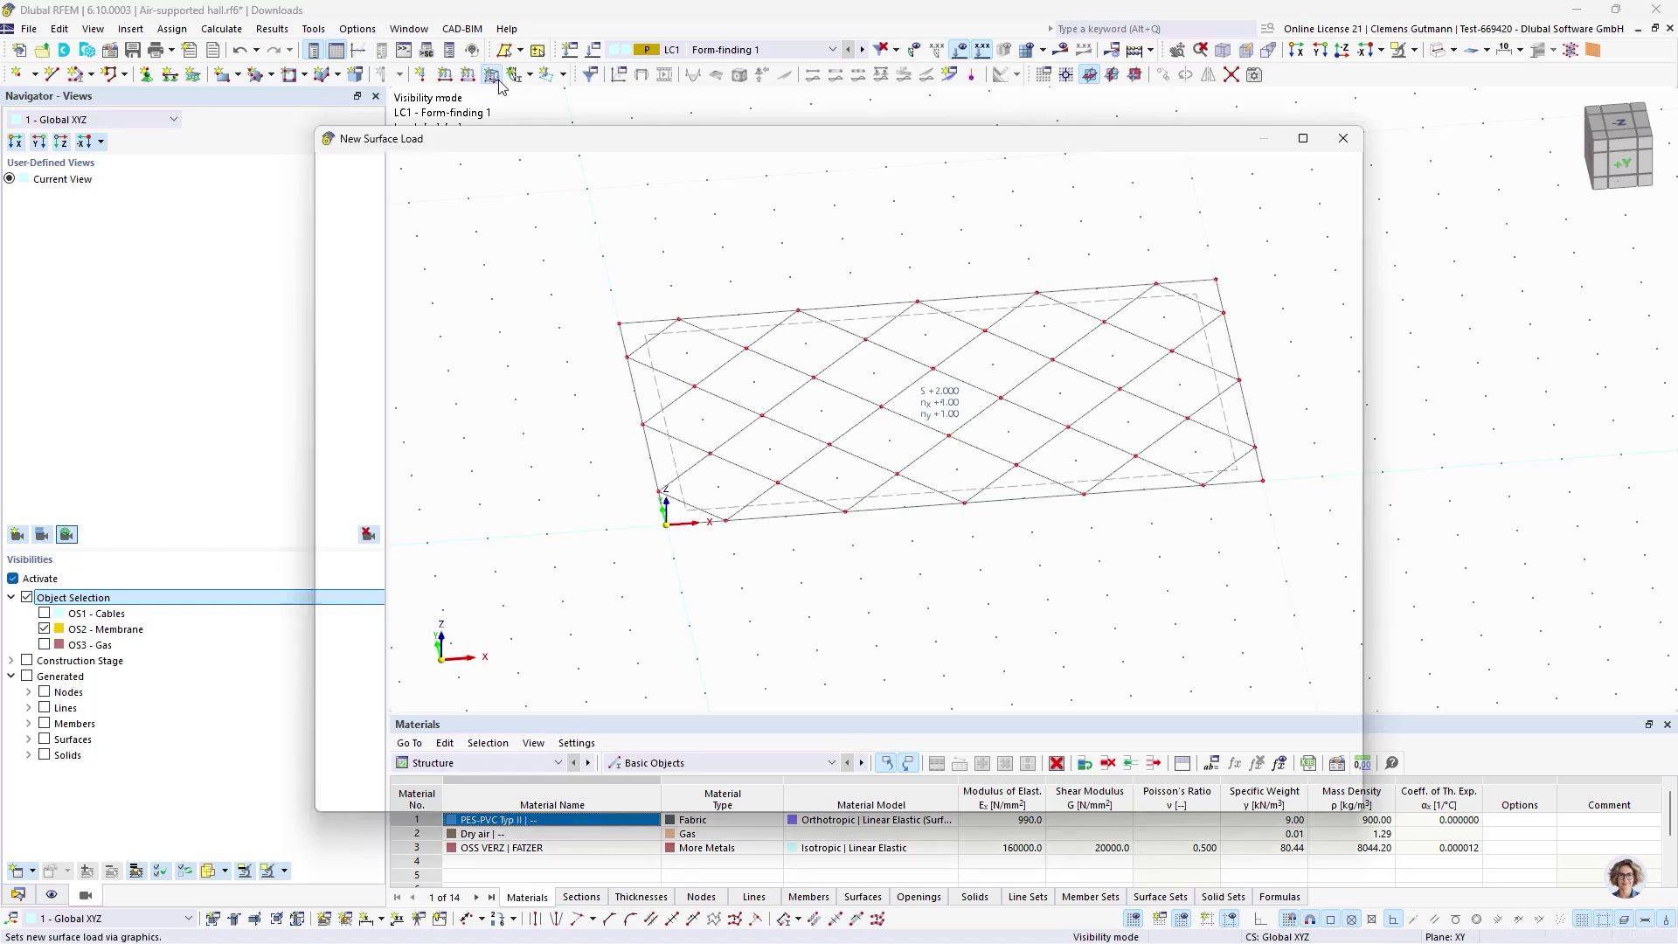
pyautogui.click(374, 288)
pyautogui.click(409, 312)
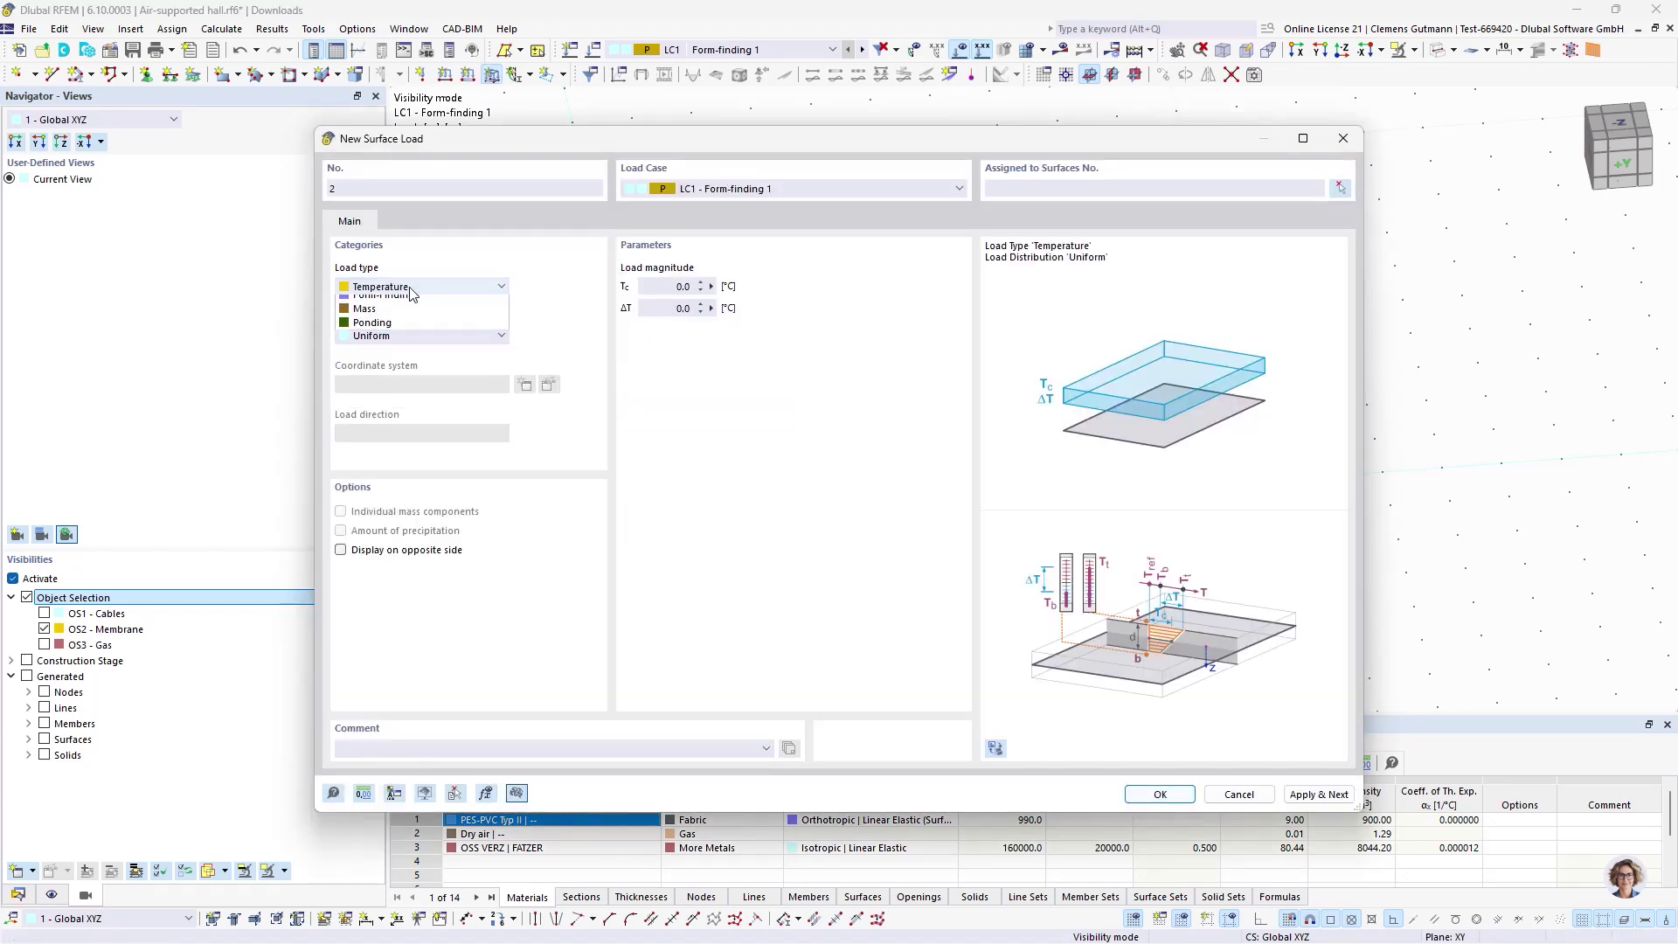
pyautogui.press('Up')
pyautogui.click(671, 285)
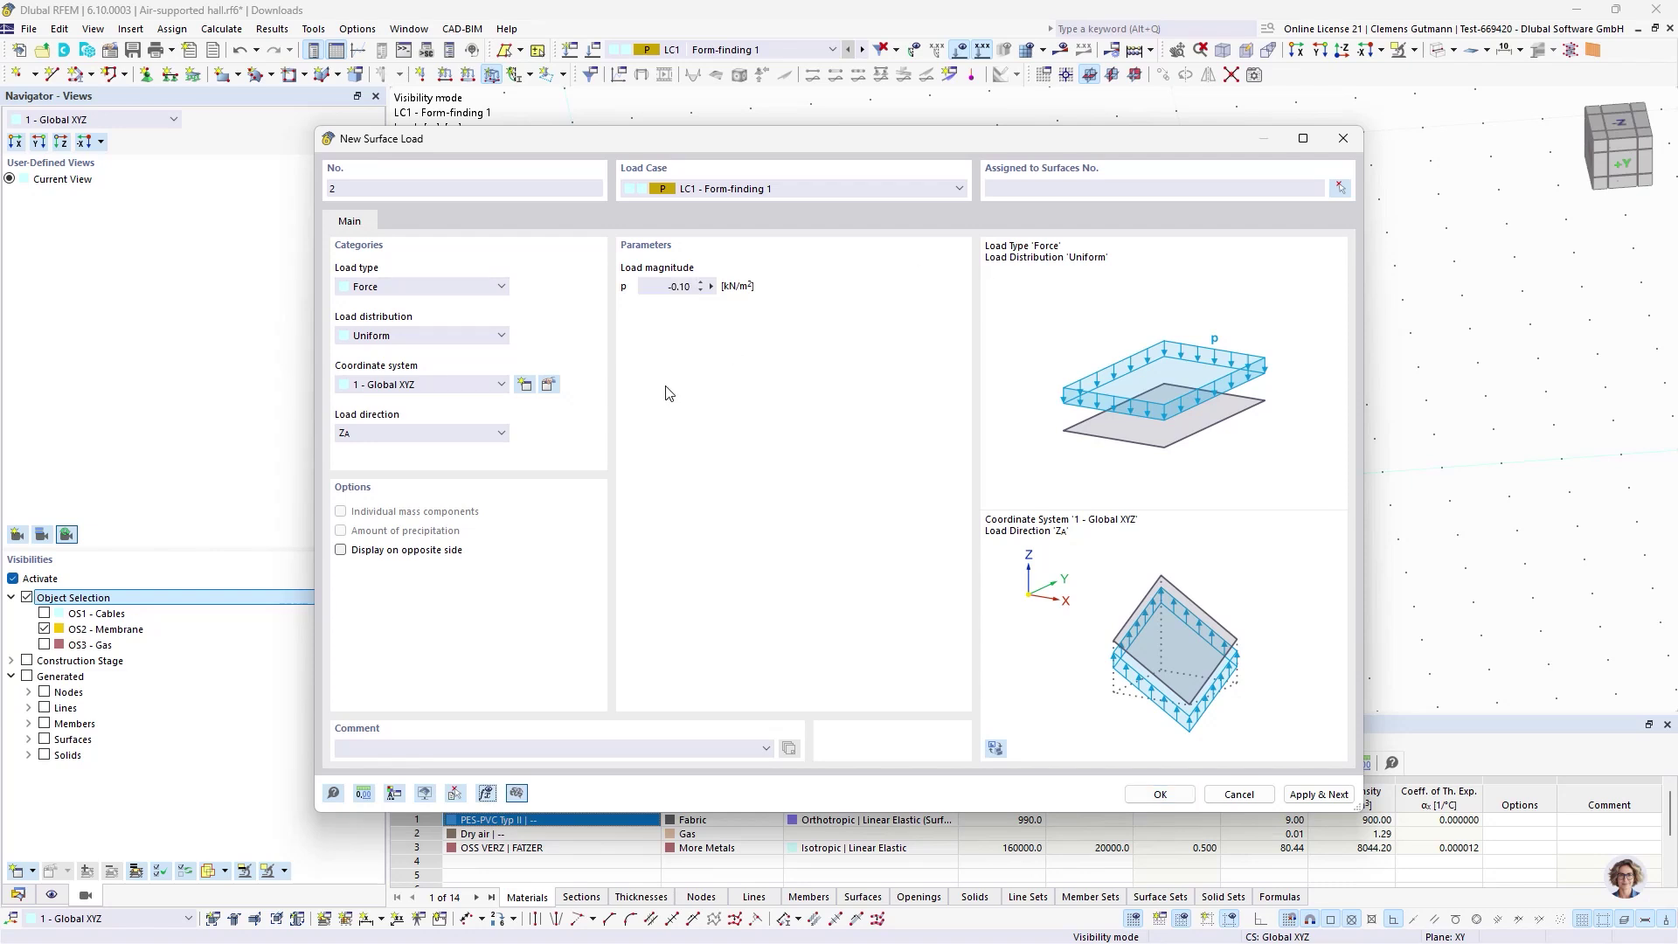
# - Make the force load act in the z direction of the Local xyz coordinate system
pyautogui.click(409, 433)
pyautogui.click(426, 399)
pyautogui.click(419, 385)
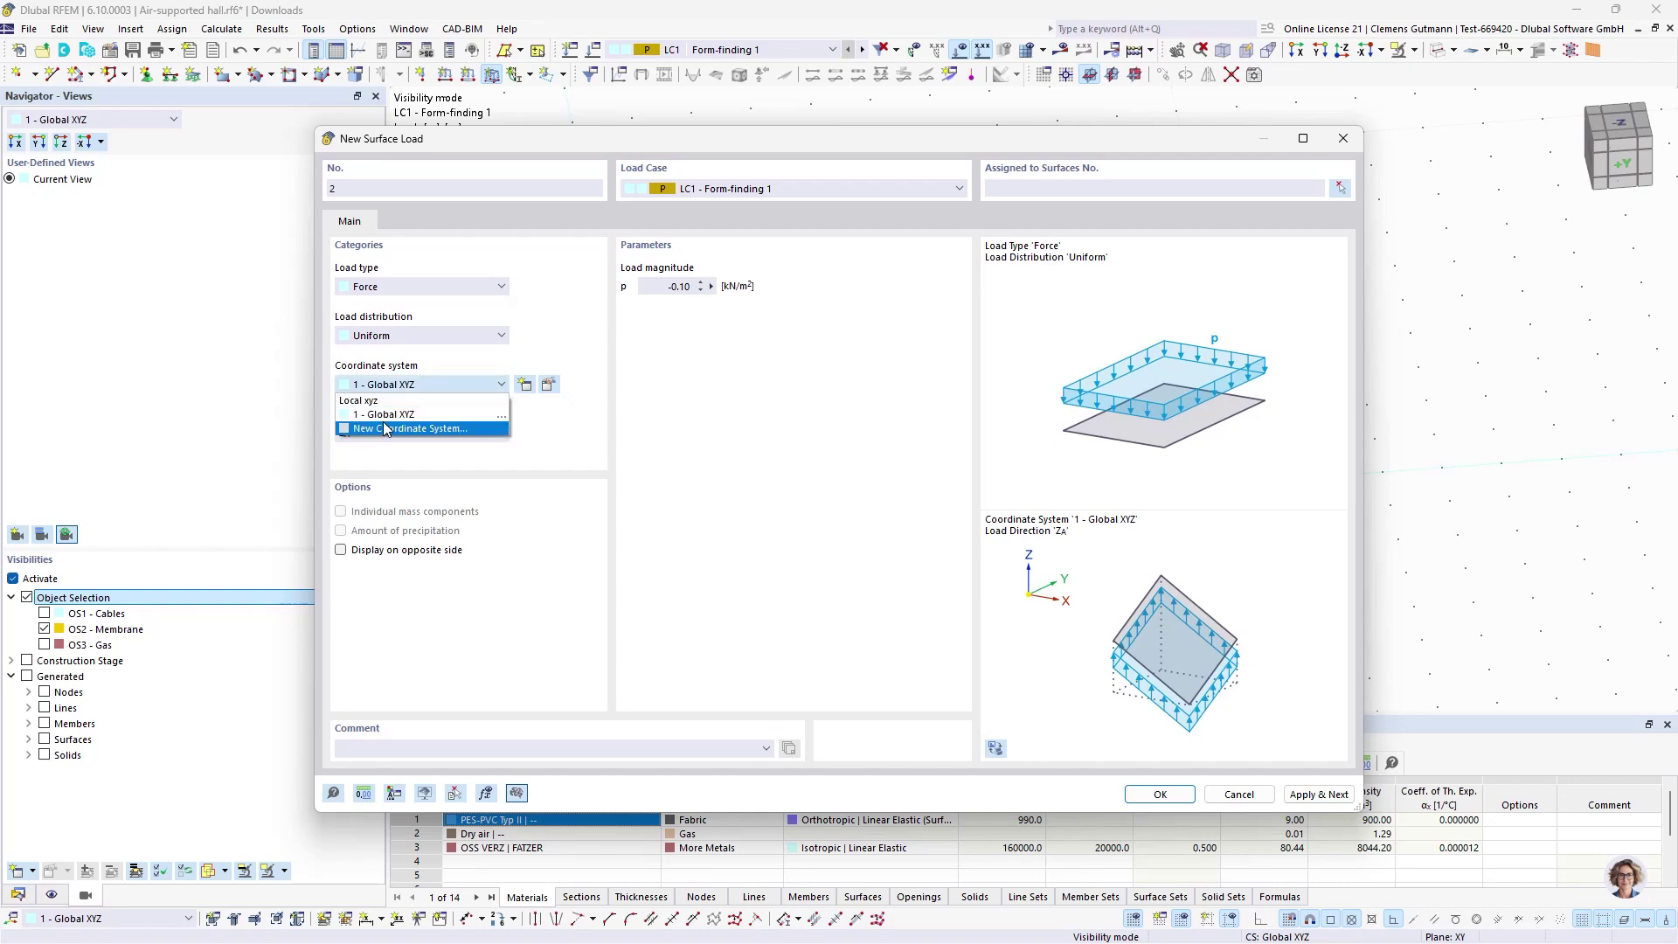
pyautogui.click(389, 410)
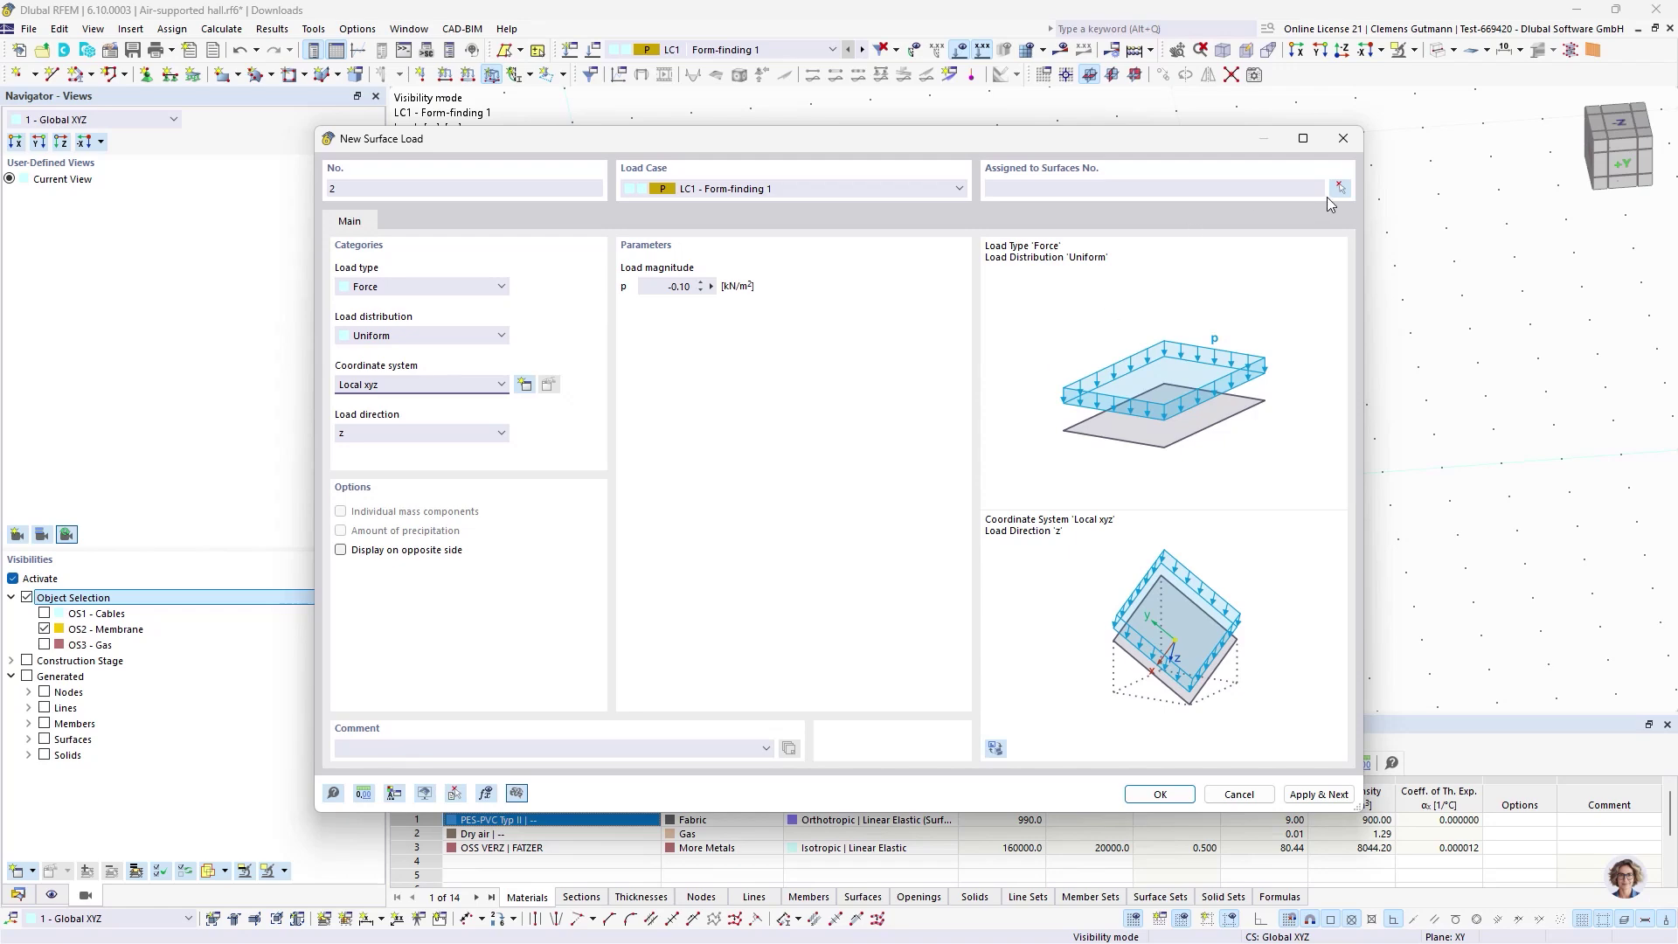
# - Assign the force load to membrane surface 1 and confirm it
pyautogui.click(1347, 188)
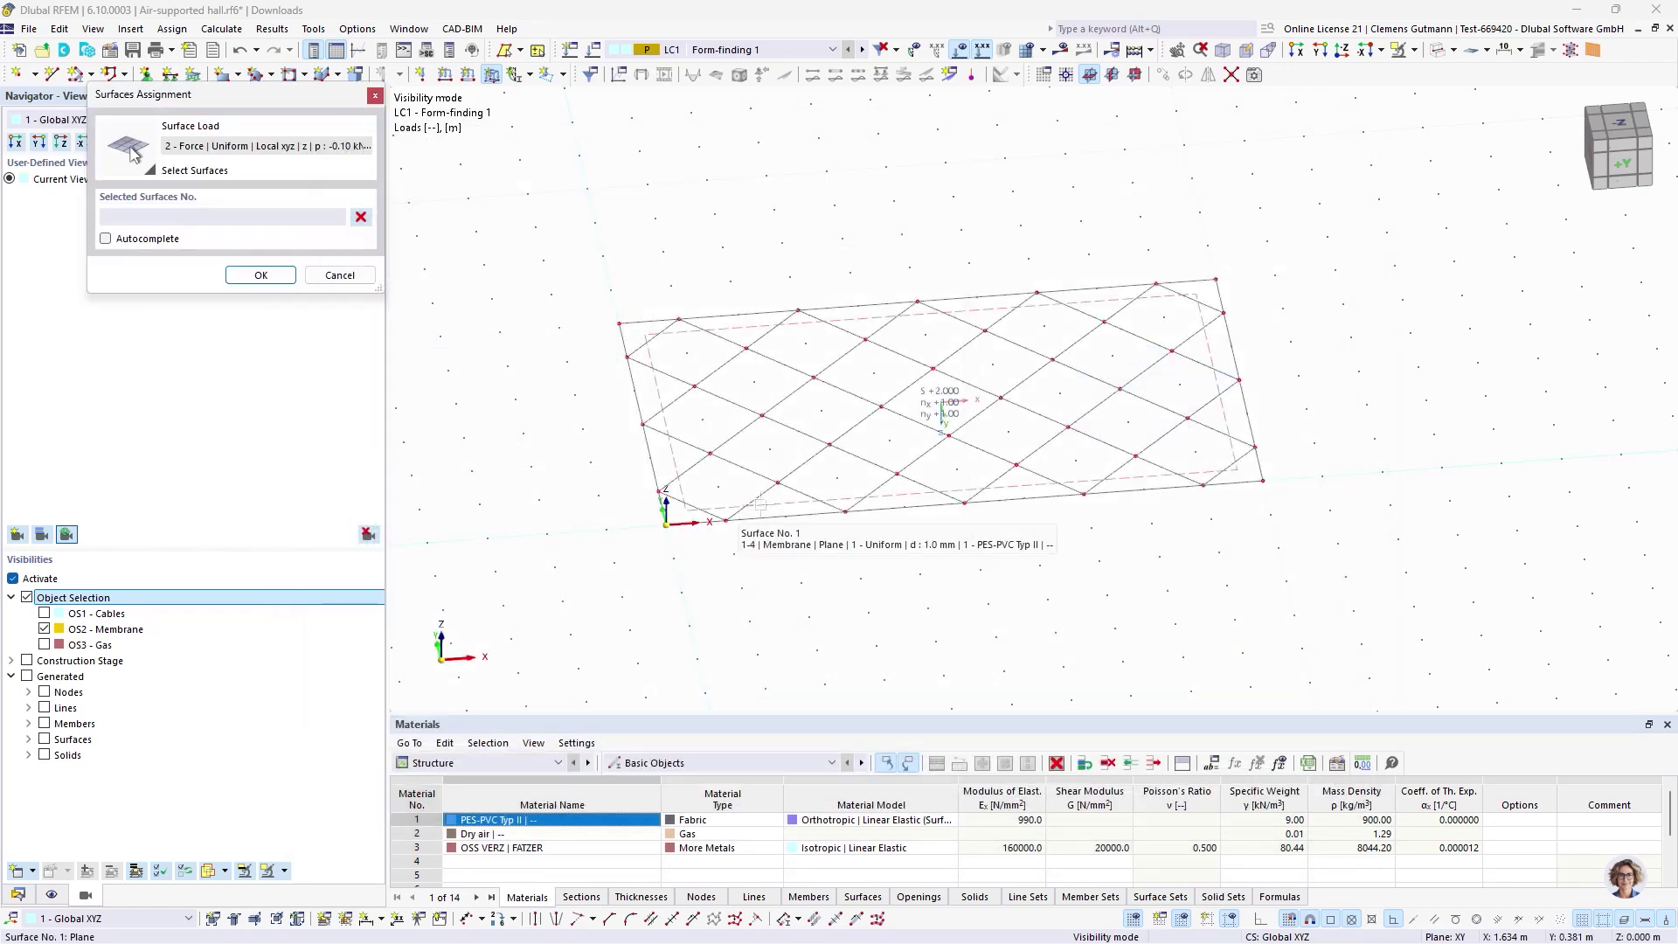
pyautogui.click(273, 276)
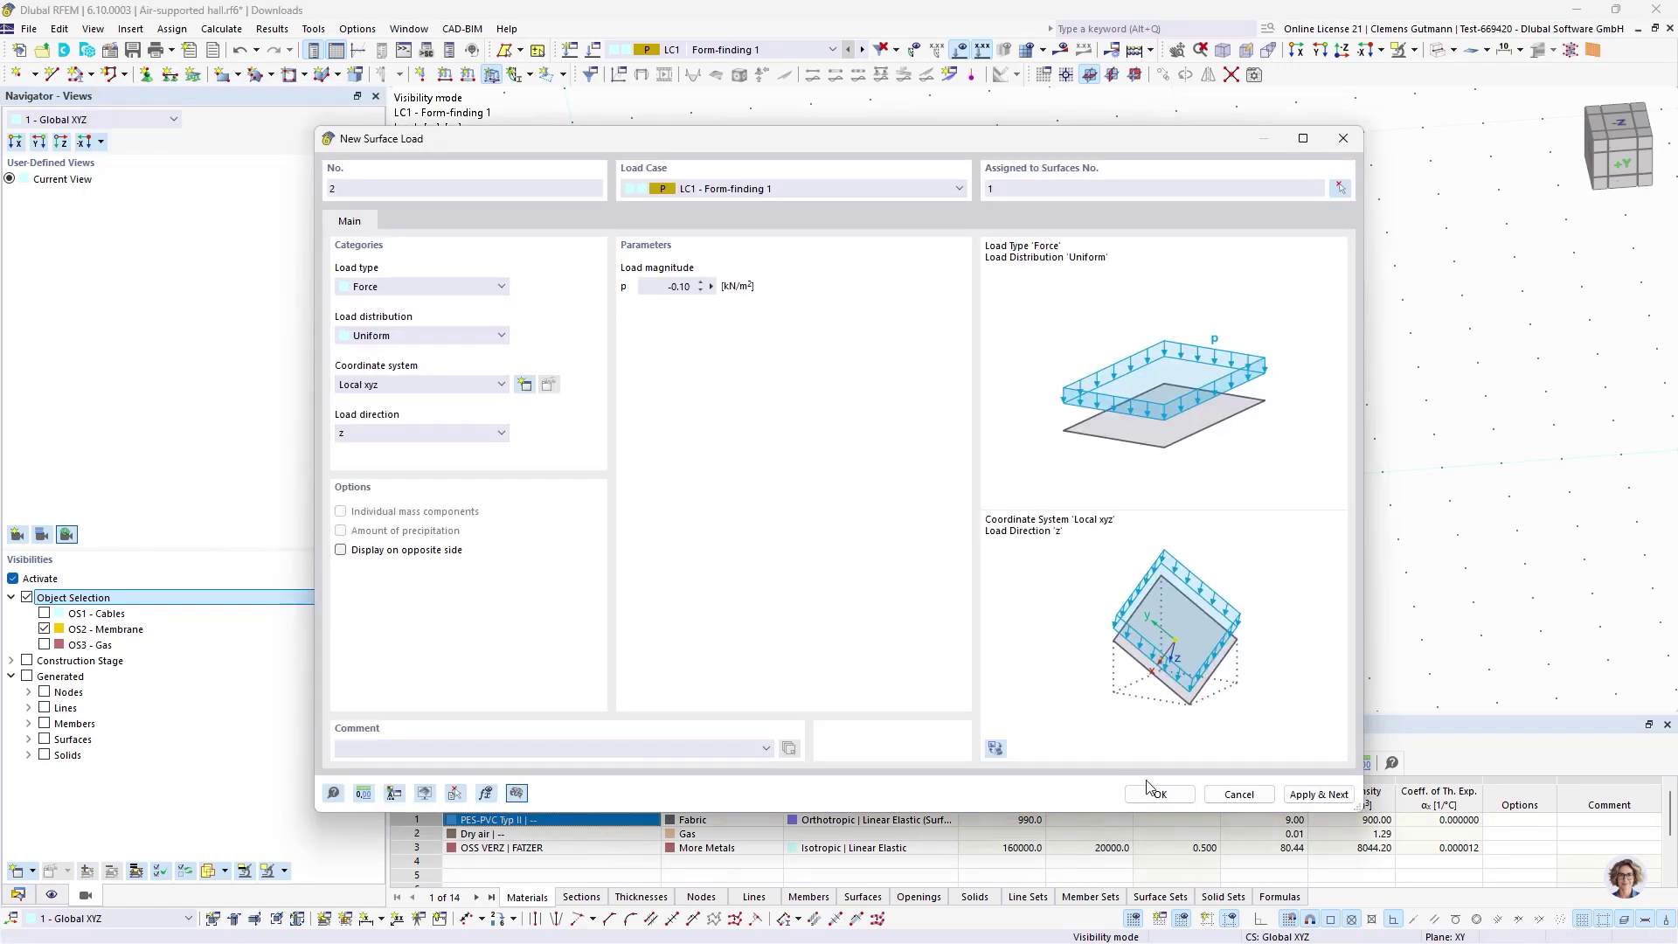
pyautogui.press('Return')
pyautogui.keyDown('ctrl'); pyautogui.moveTo(868, 610); pyautogui.dragTo(851, 639, button='middle'); pyautogui.keyUp('ctrl')
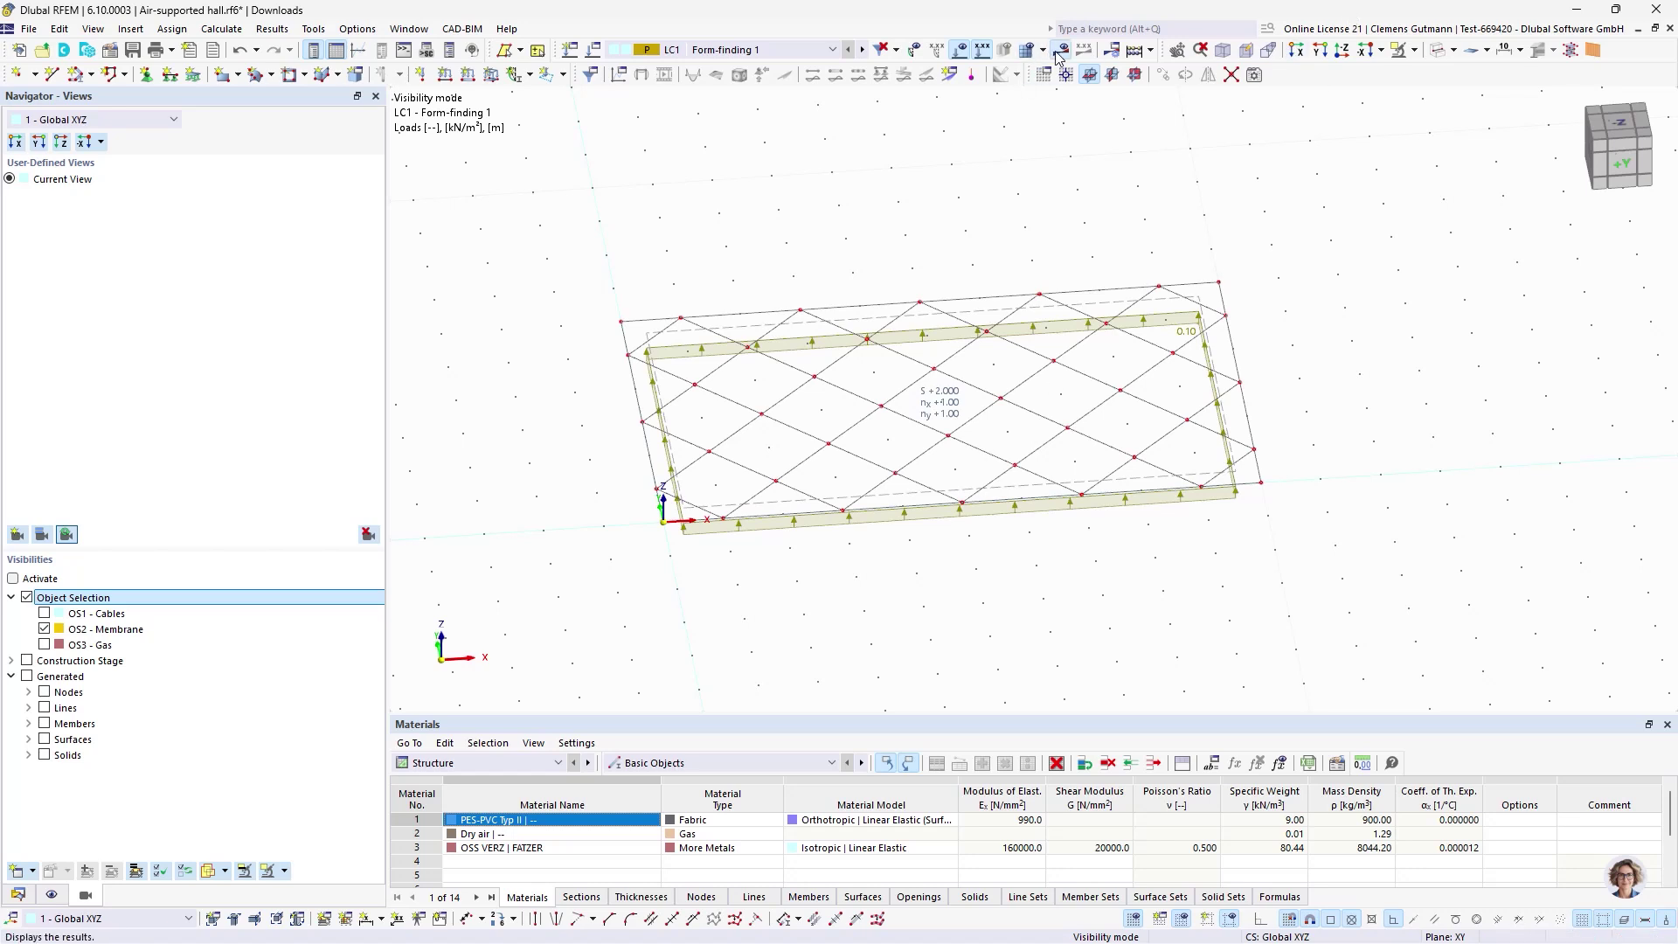
# - Calculate the results of LC1 and display the global deformations |u|
pyautogui.click(1059, 52)
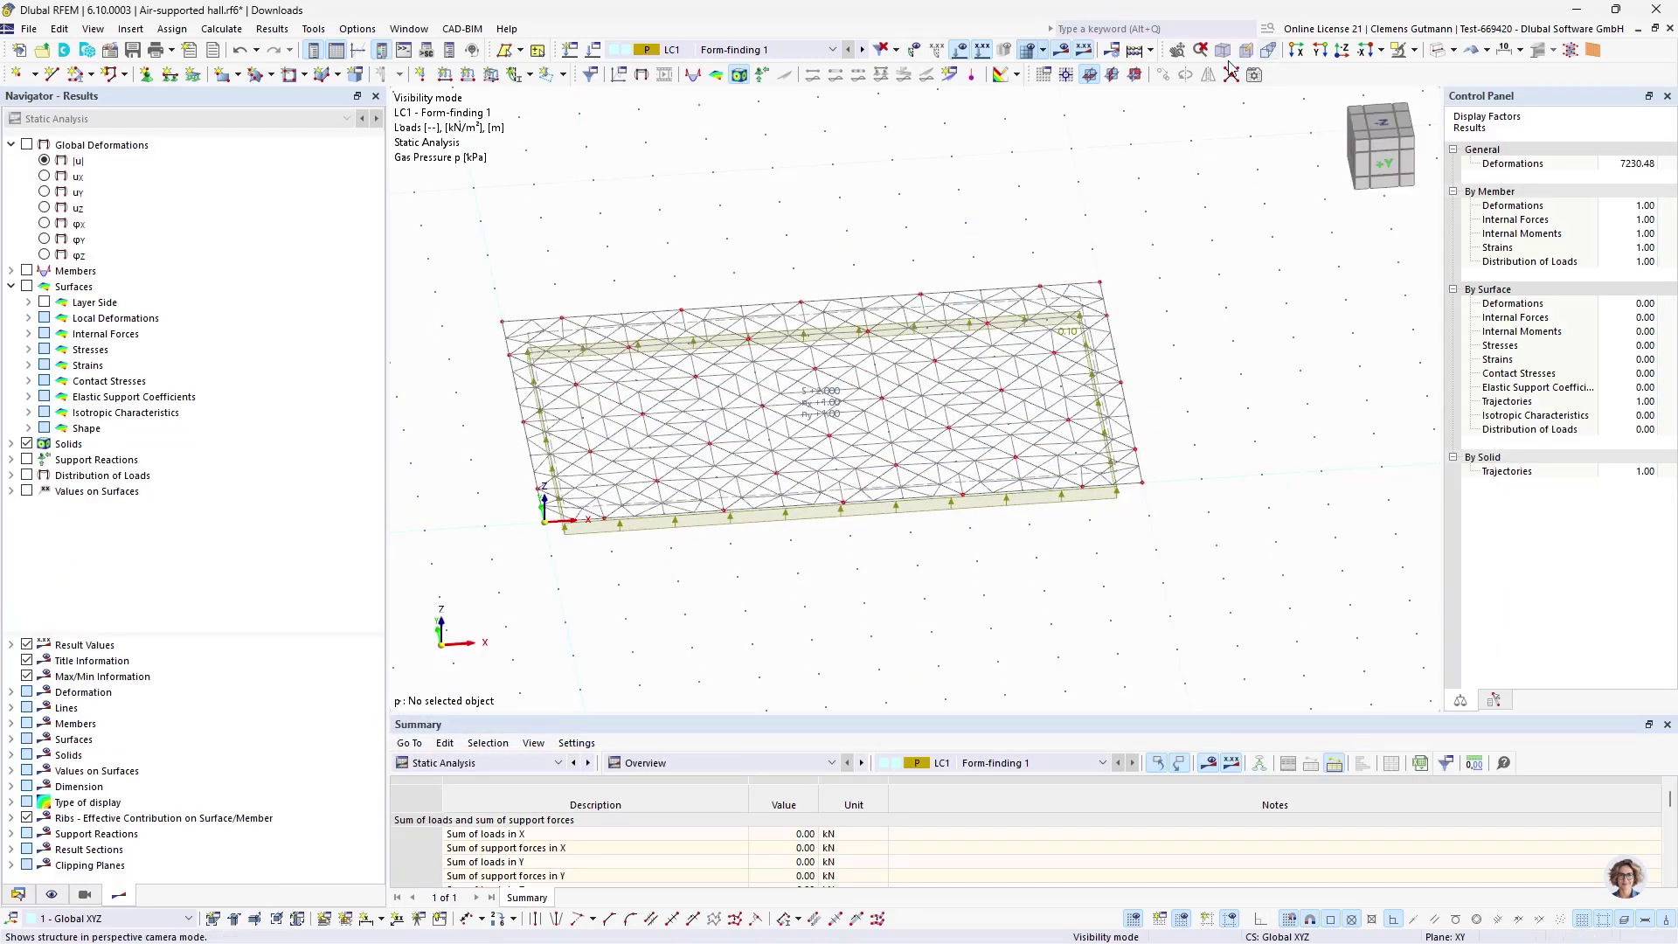
pyautogui.click(46, 161)
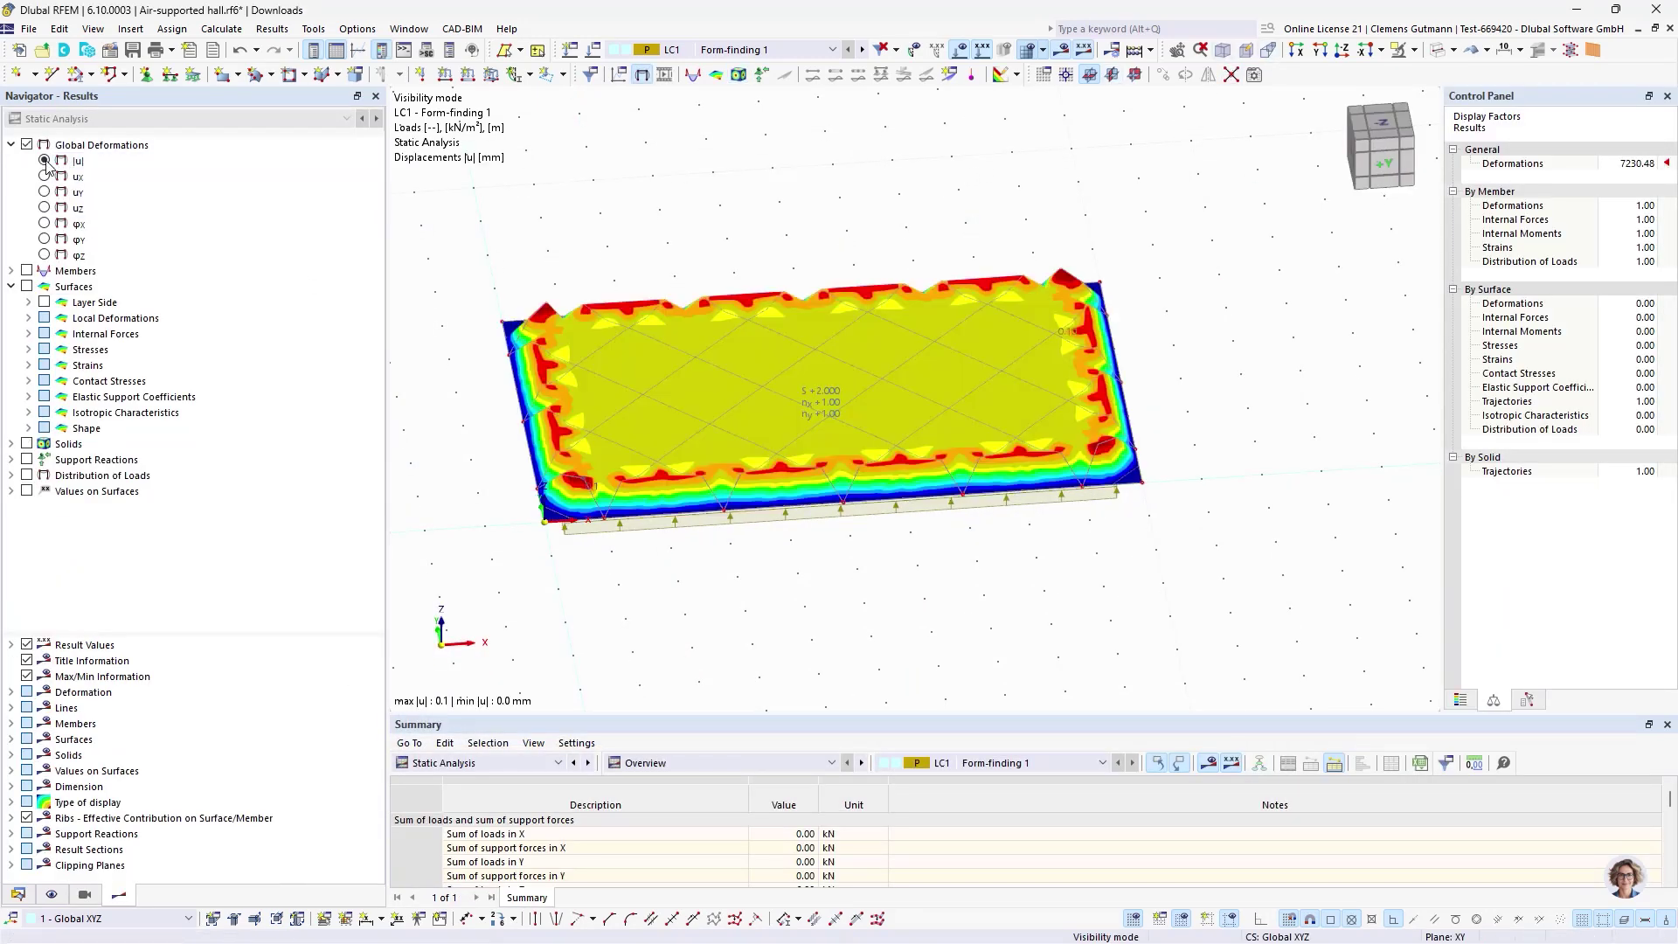
pyautogui.keyDown('ctrl'); pyautogui.moveTo(730, 467); pyautogui.dragTo(743, 569, button='middle'); pyautogui.keyUp('ctrl')
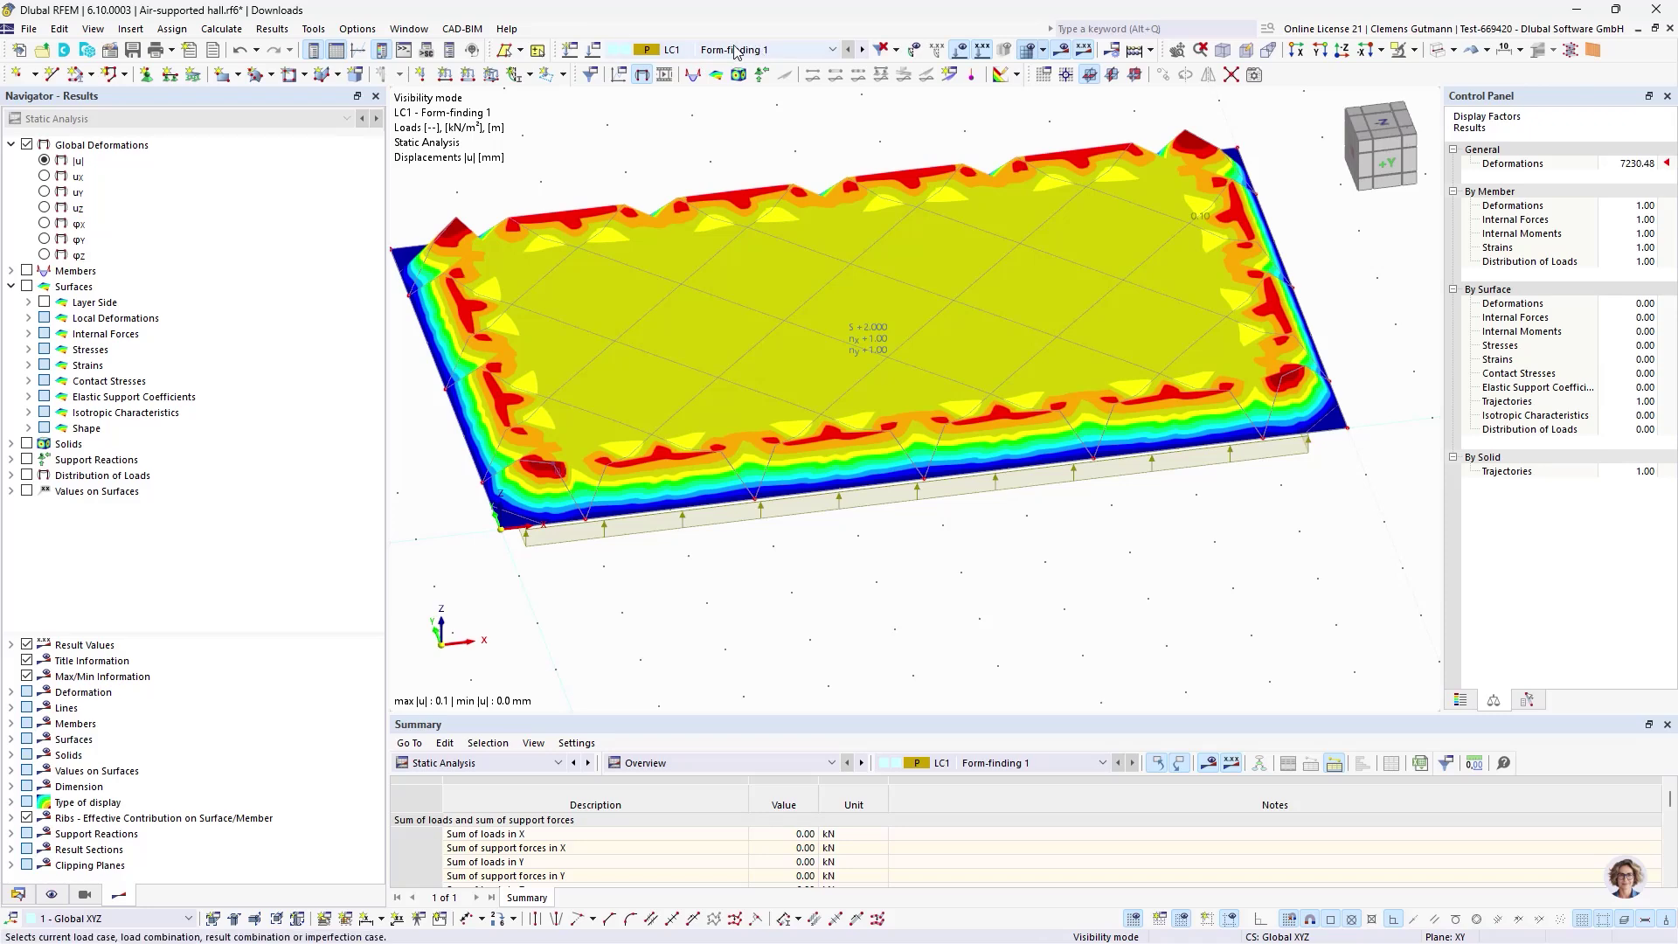
# - Examine the construction stage setting of load case LC1 and the load cases assigned to construction stage CS1, leaving them unchanged
pyautogui.click(598, 52)
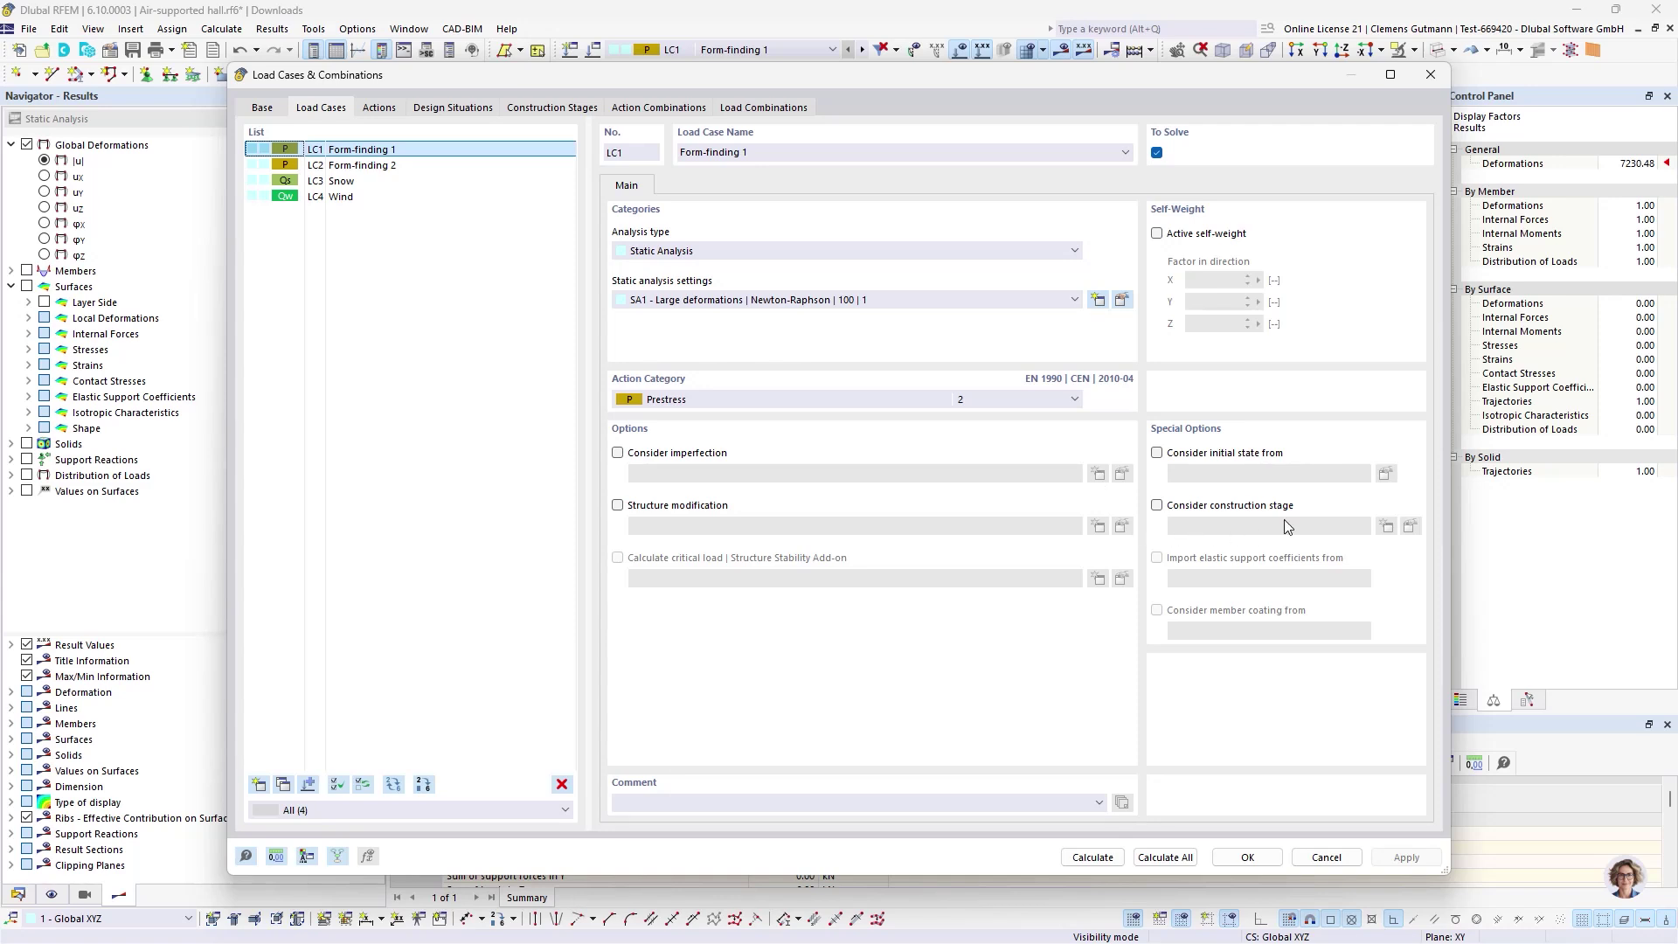
pyautogui.click(552, 108)
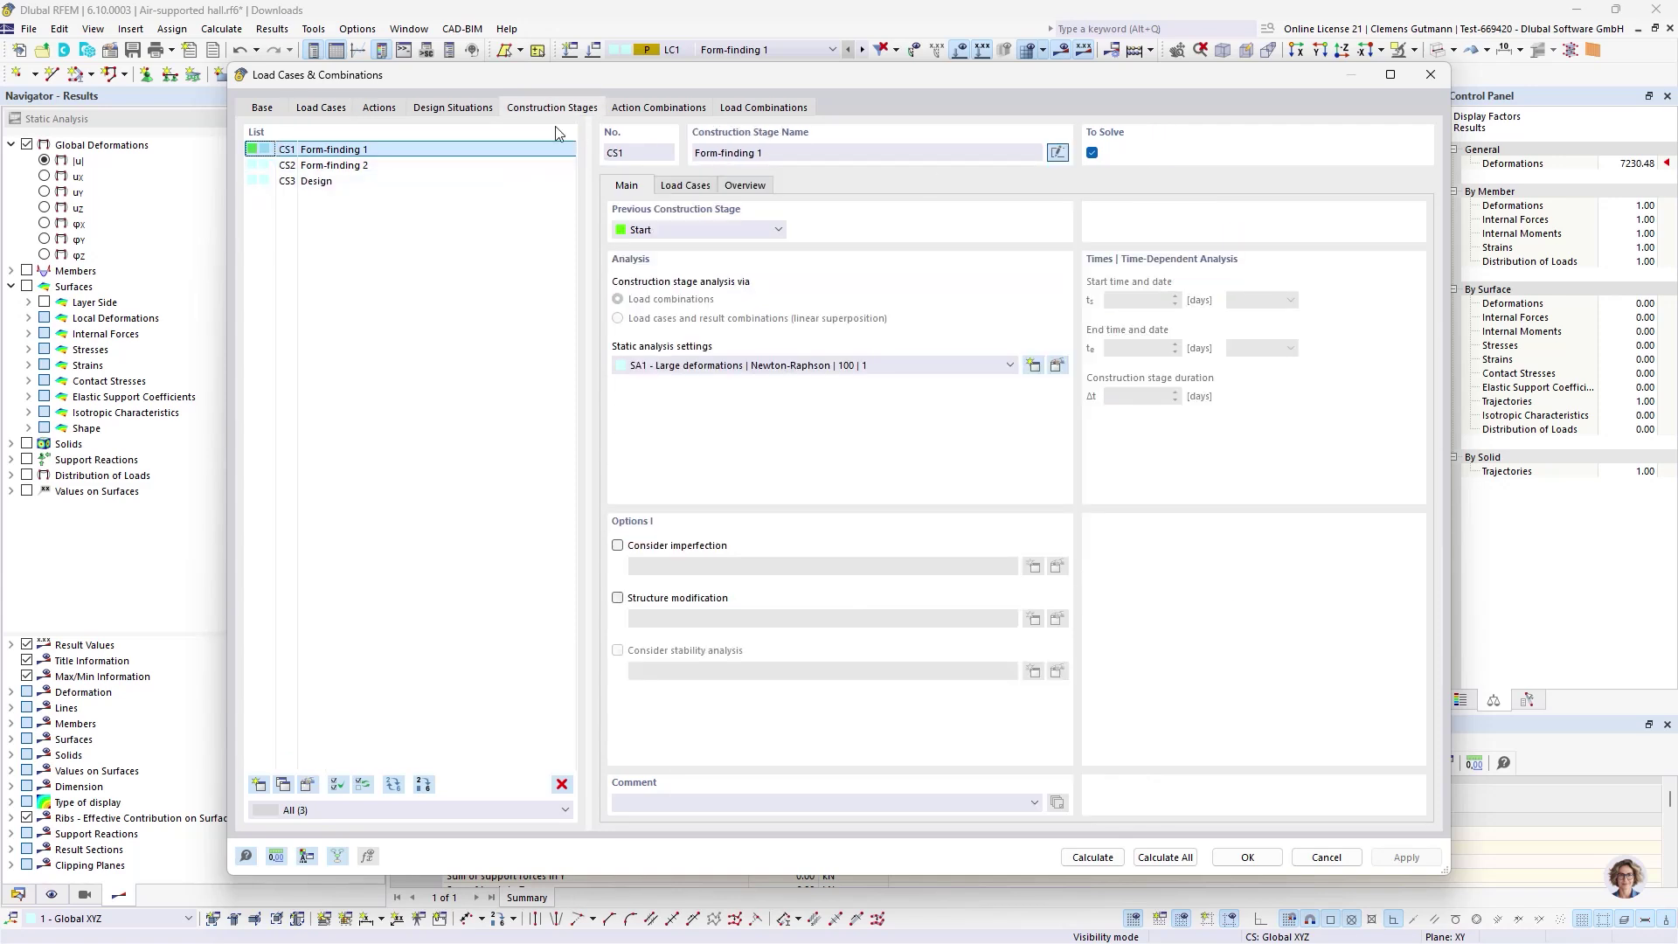
pyautogui.click(673, 186)
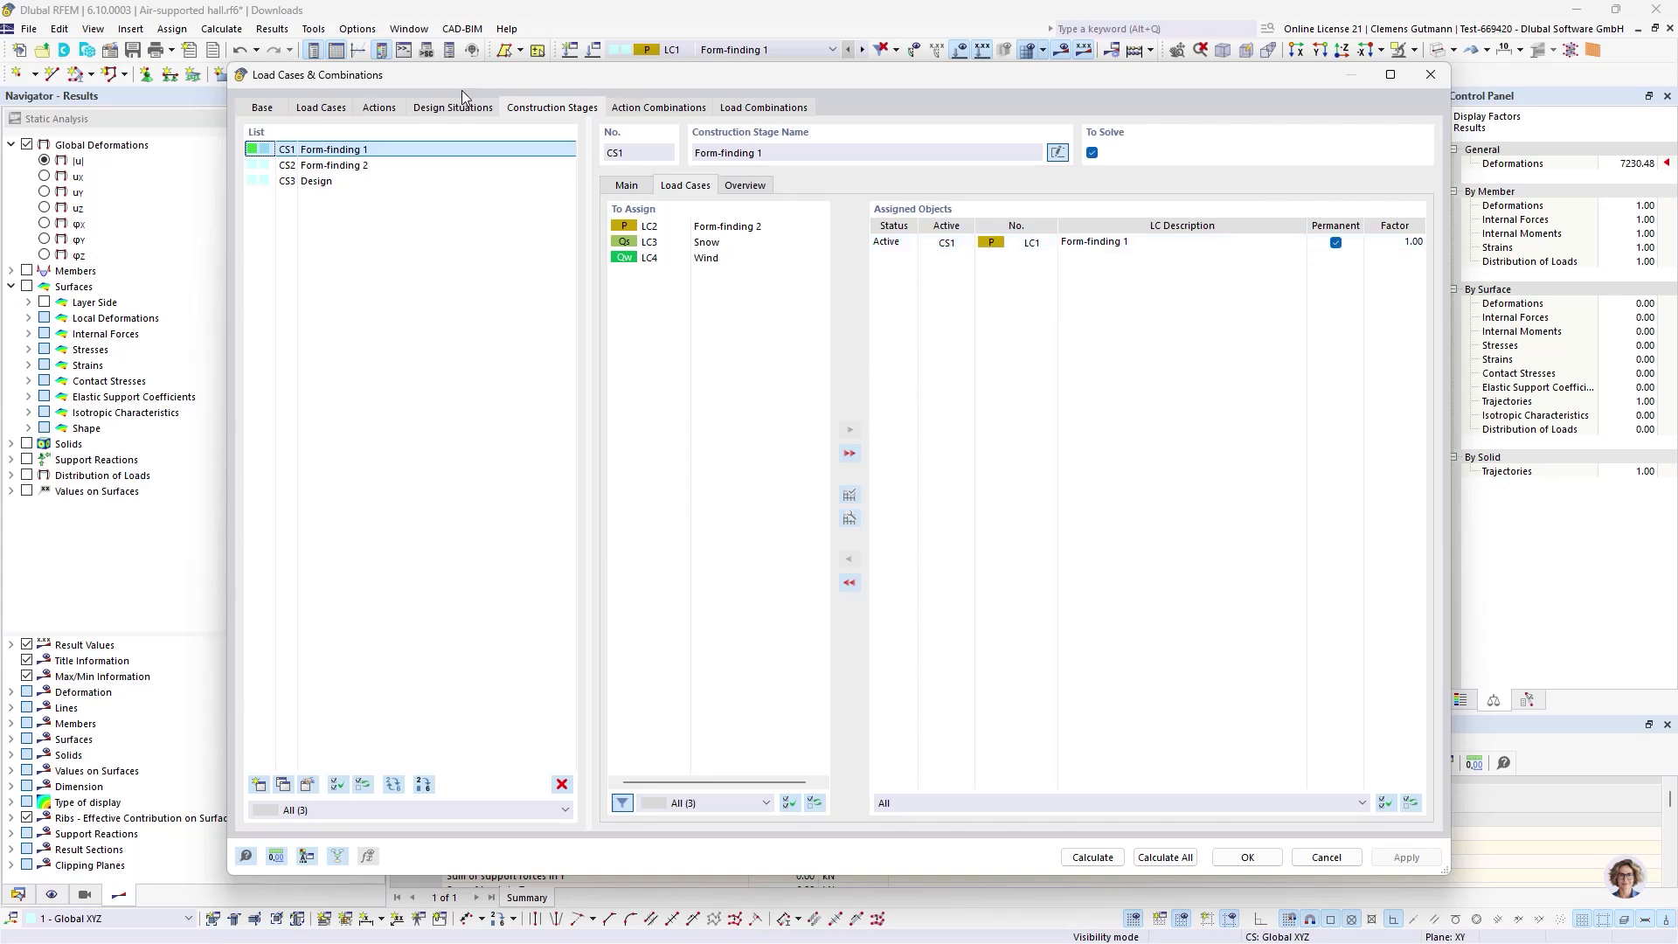
pyautogui.click(340, 112)
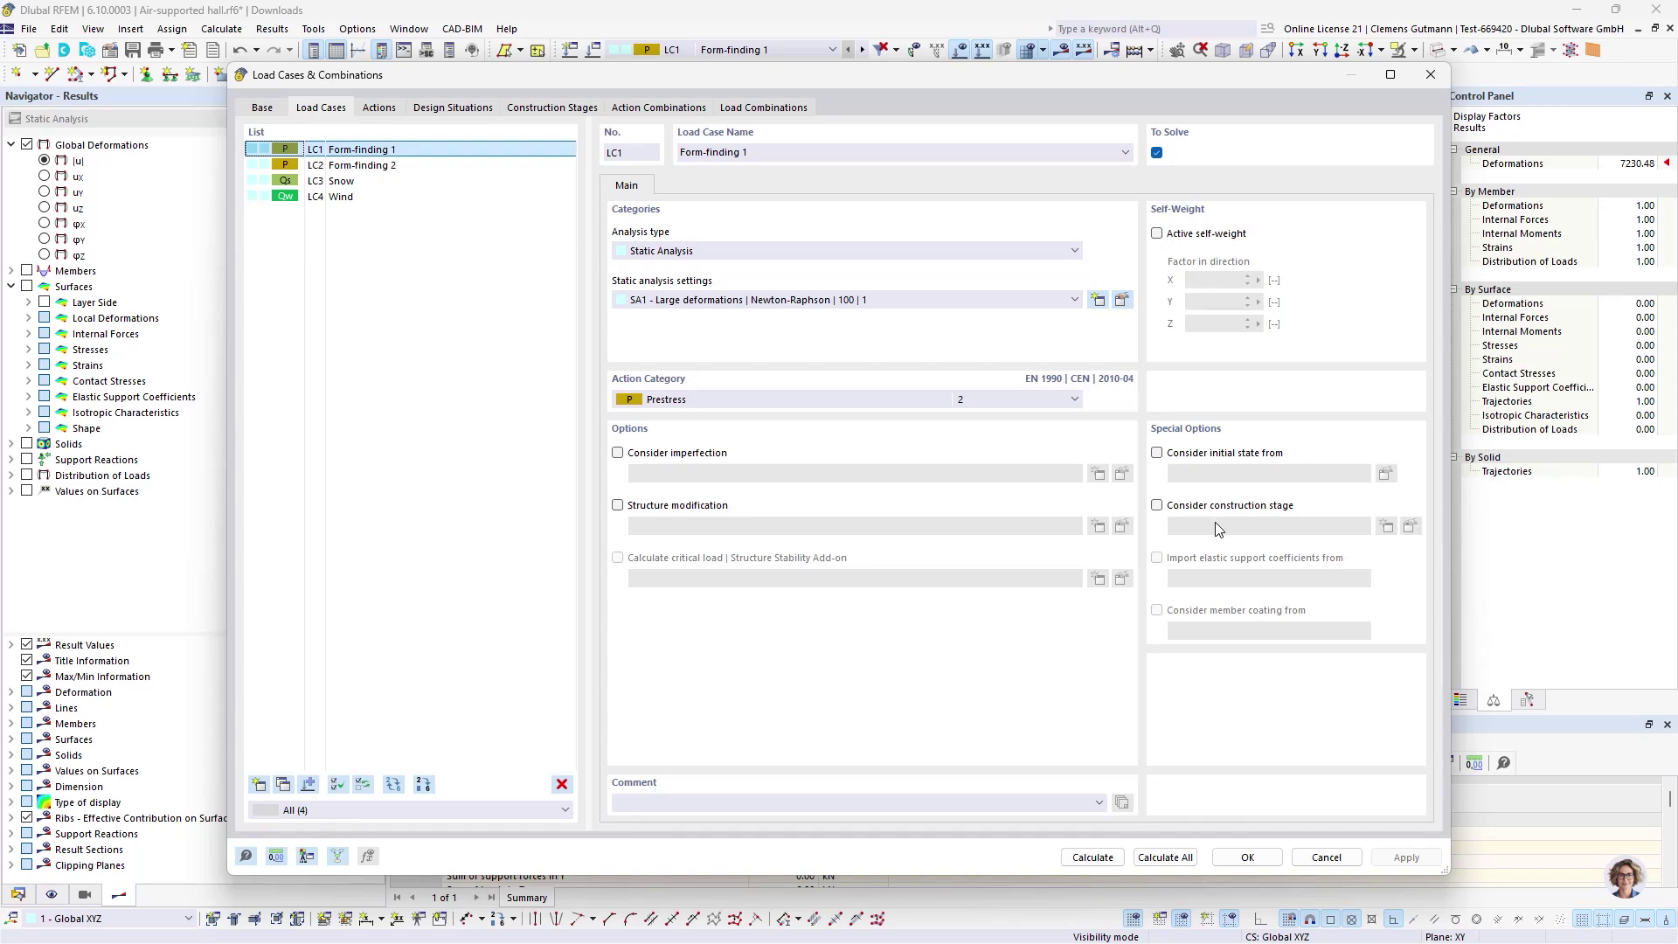
pyautogui.click(1325, 856)
# - Switch to construction stage CS1 - Form-finding 1 and calculate and display its results
pyautogui.click(734, 50)
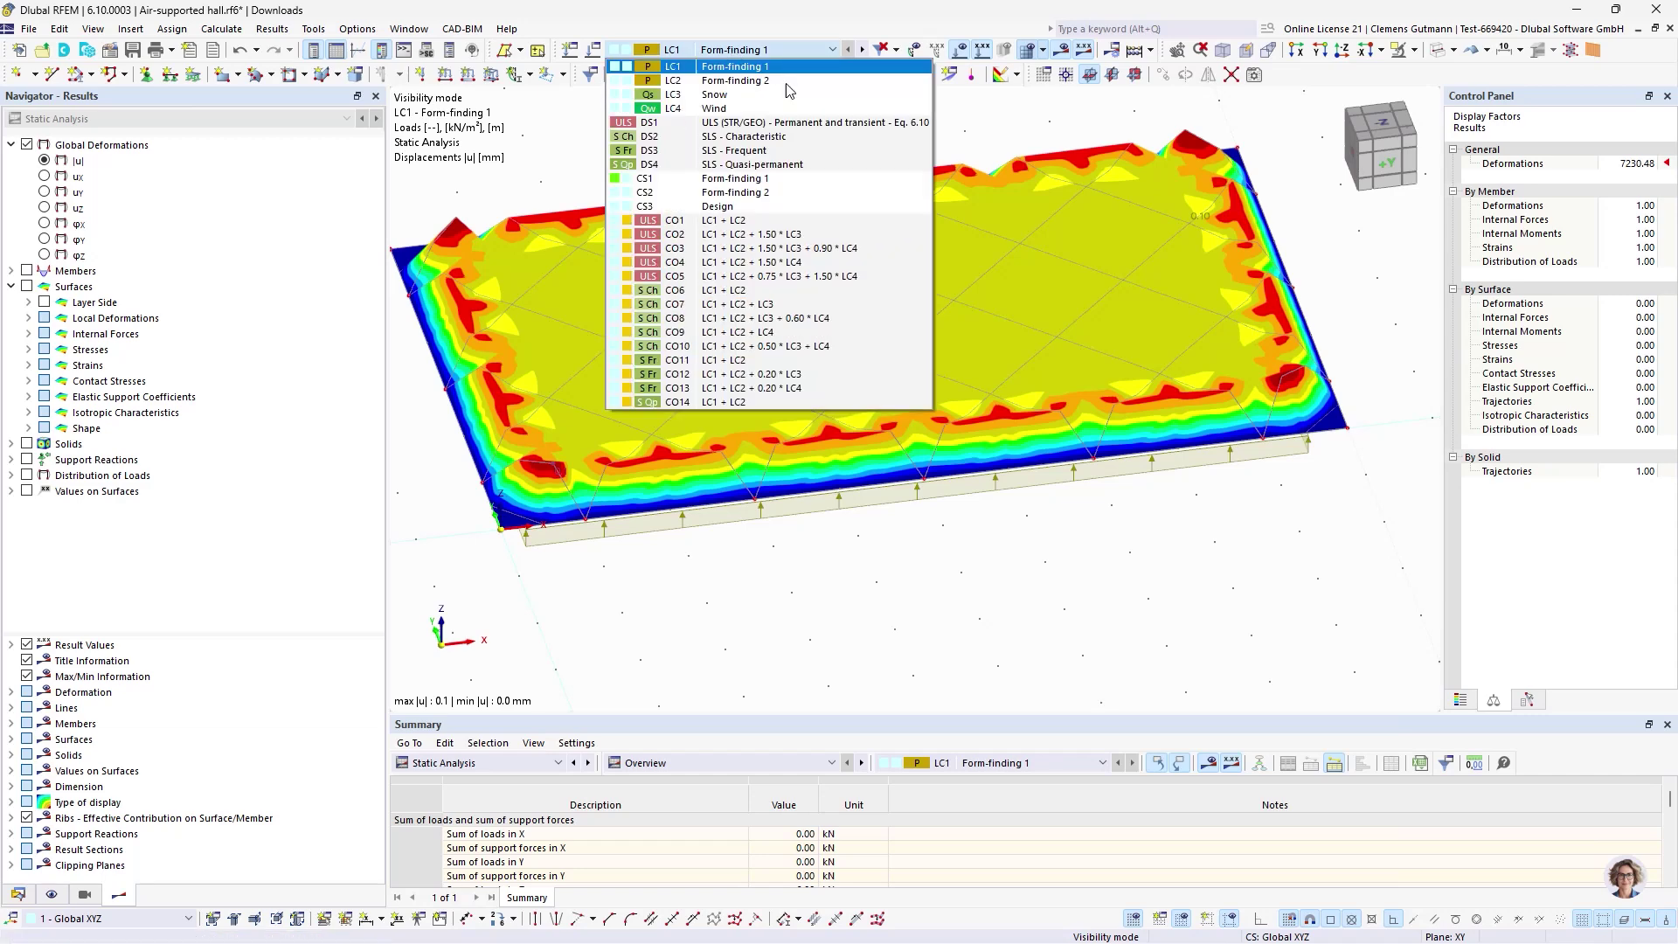
pyautogui.click(735, 180)
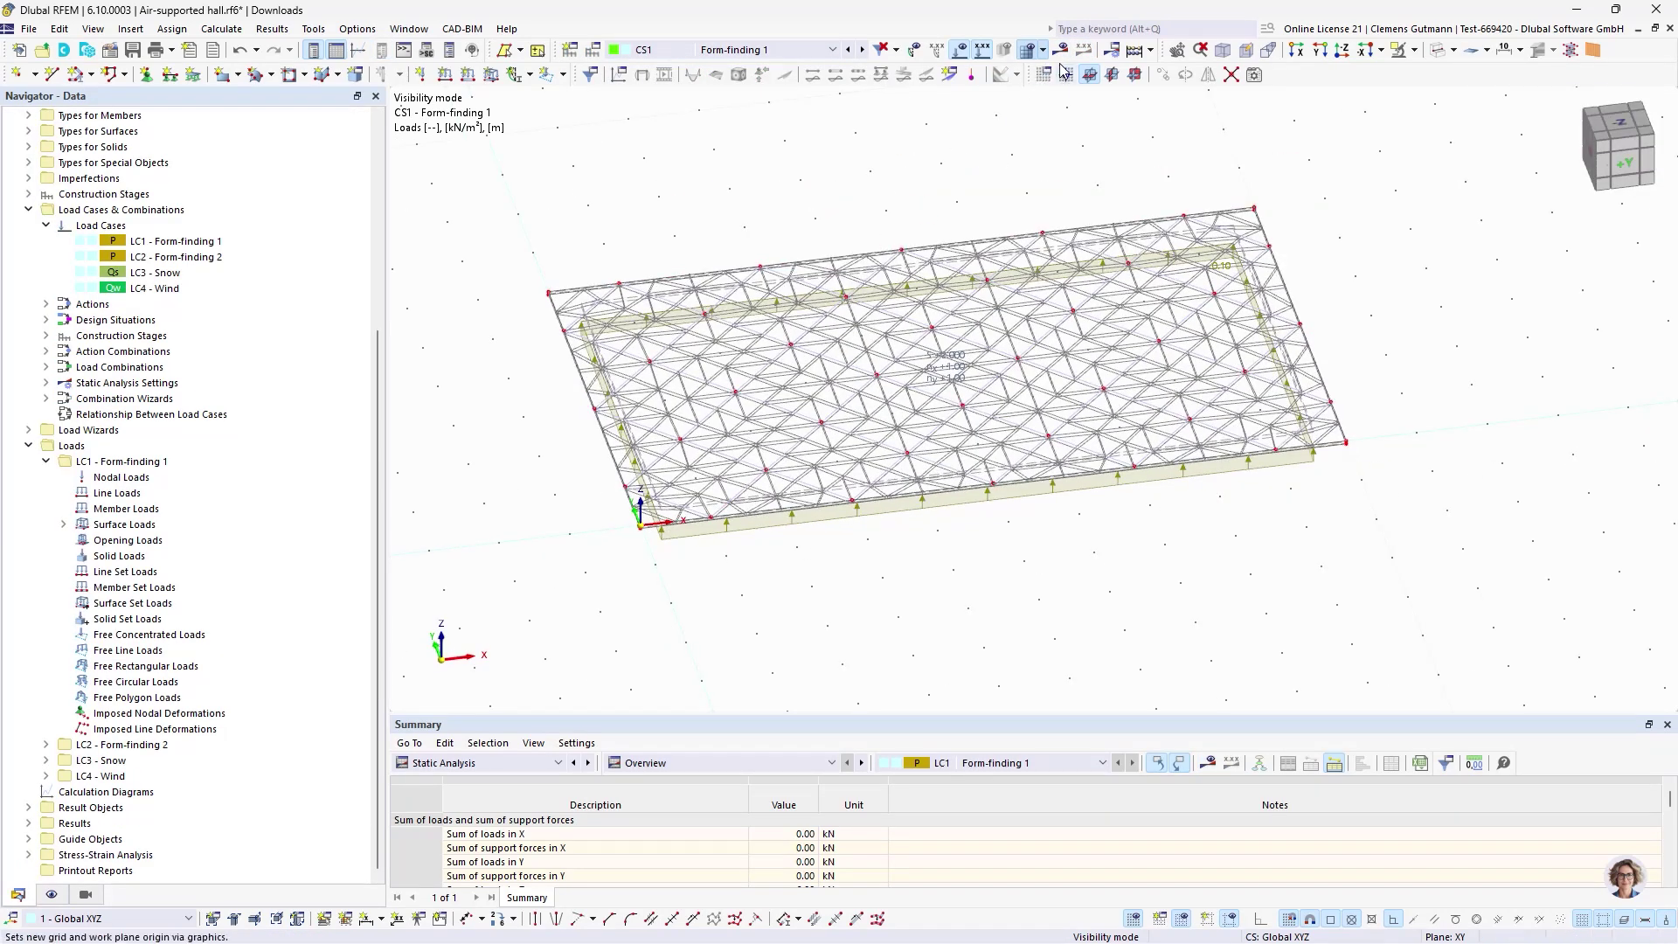
pyautogui.click(1061, 54)
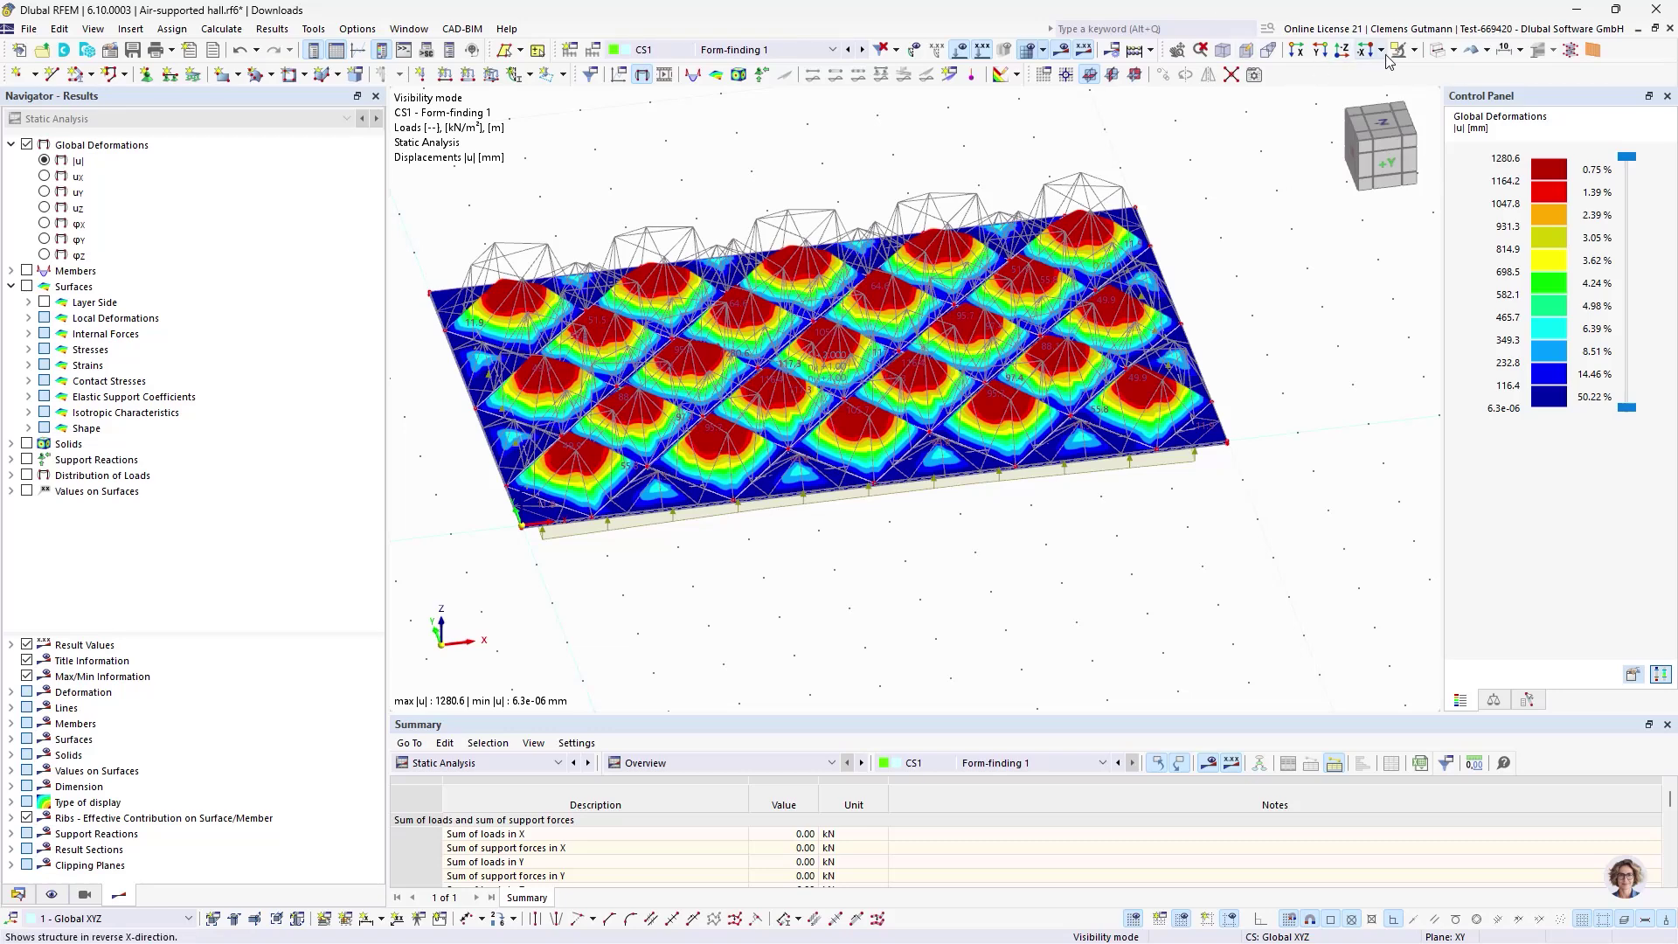
# - Switch the model to solid shaded display and examine the form-found membrane of CS1 from several angles and near its corner
pyautogui.click(1437, 49)
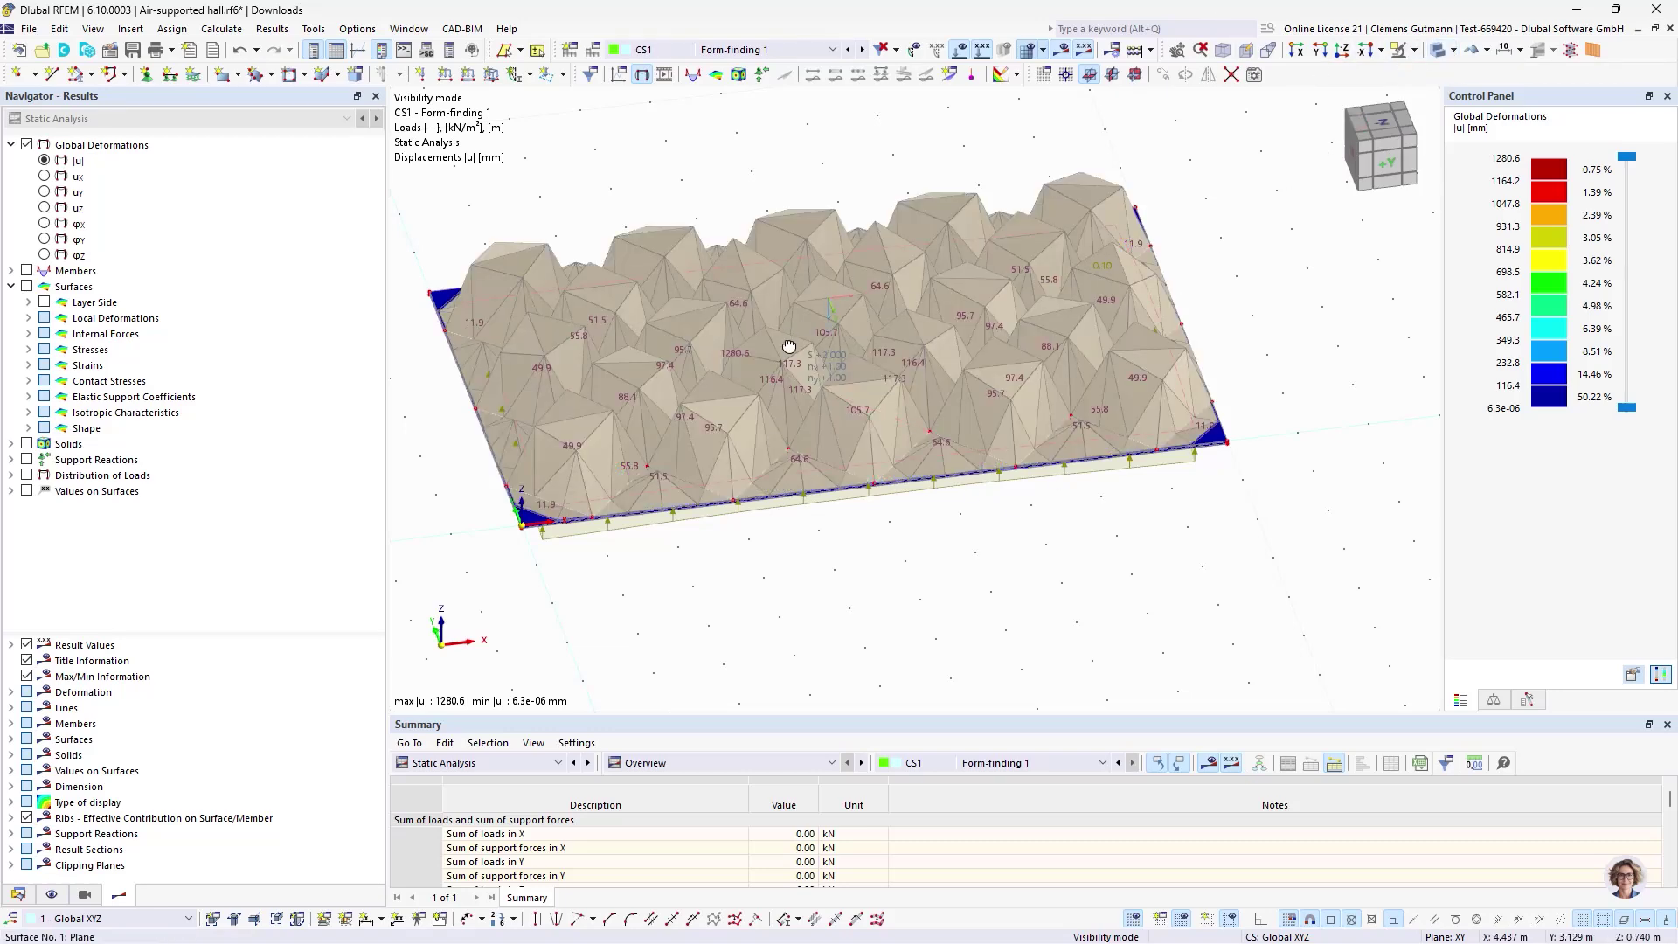
pyautogui.keyDown('ctrl'); pyautogui.moveTo(787, 355); pyautogui.dragTo(664, 439, button='middle'); pyautogui.keyUp('ctrl')
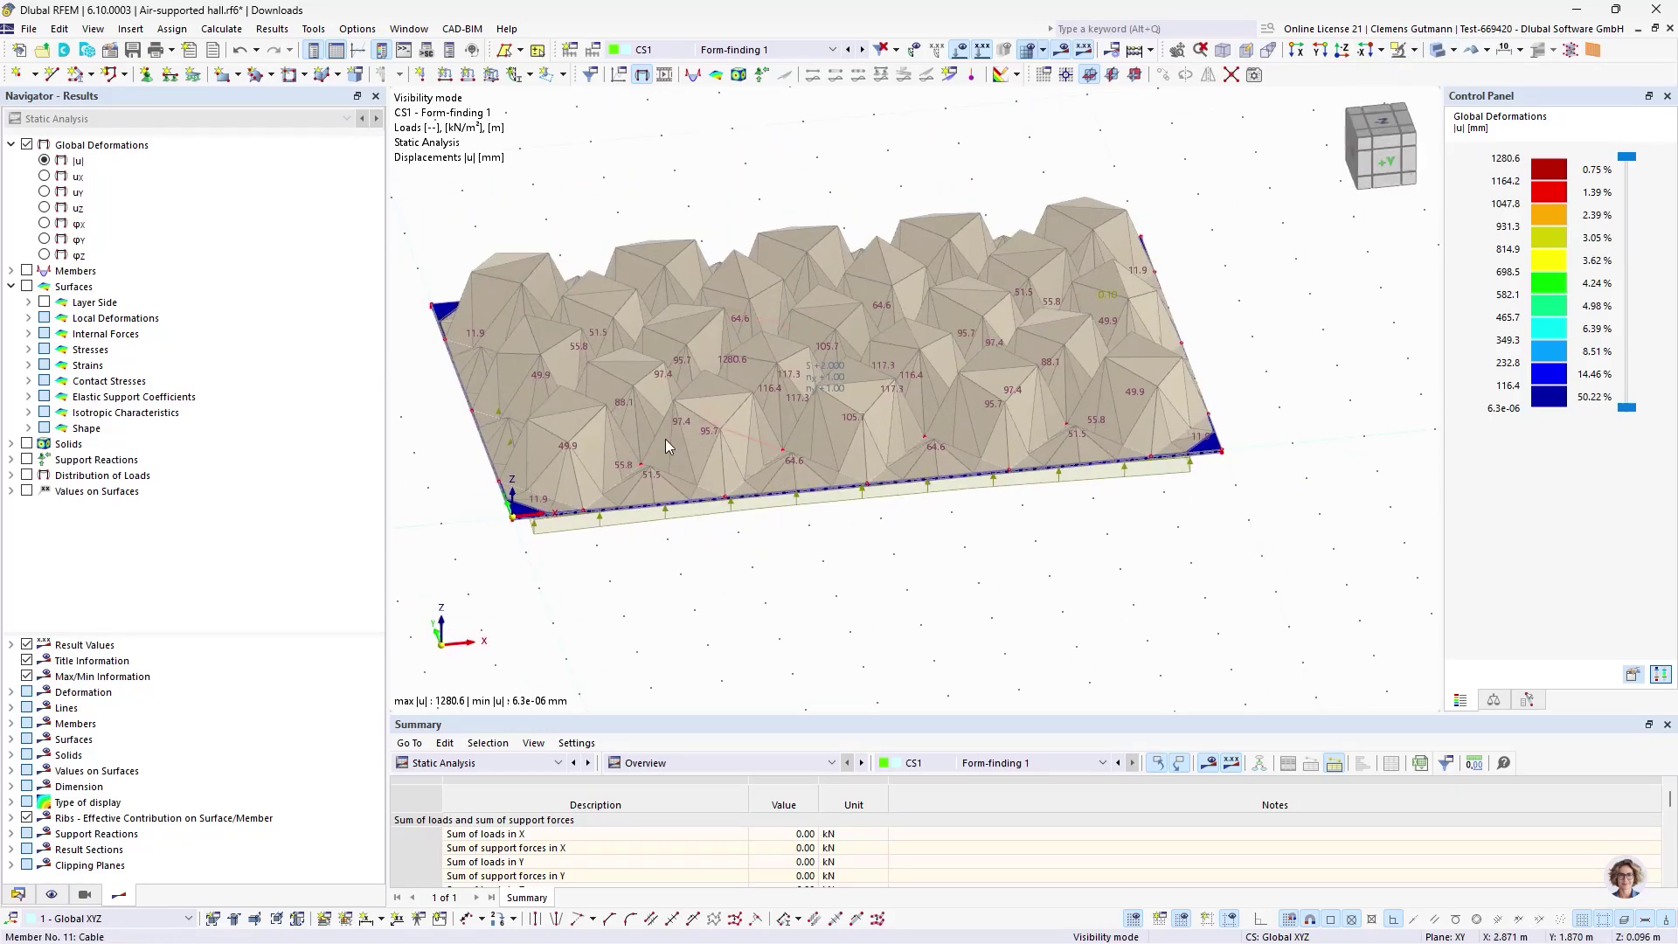
pyautogui.scroll(3, 664, 439)
pyautogui.keyDown('ctrl'); pyautogui.moveTo(747, 403); pyautogui.dragTo(745, 423, button='middle'); pyautogui.keyUp('ctrl')
pyautogui.scroll(-5, 734, 431)
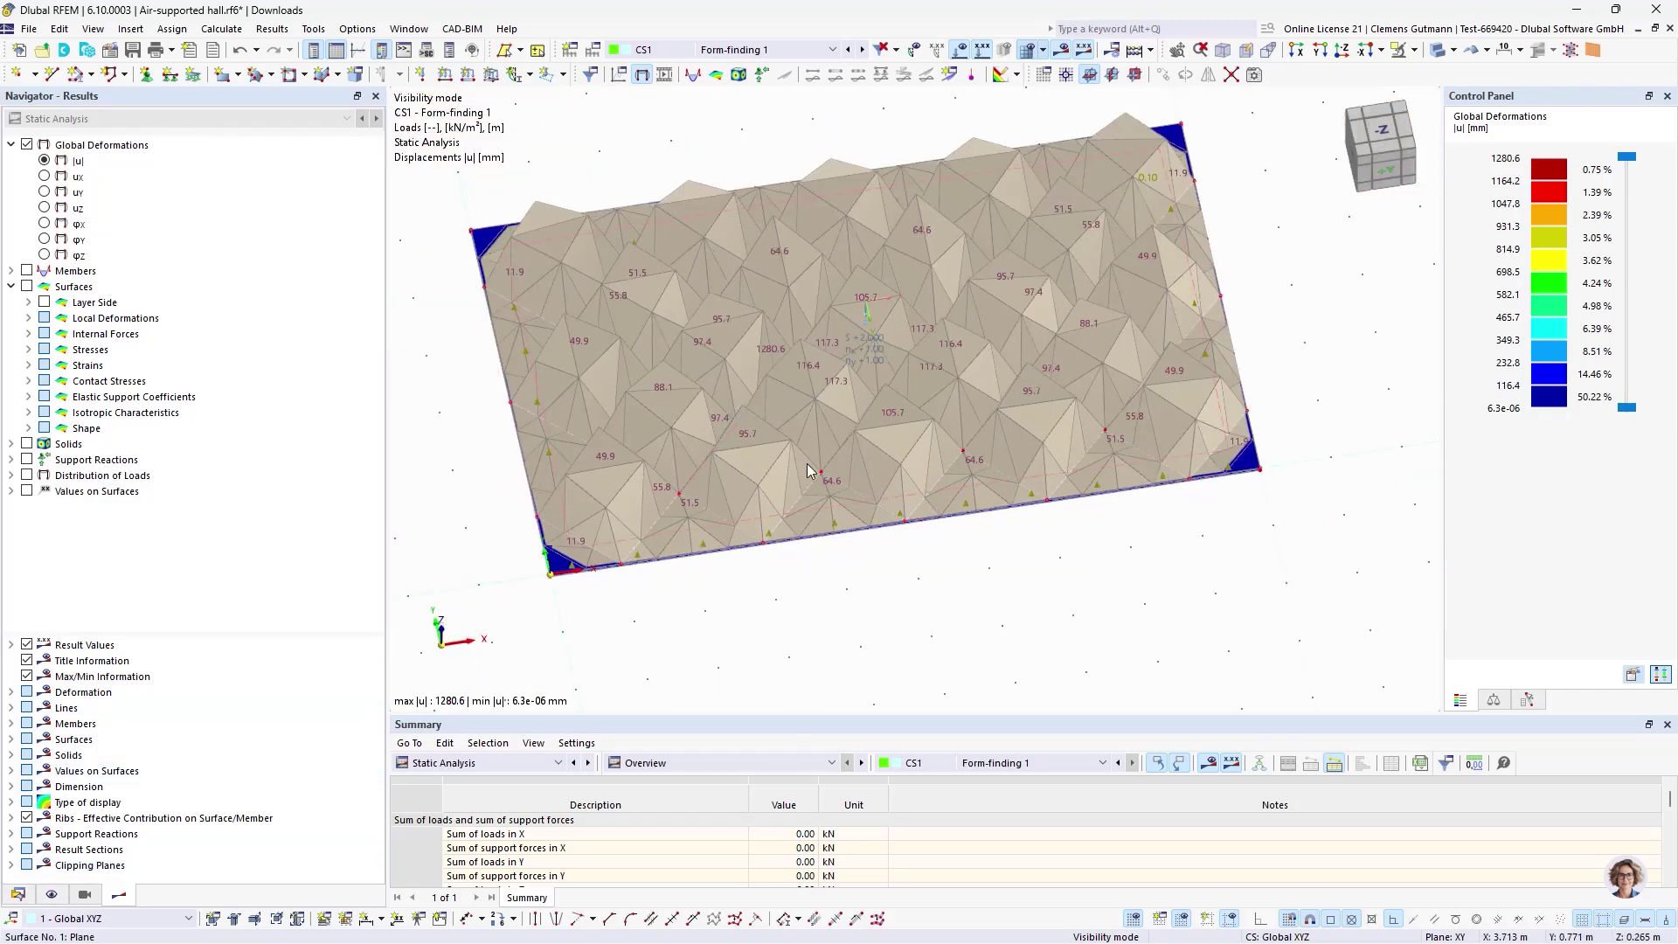
pyautogui.scroll(3, 643, 553)
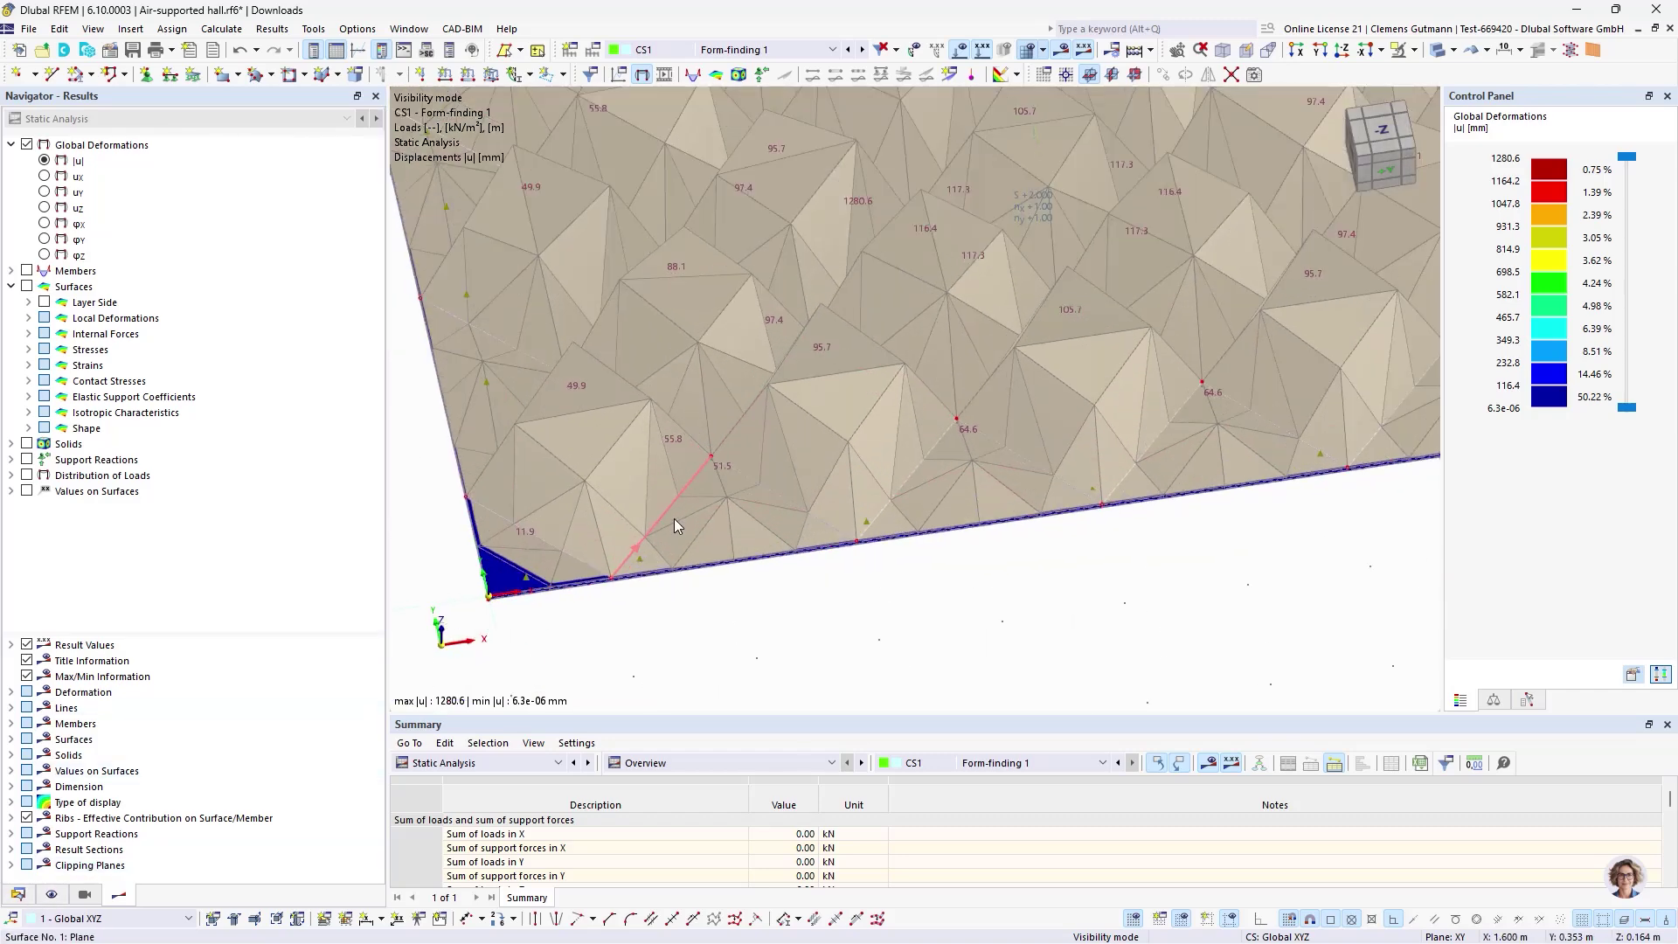
pyautogui.scroll(-3, 590, 594)
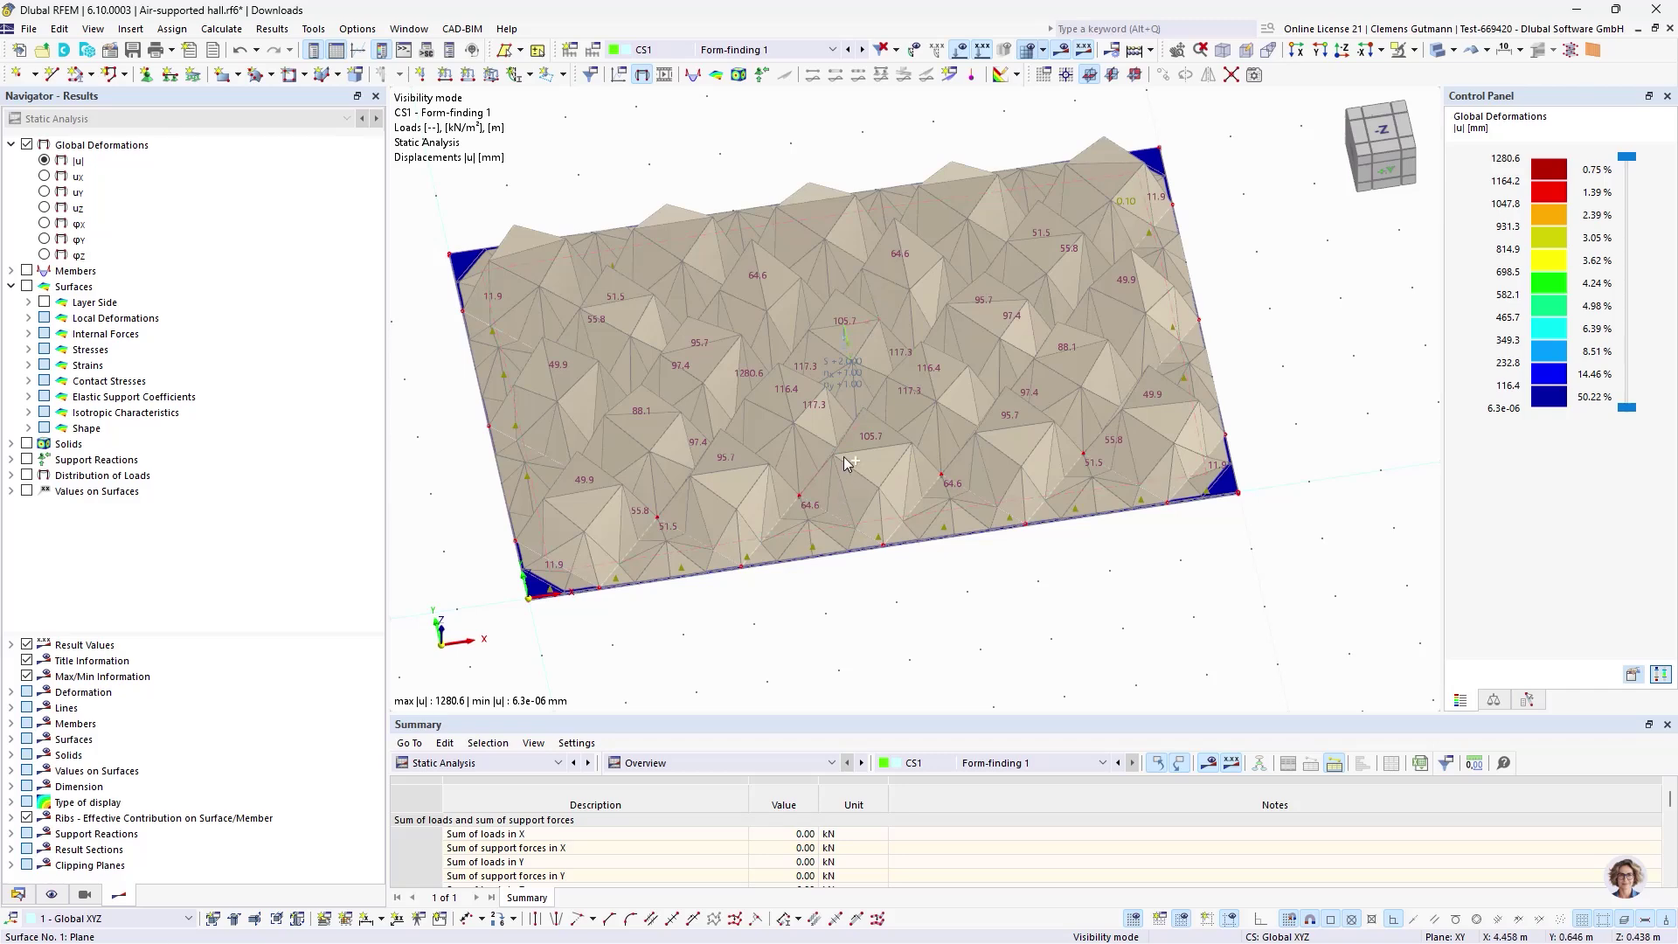
pyautogui.keyDown('ctrl'); pyautogui.moveTo(850, 462); pyautogui.dragTo(786, 489, button='middle'); pyautogui.keyUp('ctrl')
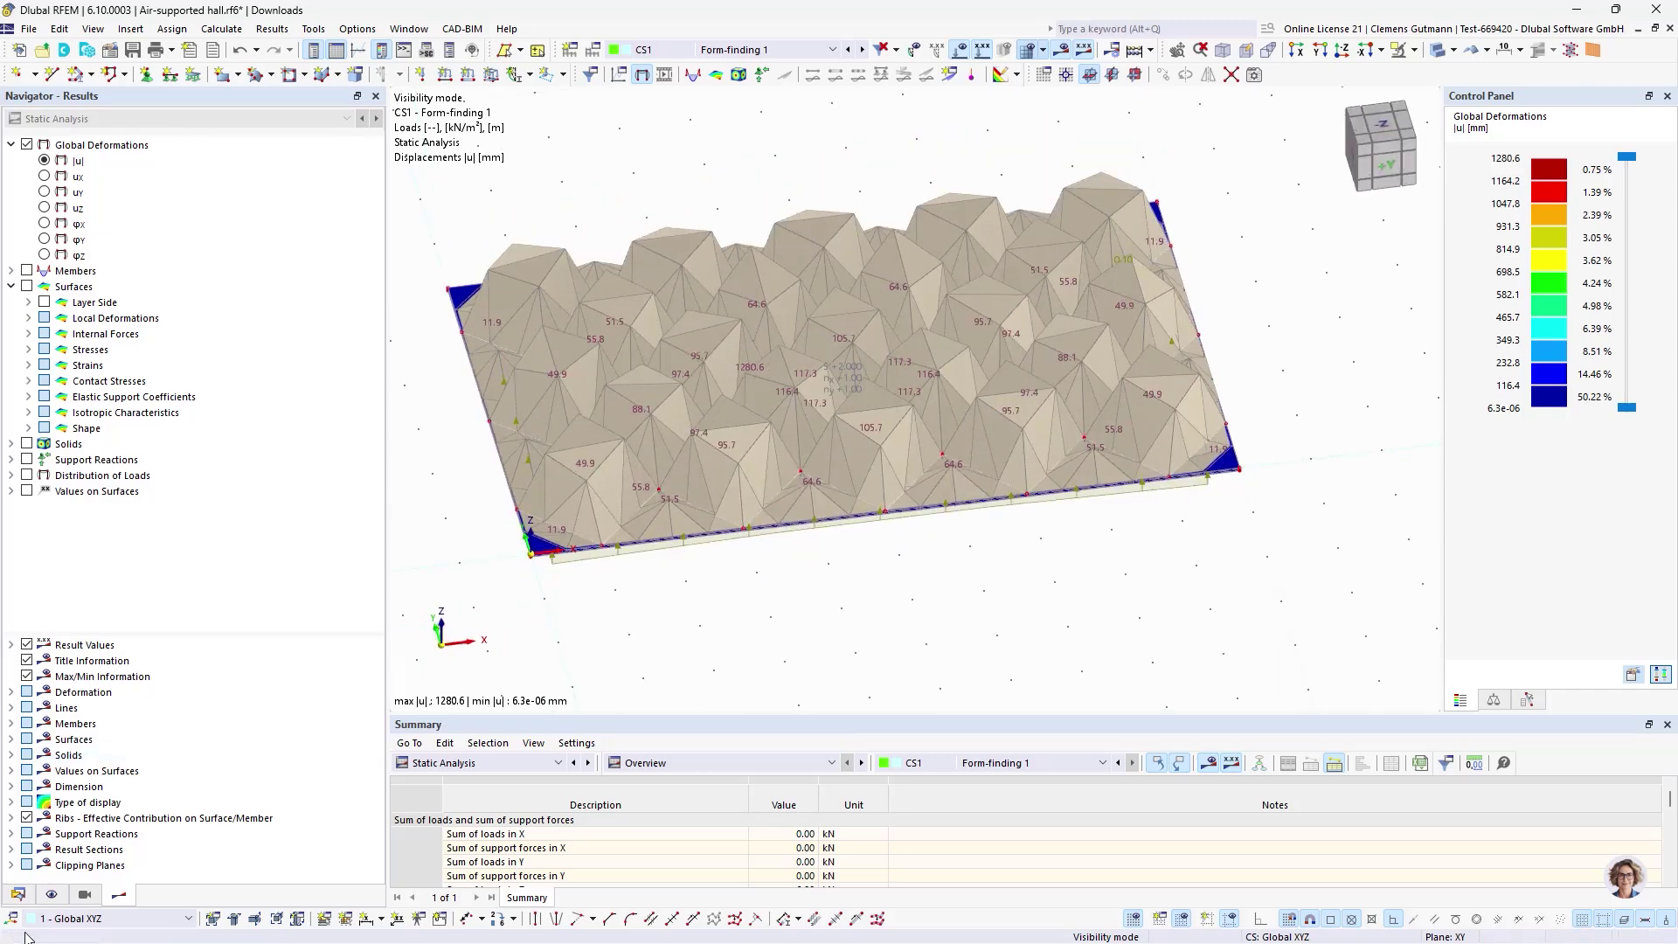
# - Create a new member load in load case LC1 - Form-finding 1 with the load type Form-Finding
pyautogui.click(19, 896)
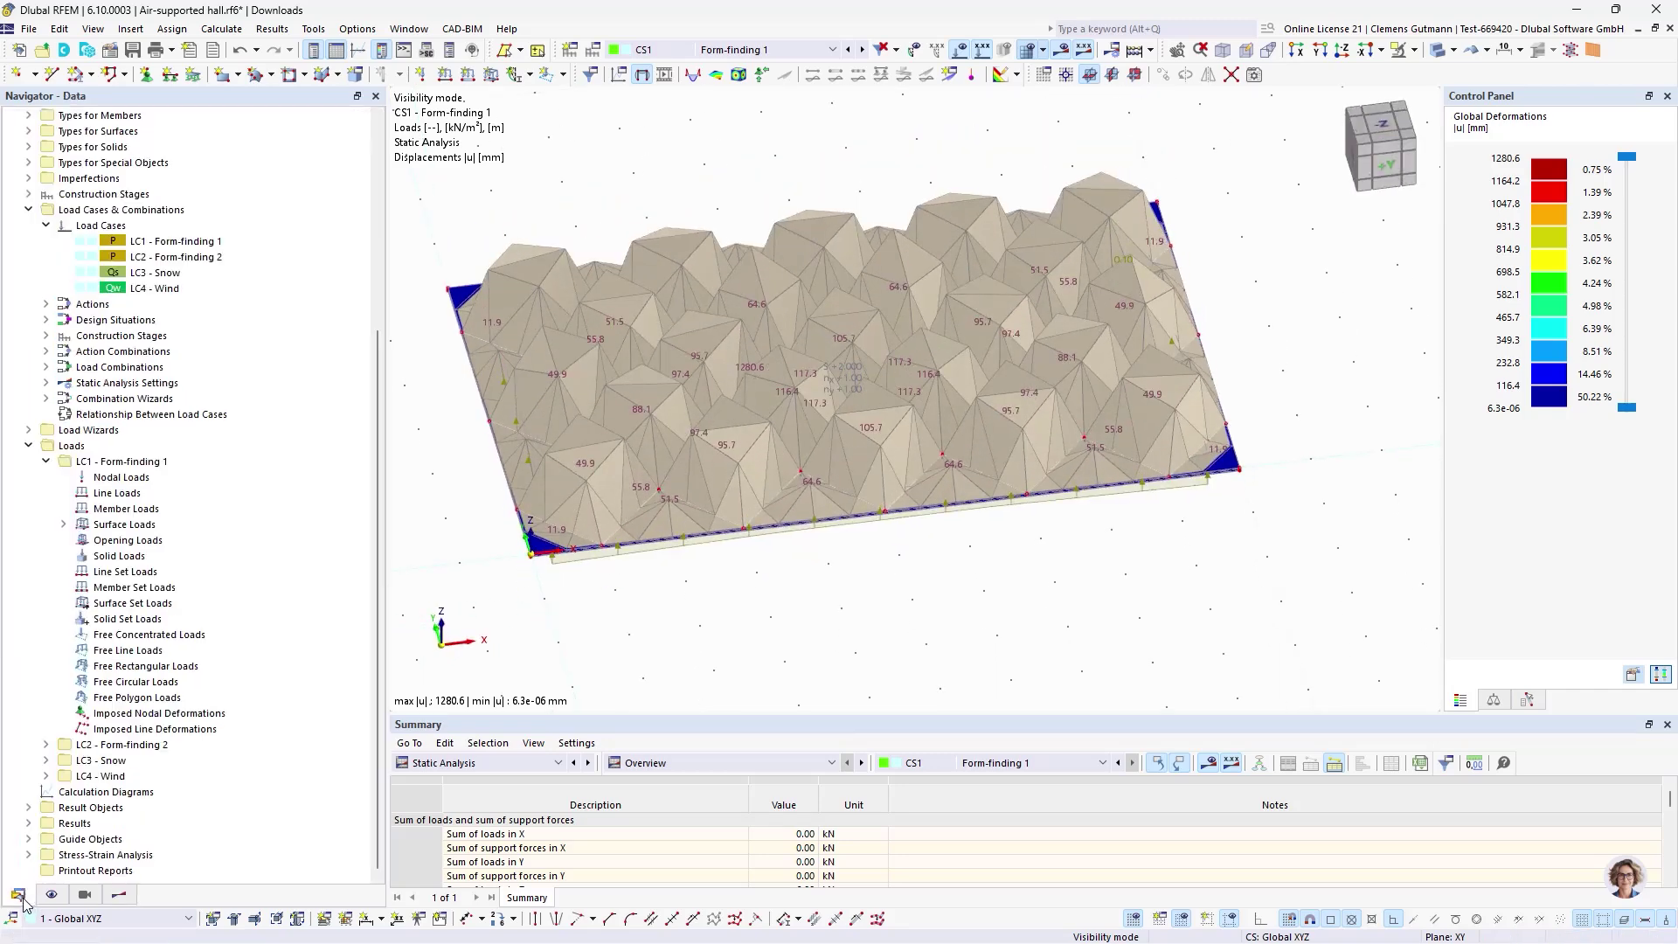
pyautogui.rightClick(109, 509)
pyautogui.click(203, 549)
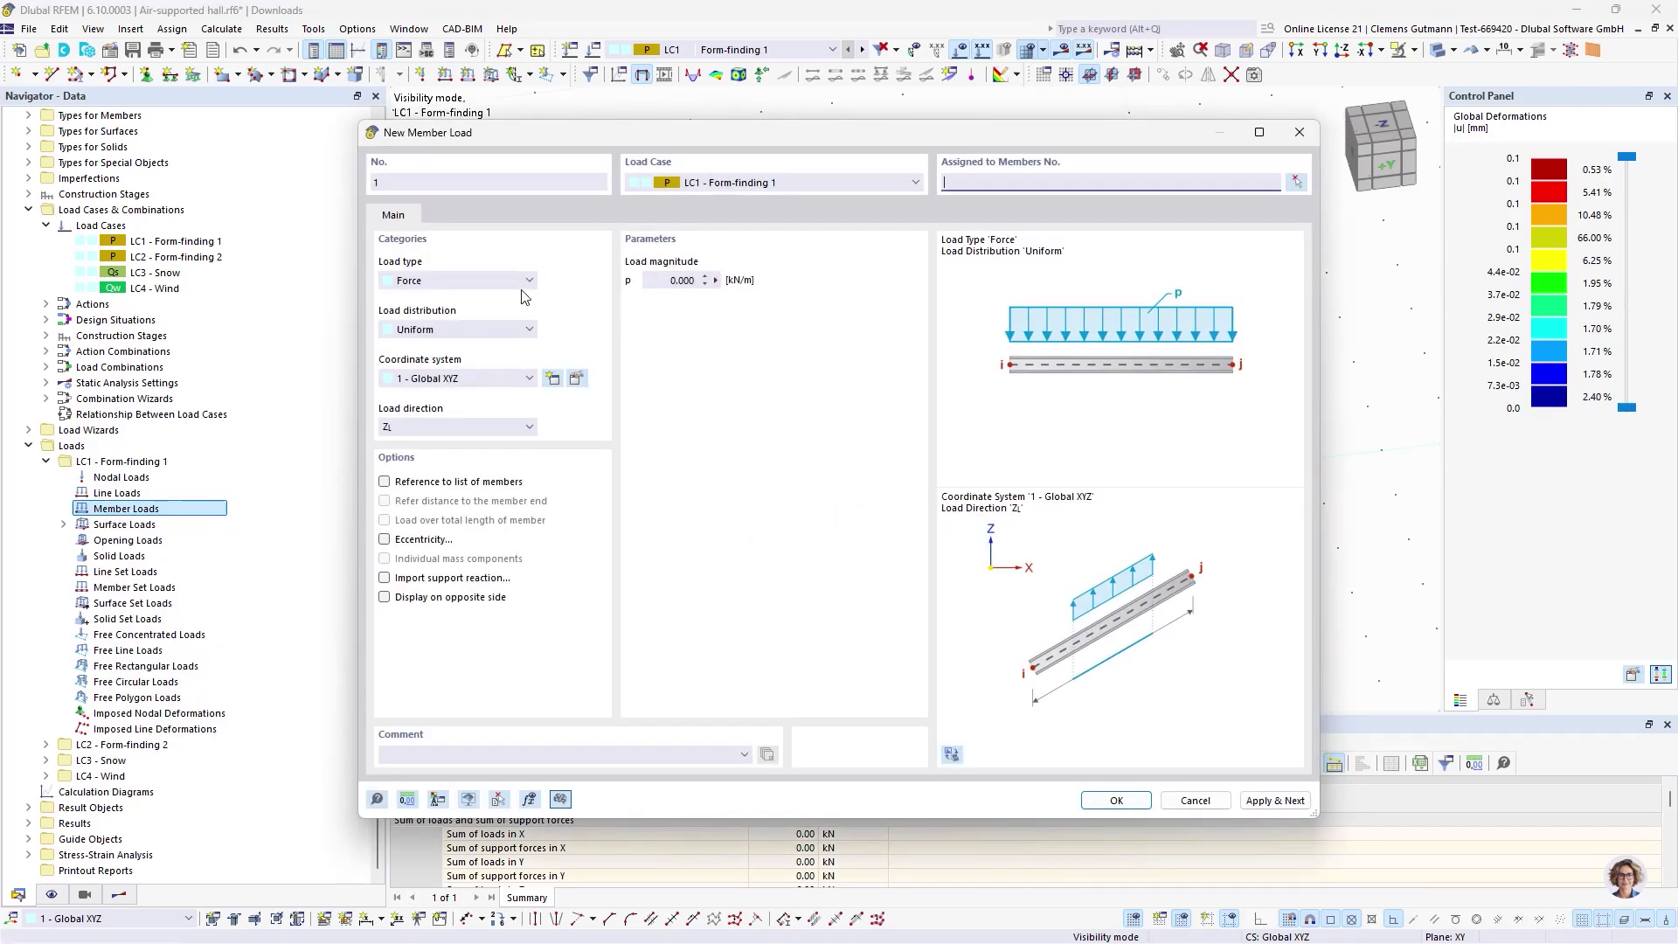
pyautogui.click(522, 281)
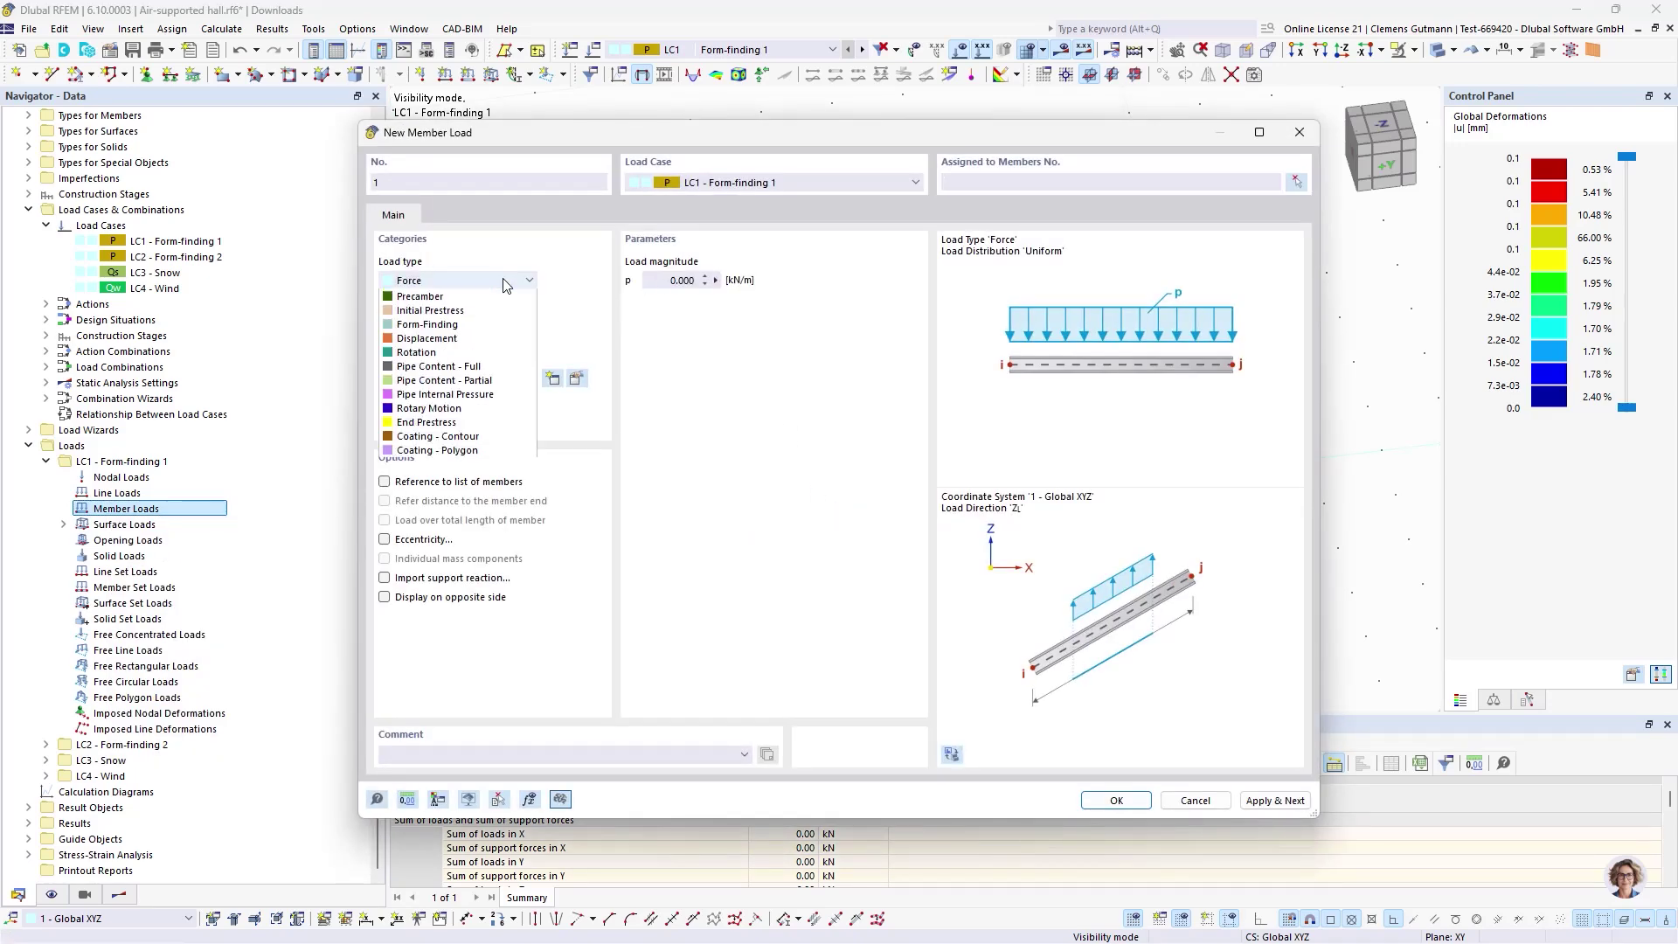
pyautogui.click(437, 431)
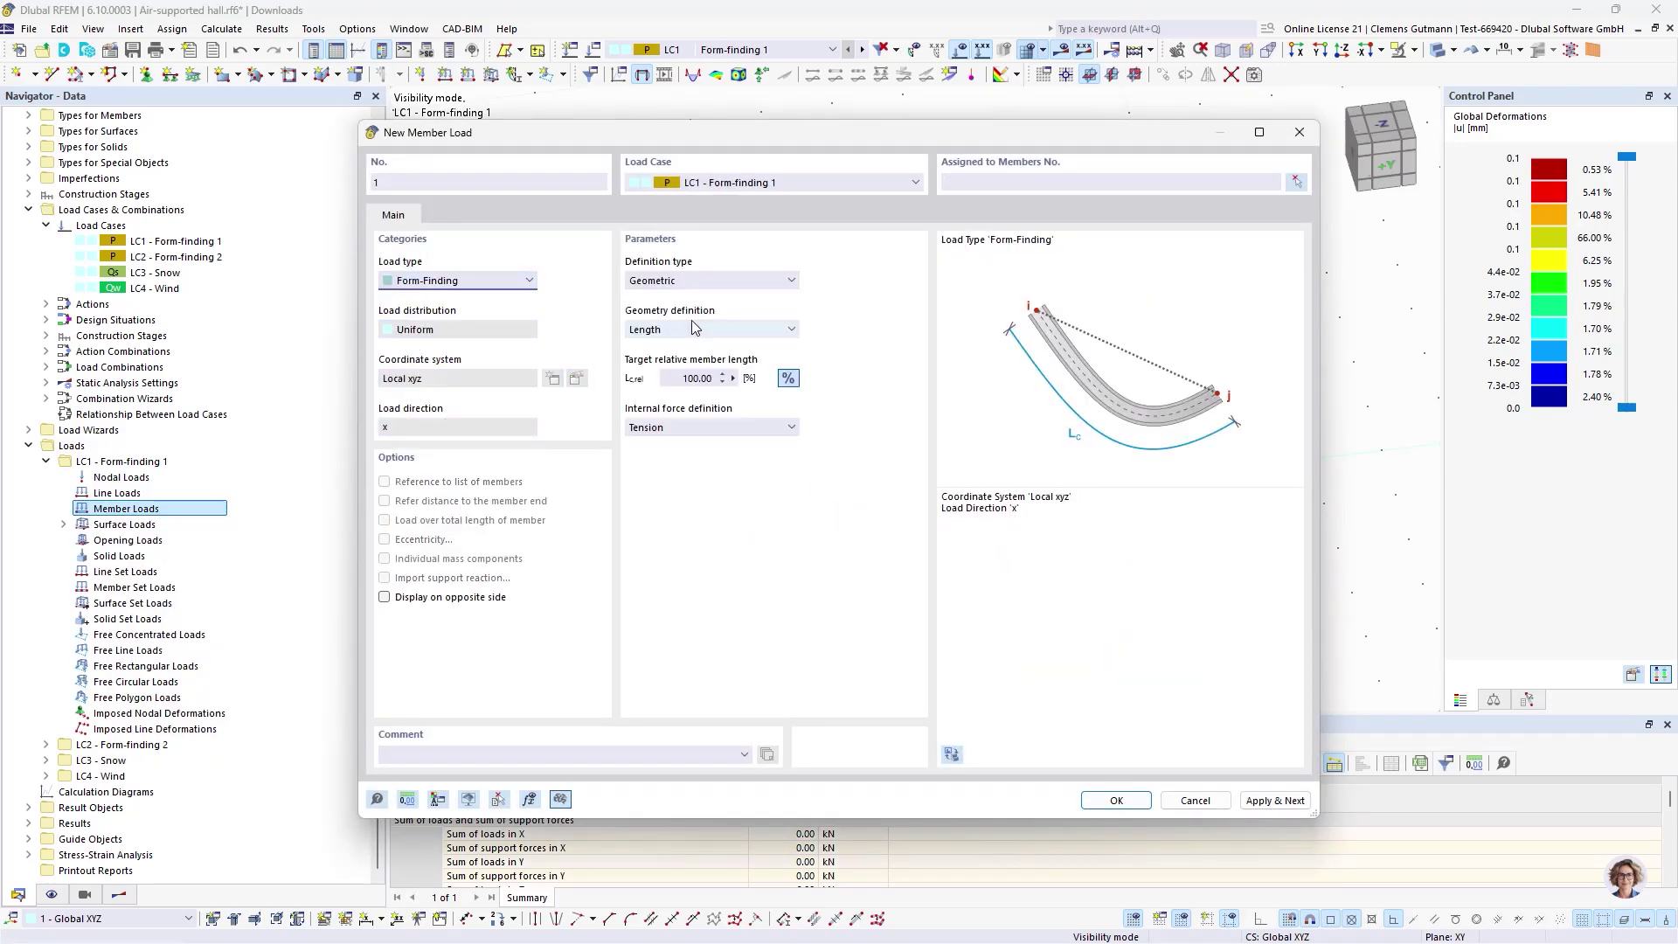
pyautogui.click(690, 281)
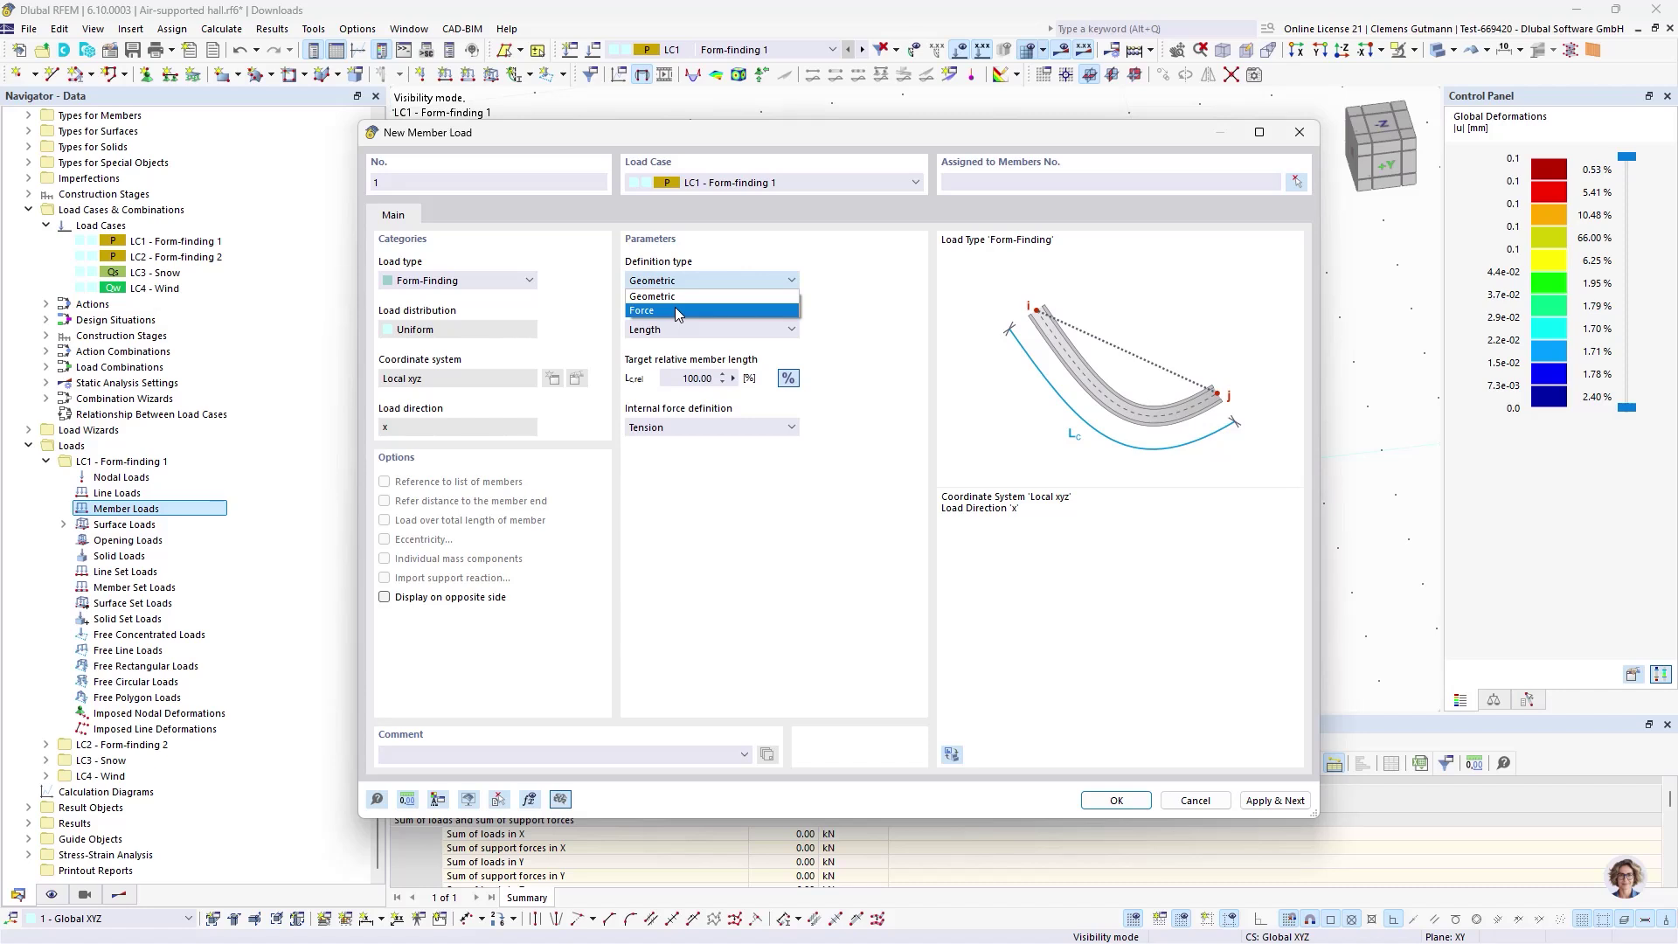
pyautogui.click(675, 310)
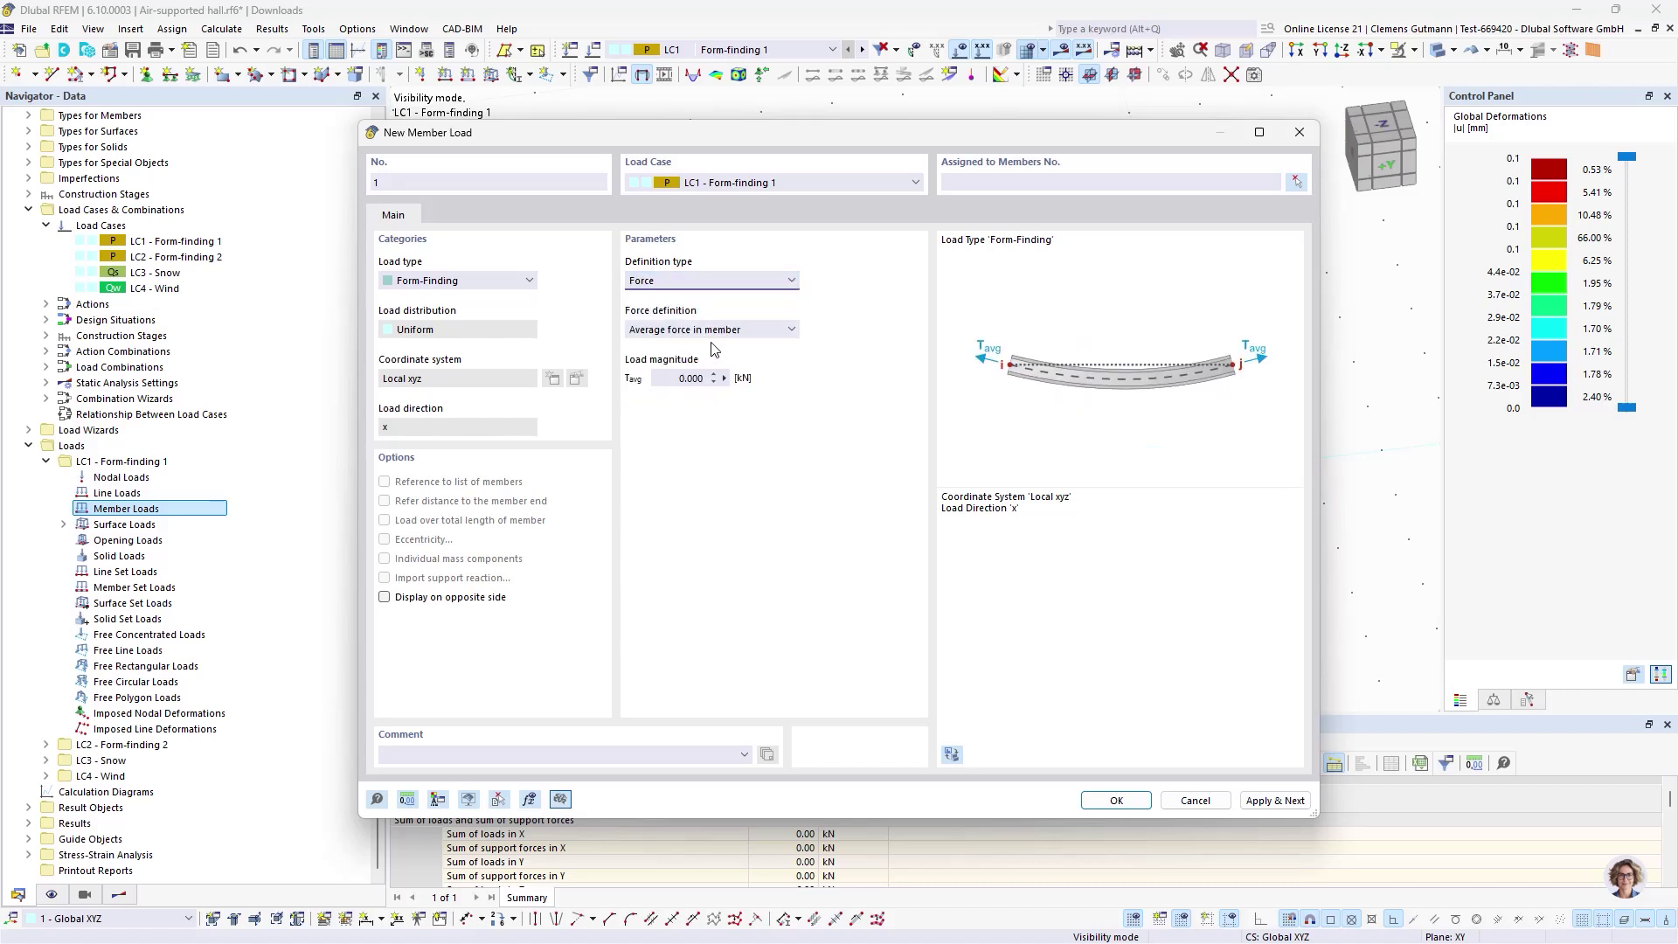
pyautogui.click(727, 281)
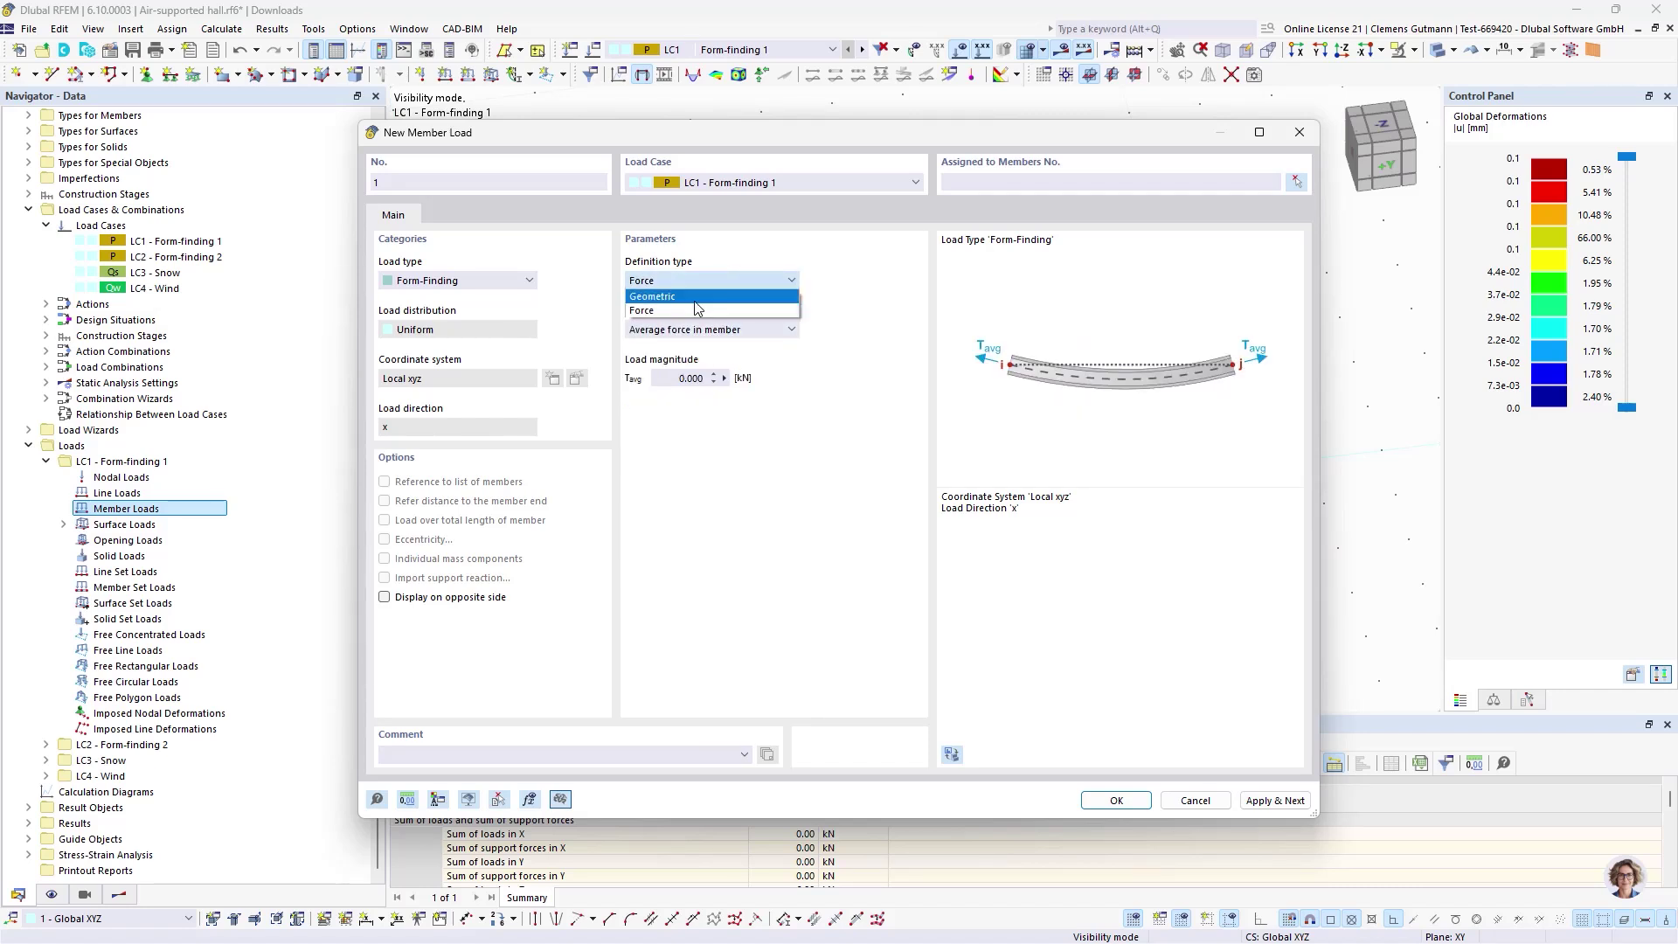
pyautogui.click(695, 306)
# - Define the form-finding member load by Force, with an average force in member of 0.1 kN
pyautogui.click(710, 282)
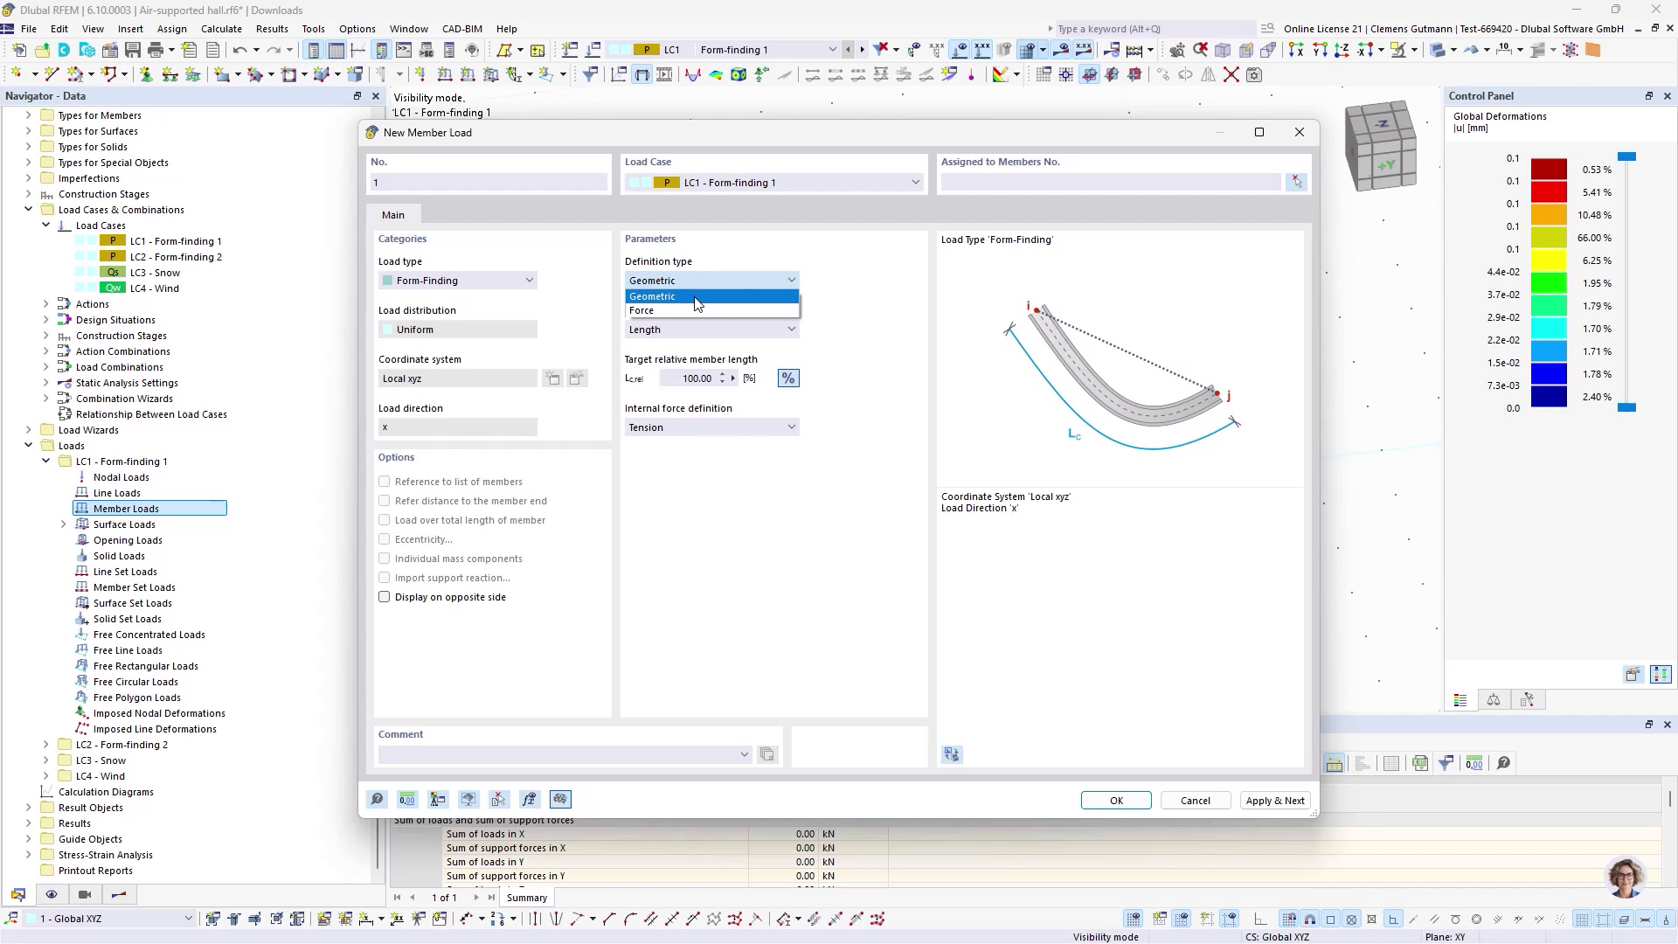
pyautogui.click(685, 311)
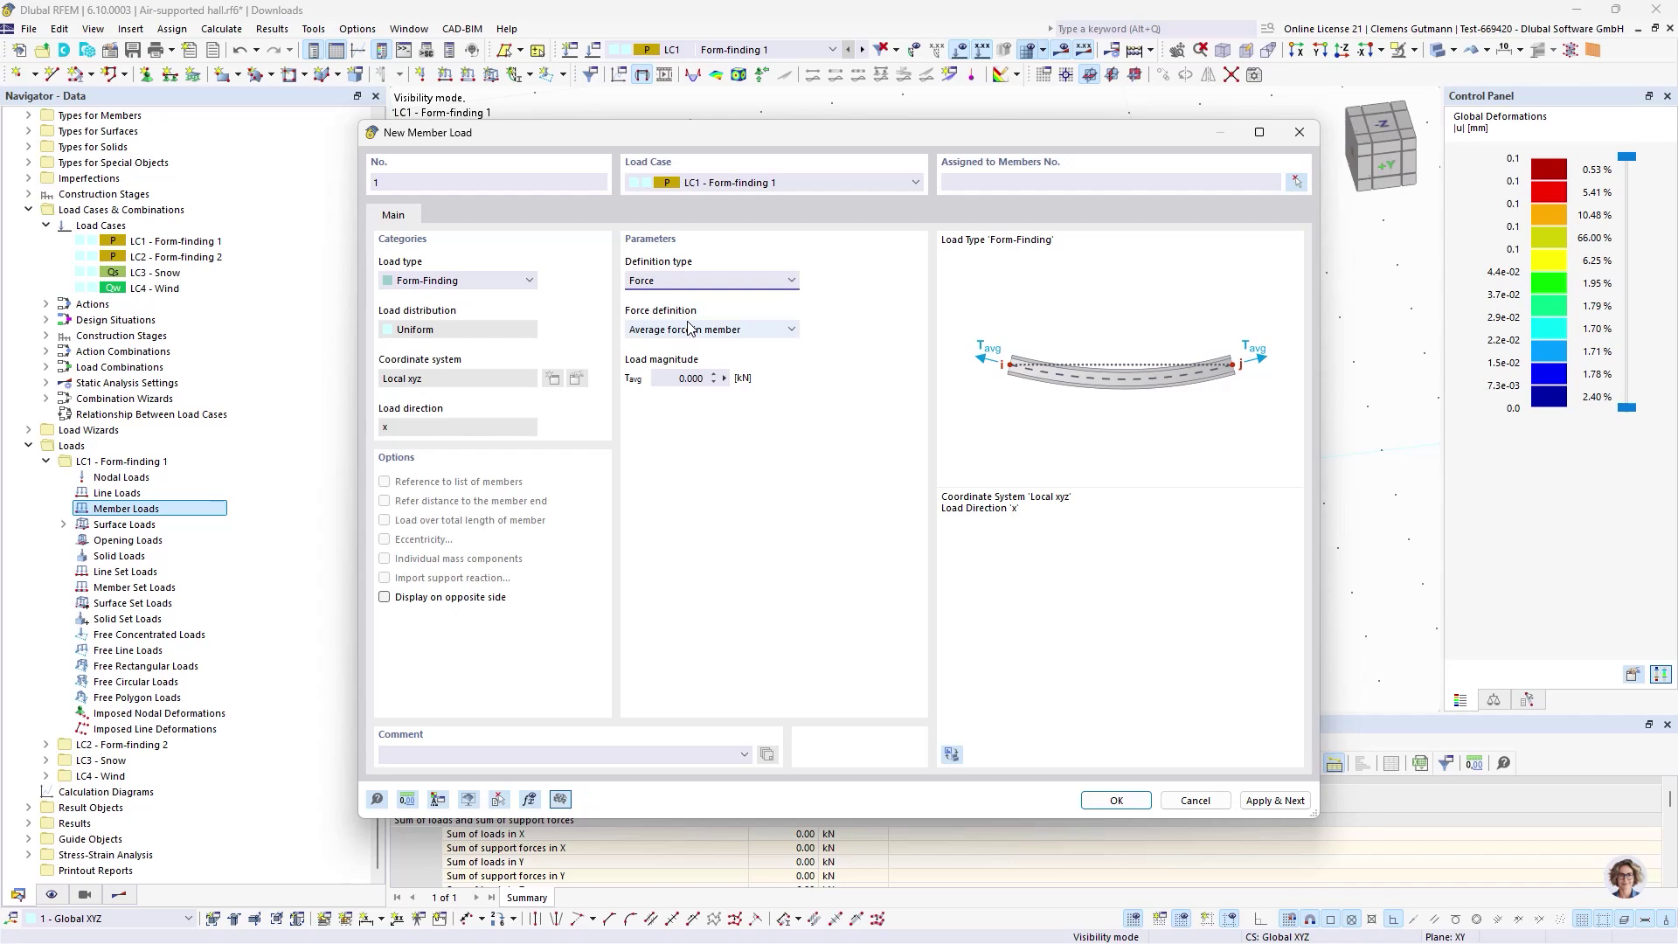
pyautogui.click(676, 377)
pyautogui.write('0.1')
pyautogui.press('Tab')
# - Make the Cables and Membrane object selections visible, assign the form-finding load to members 1-60, and confirm the load
pyautogui.click(1299, 184)
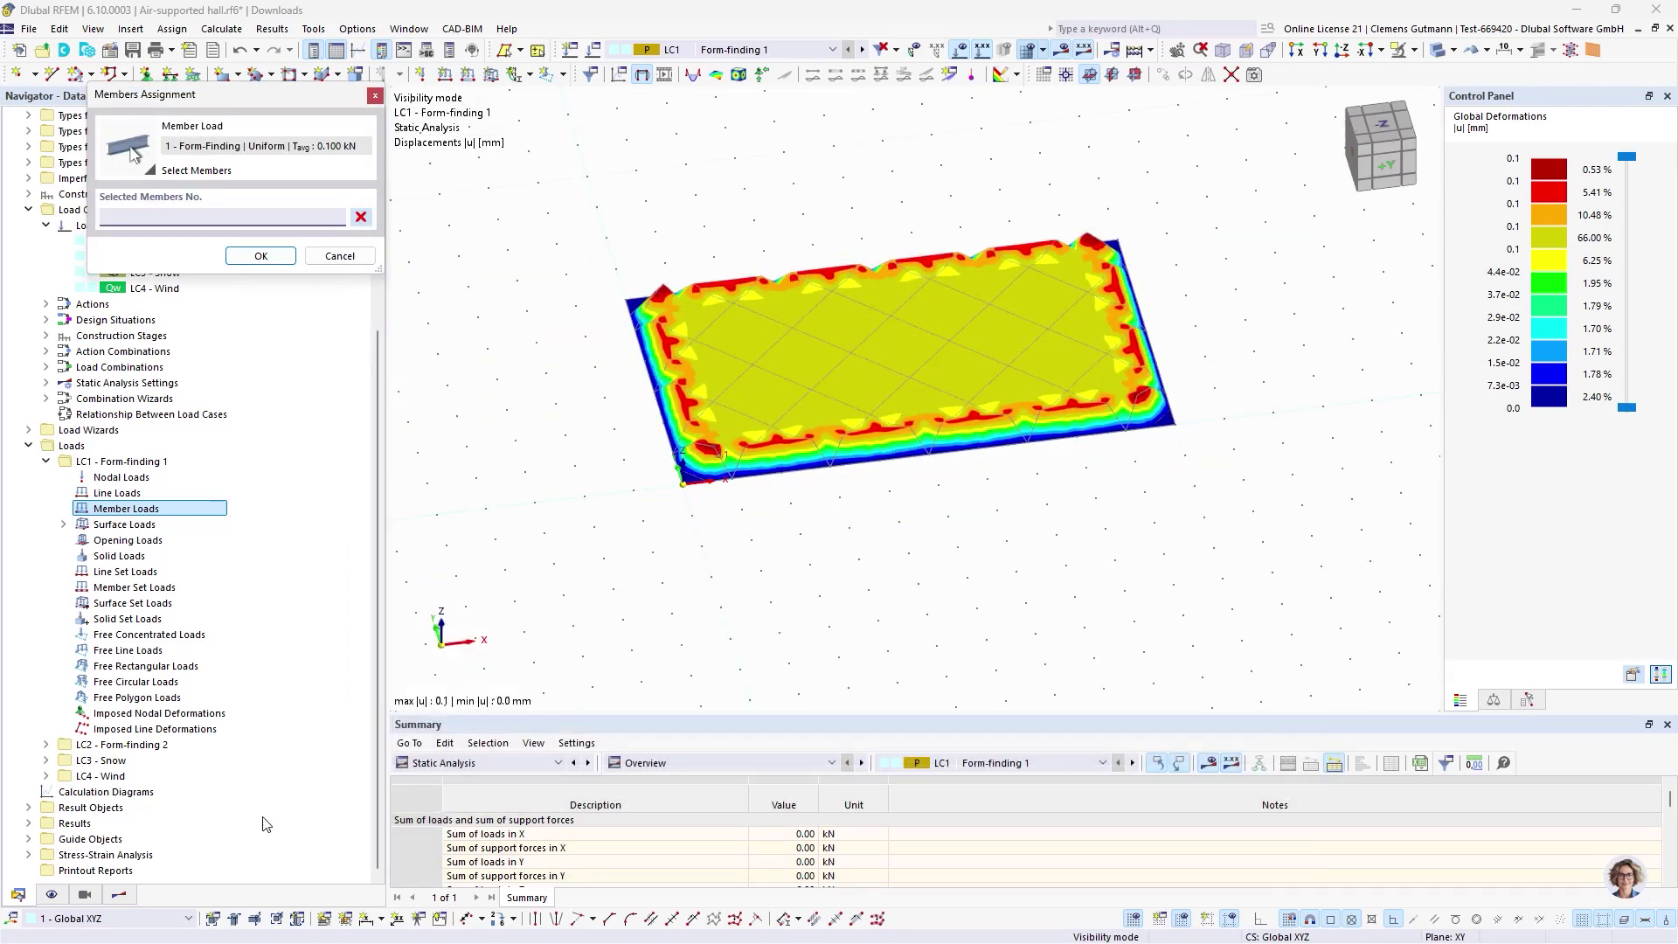
pyautogui.click(51, 894)
pyautogui.click(42, 629)
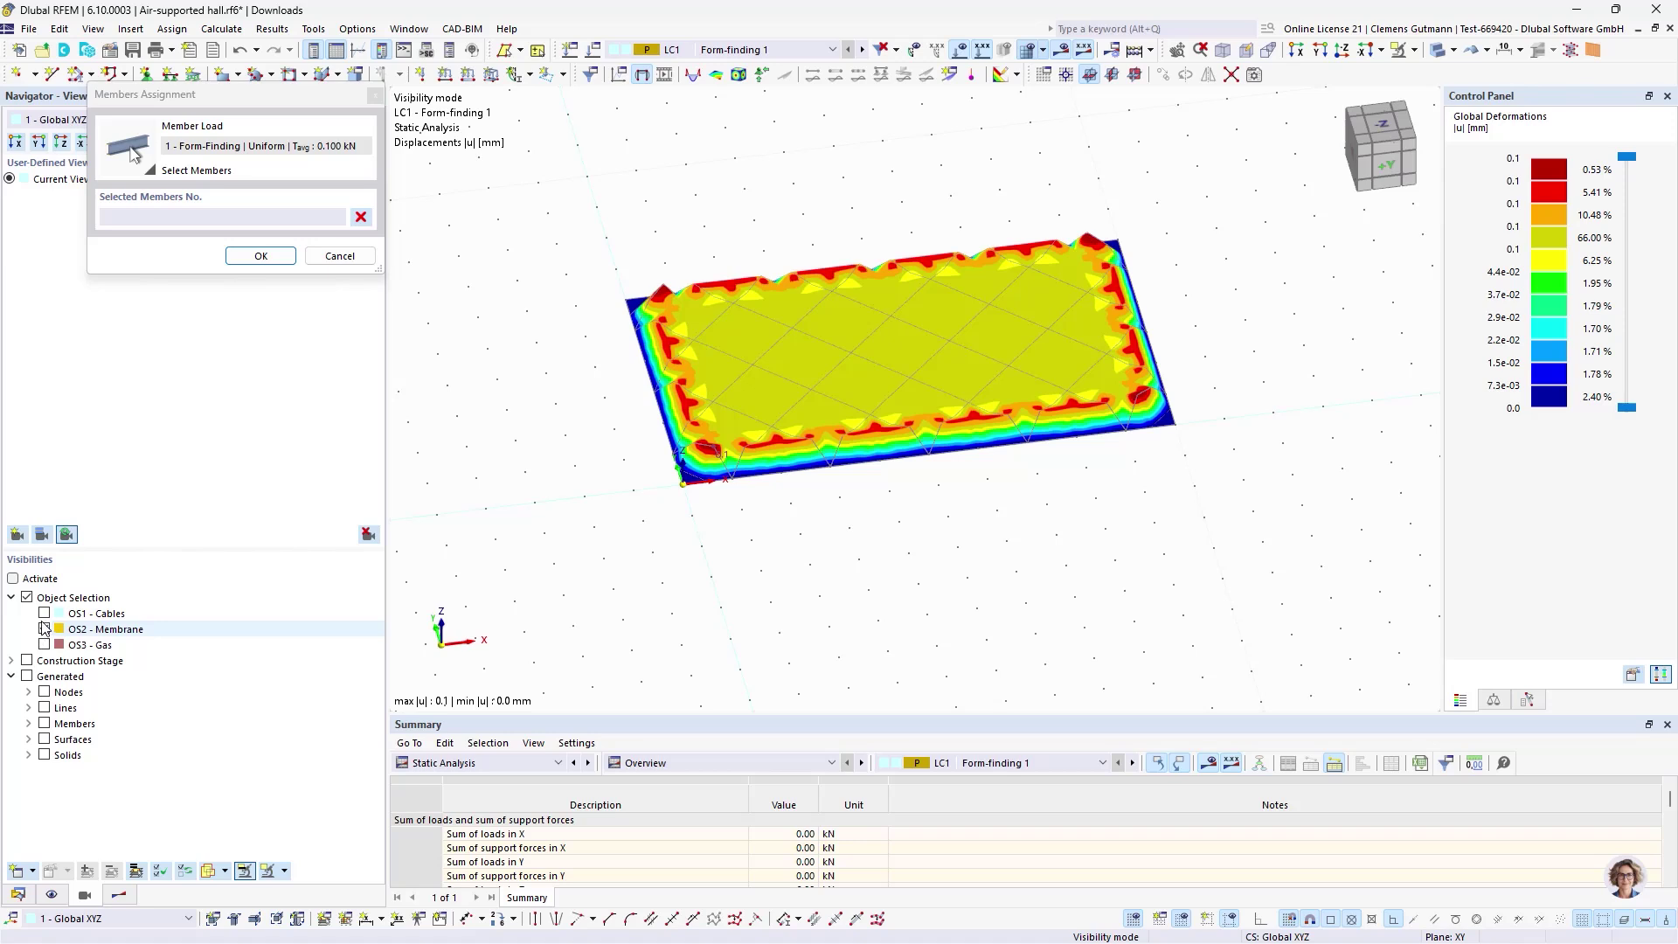
pyautogui.click(44, 612)
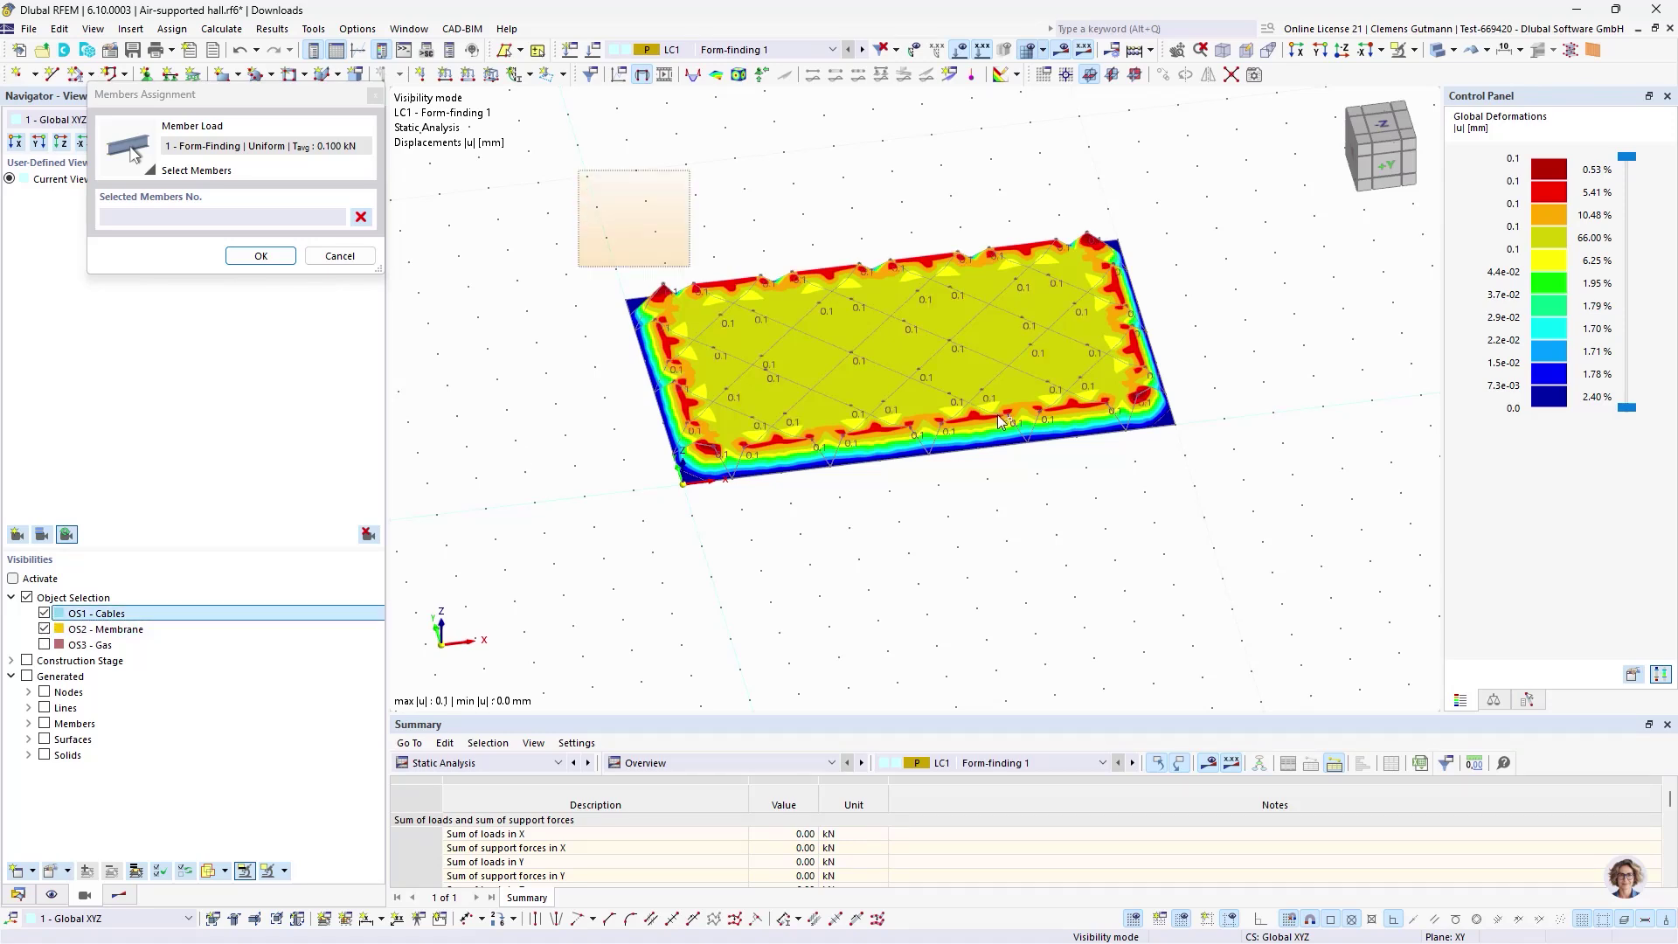
pyautogui.moveTo(1001, 422); pyautogui.dragTo(1261, 538)
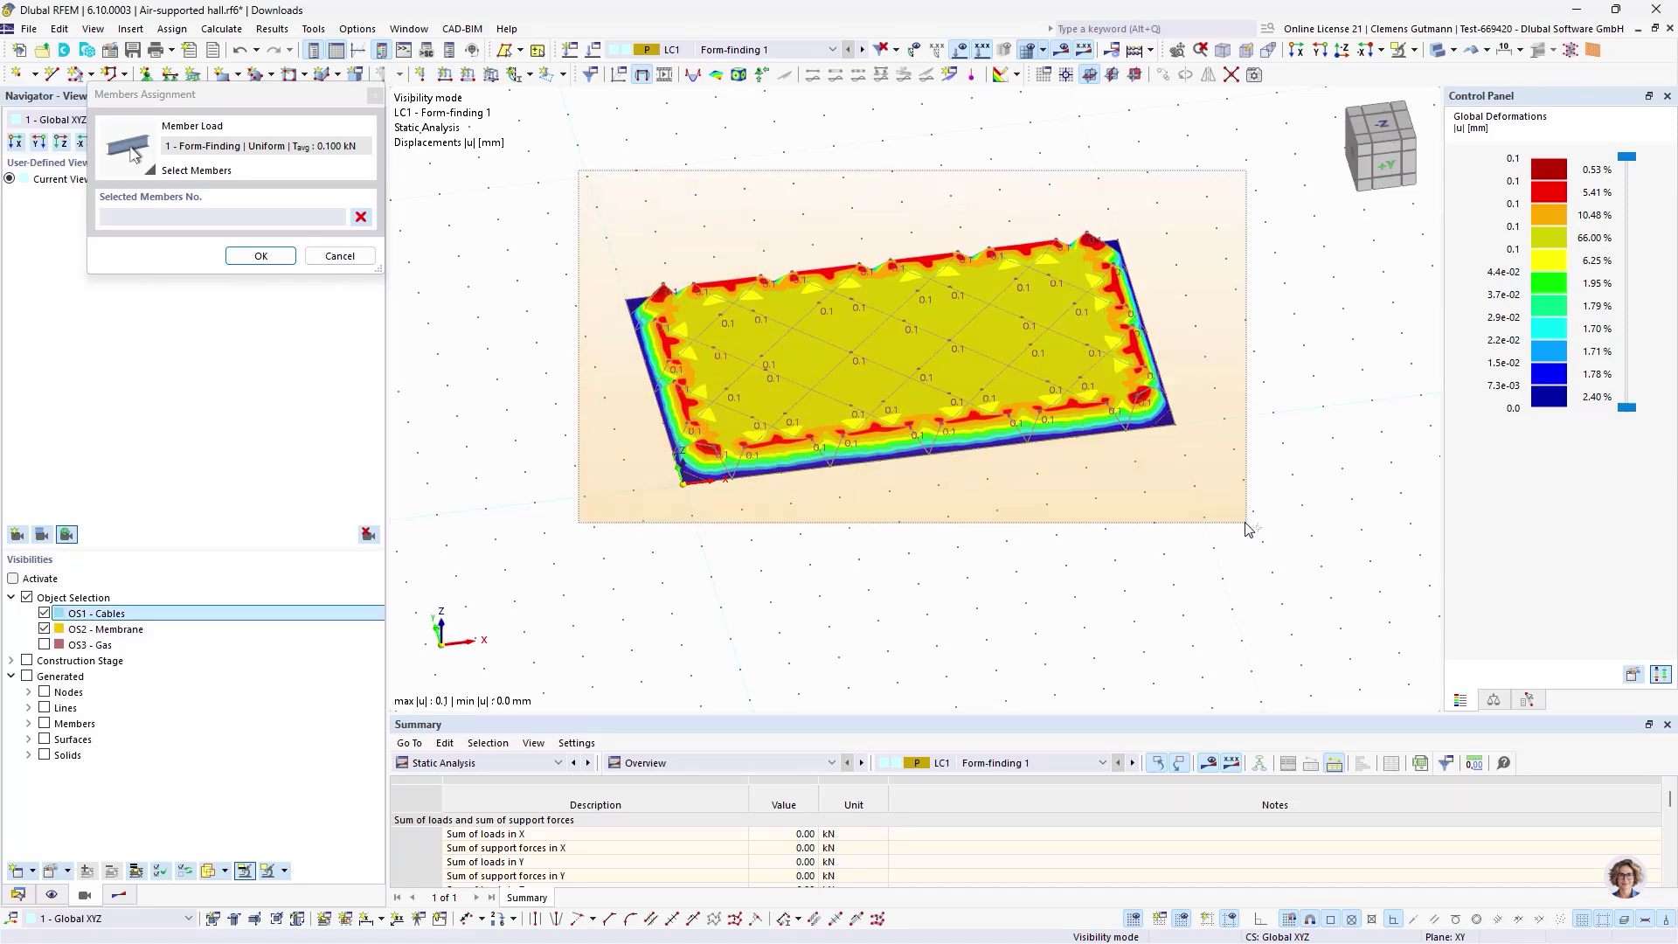
pyautogui.click(261, 256)
pyautogui.click(1116, 800)
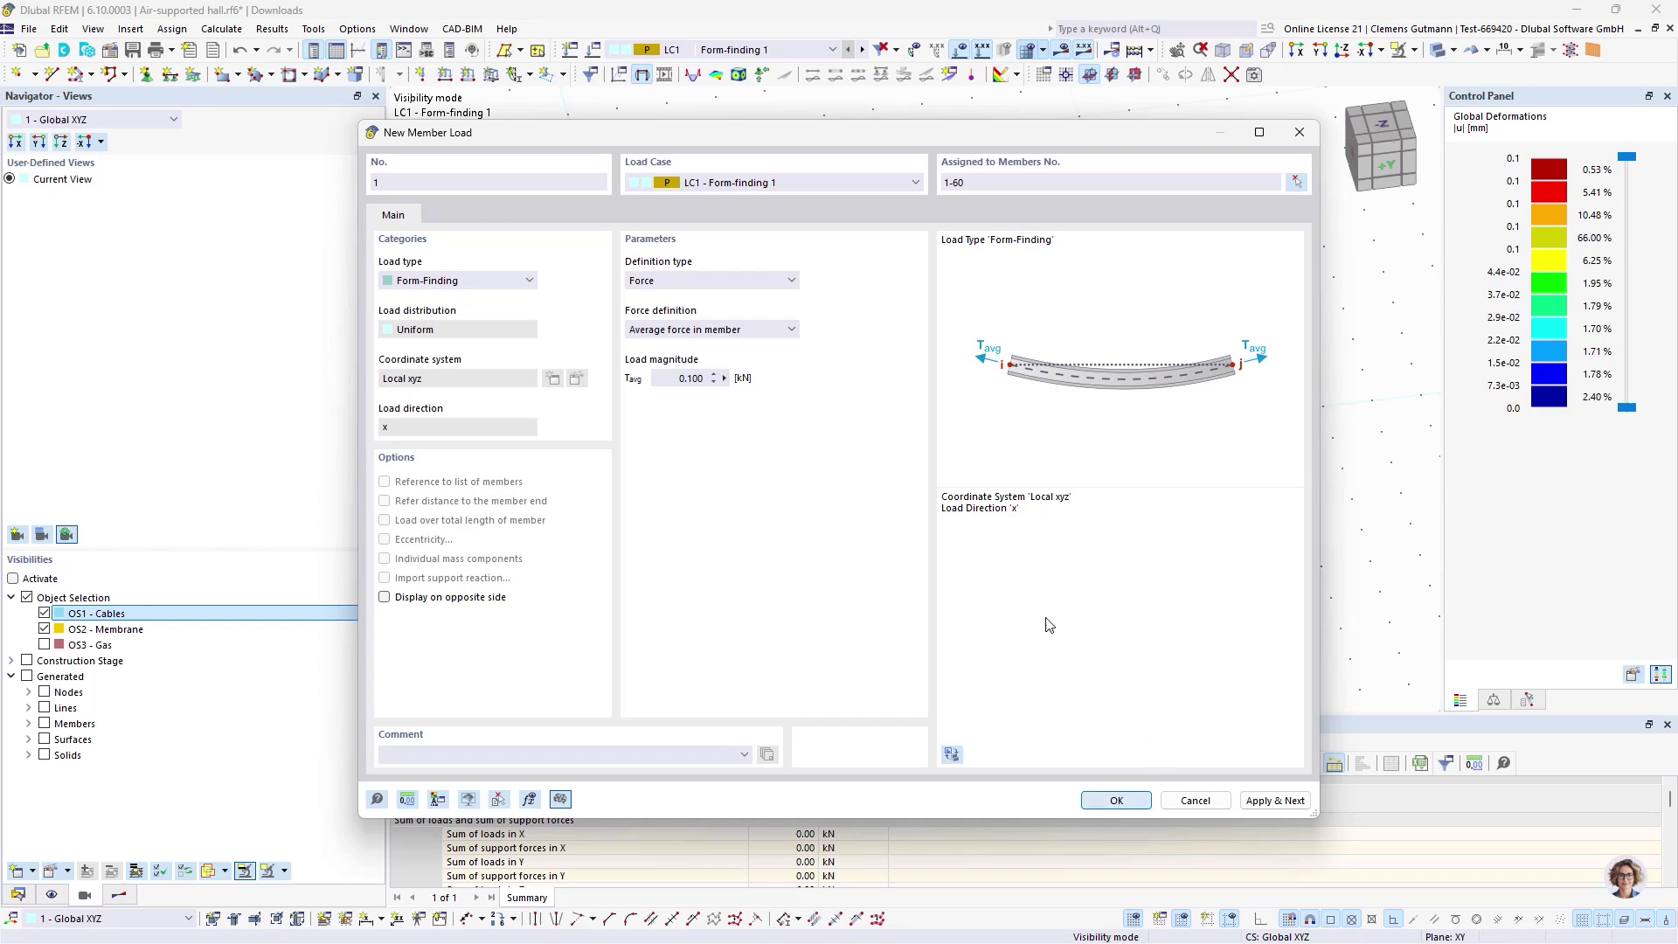
# - Switch to construction stage CS1 - Form-finding 1 and calculate and display its results
pyautogui.scroll(3, 1202, 487)
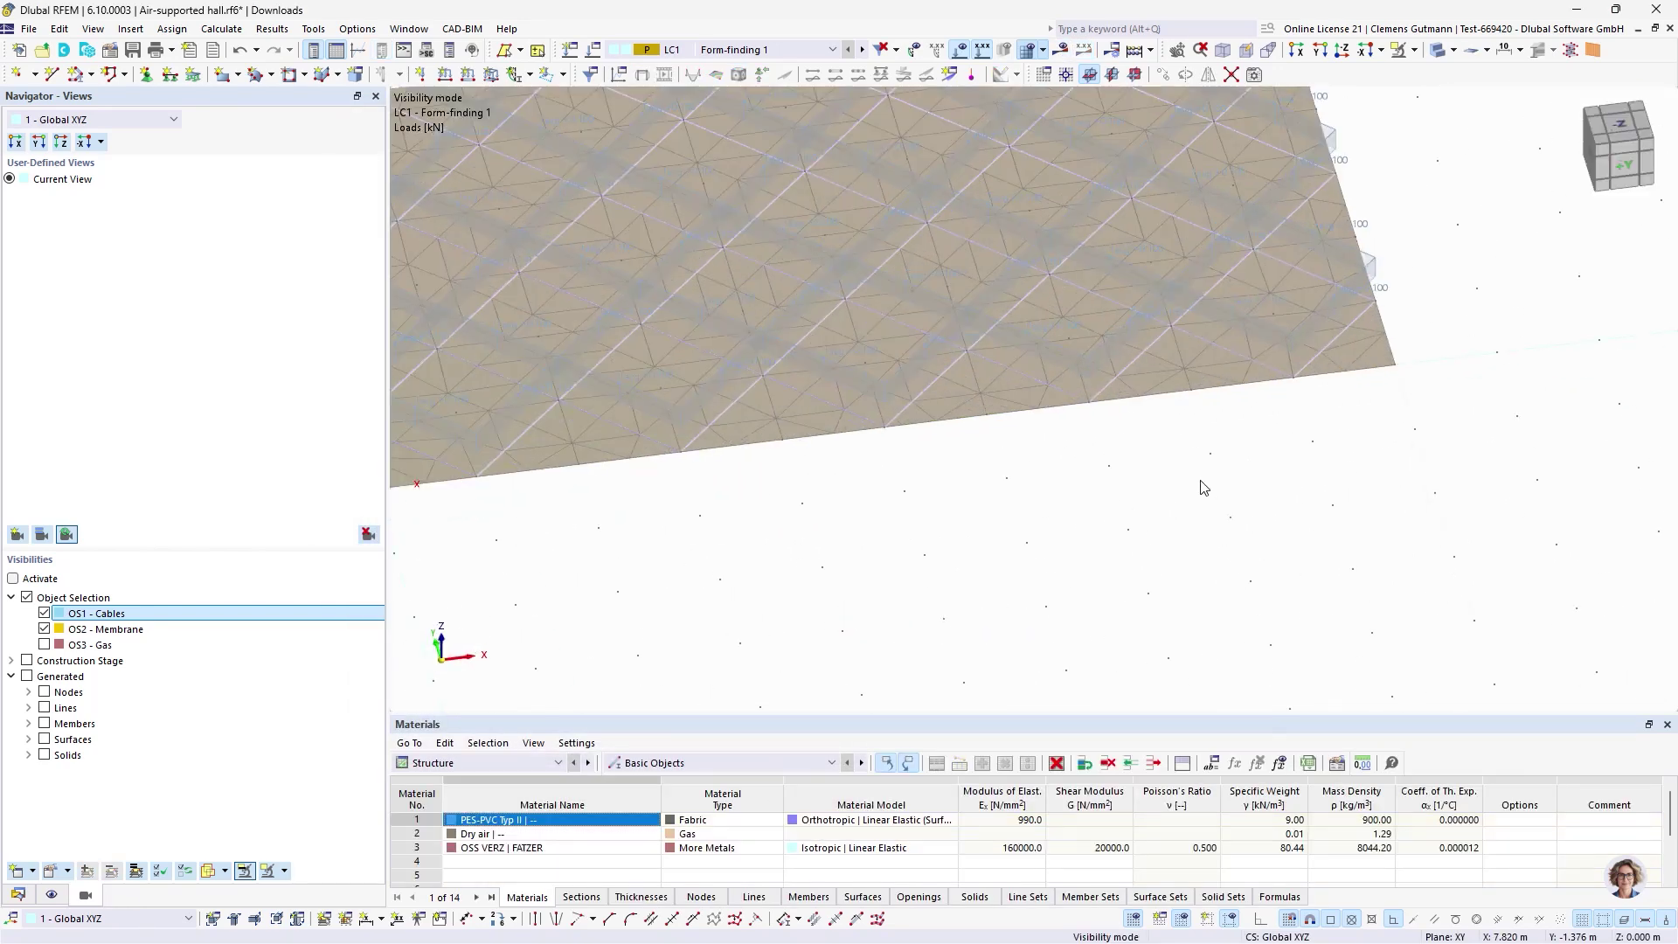
pyautogui.scroll(-3, 1202, 487)
pyautogui.scroll(3, 1049, 472)
pyautogui.click(786, 49)
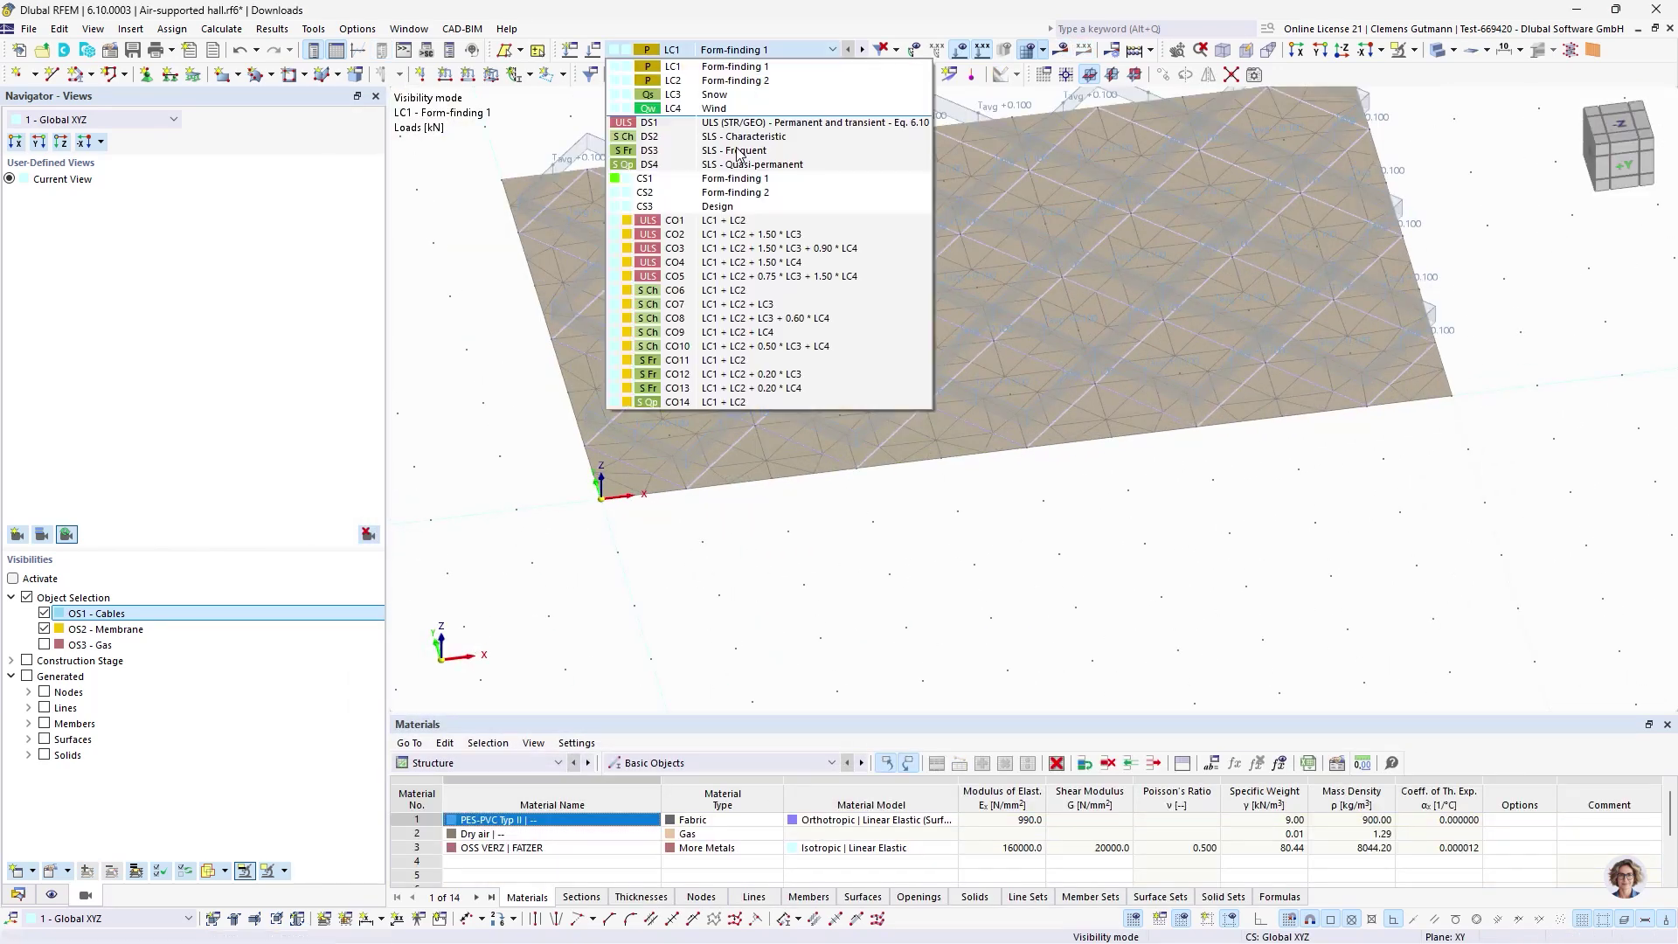
pyautogui.click(760, 181)
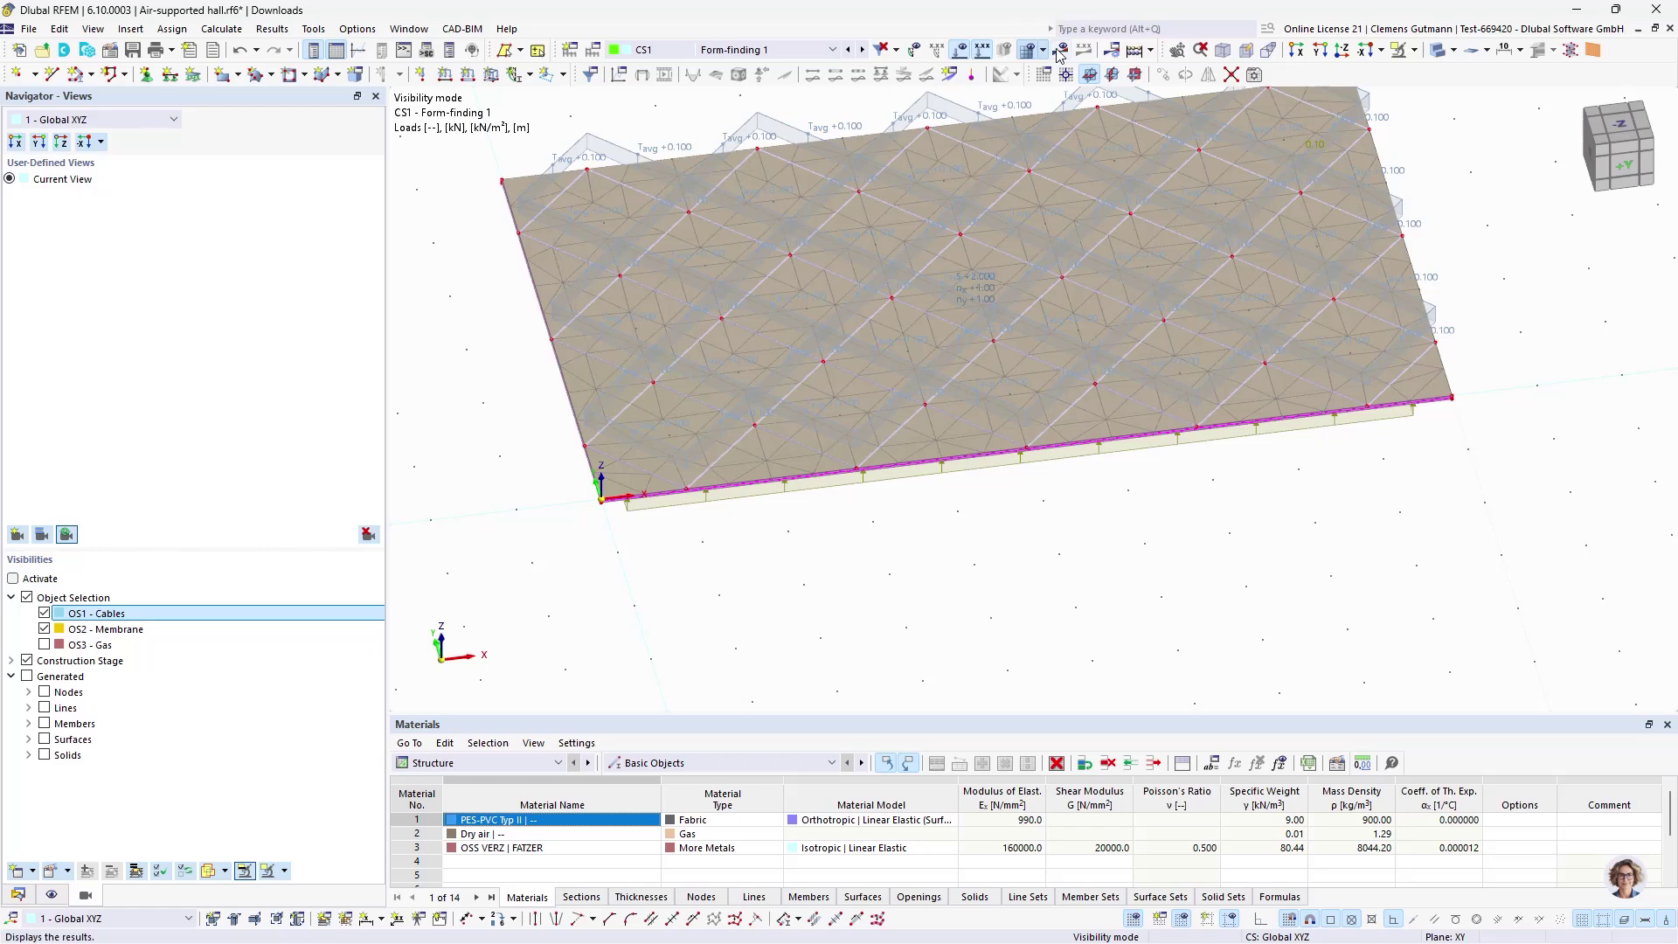
pyautogui.click(1060, 50)
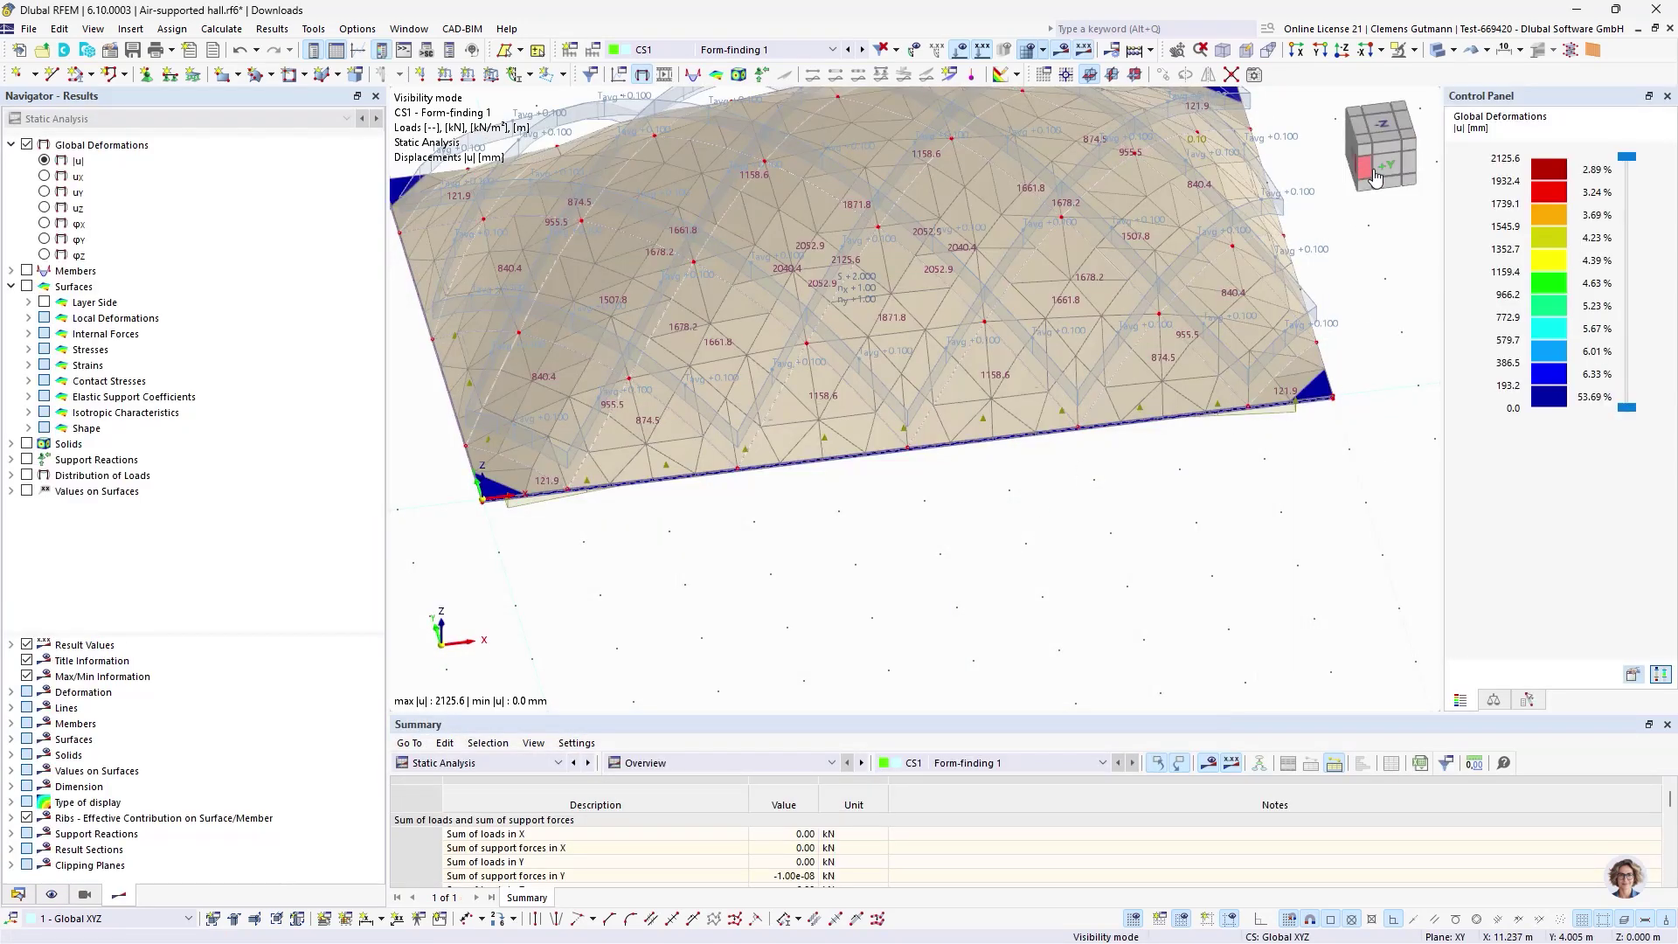
# - Hide the loads in the CS1 results display, leaving the membrane with its global deformations |u| in a side view
pyautogui.click(1375, 177)
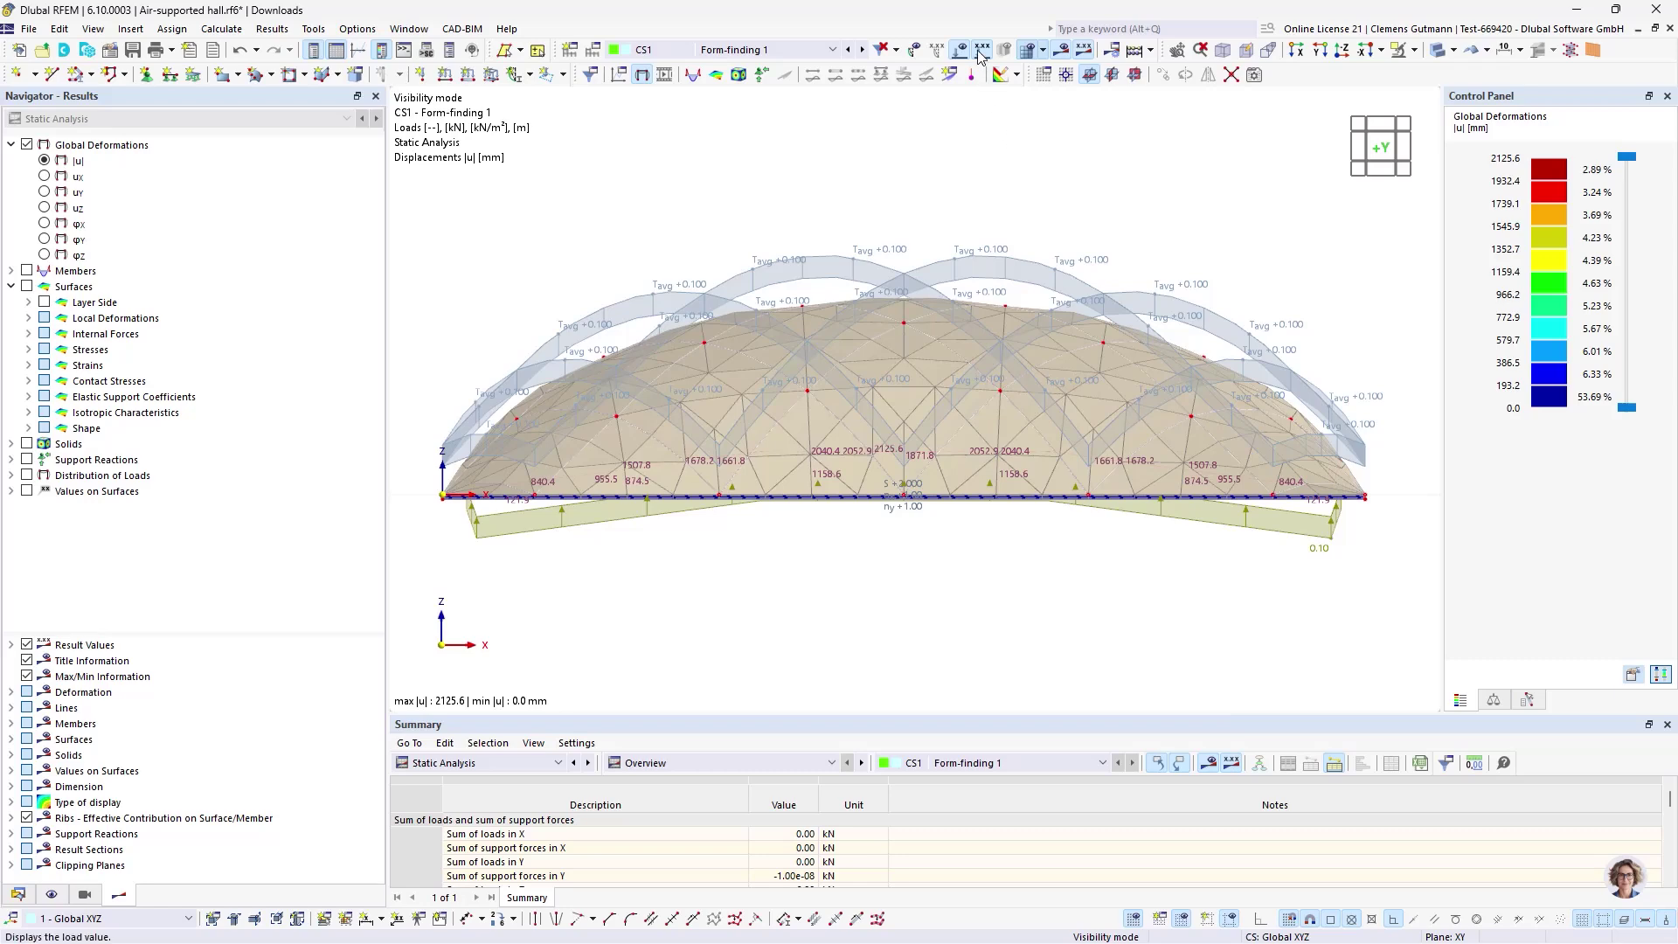
pyautogui.click(982, 49)
pyautogui.keyDown('ctrl'); pyautogui.moveTo(947, 520); pyautogui.dragTo(977, 548, button='middle'); pyautogui.keyUp('ctrl')
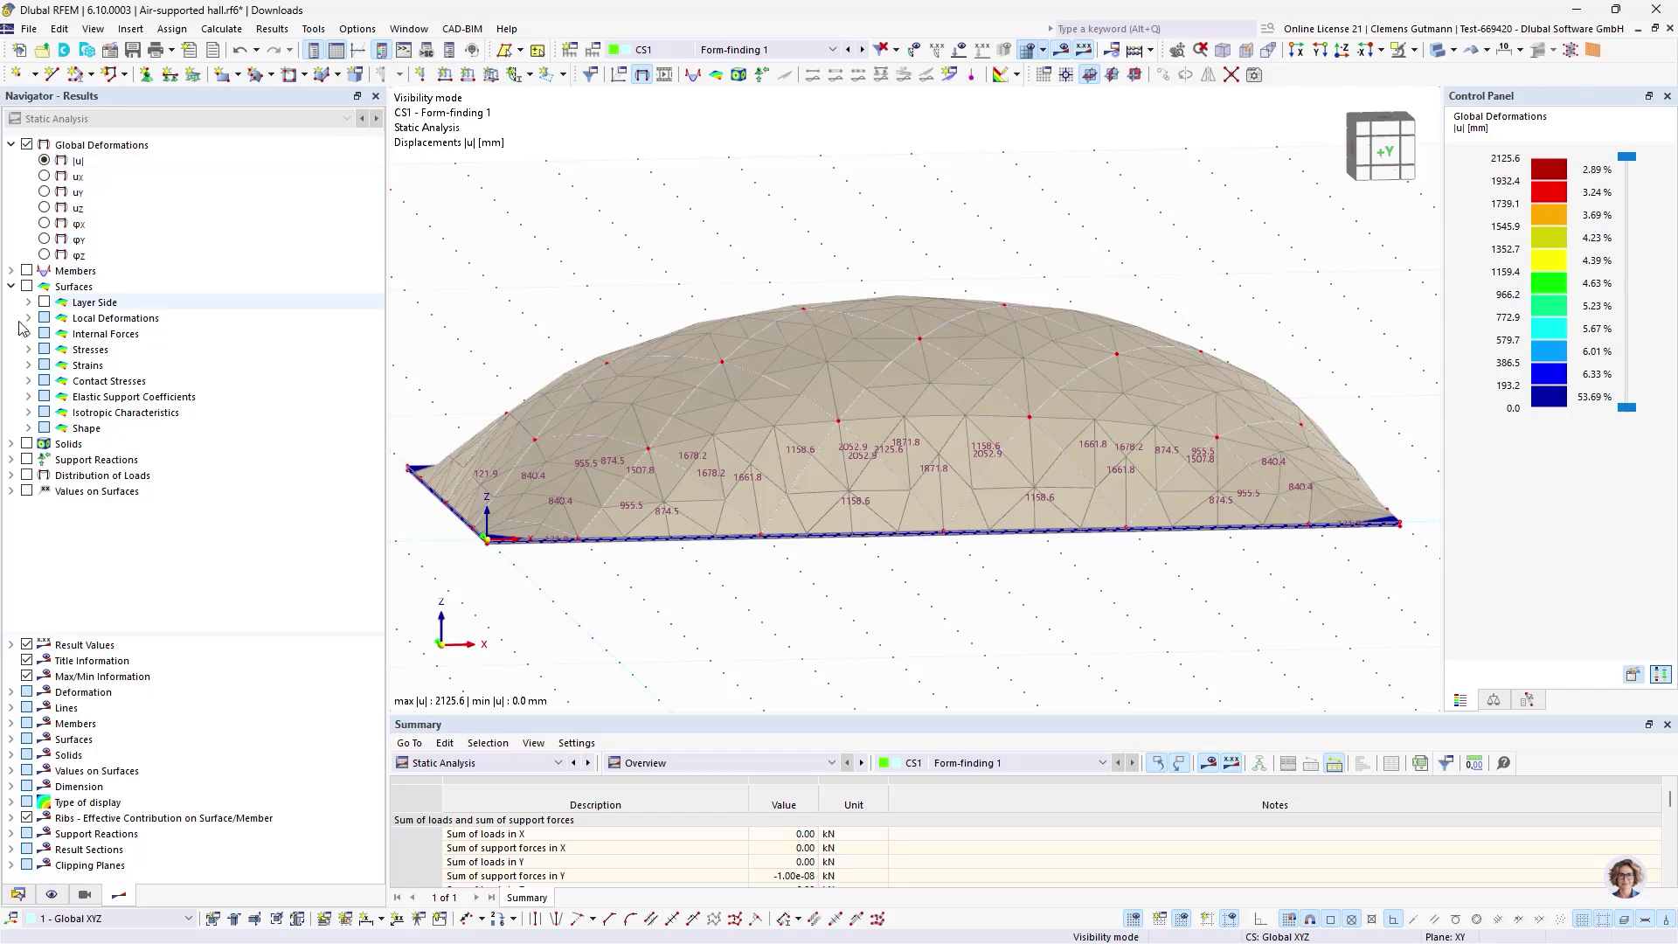
pyautogui.click(85, 894)
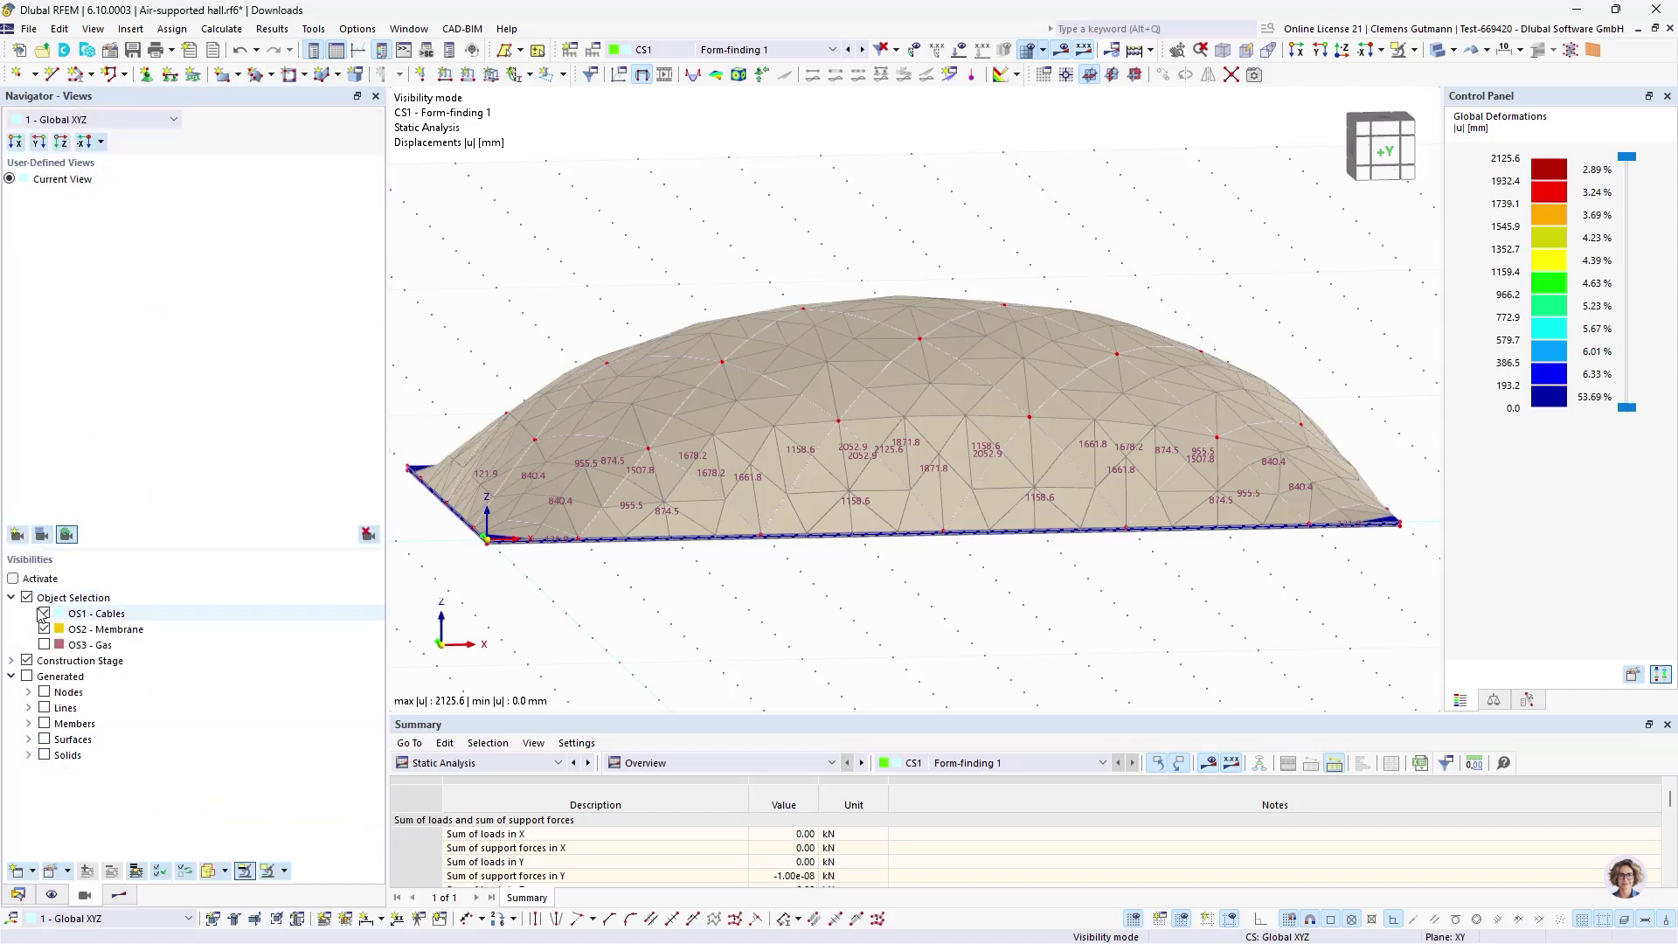
pyautogui.click(121, 894)
pyautogui.click(74, 161)
# - Examine the inflated hall shape from the +Y and -X sides, in oblique views, and close up at its edge
pyautogui.scroll(-2, 805, 582)
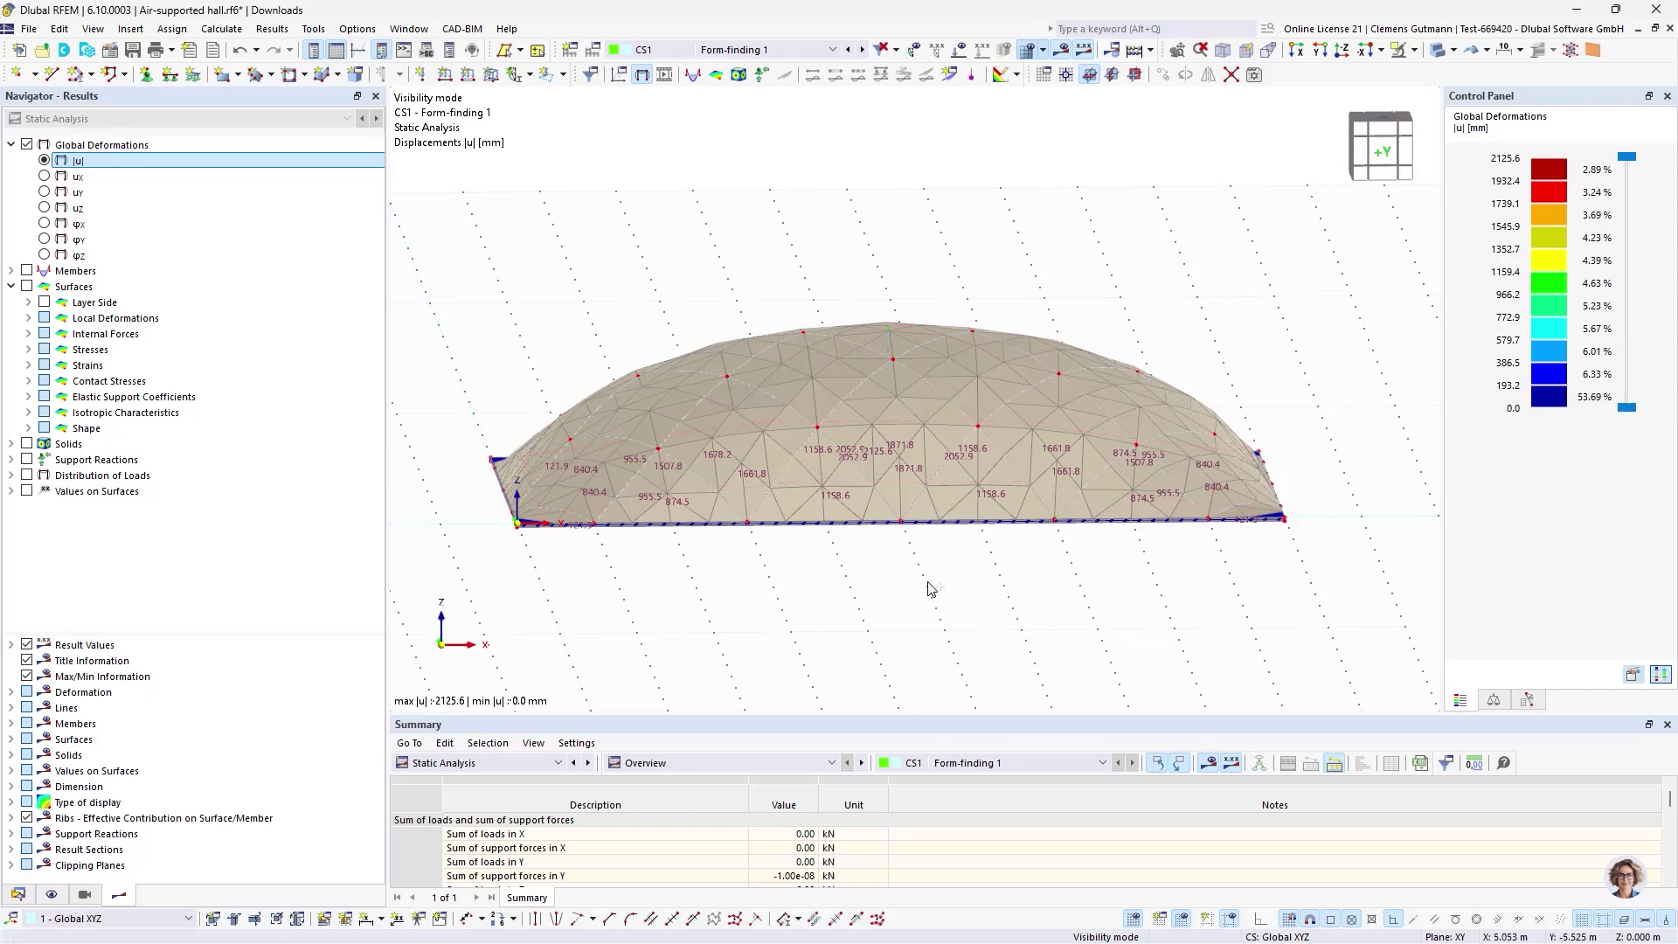
pyautogui.keyDown('ctrl'); pyautogui.moveTo(937, 584); pyautogui.dragTo(773, 604, button='middle'); pyautogui.keyUp('ctrl')
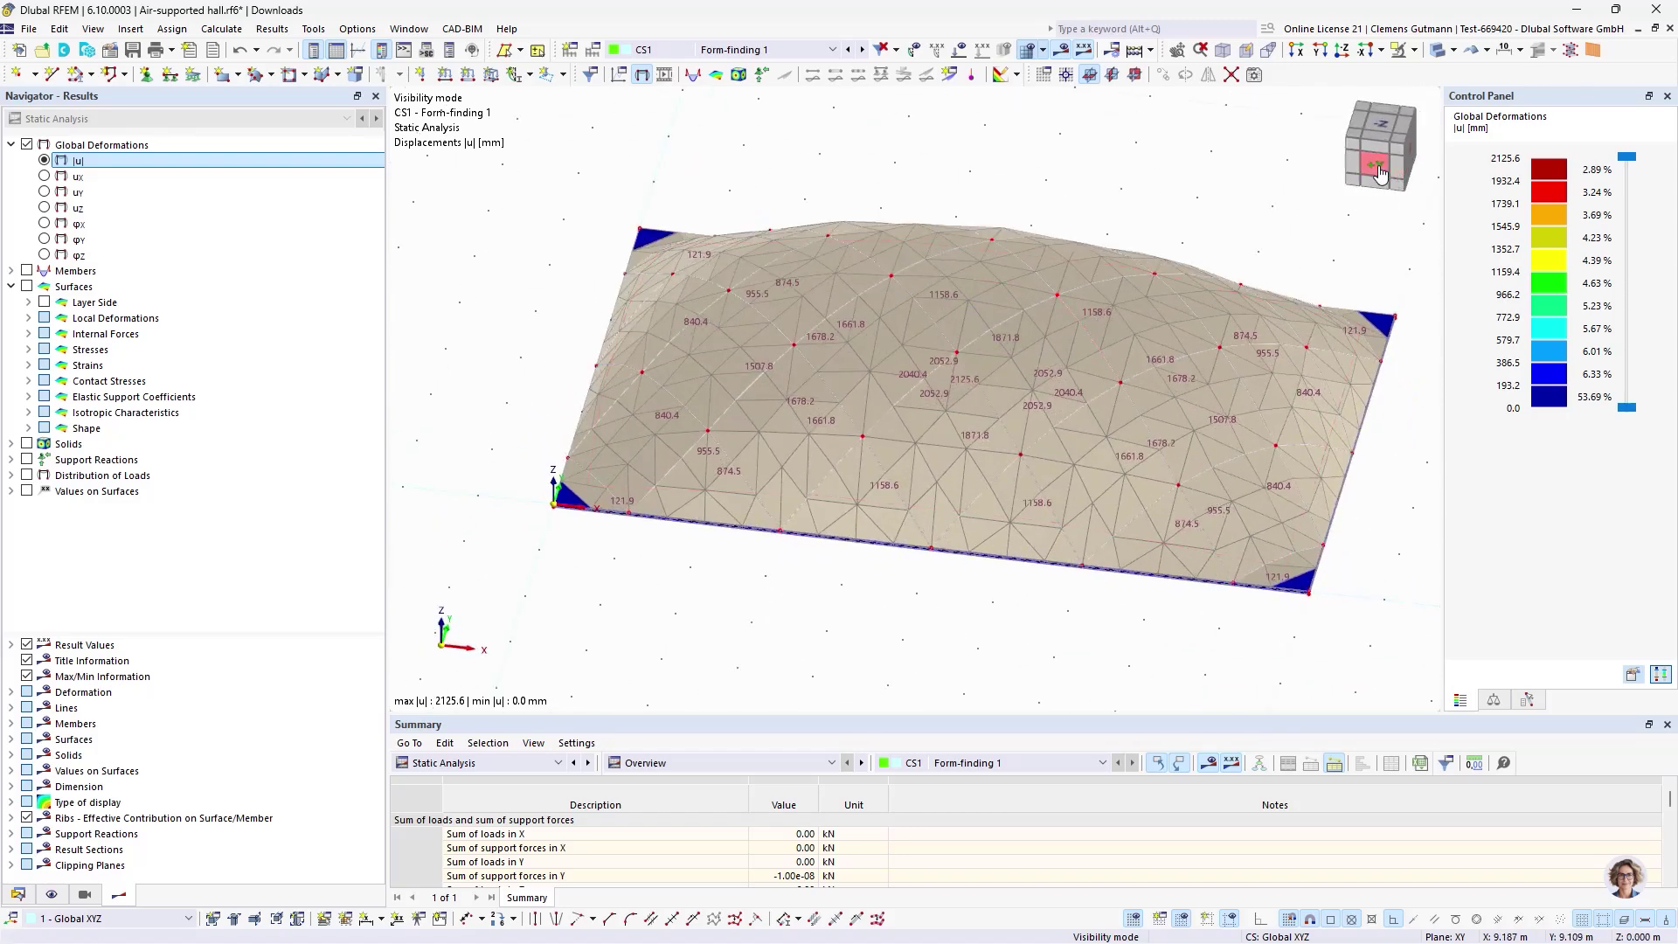
pyautogui.click(1378, 172)
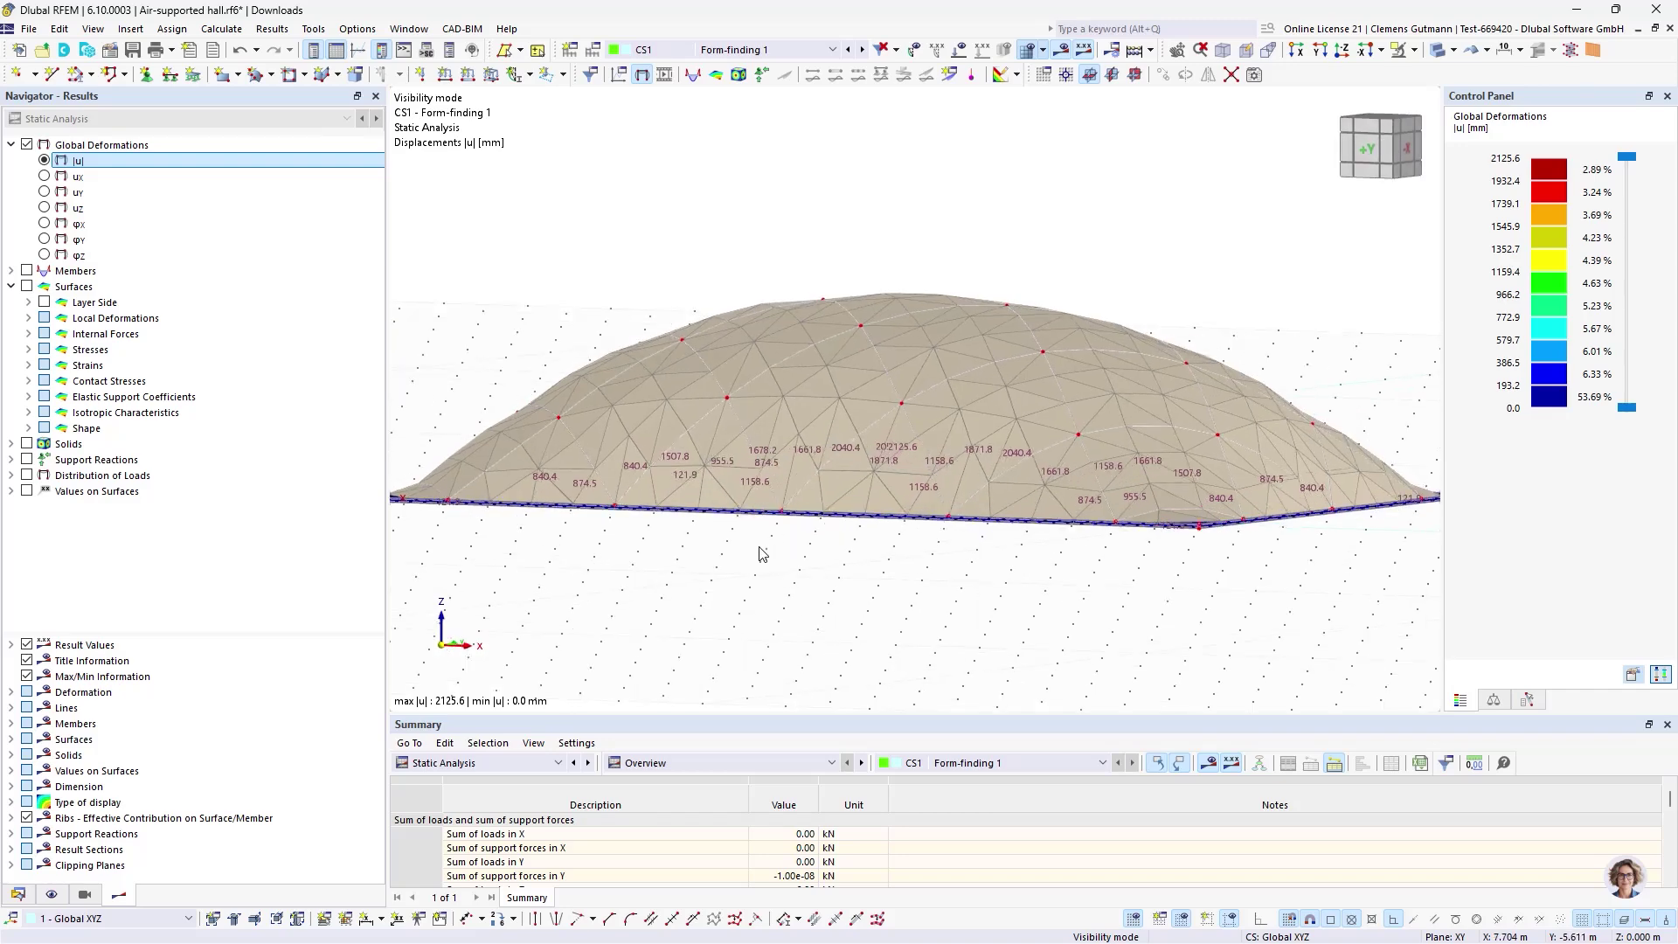
pyautogui.moveTo(761, 552); pyautogui.dragTo(1020, 483, button='middle')
pyautogui.scroll(-1, 819, 443)
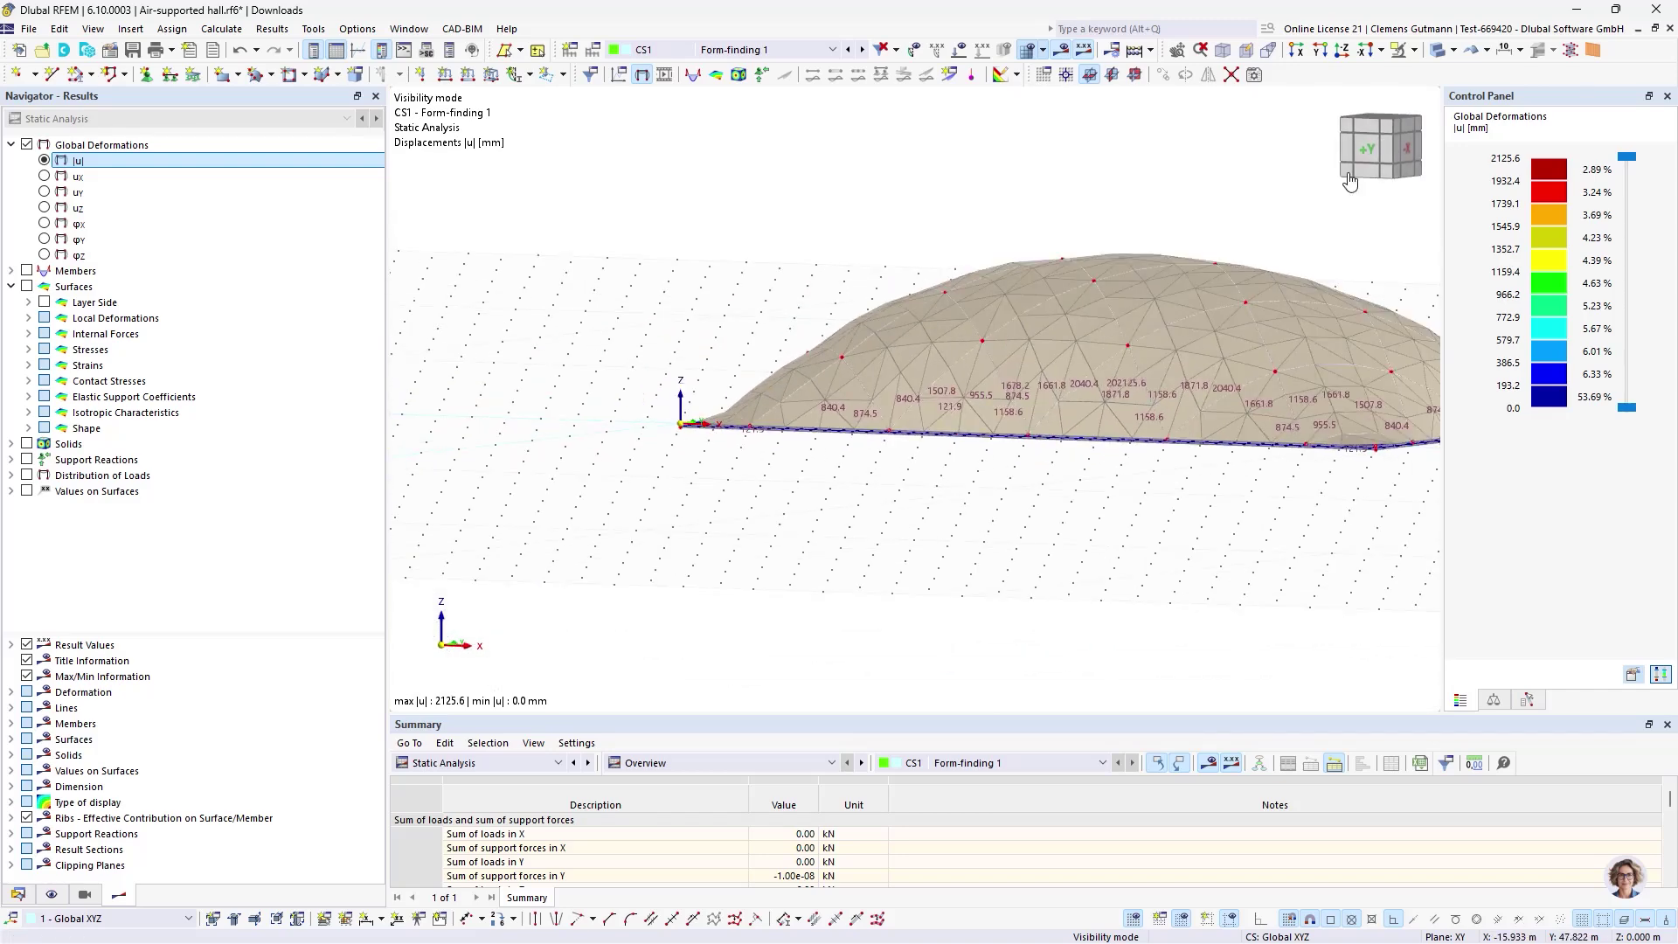
pyautogui.click(1366, 149)
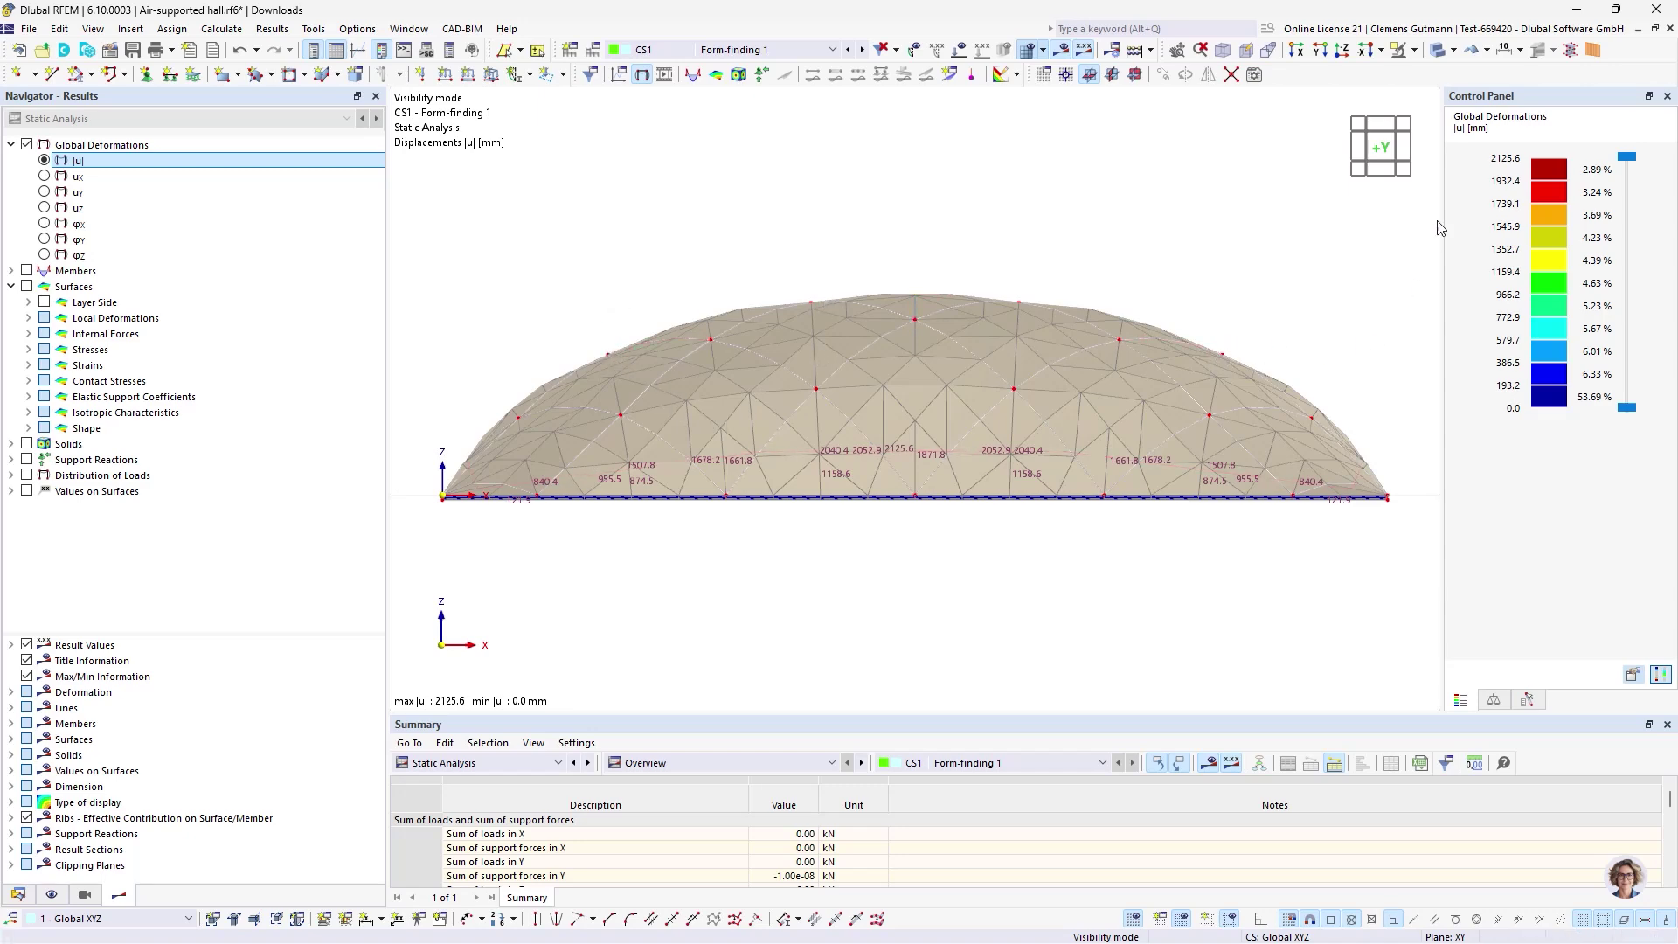
pyautogui.click(1402, 150)
pyautogui.click(1401, 149)
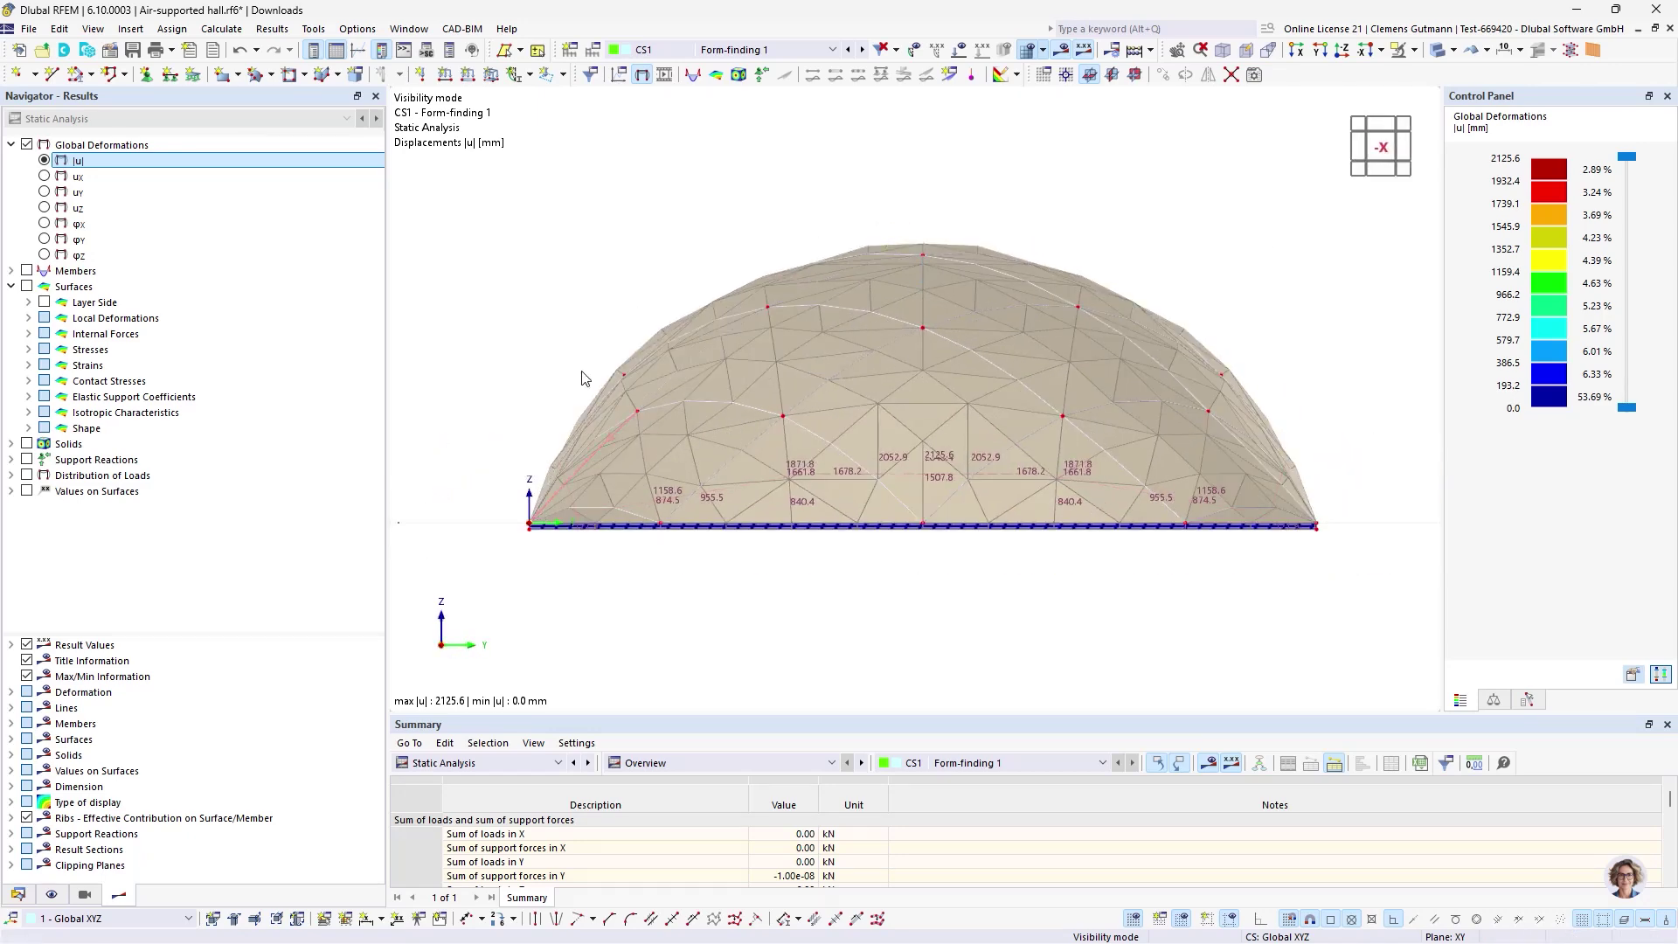
pyautogui.click(666, 334)
pyautogui.scroll(-1, 985, 301)
pyautogui.keyDown('ctrl'); pyautogui.moveTo(572, 497); pyautogui.dragTo(880, 503, button='middle'); pyautogui.keyUp('ctrl')
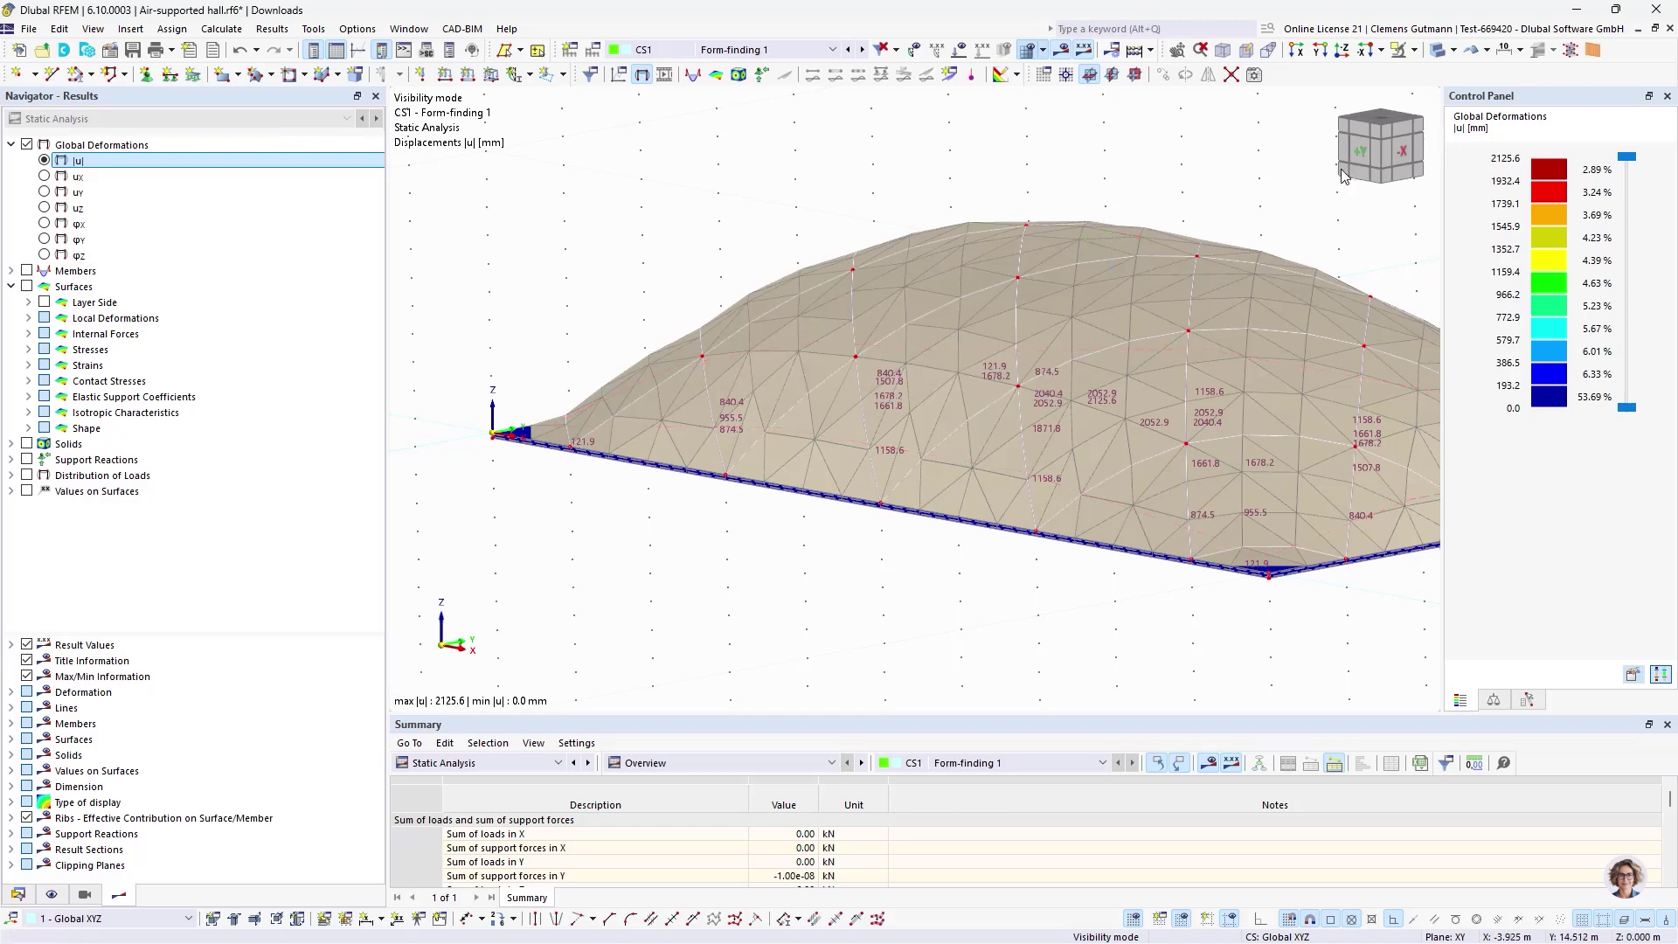
pyautogui.click(1361, 151)
pyautogui.scroll(3, 487, 479)
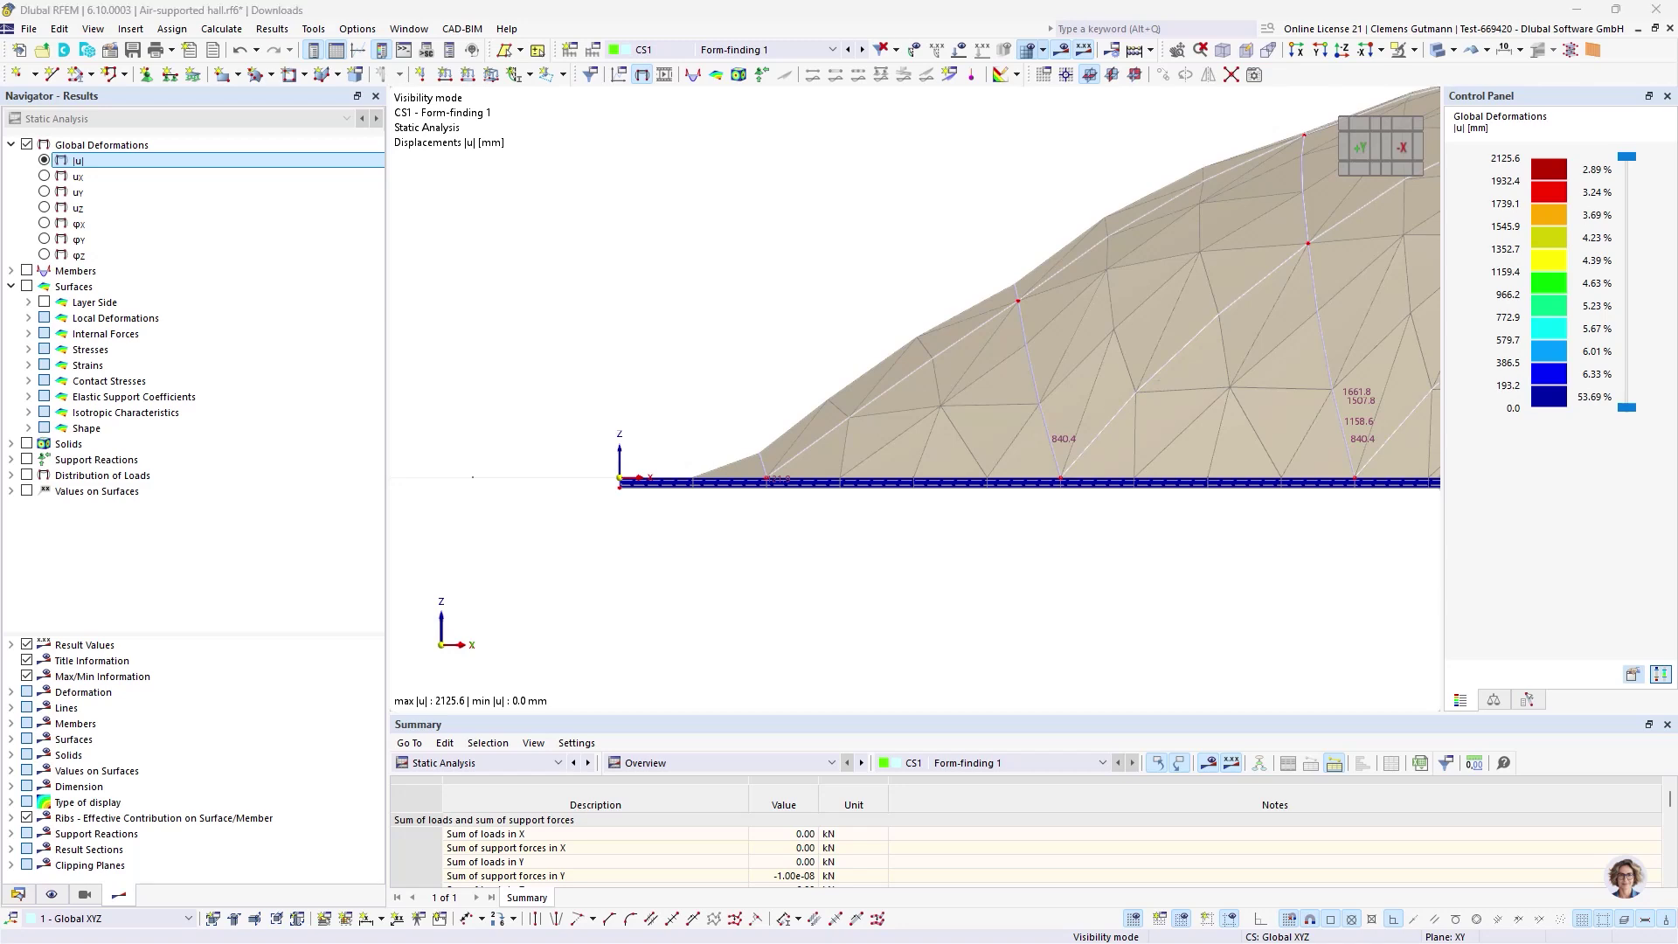
# - Look over the inflated hall's edge and turn off the CS1 results display, leaving the plain membrane model
pyautogui.click(885, 49)
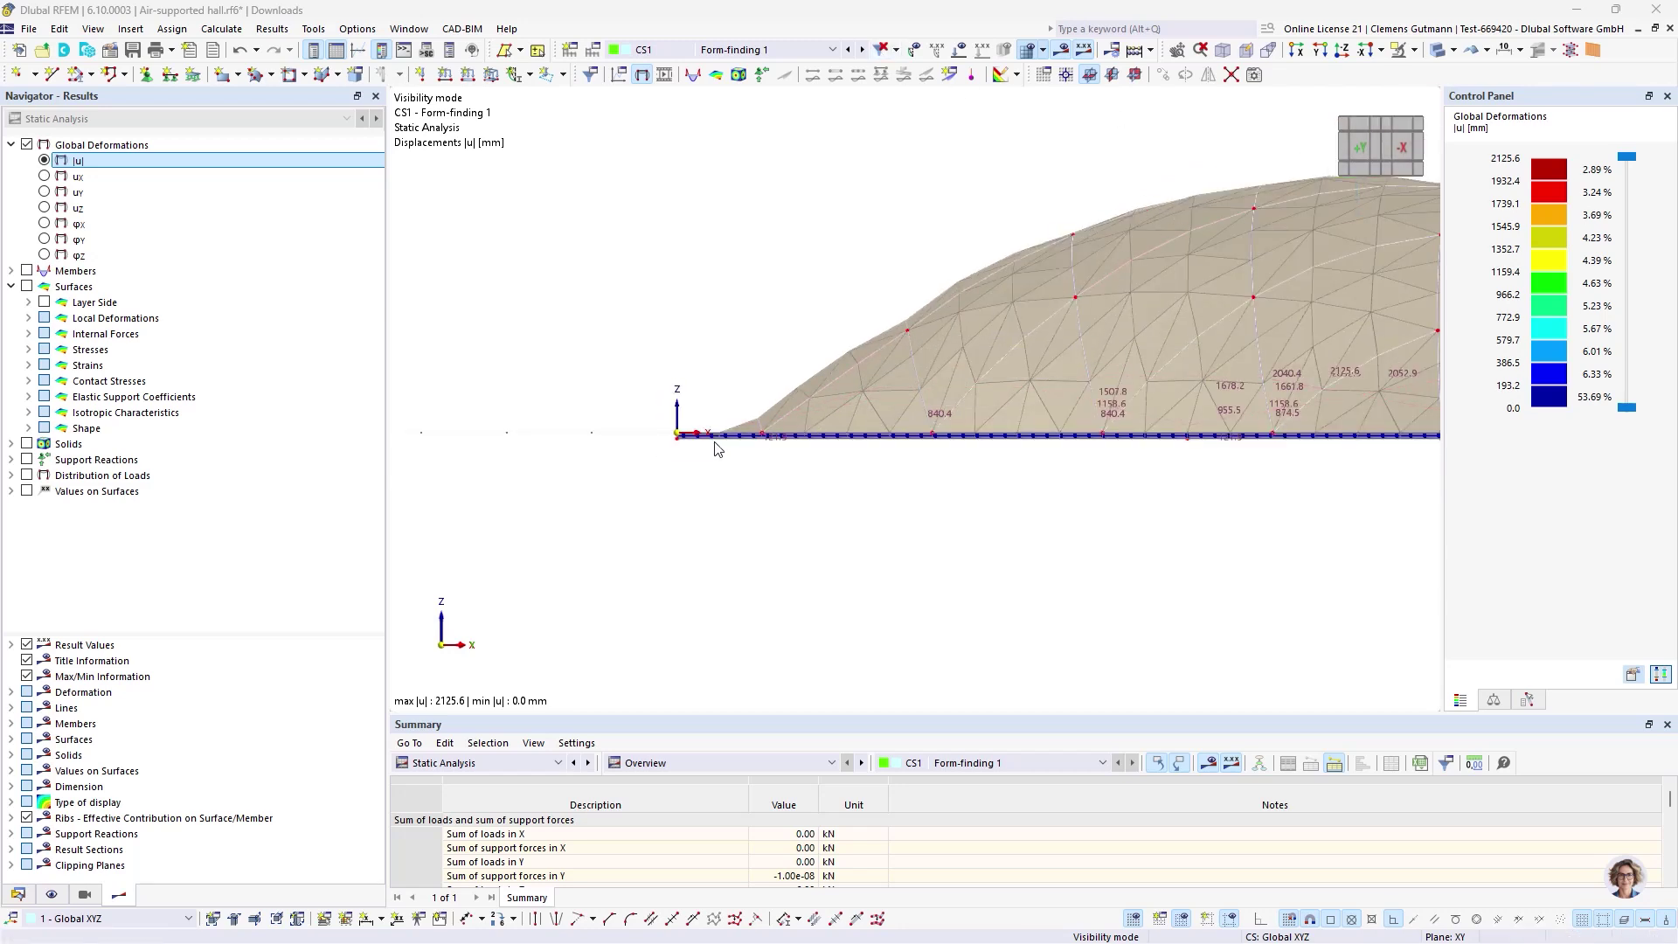
pyautogui.scroll(1, 768, 427)
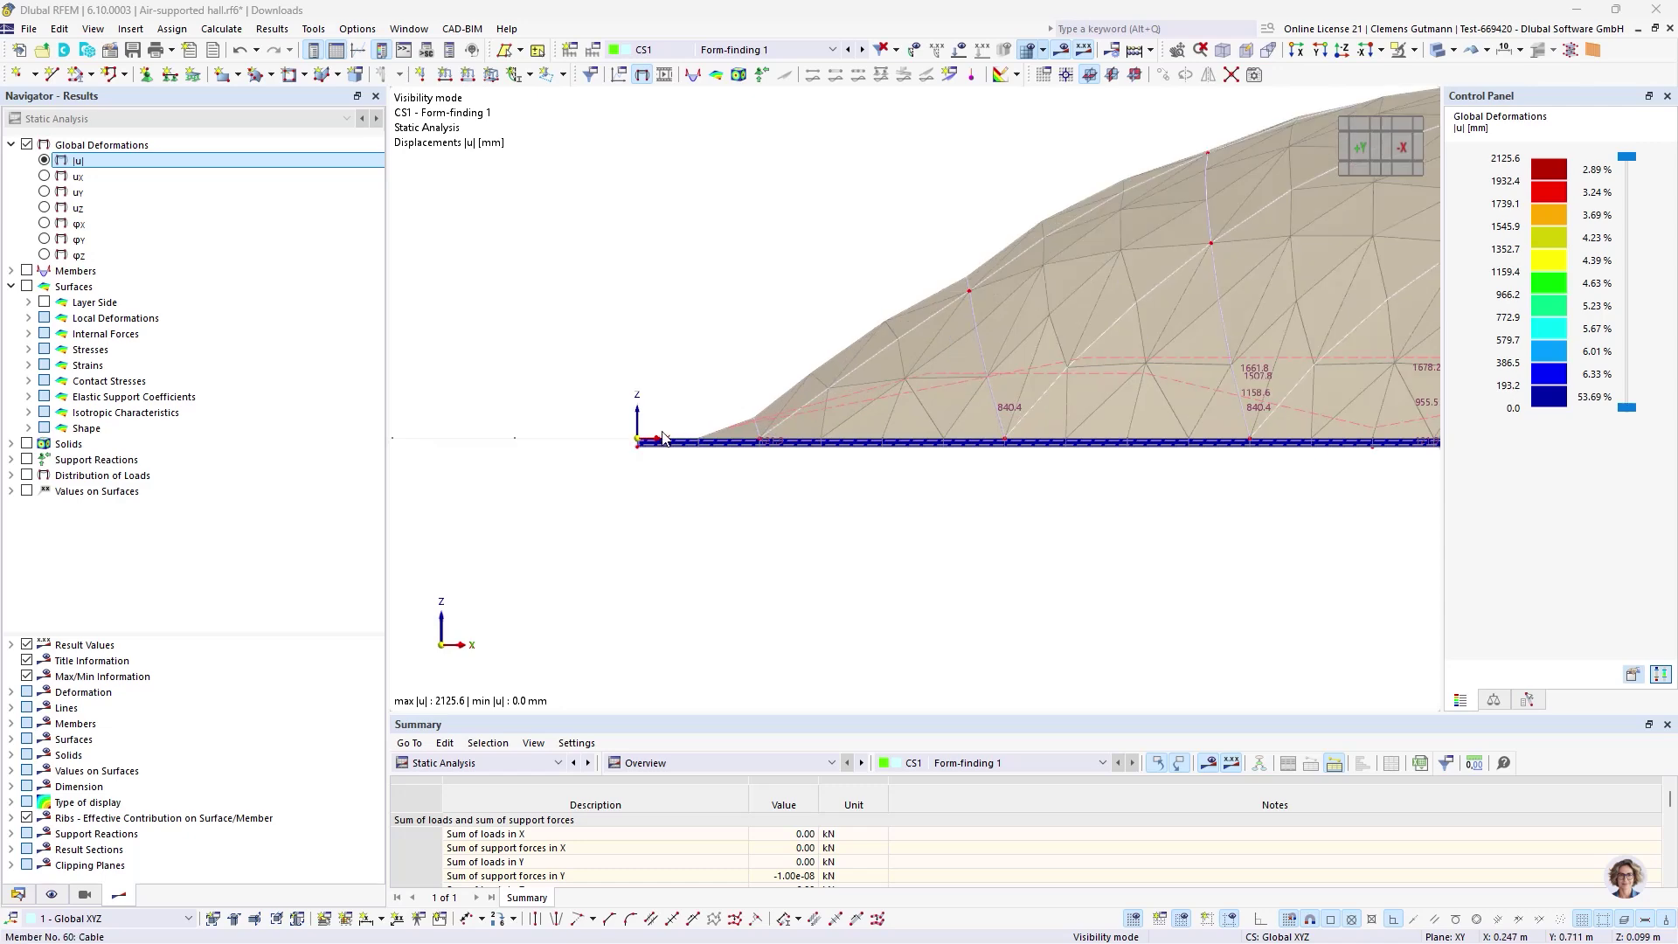
pyautogui.scroll(-3, 611, 437)
pyautogui.keyDown('ctrl'); pyautogui.moveTo(894, 225); pyautogui.dragTo(1035, 353, button='middle'); pyautogui.keyUp('ctrl')
pyautogui.click(1062, 51)
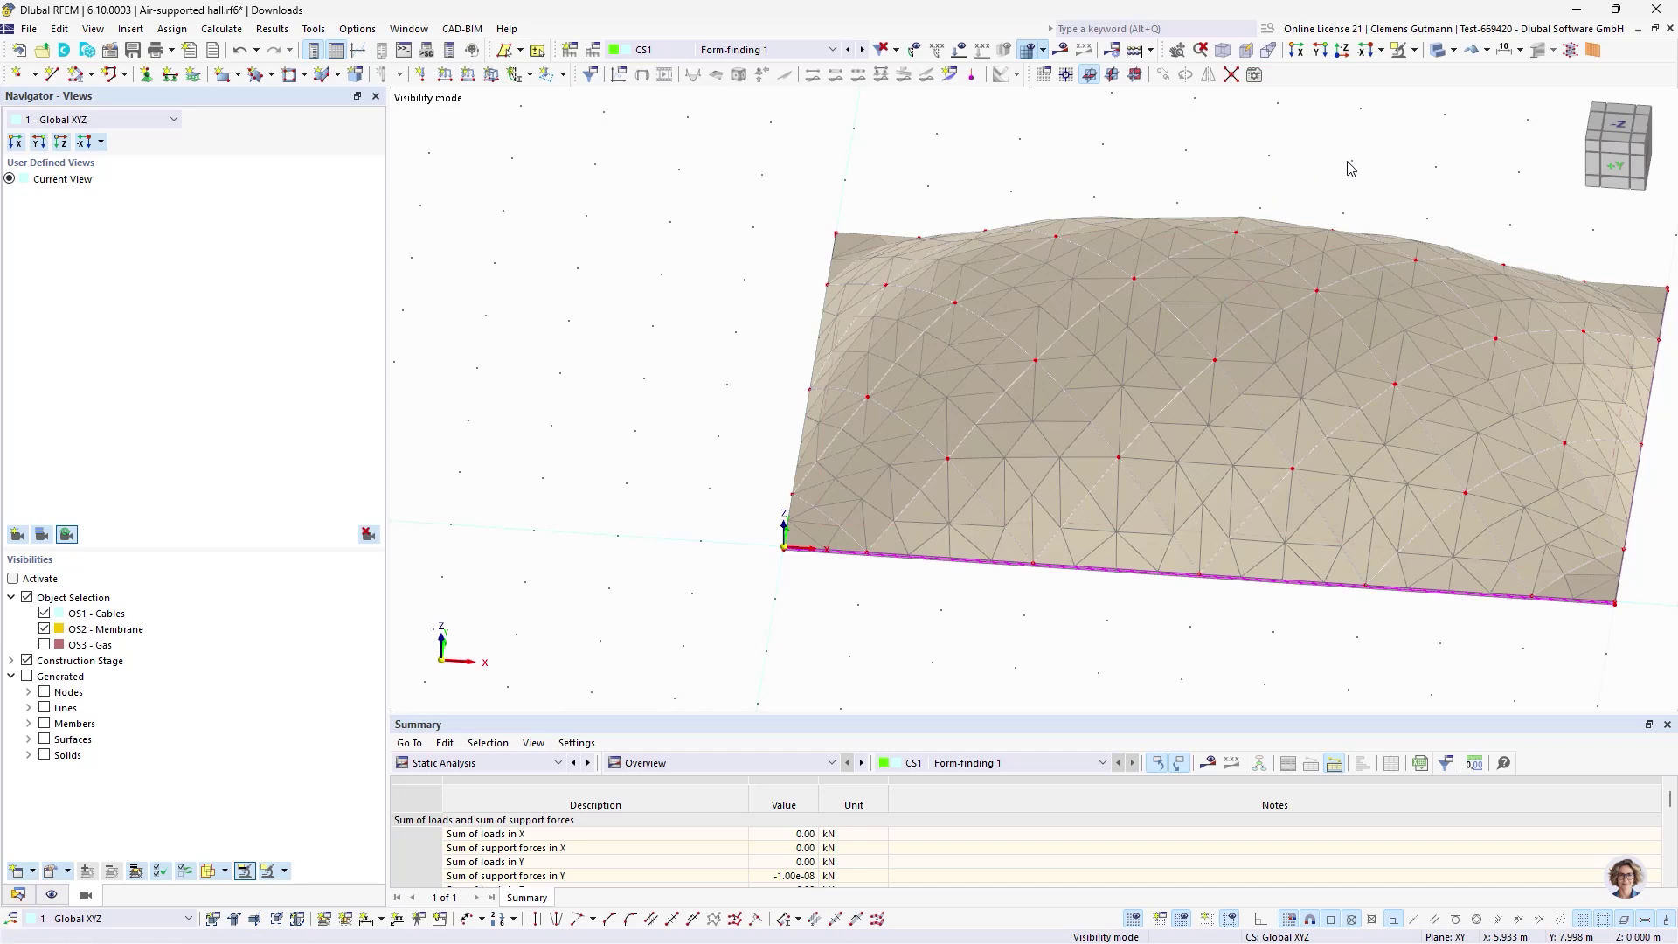
pyautogui.moveTo(1347, 163); pyautogui.dragTo(1226, 199, button='middle')
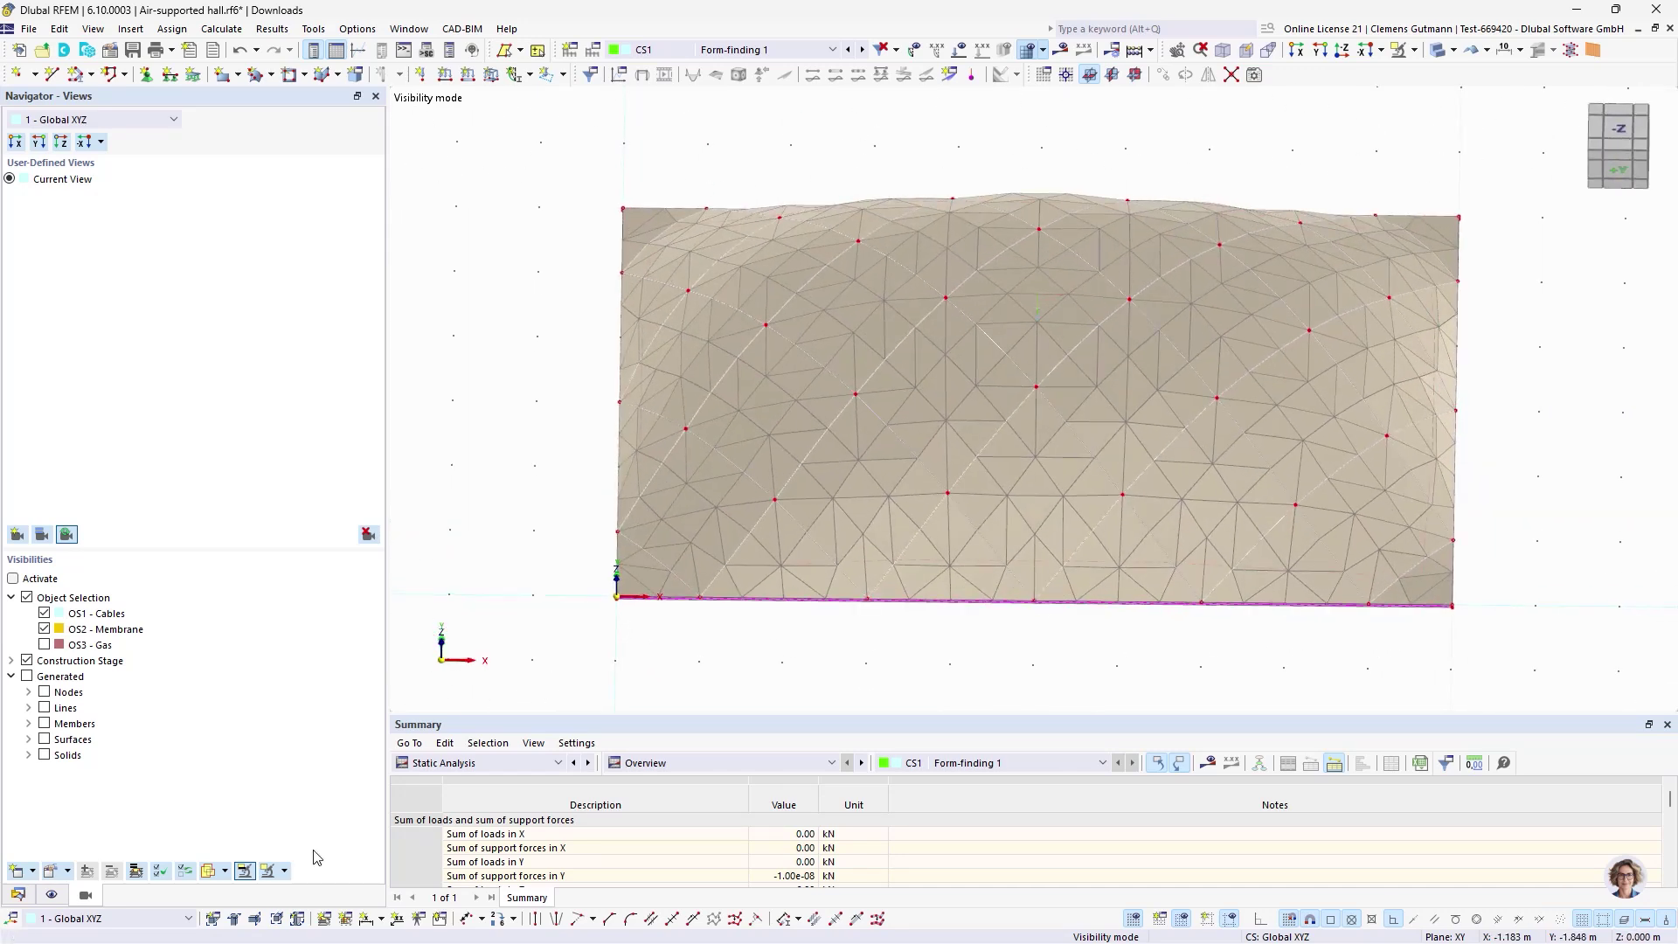
# - Show only the Cables object selection by hiding Membrane and Construction Stage, and turn off the topology on deformed shape for a flat cable net
pyautogui.click(44, 629)
pyautogui.click(27, 660)
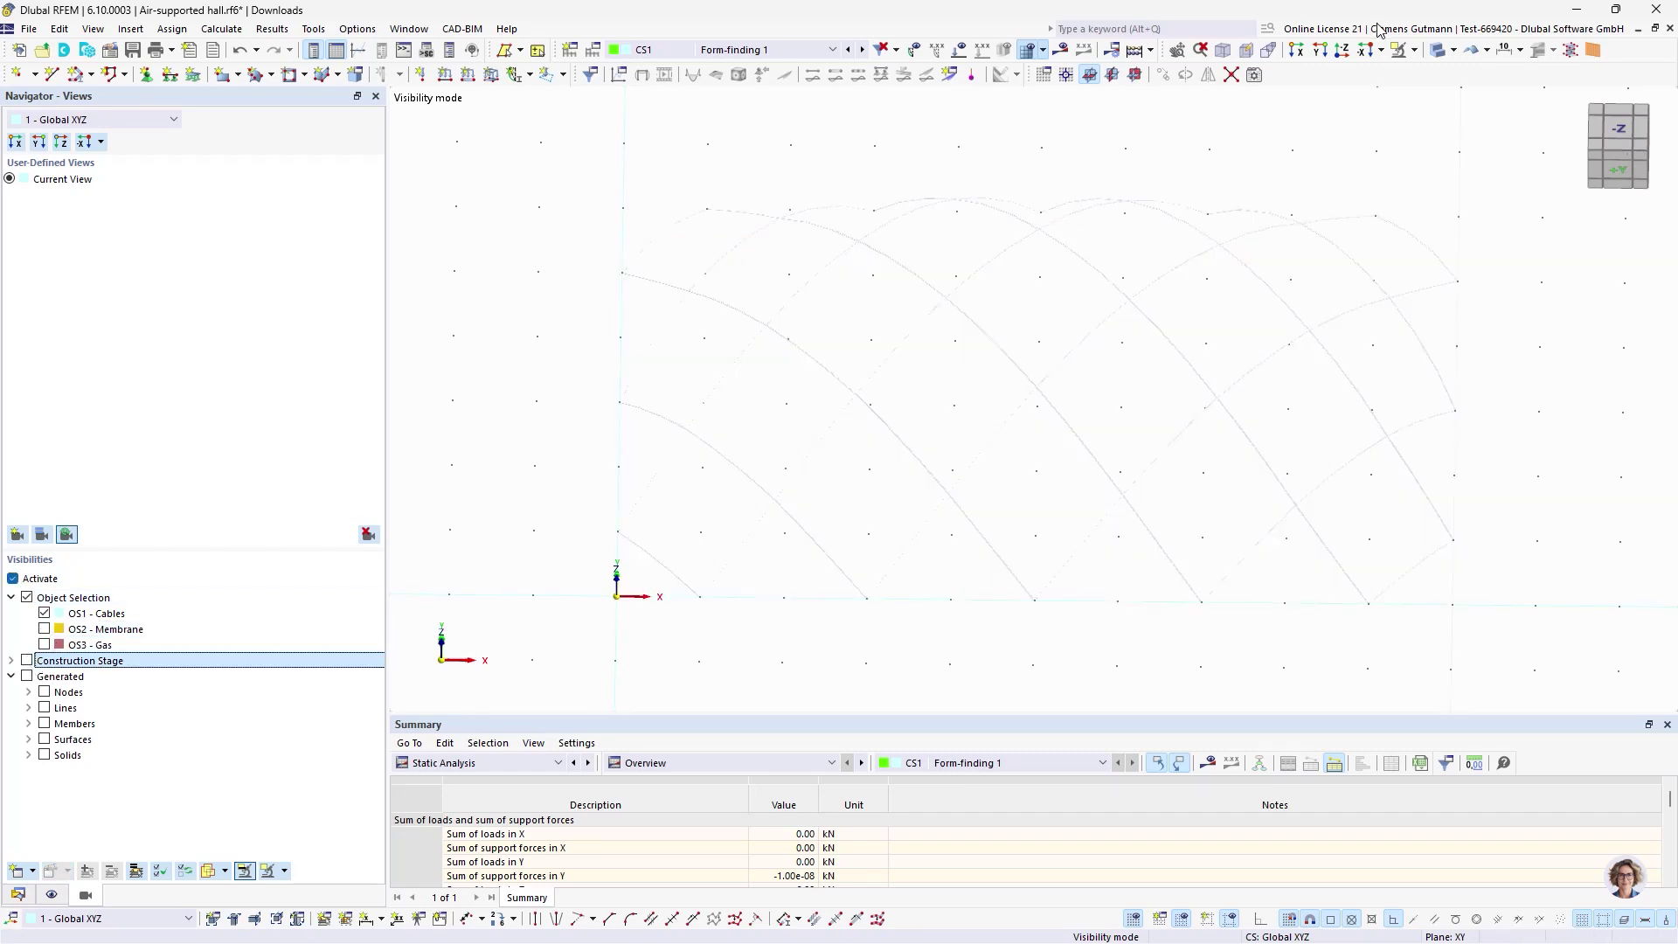
pyautogui.click(1482, 58)
pyautogui.keyDown('ctrl'); pyautogui.moveTo(1172, 431); pyautogui.dragTo(1140, 469, button='middle'); pyautogui.keyUp('ctrl')
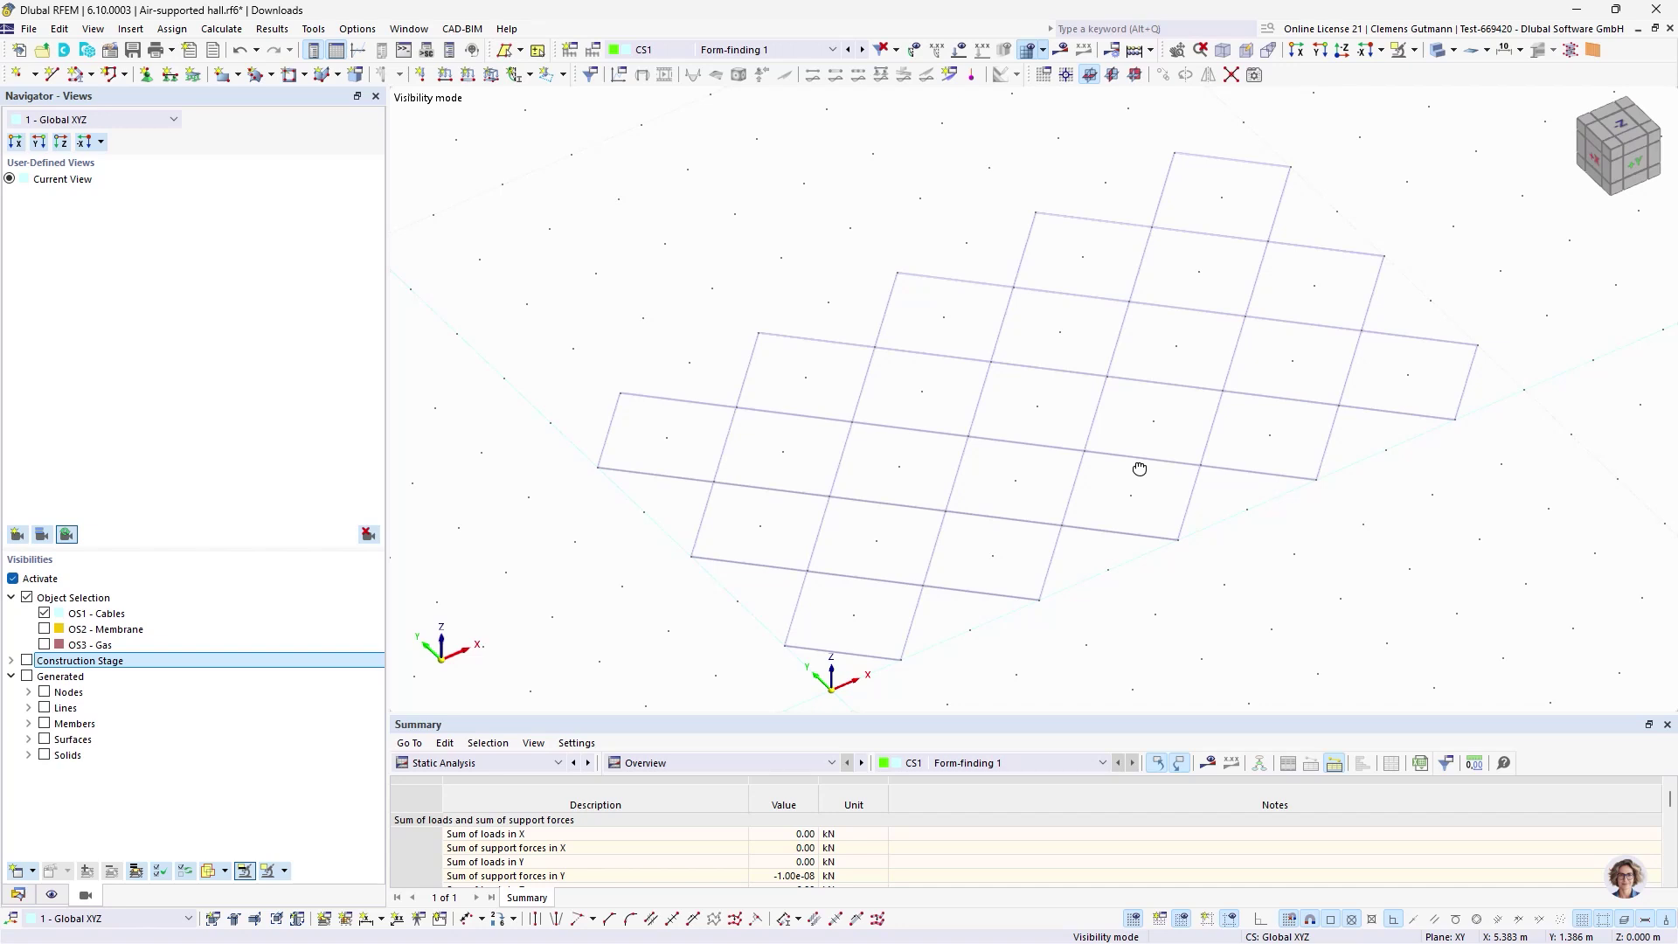
pyautogui.moveTo(1003, 447)
pyautogui.keyDown('ctrl'); pyautogui.moveTo(1144, 584); pyautogui.dragTo(1180, 549, button='middle'); pyautogui.keyUp('ctrl')
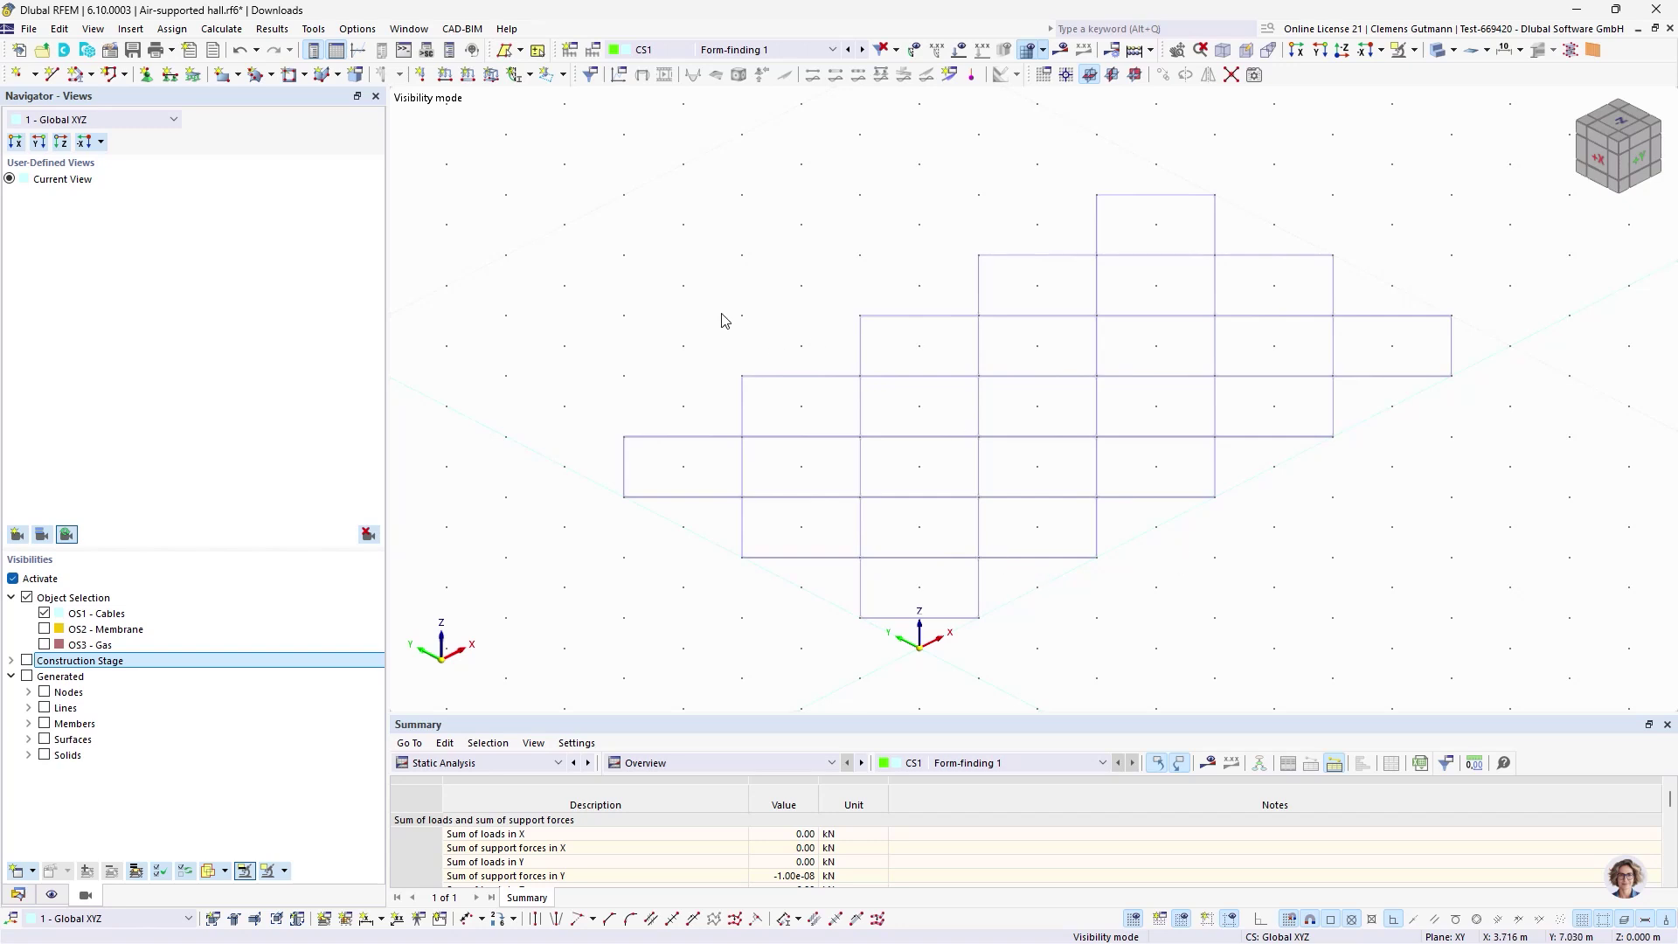
# - Create a continuous member set from the three collinear cable members 2-4
pyautogui.moveTo(715, 300); pyautogui.dragTo(762, 589)
pyautogui.rightClick(747, 532)
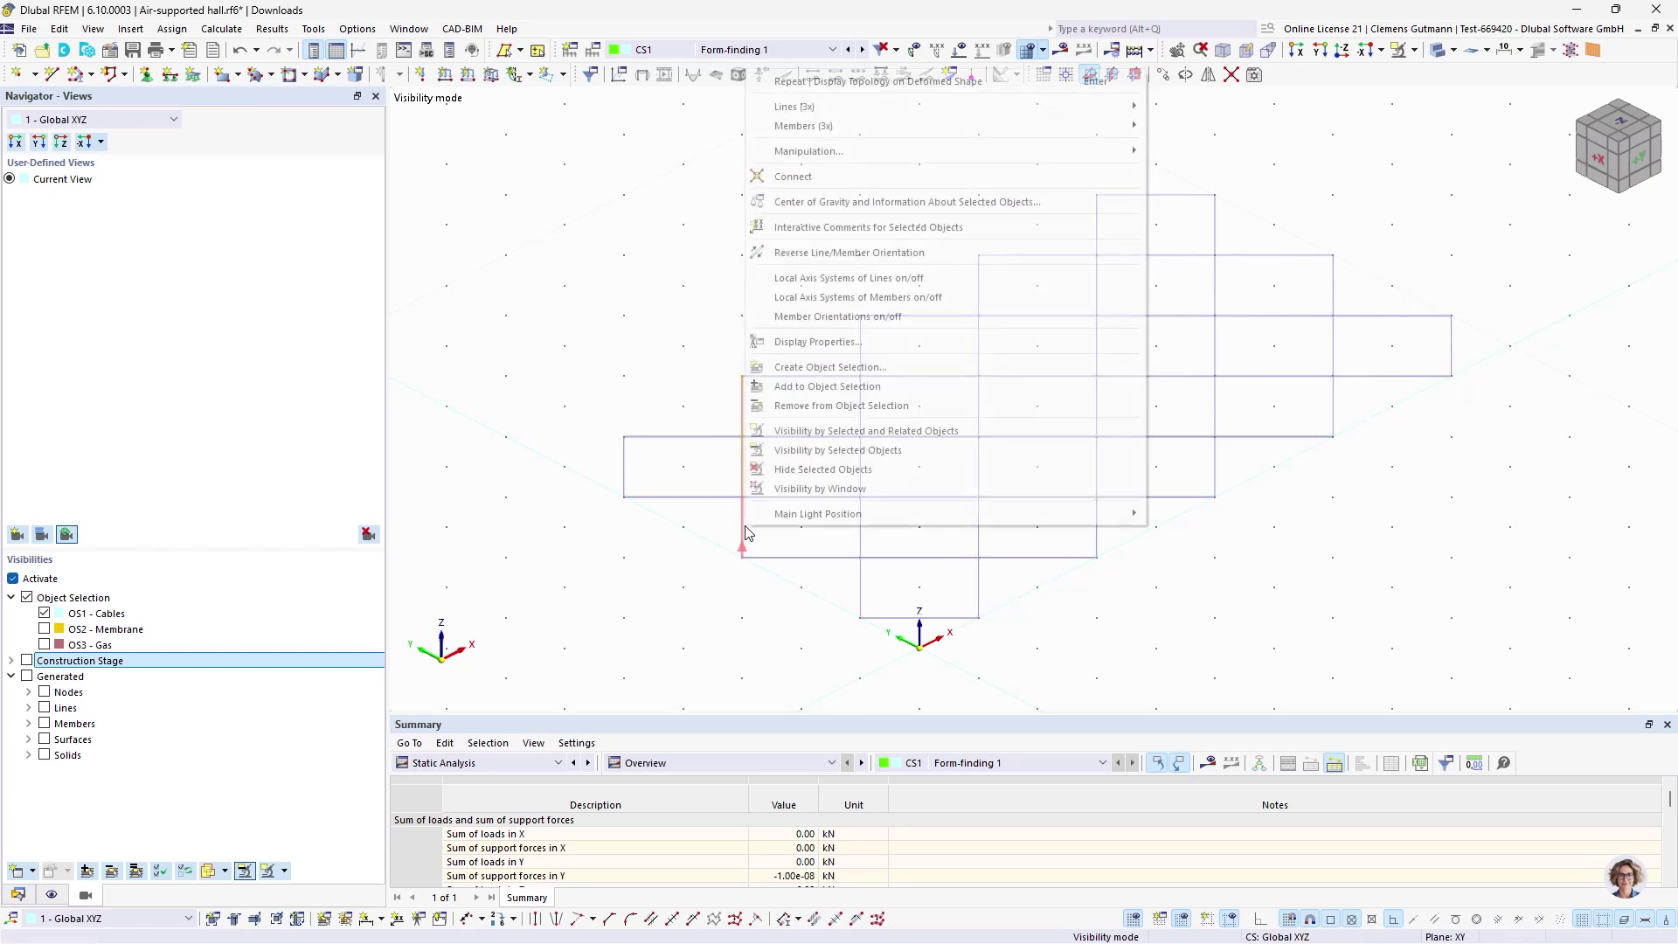
pyautogui.moveTo(1131, 131)
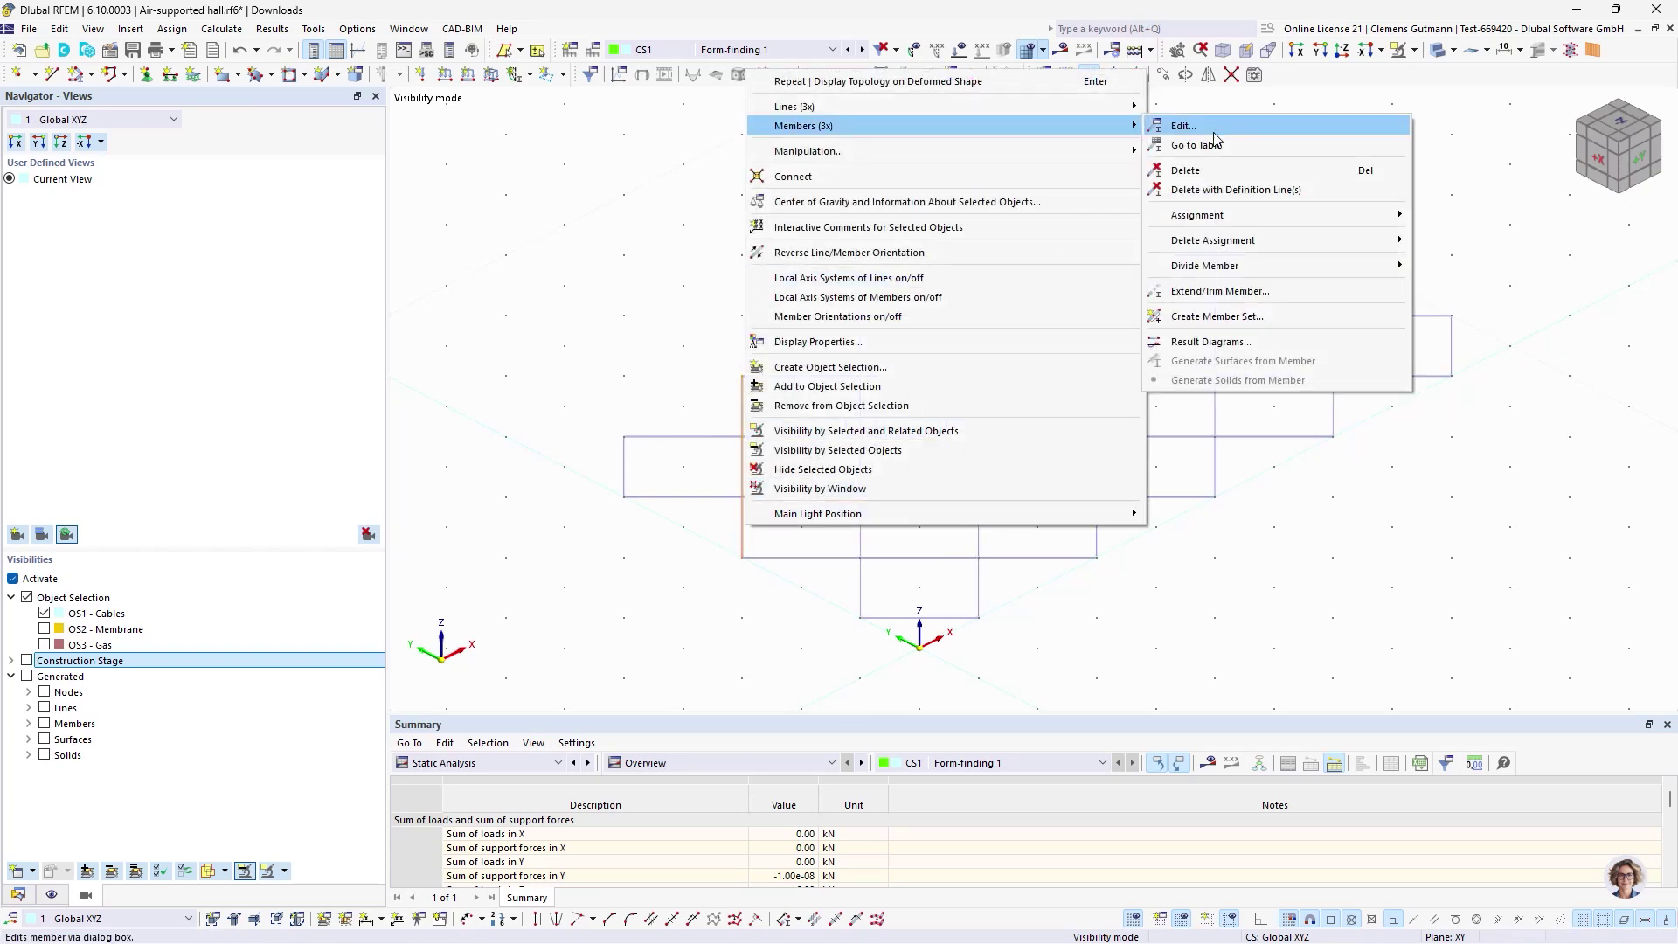
pyautogui.click(1250, 317)
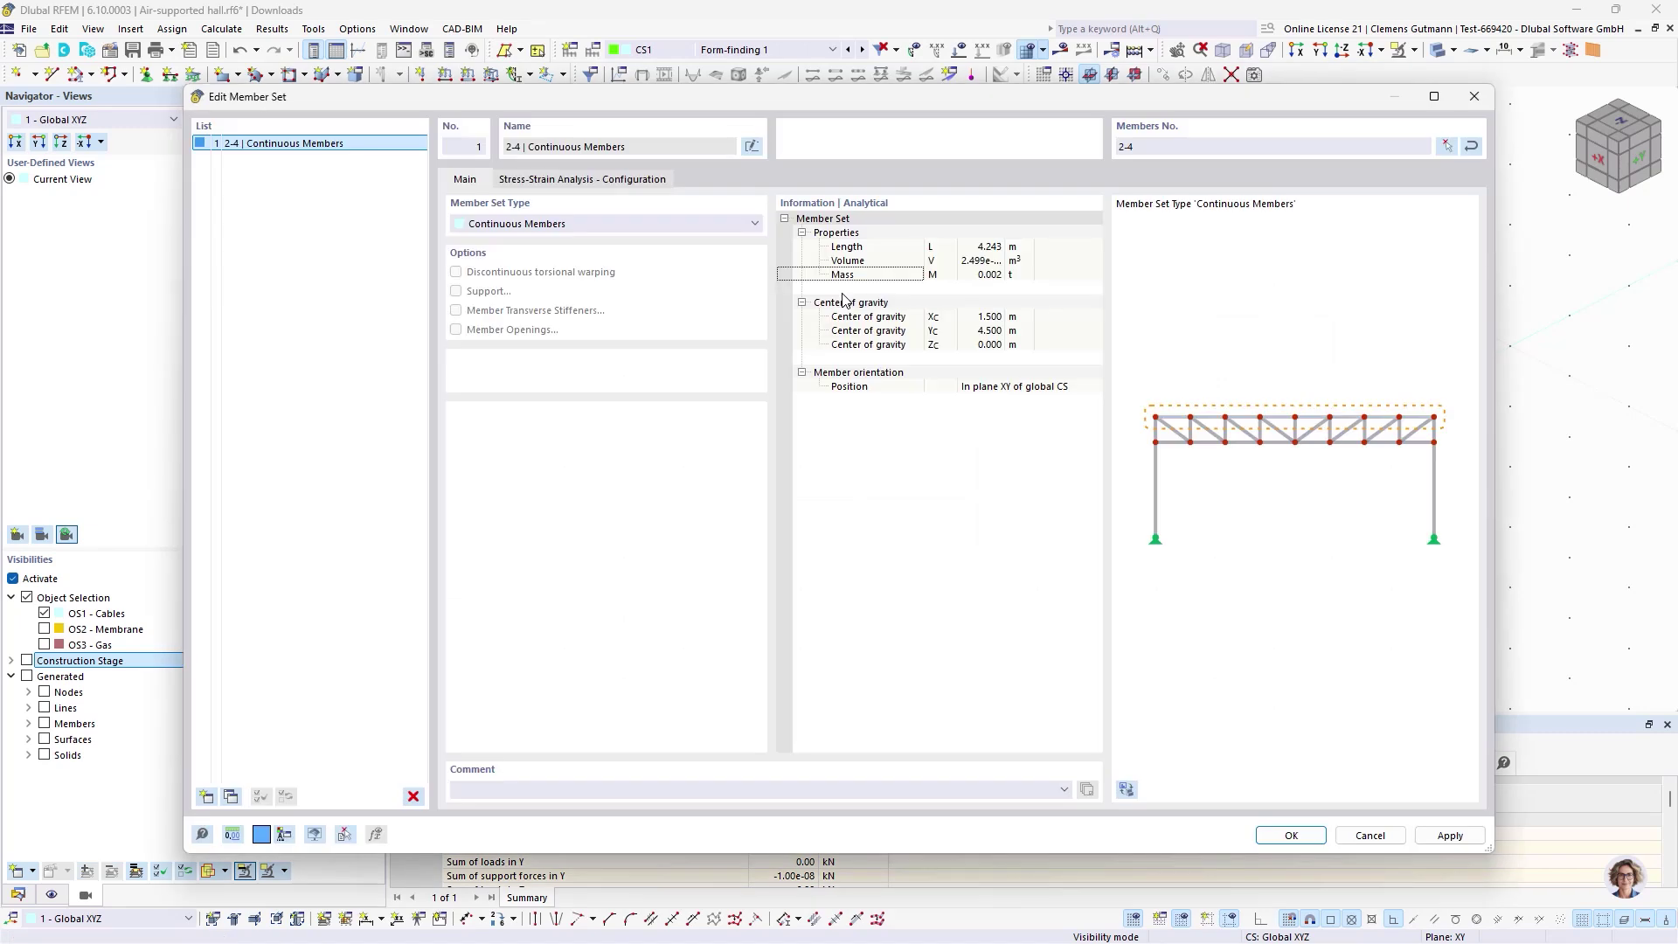
pyautogui.click(1284, 834)
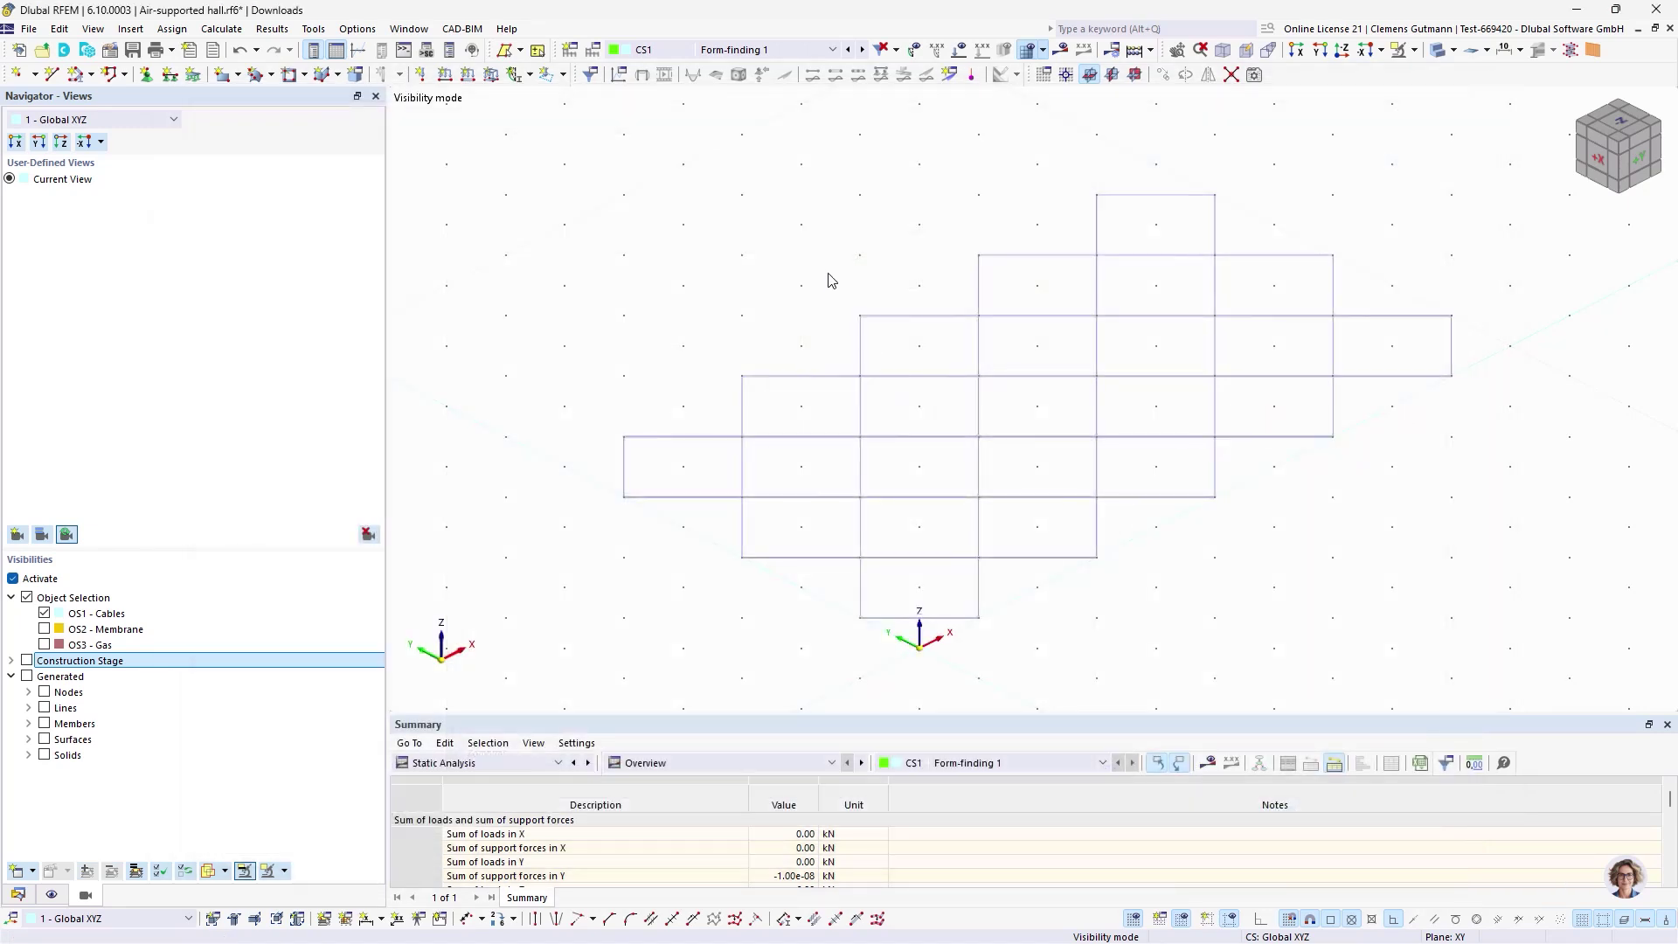
# - Create continuous member sets from the next two parallel cable runs, members 5-9 and members 10-15
pyautogui.rightClick(862, 576)
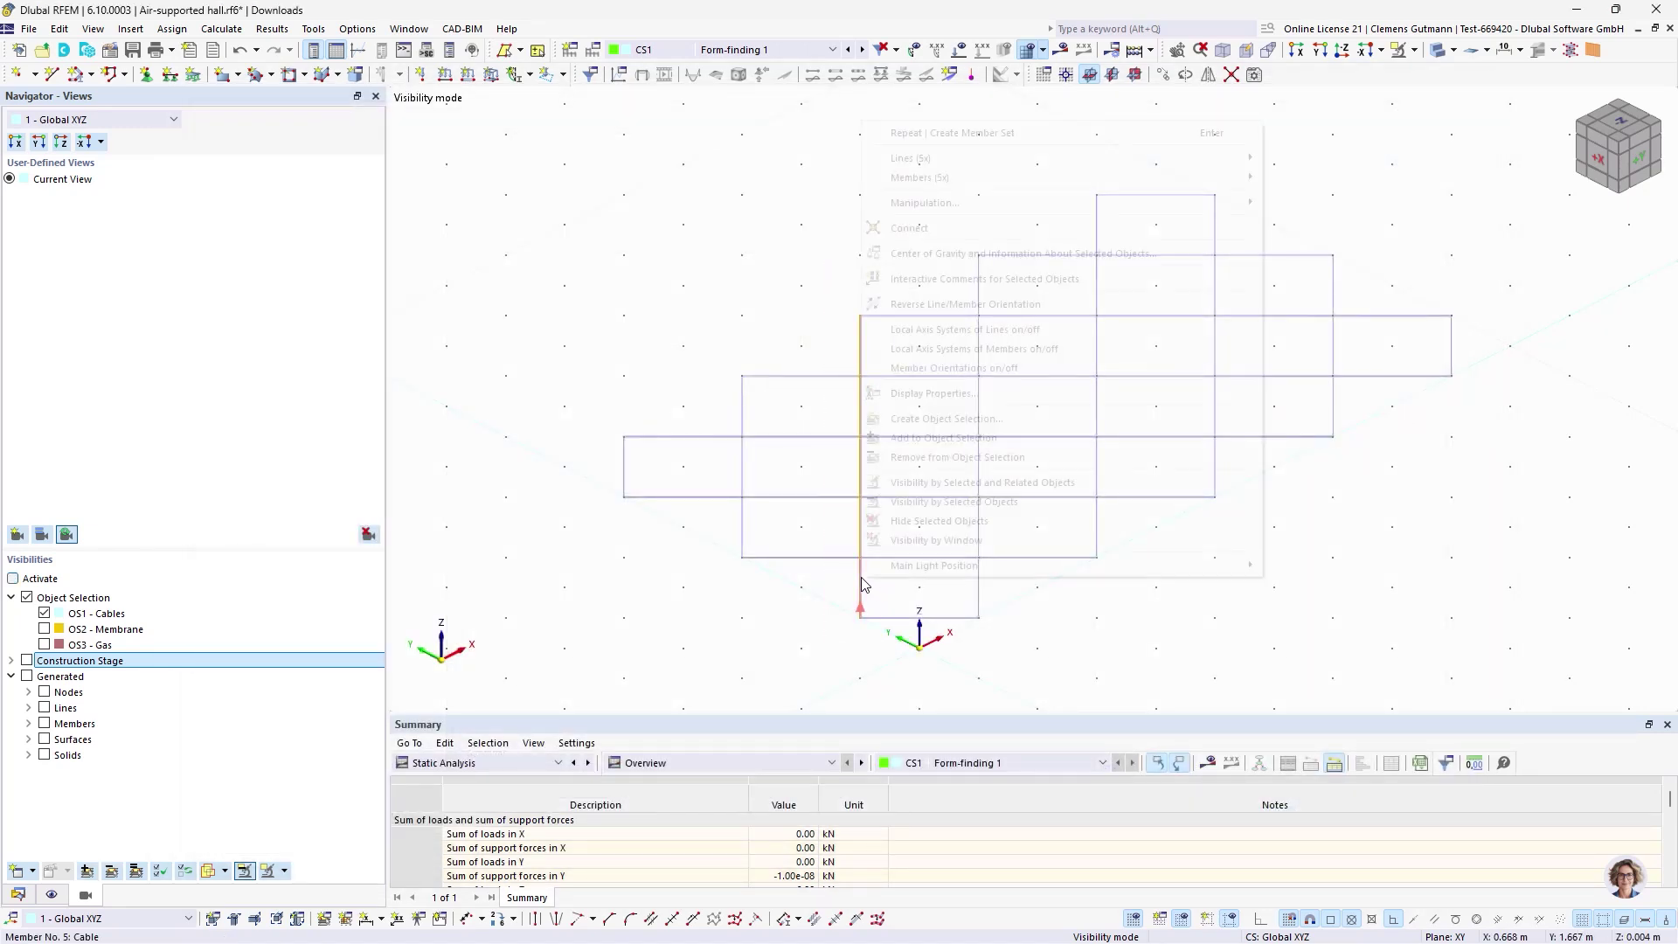
pyautogui.click(908, 138)
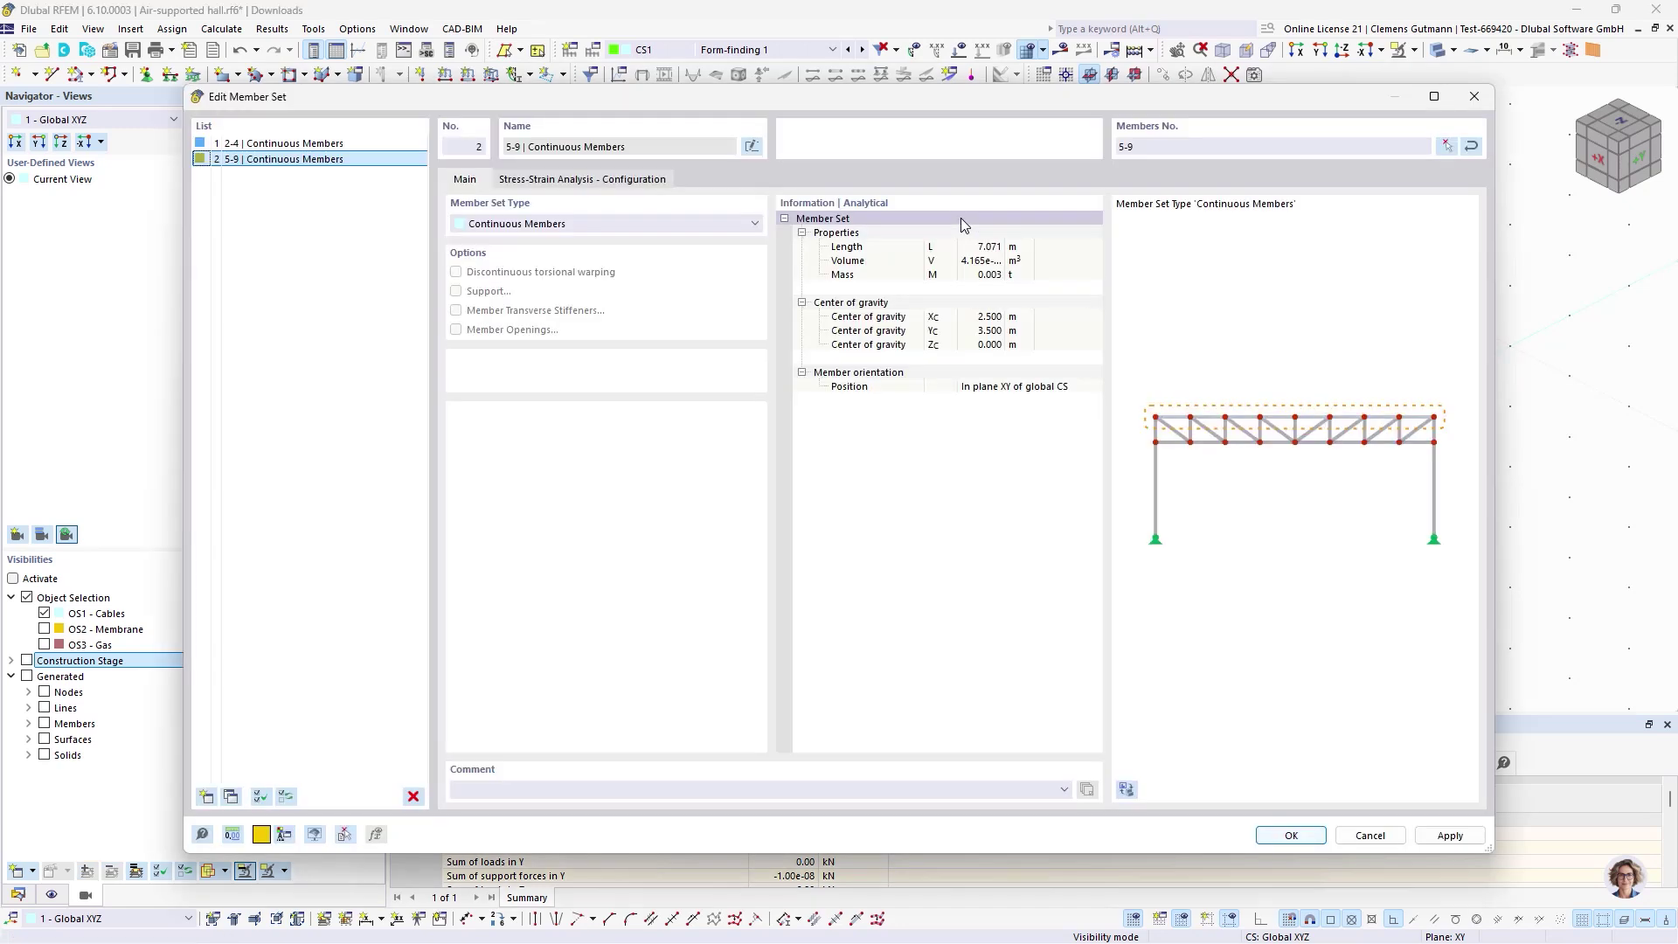
pyautogui.press('Return')
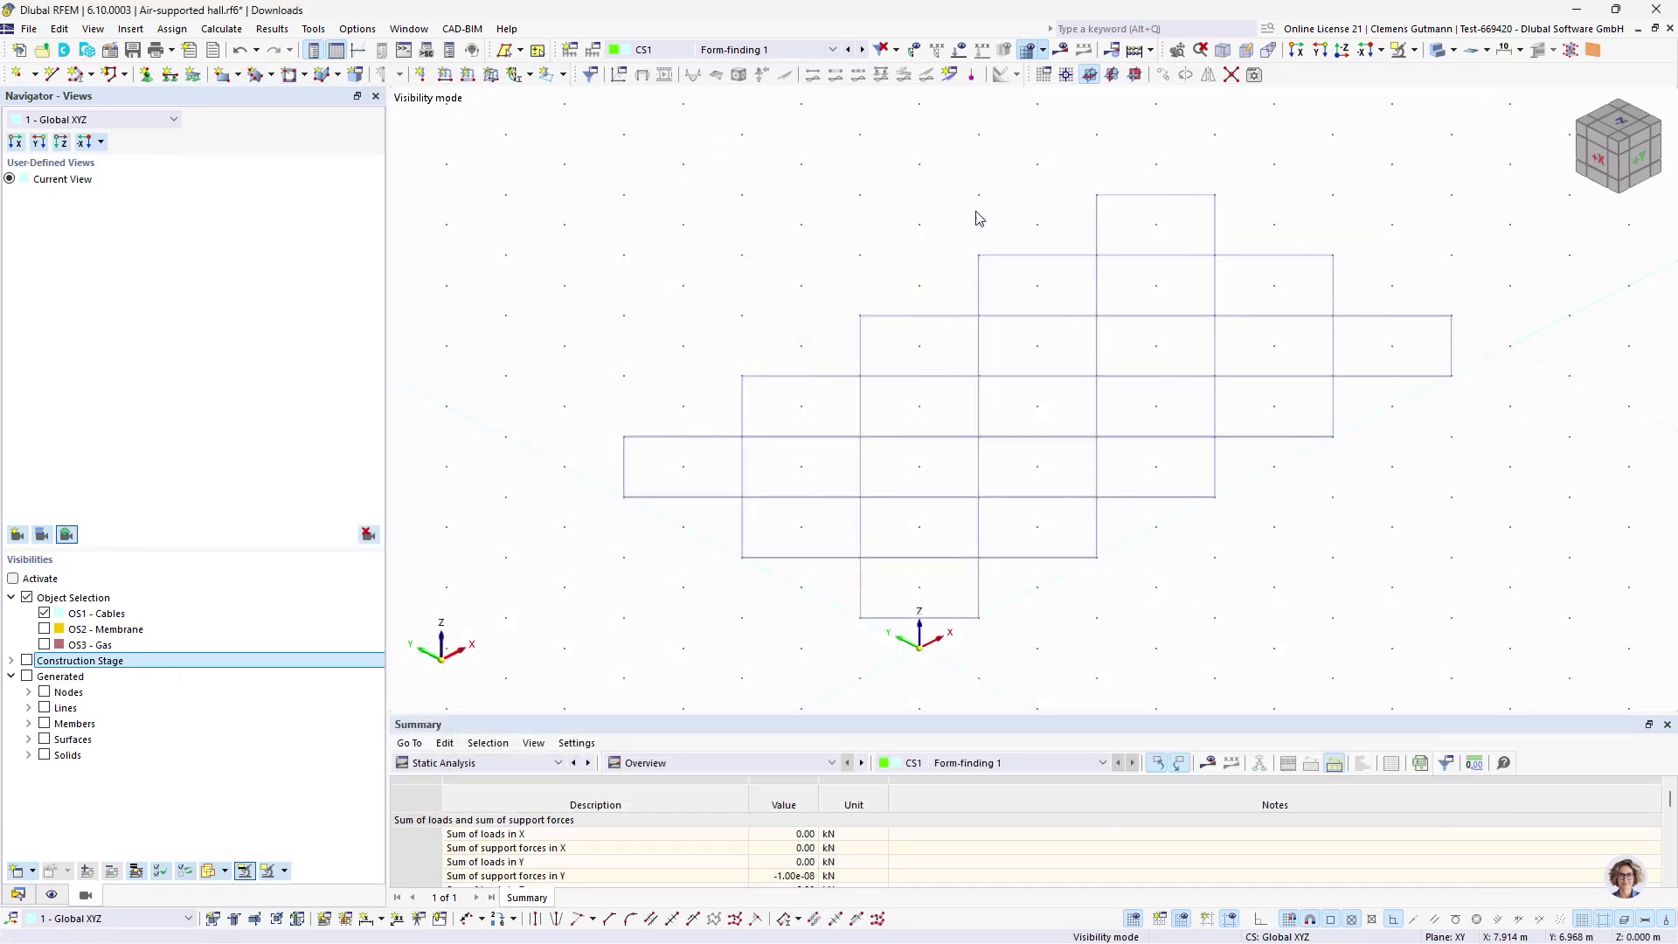
pyautogui.moveTo(976, 198); pyautogui.dragTo(1022, 647)
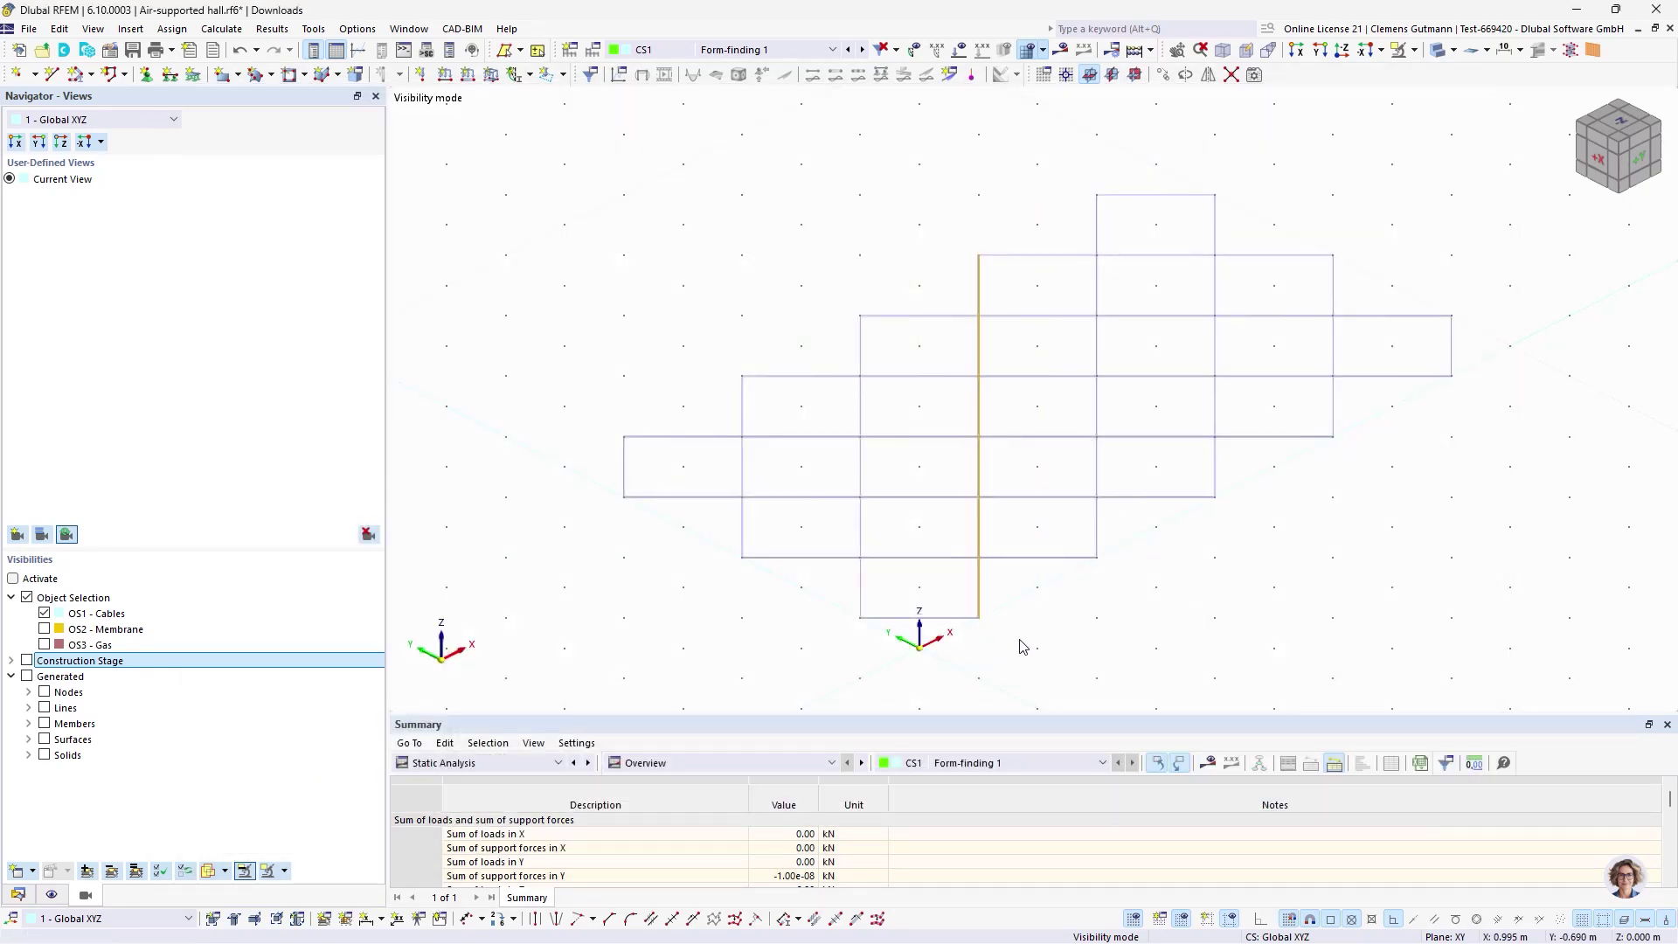
pyautogui.press('Return')
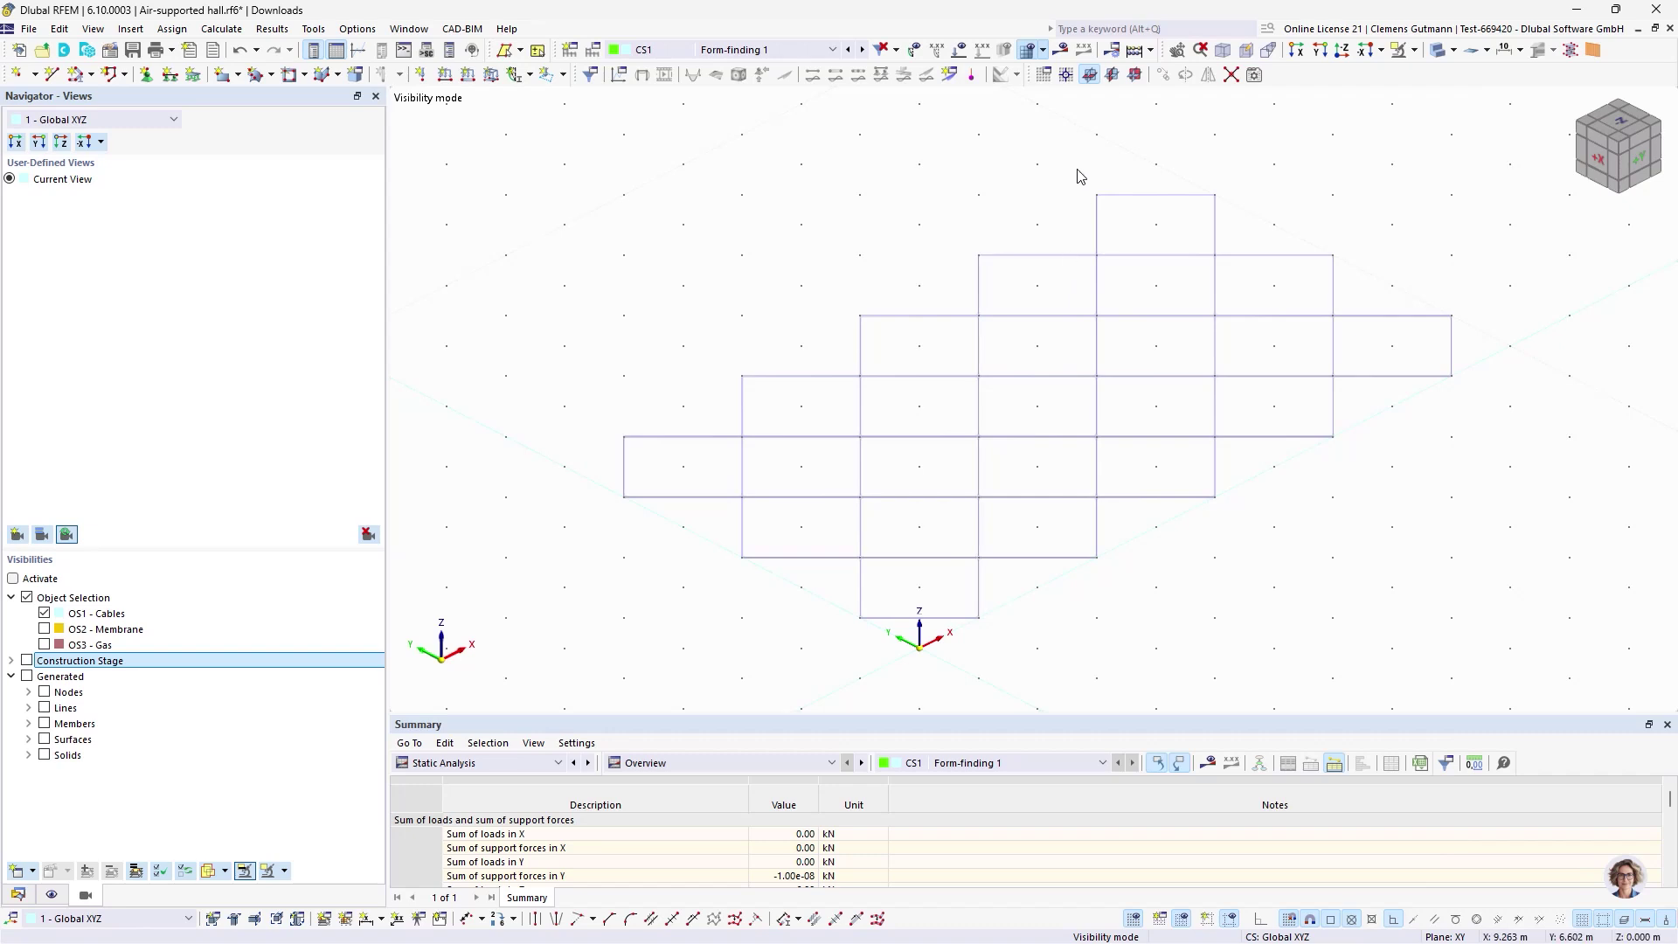
# - Create continuous member sets from the remaining cable runs in the same direction, members 16-21, 22-26 and 27-29
pyautogui.moveTo(1077, 169); pyautogui.dragTo(1127, 599)
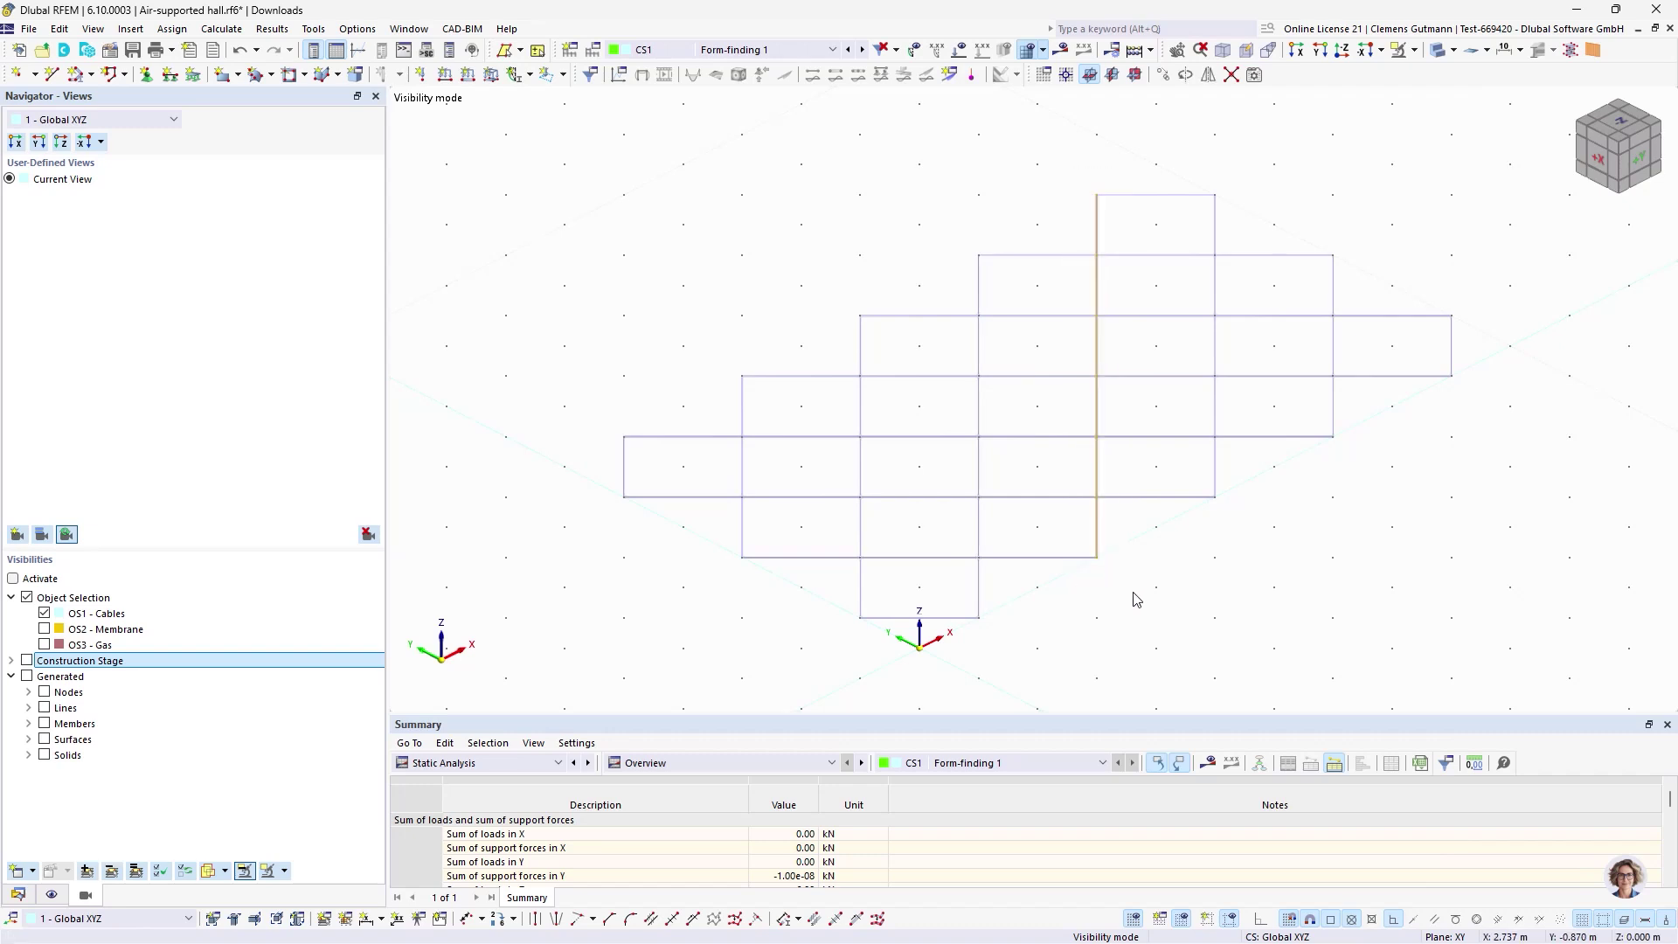
pyautogui.press('Return')
pyautogui.moveTo(1195, 171); pyautogui.dragTo(1246, 563)
pyautogui.press('Return')
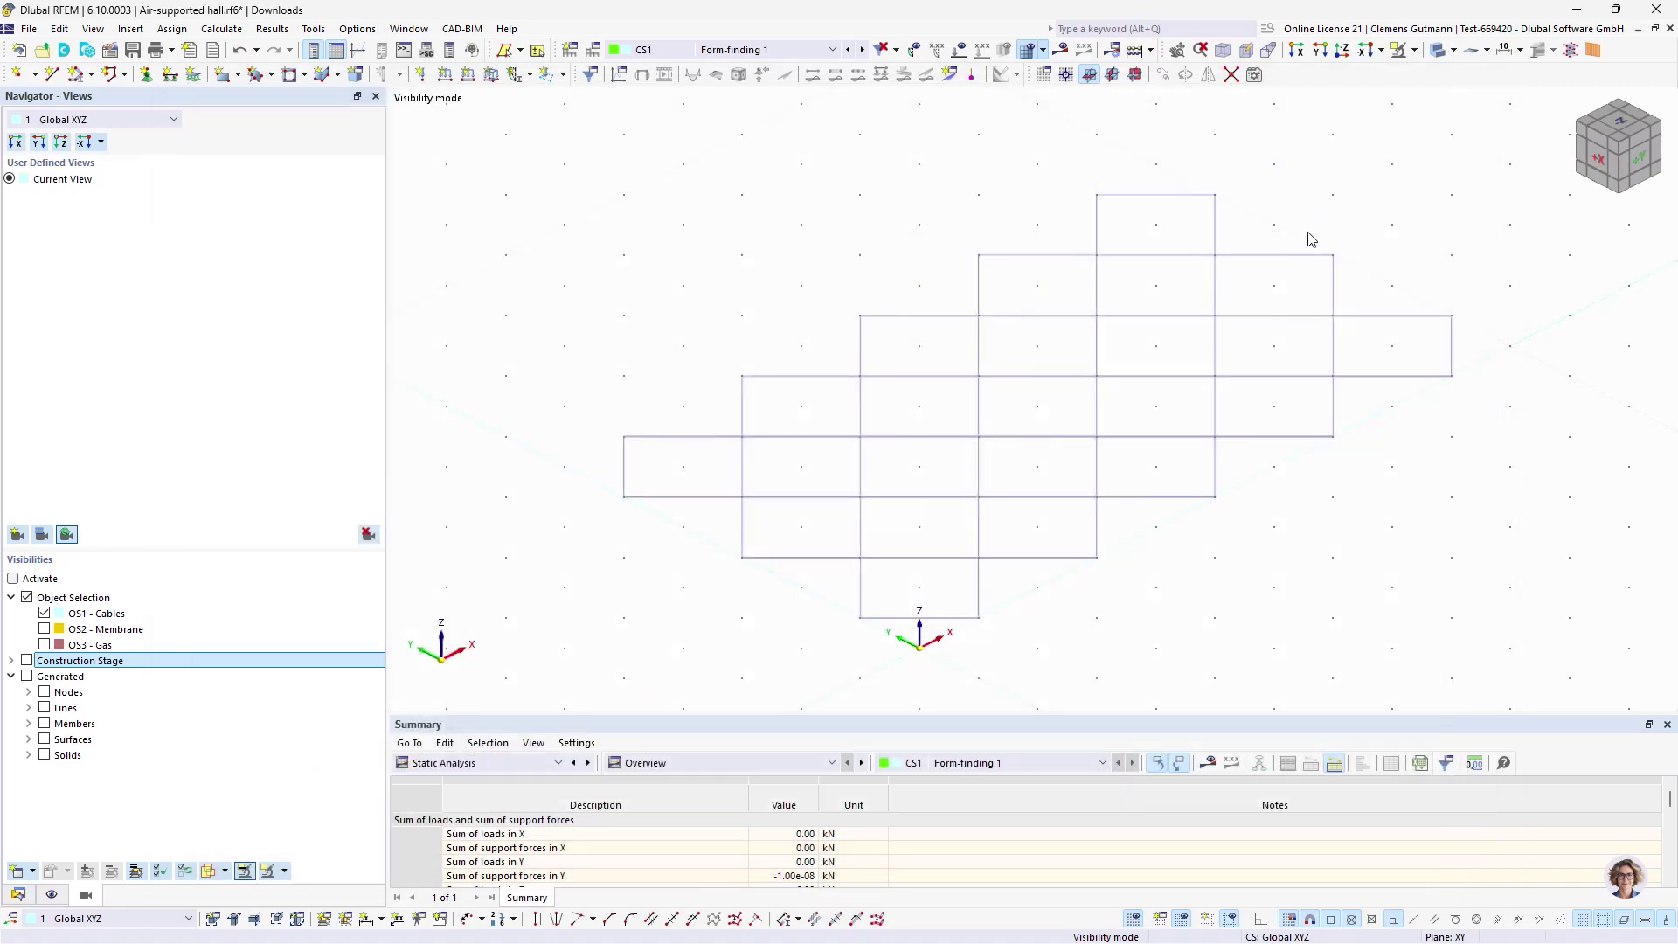
pyautogui.moveTo(1307, 192); pyautogui.dragTo(1356, 497)
pyautogui.press('Return')
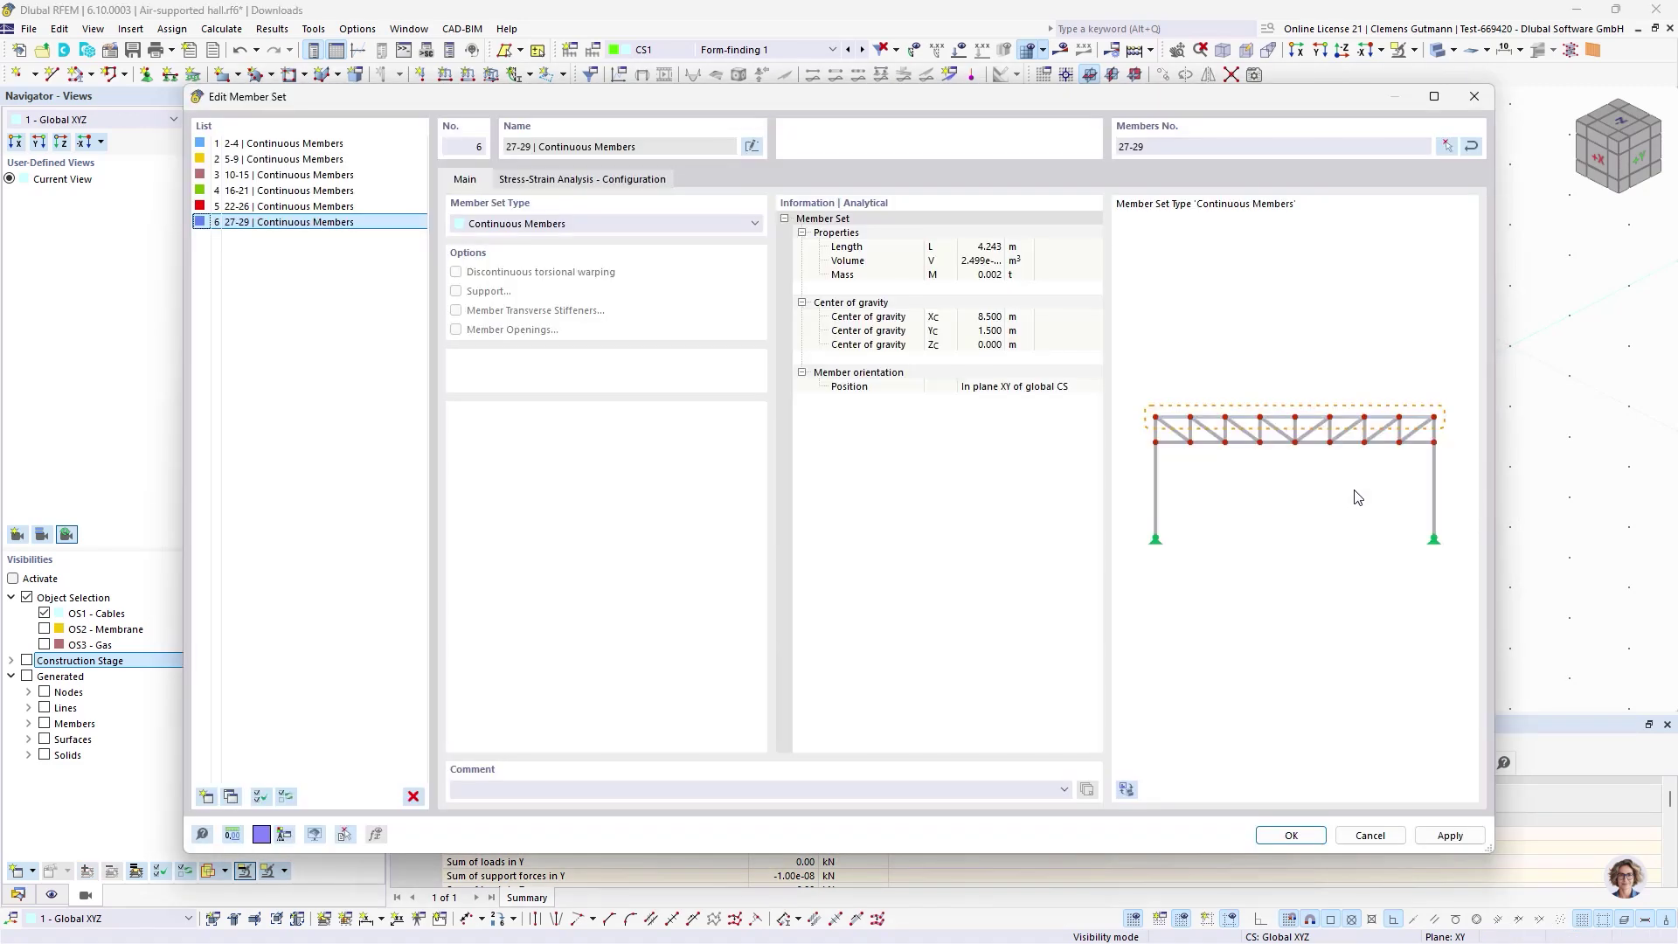
# - Create continuous member sets from the first two cable runs in the crossing direction, members 34-32 and 39-35
pyautogui.moveTo(943, 217); pyautogui.dragTo(1378, 289)
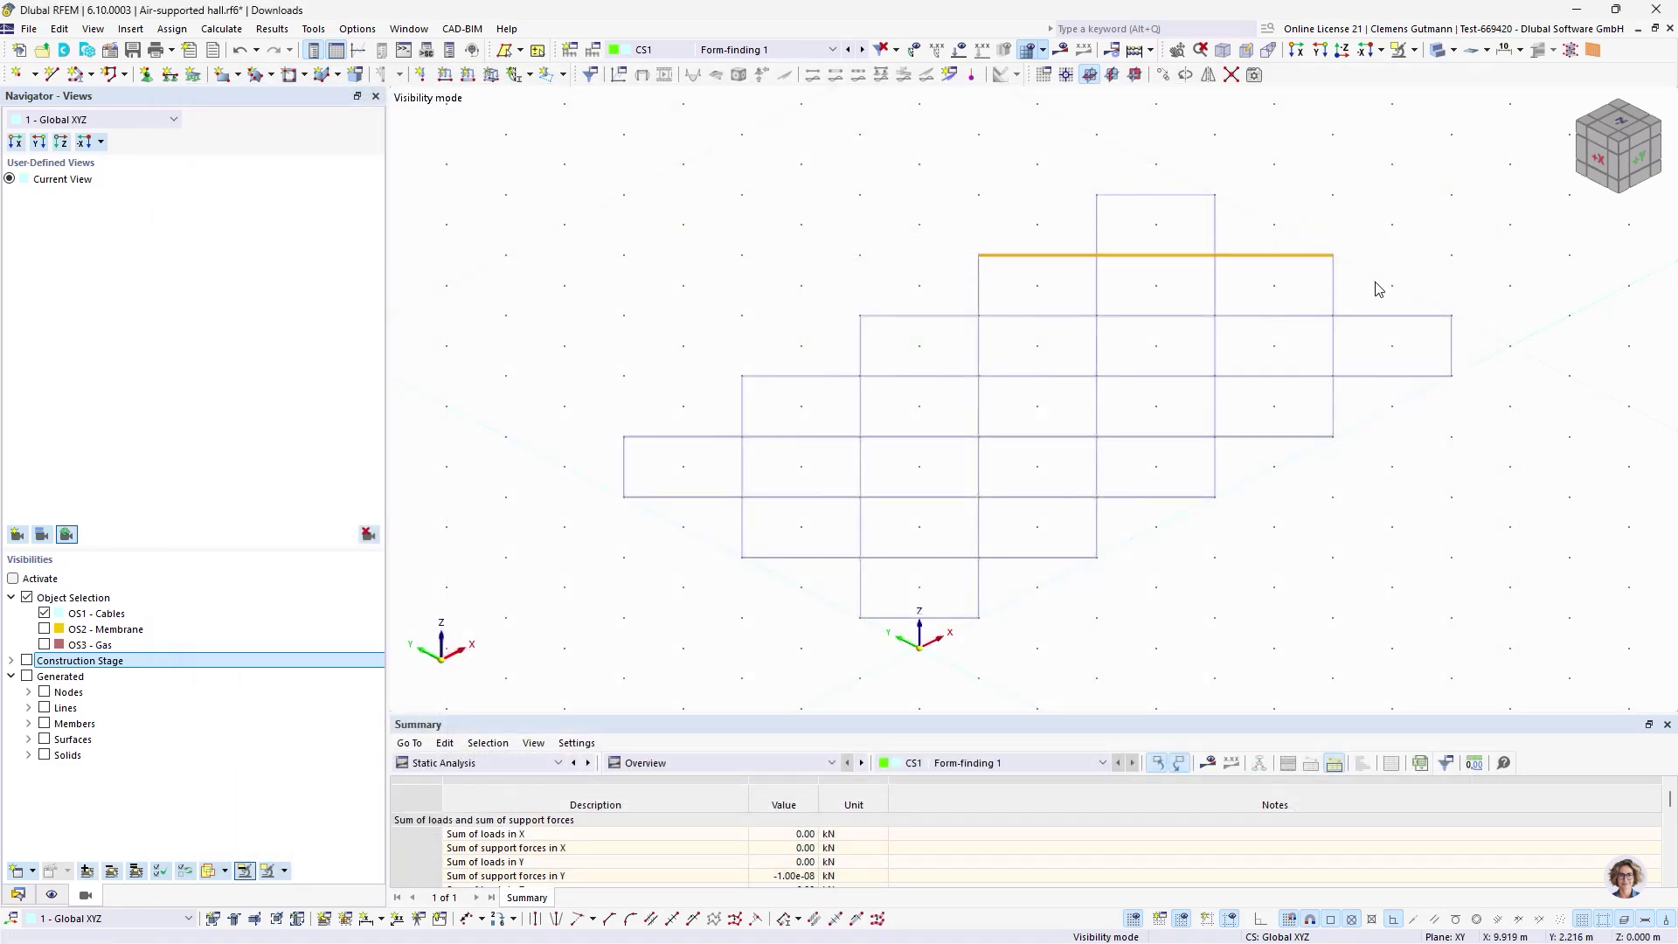
pyautogui.press('Return')
pyautogui.press('Return')
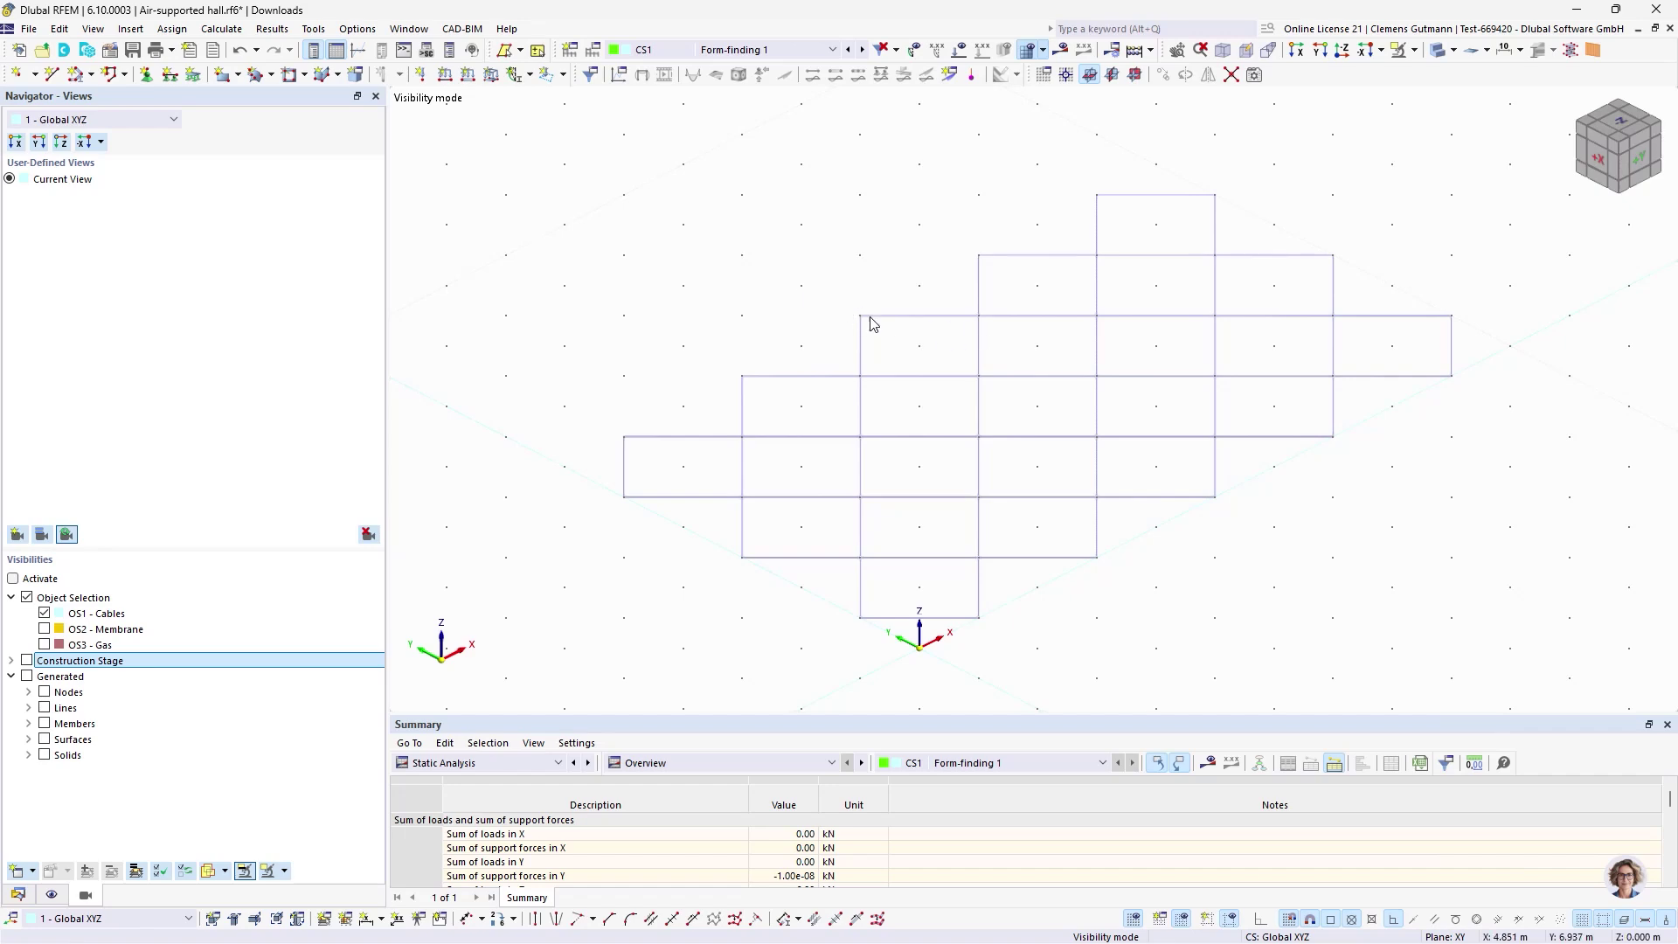
pyautogui.moveTo(796, 291); pyautogui.dragTo(1496, 337)
pyautogui.press('Return')
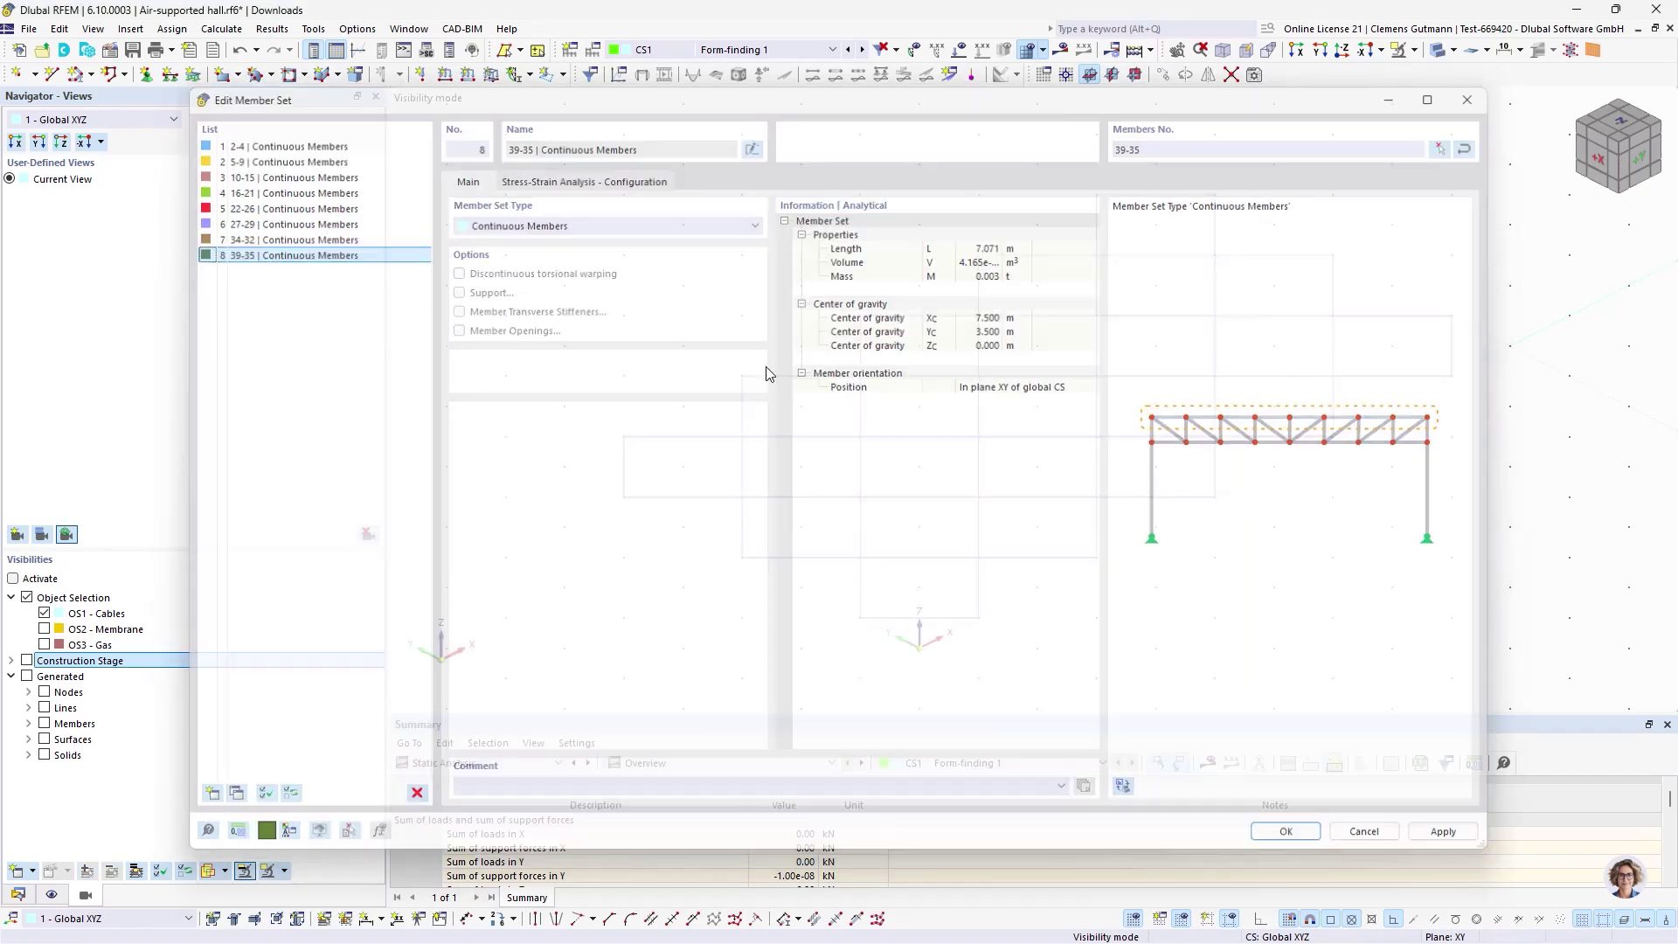
pyautogui.press('Return')
# - Create continuous member sets from the two middle crossing cable runs, members 45-40 and 51-46
pyautogui.moveTo(726, 367); pyautogui.dragTo(1468, 403)
pyautogui.press('Return')
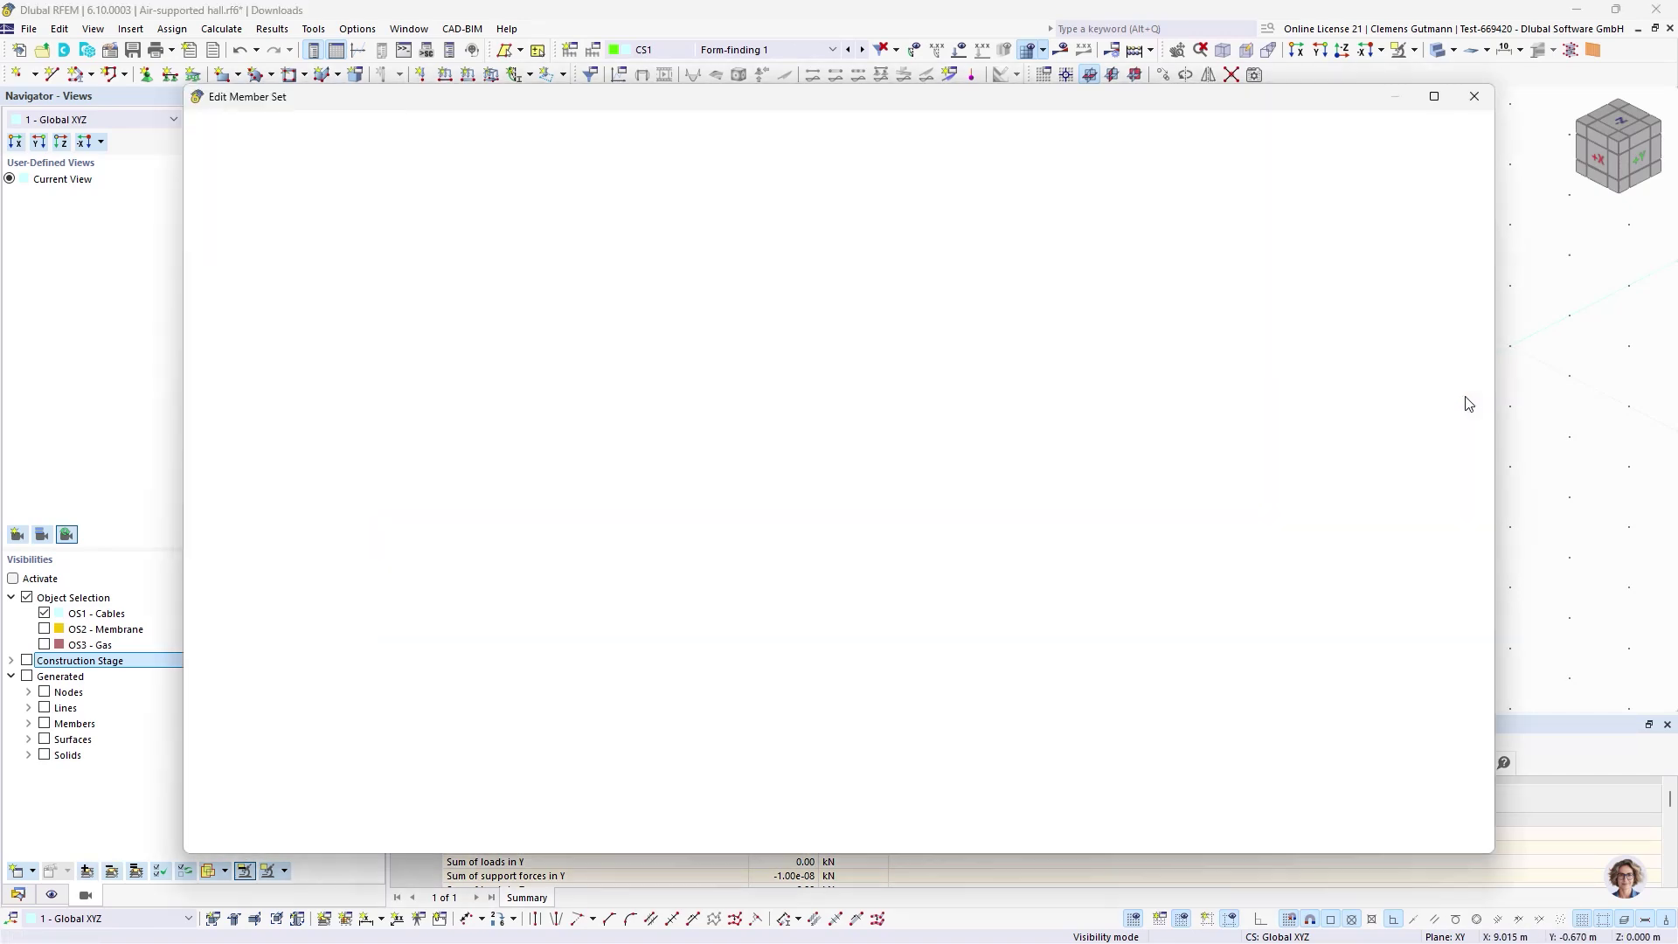
pyautogui.press('Return')
pyautogui.moveTo(599, 408); pyautogui.dragTo(1440, 470)
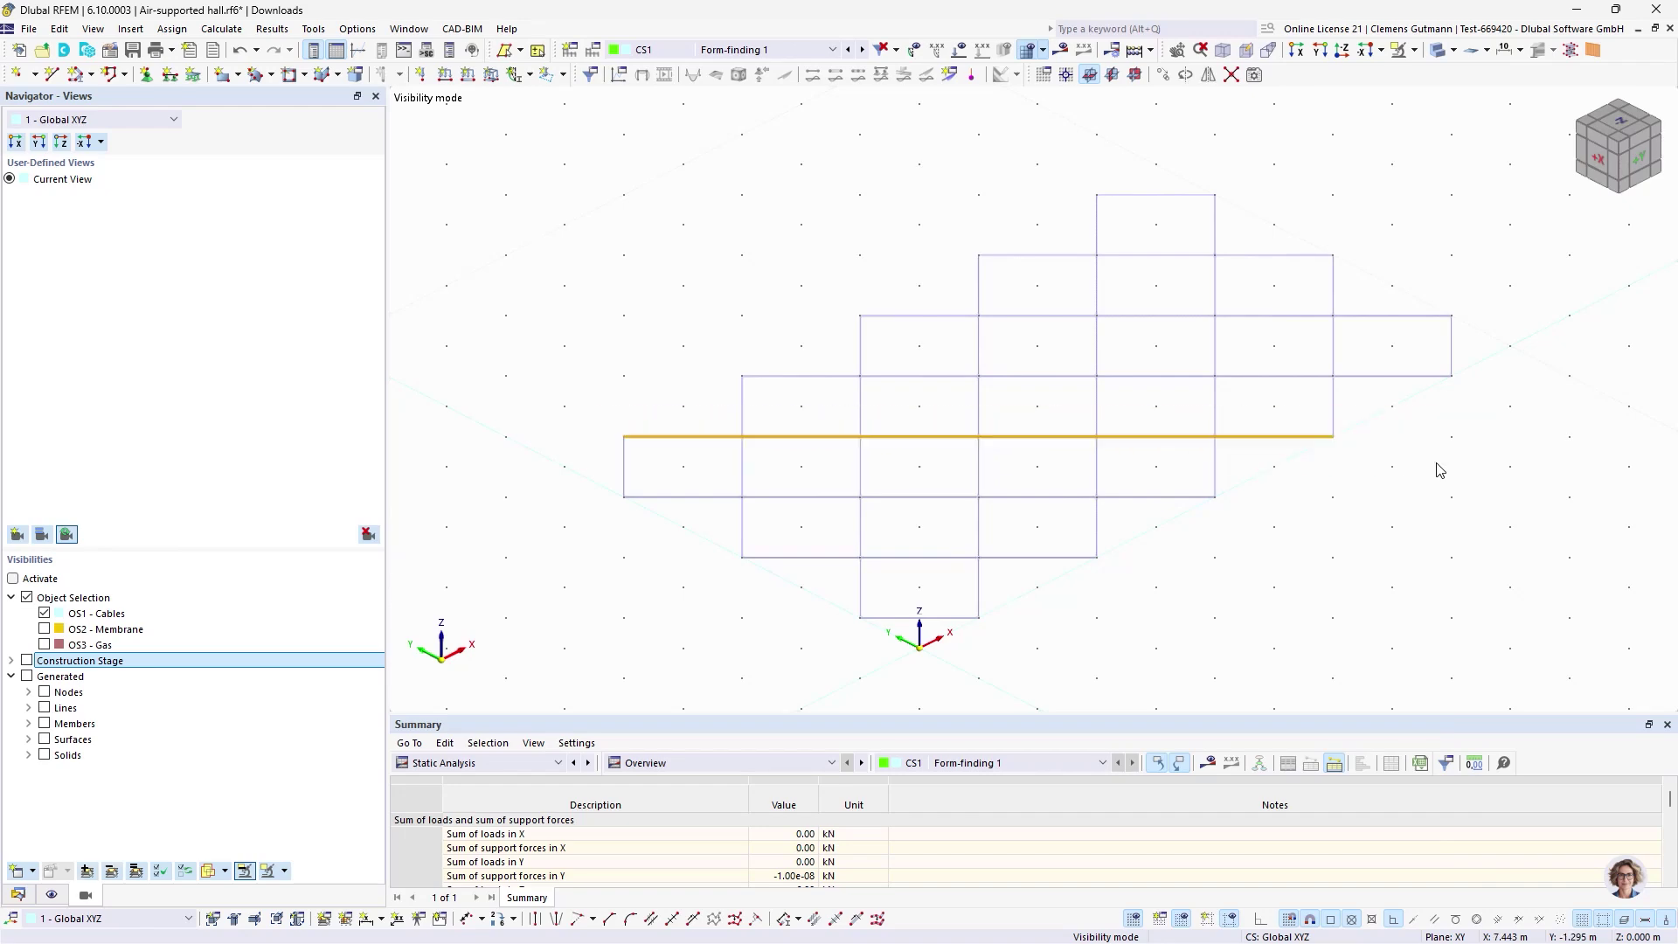
pyautogui.press('Return')
pyautogui.press('Return')
# - Create continuous member sets from the last two crossing cable runs, members 56-52 and 59-57
pyautogui.moveTo(562, 486); pyautogui.dragTo(1282, 514)
pyautogui.press('Return')
pyautogui.press('Return')
pyautogui.moveTo(682, 546); pyautogui.dragTo(1175, 574)
pyautogui.press('Return')
pyautogui.press('Return')
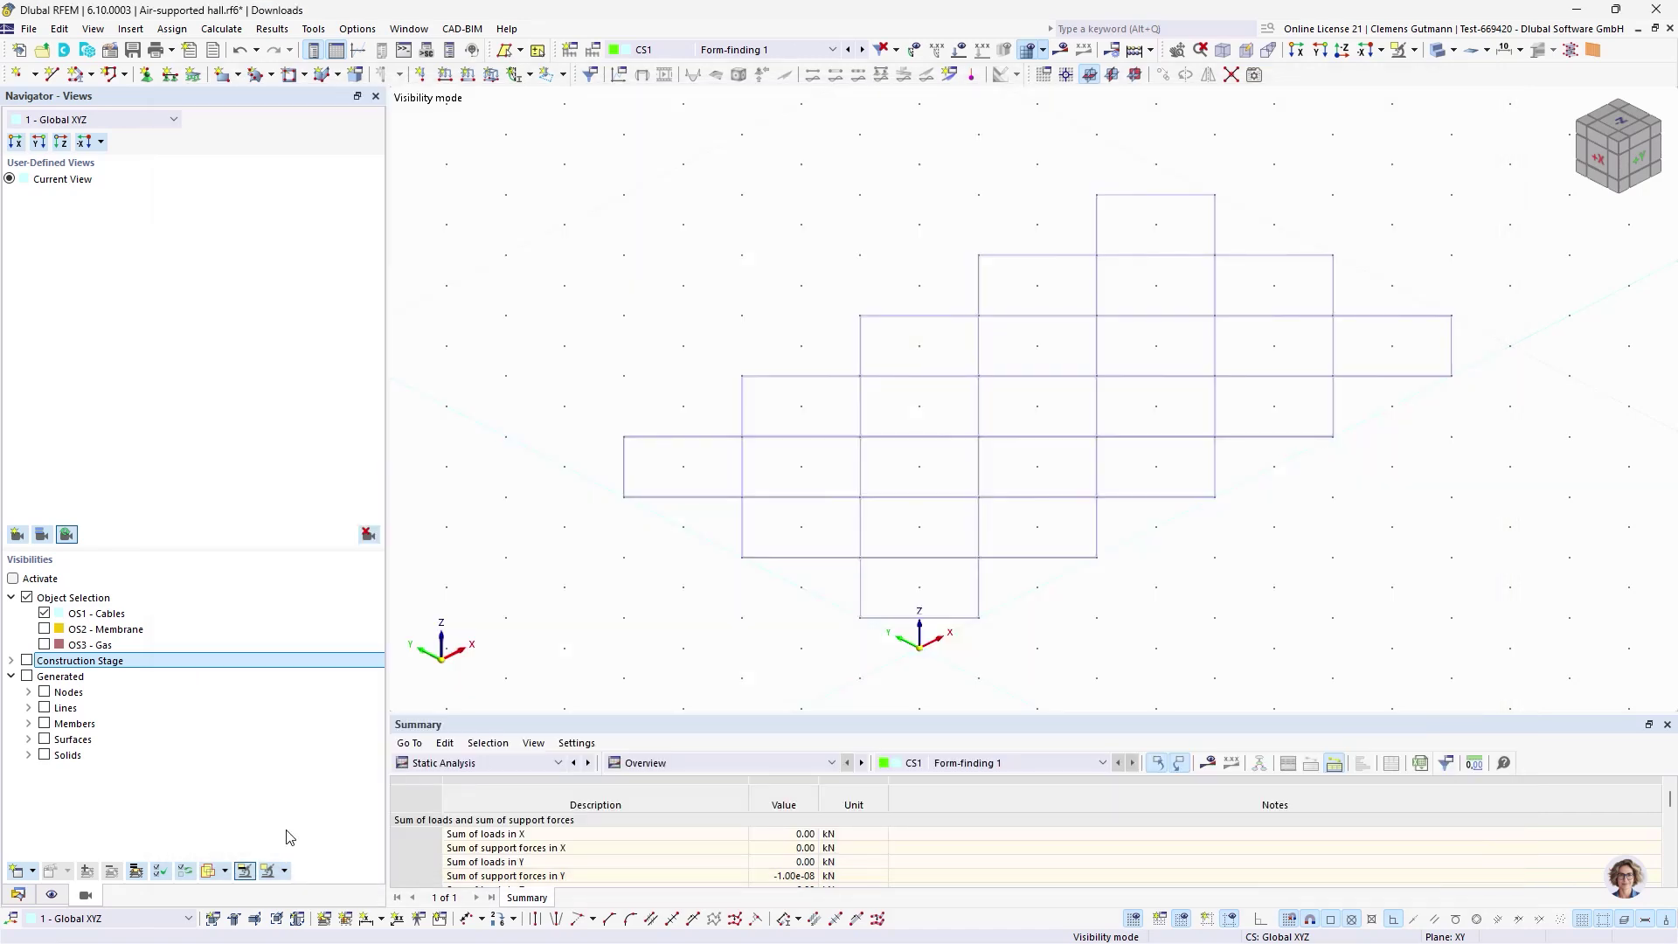
# - Check member sets 1 to 12 by highlighting them in the cable net model
pyautogui.click(18, 893)
pyautogui.scroll(6, 87, 210)
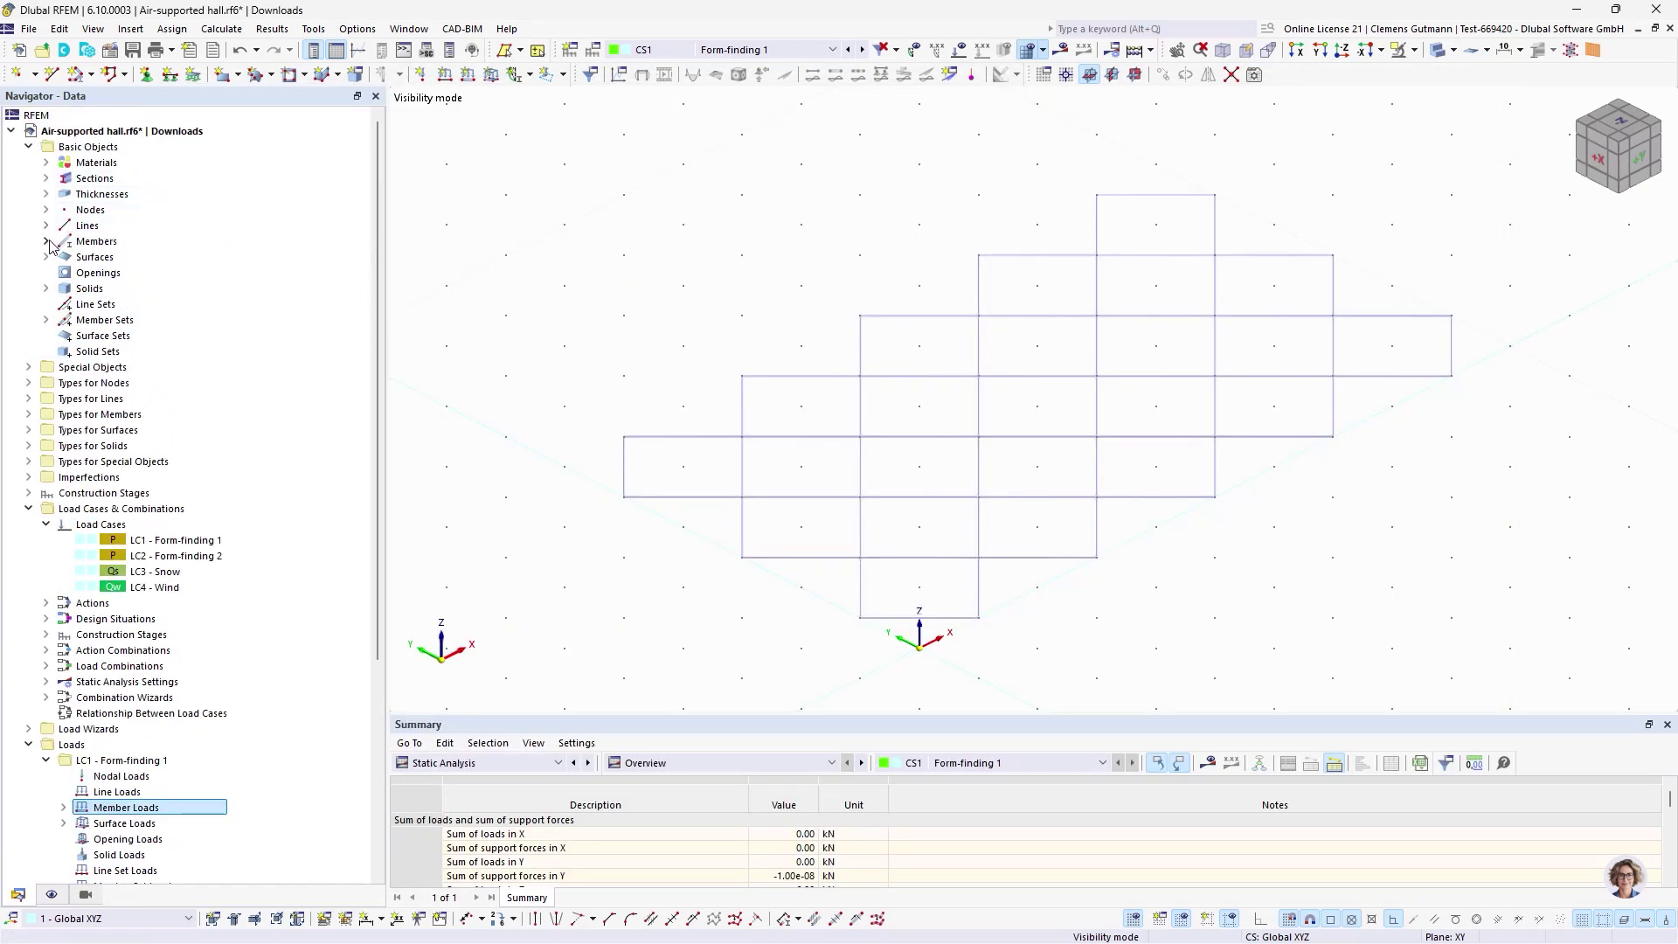
pyautogui.click(45, 320)
pyautogui.click(131, 335)
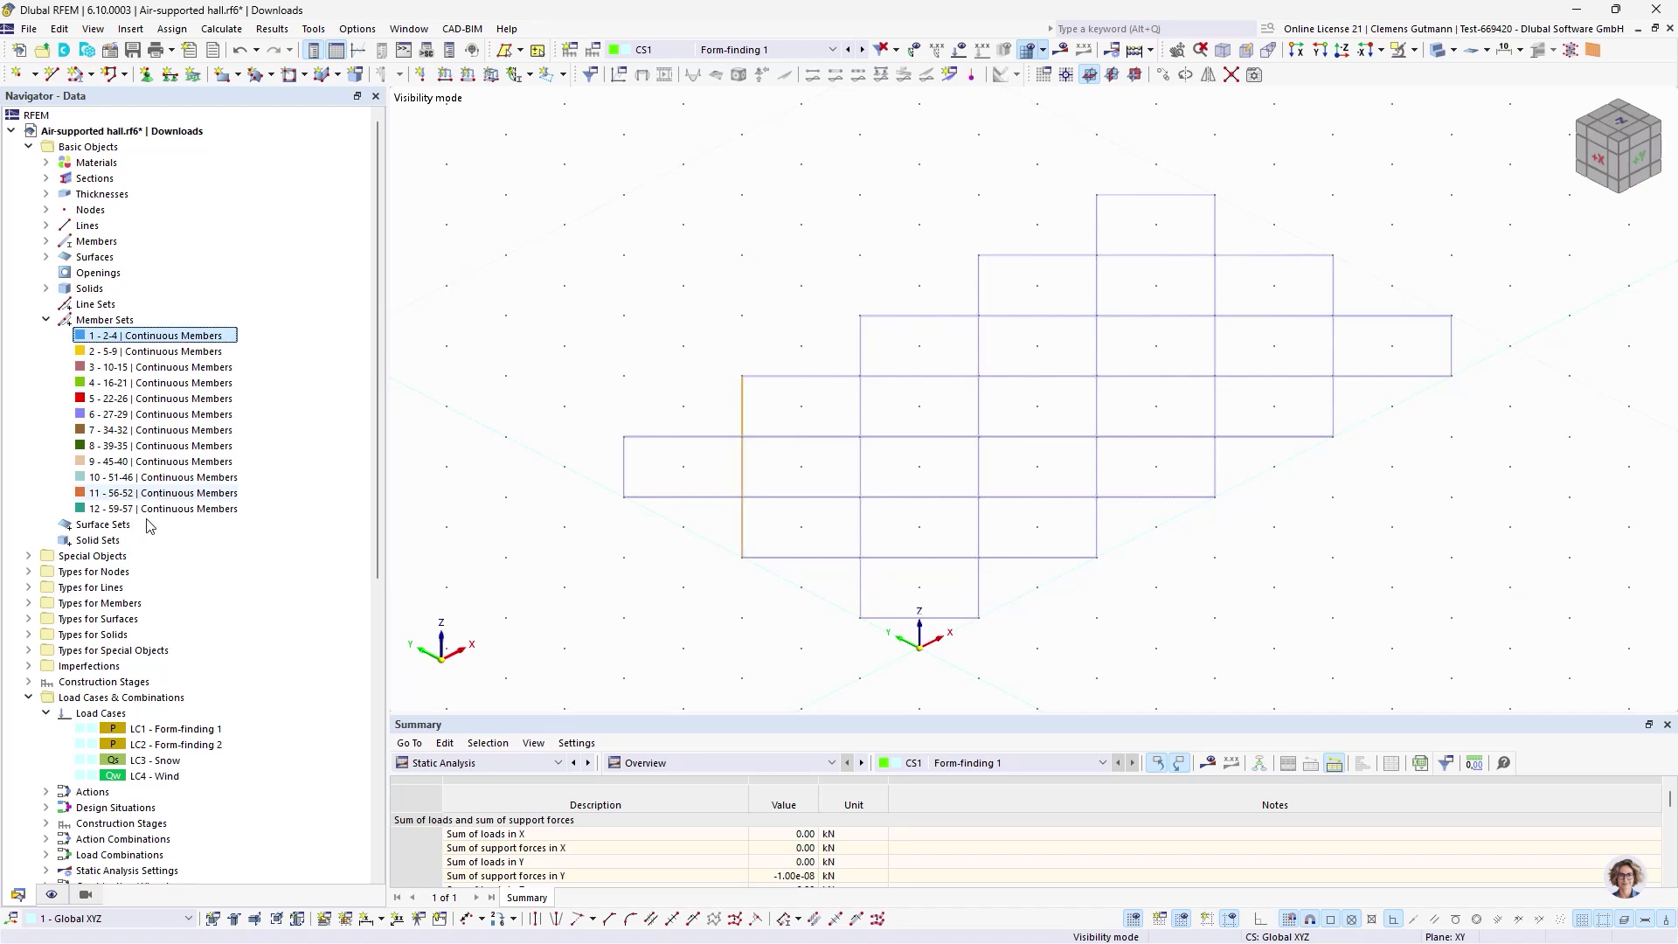
pyautogui.keyDown('shift'); pyautogui.click(151, 510); pyautogui.keyUp('shift')
pyautogui.keyDown('ctrl'); pyautogui.moveTo(1427, 573); pyautogui.dragTo(1035, 517, button='middle'); pyautogui.keyUp('ctrl')
pyautogui.click(152, 335)
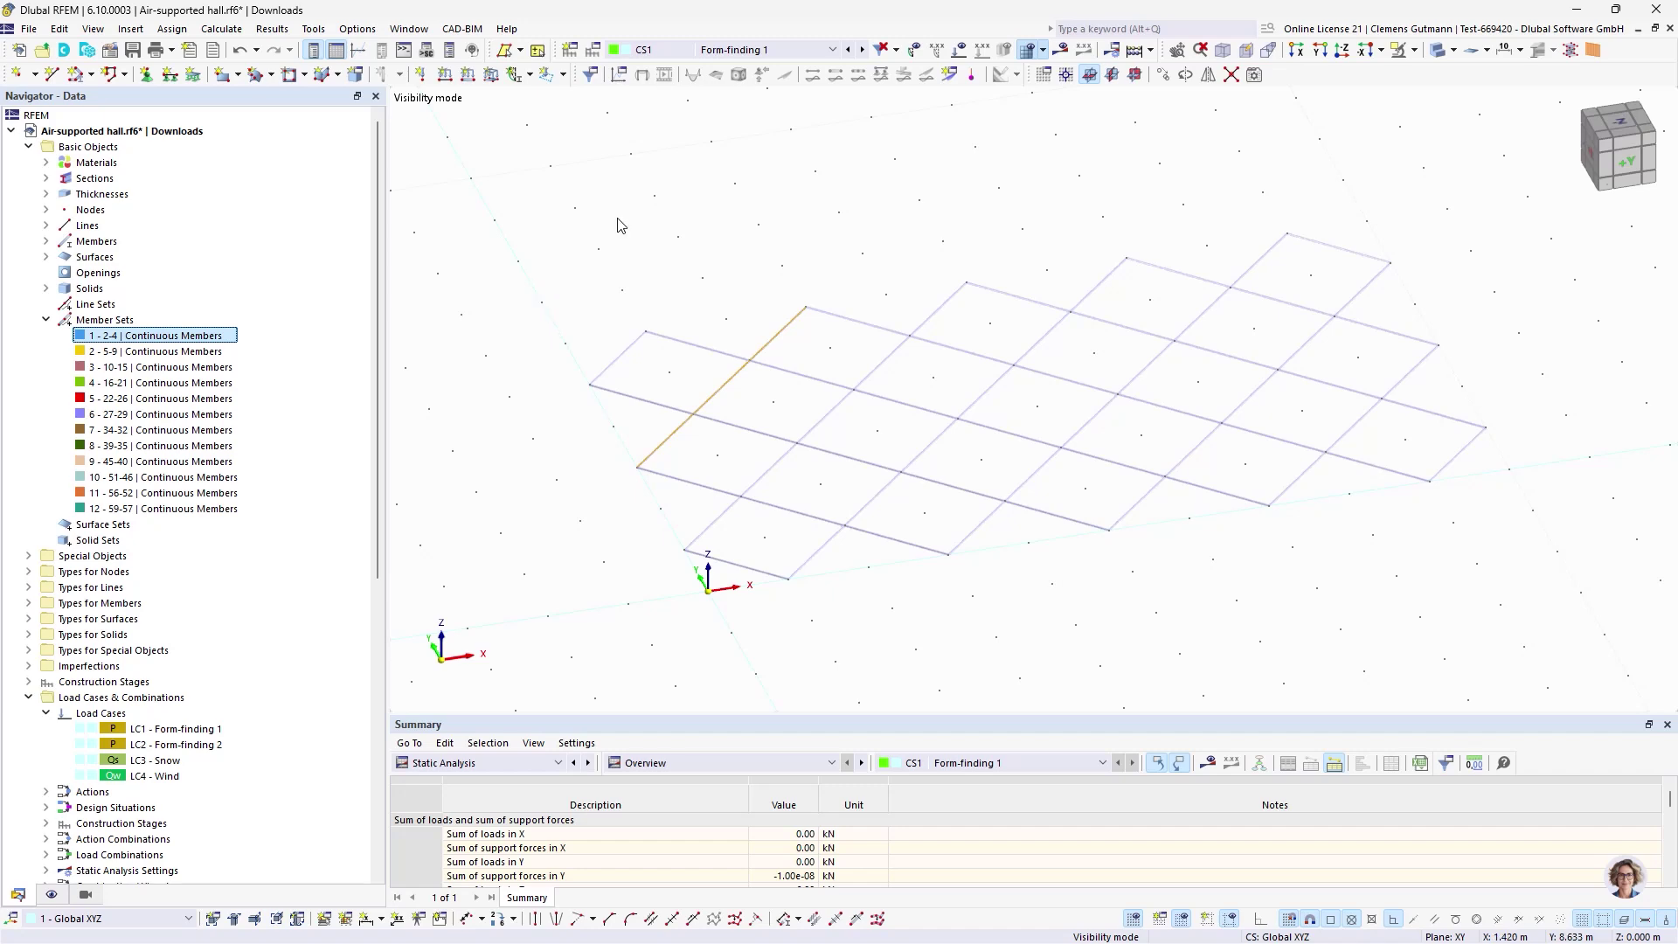
# - Delete both surface loads, the form-finding load and the force load, from load case LC1 - Form-finding 1
pyautogui.scroll(-10, 103, 540)
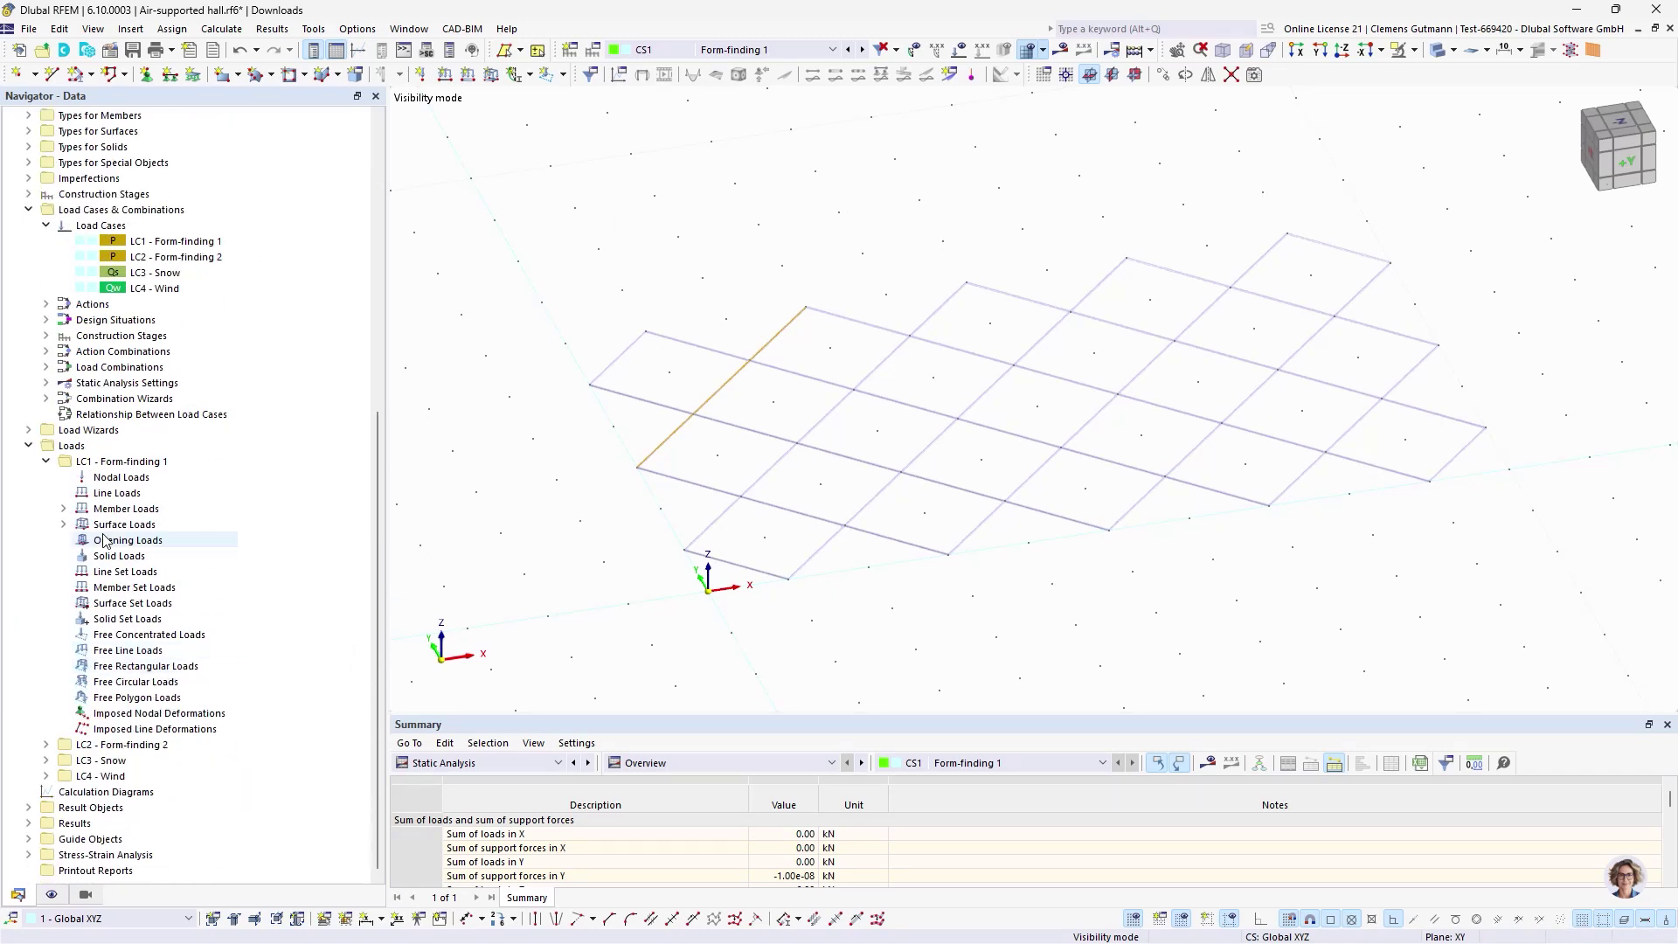
pyautogui.click(63, 524)
pyautogui.click(63, 509)
pyautogui.click(161, 556)
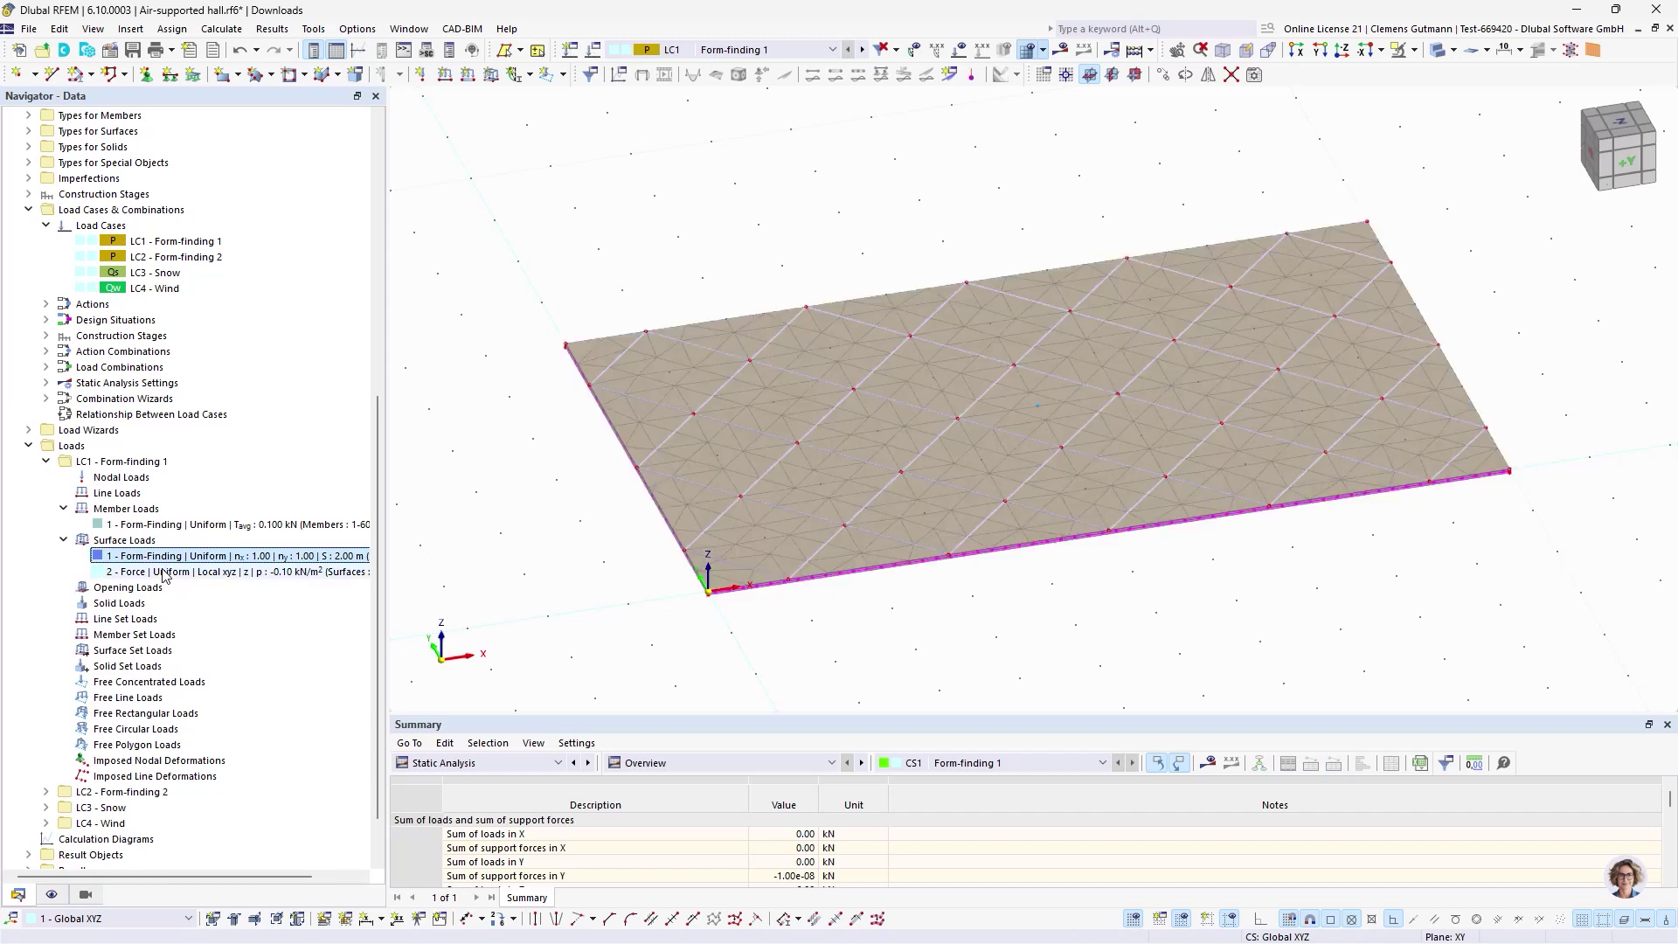
pyautogui.keyDown('ctrl'); pyautogui.click(163, 574); pyautogui.keyUp('ctrl')
pyautogui.rightClick(163, 574)
pyautogui.click(468, 649)
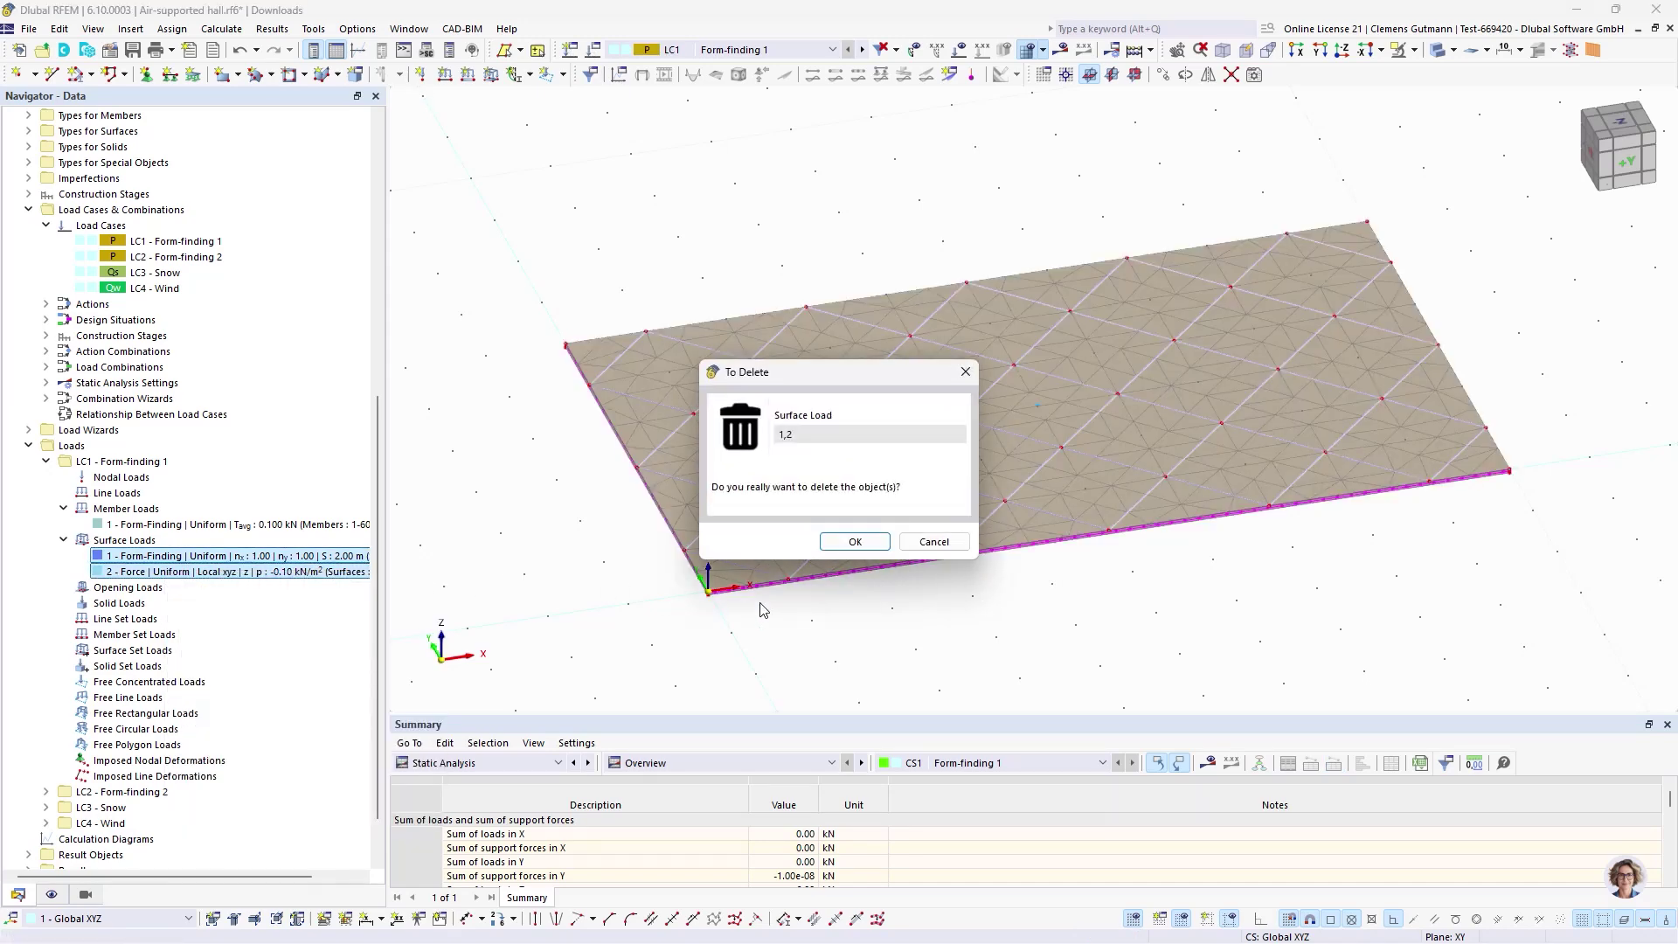
pyautogui.click(856, 543)
pyautogui.rightClick(112, 525)
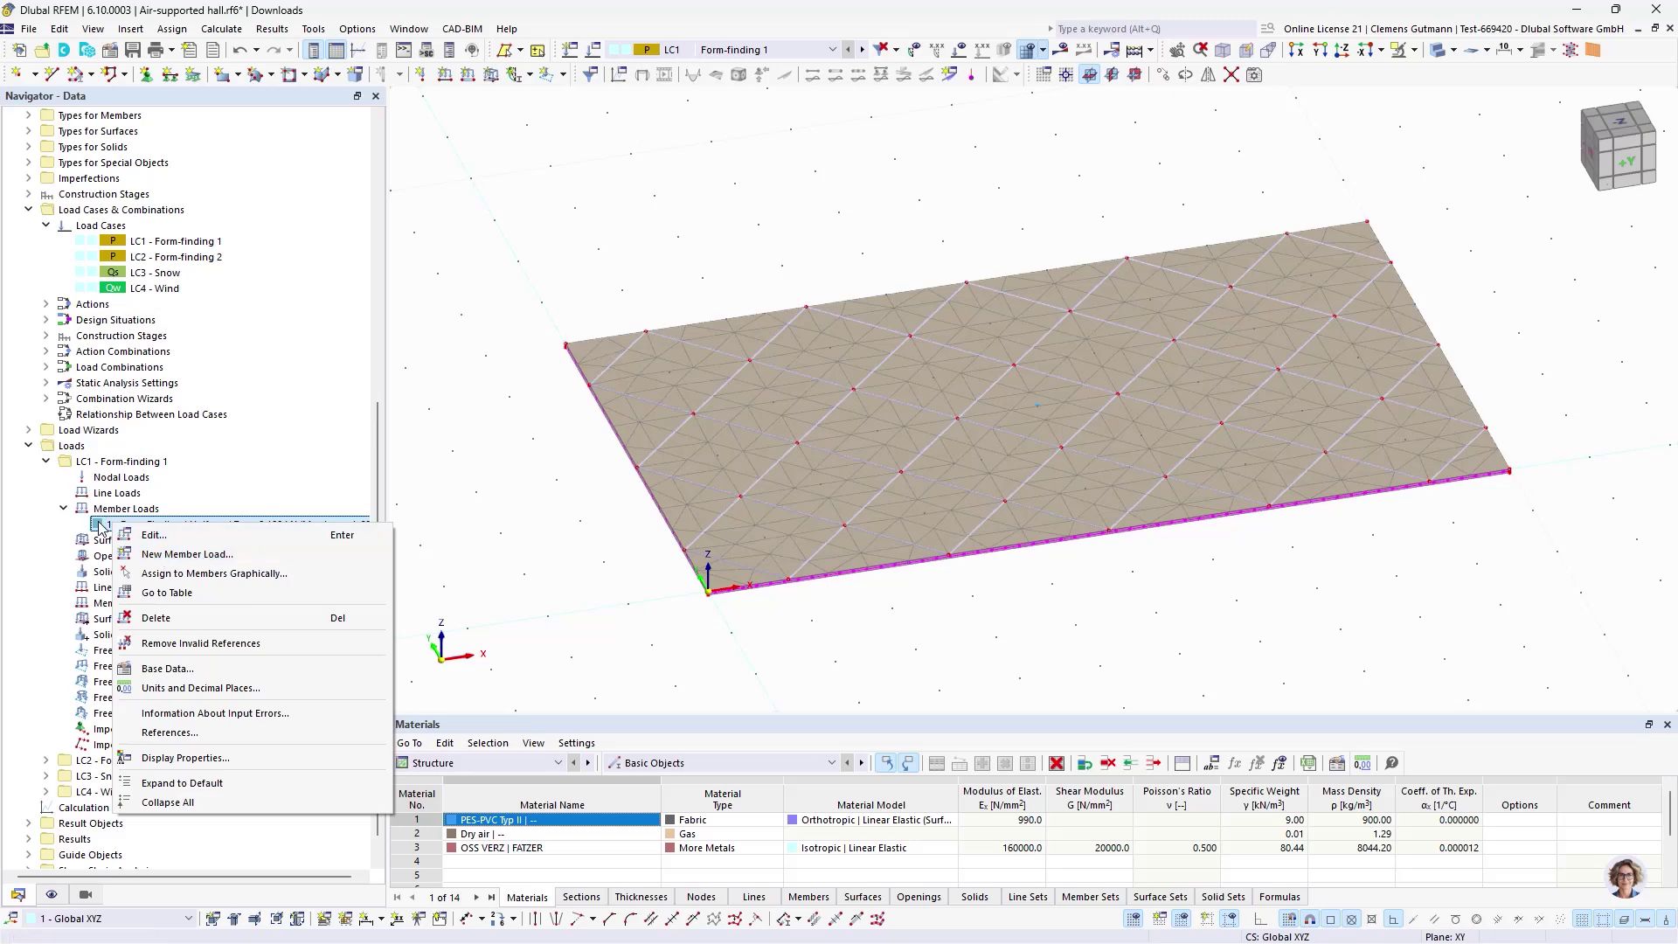
pyautogui.rightClick(99, 523)
pyautogui.click(158, 553)
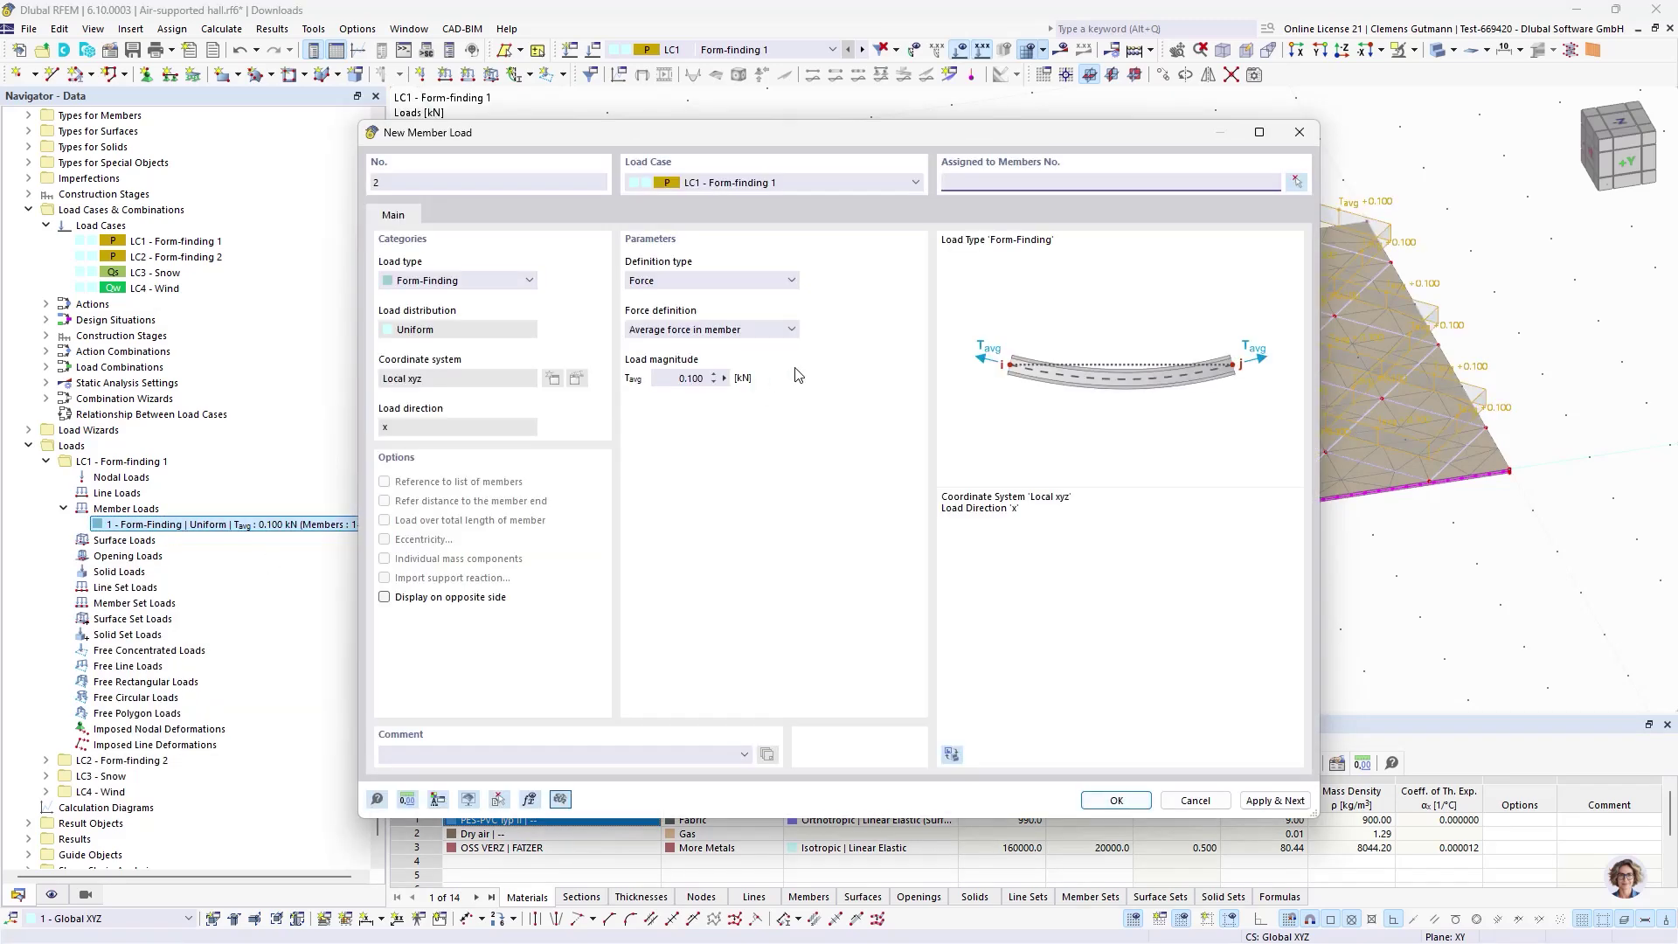
pyautogui.click(1296, 181)
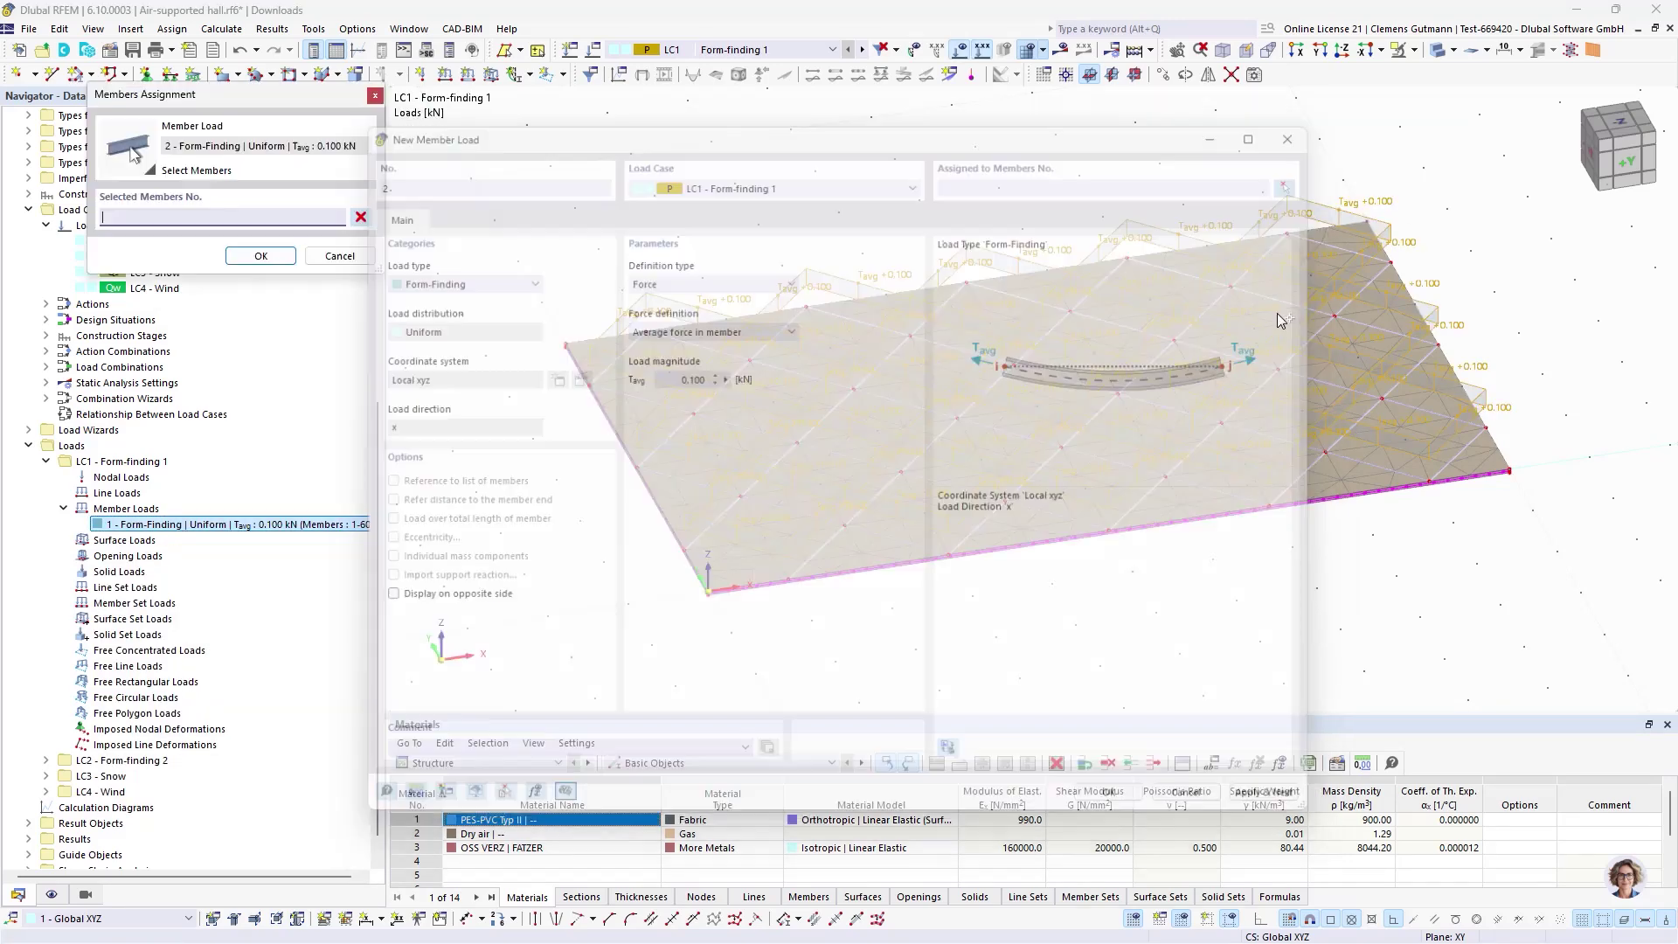
# - Activate visibility by object selection so that only the objects of OS1 - Cables are displayed
pyautogui.click(84, 893)
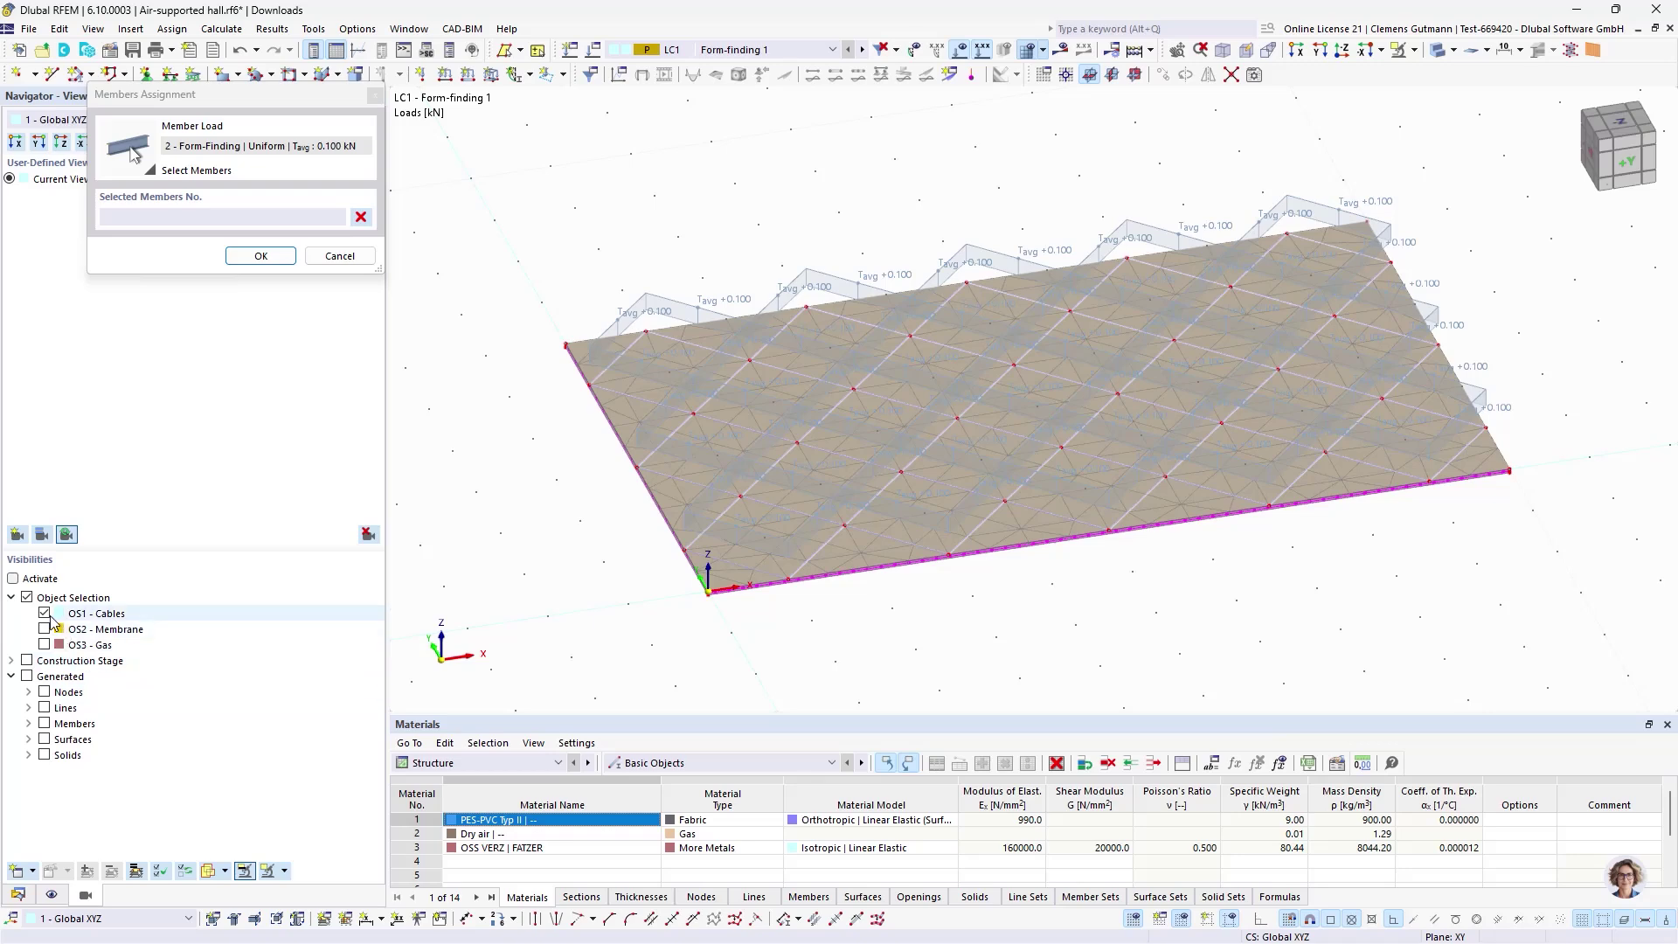
pyautogui.click(12, 577)
pyautogui.keyDown('ctrl'); pyautogui.moveTo(934, 578); pyautogui.dragTo(992, 644, button='middle'); pyautogui.keyUp('ctrl')
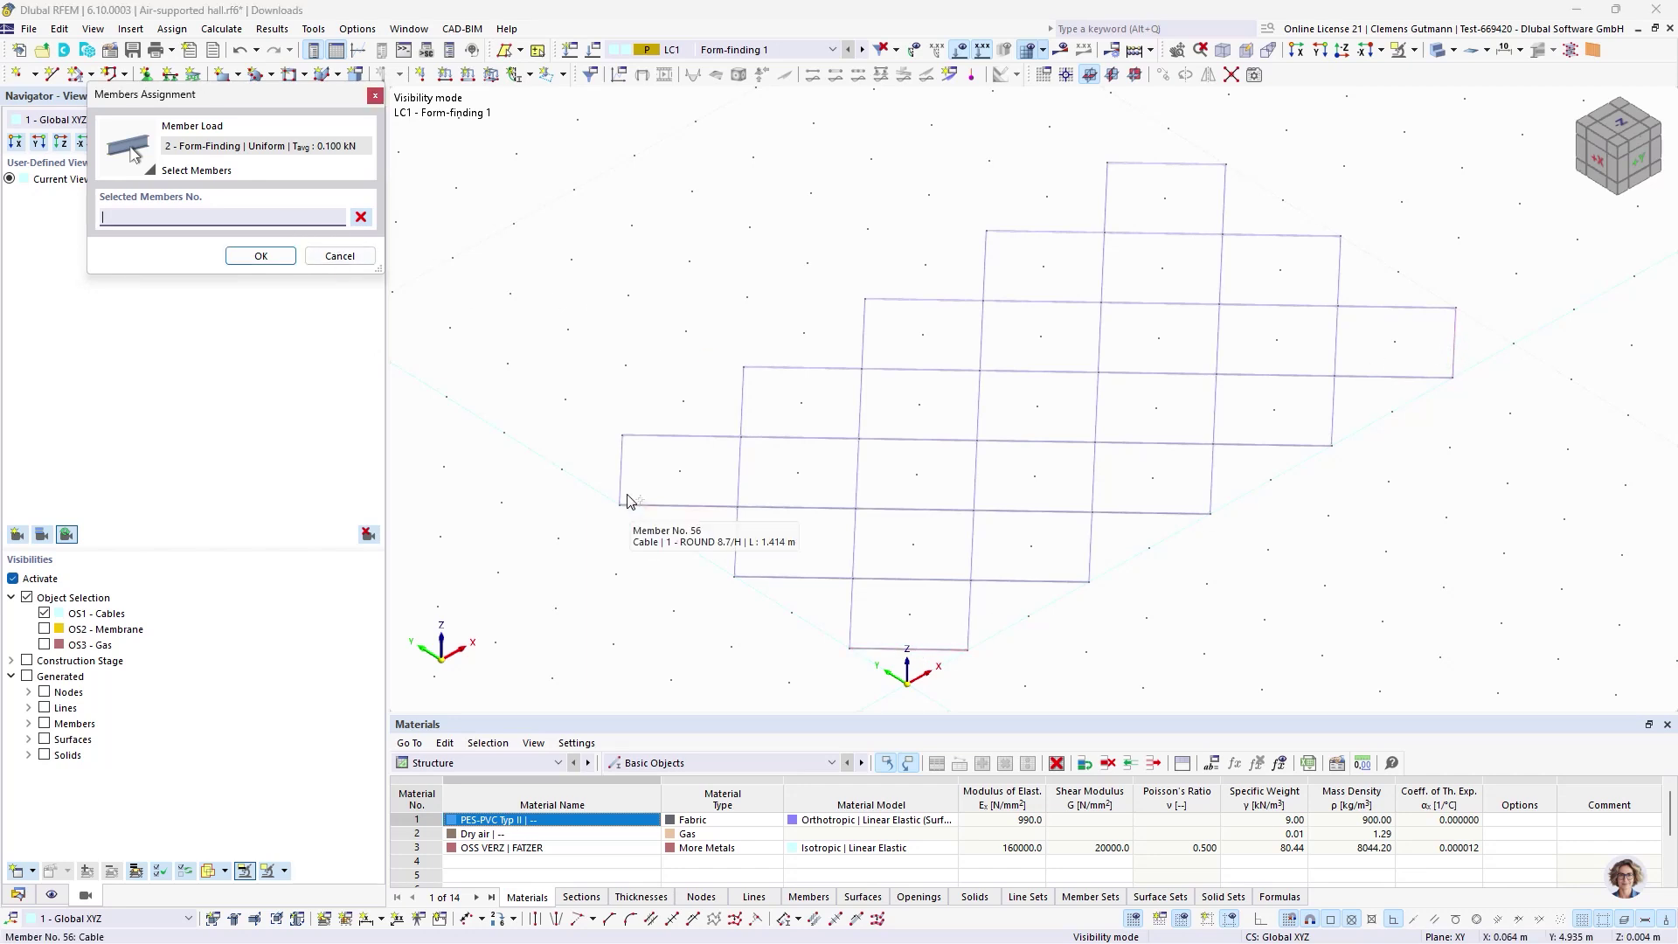
pyautogui.click(623, 469)
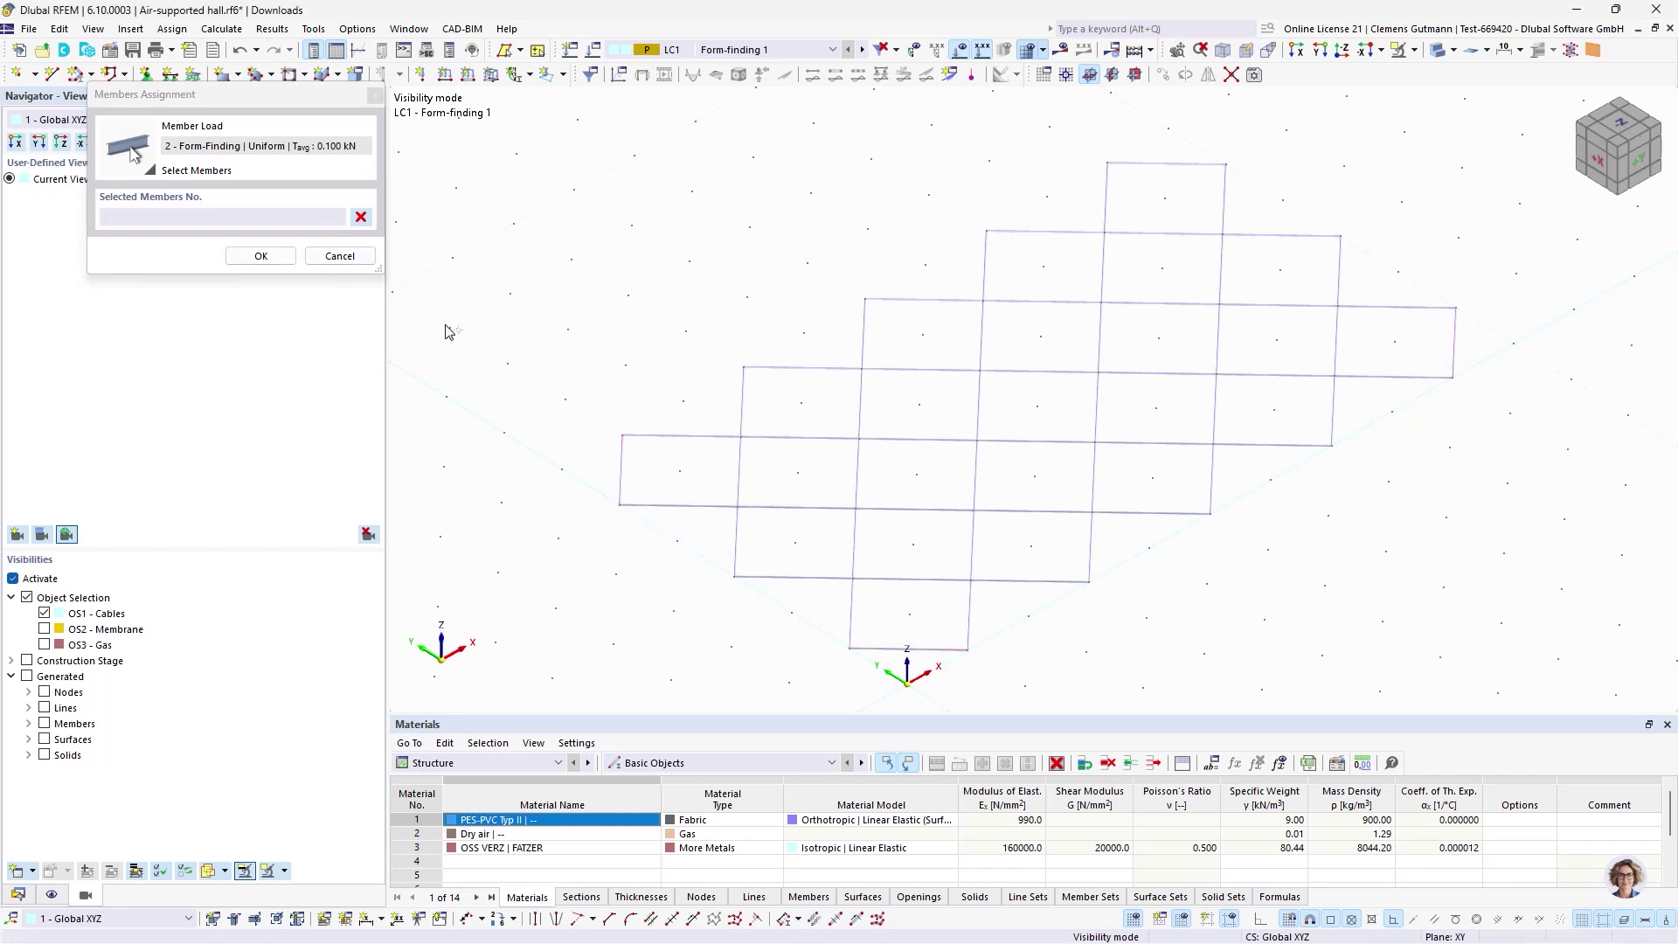
pyautogui.click(260, 255)
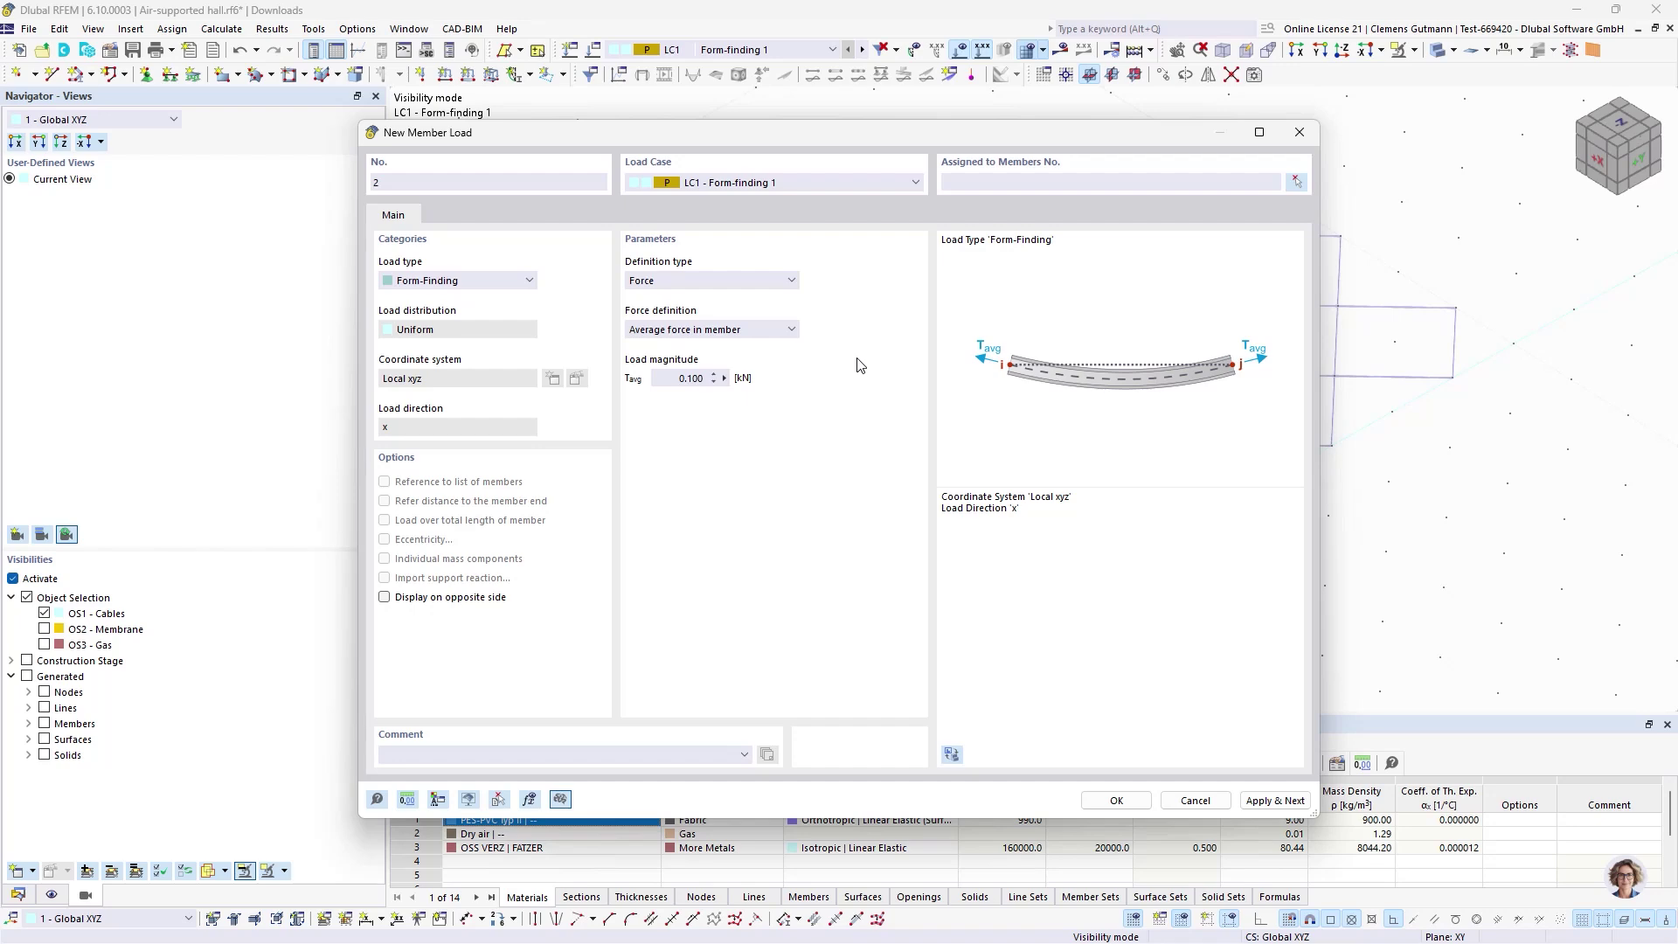
pyautogui.press('Escape')
pyautogui.click(942, 558)
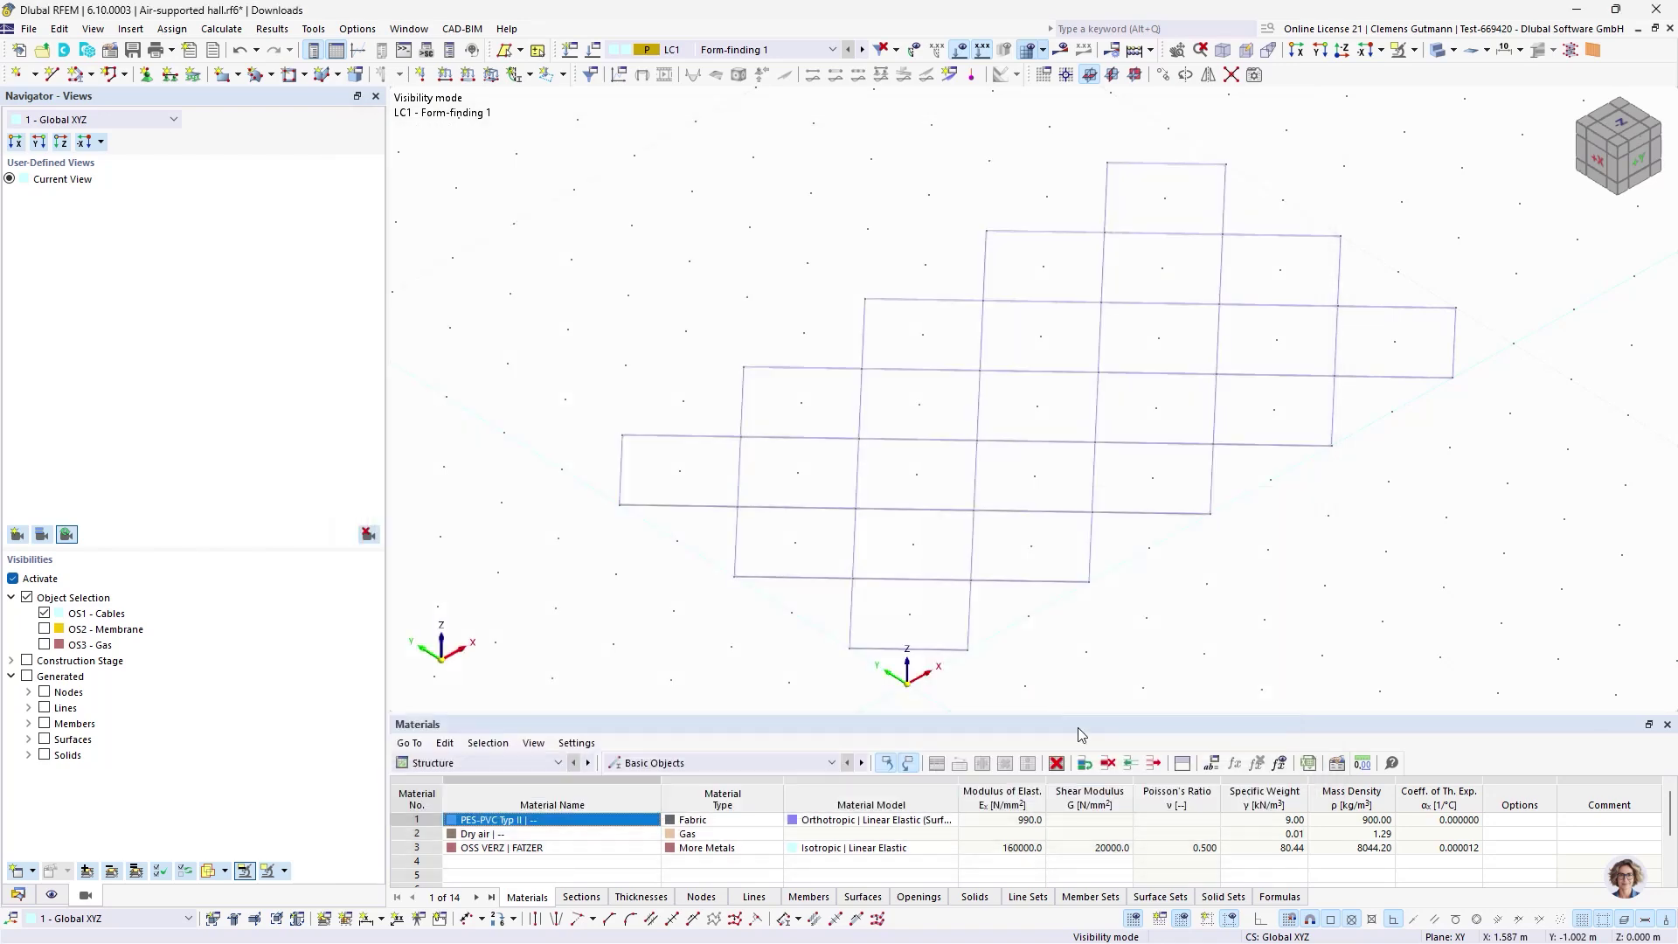
# - Reassign the form-finding member load in LC1 to only the four outermost single cables, members 1, 30, 31 and 60
pyautogui.click(17, 892)
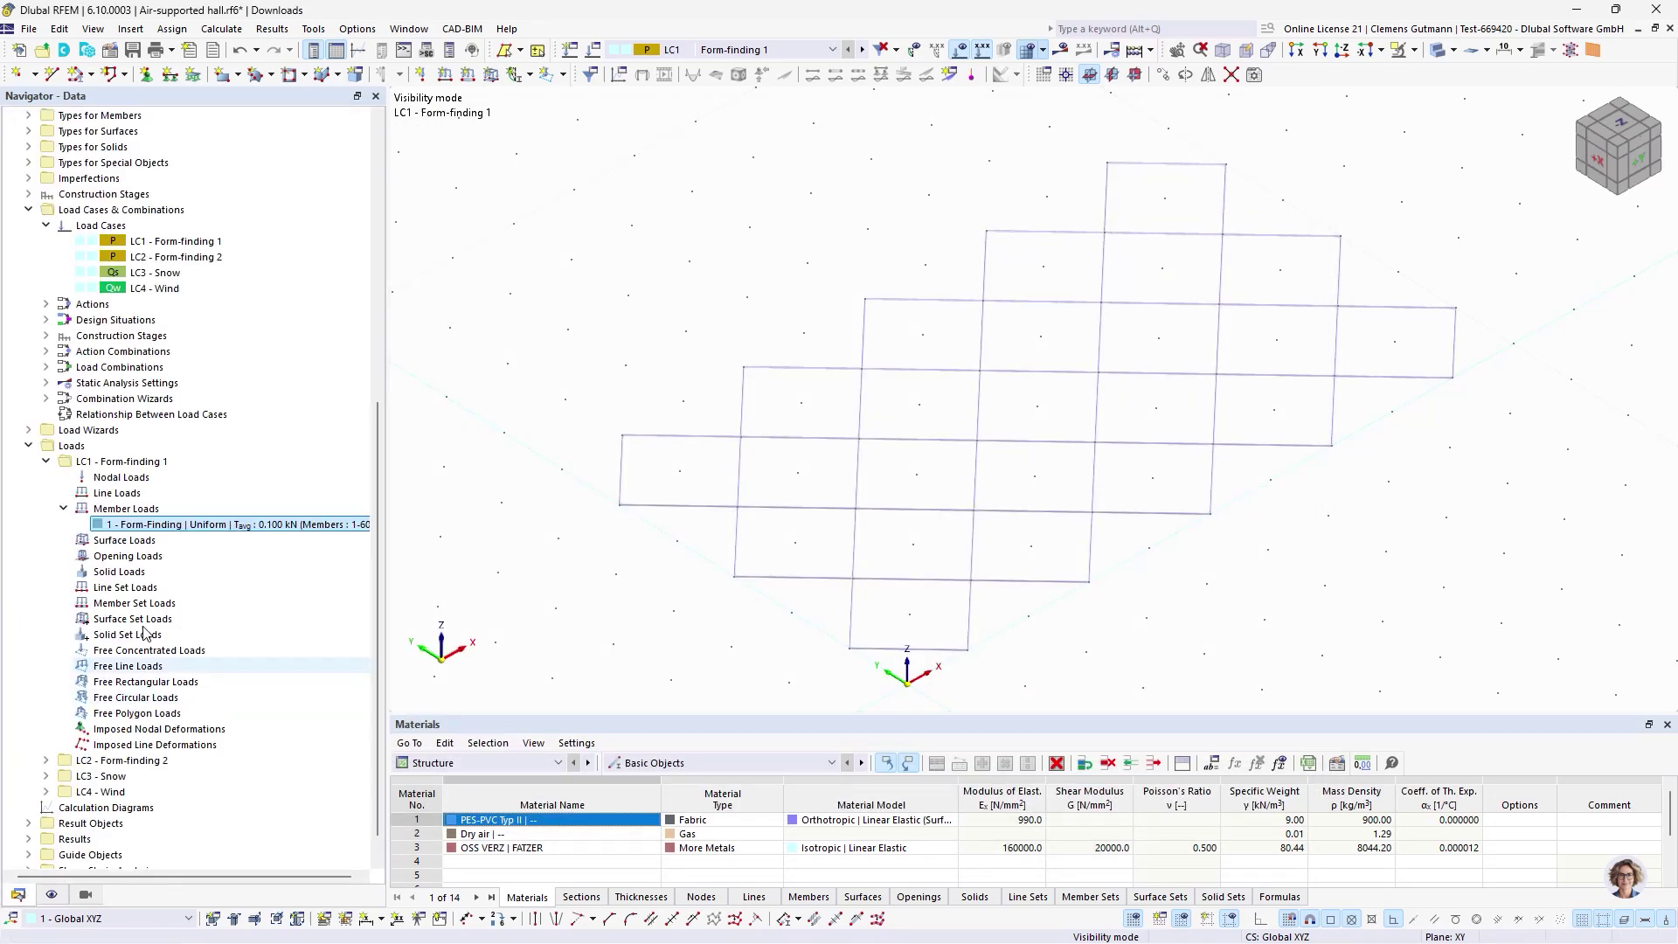
pyautogui.doubleClick(139, 524)
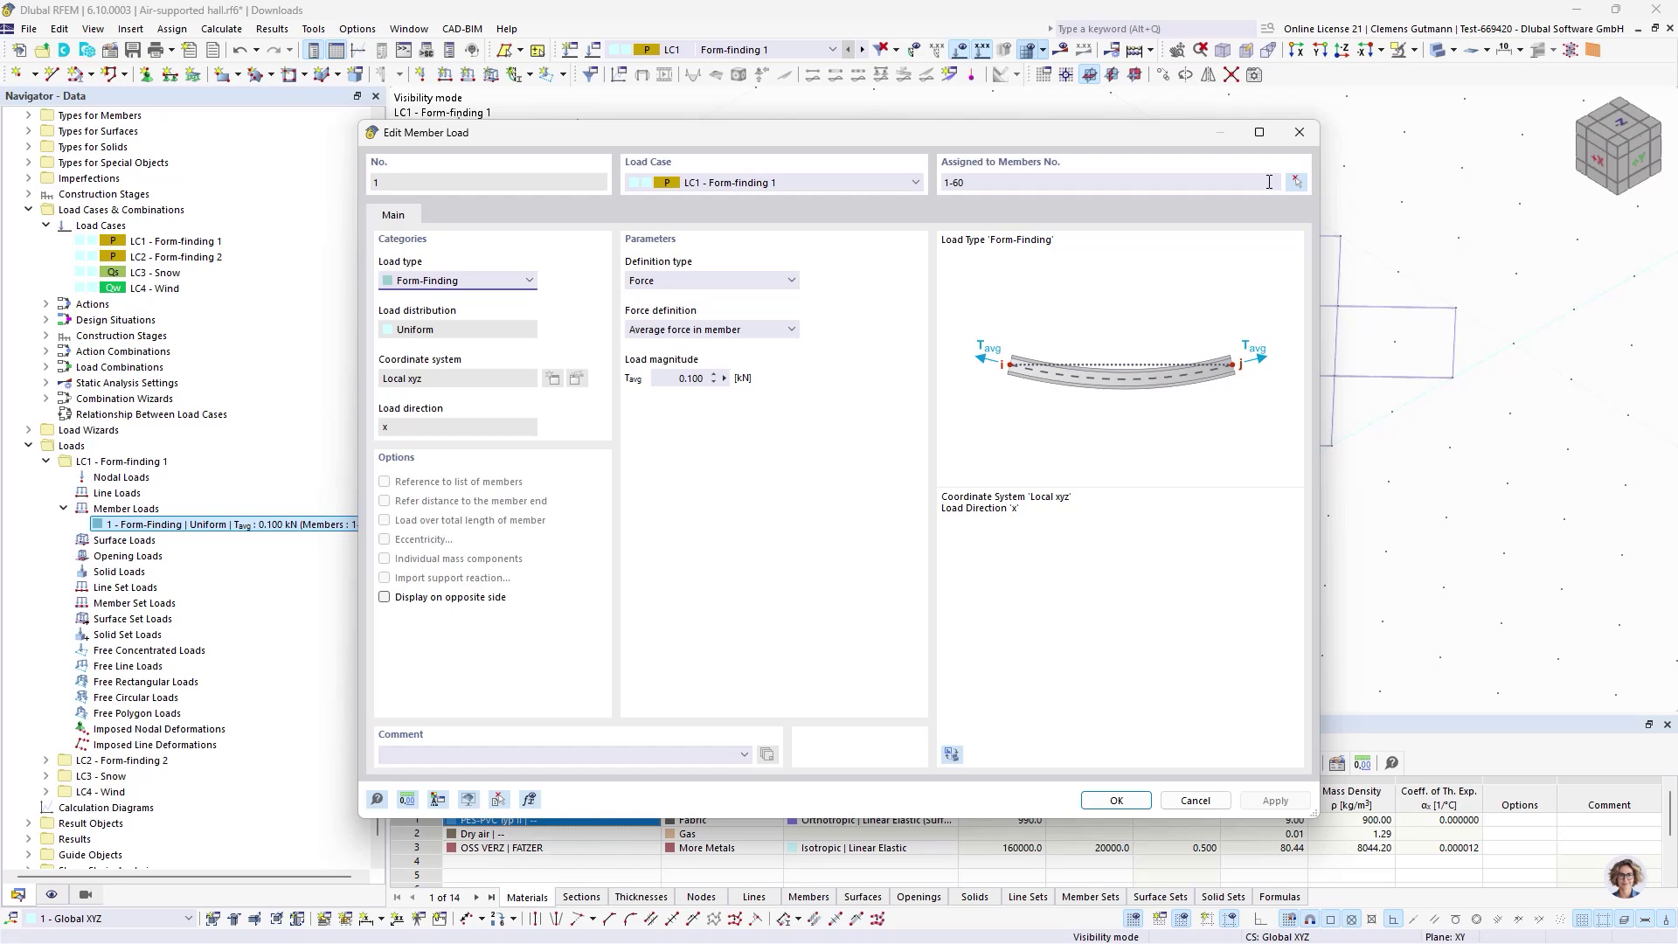
pyautogui.click(1297, 182)
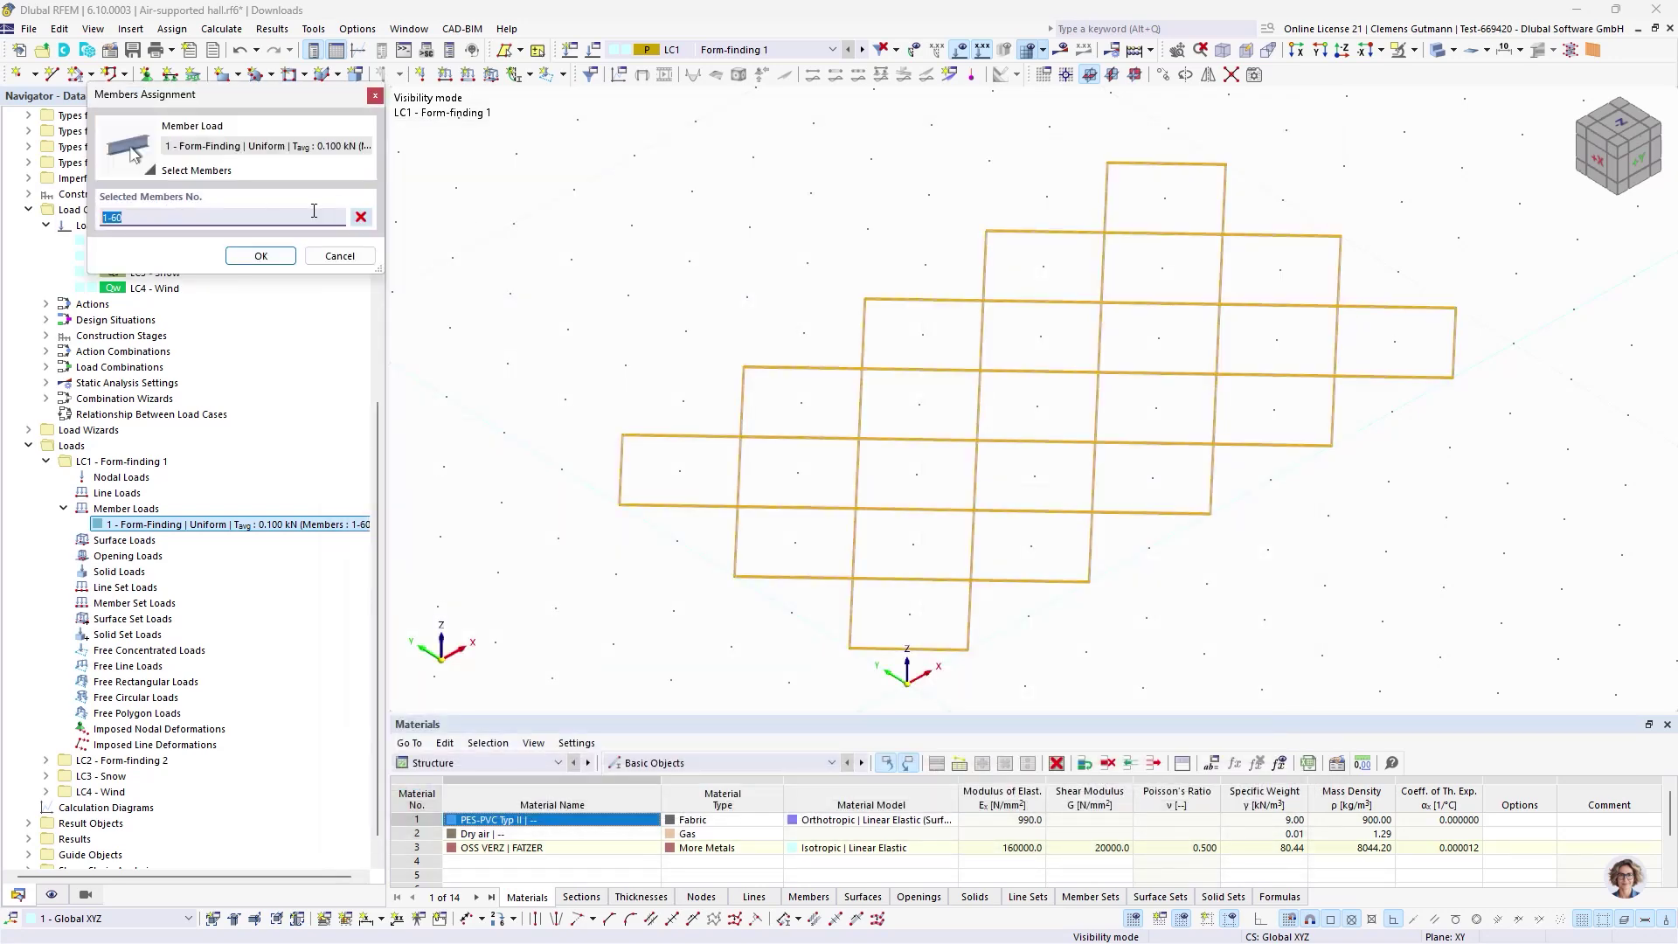
pyautogui.click(361, 218)
pyautogui.click(621, 470)
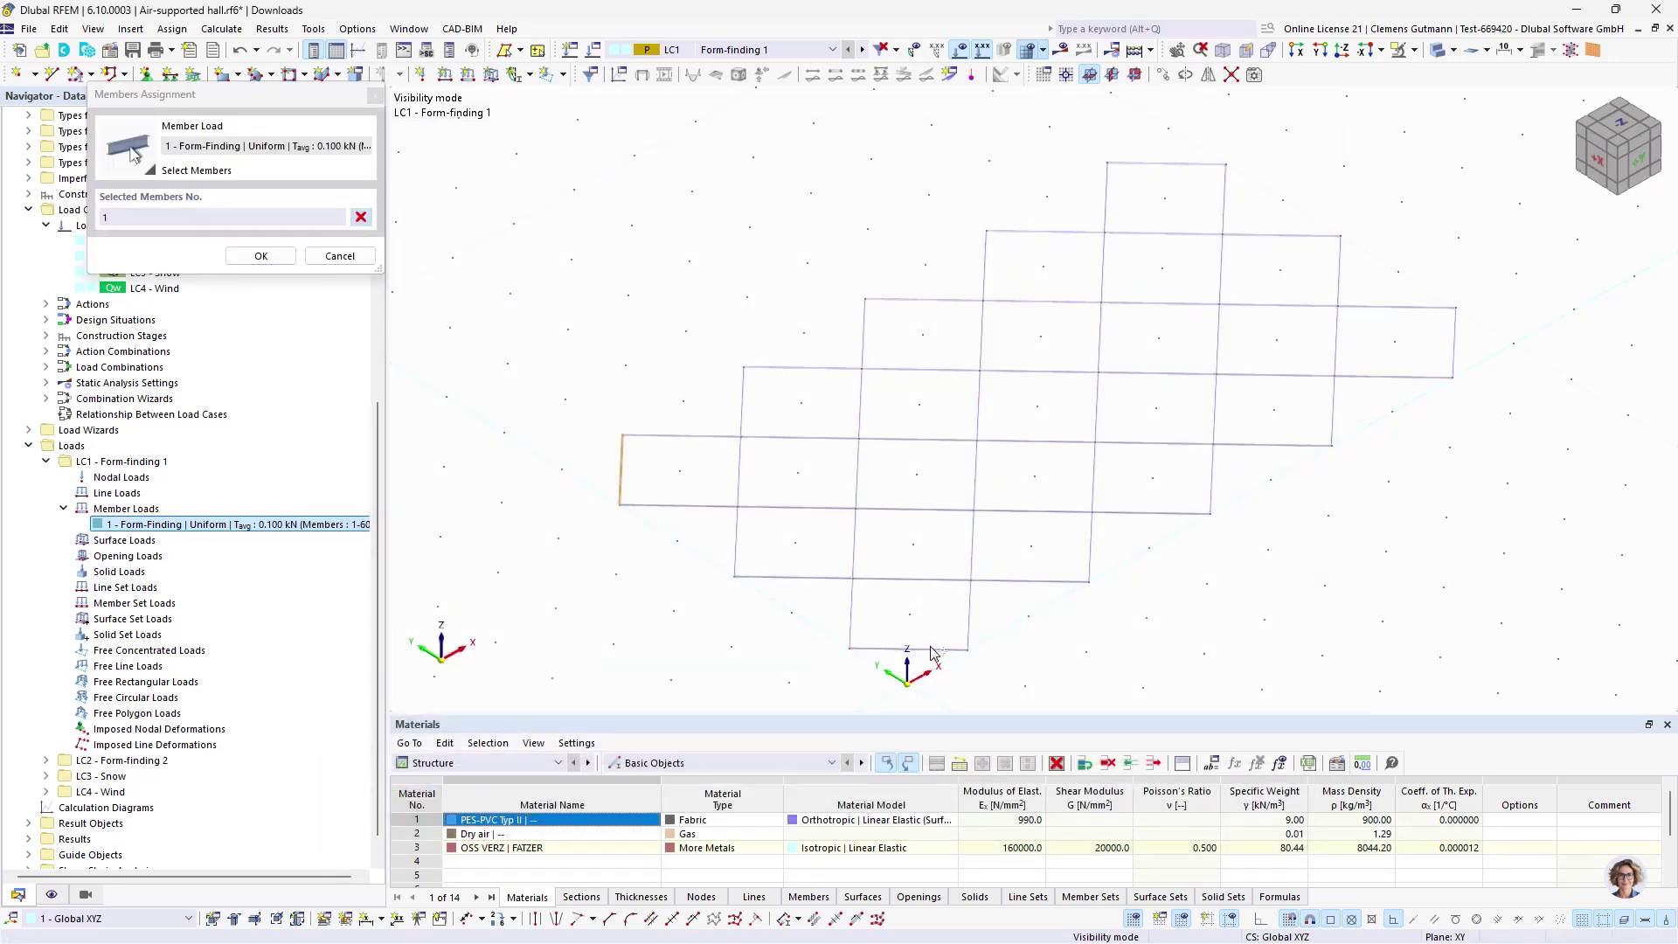
pyautogui.click(909, 651)
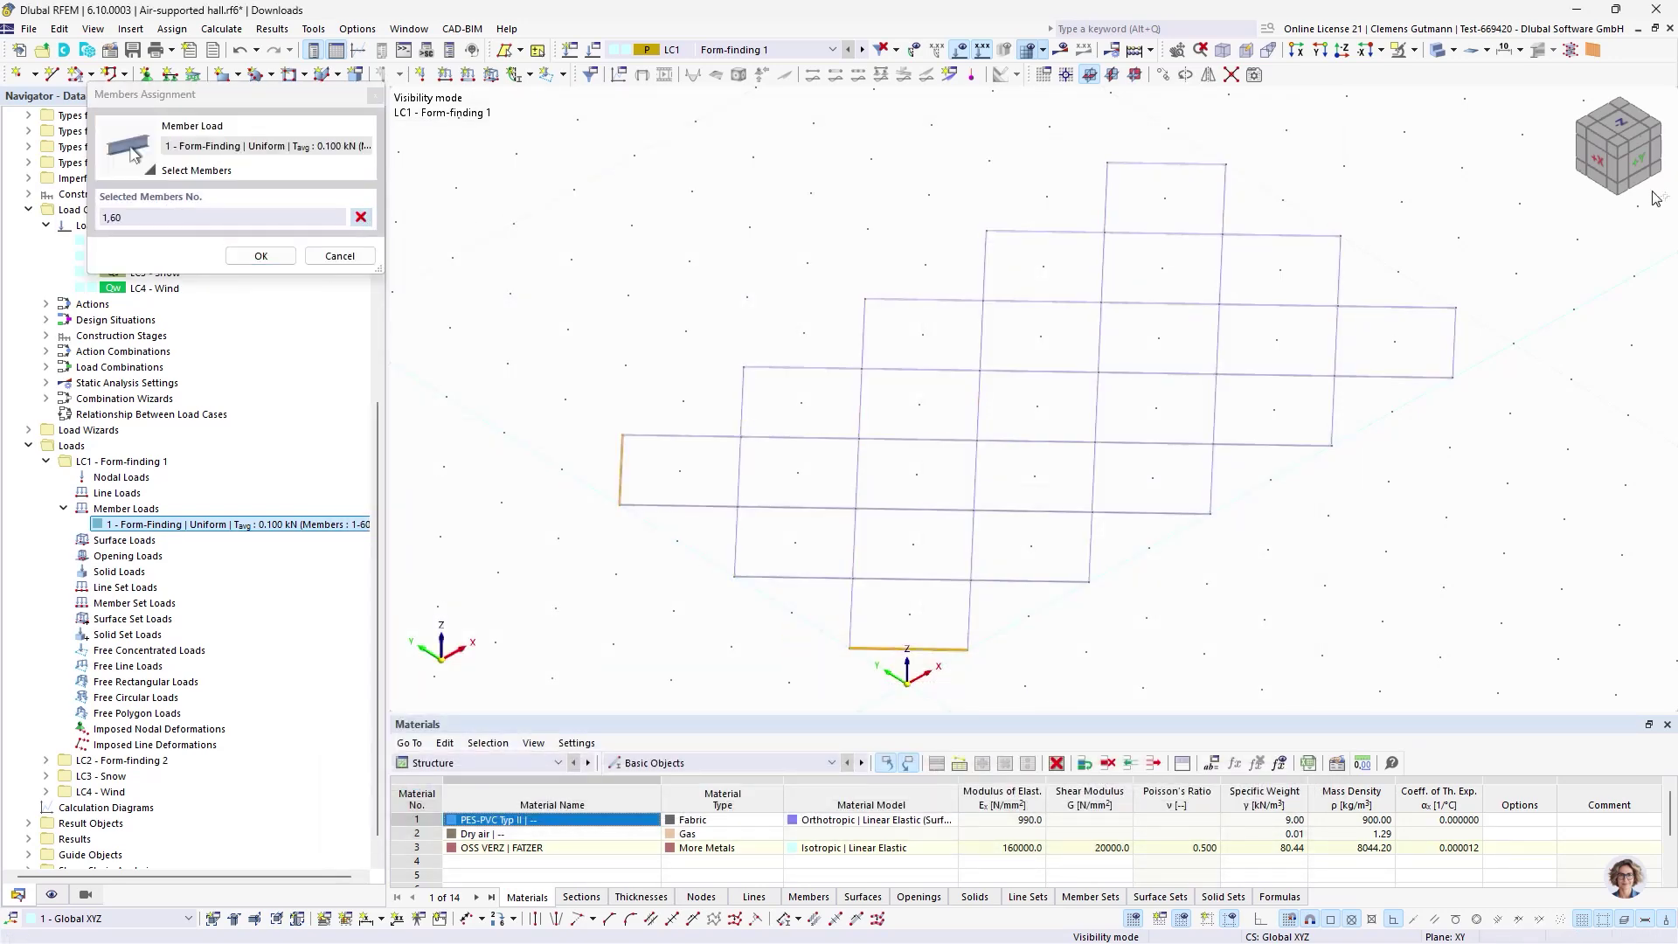
pyautogui.click(1496, 426)
pyautogui.click(1224, 185)
pyautogui.click(260, 256)
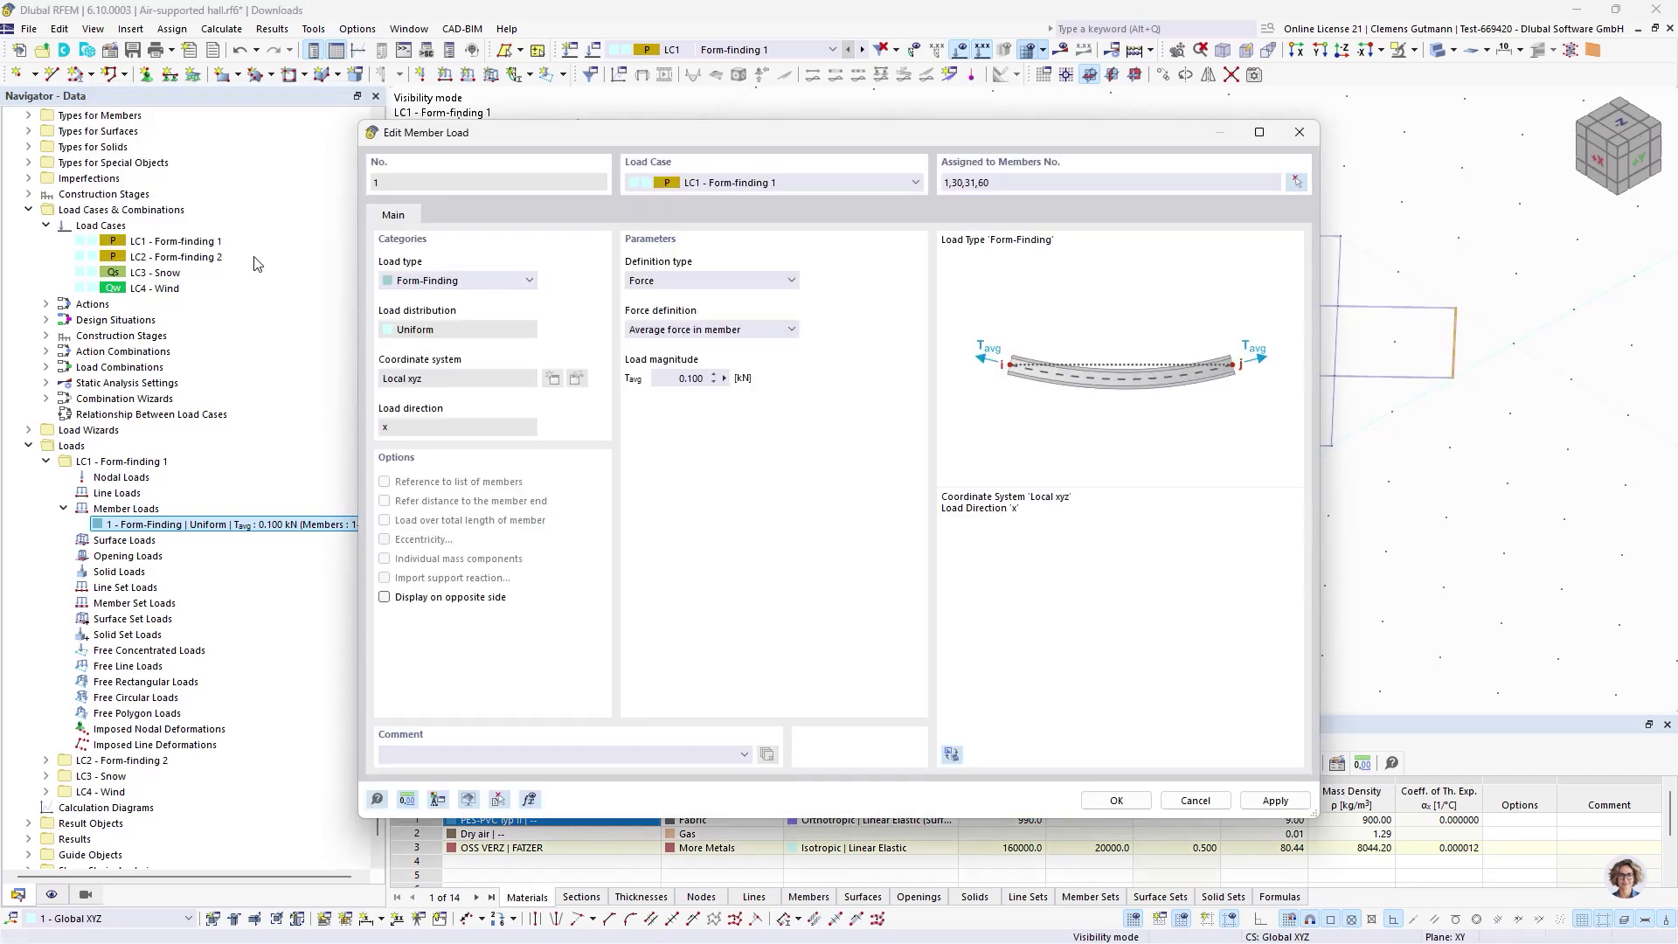
# - Define the member load geometrically by sag, with an absolute target sag of 0.600 m
pyautogui.click(678, 280)
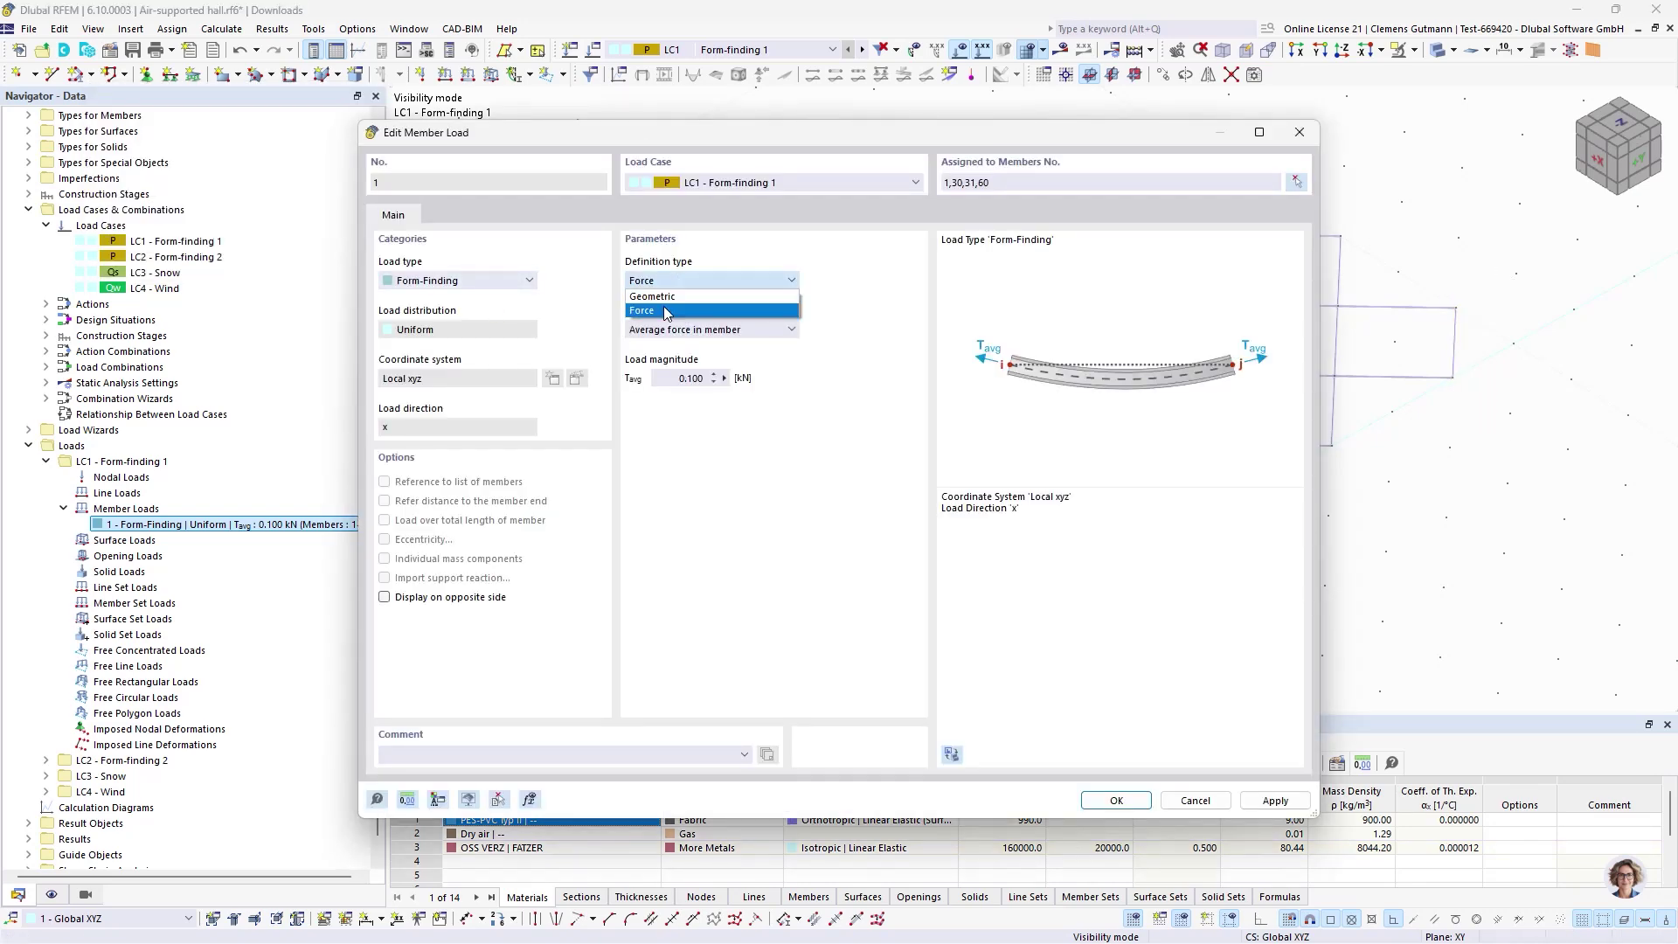
pyautogui.click(679, 311)
pyautogui.click(659, 330)
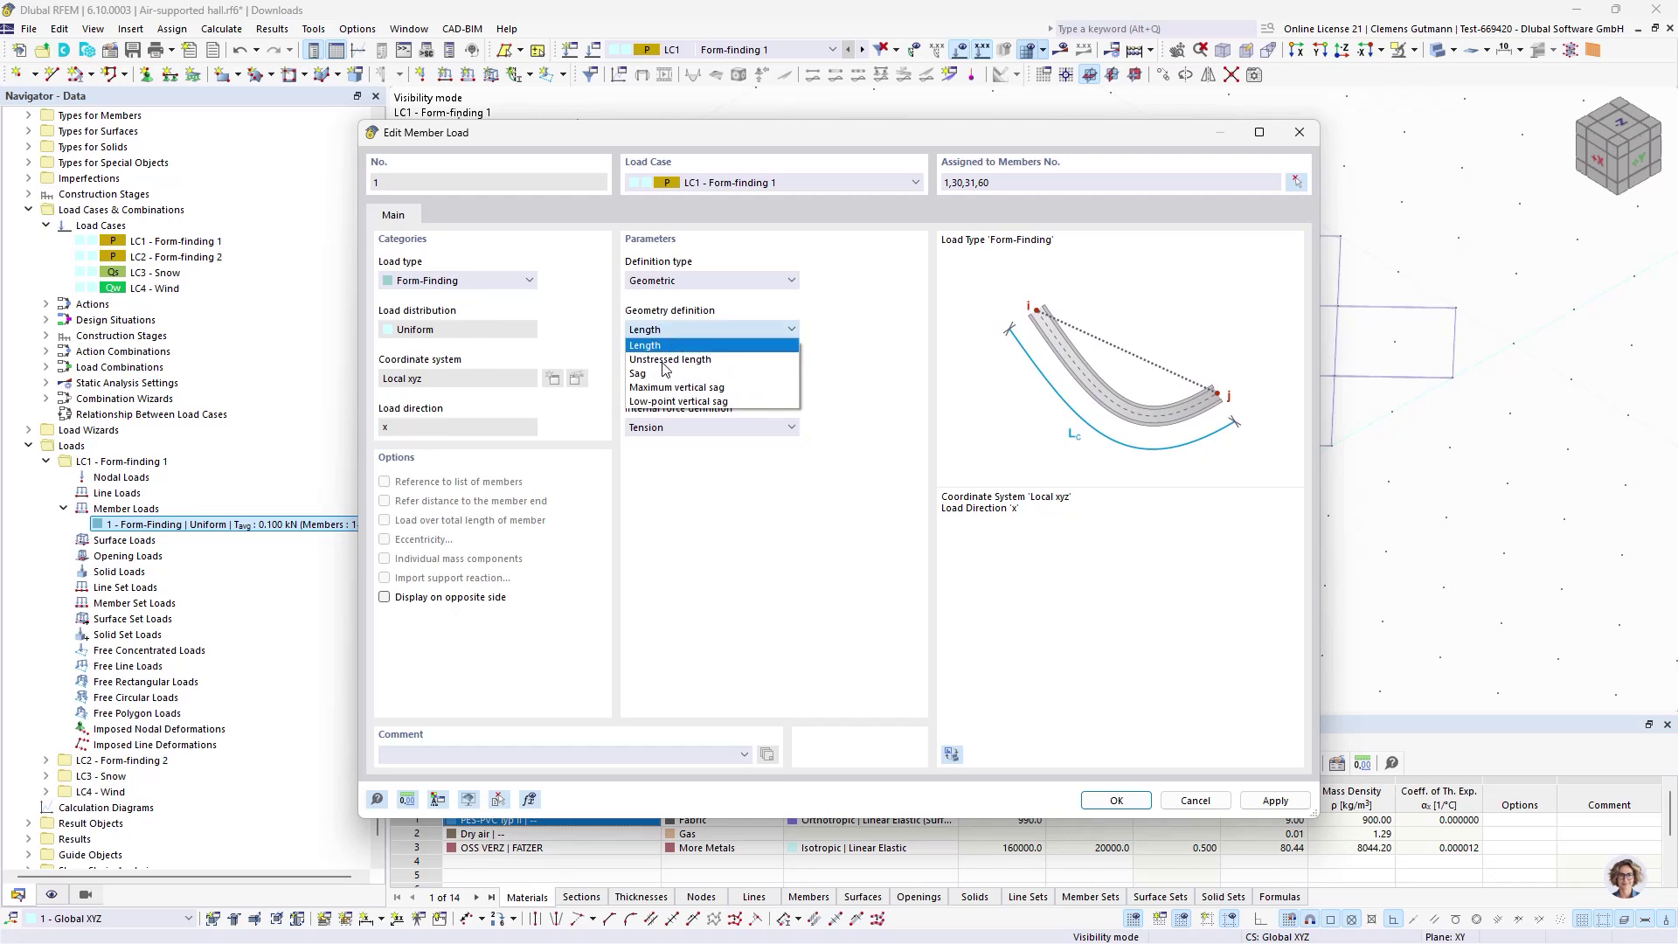
pyautogui.click(666, 370)
pyautogui.moveTo(687, 378); pyautogui.dragTo(821, 379)
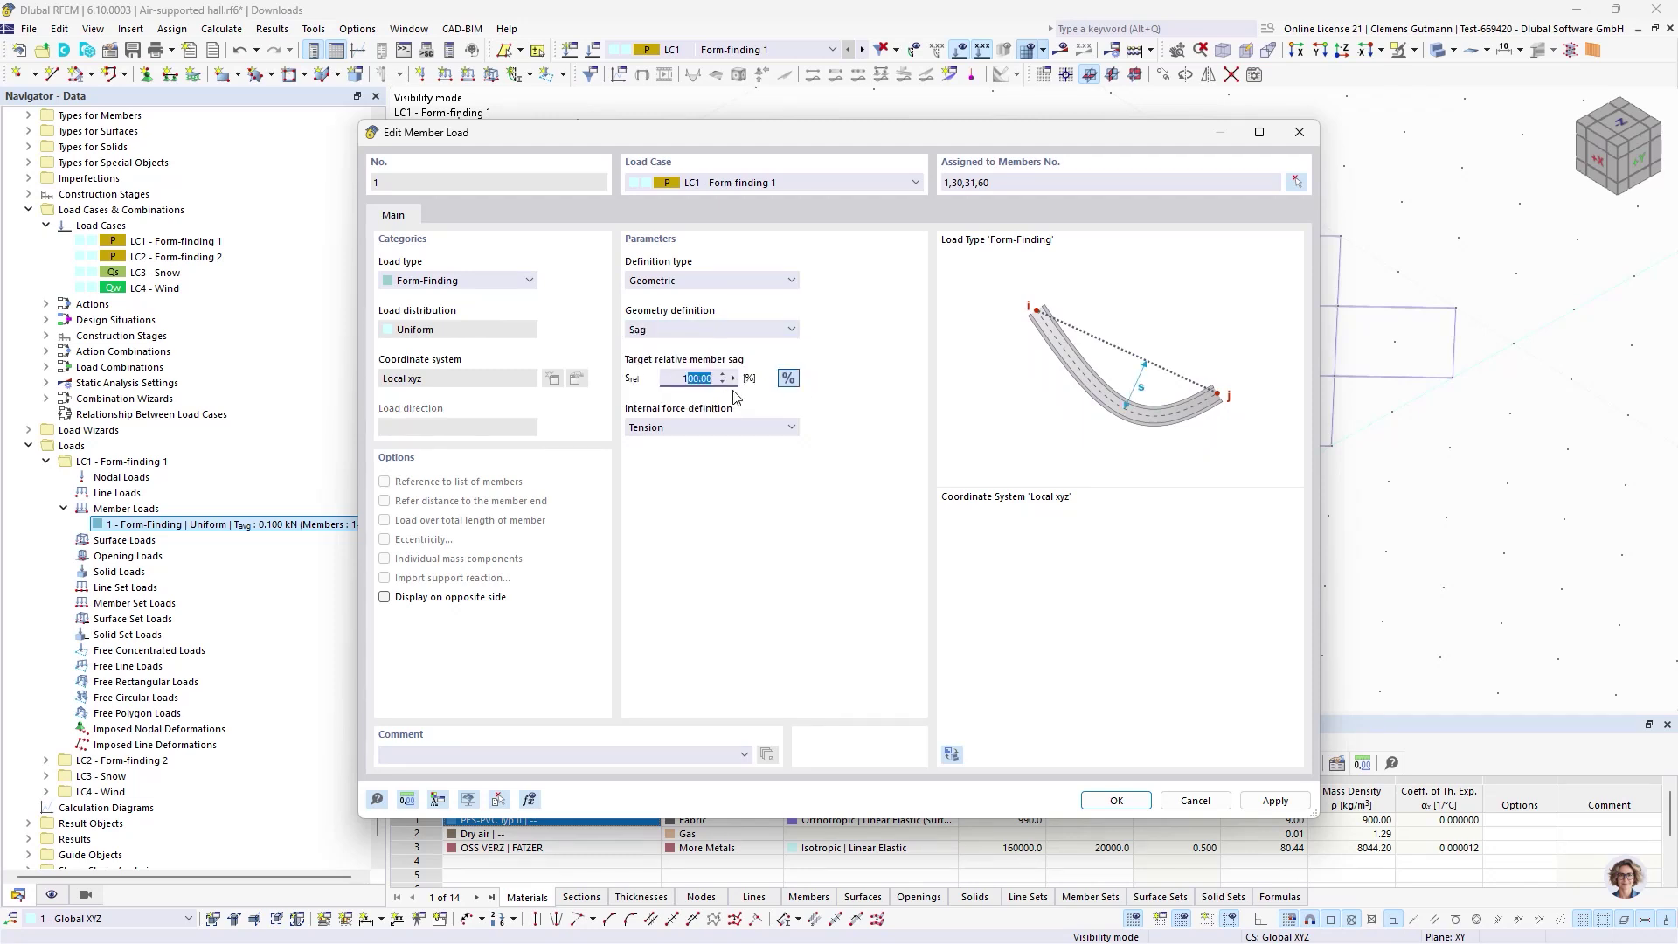
pyautogui.click(783, 381)
pyautogui.press('Tab')
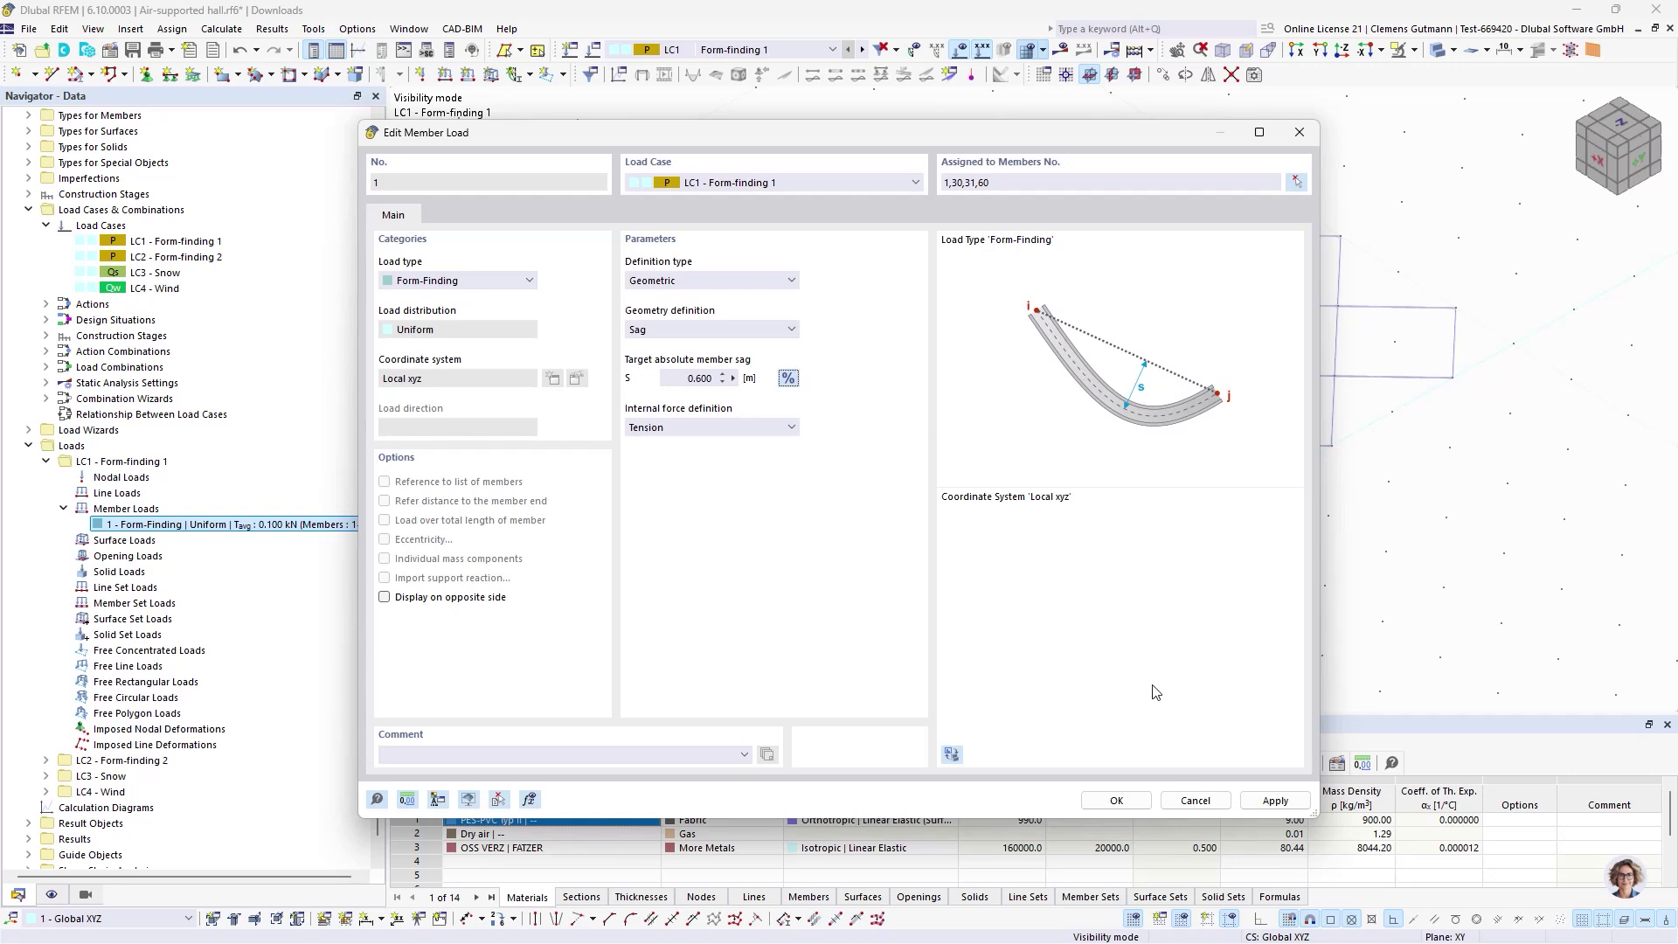
pyautogui.click(1118, 800)
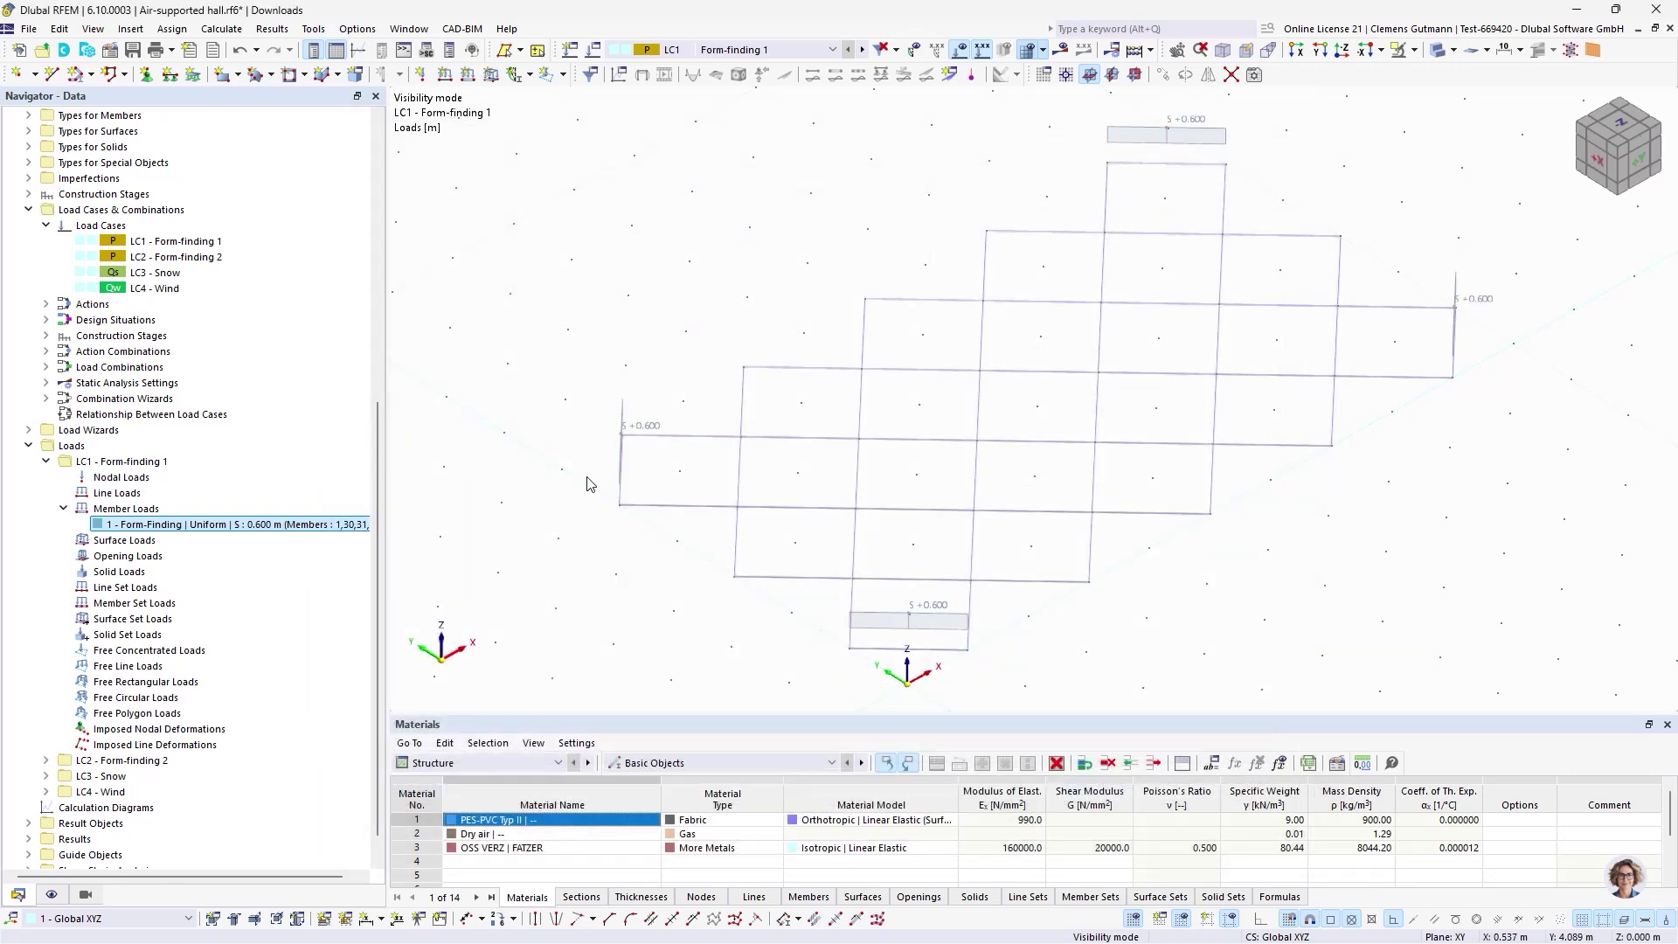
pyautogui.click(564, 74)
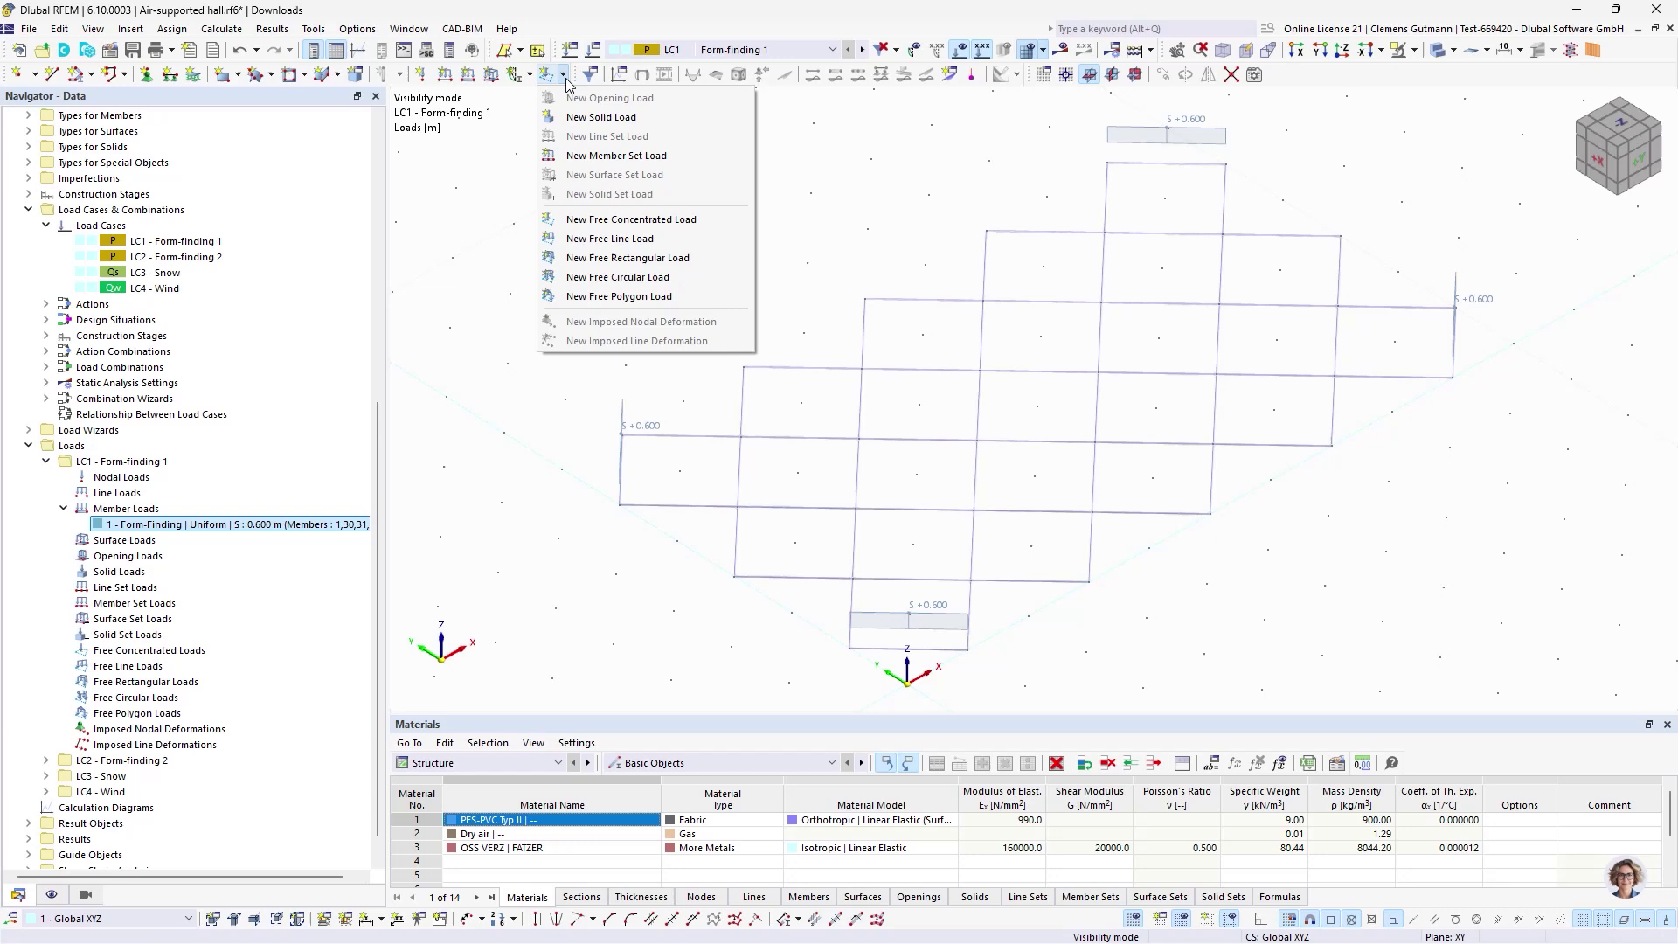
pyautogui.click(616, 156)
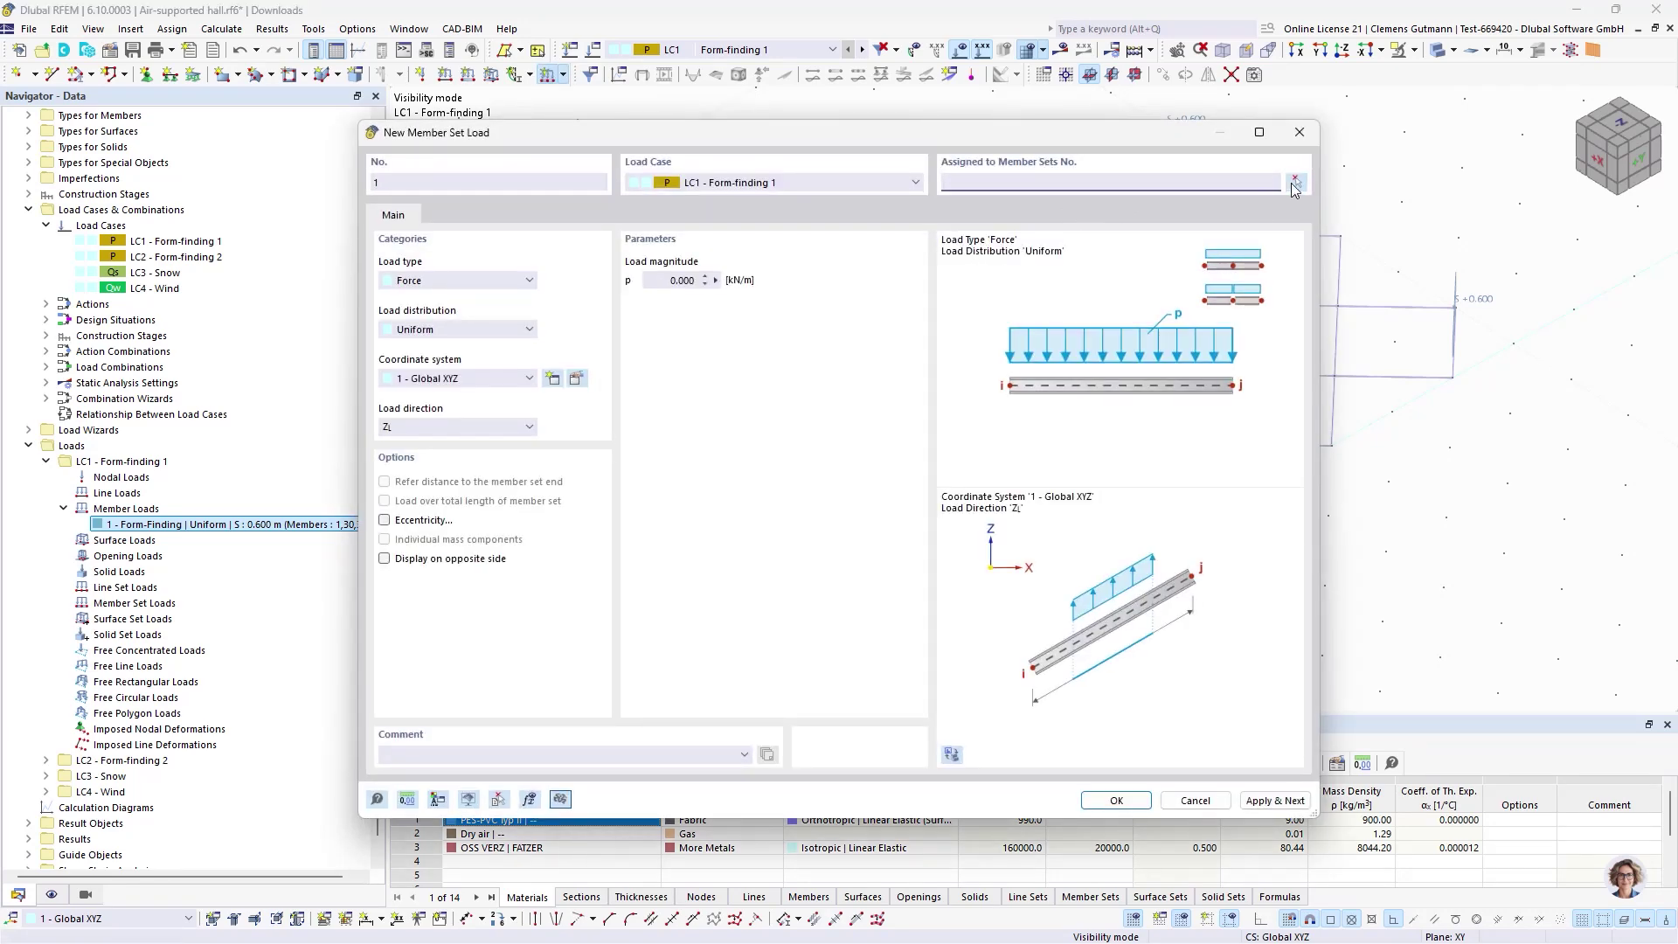
pyautogui.click(1294, 187)
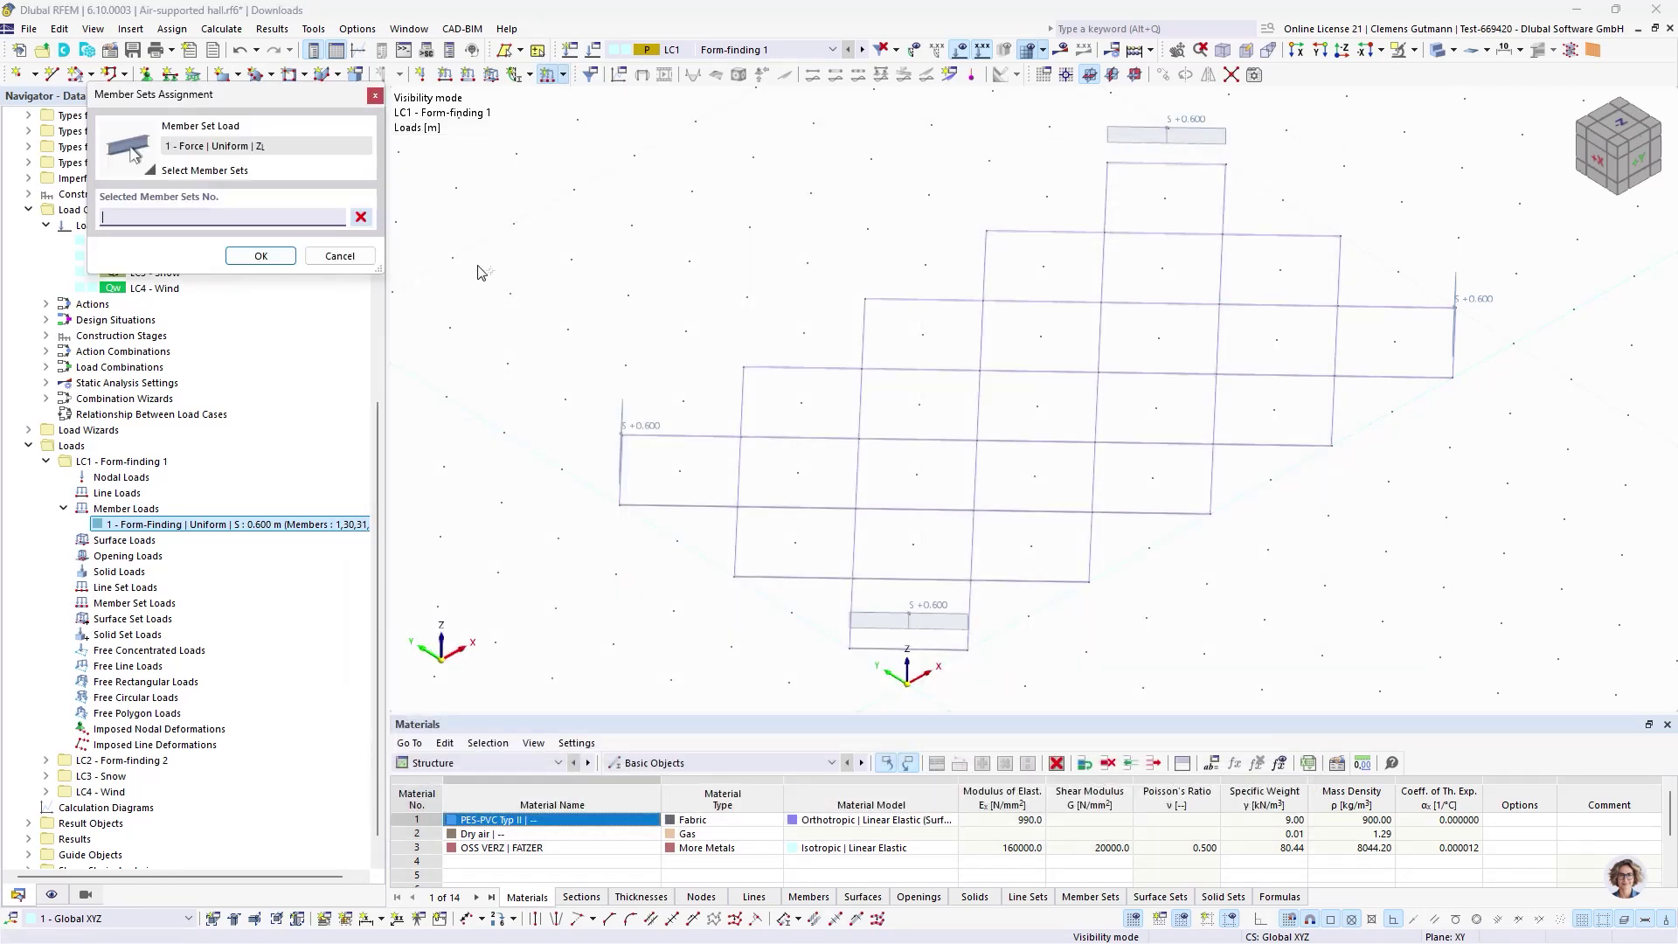
pyautogui.click(339, 255)
pyautogui.click(1195, 800)
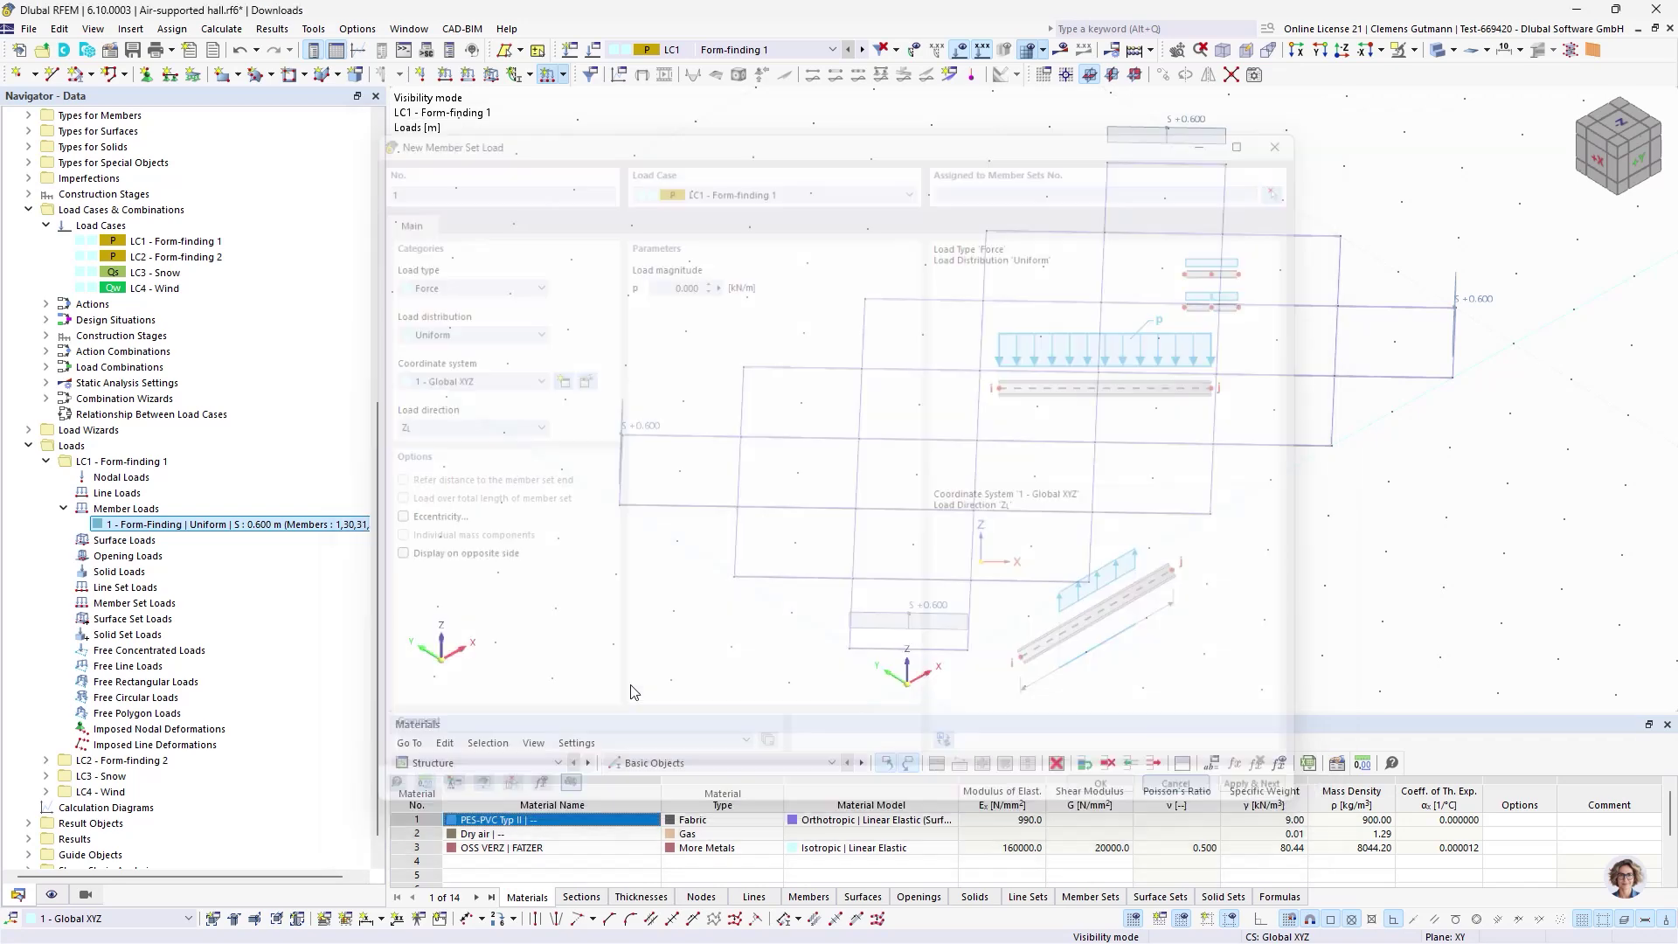
# - Add all member sets to the OS1 - Cables object selection and reactivate its visibility
pyautogui.click(52, 894)
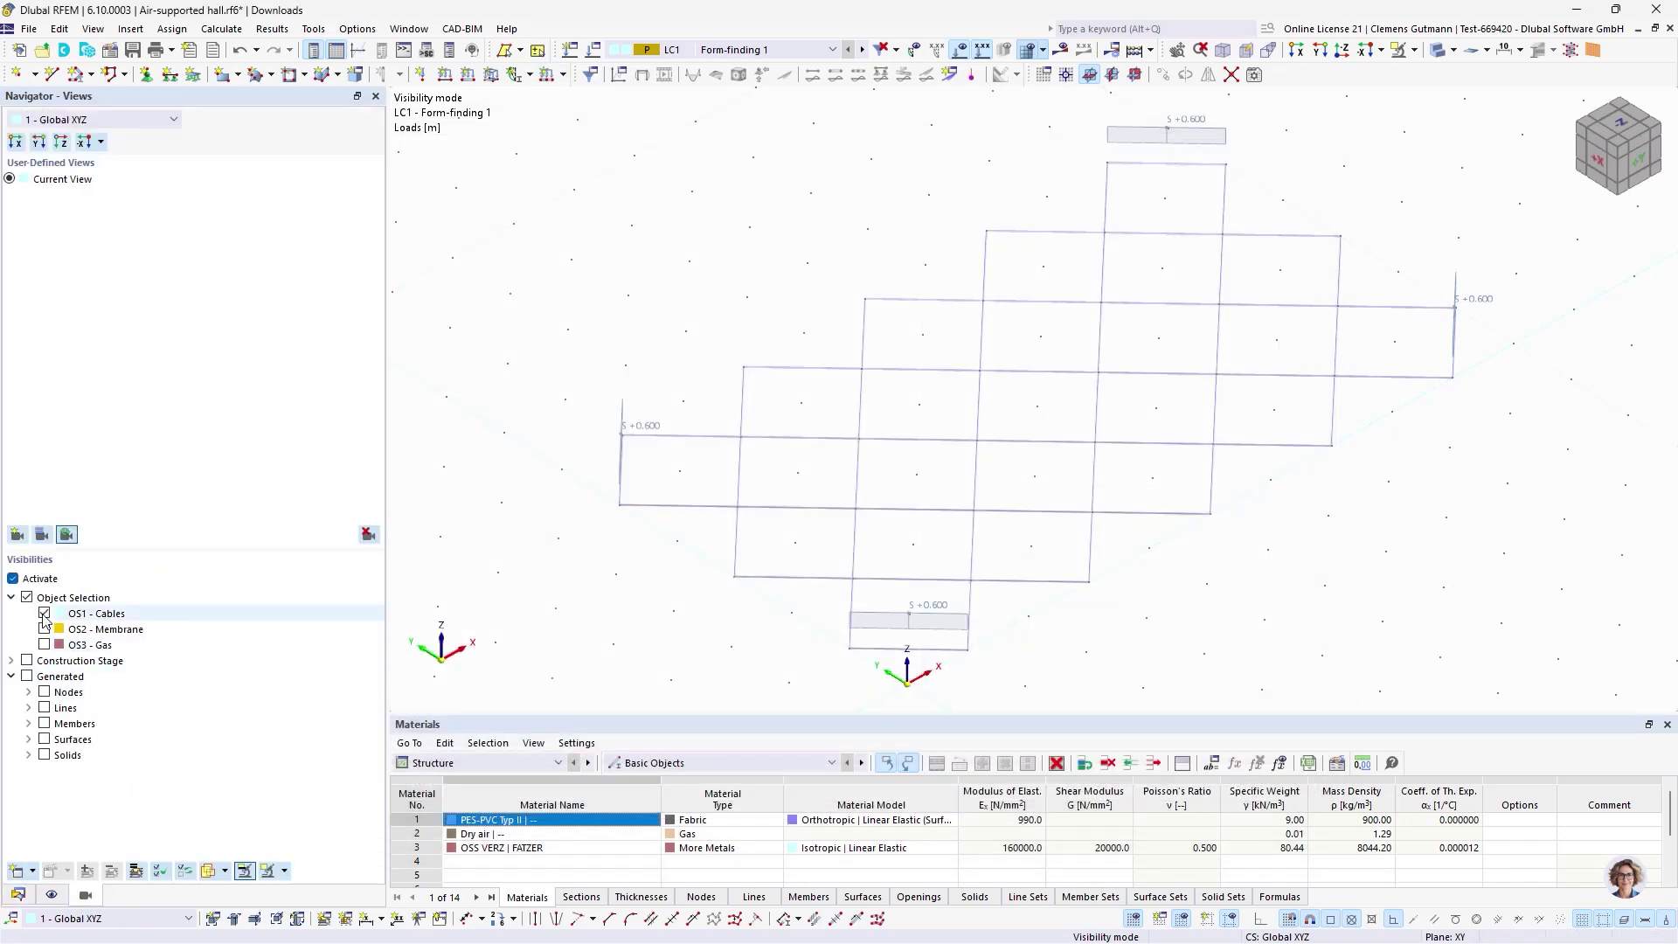
pyautogui.rightClick(120, 616)
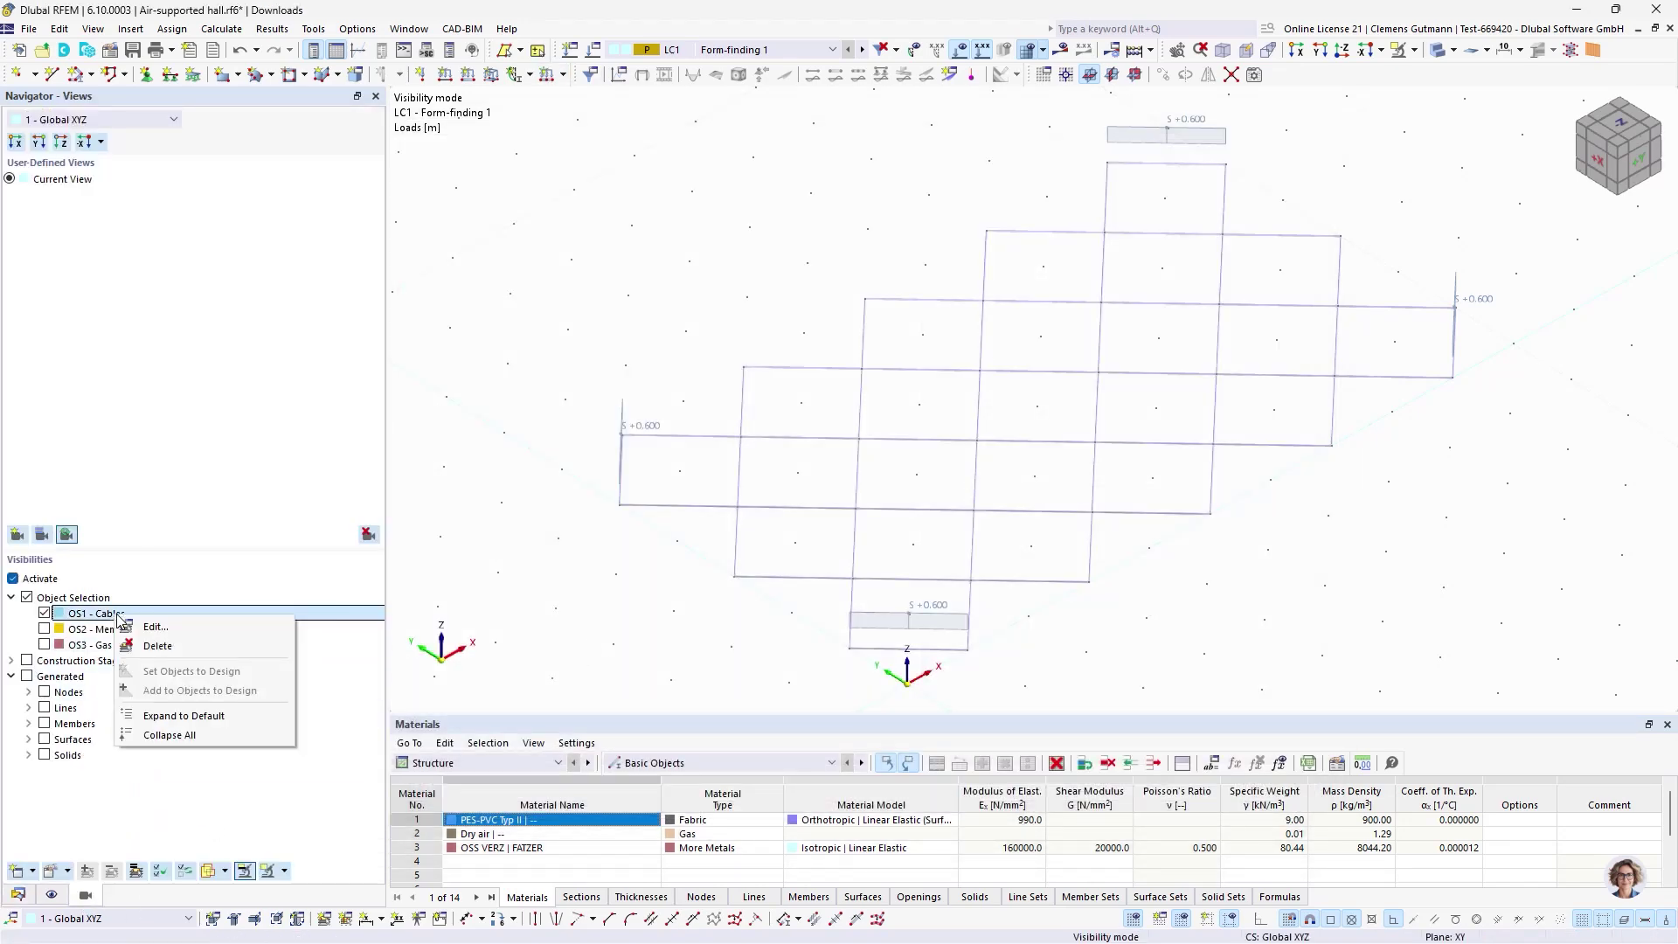
pyautogui.click(166, 629)
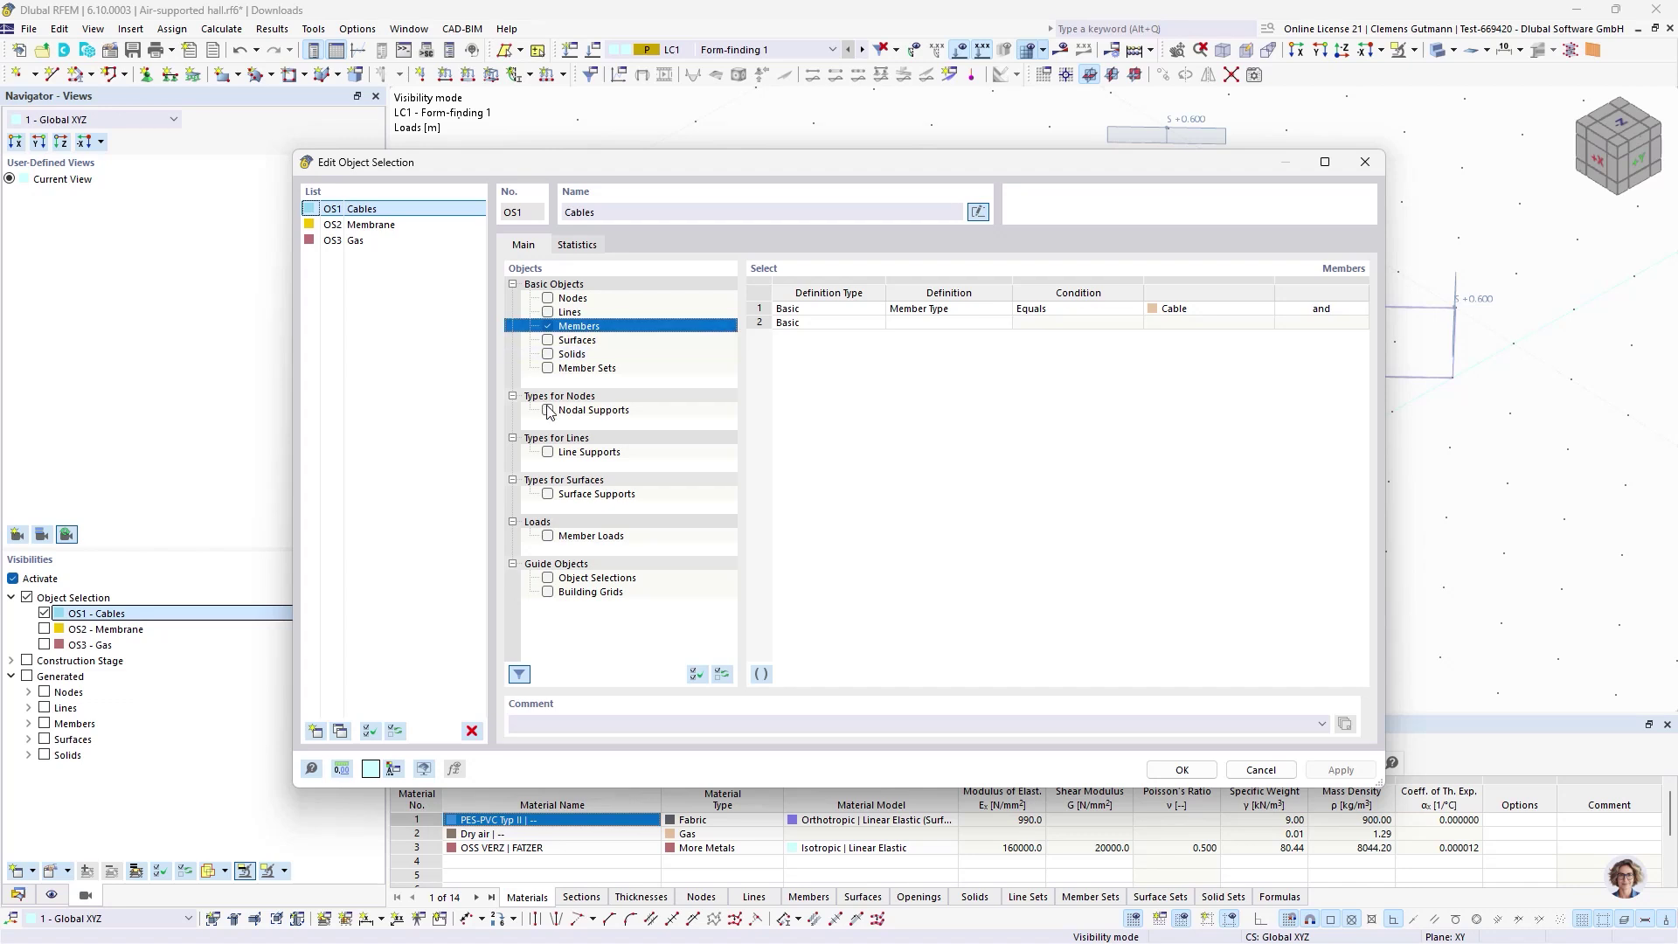
pyautogui.click(548, 368)
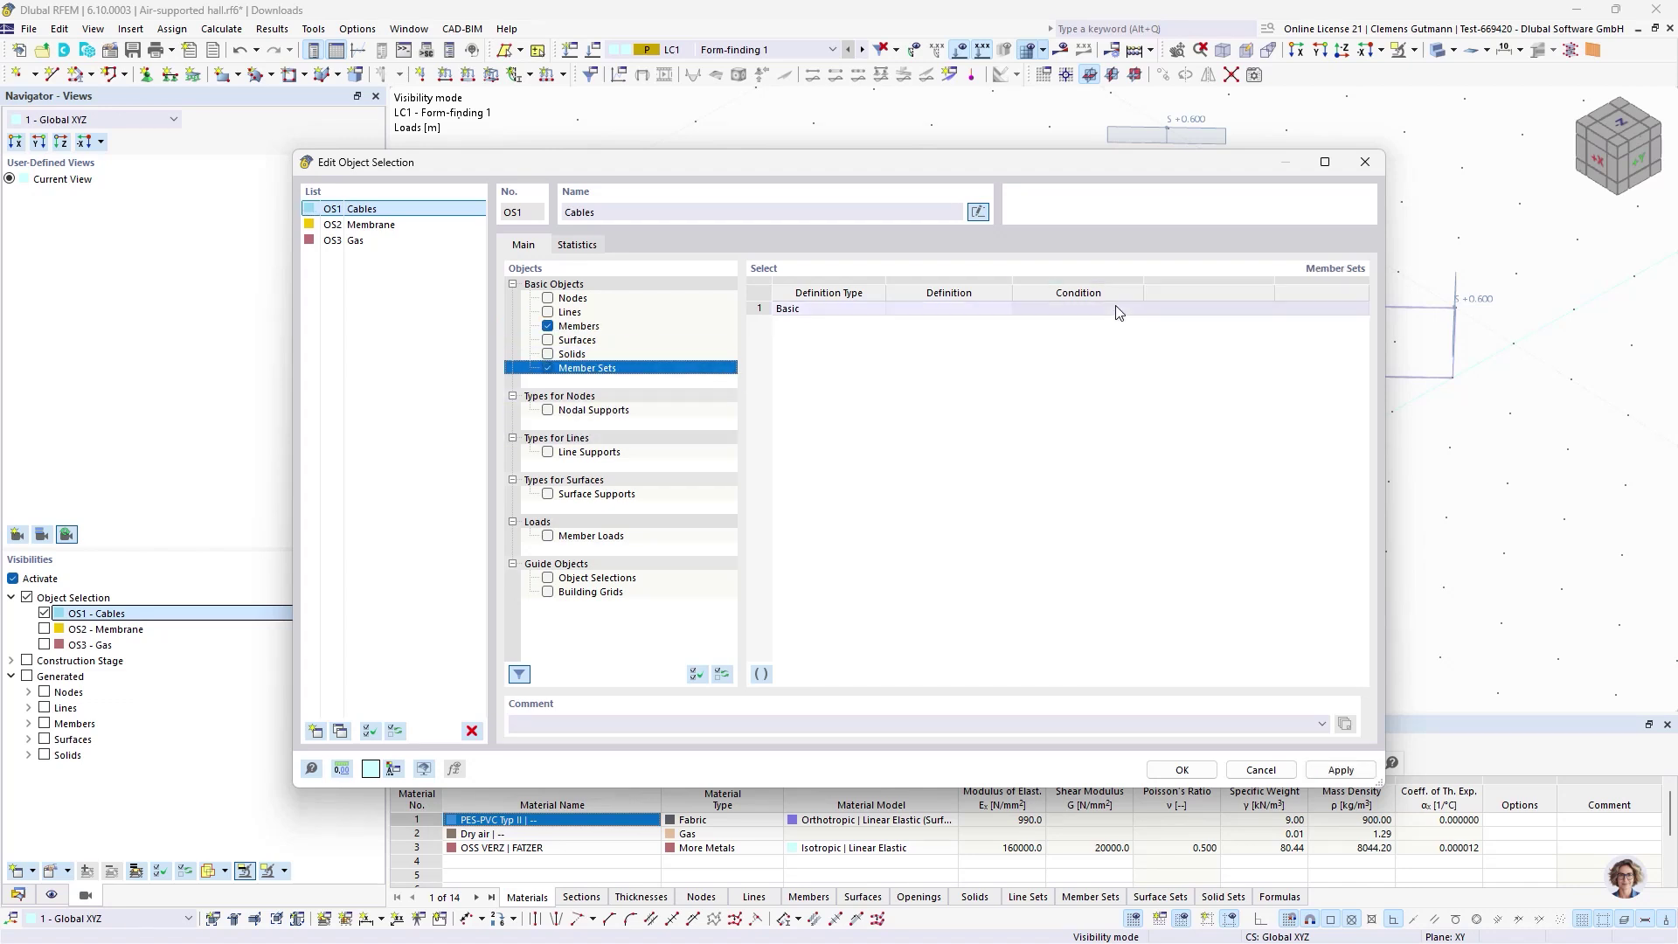
pyautogui.click(984, 310)
pyautogui.click(970, 310)
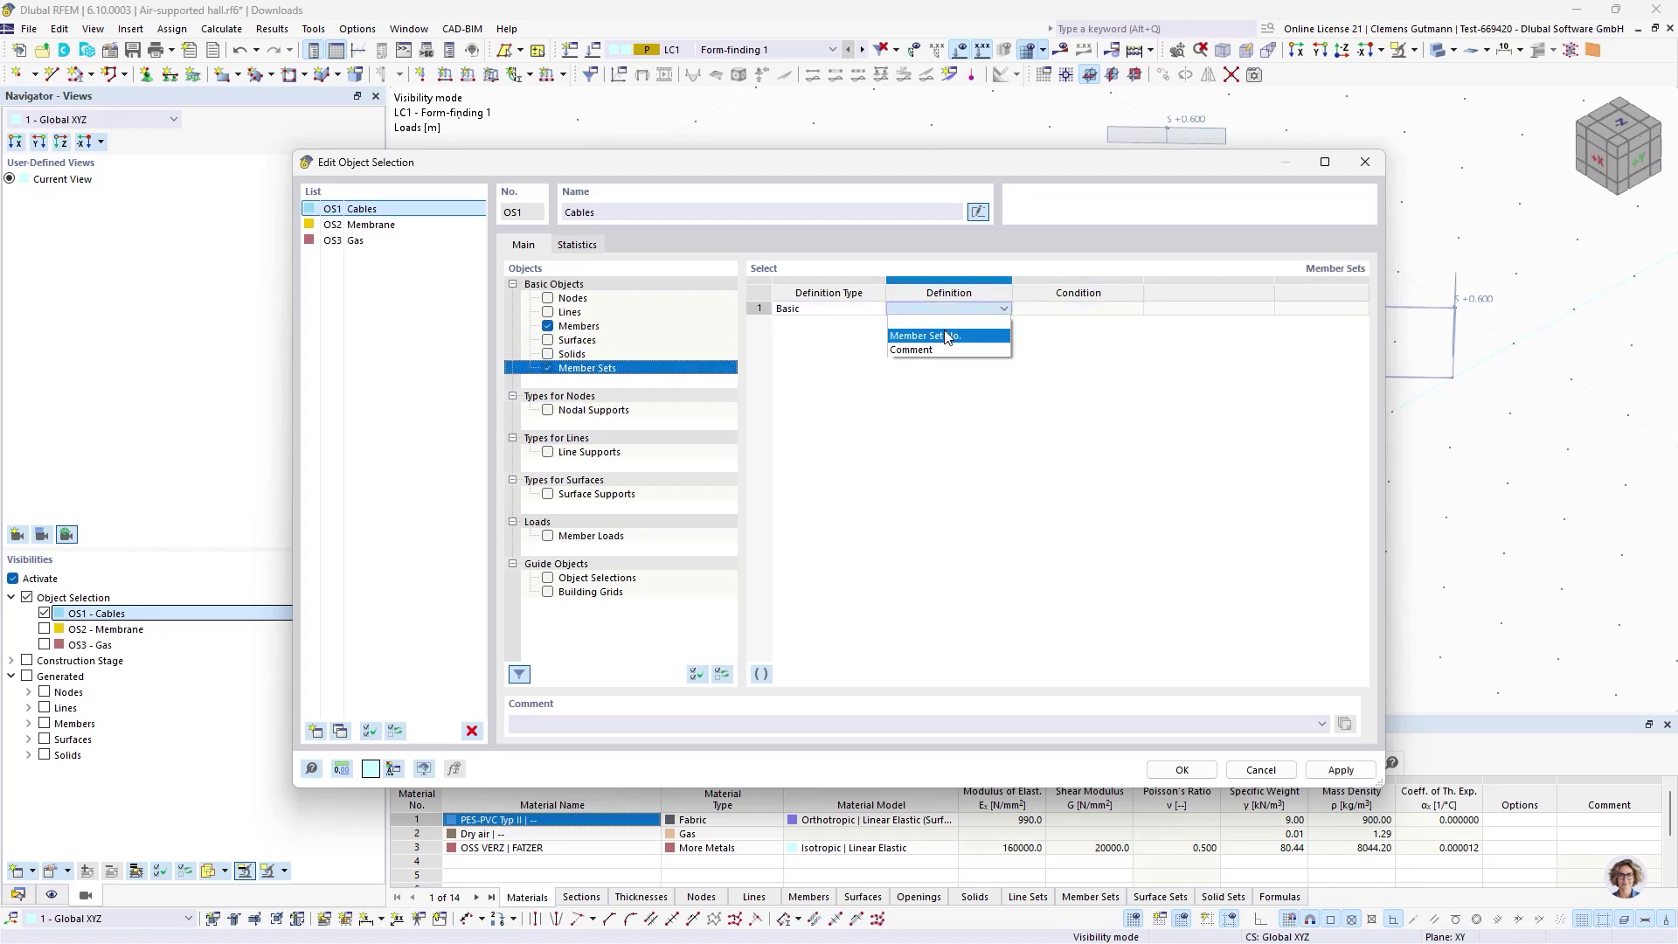
pyautogui.click(944, 323)
pyautogui.click(1200, 312)
pyautogui.click(1200, 312)
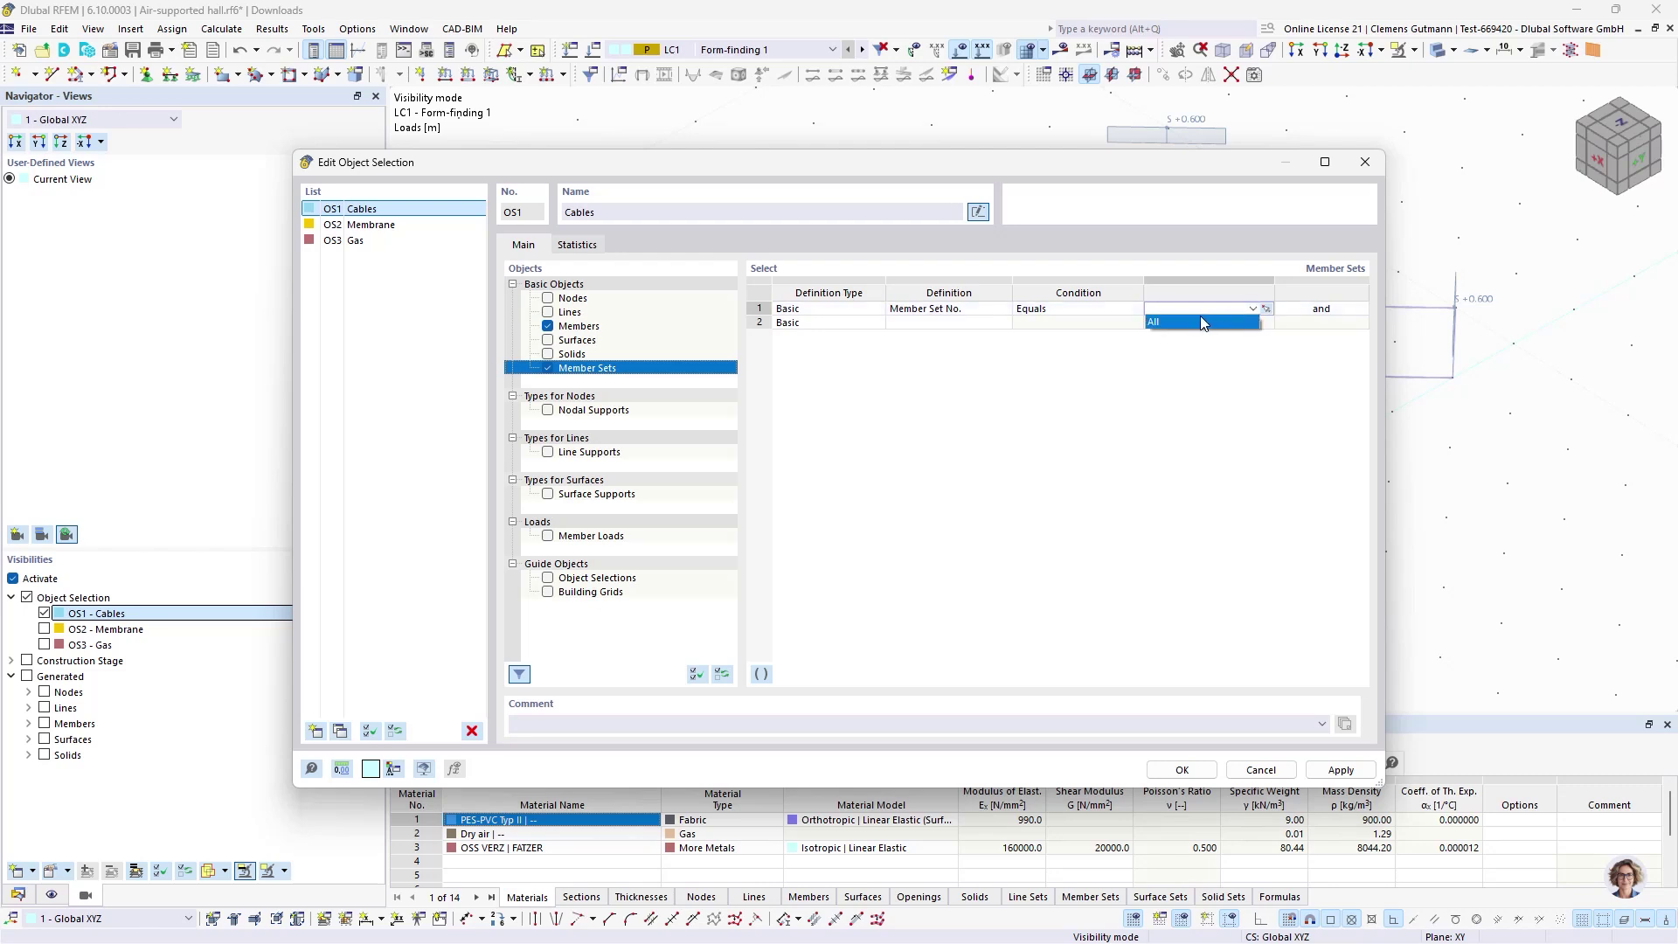
pyautogui.click(1198, 323)
pyautogui.press('Tab')
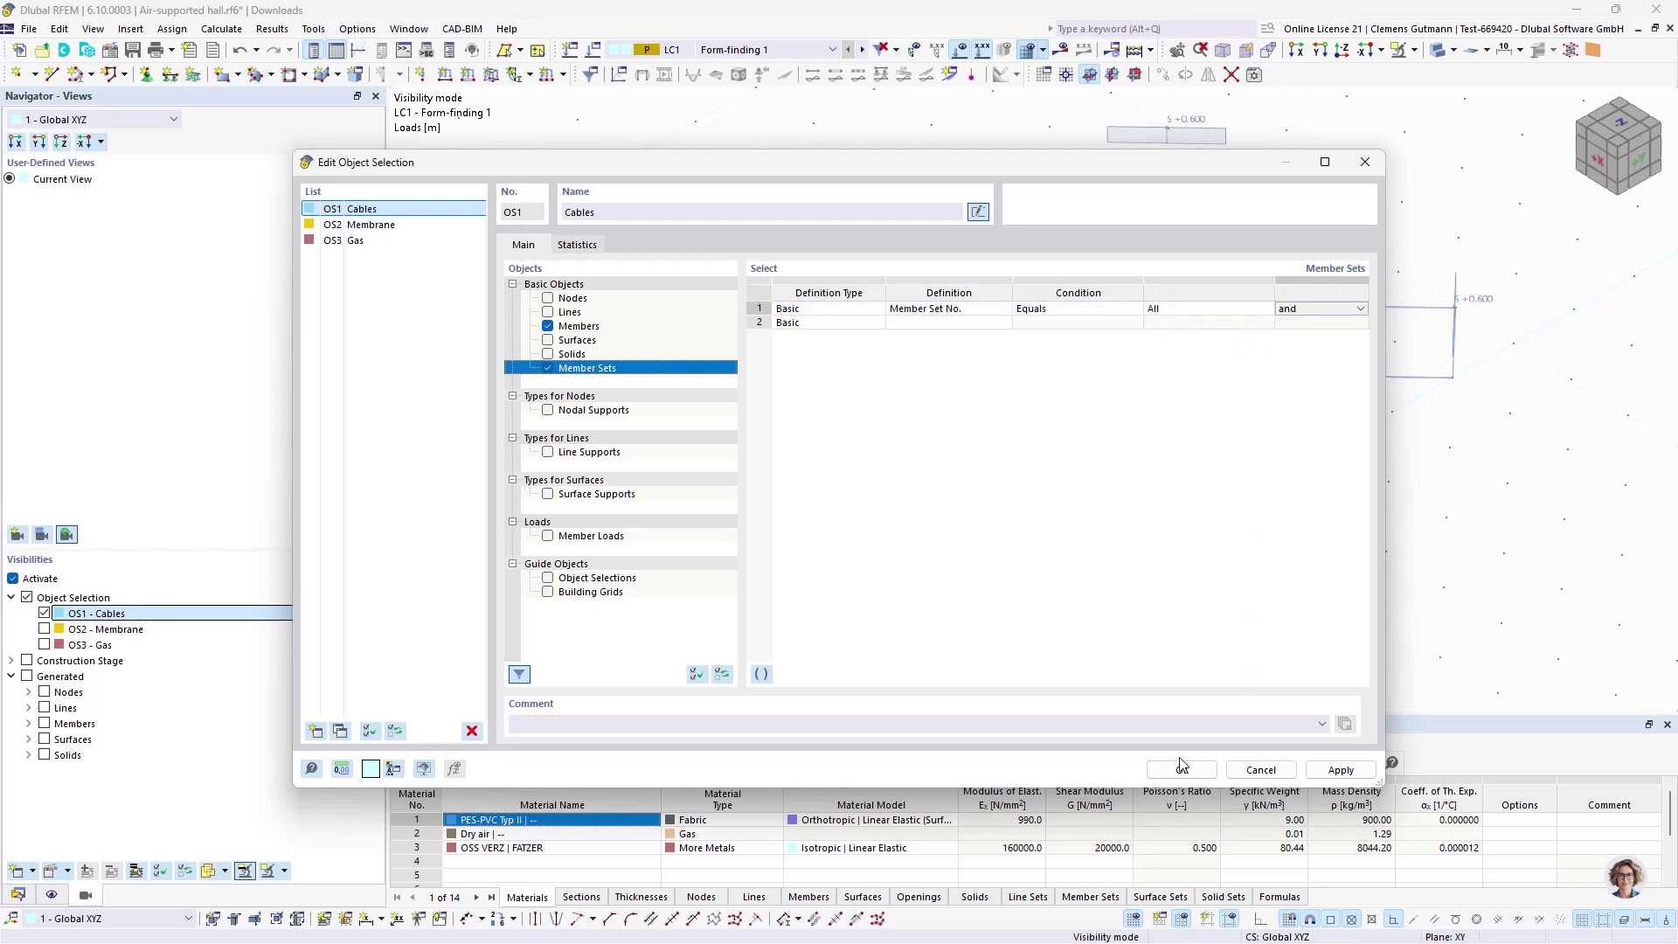
pyautogui.click(1182, 768)
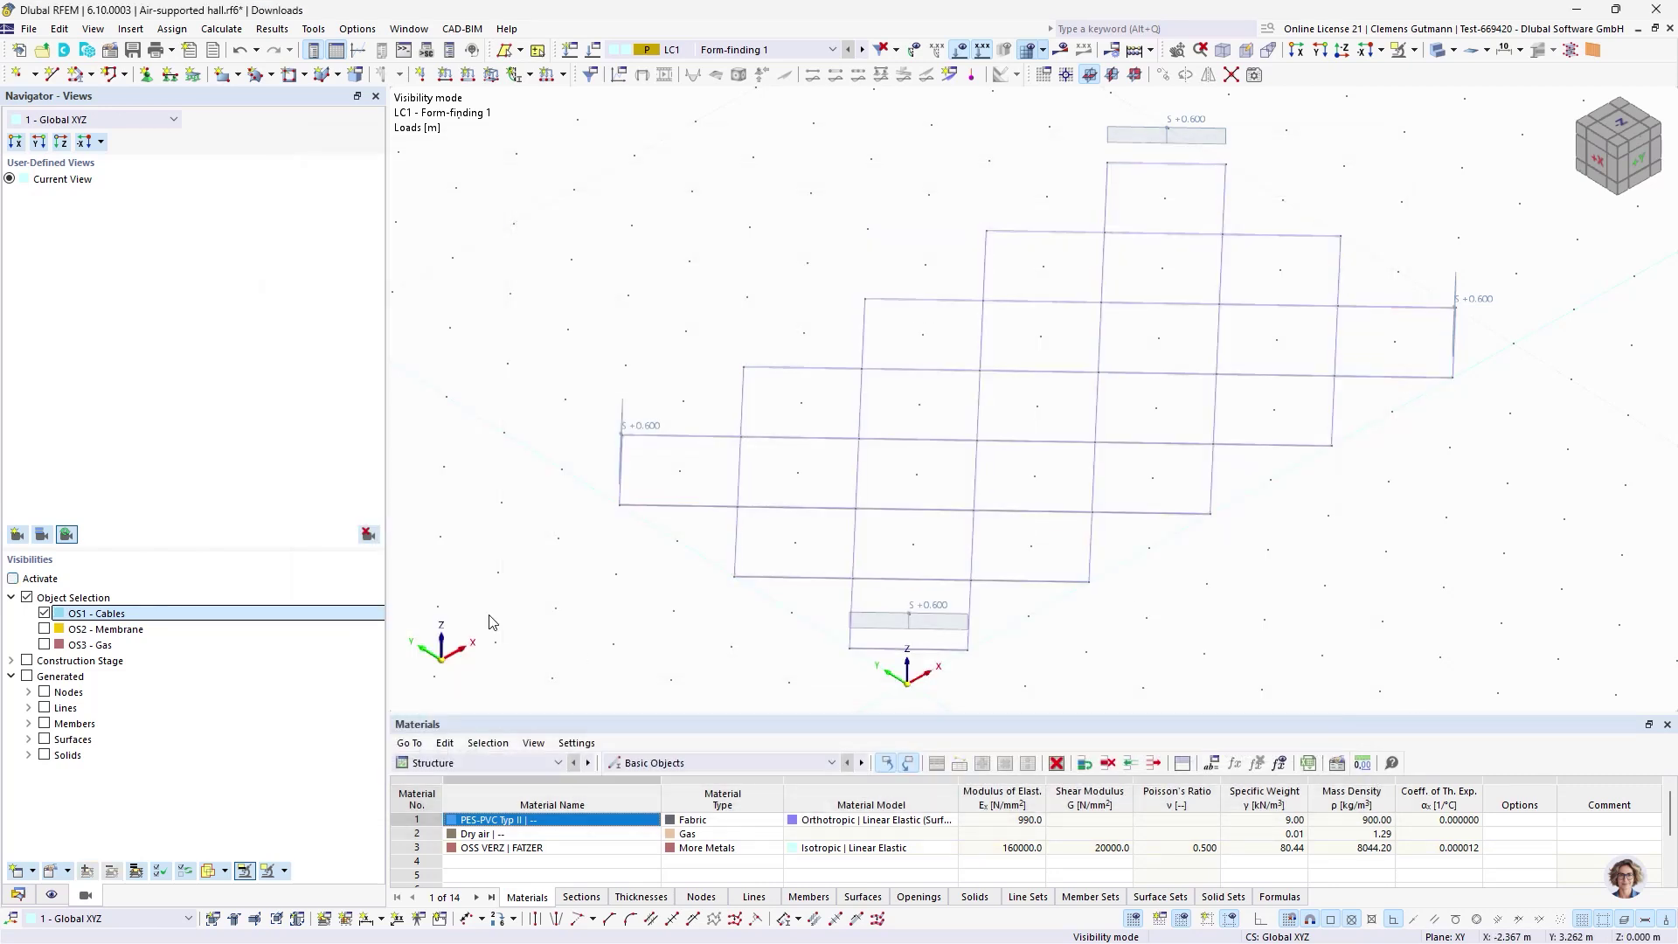
pyautogui.click(13, 577)
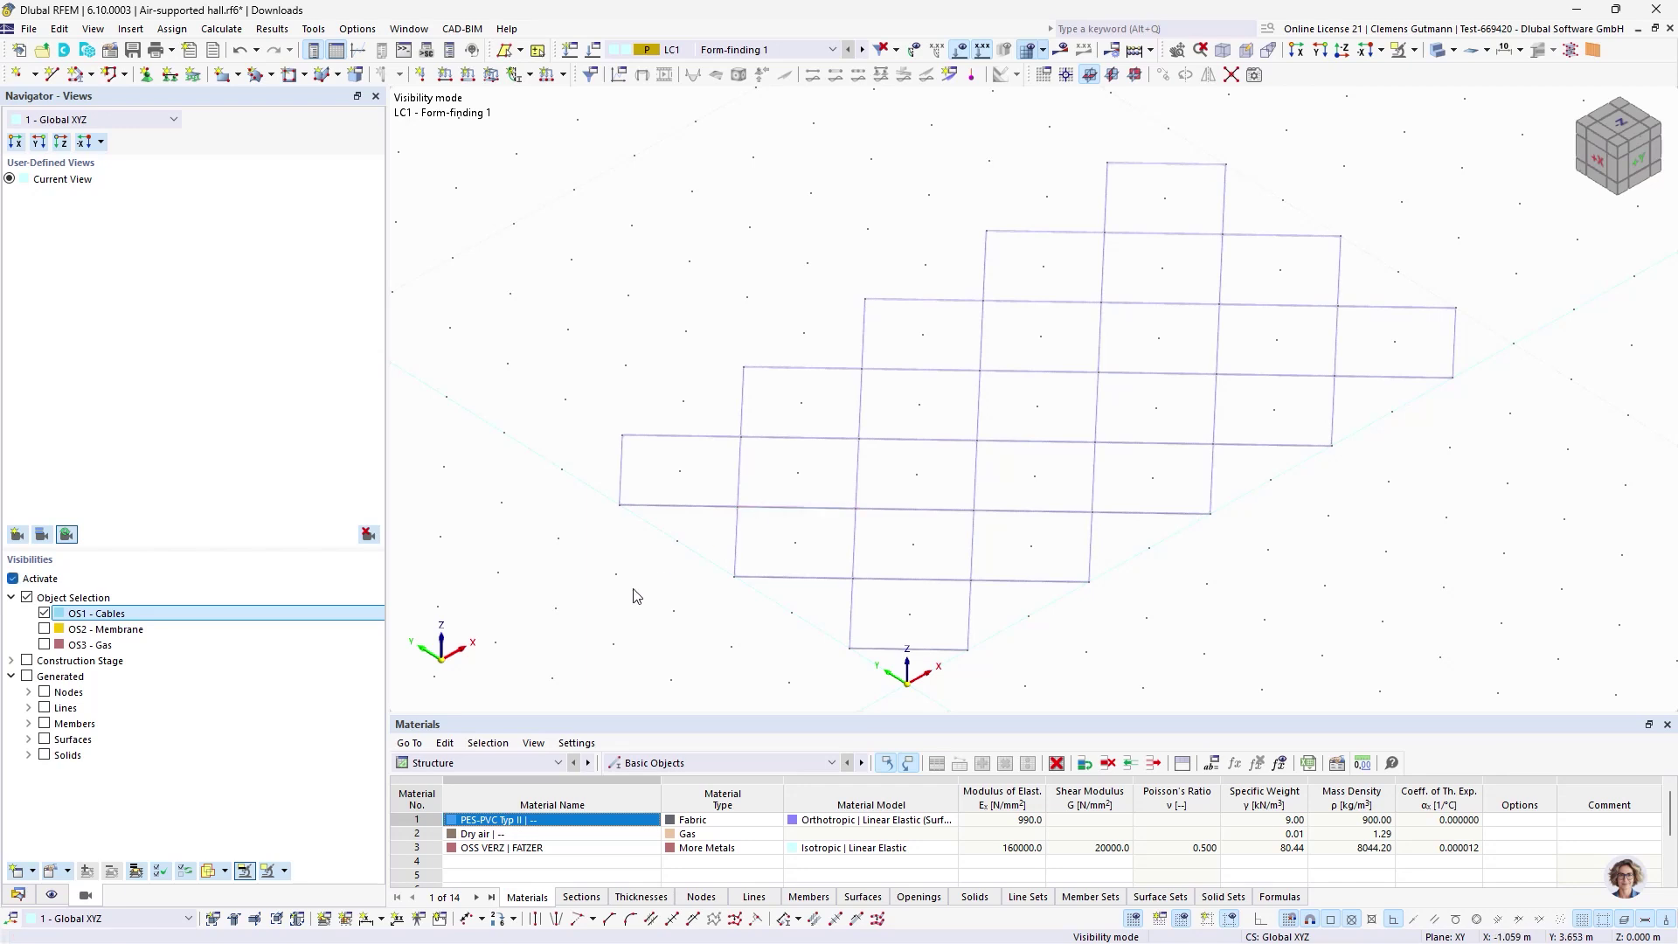
pyautogui.click(236, 871)
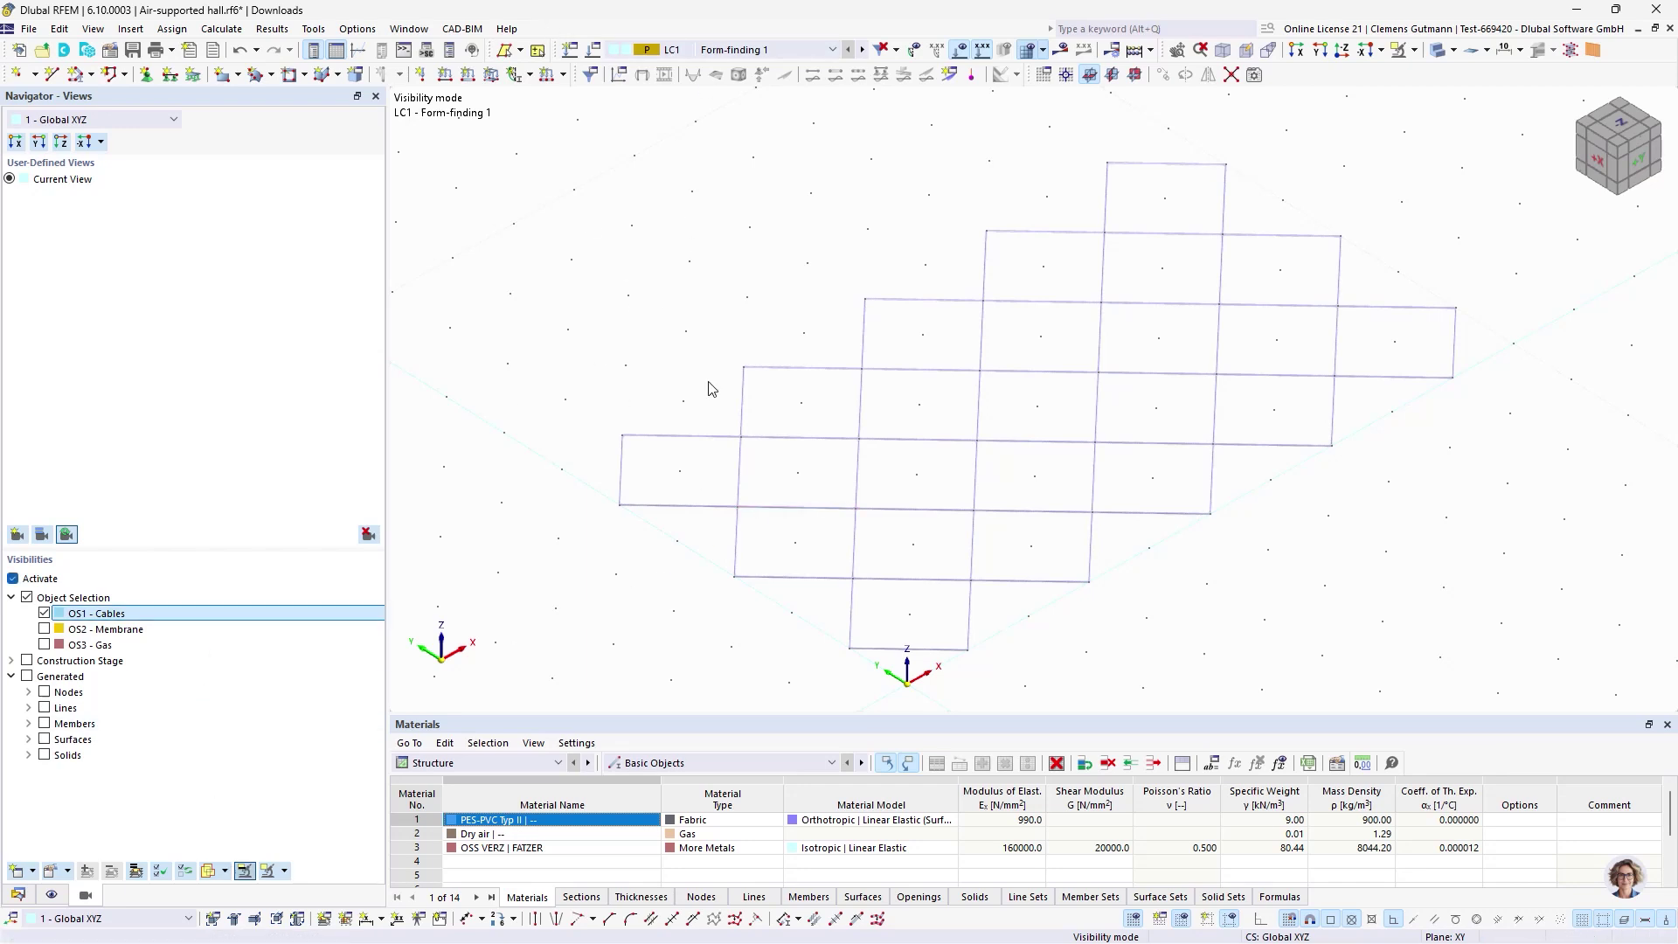
# - Start a new member set load in LC1 as form-finding, defined geometrically by sag with an absolute target sag of 1.300 m
pyautogui.click(554, 76)
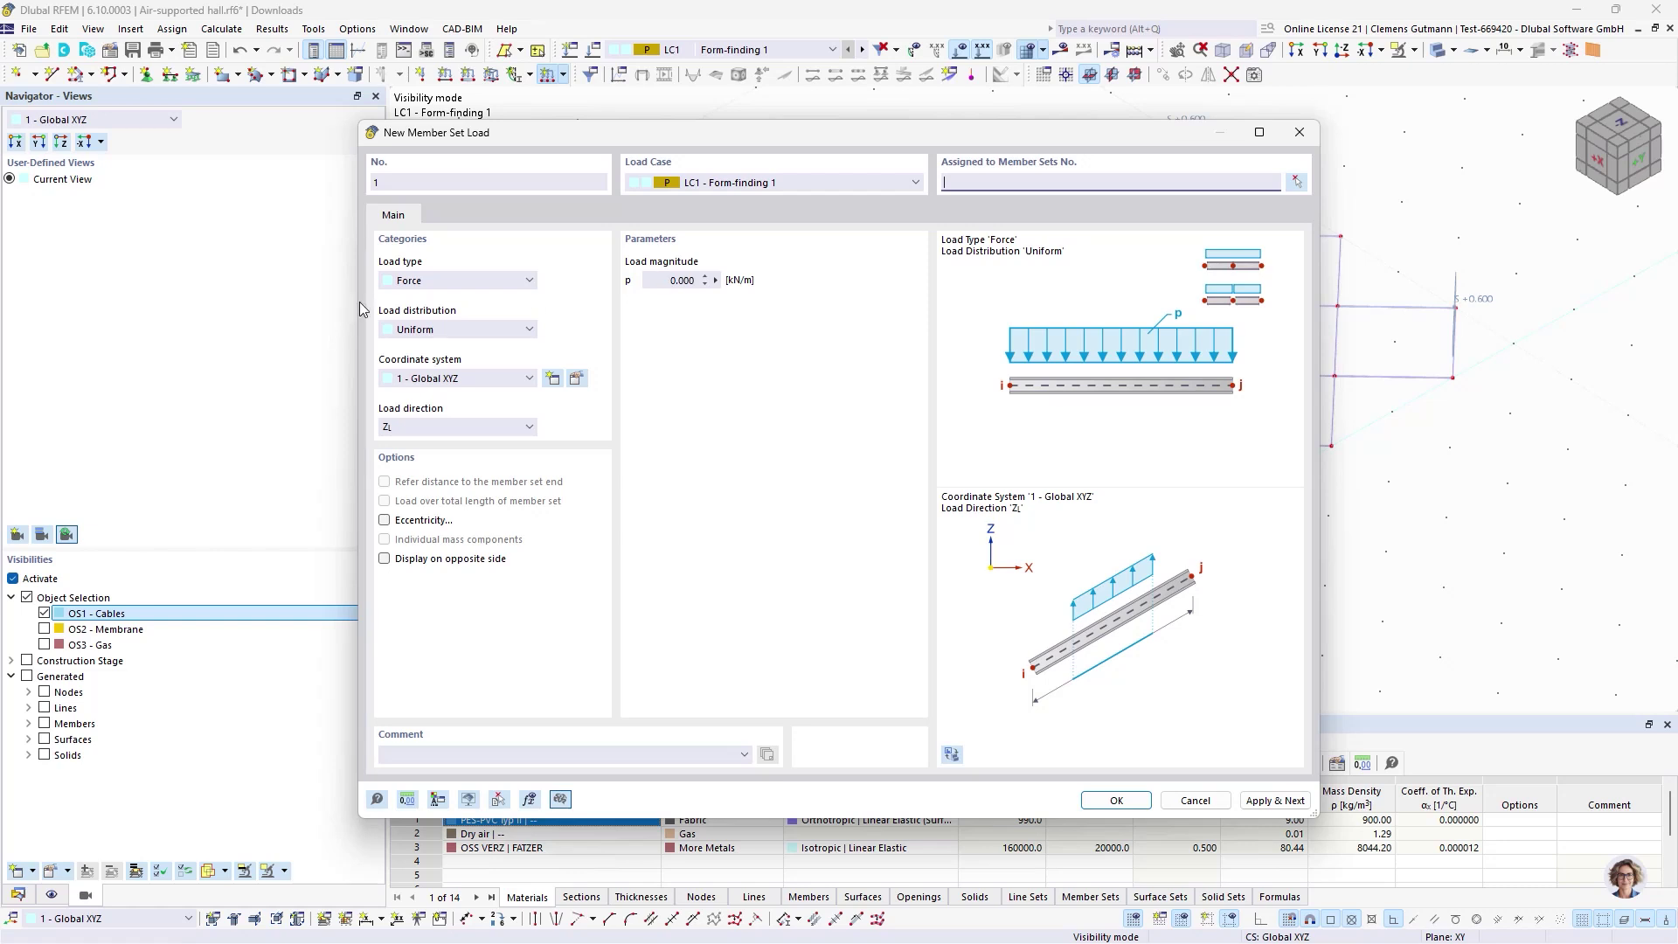
pyautogui.click(444, 280)
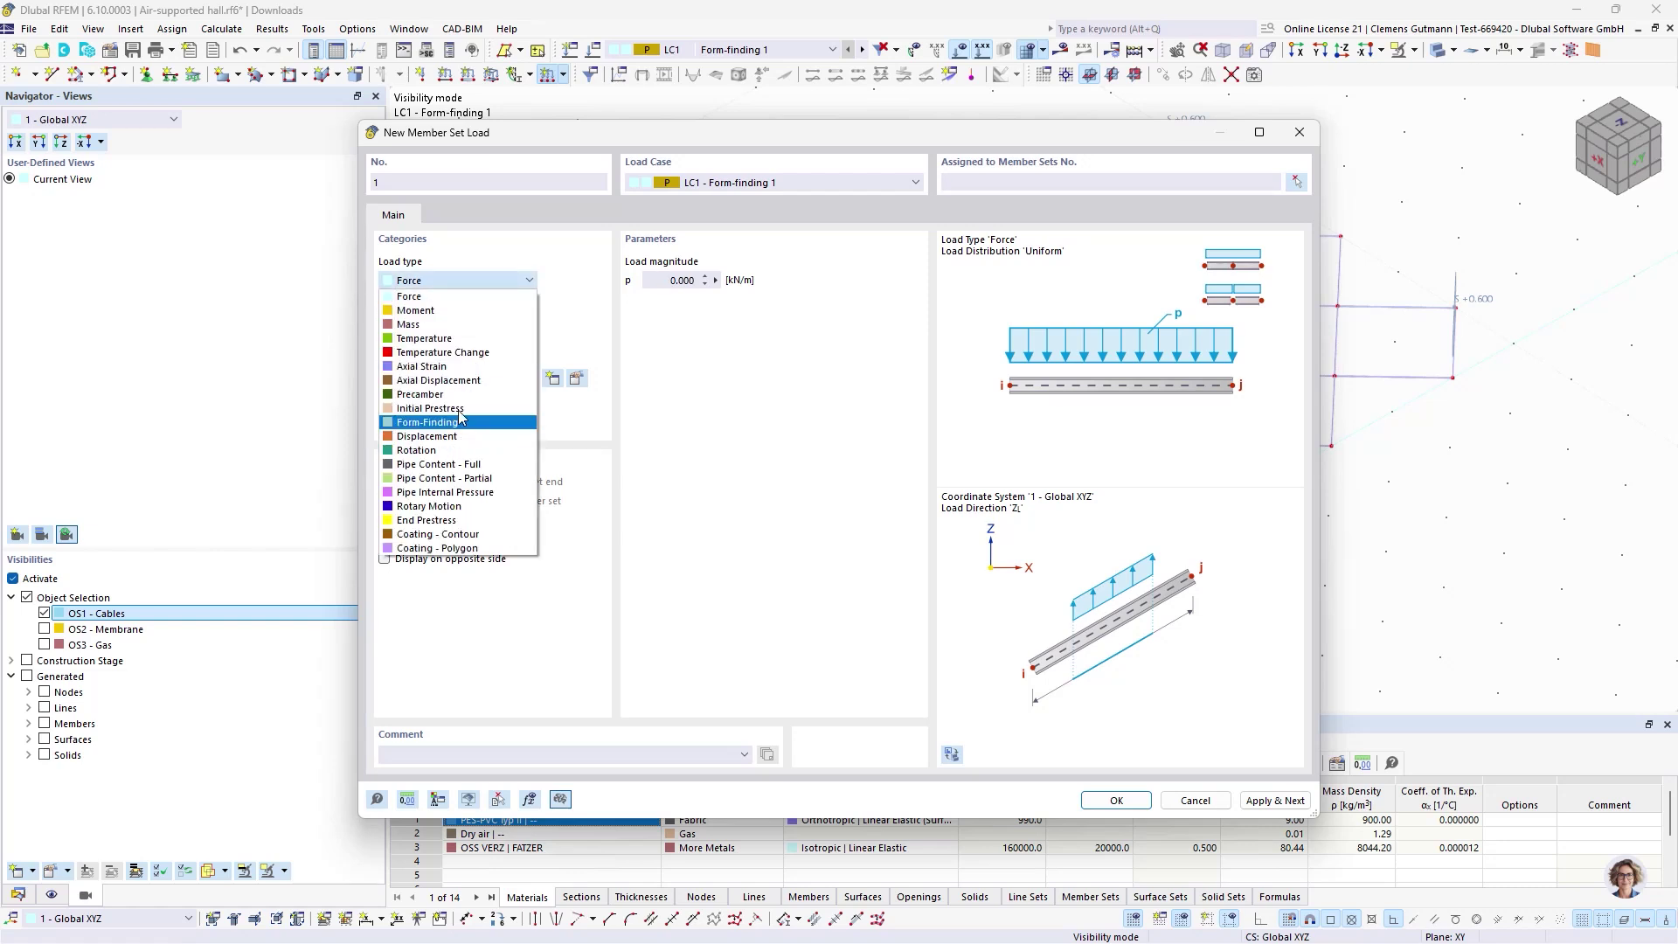
pyautogui.click(450, 422)
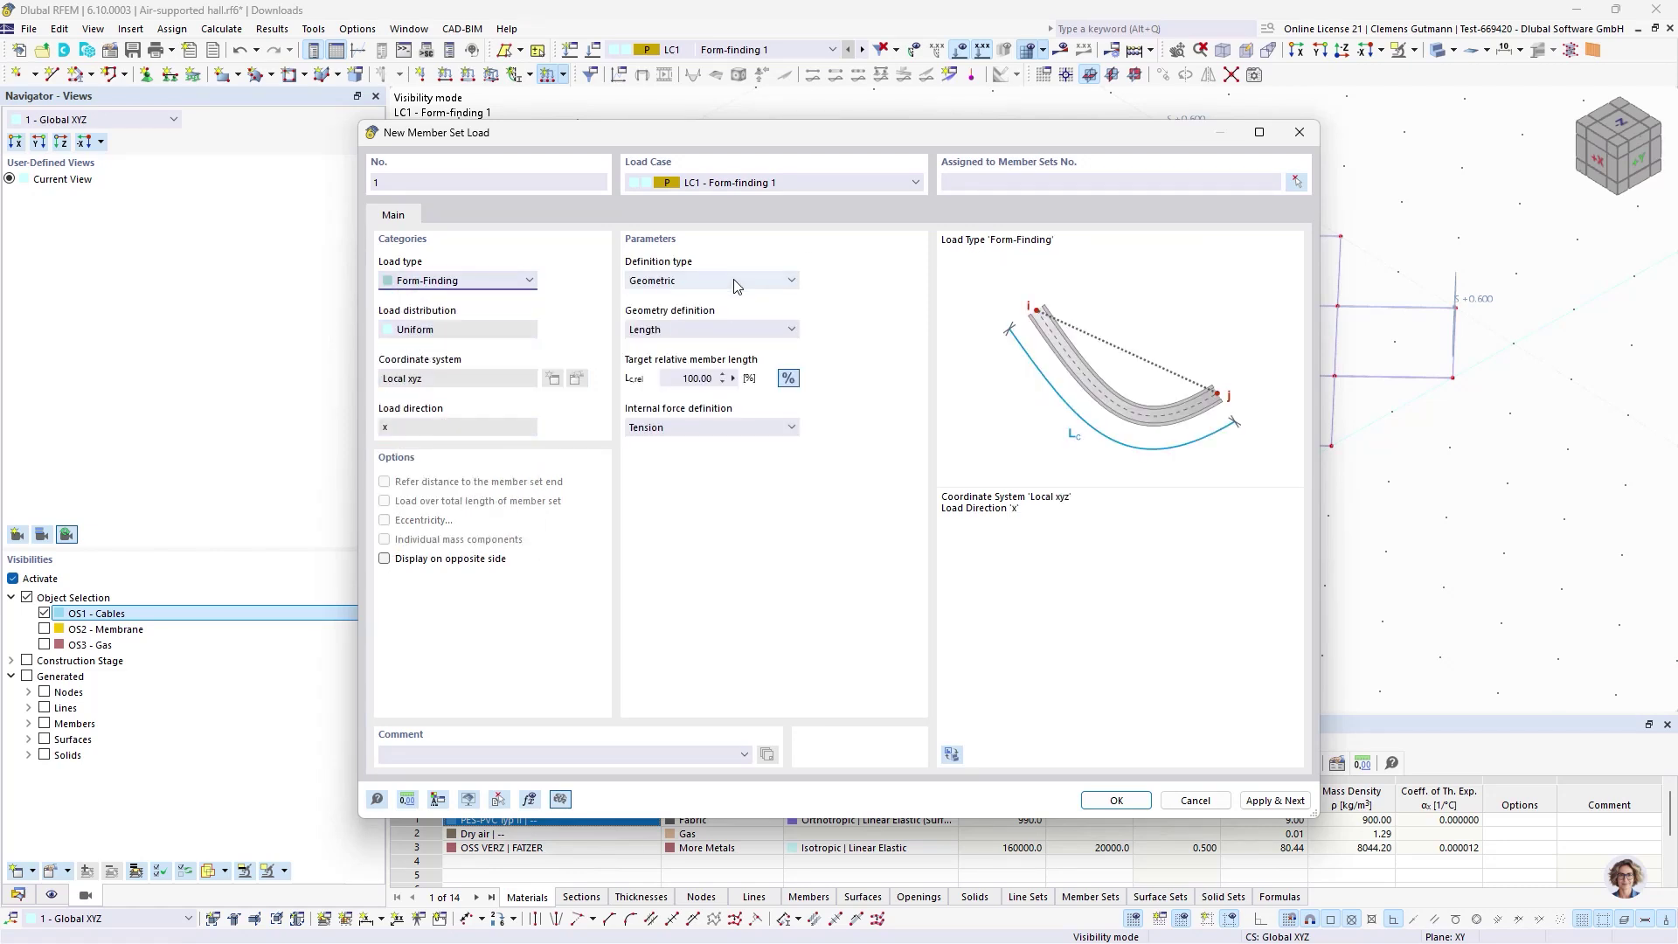
pyautogui.click(683, 329)
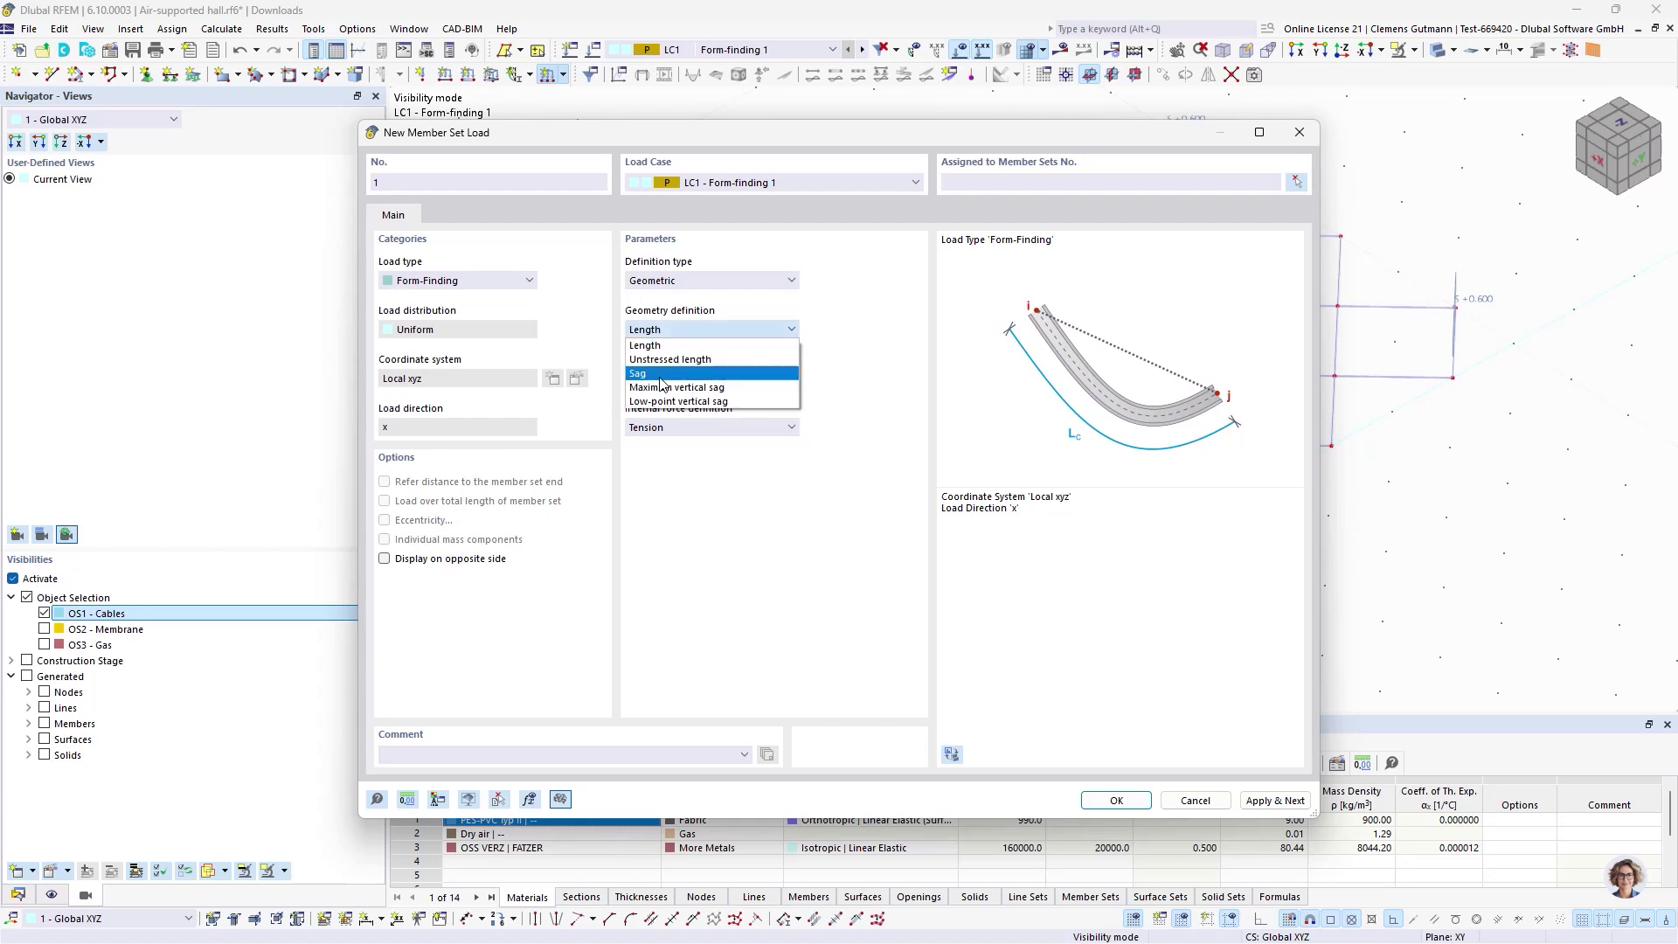
pyautogui.click(660, 391)
pyautogui.click(789, 379)
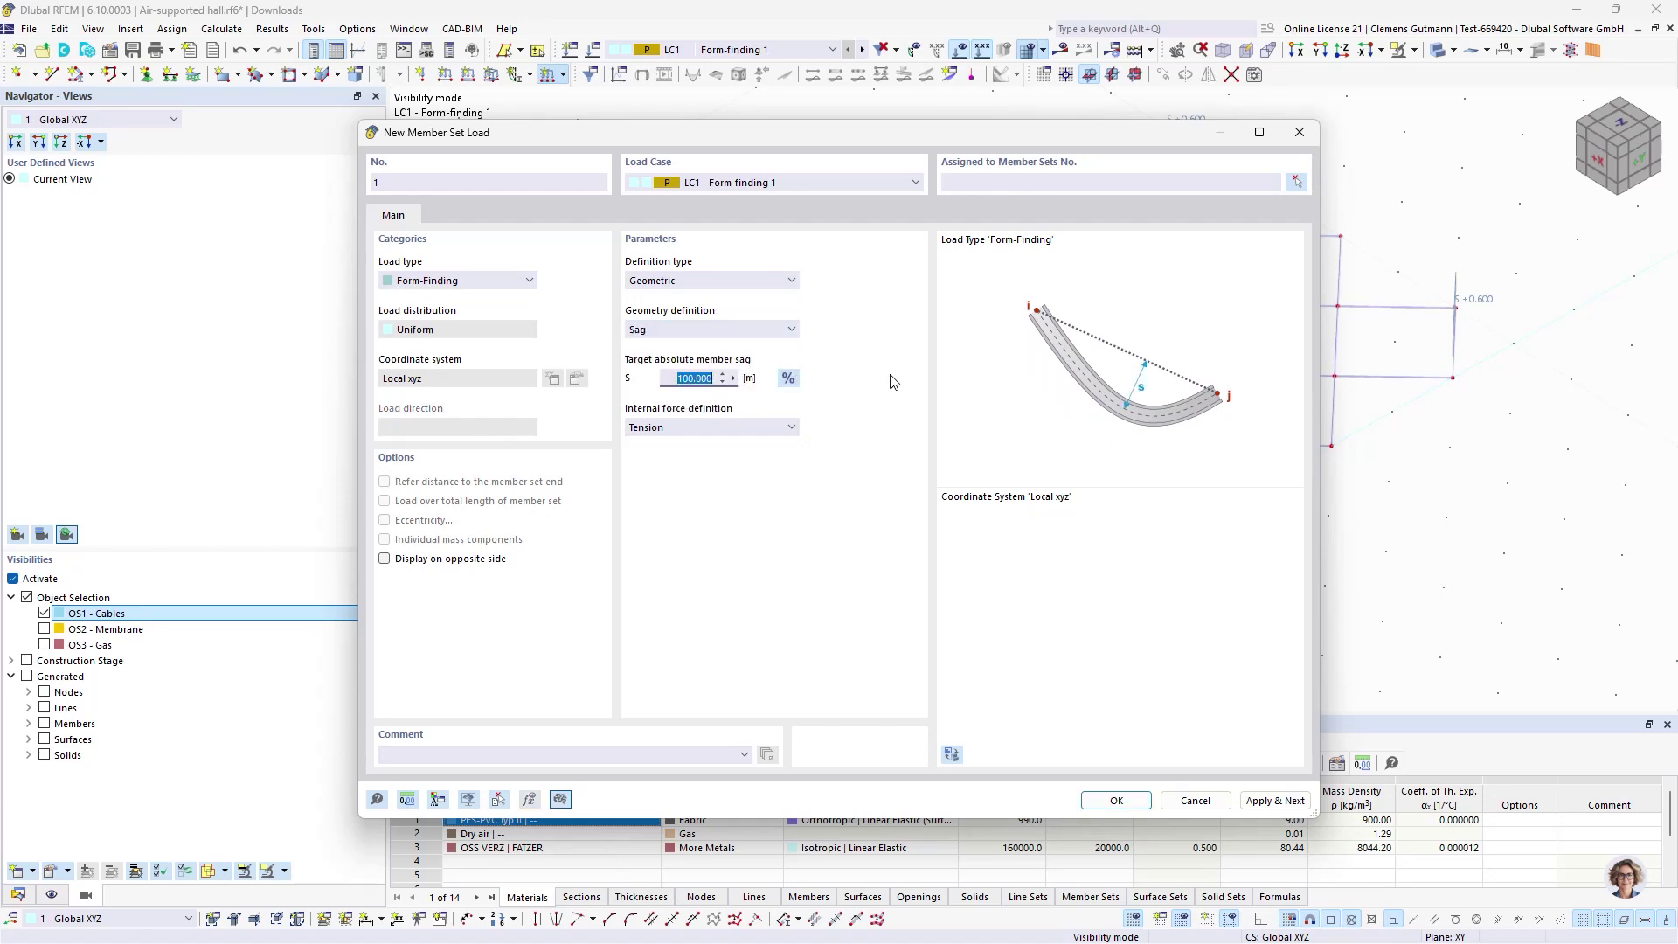
pyautogui.write('1,3')
pyautogui.press('Tab')
# - Assign the 1.300 m sag load to member sets 1, 6, 7 and 12 and apply it
pyautogui.click(1296, 182)
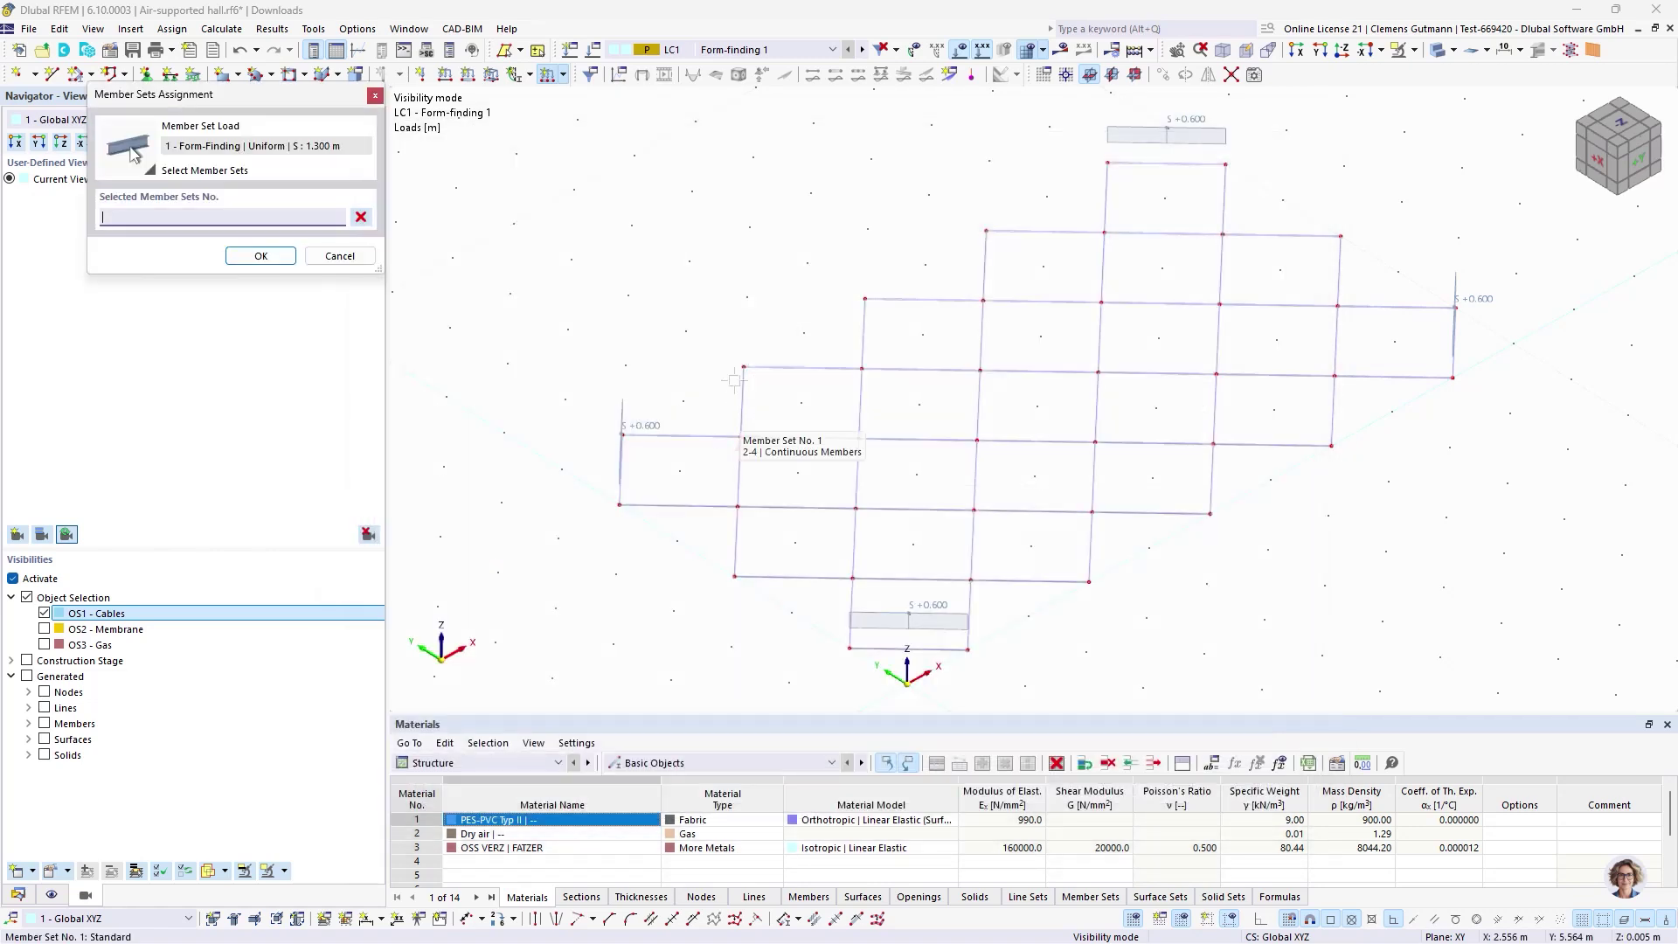
pyautogui.click(726, 564)
pyautogui.click(1100, 594)
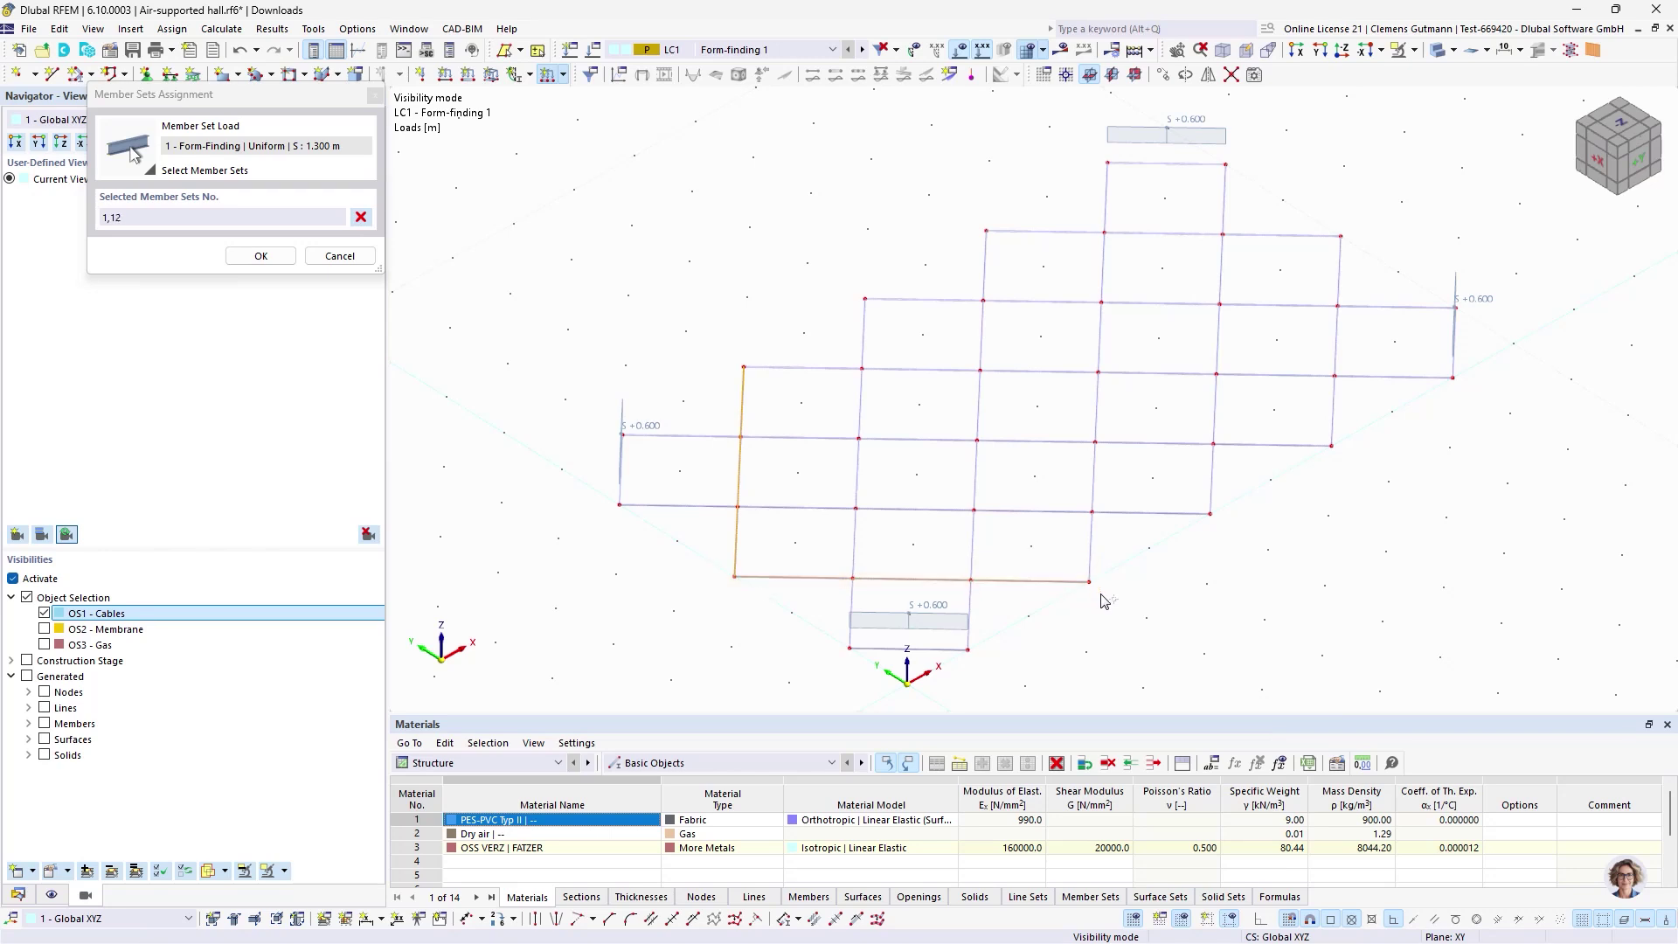
pyautogui.click(1359, 459)
pyautogui.moveTo(933, 194); pyautogui.dragTo(1365, 264)
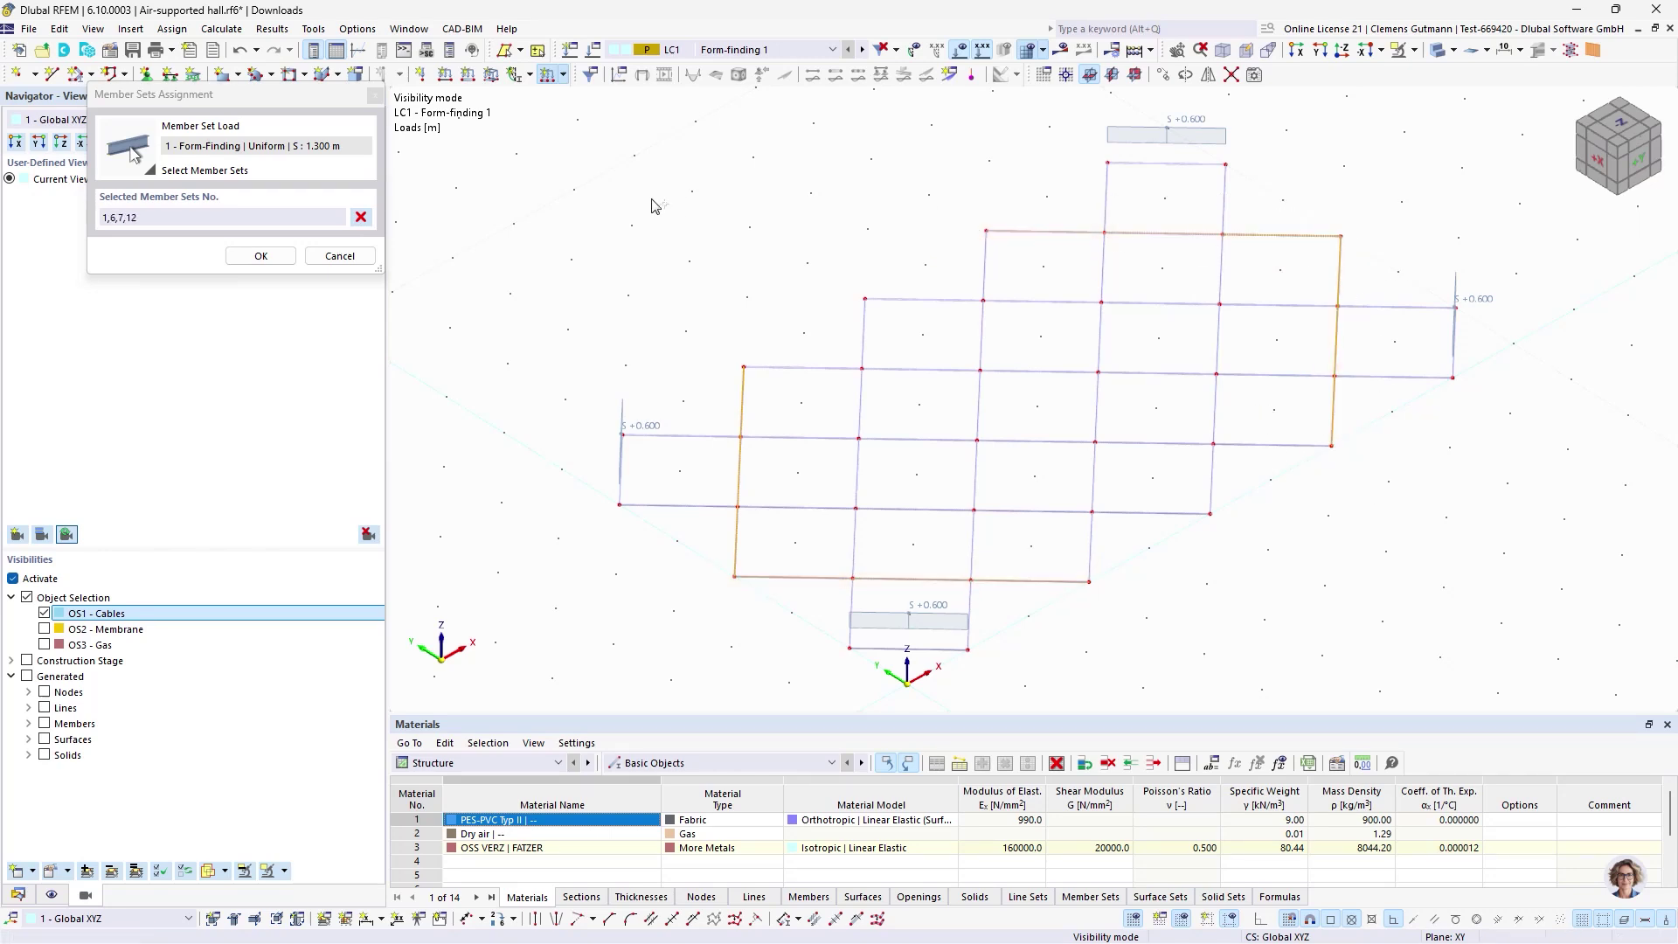
pyautogui.click(260, 255)
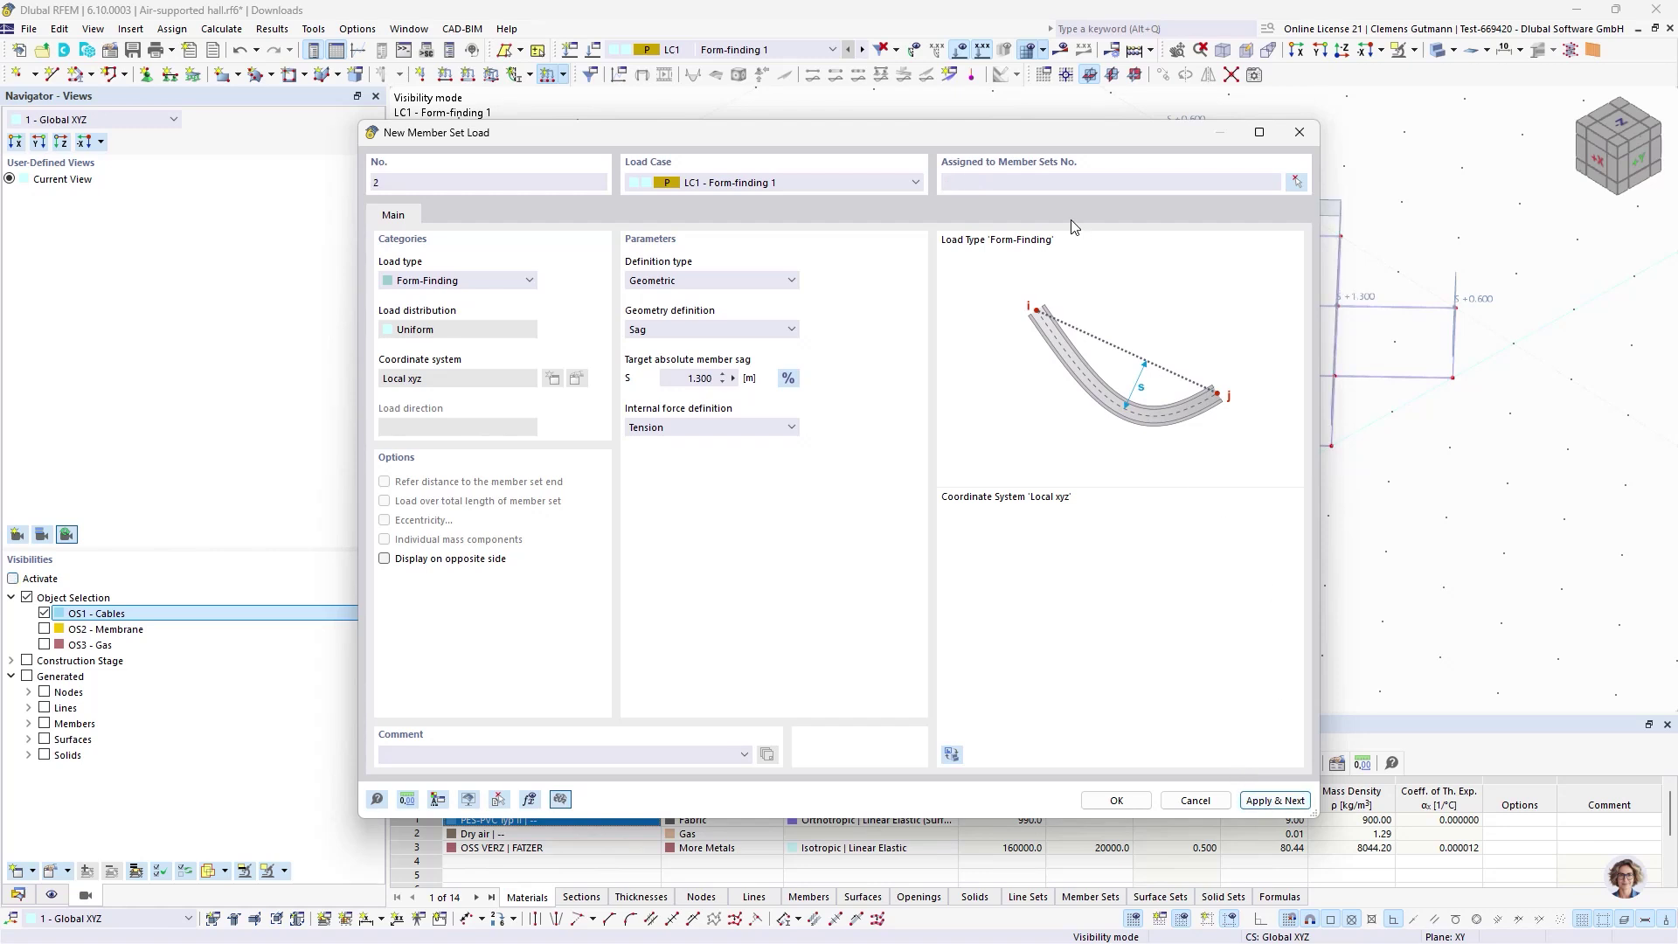
# - Try a second form-finding member set load with a 1.700 m sag on member sets 2, 5 and 8 to 11
pyautogui.moveTo(830, 140); pyautogui.dragTo(878, 232)
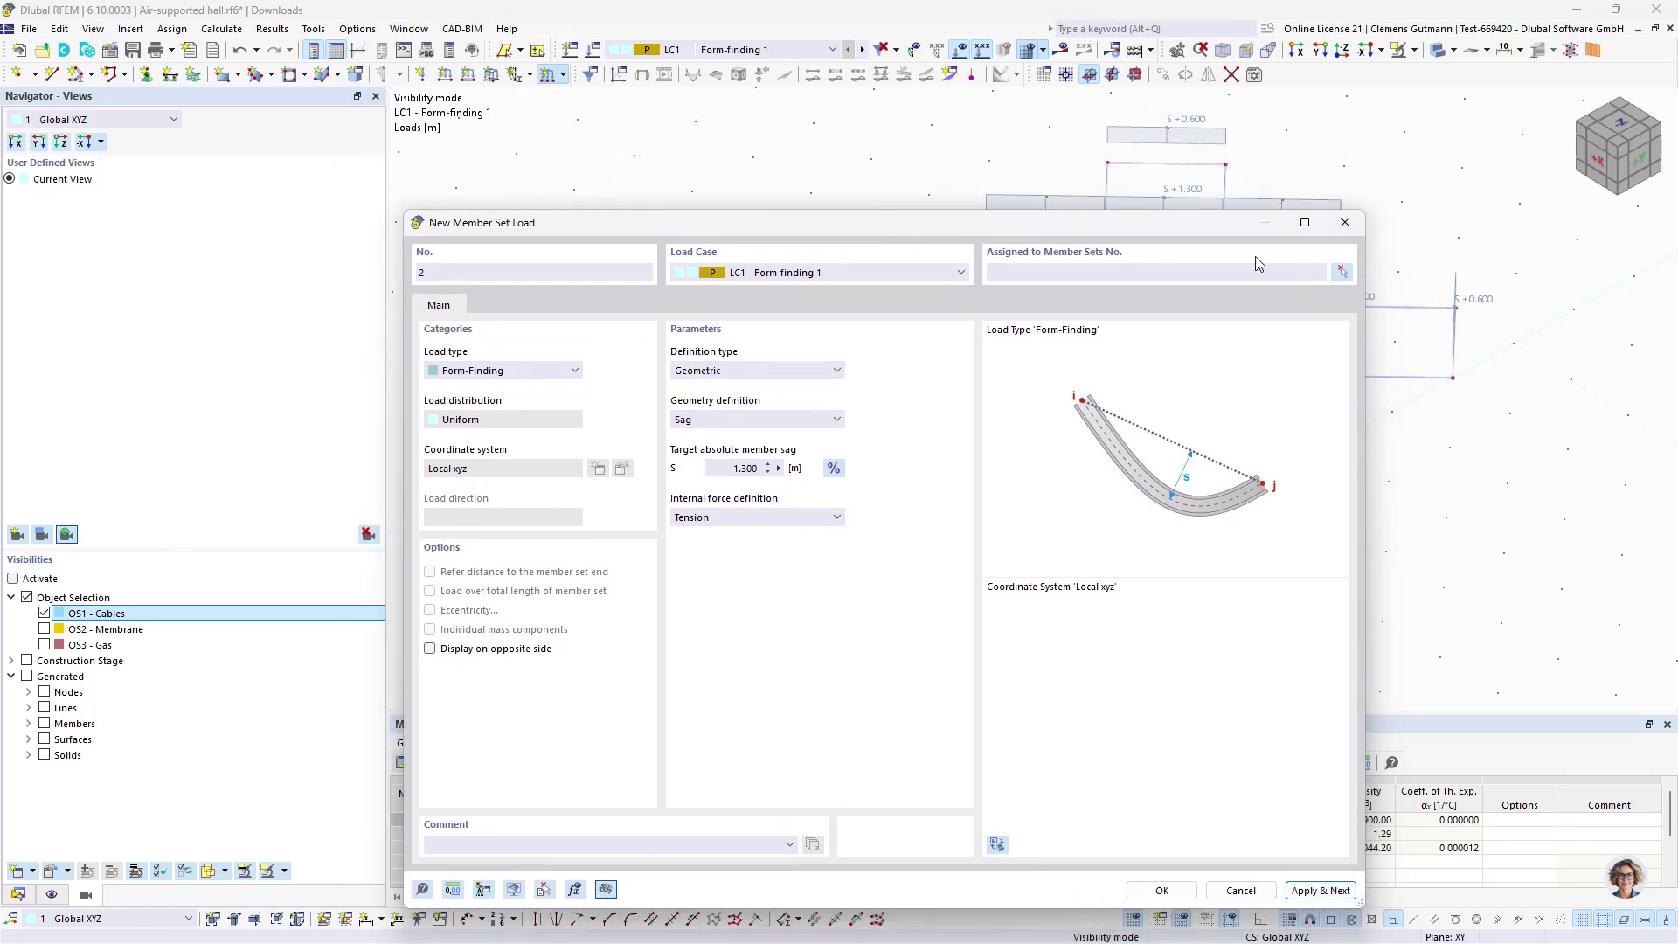
pyautogui.click(726, 470)
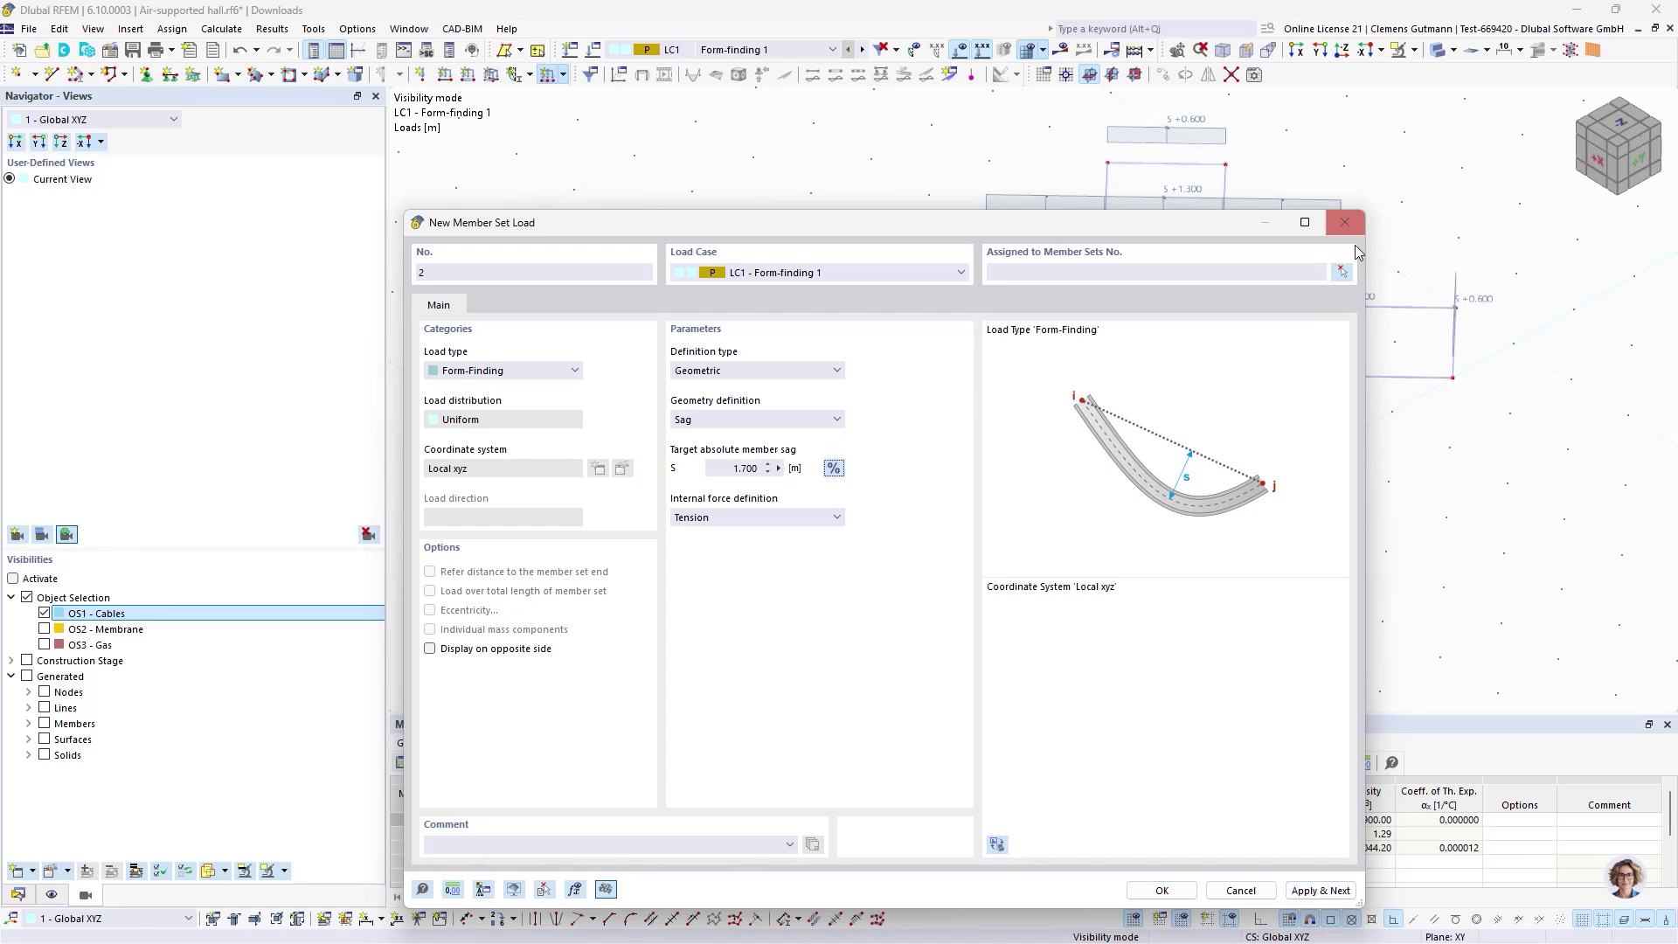
pyautogui.click(1341, 271)
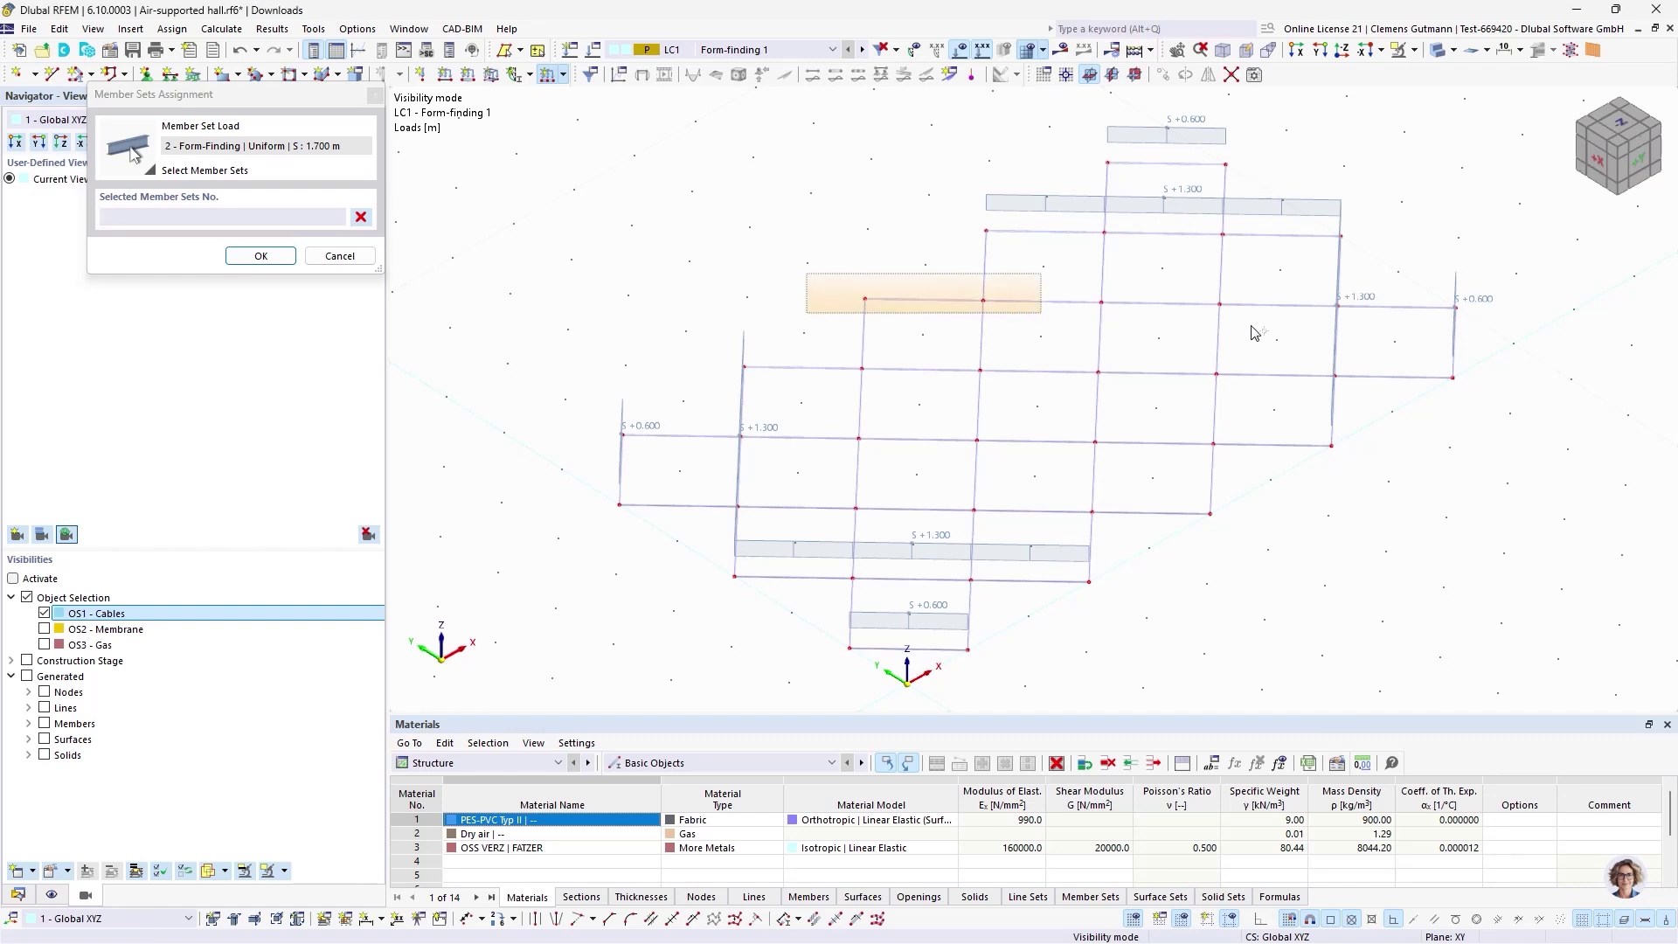
pyautogui.click(873, 300)
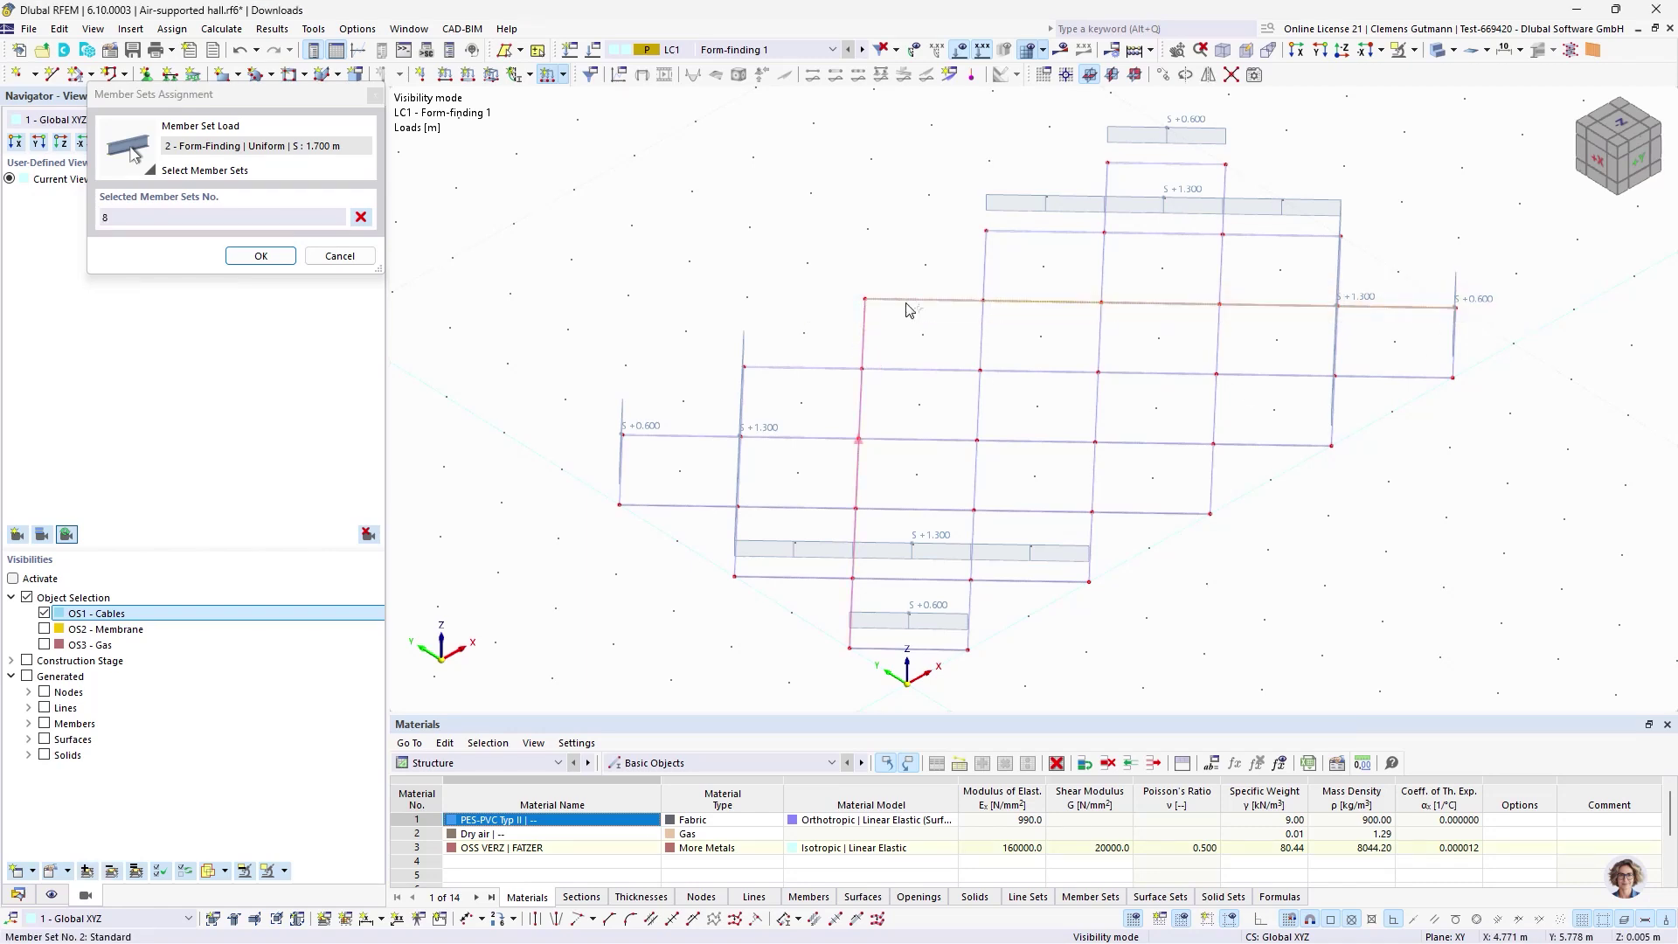
pyautogui.moveTo(830, 258); pyautogui.dragTo(887, 691)
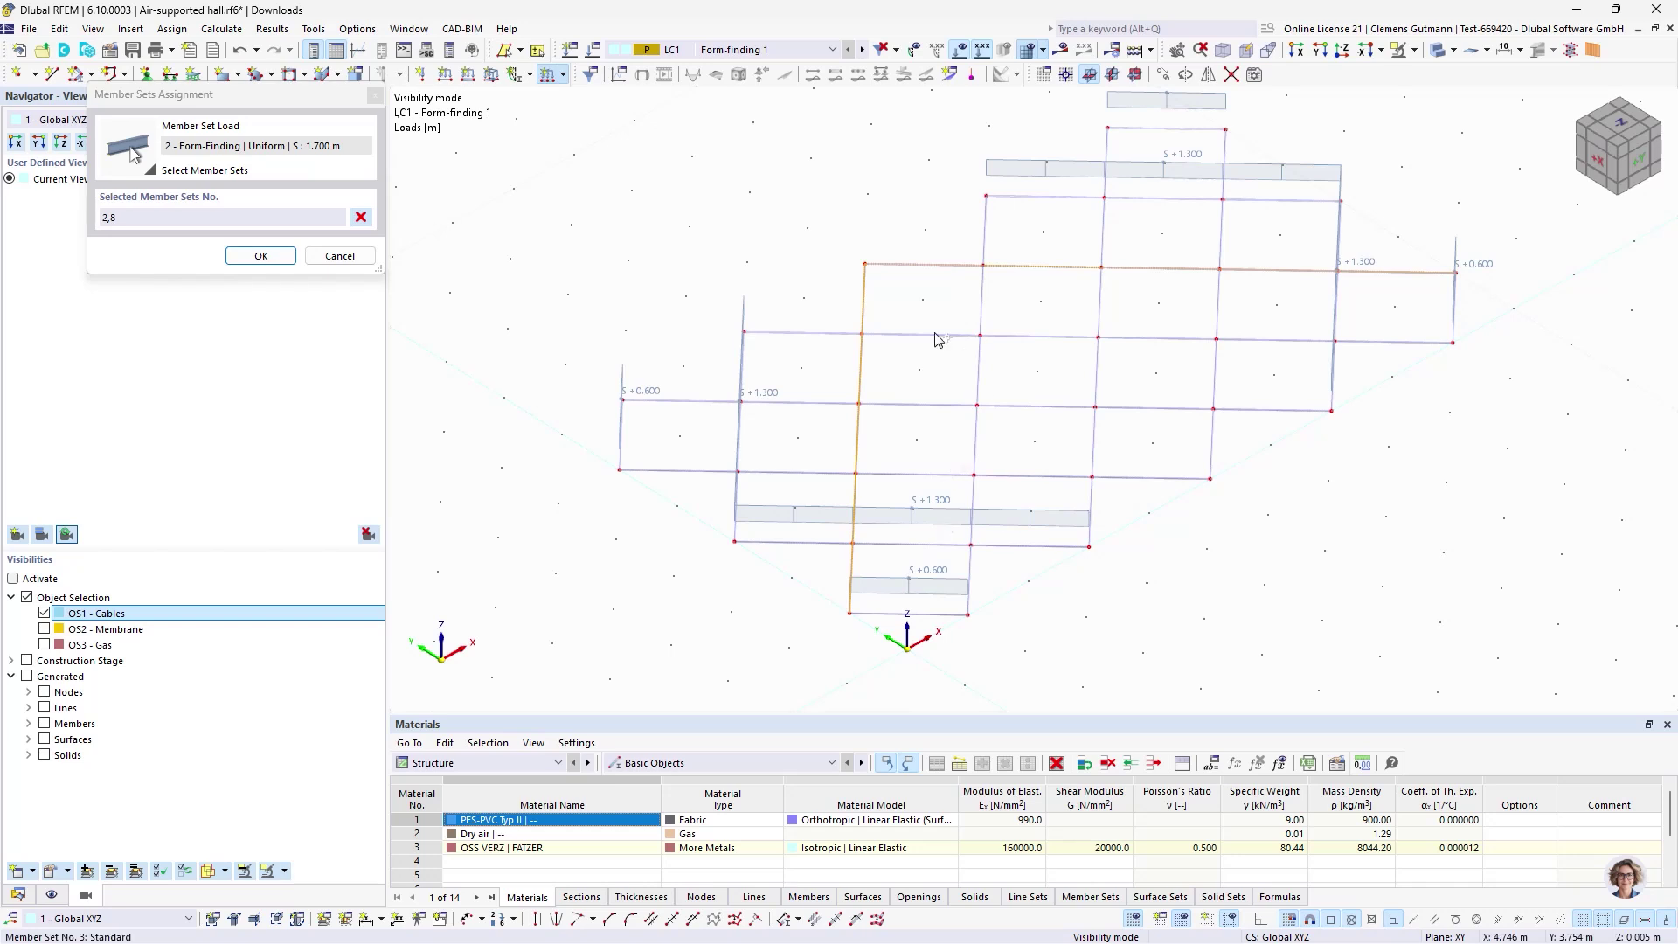
pyautogui.moveTo(568, 449); pyautogui.dragTo(1194, 110)
pyautogui.click(260, 254)
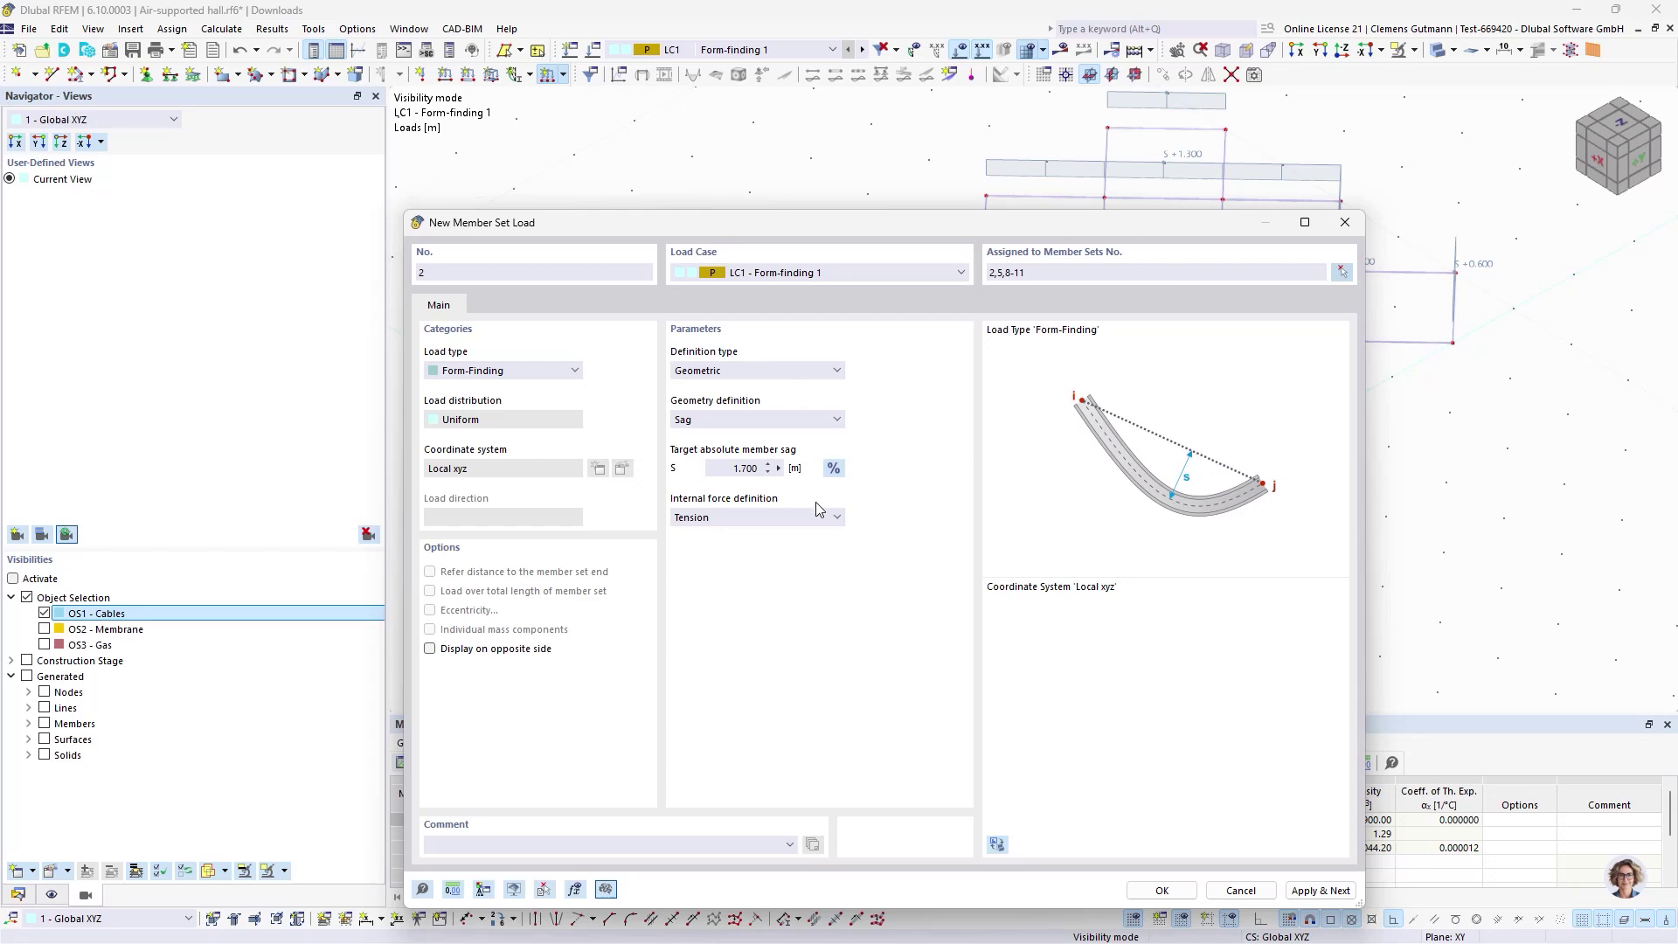
pyautogui.doubleClick(743, 468)
pyautogui.write('2')
pyautogui.press('Tab')
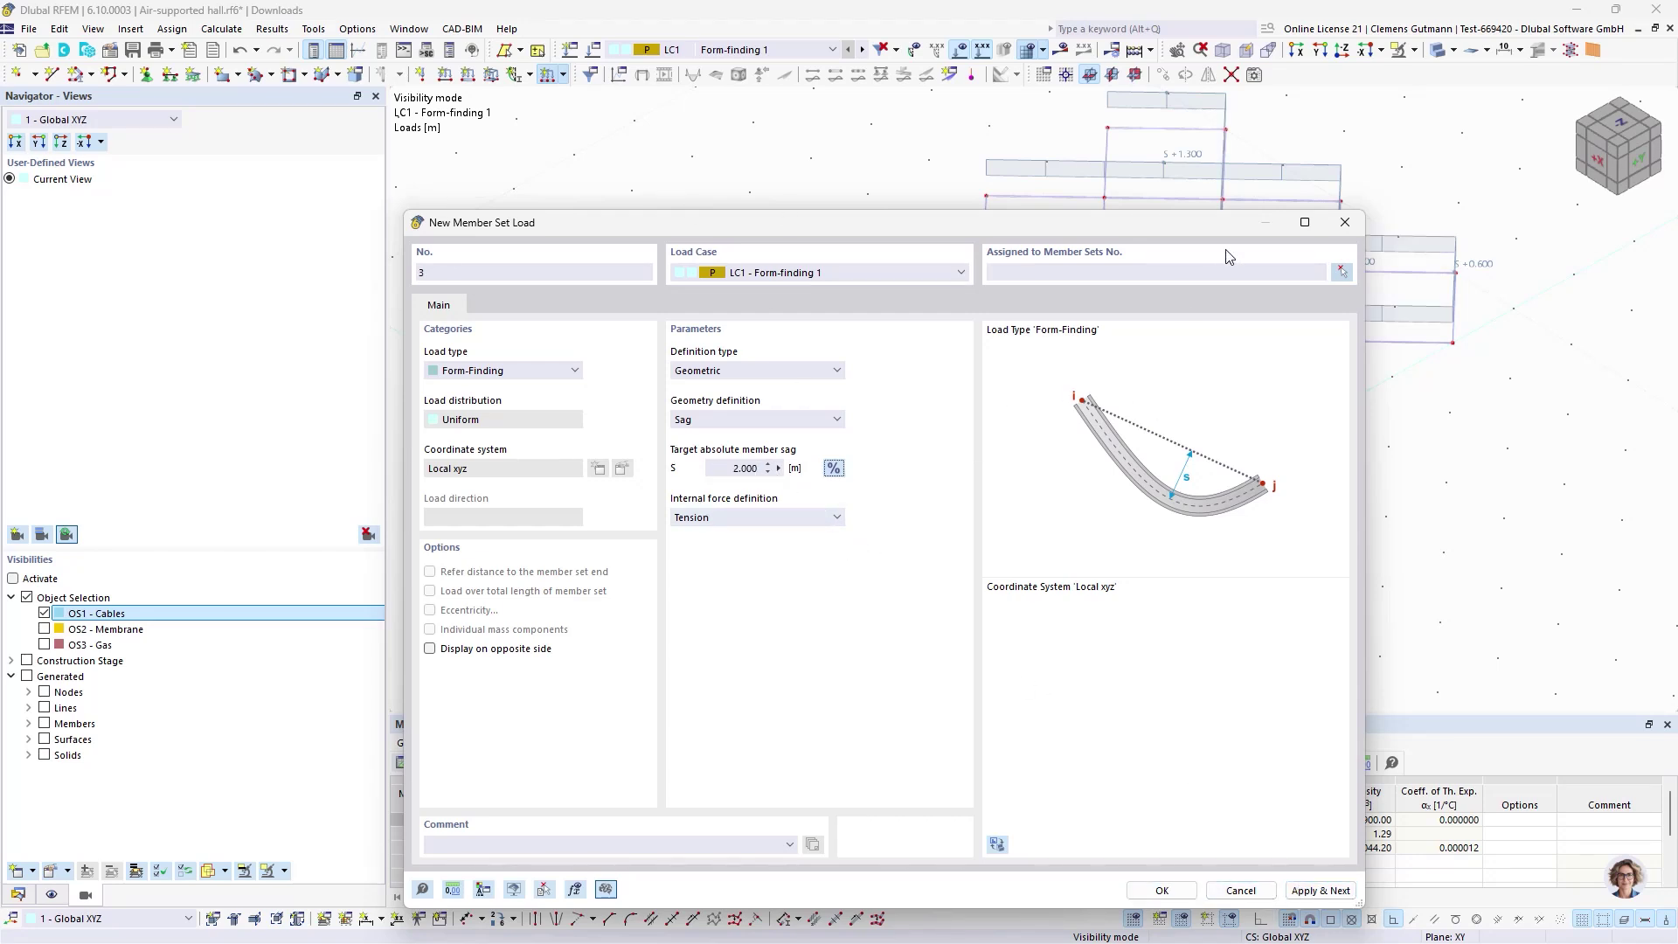
pyautogui.click(1340, 273)
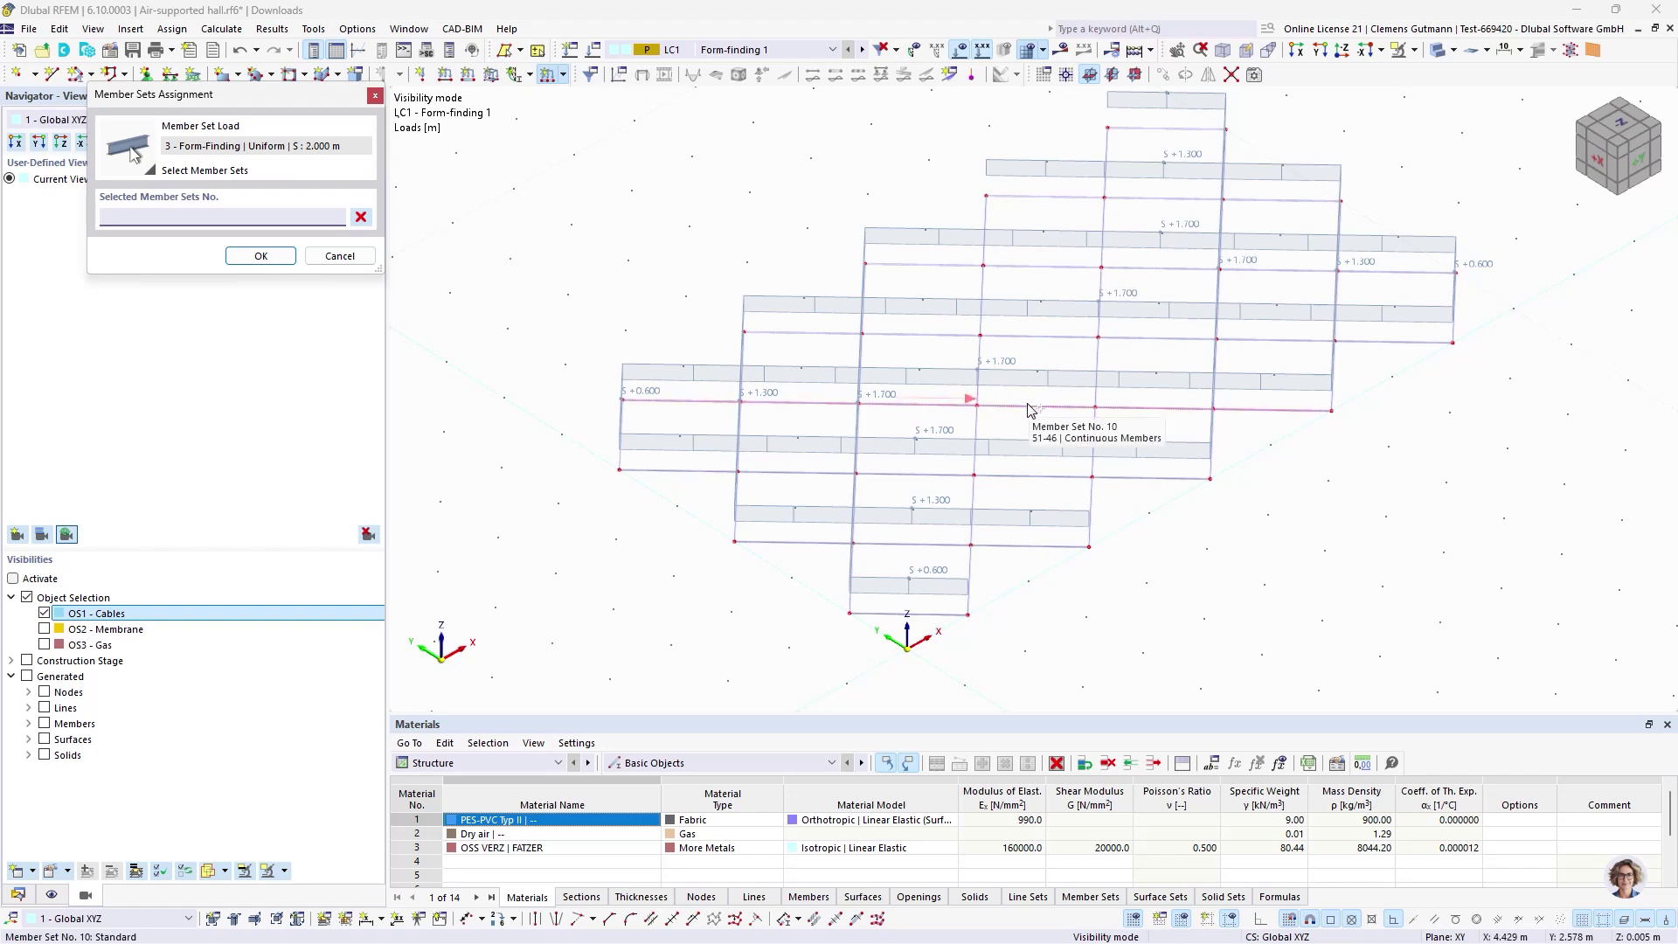
pyautogui.keyDown('ctrl'); pyautogui.moveTo(1416, 366); pyautogui.dragTo(1273, 469, button='middle'); pyautogui.keyUp('ctrl')
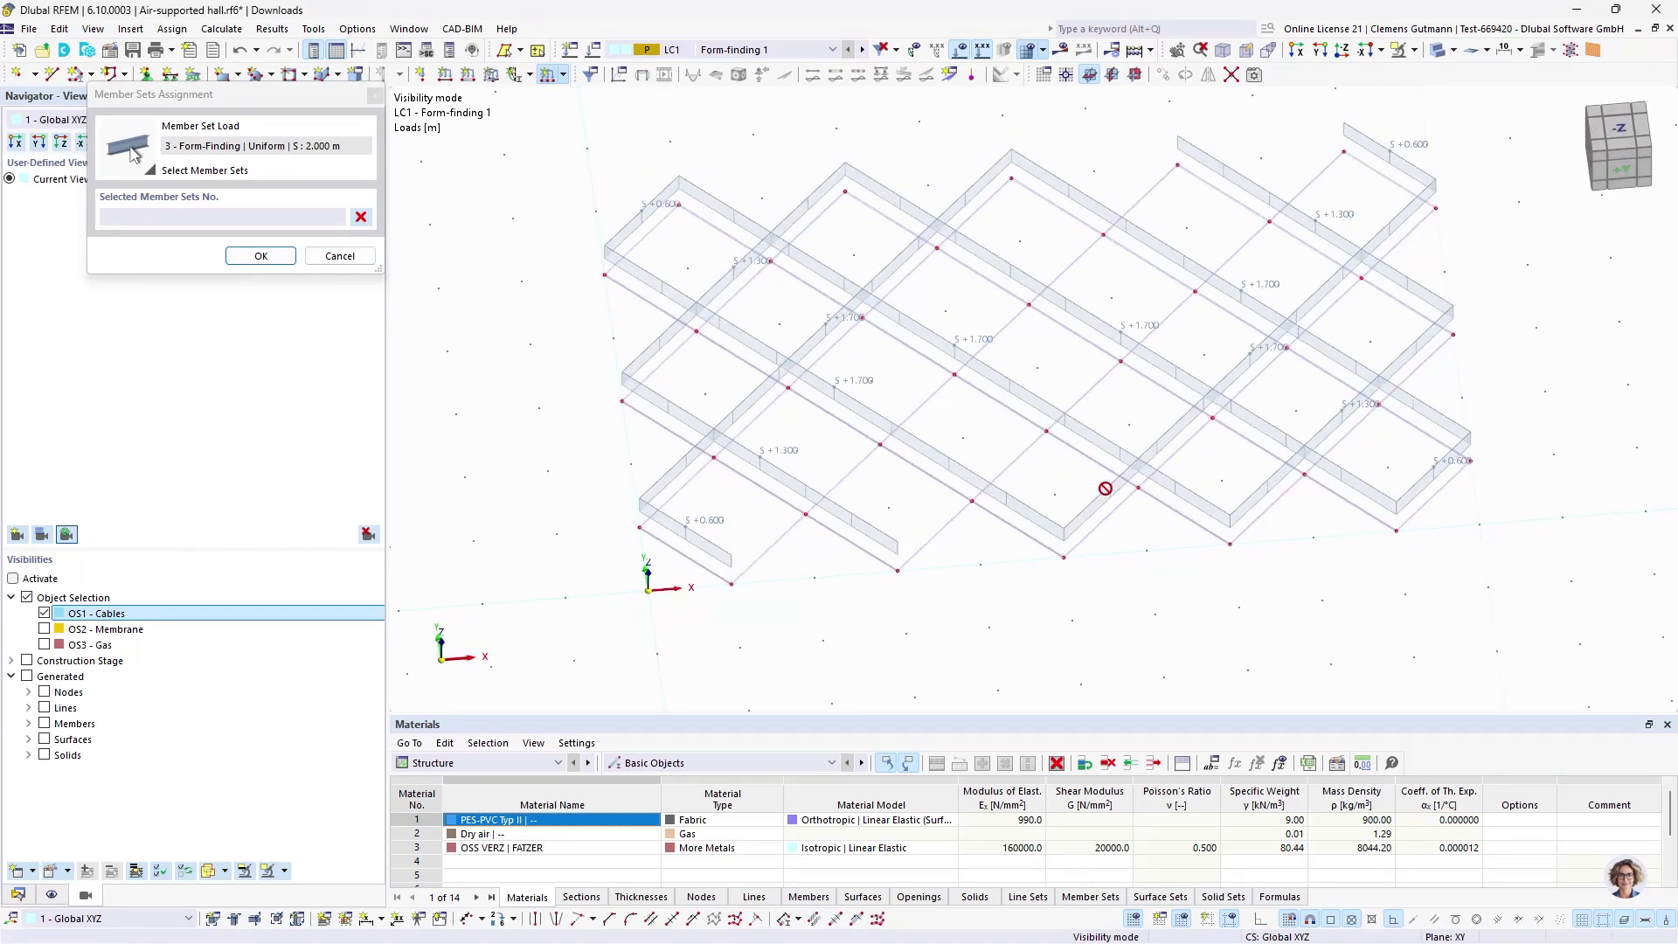
pyautogui.click(1023, 452)
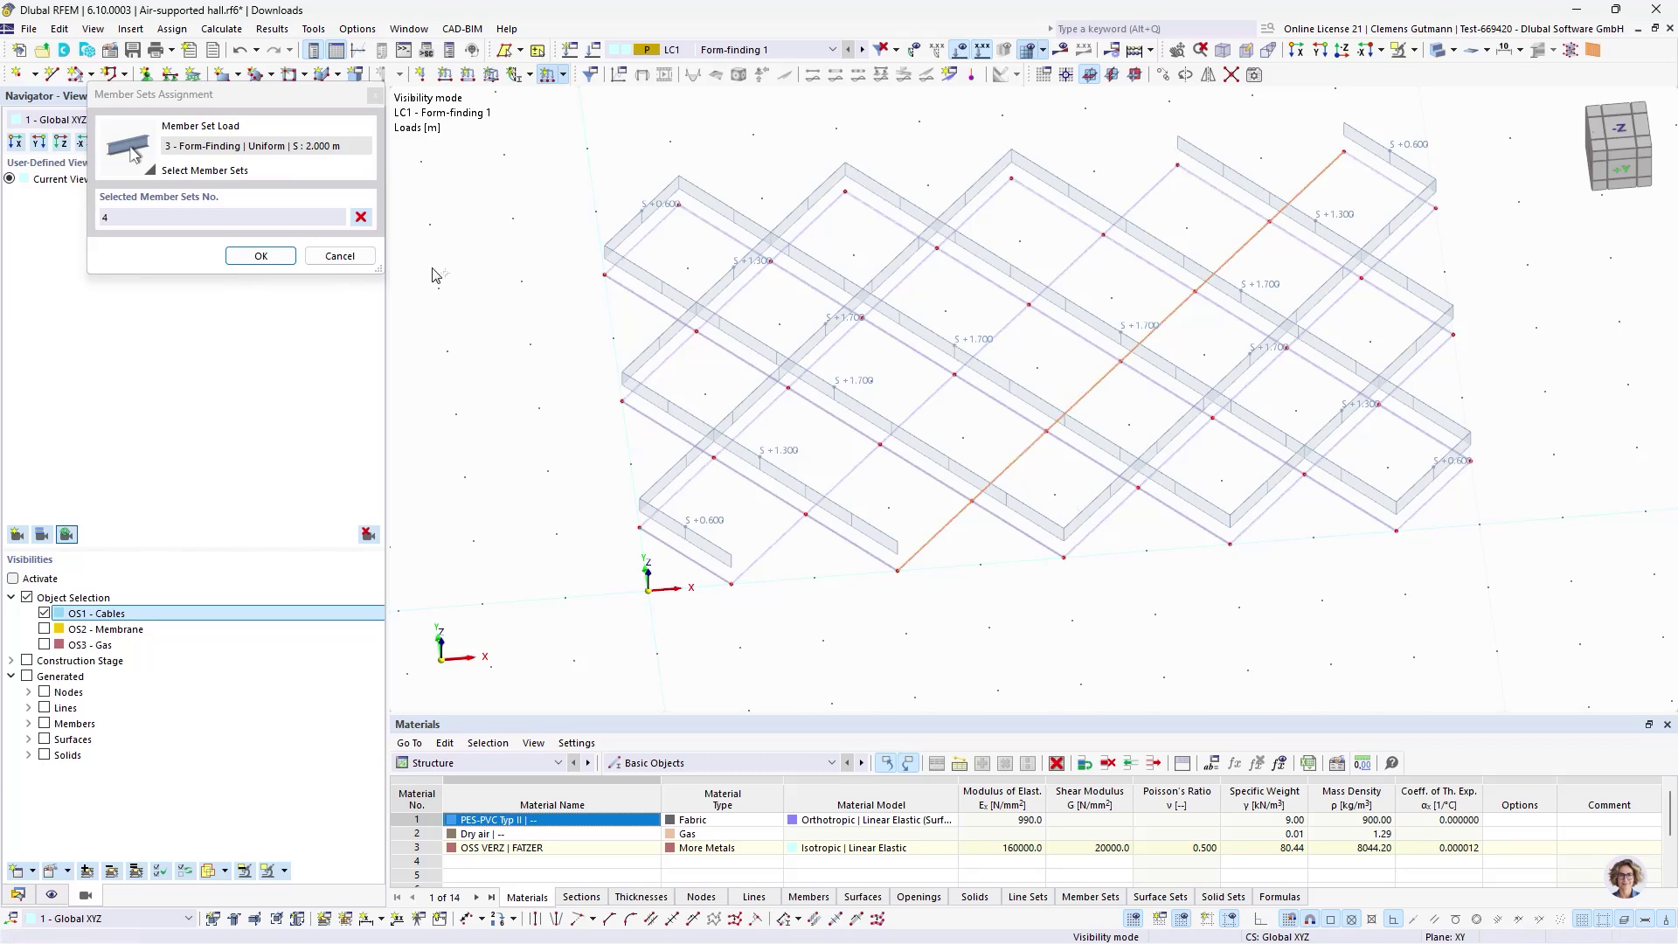
pyautogui.click(365, 245)
pyautogui.click(362, 262)
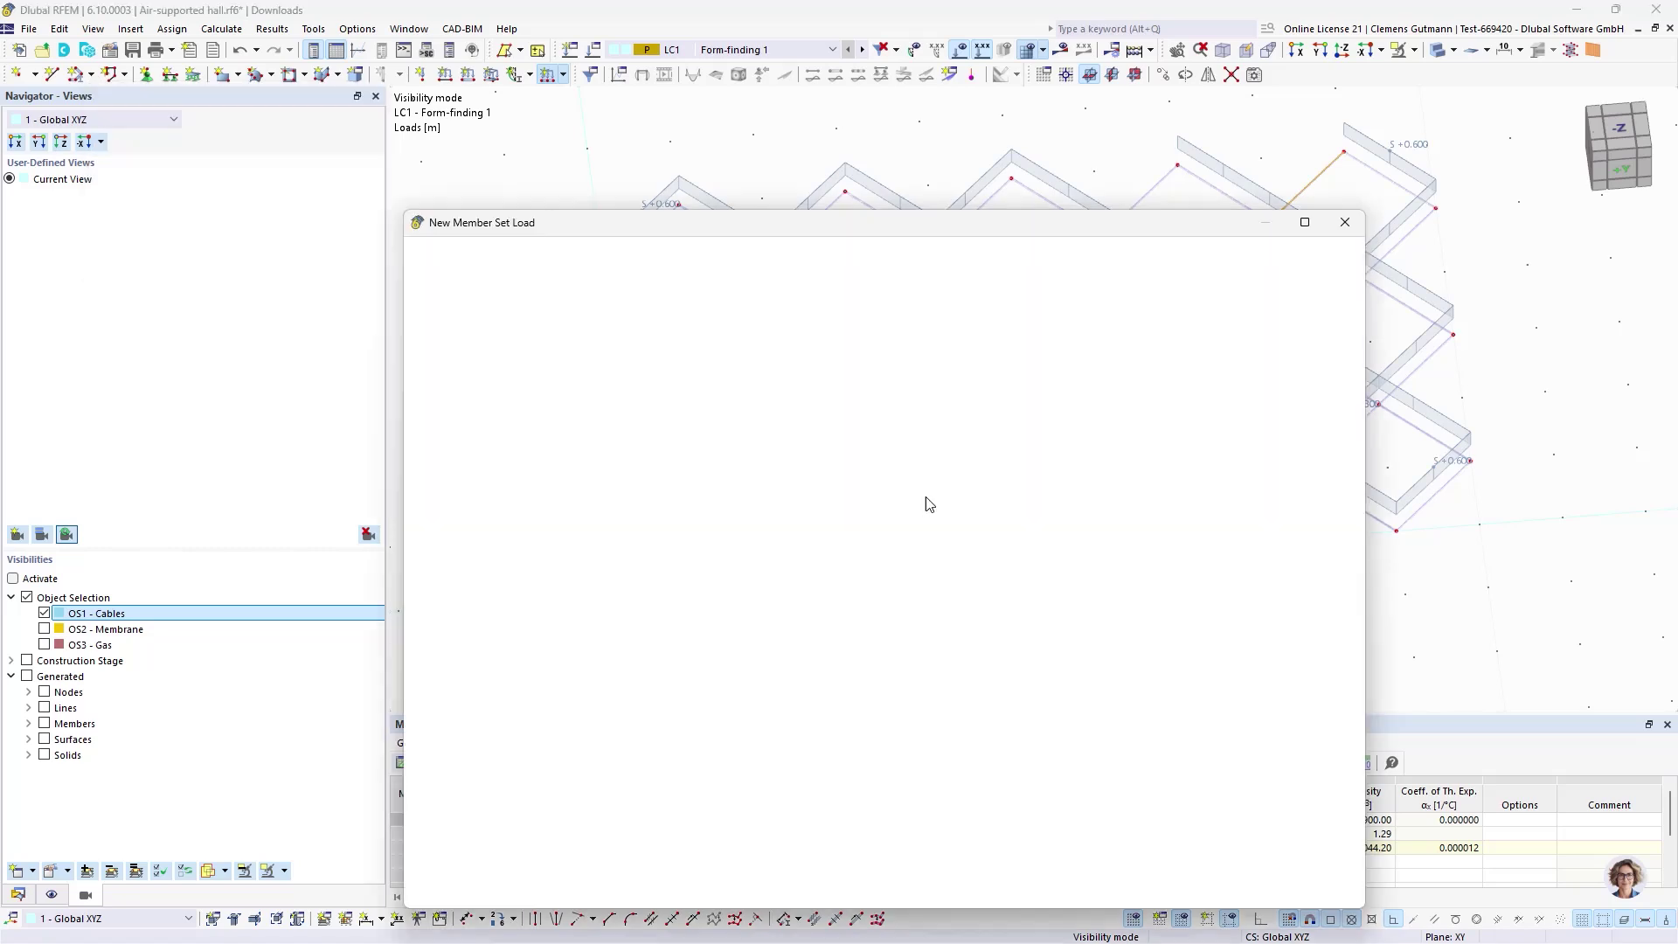
pyautogui.click(1253, 891)
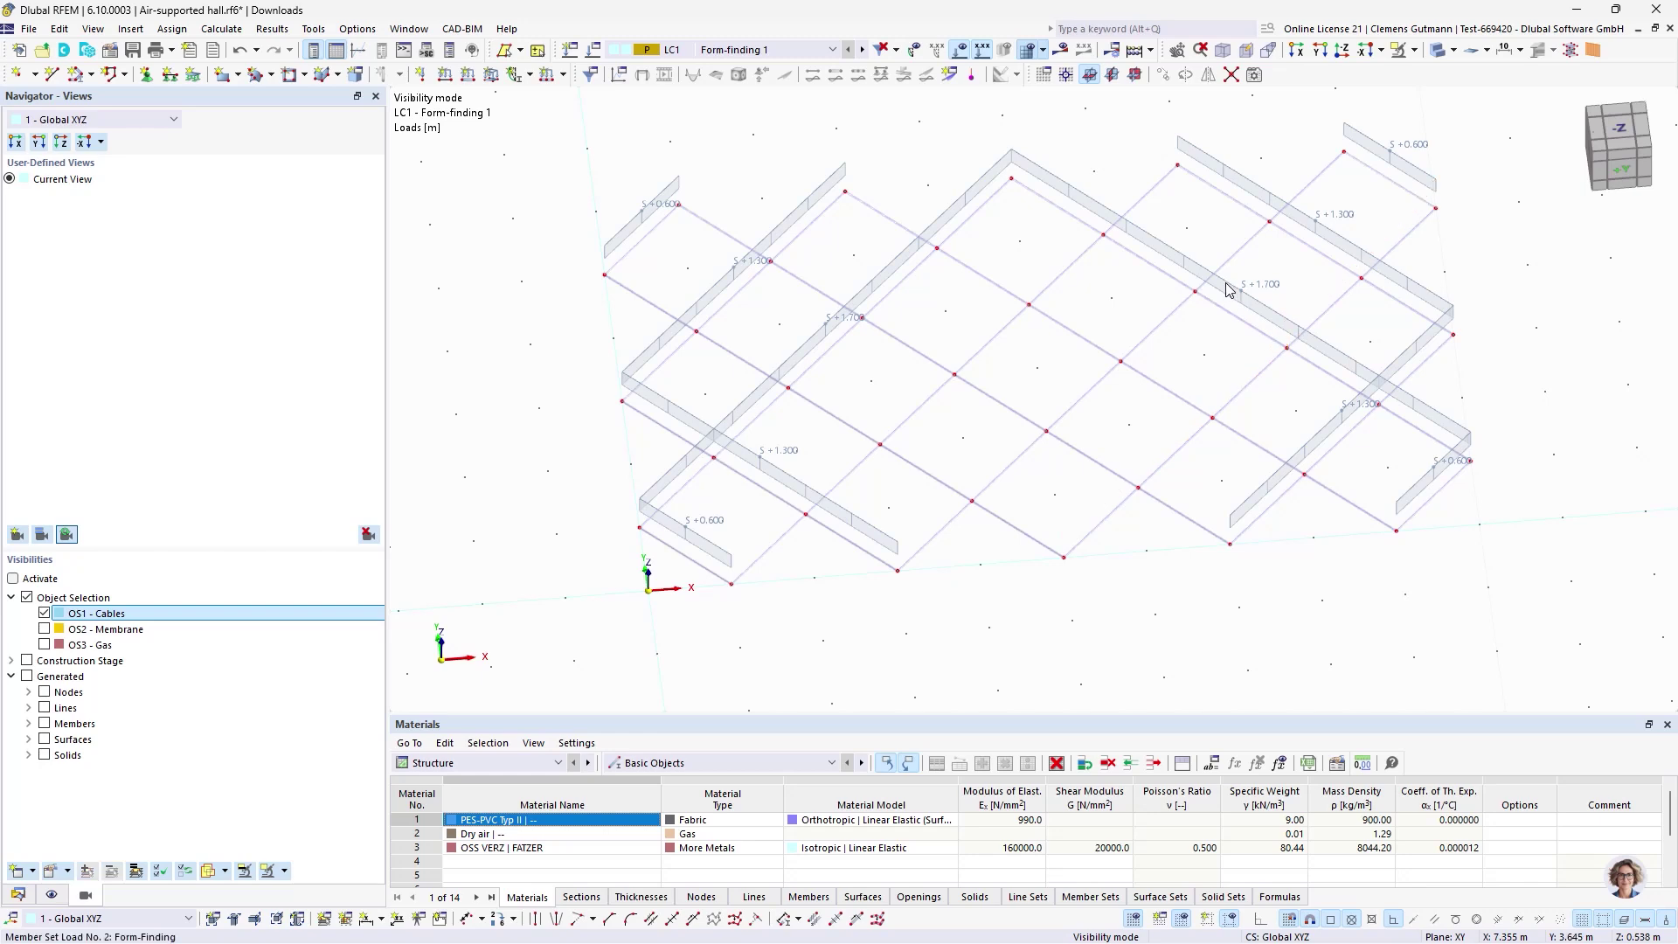
# - Delete the wrongly assigned 1.700 m sag loads from the cable net
pyautogui.click(891, 271)
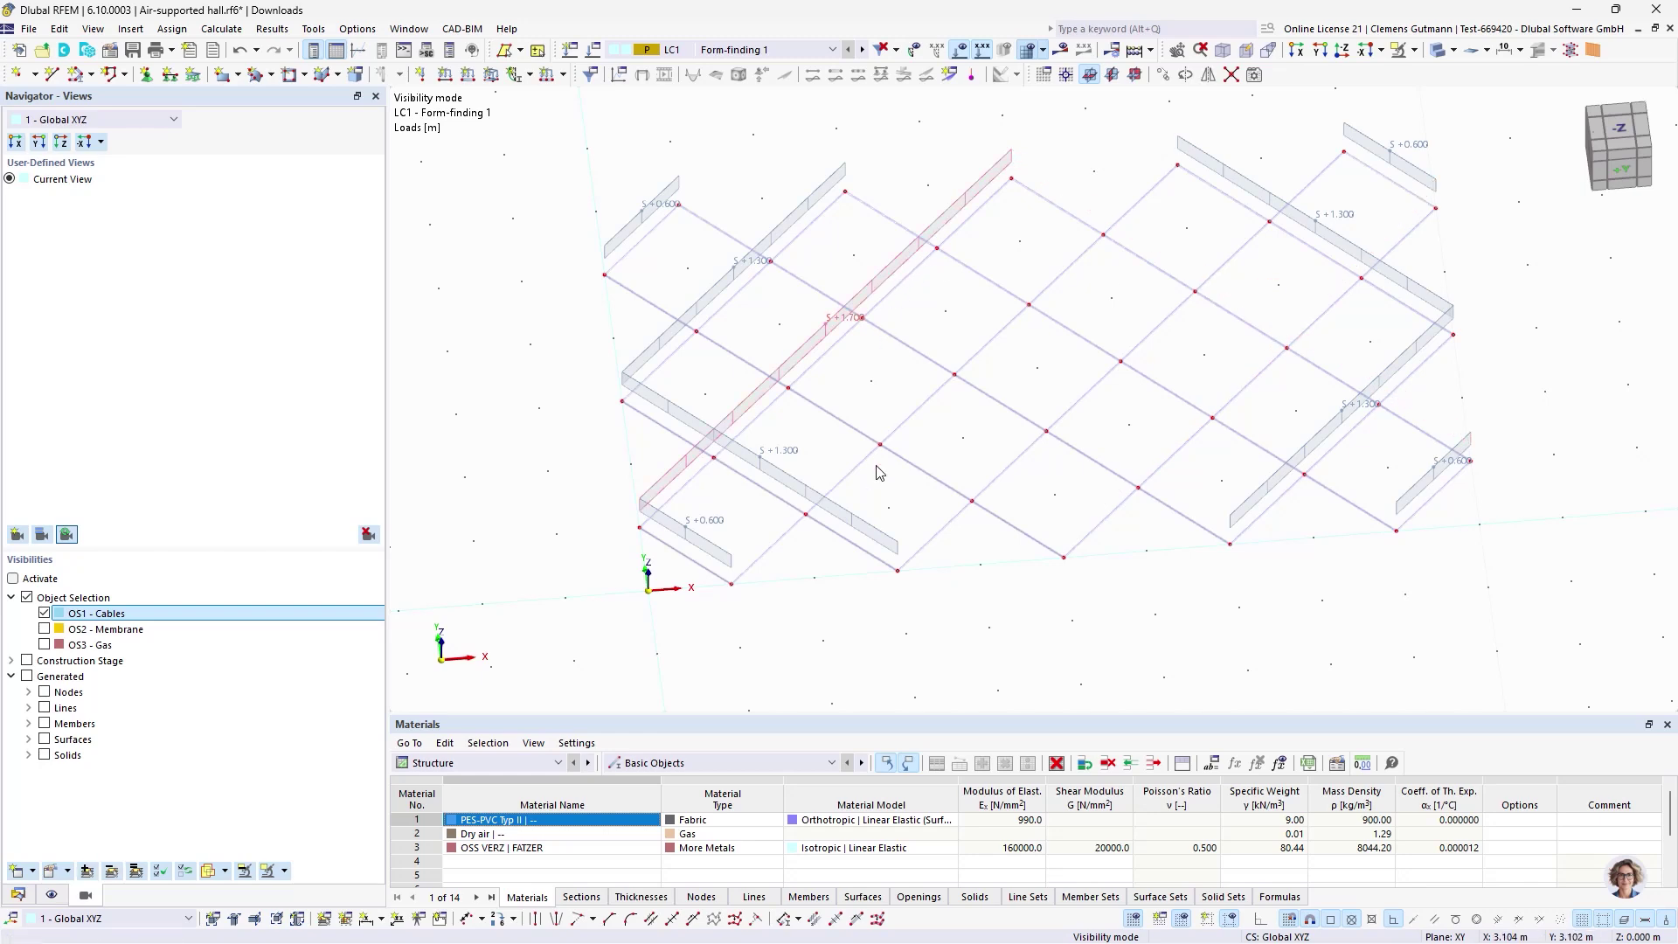
pyautogui.press('Delete')
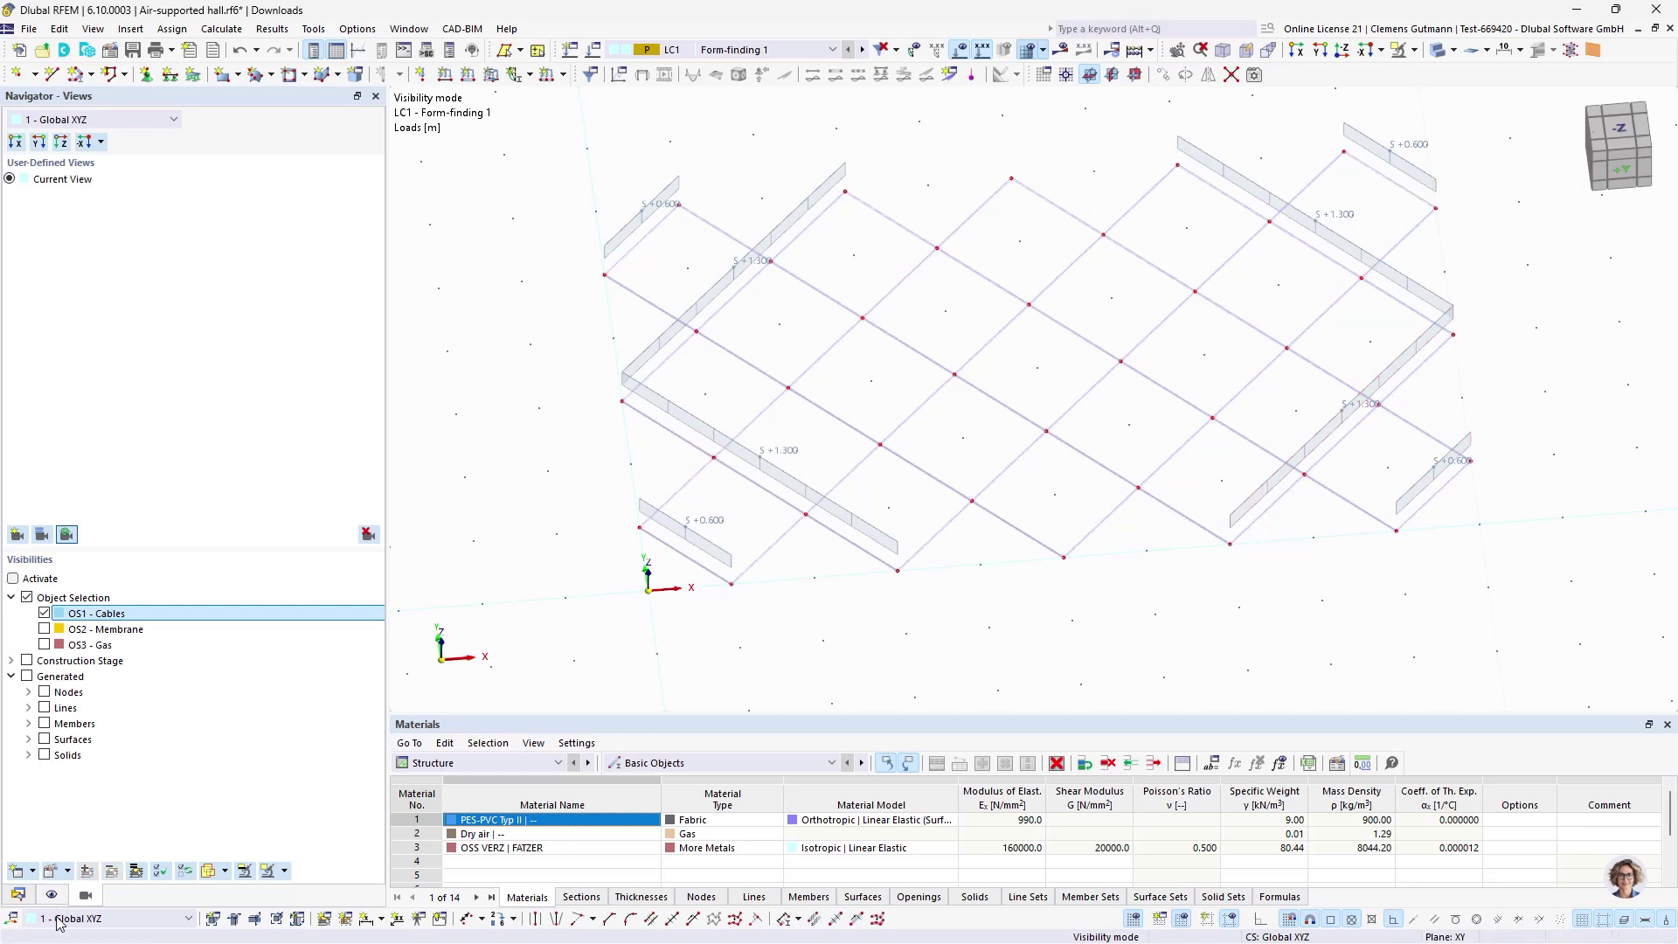
# - Create a form-finding member set load in LC1 with a 1.700 m sag on member sets 2, 5, 8 and 11
pyautogui.click(16, 895)
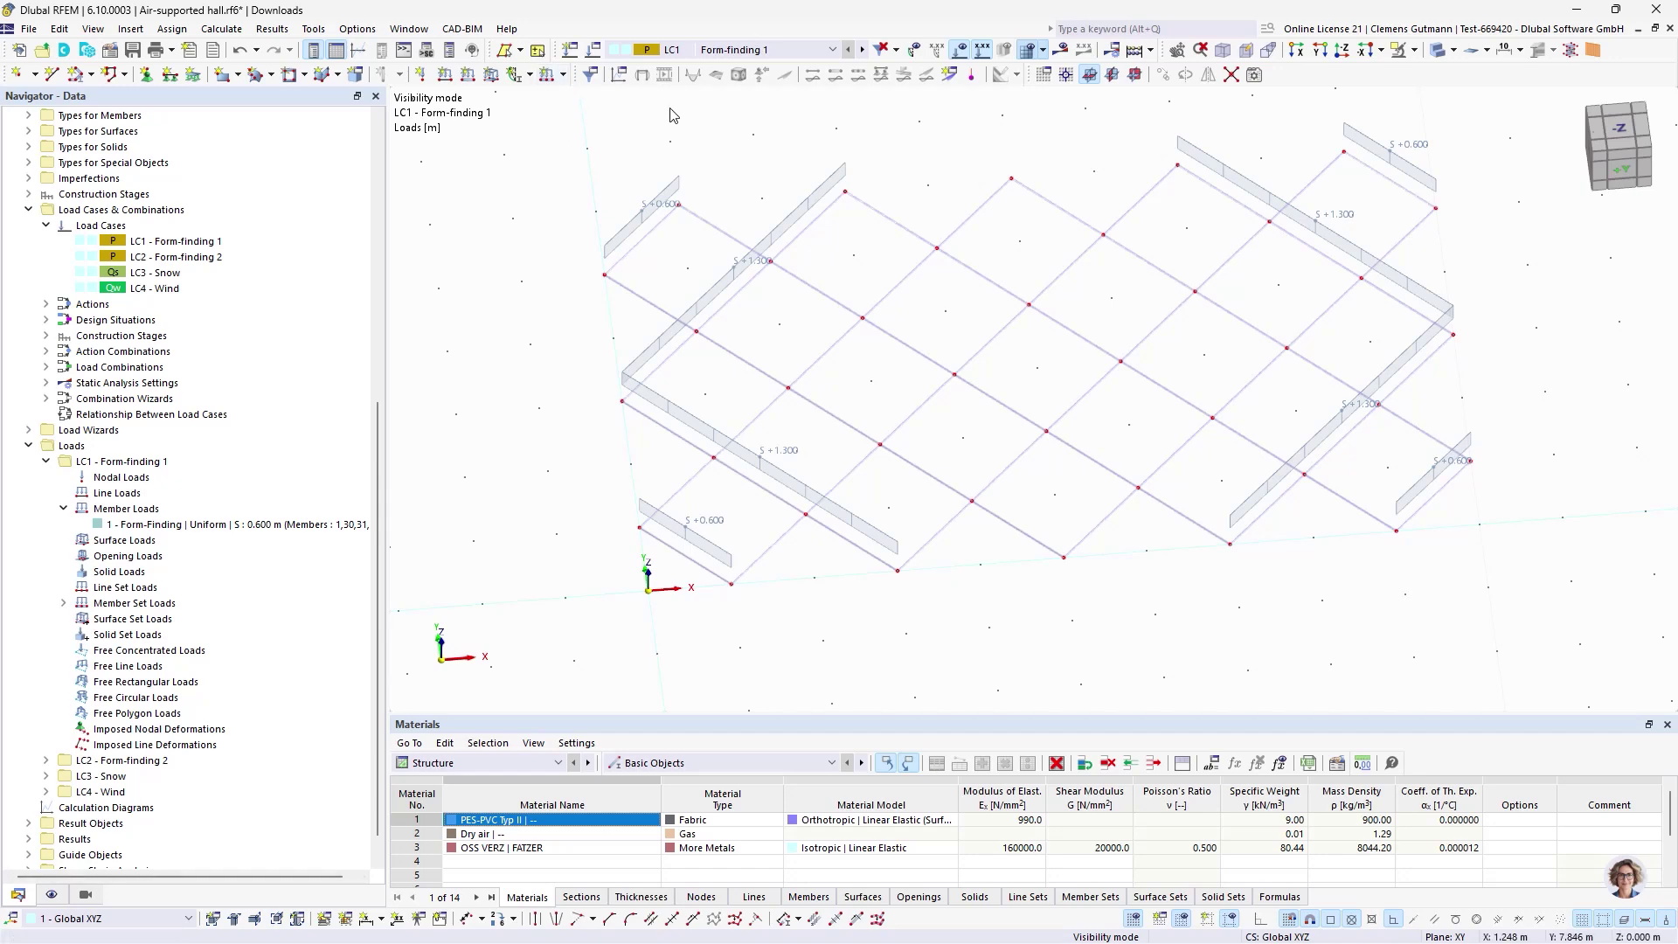
pyautogui.click(549, 74)
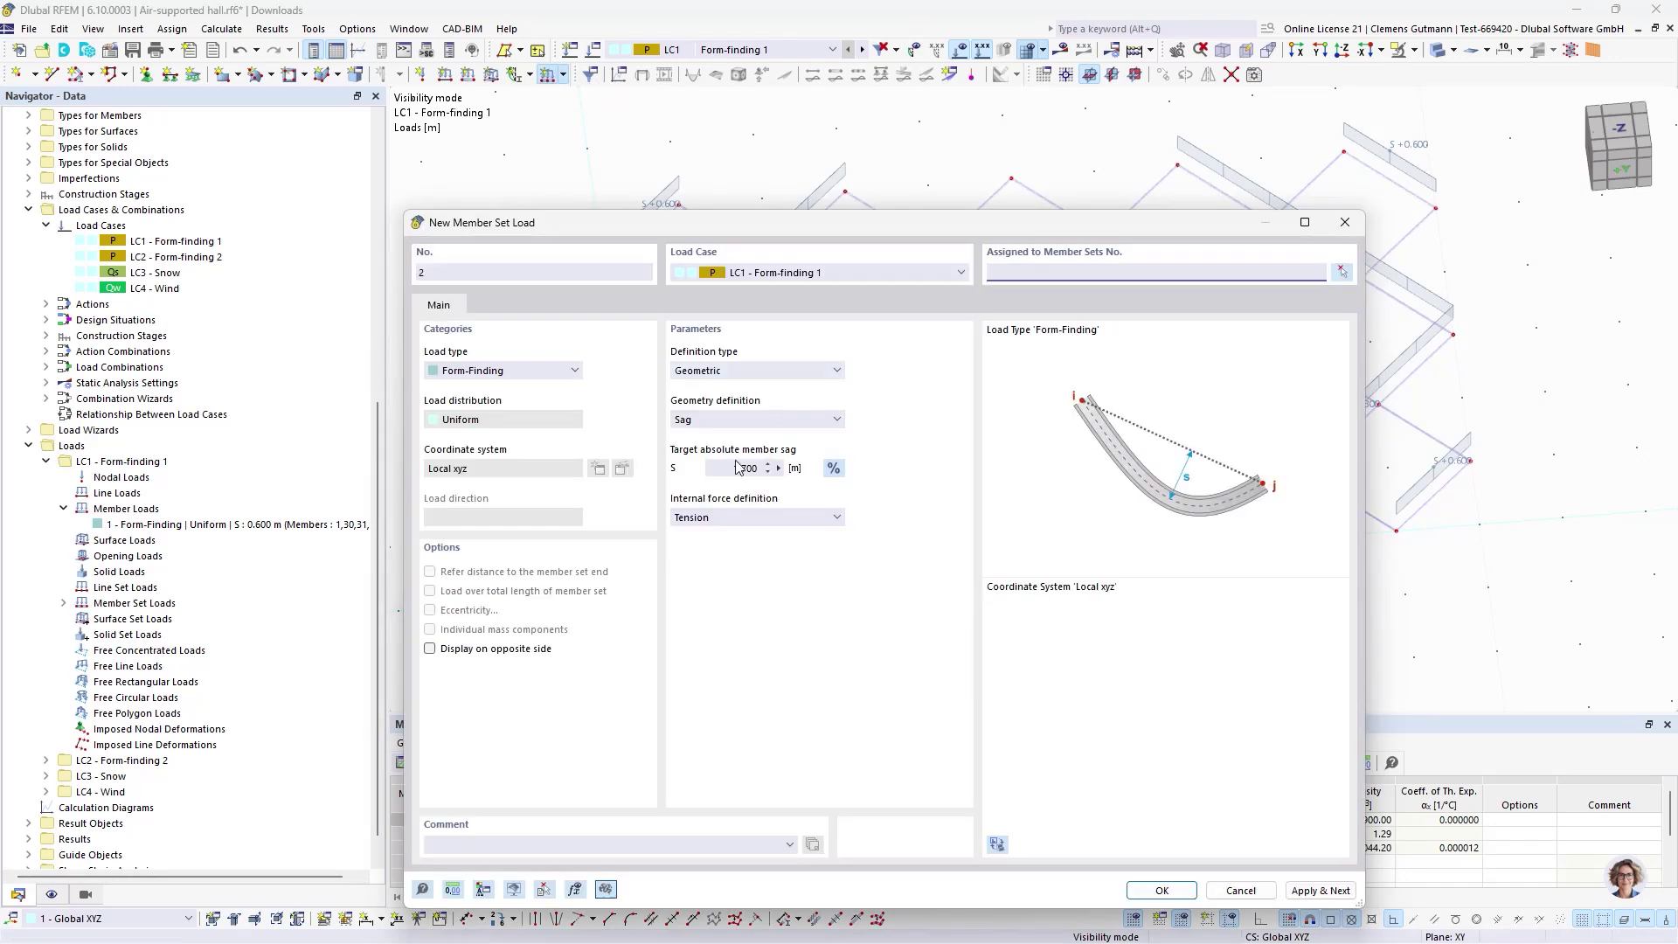
pyautogui.click(1341, 272)
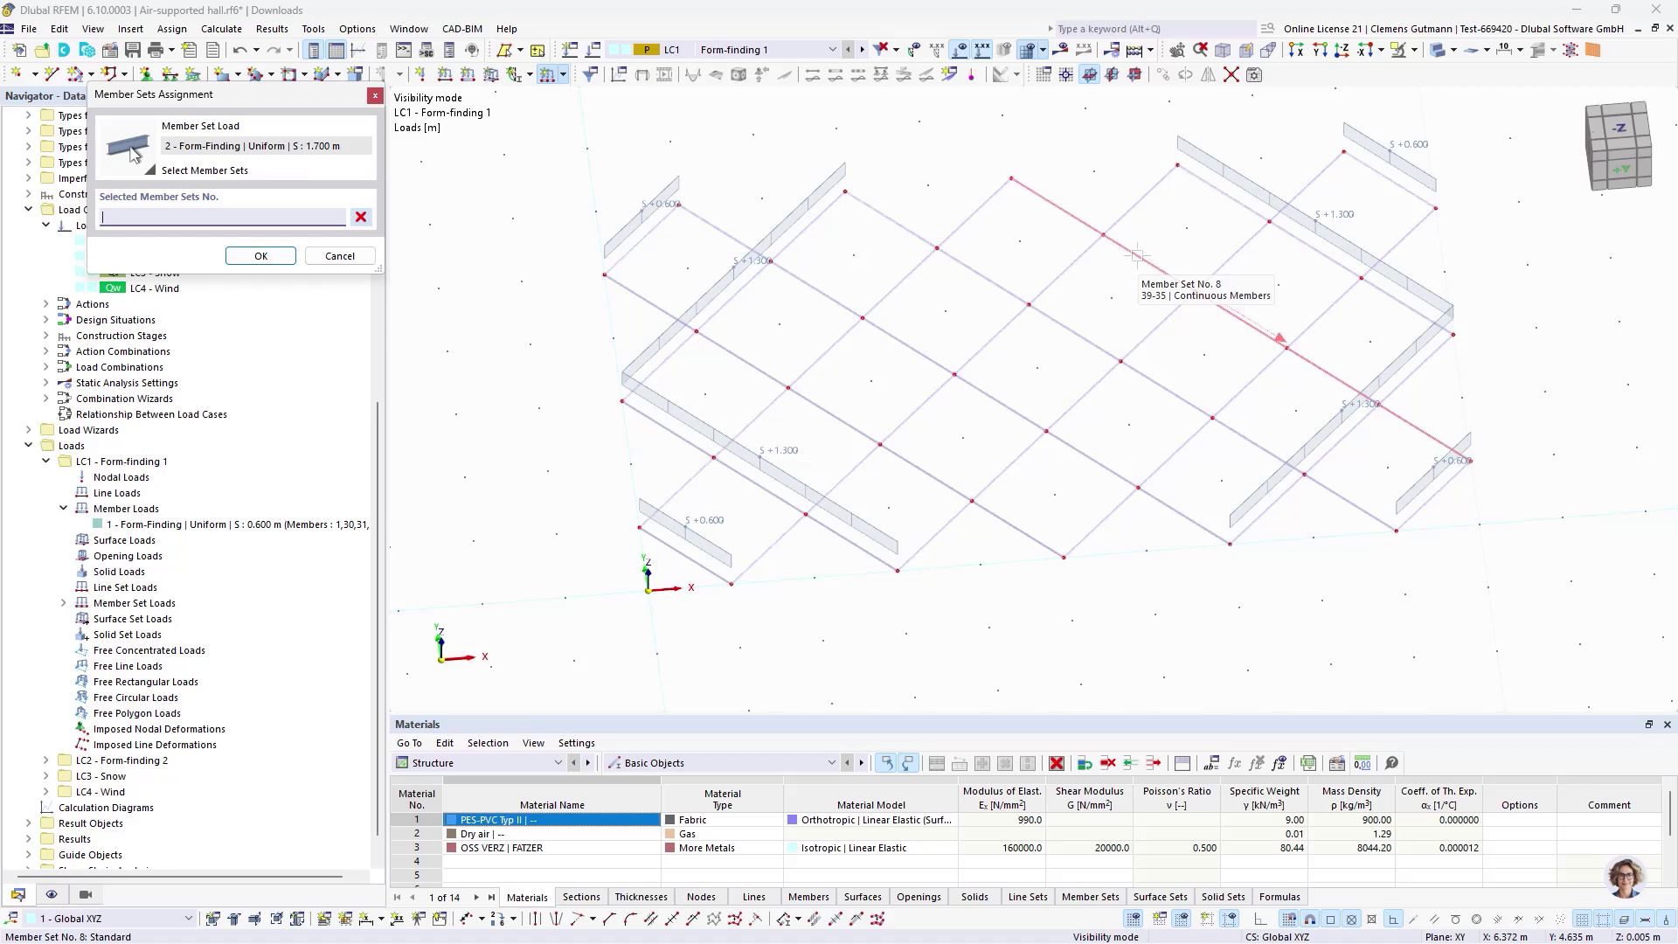
pyautogui.click(1137, 255)
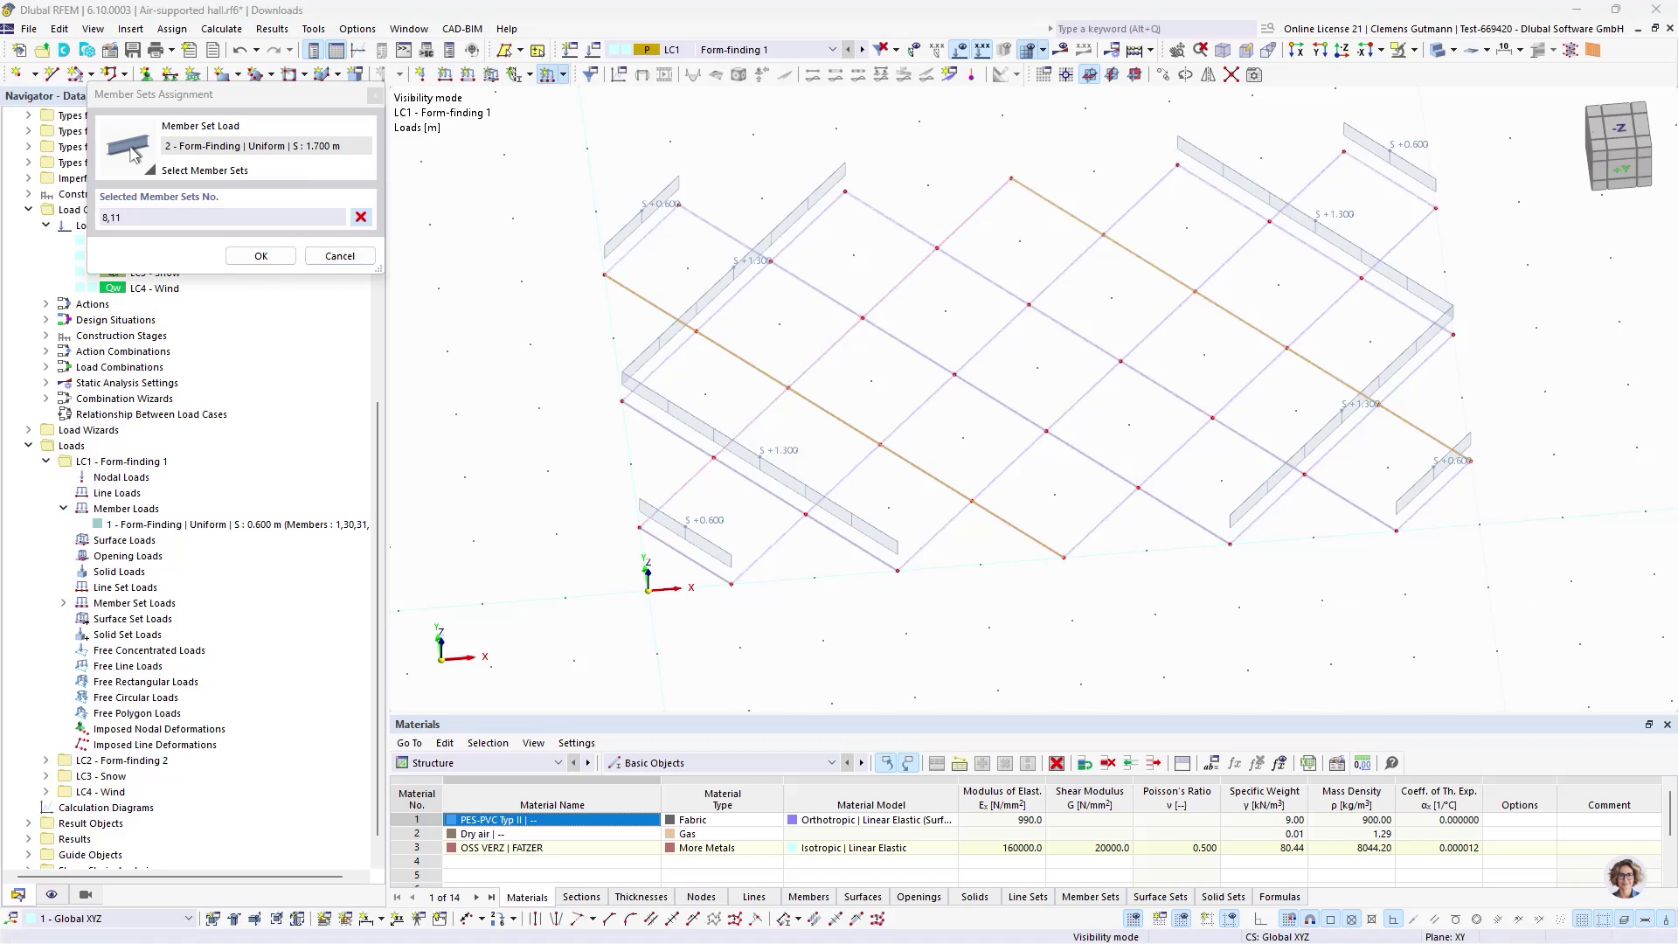
pyautogui.click(1280, 357)
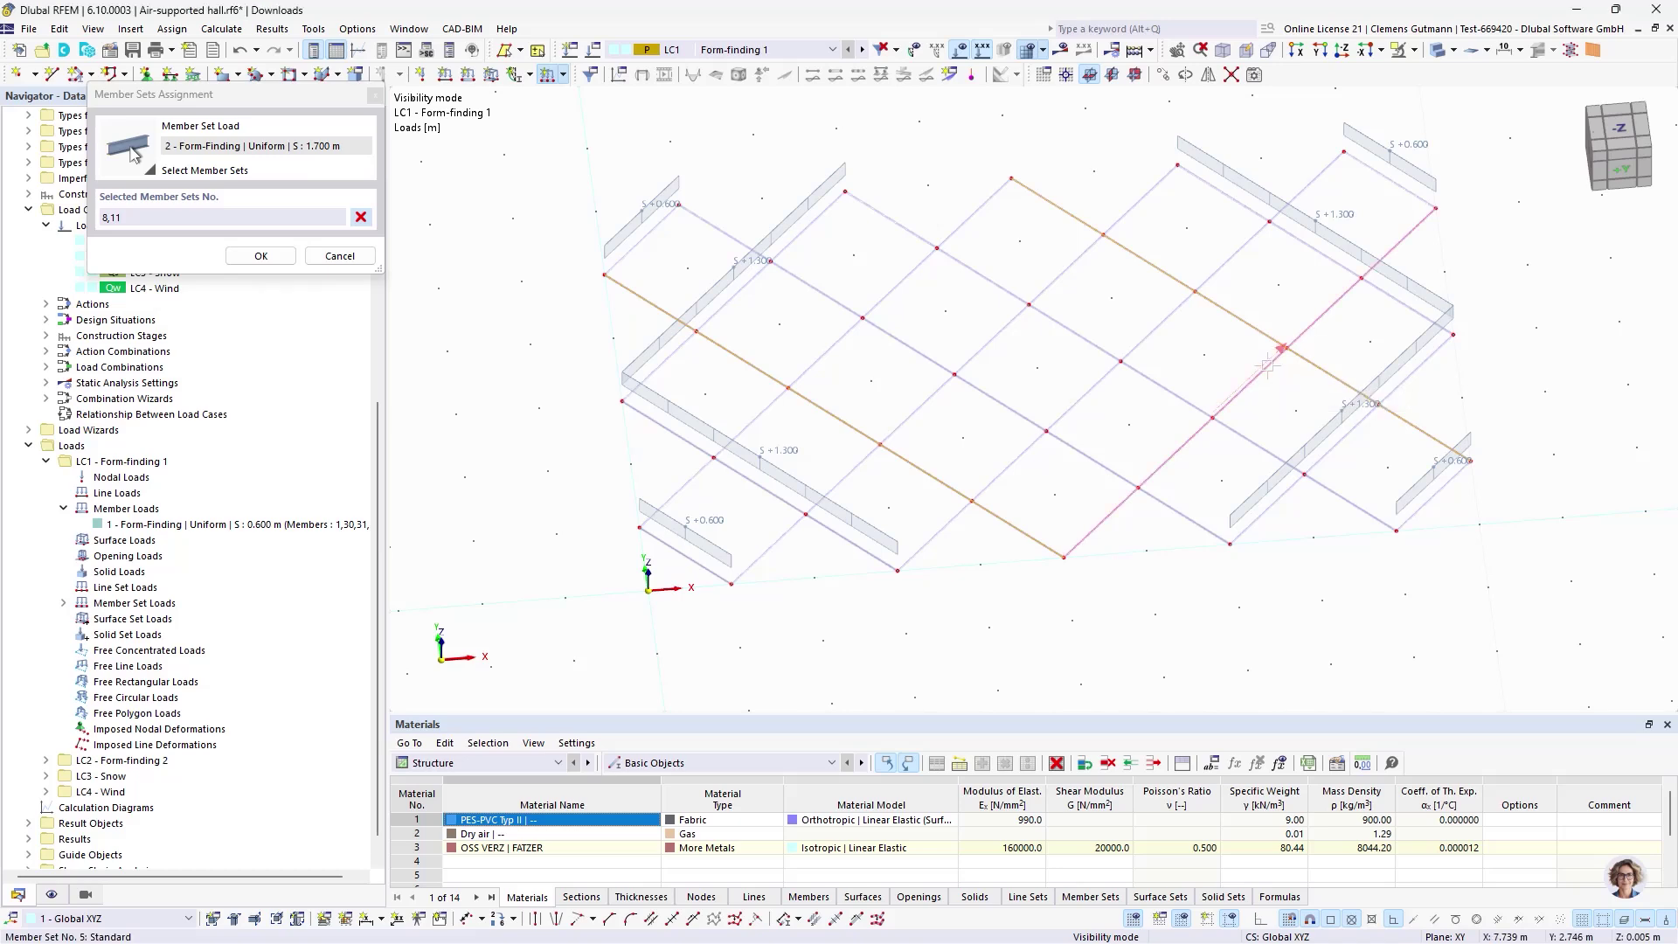
pyautogui.click(872, 309)
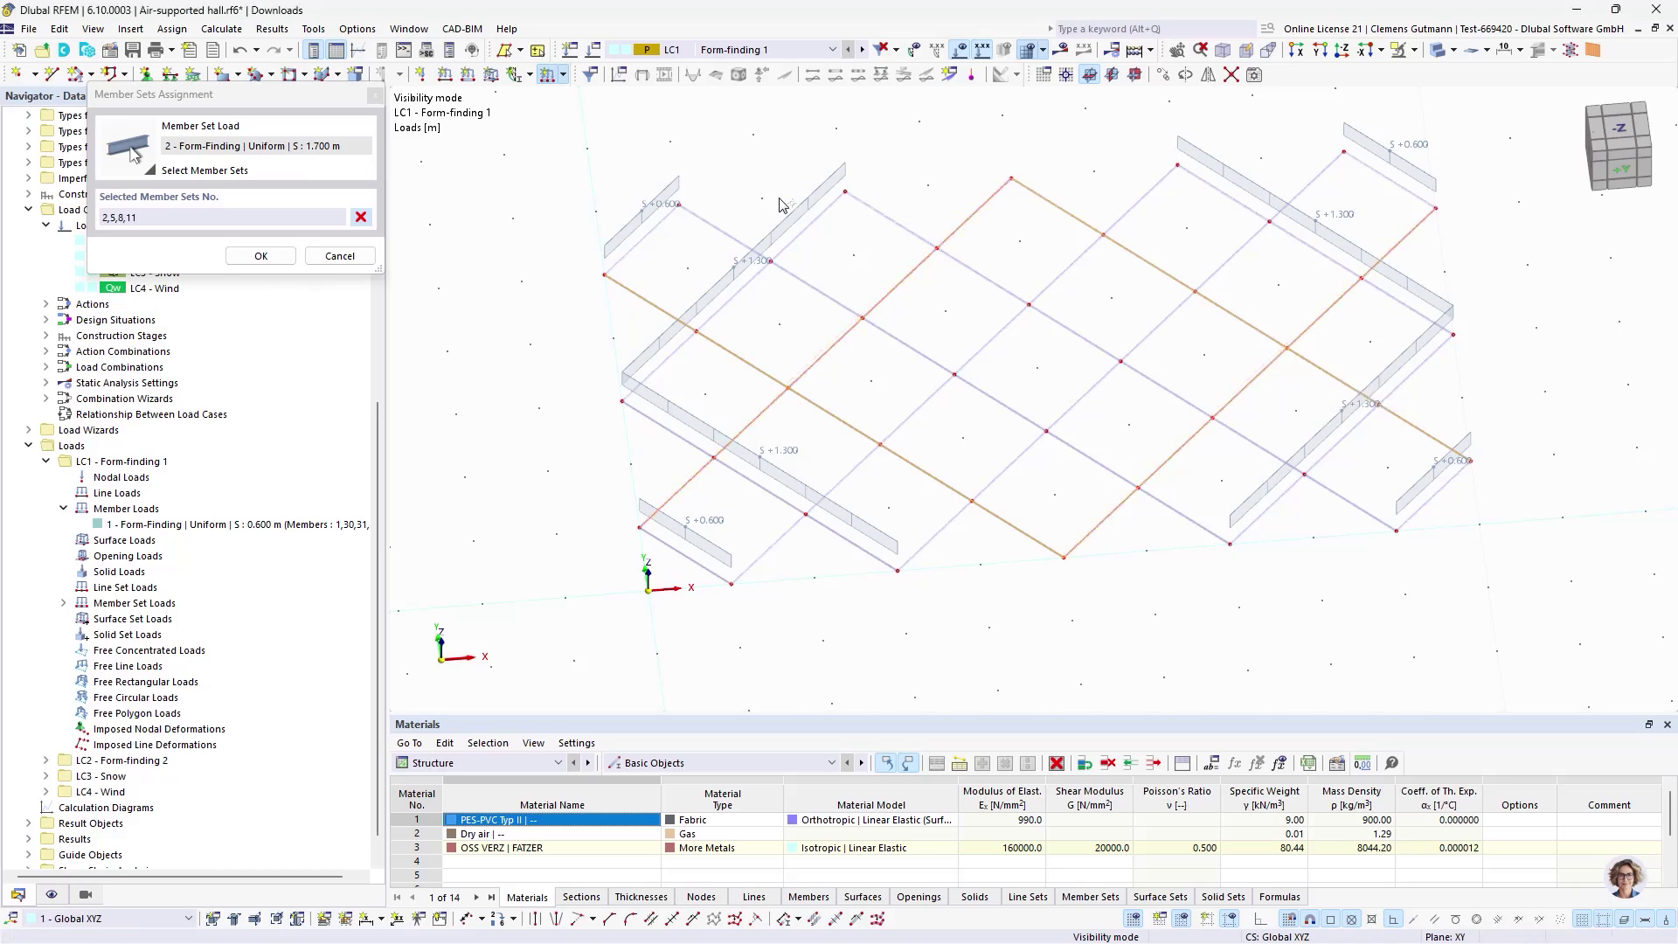
pyautogui.press('Return')
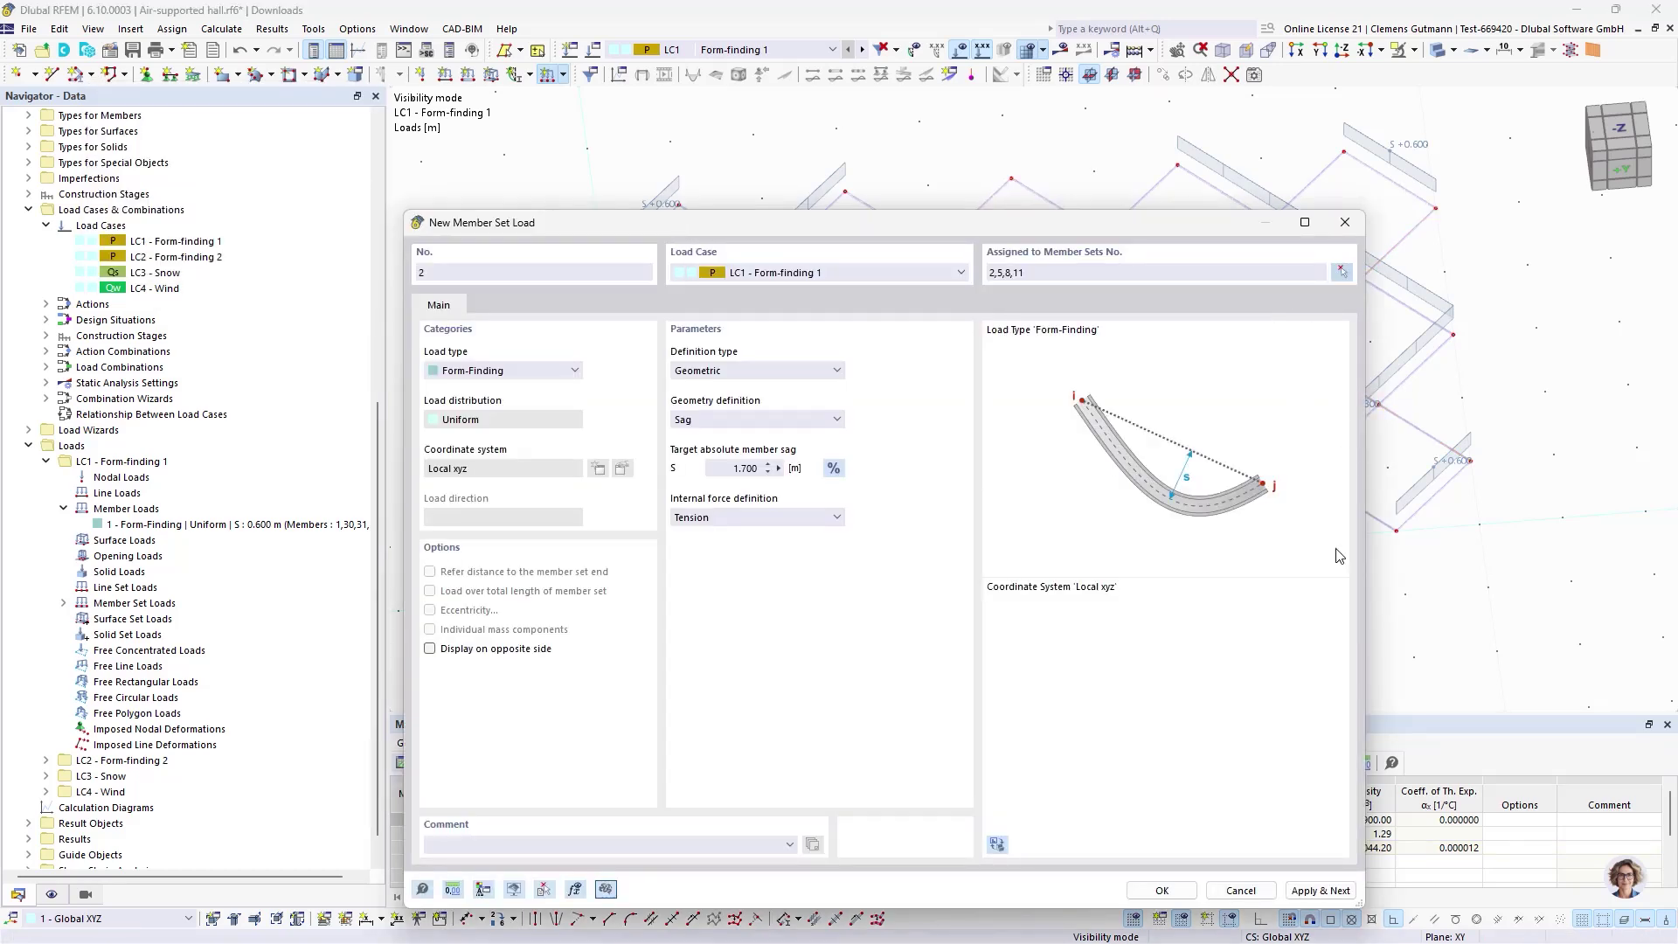
pyautogui.click(1319, 890)
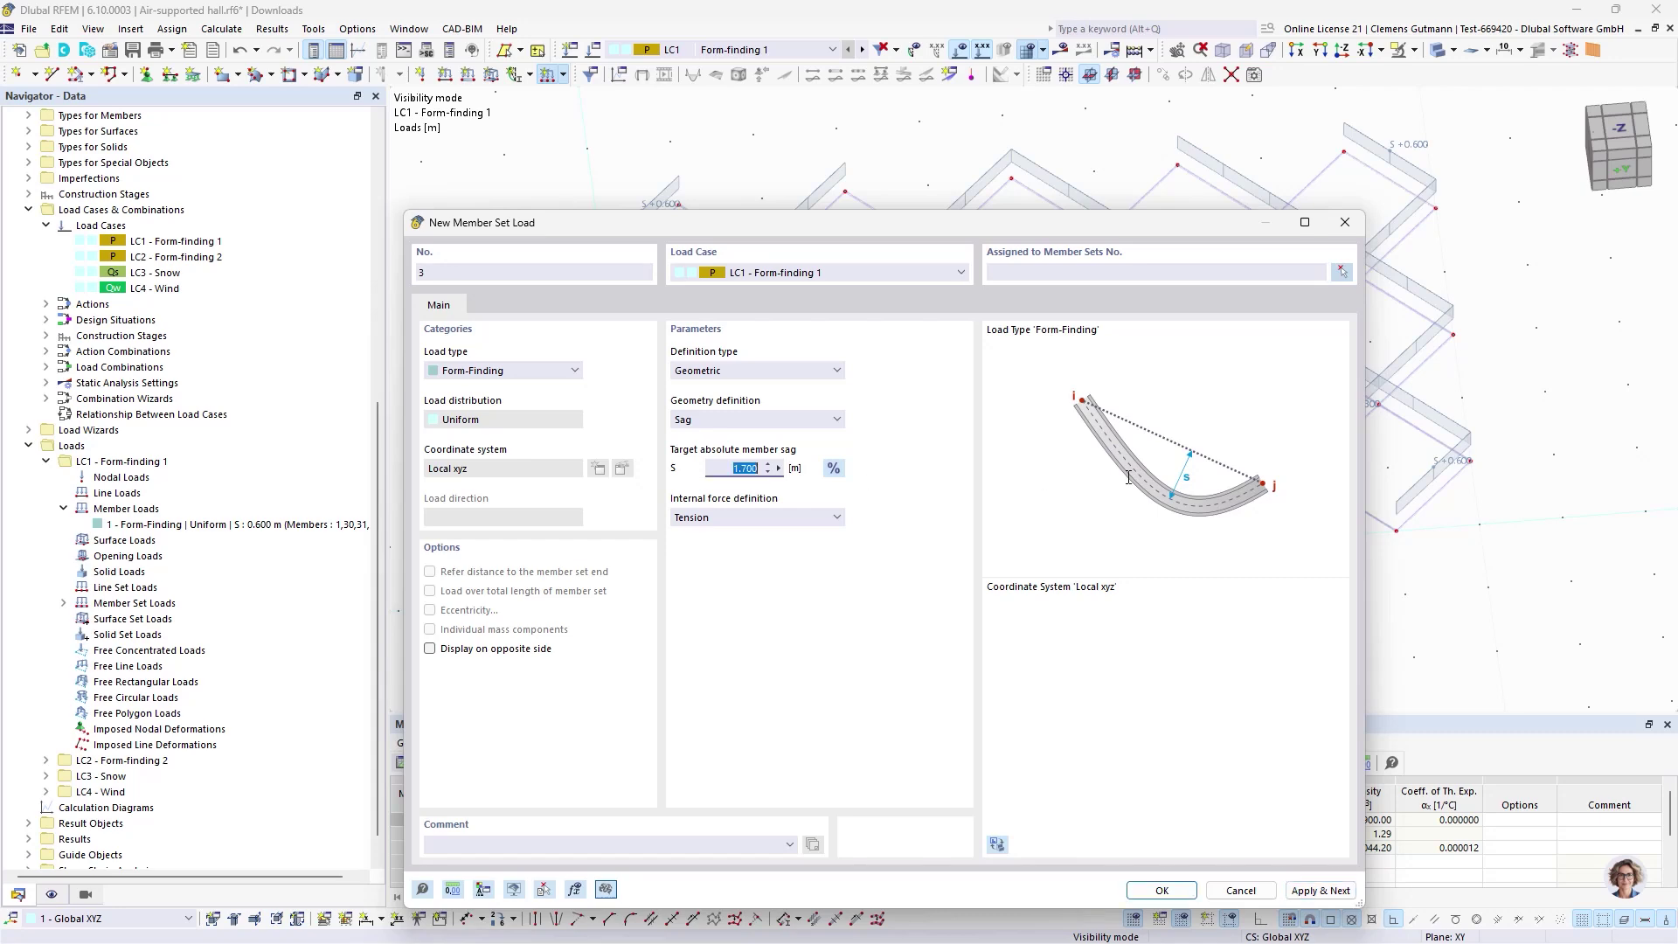
# - Add a third form-finding member set load with a 2.000 m sag on the central member sets 3, 4, 9 and 10
pyautogui.write('2')
pyautogui.press('Tab')
pyautogui.click(1341, 271)
pyautogui.click(1101, 383)
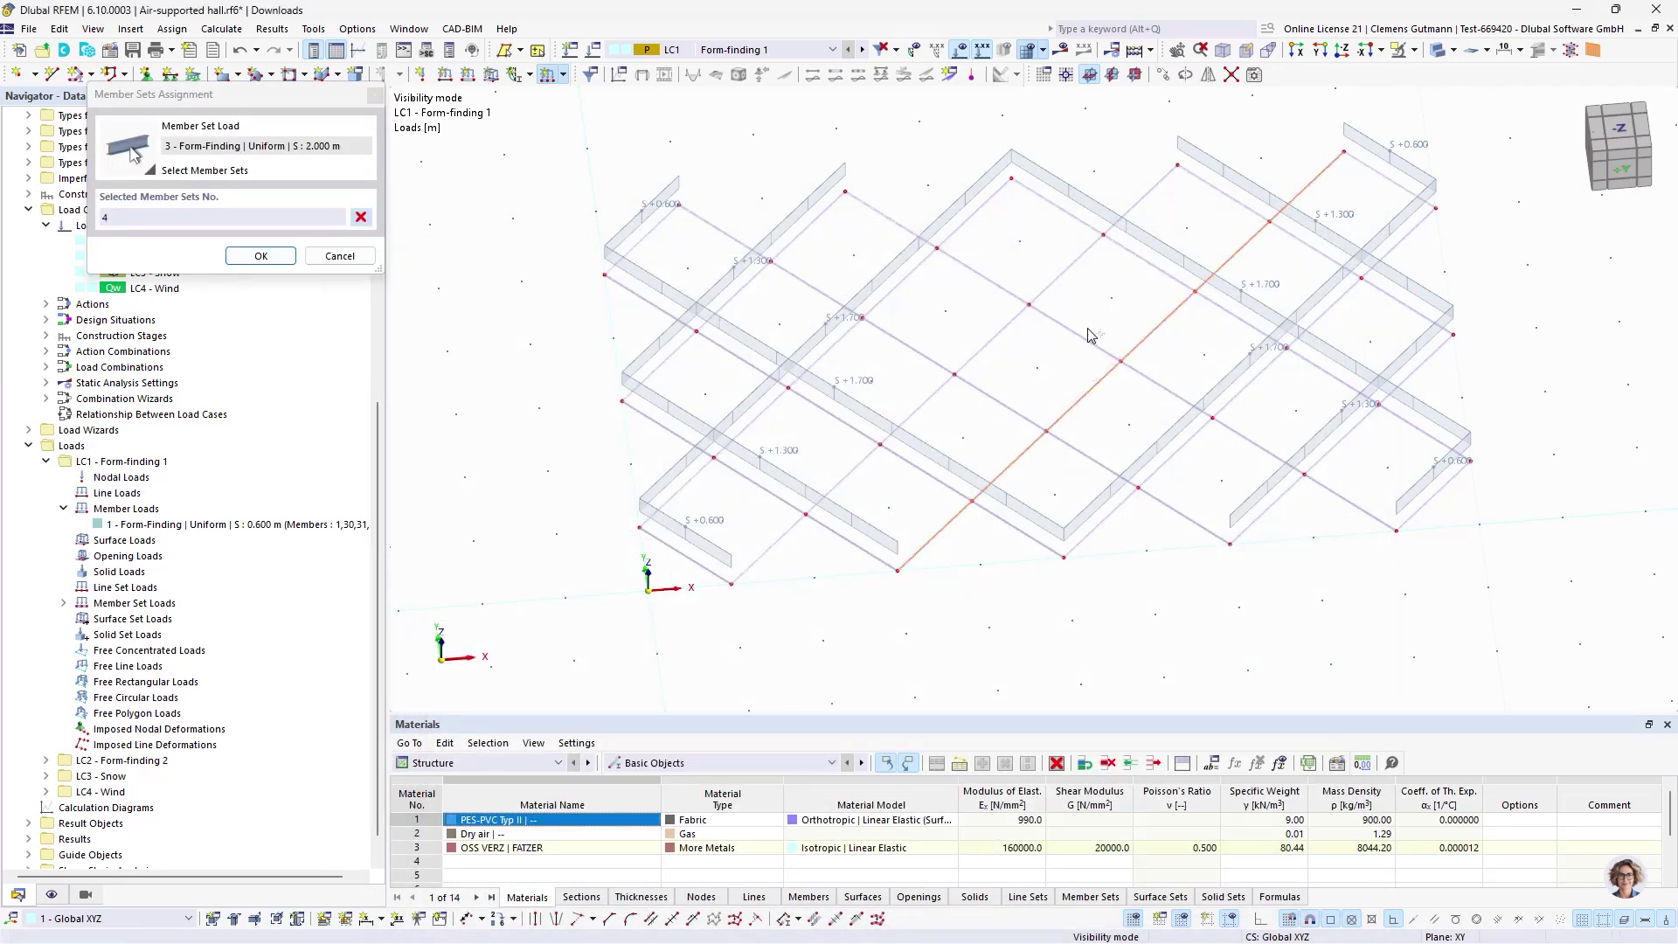
pyautogui.click(1065, 326)
pyautogui.click(979, 352)
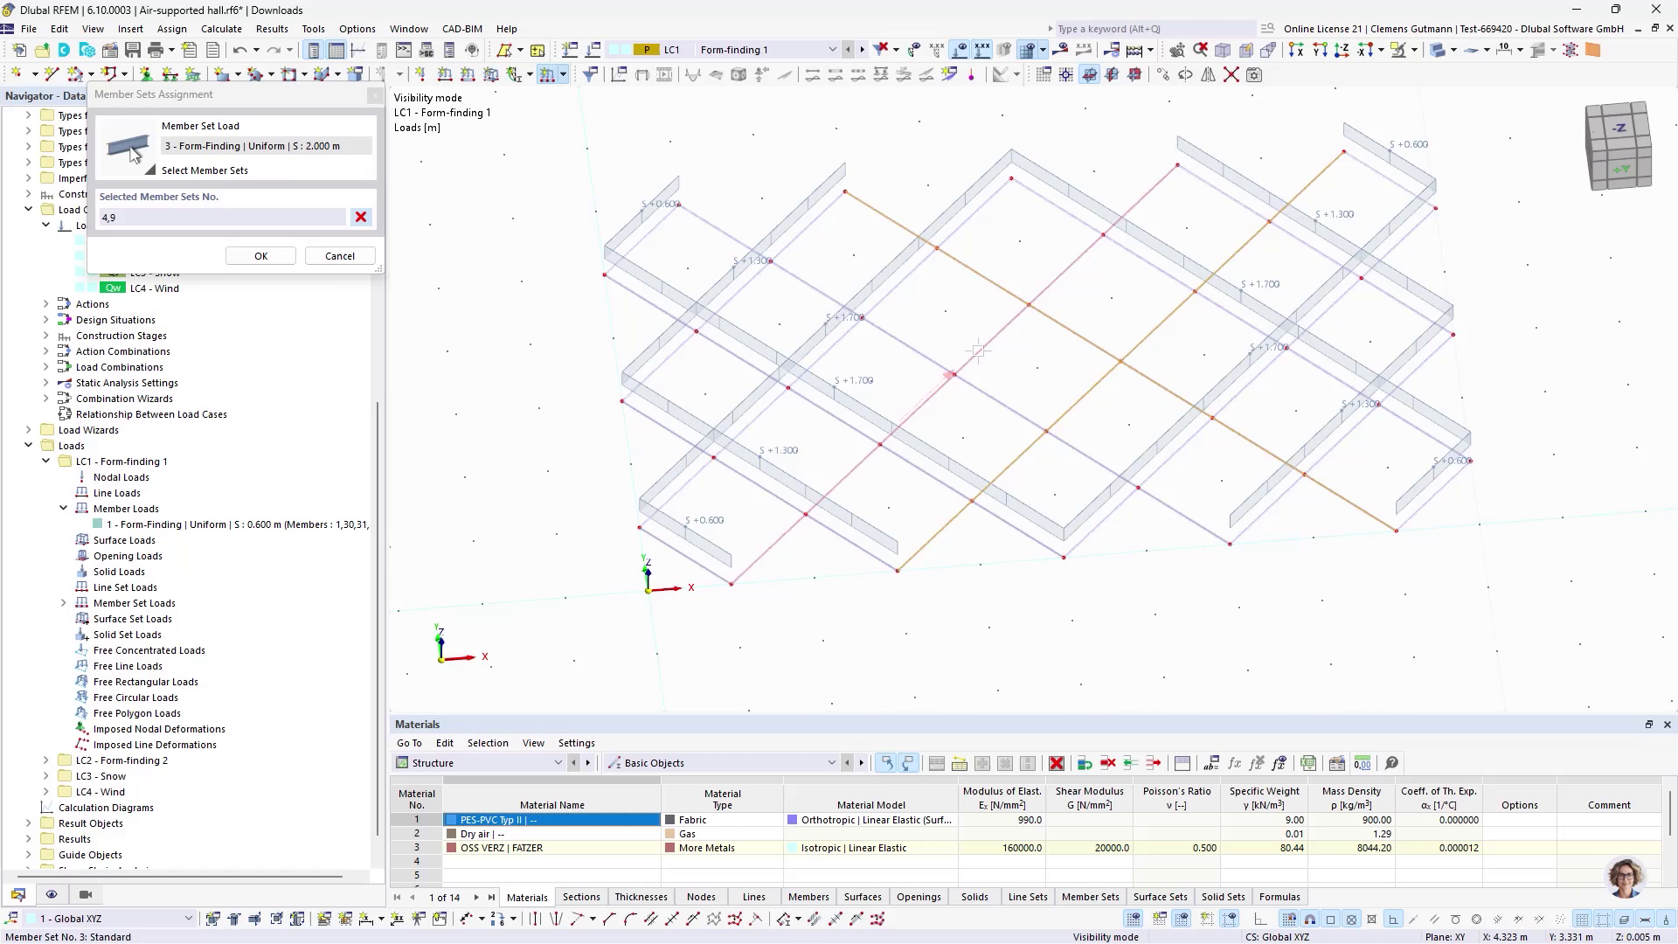
pyautogui.click(1007, 405)
pyautogui.click(262, 256)
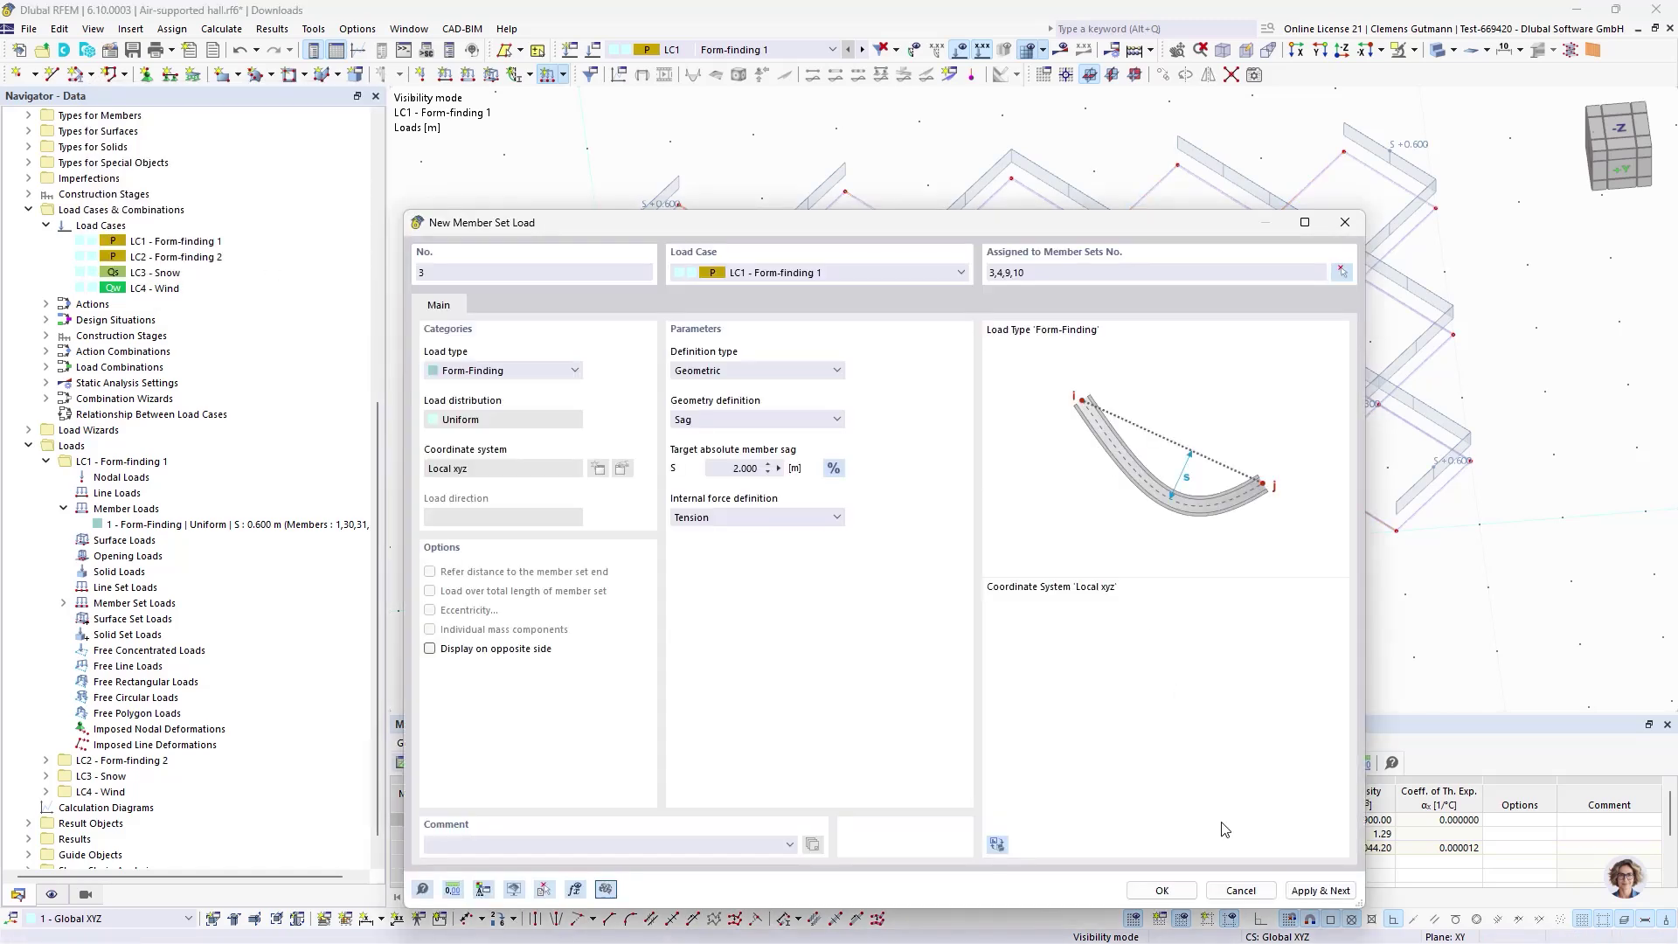
pyautogui.press('Return')
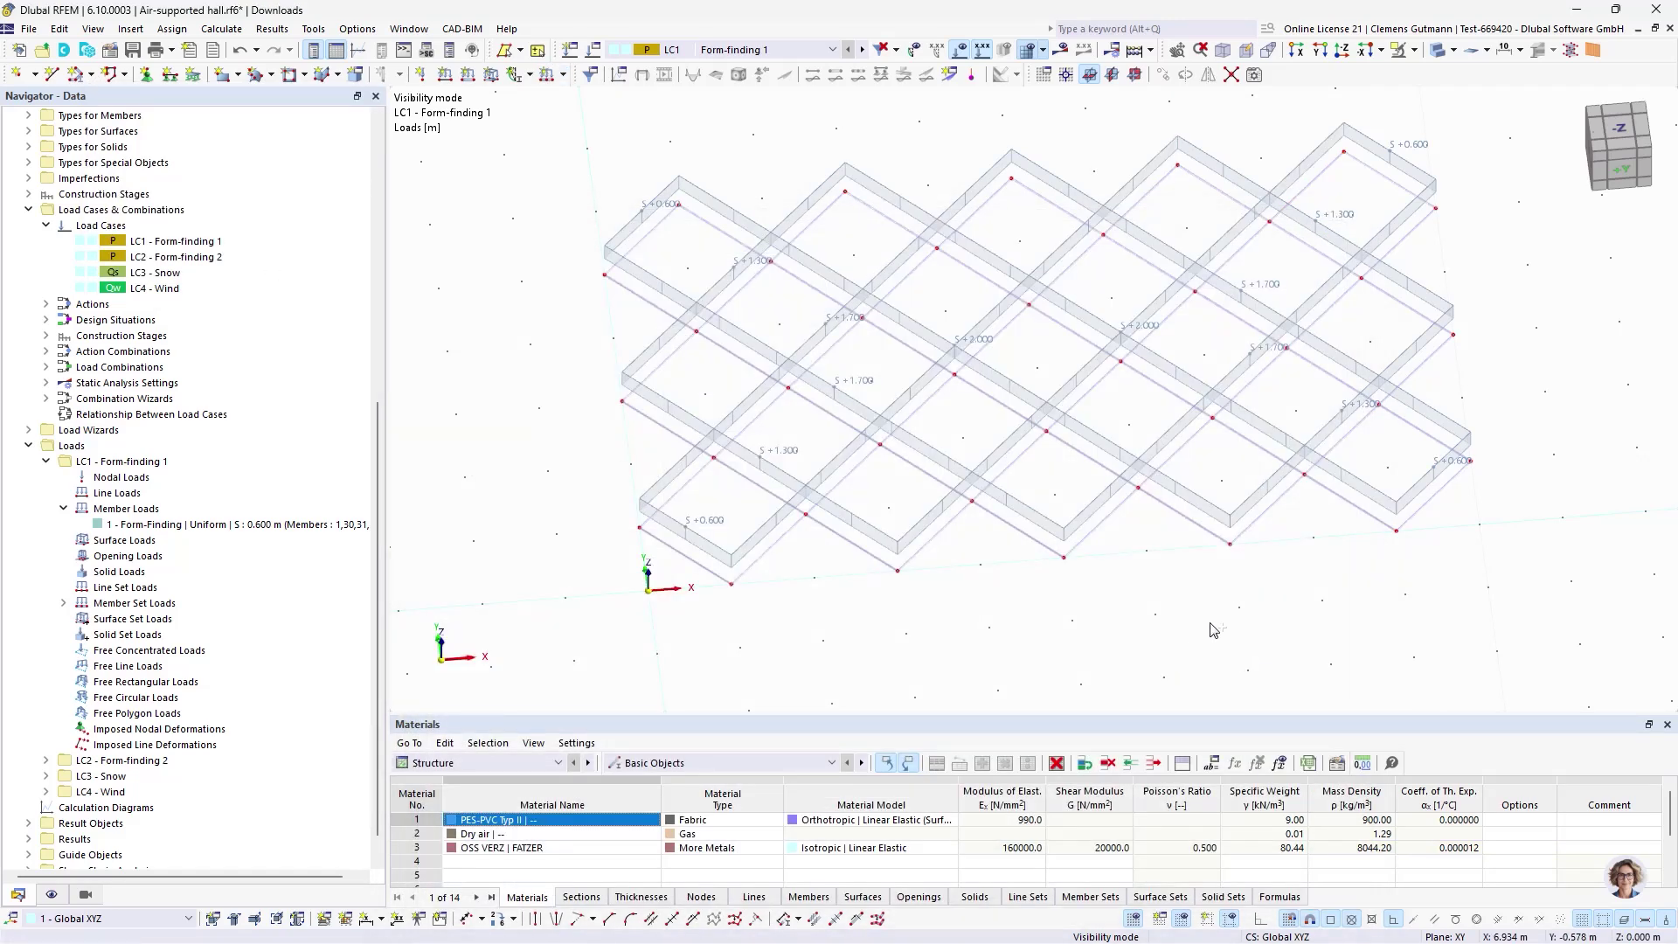
# - Create a uniform surface force load of -0.10 kN/m² in local z on surface 1 in LC1 - Form-finding 1
pyautogui.keyDown('ctrl'); pyautogui.moveTo(1215, 627); pyautogui.dragTo(1188, 568, button='middle'); pyautogui.keyUp('ctrl')
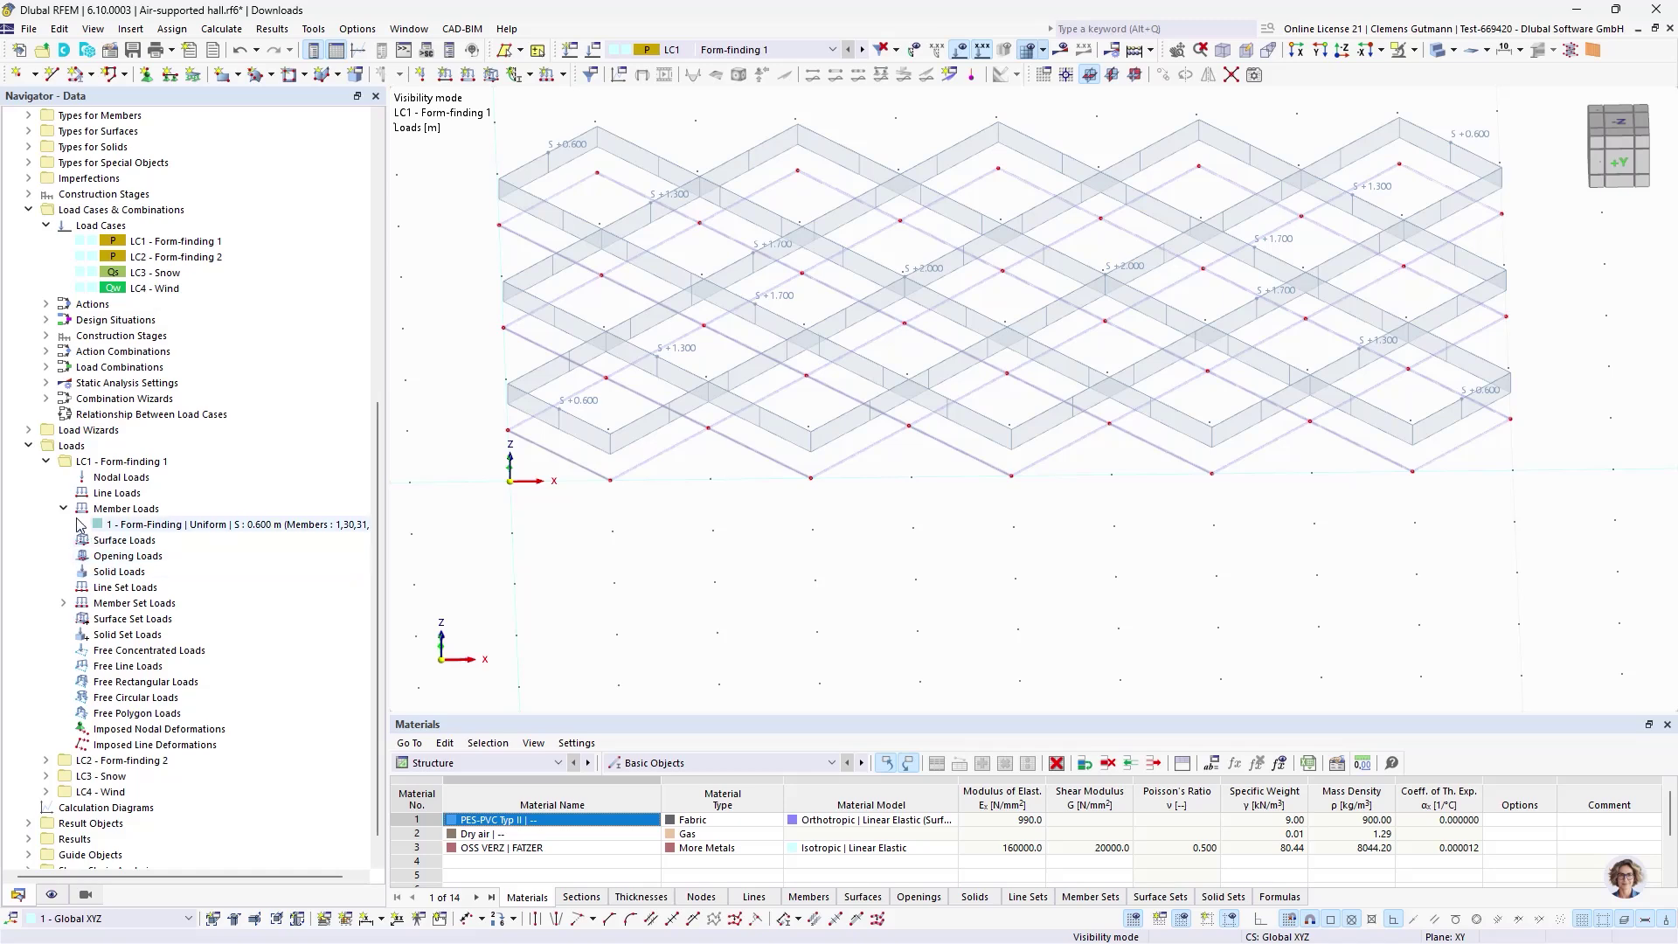
pyautogui.rightClick(121, 540)
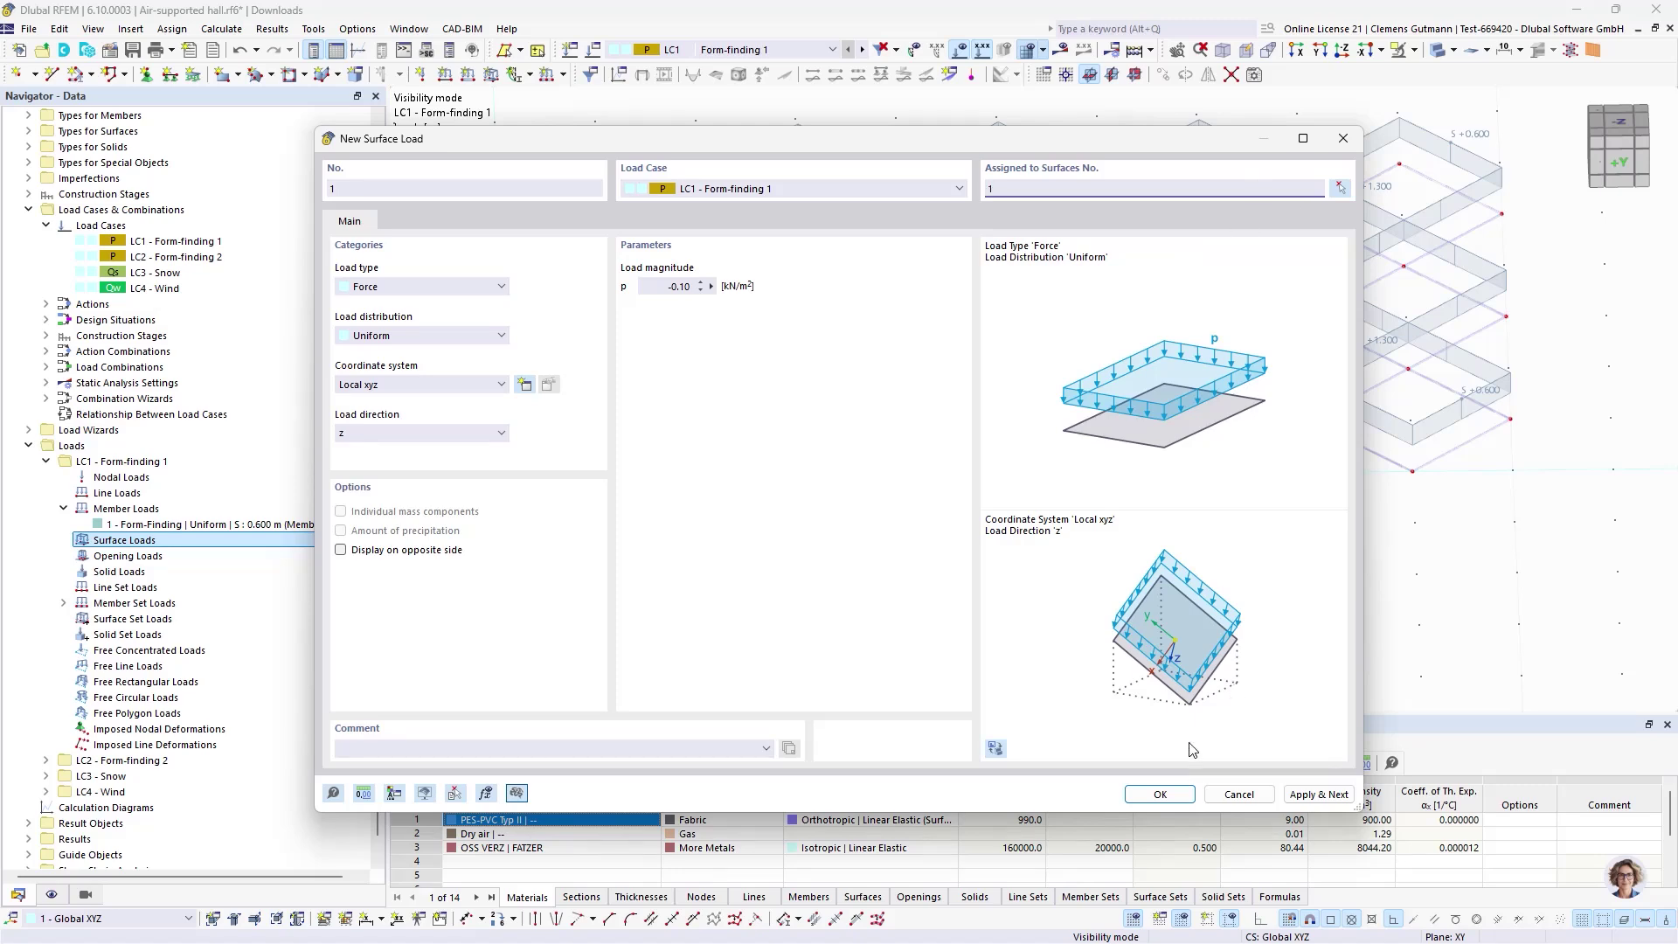
pyautogui.click(1160, 794)
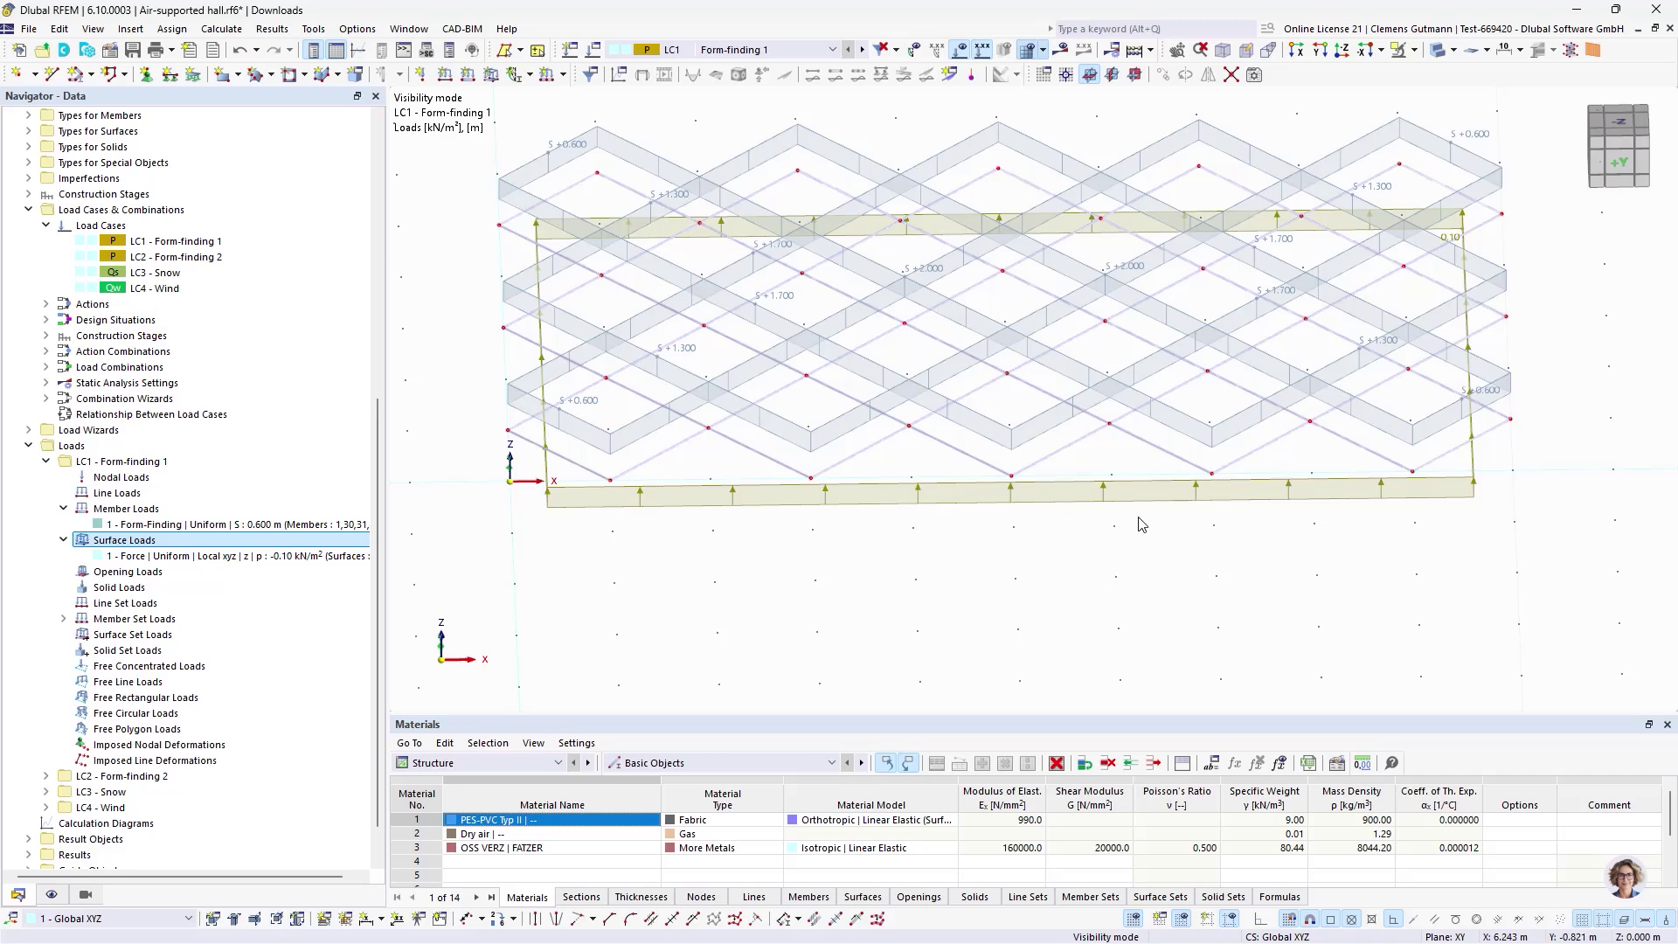
# - Calculate construction stage CS1 - Form-finding 1 and display its global deformations on the membrane and cable net
pyautogui.keyDown('ctrl'); pyautogui.moveTo(1031, 568); pyautogui.dragTo(961, 498, button='middle'); pyautogui.keyUp('ctrl')
pyautogui.click(780, 50)
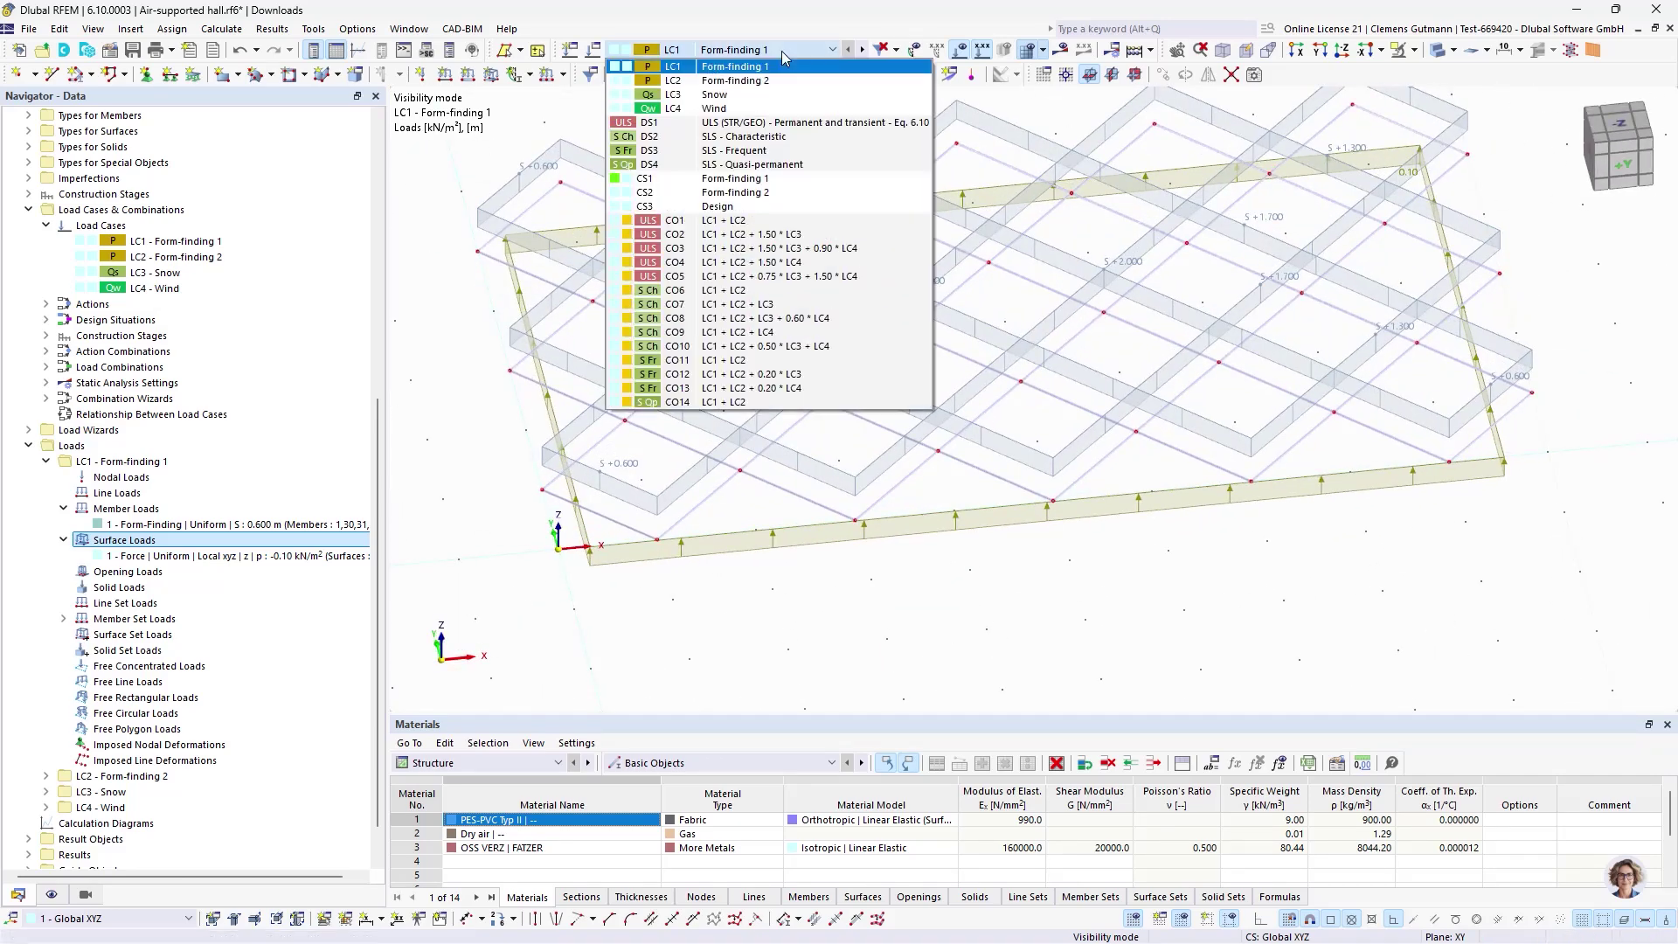
pyautogui.click(767, 179)
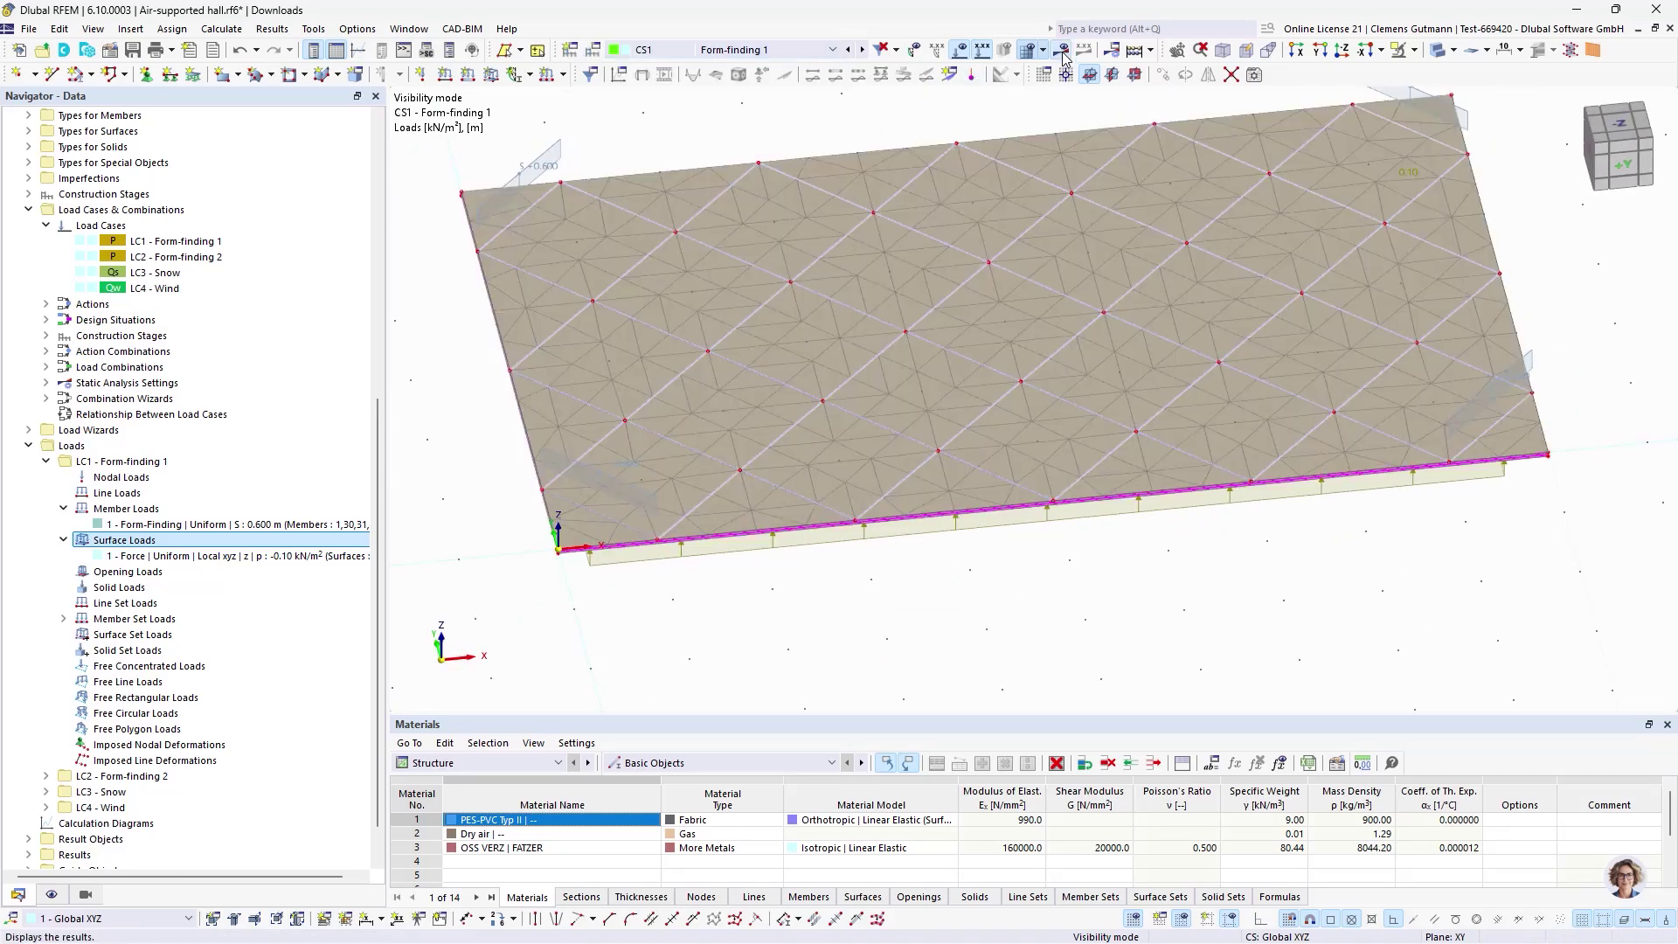
pyautogui.click(1062, 53)
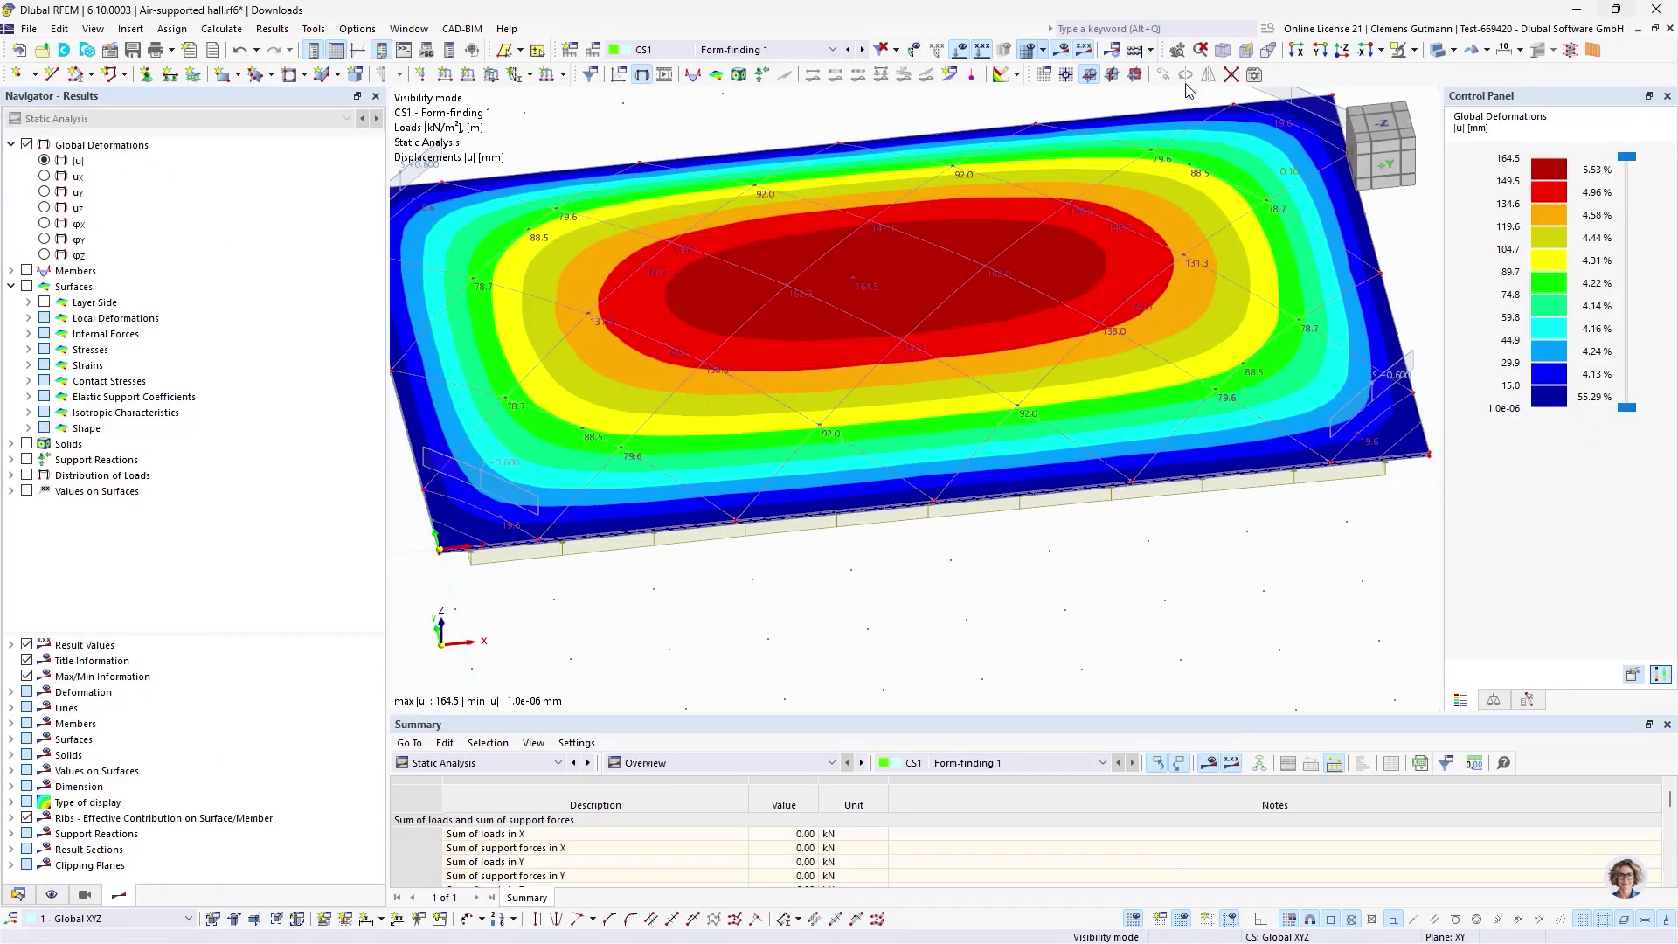
pyautogui.keyDown('ctrl'); pyautogui.moveTo(1213, 427); pyautogui.dragTo(1147, 477, button='middle'); pyautogui.keyUp('ctrl')
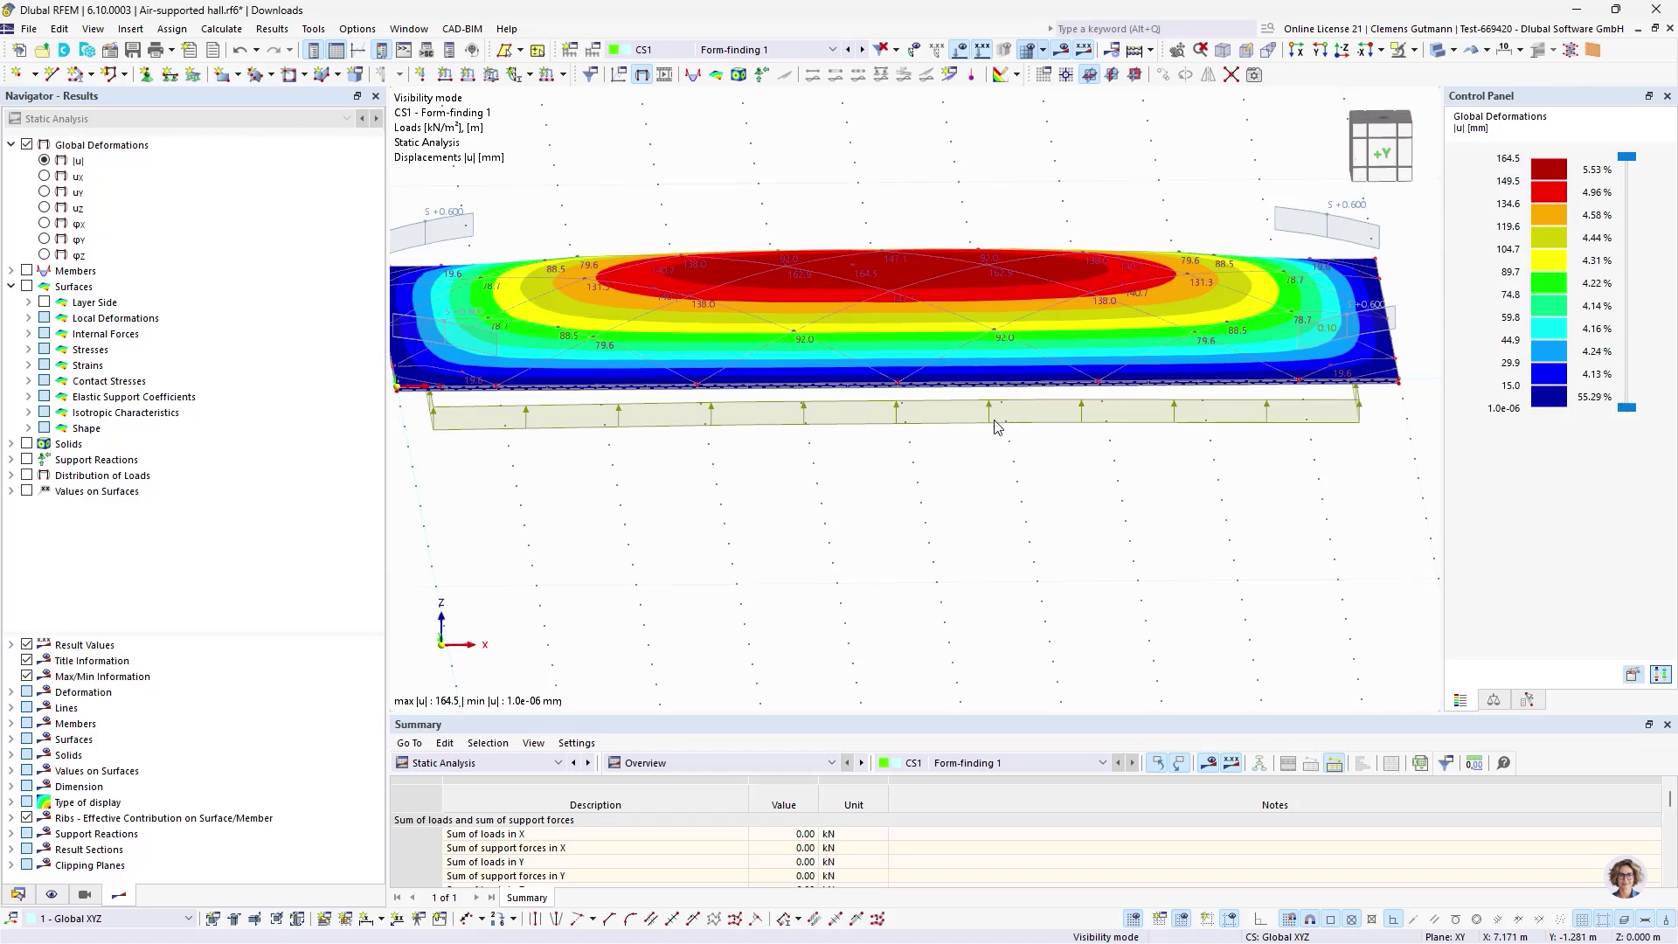
# - Create a new surface load in LC1 - Form-finding 1 with load type Form-Finding and the Standard calculation method
pyautogui.keyDown('ctrl'); pyautogui.moveTo(962, 475); pyautogui.dragTo(875, 585, button='middle'); pyautogui.keyUp('ctrl')
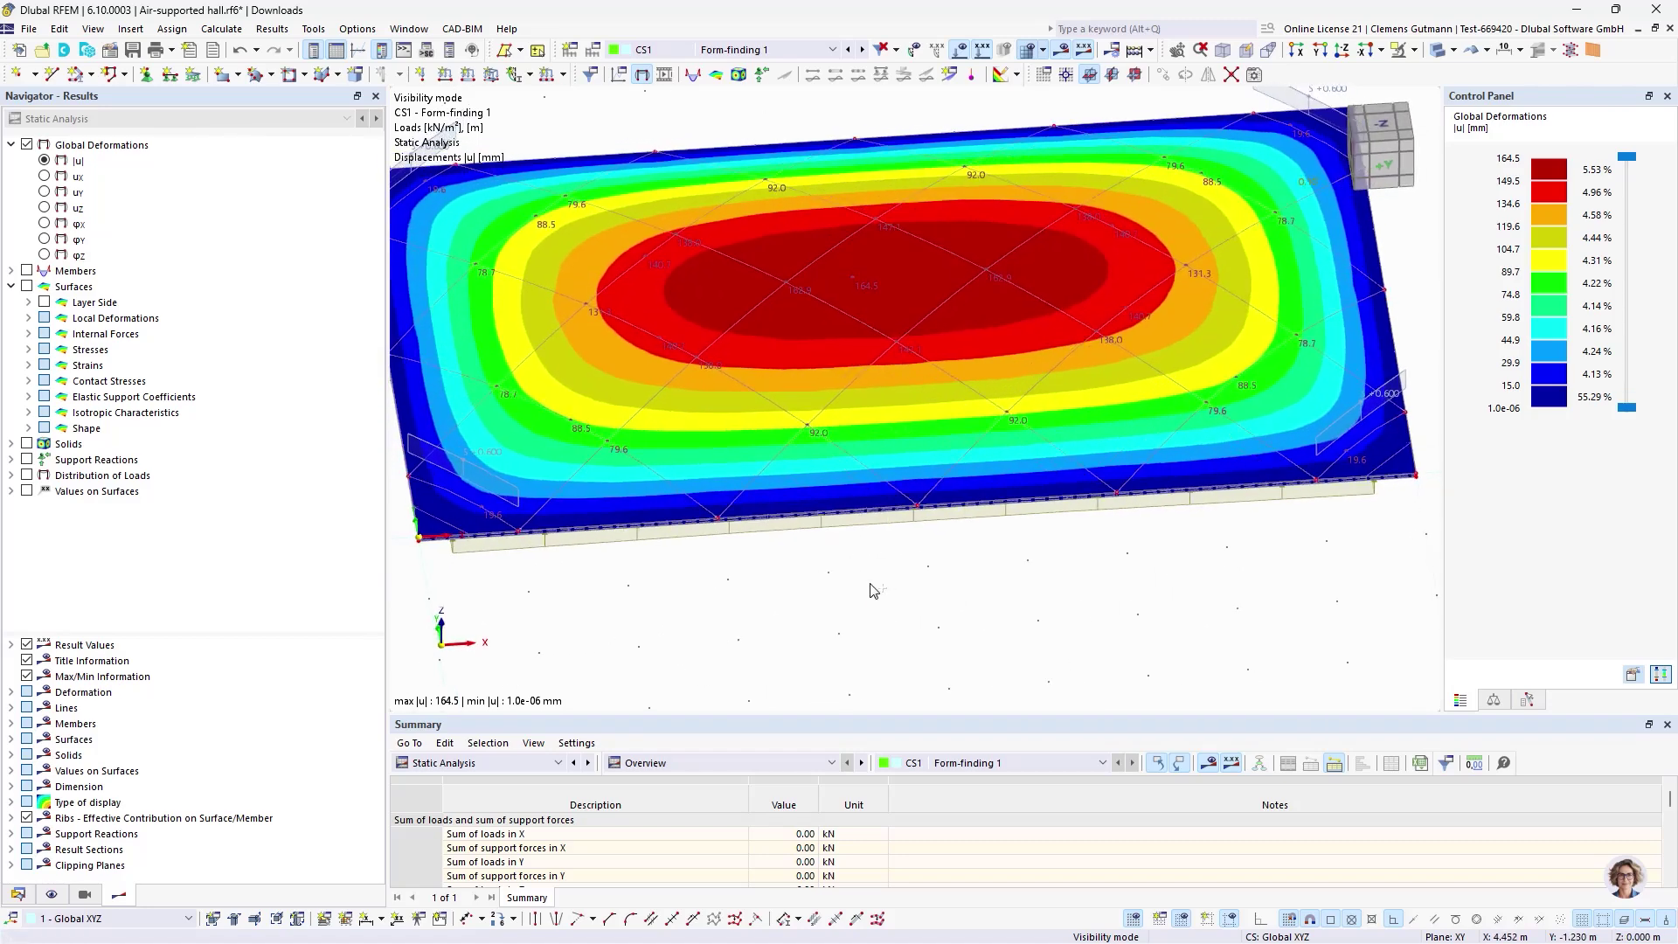
pyautogui.click(17, 894)
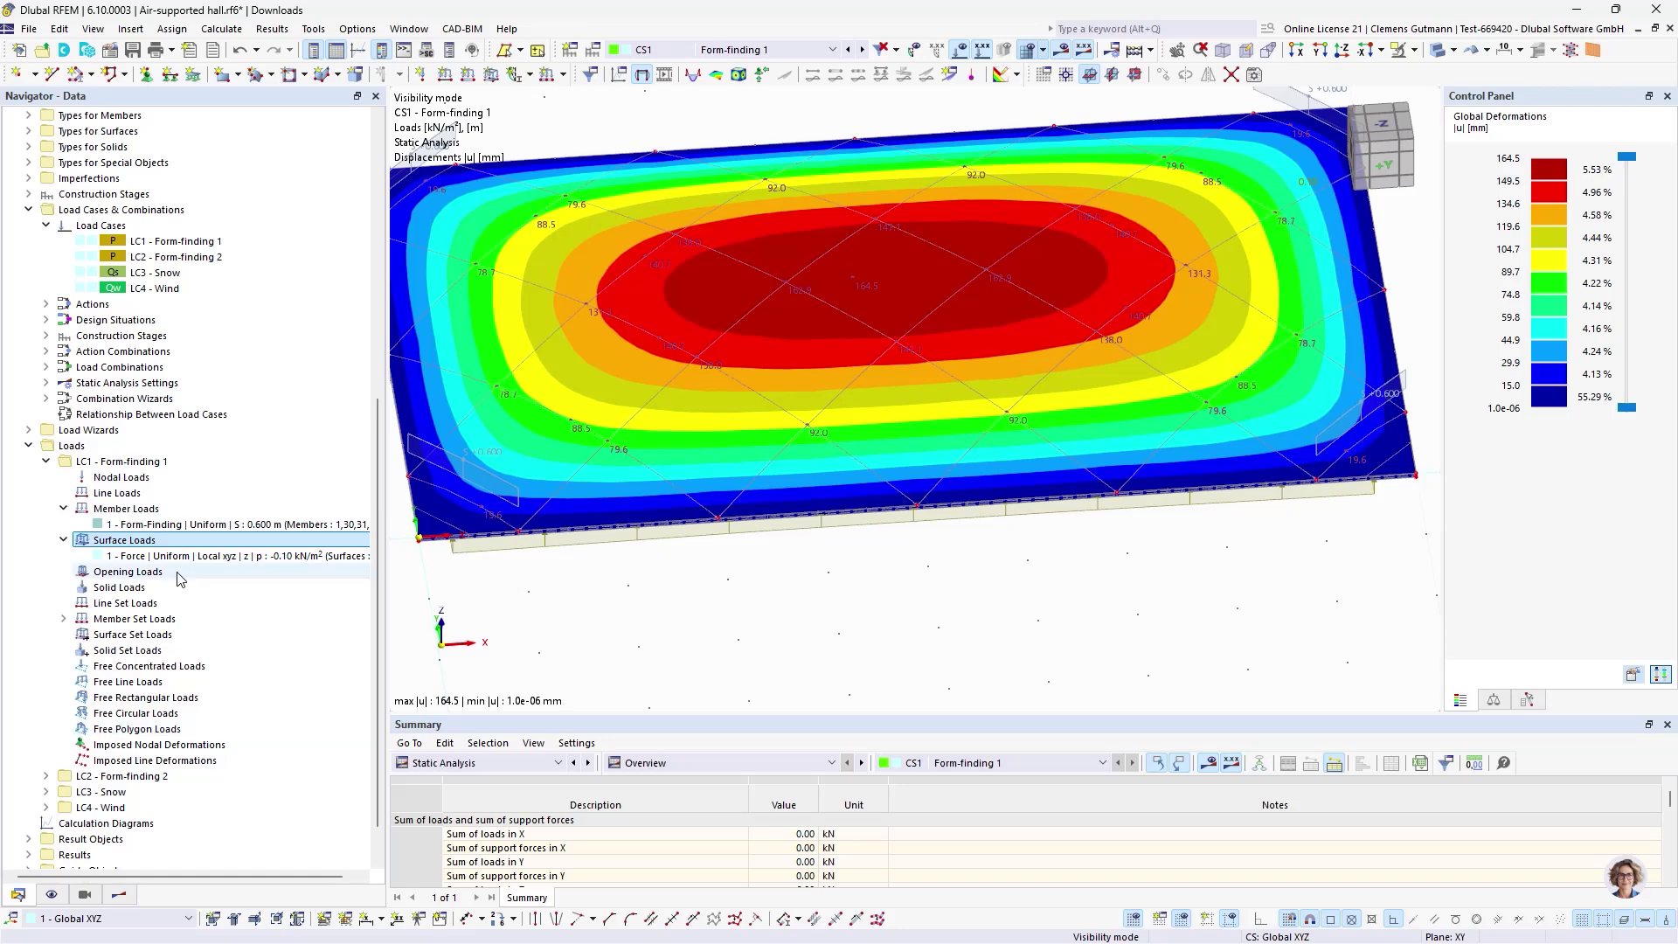
pyautogui.rightClick(166, 542)
pyautogui.click(235, 575)
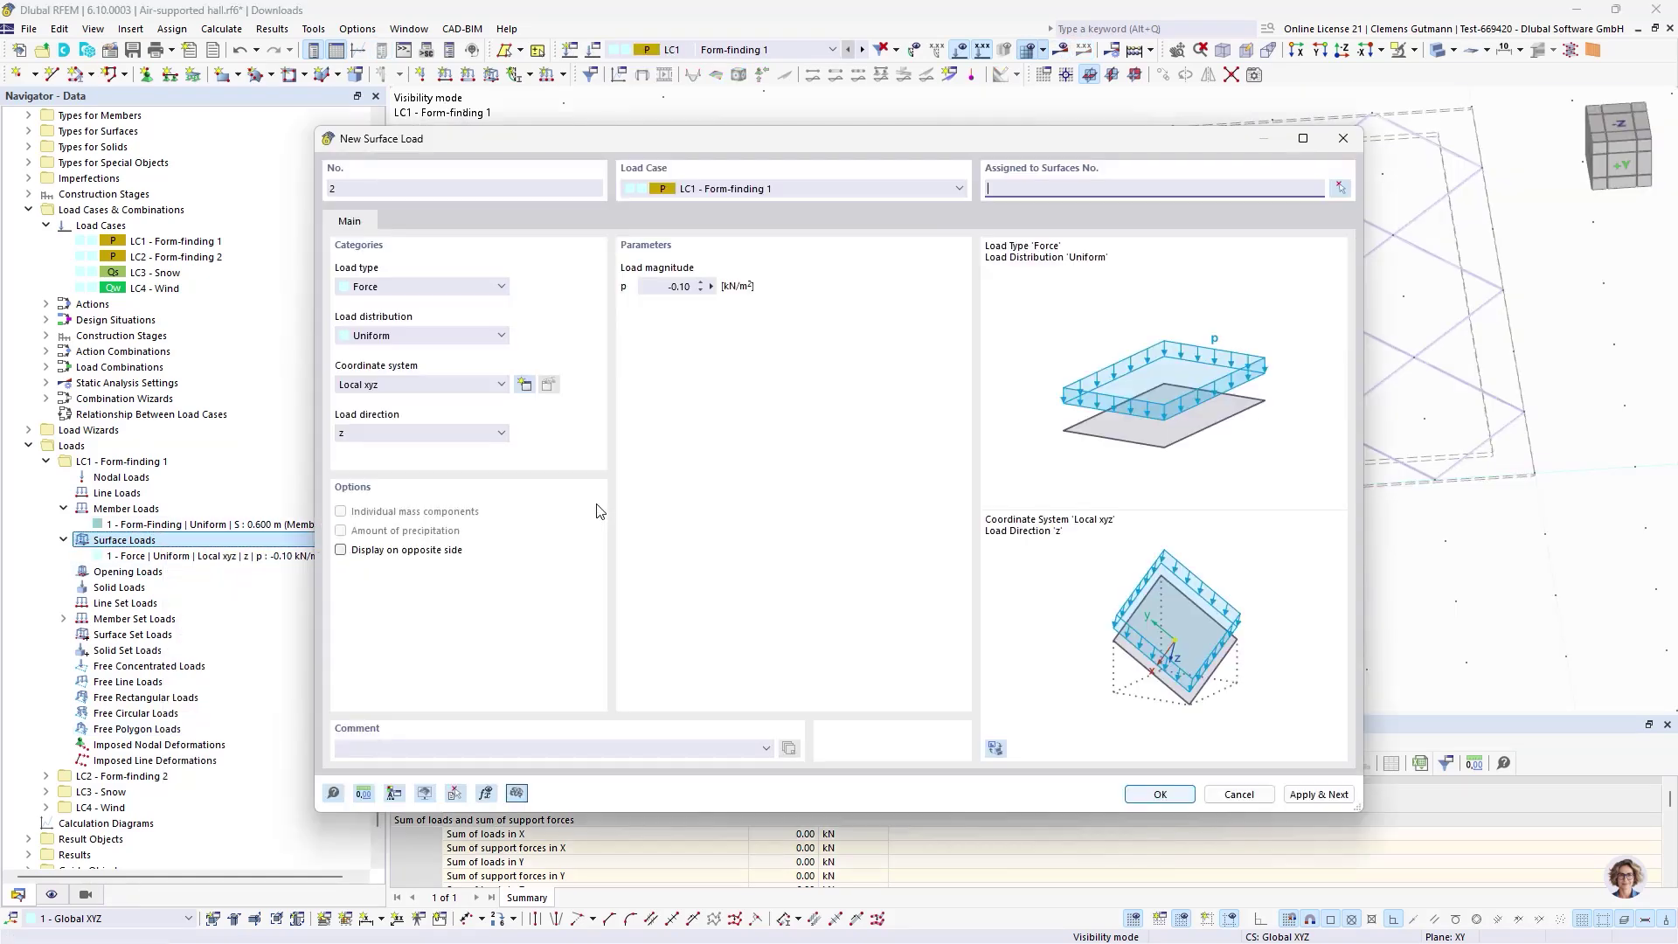
pyautogui.click(417, 287)
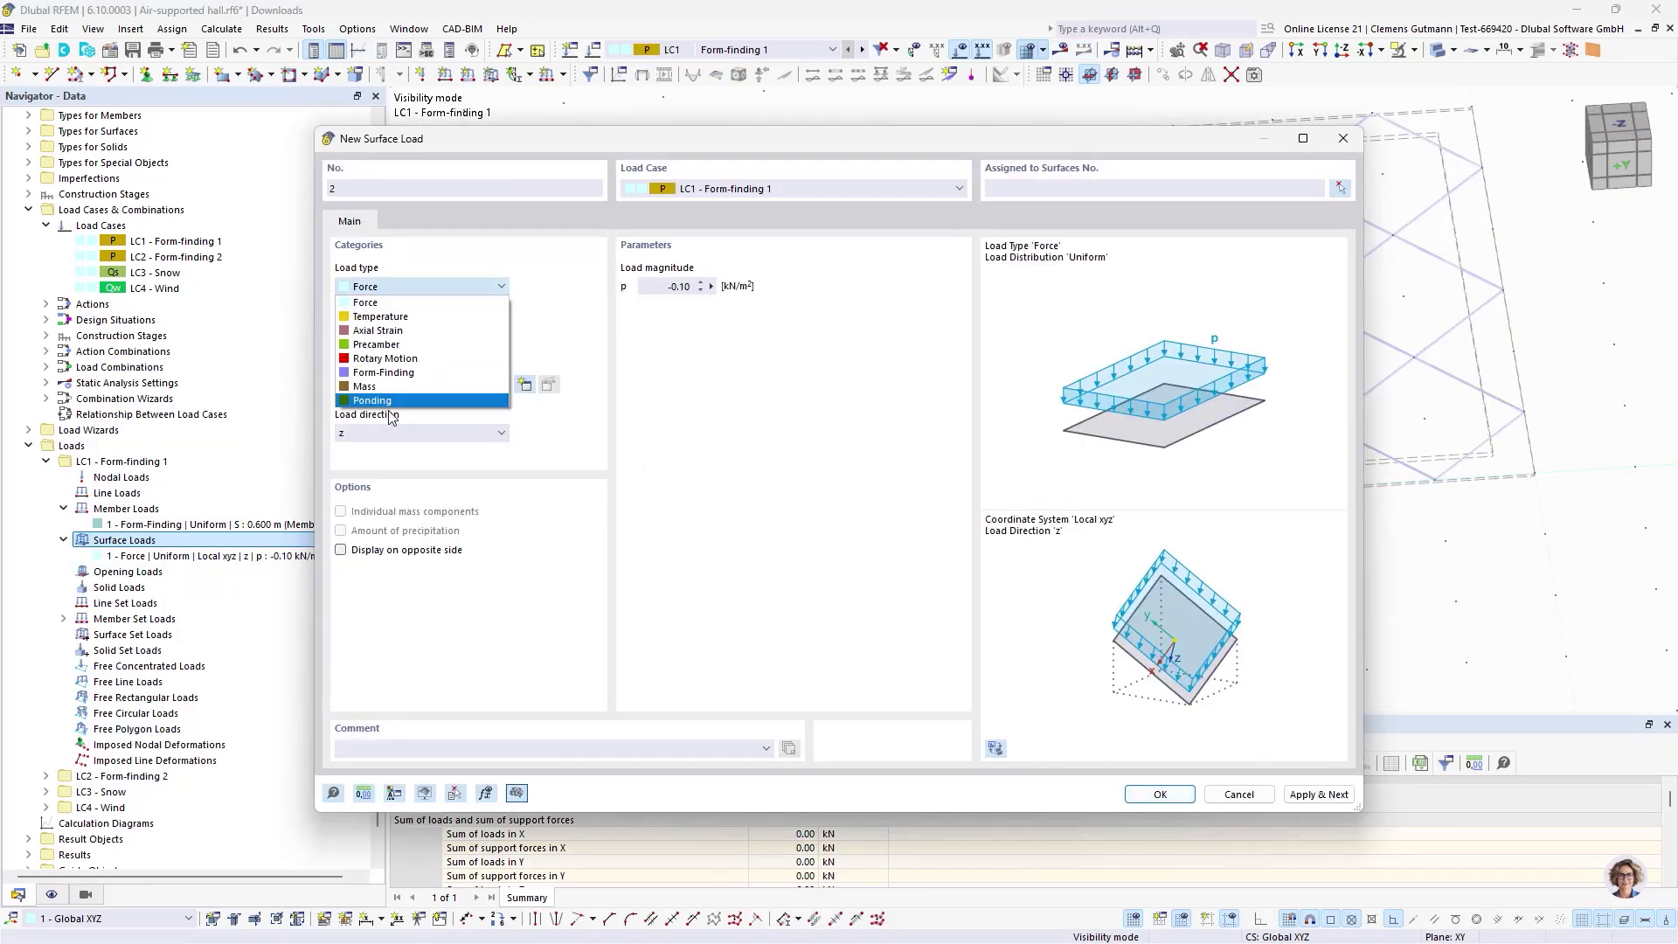
pyautogui.click(388, 383)
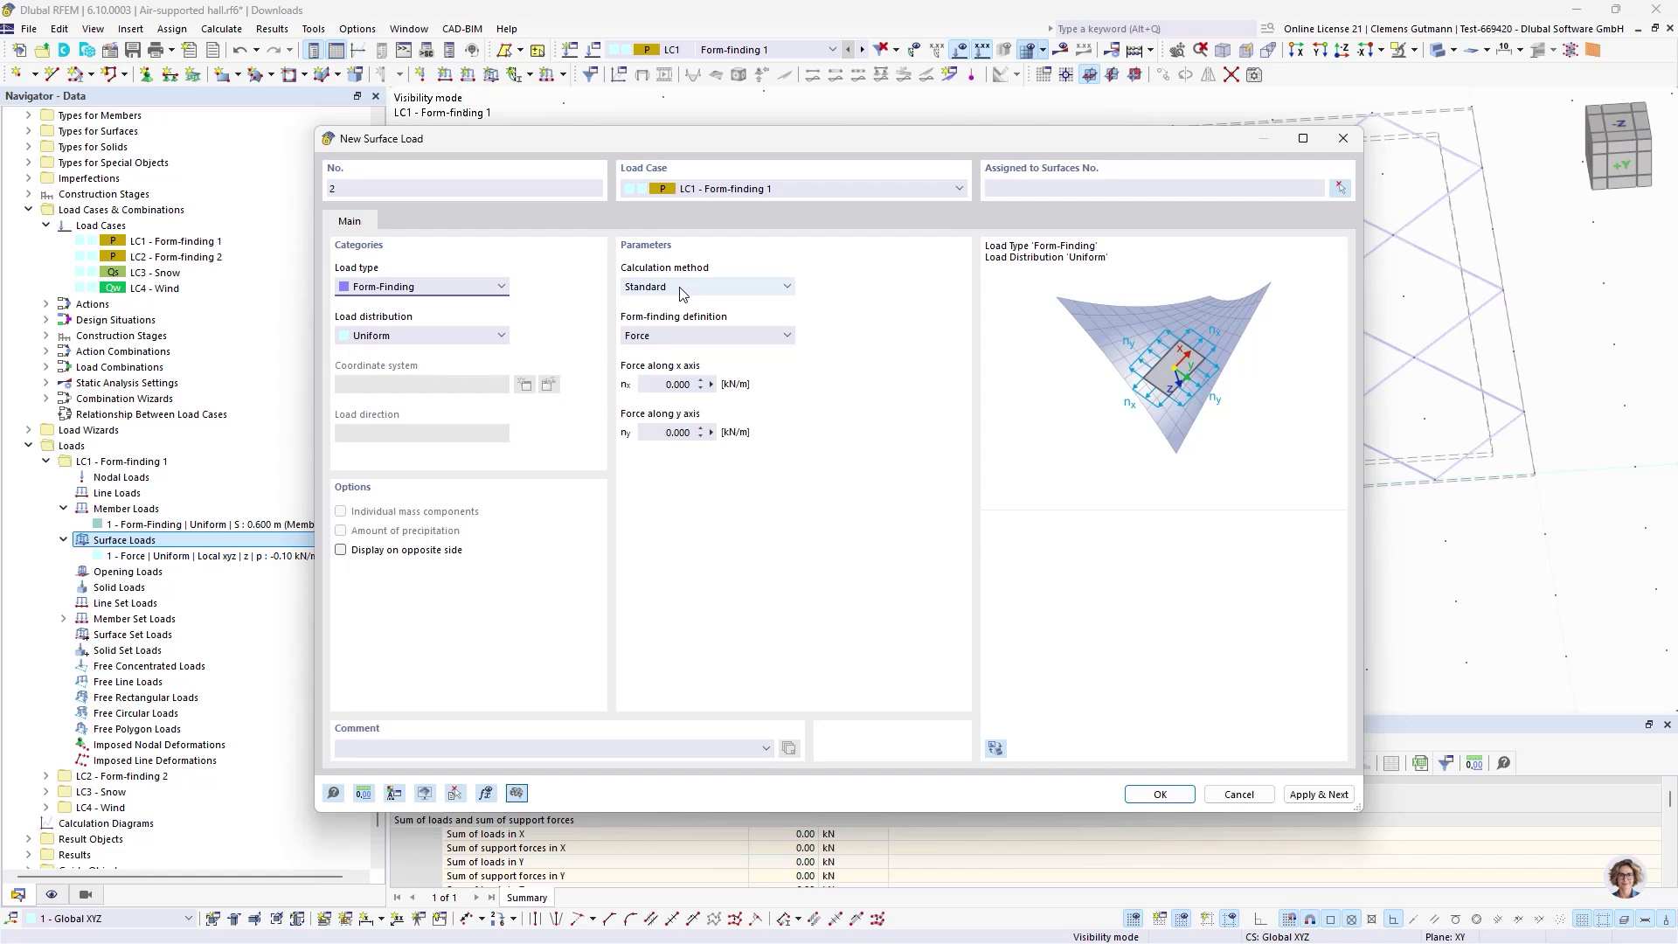
pyautogui.click(683, 291)
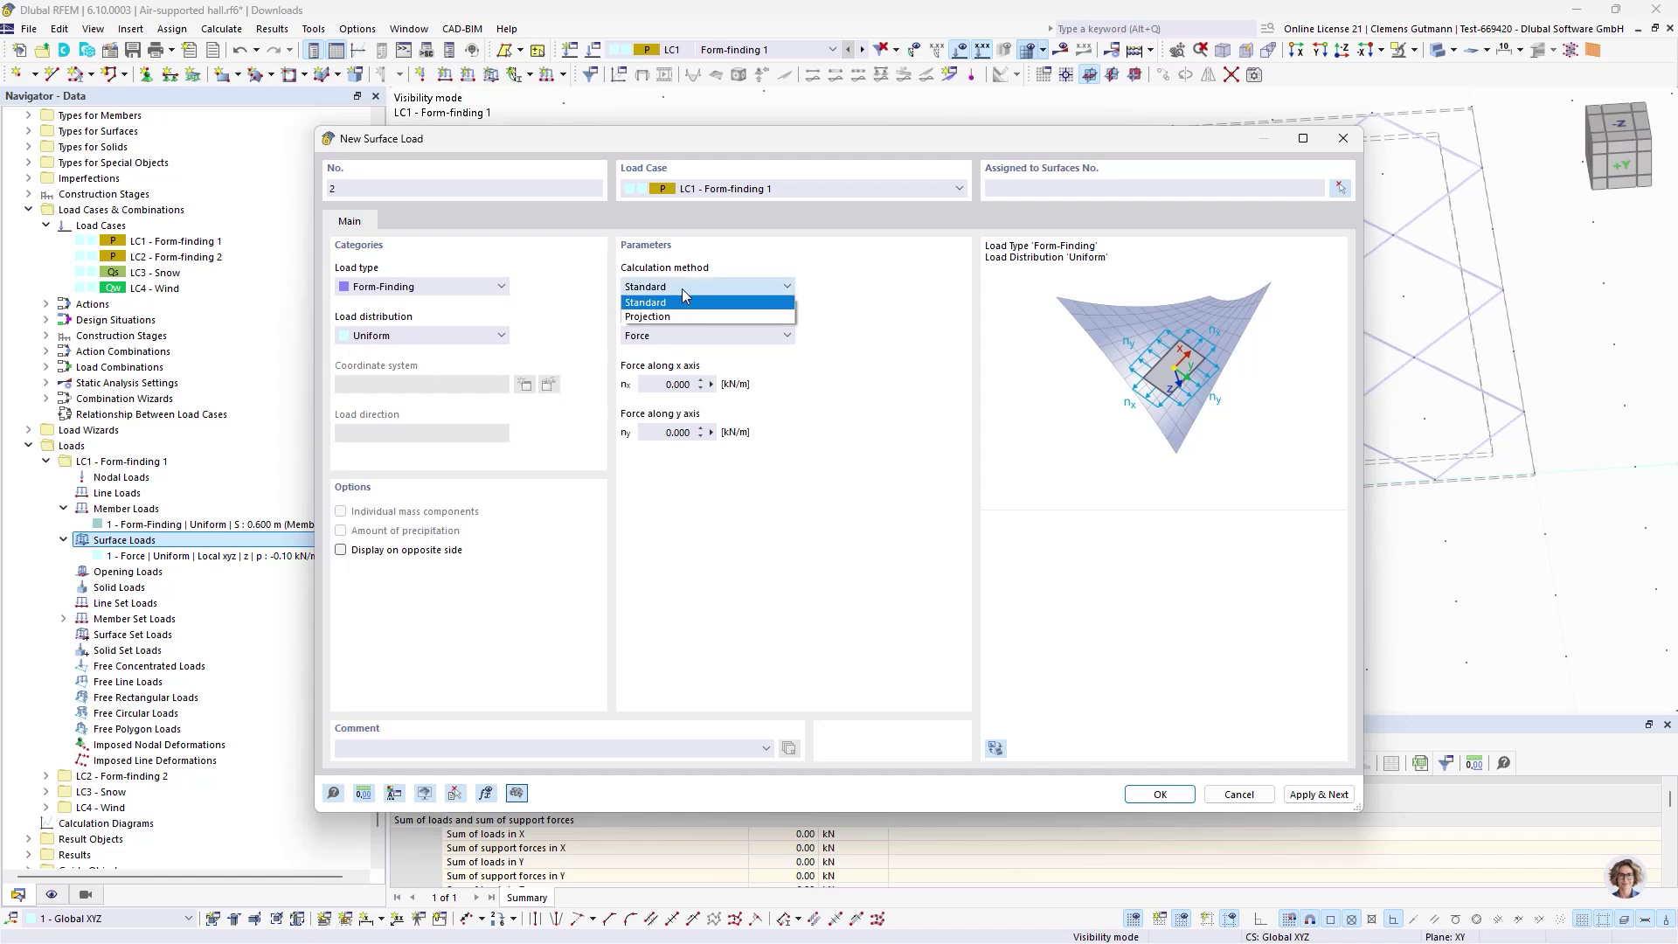
pyautogui.click(708, 282)
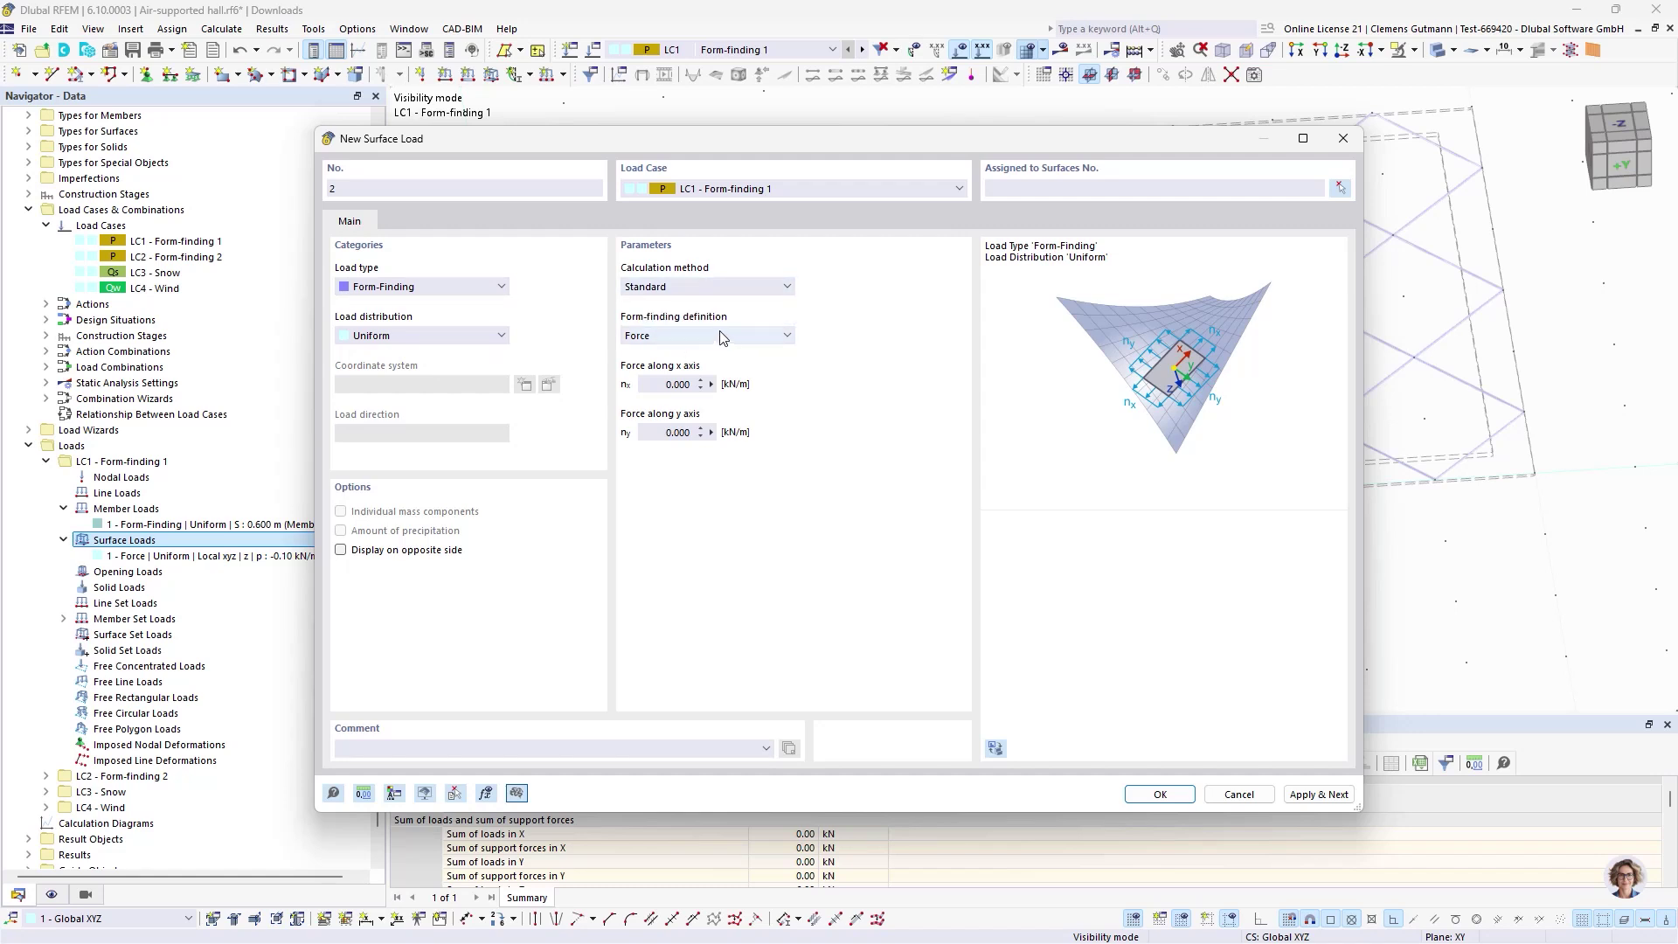
# - Set the form-finding forces along the x and y axes to 0.100 kN/m and assign the load to the membrane surface
pyautogui.click(656, 381)
pyautogui.write('0,1')
pyautogui.press('Tab')
pyautogui.press('Tab')
pyautogui.click(1246, 187)
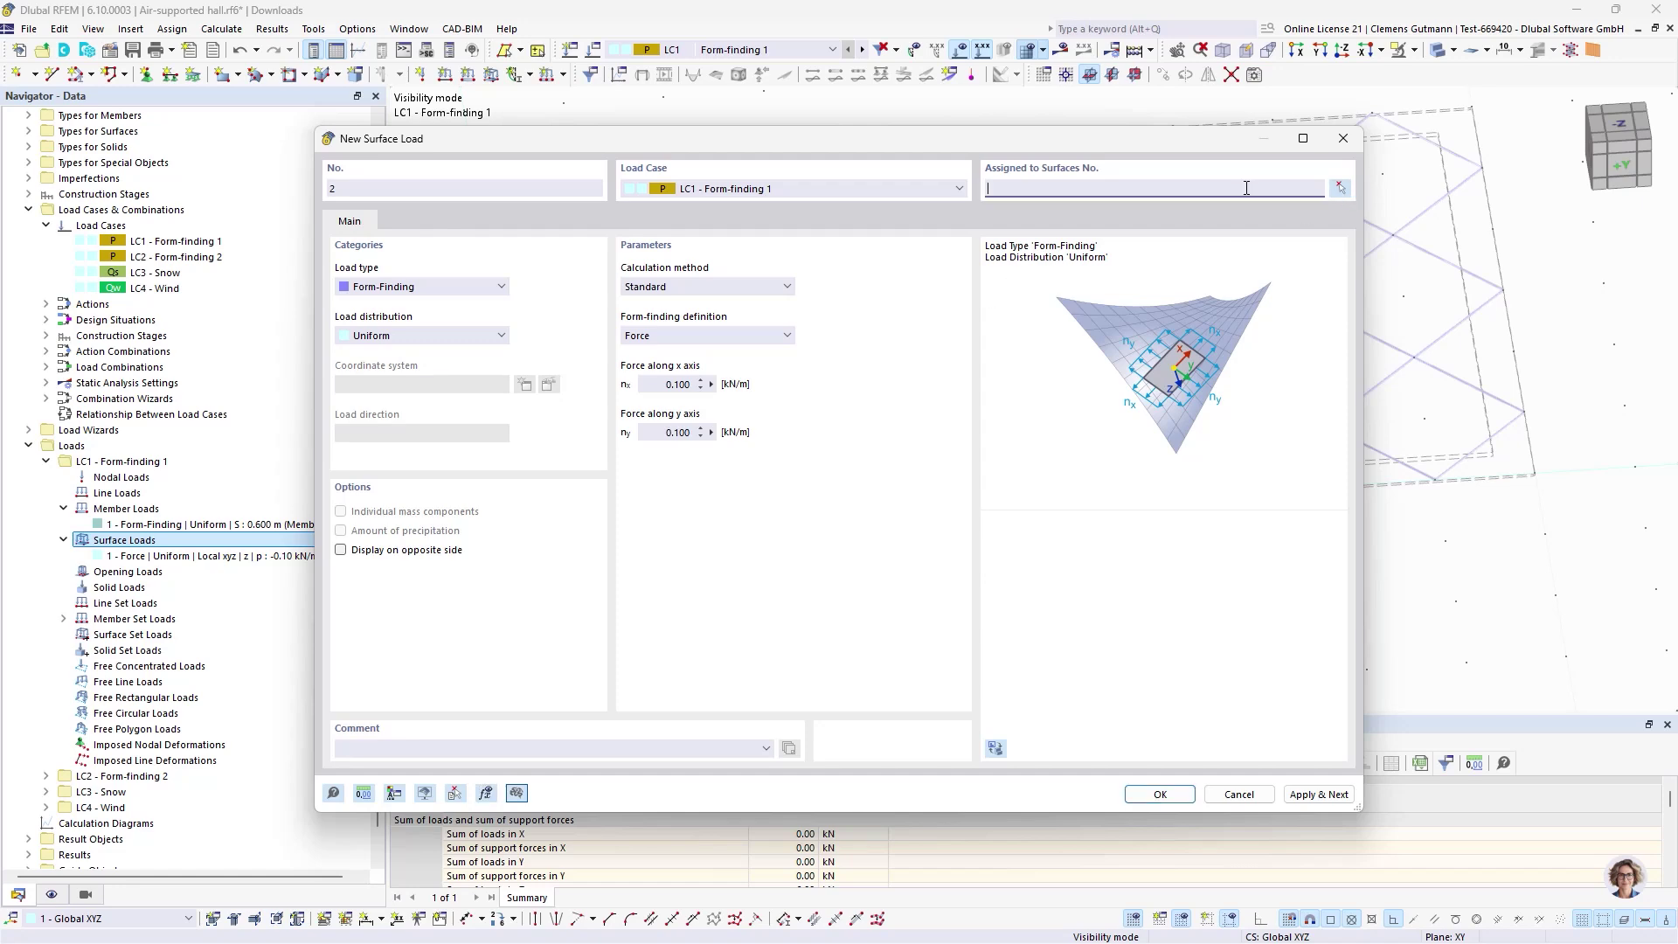
pyautogui.click(1161, 794)
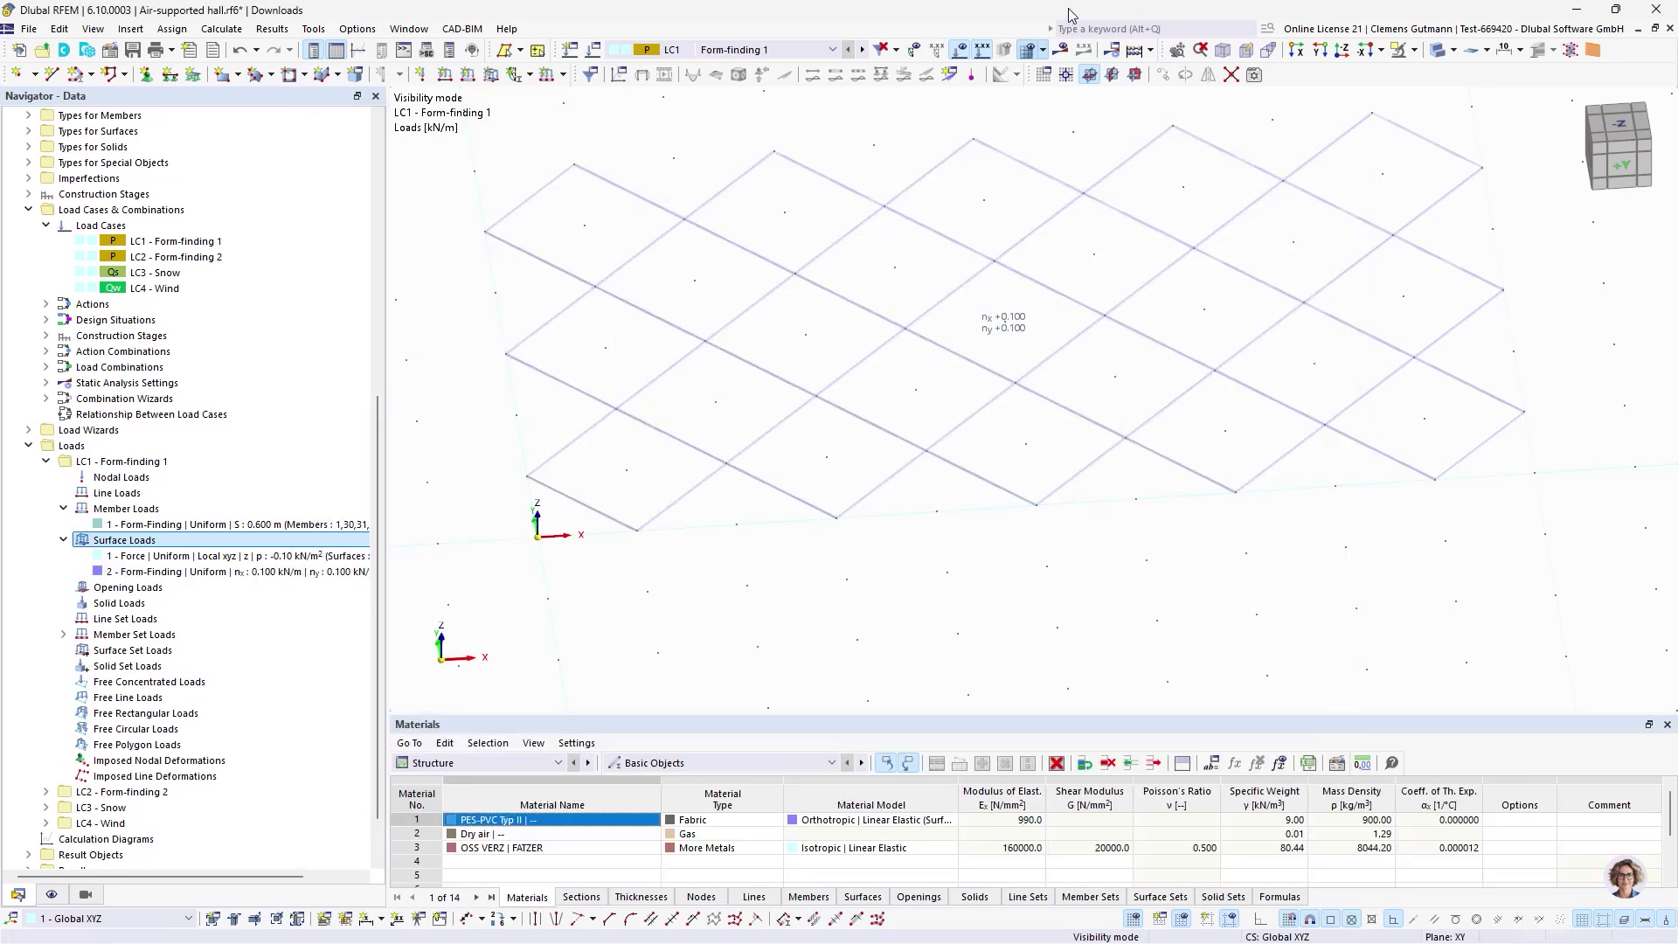
# - Make construction stage CS1 - Form-finding 1 active and calculate it
pyautogui.click(765, 50)
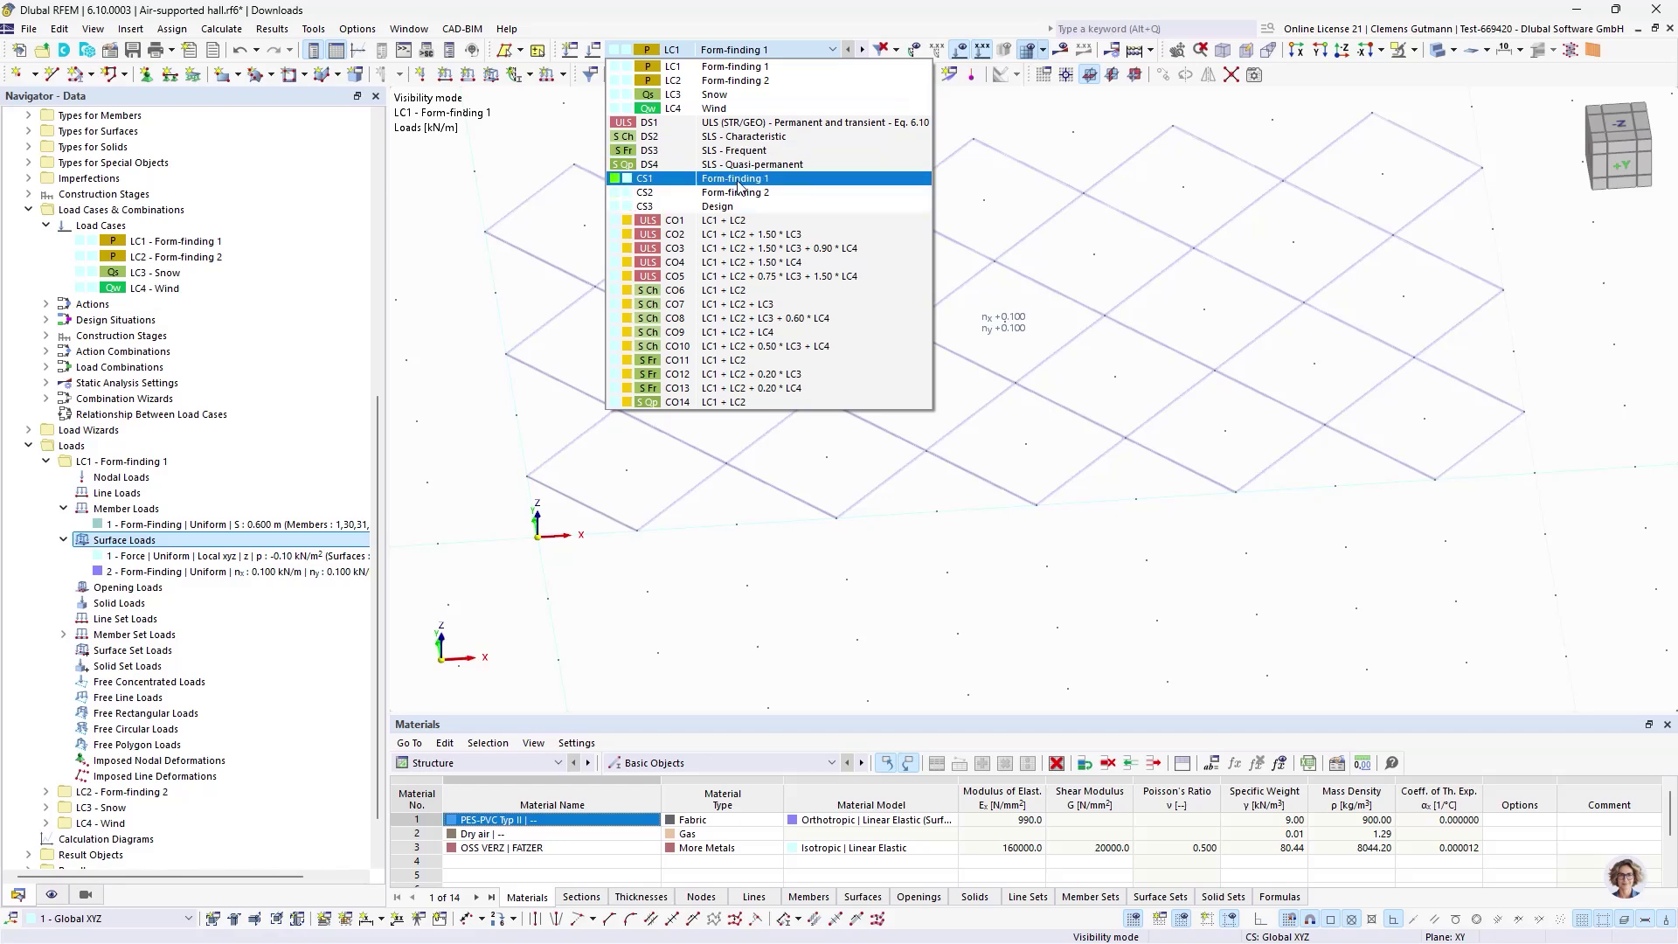
pyautogui.click(738, 180)
pyautogui.click(1063, 51)
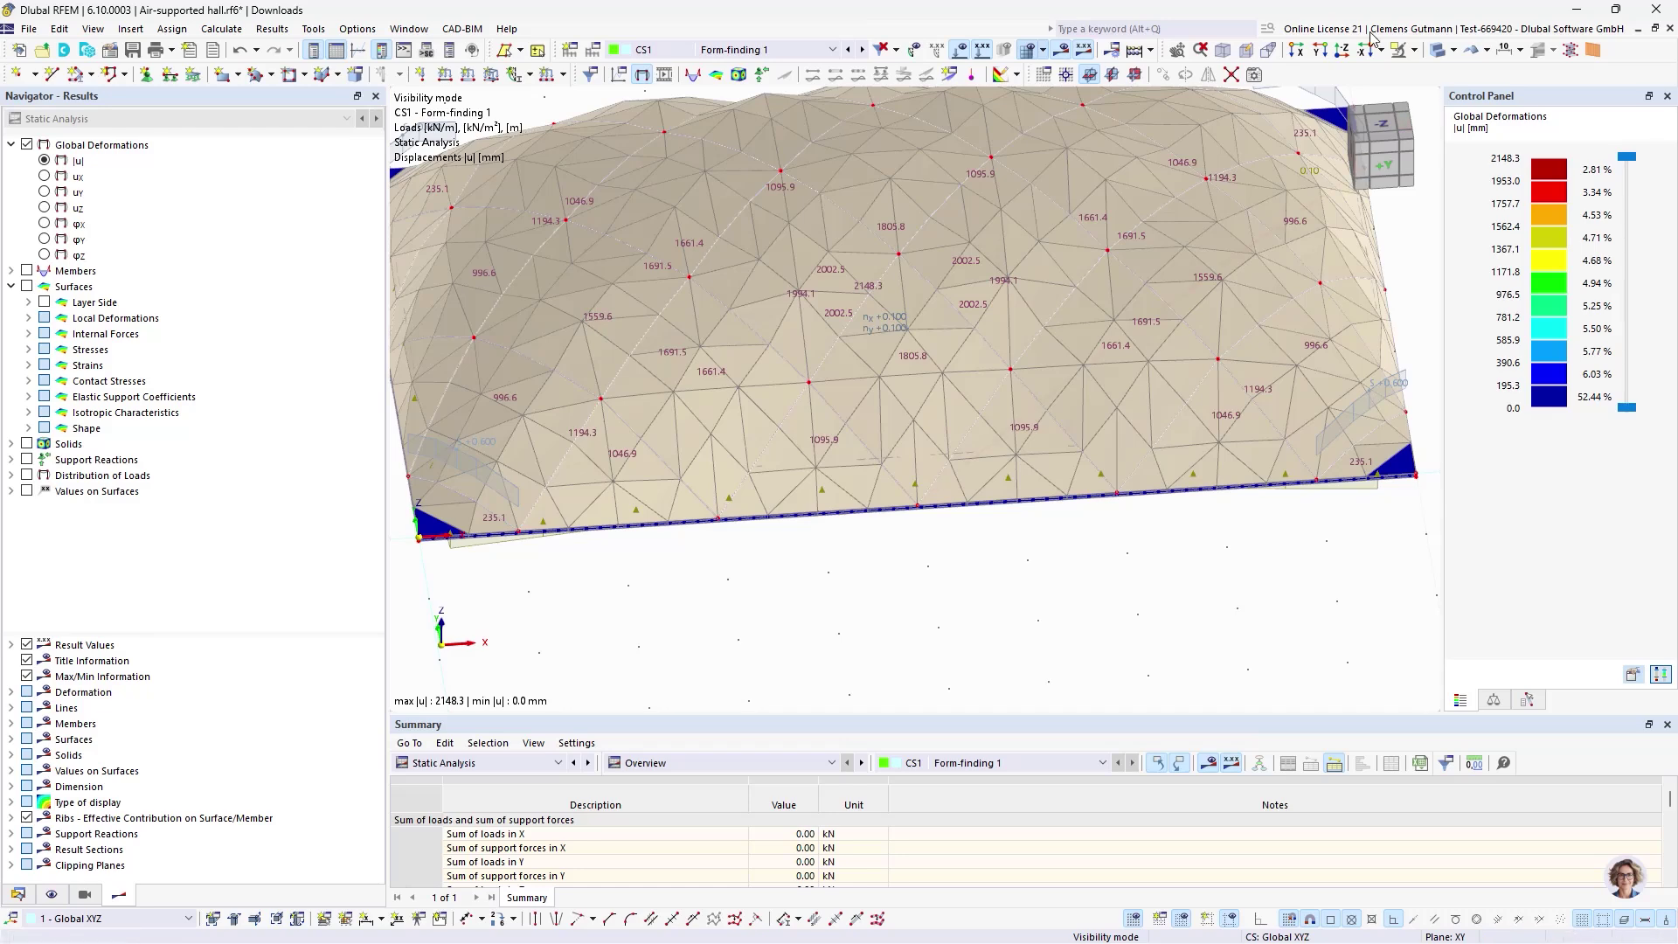
# - Examine the inflated membrane's deformed shape from the side and its mesh close up near the corner
pyautogui.keyDown('ctrl'); pyautogui.moveTo(817, 559); pyautogui.dragTo(813, 442, button='middle'); pyautogui.keyUp('ctrl')
pyautogui.click(1386, 168)
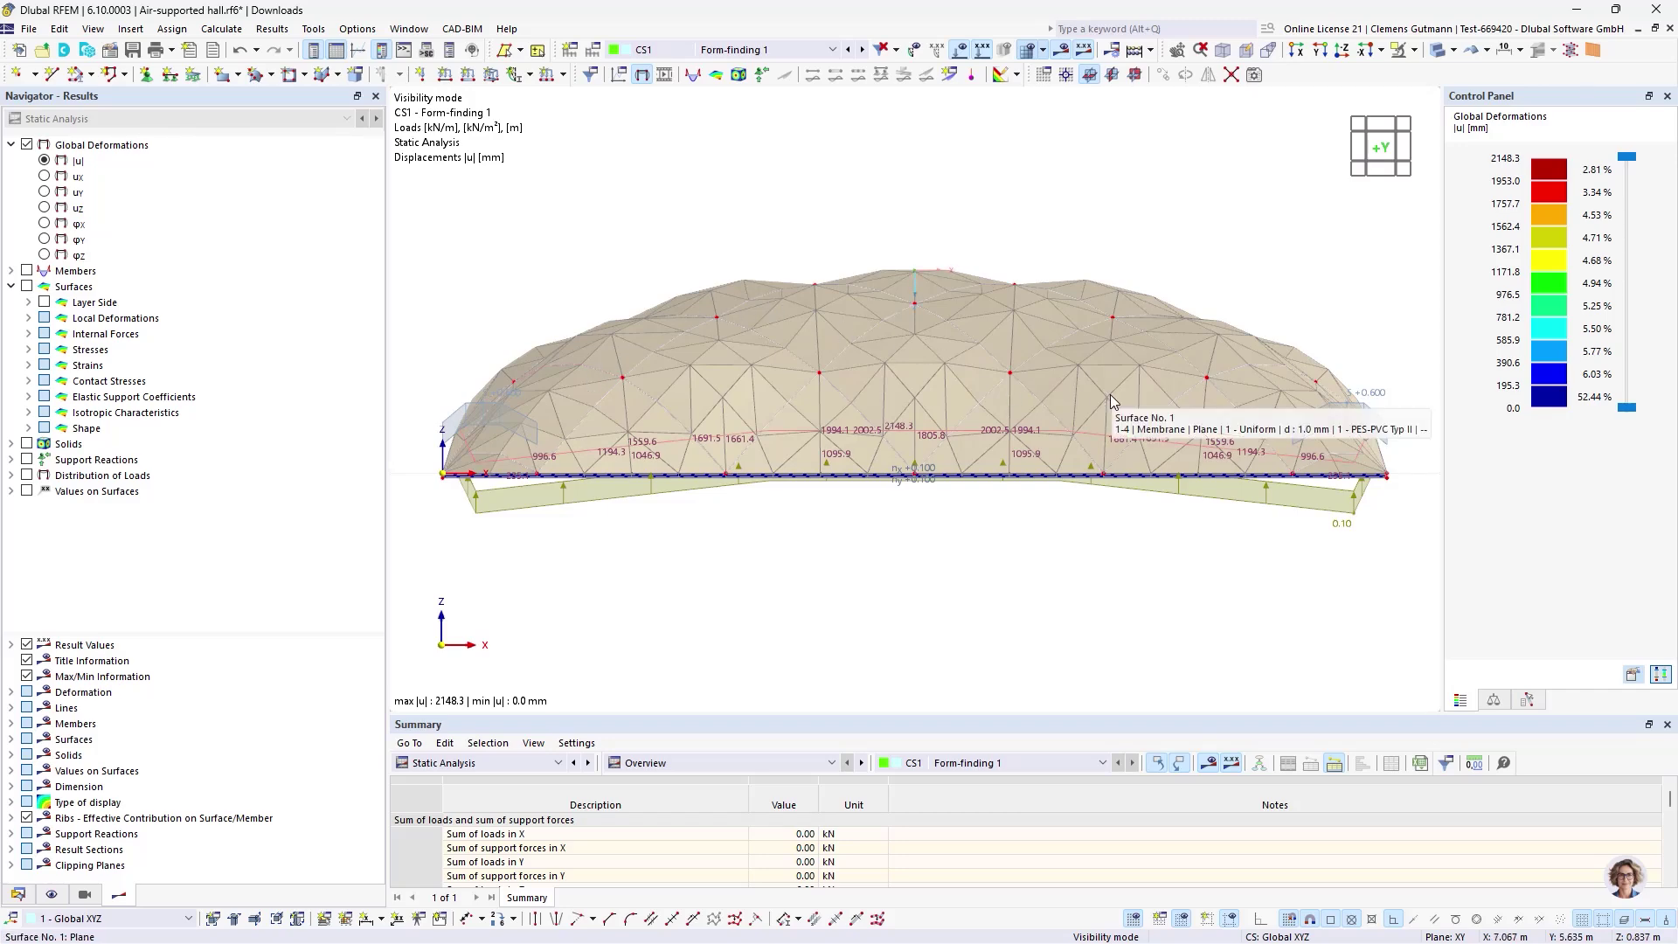
pyautogui.keyDown('ctrl'); pyautogui.moveTo(959, 542); pyautogui.dragTo(804, 470, button='middle'); pyautogui.keyUp('ctrl')
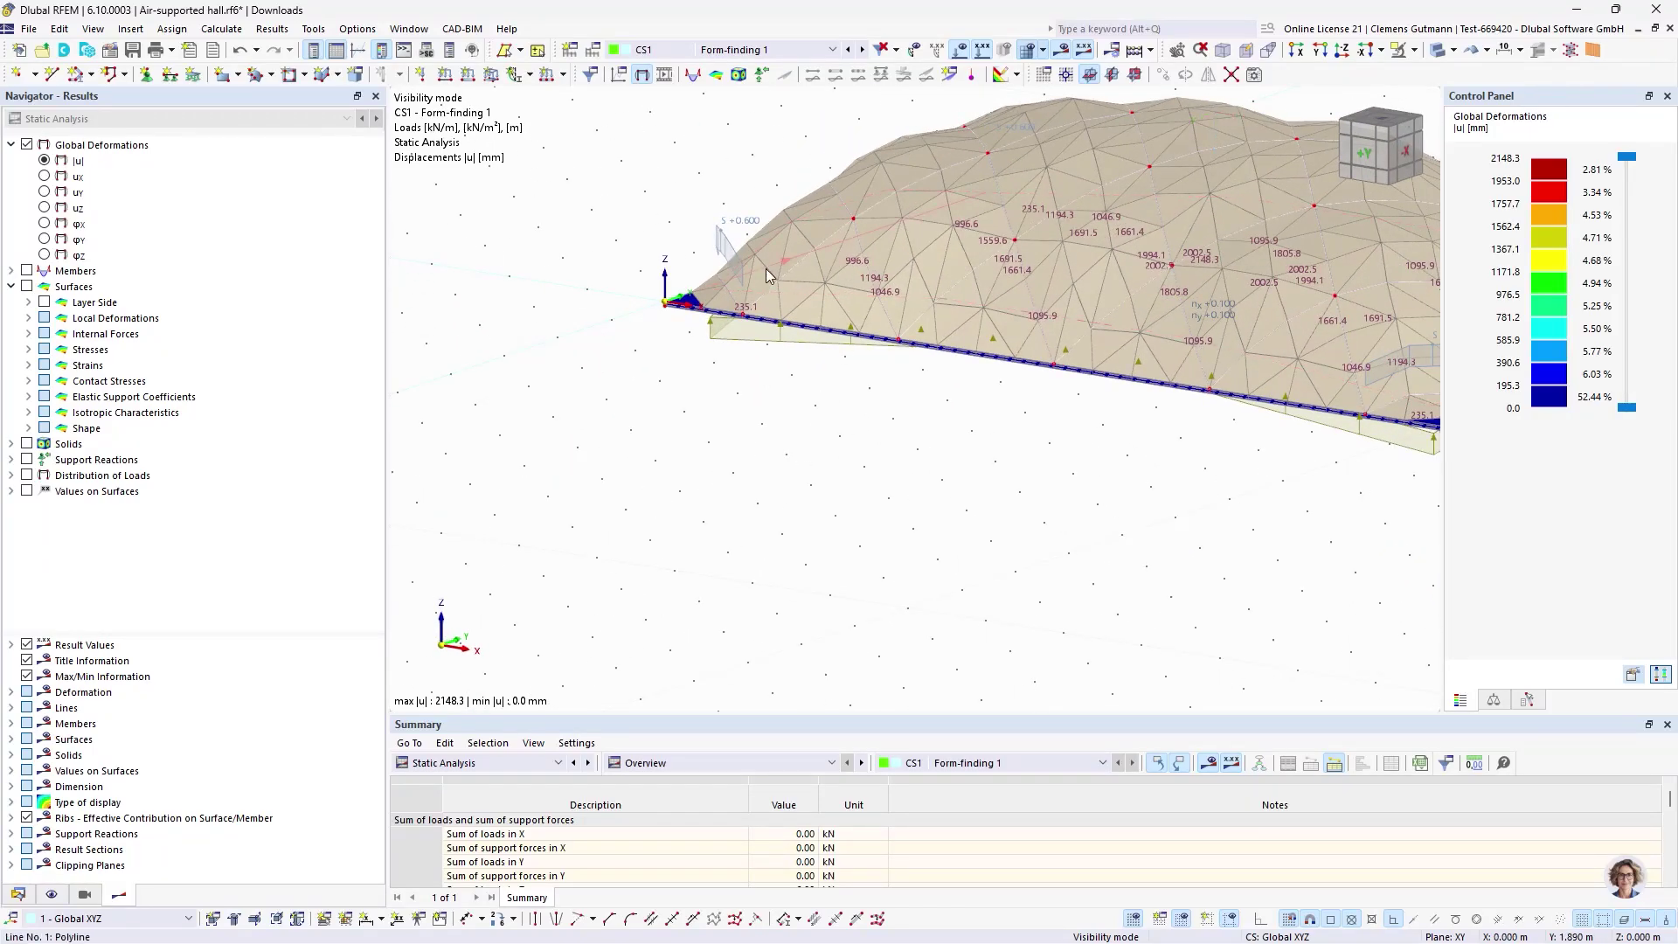
pyautogui.scroll(2, 765, 269)
pyautogui.scroll(2, 685, 301)
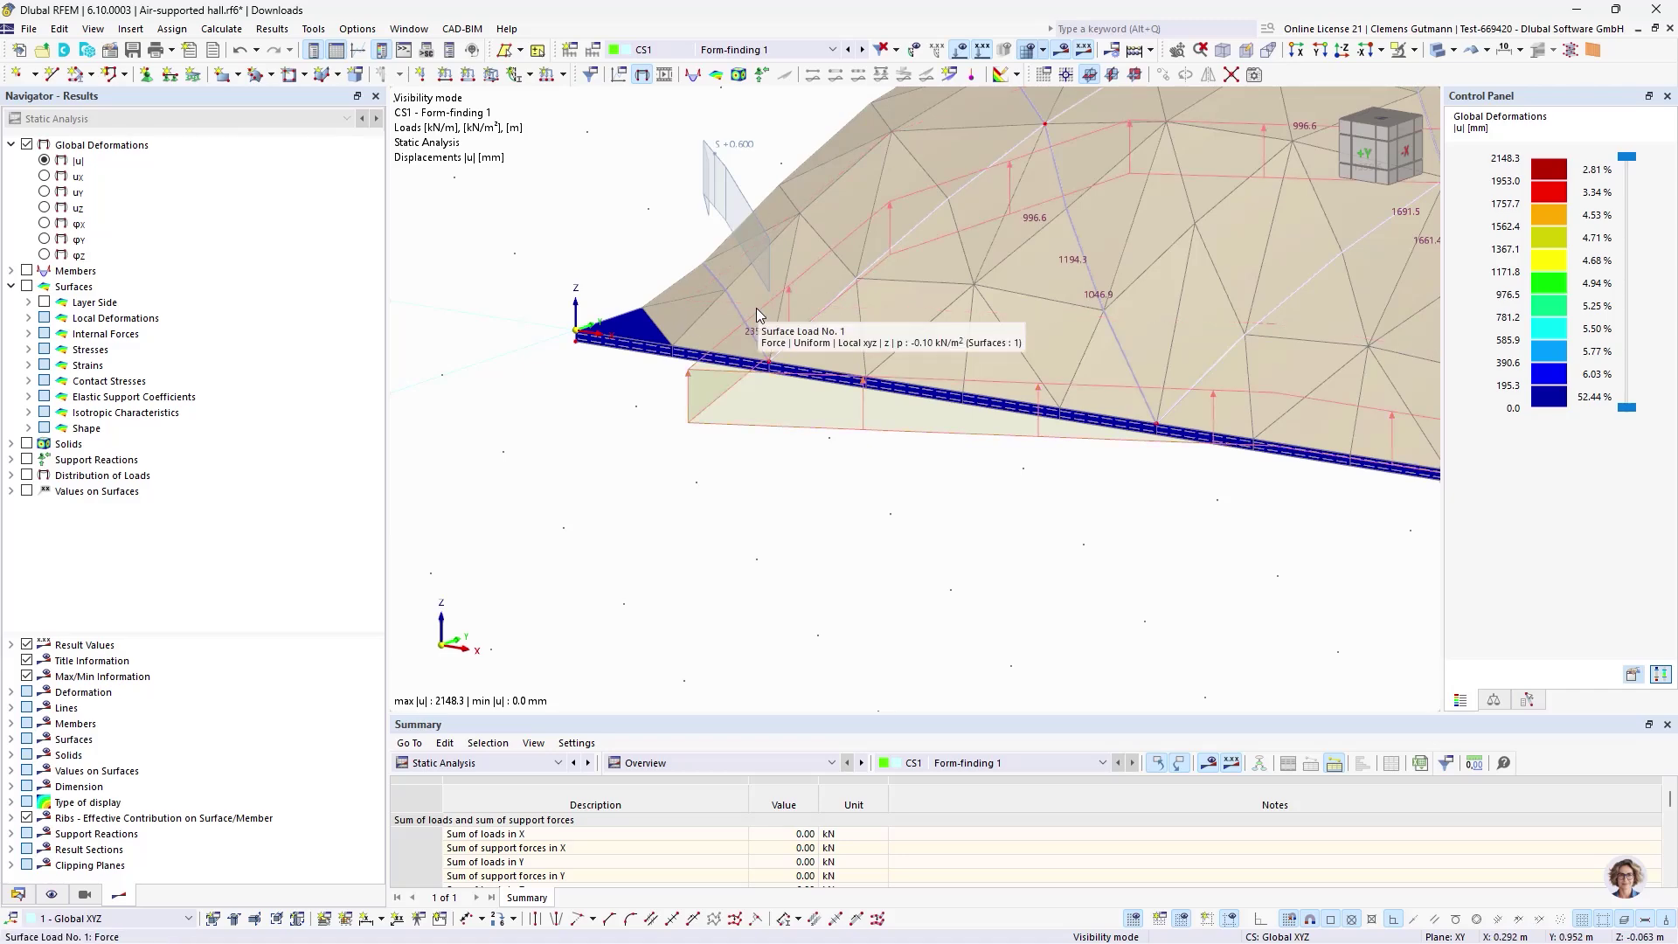
pyautogui.scroll(-3, 691, 317)
pyautogui.scroll(3, 837, 312)
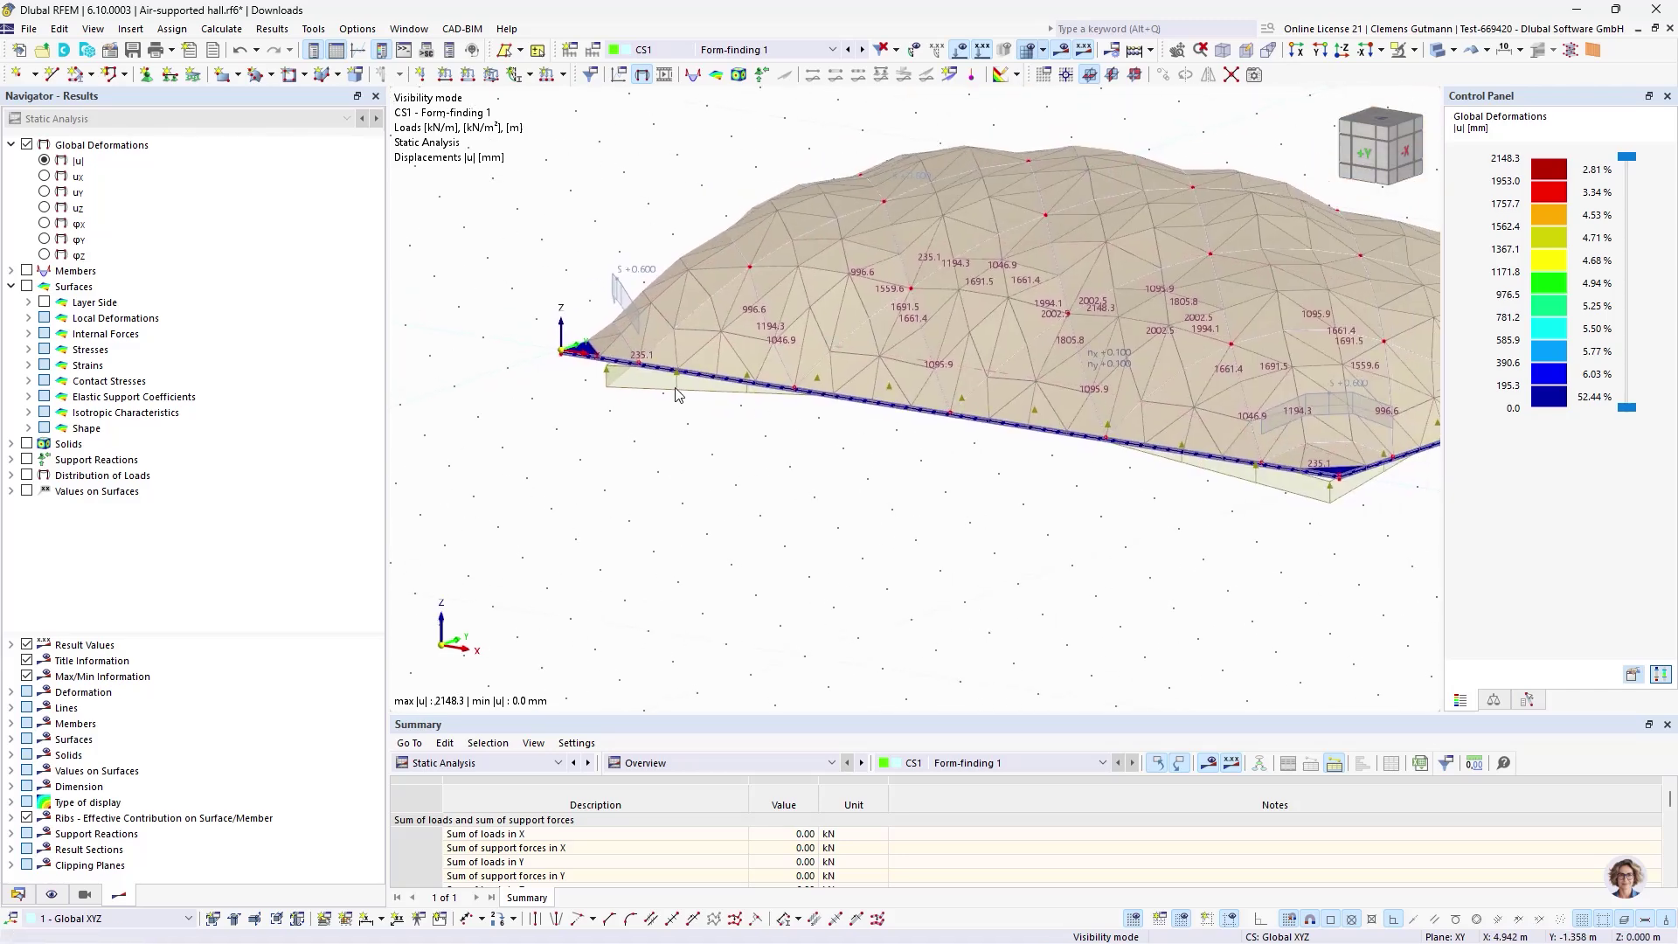
pyautogui.scroll(2, 800, 278)
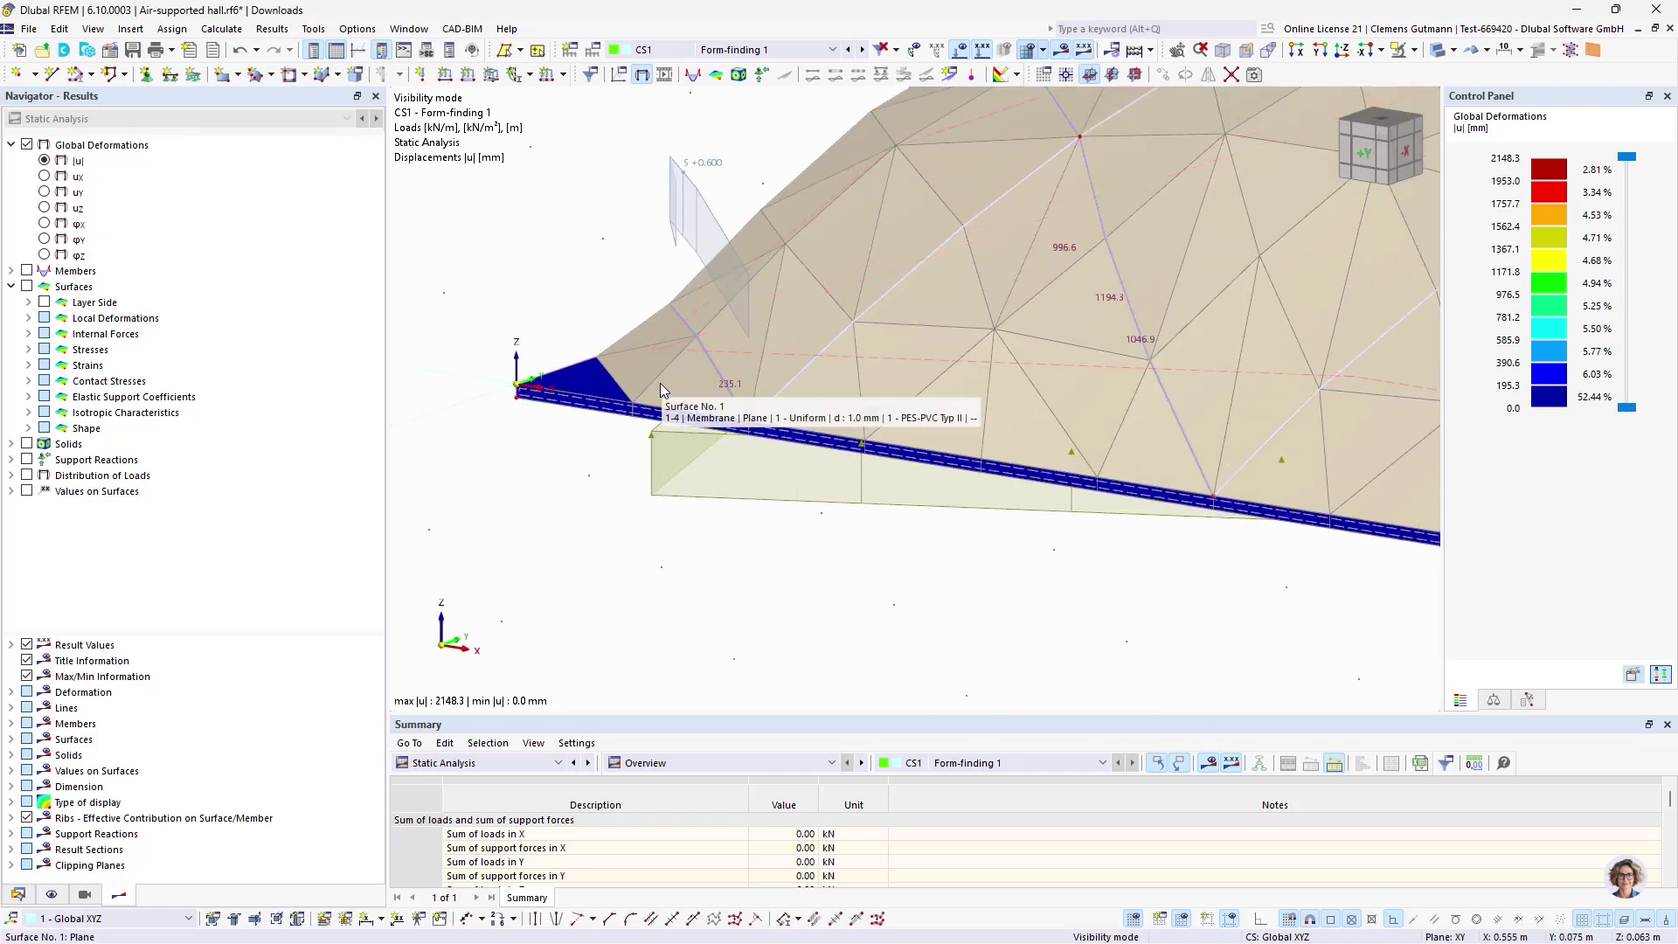
# - Reduce the target length of finite elements in the mesh settings and recalculate the model
pyautogui.click(272, 28)
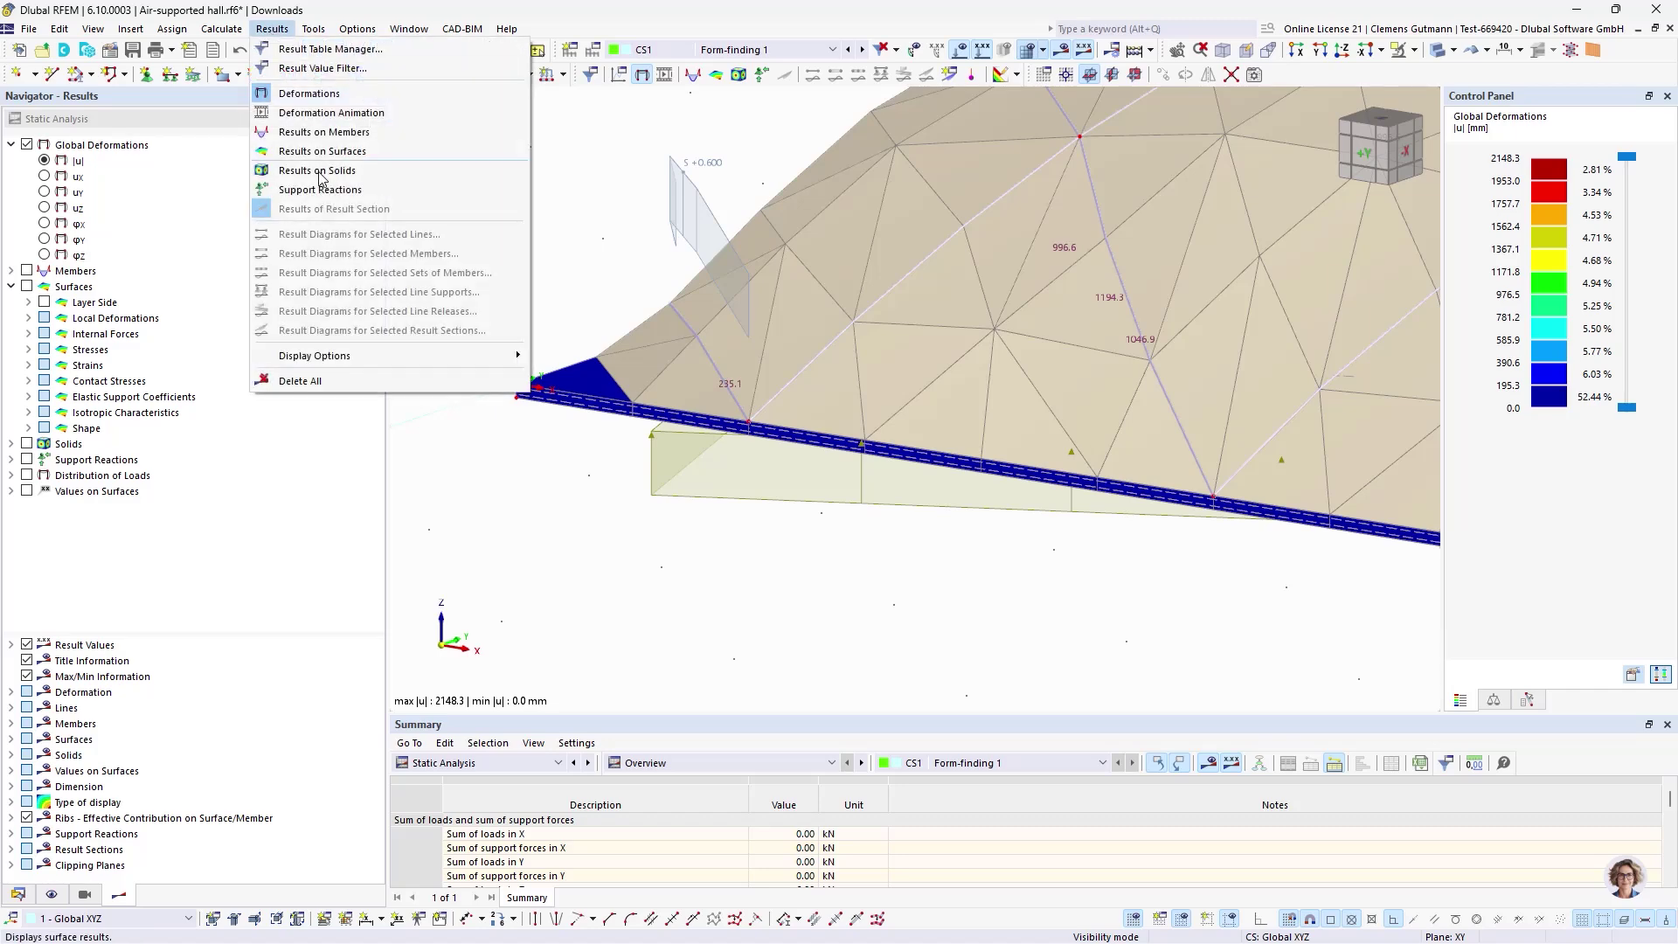
pyautogui.moveTo(221, 28)
pyautogui.click(297, 336)
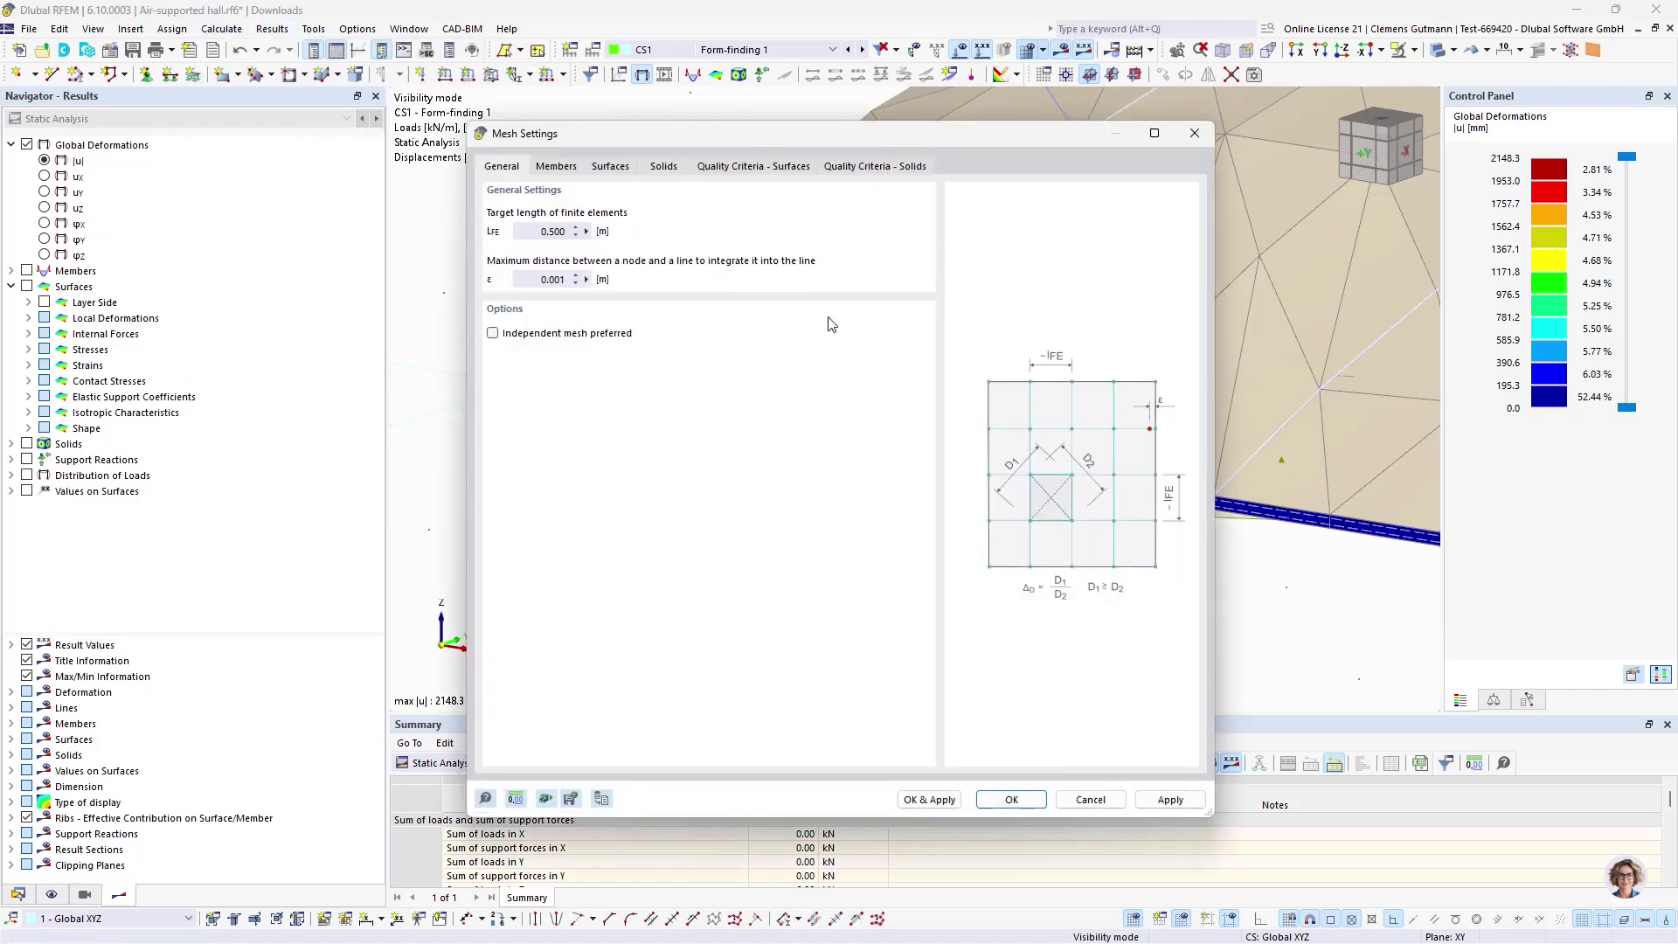
pyautogui.doubleClick(531, 234)
pyautogui.press('Tab')
pyautogui.click(1011, 799)
pyautogui.click(1064, 52)
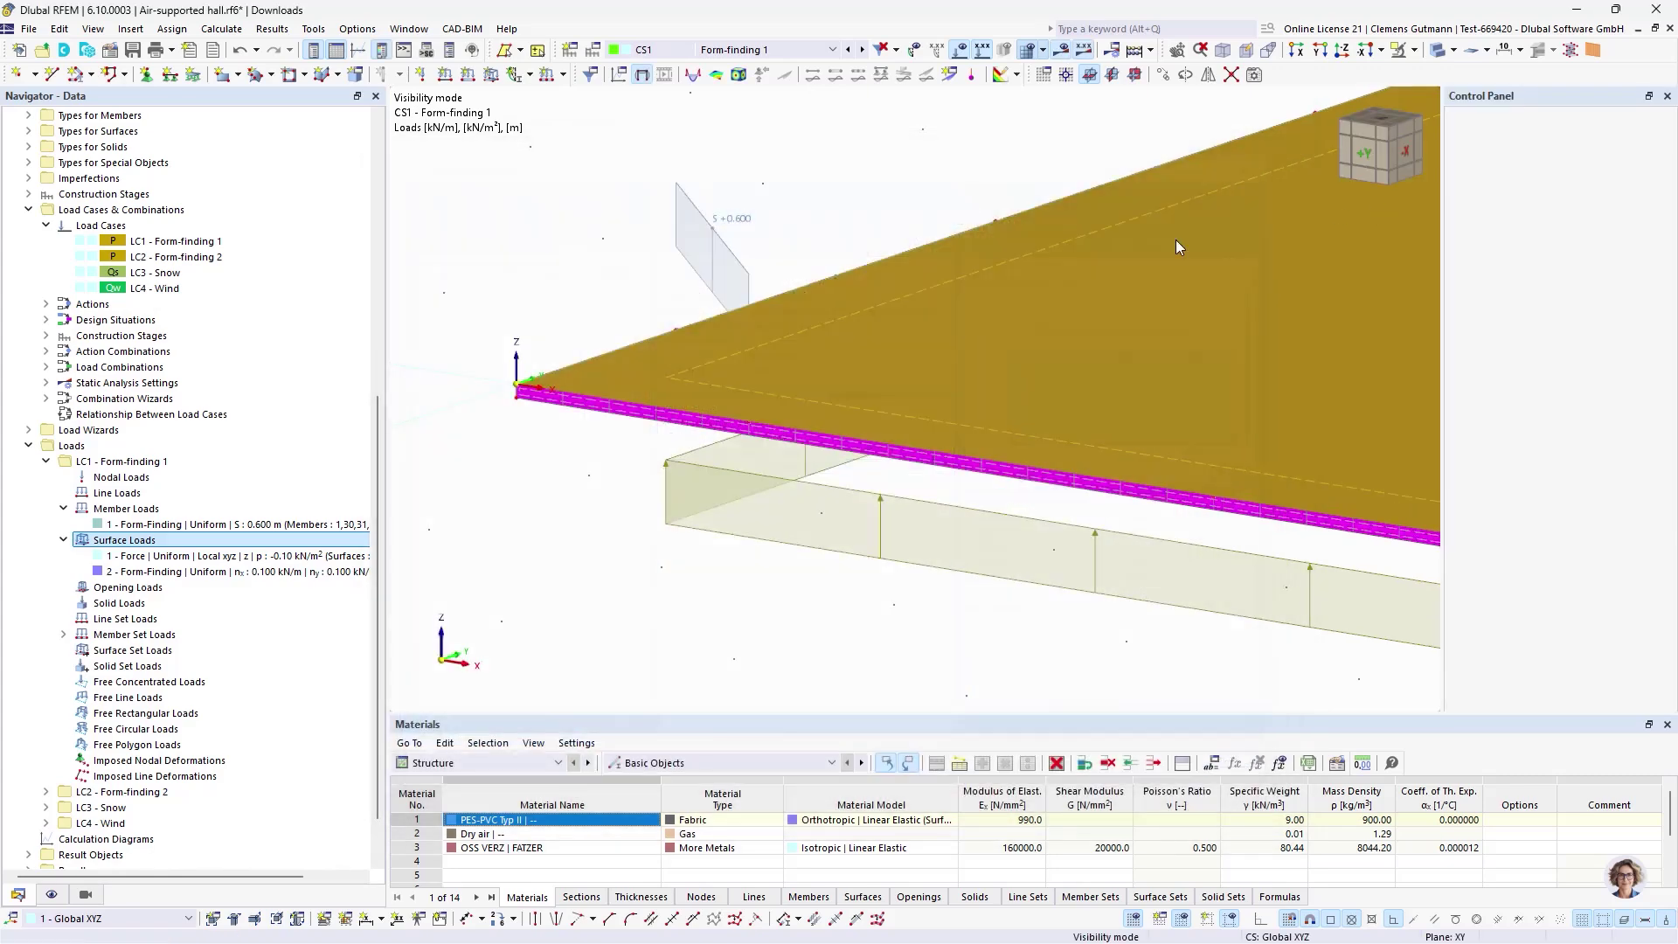
# - Inspect the recalculated membrane shape with the finer mesh at the corner, from the side and from above
pyautogui.scroll(-4, 657, 330)
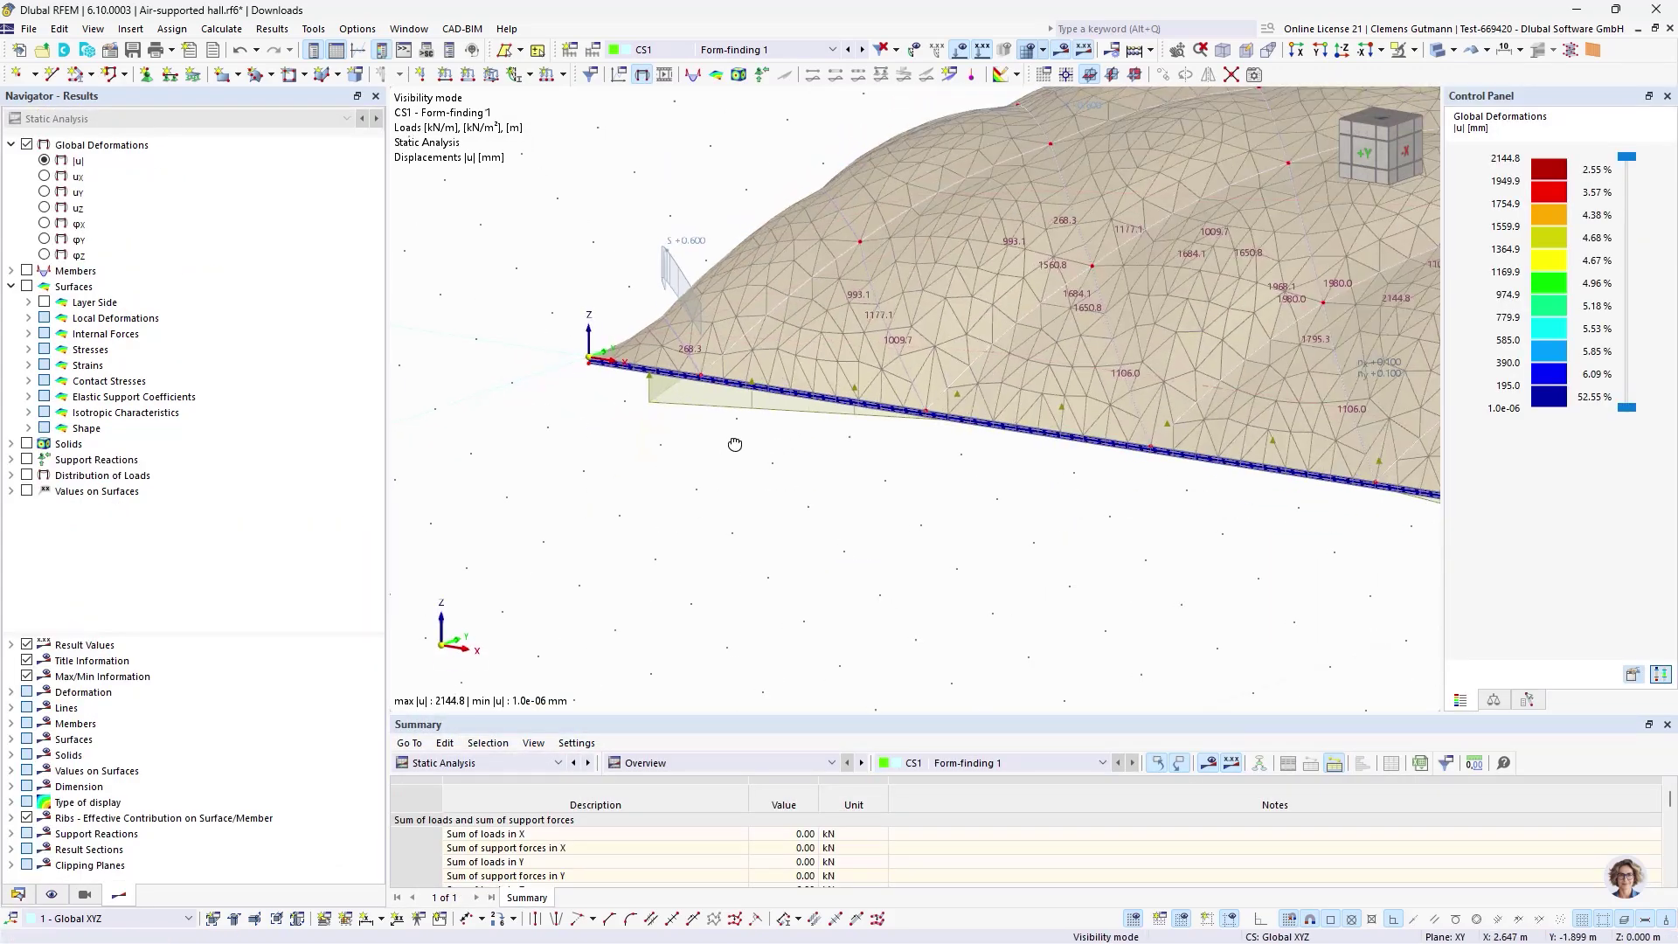
pyautogui.keyDown('ctrl'); pyautogui.moveTo(734, 443); pyautogui.dragTo(768, 449, button='middle'); pyautogui.keyUp('ctrl')
pyautogui.scroll(2, 1218, 165)
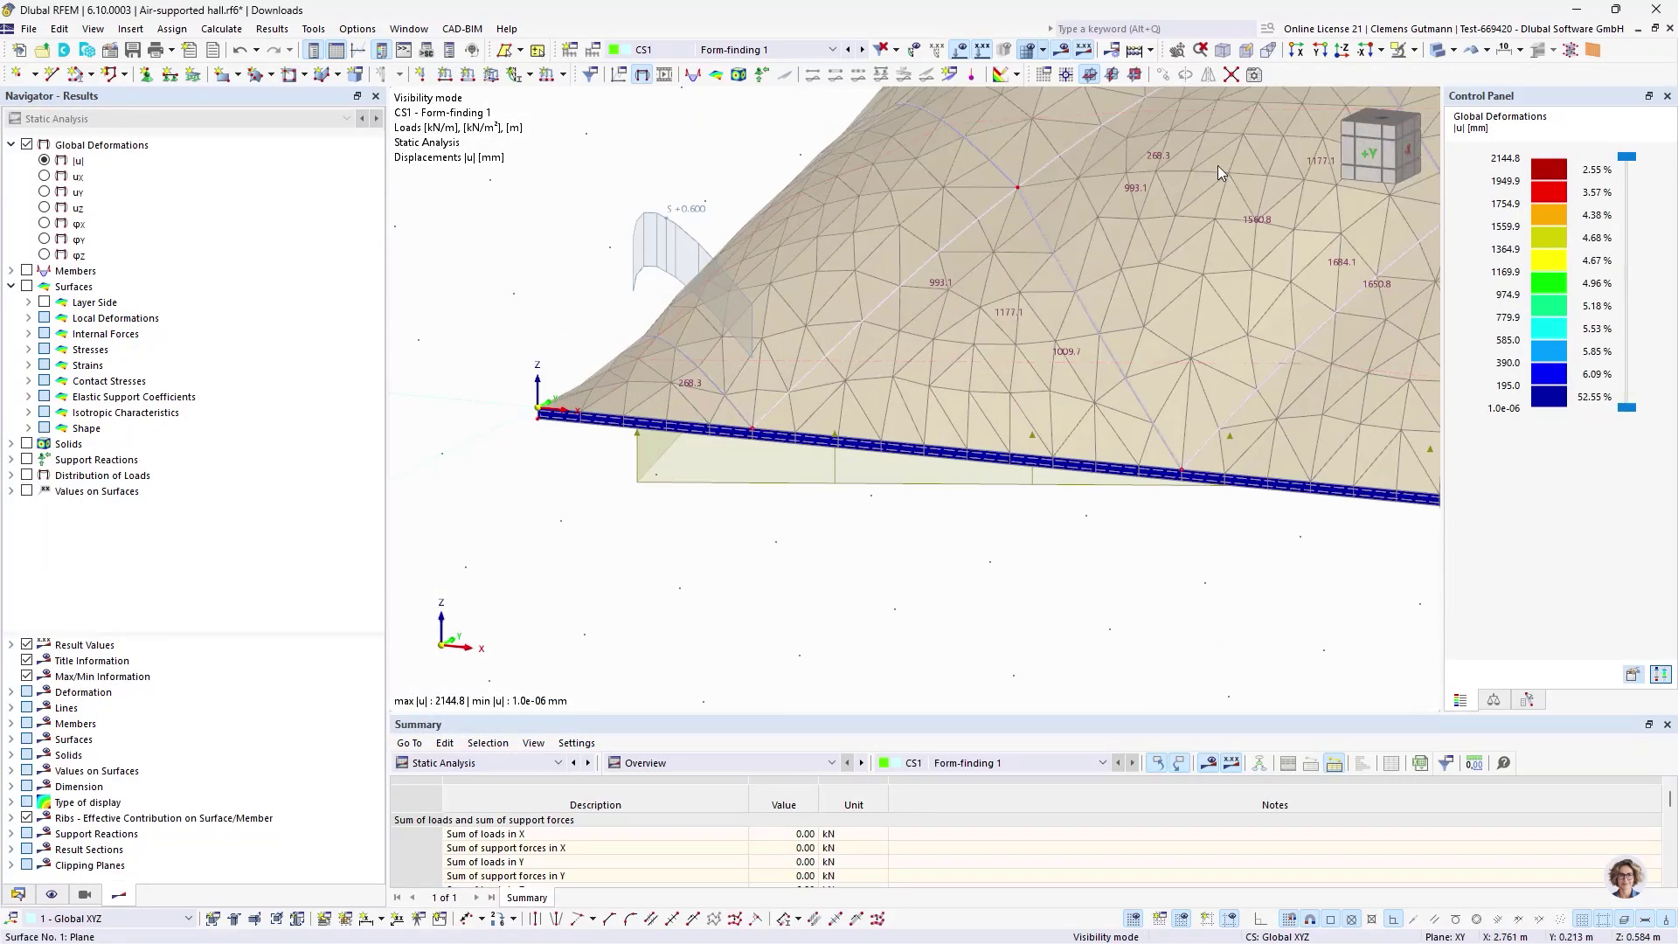
pyautogui.click(1398, 150)
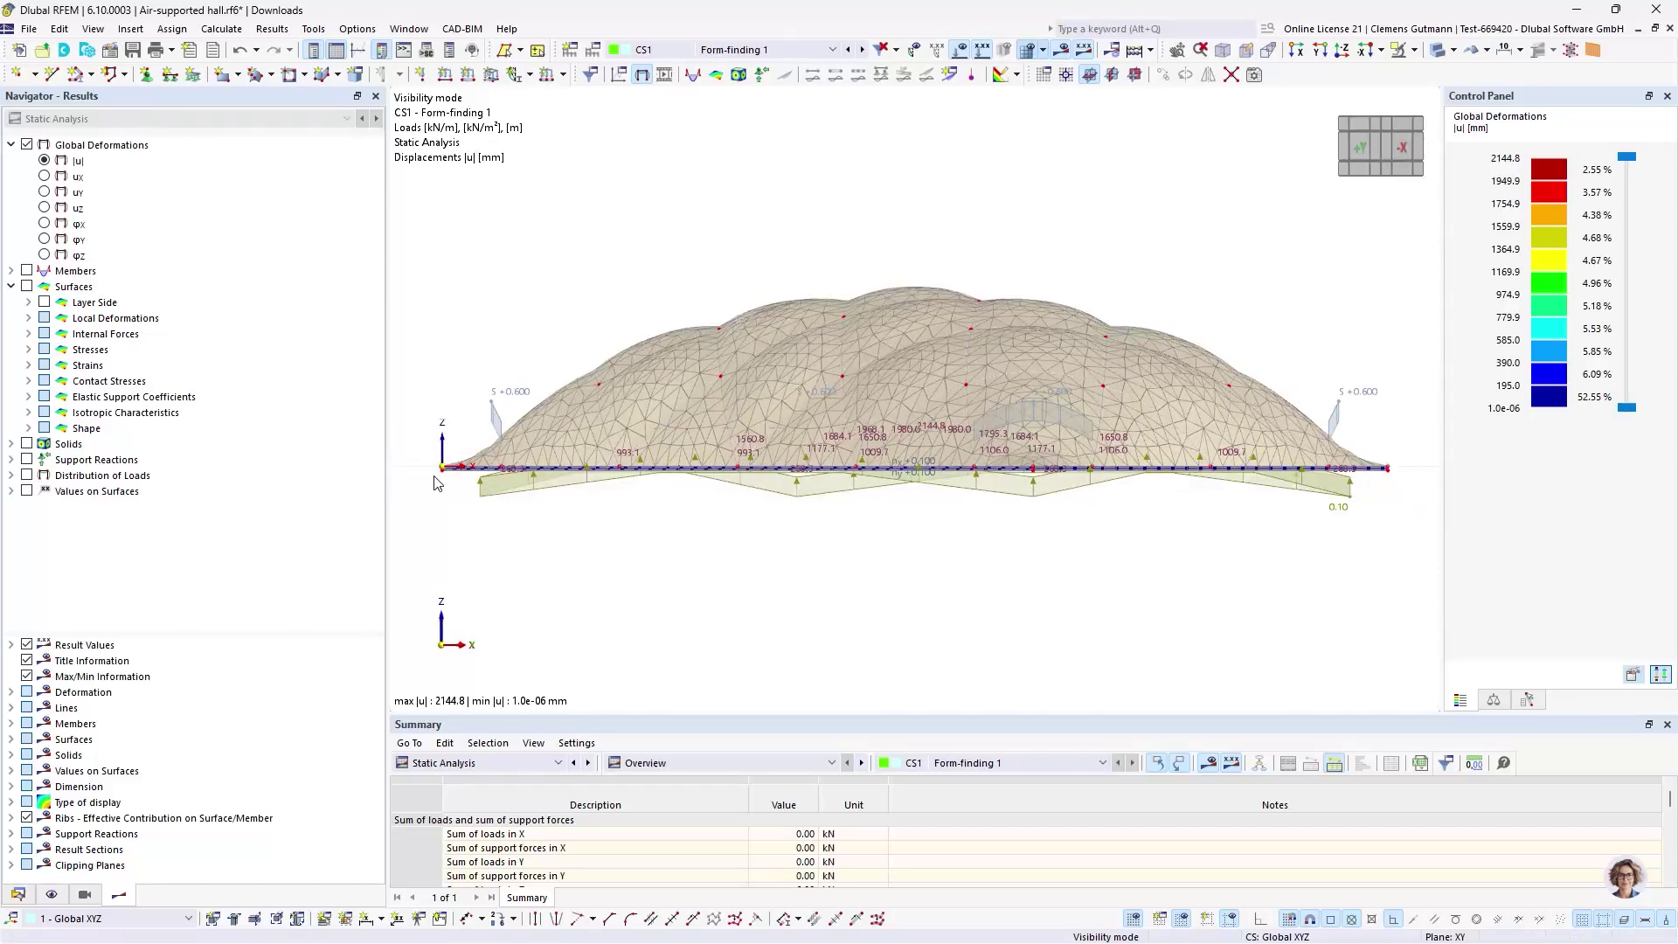
pyautogui.scroll(3, 529, 485)
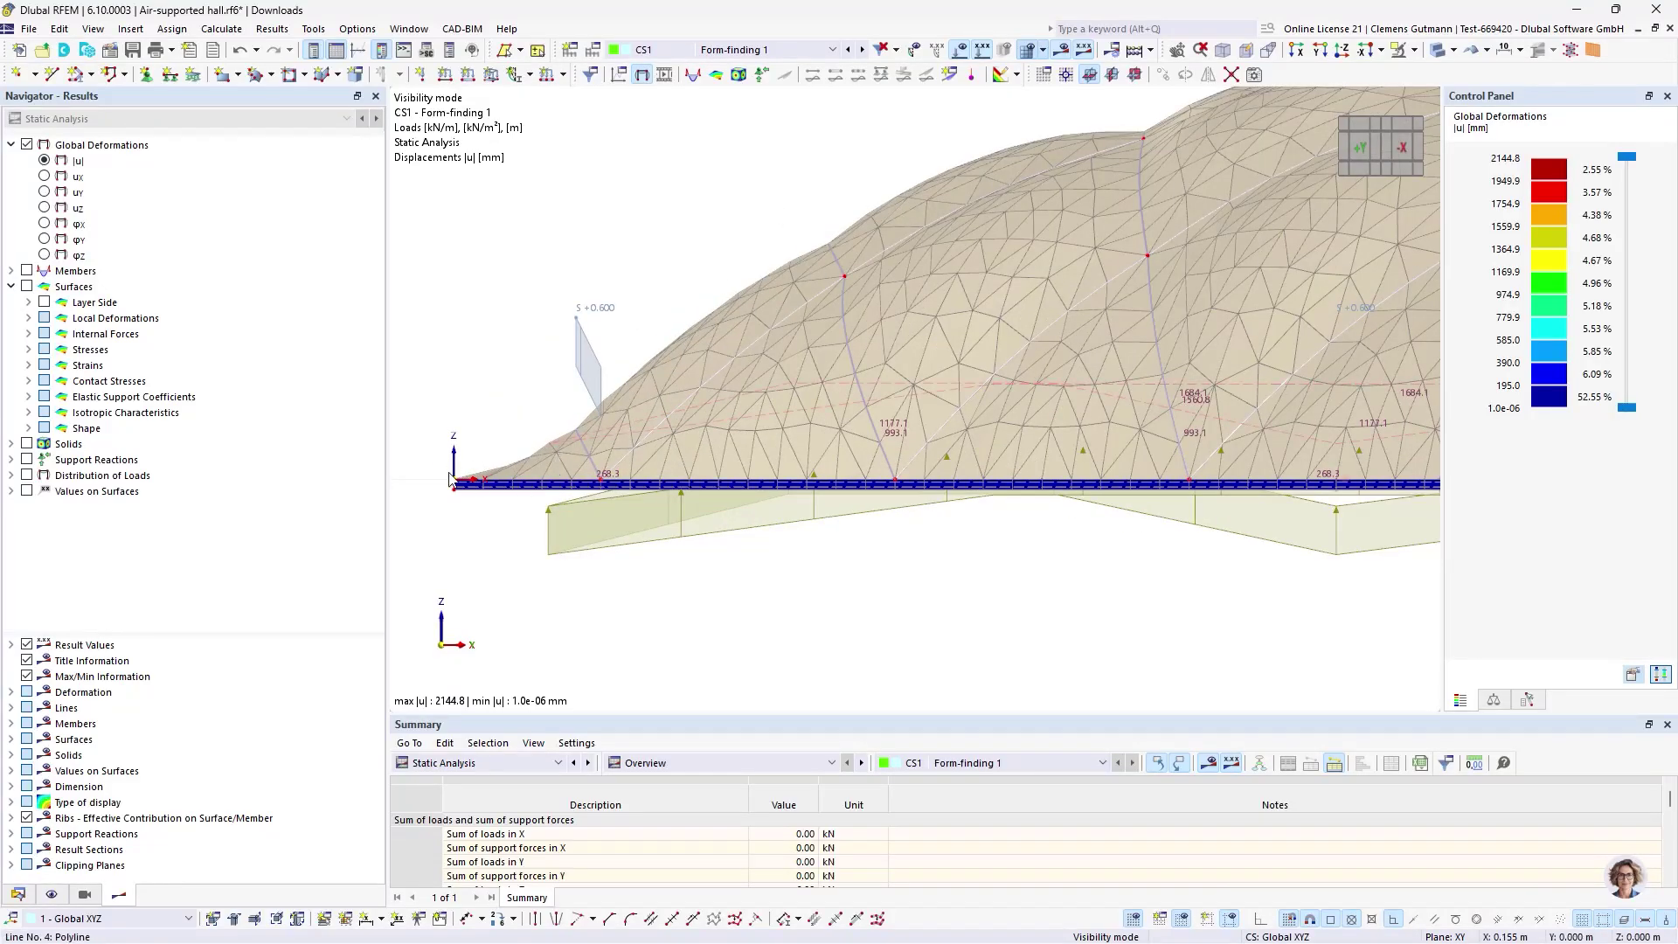
pyautogui.keyDown('ctrl'); pyautogui.moveTo(616, 362); pyautogui.dragTo(917, 603, button='middle'); pyautogui.keyUp('ctrl')
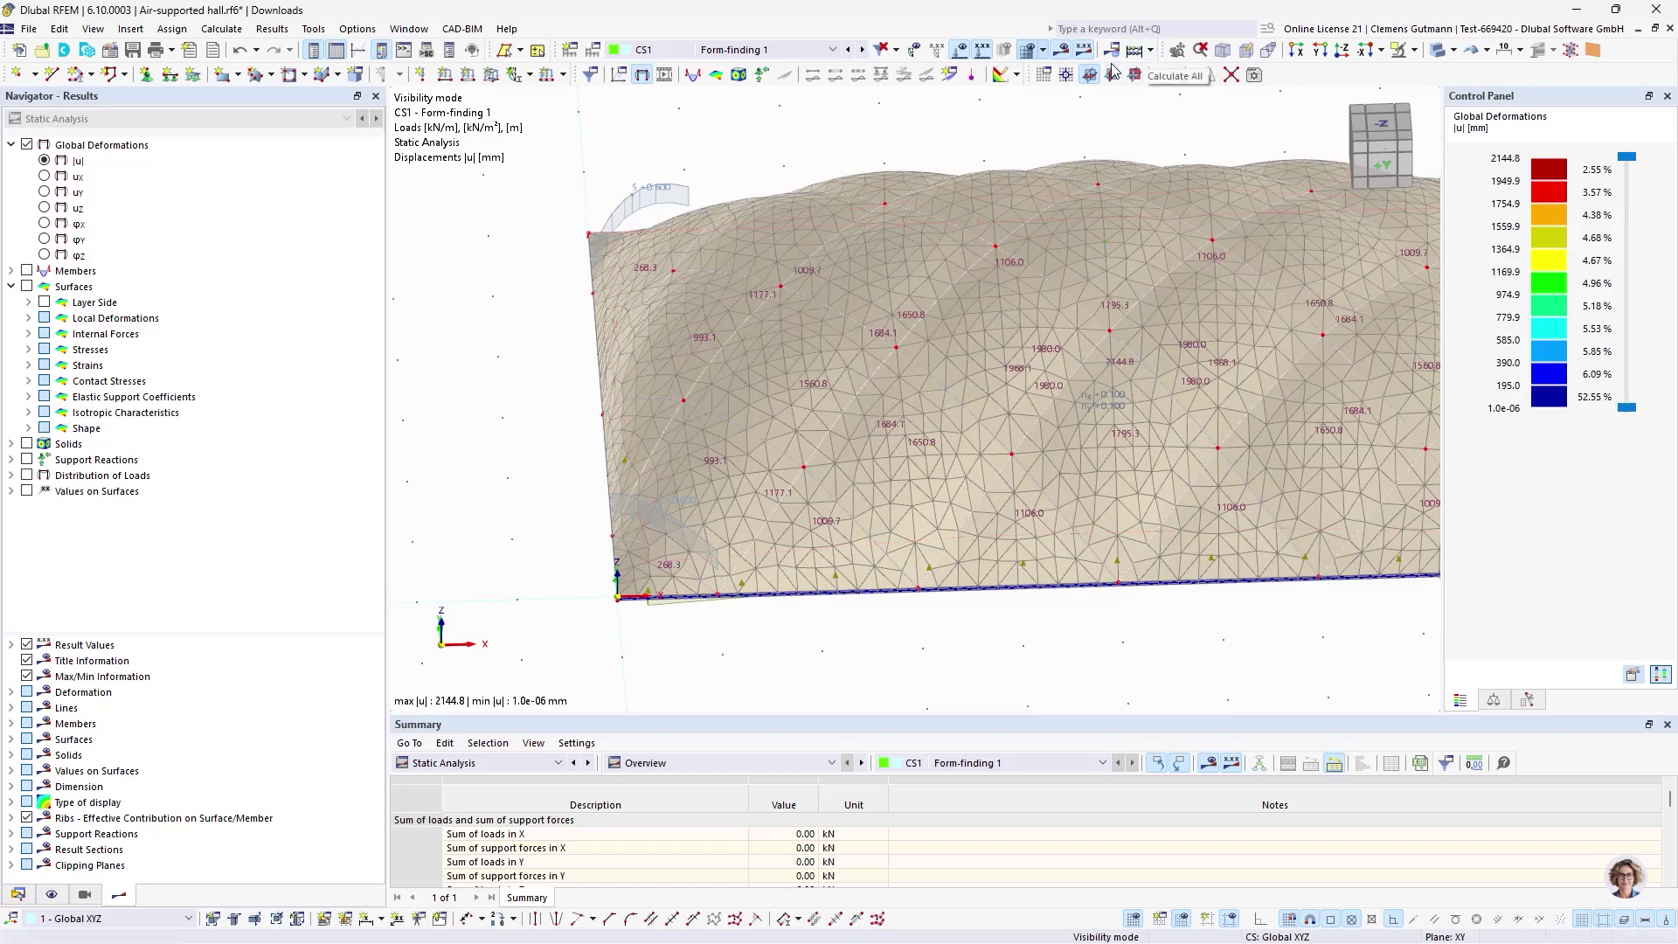
# - Turn off the results, deformed form-finding shape and loads, and show the flat initial geometry in plan view
pyautogui.click(1066, 53)
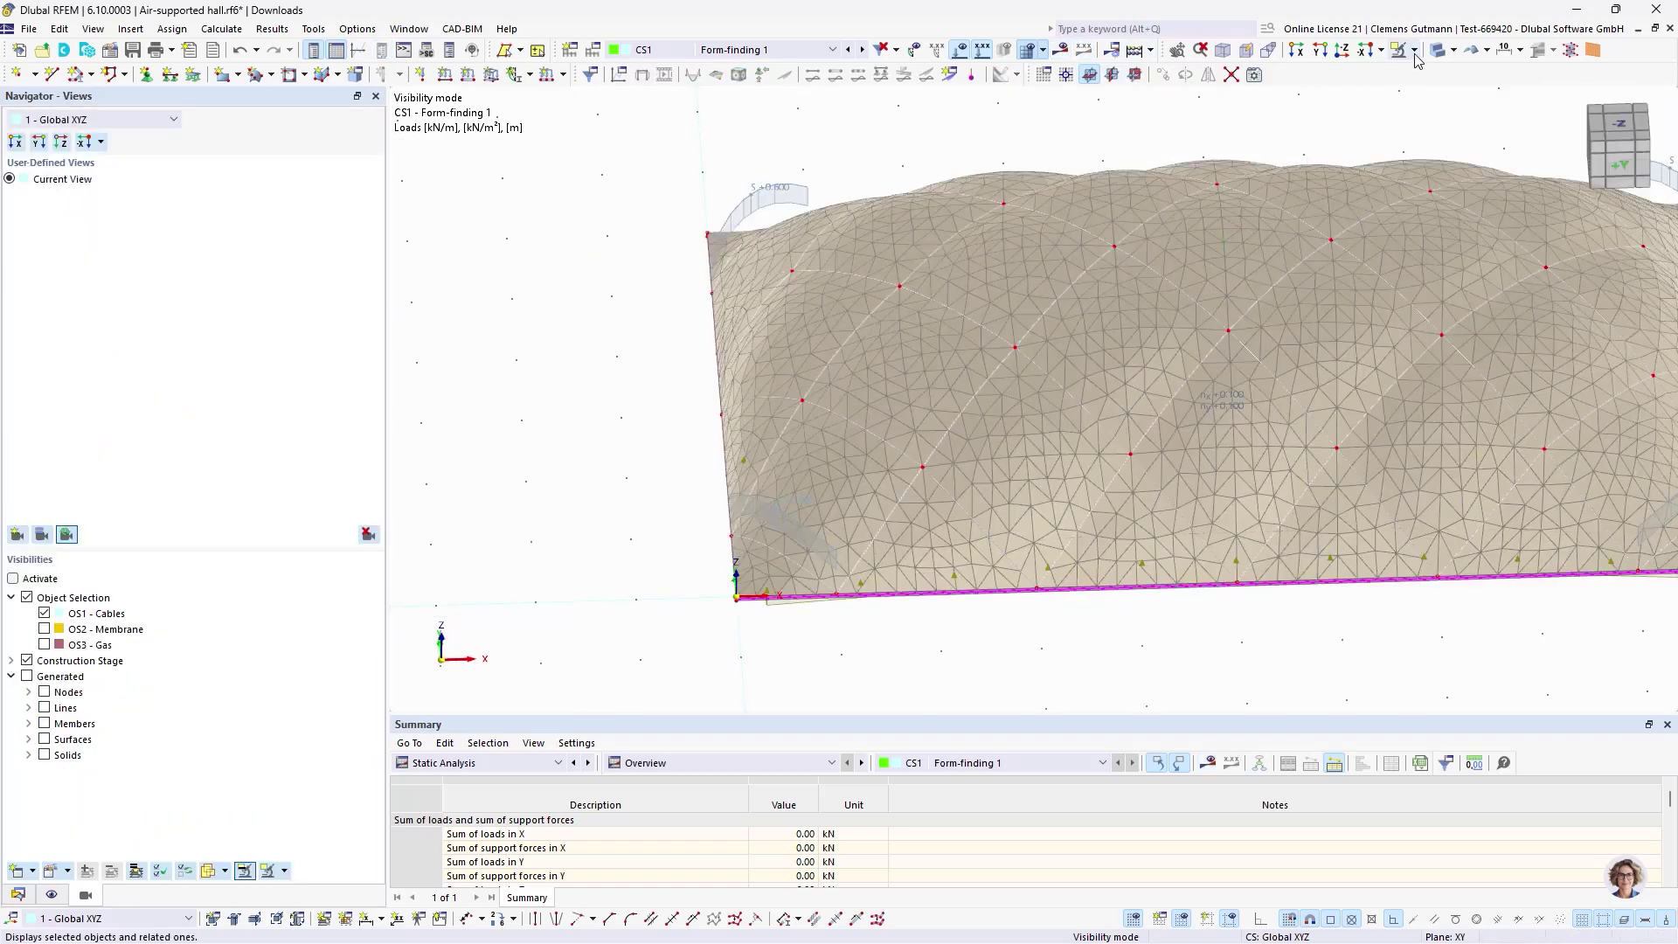
pyautogui.click(1458, 59)
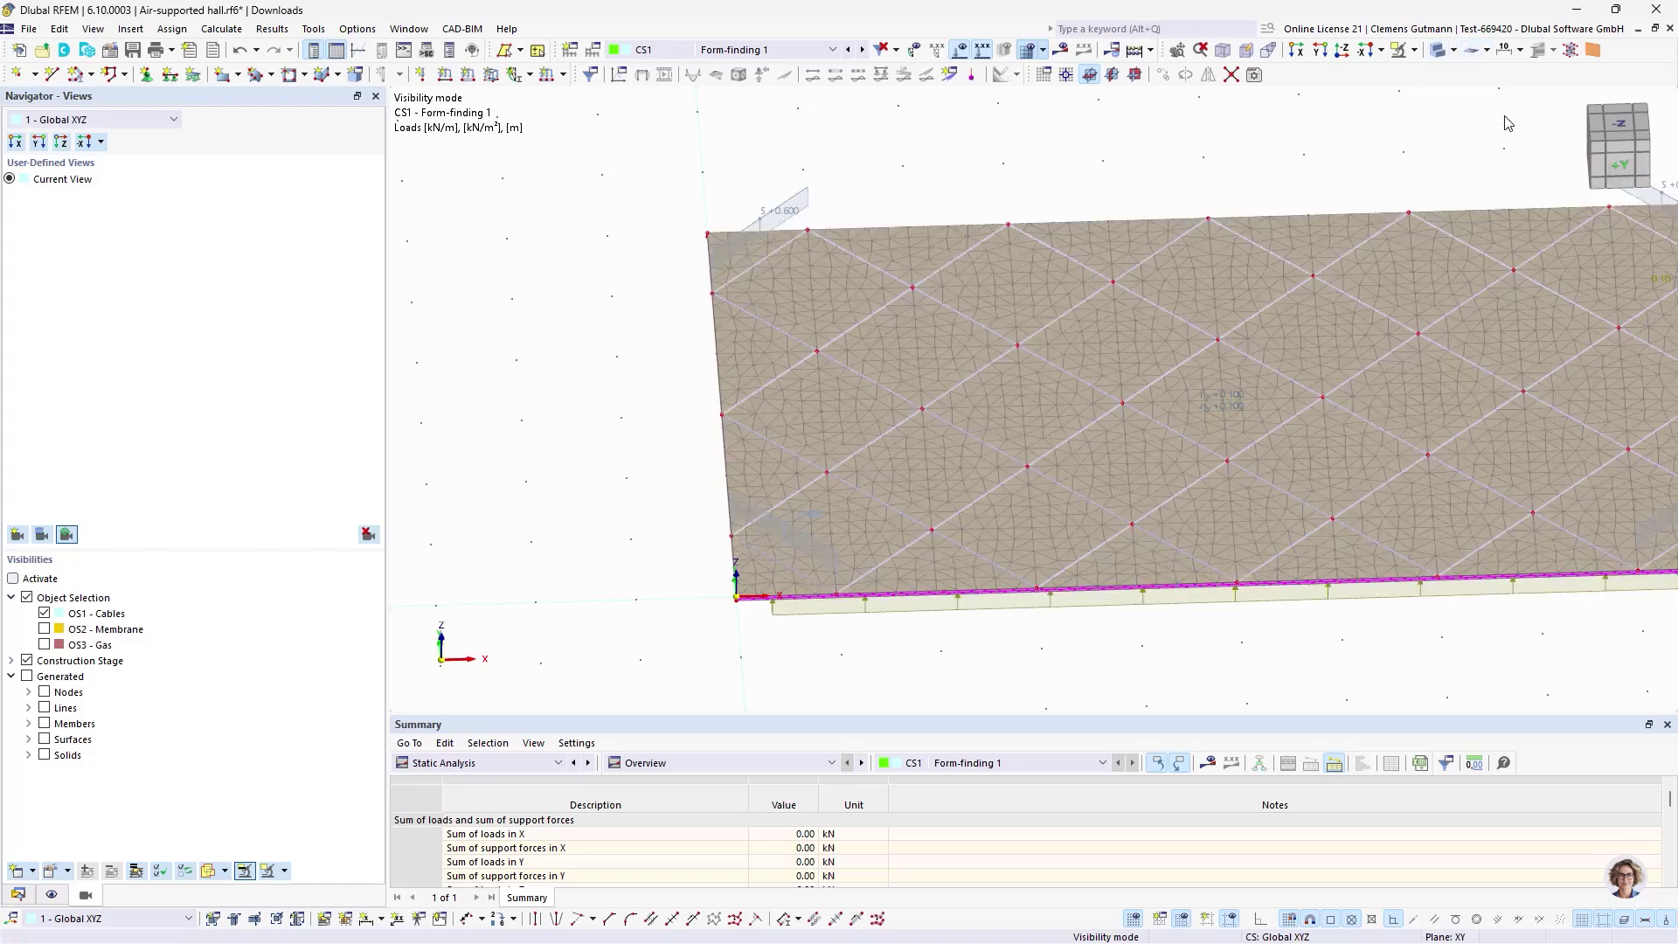
pyautogui.click(1618, 124)
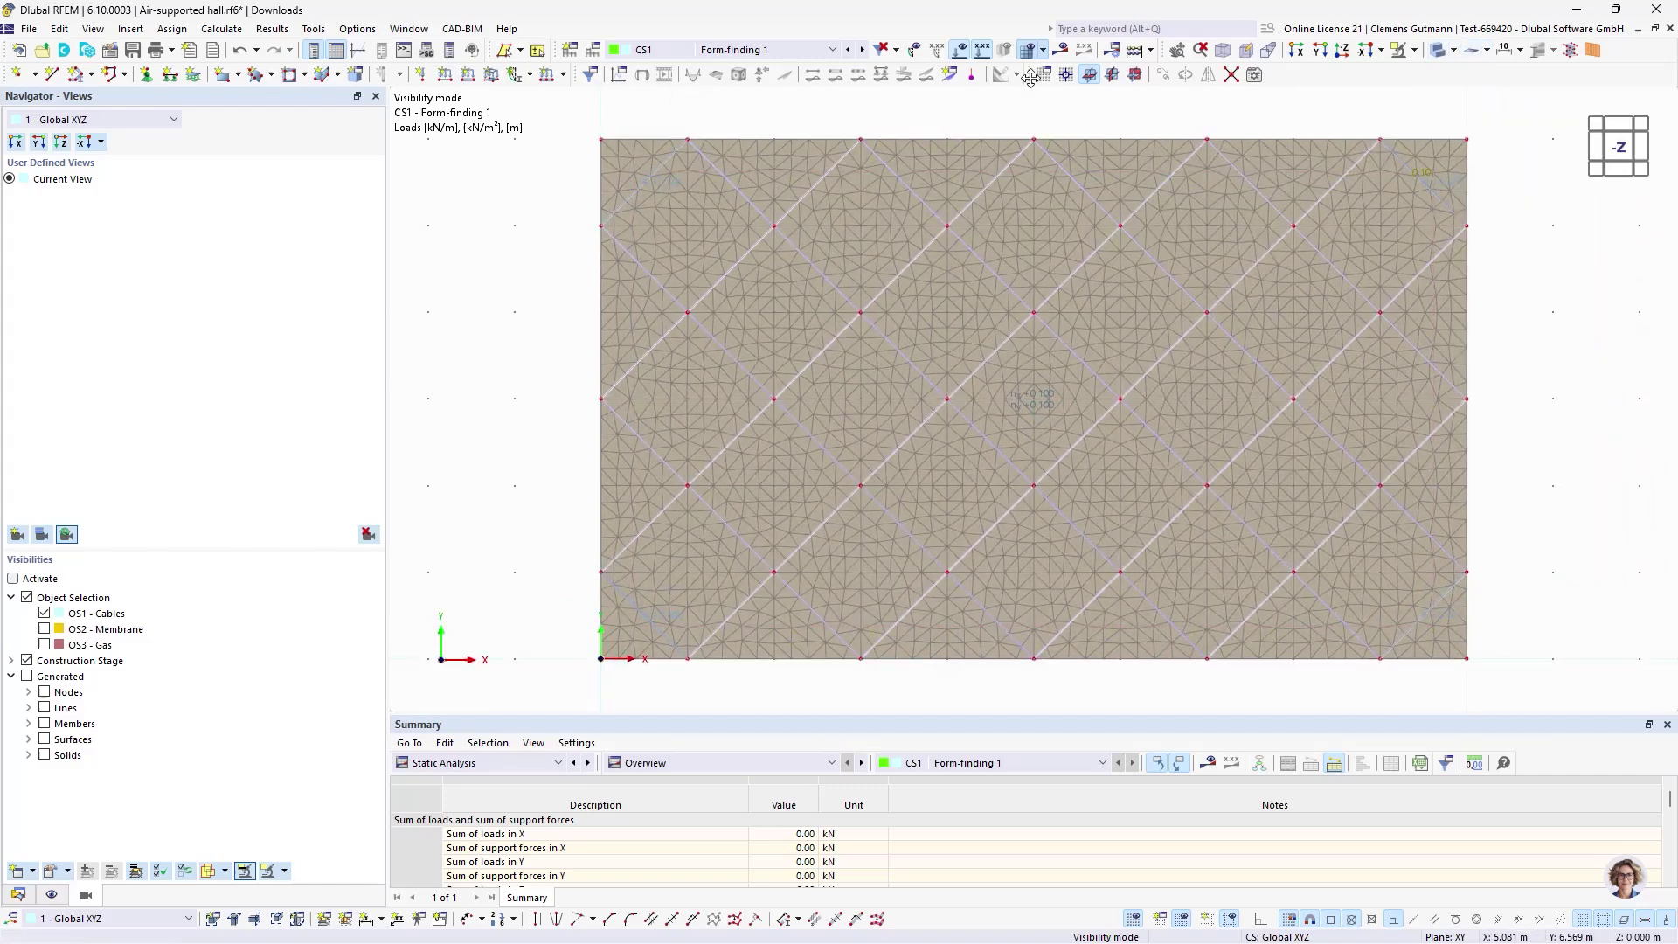
pyautogui.click(959, 49)
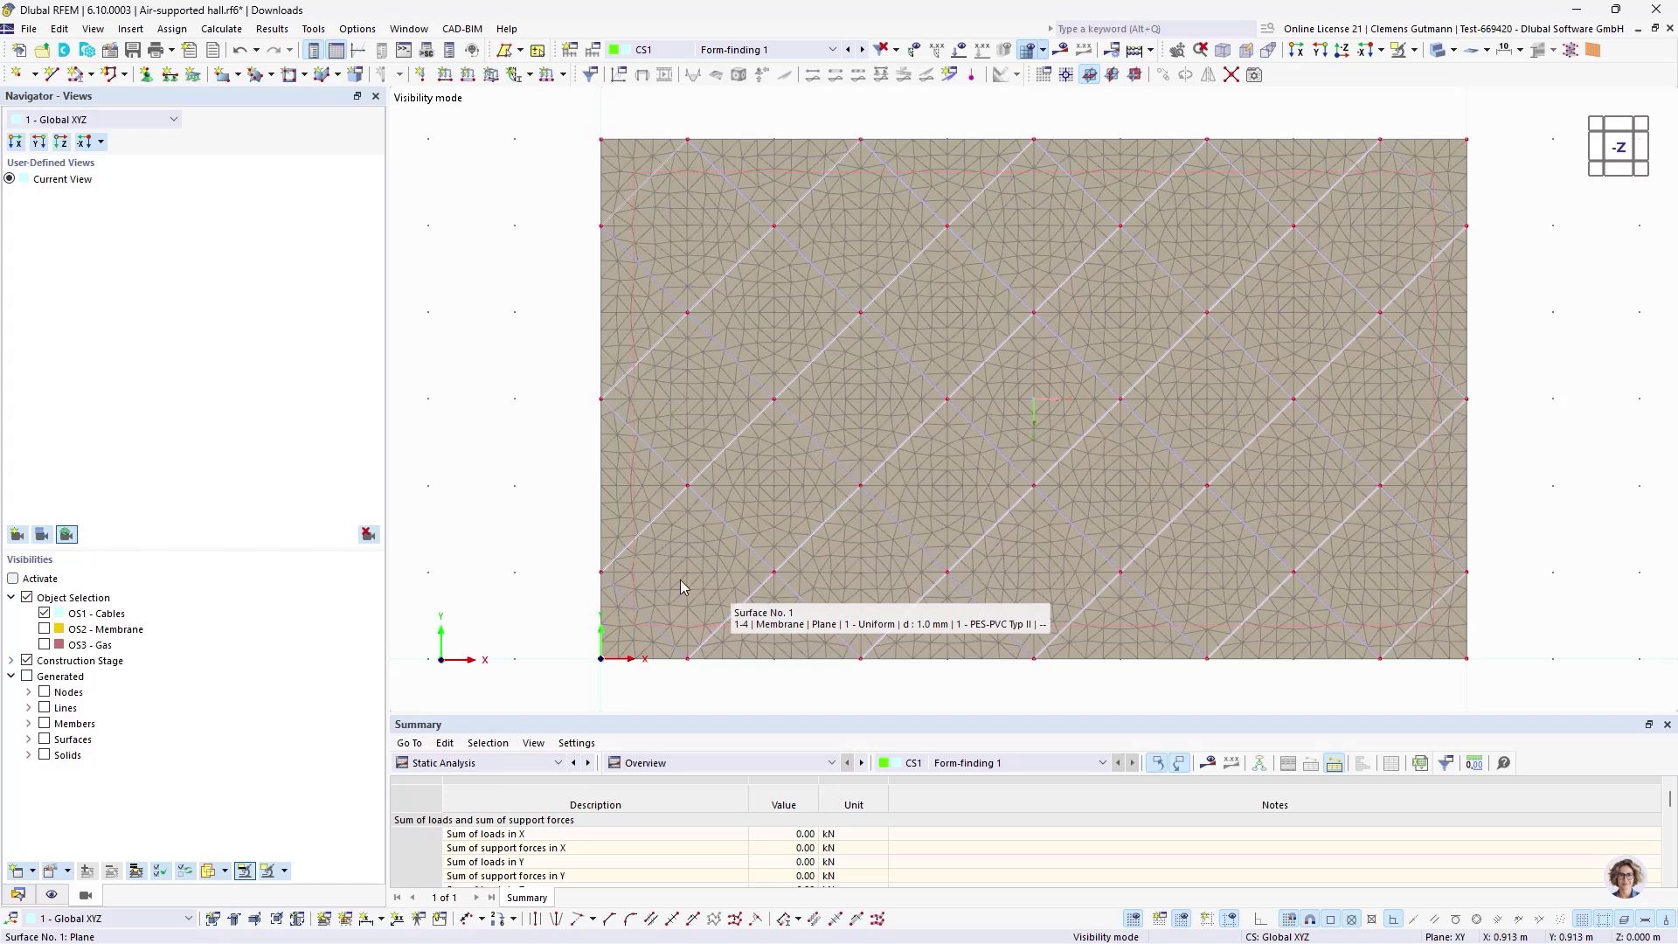
# - Select the gas solid with its side and bottom surfaces beneath the membrane in the X-direction view and delete them
pyautogui.keyDown('ctrl'); pyautogui.moveTo(821, 689); pyautogui.dragTo(800, 566, button='middle'); pyautogui.keyUp('ctrl')
pyautogui.scroll(3, 799, 566)
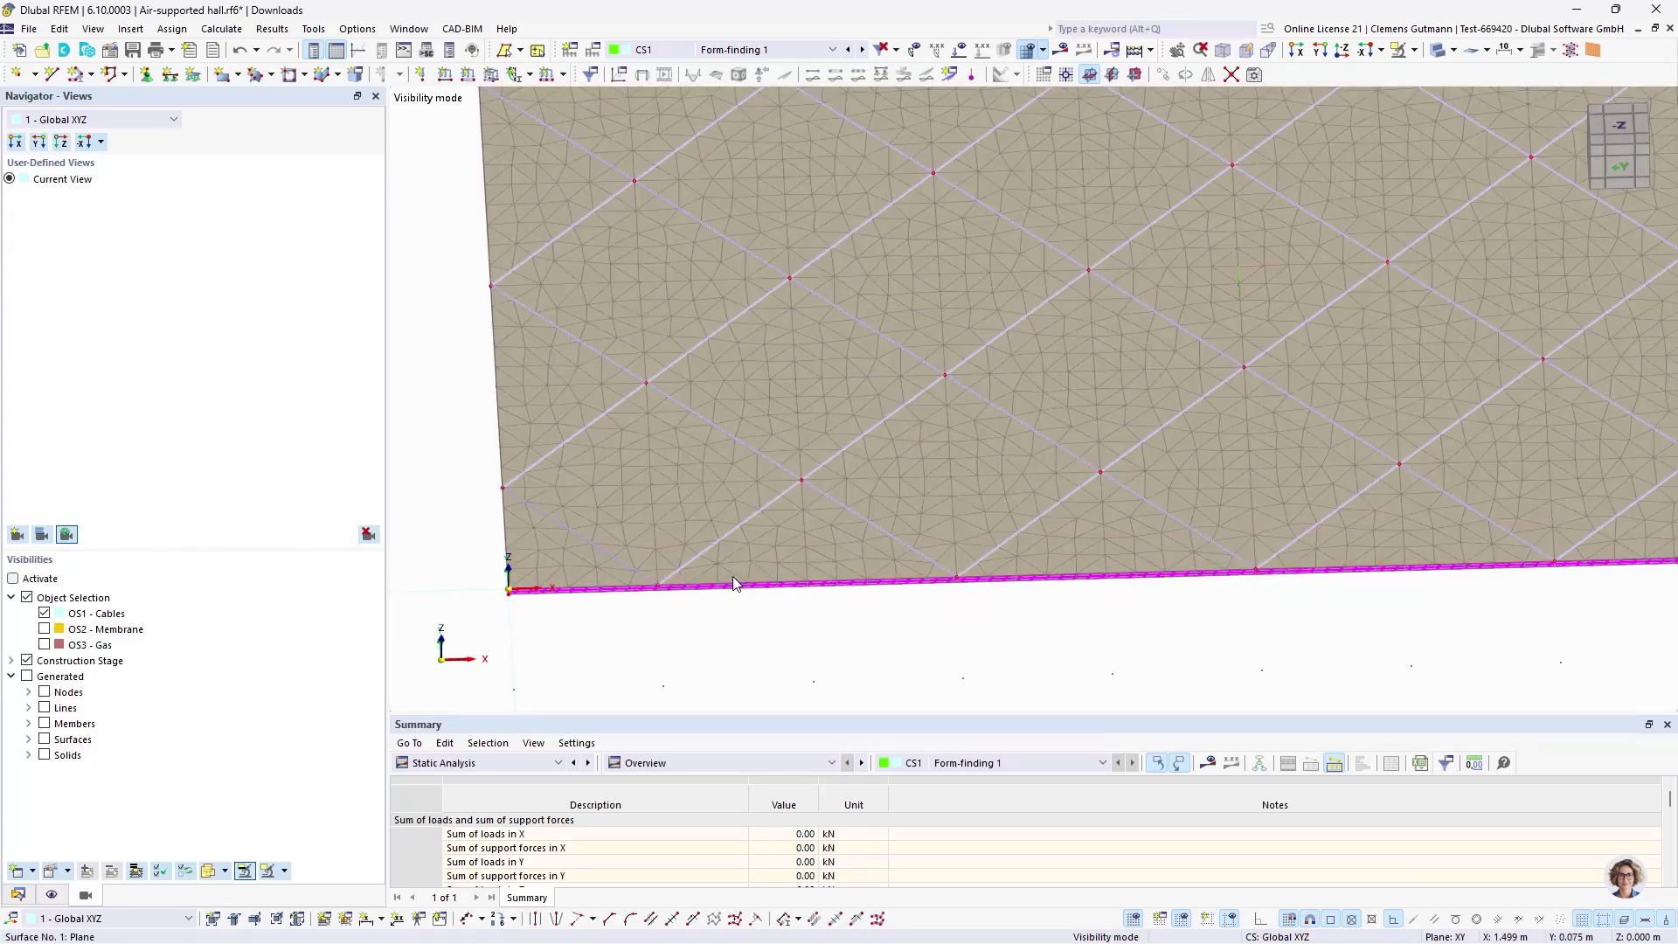
pyautogui.scroll(-2, 732, 575)
pyautogui.keyDown('ctrl'); pyautogui.moveTo(791, 644); pyautogui.dragTo(812, 344, button='middle'); pyautogui.keyUp('ctrl')
pyautogui.keyDown('ctrl'); pyautogui.moveTo(977, 256); pyautogui.dragTo(957, 410, button='middle'); pyautogui.keyUp('ctrl')
pyautogui.click(1627, 150)
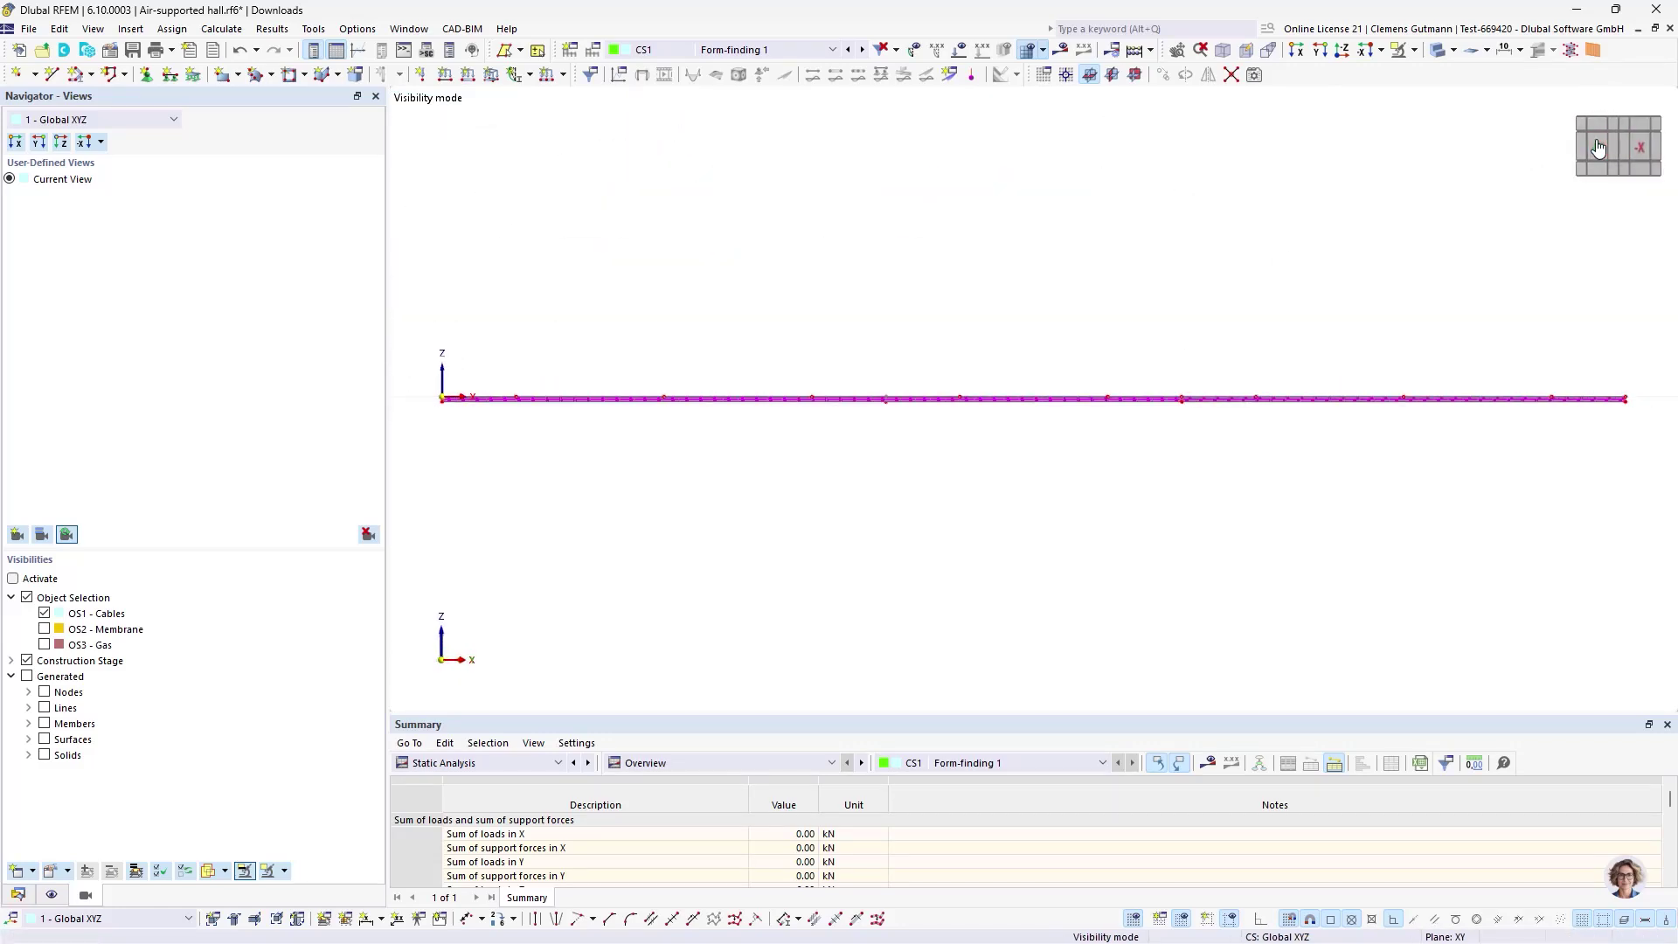
pyautogui.click(1621, 153)
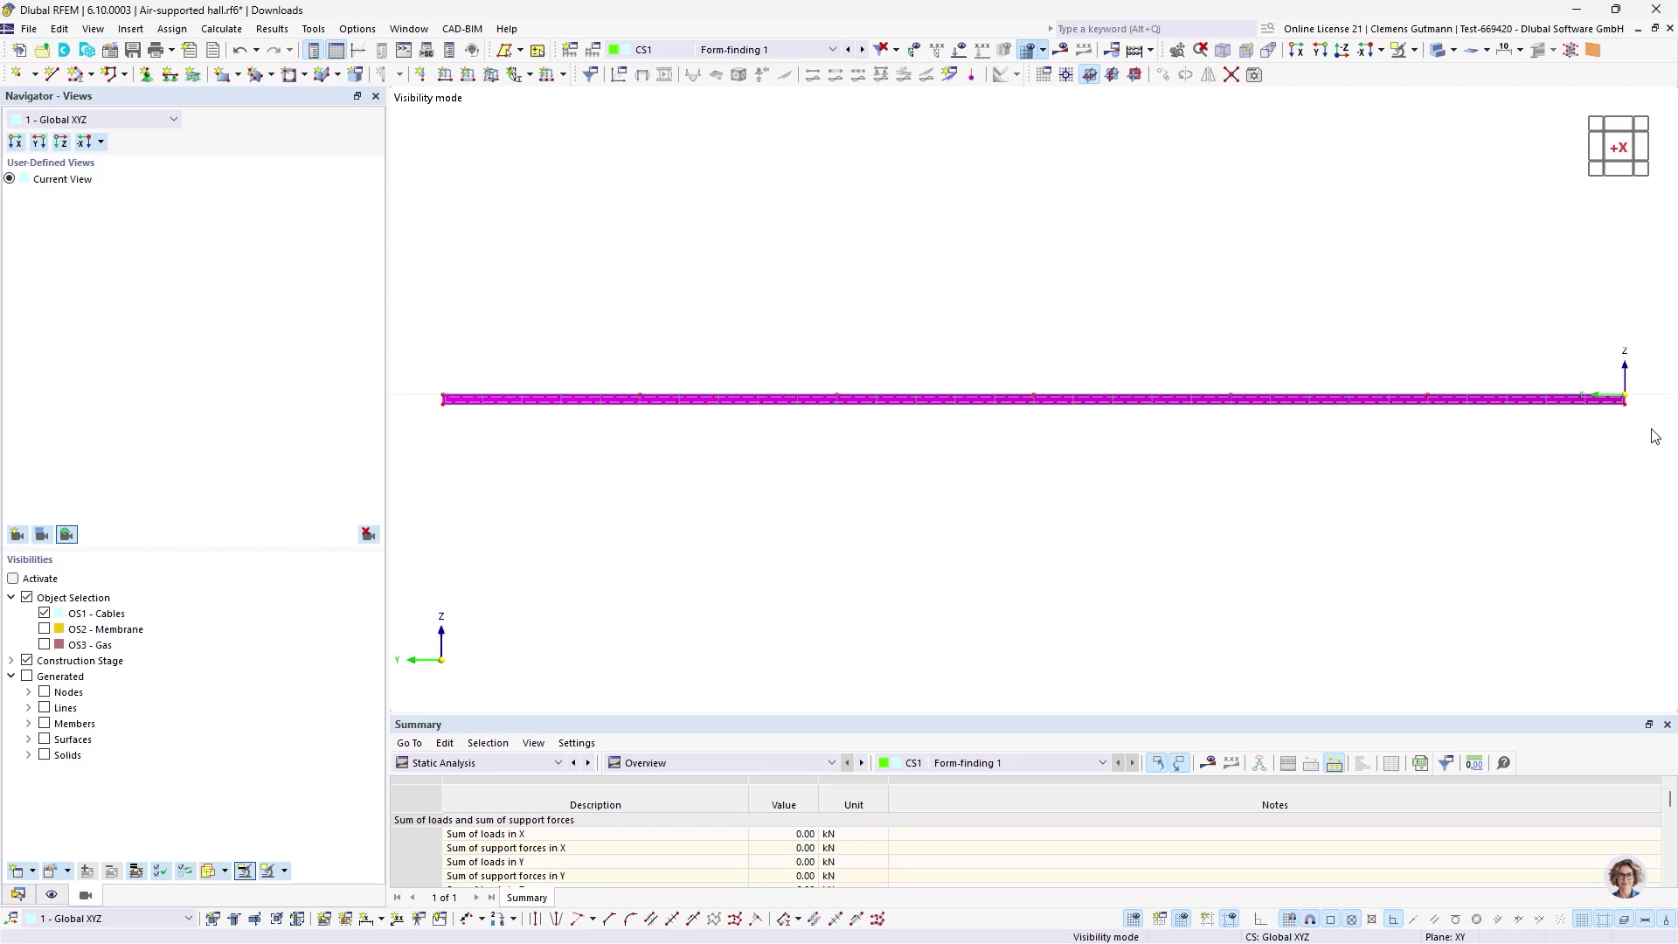
pyautogui.moveTo(1652, 430); pyautogui.dragTo(432, 405)
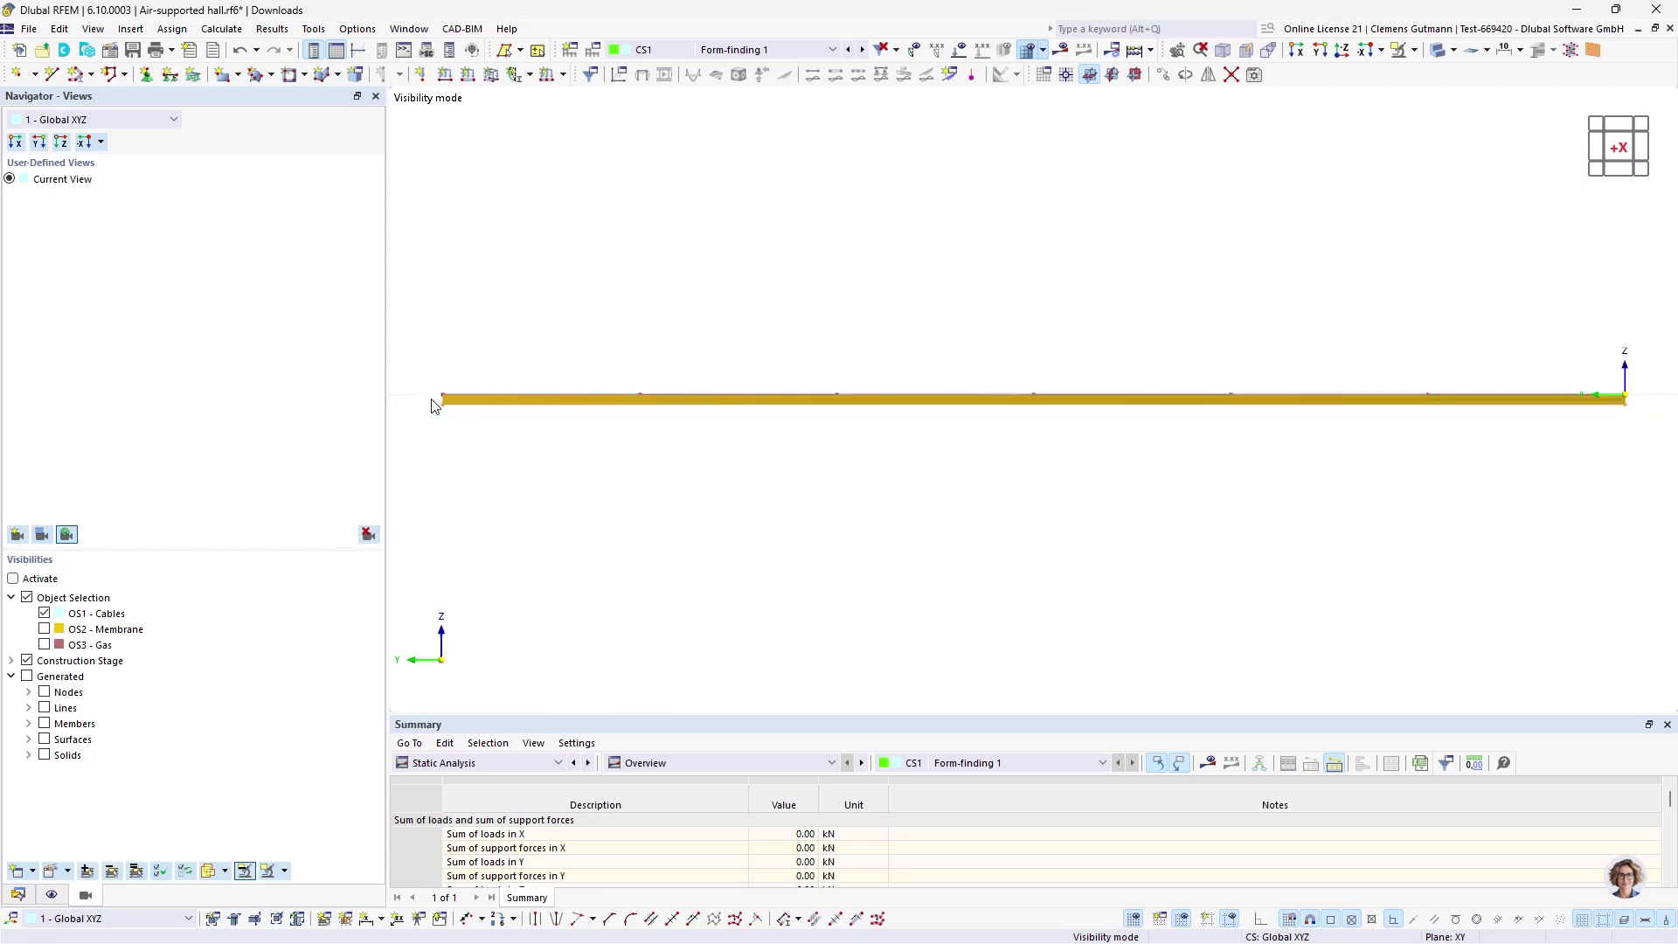
# - Divide the remaining membrane surface with all intersecting lines
pyautogui.keyDown('ctrl'); pyautogui.moveTo(442, 401); pyautogui.dragTo(818, 448, button='middle'); pyautogui.keyUp('ctrl')
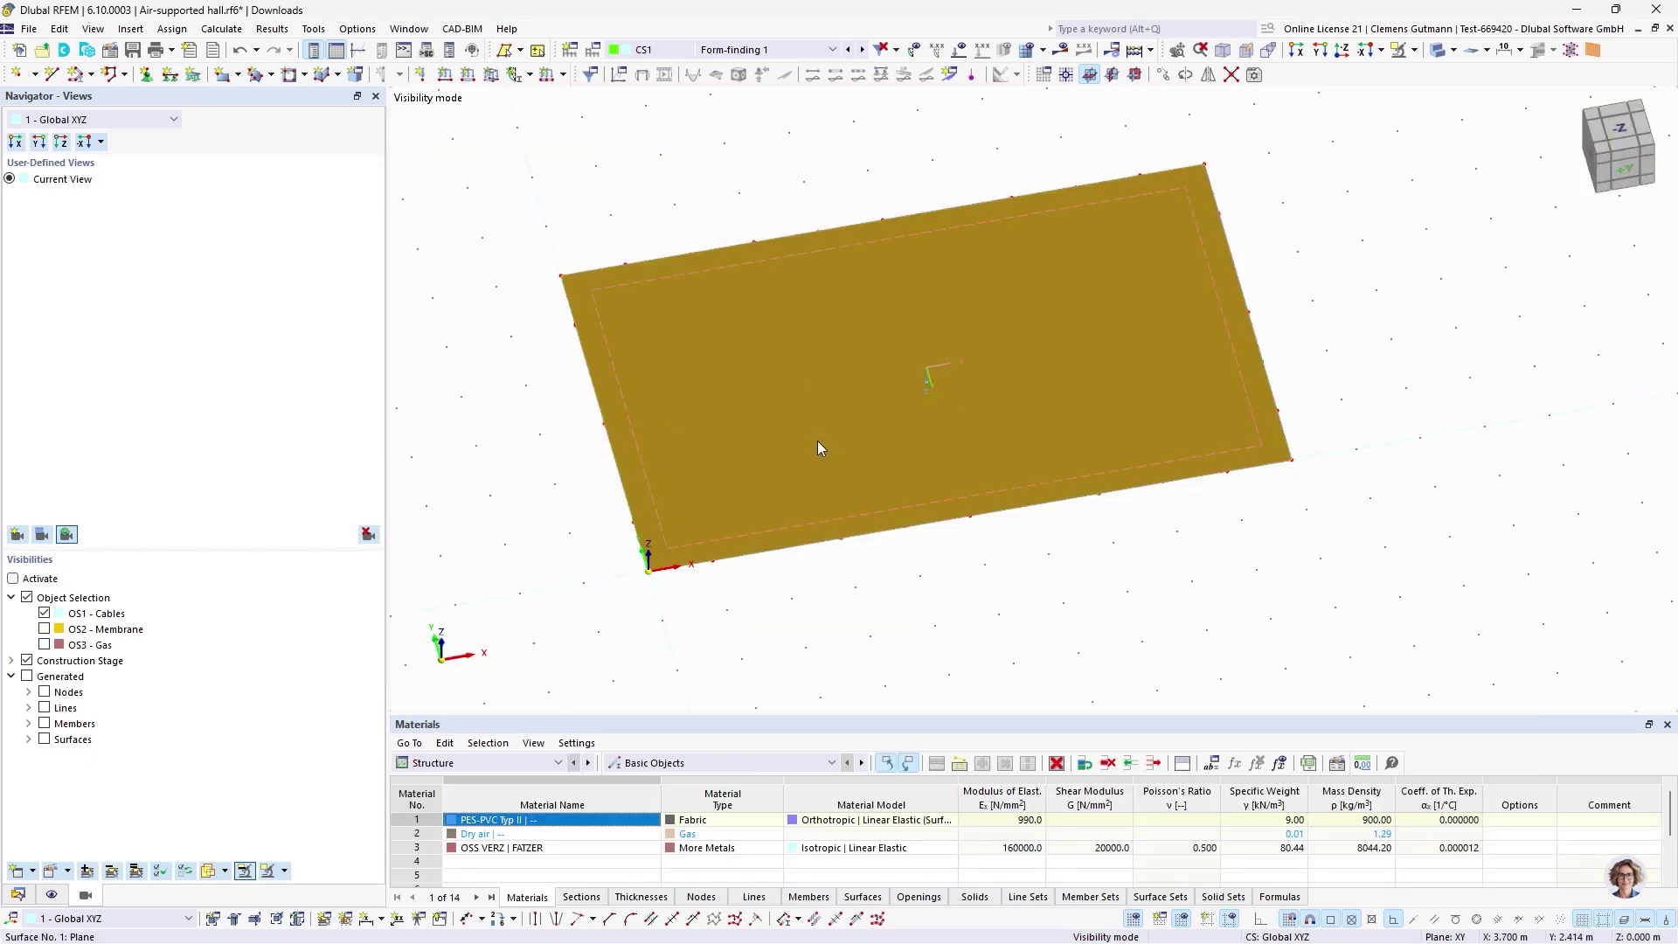
pyautogui.rightClick(772, 464)
pyautogui.moveTo(1130, 301)
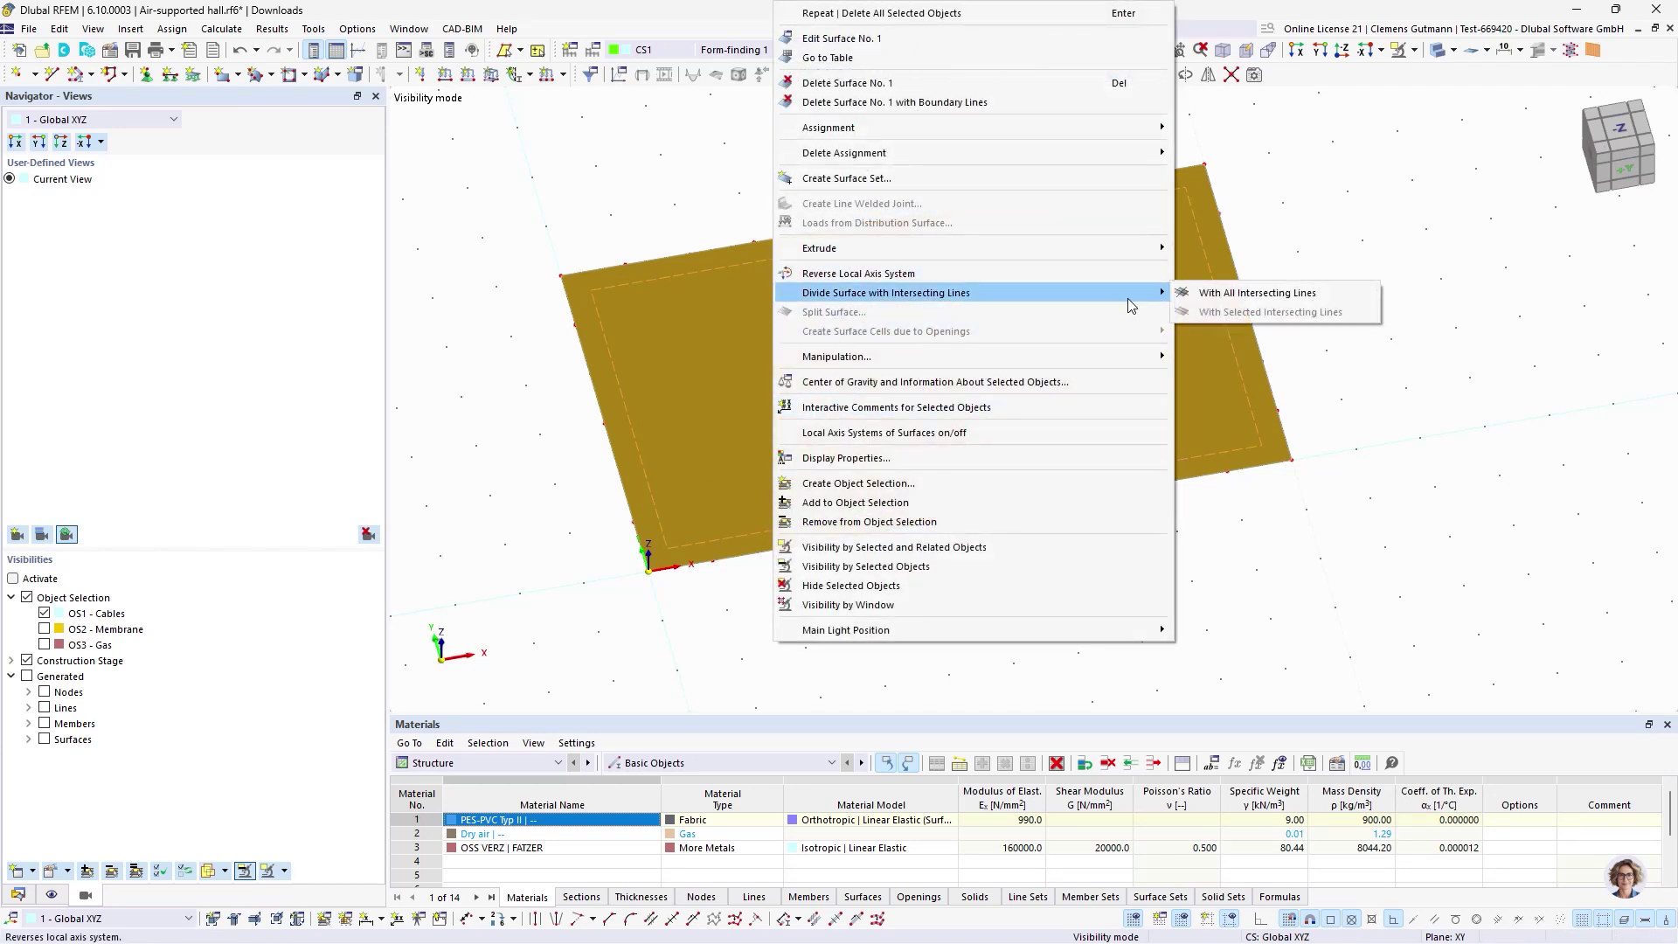
pyautogui.click(1240, 294)
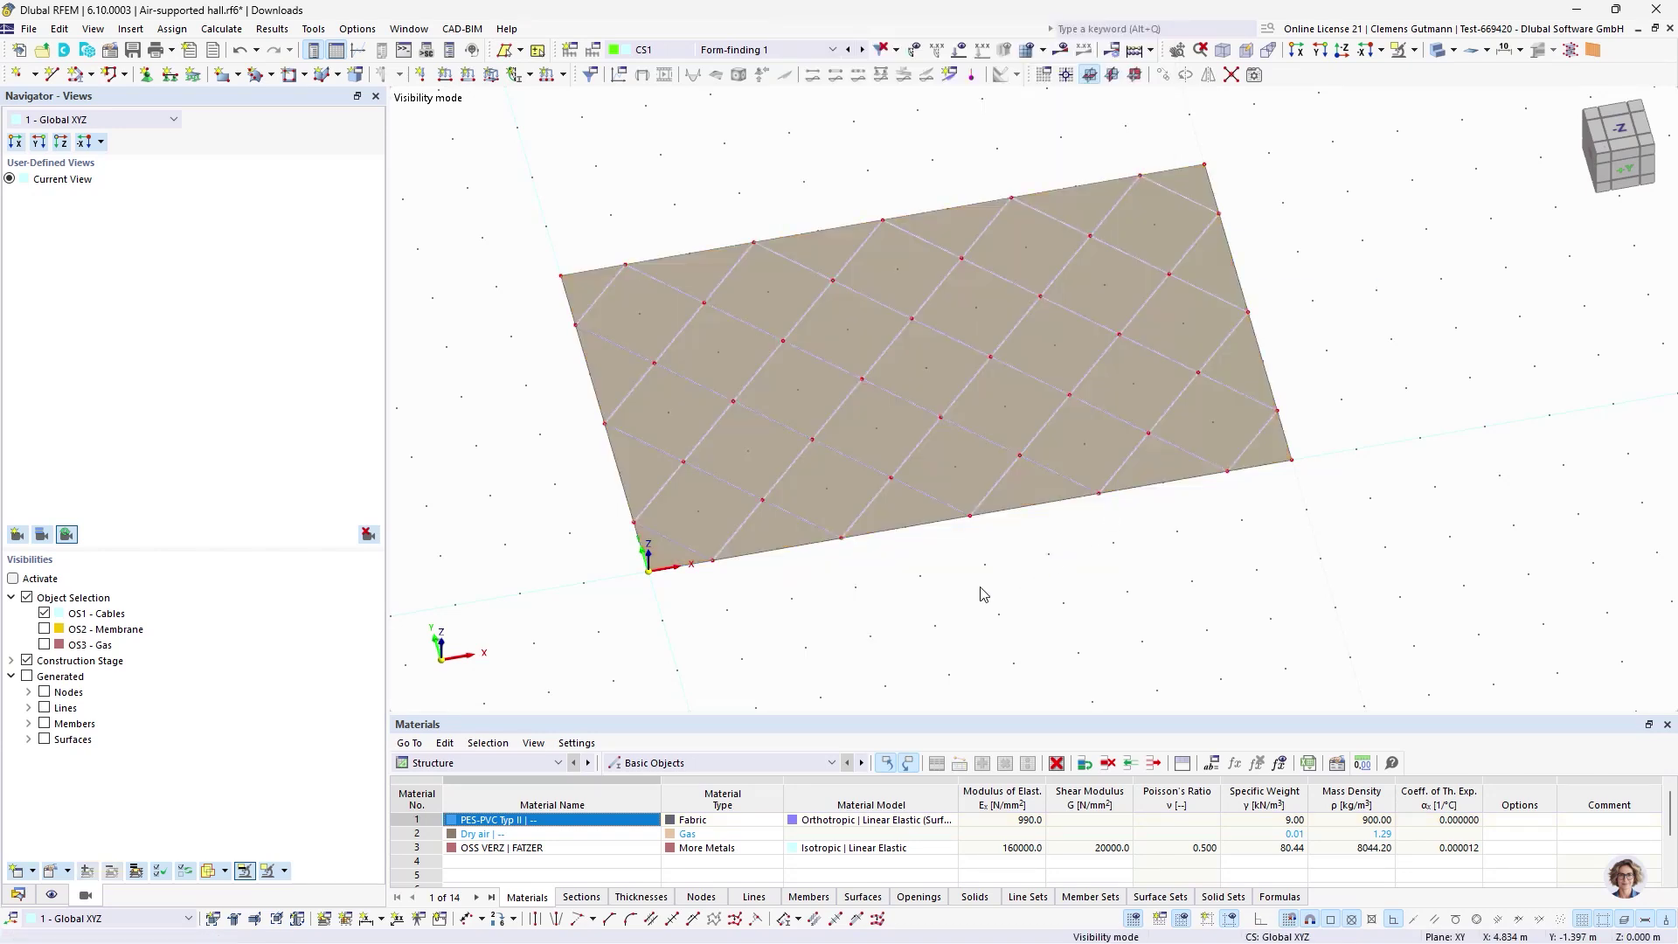
# - Check the division of the membrane by highlighting its triangular corner surface at the origin and clearing the selection
pyautogui.keyDown('ctrl'); pyautogui.moveTo(1018, 568); pyautogui.dragTo(994, 625, button='middle'); pyautogui.keyUp('ctrl')
pyautogui.scroll(2, 699, 512)
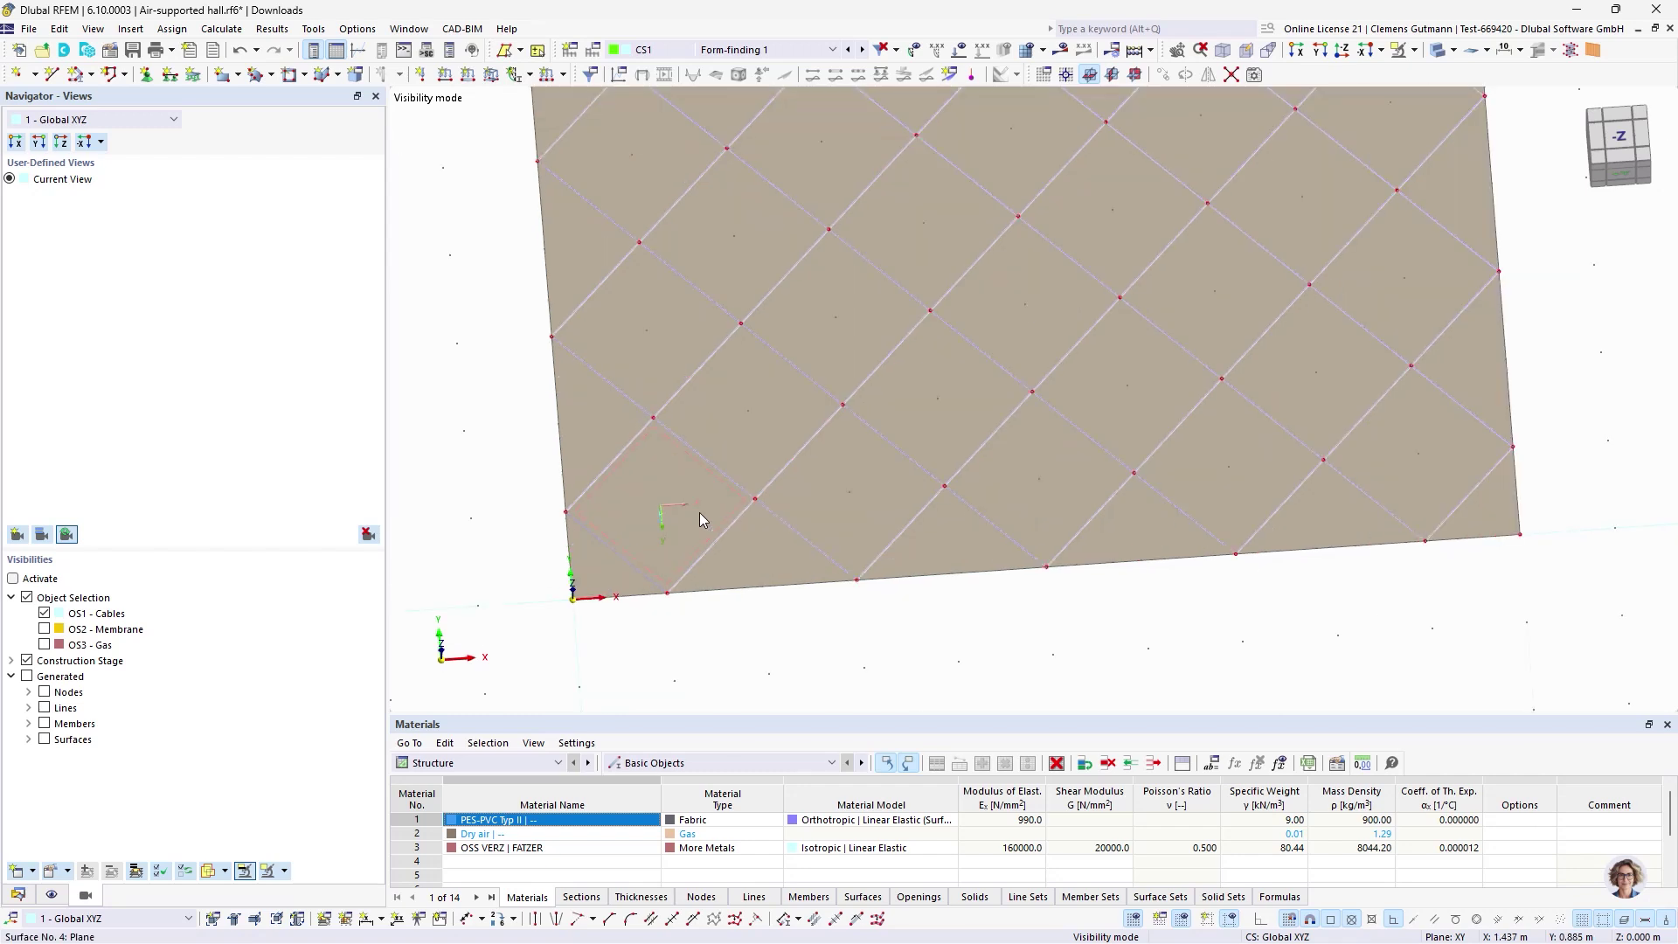
pyautogui.click(633, 577)
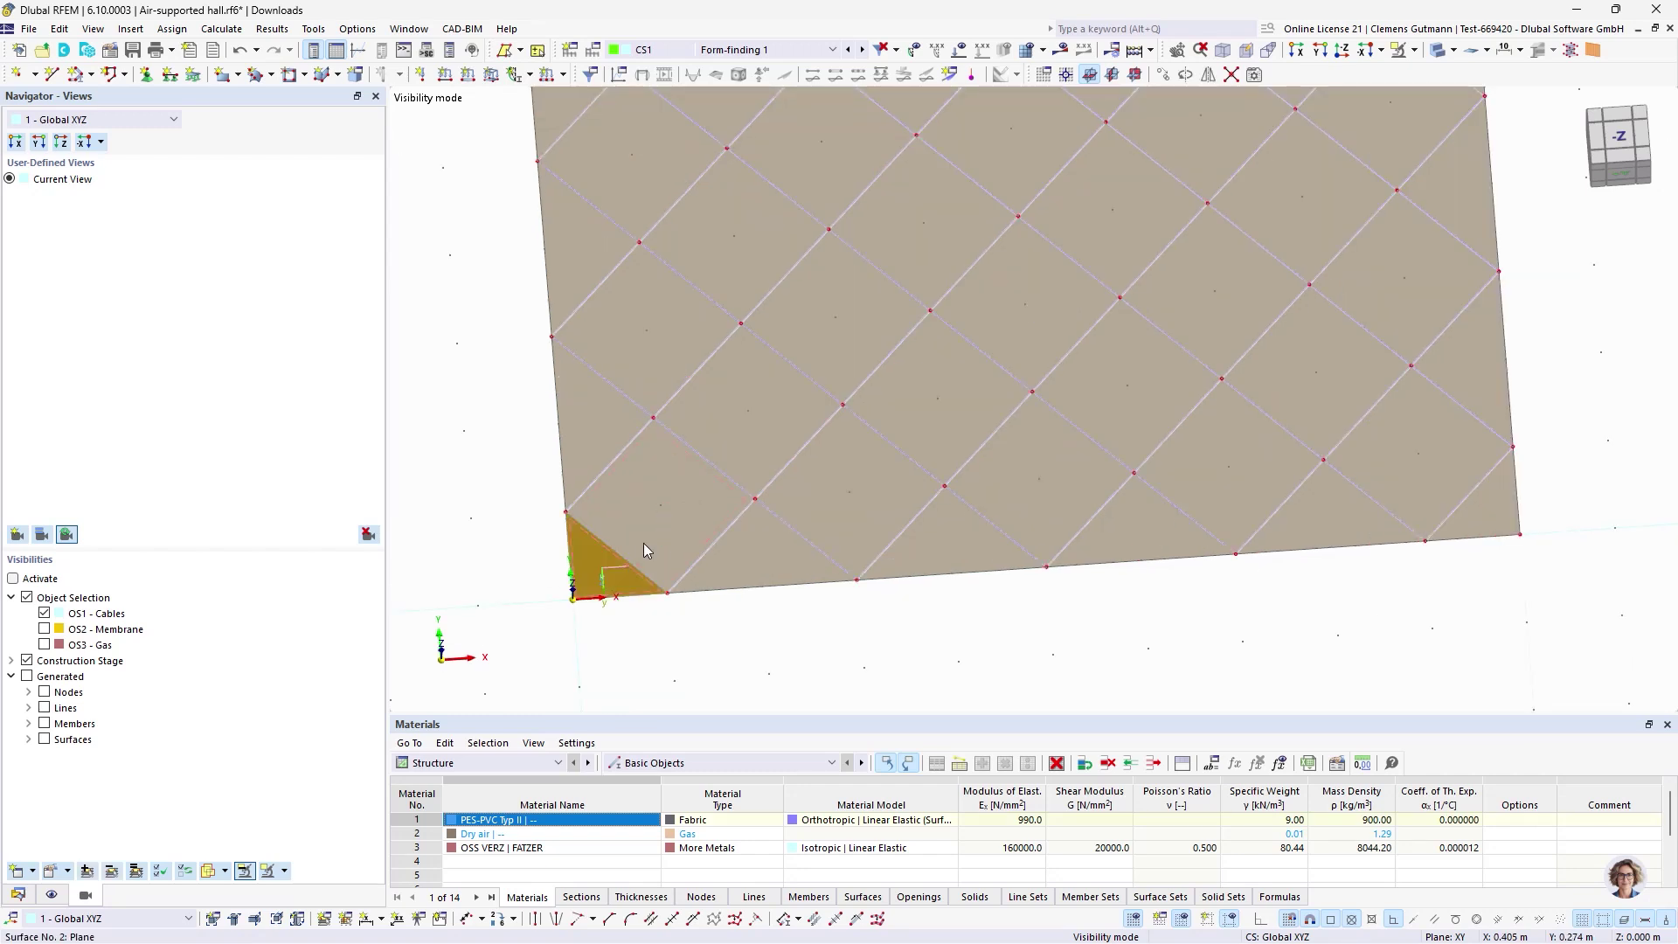
pyautogui.click(769, 631)
# - Extrude all divided membrane surfaces into solids 0.050 m high with the Dry air material and the "Without Thickness" surface option off
pyautogui.scroll(-3, 778, 612)
pyautogui.moveTo(590, 203); pyautogui.dragTo(1214, 592)
pyautogui.rightClick(873, 466)
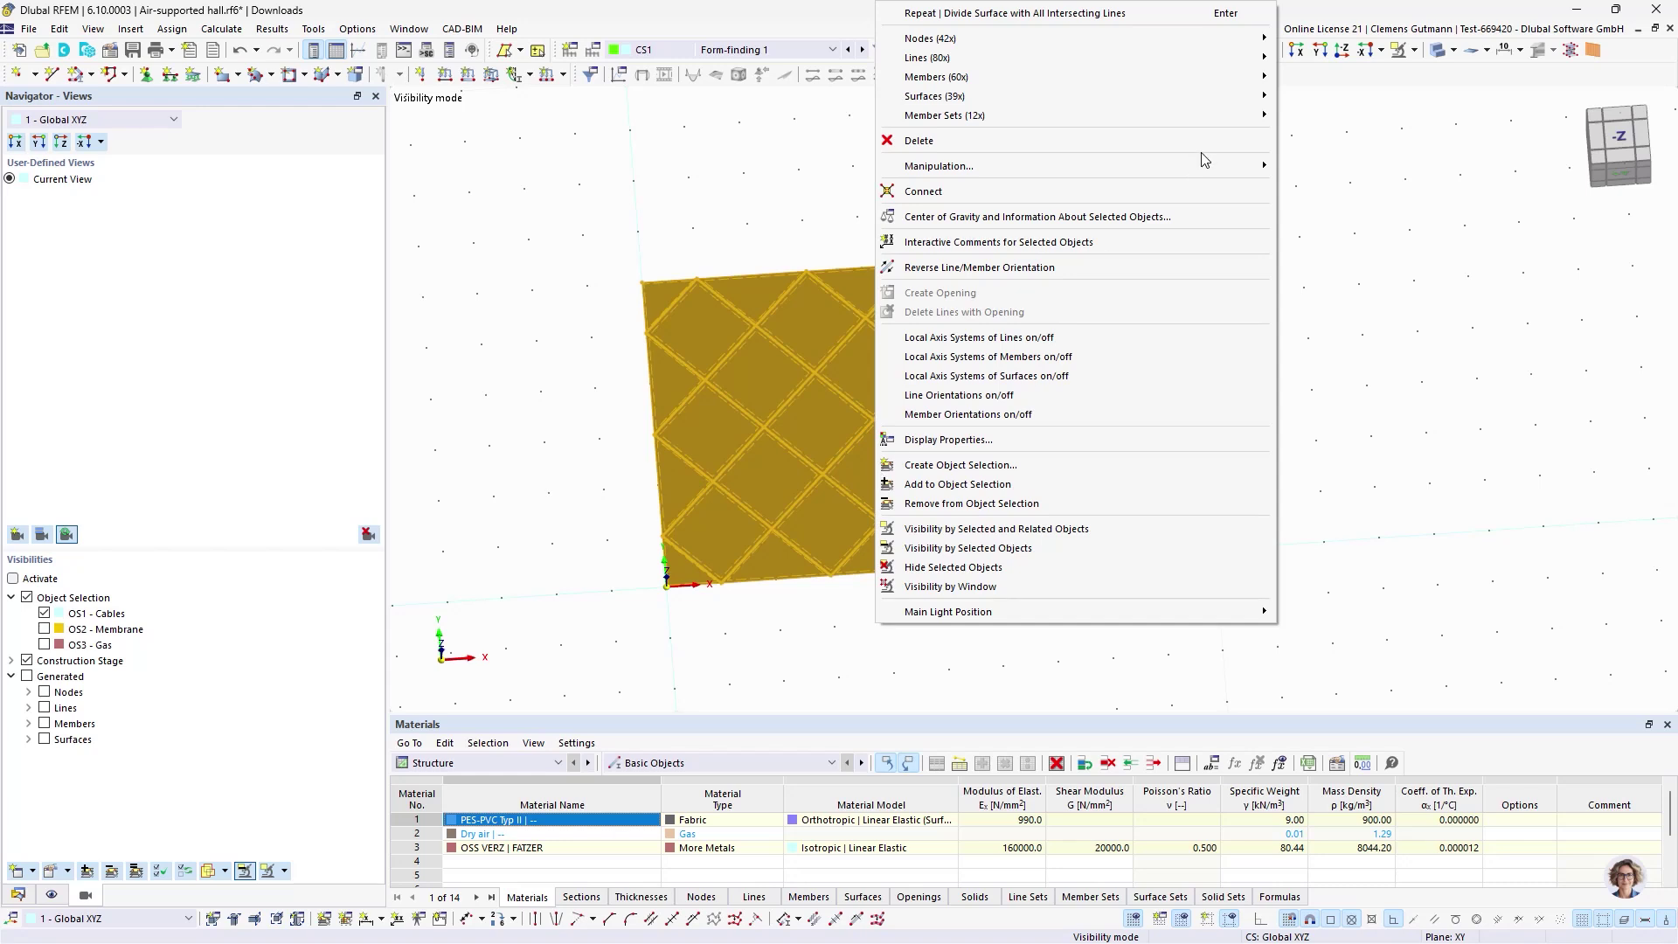
pyautogui.moveTo(1256, 103)
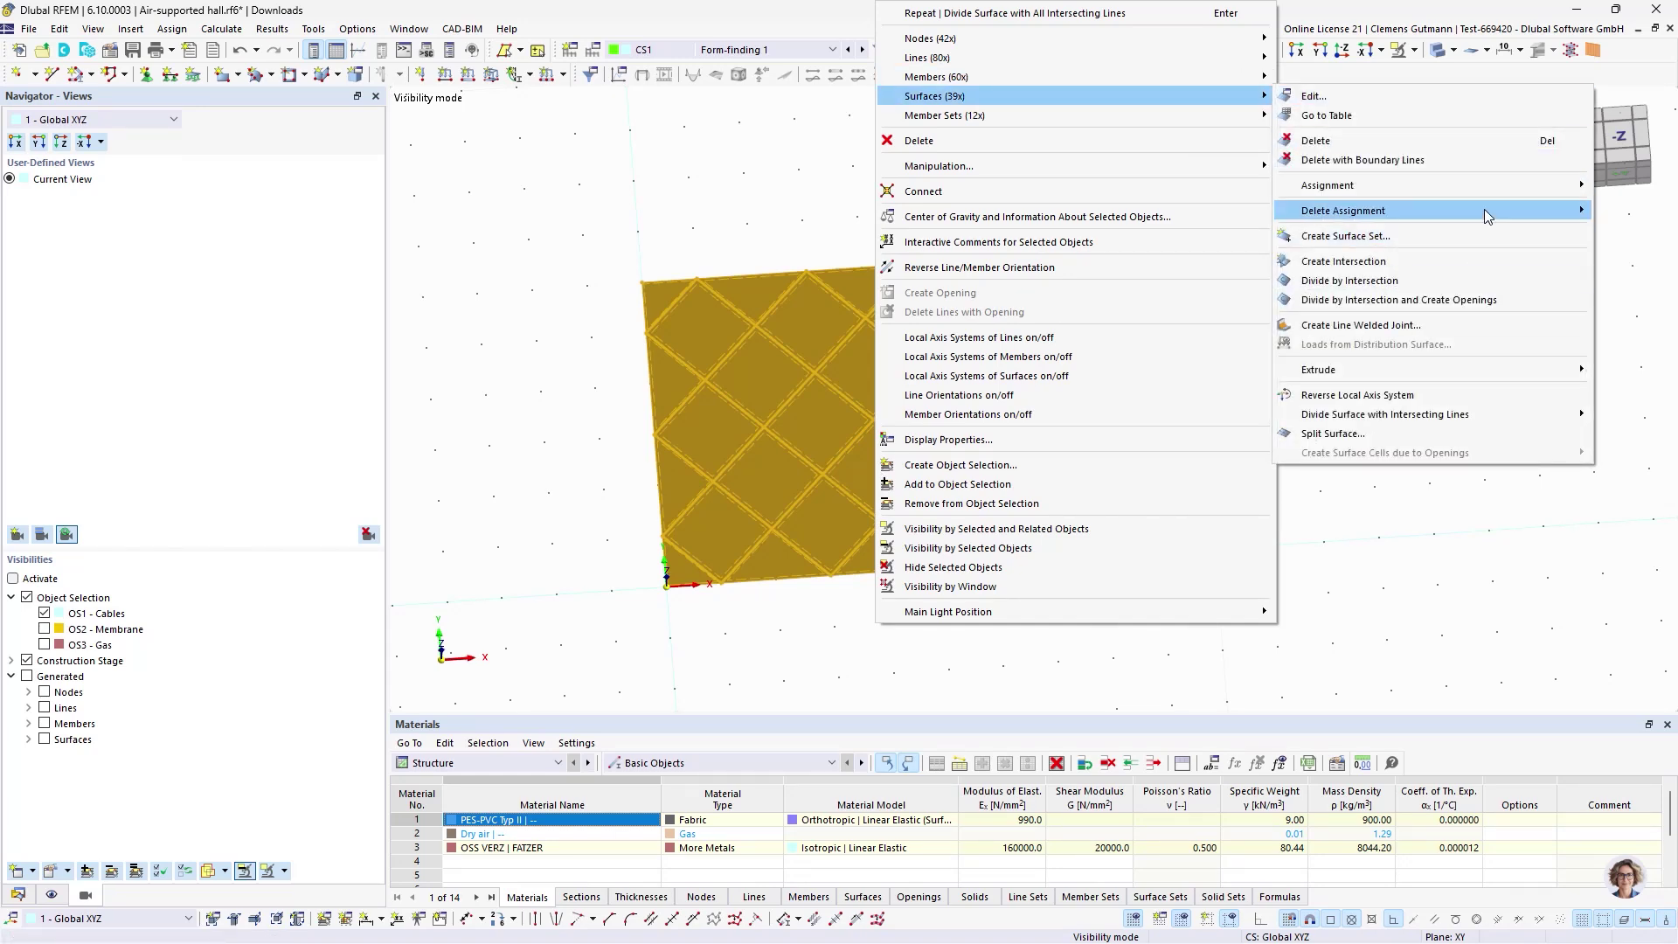
pyautogui.moveTo(1516, 369)
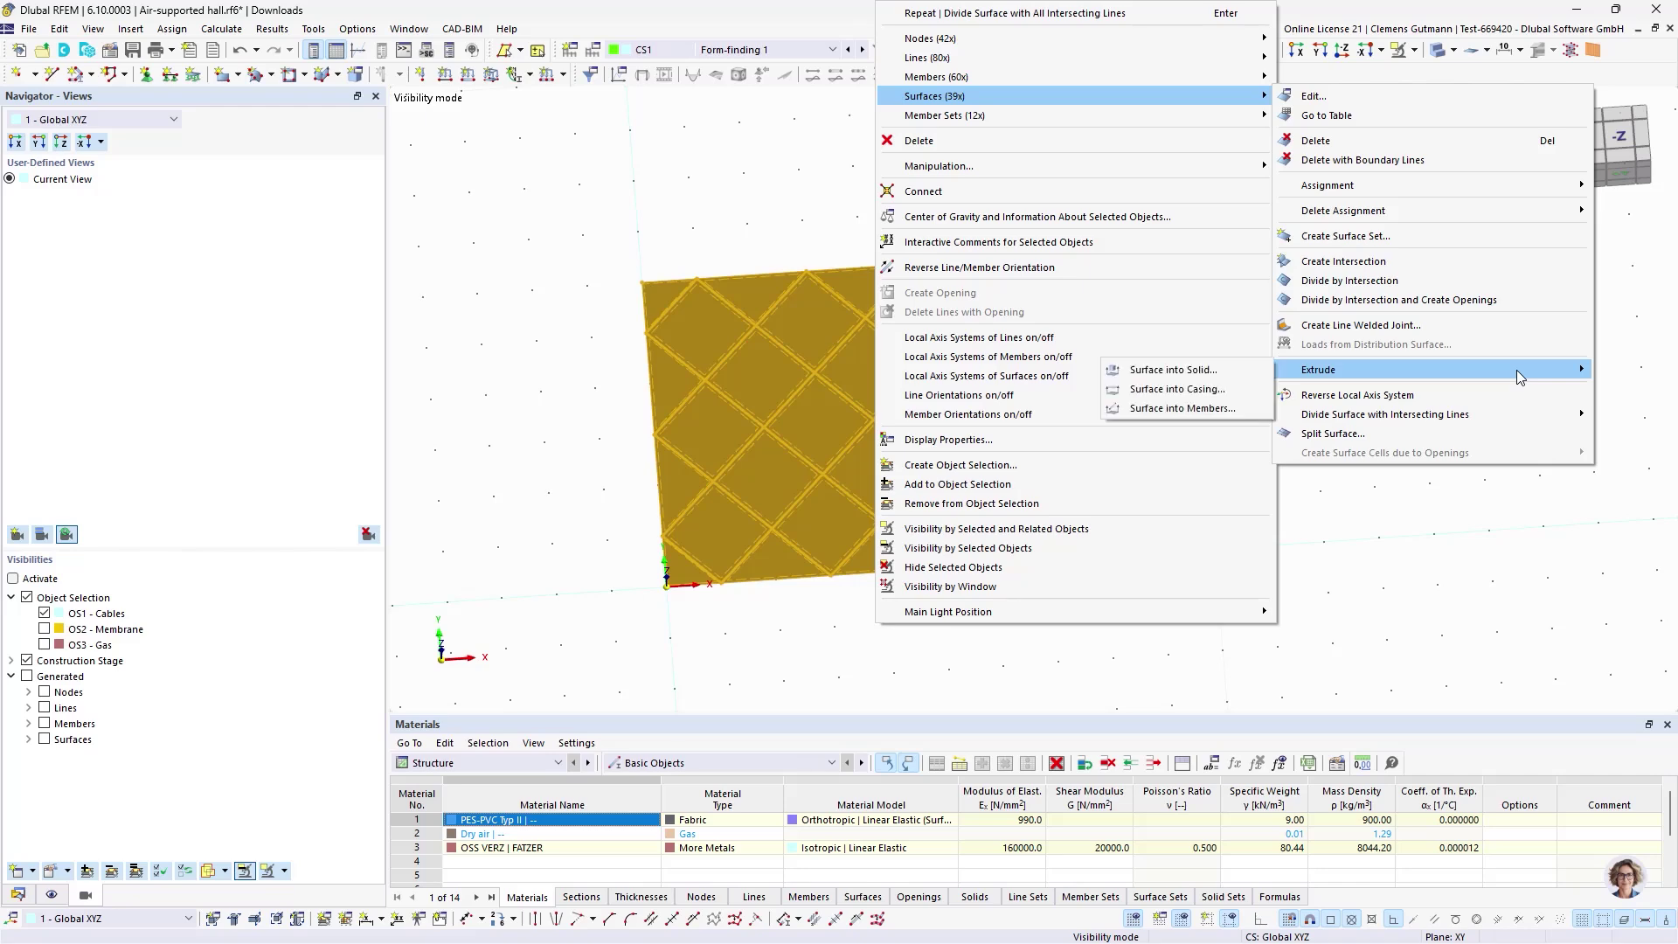
pyautogui.click(1221, 371)
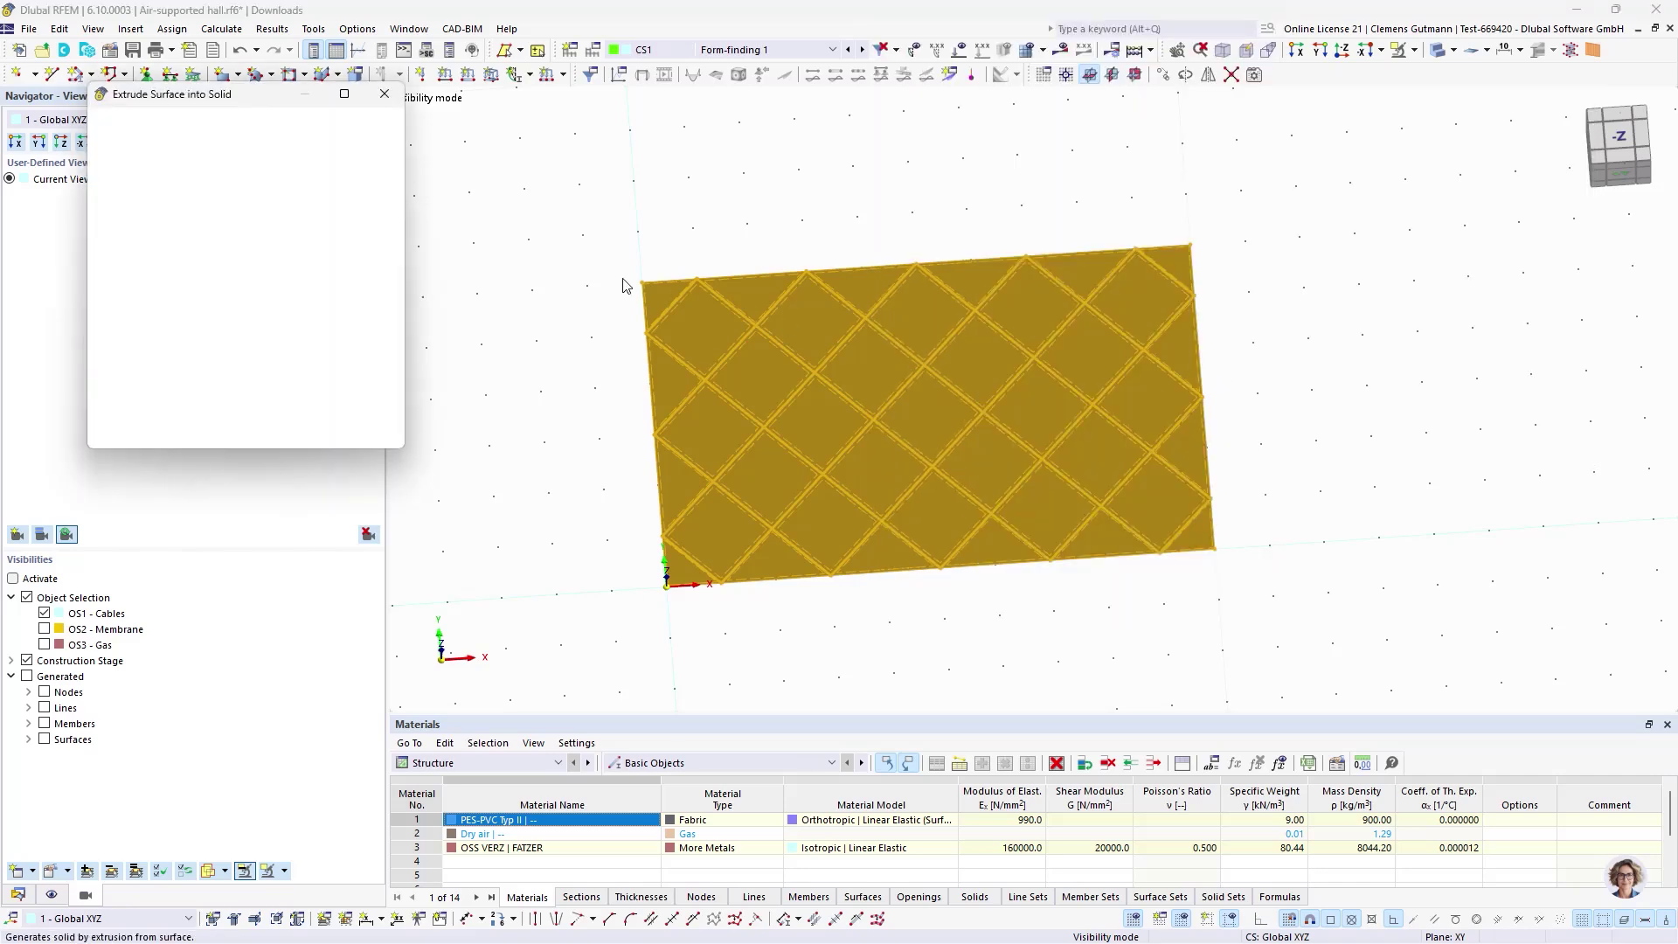
pyautogui.press('Tab')
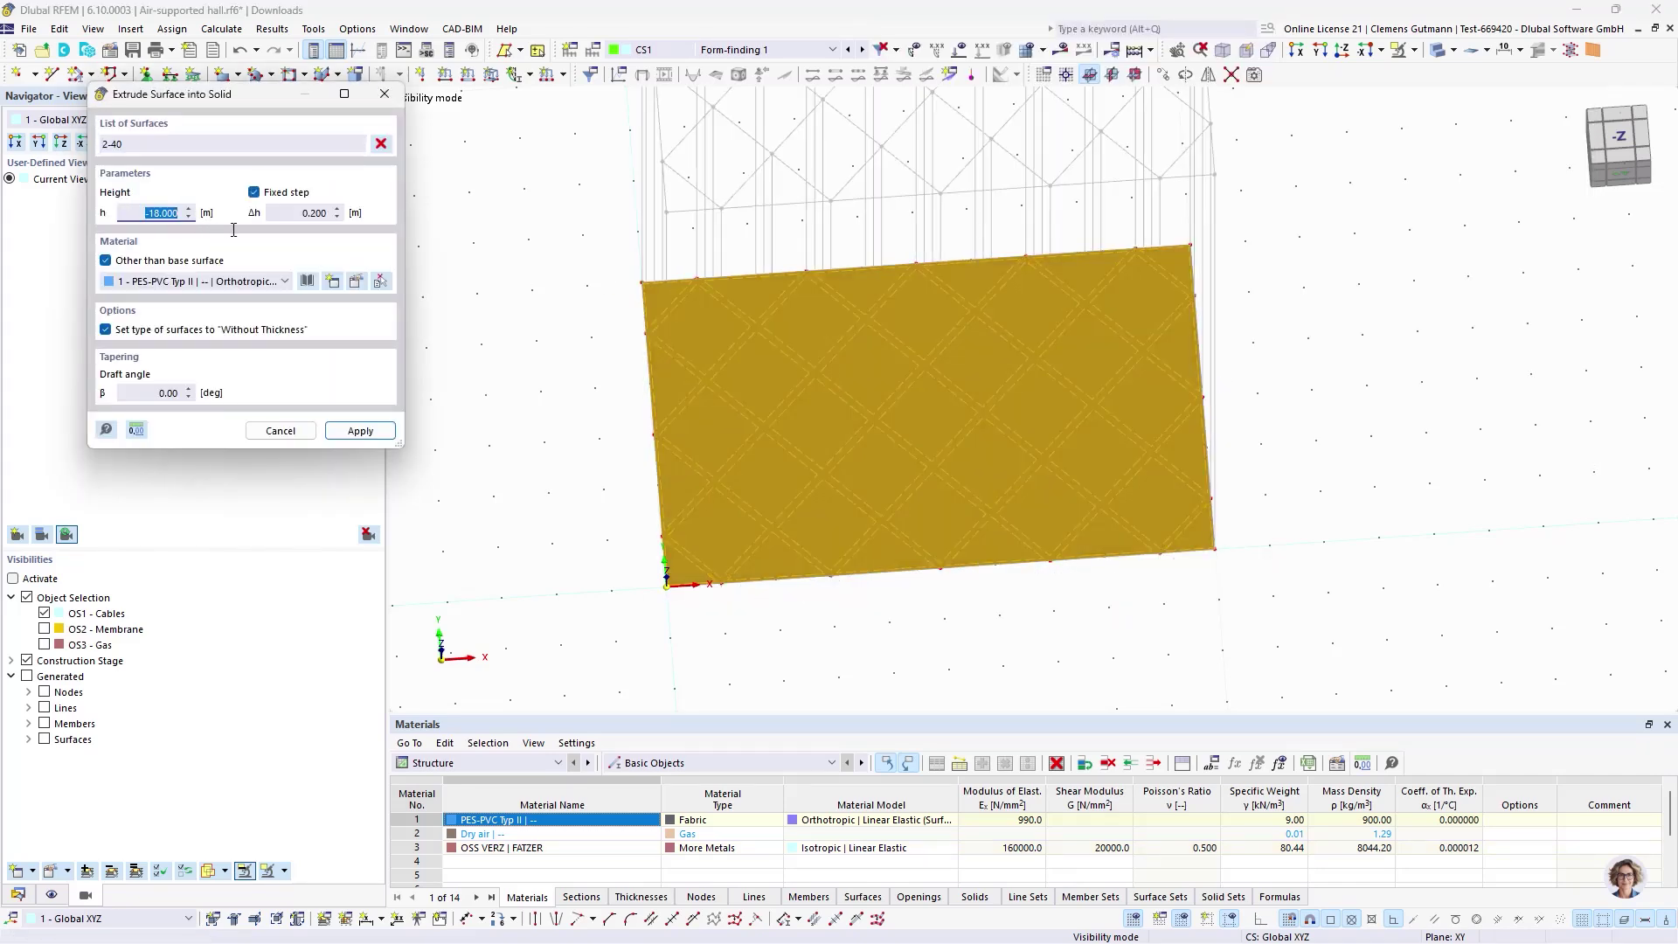
pyautogui.press('Tab')
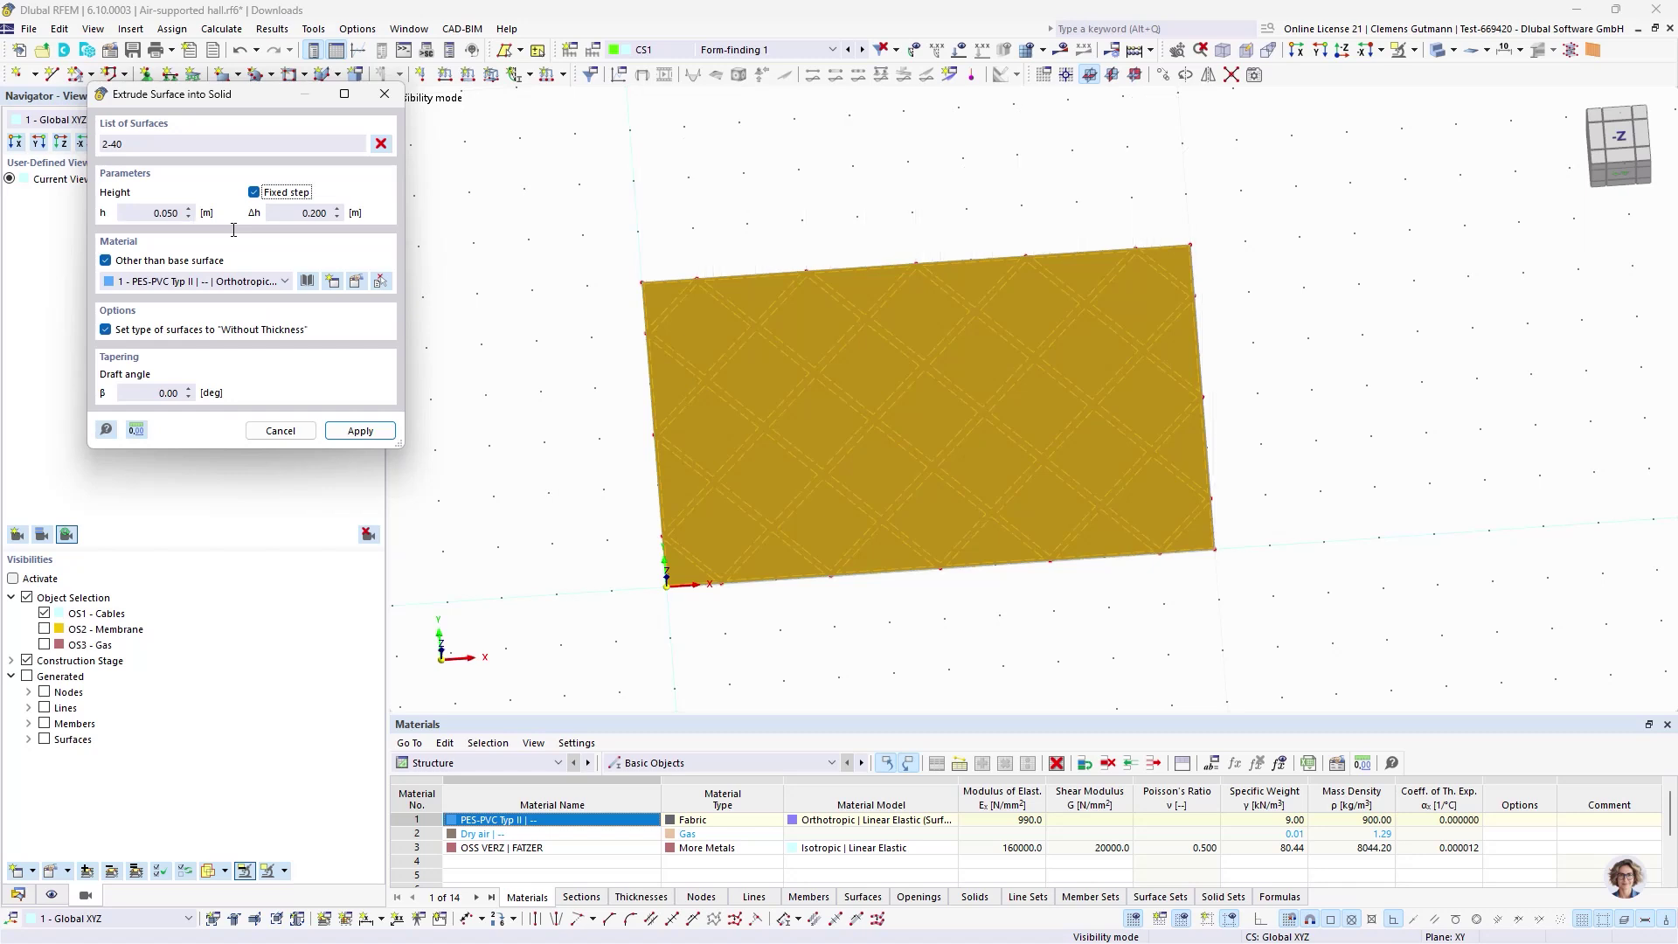
pyautogui.click(242, 281)
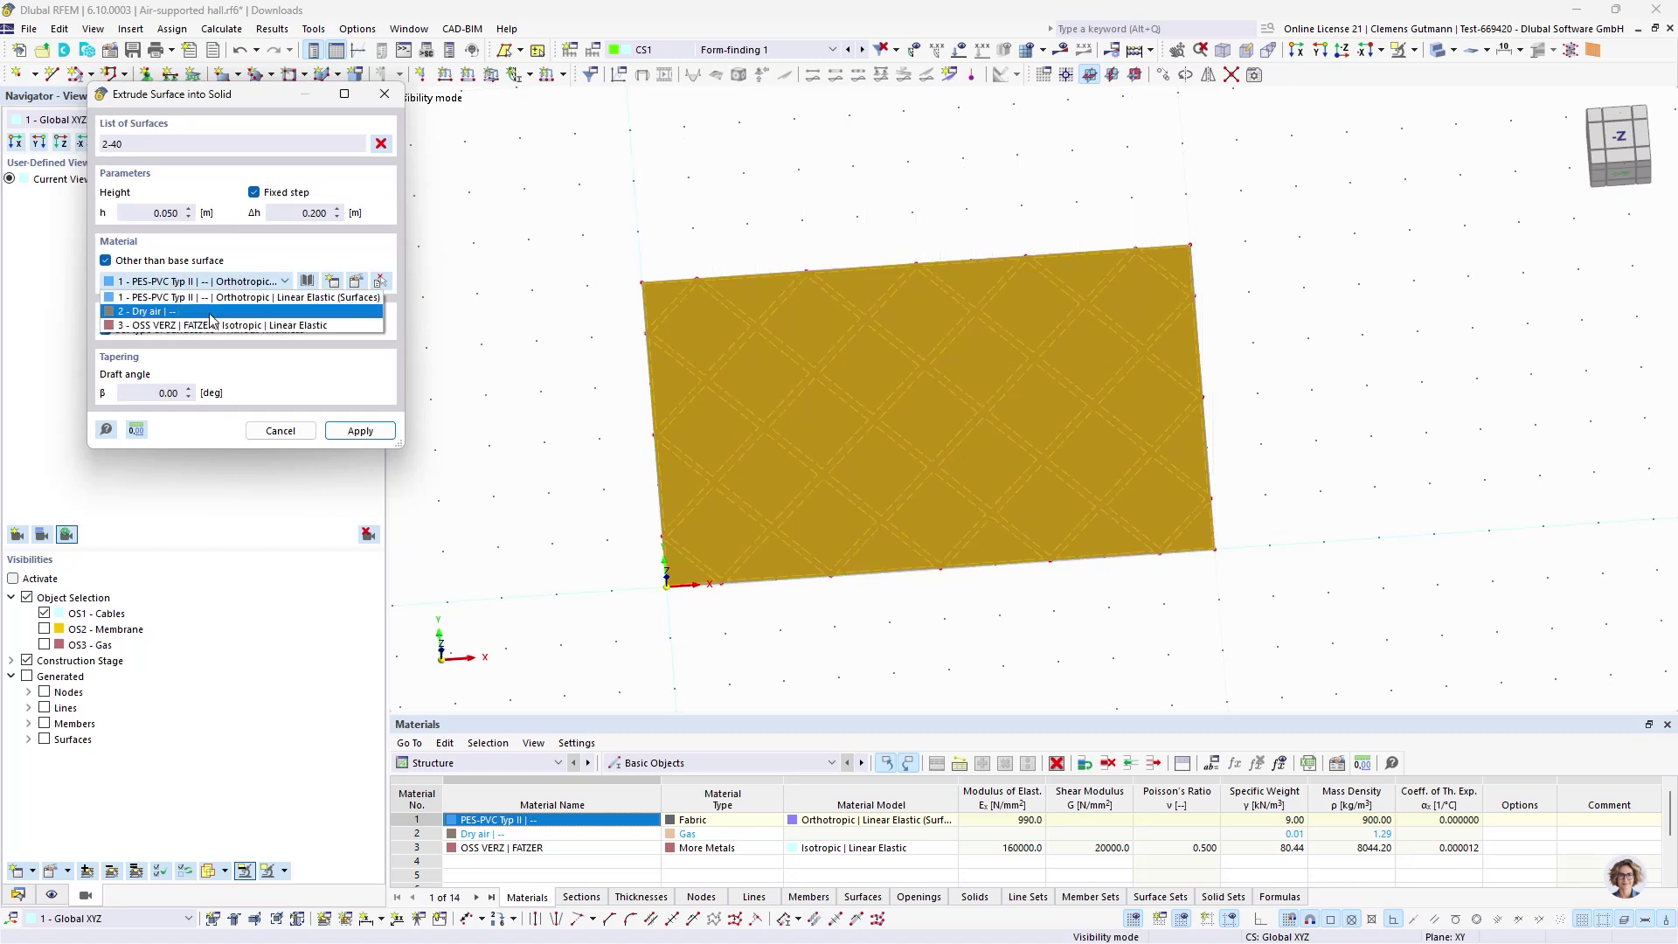
pyautogui.click(218, 313)
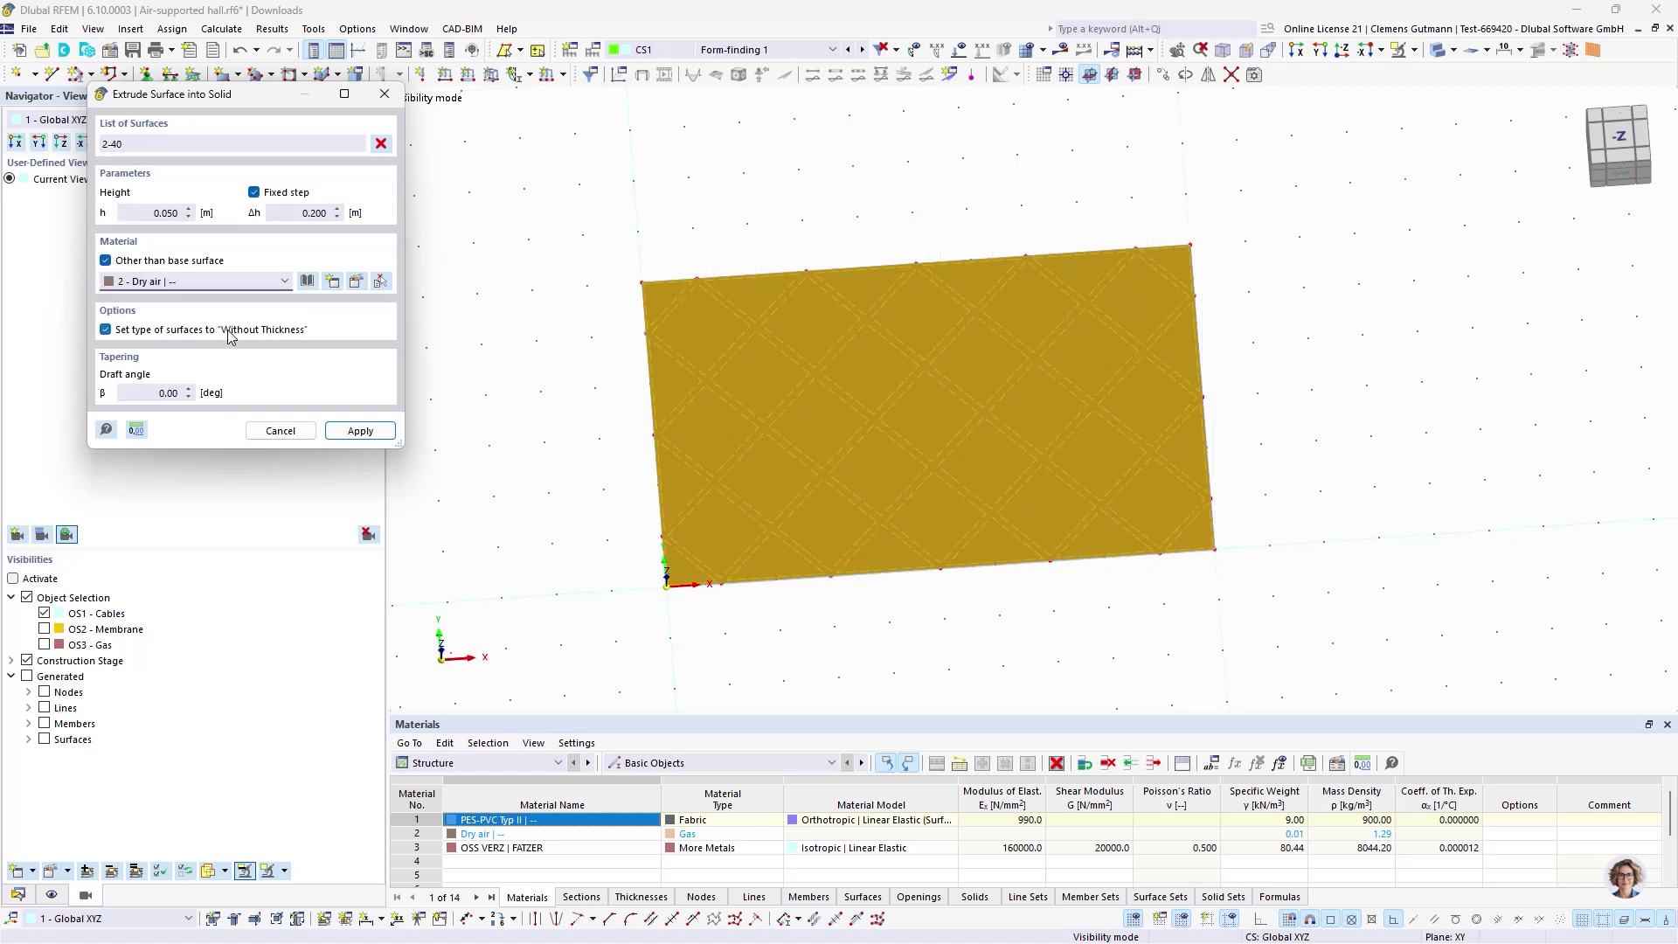
pyautogui.click(228, 334)
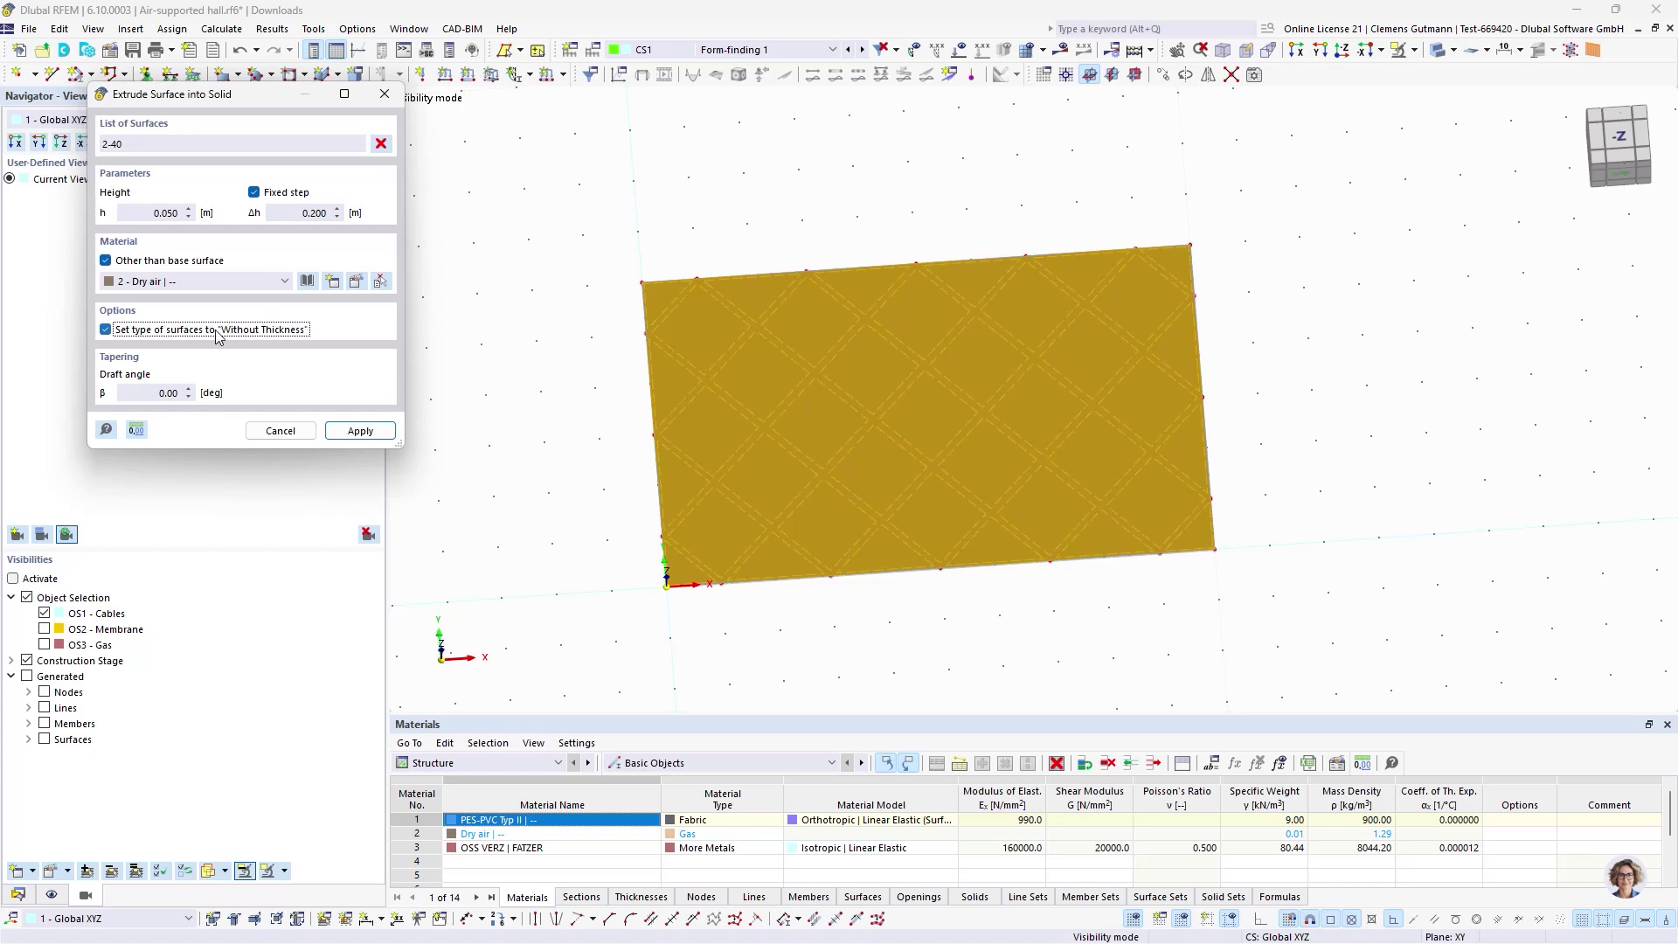
pyautogui.click(359, 432)
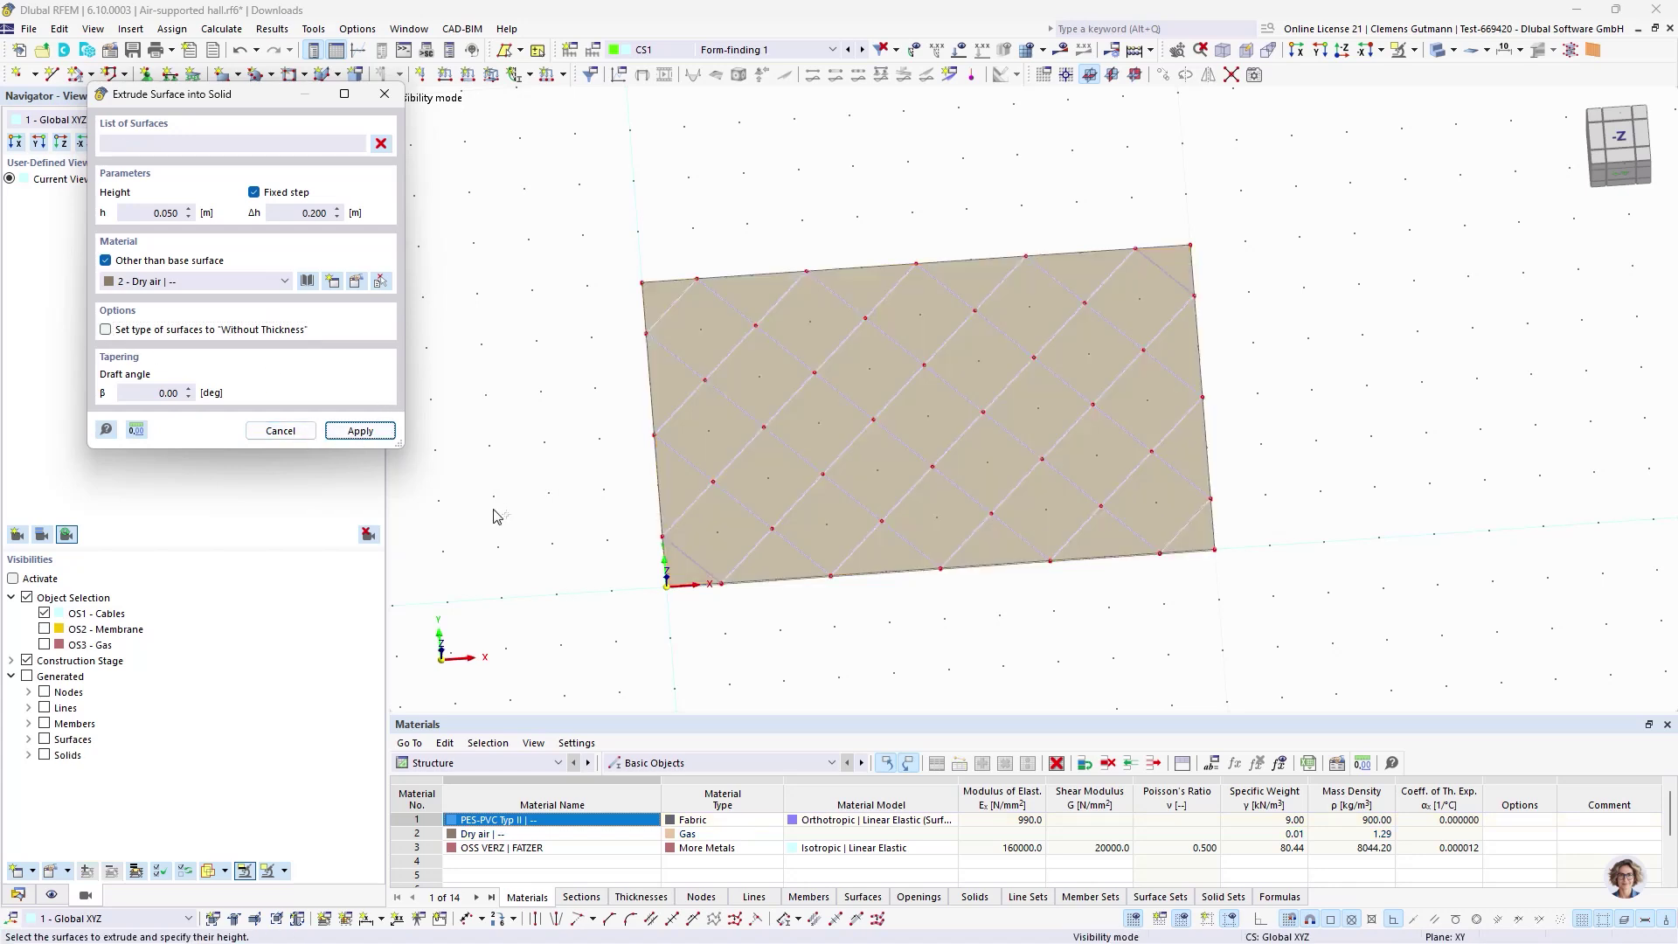
pyautogui.click(385, 98)
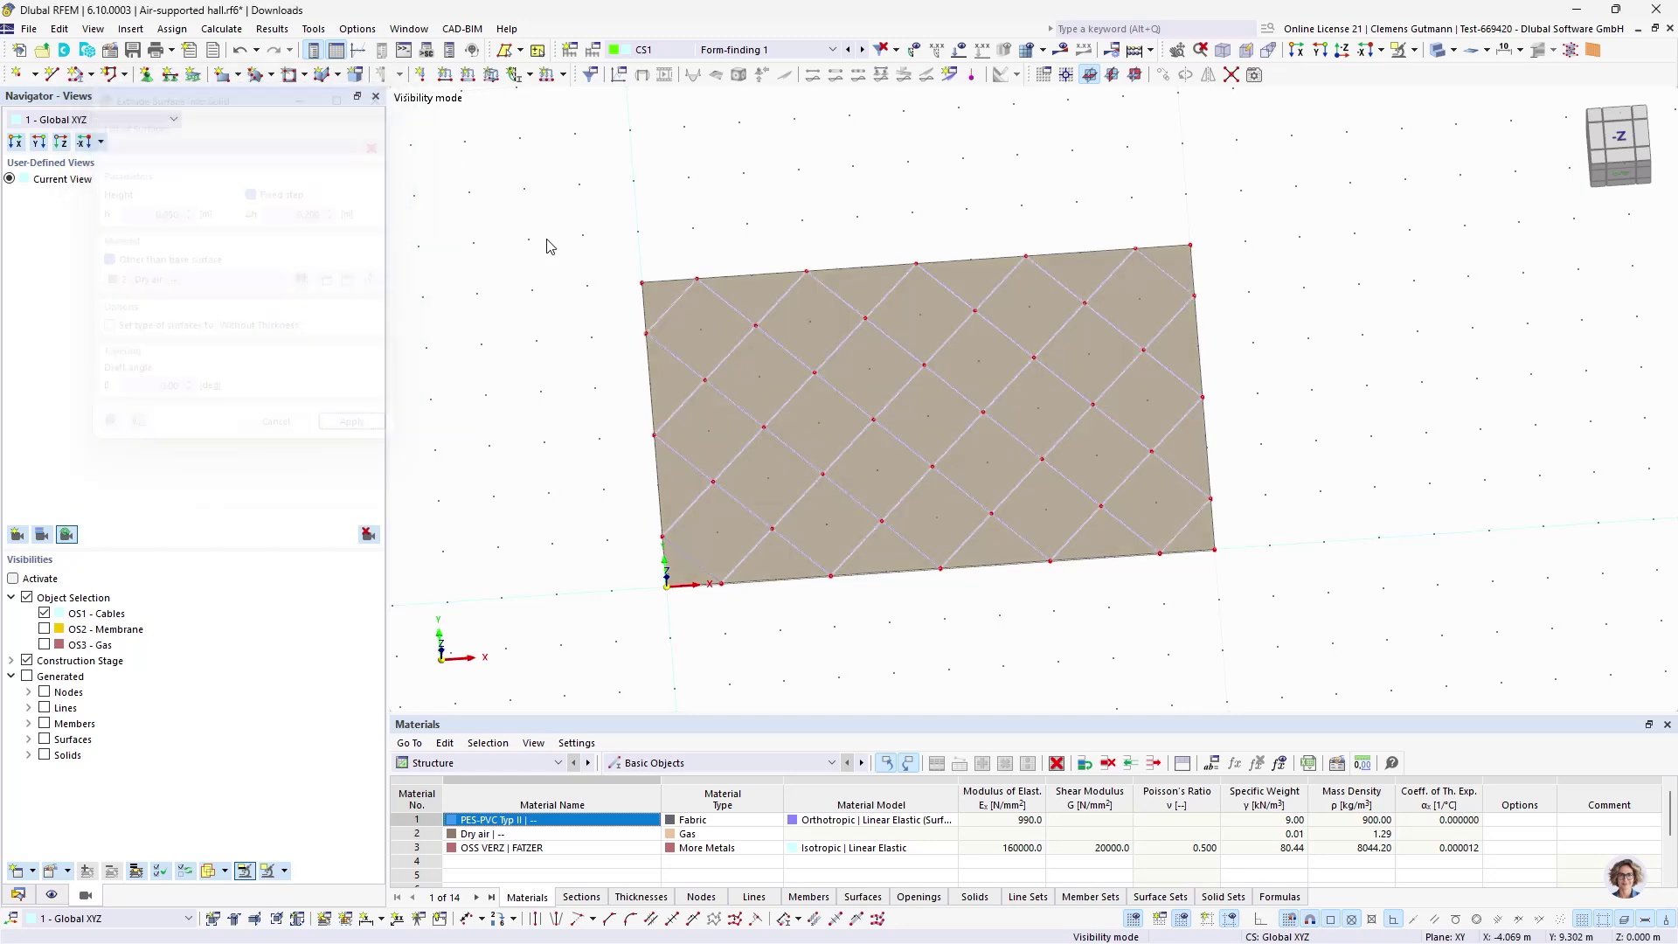
# - Change the solid type of all newly extruded solids 1-39 to Gas
pyautogui.scroll(2, 699, 629)
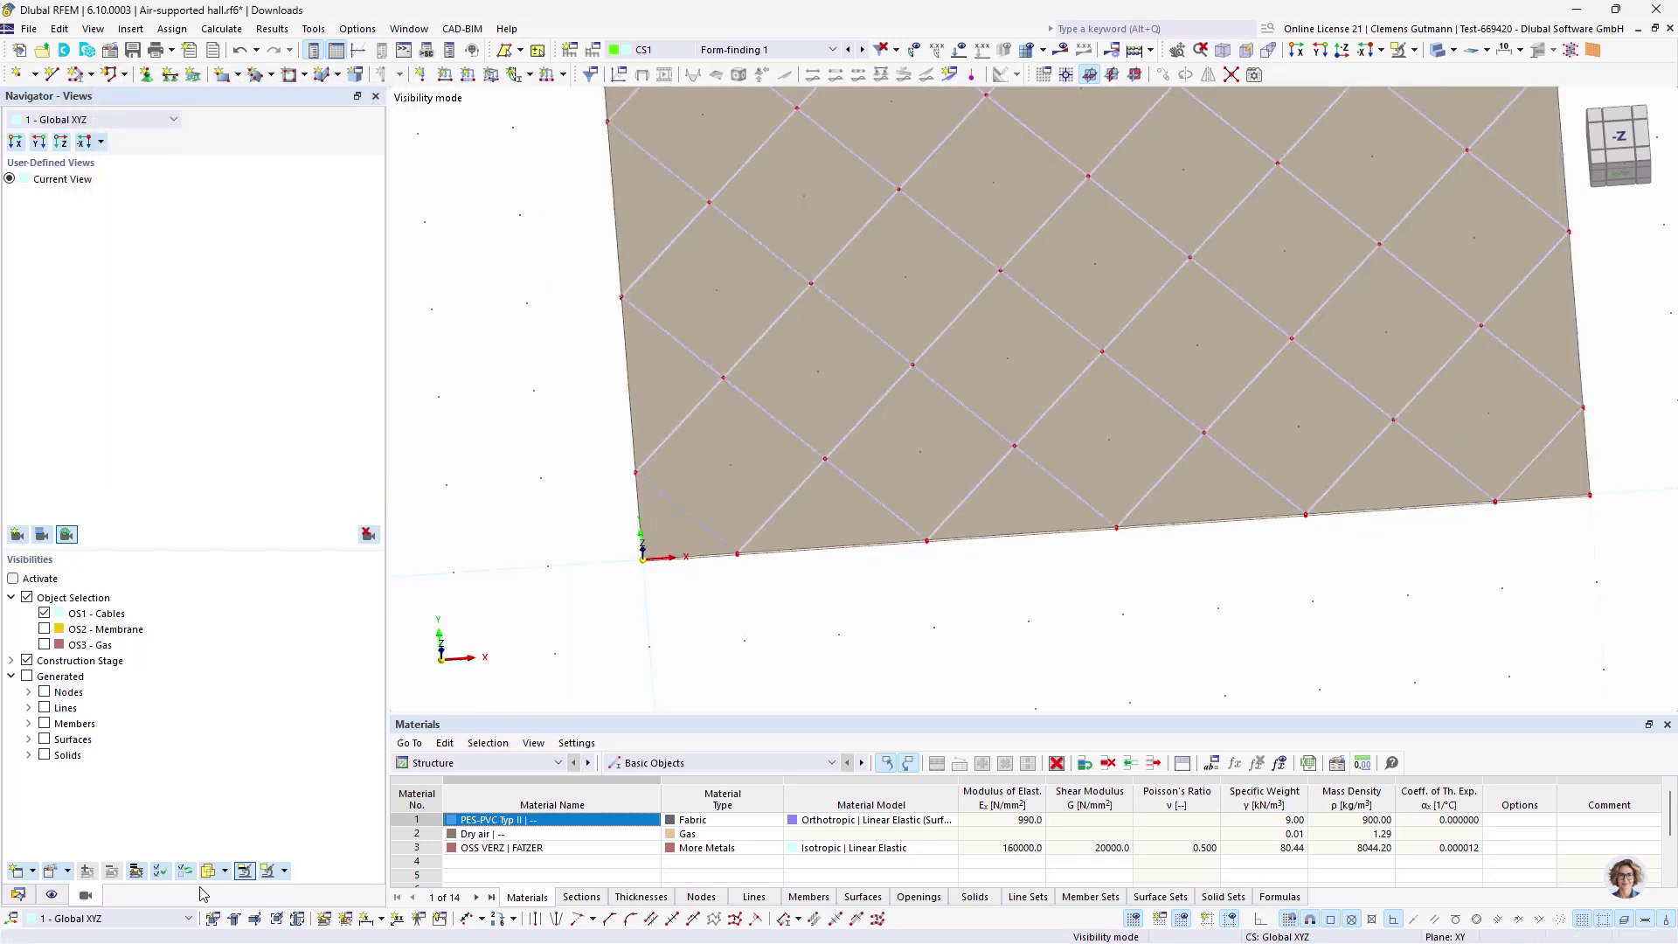
pyautogui.click(35, 893)
pyautogui.scroll(10, 131, 437)
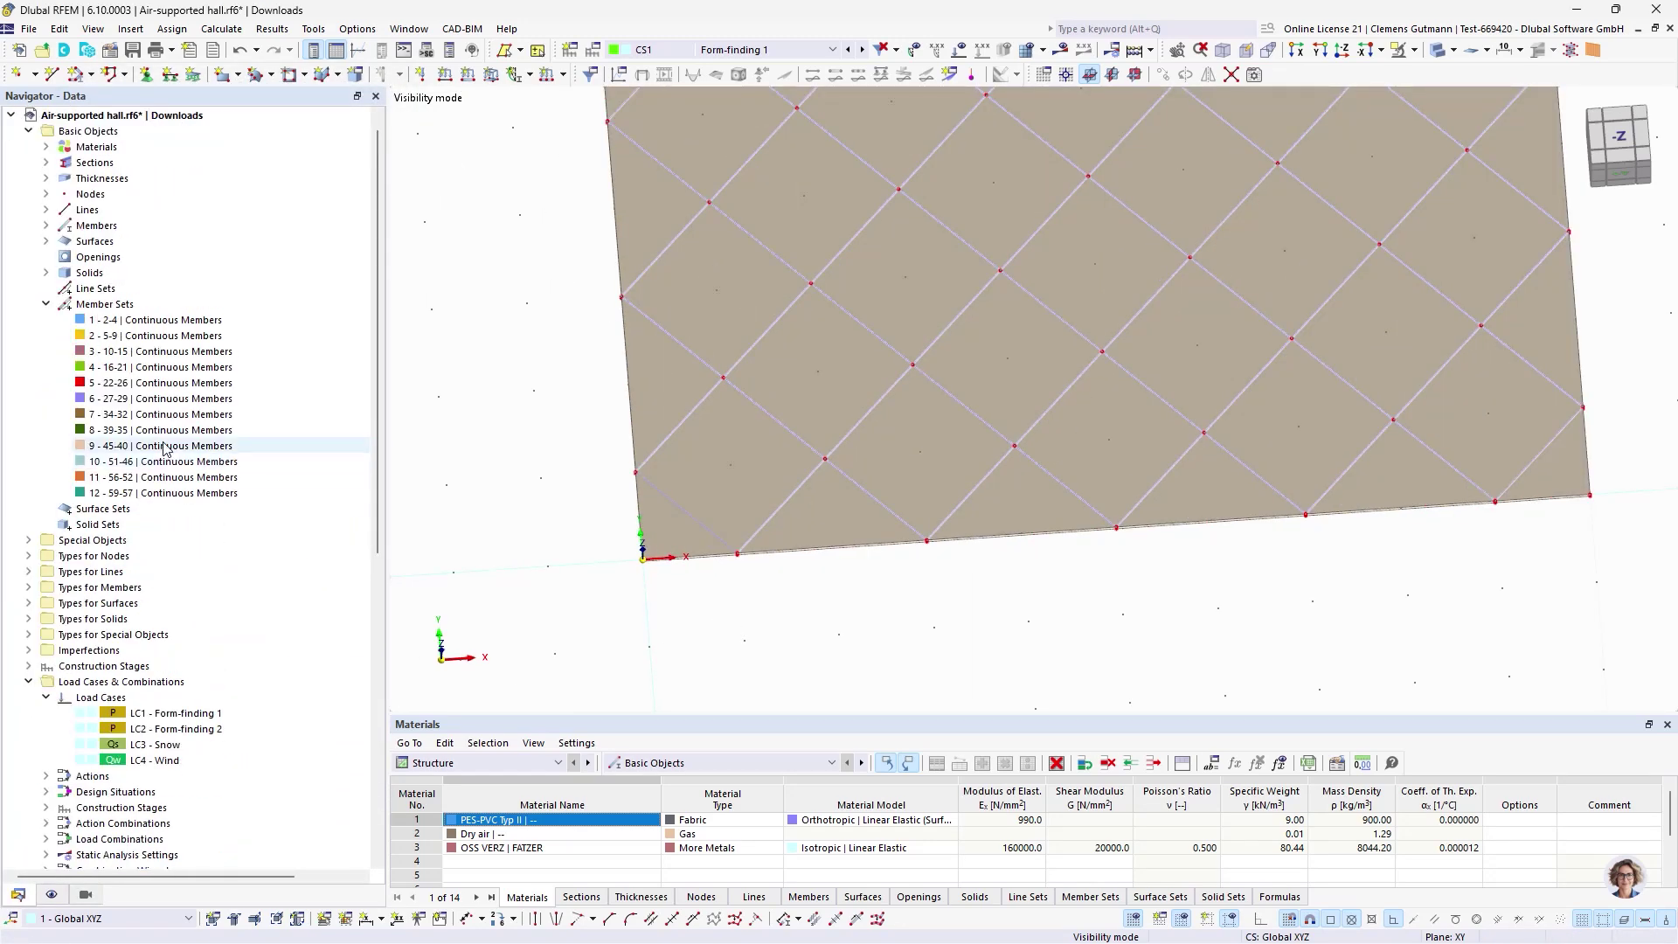
pyautogui.click(45, 319)
pyautogui.click(45, 288)
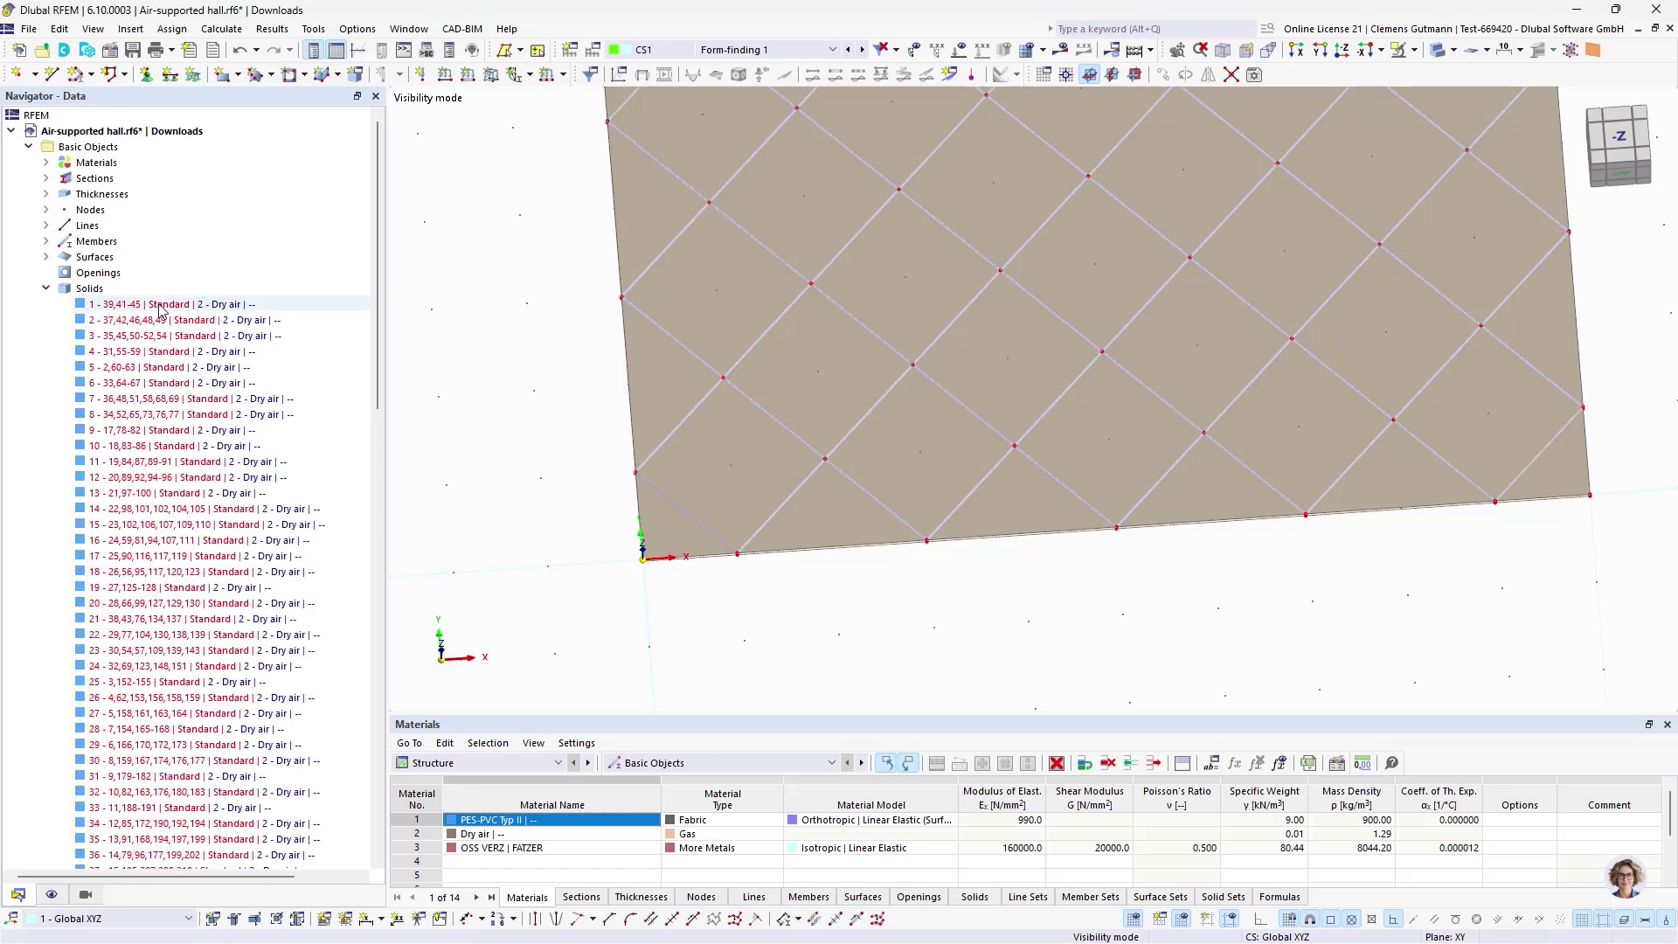
pyautogui.click(166, 303)
pyautogui.scroll(-6, 194, 542)
pyautogui.keyDown('shift'); pyautogui.click(194, 619); pyautogui.keyUp('shift')
pyautogui.rightClick(194, 619)
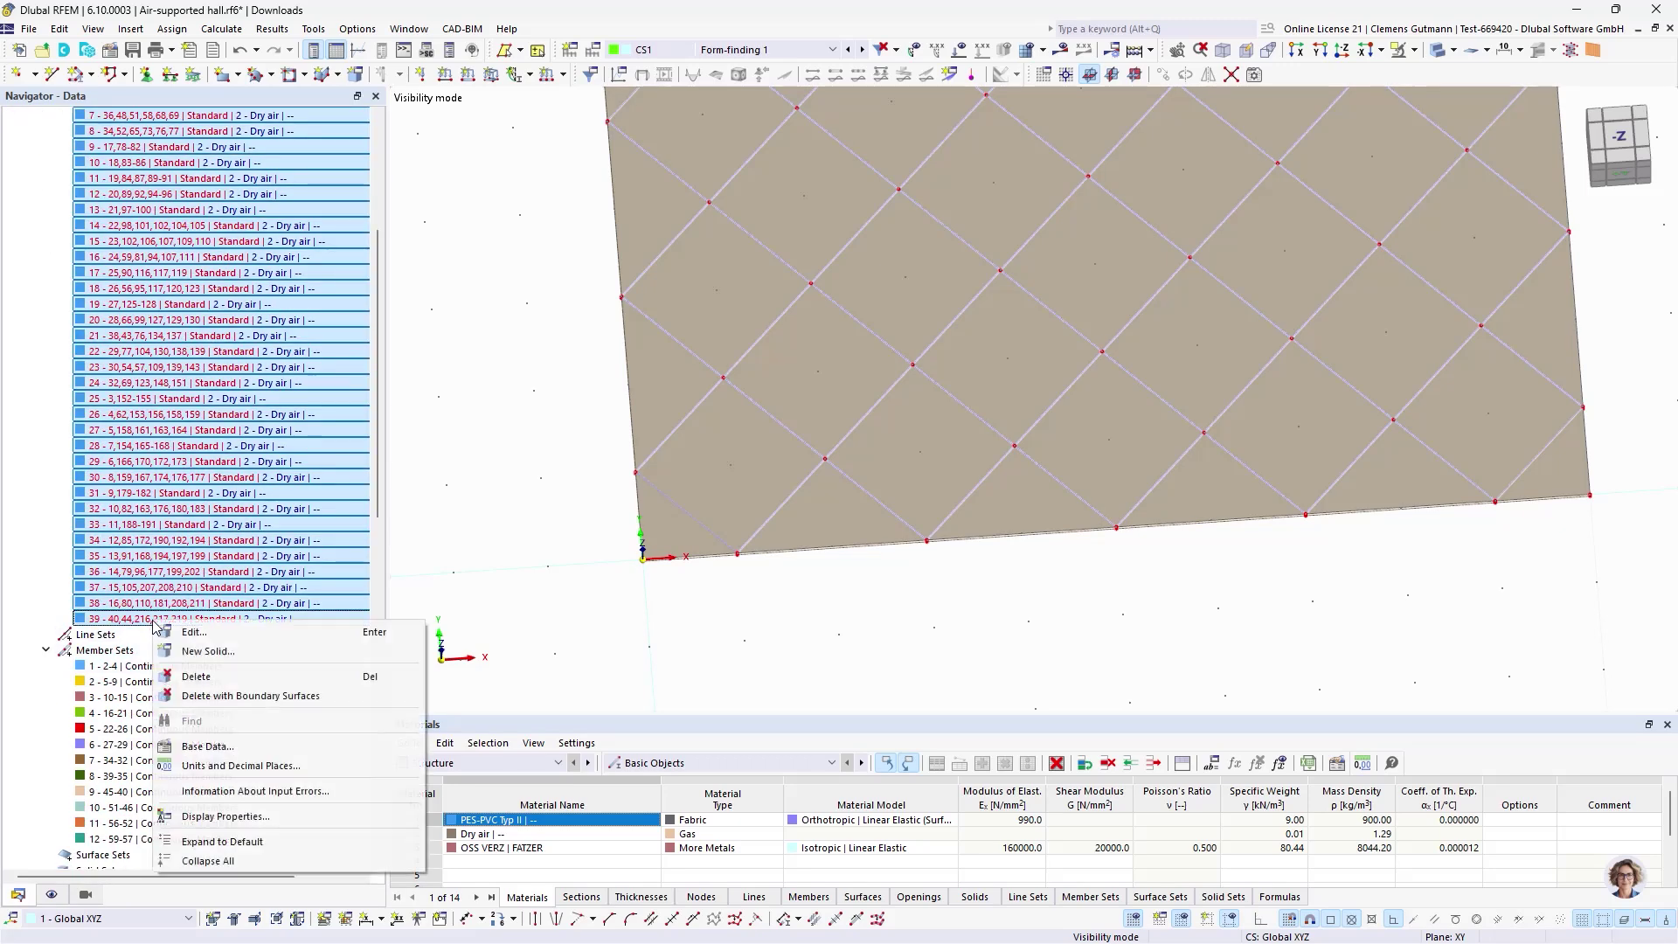
pyautogui.click(194, 640)
pyautogui.click(437, 241)
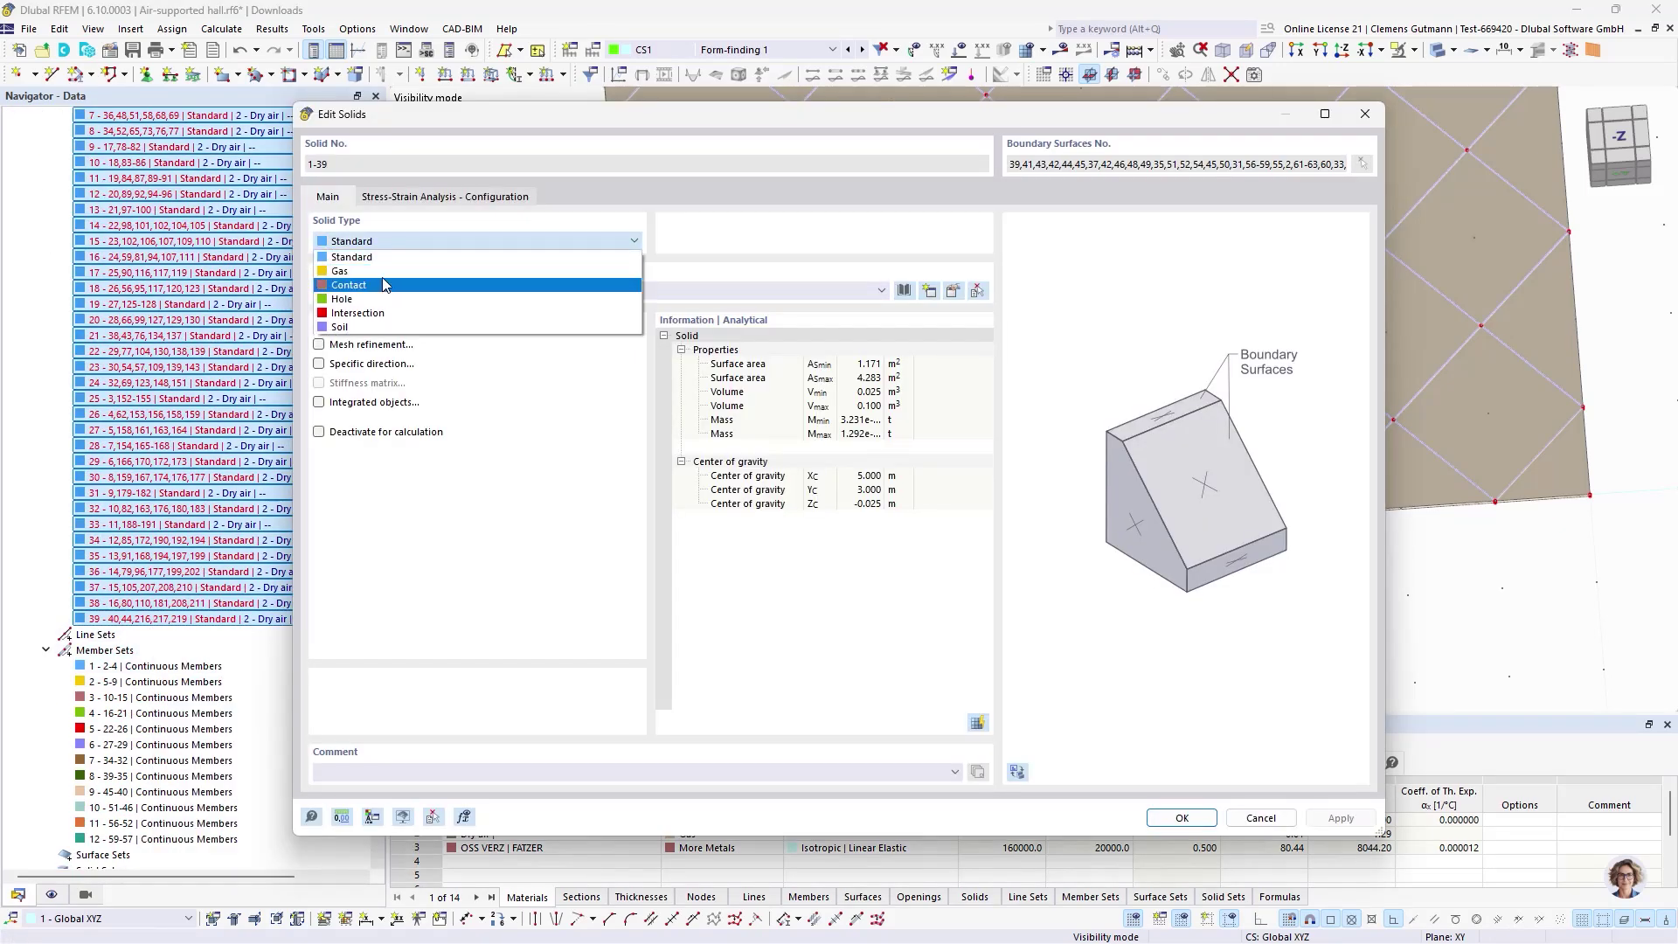
pyautogui.click(376, 278)
pyautogui.click(1194, 816)
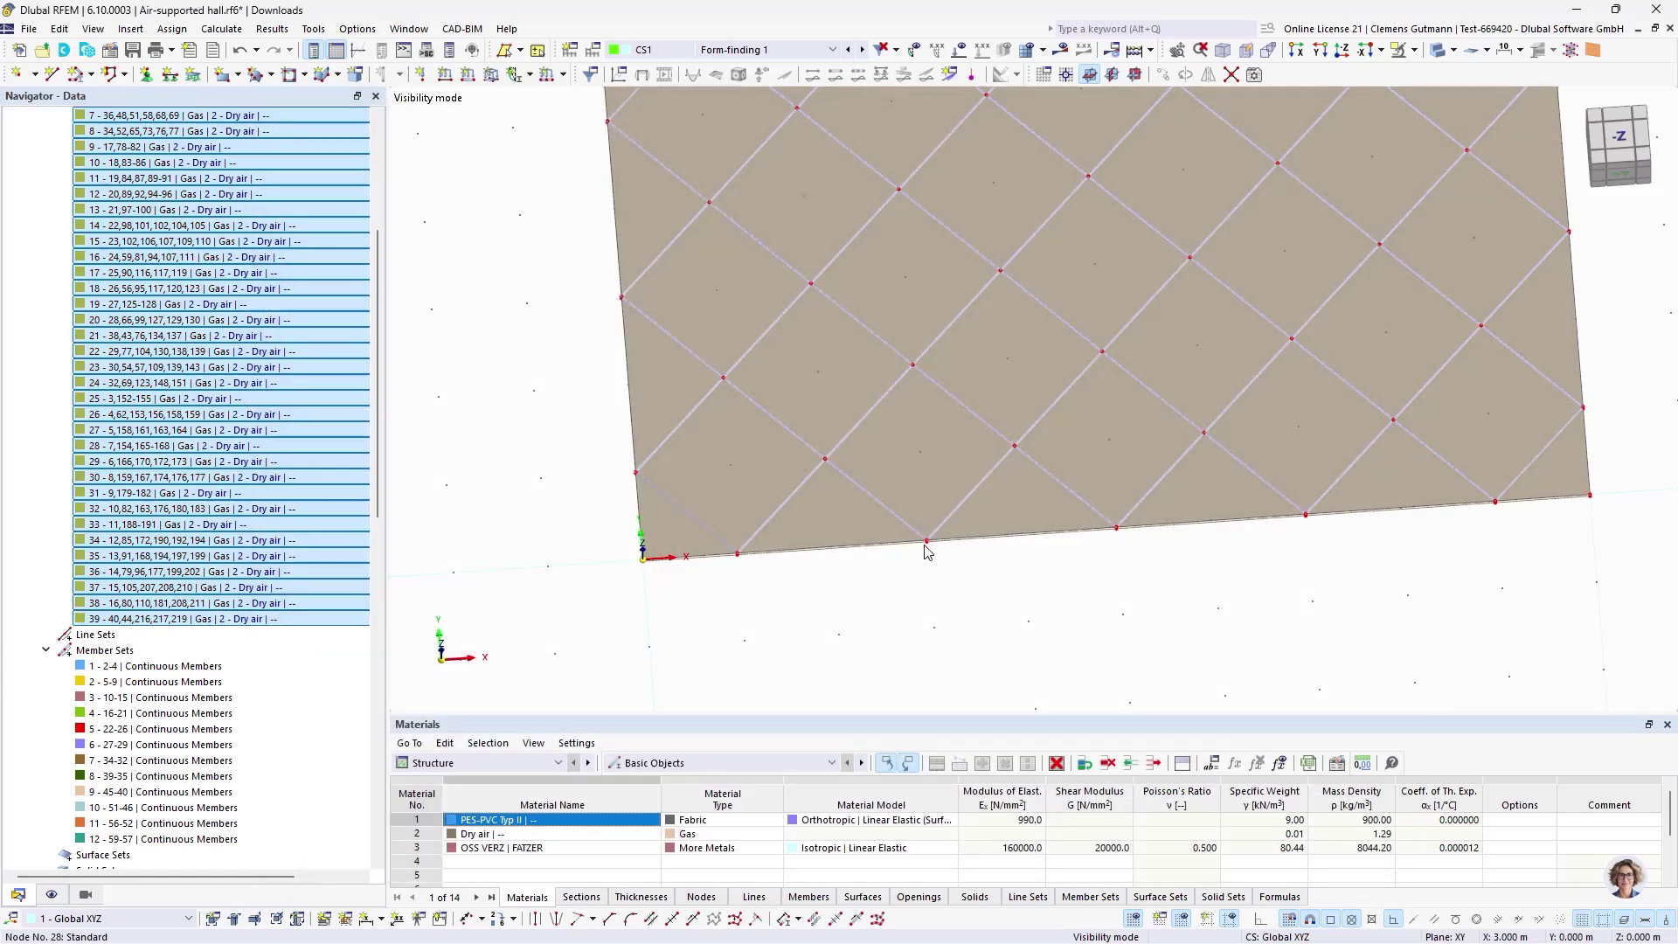
# - Select all vertical and bottom surfaces of the gas solids in the Y-direction view and set their stiffness type to Membrane
pyautogui.keyDown('ctrl'); pyautogui.moveTo(925, 550); pyautogui.dragTo(817, 489, button='middle'); pyautogui.keyUp('ctrl')
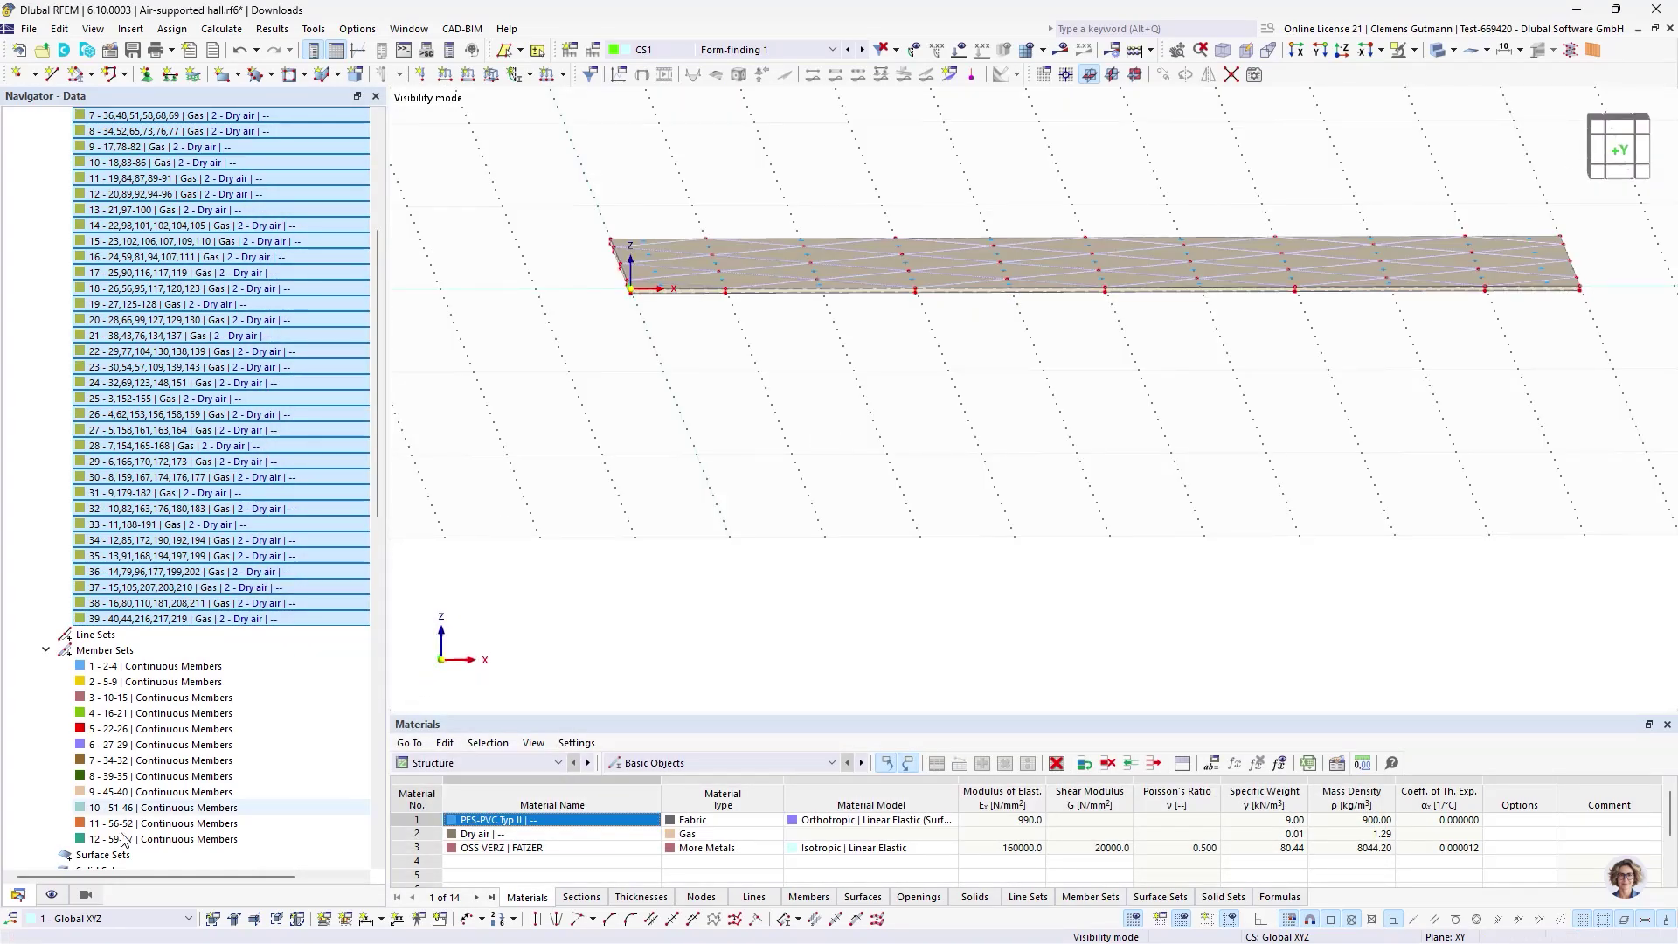
pyautogui.scroll(5, 199, 559)
pyautogui.scroll(1, 194, 542)
pyautogui.click(46, 288)
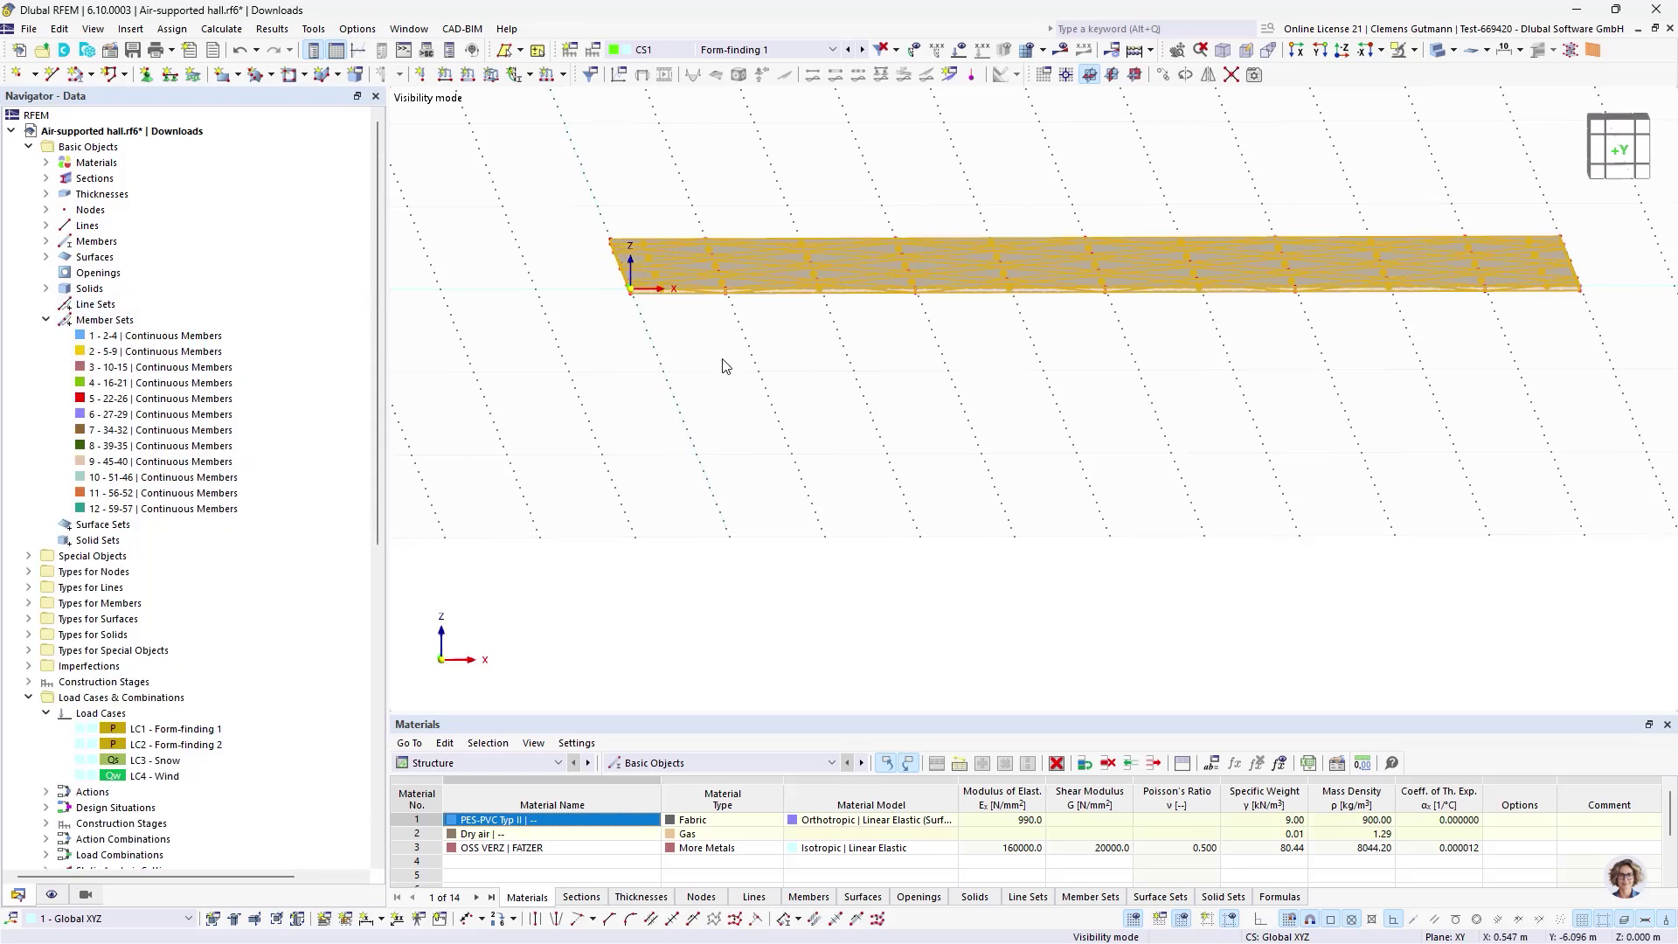
pyautogui.click(1618, 149)
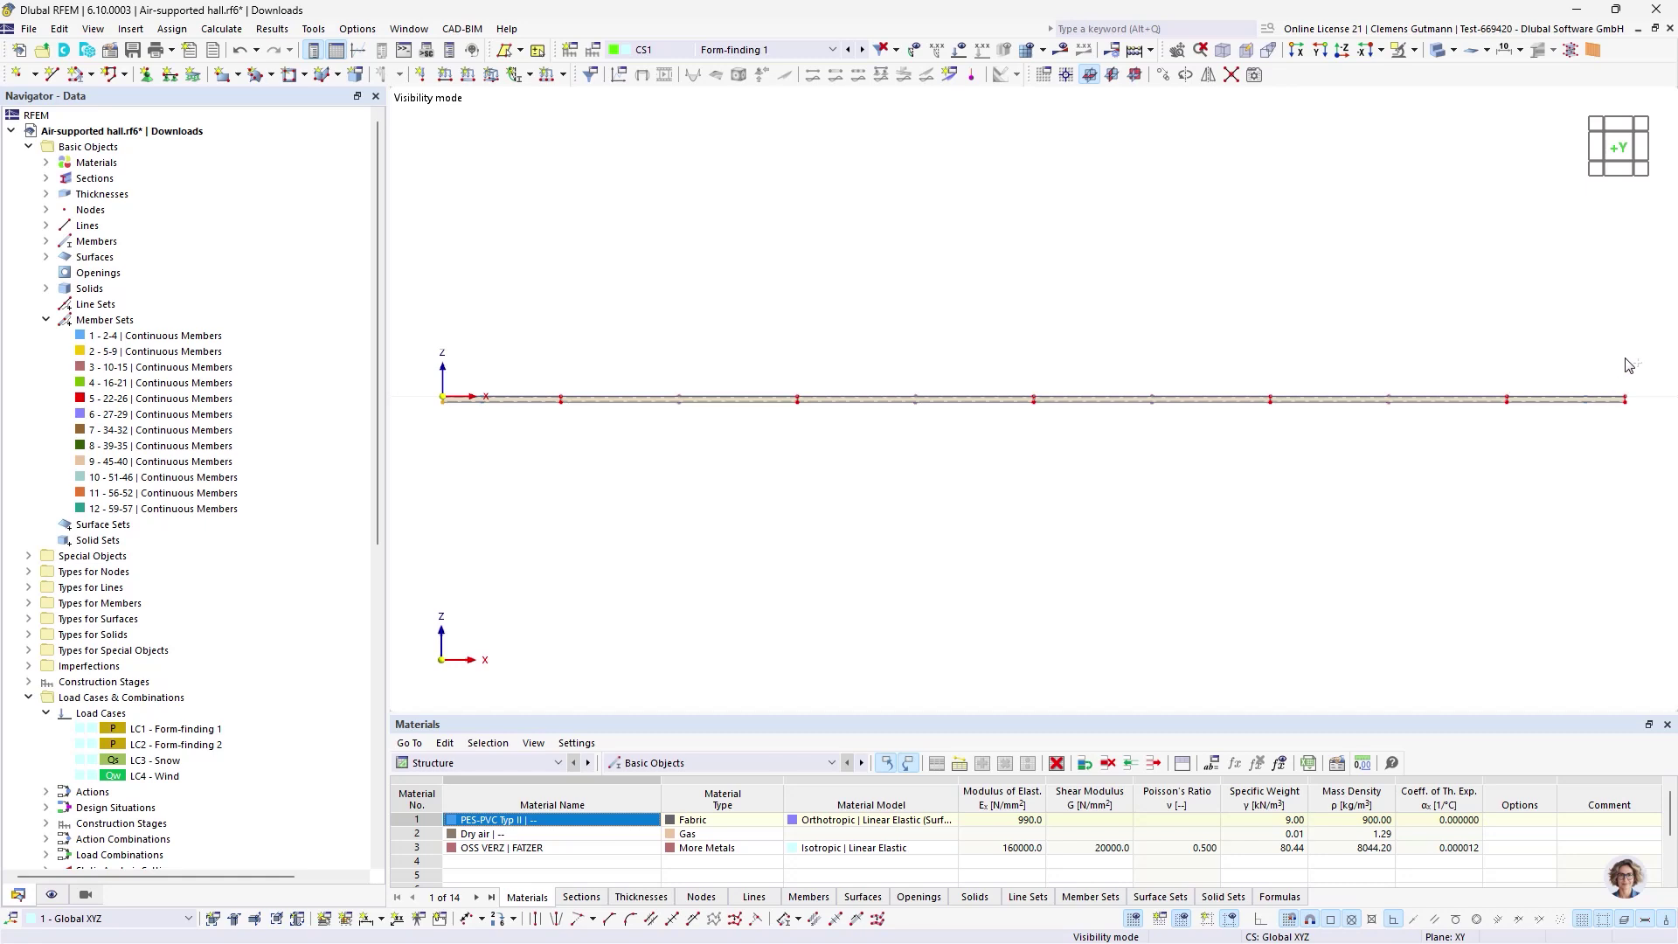
pyautogui.moveTo(1626, 364); pyautogui.dragTo(1632, 442)
pyautogui.click(1651, 452)
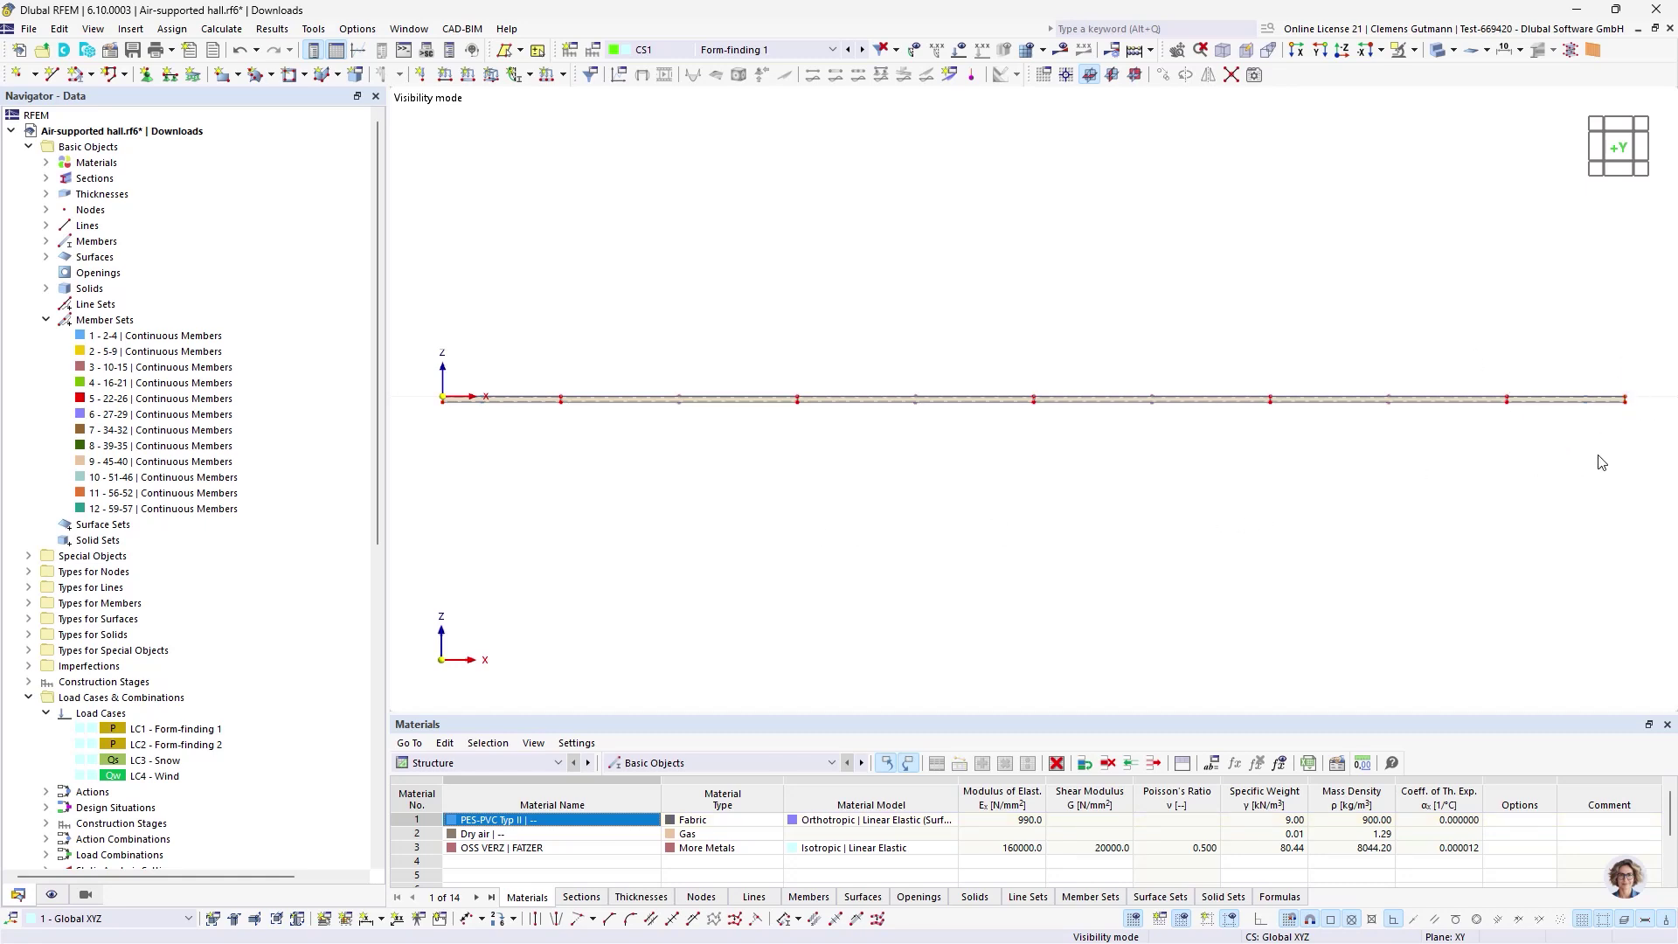
pyautogui.moveTo(1641, 453); pyautogui.dragTo(417, 404)
pyautogui.scroll(5, 424, 402)
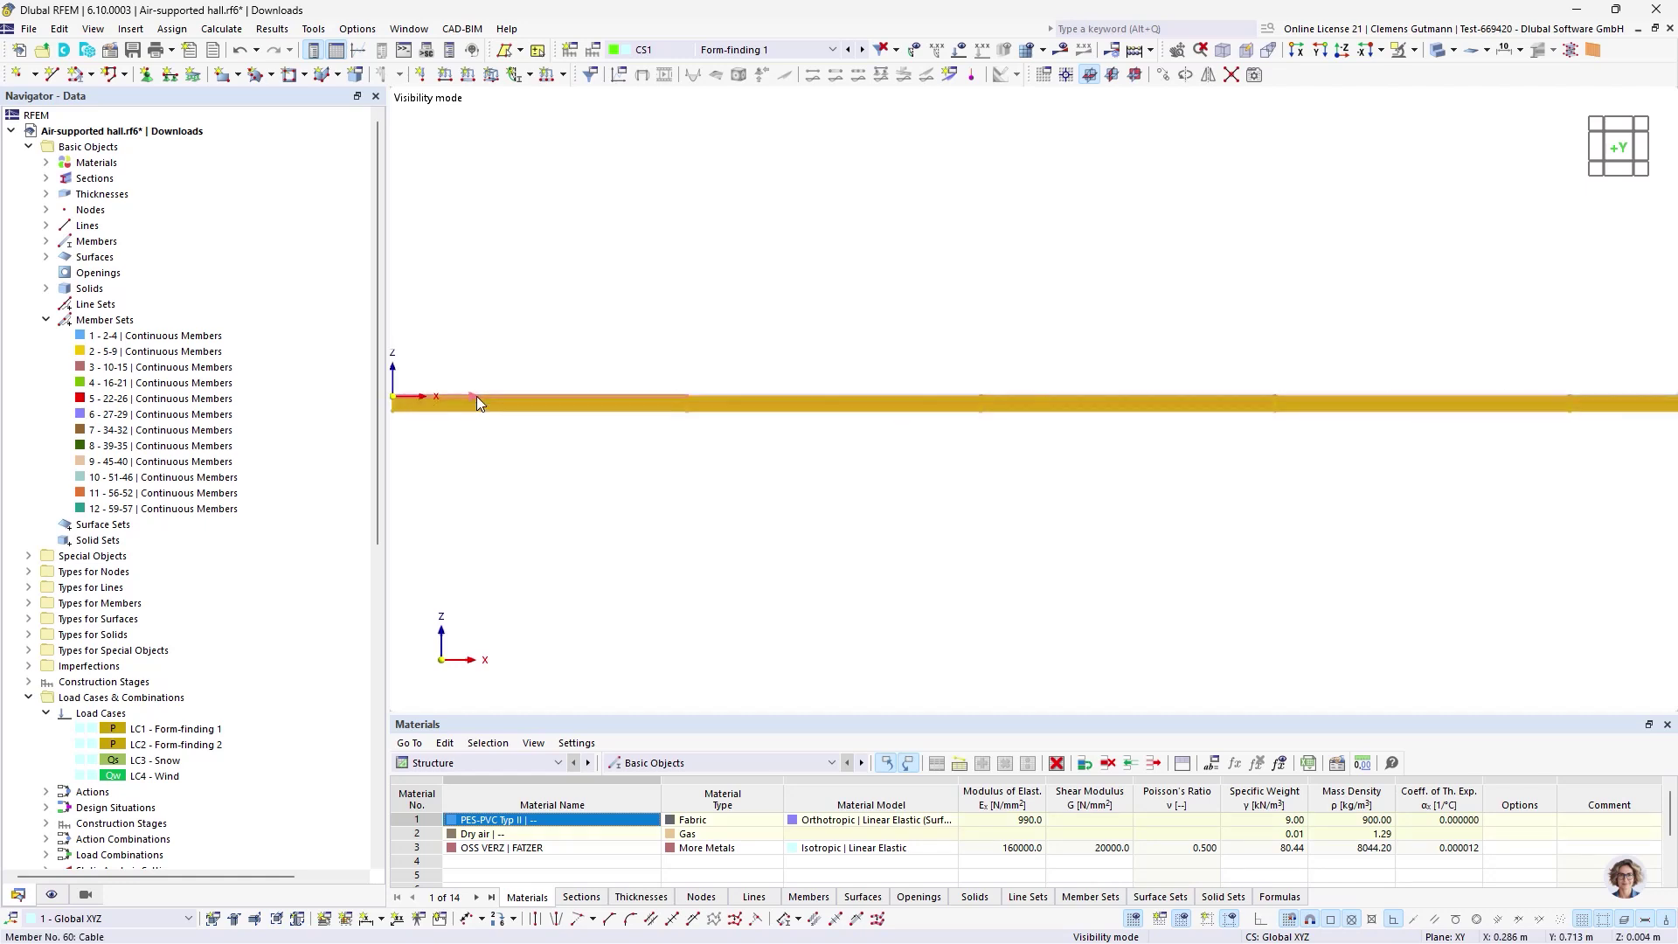
pyautogui.rightClick(491, 404)
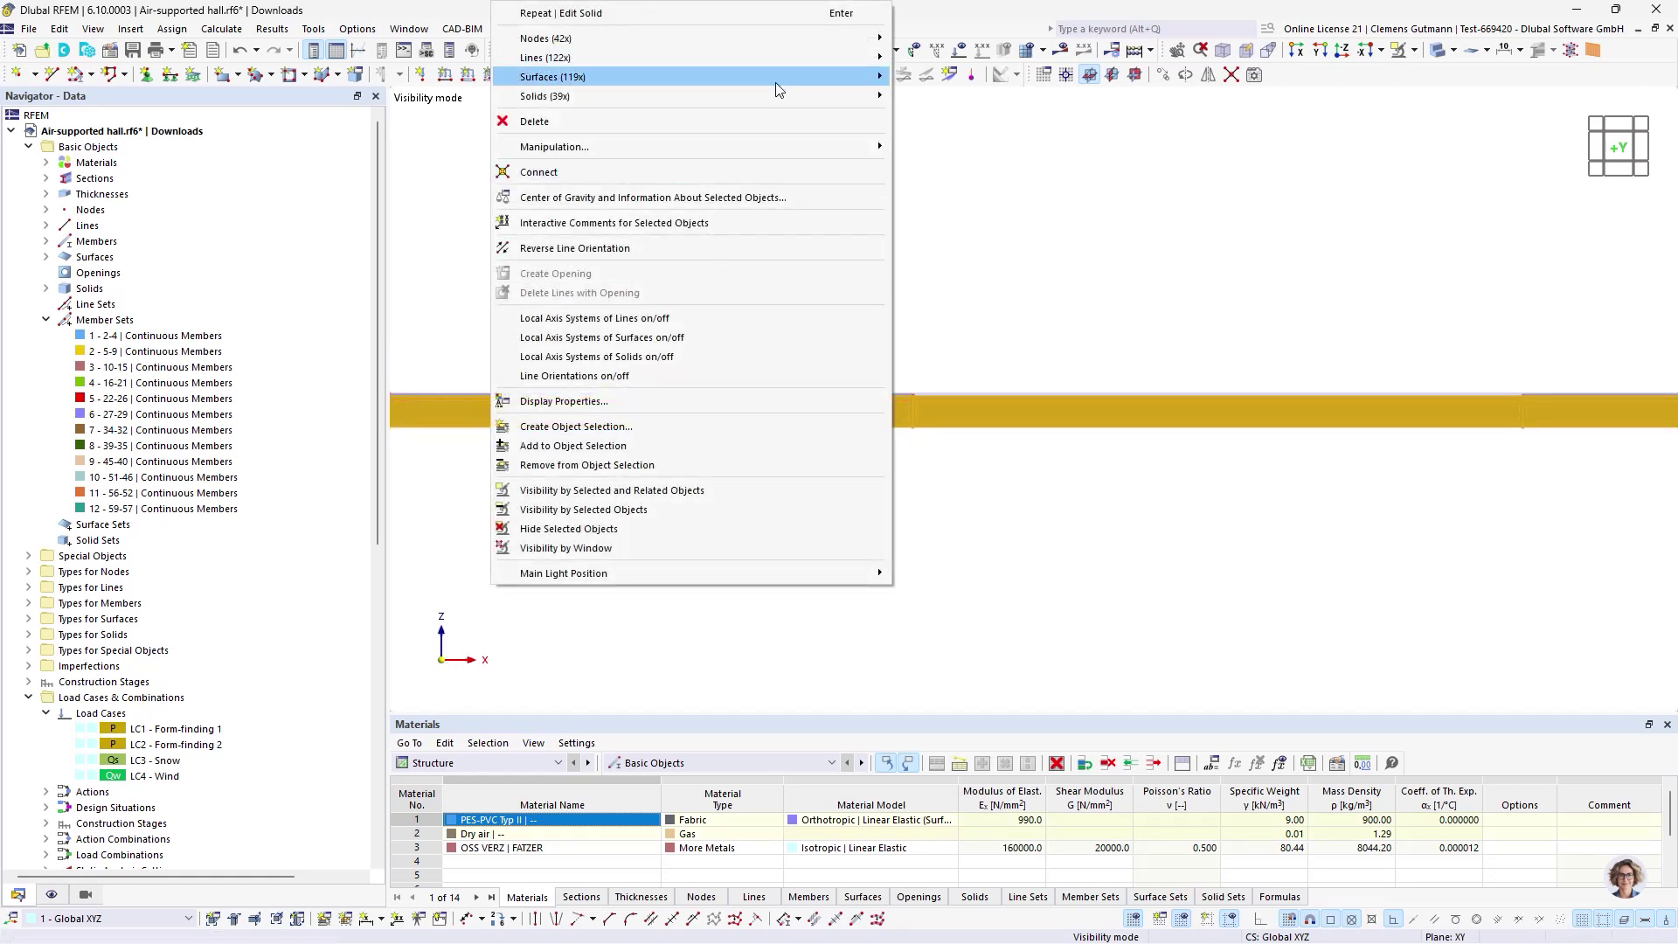
pyautogui.moveTo(786, 77)
pyautogui.click(937, 79)
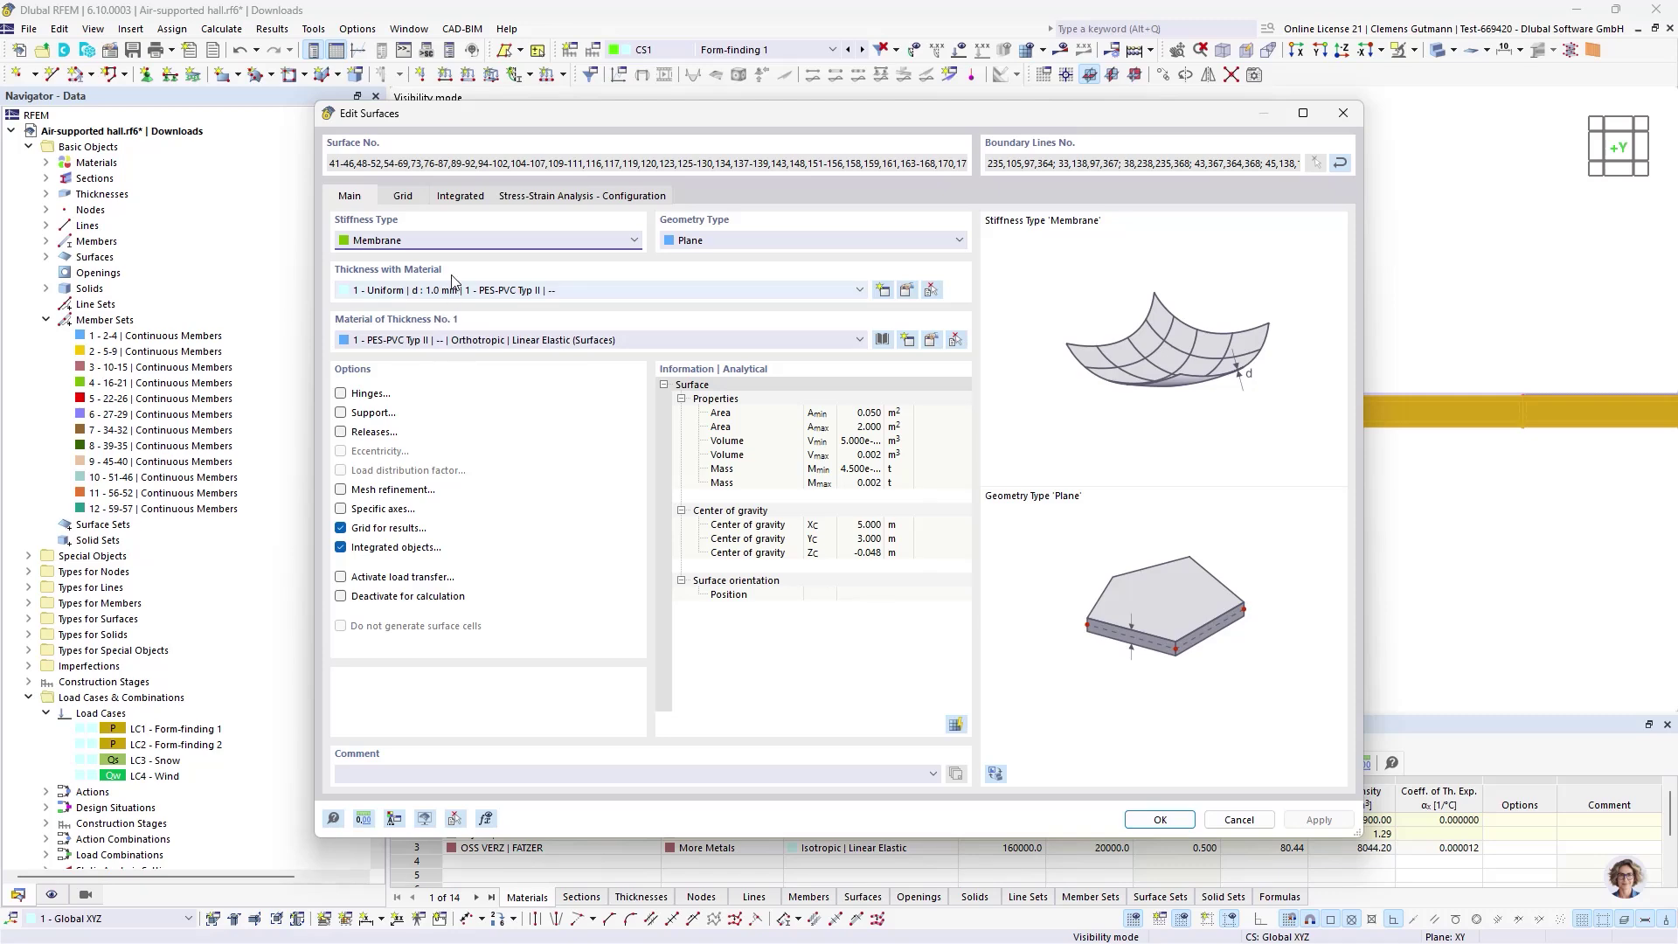
pyautogui.click(455, 249)
pyautogui.click(454, 363)
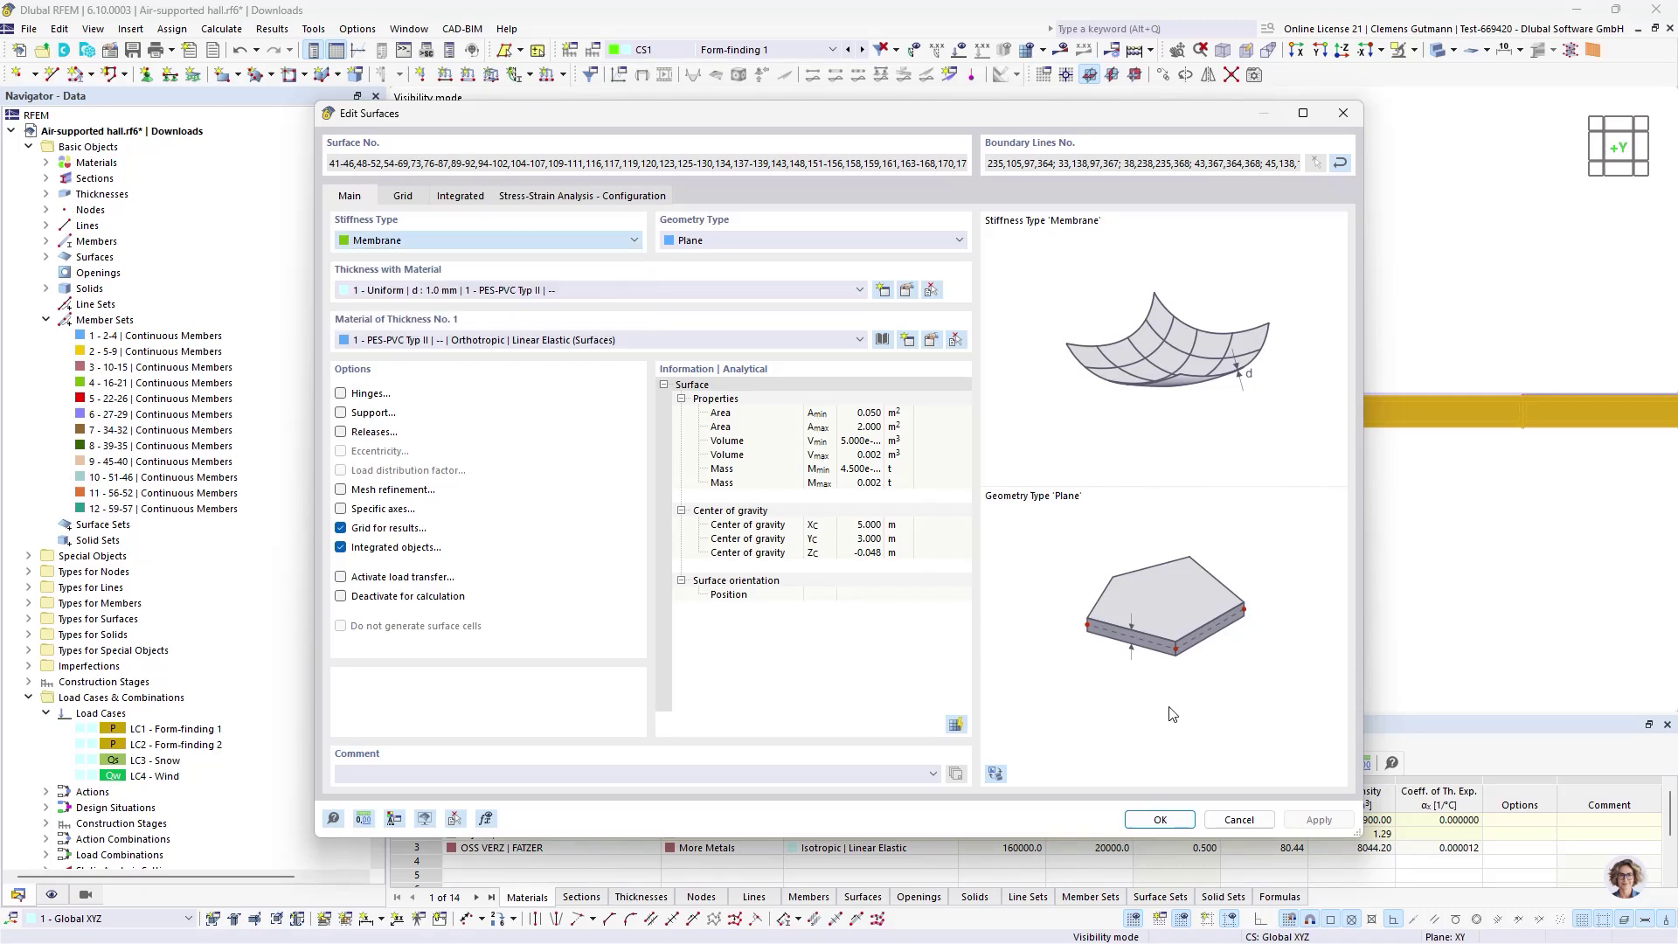
pyautogui.click(1168, 826)
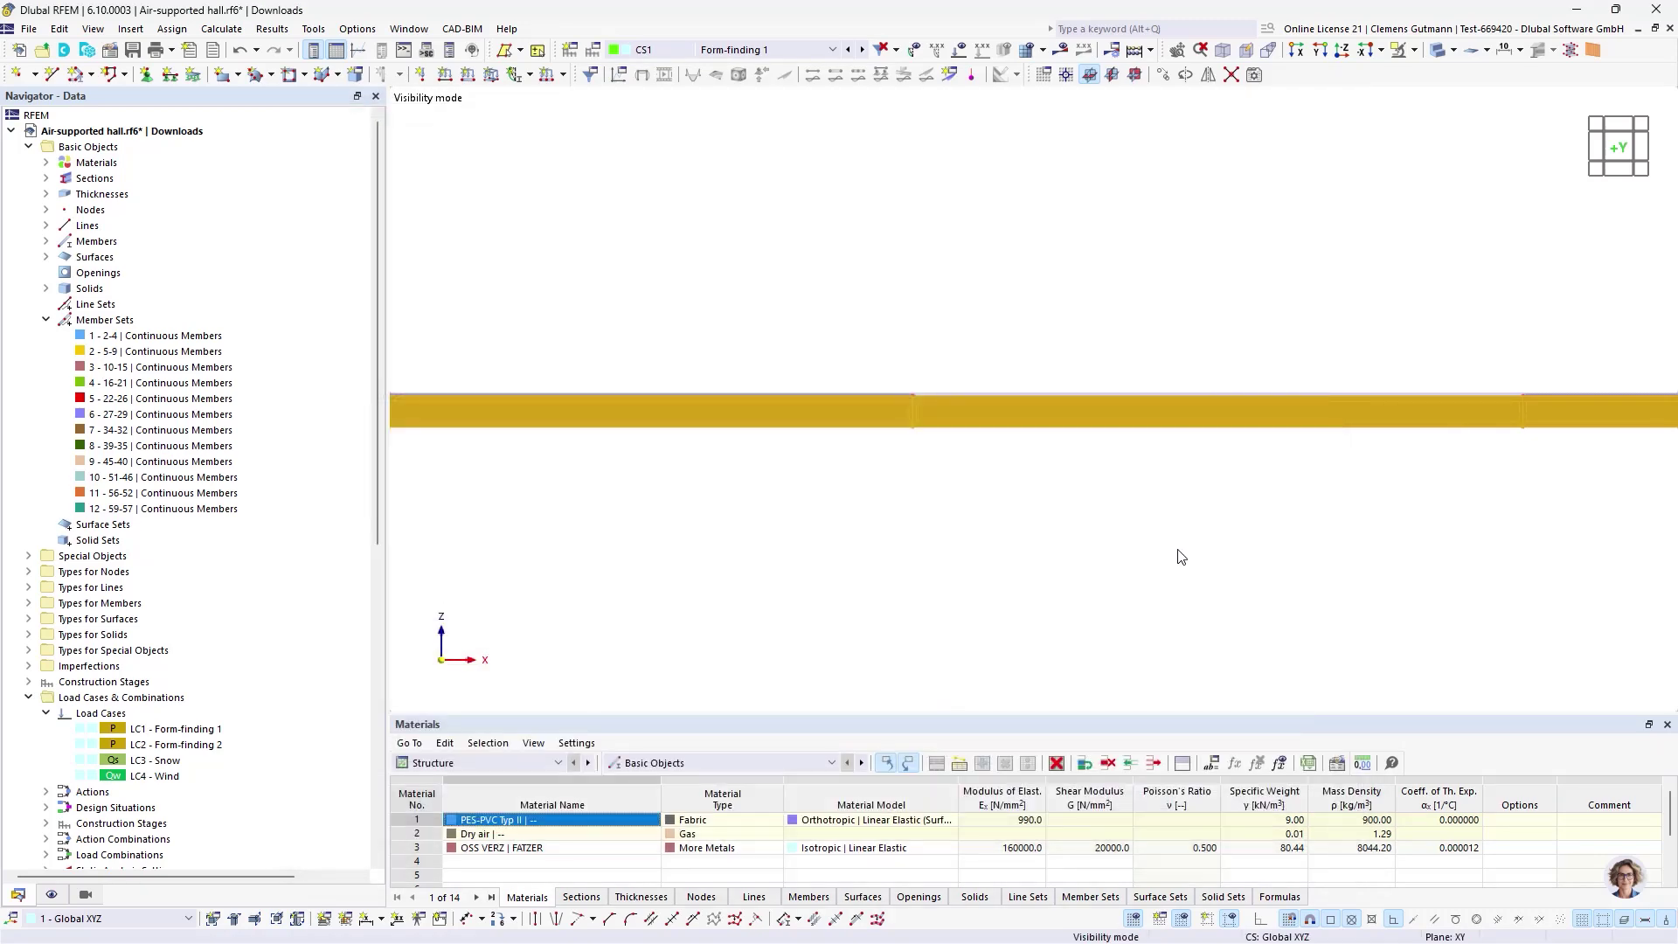
# - Select the vertical and bottom surfaces of the gas solids in the X-direction view and set their stiffness type to Without Thickness
pyautogui.moveTo(1092, 495); pyautogui.dragTo(871, 485, button='middle')
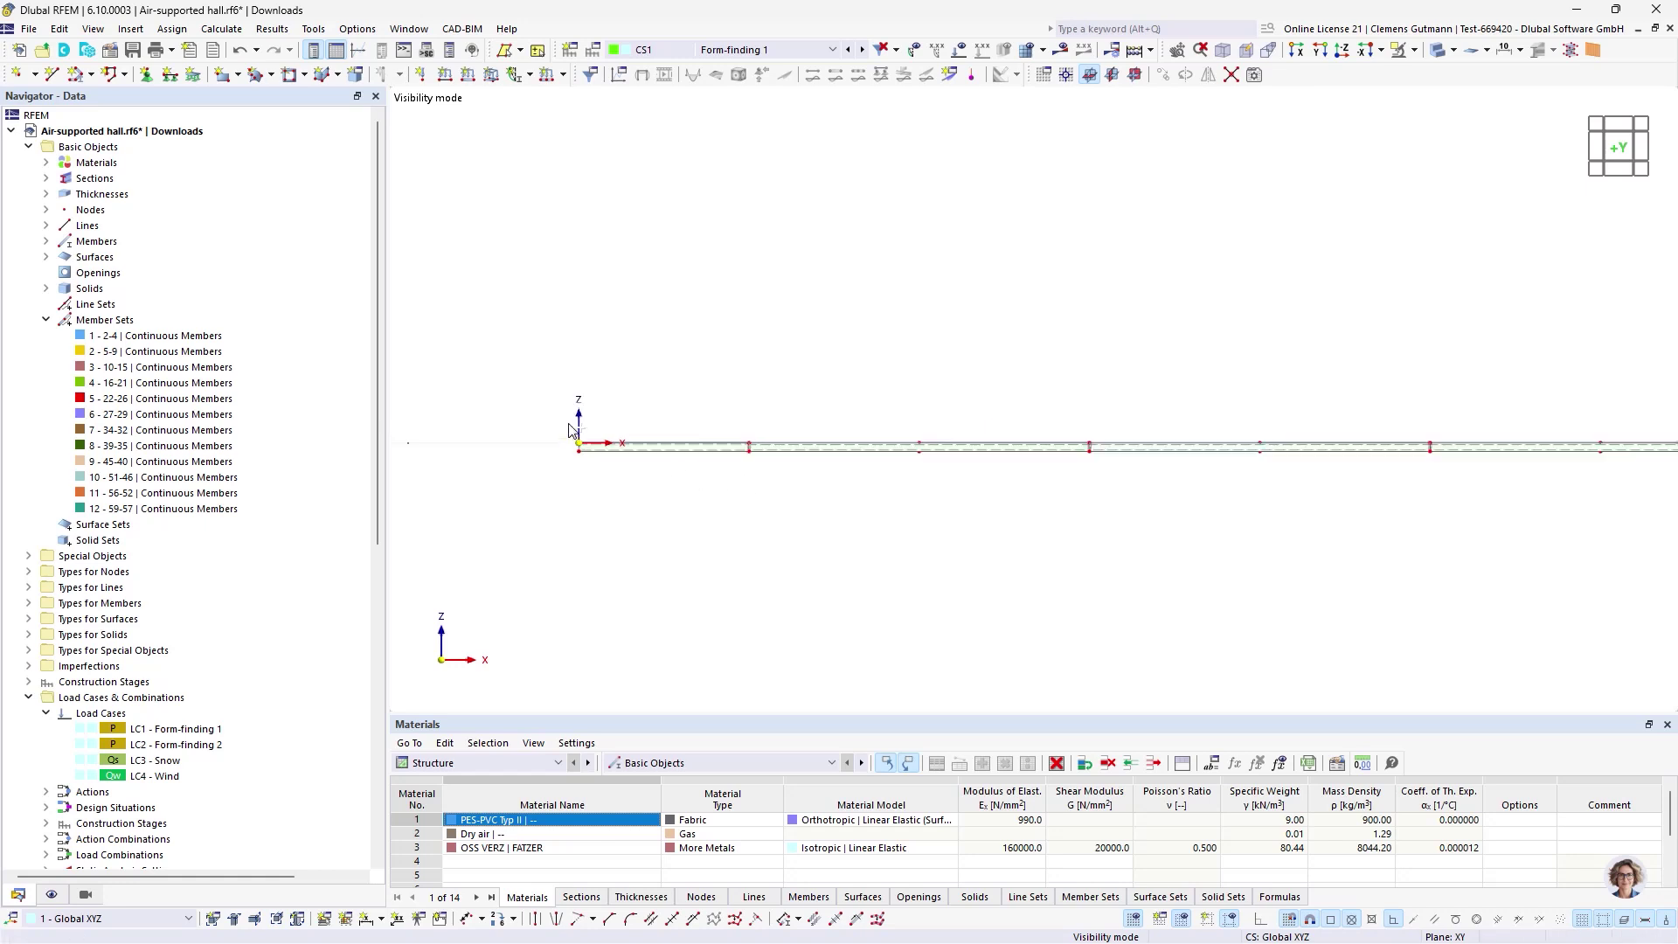
pyautogui.scroll(-2, 548, 502)
pyautogui.moveTo(548, 502); pyautogui.dragTo(713, 470, button='middle')
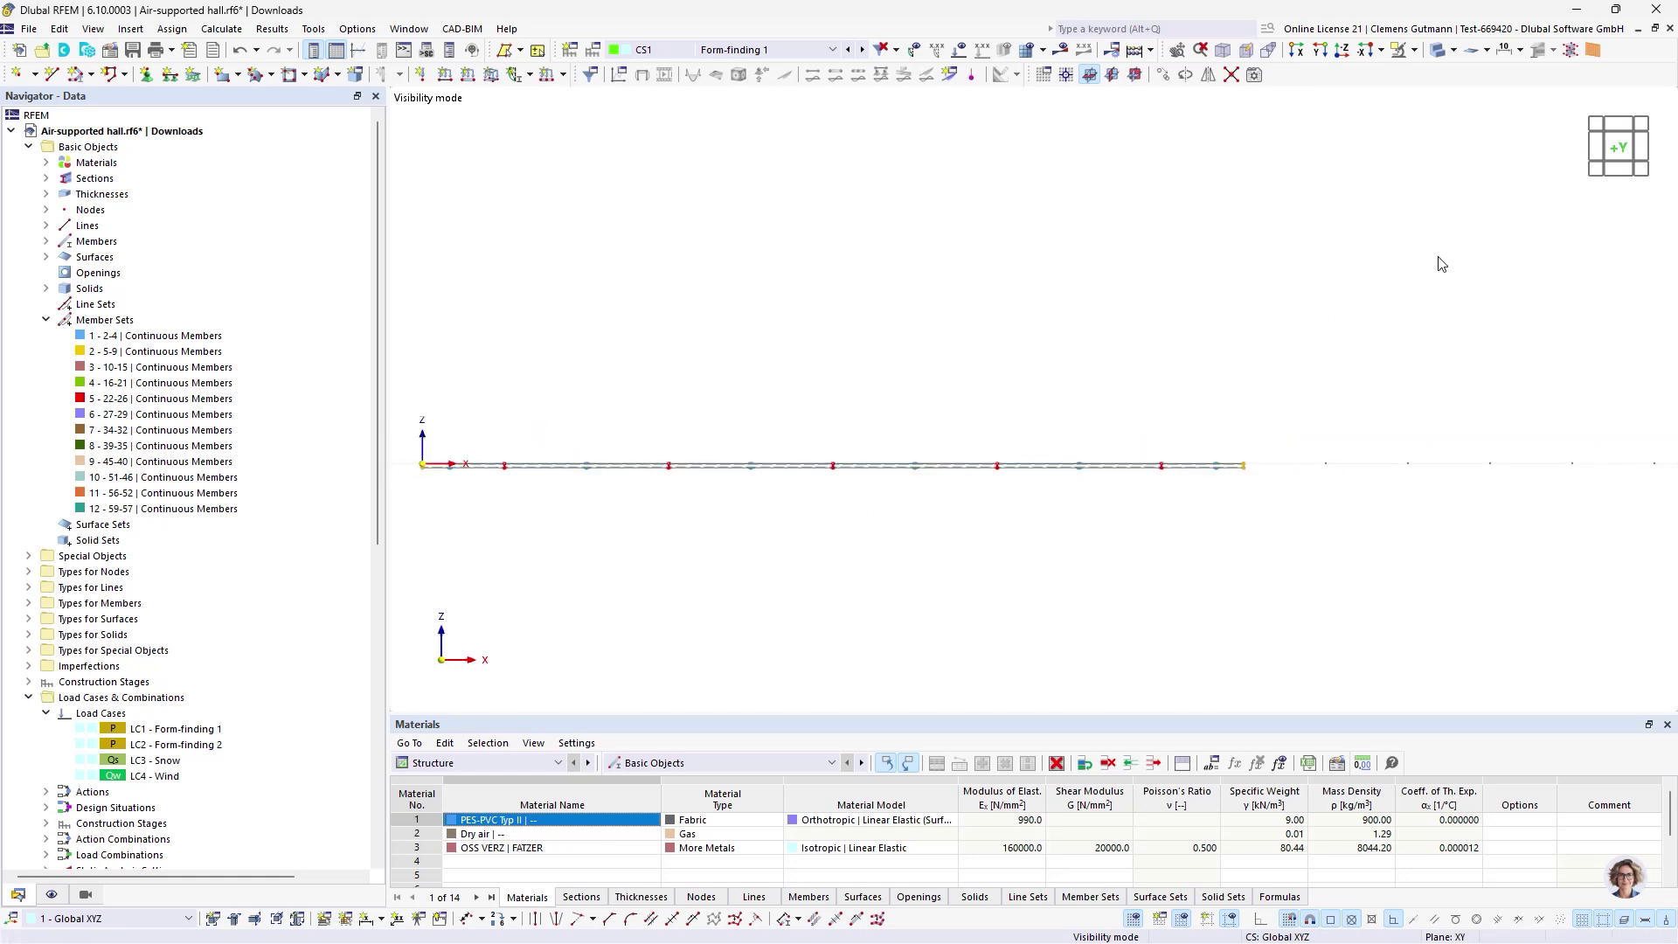
pyautogui.click(1597, 147)
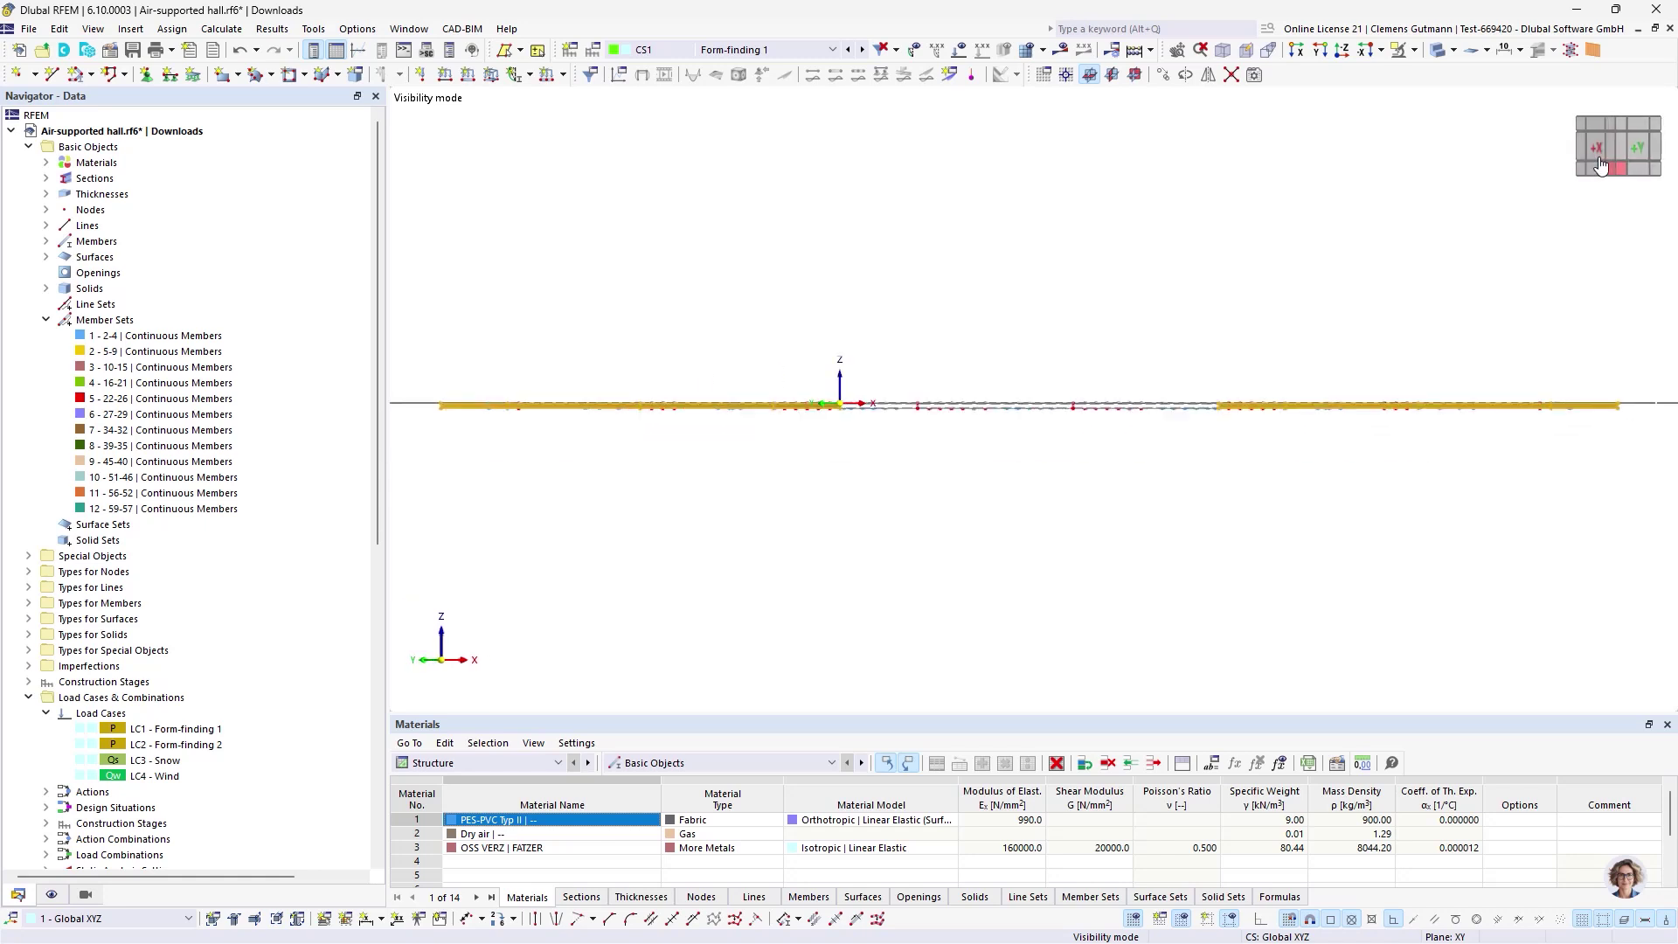
pyautogui.moveTo(425, 360); pyautogui.dragTo(515, 444)
pyautogui.moveTo(1617, 353); pyautogui.dragTo(1659, 461)
pyautogui.moveTo(434, 400); pyautogui.dragTo(1560, 440)
pyautogui.scroll(5, 1351, 403)
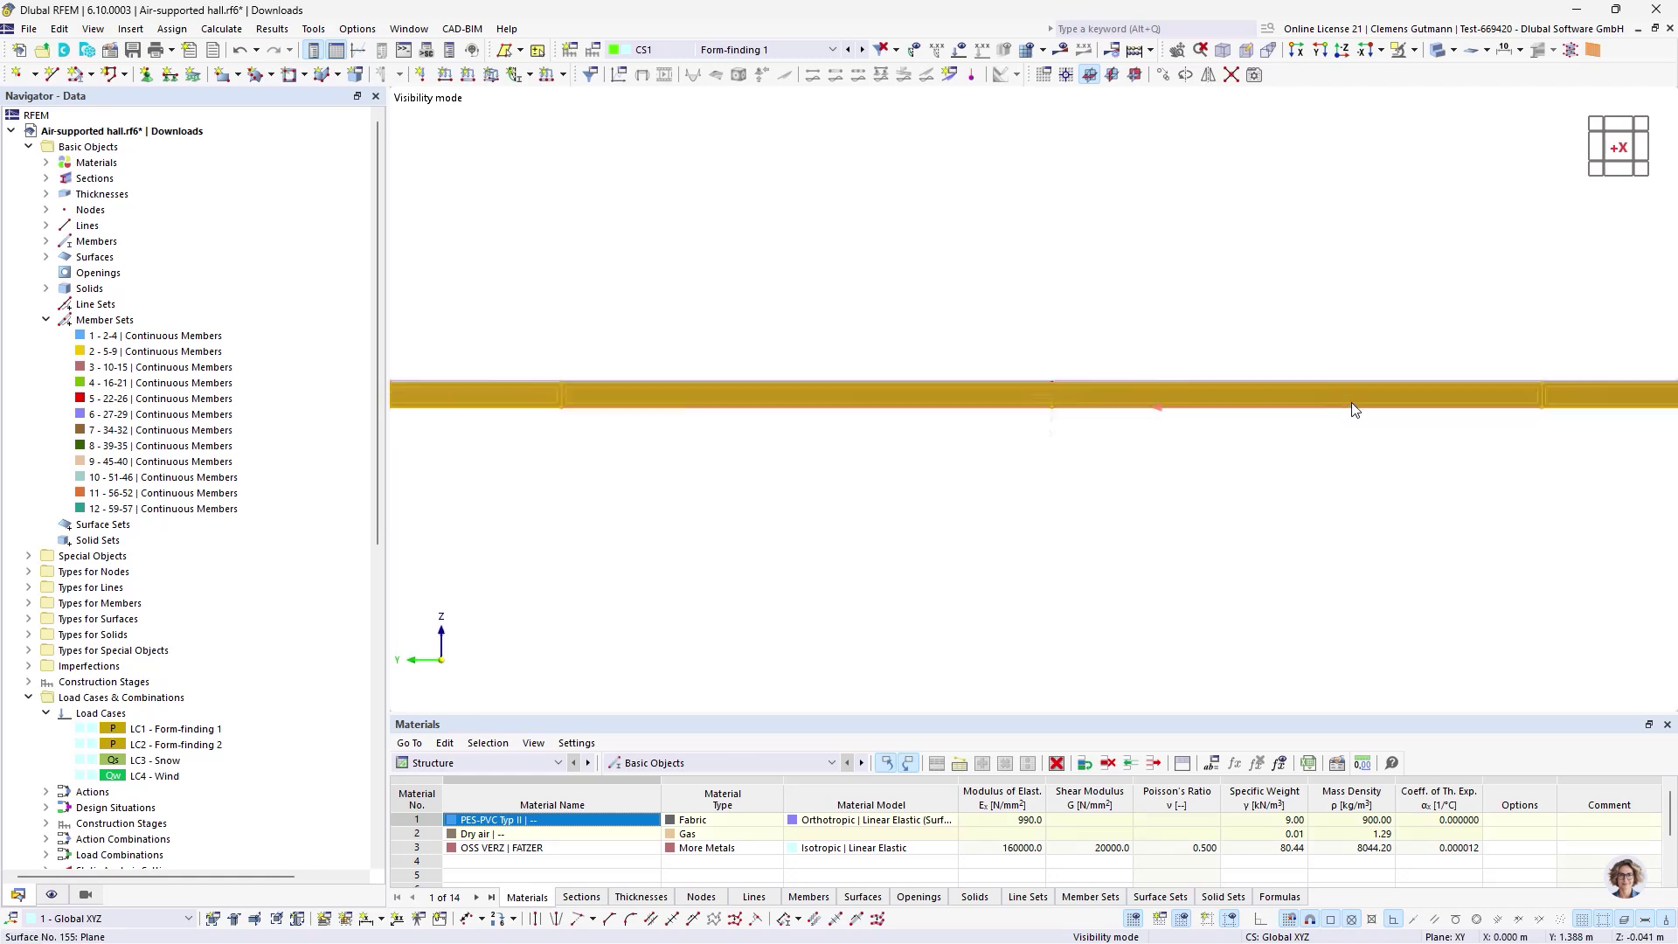
pyautogui.rightClick(1350, 402)
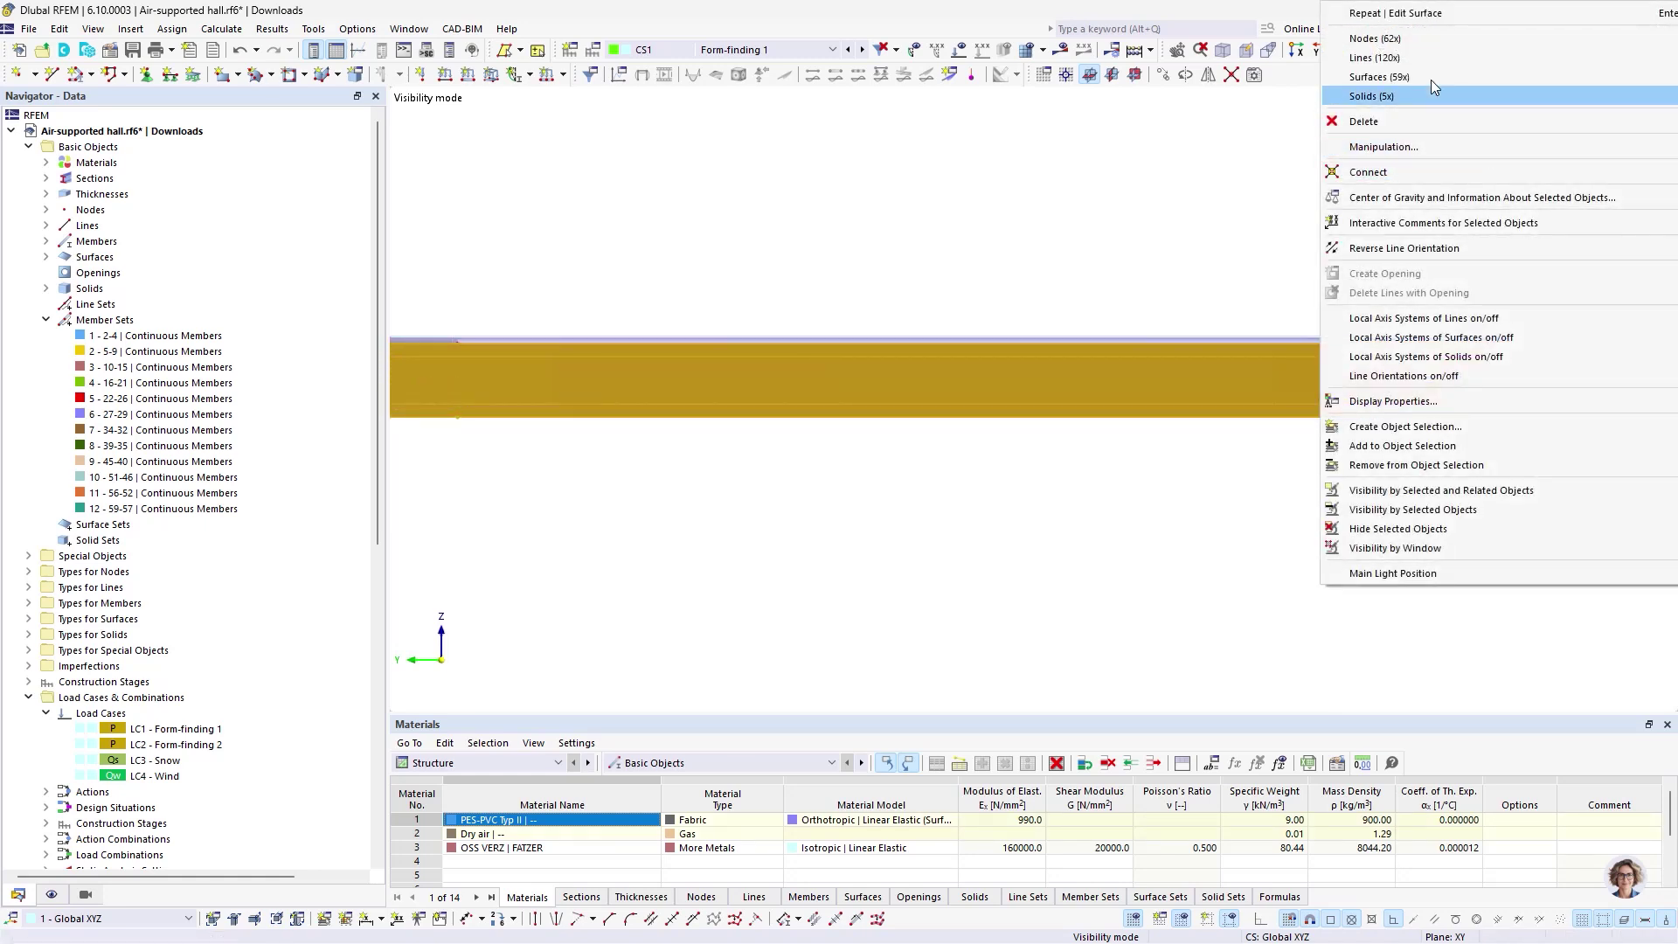
pyautogui.moveTo(1429, 79)
pyautogui.click(1167, 78)
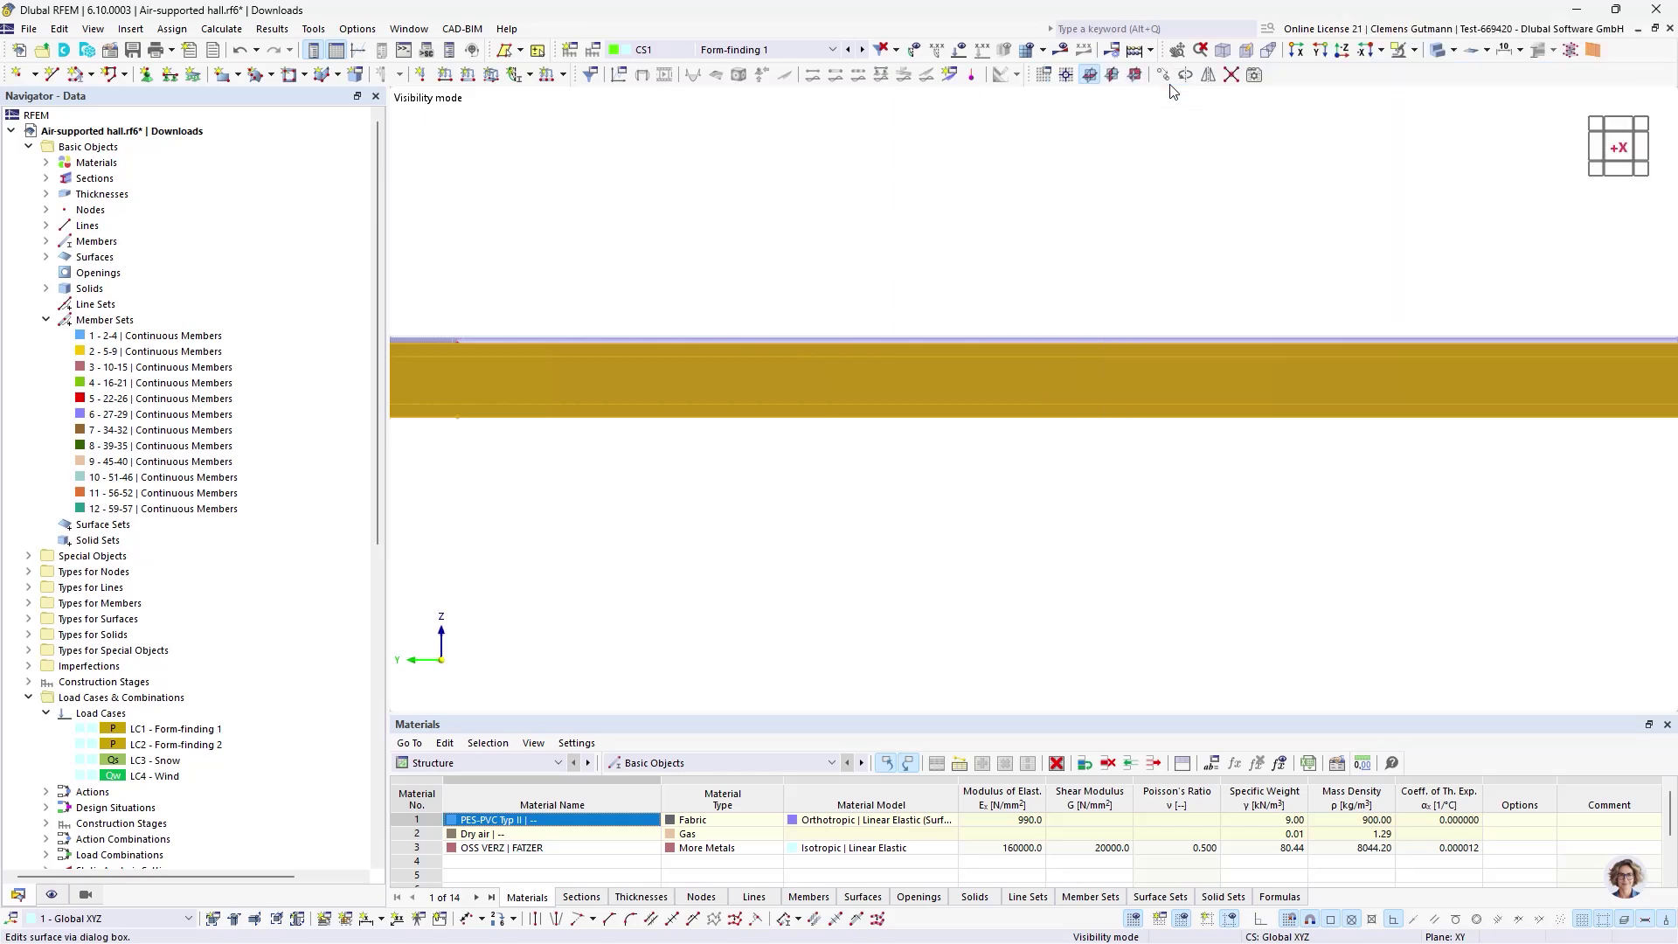
pyautogui.click(457, 242)
pyautogui.click(441, 312)
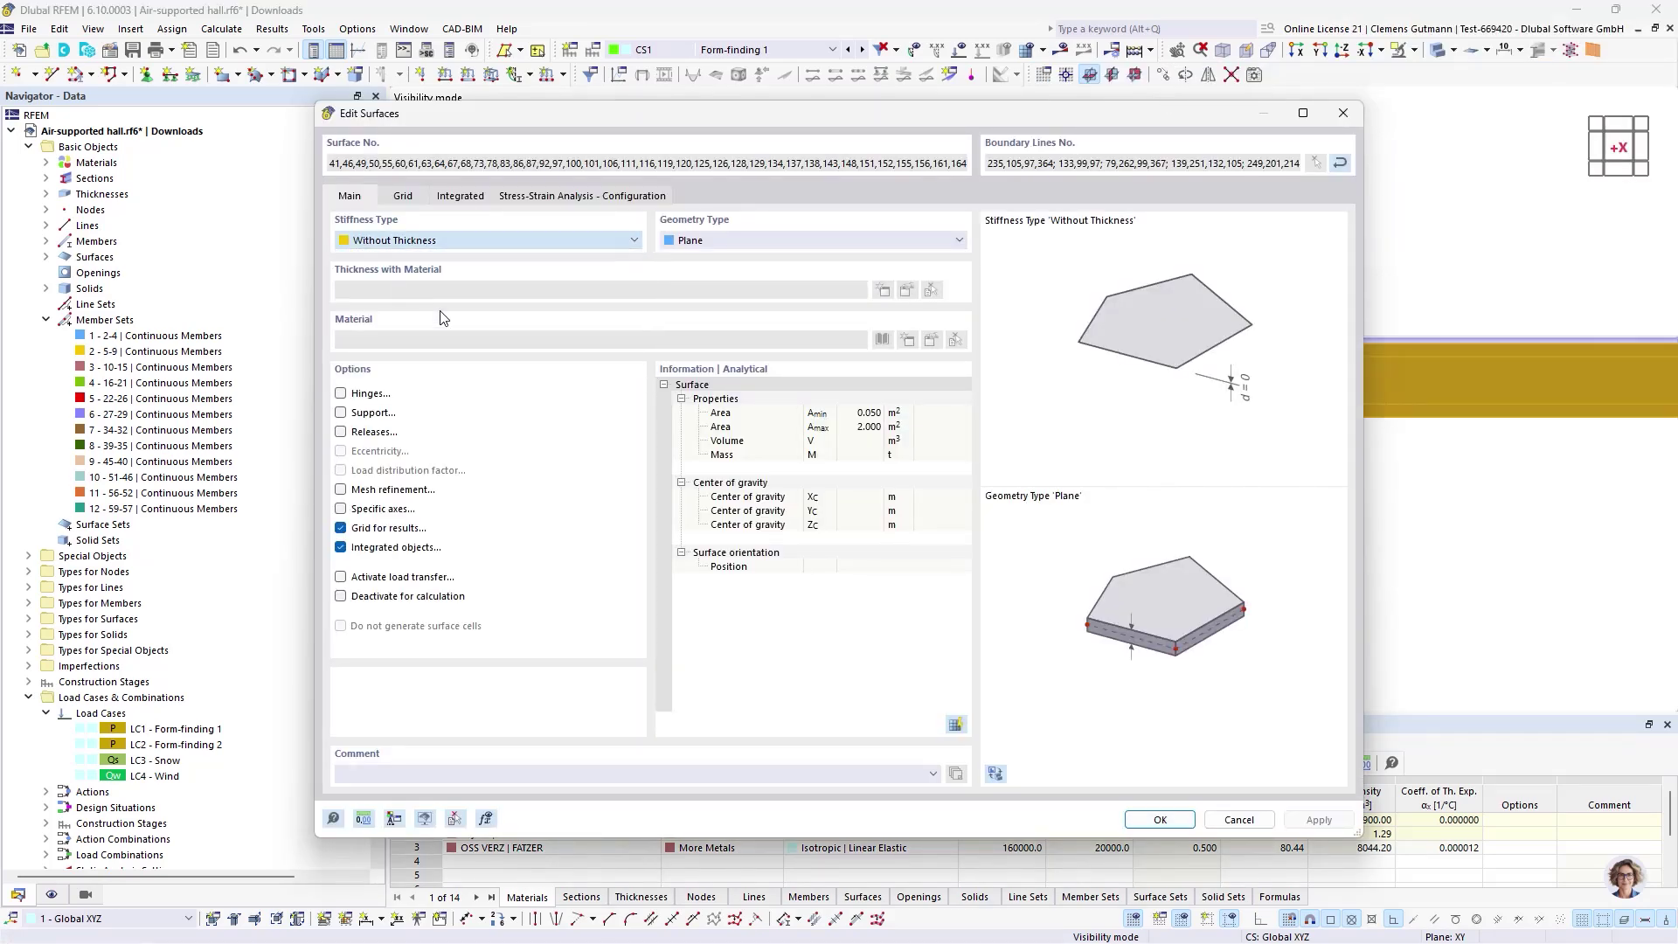
# - Activate the support option for the selected gas solid surfaces and assign the Rigid surface support 1
pyautogui.click(394, 411)
pyautogui.click(404, 197)
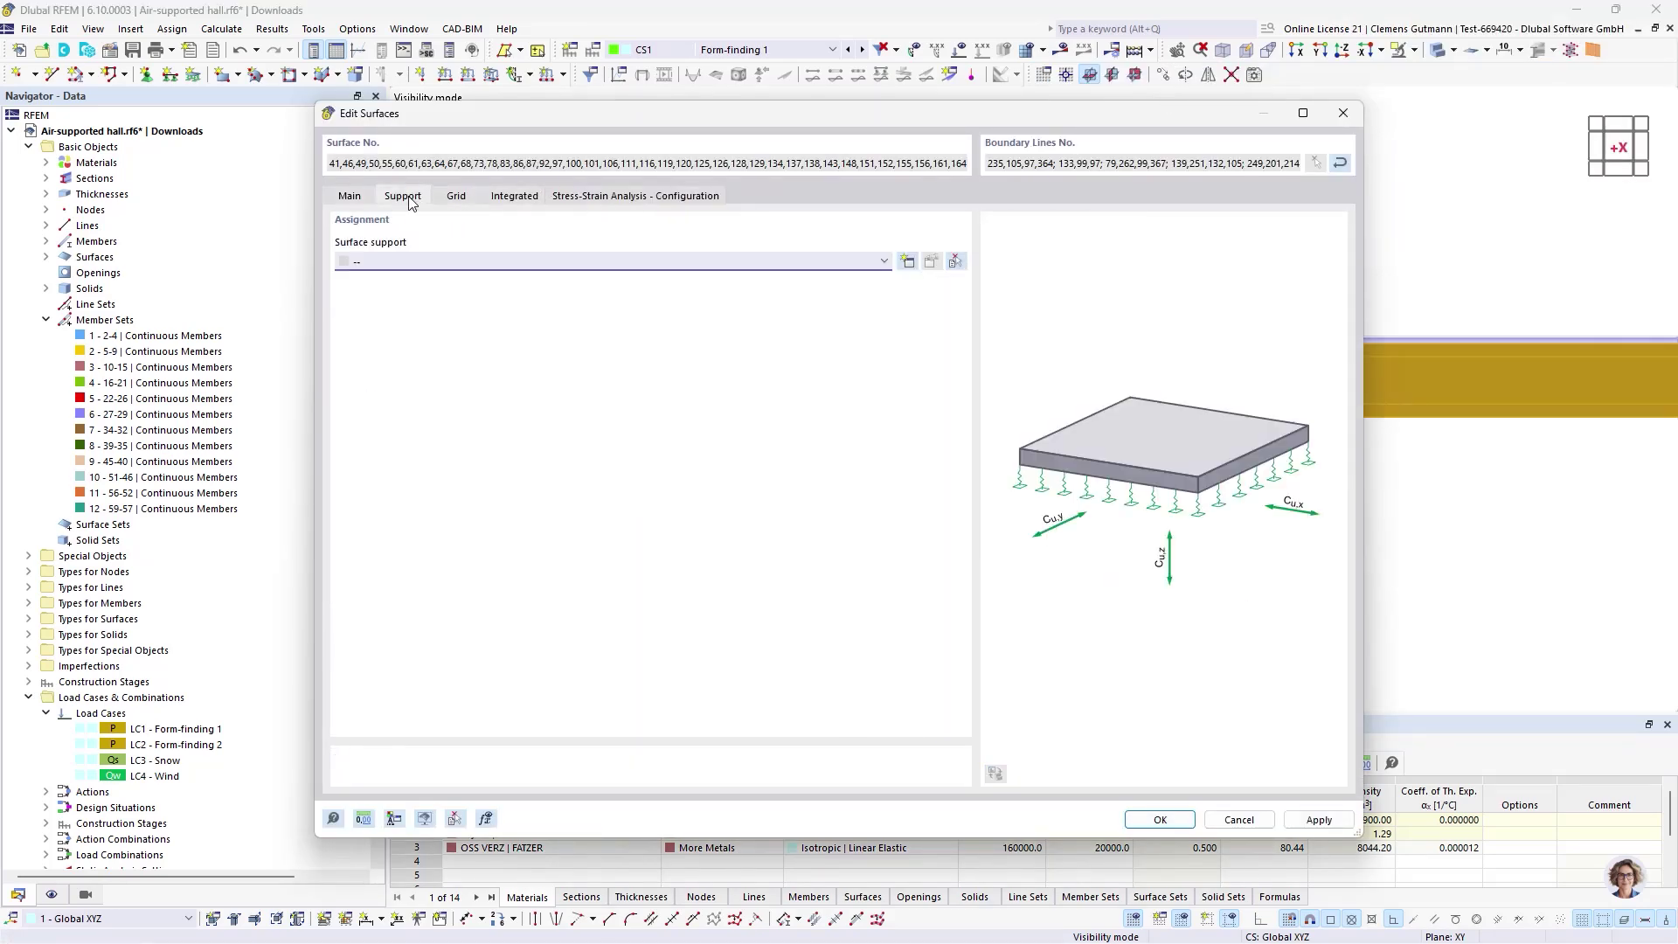
pyautogui.click(427, 262)
pyautogui.click(418, 281)
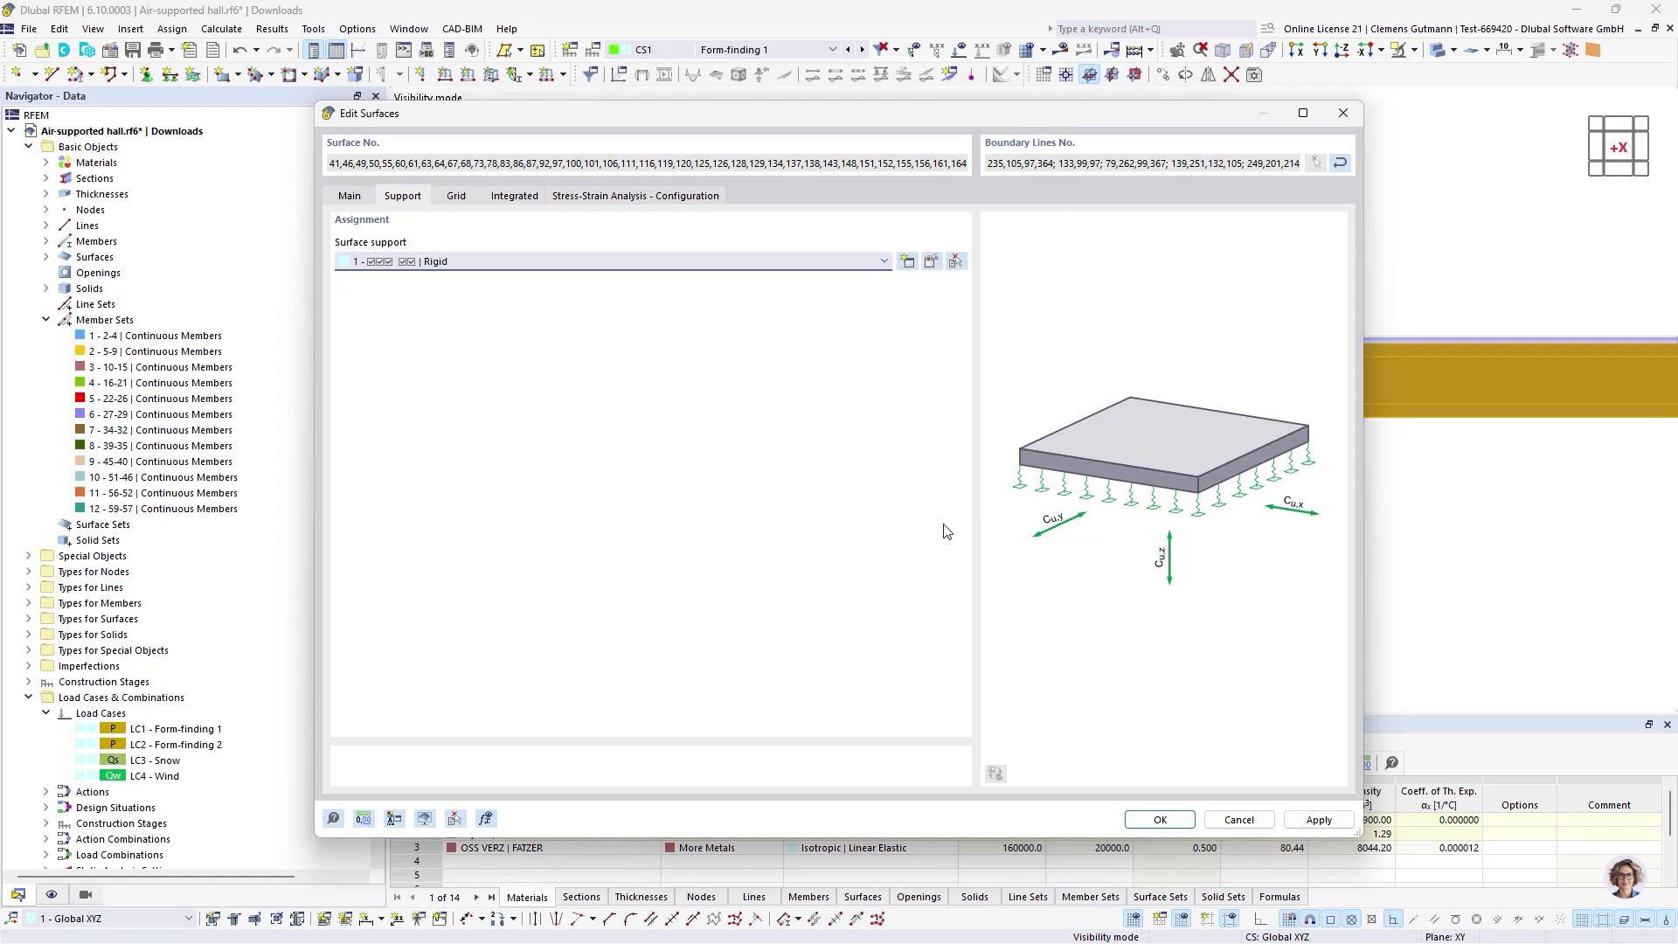
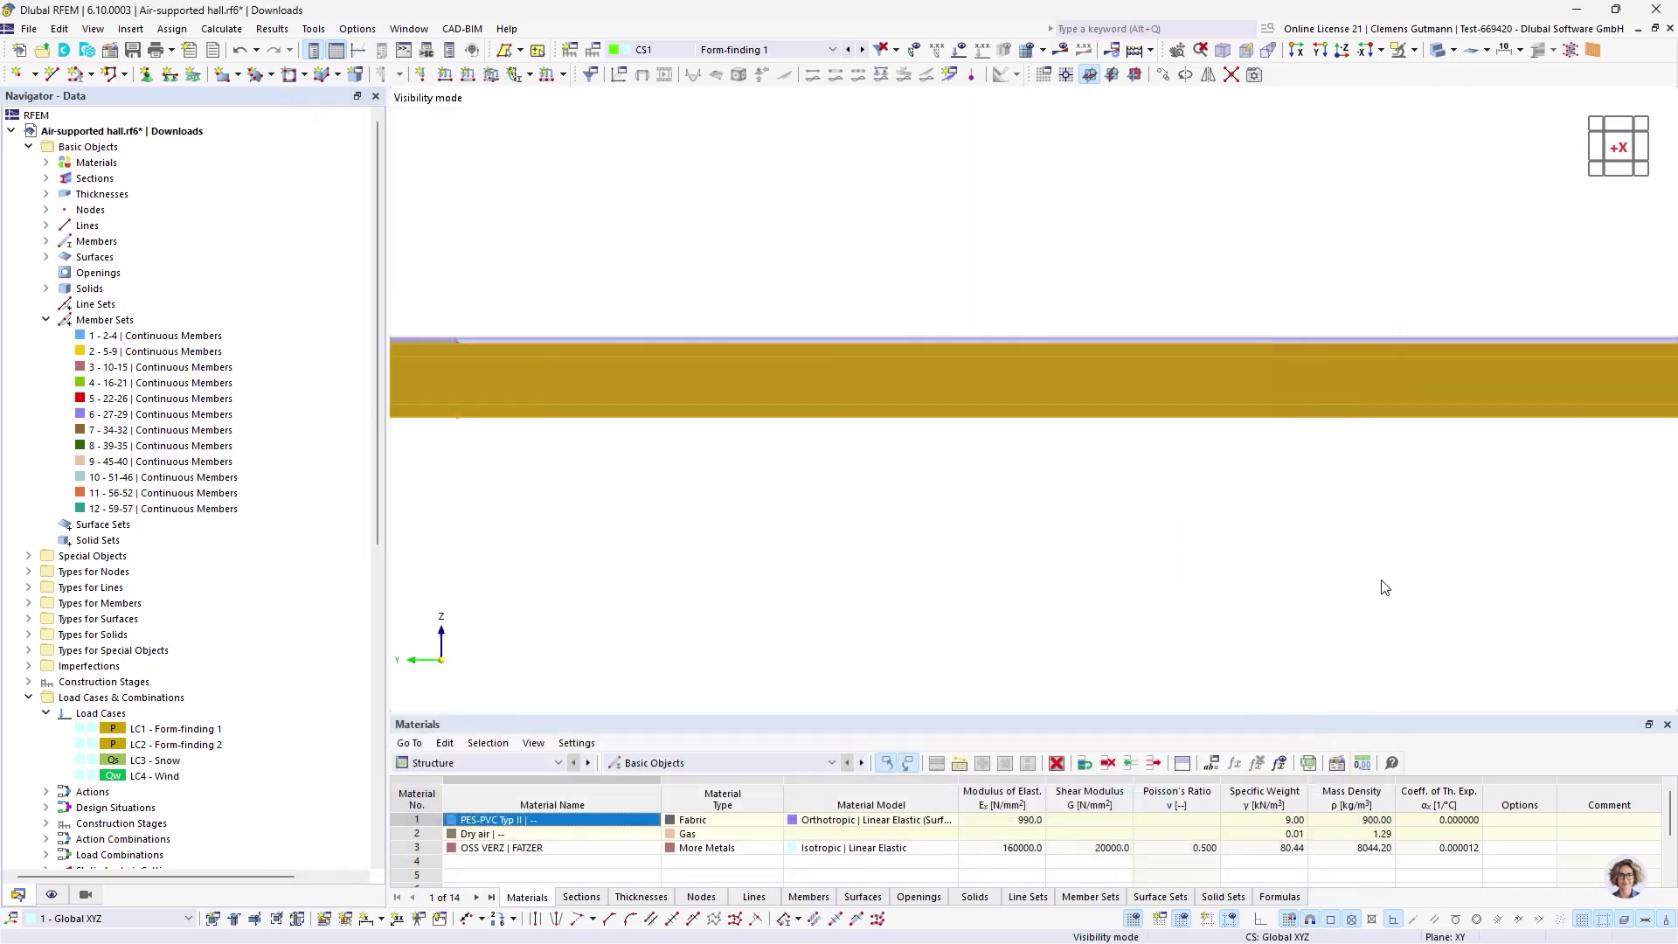
# - Inspect the local axes of the membrane surfaces in the -Z plan view and switch the model display to wireframe
pyautogui.scroll(-7, 865, 355)
pyautogui.keyDown('ctrl'); pyautogui.moveTo(1157, 352); pyautogui.dragTo(1241, 317, button='middle'); pyautogui.keyUp('ctrl')
pyautogui.click(1619, 131)
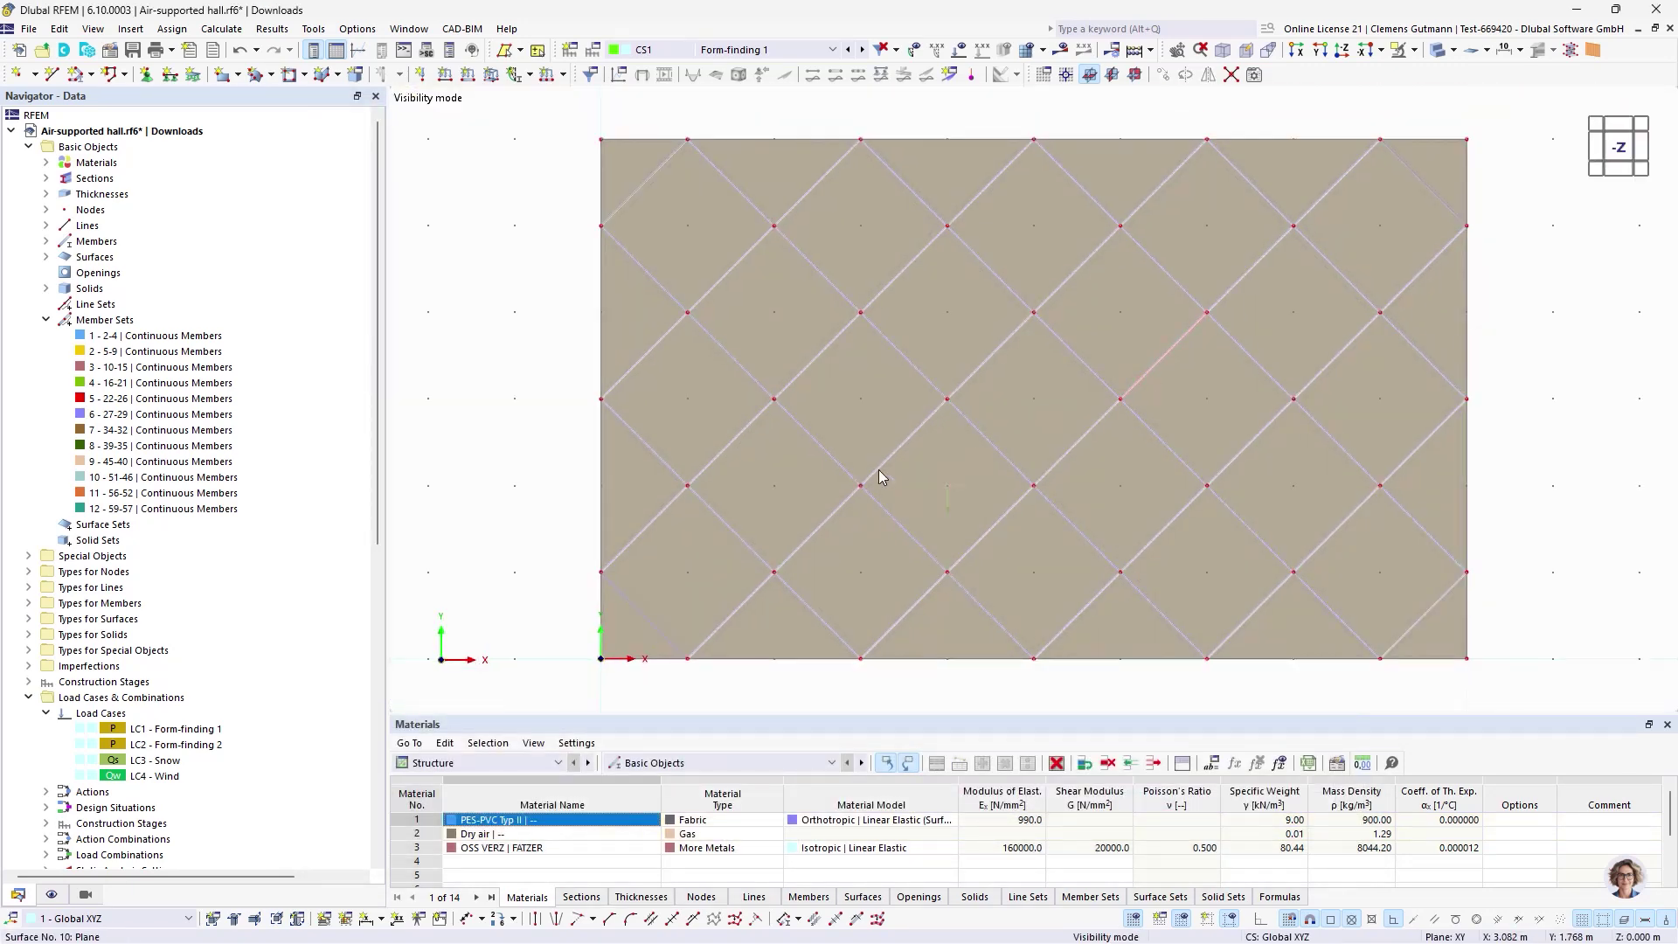
pyautogui.moveTo(889, 420)
pyautogui.moveTo(682, 566)
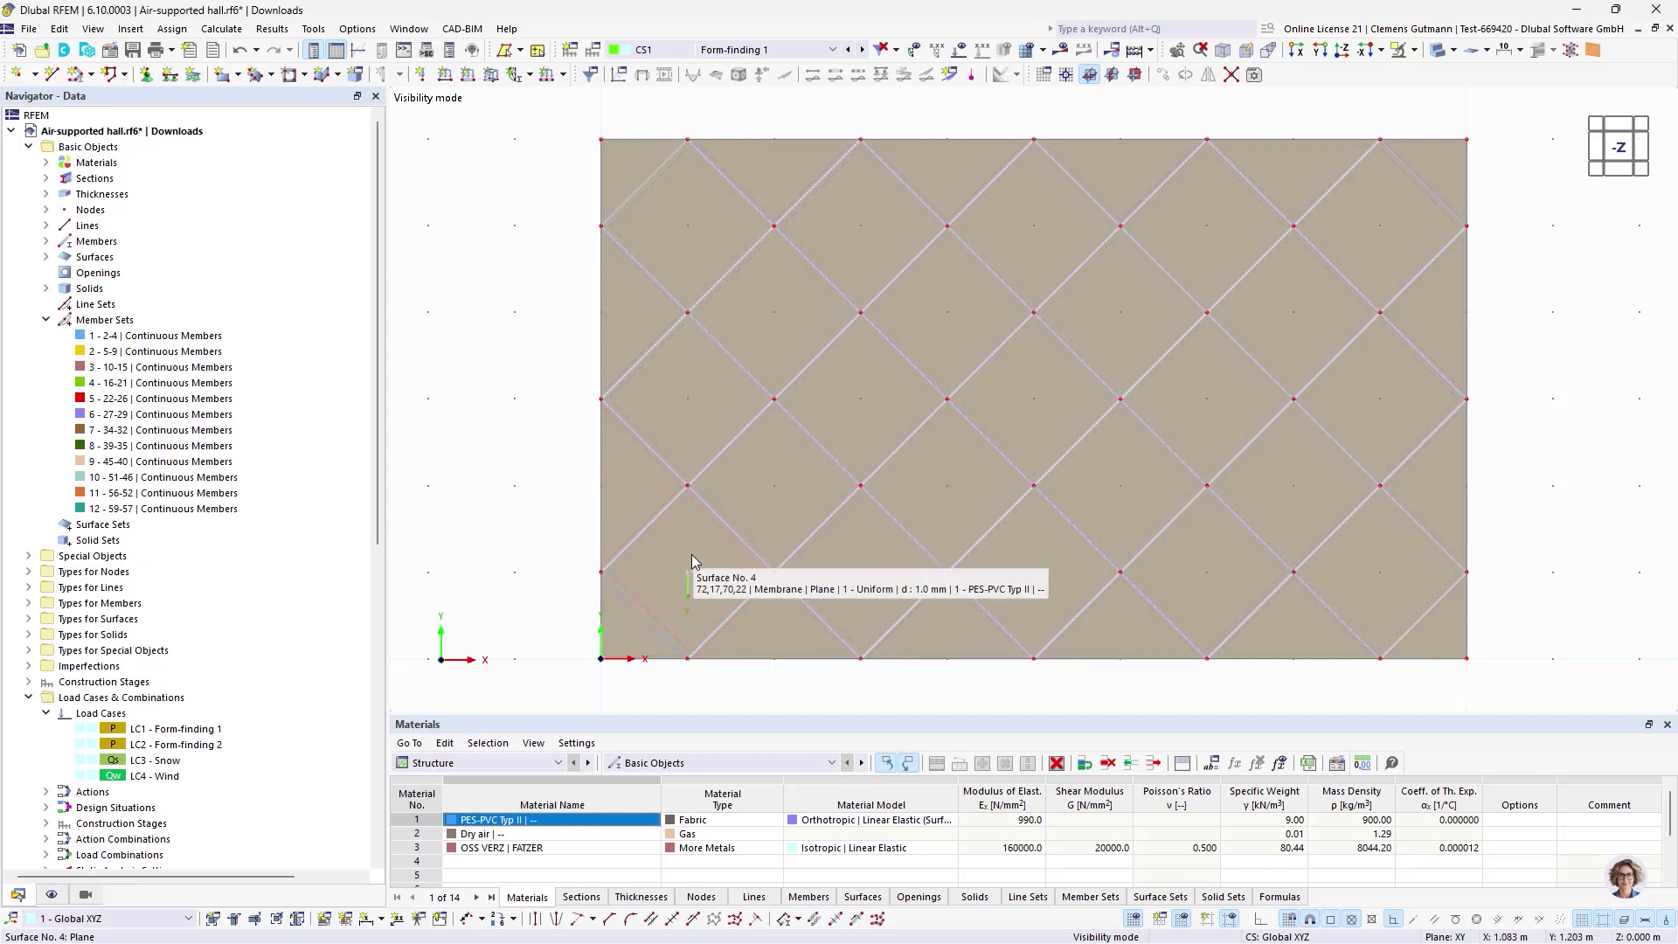
pyautogui.moveTo(709, 443)
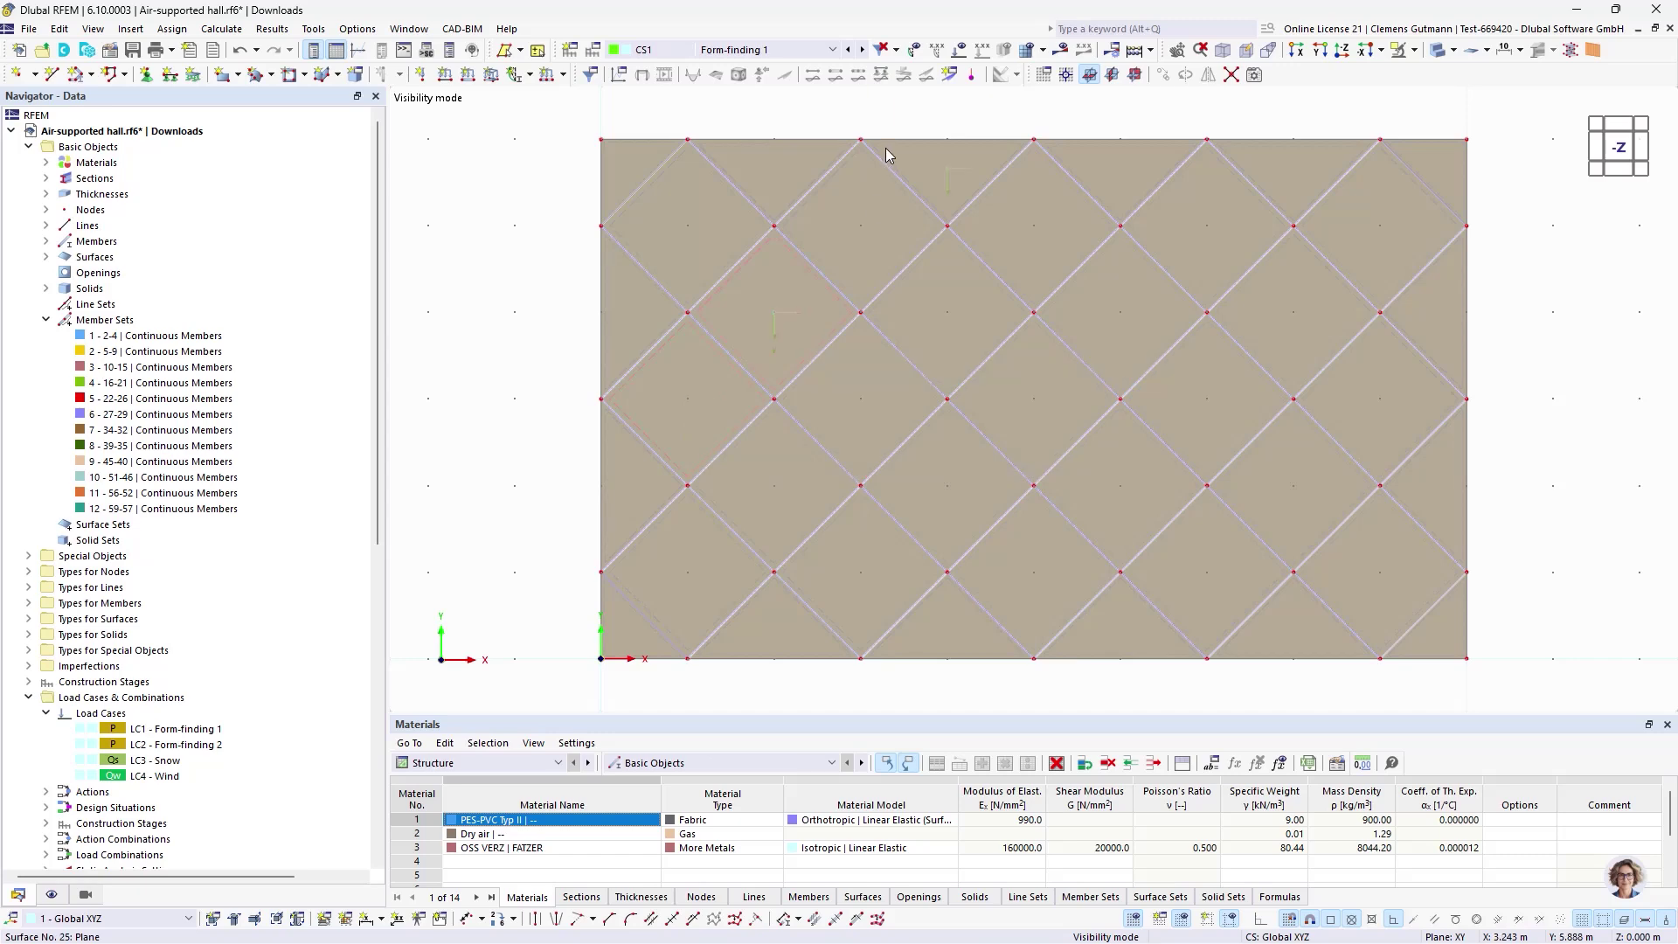
pyautogui.click(1455, 51)
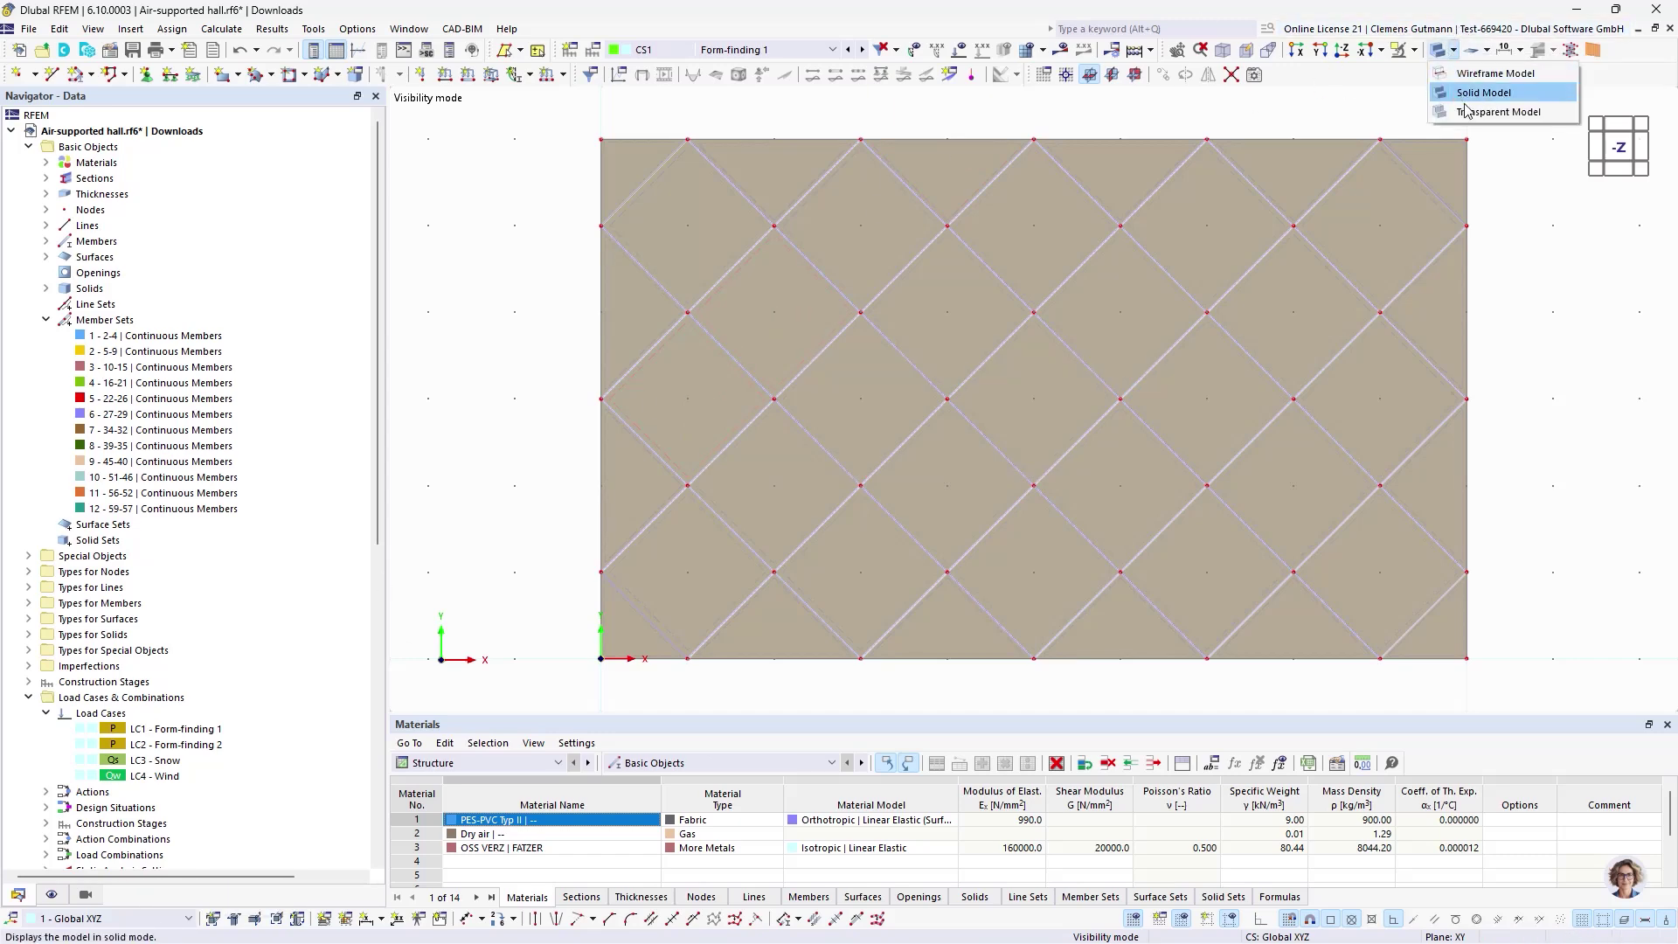
pyautogui.click(1496, 76)
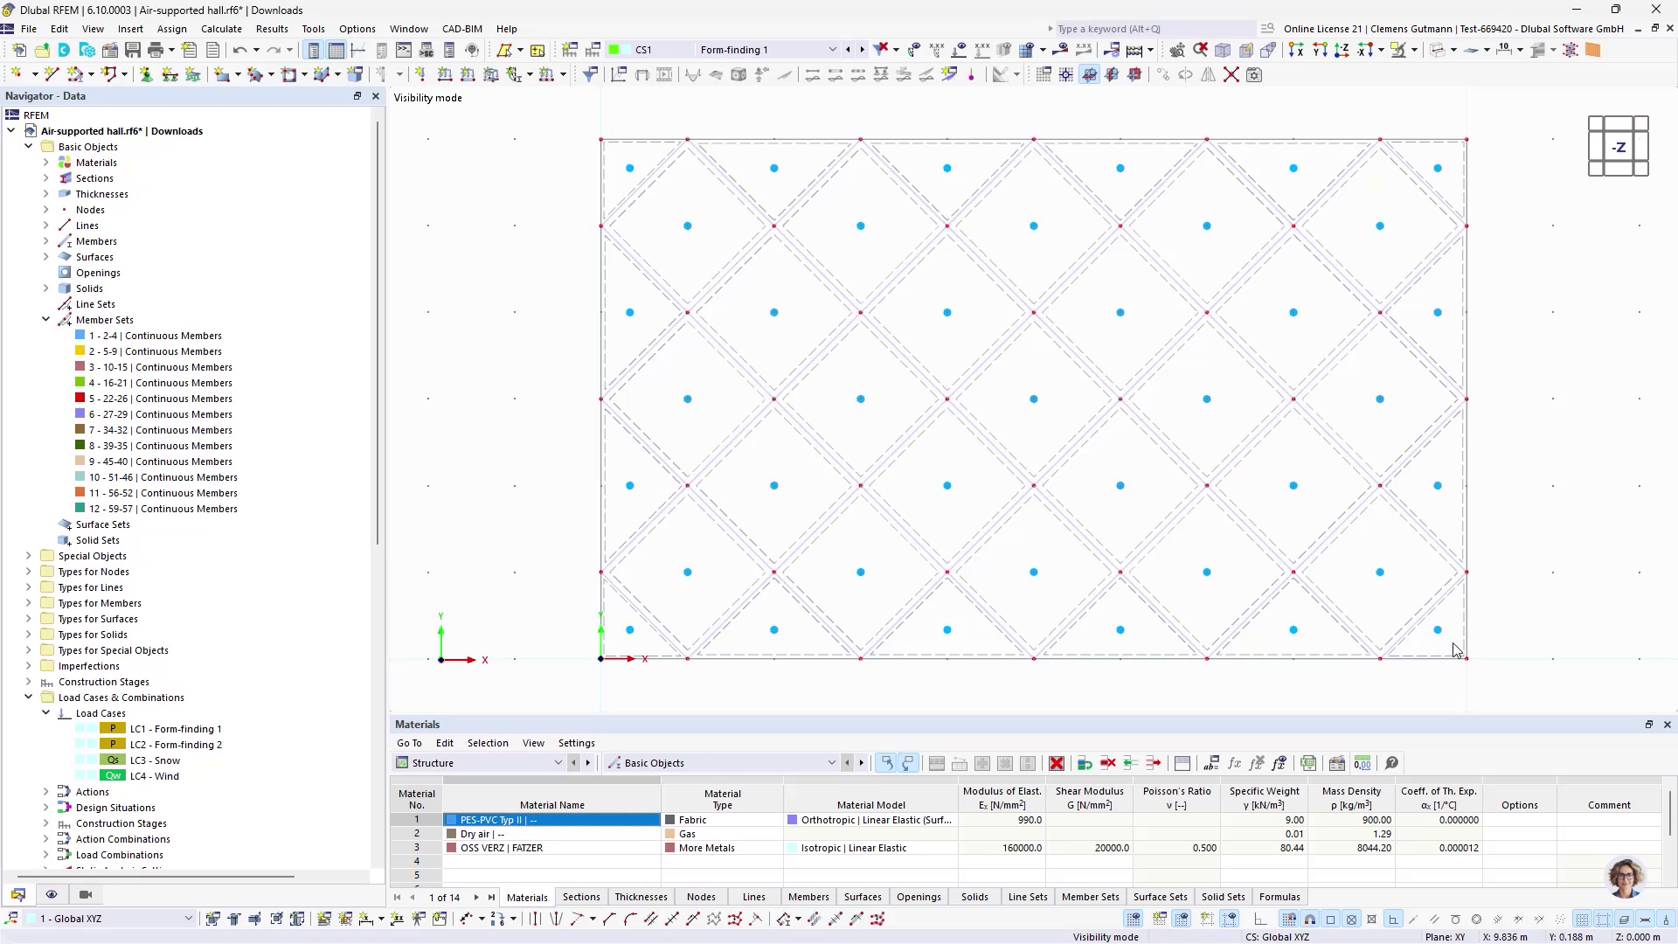
# - Select all membrane surfaces in plan and give them specific input axes with an angular rotation α of 45.00 deg
pyautogui.moveTo(1458, 654); pyautogui.dragTo(586, 139)
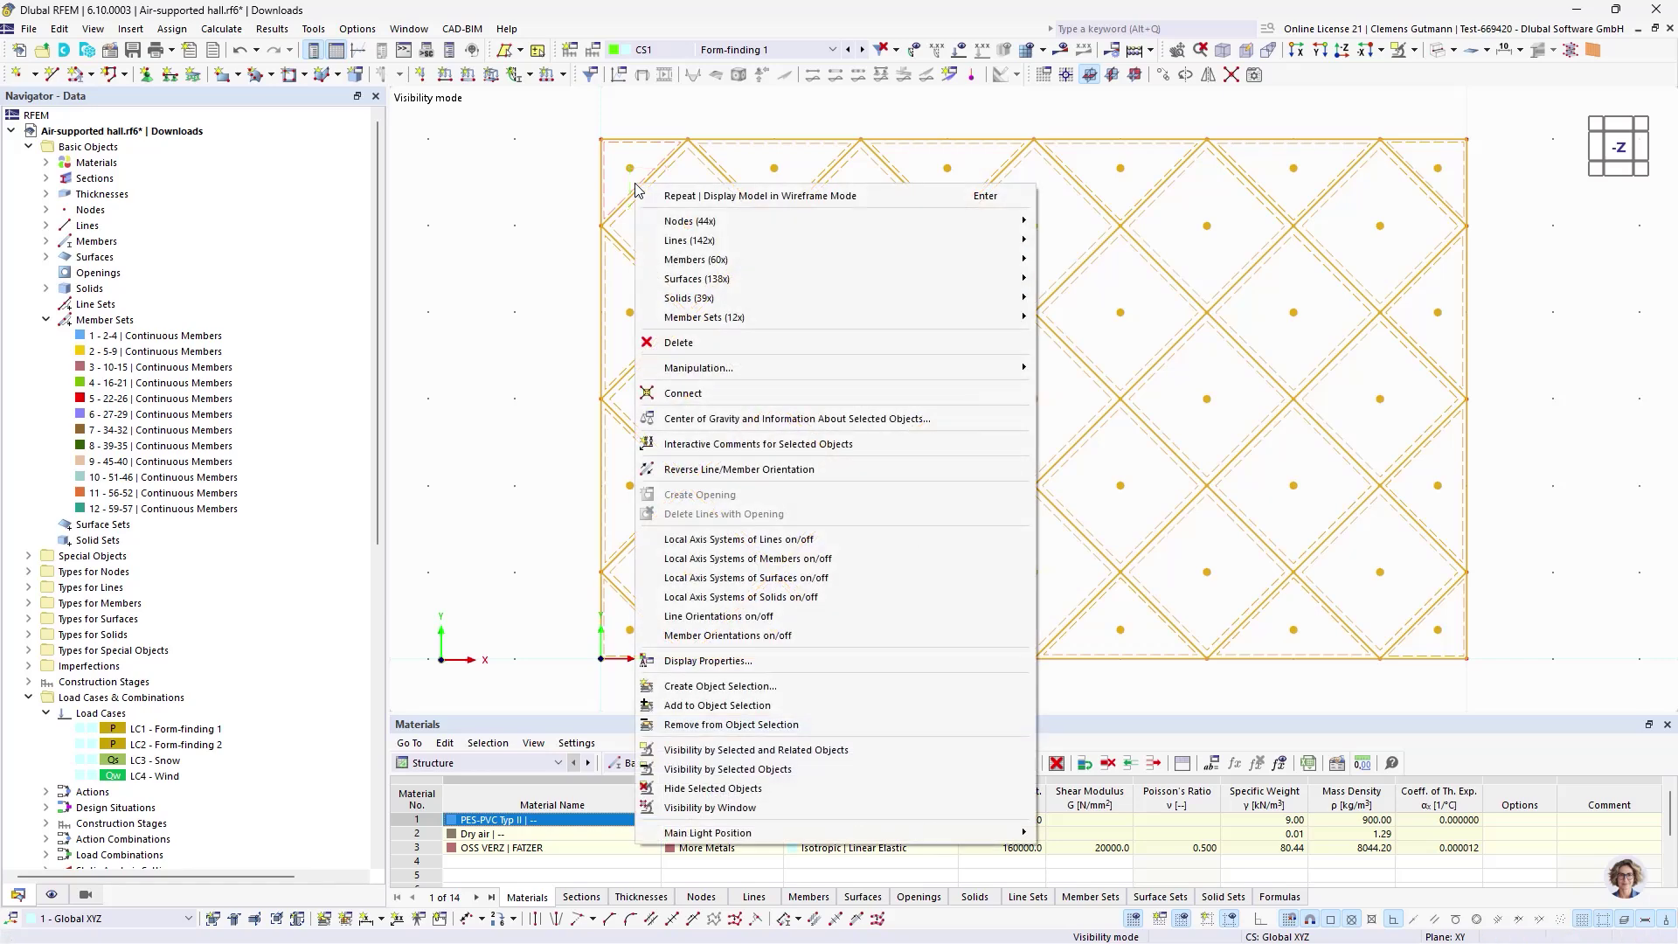
pyautogui.rightClick(635, 182)
pyautogui.moveTo(935, 278)
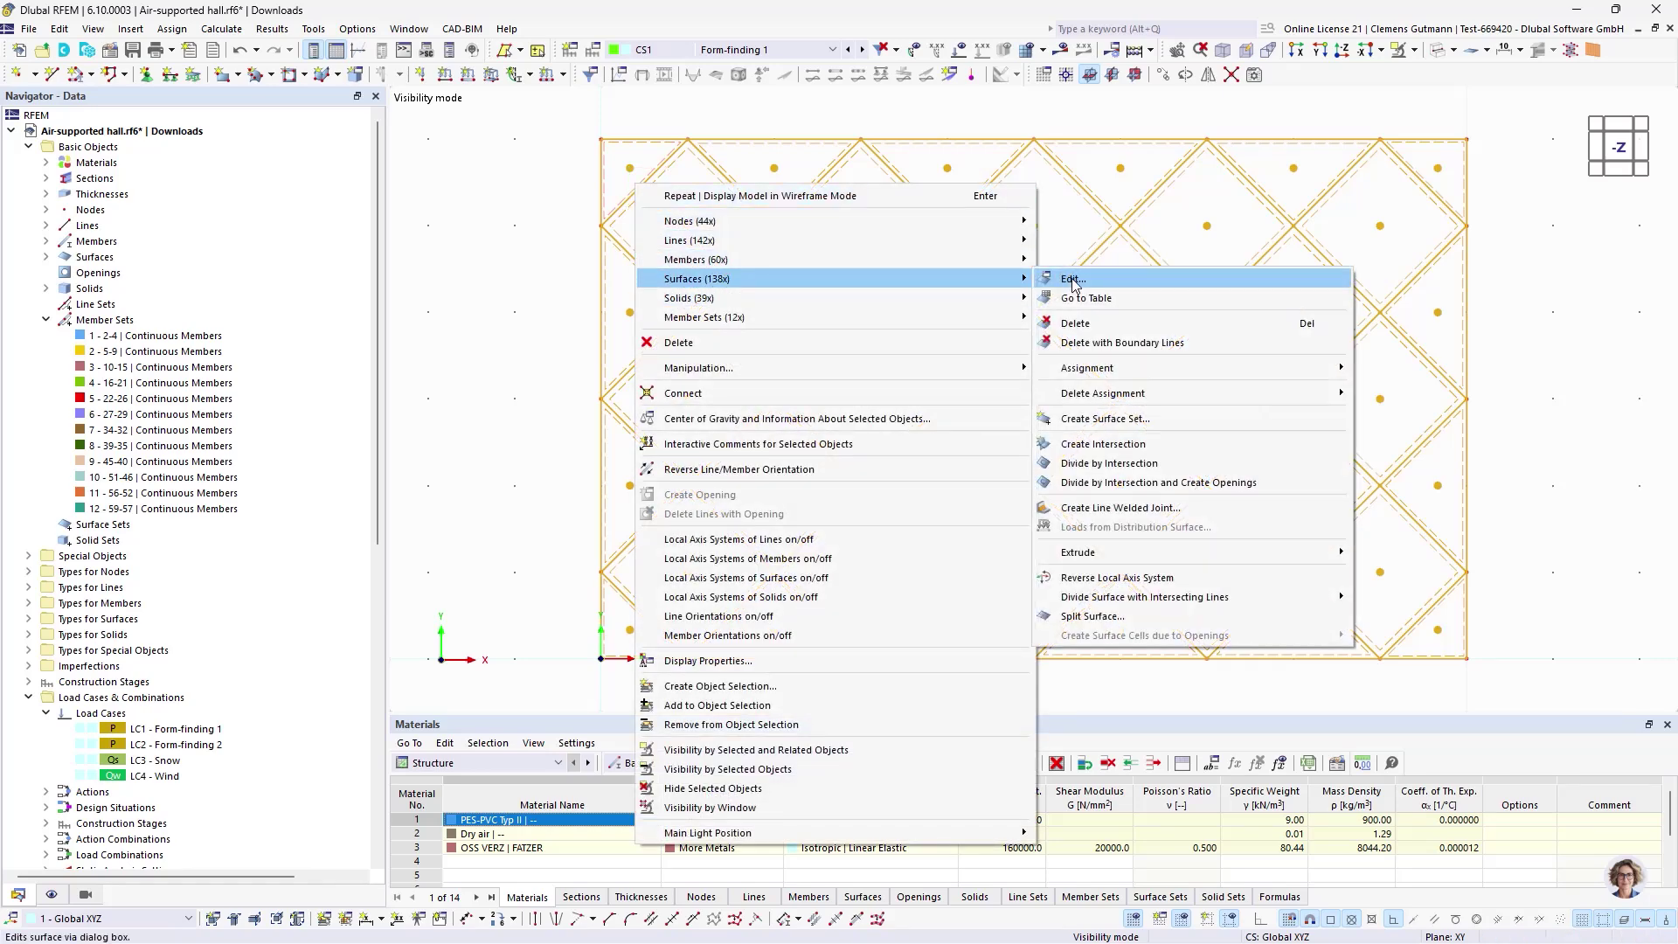
pyautogui.click(1074, 285)
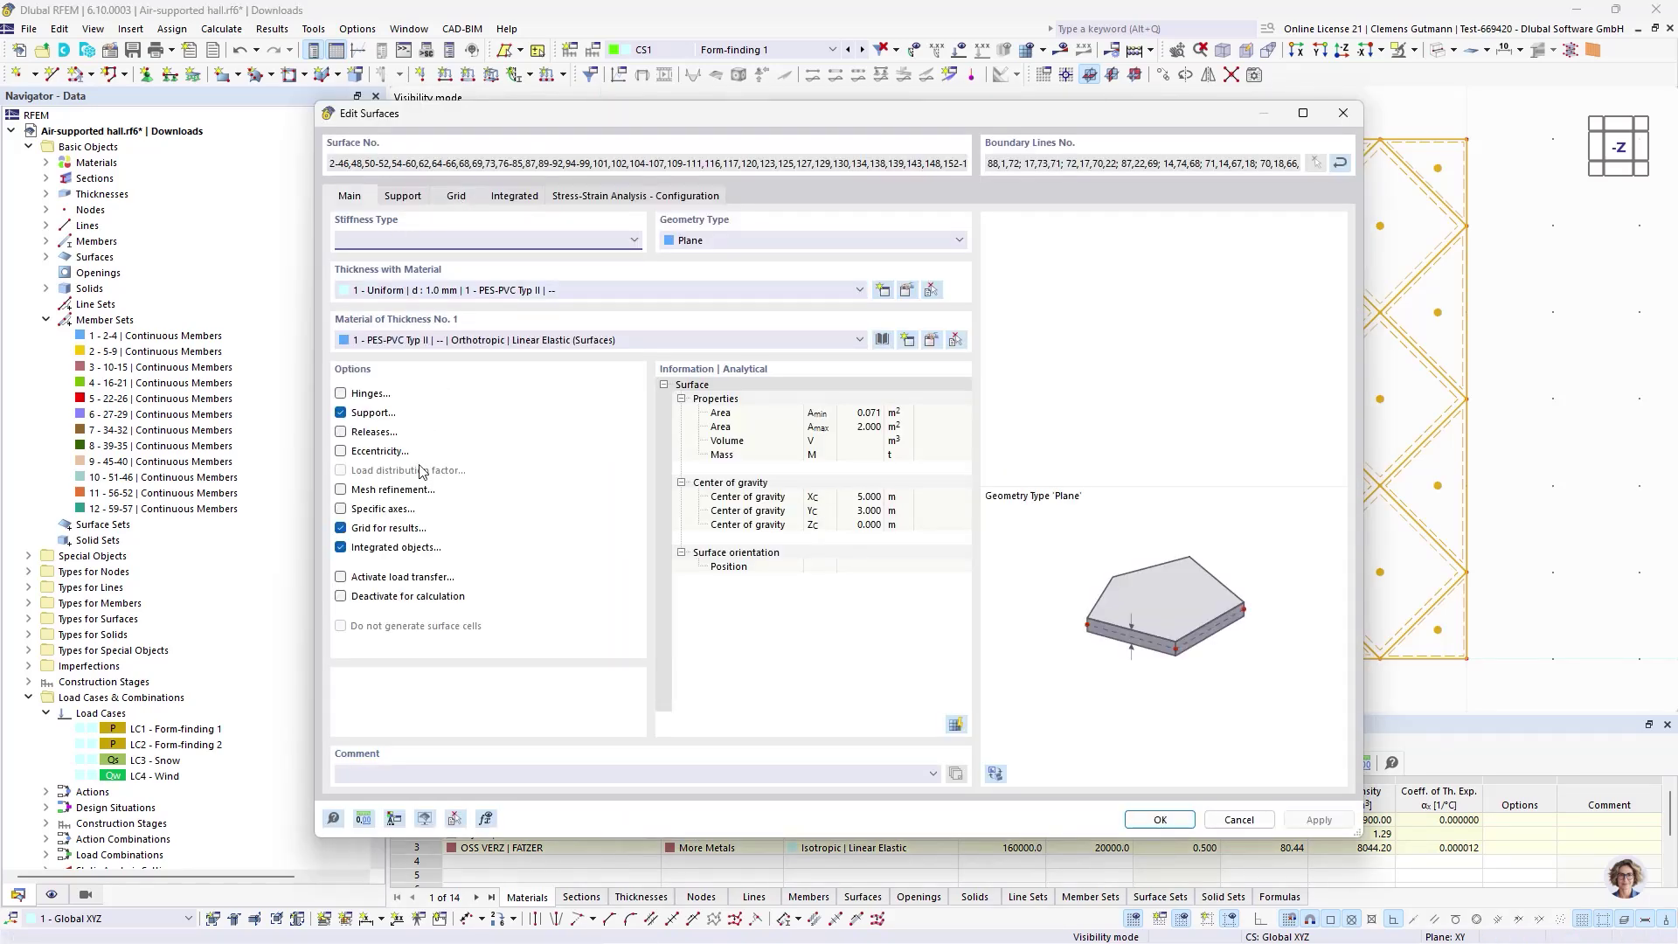
pyautogui.click(360, 510)
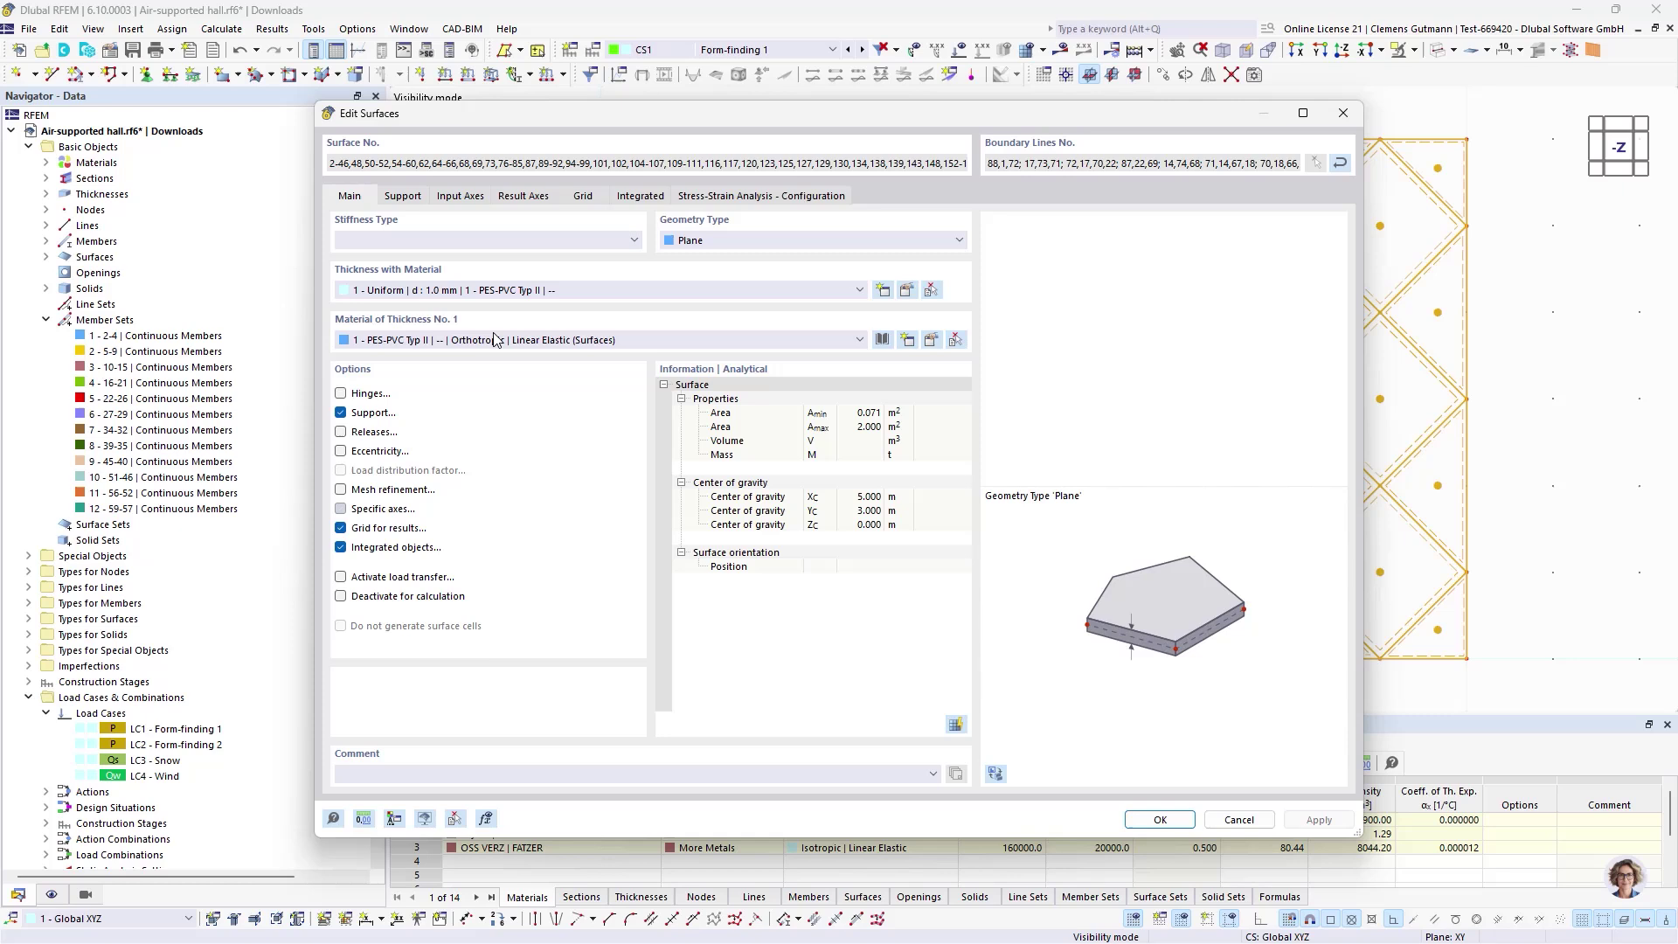
pyautogui.click(454, 197)
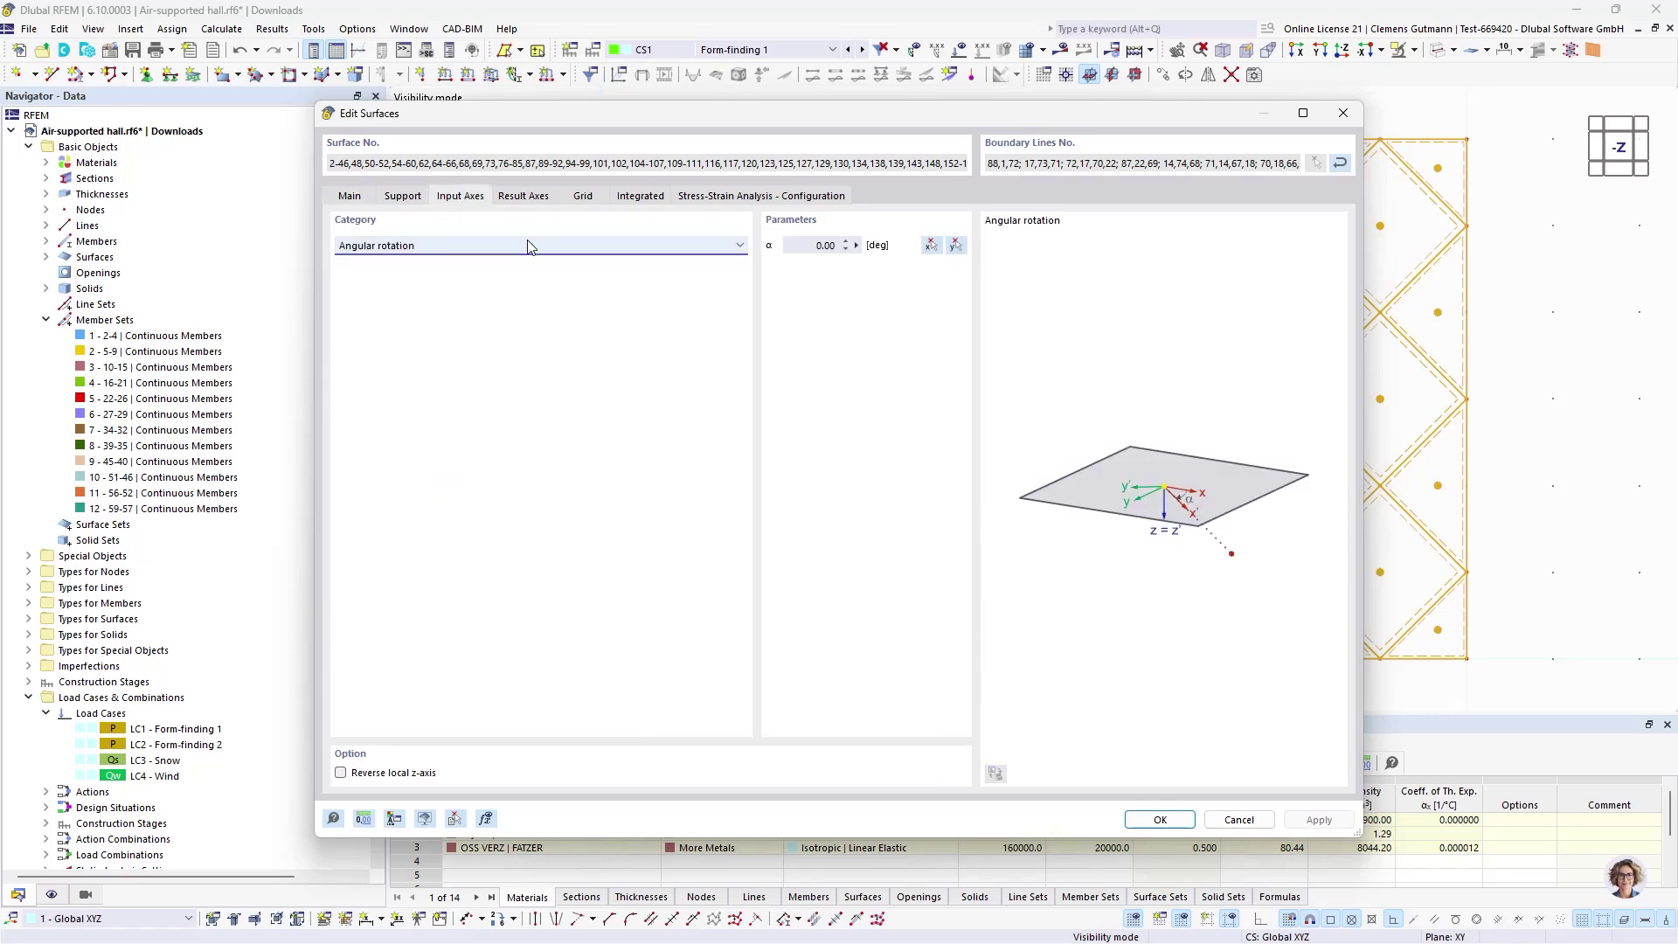
pyautogui.click(826, 244)
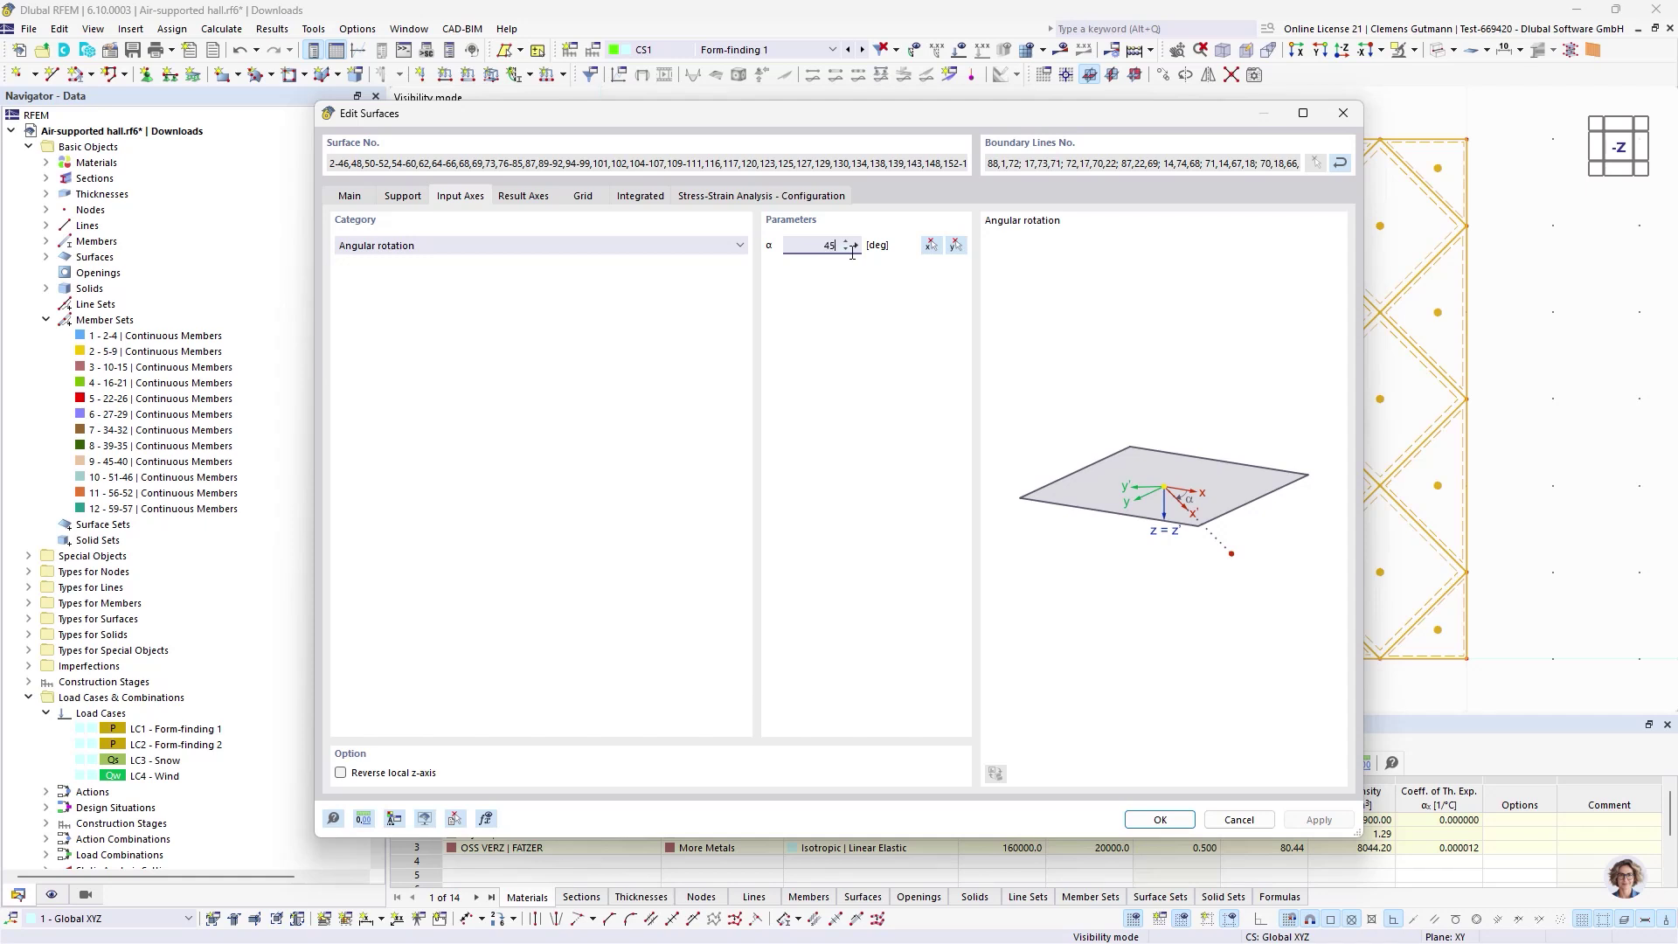
pyautogui.press('Tab')
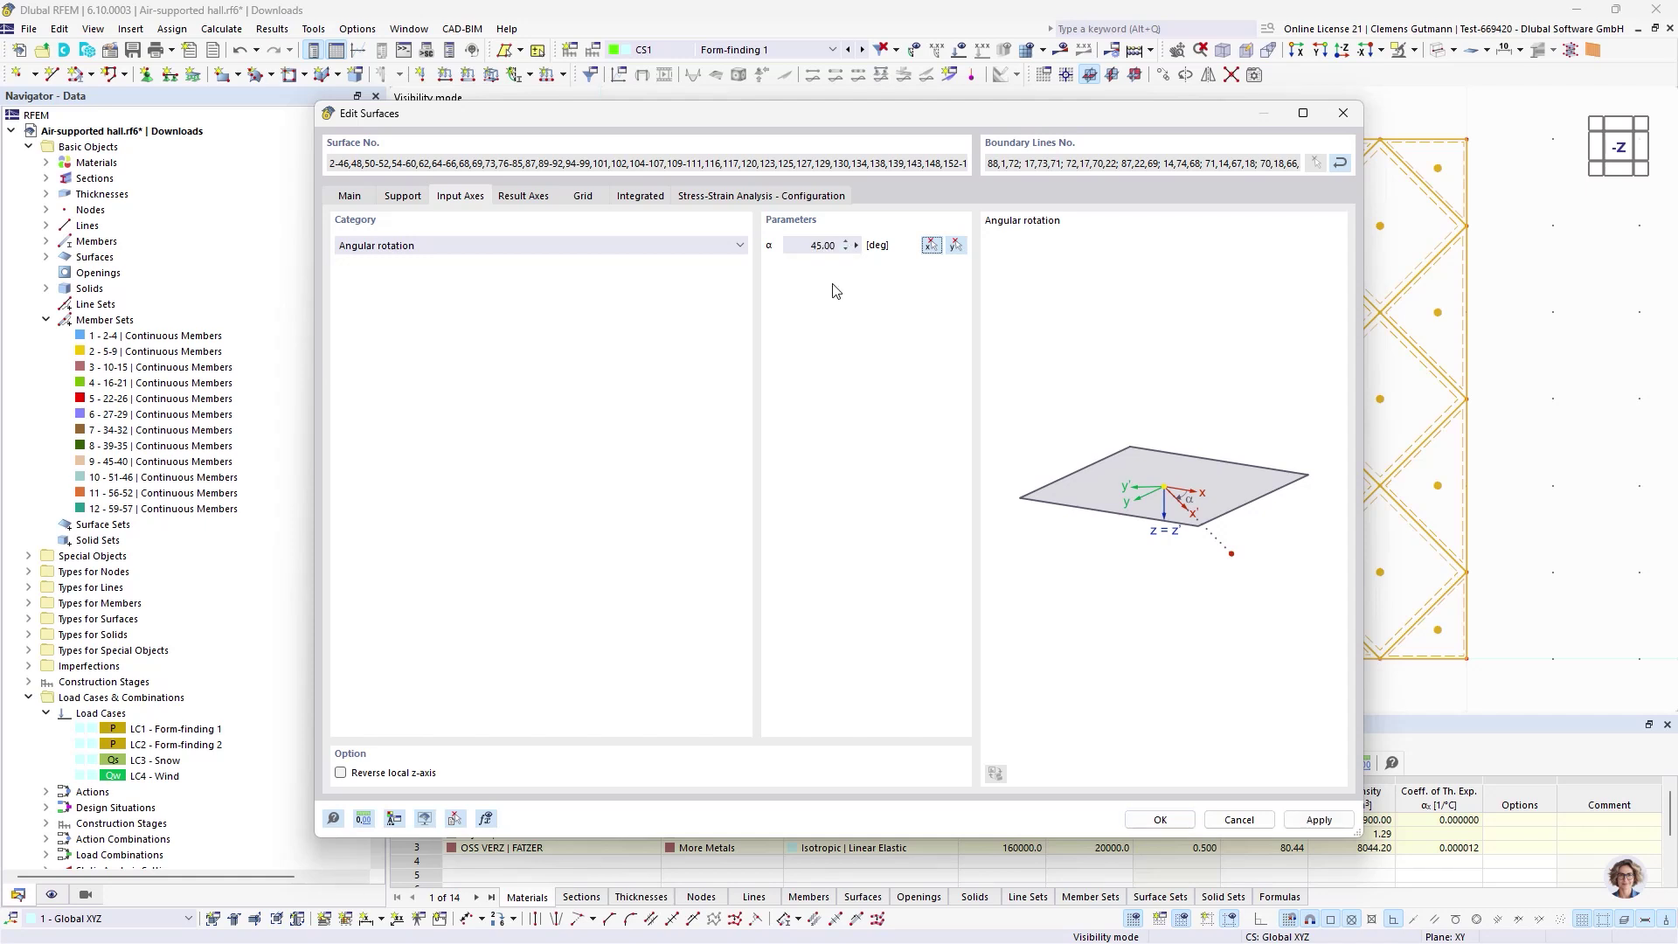
pyautogui.click(693, 247)
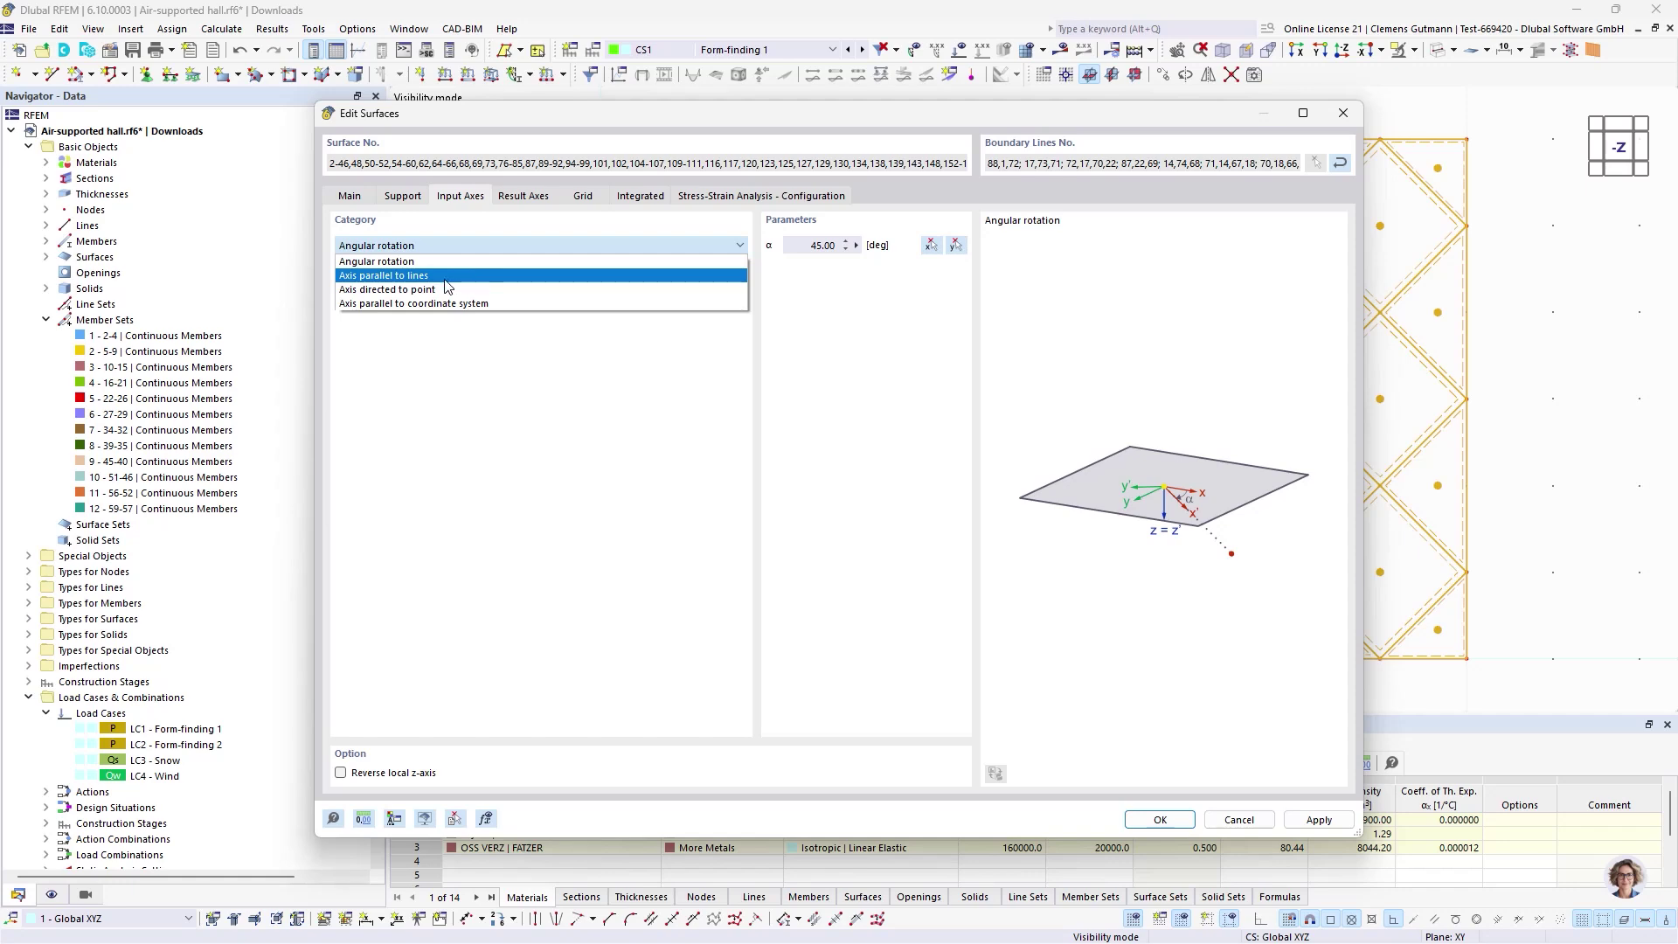
pyautogui.click(463, 246)
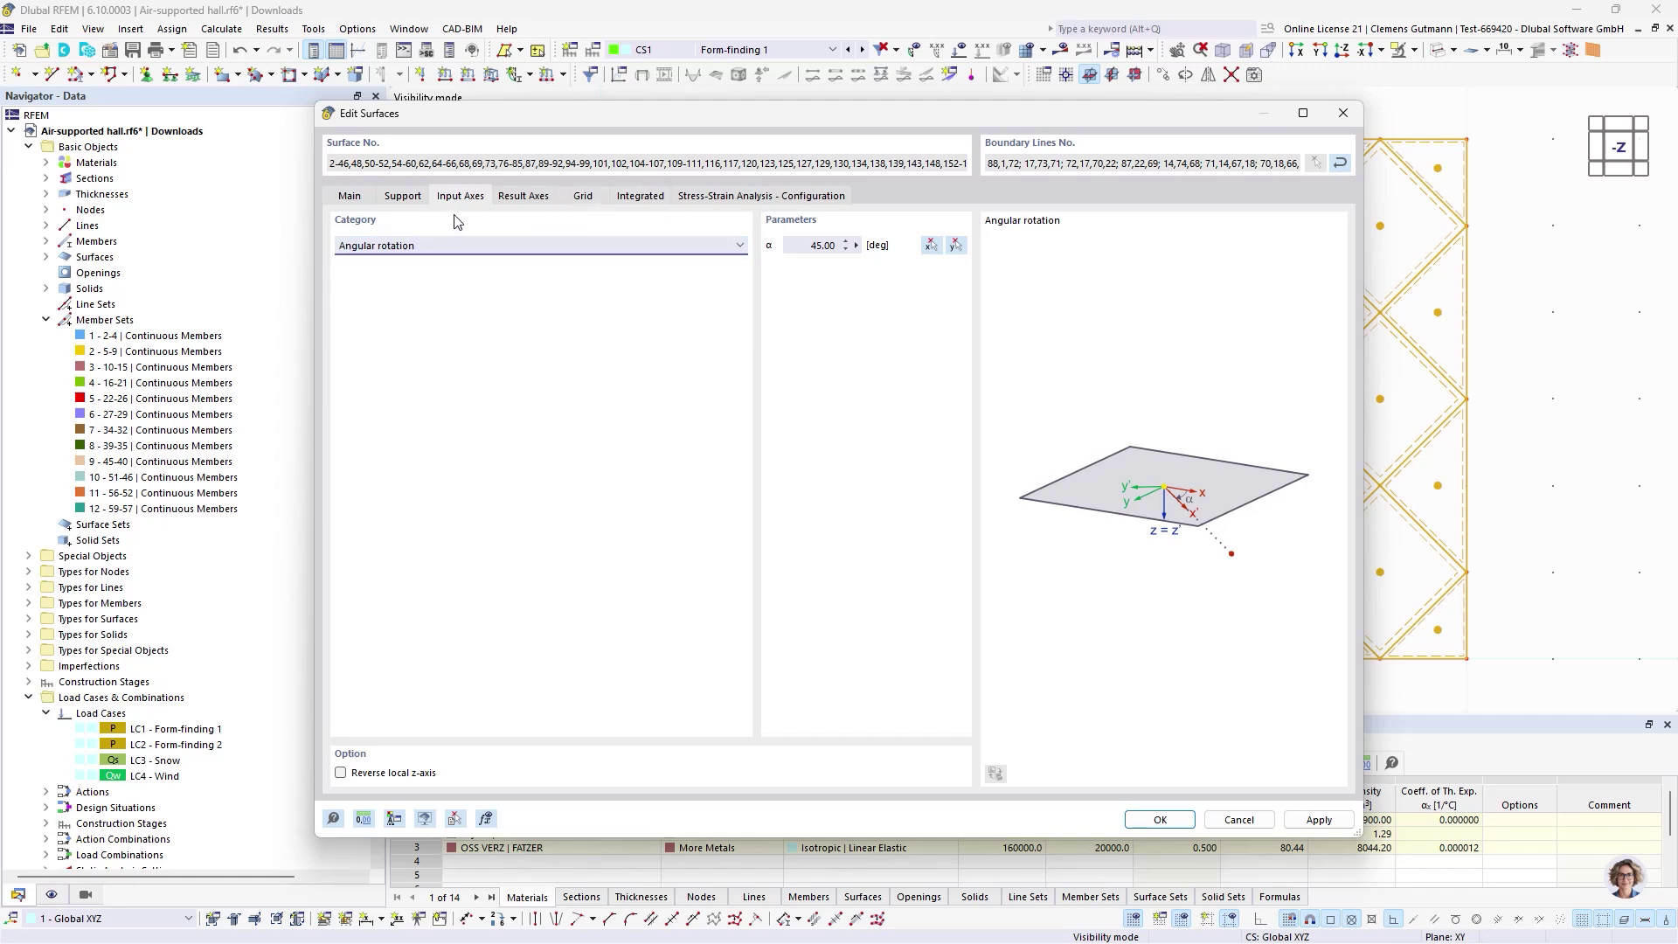
pyautogui.click(1155, 820)
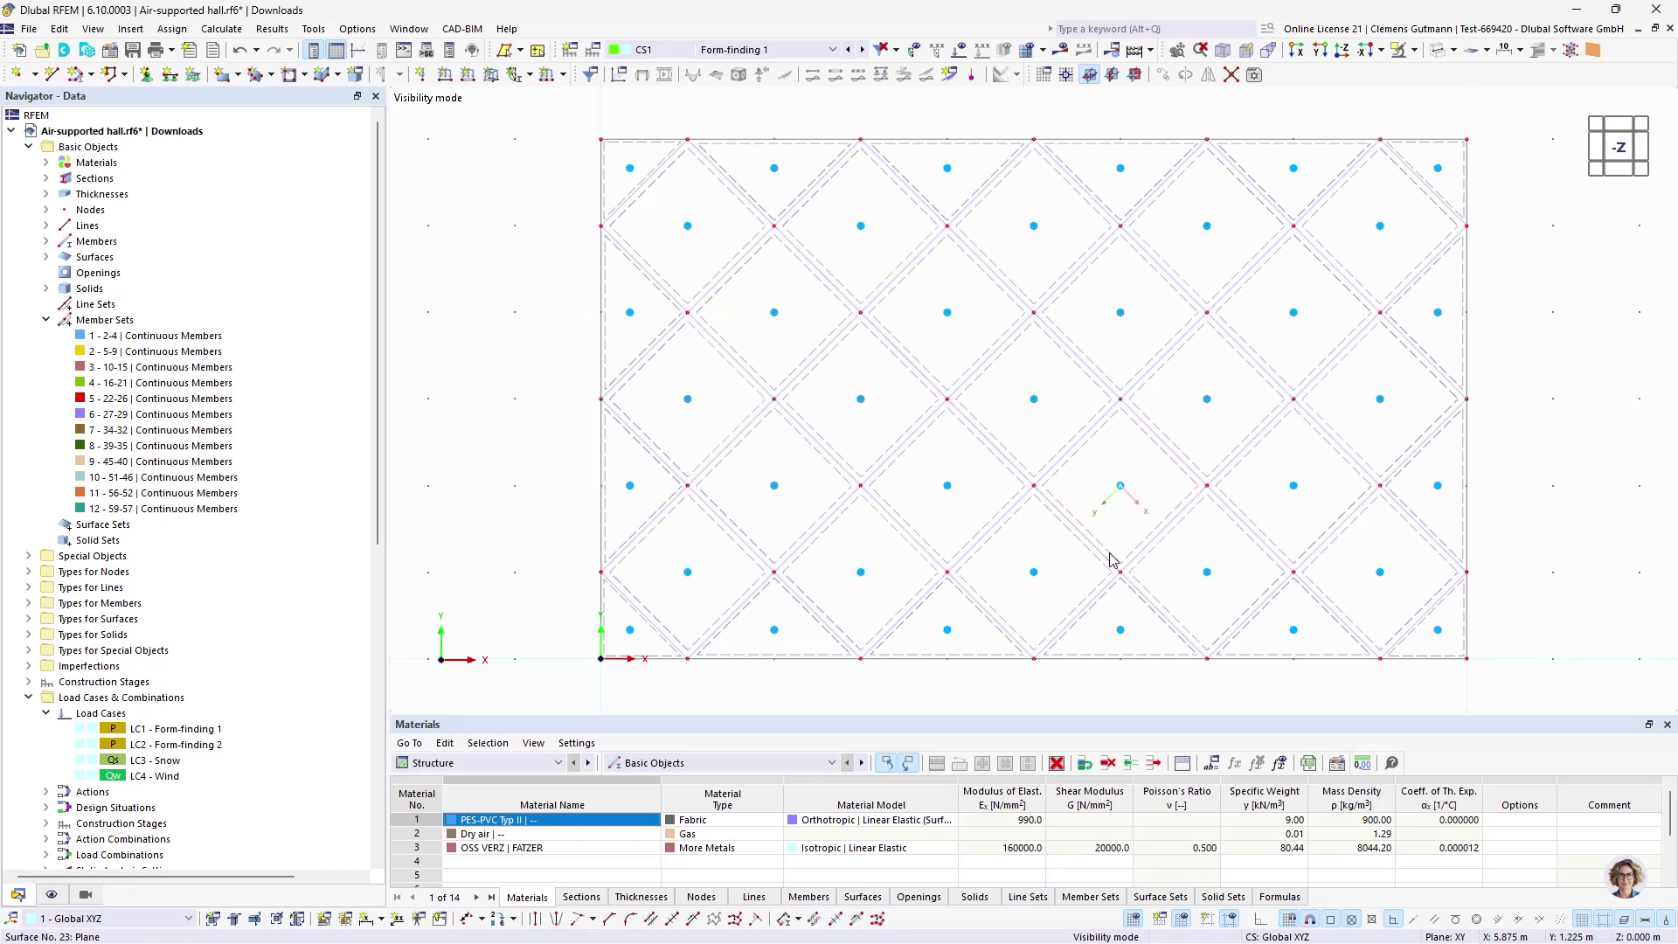
# - Select the uniform Force surface load in load case LC1 - Form-finding 1
pyautogui.scroll(-1, 909, 529)
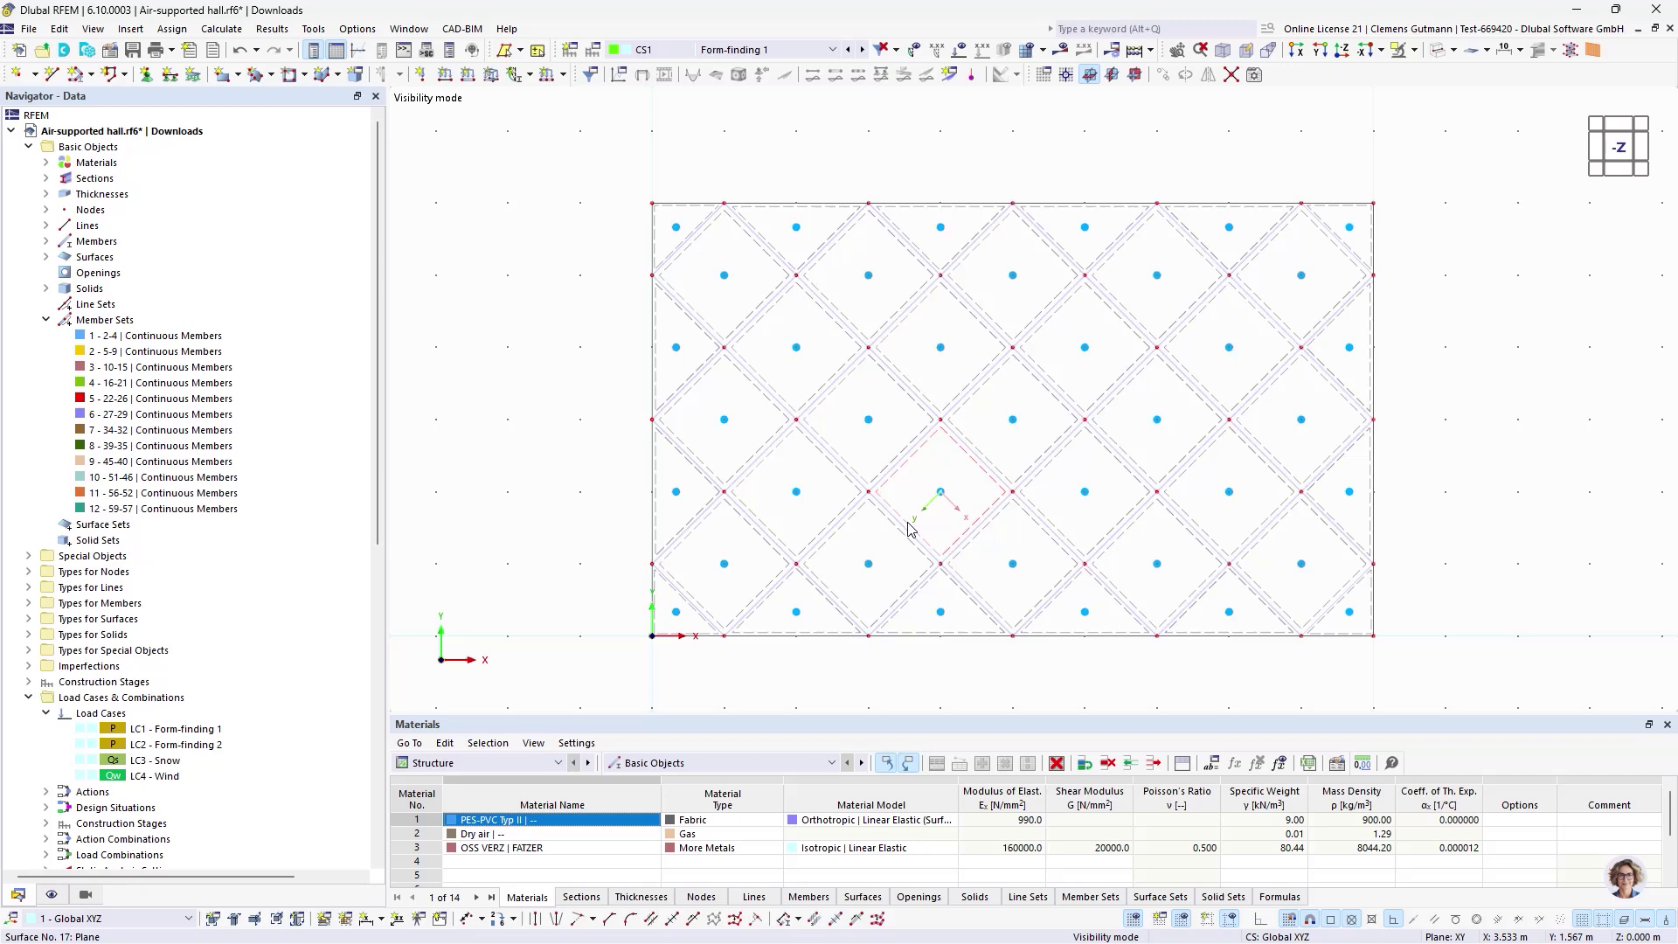
pyautogui.scroll(1, 834, 595)
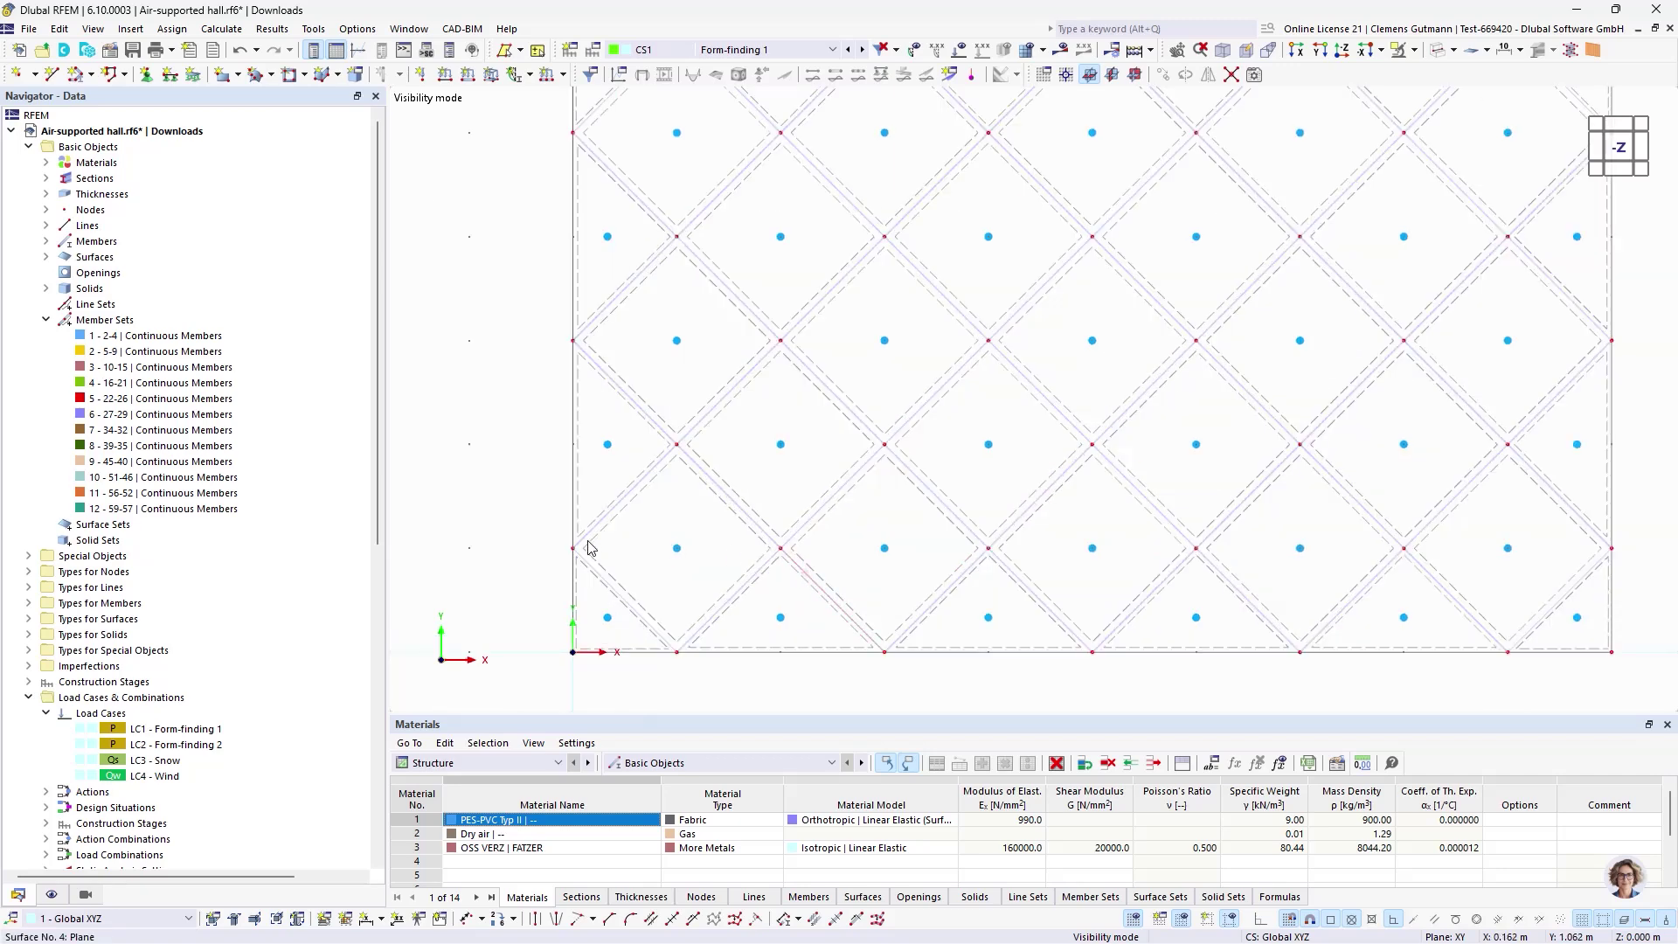
pyautogui.click(201, 494)
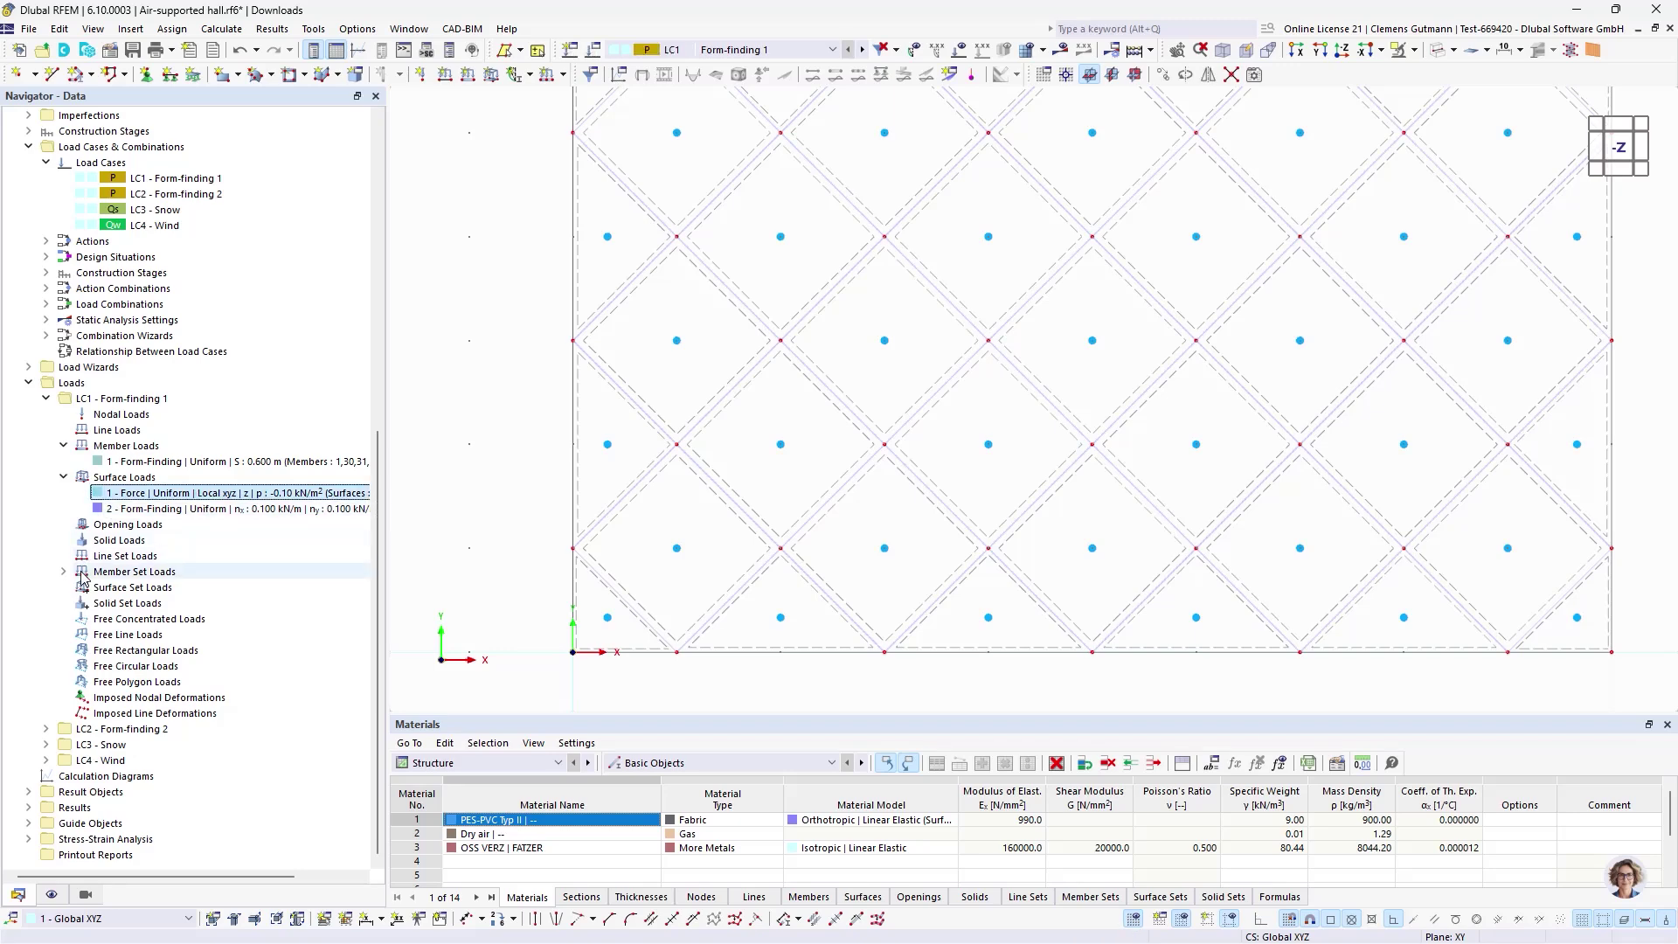
pyautogui.scroll(-3, 873, 393)
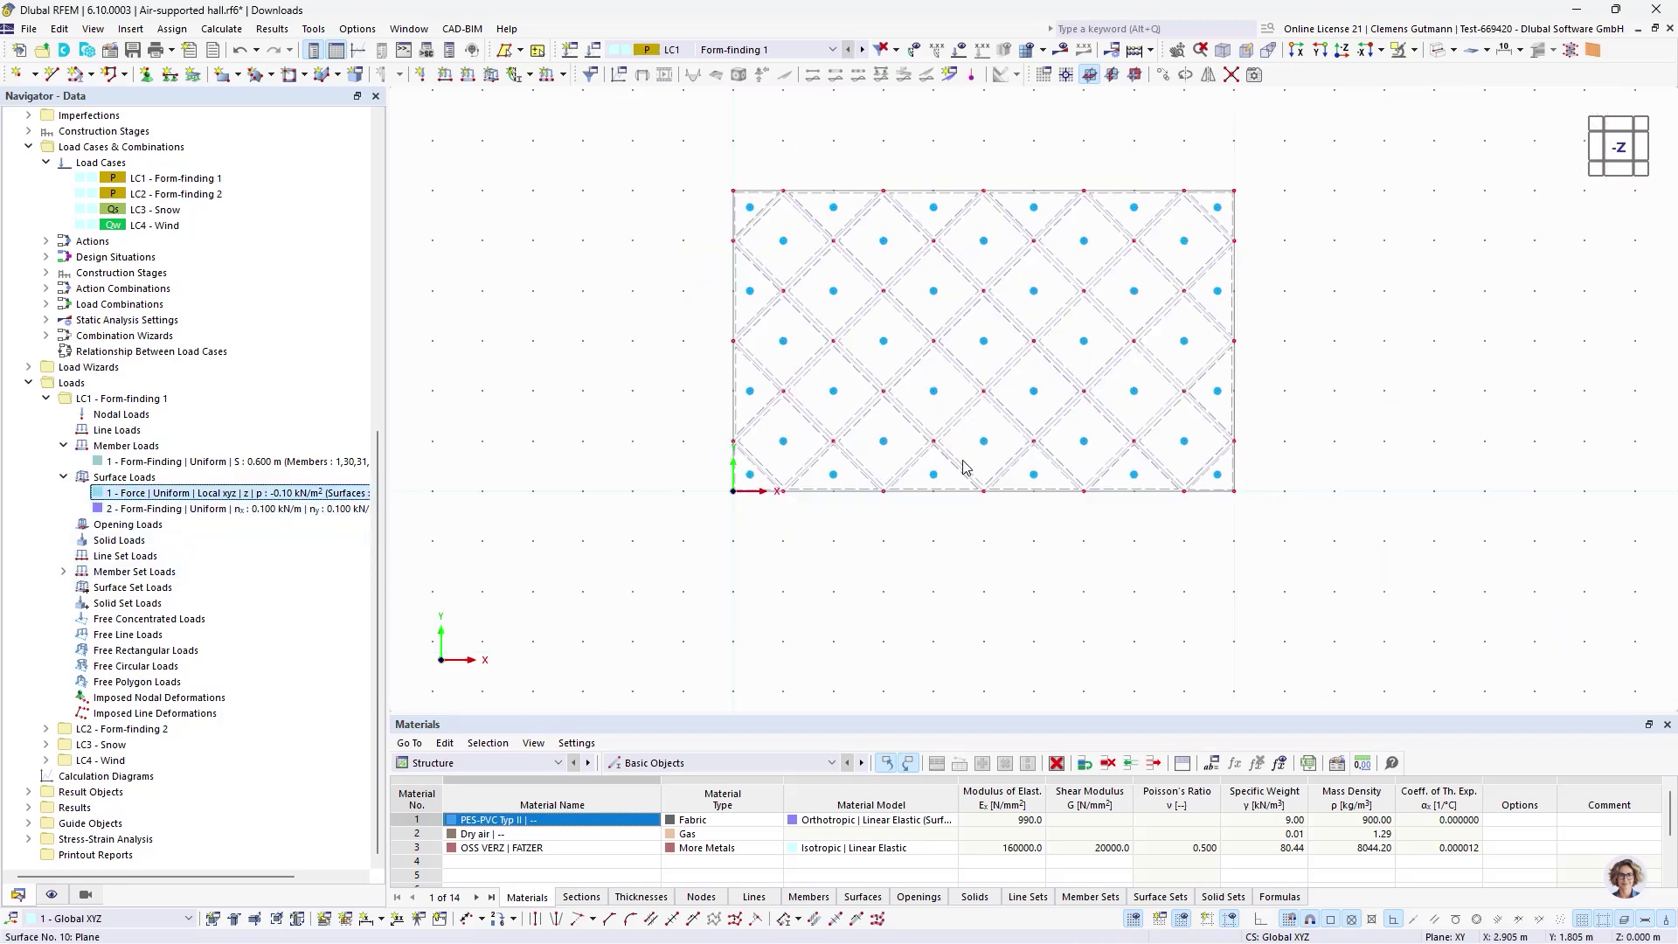
pyautogui.keyDown('ctrl'); pyautogui.moveTo(961, 419); pyautogui.dragTo(1000, 363, button='middle'); pyautogui.keyUp('ctrl')
pyautogui.scroll(3, 1000, 362)
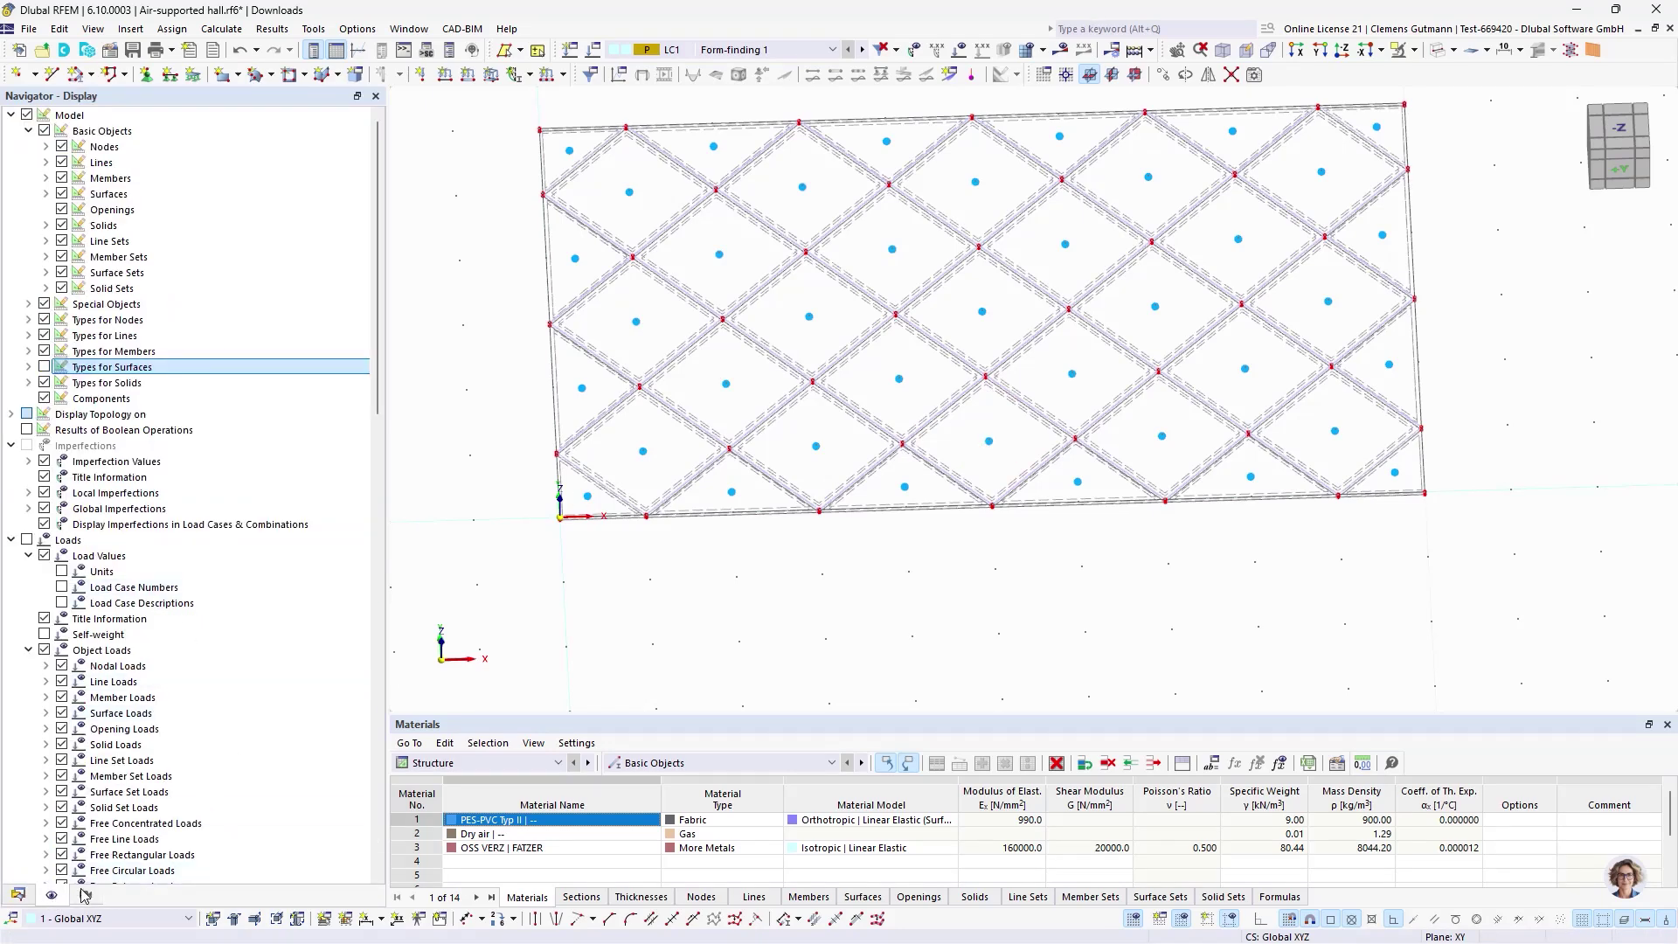
# - Set the object selection visibilities so that OS2 - Membrane is on and OS1 - Cables is off
pyautogui.click(53, 894)
pyautogui.click(44, 628)
pyautogui.click(44, 613)
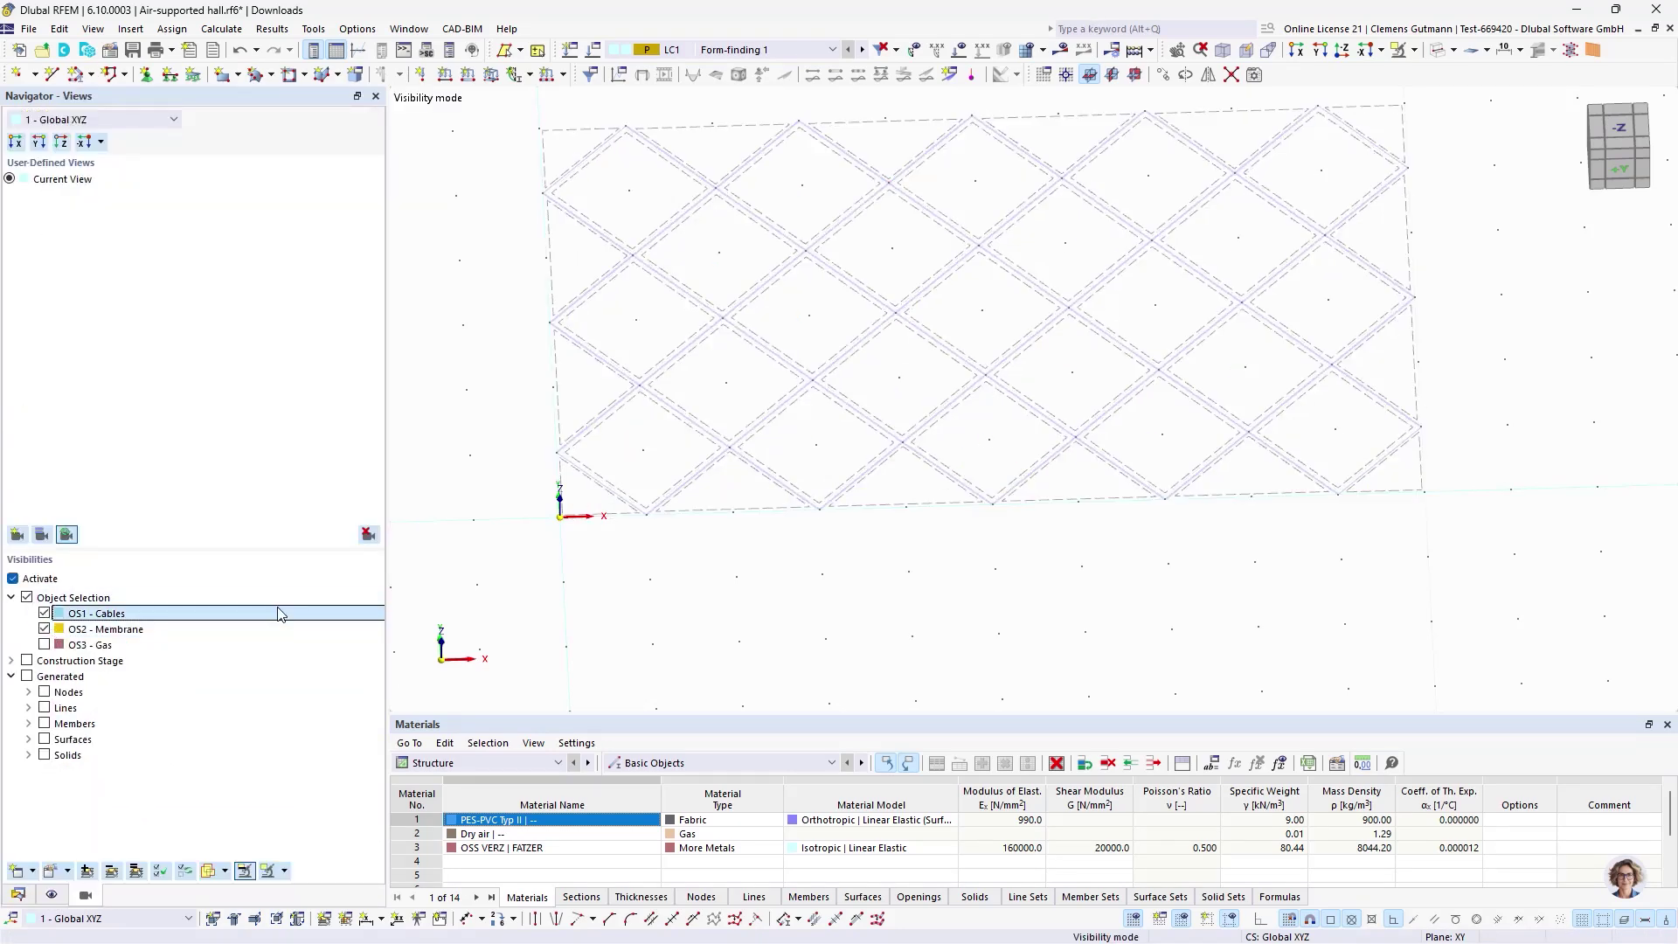
pyautogui.click(243, 872)
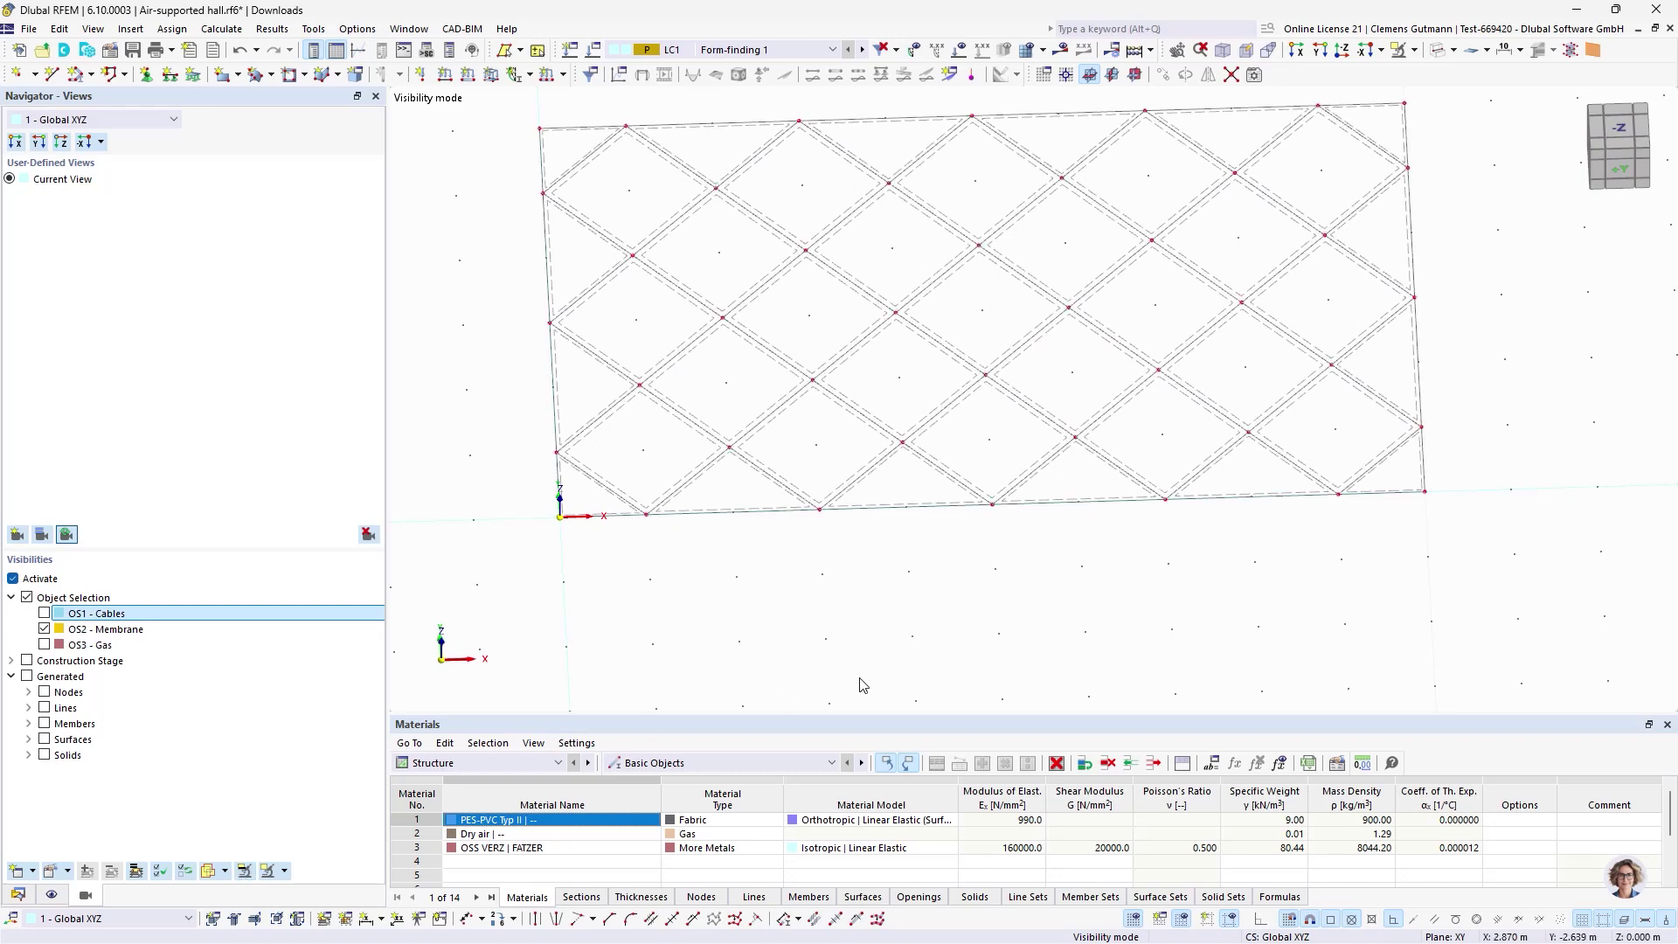
# - Display the LC1 loads and examine the surface load directions and prestress on the membrane from several sides
pyautogui.click(961, 49)
pyautogui.keyDown('ctrl'); pyautogui.moveTo(861, 596); pyautogui.dragTo(786, 495, button='middle'); pyautogui.keyUp('ctrl')
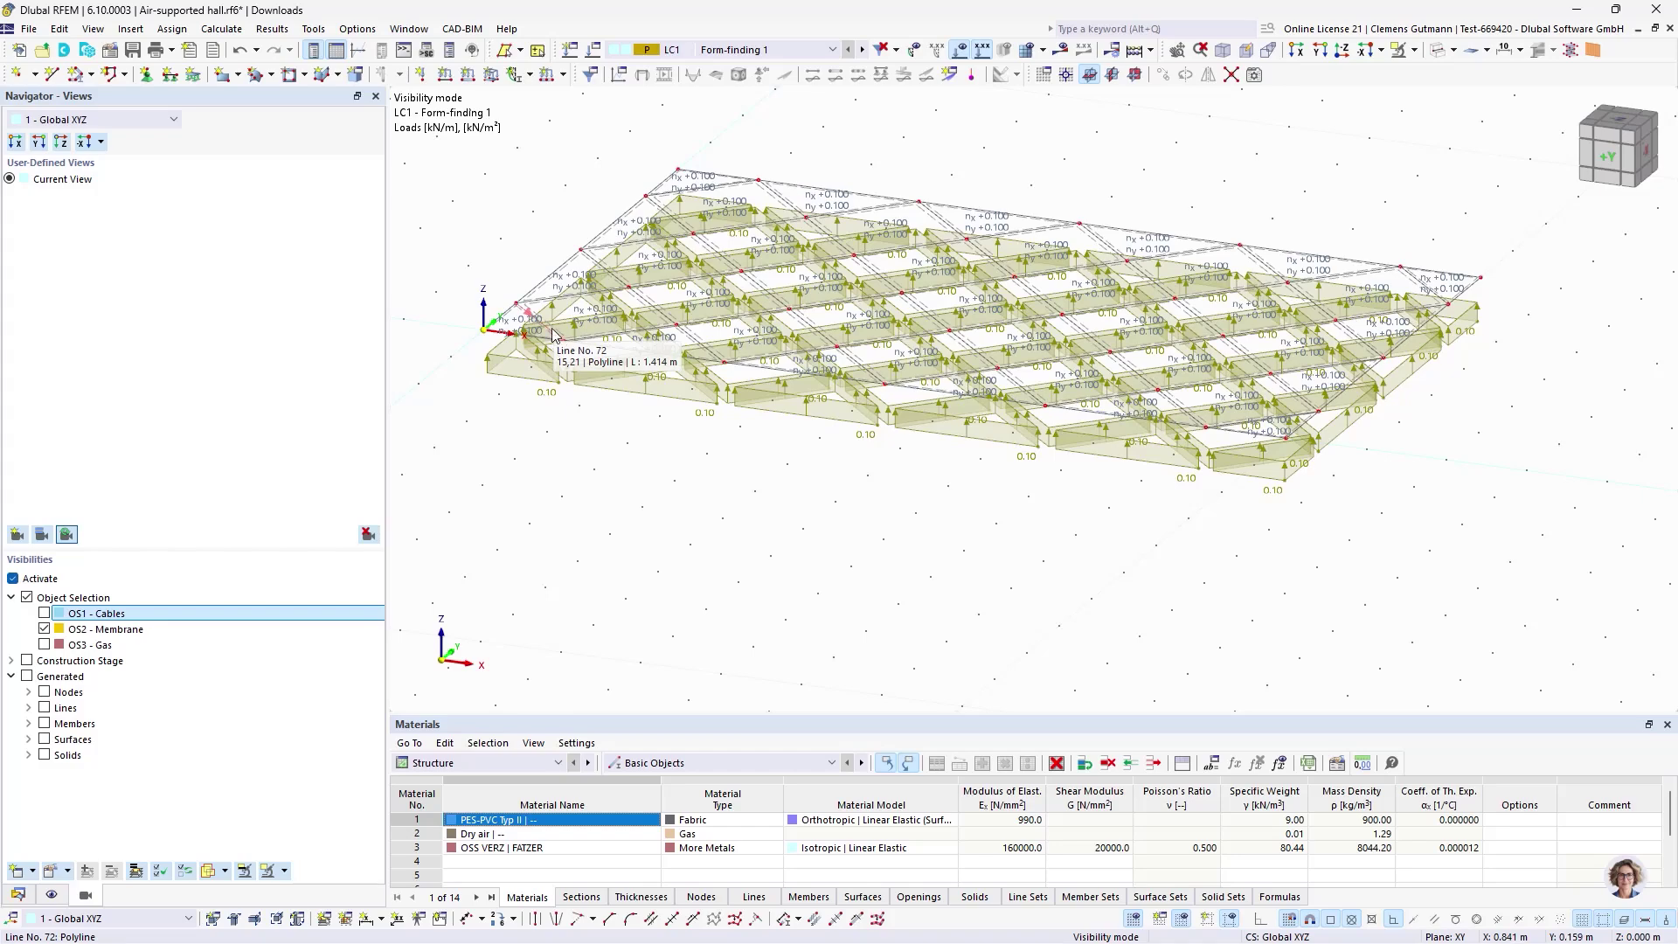
pyautogui.scroll(3, 551, 335)
pyautogui.scroll(-4, 551, 334)
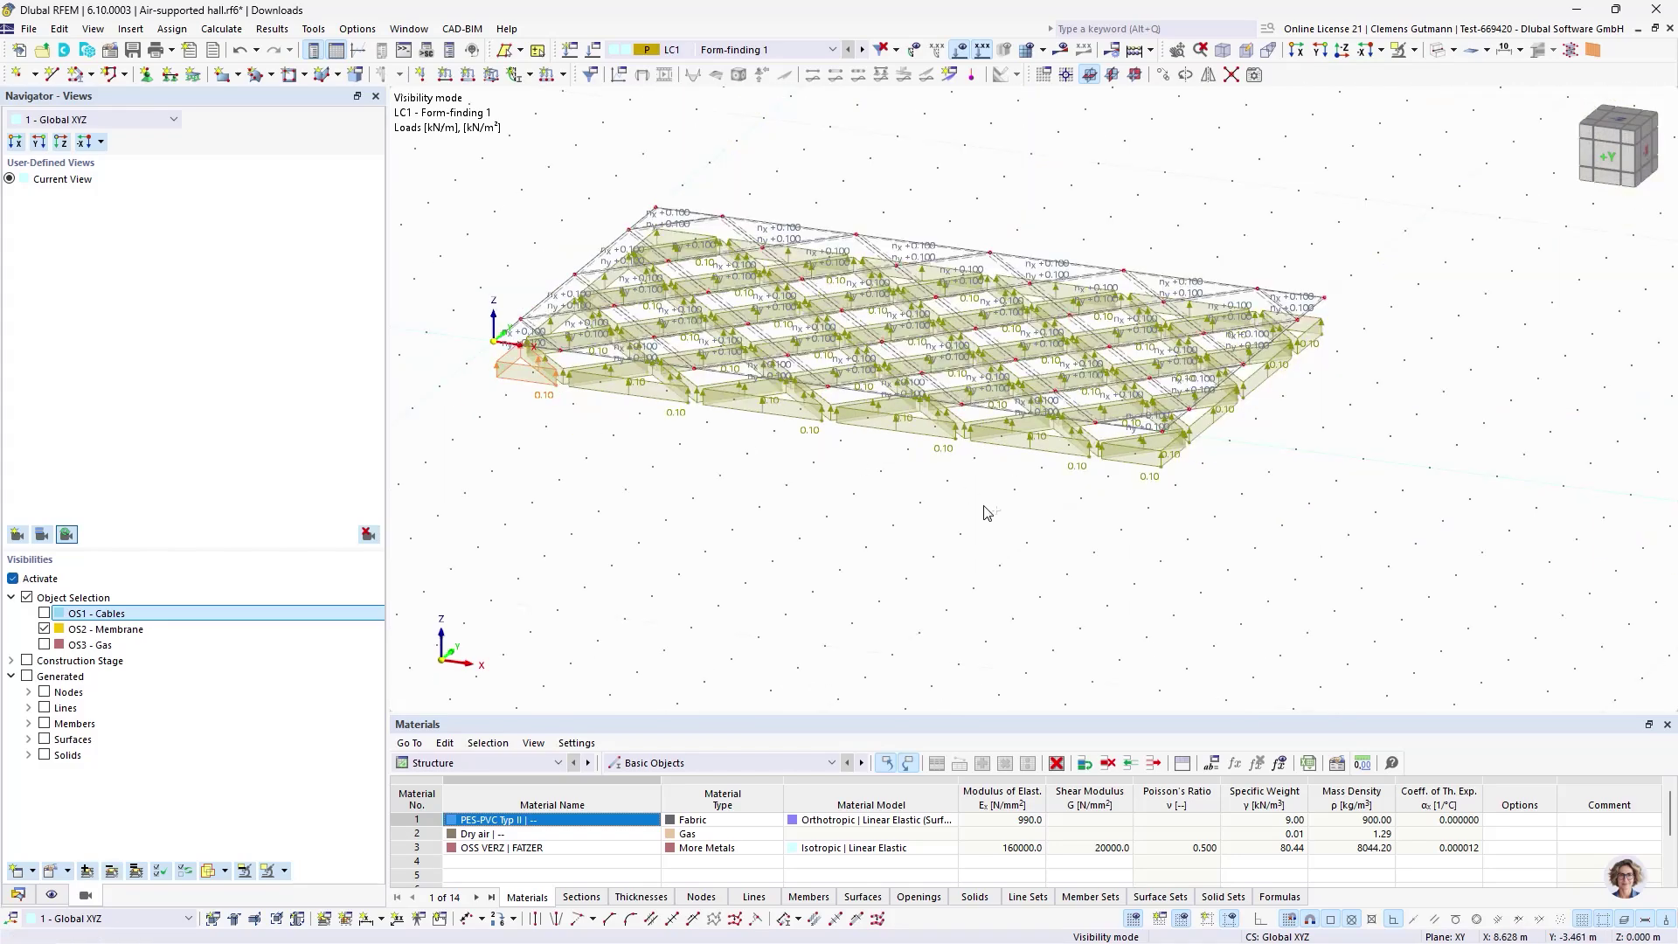
pyautogui.keyDown('ctrl'); pyautogui.moveTo(985, 511); pyautogui.dragTo(1267, 449, button='middle'); pyautogui.keyUp('ctrl')
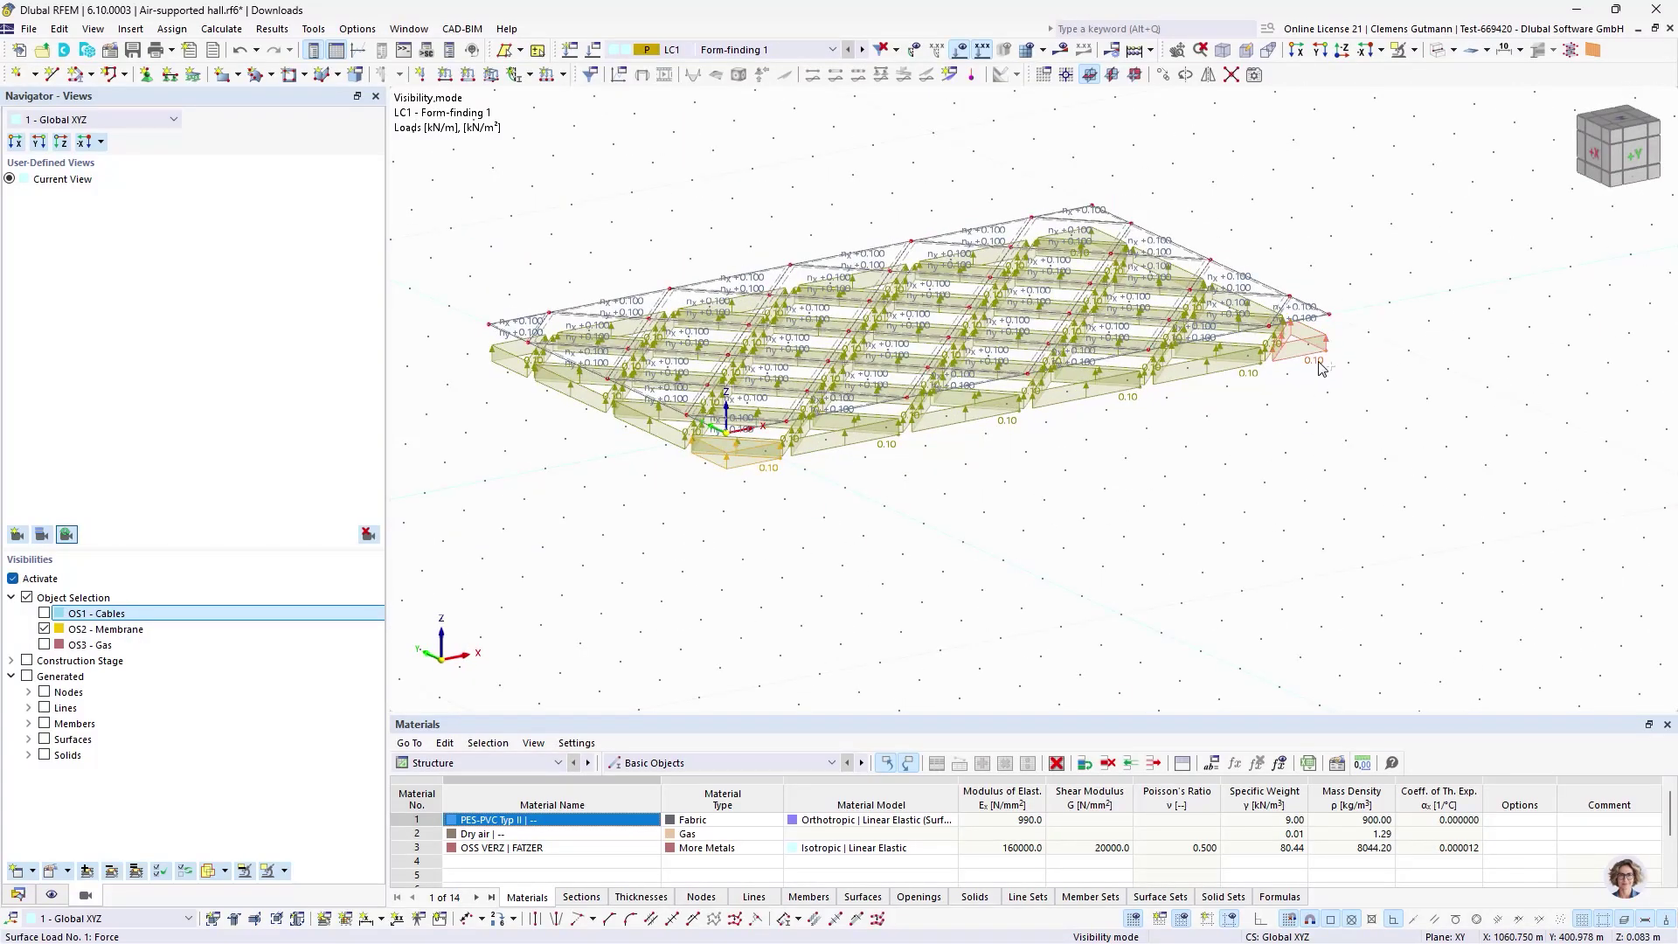
# - Set the uniform Force surface load on the four corner membrane surfaces 2,11,27,40 to -0.30 kN/m² in LC1
pyautogui.scroll(3, 504, 367)
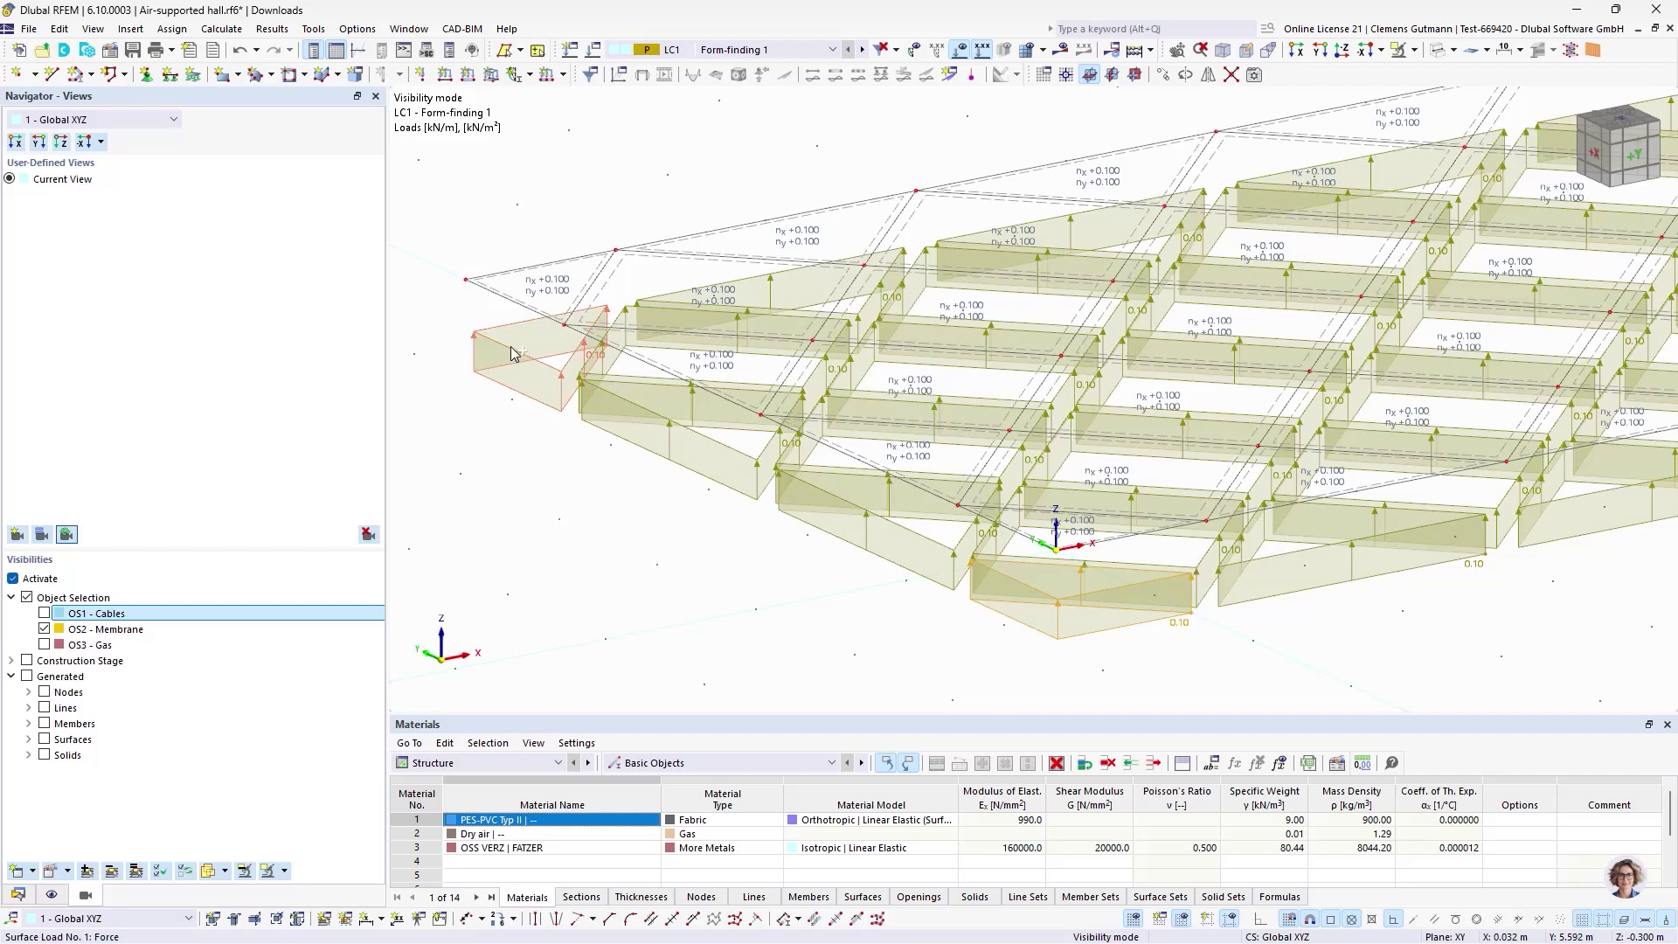
pyautogui.scroll(-3, 581, 359)
pyautogui.keyDown('ctrl'); pyautogui.moveTo(786, 489); pyautogui.dragTo(993, 494, button='middle'); pyautogui.keyUp('ctrl')
pyautogui.scroll(3, 1417, 472)
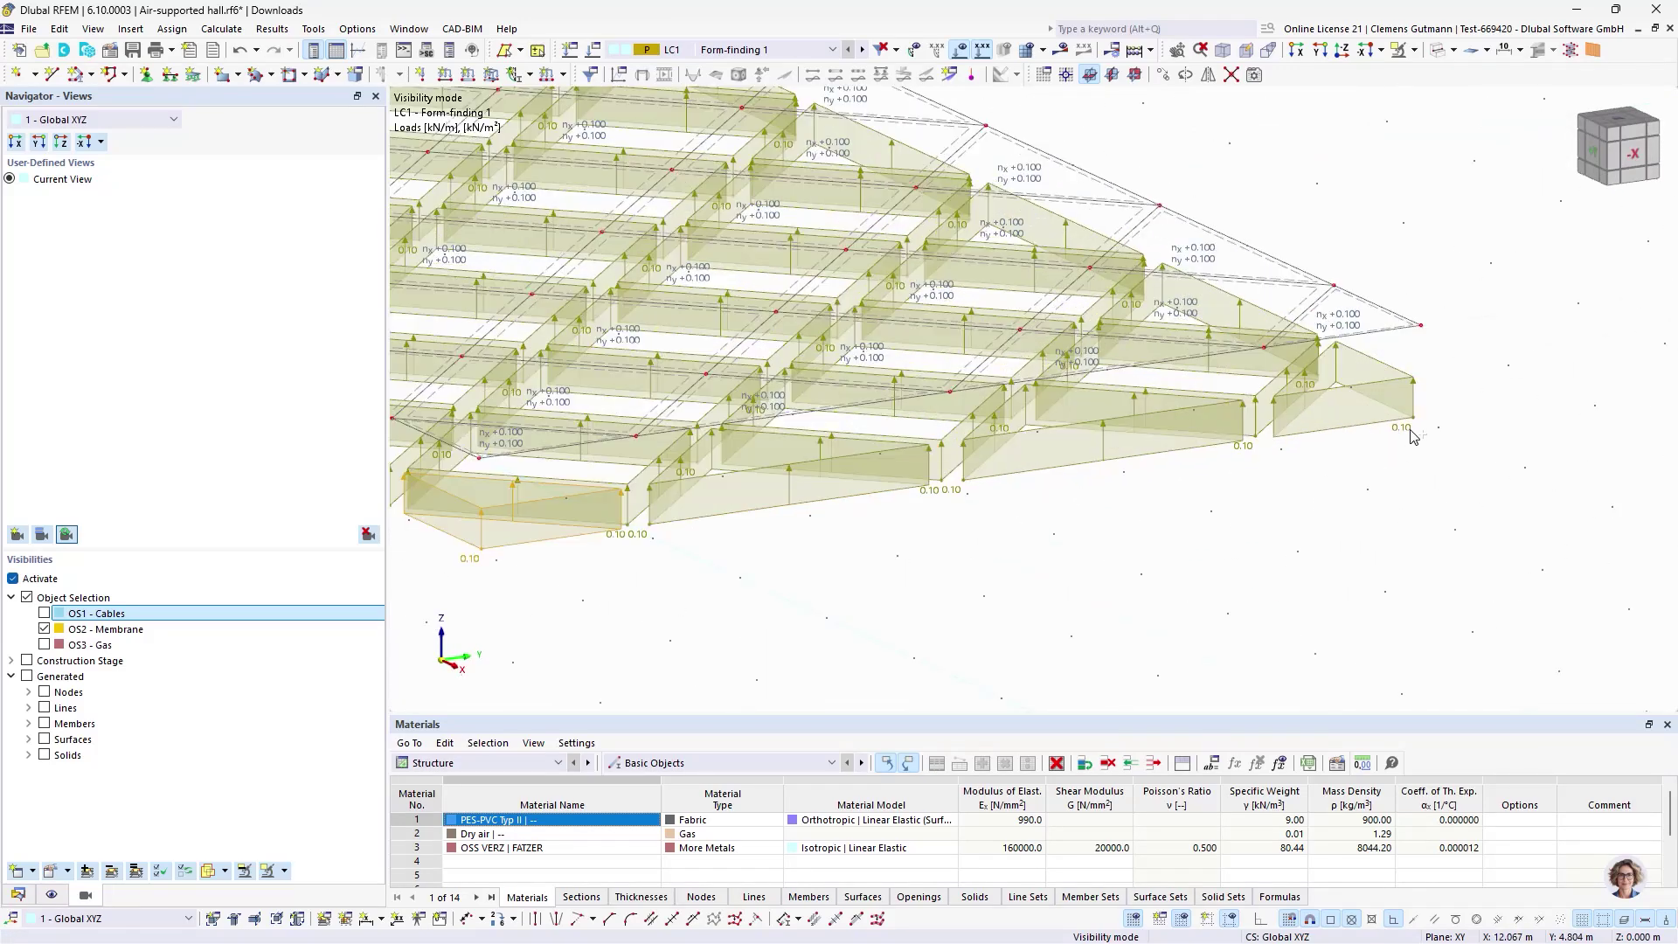
pyautogui.rightClick(1401, 426)
pyautogui.click(1410, 457)
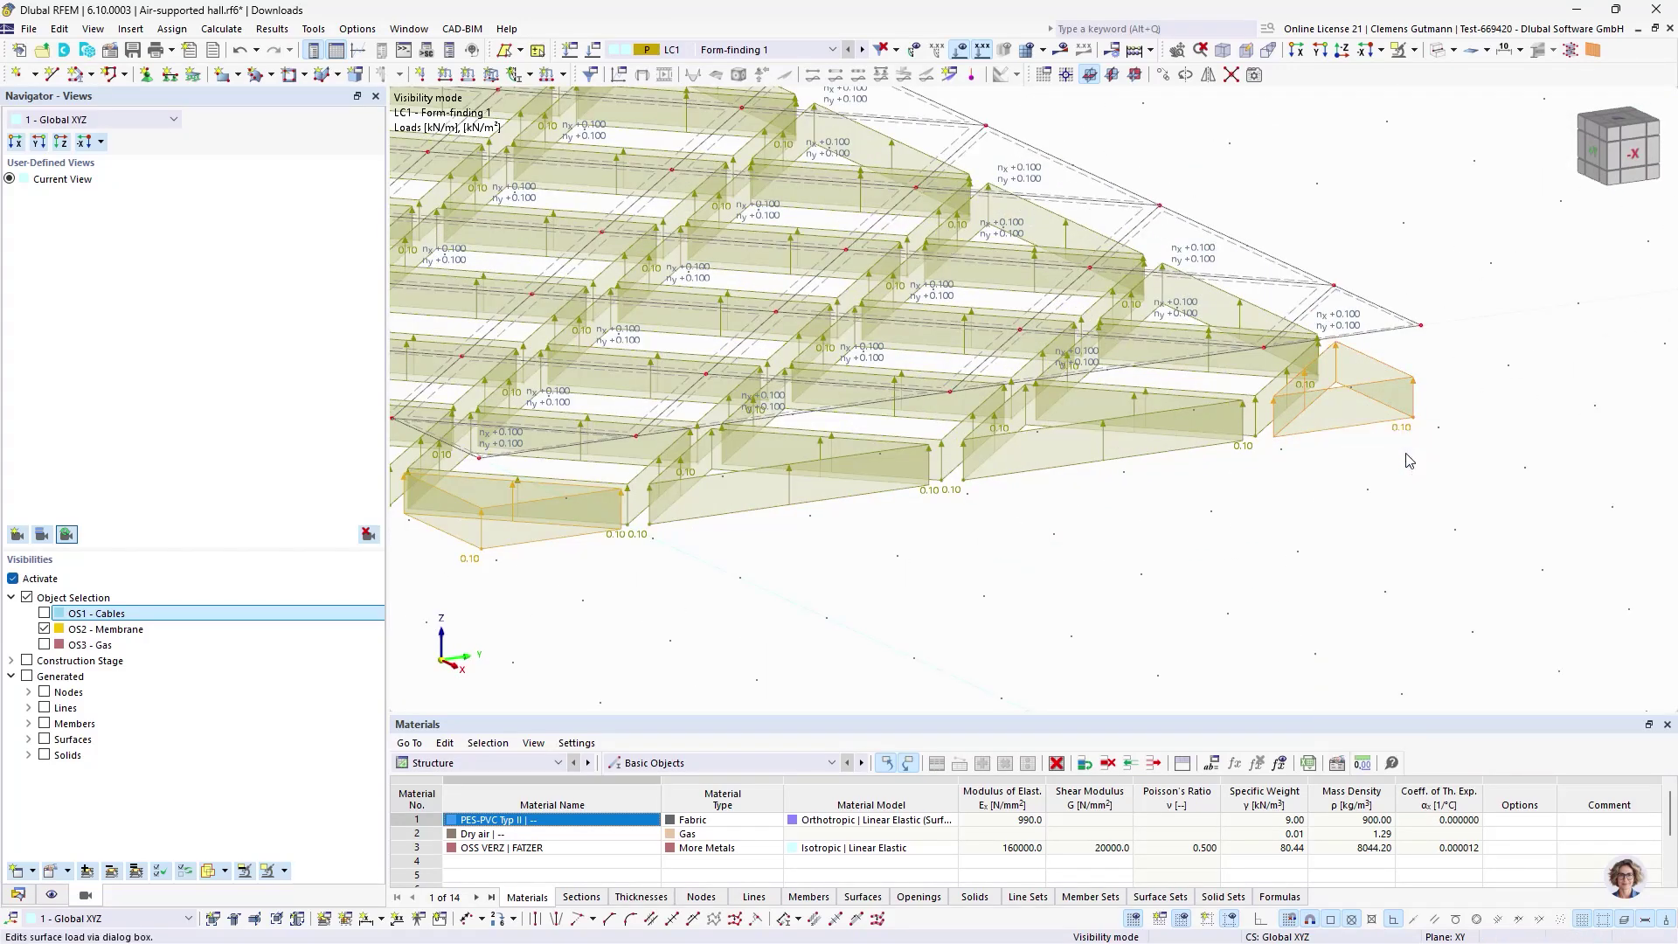
pyautogui.doubleClick(683, 289)
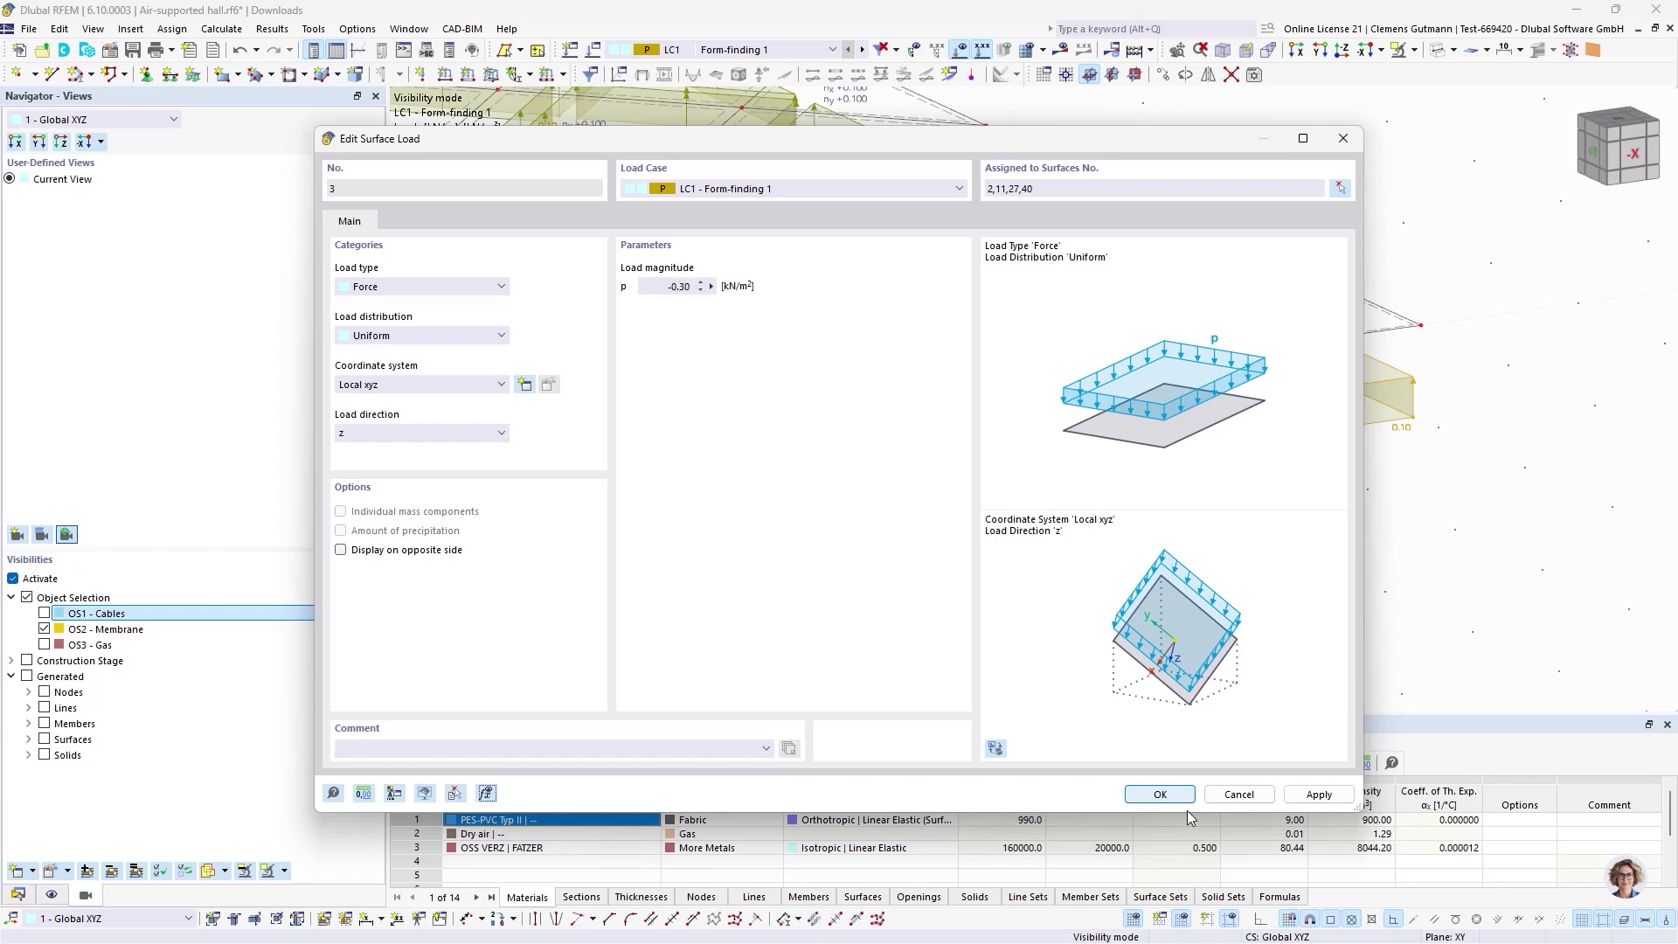
pyautogui.press('Return')
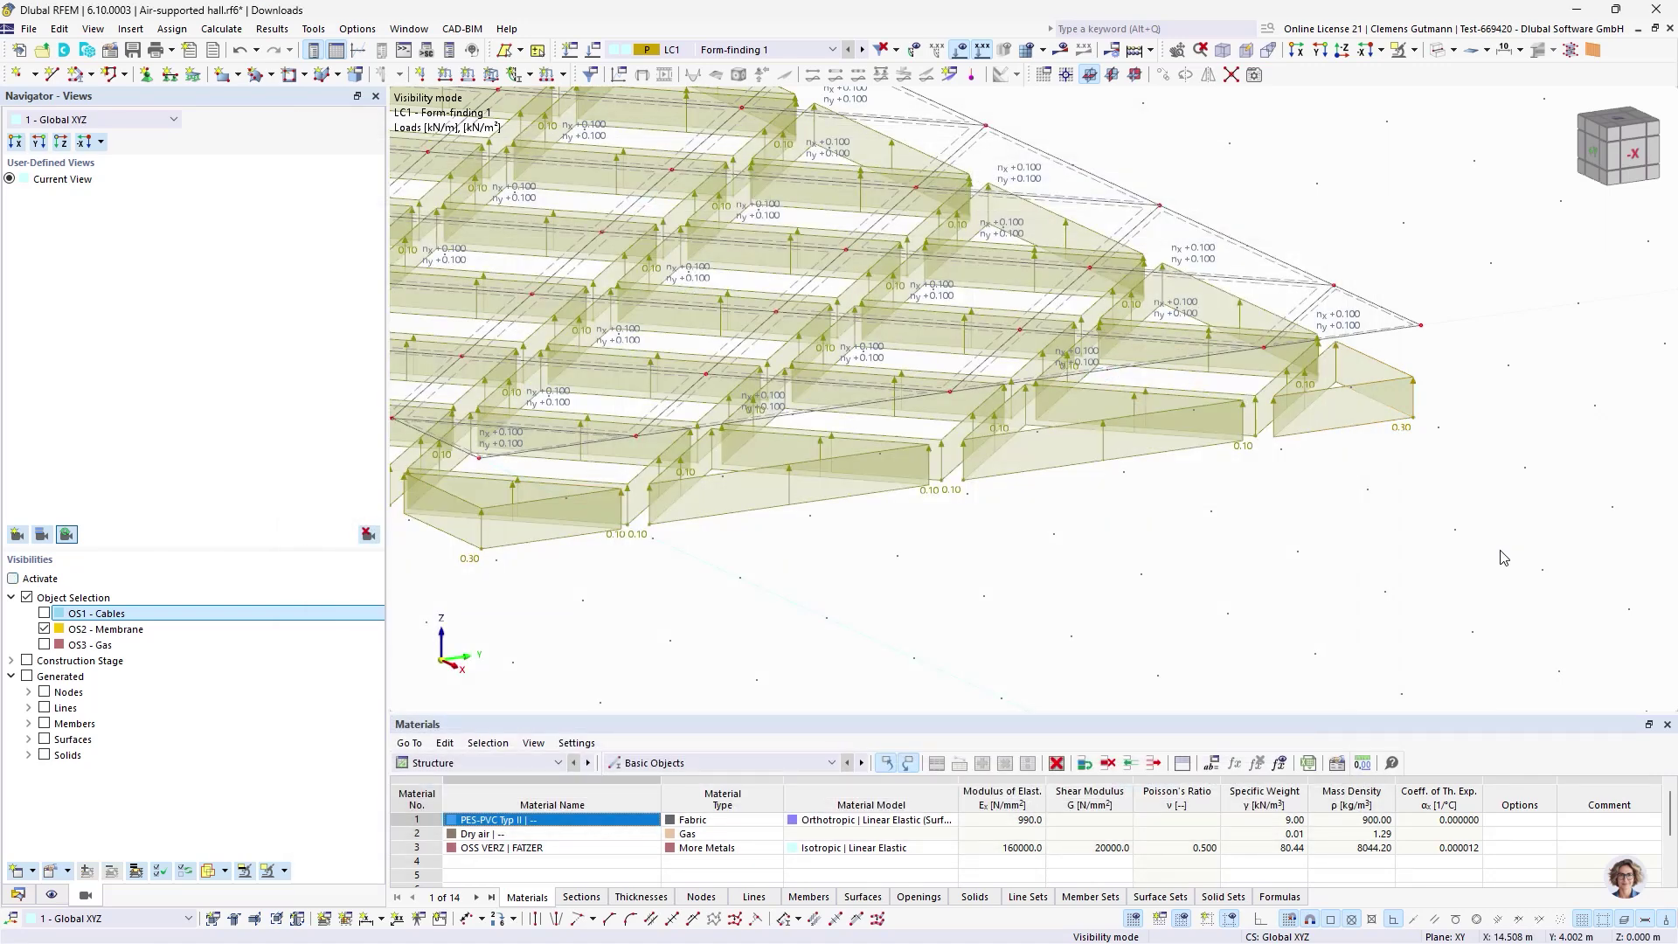
pyautogui.scroll(-5, 1502, 557)
pyautogui.hotkey('ctrl', 'shift', 'z')
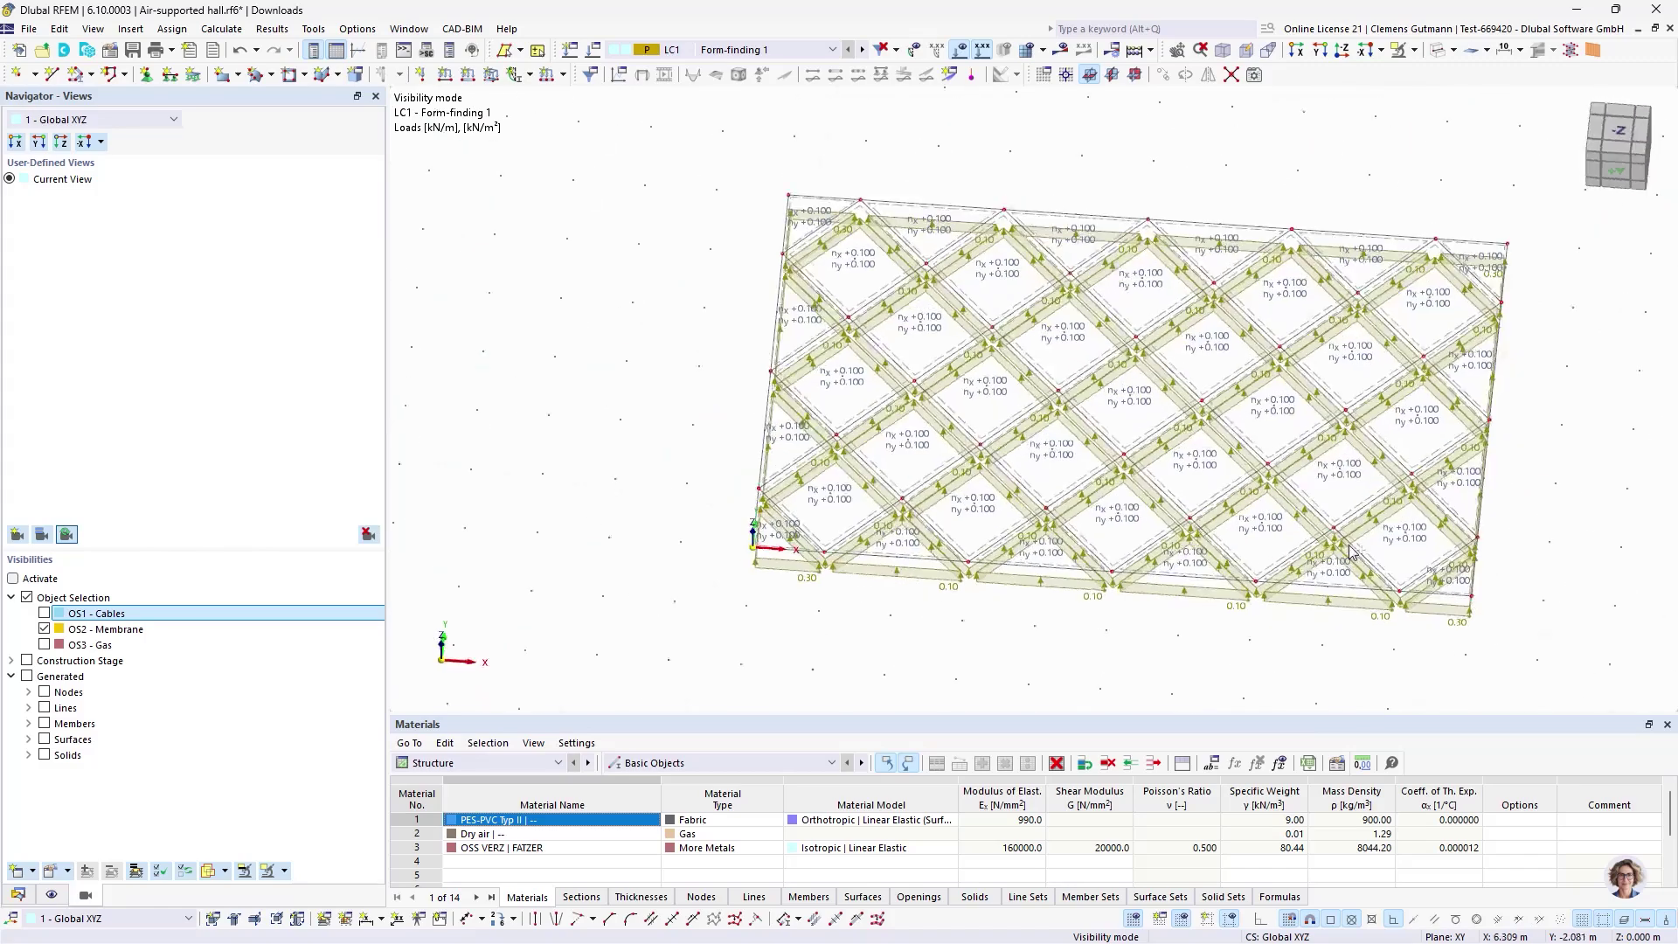
pyautogui.scroll(5, 711, 618)
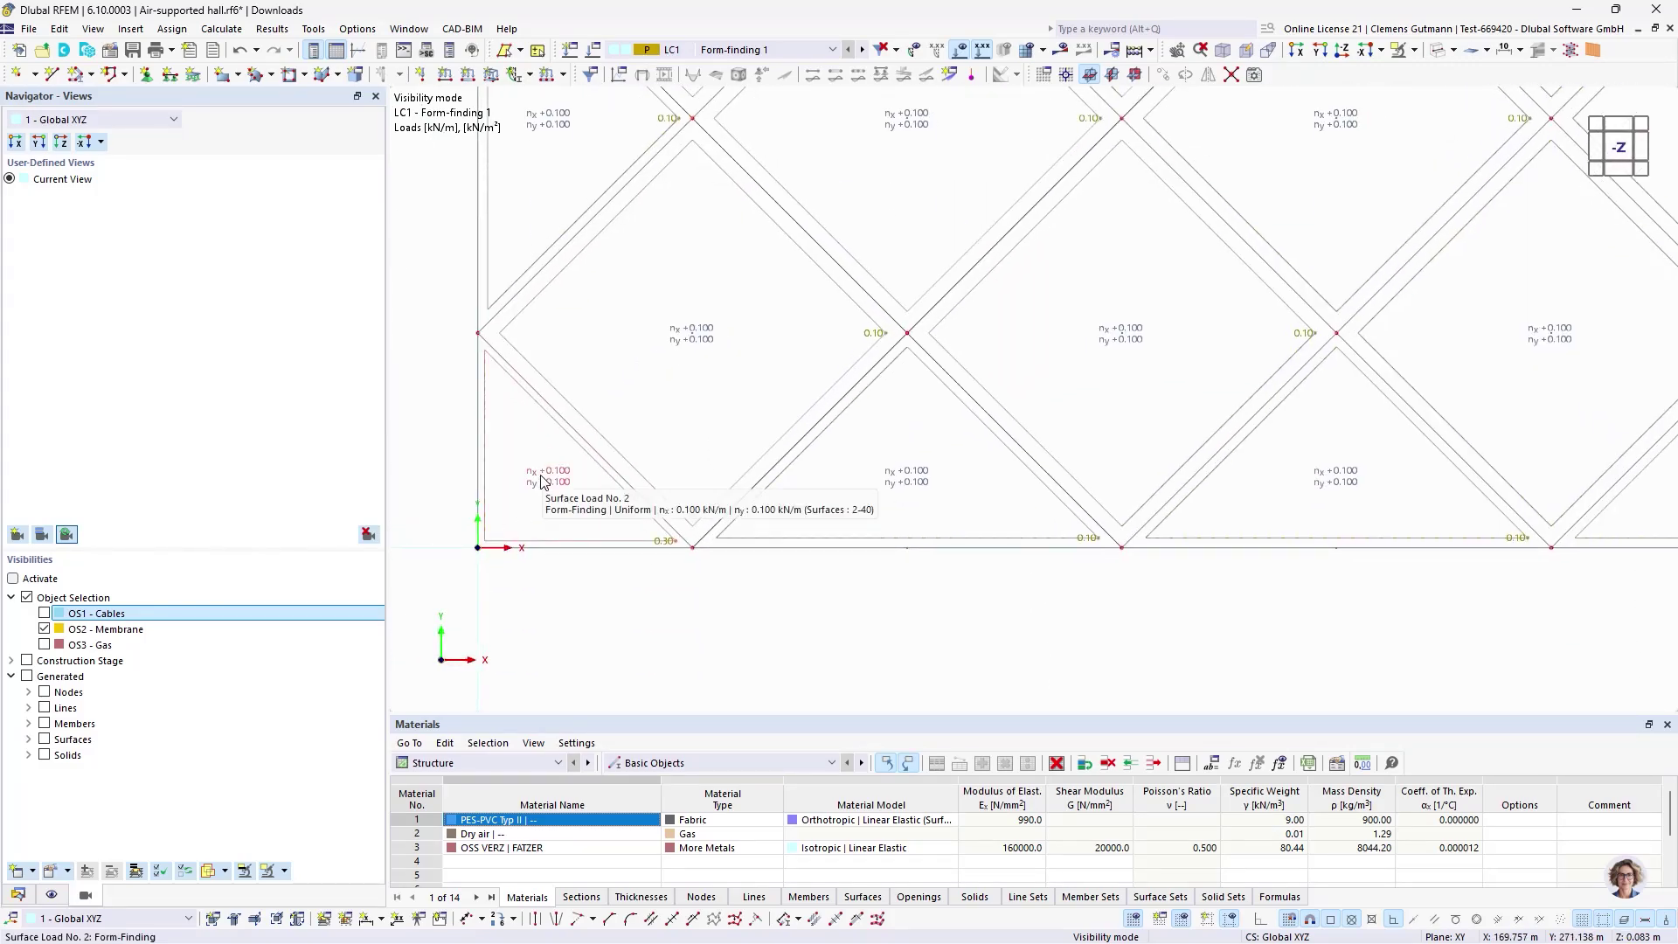
pyautogui.scroll(-3, 538, 481)
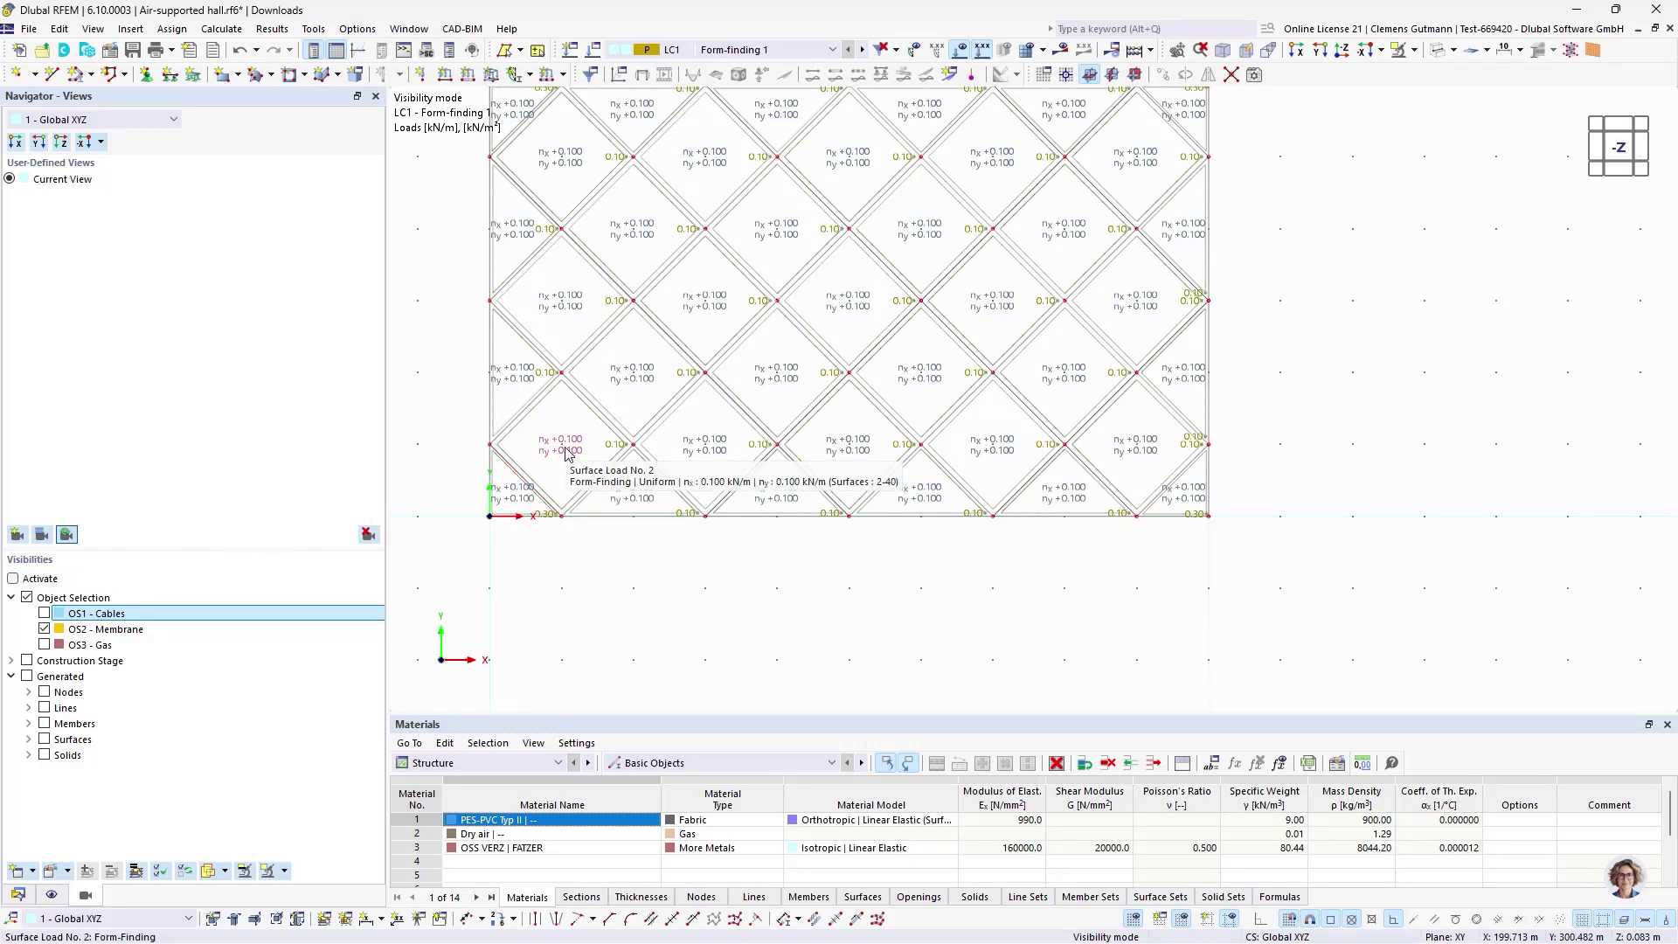
pyautogui.scroll(2, 502, 369)
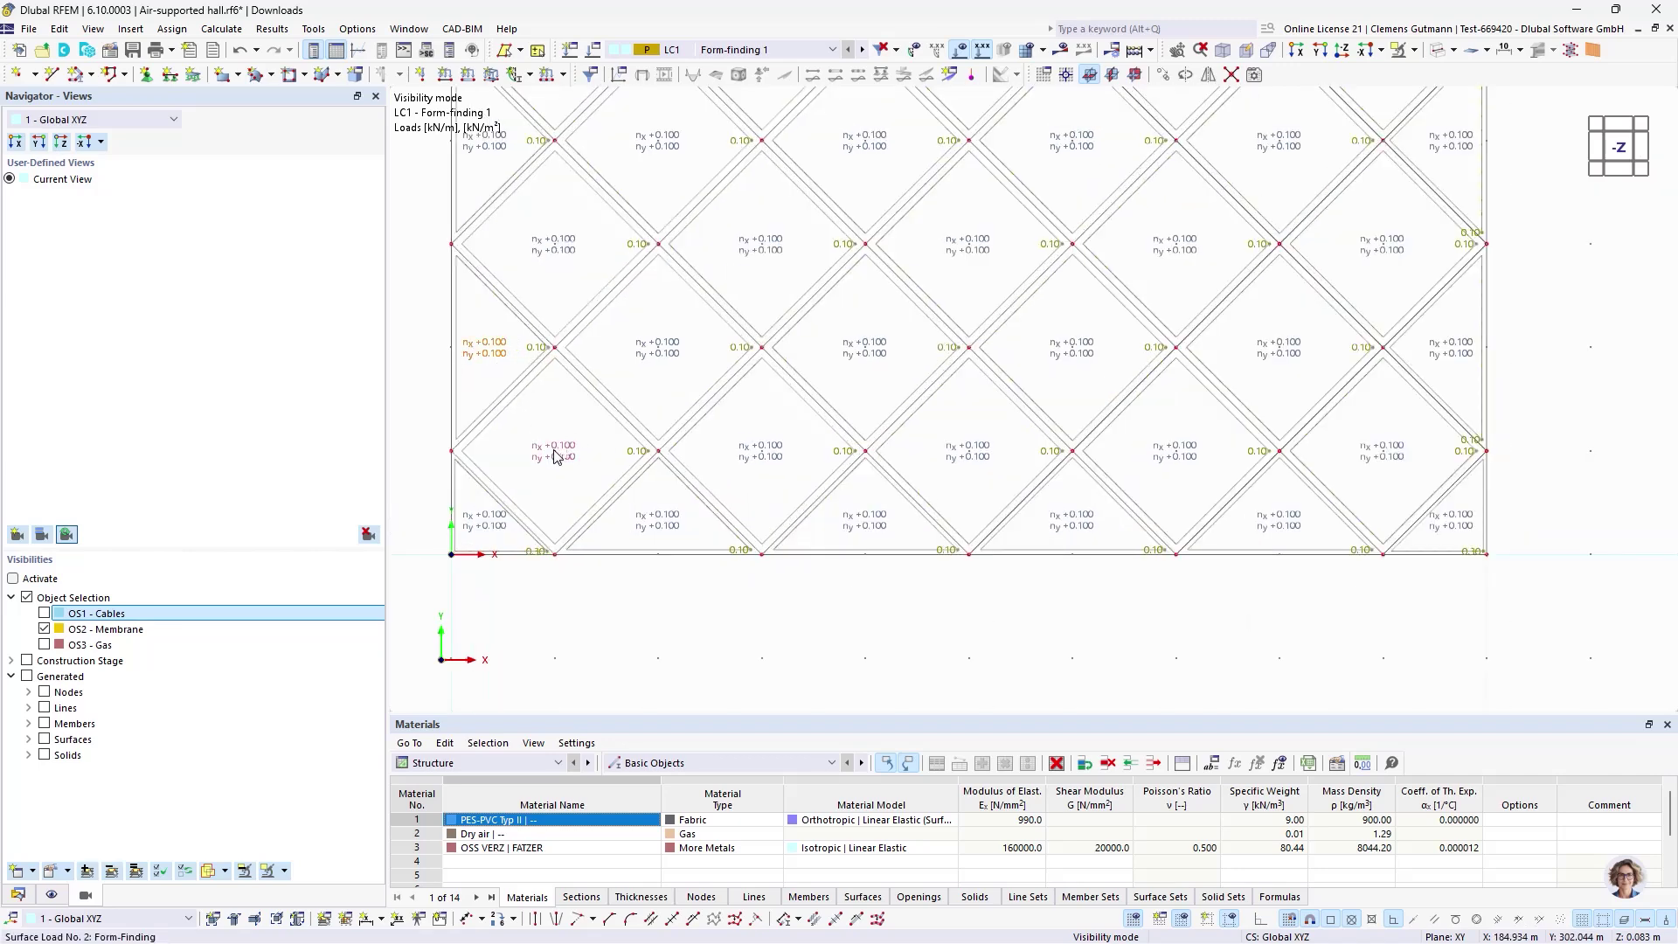
pyautogui.scroll(2, 535, 345)
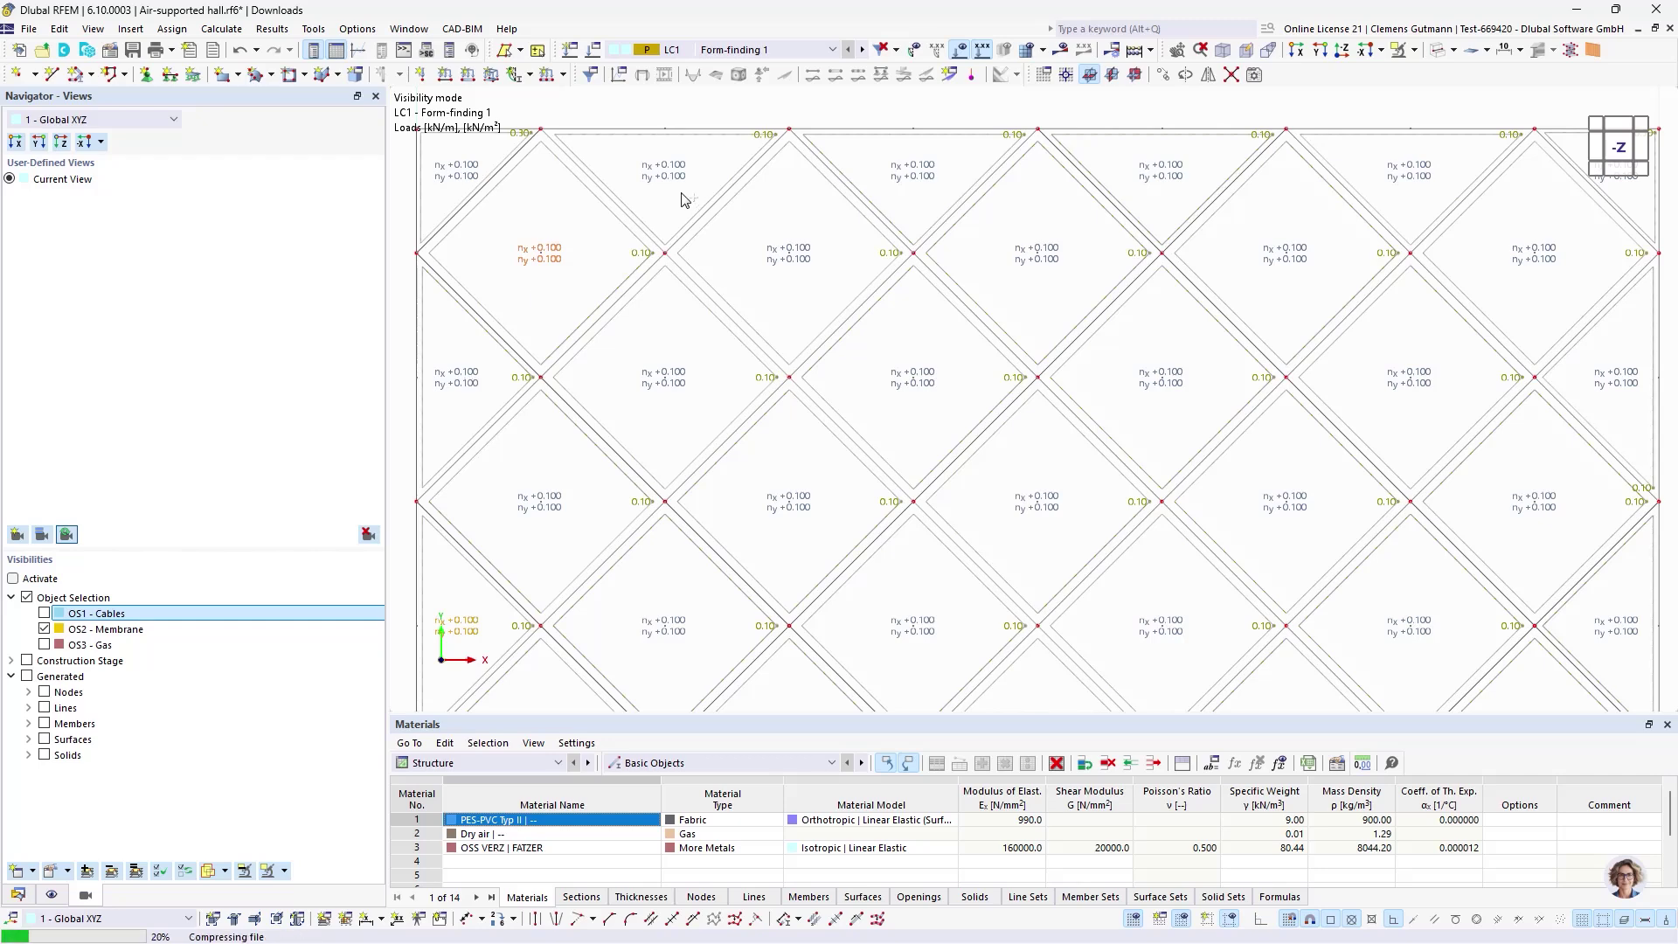
pyautogui.scroll(-3, 787, 175)
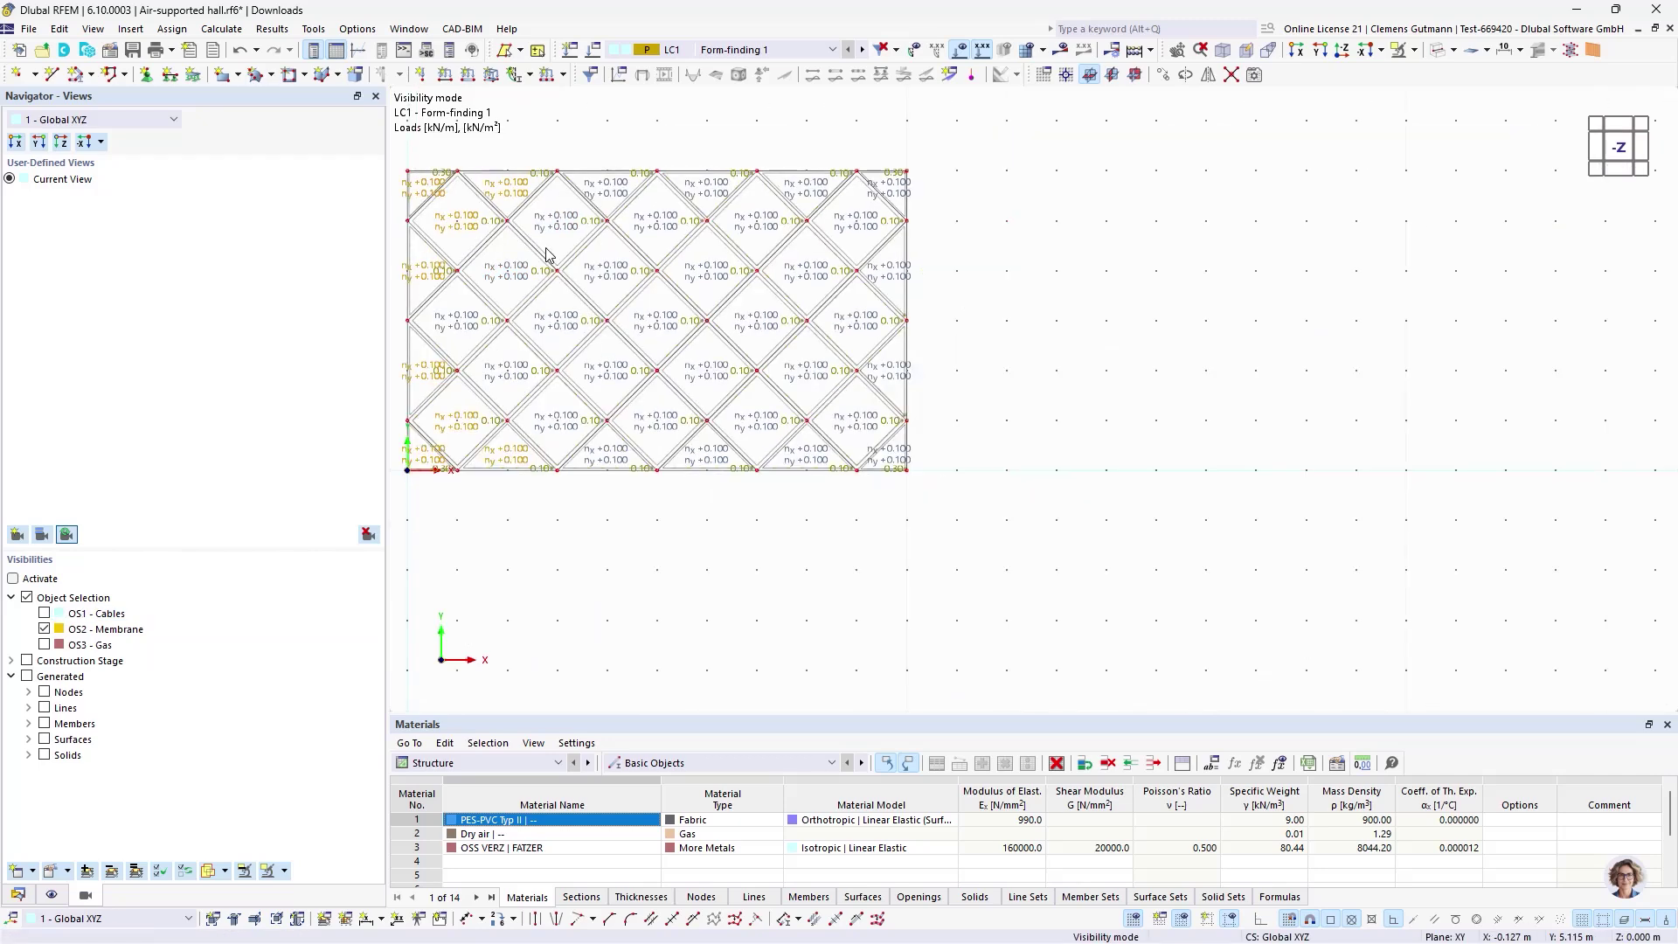
pyautogui.scroll(1, 928, 145)
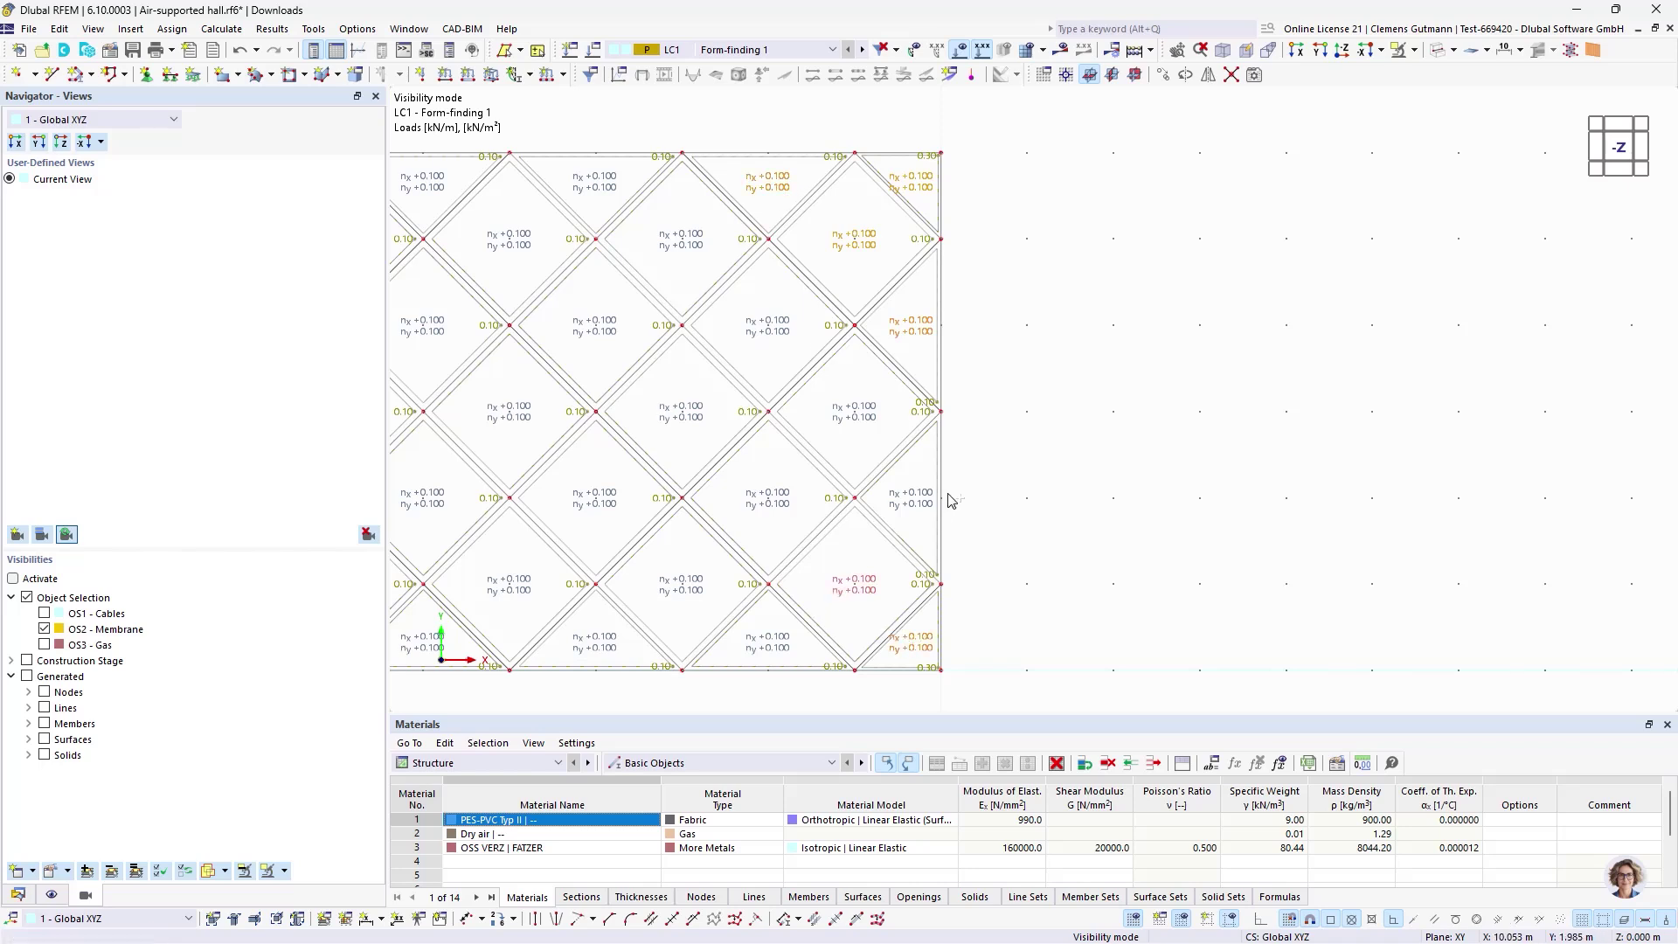
pyautogui.rightClick(759, 644)
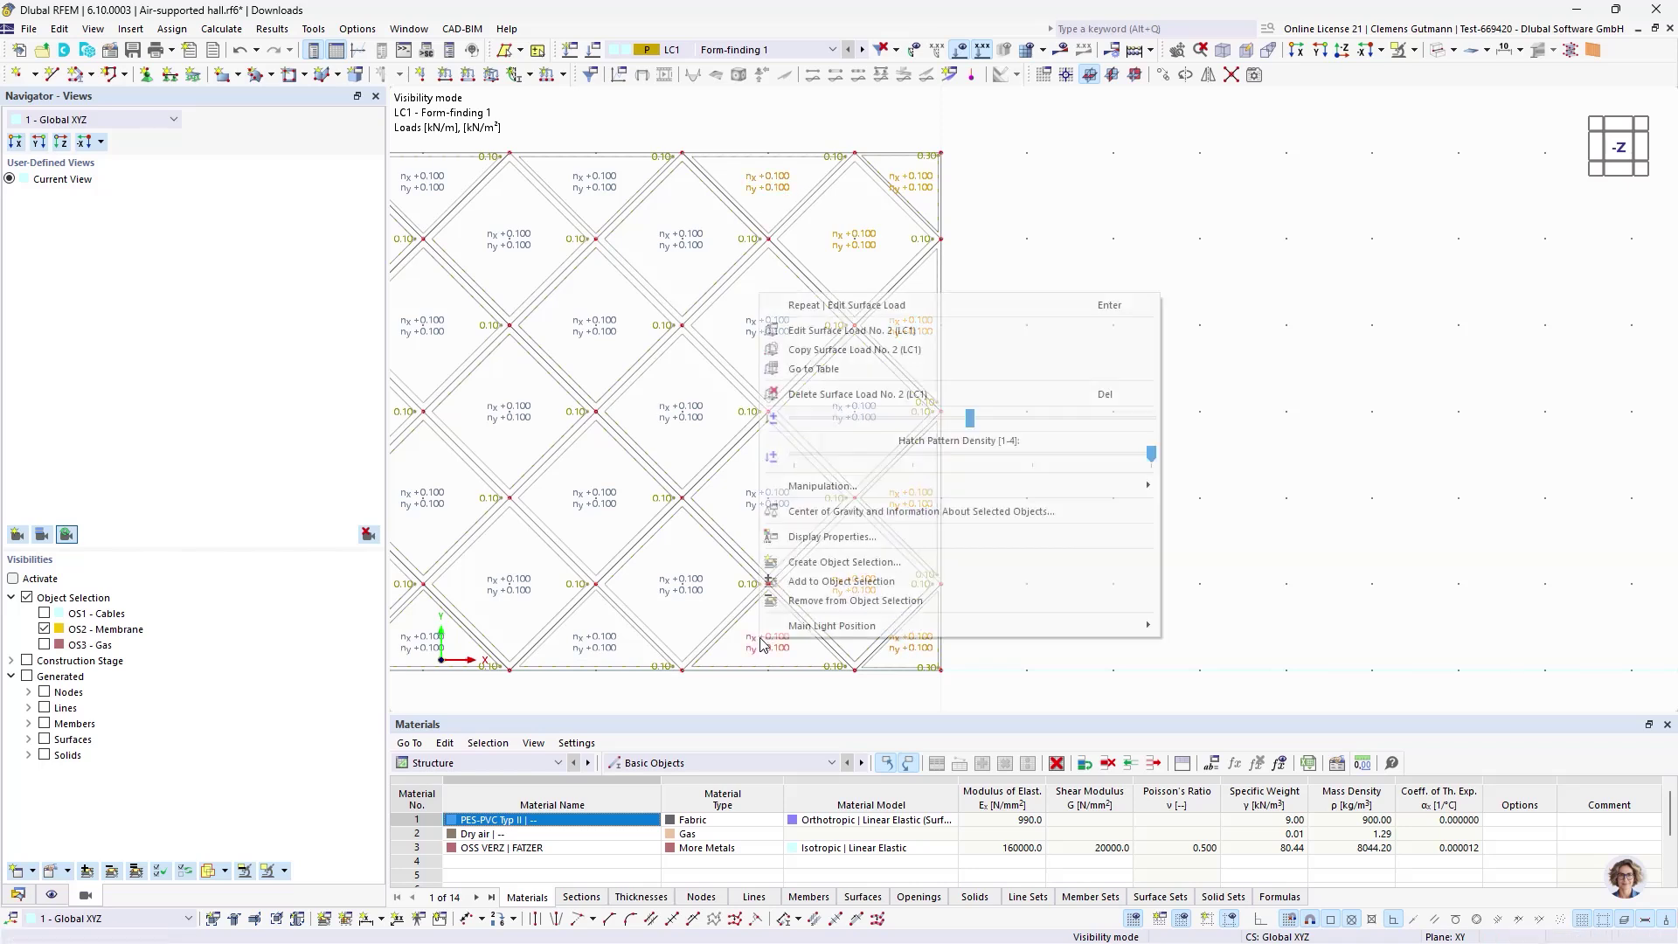
pyautogui.click(1385, 296)
pyautogui.scroll(-4, 1381, 290)
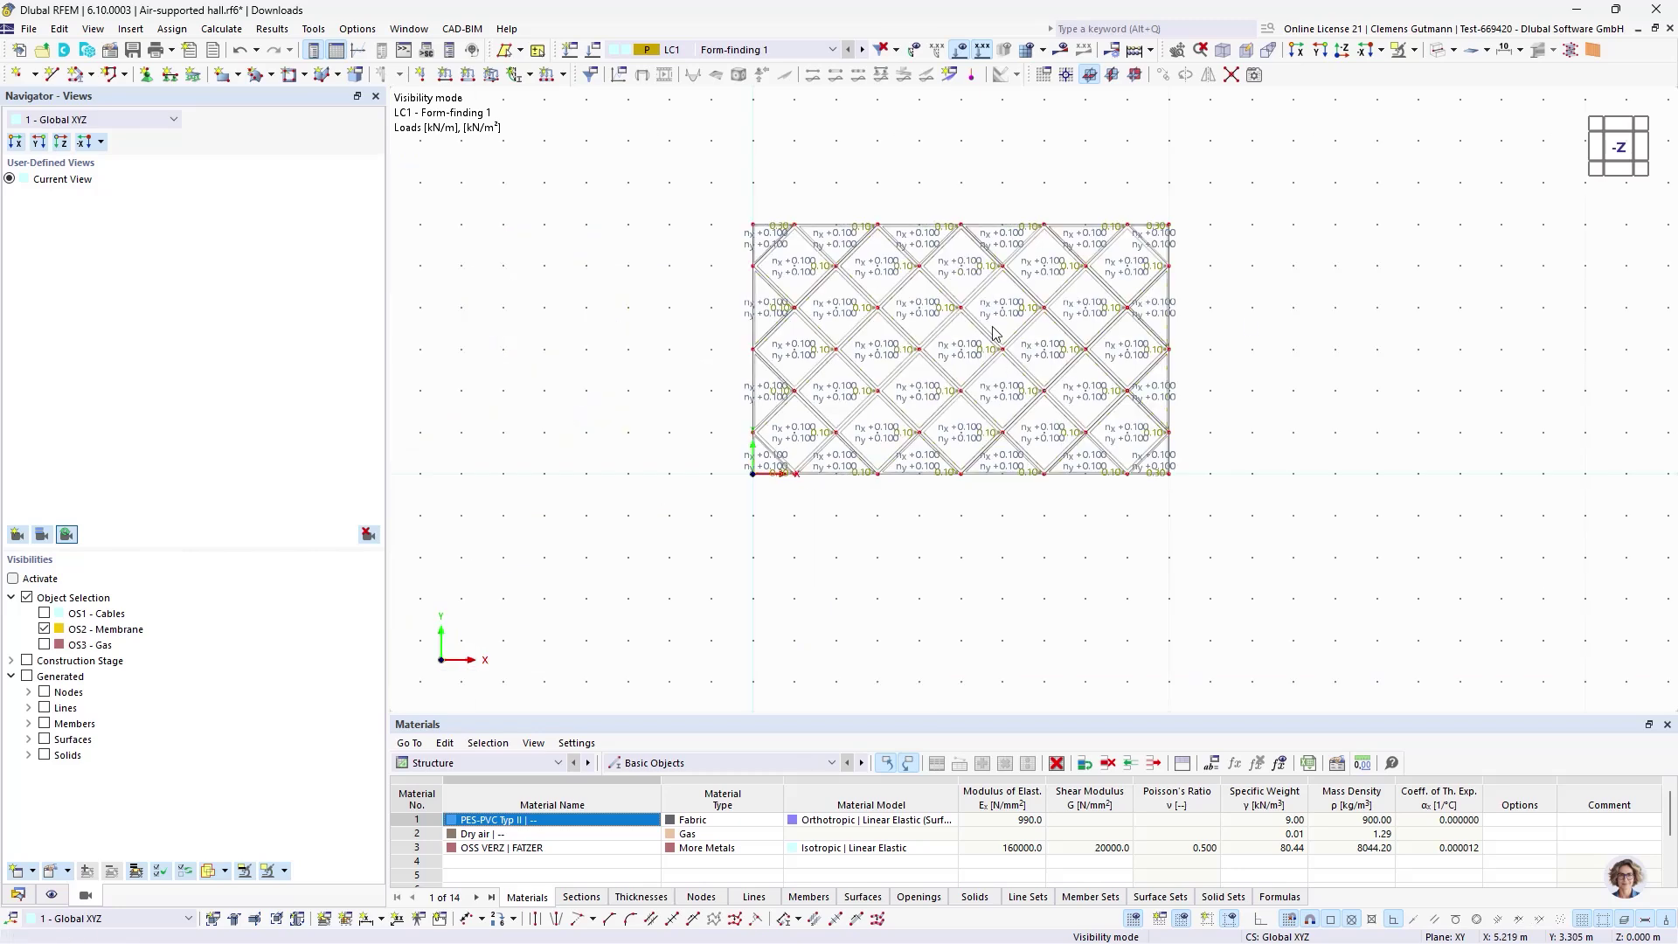
# - In plan view, set the form-finding force ny to 0.05 kN/m on surfaces 6,11,12,18,21,27,28,33 at the hall's upper-left and lower-right corners
pyautogui.scroll(3, 1000, 323)
pyautogui.scroll(2, 622, 291)
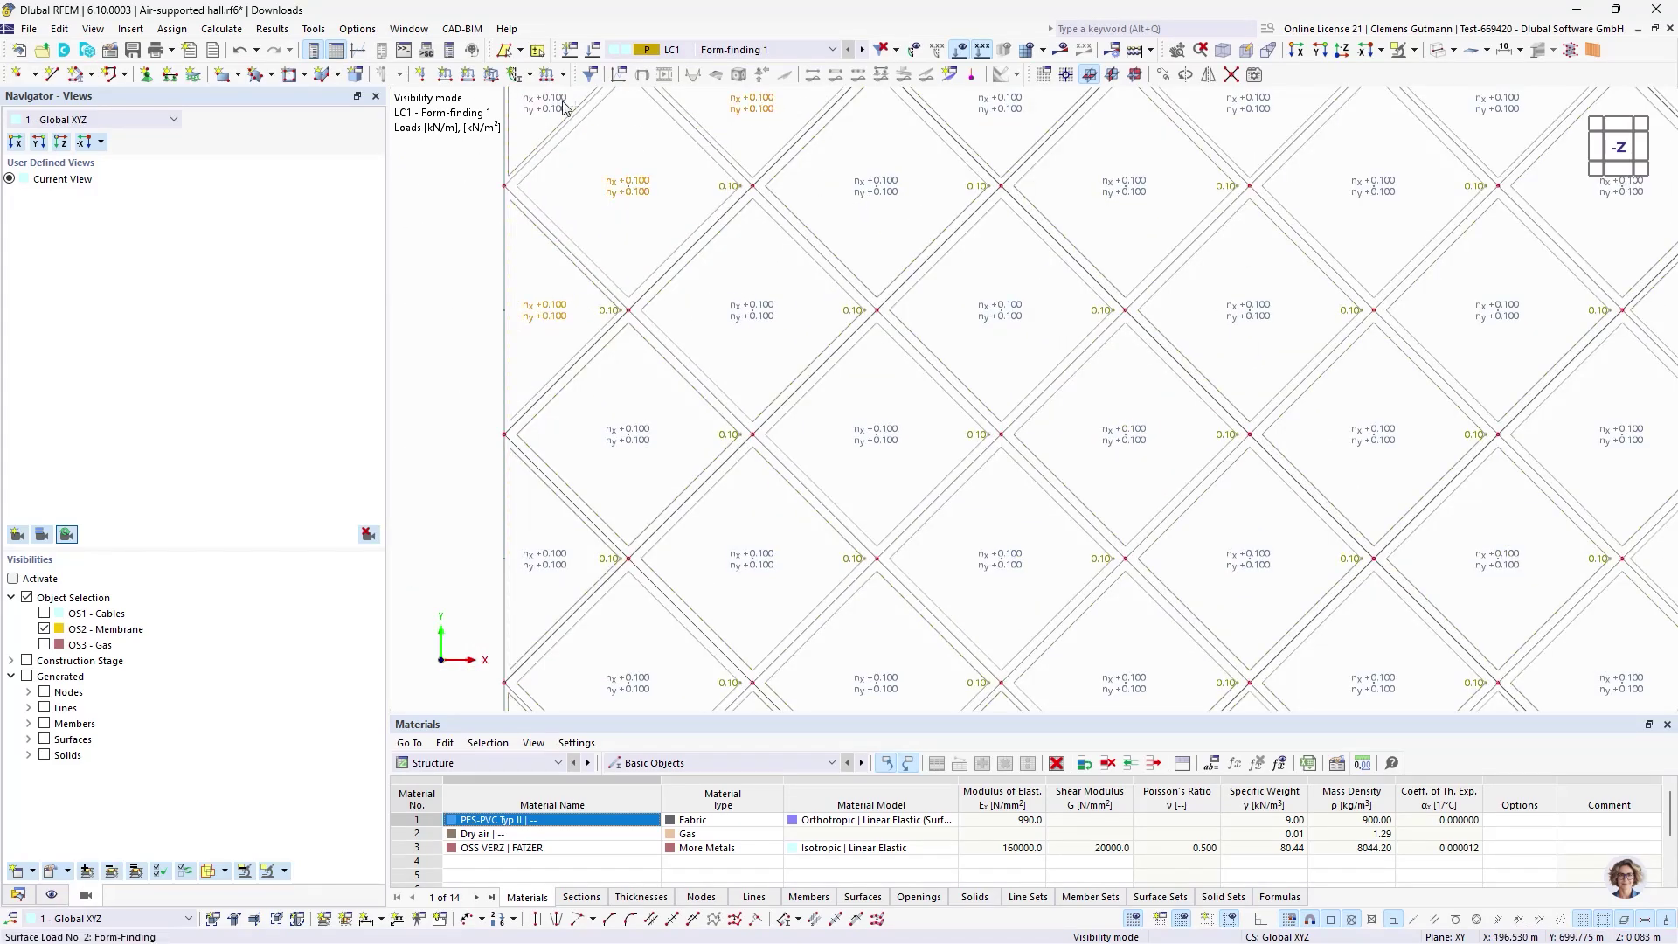
pyautogui.scroll(-3, 584, 138)
pyautogui.scroll(3, 828, 262)
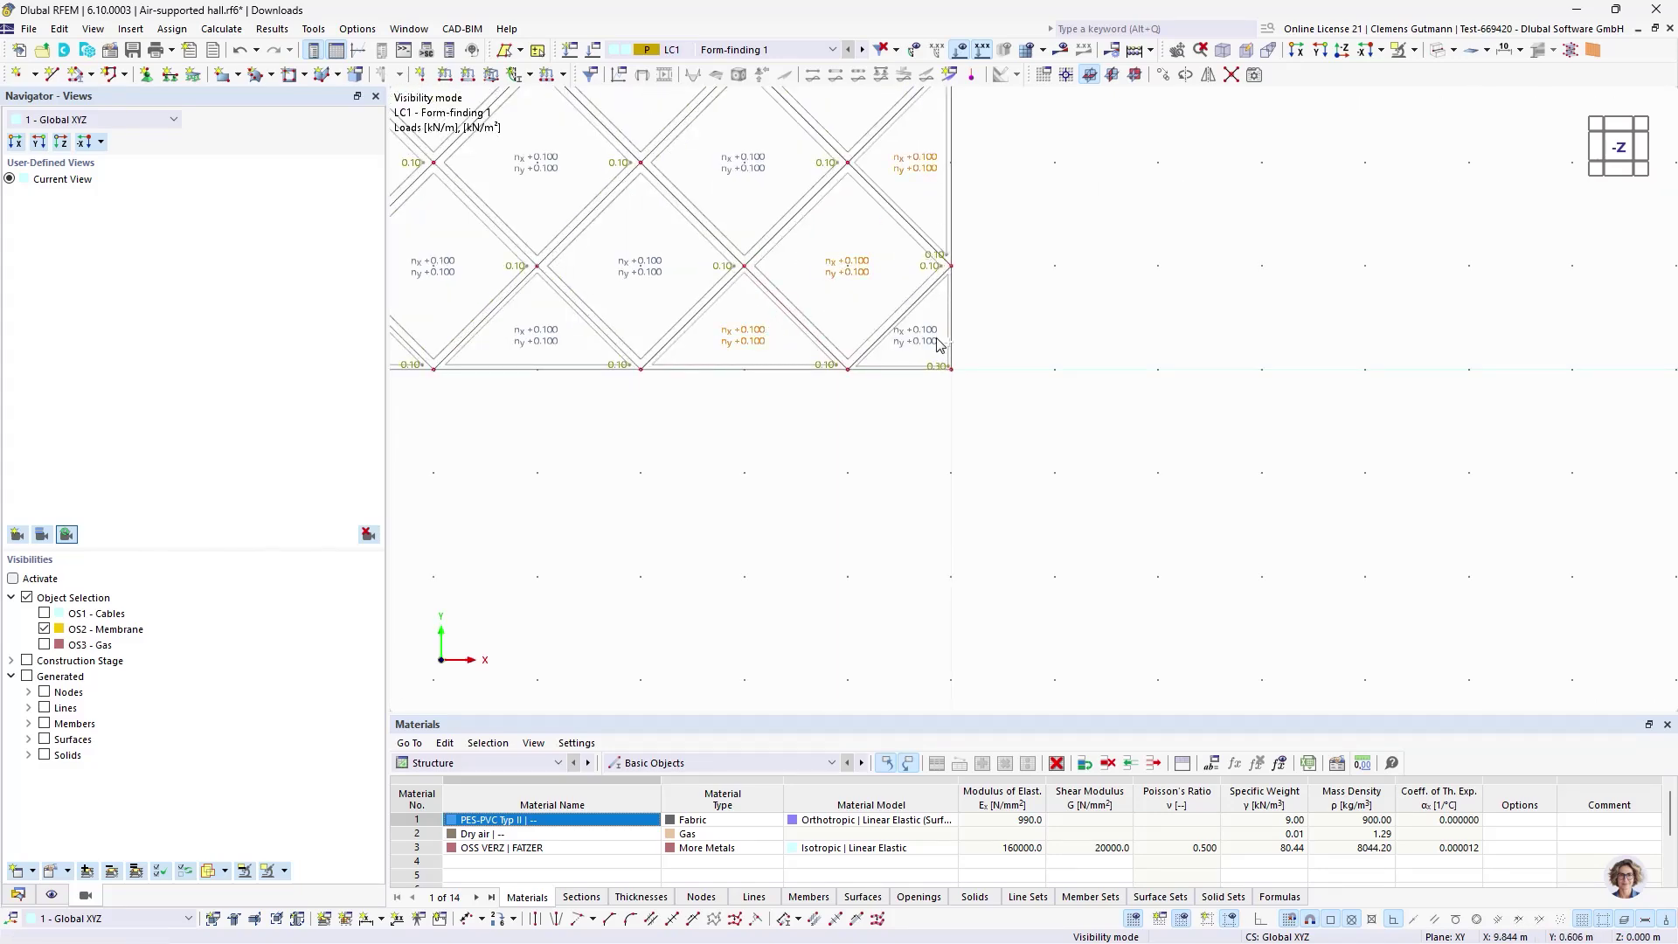
pyautogui.scroll(-3, 1049, 391)
pyautogui.scroll(2, 1099, 256)
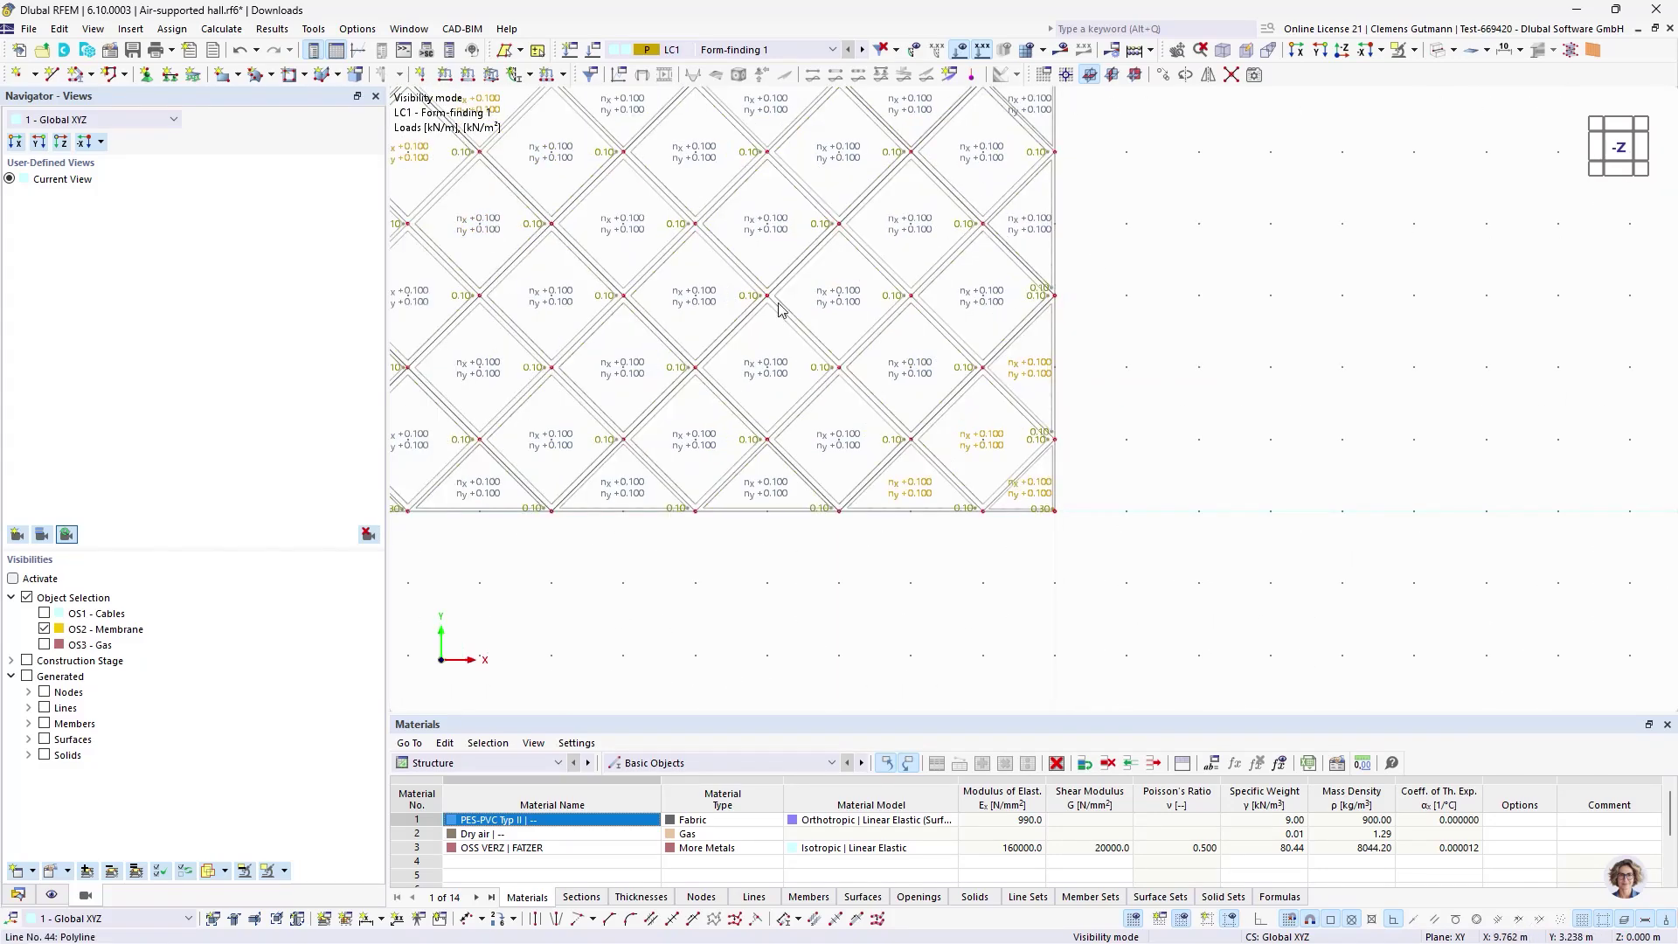
pyautogui.scroll(-2, 1075, 398)
pyautogui.scroll(2, 987, 449)
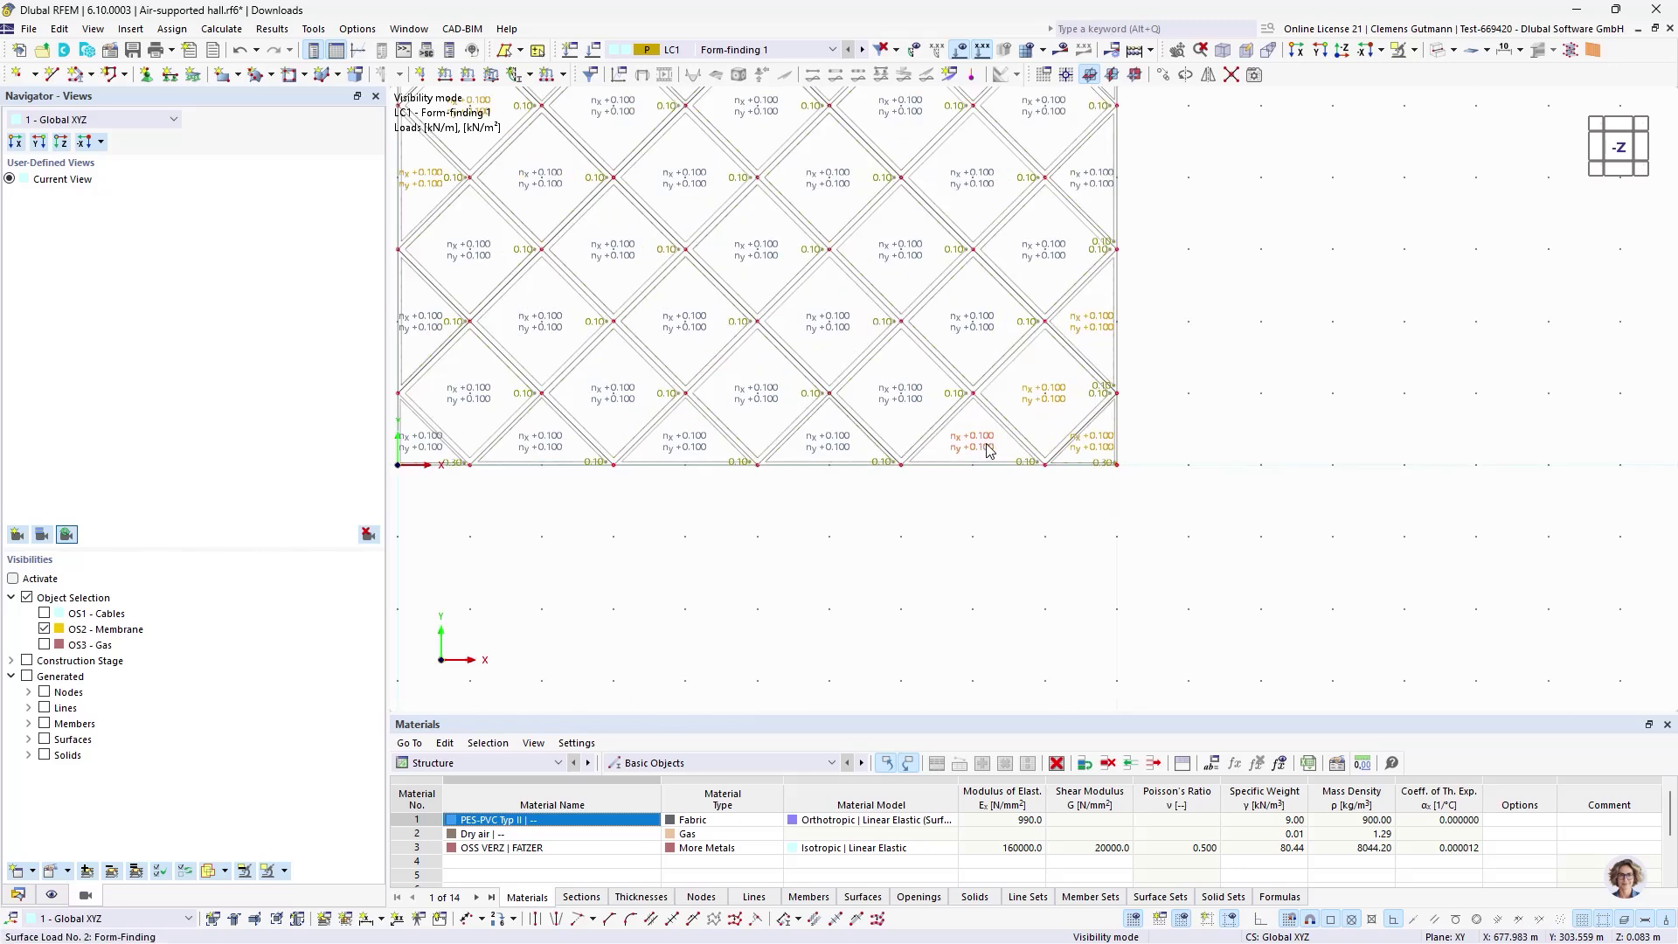
pyautogui.rightClick(990, 443)
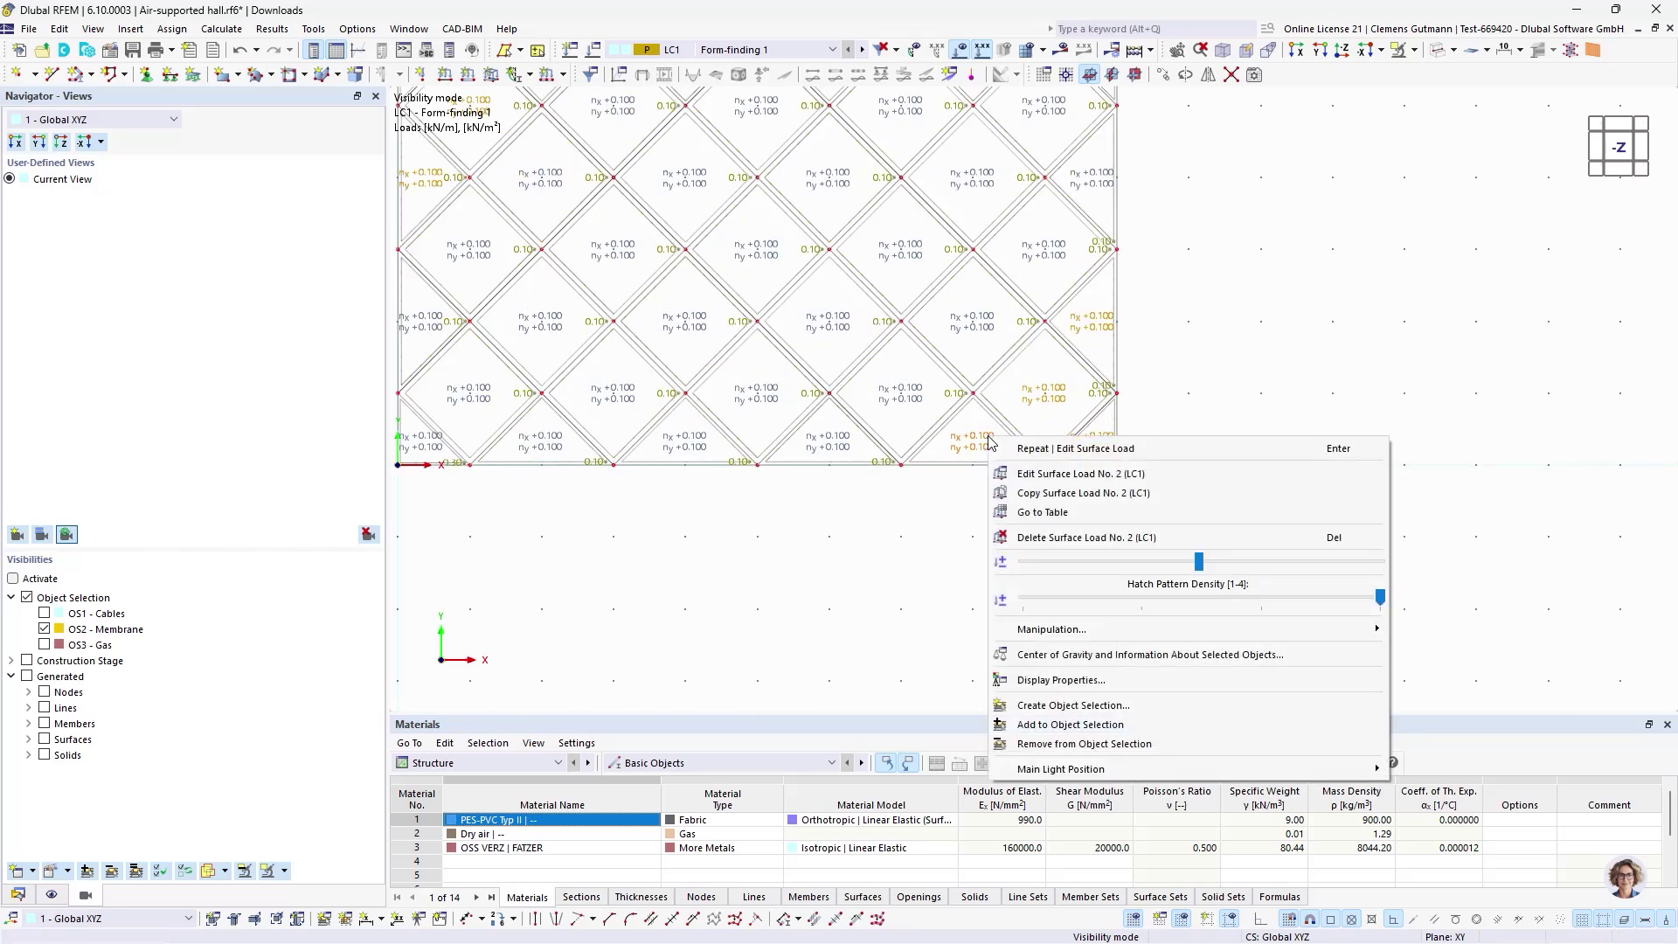
pyautogui.click(1024, 475)
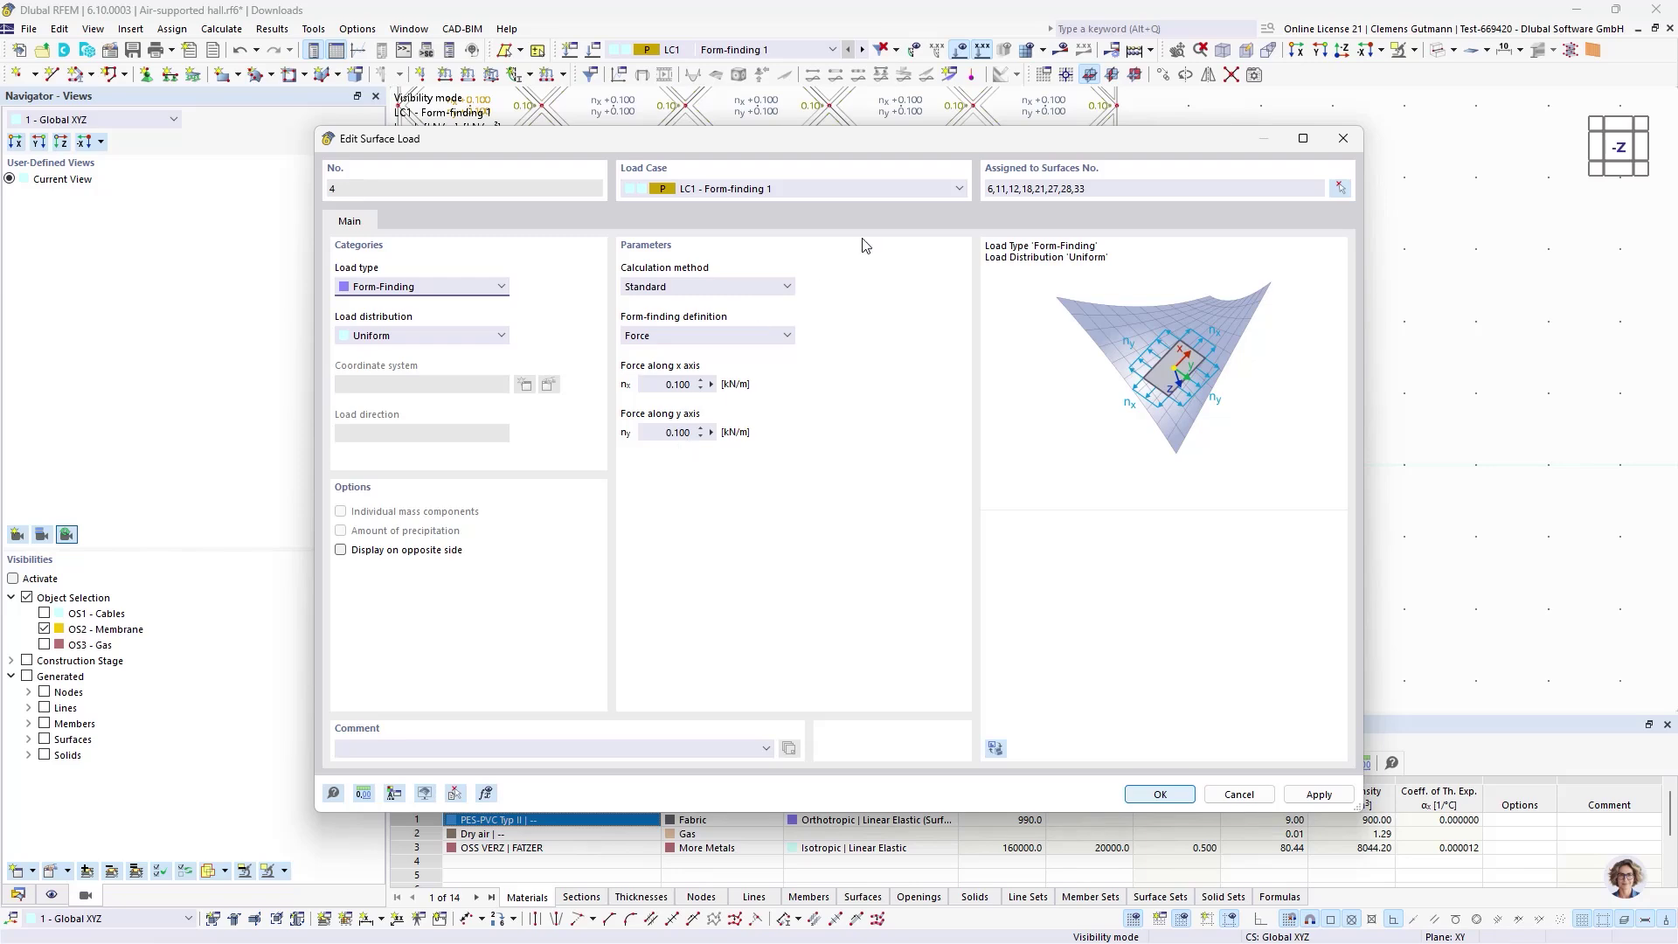
pyautogui.moveTo(952, 157); pyautogui.dragTo(849, 486)
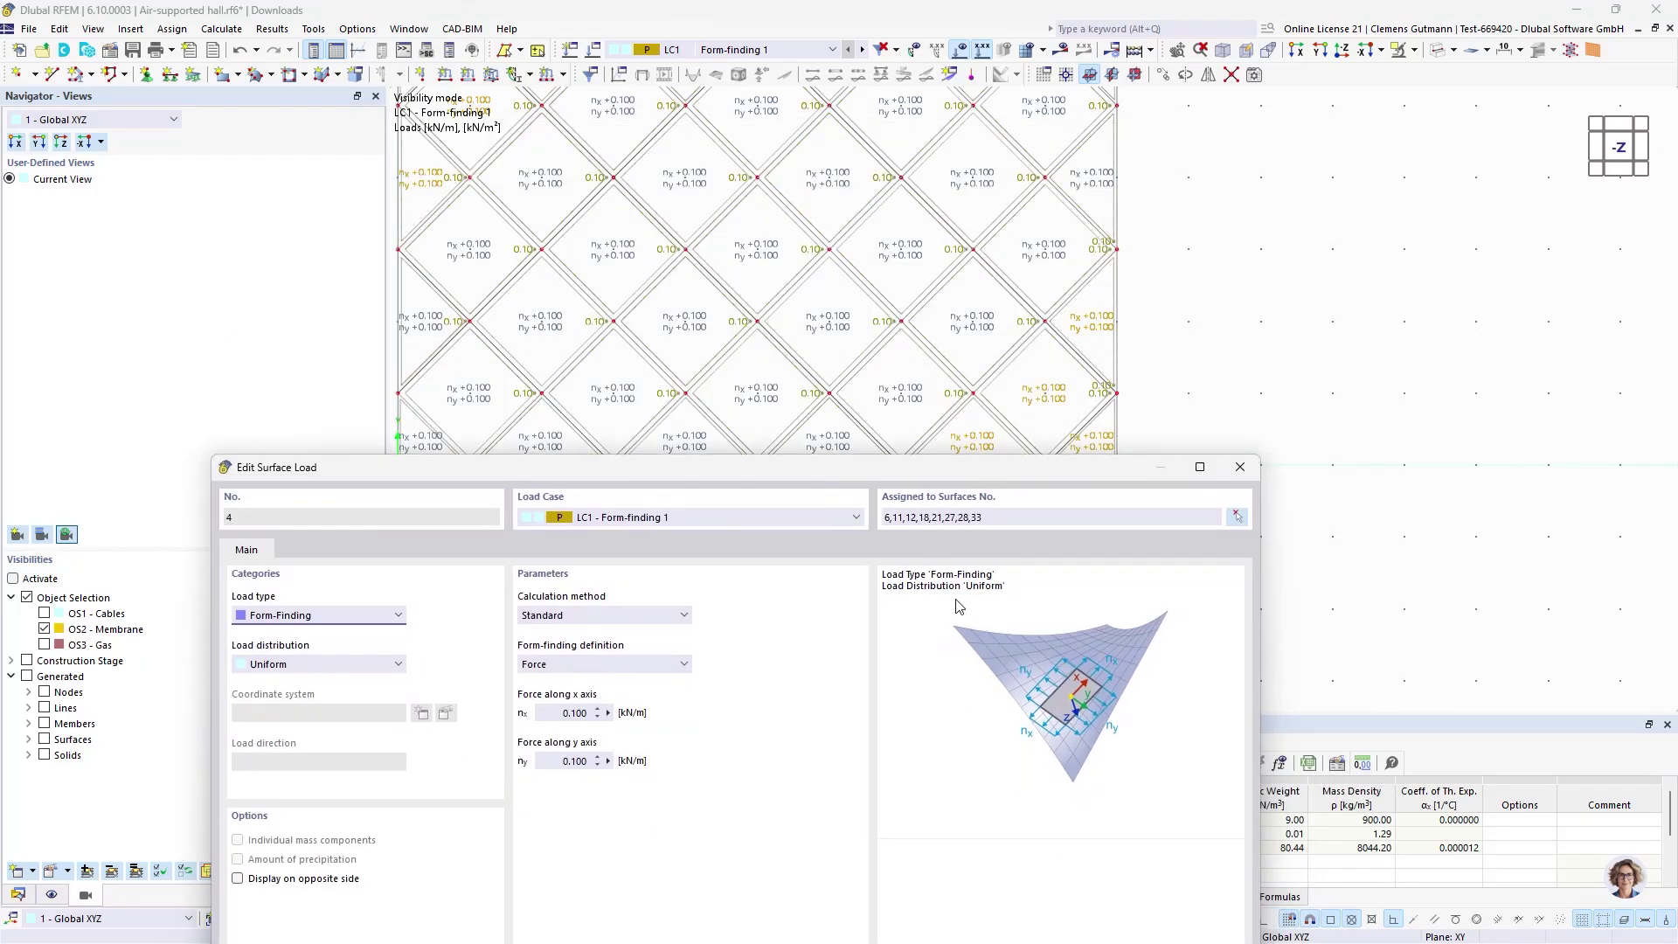
pyautogui.moveTo(1008, 460); pyautogui.dragTo(988, 253)
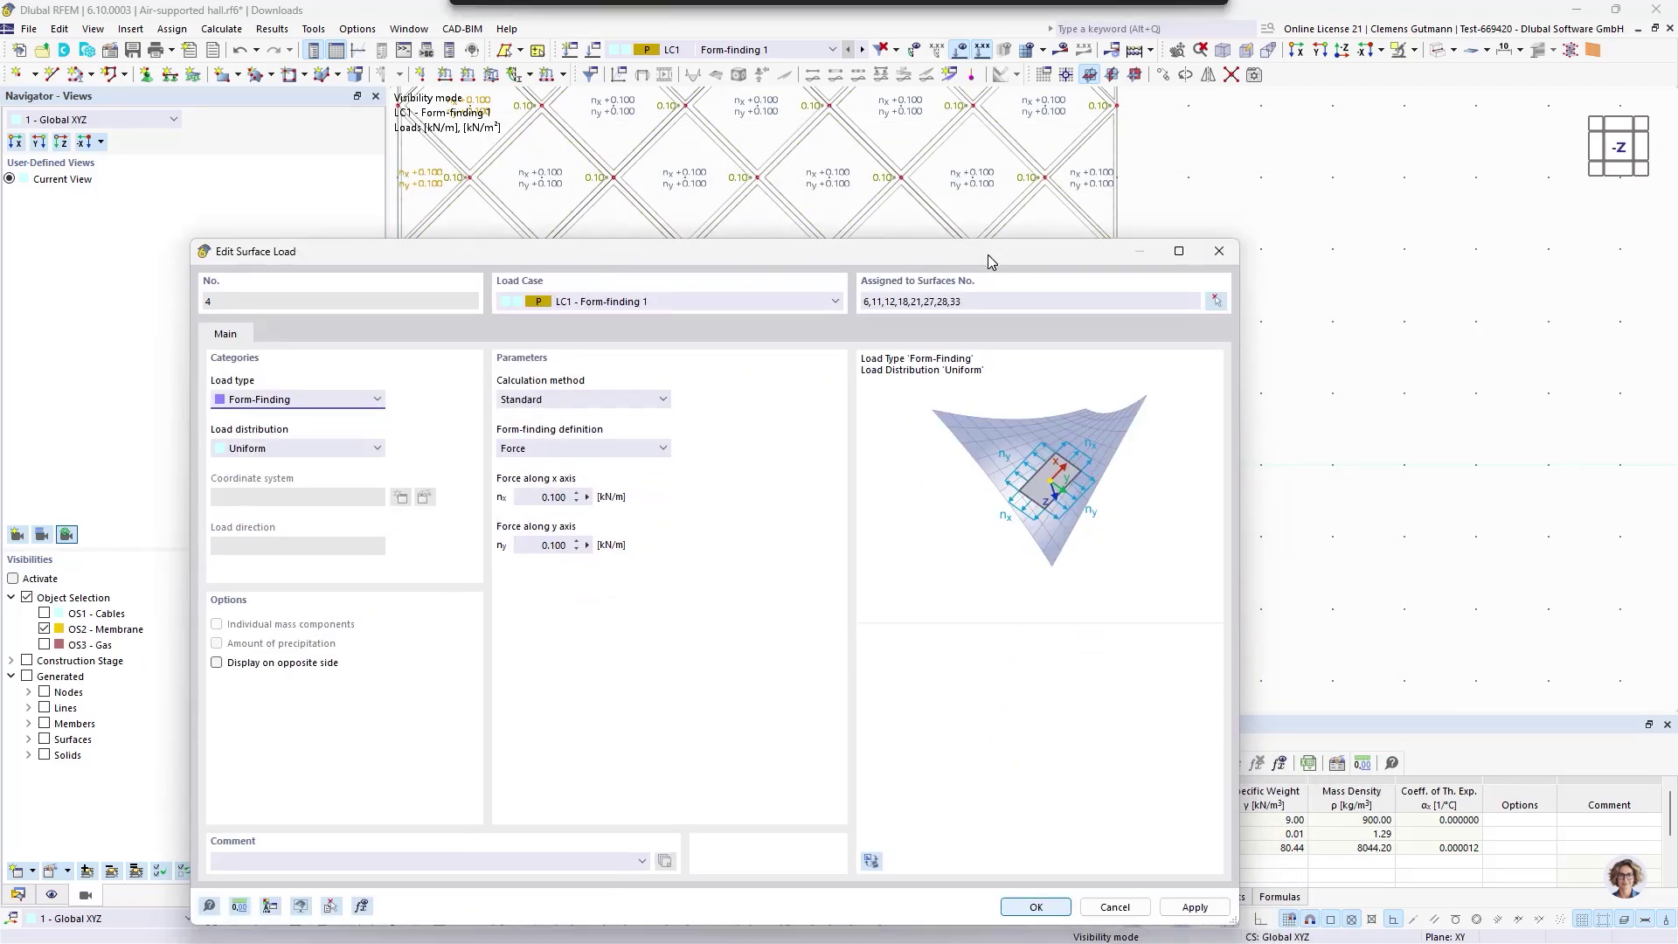
pyautogui.click(871, 861)
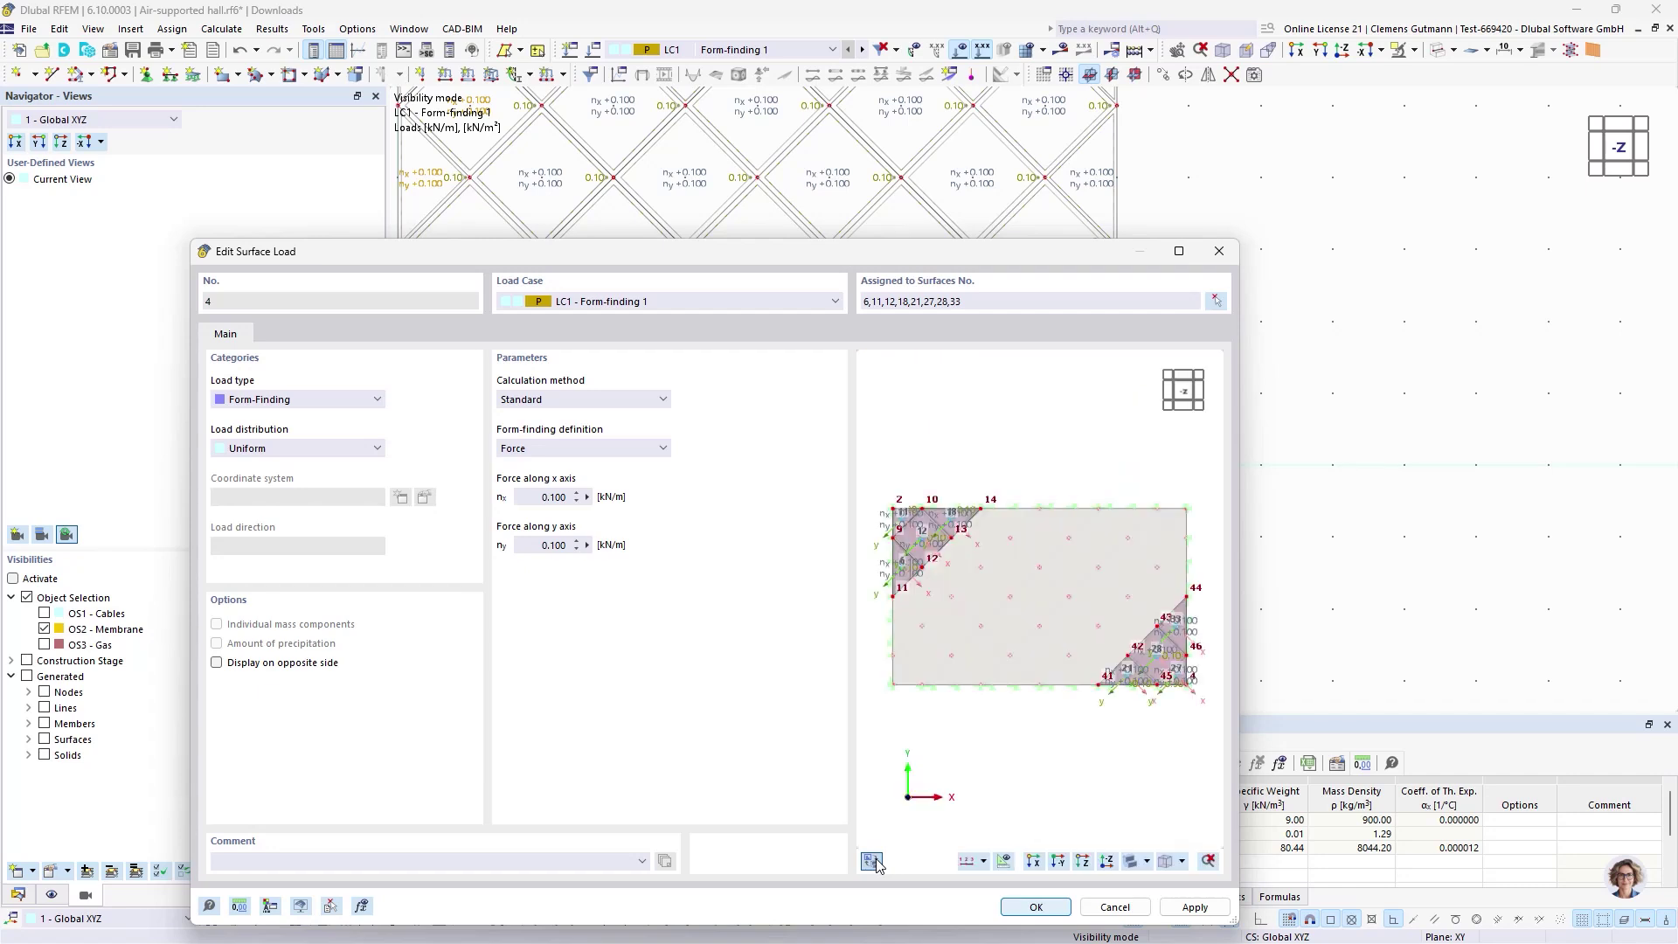
pyautogui.scroll(5, 1161, 716)
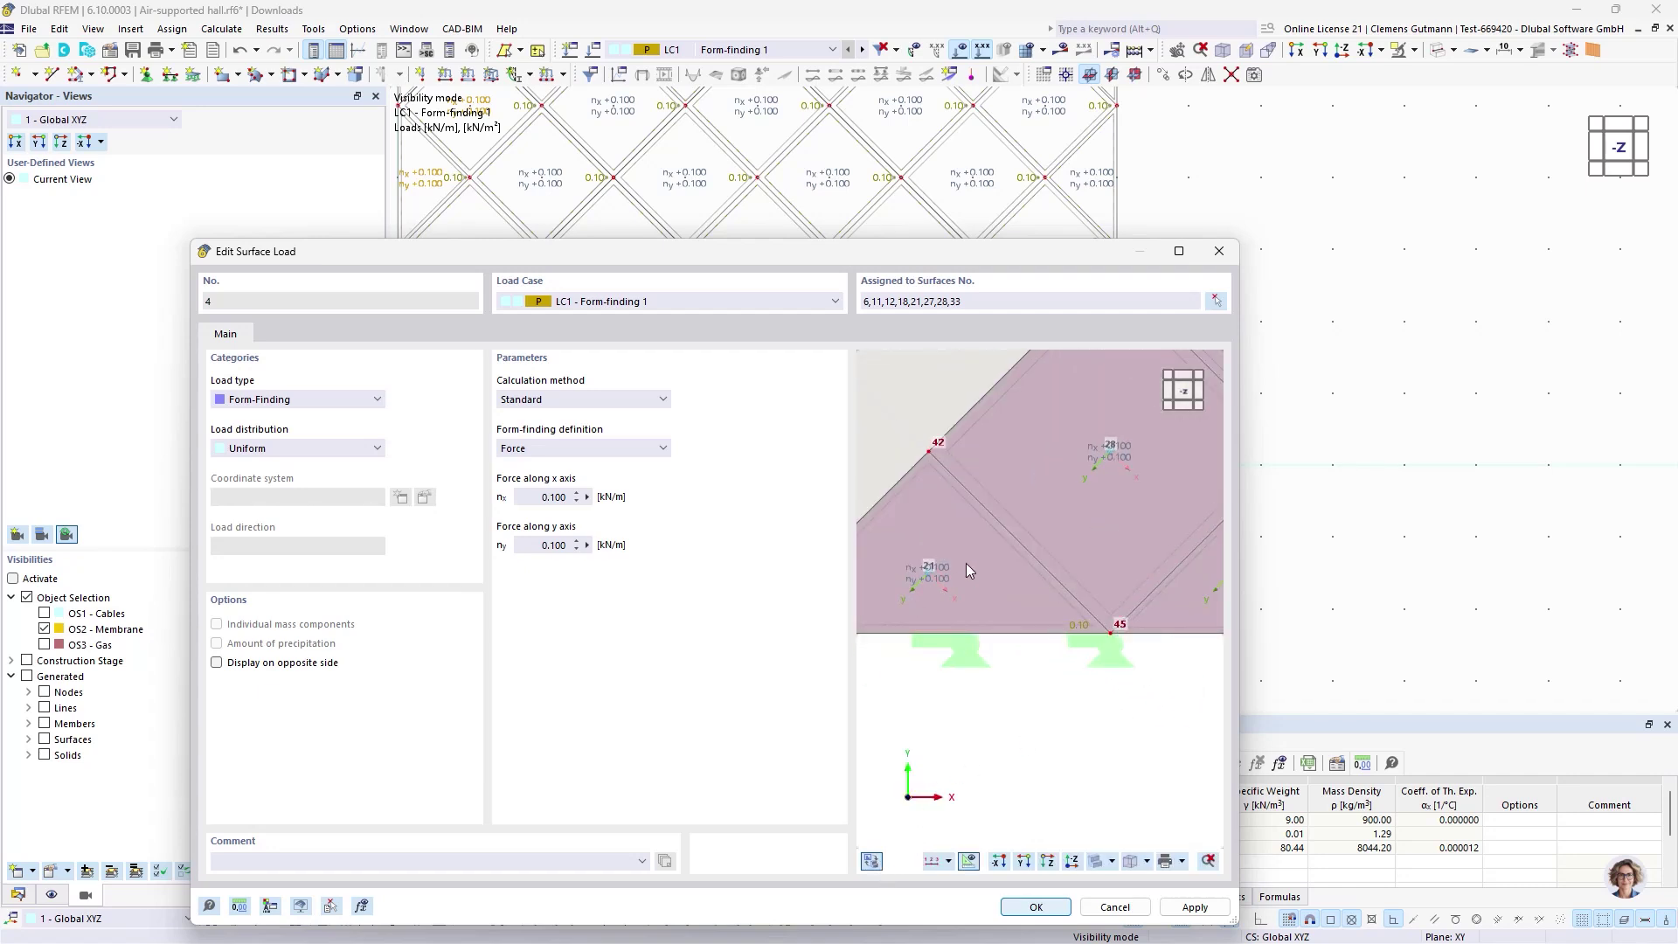
pyautogui.scroll(-1, 966, 570)
pyautogui.click(535, 548)
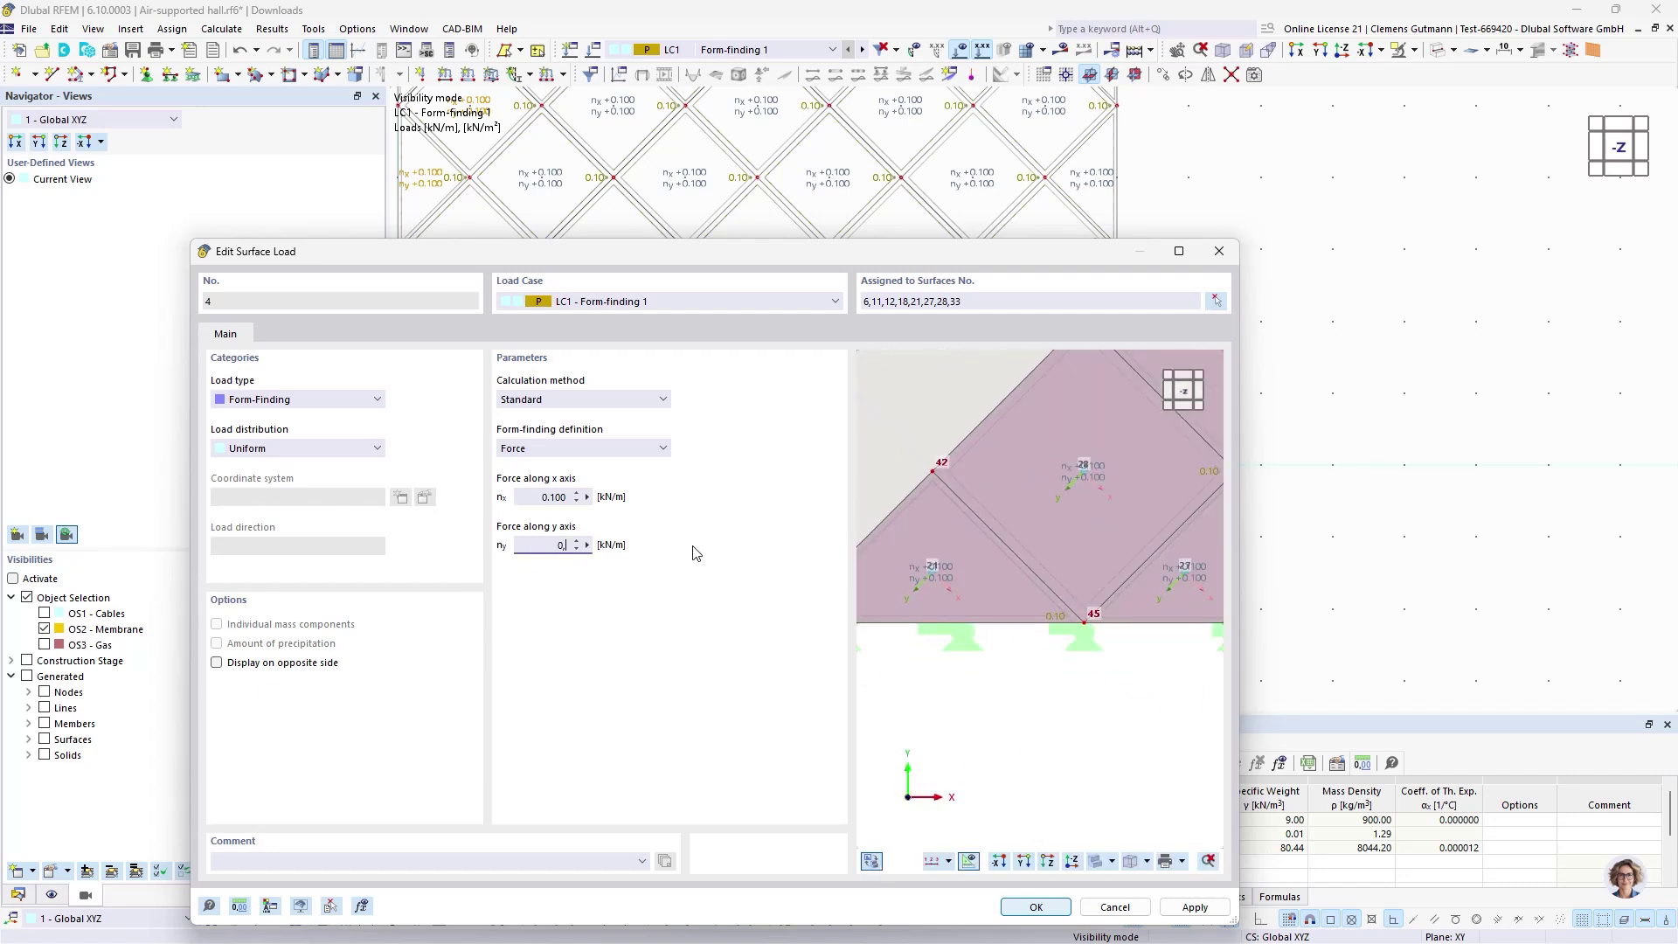
pyautogui.press('Tab')
pyautogui.click(1034, 904)
# - Set the form-finding force nx to 0.05 kN/m on surfaces 2-5,37-40 at the hall's lower-left and upper-right corners
pyautogui.scroll(-2, 1360, 546)
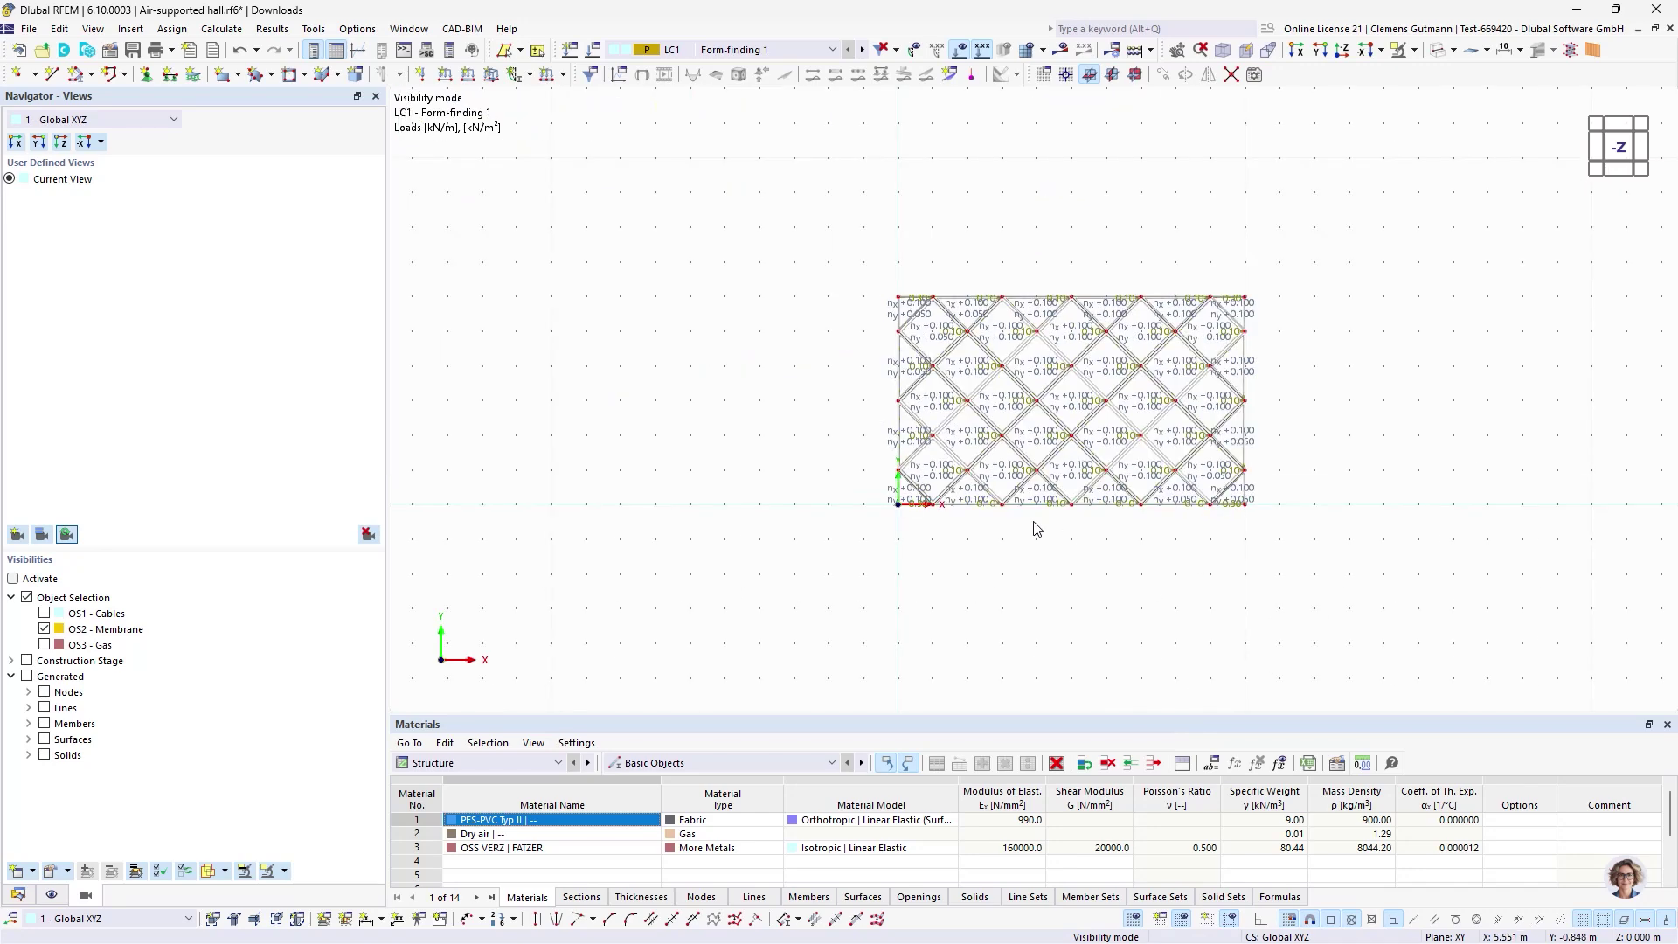
pyautogui.scroll(3, 1033, 524)
pyautogui.scroll(1, 817, 521)
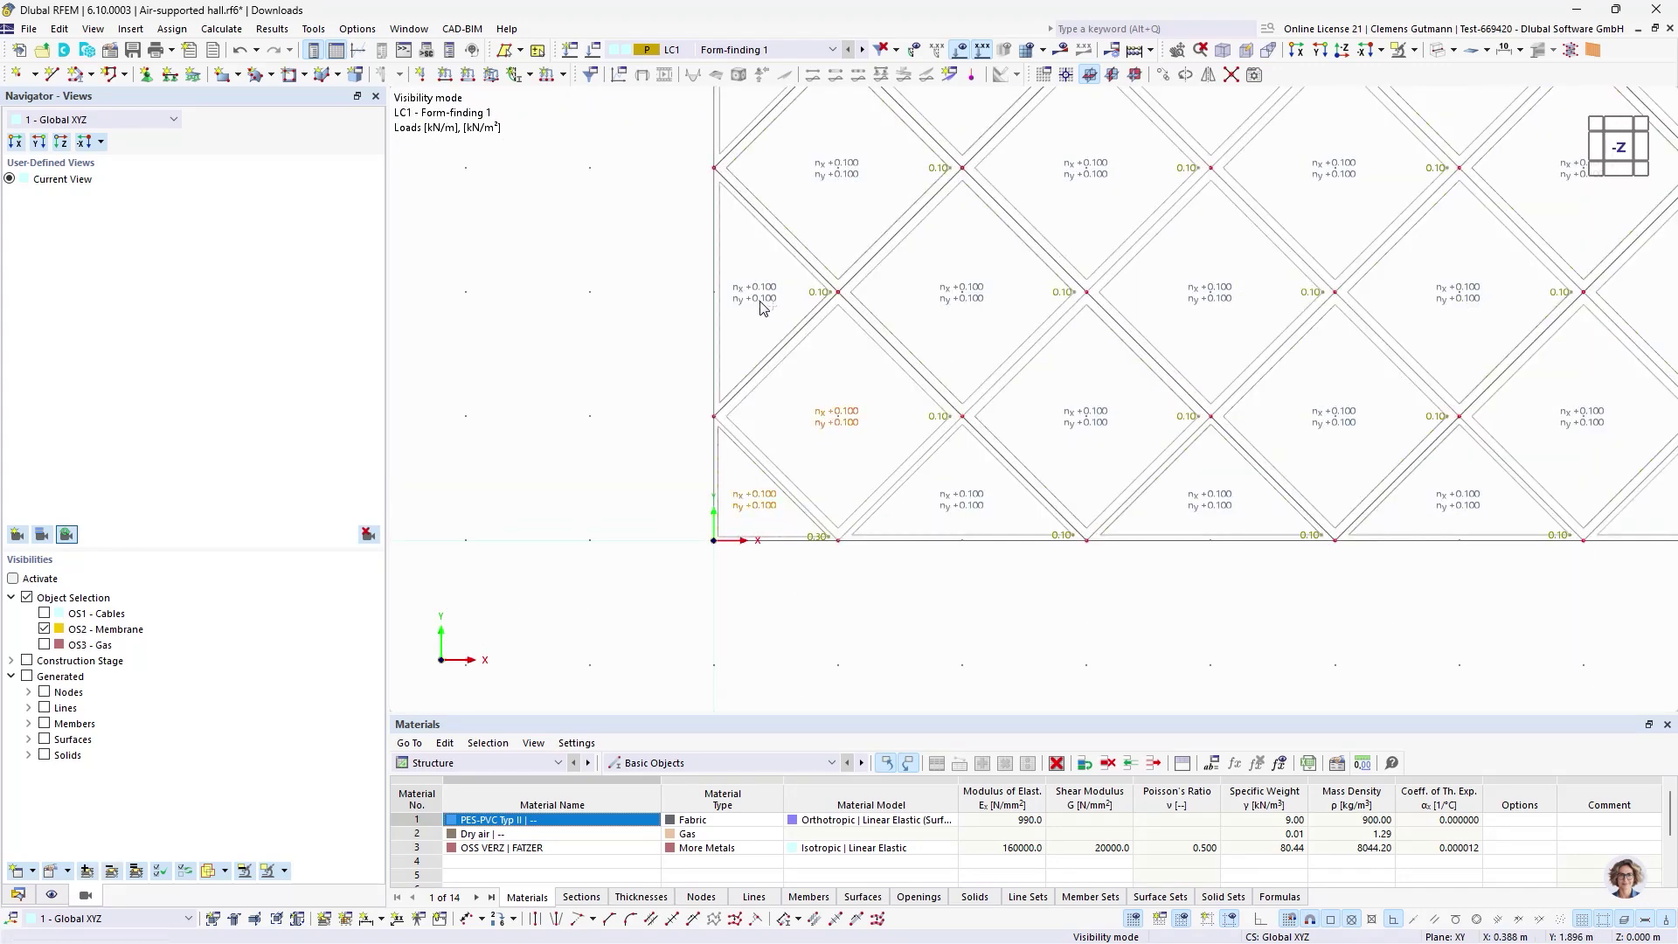
pyautogui.scroll(-3, 924, 490)
pyautogui.moveTo(1404, 142); pyautogui.dragTo(955, 356, button='middle')
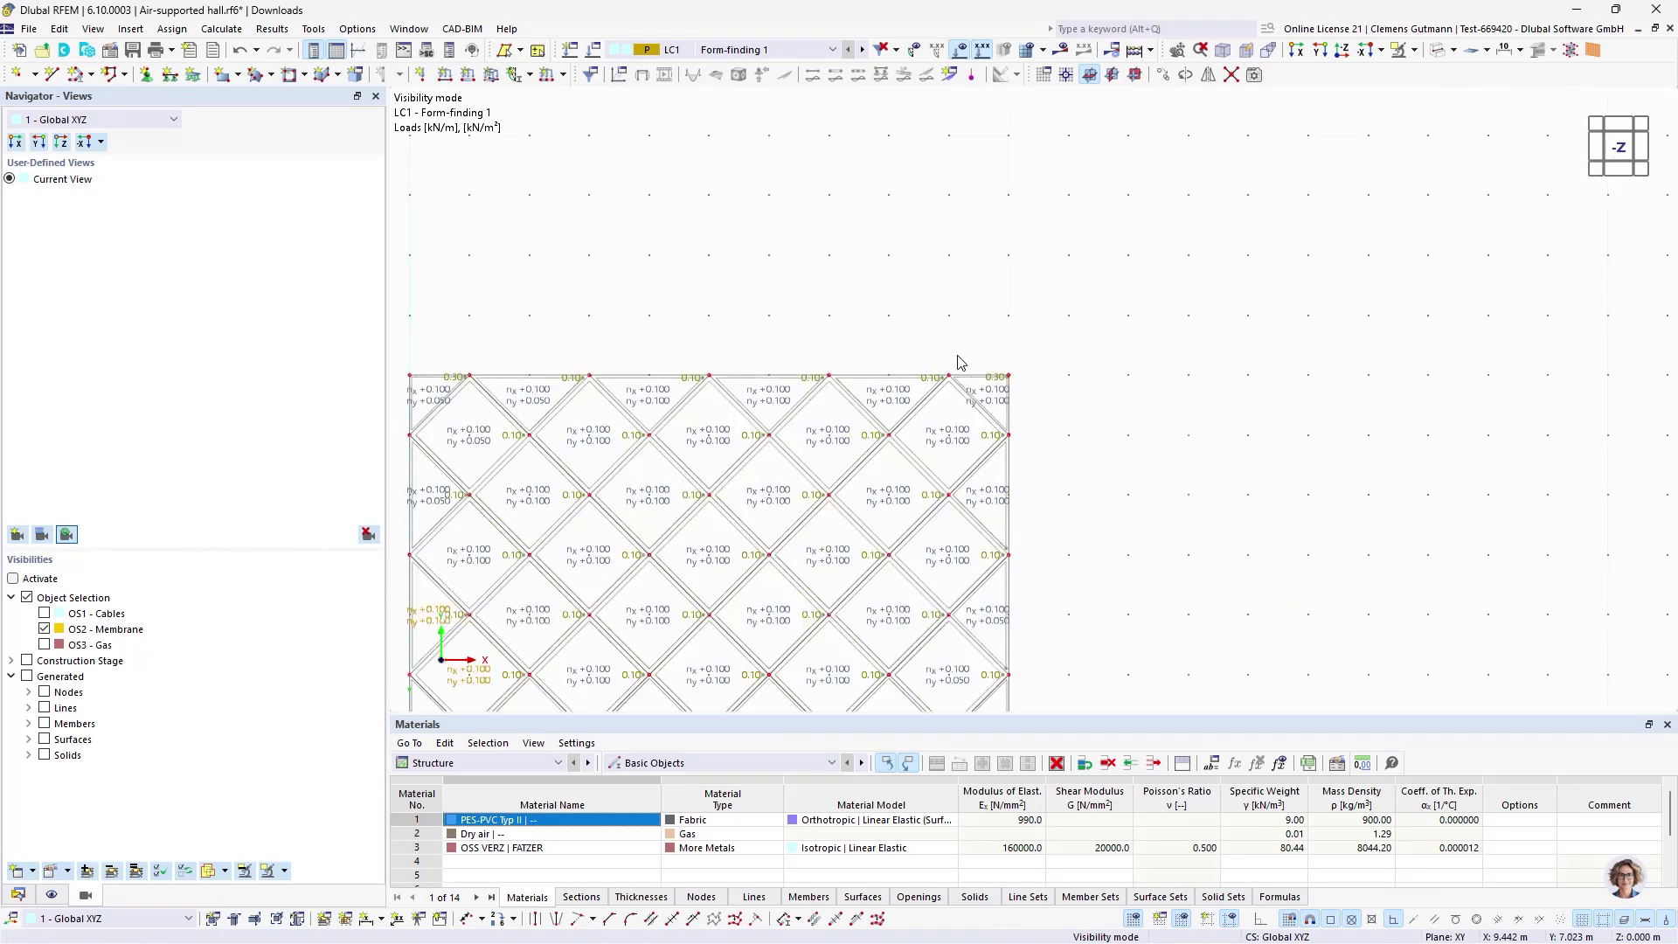
pyautogui.scroll(3, 846, 423)
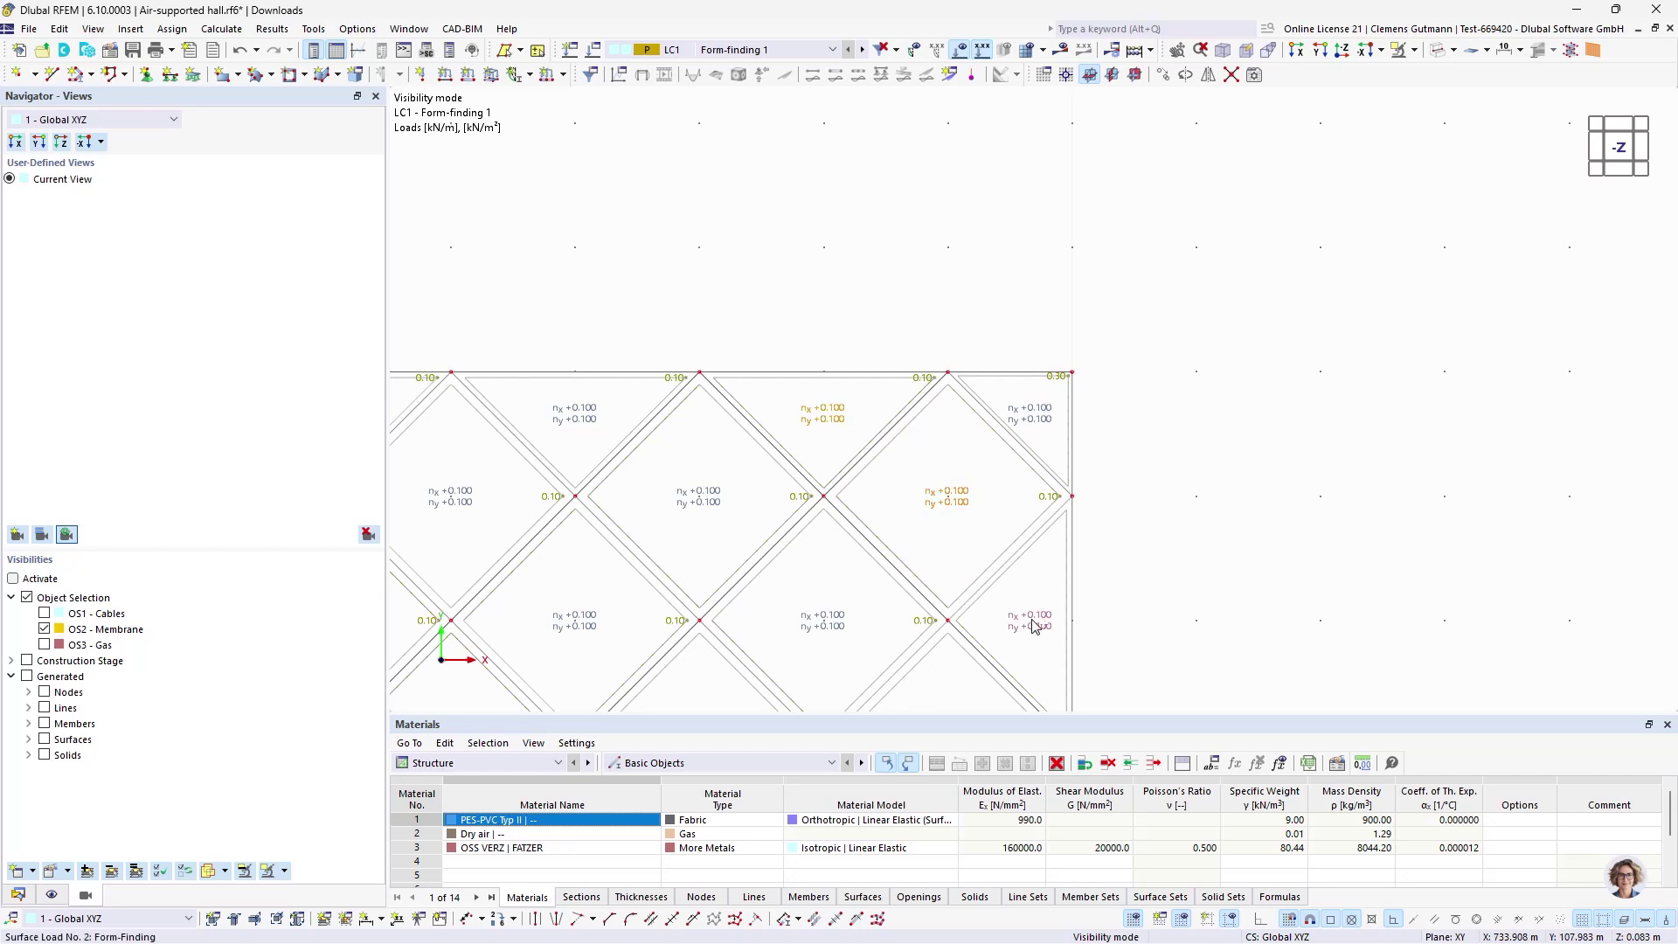
pyautogui.rightClick(1036, 422)
pyautogui.click(1172, 444)
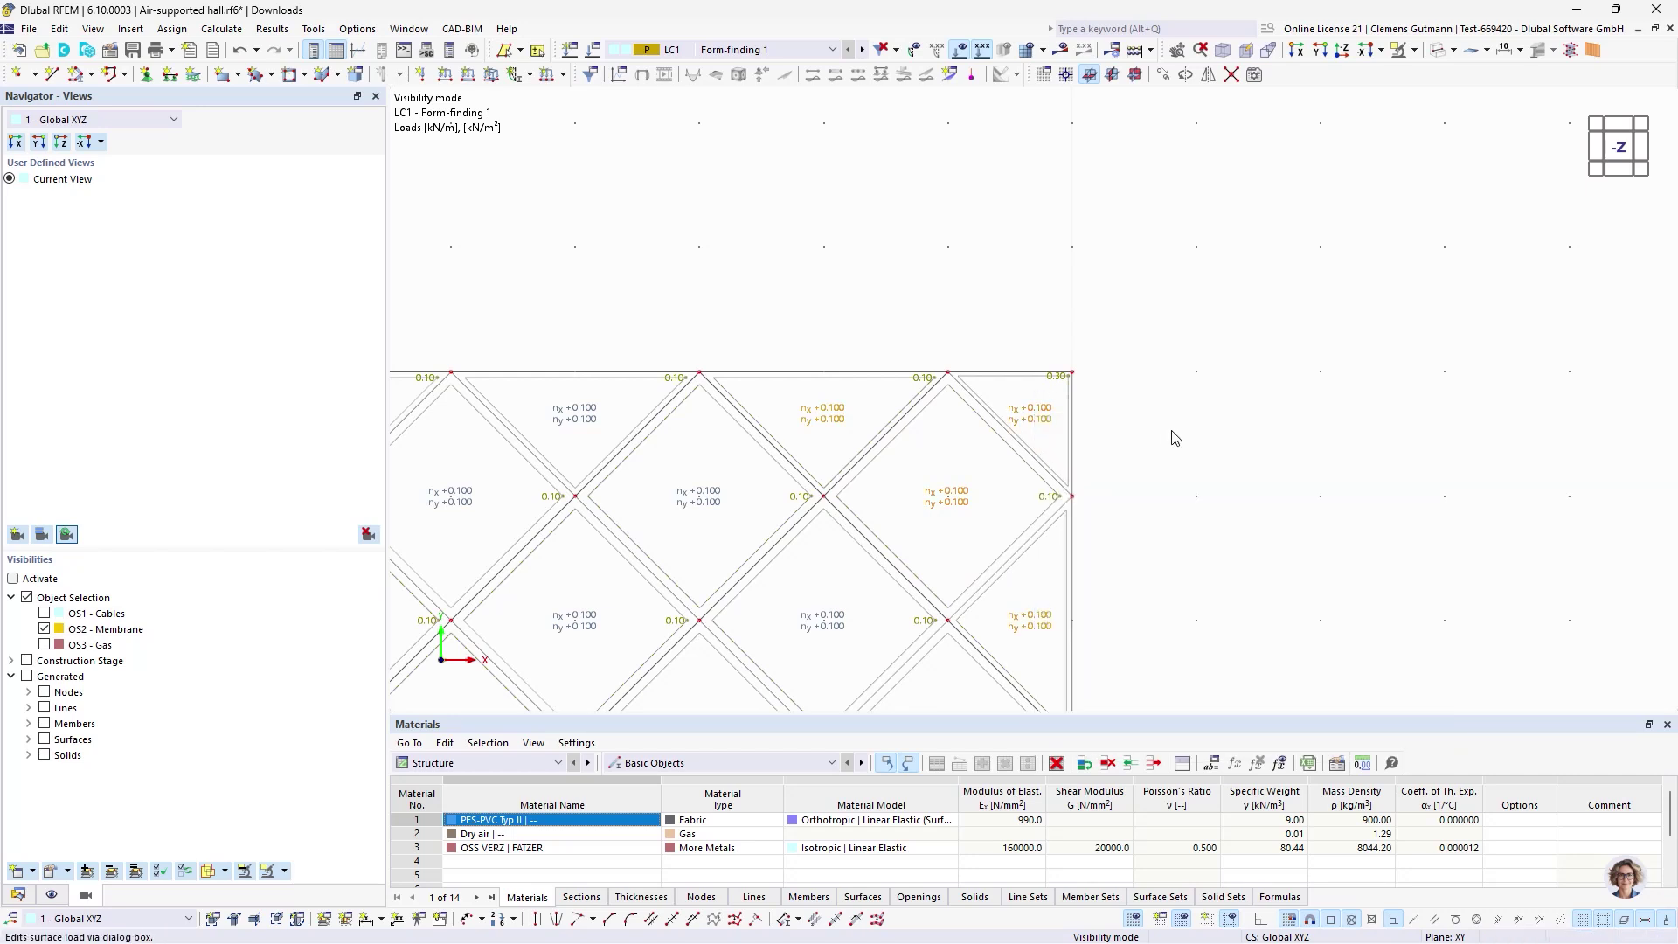
pyautogui.click(550, 496)
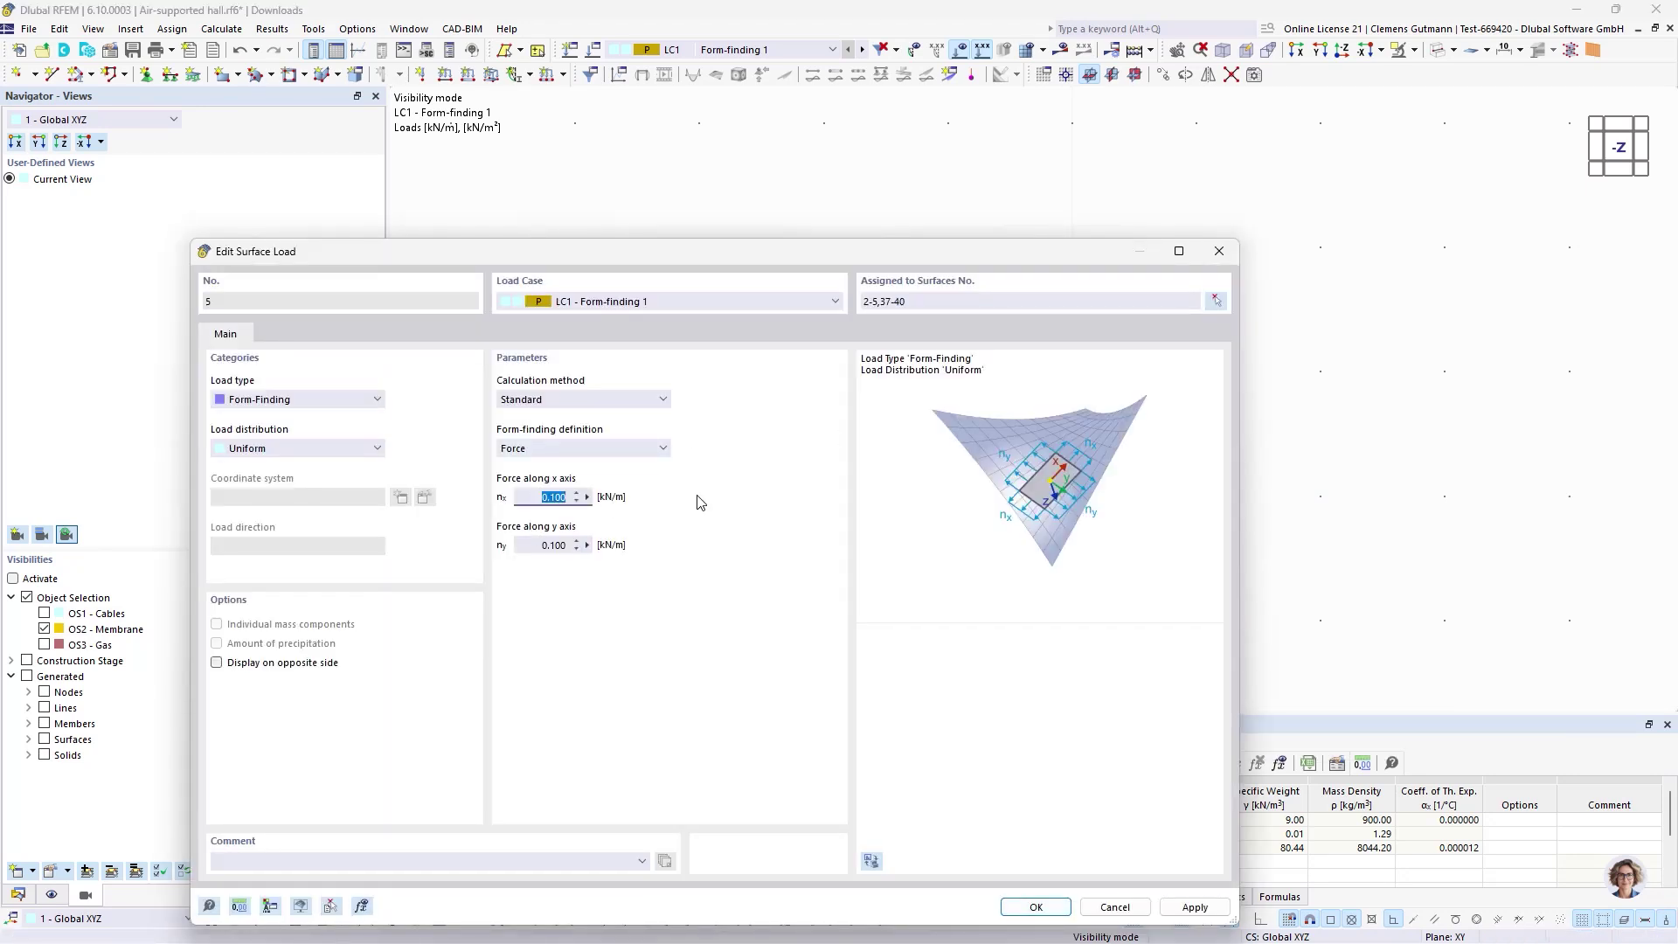
pyautogui.write('0,05')
pyautogui.press('Tab')
pyautogui.click(1035, 907)
# - Switch to construction stage CS1 - Form-finding 1 in an isometric view, then calculate and display its results
pyautogui.scroll(-3, 1365, 348)
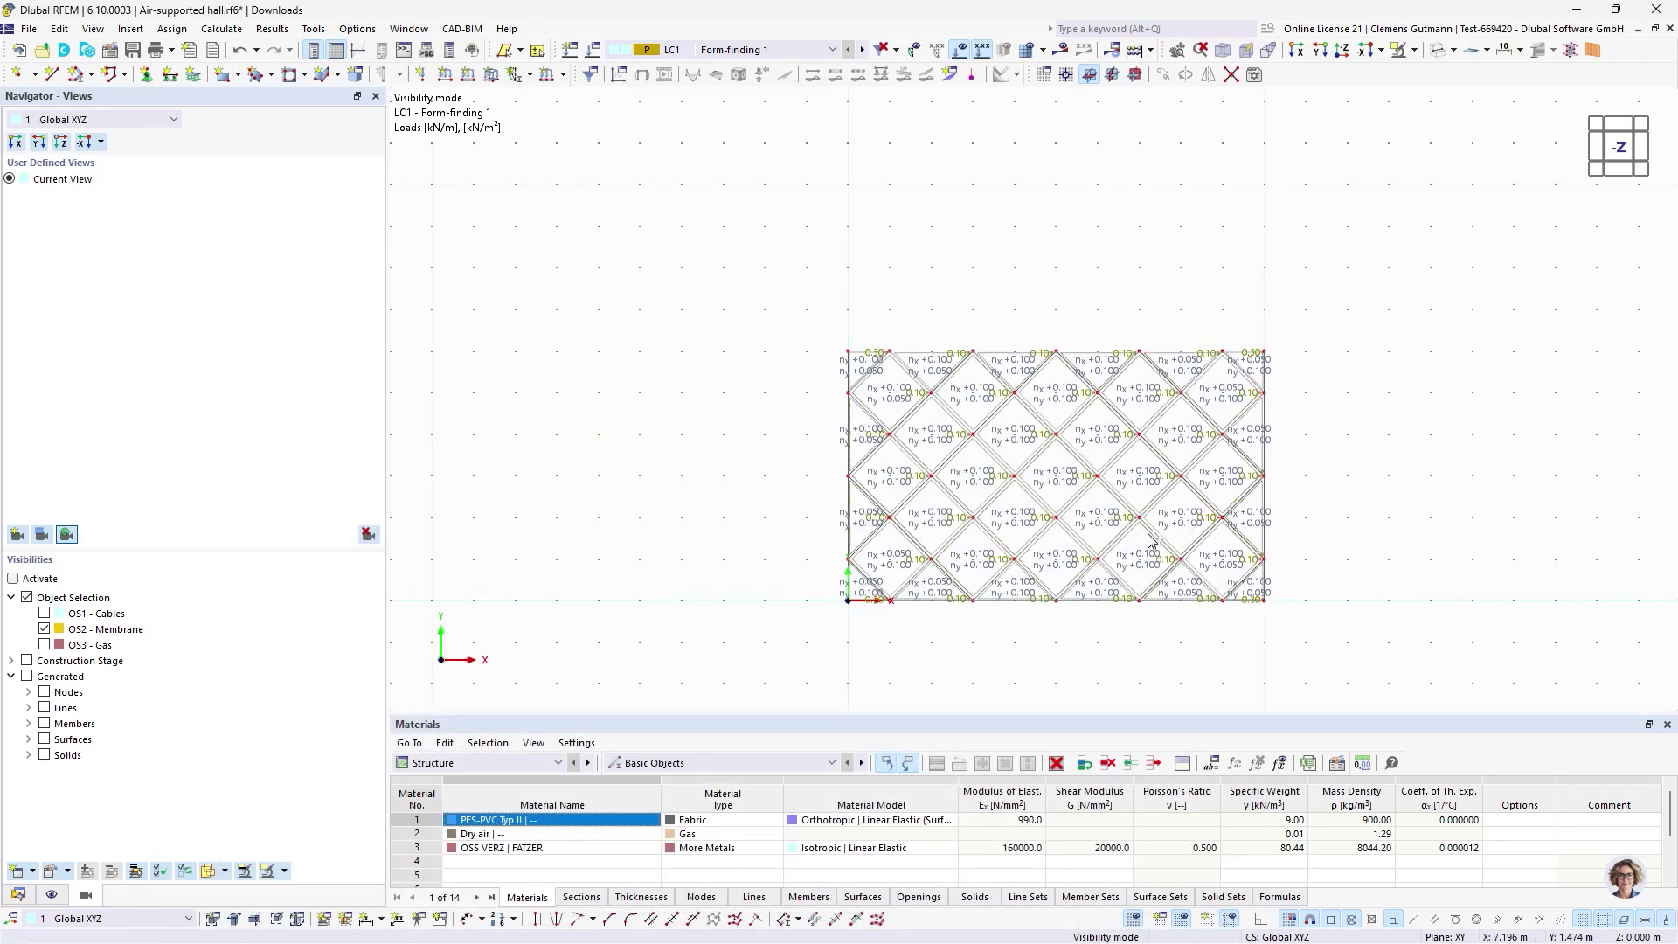
pyautogui.press('F7')
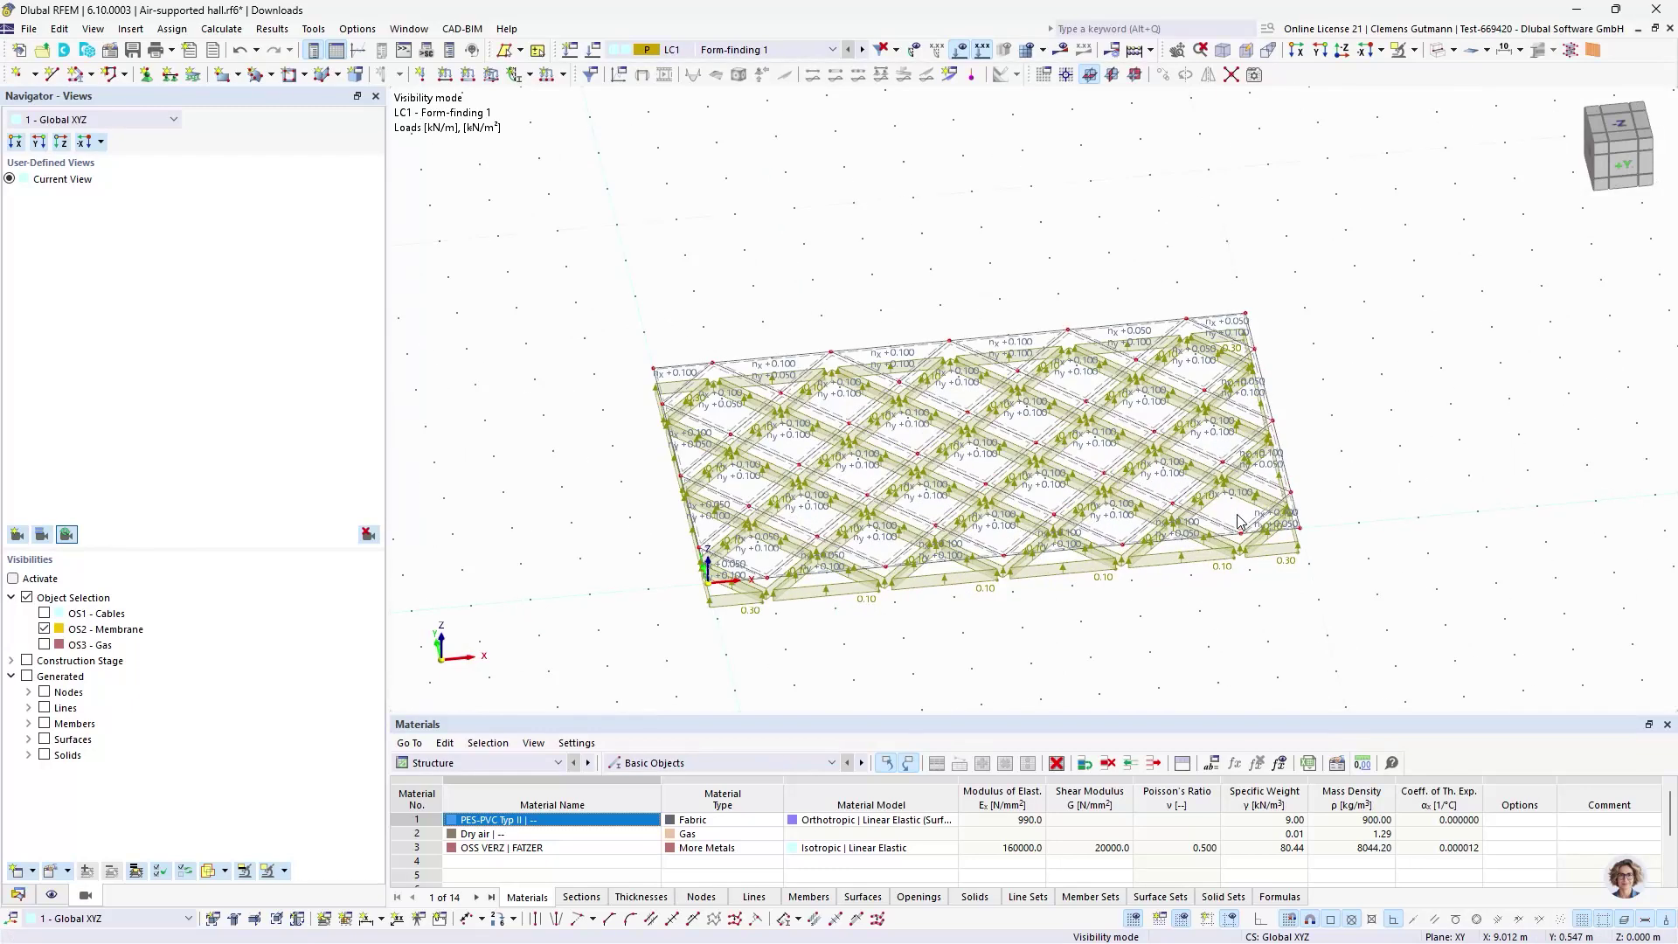
pyautogui.click(804, 53)
pyautogui.click(716, 179)
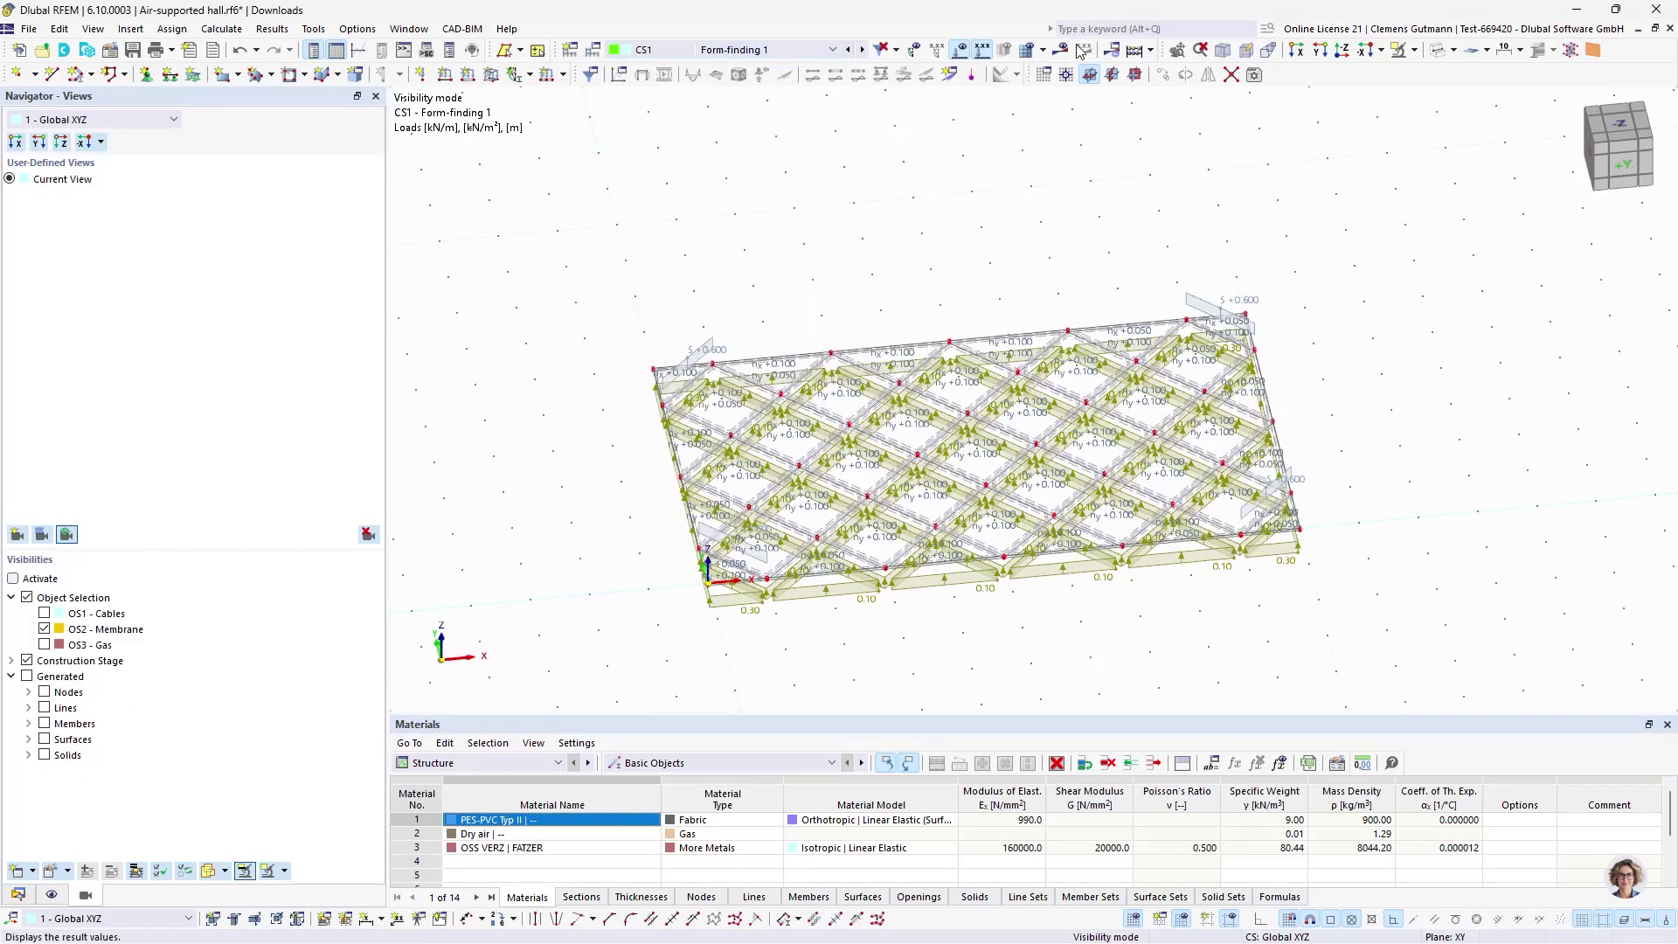
pyautogui.click(1064, 50)
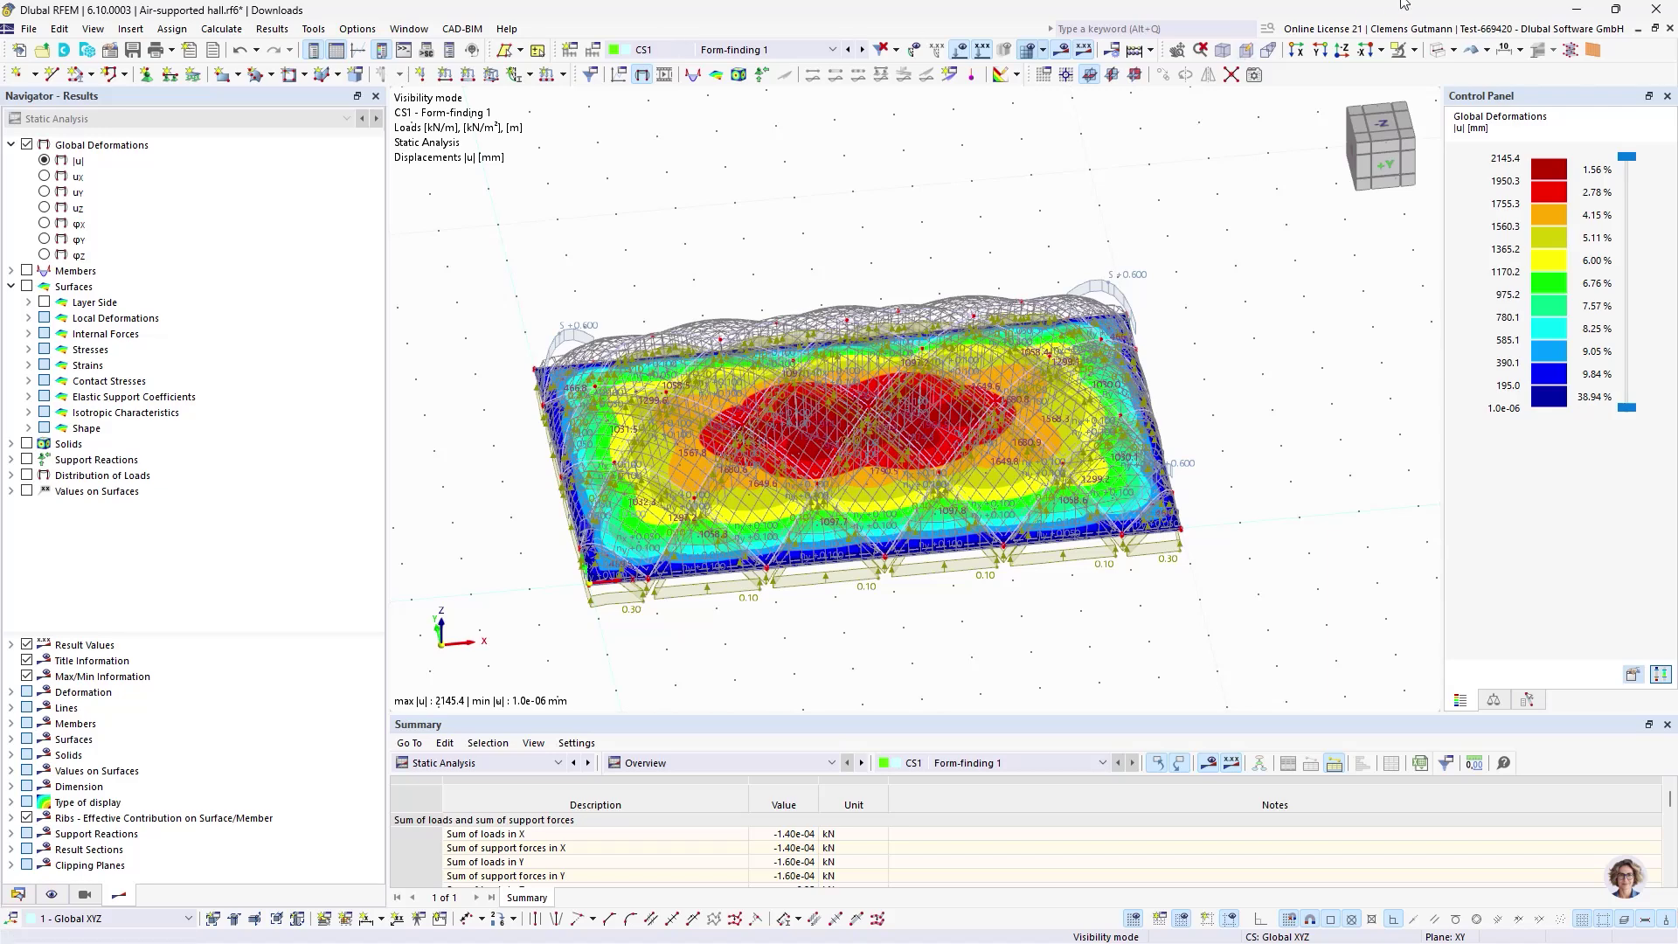
# - Hide the coloured deformation contours and examine the form-found membrane along the hall's base edges and at its corners
pyautogui.click(1433, 50)
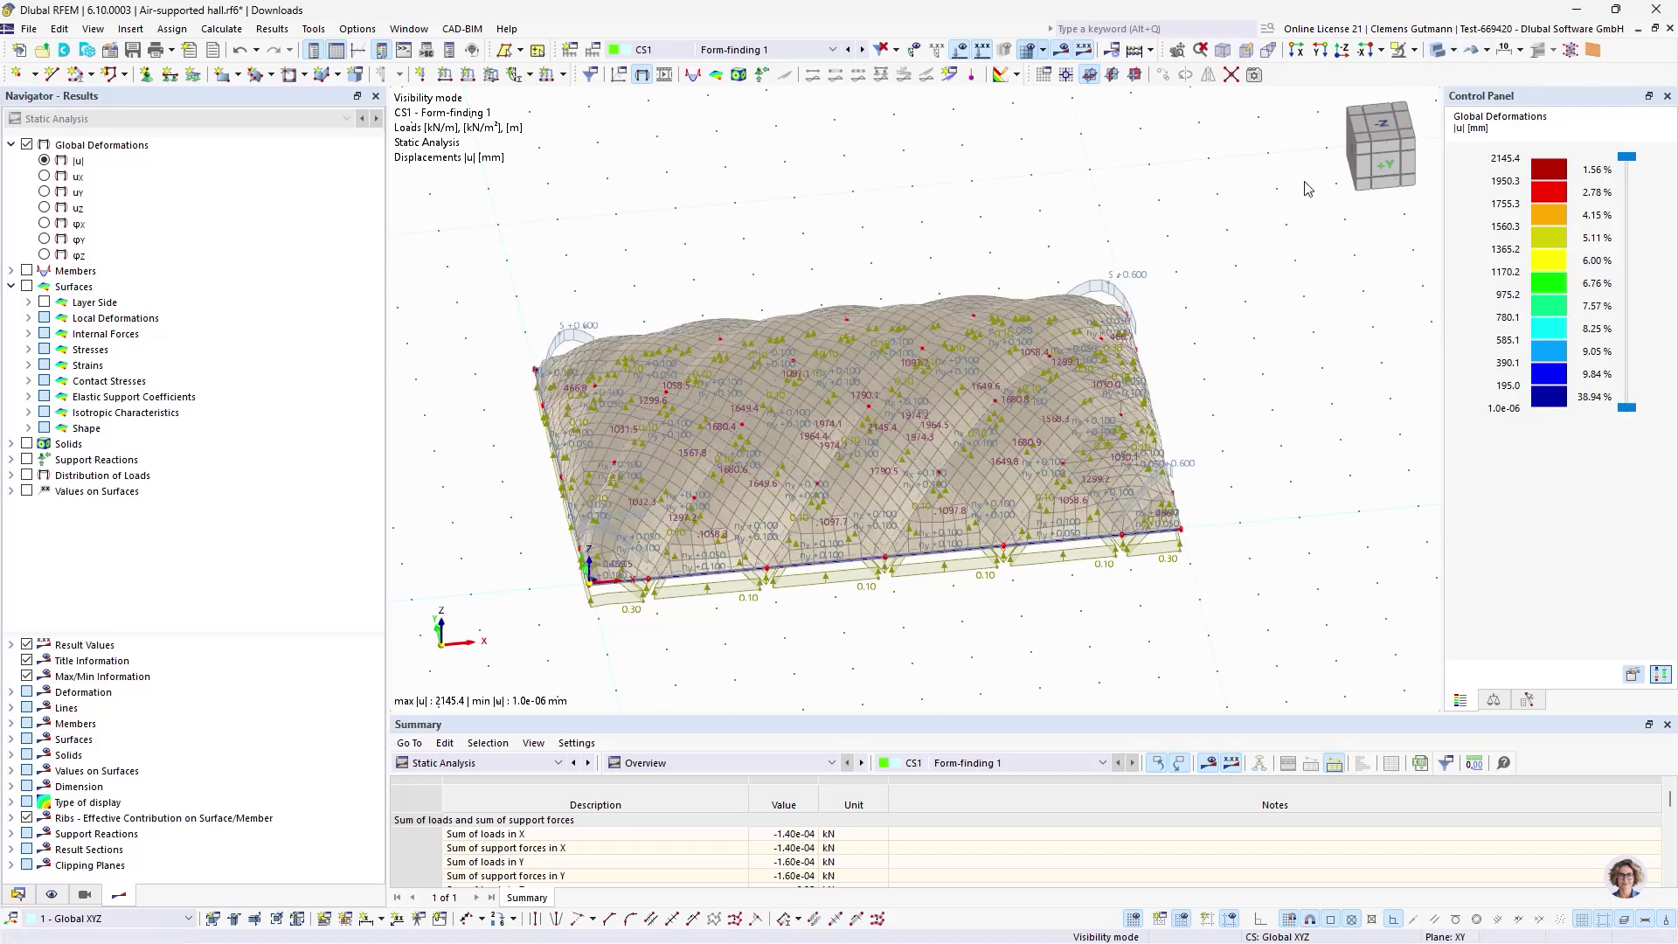
pyautogui.keyDown('ctrl'); pyautogui.moveTo(1239, 472); pyautogui.dragTo(1040, 454, button='middle'); pyautogui.keyUp('ctrl')
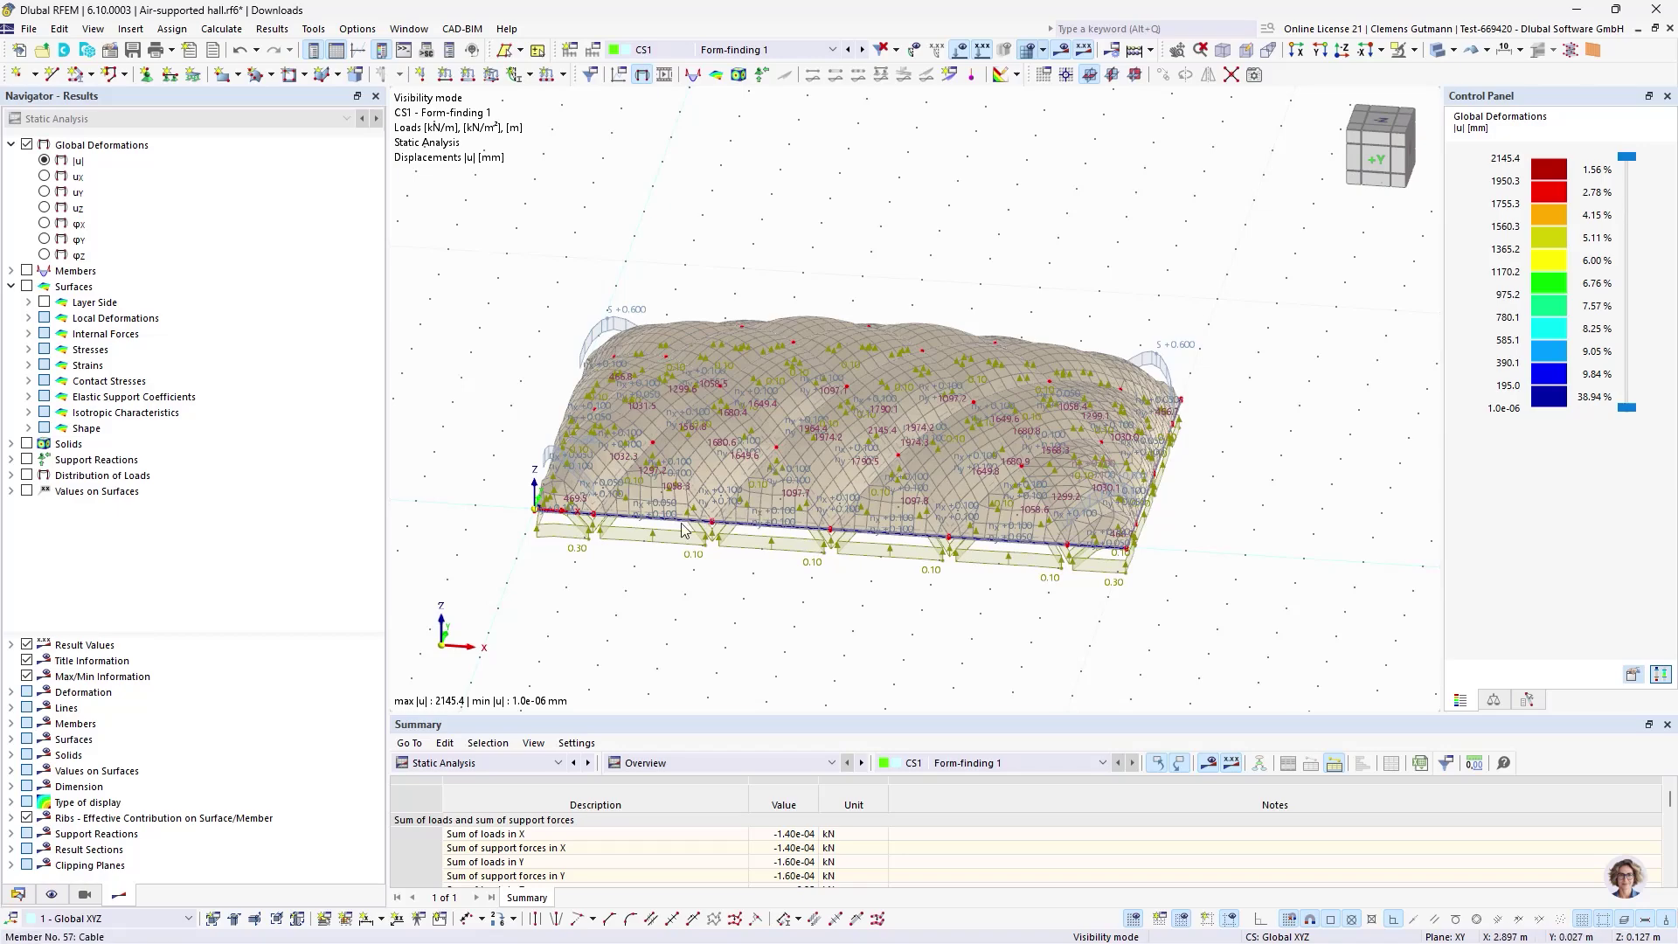
pyautogui.scroll(3, 682, 528)
pyautogui.moveTo(682, 529); pyautogui.dragTo(817, 496, button='middle')
pyautogui.scroll(-3, 591, 396)
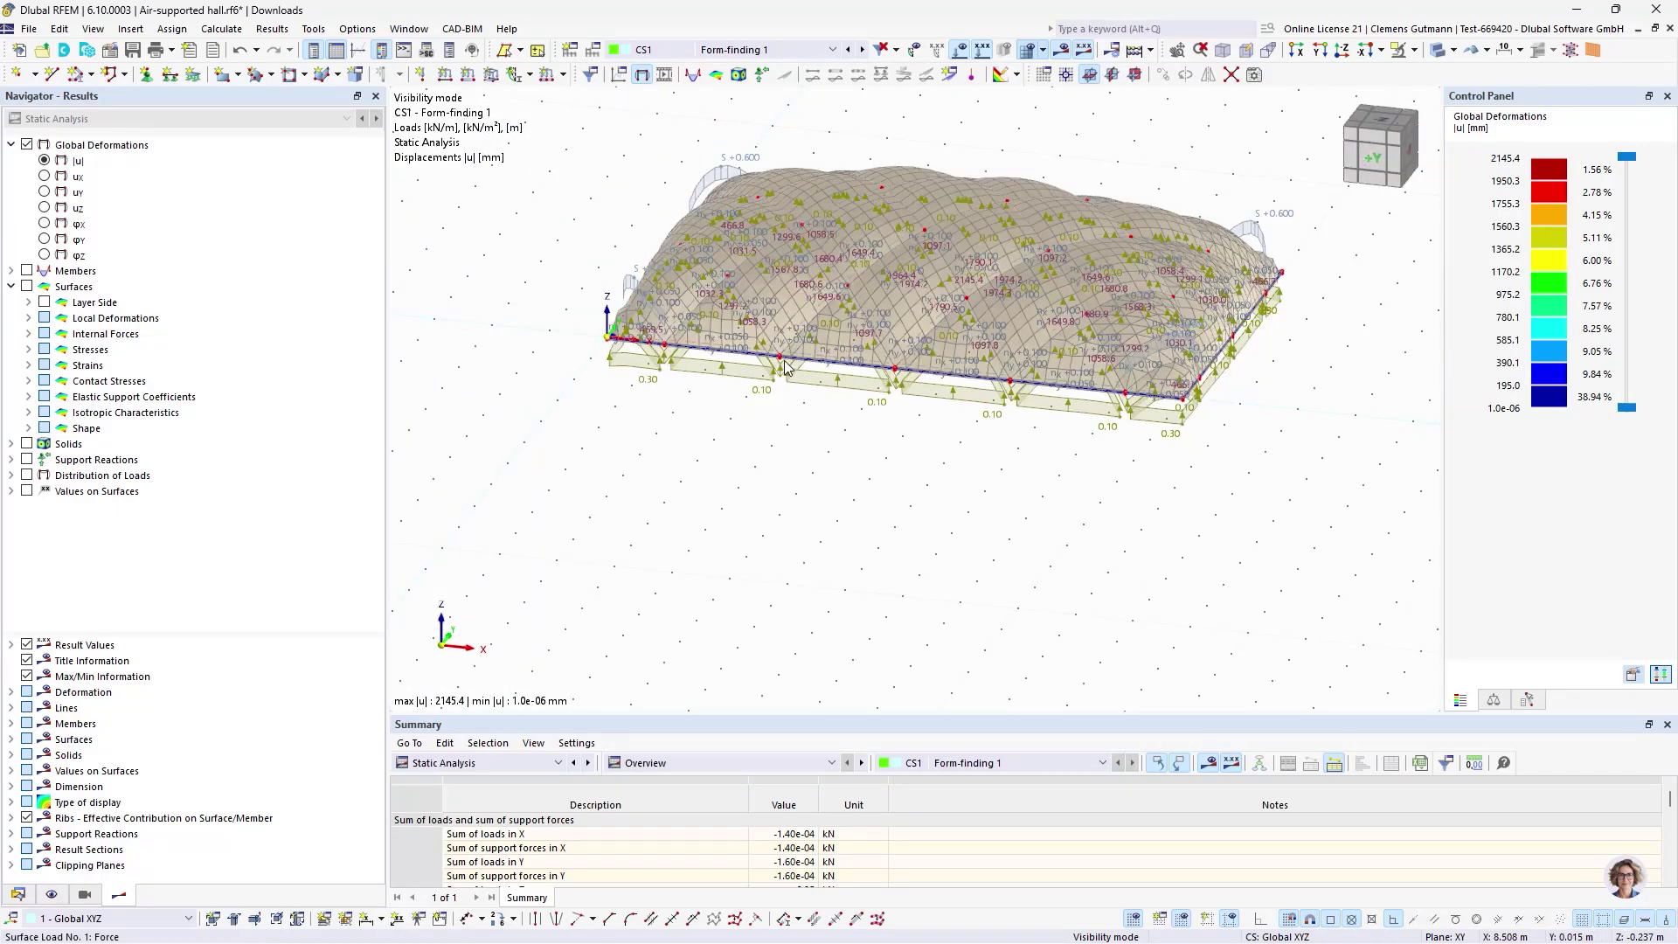
pyautogui.scroll(3, 784, 367)
pyautogui.keyDown('ctrl'); pyautogui.moveTo(784, 367); pyautogui.dragTo(635, 256, button='middle'); pyautogui.keyUp('ctrl')
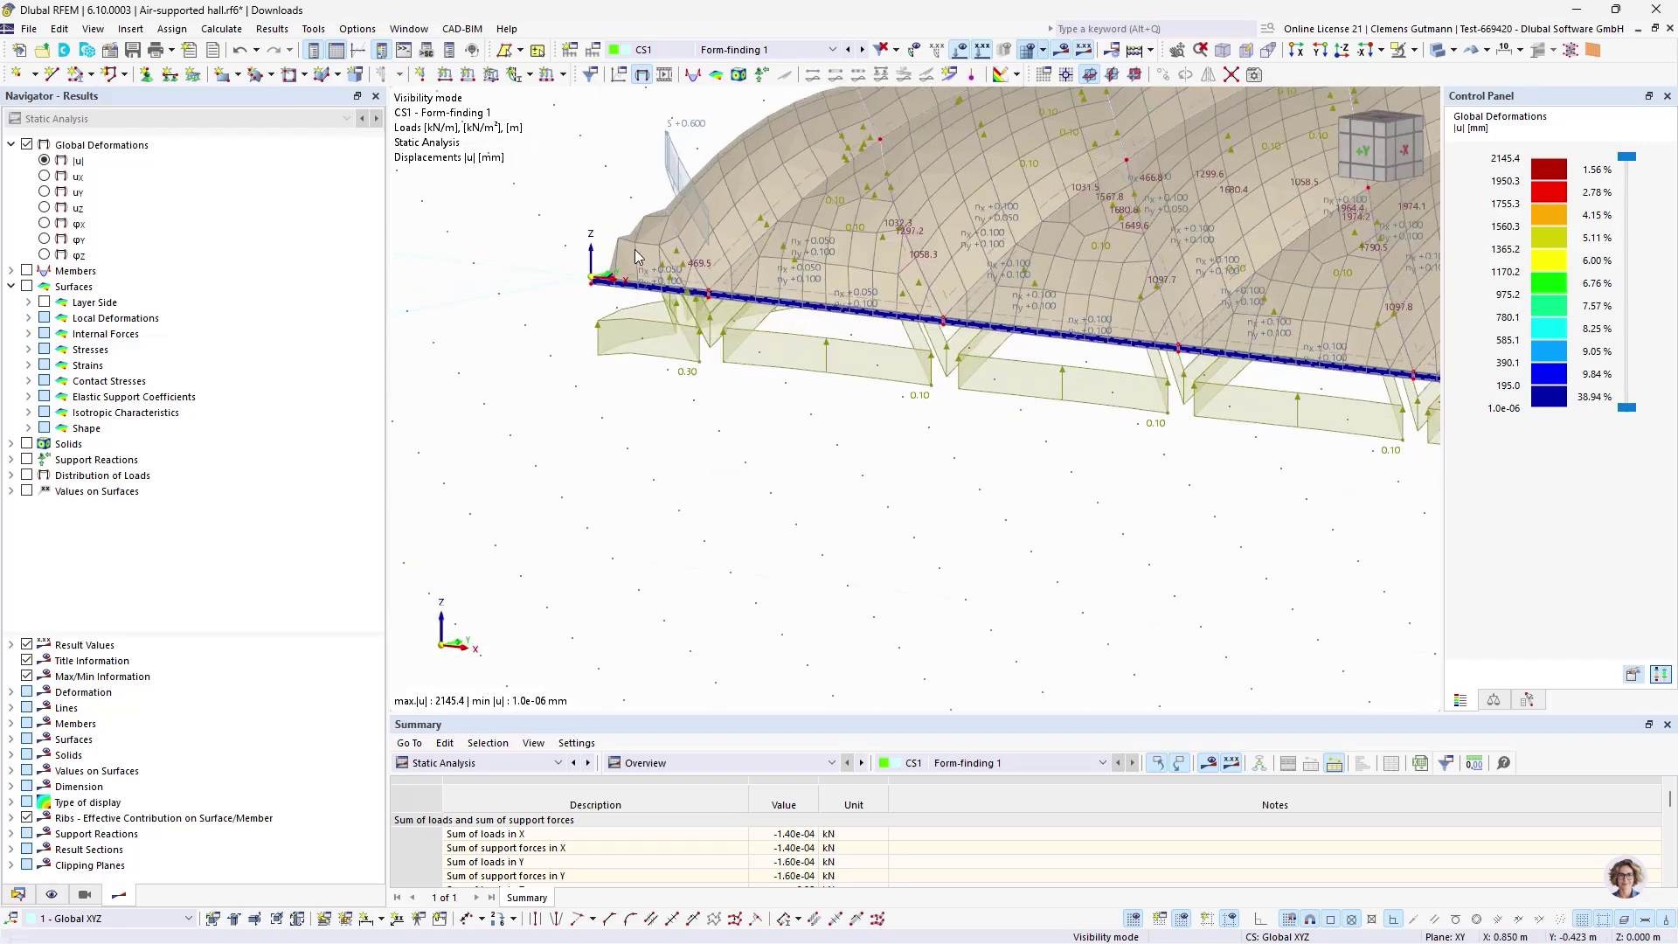
pyautogui.scroll(3, 635, 256)
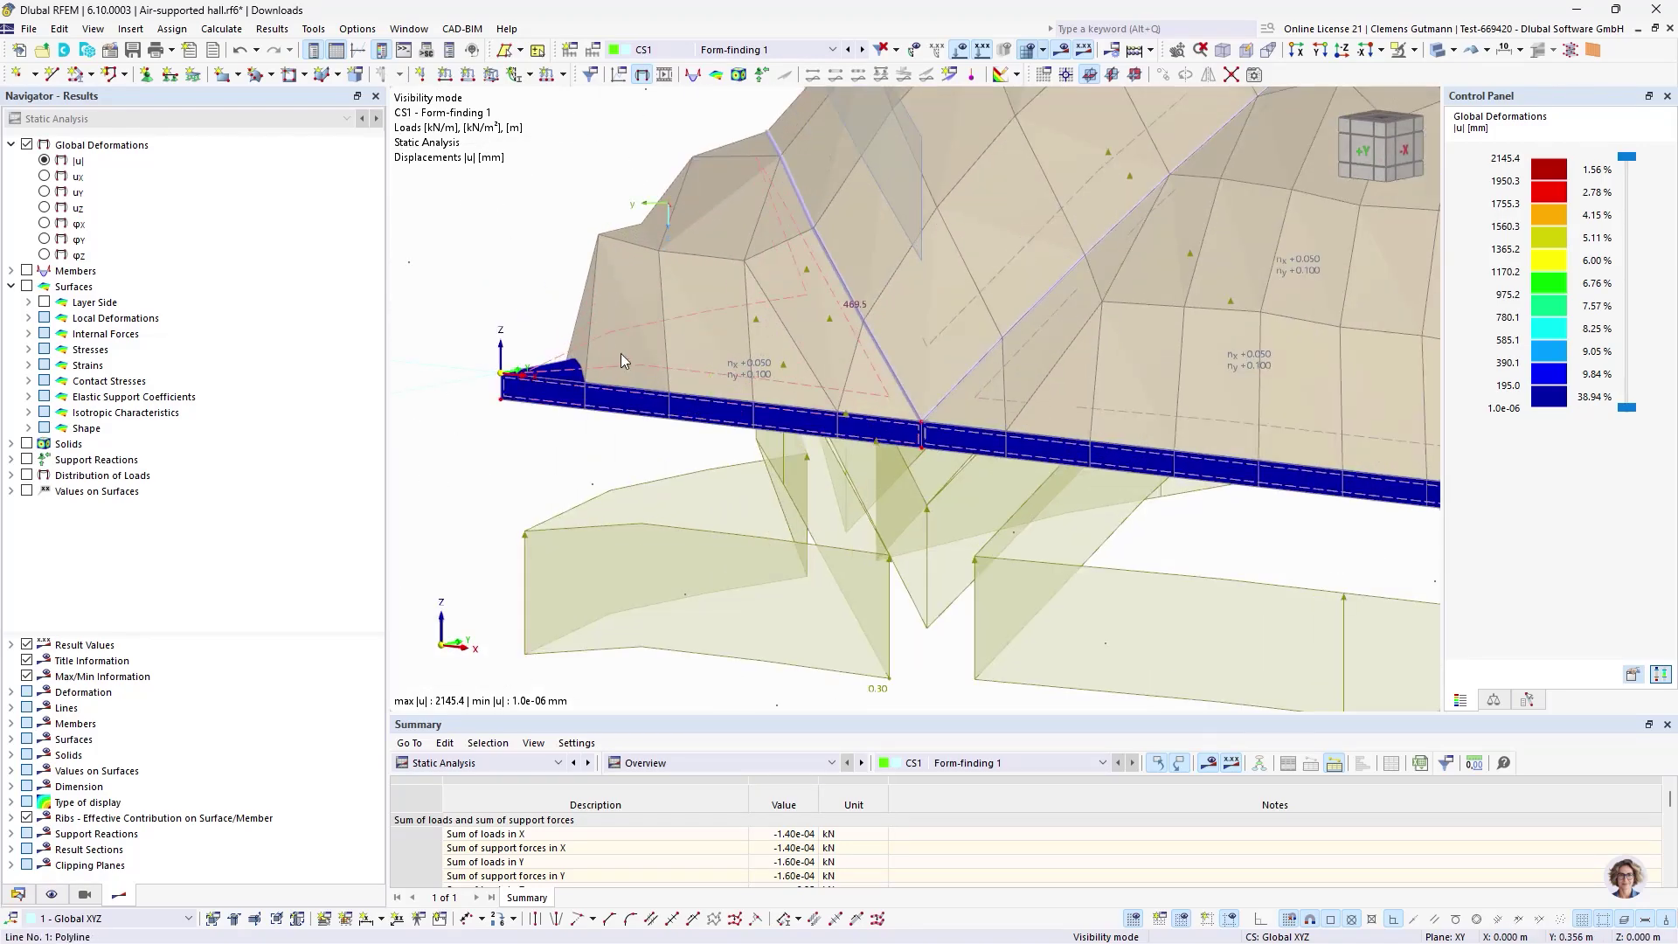
pyautogui.scroll(-5, 620, 359)
pyautogui.keyDown('ctrl'); pyautogui.moveTo(621, 359); pyautogui.dragTo(1385, 353, button='middle'); pyautogui.keyUp('ctrl')
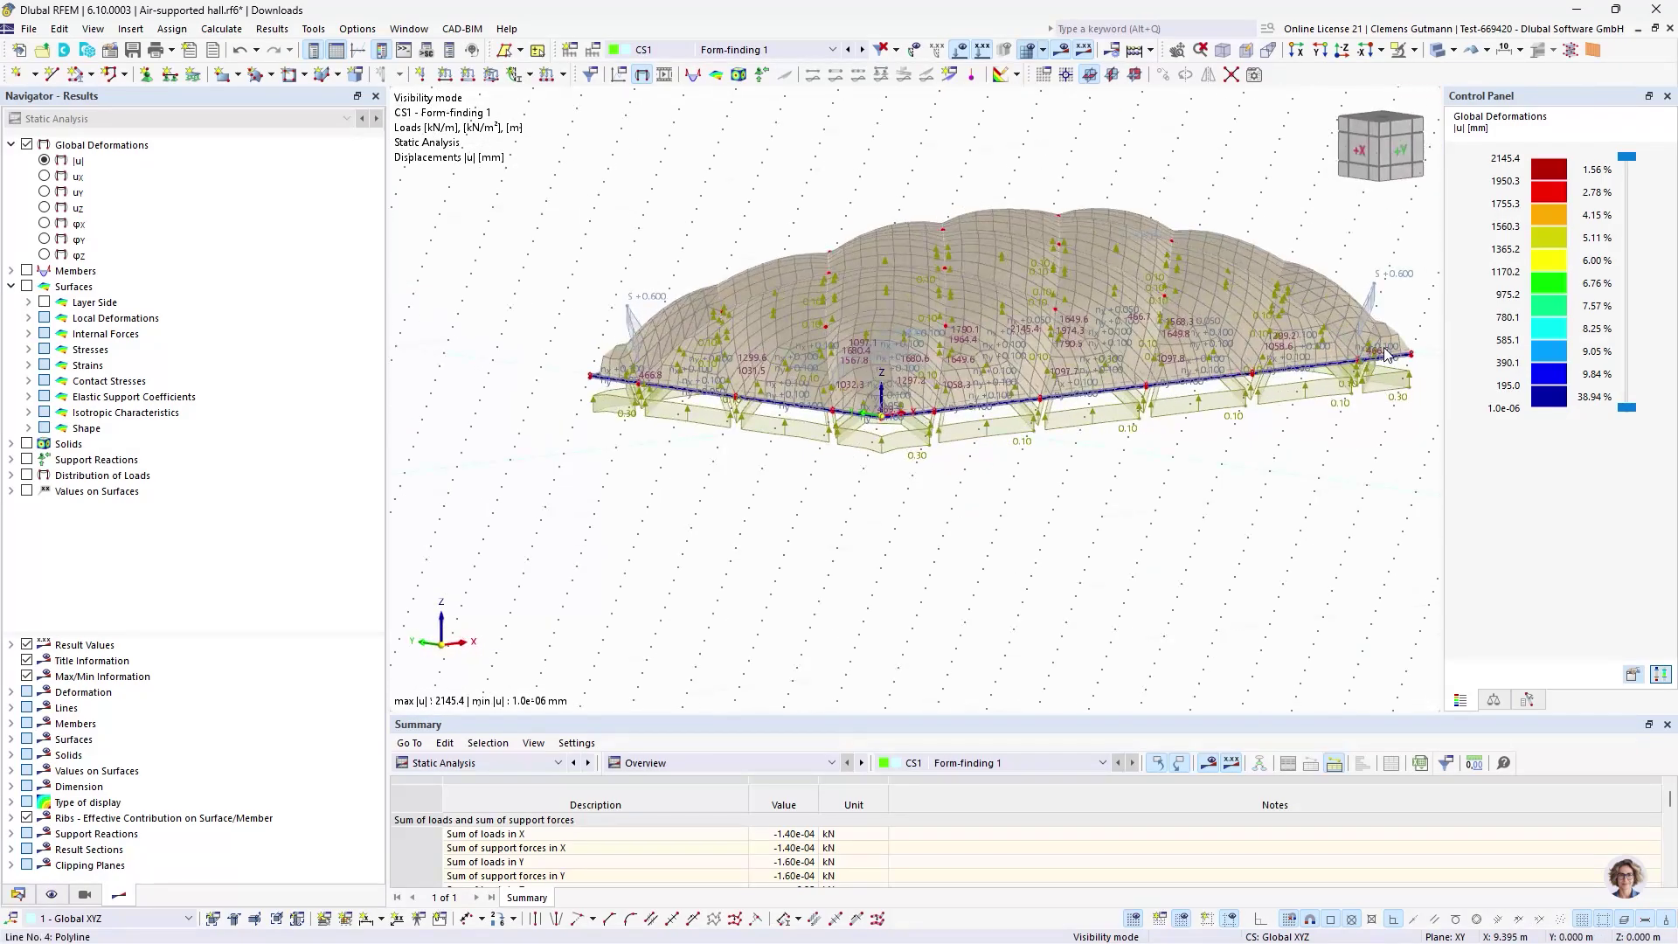
pyautogui.scroll(4, 1385, 353)
pyautogui.scroll(-5, 1227, 323)
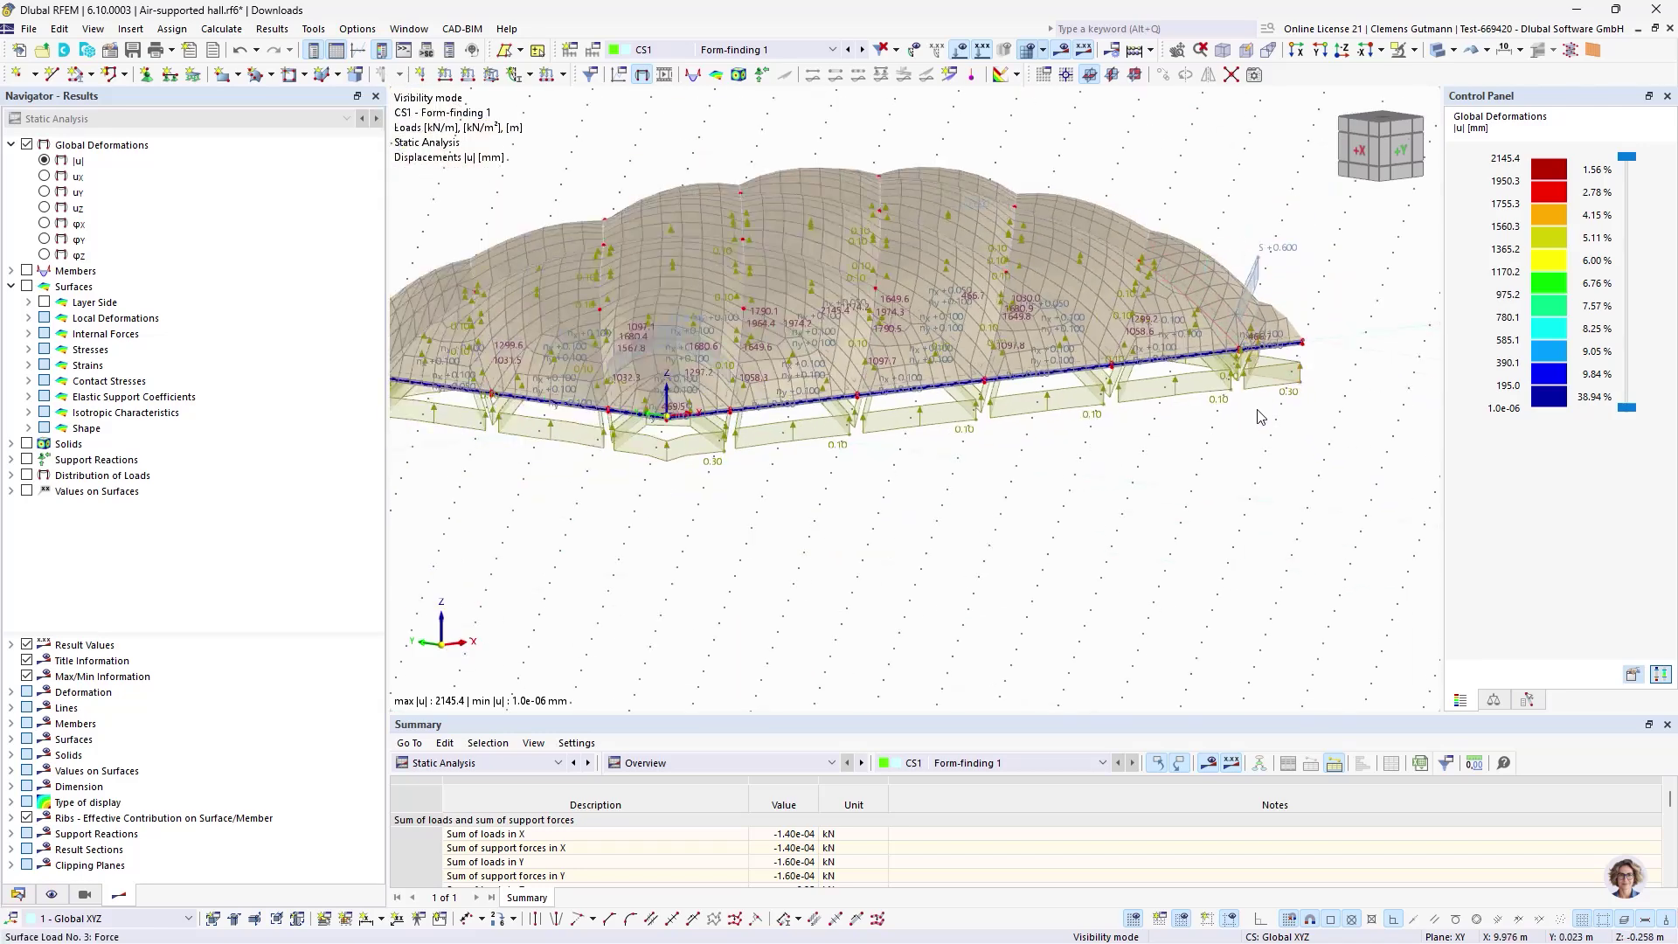
pyautogui.keyDown('ctrl'); pyautogui.moveTo(893, 535); pyautogui.dragTo(828, 531, button='middle'); pyautogui.keyUp('ctrl')
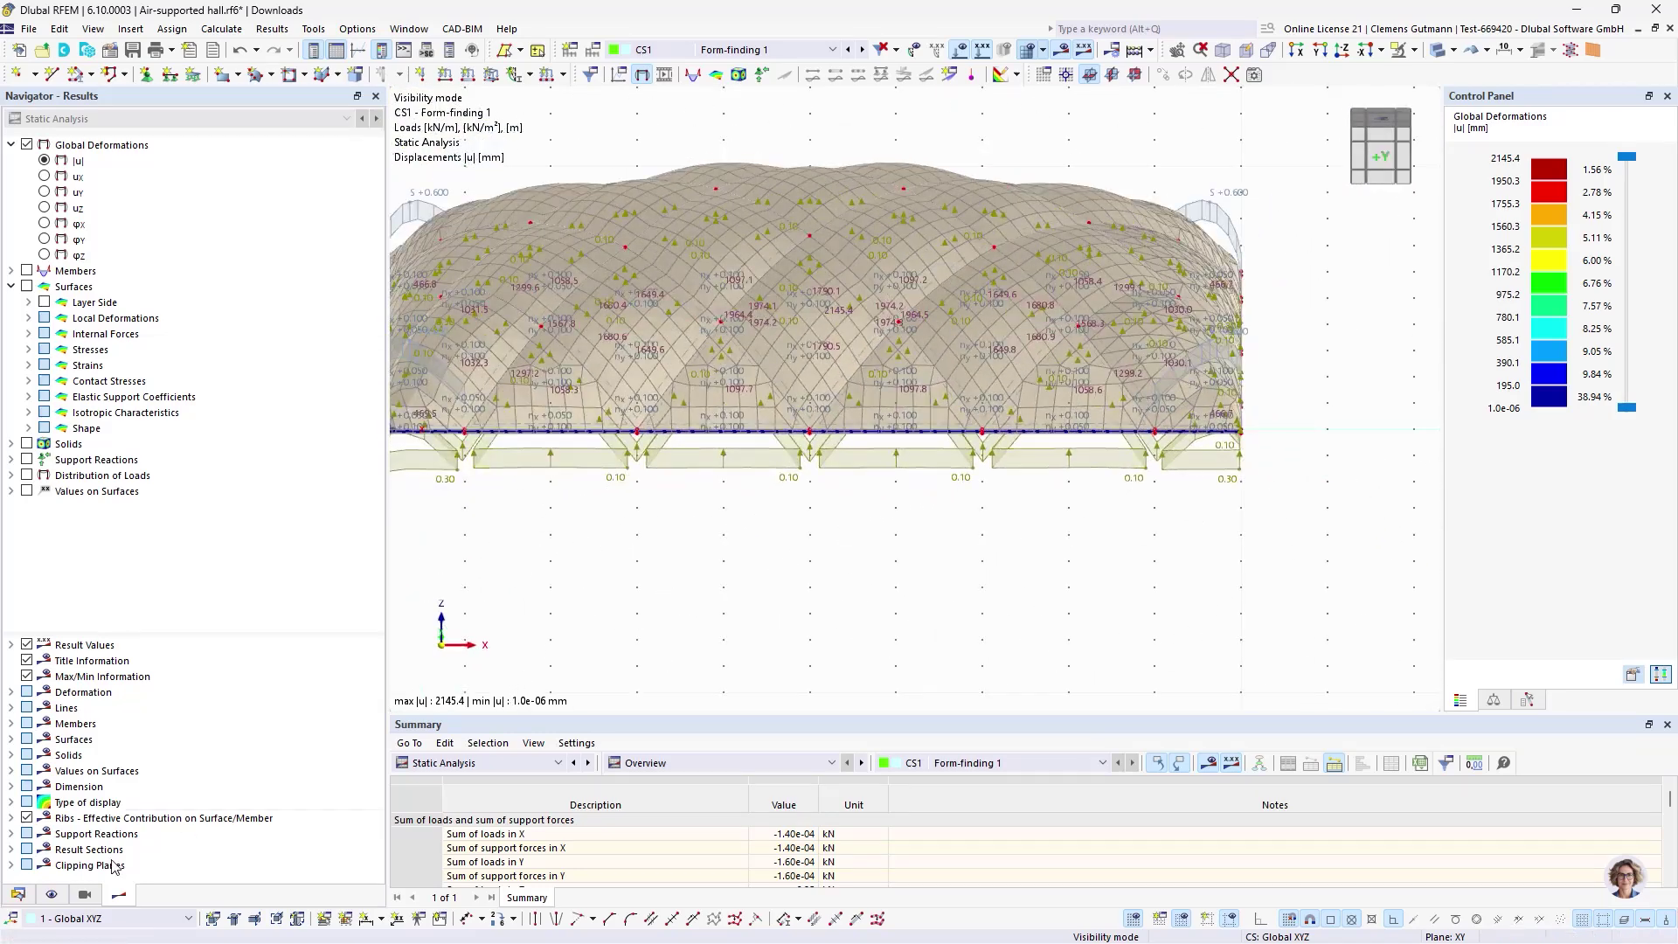
# - Set the LC1 uniform Force surface load on corner surfaces 2,11,27,40 to -0.15 kN/m²
pyautogui.click(18, 893)
pyautogui.click(232, 525)
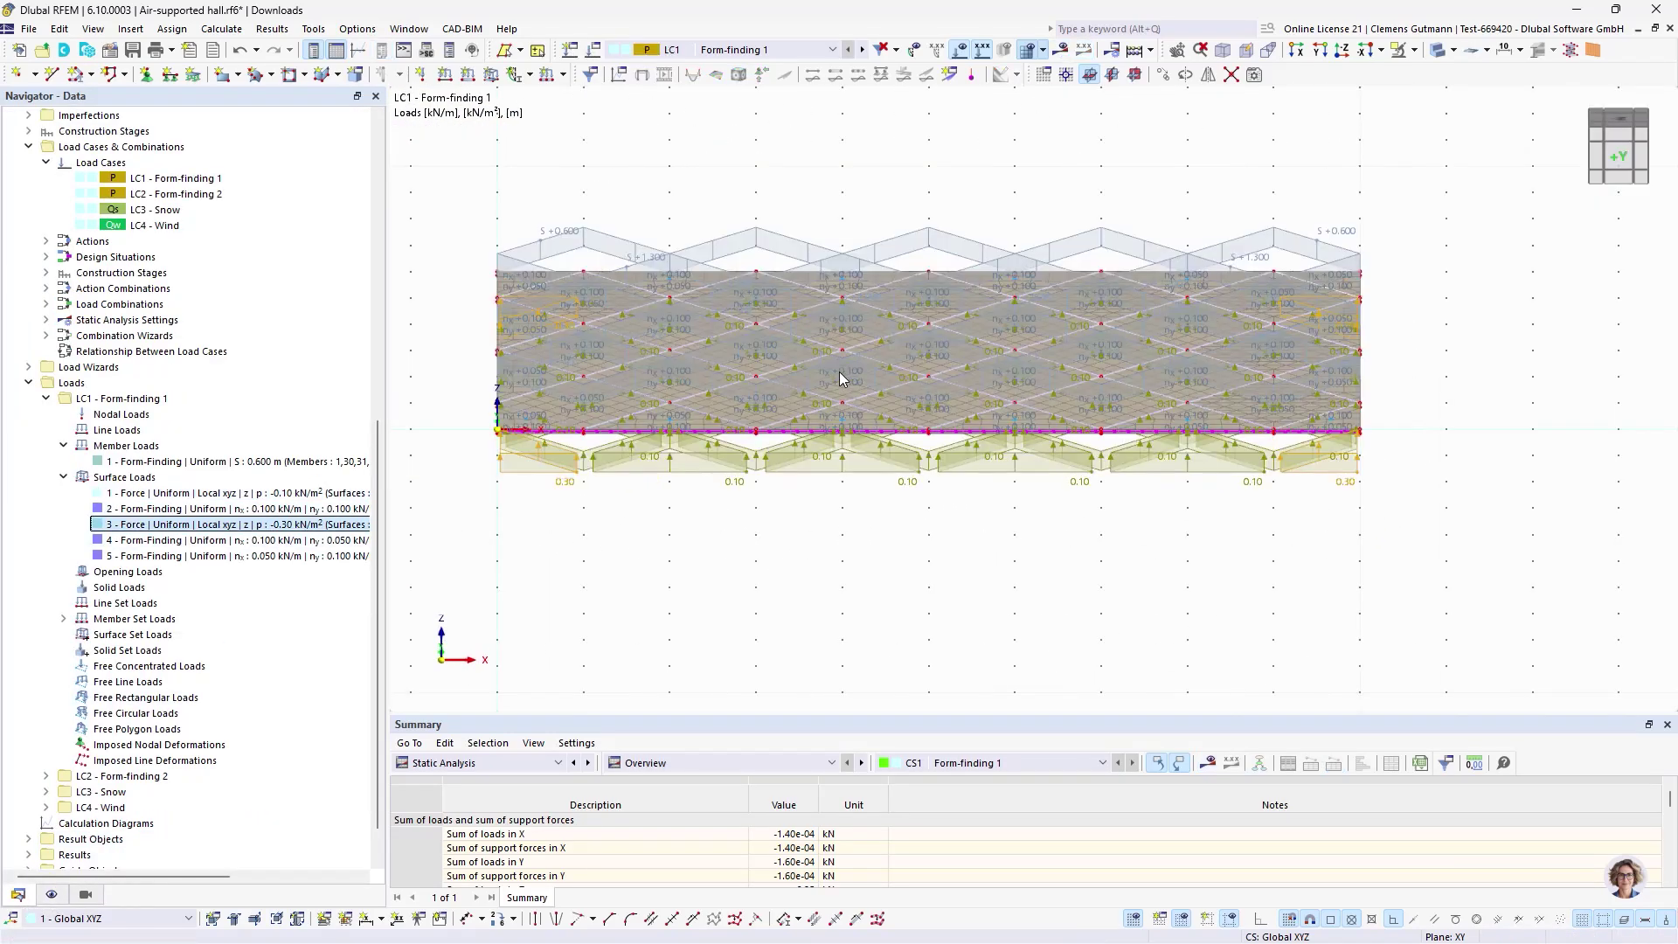
pyautogui.doubleClick(840, 377)
pyautogui.click(568, 401)
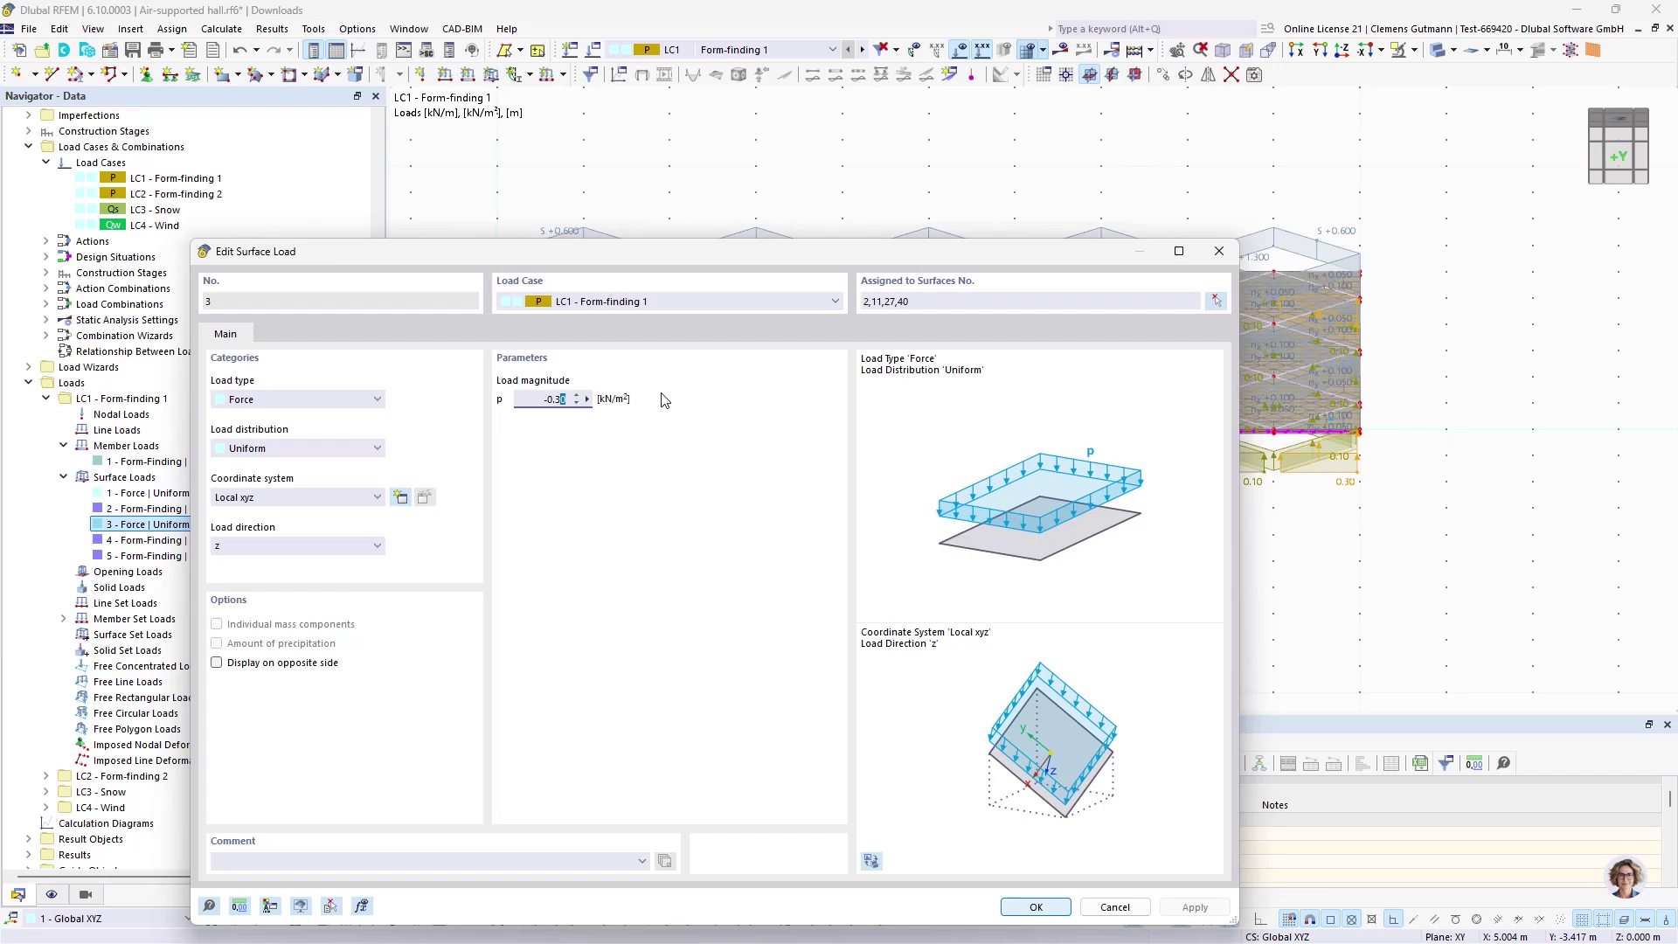
pyautogui.press('Tab')
pyautogui.click(1036, 906)
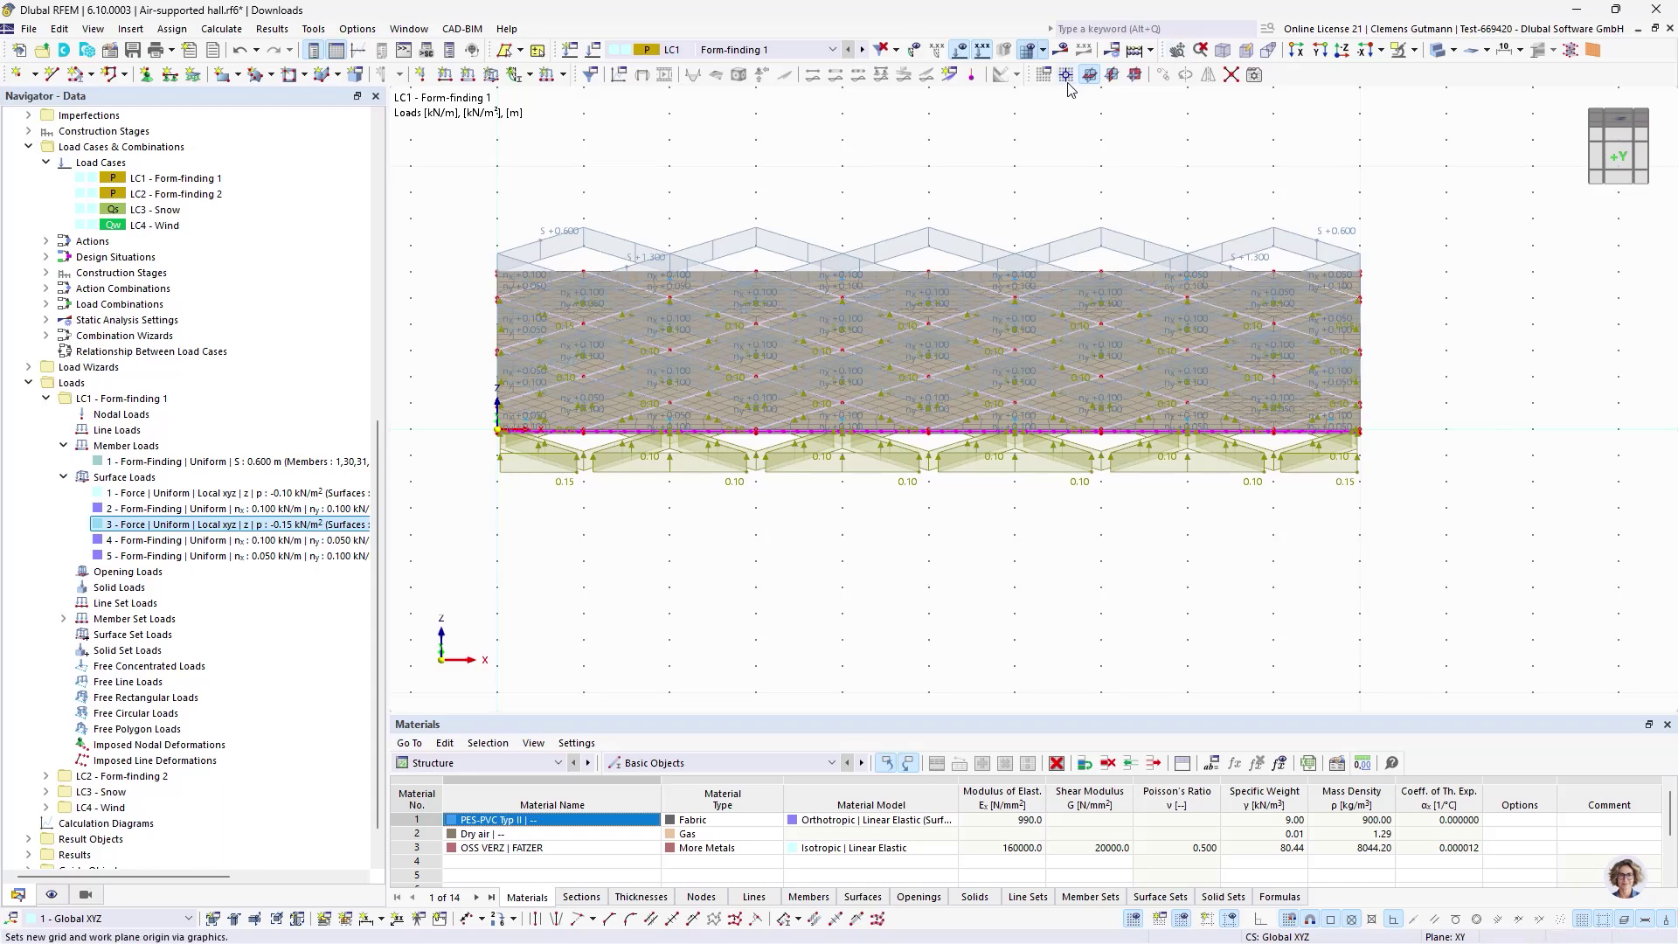
# - Calculate construction stage CS1 - Form-finding 1 with the changed corner load and inspect the resulting shape at the hall's corners
pyautogui.click(832, 50)
pyautogui.click(738, 178)
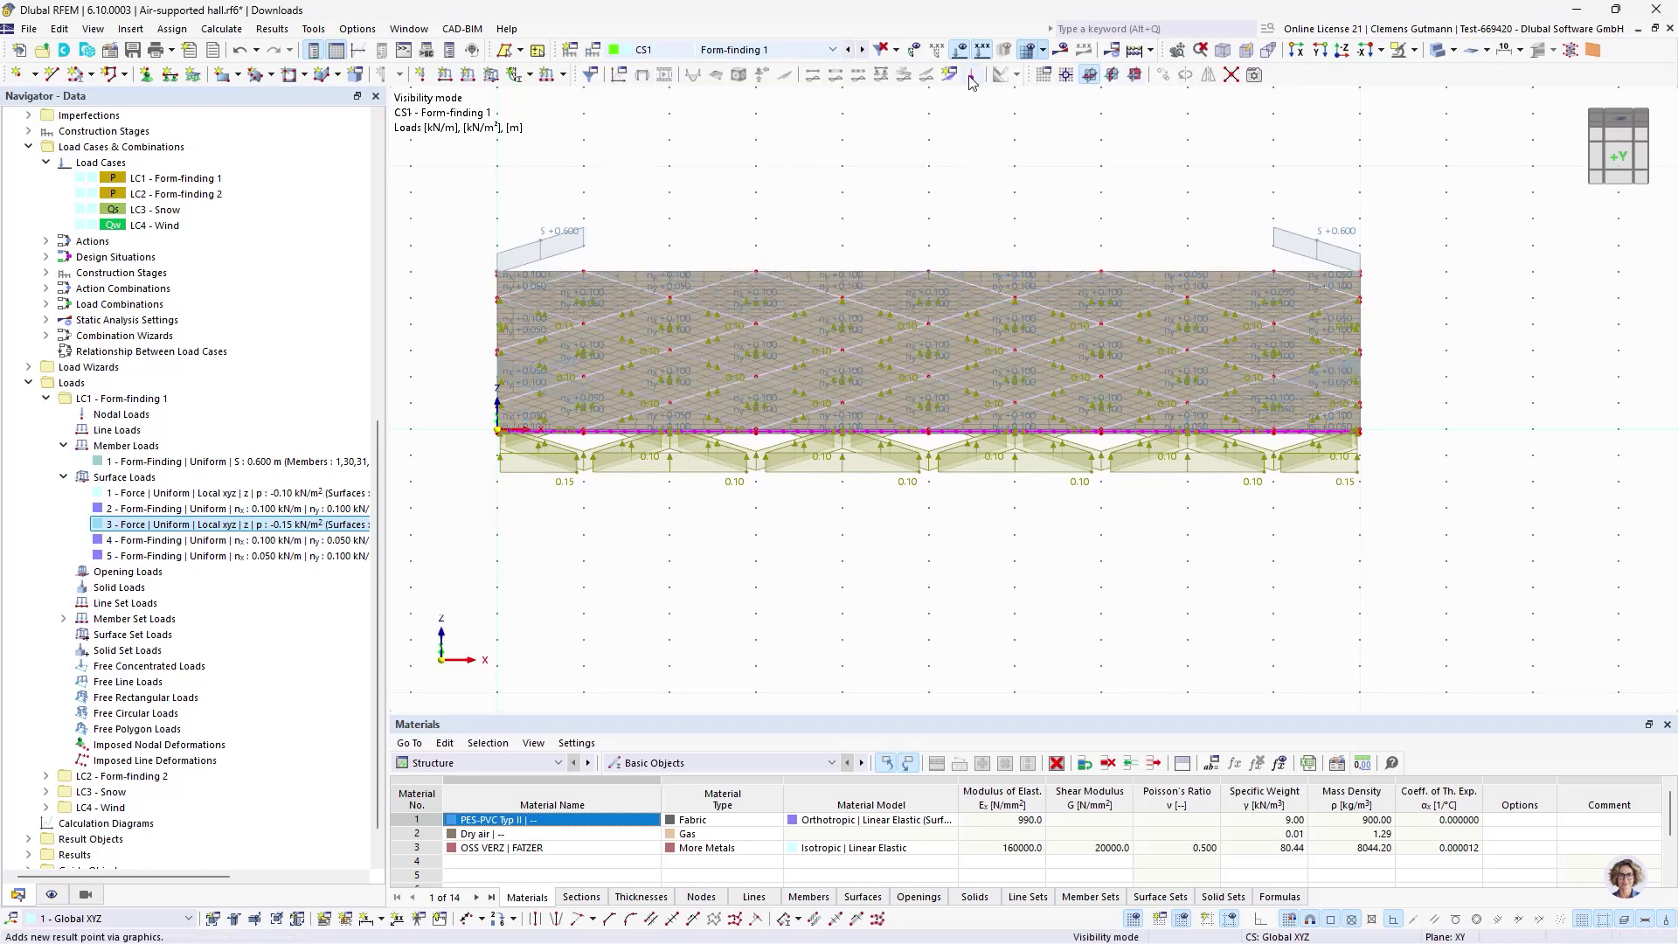
pyautogui.click(1063, 53)
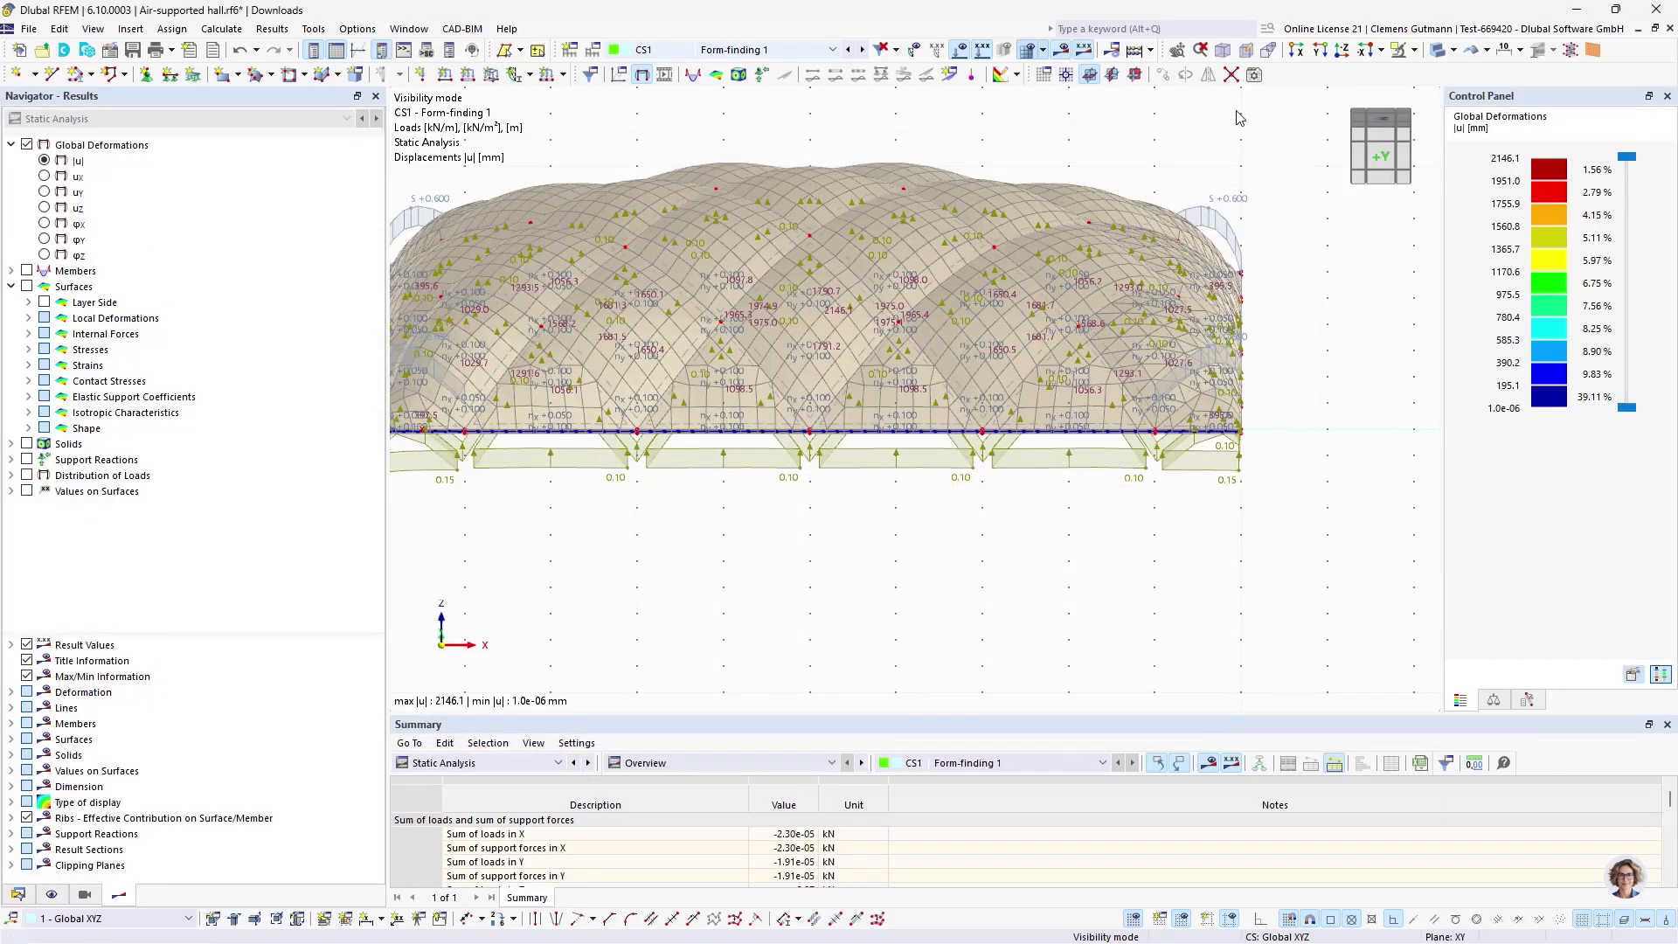
pyautogui.click(1063, 50)
pyautogui.scroll(8, 877, 354)
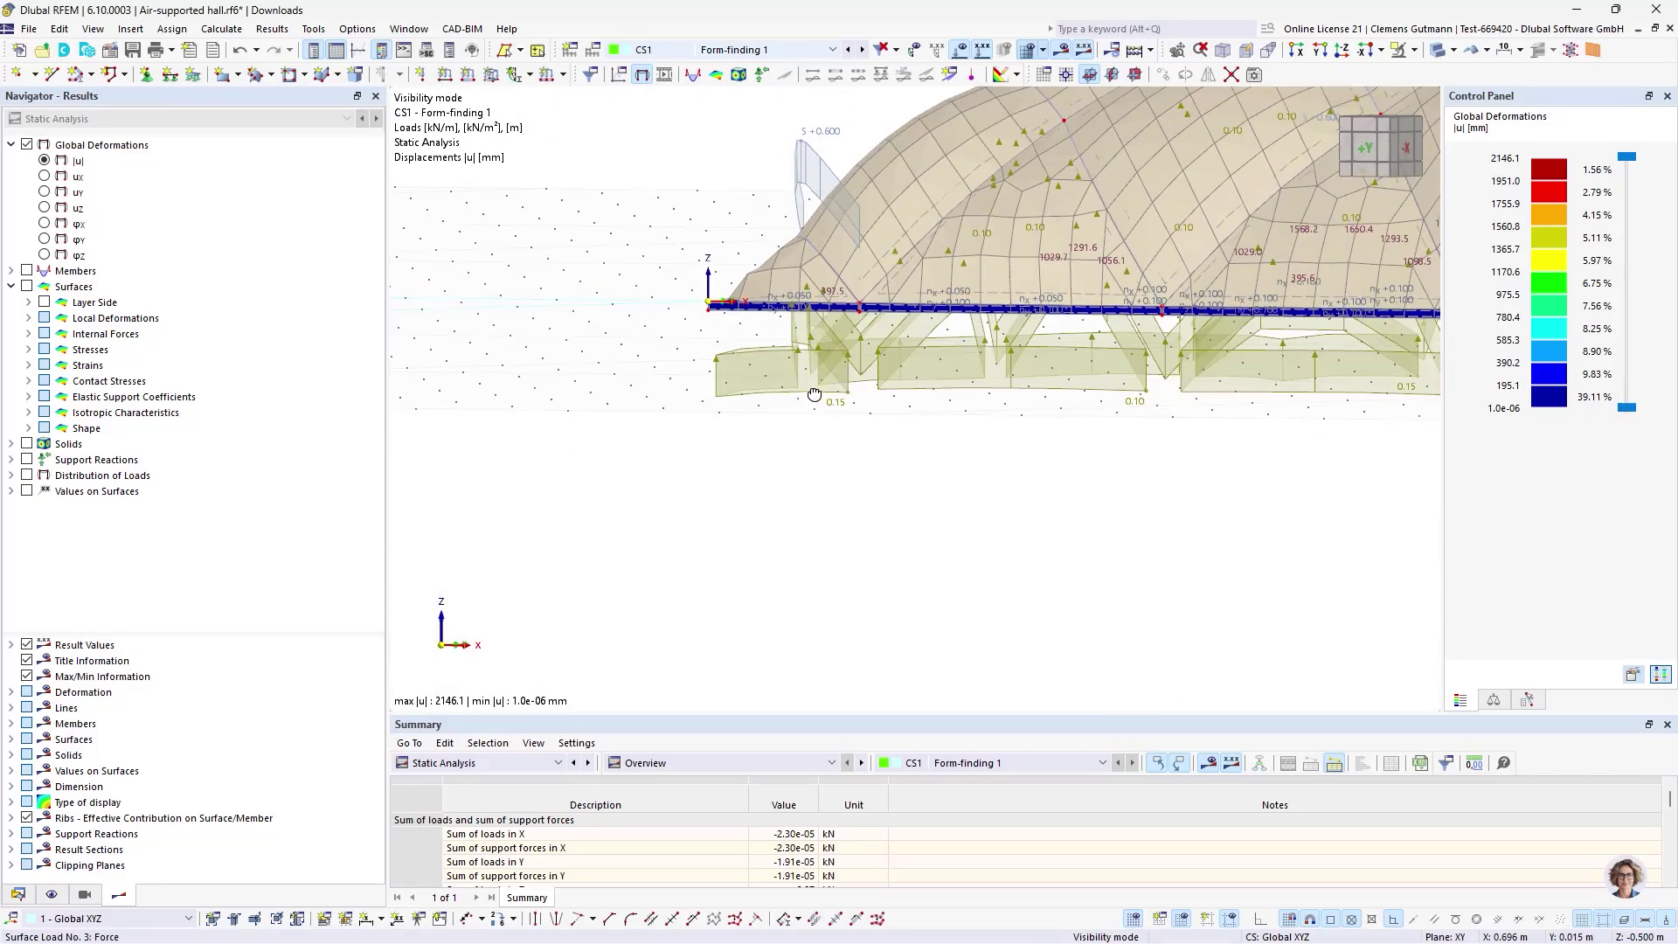
pyautogui.keyDown('ctrl'); pyautogui.moveTo(814, 379); pyautogui.dragTo(1013, 447, button='middle'); pyautogui.keyUp('ctrl')
pyautogui.scroll(3, 1155, 452)
pyautogui.scroll(-5, 1013, 446)
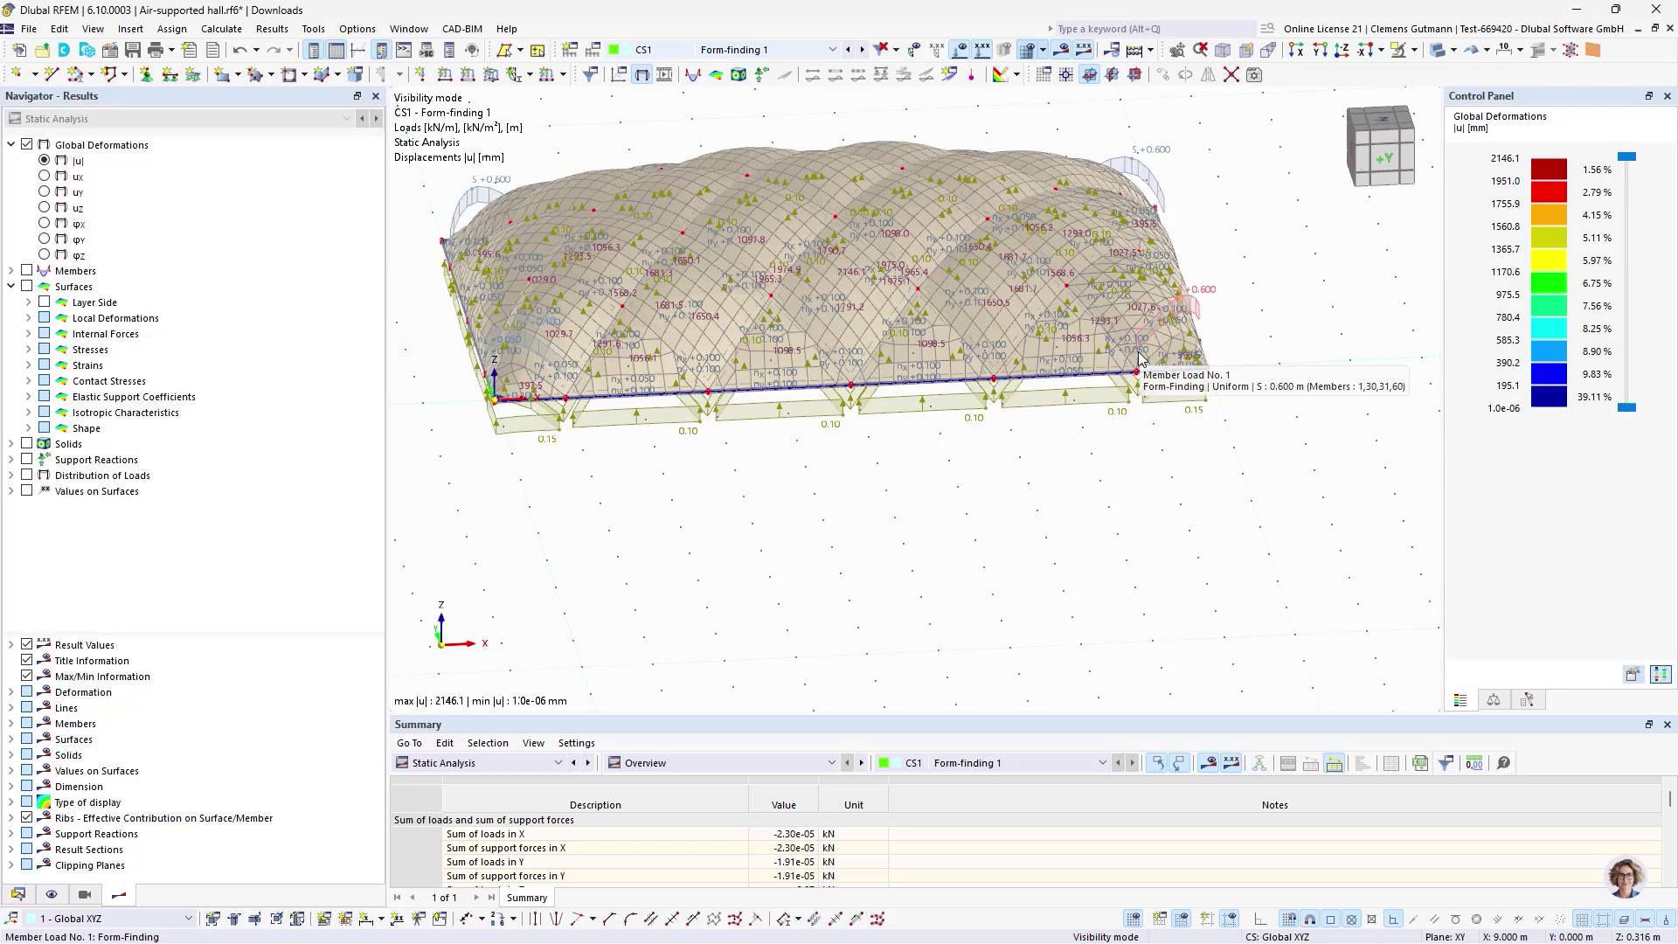
pyautogui.keyDown('ctrl'); pyautogui.moveTo(1139, 359); pyautogui.dragTo(798, 438, button='middle'); pyautogui.keyUp('ctrl')
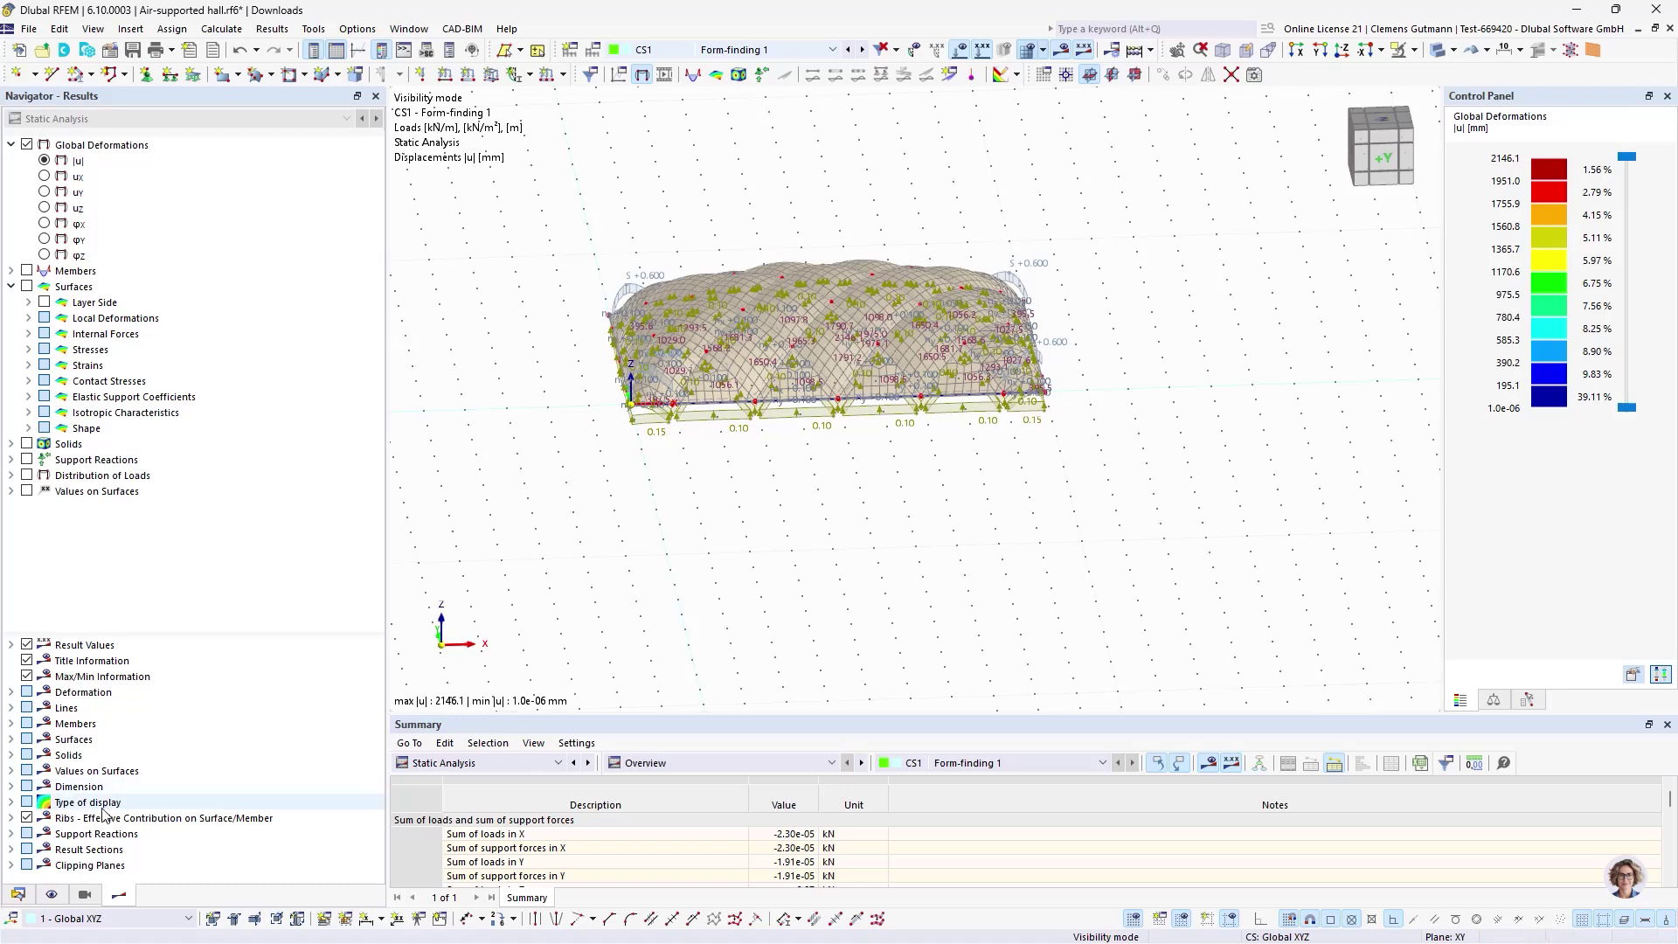
# - Create a new solid load in load case LC2 - Form-finding 2
pyautogui.click(861, 50)
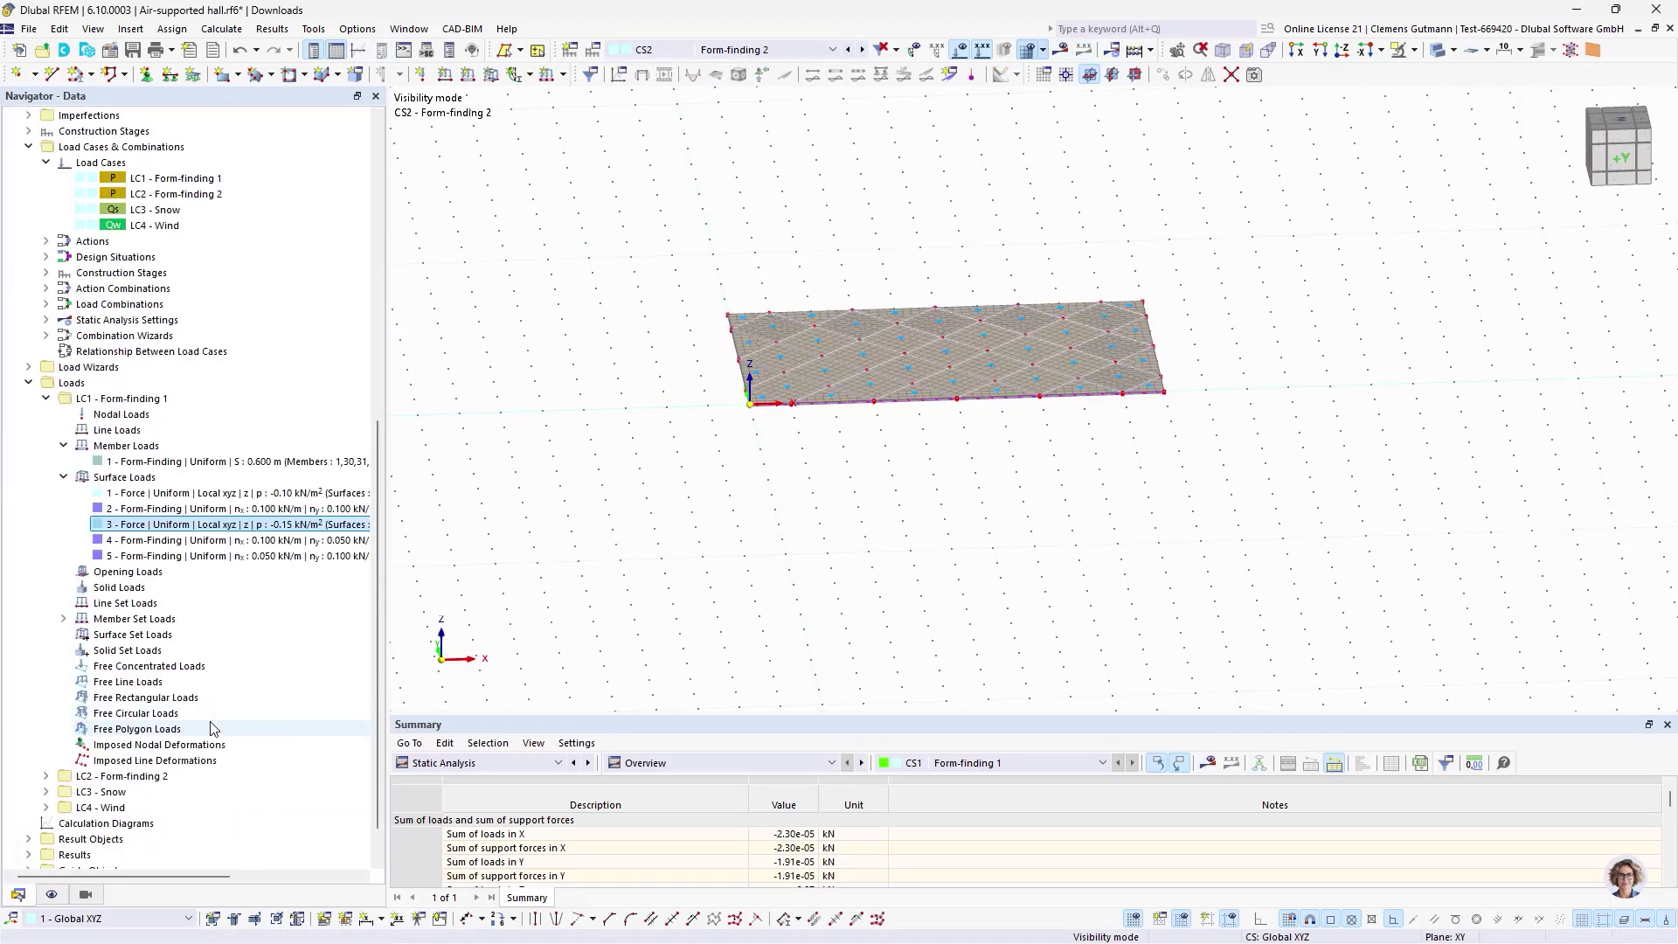
pyautogui.click(64, 478)
pyautogui.click(63, 445)
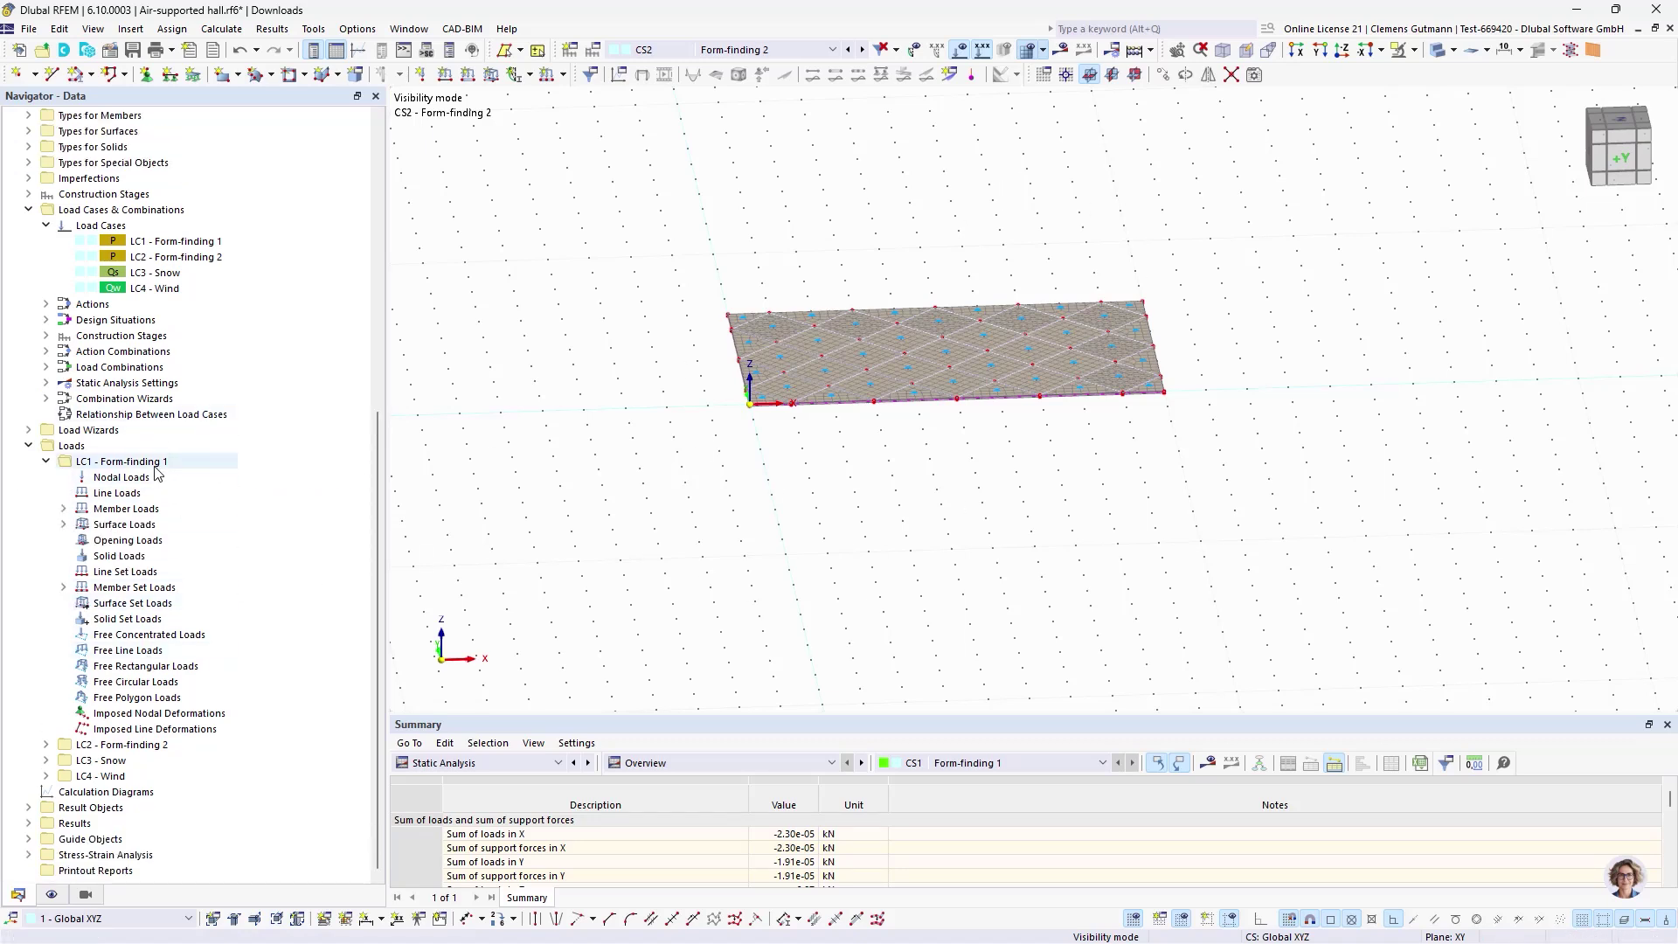
pyautogui.click(46, 745)
pyautogui.scroll(-5, 173, 695)
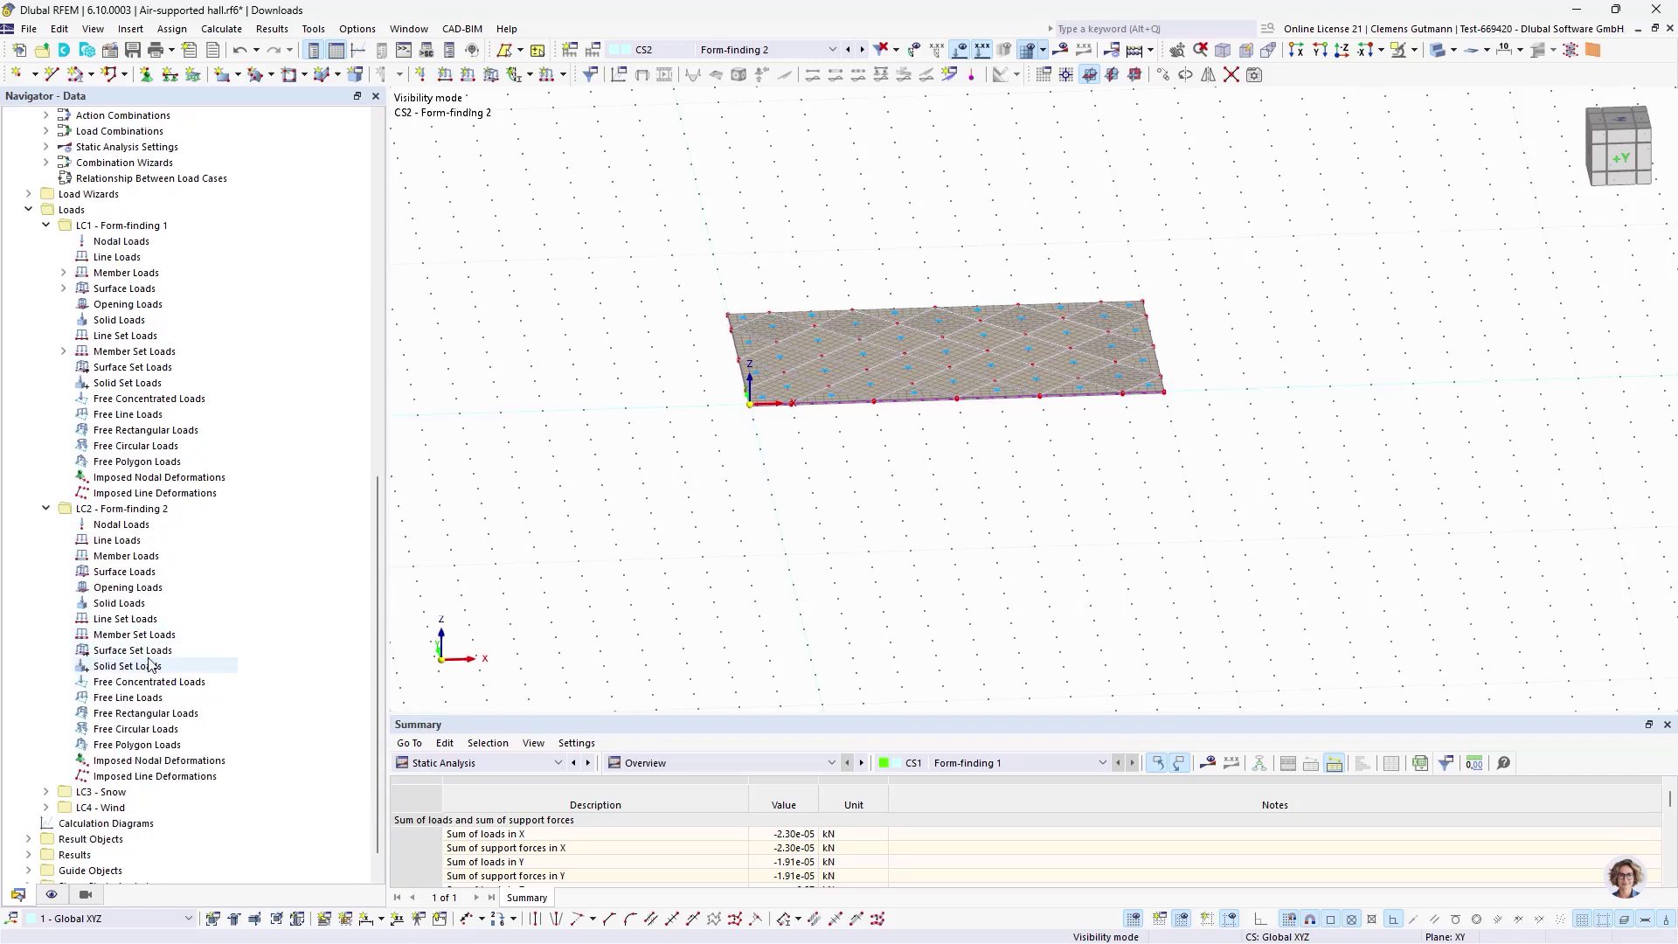
pyautogui.rightClick(149, 604)
pyautogui.click(281, 636)
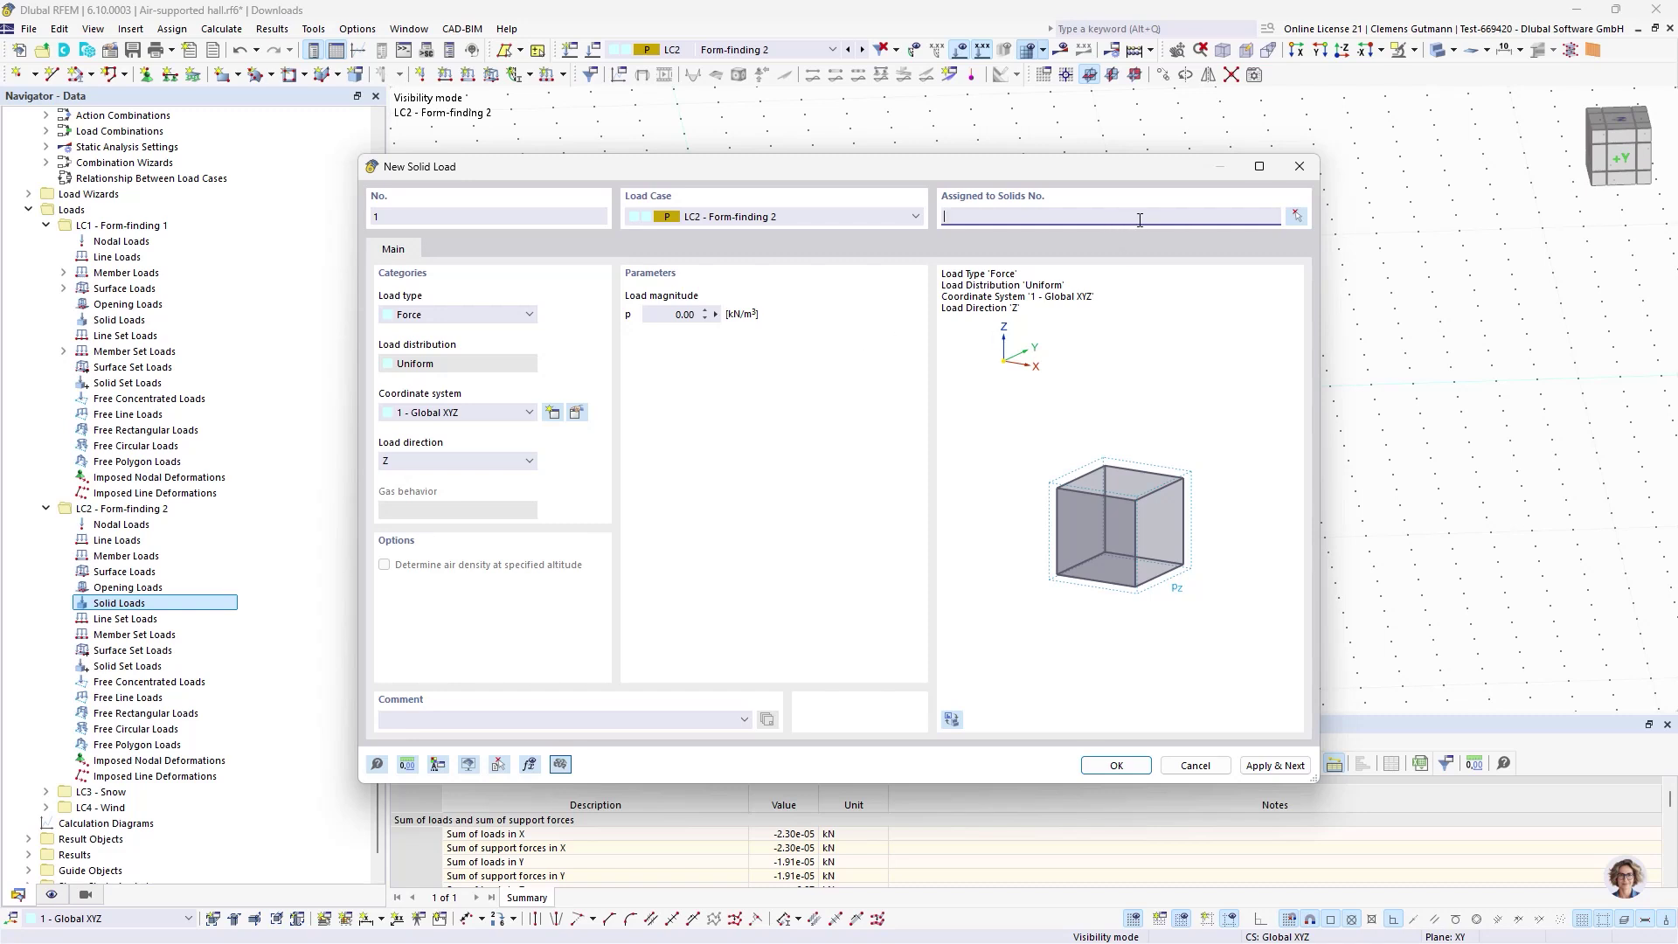
# - Assign the new solid load to solids 1-39 and set its load type to Gas
pyautogui.write('1,')
pyautogui.press('BackSpace')
pyautogui.press('BackSpace')
pyautogui.press('BackSpace')
pyautogui.write('-39')
pyautogui.press('Tab')
pyautogui.click(456, 314)
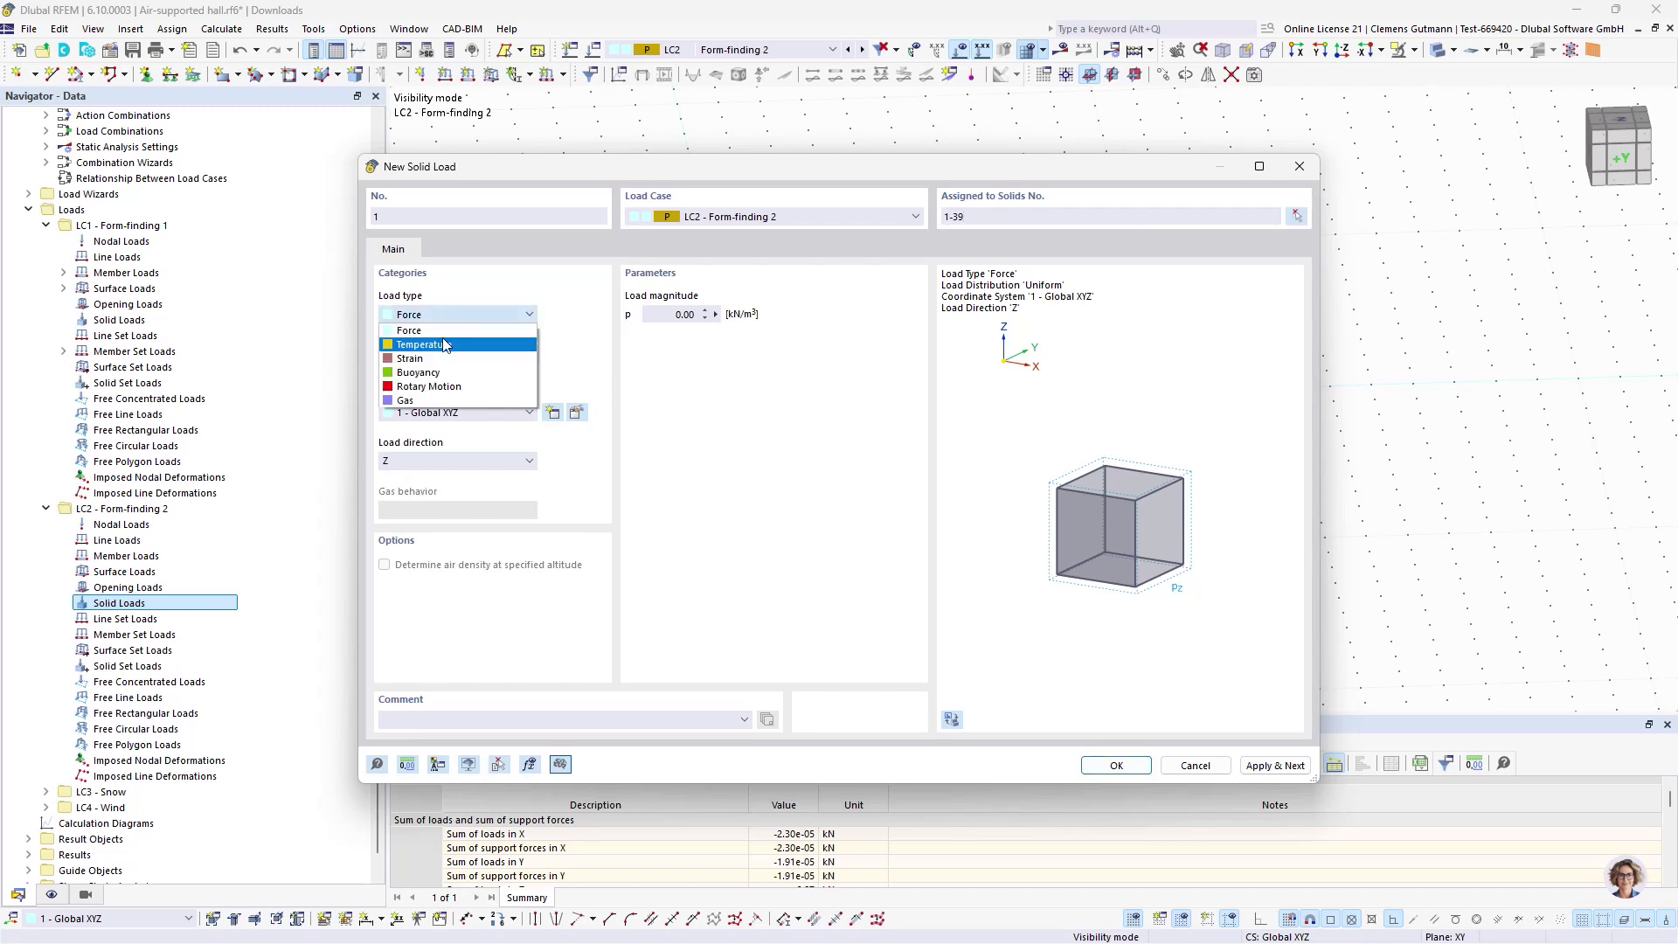
pyautogui.click(409, 400)
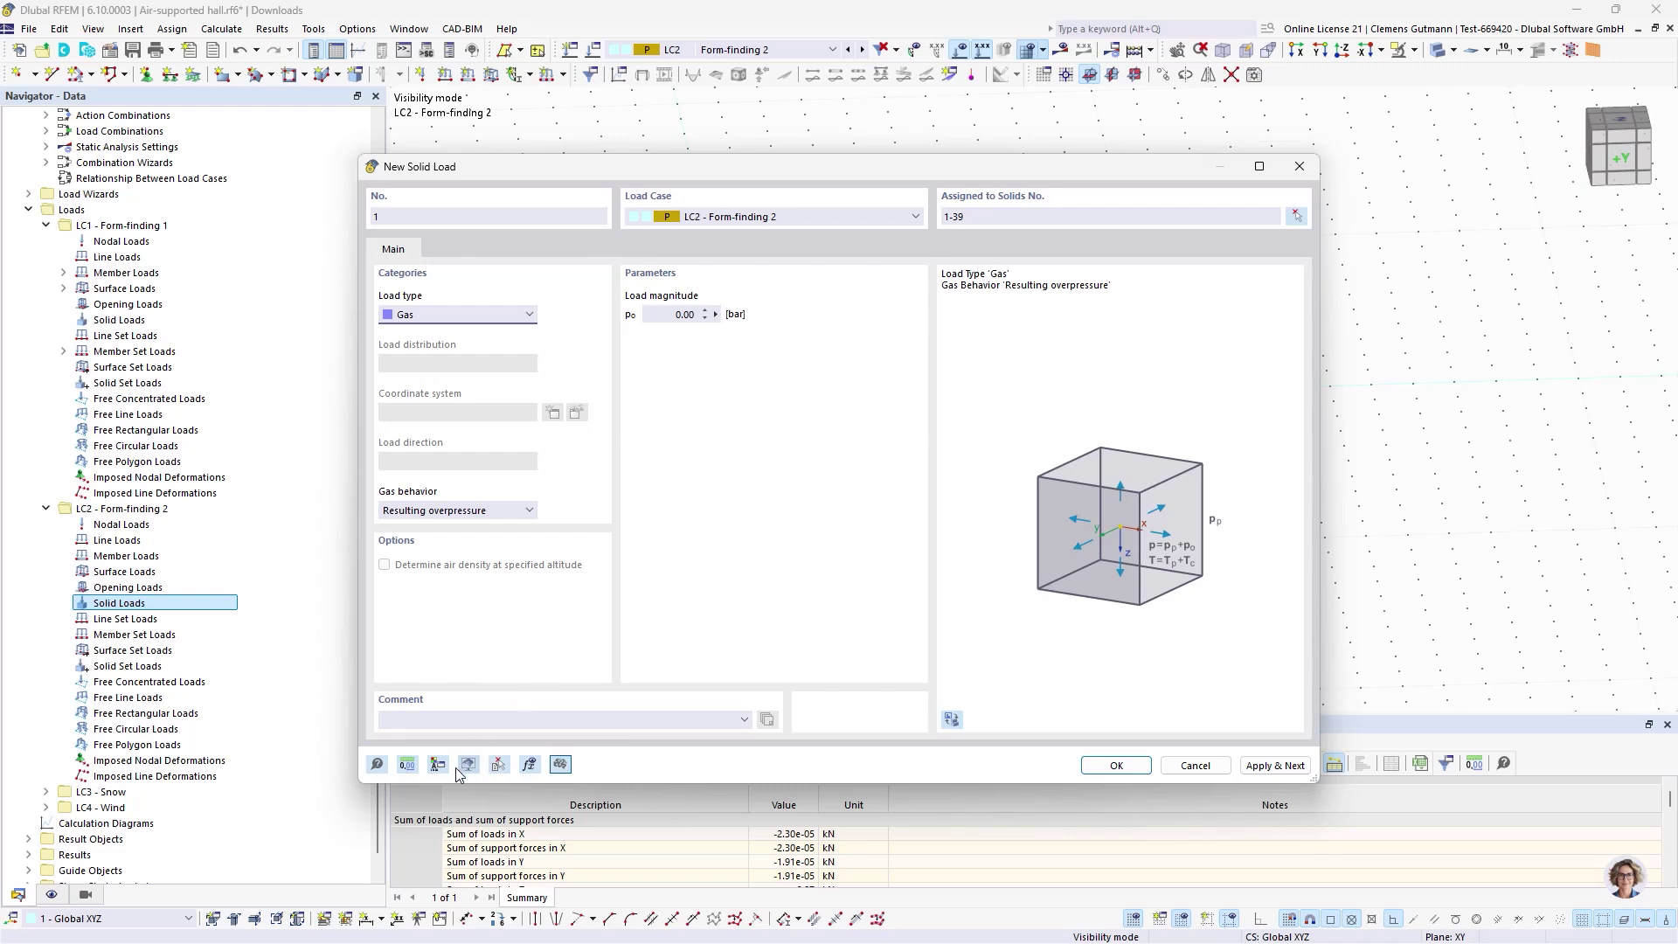
# - Change the unit for pressures in the loads category to Pa
pyautogui.click(411, 766)
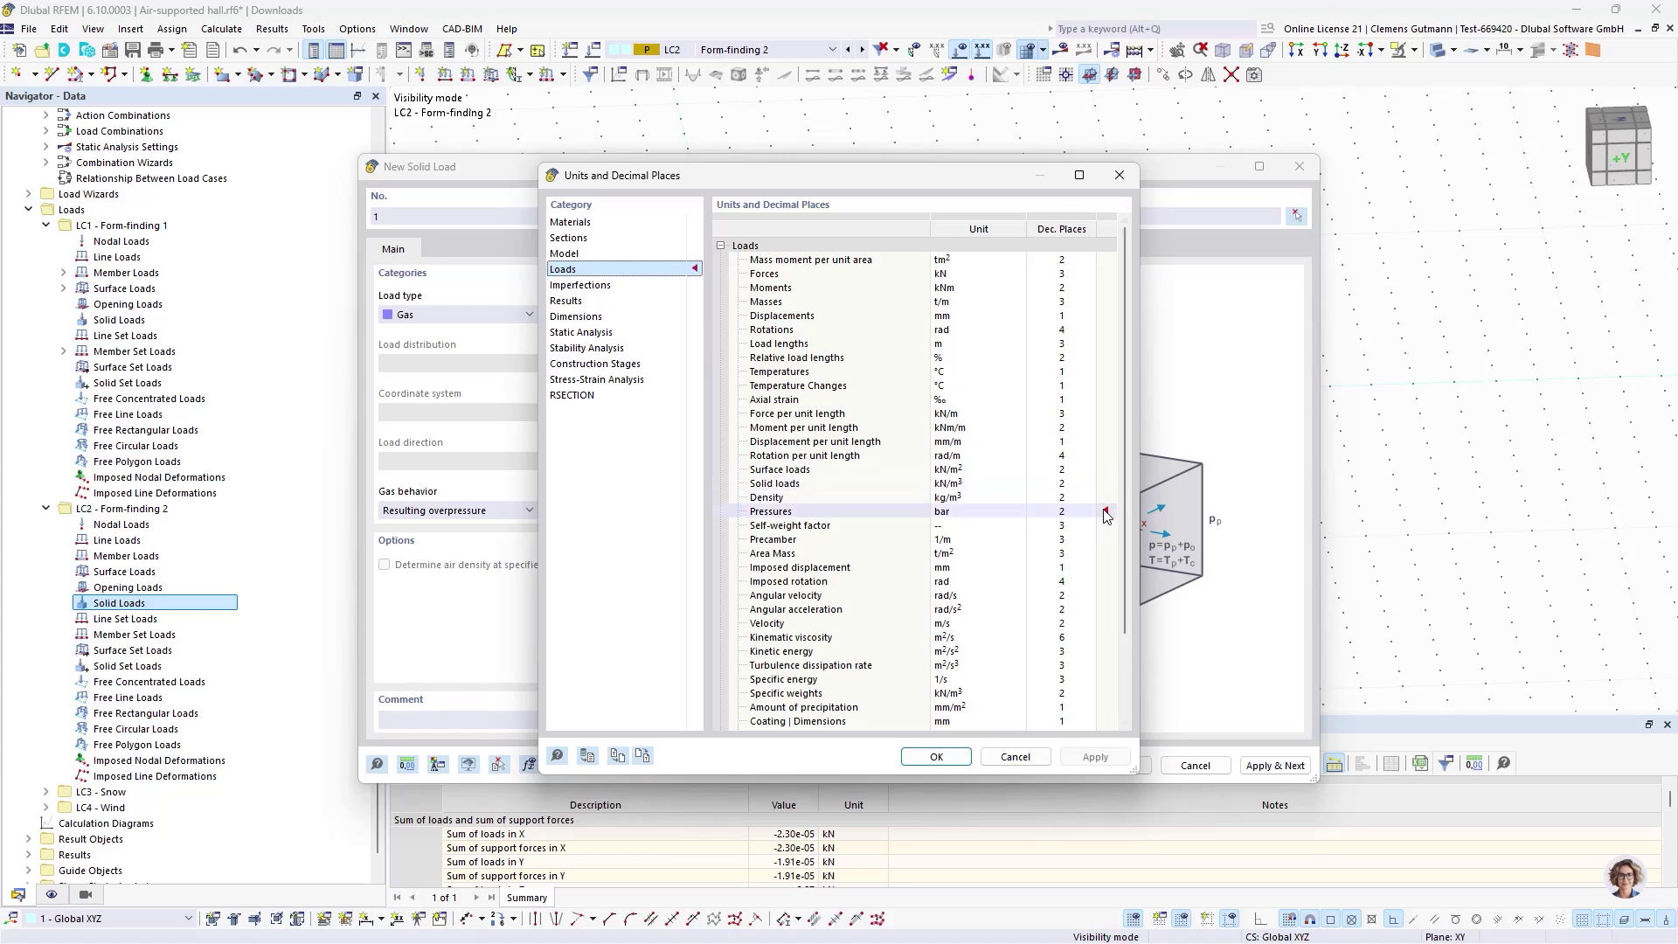
pyautogui.click(993, 515)
pyautogui.click(996, 514)
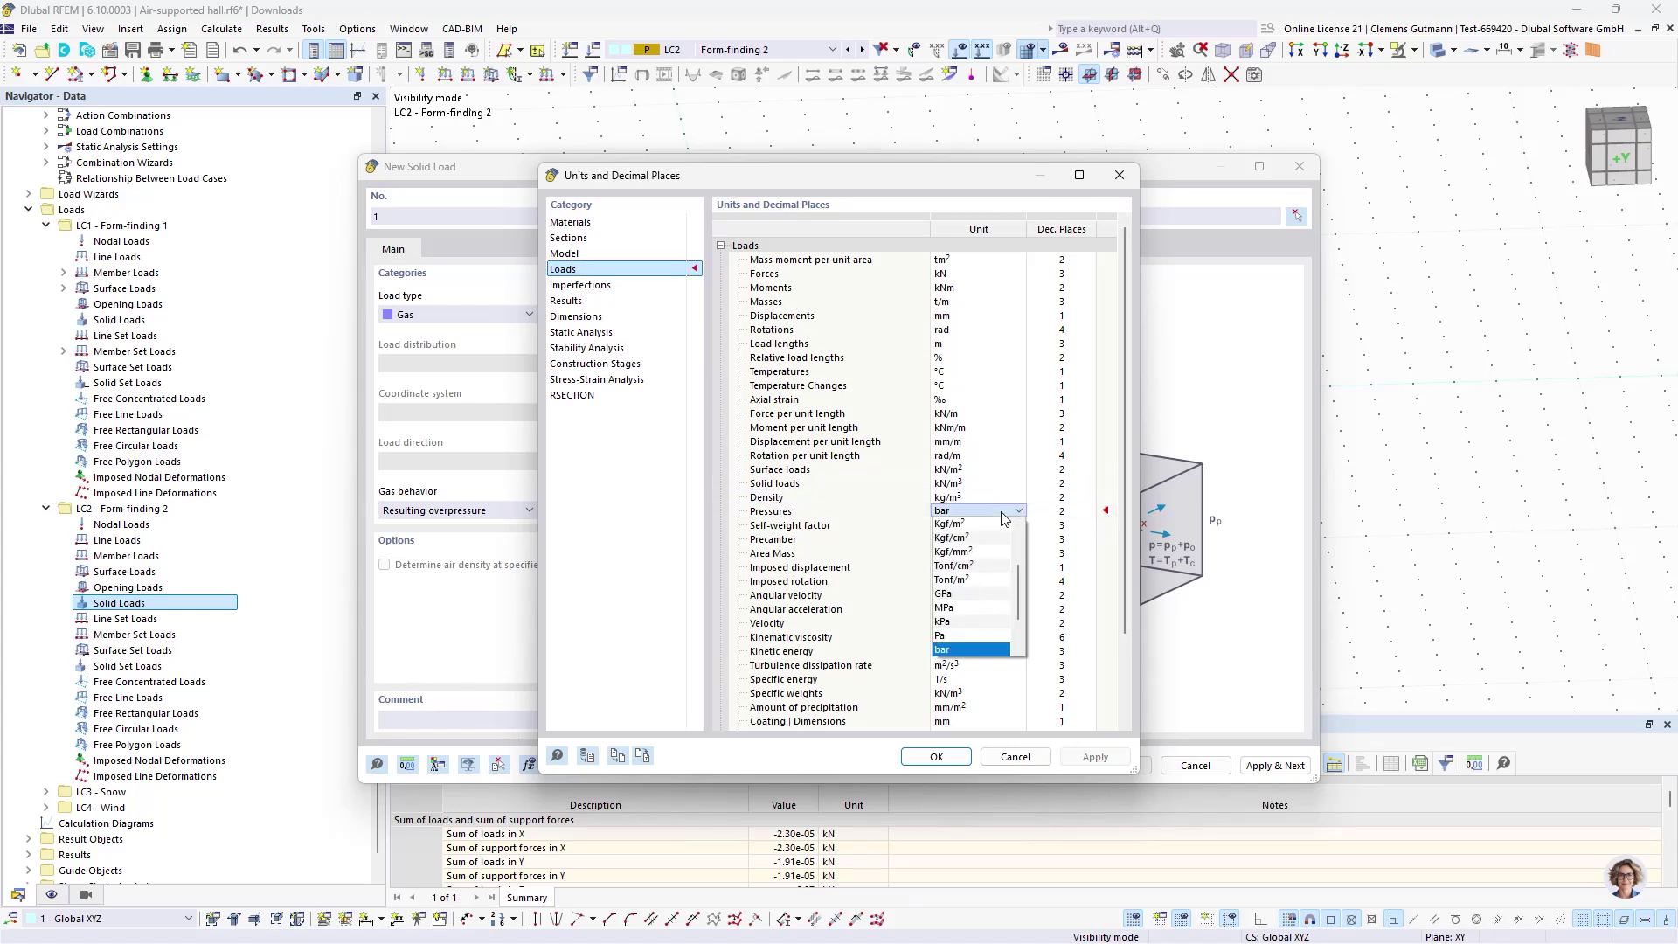
pyautogui.click(961, 636)
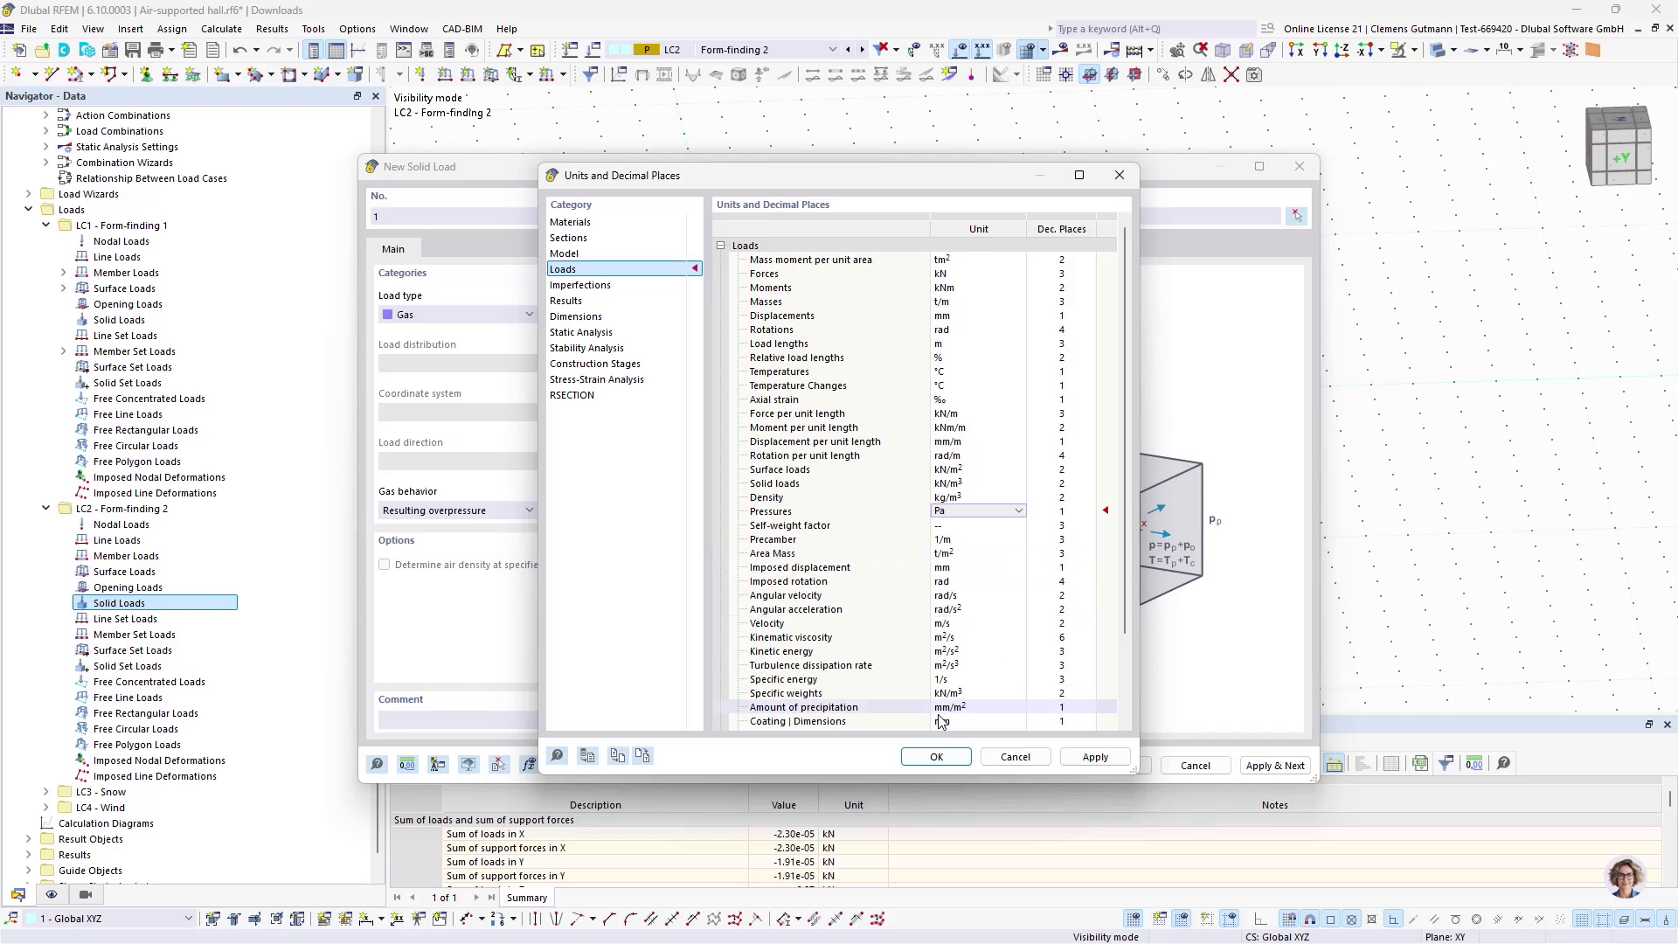
pyautogui.click(934, 757)
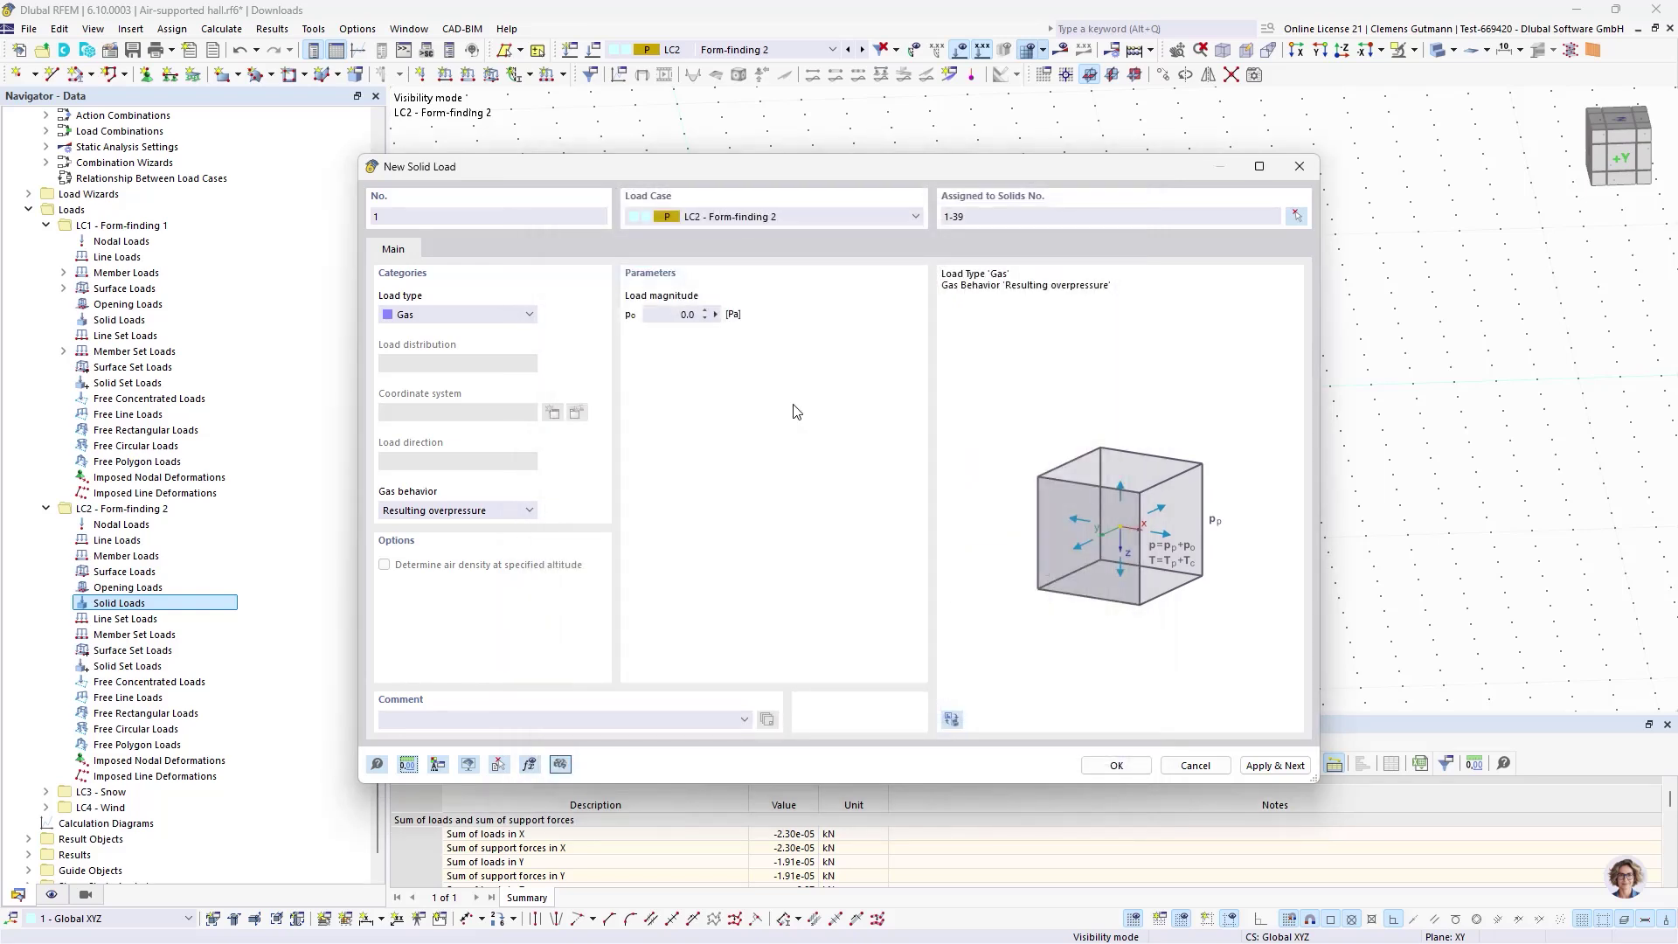
# - Set the gas load's overpressure to 200 Pa and save the solid load
pyautogui.doubleClick(683, 314)
pyautogui.write('200')
pyautogui.press('Tab')
pyautogui.click(1116, 765)
# - Calculate construction stage CS2 - Form-finding 2 and view the resulting hall shape
pyautogui.click(825, 50)
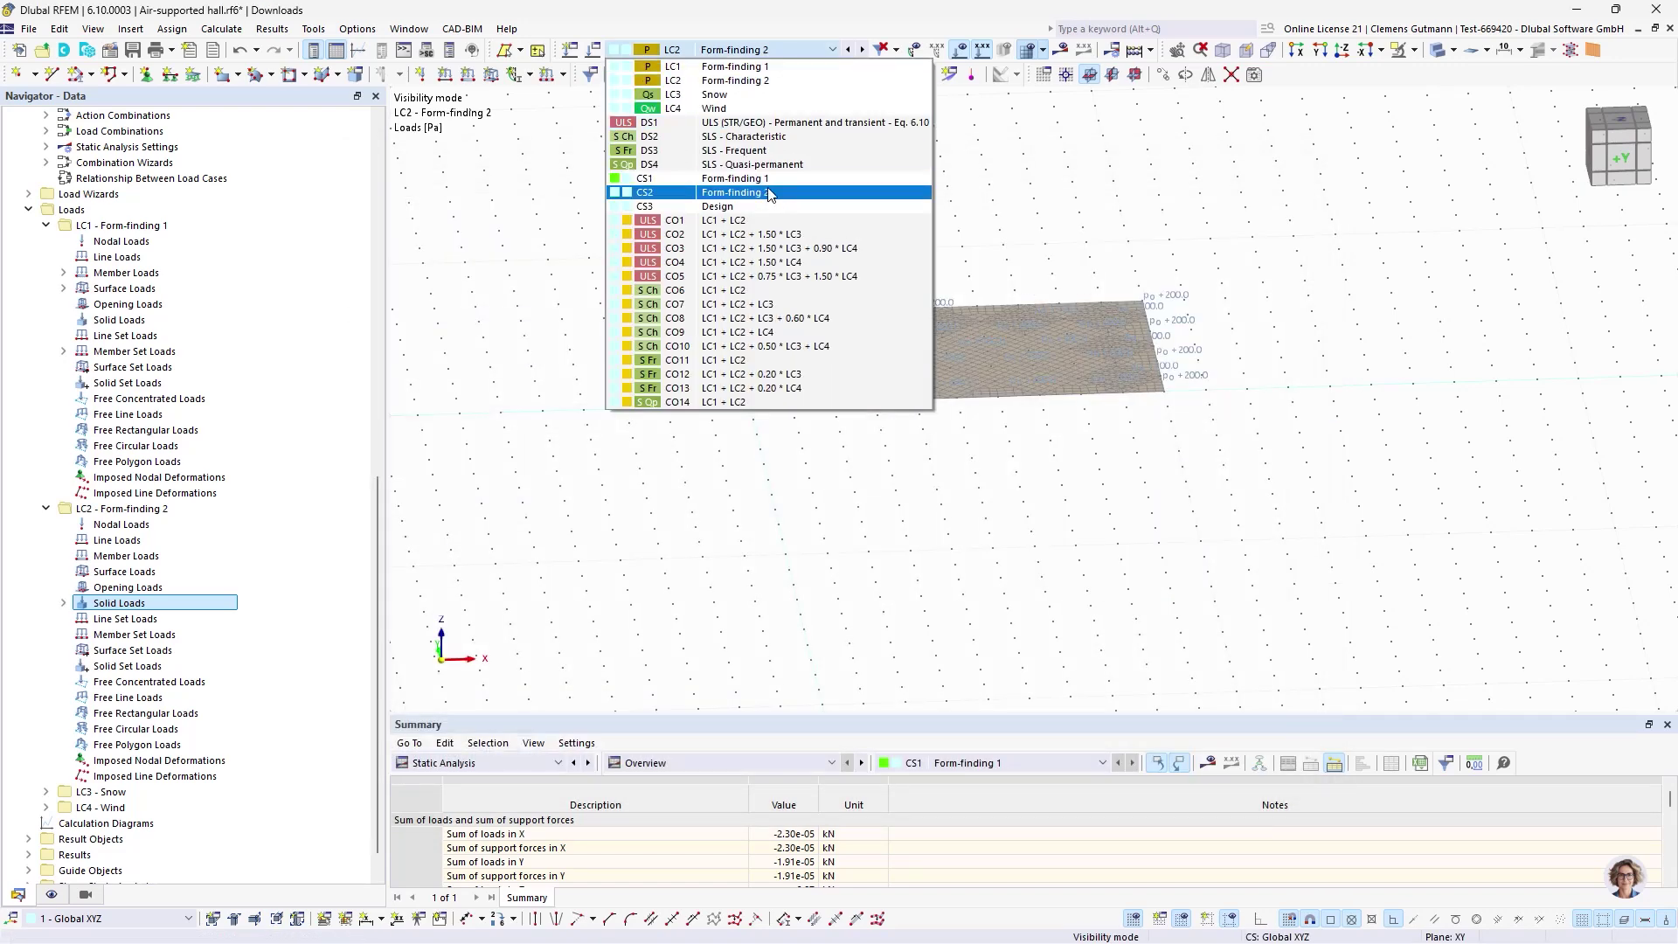
pyautogui.click(782, 195)
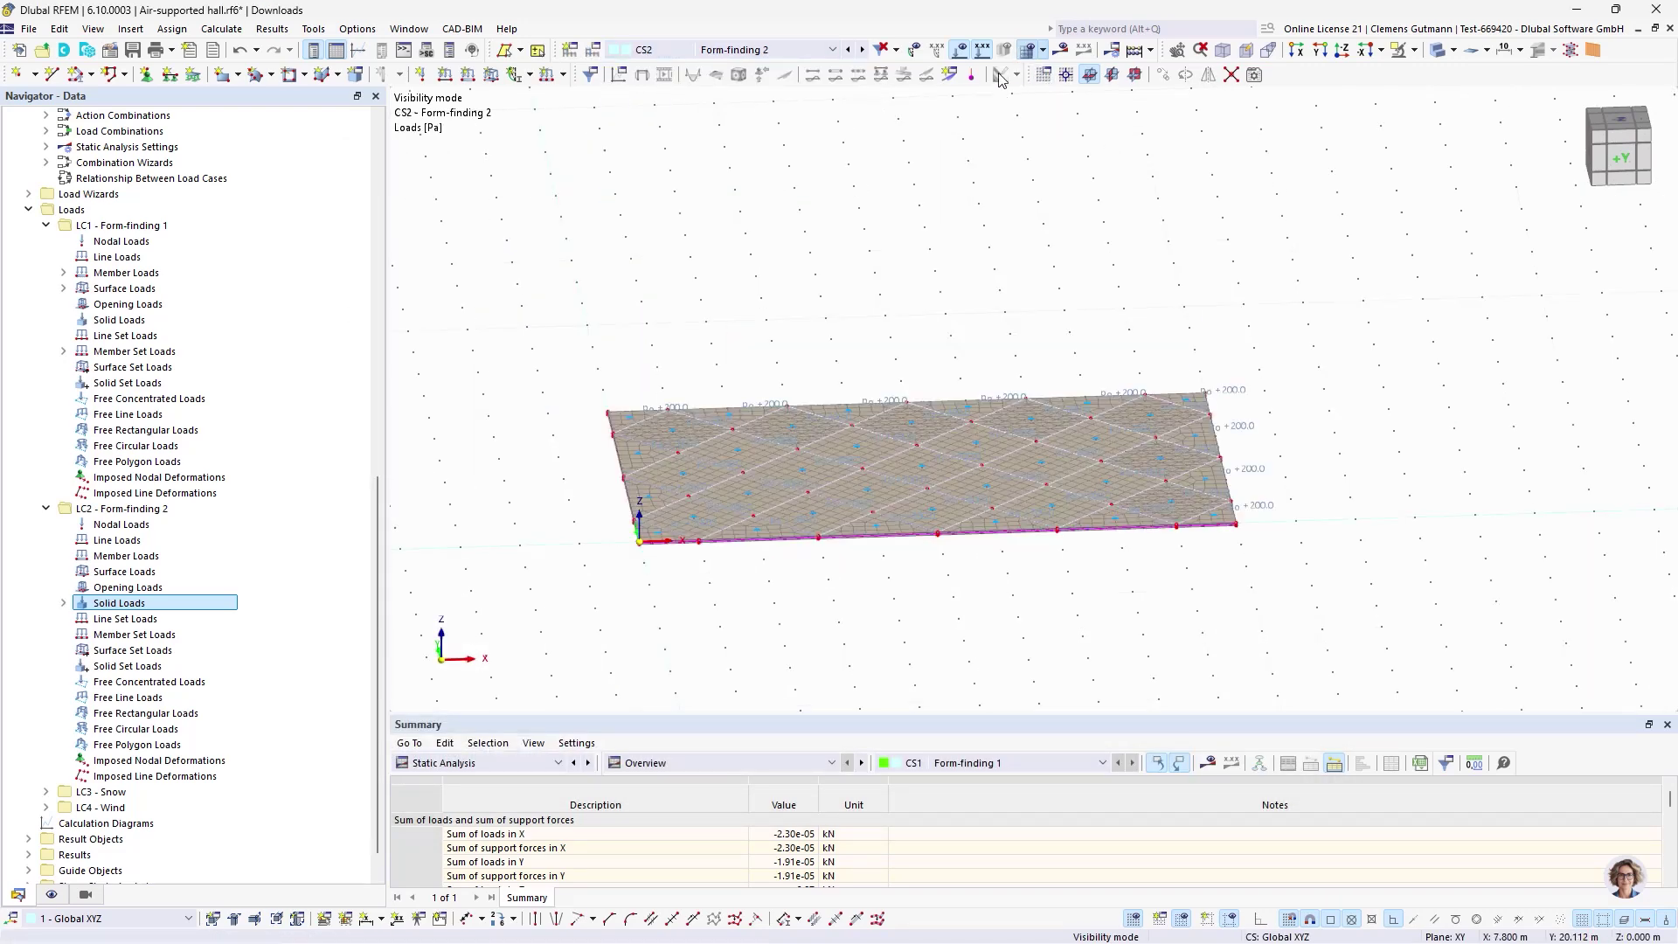
pyautogui.click(1060, 52)
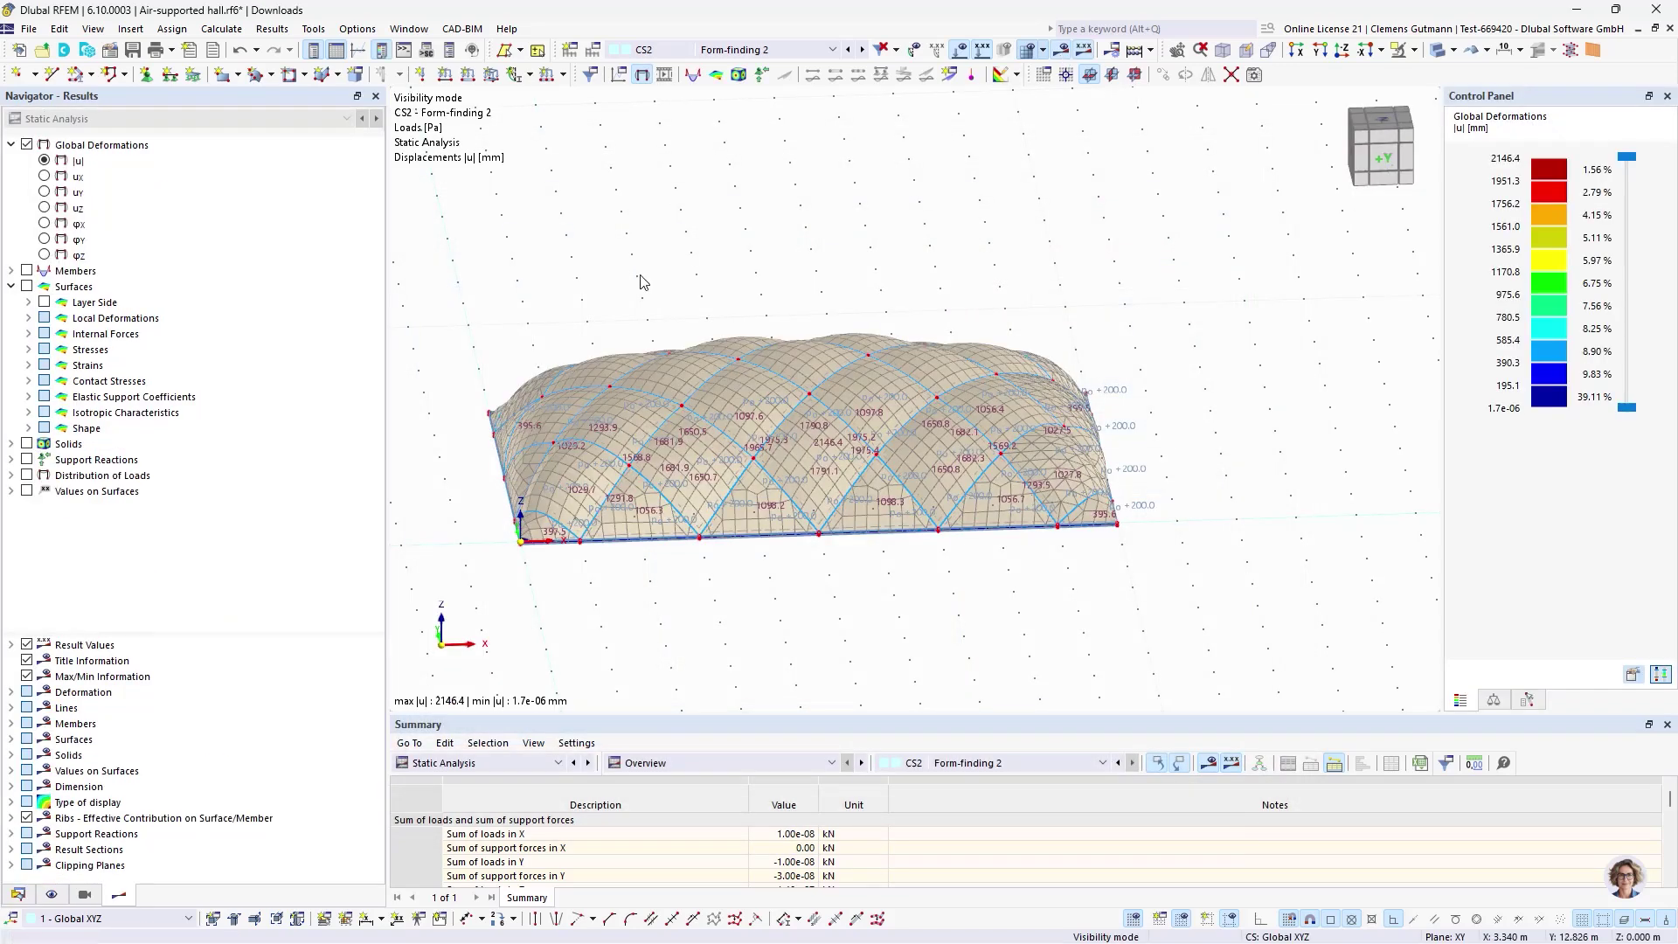
pyautogui.moveTo(798, 614)
pyautogui.mouseDown(button='middle')
pyautogui.moveTo(757, 595)
pyautogui.moveTo(749, 566)
pyautogui.moveTo(778, 591)
pyautogui.mouseUp(button='middle')
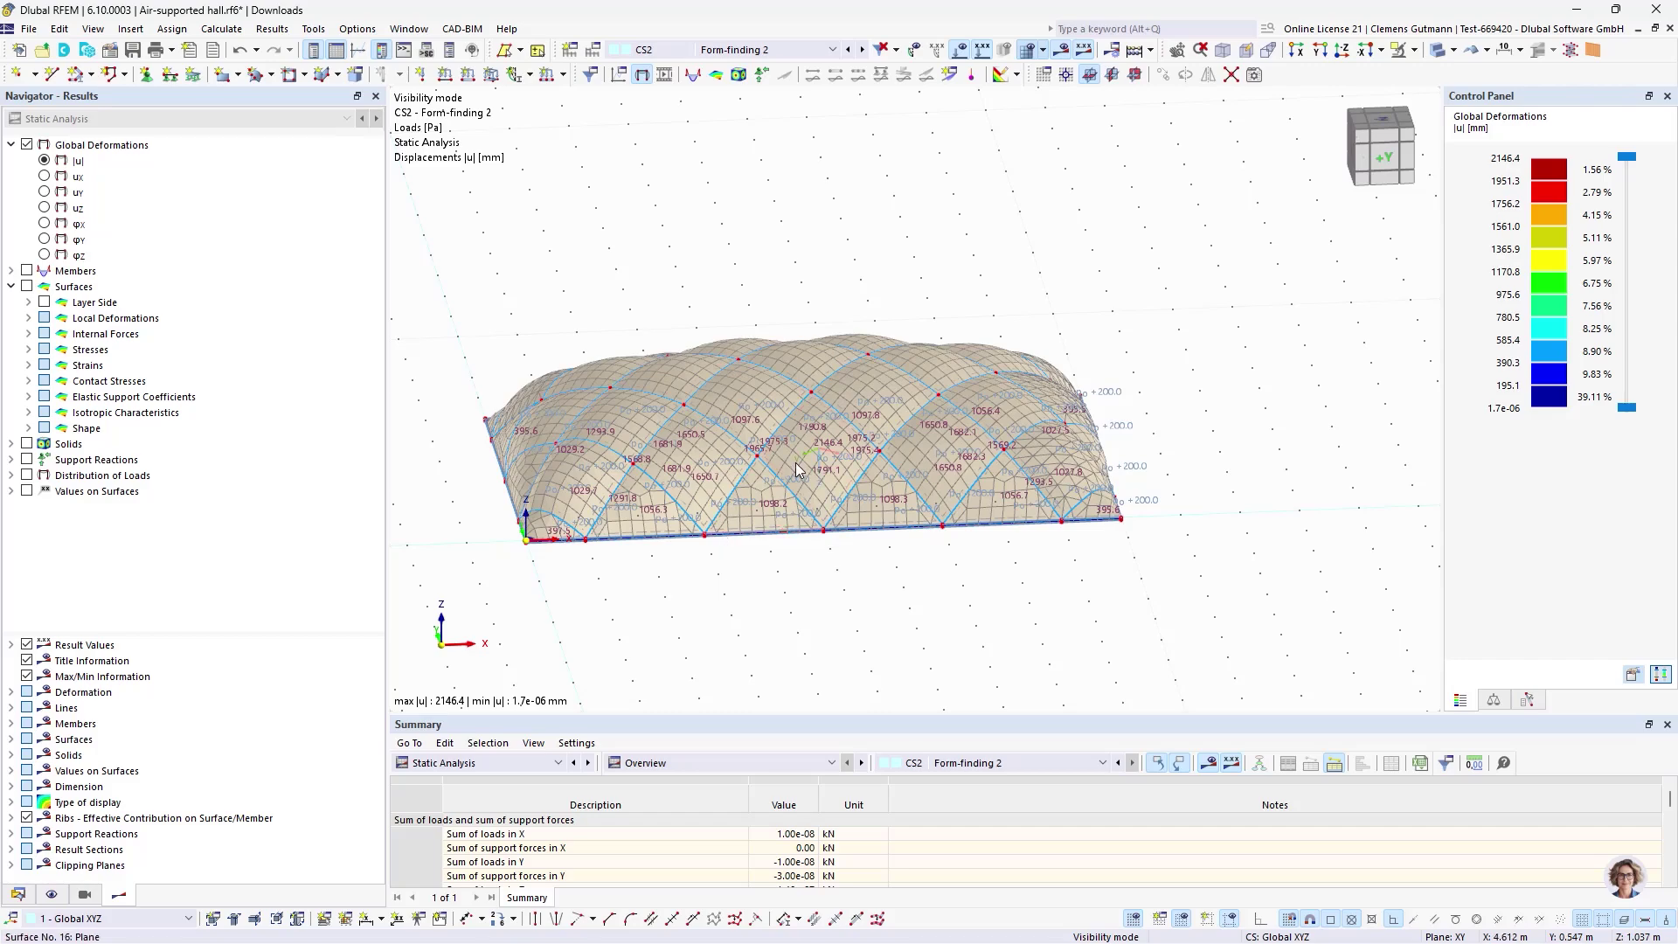
pyautogui.keyDown('ctrl'); pyautogui.moveTo(722, 540); pyautogui.dragTo(821, 622, button='middle'); pyautogui.keyUp('ctrl')
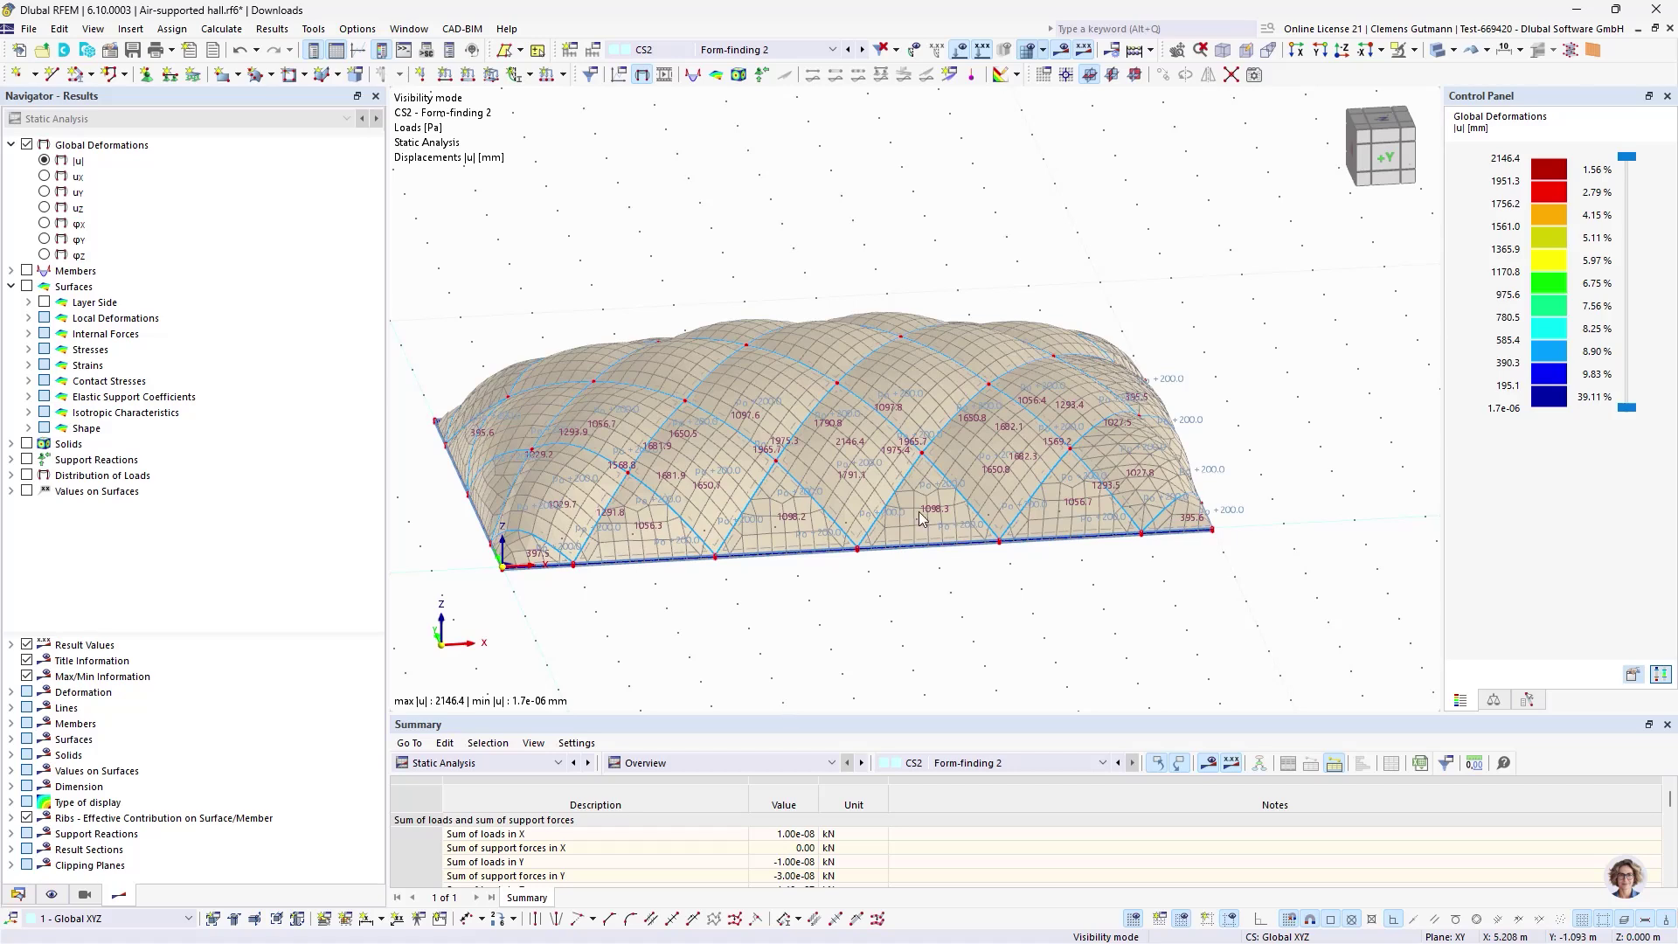
# - Start a new surface load in load case LC3 - Snow
pyautogui.click(91, 894)
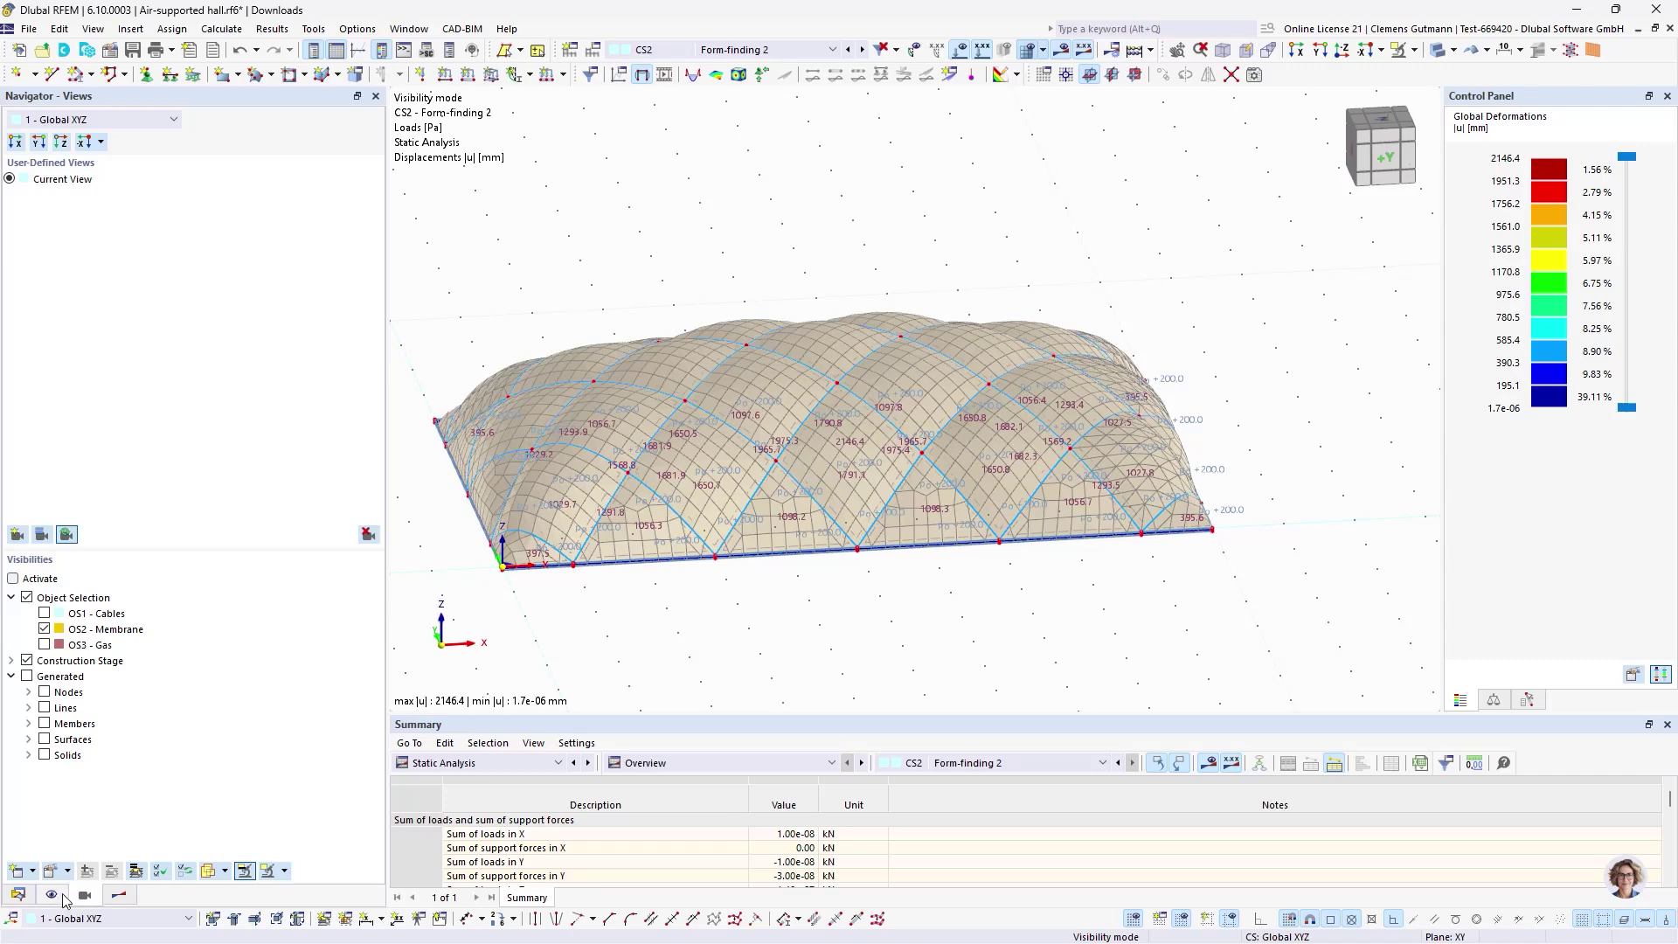
pyautogui.click(51, 893)
pyautogui.click(563, 76)
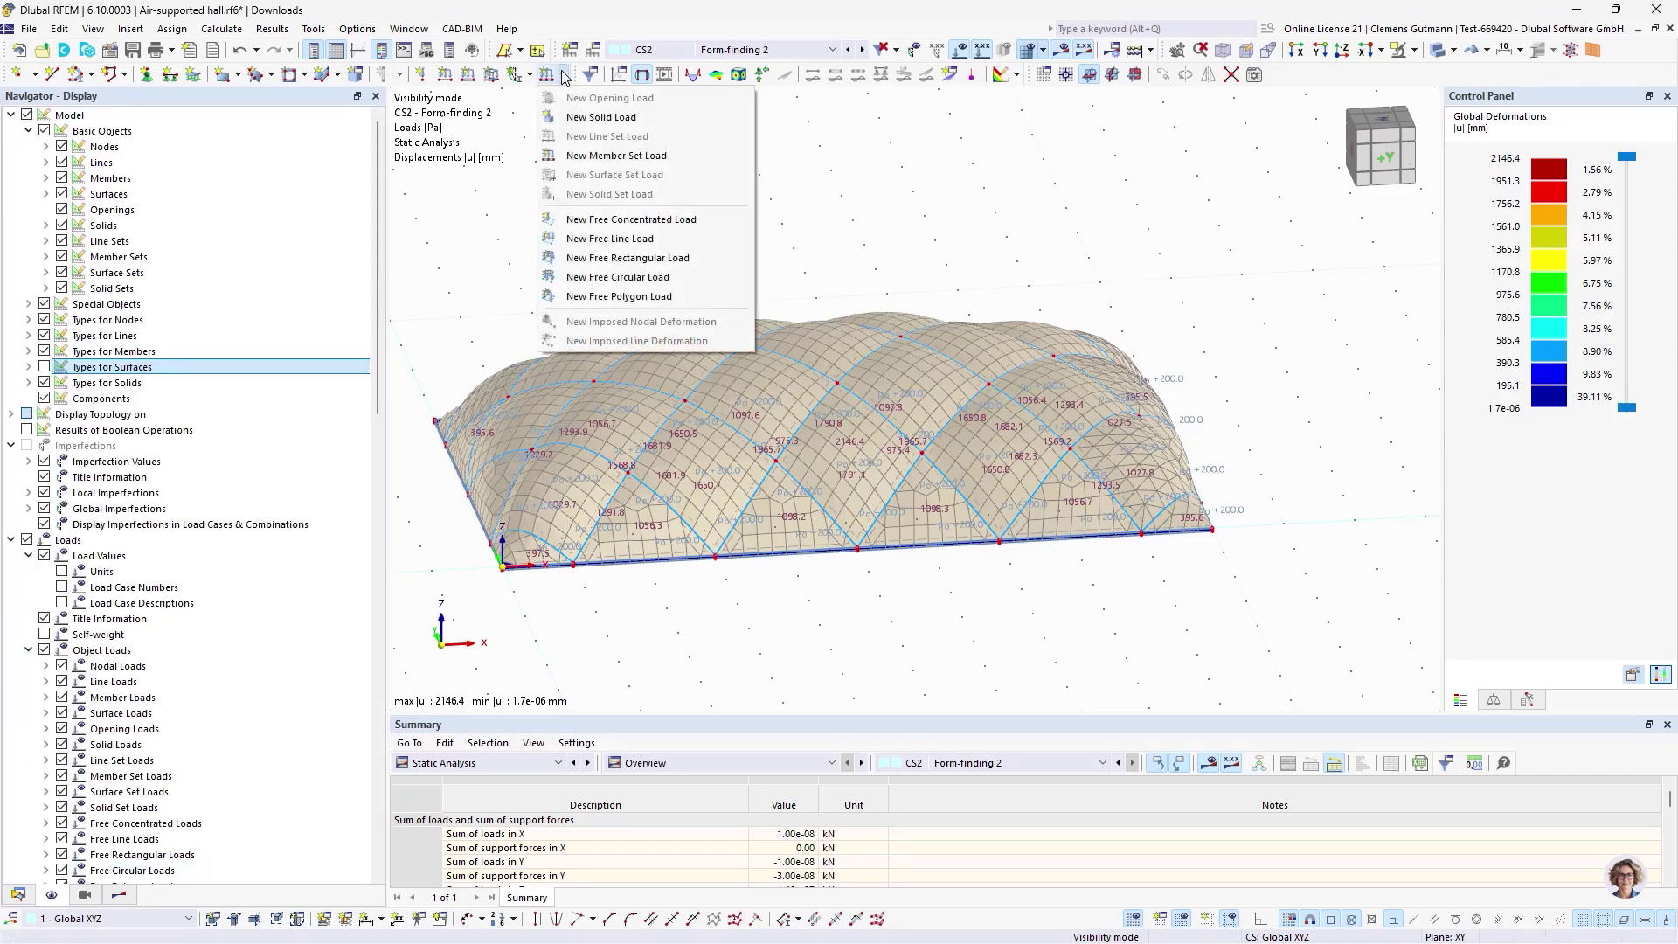
pyautogui.click(616, 296)
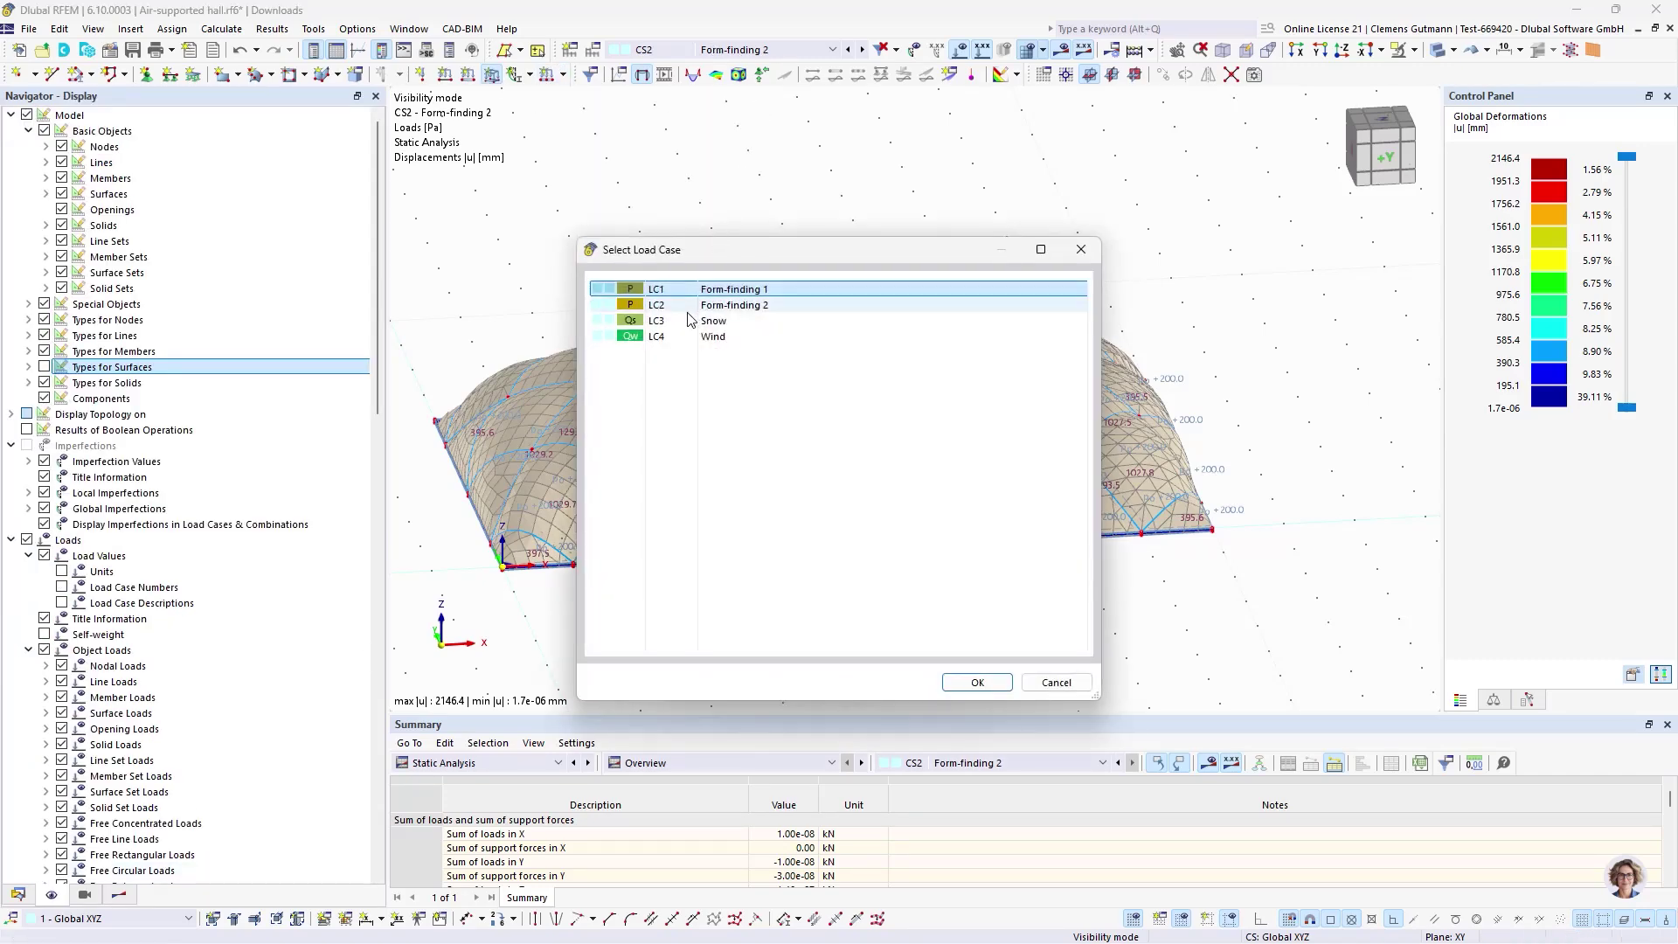
pyautogui.click(713, 321)
pyautogui.click(976, 682)
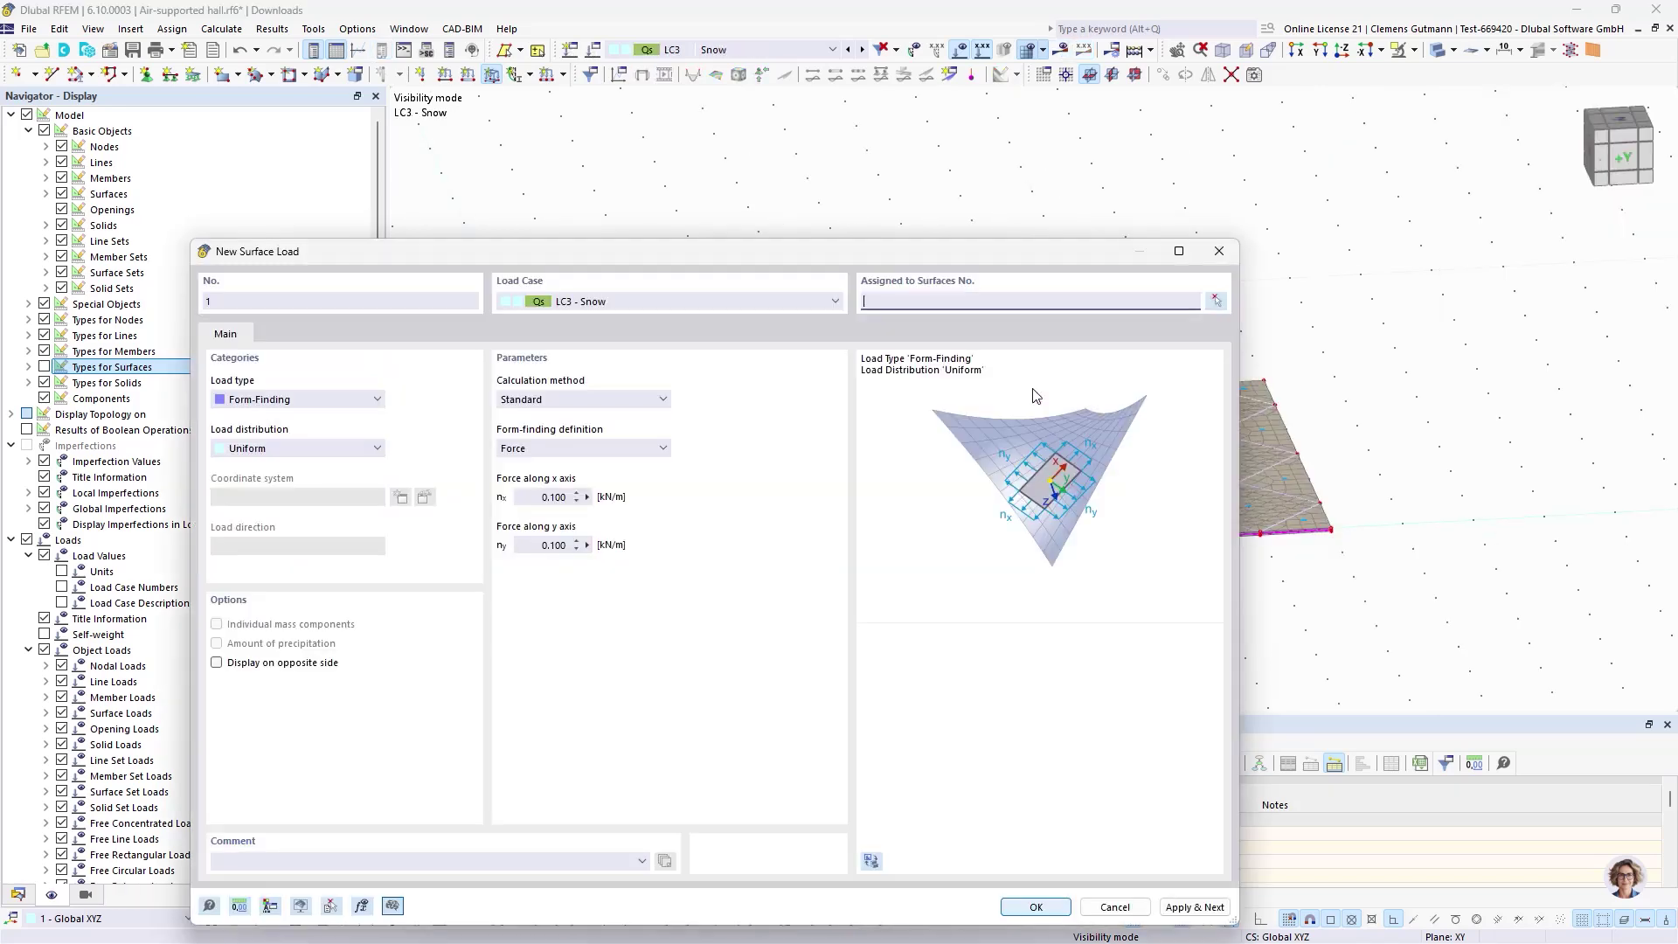
# - Define the snow load as a uniform Force, global in Z on projected area, with a magnitude of -0.5 kN/m²
pyautogui.click(381, 394)
pyautogui.click(245, 412)
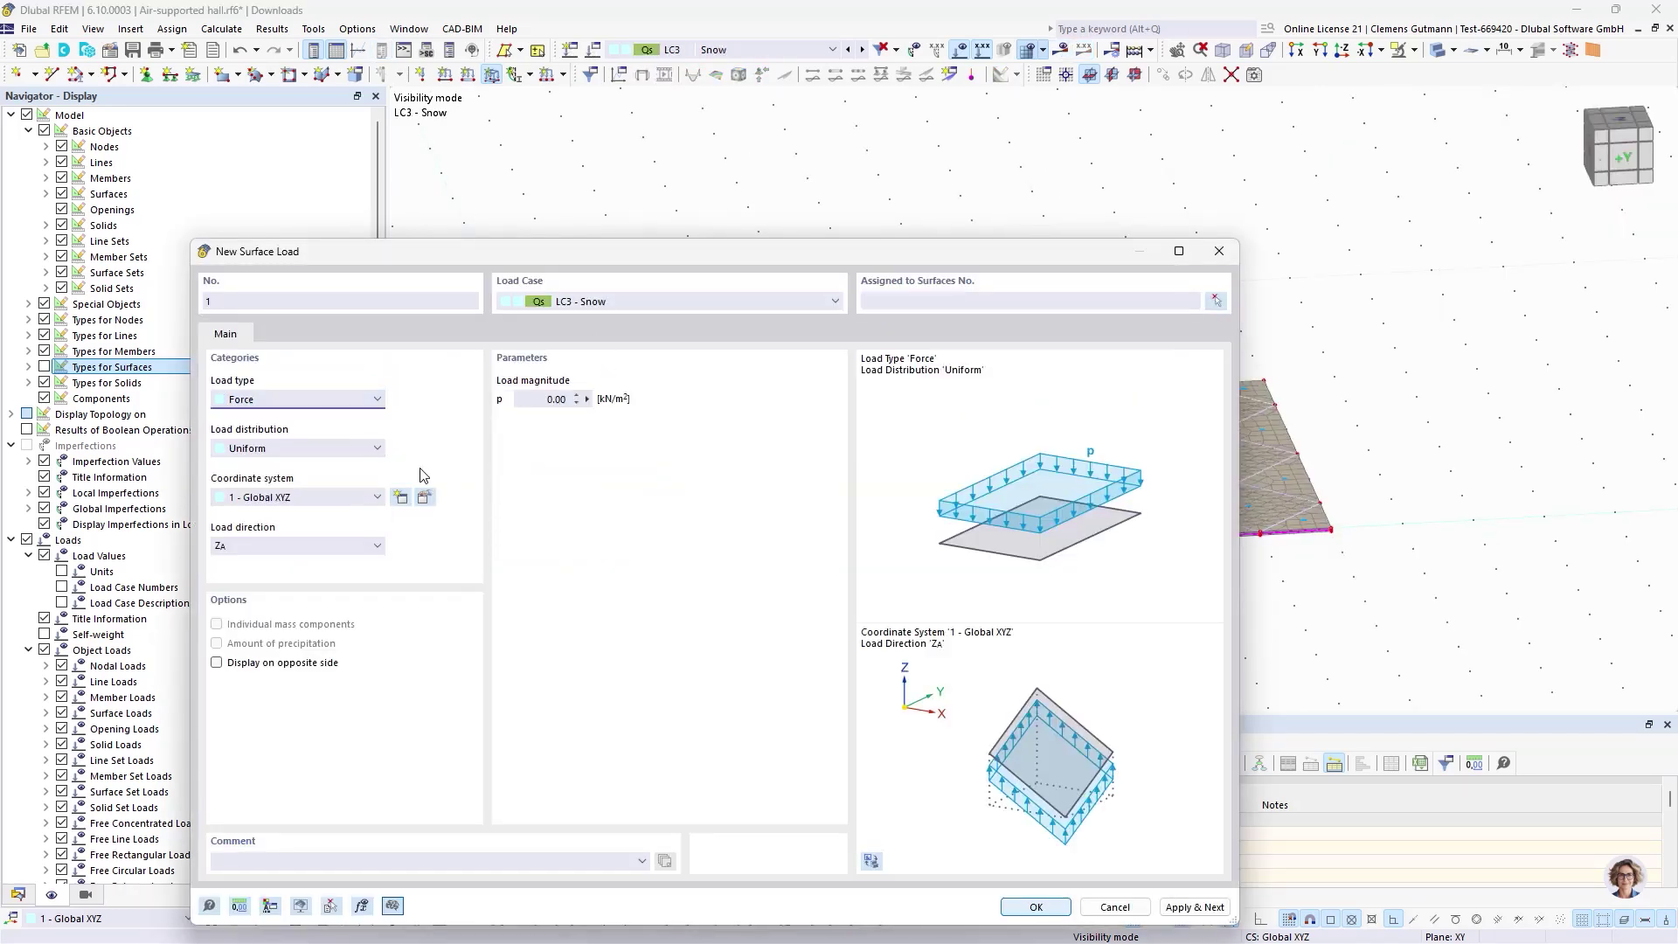
pyautogui.click(256, 547)
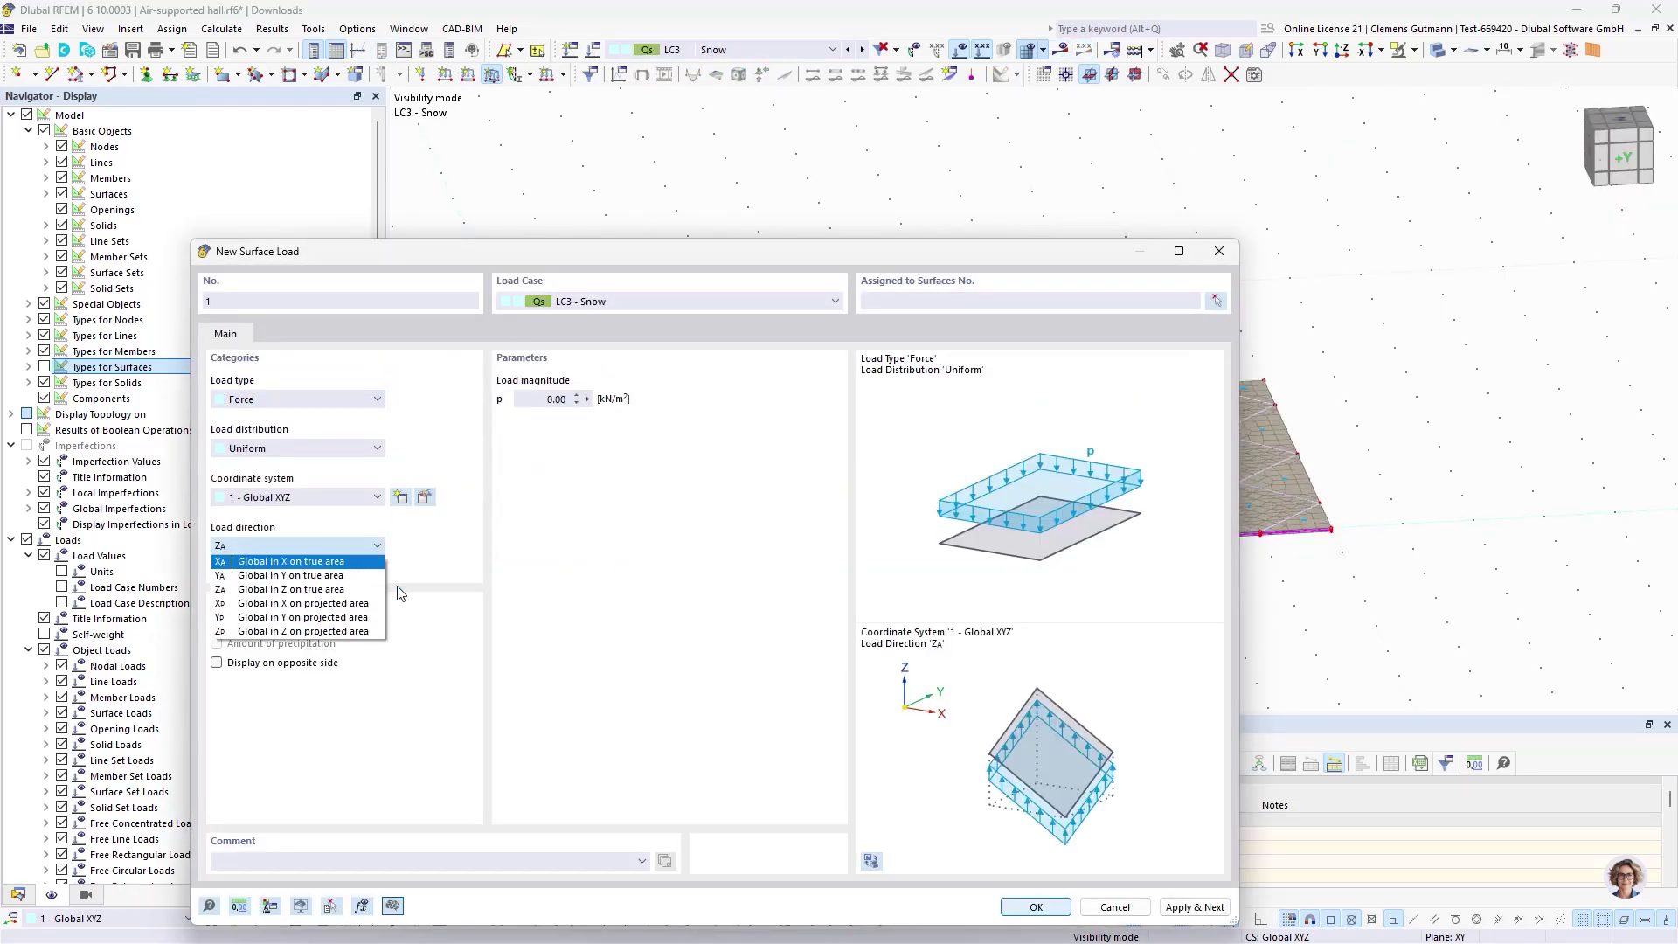
pyautogui.click(341, 630)
pyautogui.click(556, 400)
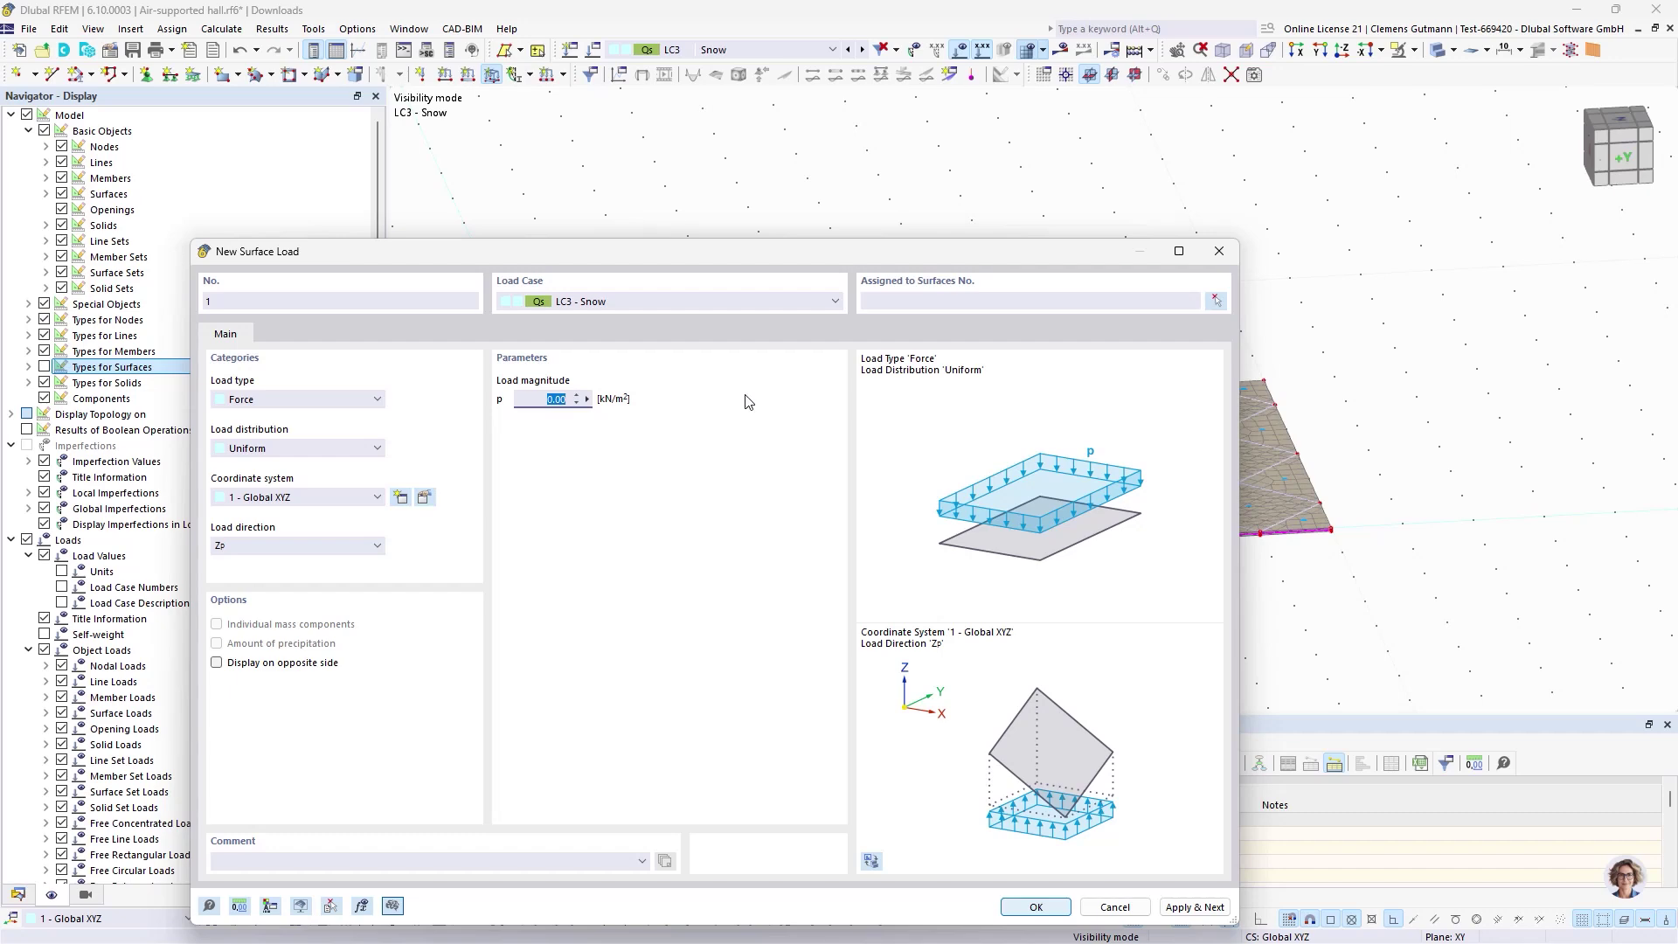
pyautogui.press('BackSpace')
pyautogui.write('-0.5')
pyautogui.press('Tab')
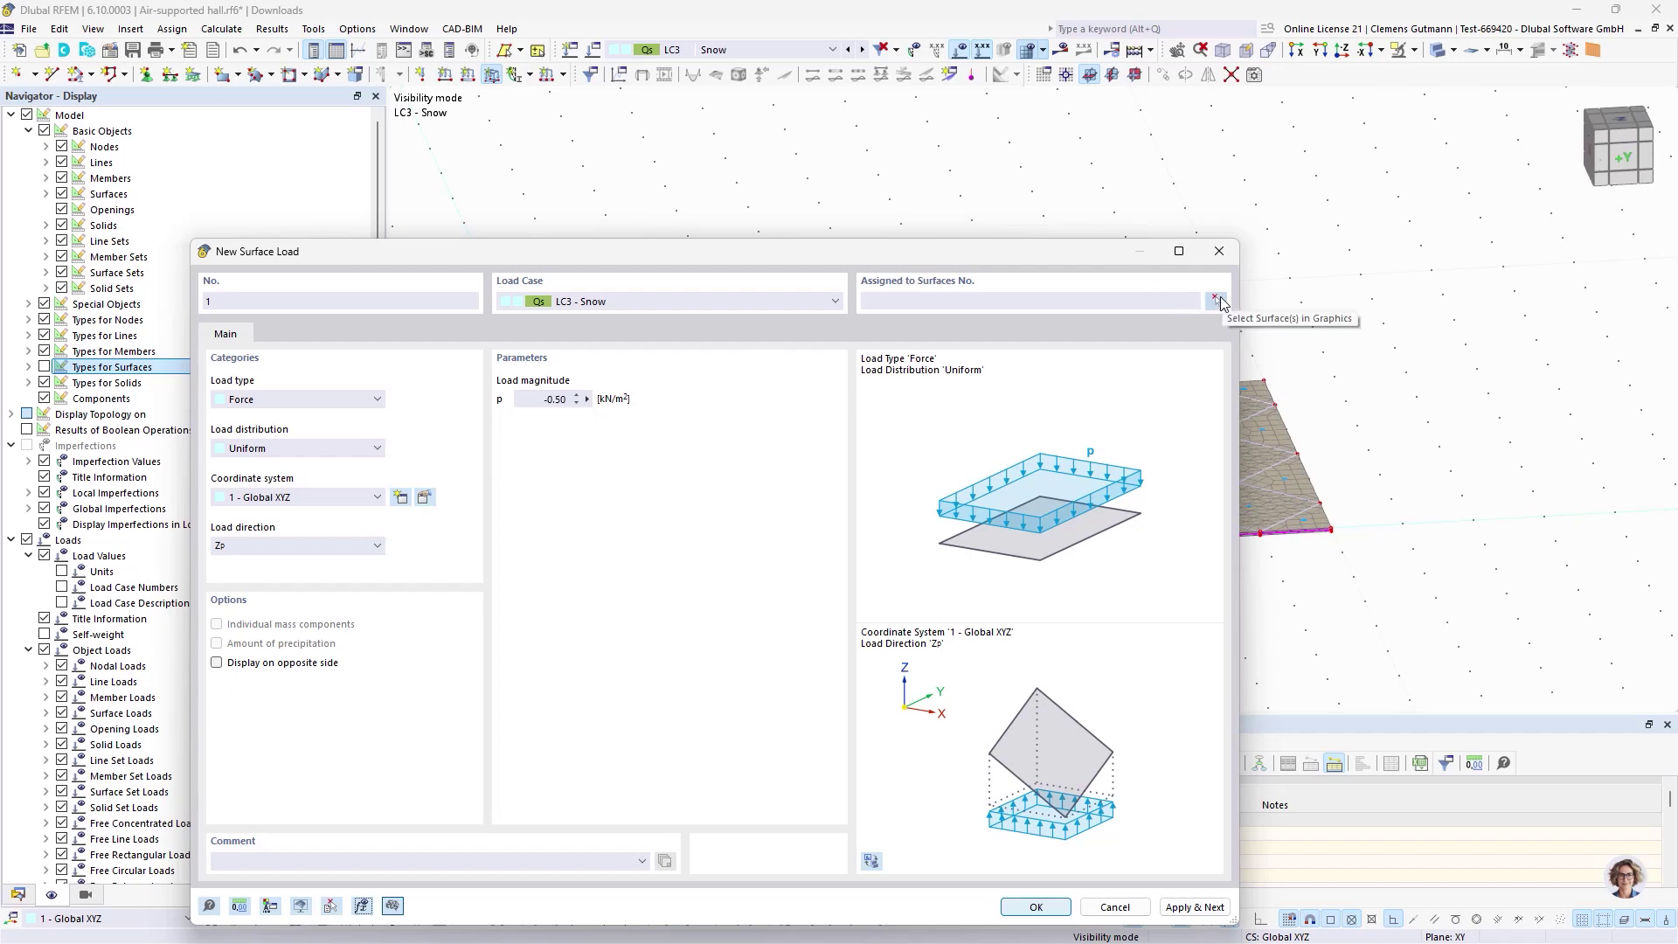
# - Turn off the construction stage visibility, assign the snow load to membrane surfaces 2-40, and apply it
pyautogui.click(1216, 301)
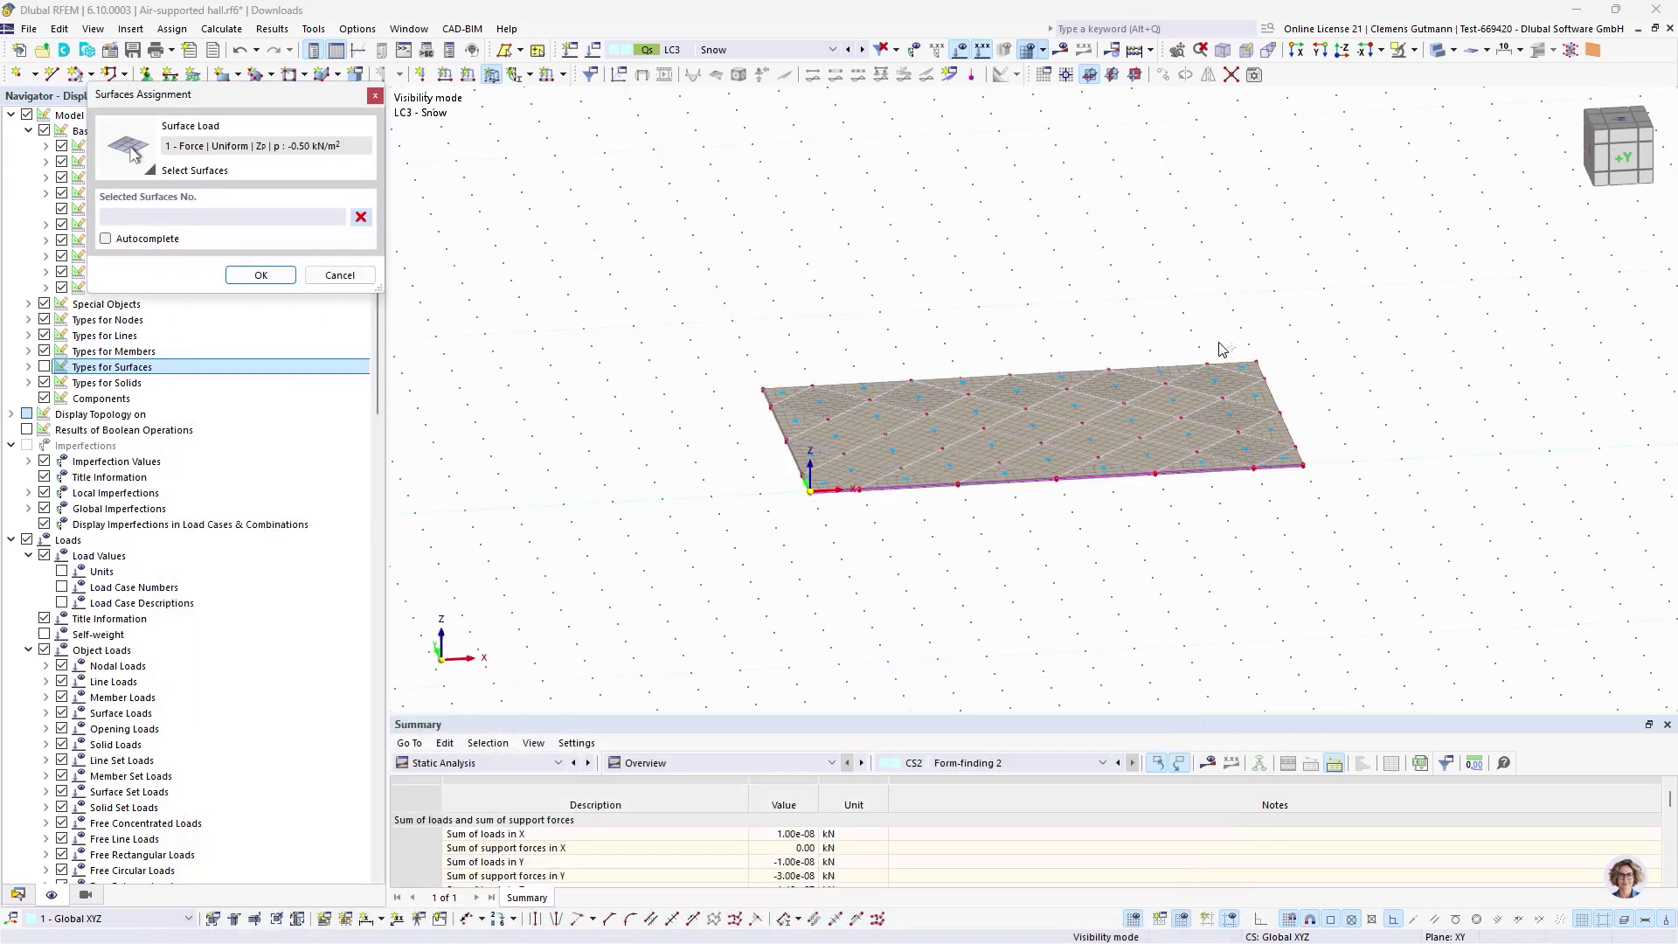
pyautogui.click(87, 895)
pyautogui.click(13, 579)
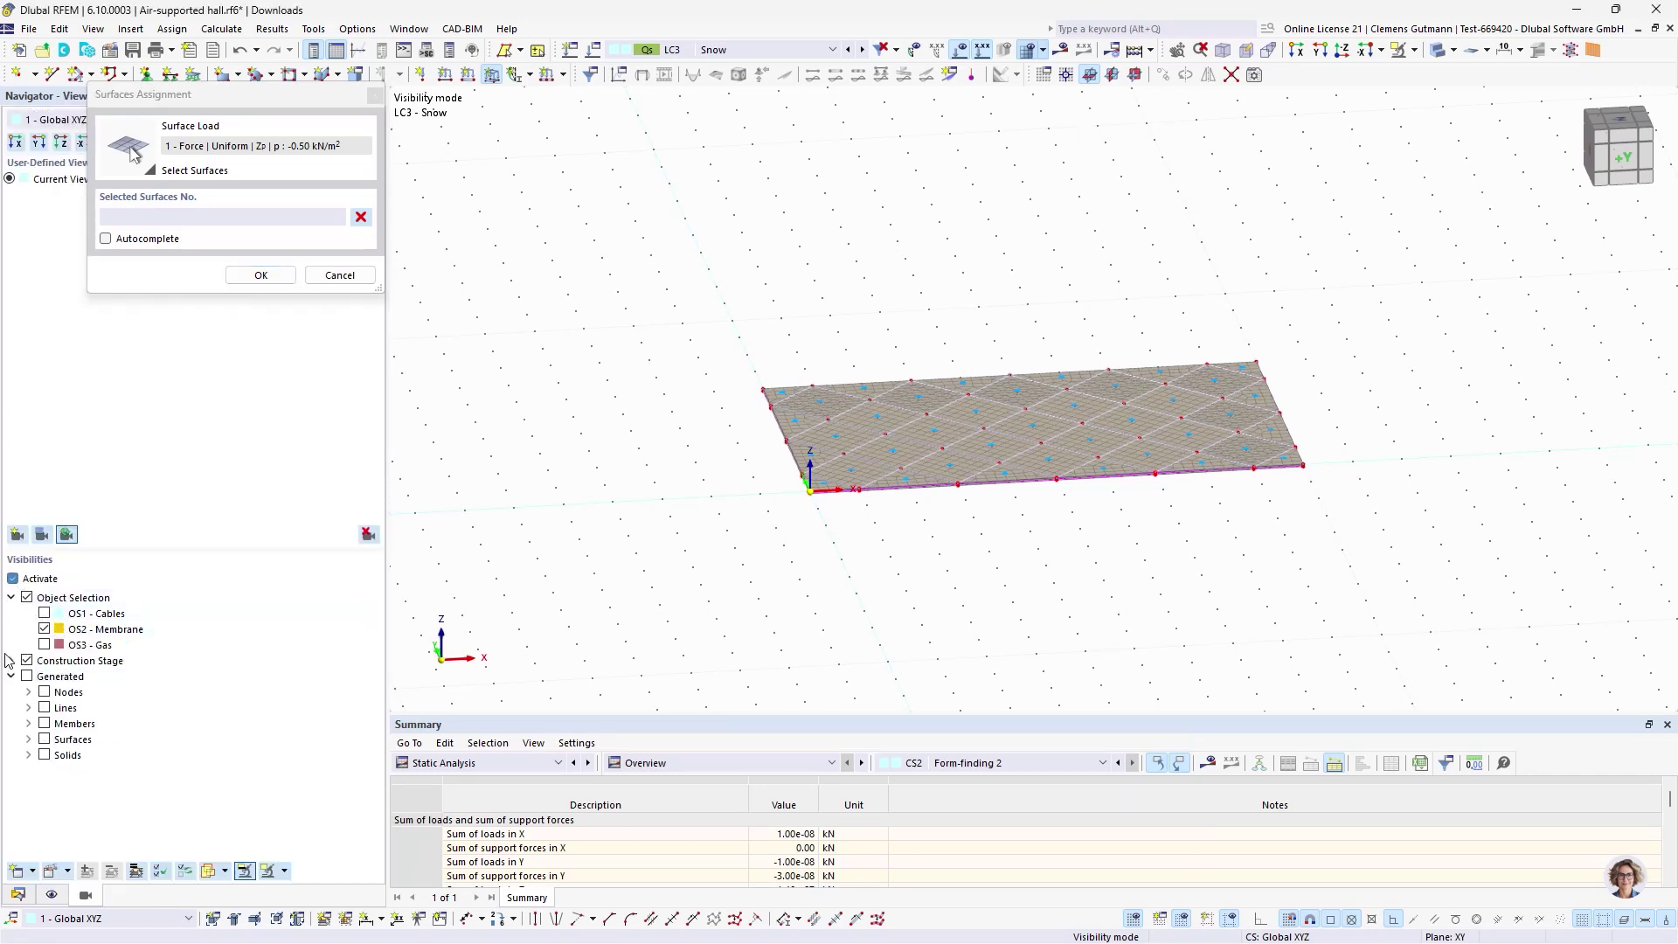
pyautogui.click(27, 661)
pyautogui.moveTo(1230, 510); pyautogui.dragTo(679, 281)
pyautogui.click(261, 275)
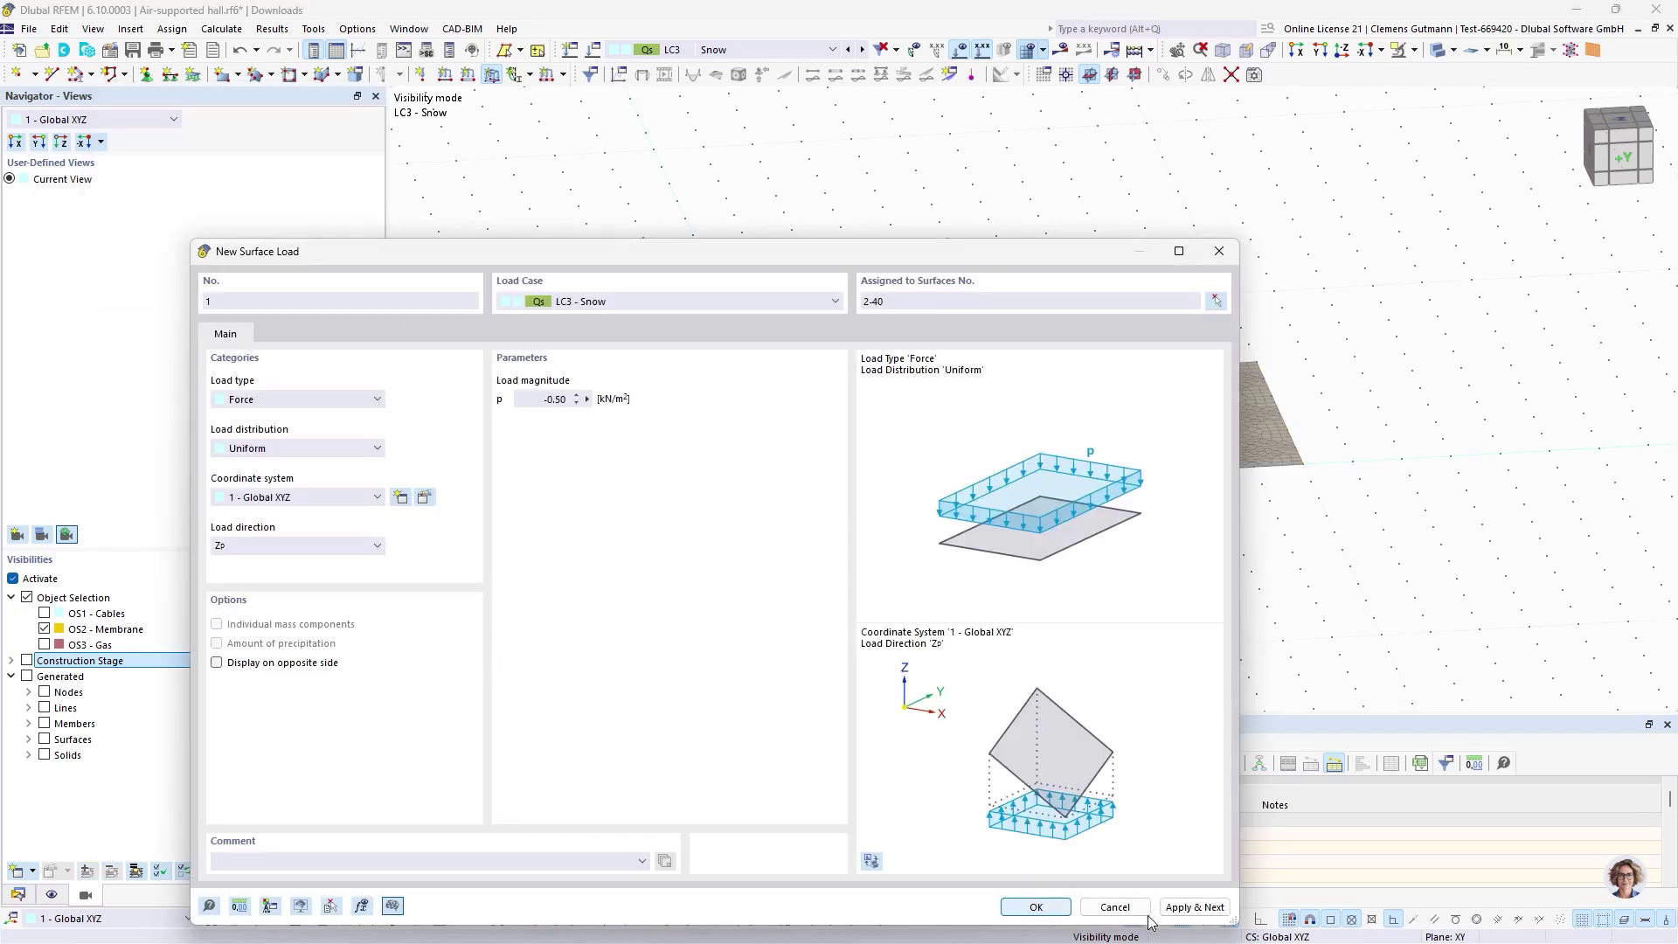
pyautogui.click(1184, 913)
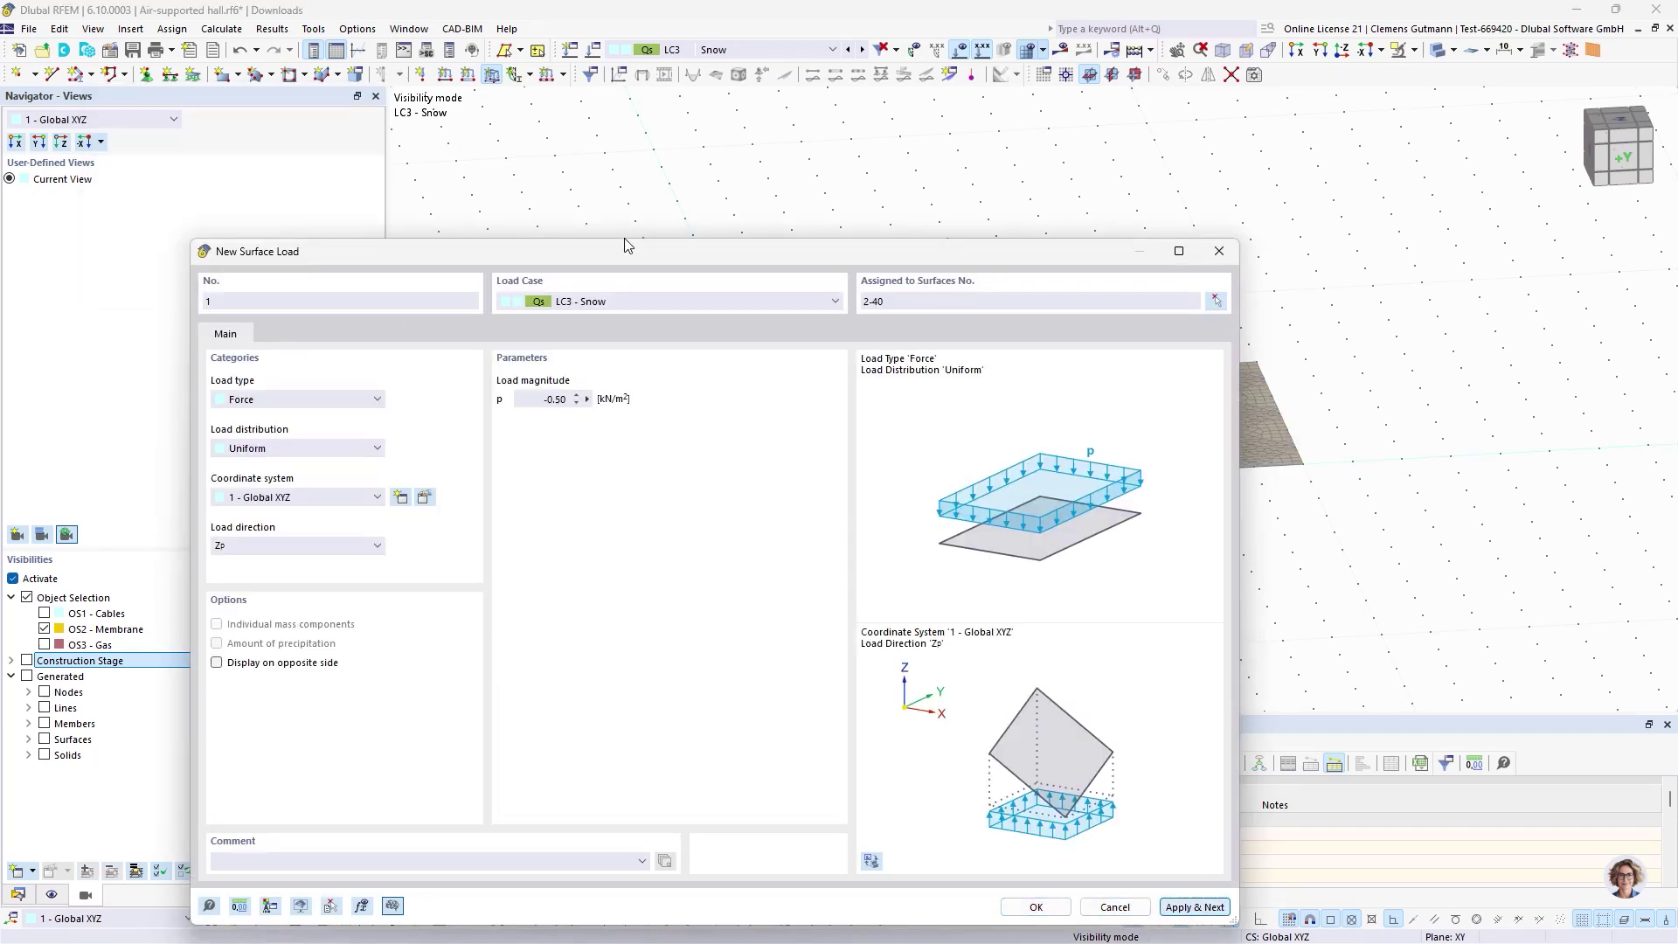
# - Switch the next surface load to LC4 - Wind with the Local xyz coordinate system and load direction z
pyautogui.click(629, 302)
pyautogui.click(699, 367)
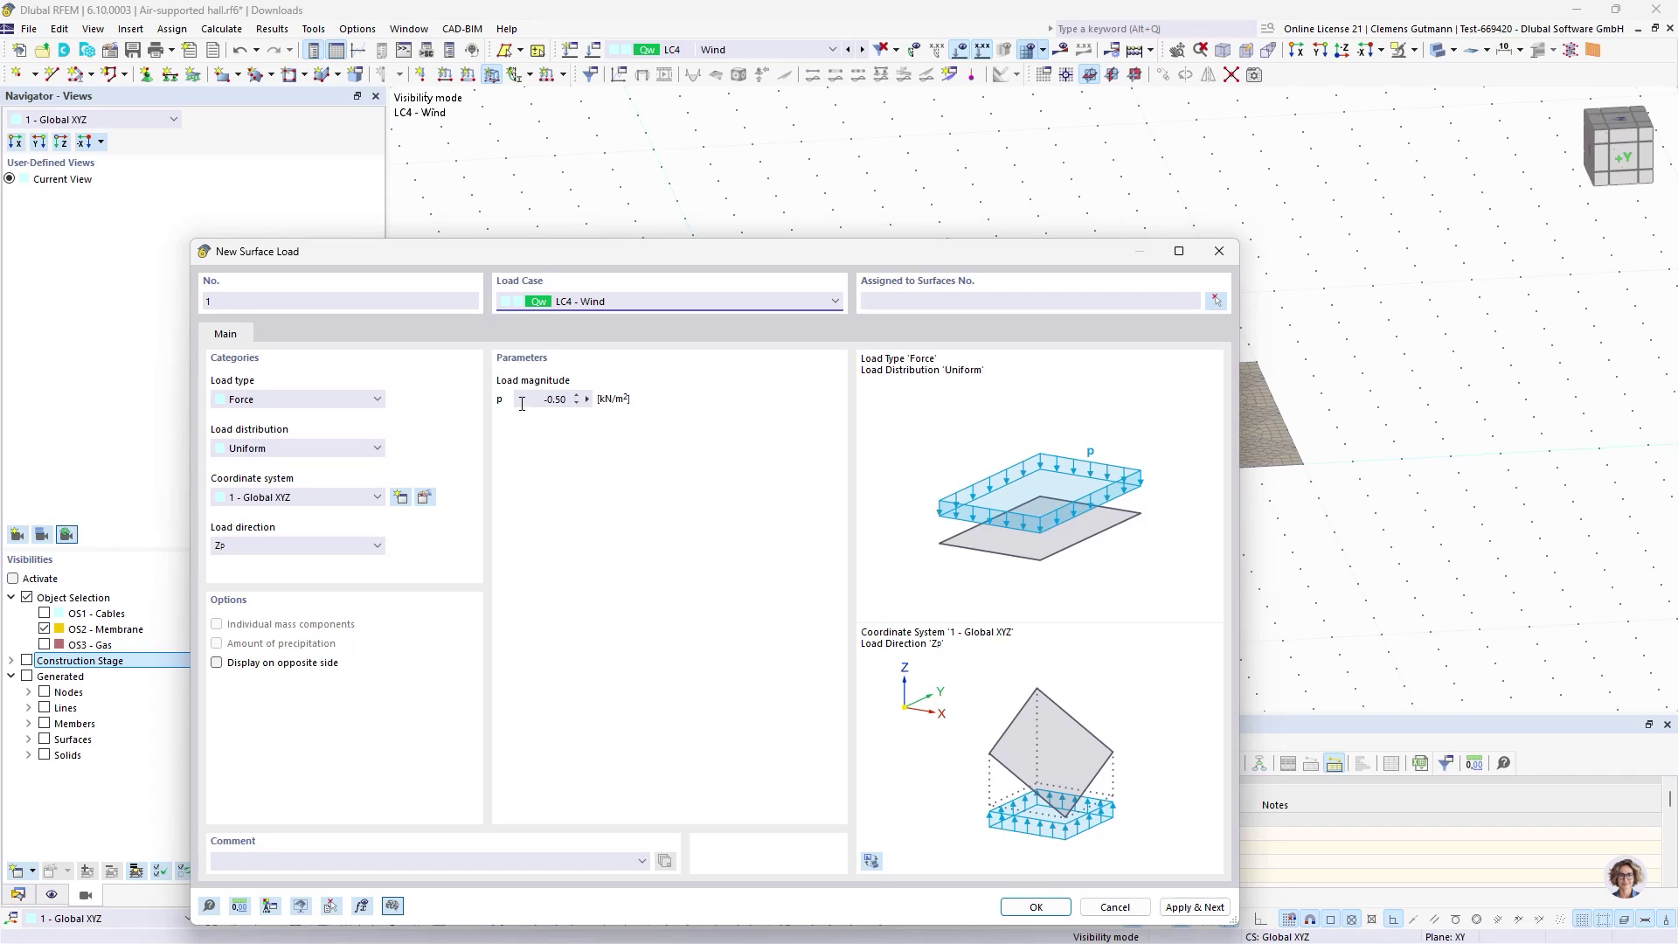
pyautogui.click(271, 543)
pyautogui.click(262, 497)
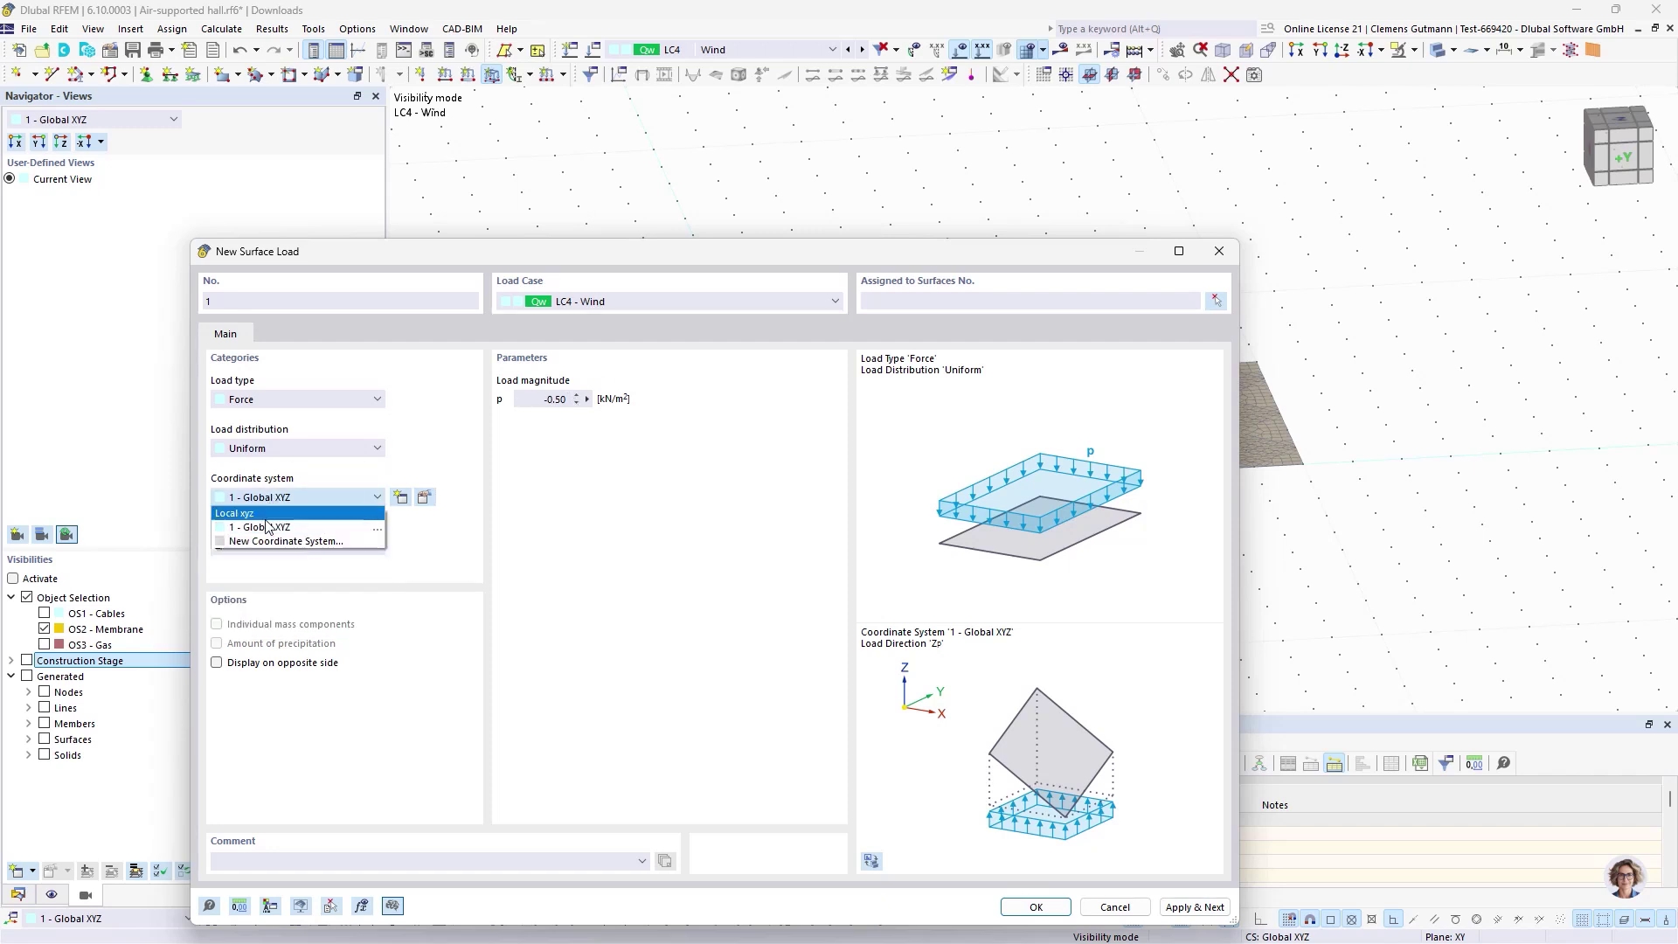
pyautogui.click(262, 523)
pyautogui.click(294, 543)
pyautogui.click(294, 546)
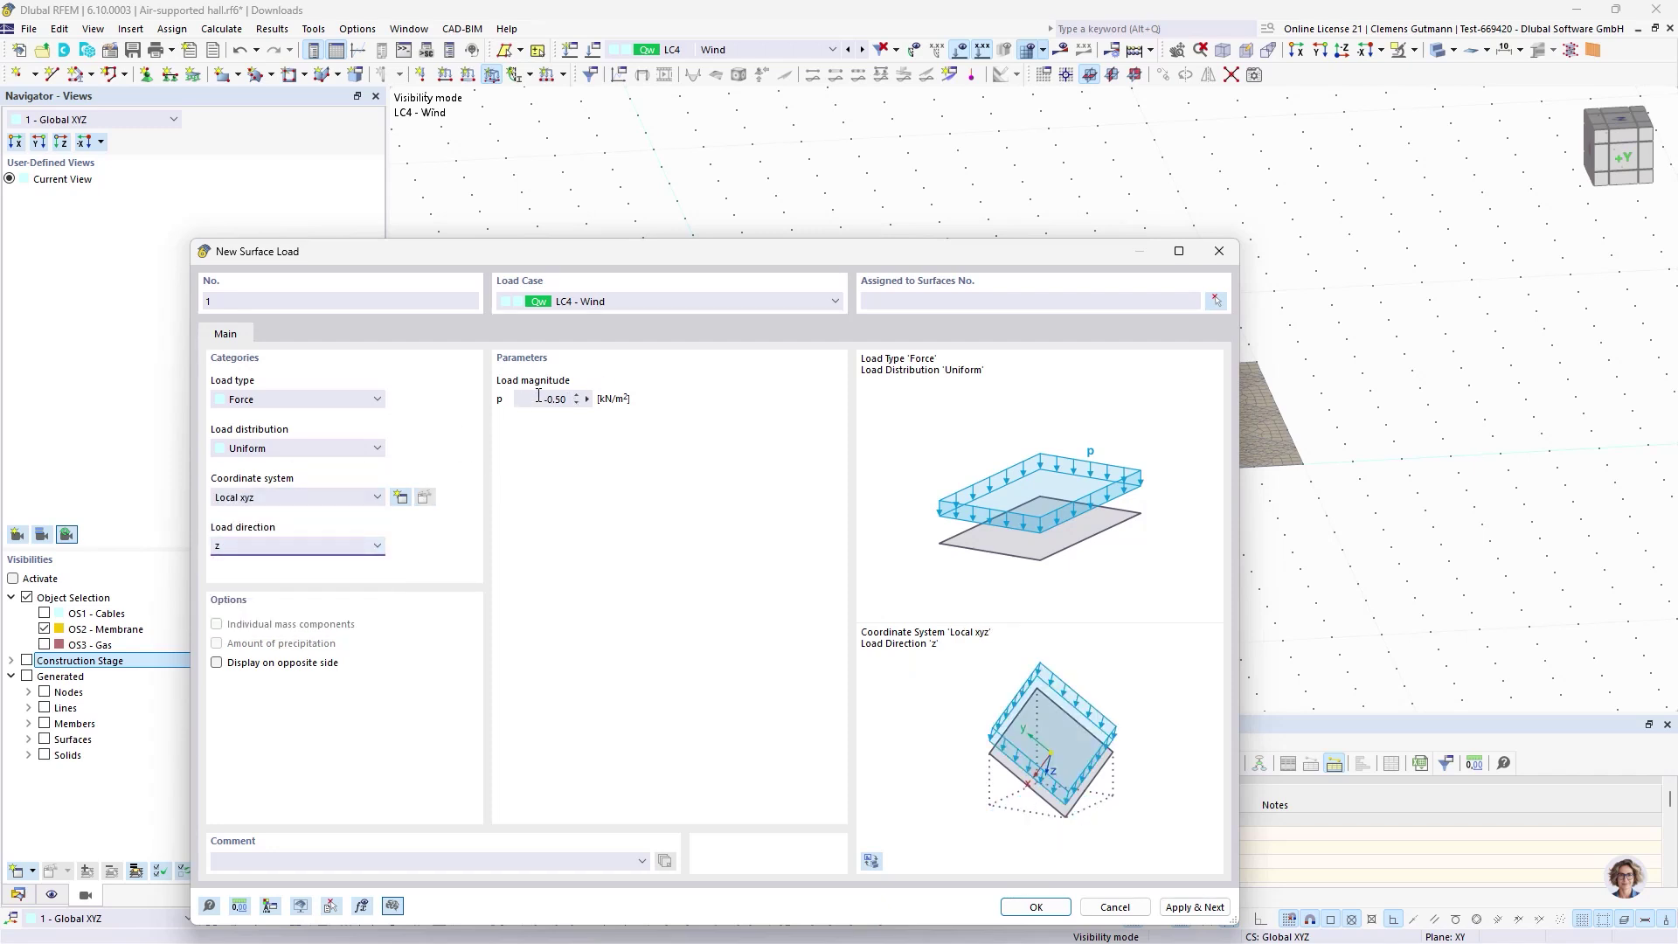
# - Set the wind load magnitude to -1.5 kN/m², assign it to surfaces 2-40, and save the load
pyautogui.press('Tab')
pyautogui.press('BackSpace')
pyautogui.write('-1.5')
pyautogui.press('Tab')
pyautogui.click(1215, 301)
pyautogui.moveTo(1477, 573); pyautogui.dragTo(694, 249)
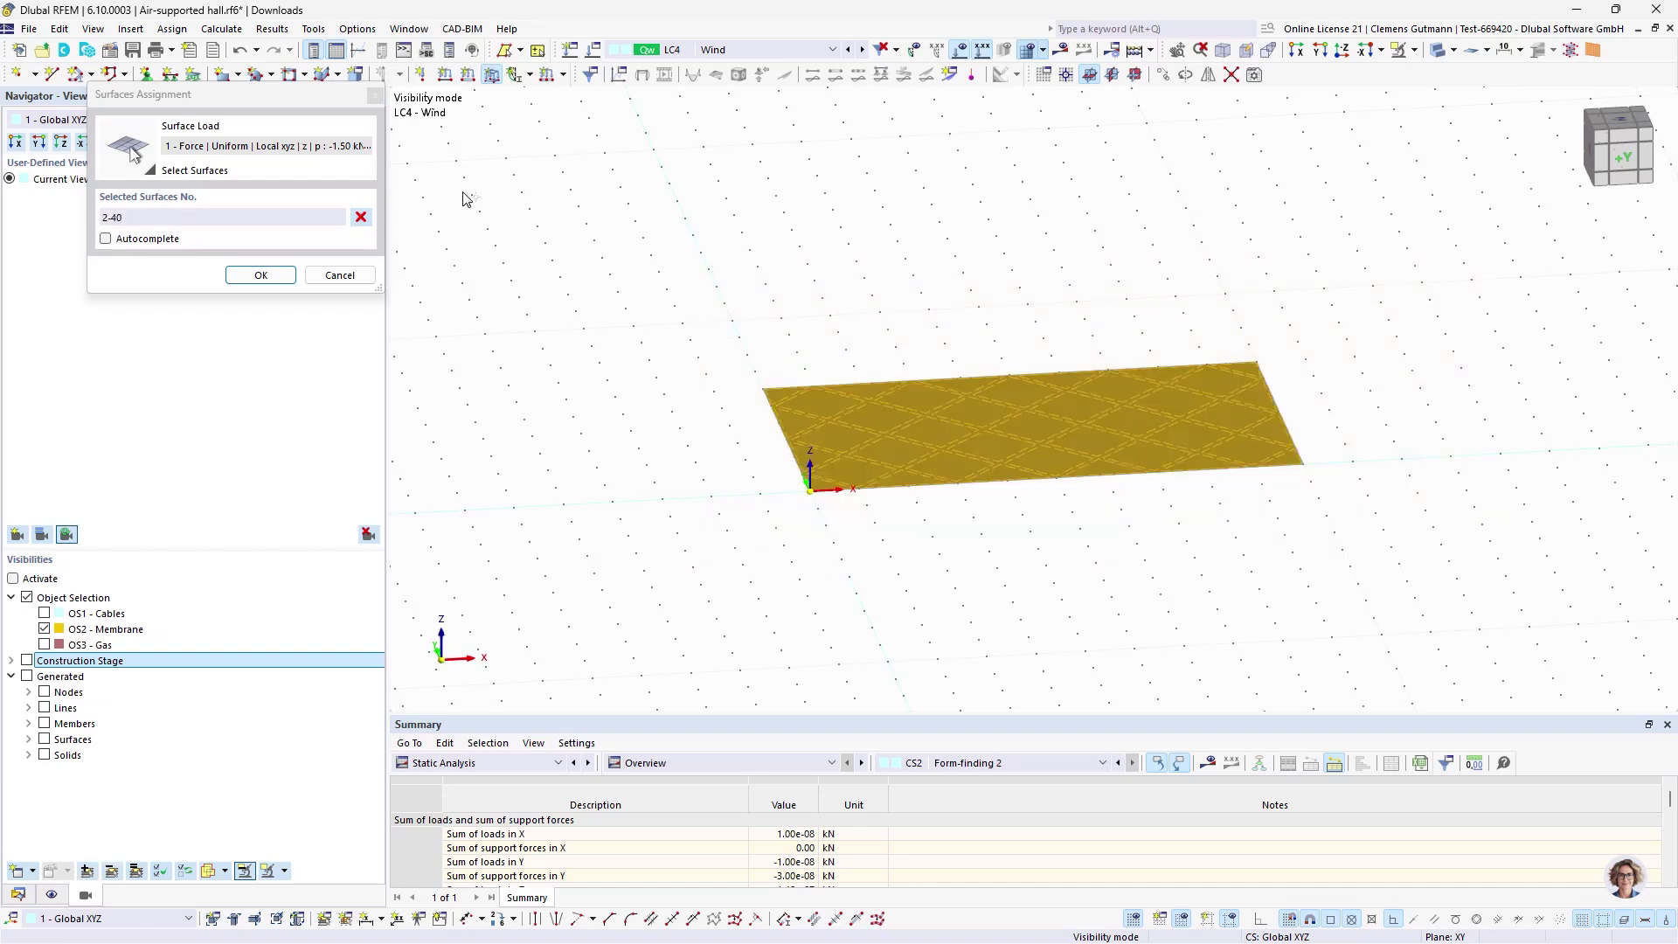
pyautogui.click(259, 274)
pyautogui.click(1038, 908)
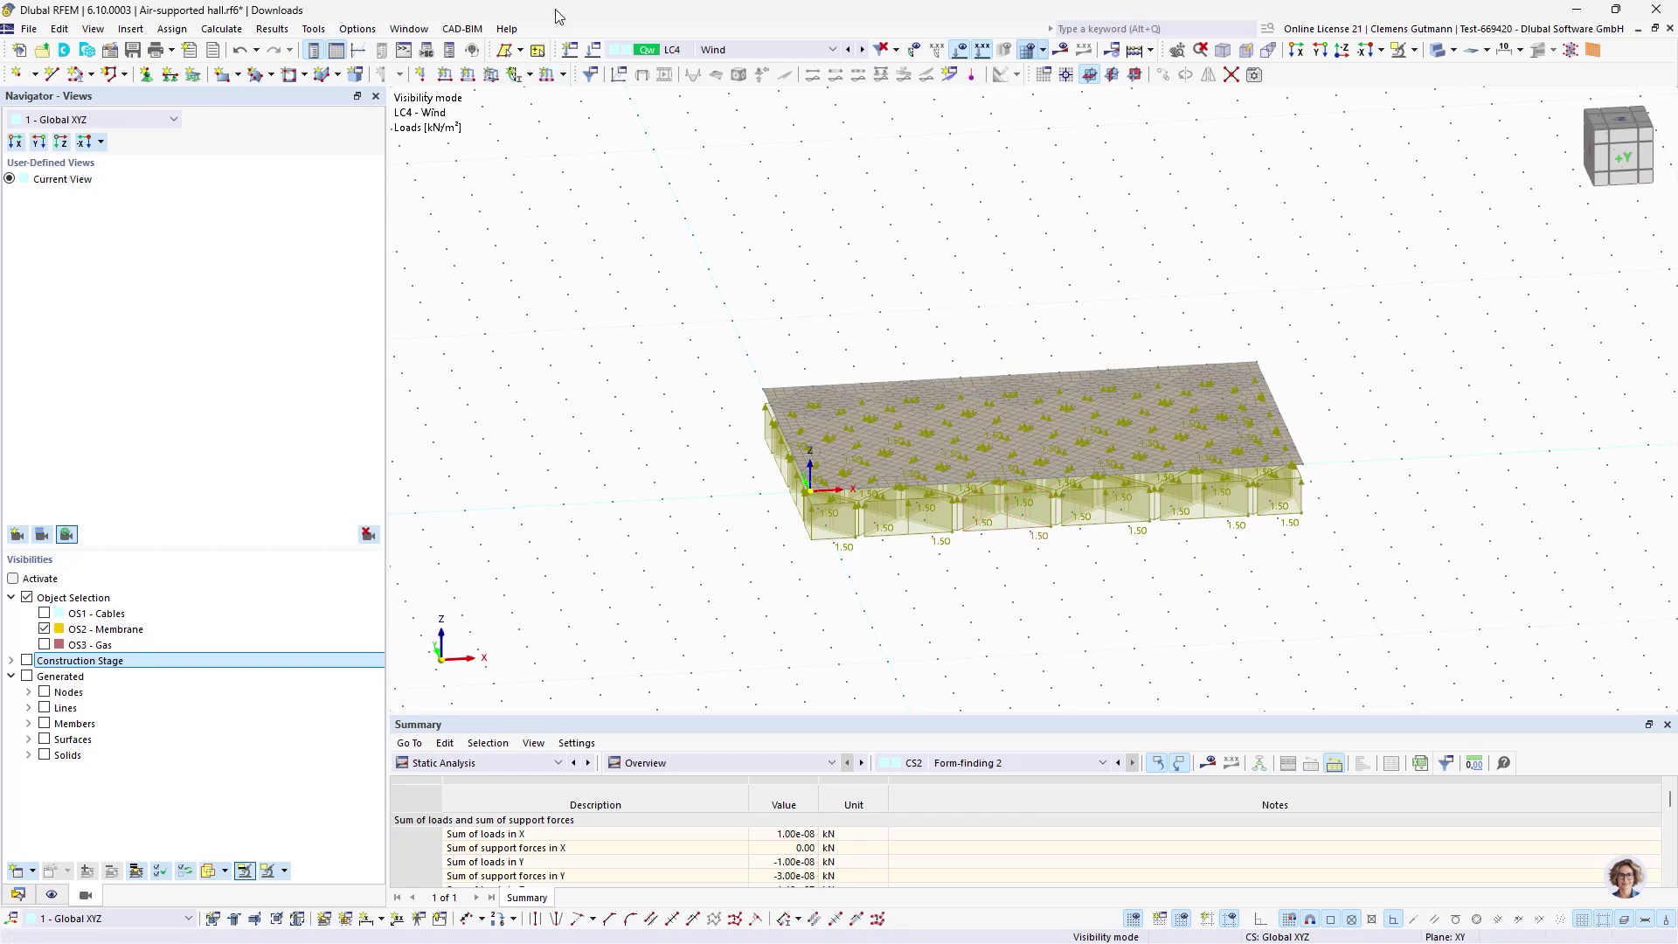
# - Look up the Wind Simulation add-on in the model's base data and close the settings without saving
pyautogui.click(118, 59)
pyautogui.click(112, 51)
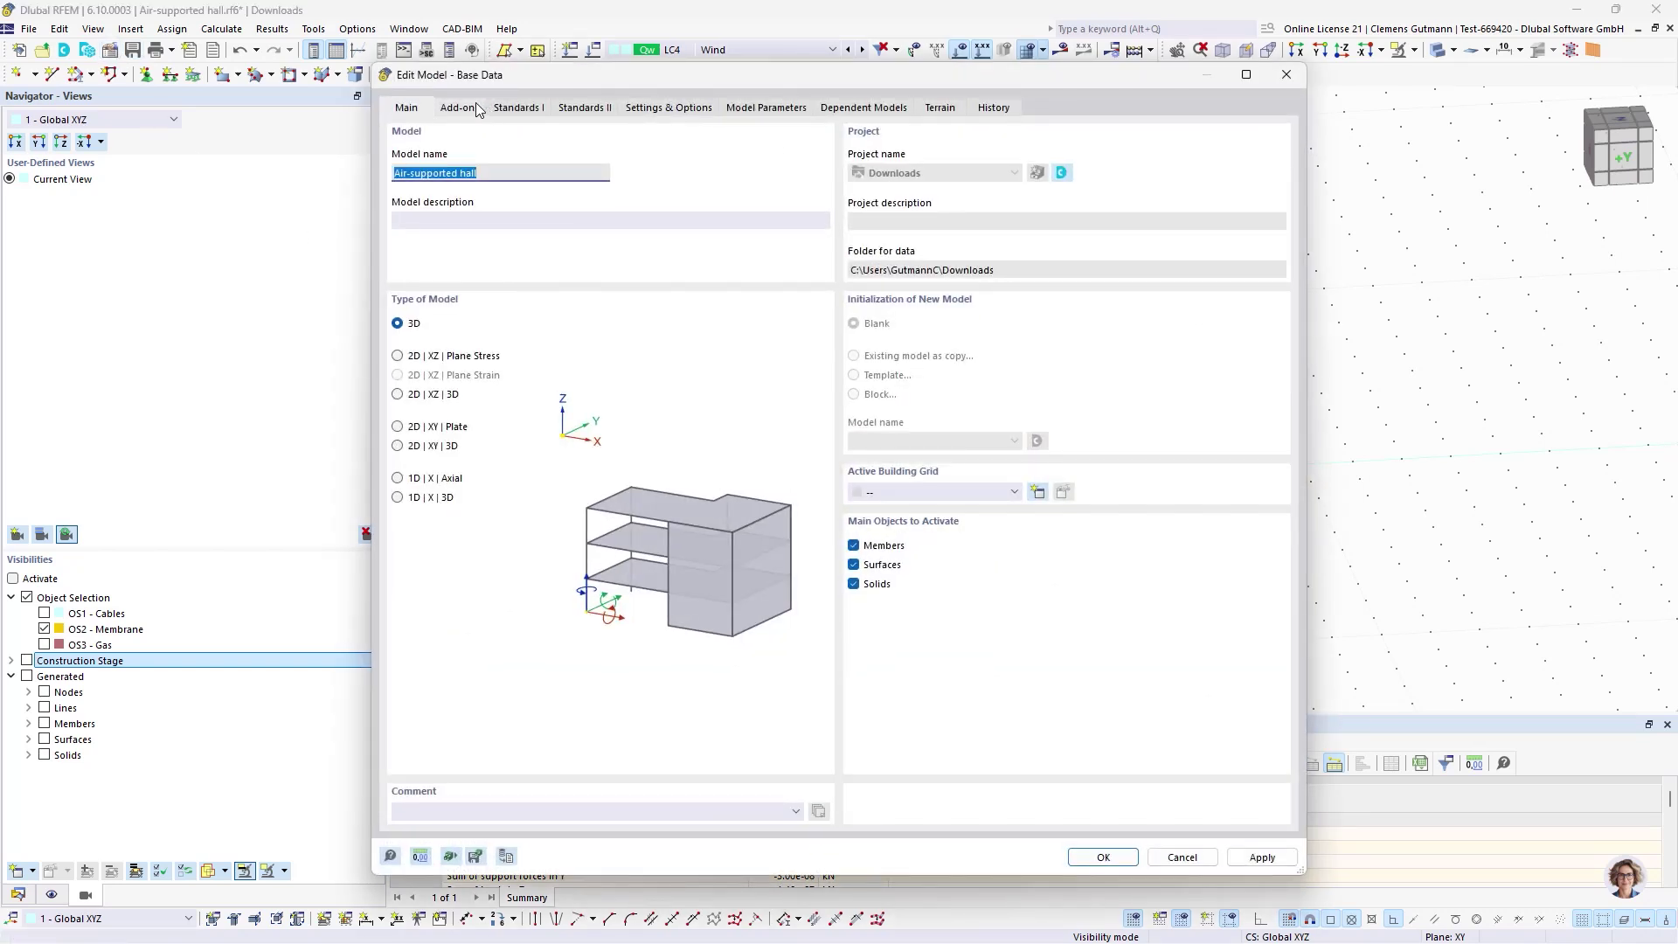
pyautogui.click(460, 106)
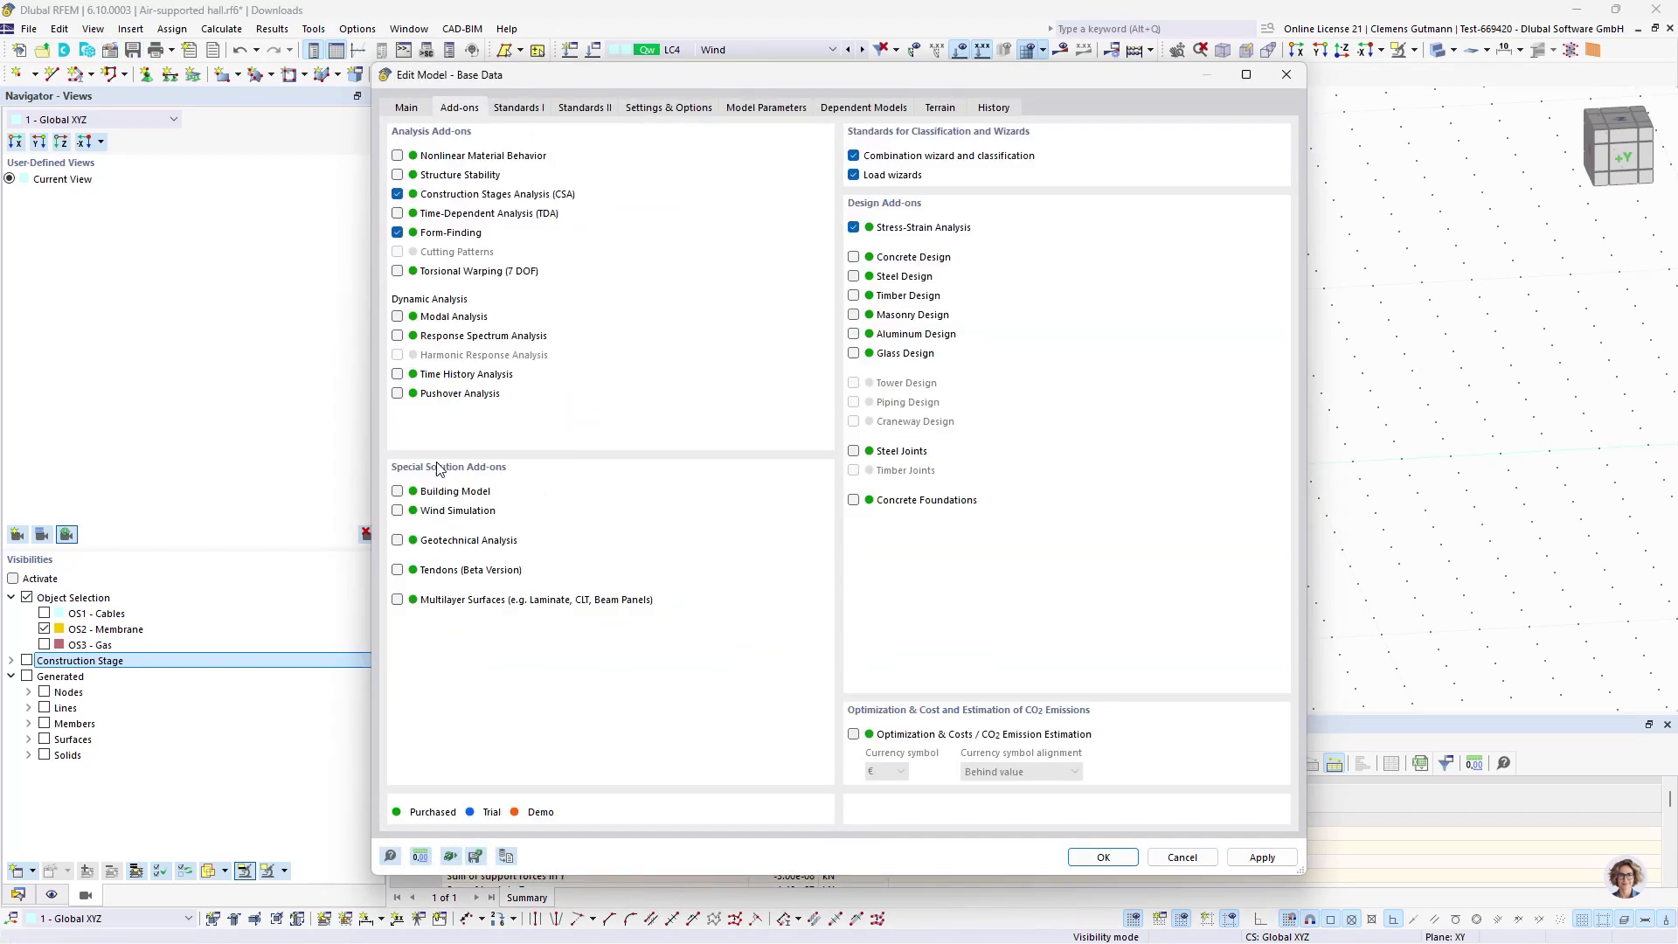
pyautogui.click(441, 514)
pyautogui.click(443, 520)
pyautogui.click(1175, 855)
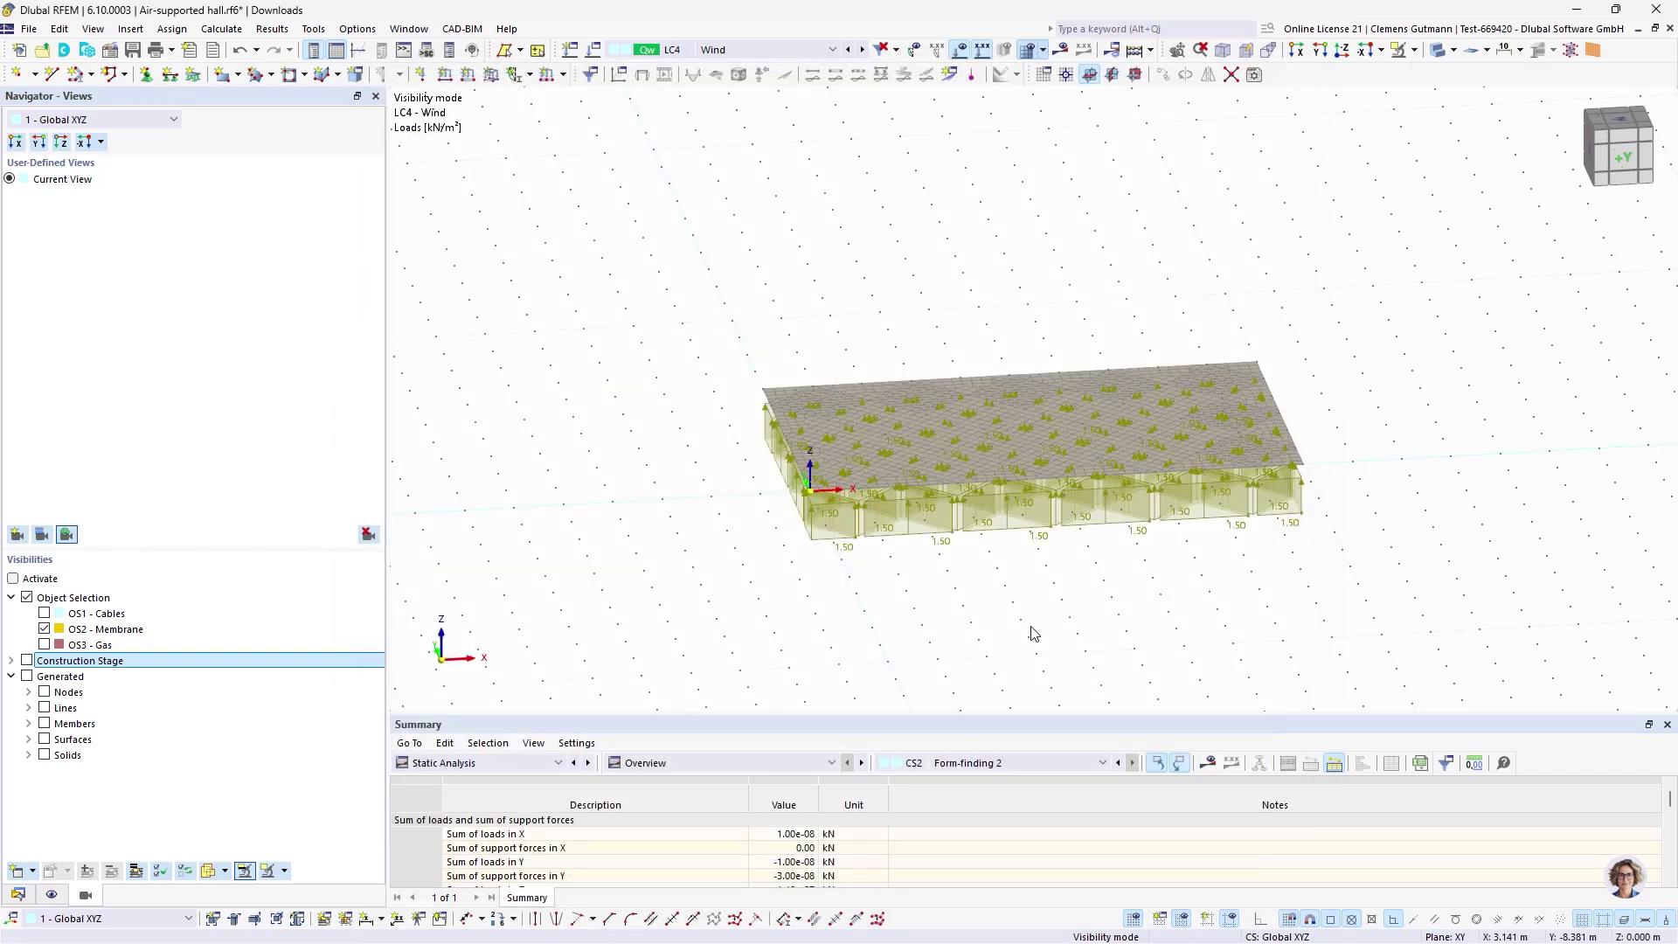
pyautogui.scroll(1, 1020, 562)
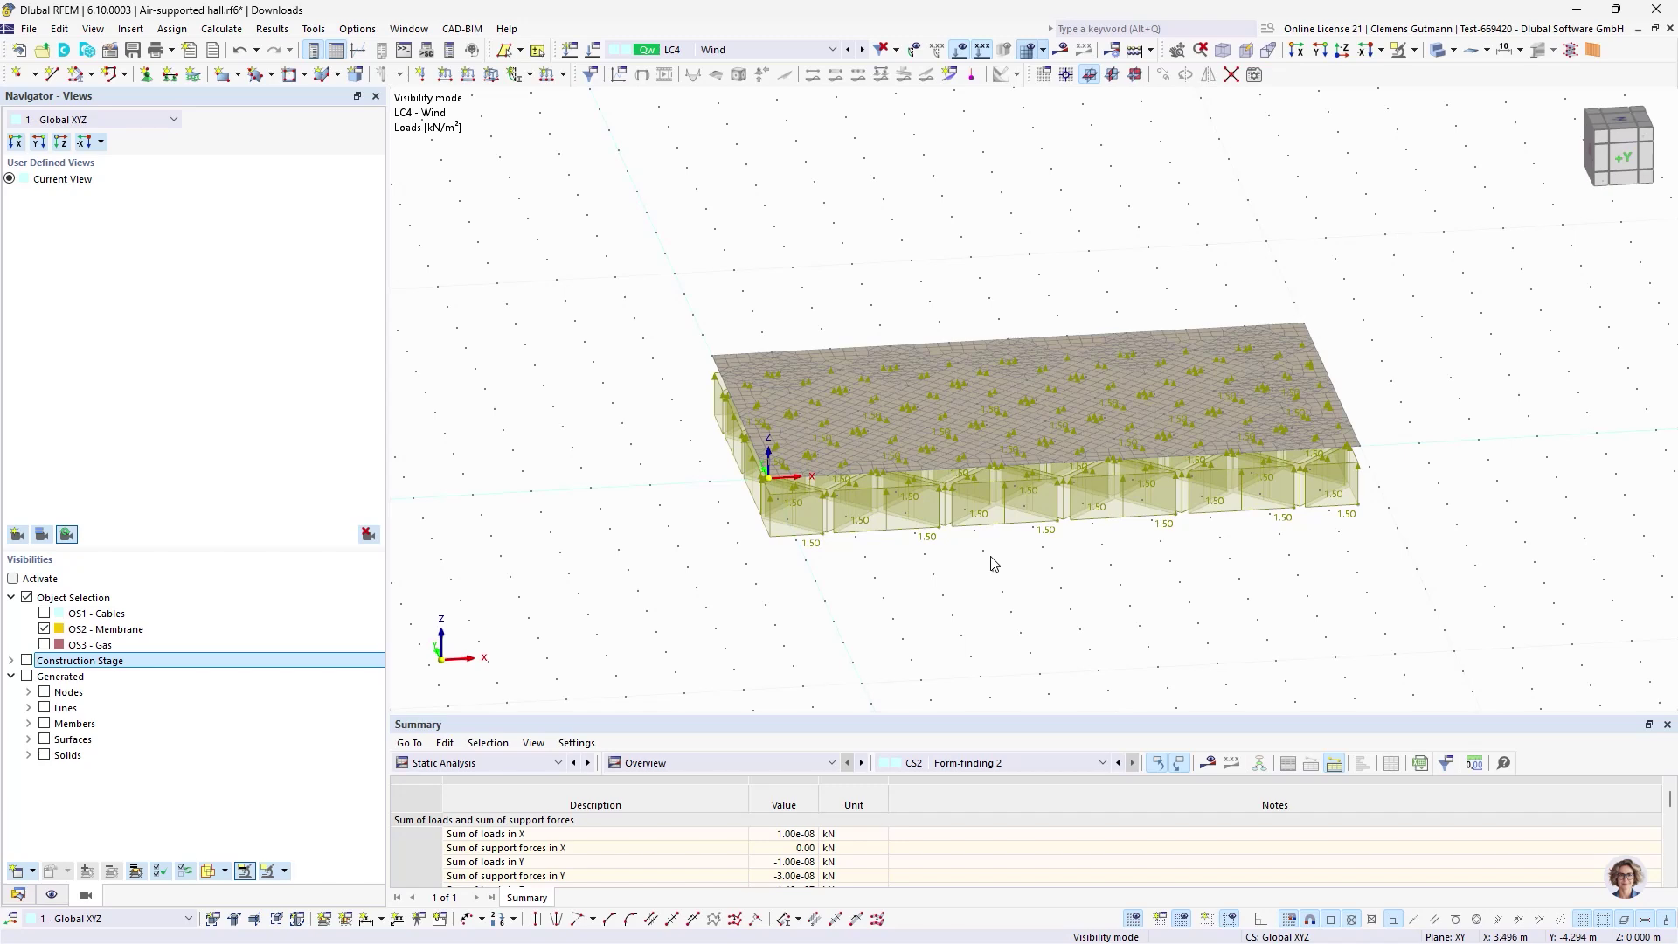
pyautogui.scroll(1, 992, 563)
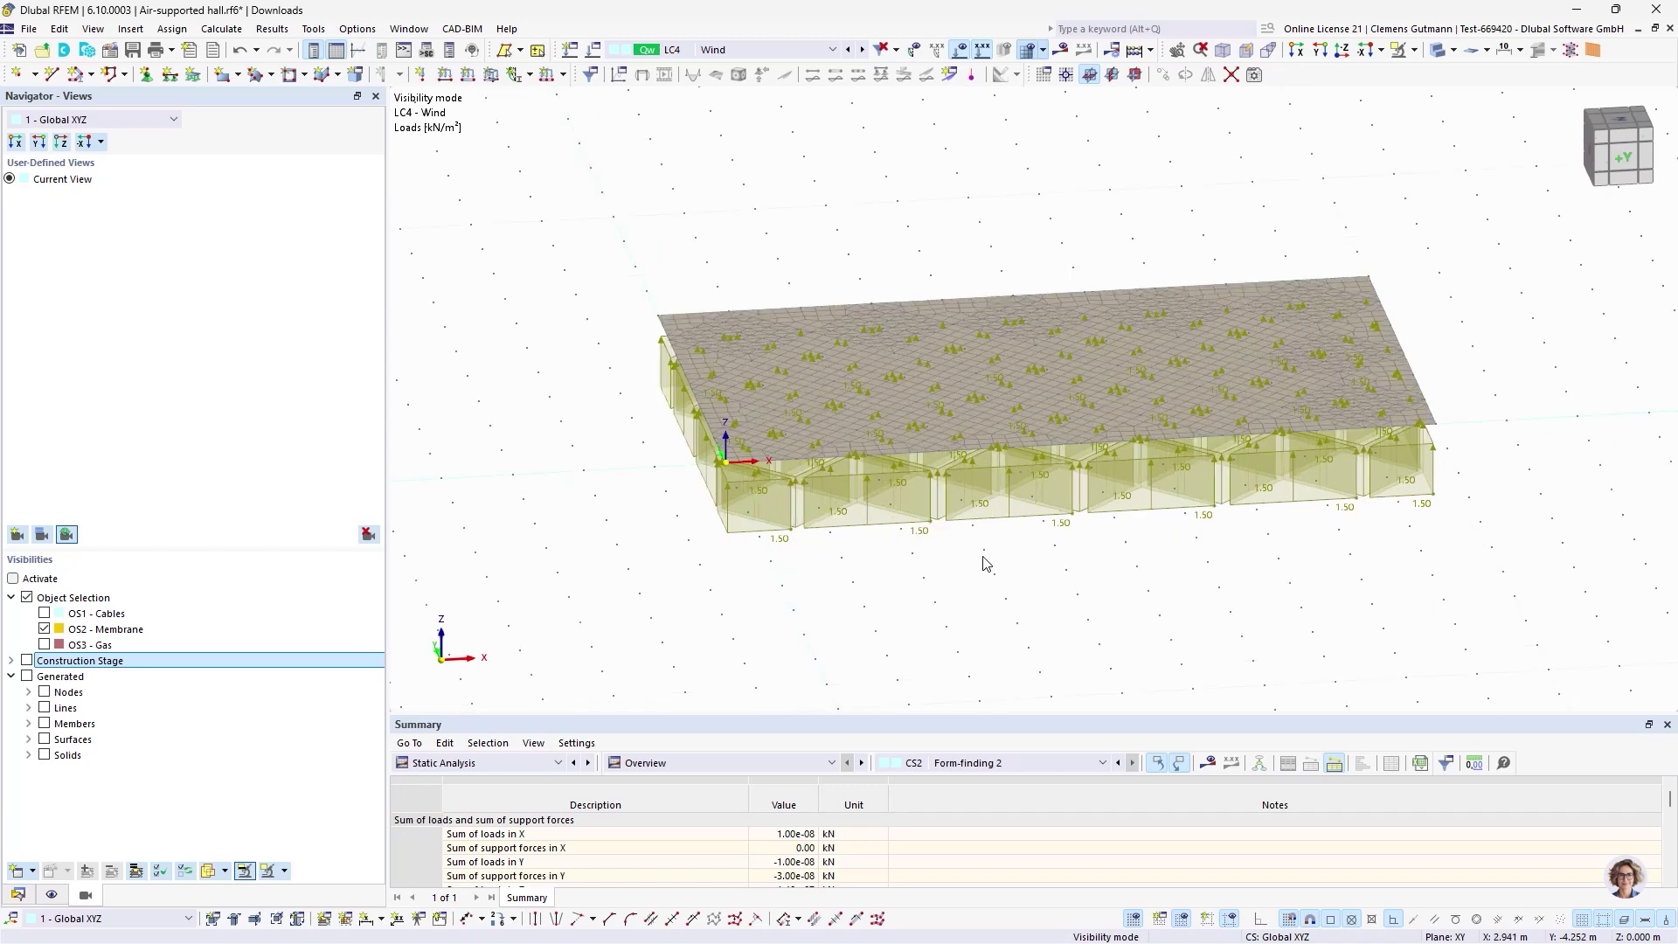
pyautogui.scroll(1, 988, 363)
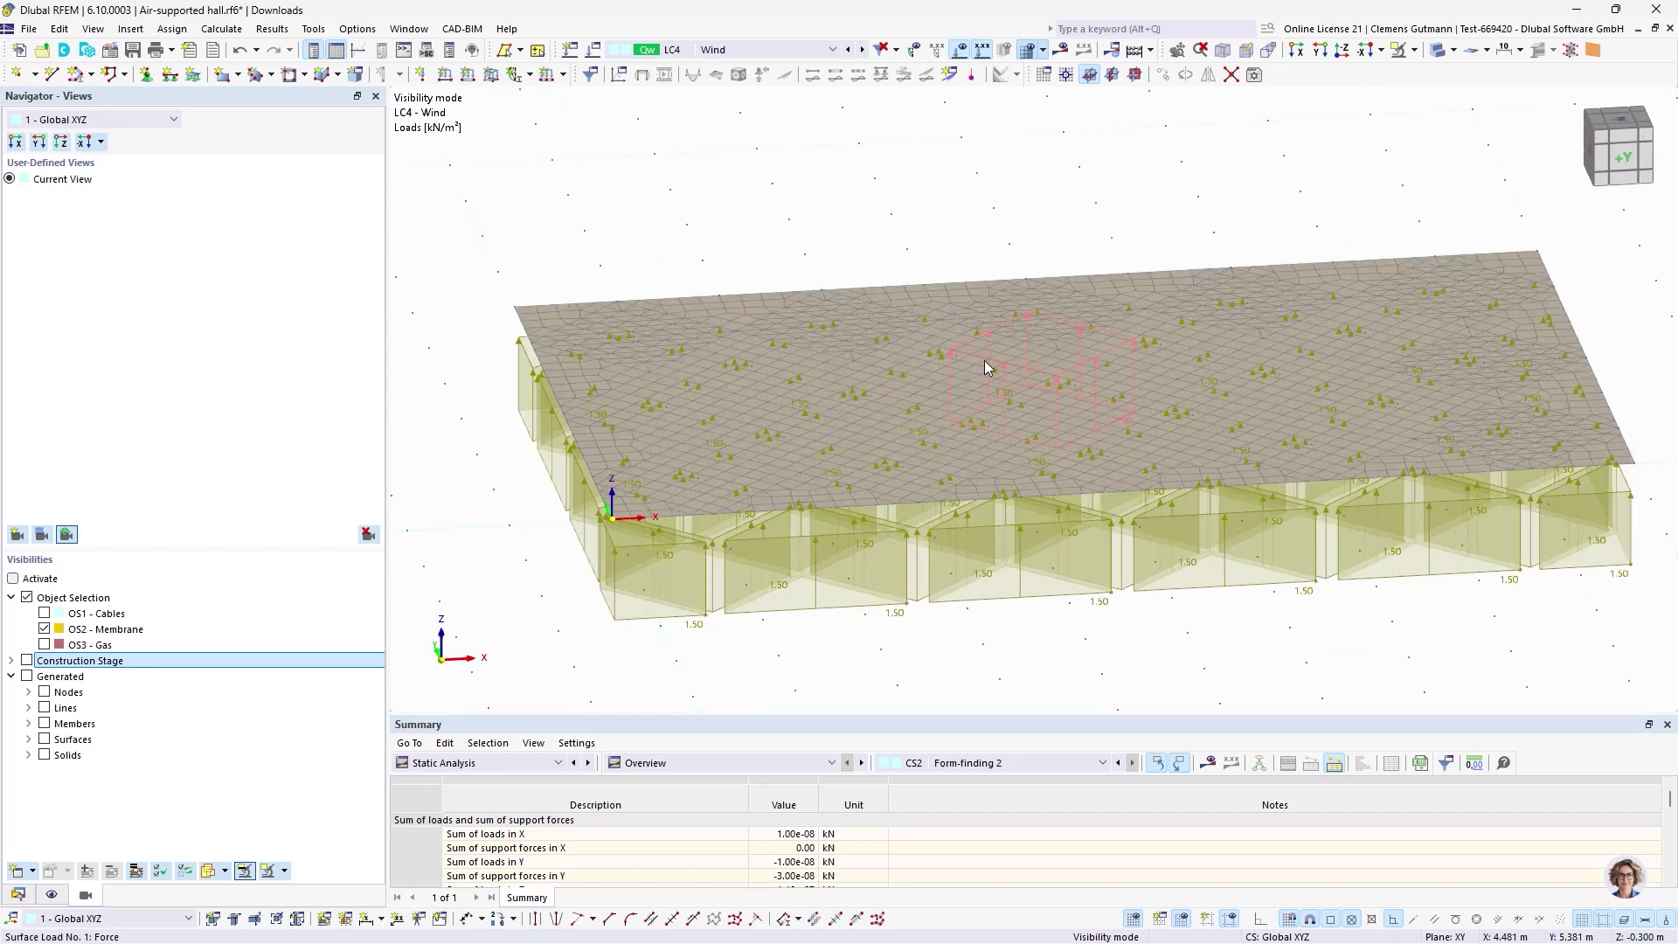
pyautogui.keyDown('ctrl'); pyautogui.moveTo(1066, 620); pyautogui.dragTo(1071, 647, button='middle'); pyautogui.keyUp('ctrl')
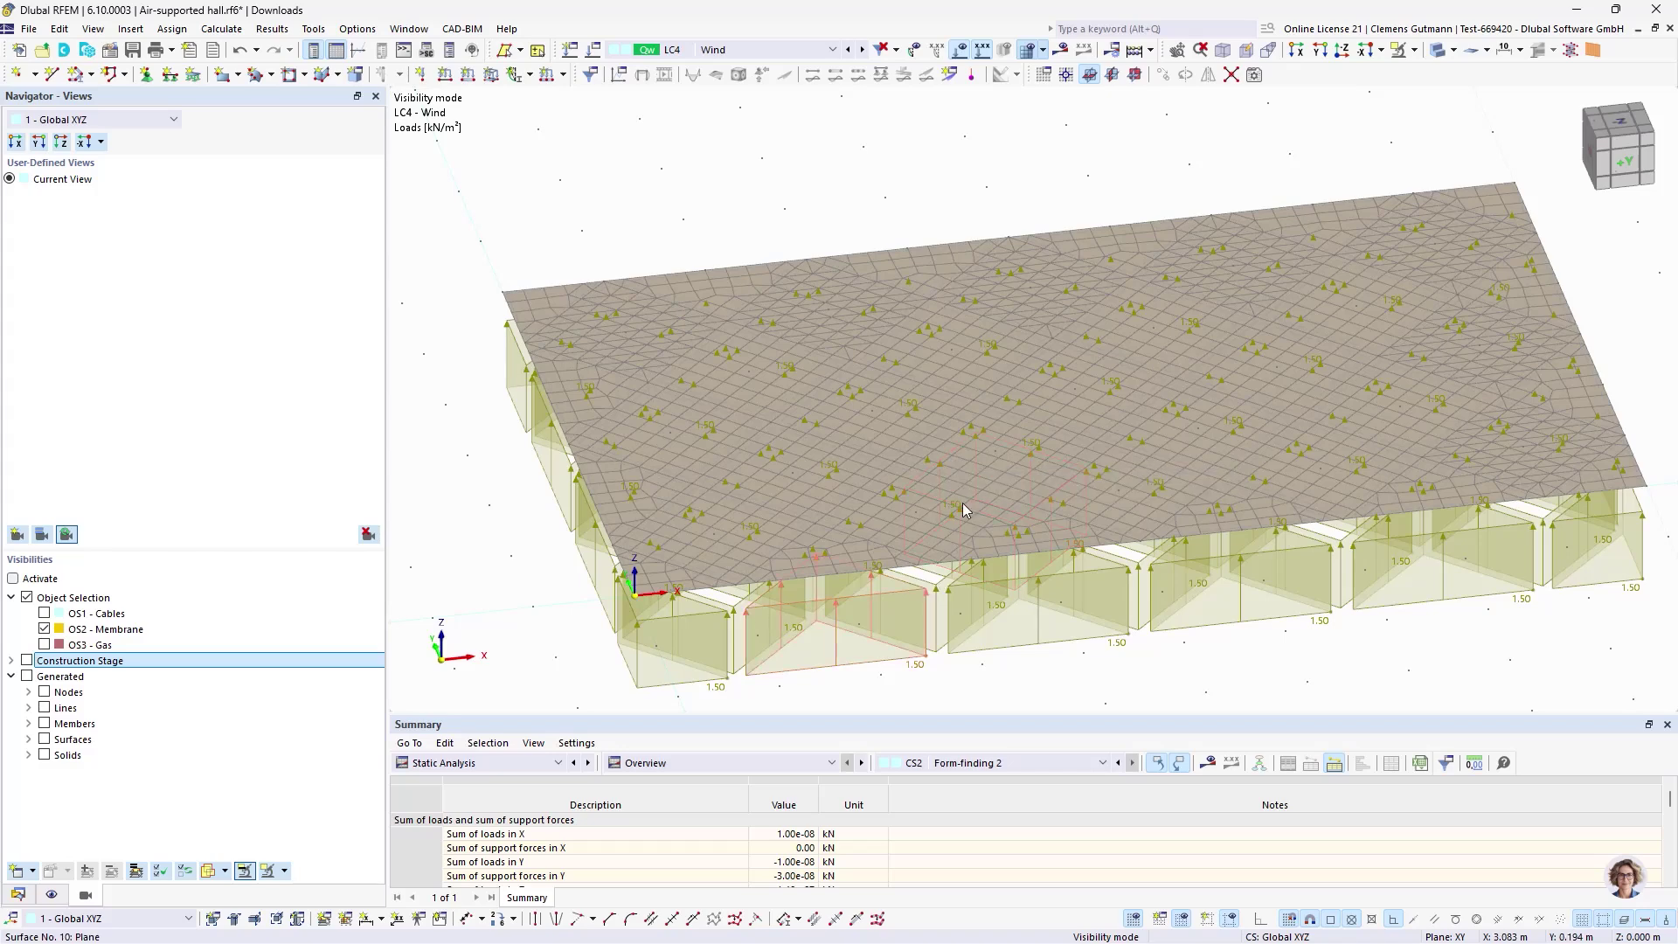
pyautogui.scroll(-3, 970, 476)
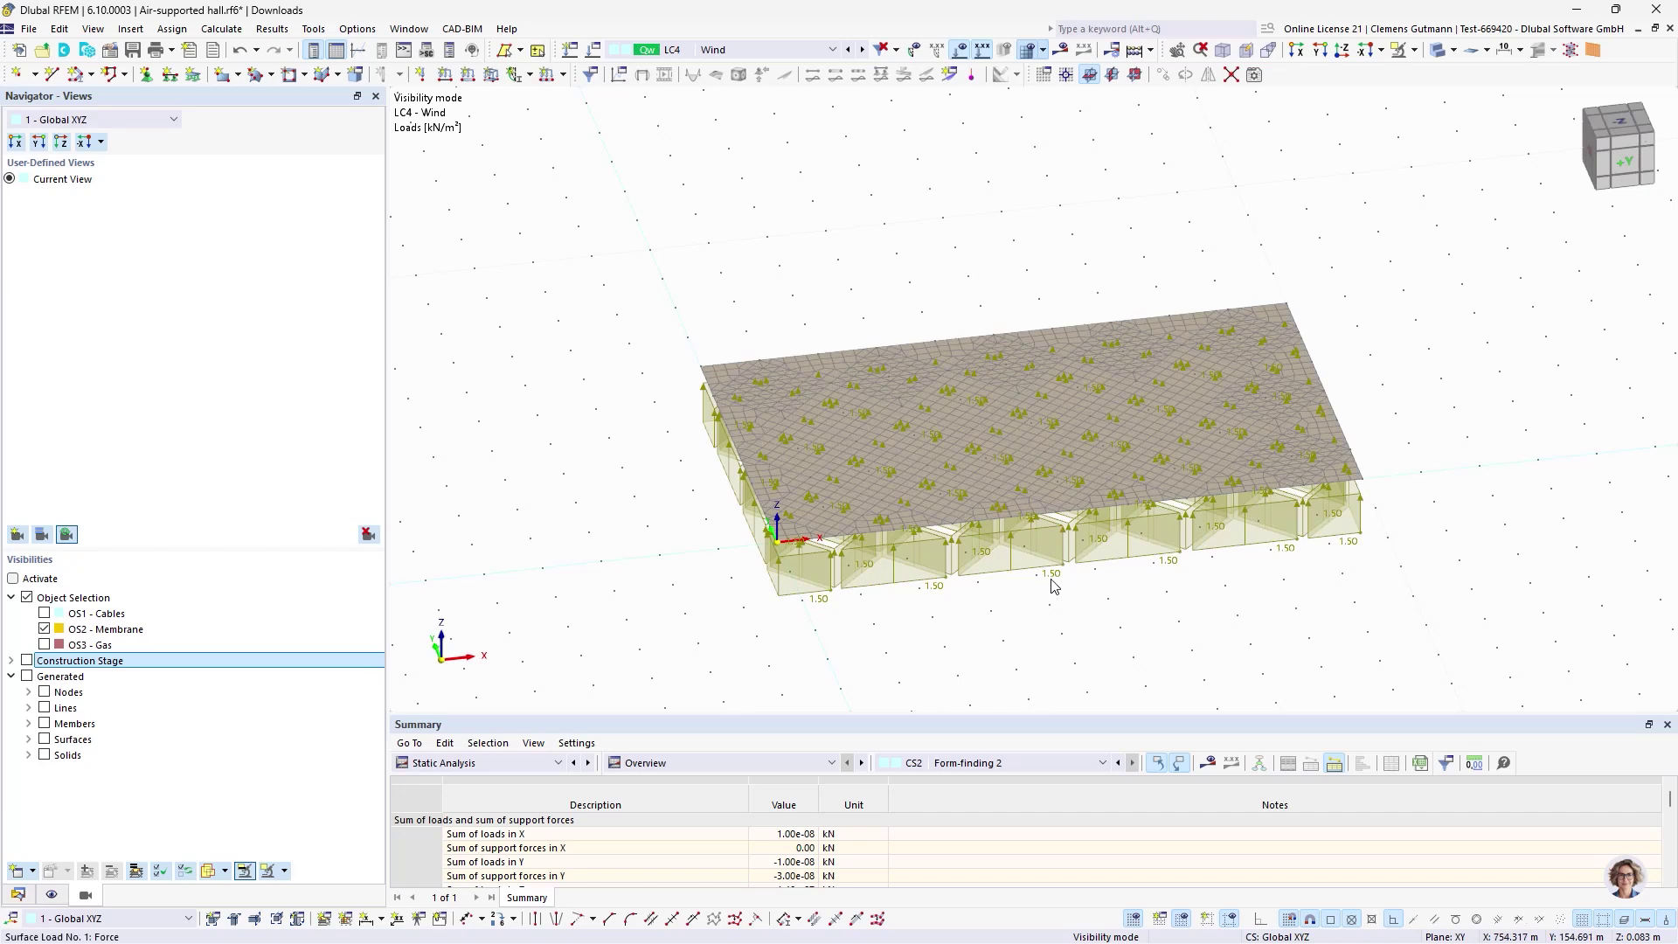
# - Open the model's load cases and combinations for editing
pyautogui.click(17, 892)
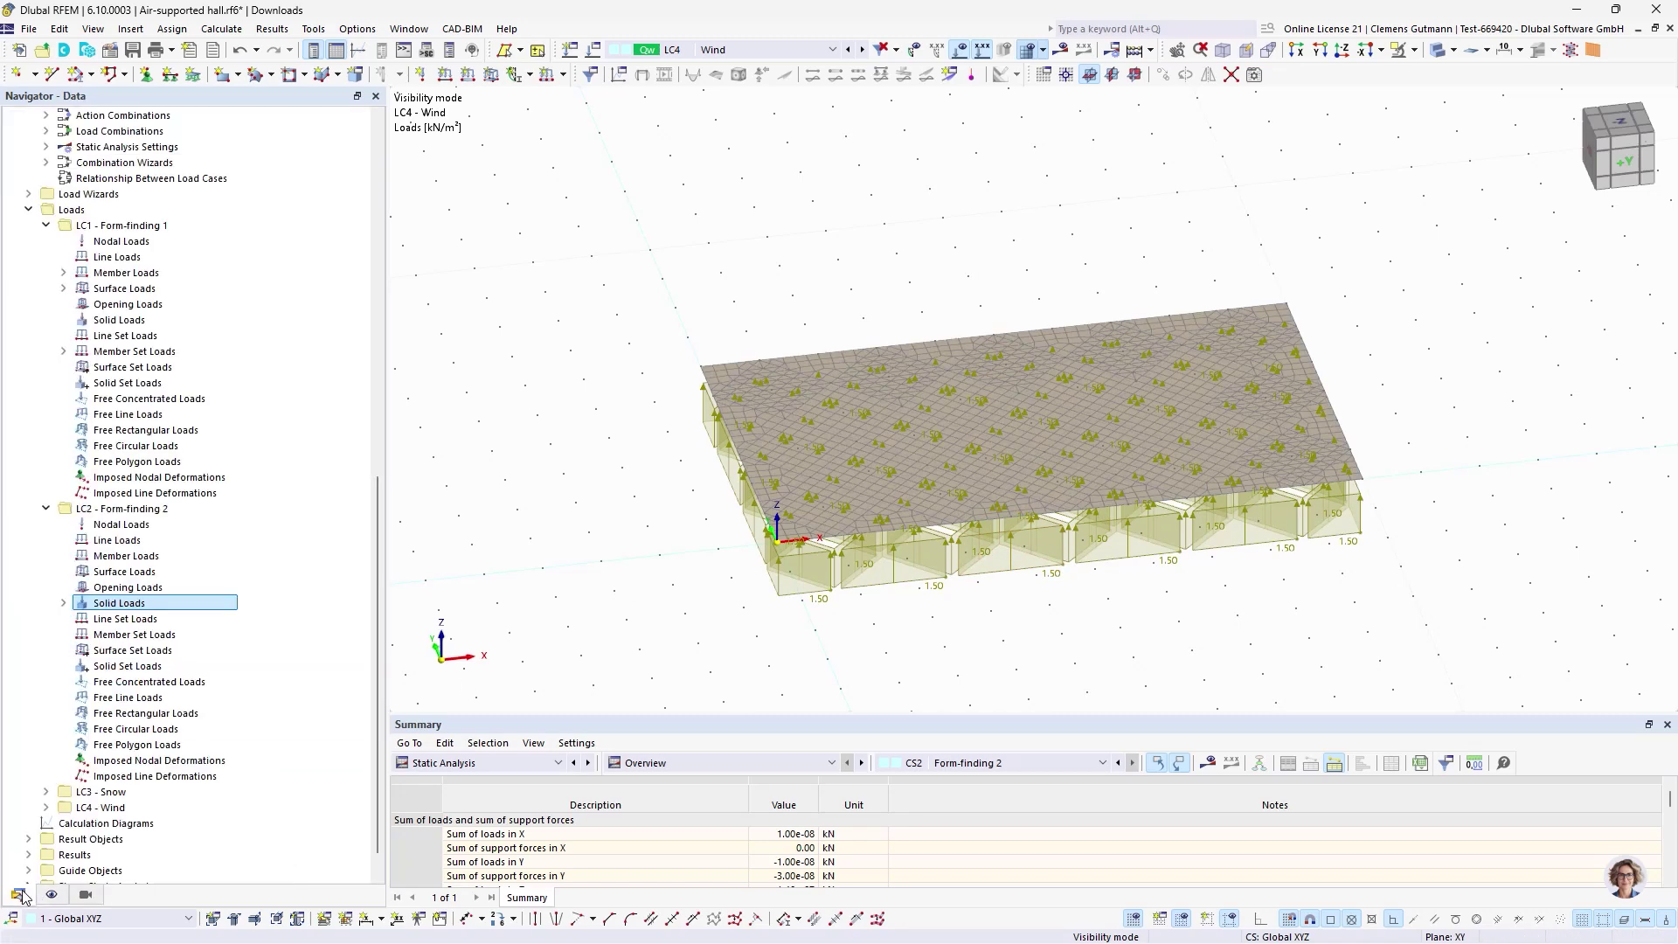
pyautogui.scroll(3, 175, 577)
pyautogui.click(27, 448)
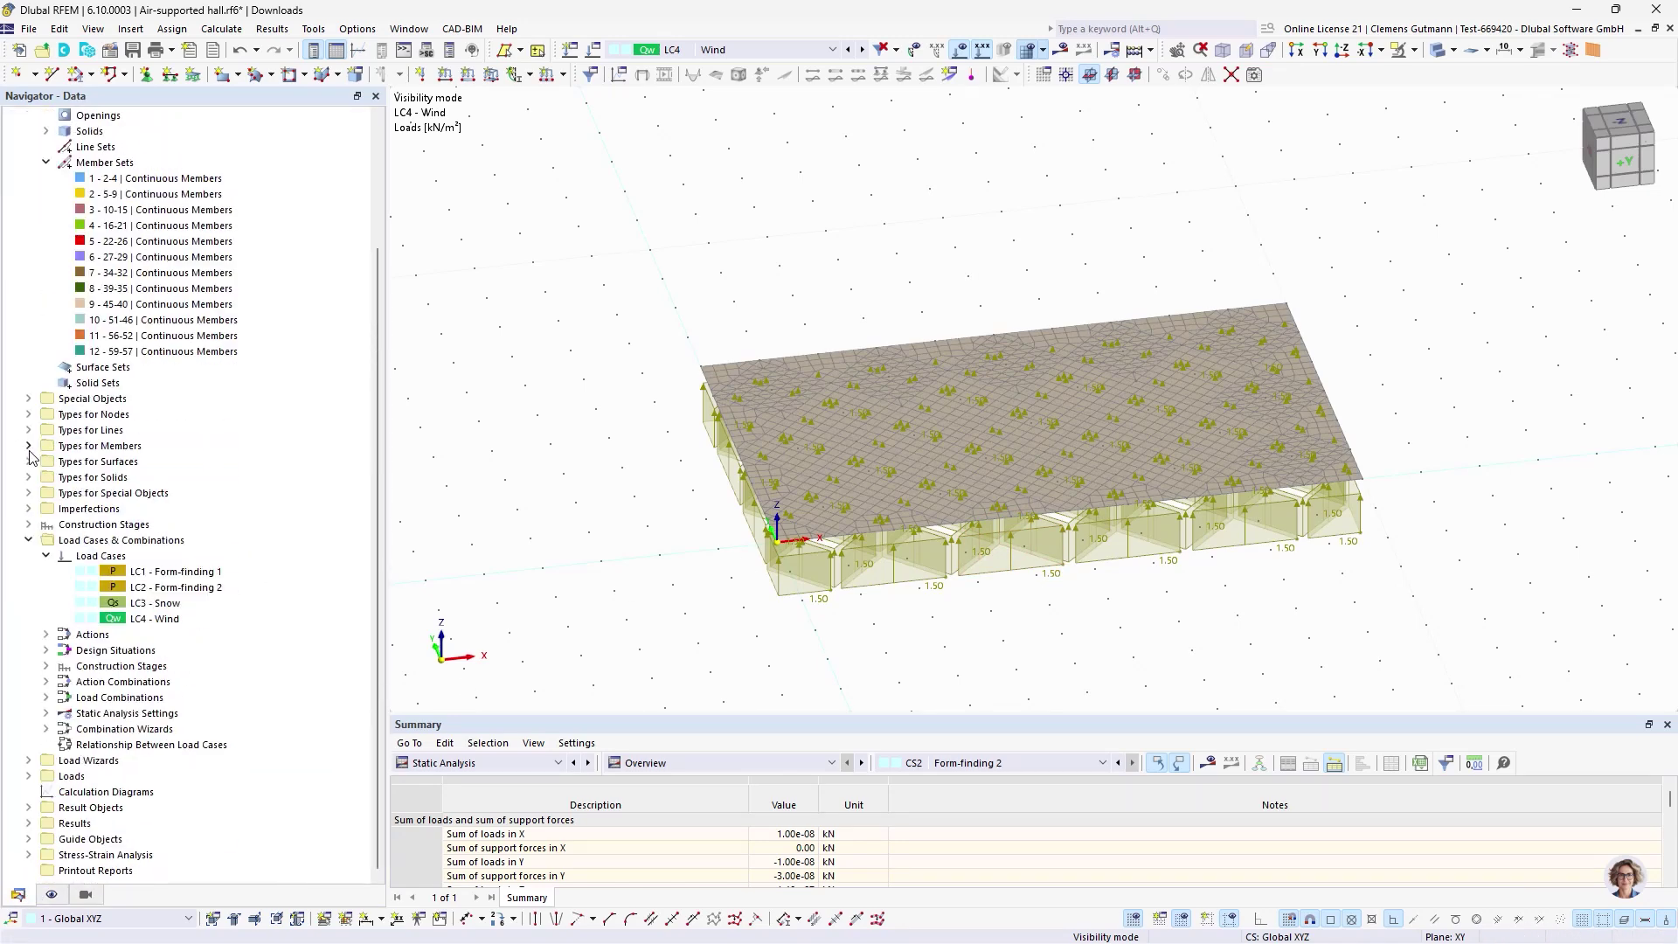
pyautogui.click(29, 547)
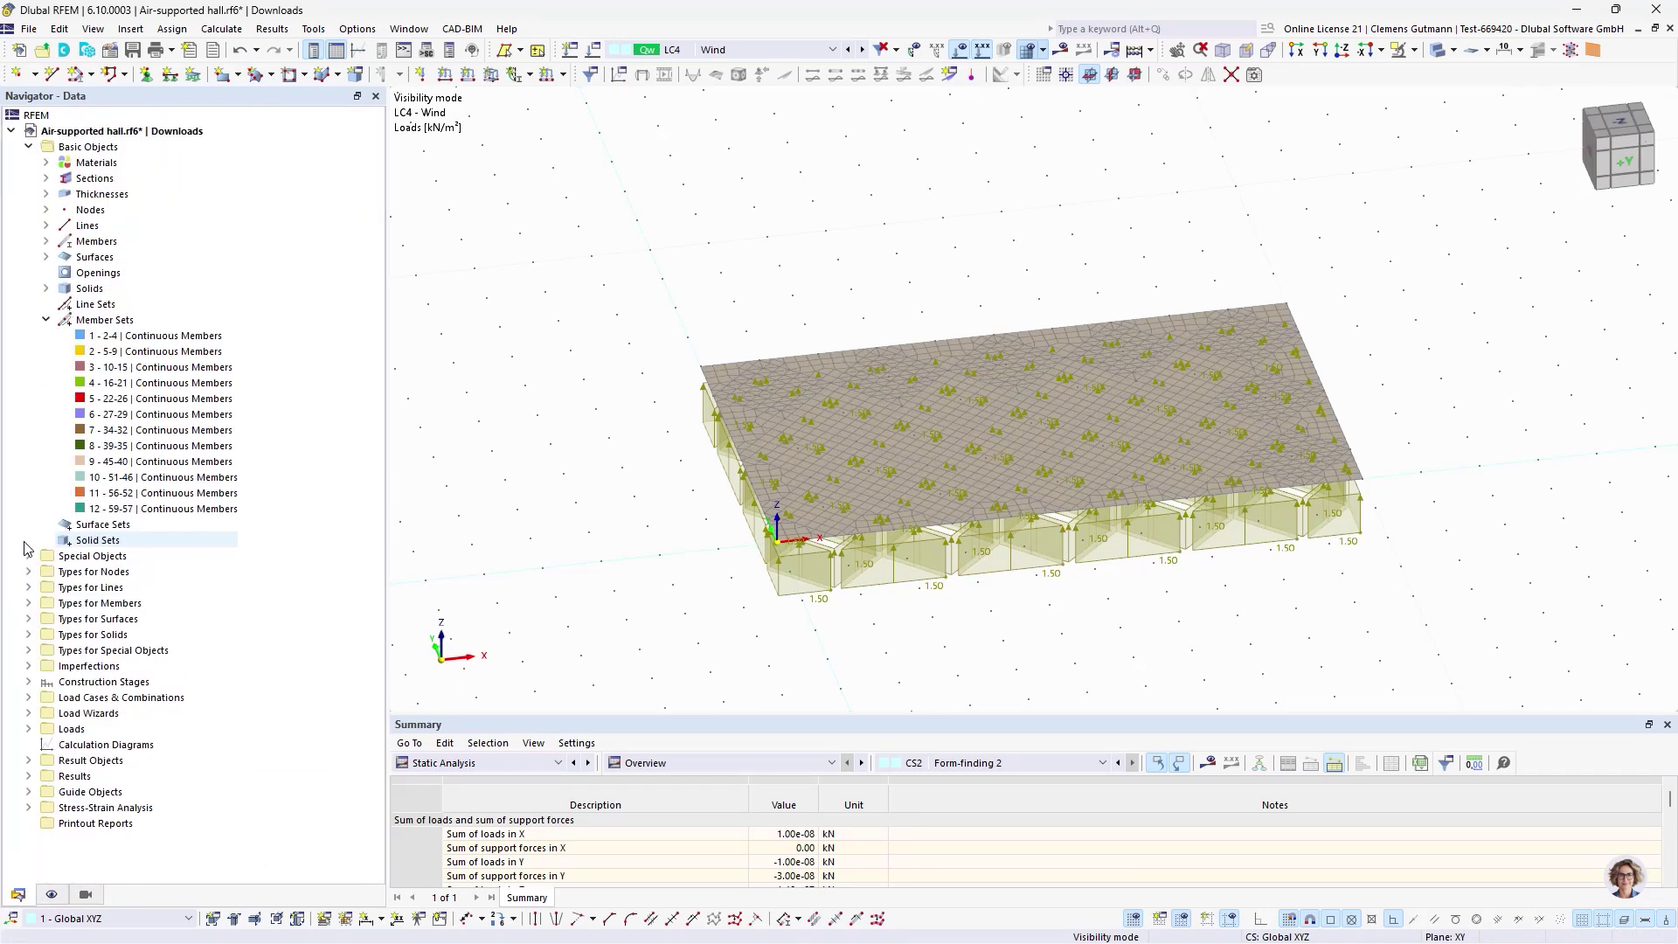
pyautogui.click(29, 697)
pyautogui.scroll(-3, 33, 703)
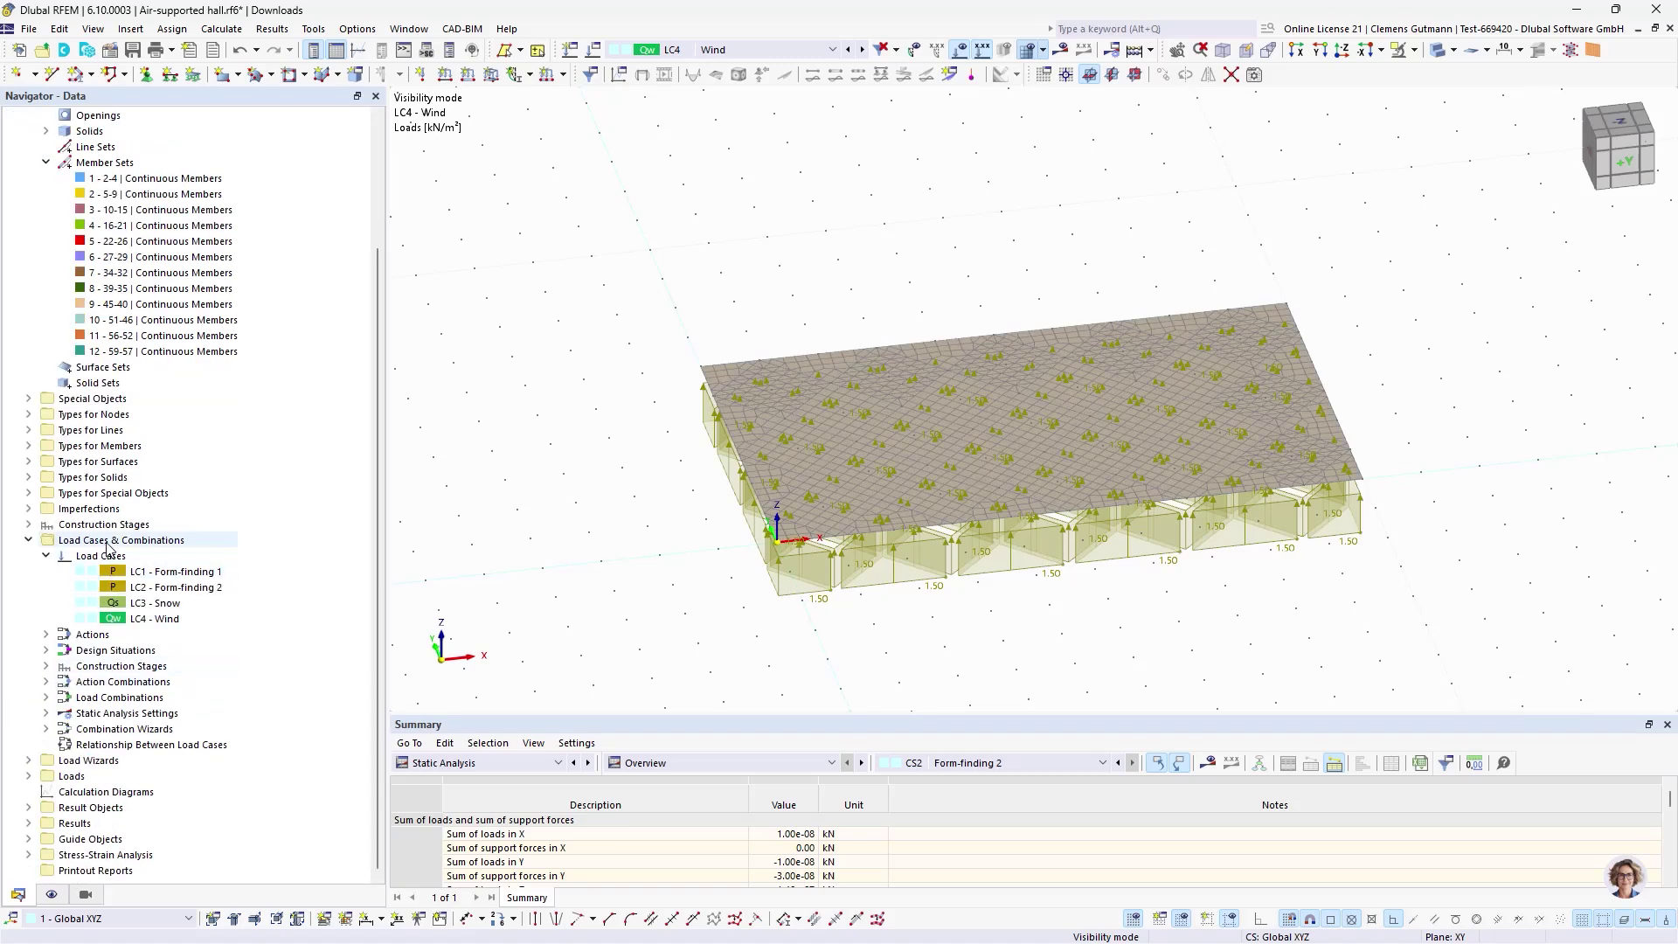
pyautogui.rightClick(109, 540)
pyautogui.click(166, 558)
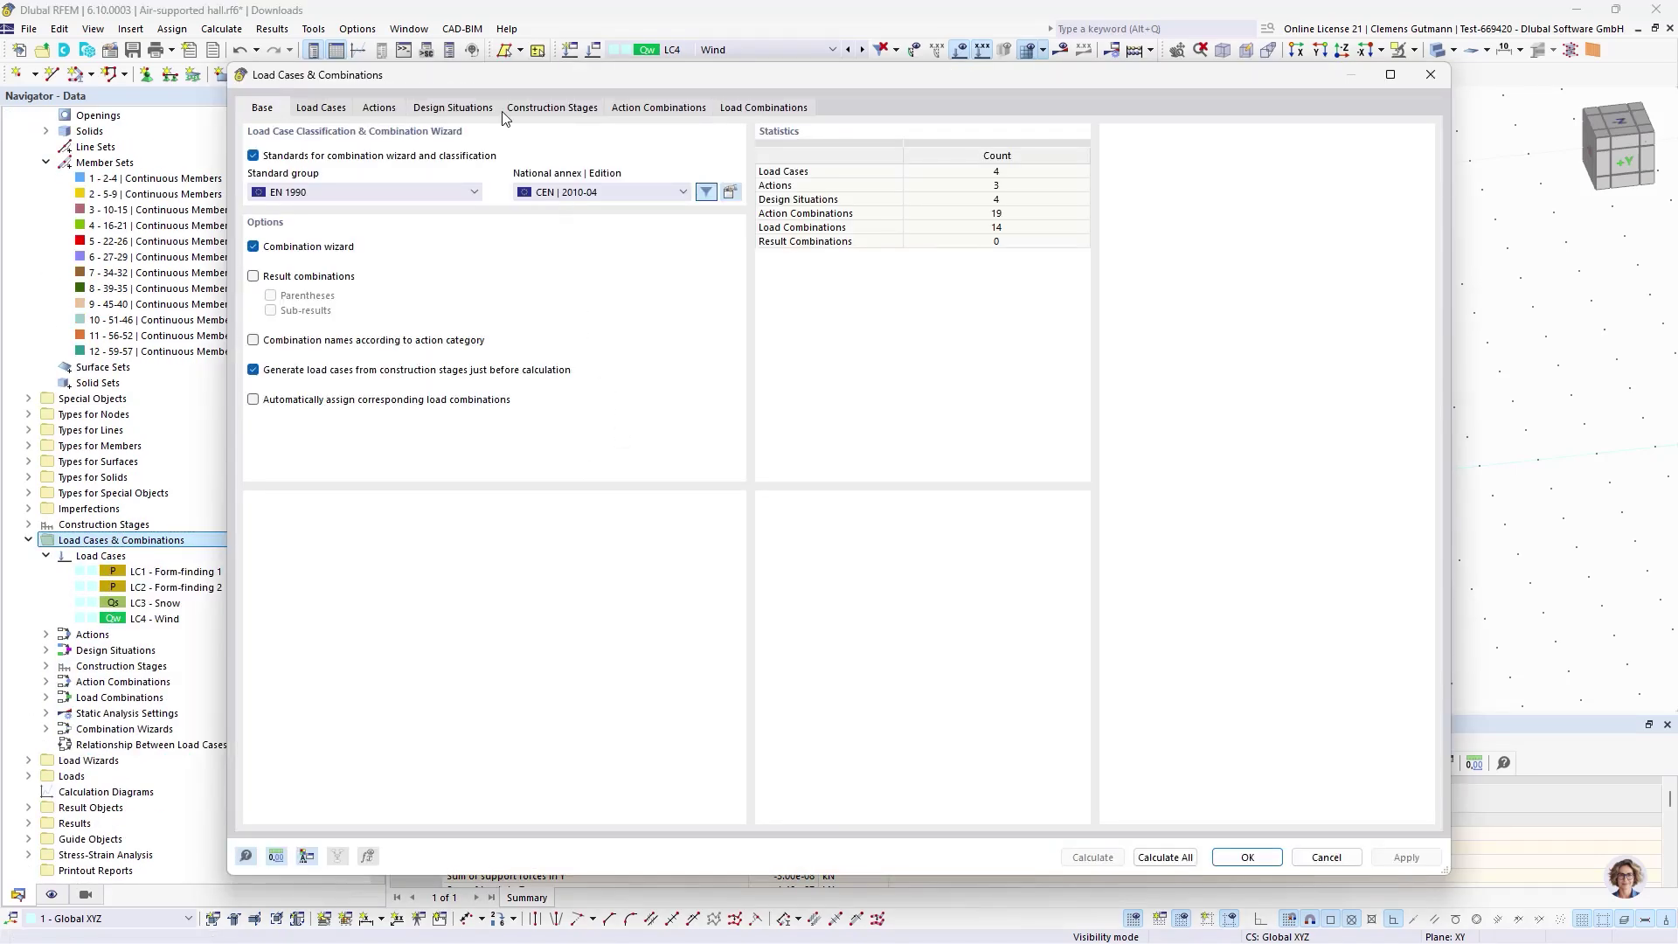
# - Review the load cases and the settings of construction stage CS3 - Design
pyautogui.click(340, 111)
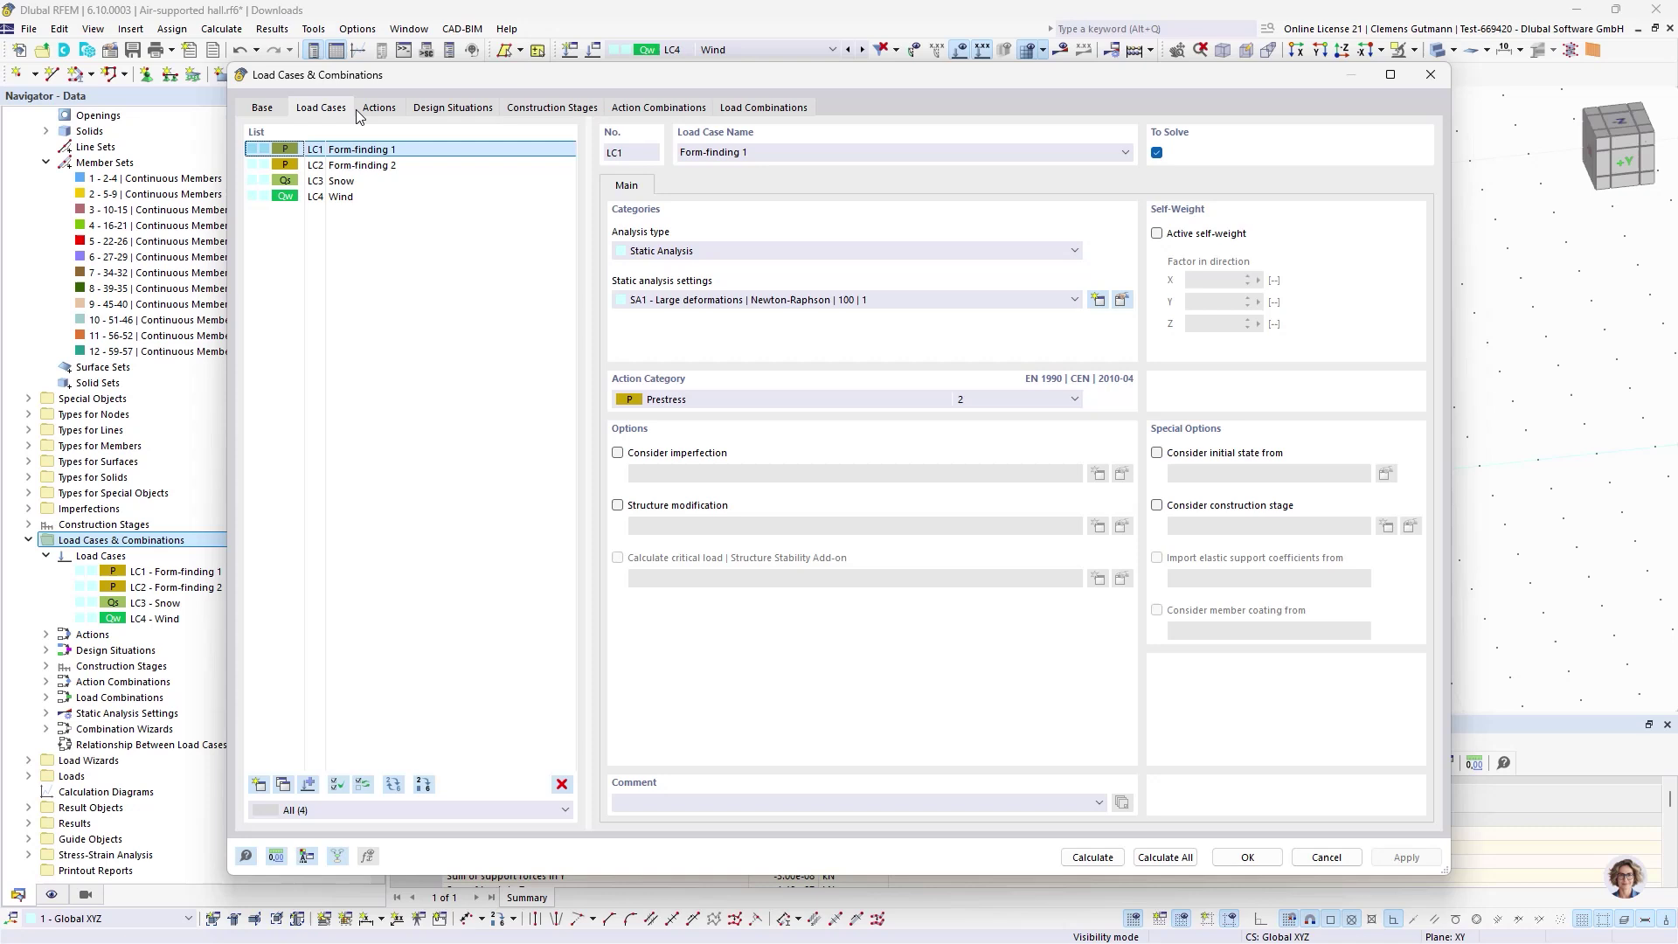
pyautogui.click(540, 109)
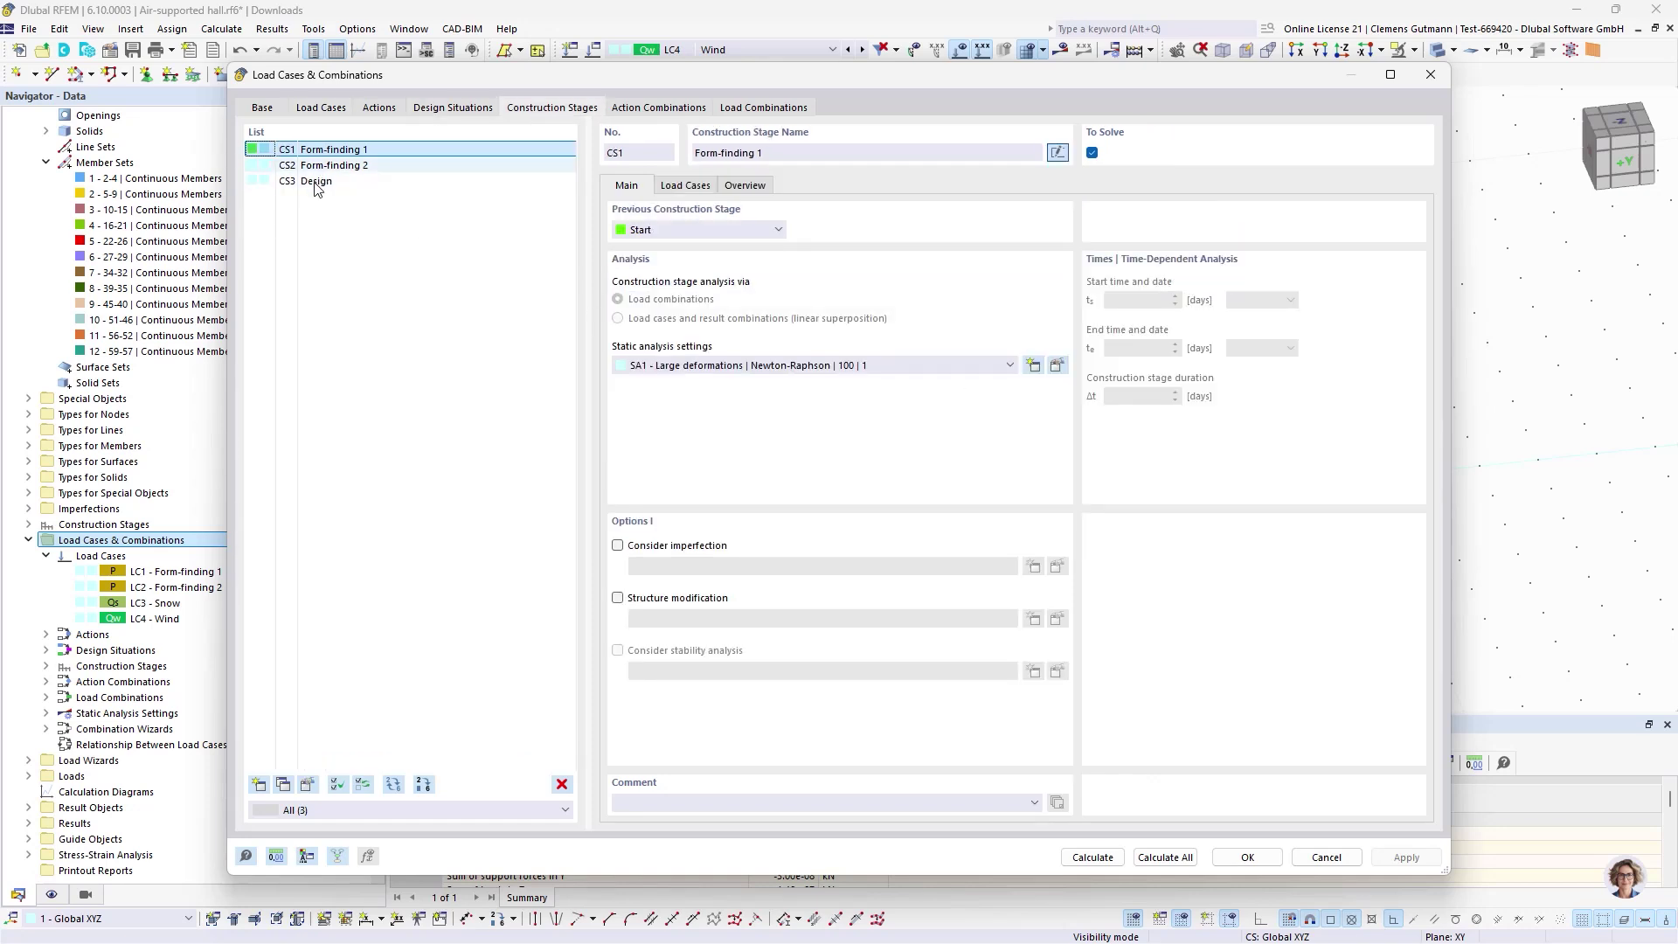
pyautogui.click(435, 183)
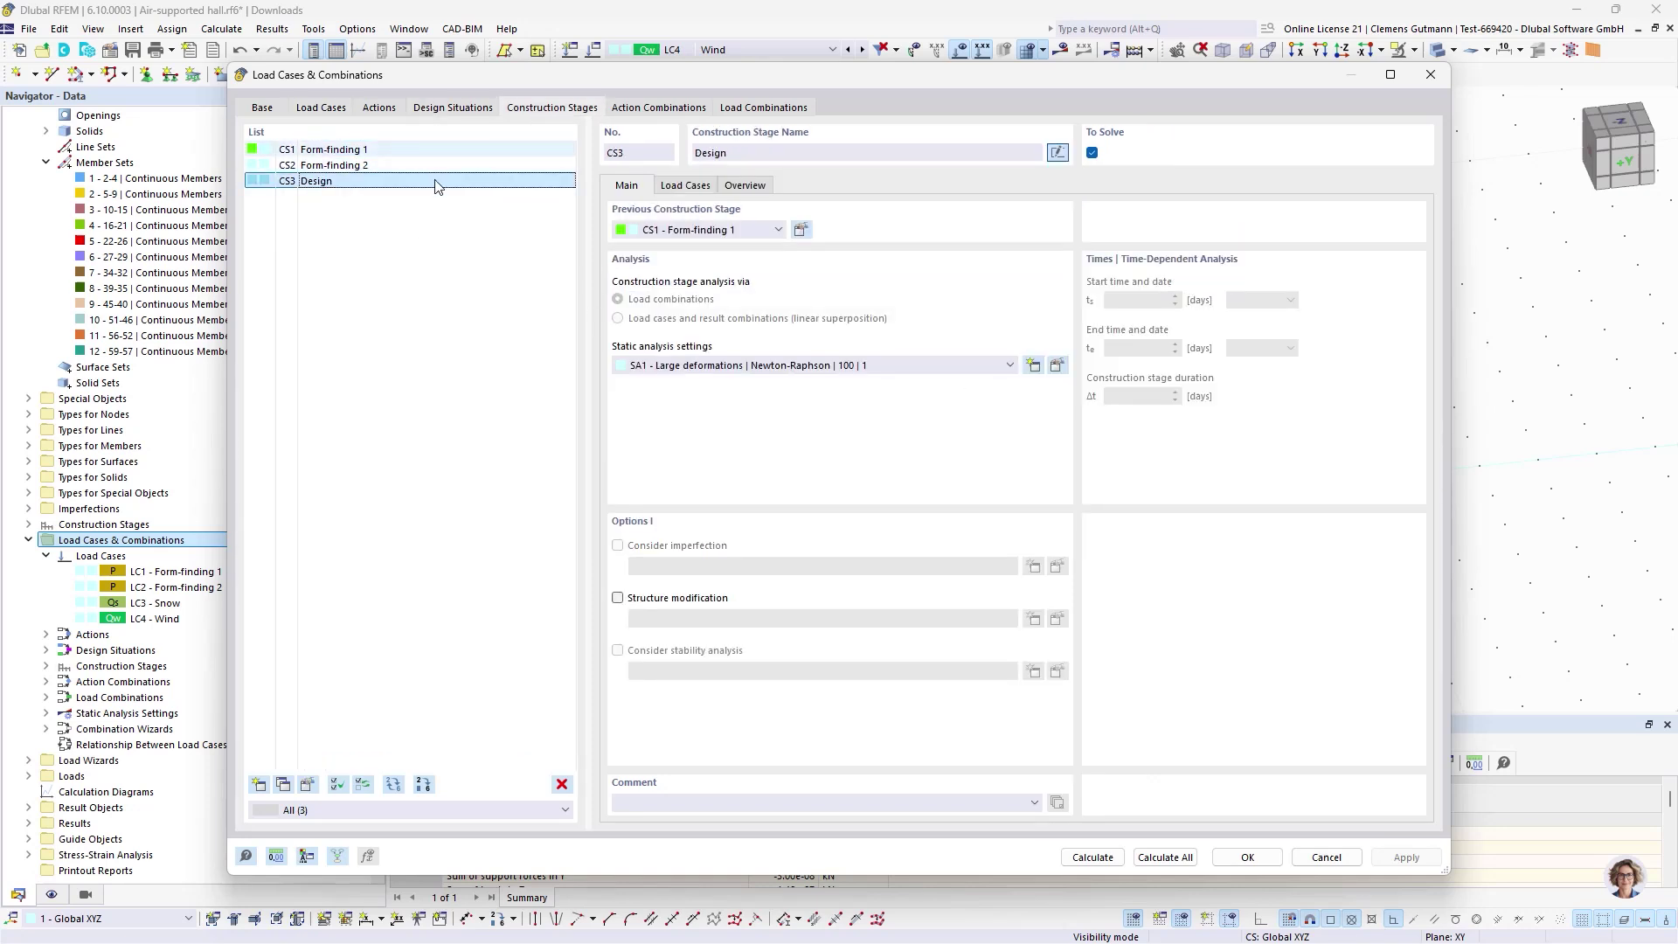
# - Delete the four existing design situations DS1 to DS4
pyautogui.click(442, 108)
pyautogui.keyDown('shift'); pyautogui.click(368, 197); pyautogui.keyUp('shift')
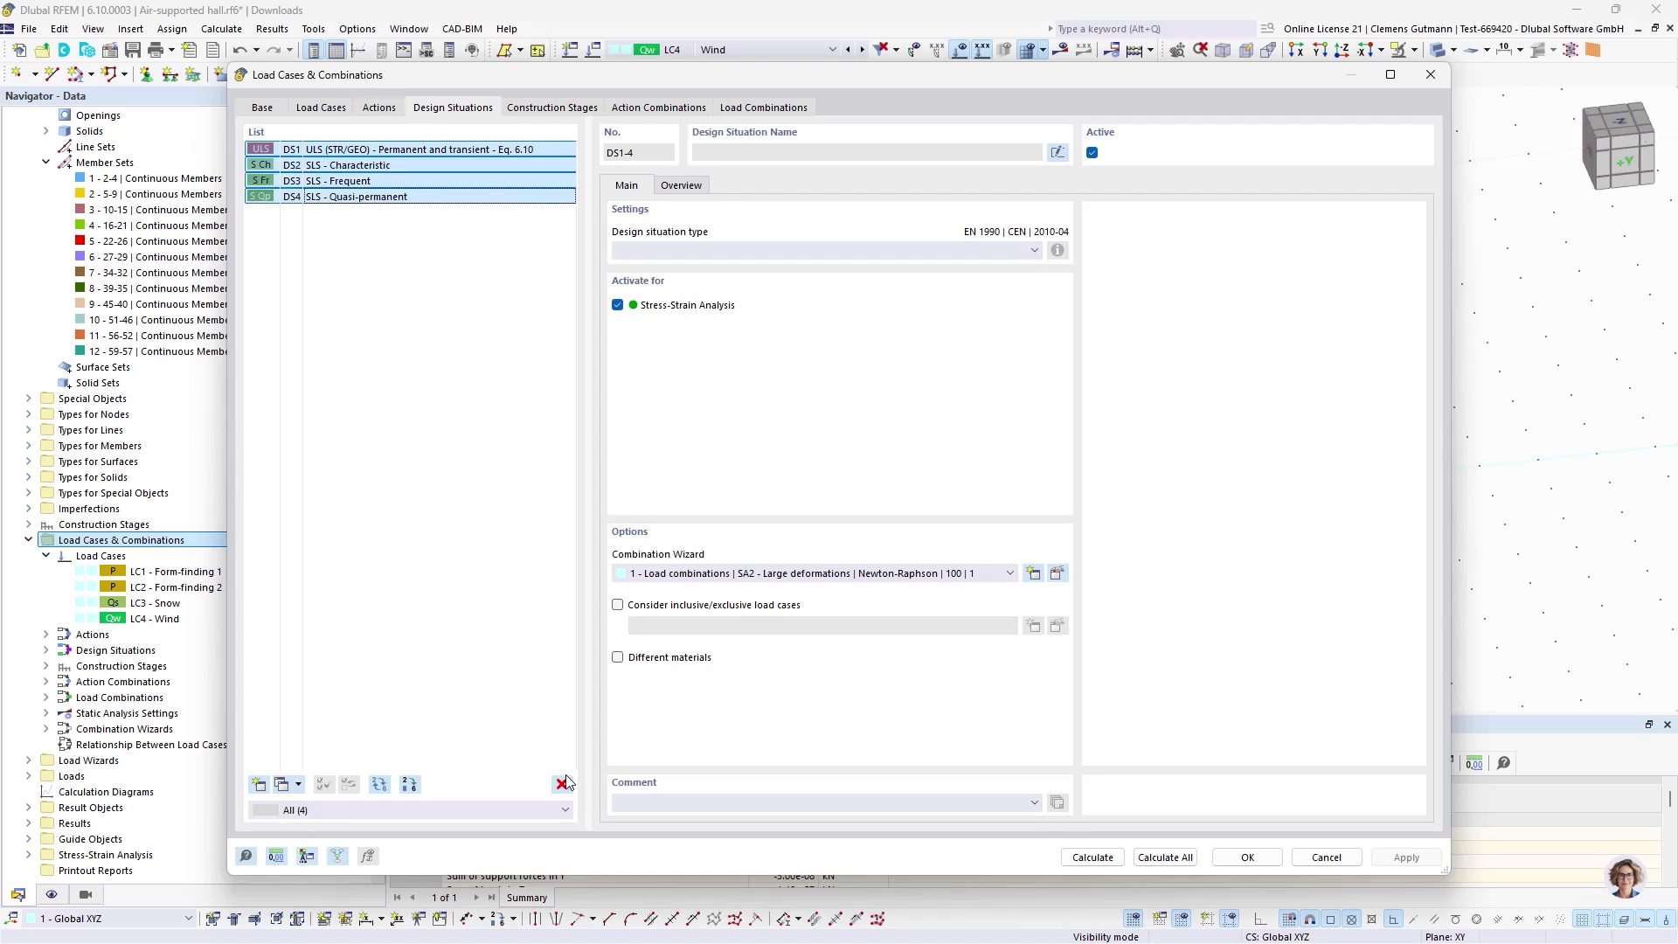
pyautogui.press('Delete')
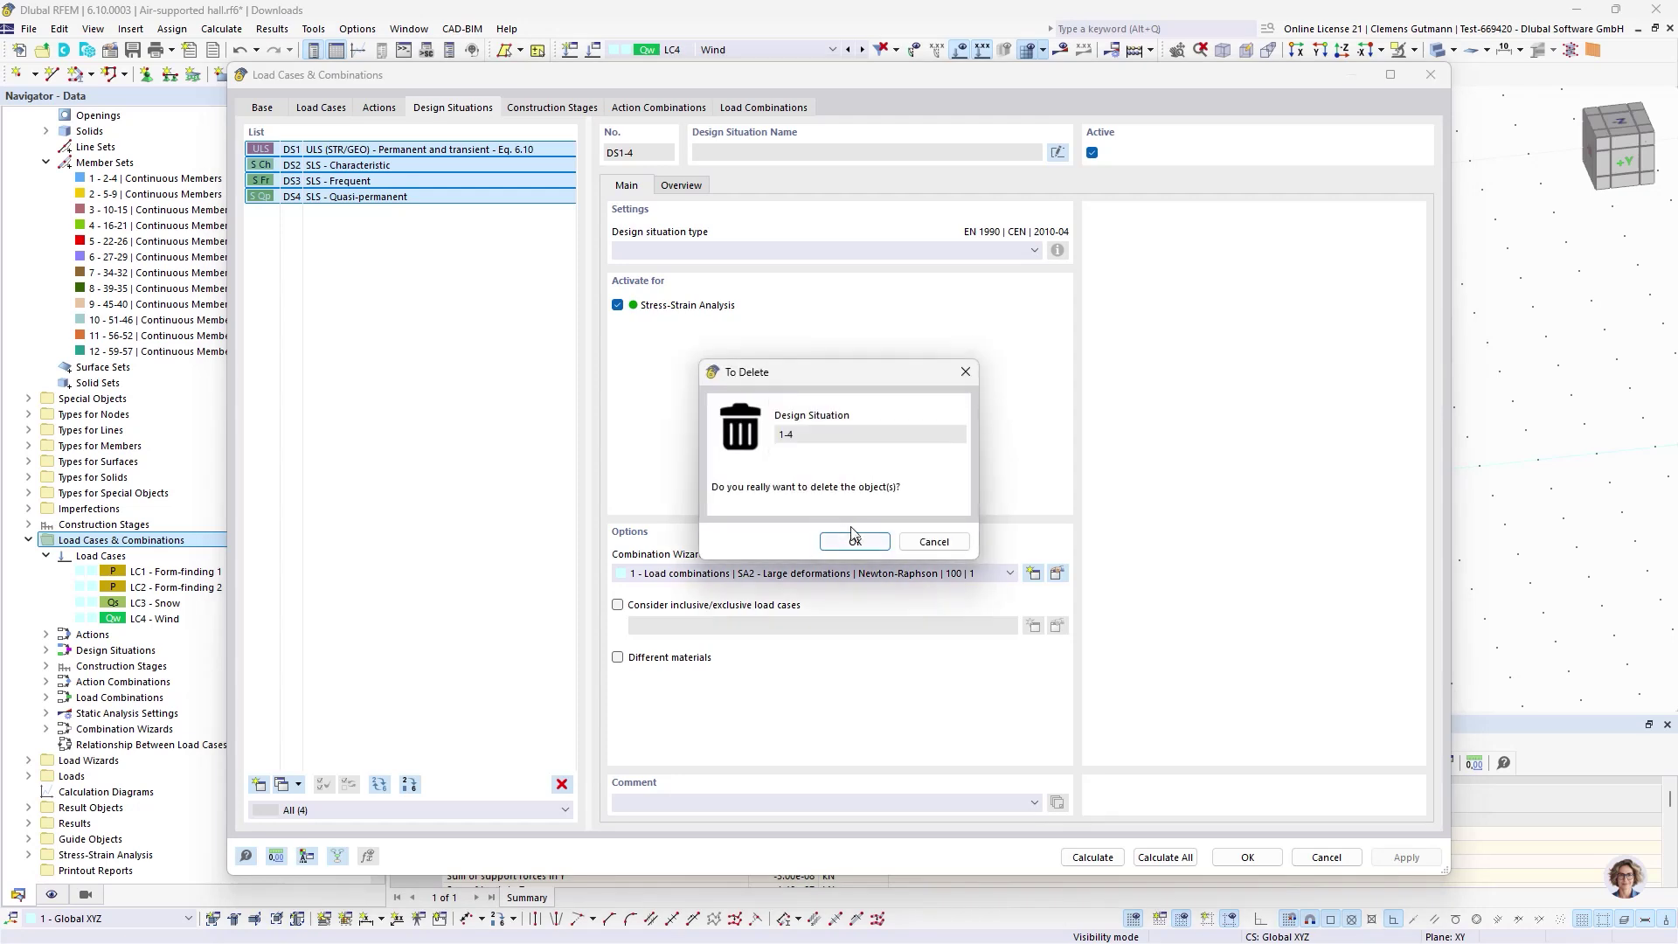
pyautogui.click(860, 543)
# - Create a new design situation of type SLS - Characteristic
pyautogui.click(259, 783)
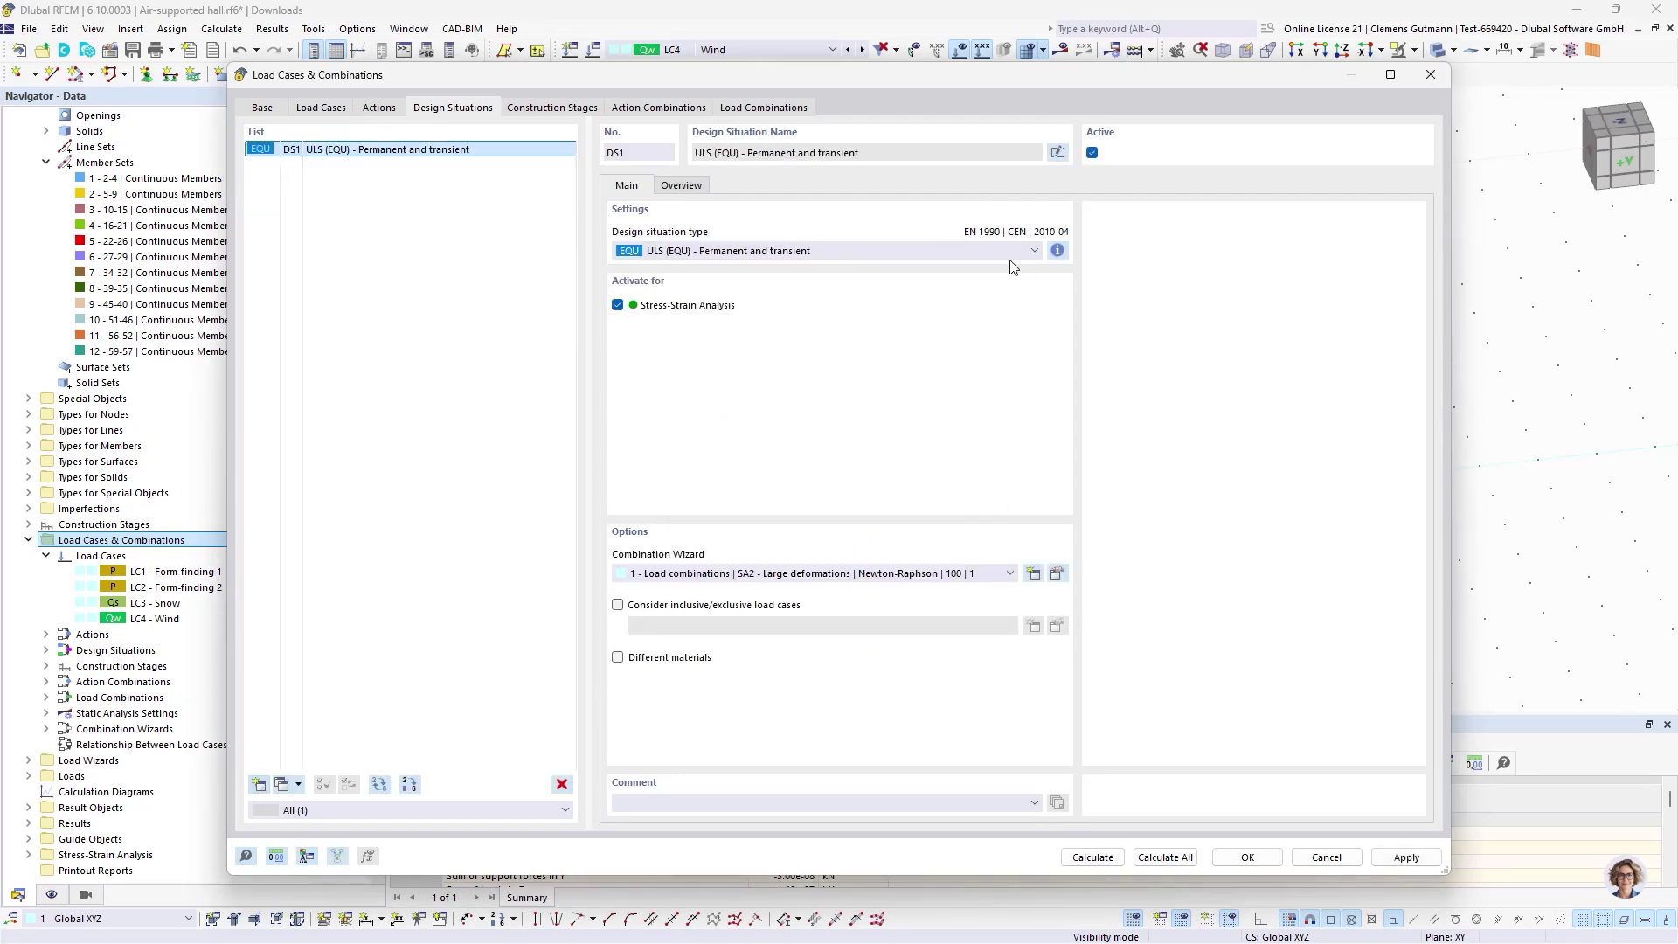
pyautogui.click(778, 251)
pyautogui.click(717, 409)
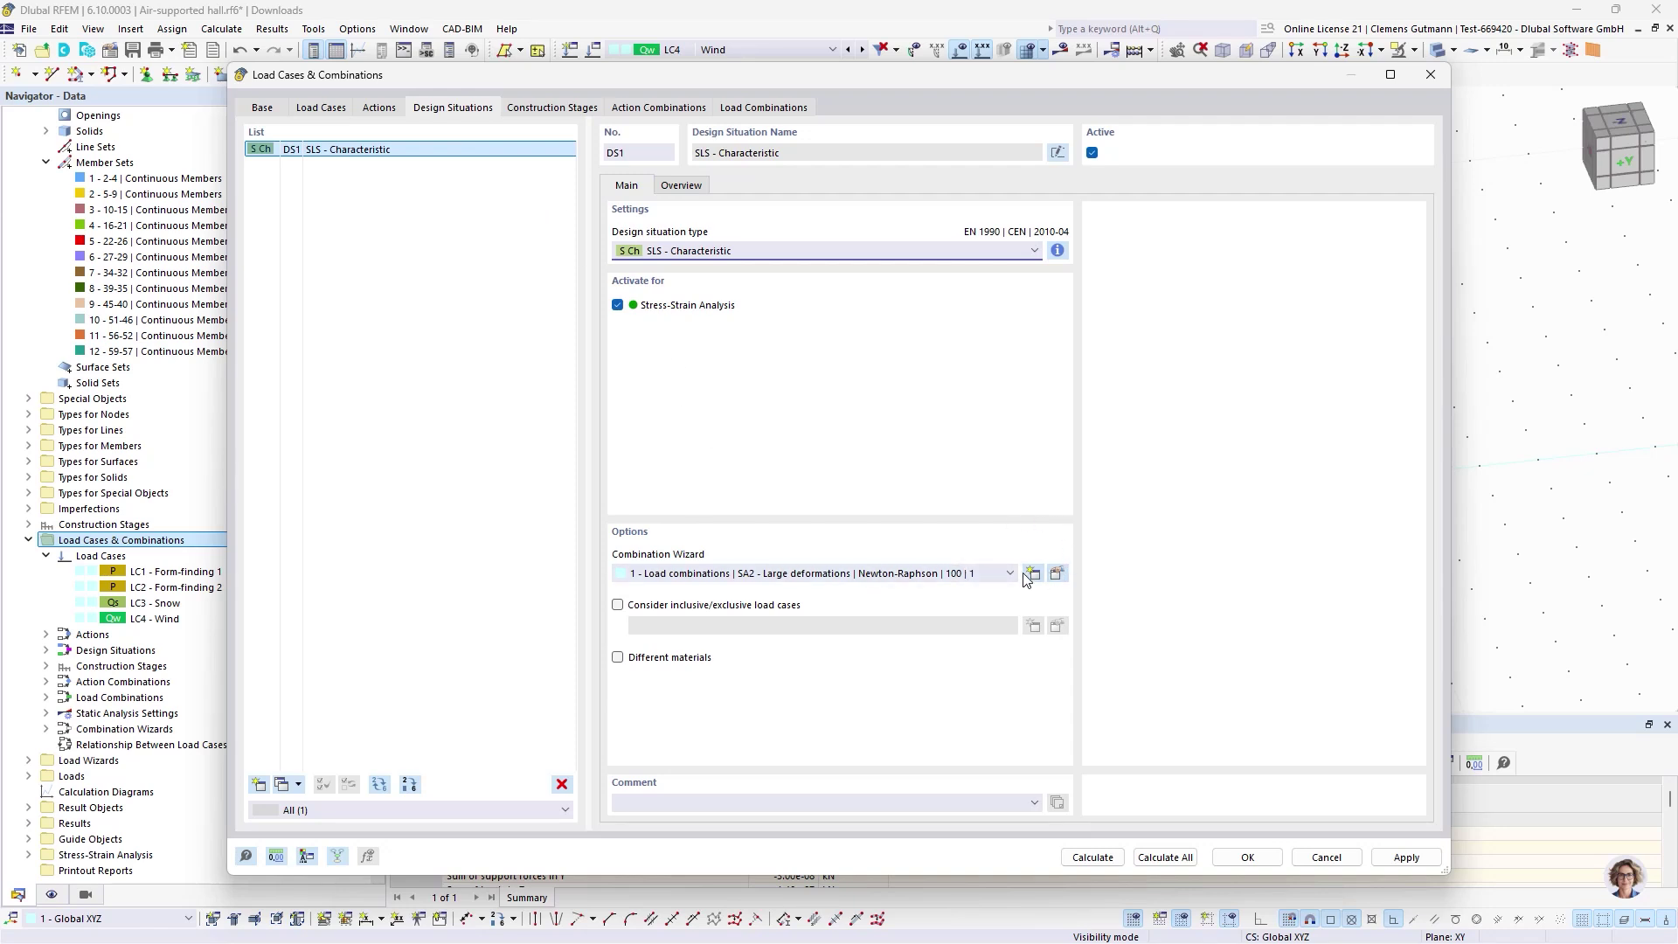
# - Make the SLS situation's combination wizard consider the initial state from construction stage CS3 - Design, and save the load case settings
pyautogui.click(1058, 573)
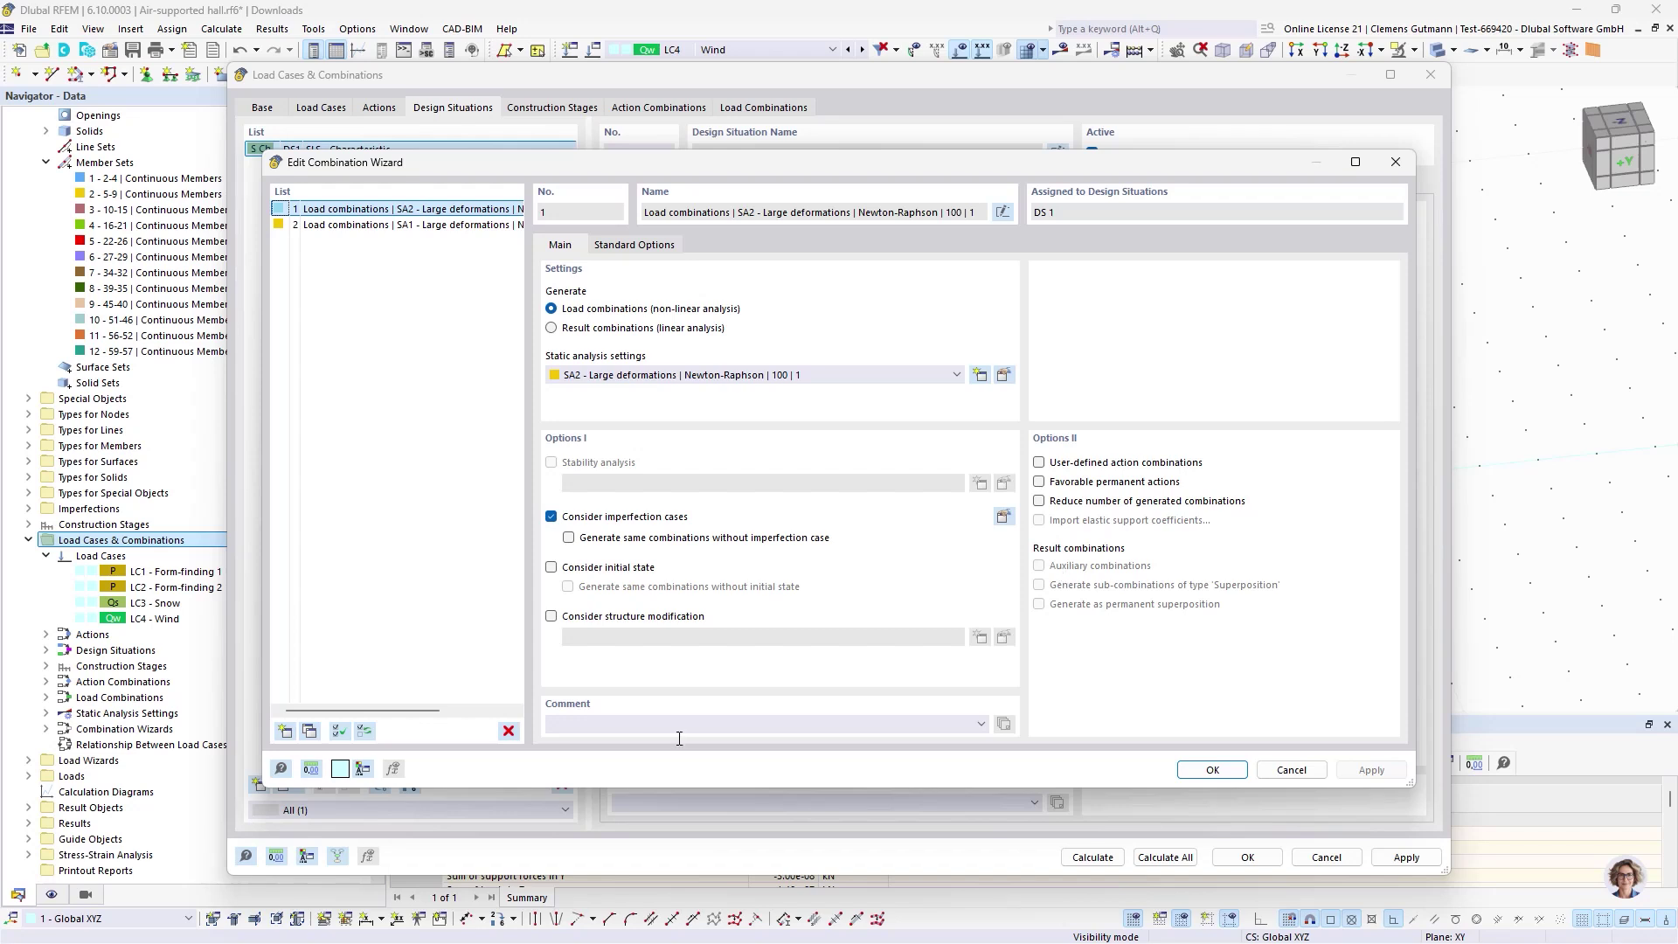
pyautogui.click(551, 567)
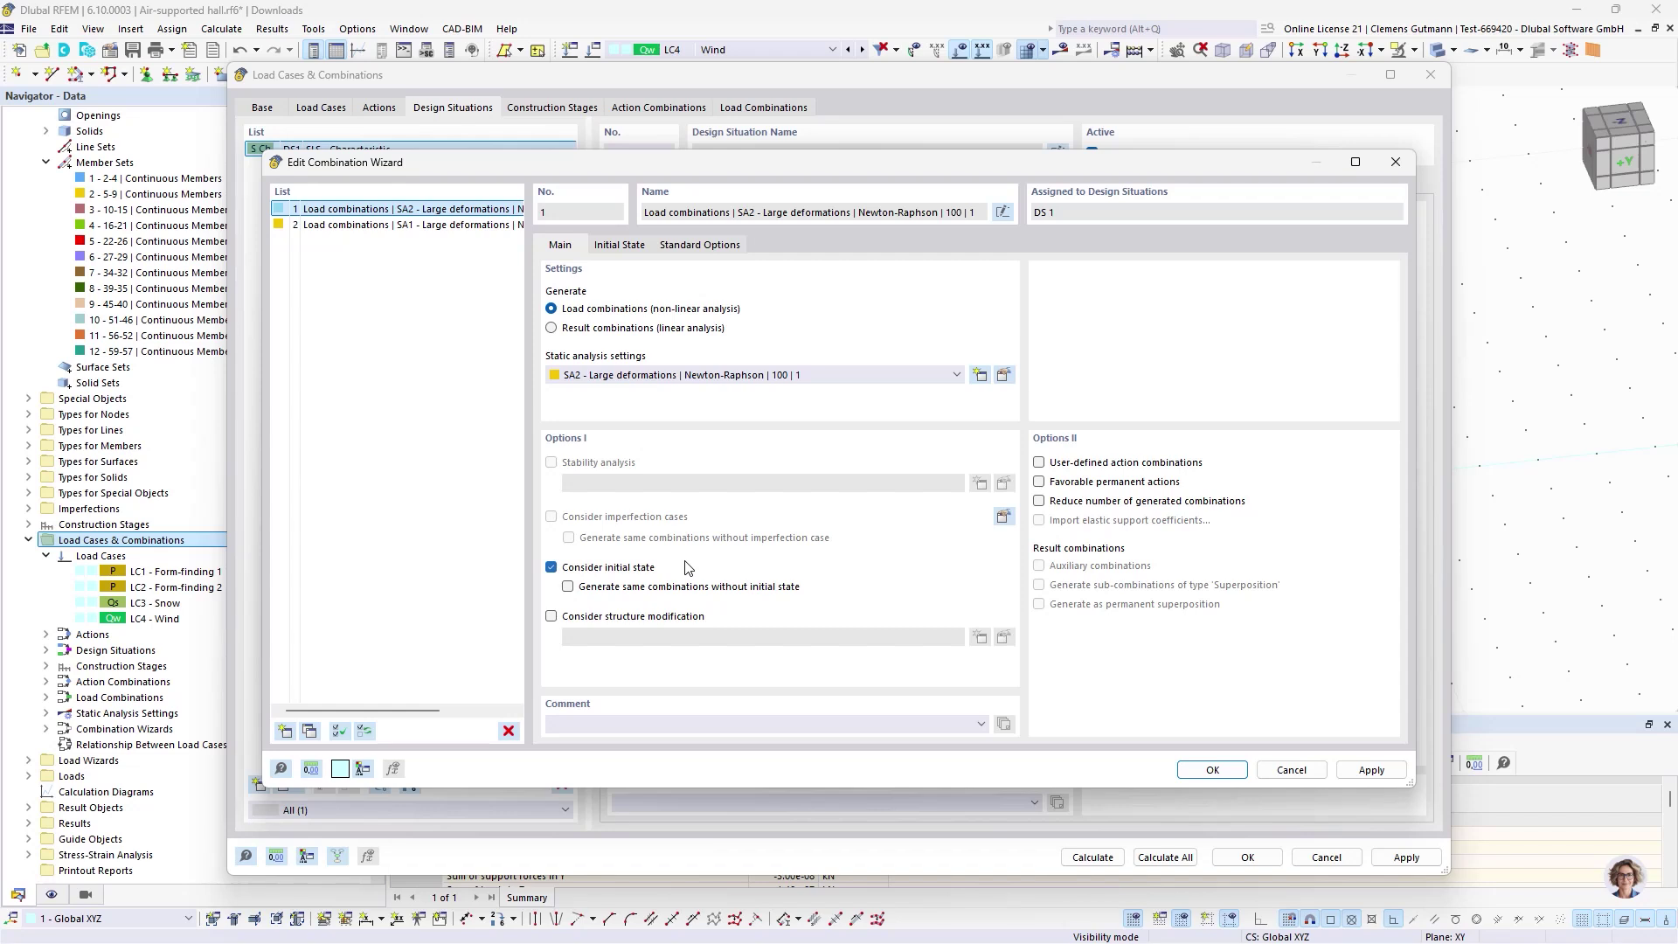
pyautogui.click(641, 248)
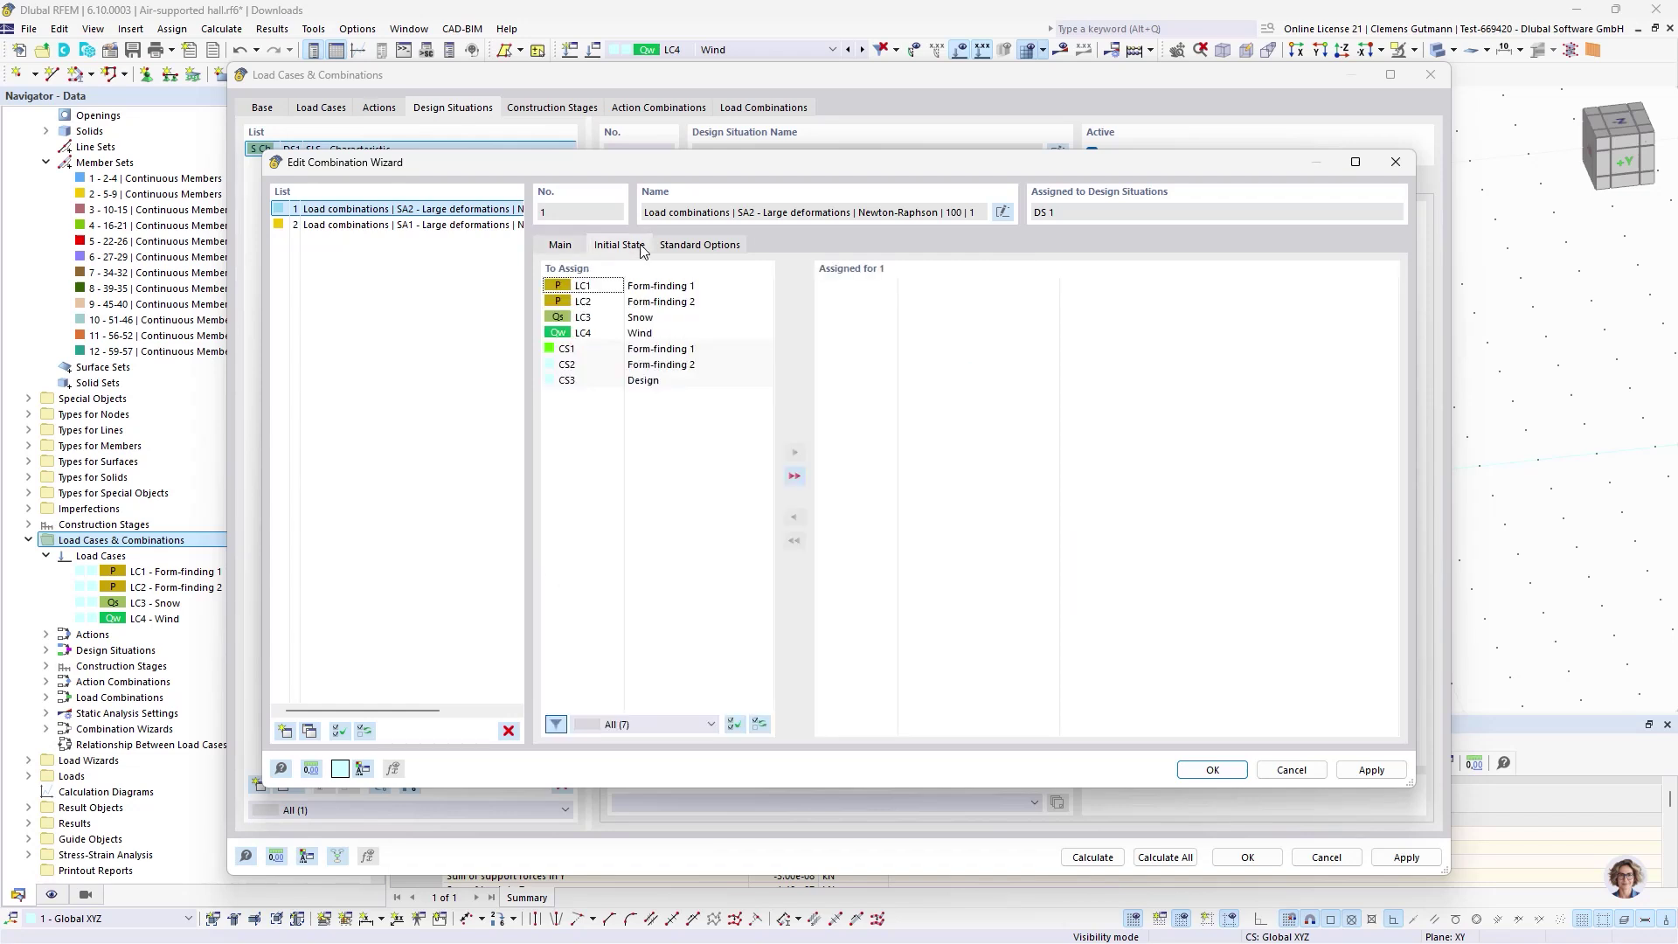
pyautogui.click(614, 381)
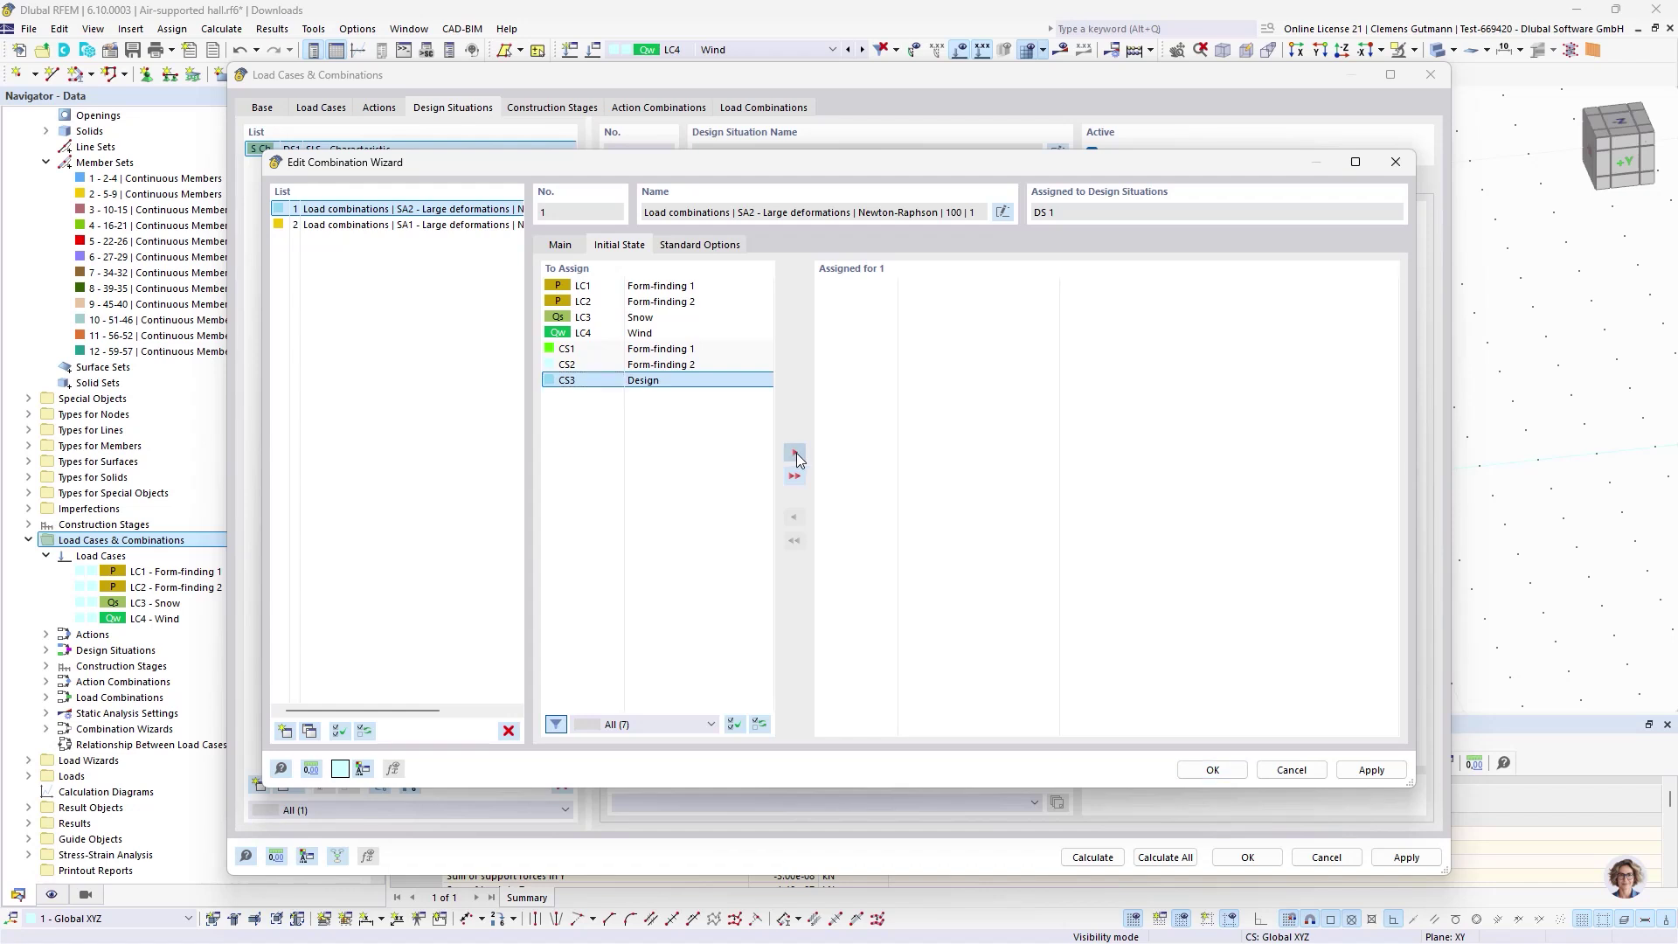
pyautogui.click(794, 453)
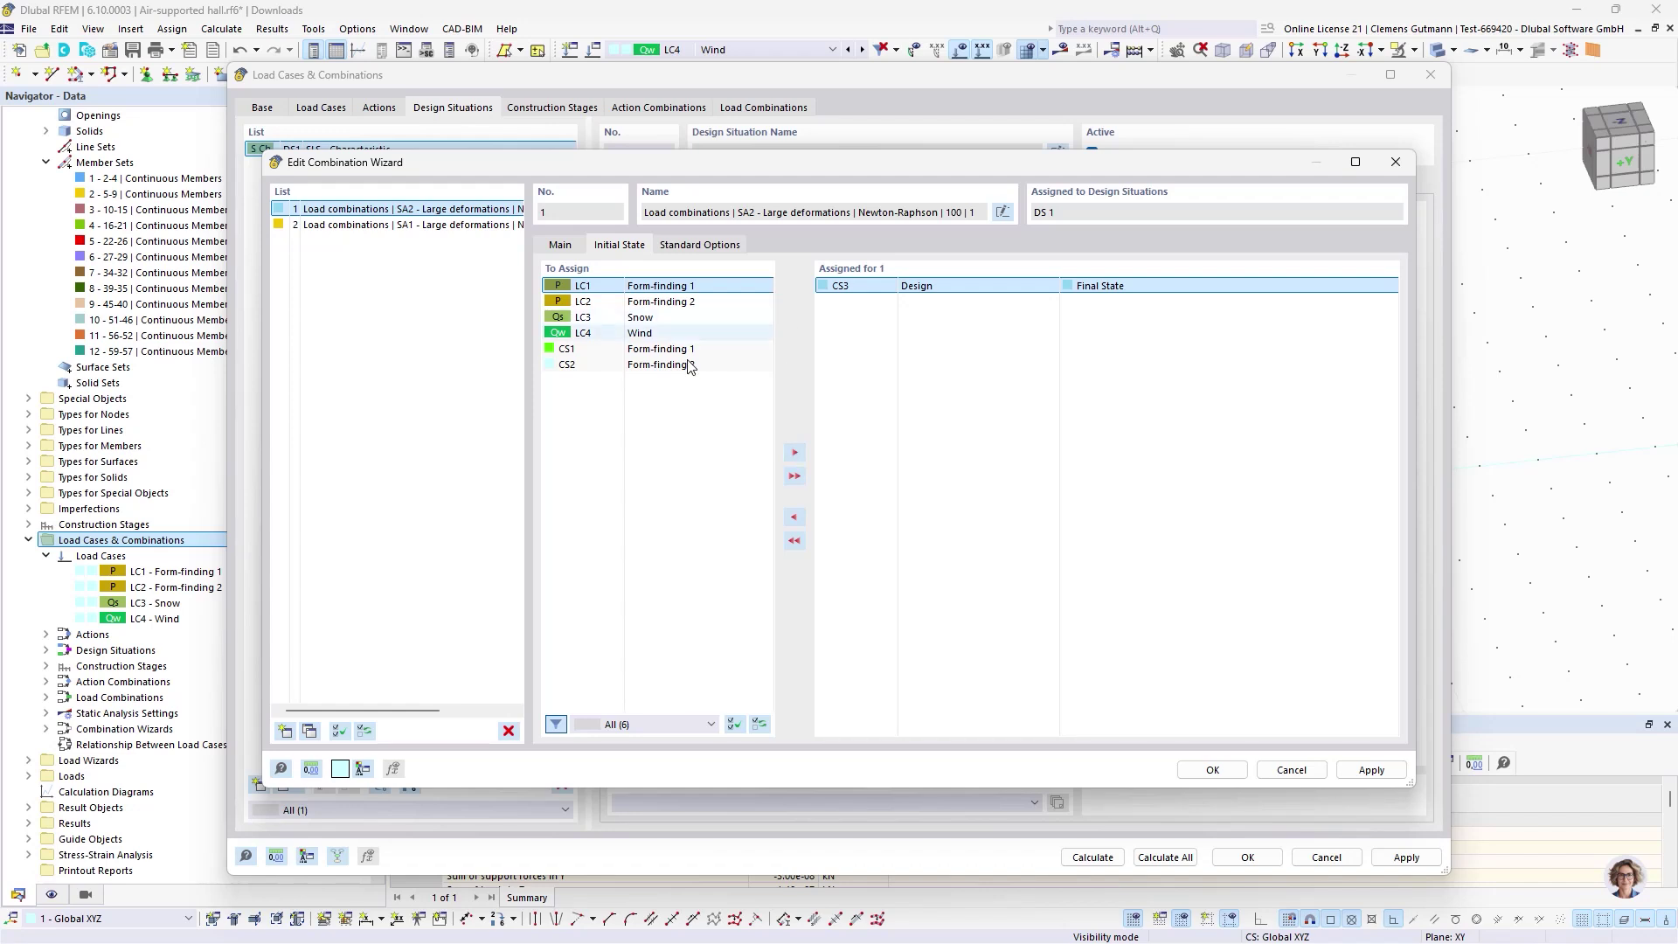
pyautogui.click(566, 351)
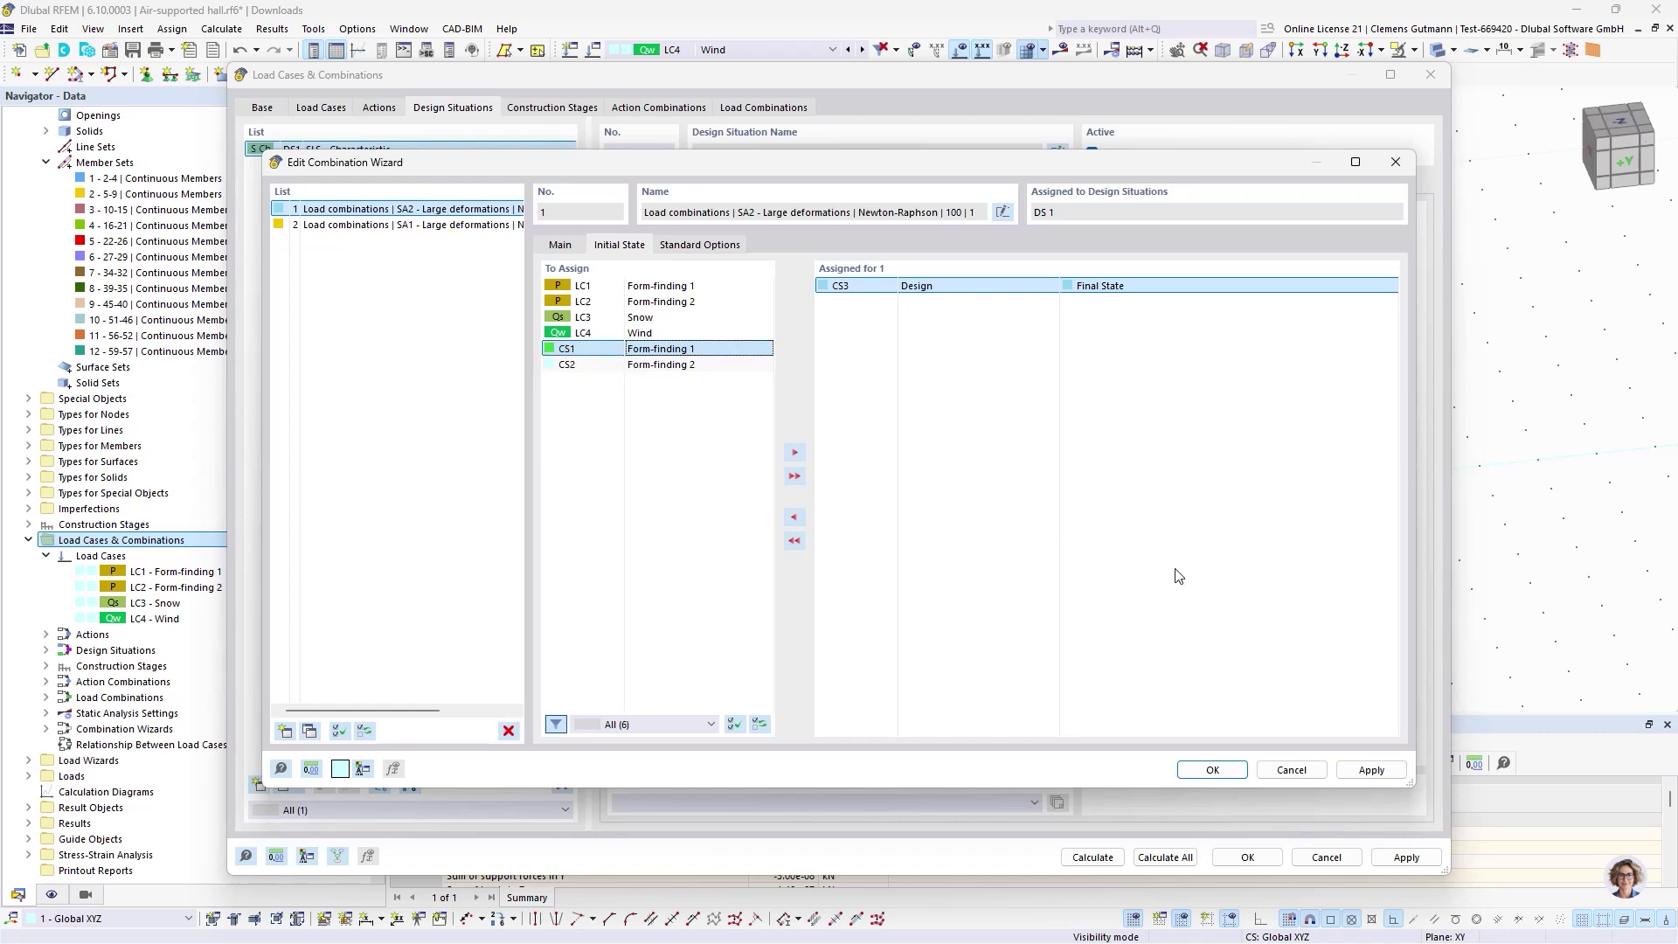
pyautogui.click(1211, 769)
pyautogui.click(1247, 856)
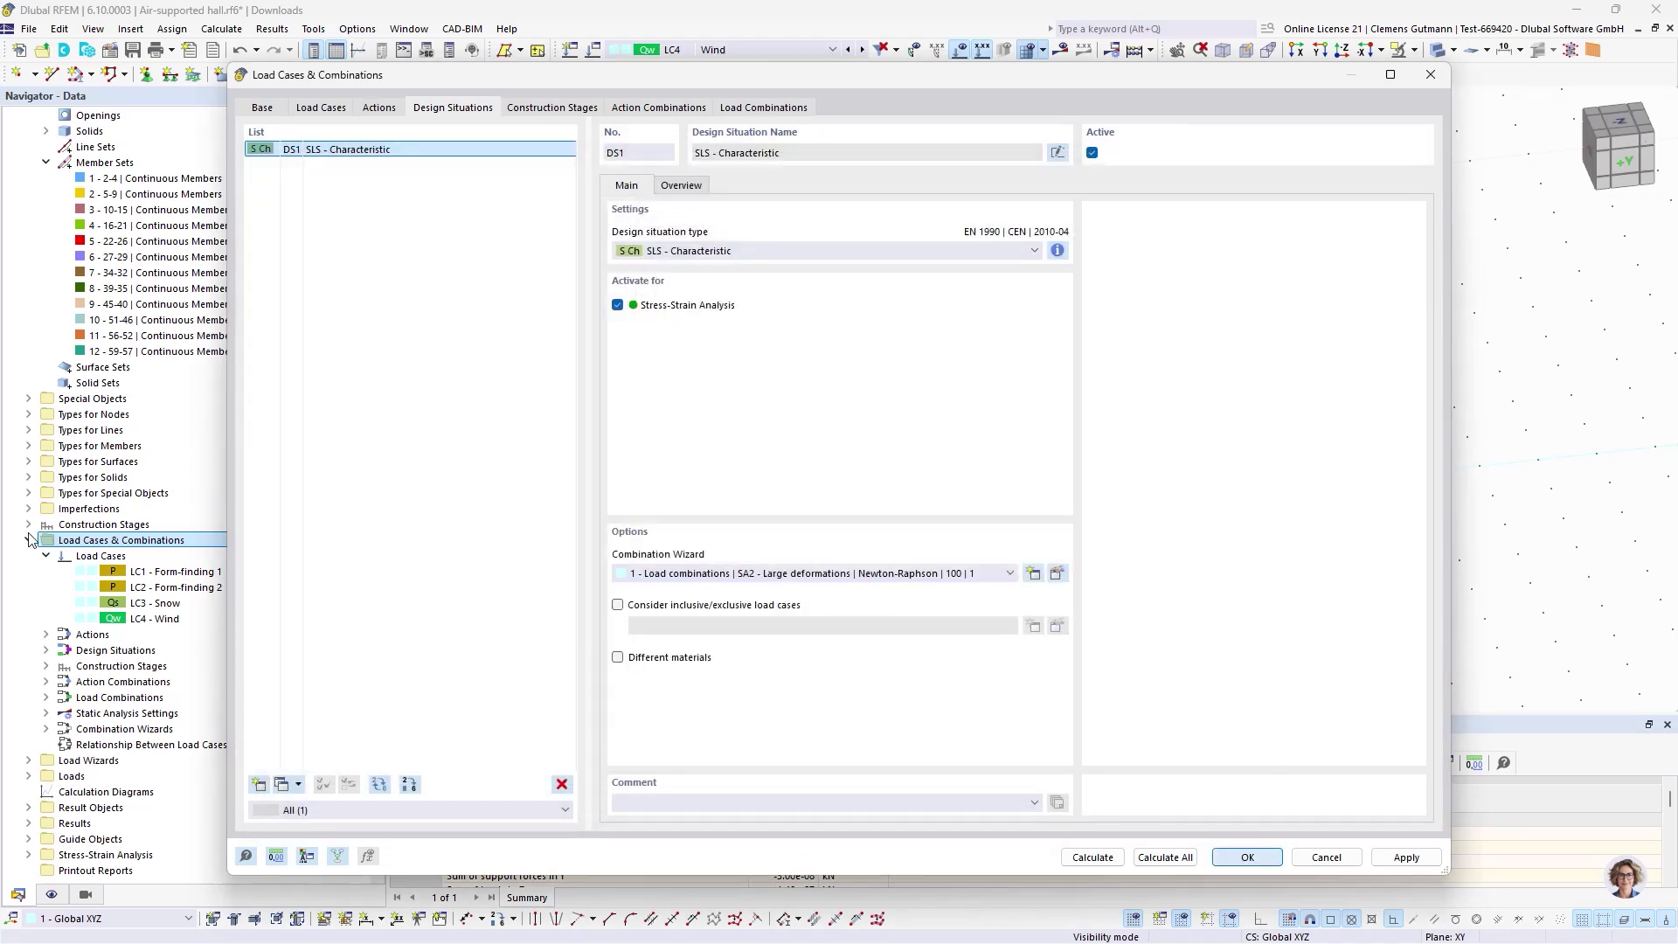
pyautogui.click(29, 524)
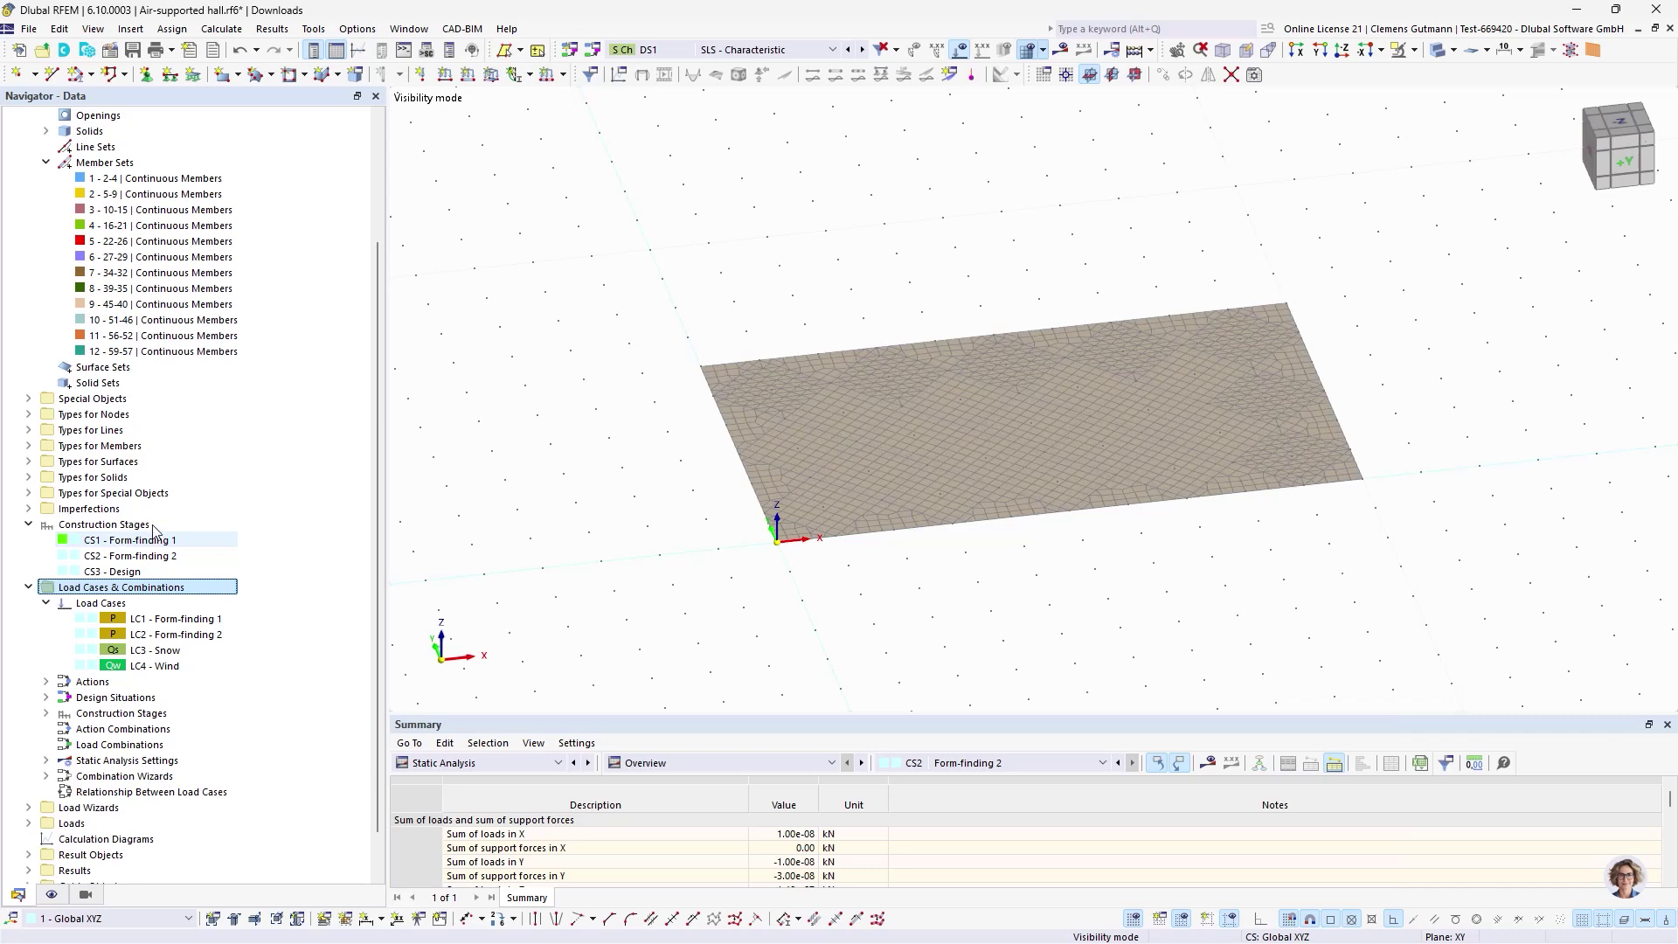
pyautogui.click(155, 536)
pyautogui.rightClick(182, 533)
pyautogui.click(214, 541)
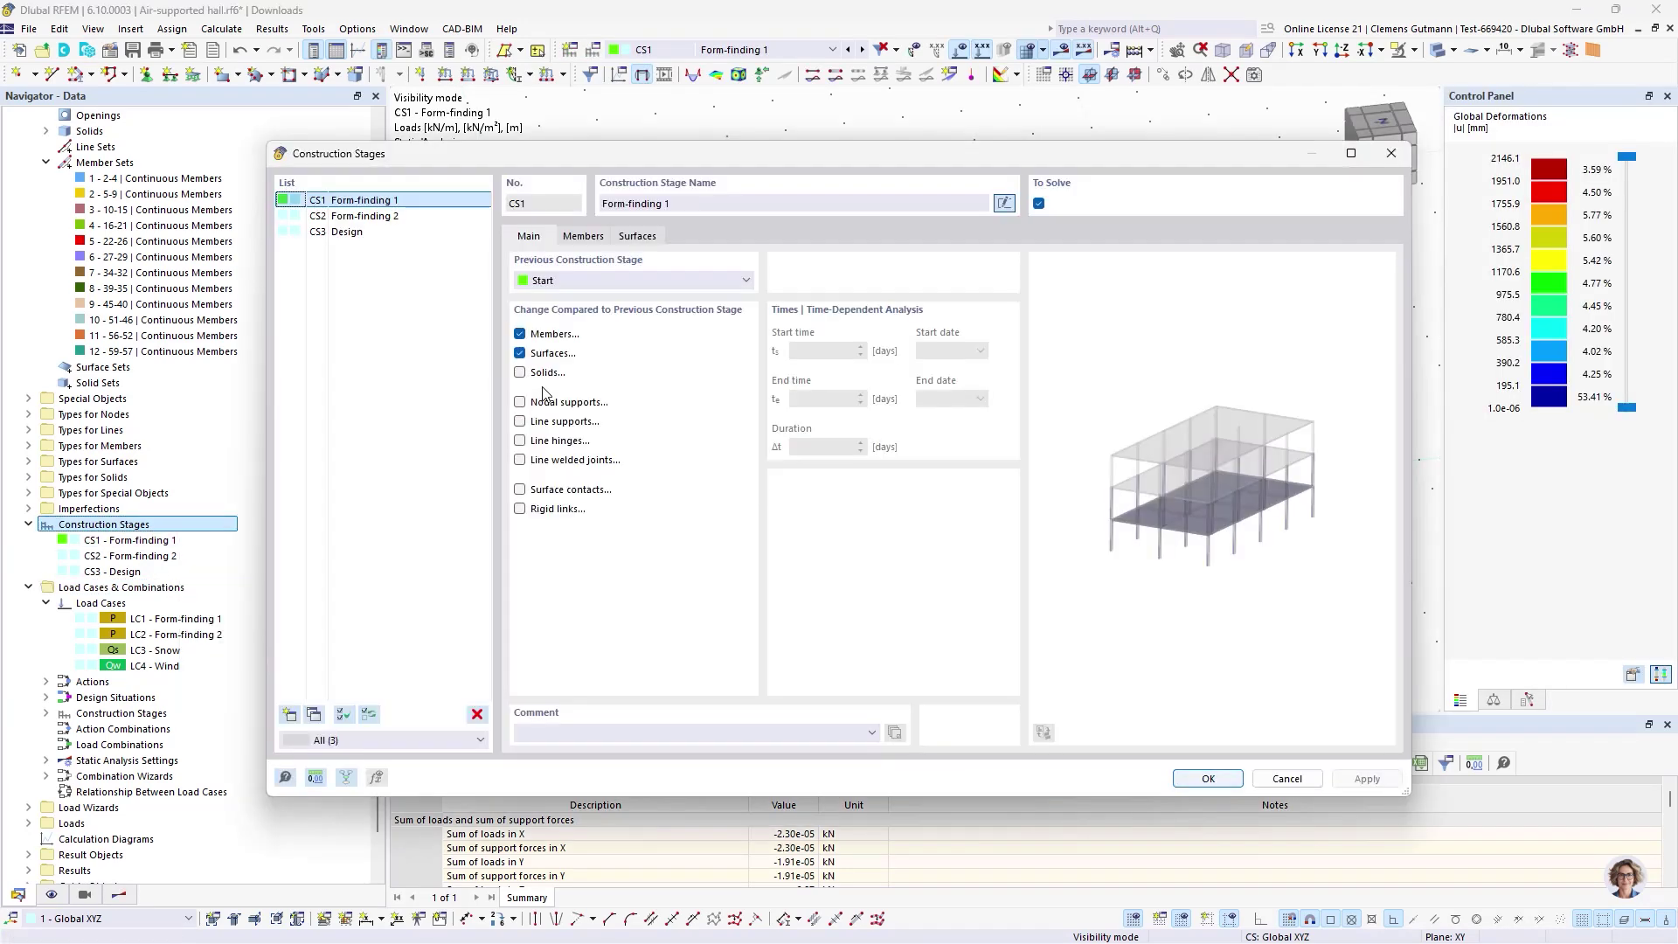
pyautogui.click(289, 714)
pyautogui.click(563, 281)
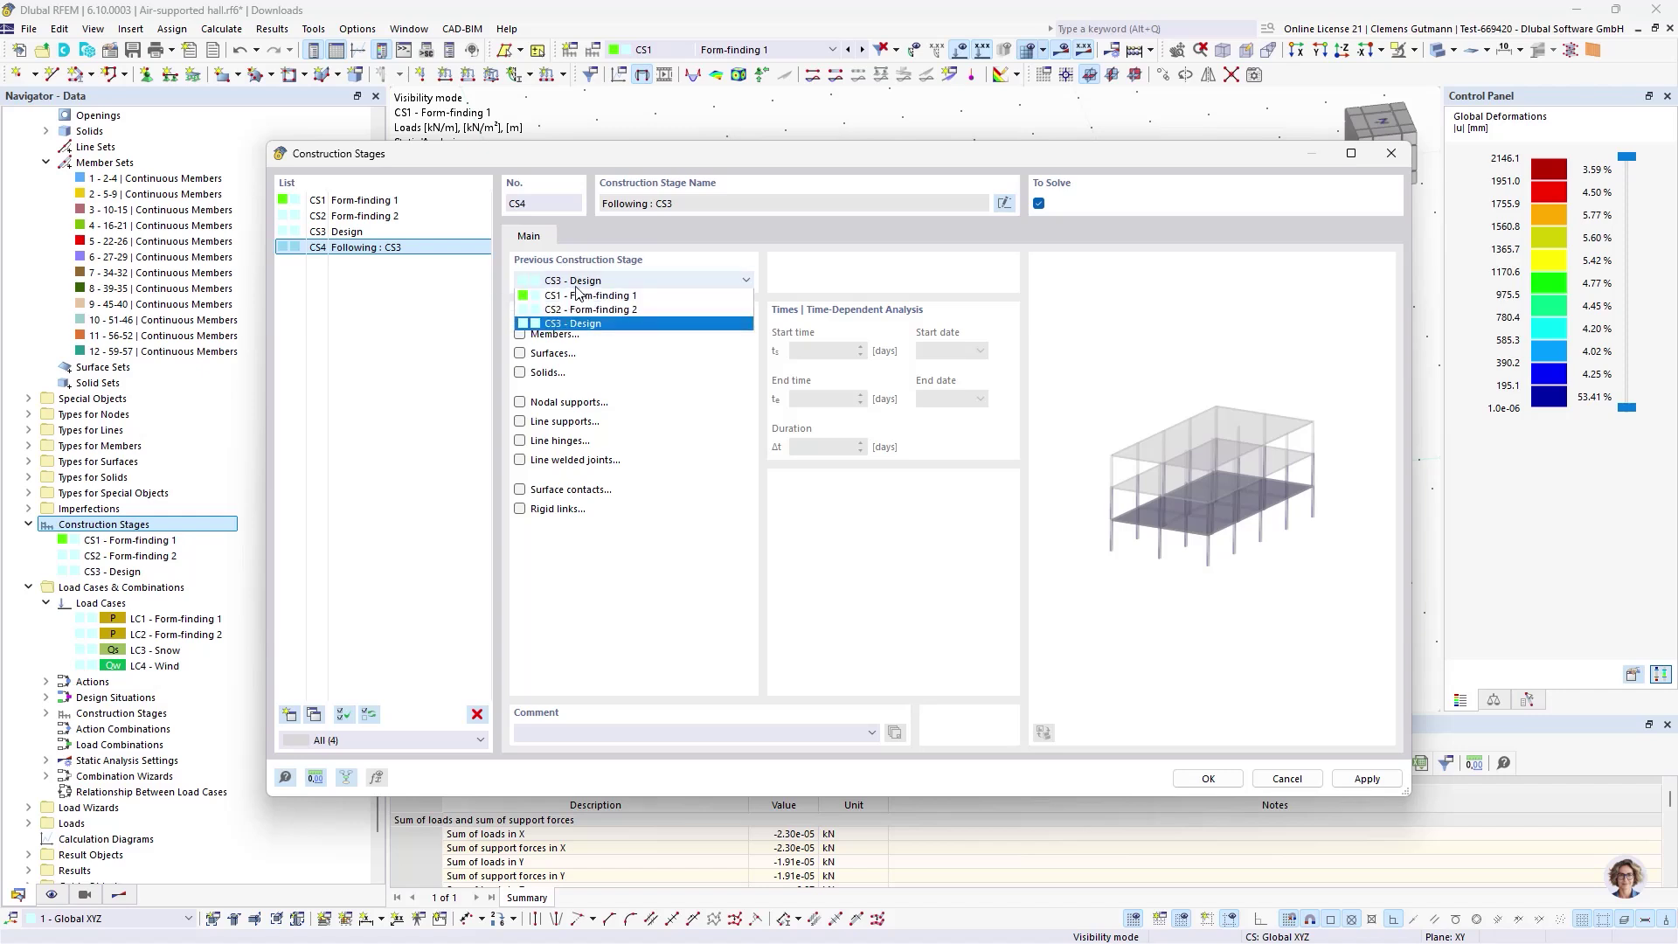
pyautogui.click(568, 322)
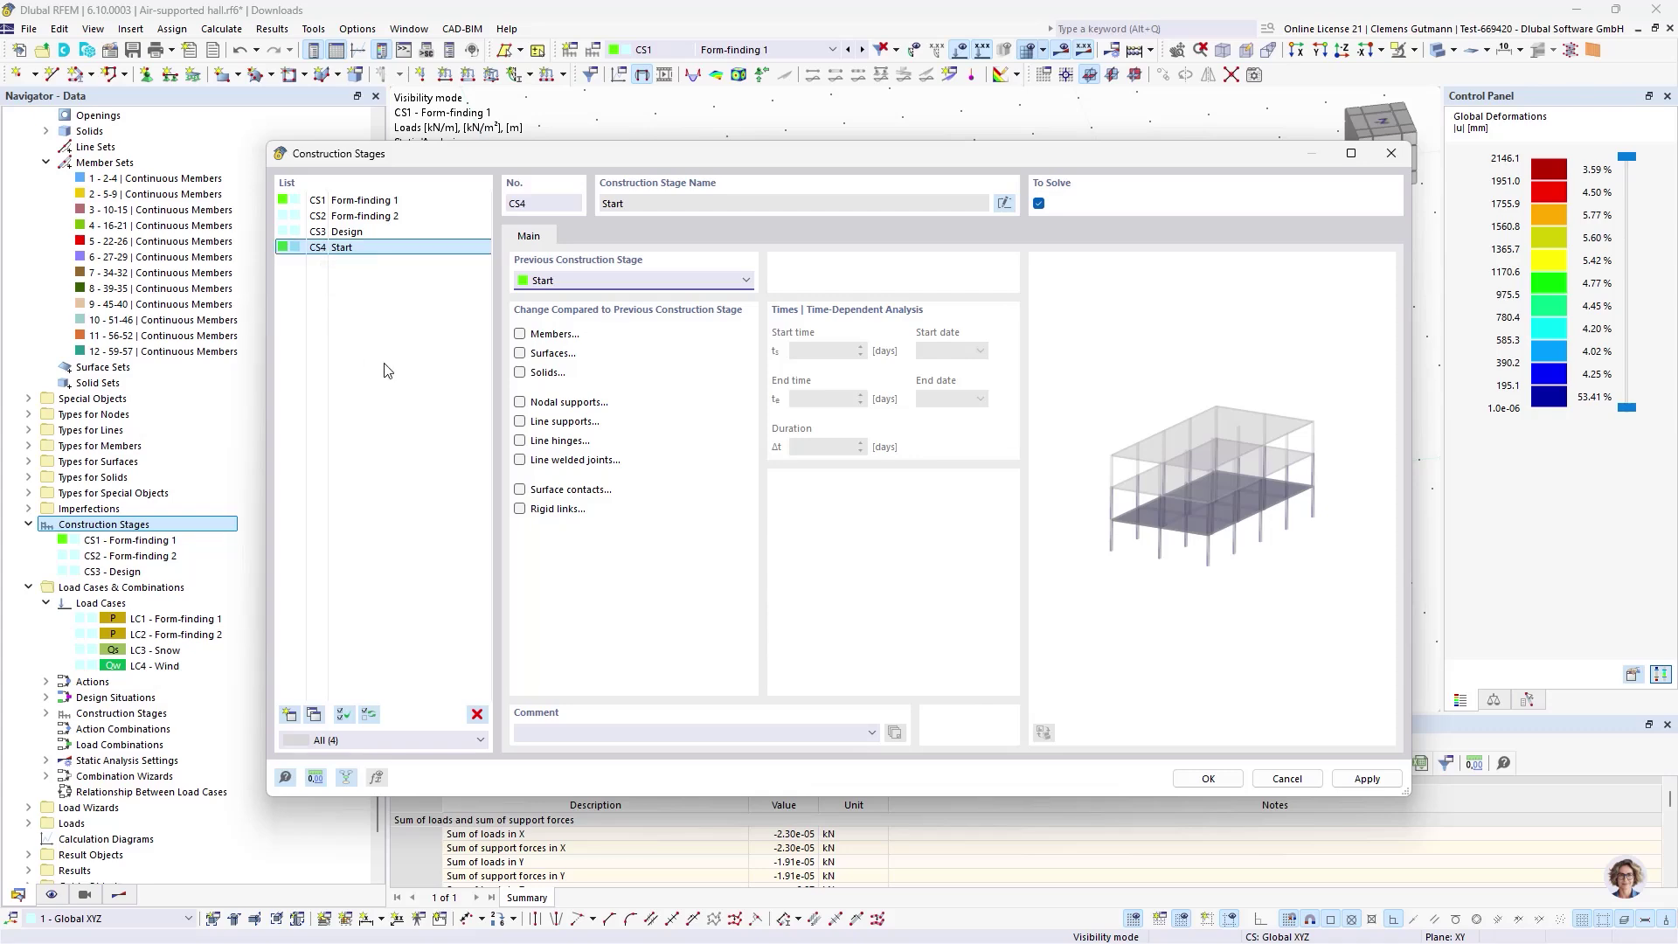
pyautogui.click(1280, 777)
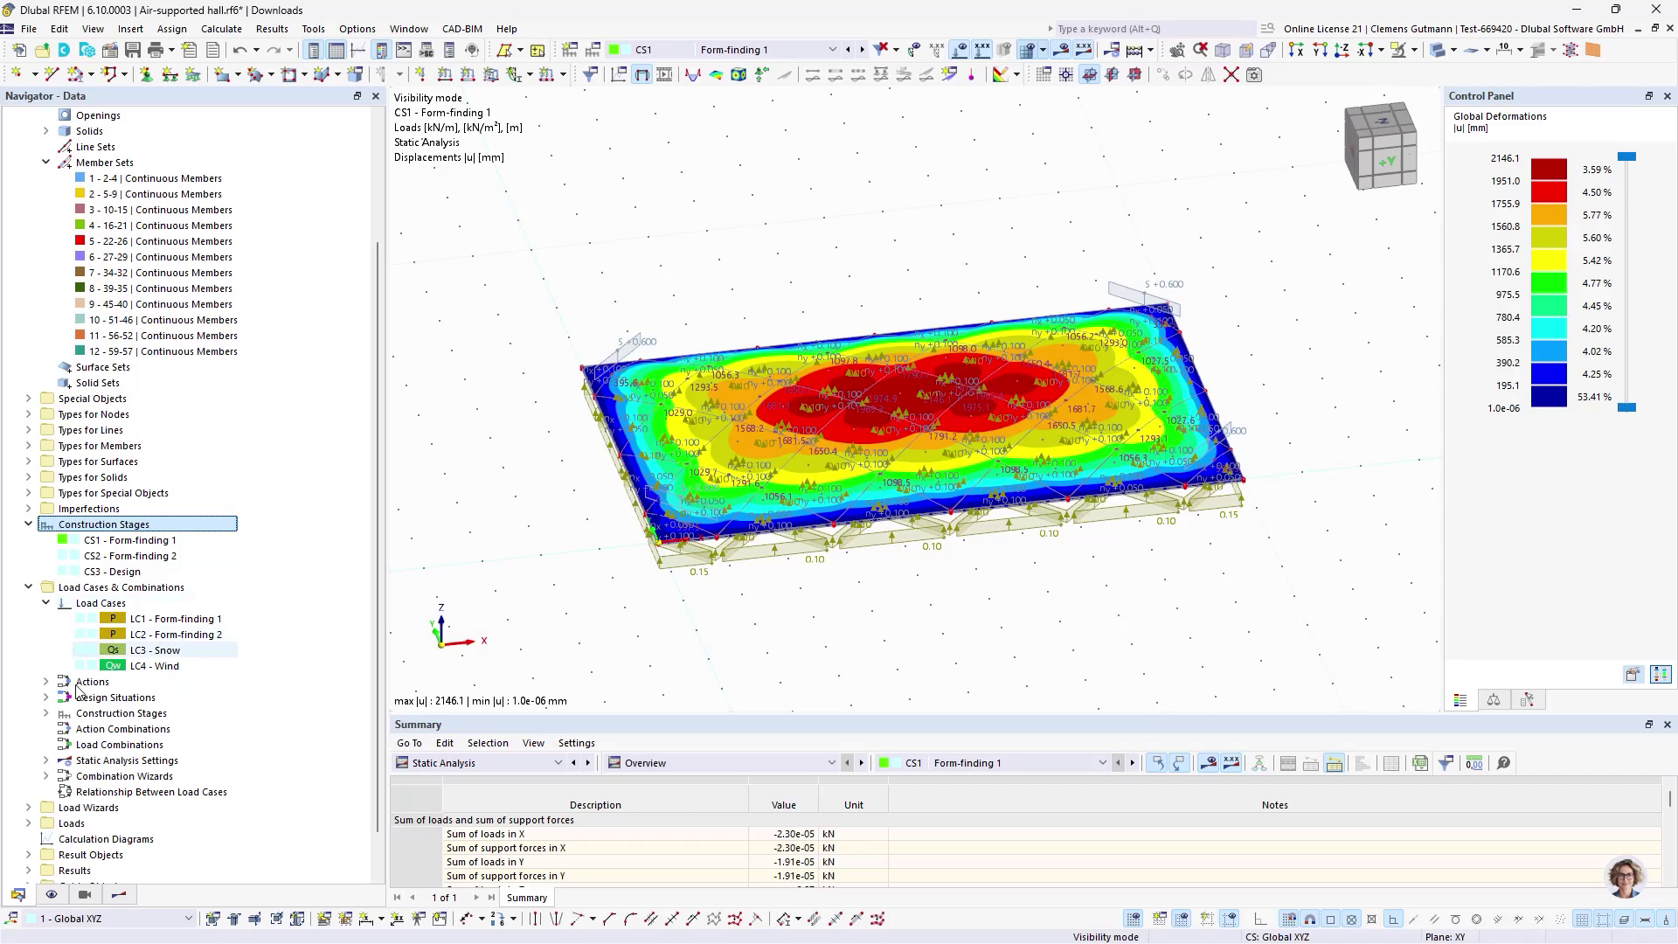
# - Open construction stage CS1 - Form-finding 1 under the load cases and combinations and check its assigned load cases
pyautogui.click(47, 713)
pyautogui.click(123, 729)
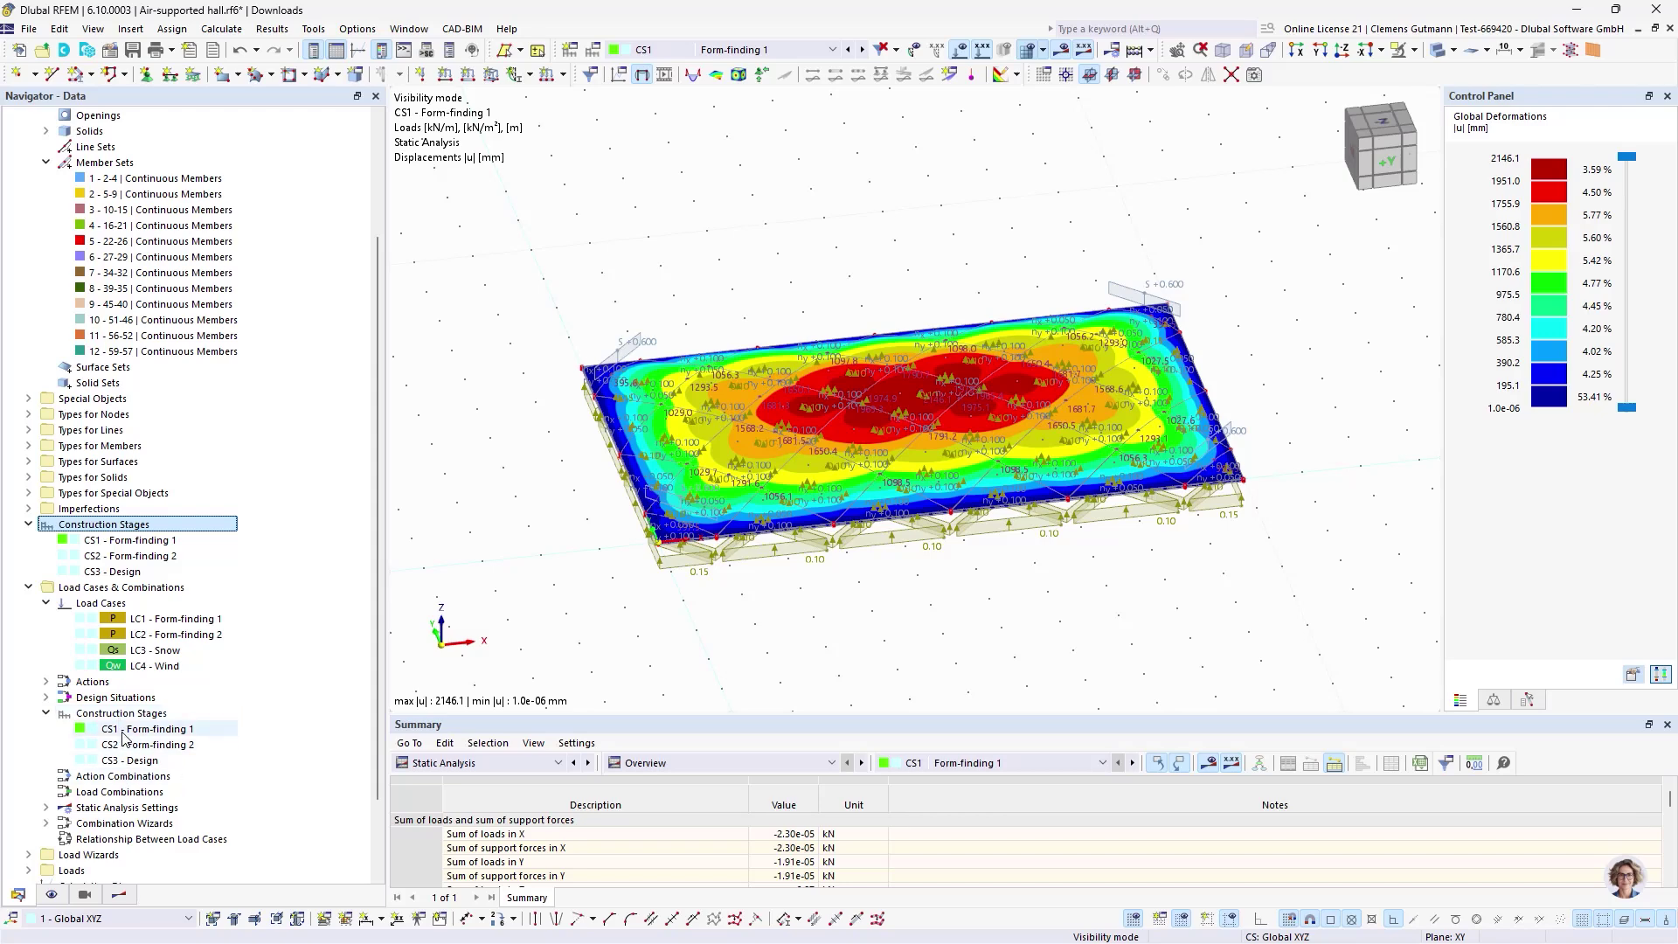
pyautogui.rightClick(118, 730)
pyautogui.click(149, 708)
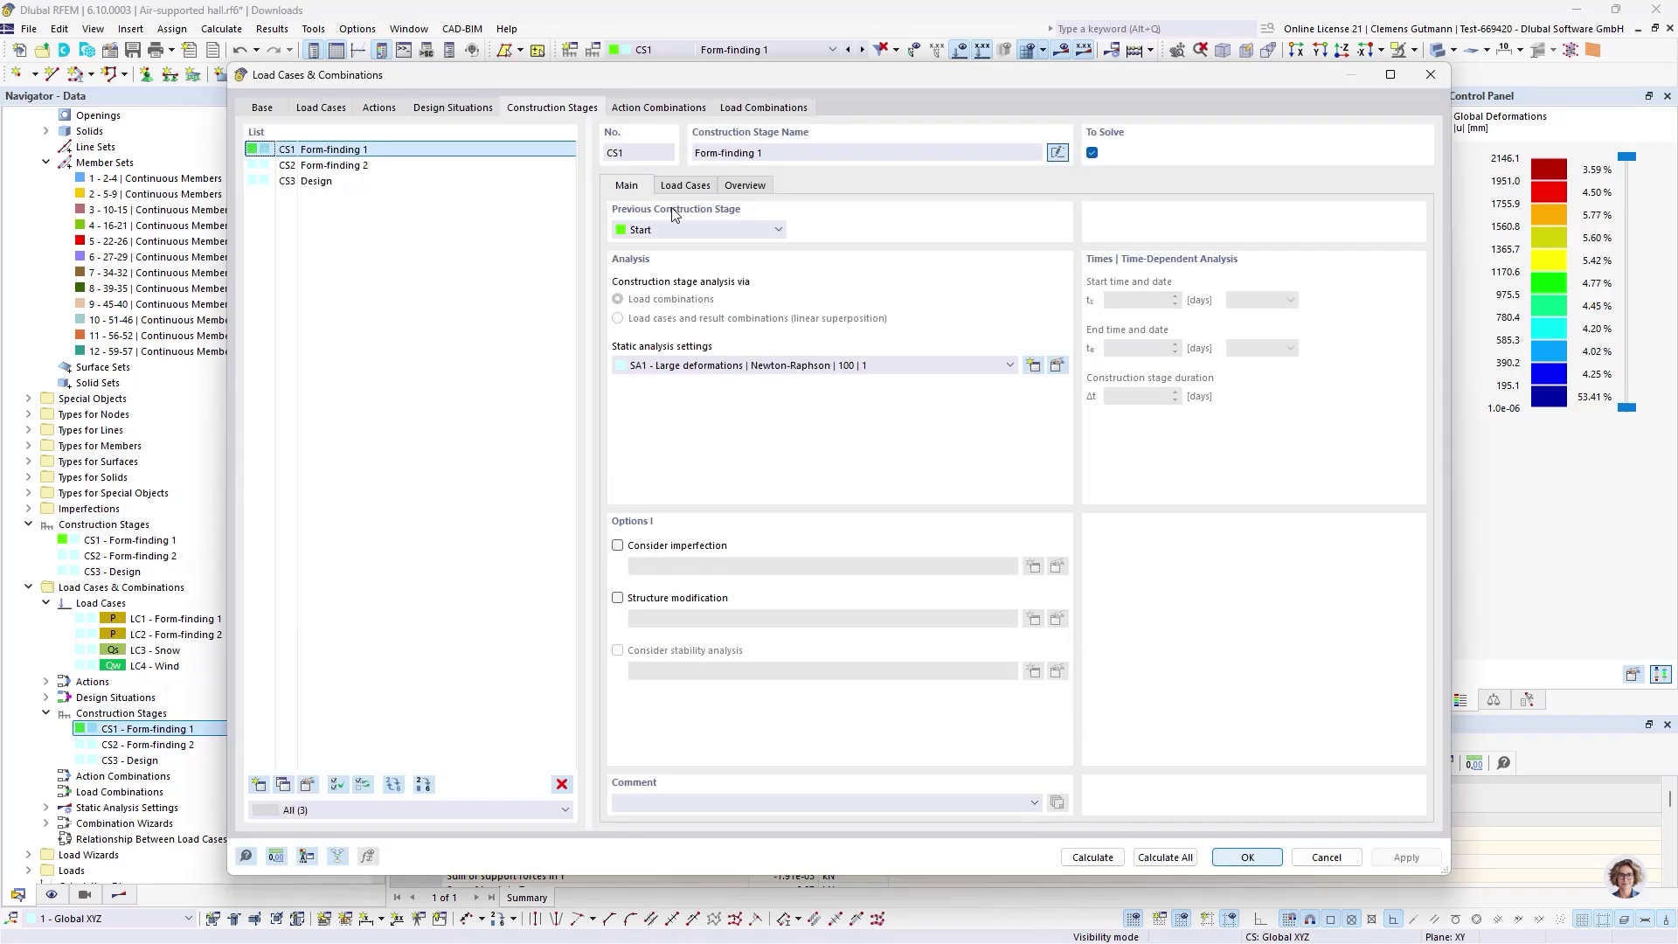
pyautogui.click(685, 185)
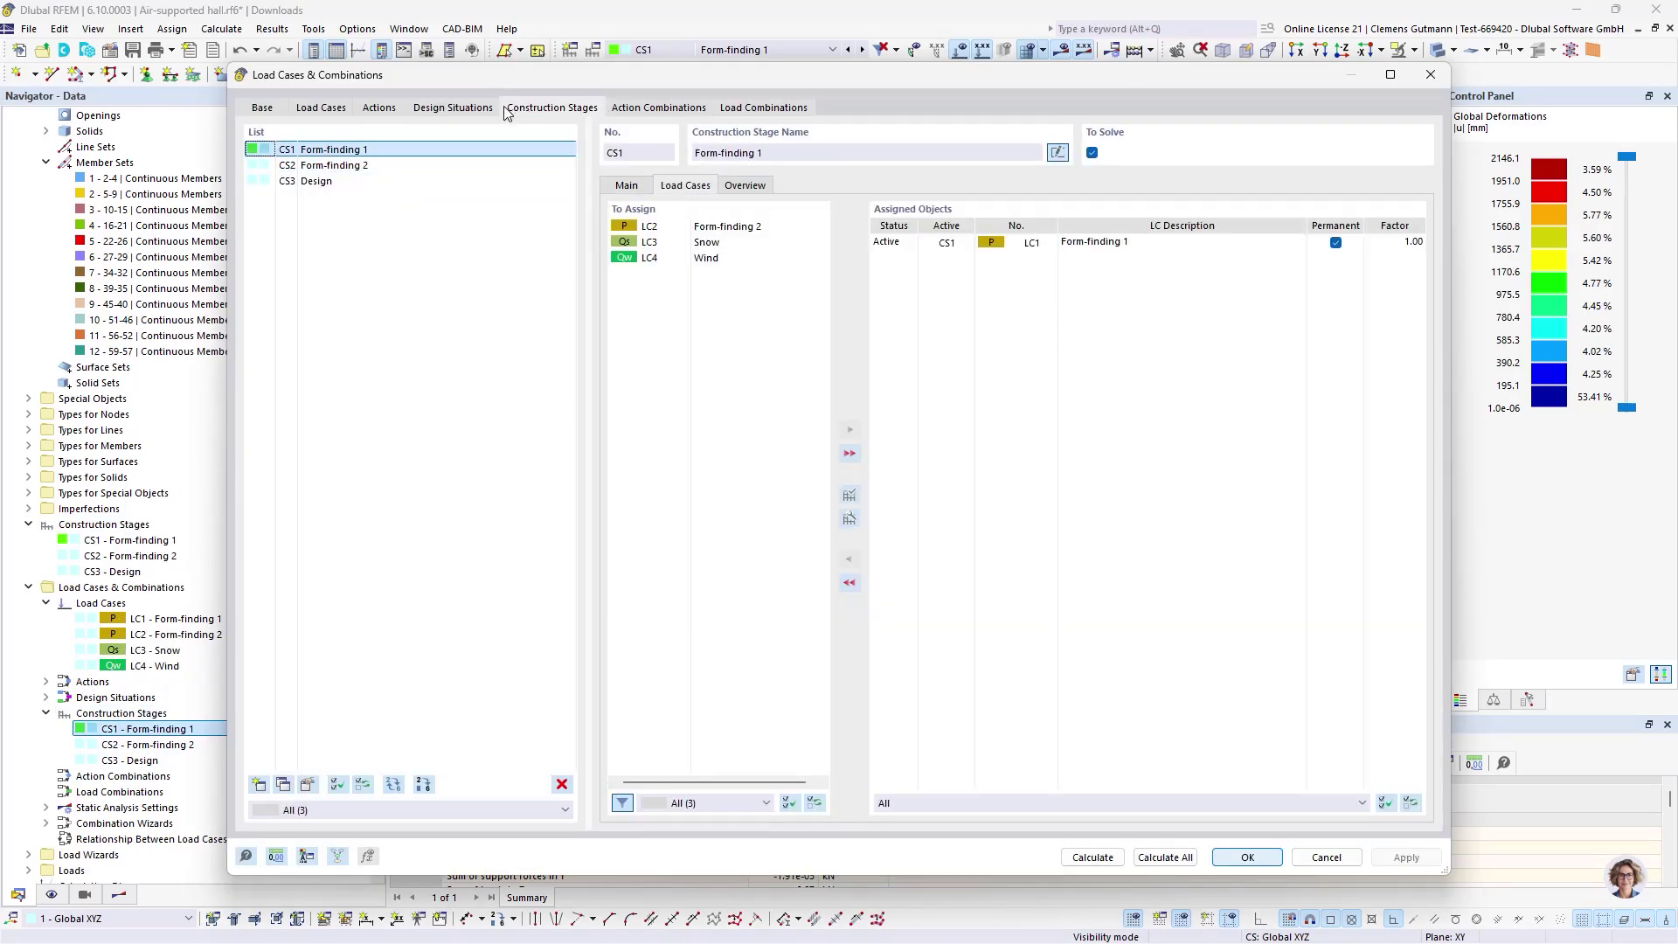
# - Review the main and initial state settings of the combination wizard used by the SLS - Characteristic design situation
pyautogui.click(490, 108)
pyautogui.click(1058, 583)
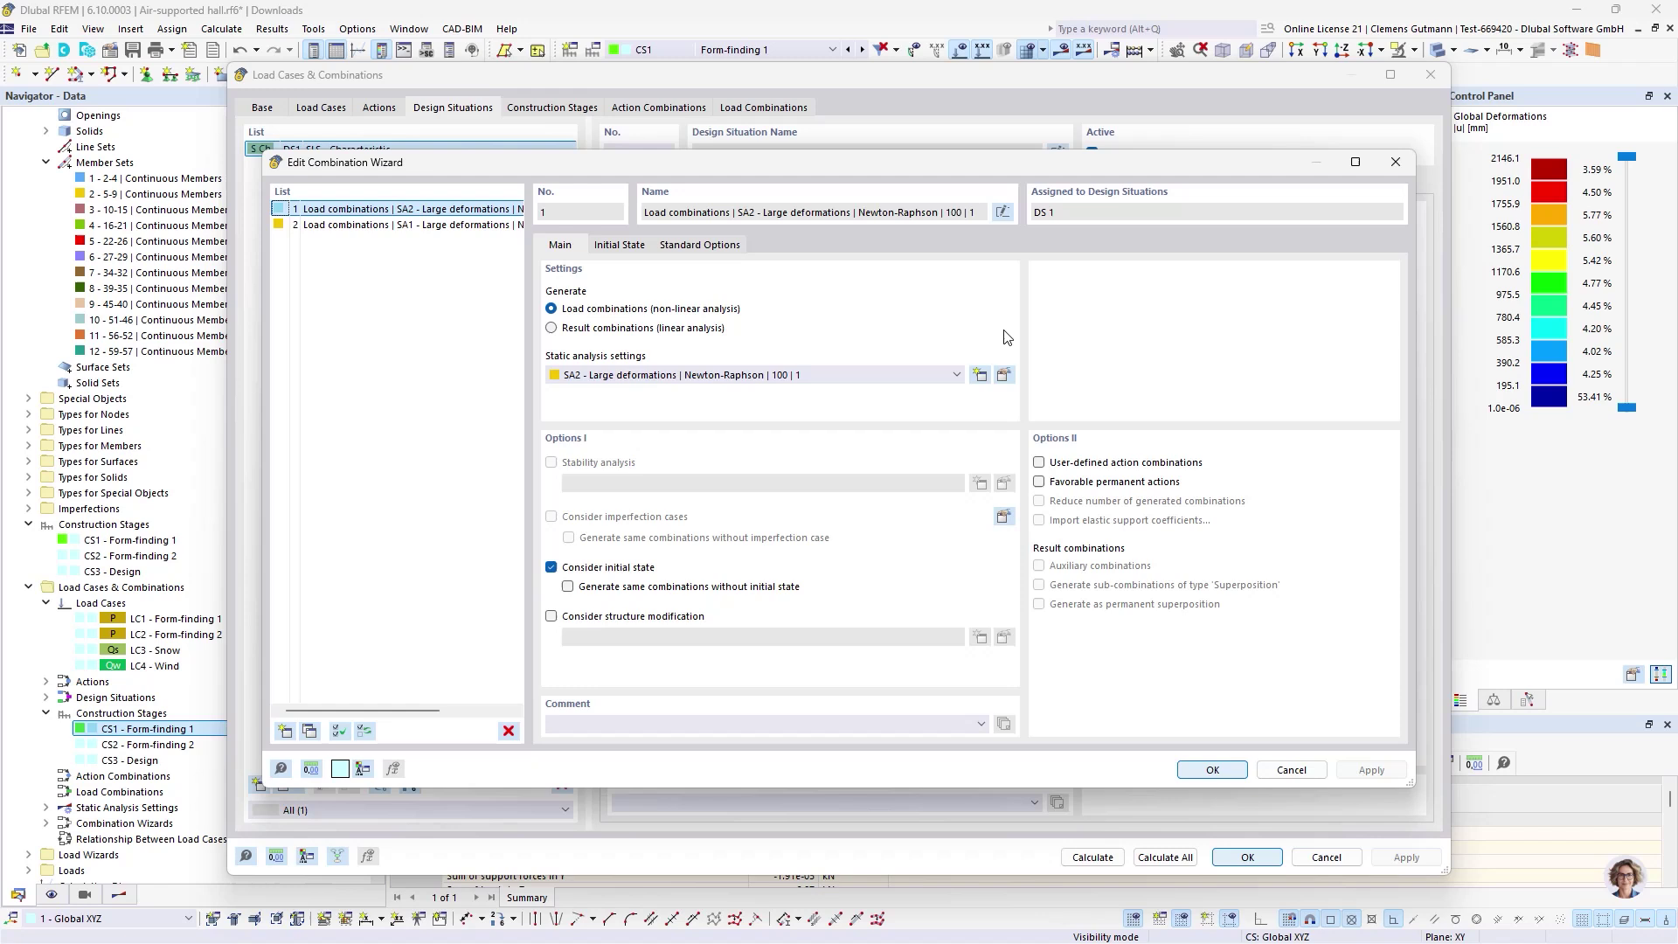
pyautogui.click(618, 246)
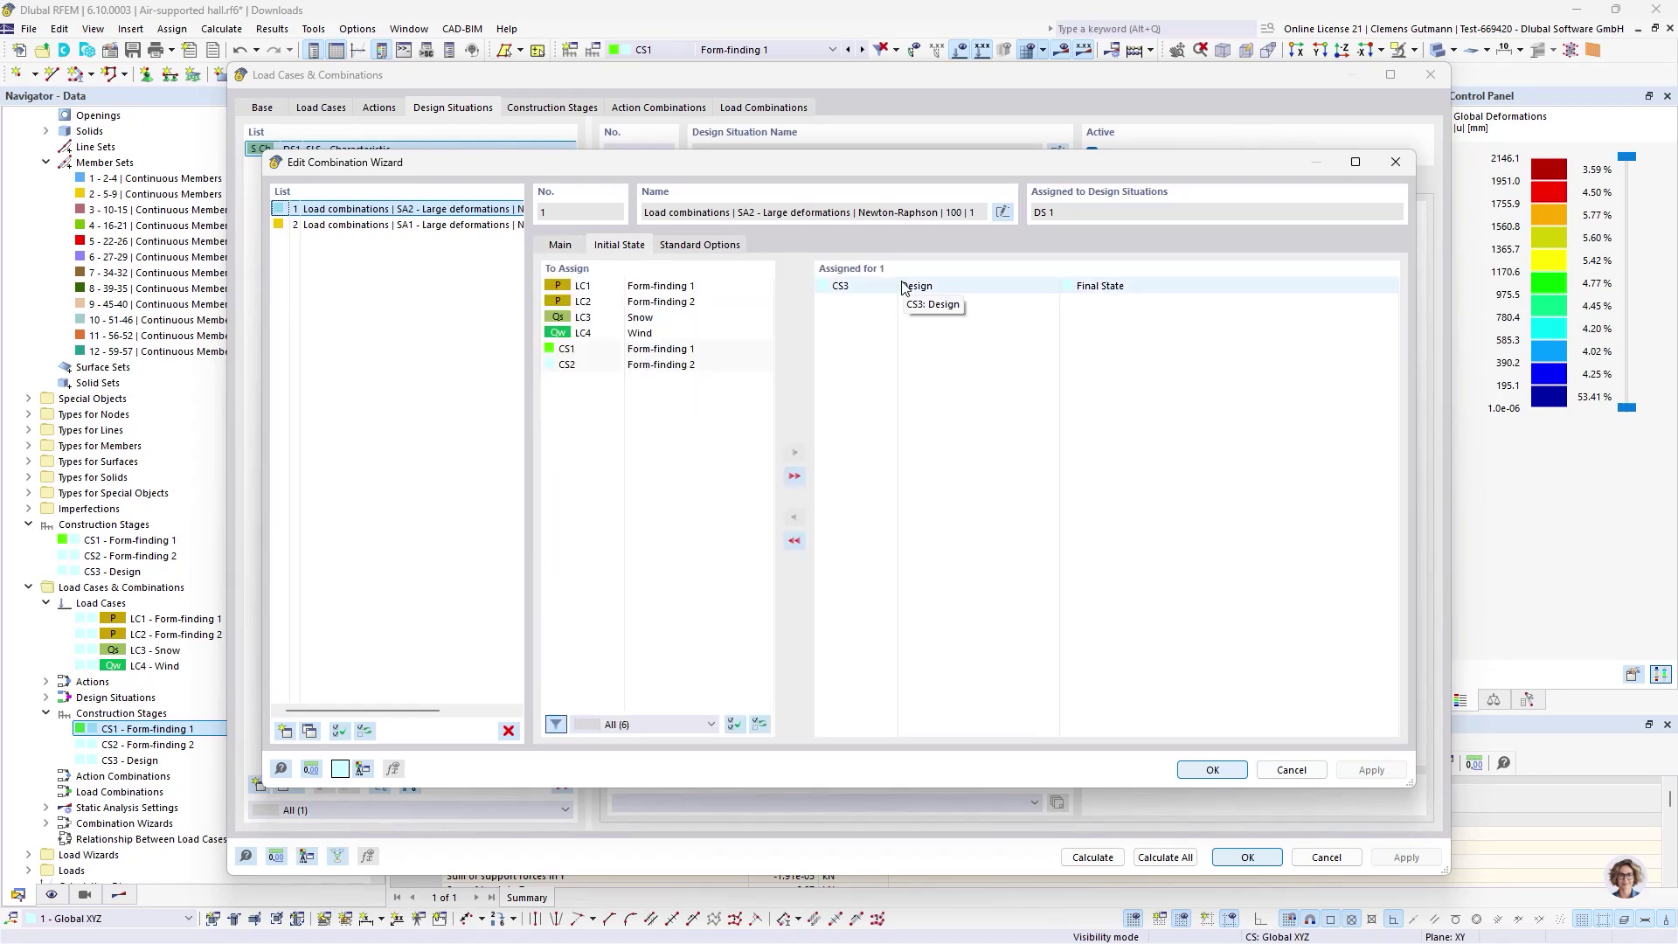
pyautogui.click(571, 252)
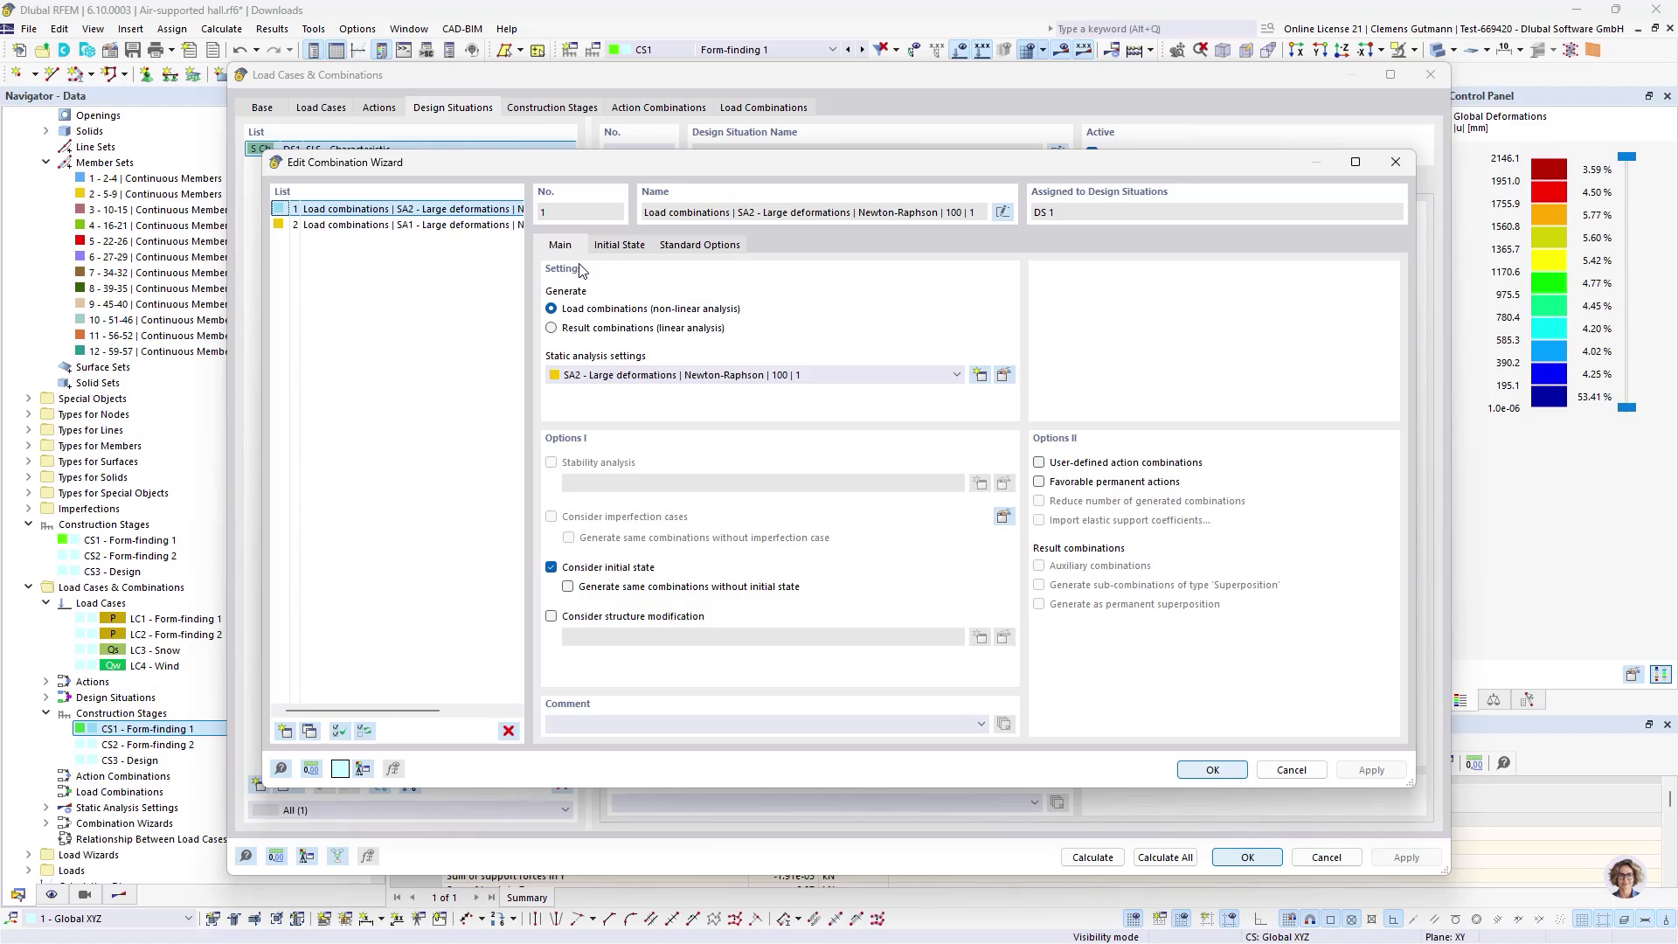
pyautogui.click(618, 245)
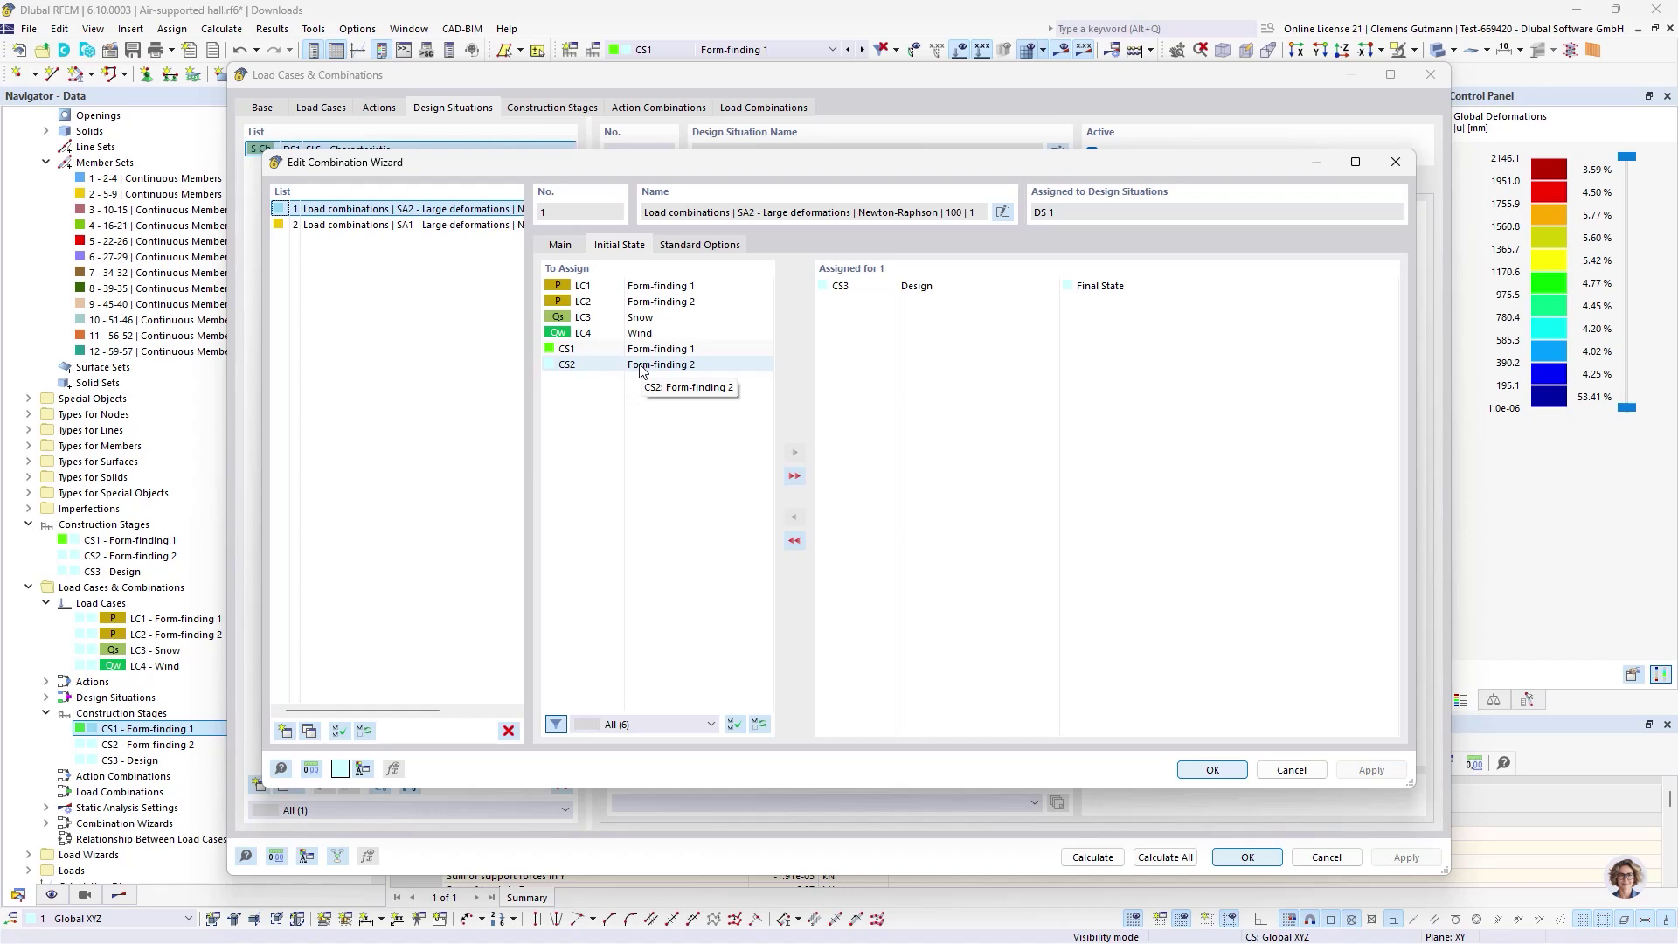
pyautogui.click(557, 247)
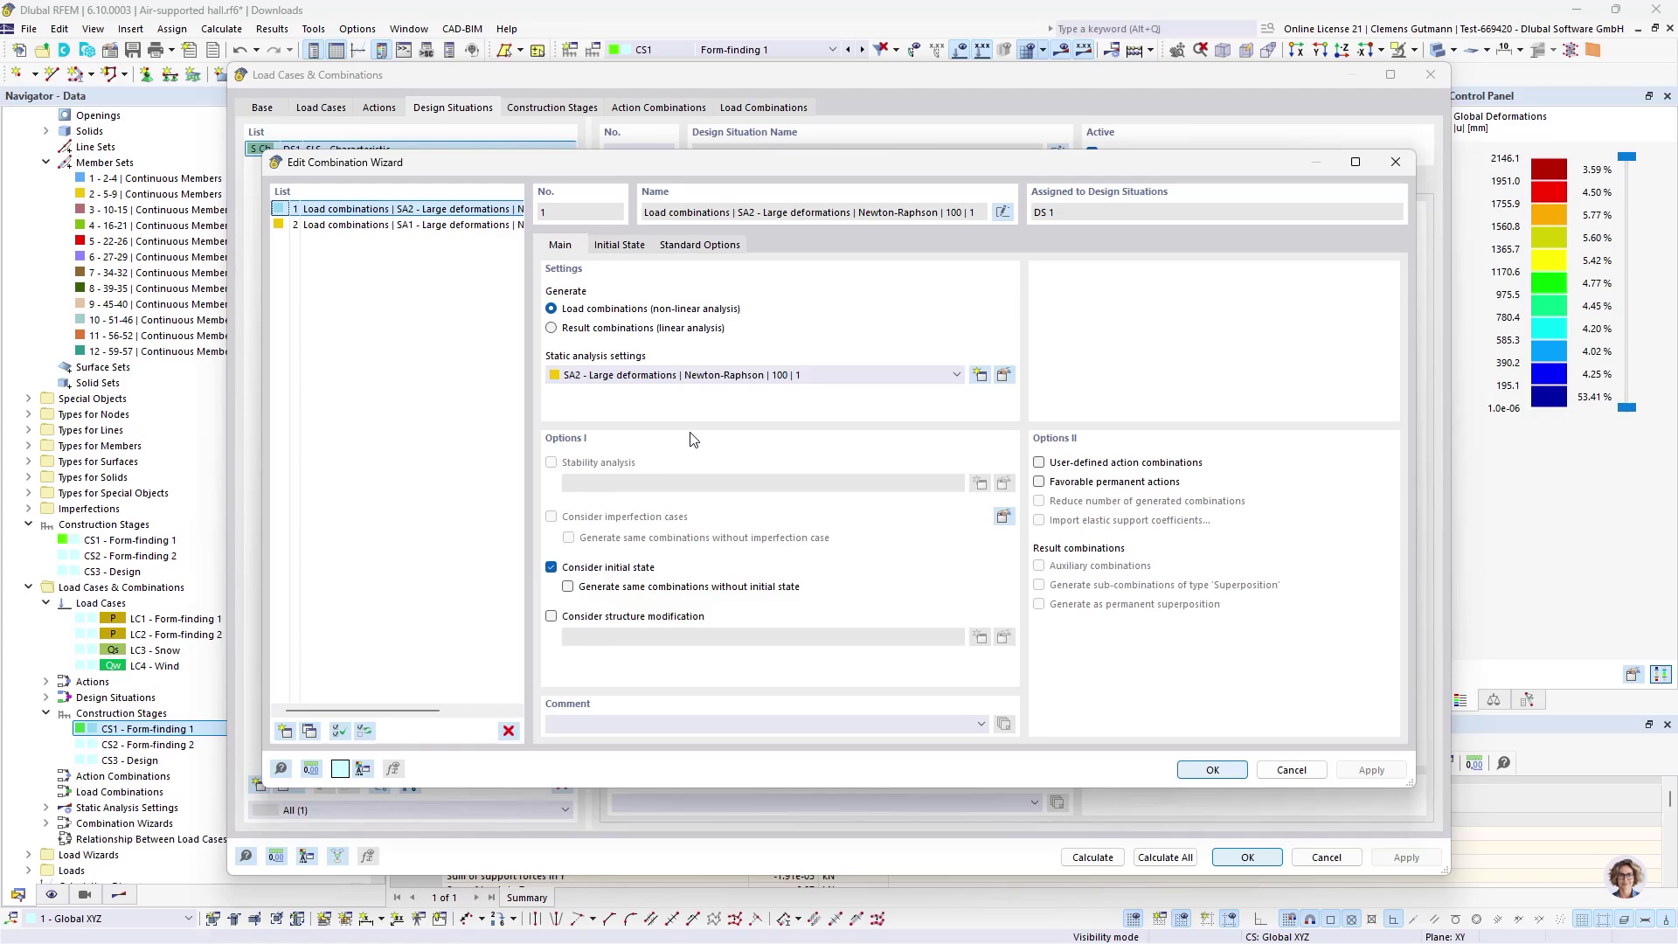
pyautogui.click(1212, 770)
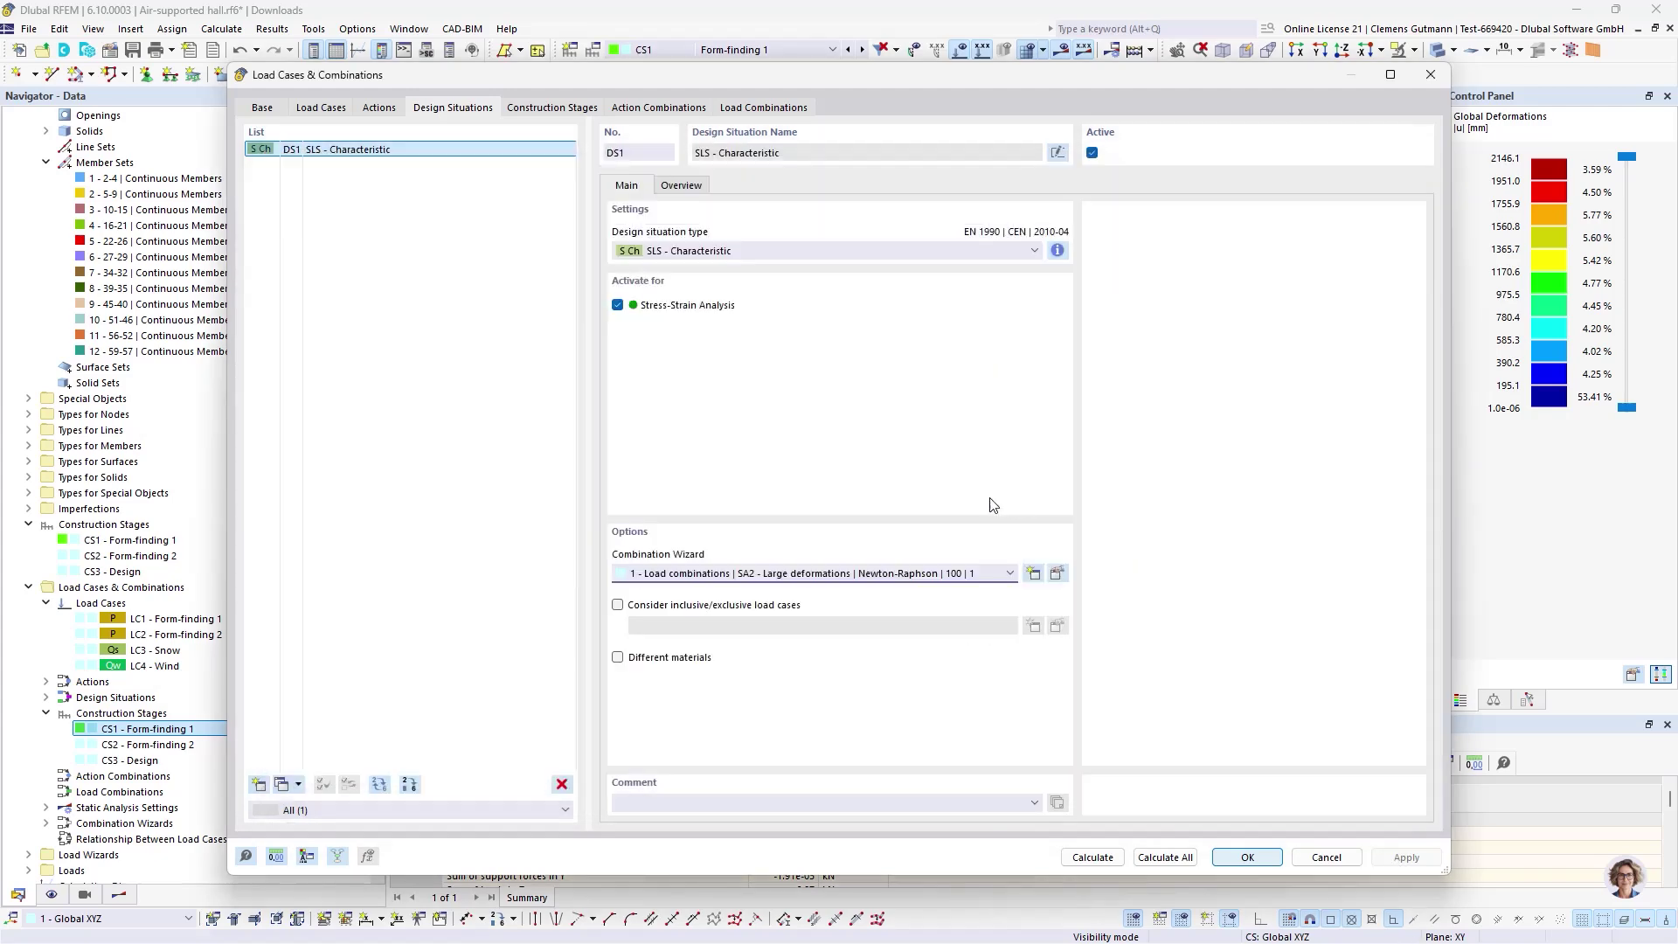
# - Generate the load combinations for the SLS - Characteristic situation and inspect the load cases and factors assigned to CO5
pyautogui.click(552, 107)
pyautogui.click(673, 107)
pyautogui.click(763, 107)
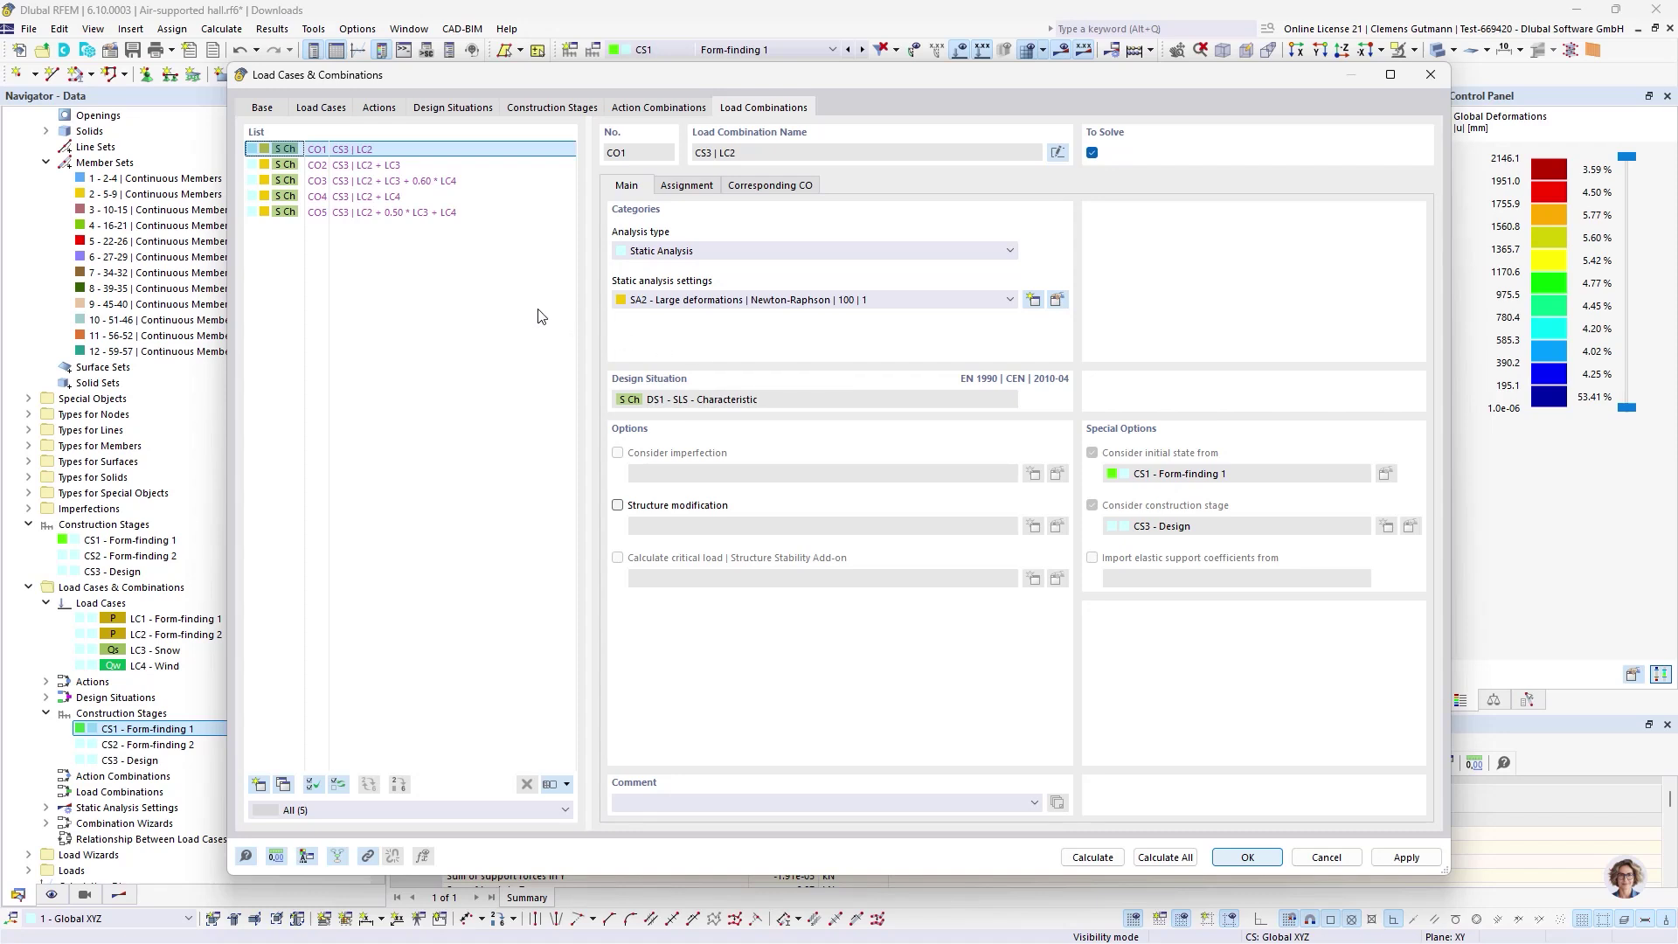
pyautogui.click(443, 184)
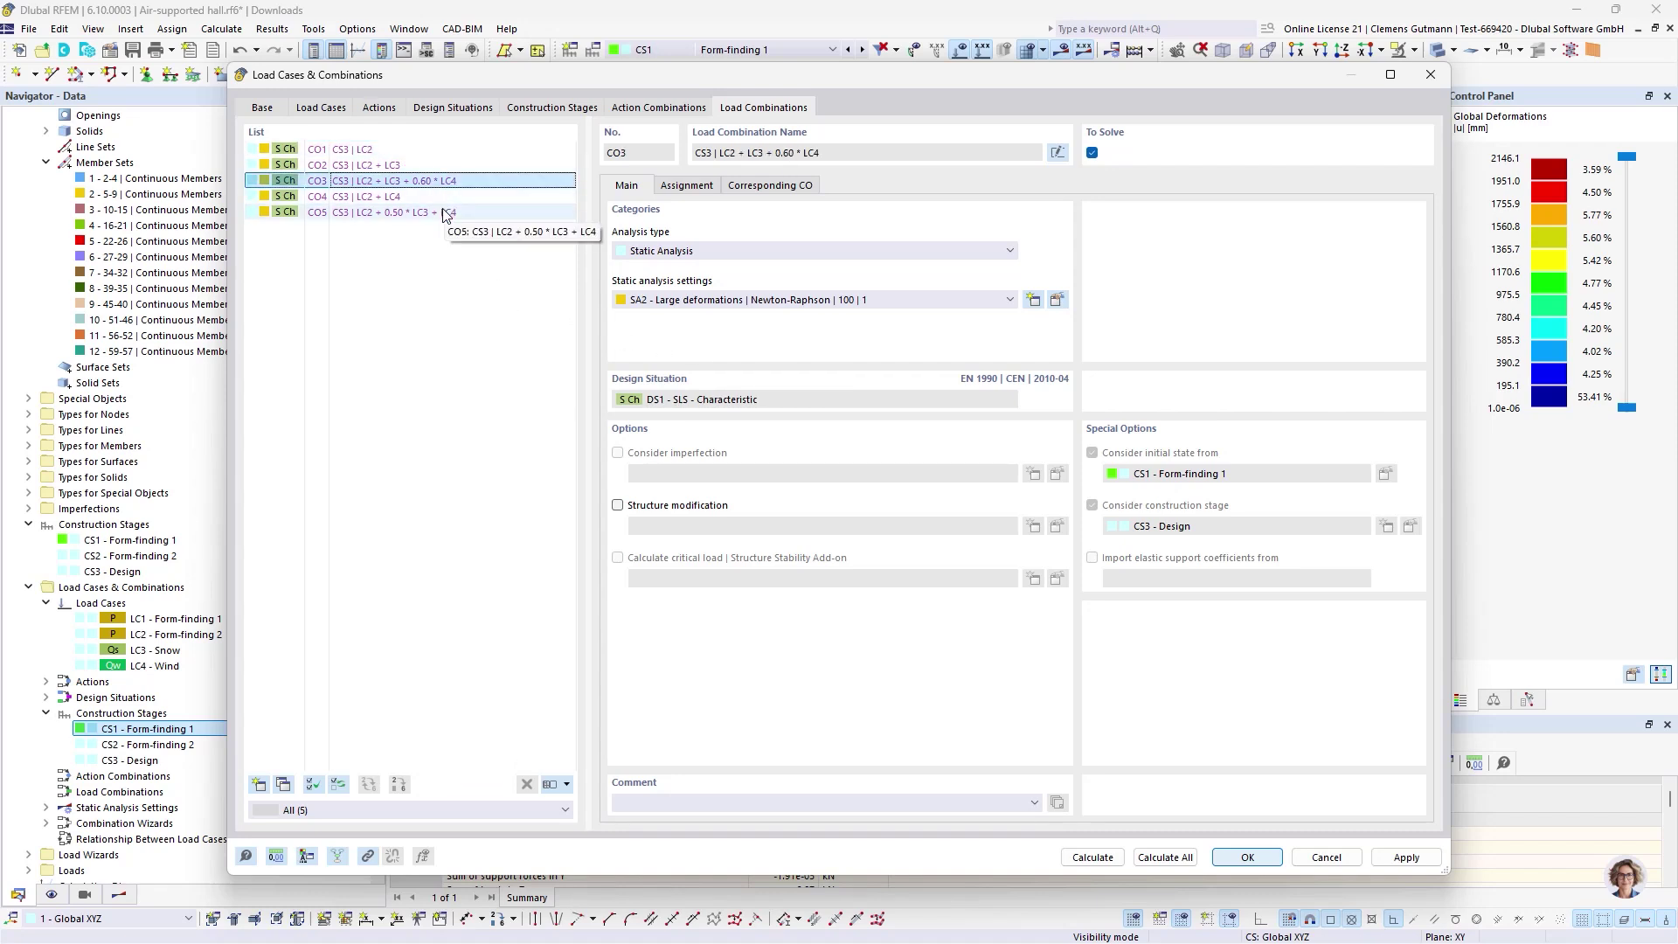
pyautogui.click(443, 212)
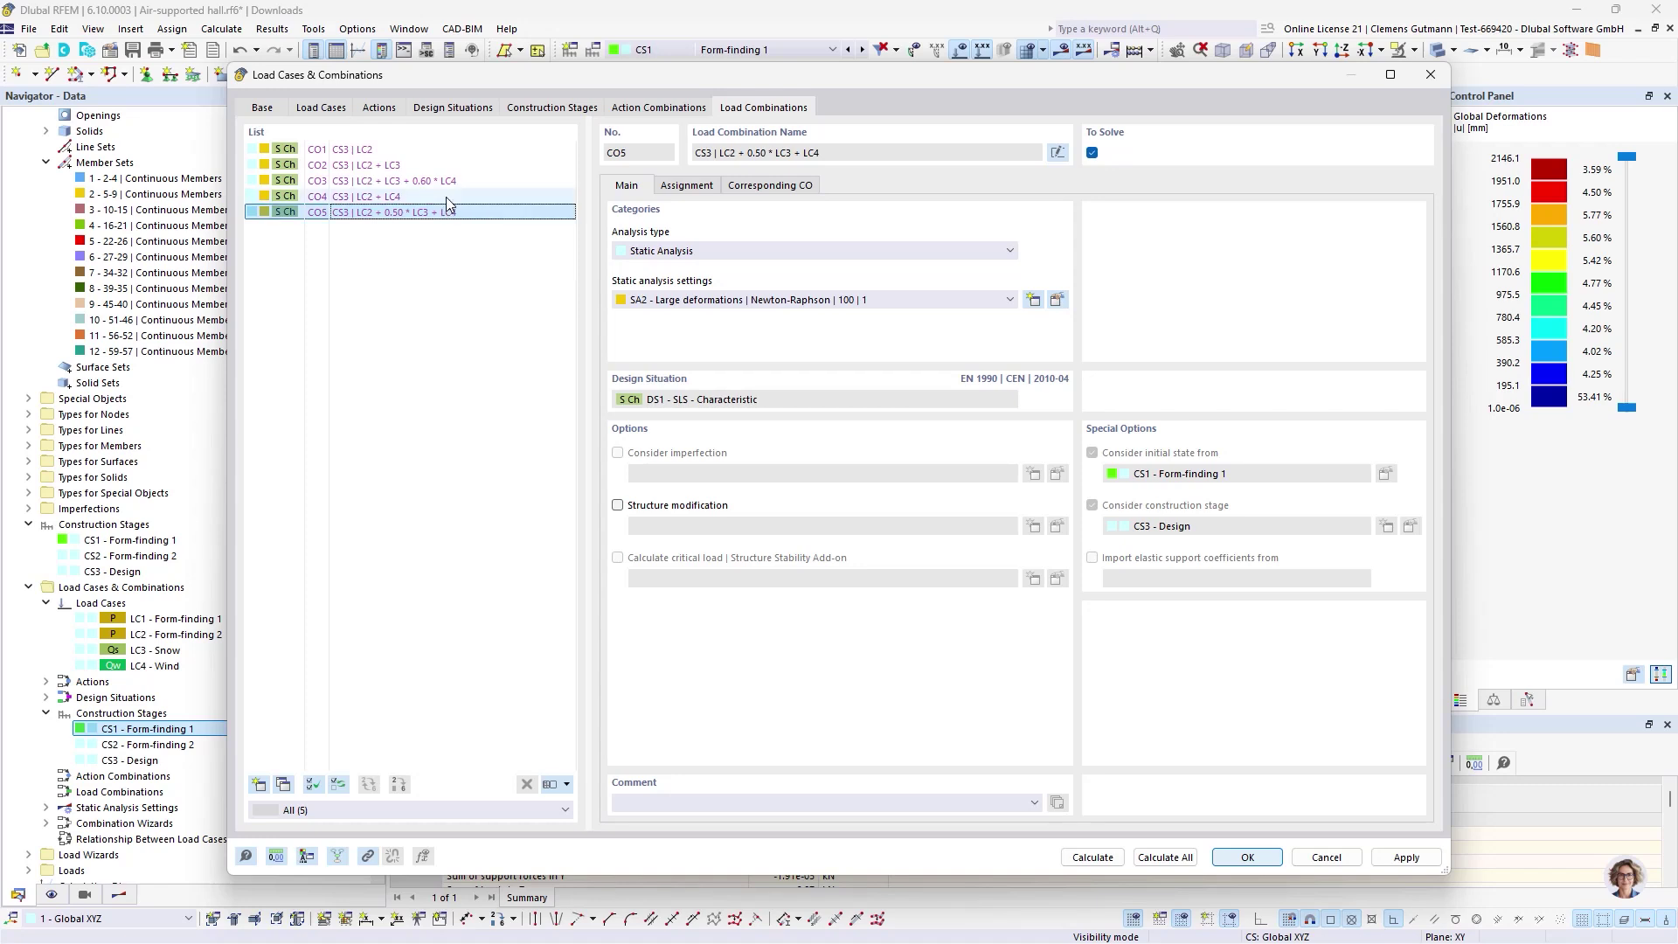
pyautogui.click(686, 186)
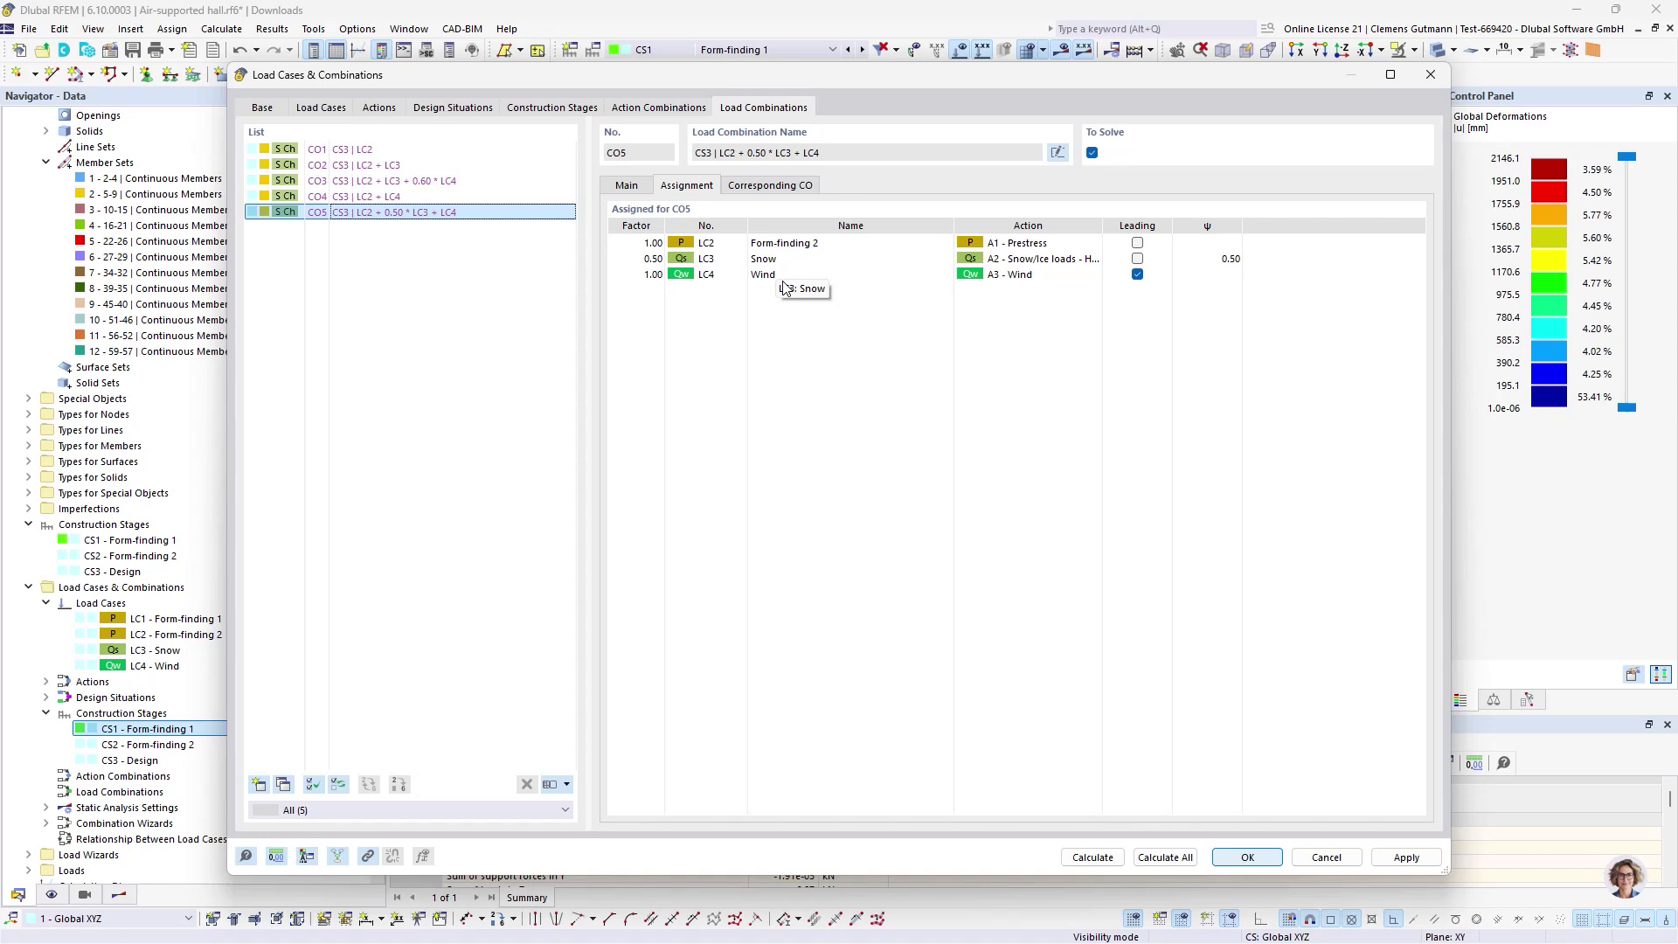
# - Check the action types of the Prestress, Snow/Ice loads and Wind actions, and return to the design situations
pyautogui.click(374, 111)
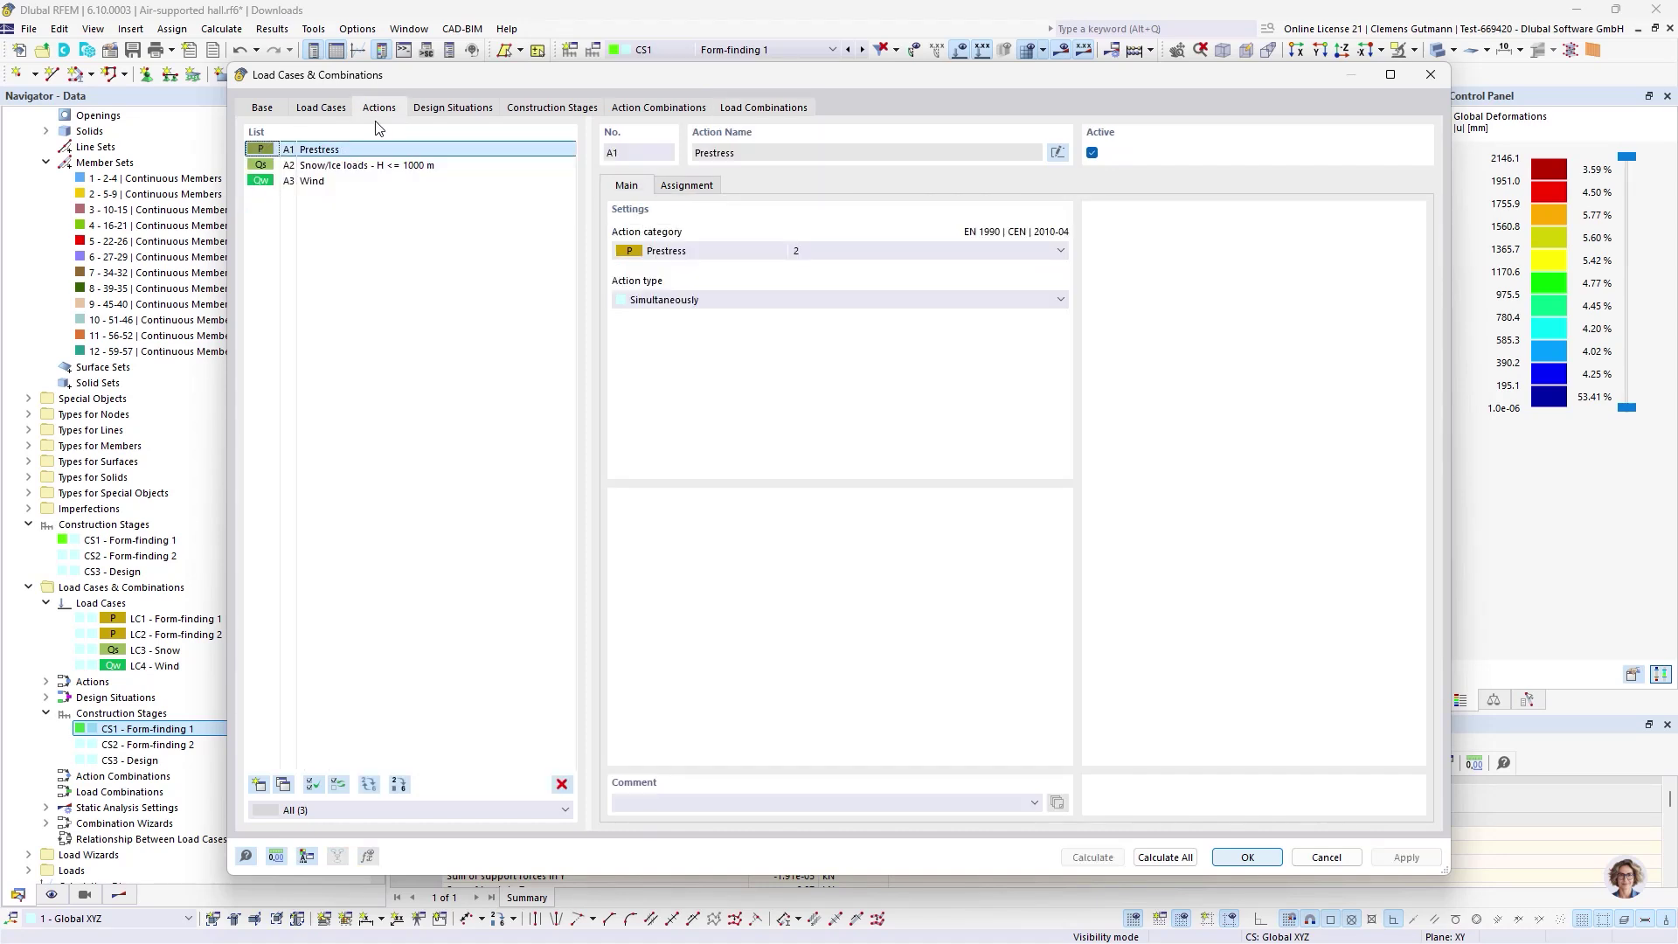
pyautogui.click(647, 301)
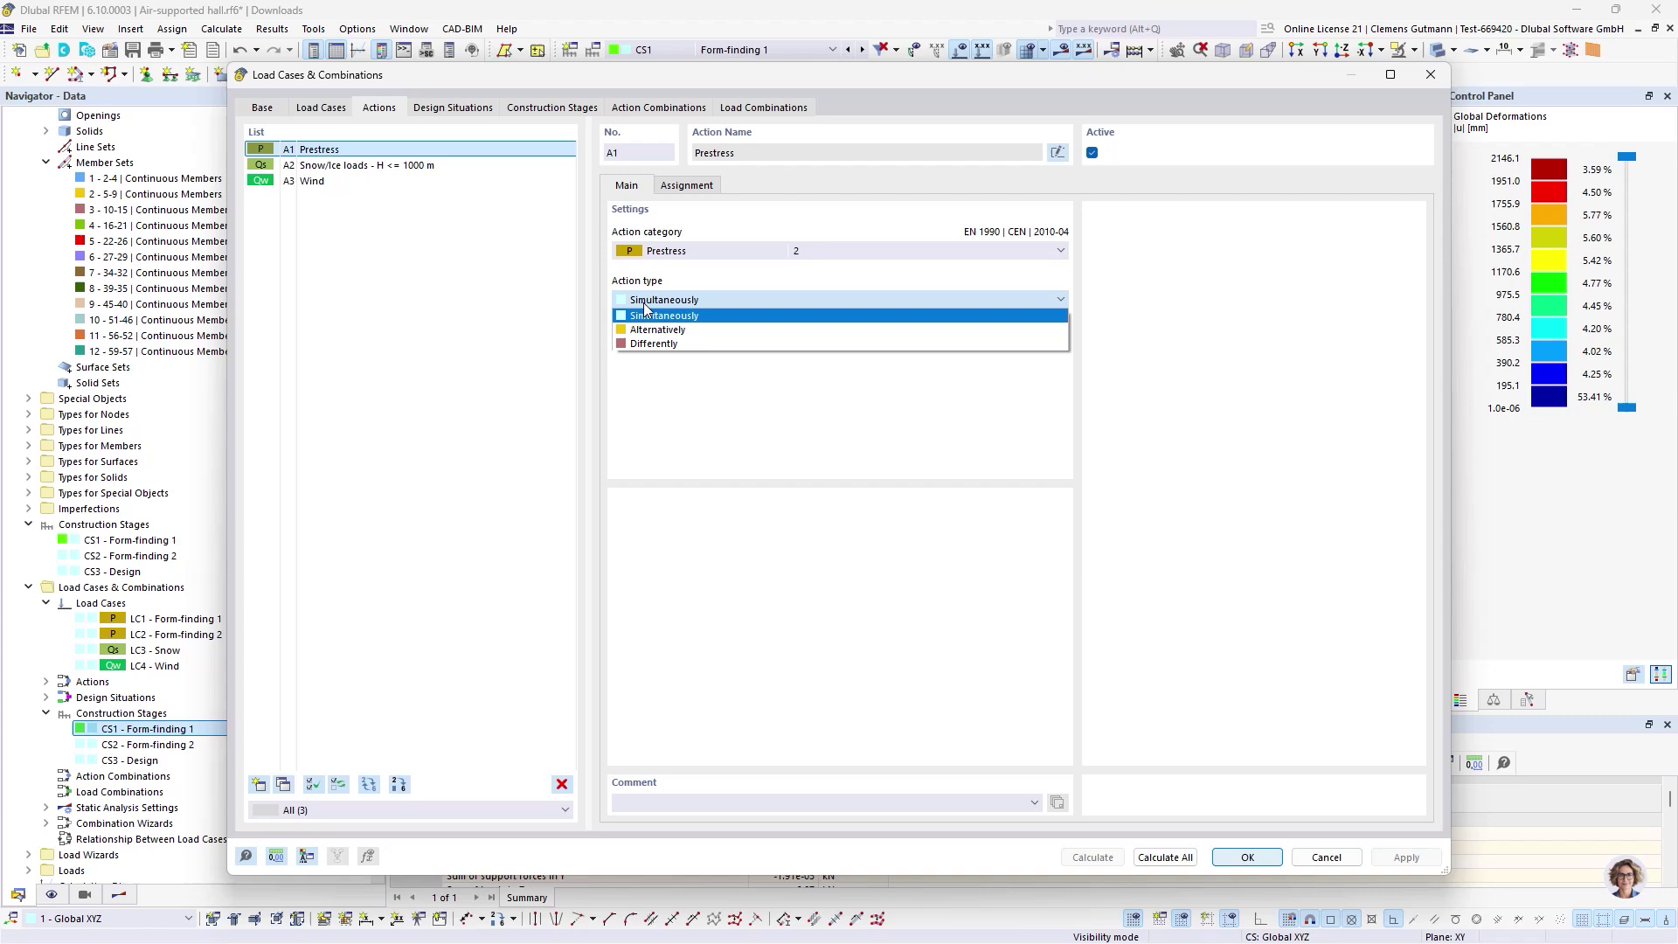
pyautogui.click(695, 301)
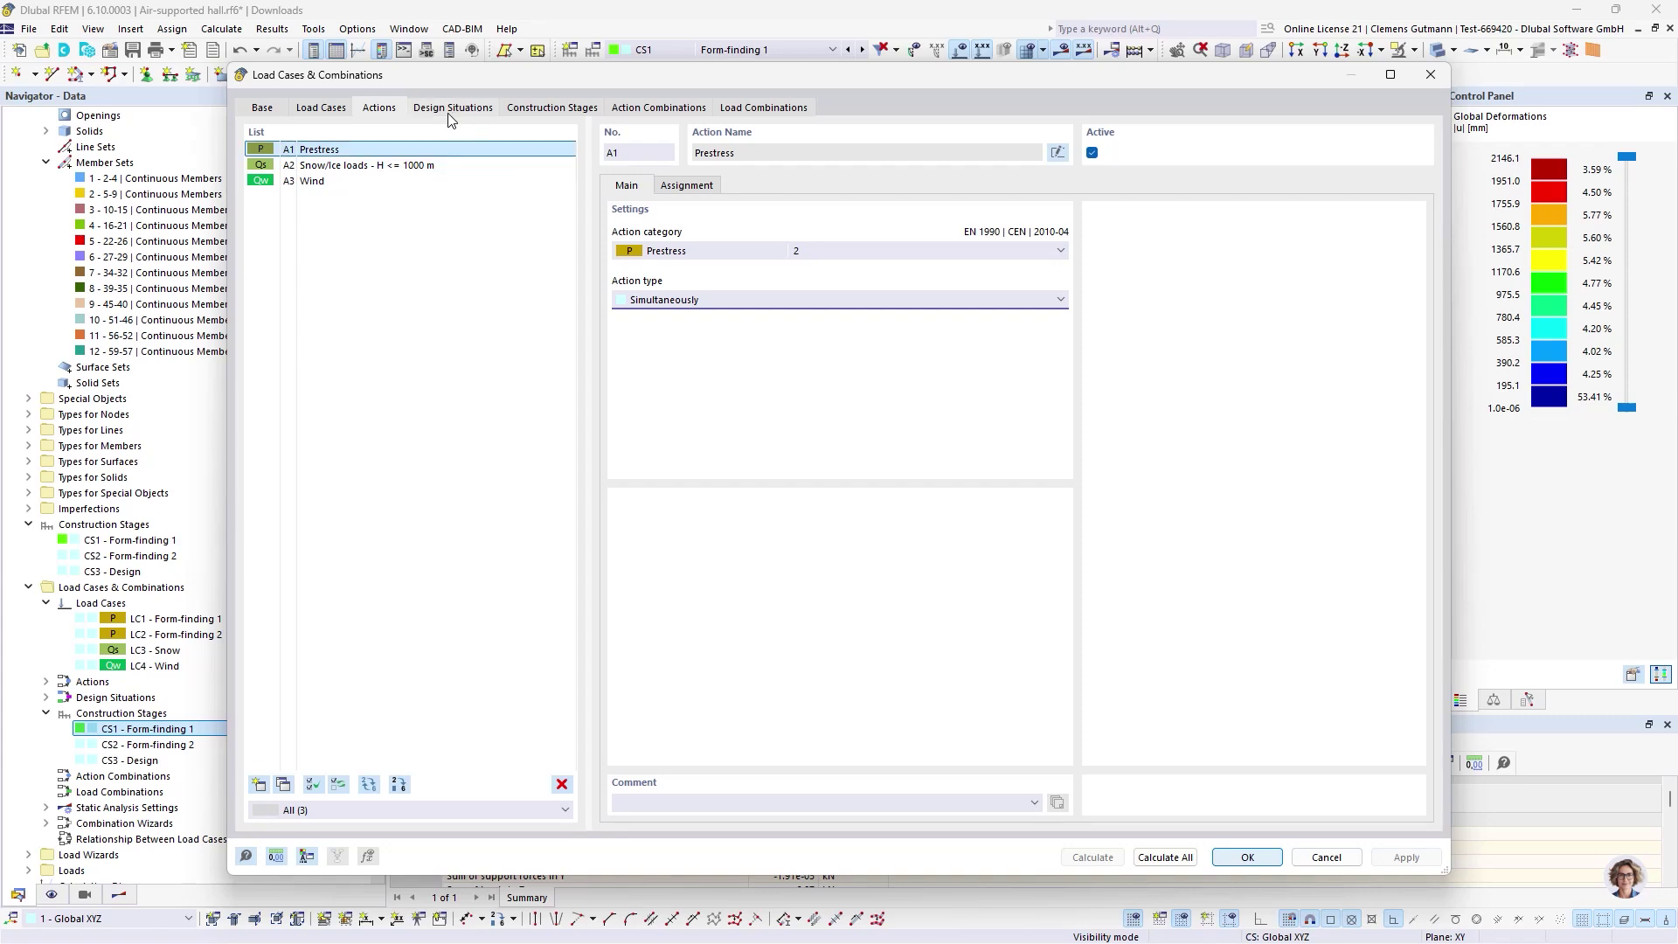
pyautogui.click(358, 166)
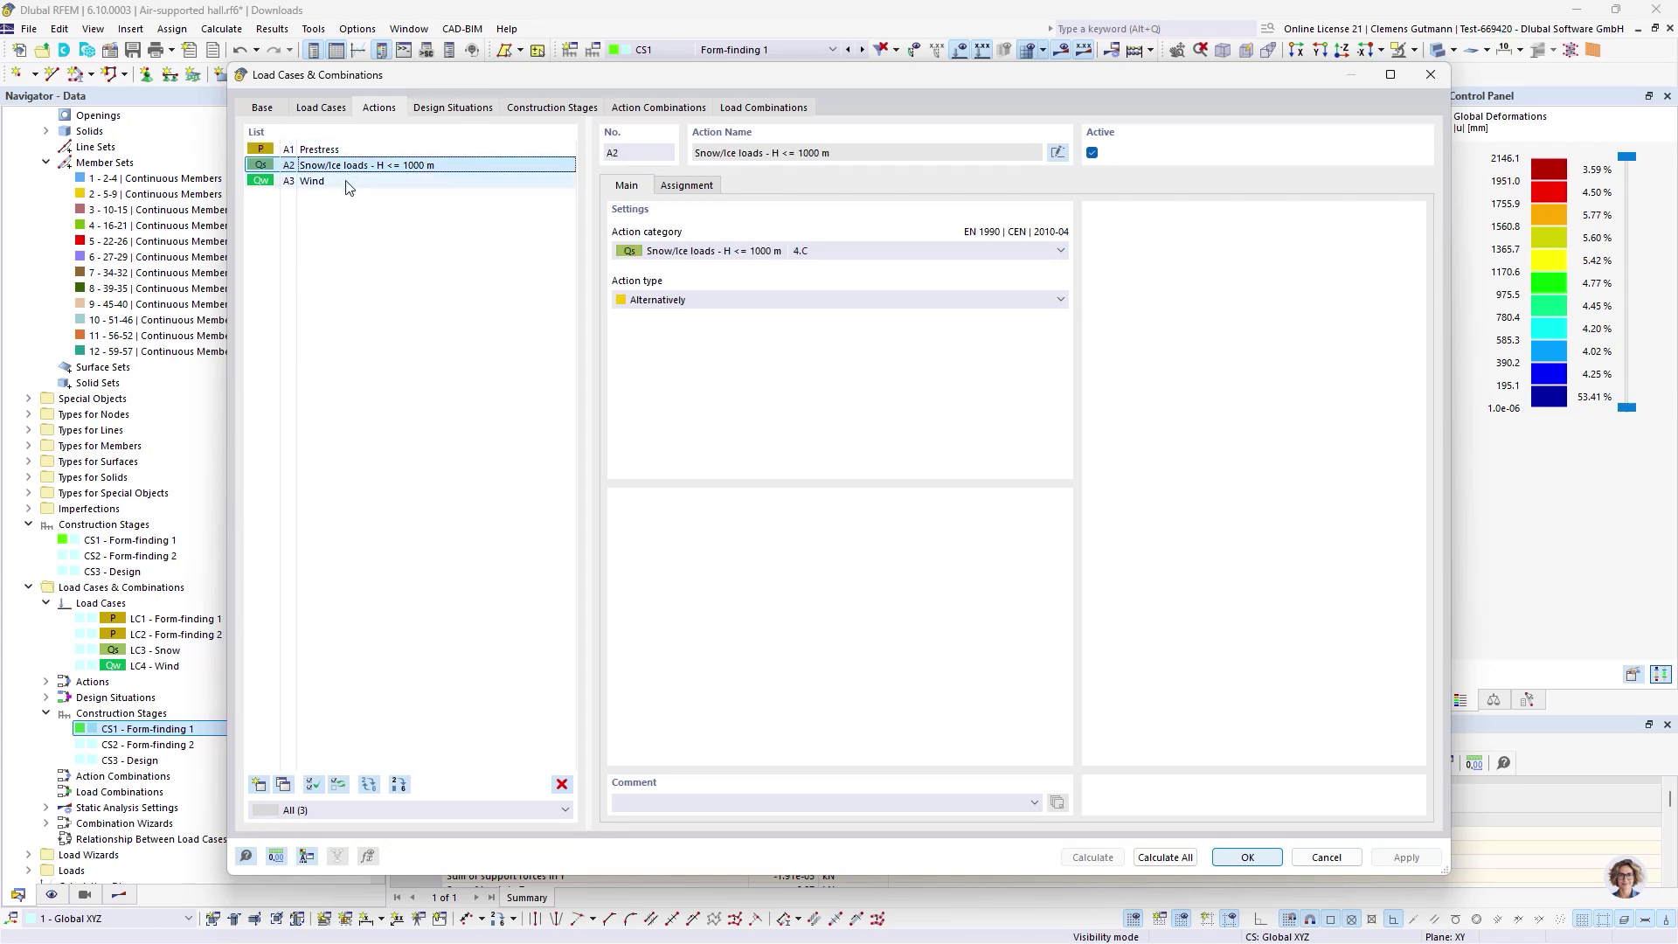
pyautogui.click(347, 181)
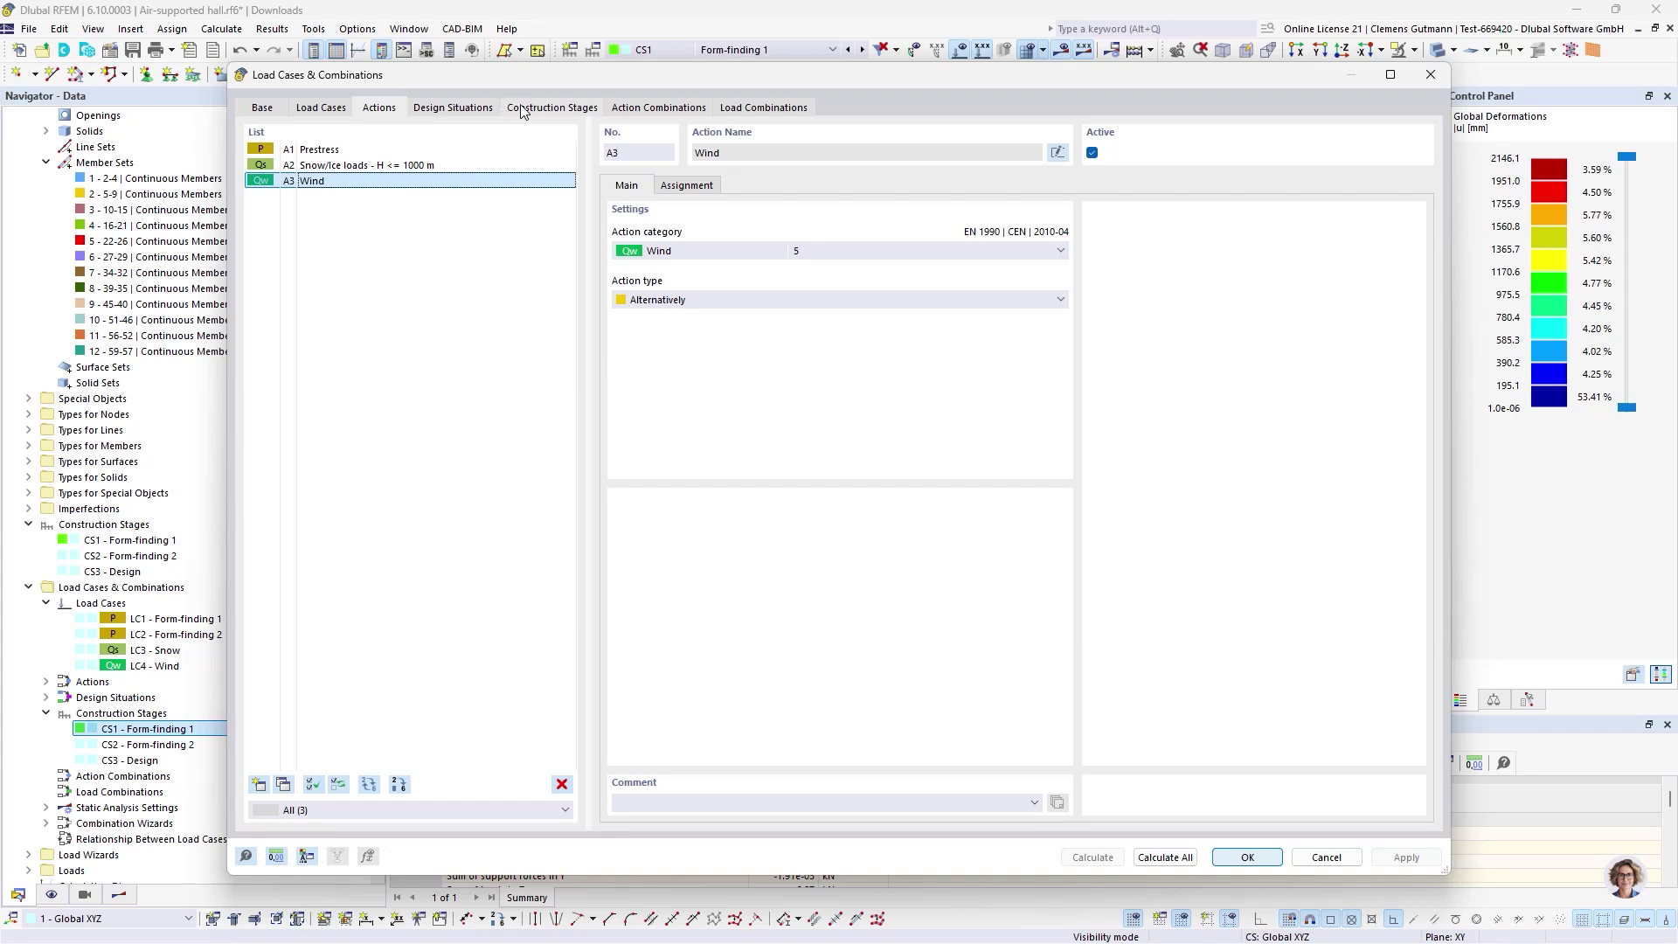
pyautogui.click(486, 108)
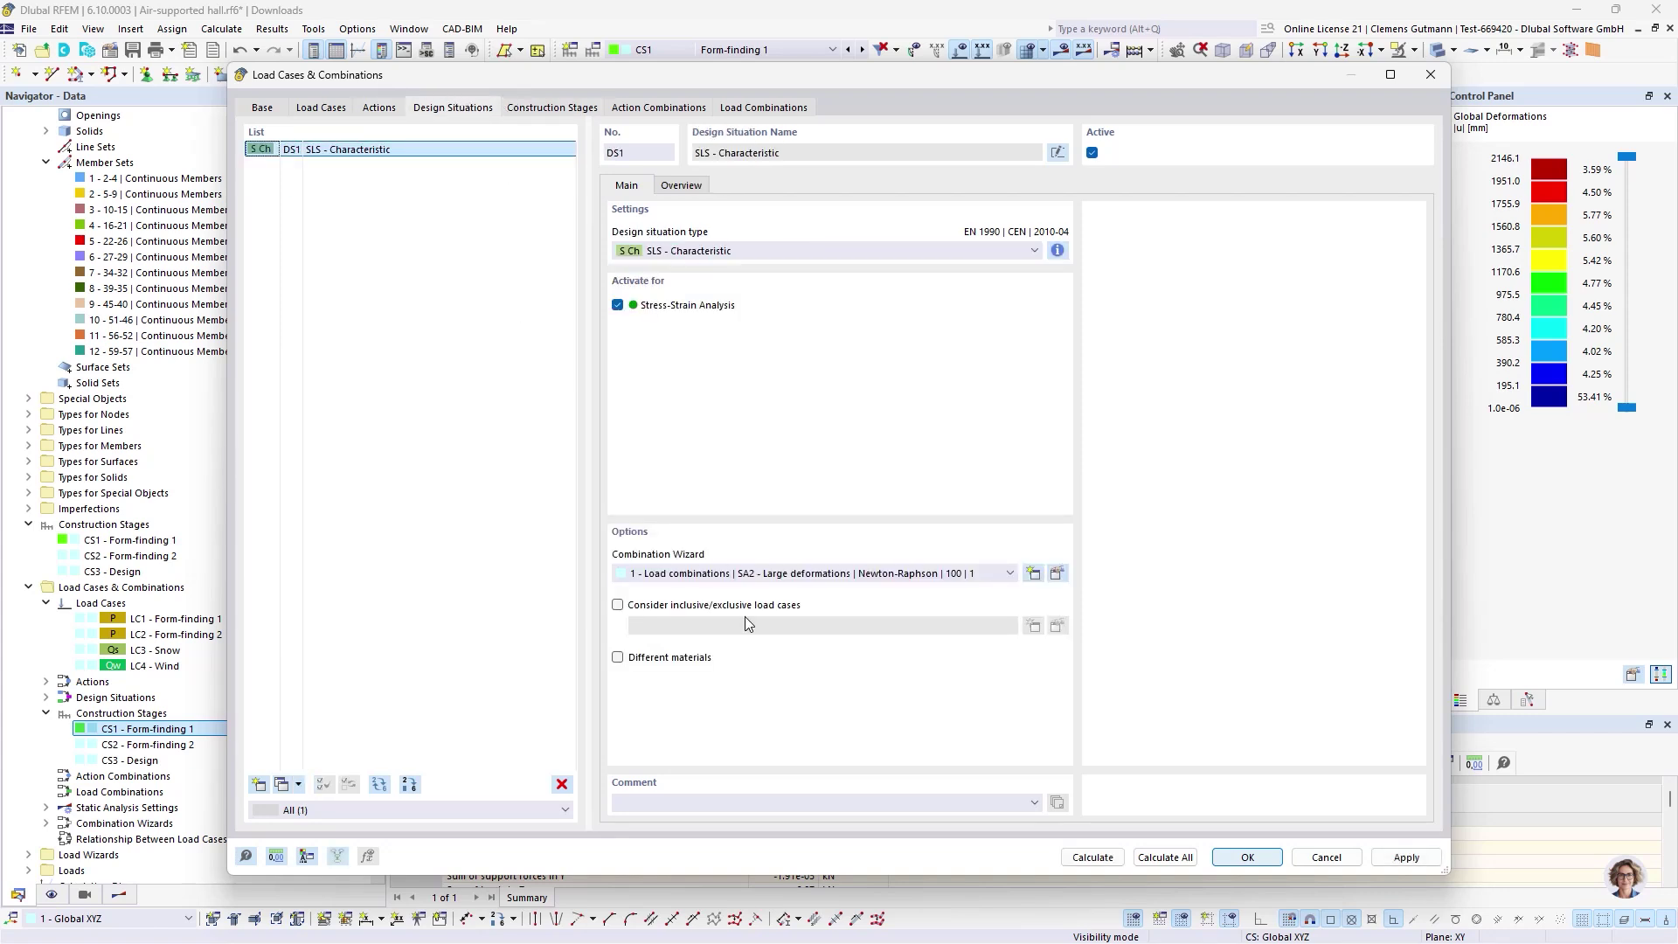
# - Consider inclusive/exclusive load cases for SLS - Characteristic and create a relationship with LC3 Snow as the selected exclusive load case
pyautogui.click(618, 605)
pyautogui.click(1032, 626)
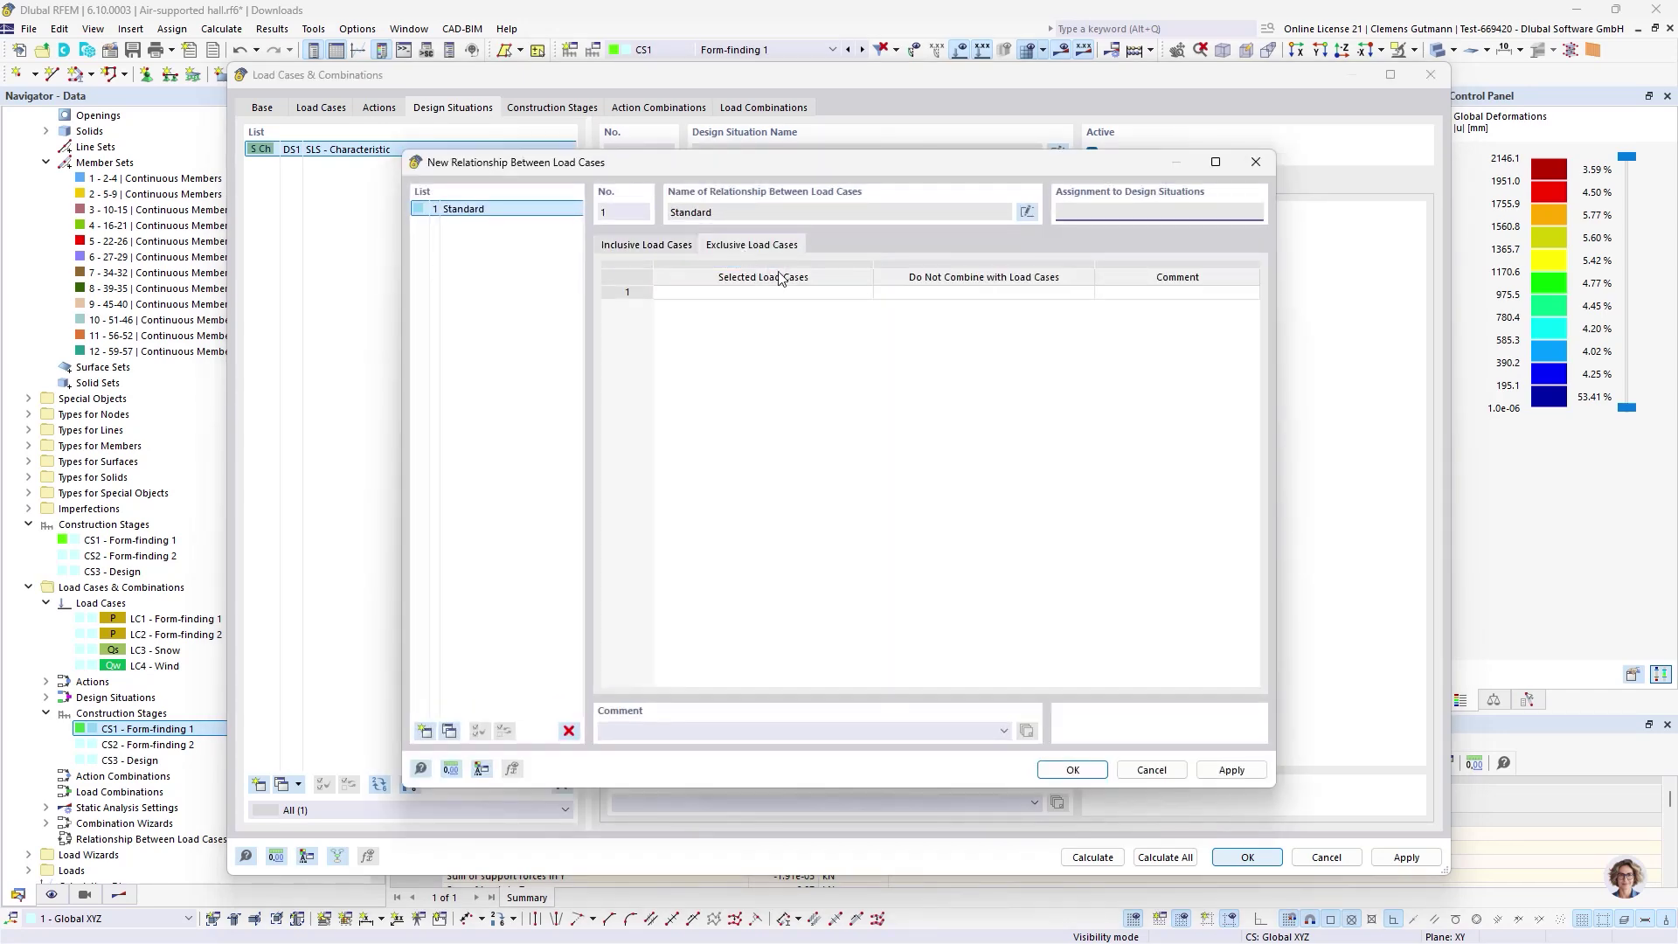
pyautogui.click(831, 300)
pyautogui.click(869, 300)
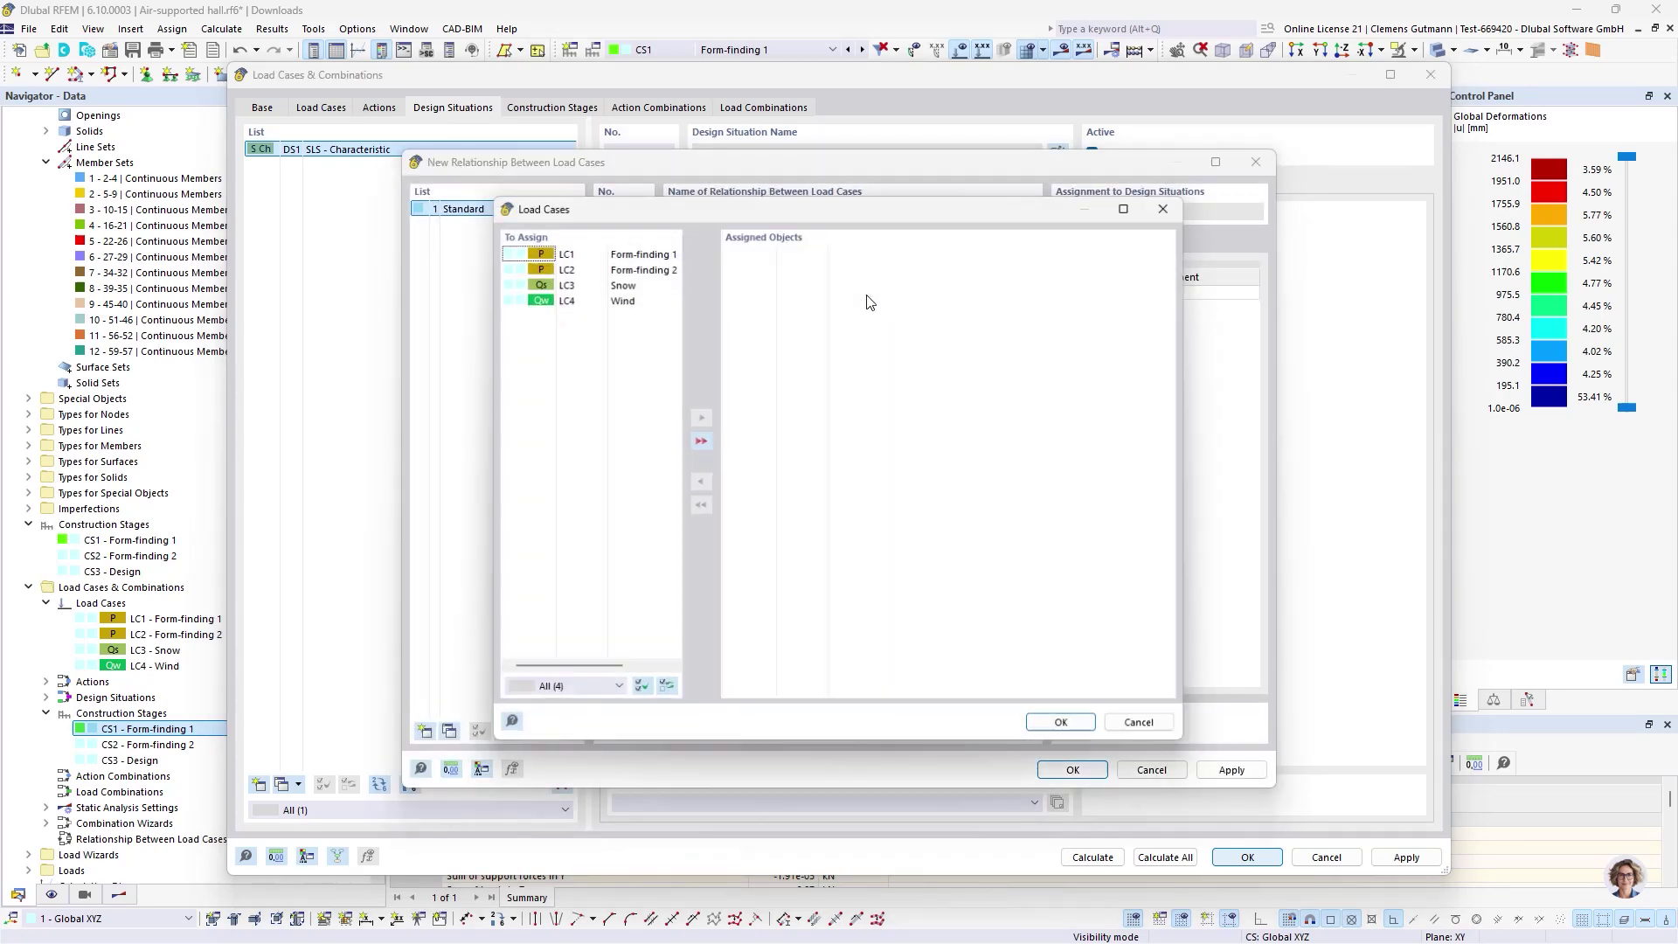
pyautogui.click(544, 282)
pyautogui.click(700, 416)
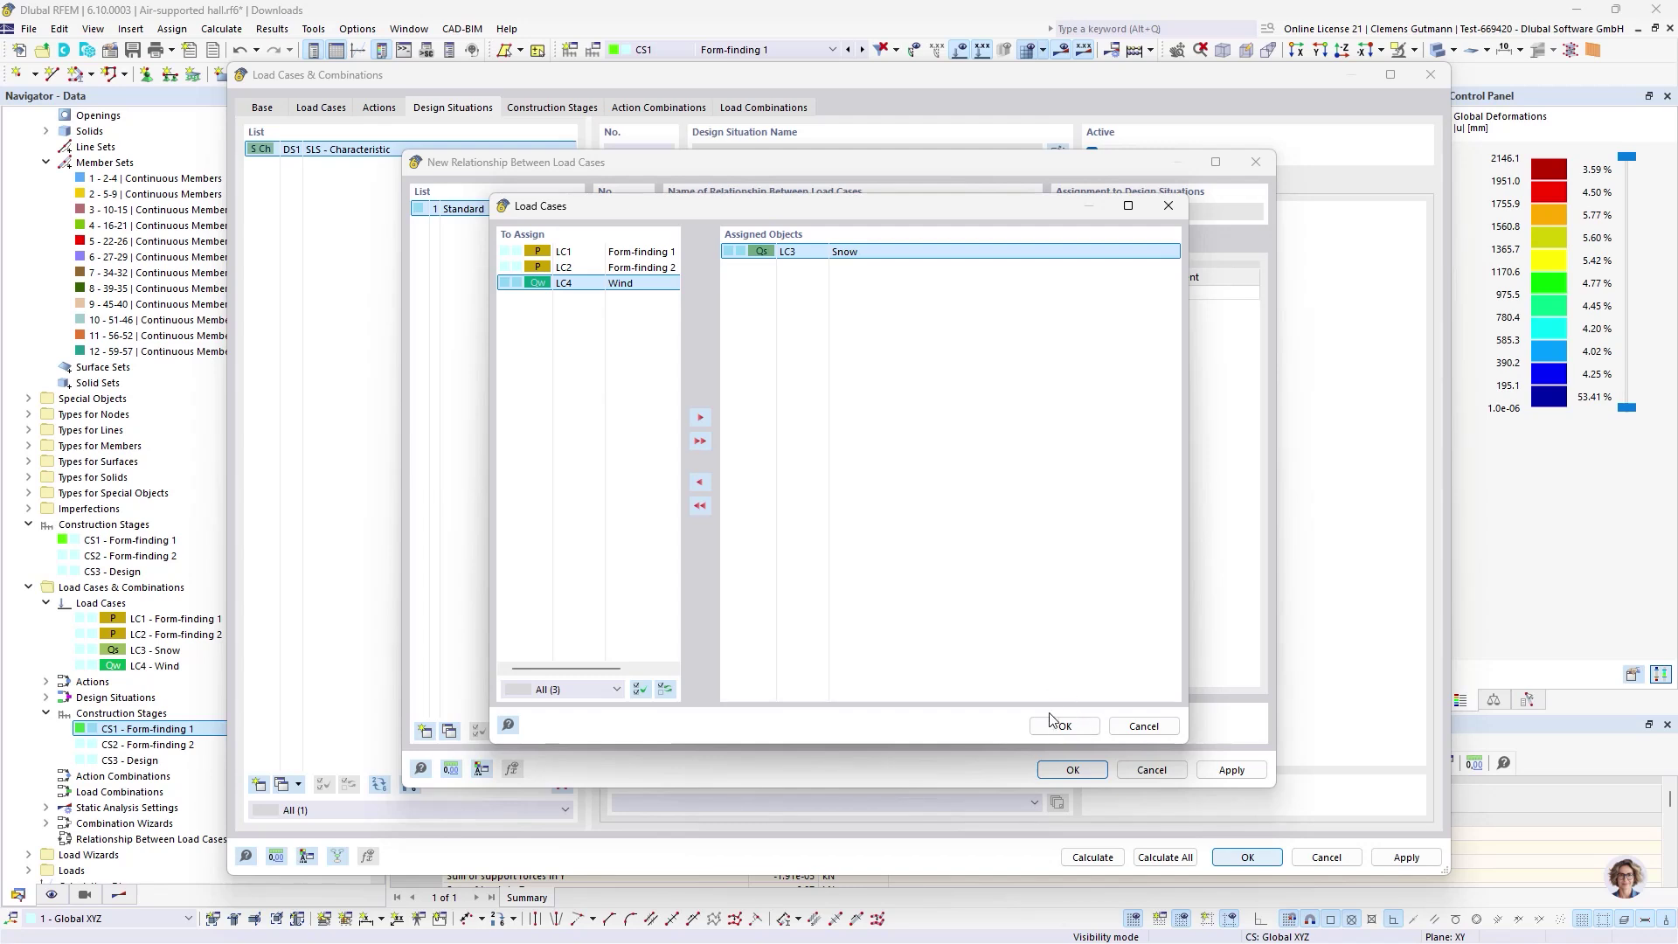
pyautogui.click(1059, 725)
# - Exclude LC4 Wind from combining with LC3 Snow and confirm the load case relationship
pyautogui.click(933, 292)
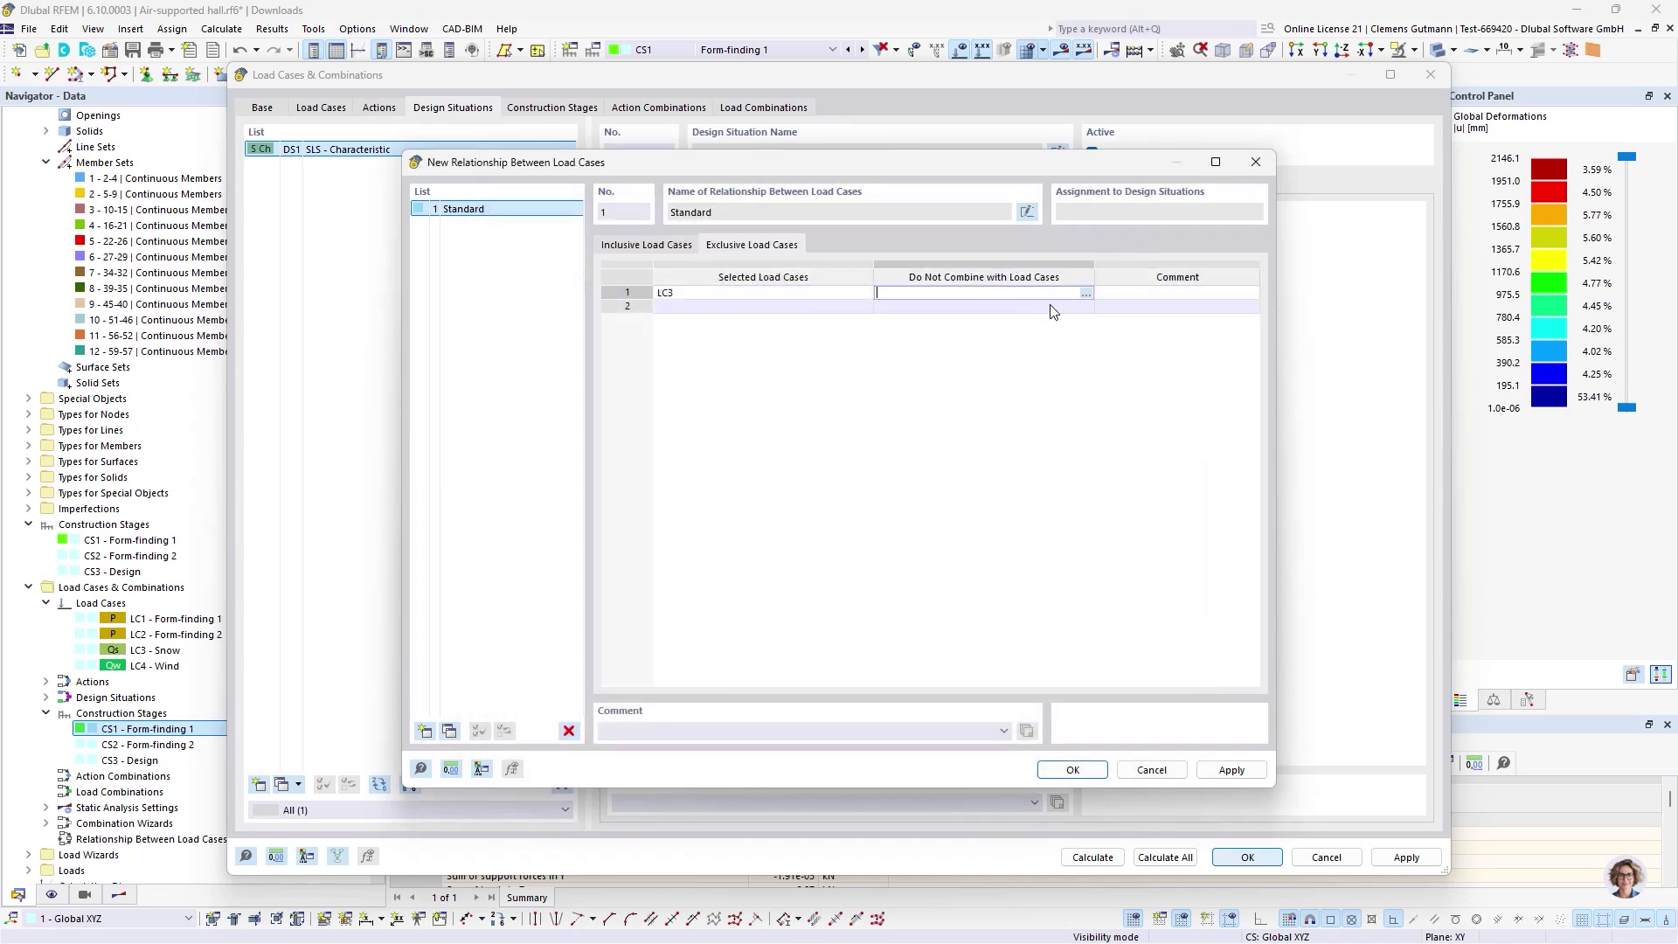
pyautogui.click(1085, 293)
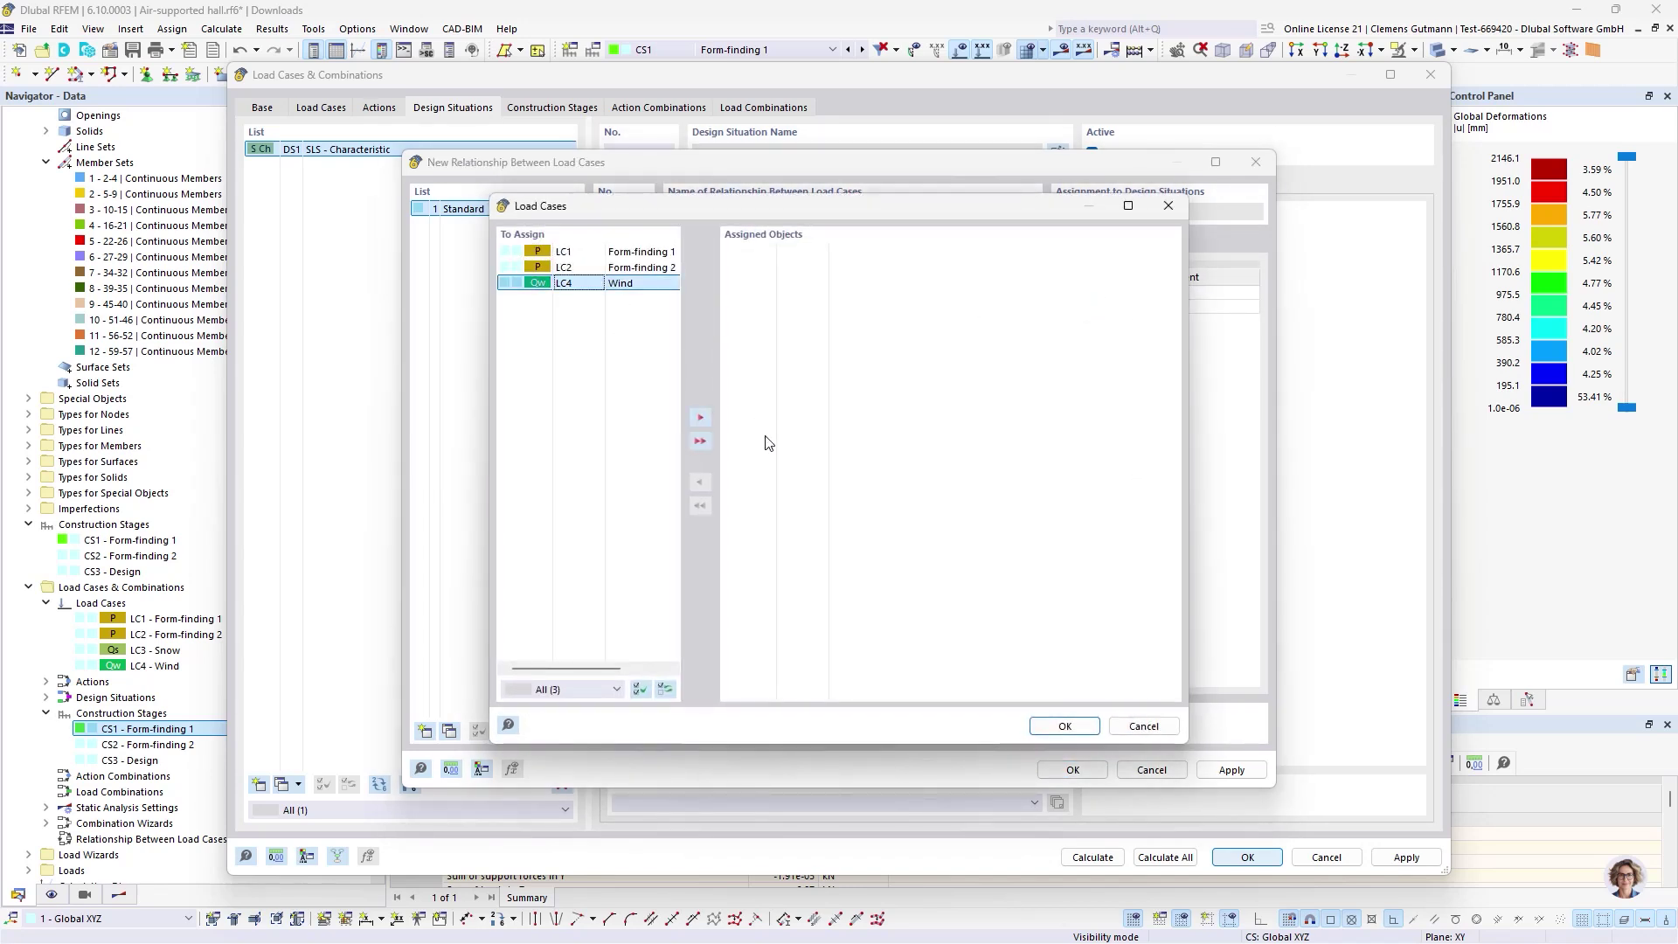
pyautogui.click(700, 417)
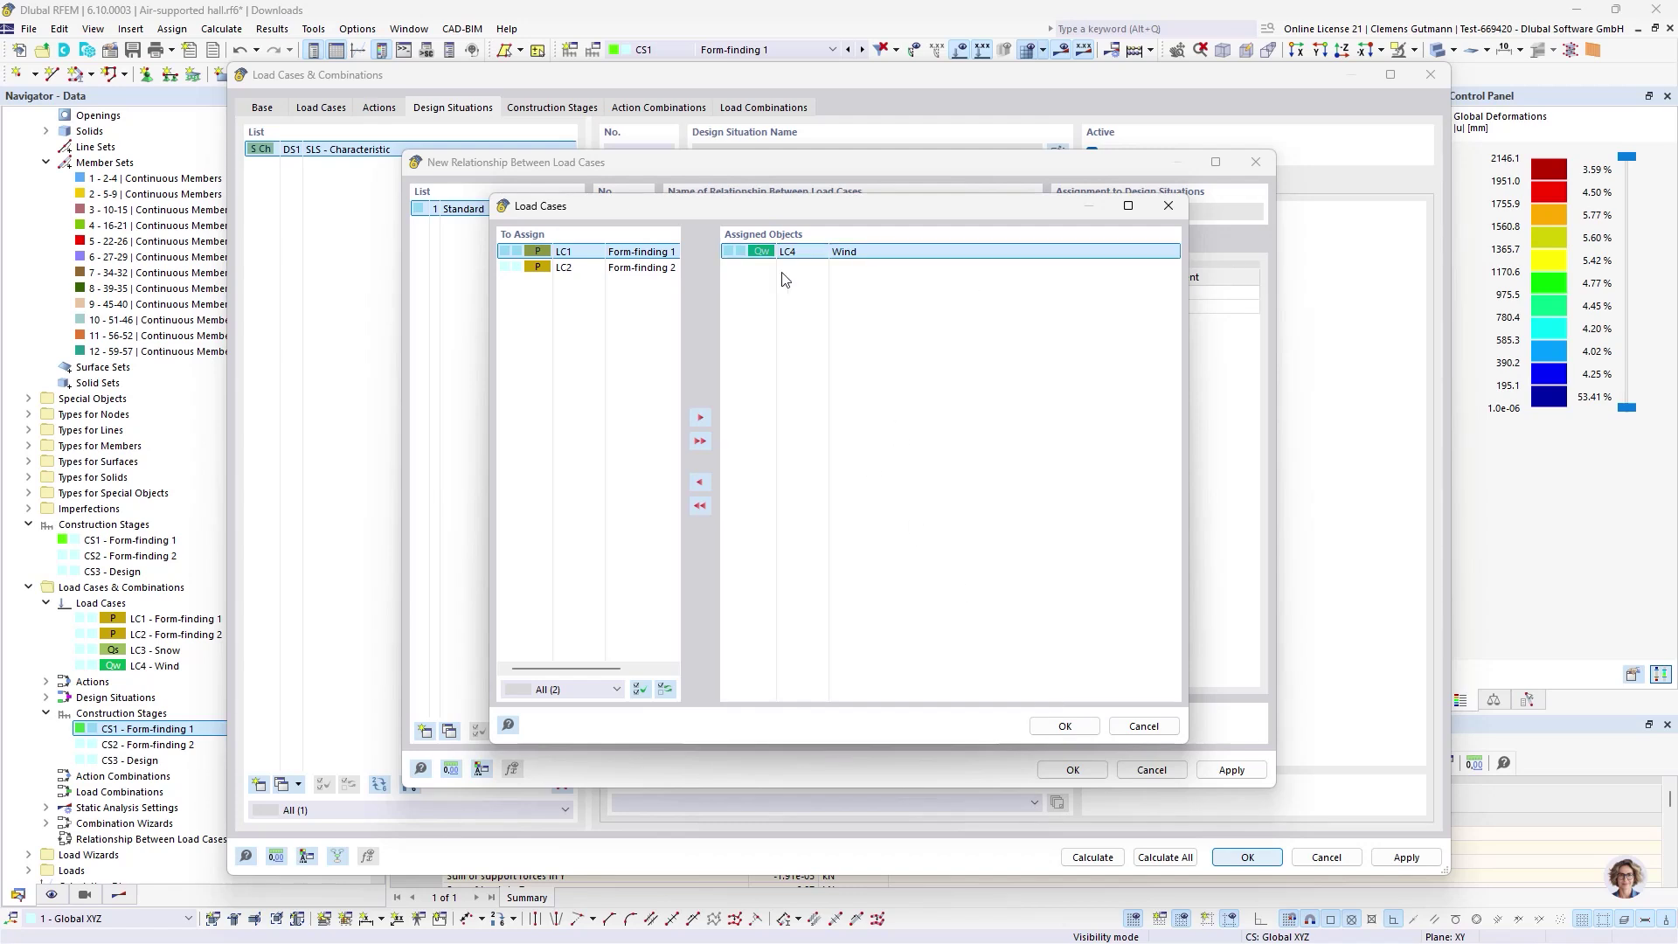
pyautogui.click(1057, 725)
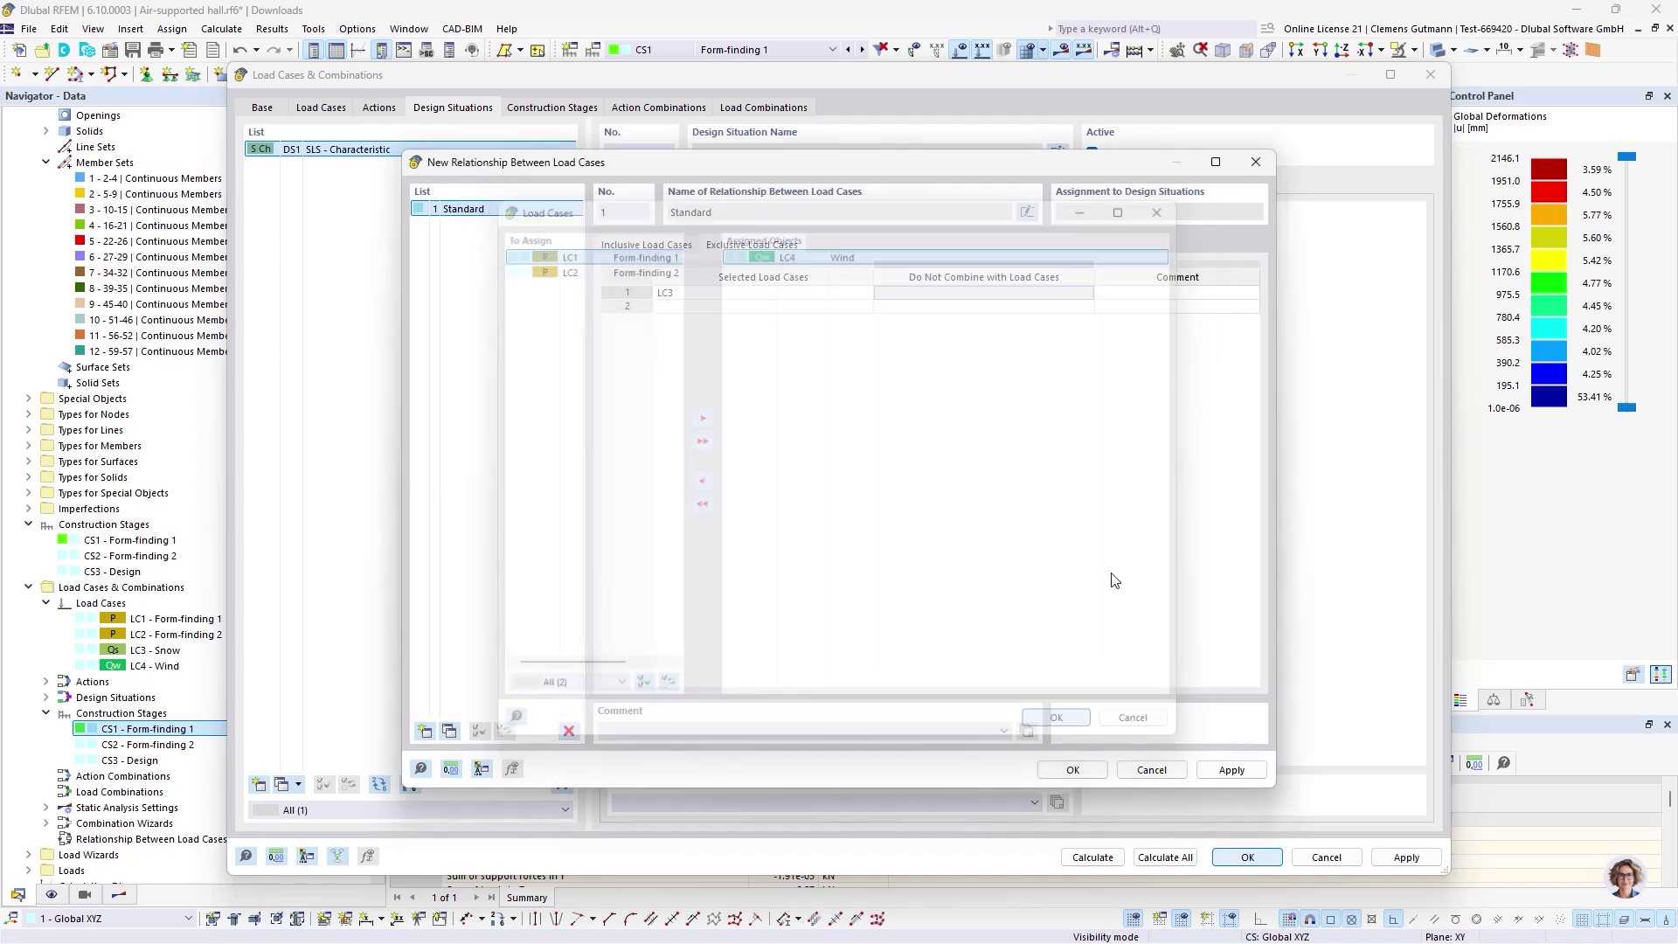
pyautogui.click(968, 298)
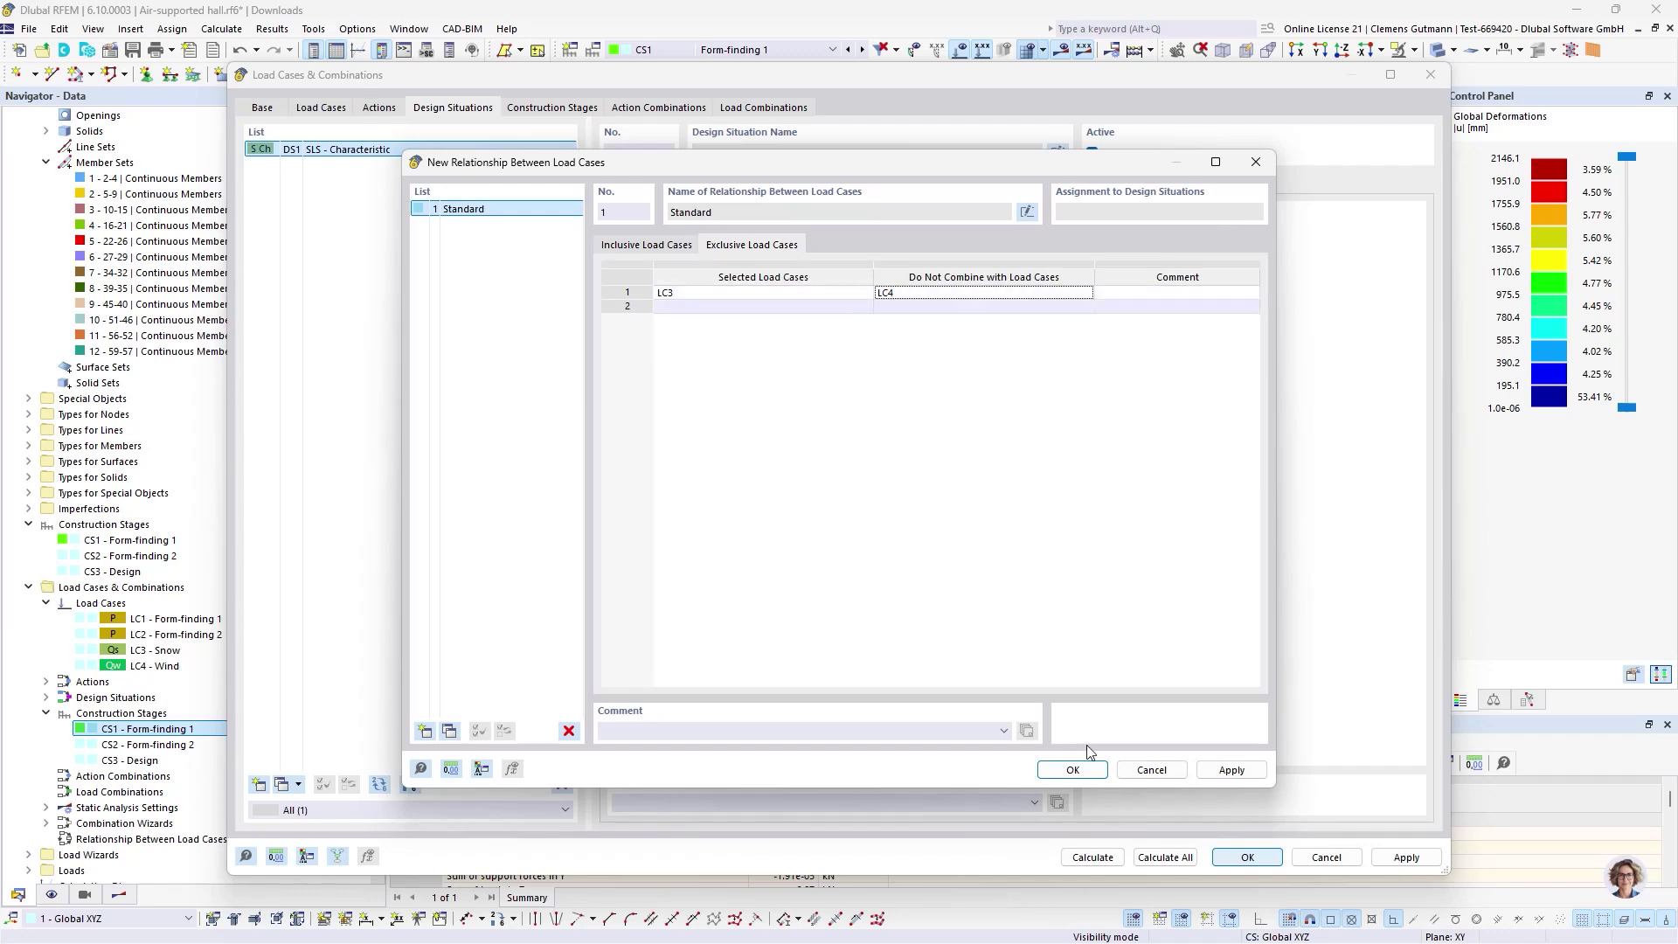
pyautogui.click(1073, 770)
# - Regenerate the load combinations and inspect the load cases assigned to CO1, CO2 and CO3
pyautogui.click(595, 108)
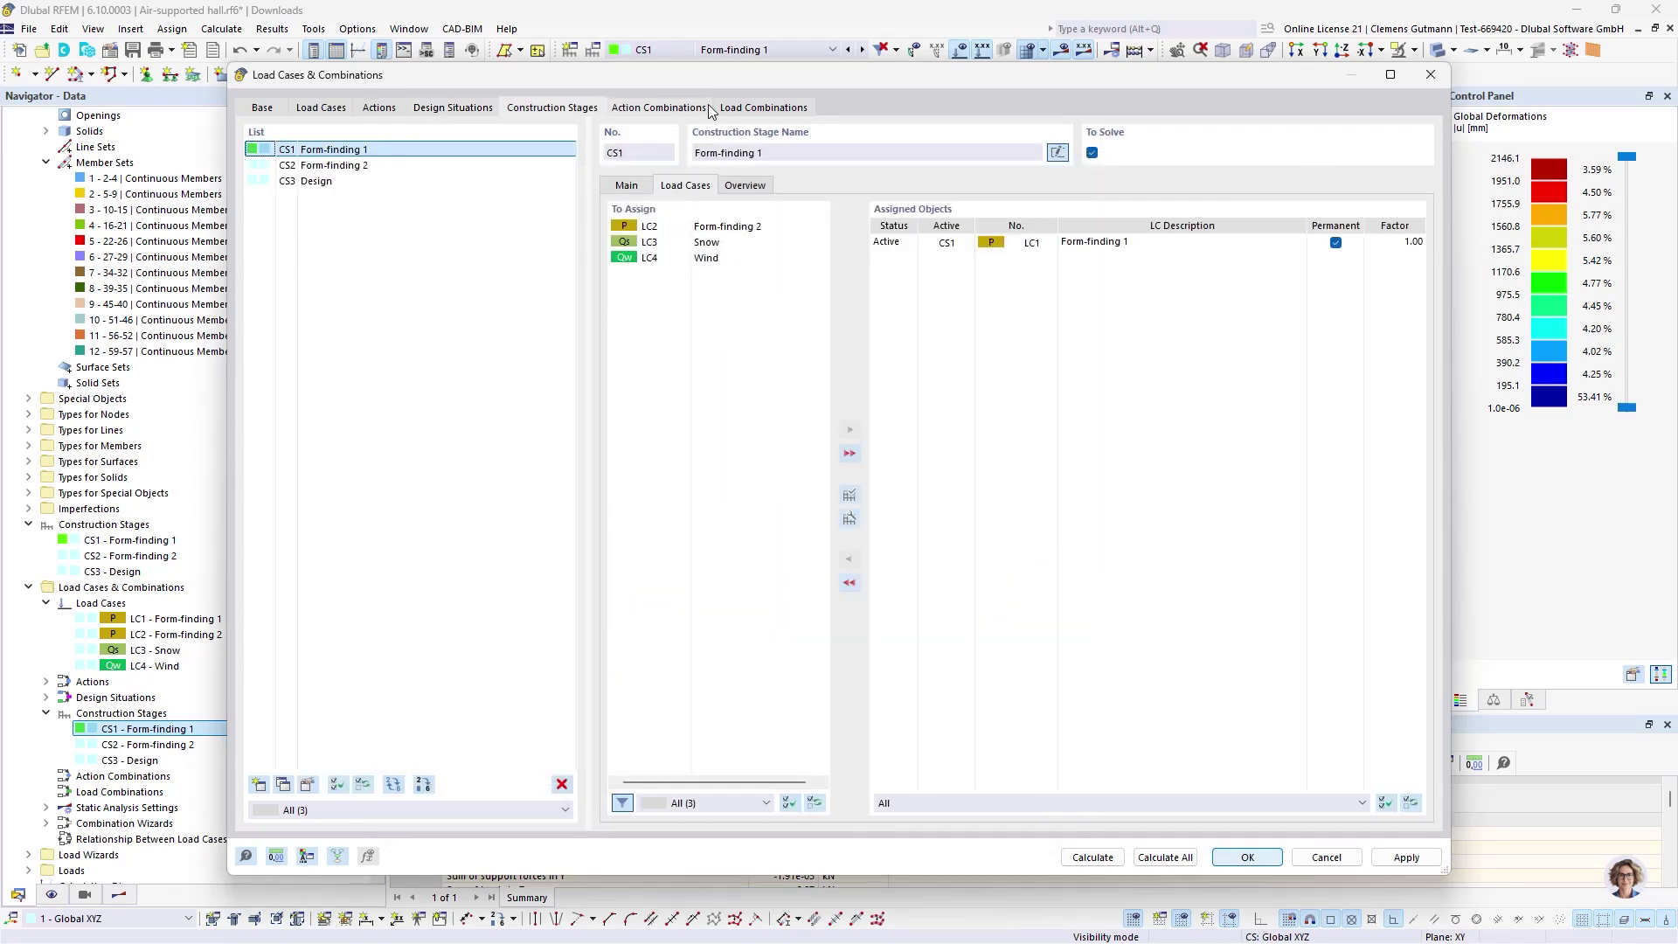
pyautogui.click(762, 107)
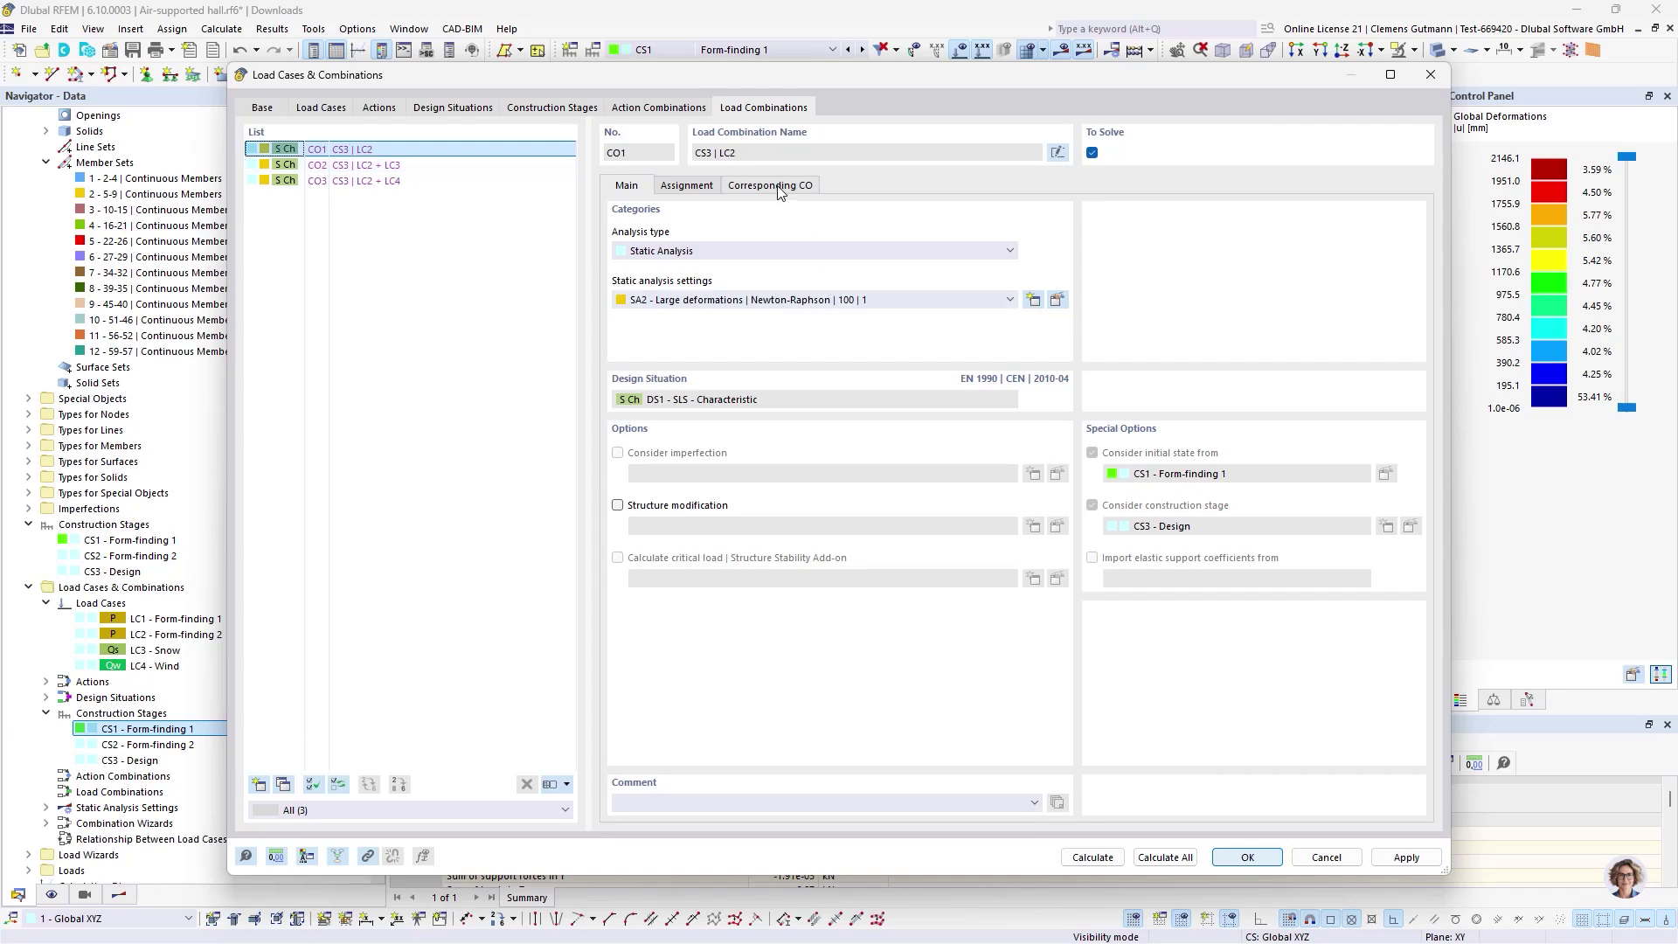
pyautogui.click(671, 188)
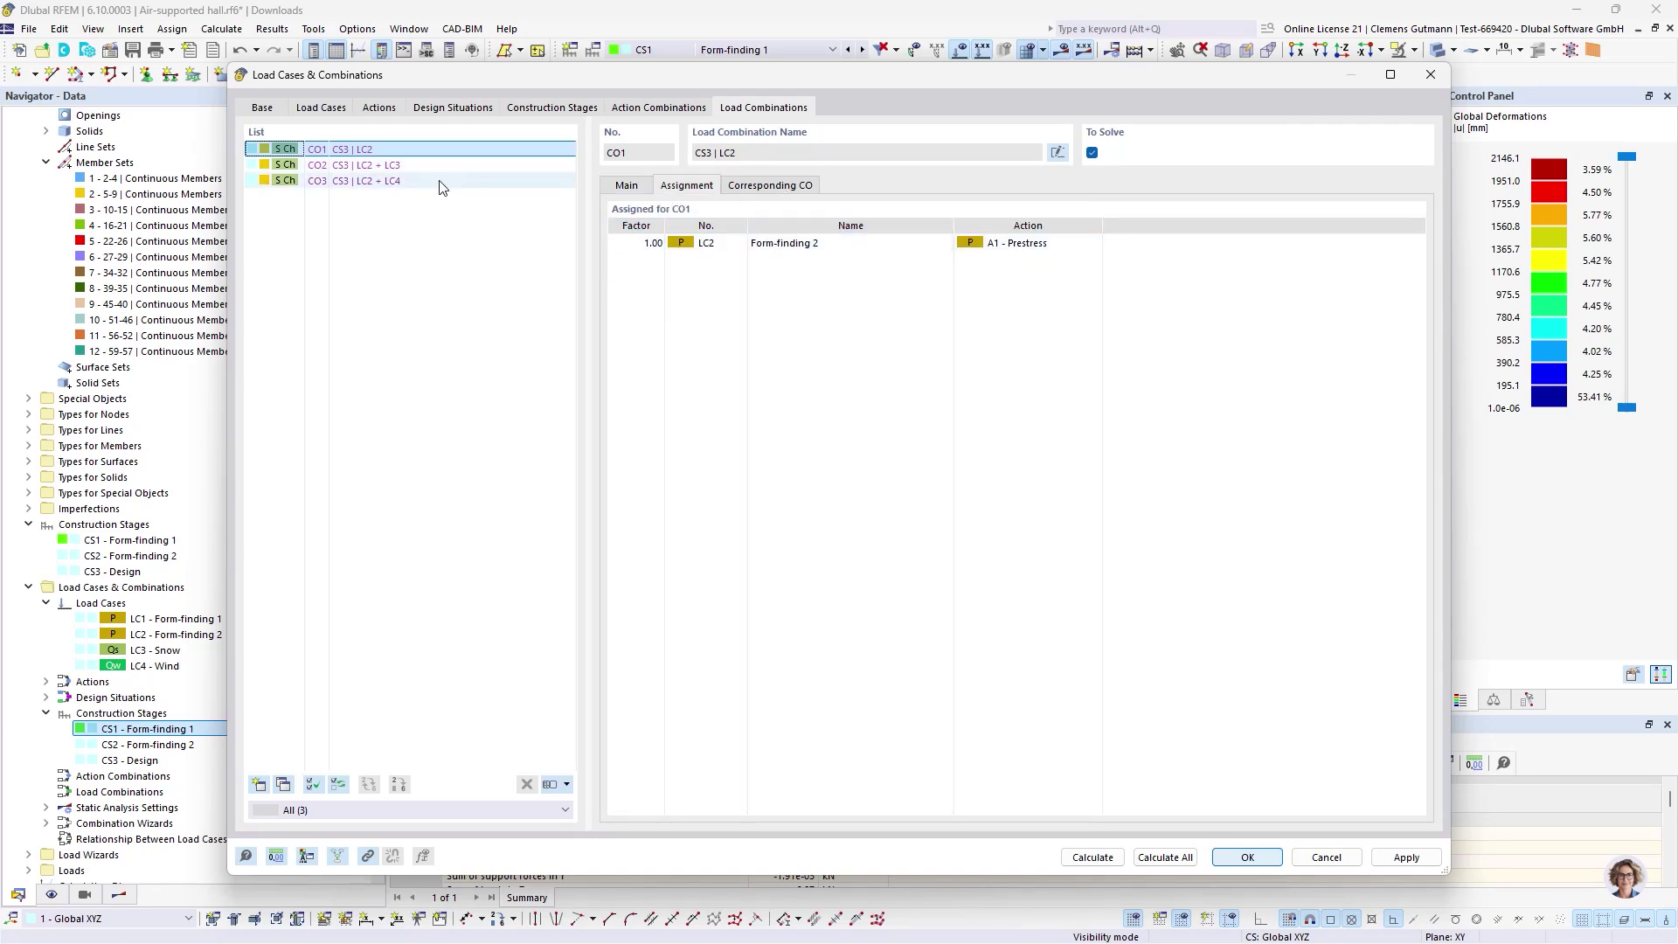
pyautogui.click(414, 173)
pyautogui.click(398, 188)
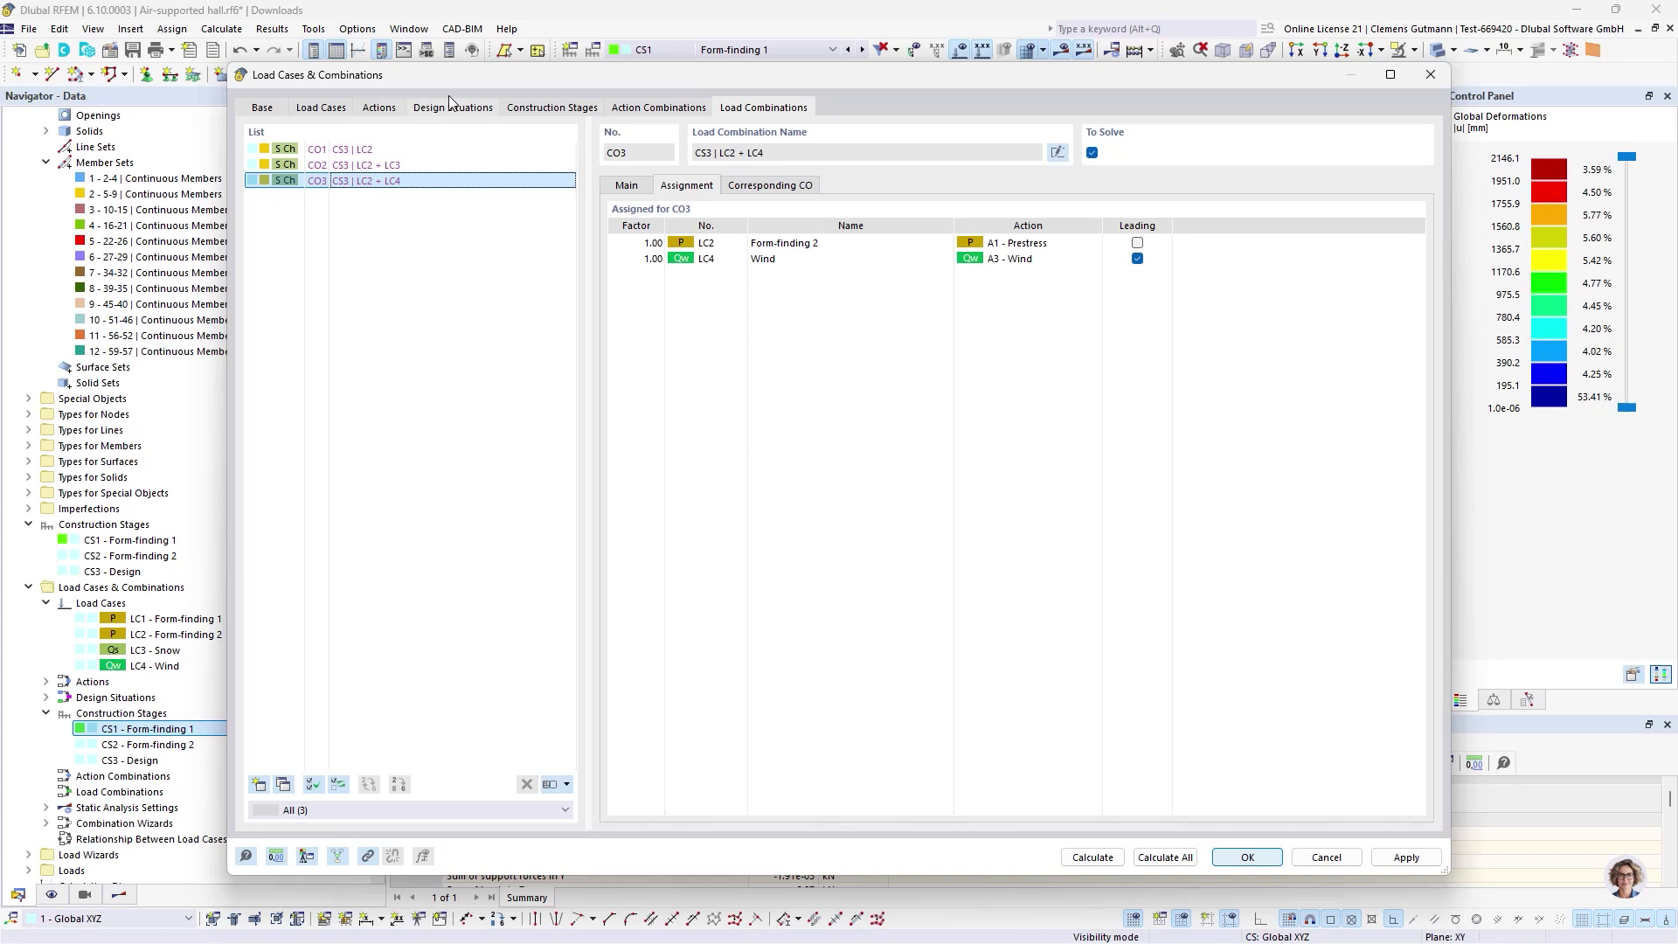
# - Review the construction stages and the design situation's exclusive load case setting, then return to the load combinations and accept the settings
pyautogui.click(539, 107)
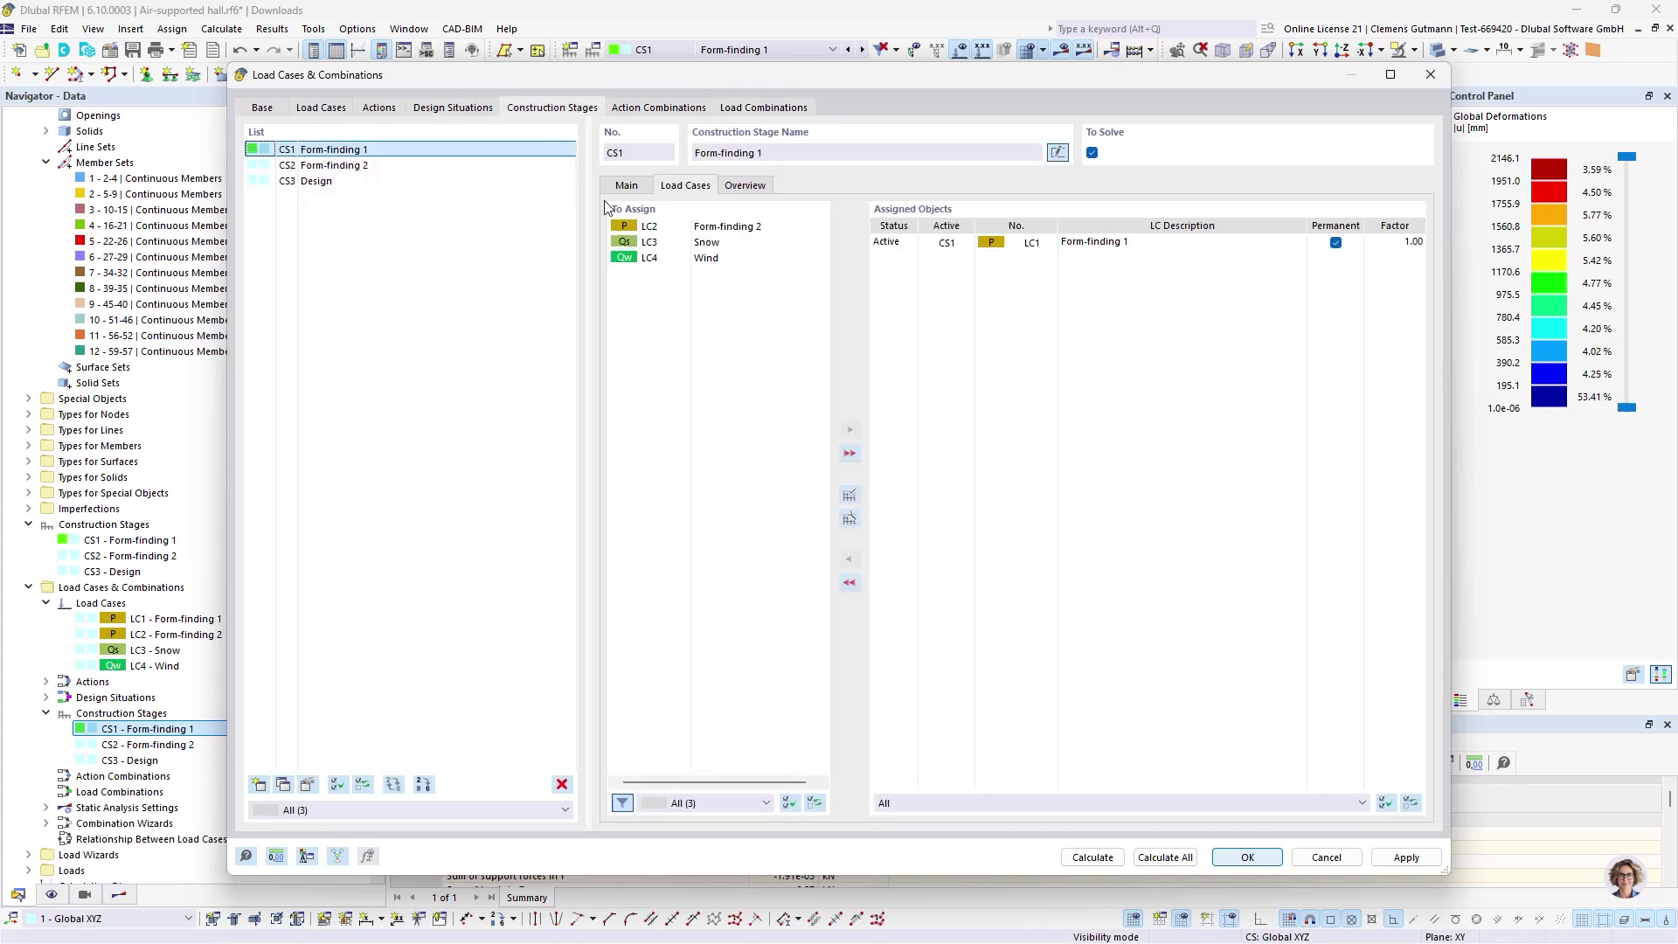
pyautogui.click(477, 107)
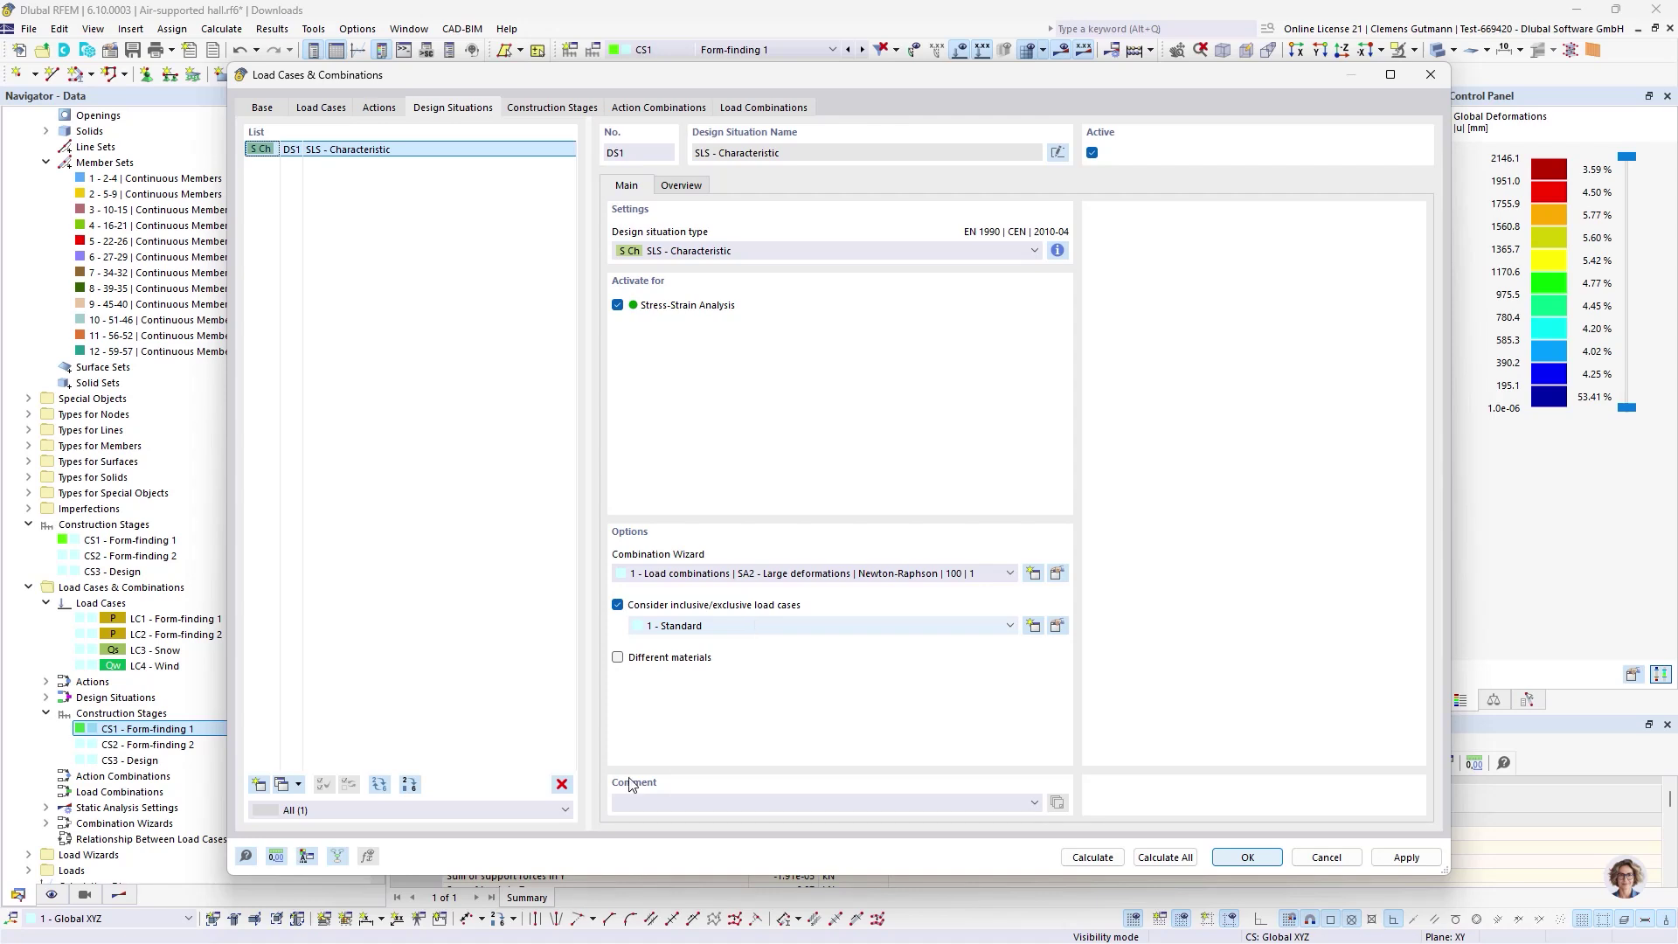
pyautogui.click(776, 109)
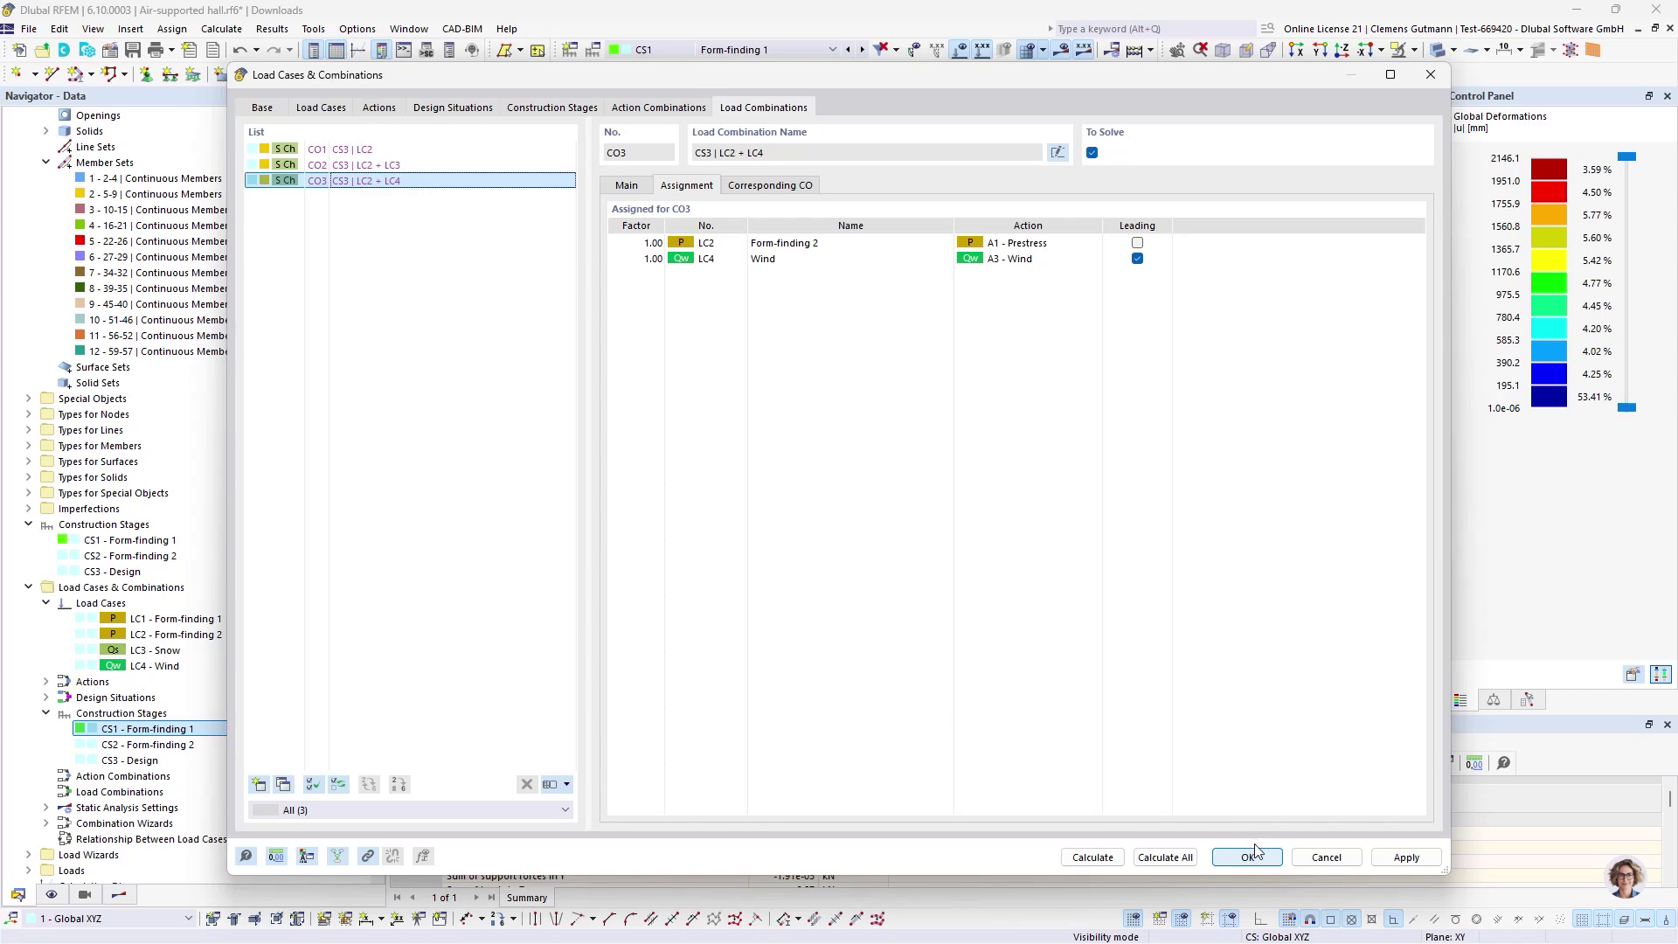
pyautogui.press('Return')
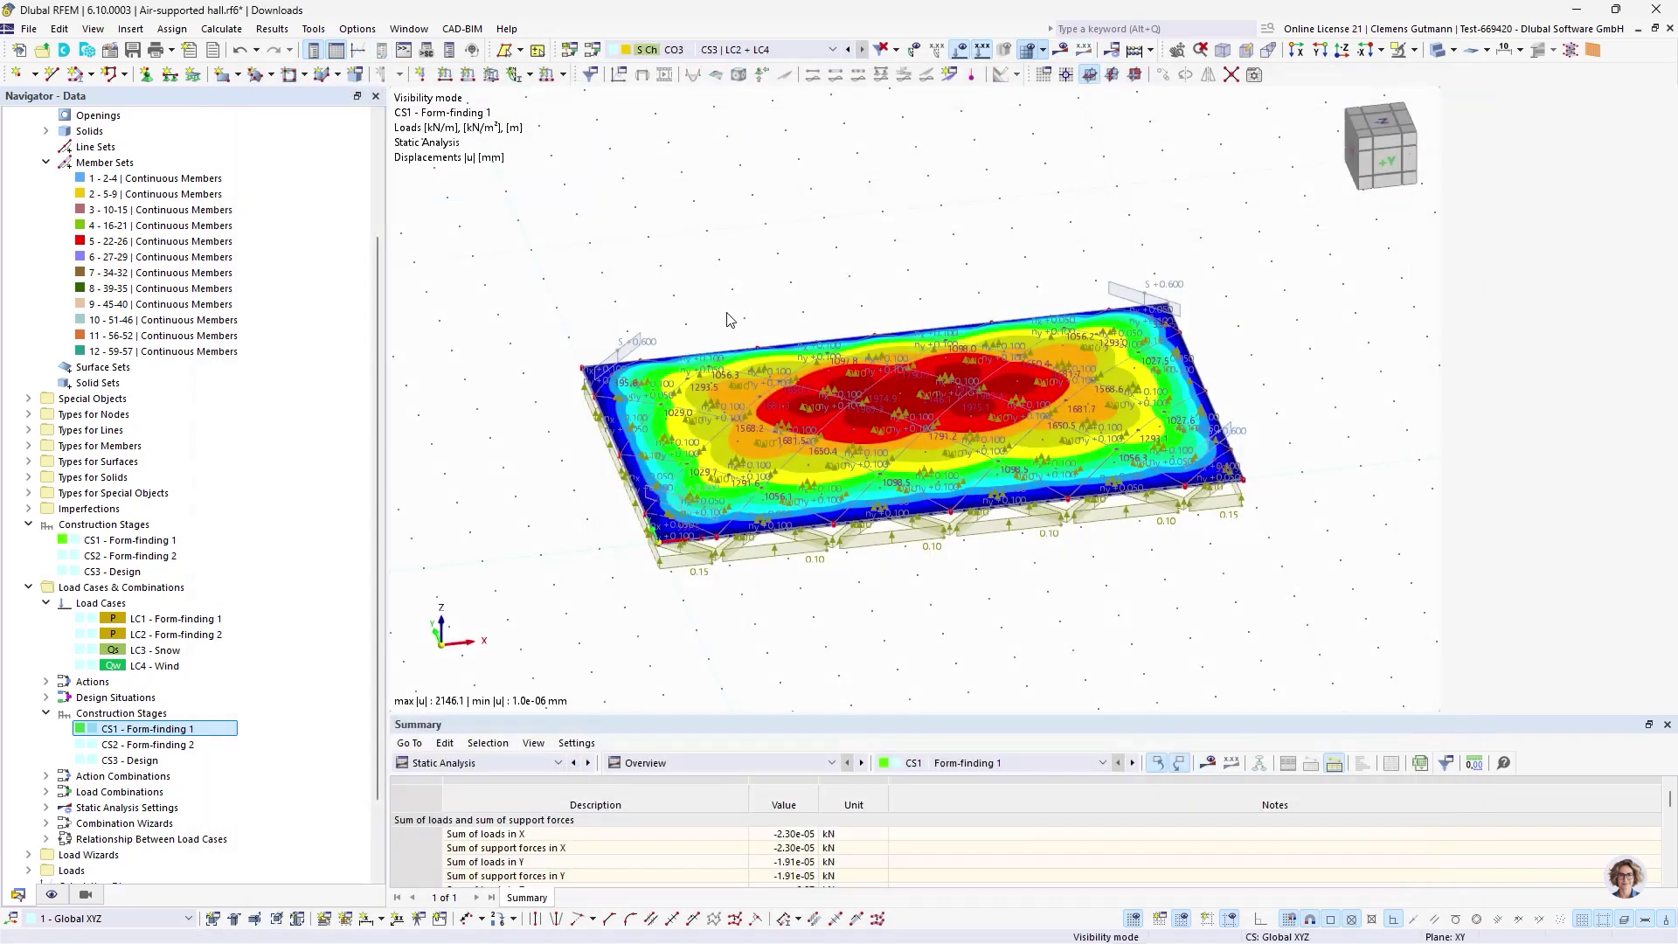
# - Exclude load cases LC1 to LC4 from being solved and confirm the change
pyautogui.doubleClick(156, 619)
pyautogui.keyDown('shift'); pyautogui.click(345, 197); pyautogui.keyUp('shift')
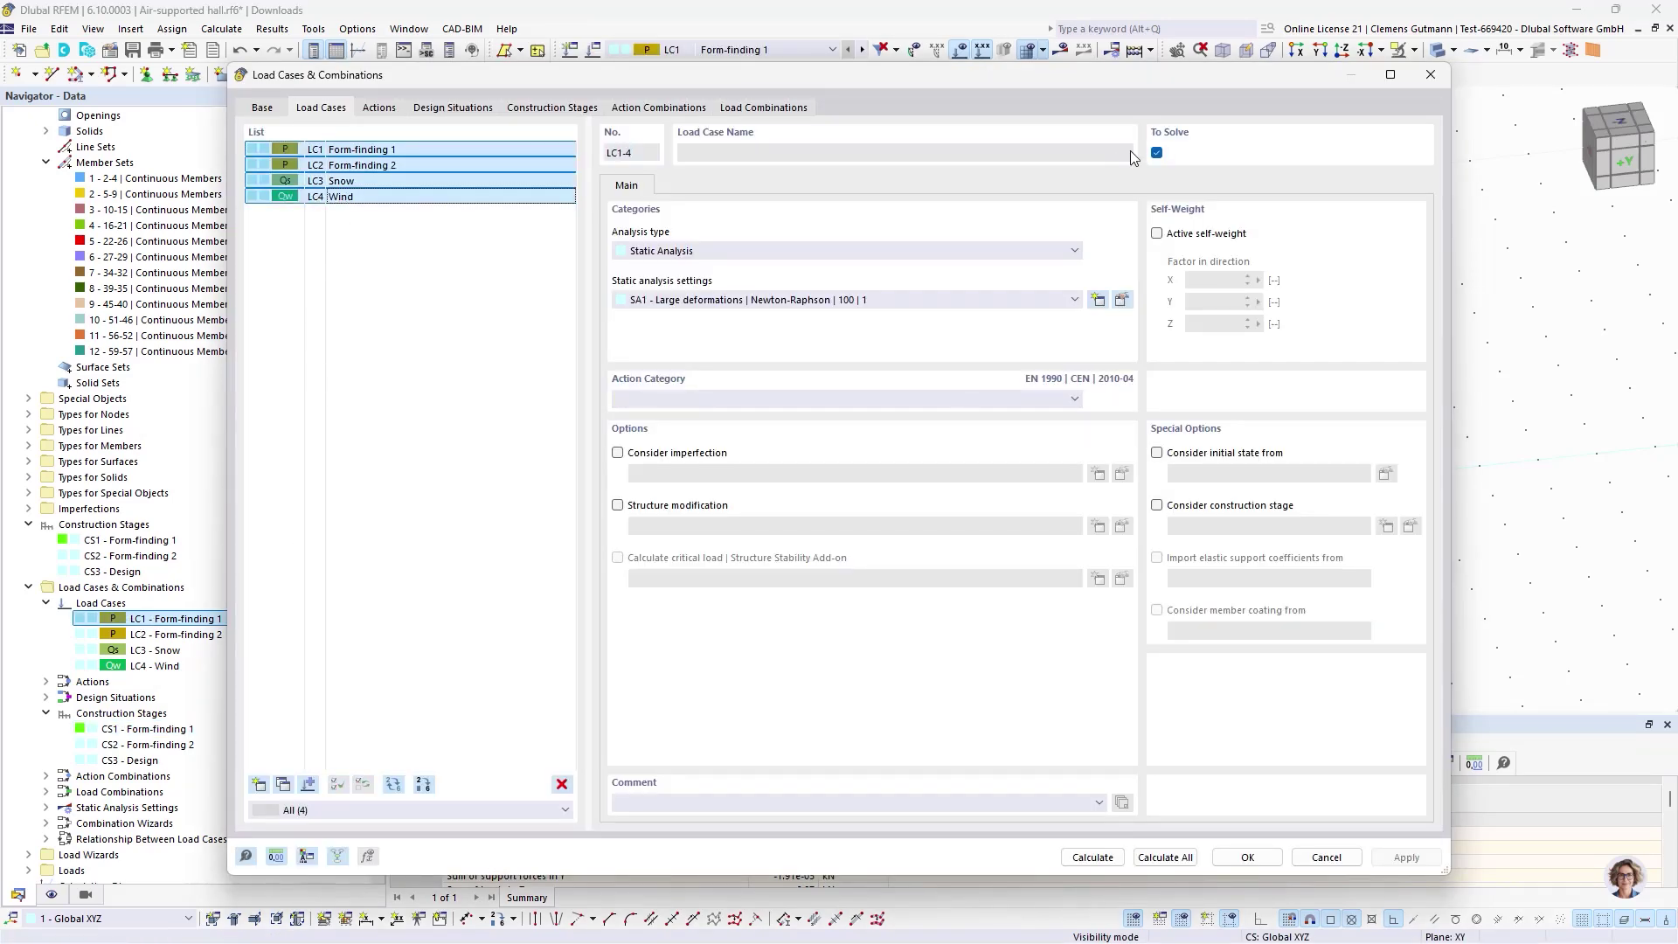
pyautogui.click(1157, 155)
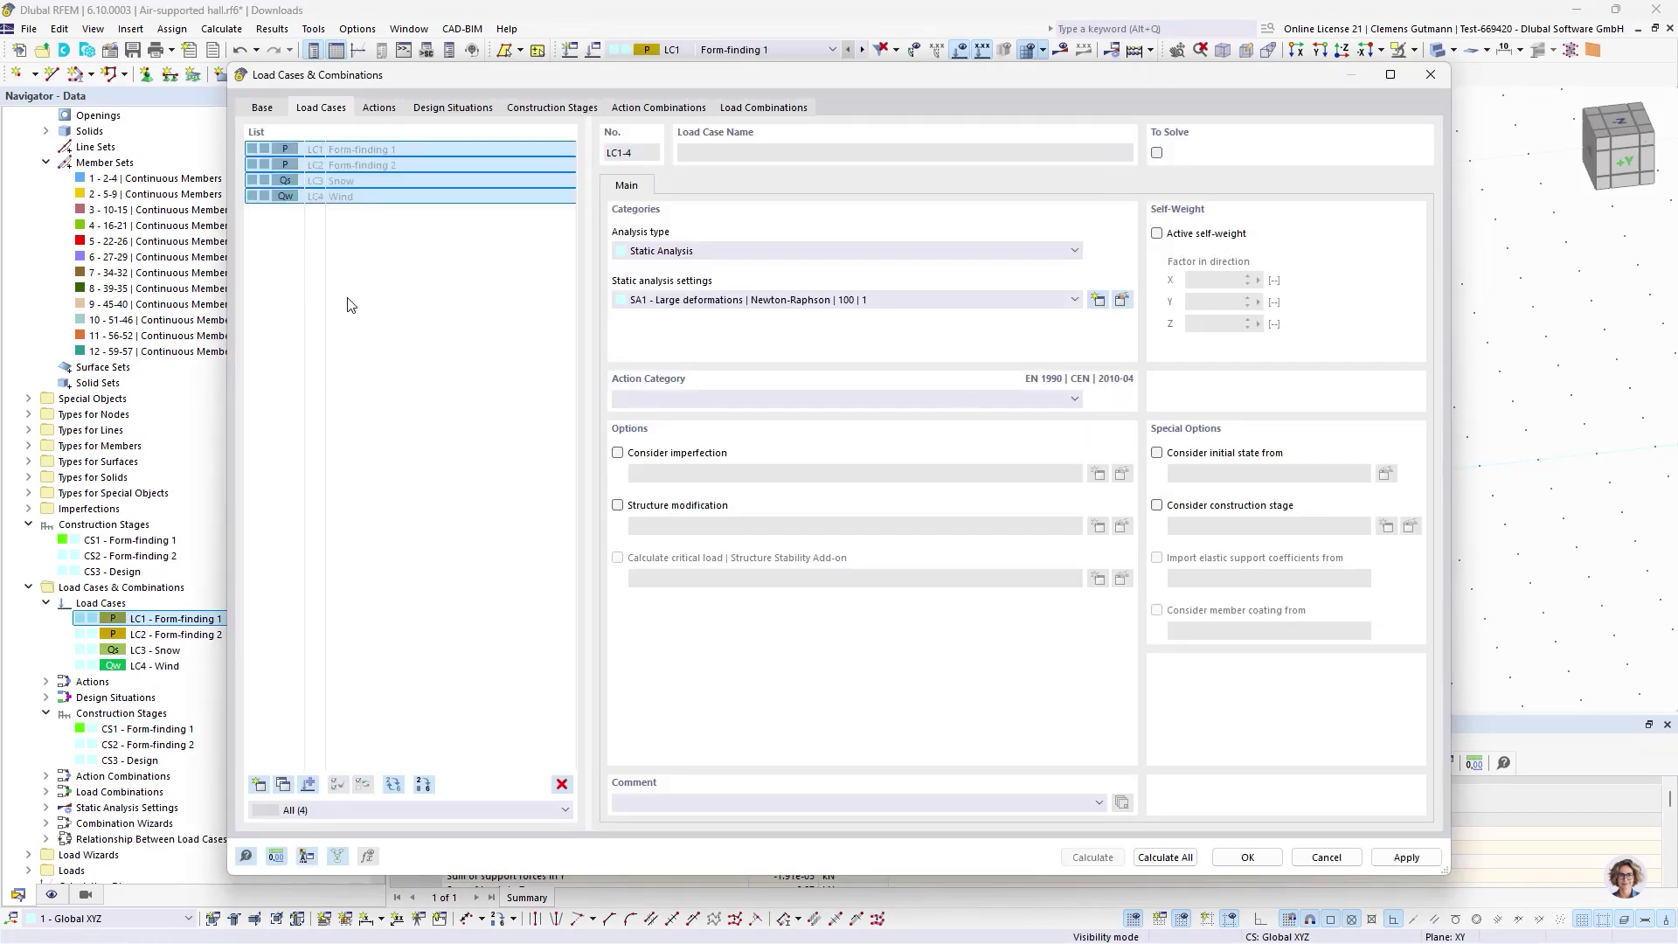
pyautogui.click(382, 181)
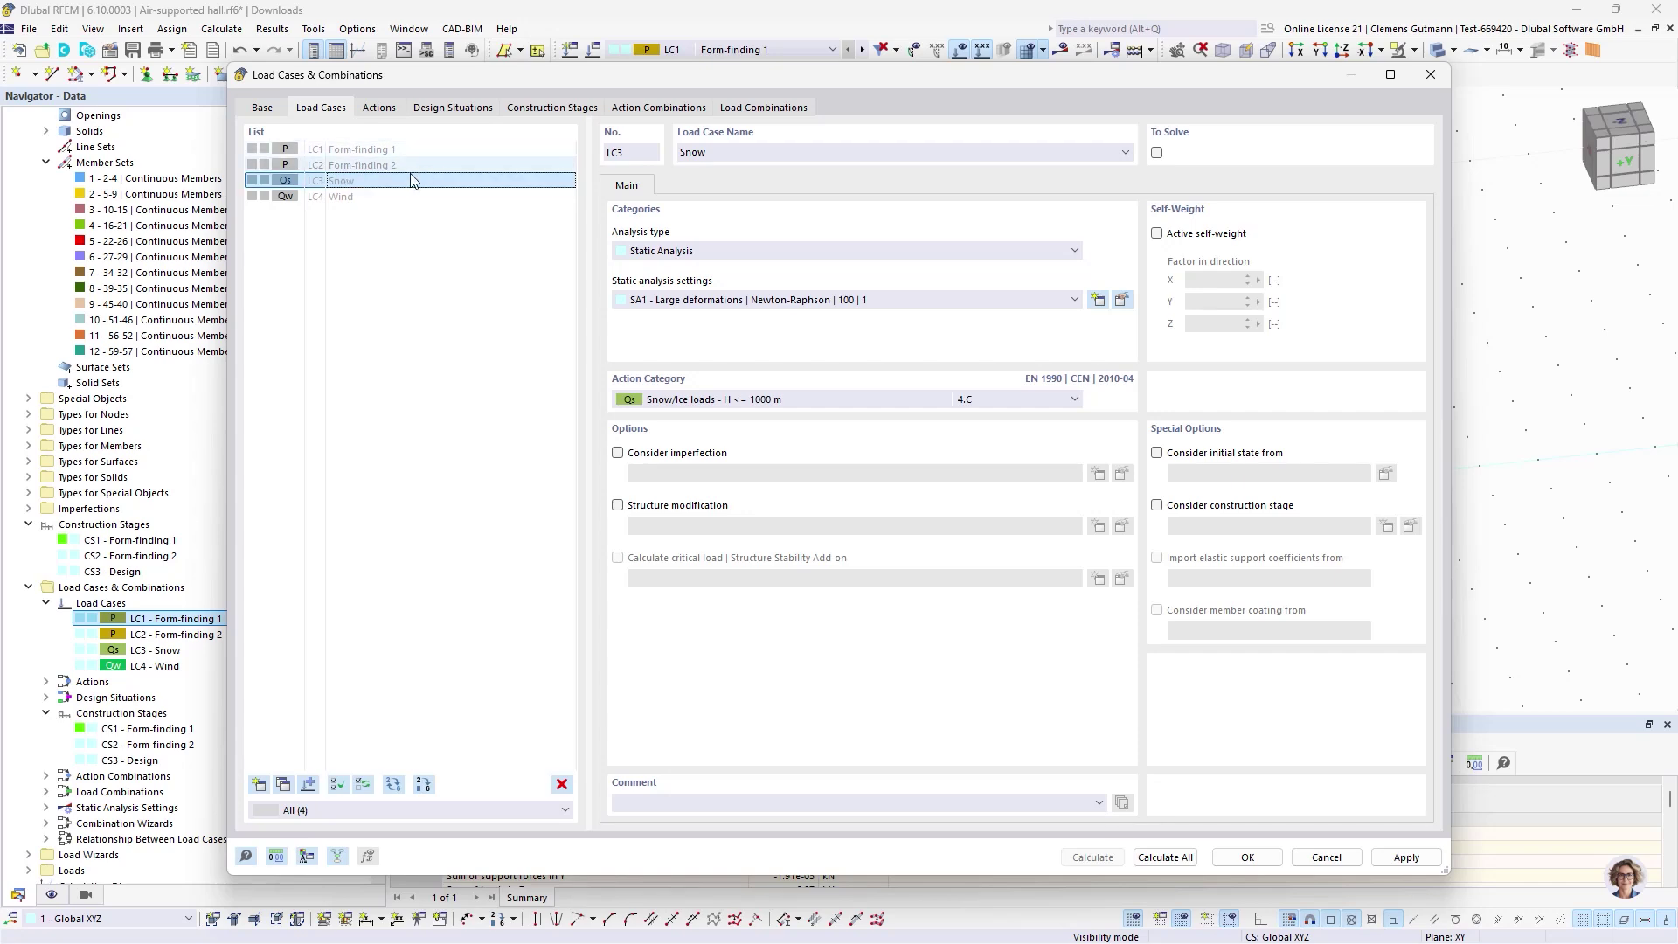
pyautogui.click(1251, 856)
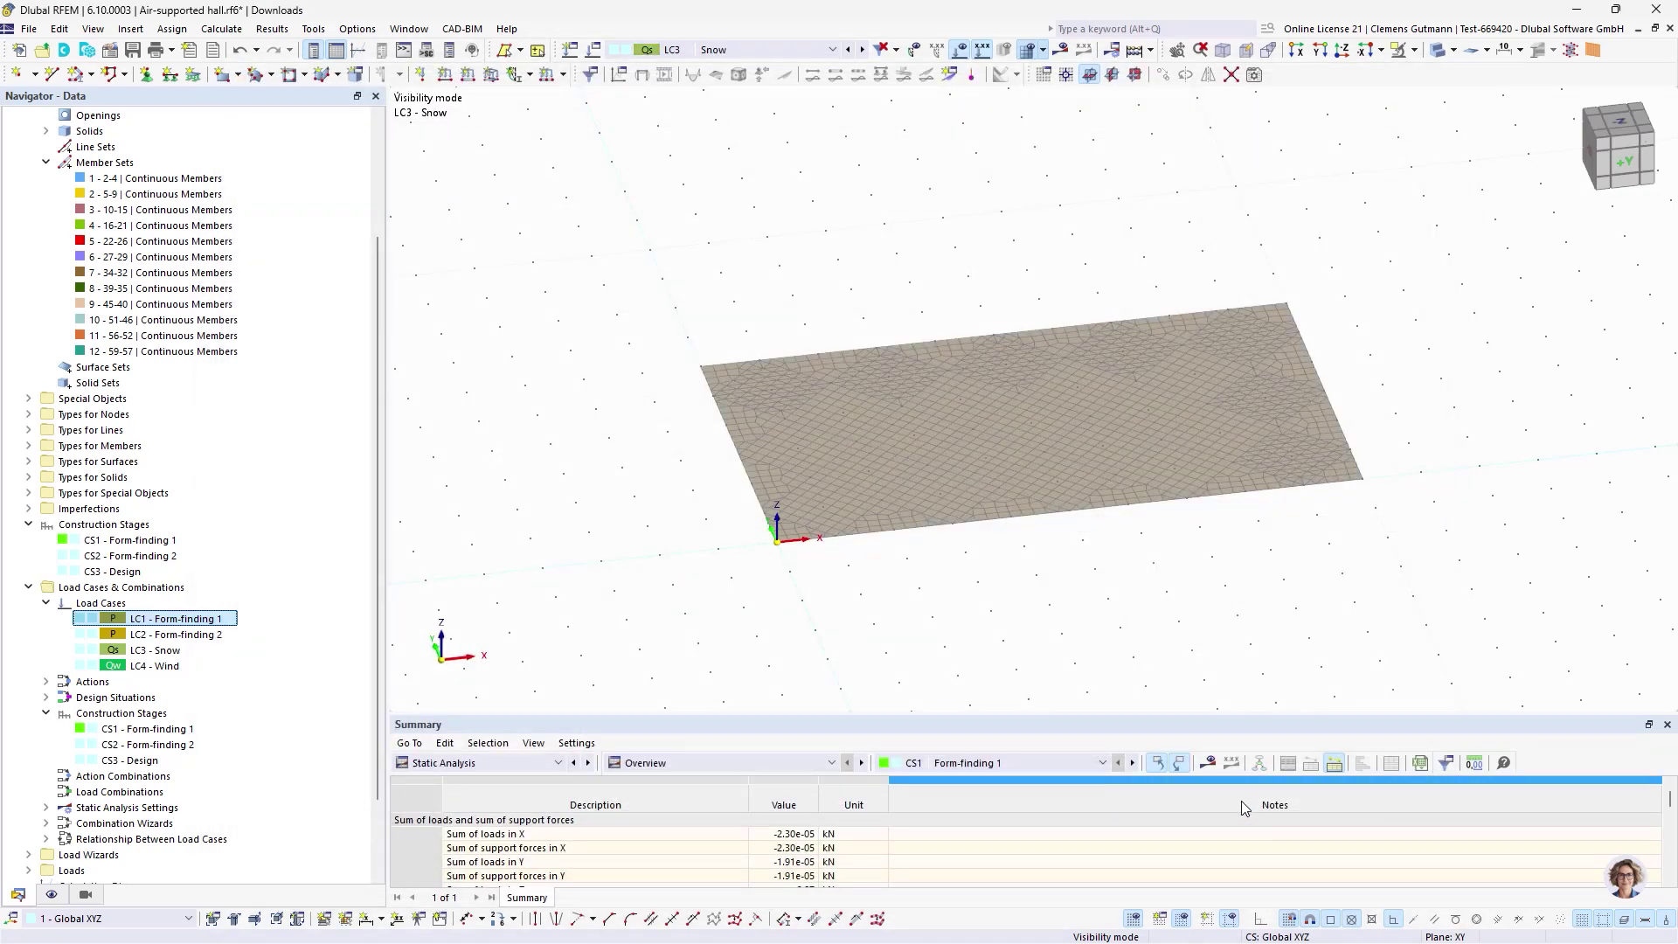
# - Calculate all load combinations and construction stages, and enlarge the errors and warnings table
pyautogui.click(1134, 50)
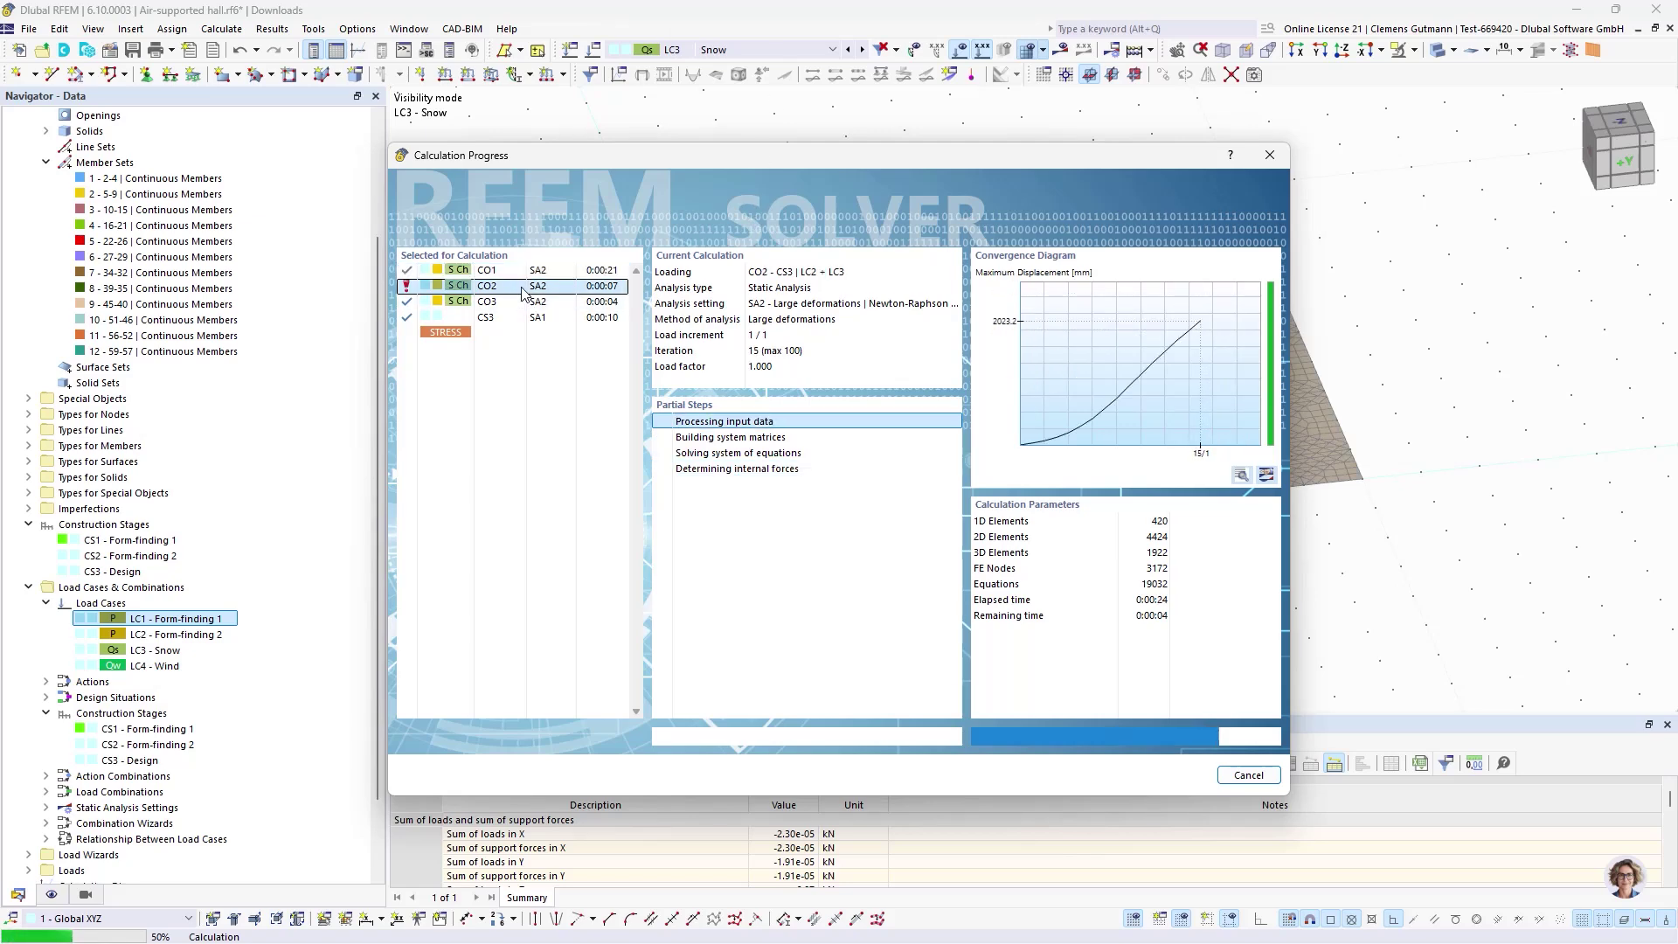
pyautogui.click(984, 567)
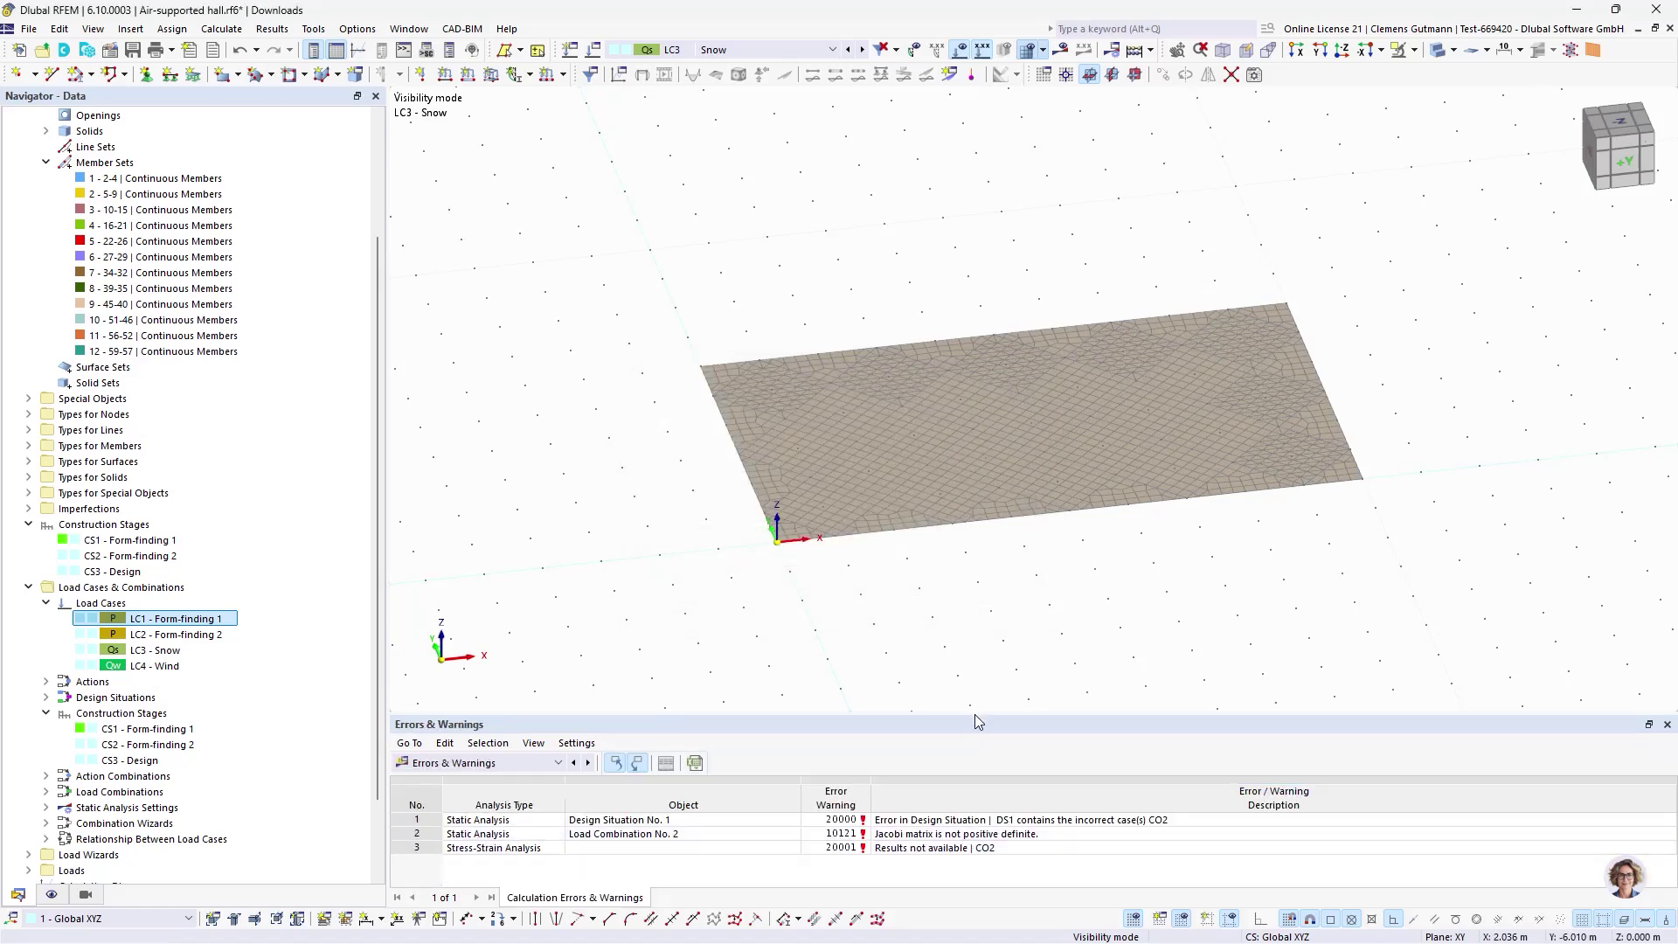
pyautogui.moveTo(978, 712); pyautogui.dragTo(973, 545)
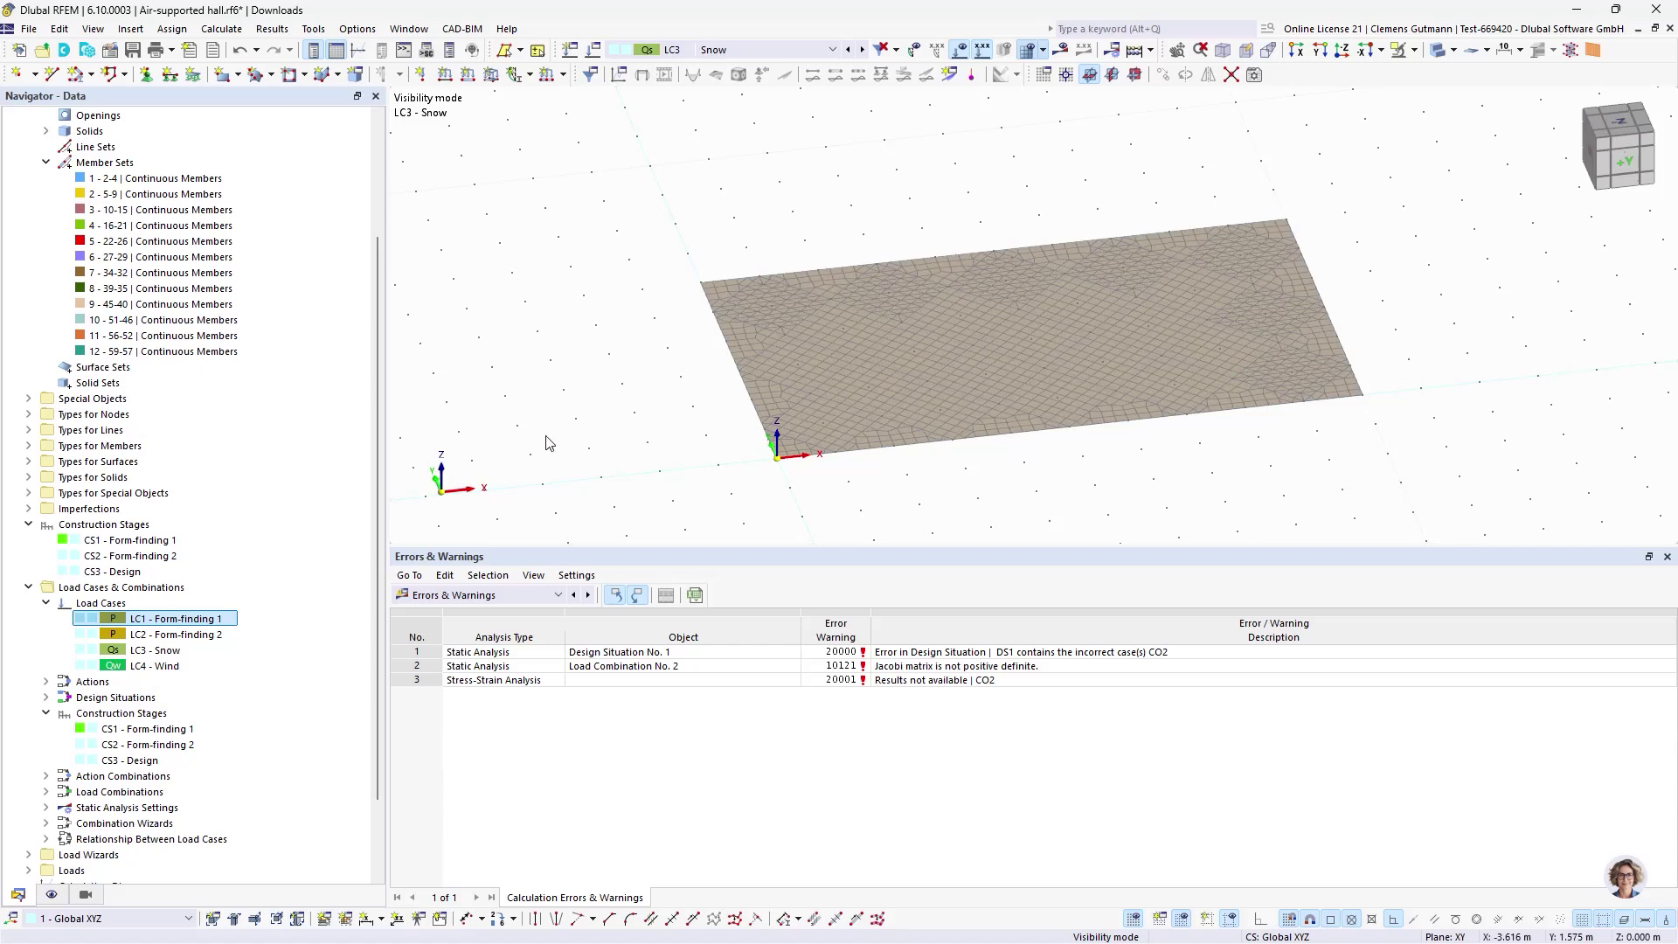
pyautogui.hotkey('ctrl', 'shift', 'z')
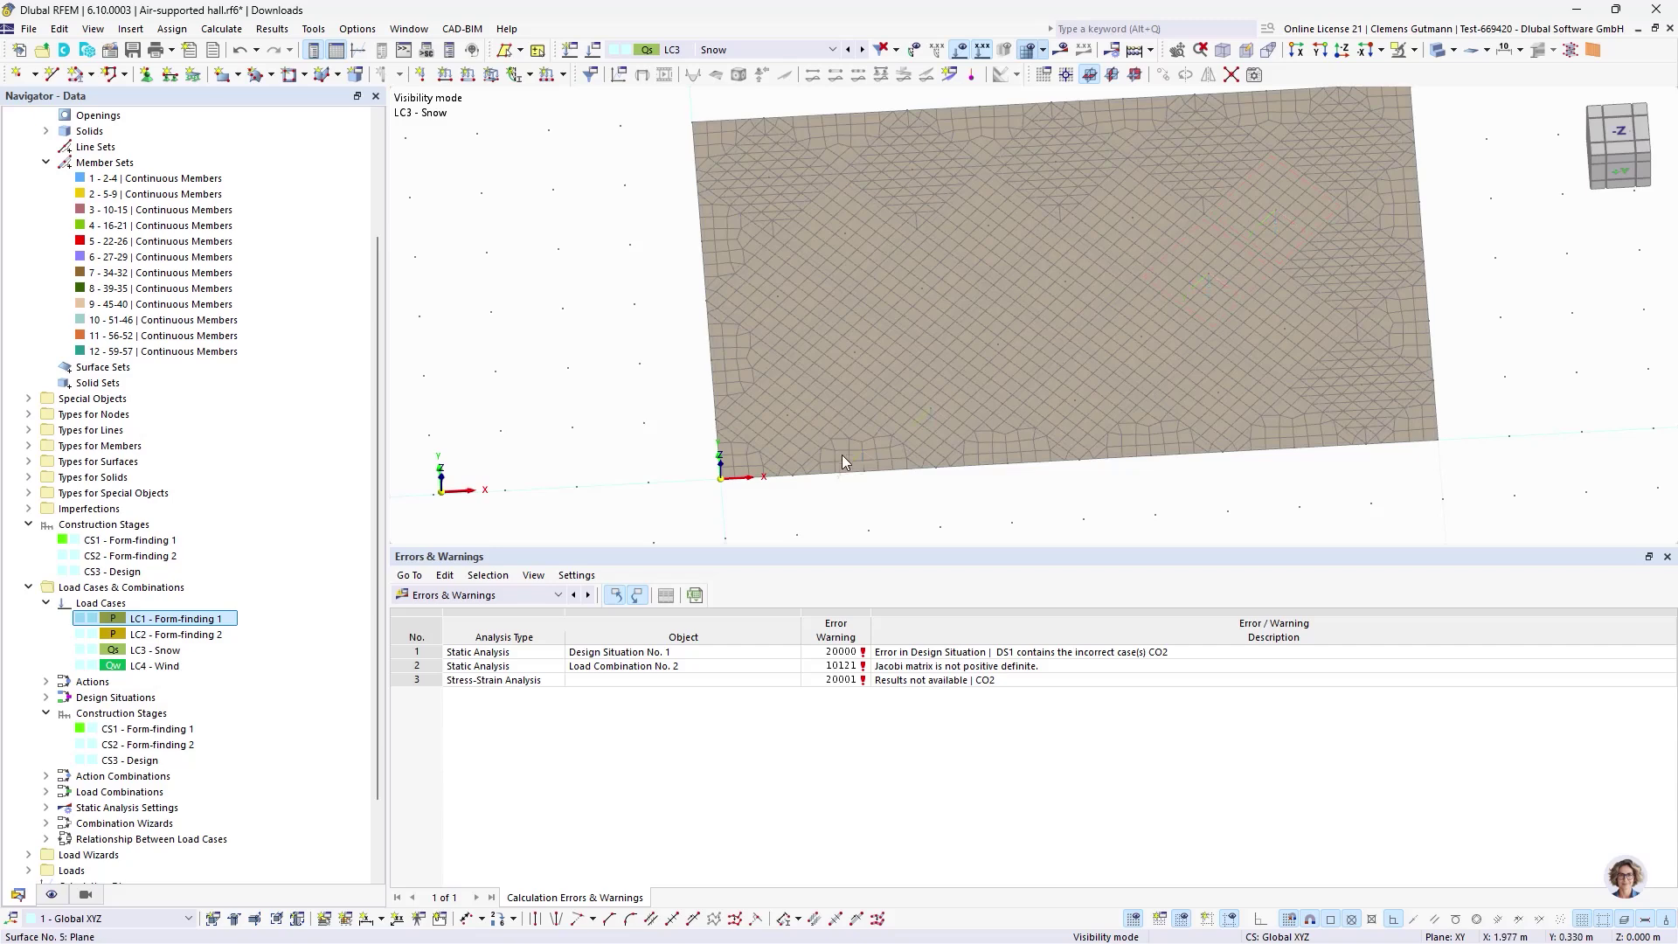
pyautogui.scroll(2, 842, 454)
pyautogui.scroll(-2, 929, 464)
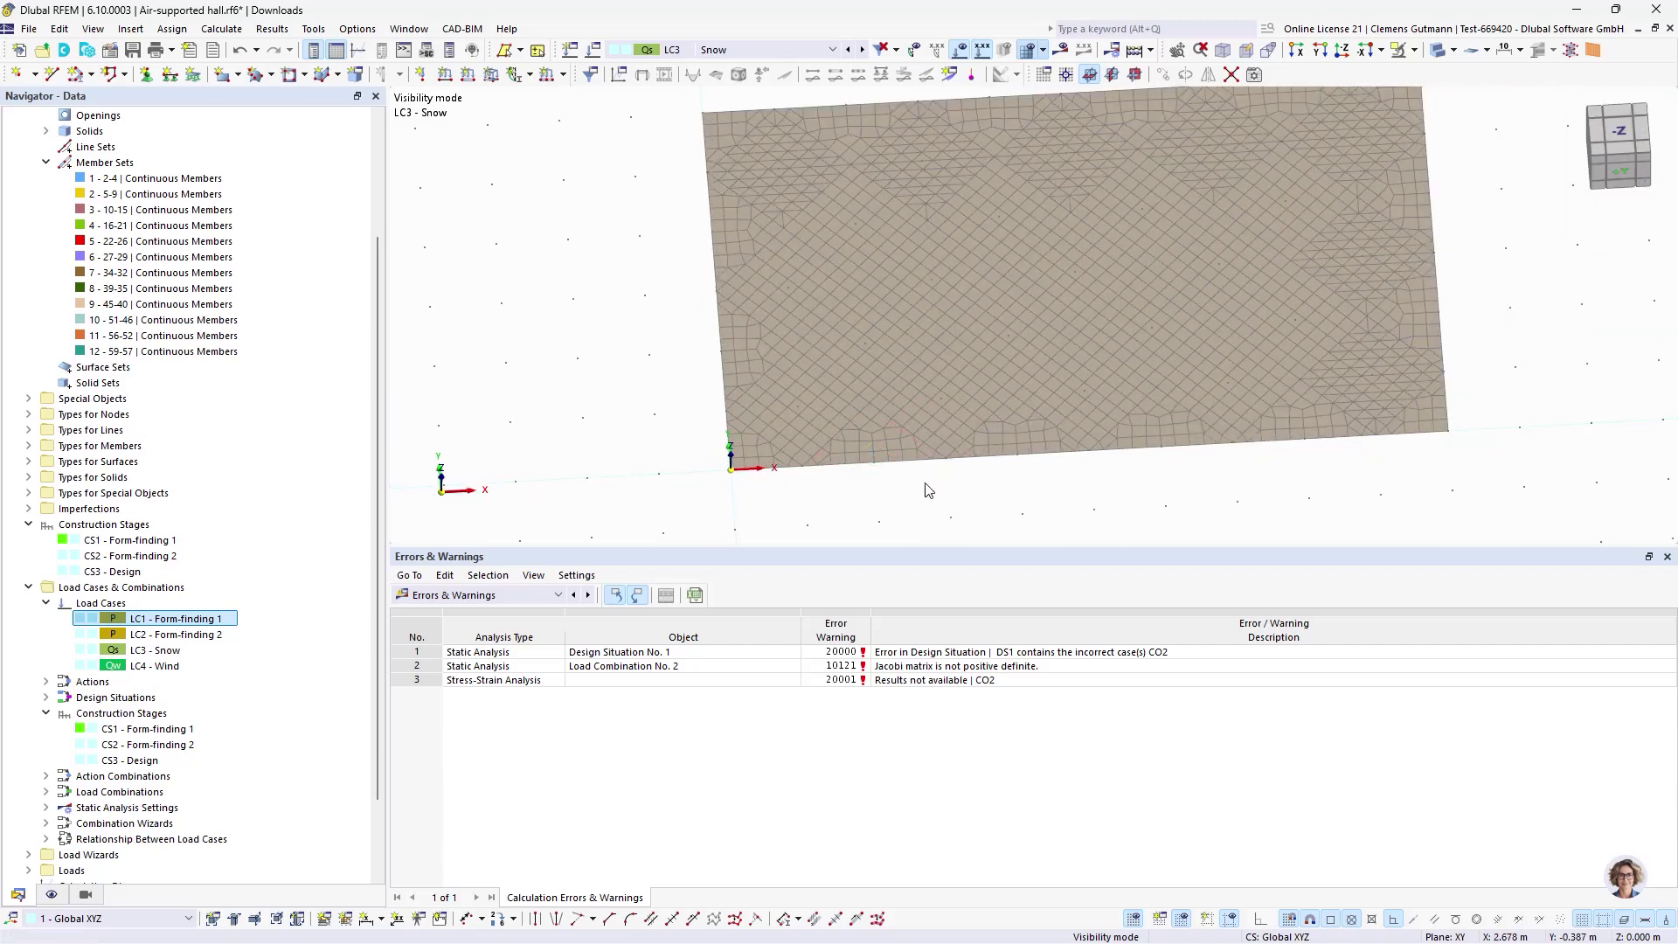
pyautogui.scroll(1, 924, 483)
pyautogui.scroll(-1, 925, 484)
pyautogui.moveTo(924, 483); pyautogui.dragTo(919, 429, button='middle')
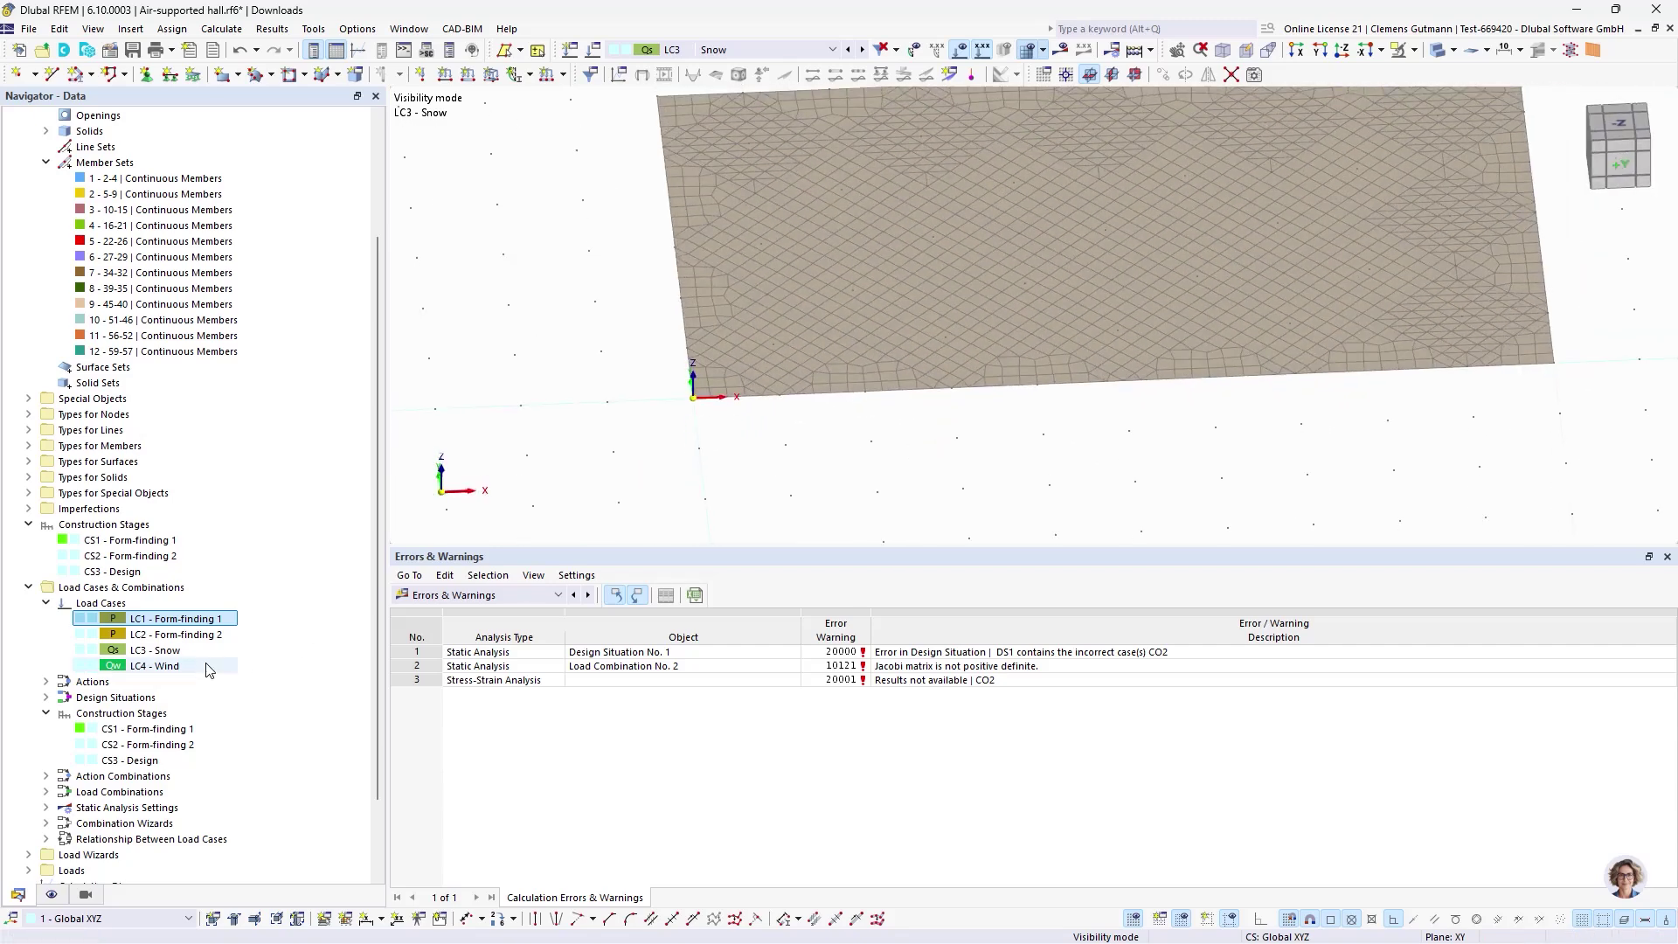
pyautogui.moveTo(951, 461); pyautogui.dragTo(1007, 475, button='middle')
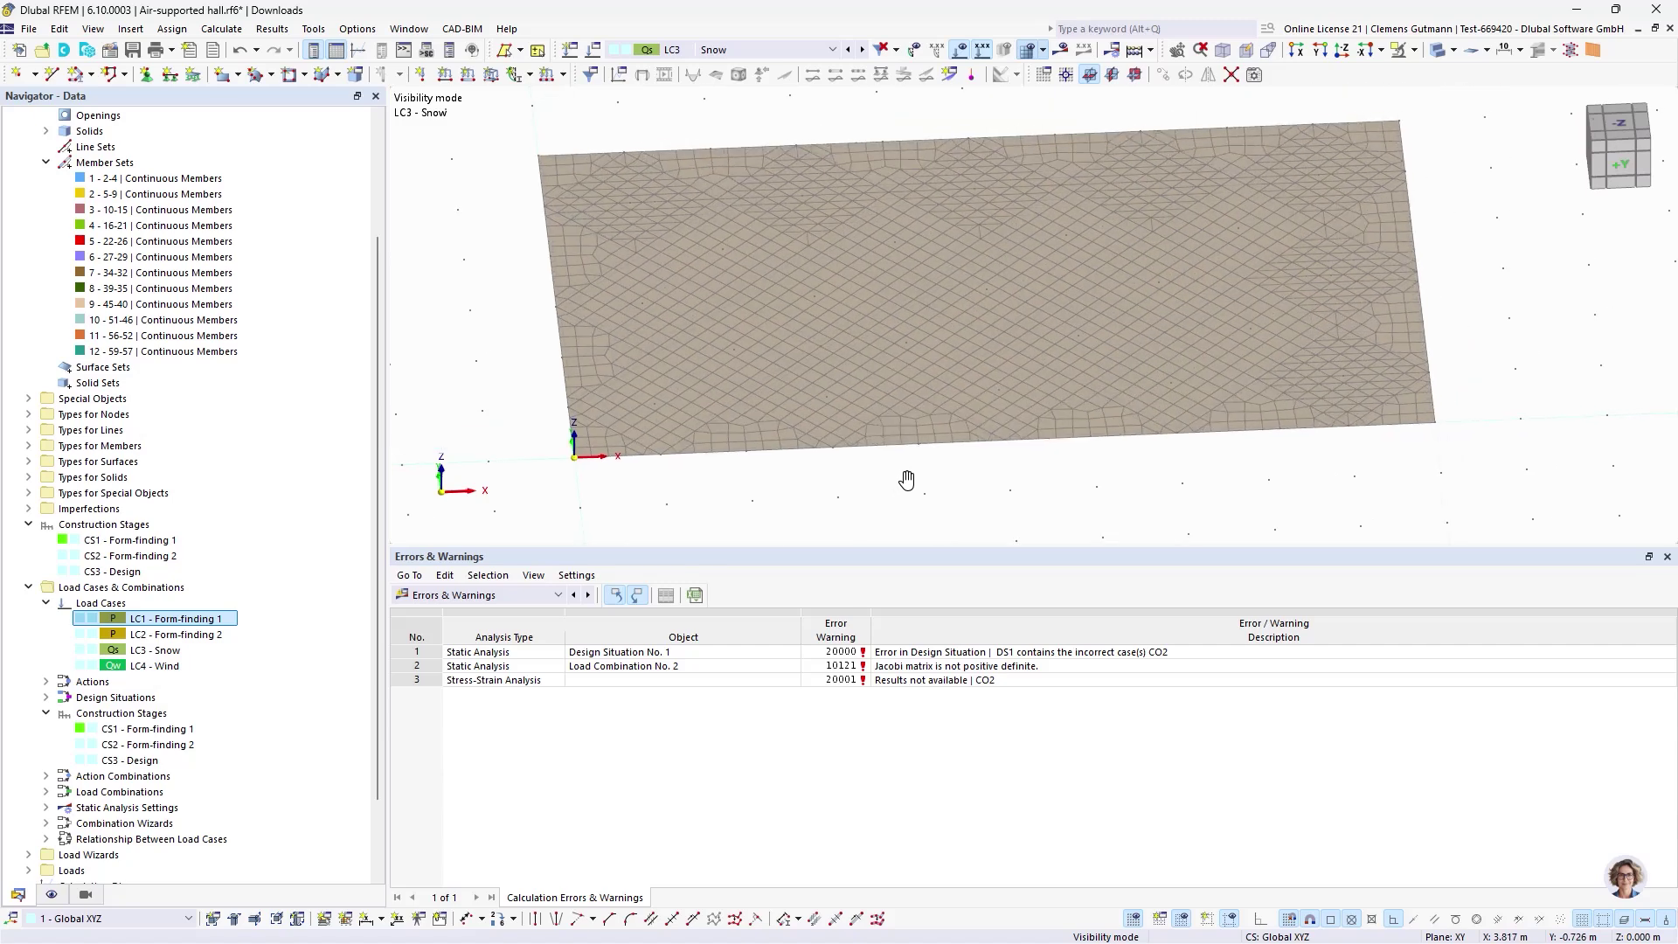
# - Exclude load combination CO2 with the snow load from being solved and confirm the change
pyautogui.scroll(-2, 131, 603)
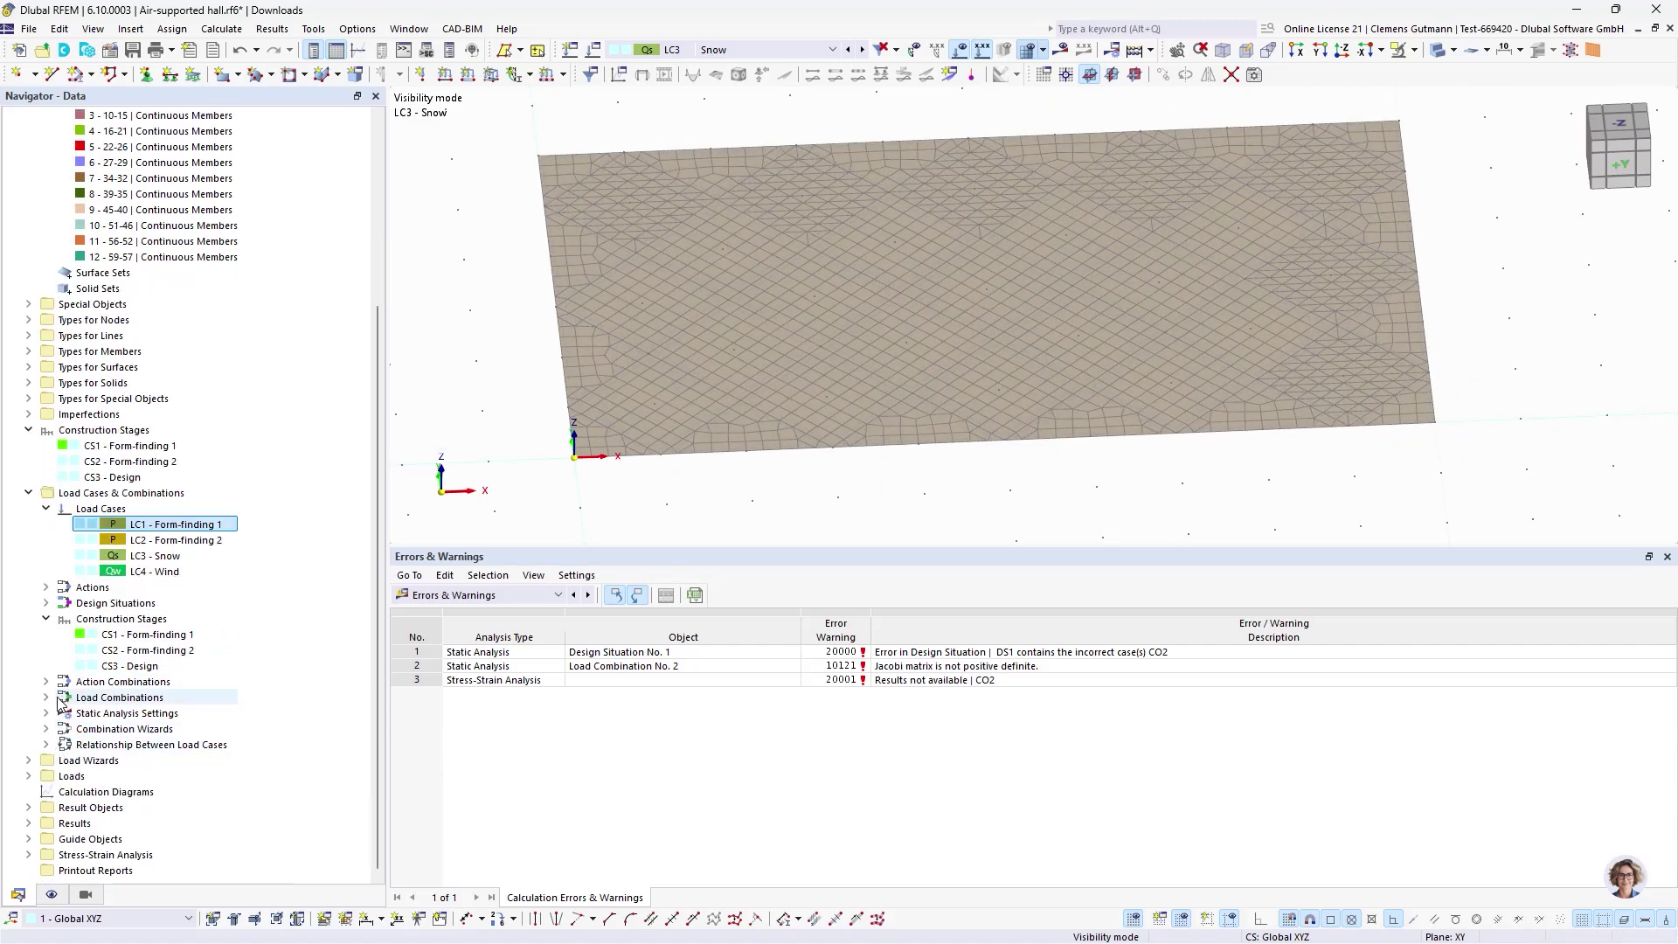
pyautogui.click(127, 698)
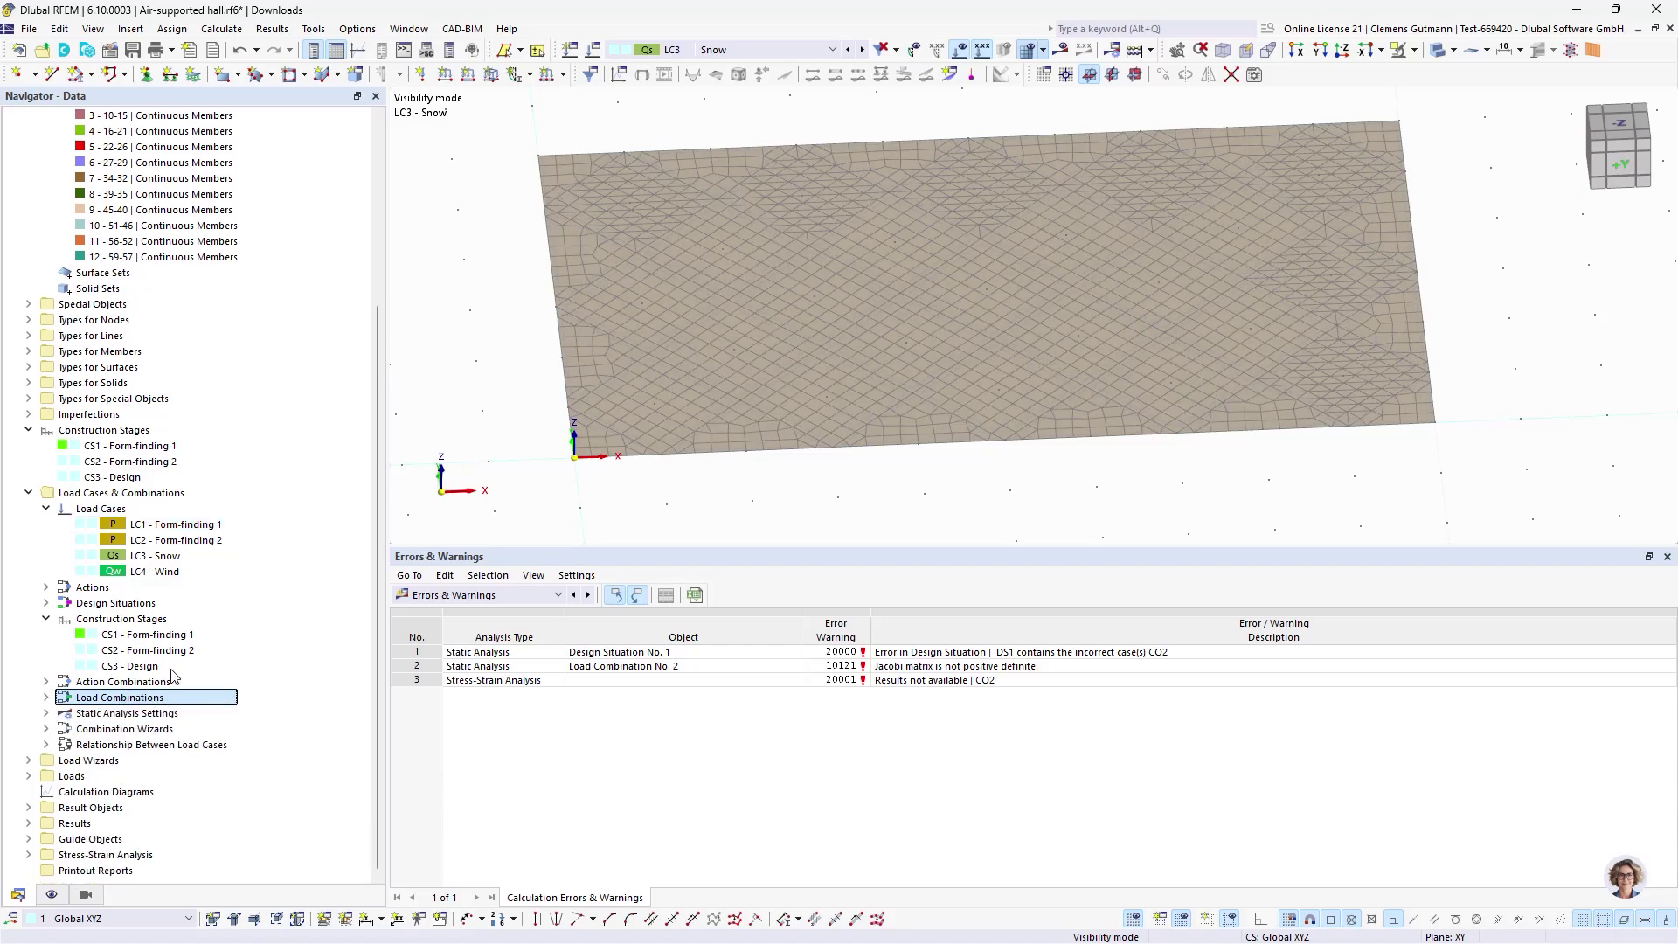
pyautogui.rightClick(123, 698)
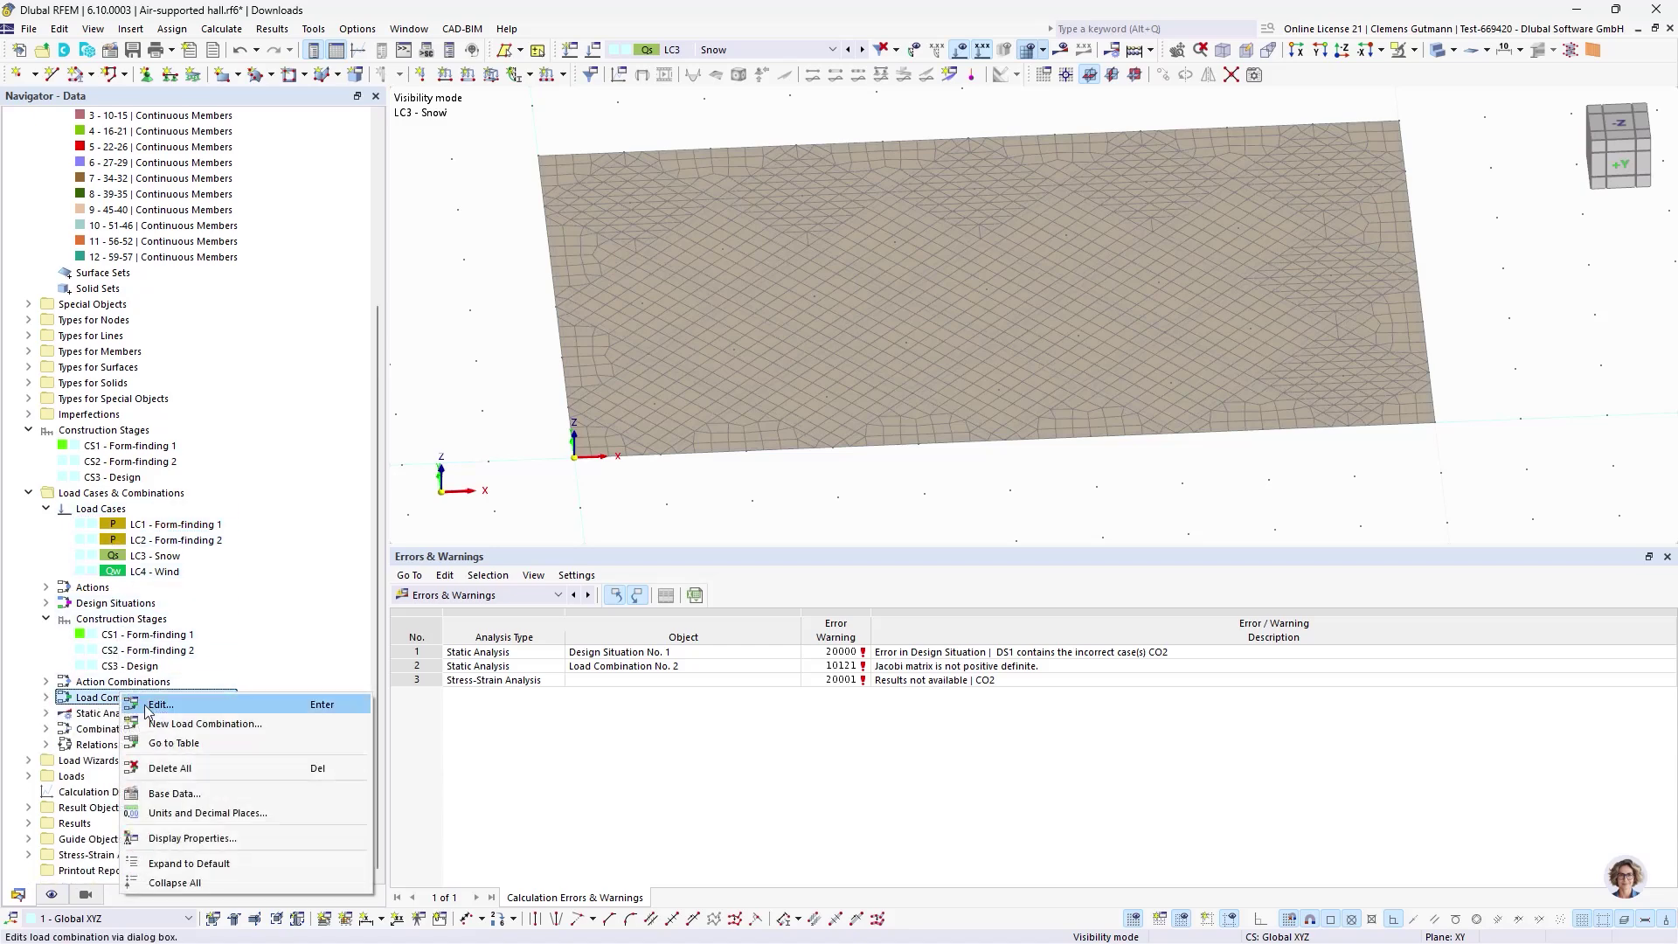
pyautogui.click(148, 710)
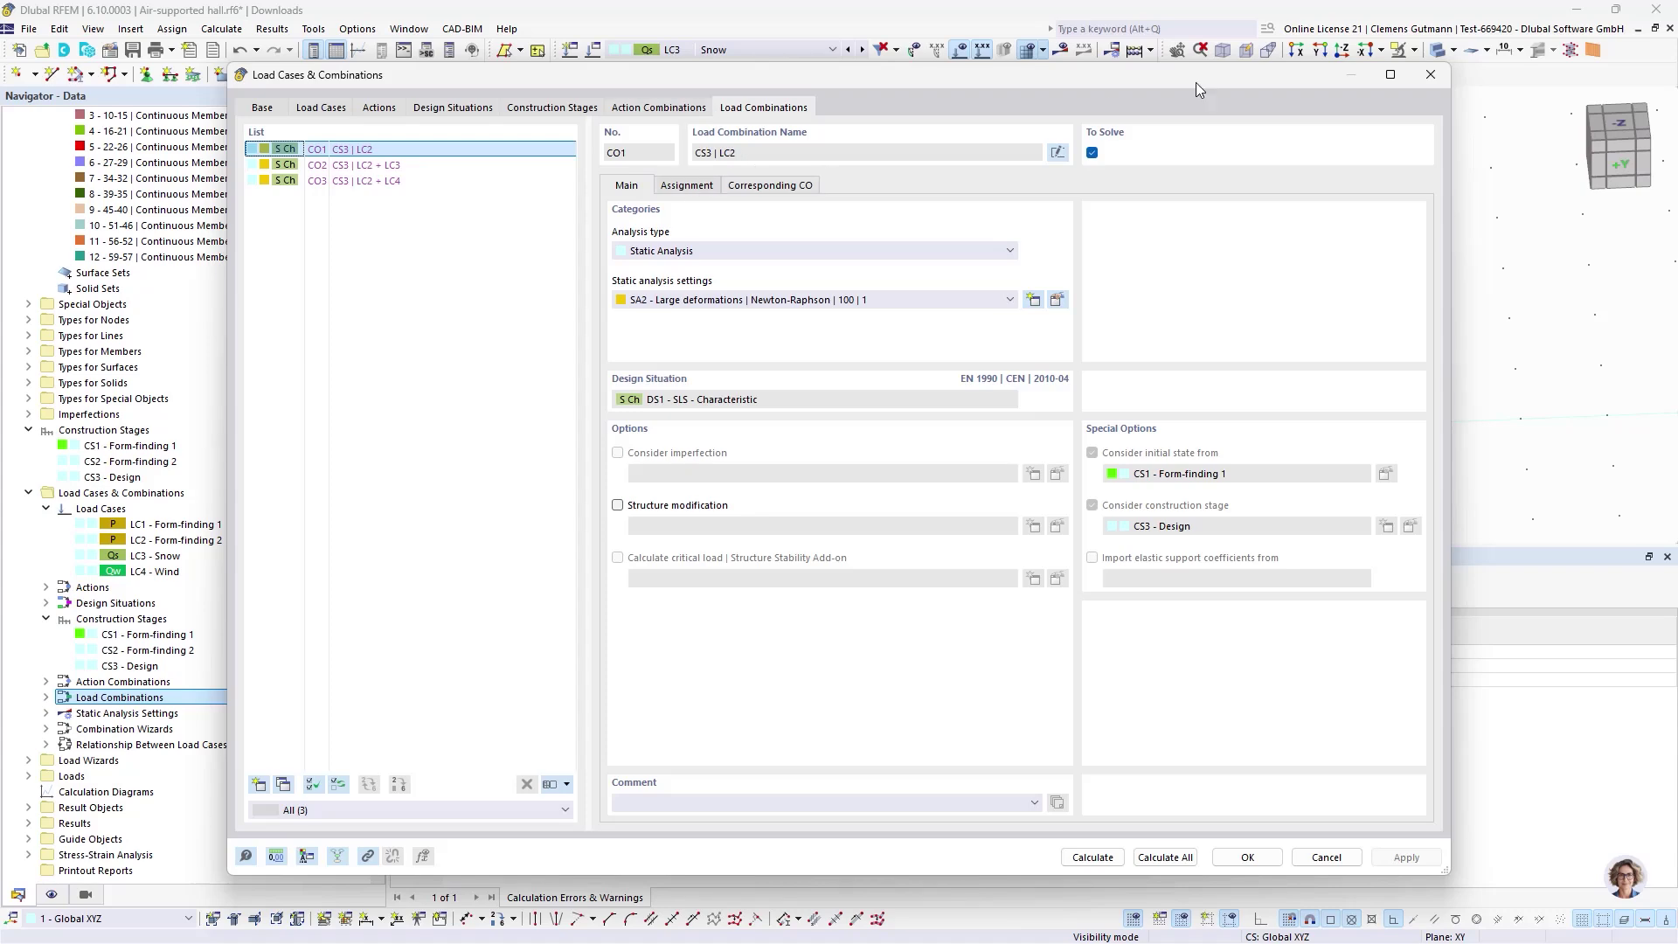
pyautogui.click(418, 165)
pyautogui.click(1092, 153)
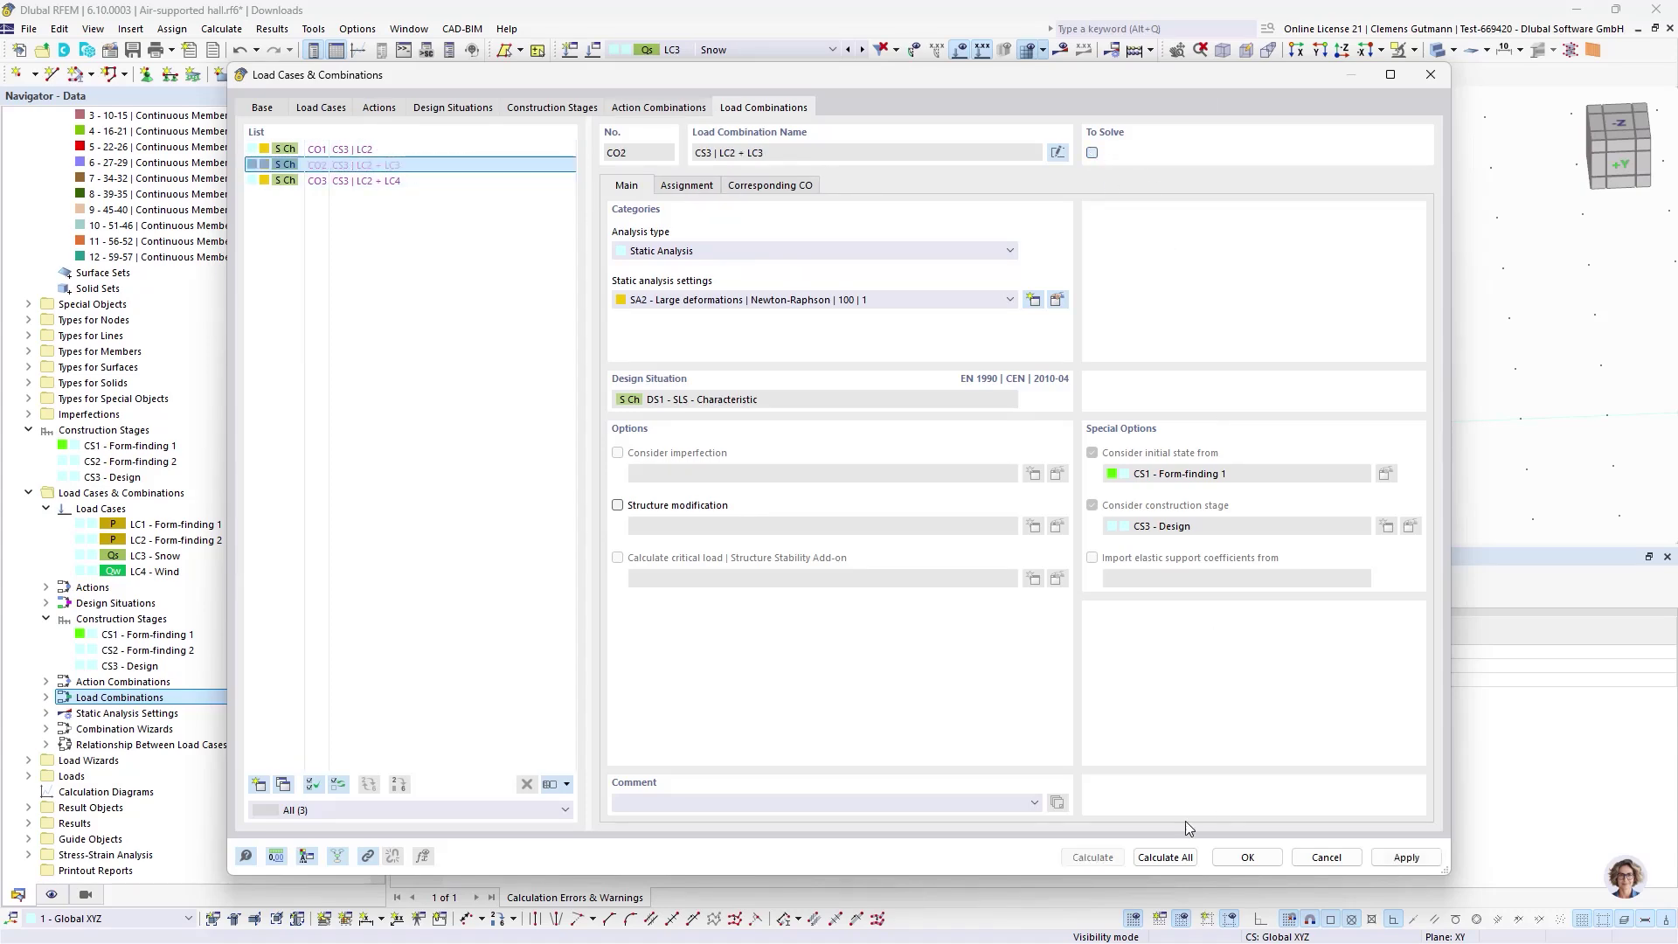
pyautogui.press('Return')
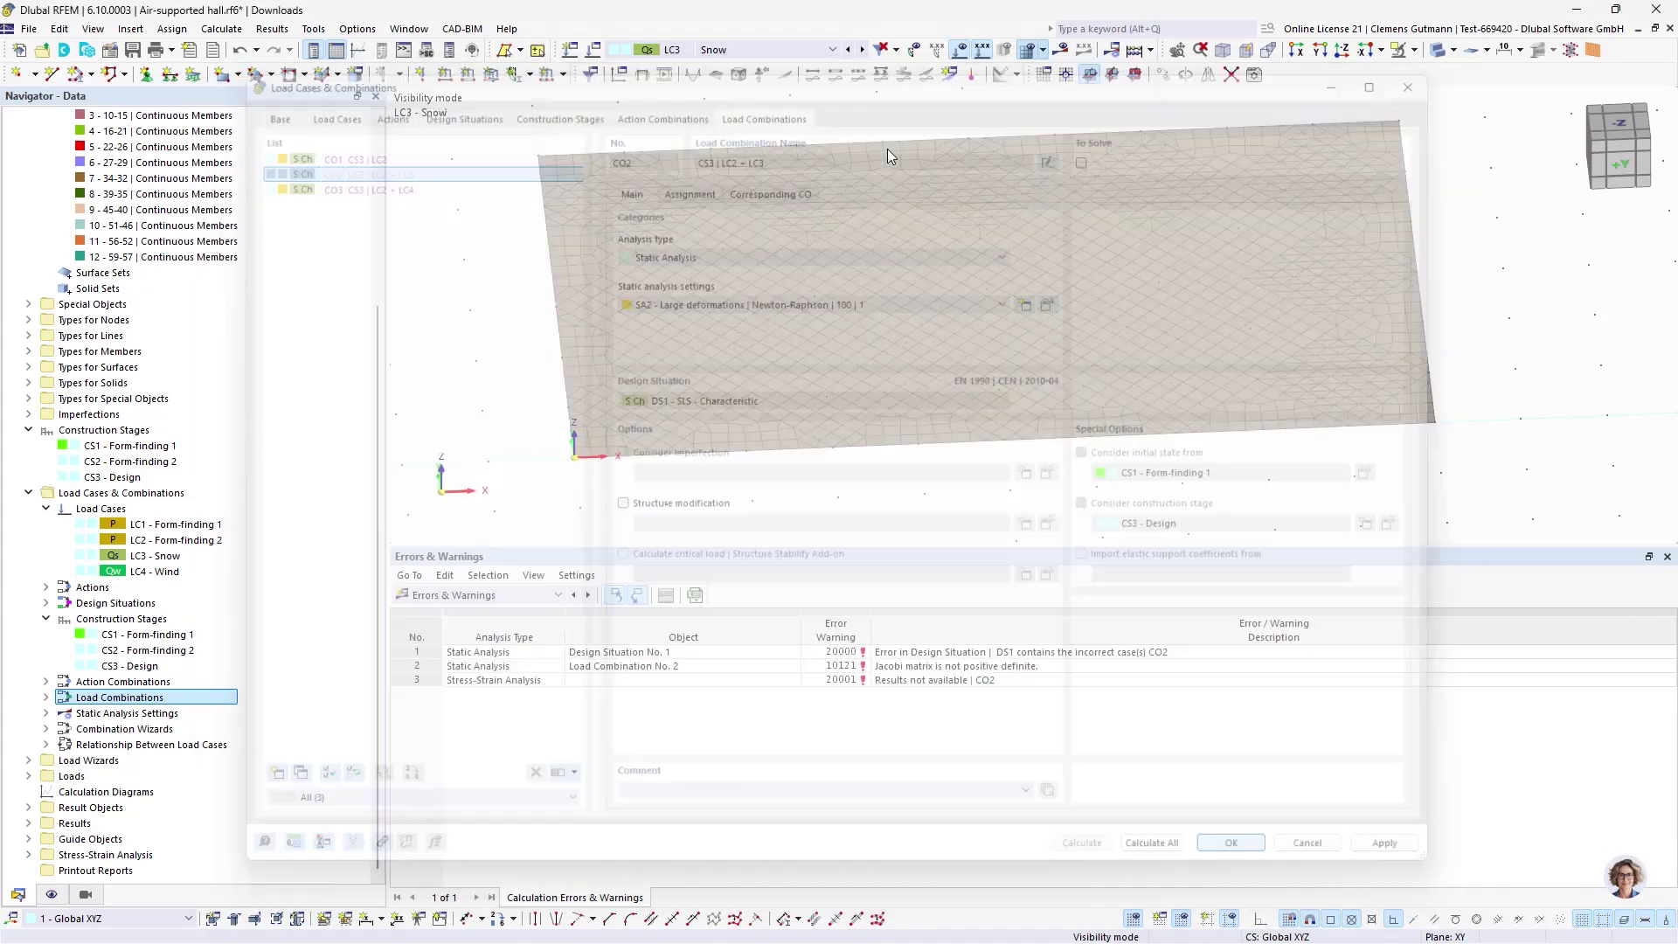
# - Recalculate the model and show the Stress-Strain Analysis overview in the results table
pyautogui.click(1134, 51)
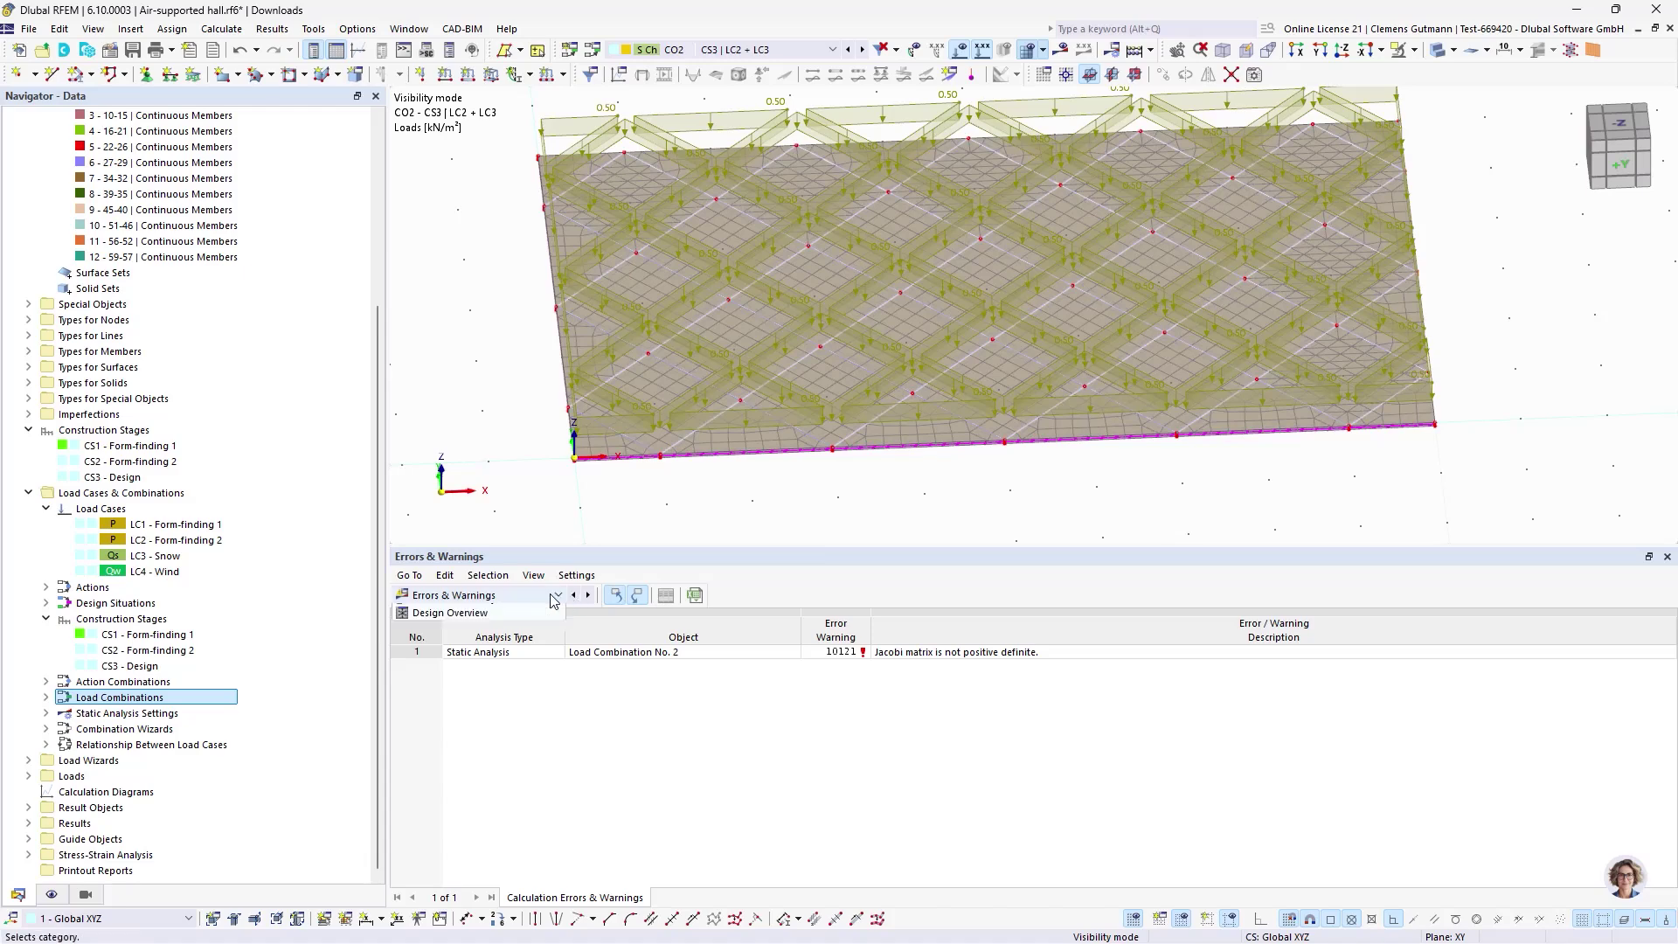
pyautogui.click(476, 595)
pyautogui.click(491, 736)
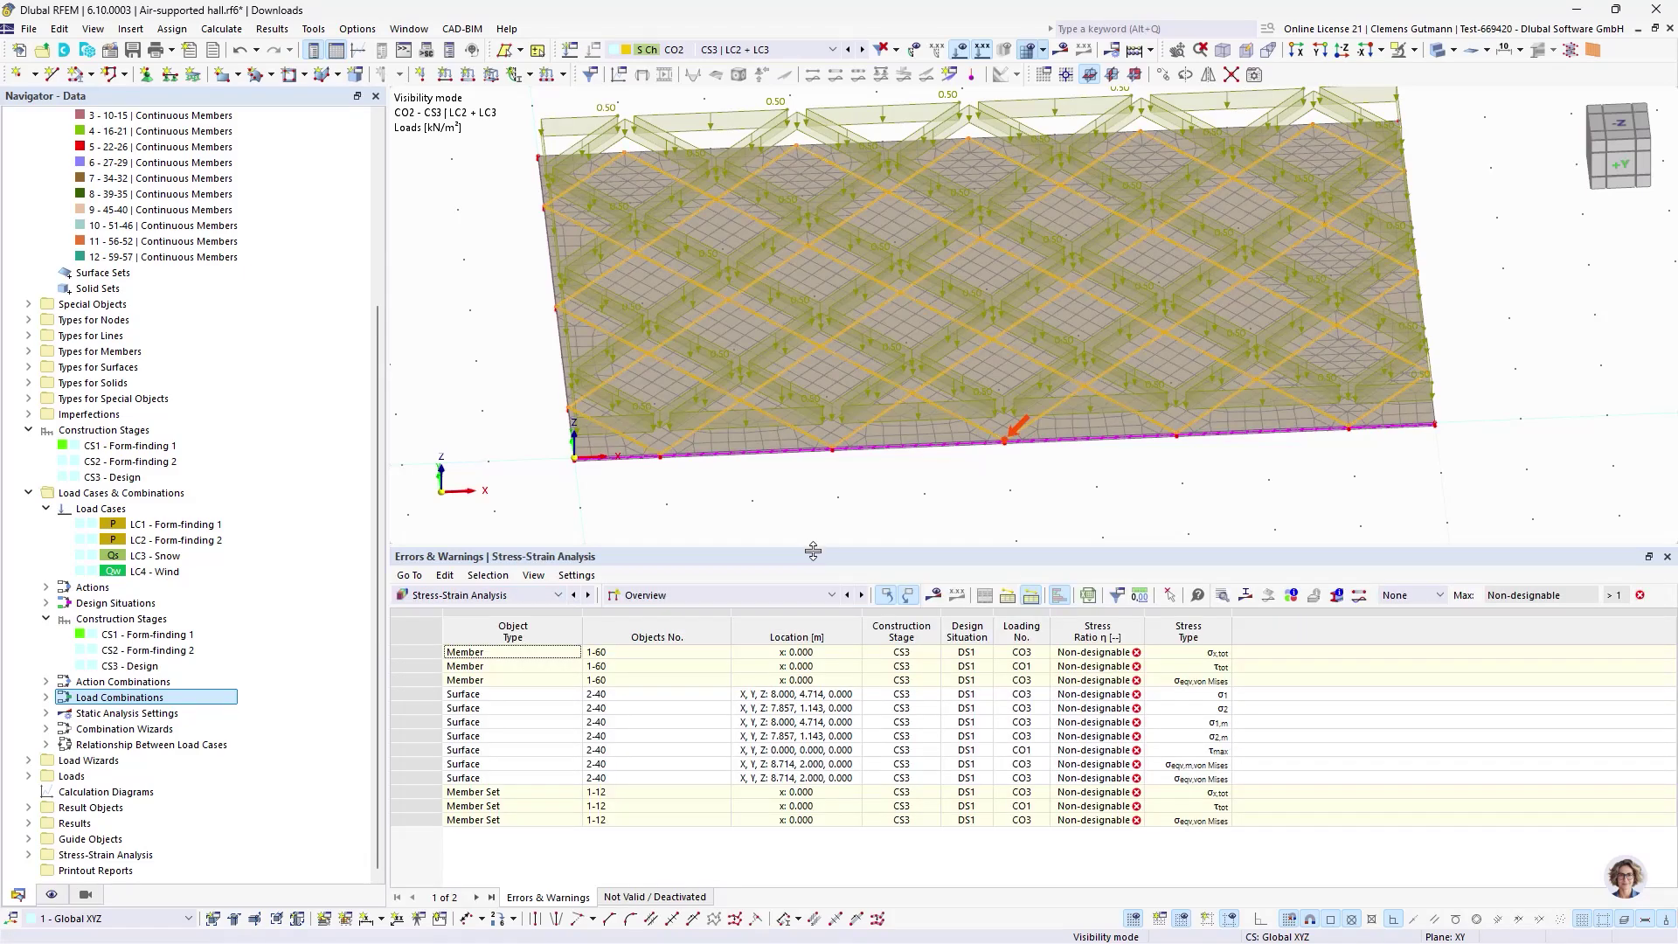
# - Shrink the results table, switch to load combination CO3 and display its global deformations |u| on the model
pyautogui.moveTo(812, 550); pyautogui.dragTo(1005, 762)
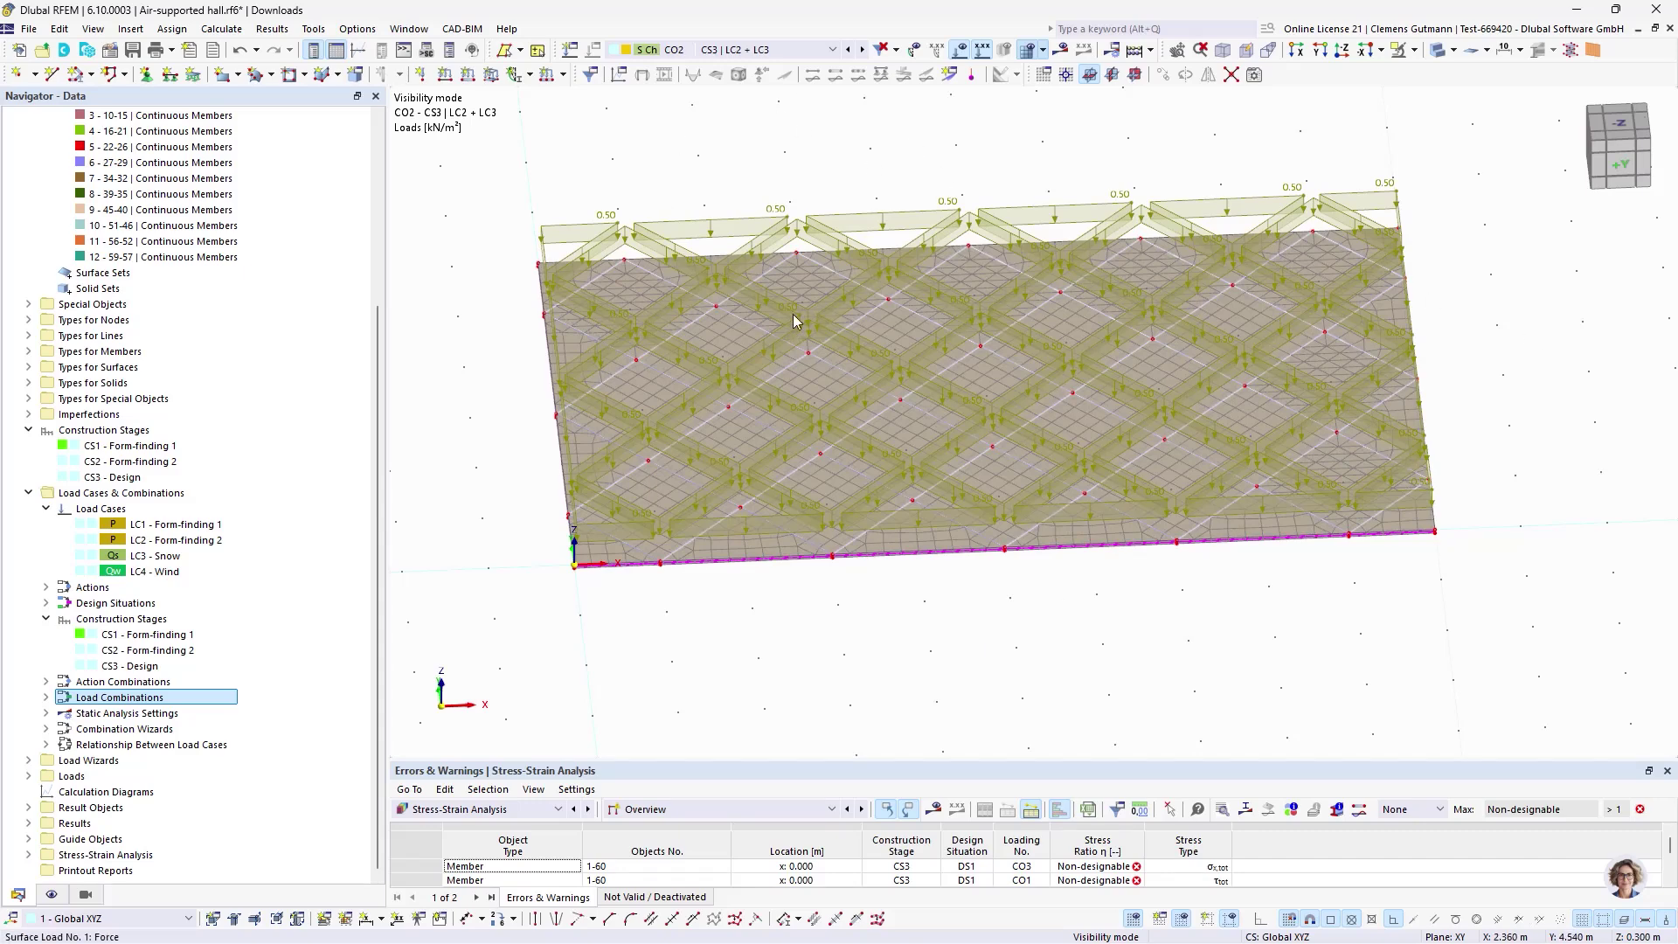
pyautogui.click(51, 893)
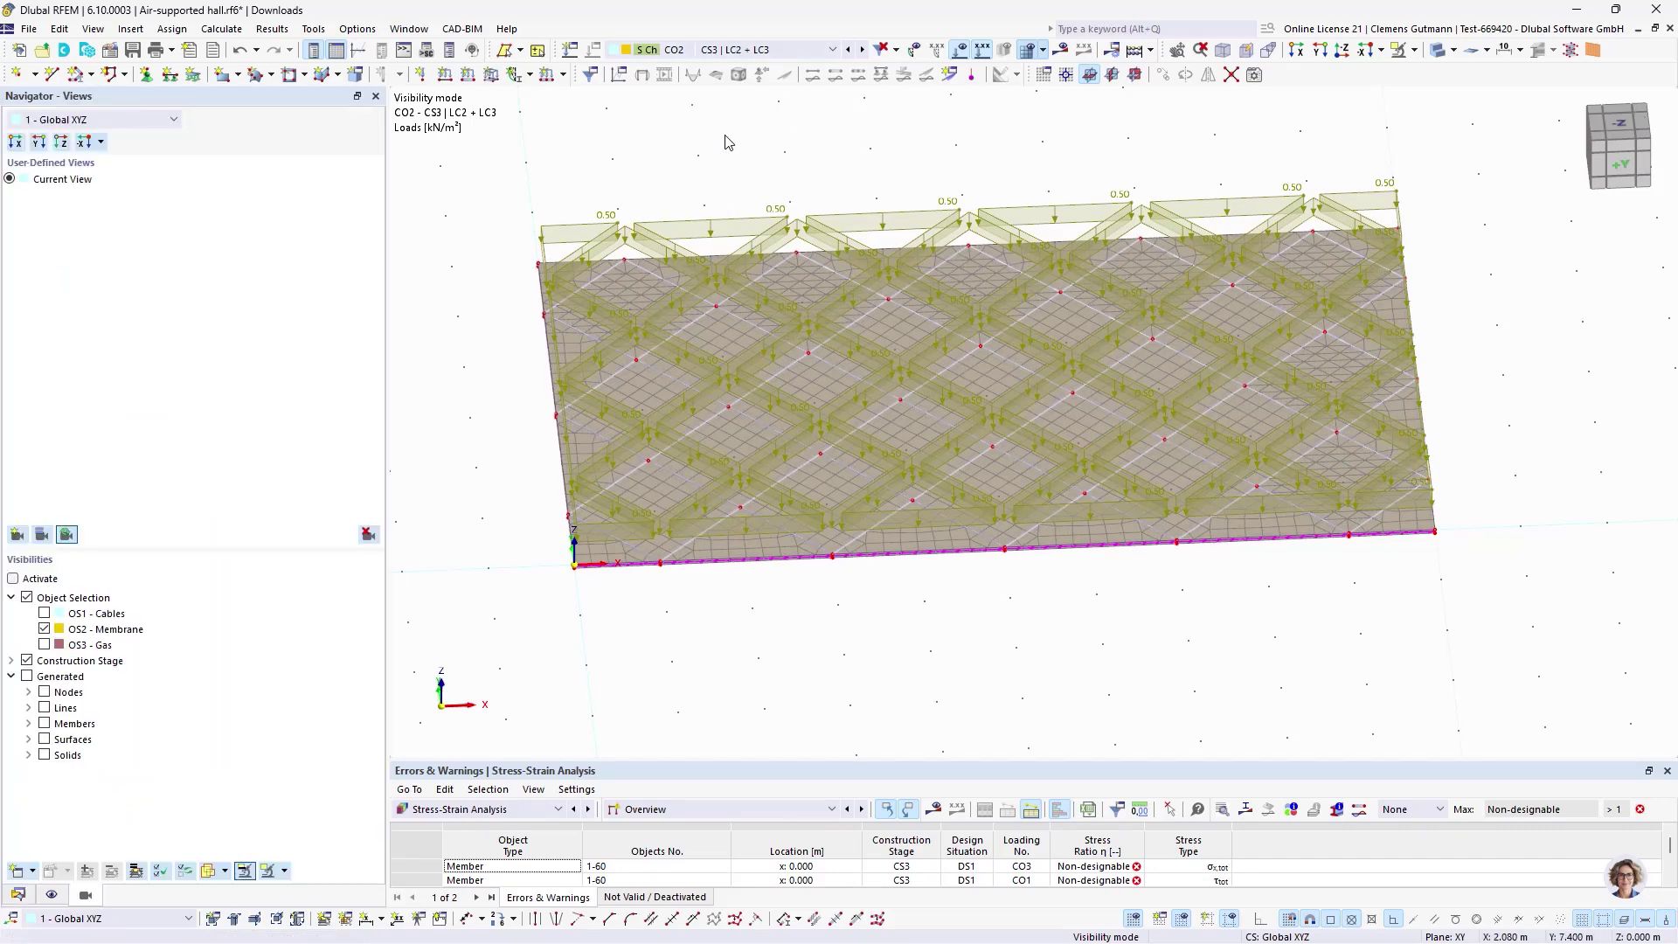
pyautogui.click(719, 48)
pyautogui.click(733, 209)
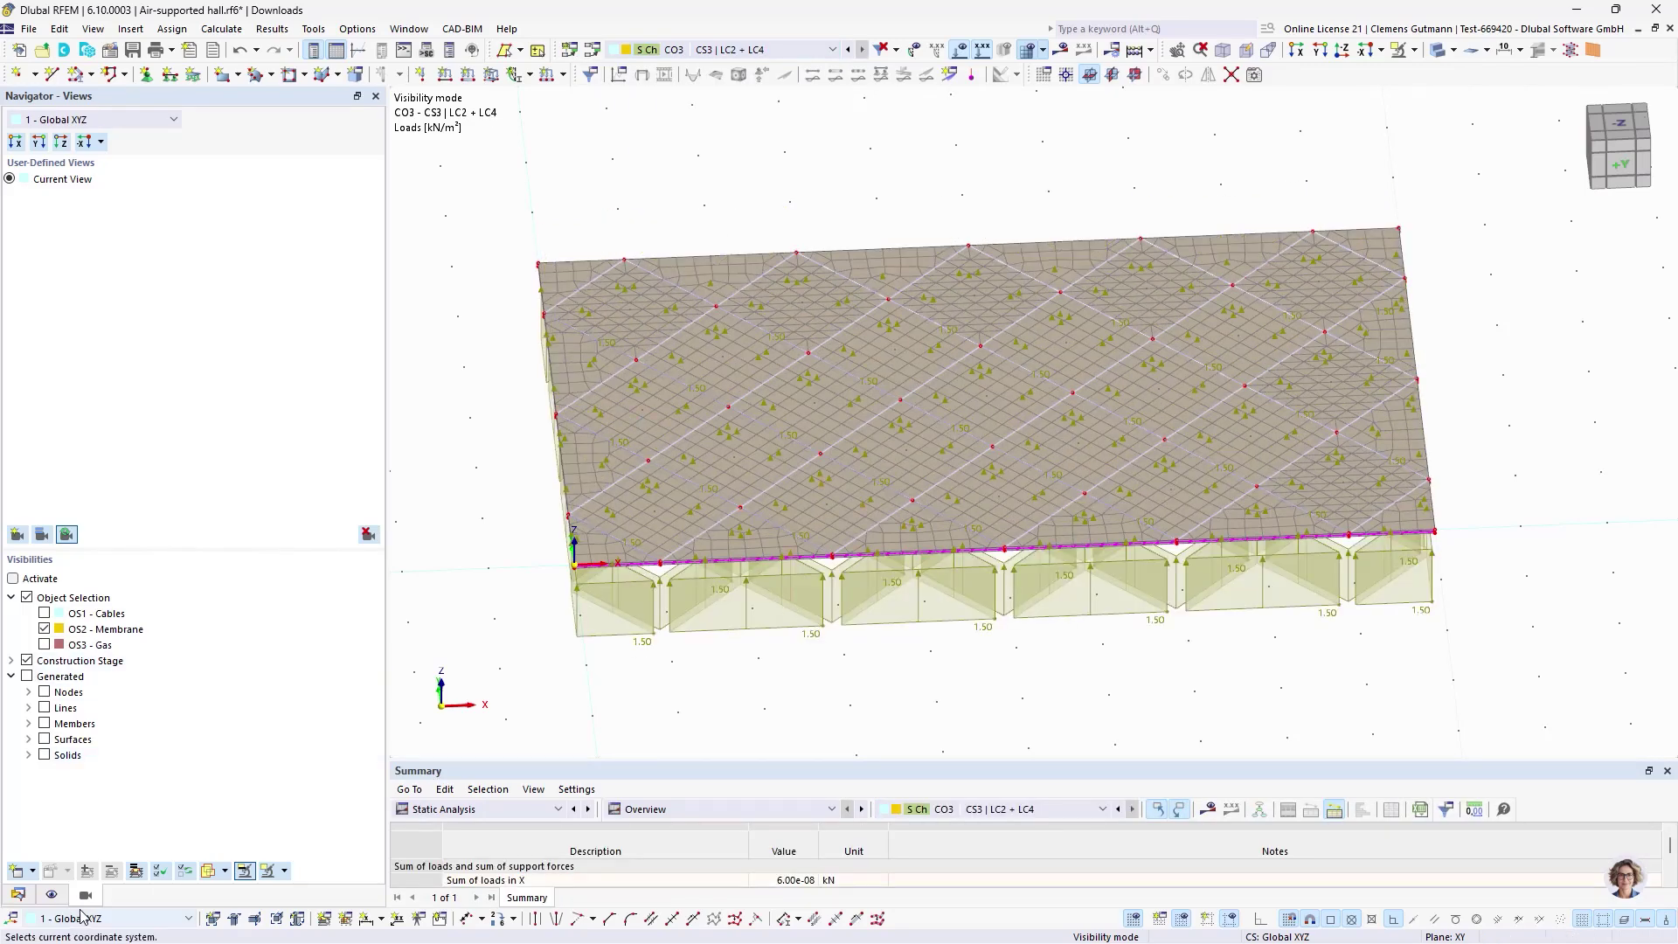
pyautogui.click(1083, 48)
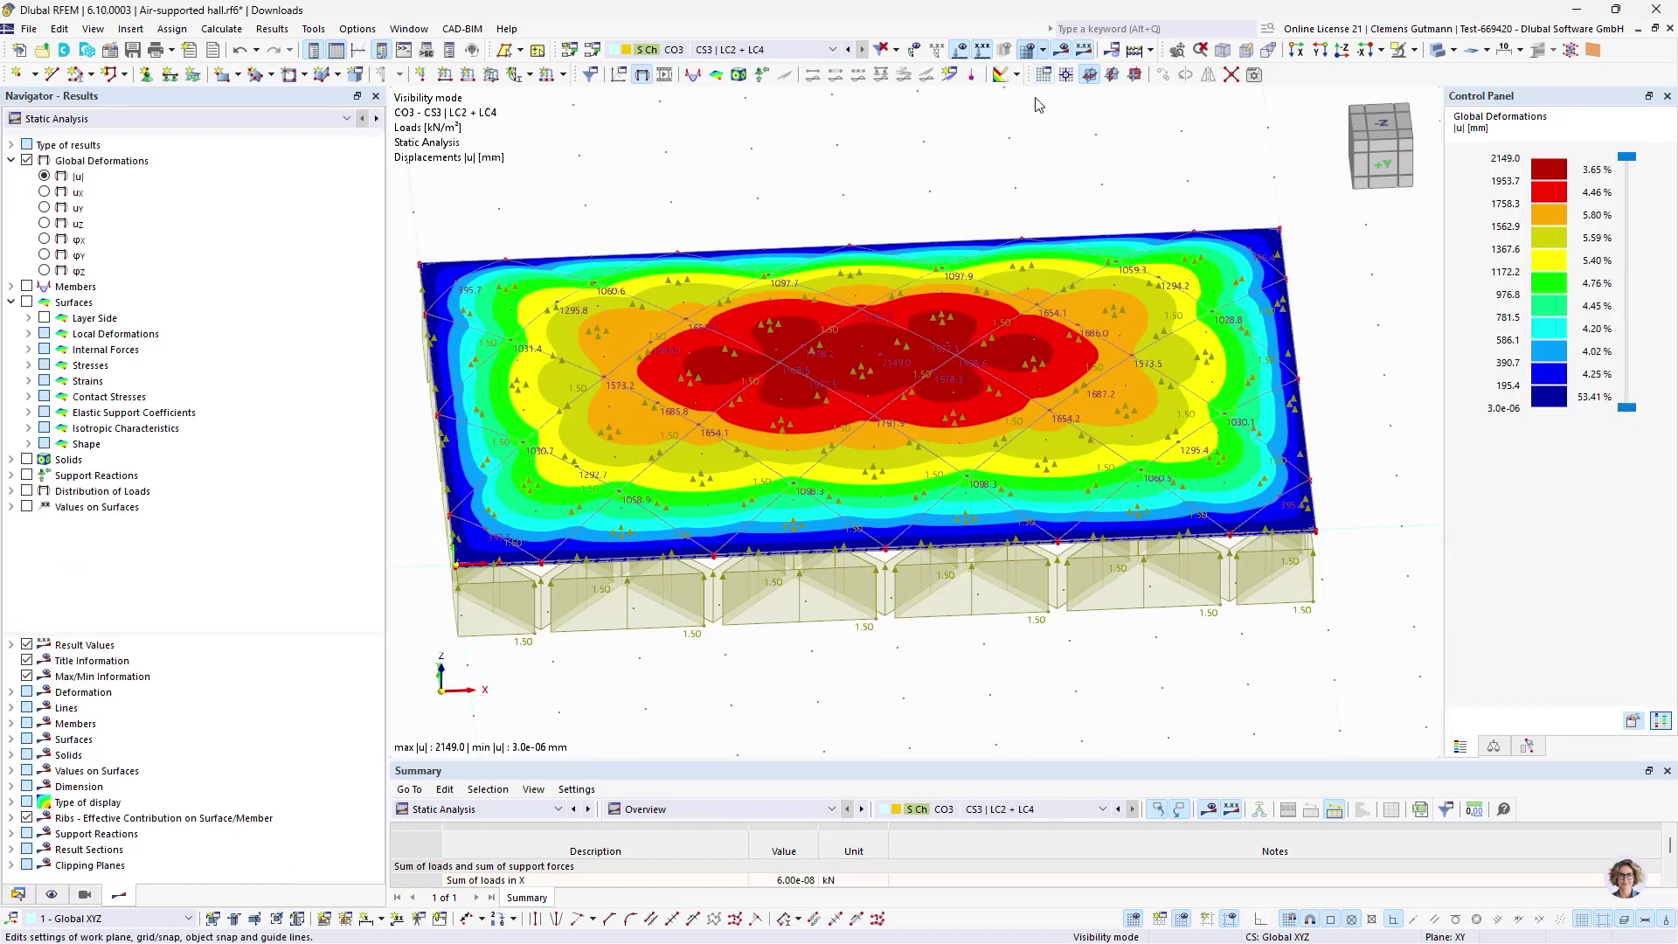
pyautogui.scroll(-3, 1282, 254)
pyautogui.moveTo(1057, 463)
pyautogui.keyDown('ctrl'); pyautogui.mouseDown(button='middle')
pyautogui.moveTo(1054, 428)
pyautogui.moveTo(1058, 446)
pyautogui.mouseUp(button='middle'); pyautogui.keyUp('ctrl')
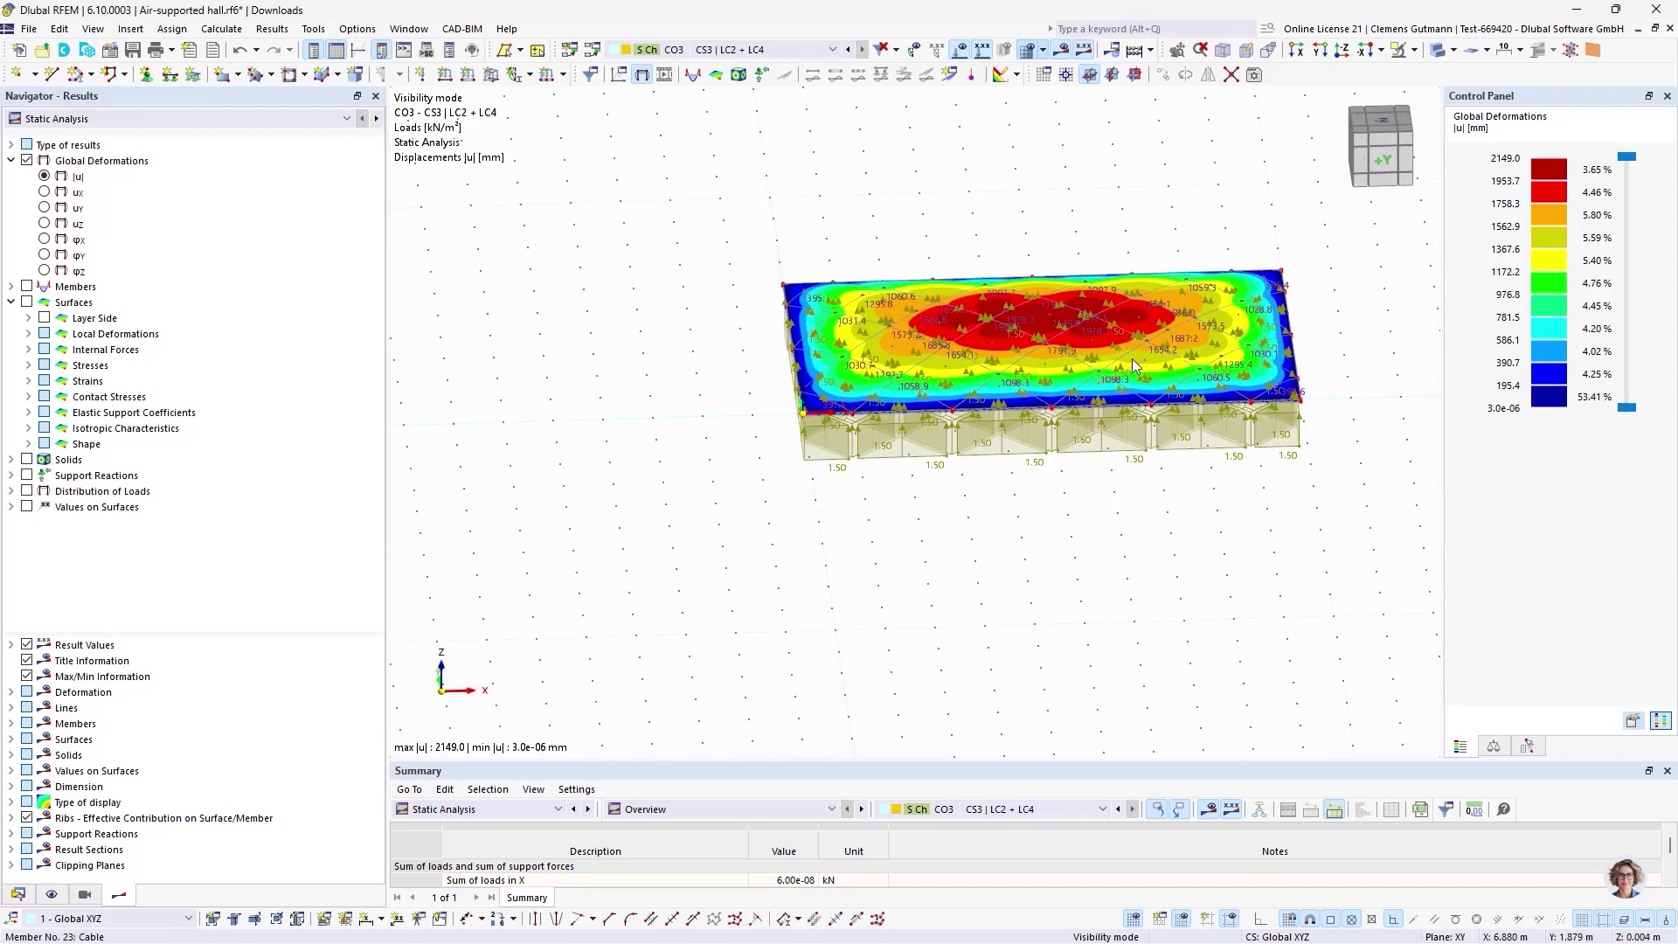
pyautogui.scroll(2, 1090, 346)
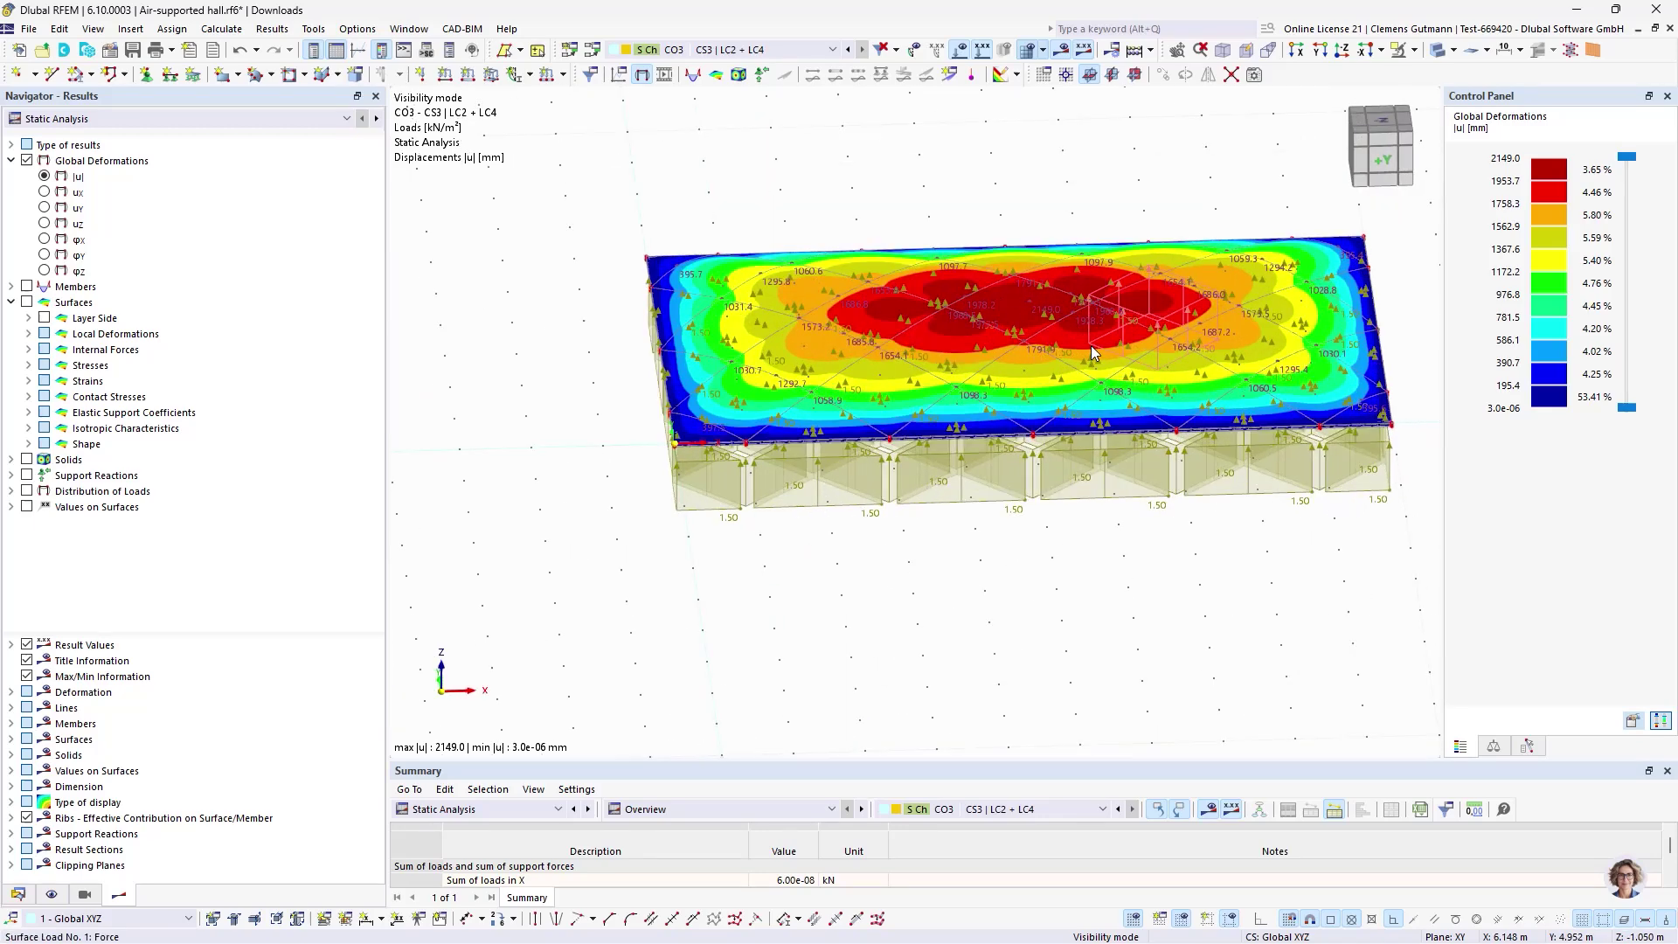
# - Compare the CO3 deformations as differences to the initial state, and return to the final results
pyautogui.click(10, 145)
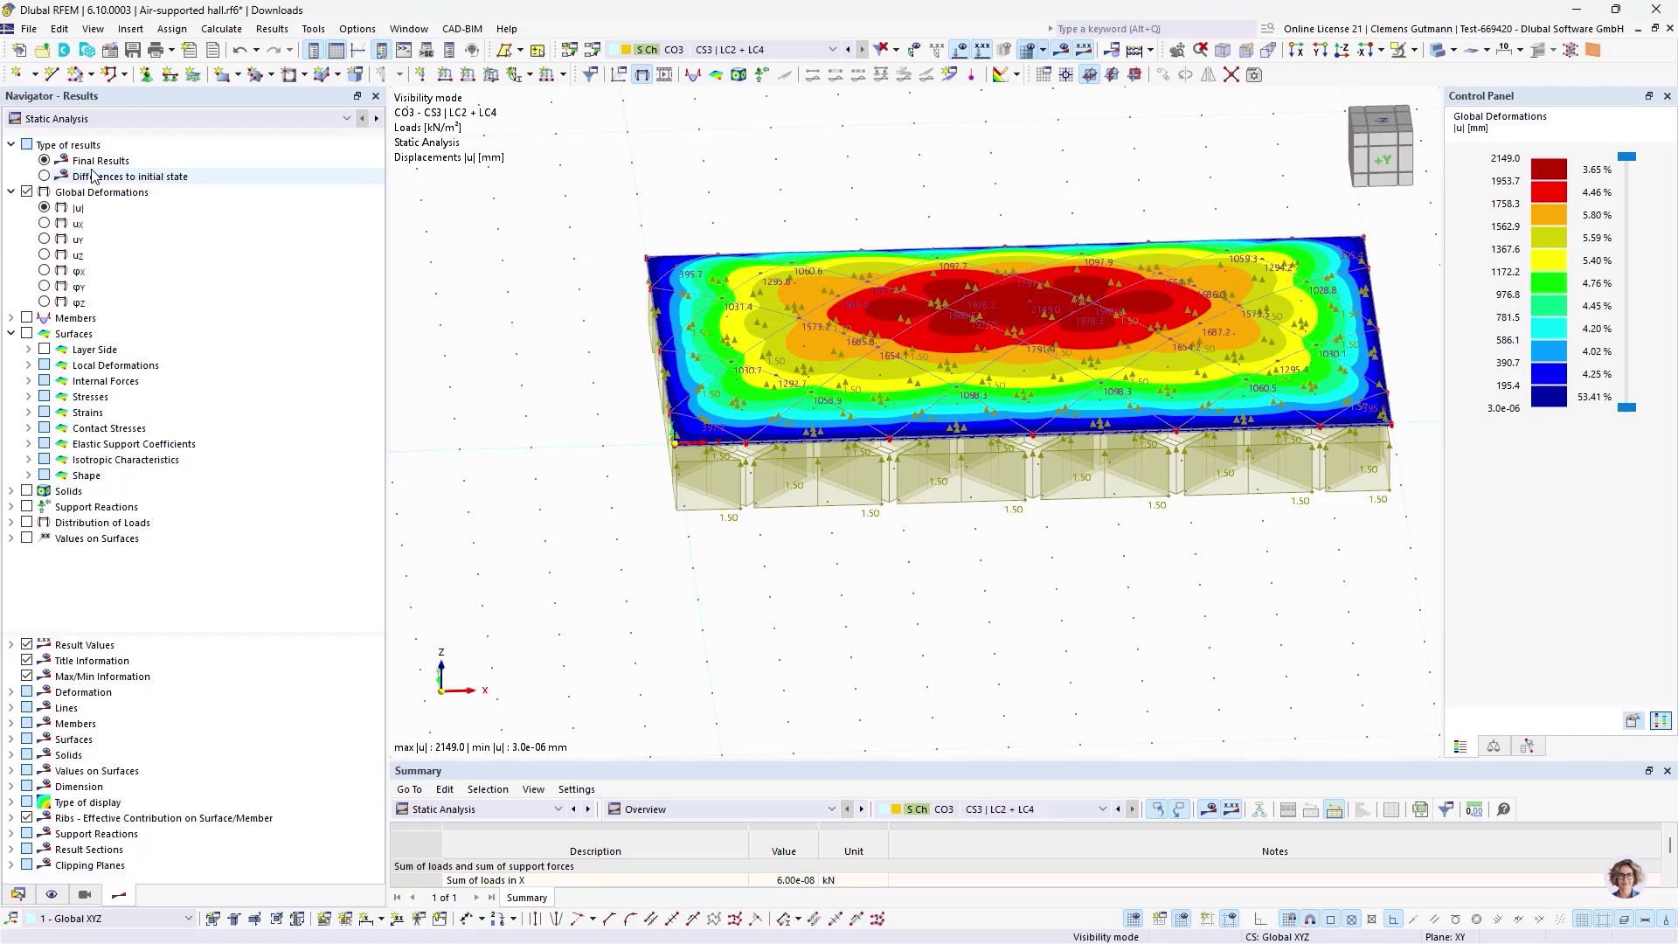
pyautogui.click(44, 177)
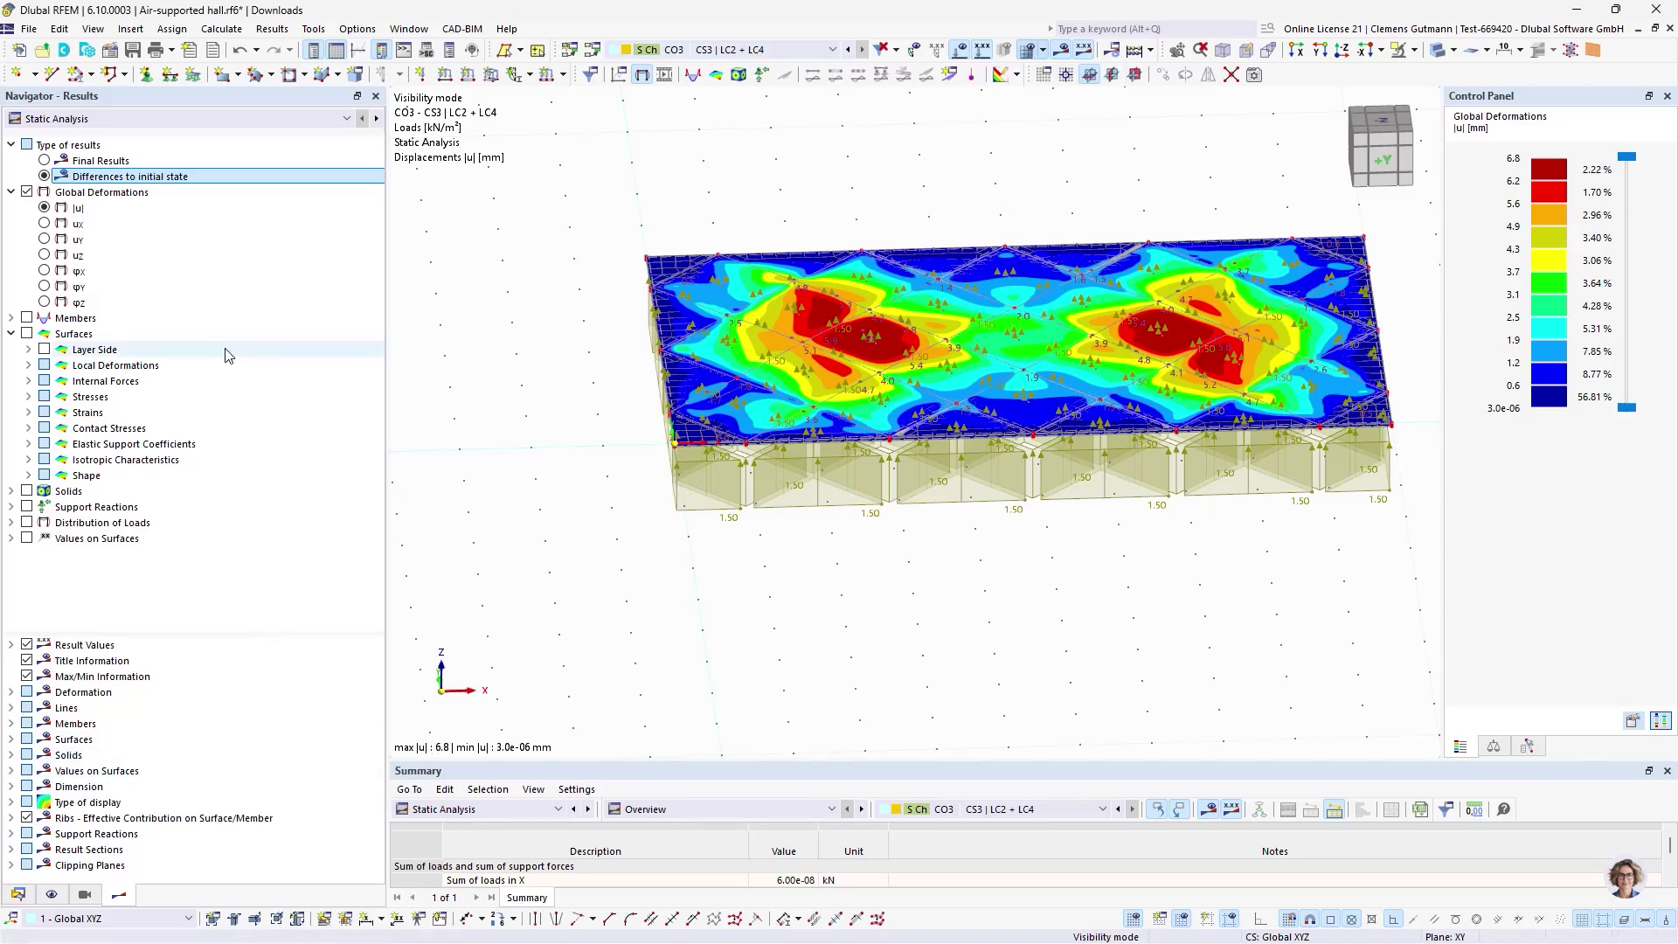
pyautogui.click(43, 161)
# - Display the internal forces N of the members for CO3
pyautogui.click(12, 318)
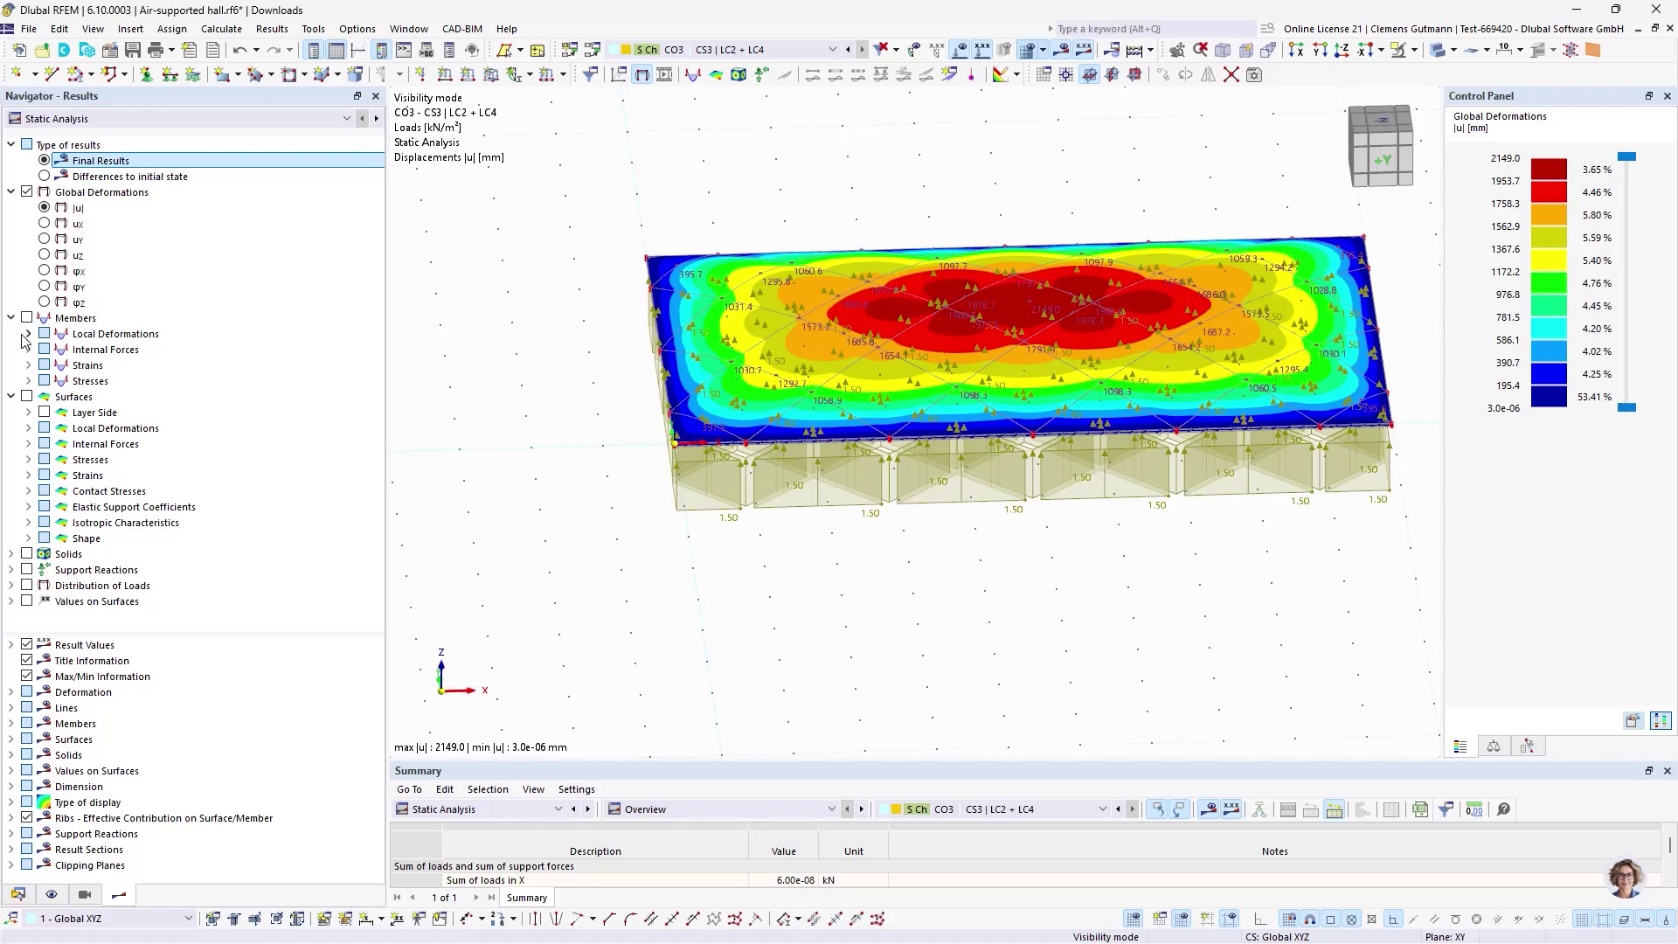
pyautogui.click(28, 350)
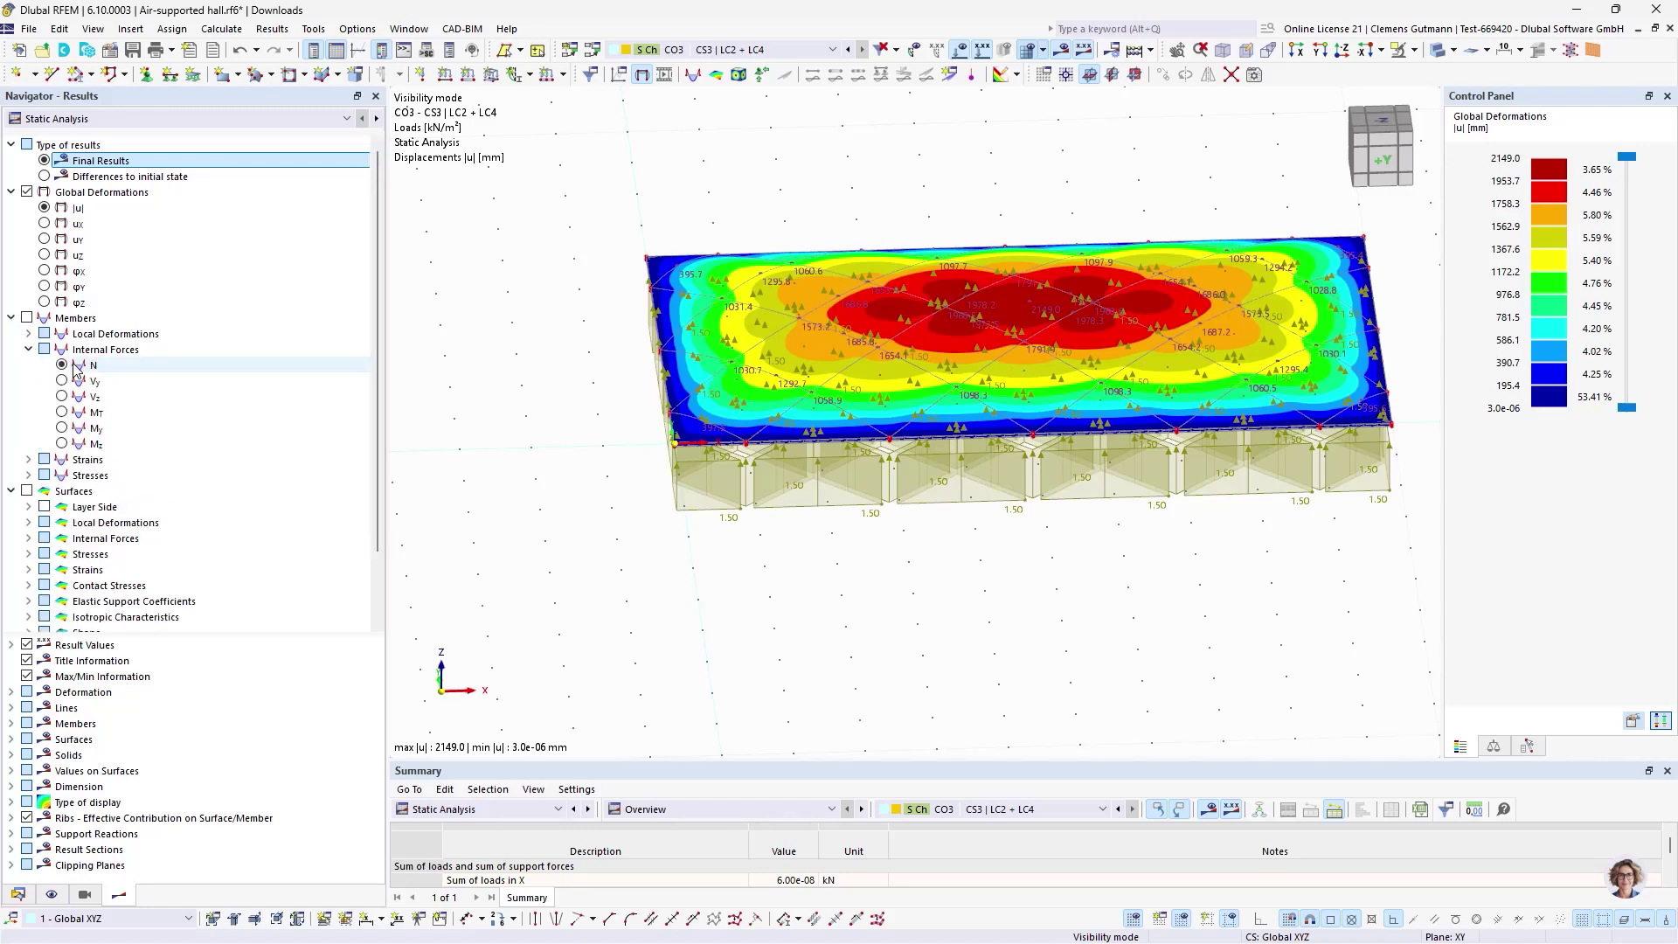
pyautogui.click(63, 366)
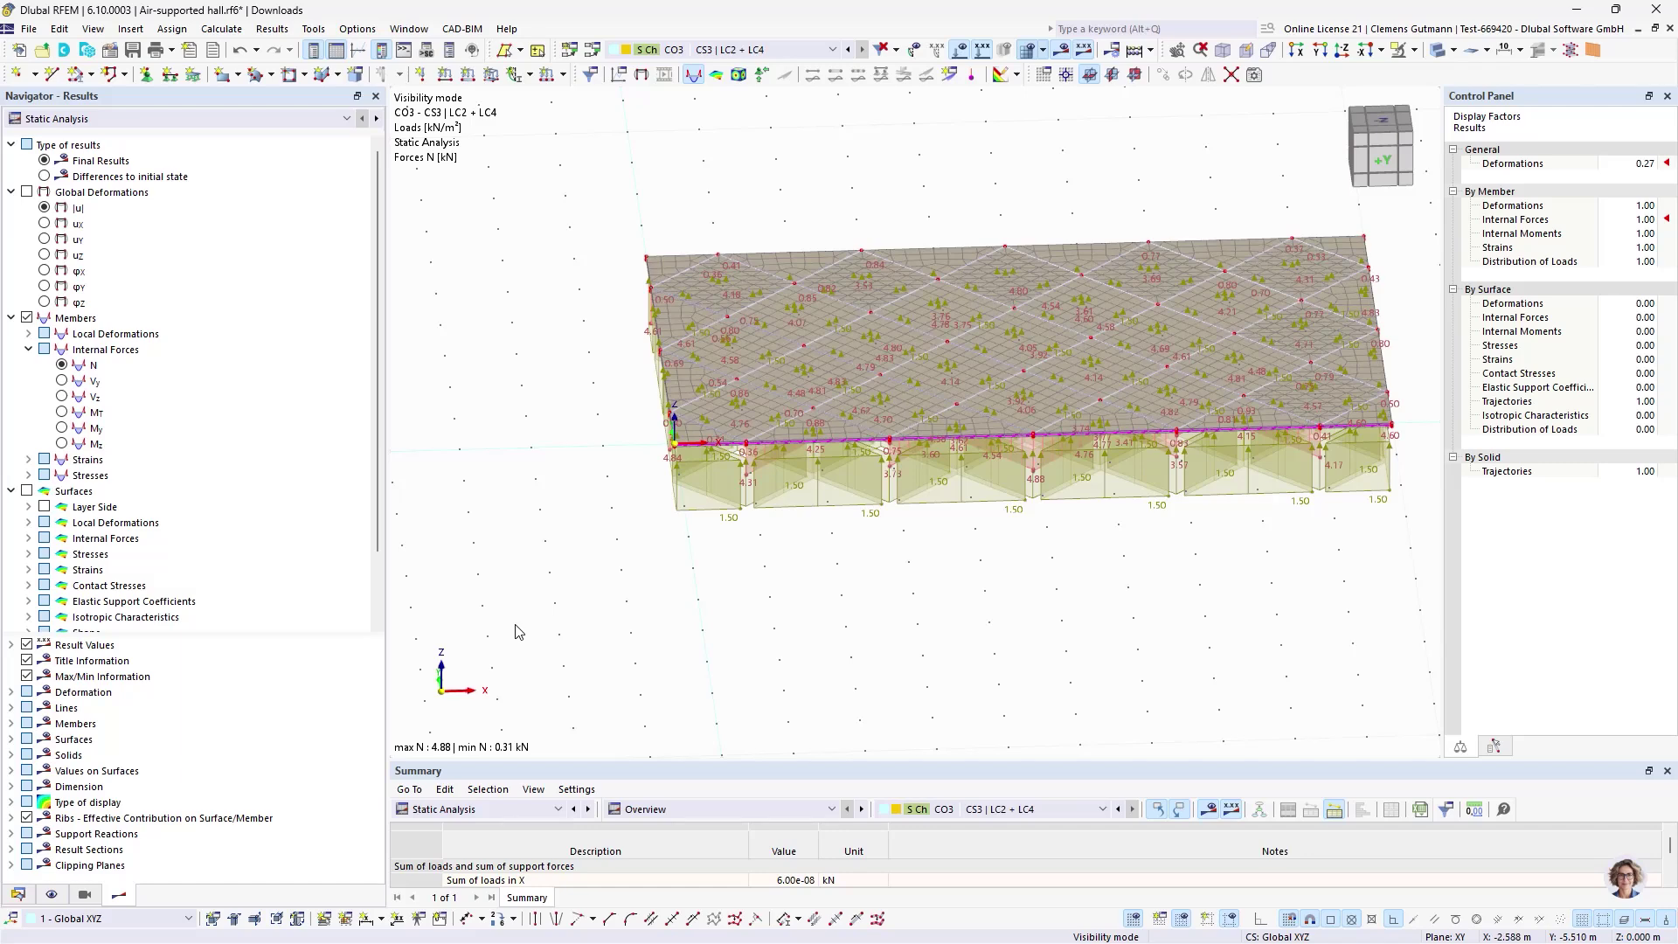
pyautogui.scroll(-2, 517, 629)
pyautogui.scroll(2, 588, 616)
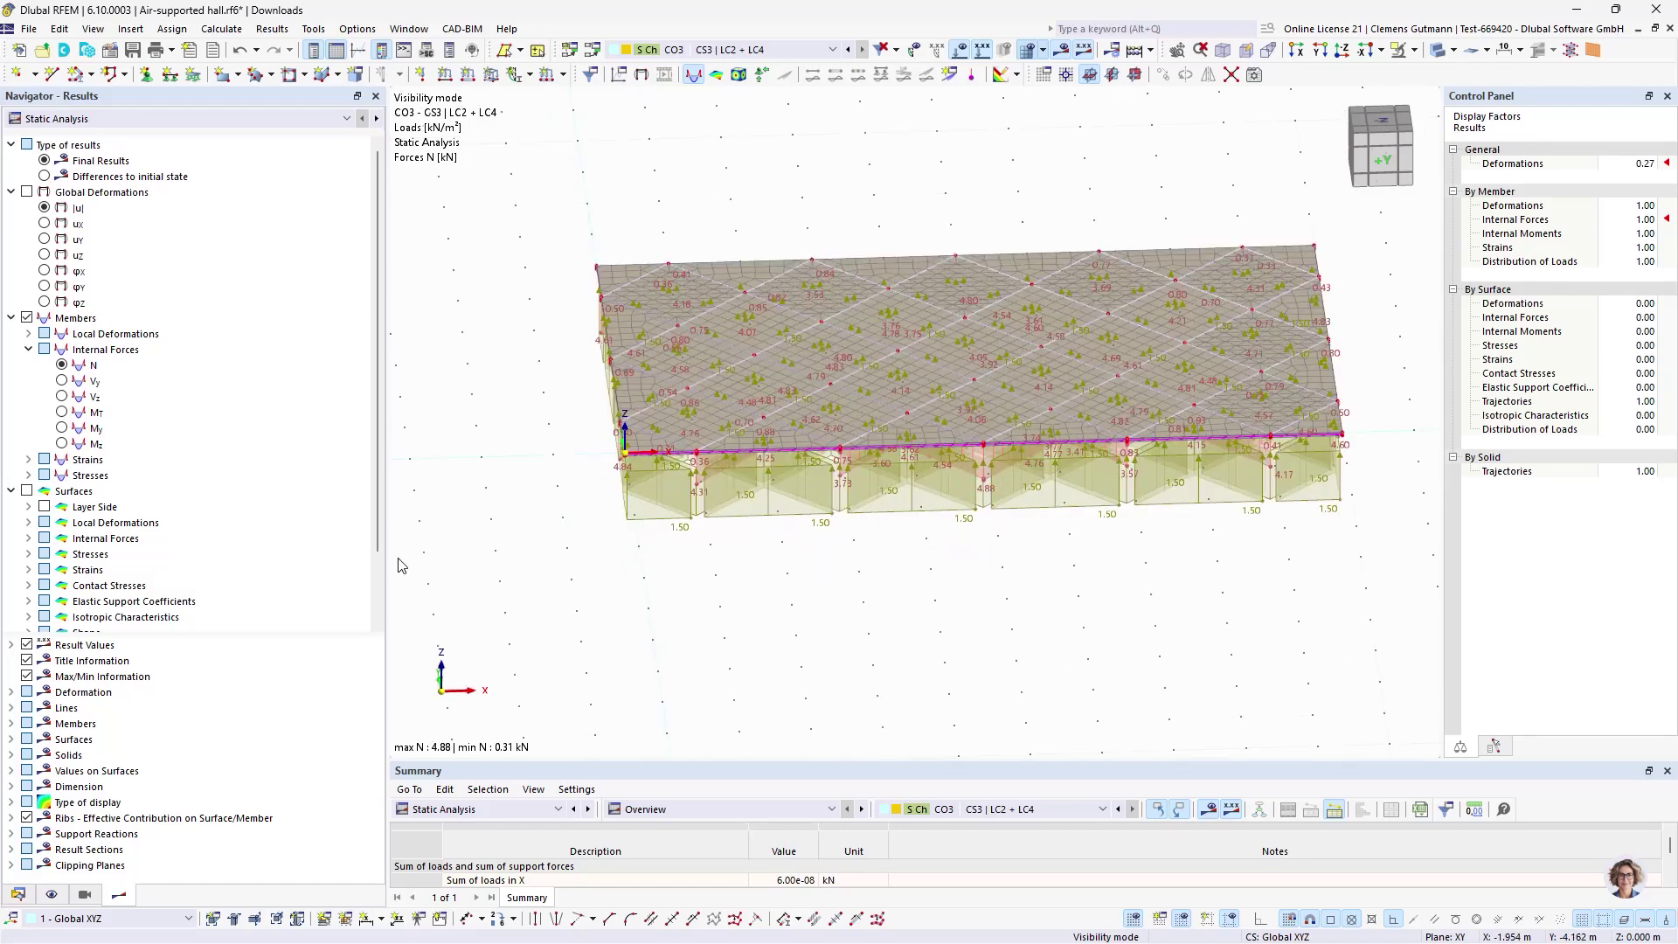
# - Display the basic stress σx of the members, the normal stress due to axial force
pyautogui.click(28, 474)
pyautogui.click(46, 490)
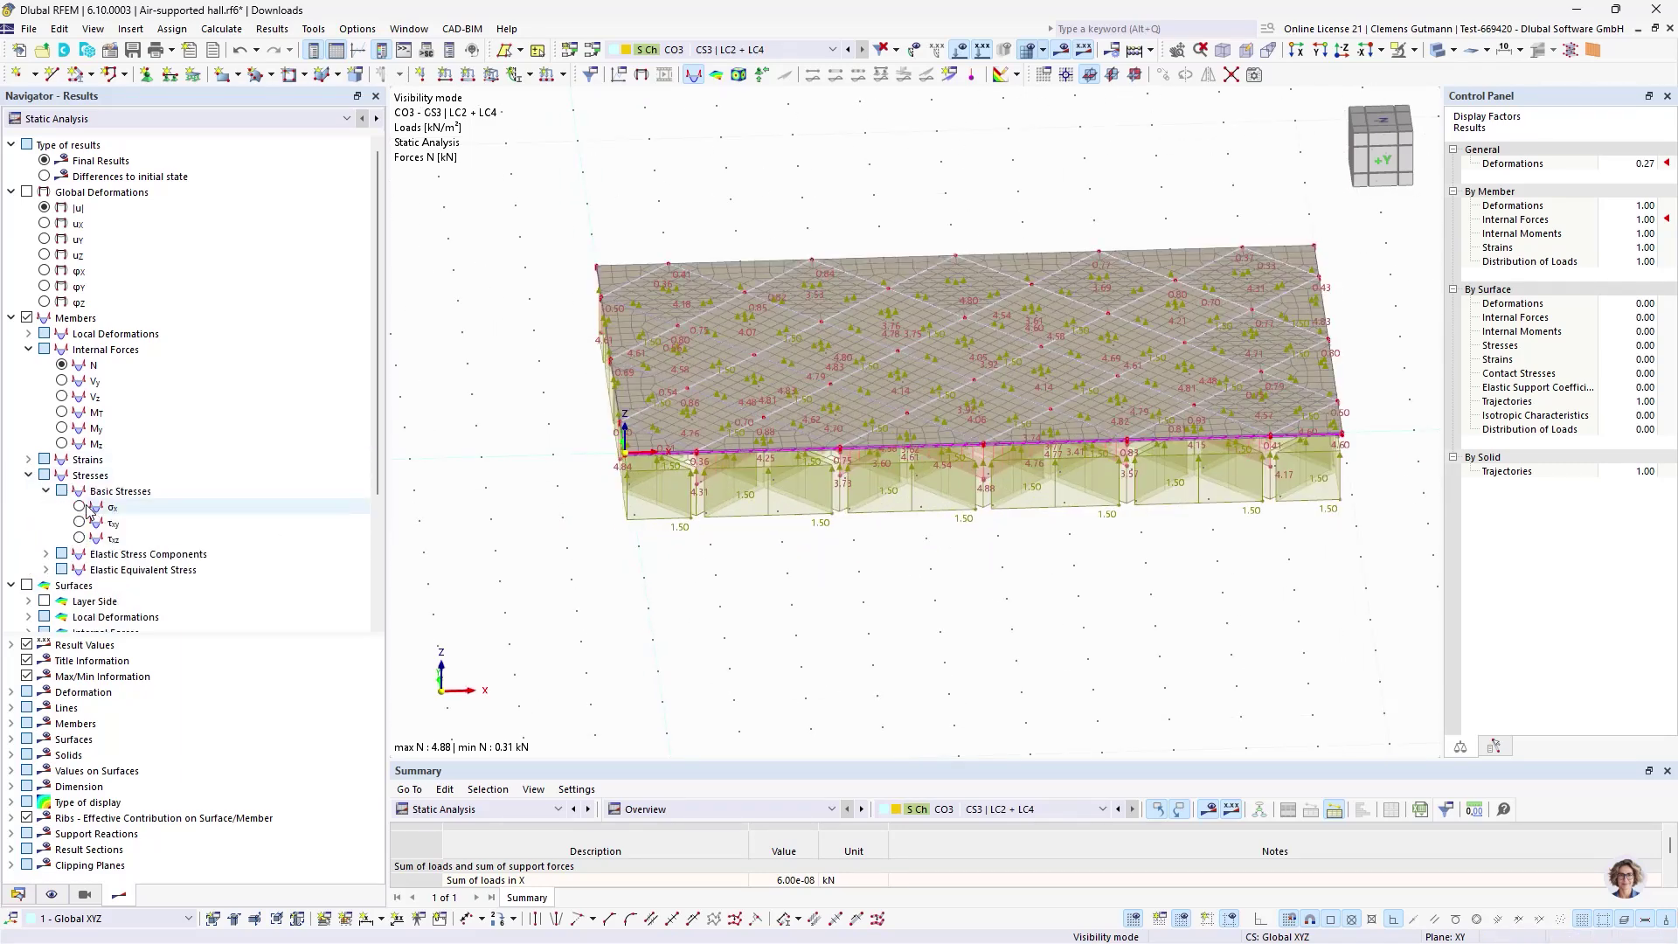
pyautogui.click(79, 506)
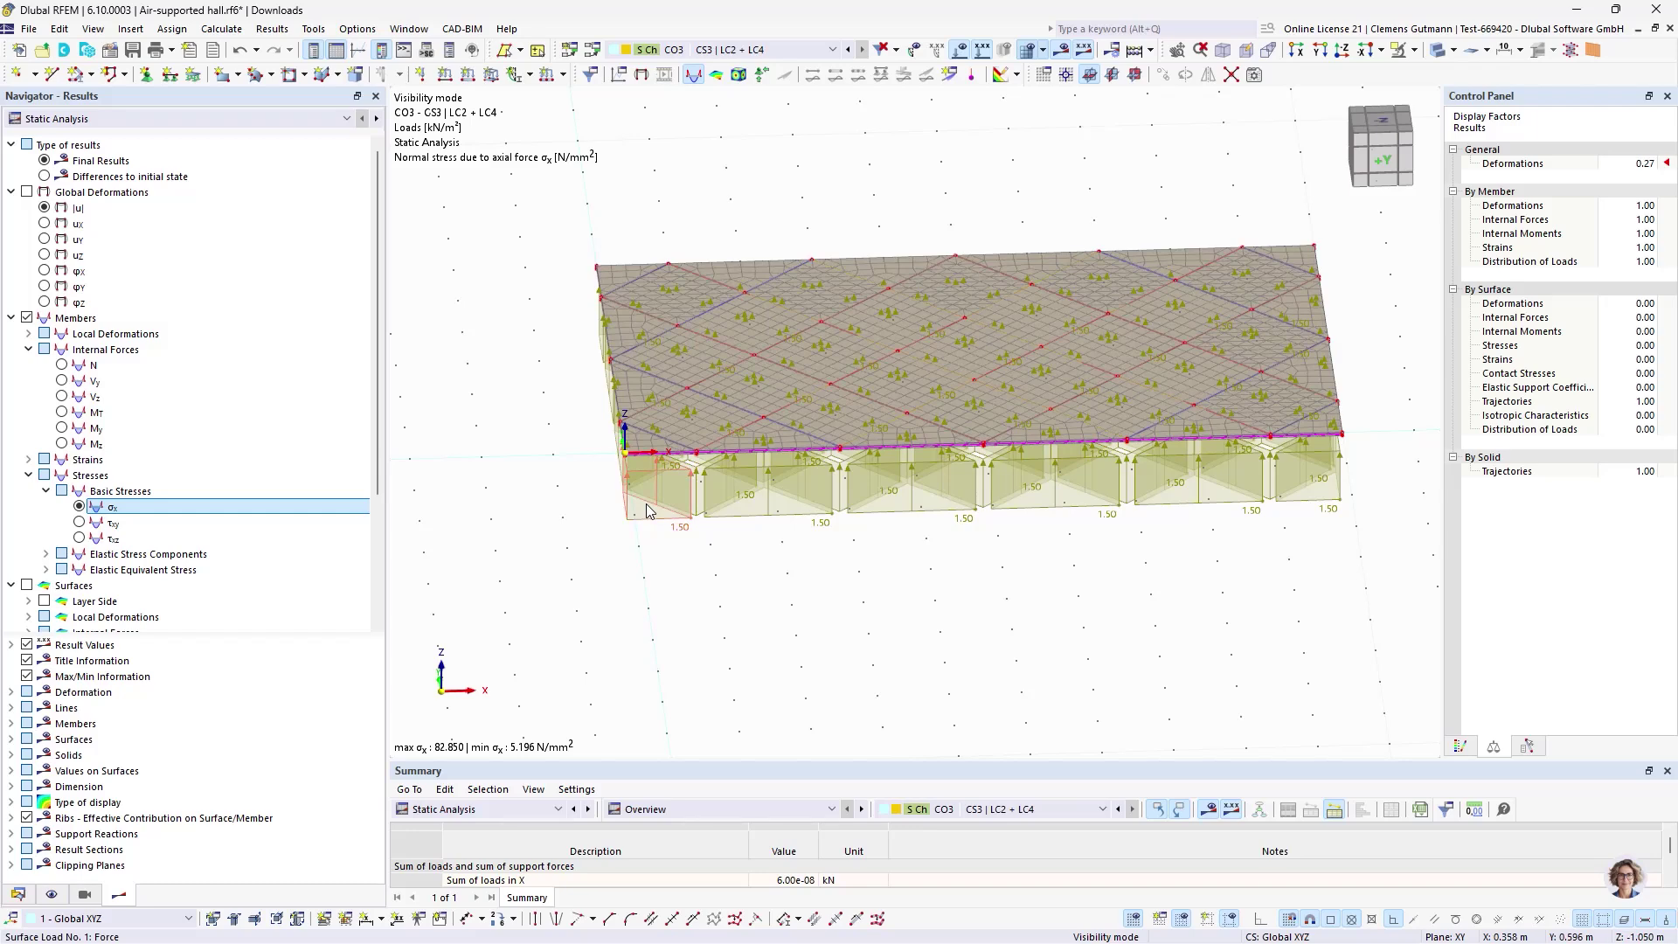
pyautogui.scroll(-2, 650, 370)
pyautogui.scroll(1, 650, 363)
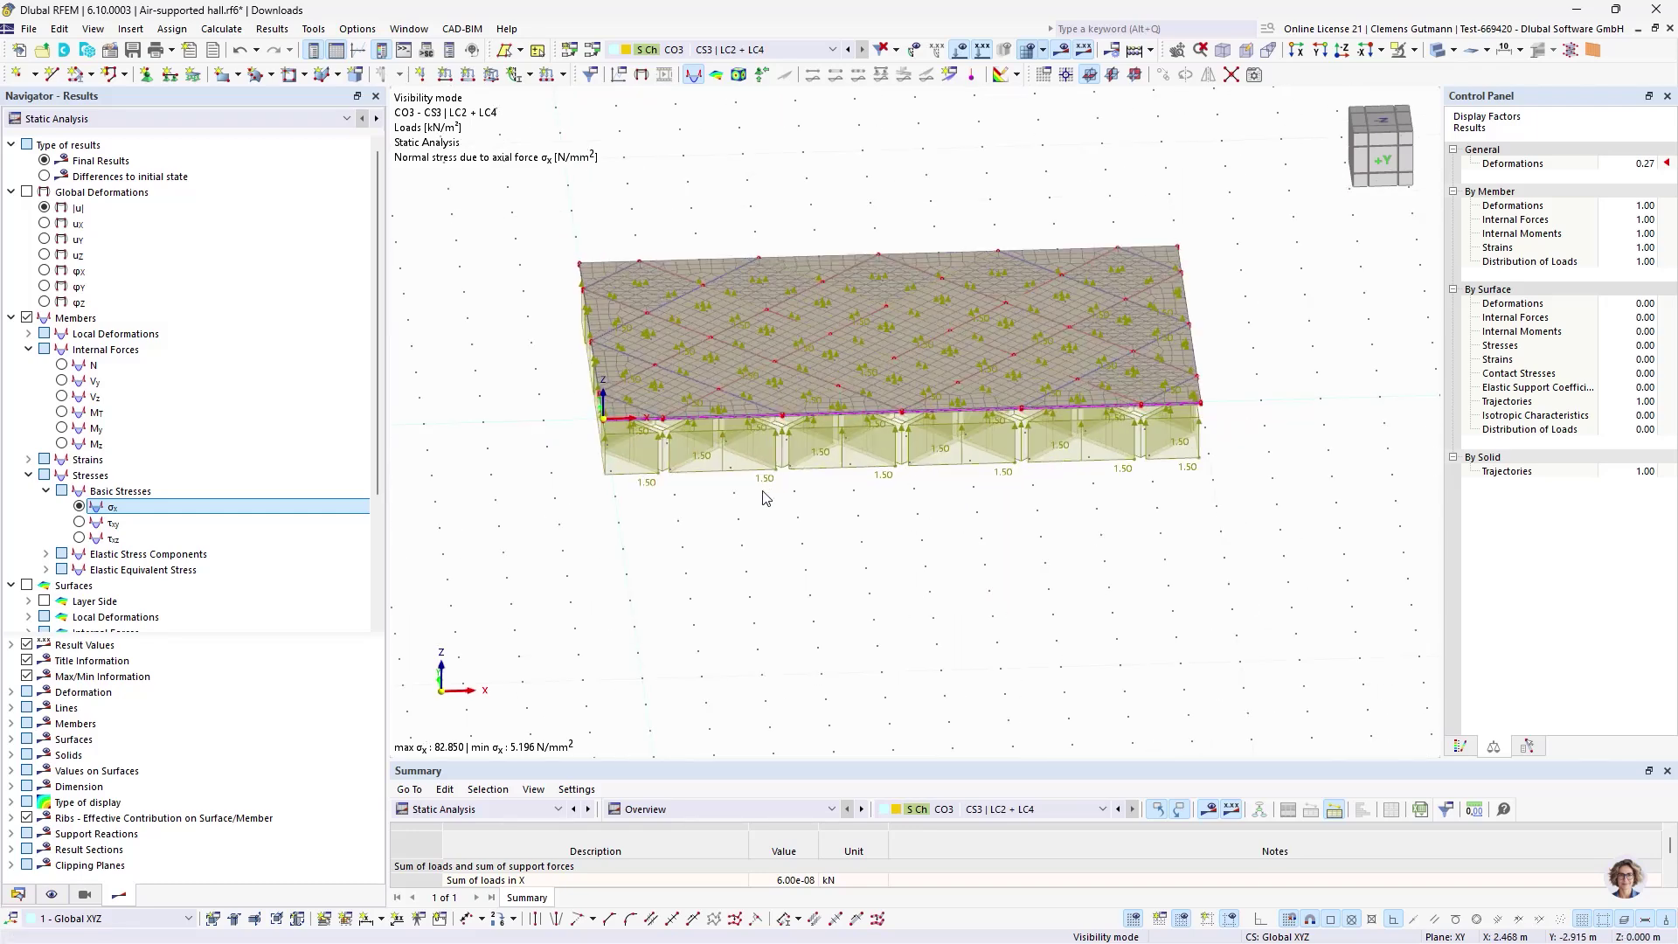
# - Replace the member results with surface results and list the layer sides, basic stresses and principal stresses available for the surfaces
pyautogui.scroll(-4, 157, 534)
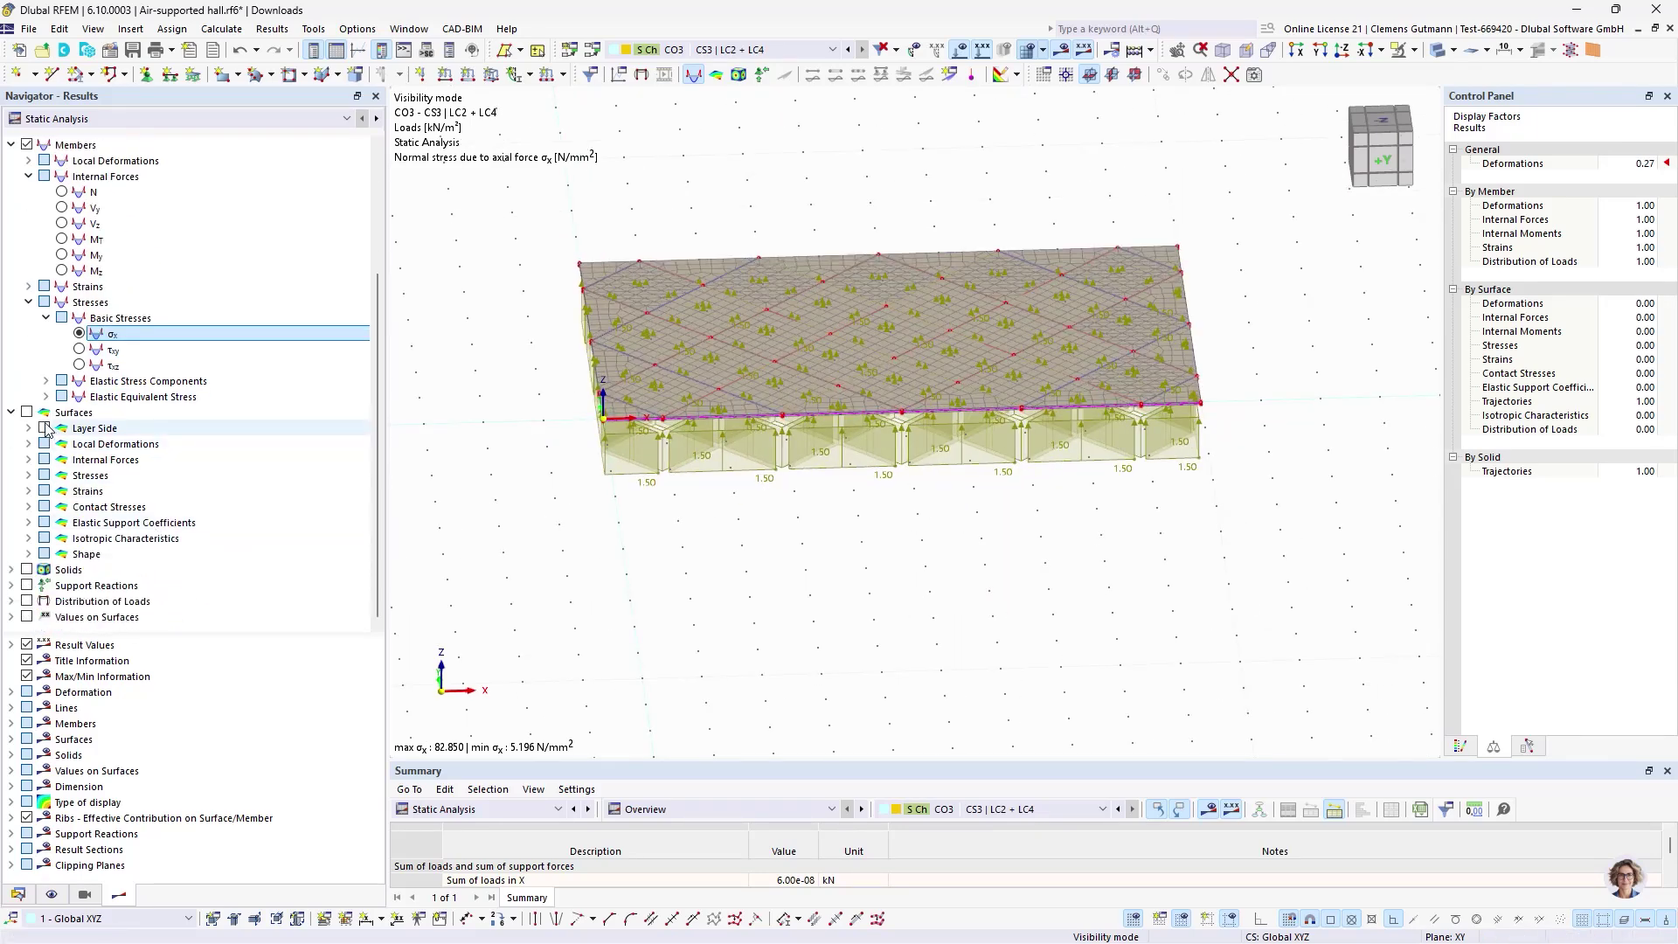
pyautogui.click(27, 144)
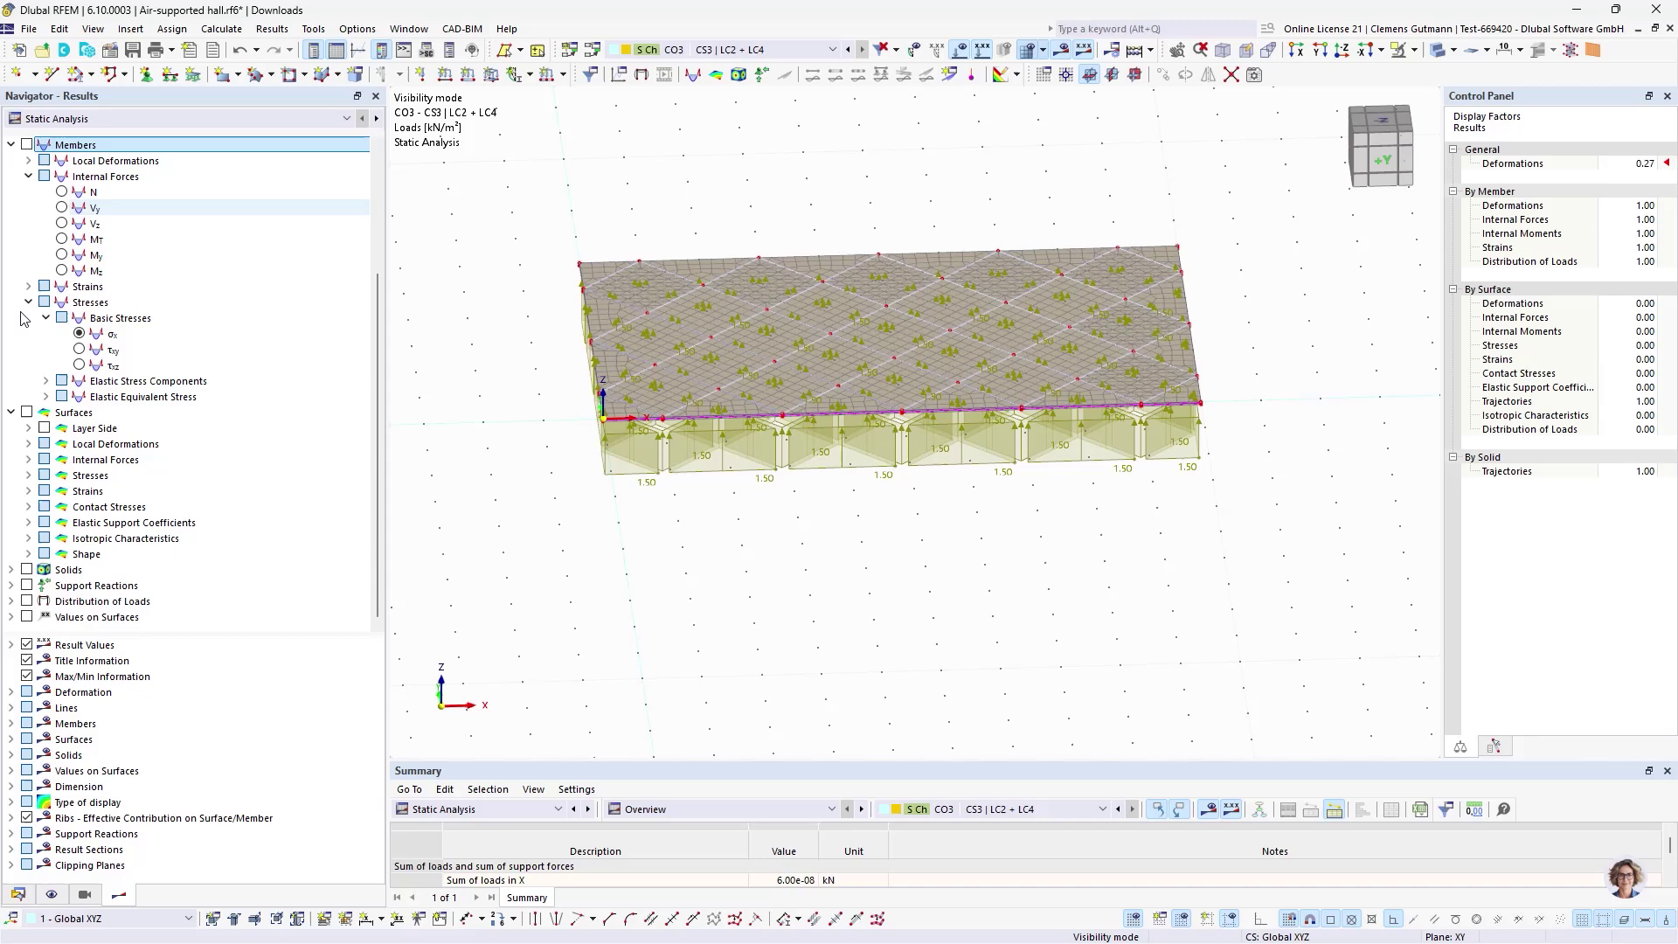
pyautogui.click(27, 412)
pyautogui.click(28, 428)
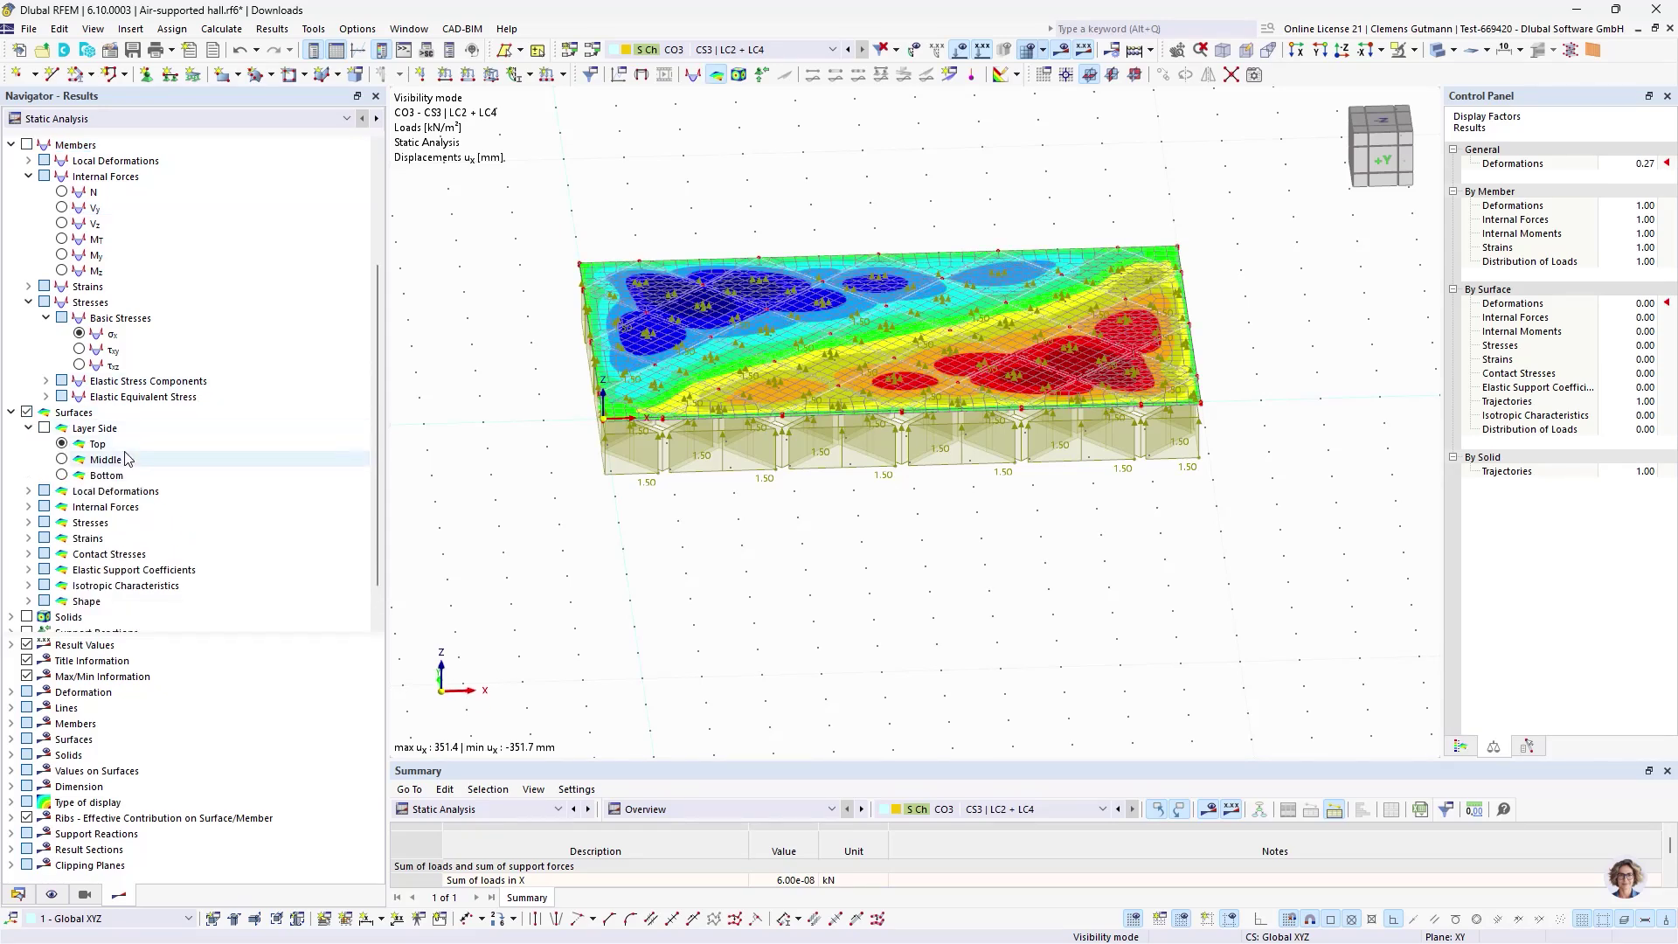
pyautogui.click(28, 523)
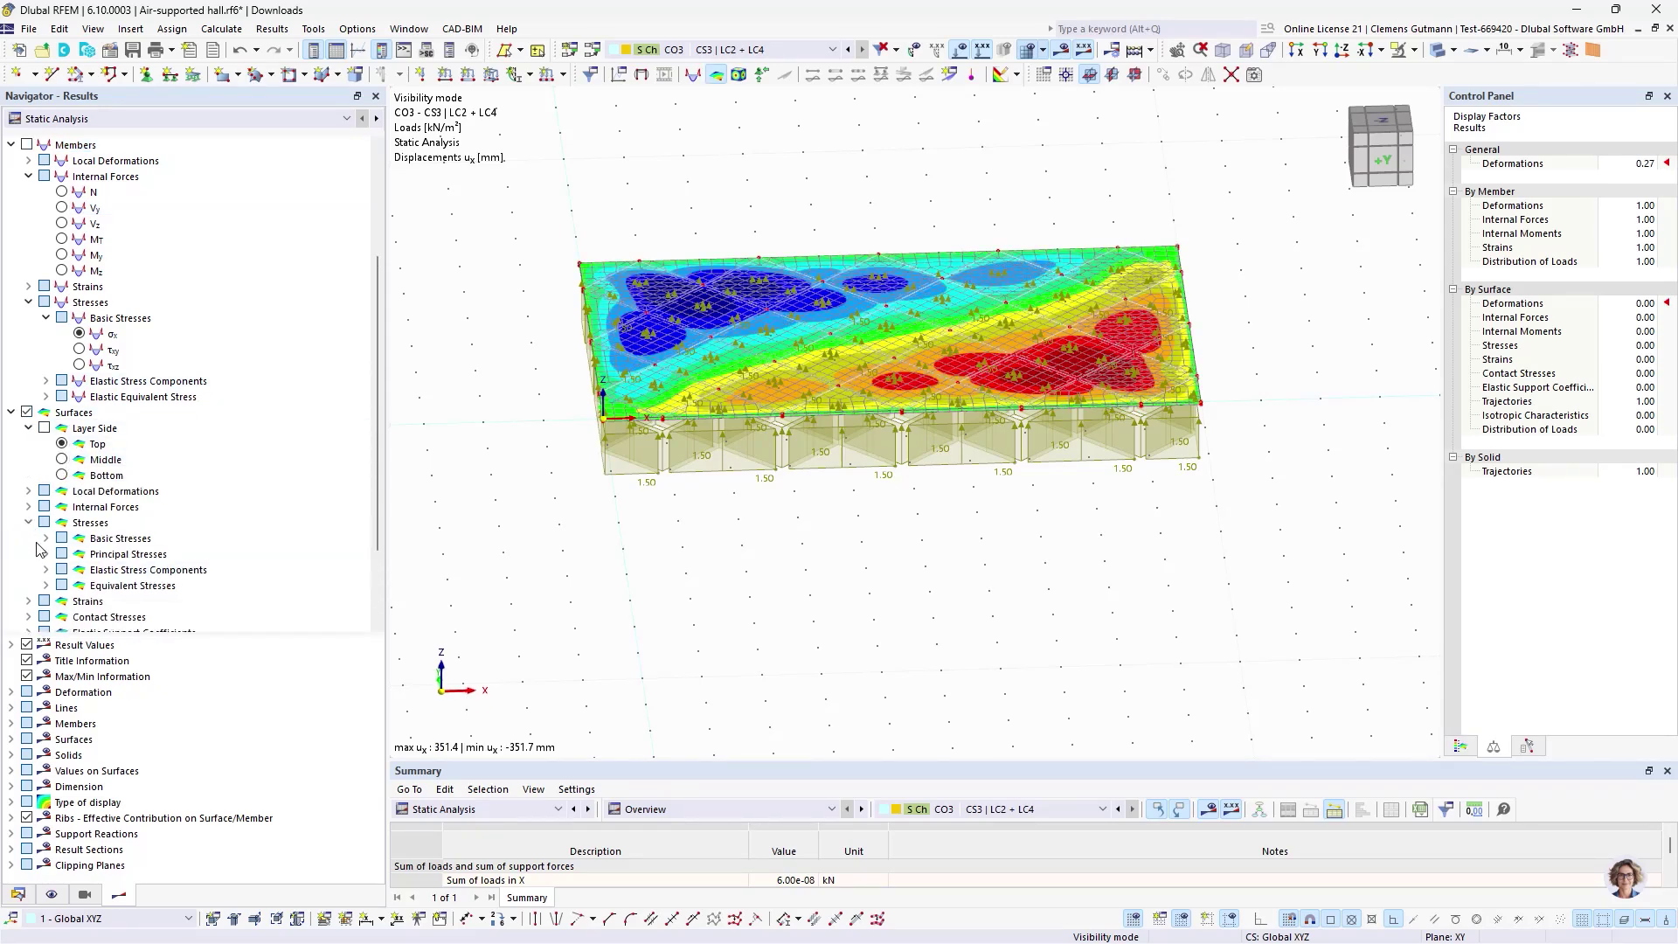
pyautogui.click(46, 538)
pyautogui.scroll(-2, 236, 532)
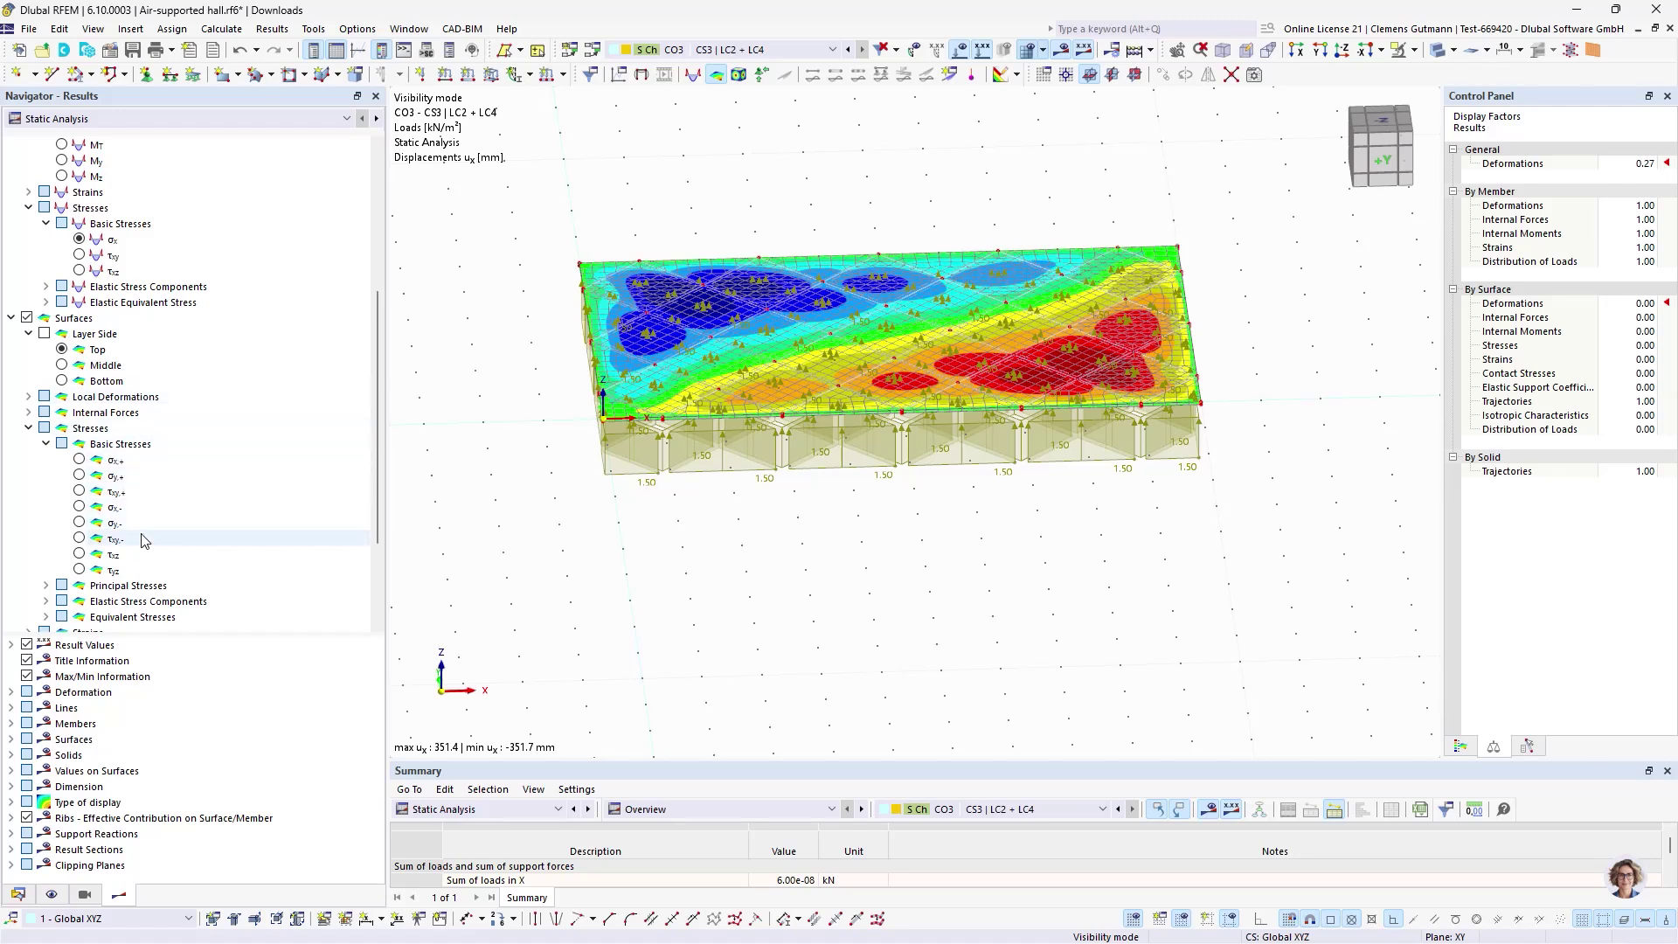
pyautogui.click(46, 586)
pyautogui.scroll(-4, 175, 485)
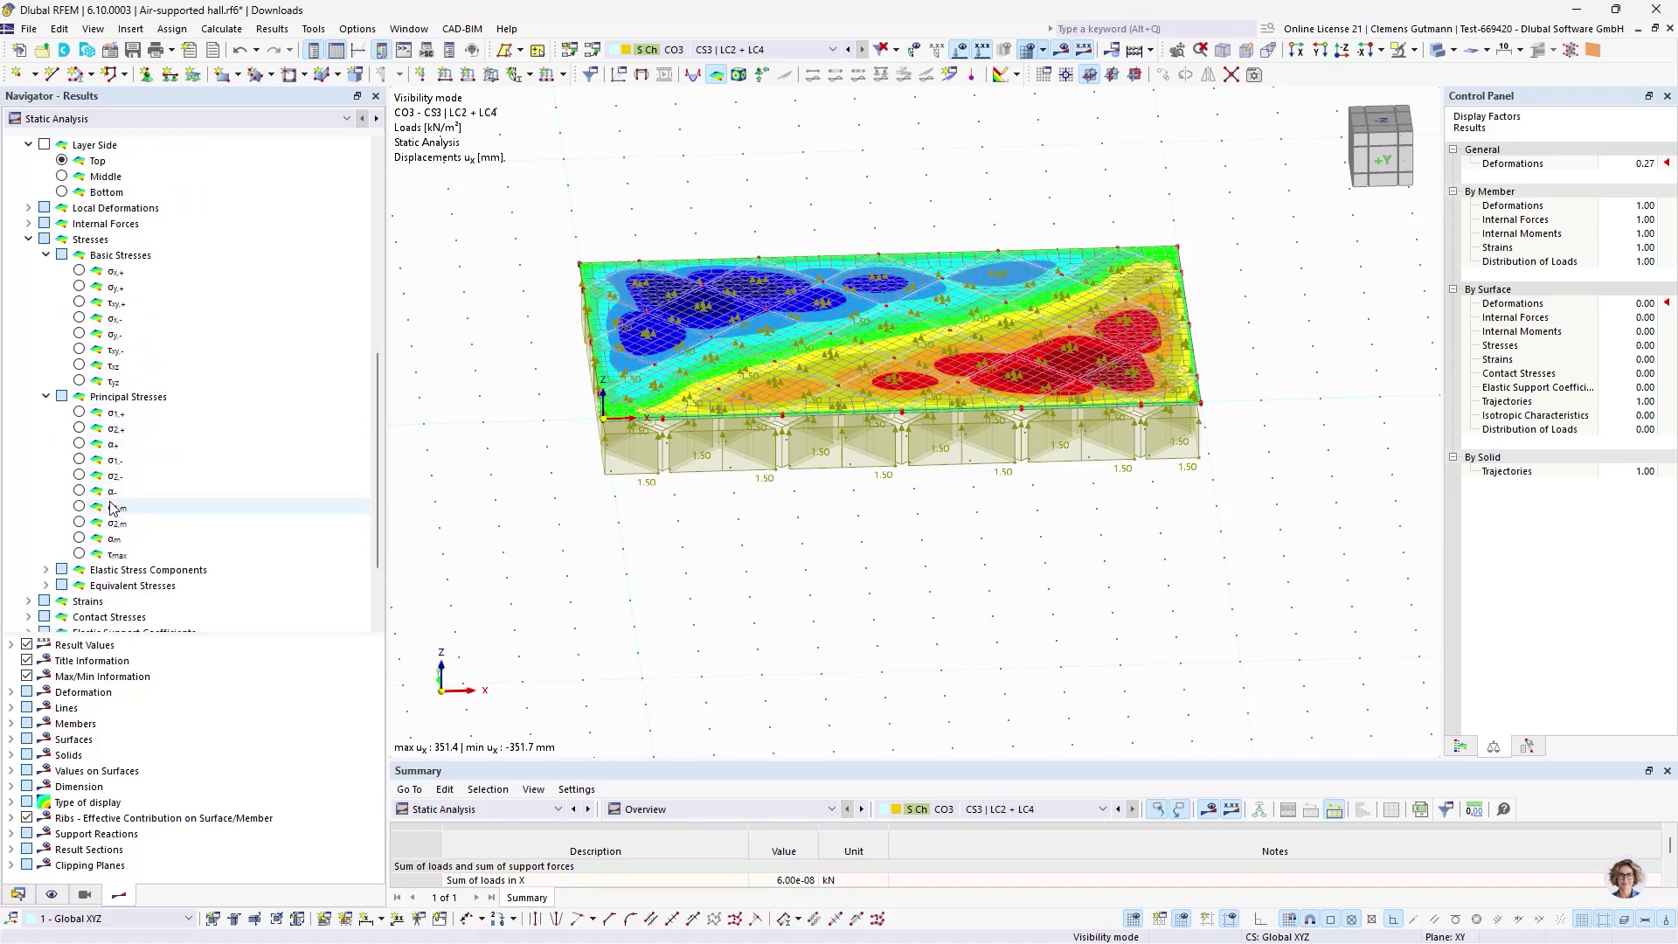
pyautogui.scroll(1, 162, 463)
pyautogui.scroll(1, 131, 350)
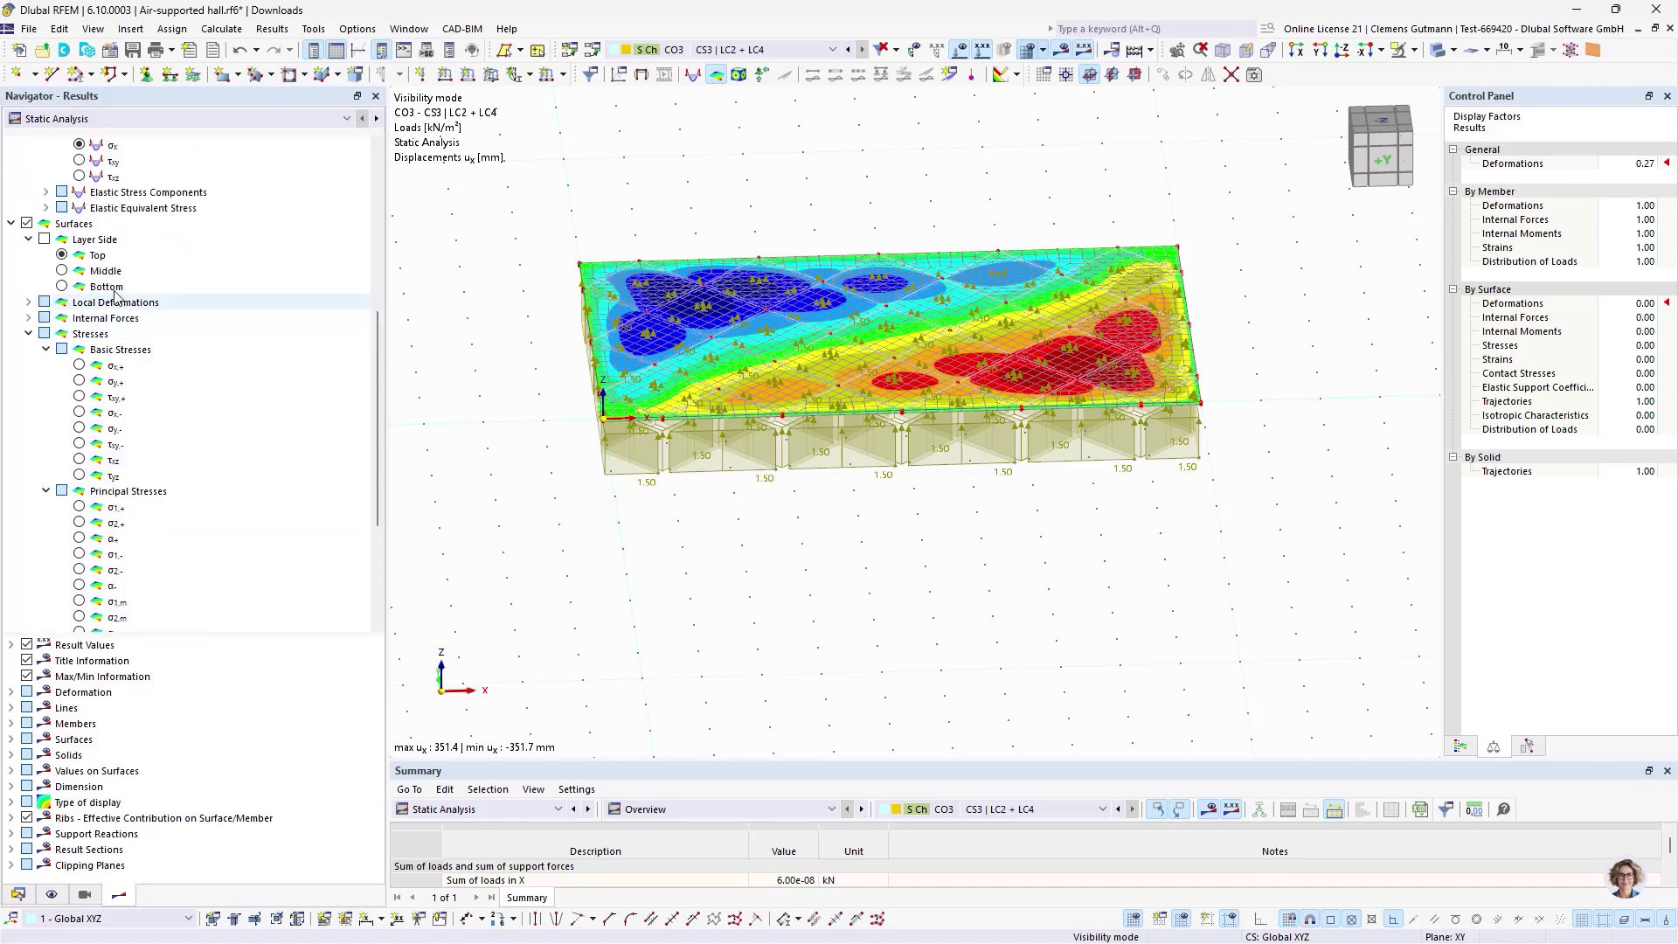
# - Activate the middle layer side for the surface results and display the axial stresses σx, followed by σy
pyautogui.click(44, 239)
pyautogui.click(61, 271)
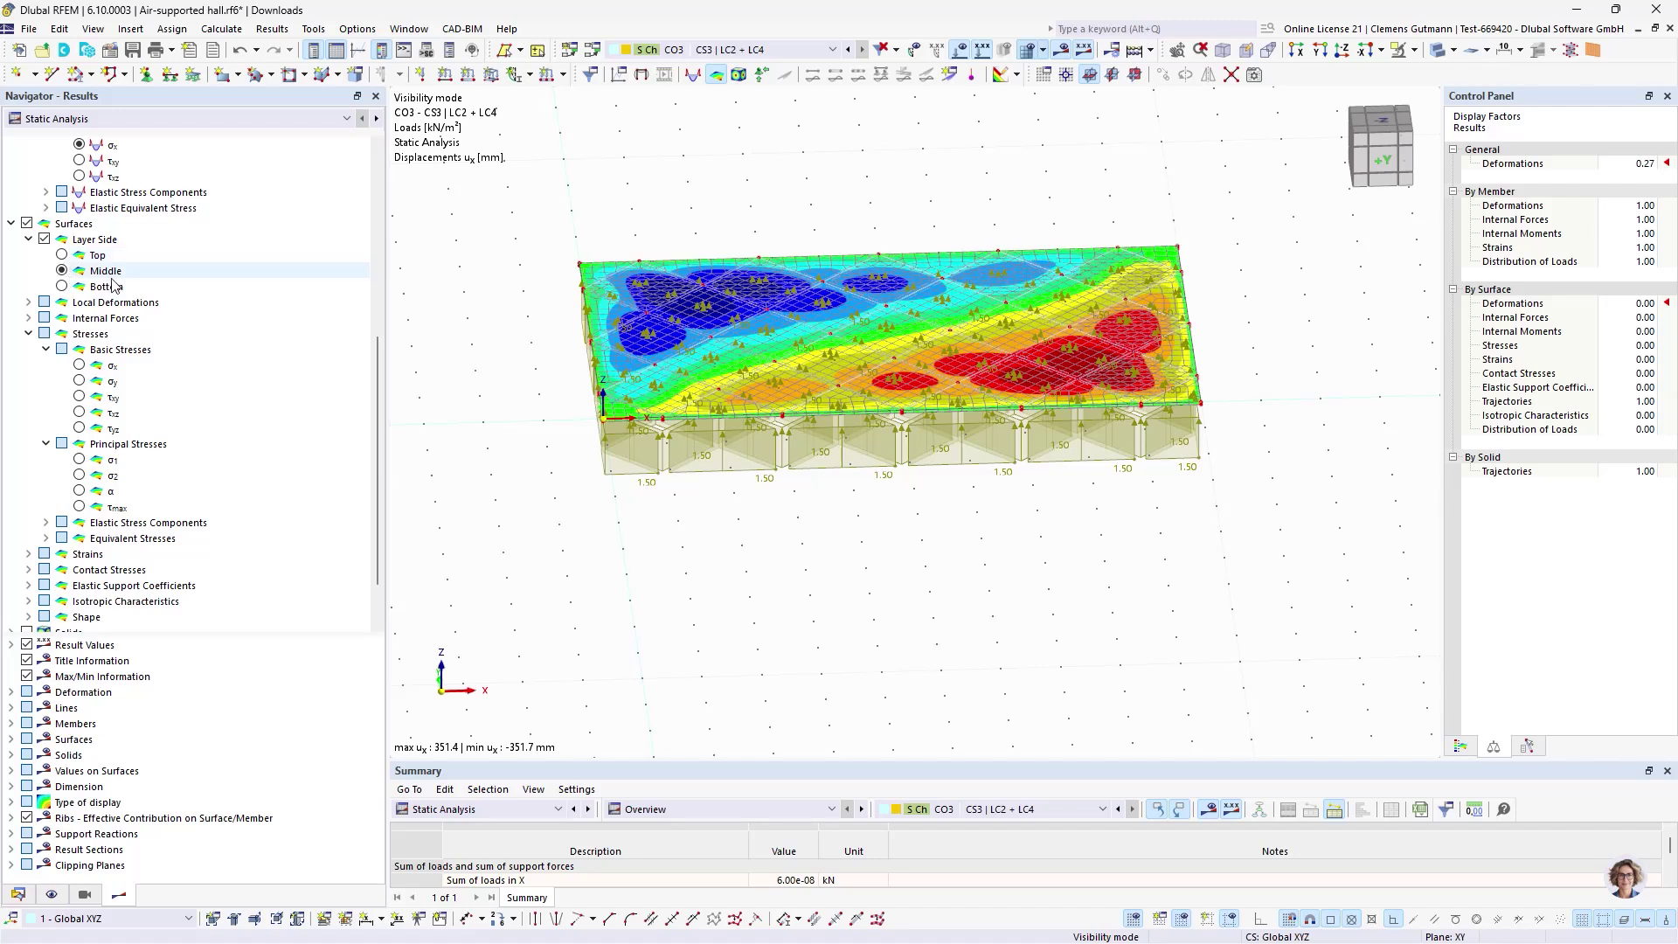
pyautogui.click(79, 367)
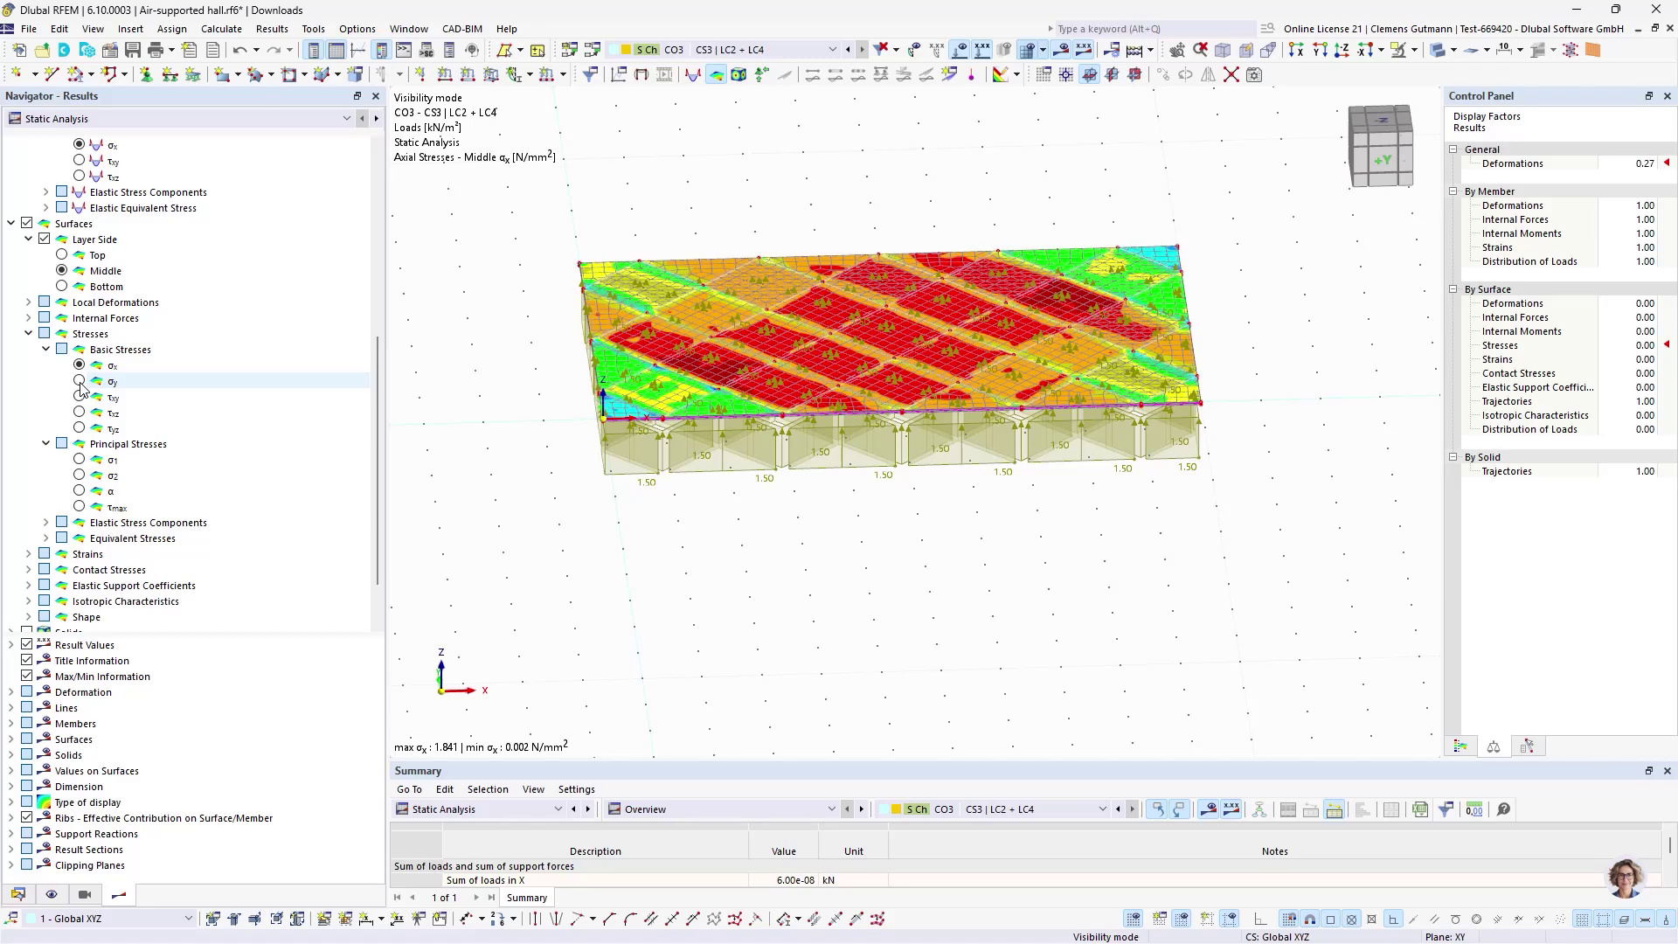
pyautogui.click(79, 381)
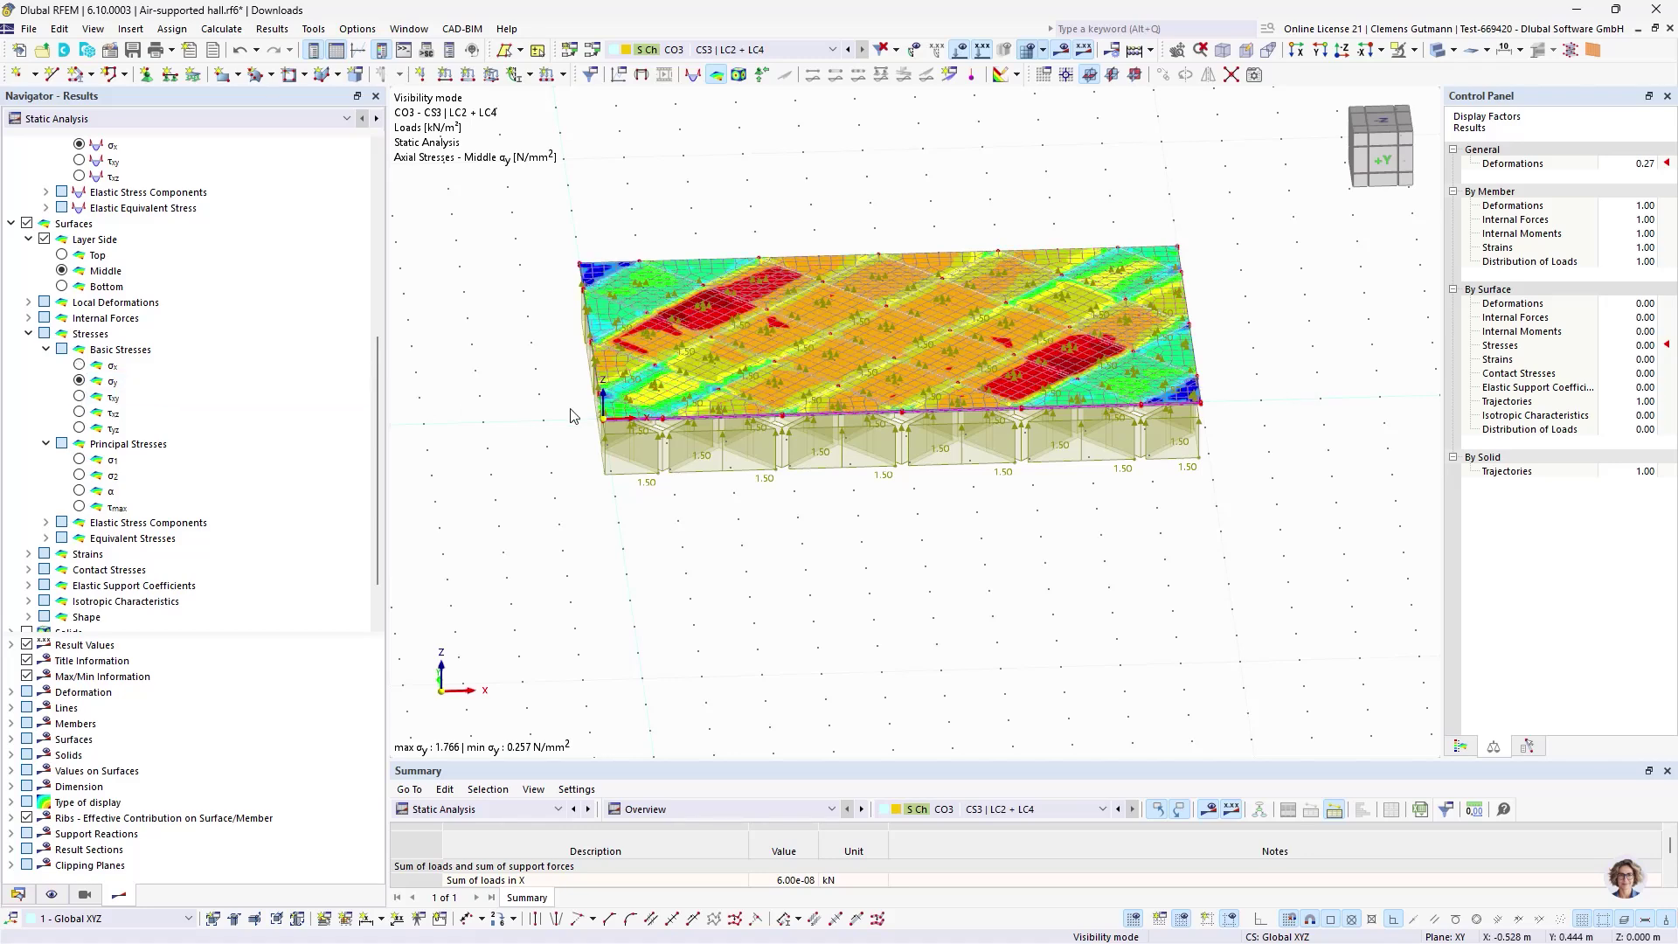
pyautogui.scroll(3, 570, 415)
pyautogui.scroll(-3, 571, 415)
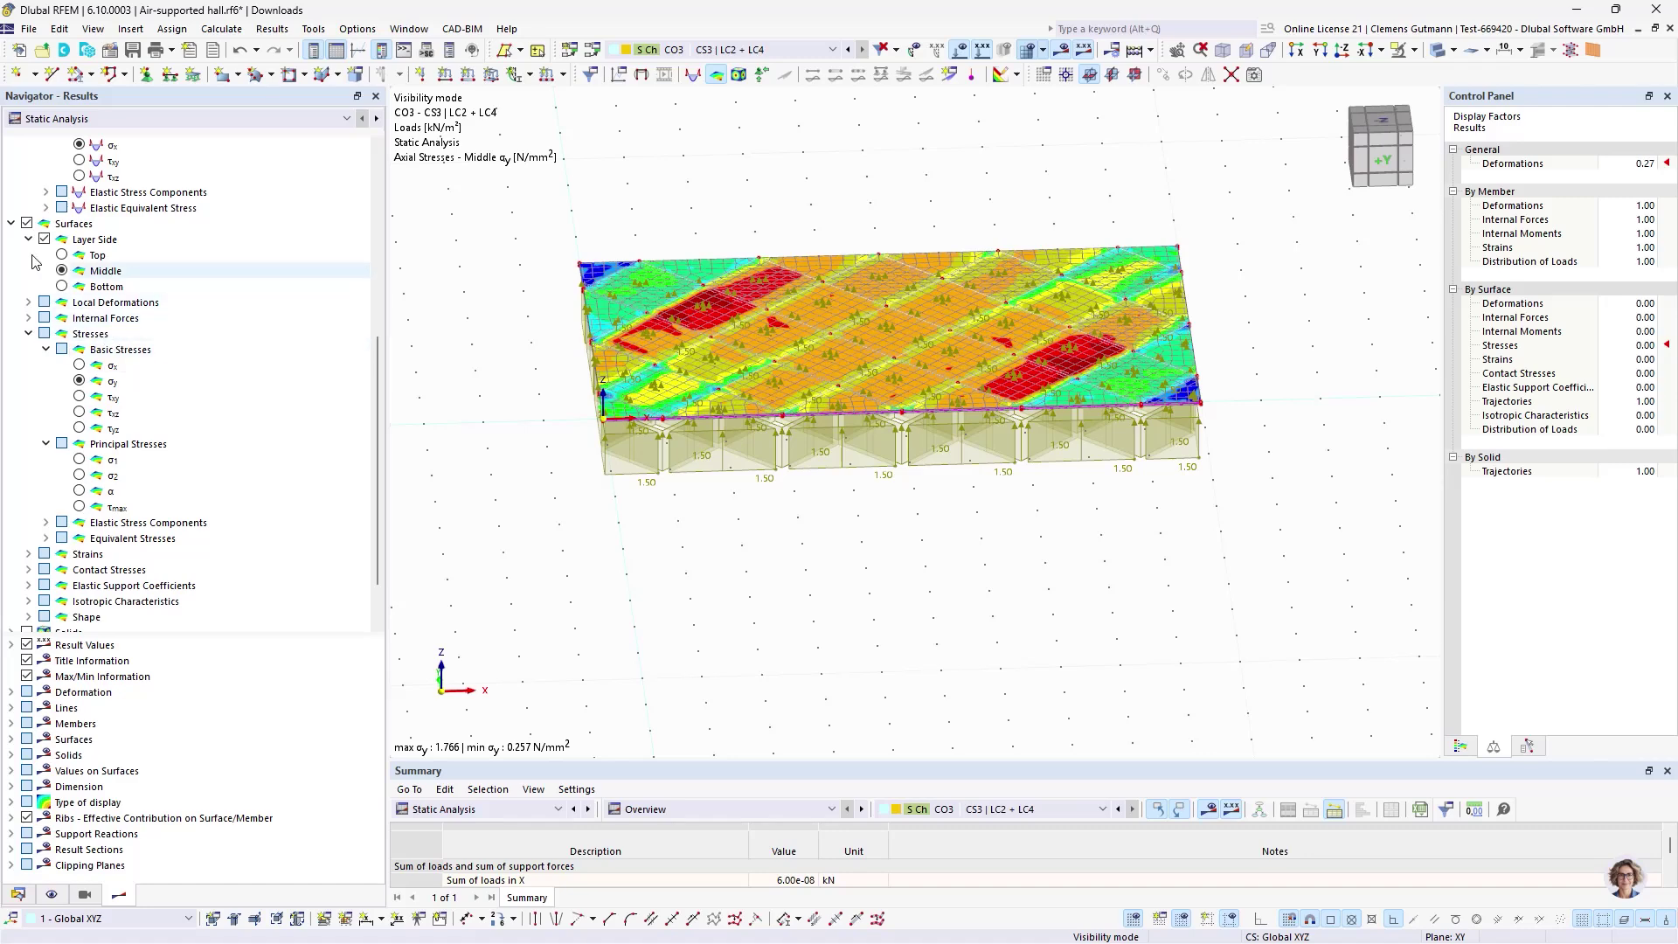
# - Turn off the surface results, hide the load display and switch to load combination CO1
pyautogui.click(11, 225)
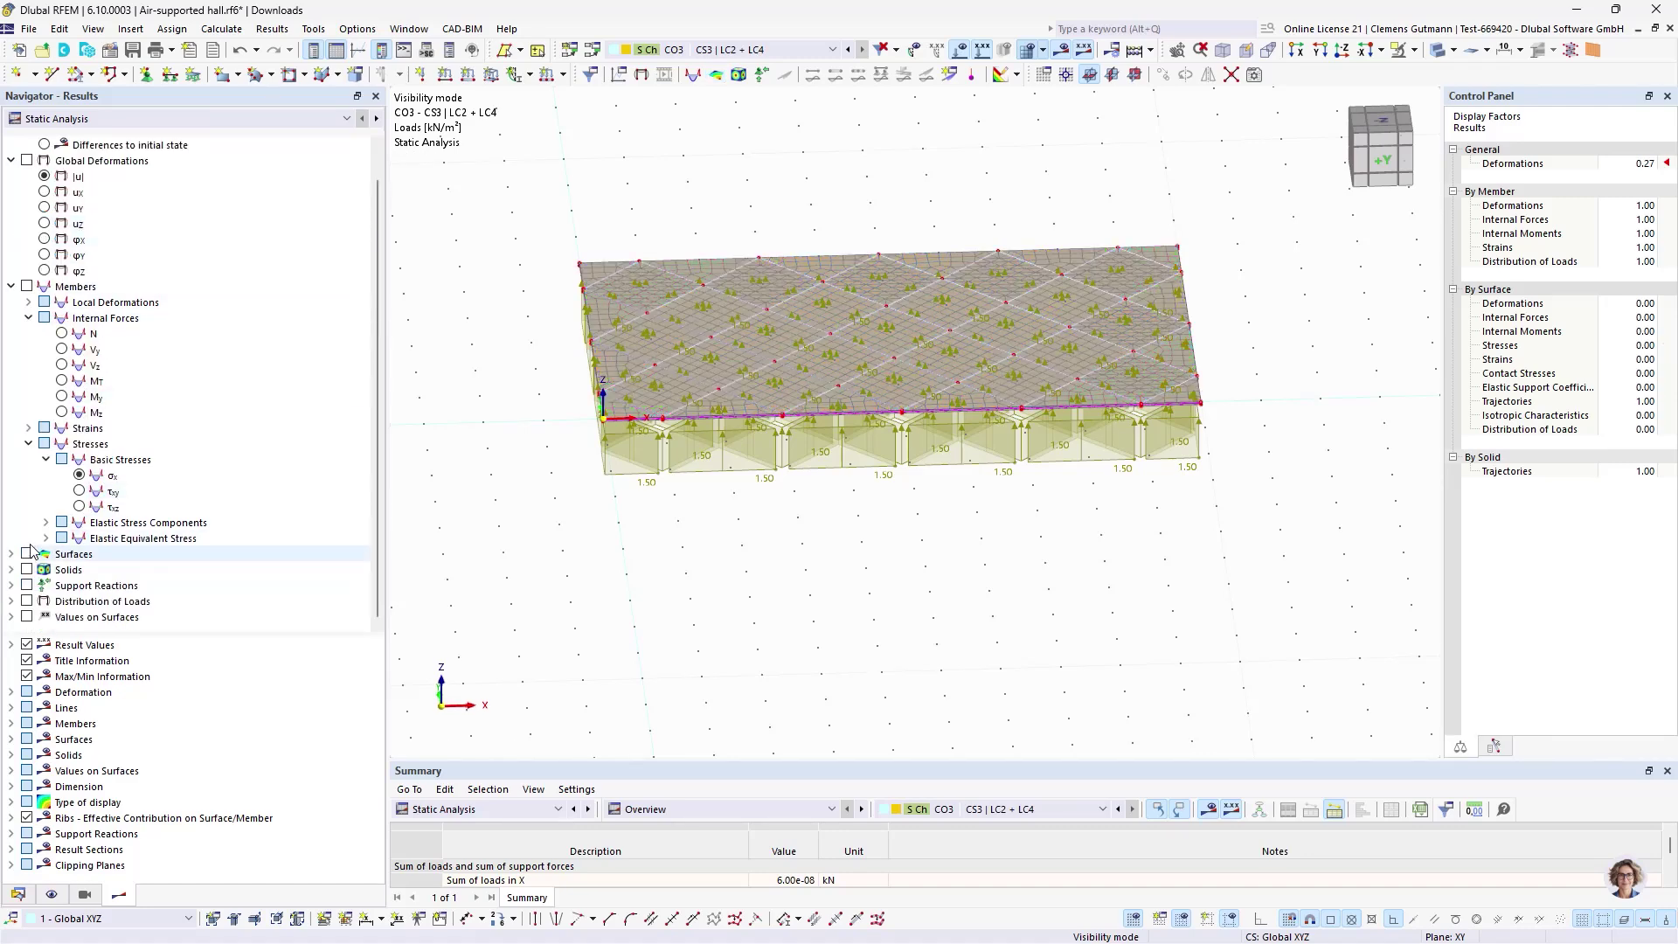
pyautogui.click(848, 50)
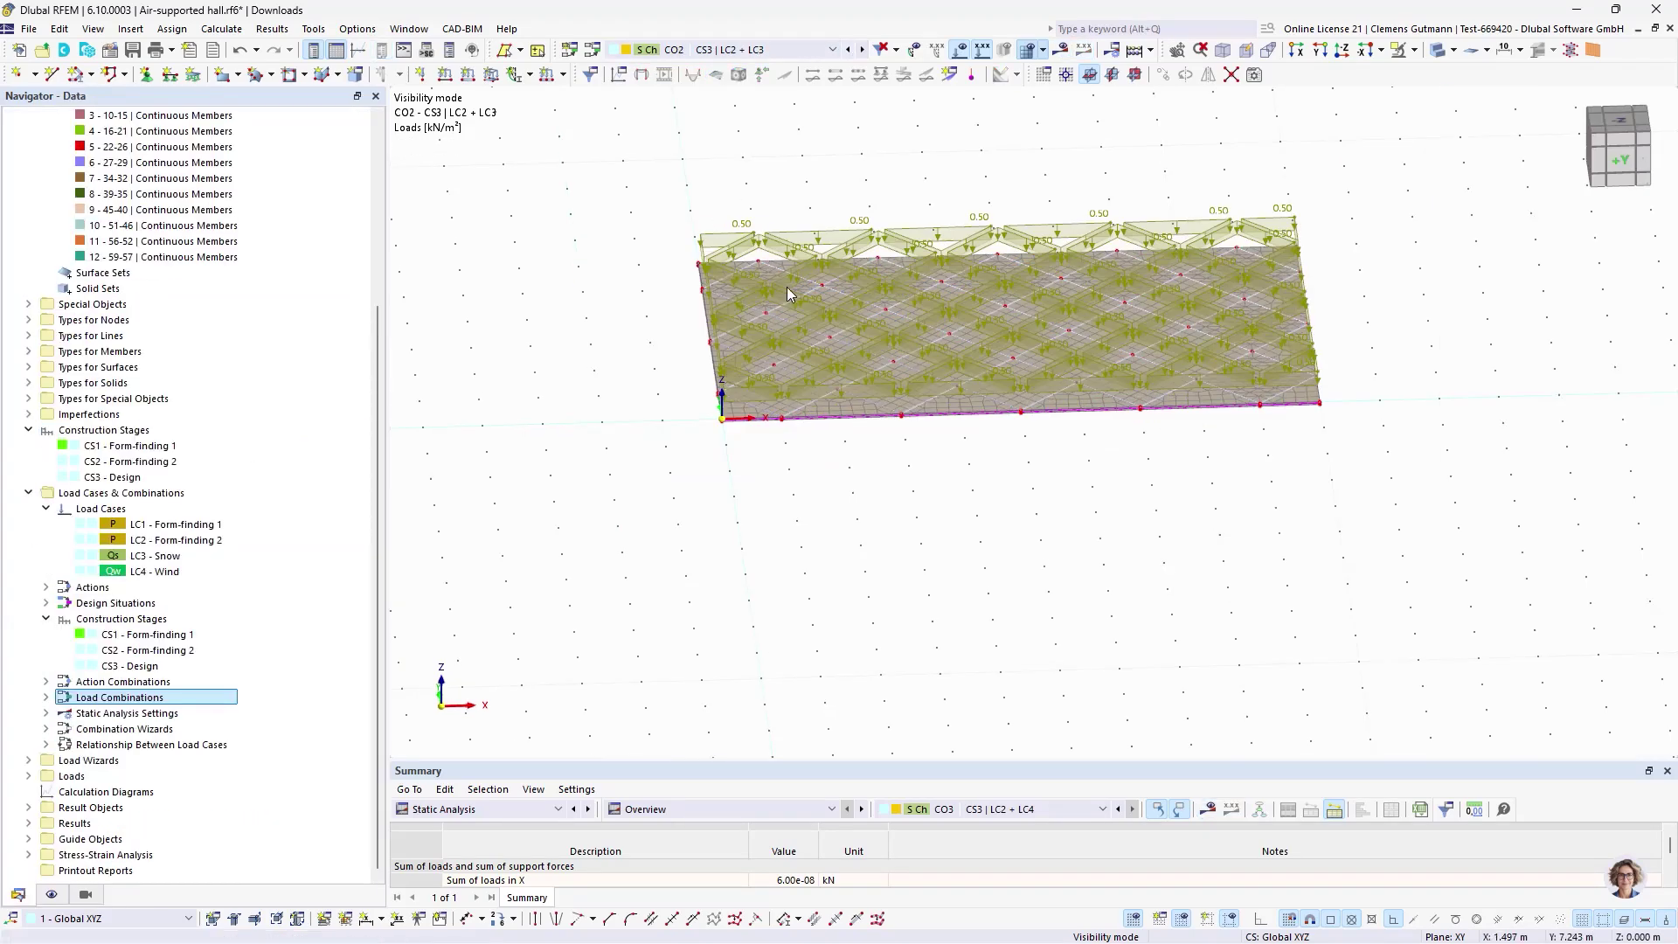
pyautogui.click(970, 50)
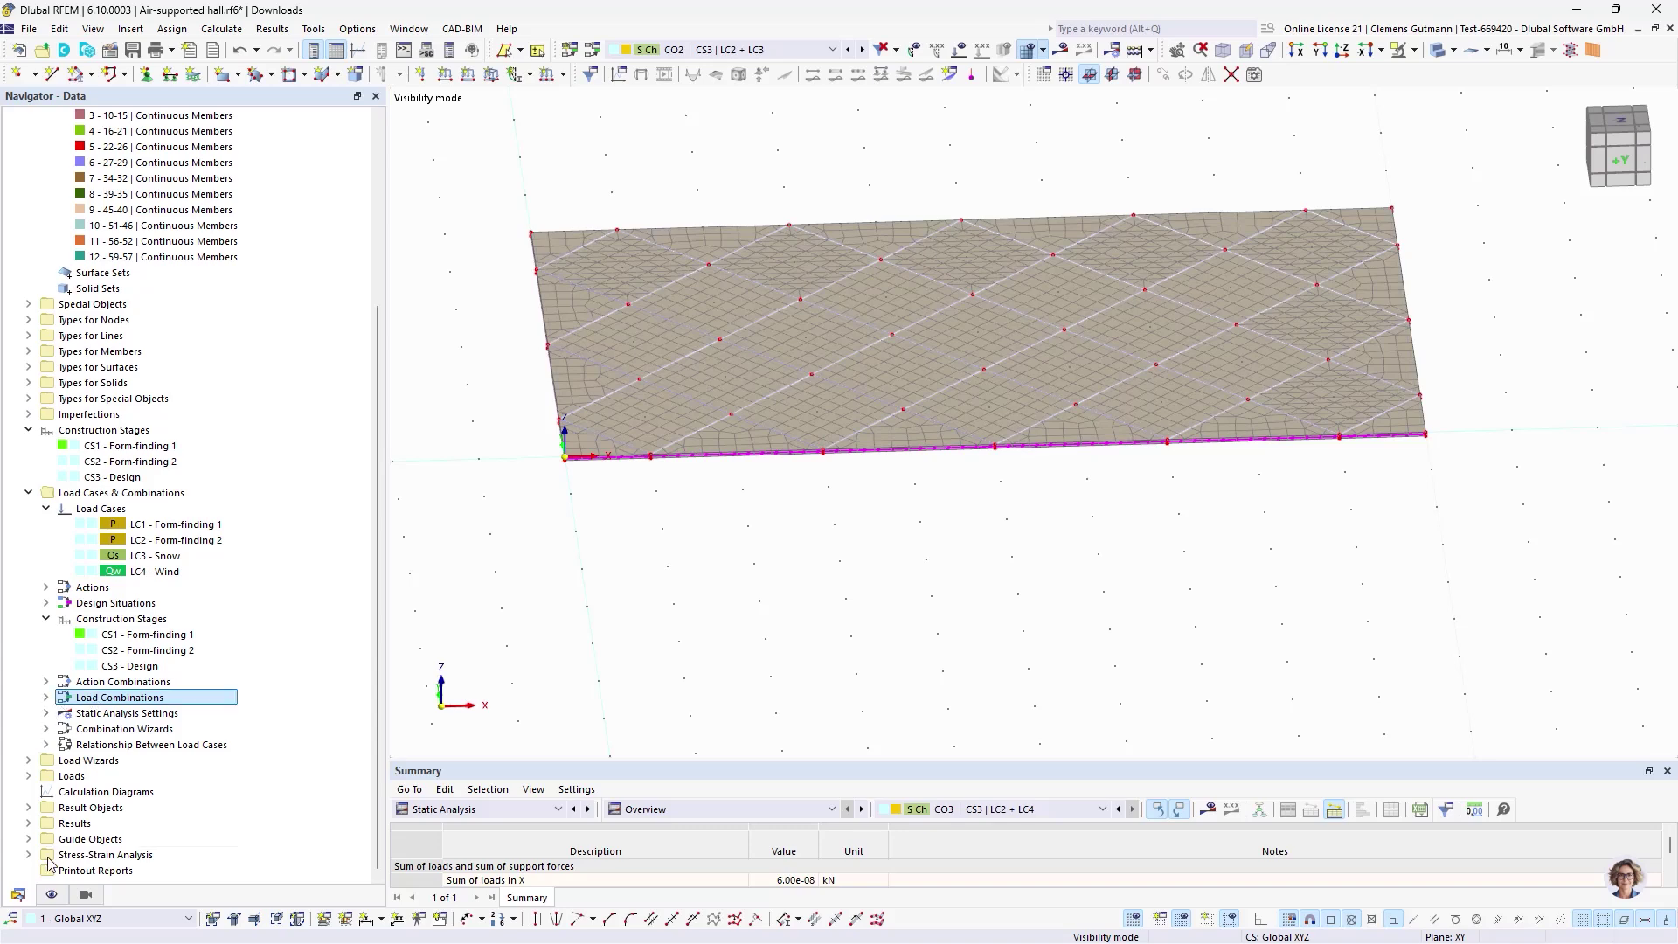
pyautogui.click(832, 50)
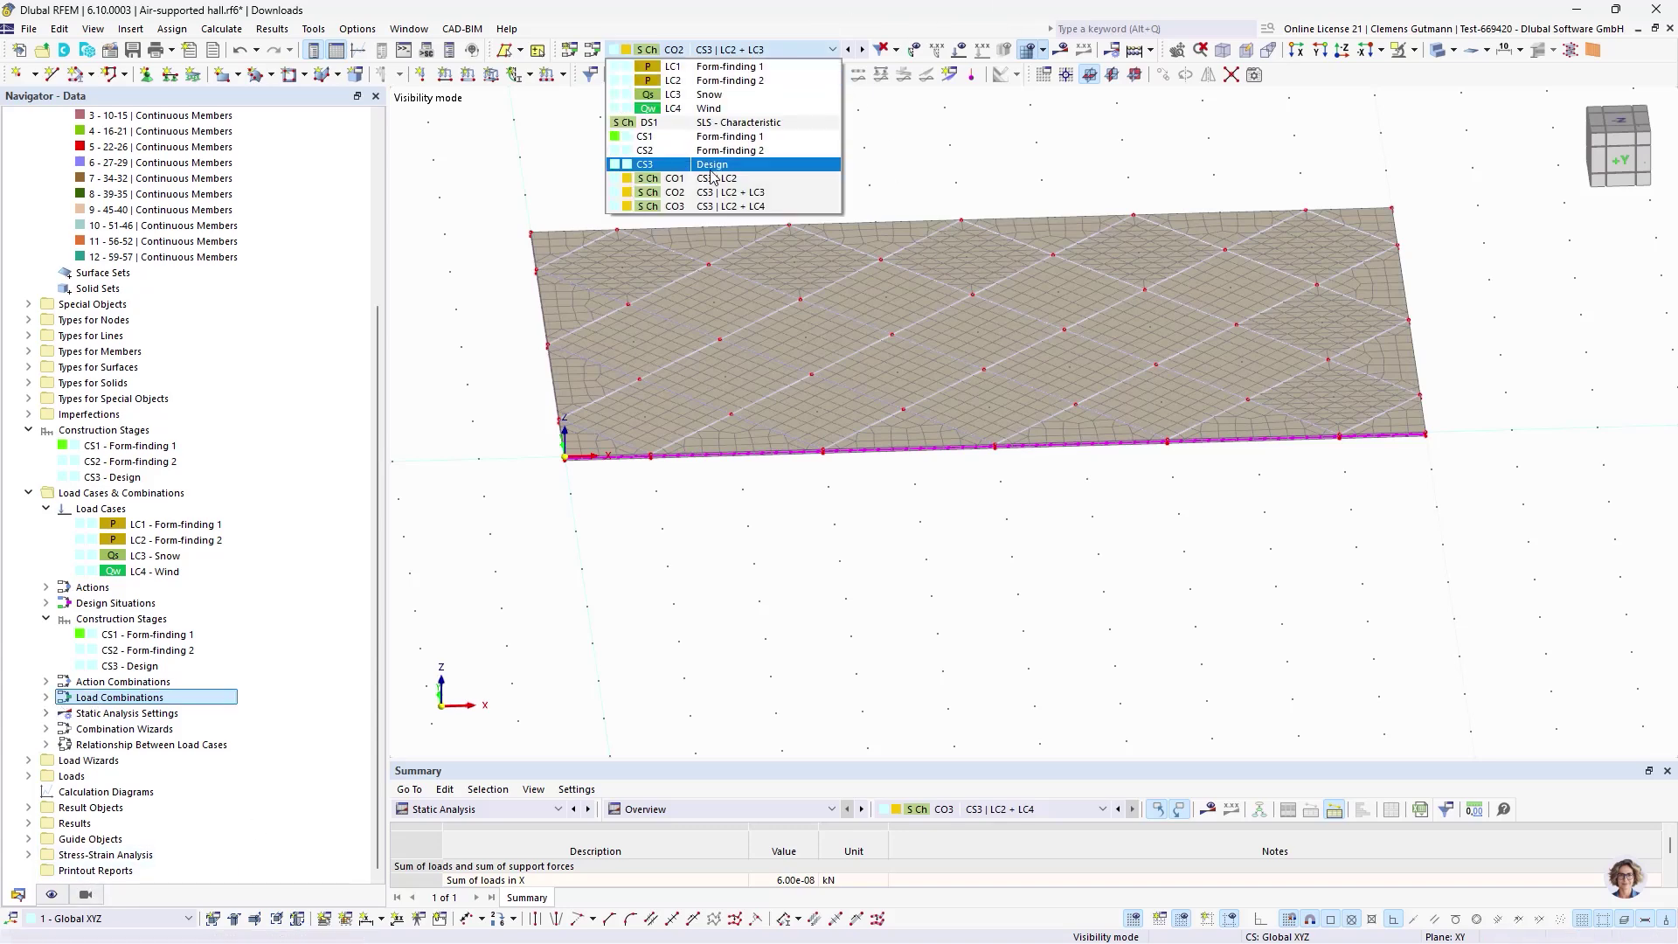
pyautogui.click(717, 182)
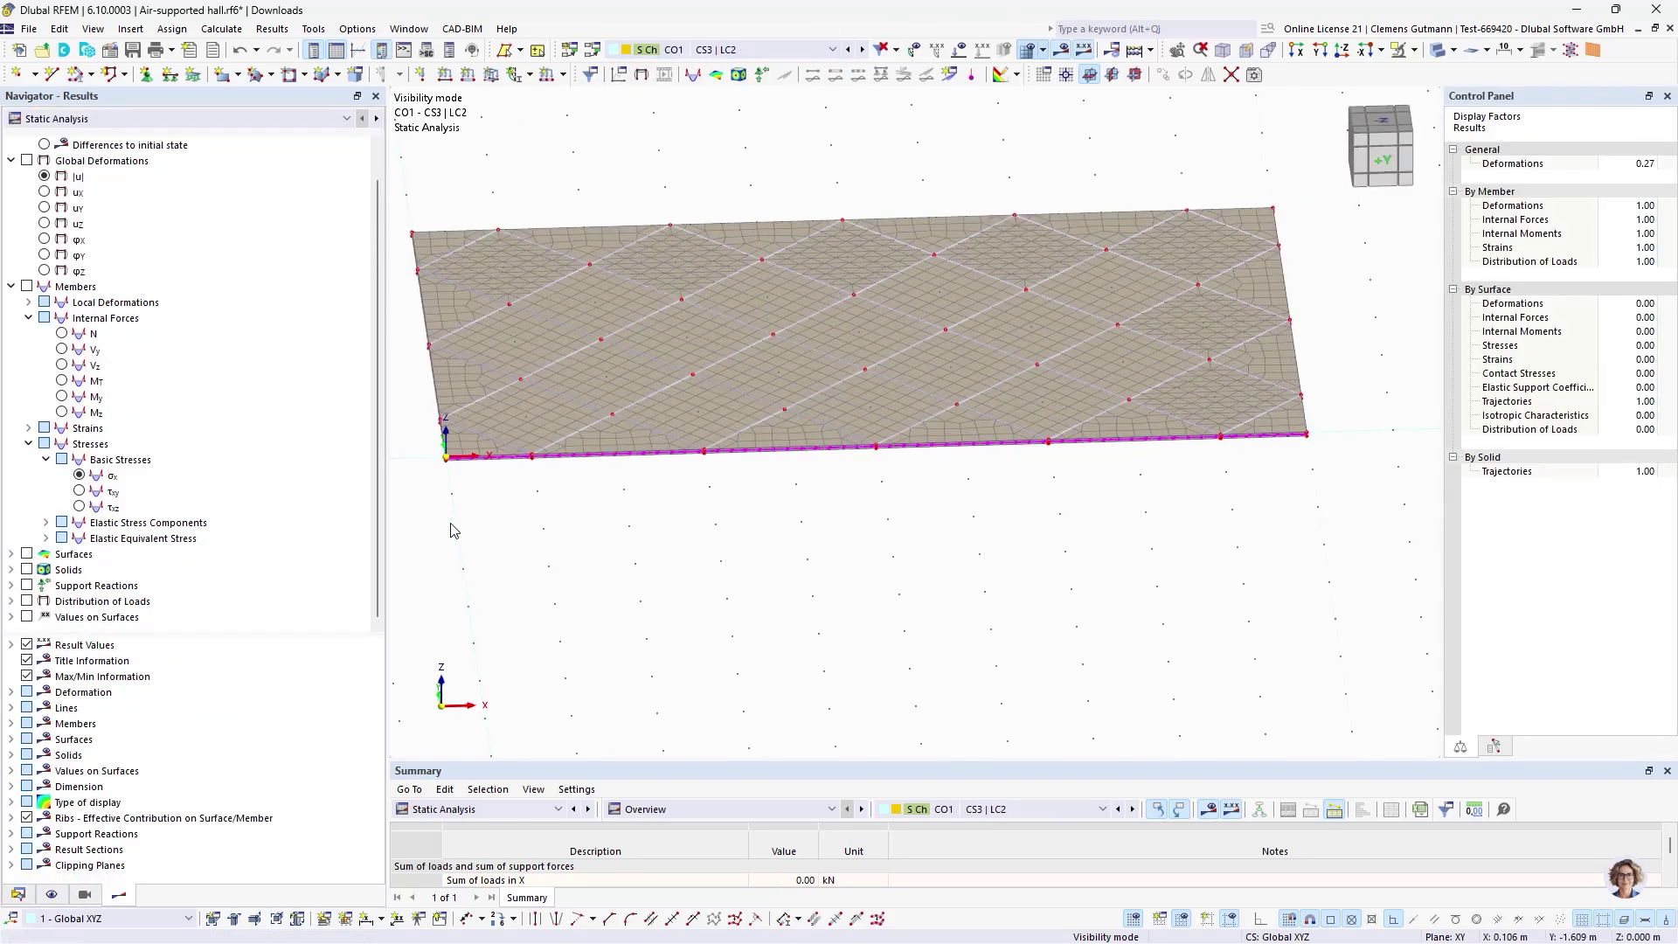
# - Turn on the solid results and display the gas overpressure p0
pyautogui.click(26, 570)
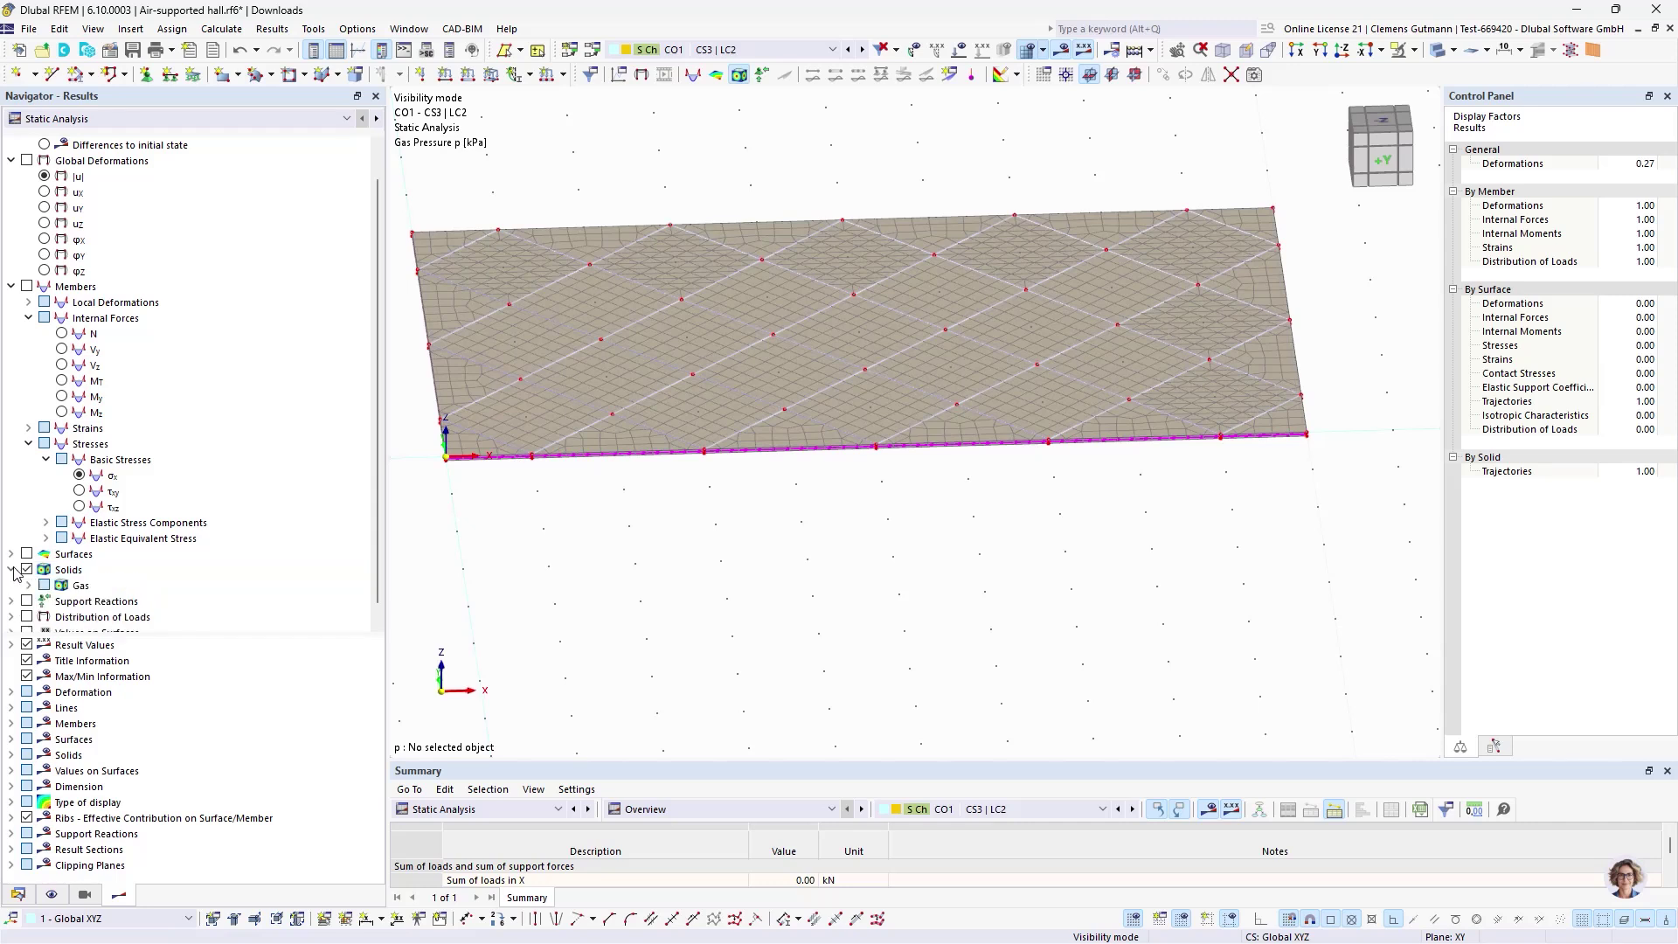
pyautogui.click(28, 569)
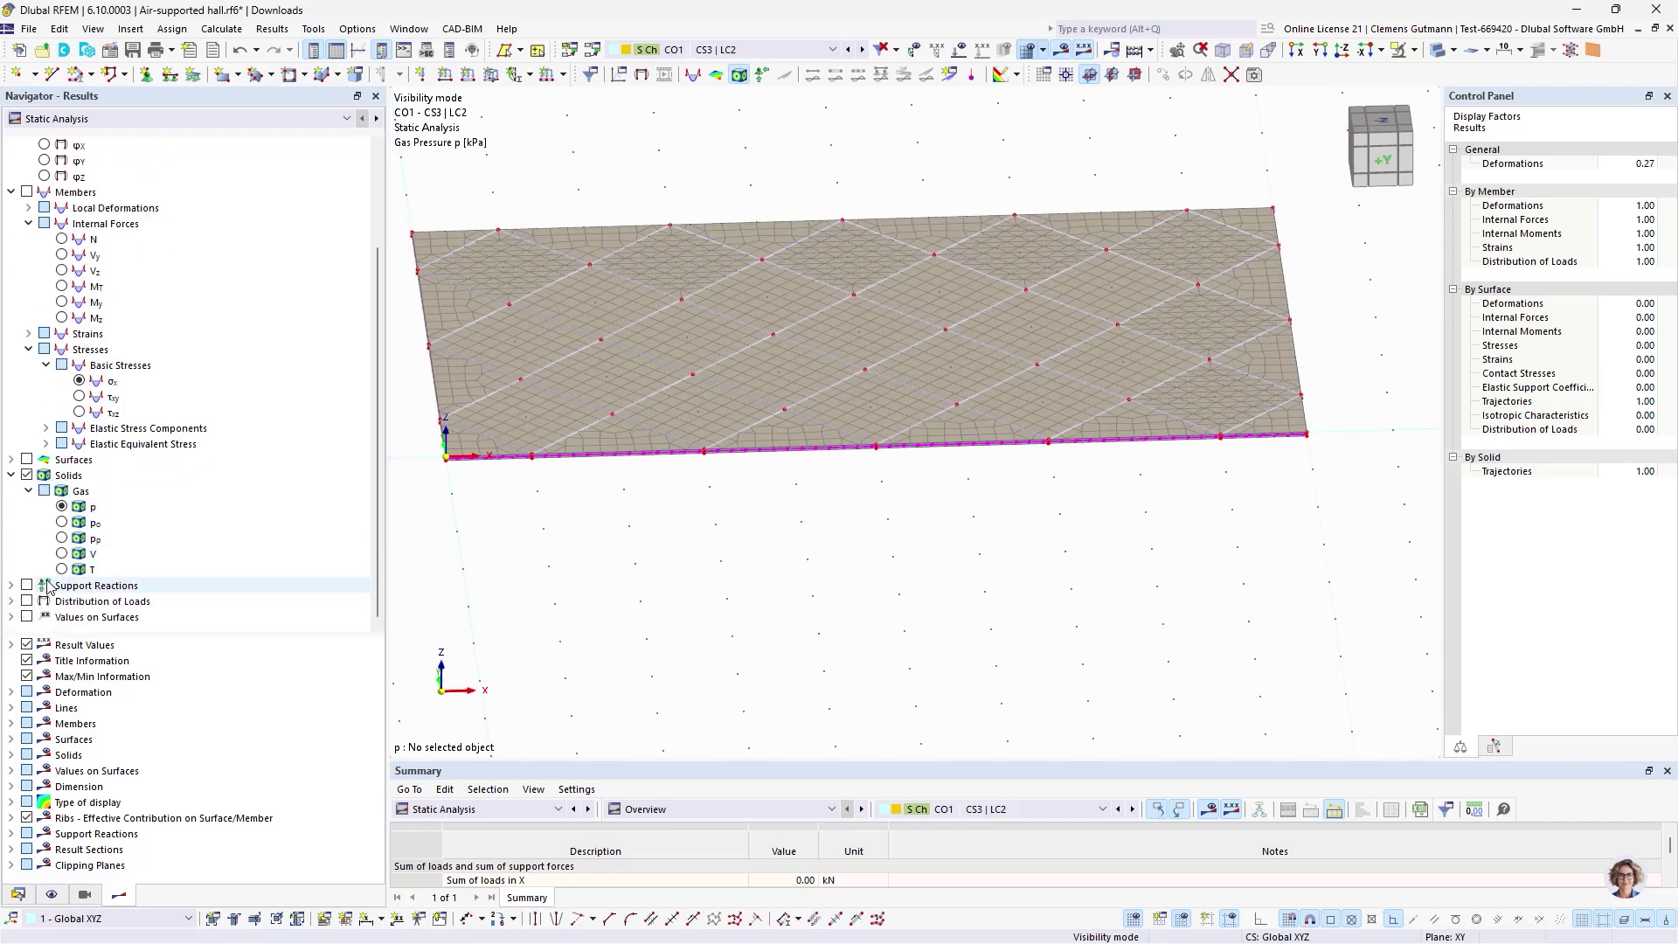
pyautogui.click(62, 524)
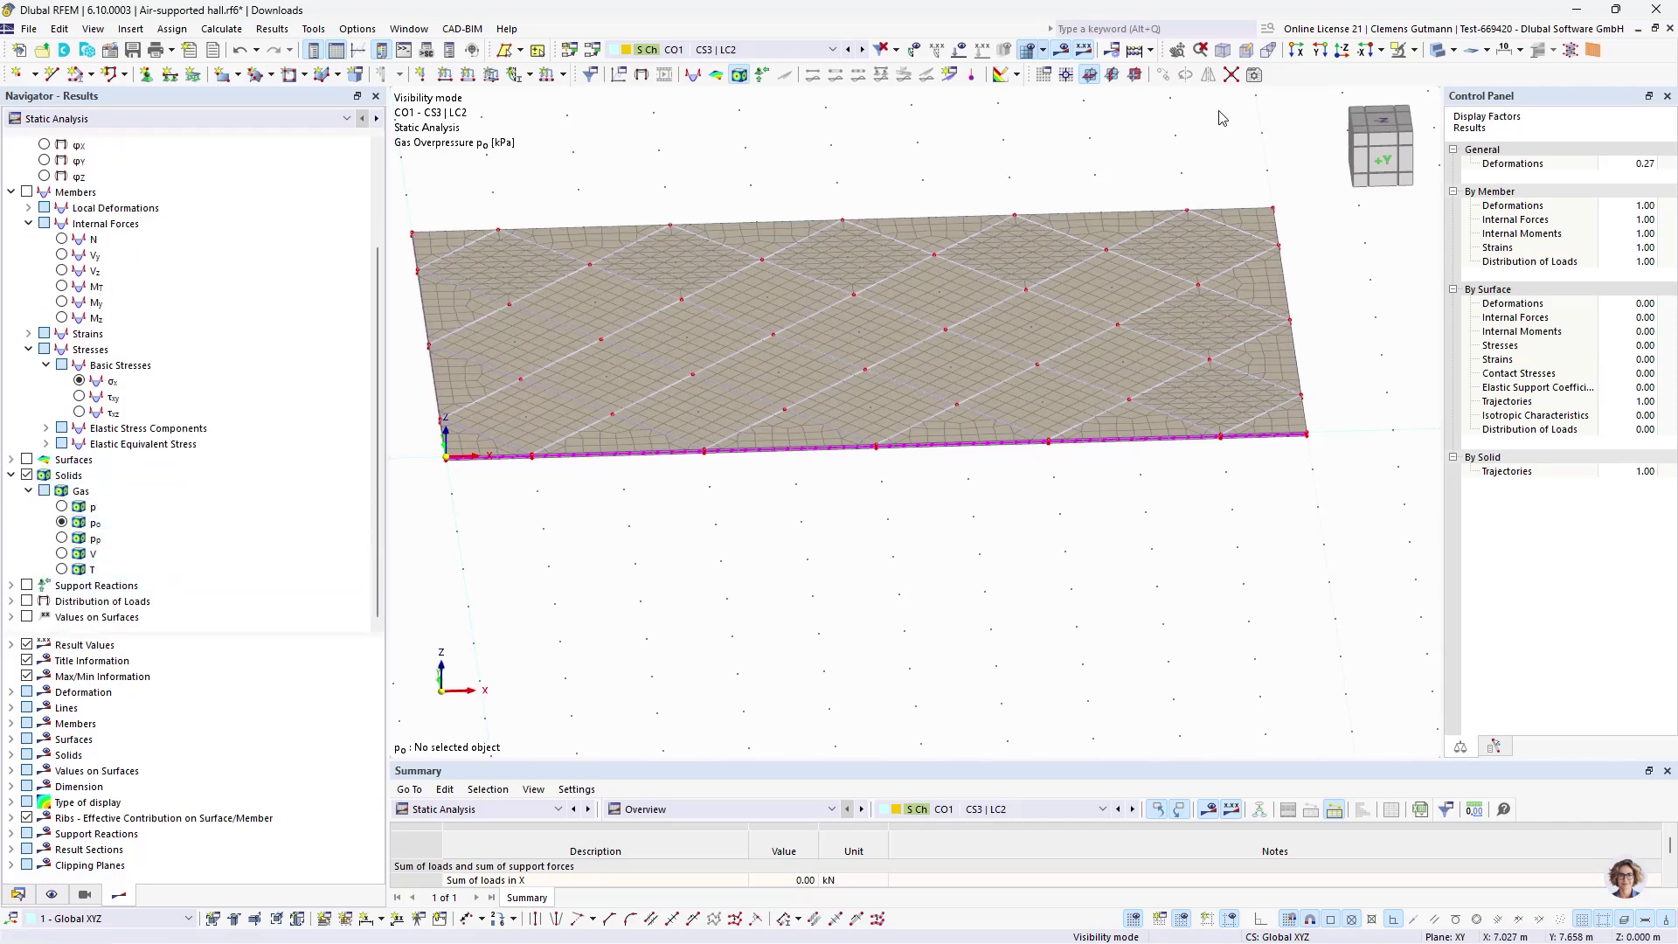
# - Restrict the visible objects to the object selection OS3 - Gas, excluding the membrane and the construction stage visibility
pyautogui.click(85, 894)
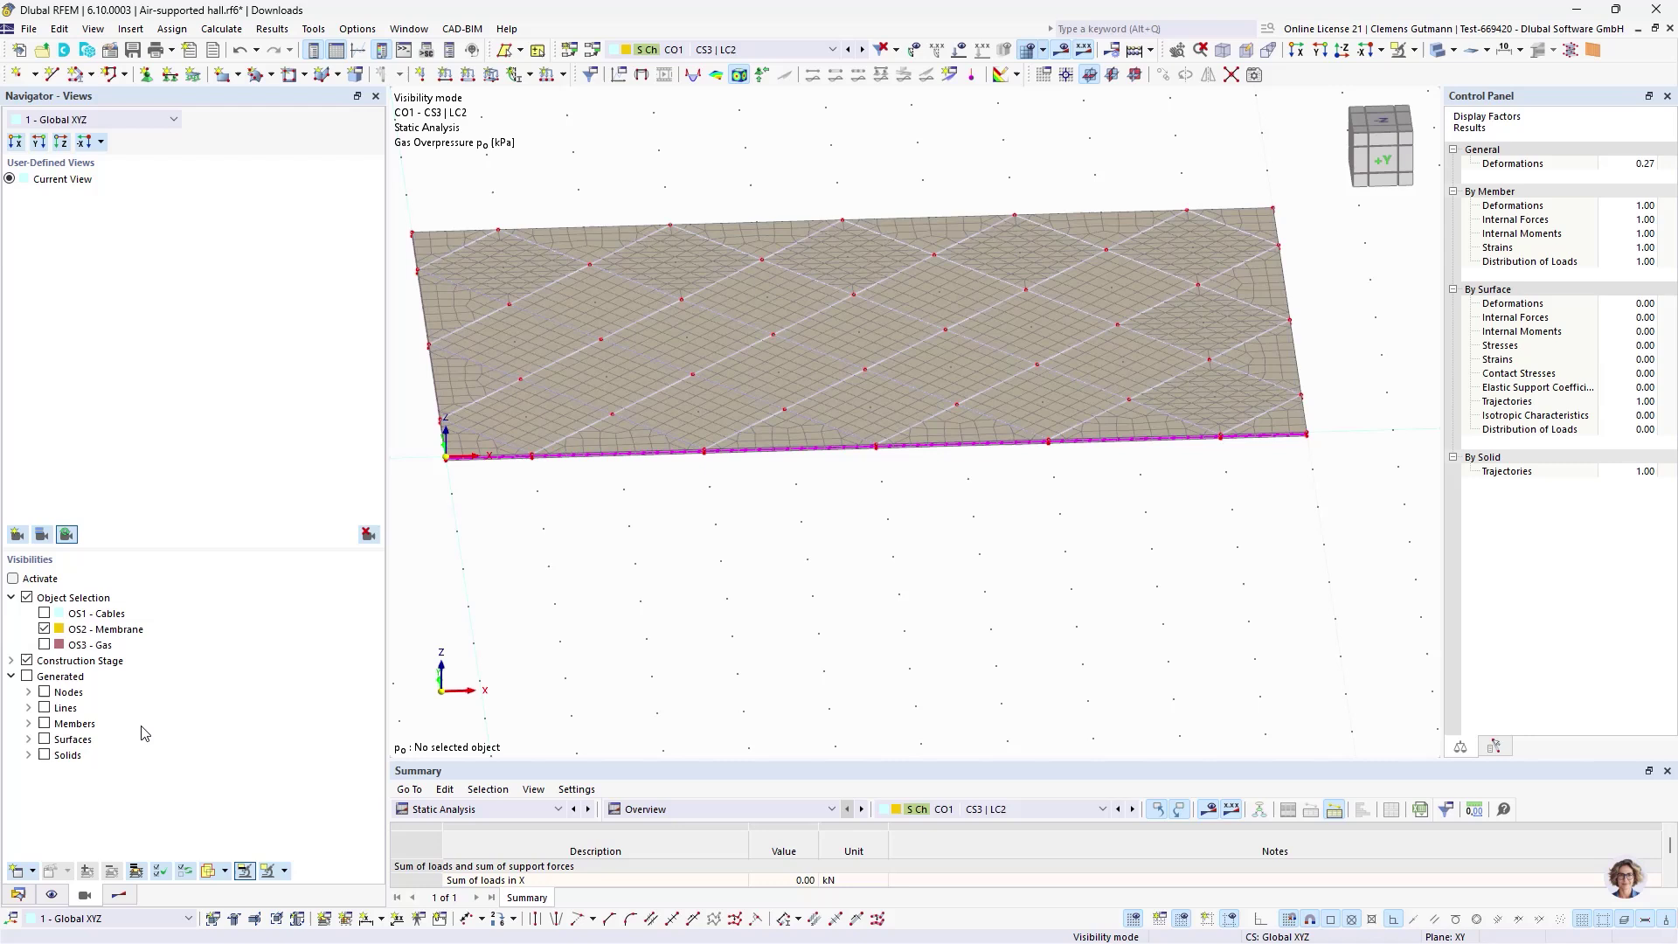
pyautogui.click(44, 644)
pyautogui.click(44, 629)
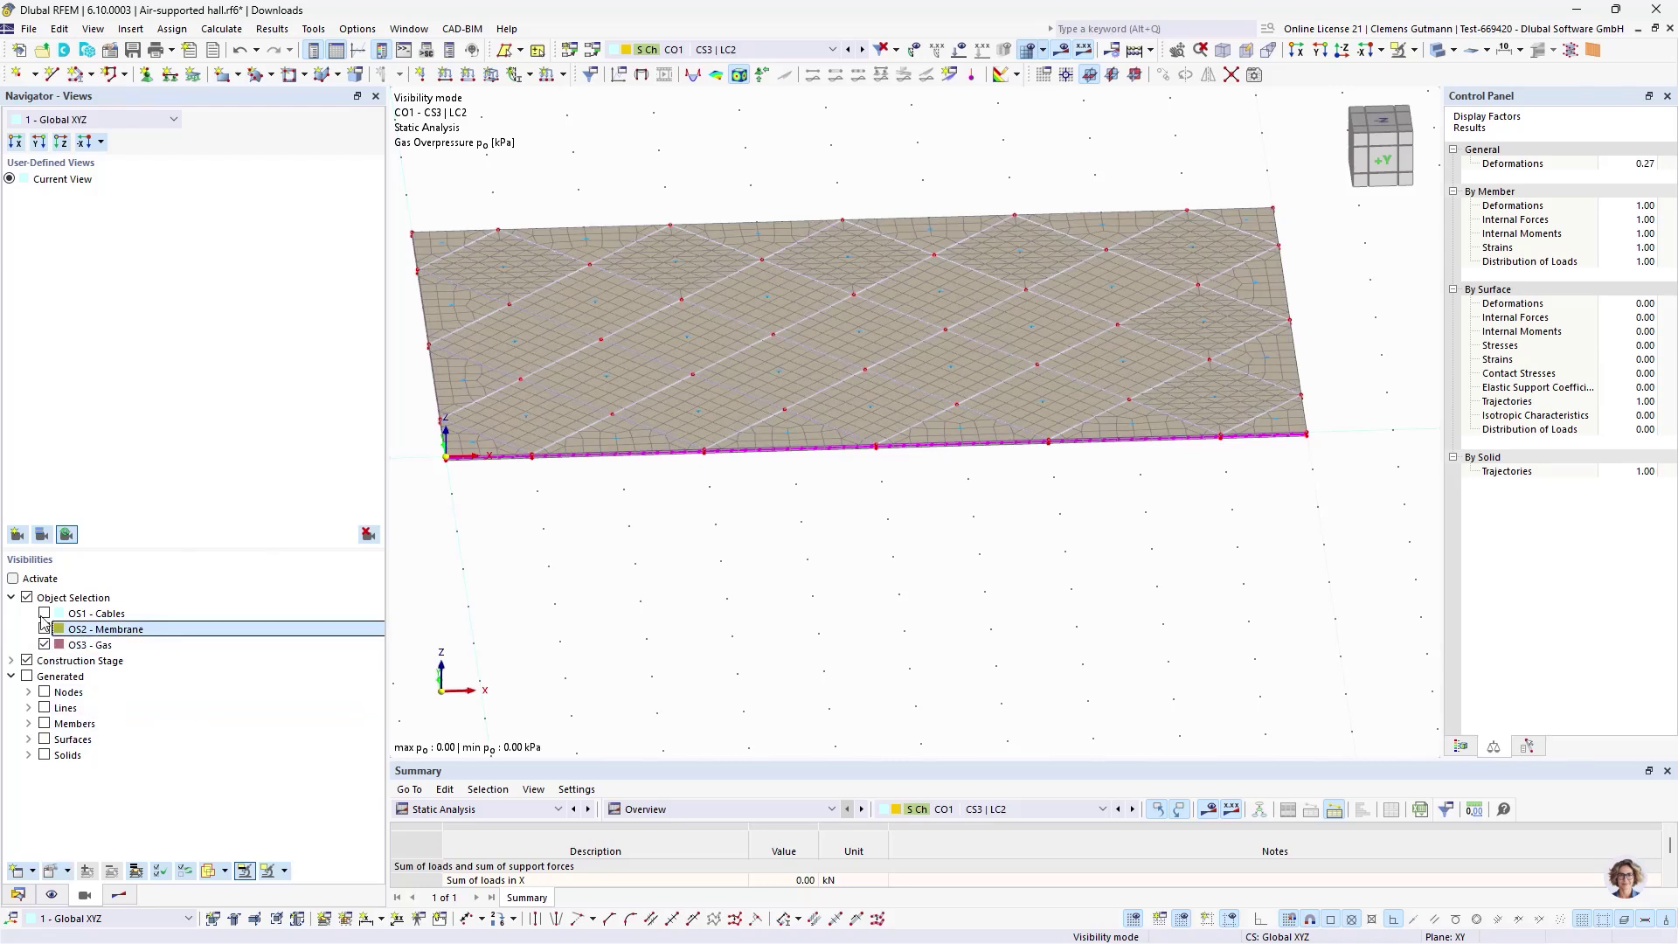
pyautogui.click(13, 578)
pyautogui.click(27, 660)
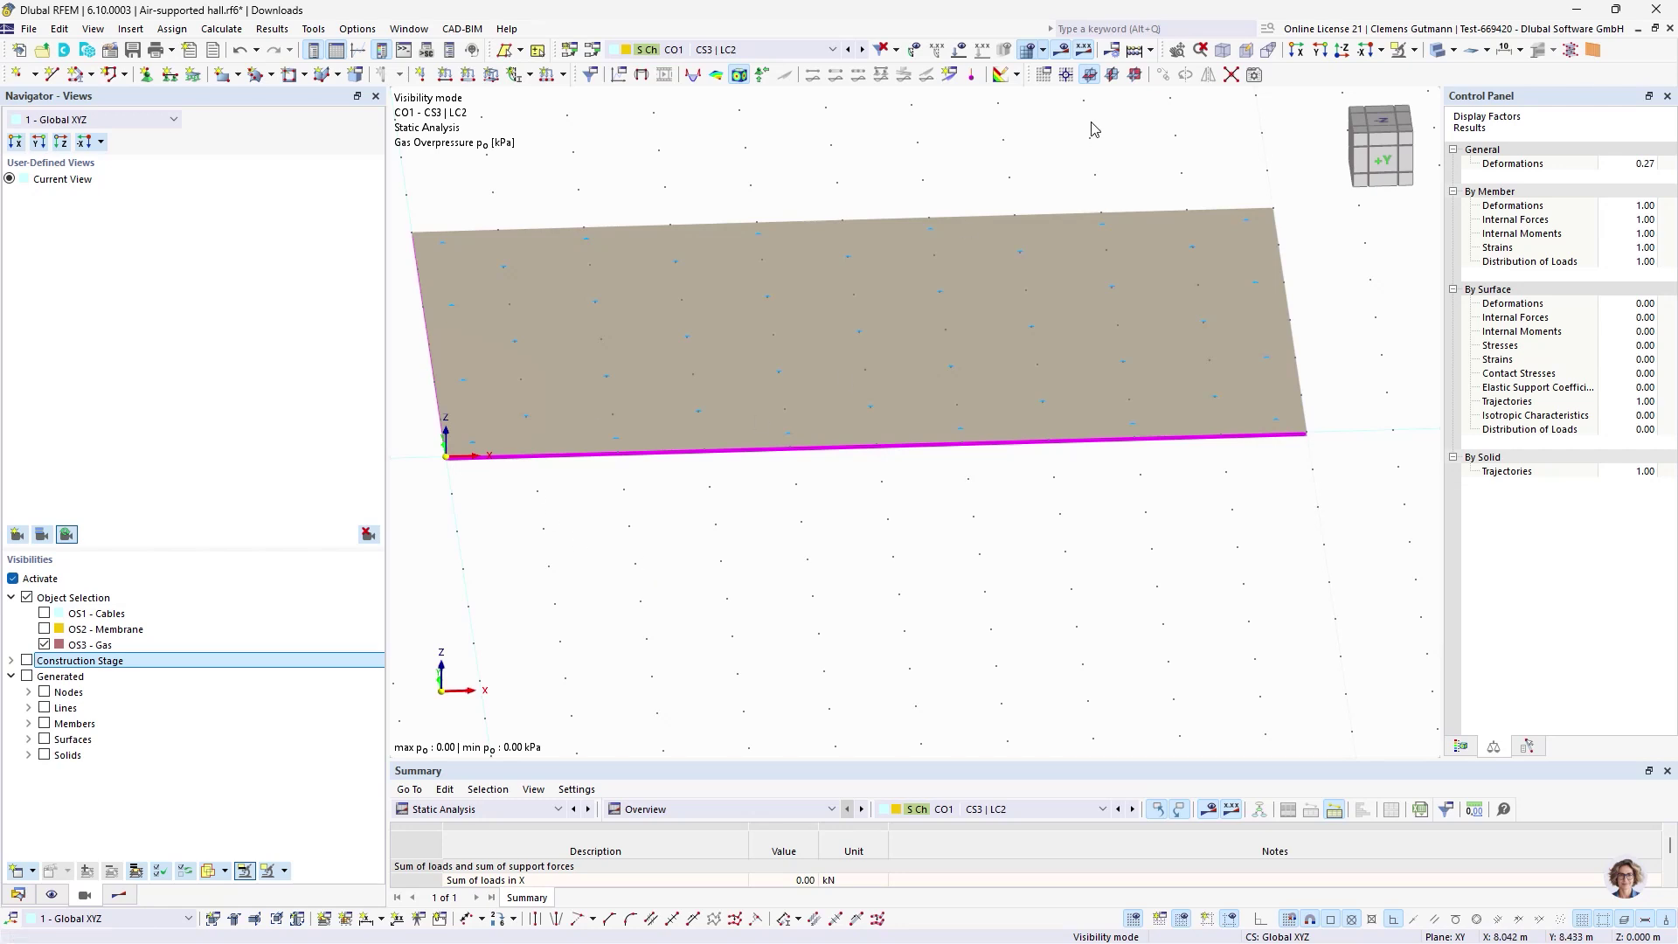
# - Cancel the visibility mode to show the whole model
pyautogui.click(766, 58)
pyautogui.click(767, 59)
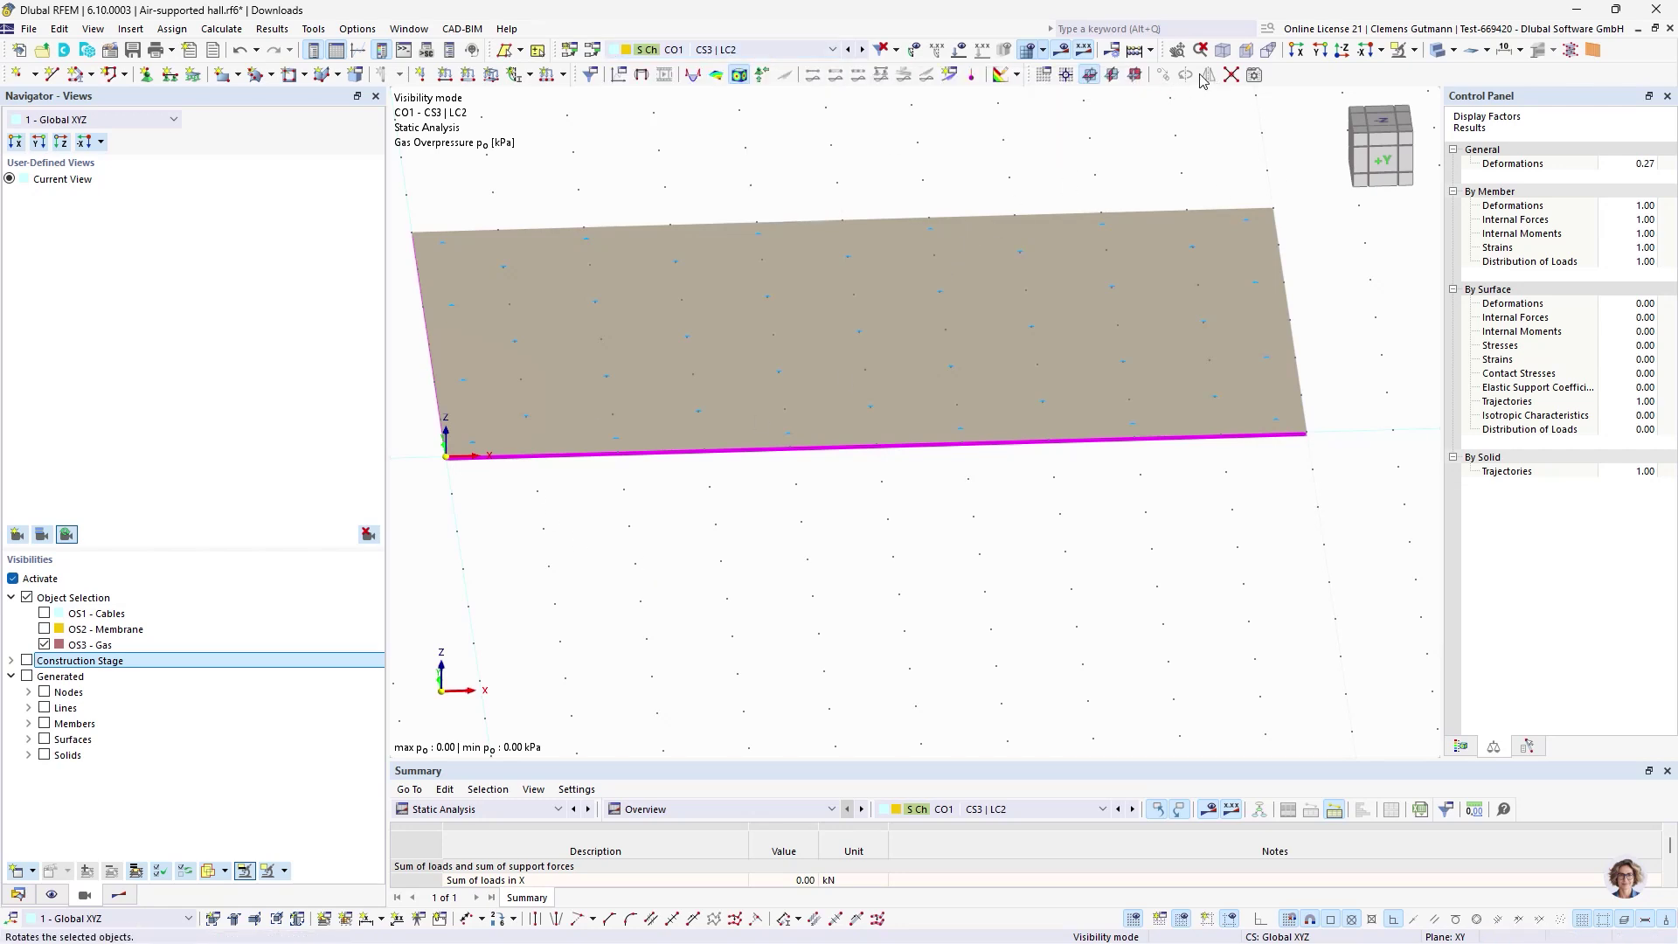
pyautogui.click(1416, 52)
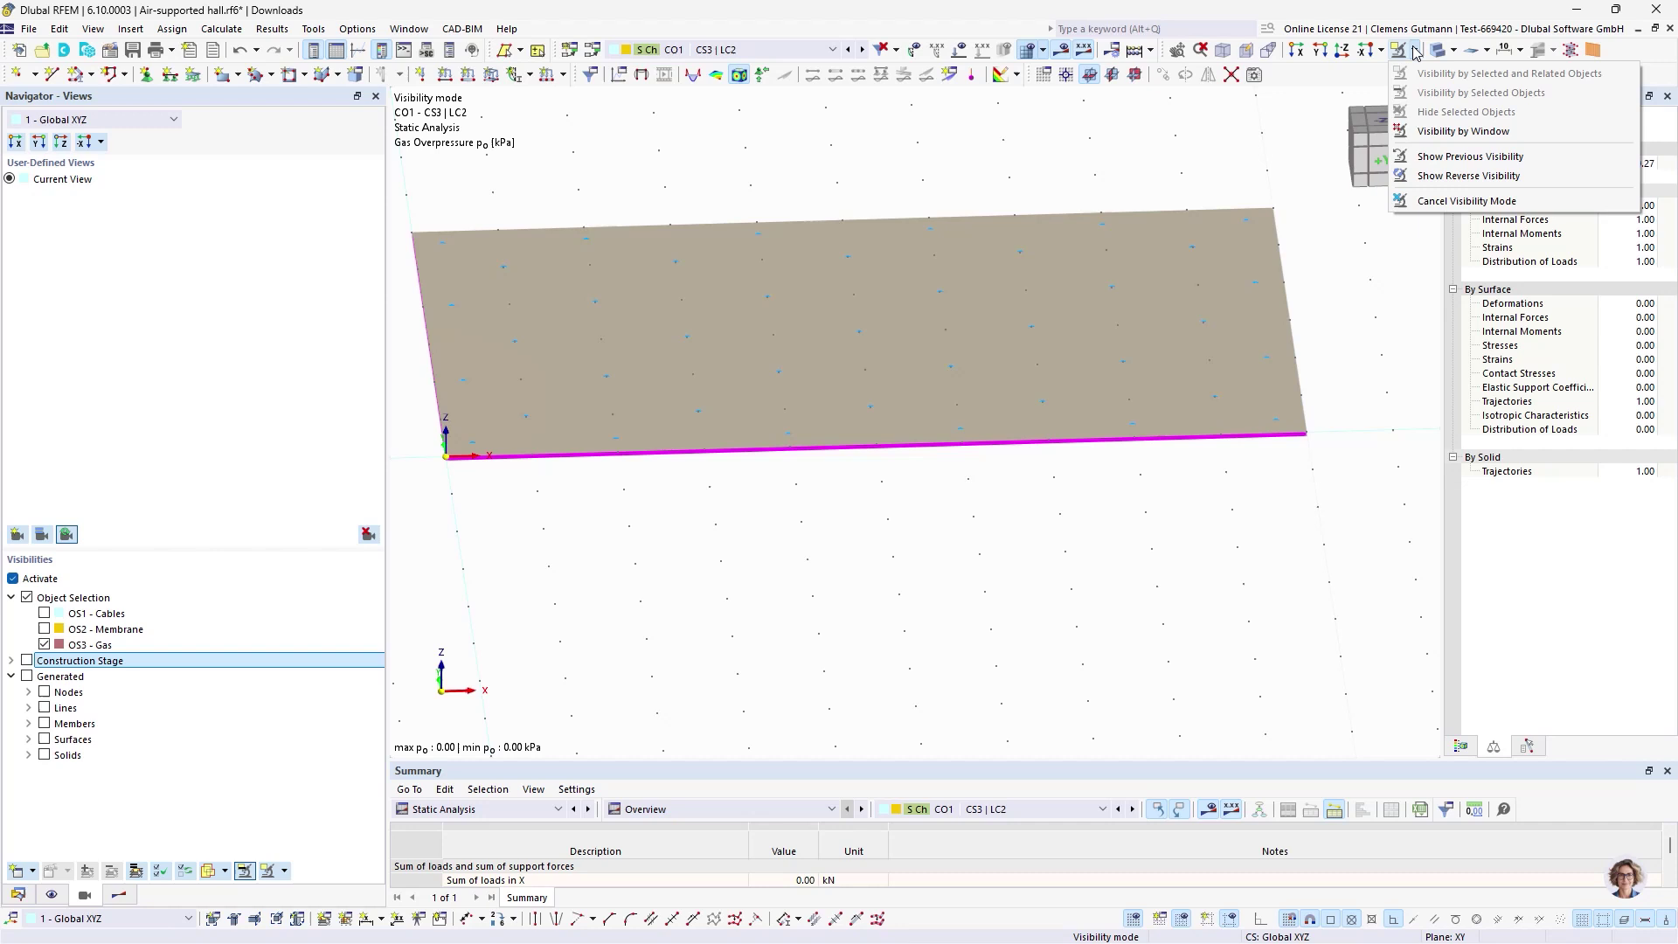
pyautogui.click(1418, 198)
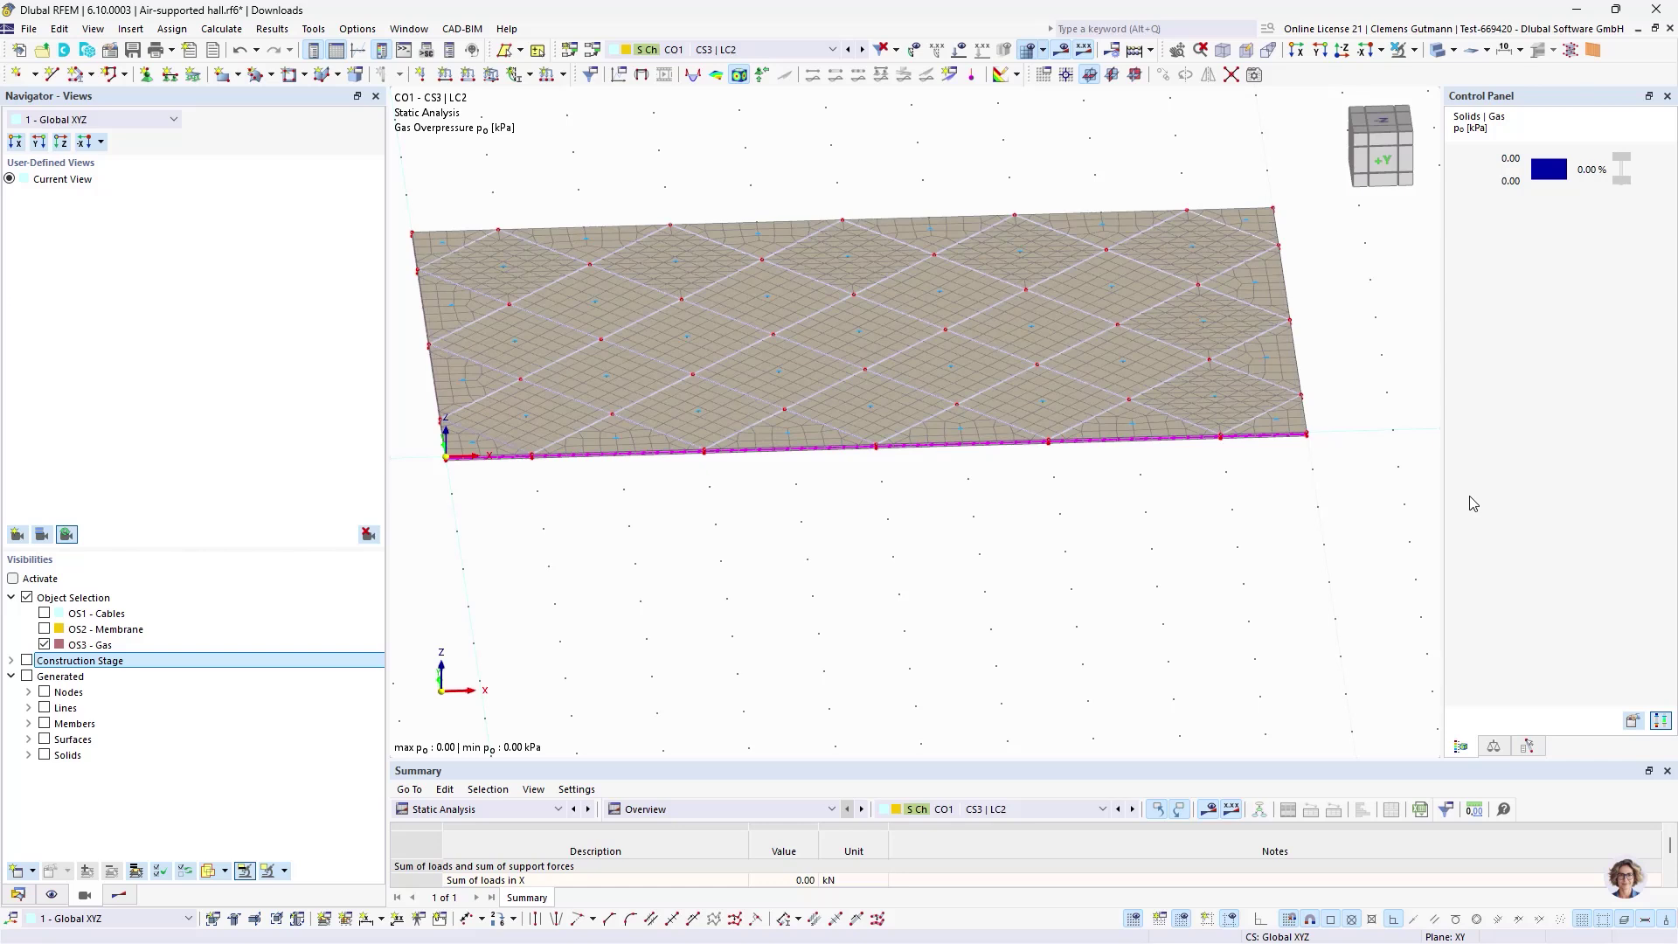
# - Look up the gas solid load on solids 1-39 in load case LC2 - Form-finding 2
pyautogui.click(119, 893)
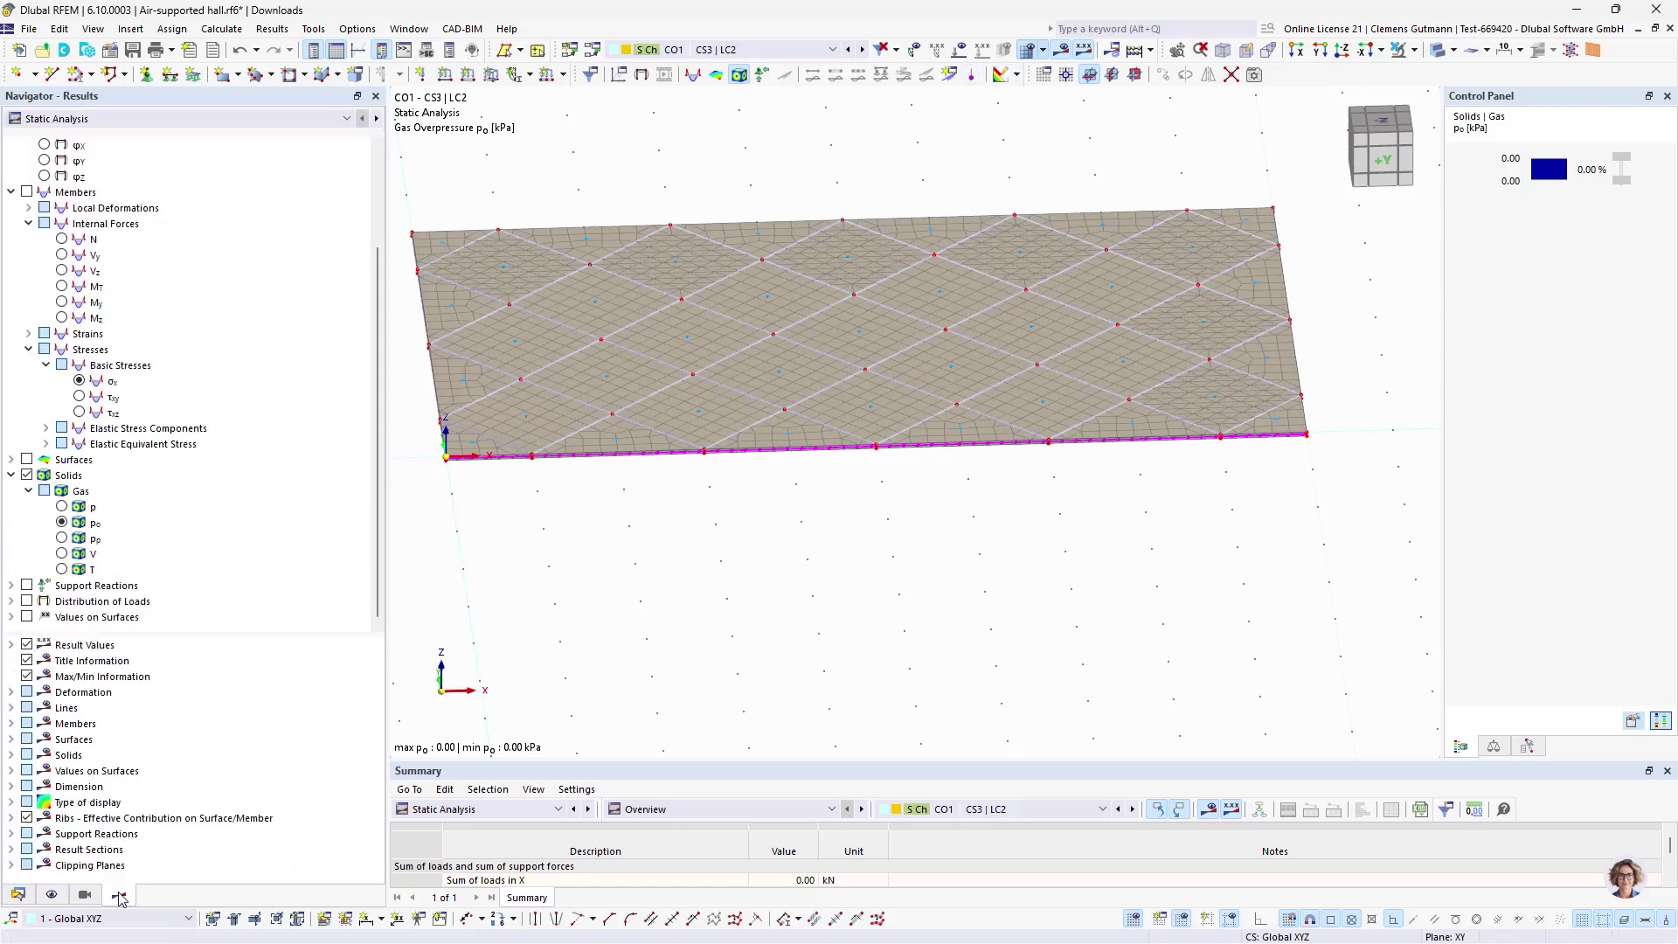
pyautogui.click(18, 894)
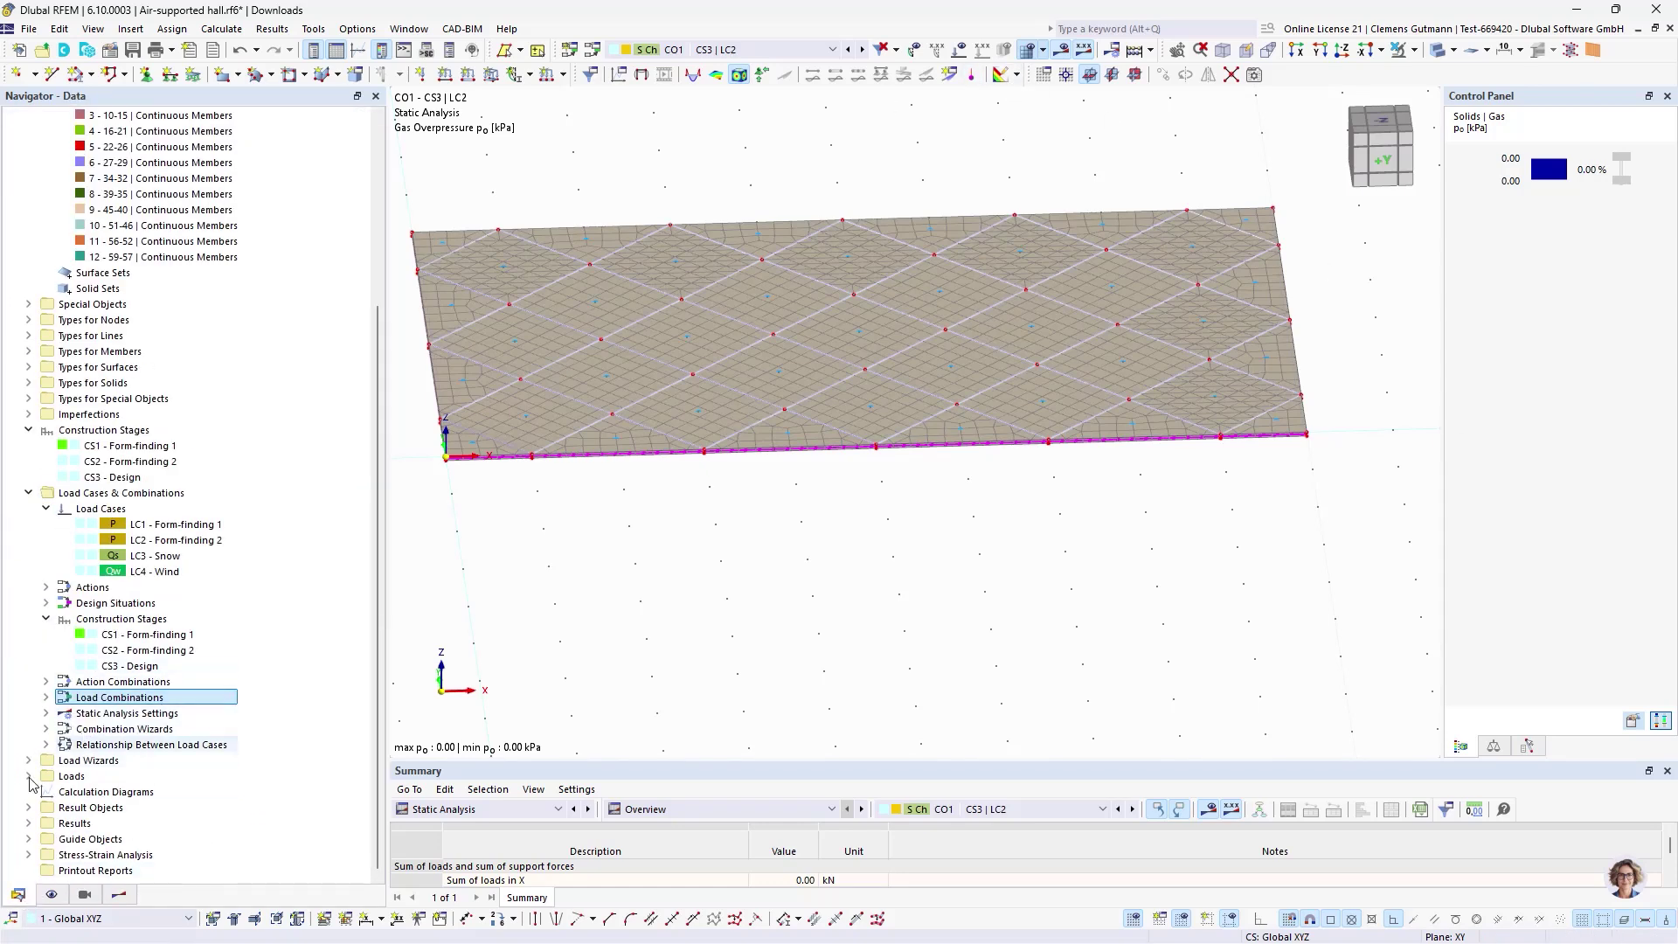
pyautogui.click(29, 807)
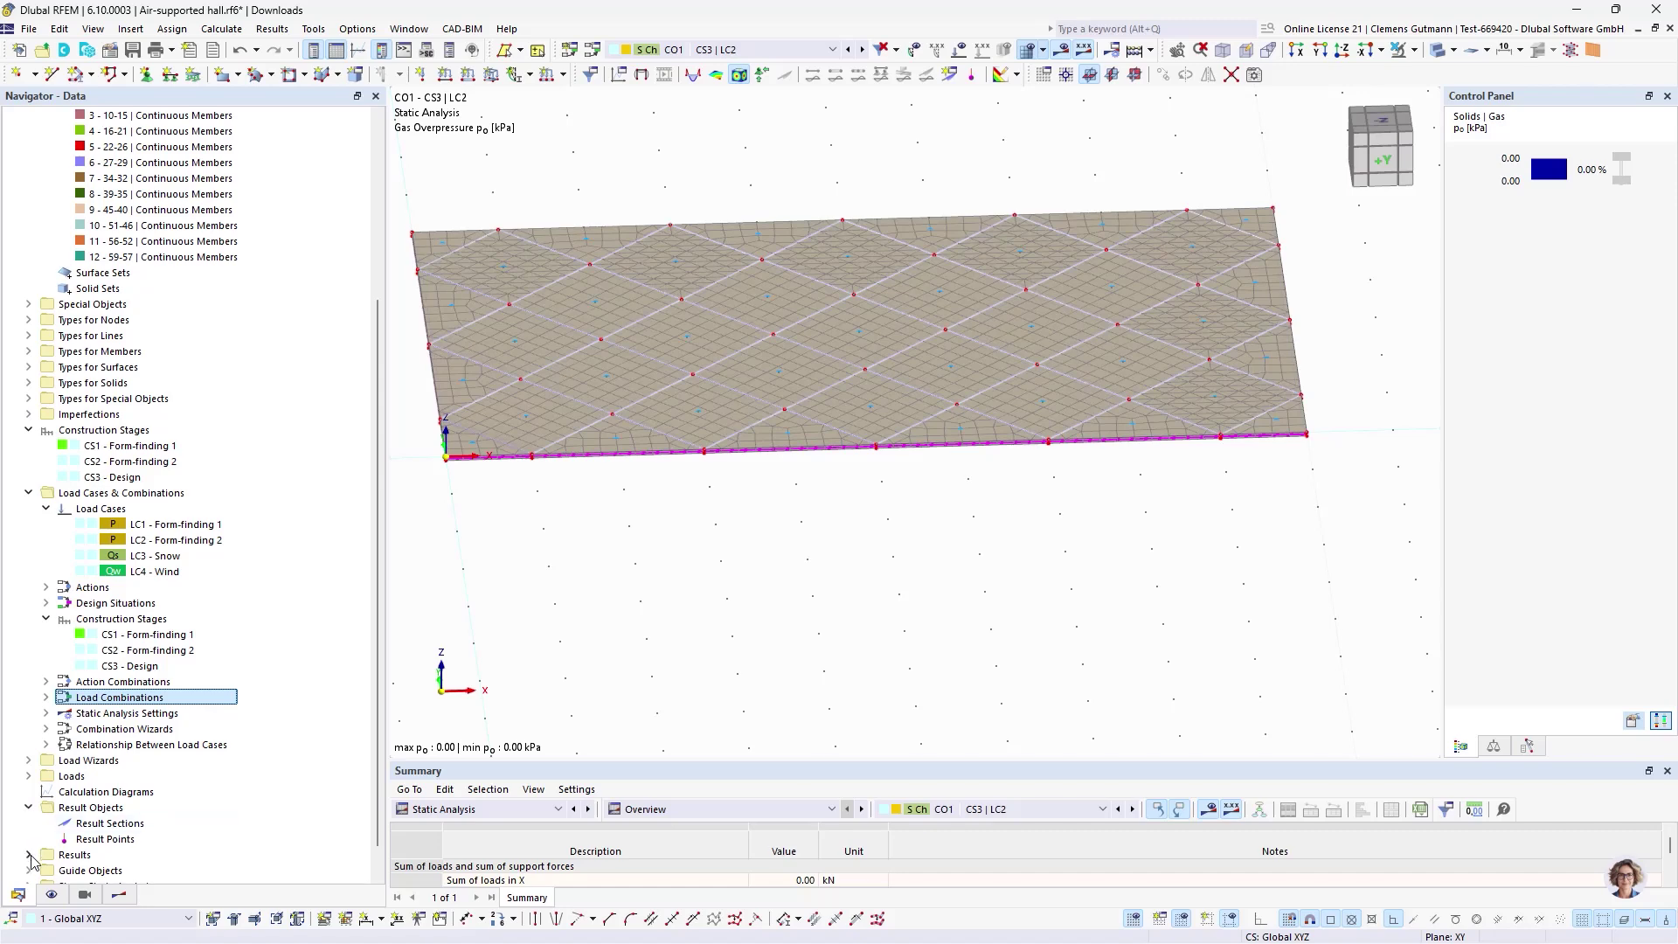
pyautogui.click(51, 791)
pyautogui.click(29, 775)
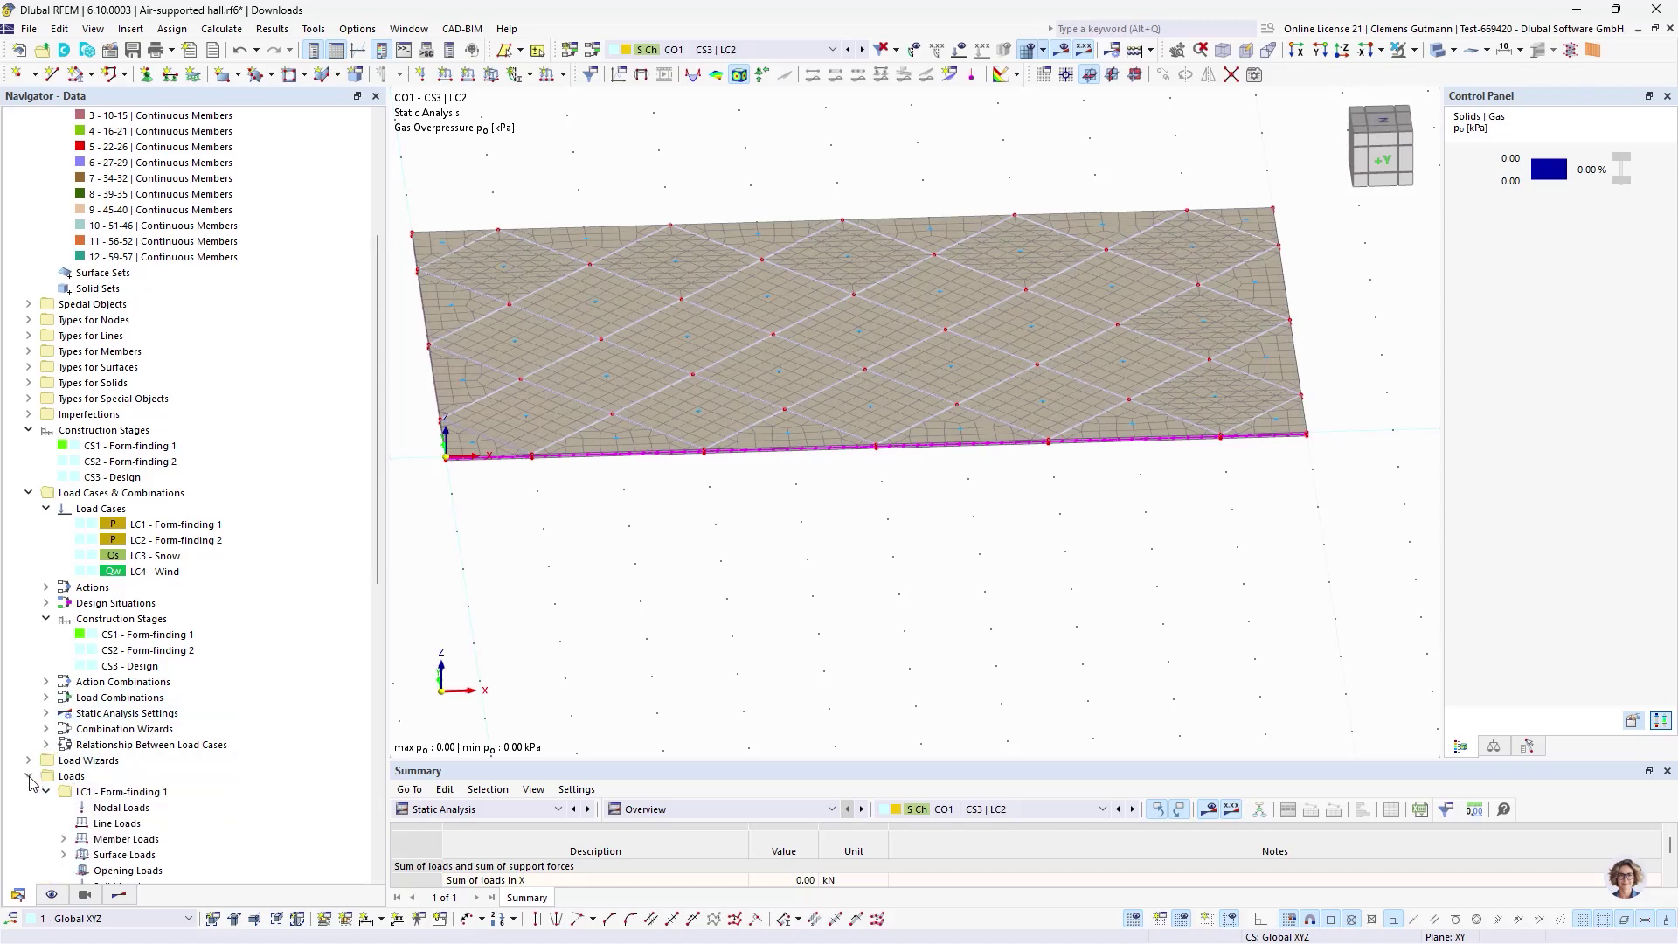
pyautogui.click(46, 792)
pyautogui.scroll(-8, 51, 777)
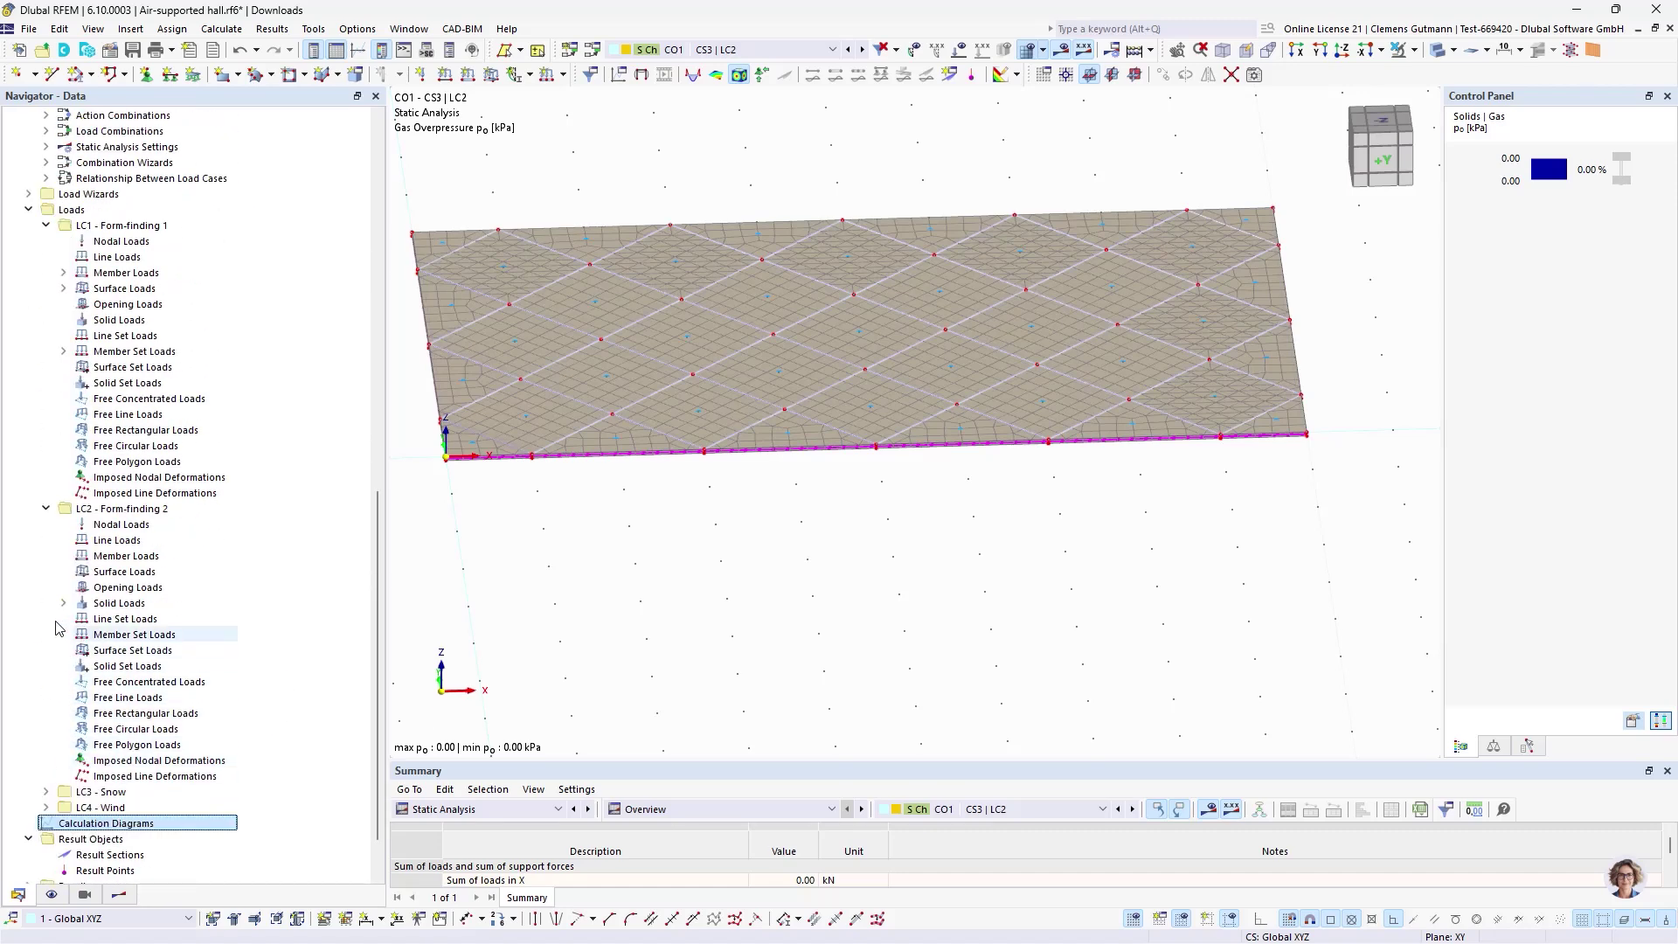
pyautogui.click(61, 605)
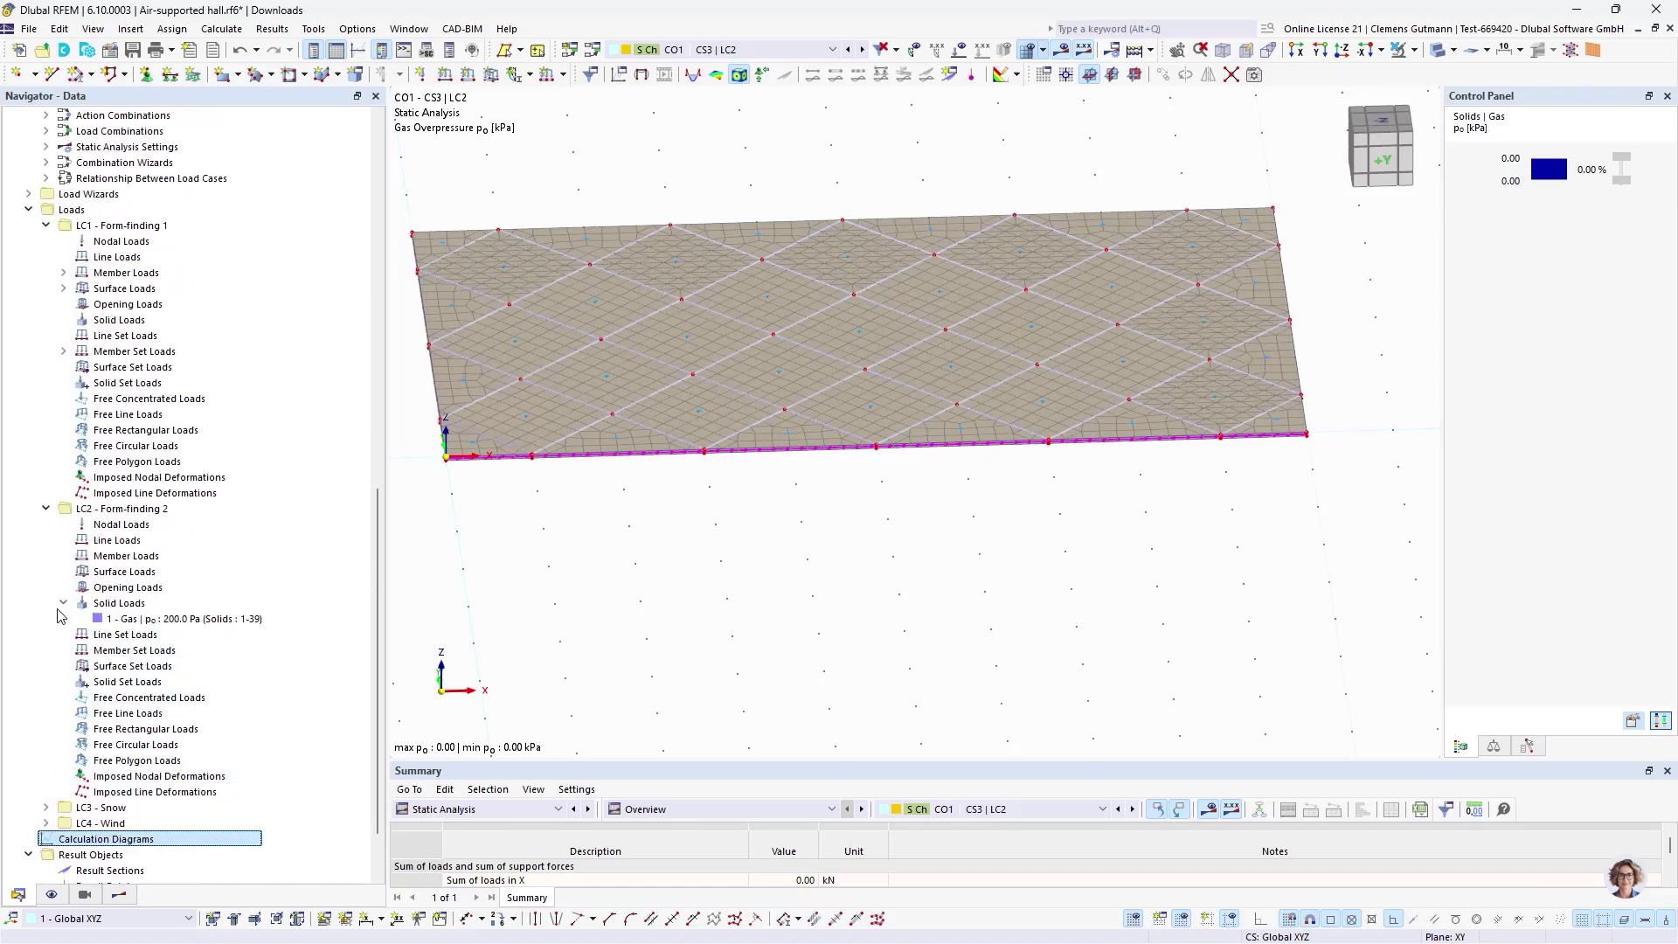
pyautogui.click(176, 618)
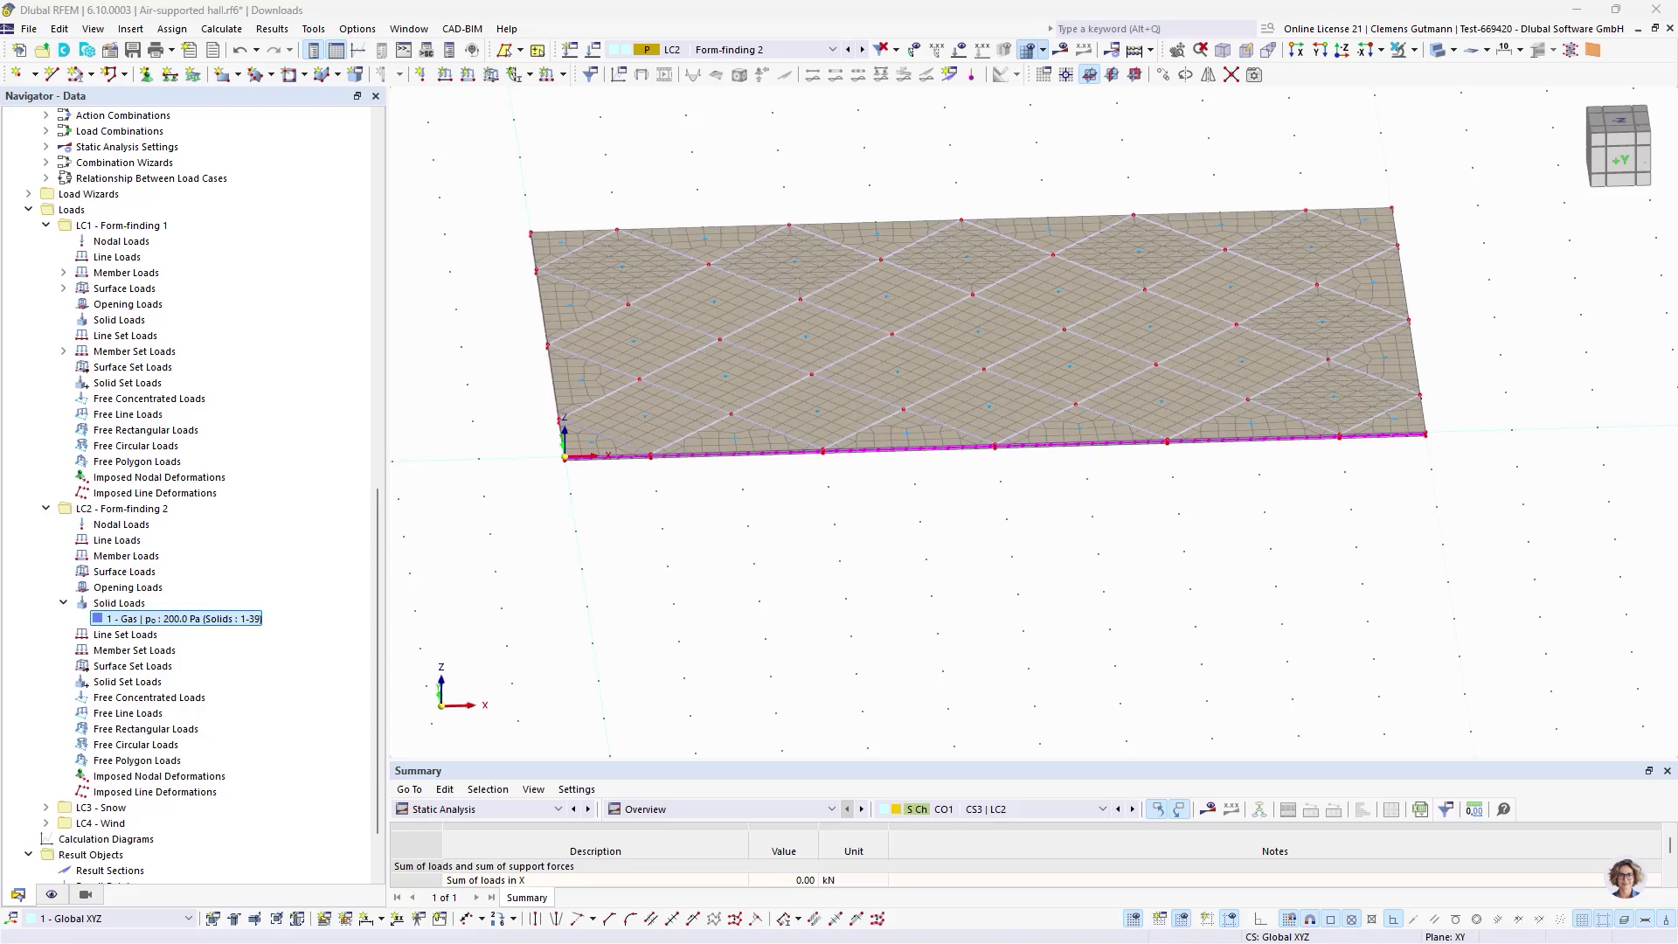
# - Switch back to load combination CO1 and display its gas volume V on the form-found shape of the hall
pyautogui.click(769, 50)
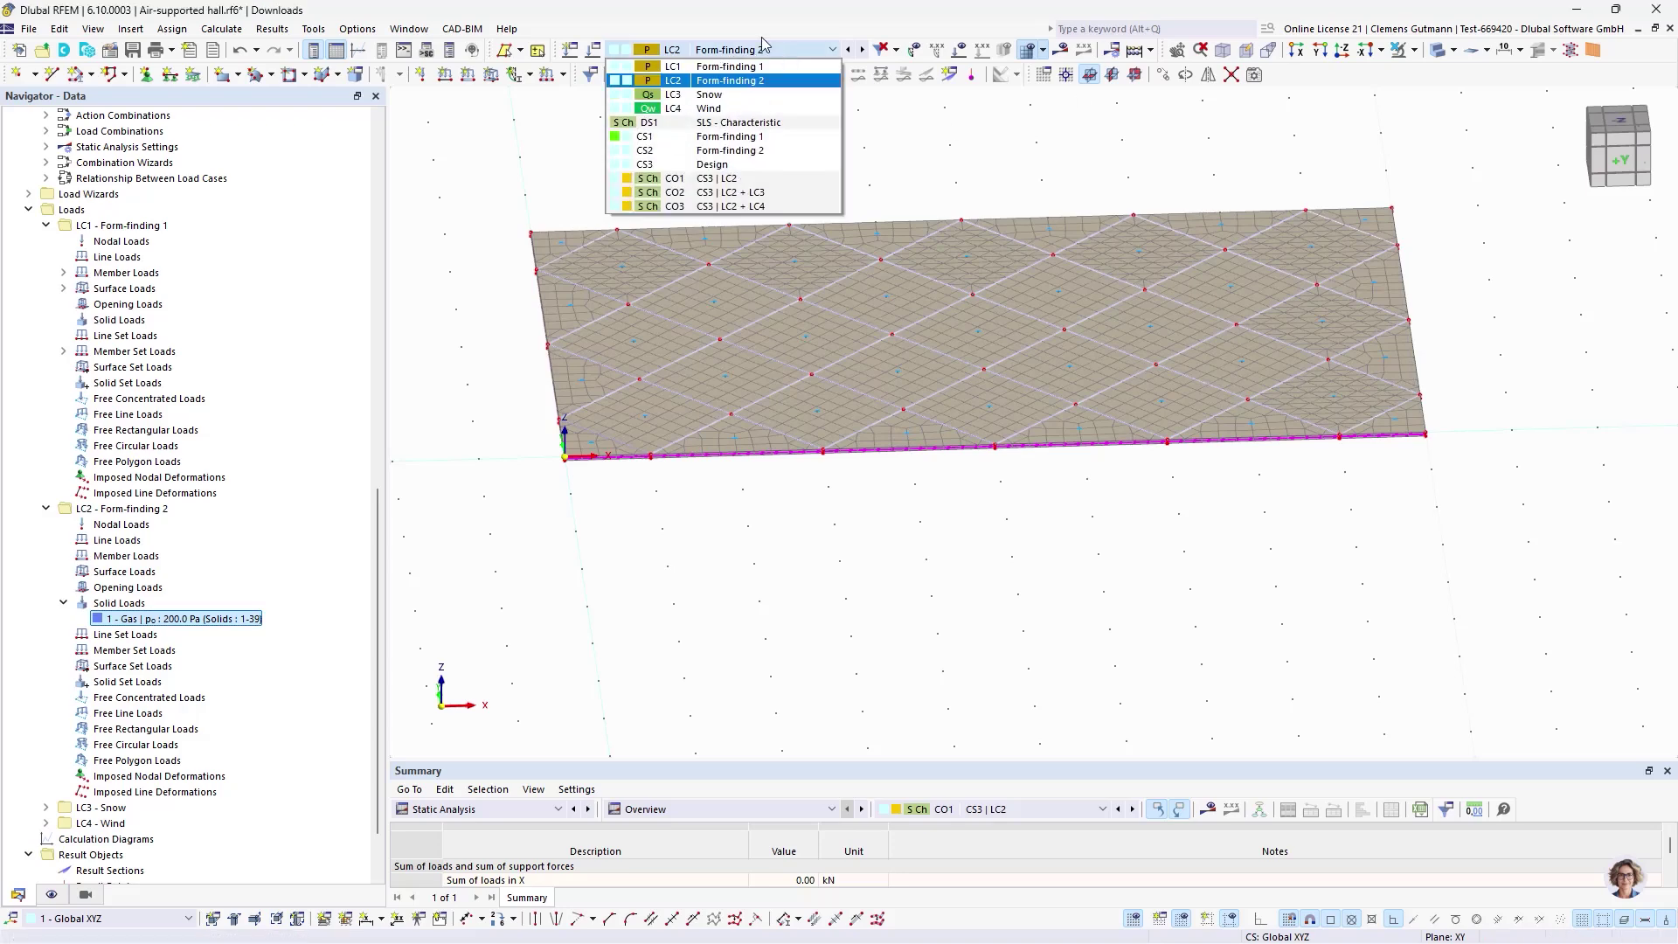
pyautogui.click(726, 180)
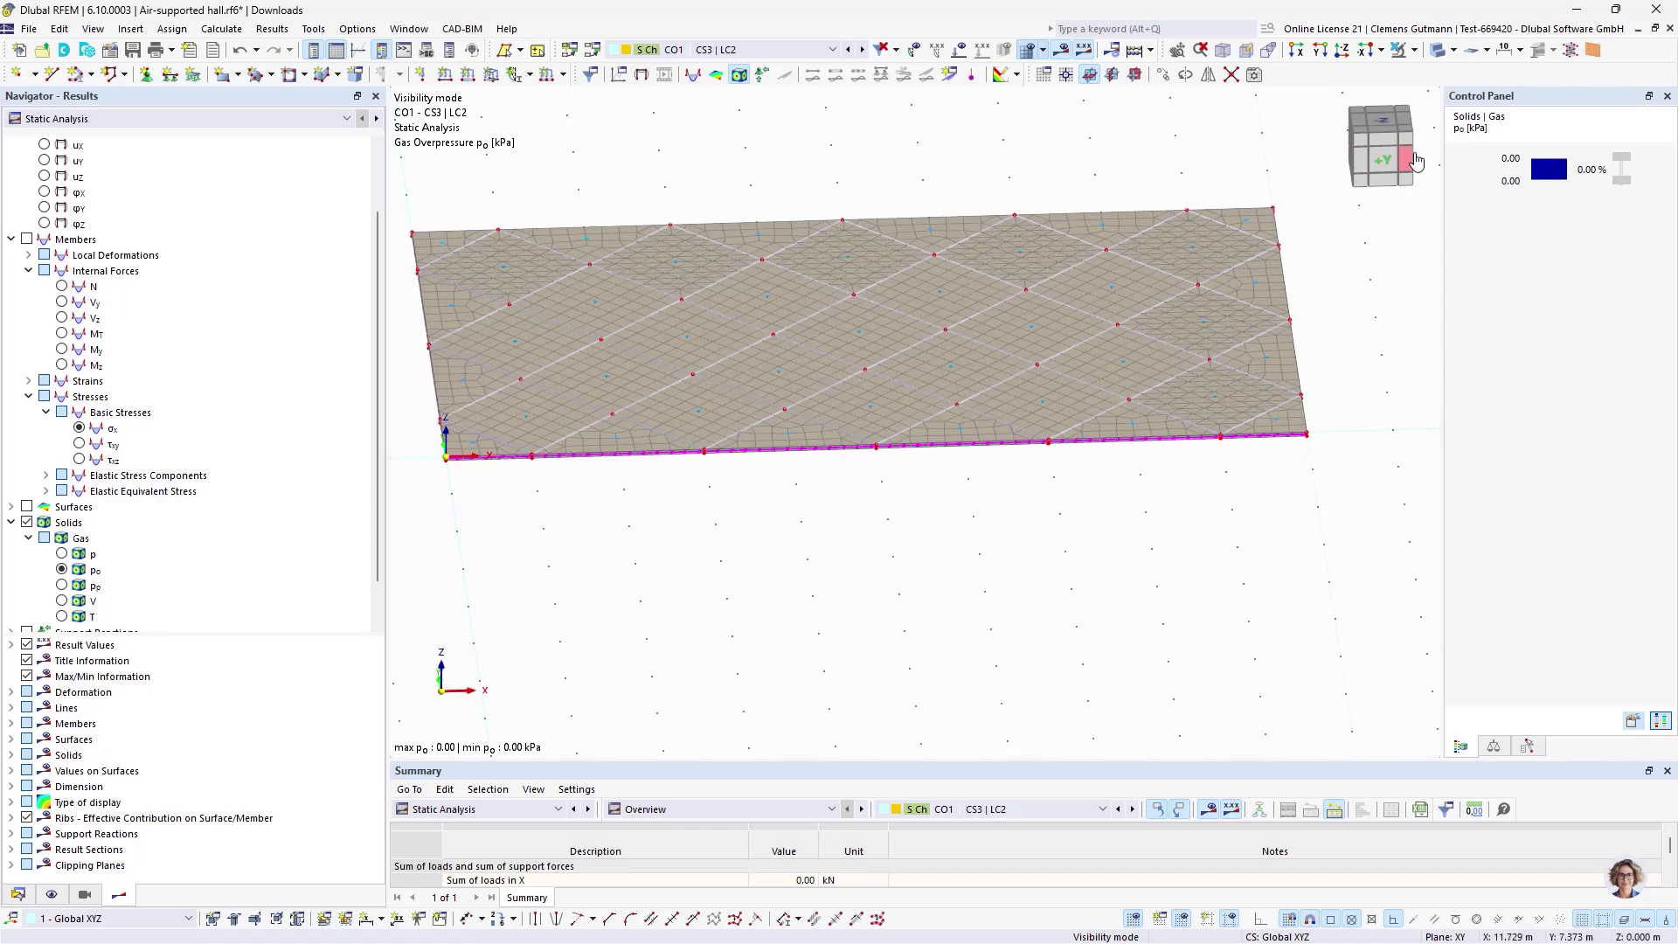
pyautogui.click(1472, 51)
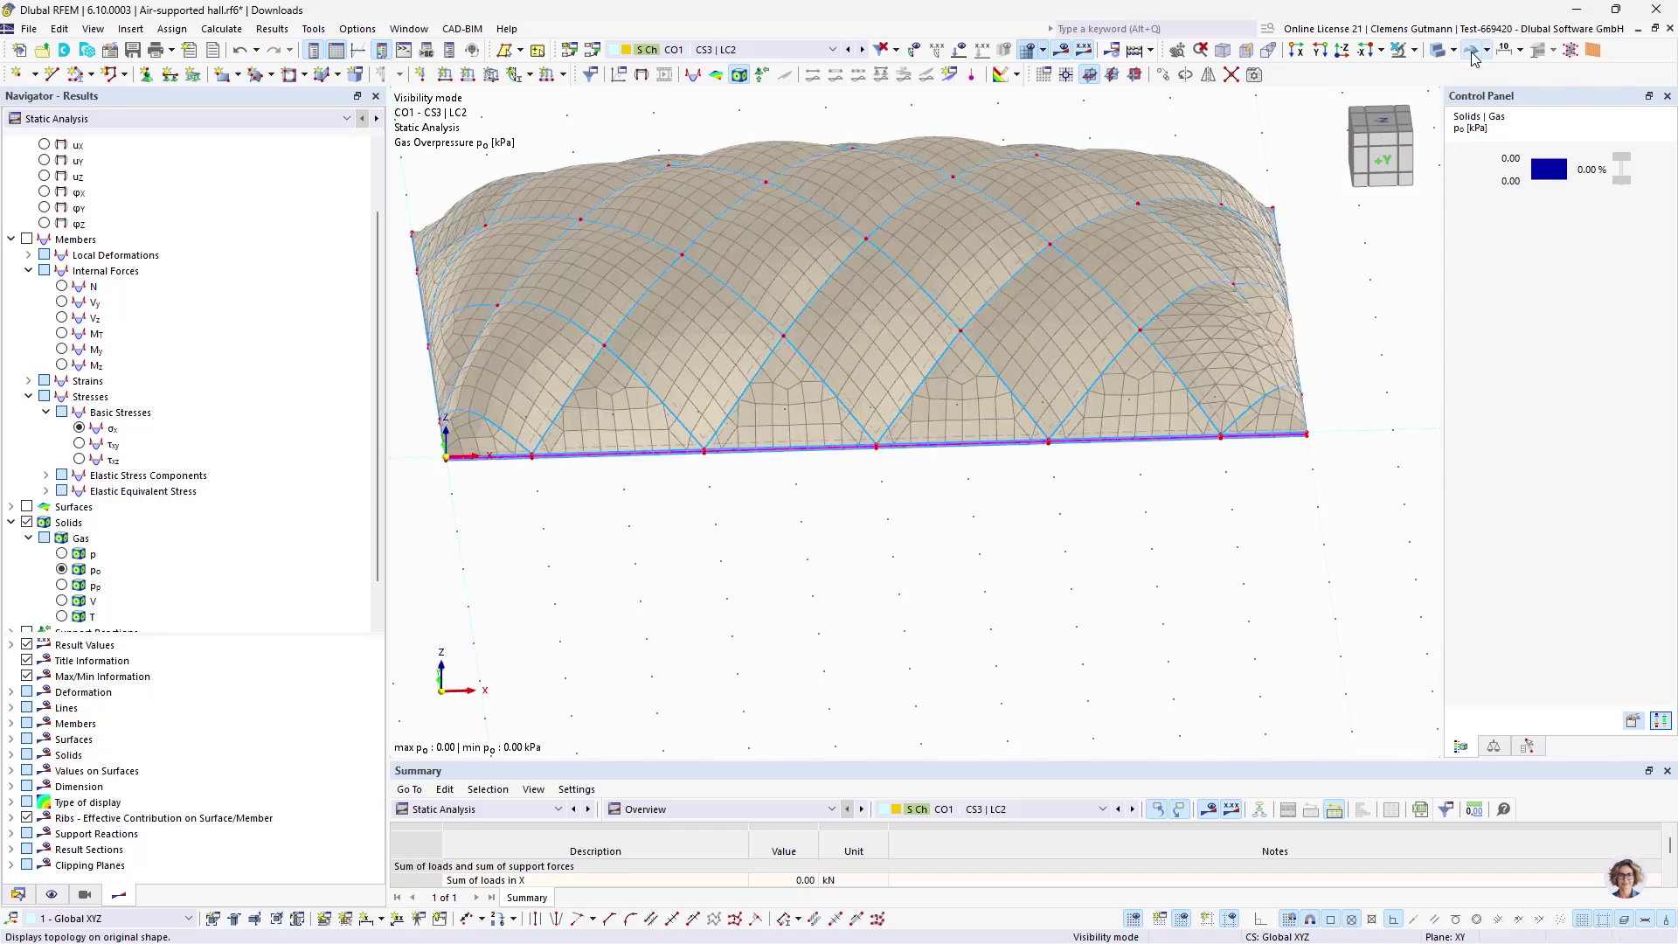
pyautogui.click(62, 601)
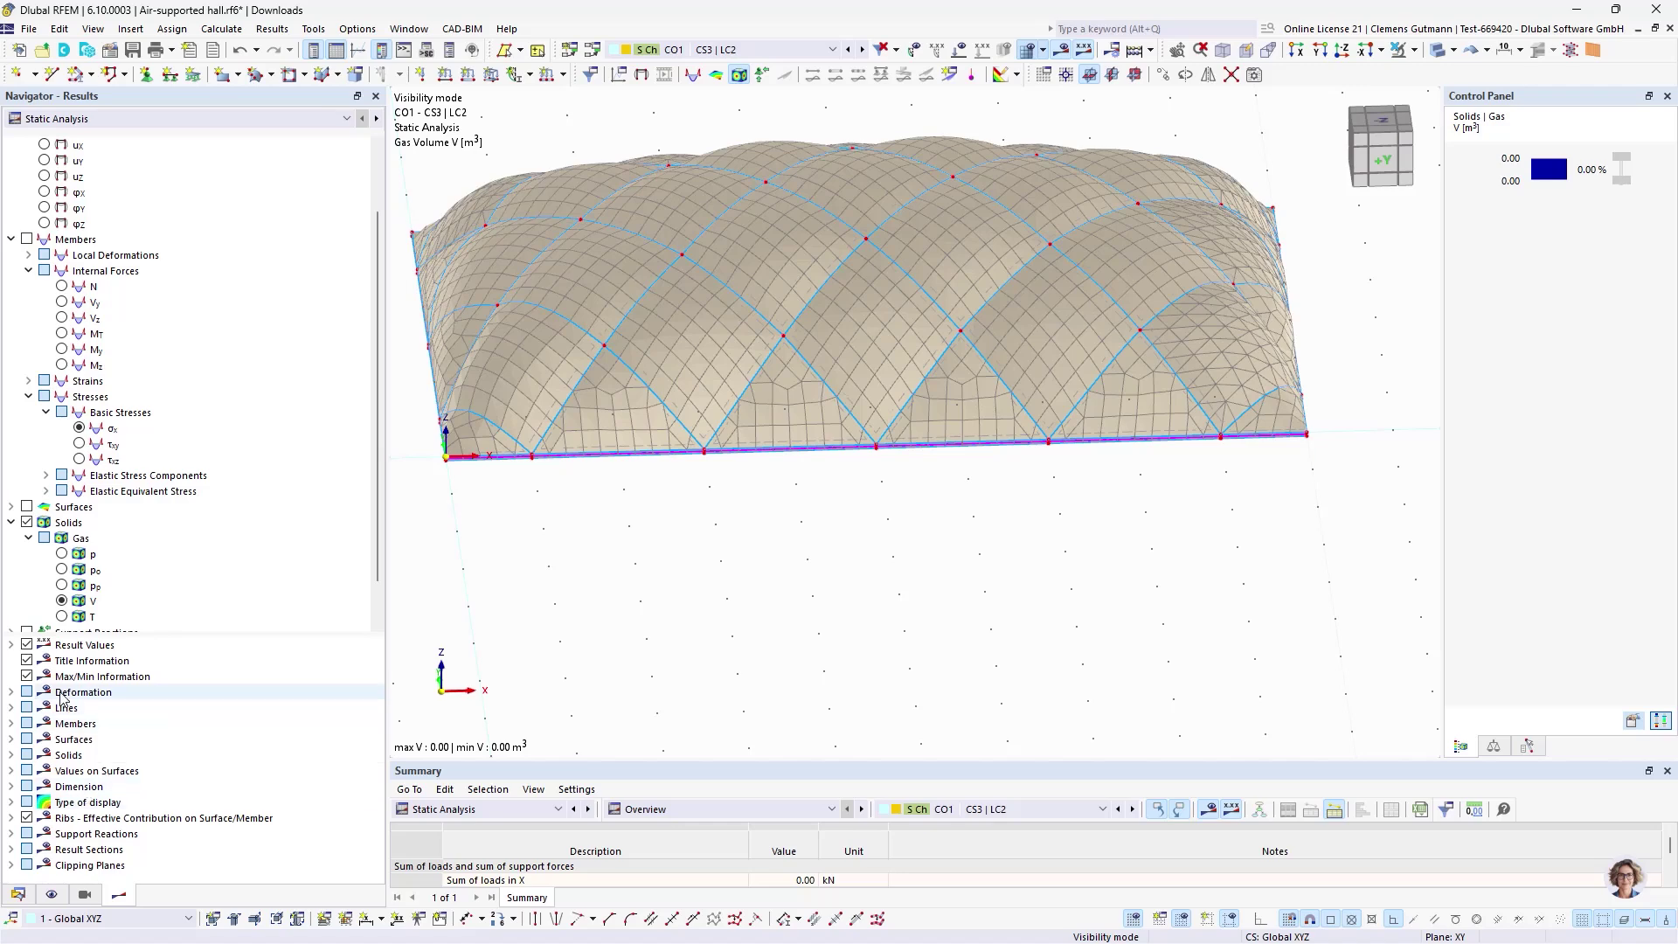
# - Review the main settings of load combinations CO1, CO2 and CO3, and close them without changes
pyautogui.scroll(2, 144, 489)
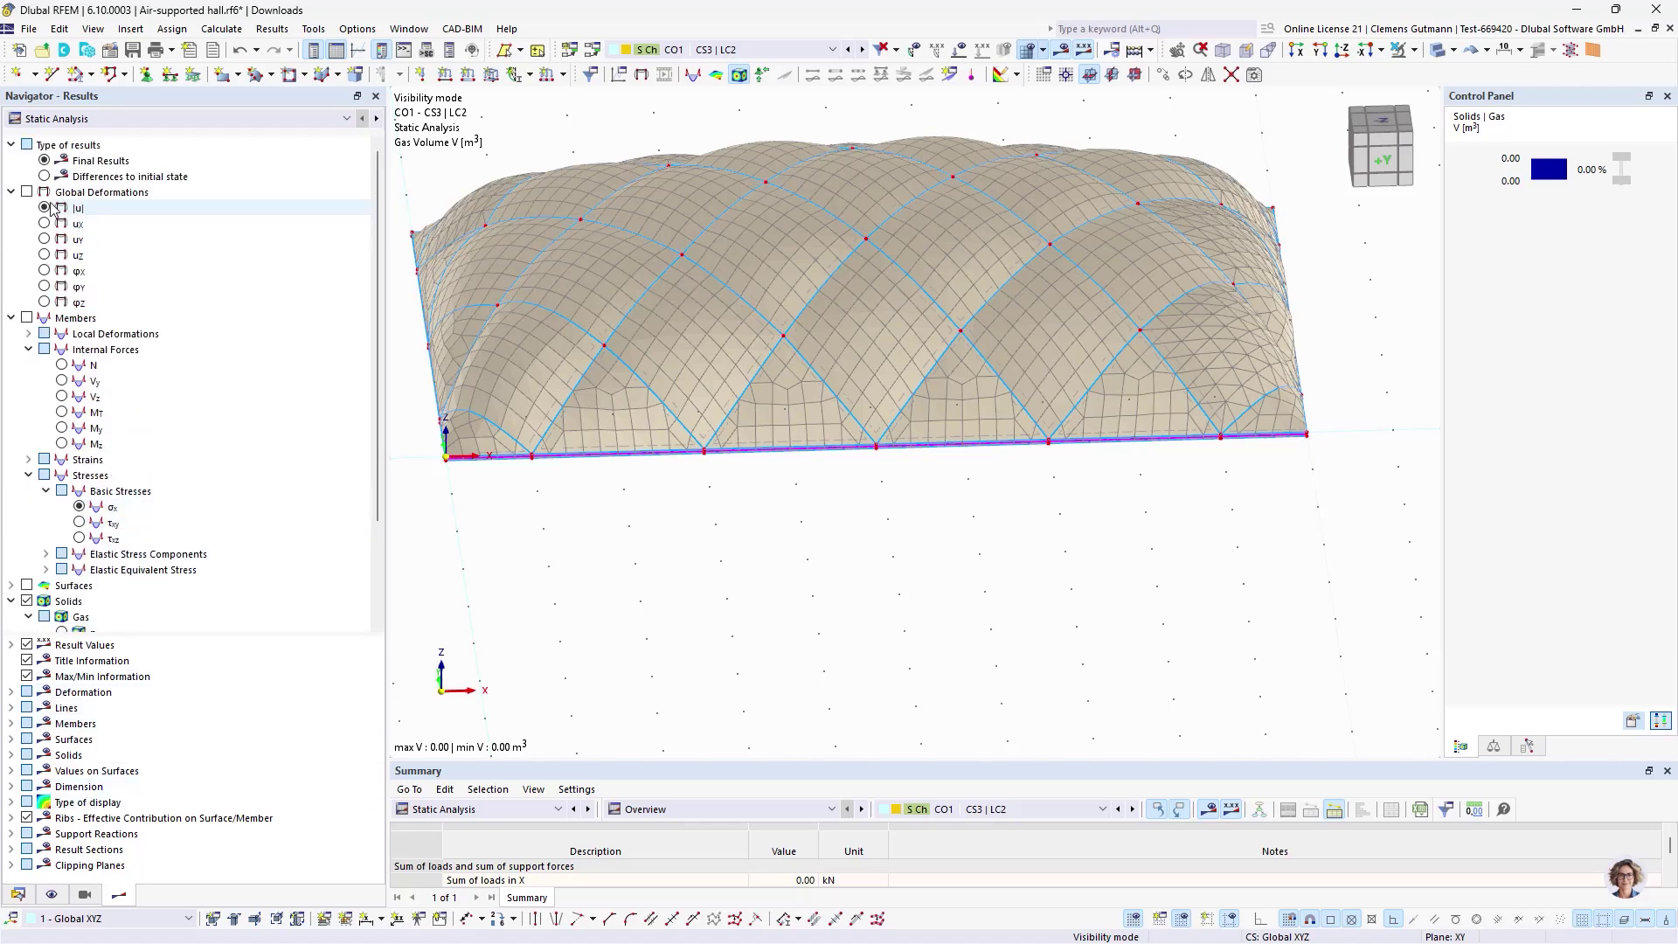
pyautogui.click(626, 53)
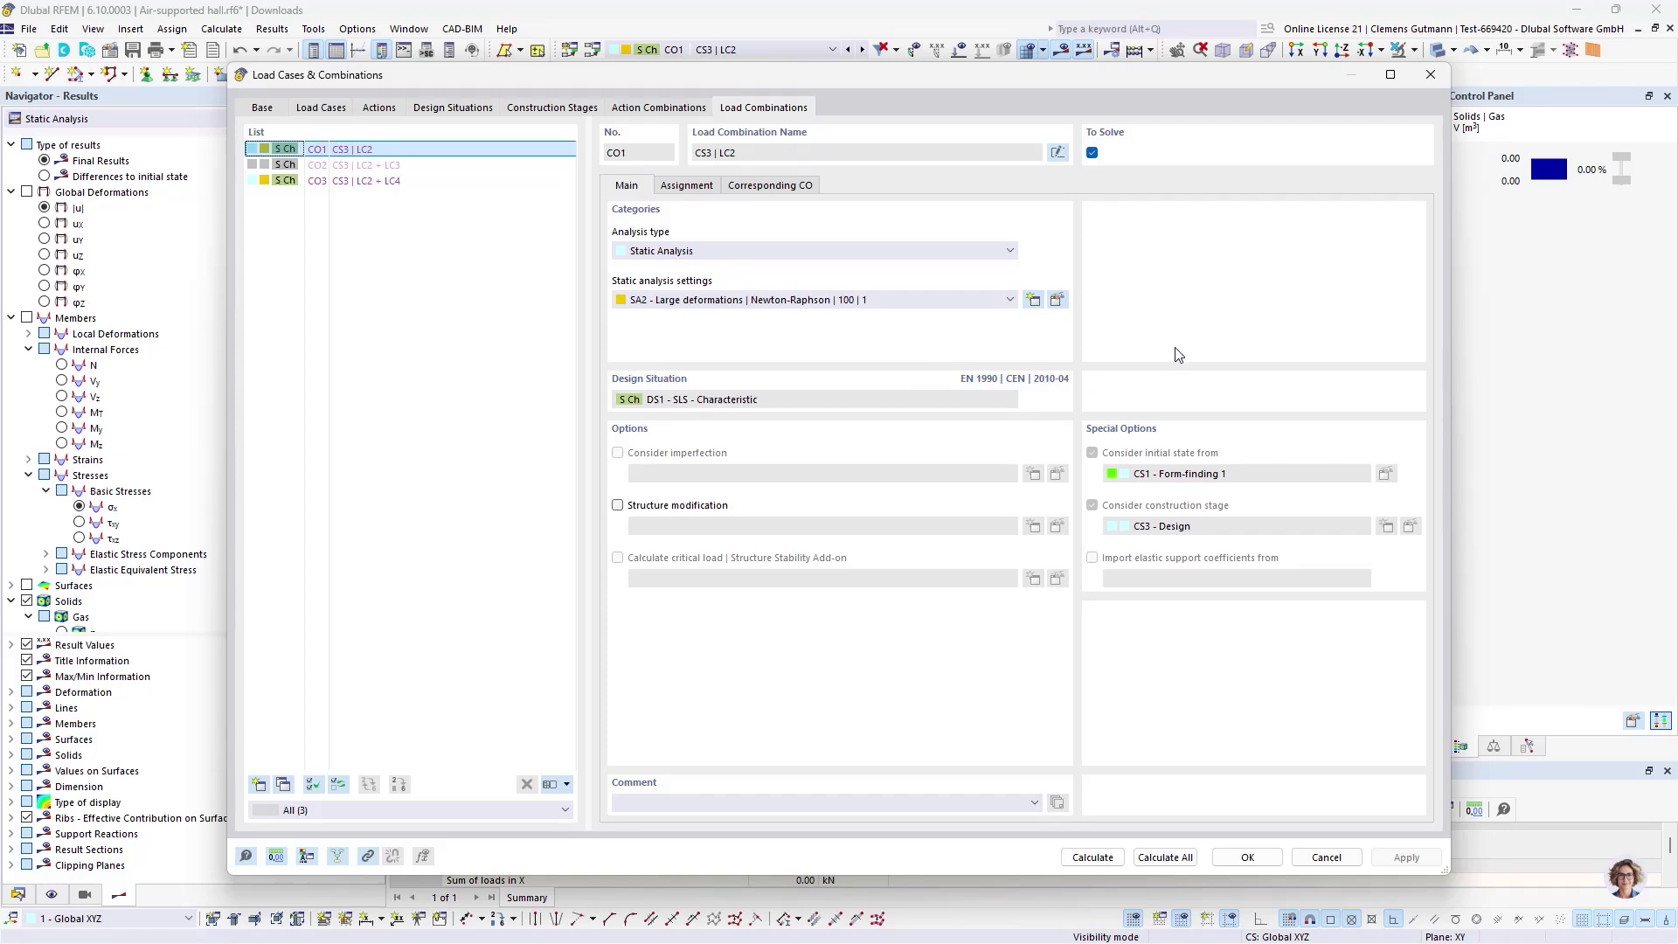
pyautogui.click(341, 165)
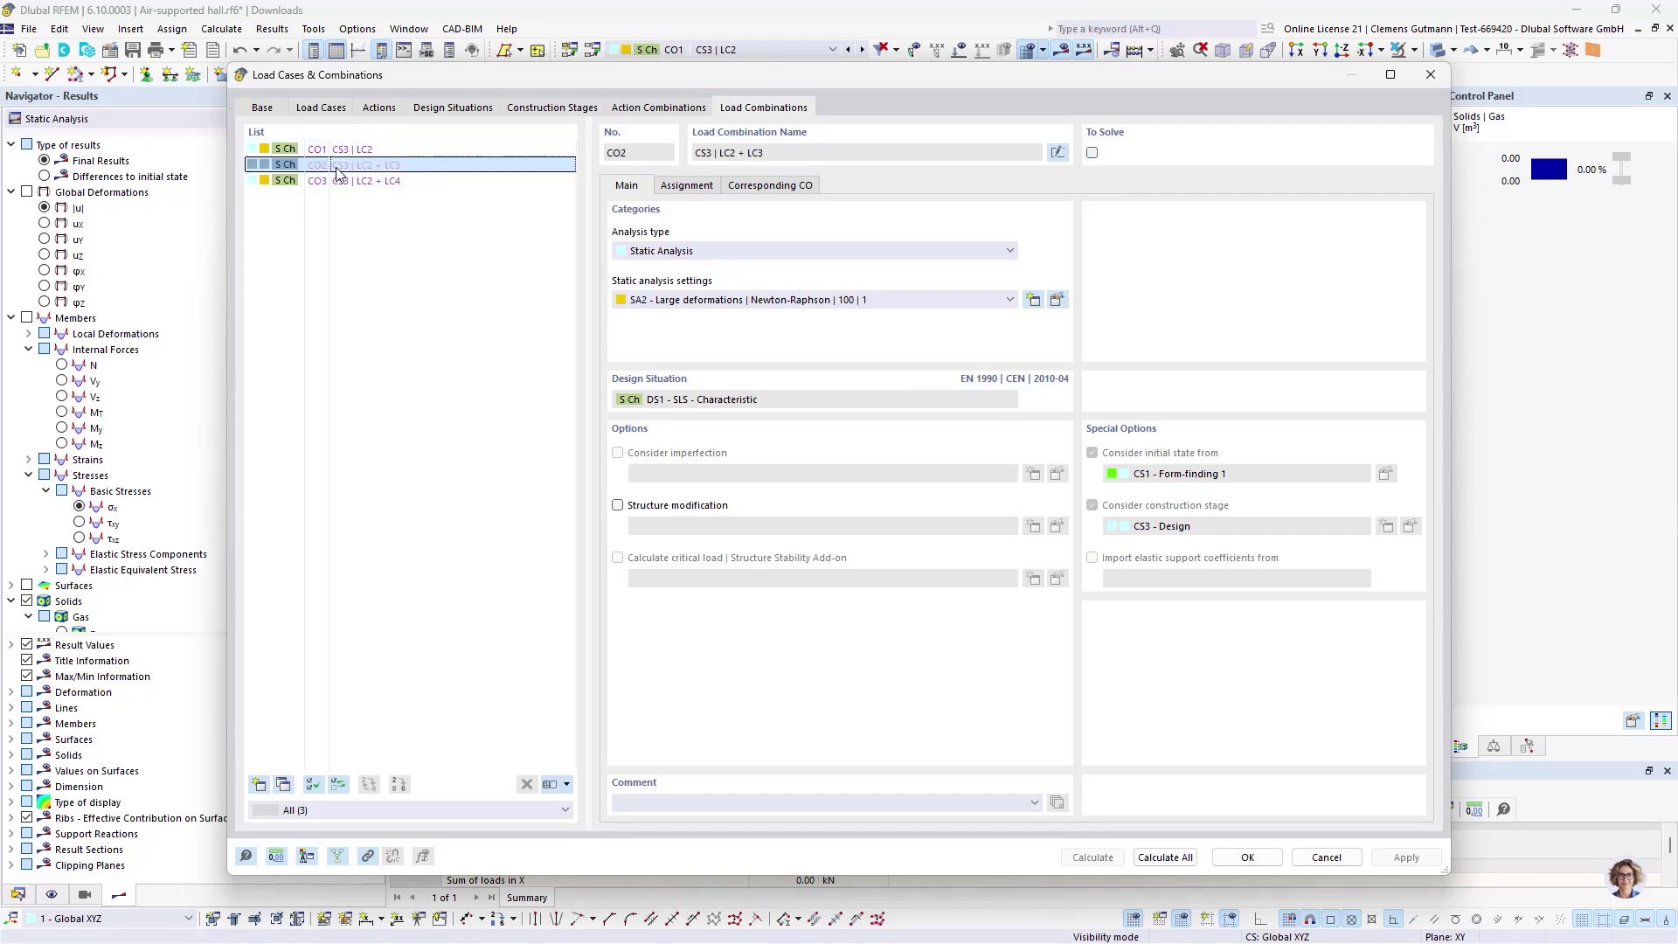
pyautogui.click(341, 181)
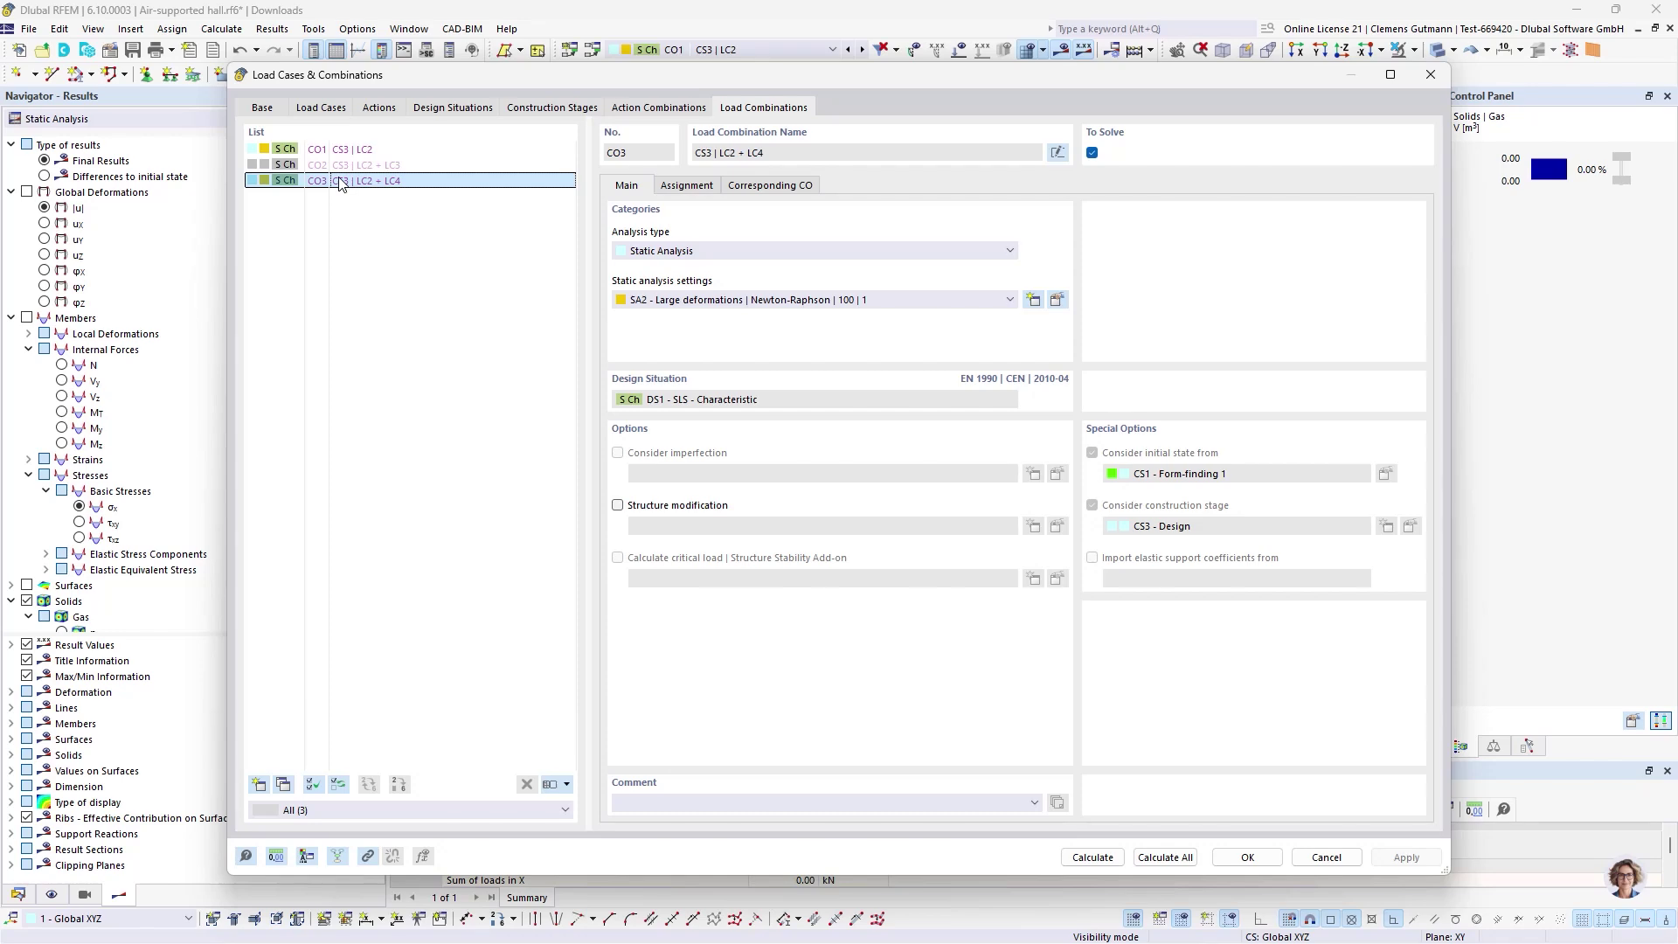
pyautogui.click(1324, 856)
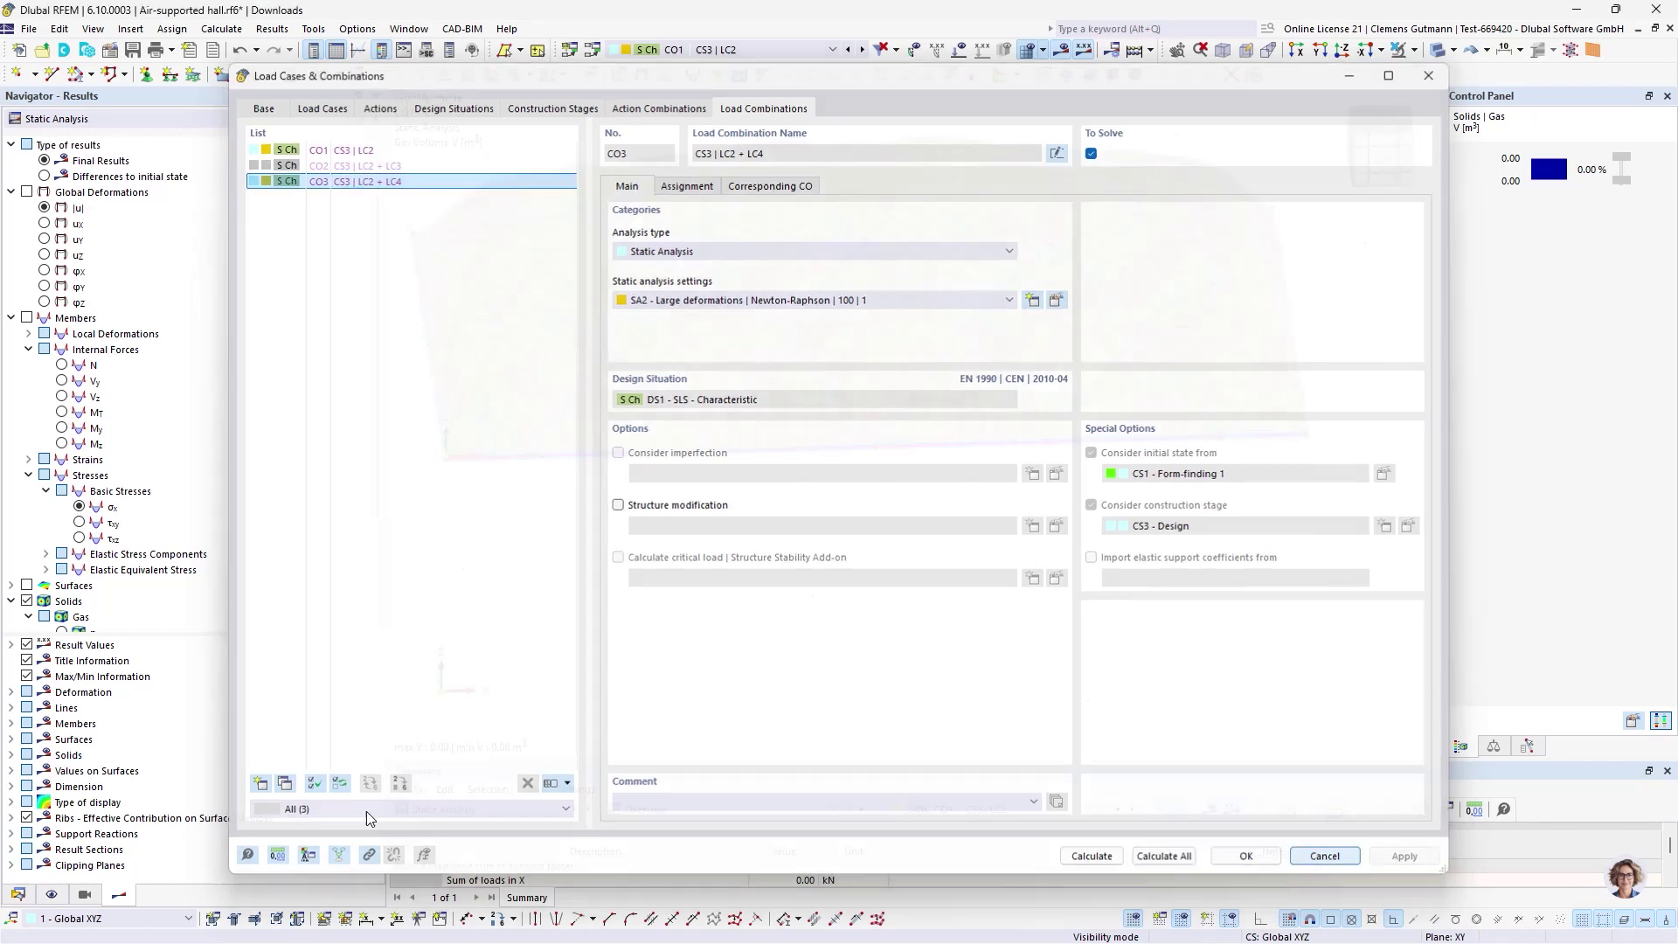
# - Set the previous construction stage of CS3 - Design to CS2 - Form-finding 2
pyautogui.click(18, 893)
pyautogui.scroll(8, 56, 494)
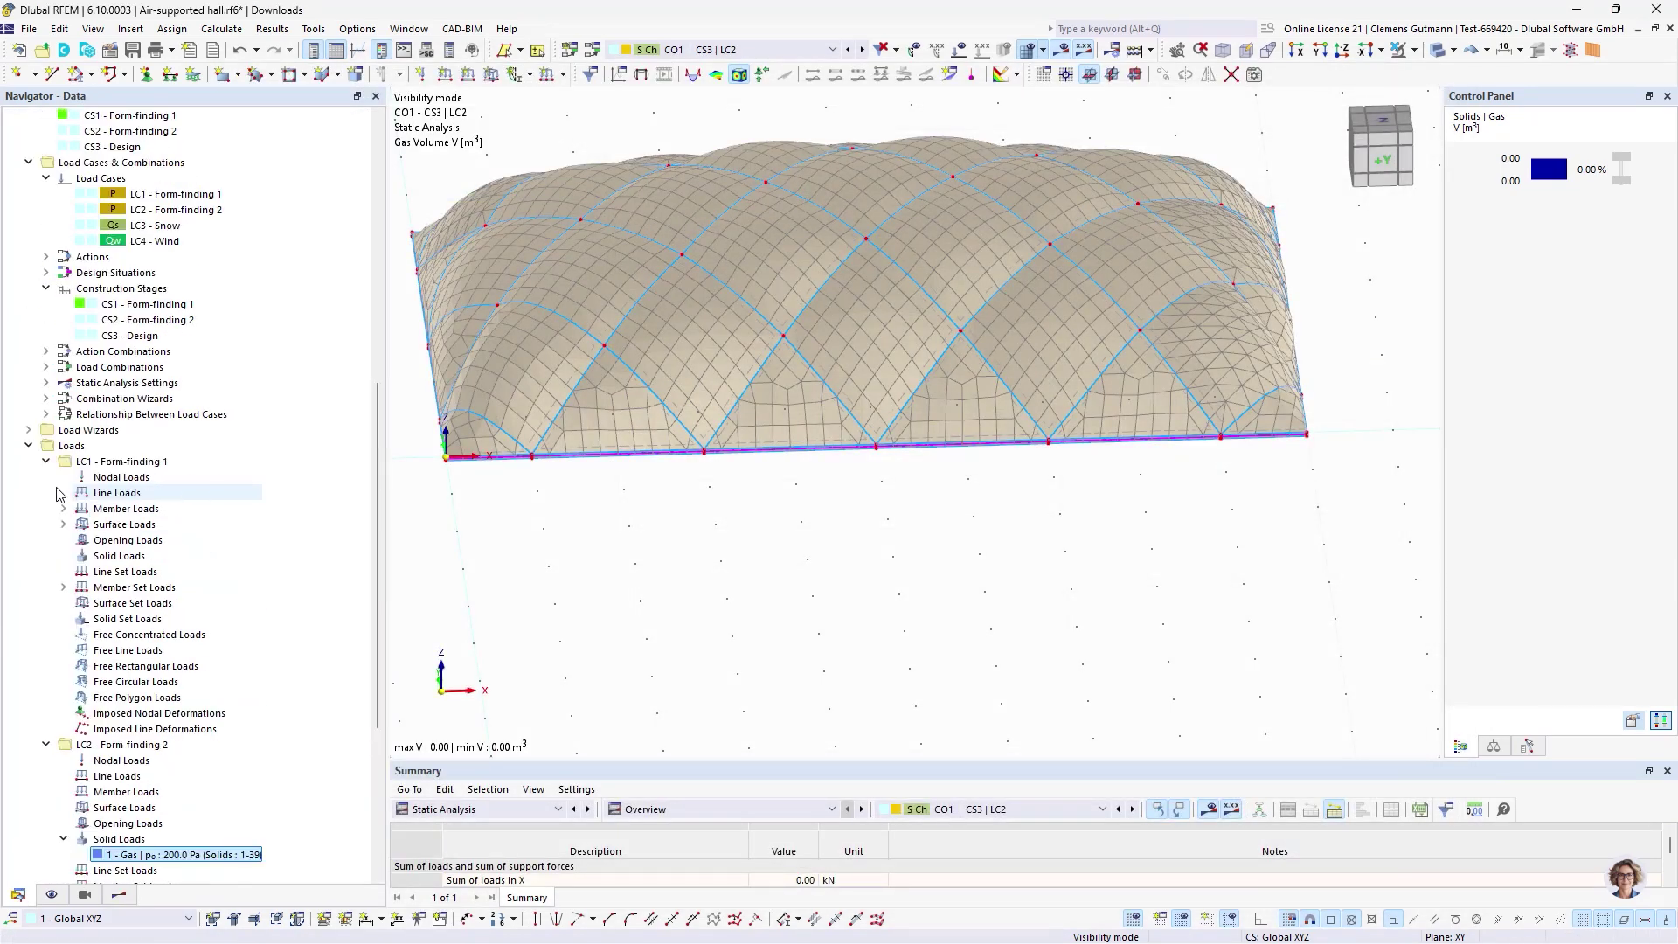
pyautogui.doubleClick(155, 541)
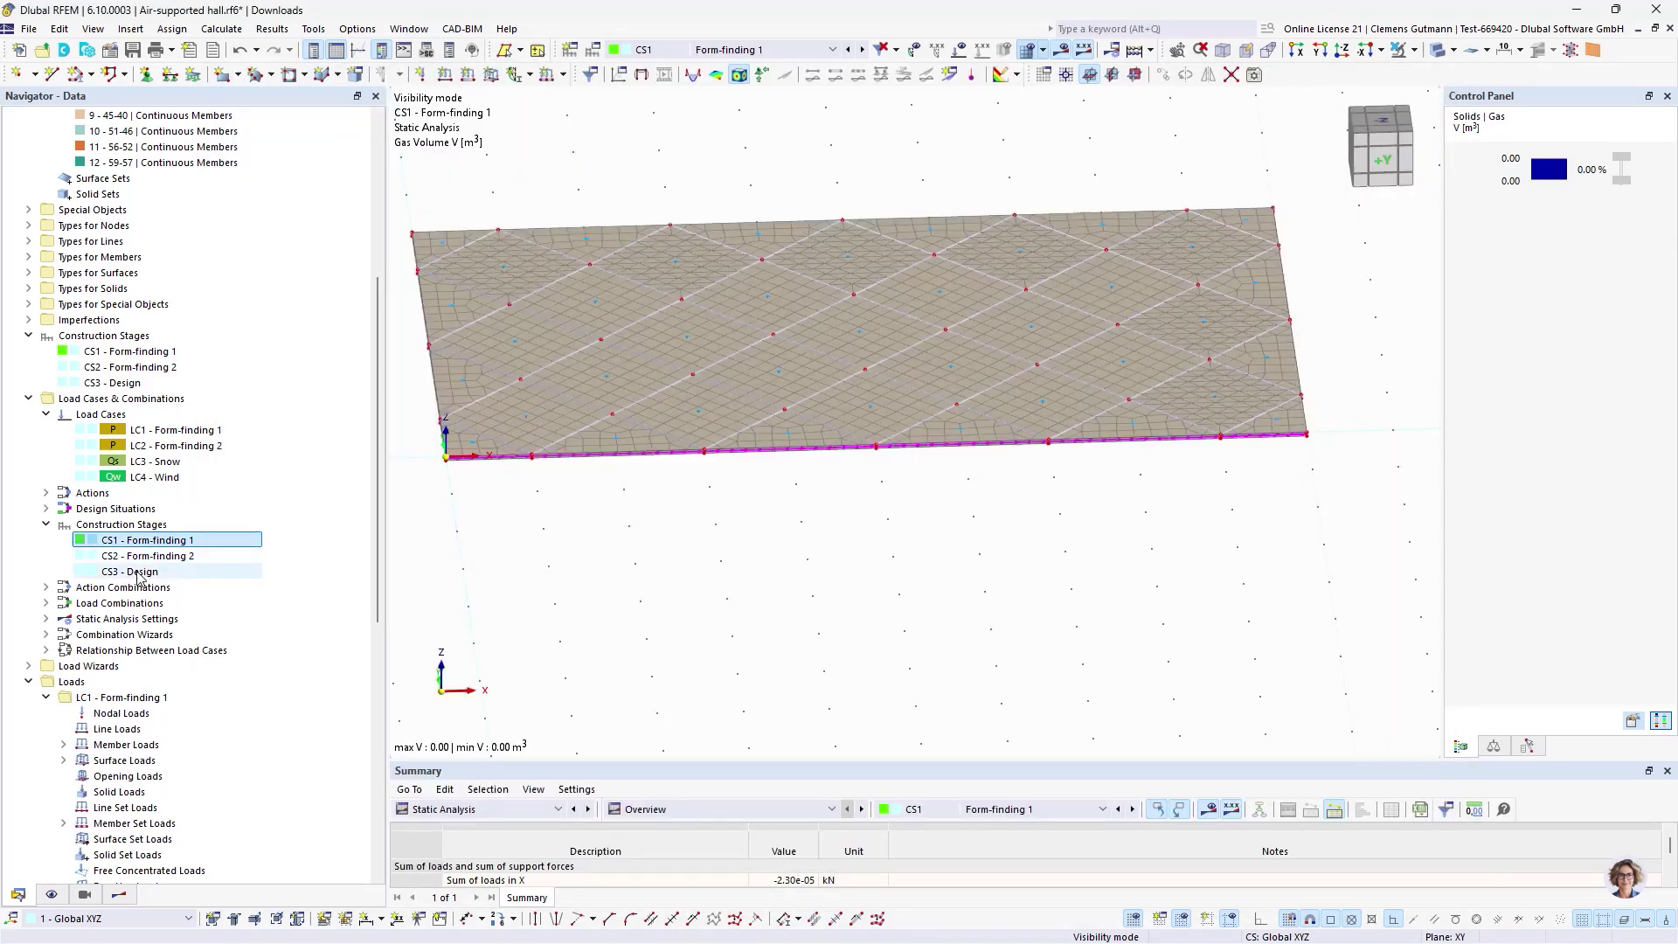
pyautogui.doubleClick(129, 572)
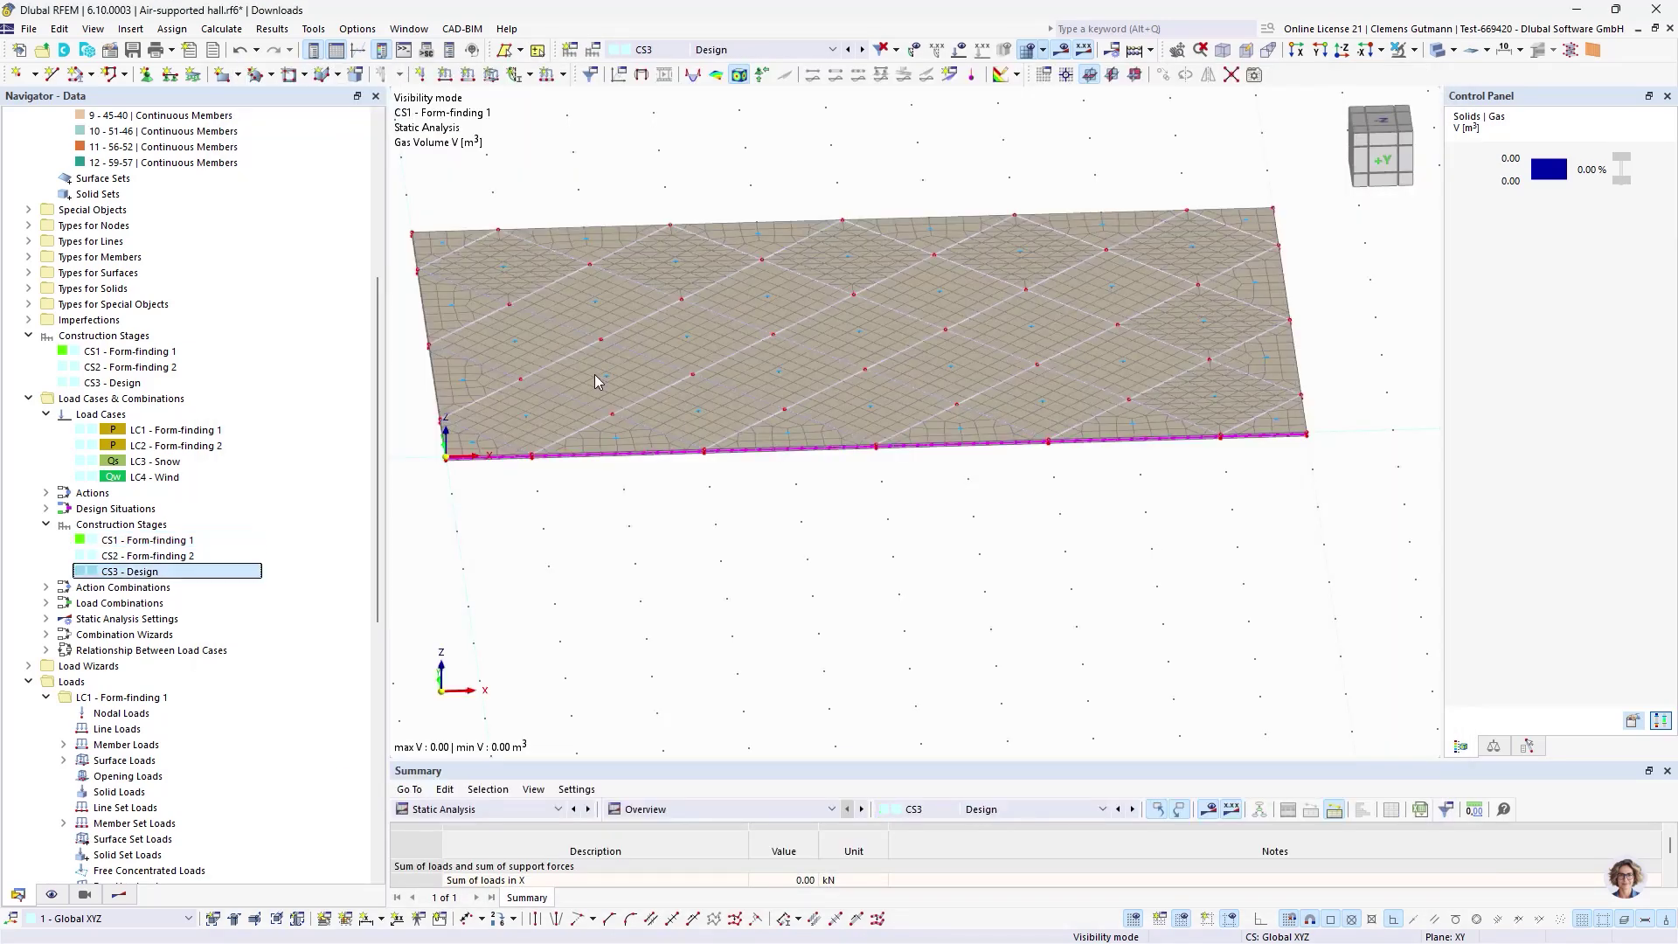
pyautogui.click(695, 229)
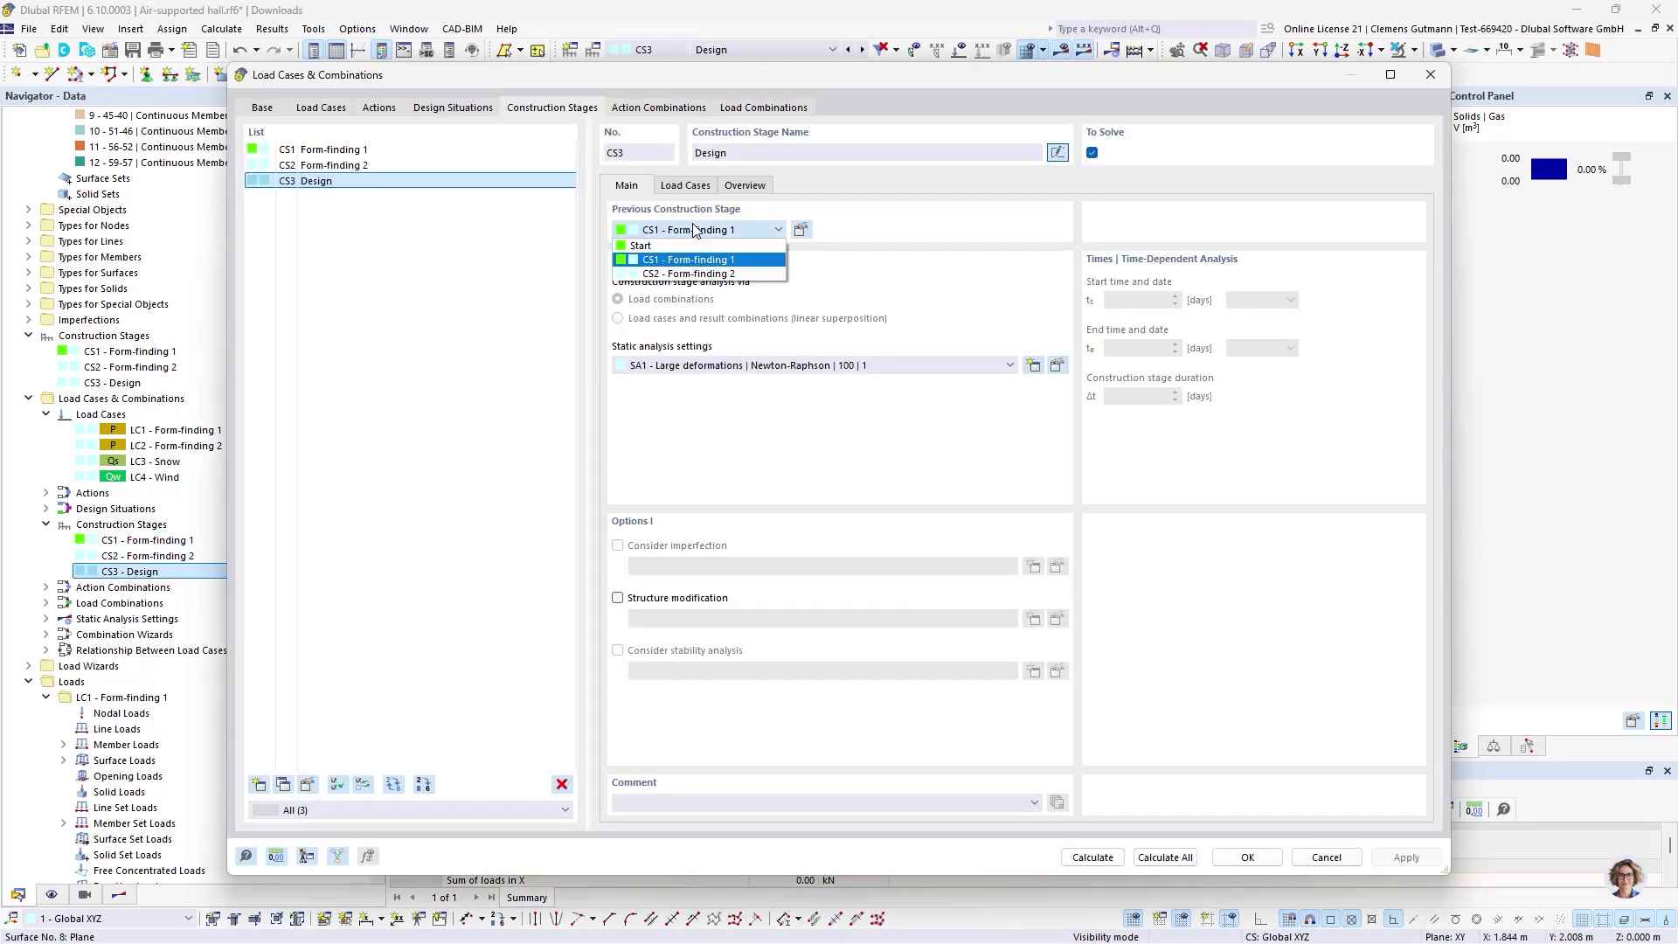
pyautogui.click(690, 273)
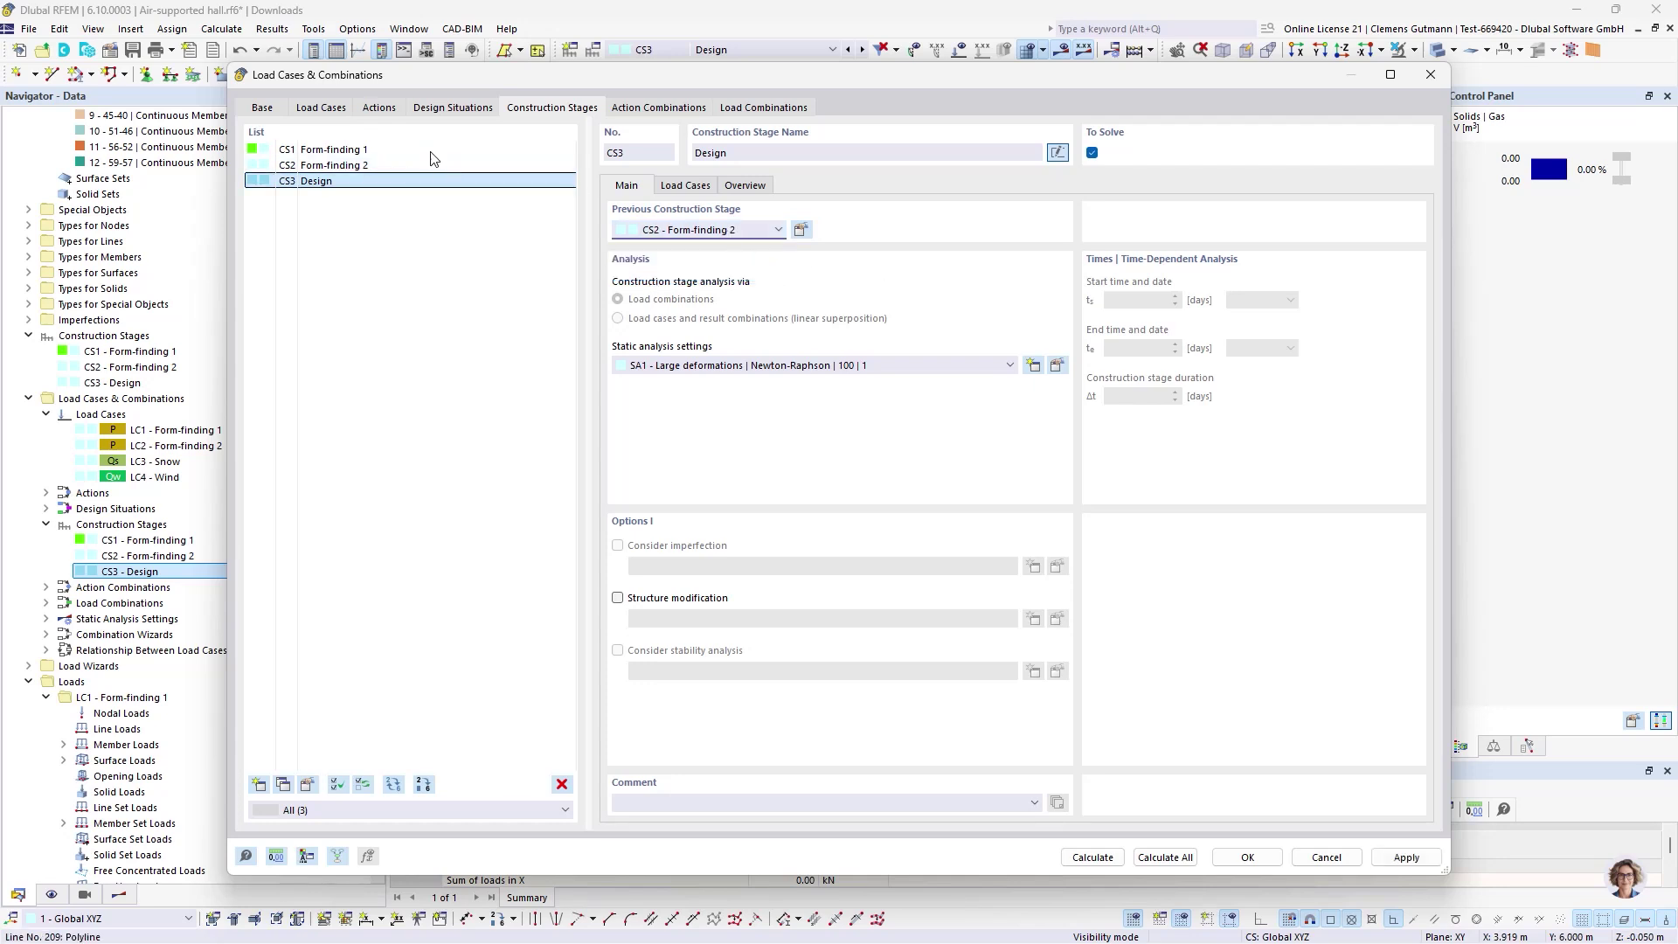
pyautogui.click(381, 164)
pyautogui.click(338, 181)
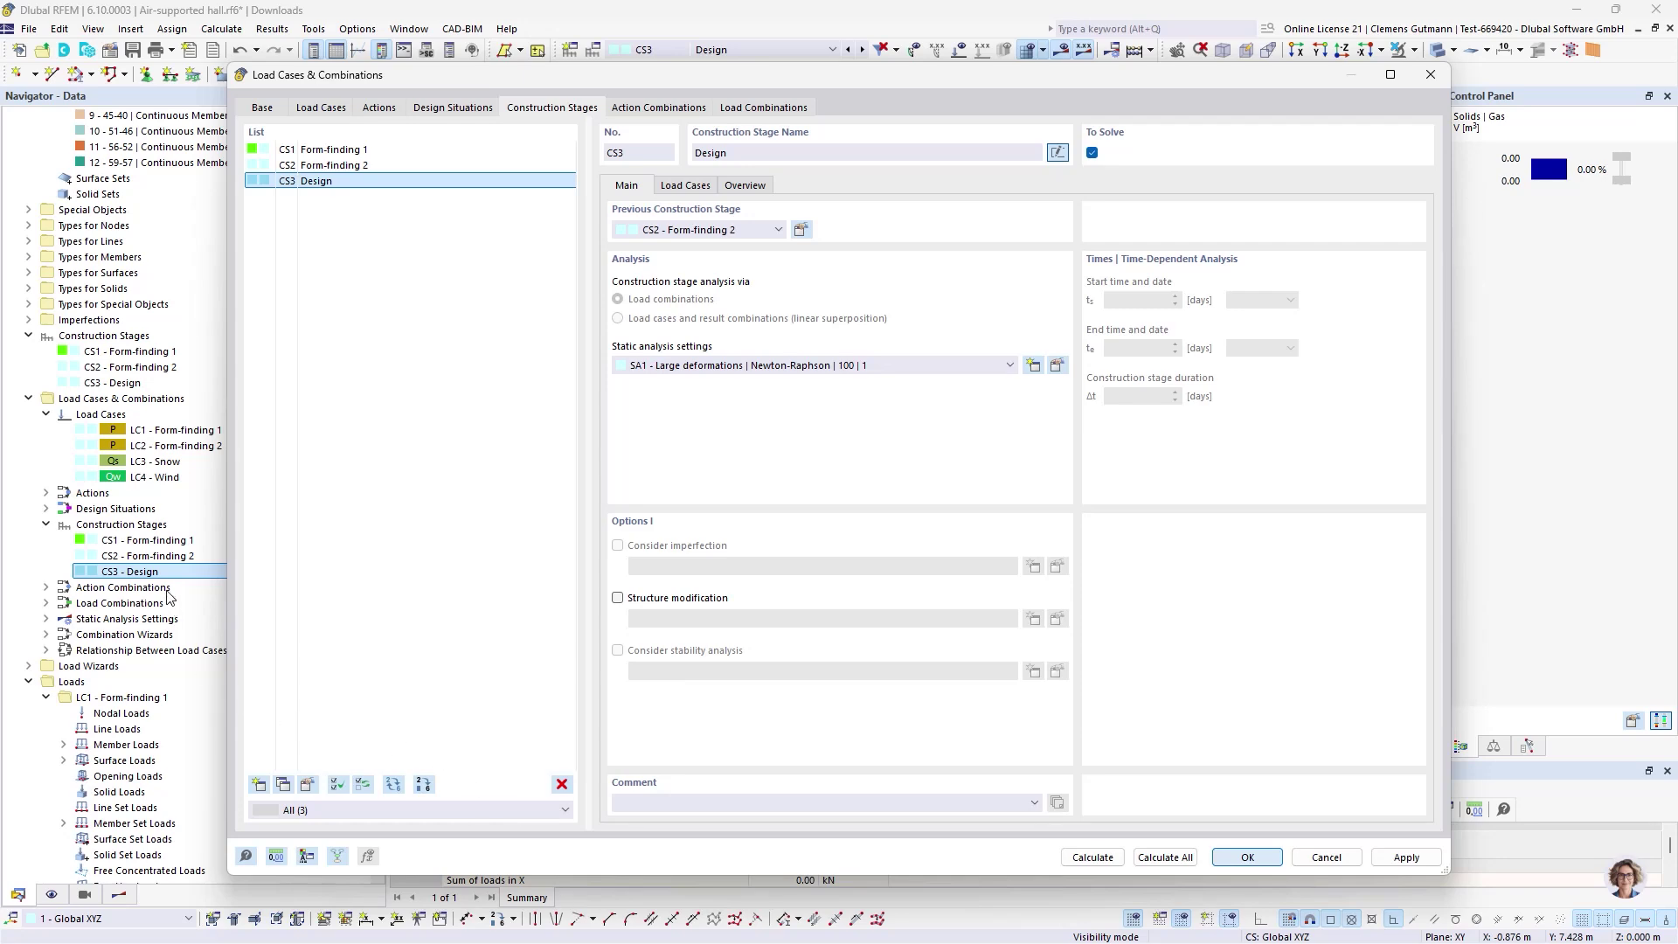
pyautogui.press('Return')
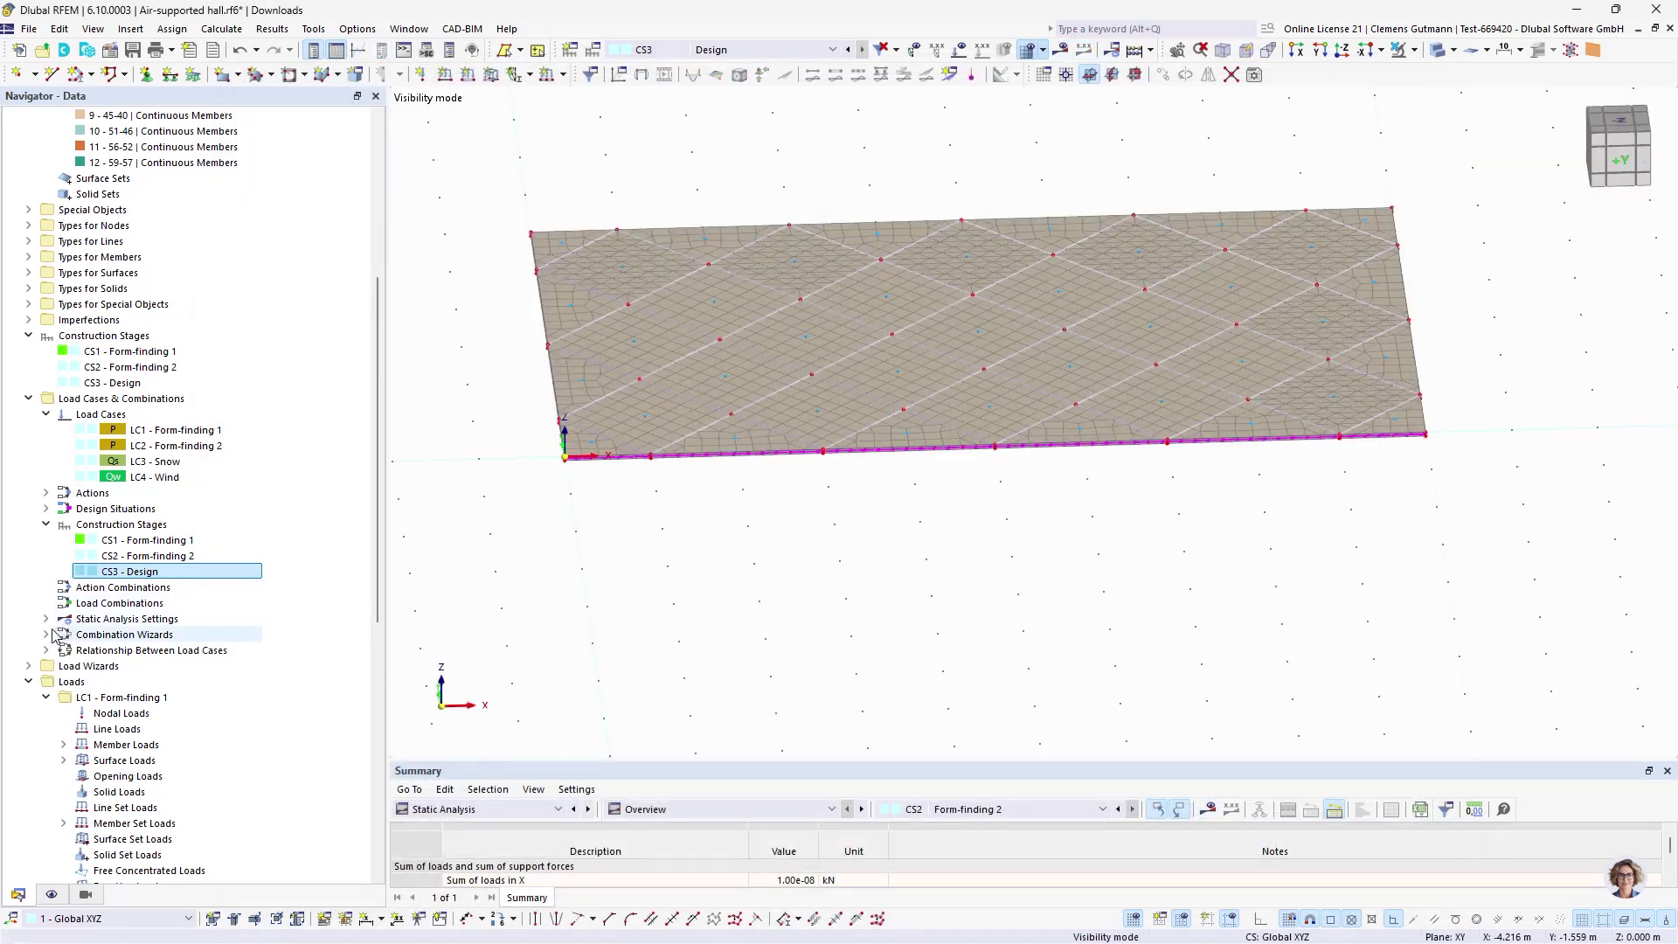
# - Assign load cases LC3 - Snow and LC4 - Wind to construction stage CS3 - Design, and calculate all load cases and combinations
pyautogui.click(79, 606)
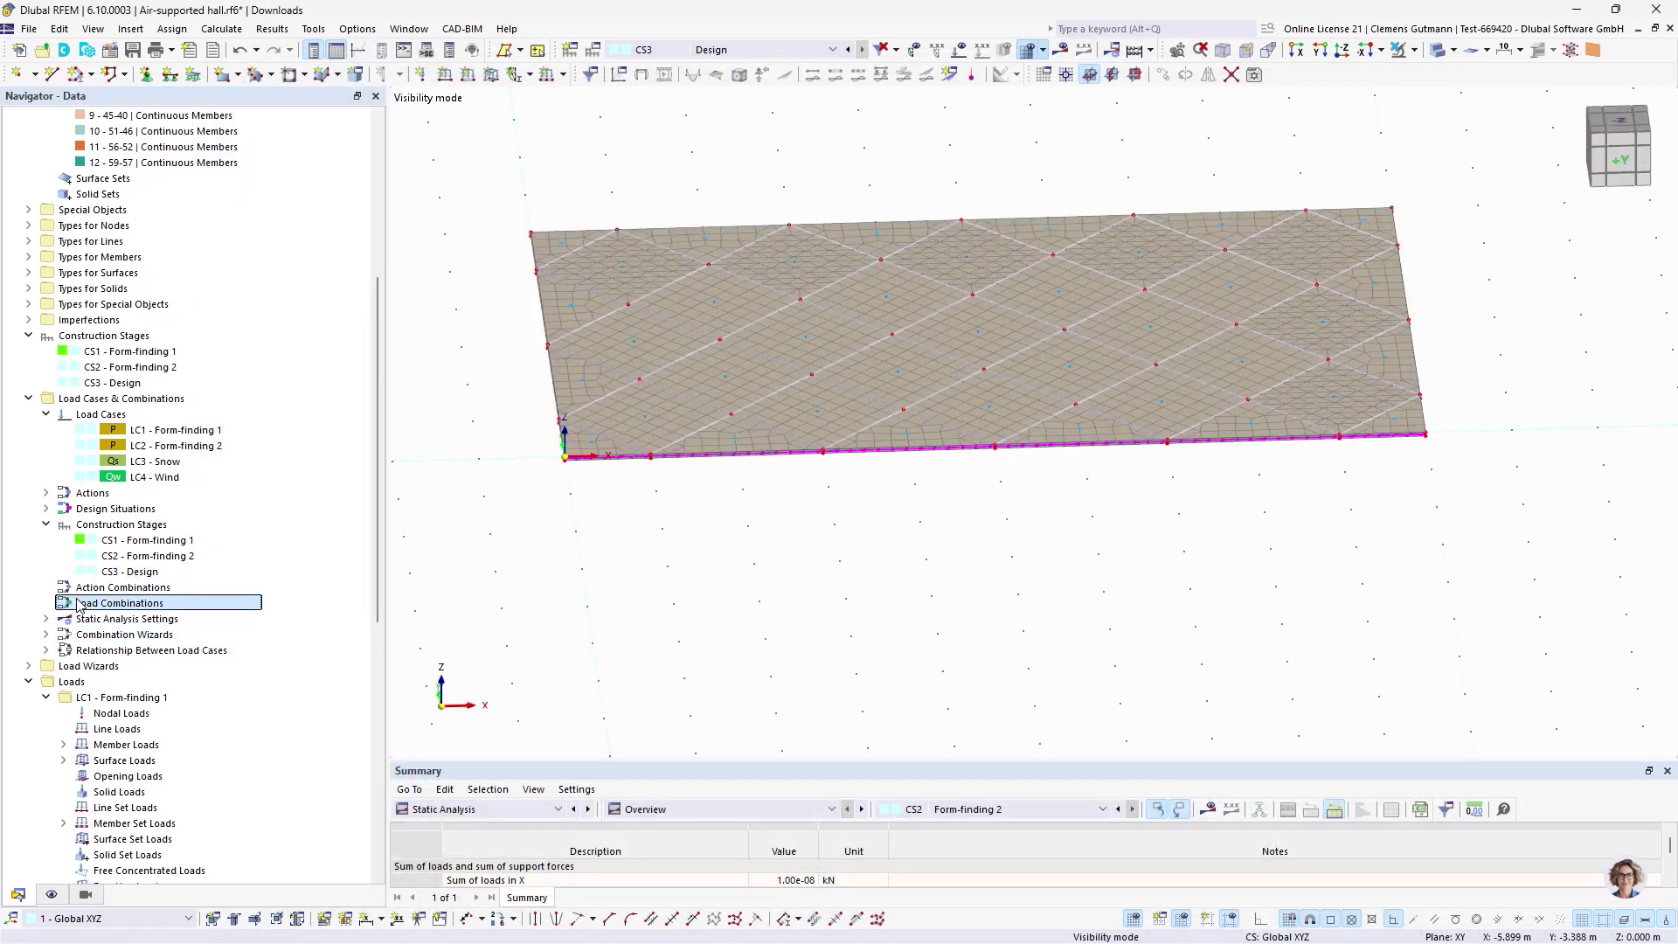
pyautogui.doubleClick(96, 609)
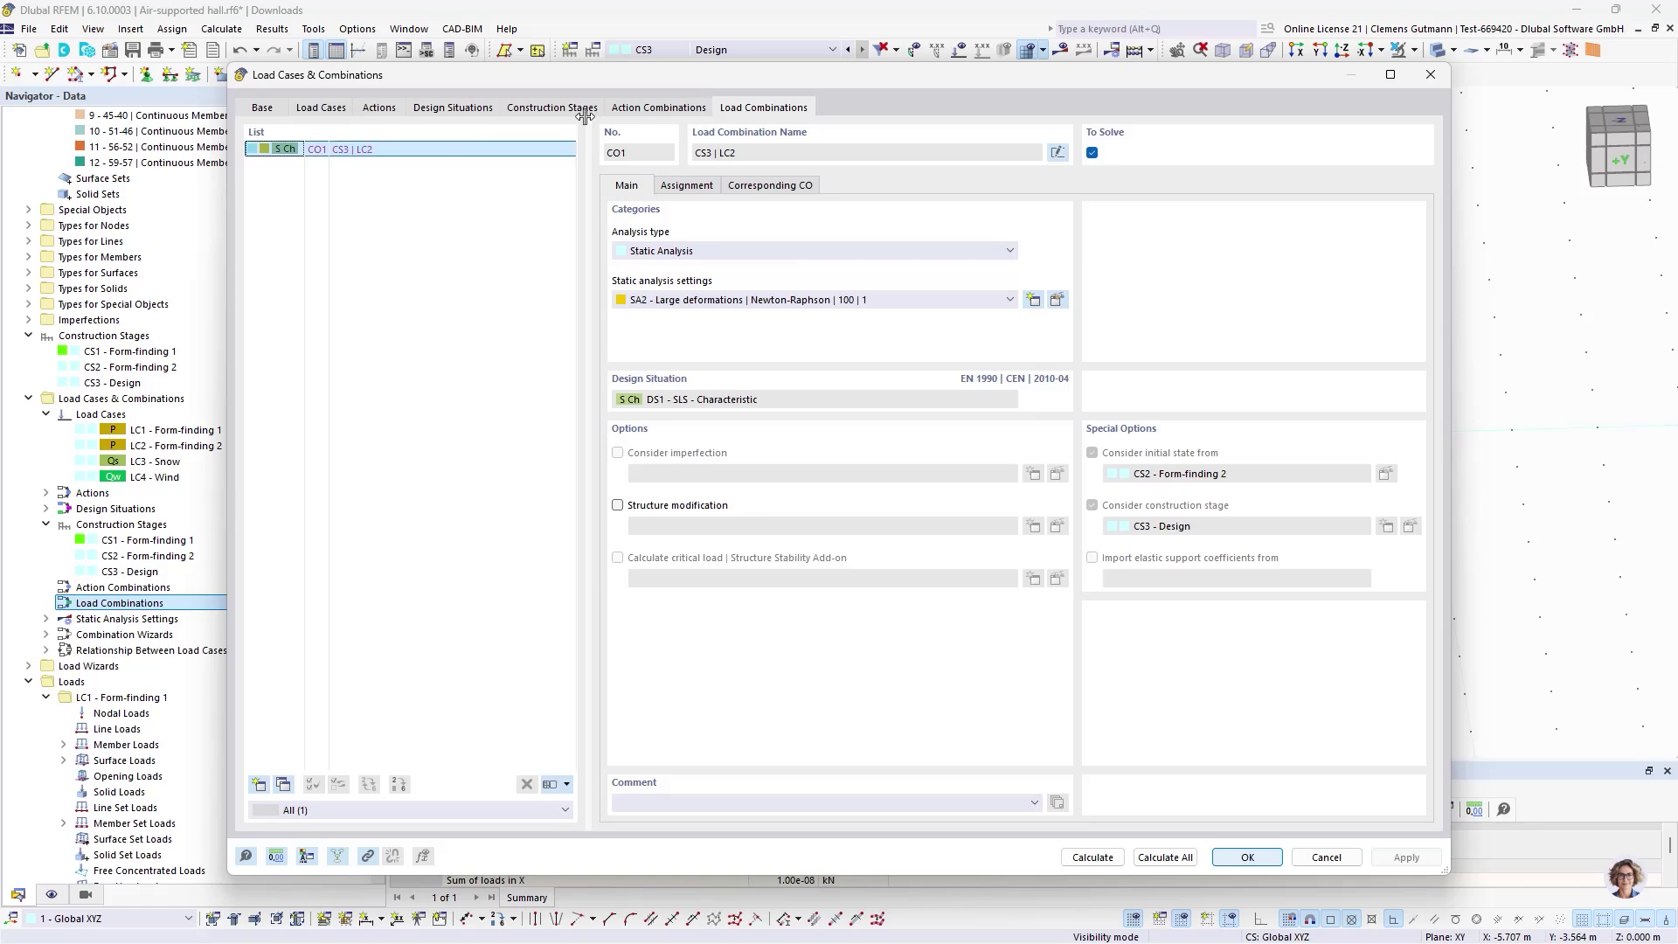
pyautogui.click(531, 107)
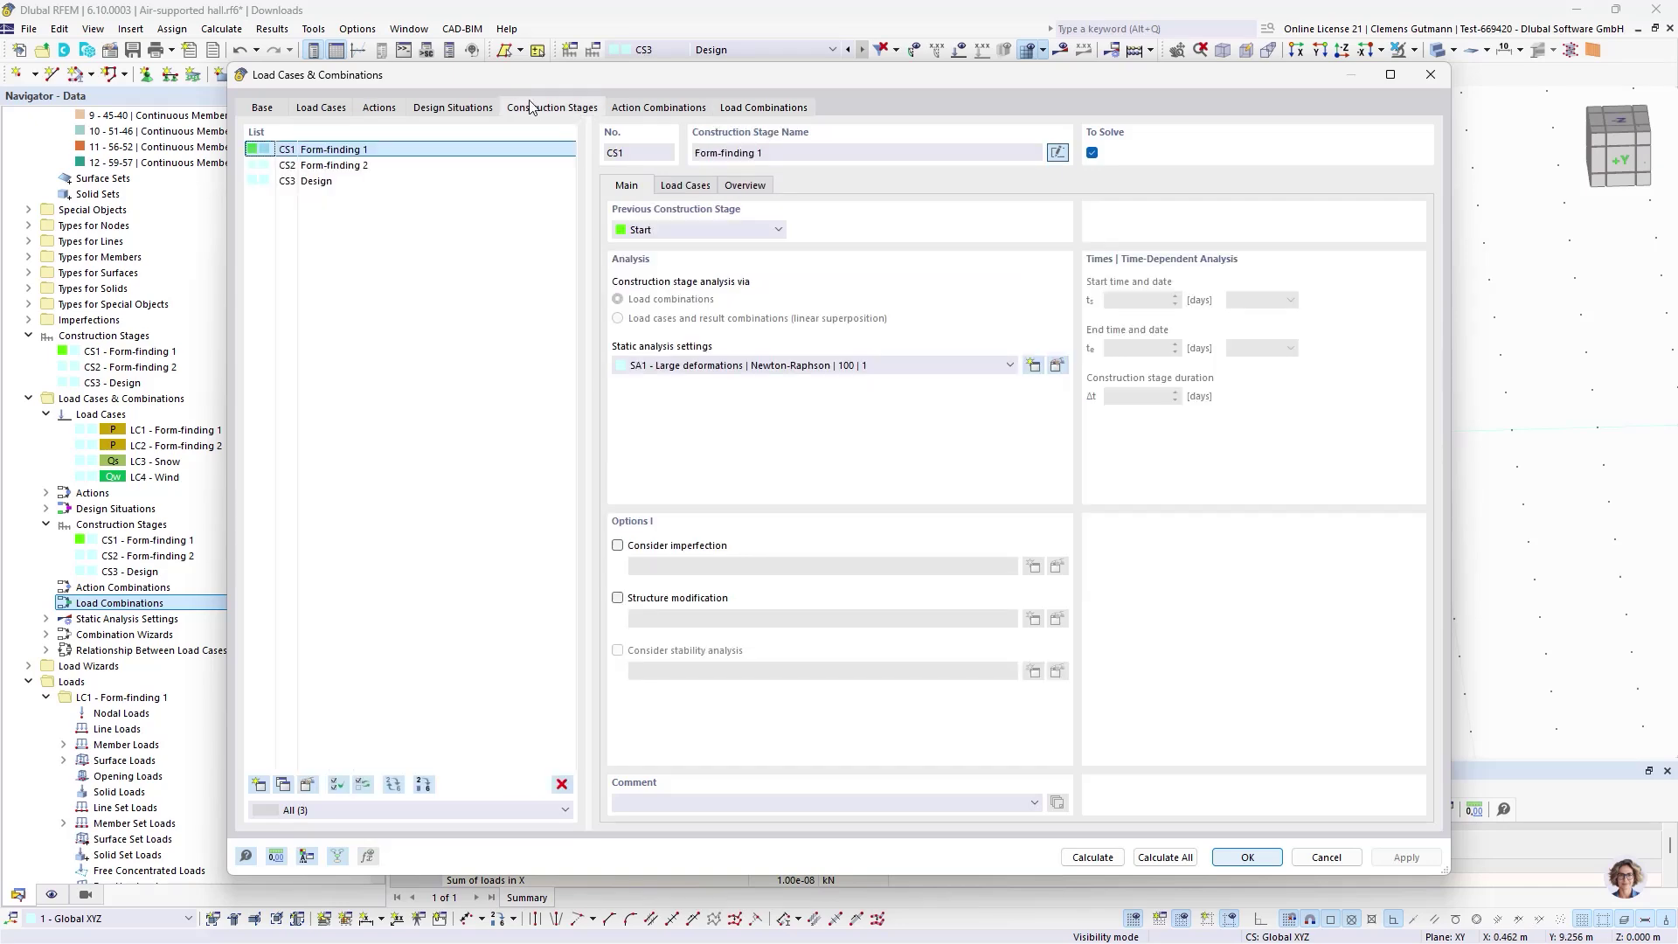
pyautogui.click(736, 108)
pyautogui.click(584, 107)
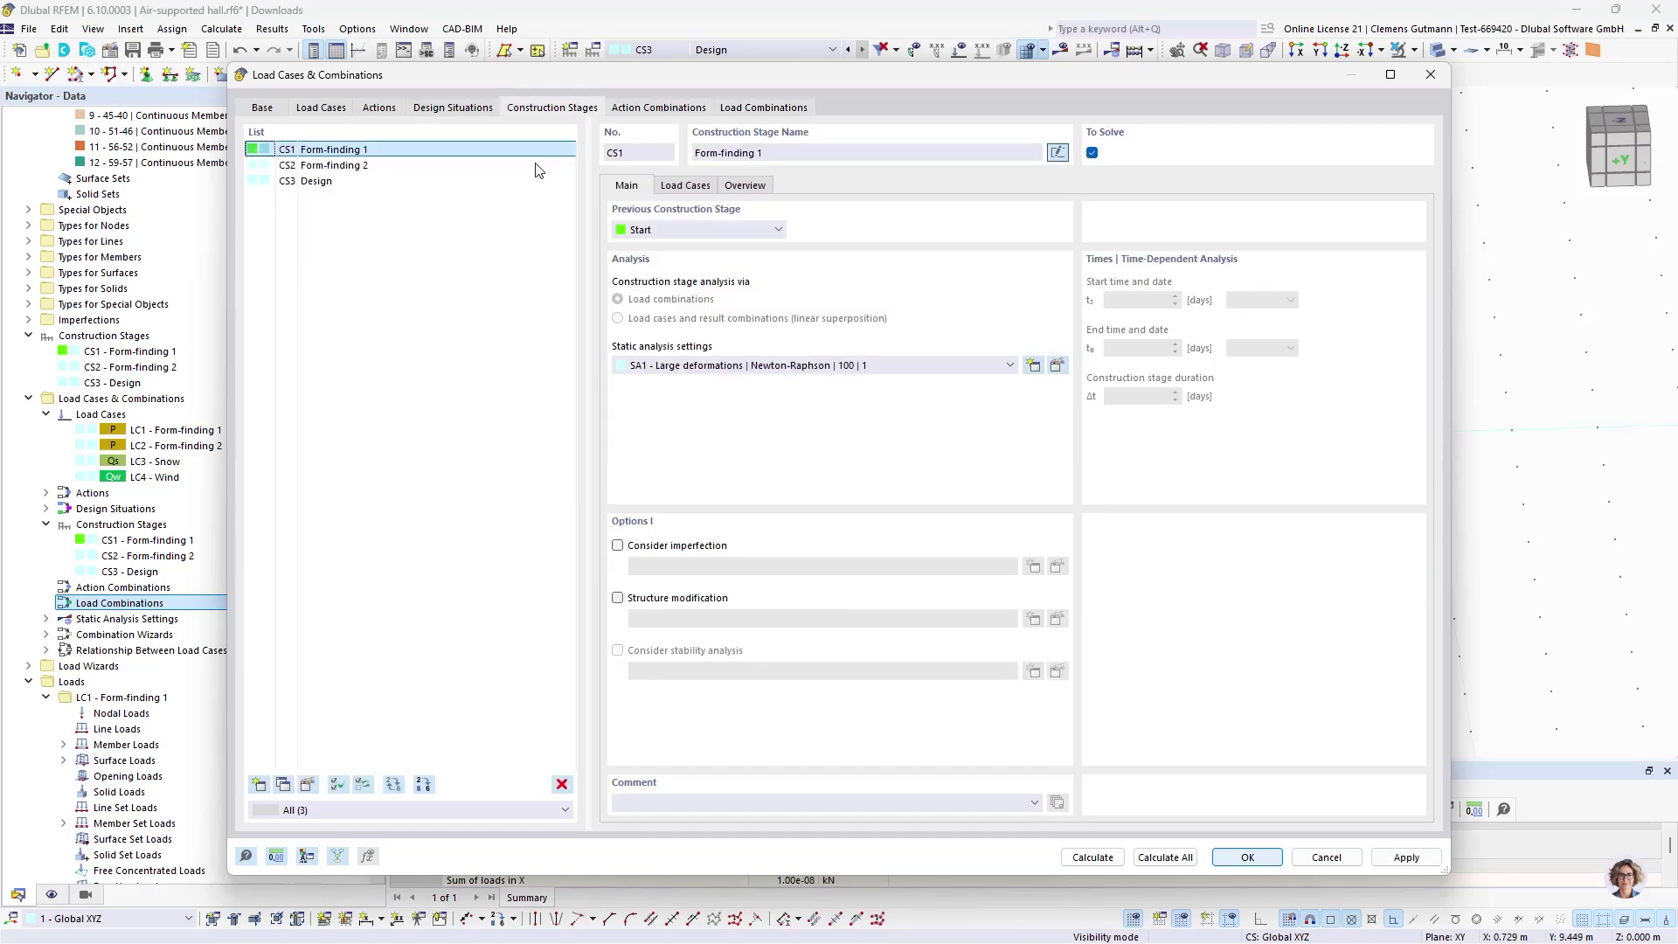
pyautogui.click(301, 180)
pyautogui.click(682, 185)
pyautogui.moveTo(664, 305); pyautogui.dragTo(665, 242)
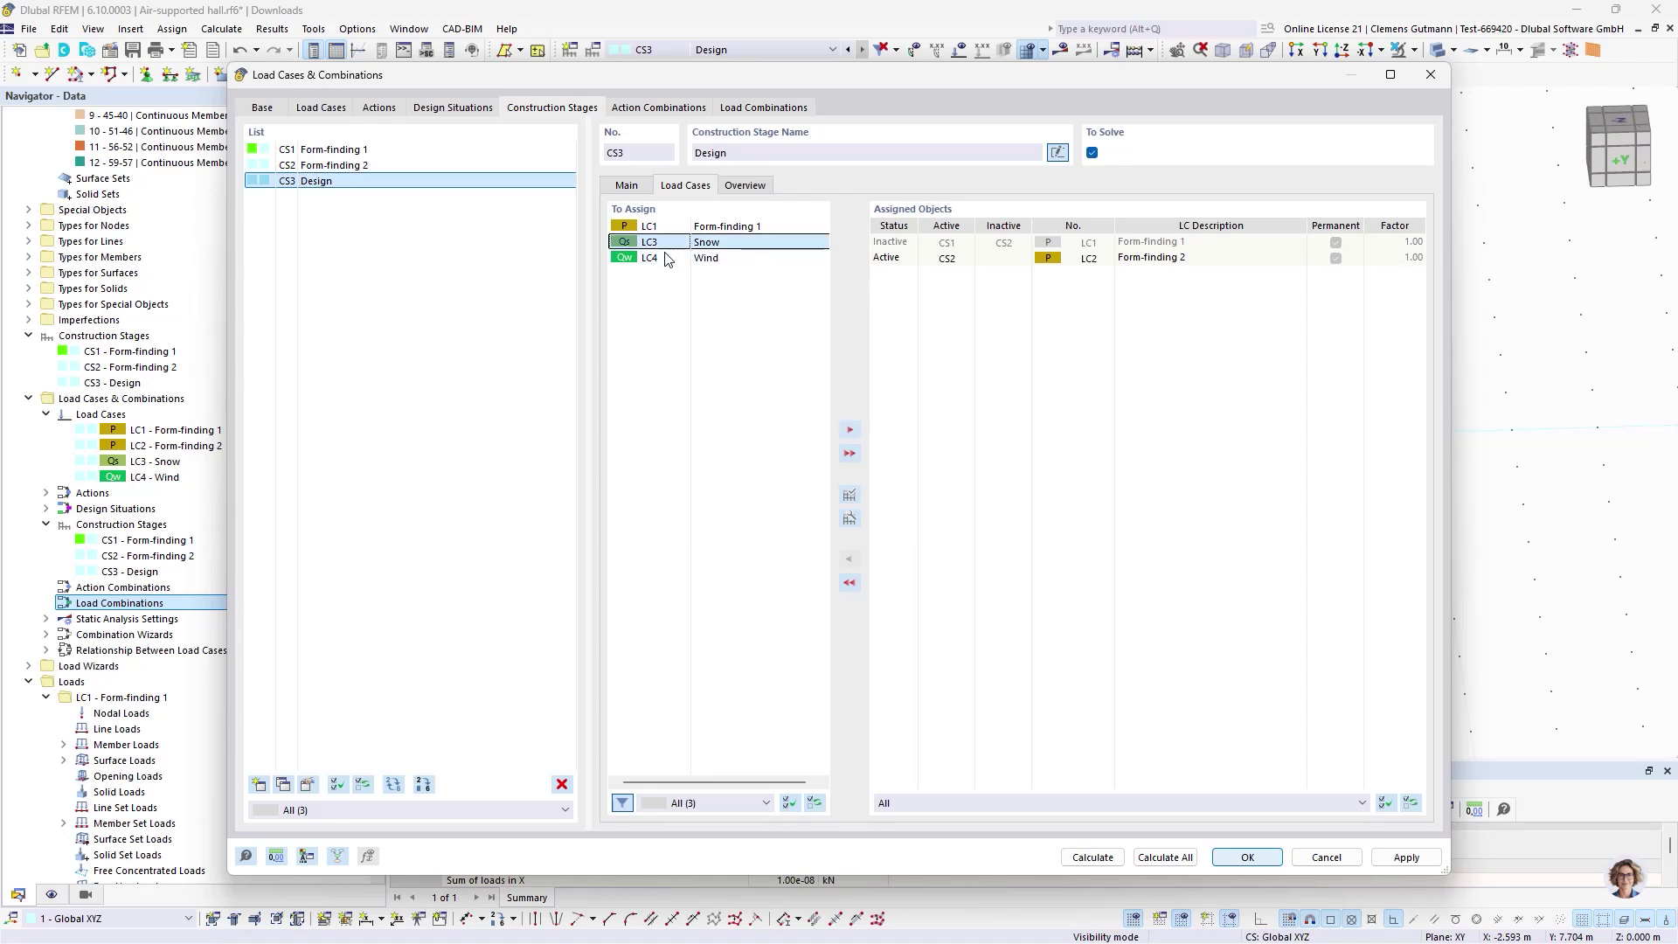
pyautogui.click(848, 432)
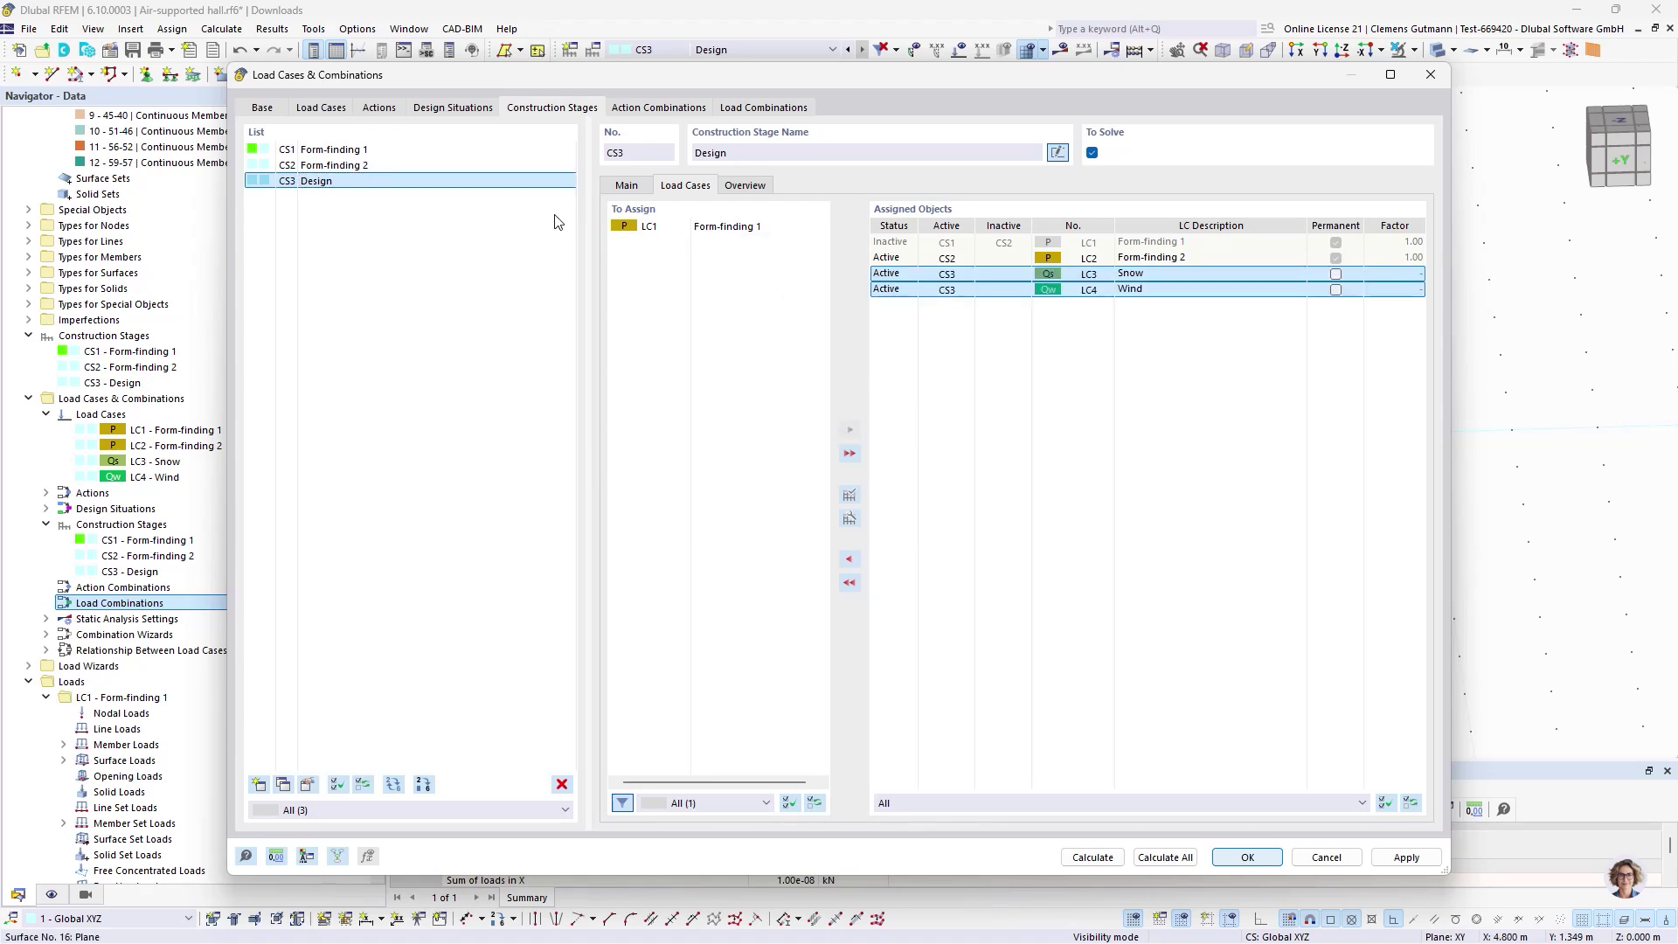
pyautogui.click(797, 108)
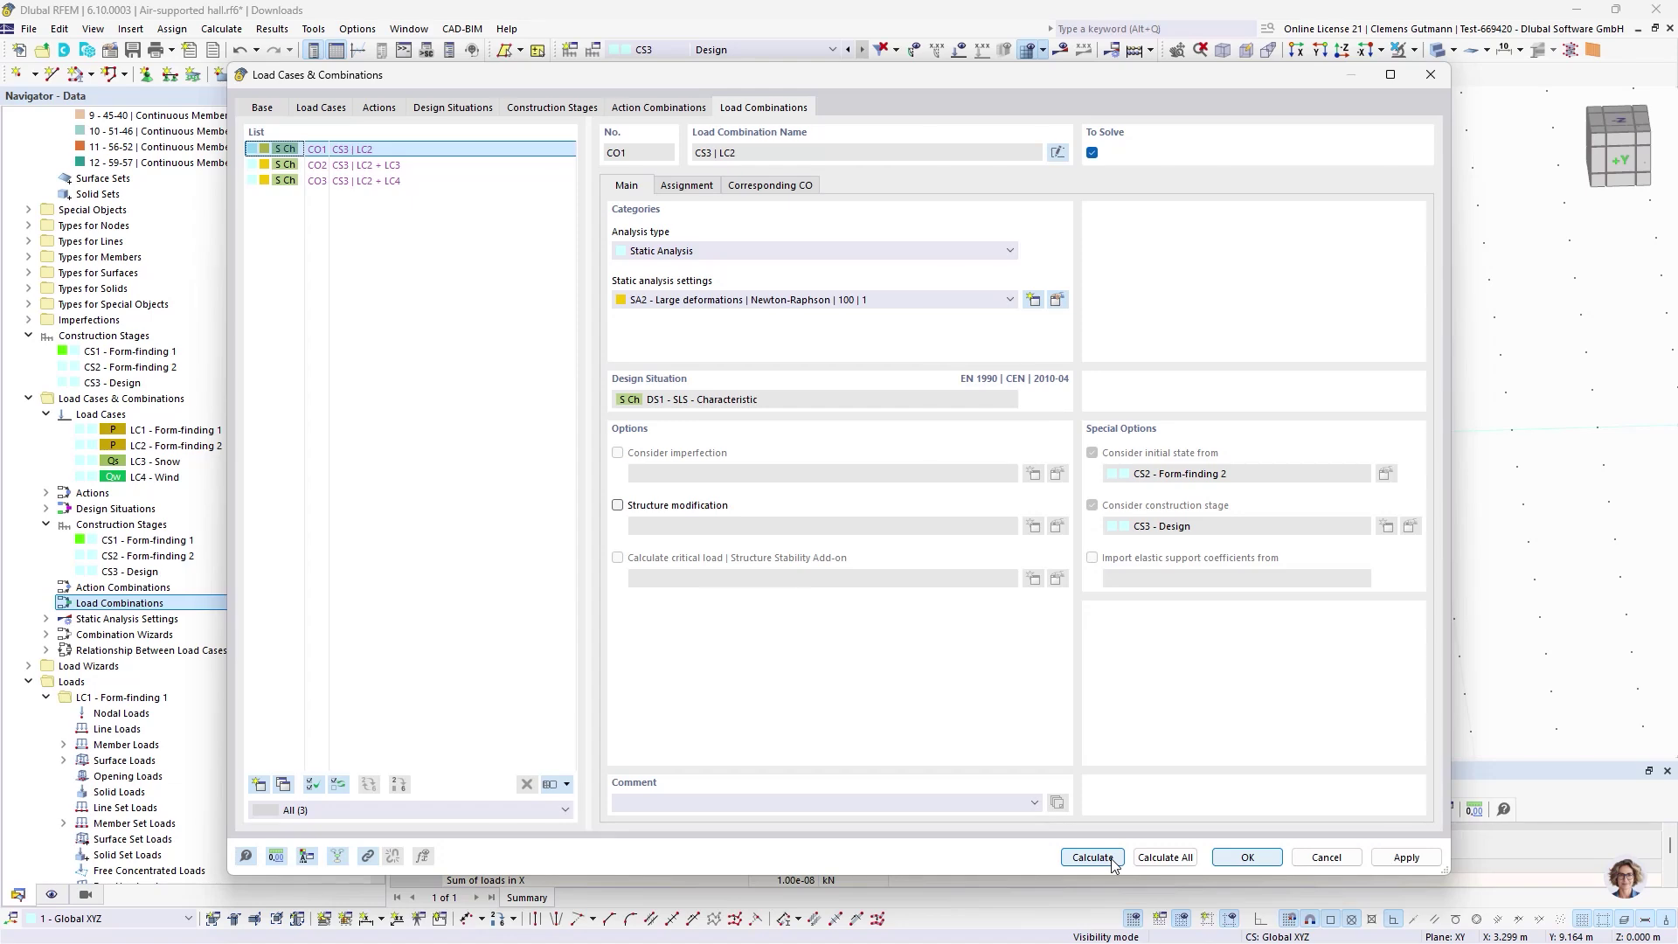
pyautogui.click(1164, 858)
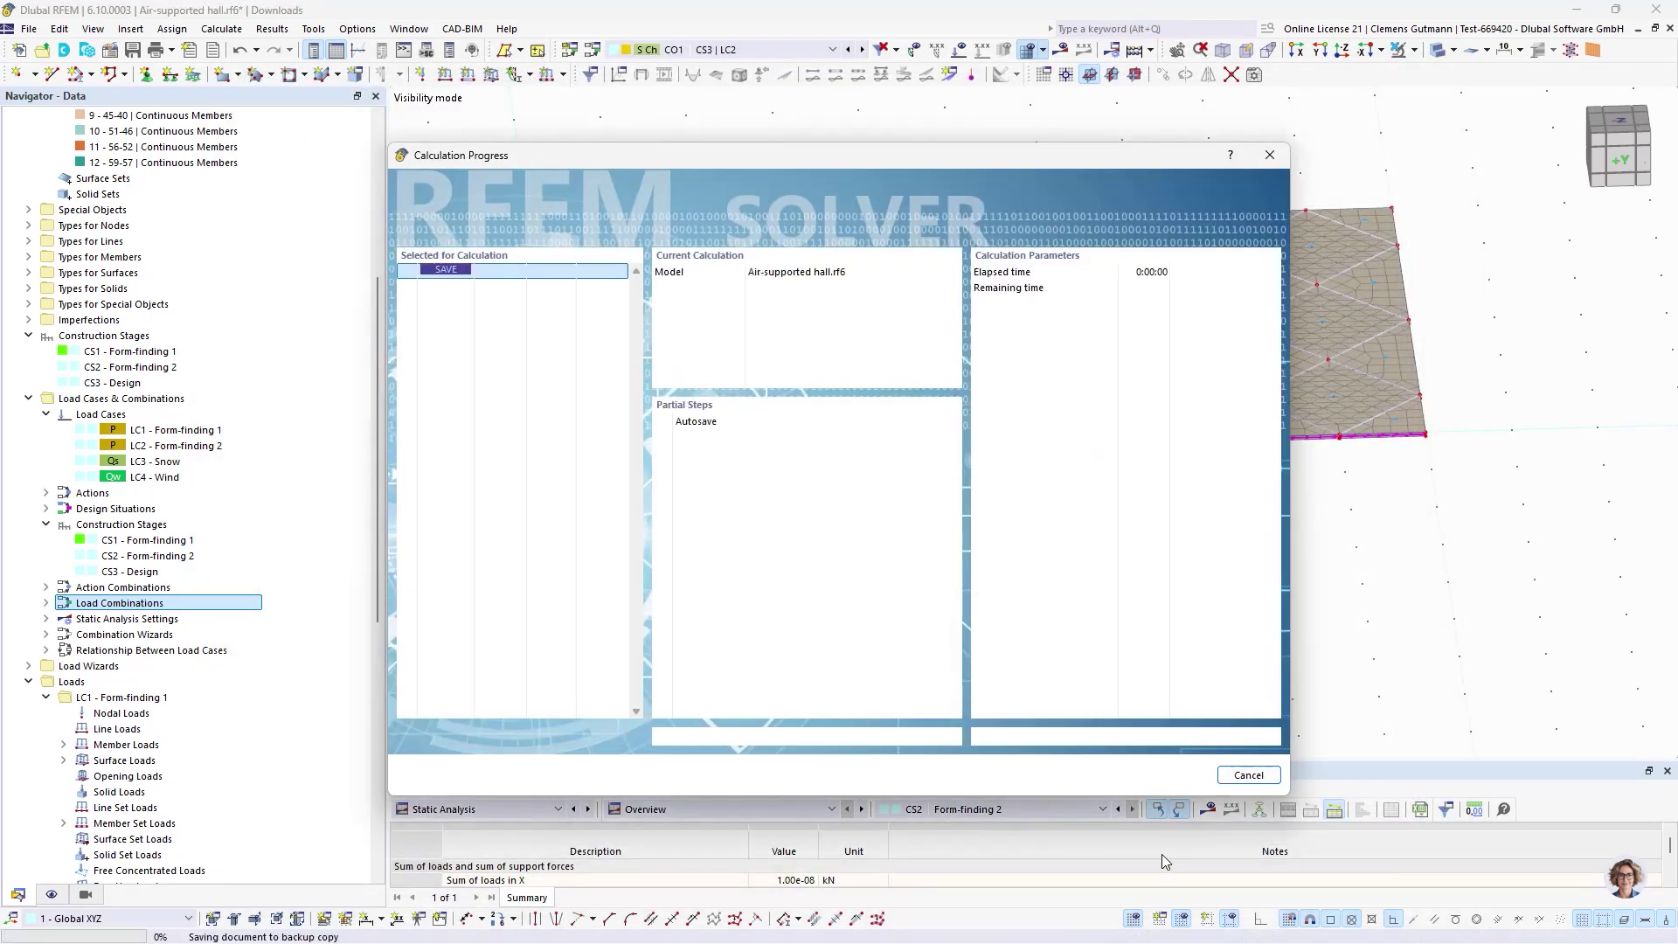
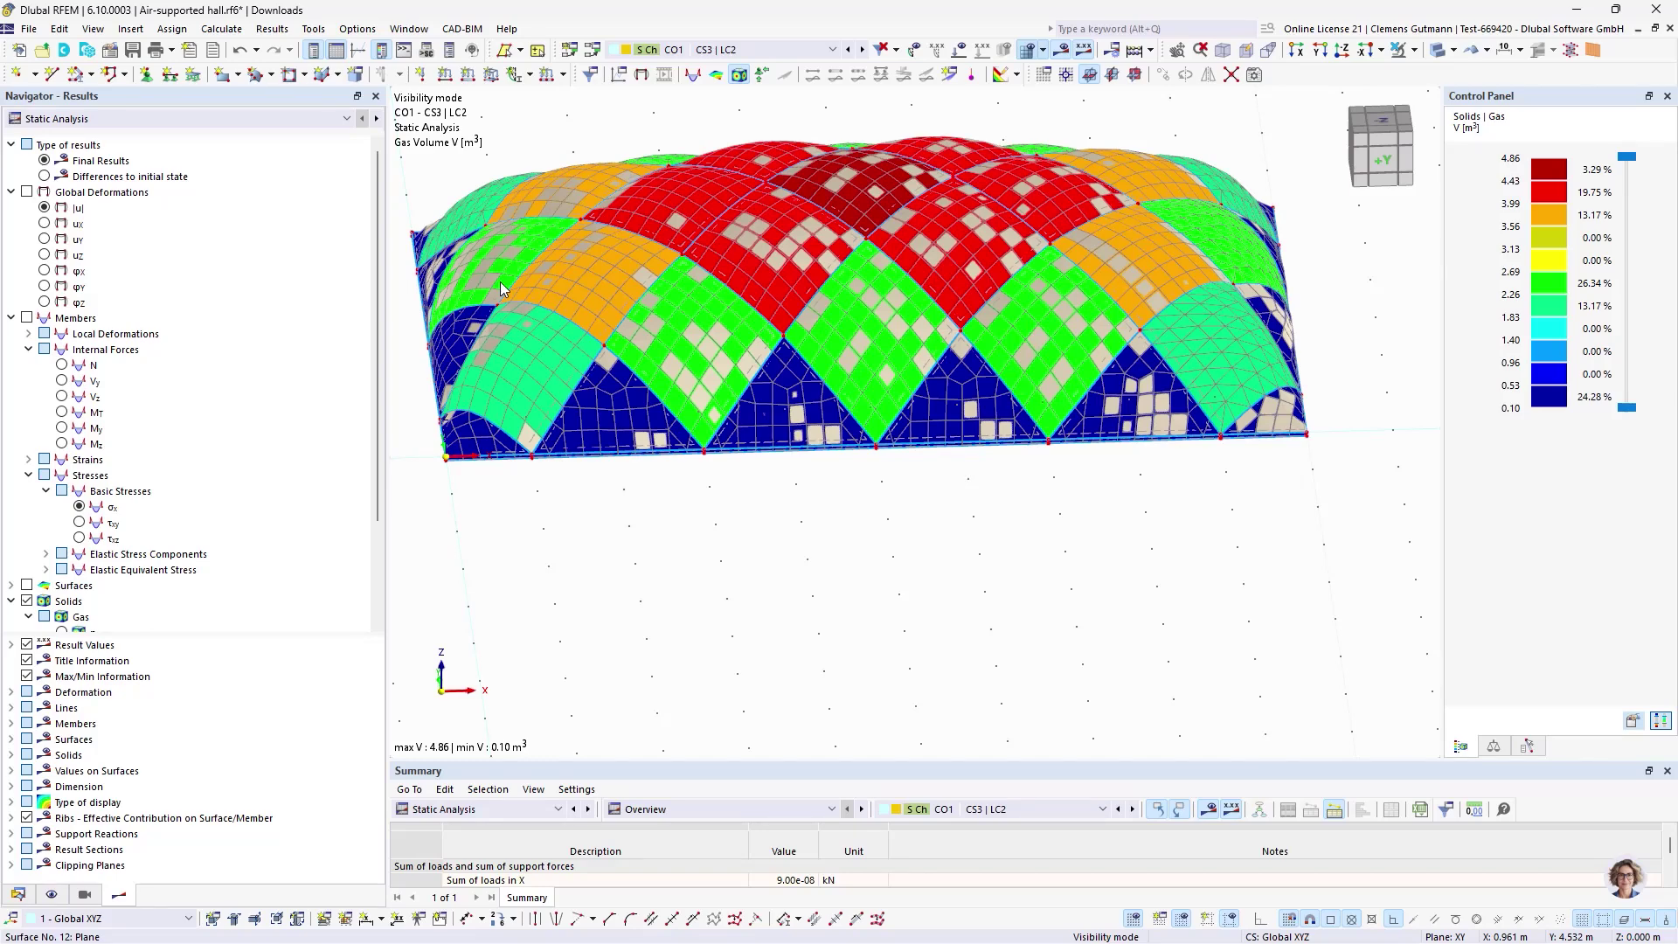
# - Display the solids' gas overpressure on the calculated hall shape for load combination CO1
pyautogui.keyDown('ctrl'); pyautogui.moveTo(664, 476); pyautogui.dragTo(830, 568, button='middle'); pyautogui.keyUp('ctrl')
pyautogui.scroll(-2, 876, 454)
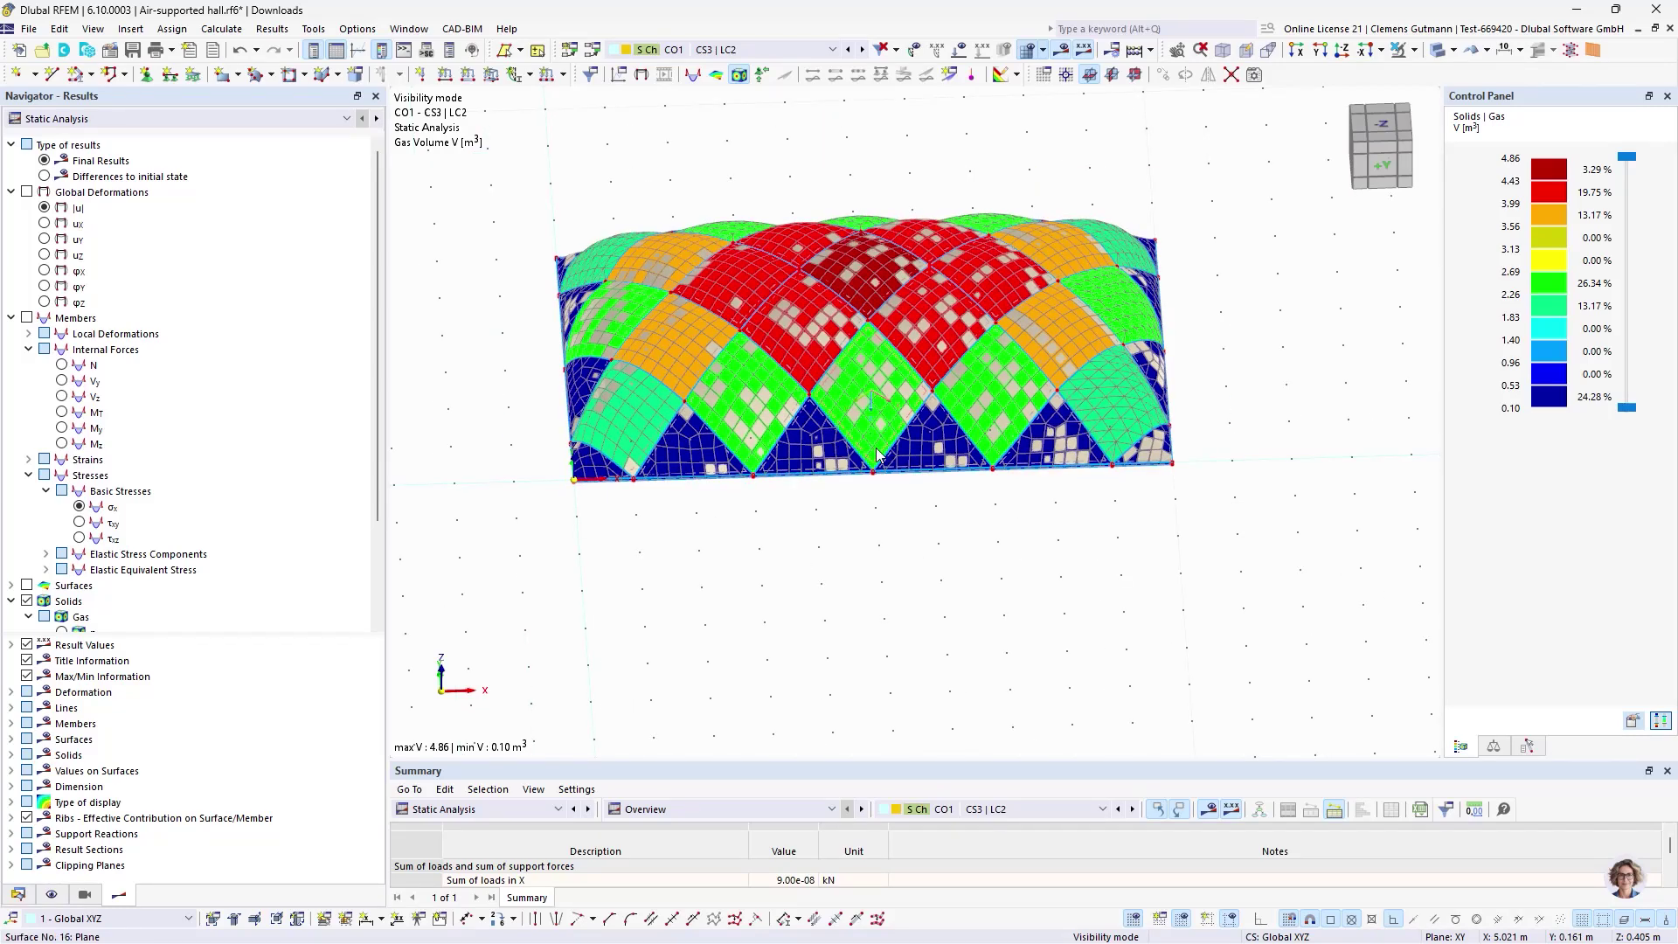
pyautogui.scroll(-3, 229, 415)
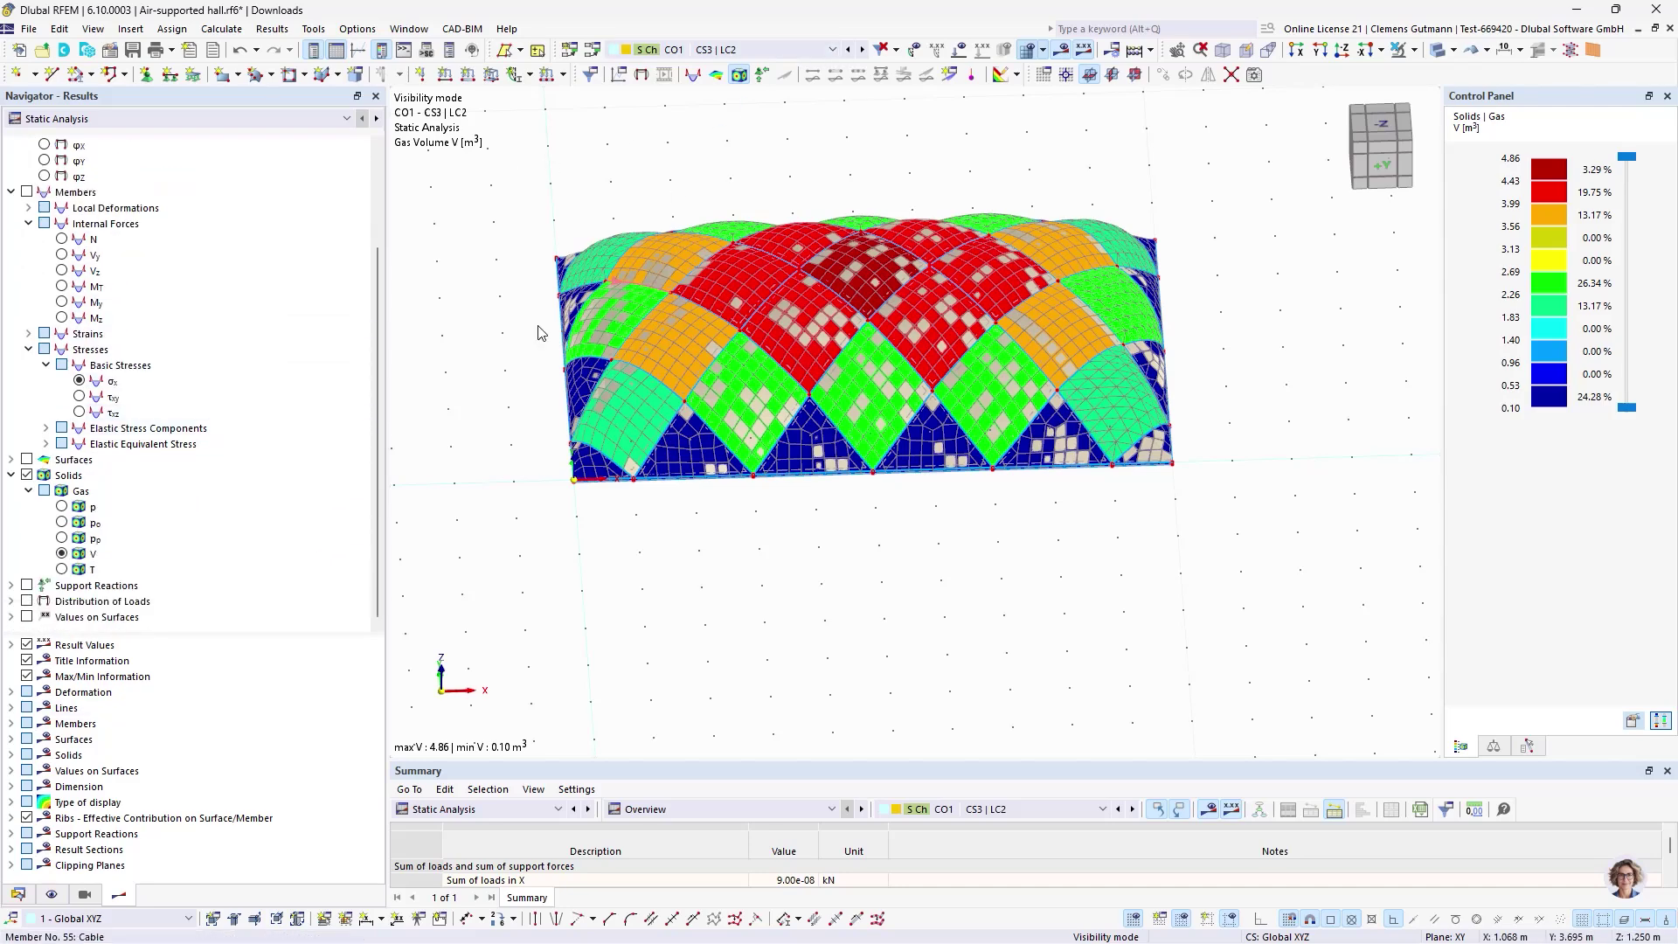
pyautogui.click(62, 522)
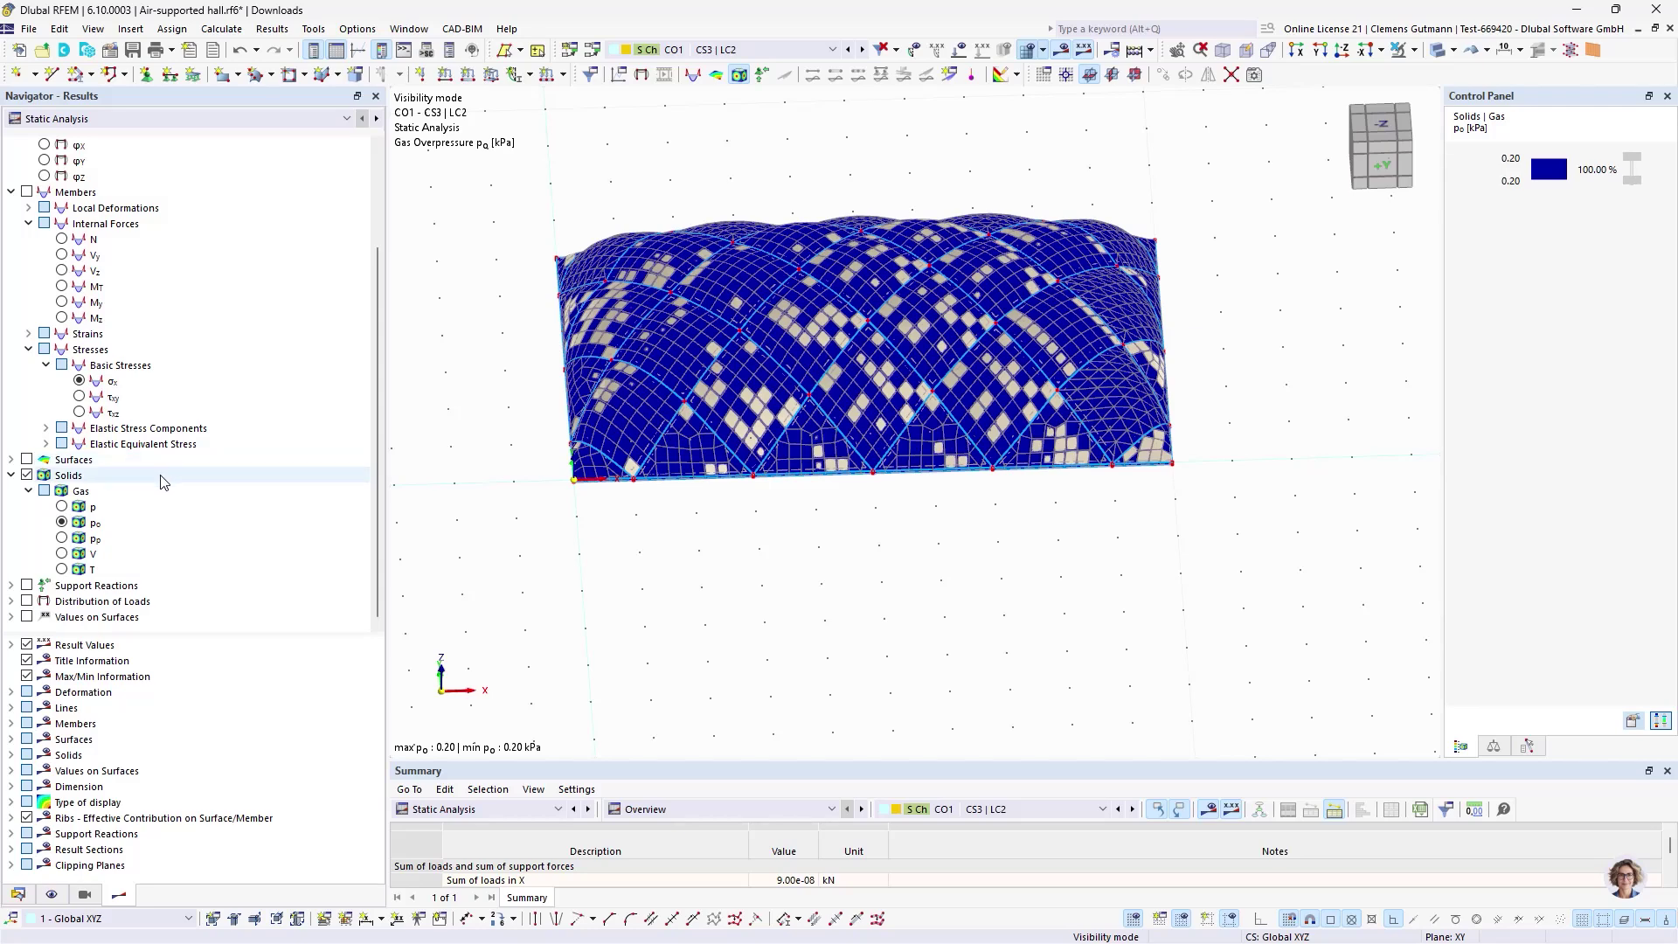
# - Exclude the total shear stress and the von Mises equivalent stress from the Default member configuration of the stress-strain analysis
pyautogui.click(18, 894)
pyautogui.scroll(-7, 166, 656)
pyautogui.click(28, 351)
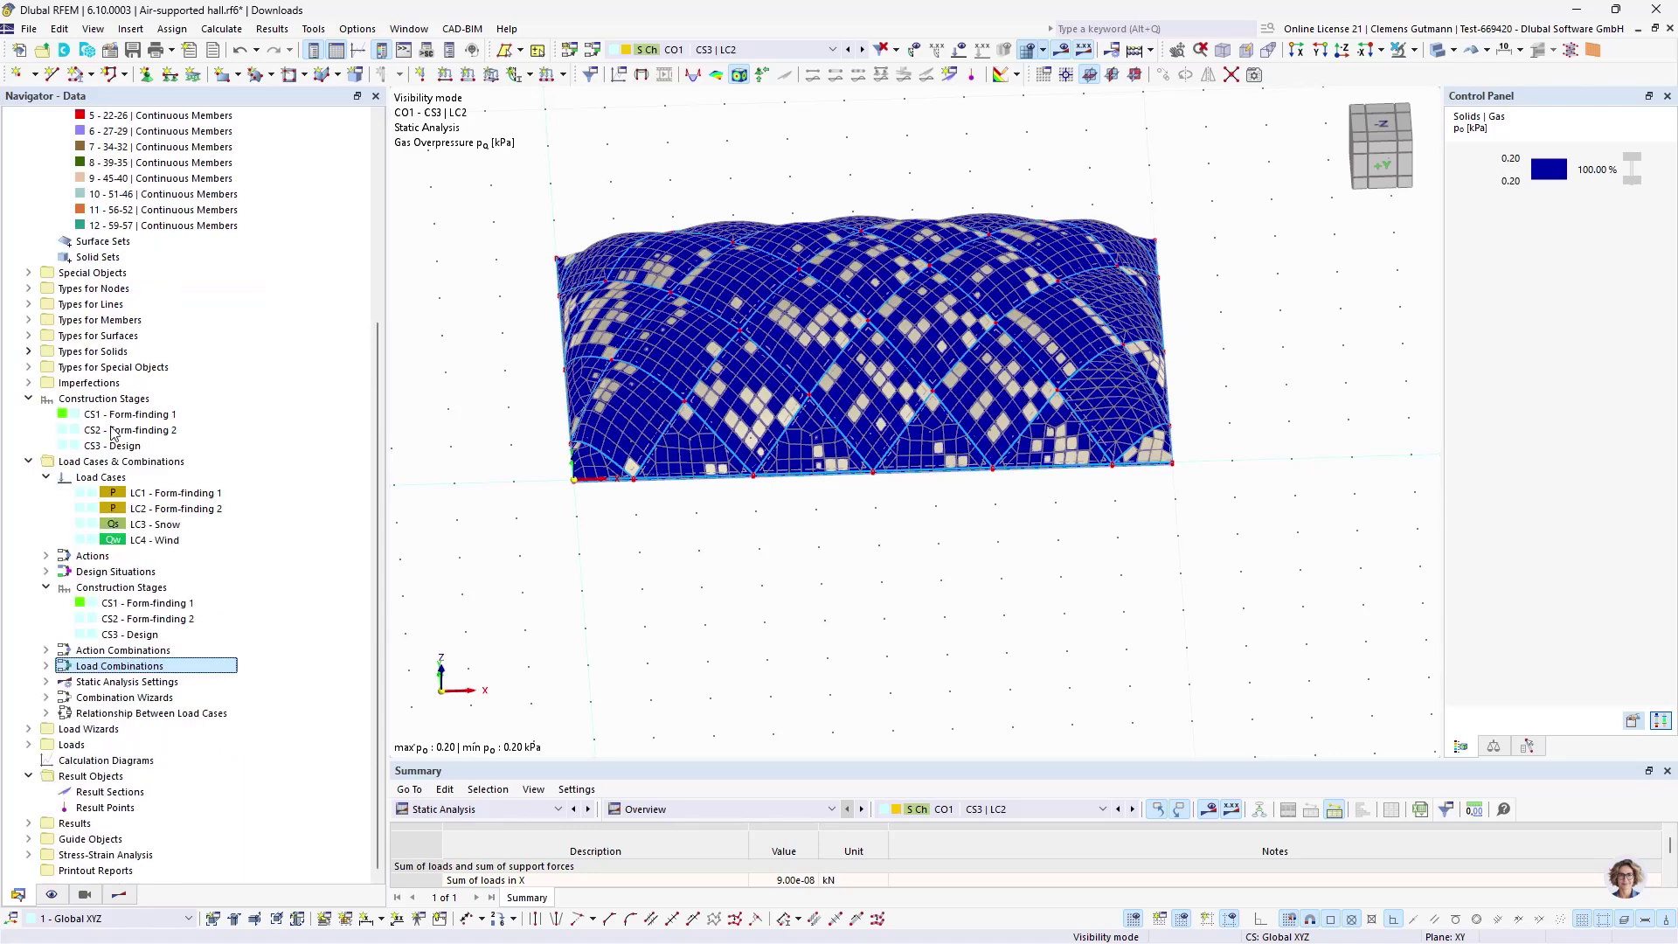
pyautogui.click(29, 462)
pyautogui.click(28, 657)
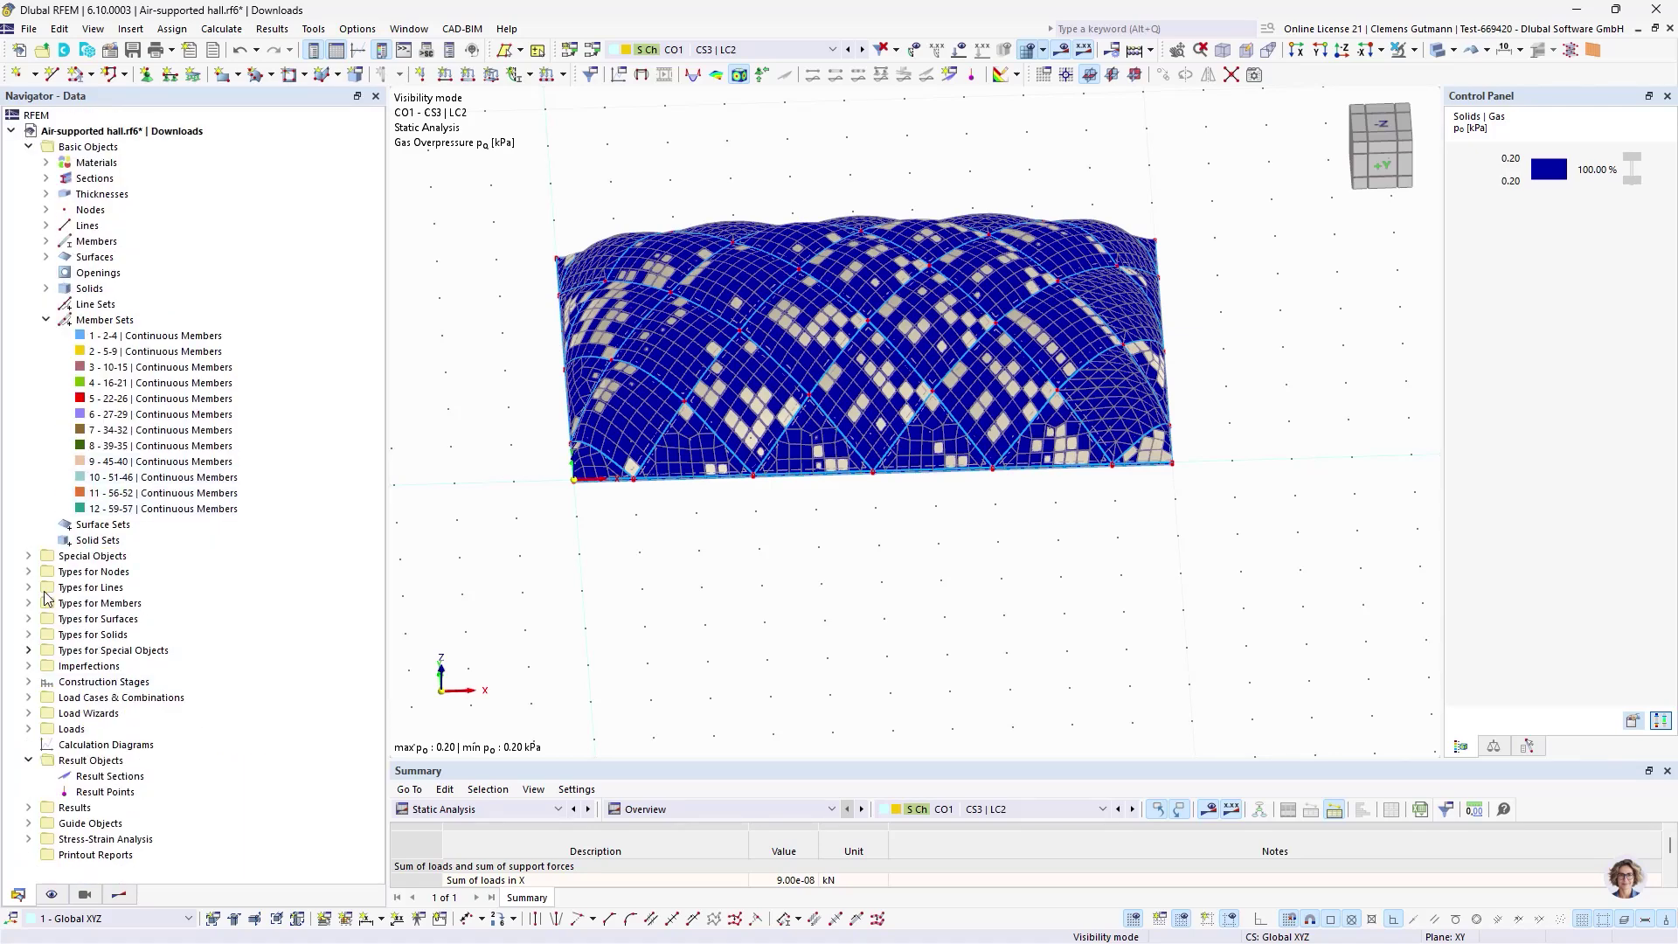
pyautogui.click(29, 147)
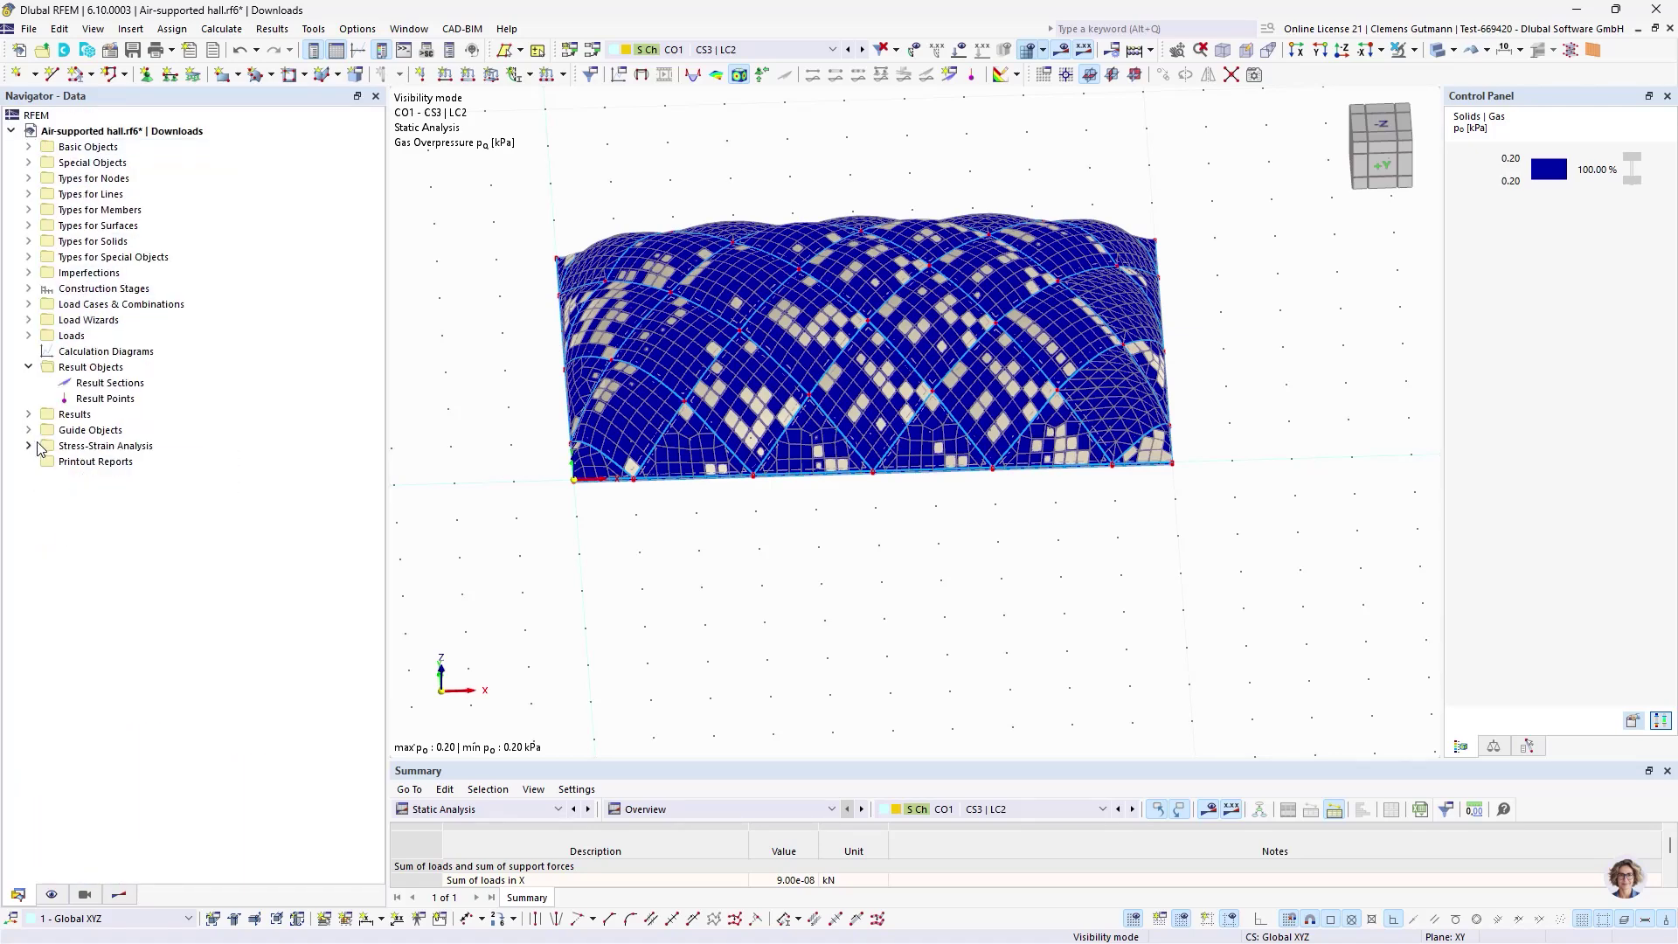
pyautogui.click(30, 446)
pyautogui.click(46, 572)
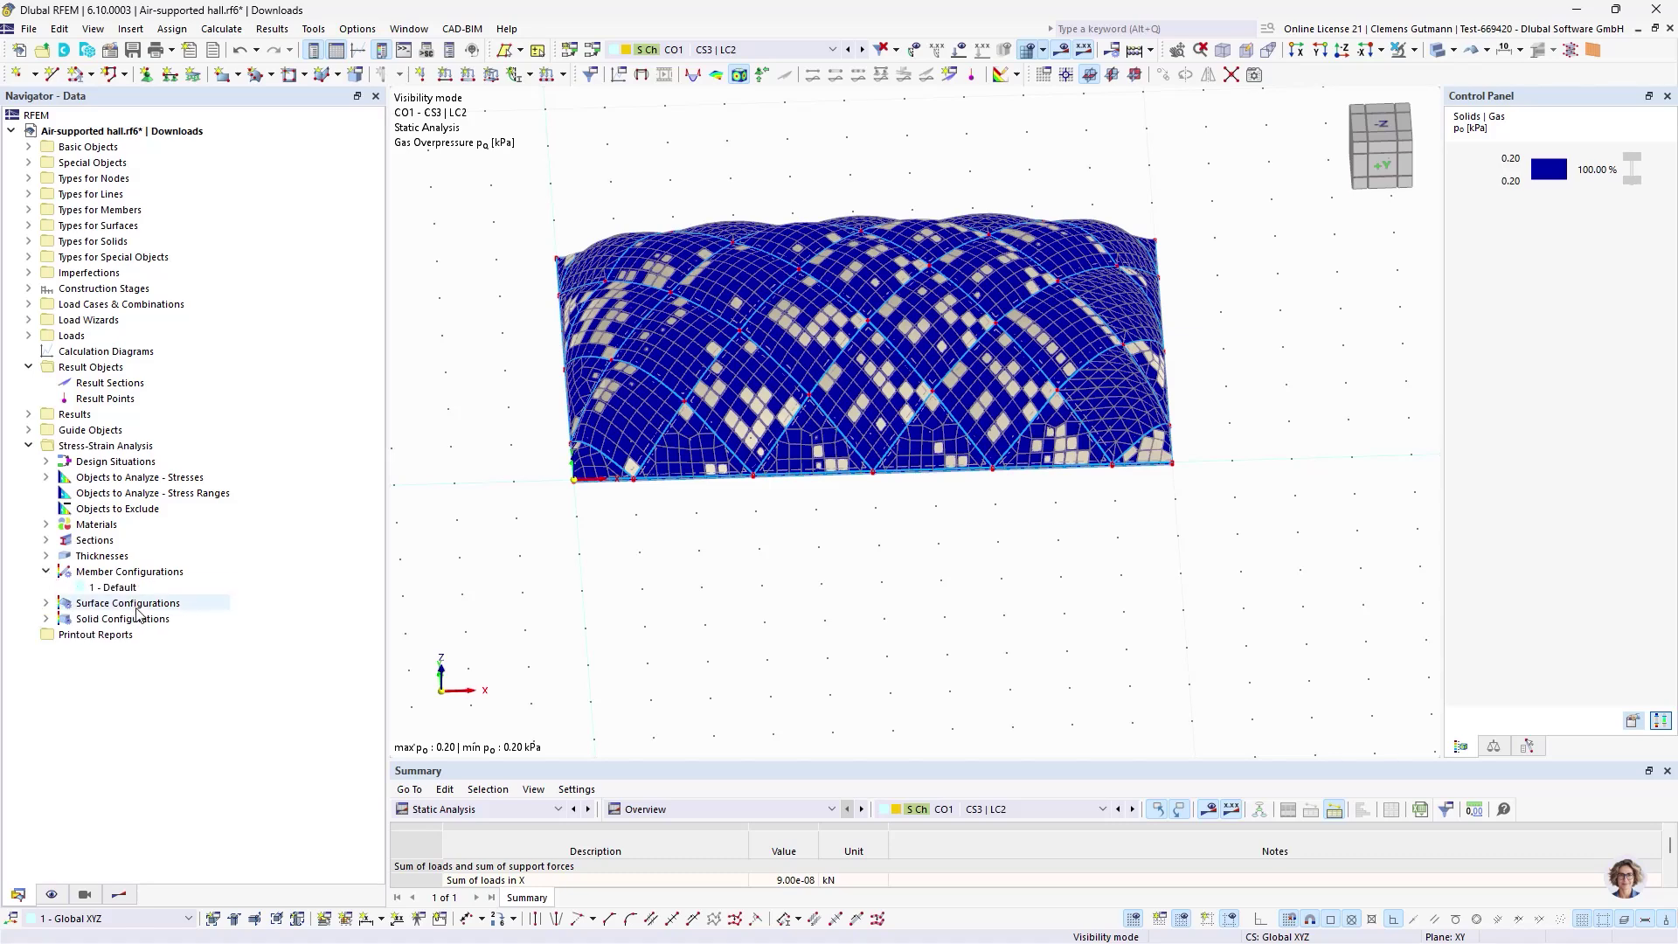
pyautogui.doubleClick(112, 587)
pyautogui.scroll(-6, 644, 511)
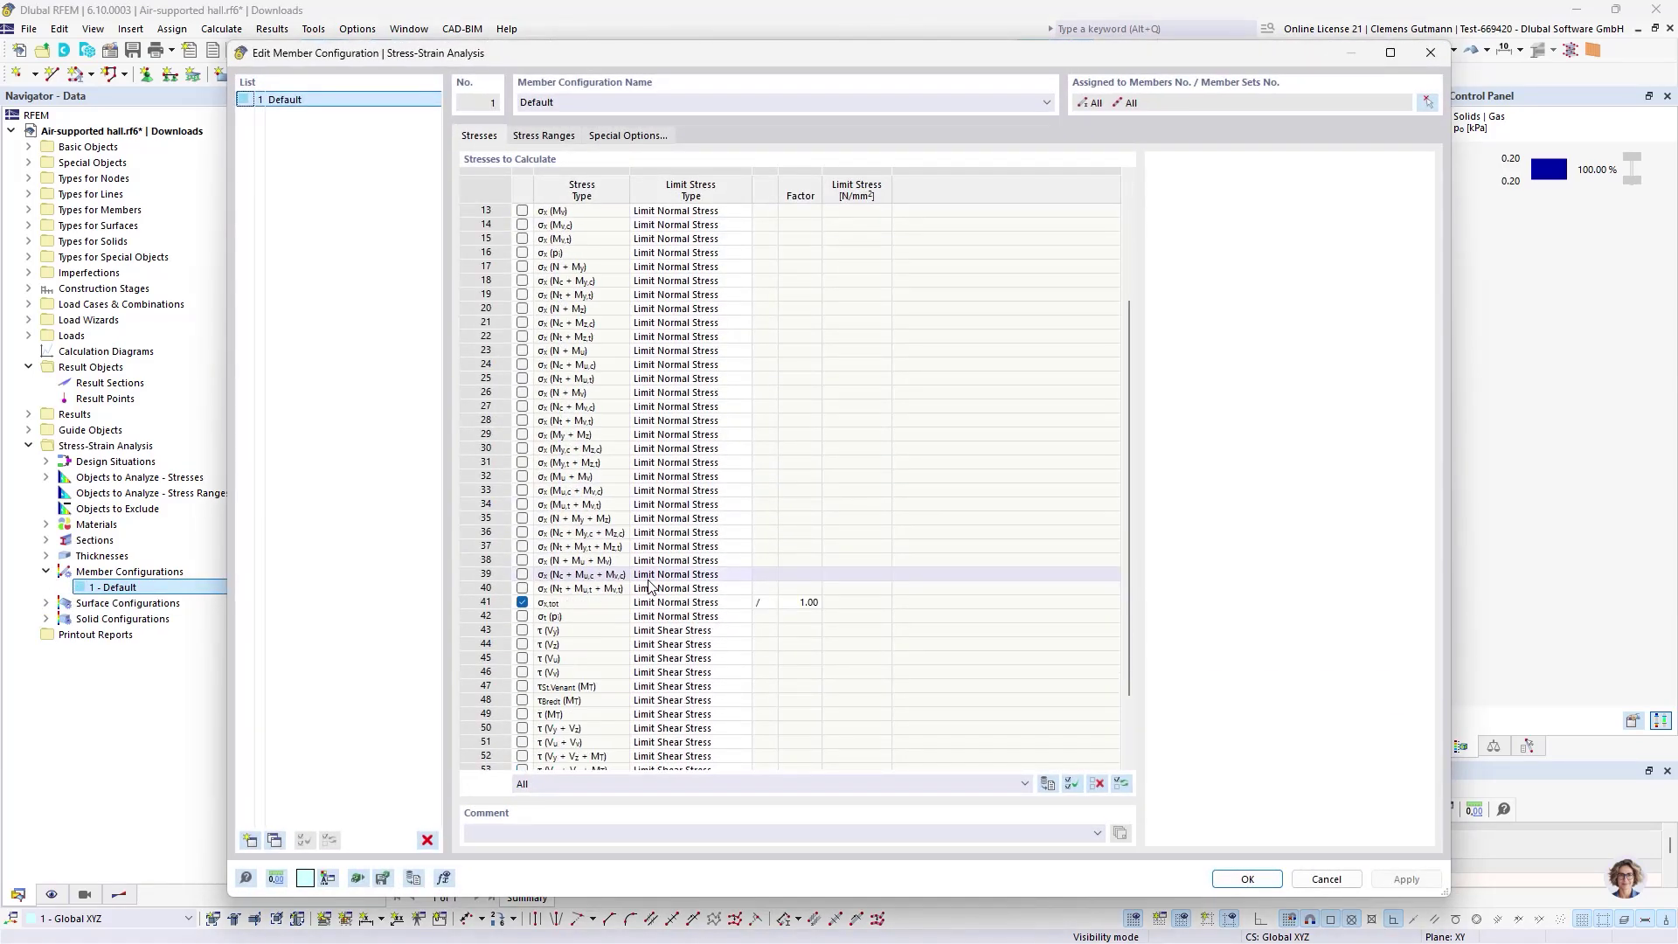
pyautogui.click(523, 721)
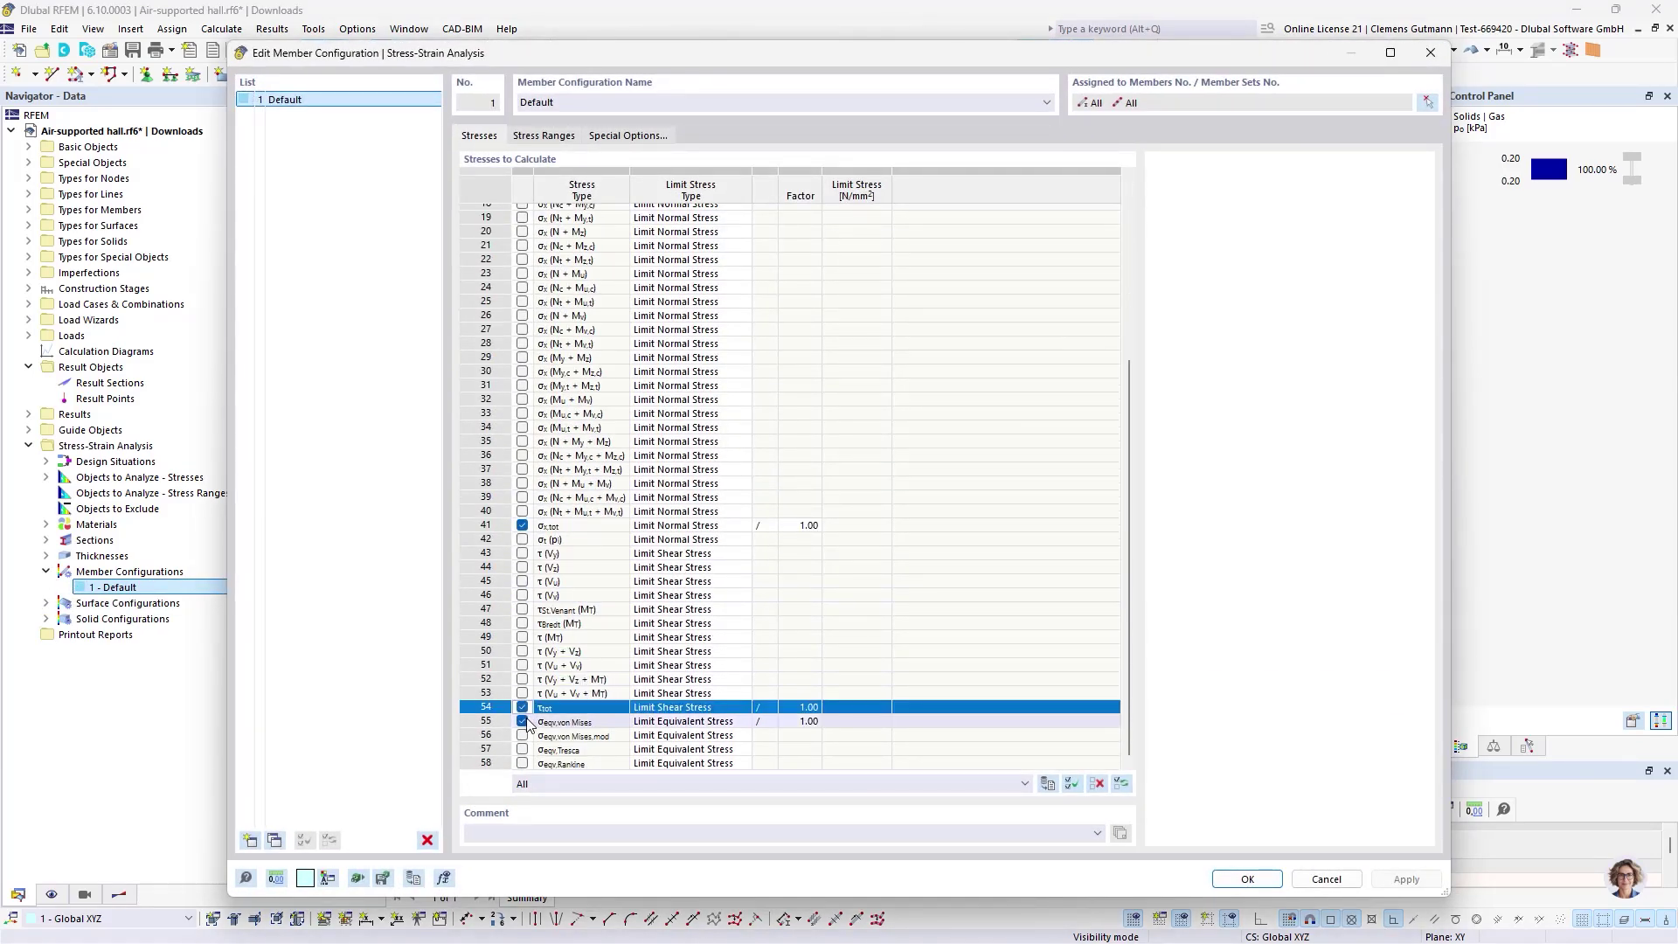
pyautogui.click(522, 706)
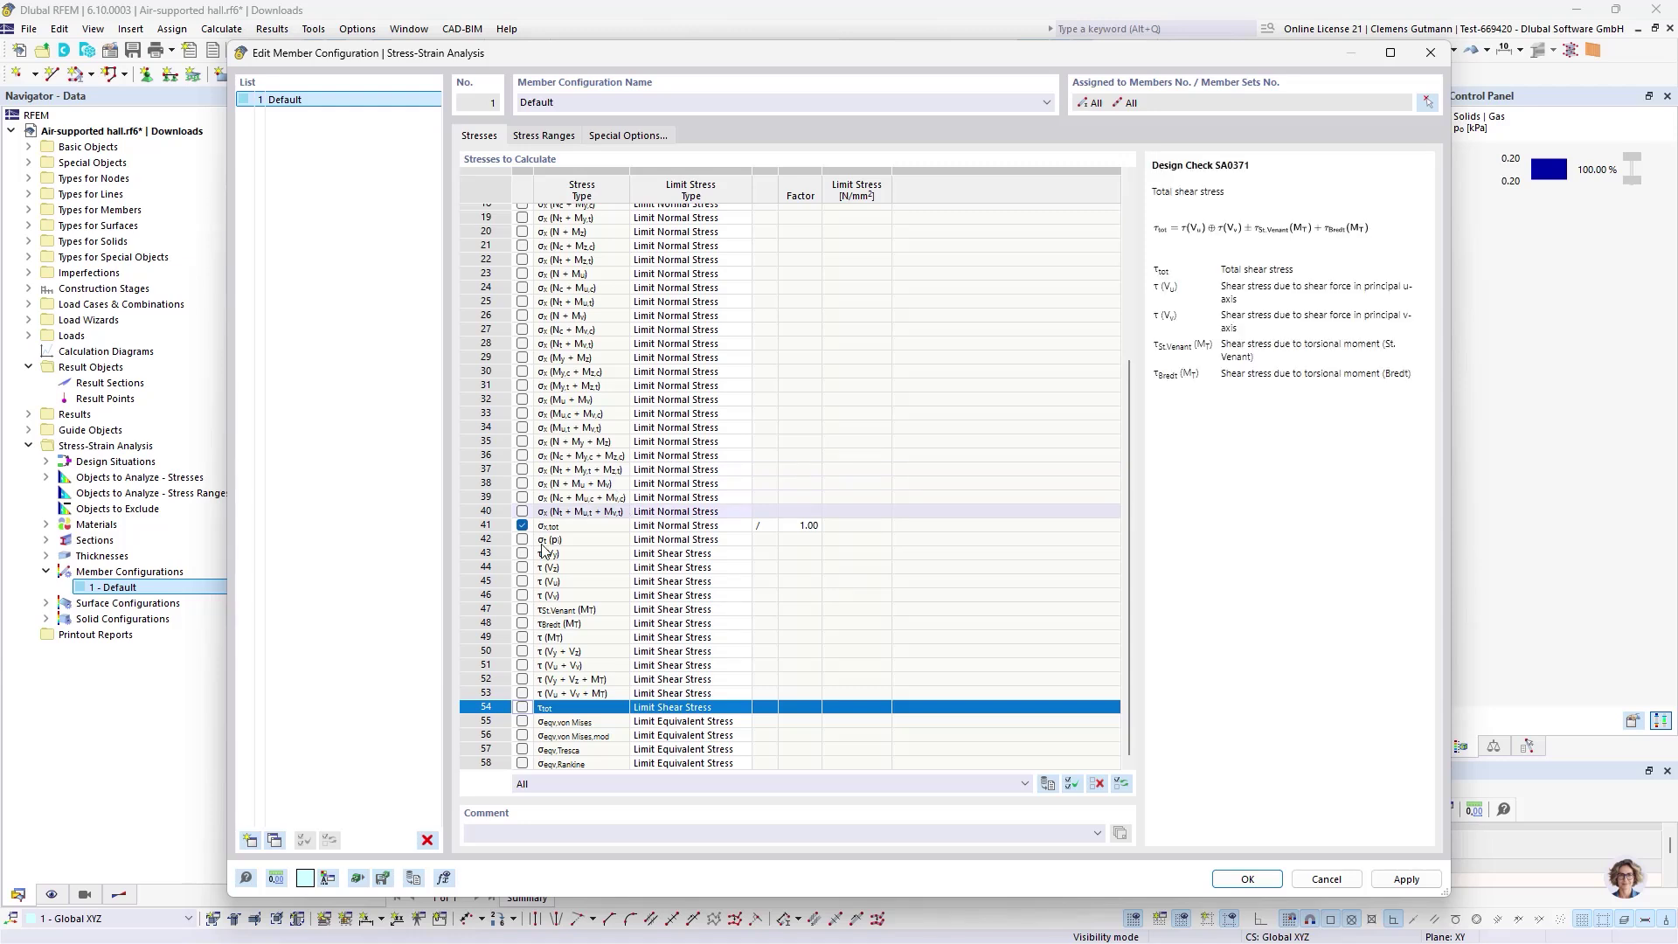
# - Give the total normal stress σx,tot a user-defined limit stress of 1000 N/mm² and confirm the member configuration
pyautogui.click(733, 524)
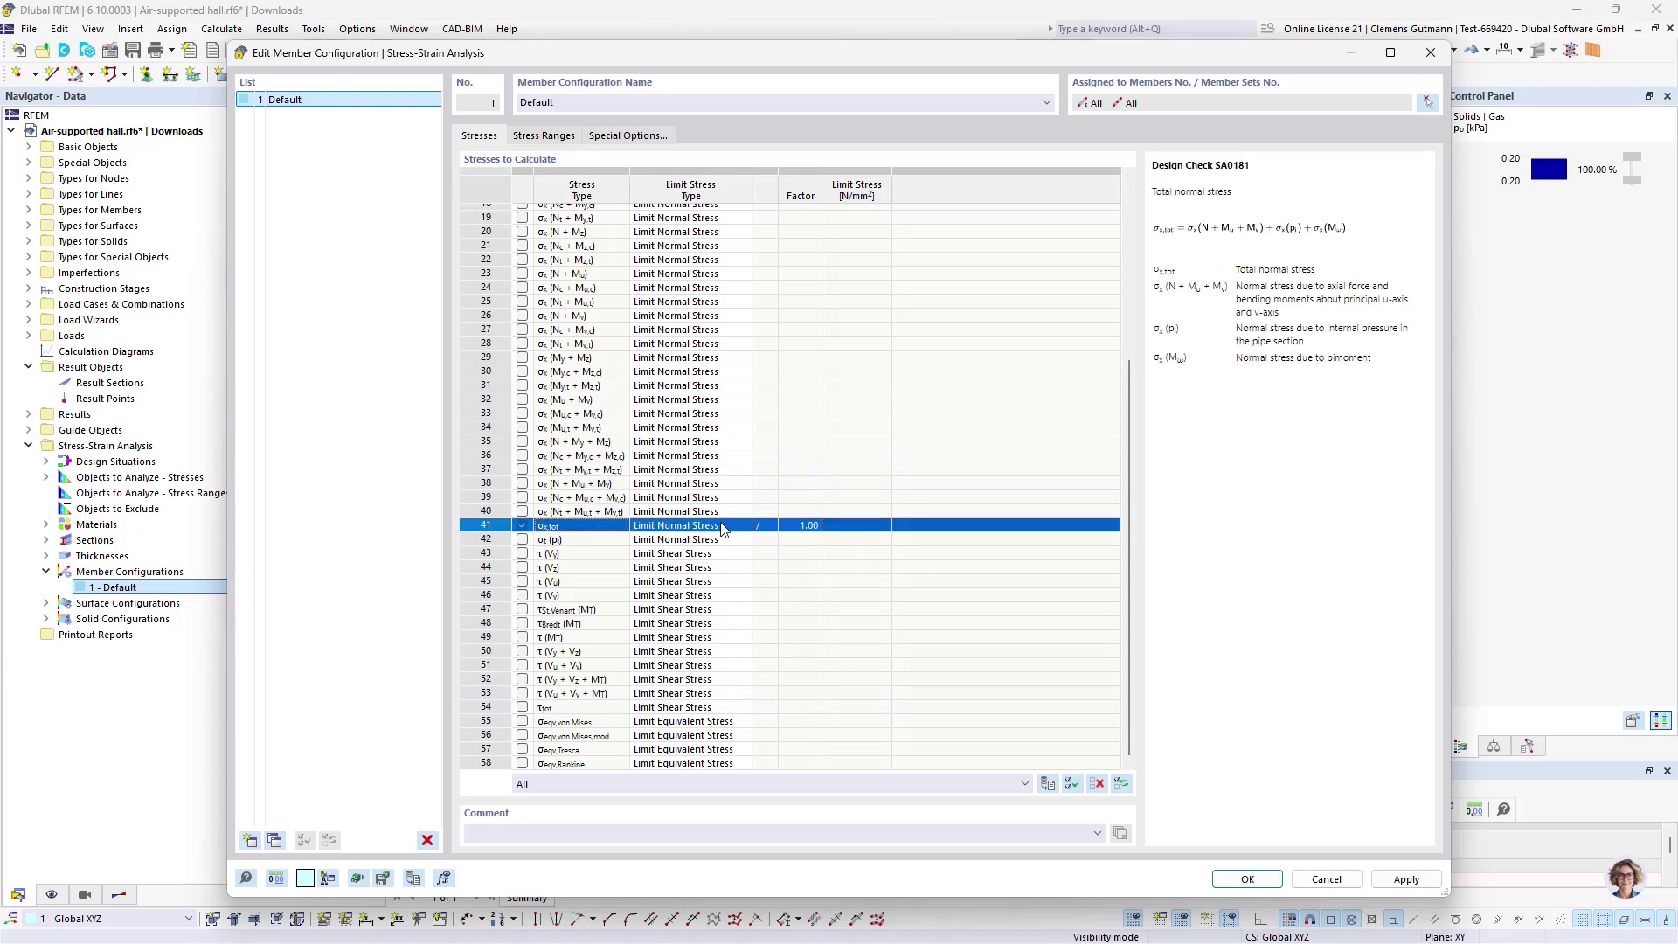
pyautogui.click(722, 524)
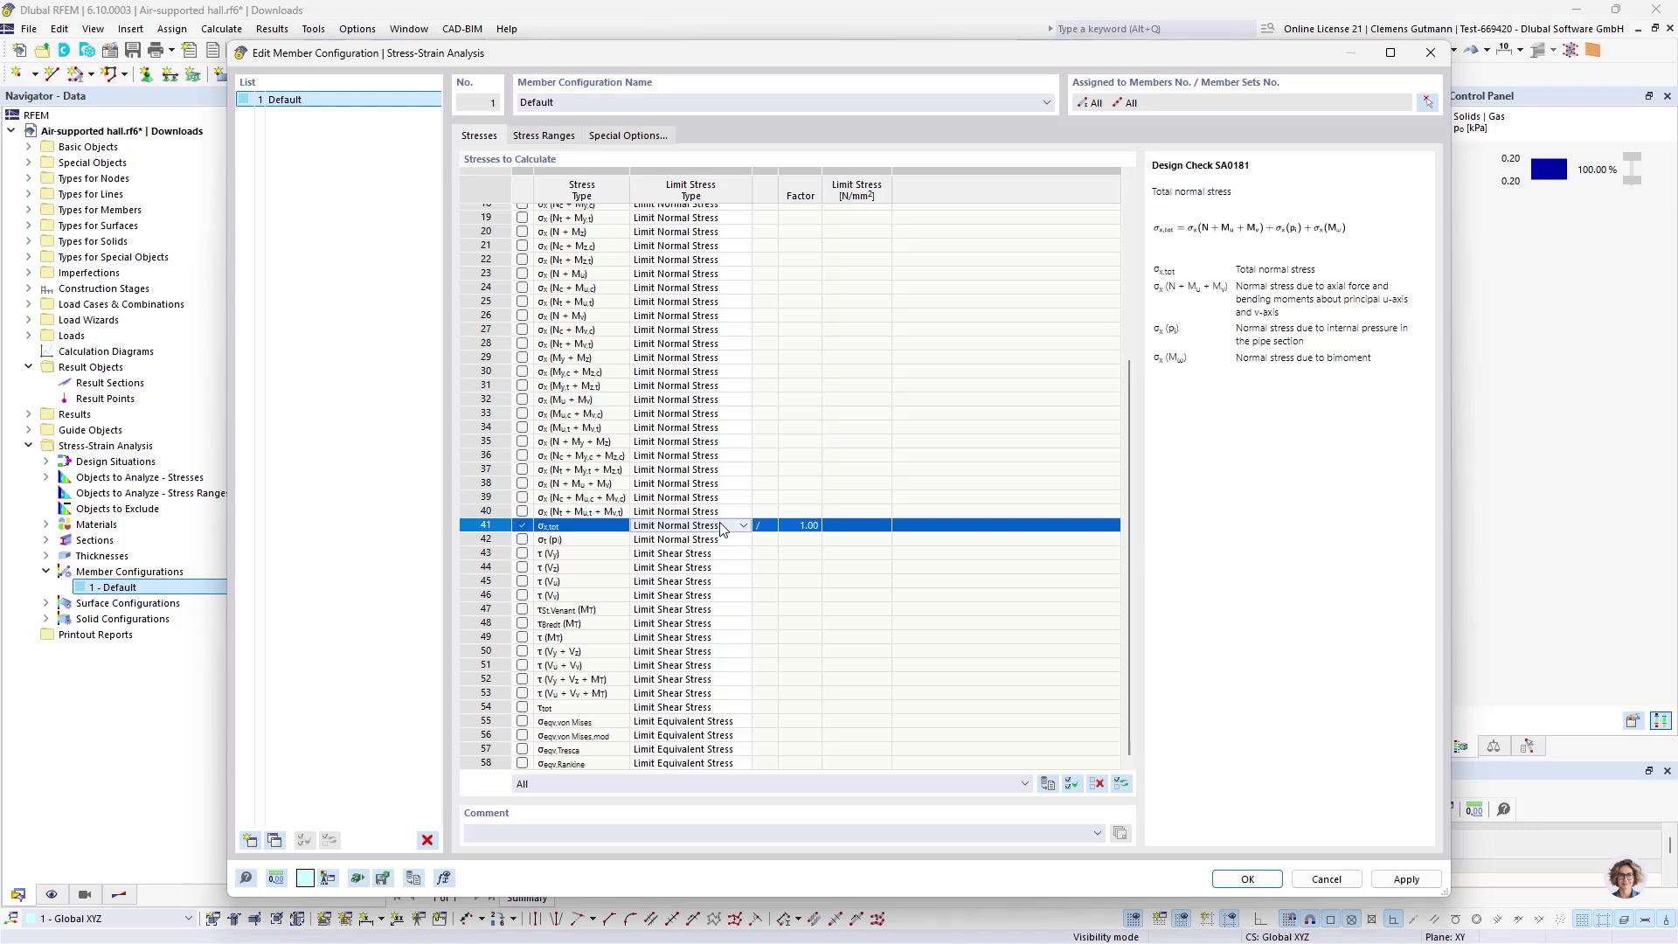
pyautogui.click(722, 526)
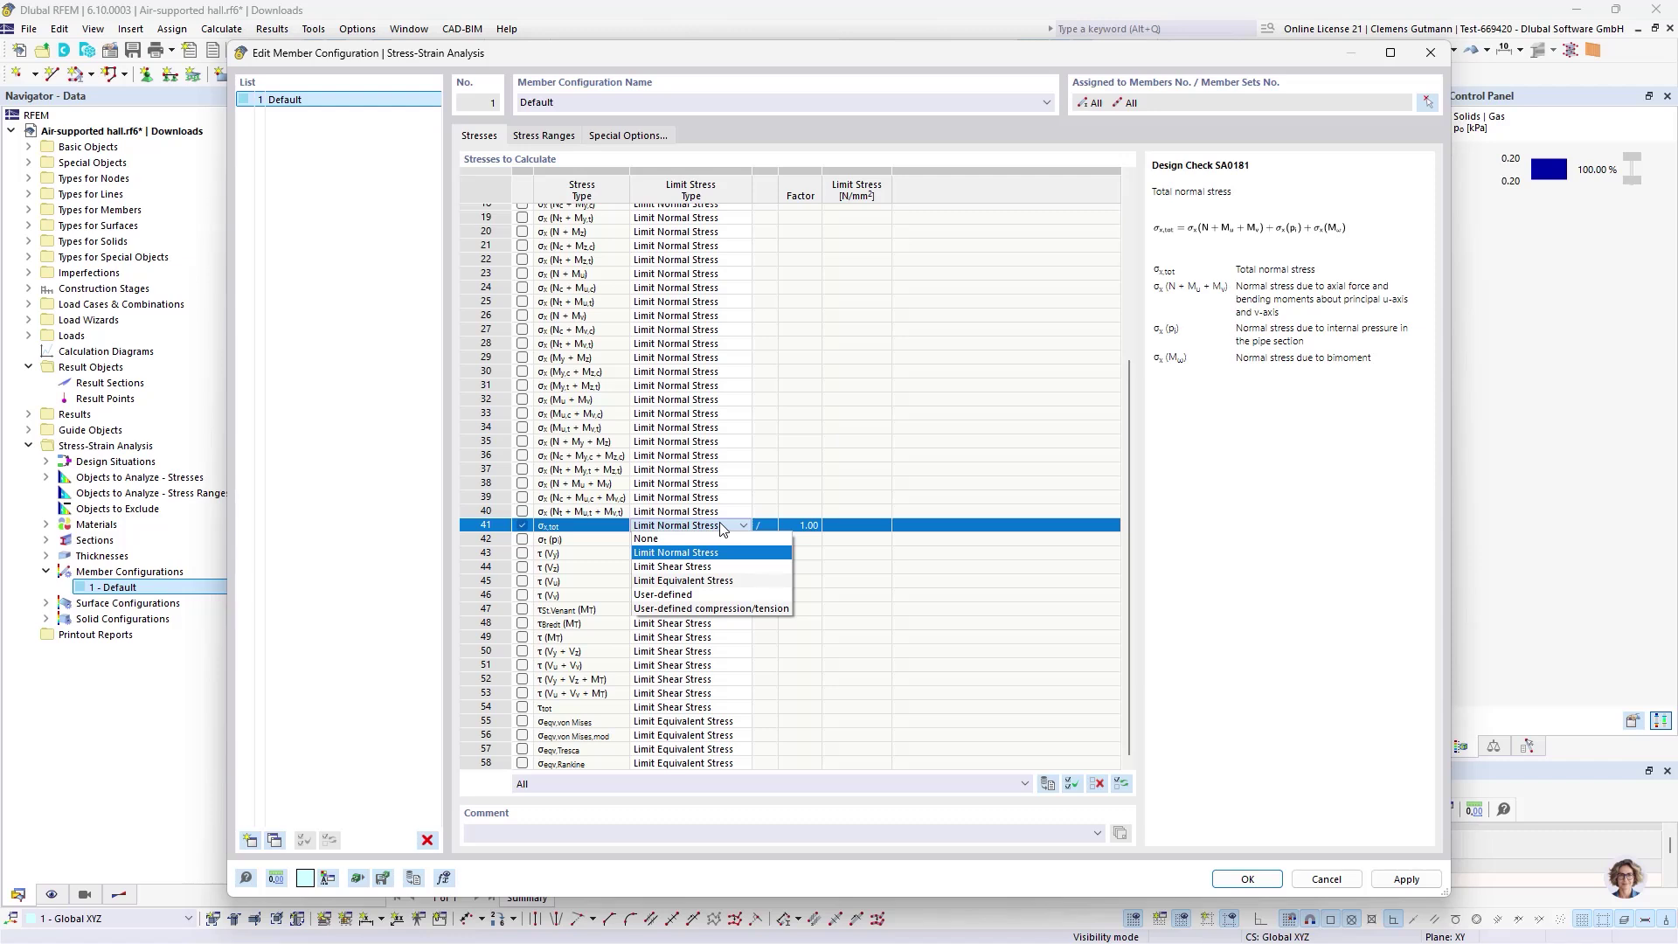
pyautogui.click(711, 595)
pyautogui.click(869, 525)
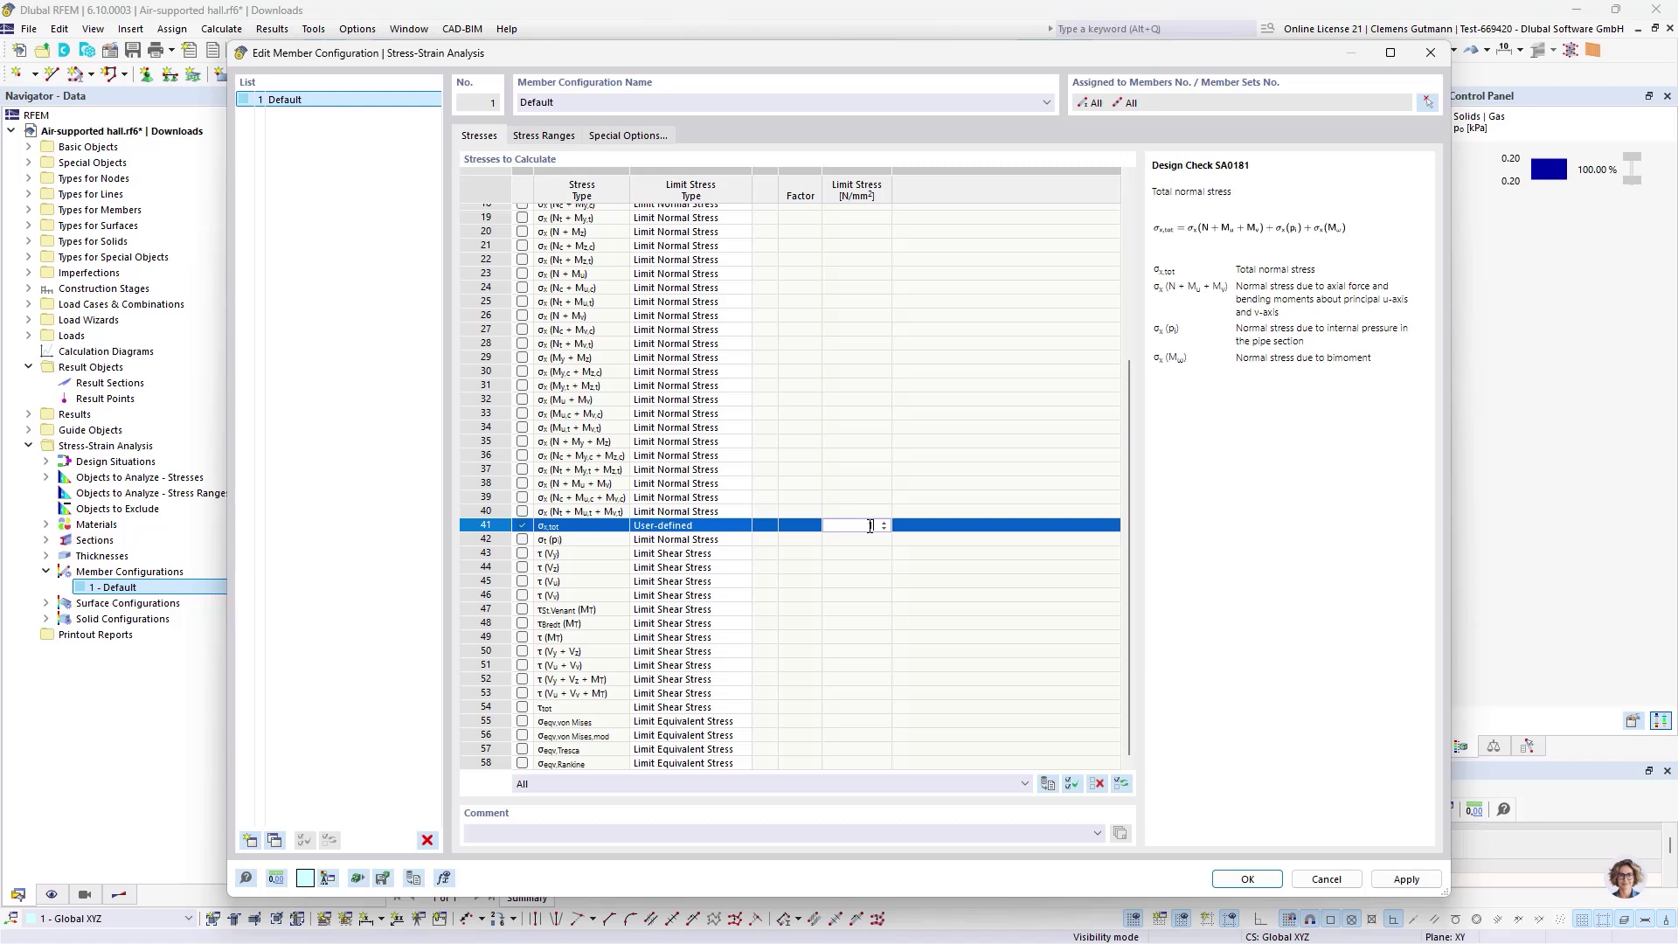
pyautogui.write('1000')
pyautogui.press('Return')
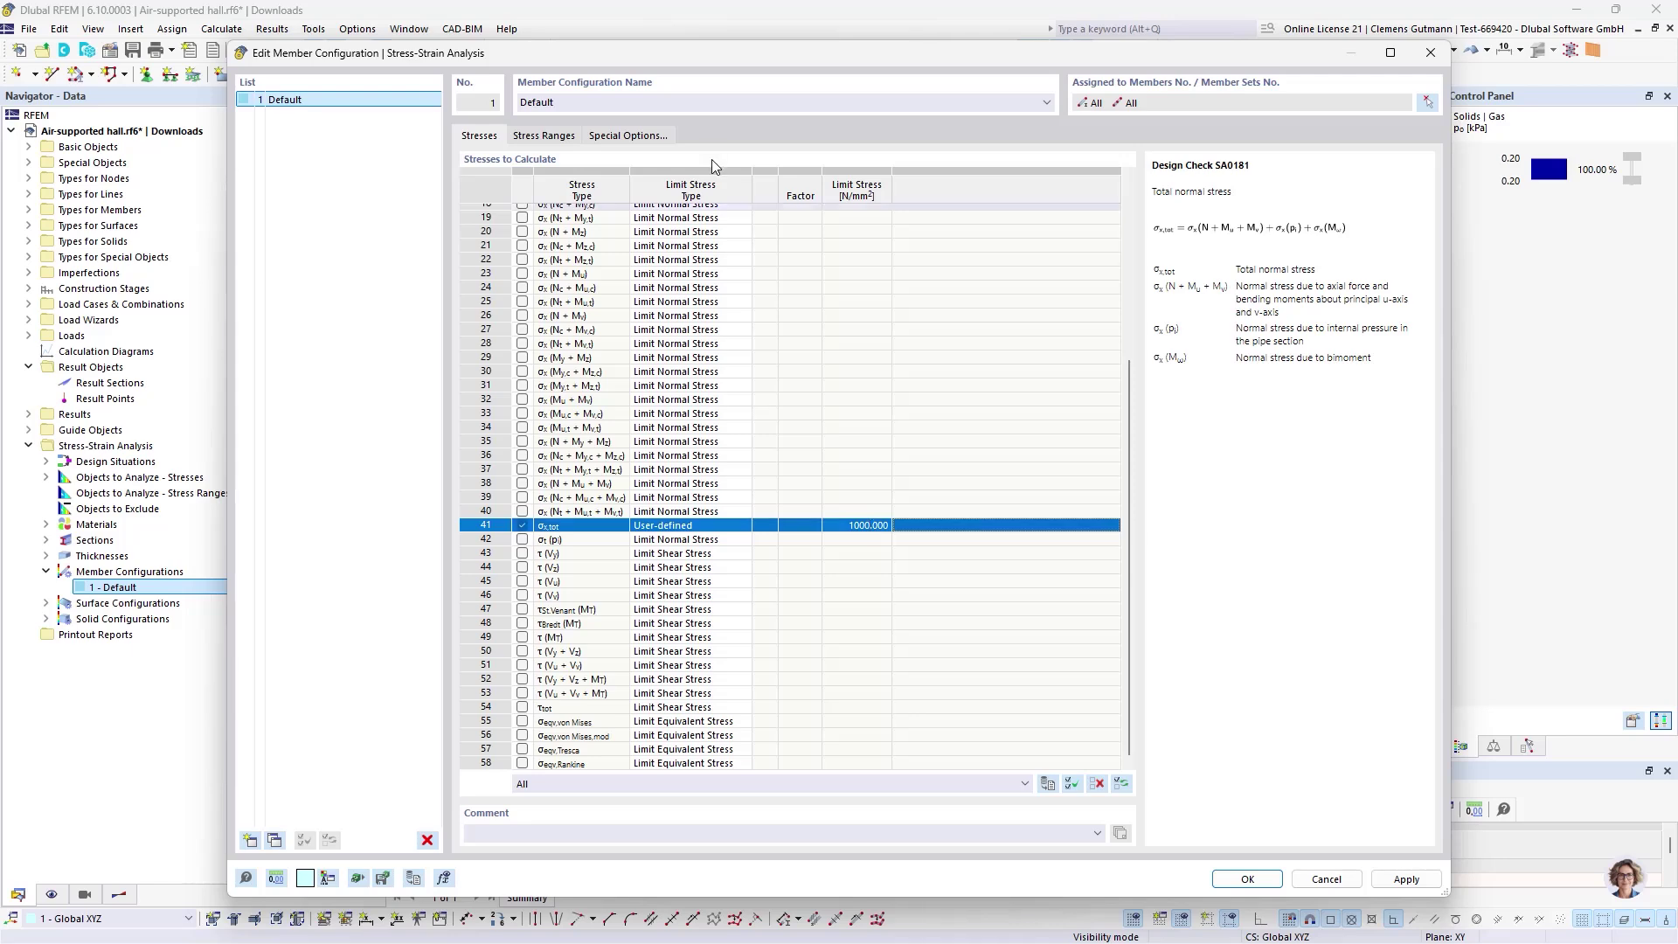
pyautogui.click(548, 135)
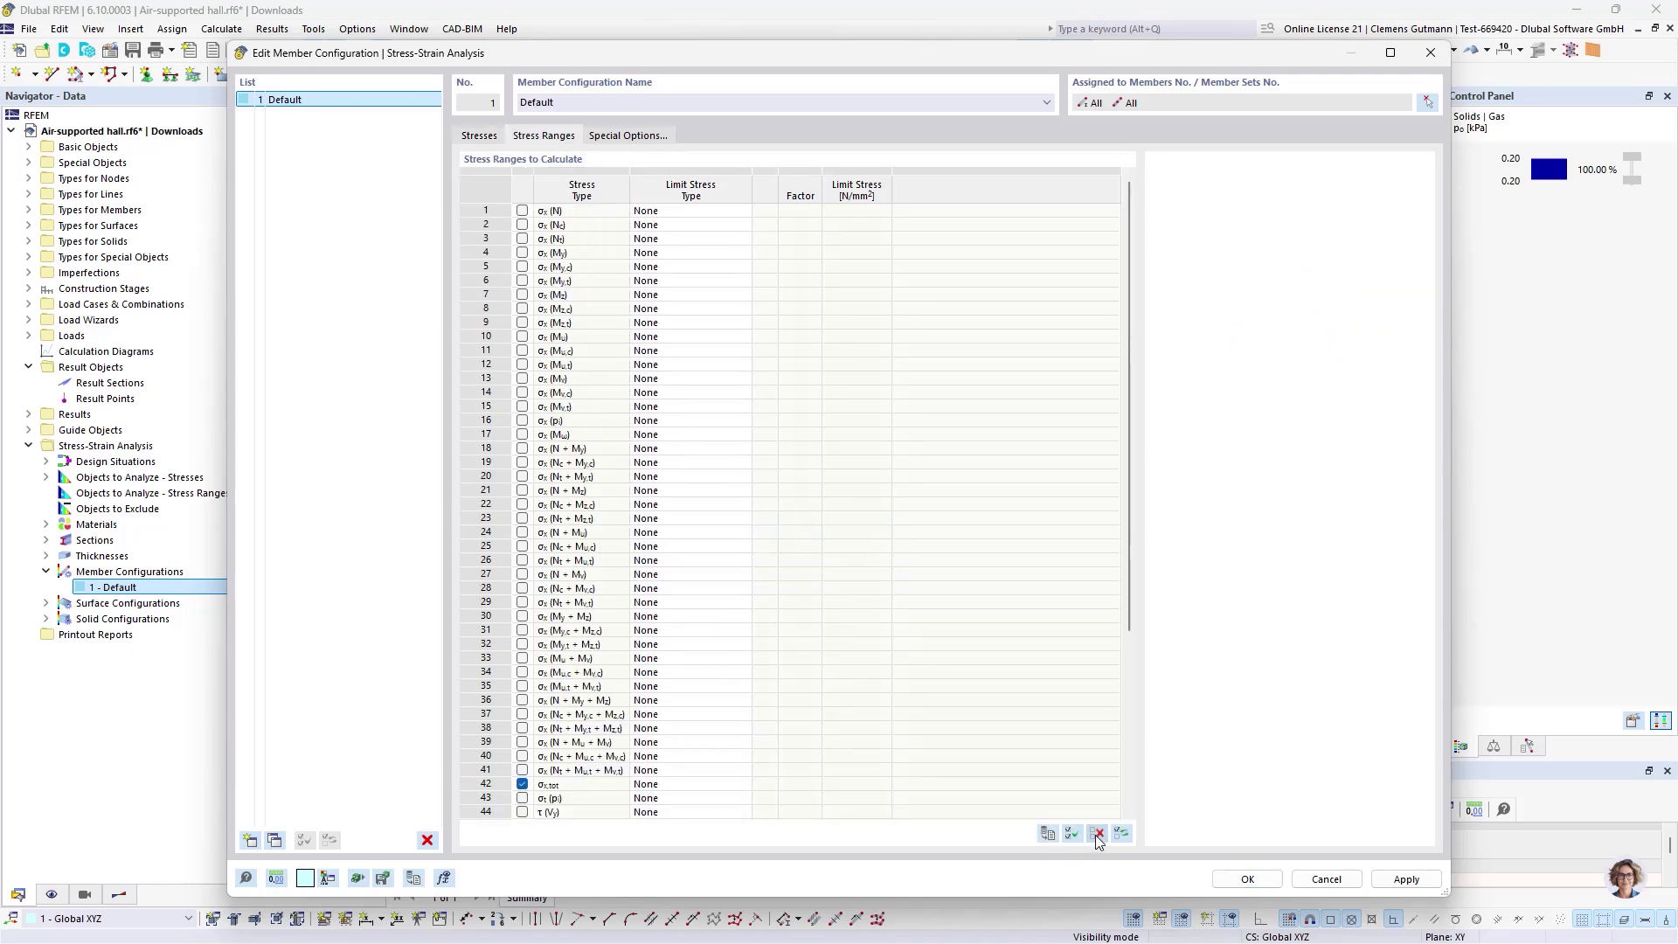
pyautogui.click(479, 136)
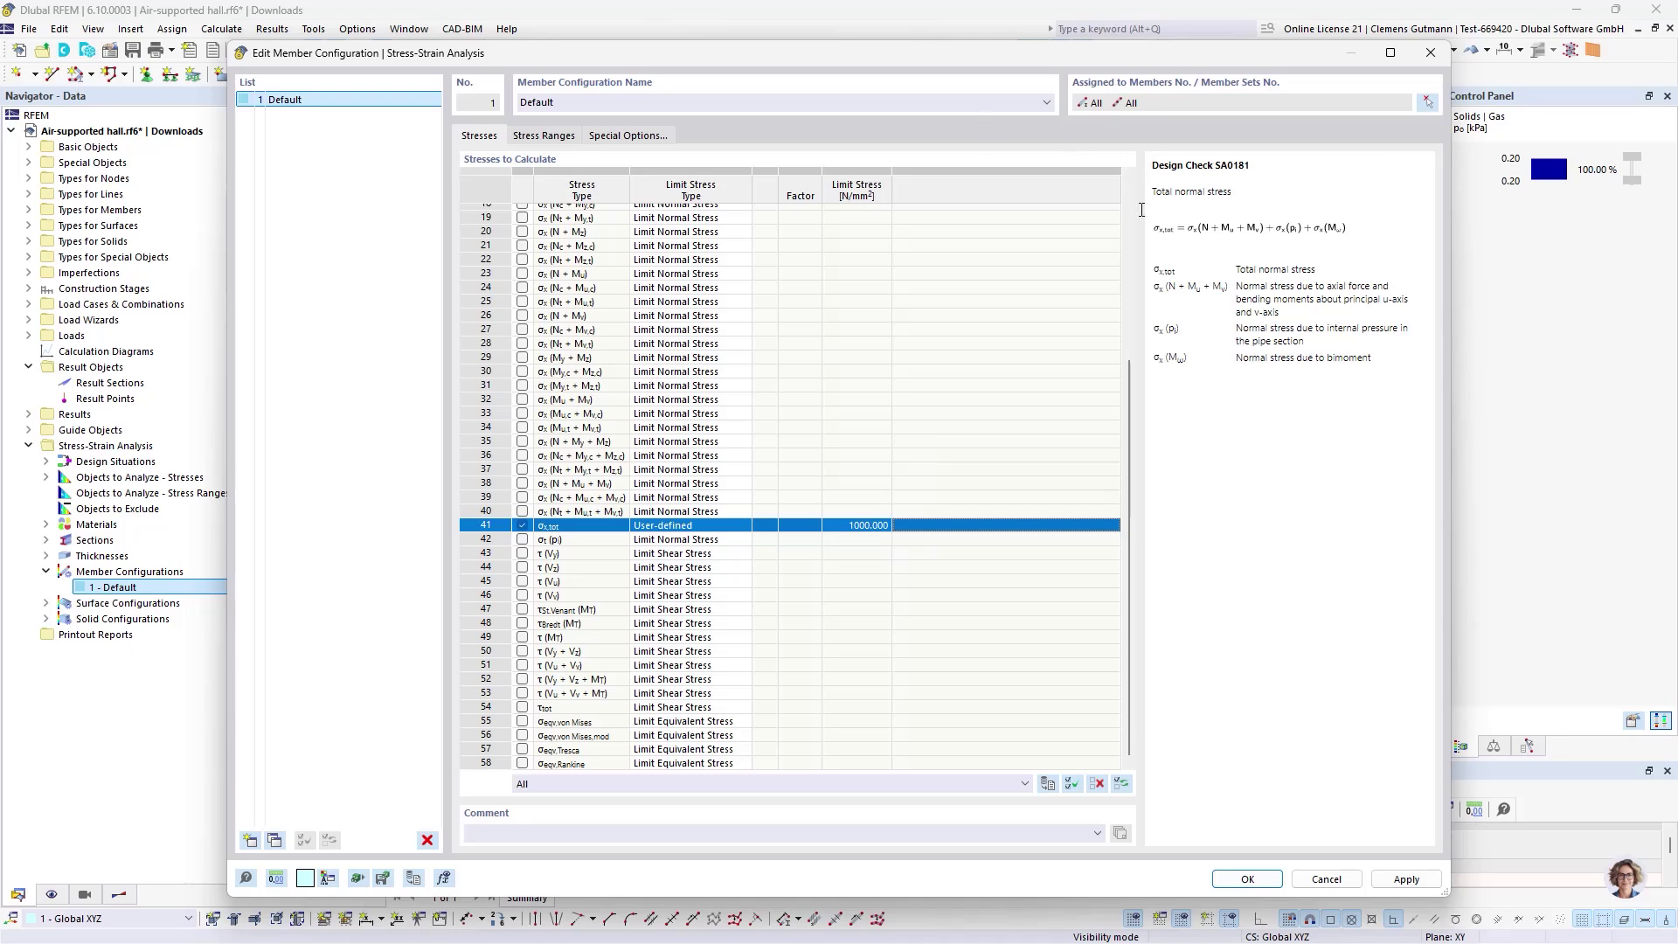
pyautogui.click(1247, 878)
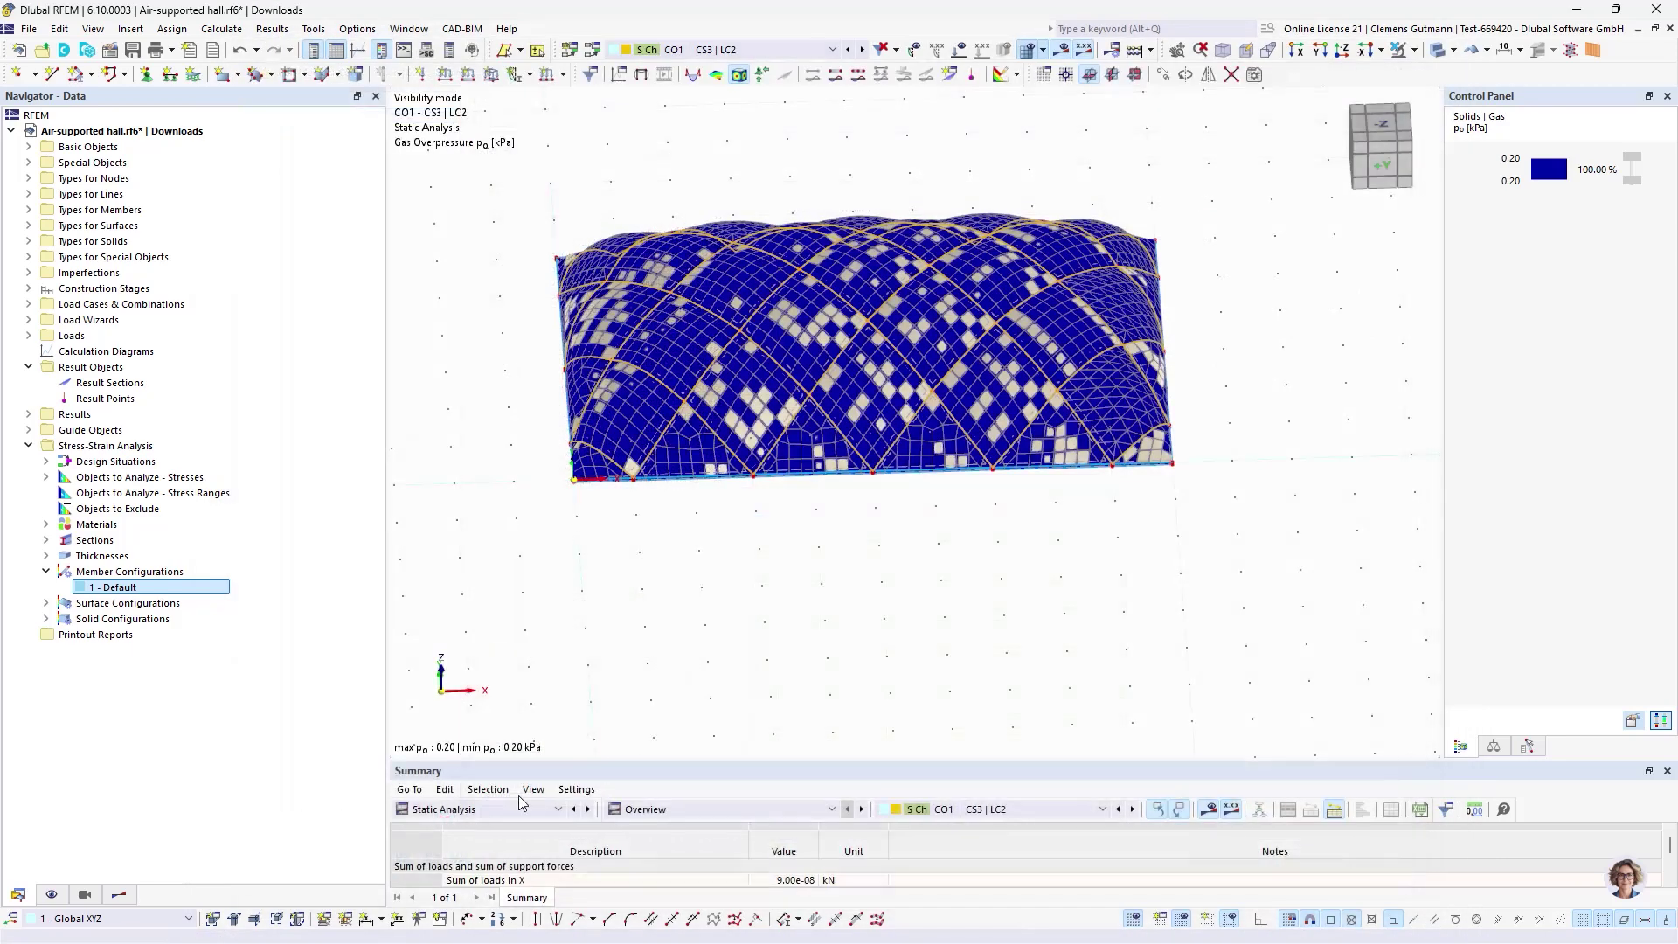
# - Restrict the stress analysis to members by deselecting member sets, surfaces and solids from the objects to analyze
pyautogui.click(511, 810)
pyautogui.click(499, 789)
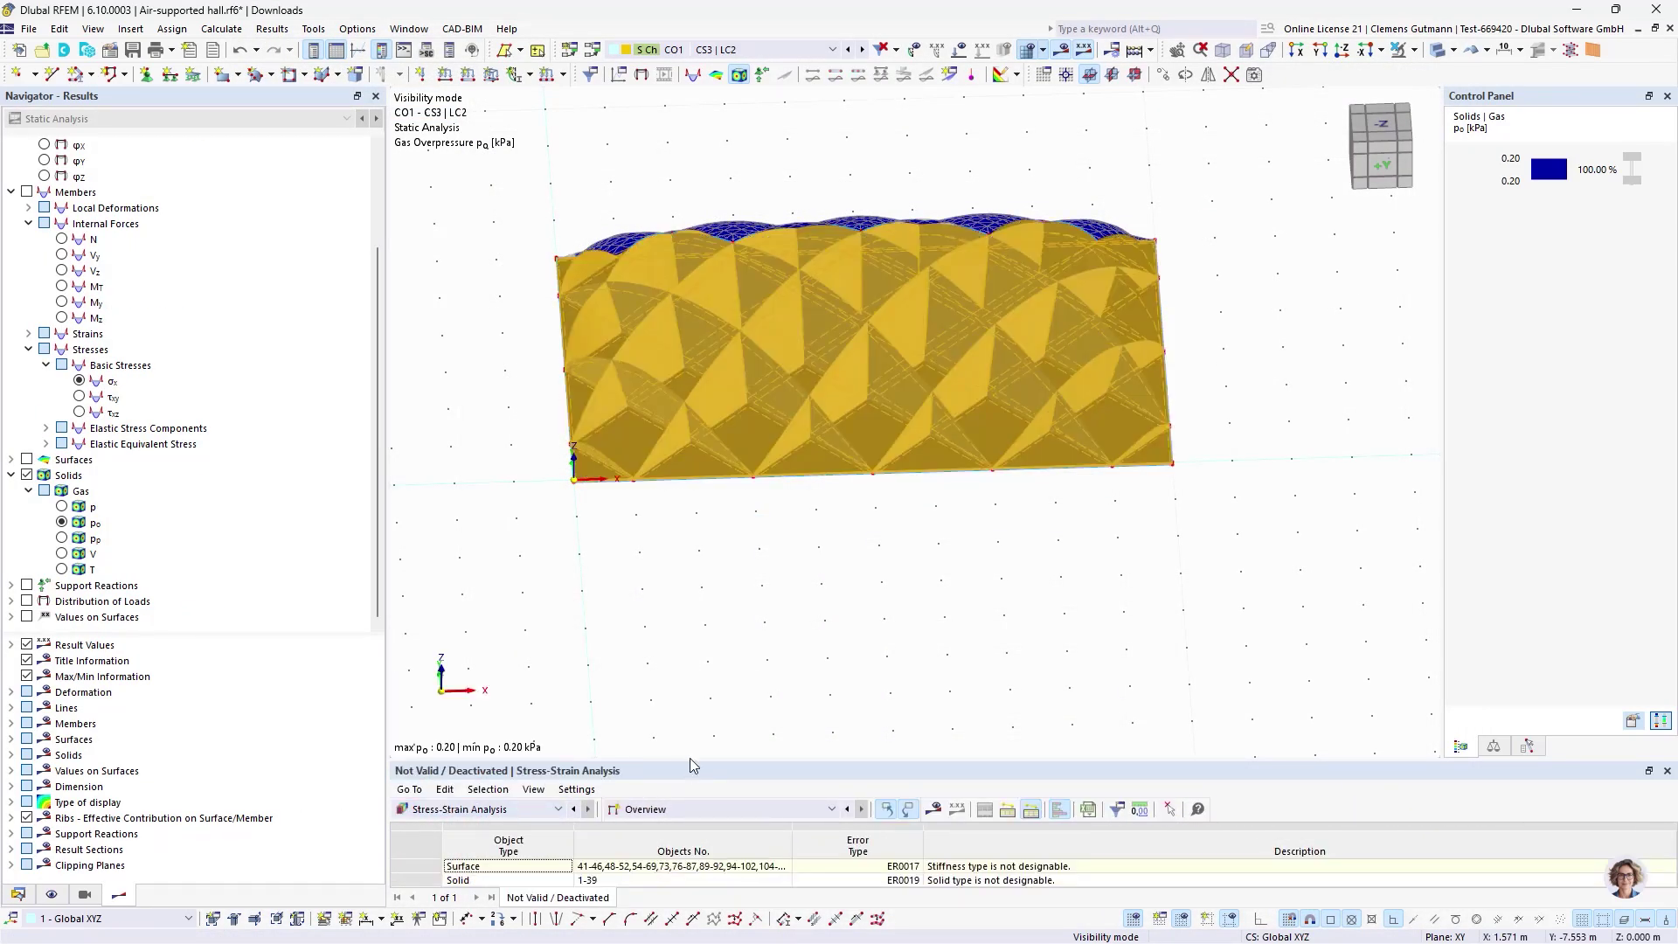
pyautogui.moveTo(690, 758); pyautogui.dragTo(804, 482)
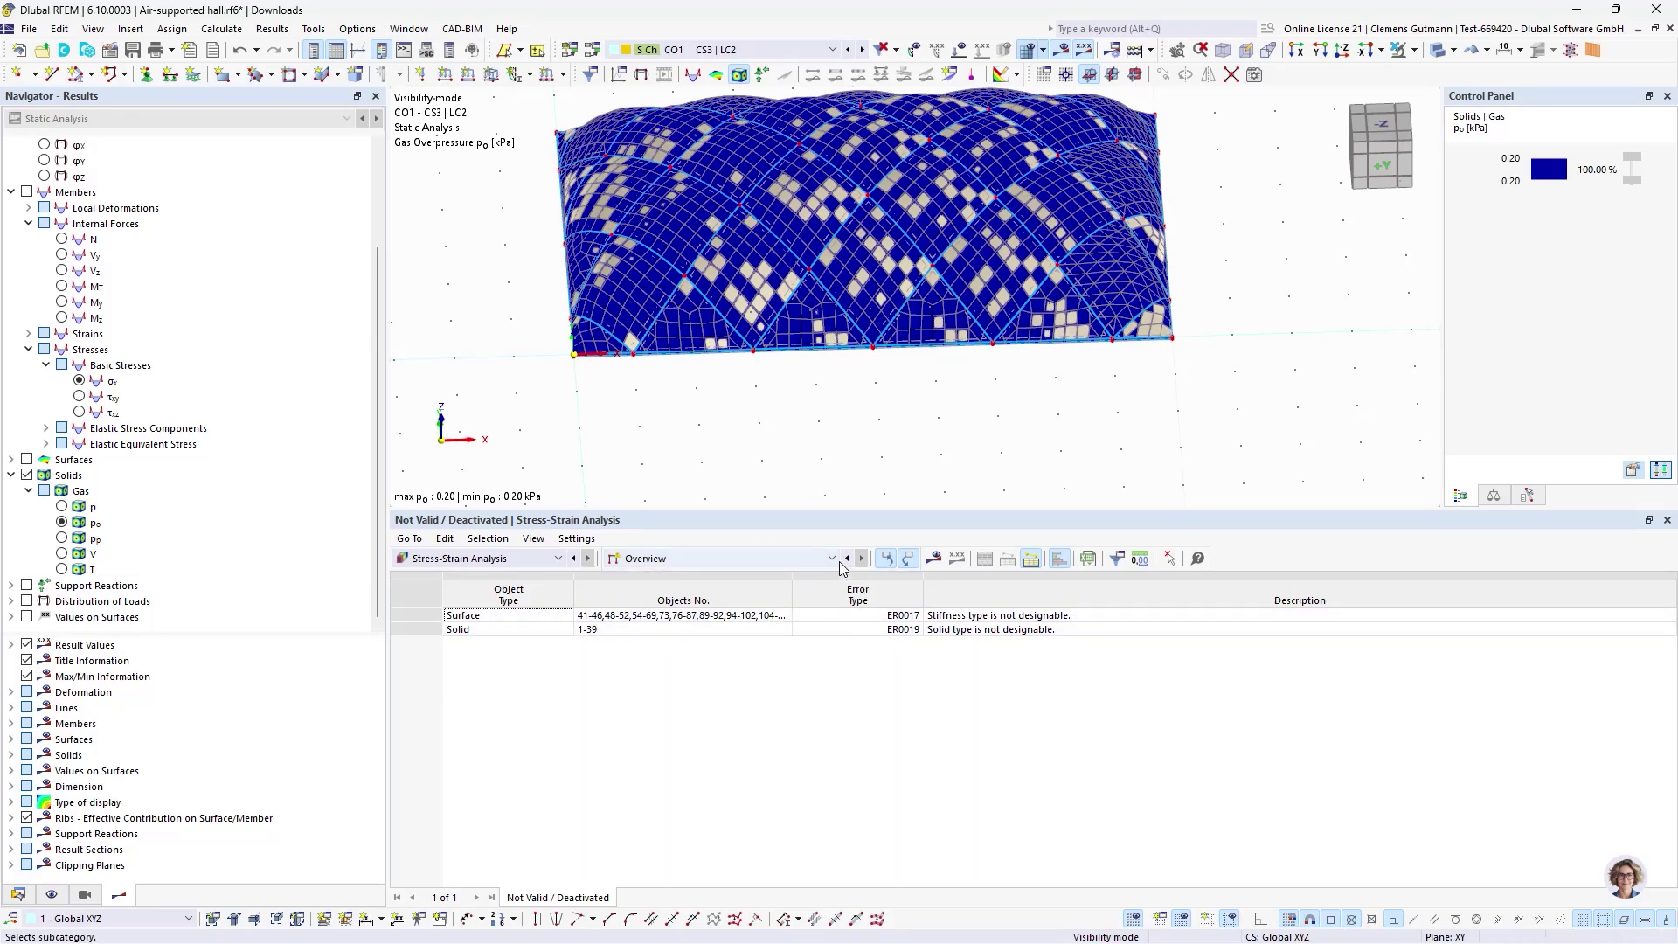
pyautogui.click(654, 896)
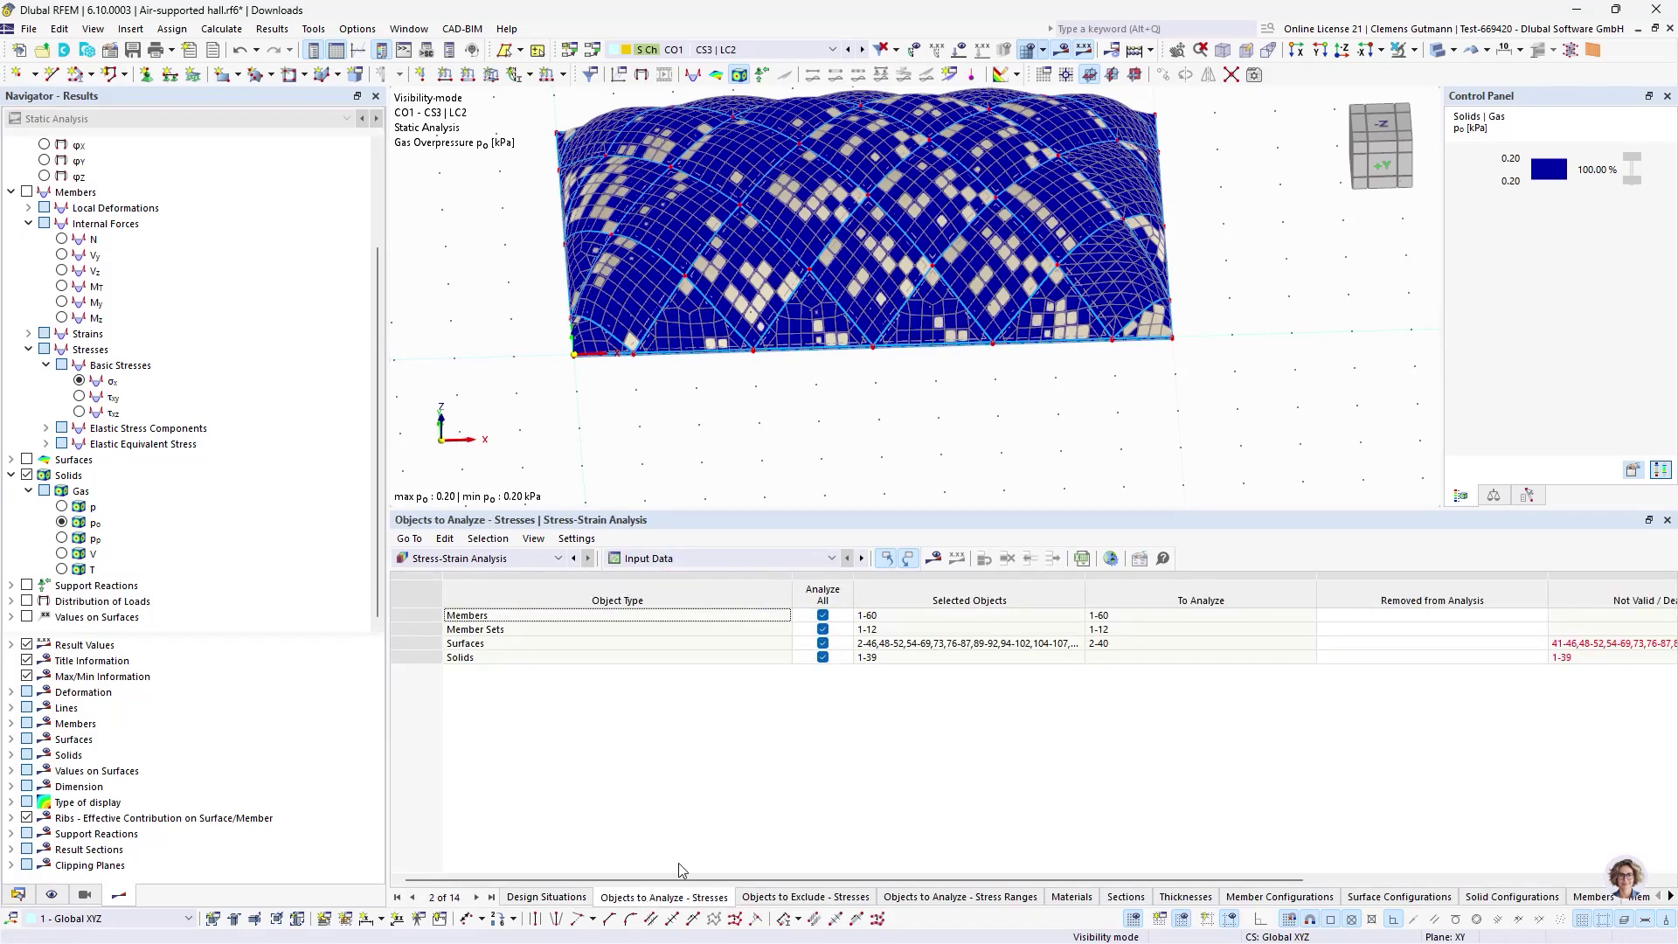
pyautogui.click(822, 630)
pyautogui.click(823, 629)
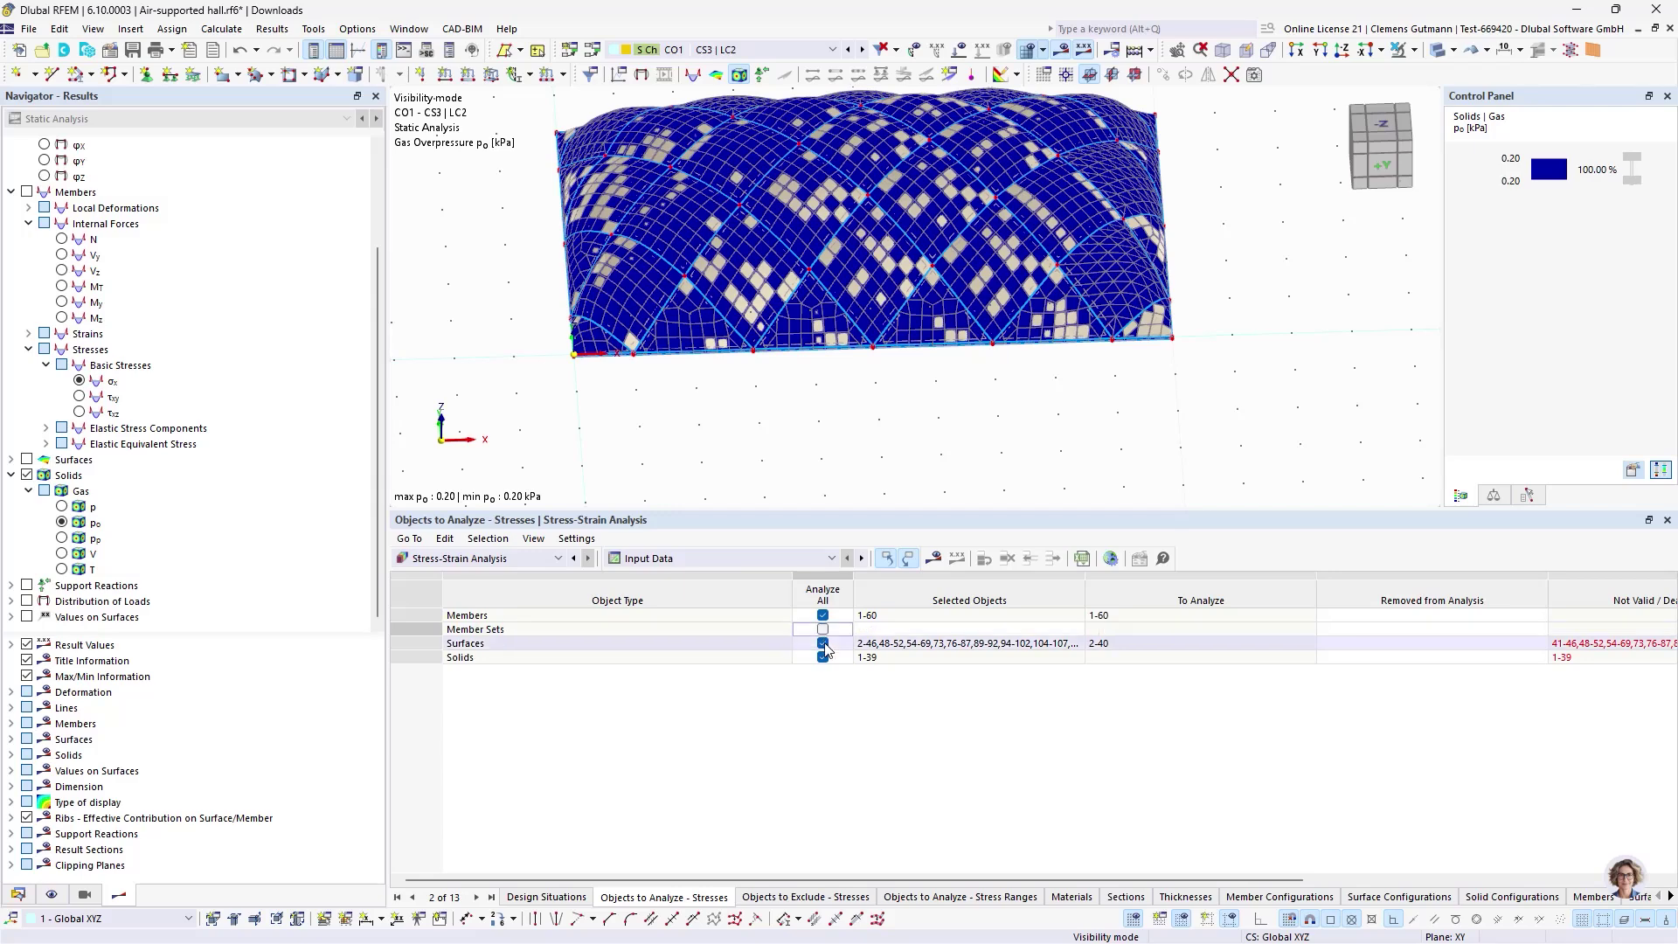
pyautogui.click(822, 643)
pyautogui.click(822, 657)
# - Calculate the stress-strain analysis and view the total normal stresses on the members of the hall
pyautogui.hotkey('ctrl', 'F5')
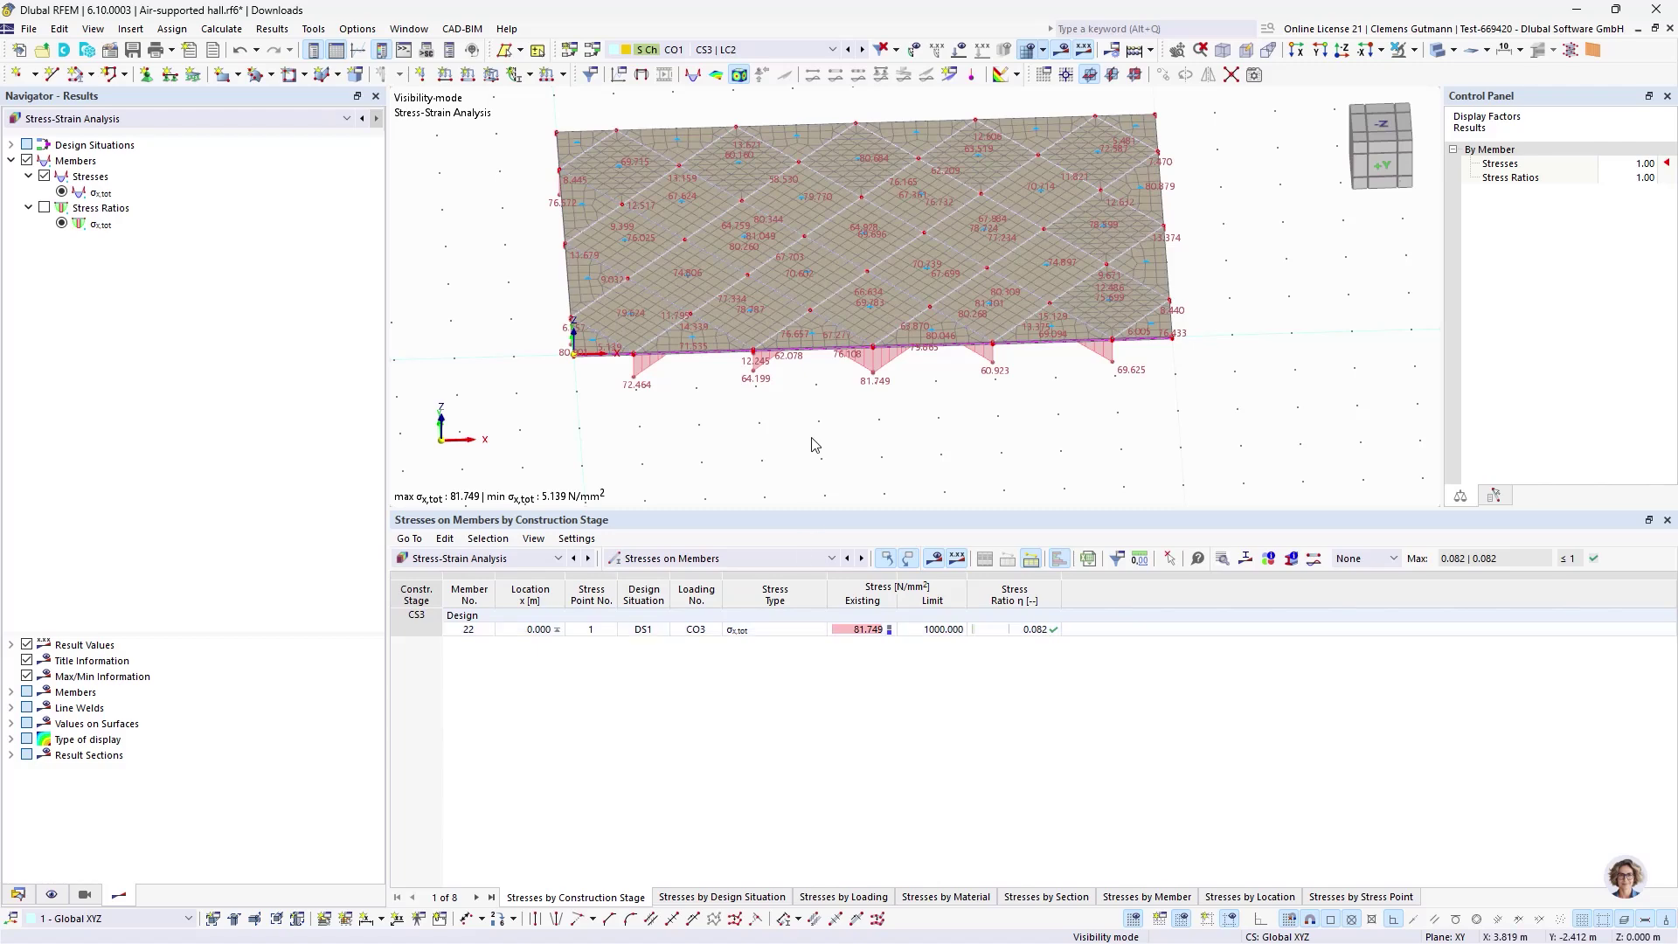
pyautogui.moveTo(826, 450)
pyautogui.keyDown('ctrl'); pyautogui.mouseDown(button='middle')
pyautogui.moveTo(823, 337)
pyautogui.moveTo(834, 460)
pyautogui.mouseUp(button='middle'); pyautogui.keyUp('ctrl')
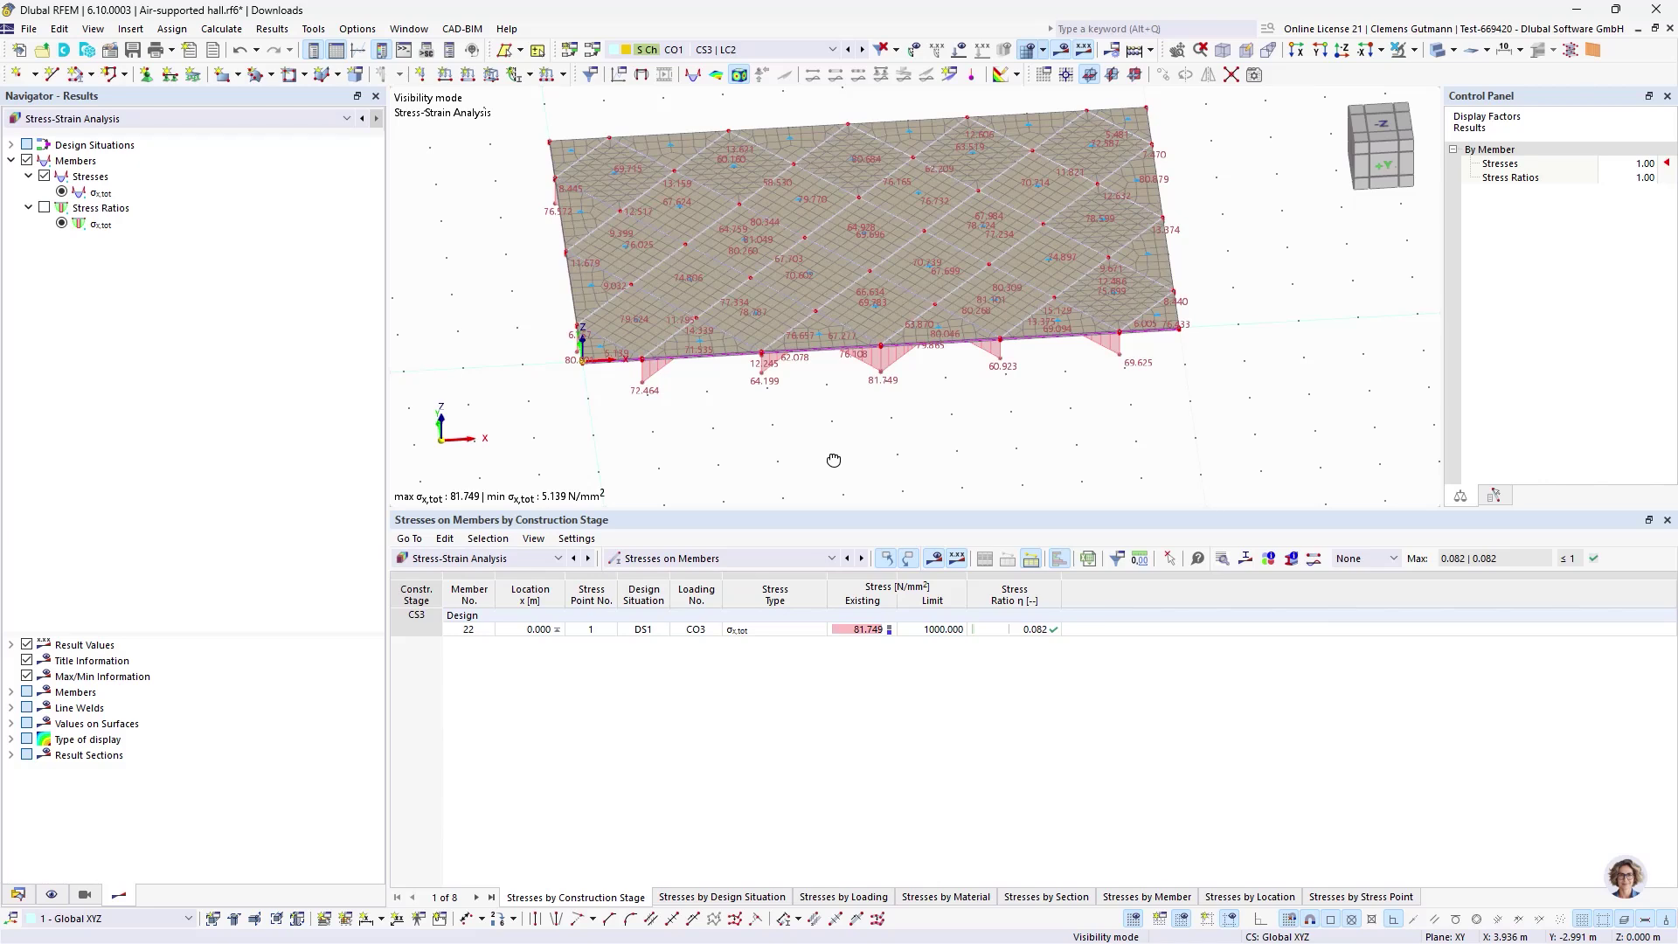
pyautogui.click(19, 893)
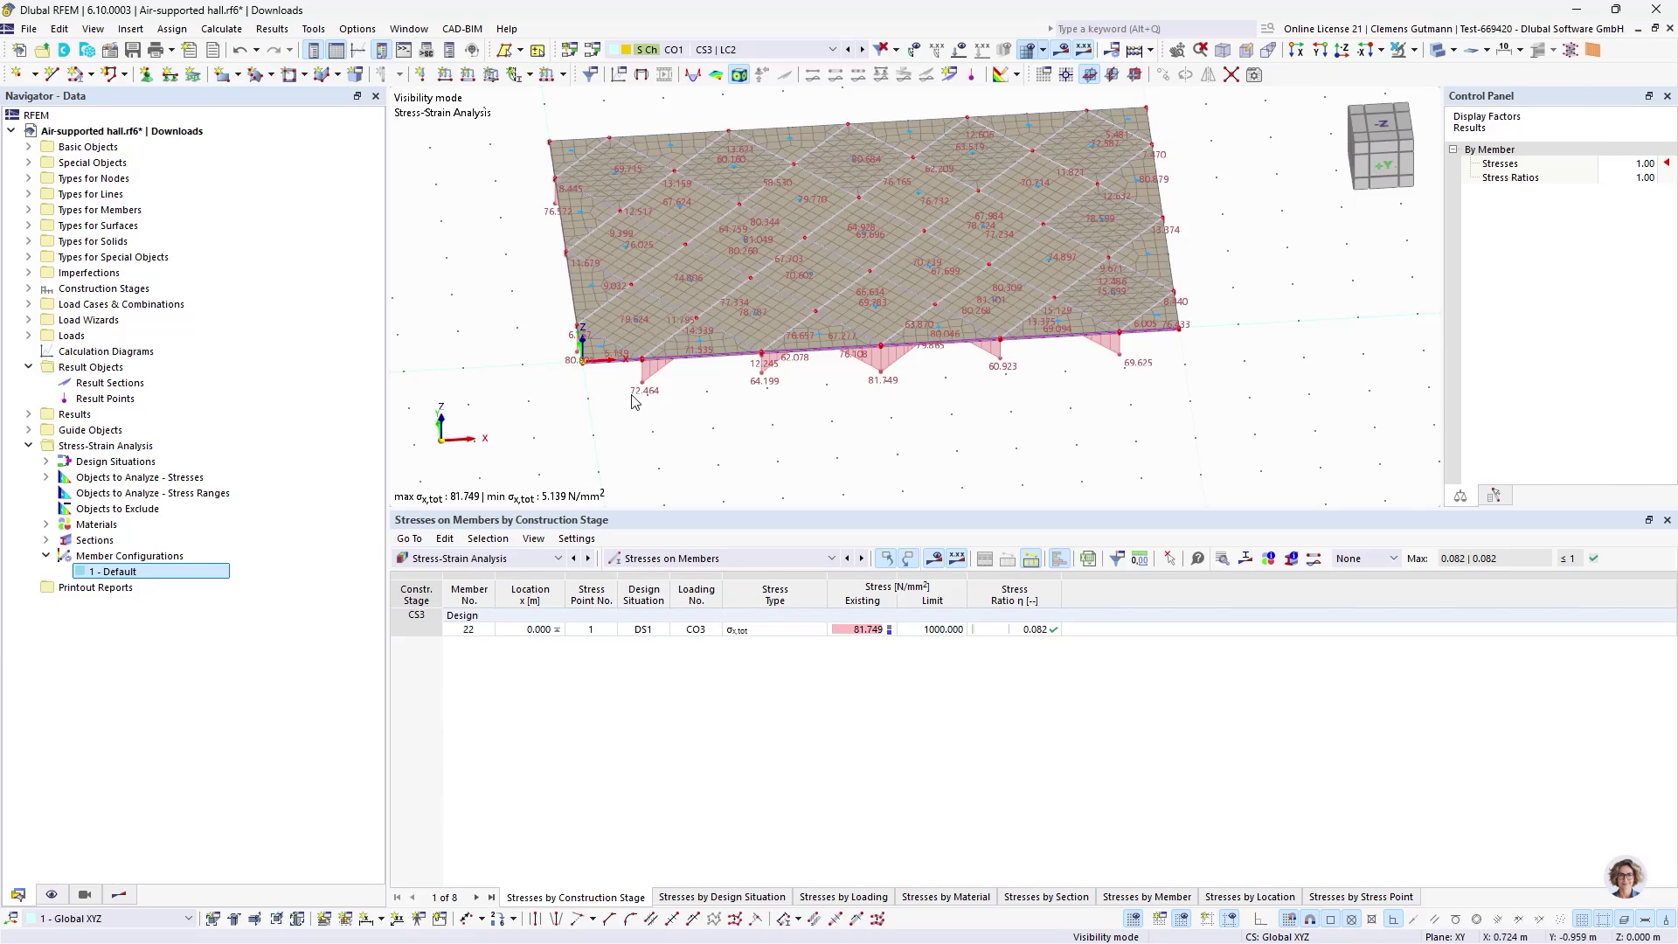
pyautogui.scroll(-2, 856, 418)
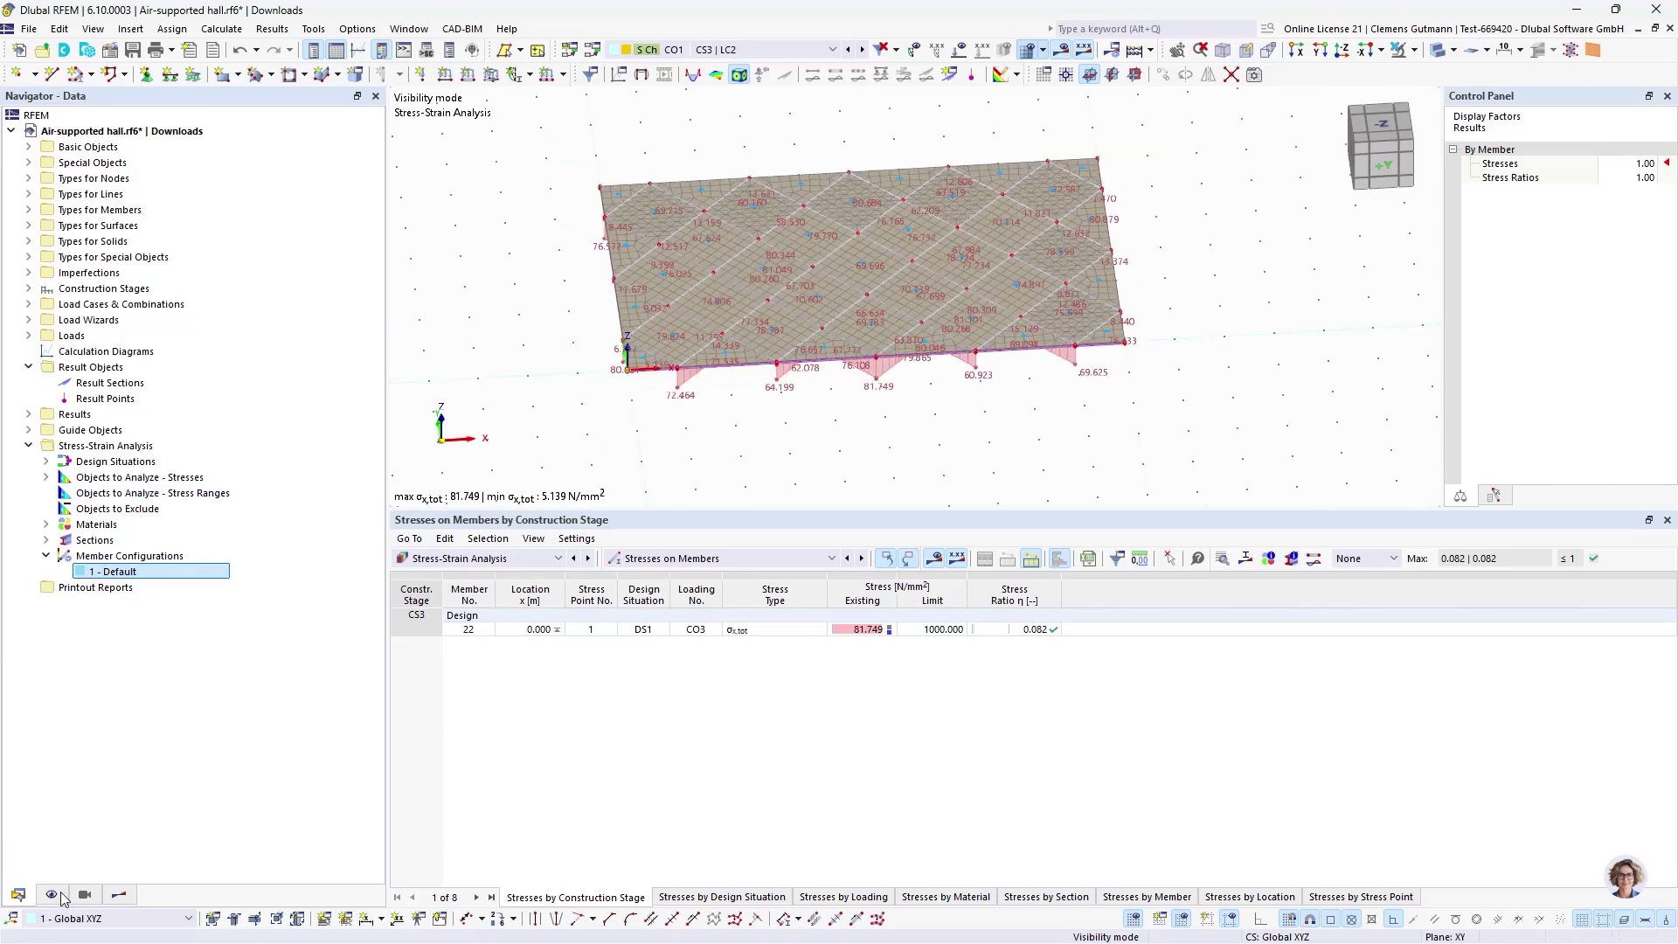
# - Switch to the design situation DS1 SLS - Characteristic and display its static analysis results
pyautogui.click(743, 50)
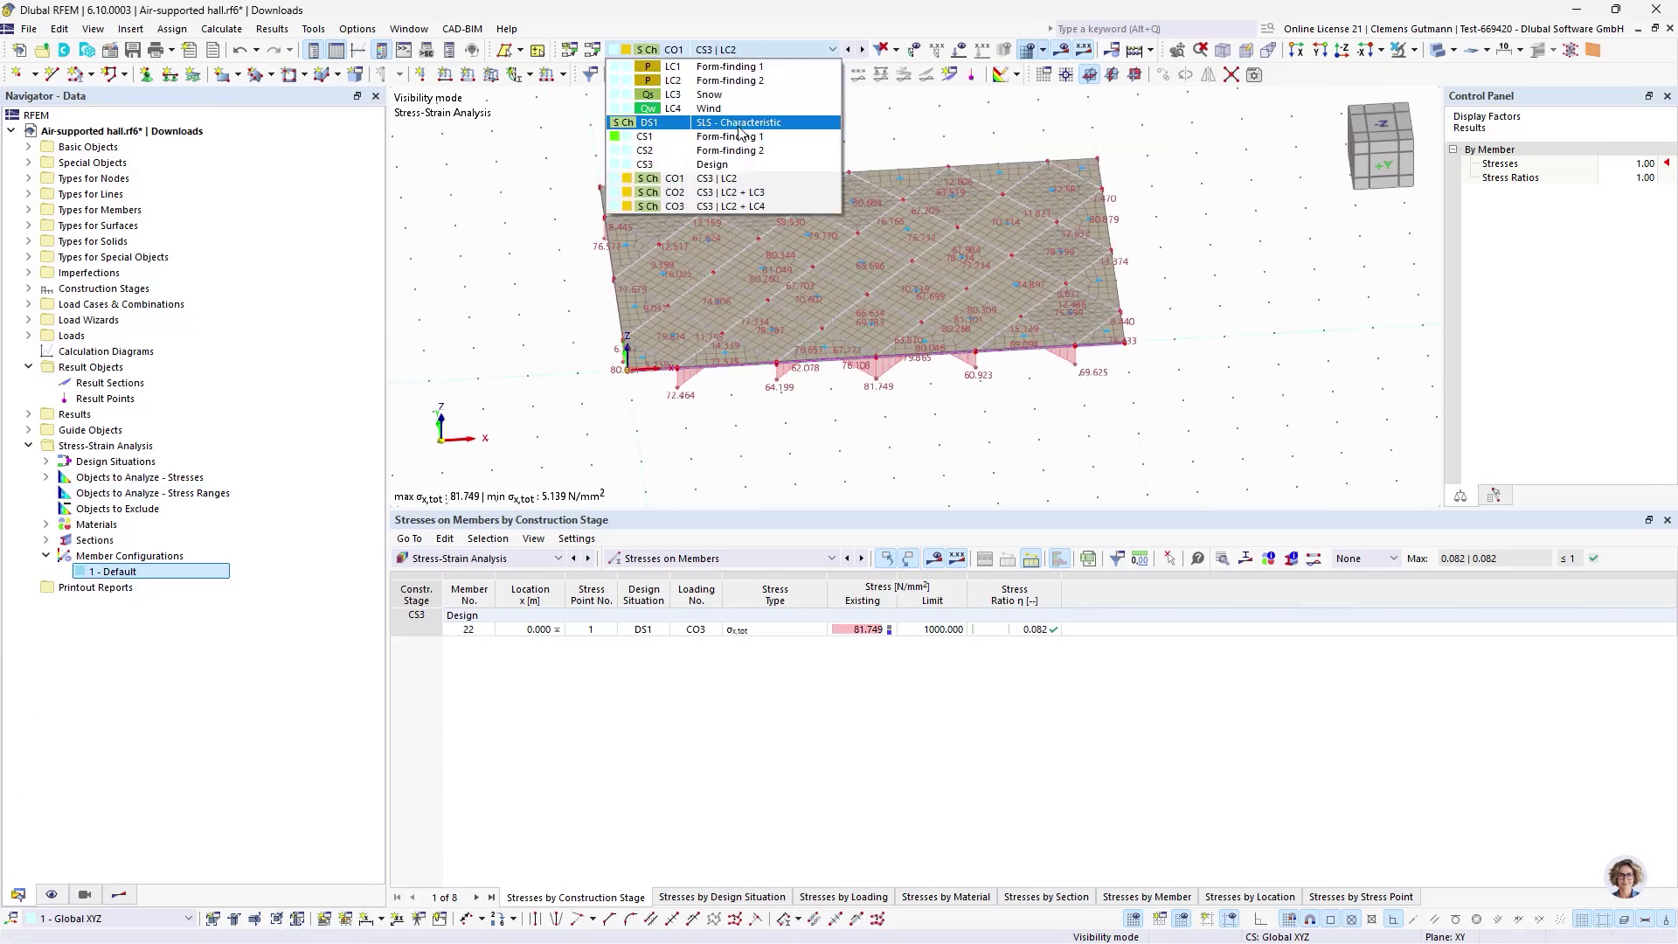
pyautogui.click(740, 123)
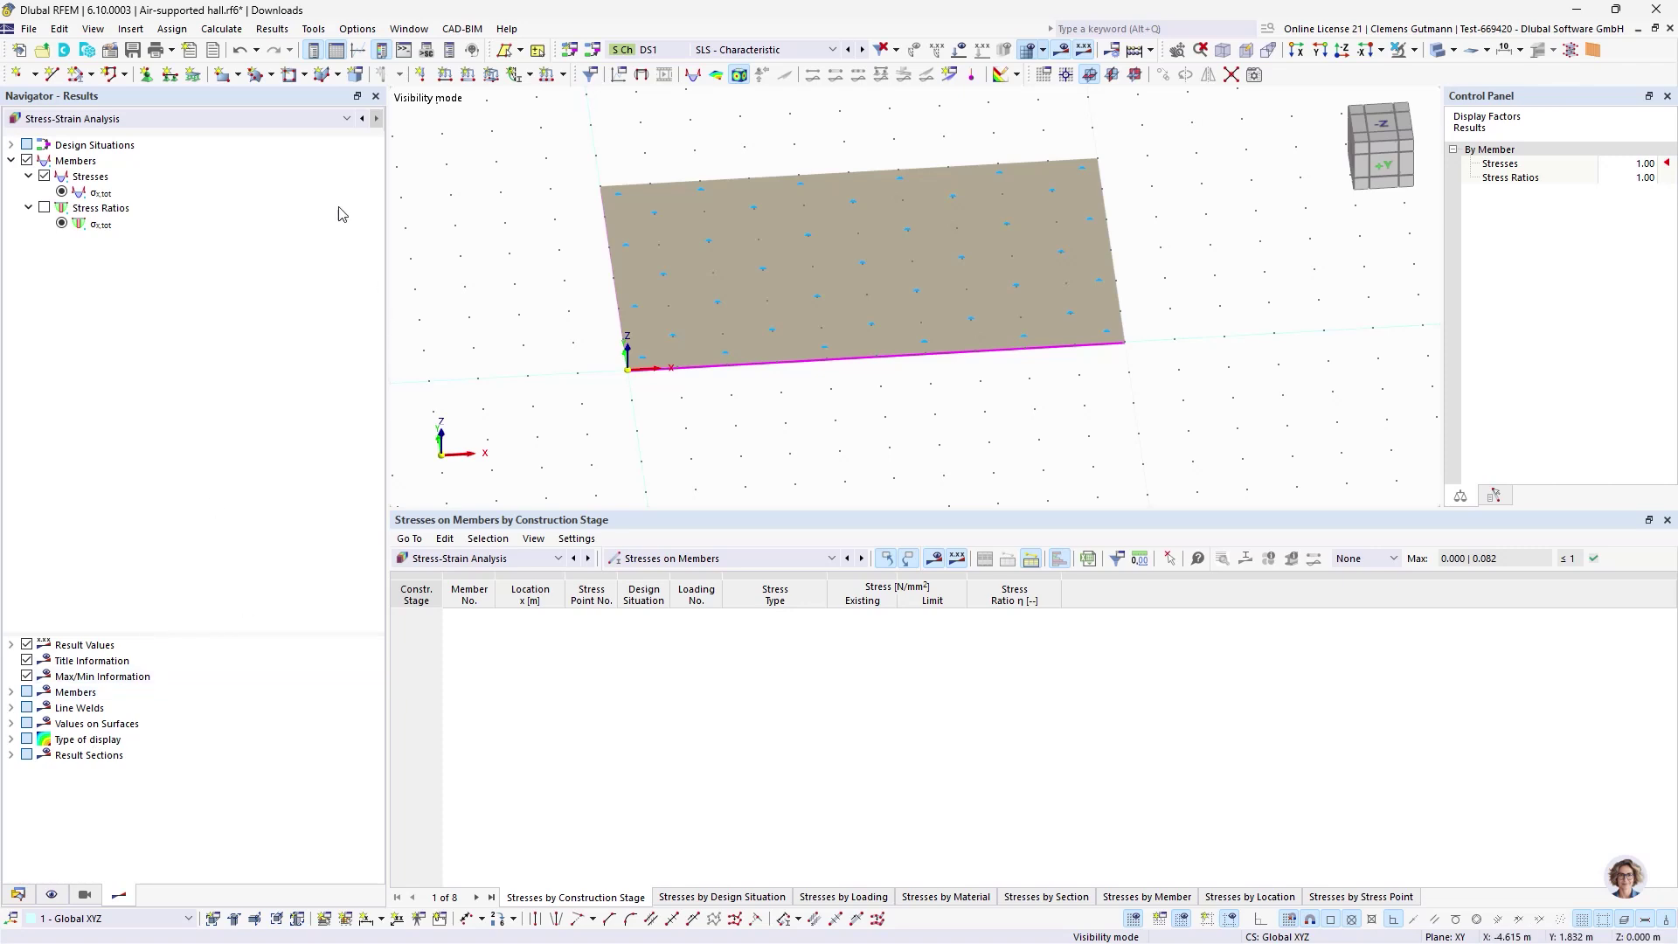
pyautogui.click(361, 120)
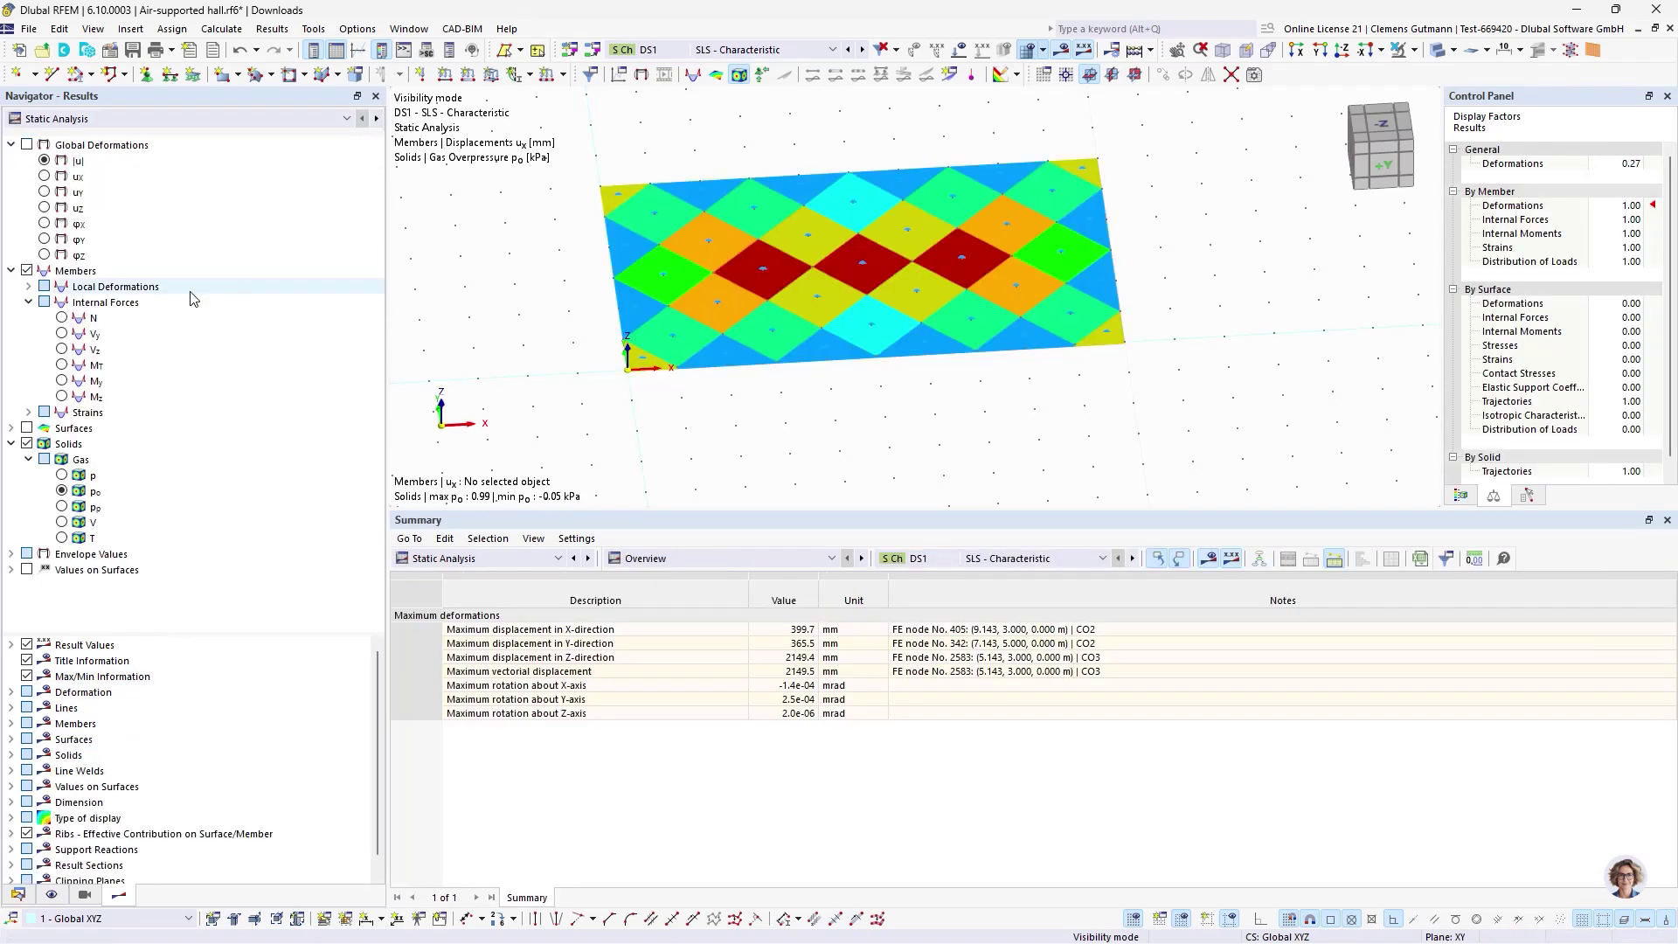
# - Hide the member results and select the basic stress σx as the surface result to display
pyautogui.click(12, 428)
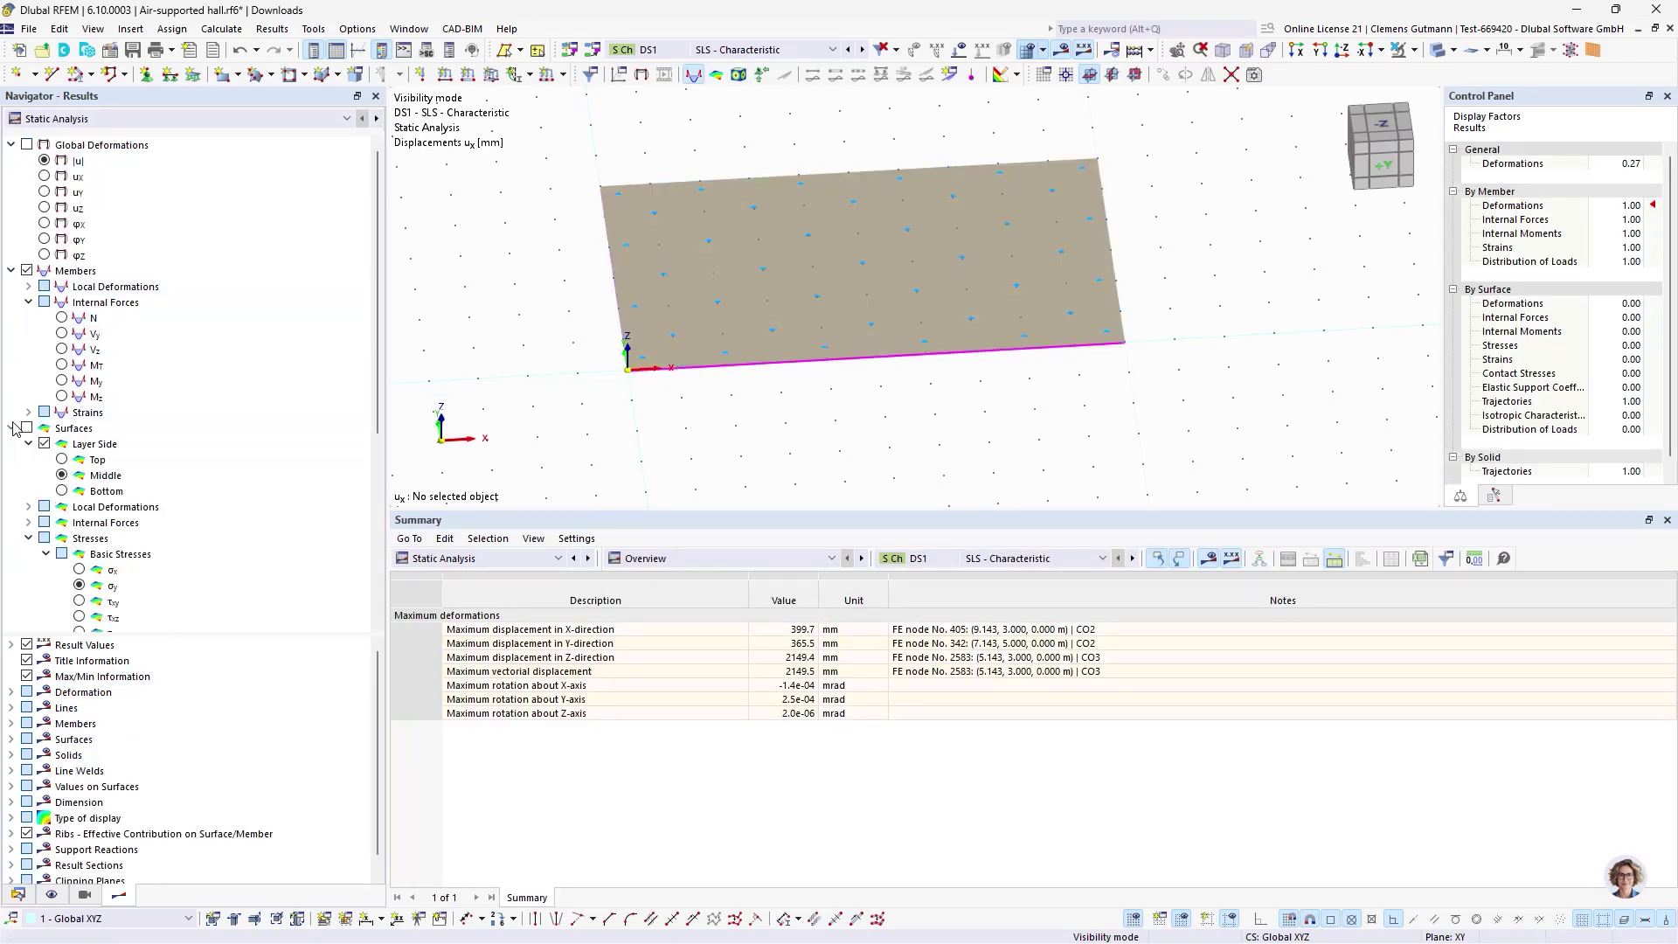
pyautogui.click(27, 271)
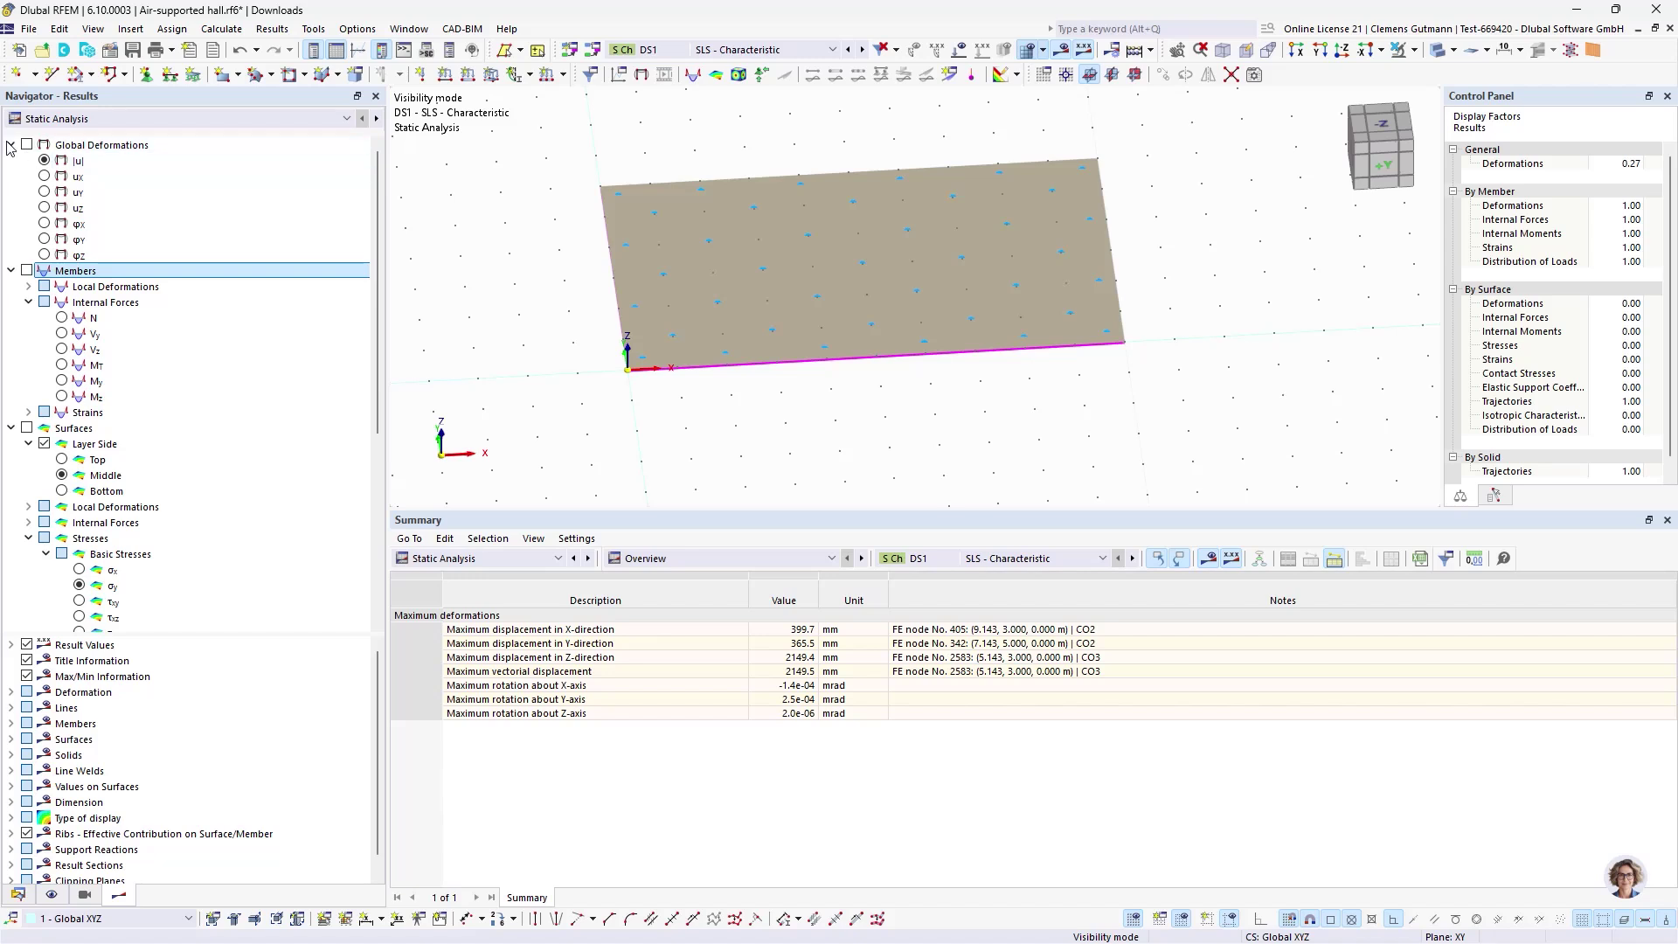
pyautogui.click(11, 145)
pyautogui.click(11, 161)
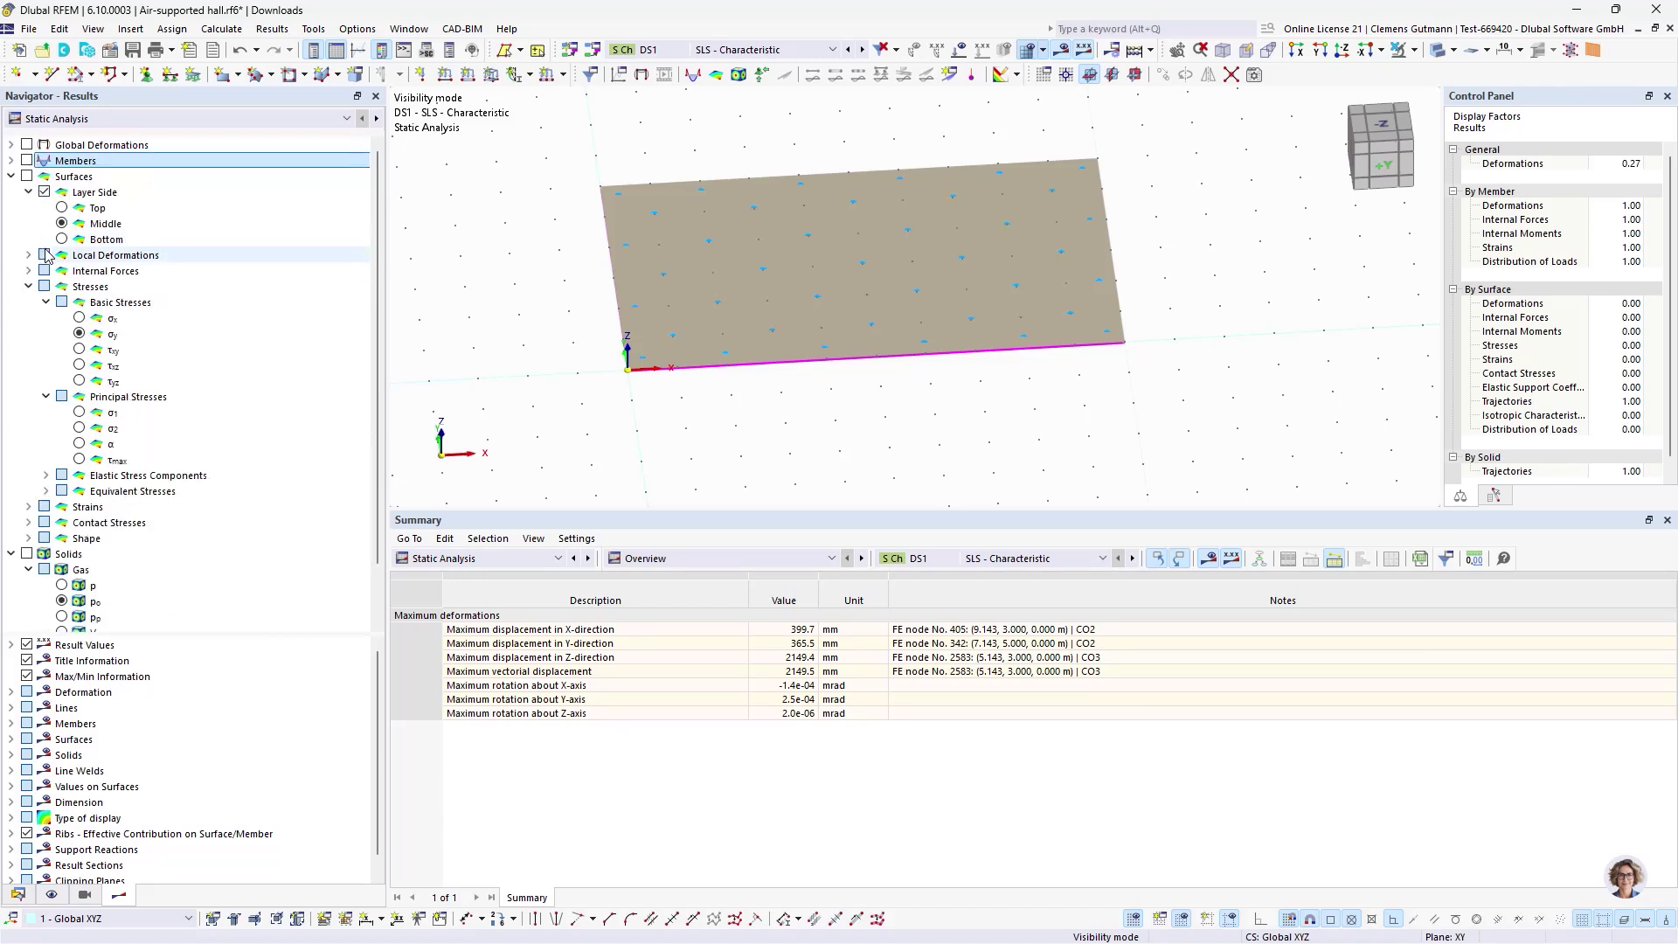
pyautogui.click(11, 553)
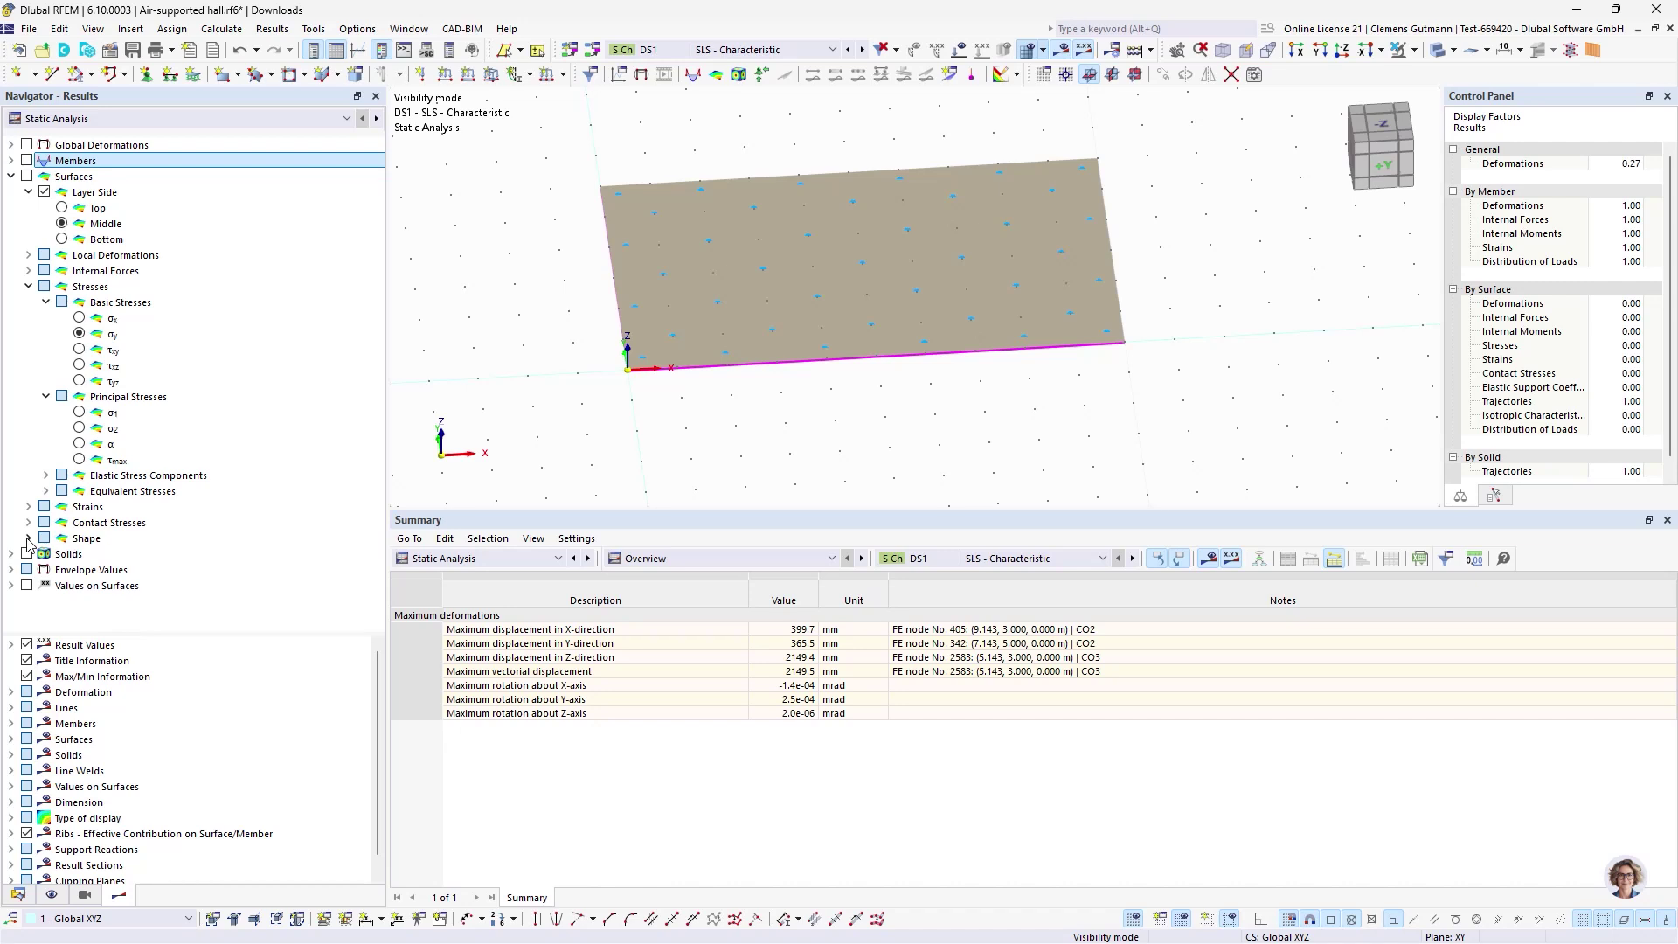
pyautogui.click(79, 318)
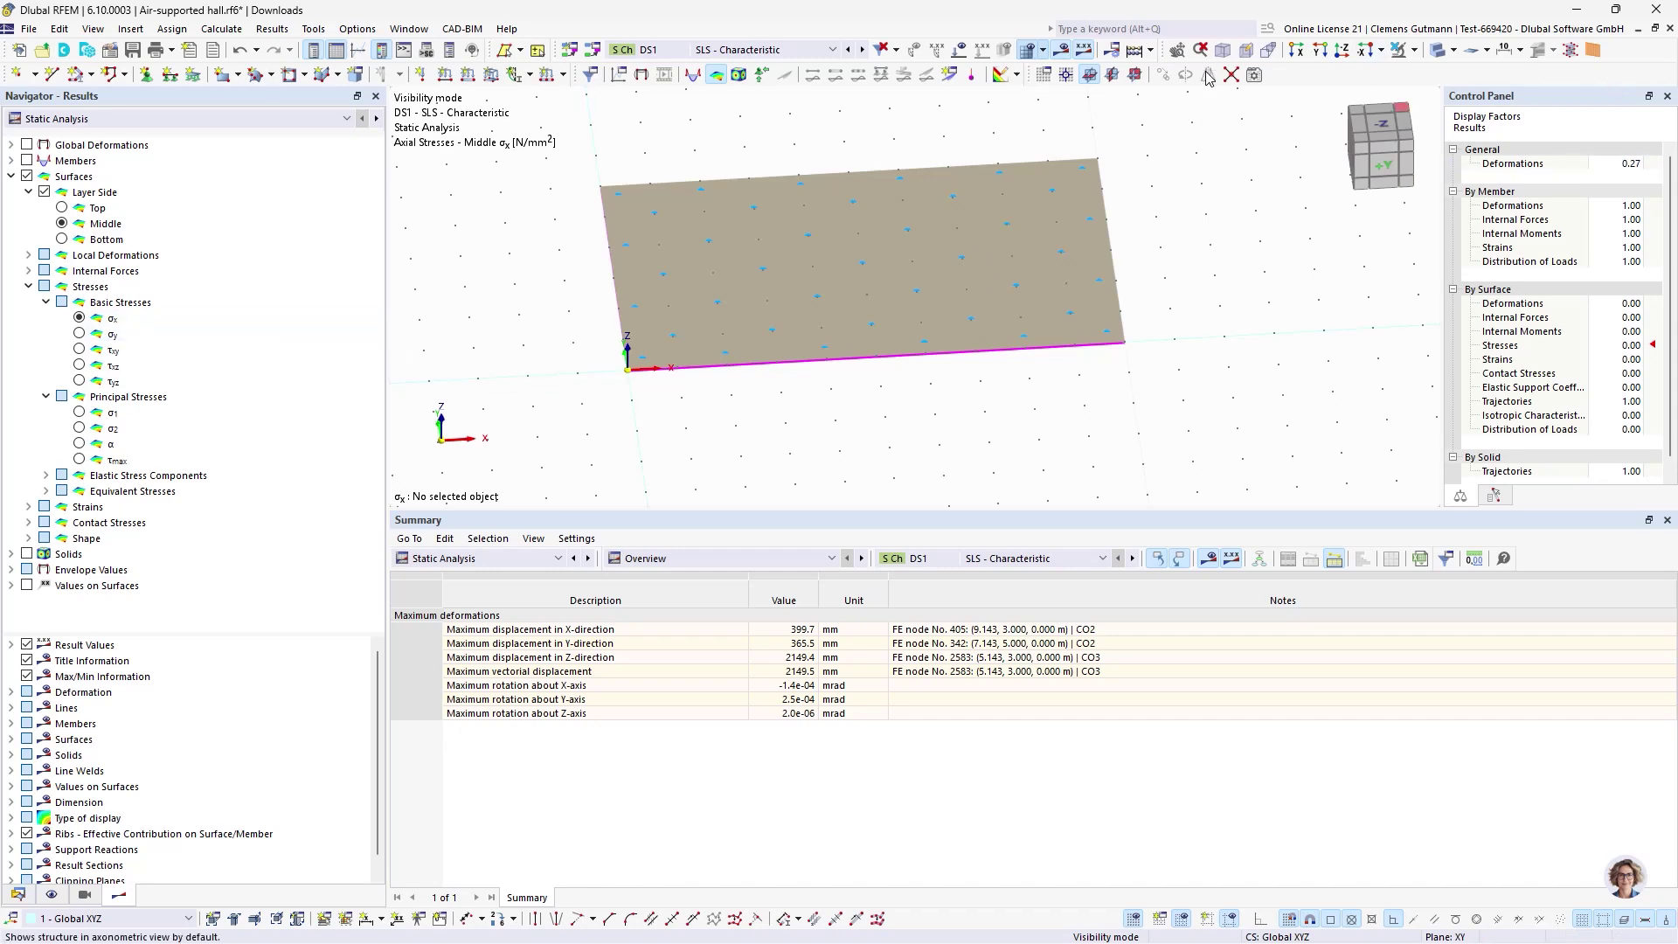
# - Leave the partial visibility to show all objects and examine the σx stress distribution over the whole membrane from above
pyautogui.click(1396, 52)
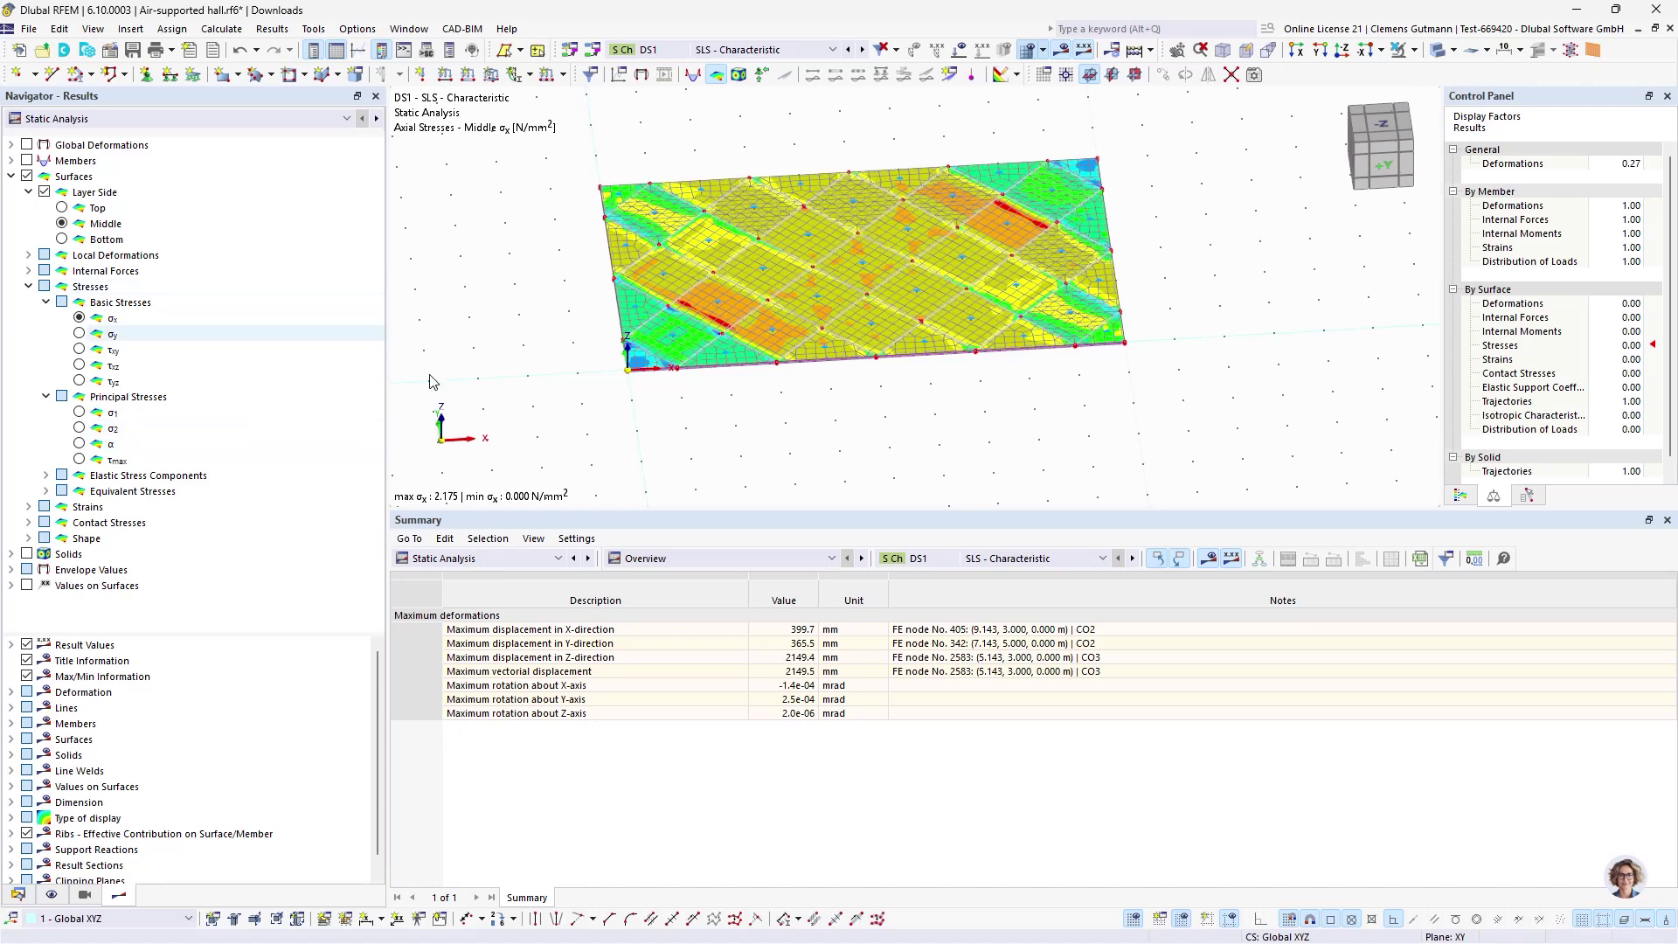
pyautogui.scroll(2, 795, 310)
pyautogui.scroll(-2, 603, 476)
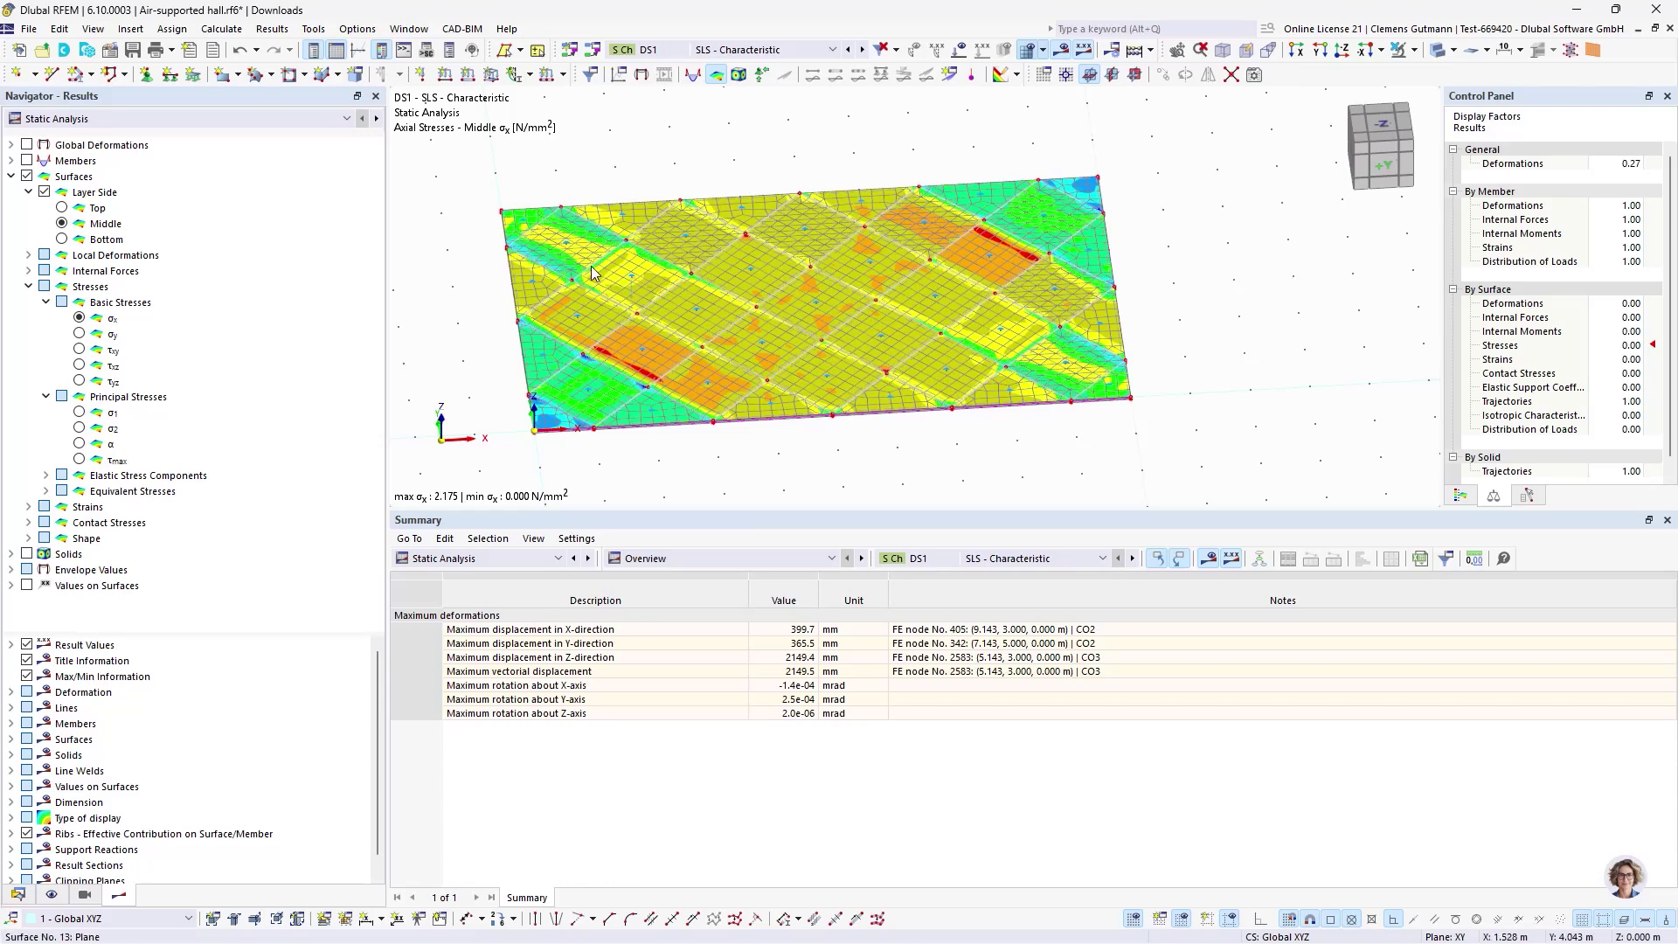
pyautogui.keyDown('ctrl'); pyautogui.moveTo(556, 498); pyautogui.dragTo(664, 455, button='middle'); pyautogui.keyUp('ctrl')
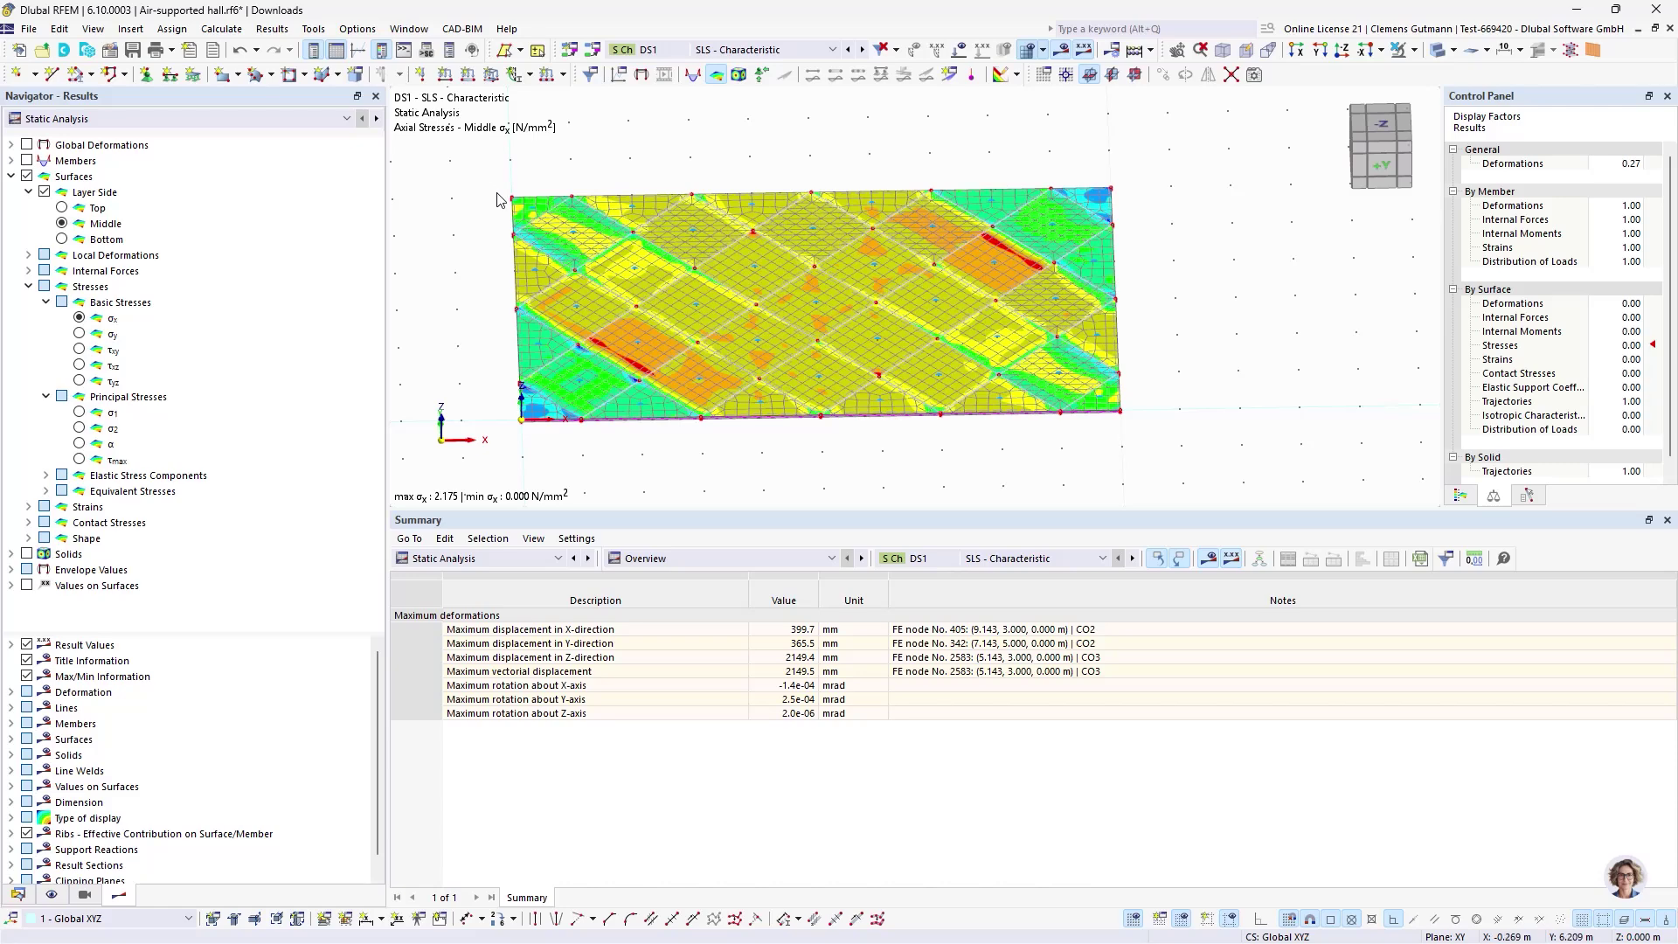
pyautogui.keyDown('ctrl'); pyautogui.moveTo(488, 223); pyautogui.dragTo(481, 225, button='middle'); pyautogui.keyUp('ctrl')
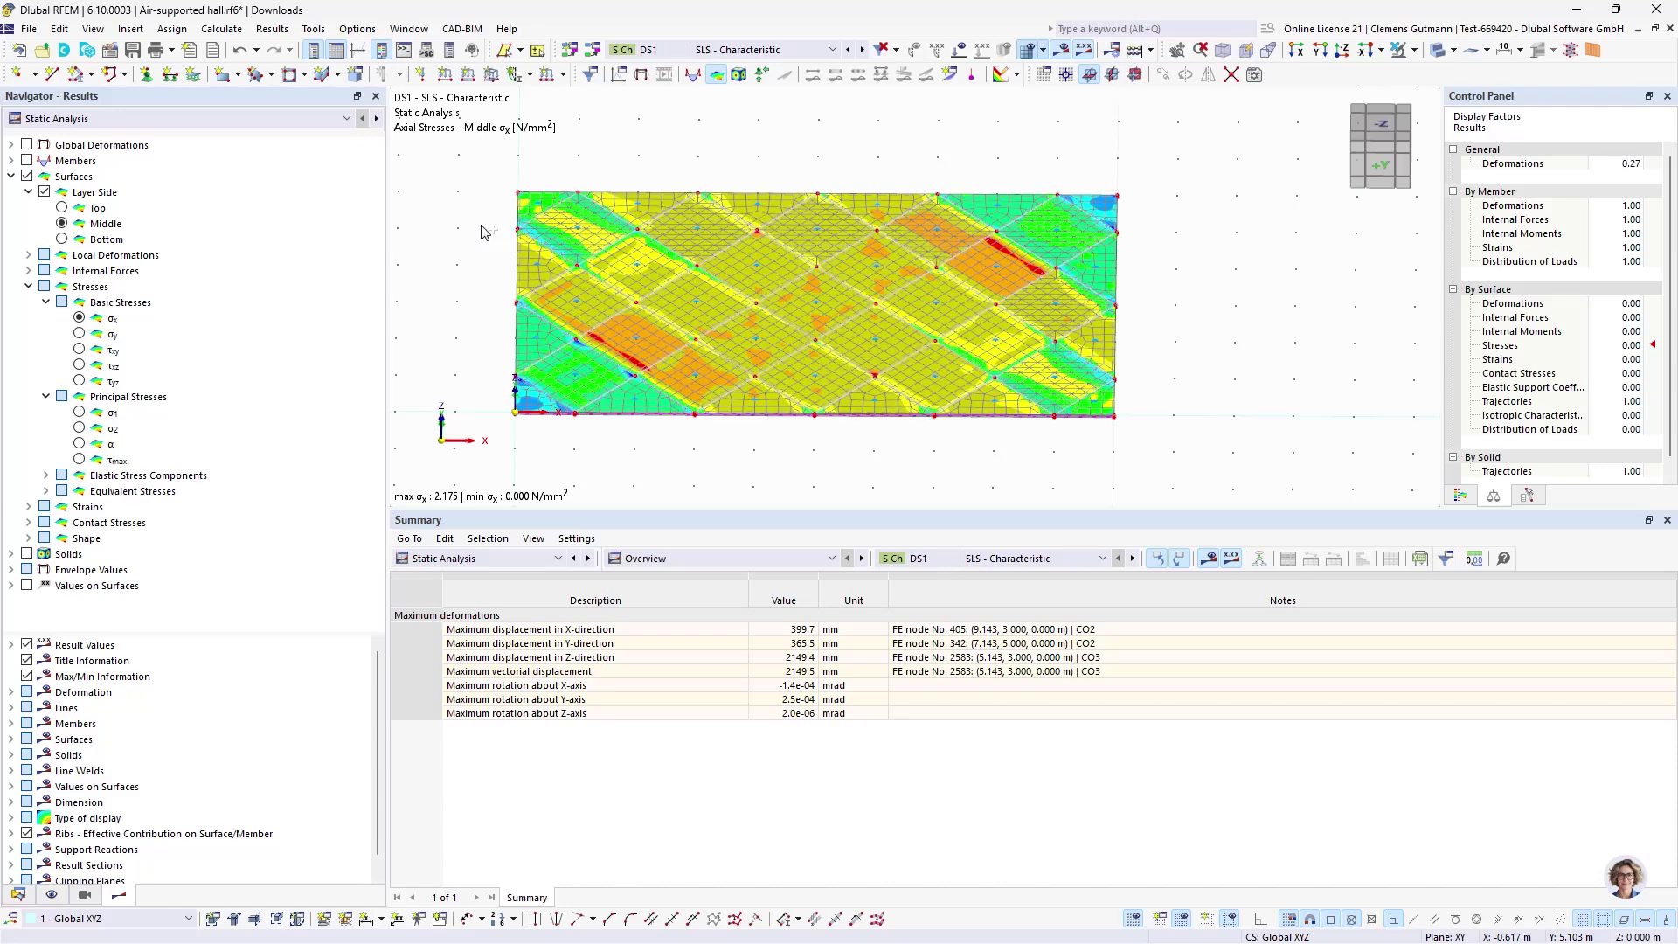
# - Display the σx surface stresses for load combination CO3 (CS3 | LC2 + LC4)
pyautogui.click(716, 50)
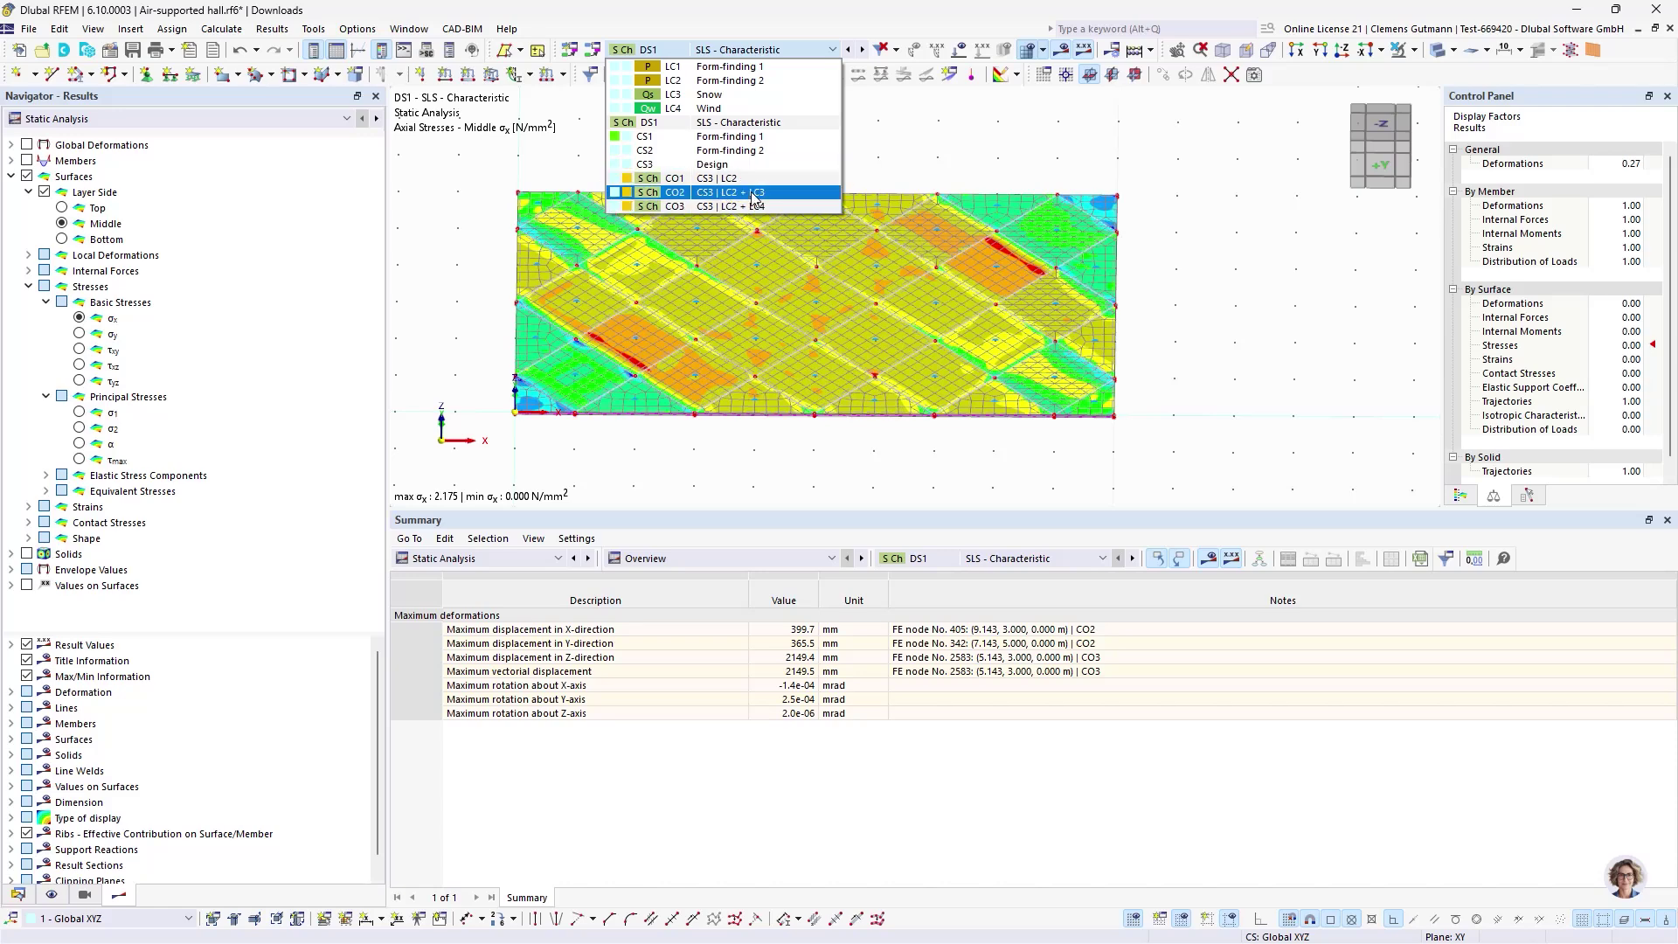
pyautogui.click(809, 96)
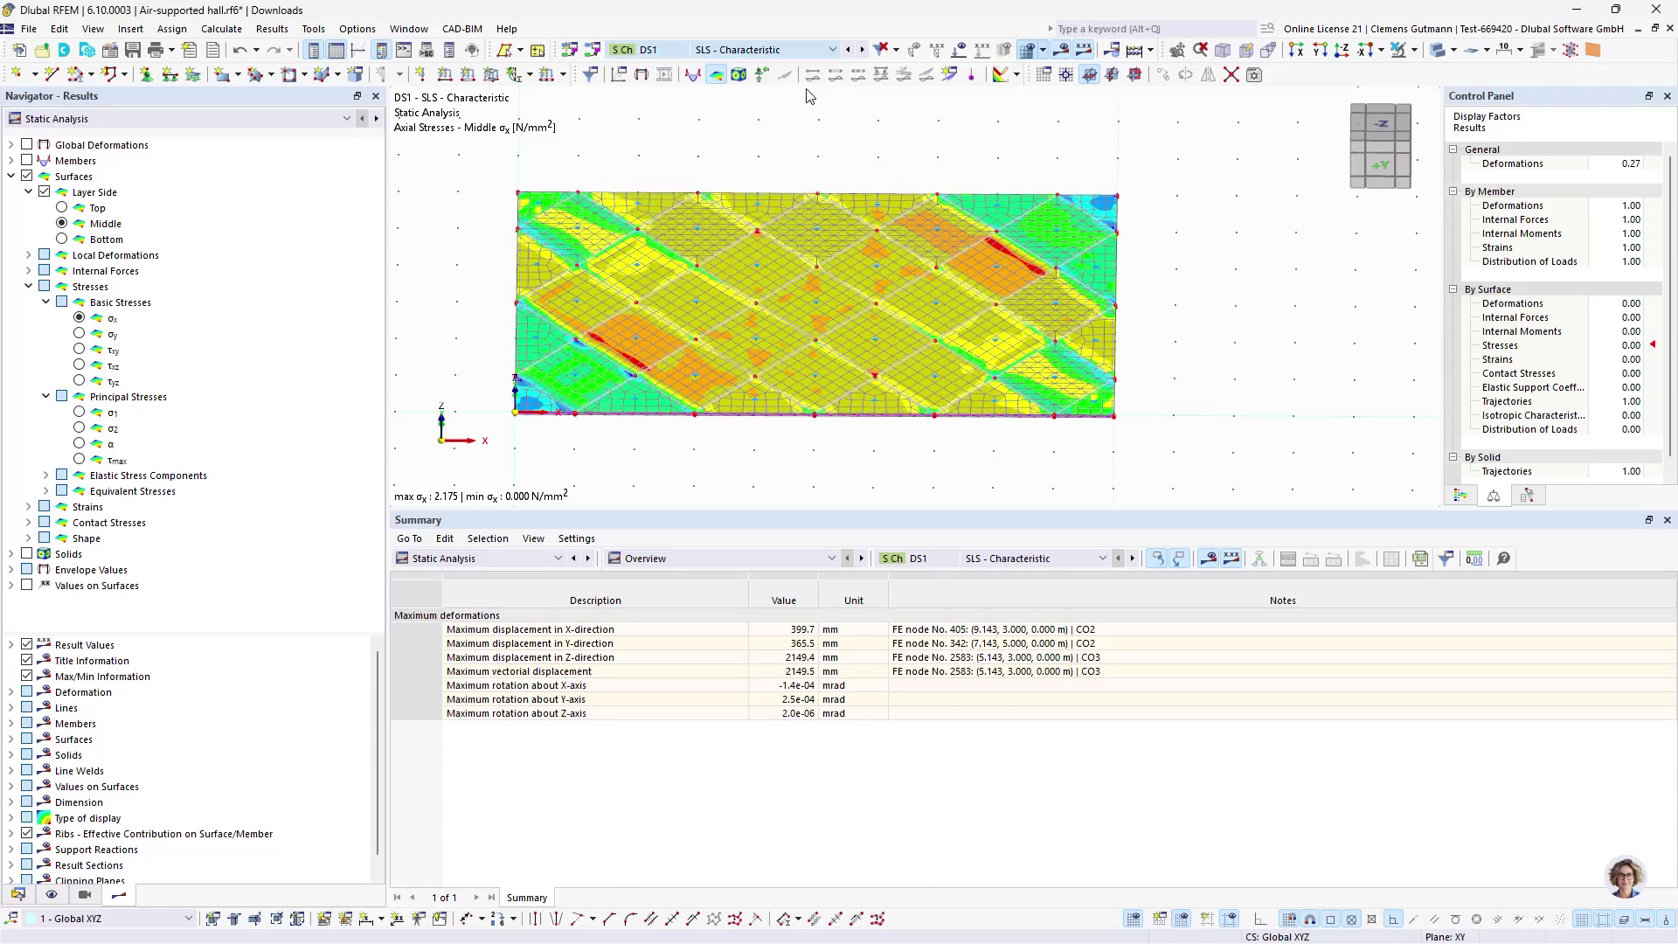
pyautogui.click(861, 50)
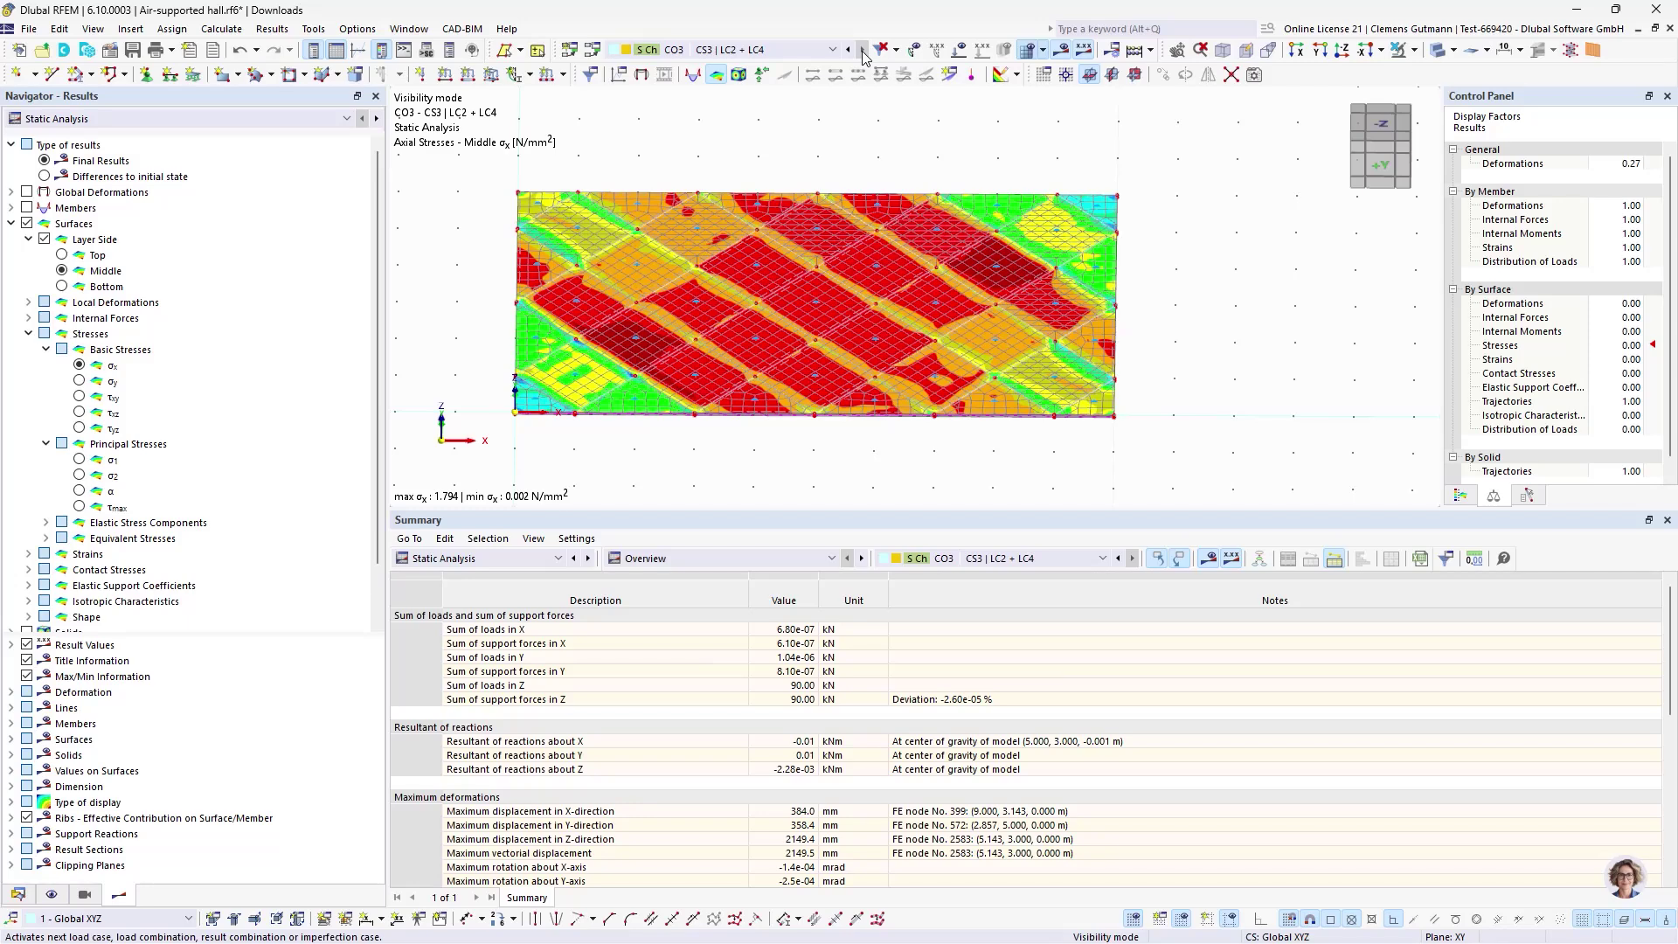